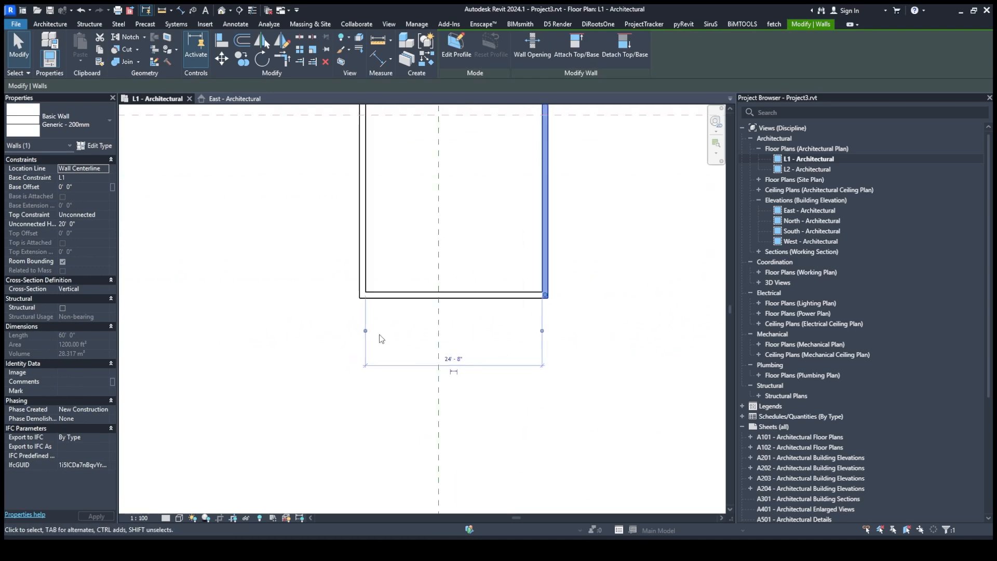
Step: Dimension the building's outside width beneath the bottom wall and set it to 25 feet by moving the right wall
key(Escape)
key(d)
key(i)
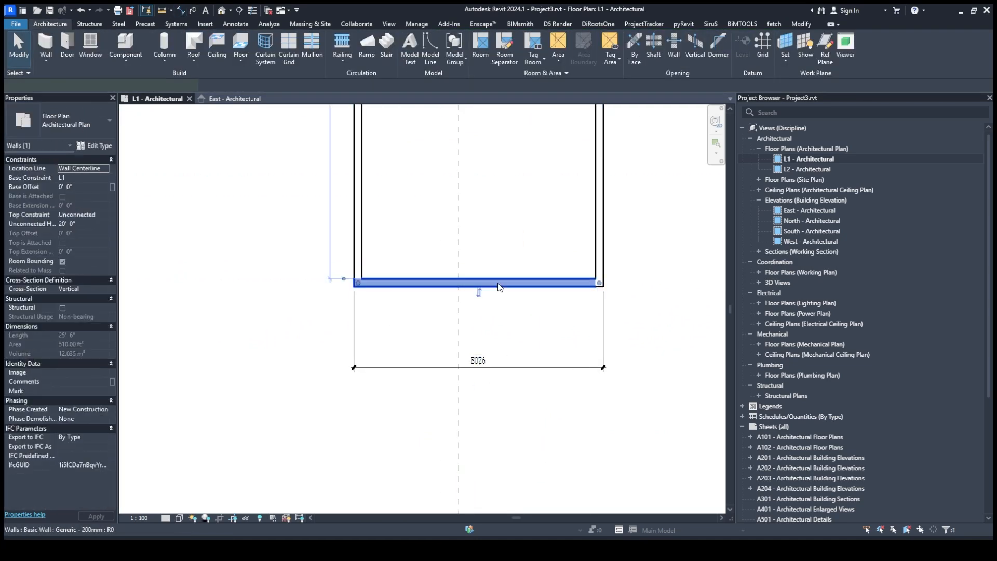
click(469, 359)
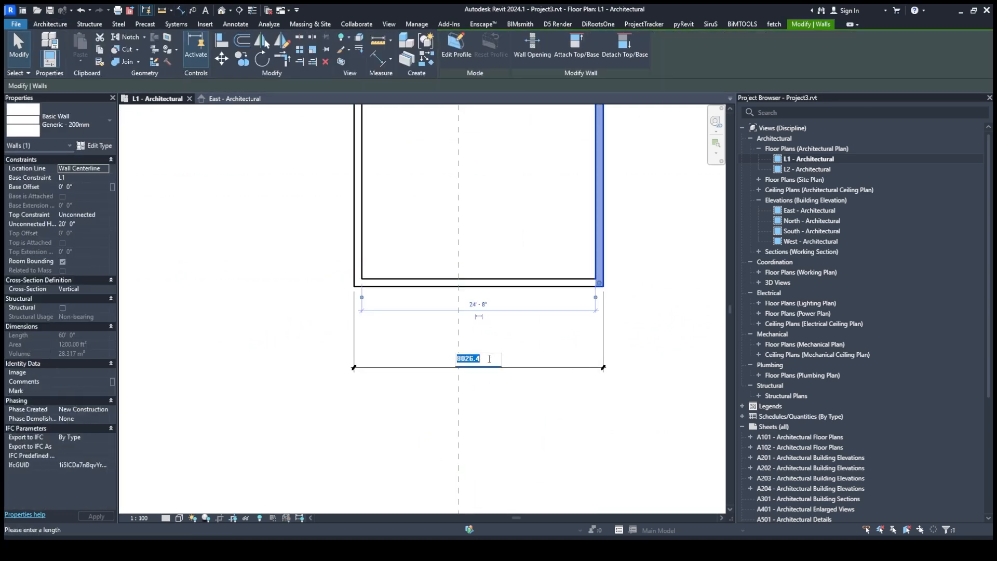
click(521, 394)
click(478, 360)
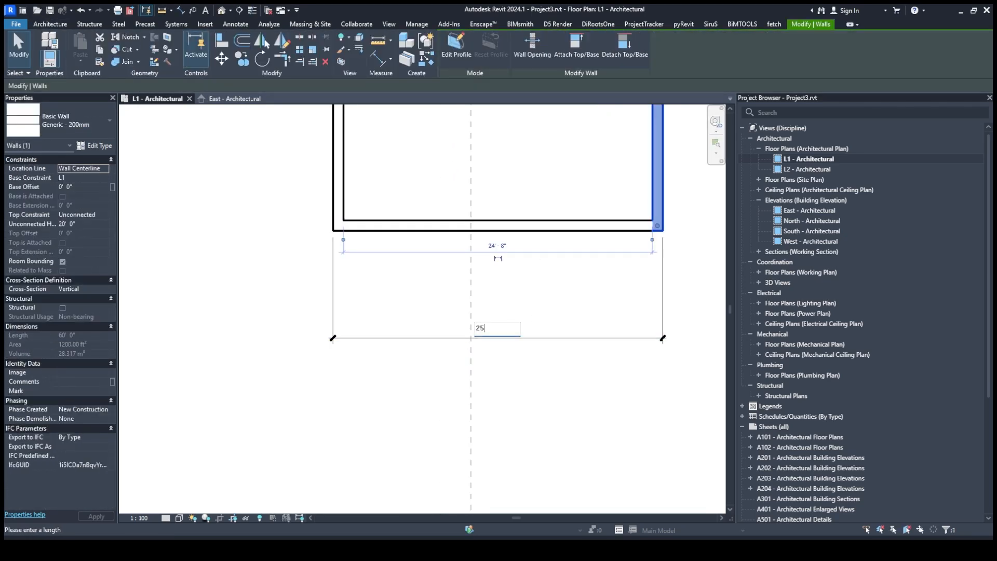
text(25)
key(Return)
click(528, 398)
click(493, 353)
click(521, 361)
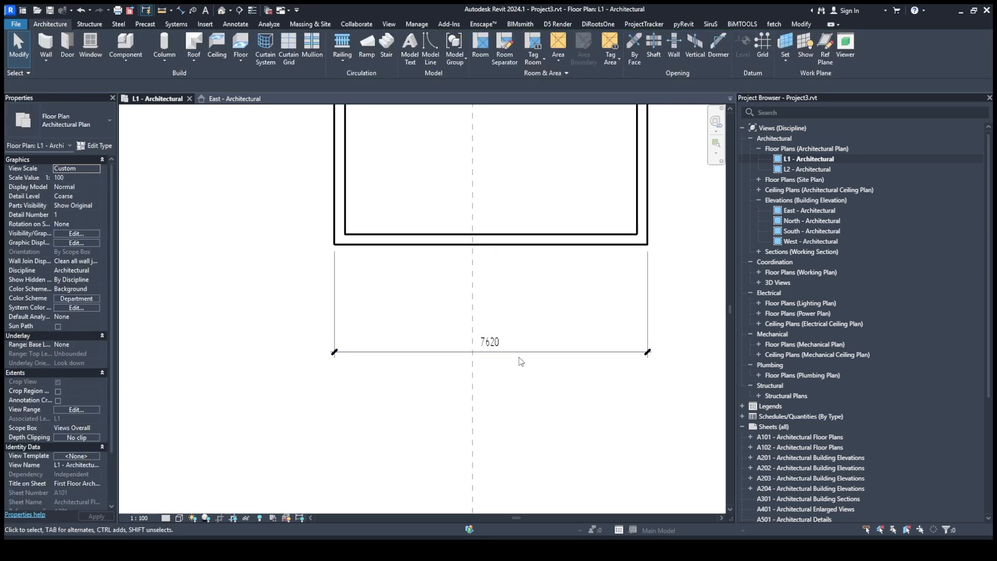
click(514, 353)
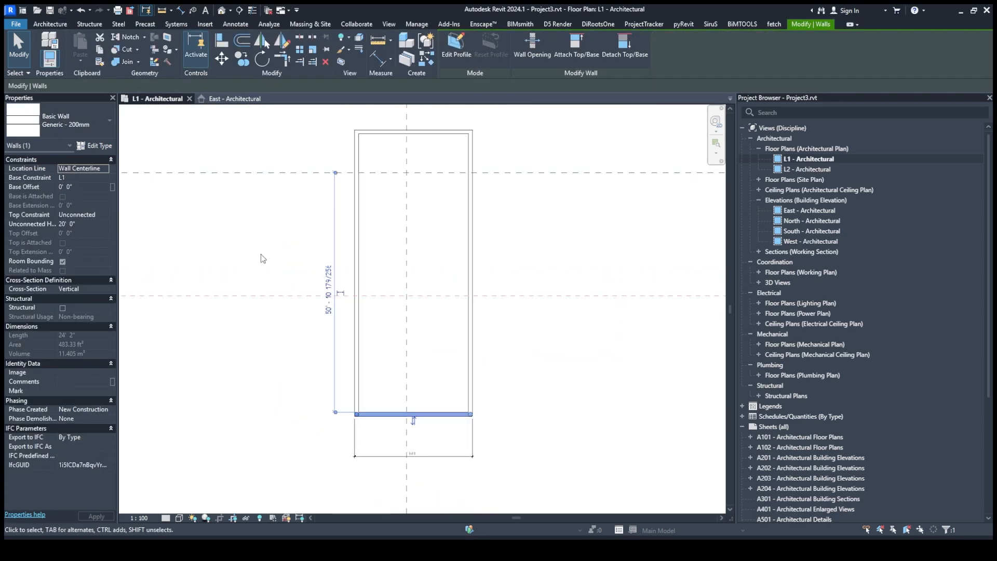
Step: Dimension the building's overall outside length alongside the left wall
click(338, 192)
scroll(508, 199, down, 3)
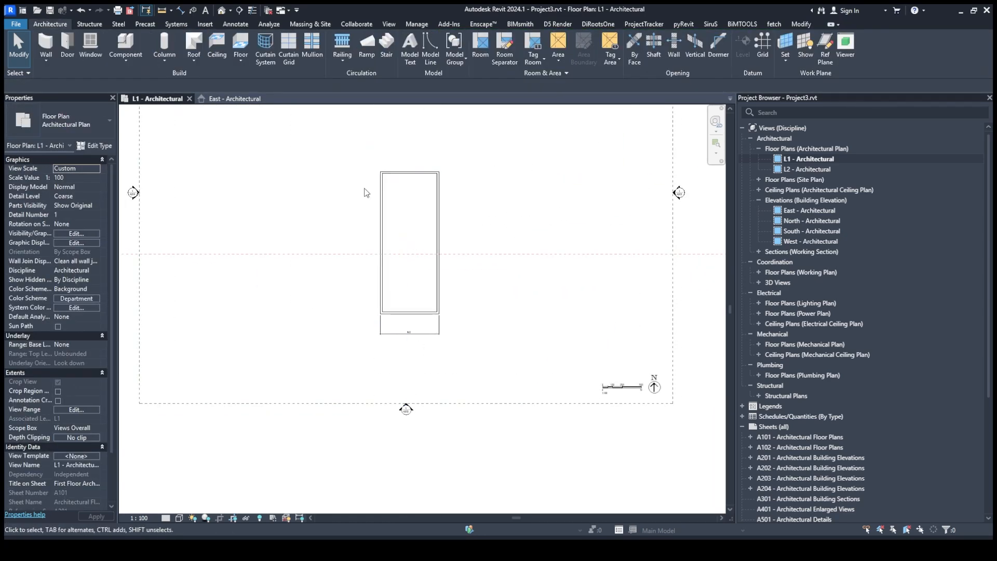
click(182, 11)
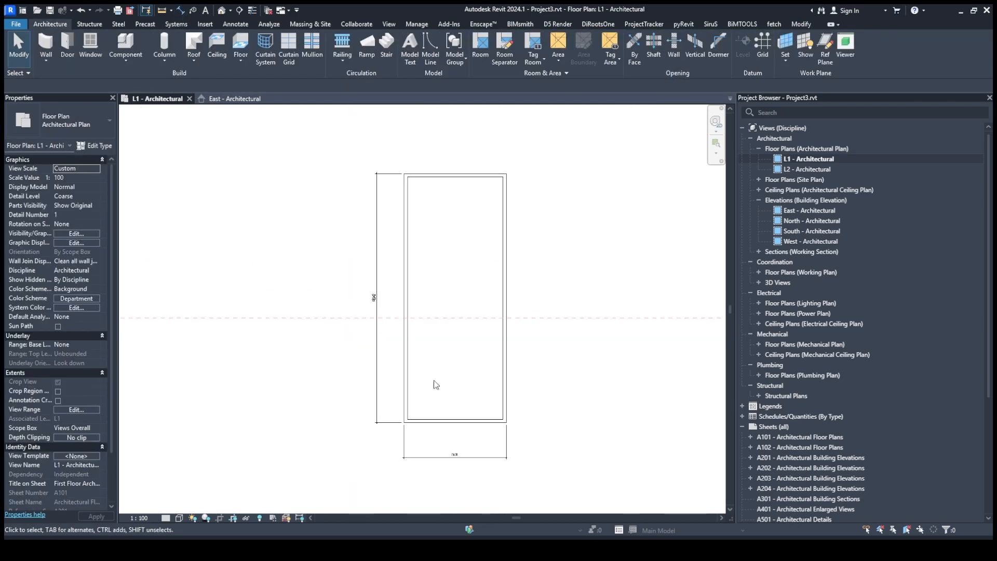
click(397, 314)
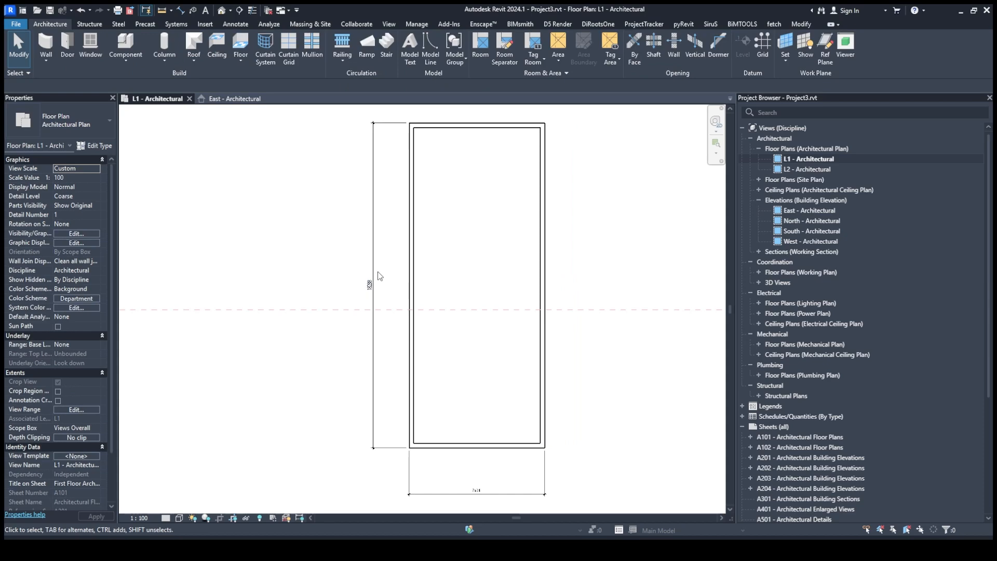
Step: Delete the length dimension beside the left wall and the width dimension below the bottom wall
click(363, 283)
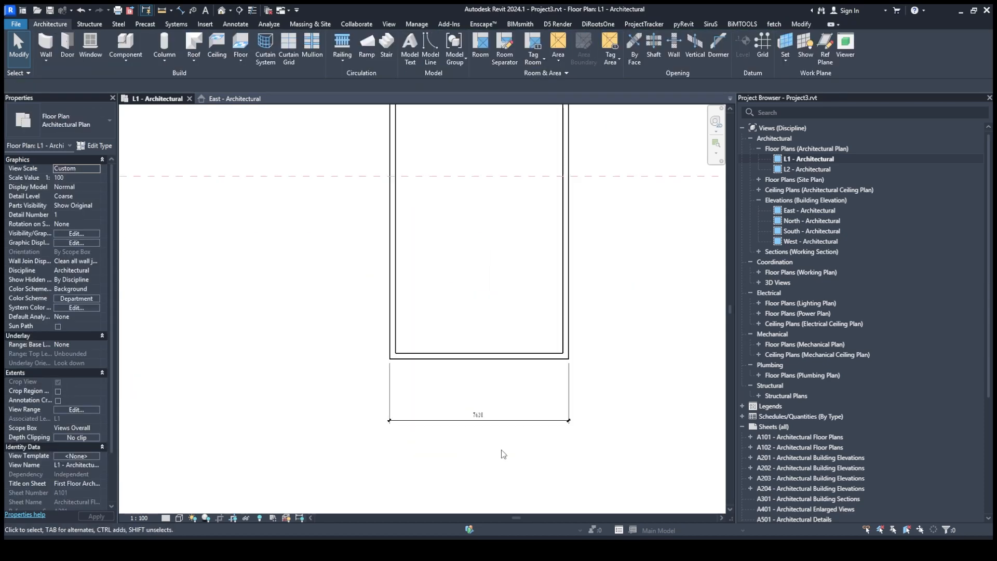
click(498, 420)
key(Delete)
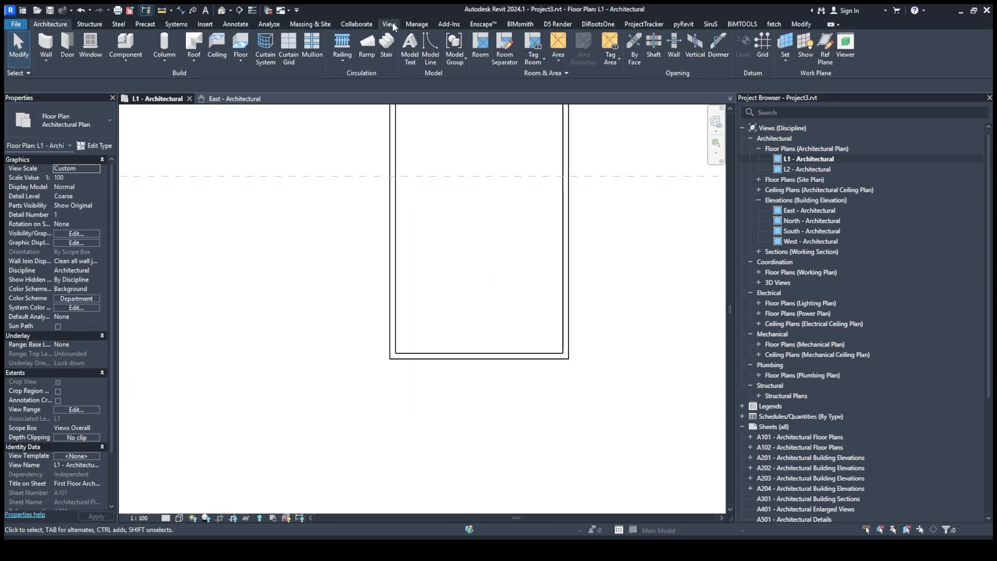
Step: Add linear dimensions for the outside width above the top wall and the overall length beside the right wall
scroll(318, 67, down, 6)
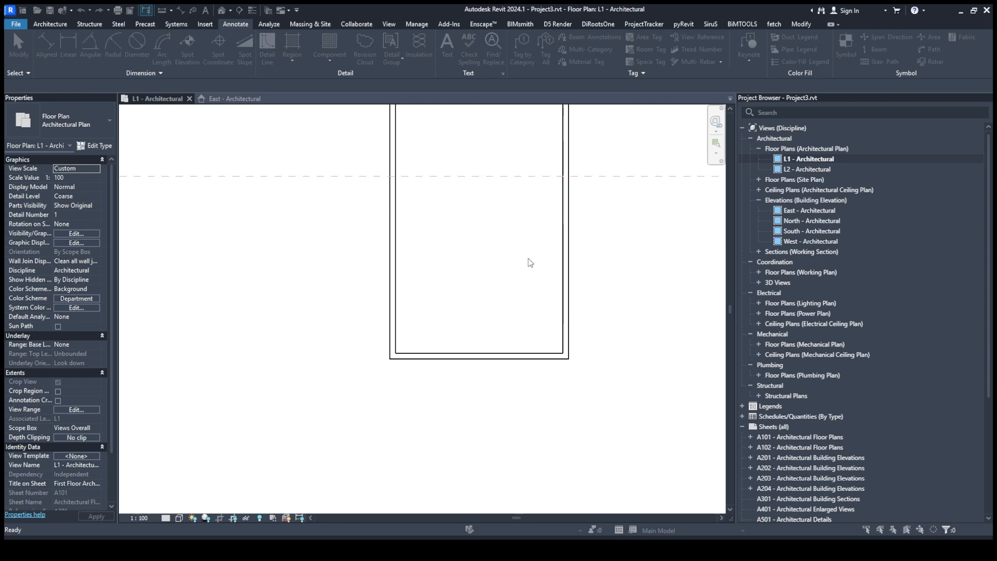
scroll(473, 396, down, 1)
middle_drag(503, 311, 447, 383)
scroll(379, 291, down, 3)
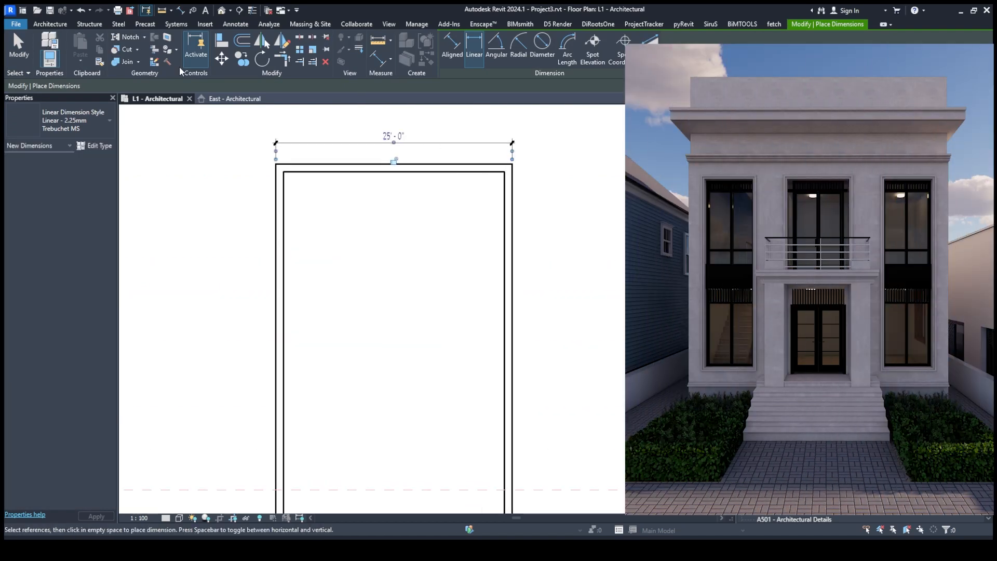
click(487, 165)
scroll(487, 161, down, 2)
click(486, 483)
click(515, 405)
key(Escape)
scroll(519, 118, up, 3)
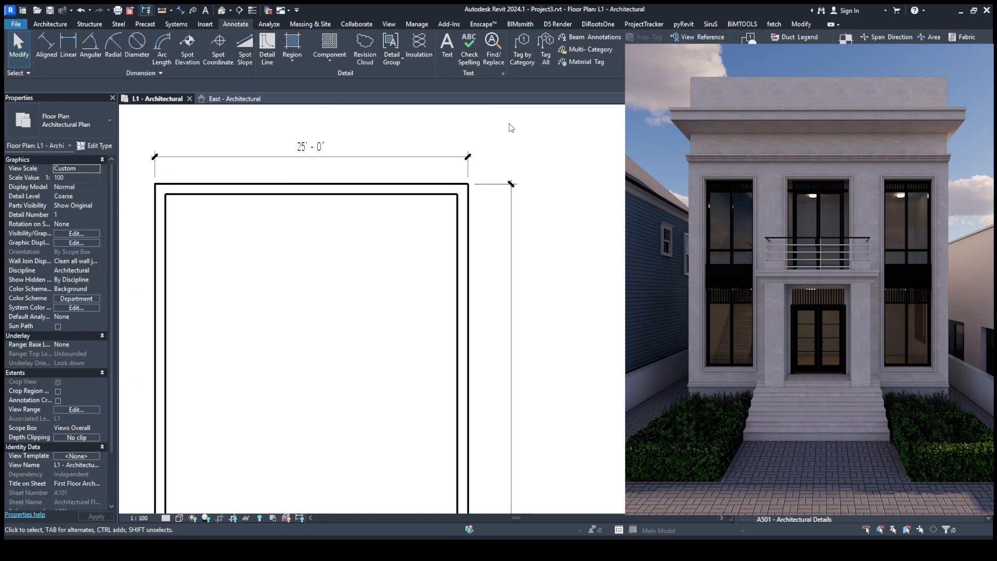
Step: Remove the overall width and length dimensions and inspect the properties of the four perimeter walls
click(512, 190)
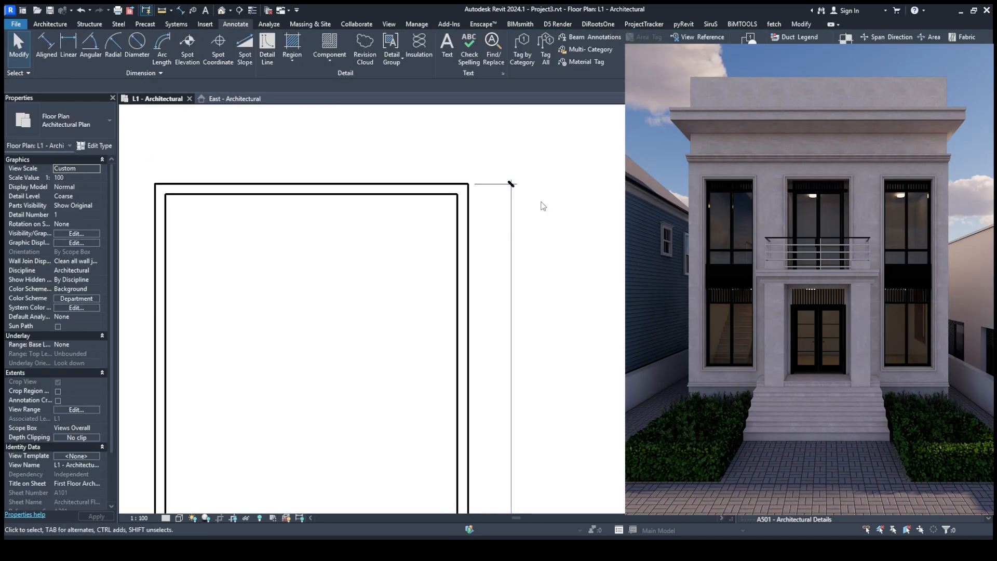
scroll(459, 245, down, 3)
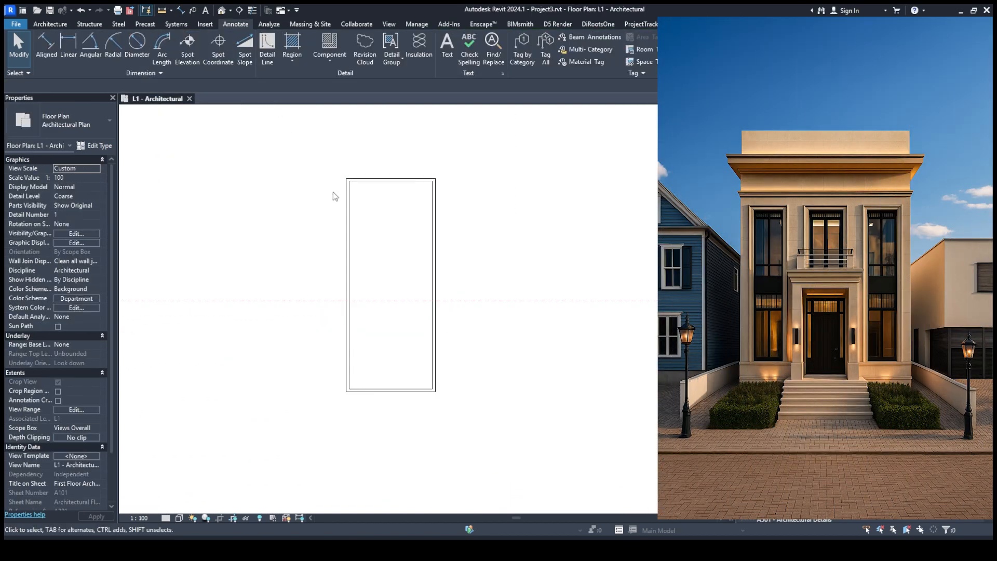
drag(334, 196, 447, 400)
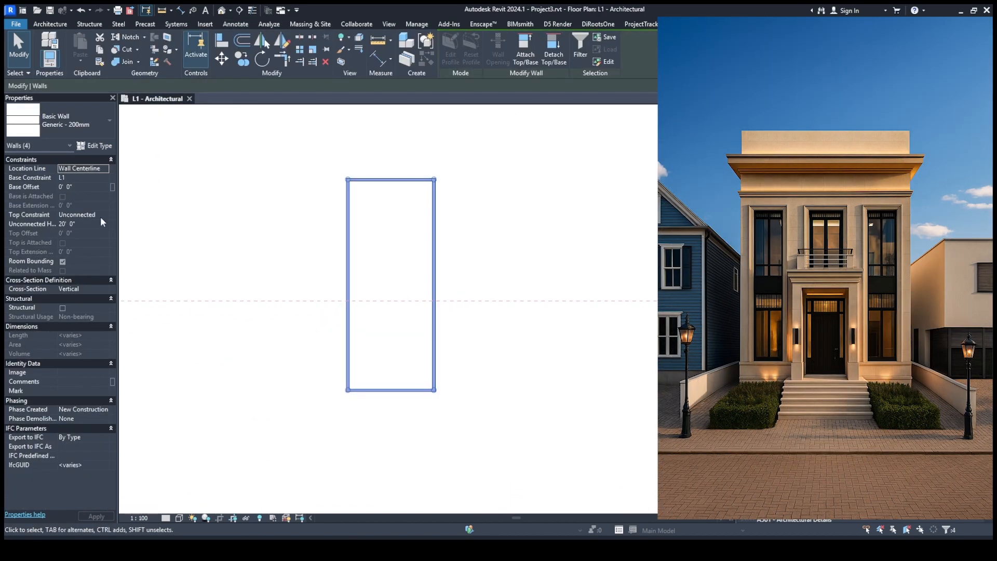
click(478, 292)
mouse_move(382, 229)
middle_down()
mouse_move(451, 216)
mouse_move(405, 214)
middle_up()
scroll(448, 214, up, 2)
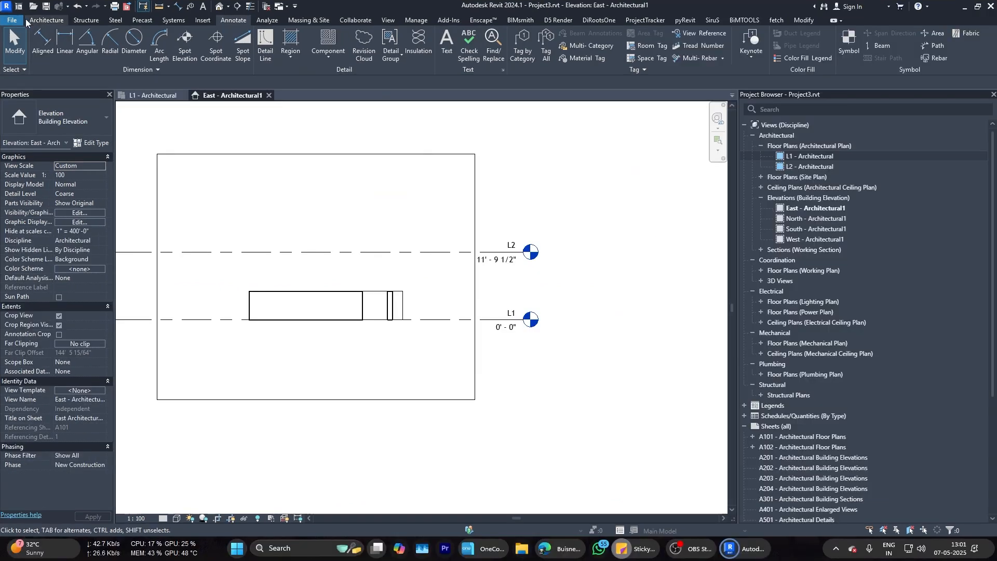
key(l)
key(l)
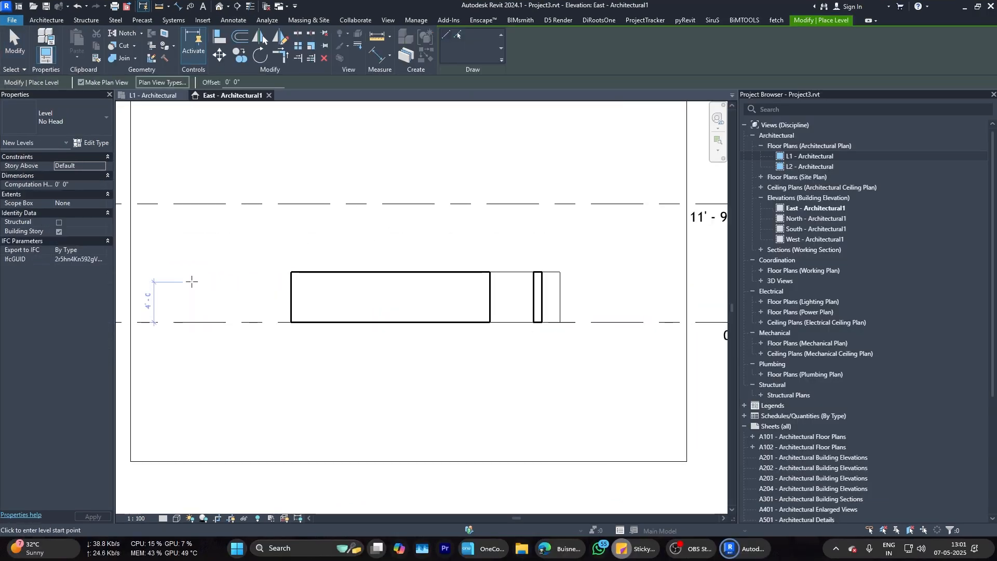
key(Escape)
key(Escape)
Step: Rename level L1 in the East elevation to "Ground Floor Level"
scroll(462, 289, down, 2)
scroll(525, 329, up, 5)
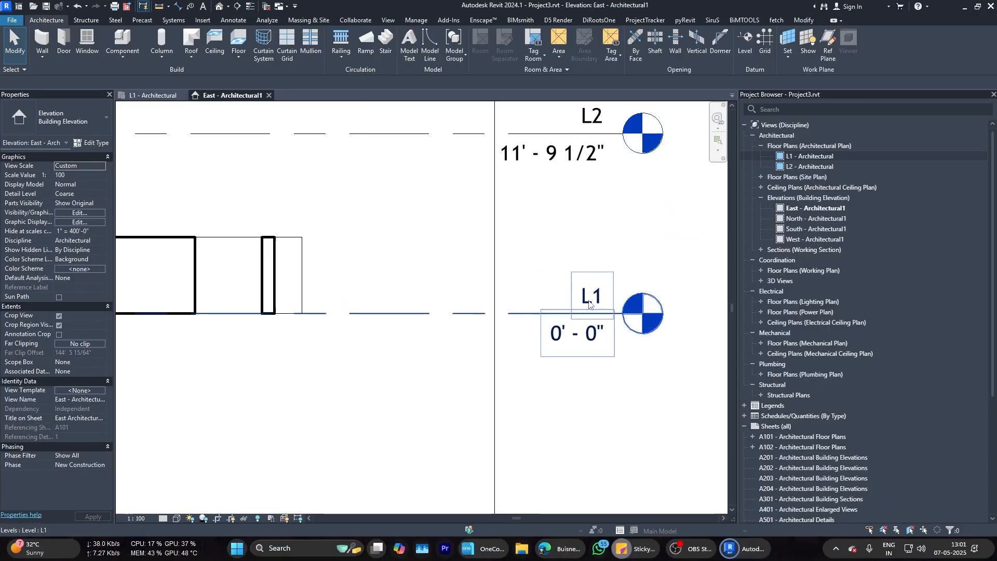
scroll(589, 304, up, 1)
double_click(582, 304)
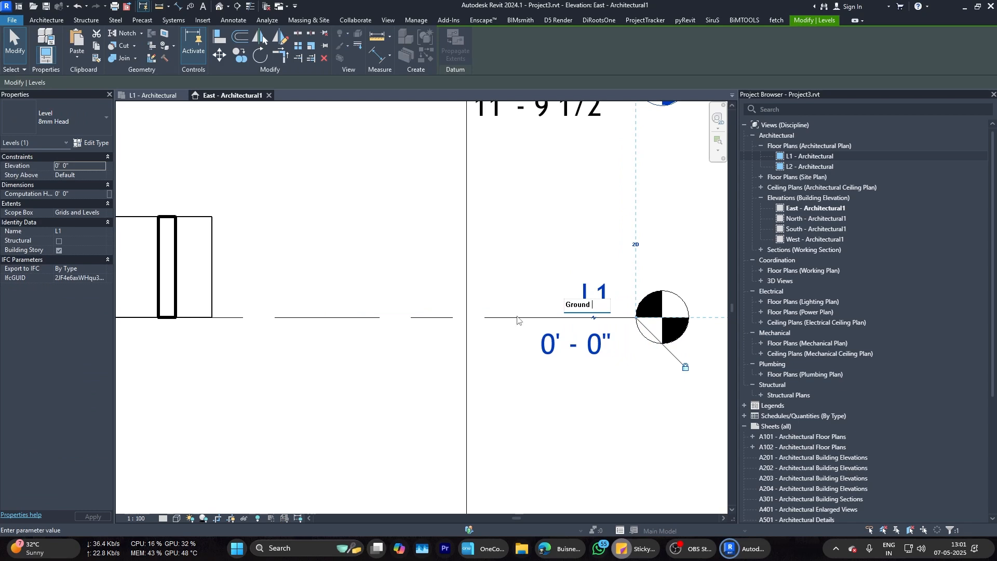
click(549, 229)
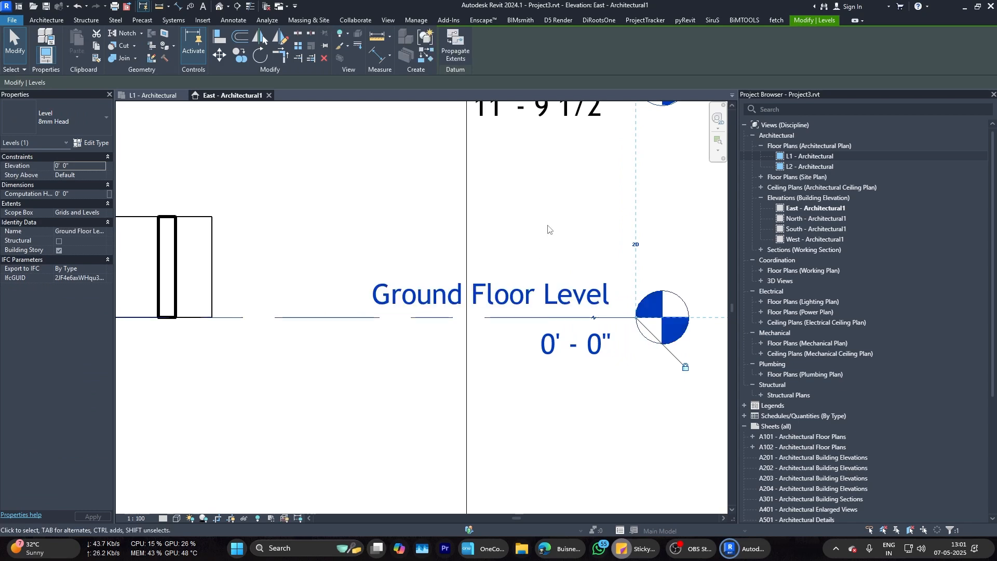
click(550, 229)
scroll(555, 311, down, 3)
scroll(452, 354, down, 1)
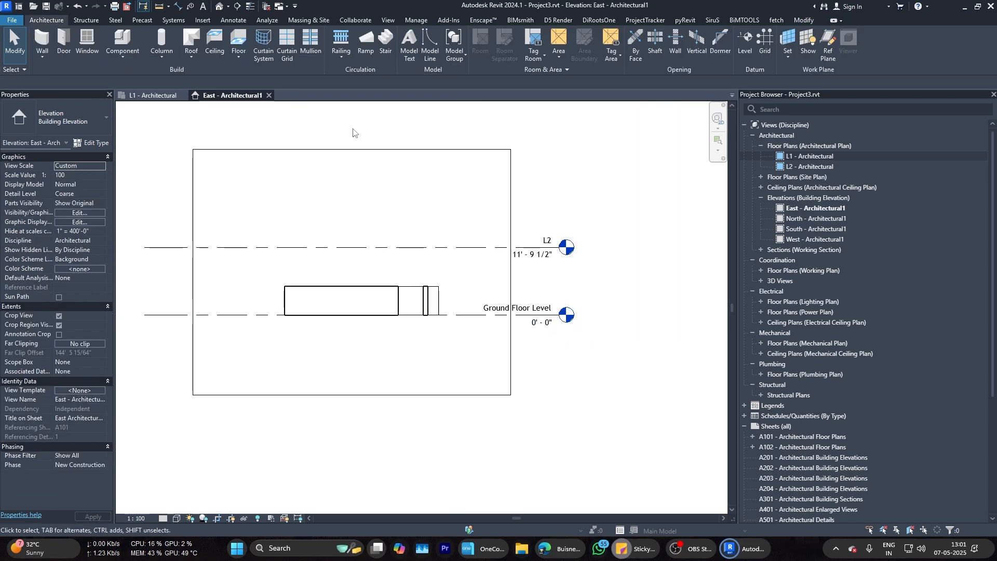
Step: Draw a new level 2' 6" above Ground Floor Level, with both ends aligned to the existing levels
click(742, 44)
scroll(249, 312, up, 1)
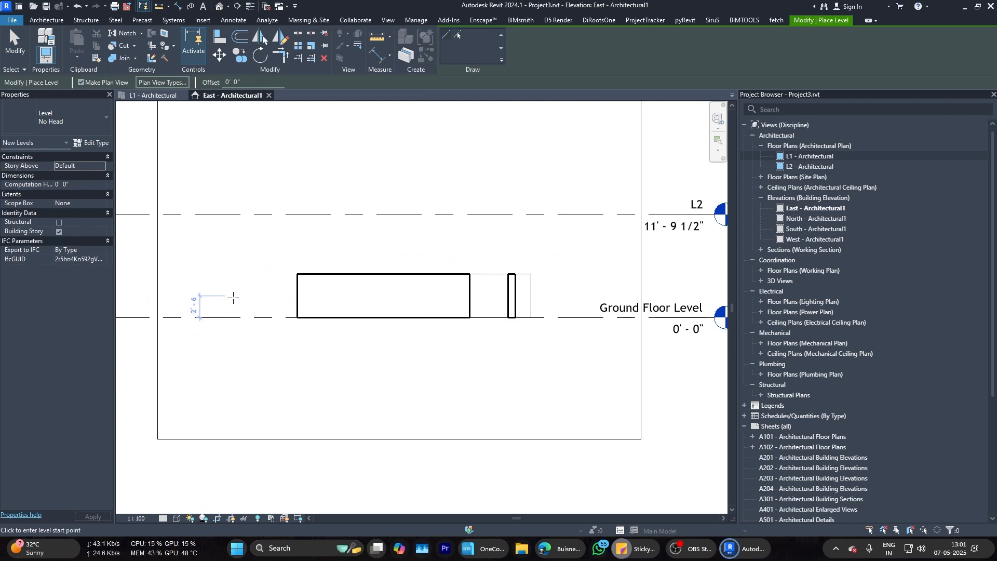
click(187, 295)
scroll(240, 295, down, 2)
scroll(601, 295, up, 3)
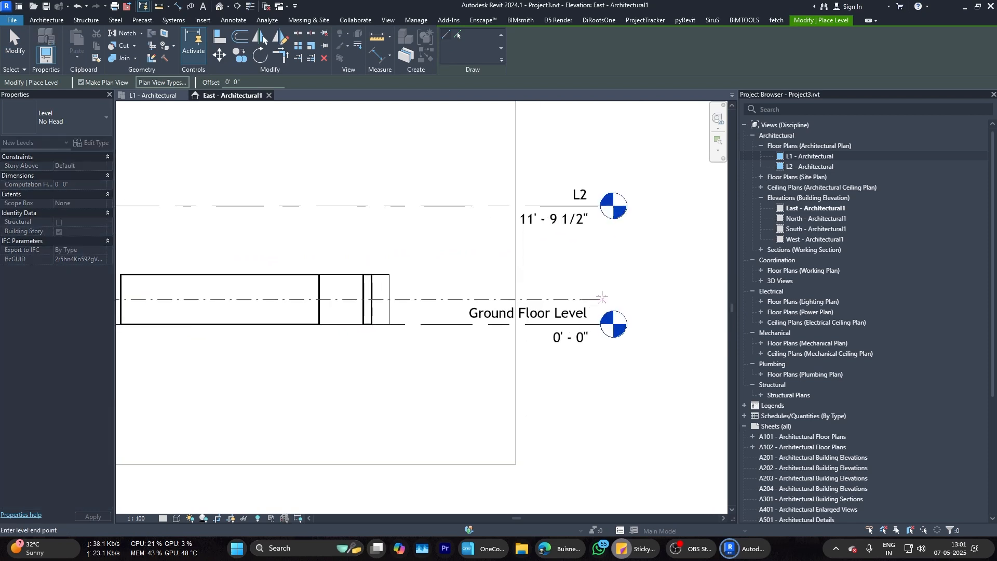
click(602, 298)
scroll(646, 318, down, 1)
key(Escape)
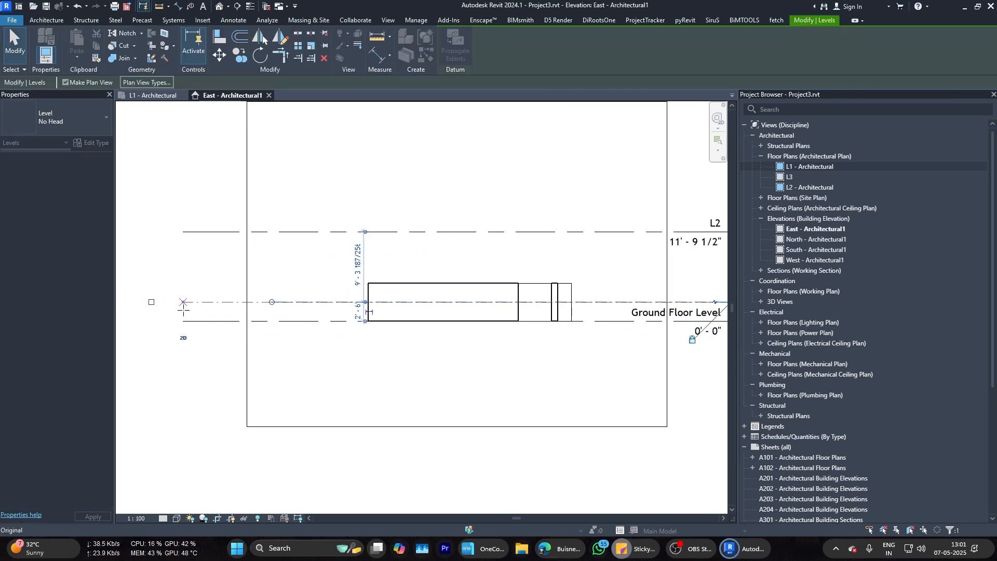
key(Escape)
Step: Change the new level's type to Arch_8mm Head (Symbol Both Ends) and rename it "Plinth Level"
scroll(526, 301, up, 6)
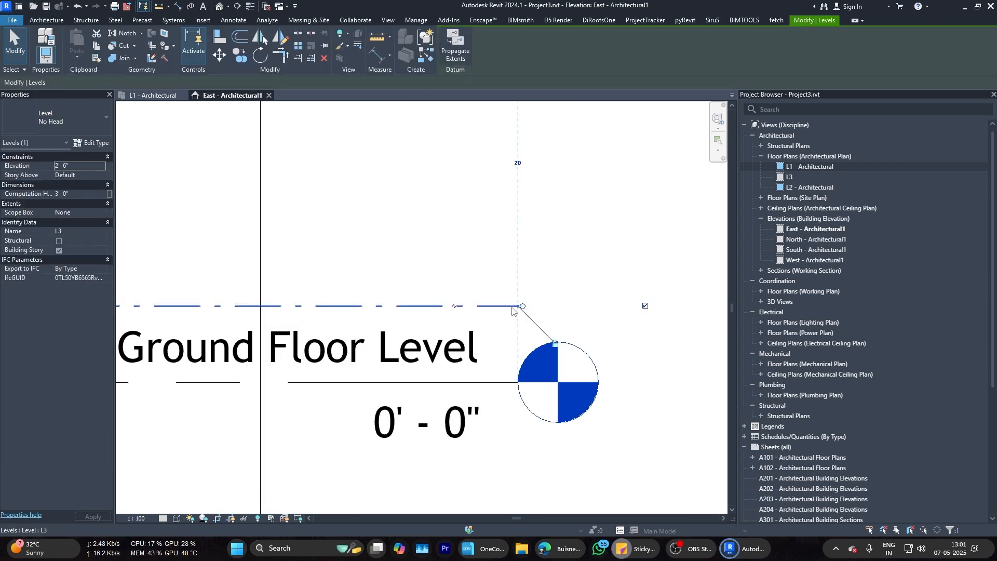
scroll(526, 301, up, 2)
scroll(530, 306, down, 2)
click(529, 308)
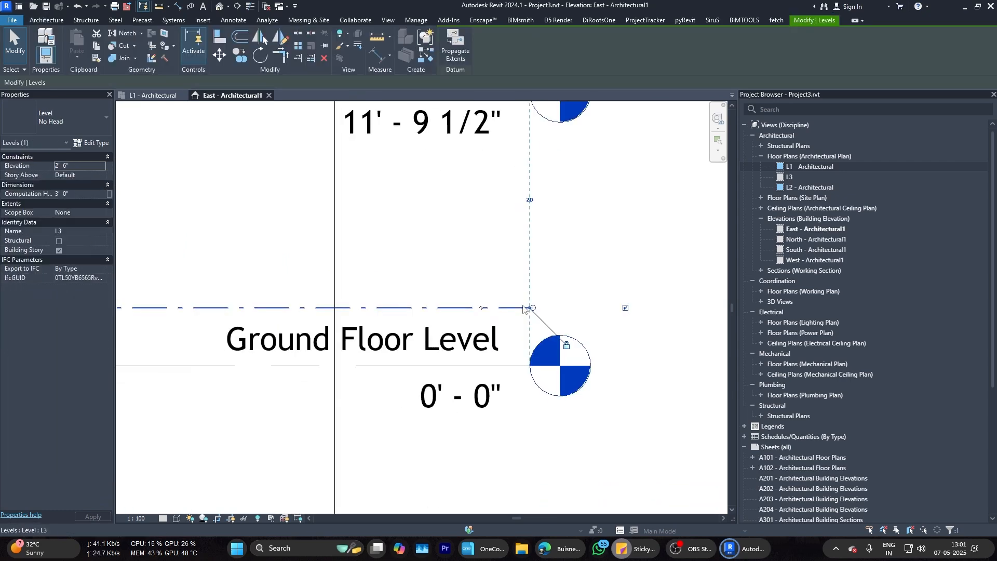
click(57, 118)
click(60, 183)
click(471, 293)
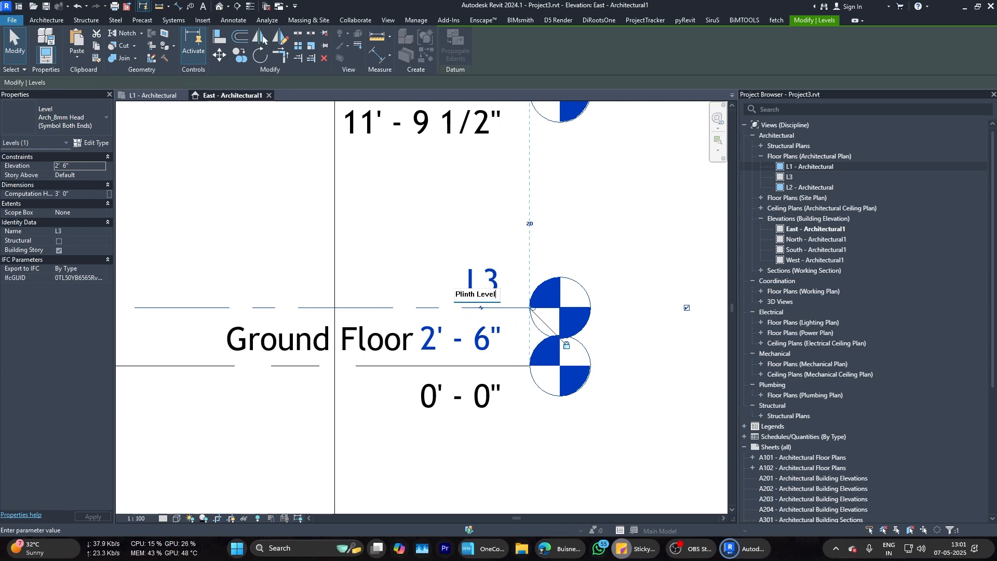
key(Return)
Step: Place an aligned dimension between Plinth Level and L2
scroll(603, 300, down, 4)
scroll(602, 300, up, 3)
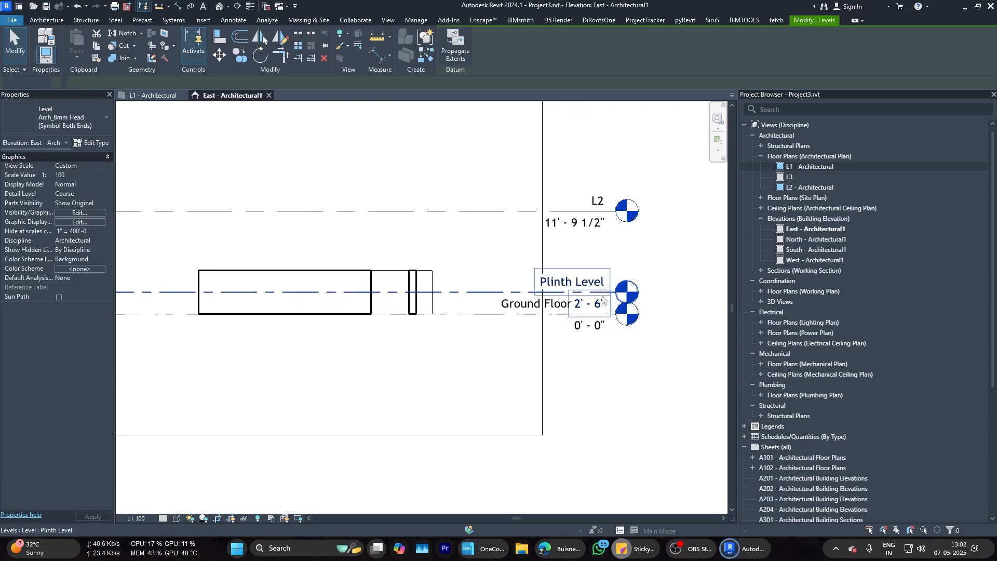
key(d)
key(i)
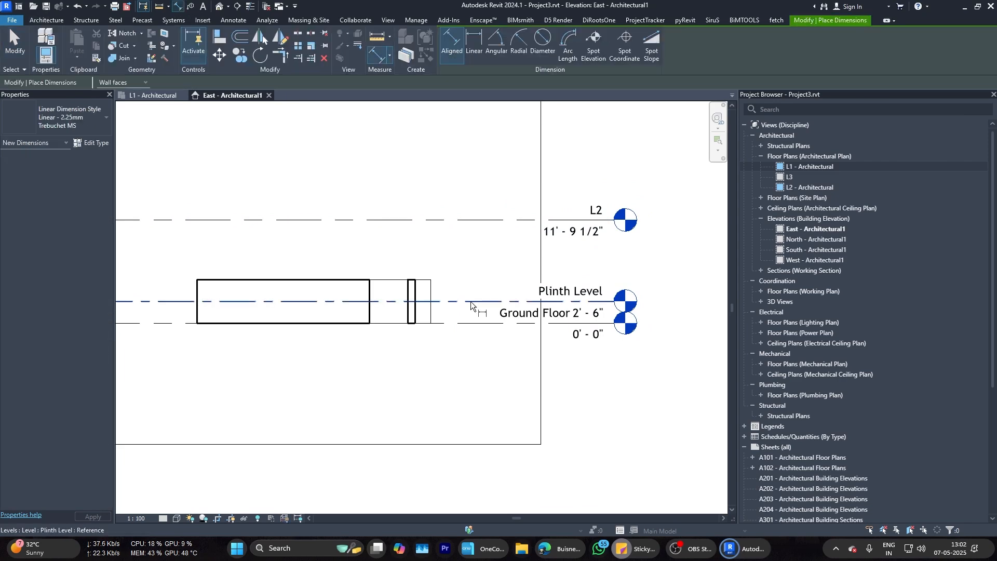
click(471, 301)
click(472, 220)
scroll(592, 220, up, 2)
key(Escape)
key(Escape)
Step: Raise L2 by setting its dimension above Plinth Level to 10.5'
double_click(403, 285)
key(Escape)
key(Escape)
click(429, 220)
click(407, 290)
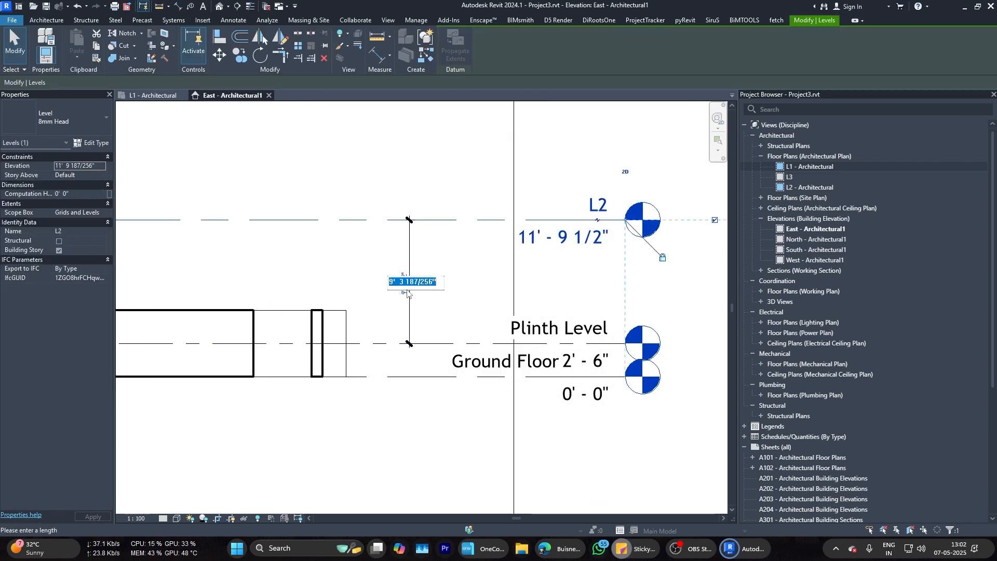
text(10.5')
key(Return)
key(Escape)
Step: Draw another level 10' 6" above L2, ending in line with the other levels' right ends
scroll(508, 273, down, 4)
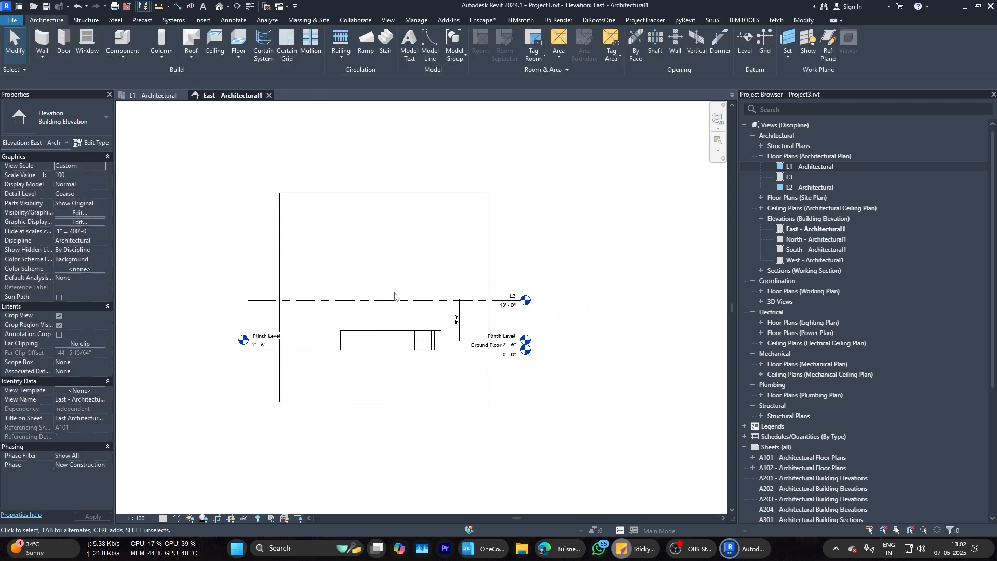
click(748, 44)
scroll(287, 300, up, 2)
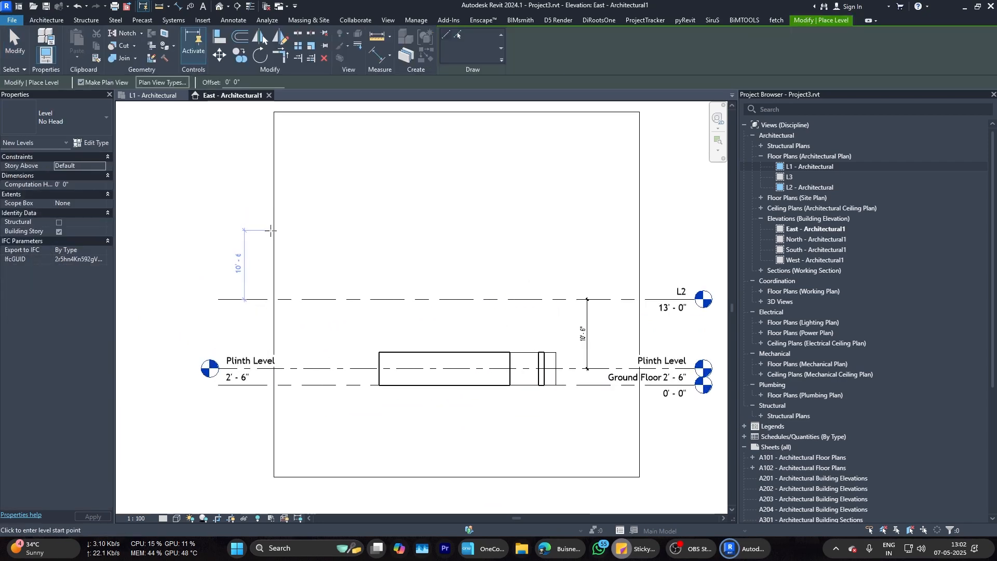
click(272, 230)
scroll(397, 227, down, 1)
click(625, 244)
key(Escape)
key(Escape)
Step: Change the topmost level's type to one with head symbols at both ends
click(566, 230)
click(57, 117)
click(23, 214)
key(Escape)
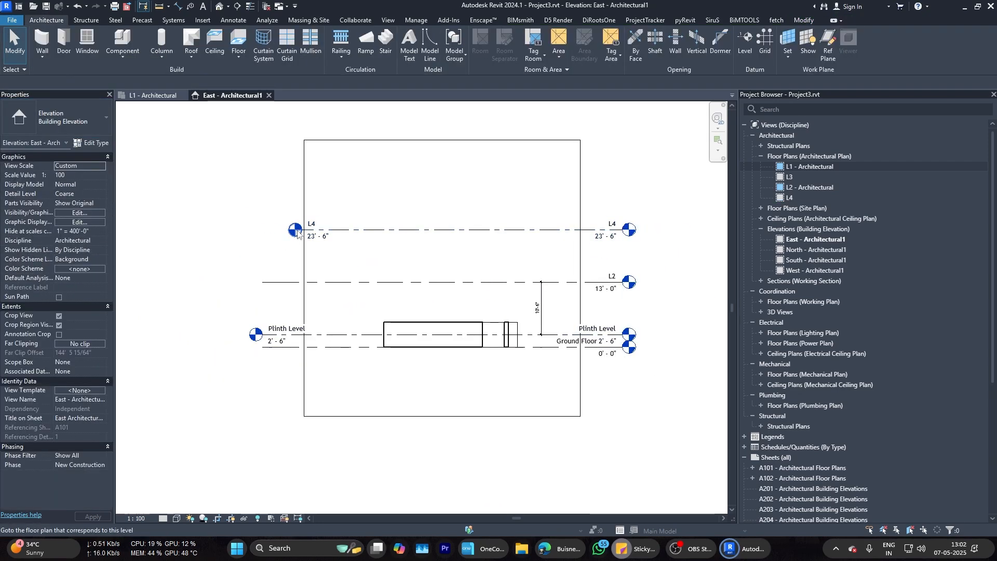
Step: Give the topmost level a type with only a right-end head and extend its left end to align with the levels below
middle_drag(297, 234, 309, 234)
click(381, 230)
click(57, 117)
click(33, 195)
drag(314, 230, 274, 230)
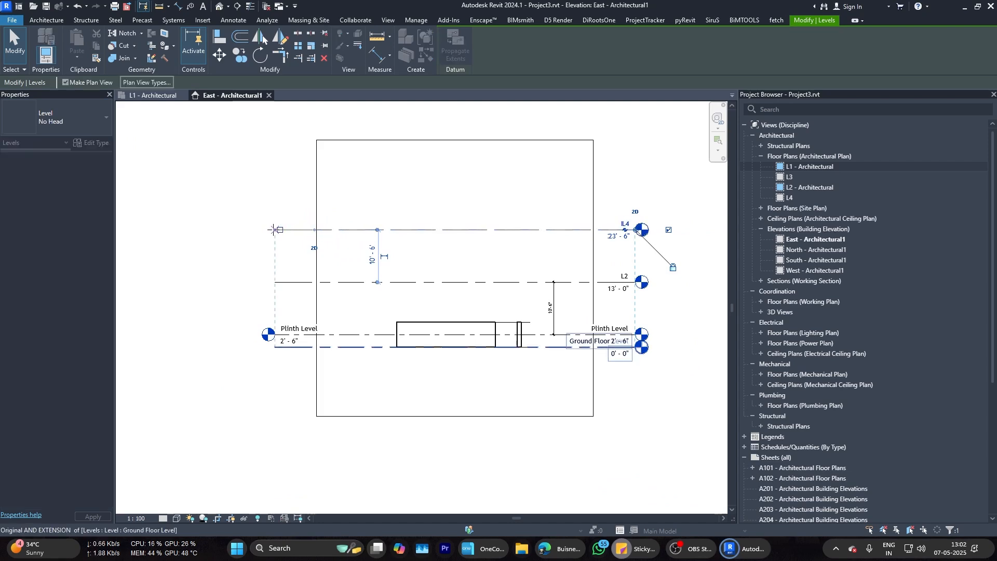
Step: Change Plinth Level's type to 8mm Head so only its right end carries a head symbol
scroll(285, 341, up, 3)
click(333, 331)
click(57, 118)
click(33, 194)
key(Escape)
scroll(273, 252, down, 4)
scroll(509, 270, up, 3)
middle_drag(509, 269, 404, 341)
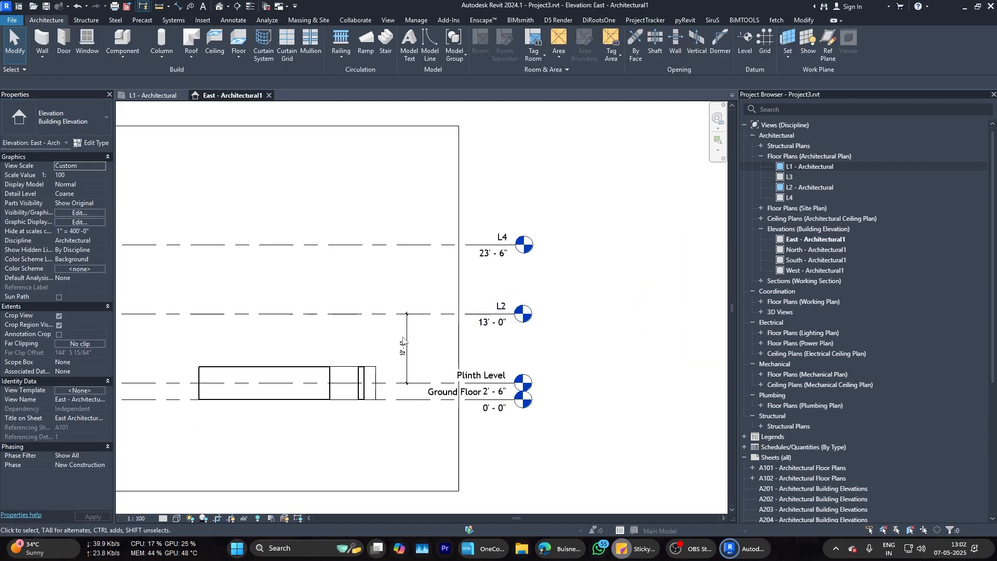
Step: Dimension the height between levels L2 and L4 in the East elevation
click(347, 314)
click(348, 245)
click(357, 281)
key(Escape)
key(Escape)
scroll(361, 284, up, 5)
click(352, 282)
scroll(470, 253, down, 5)
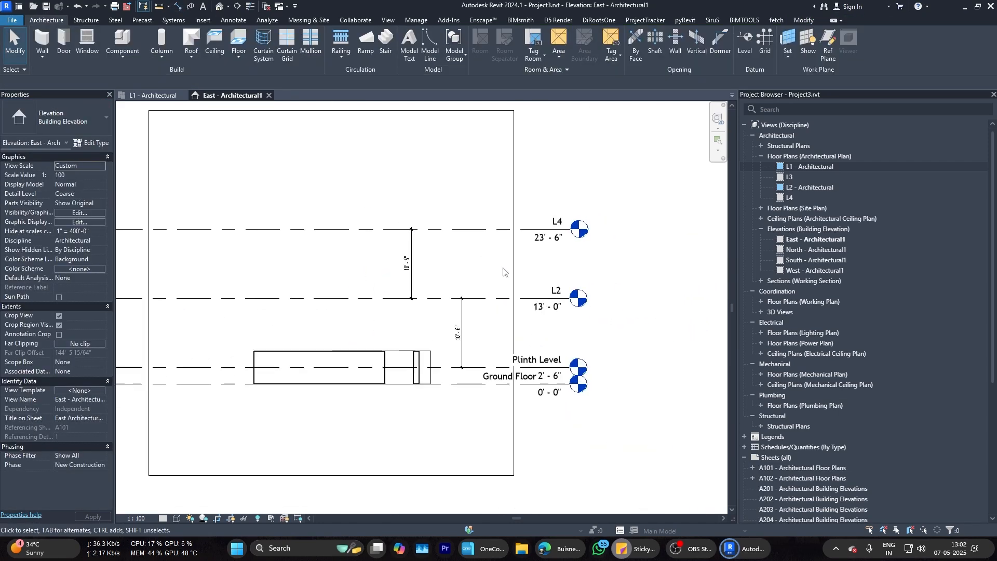
Step: Rename level L2 as First Floor and level L4 as Roof Floor
scroll(467, 263, up, 1)
middle_drag(467, 268, 506, 233)
double_click(625, 253)
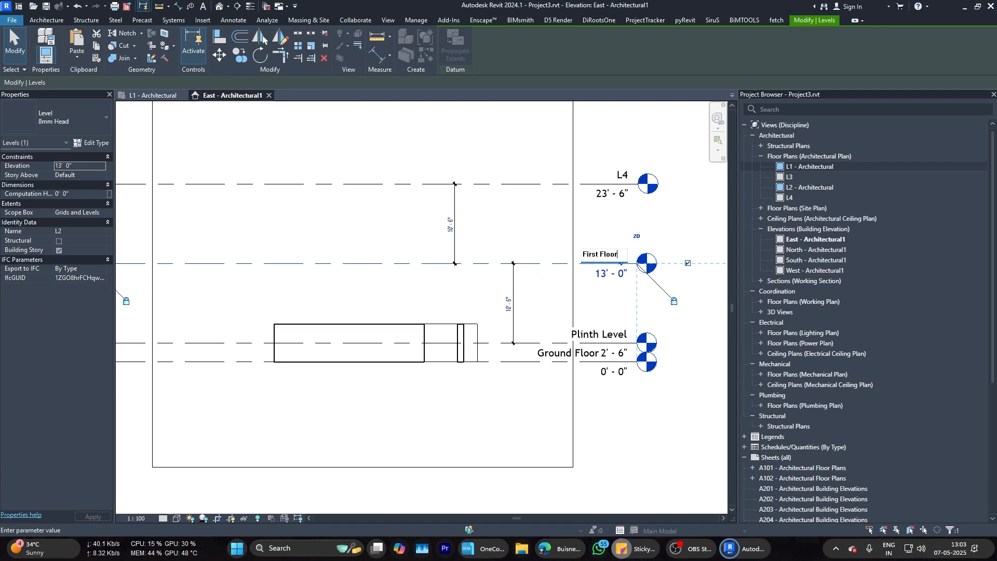
click(503, 222)
double_click(622, 176)
text(Roof Fl)
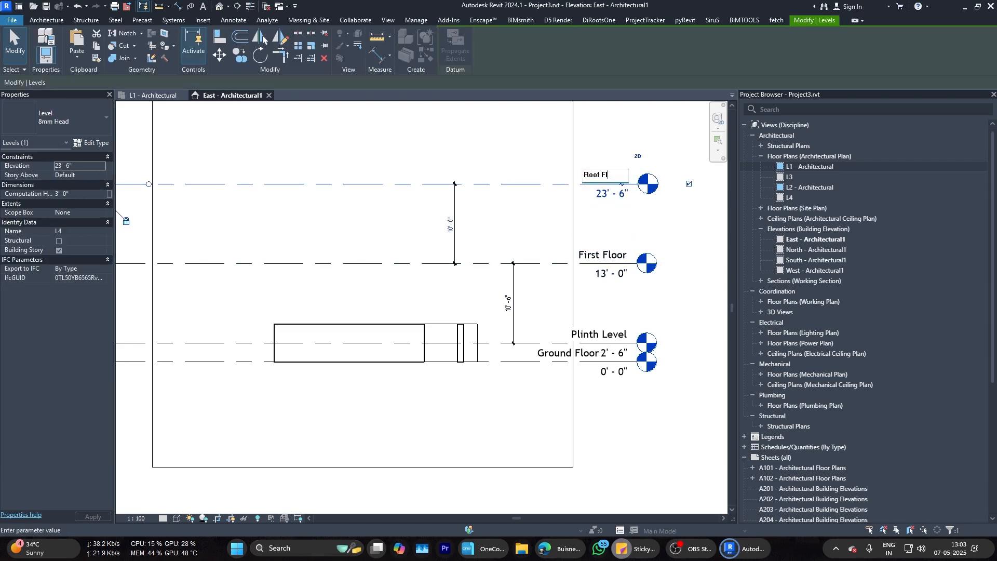
text(oor)
click(523, 155)
Step: Delete both vertical dimensions placed between the levels in the East elevation
click(537, 272)
scroll(455, 226, up, 1)
click(455, 227)
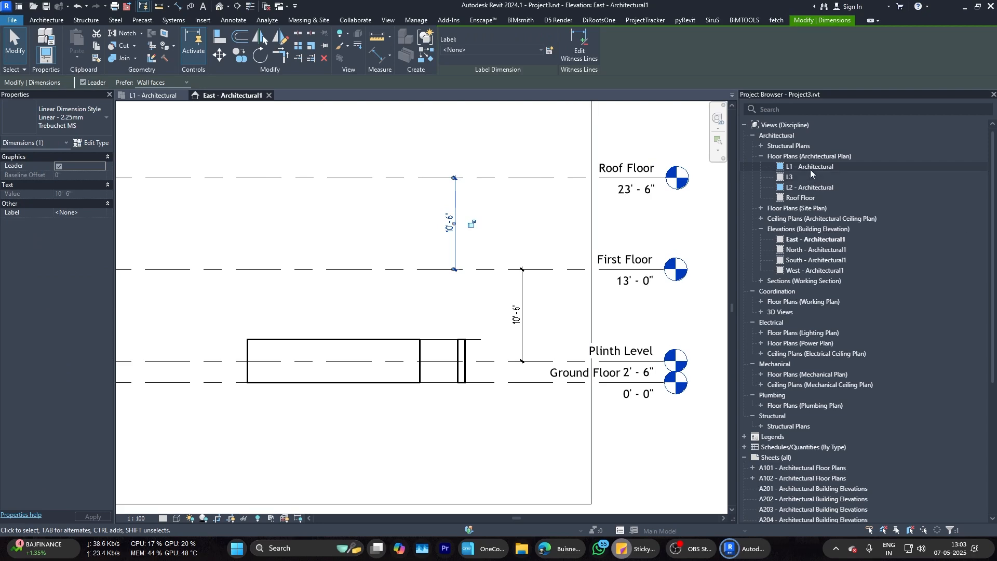
middle_drag(579, 210, 577, 225)
click(577, 225)
click(455, 251)
key(Delete)
click(521, 307)
key(Delete)
scroll(493, 269, down, 3)
scroll(507, 329, up, 2)
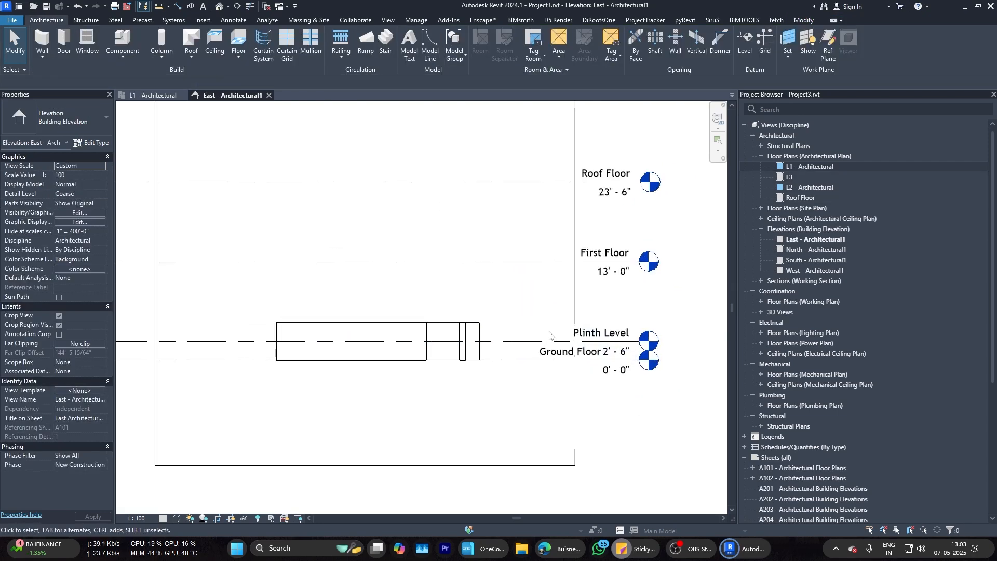
Step: Examine Plinth Level and First Floor in the elevation, and look through the architectural plan groups in the project's view list
click(549, 337)
scroll(534, 348, up, 1)
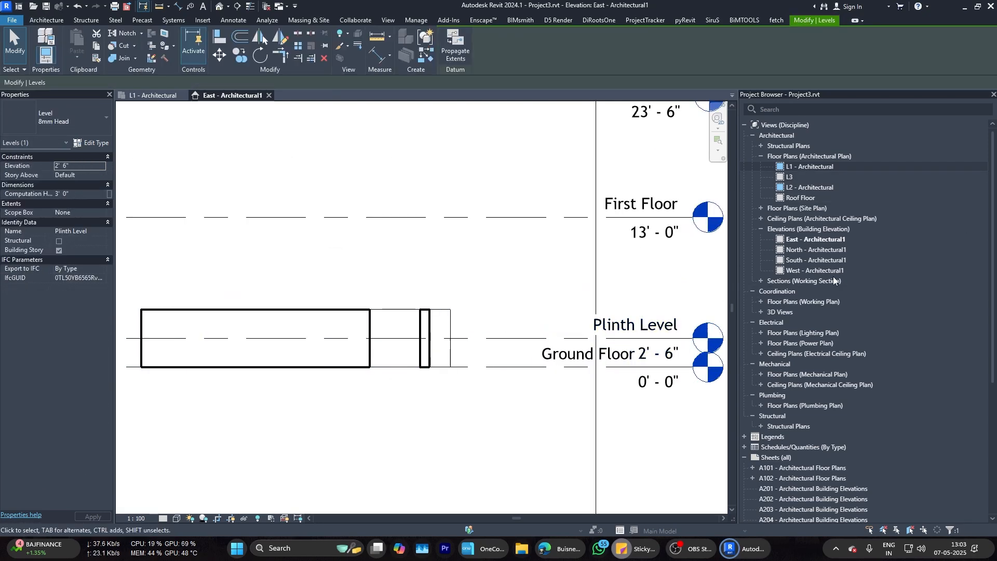
key(Escape)
scroll(658, 306, down, 3)
click(626, 255)
key(Escape)
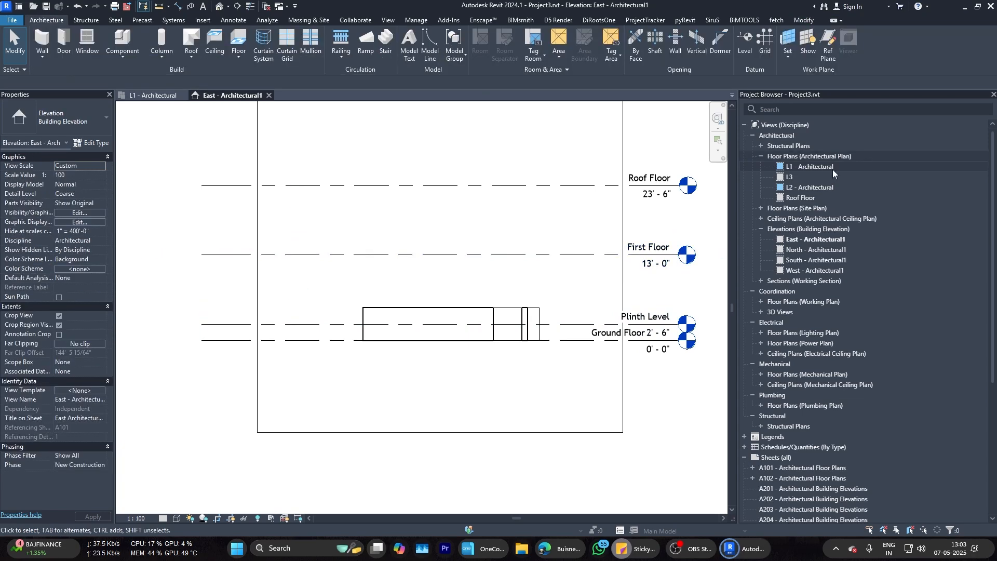
click(761, 208)
click(761, 147)
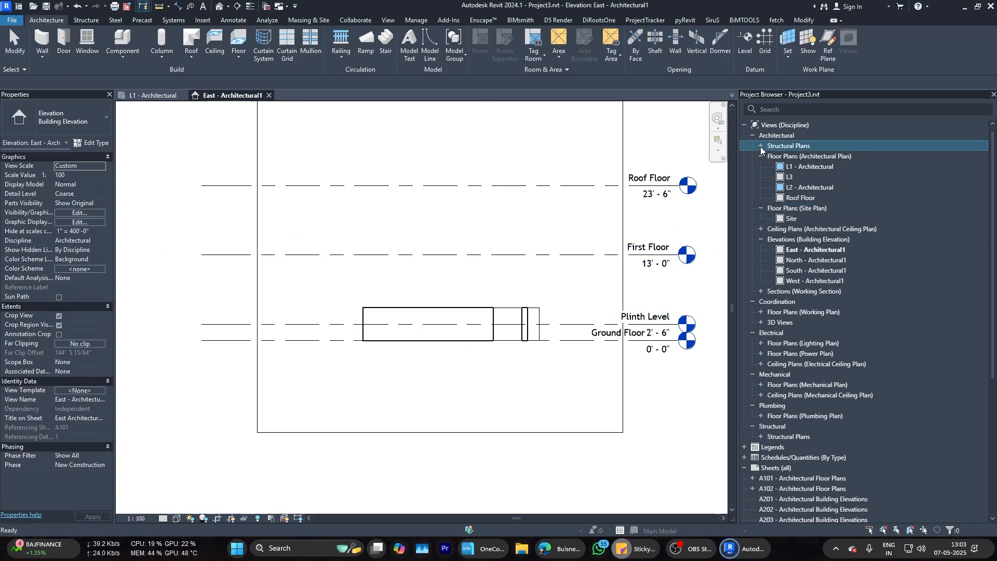
click(761, 147)
click(760, 146)
Step: Open the L1 - Architectural and L3 floor plans, inspect the outline, and close L3
double_click(804, 167)
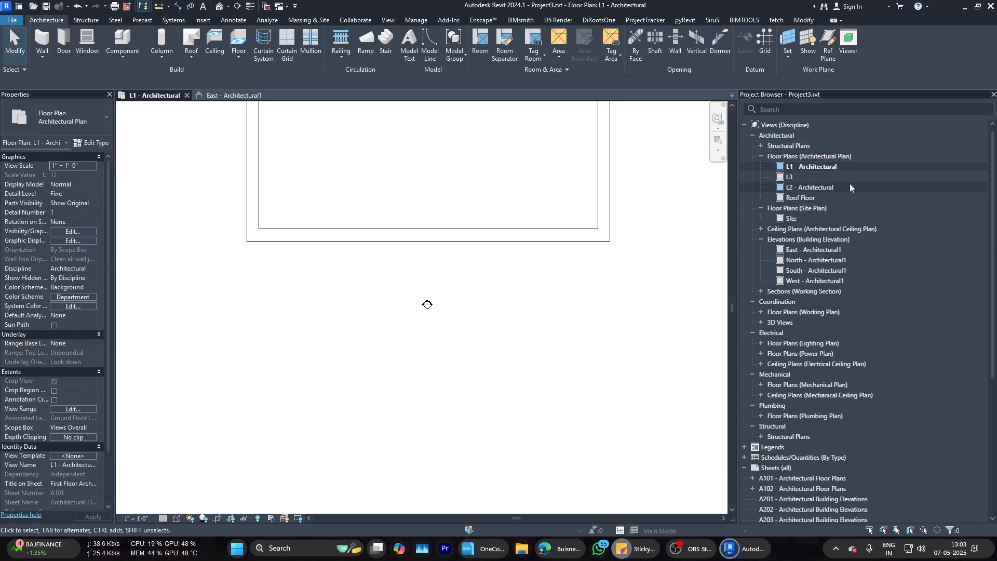
double_click(791, 177)
scroll(431, 345, up, 4)
scroll(398, 226, up, 2)
click(414, 205)
key(Escape)
click(337, 95)
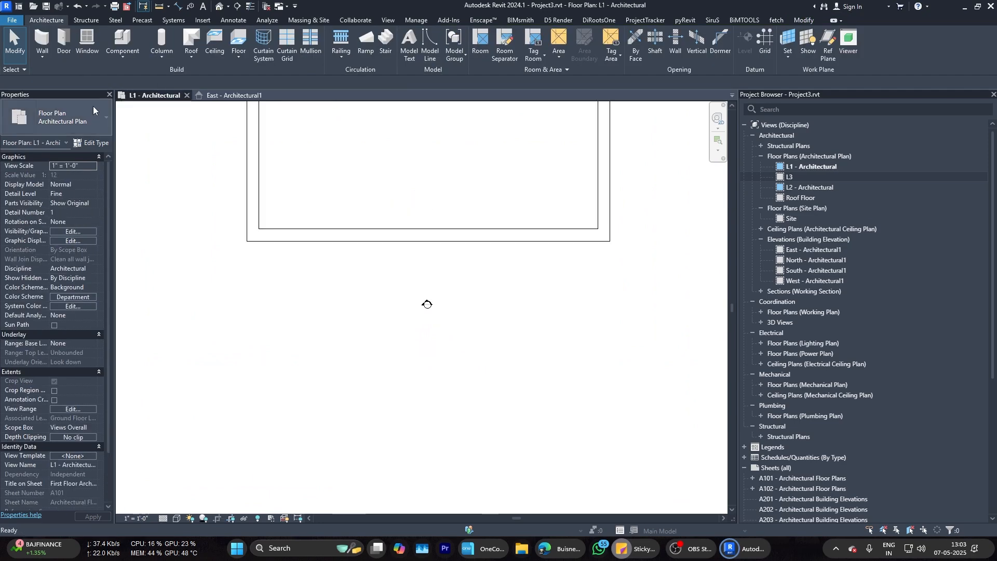
Step: Examine Plinth Level and its properties in the East elevation, comparing it with the L1 - Architectural plan
click(223, 95)
click(225, 328)
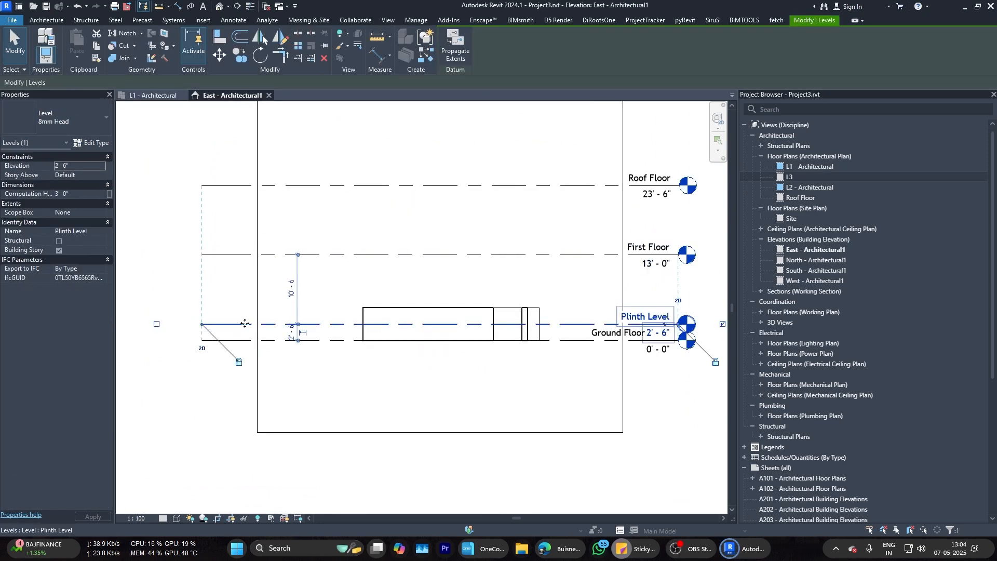
scroll(686, 324, up, 4)
click(401, 252)
scroll(401, 252, down, 2)
click(387, 293)
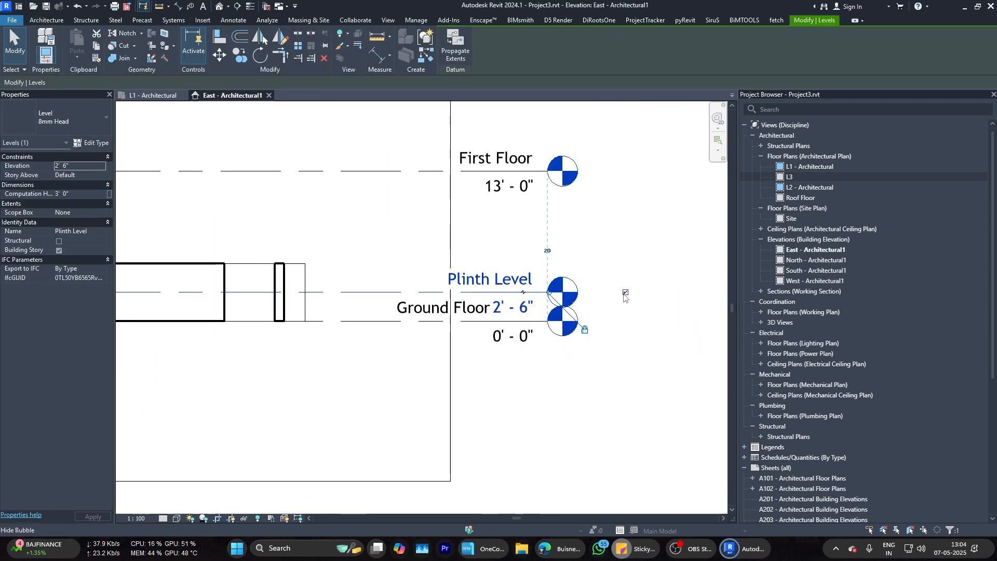
click(673, 301)
click(336, 292)
click(152, 96)
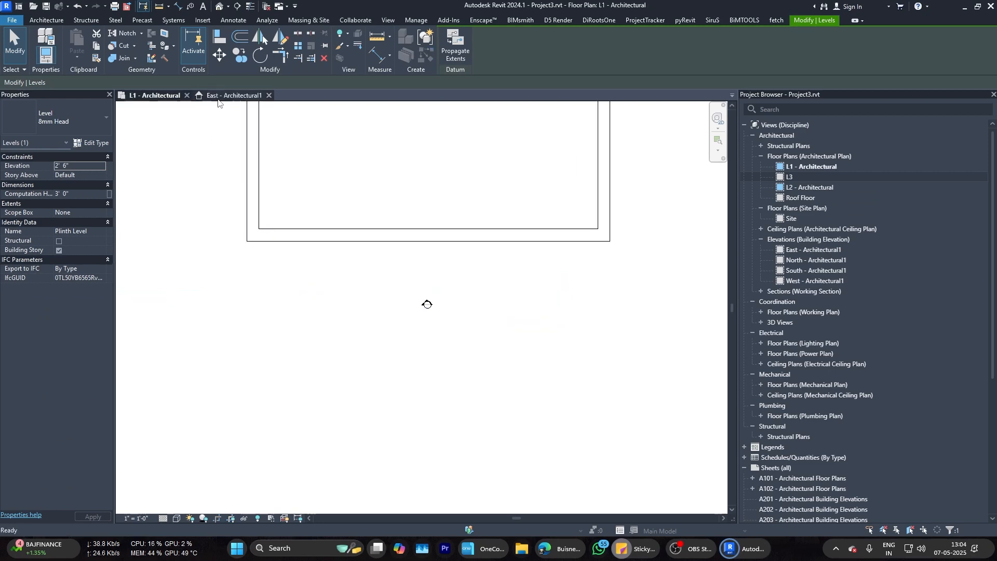
click(223, 95)
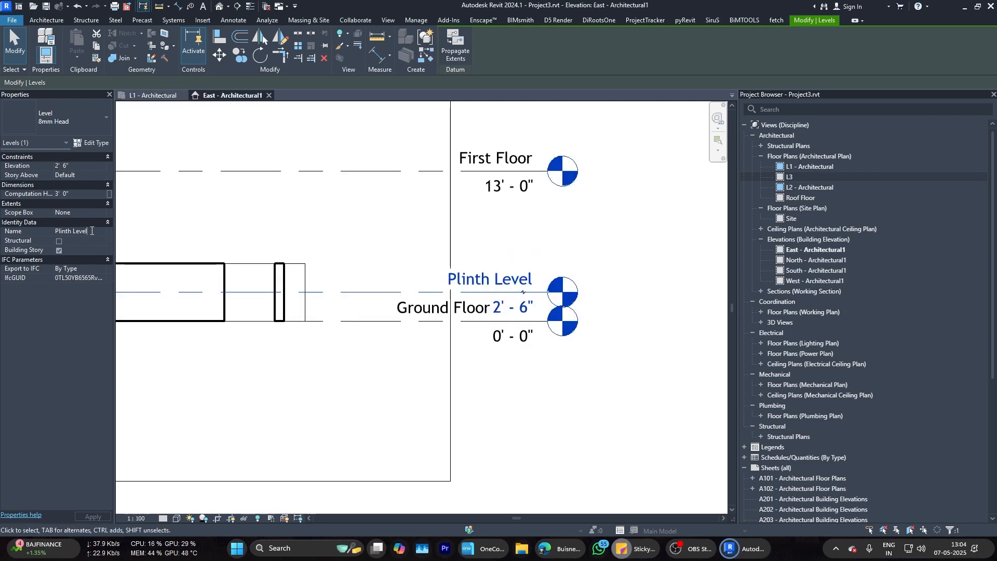
click(594, 260)
scroll(507, 275, down, 2)
click(419, 286)
Step: Open the L3 floor plan and rename the view as Plinth Floor
double_click(806, 167)
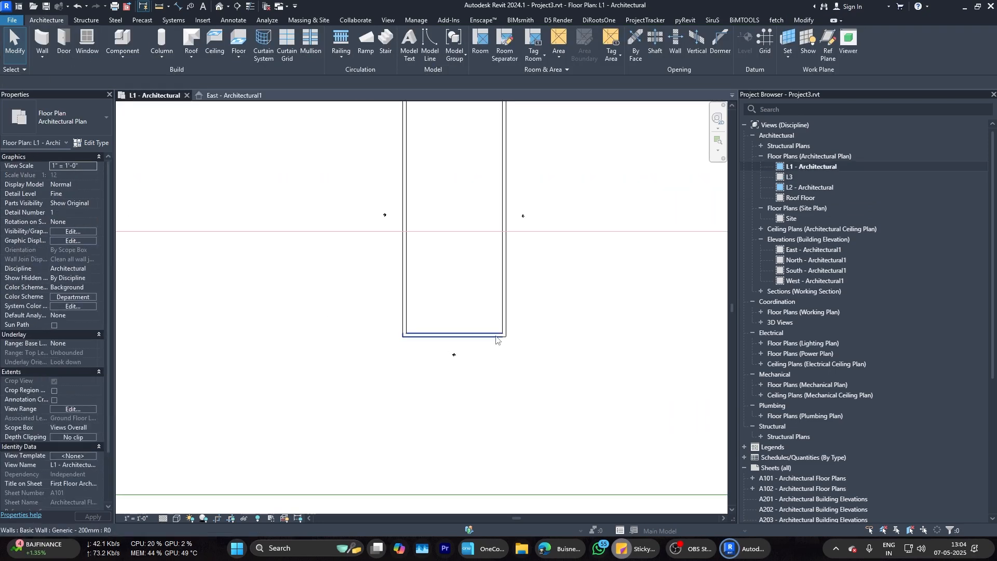
click(792, 178)
double_click(792, 177)
scroll(477, 333, up, 2)
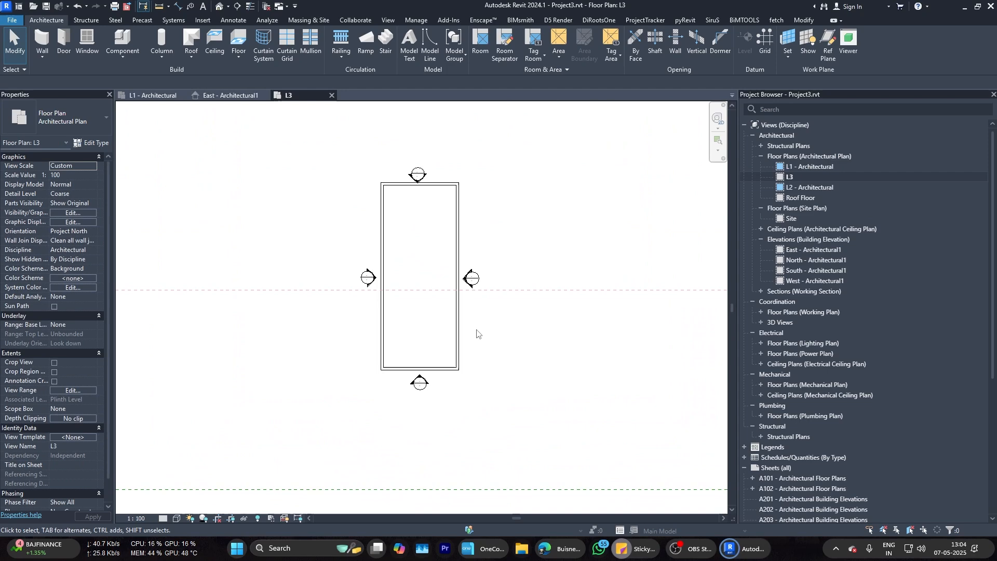
right_click(821, 178)
click(856, 358)
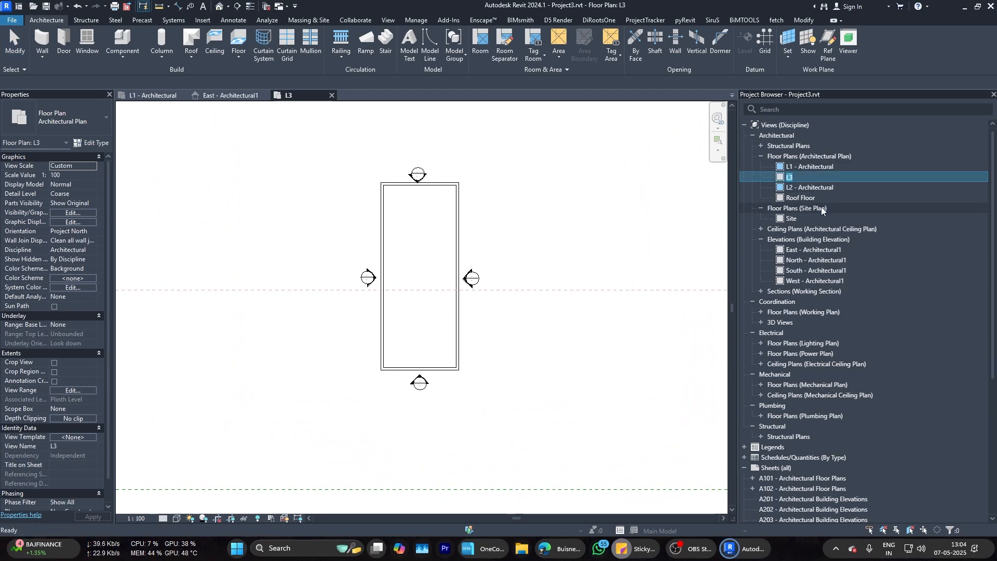
text(Plinth Floor)
key(Return)
Step: Rename the L2 - Architectural plan as First Floor and the L1 - Architectural plan as Ground Floor
right_click(804, 188)
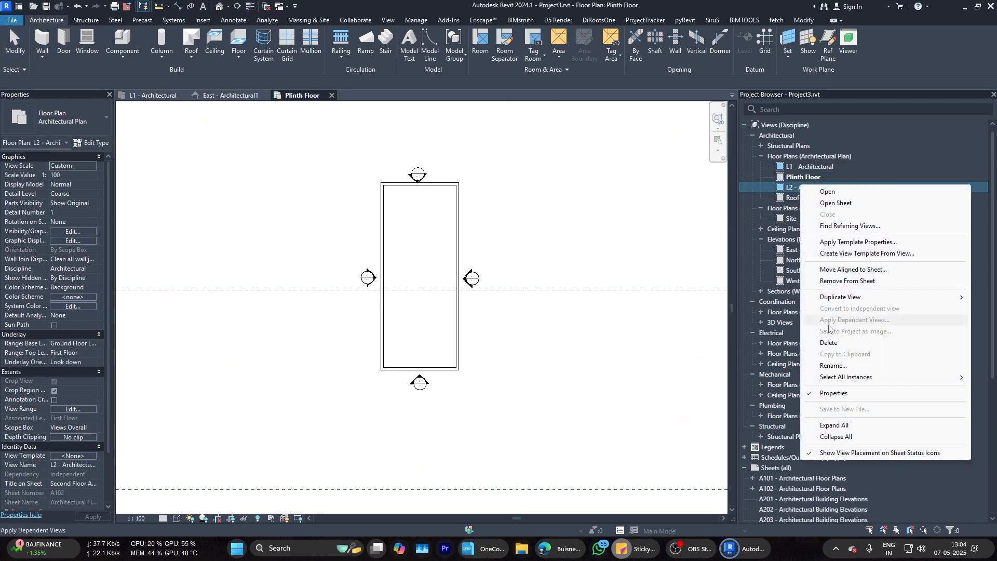
click(803, 345)
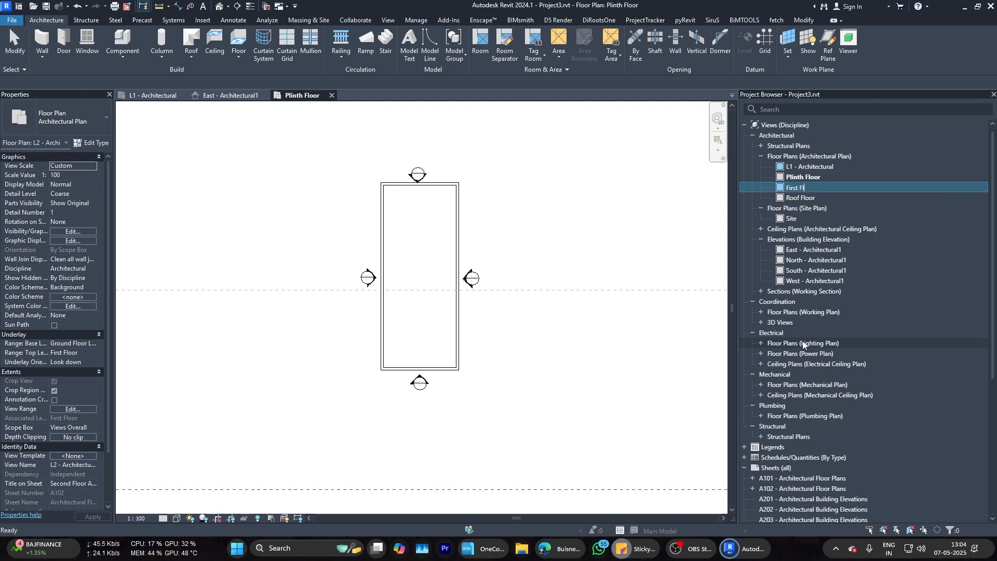
right_click(802, 168)
click(806, 323)
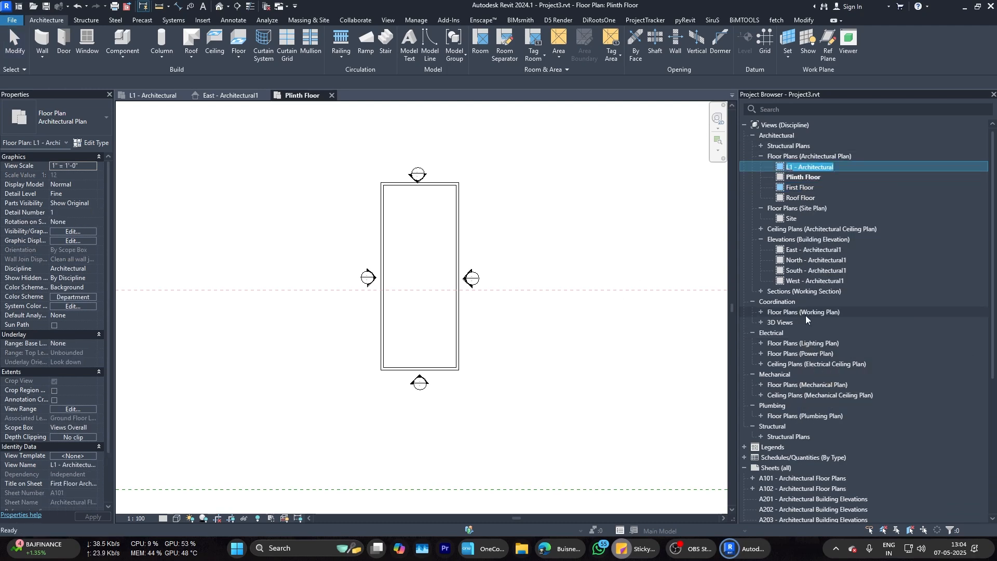
text(Ground Floor)
key(Return)
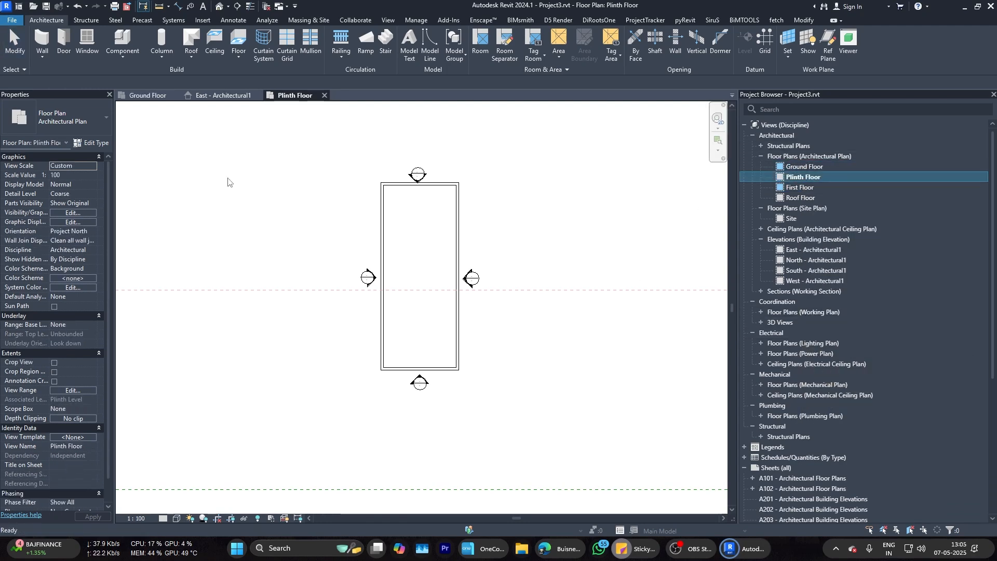
Step: Delete Plinth Level together with its floor plan from the East elevation
click(229, 95)
scroll(535, 290, up, 5)
scroll(564, 273, down, 5)
click(439, 268)
scroll(439, 268, up, 4)
scroll(438, 267, down, 4)
middle_drag(426, 267, 443, 305)
scroll(444, 306, up, 4)
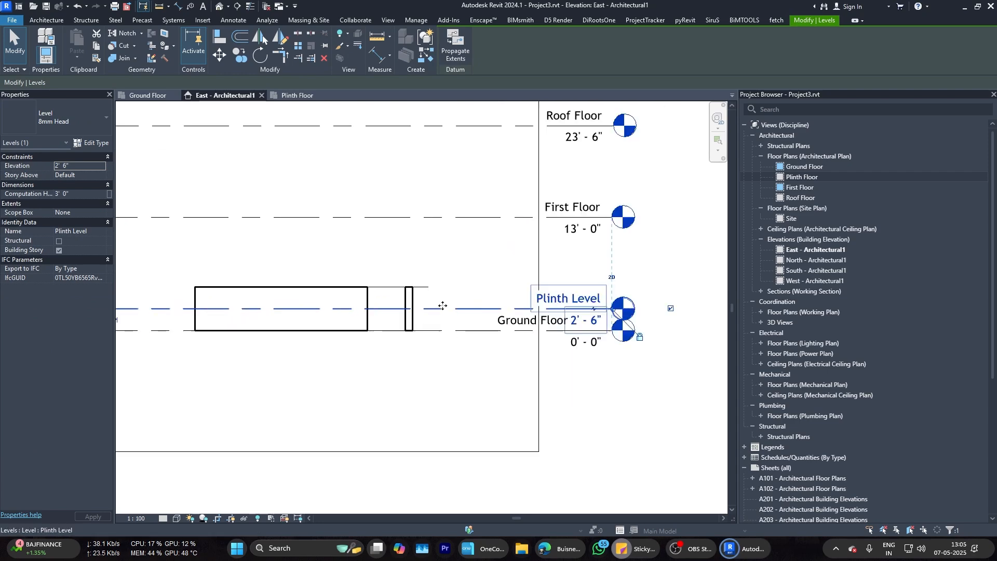
key(Delete)
click(526, 306)
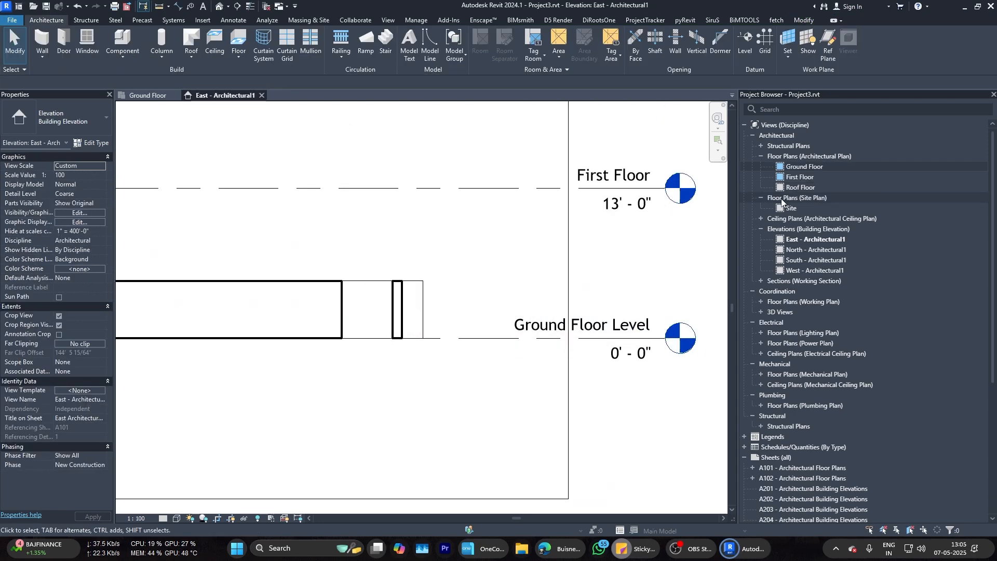
scroll(508, 270, down, 2)
scroll(392, 280, down, 1)
middle_drag(392, 280, 438, 328)
scroll(440, 337, up, 2)
Step: In the Ground Floor plan, place dimensions for the overall length and width of the rectangular wall outline
click(148, 96)
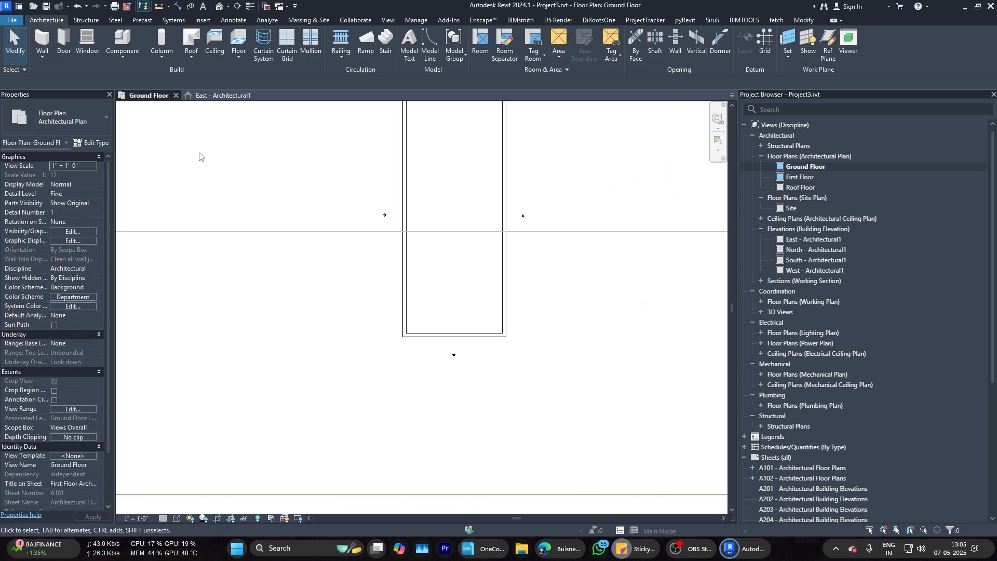
scroll(489, 216, up, 1)
middle_drag(490, 216, 385, 318)
scroll(359, 338, up, 1)
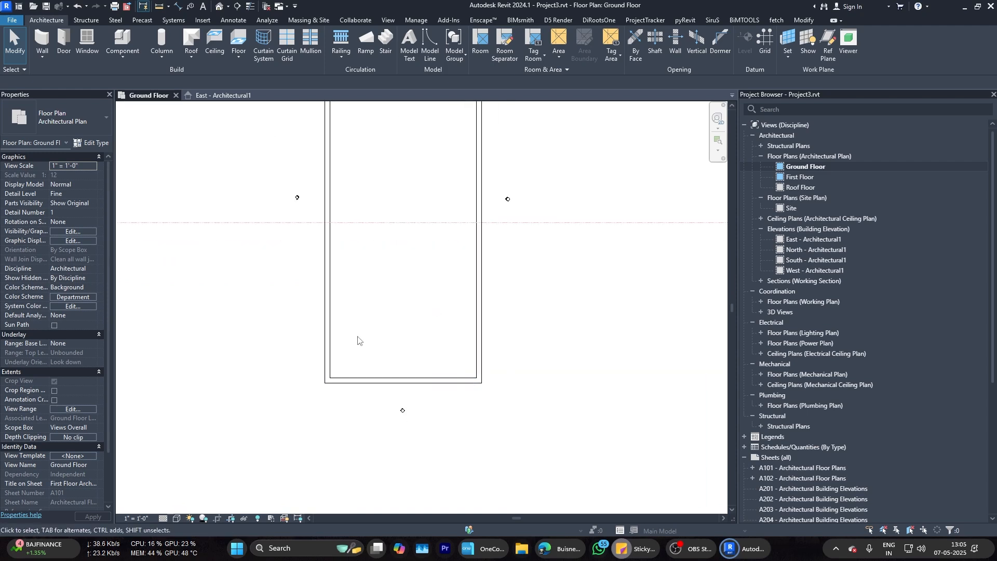
key(d)
key(i)
click(347, 383)
scroll(346, 373, down, 2)
click(346, 163)
scroll(314, 256, up, 2)
click(298, 305)
scroll(298, 278, up, 8)
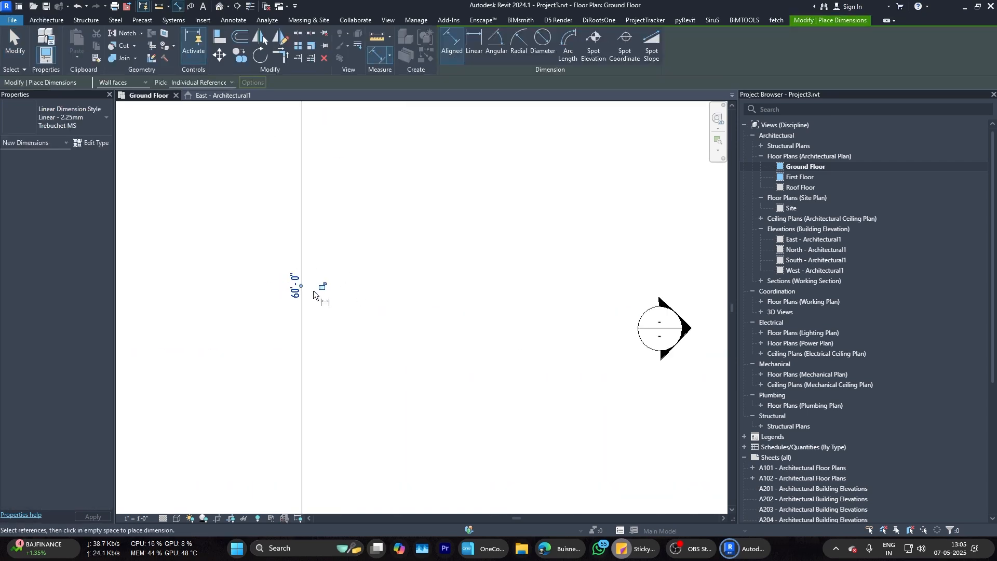
scroll(313, 291, down, 8)
scroll(383, 442, up, 2)
scroll(419, 366, down, 3)
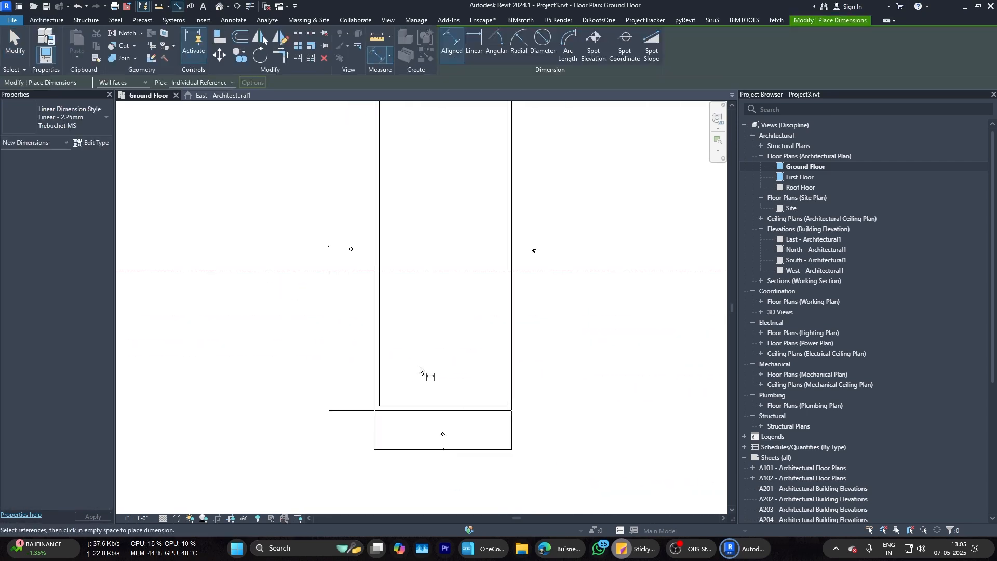
scroll(457, 438, up, 5)
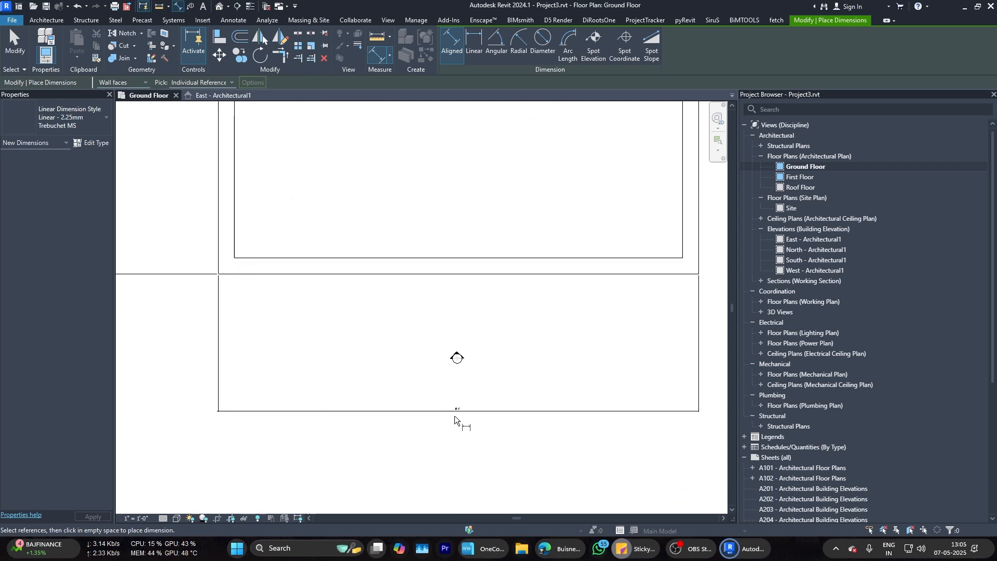
scroll(460, 408, down, 4)
key(Escape)
key(Escape)
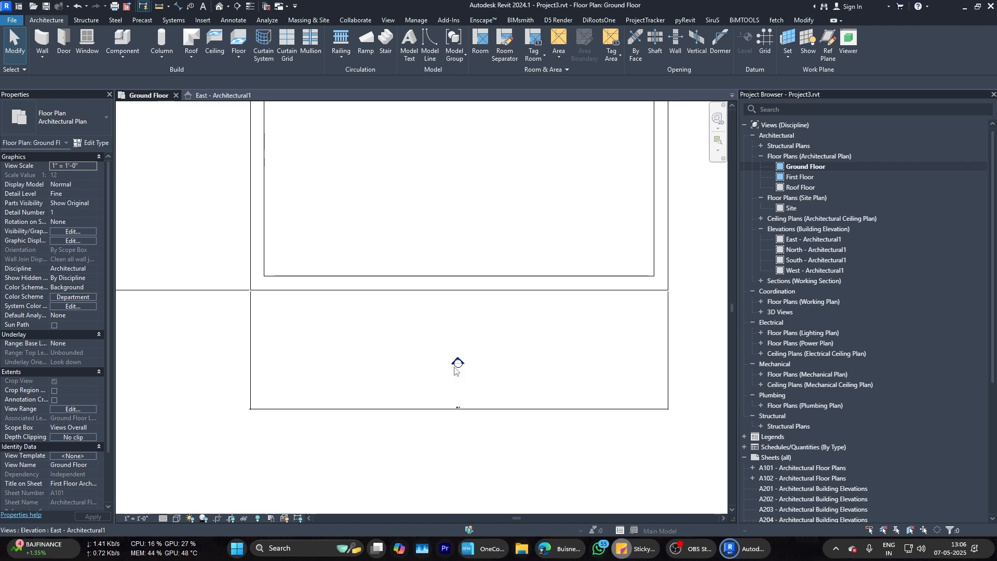
scroll(456, 364, down, 4)
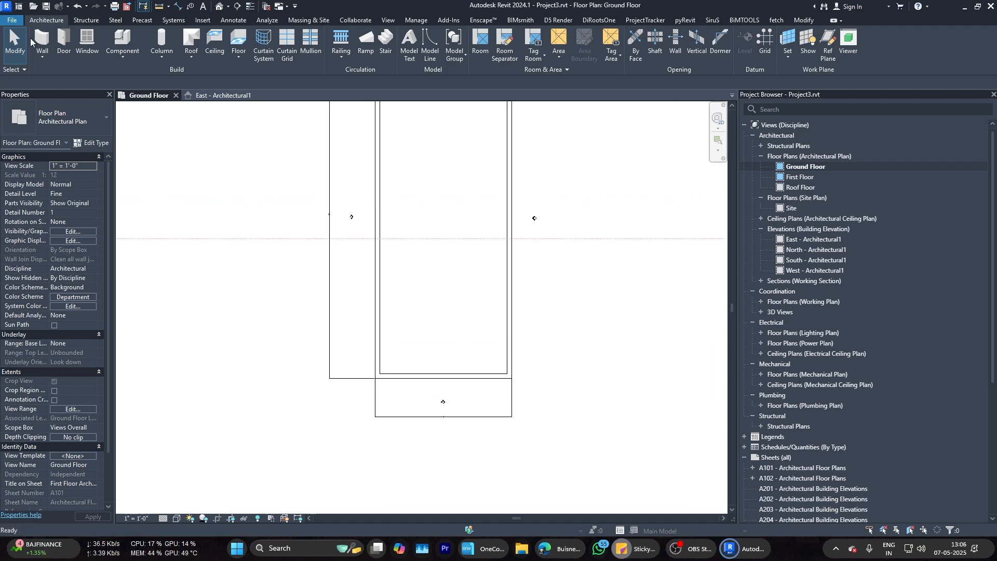
Step: Start the Wall tool with the Basic Wall type Generic - 200mm and open its layer structure for editing
key(w)
key(a)
click(73, 119)
click(73, 160)
click(93, 143)
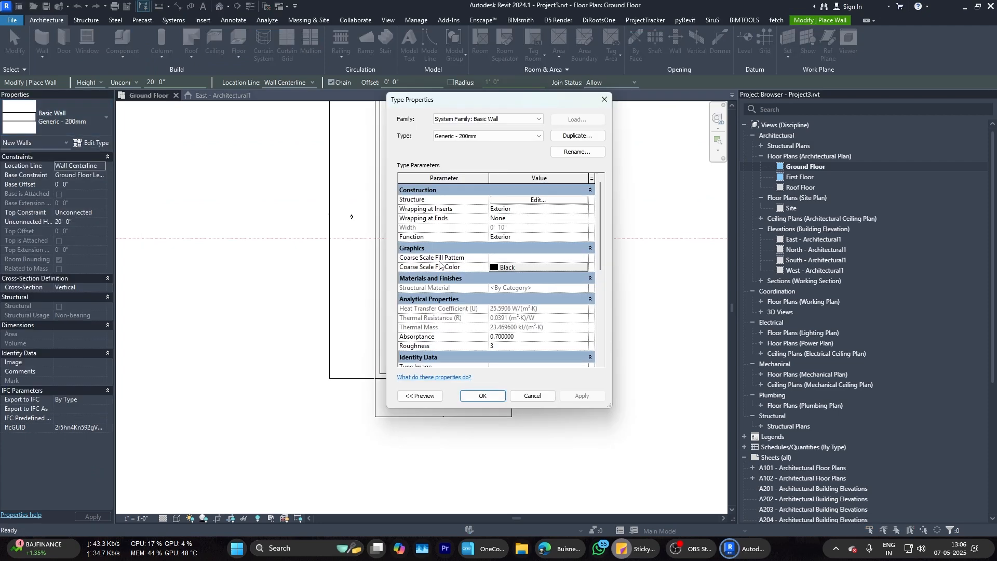
click(509, 200)
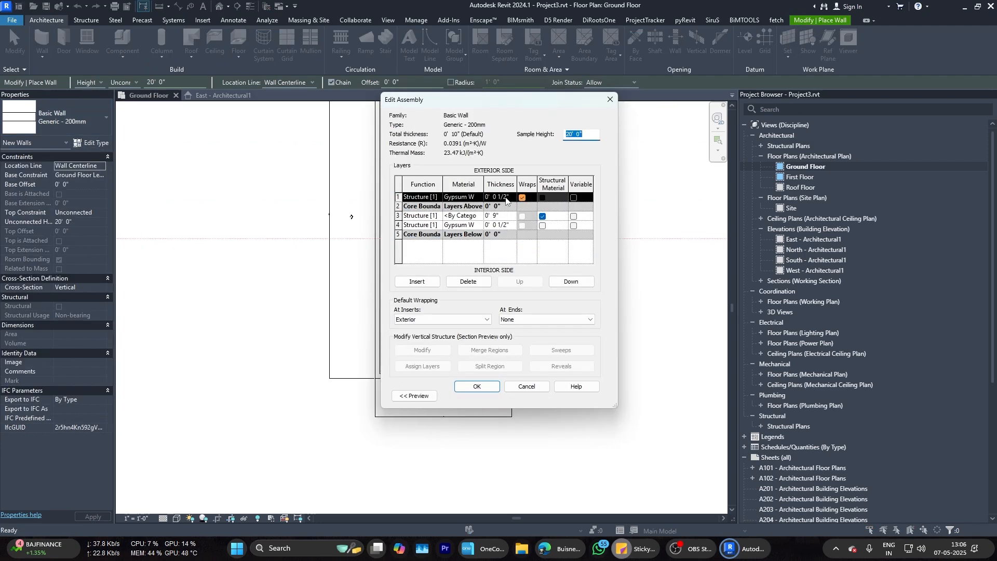
Step: Assign the Brick, Common material to the 9-inch core structure layer of the wall assembly
click(480, 219)
scroll(326, 246, up, 5)
click(257, 123)
text(B)
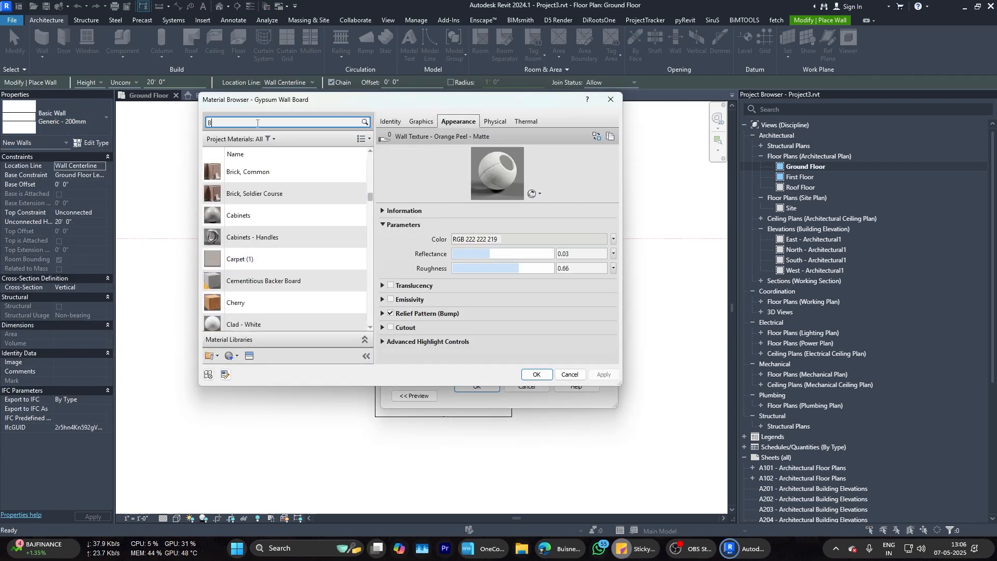
text(rciks)
key(BackSpace)
key(BackSpace)
key(BackSpace)
key(BackSpace)
text(i)
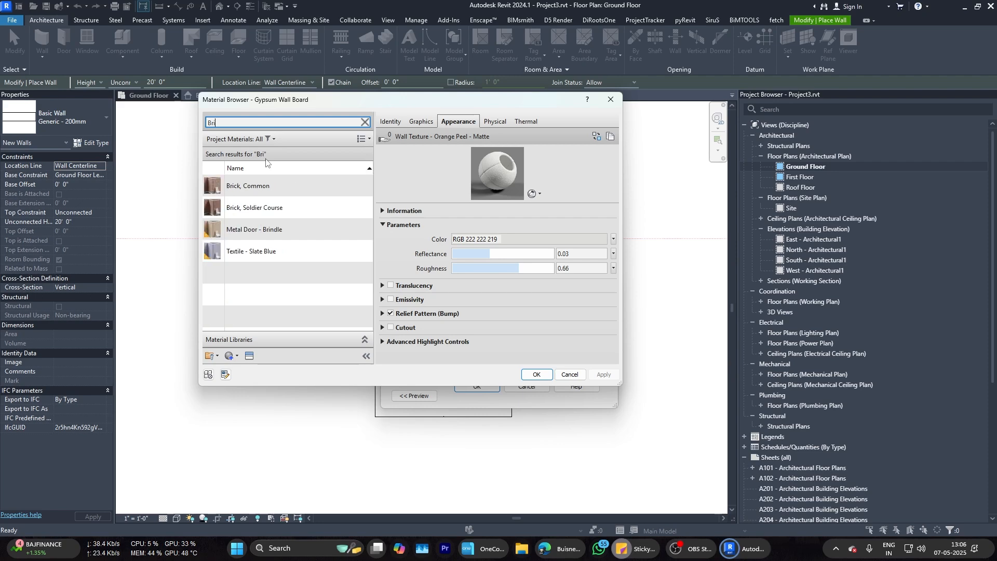
click(279, 188)
click(536, 375)
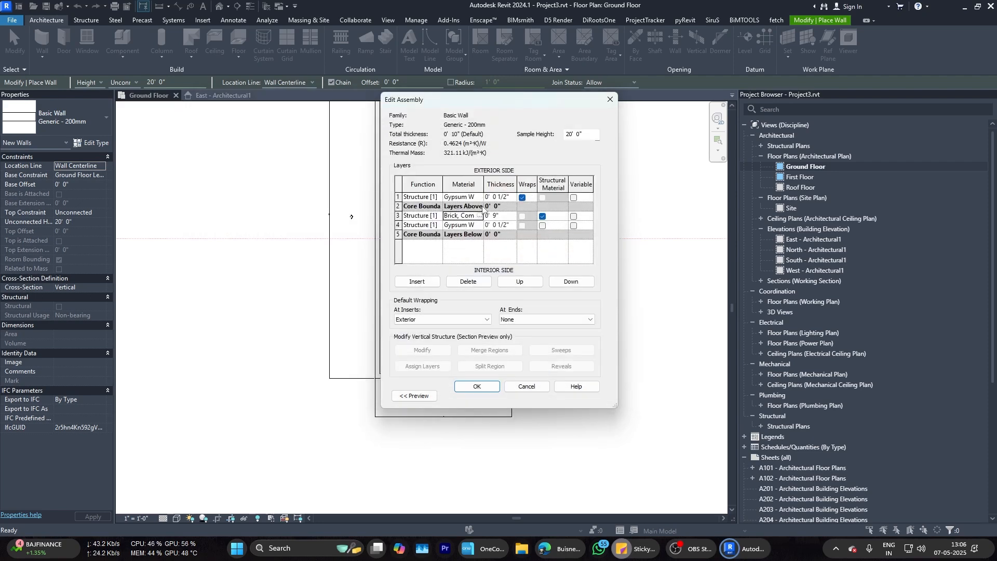
Step: Try to find a Plaster material for the exterior layer, and accept the wall type's layer structure
click(482, 198)
text(Plaster)
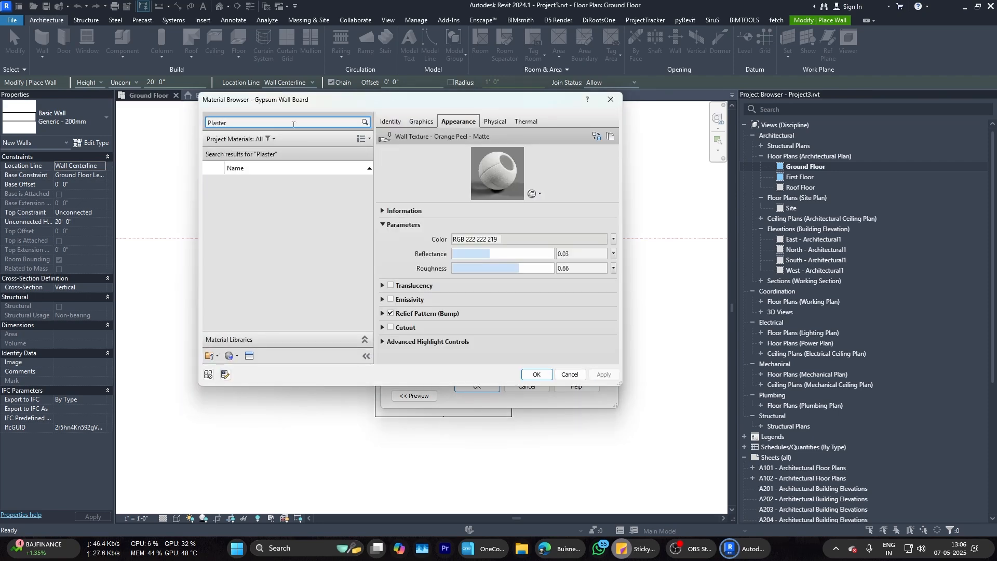
double_click(294, 179)
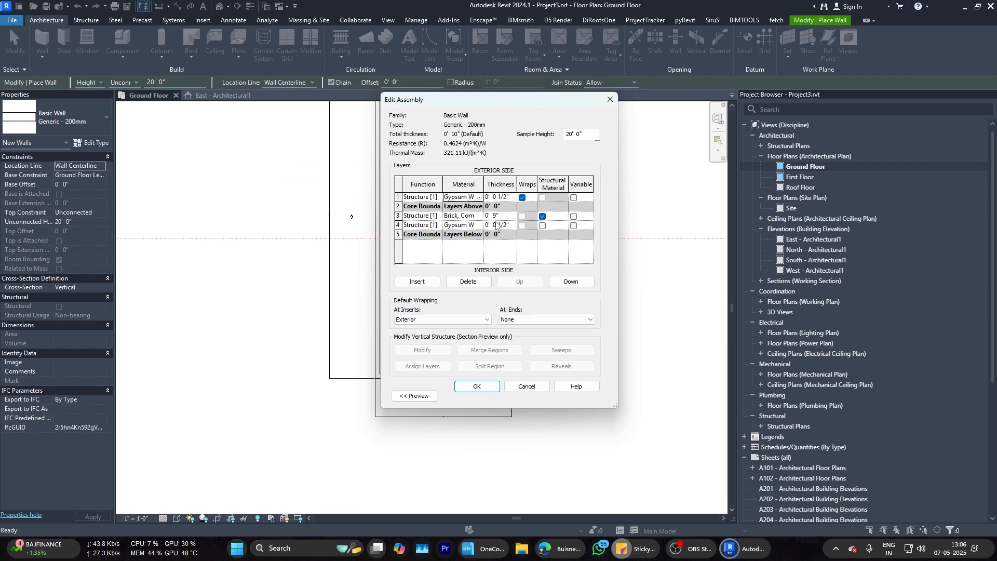
click(476, 387)
click(491, 395)
scroll(339, 354, up, 3)
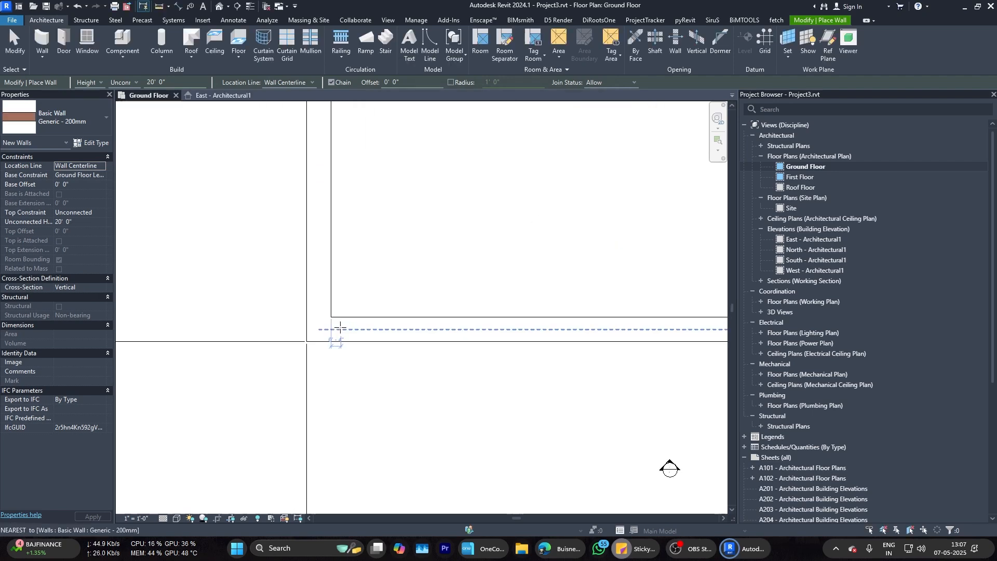
scroll(343, 327, up, 2)
click(345, 311)
middle_drag(346, 341, 352, 332)
key(Escape)
Step: Draw a horizontal cross wall of type Generic - 200mm between the two long side walls
scroll(352, 330, down, 9)
scroll(385, 266, up, 3)
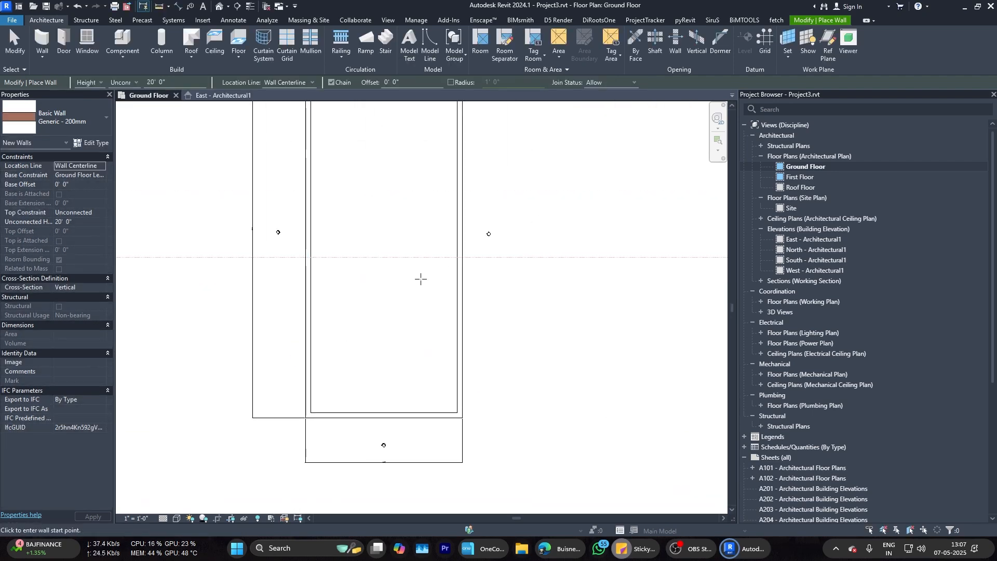
scroll(351, 412, up, 2)
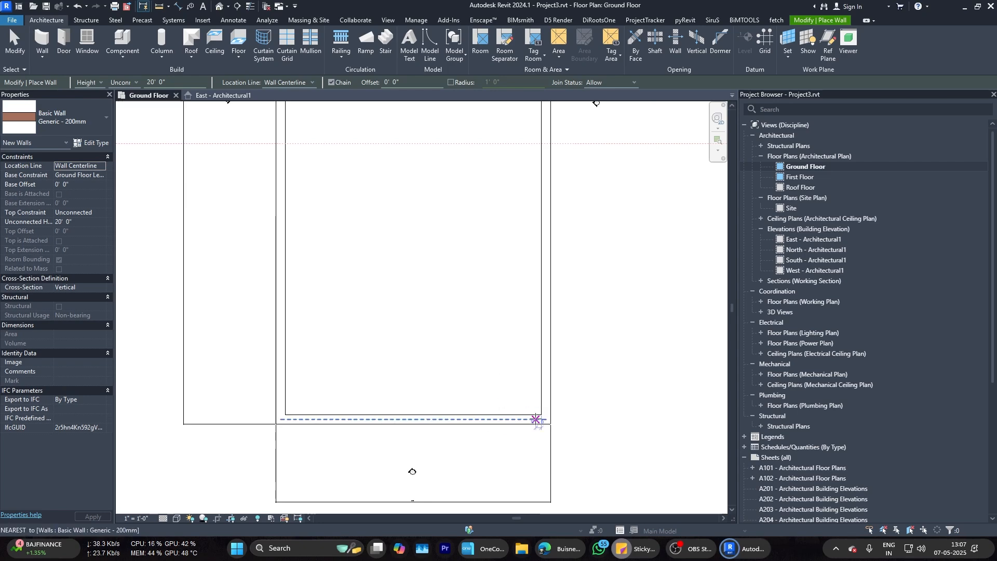
click(280, 241)
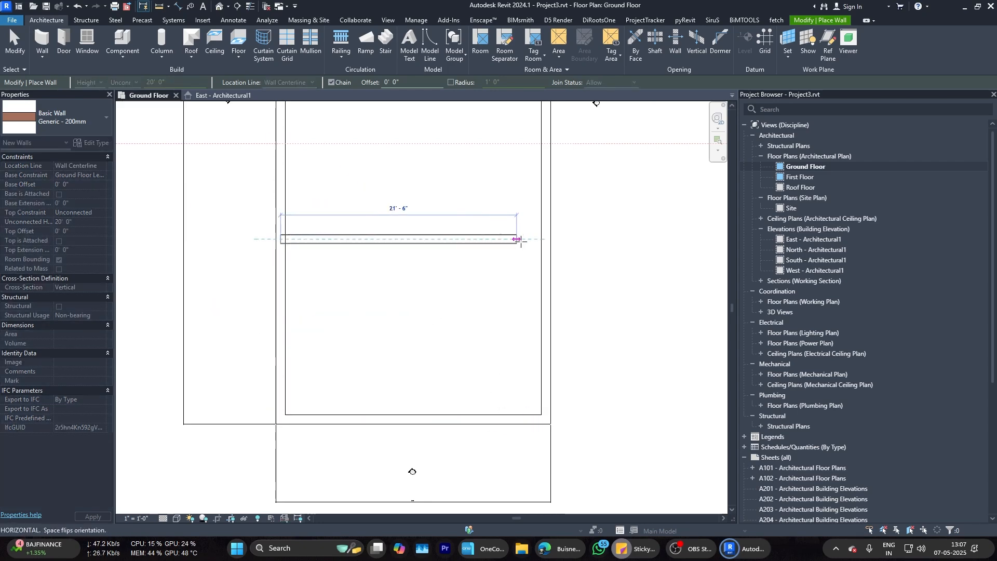
click(541, 241)
key(Escape)
key(Escape)
Step: Reposition the cross wall by changing its clear distance from the bottom boundary wall
click(384, 240)
key(Escape)
scroll(385, 244, up, 4)
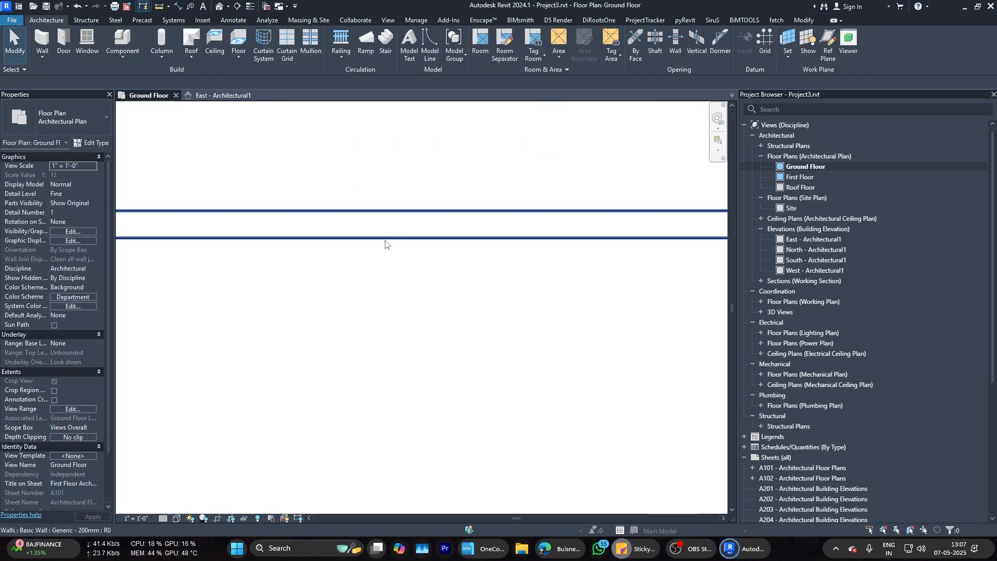
scroll(383, 239, down, 3)
click(383, 238)
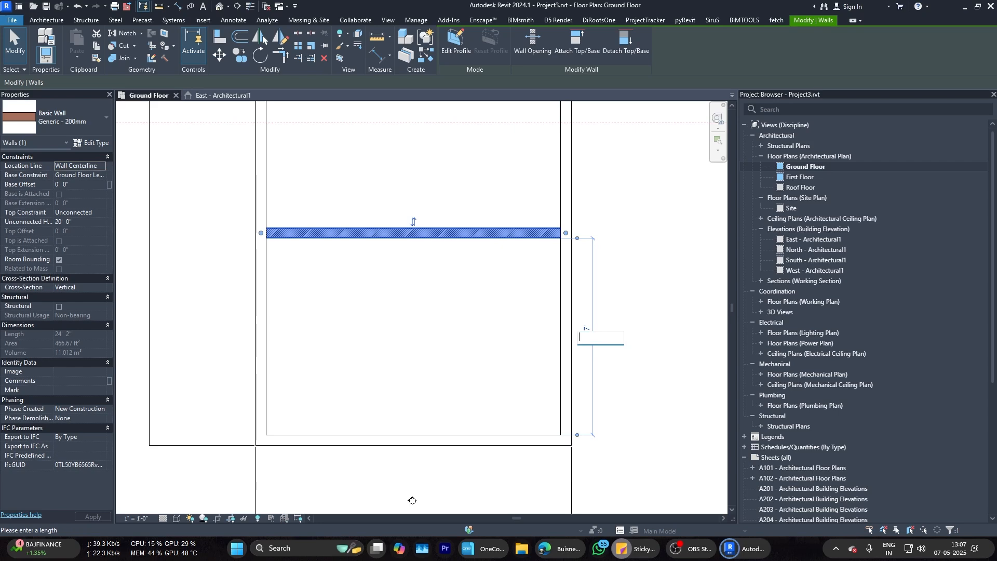
key(Return)
key(Escape)
scroll(472, 286, down, 3)
middle_drag(471, 289, 479, 383)
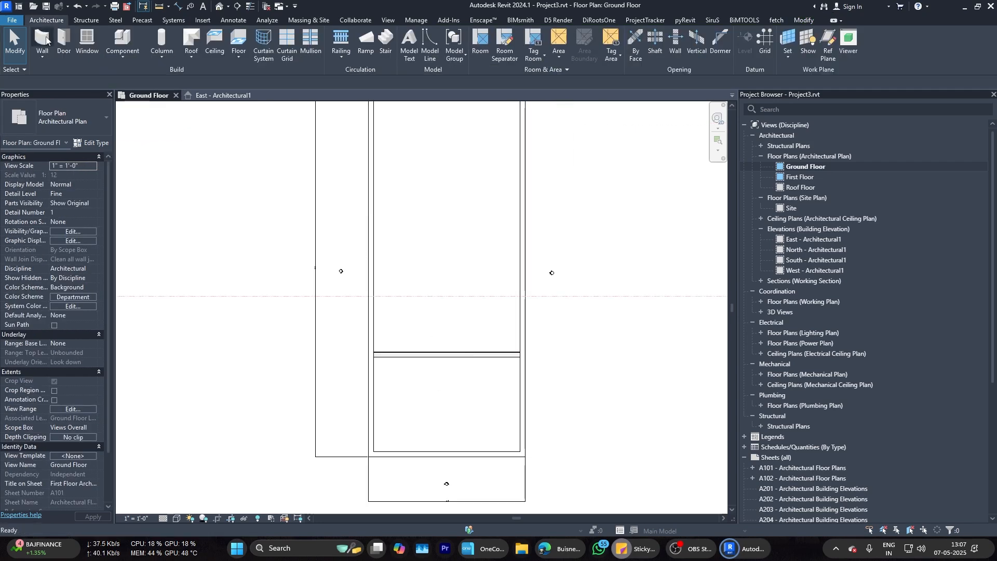
click(43, 37)
scroll(378, 354, up, 5)
click(379, 353)
scroll(379, 236, down, 6)
scroll(380, 231, down, 5)
scroll(379, 189, up, 9)
key(Escape)
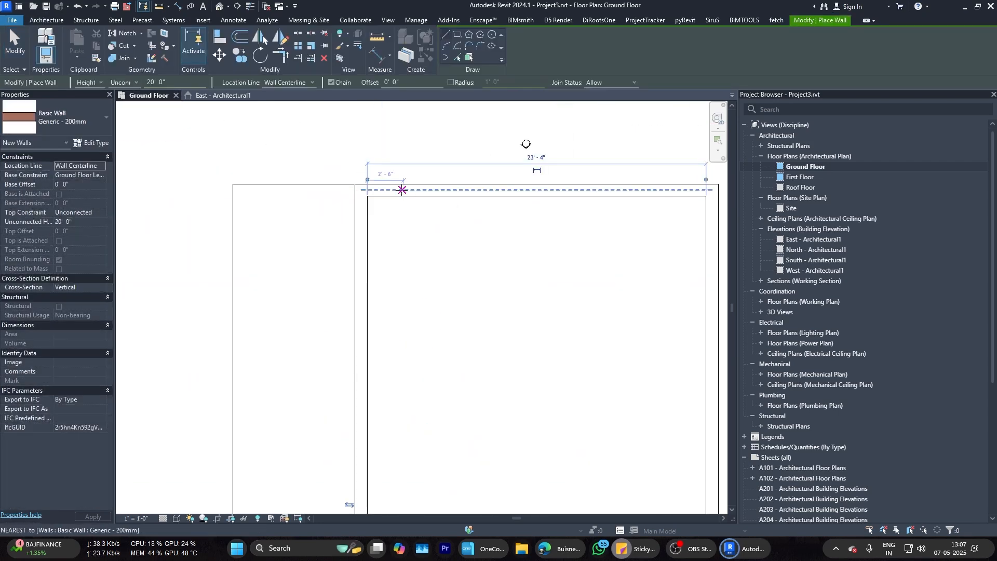
click(360, 189)
scroll(362, 229, down, 5)
scroll(363, 385, up, 4)
scroll(366, 388, up, 4)
key(Escape)
key(Escape)
scroll(410, 345, down, 1)
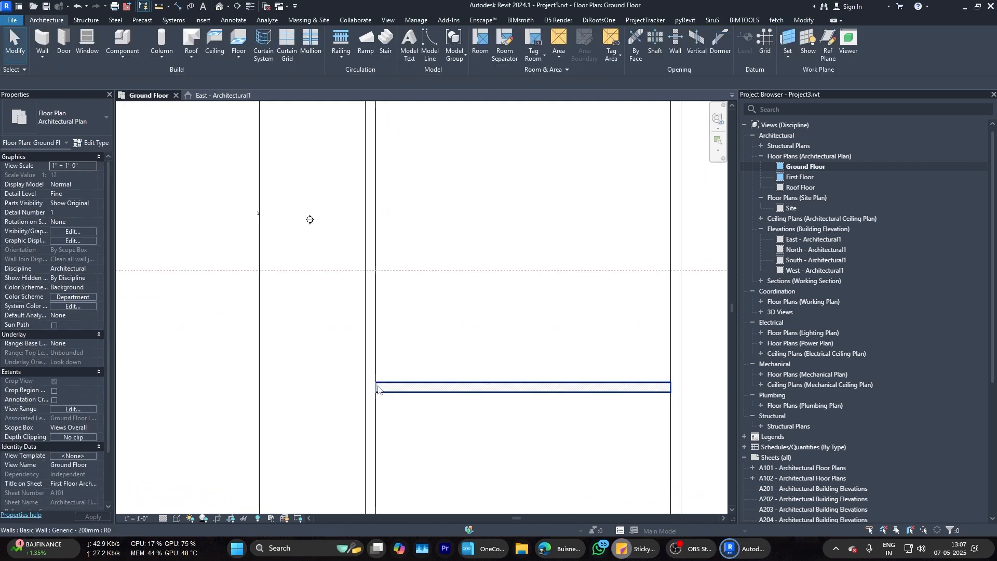
click(413, 386)
click(101, 213)
key(Escape)
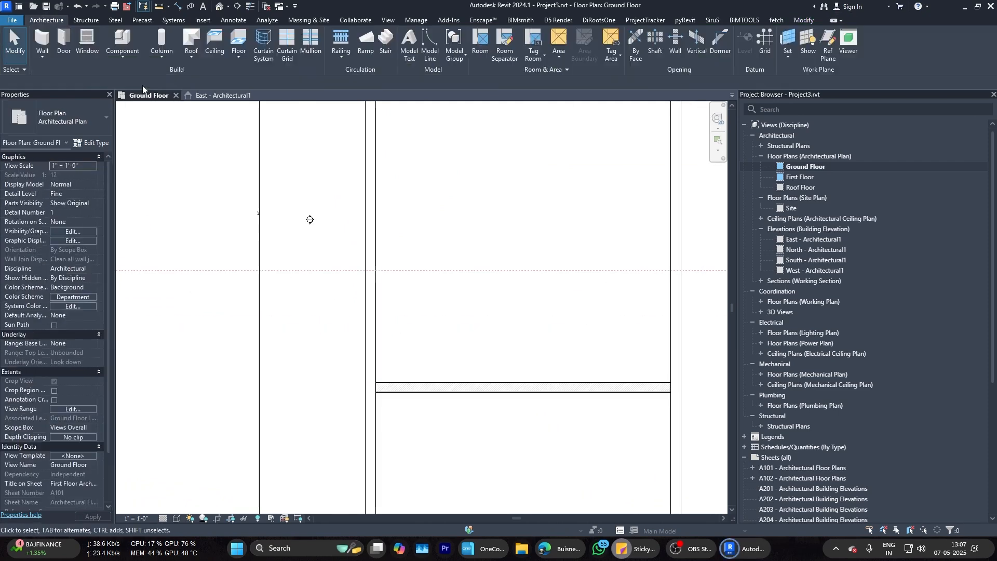
Step: Try to draw a 20-foot-high wall over the left boundary wall, from the cross wall up to the top corner
click(43, 37)
scroll(372, 383, up, 1)
click(371, 381)
scroll(363, 278, down, 6)
scroll(354, 197, up, 4)
scroll(358, 280, up, 5)
key(Escape)
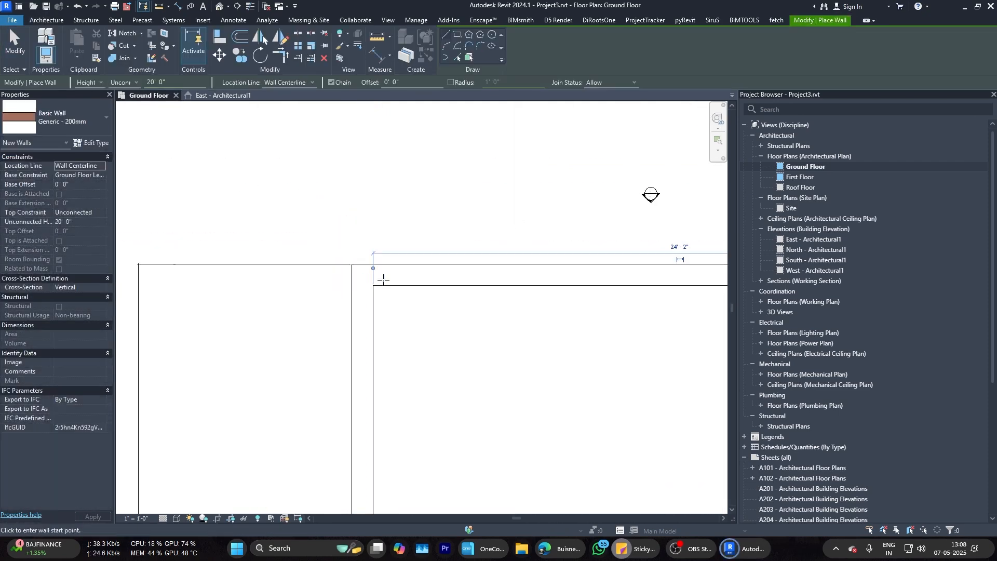
scroll(354, 281, down, 1)
key(Escape)
scroll(326, 297, down, 3)
middle_drag(333, 306, 326, 190)
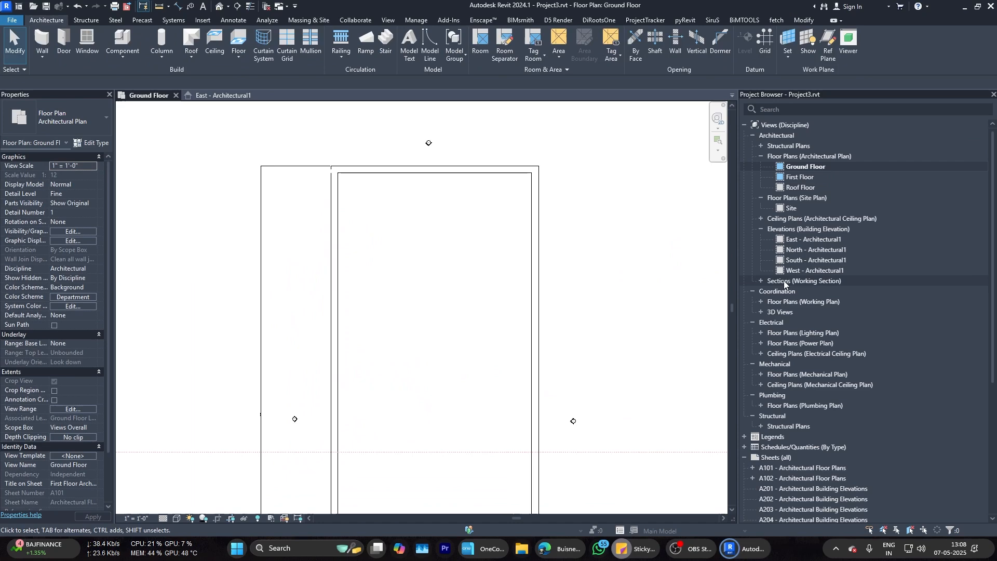
Step: Inspect the walls in the default 3D view and delete the walls running along the left side
click(761, 312)
double_click(793, 333)
shift+middle_drag(594, 314, 645, 326)
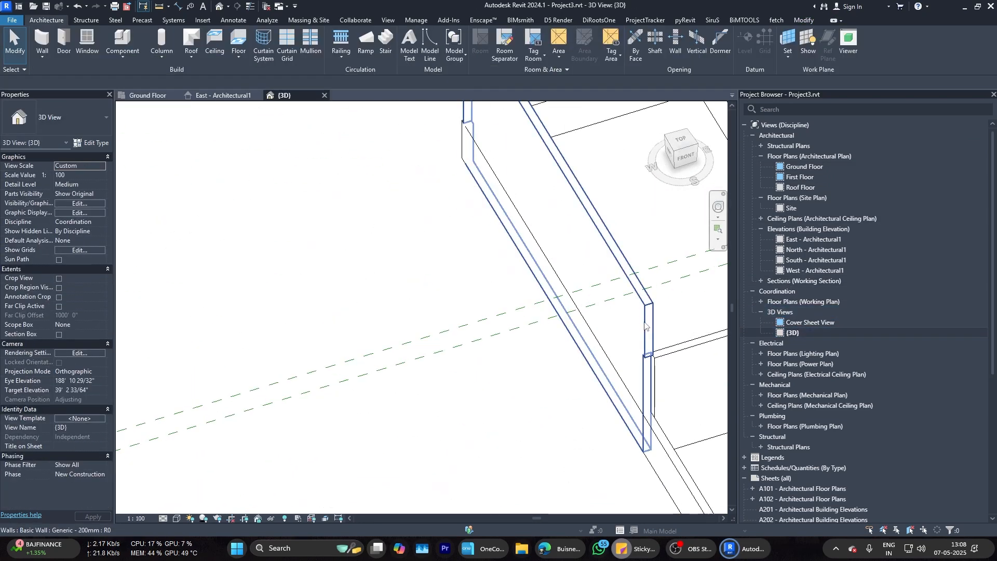
scroll(654, 313, down, 3)
shift+middle_drag(519, 301, 456, 286)
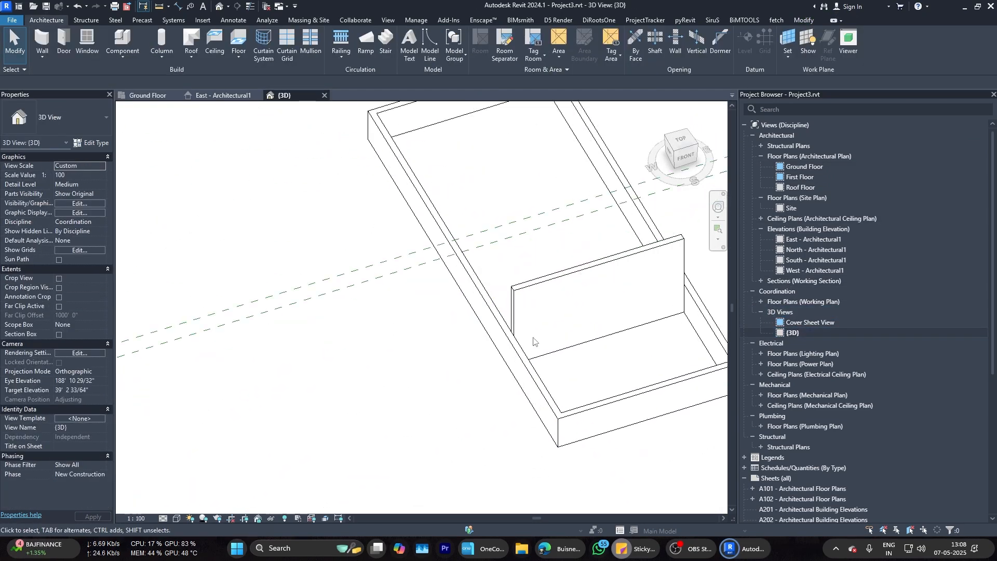
scroll(456, 286, up, 4)
Step: In the Ground Floor plan, draw a left wall from the top corner to the cross wall with location line Finish Face: Exterior
click(139, 95)
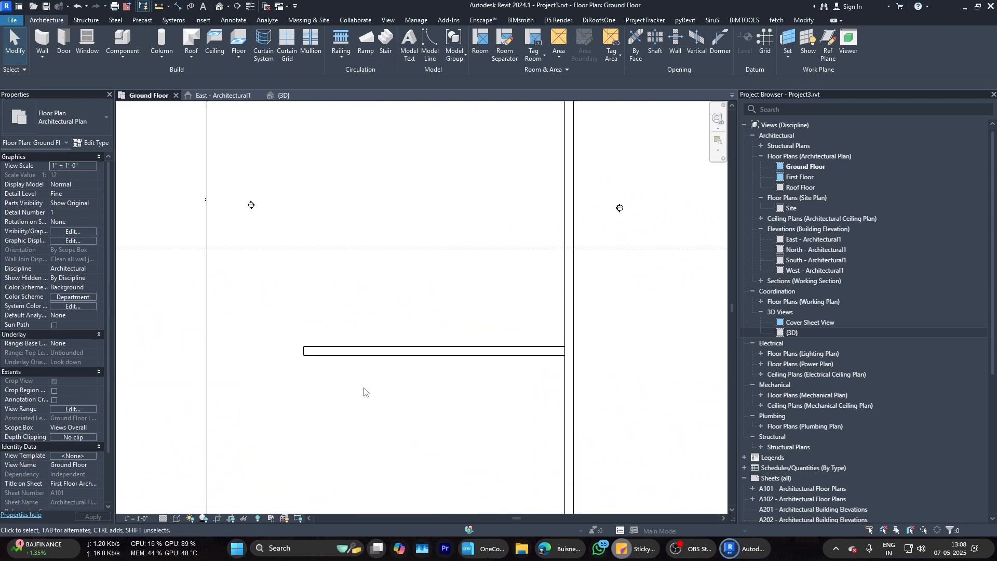
key(w)
key(a)
scroll(330, 217, down, 2)
scroll(322, 161, up, 4)
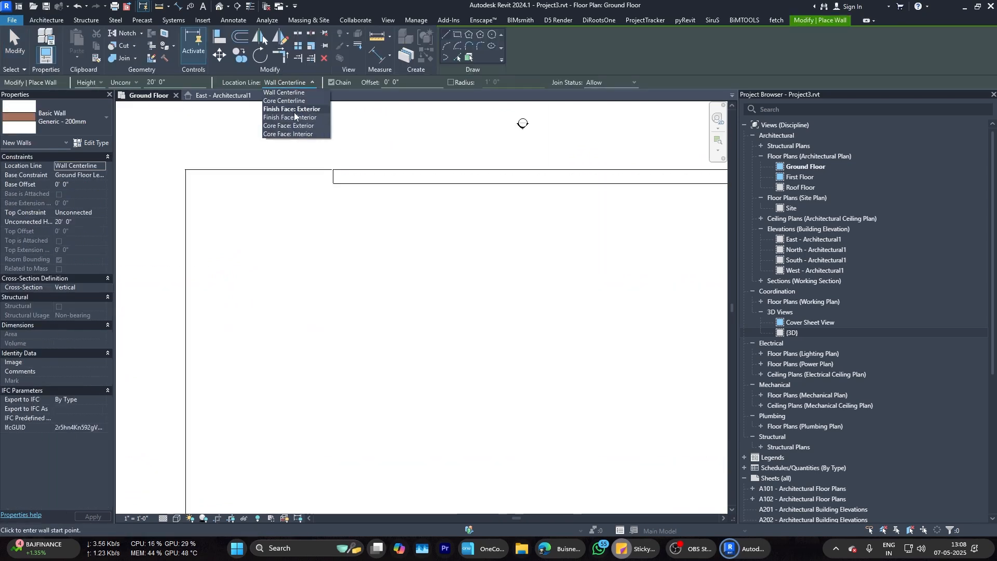
click(294, 110)
click(334, 177)
scroll(344, 207, down, 3)
scroll(342, 359, up, 5)
click(345, 365)
key(Escape)
key(Escape)
scroll(362, 357, up, 5)
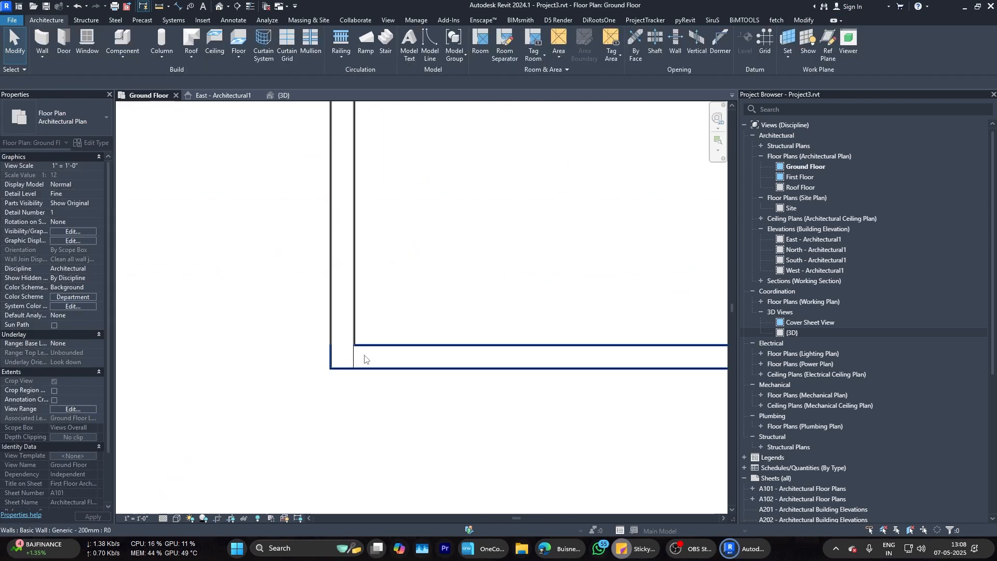
click(345, 345)
scroll(344, 323, down, 7)
key(Escape)
scroll(343, 322, up, 3)
Step: Place an aligned dimension for the overall width between the outer faces of the left and right walls
key(d)
key(i)
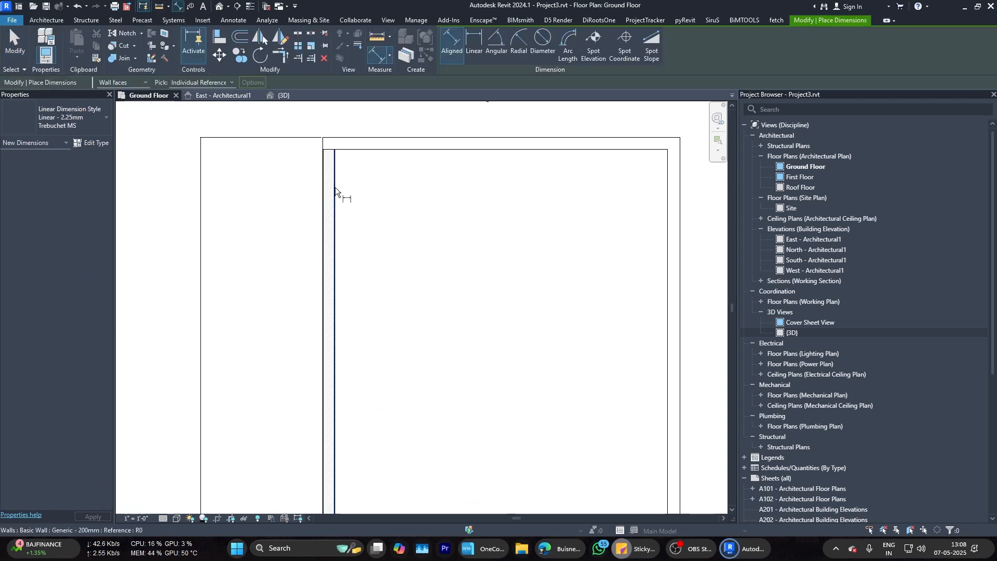
scroll(200, 261, up, 5)
click(444, 244)
key(Escape)
key(Escape)
scroll(444, 244, down, 4)
scroll(293, 275, up, 2)
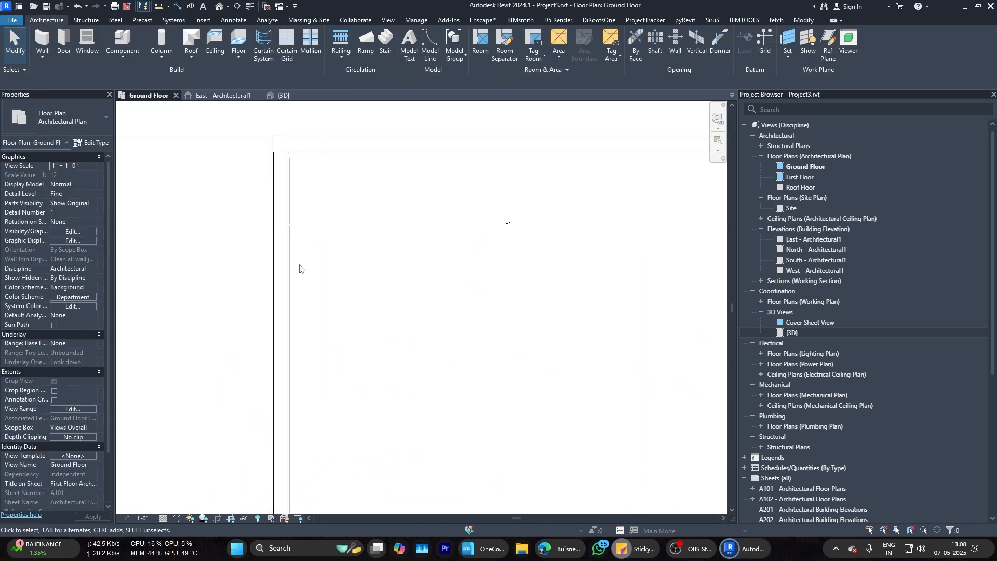
Step: Adjust the left wall's position by editing the overall width dimension
click(287, 262)
scroll(506, 224, up, 5)
click(550, 229)
key(Return)
scroll(555, 123, down, 5)
scroll(541, 208, up, 3)
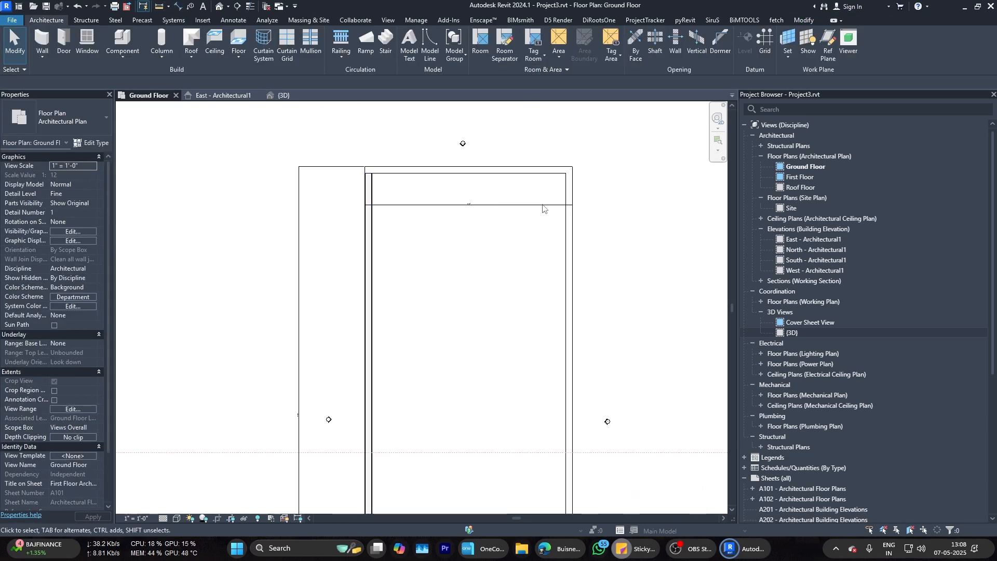
Step: Check the clear spacing between the left wall and the right wall
scroll(539, 167, down, 1)
click(555, 283)
middle_drag(555, 283, 479, 219)
scroll(479, 218, down, 1)
key(Escape)
scroll(361, 428, up, 3)
click(346, 301)
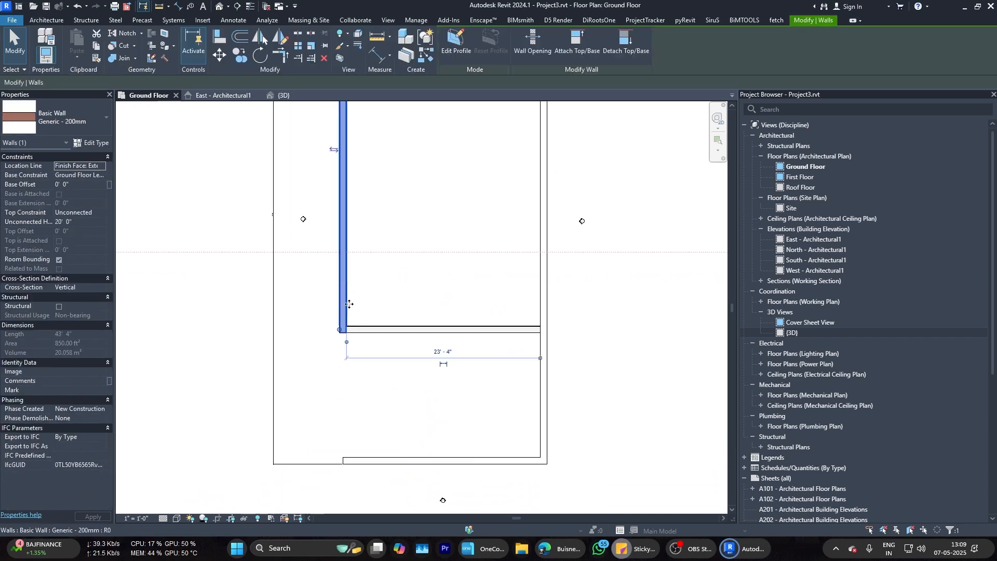
scroll(349, 393, down, 3)
key(Escape)
Step: Draw a vertical model line from the left end of the cross wall down to the bottom boundary wall
key(l)
key(i)
scroll(479, 123, up, 2)
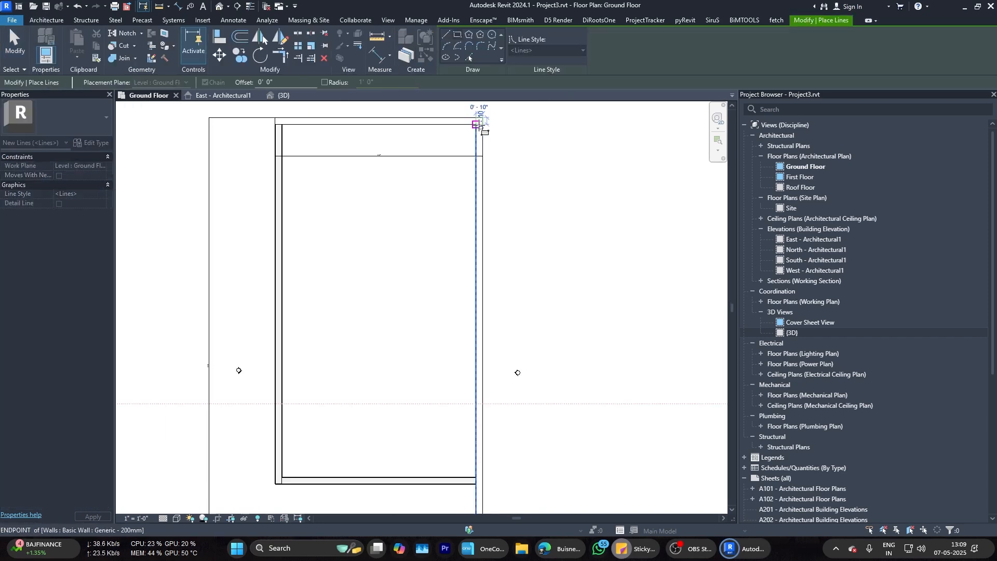
middle_drag(301, 374, 325, 246)
click(302, 480)
key(Escape)
key(Escape)
scroll(343, 364, down, 3)
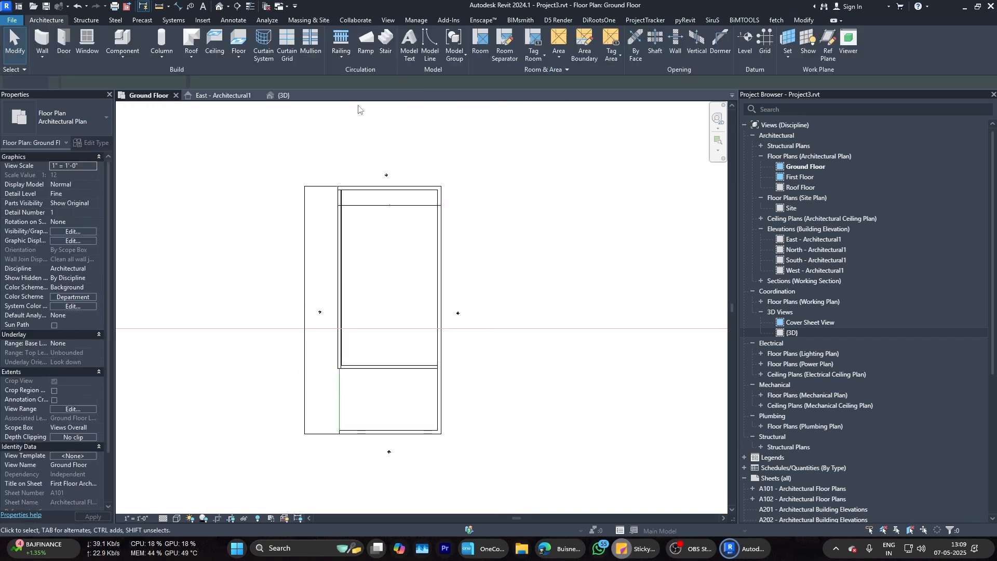
Step: Align the vertical model line with the outer face of the left wall
scroll(351, 359, up, 2)
key(a)
key(l)
scroll(348, 343, up, 2)
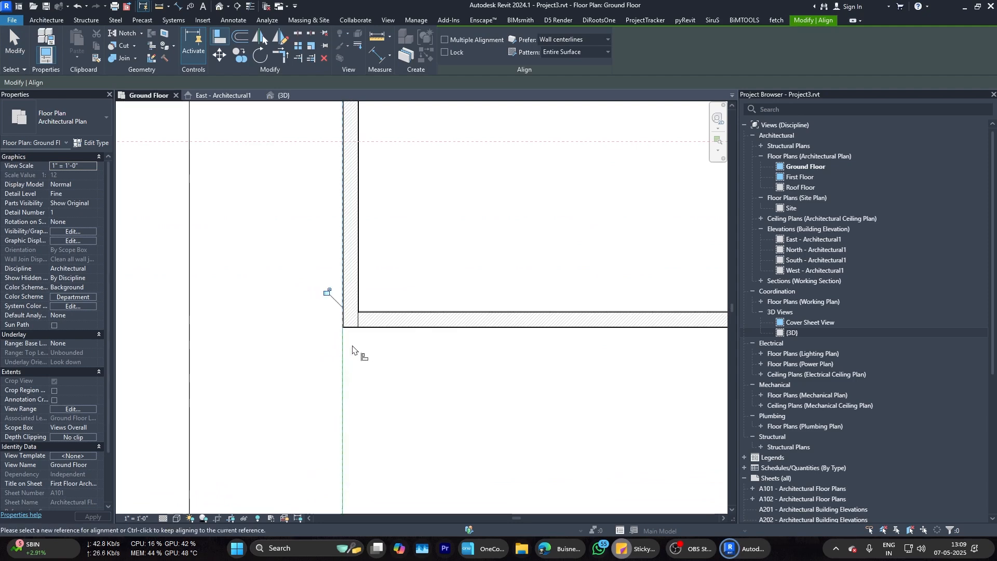
key(Escape)
key(Escape)
Step: Shorten the right wall to end at the cross wall, with a matching model line continuing down to the bottom wall
scroll(353, 337, down, 5)
click(484, 398)
drag(483, 415, 483, 330)
key(Escape)
scroll(509, 341, up, 2)
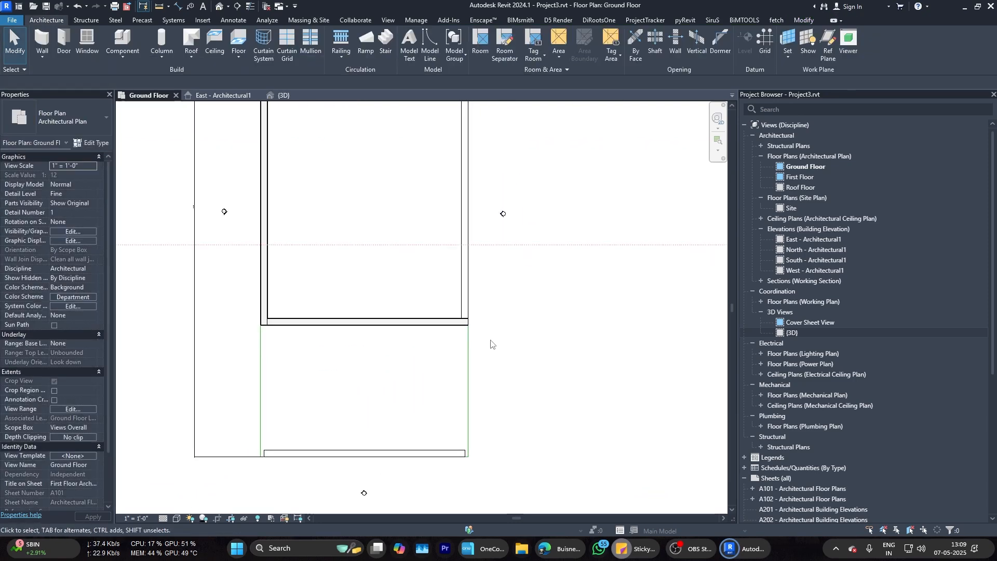
Step: Trim the cross wall and the right wall to meet in a clean corner
scroll(460, 338, up, 2)
click(457, 316)
click(469, 291)
scroll(460, 336, down, 7)
scroll(429, 164, up, 4)
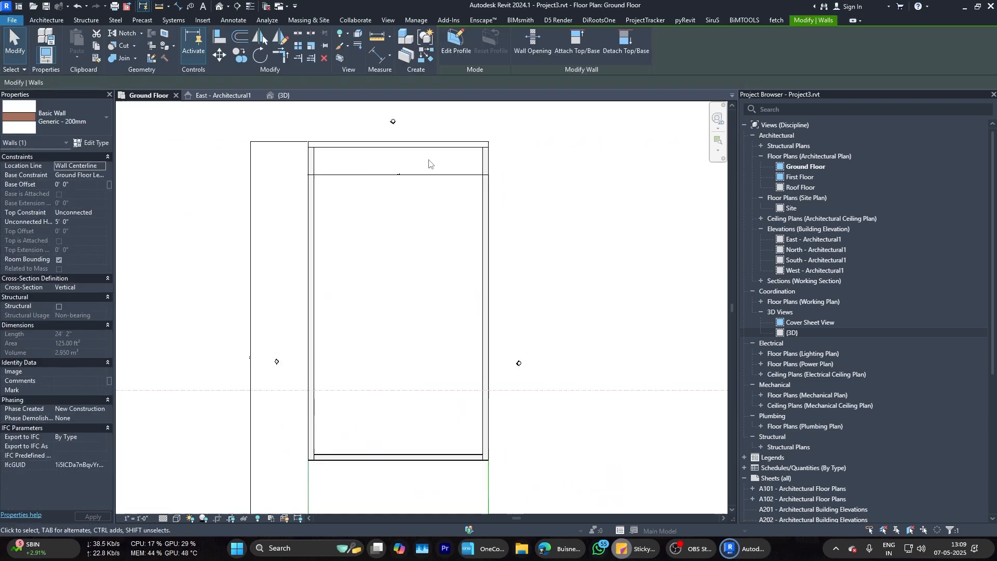
key(Escape)
Step: Trim the top wall and the right wall to form their shared corner
key(t)
key(r)
click(455, 145)
click(484, 164)
key(Escape)
scroll(482, 148, up, 6)
scroll(483, 228, down, 8)
scroll(442, 388, up, 2)
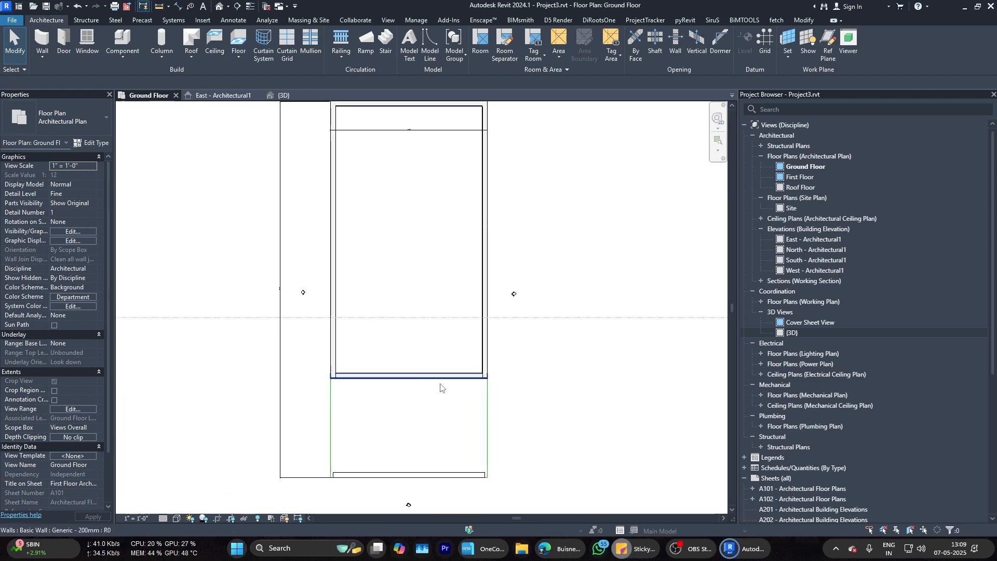
Step: Place an aligned dimension for the overall length of the layout, outside its right side
scroll(423, 230, up, 5)
scroll(241, 238, down, 4)
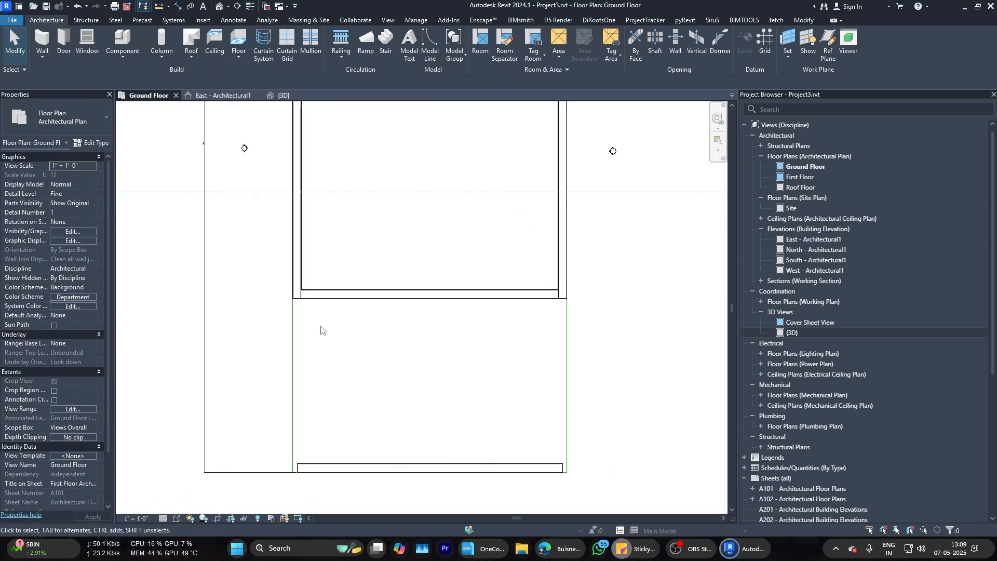
key(d)
key(l)
scroll(353, 343, down, 3)
scroll(343, 166, up, 3)
scroll(439, 457, up, 2)
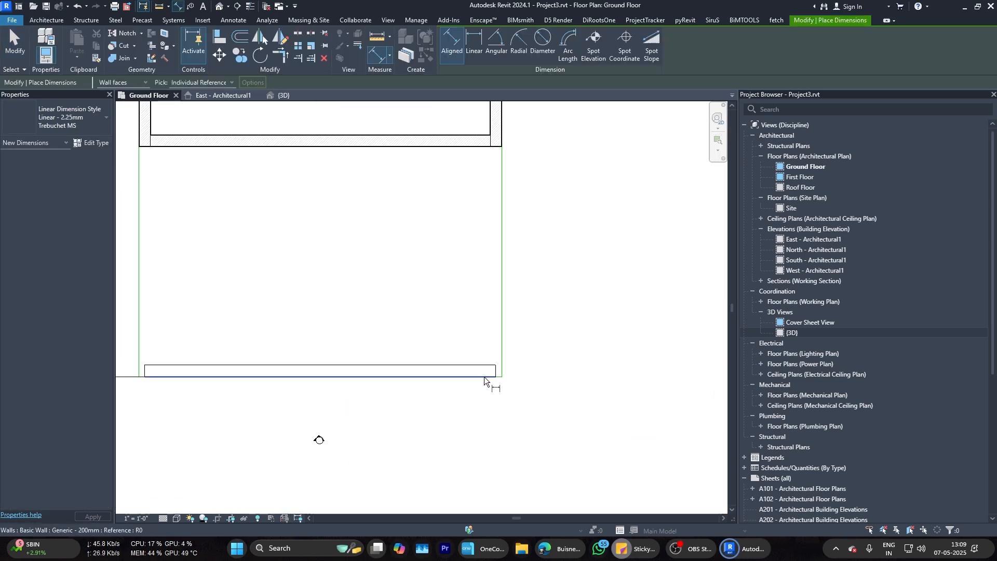
scroll(484, 376, down, 3)
key(Escape)
key(Escape)
scroll(346, 289, up, 6)
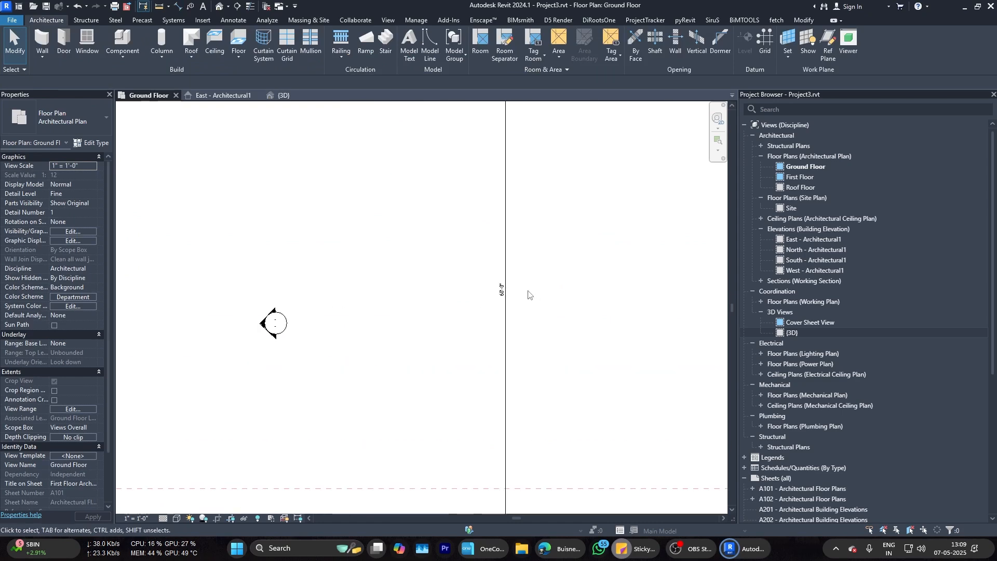
Step: Make the linear dimension style's text bold and set its text size to 6"
scroll(528, 291, up, 2)
click(489, 291)
click(92, 143)
scroll(530, 257, down, 5)
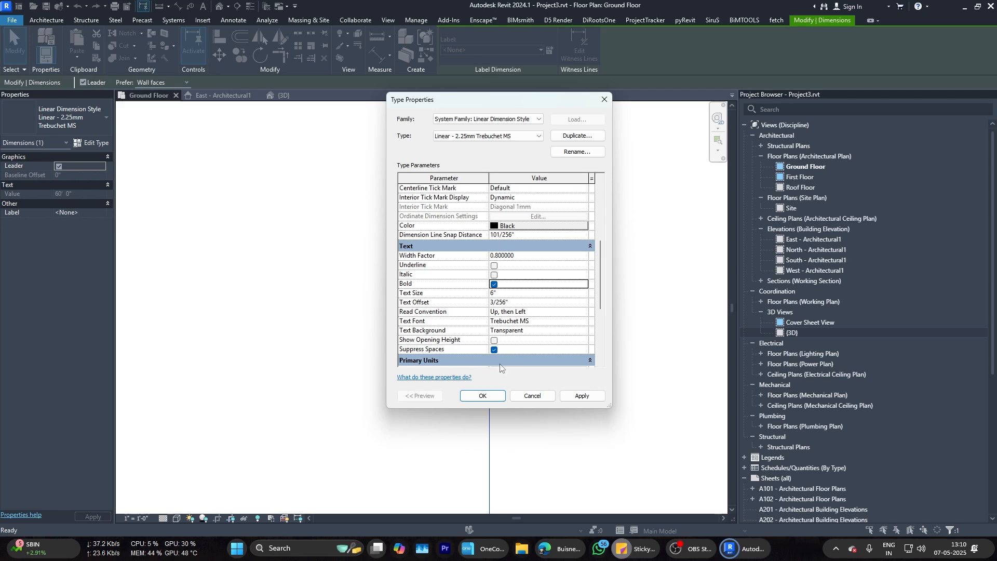
click(479, 396)
scroll(505, 242, down, 2)
key(Escape)
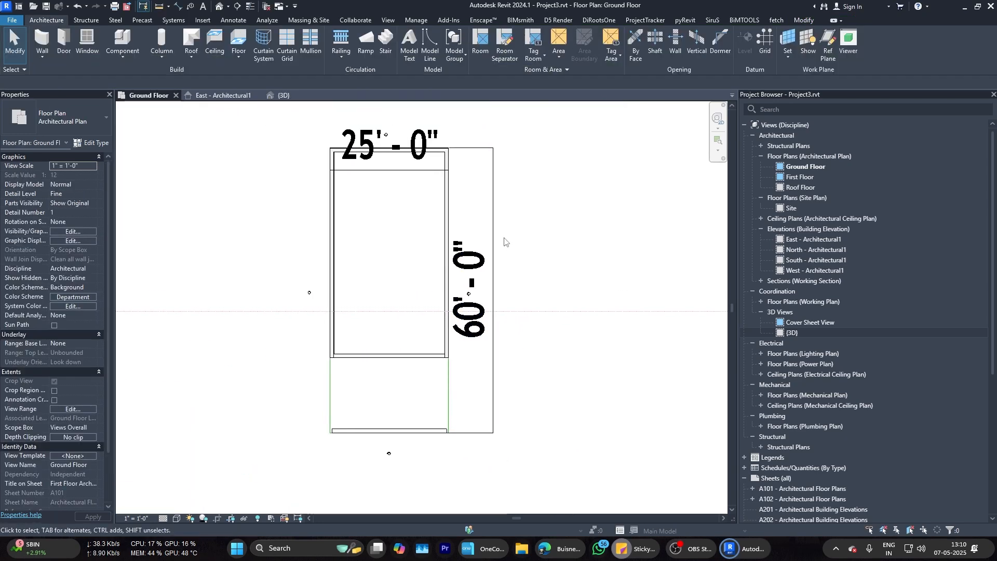
Step: Set the linear dimension style's text size to 1" and turn off its bold formatting
double_click(493, 283)
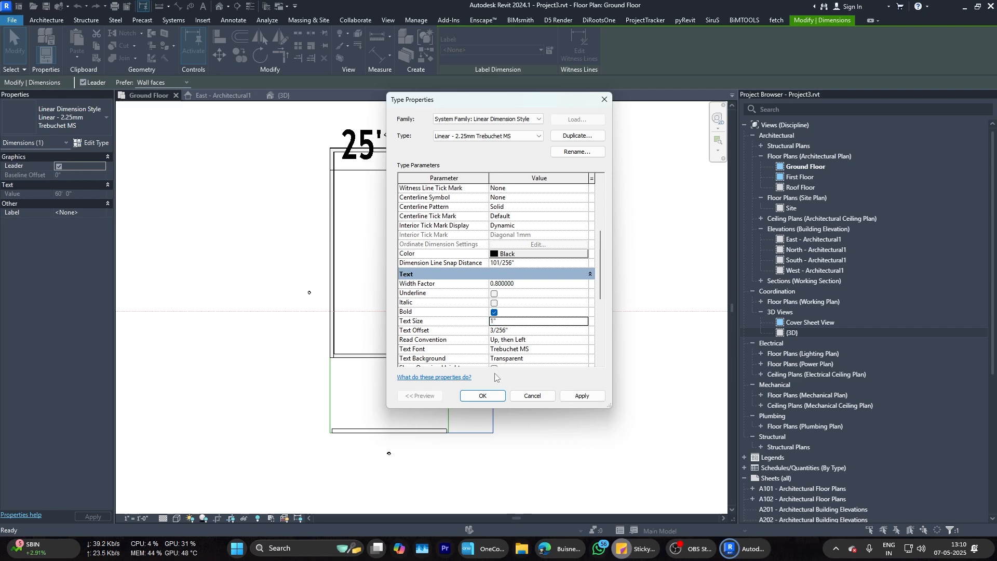
click(484, 396)
key(Escape)
scroll(494, 275, up, 3)
double_click(489, 314)
scroll(551, 315, down, 6)
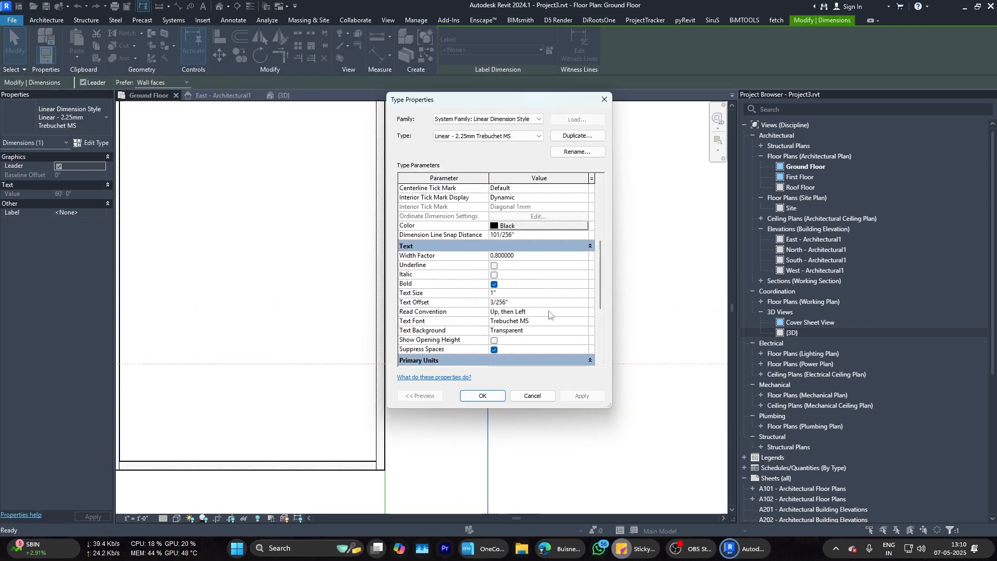
click(482, 395)
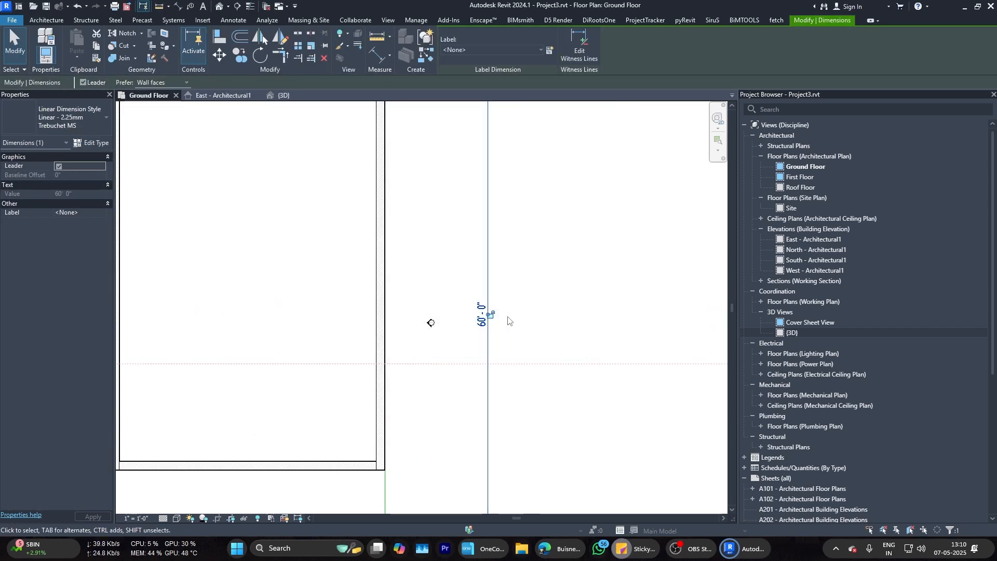
key(Escape)
scroll(488, 317, down, 3)
Step: Replace the width dimension inside the layout with an aligned dimension between the left and right walls, placed above the top wall
key(m)
key(a)
key(Escape)
click(371, 182)
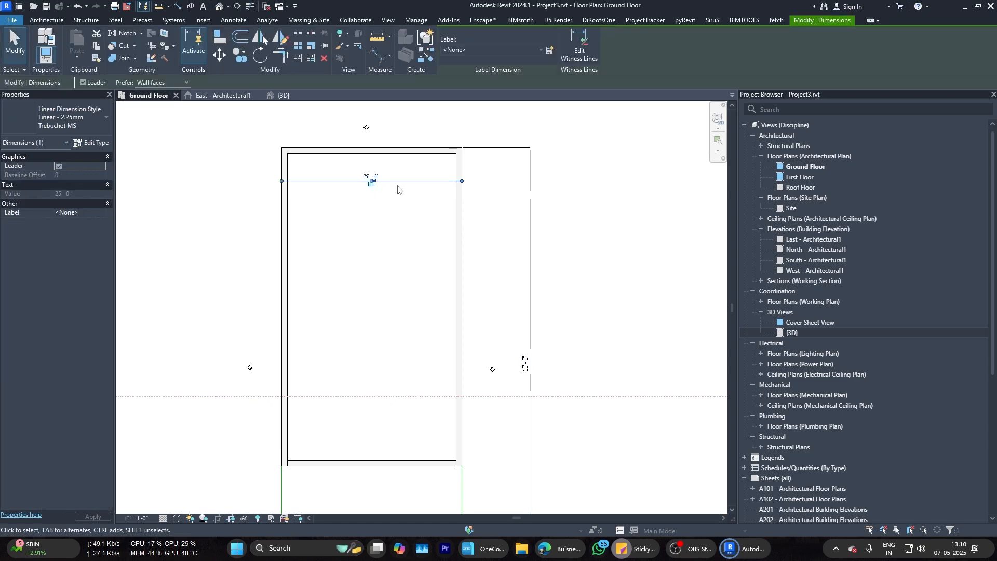
key(Delete)
scroll(398, 188, down, 1)
click(179, 6)
click(297, 180)
click(453, 176)
click(397, 128)
key(Escape)
key(Escape)
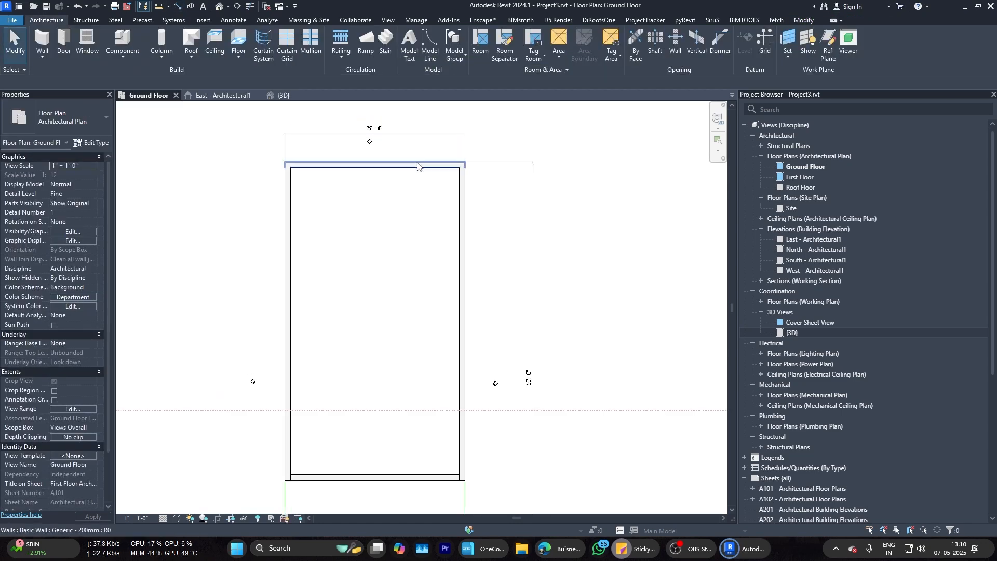
Step: Increase the text size of the linear dimension style through the overall length dimension
scroll(482, 341, down, 2)
scroll(450, 173, up, 3)
drag(469, 193, 468, 191)
click(91, 143)
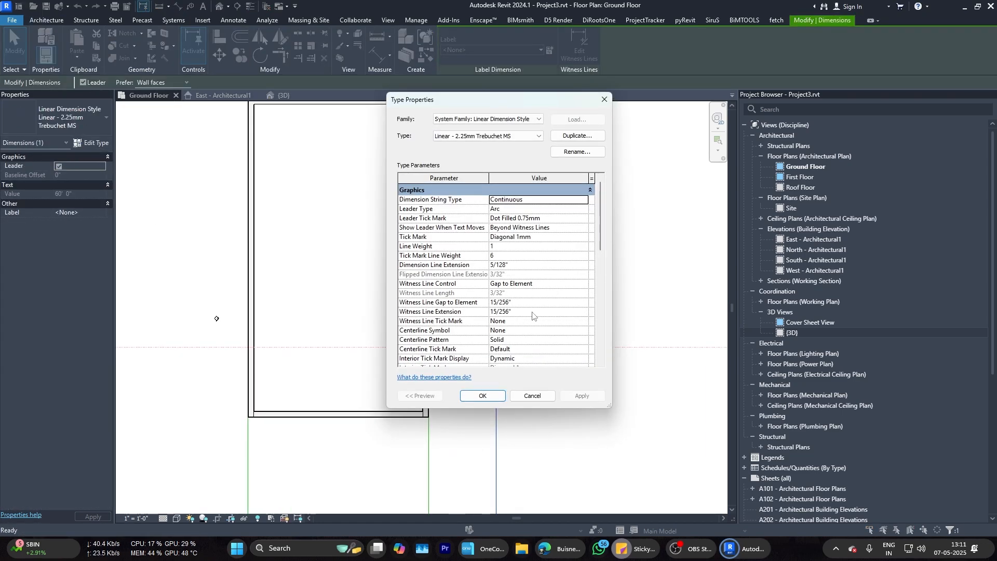
scroll(534, 316, down, 5)
click(482, 397)
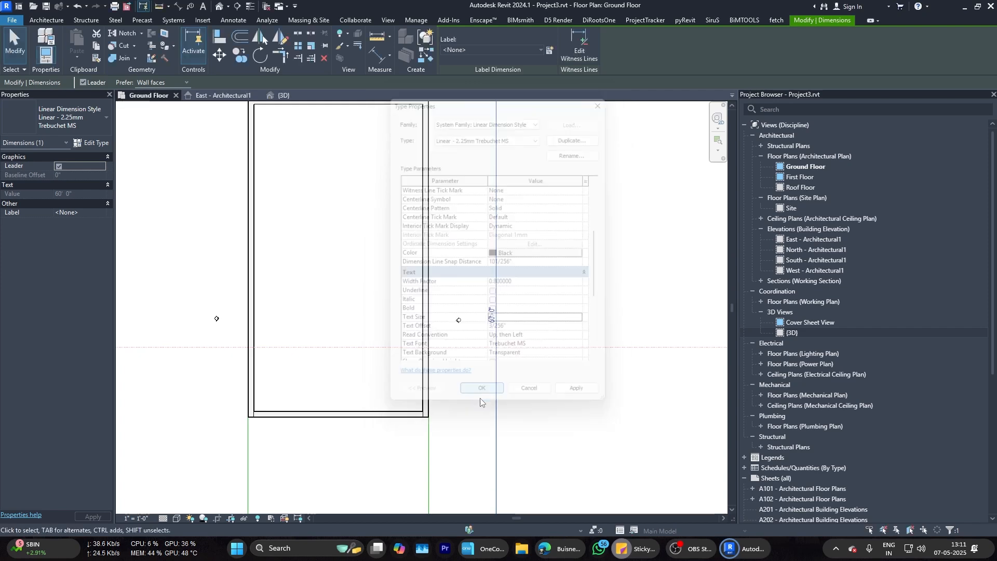
key(Escape)
Step: Place an aligned dimension from the bottom wall's outer face to the lower face of the cross wall above it
scroll(503, 307, down, 3)
scroll(403, 151, up, 6)
scroll(407, 186, down, 5)
scroll(398, 272, up, 1)
middle_drag(398, 274, 405, 150)
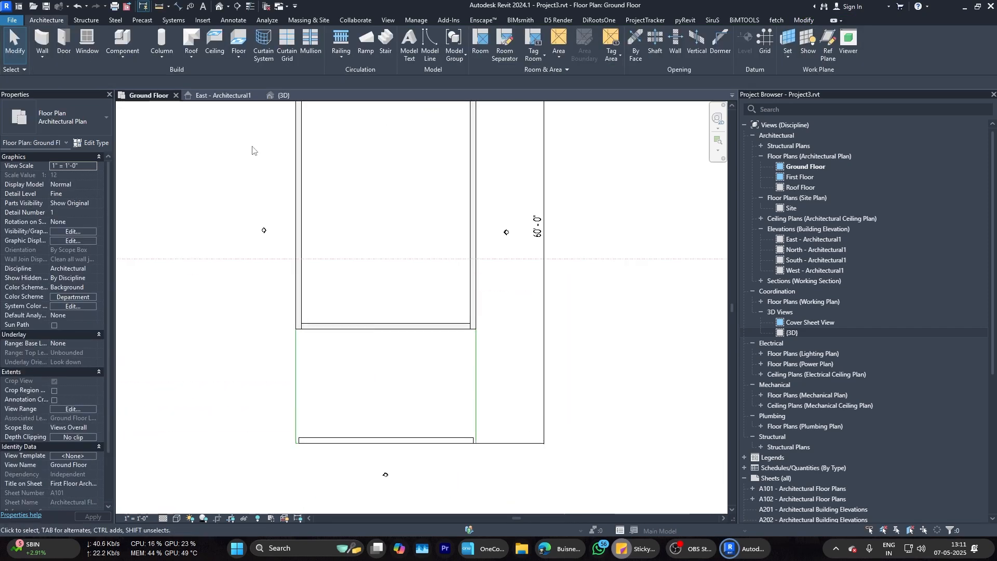
click(178, 7)
scroll(473, 442, up, 2)
click(452, 443)
click(440, 240)
click(433, 302)
key(Escape)
key(Escape)
Step: Move the cross wall farther from the bottom wall so that their dimensioned distance becomes 16'-10"
click(439, 265)
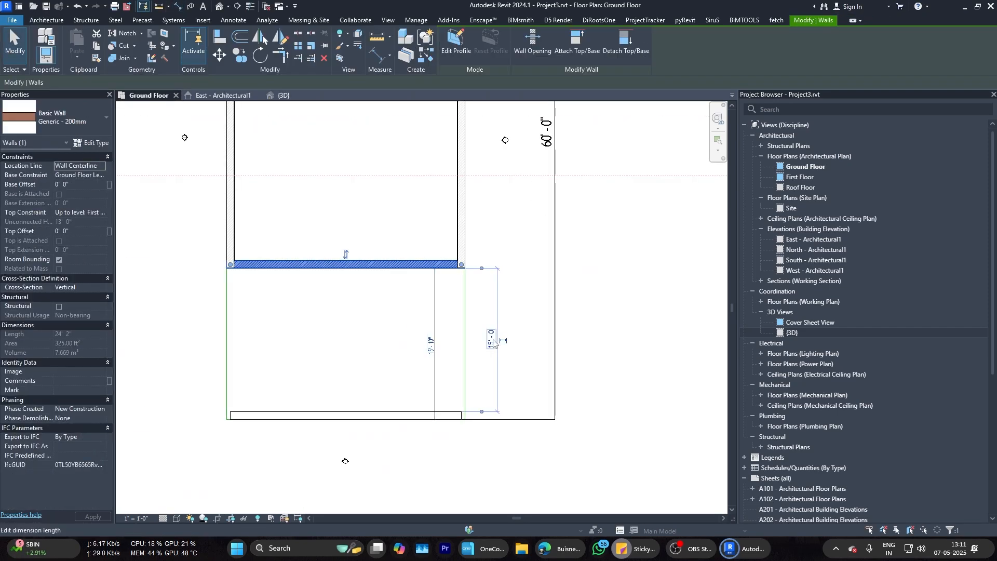
key(Escape)
key(Escape)
scroll(460, 376, up, 2)
click(416, 394)
key(Escape)
click(451, 185)
click(494, 313)
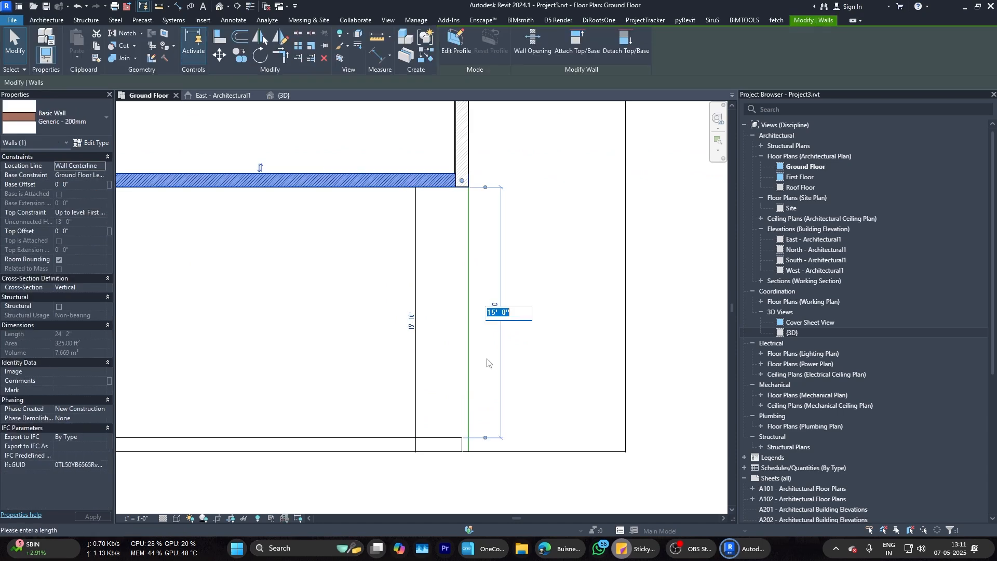
key(Return)
scroll(289, 500, down, 2)
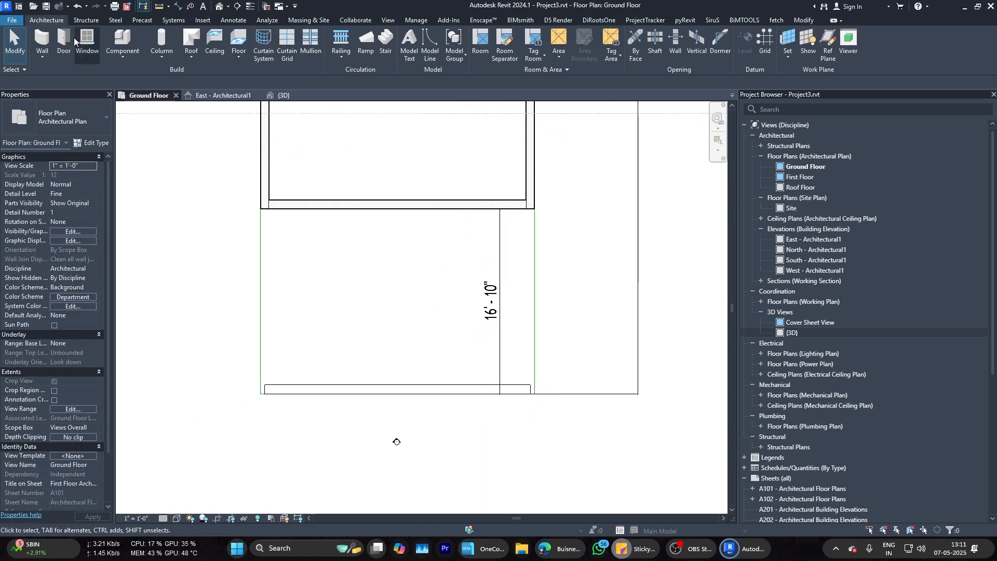
key(w)
key(a)
middle_drag(367, 209, 374, 351)
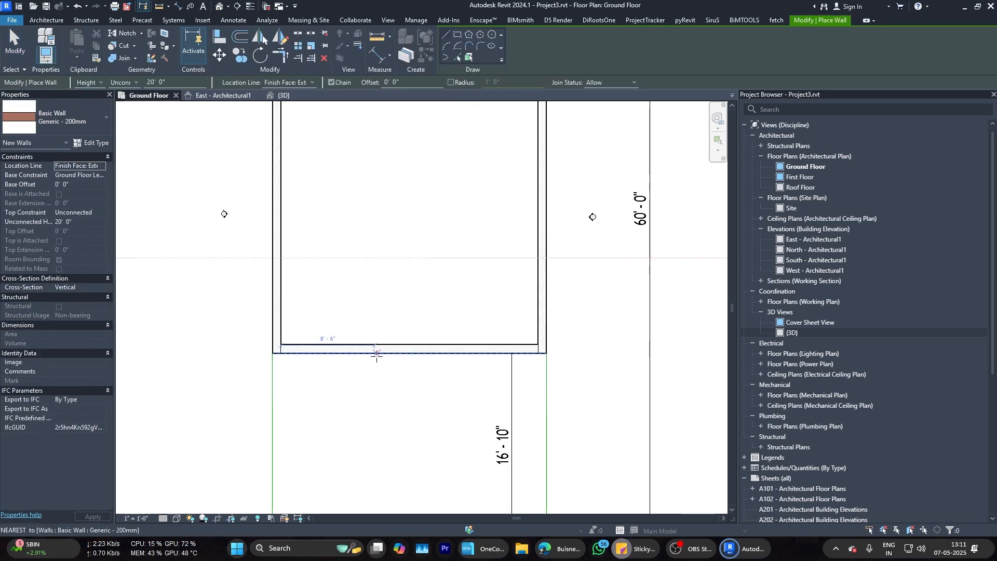
scroll(389, 322, down, 3)
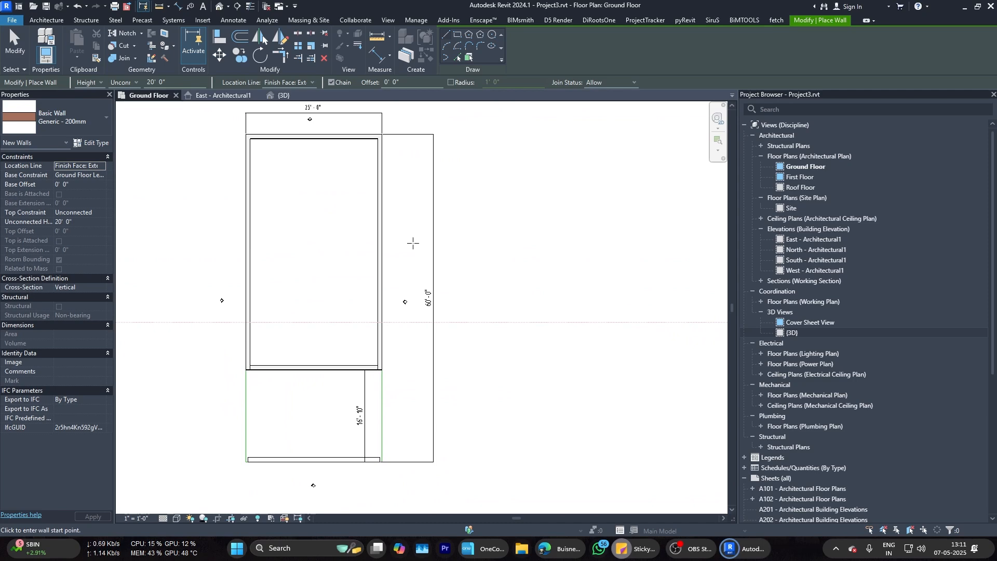
key(Escape)
key(Escape)
scroll(407, 305, up, 2)
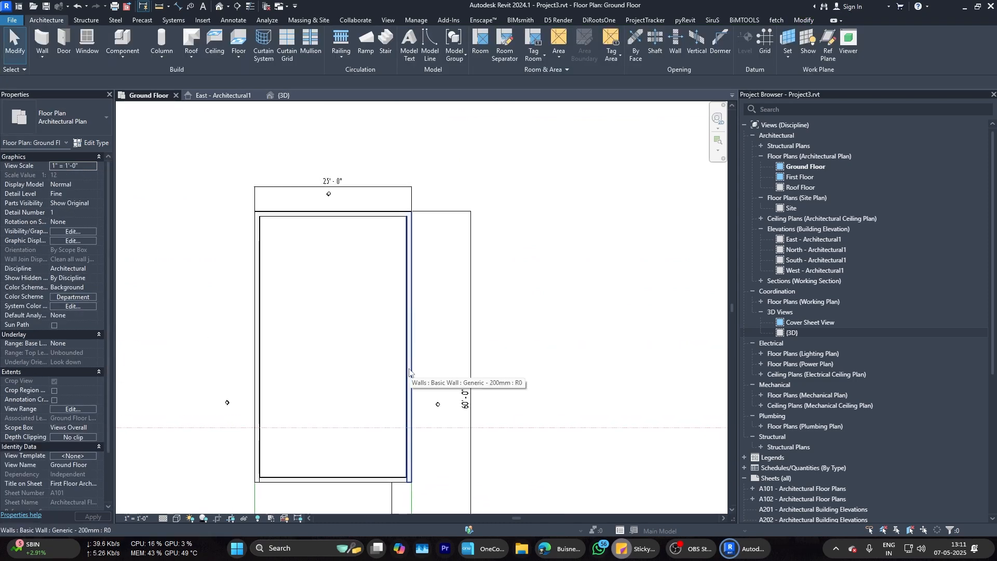
middle_drag(409, 372, 395, 267)
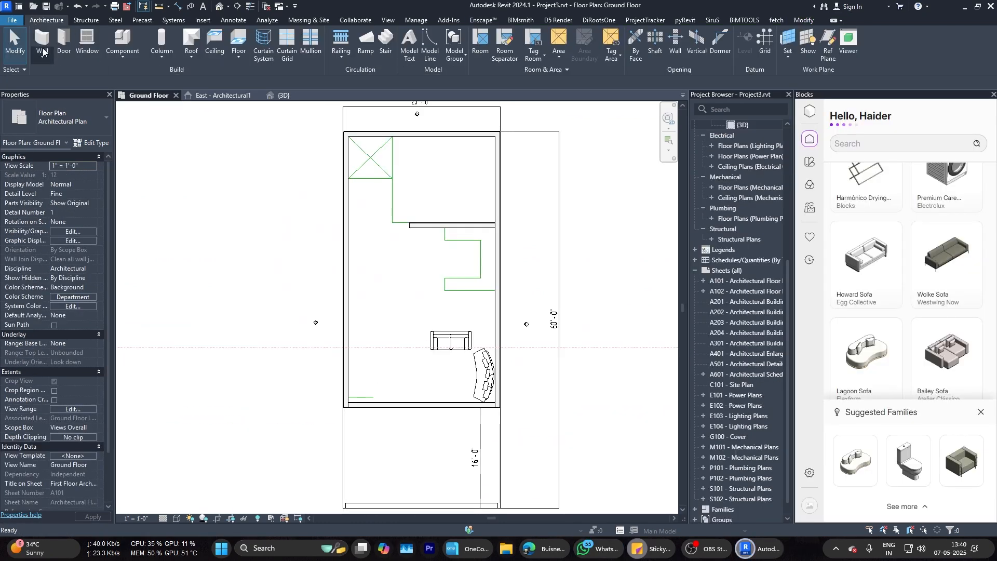
Step: Draw a wall across the full interior width above the sofas and delete the short model line near the lower-left corner
scroll(353, 291, up, 3)
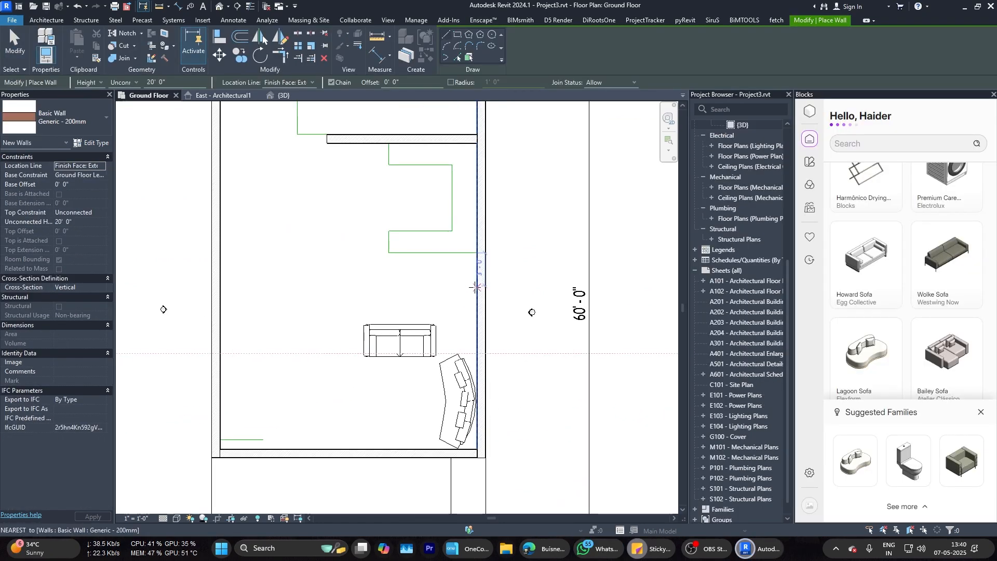
scroll(325, 380, up, 3)
click(325, 383)
key(Delete)
scroll(323, 385, down, 2)
Step: Shift the wall above the sofas slightly closer to the lower cross wall by editing the distance between them
click(318, 232)
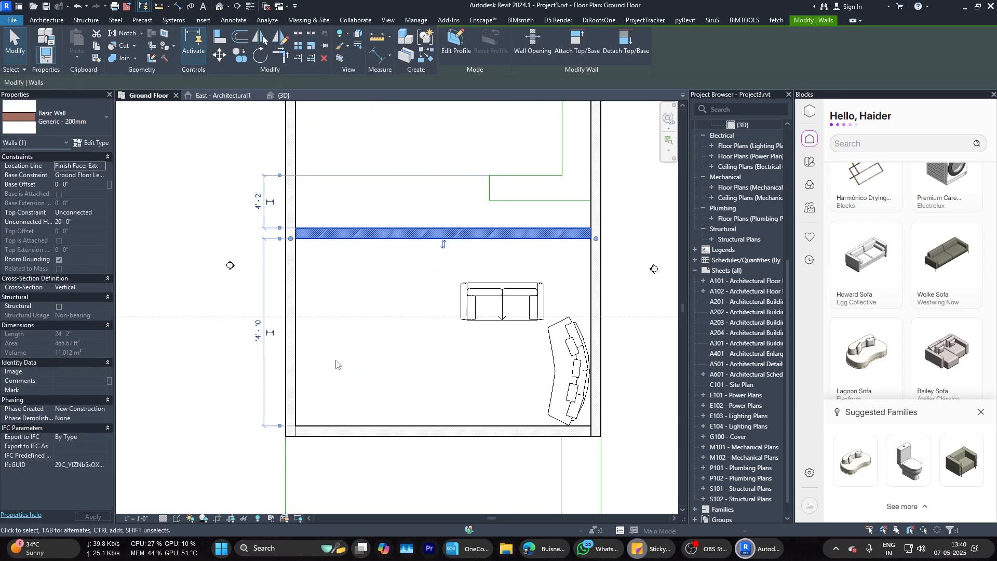
scroll(259, 338, up, 2)
click(259, 330)
scroll(257, 329, down, 2)
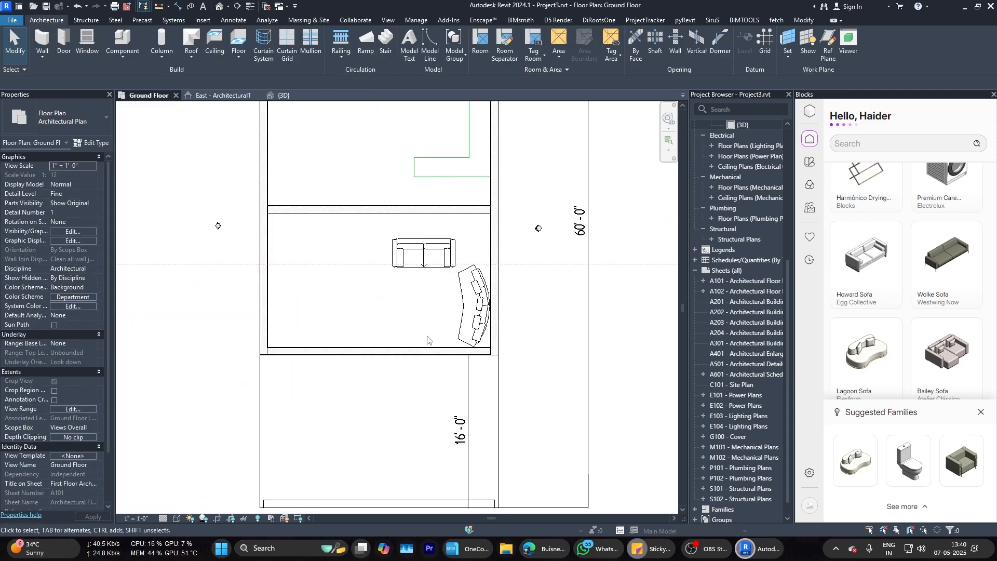
Step: Delete the stepped model lines beside the right wall and the crossed rectangle with its connecting lines in the upper-left area
middle_drag(474, 175, 459, 280)
scroll(443, 251, up, 1)
click(443, 251)
key(Delete)
scroll(442, 247, down, 2)
scroll(393, 220, up, 1)
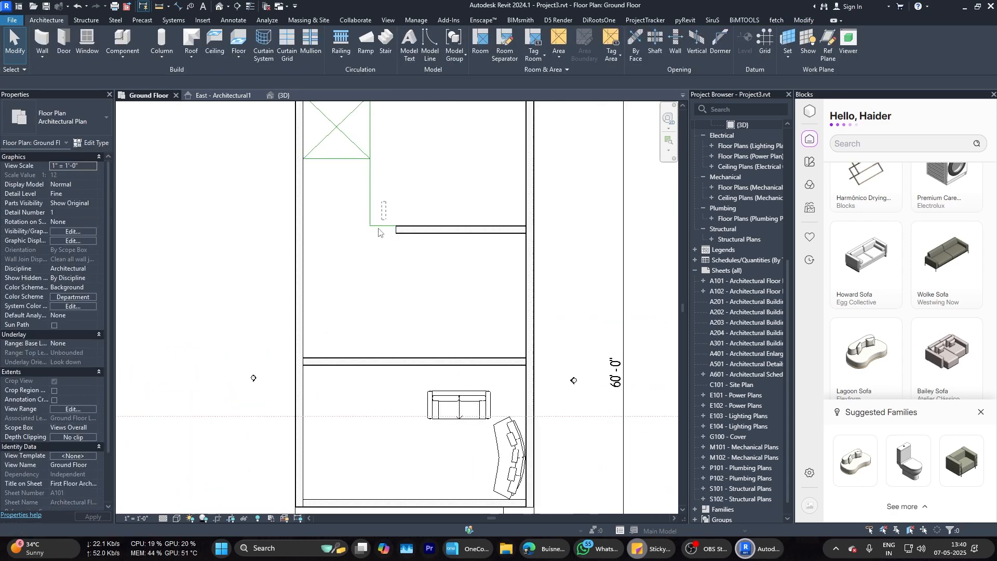
click(378, 227)
key(Delete)
scroll(385, 260, down, 3)
scroll(389, 280, up, 2)
drag(387, 274, 481, 368)
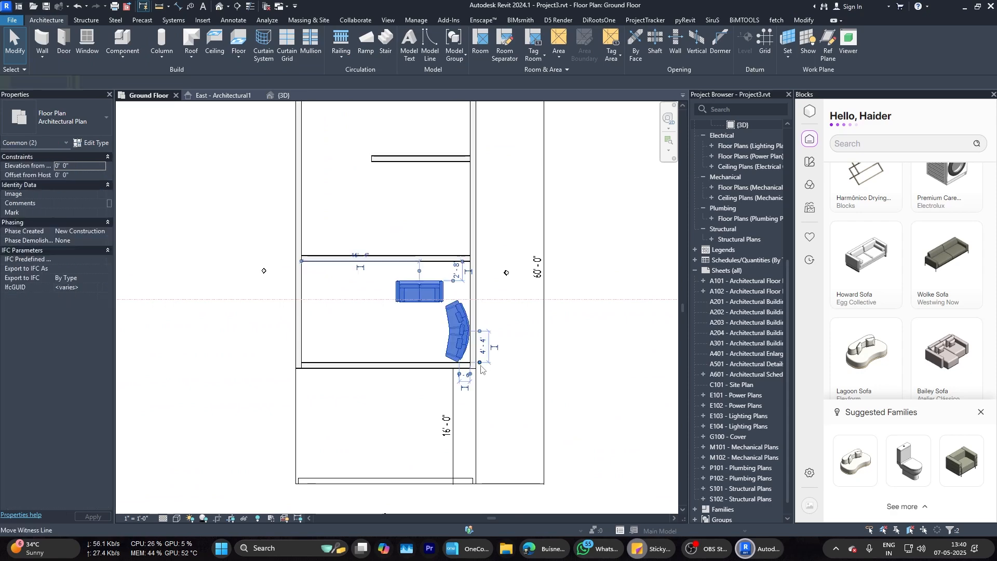
key(Escape)
Step: Extend the short interior wall's free end to meet the left exterior wall
middle_drag(392, 188, 418, 256)
scroll(420, 256, up, 1)
click(415, 217)
drag(390, 218, 298, 220)
key(Escape)
scroll(301, 211, up, 2)
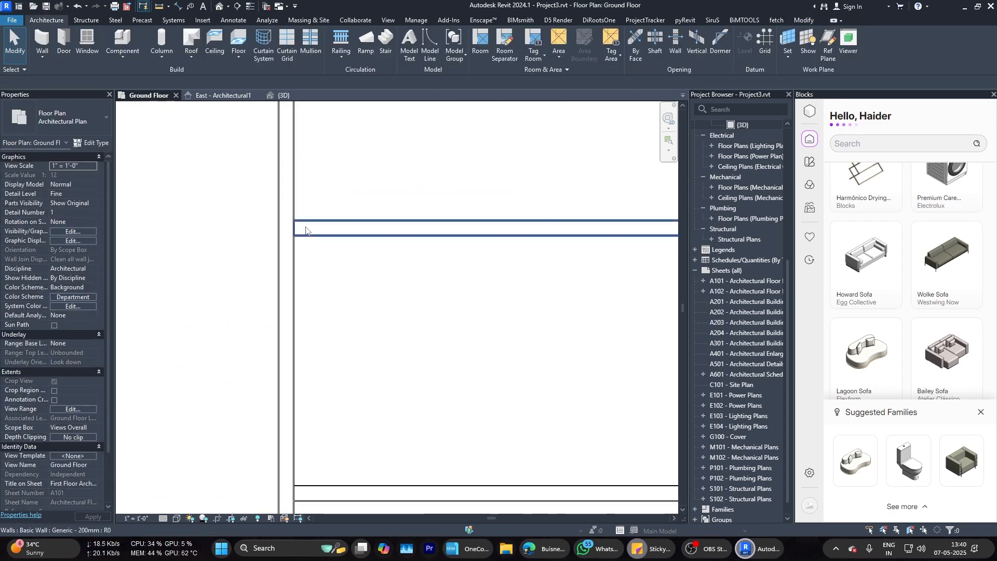
Step: Examine how the extended interior wall joins the exterior walls, starting with its left end
scroll(306, 227, up, 2)
click(291, 226)
click(335, 272)
scroll(281, 221, up, 2)
click(281, 204)
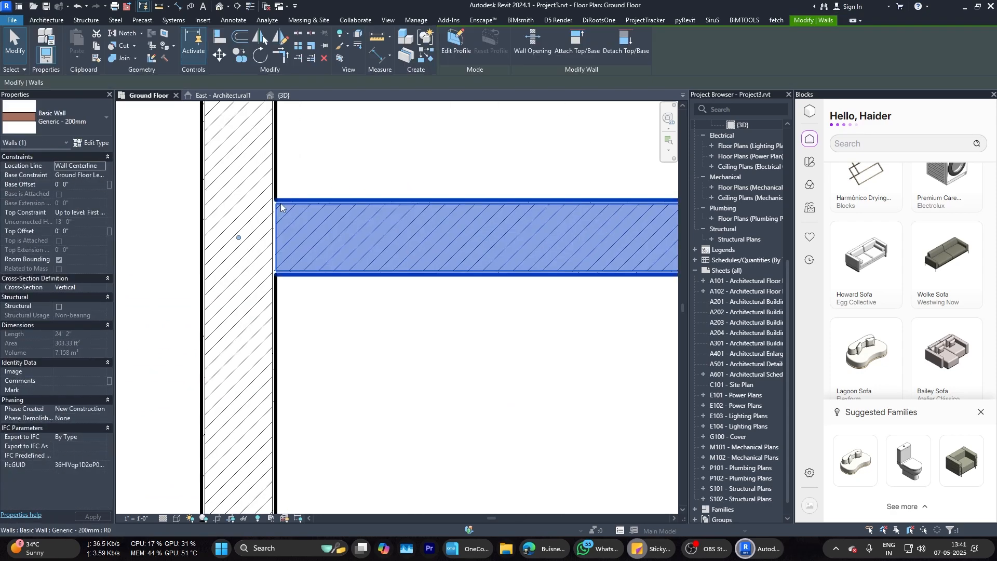
key(Escape)
scroll(367, 312, down, 10)
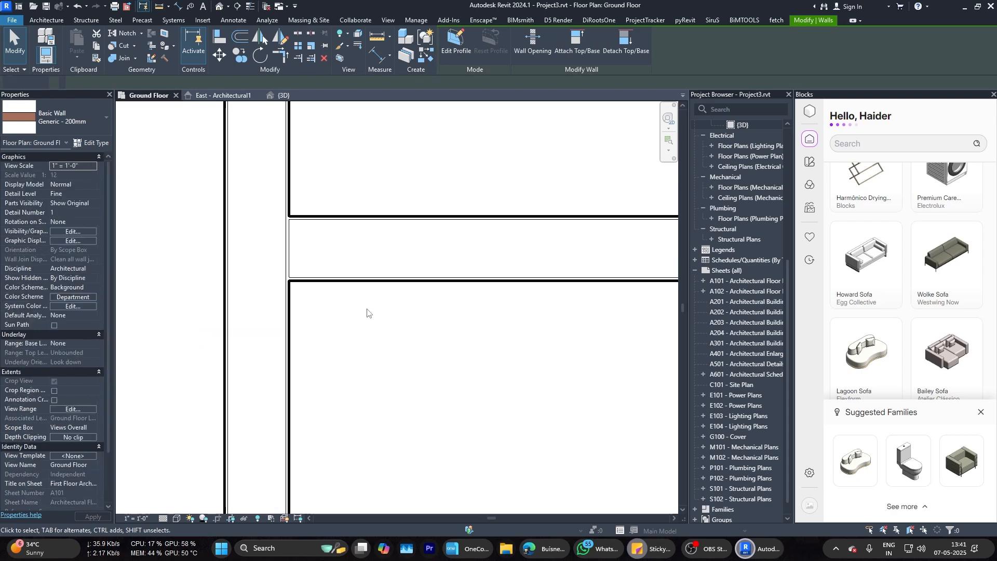
middle_drag(468, 343, 374, 300)
scroll(374, 301, up, 2)
scroll(377, 313, down, 2)
scroll(406, 290, up, 1)
middle_drag(574, 272, 456, 228)
Step: Try toggling the interior wall's Structural and Room Bounding options and check its Location Line choices
click(454, 226)
scroll(456, 221, up, 6)
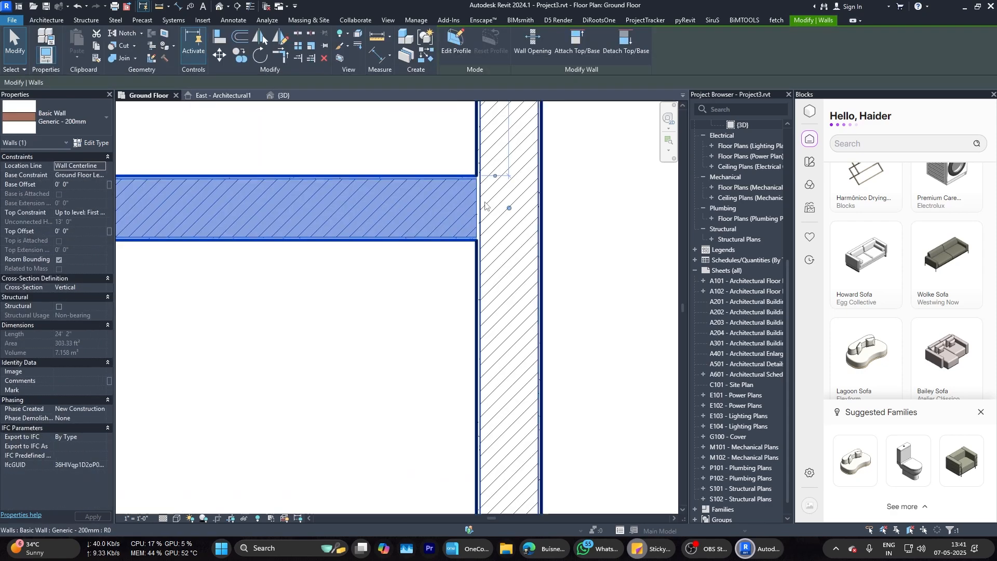
click(59, 307)
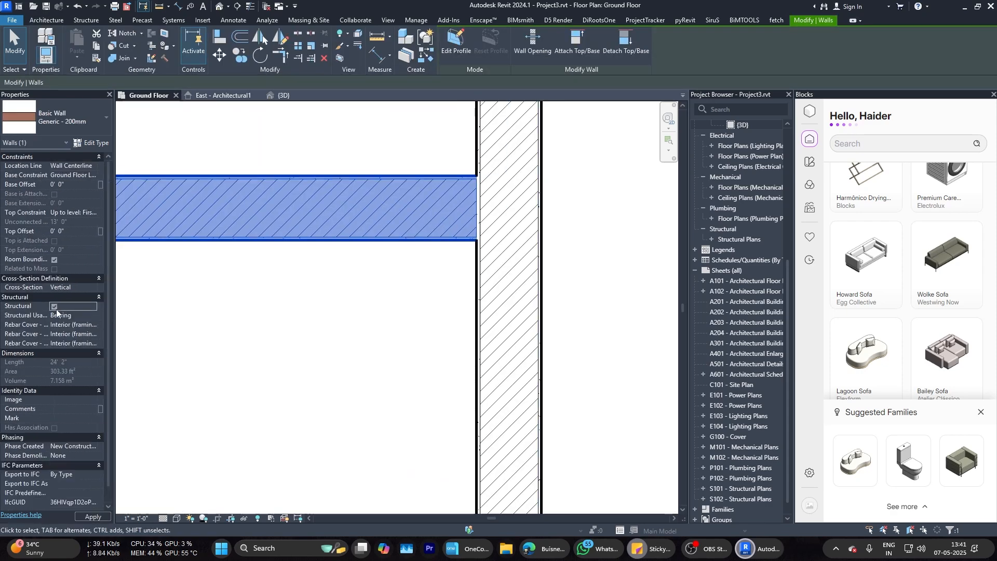
click(55, 307)
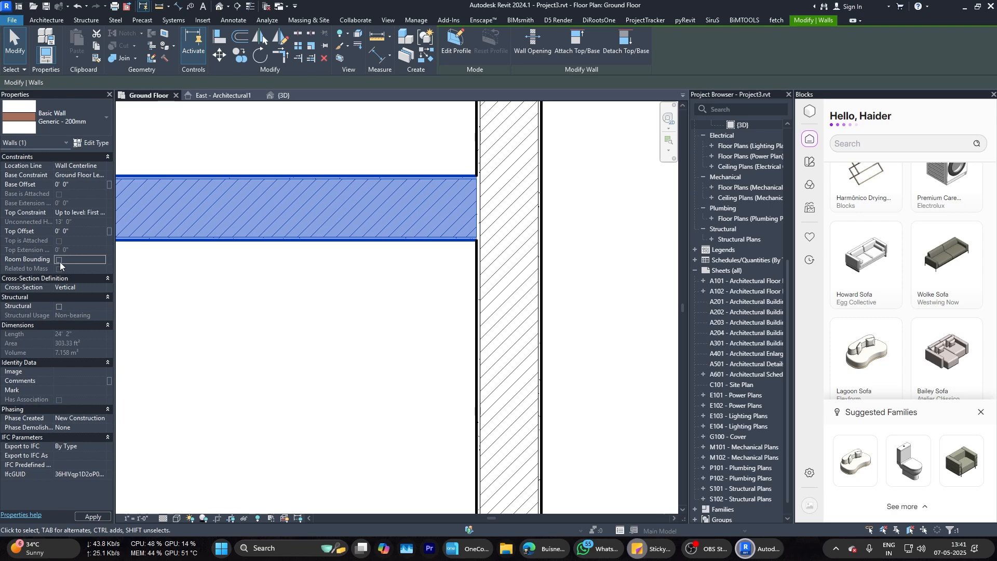
scroll(439, 279, down, 2)
click(104, 168)
click(363, 424)
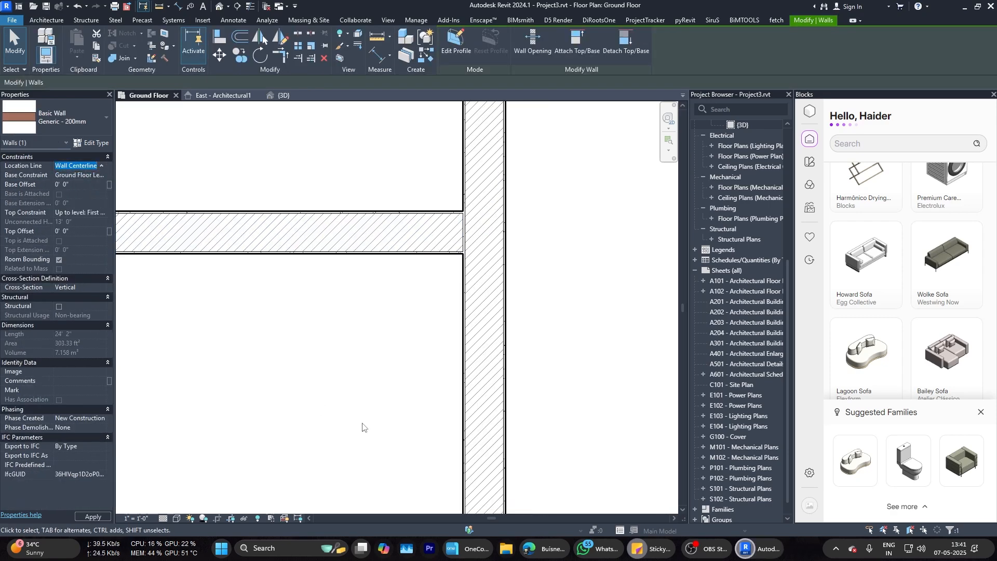
Step: Set the Generic - 200mm wall type's default wrapping at inserts to Do not wrap in its structure
scroll(463, 273, down, 4)
scroll(463, 260, up, 7)
scroll(467, 286, down, 5)
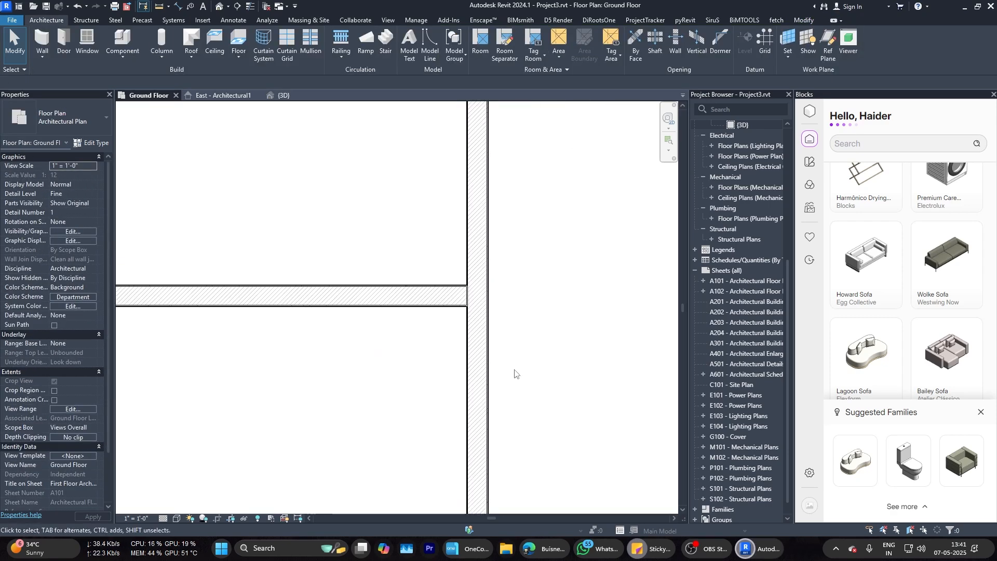
click(445, 283)
click(92, 143)
click(538, 200)
click(457, 317)
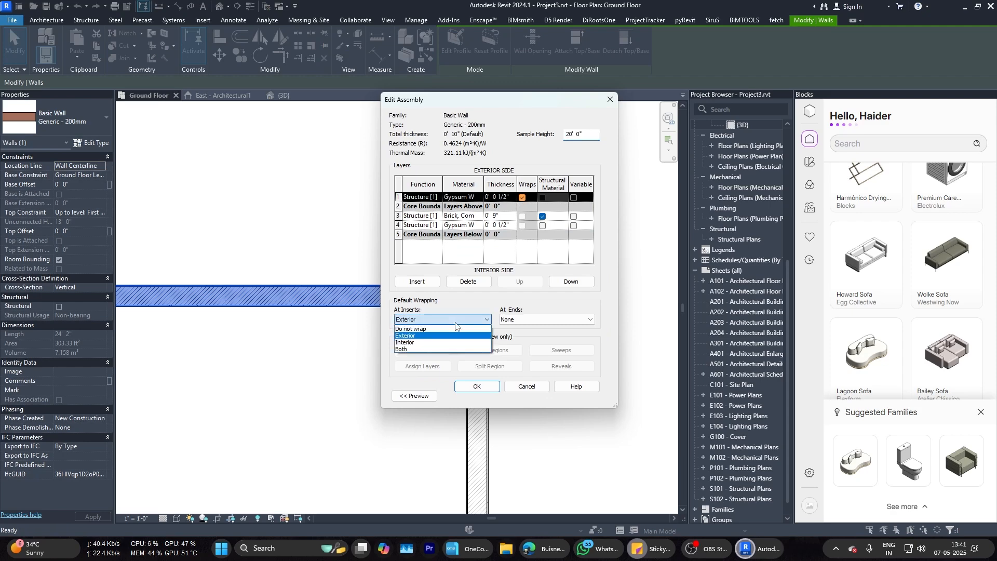
click(451, 326)
click(476, 385)
Step: Turn off Wraps for the exterior gypsum layer and preview the wall assembly in section view
scroll(439, 341, up, 2)
click(92, 143)
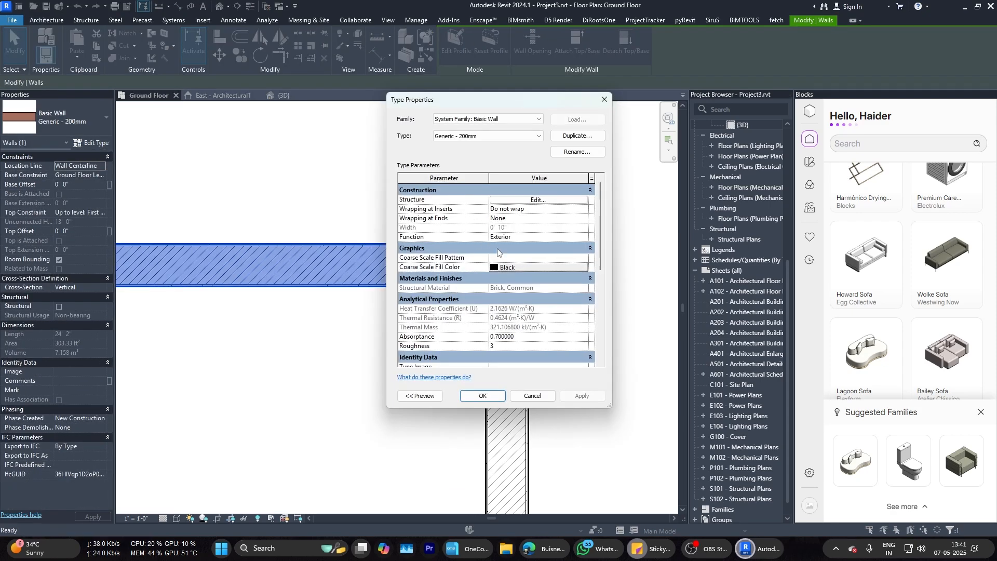
click(516, 209)
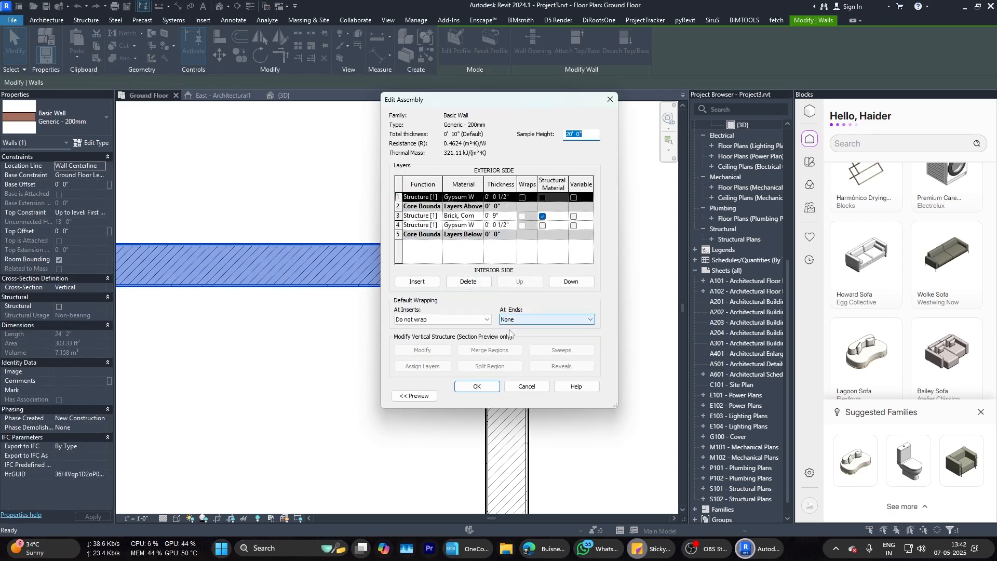
click(414, 396)
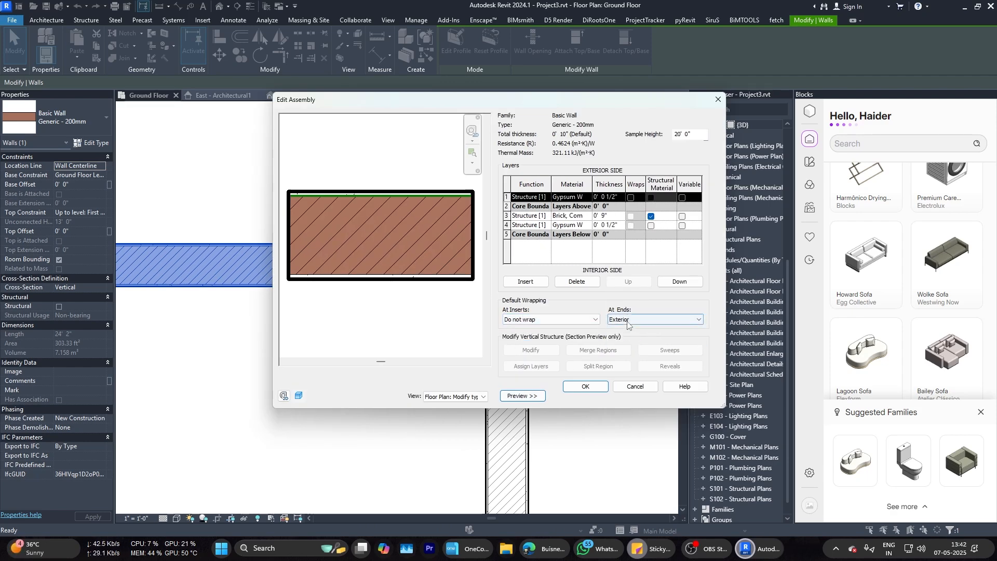
click(485, 398)
click(467, 414)
click(585, 387)
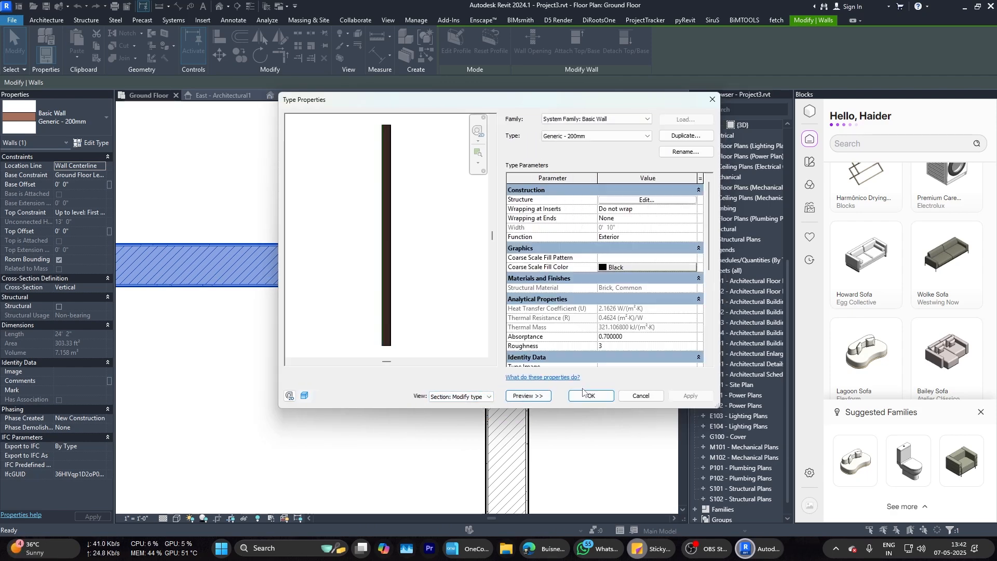
Step: Accept the edited Generic - 200mm wall type properties and deselect the interior wall
click(585, 396)
click(443, 317)
scroll(444, 317, down, 6)
middle_drag(440, 343, 410, 325)
scroll(359, 218, down, 3)
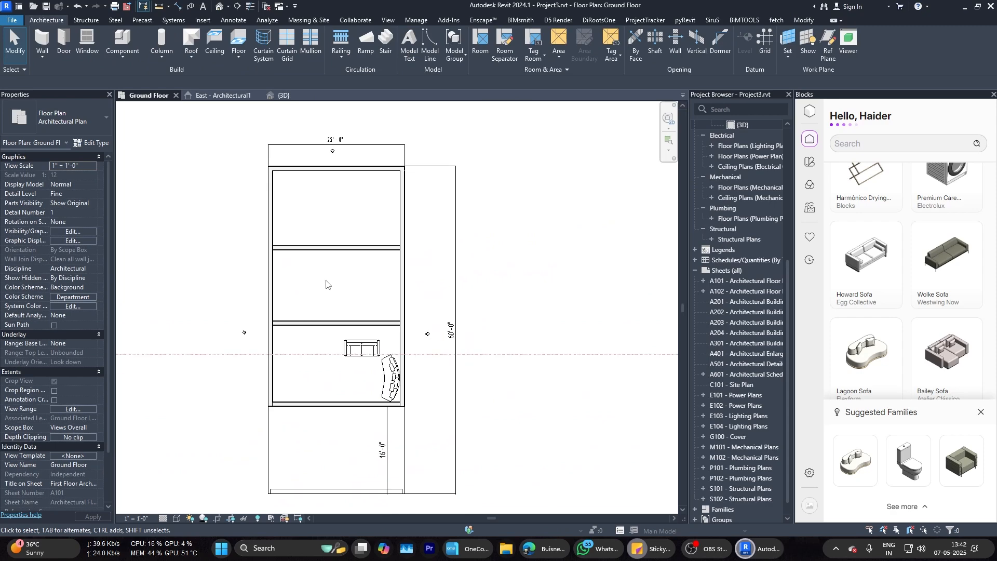
Step: Draw a vertical Generic - 200mm wall in the lowest room, from its bottom exterior wall up to the lower cross wall
scroll(349, 305, up, 1)
middle_drag(349, 305, 419, 303)
scroll(353, 255, up, 1)
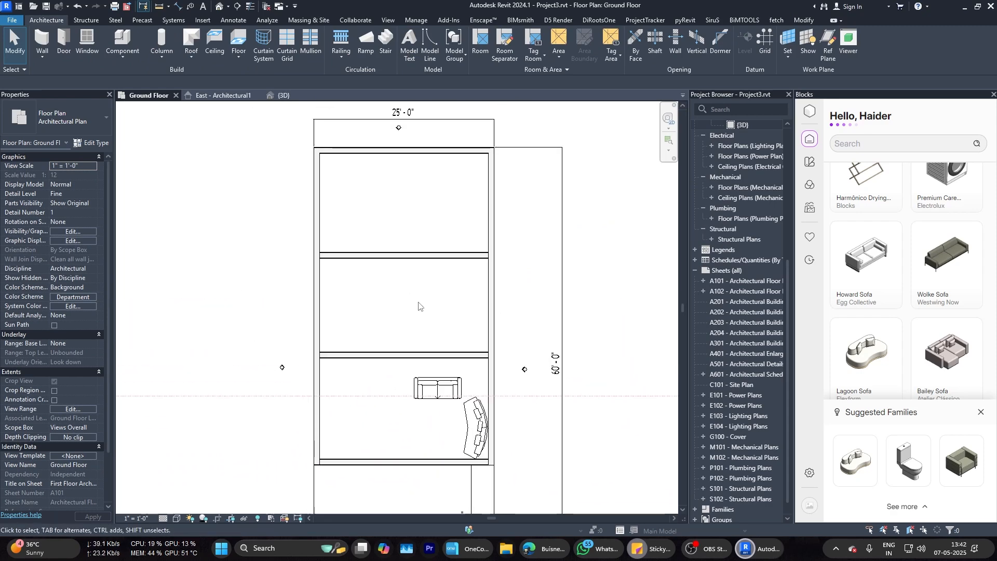
scroll(401, 110, up, 2)
click(402, 114)
click(456, 188)
scroll(455, 186, down, 3)
click(42, 39)
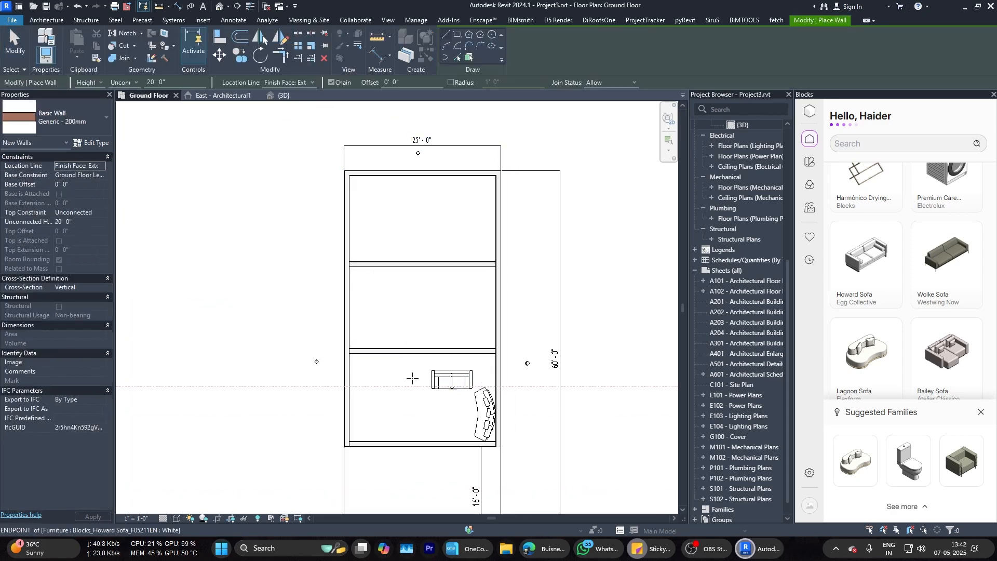
scroll(411, 373, up, 1)
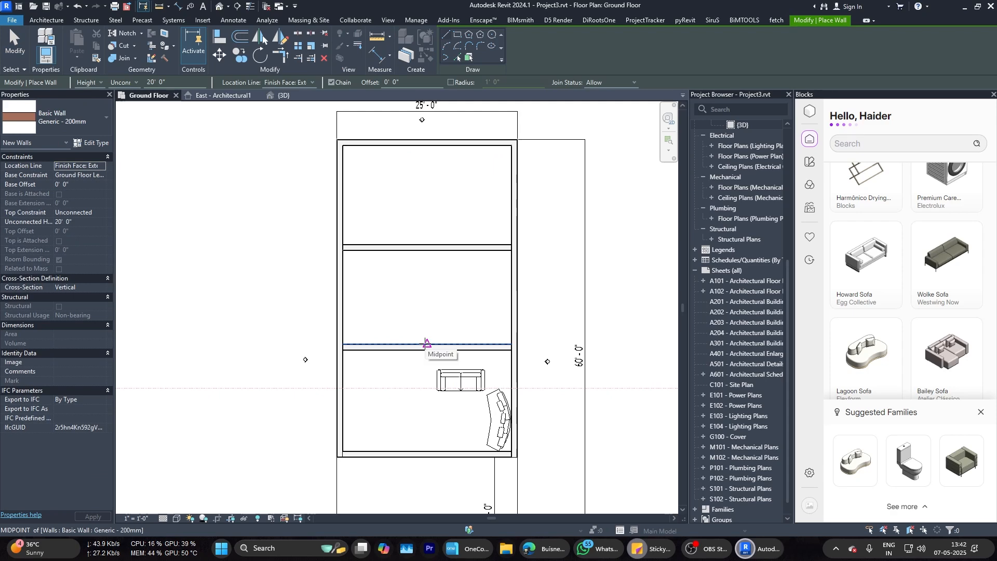
scroll(378, 451, up, 1)
click(394, 451)
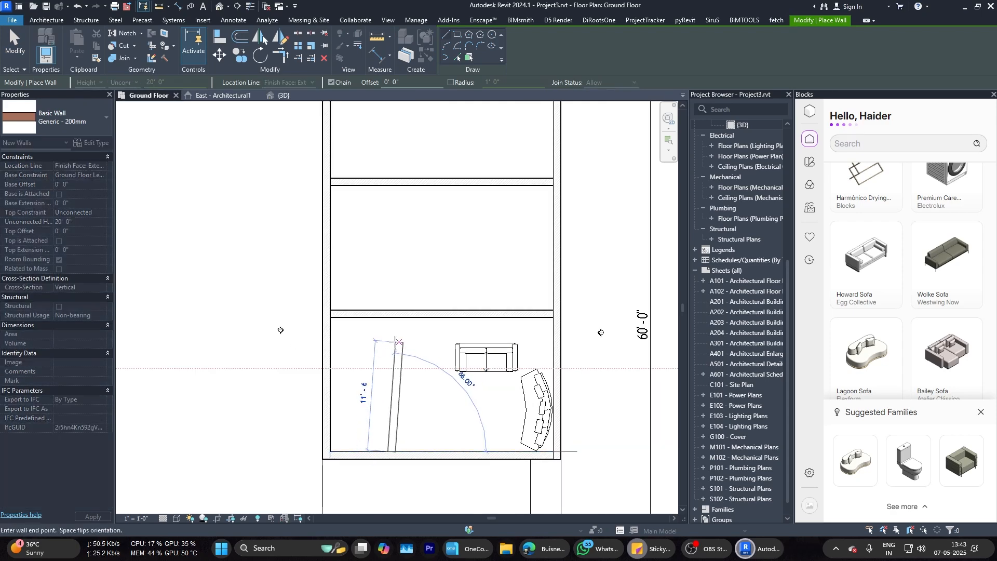
key(Escape)
Step: Move both sofas in the lowest room slightly up, bringing the straight one closer to the lower cross wall
middle_drag(393, 433, 414, 410)
scroll(503, 334, up, 2)
drag(503, 334, 498, 306)
drag(578, 400, 572, 379)
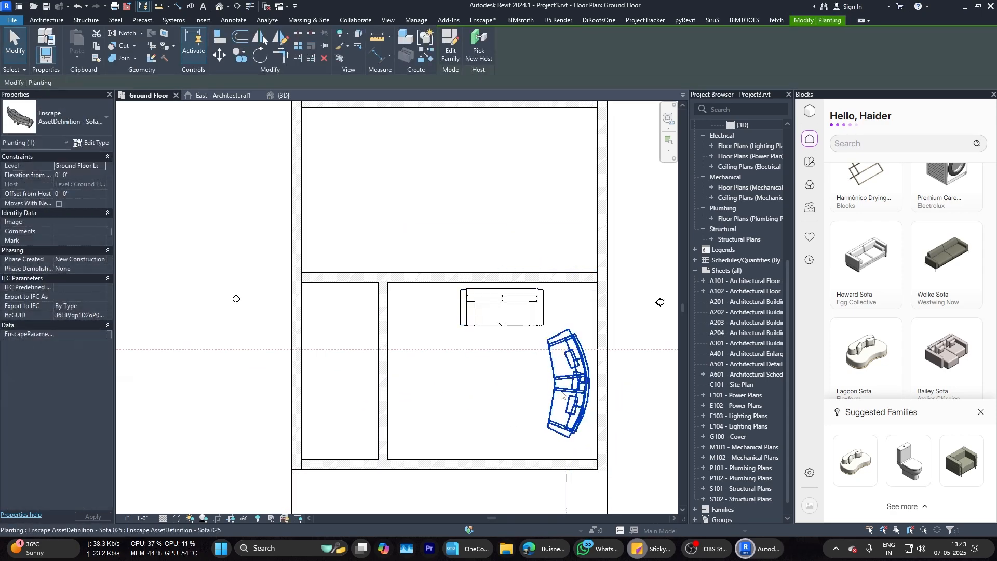
key(Escape)
Step: Draw a vertical Generic - 200mm wall between the two cross walls, about 10' from the left exterior wall
scroll(394, 332, down, 1)
middle_drag(394, 331, 403, 383)
scroll(404, 383, down, 1)
key(w)
key(a)
scroll(467, 271, up, 1)
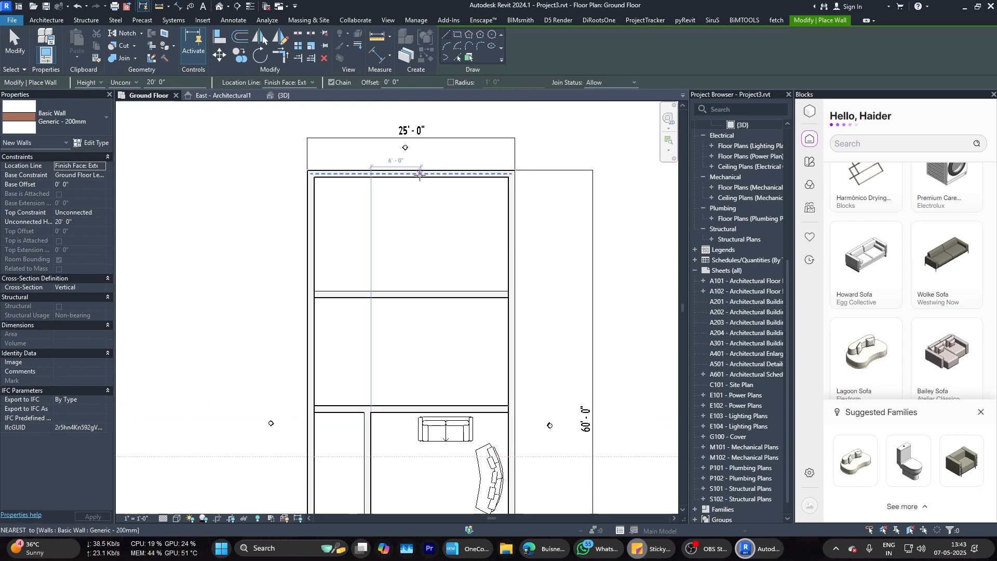
scroll(410, 177, down, 2)
scroll(414, 236, up, 2)
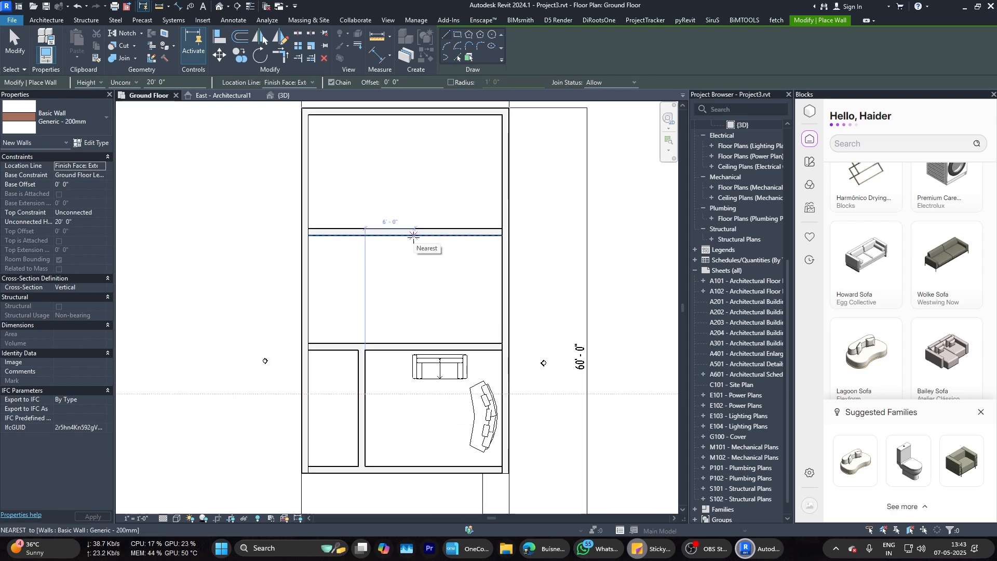
click(399, 236)
click(399, 343)
key(Escape)
key(Escape)
scroll(395, 281, up, 1)
click(396, 295)
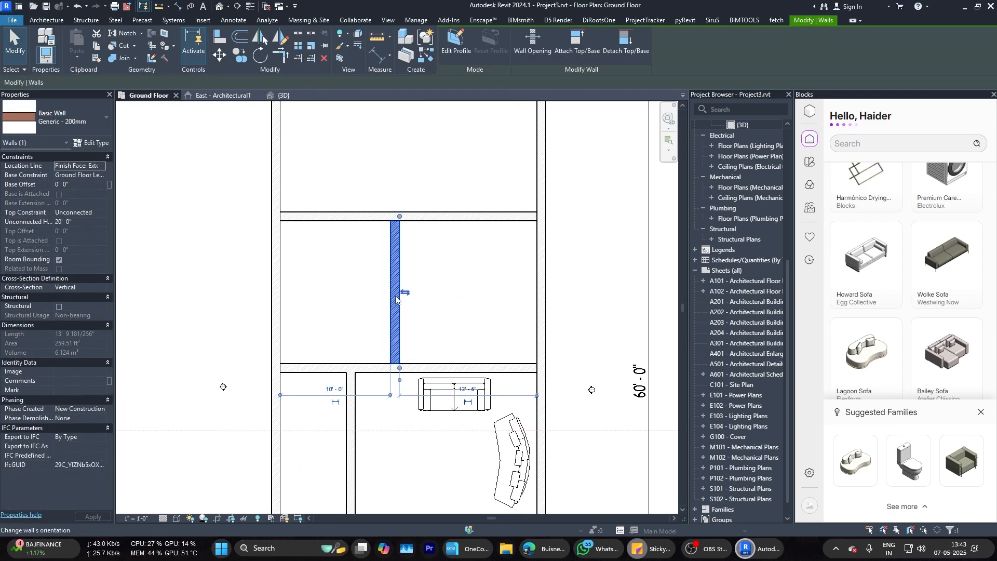
key(Escape)
Step: Extend the lowest room's vertical wall up through the middle room to the upper cross wall
click(353, 407)
drag(346, 368, 346, 217)
key(Escape)
scroll(399, 295, up, 1)
click(398, 294)
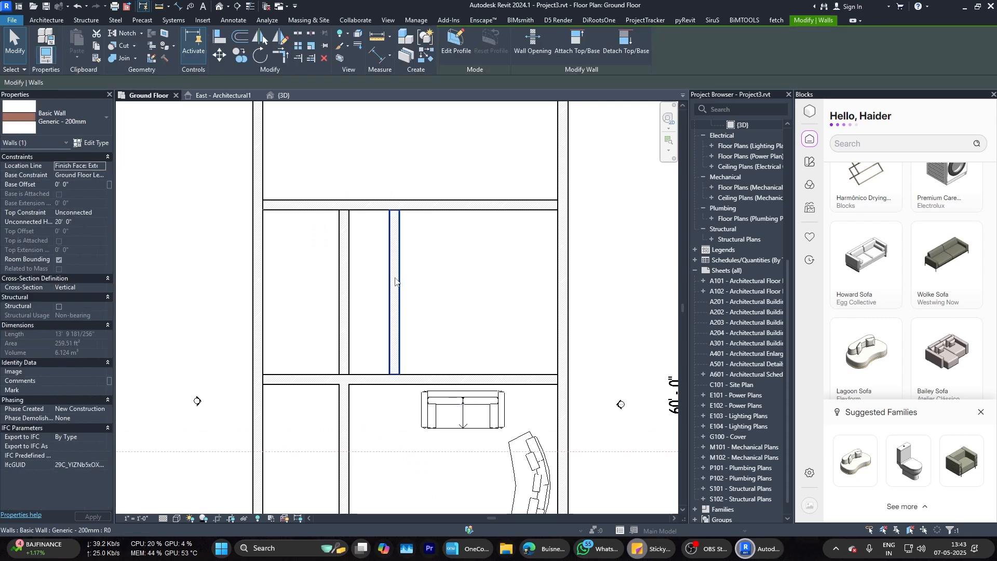
key(Escape)
Step: Cut the upper cross wall back to the middle room's right vertical wall, removing the segment that reaches the right exterior wall
scroll(511, 294, down, 3)
scroll(516, 127, up, 2)
key(t)
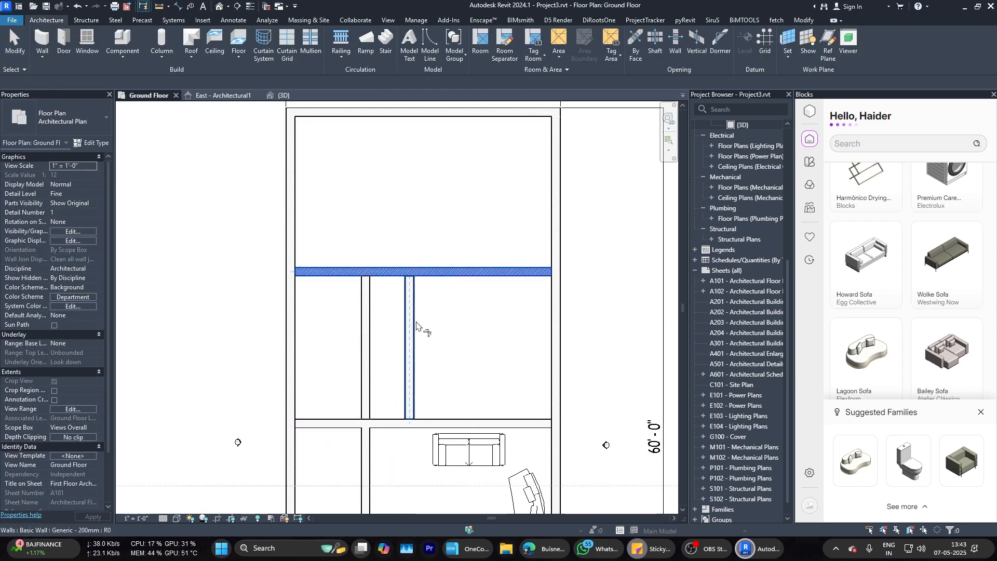
click(414, 326)
key(Escape)
key(Escape)
click(456, 270)
drag(457, 265, 457, 210)
click(480, 209)
key(Delete)
Step: Extend the middle room's right vertical wall upward past the upper cross wall
click(414, 292)
drag(410, 272, 408, 226)
key(Escape)
scroll(319, 240, down, 1)
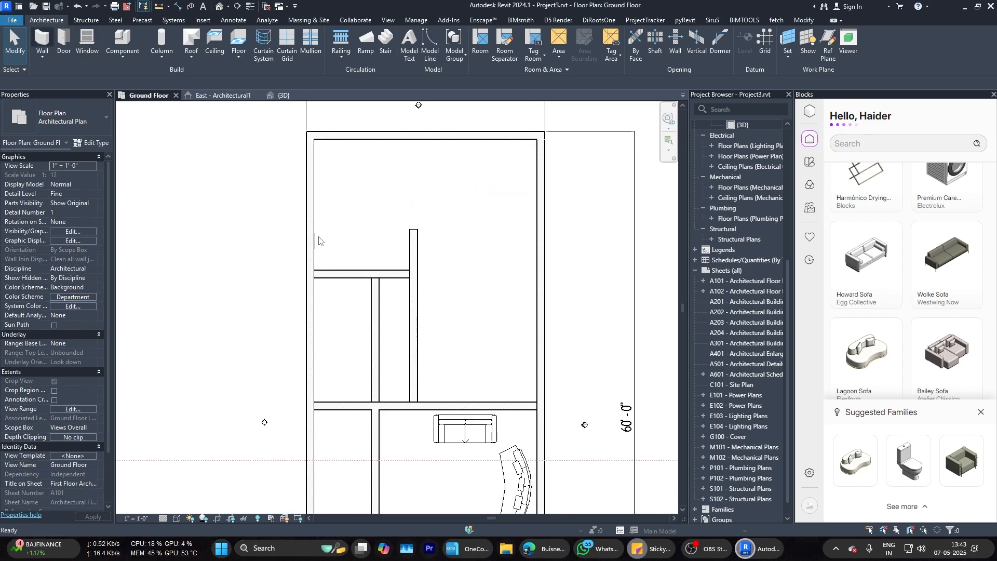
Step: Draw a horizontal wall from the extended vertical wall's upper end to the right exterior wall
click(42, 41)
click(414, 229)
click(541, 229)
key(Escape)
key(Escape)
Step: Place an aligned dimension between the facing sides of the lower cross wall and the new horizontal wall
scroll(473, 258, down, 2)
click(178, 6)
scroll(465, 357, up, 3)
click(462, 357)
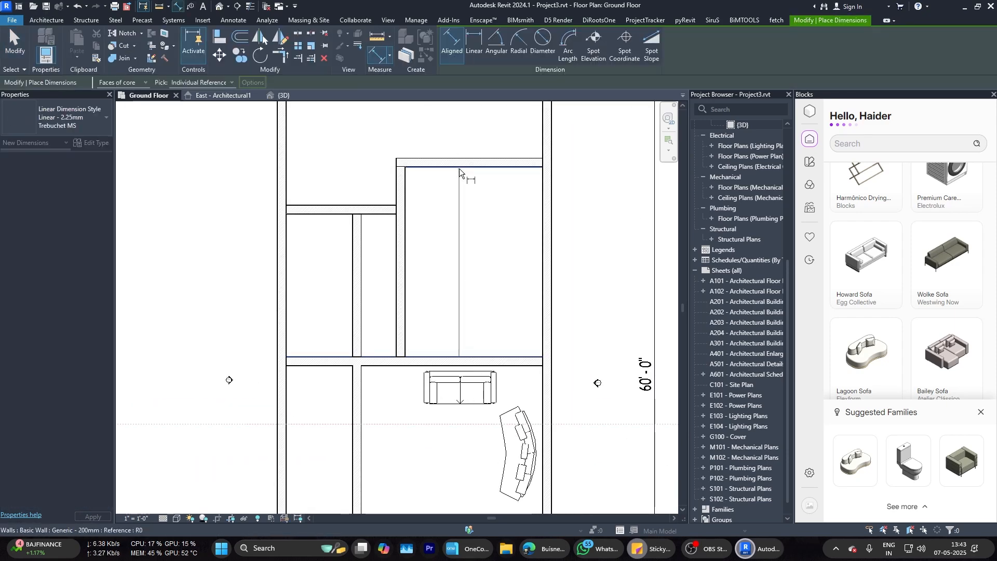
click(459, 169)
click(477, 223)
key(Escape)
key(Escape)
Step: Set the distance between the lower cross wall and the new horizontal wall to 17'
scroll(386, 267, down, 2)
scroll(402, 332, up, 4)
scroll(377, 405, down, 3)
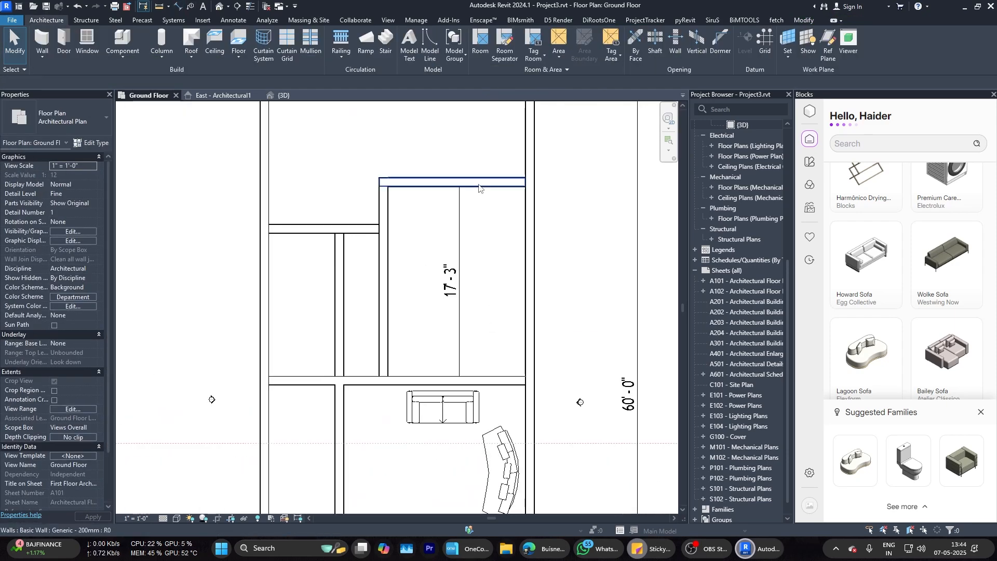
click(479, 184)
click(453, 279)
text(17)
key(Return)
Step: Draw a vertical wall from the new horizontal wall's left end up to the top exterior wall
scroll(457, 290, down, 2)
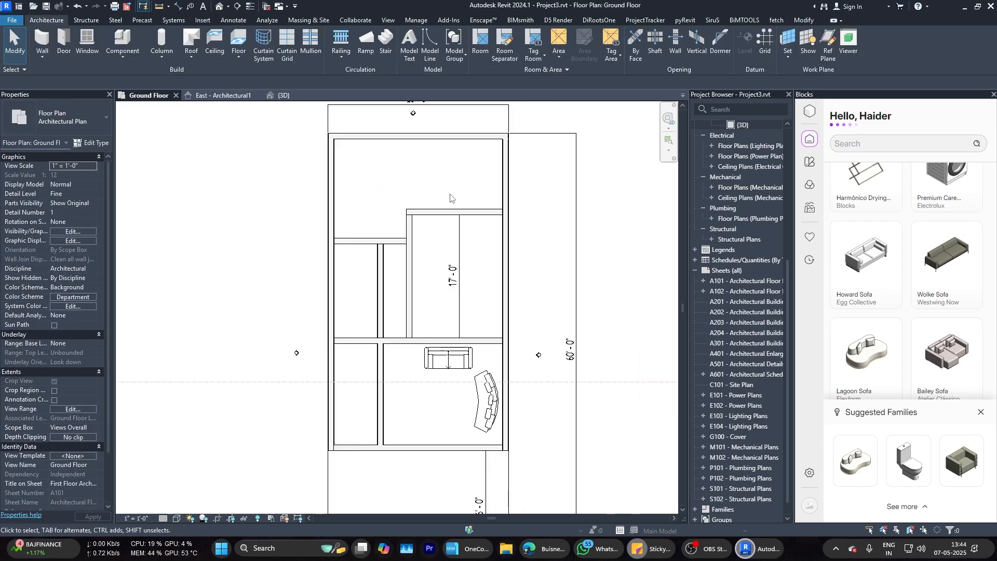
key(w)
key(a)
click(400, 212)
click(400, 131)
key(Escape)
Step: Dimension the upper-right room from the horizontal wall's upper face to the top exterior wall's inner face
middle_drag(434, 169, 387, 208)
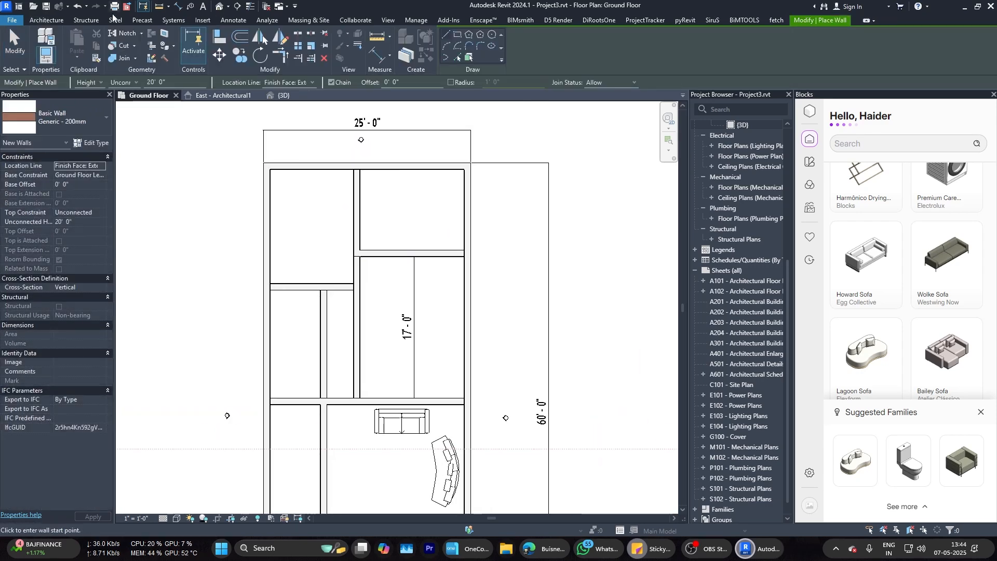
click(178, 6)
scroll(436, 265, up, 1)
click(399, 245)
click(397, 139)
click(390, 192)
key(Escape)
key(Escape)
Step: Set the middle-right room's vertical dimension to 16' and delete the upper-right room's dimension
scroll(391, 193, up, 1)
click(403, 249)
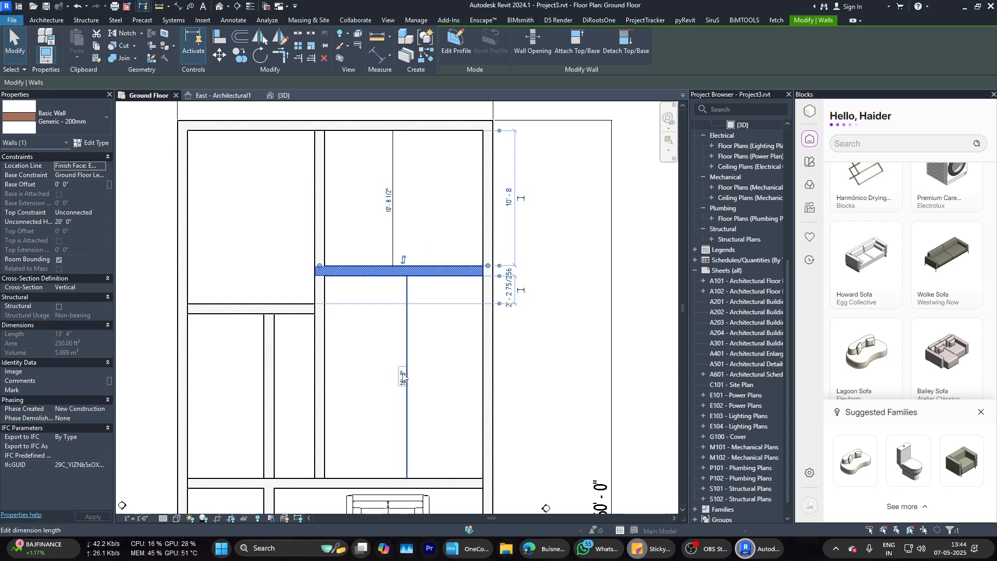
key(Escape)
click(382, 177)
key(Delete)
Step: Examine the room spacing around the lower cross wall and the interior vertical walls using their temporary dimensions
scroll(419, 292, down, 3)
scroll(418, 292, up, 1)
middle_drag(419, 291, 410, 193)
click(344, 337)
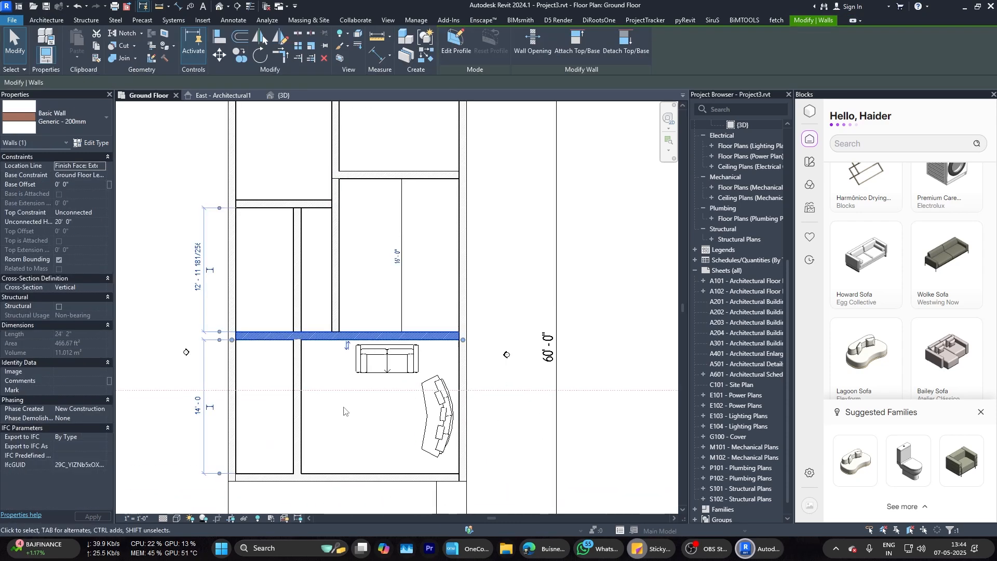
key(Escape)
scroll(457, 429, down, 3)
scroll(379, 335, up, 2)
click(360, 353)
mouse_move(361, 353)
middle_down()
mouse_move(362, 315)
mouse_move(364, 339)
middle_up()
key(Escape)
scroll(361, 317, down, 3)
scroll(362, 345, up, 2)
scroll(365, 339, up, 2)
click(334, 366)
key(Escape)
scroll(357, 312, down, 2)
scroll(365, 263, up, 2)
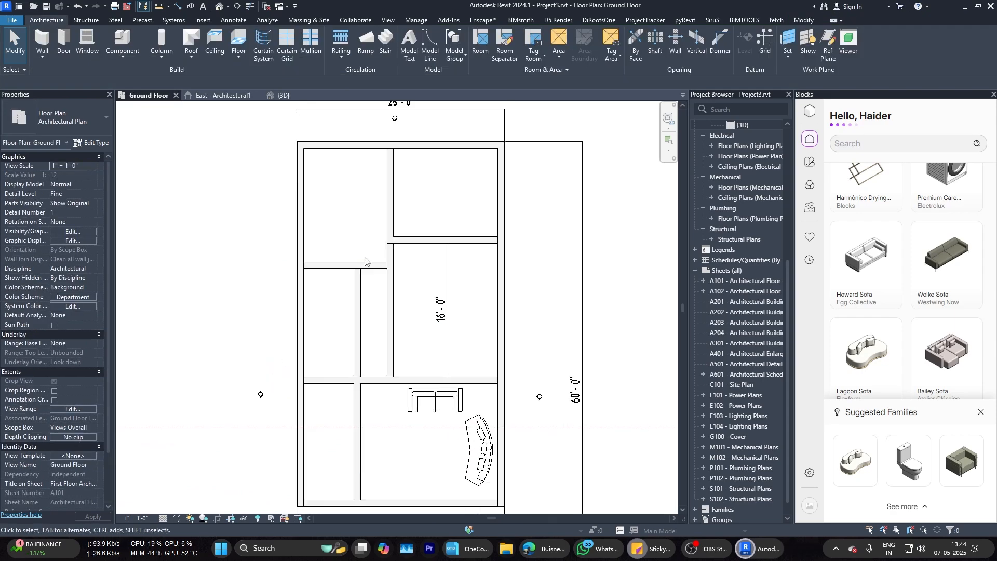
Step: Align the left segment of the upper cross wall with its right segment
scroll(372, 267, up, 2)
key(a)
key(l)
scroll(382, 274, up, 3)
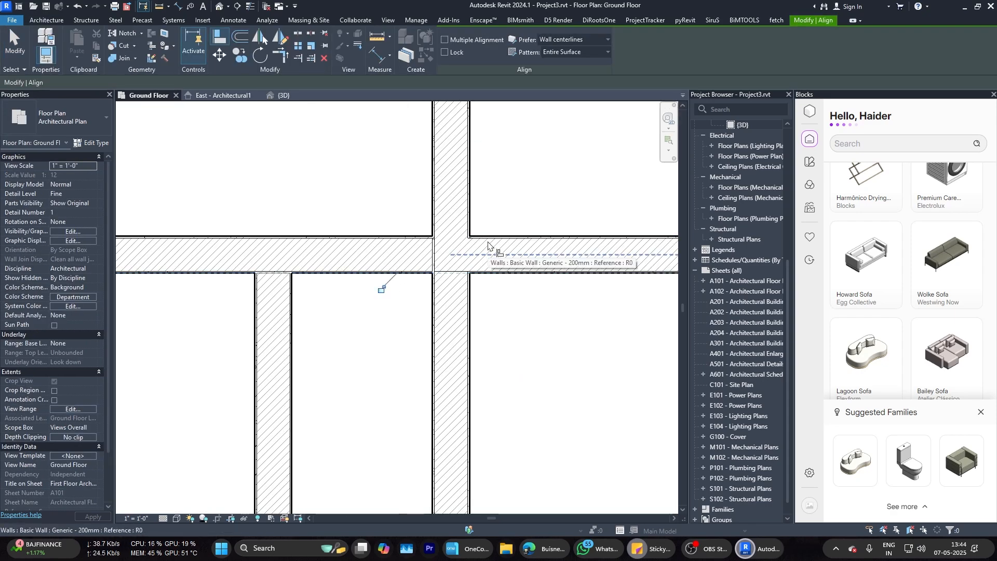
key(ctrl+z)
click(482, 139)
click(387, 274)
scroll(397, 275, down, 5)
key(Escape)
middle_drag(423, 340, 409, 298)
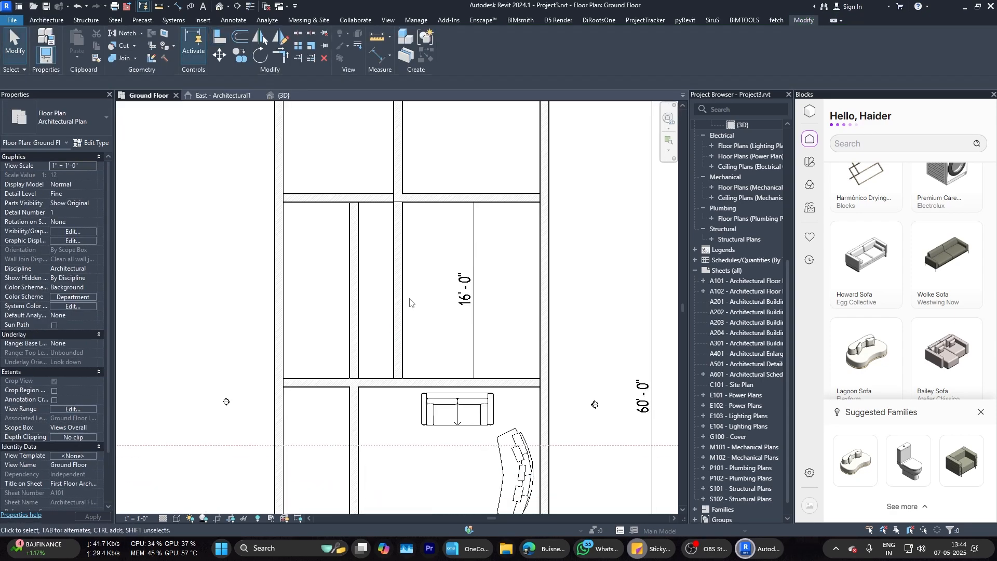
Step: Cut a wall opening in the middle room's right vertical wall, from about 6' 9" below the upper cross wall to about 3' 8" above the lower
click(46, 20)
click(391, 259)
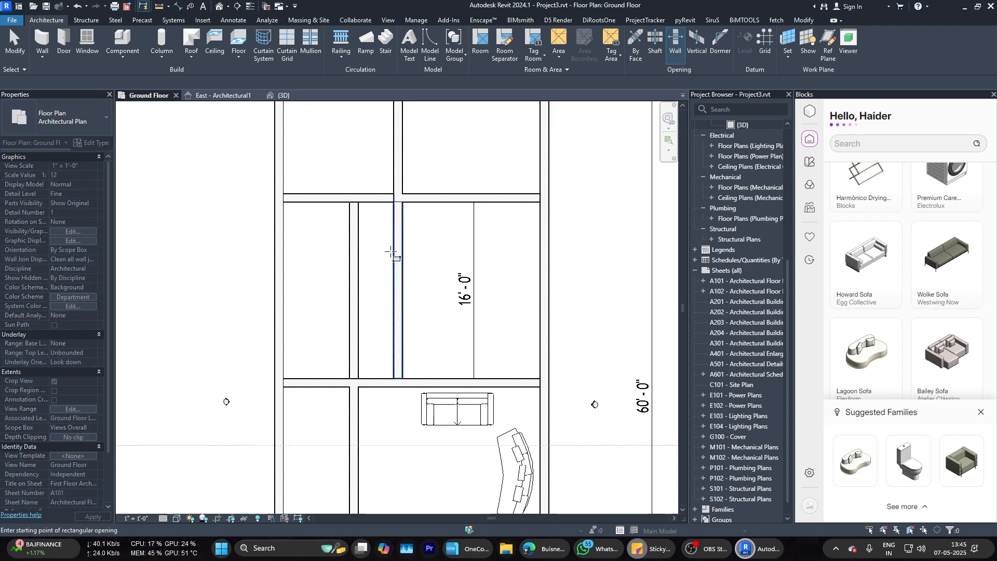
key(Escape)
Step: Cut a wall opening about 3' 2" wide in the lower cross wall, spanning the passage between the two vertical walls
scroll(340, 408, up, 2)
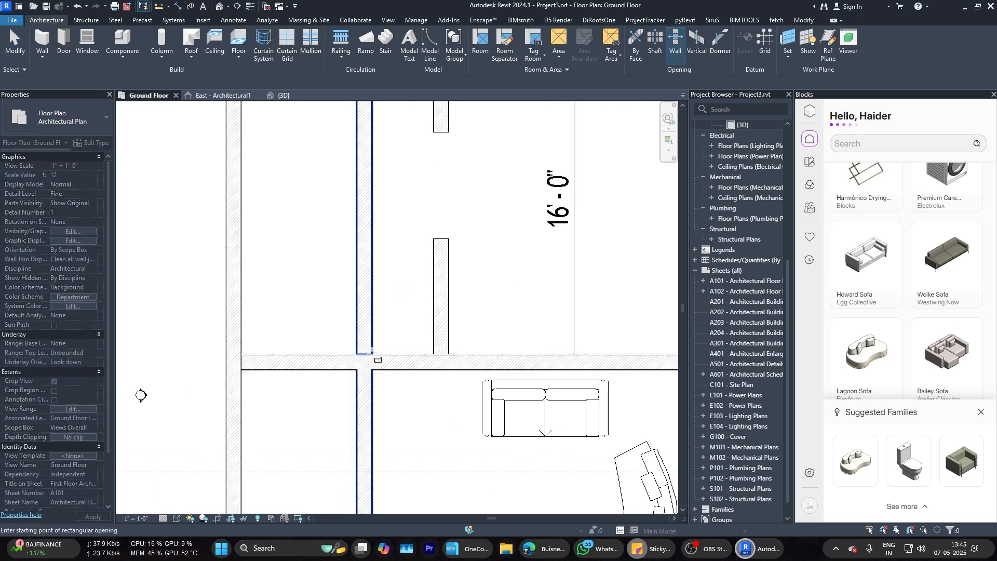
scroll(374, 356, up, 3)
scroll(367, 340, down, 3)
scroll(400, 363, up, 2)
click(393, 341)
scroll(395, 345, up, 2)
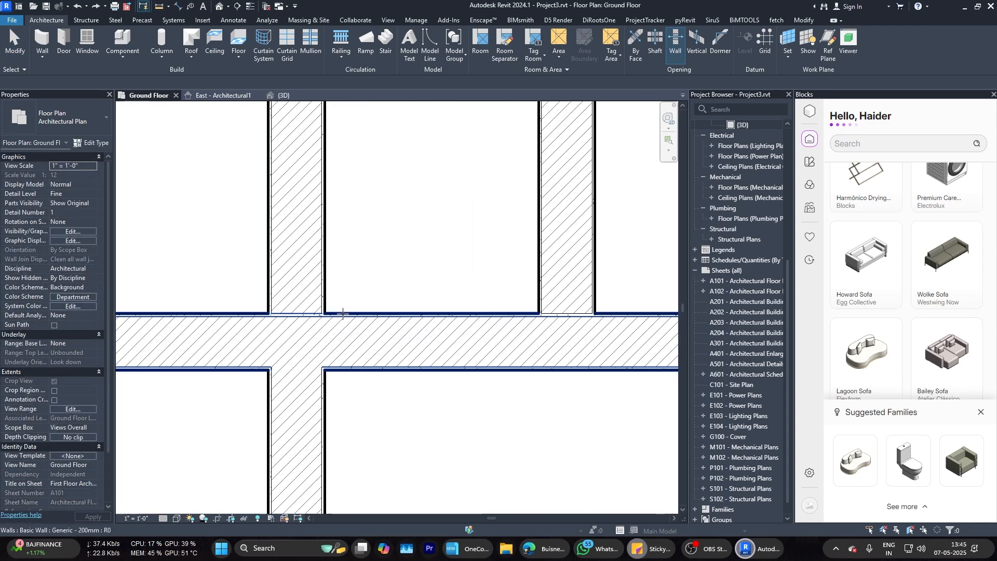
key(Escape)
key(Escape)
scroll(524, 379, down, 5)
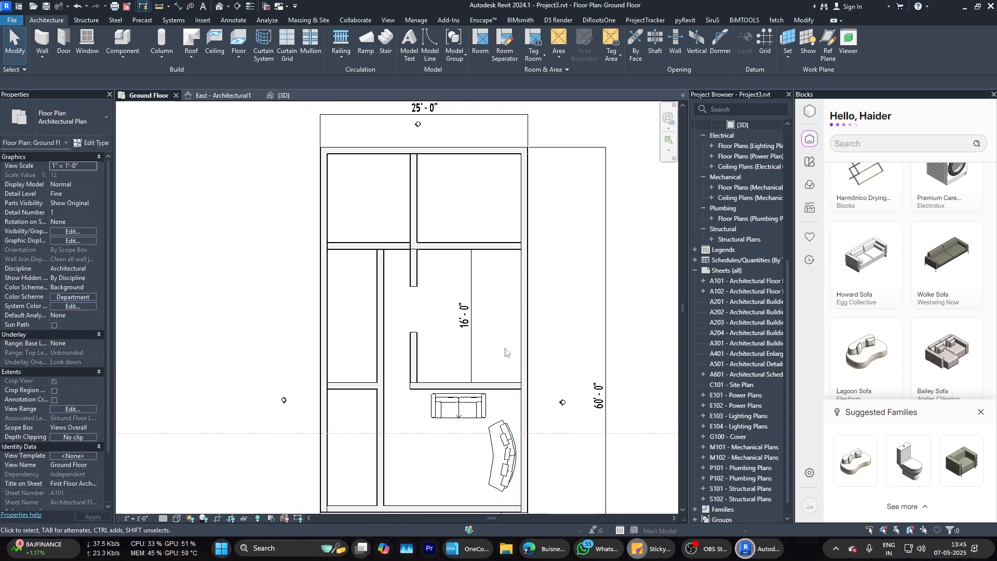
Step: Shorten the left vertical wall from the upper cross wall down to just above the lower cross wall
scroll(497, 342, up, 2)
scroll(483, 322, down, 2)
scroll(431, 299, up, 2)
drag(420, 331, 393, 242)
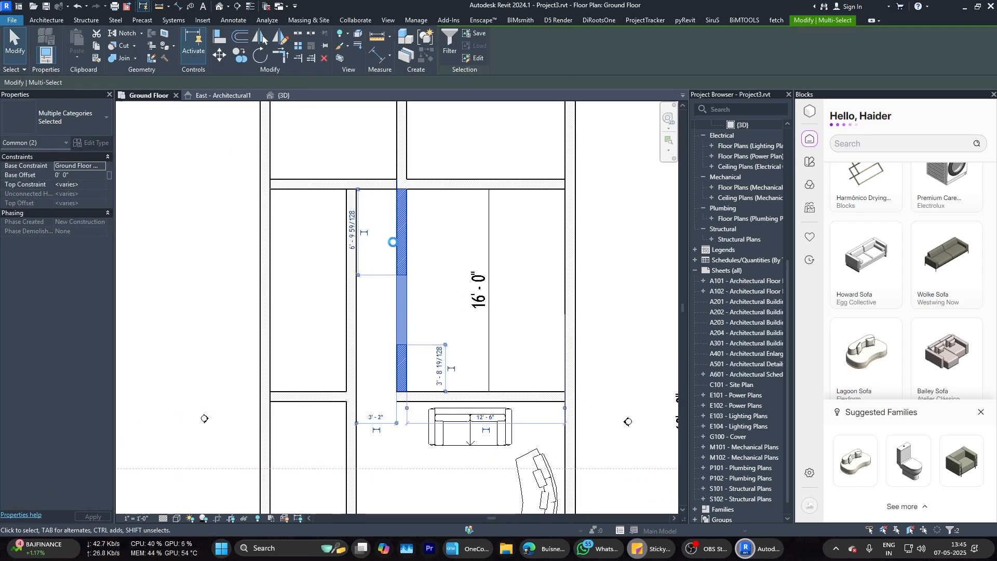
key(Escape)
scroll(393, 242, down, 3)
scroll(365, 282, up, 2)
click(368, 276)
drag(366, 179, 366, 358)
key(Escape)
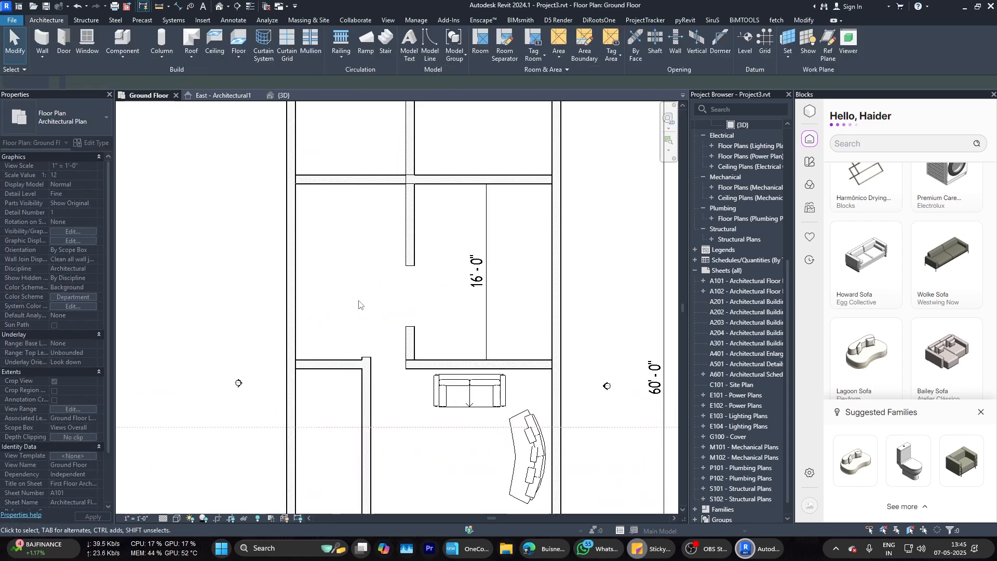
scroll(366, 359, up, 2)
scroll(364, 345, down, 5)
scroll(371, 249, up, 2)
scroll(442, 249, down, 1)
click(421, 280)
key(e)
key(c)
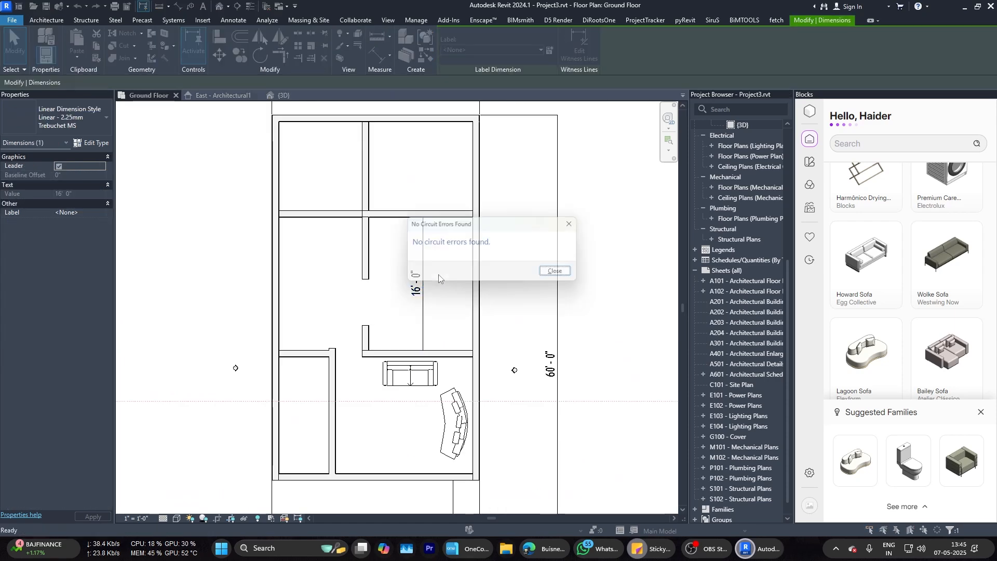
key(Escape)
key(Escape)
Step: Draw a vertical line about 16' long between the two cross walls, about 2' 6" inside the left outer wall
scroll(439, 277, up, 3)
key(w)
key(a)
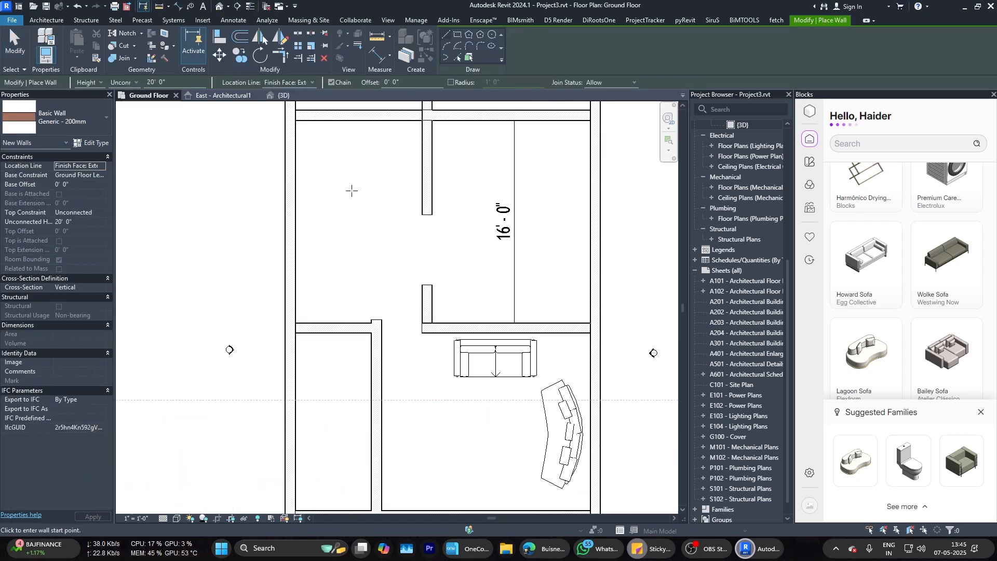
scroll(277, 216, down, 2)
key(l)
key(i)
scroll(242, 191, up, 4)
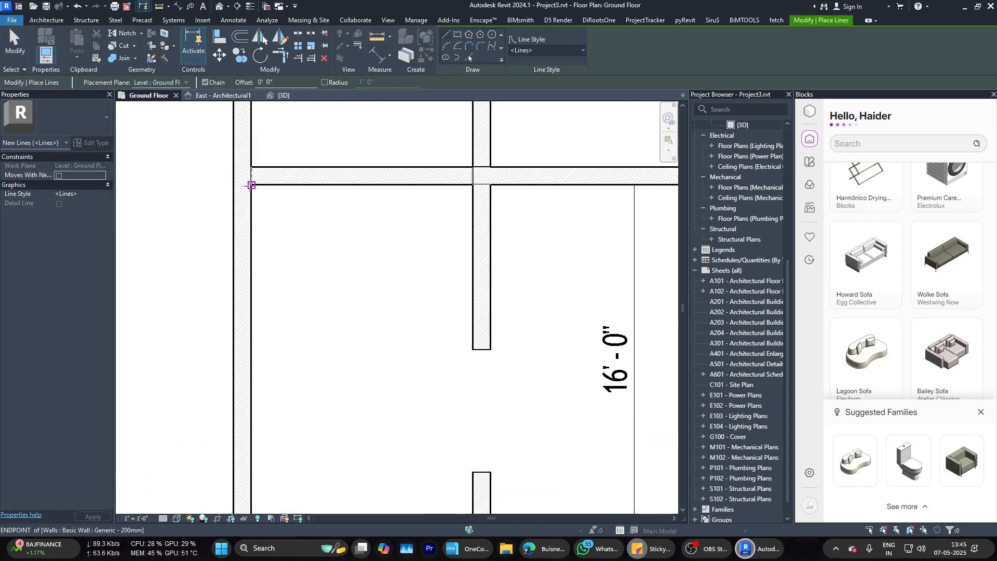
click(312, 186)
scroll(306, 207, down, 2)
click(308, 398)
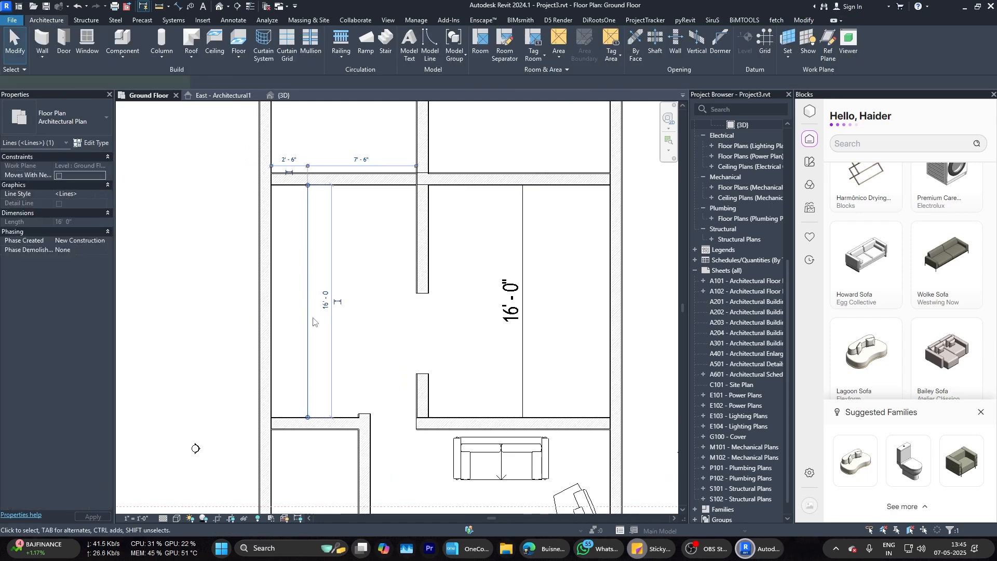
Step: Draw an L-shaped wall from the left vertical wall's upper end to the left outer wall, about 4' 3" clear above the lower cross wall
scroll(312, 384, down, 1)
key(w)
key(a)
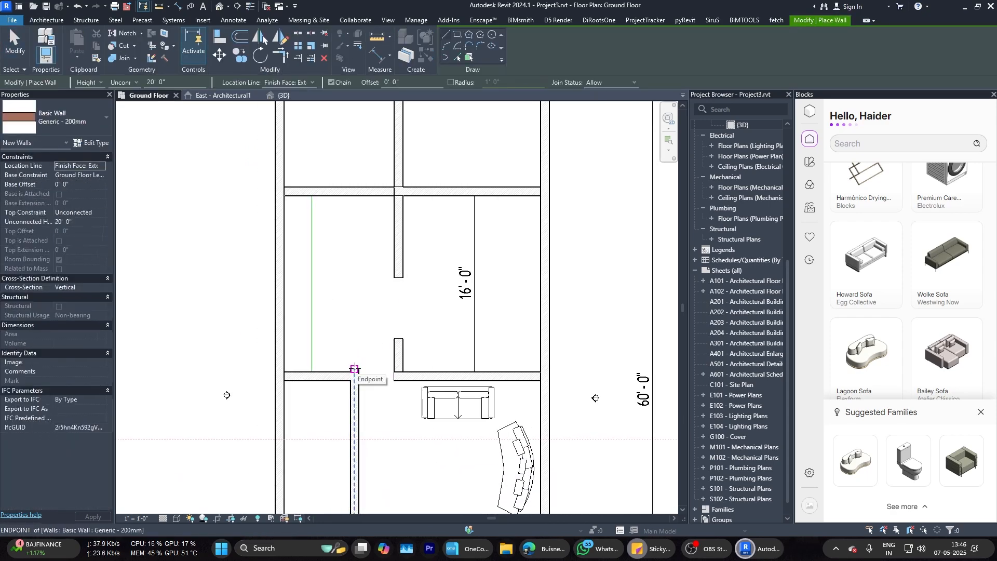
scroll(355, 369, up, 1)
click(354, 369)
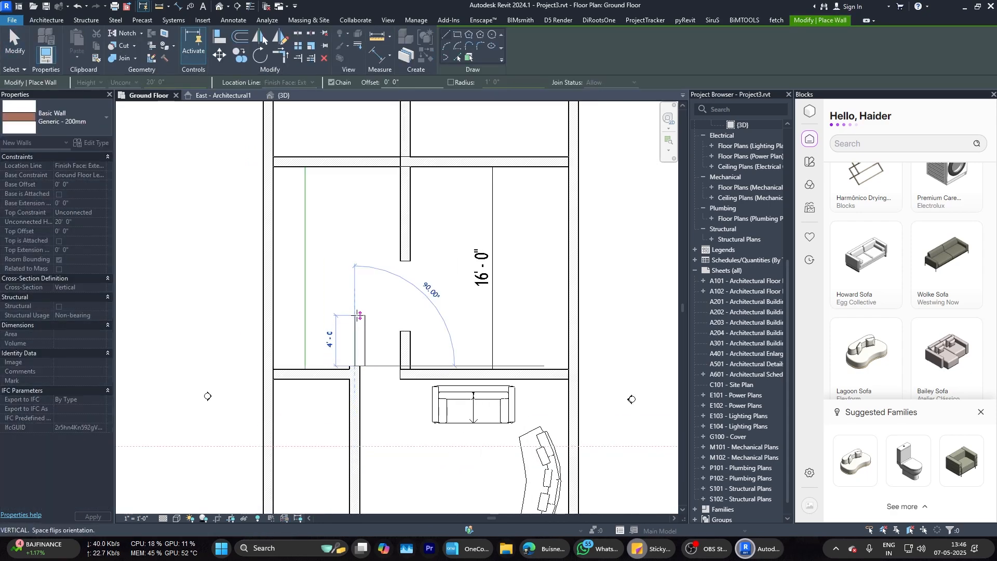
key(Escape)
key(Escape)
Step: Align the new vertical wall segment with the right face of the left vertical wall below it
scroll(380, 351, up, 1)
key(a)
key(l)
scroll(359, 387, up, 10)
click(359, 394)
click(384, 281)
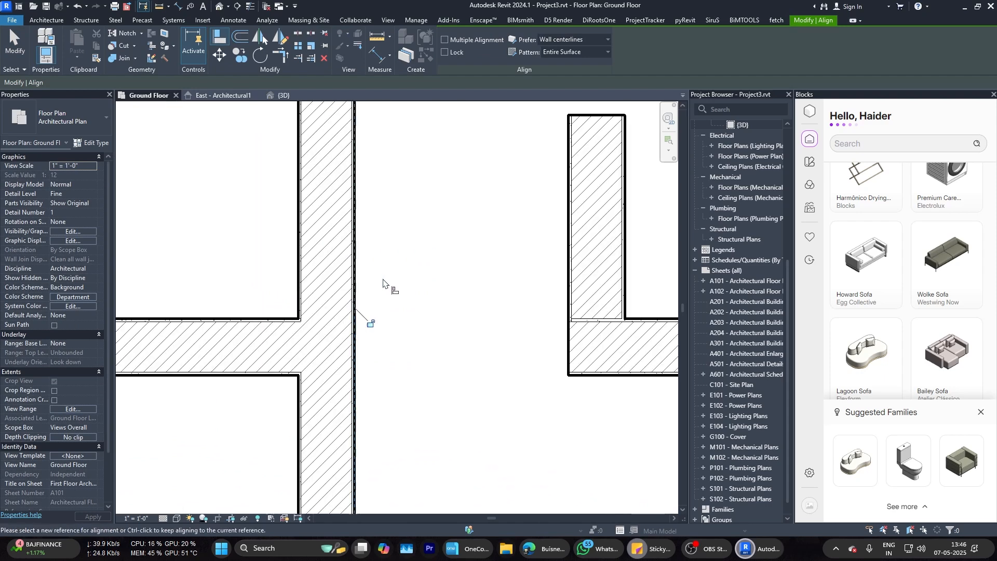
scroll(397, 361, down, 9)
key(Escape)
scroll(308, 324, down, 5)
Step: Extend the left segment of the lower cross wall slightly into the left vertical wall
click(410, 304)
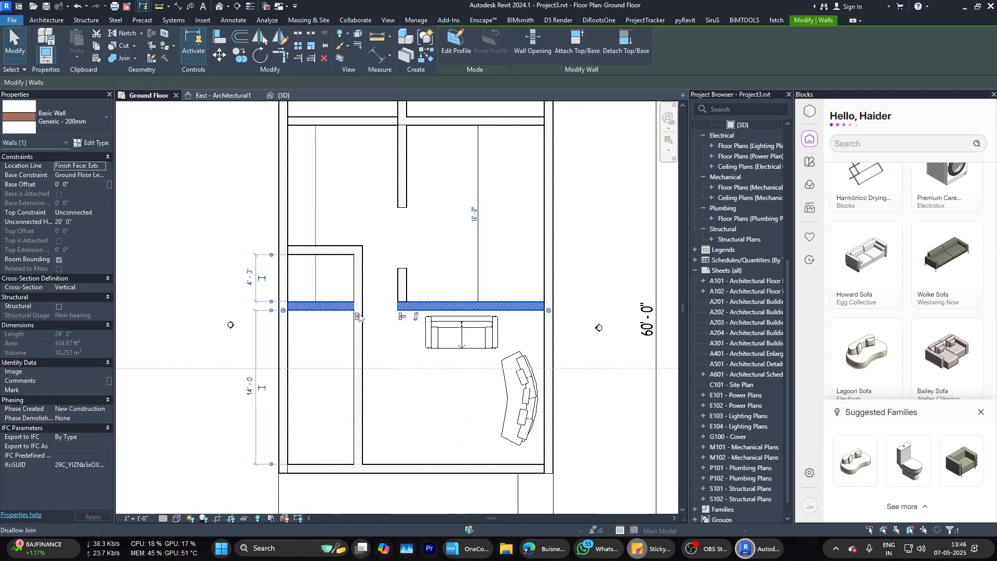
scroll(390, 331, up, 1)
scroll(404, 259, down, 3)
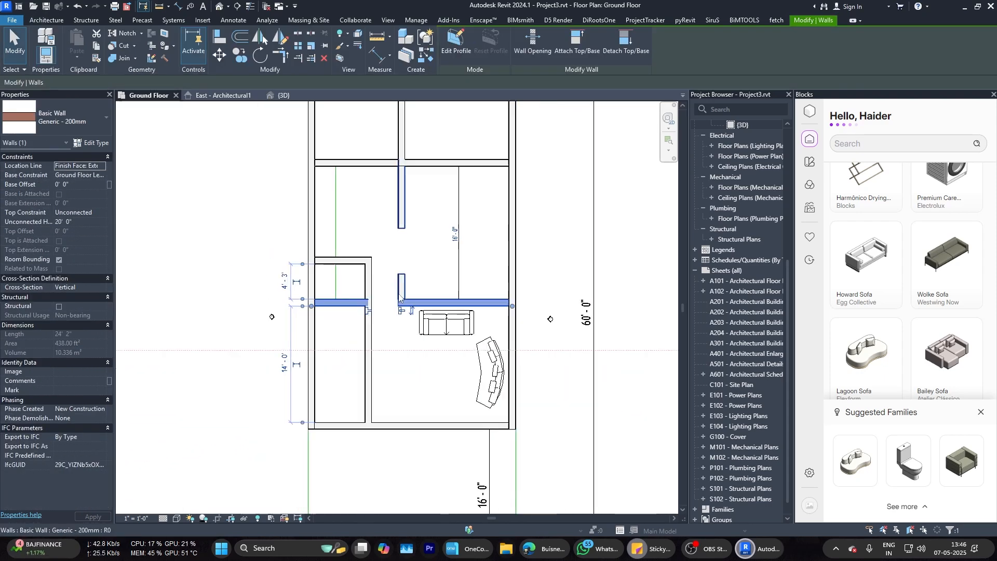
scroll(296, 207, up, 3)
middle_drag(435, 142, 441, 255)
key(Escape)
scroll(395, 249, down, 3)
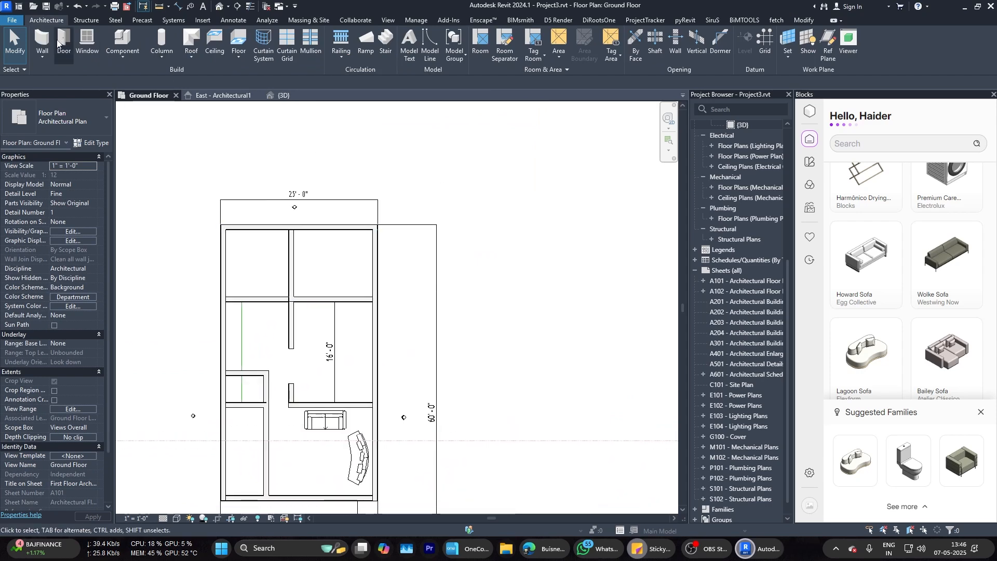
scroll(333, 245, up, 1)
key(w)
key(a)
middle_drag(305, 262, 446, 218)
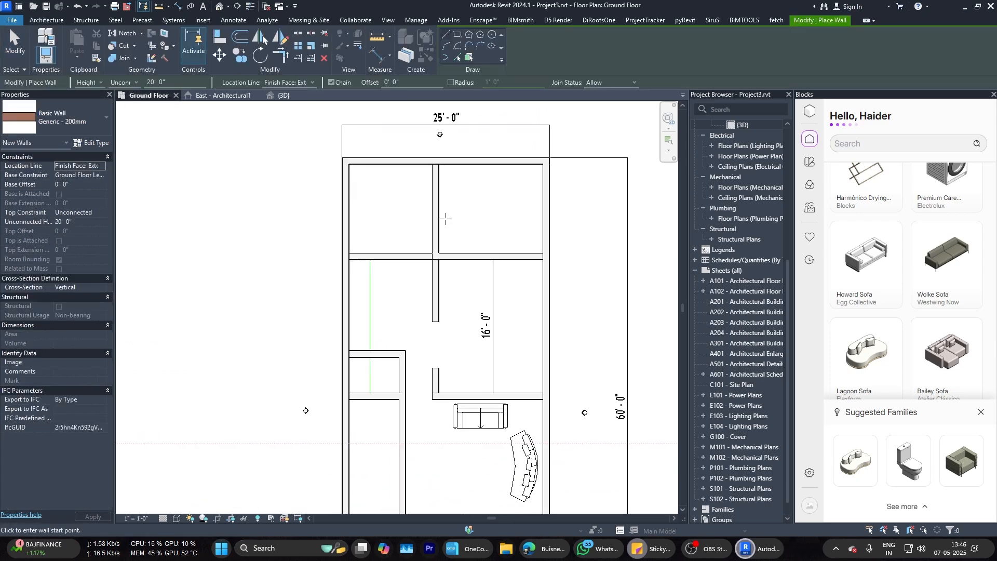
scroll(434, 202, up, 1)
key(Escape)
click(436, 202)
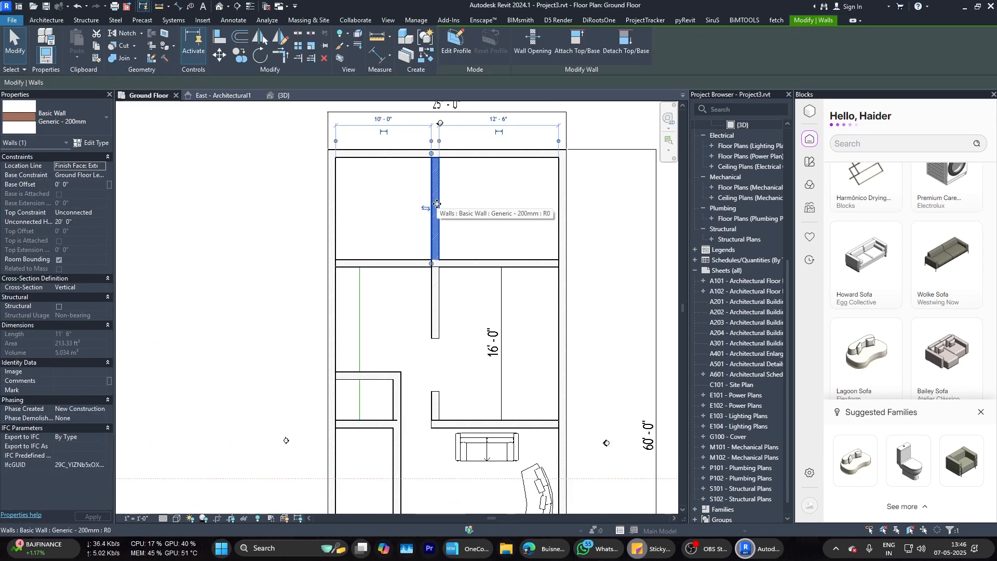
click(474, 400)
scroll(428, 405, down, 2)
scroll(433, 350, up, 3)
Step: Move the opening in the middle room's right vertical wall upward, roughly level with the new short cross wall
click(442, 340)
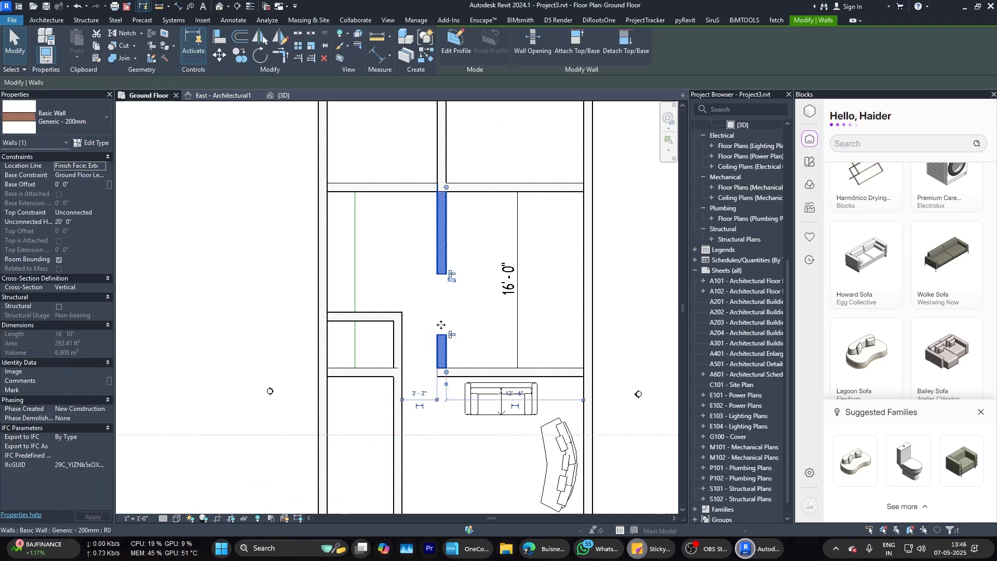
click(442, 331)
click(421, 368)
scroll(420, 368, down, 4)
middle_drag(421, 368, 401, 344)
scroll(401, 344, up, 2)
click(403, 337)
click(439, 366)
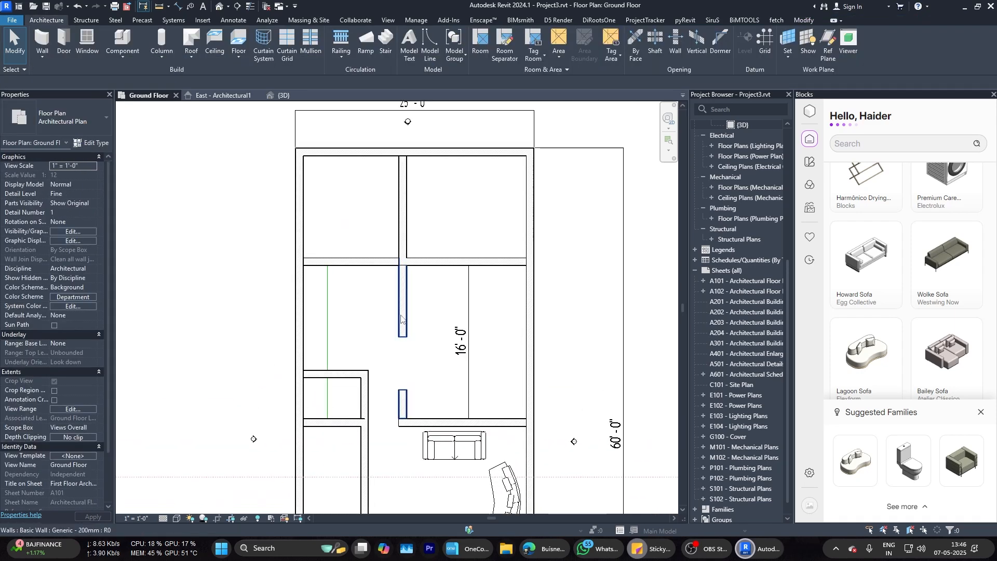
click(402, 342)
click(446, 371)
Step: Align the lower edge of the right vertical wall's opening with the upper face of the short cross wall
key(a)
key(l)
scroll(385, 367, up, 5)
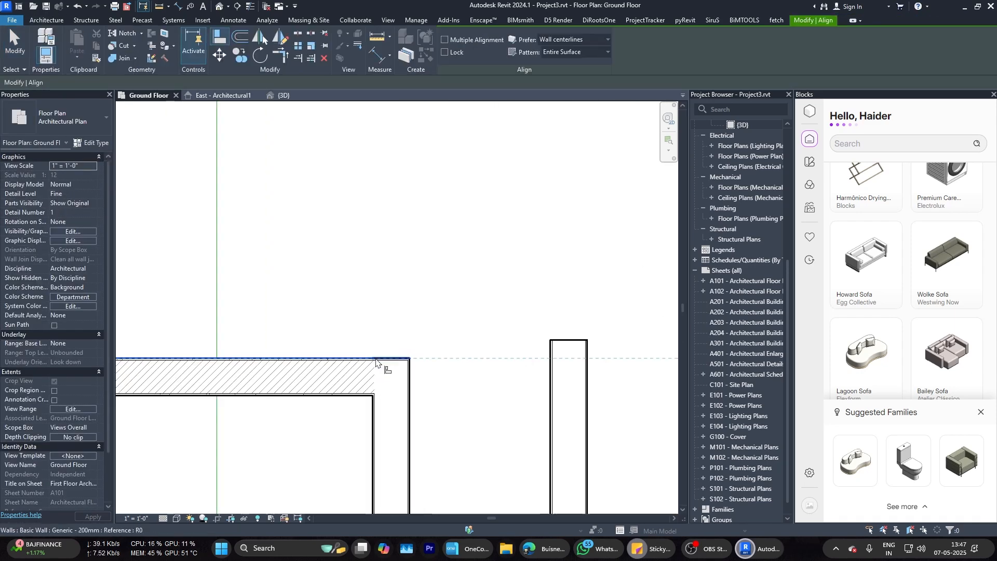
scroll(507, 357, down, 2)
key(Escape)
scroll(512, 361, down, 3)
scroll(410, 356, up, 3)
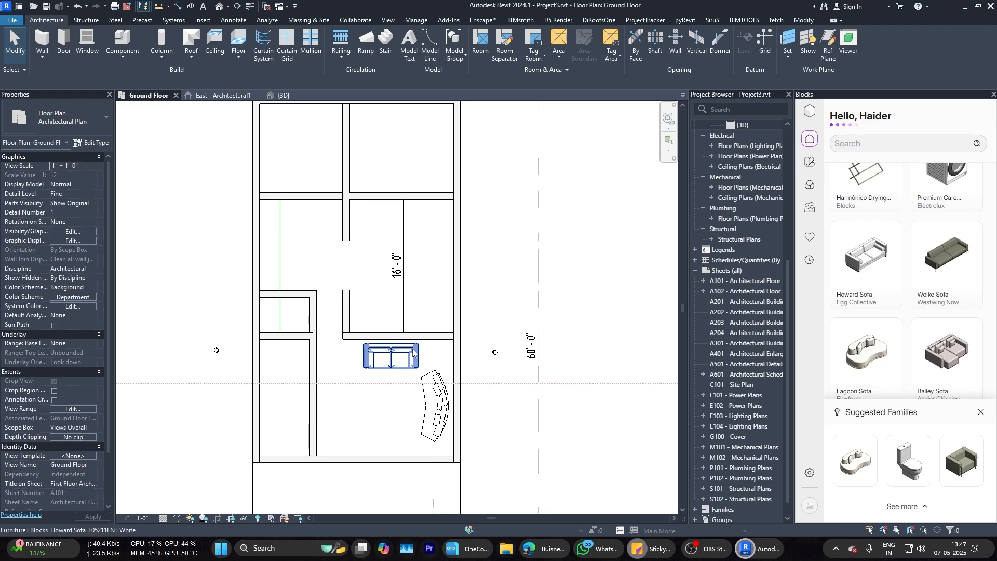
Step: Move the right vertical wall to 10' from the right outer wall
scroll(343, 224, up, 1)
click(346, 230)
scroll(440, 404, up, 2)
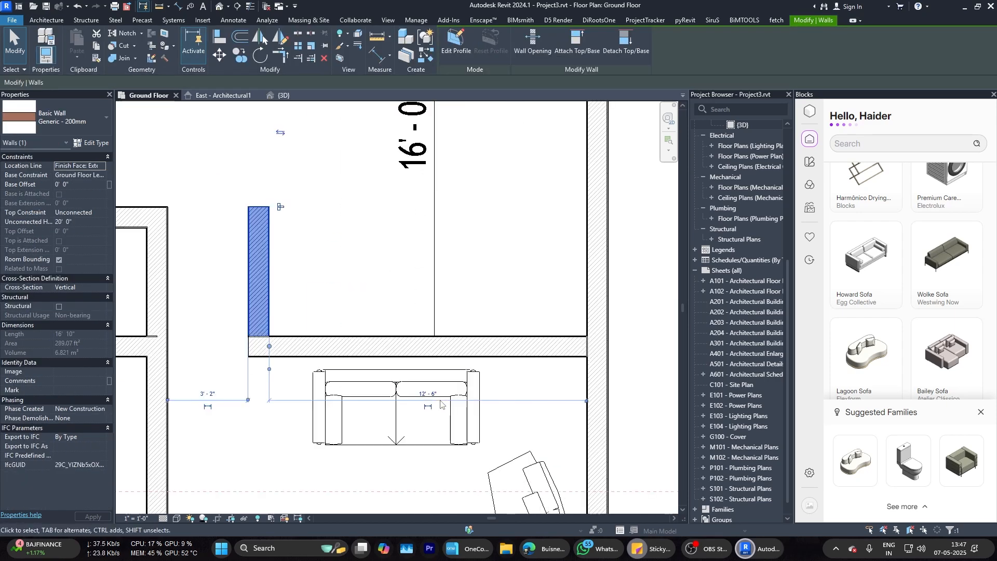
key(Escape)
key(Escape)
scroll(396, 337, down, 4)
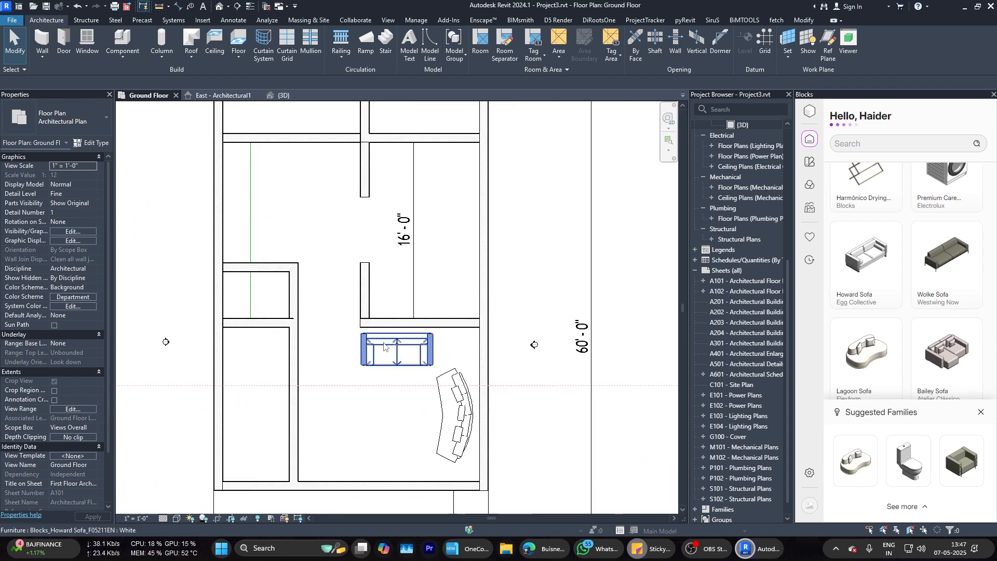
Step: Dimension the middle room's width between the core faces of the right vertical wall and the right outer wall
key(d)
key(i)
scroll(258, 205, up, 4)
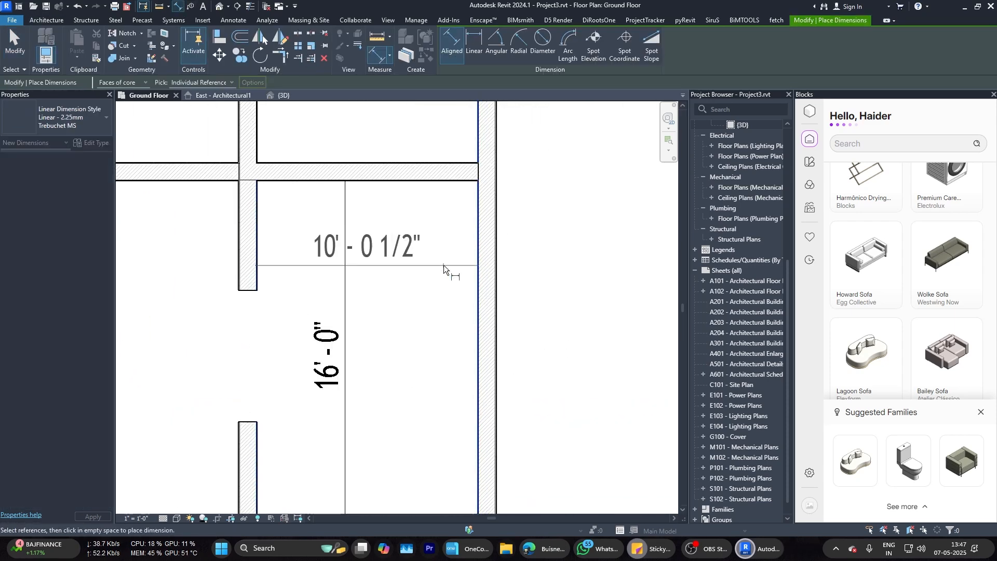
click(444, 269)
key(Escape)
key(Escape)
scroll(444, 269, up, 2)
Step: Try setting the middle room's width dimension to 10', and undo the change
scroll(227, 292, down, 3)
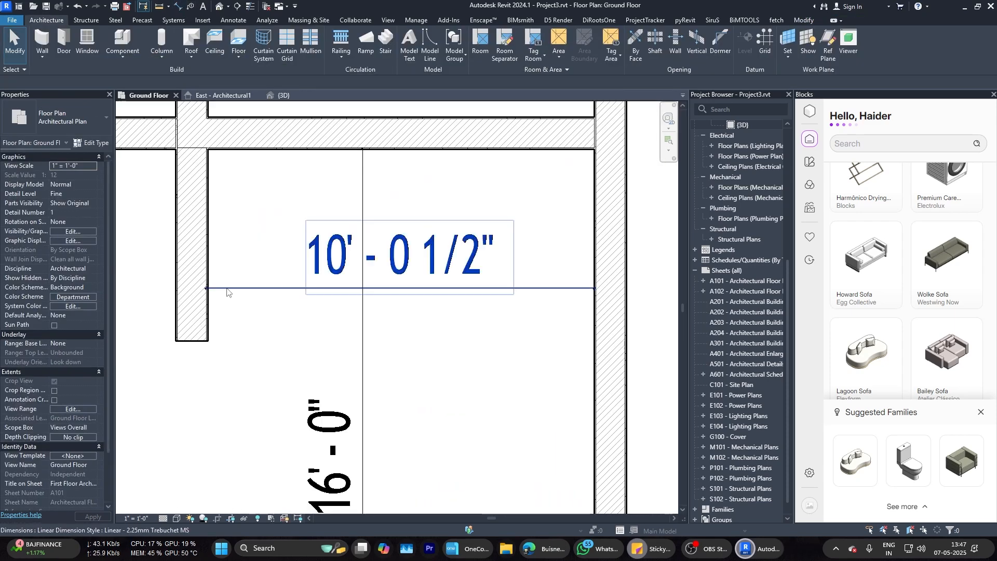
click(202, 290)
scroll(384, 287, up, 2)
scroll(429, 290, down, 2)
scroll(241, 296, up, 1)
scroll(270, 297, down, 2)
scroll(535, 304, up, 4)
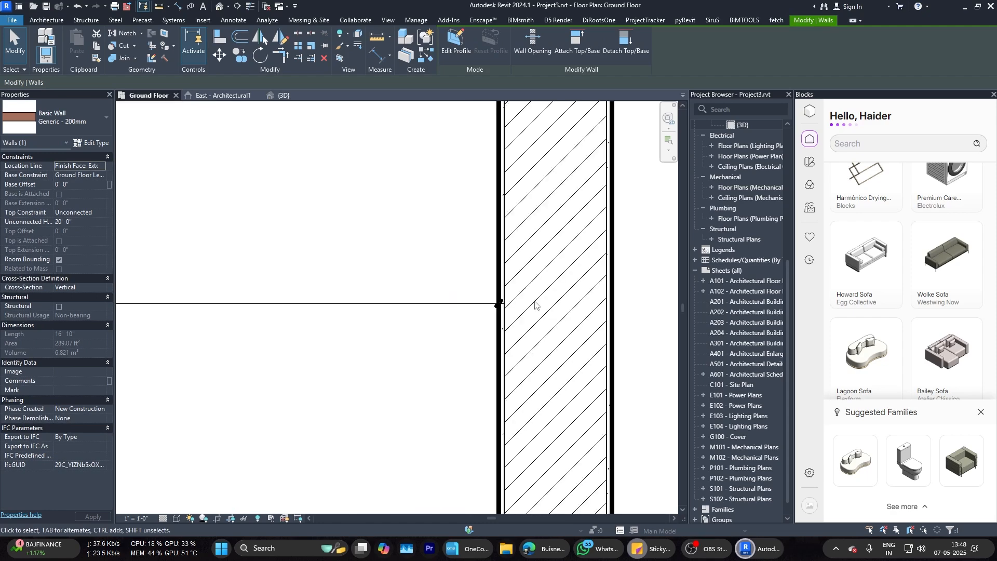
scroll(535, 304, down, 3)
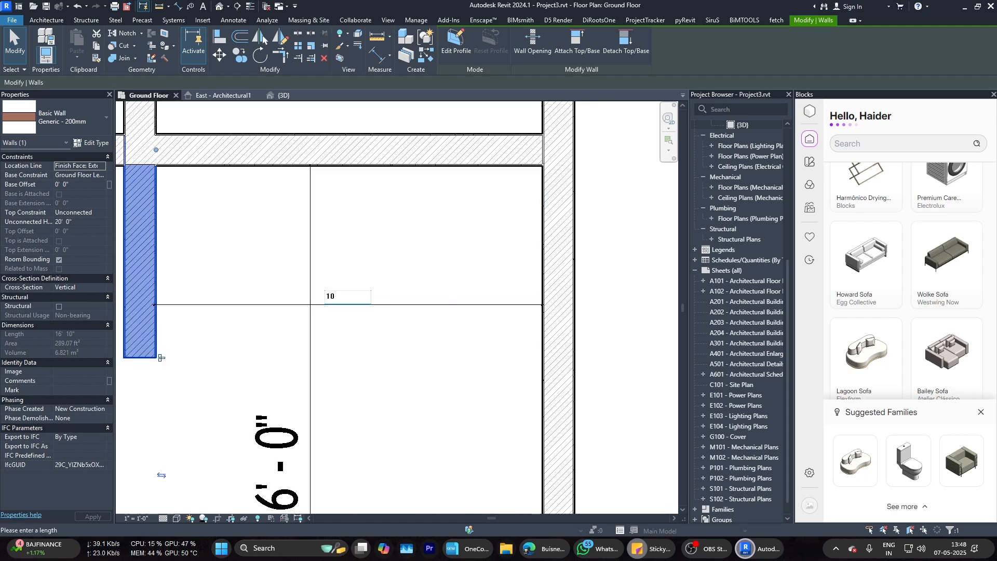
key(Escape)
scroll(341, 307, down, 2)
scroll(537, 331, up, 1)
scroll(541, 335, down, 3)
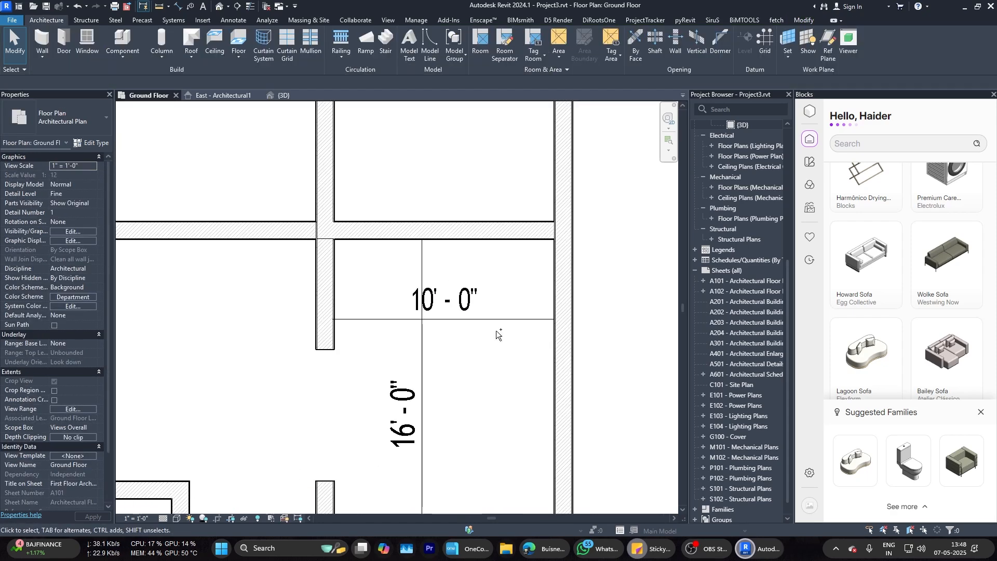
scroll(498, 334, up, 3)
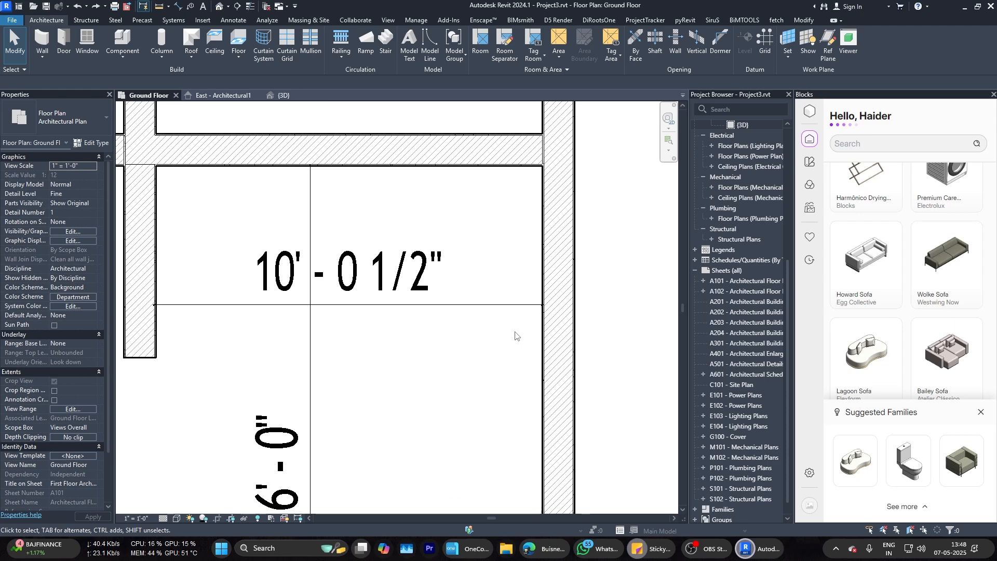
Step: Examine where the ends of the width dimension attach to the vertical wall and the right outer wall
click(468, 307)
scroll(545, 316, up, 4)
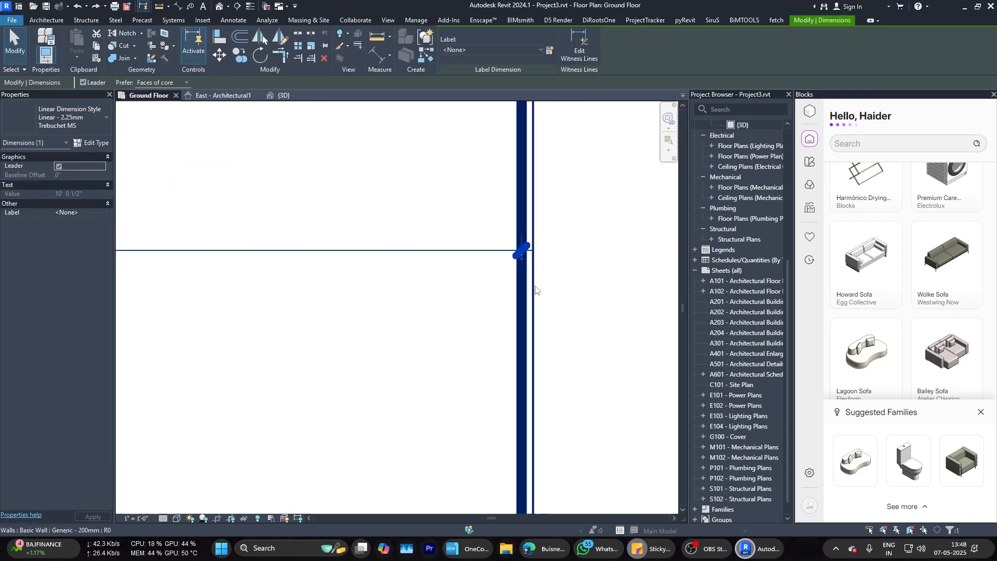
click(525, 251)
scroll(613, 277, down, 5)
key(ctrl+z)
scroll(580, 271, down, 4)
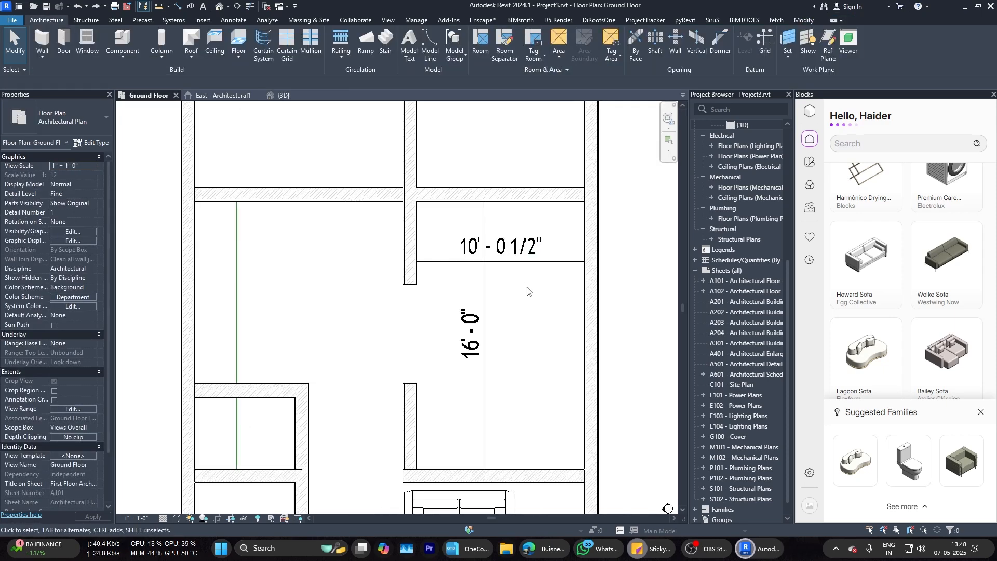
click(399, 249)
scroll(399, 248, up, 5)
scroll(399, 248, down, 4)
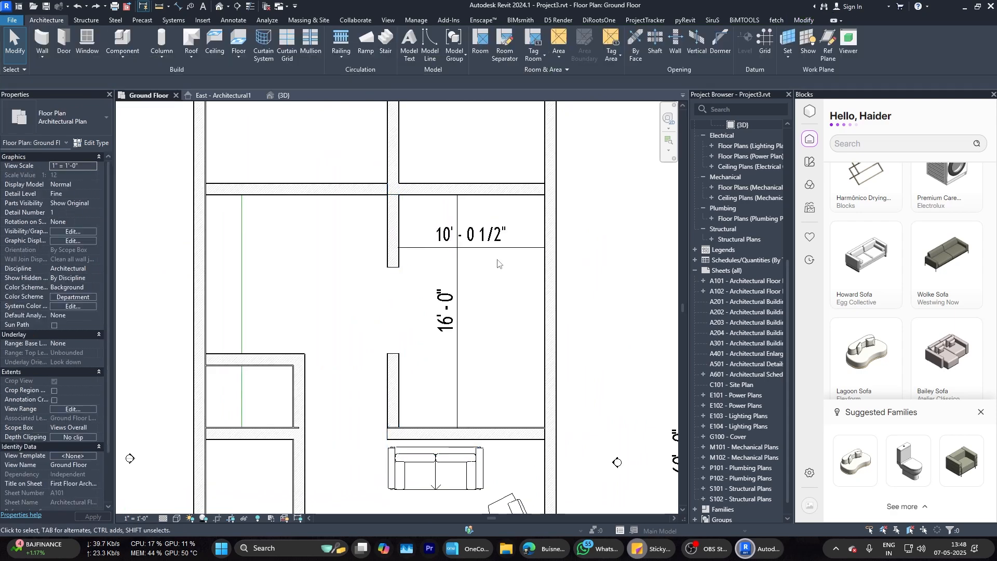
Step: Delete the middle room's width dimension and set new dimensions to reference individual wall faces
key(Escape)
key(d)
key(i)
scroll(410, 206, up, 6)
scroll(417, 198, down, 5)
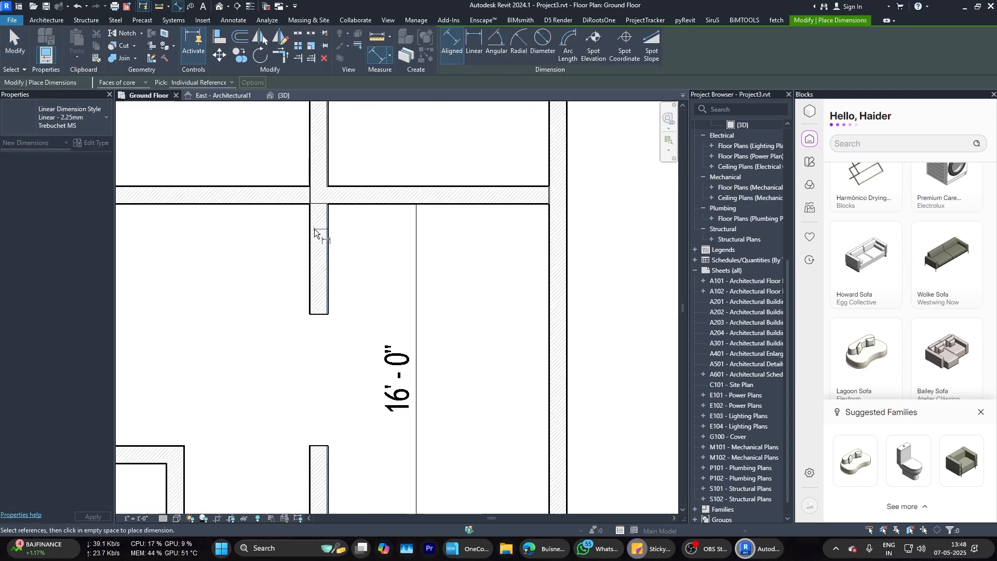
scroll(555, 260, up, 5)
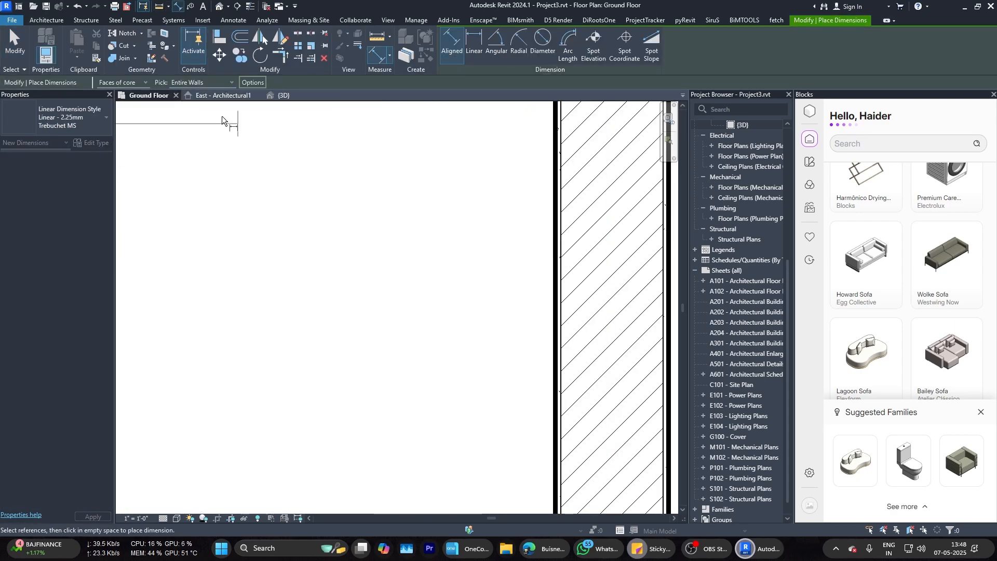
click(128, 104)
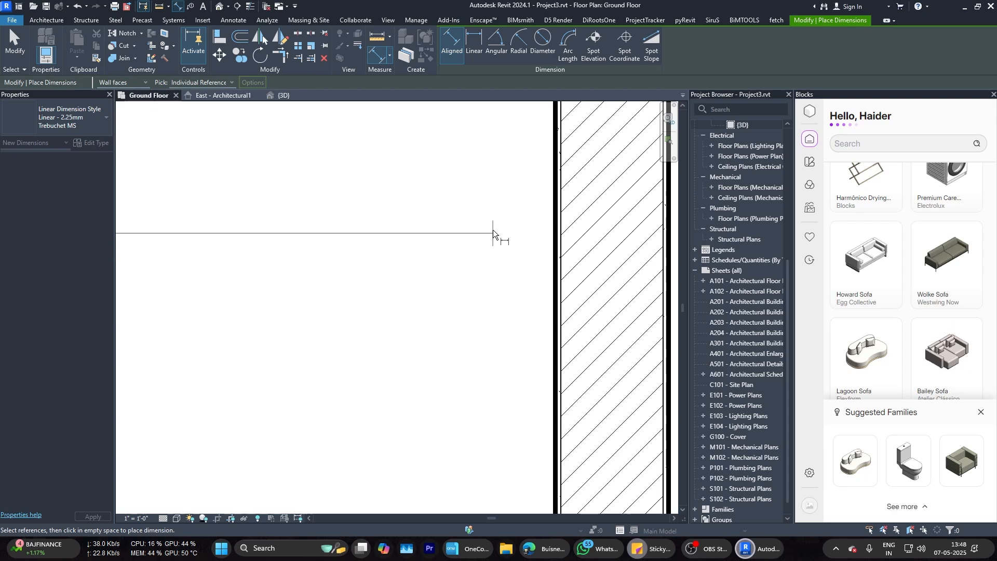
Step: Dimension the middle room's clear width between the faces of the right outer wall and the right vertical wall
click(556, 222)
scroll(556, 222, down, 5)
click(328, 382)
scroll(192, 208, up, 5)
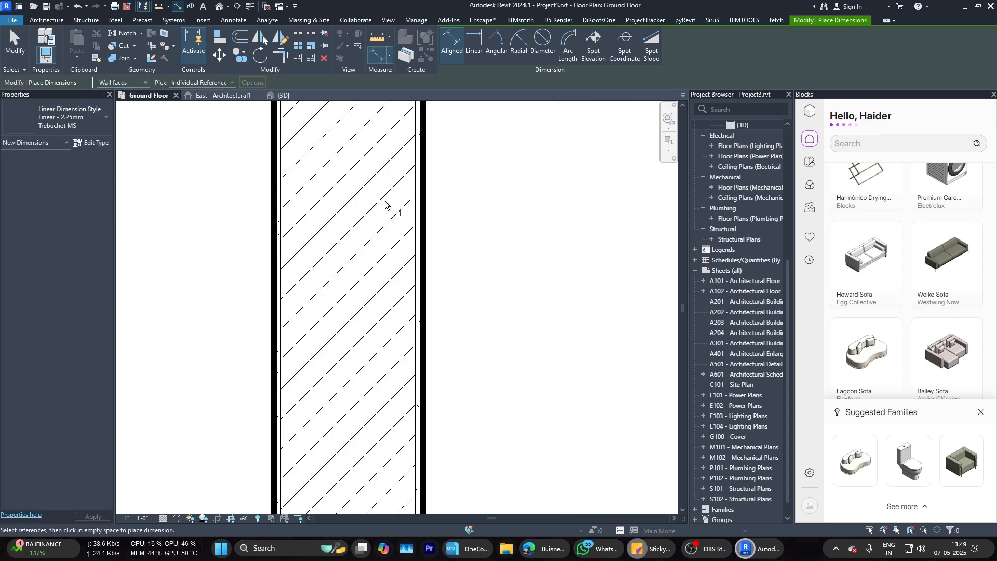
key(Escape)
key(Escape)
scroll(385, 206, down, 5)
scroll(583, 240, up, 3)
scroll(348, 292, down, 2)
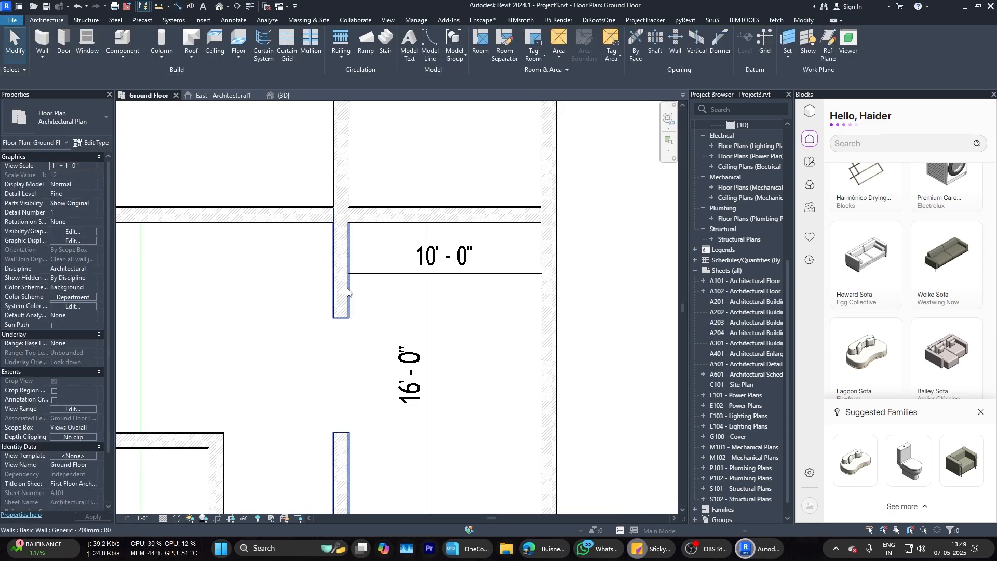
Step: Delete the middle room's vertical length dimension
scroll(360, 291, down, 2)
scroll(407, 413, up, 5)
scroll(417, 409, down, 3)
drag(449, 238, 406, 200)
key(Delete)
Step: Dimension the middle room's length between the inner faces of the upper and lower cross walls
scroll(409, 210, down, 3)
key(d)
key(i)
scroll(322, 107, up, 5)
scroll(410, 223, down, 4)
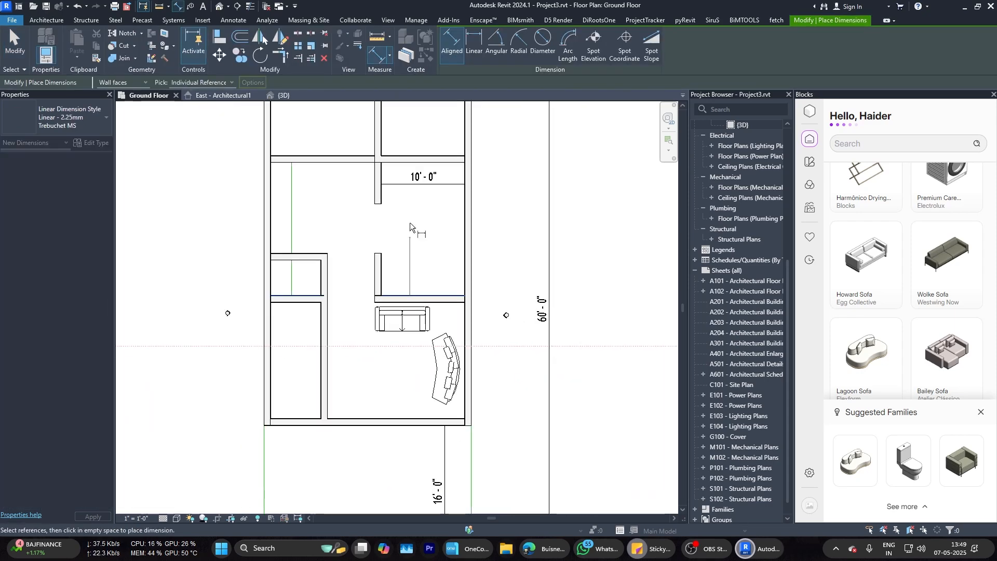
scroll(400, 172, up, 3)
scroll(424, 252, down, 3)
key(Escape)
key(Escape)
Step: Try the Coarse detail level on the ground floor plan, and set it to Medium
scroll(427, 341, up, 4)
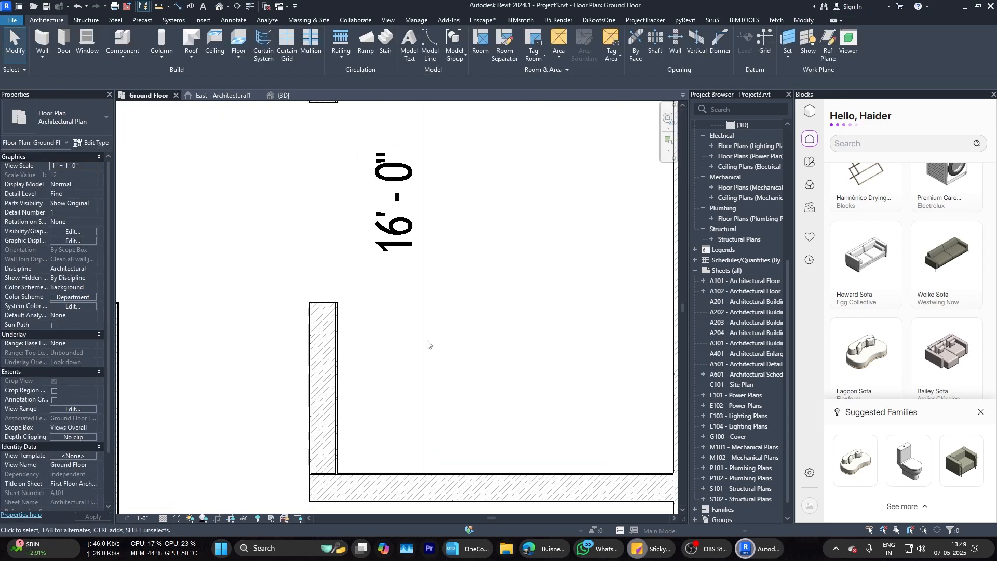
scroll(457, 204, down, 1)
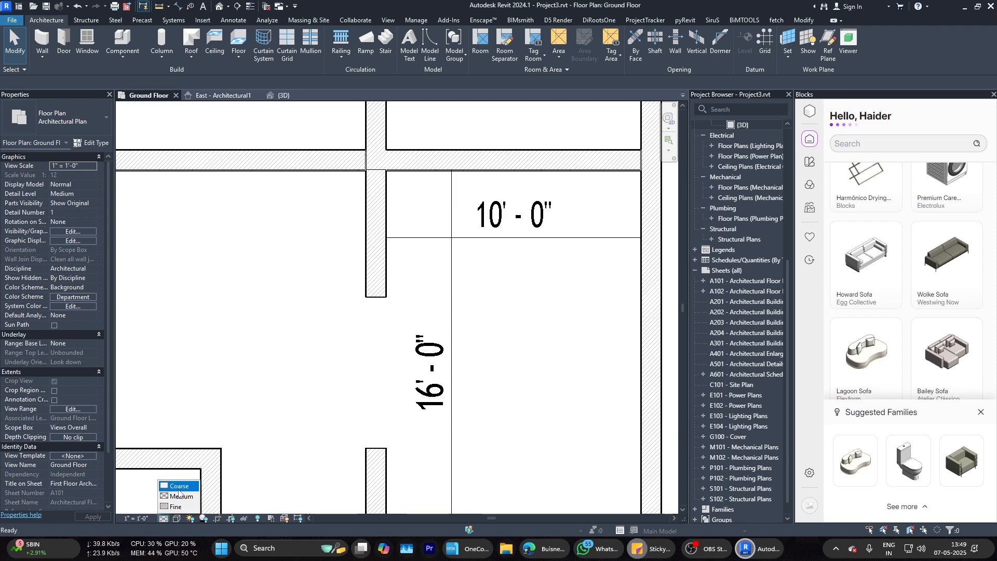
click(179, 486)
scroll(431, 169, up, 5)
click(179, 496)
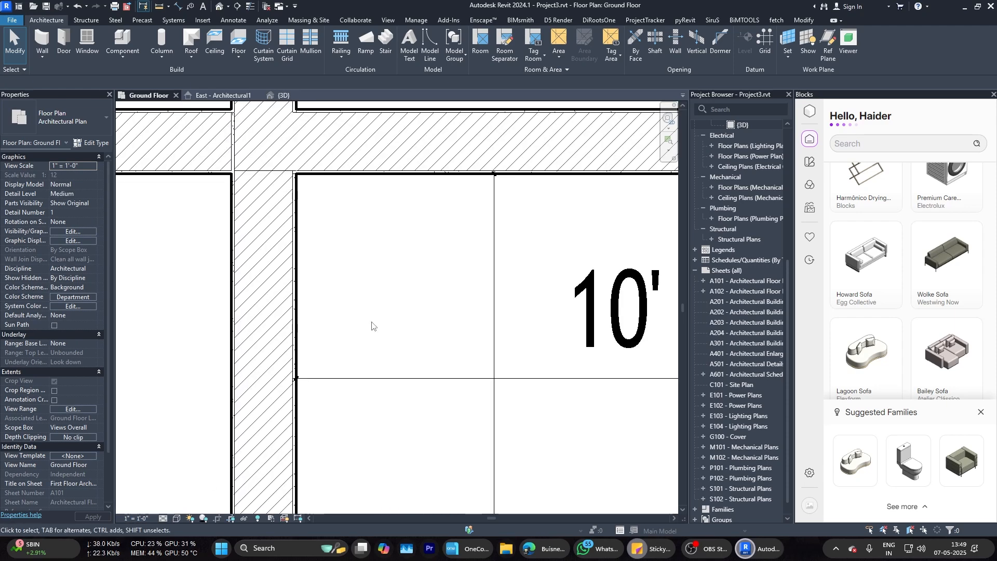
Step: Delete the opening in the lower cross wall between the stair enclosure and the middle room
scroll(371, 325, down, 4)
middle_drag(445, 449, 443, 326)
scroll(447, 388, down, 1)
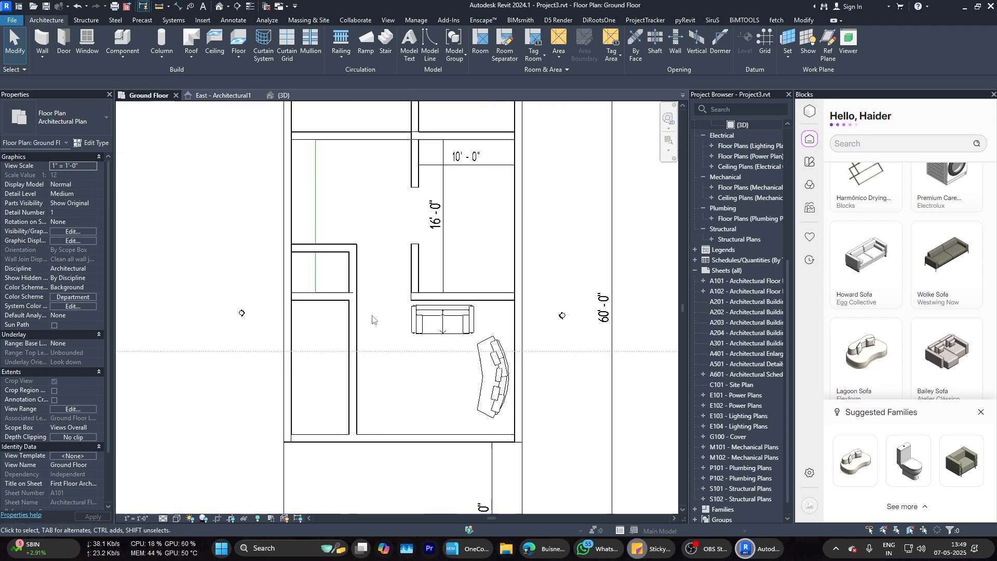
scroll(352, 295, up, 8)
click(351, 273)
click(368, 342)
scroll(312, 320, down, 5)
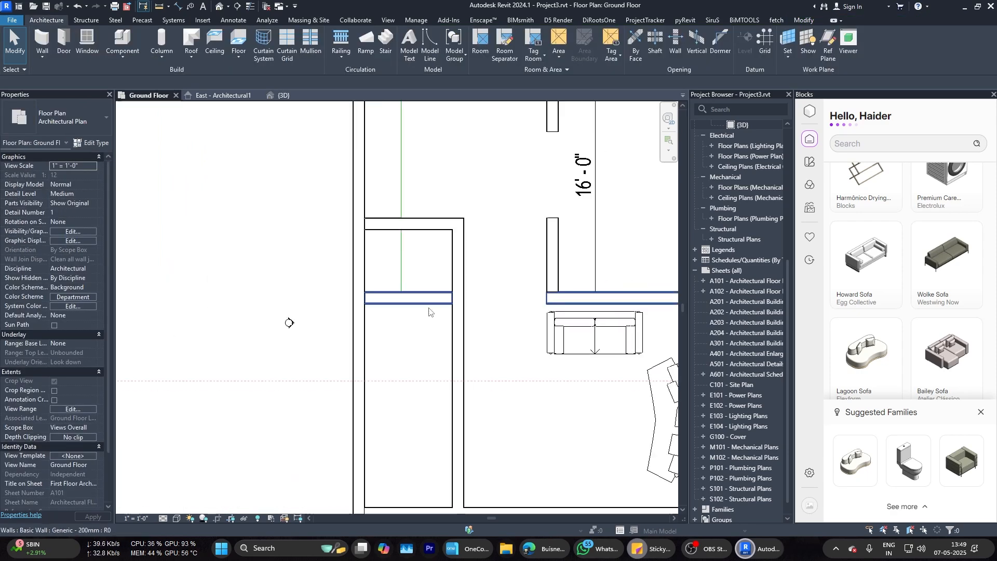
scroll(289, 323, up, 2)
key(Delete)
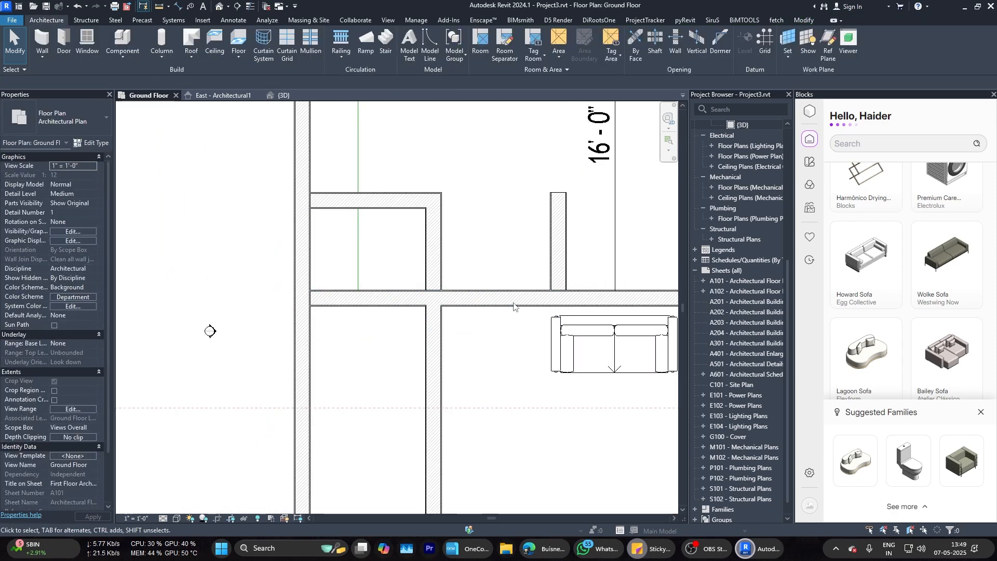
Step: Shorten the lower cross wall so it ends at the middle room's left wall, and delete the green vertical line in the left area
scroll(514, 306, down, 5)
middle_drag(518, 328, 365, 336)
scroll(440, 313, up, 1)
scroll(433, 299, down, 2)
scroll(426, 257, up, 1)
middle_drag(426, 257, 502, 295)
scroll(381, 270, up, 1)
click(353, 245)
key(Delete)
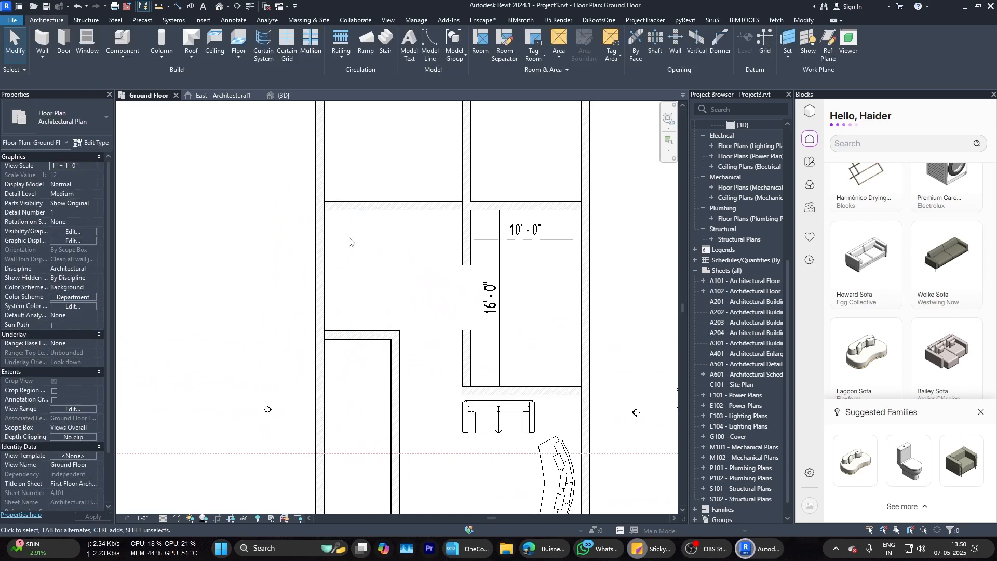
Step: Try shifting the vertical wall between the two upper rooms to the left, and undo the move
middle_drag(364, 487, 372, 399)
scroll(385, 275, down, 3)
middle_drag(385, 276, 378, 381)
scroll(444, 234, up, 2)
click(437, 229)
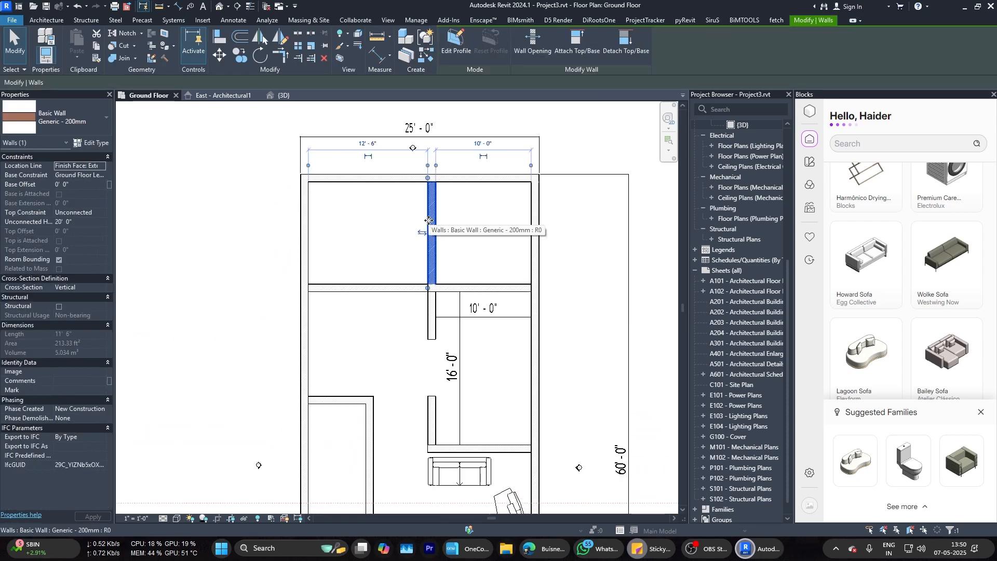
drag(437, 229, 429, 224)
key(ctrl+z)
key(ctrl+z)
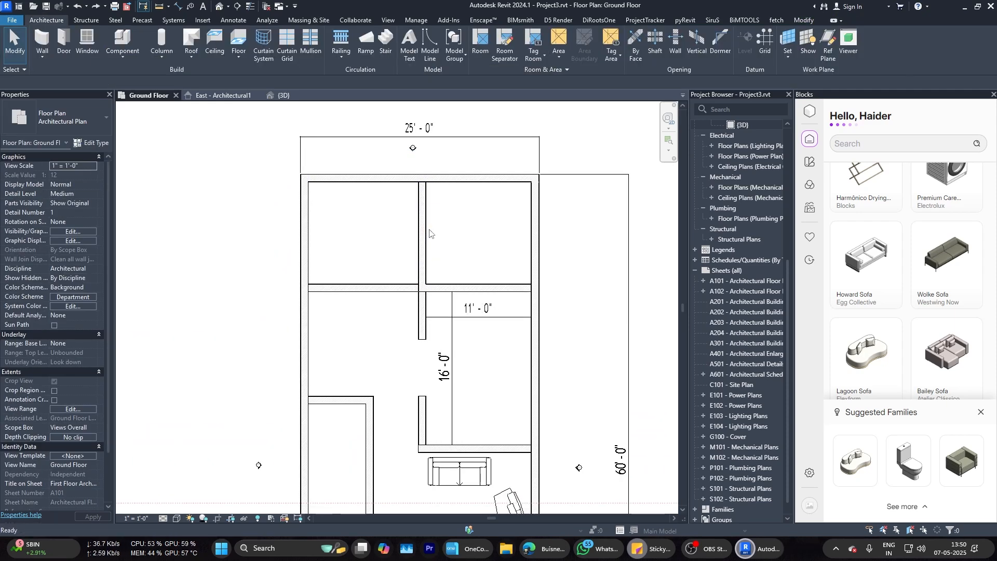
key(ctrl+z)
Step: Delete the vertical wall between the two upper rooms
click(432, 237)
key(Delete)
scroll(441, 278, up, 3)
Step: Draw an L-shaped Generic - 200mm wall from the upper cross wall above the kitchen partition to the right outer wall
key(w)
key(a)
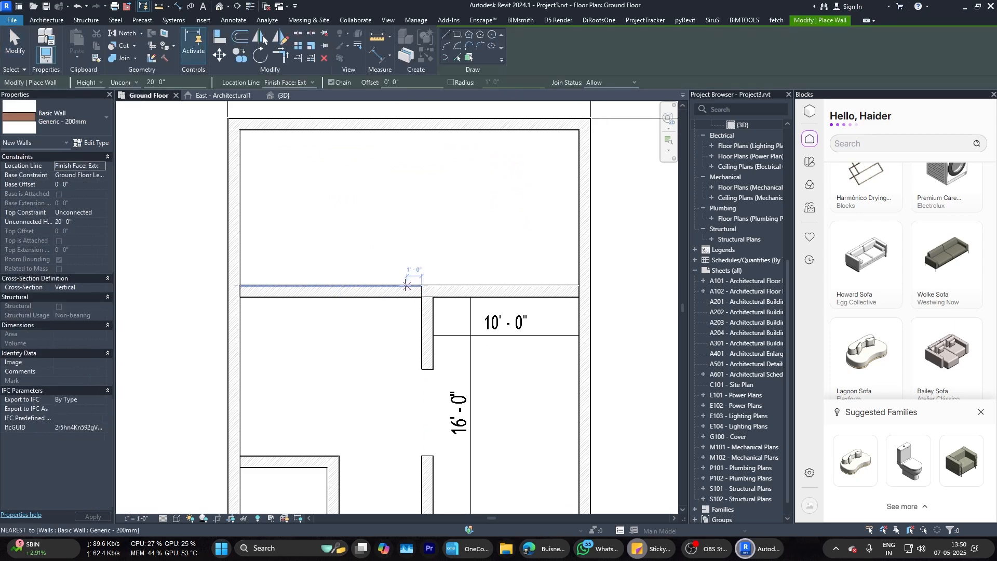
scroll(412, 280, down, 2)
scroll(404, 286, up, 1)
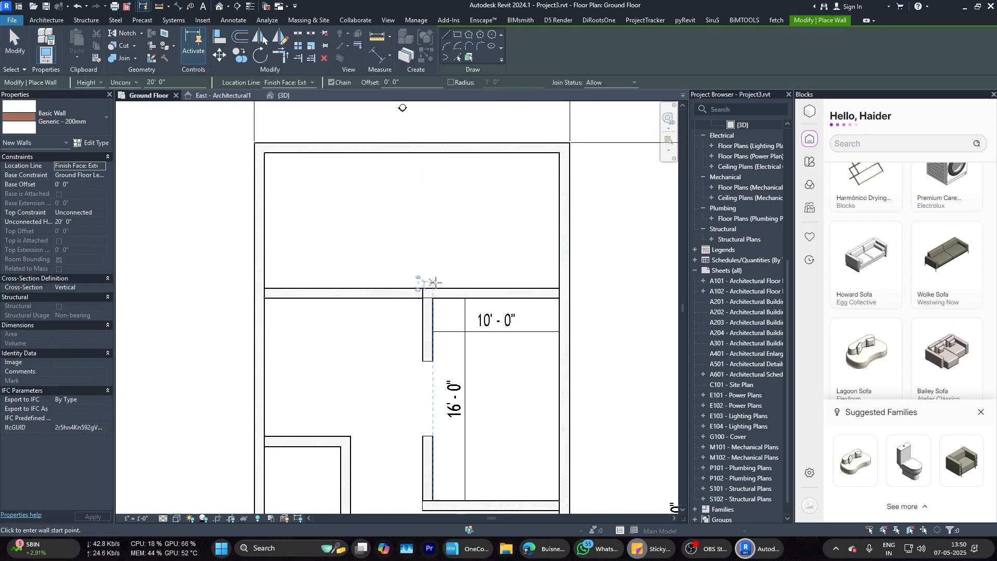
scroll(423, 274, down, 1)
scroll(457, 260, up, 1)
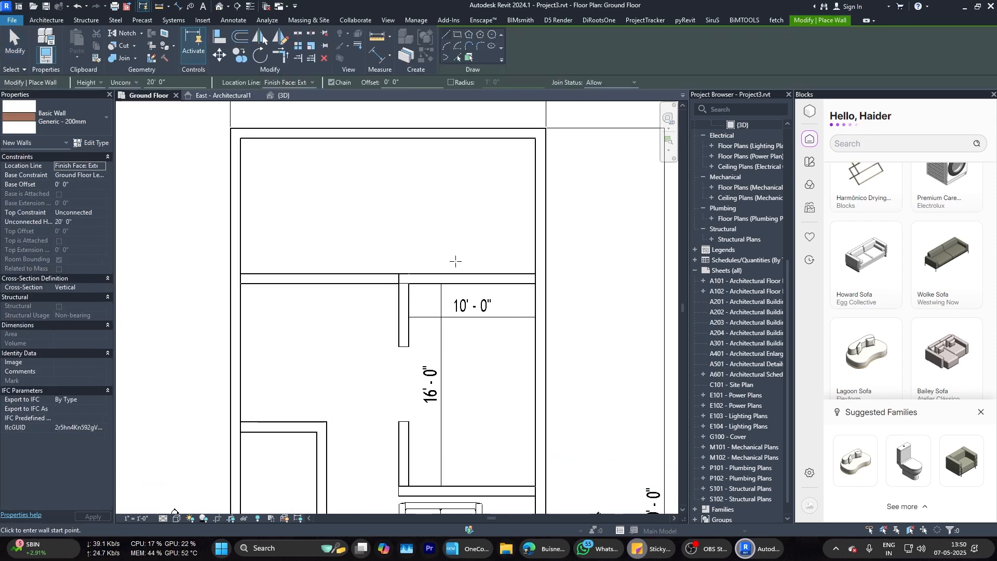
click(403, 274)
click(524, 227)
key(Escape)
key(Escape)
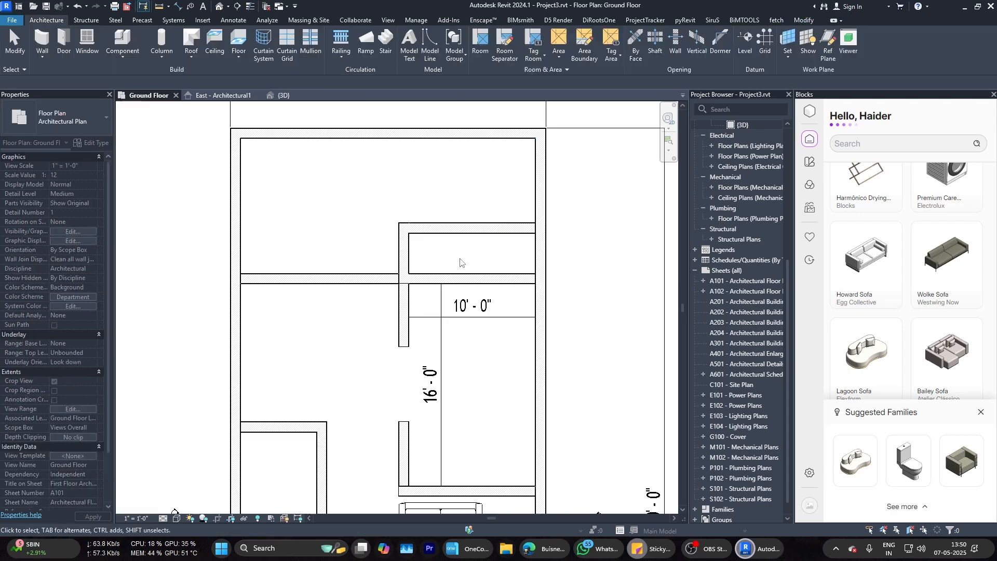
Step: Extend the partition with a wall from the L-shaped wall's corner to the upper outer wall, and shift the short horizontal wall upward
scroll(394, 237, down, 2)
scroll(436, 218, up, 2)
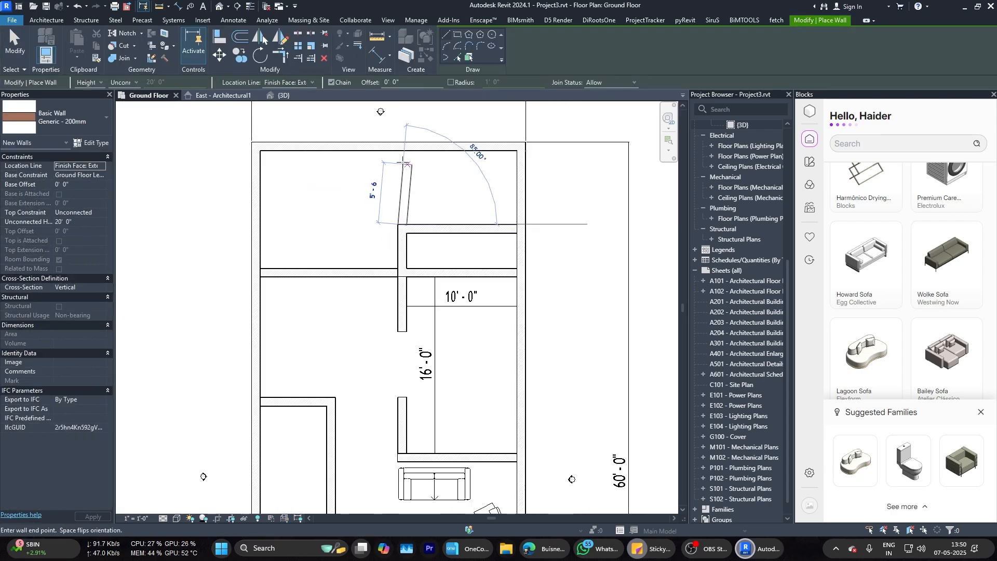
scroll(436, 192, up, 1)
click(457, 227)
drag(455, 227, 457, 212)
key(Escape)
middle_drag(532, 247, 431, 225)
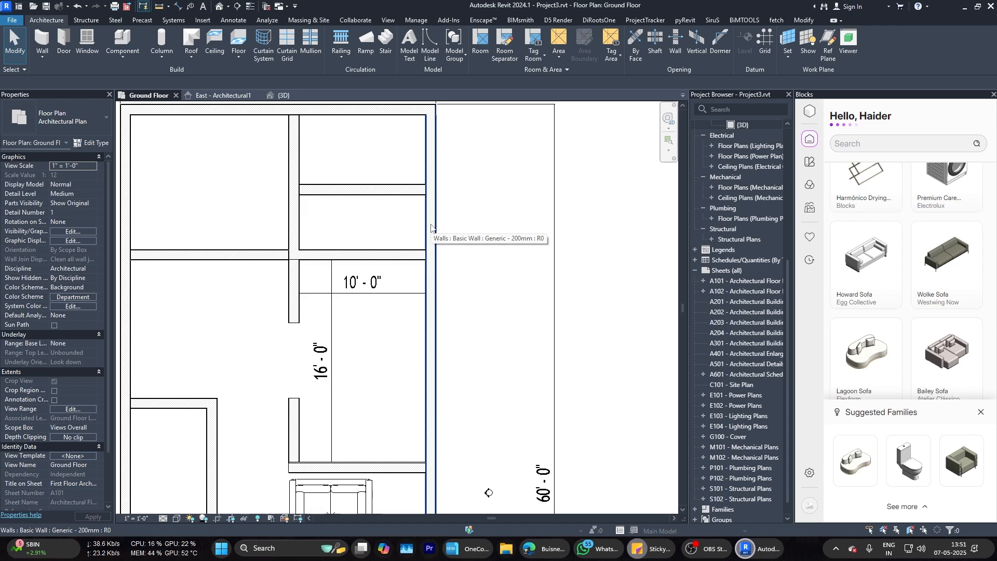
Step: Set the clear distance between the short horizontal wall and the cross wall below it to 4 feet
scroll(431, 227, down, 3)
scroll(427, 232, up, 2)
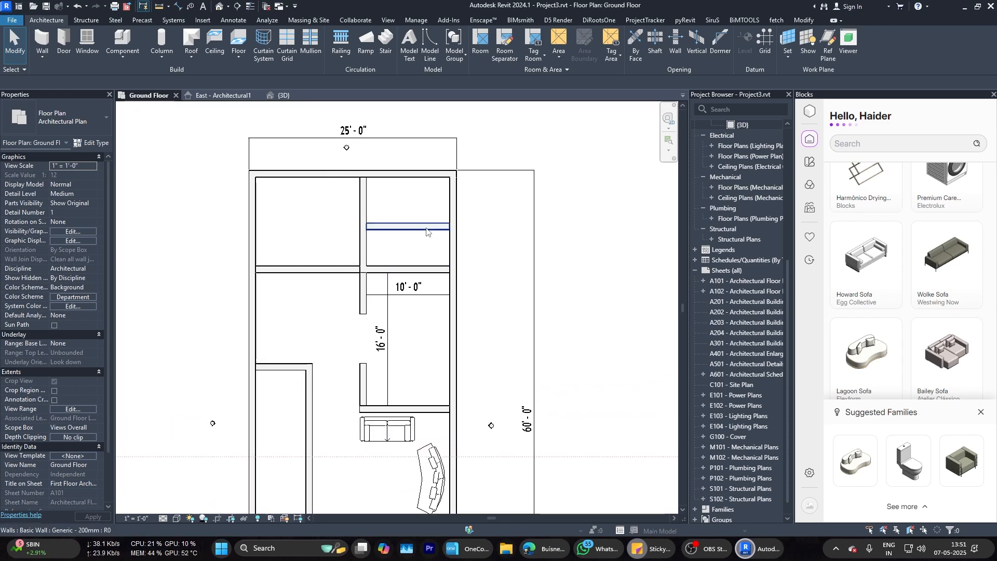
click(426, 232)
scroll(429, 233, up, 3)
click(473, 249)
text(4)
click(541, 253)
scroll(541, 253, down, 3)
click(452, 225)
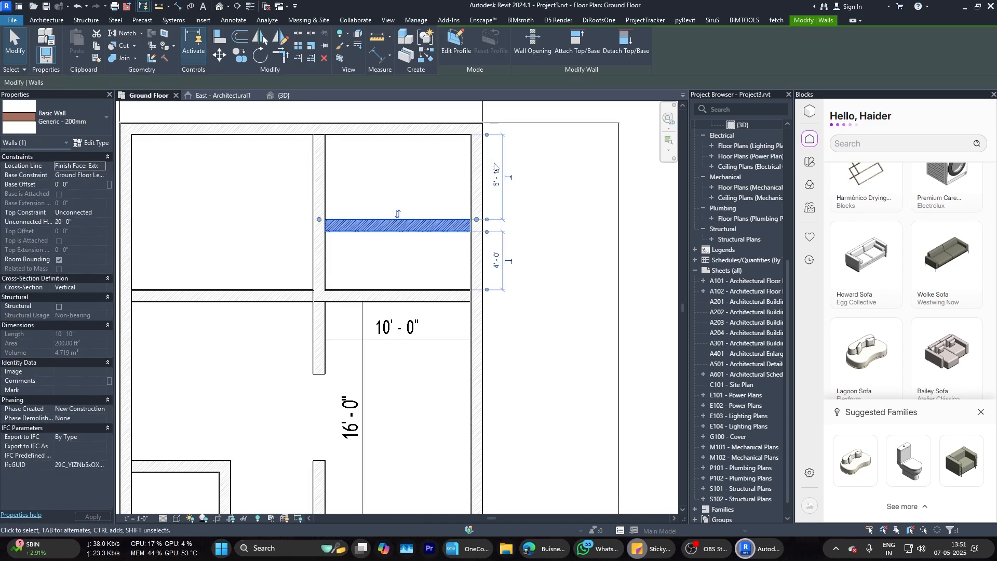
click(545, 250)
Step: Place a tagged room in the upper left space and a second room in the open living area
scroll(546, 251, down, 1)
scroll(438, 326, down, 2)
scroll(438, 326, up, 1)
scroll(430, 256, up, 1)
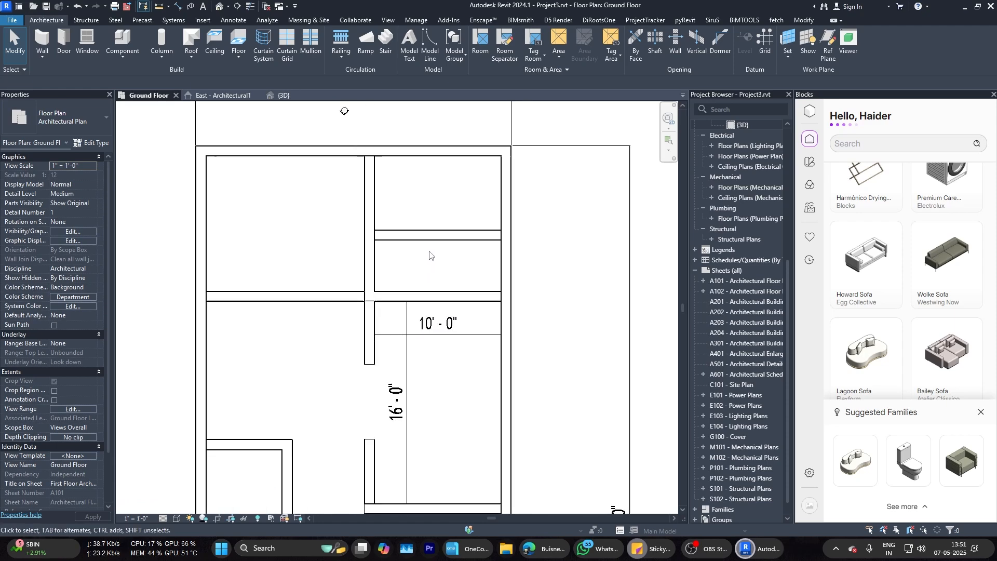
scroll(452, 267, down, 3)
scroll(322, 222, up, 3)
scroll(273, 115, down, 3)
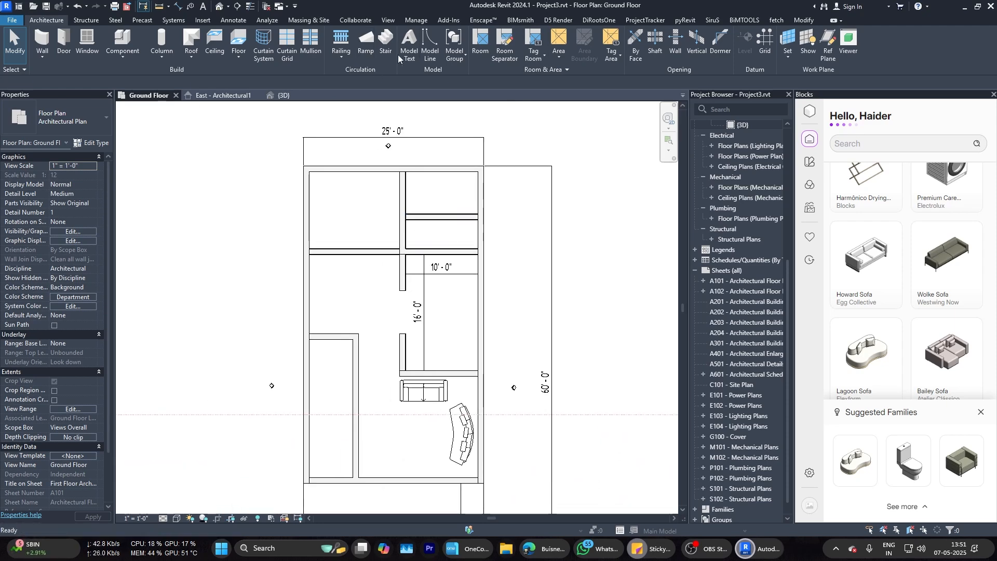
click(481, 41)
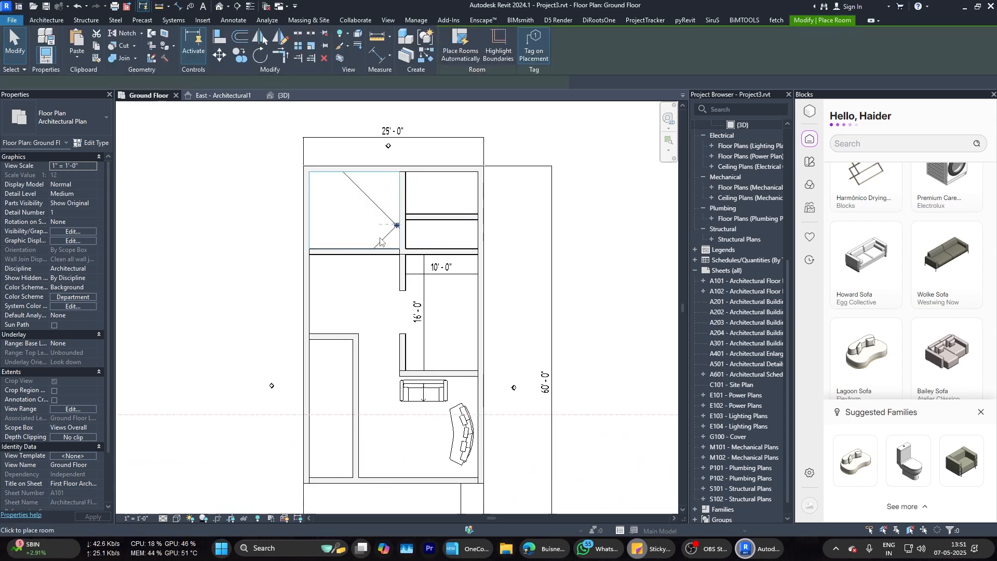
scroll(357, 213, up, 2)
scroll(364, 267, down, 3)
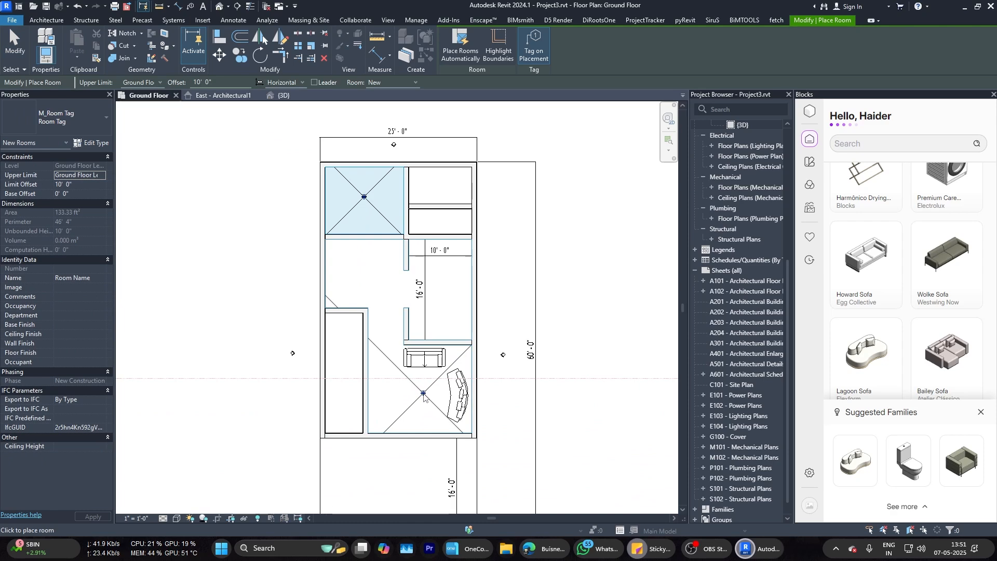
click(406, 397)
key(Escape)
key(Escape)
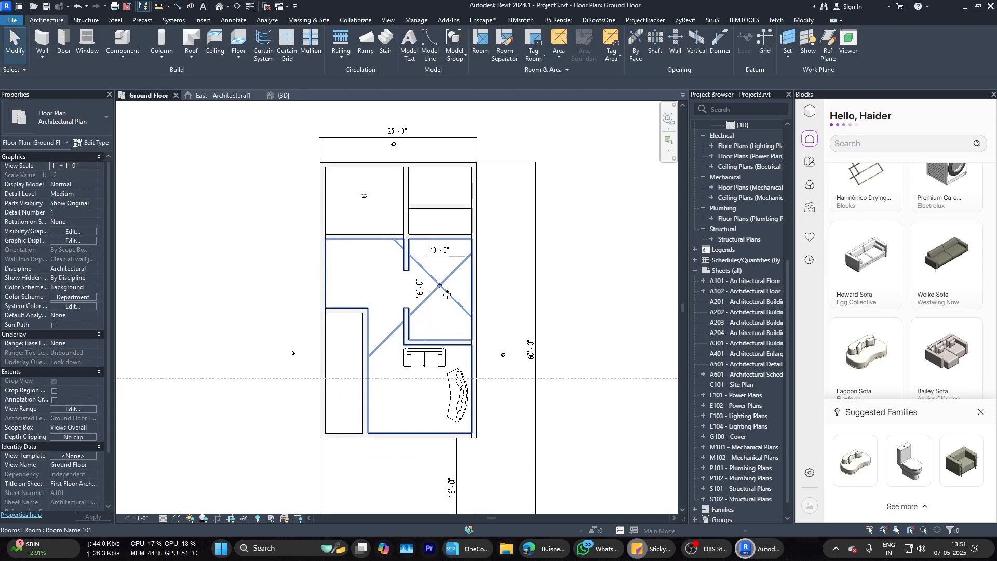
Step: Draw a room separation line across the opening in the middle room's left wall
click(499, 52)
scroll(408, 278, up, 4)
click(412, 253)
click(412, 367)
key(Escape)
key(Escape)
click(494, 278)
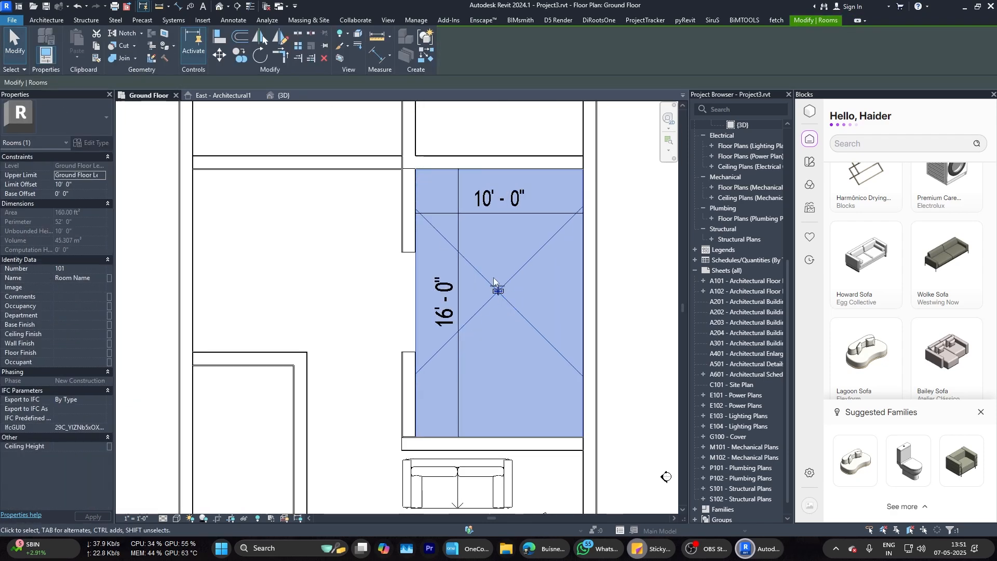
key(Escape)
Step: Place a room tag at the centre of the middle room
scroll(415, 260, down, 3)
key(r)
key(t)
scroll(467, 310, up, 4)
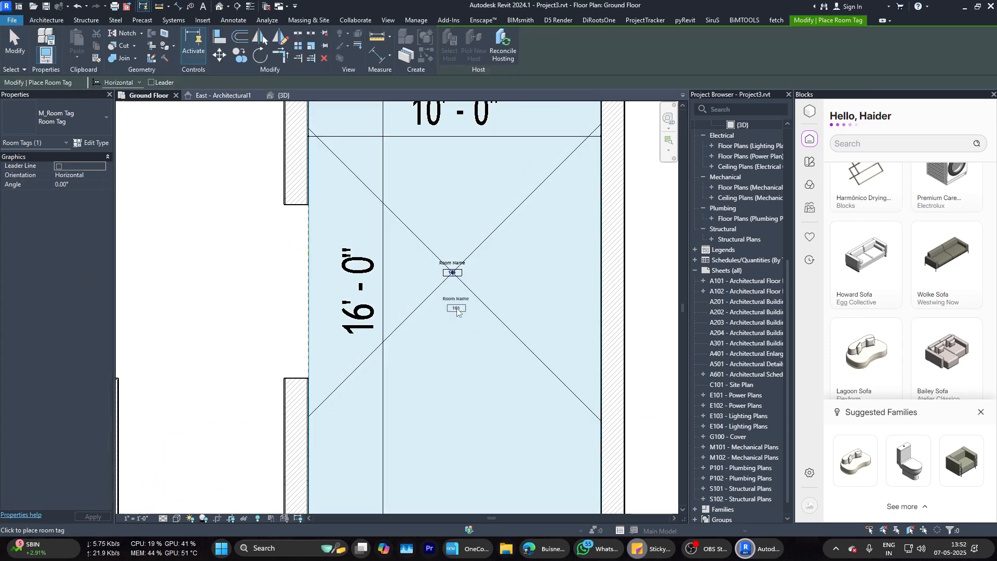
key(Escape)
key(Escape)
click(453, 272)
scroll(453, 271, up, 3)
click(453, 254)
key(Escape)
key(Escape)
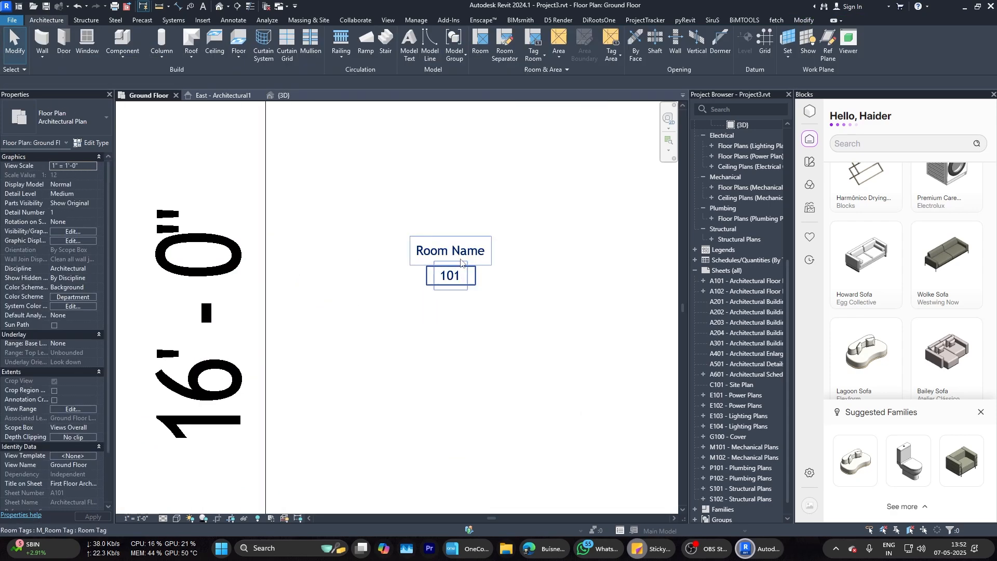
Step: Change the middle room's tag type to Room Tag With Area
click(462, 267)
click(60, 110)
click(79, 183)
Step: Try the Room Tag With Volume type on the middle room's tag, and return it to Room Tag With Area
click(67, 117)
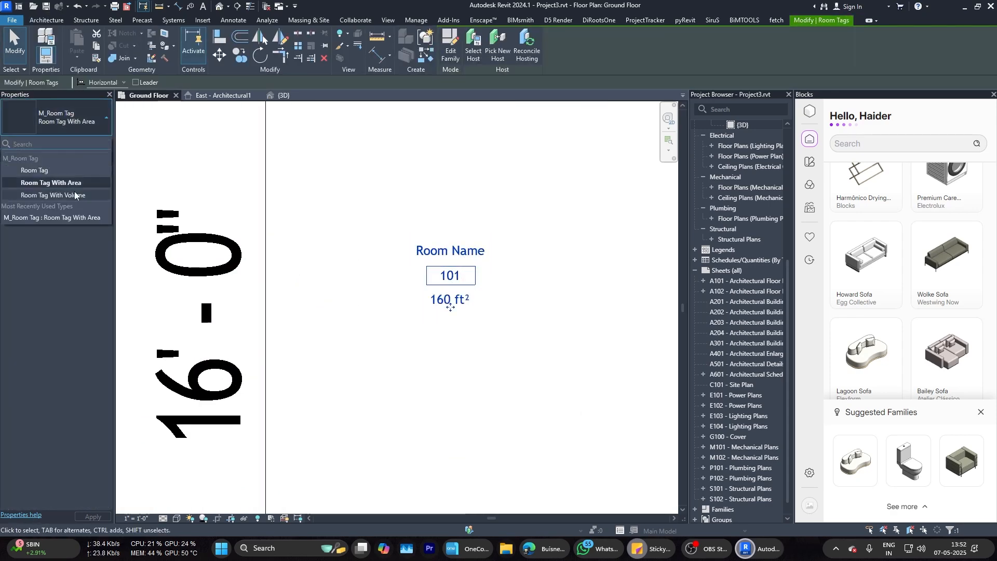
click(57, 195)
click(51, 137)
click(73, 119)
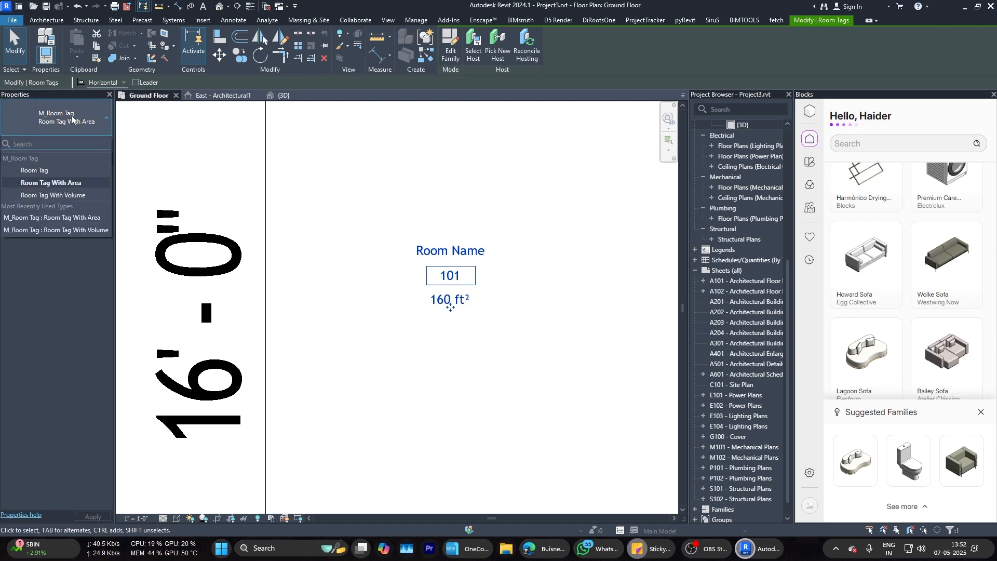
click(71, 194)
click(71, 118)
click(69, 184)
Step: Rename the middle room as KITCHEN through its tag
key(Escape)
scroll(462, 244, down, 2)
scroll(464, 248, up, 2)
double_click(466, 252)
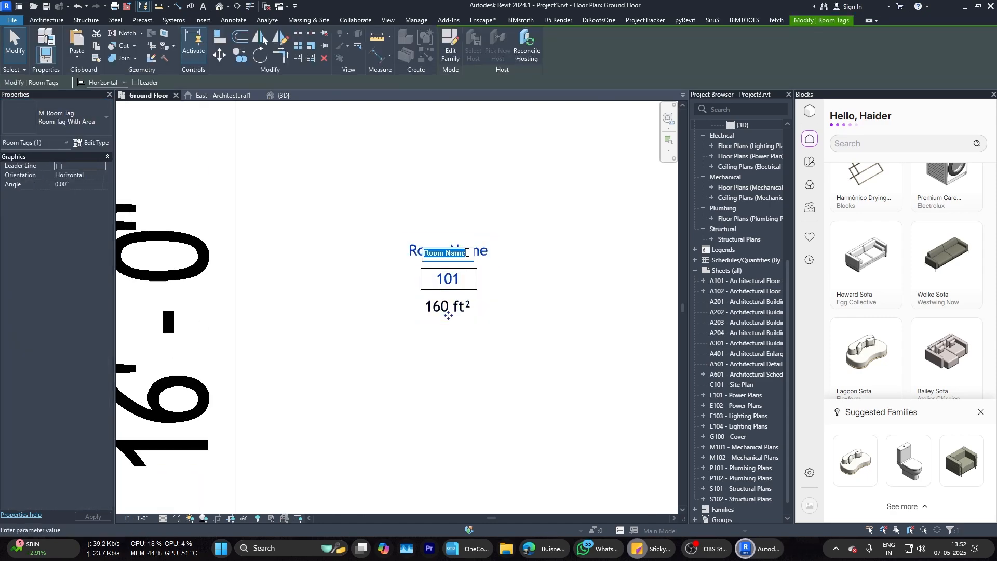
key(Return)
click(488, 290)
scroll(486, 286, down, 3)
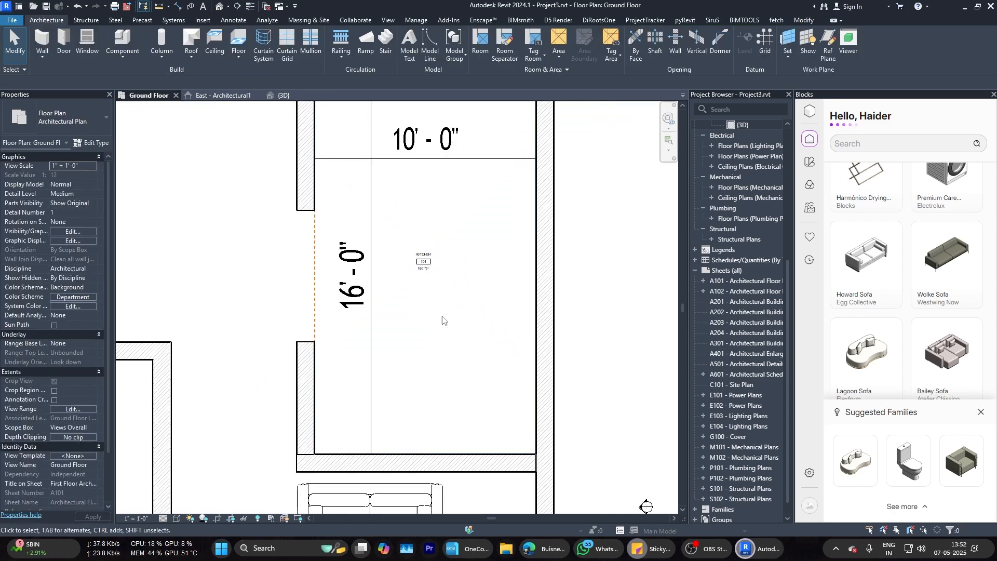
Step: Examine the kitchen tag's type properties, including its volume, number, area and leader arrowhead options
scroll(423, 271, up, 3)
click(422, 271)
click(91, 143)
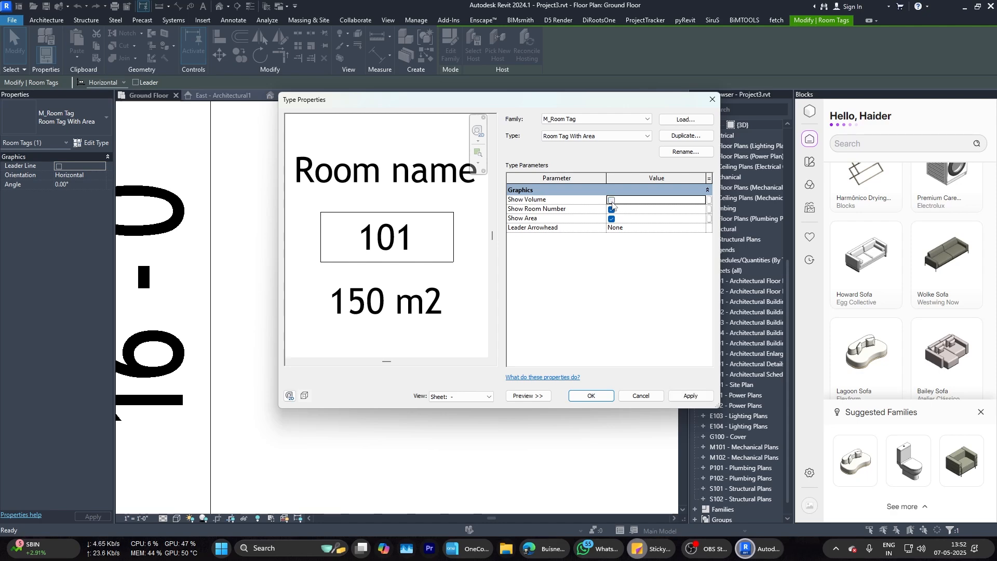
click(712, 99)
key(Escape)
click(416, 204)
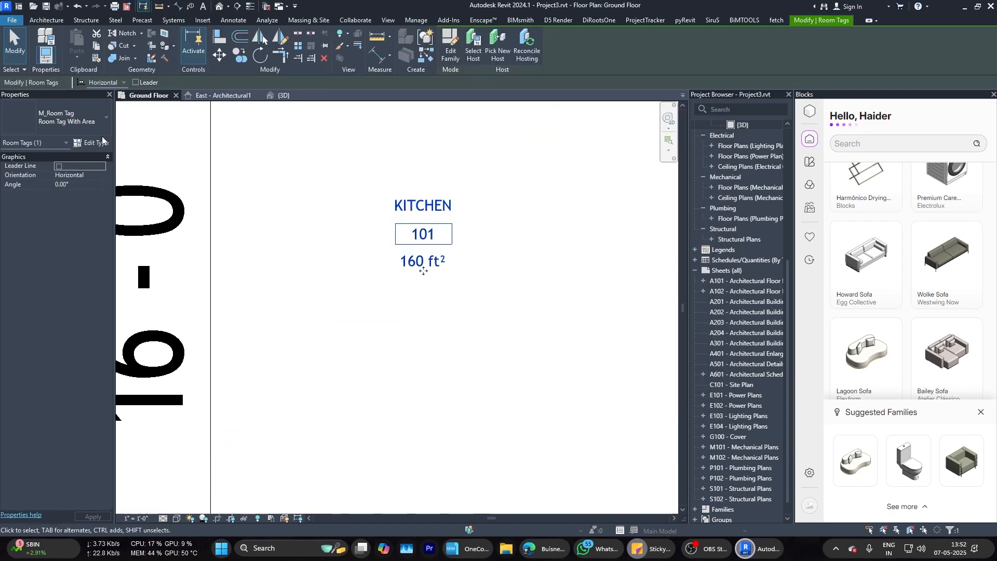
click(91, 143)
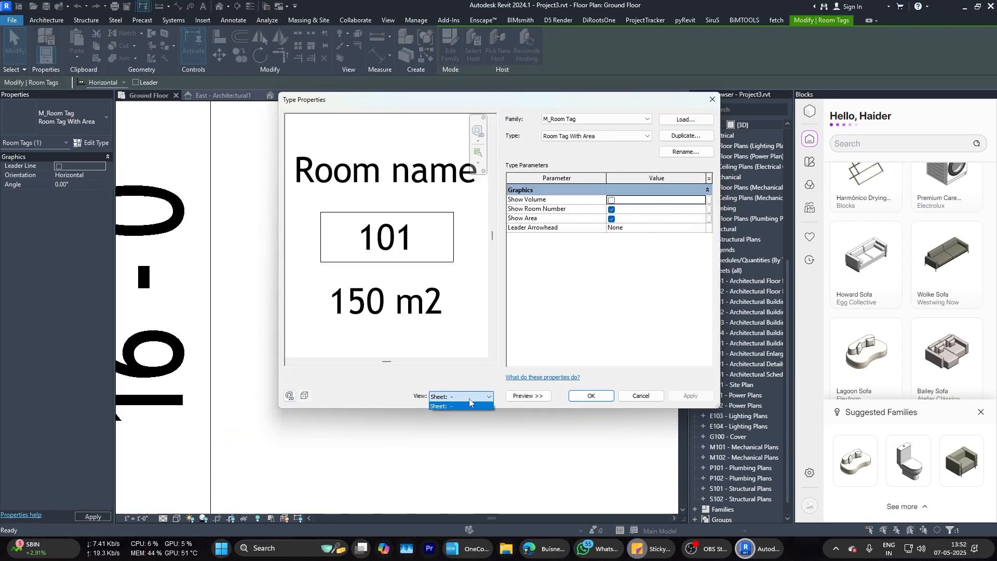
click(700, 227)
click(700, 236)
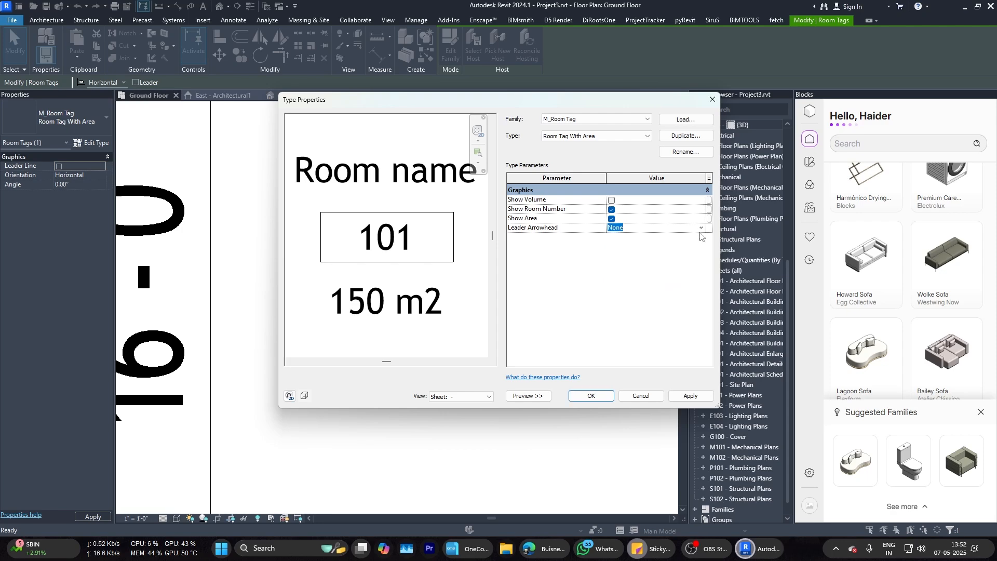
click(591, 396)
Step: Open the M_Room Tag family for editing and increase the text size of its 3mm label type
click(450, 45)
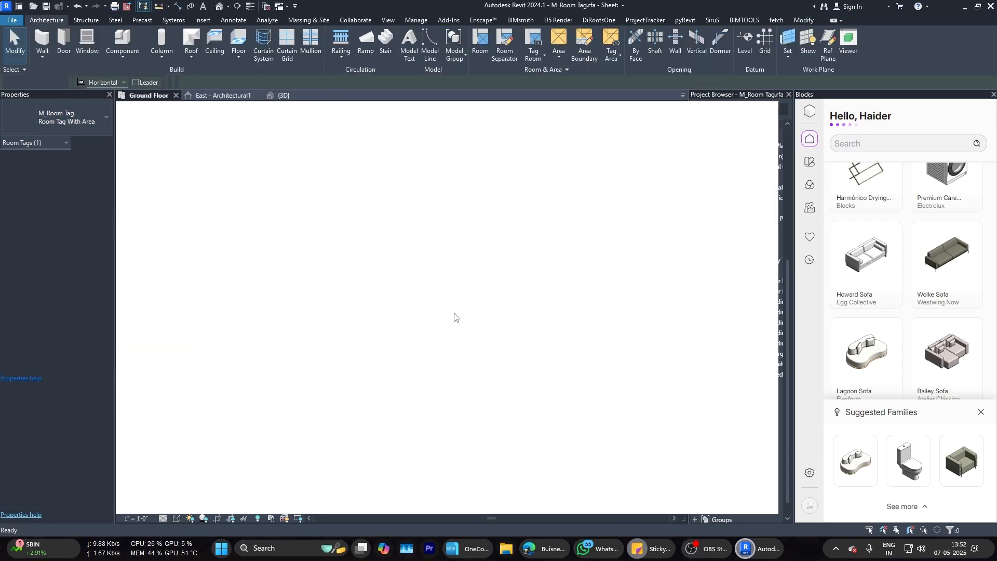
drag(274, 187, 556, 417)
click(92, 143)
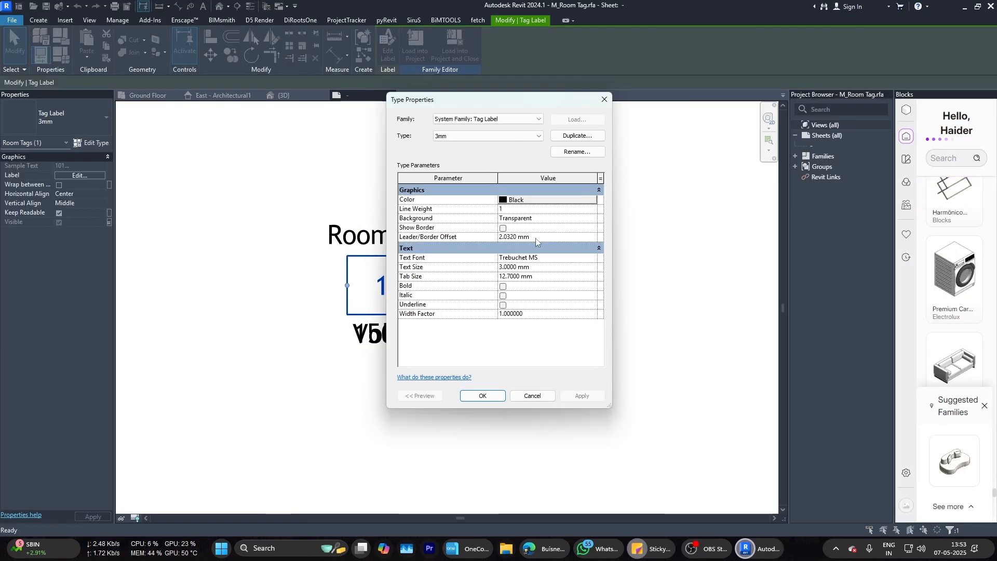
click(540, 268)
click(482, 395)
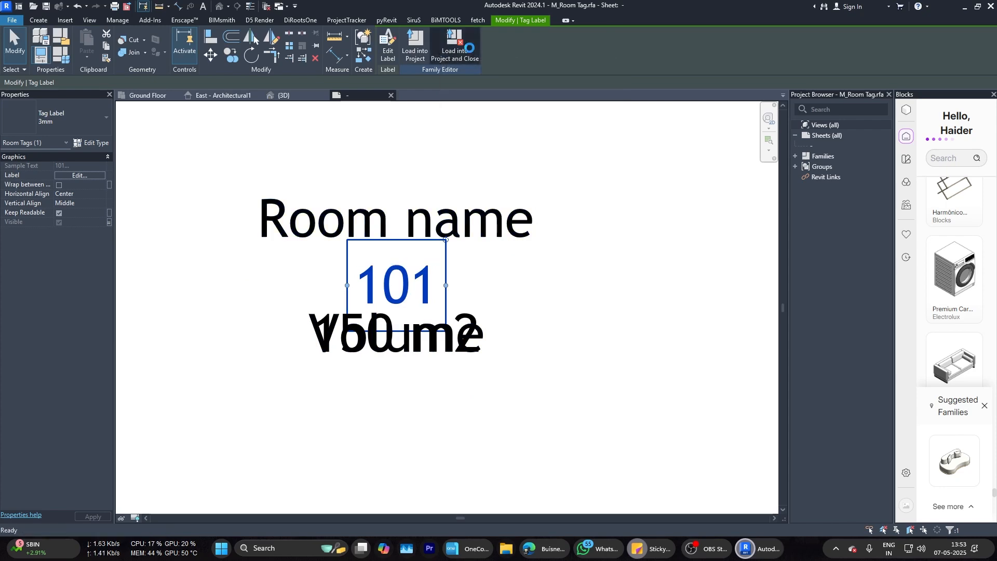
Step: Save the room tag family, load it into the project and close the family
key(ctrl+s)
click(612, 381)
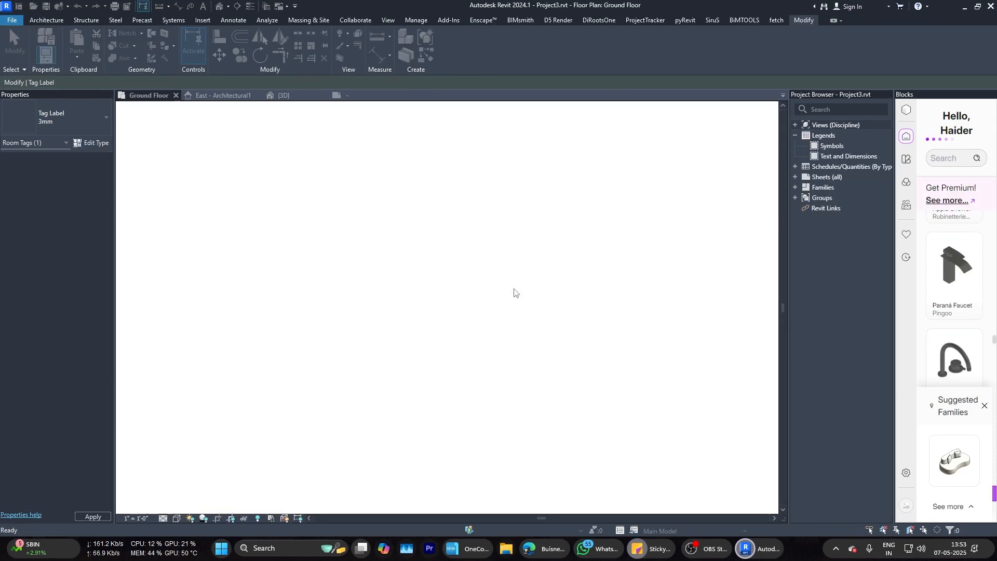
scroll(393, 231, up, 5)
scroll(393, 231, up, 3)
scroll(504, 397, down, 8)
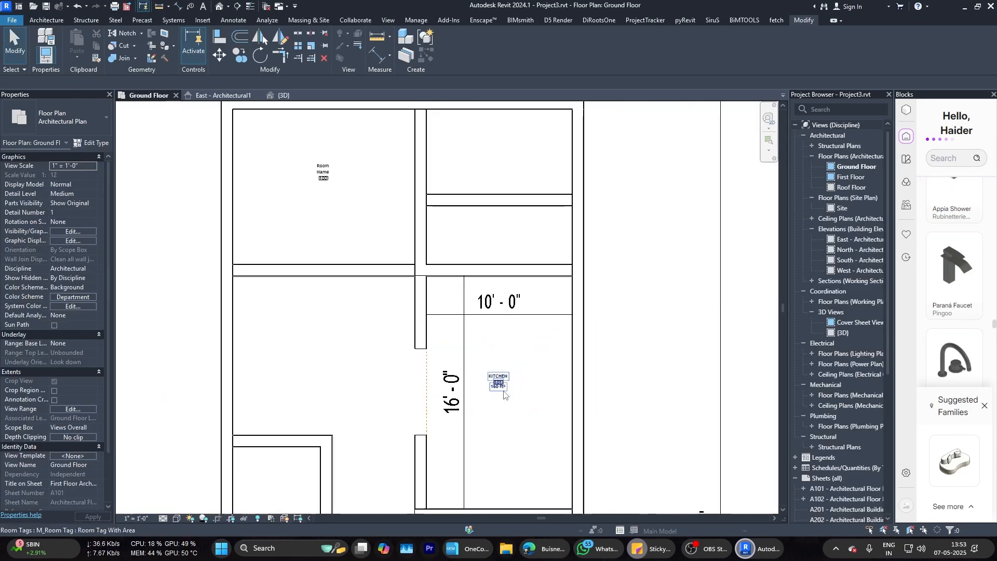
Step: Rename the upper-left room as BEDROOM through its tag and switch the tag type to Room Tag With Area
scroll(312, 159, up, 4)
click(354, 240)
click(404, 245)
scroll(405, 245, down, 4)
scroll(396, 221, up, 5)
double_click(385, 248)
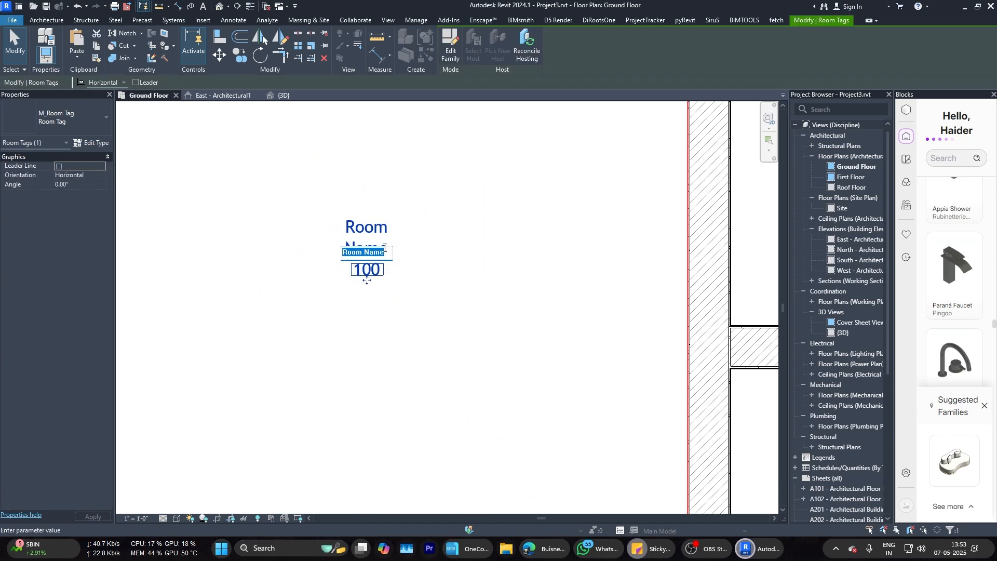
click(415, 252)
click(381, 248)
click(57, 118)
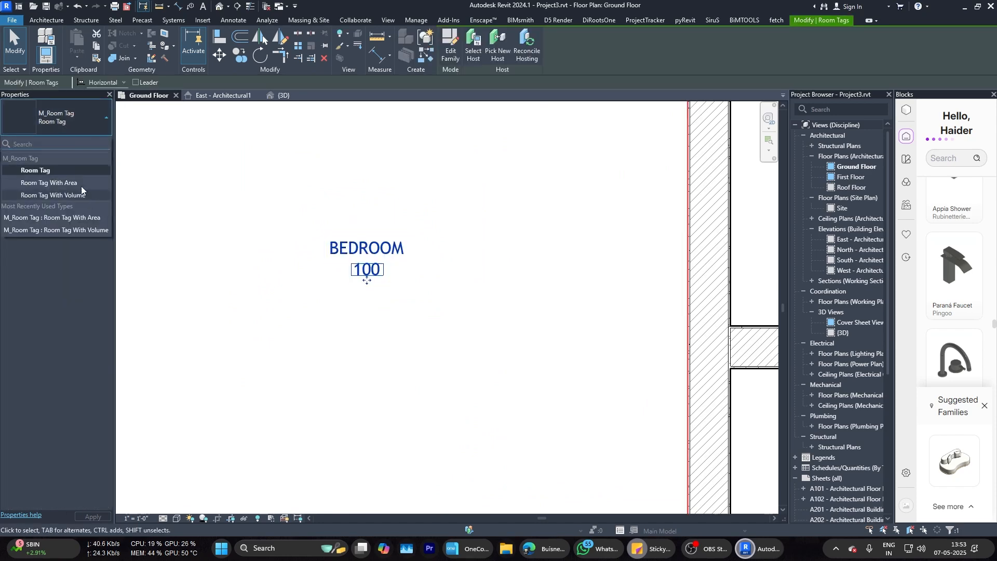
click(81, 184)
click(429, 197)
Step: Place a room in the open area with the sofas below the kitchen
scroll(431, 197, down, 6)
middle_drag(437, 270, 438, 133)
click(47, 20)
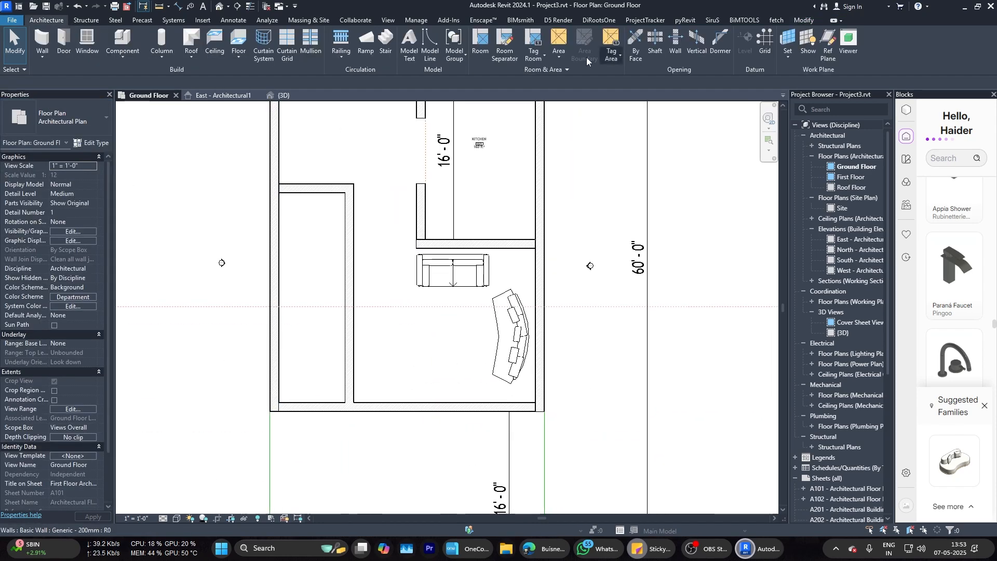
click(480, 43)
click(449, 319)
key(Escape)
Step: Draw a horizontal room separation line from the kitchen wall's lower corner across the passage to the narrow room's wall
click(503, 46)
scroll(414, 251, up, 6)
click(427, 241)
click(179, 241)
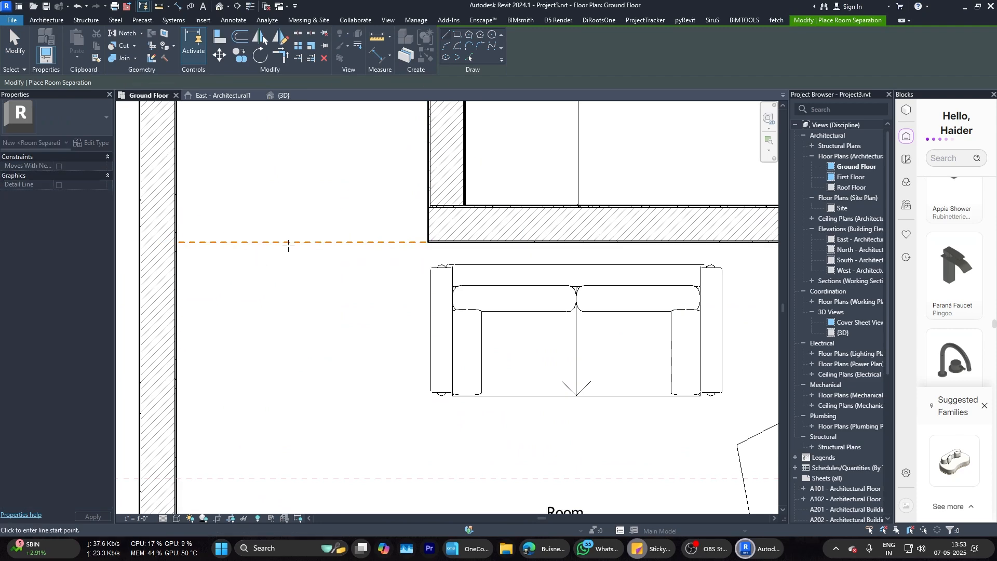
key(Escape)
key(Escape)
Step: Rename the sofa area's room as LIVING ROOM through its tag and switch the tag type to Room Tag With Area
scroll(291, 245, down, 4)
click(404, 335)
double_click(413, 312)
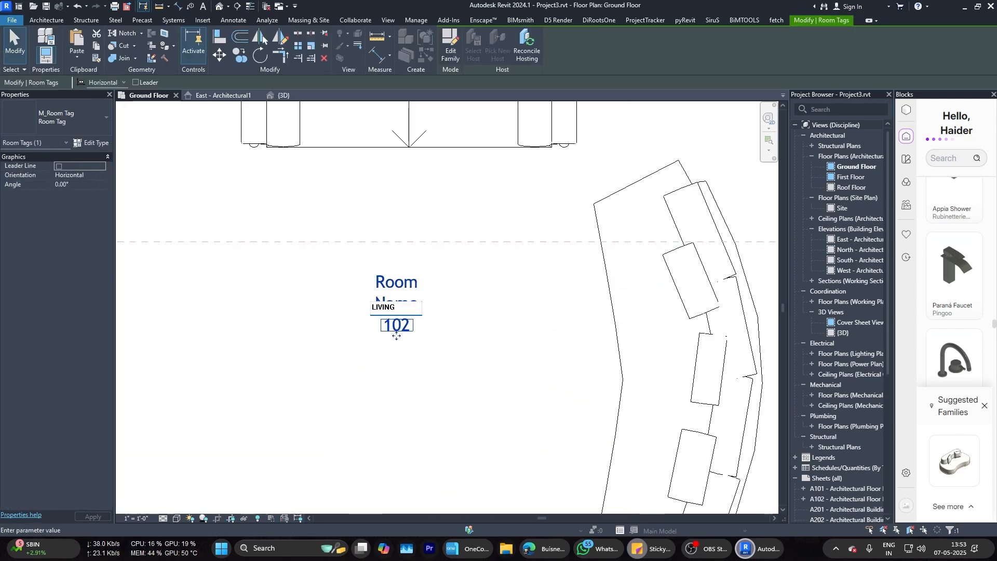
click(439, 330)
click(399, 307)
click(58, 117)
click(85, 184)
click(466, 309)
scroll(468, 312, down, 7)
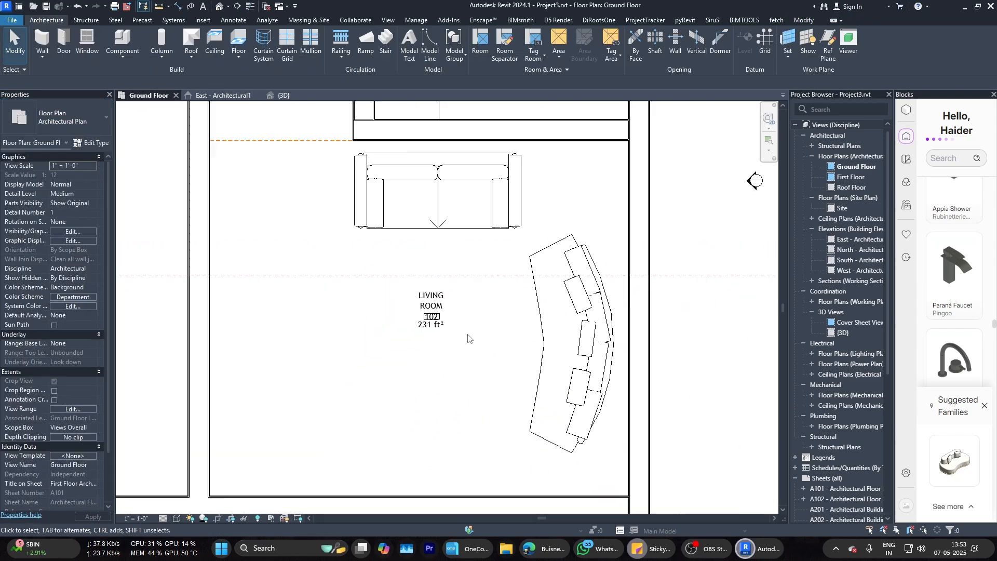
middle_drag(468, 335, 410, 343)
click(375, 300)
click(367, 313)
click(372, 331)
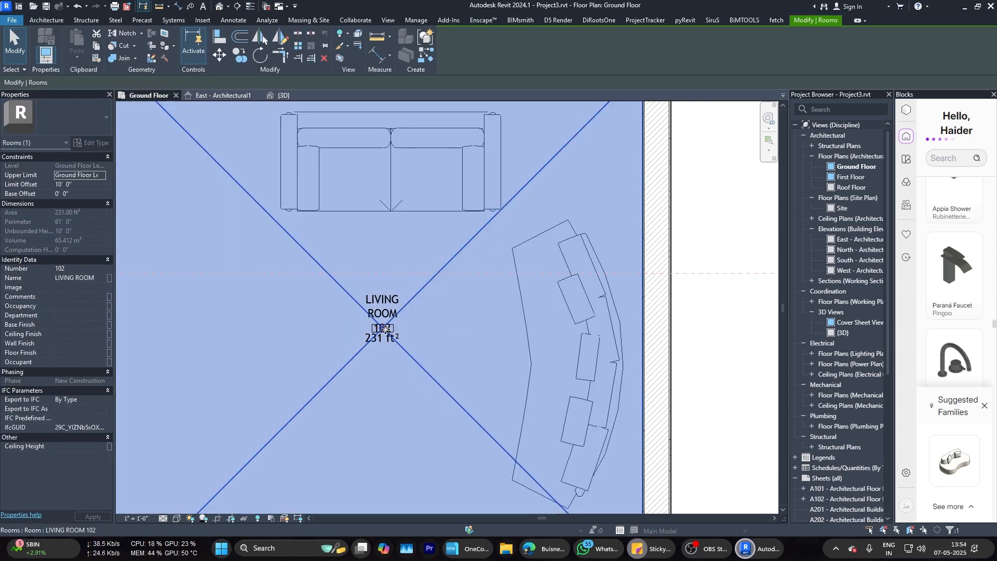
key(Escape)
scroll(424, 338, down, 3)
scroll(441, 334, up, 2)
scroll(469, 363, down, 3)
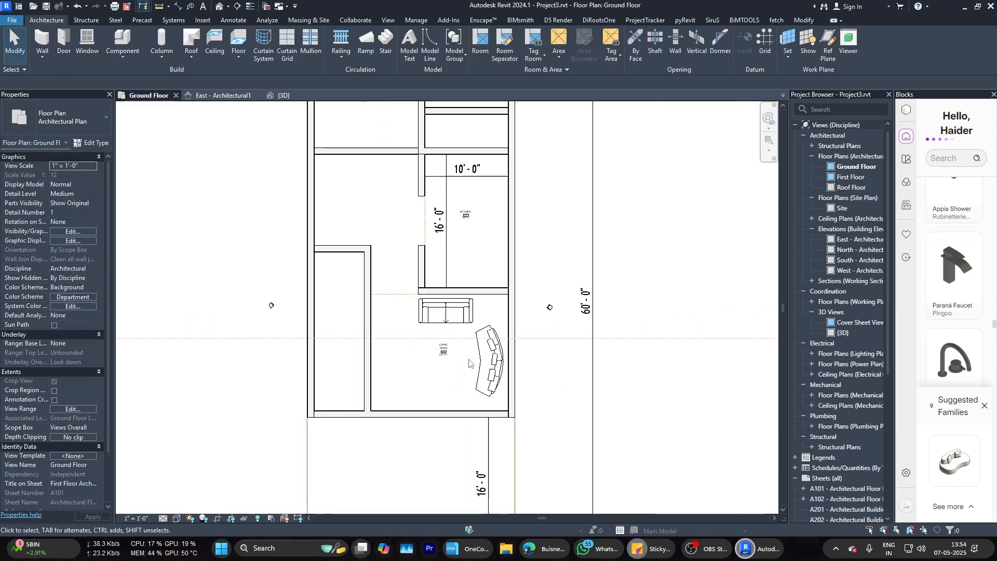
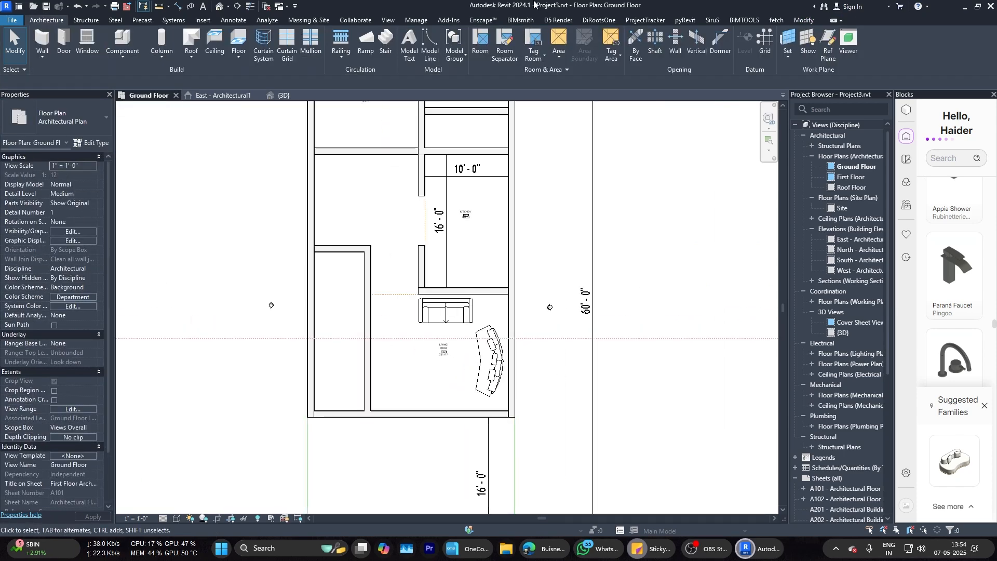
Step: Dimension the inner width of the narrow room beside the living room with an aligned dimension
click(178, 6)
scroll(314, 303, up, 5)
click(314, 303)
click(415, 298)
click(371, 312)
key(Escape)
key(Escape)
scroll(373, 294, down, 6)
scroll(368, 306, up, 2)
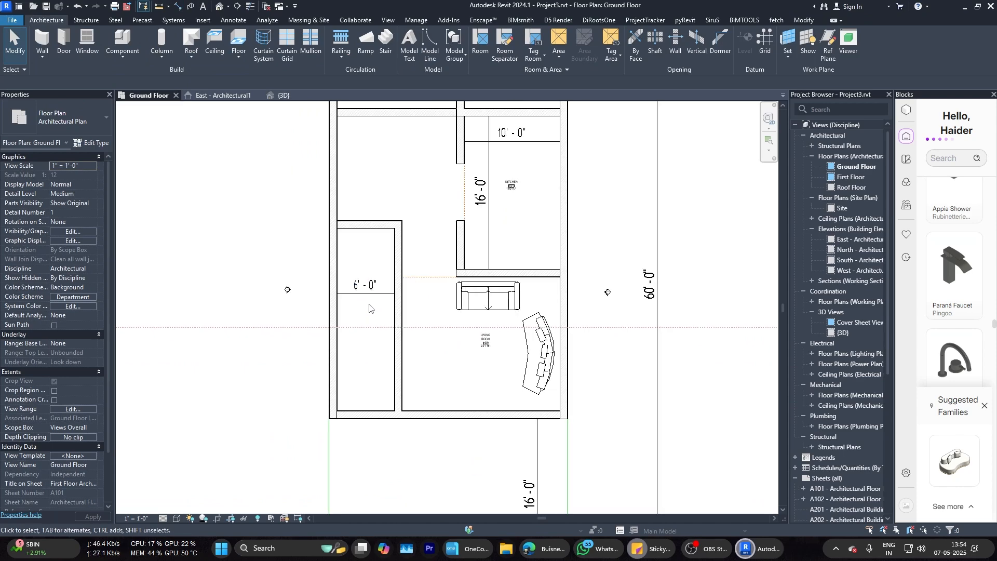
Step: Dimension the passage width between the narrow room's wall and the kitchen wall
click(178, 6)
scroll(406, 274, up, 3)
click(400, 260)
click(484, 236)
click(448, 244)
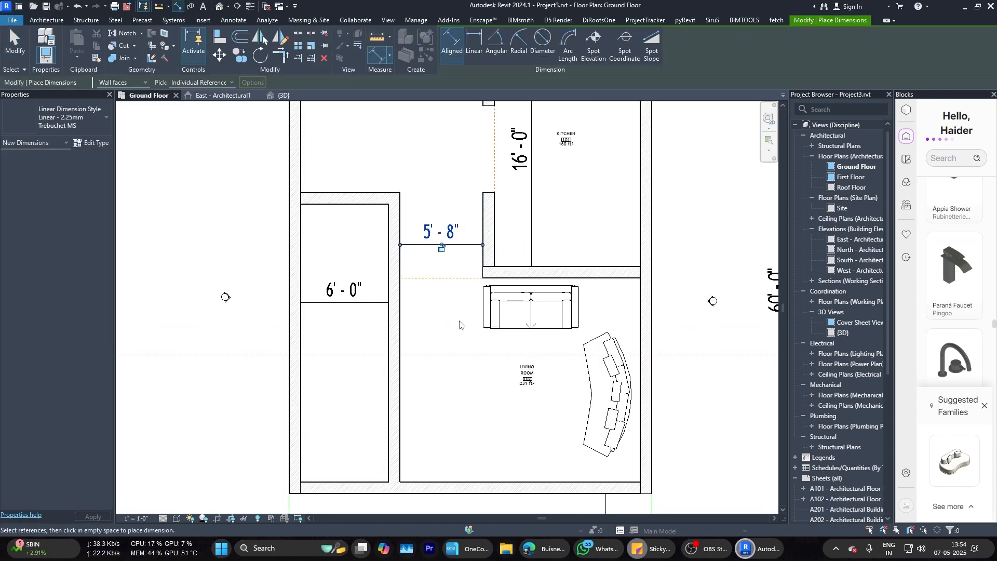
key(Escape)
key(Escape)
Step: Set the passage width to 4' by moving the narrow room's wall, then delete the passage dimension
click(396, 244)
key(Return)
key(Escape)
click(454, 239)
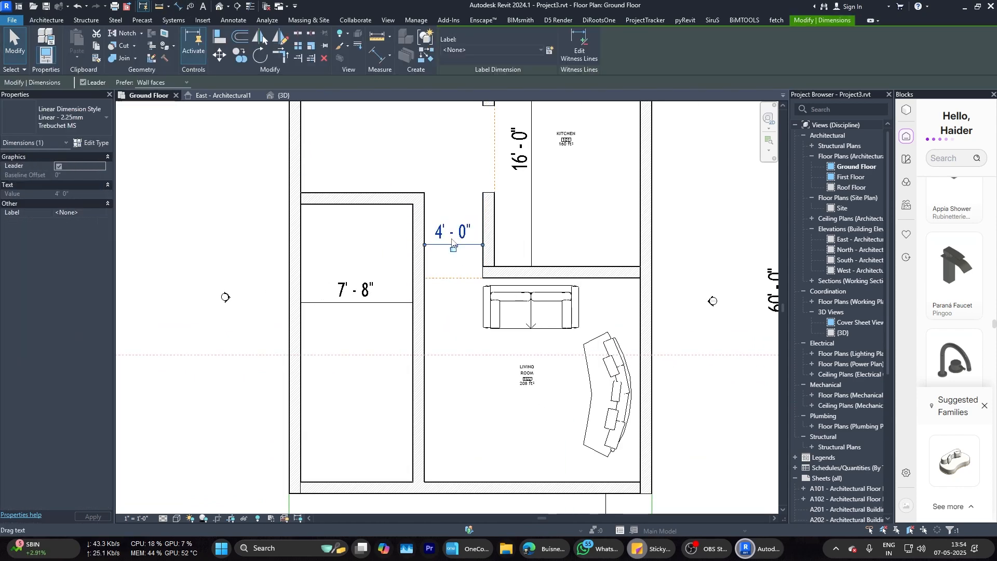
key(Delete)
Step: Delete the width dimension inside the narrow room beside the living room
scroll(451, 248, down, 3)
middle_drag(449, 248, 447, 331)
click(401, 302)
scroll(364, 304, up, 1)
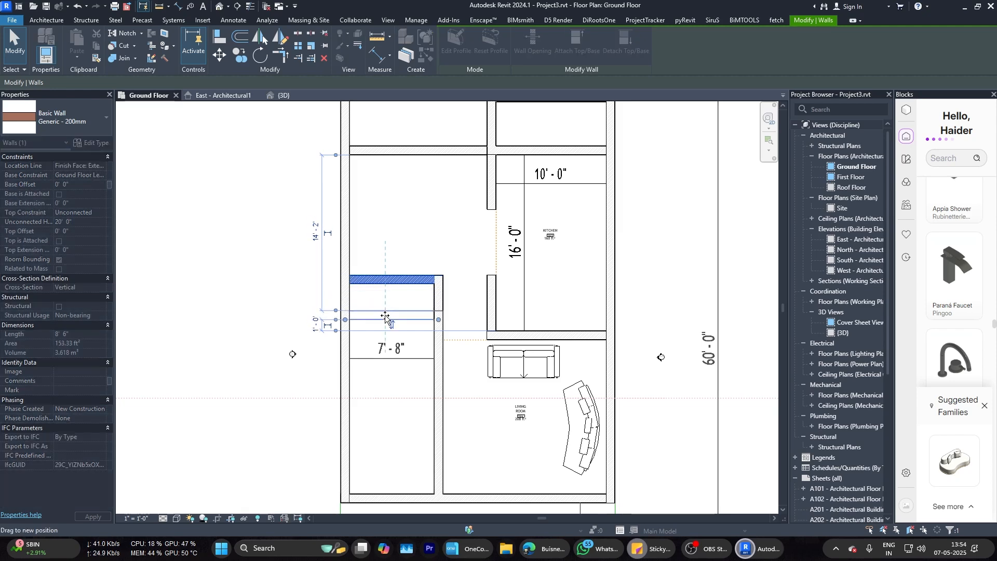
key(Escape)
scroll(467, 327, down, 2)
scroll(357, 395, up, 5)
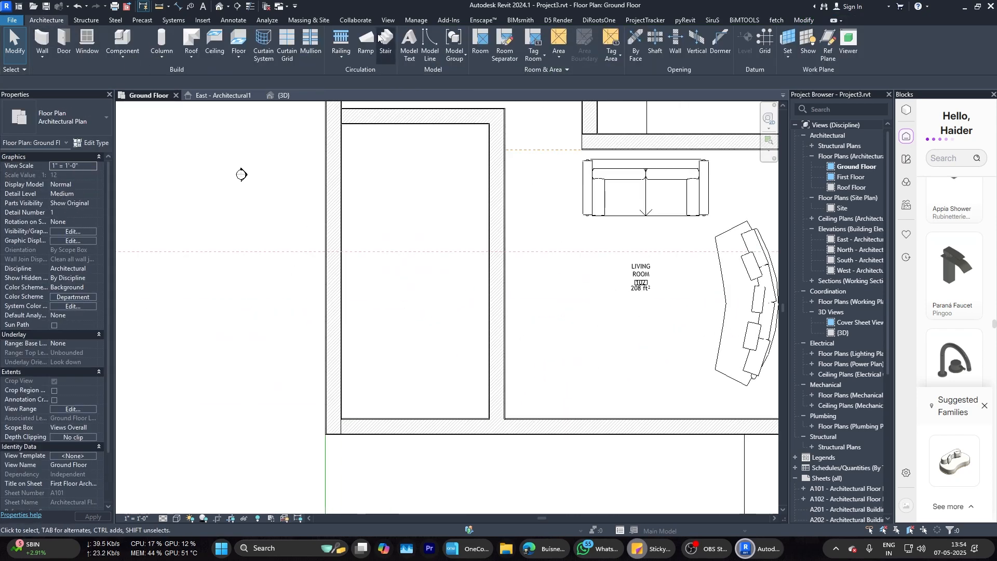
Step: Start a new stair with a sketched run for the narrow room
double_click(46, 21)
double_click(45, 22)
double_click(45, 22)
double_click(45, 21)
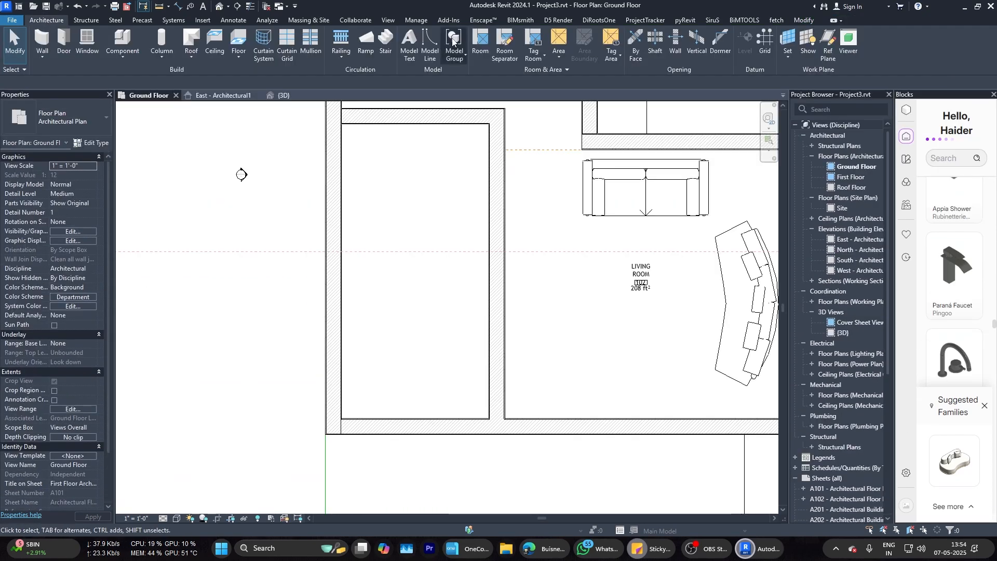
click(388, 50)
click(574, 52)
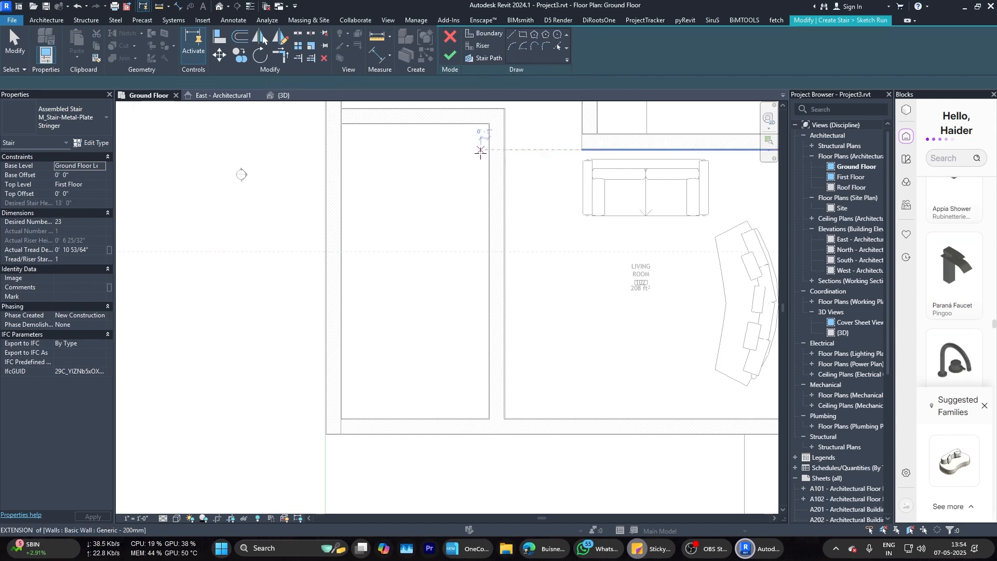
Step: Sketch two parallel stair boundary lines about 3'-6" apart along the narrow room's length, one on the exterior wall face
click(485, 35)
scroll(355, 405, up, 1)
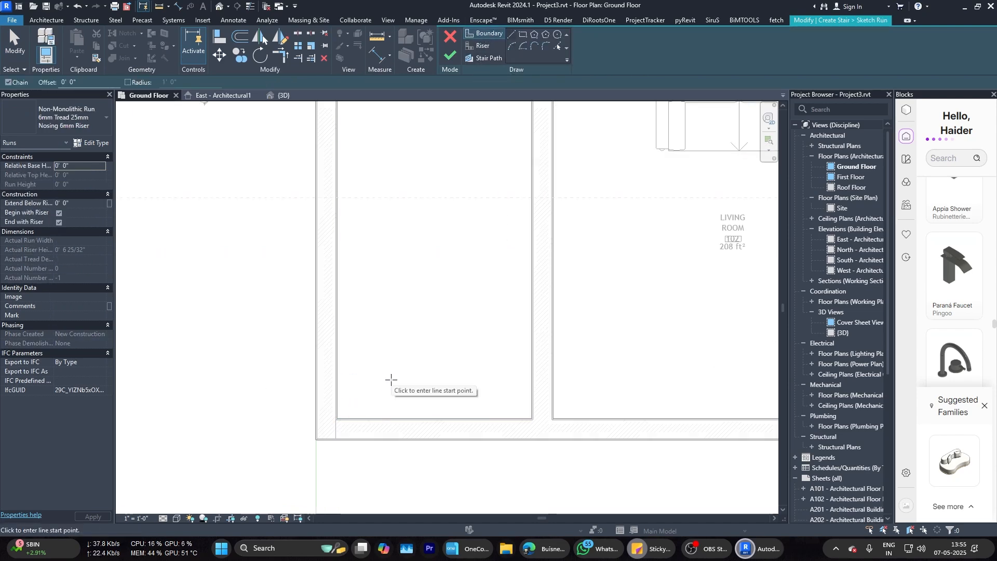
scroll(342, 422, up, 5)
click(320, 407)
scroll(319, 340, down, 8)
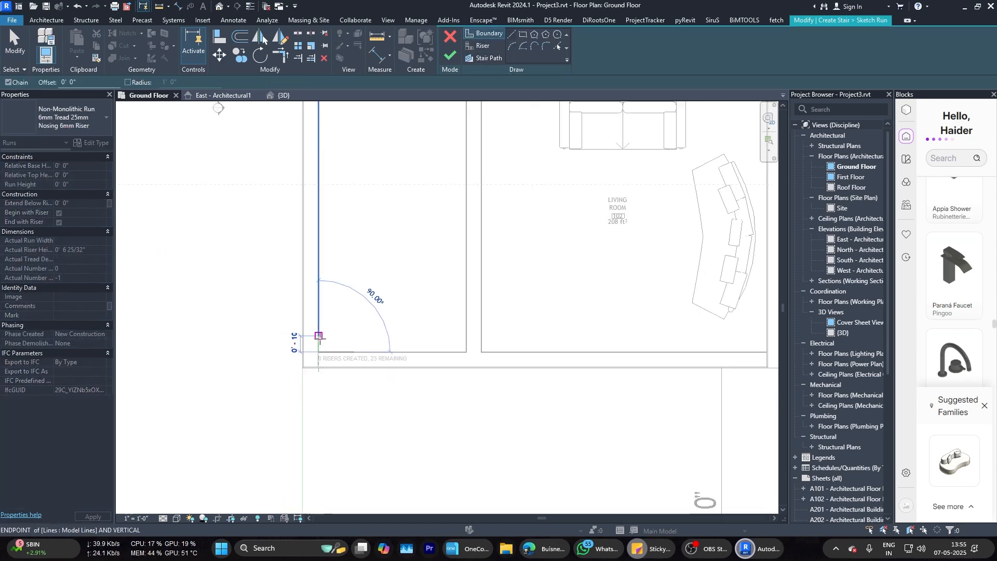
scroll(320, 221, up, 2)
scroll(327, 464, up, 2)
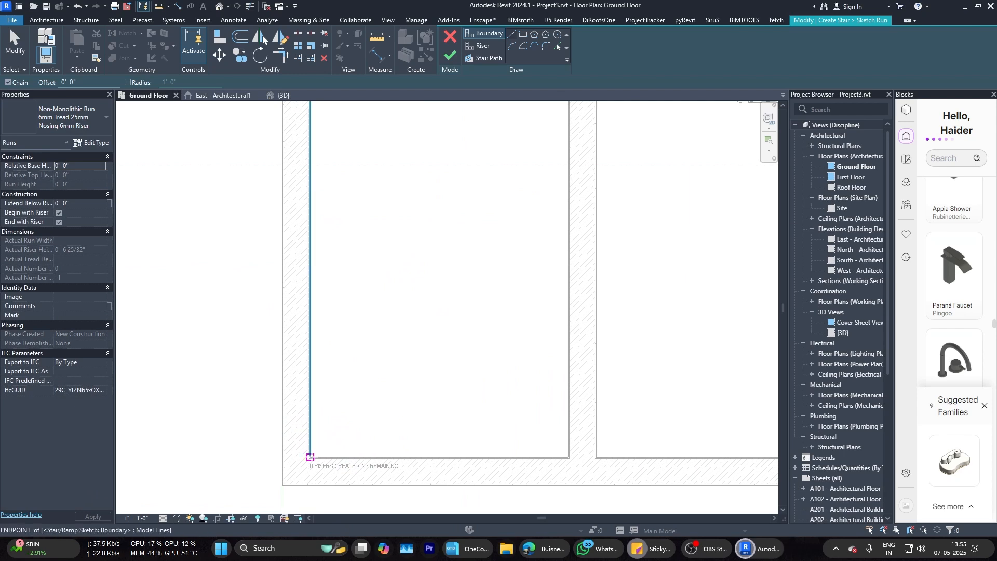
scroll(383, 457, up, 1)
click(443, 459)
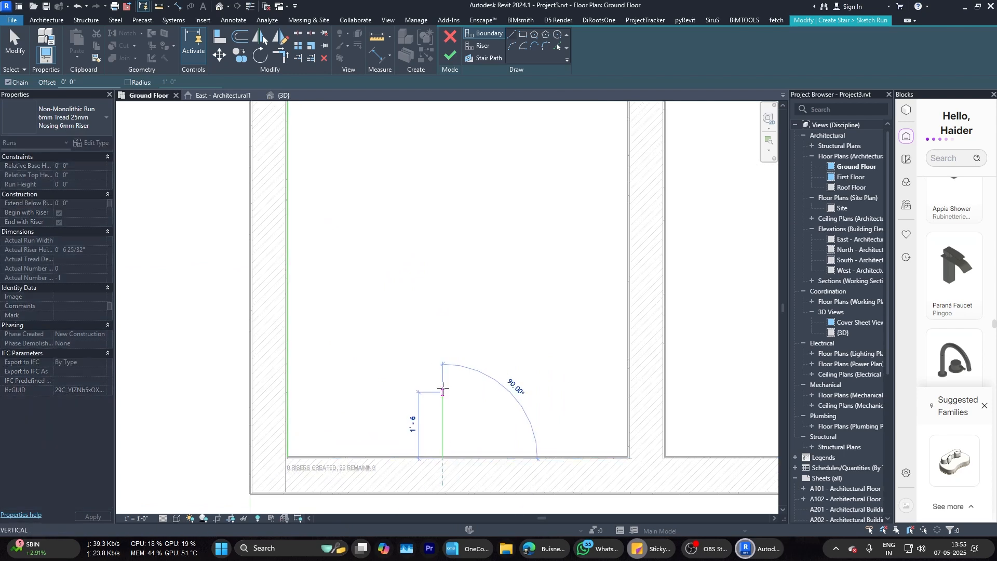
scroll(443, 387, down, 3)
click(442, 119)
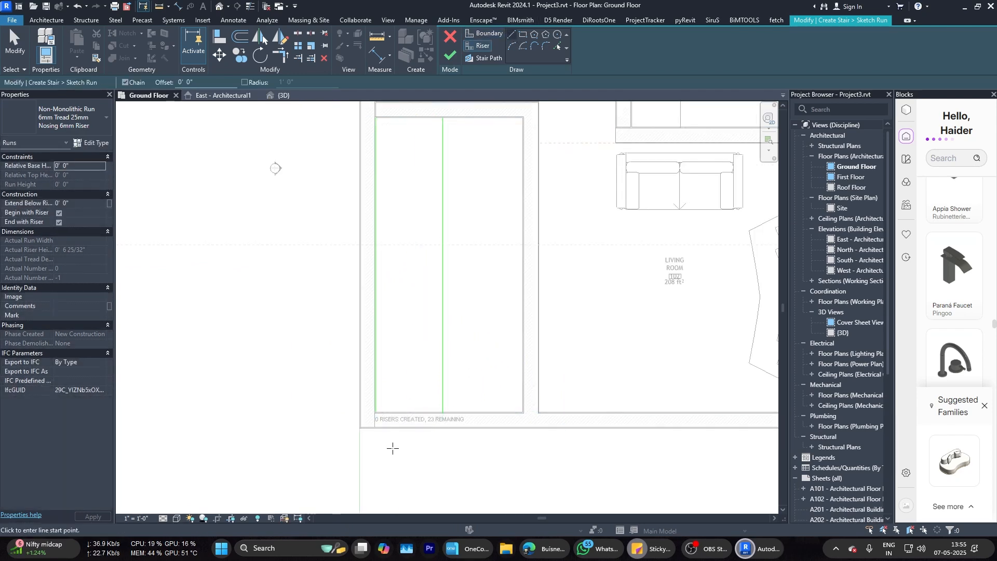
Step: Sketch the first two riser lines across the stair boundaries above the space at the room's lower end
scroll(387, 421, up, 2)
click(376, 413)
click(368, 317)
click(486, 313)
scroll(483, 314, up, 1)
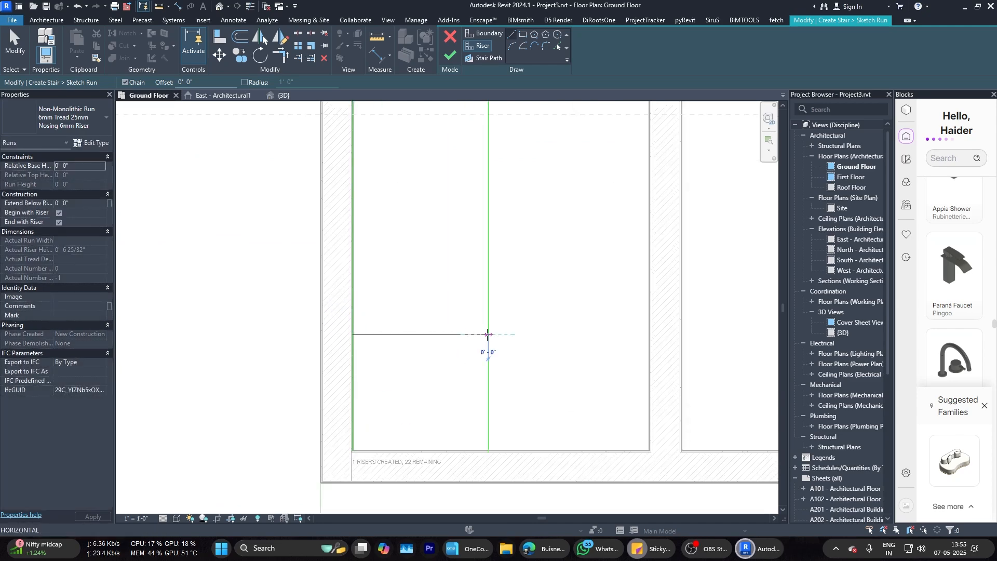
click(488, 335)
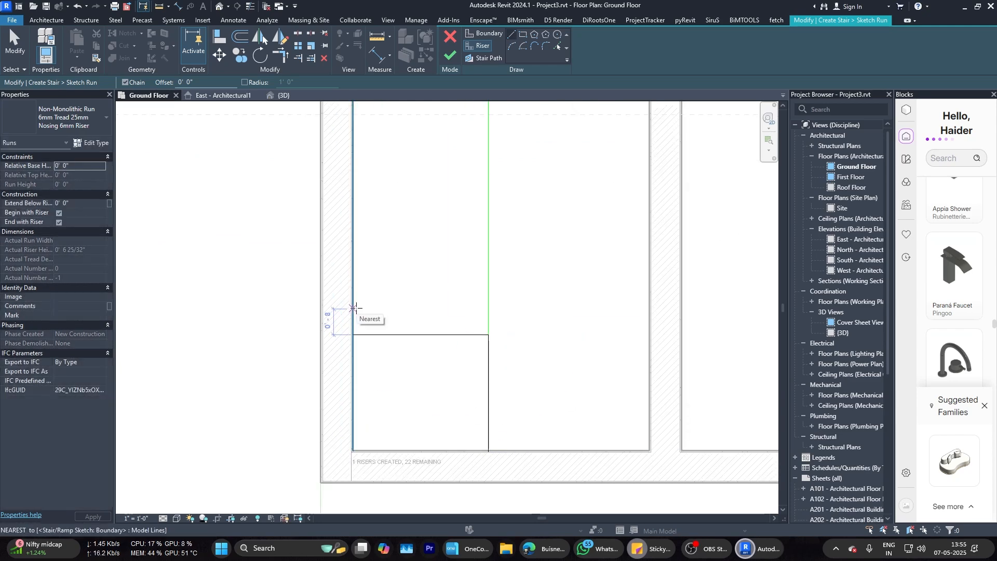
click(353, 303)
click(489, 303)
Step: Copy the riser line repeatedly at equal spacing up the run, past the narrow room's upper wall
key(Escape)
key(Escape)
key(c)
key(o)
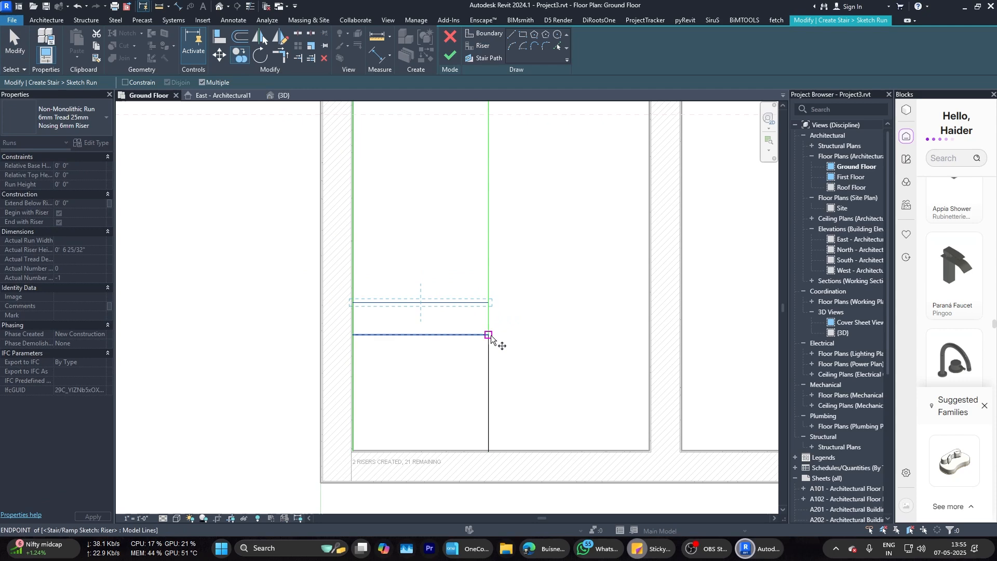
click(488, 271)
scroll(488, 260, down, 1)
middle_drag(488, 246, 478, 307)
click(479, 307)
click(478, 283)
click(479, 259)
middle_drag(478, 234, 476, 297)
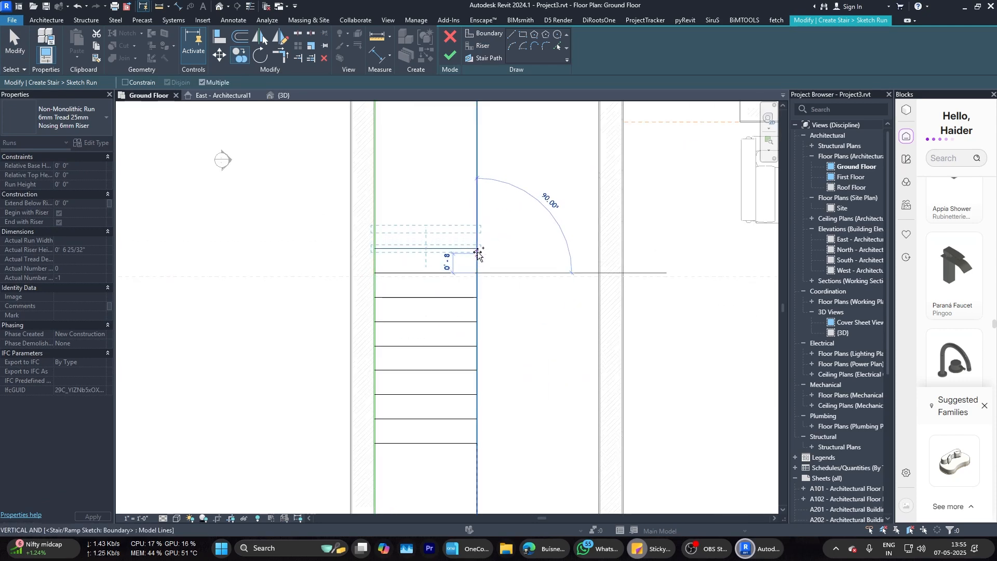
click(477, 249)
click(478, 224)
click(481, 273)
middle_drag(478, 200, 493, 286)
click(480, 249)
scroll(491, 261, down, 5)
scroll(481, 237, up, 7)
click(494, 224)
middle_drag(493, 160, 459, 247)
click(496, 196)
key(Escape)
Step: Extend both stair boundary lines upward to the topmost riser
scroll(497, 197, down, 3)
drag(439, 257, 437, 224)
scroll(418, 221, down, 4)
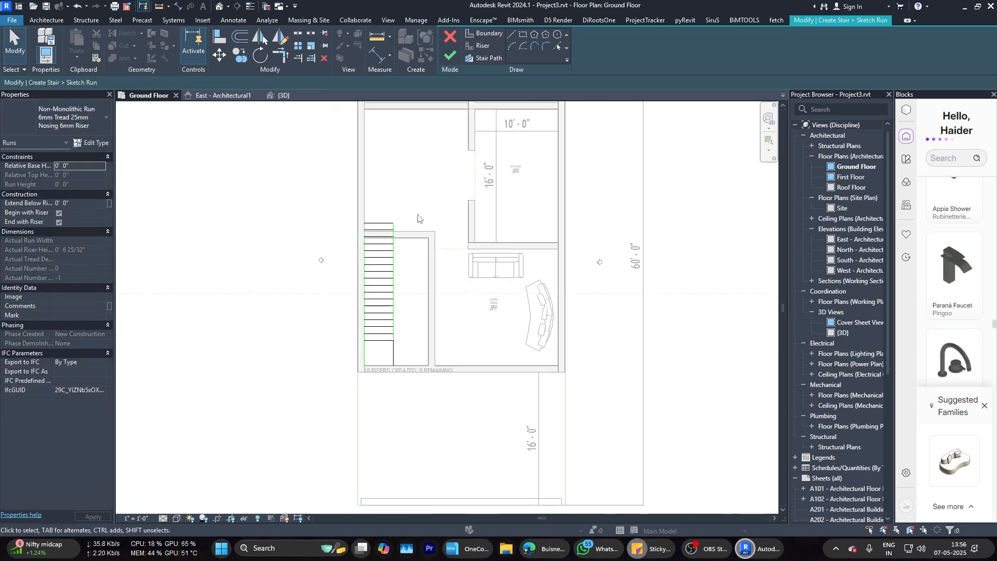
scroll(364, 255, up, 3)
click(366, 240)
drag(366, 223, 365, 196)
key(Escape)
Step: Move the topmost riser farther up with the boundary ends to form a landing above the run
middle_drag(420, 425, 454, 348)
scroll(455, 344, up, 2)
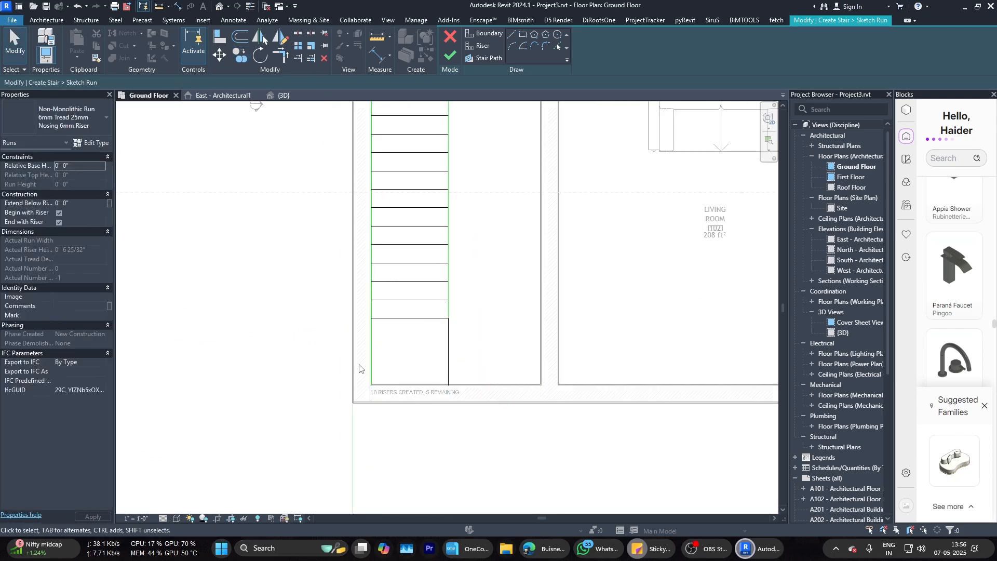
scroll(376, 361, up, 3)
scroll(392, 350, down, 3)
scroll(392, 348, down, 6)
scroll(411, 210, up, 5)
scroll(397, 221, down, 3)
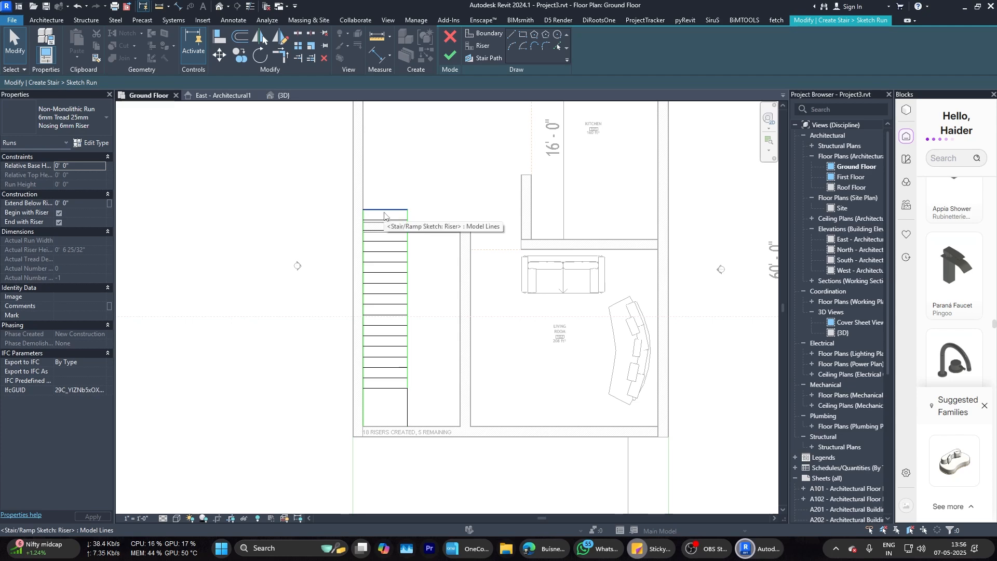
scroll(383, 218, down, 3)
scroll(379, 234, up, 5)
click(372, 254)
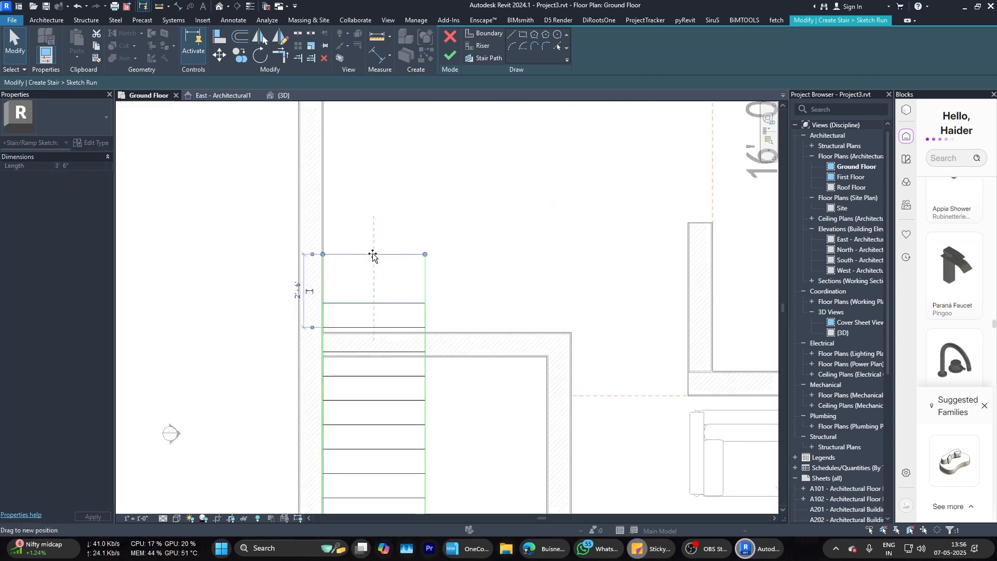
key(Escape)
scroll(377, 234, down, 5)
scroll(377, 264, up, 4)
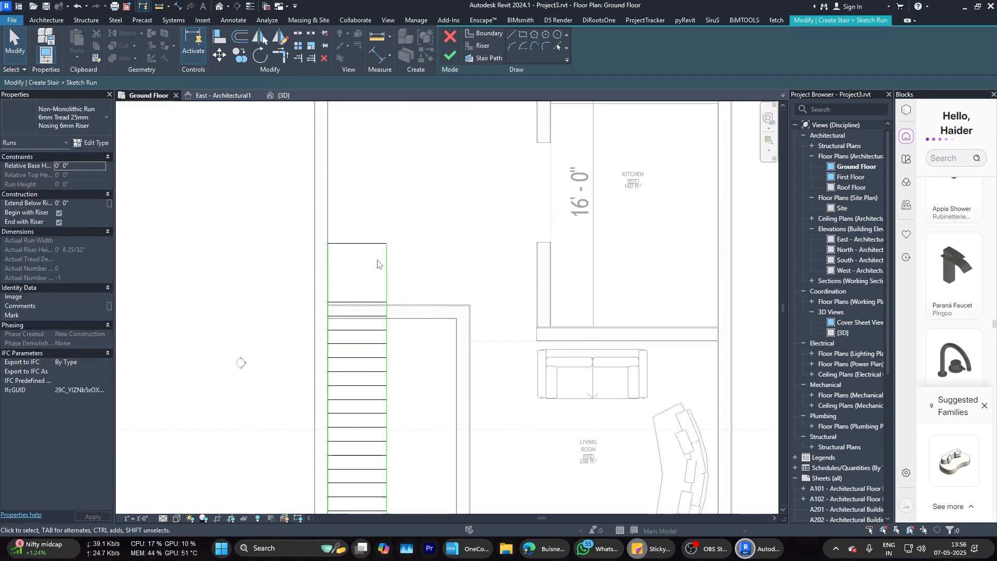
scroll(407, 252, down, 2)
middle_drag(370, 296, 300, 297)
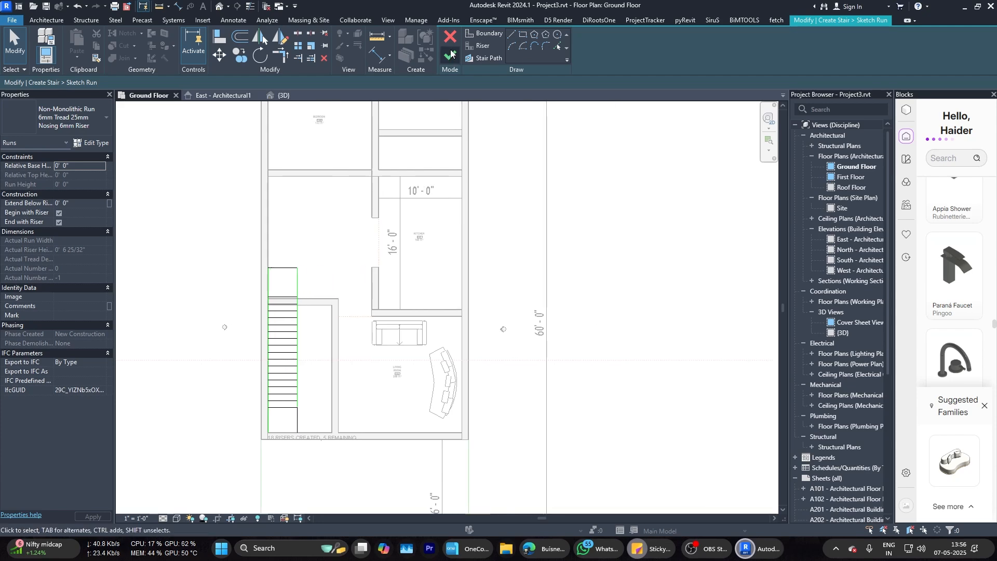
Step: Try to finish the stair run sketch
key(Escape)
click(522, 287)
scroll(364, 395, up, 5)
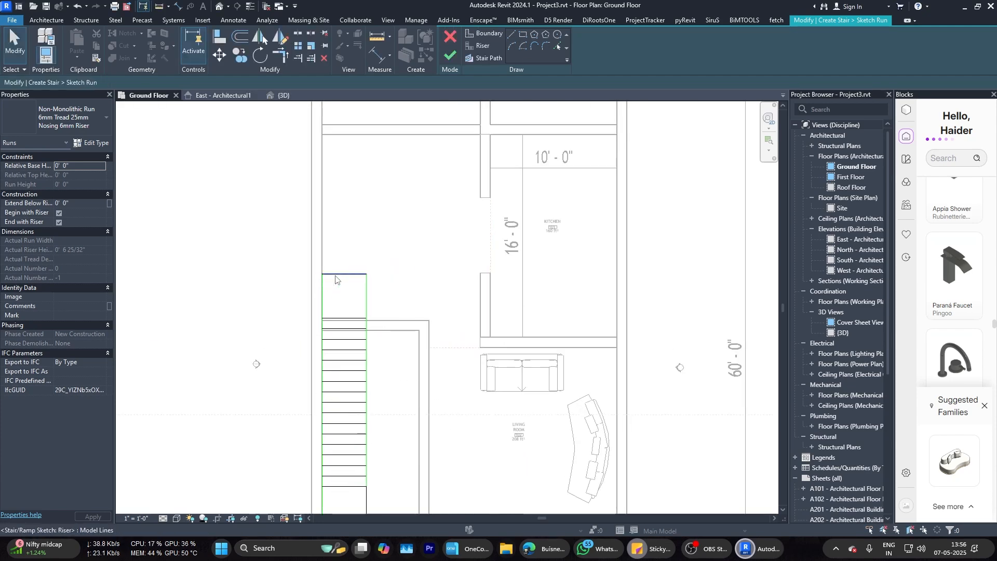
scroll(393, 422, down, 2)
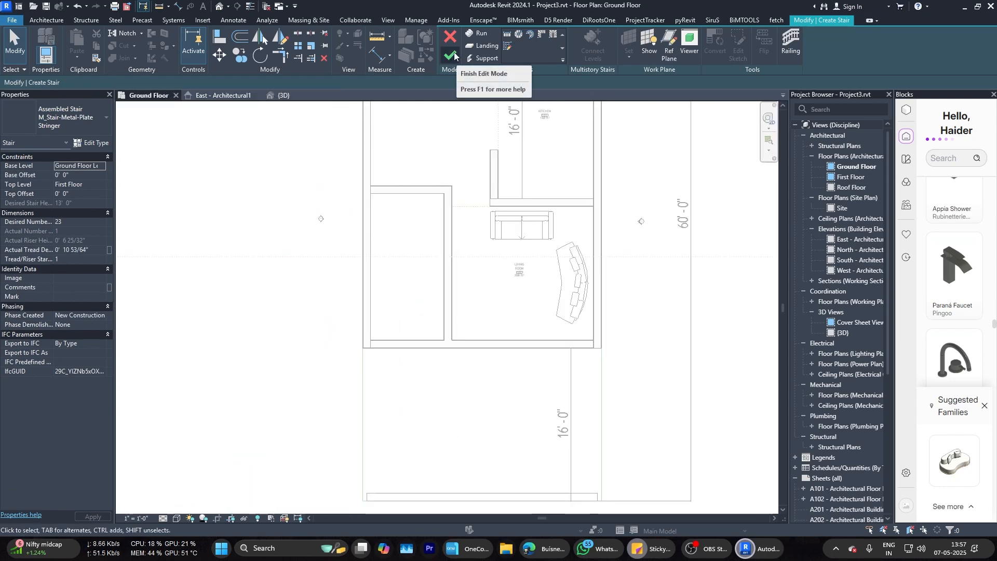
Step: Keep the empty stair and restart its run sketch with boundaries along the narrow room's lower wall and full outer side wall
click(455, 54)
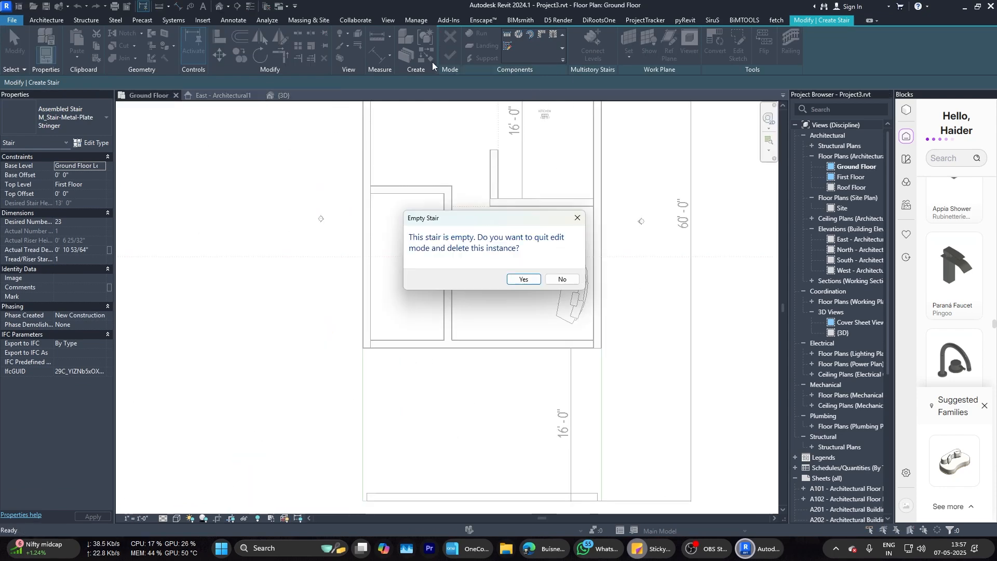
click(563, 278)
click(508, 46)
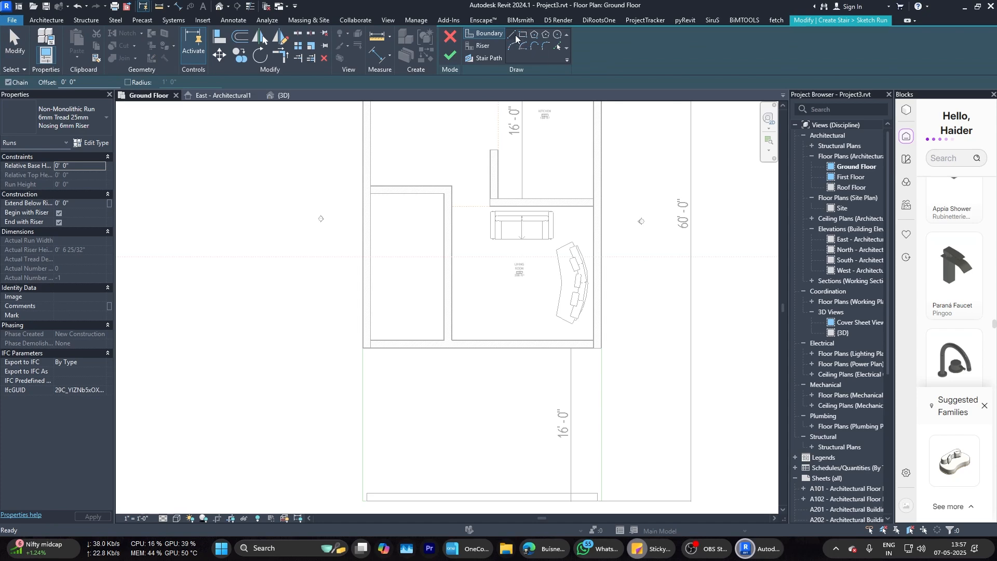
scroll(379, 337, up, 3)
click(445, 344)
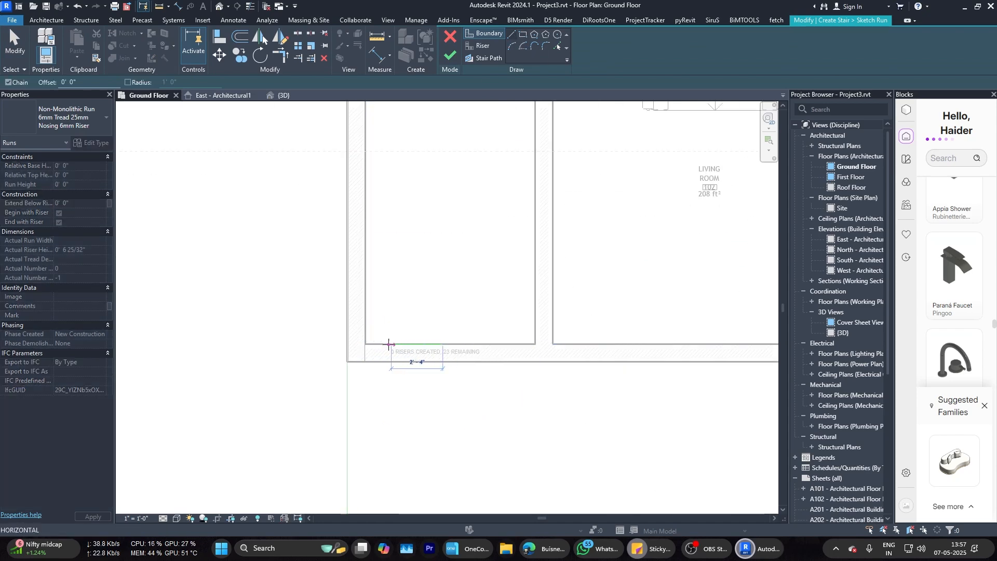
key(Escape)
key(Escape)
scroll(368, 346, up, 3)
drag(366, 342, 365, 341)
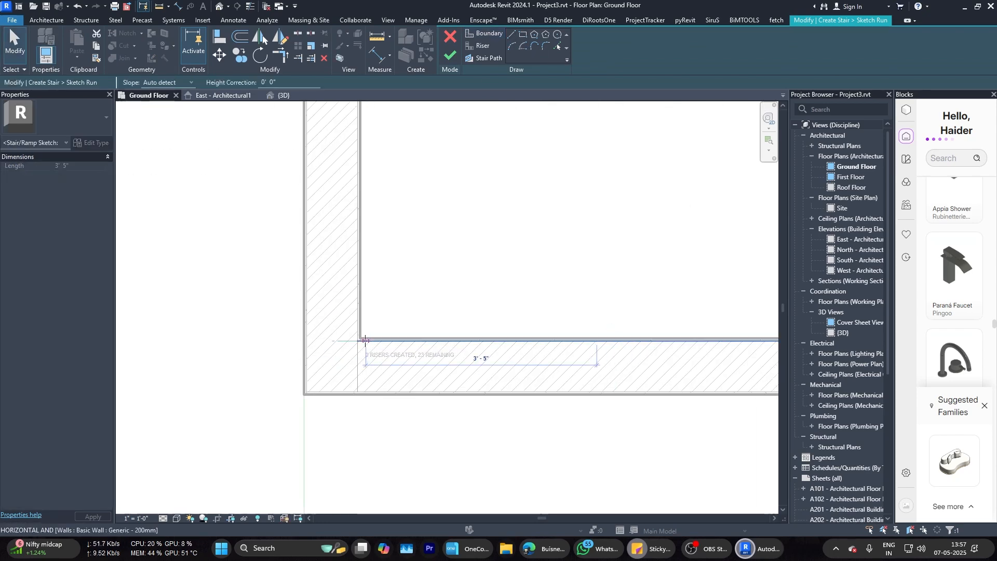
click(513, 35)
scroll(343, 332, down, 4)
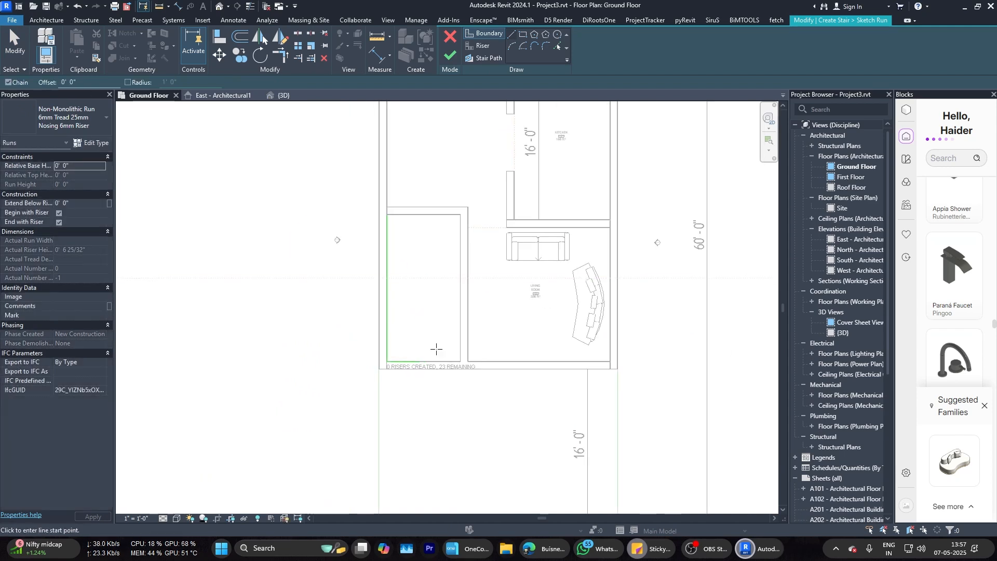
Step: Sketch a vertical riser upward from the free end of the lower stair boundary
scroll(436, 349, up, 2)
click(486, 45)
scroll(411, 366, up, 2)
click(406, 362)
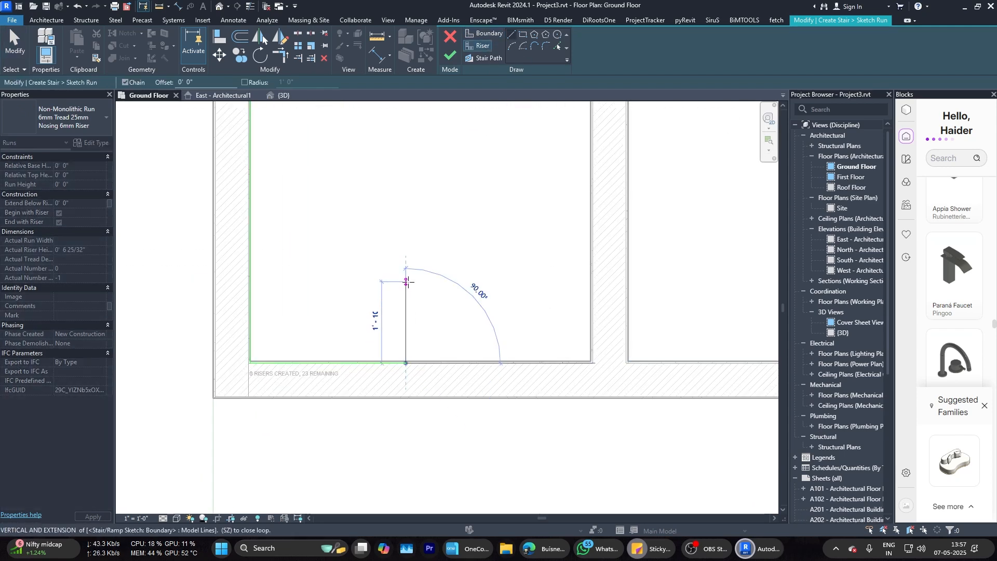
click(406, 229)
key(Escape)
key(Escape)
Step: Draw a horizontal line about 3' 6" long from the vertical riser's upper end to the outer side boundary, enclosing the bottom landing
scroll(436, 303, down, 3)
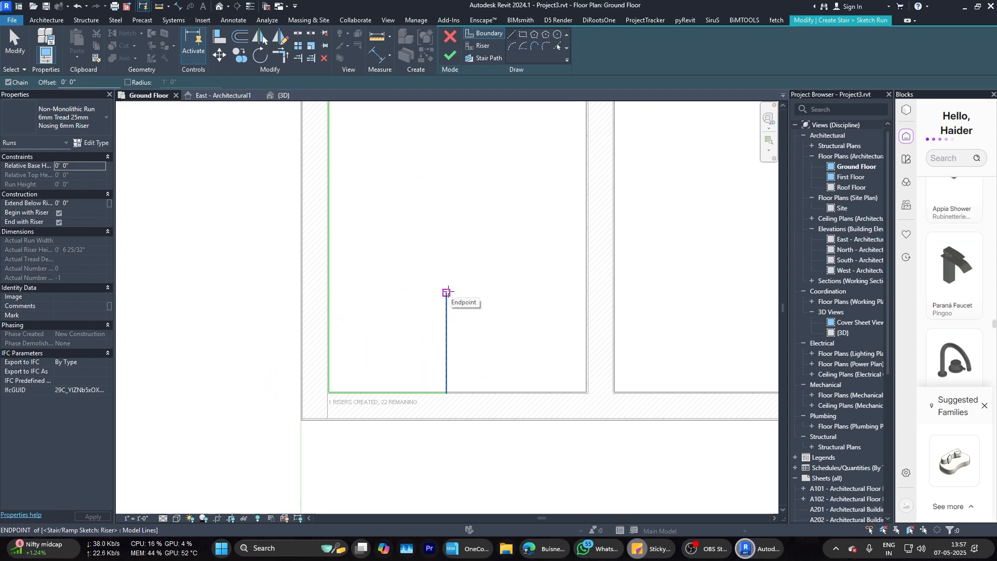
click(446, 292)
click(329, 293)
key(Escape)
key(Escape)
Step: Copy the horizontal riser about 10" up the run and delete the surplus sketch line
scroll(426, 290, down, 3)
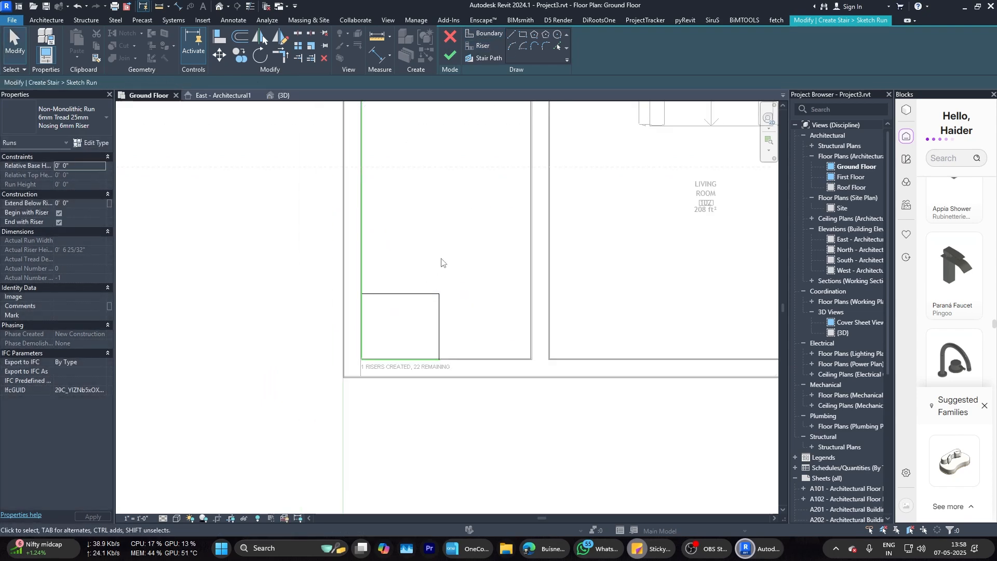
scroll(440, 261, up, 2)
click(422, 305)
click(242, 56)
click(438, 304)
click(439, 281)
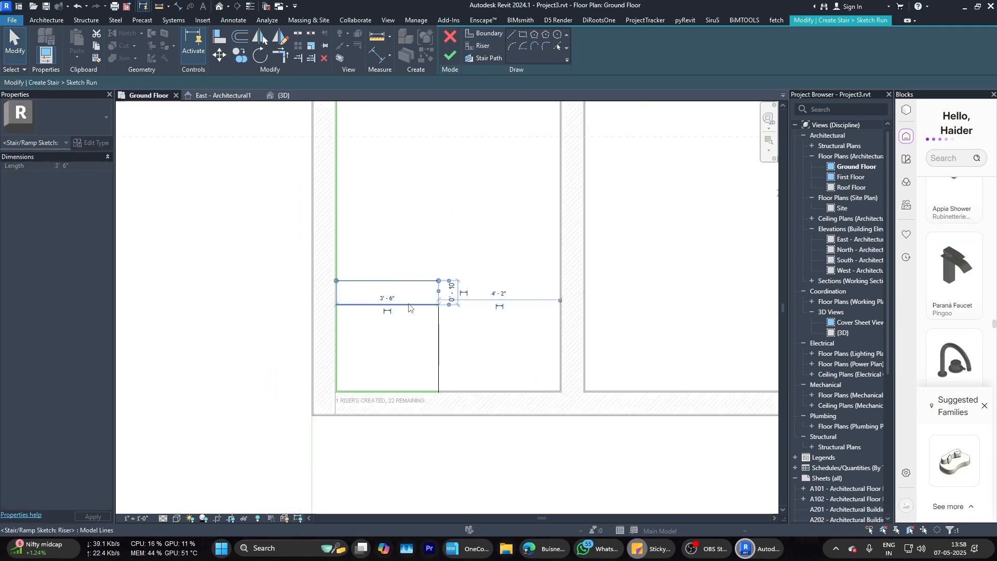
scroll(409, 303, up, 2)
click(409, 305)
click(481, 288)
click(492, 215)
click(442, 254)
key(Delete)
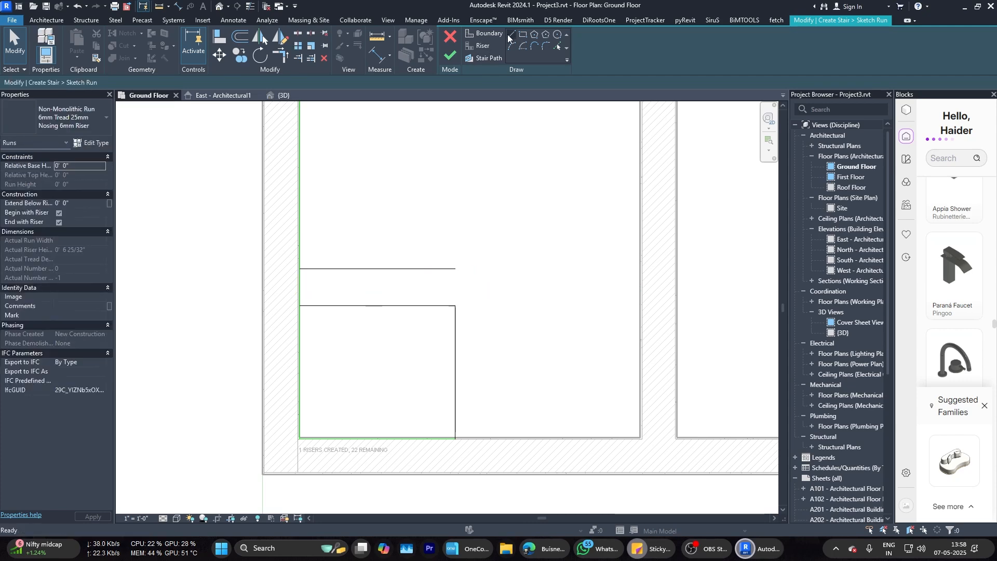
Step: Draw the inner stair boundary from the bottom landing's corner up to the narrow room's upper wall
scroll(456, 305, down, 6)
scroll(453, 195, up, 2)
click(460, 207)
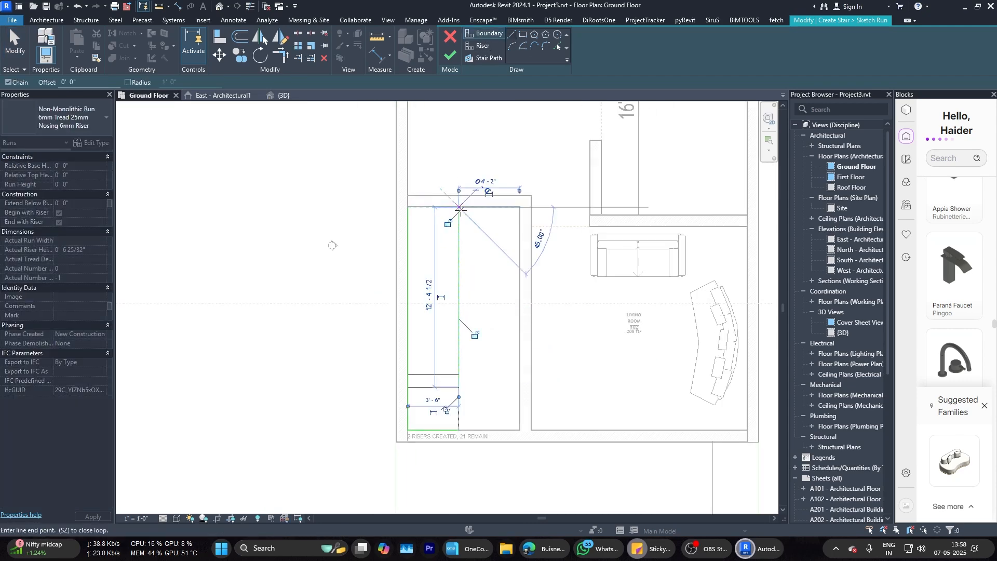
key(Escape)
key(Escape)
Step: Copy the riser line repeatedly at equal tread spacing up the run between both boundaries
scroll(445, 389, up, 3)
drag(441, 363, 424, 301)
key(c)
key(o)
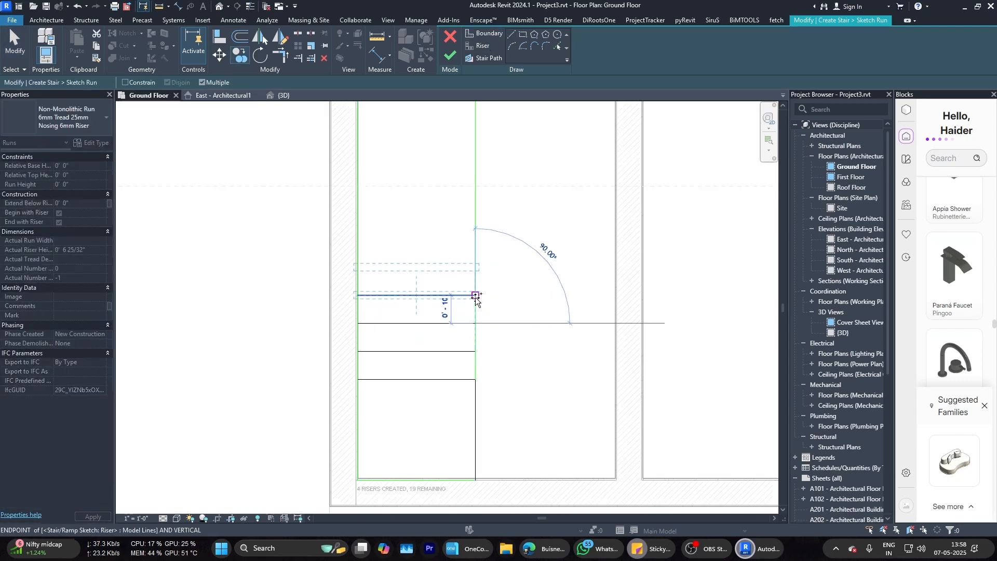
middle_drag(476, 156, 476, 208)
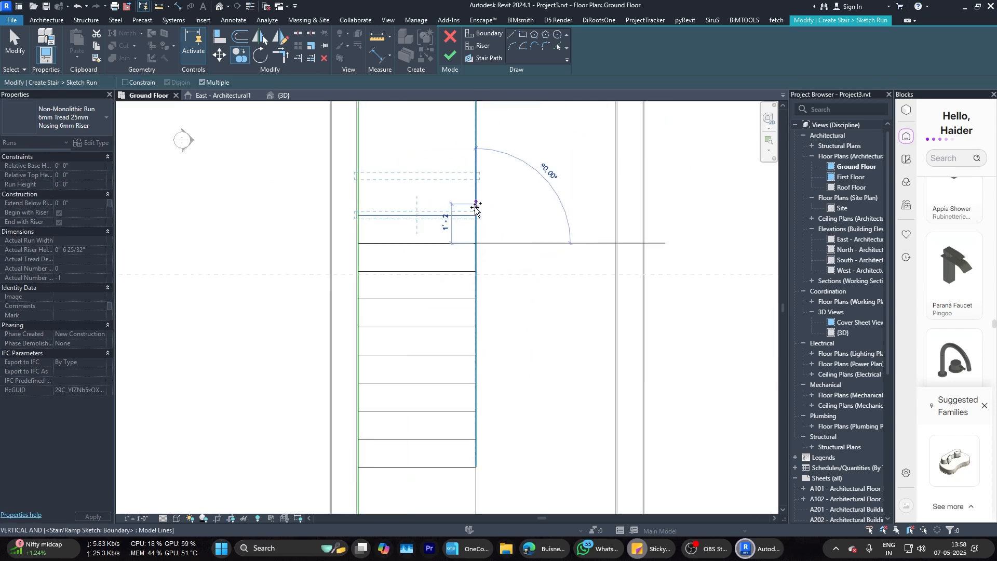
click(476, 159)
scroll(476, 158, down, 1)
middle_drag(476, 151, 477, 203)
click(477, 192)
key(Escape)
key(Escape)
Step: Copy the topmost riser farther up the run to the inner face of the upper wall
scroll(466, 213, down, 1)
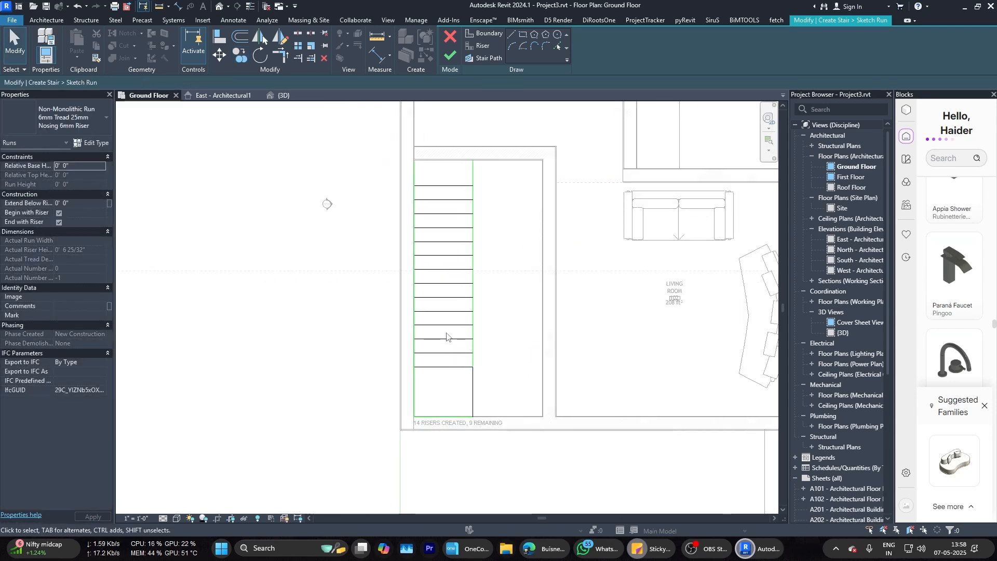
scroll(444, 194, up, 2)
click(444, 187)
key(c)
key(o)
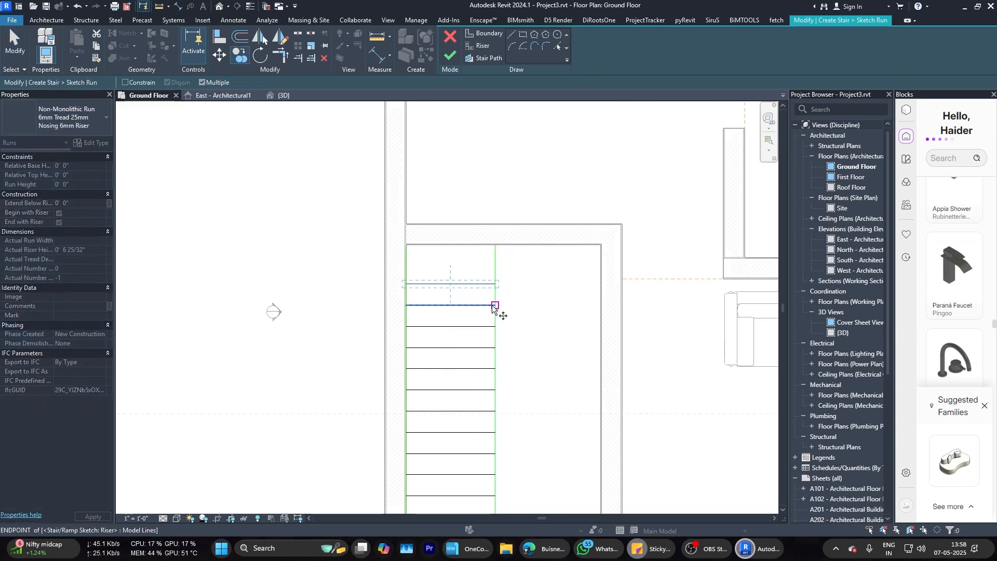
click(495, 244)
key(Escape)
key(Escape)
Step: Extend the run's upper end past the room's upper wall, with boundaries and a closing riser forming a top landing
scroll(455, 221, up, 1)
middle_drag(455, 221, 470, 298)
click(414, 334)
click(472, 301)
drag(414, 326, 474, 235)
scroll(452, 281, down, 3)
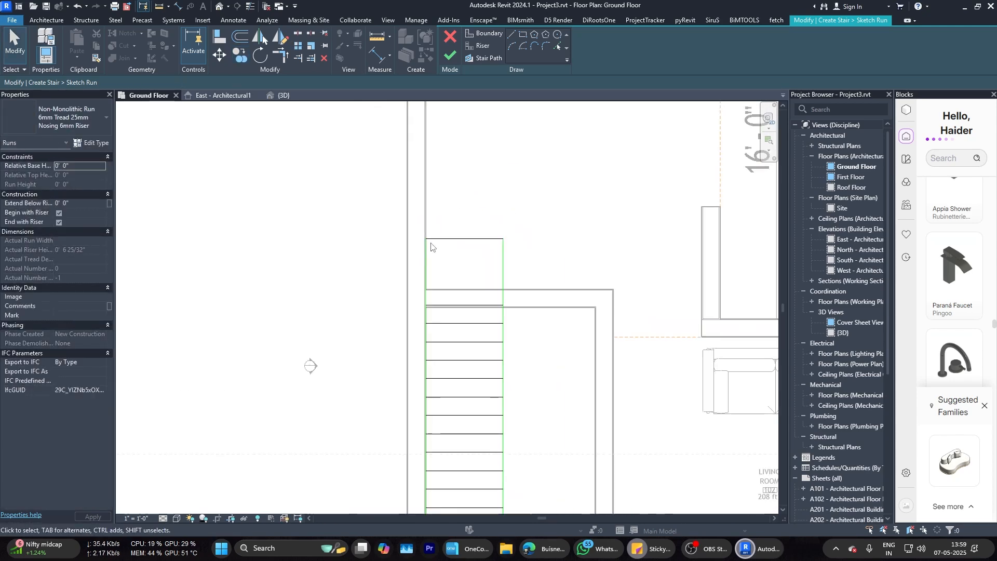
Step: Draw the stair path from the bottom landing's inner edge and up the run's centre to the topmost riser, and finish the stair
click(483, 46)
scroll(457, 342, up, 2)
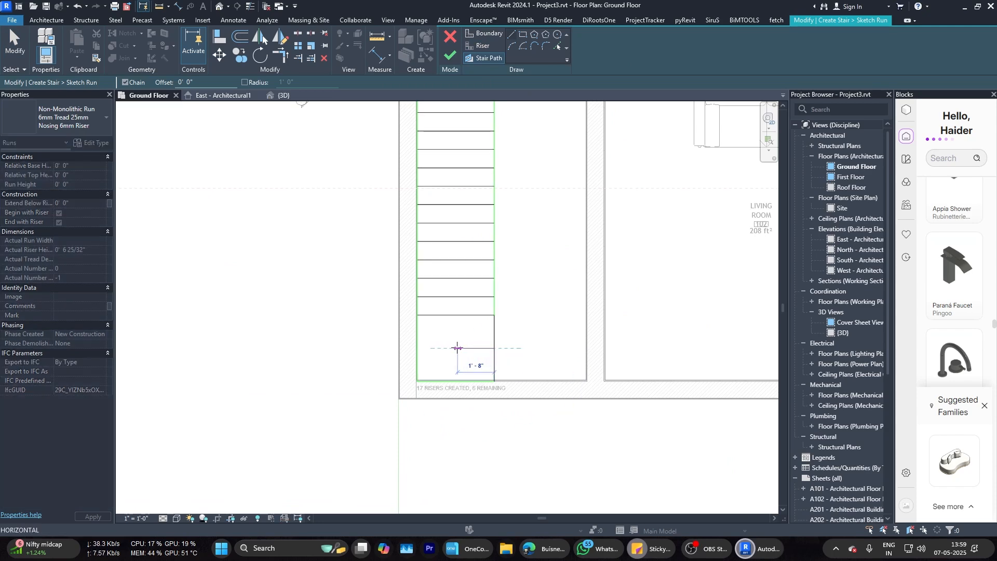
middle_drag(461, 247, 453, 349)
scroll(448, 236, down, 1)
click(449, 131)
key(Escape)
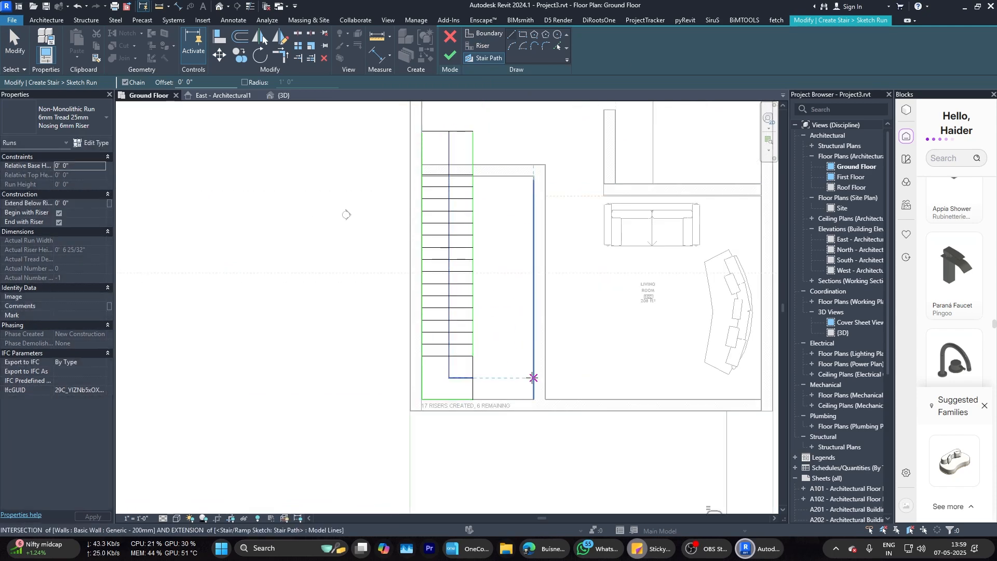
click(450, 54)
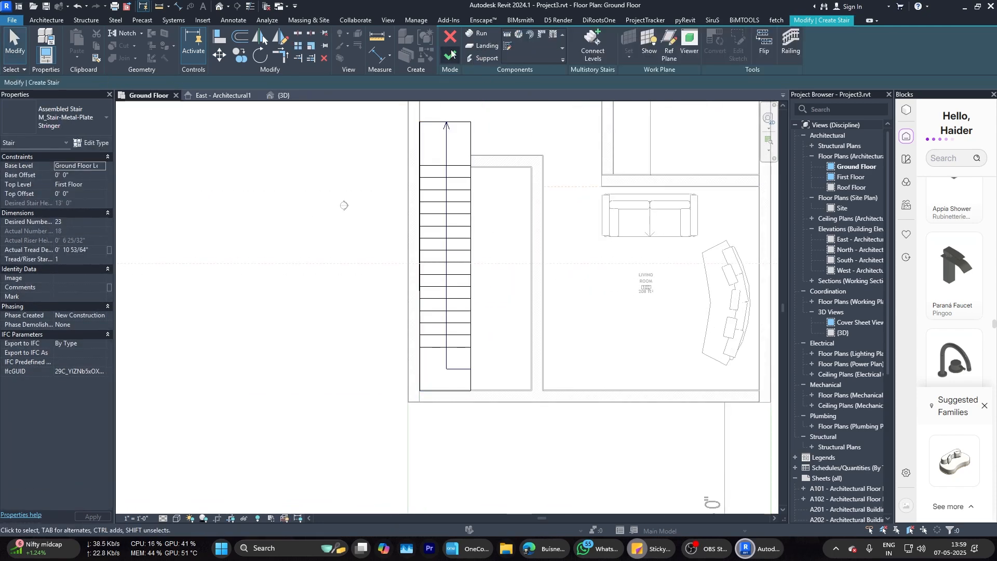
Step: Examine the finished stair and its railings in the 3D view and the east elevation
click(284, 95)
scroll(422, 349, up, 8)
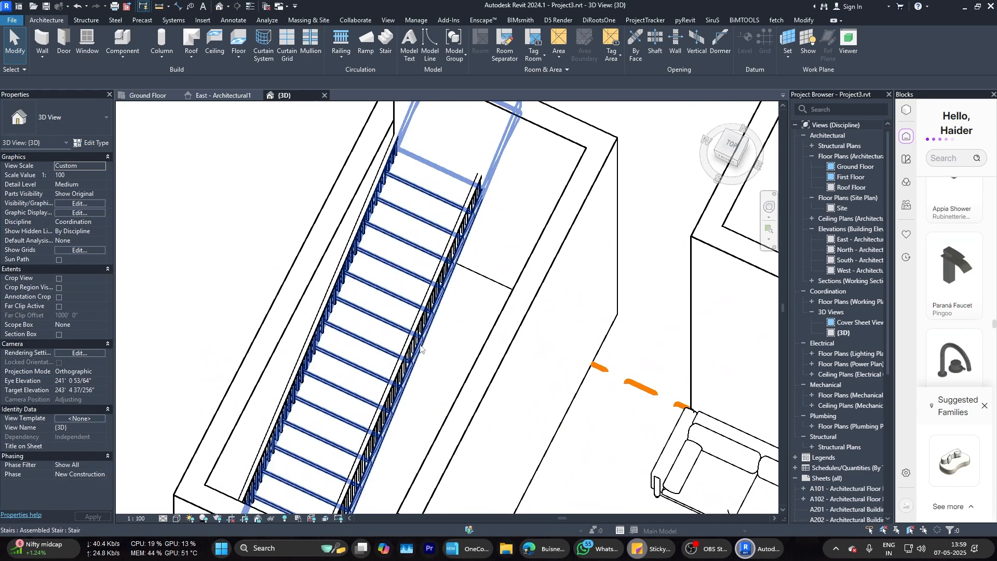
scroll(422, 349, down, 5)
click(213, 96)
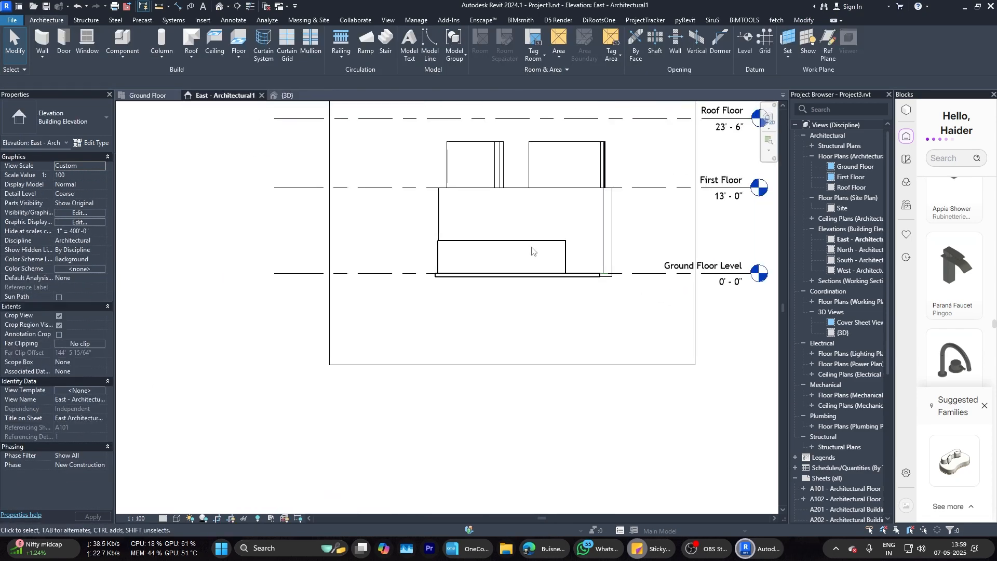
scroll(644, 218, up, 4)
click(283, 95)
click(451, 266)
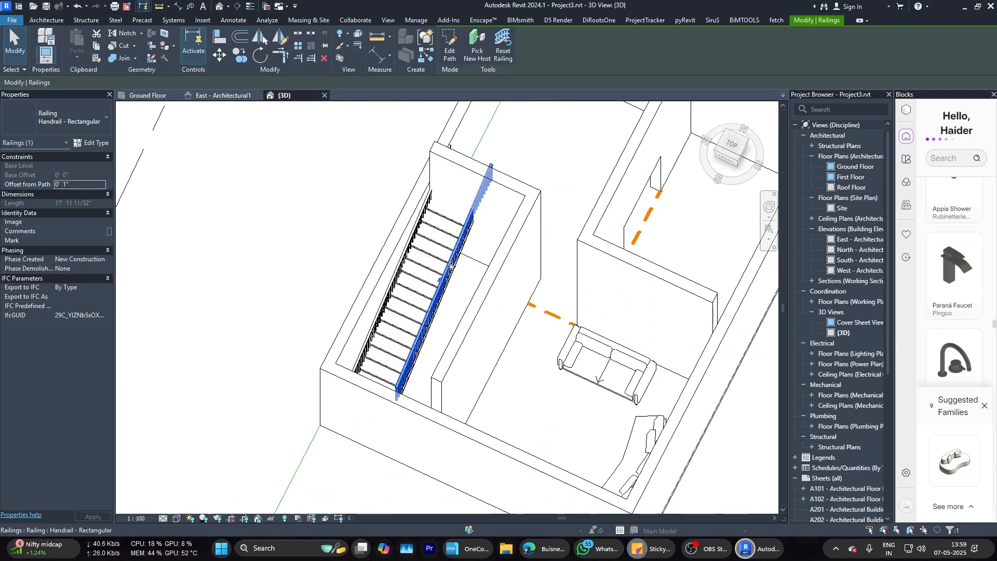
scroll(452, 273, up, 2)
click(452, 273)
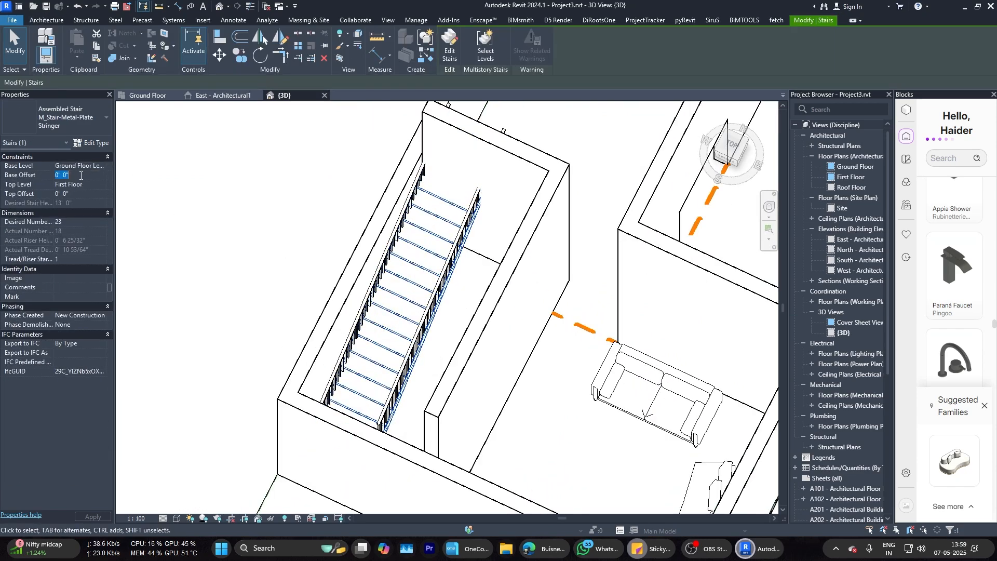
click(361, 201)
scroll(408, 244, down, 3)
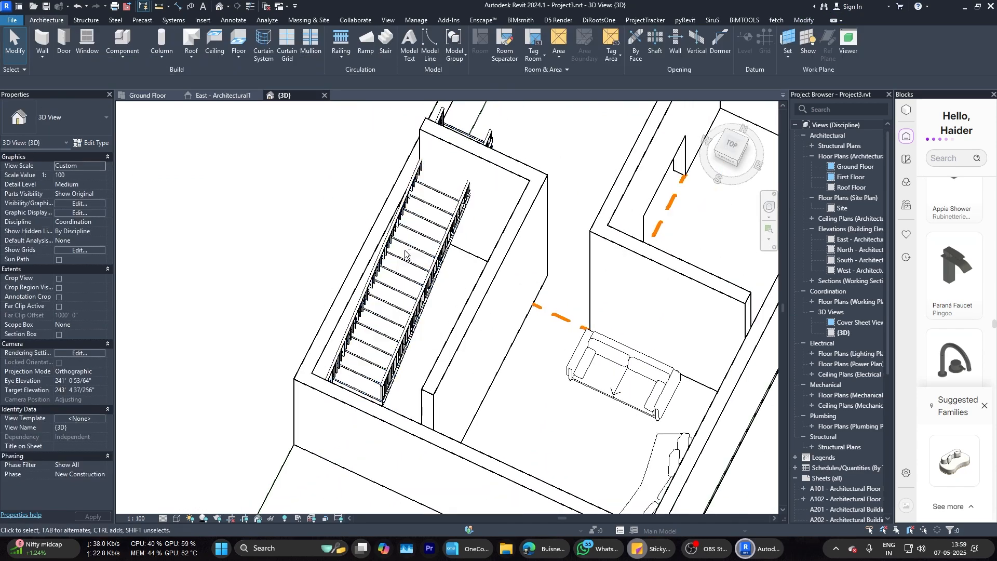
Step: Delete the stair railing that runs along the outer wall
shift+middle_drag(436, 244, 422, 143)
scroll(422, 143, up, 2)
scroll(422, 155, down, 2)
shift+middle_drag(429, 176, 672, 205)
scroll(554, 267, up, 2)
scroll(644, 255, up, 1)
click(610, 252)
key(Delete)
Step: Delete the remaining stair railing on the open side and undo that deletion
click(616, 214)
key(Delete)
scroll(511, 256, down, 3)
shift+middle_drag(512, 256, 335, 260)
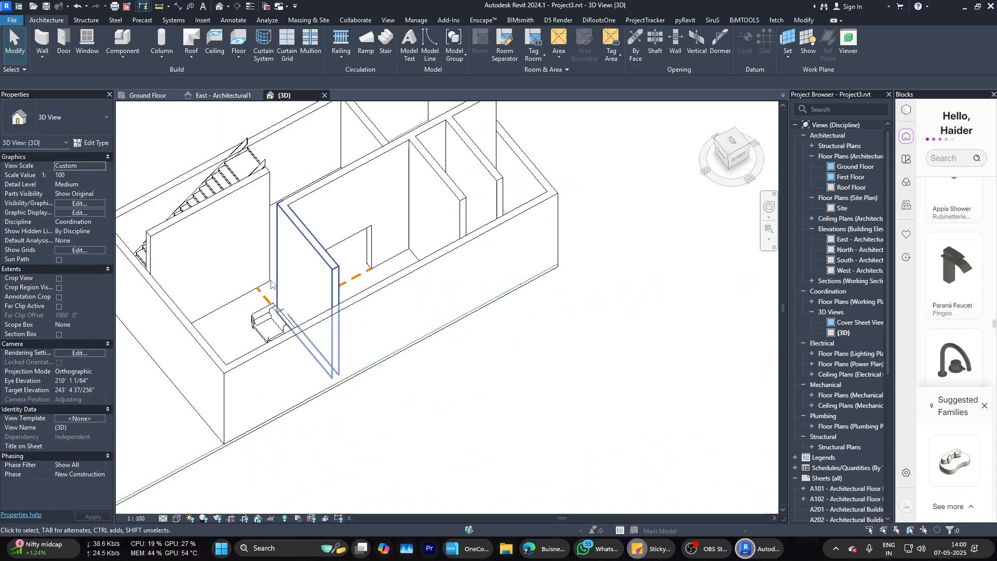
key(ctrl+z)
Step: Examine the remaining railing and the stair's treads and lower end from several angles in 3D
scroll(335, 260, up, 2)
scroll(208, 223, up, 2)
shift+middle_drag(208, 223, 177, 182)
click(174, 182)
scroll(516, 158, down, 3)
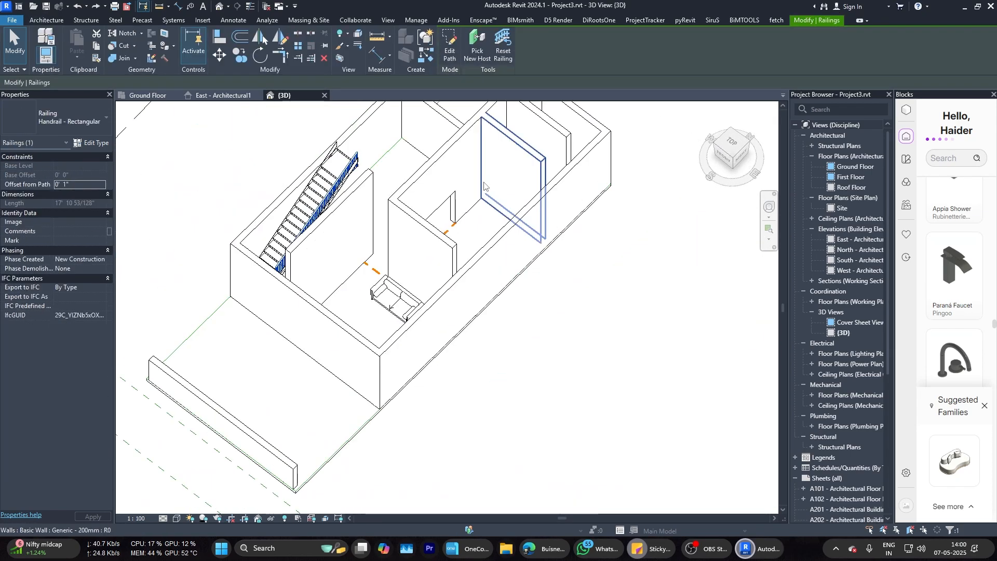
click(442, 156)
scroll(322, 208, up, 5)
shift+middle_drag(517, 158, 530, 322)
click(416, 176)
scroll(405, 207, down, 4)
scroll(383, 327, up, 2)
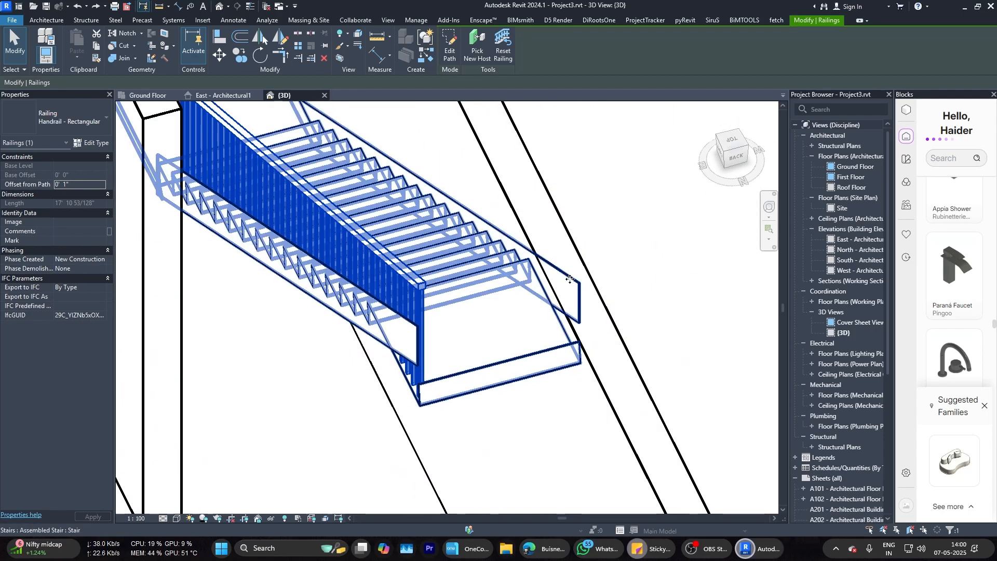
click(558, 304)
Step: Set the top constraint of the partition wall beside the stair to the First Floor level
scroll(570, 280, down, 5)
shift+middle_drag(570, 281, 530, 348)
click(515, 295)
click(99, 213)
click(97, 236)
click(324, 224)
scroll(326, 227, down, 5)
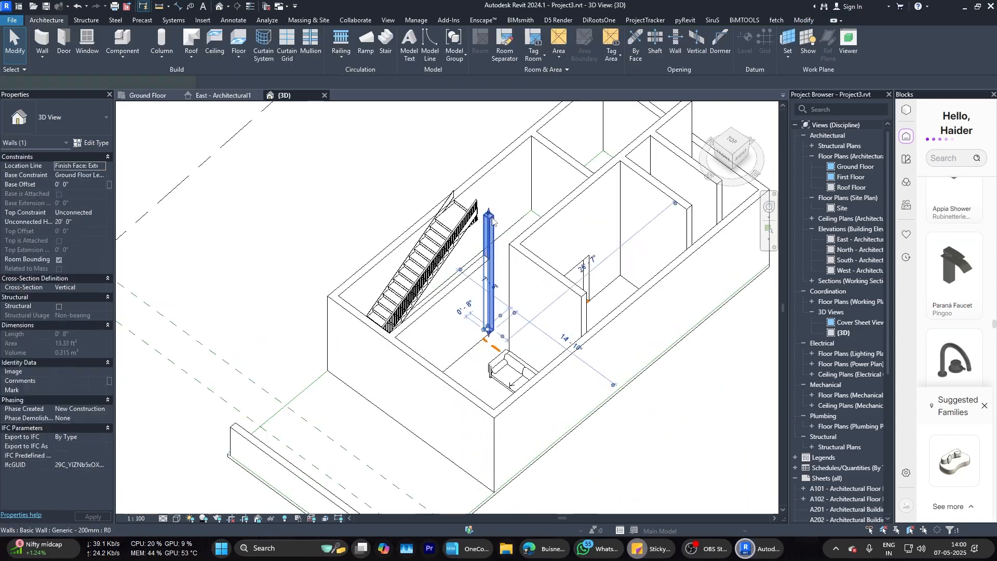
click(311, 216)
Step: Inspect the stair, its landings and the surrounding walls from the back, side and front in 3D
shift+middle_drag(311, 216, 353, 228)
scroll(400, 270, up, 2)
scroll(415, 244, up, 5)
shift+middle_drag(447, 223, 410, 218)
scroll(238, 181, down, 3)
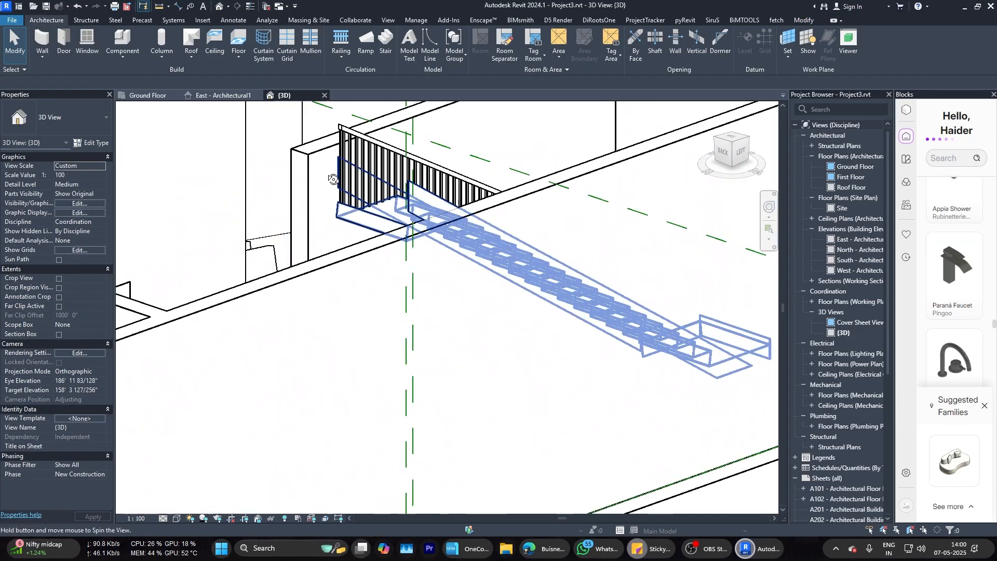
scroll(410, 219, down, 5)
shift+middle_drag(333, 207, 391, 294)
scroll(332, 234, up, 3)
shift+middle_drag(332, 234, 497, 317)
scroll(432, 287, down, 3)
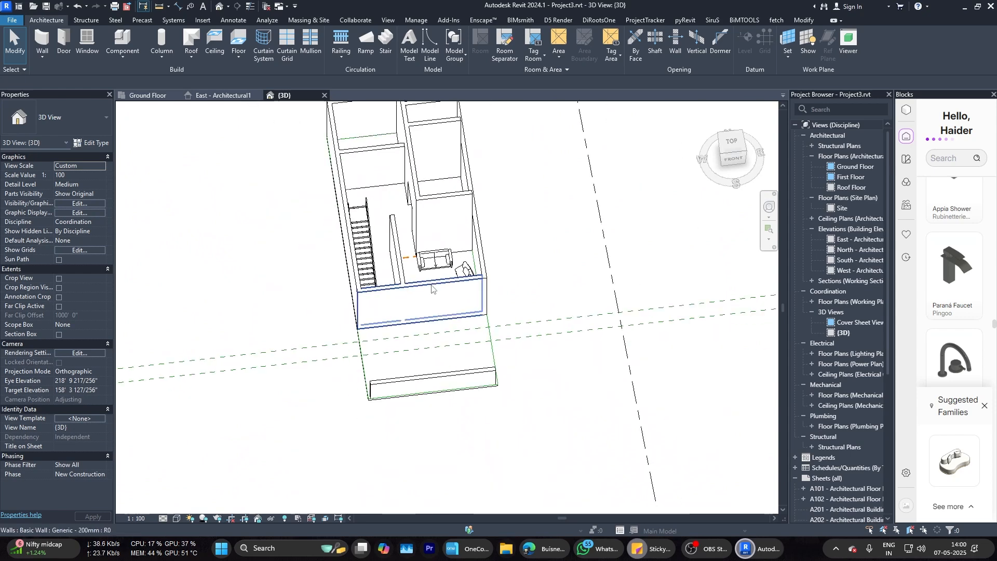
scroll(392, 329, down, 3)
shift+middle_drag(392, 330, 467, 322)
Step: Open the Section 1 view by way of the ground floor plan and examine the stair's height against the floor levels
double_click(855, 167)
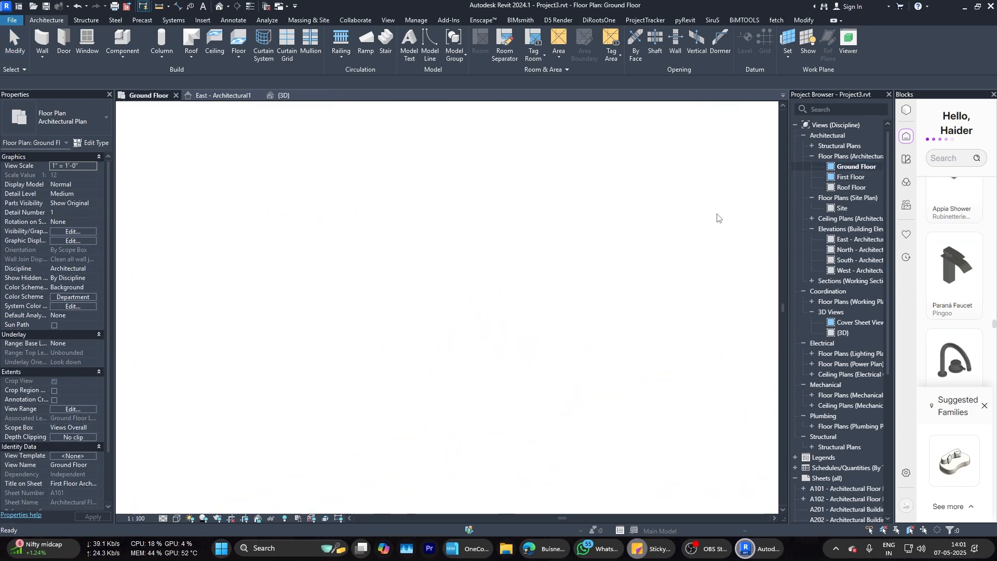
scroll(453, 312, down, 4)
scroll(452, 312, down, 3)
click(471, 302)
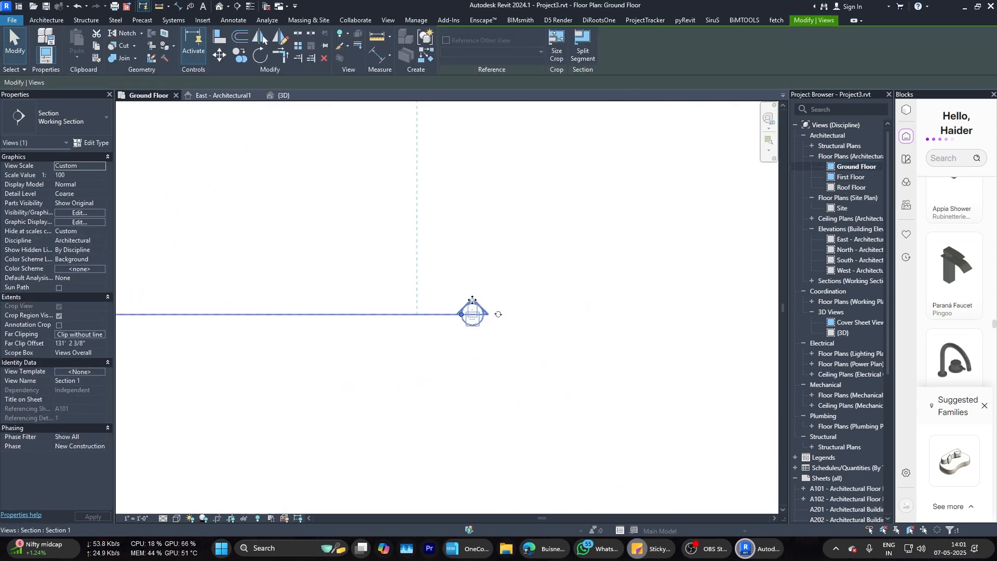
key(Escape)
click(812, 281)
double_click(849, 291)
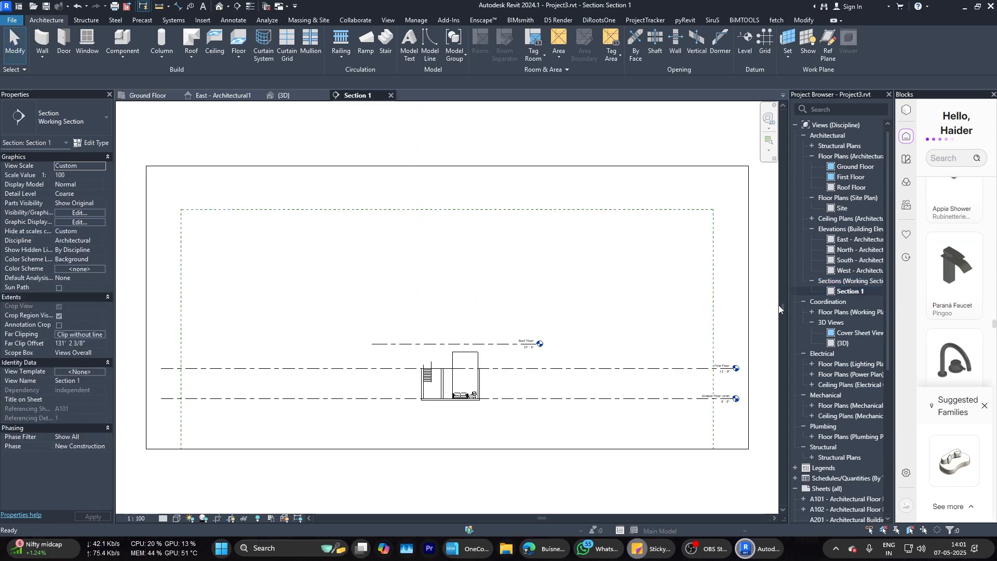
scroll(436, 387, up, 6)
click(403, 336)
scroll(412, 349, down, 7)
key(Escape)
Step: Set the First Floor level's elevation to 10.5' in the section view
scroll(602, 359, up, 3)
click(601, 351)
scroll(601, 350, down, 3)
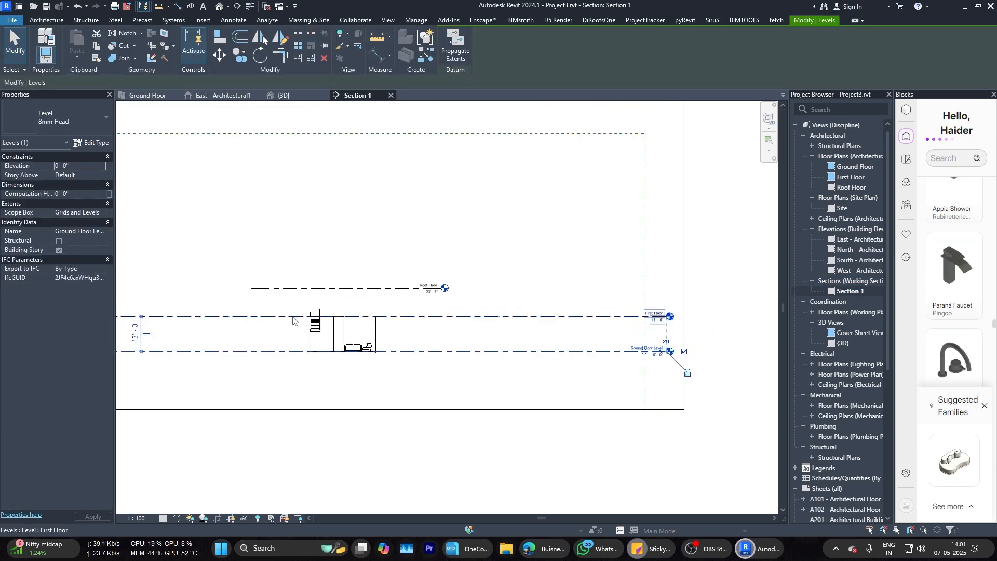
key(Escape)
scroll(655, 320, up, 3)
double_click(654, 320)
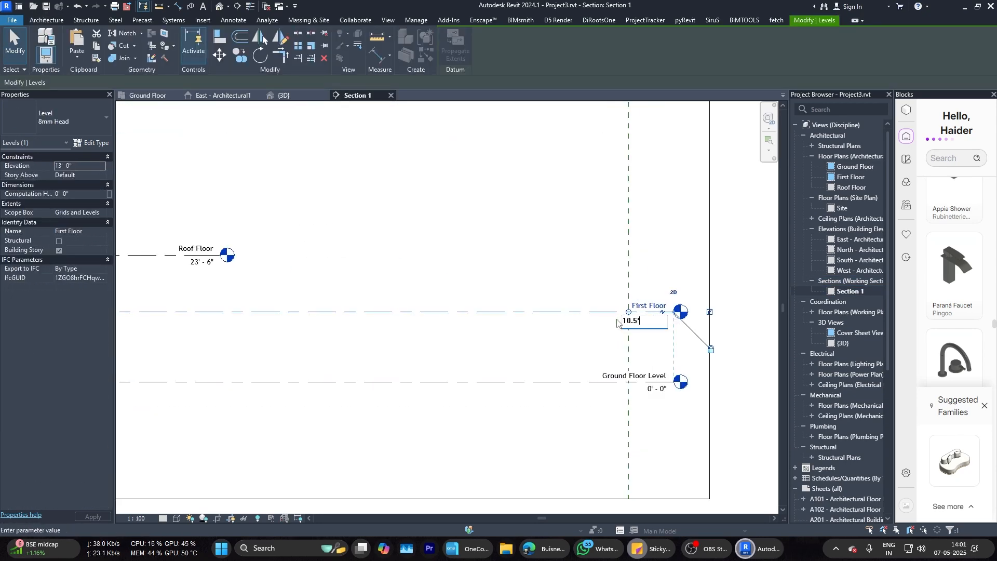
key(Return)
click(586, 257)
Step: Set the unconnected height of the walls rising above the First Floor level to 10' 6"
scroll(585, 256, down, 4)
scroll(419, 264, up, 3)
click(421, 276)
click(434, 311)
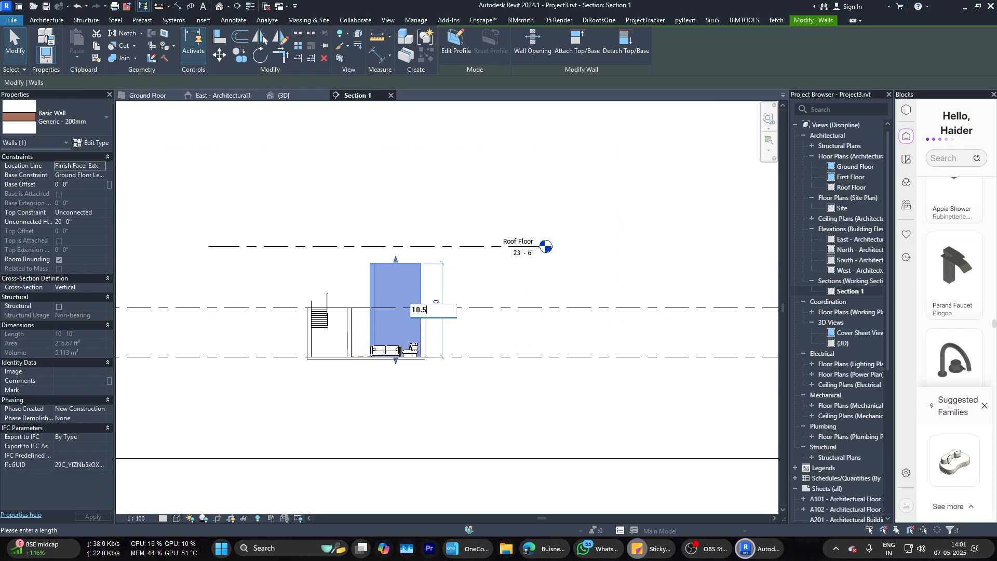
key(Return)
drag(439, 300, 317, 259)
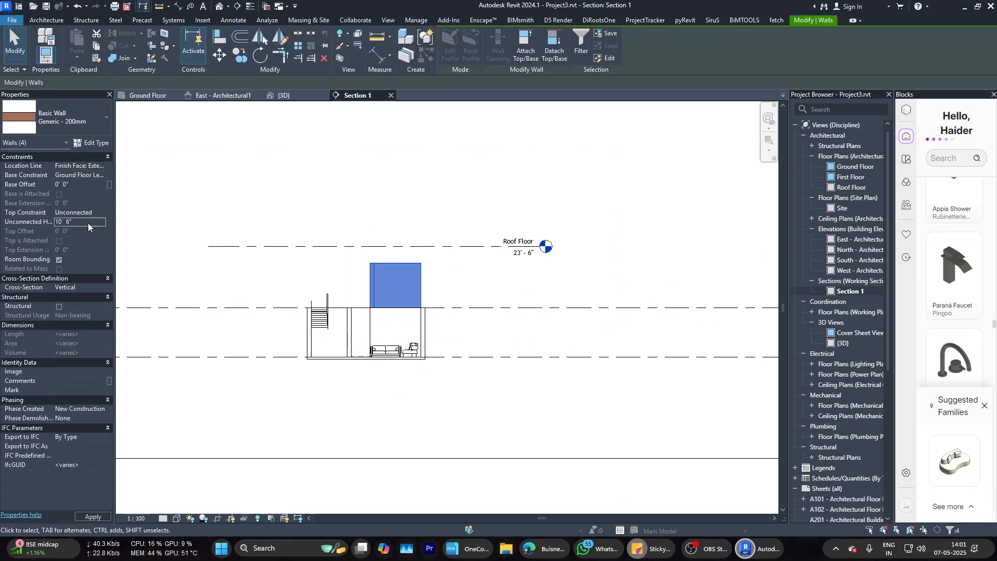
key(Escape)
Step: Inspect the stair and its railing against the lowered walls from several angles in the 3D view
click(284, 95)
scroll(397, 295, up, 5)
shift+middle_drag(398, 296, 223, 182)
scroll(337, 271, down, 1)
scroll(270, 187, up, 2)
click(288, 193)
click(95, 176)
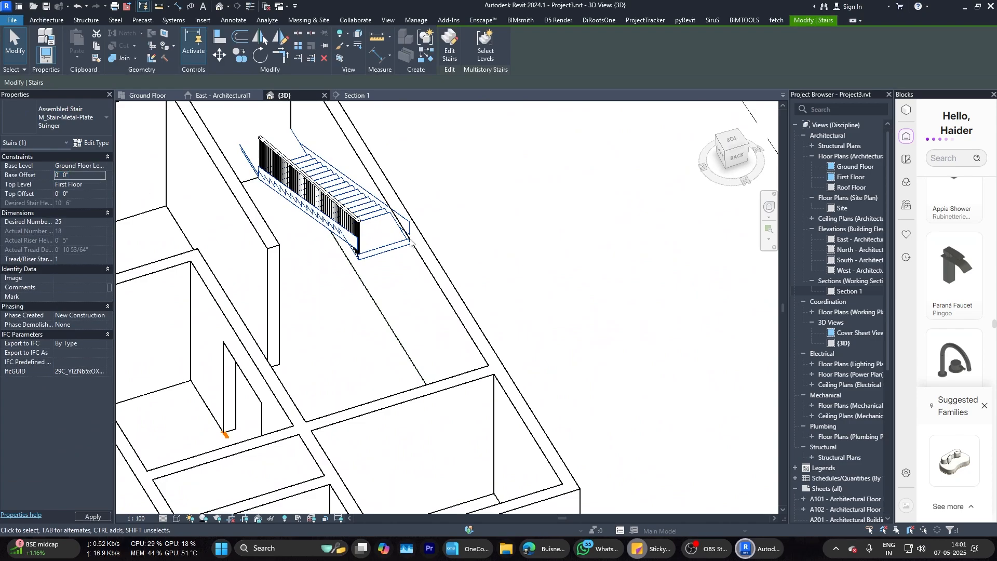
key(Escape)
shift+middle_drag(410, 244, 333, 234)
scroll(335, 286, up, 3)
shift+middle_drag(337, 297, 424, 320)
scroll(422, 320, down, 2)
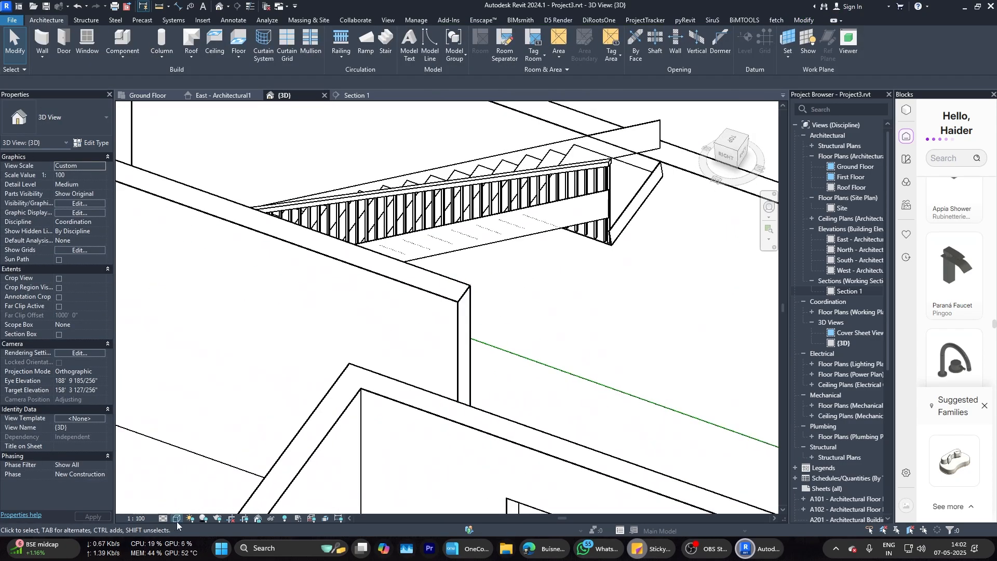
Step: Change the 3D view's visual style to show shaded surfaces and look at the stair's railing end
click(177, 520)
click(195, 496)
mouse_move(333, 400)
shift+middle_down()
mouse_move(399, 456)
mouse_move(379, 271)
mouse_move(327, 359)
shift+middle_up()
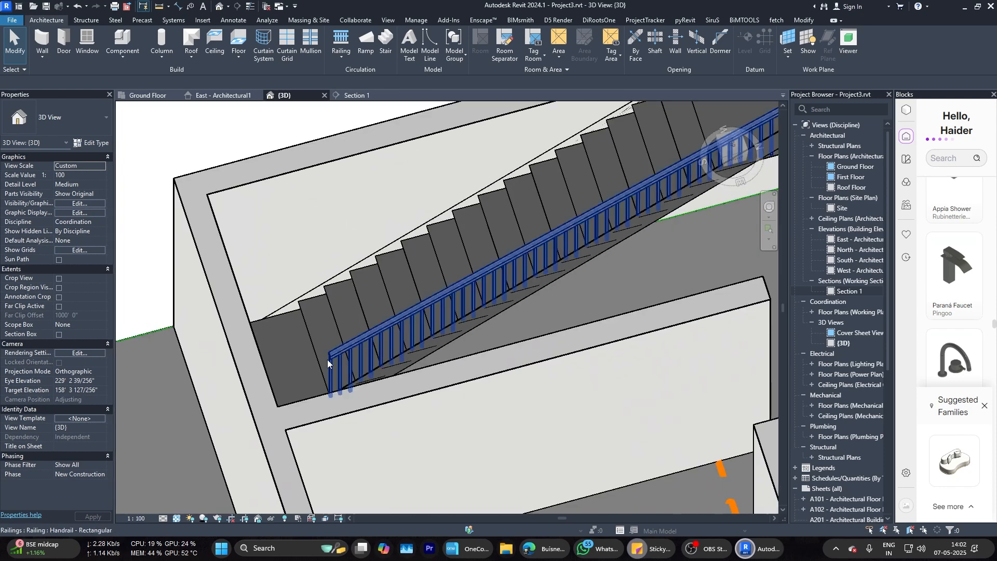
Step: Place a door in the front wall on the Ground Floor plan, between the stair and the living room partition
click(148, 95)
scroll(364, 259, down, 3)
scroll(444, 276, up, 5)
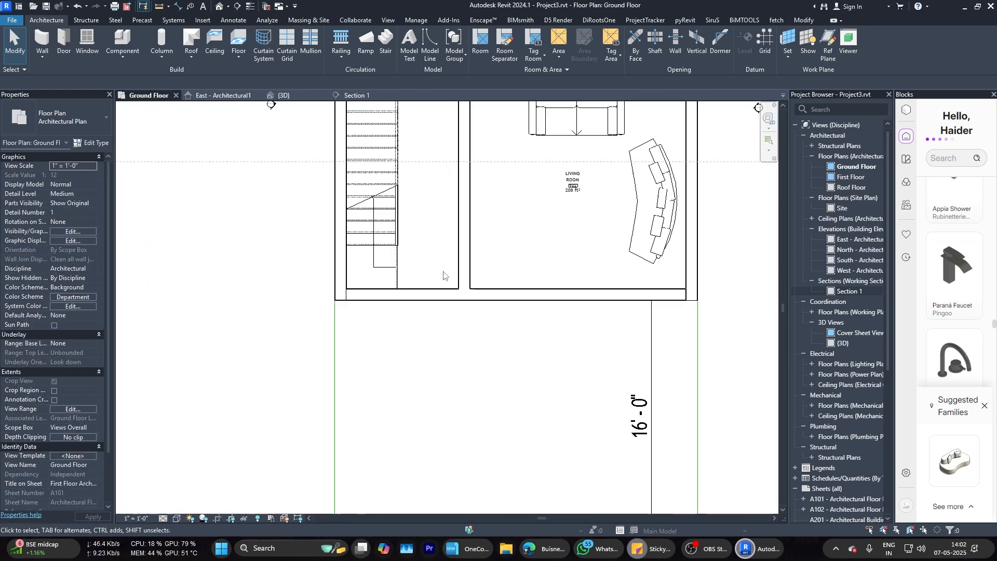
scroll(410, 283, up, 2)
click(66, 41)
click(372, 363)
key(Escape)
key(Escape)
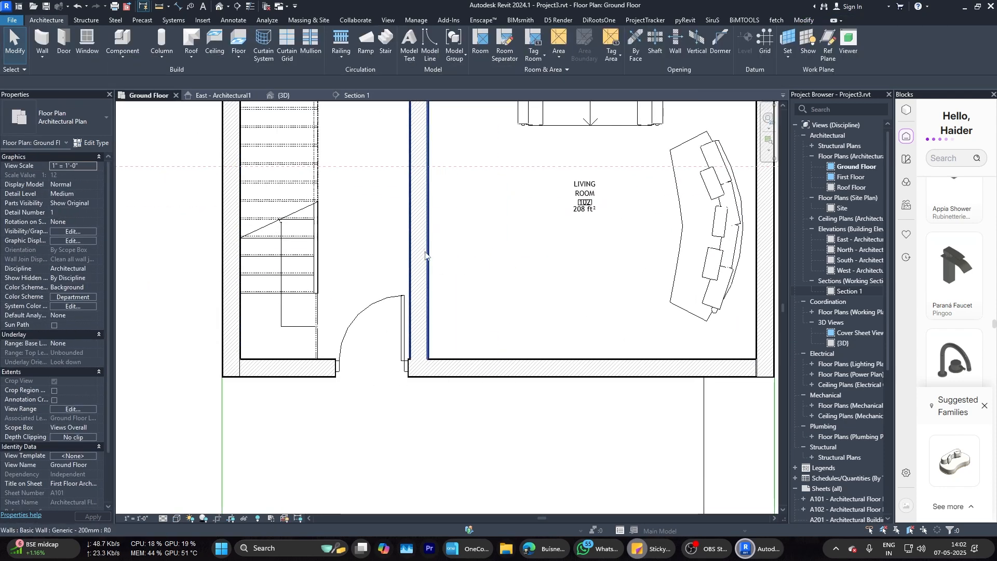
Step: Cut a rectangular opening about 3' 11" wide in the partition wall between the stair hall and the living room
scroll(427, 256, down, 2)
middle_drag(427, 256, 406, 326)
click(408, 241)
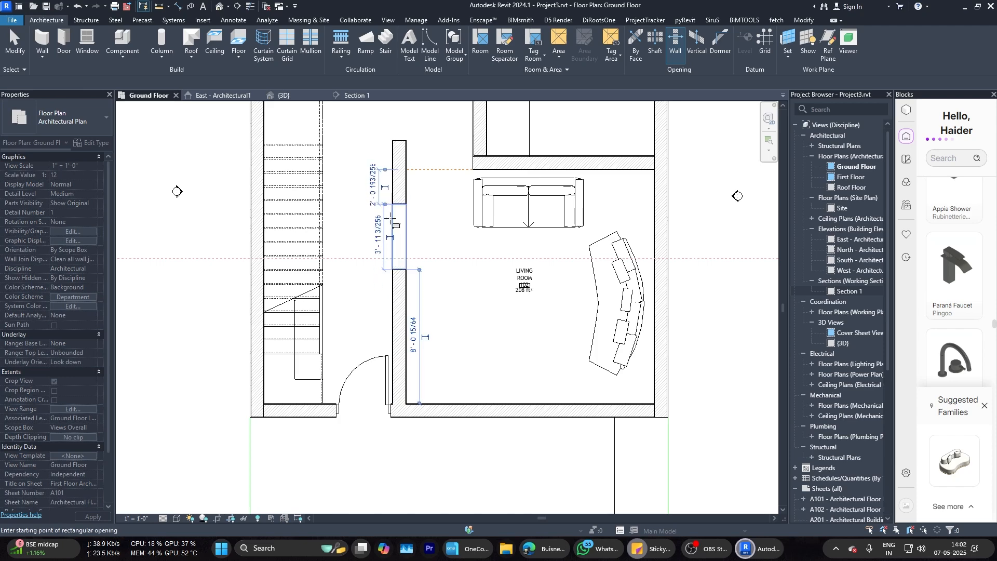
key(Escape)
key(Escape)
Step: Resize the living room wall opening by moving both of its ends toward the front wall
click(394, 221)
drag(400, 273, 399, 333)
drag(400, 202, 400, 231)
click(359, 268)
scroll(333, 278, down, 2)
scroll(462, 346, up, 2)
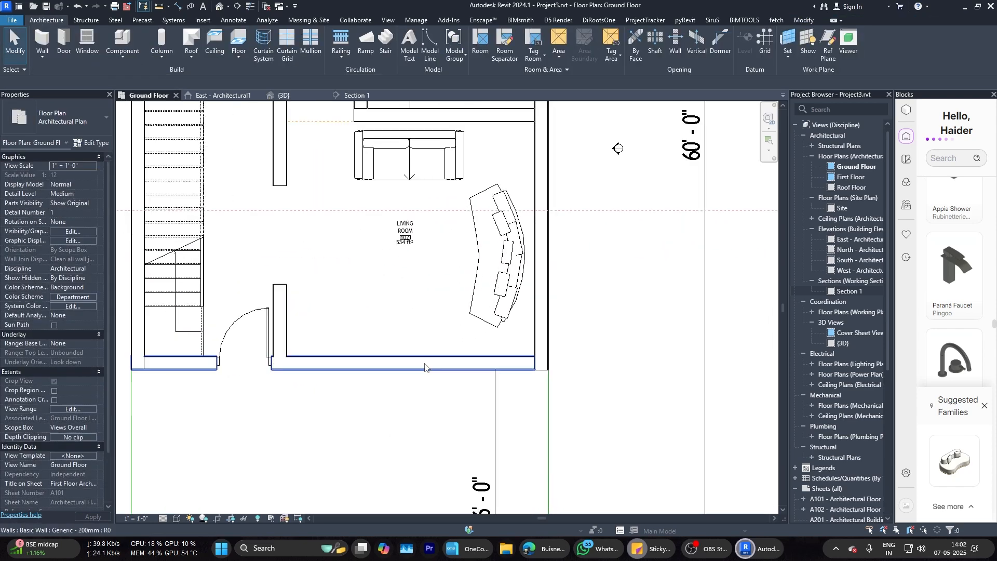
middle_drag(374, 364, 419, 377)
scroll(408, 378, down, 1)
scroll(322, 301, up, 1)
click(385, 291)
drag(378, 238, 378, 246)
click(426, 358)
Step: Draw a model line rectangle about 2' 5" wide along the outer wall, from the bedroom wall to the stair's upper end
scroll(432, 405, down, 3)
scroll(418, 306, up, 1)
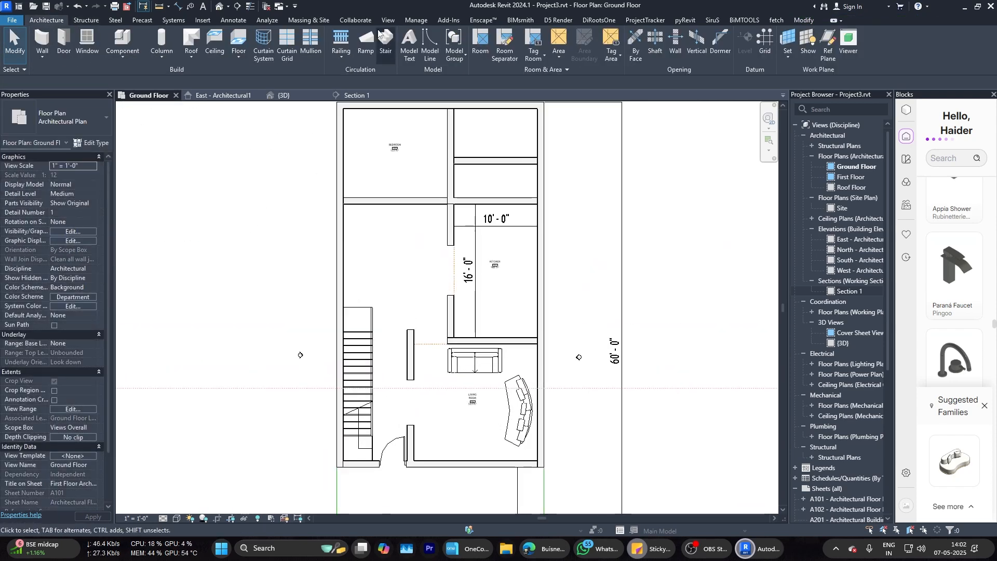
click(430, 42)
click(457, 35)
scroll(358, 200, up, 2)
click(334, 201)
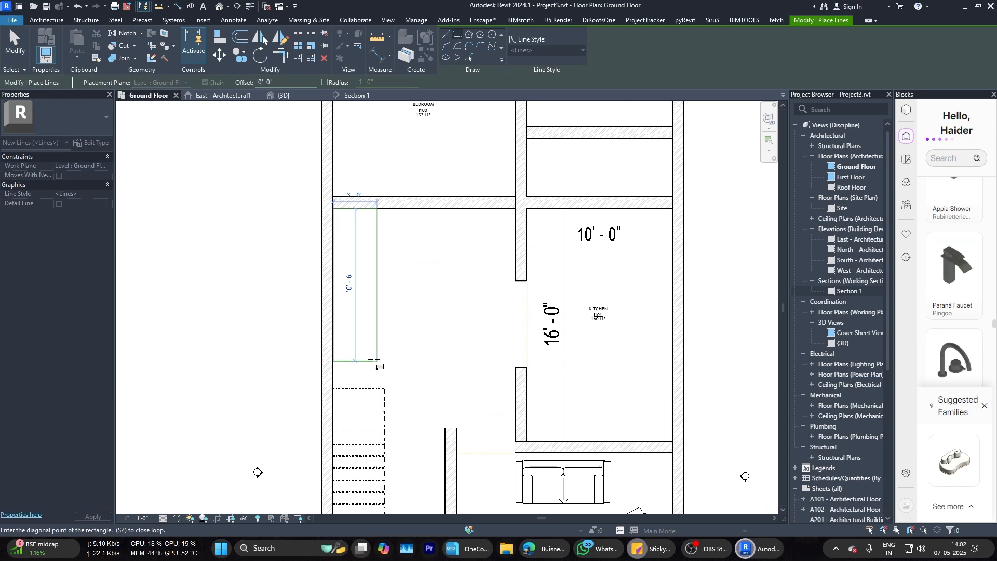
click(368, 388)
Step: Cross the rectangle beside the stair with two diagonal model lines between its opposite corners
click(446, 34)
click(369, 209)
click(334, 388)
key(Escape)
click(369, 388)
click(333, 209)
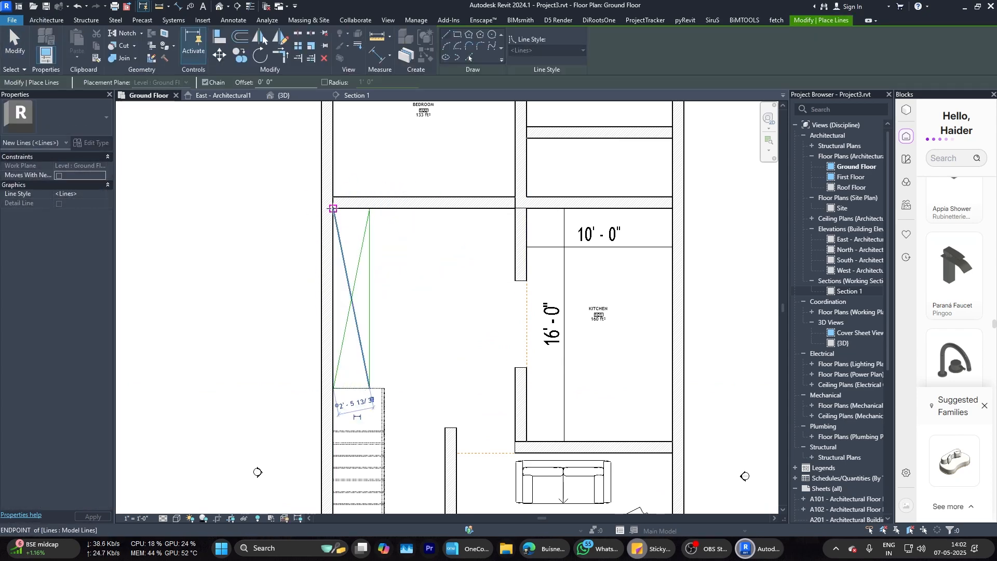
key(Escape)
key(Escape)
Step: Place a door in the bedroom's wall facing the hall, close to the corner with the kitchen partition
scroll(335, 234, down, 2)
click(63, 40)
scroll(401, 167, up, 3)
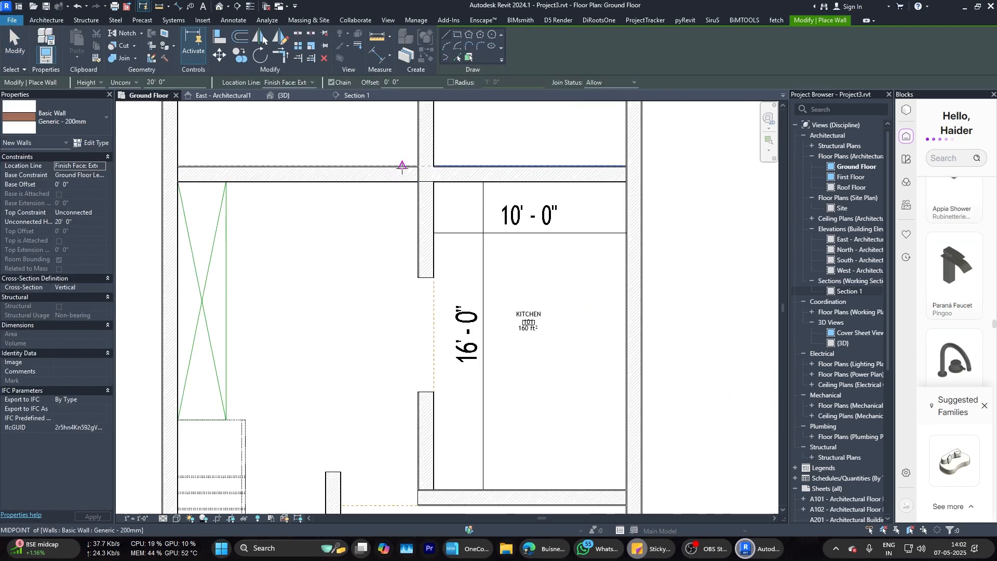
click(417, 287)
key(Escape)
key(Escape)
scroll(420, 289, down, 3)
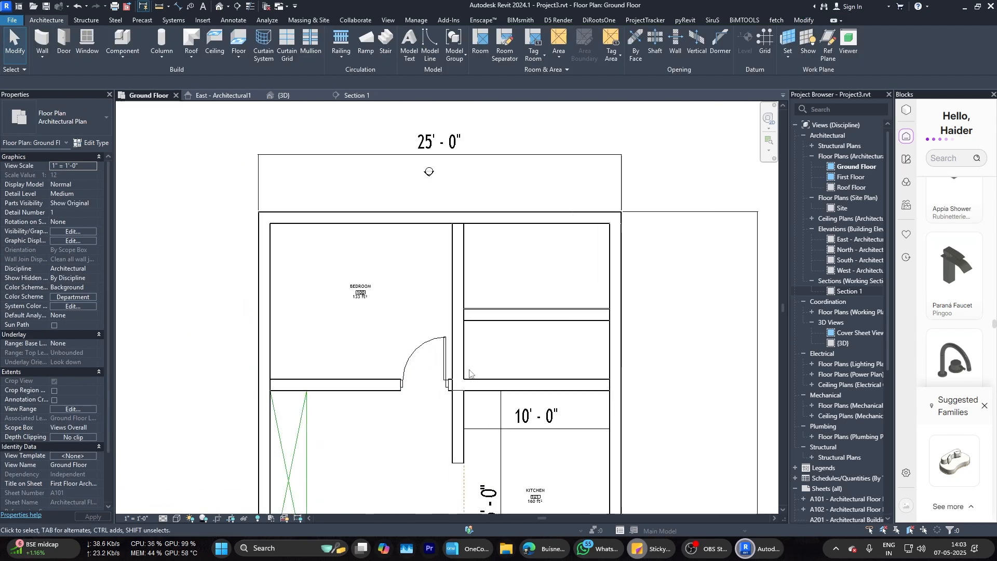
Step: Browse the Blocks library for dining tables using the search term DINNING
scroll(426, 290, up, 2)
scroll(431, 291, down, 3)
middle_drag(433, 292, 401, 247)
scroll(977, 294, down, 3)
scroll(967, 344, down, 5)
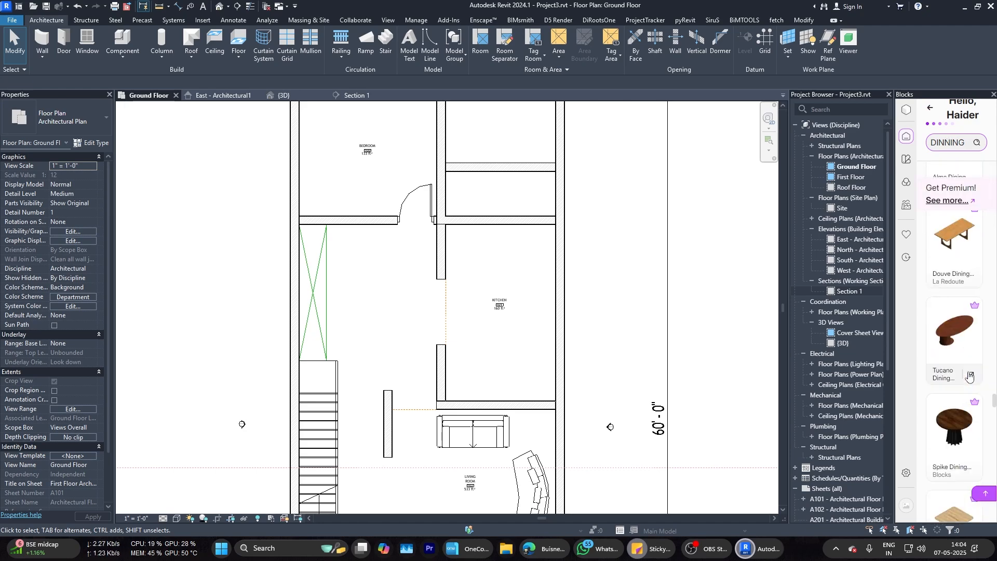
drag(996, 455, 996, 501)
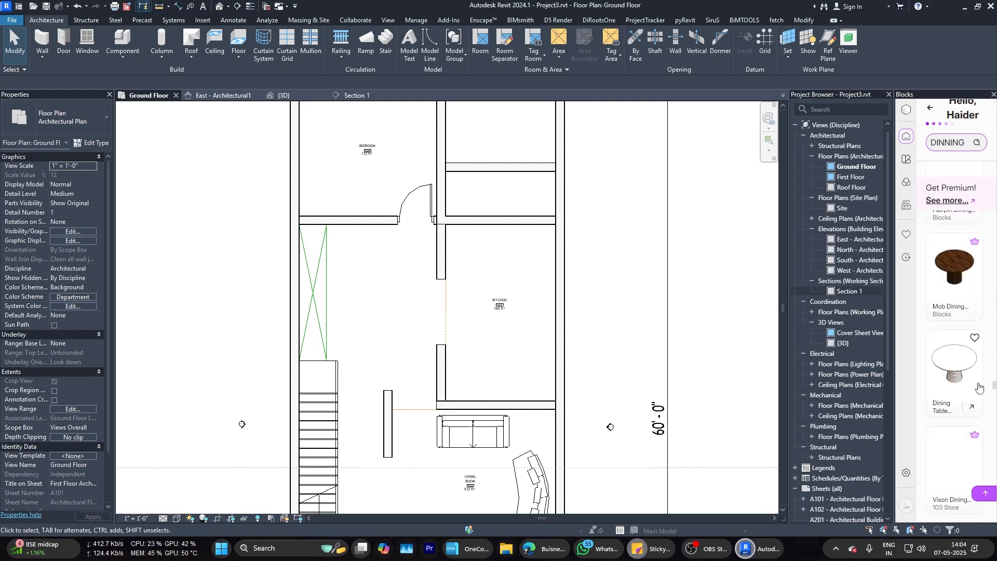
drag(994, 402, 995, 516)
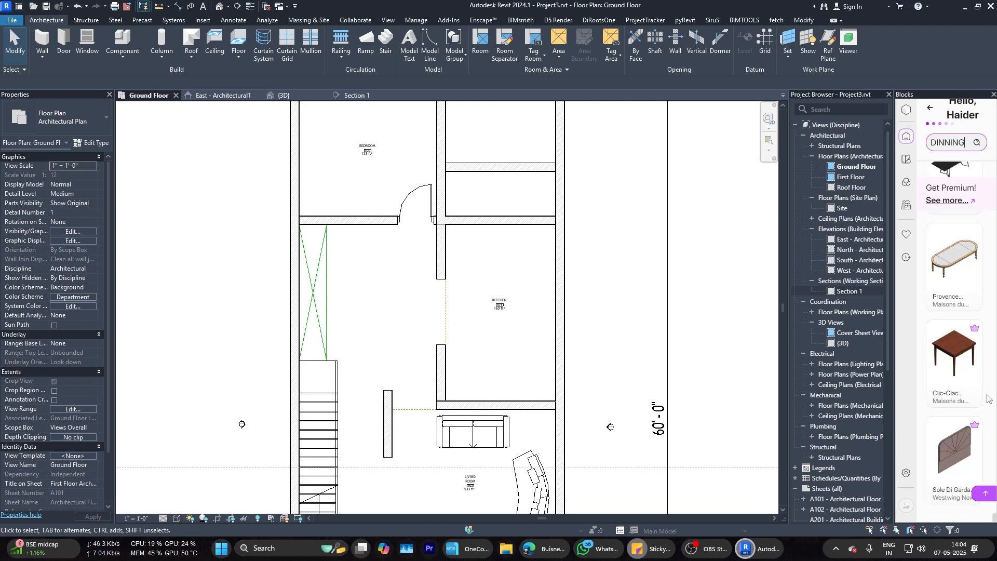
drag(994, 436, 996, 461)
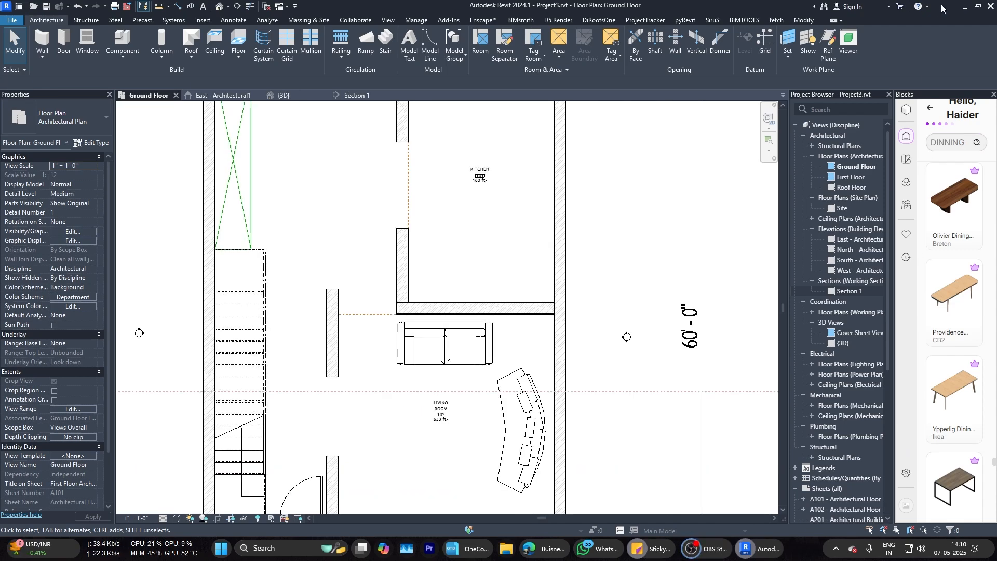
Step: Extend the wall between the kitchen and living room to meet the partition wall beside the stair hall
scroll(374, 296, up, 3)
click(379, 289)
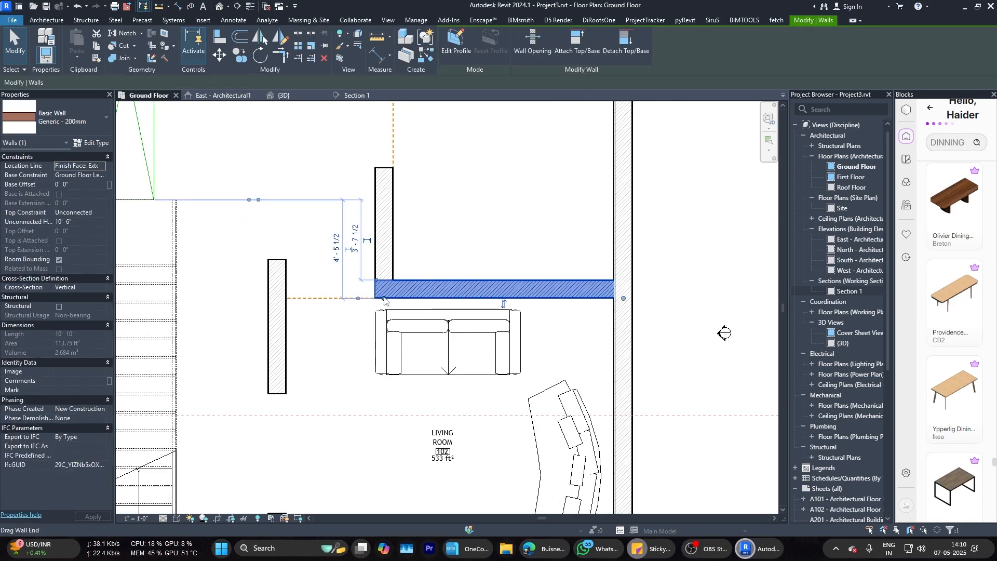
drag(384, 298, 285, 298)
click(354, 255)
scroll(355, 254, down, 3)
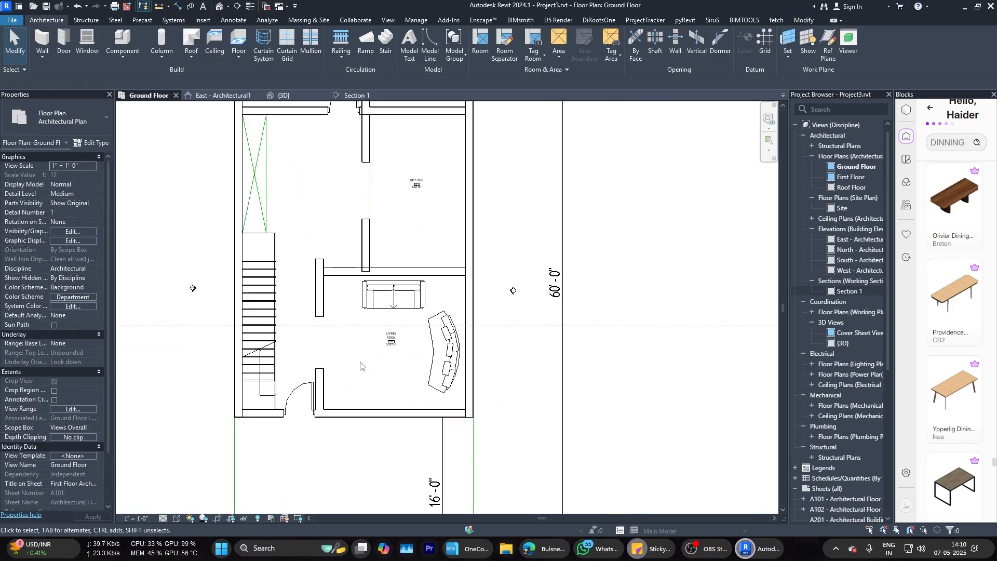
Step: Draw a room separation line across the living room's wall opening and check the Living Room's boundary
scroll(360, 374, up, 1)
click(449, 246)
scroll(410, 329, up, 1)
click(417, 327)
scroll(417, 327, down, 2)
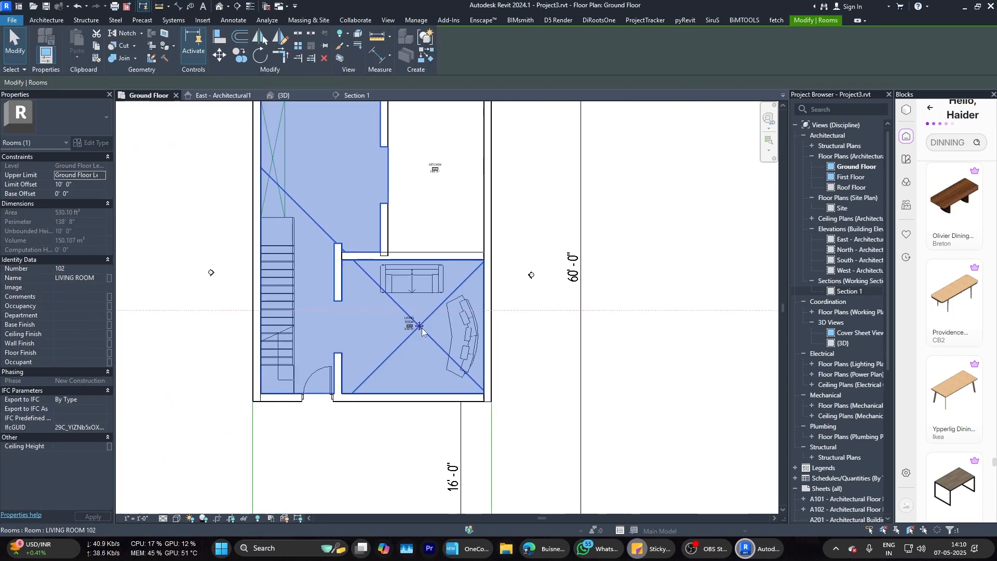
key(Escape)
scroll(315, 337, up, 2)
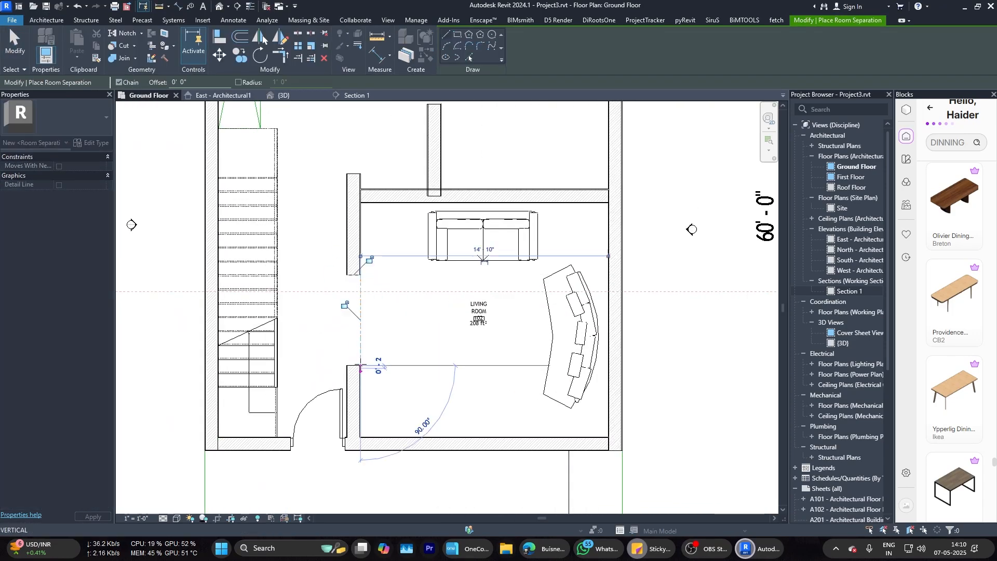
click(497, 331)
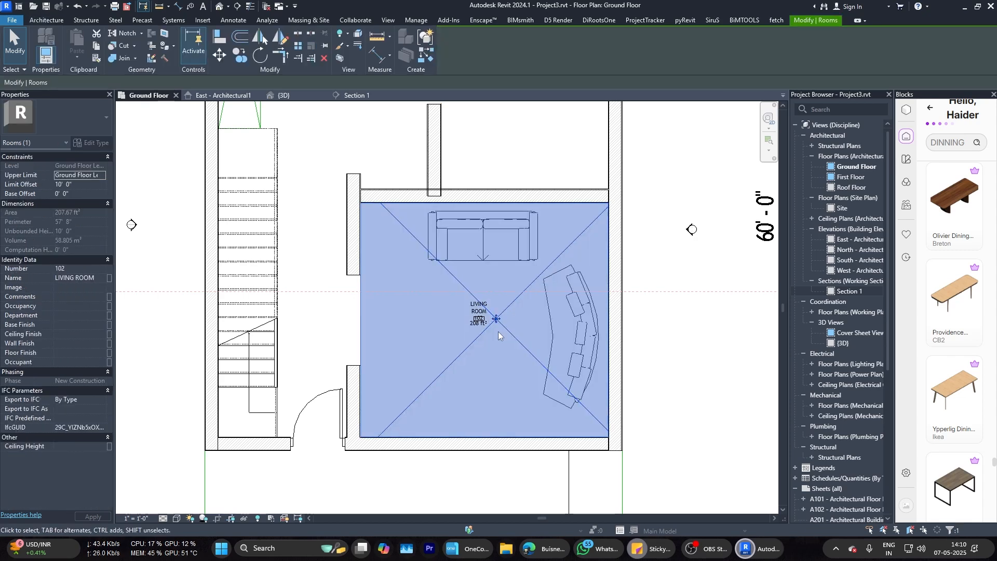
scroll(488, 325, up, 2)
key(Escape)
Step: Shorten the kitchen partition wall so it ends at the kitchen-side face of the living room wall
scroll(487, 322, down, 3)
middle_drag(360, 360, 396, 399)
scroll(411, 435, up, 3)
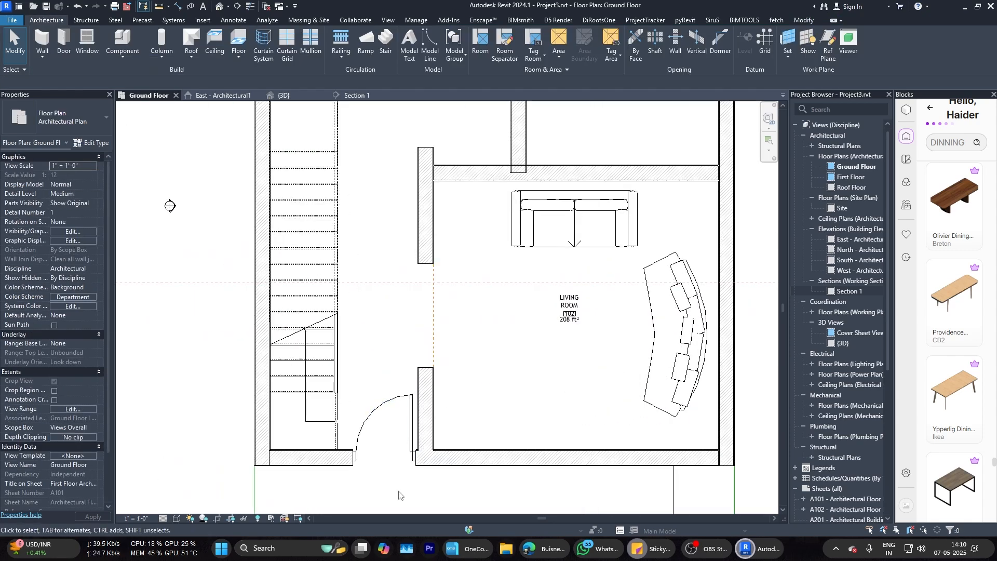
scroll(421, 396, down, 2)
scroll(382, 417, up, 4)
scroll(301, 280, down, 4)
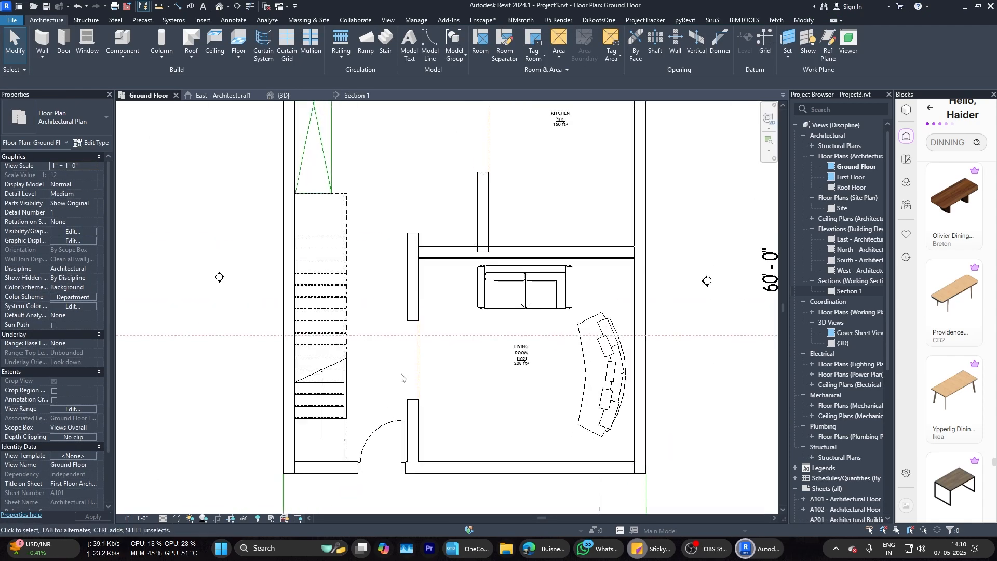
scroll(498, 293, up, 5)
click(503, 295)
key(Escape)
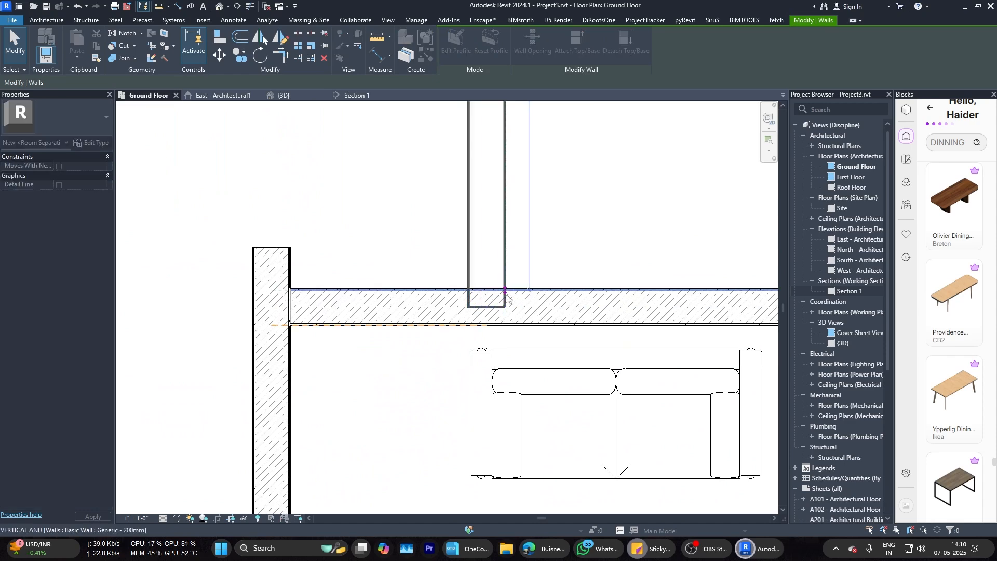
Step: Examine the ground floor plan around the stair, kitchen and living room walls
scroll(504, 295, down, 5)
middle_drag(507, 379, 467, 311)
scroll(467, 312, up, 1)
scroll(385, 247, down, 2)
middle_drag(385, 248, 403, 313)
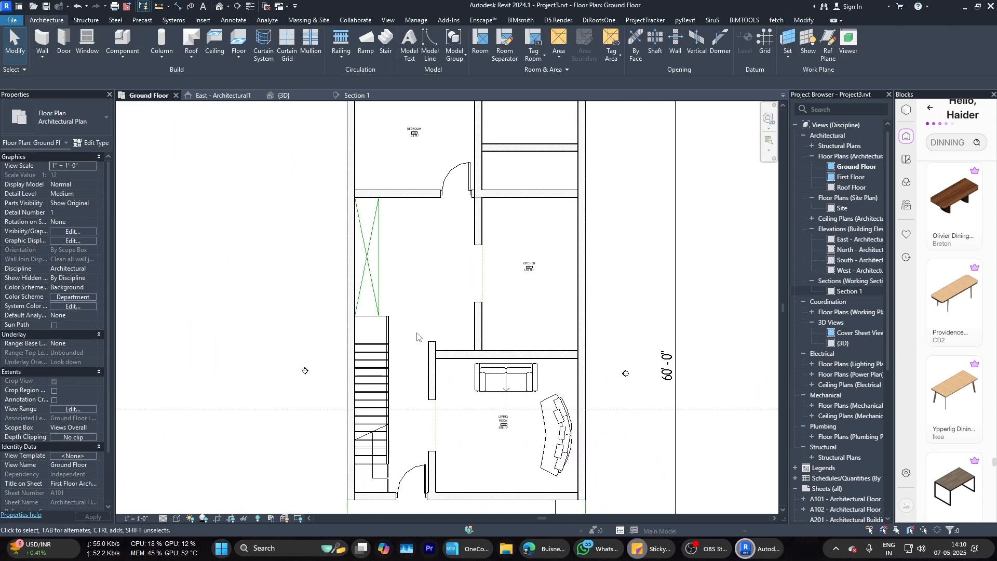
scroll(407, 378, up, 3)
scroll(453, 302, down, 2)
scroll(452, 303, up, 5)
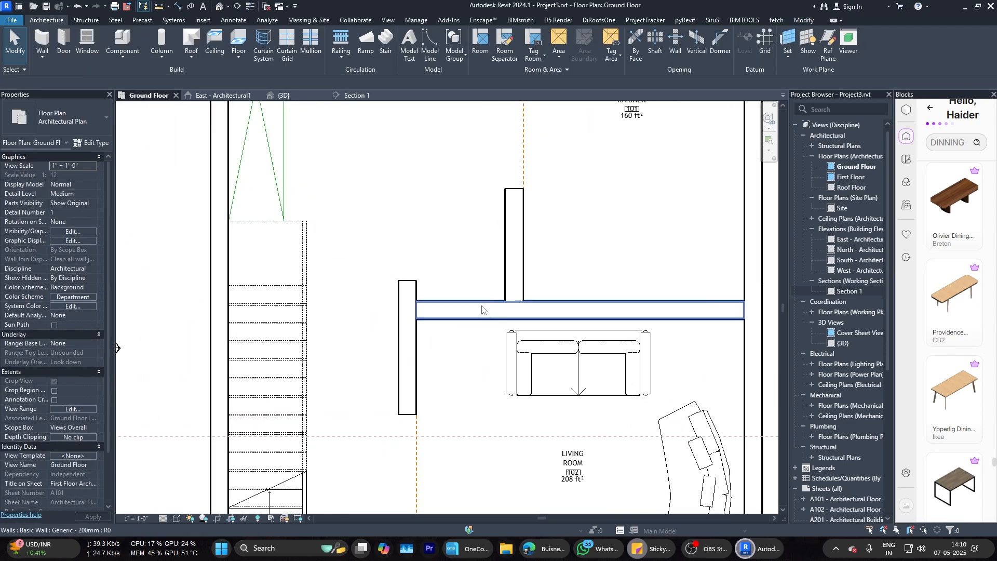
Step: Try a model line about 3' 11" long from the stair partition's end to the kitchen wall, and delete it
key(l)
key(i)
click(405, 263)
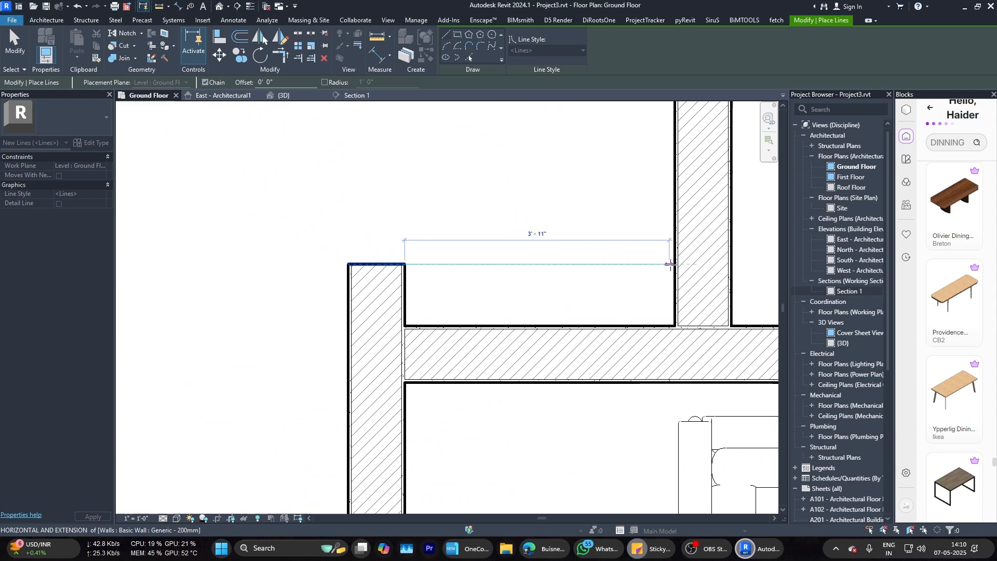
click(674, 264)
key(Escape)
key(Escape)
click(545, 264)
scroll(522, 277, down, 6)
key(Delete)
Step: Examine the kitchen, the bedroom and the two small unnamed rooms beside it on the ground floor plan
middle_drag(521, 281, 500, 339)
scroll(623, 228, up, 2)
middle_drag(622, 227, 494, 280)
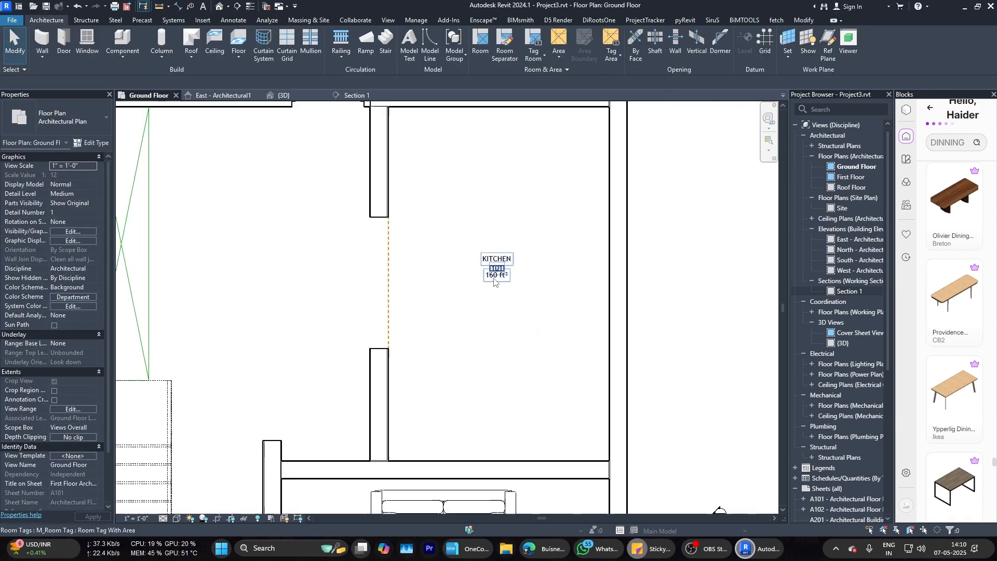
scroll(495, 280, down, 3)
middle_drag(340, 156, 411, 334)
scroll(405, 251, up, 7)
scroll(381, 223, down, 4)
middle_drag(580, 165, 436, 187)
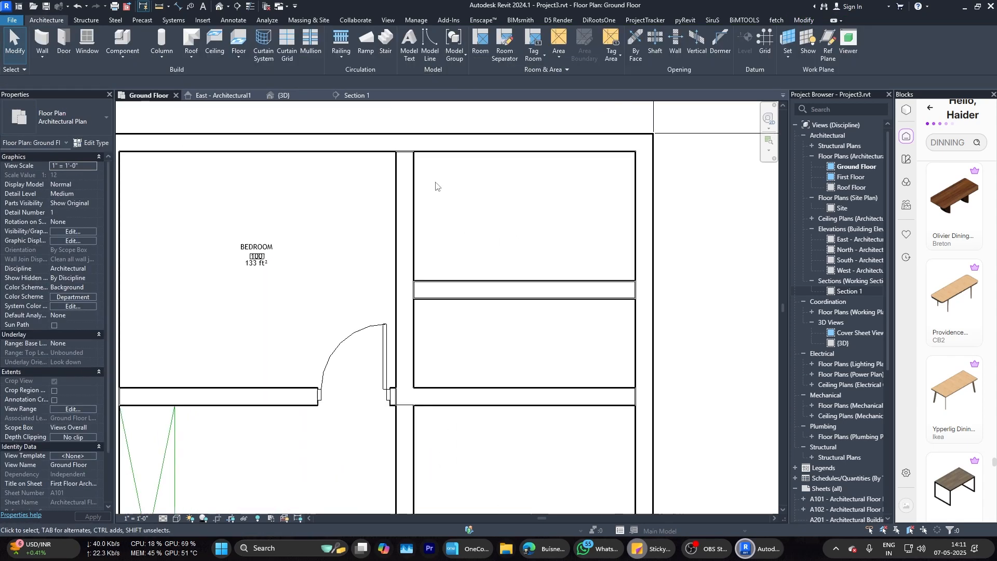
scroll(436, 186, down, 5)
scroll(472, 259, up, 3)
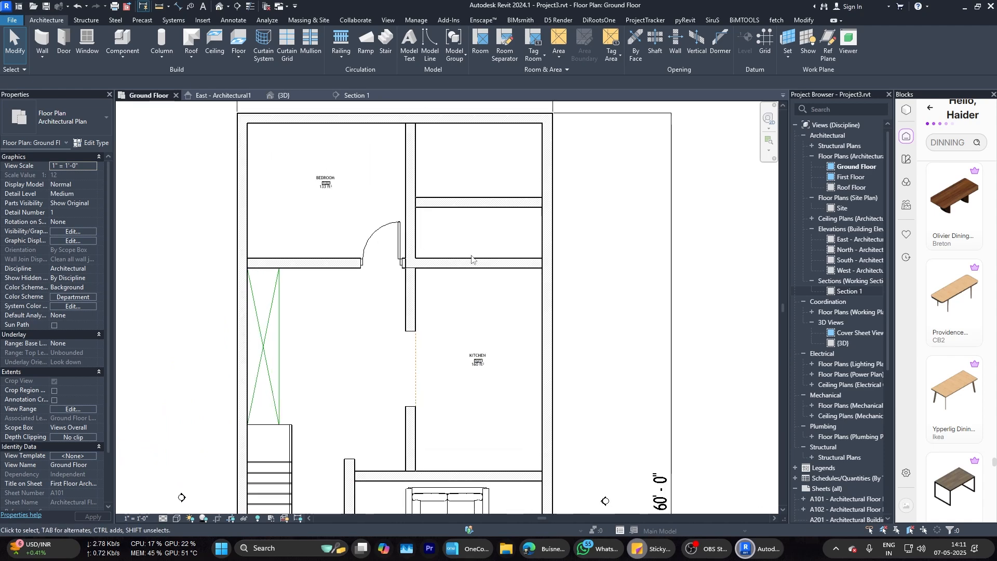
scroll(472, 258, down, 3)
scroll(461, 288, up, 1)
key(Escape)
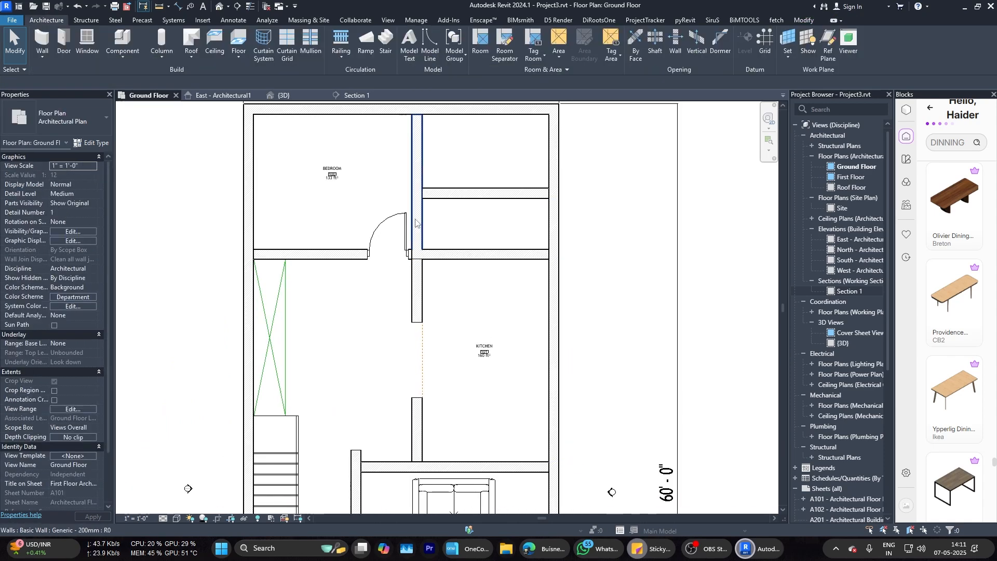
Step: Draw two crossing diagonal model lines between opposite corners of the small room directly above the kitchen
scroll(525, 223, up, 3)
key(l)
key(i)
click(366, 263)
click(541, 186)
key(Escape)
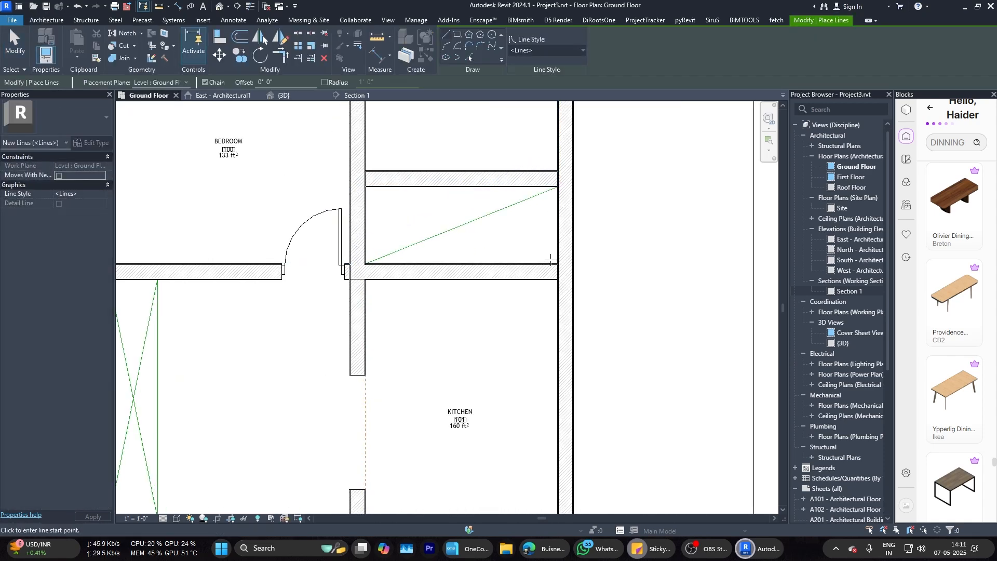
click(366, 186)
click(557, 263)
key(Escape)
key(Escape)
scroll(405, 171, down, 3)
middle_drag(454, 238, 448, 280)
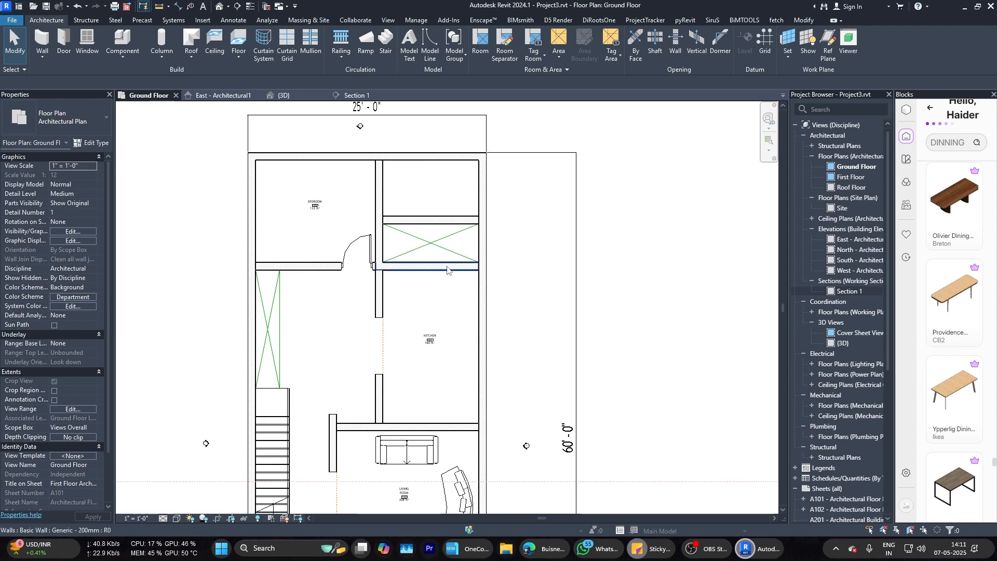
Step: Delete the bedroom door from the wall facing the stair area
scroll(523, 446, up, 6)
double_click(523, 424)
click(483, 95)
scroll(496, 365, down, 4)
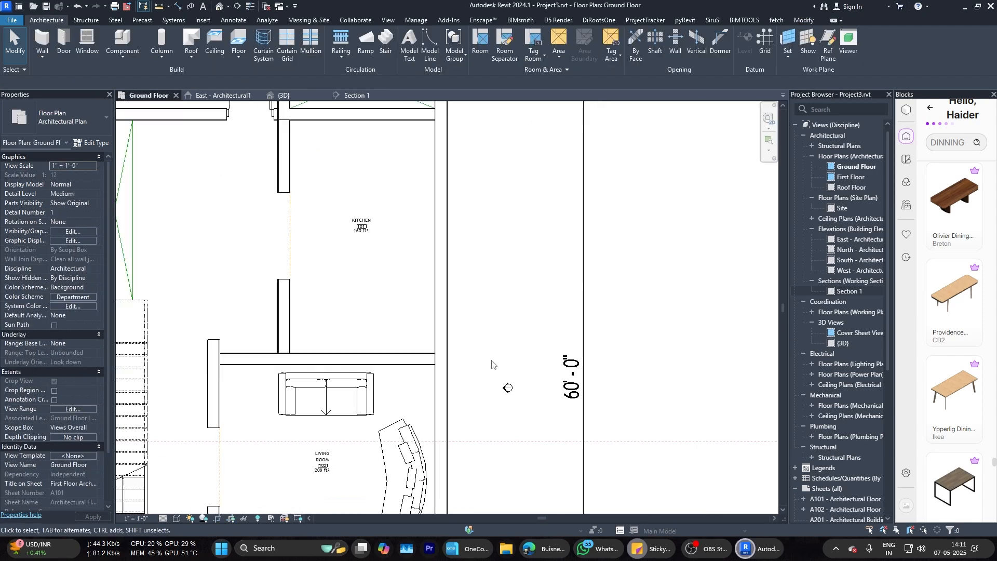
scroll(492, 363, down, 5)
scroll(323, 234, up, 3)
click(412, 356)
key(Delete)
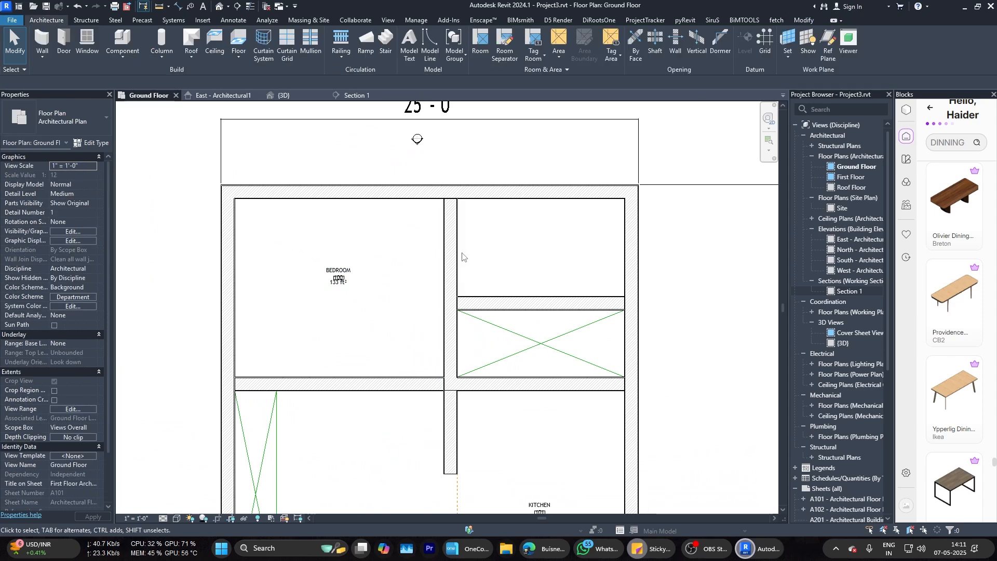
Step: Examine the bedroom, the two small rooms beside it and their relation to the kitchen, stair and living room
click(453, 255)
scroll(519, 363, down, 5)
click(525, 362)
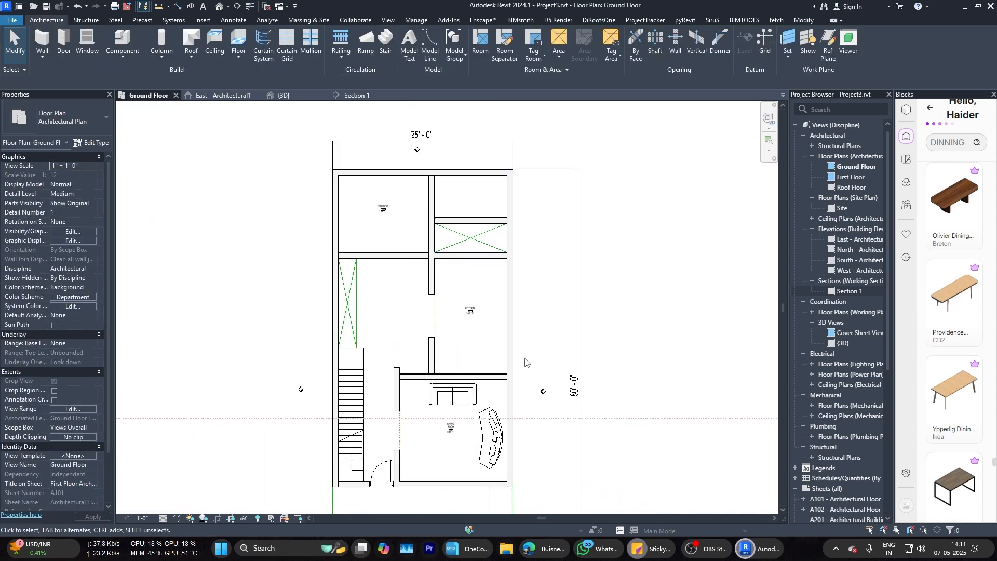
scroll(525, 362, up, 4)
scroll(494, 261, down, 3)
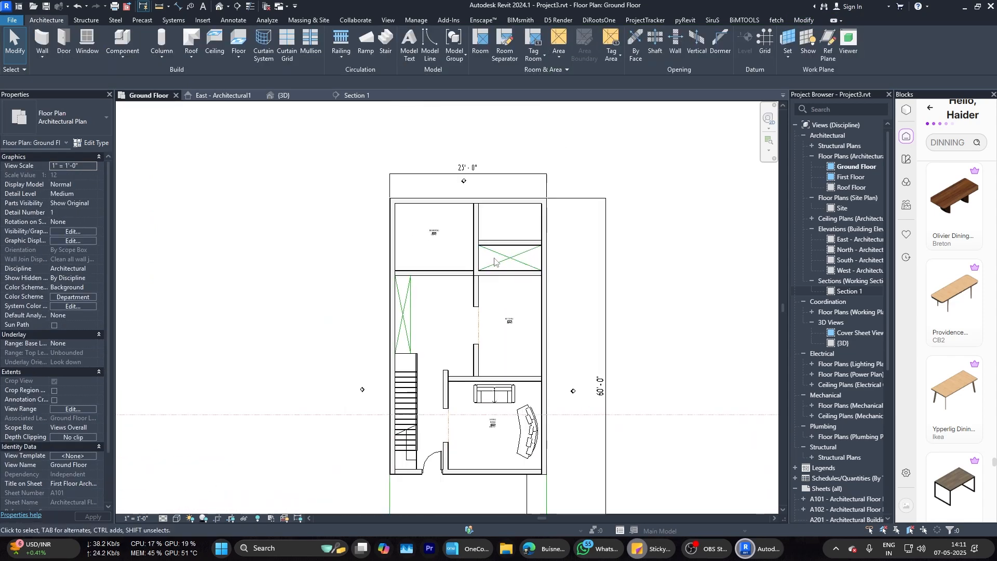
scroll(496, 248, up, 4)
scroll(469, 243, up, 2)
click(444, 172)
click(507, 210)
scroll(505, 273, down, 2)
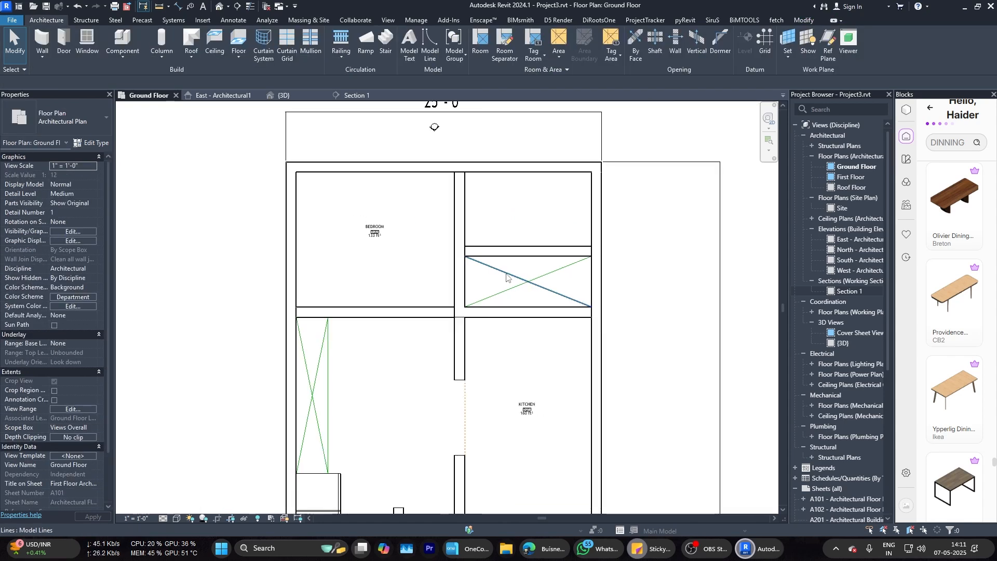
scroll(472, 229, down, 4)
scroll(548, 299, up, 6)
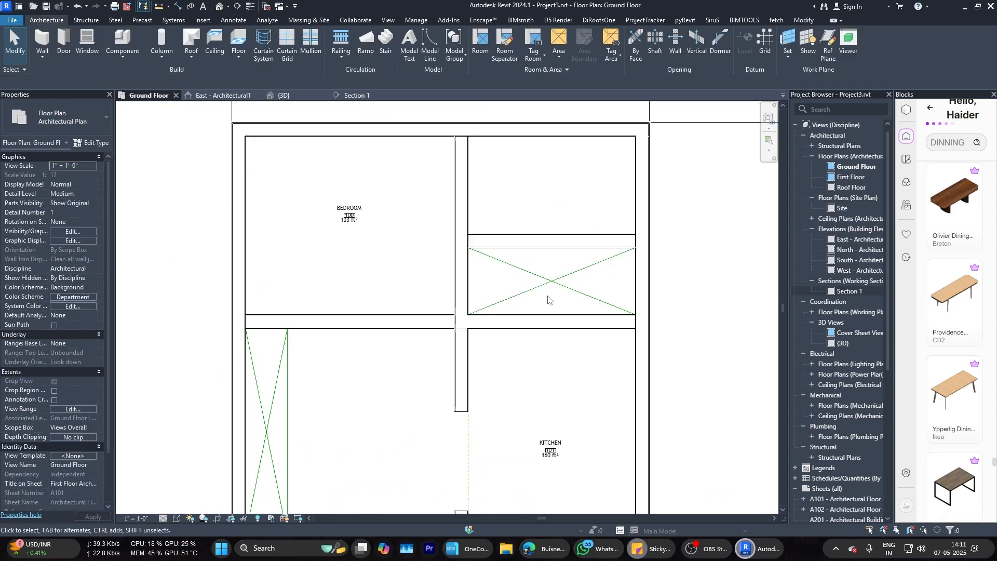
Step: Delete the crossed model lines above the kitchen, the partition between the two small rooms and the wall separating them from the bedroom
click(548, 299)
key(Delete)
click(465, 239)
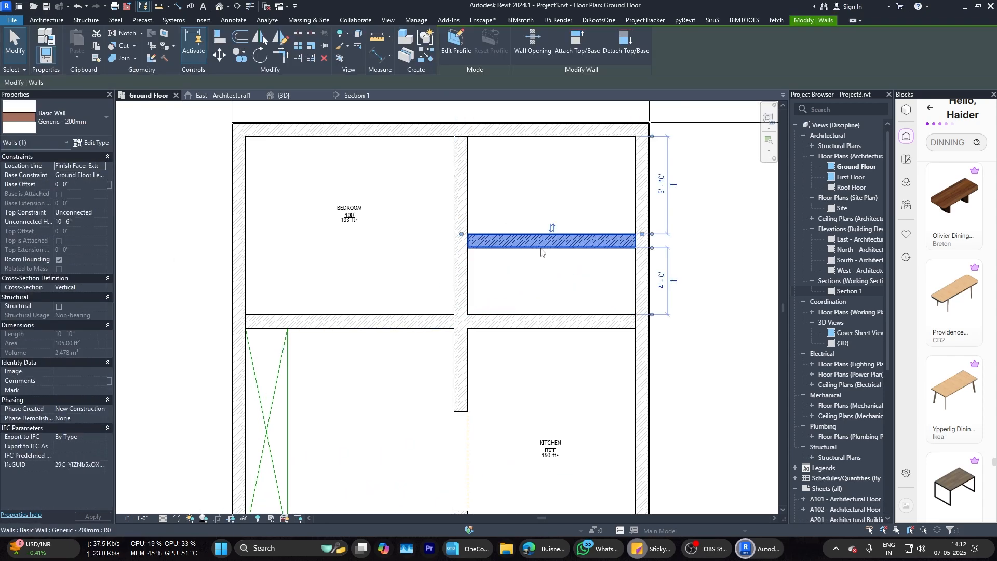
key(Delete)
click(456, 197)
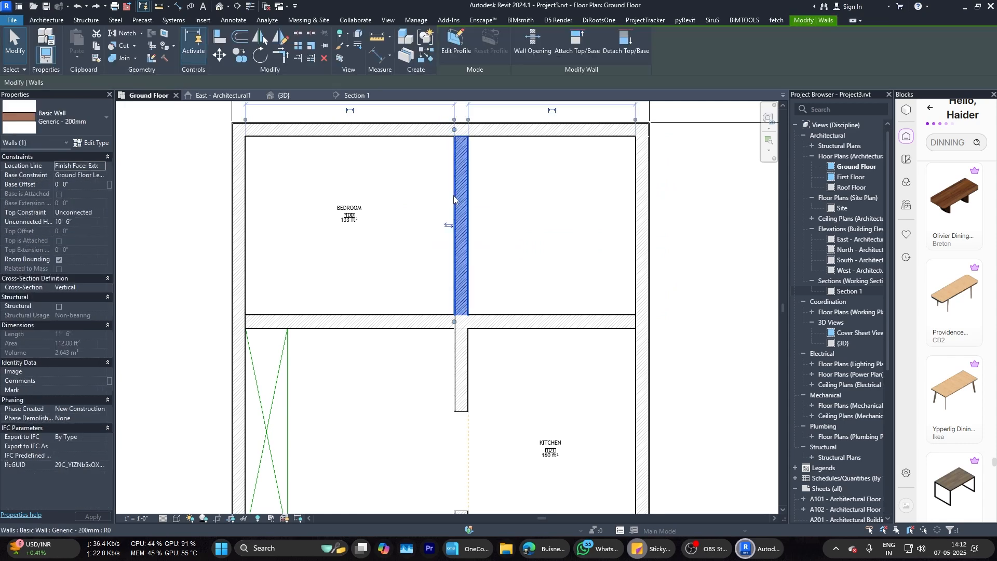
key(Delete)
Step: Draw a Generic - 200mm wall about 11' 6" long across the bedroom, nearer its left side, from the lower wall to the upper exterior wall
key(w)
key(a)
click(291, 315)
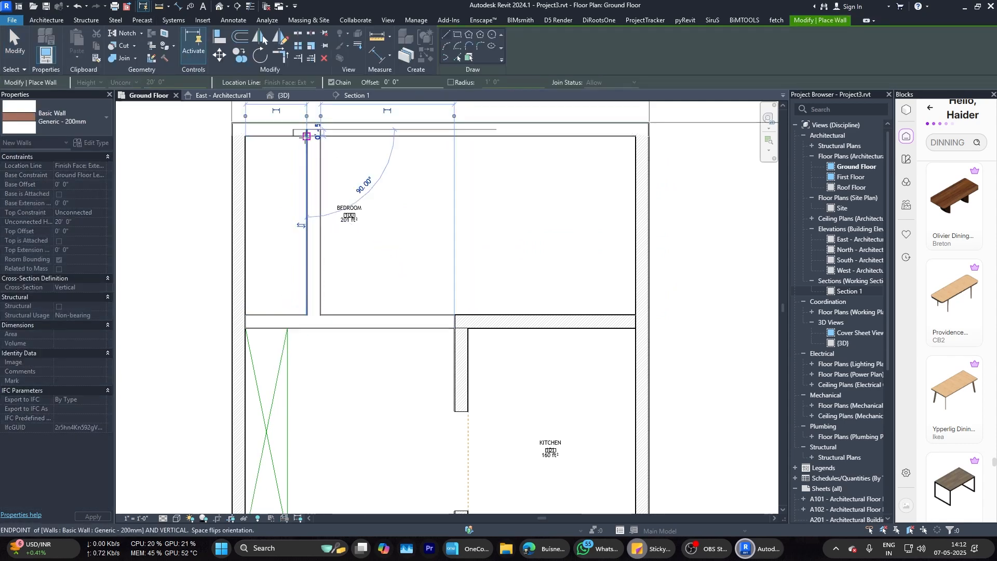
click(307, 136)
key(Escape)
key(Escape)
scroll(309, 217, up, 2)
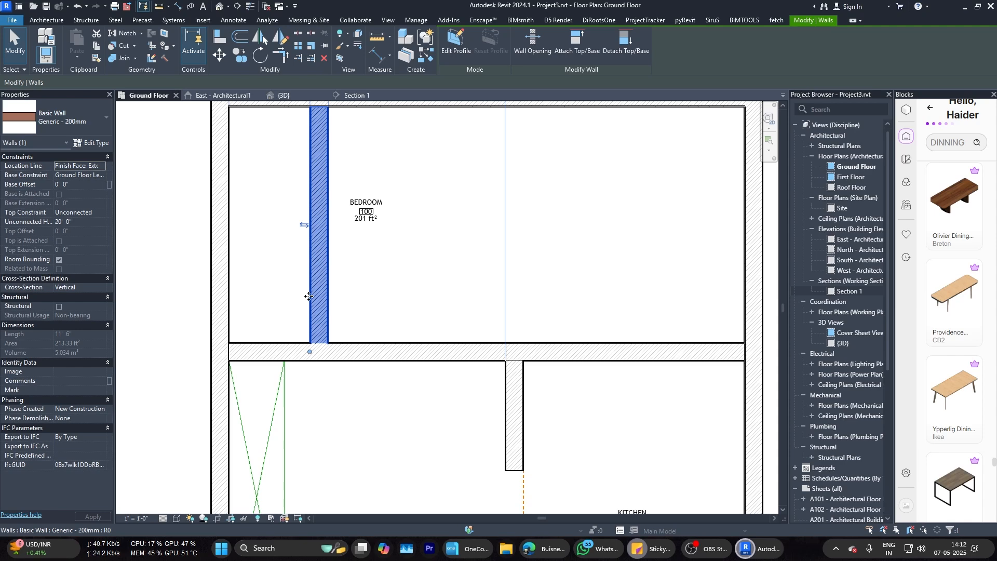
key(Escape)
Step: Move the new bedroom partition away from the left exterior wall, widening the narrow room on its left
scroll(313, 299, down, 3)
middle_drag(316, 299, 395, 321)
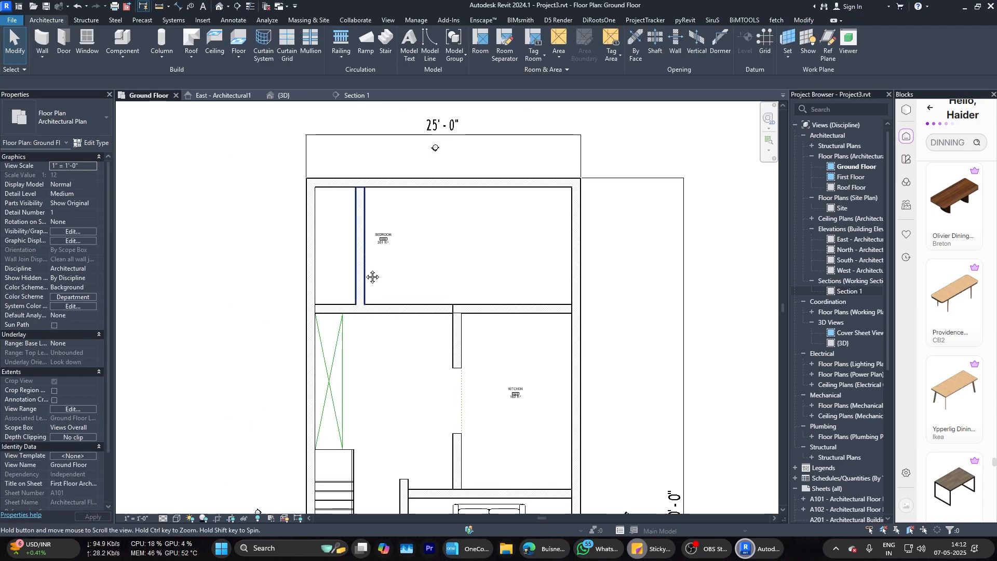
middle_drag(372, 276, 386, 298)
click(379, 245)
drag(392, 244, 445, 244)
key(Escape)
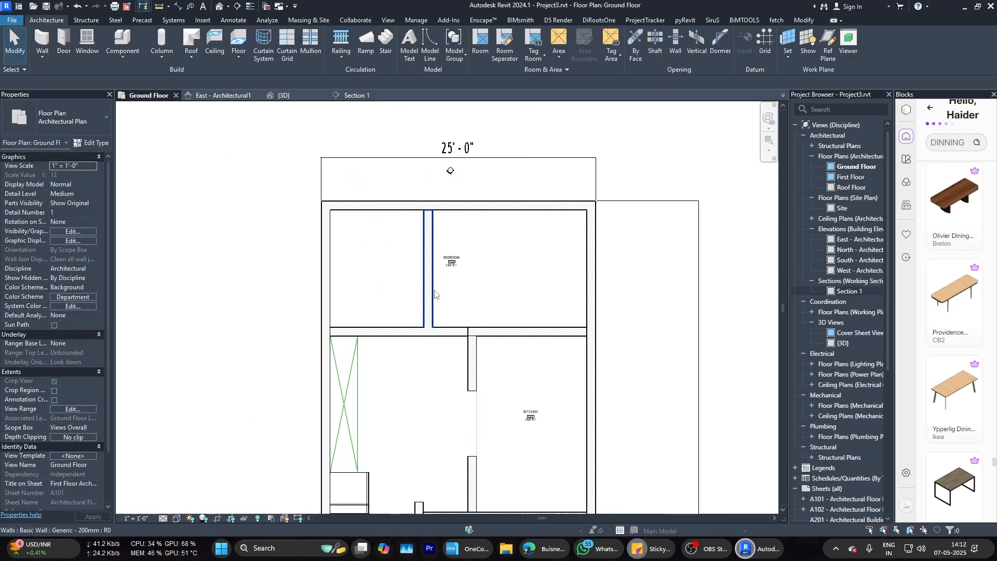
Step: Shift the bedroom partition slightly back so it stands about 8' 4" from the left exterior wall
scroll(435, 291, down, 1)
middle_drag(406, 295, 382, 291)
scroll(377, 272, down, 2)
scroll(380, 283, up, 3)
click(397, 229)
scroll(394, 233, up, 2)
key(Escape)
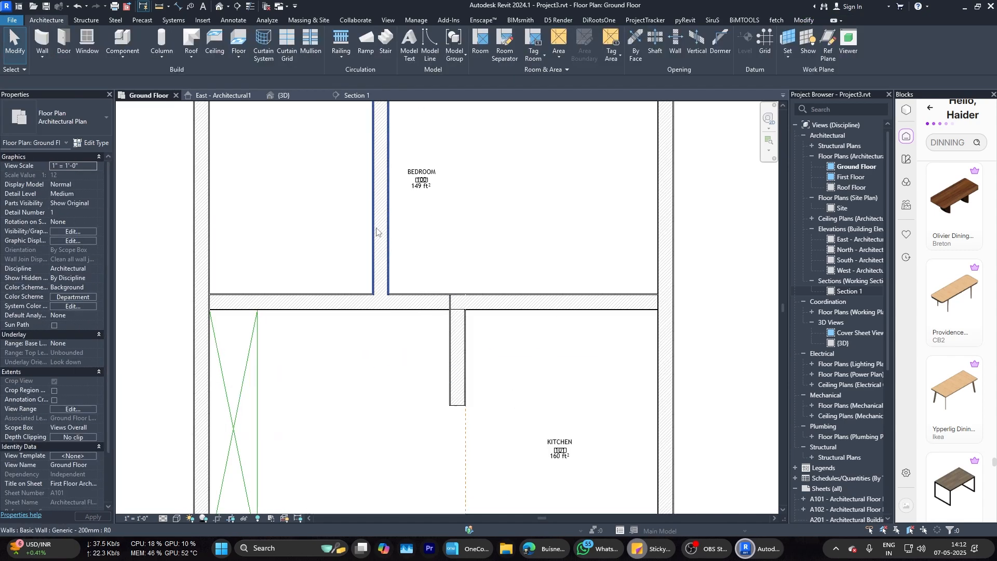
scroll(376, 228, up, 1)
click(376, 224)
scroll(376, 225, down, 3)
scroll(406, 174, up, 3)
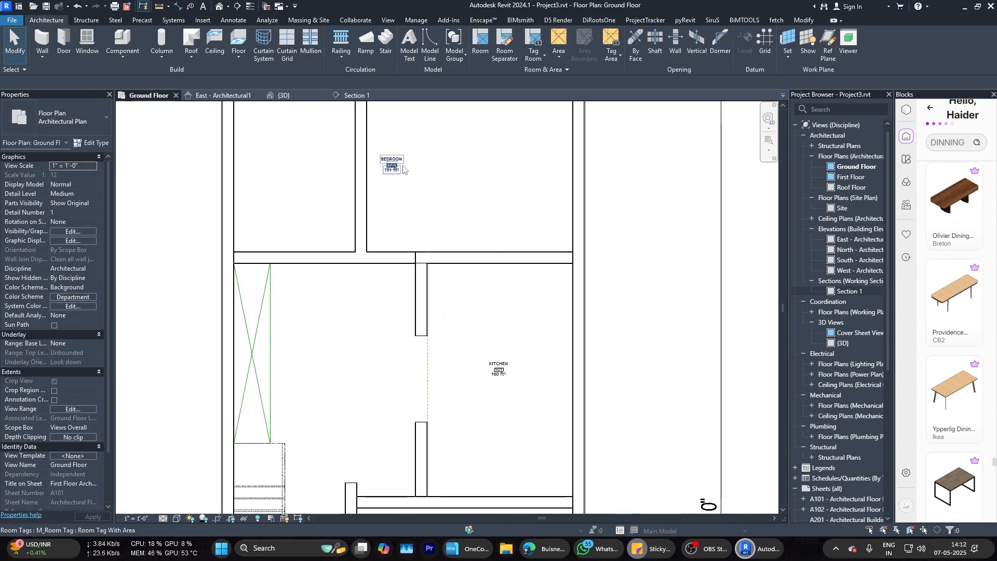
click(409, 174)
key(Escape)
scroll(393, 254, down, 1)
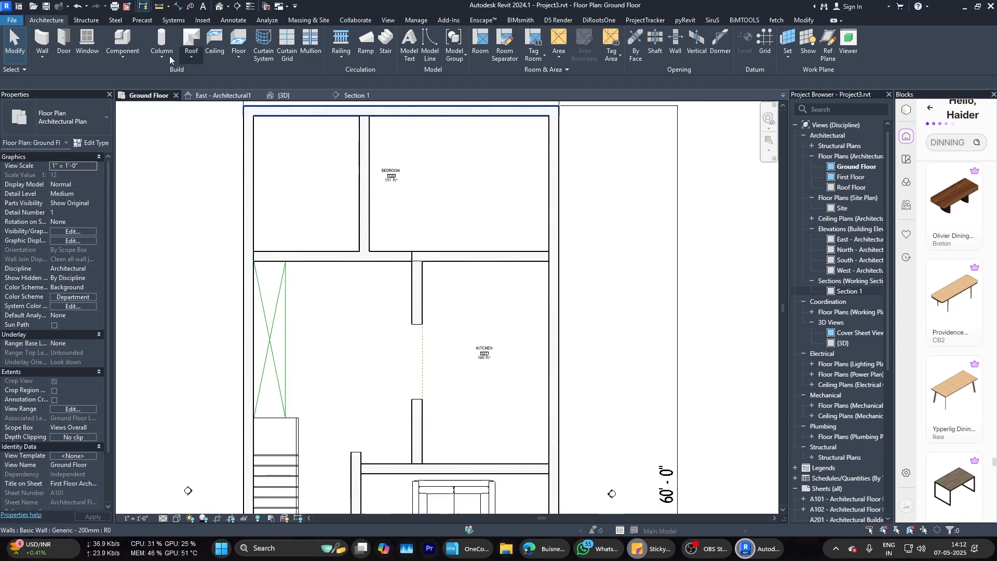
Step: Place a 900 x 2350mm single flush door in the bedroom's lower wall beside the new partition, hinged on the partition side
click(64, 45)
scroll(389, 252, up, 3)
click(389, 249)
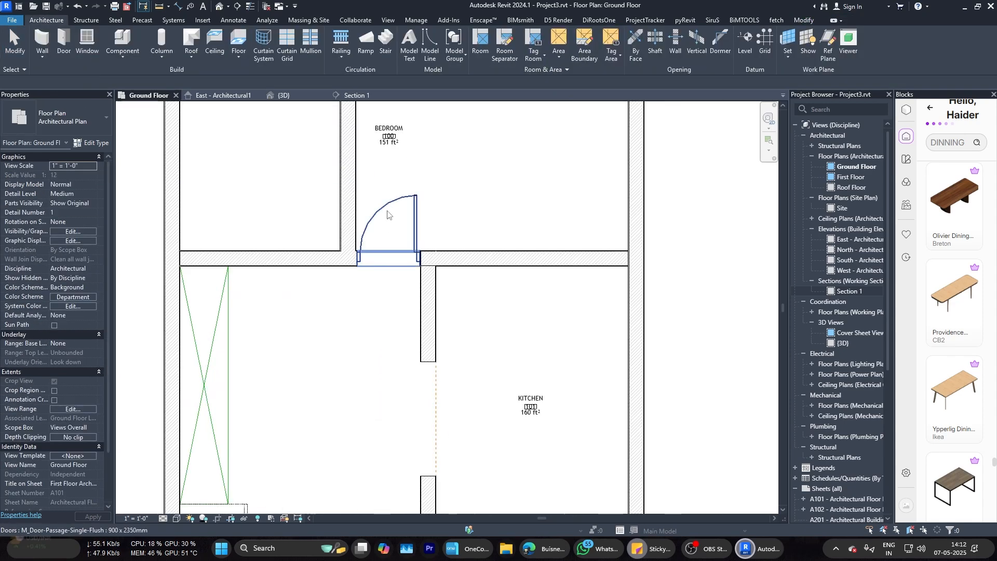
key(Escape)
scroll(428, 339, down, 2)
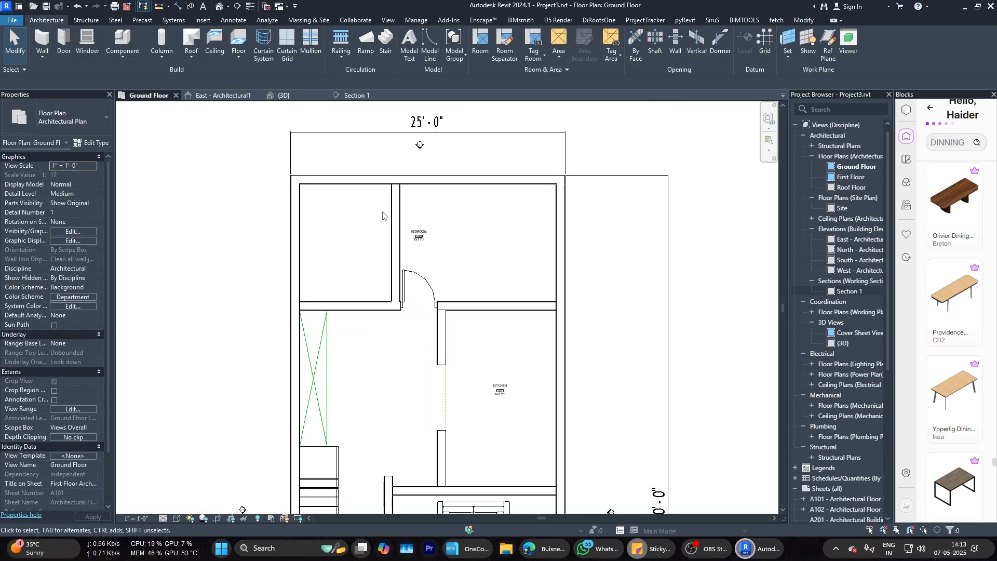
Step: Draw a horizontal Generic - 200mm wall from the left exterior wall to the bedroom partition, dividing the side room in two
scroll(382, 212, up, 3)
click(41, 41)
click(256, 254)
click(396, 254)
key(Escape)
key(Escape)
scroll(352, 255, up, 2)
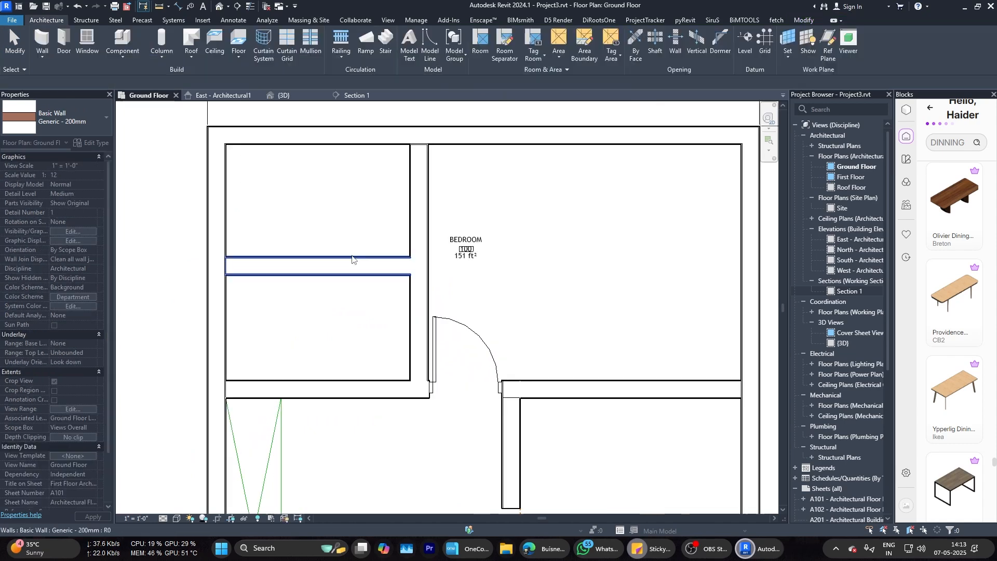
Step: Examine the ground floor layout around the divided side rooms, the stair passage, kitchen and living room
scroll(334, 221, down, 3)
scroll(329, 270, down, 1)
middle_drag(334, 305, 374, 284)
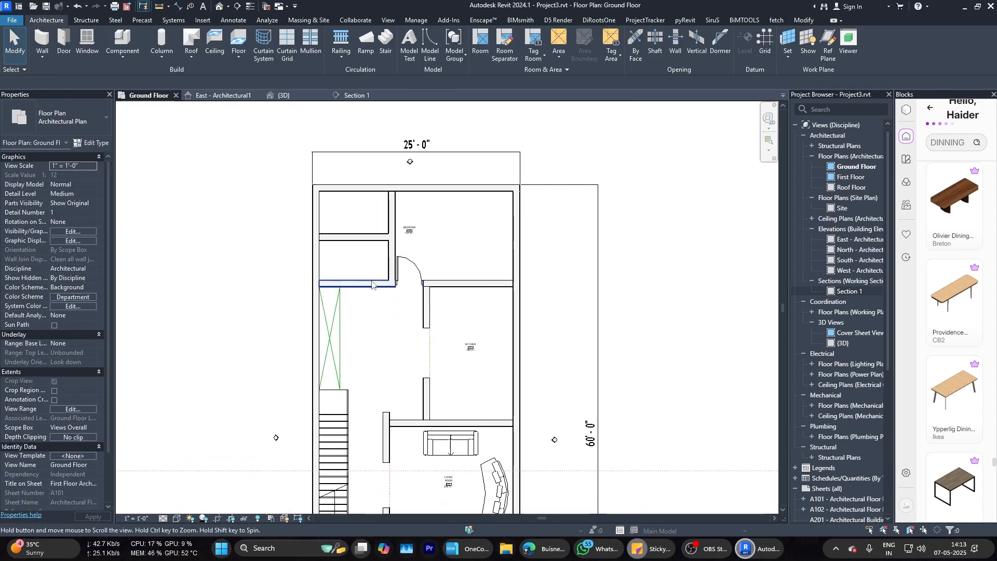
scroll(346, 297, up, 1)
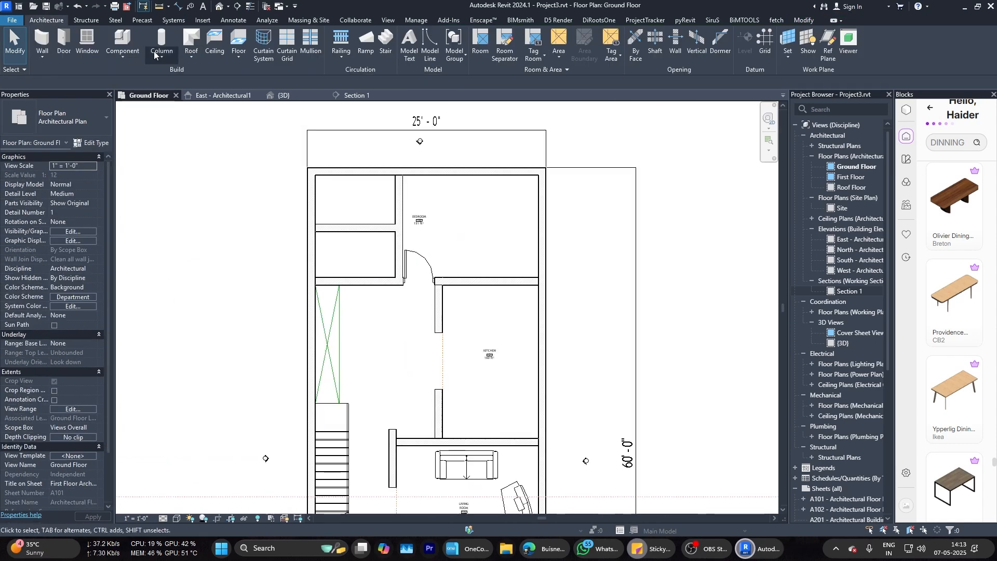
scroll(395, 294, up, 1)
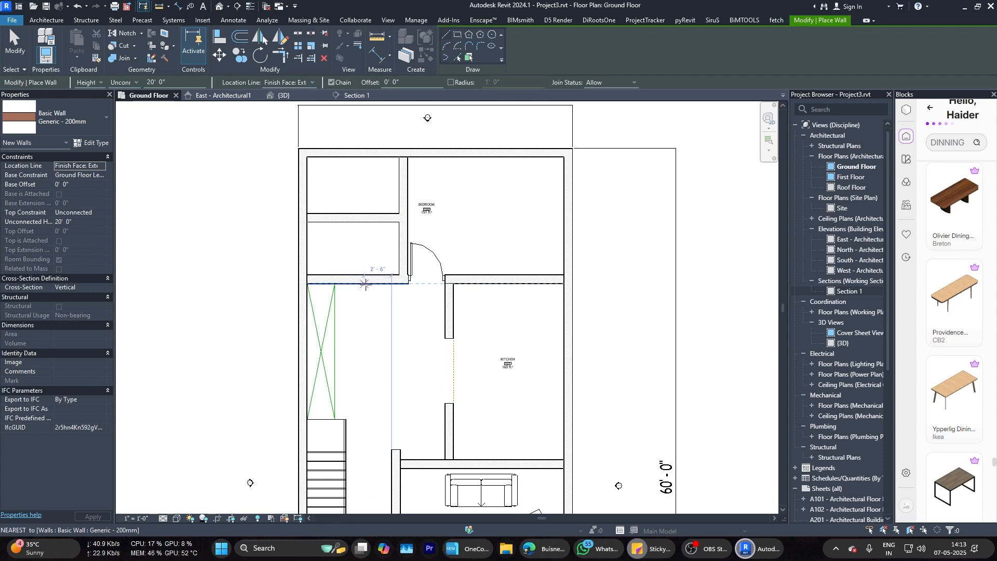
scroll(362, 285, down, 2)
scroll(359, 417, up, 1)
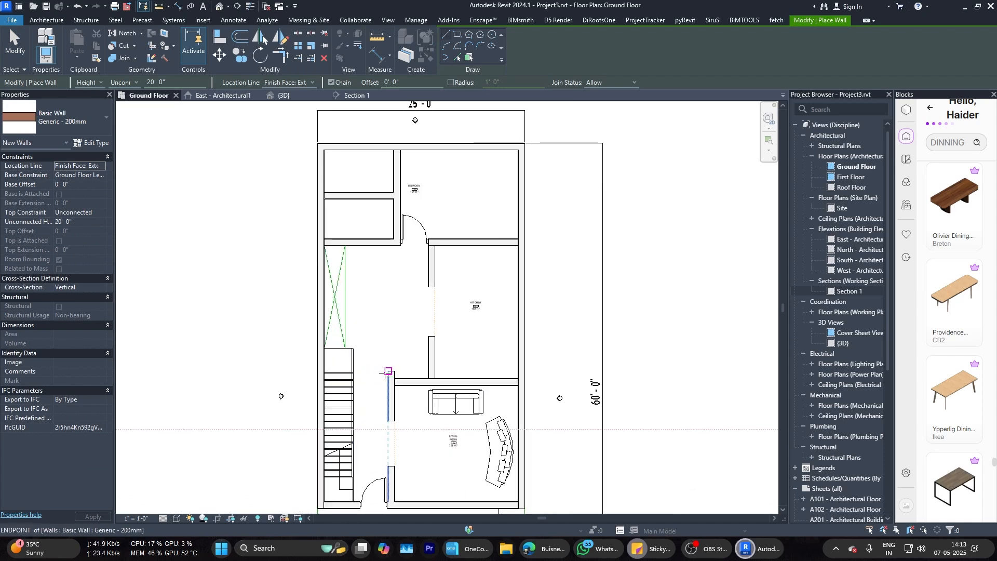
key(Escape)
scroll(389, 372, up, 1)
scroll(405, 367, down, 1)
middle_drag(383, 197, 332, 240)
scroll(320, 219, up, 1)
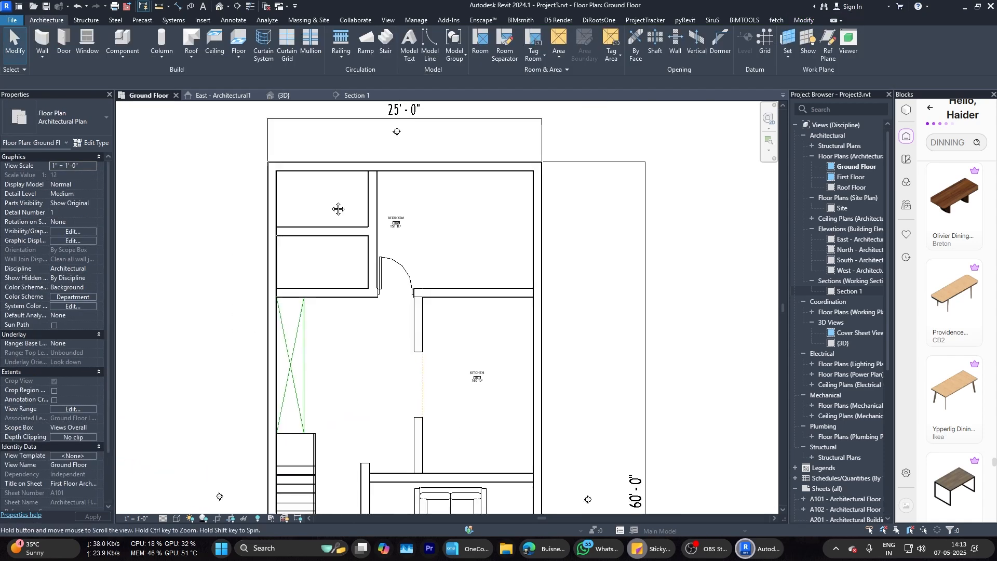
Step: Reduce the bedroom partition's distance from the left exterior wall
scroll(401, 176, up, 1)
click(359, 212)
scroll(355, 243, up, 1)
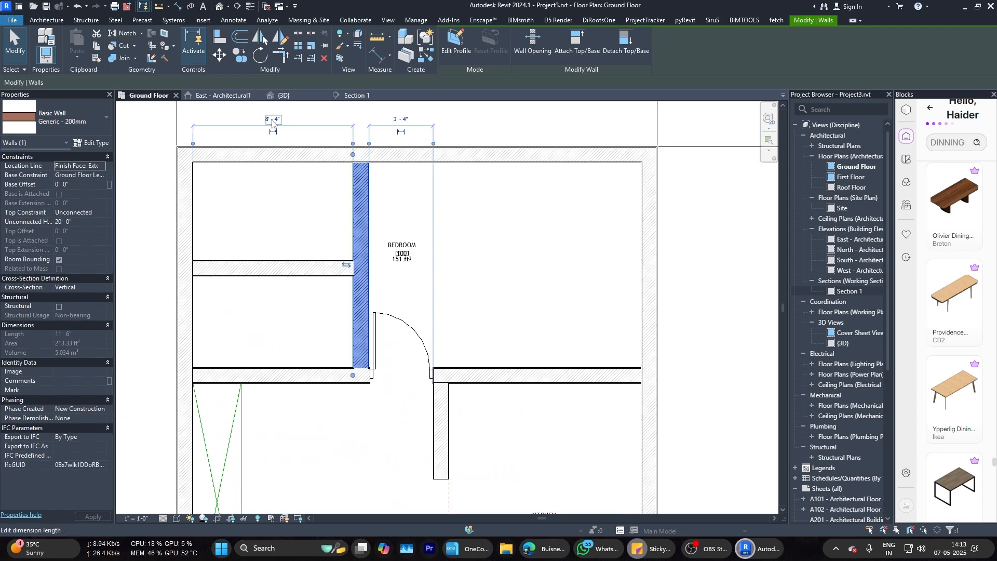
key(Return)
key(Escape)
Step: Try to trim the bedroom partition and the bedroom's lower wall to a corner beside the door
scroll(359, 371, up, 1)
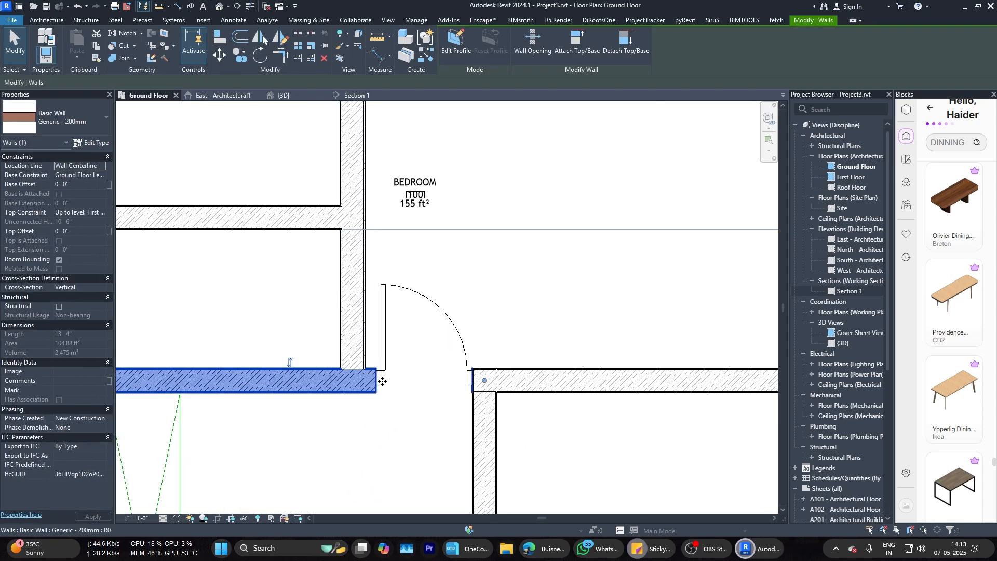
key(t)
key(r)
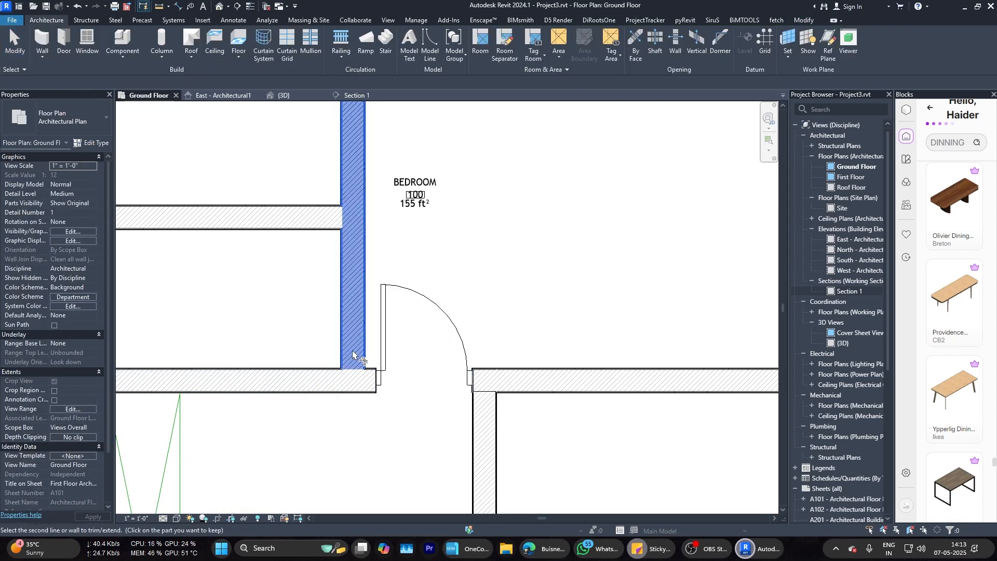
click(372, 376)
key(Escape)
Step: Shift the bedroom door slightly closer to the bedroom partition
click(383, 353)
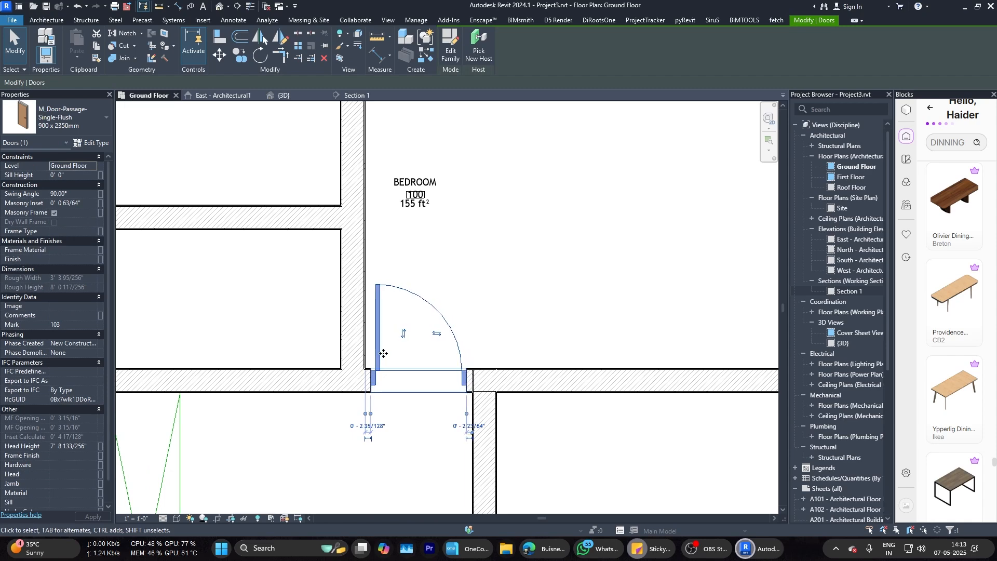
Step: Examine the ground floor layout around the bedroom, kitchen and staircase
scroll(383, 353, down, 4)
click(469, 341)
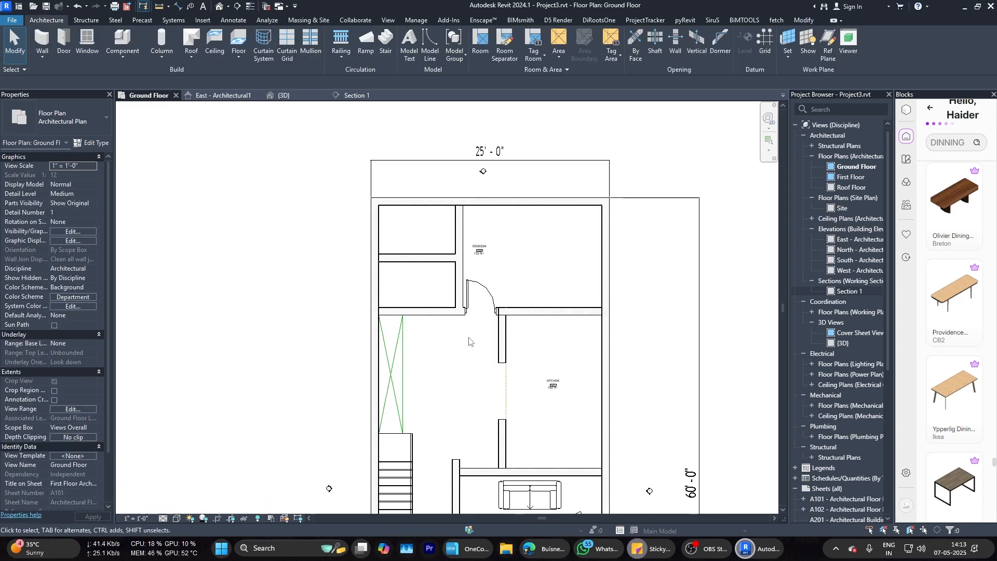
middle_drag(469, 341, 439, 271)
middle_drag(378, 249, 380, 291)
scroll(371, 280, up, 5)
scroll(384, 253, down, 4)
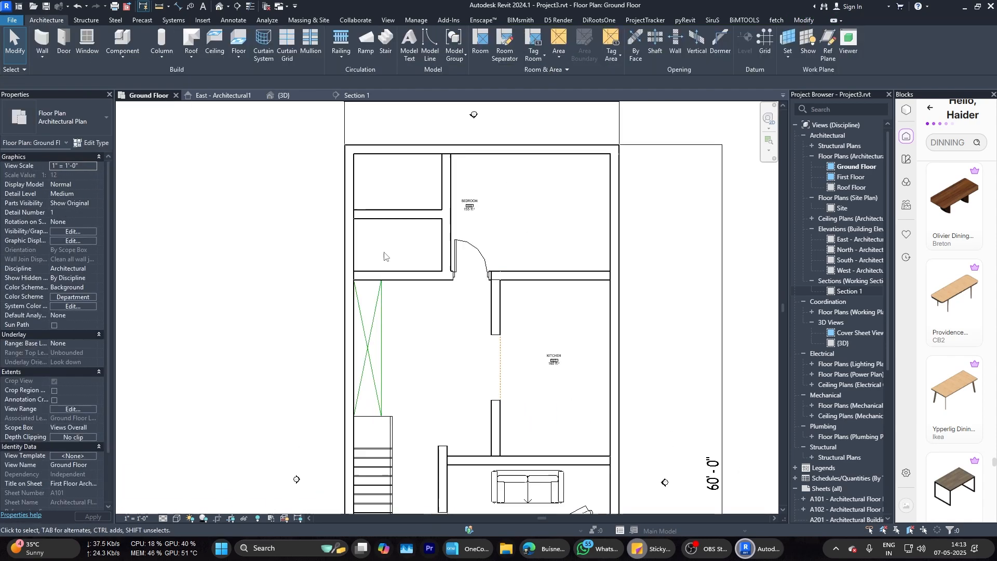
middle_drag(439, 261, 336, 240)
scroll(337, 241, down, 3)
scroll(335, 283, up, 4)
middle_drag(330, 351, 436, 352)
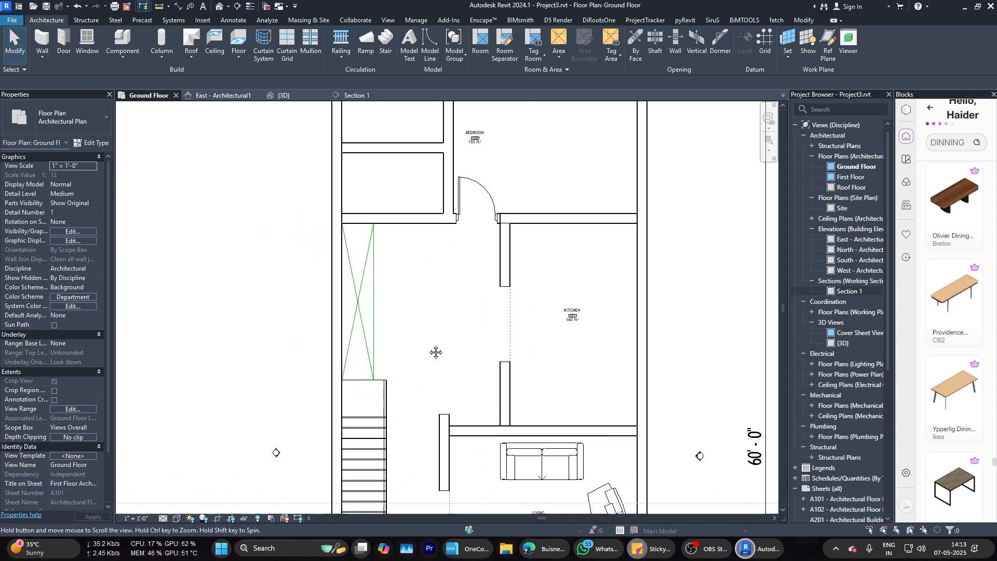
scroll(441, 340, up, 1)
middle_drag(484, 273, 453, 333)
scroll(457, 327, down, 2)
middle_drag(517, 281, 408, 290)
scroll(353, 270, up, 3)
scroll(353, 281, down, 3)
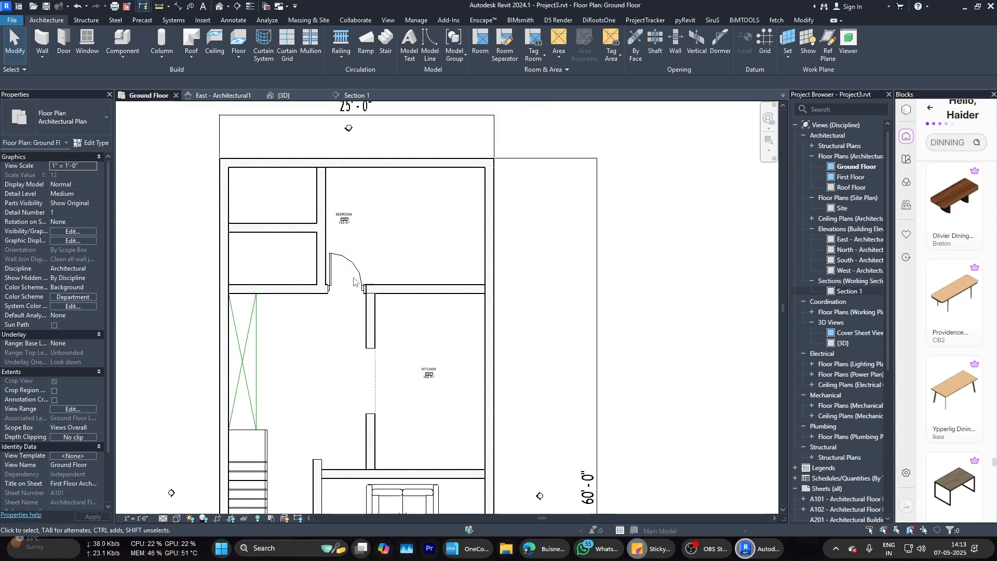
Step: Place a 750 x 2000mm single-flush door in the wall between the bedroom and the upper small room
scroll(354, 281, up, 2)
key(d)
key(r)
click(58, 118)
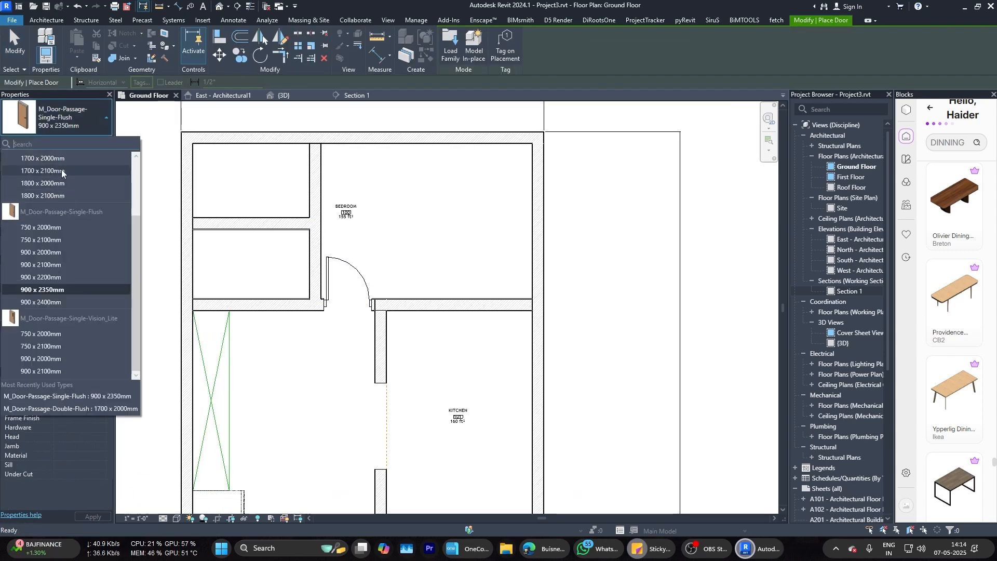
click(60, 229)
scroll(311, 194, up, 1)
click(316, 174)
key(Escape)
key(Escape)
scroll(345, 224, down, 2)
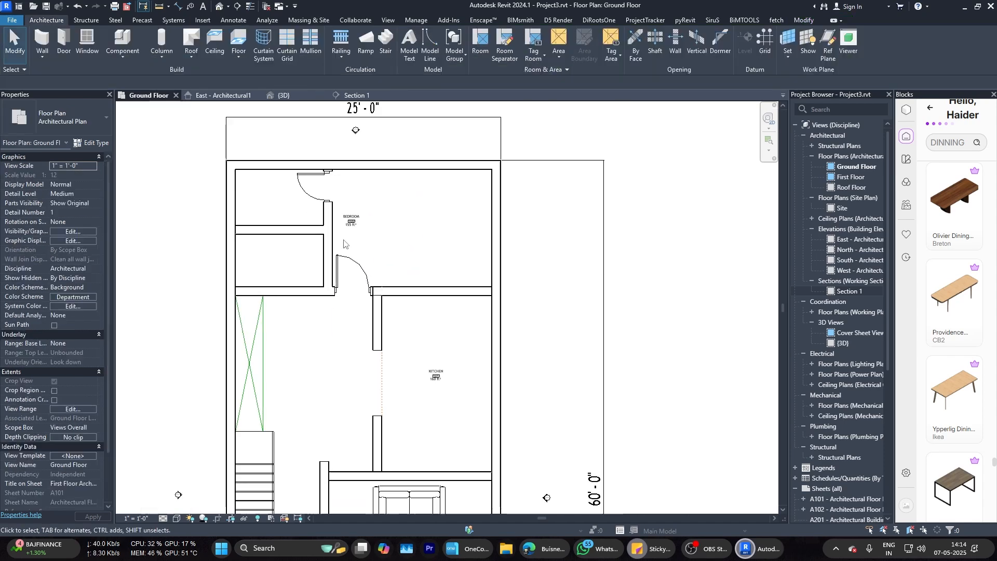
Step: Shift the small room's new door down along its wall, away from the outer wall corner
scroll(332, 184, up, 2)
click(319, 197)
drag(310, 208, 310, 221)
key(Escape)
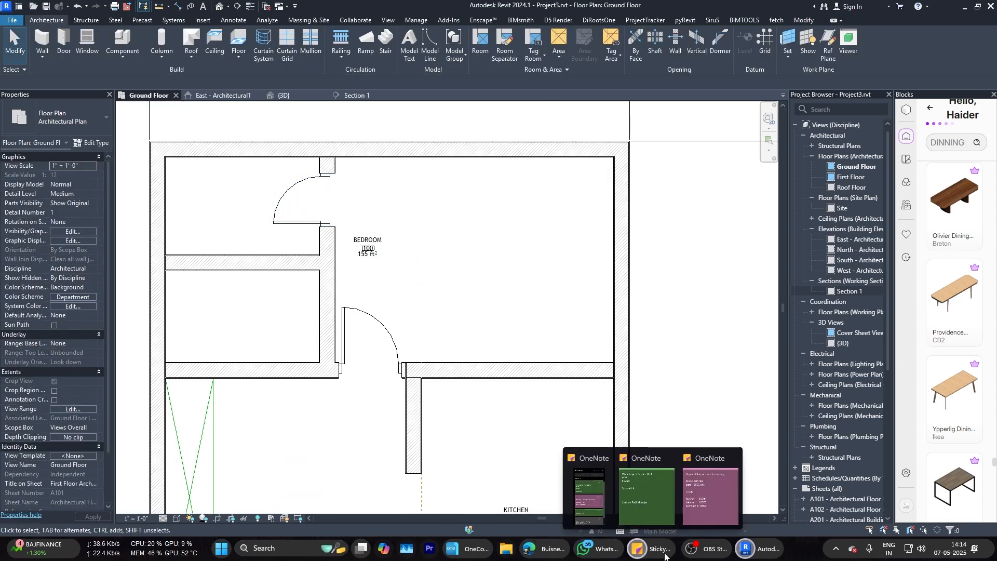
Step: Draw a horizontal wall across the upper kitchen from its left wall to the outer right wall
scroll(462, 313, down, 3)
scroll(371, 329, up, 2)
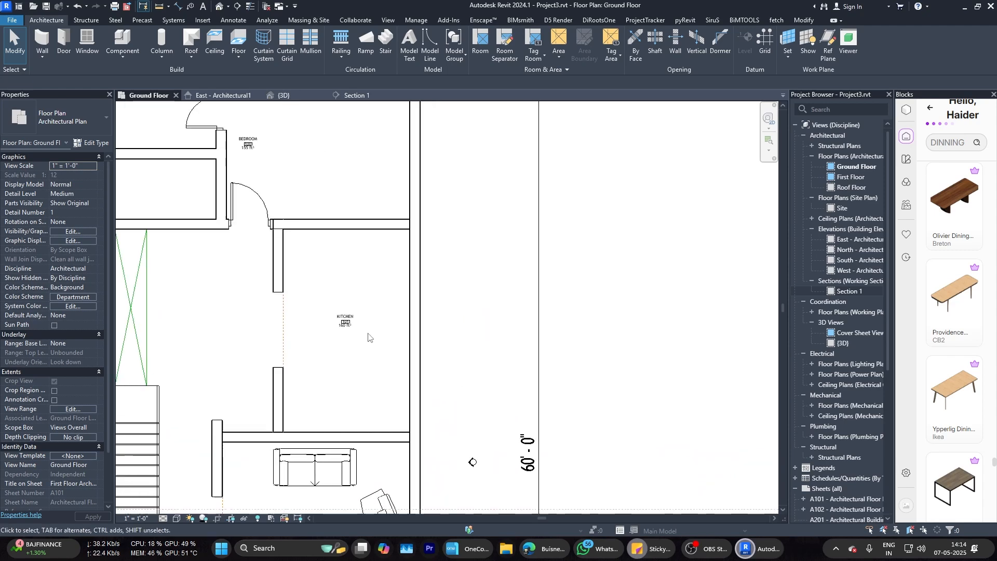
scroll(464, 333, down, 3)
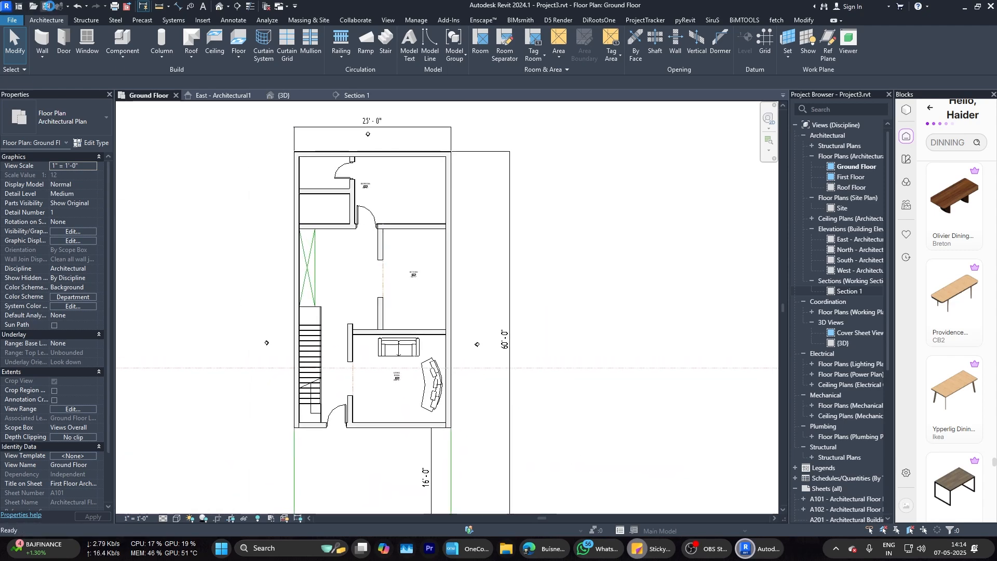
scroll(369, 349, up, 2)
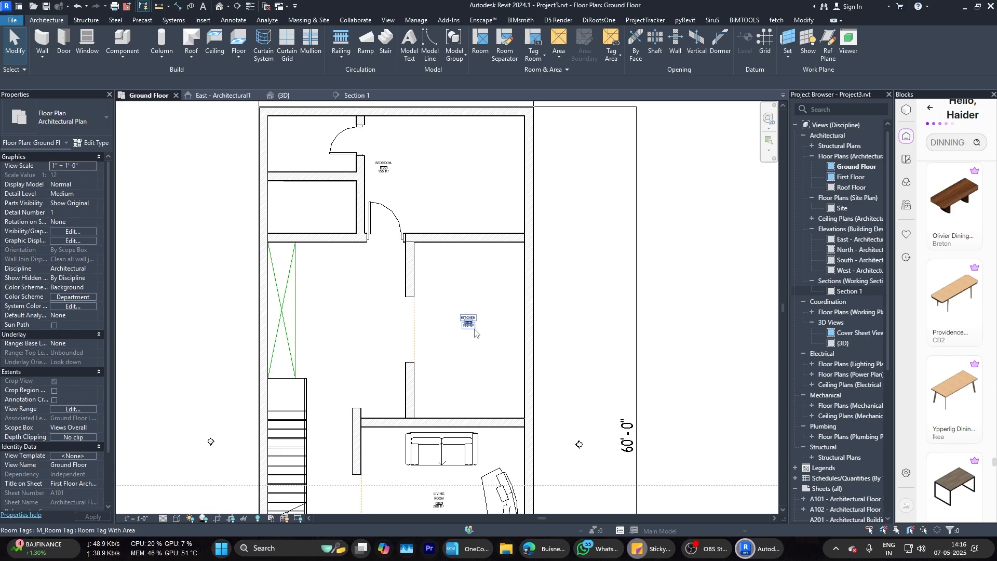
scroll(474, 332, up, 5)
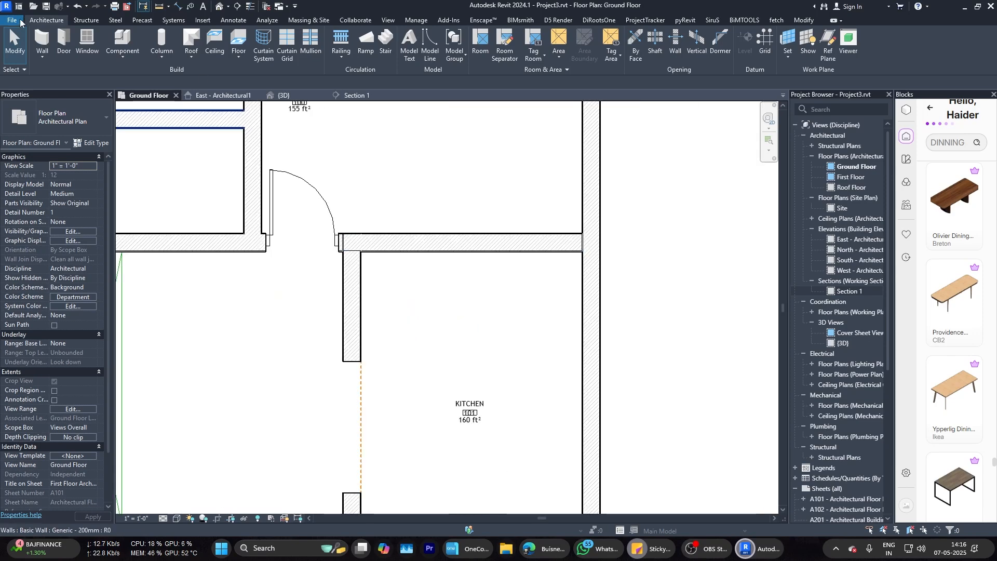
key(w)
key(a)
click(355, 325)
click(693, 326)
key(Escape)
key(Escape)
scroll(364, 242, down, 4)
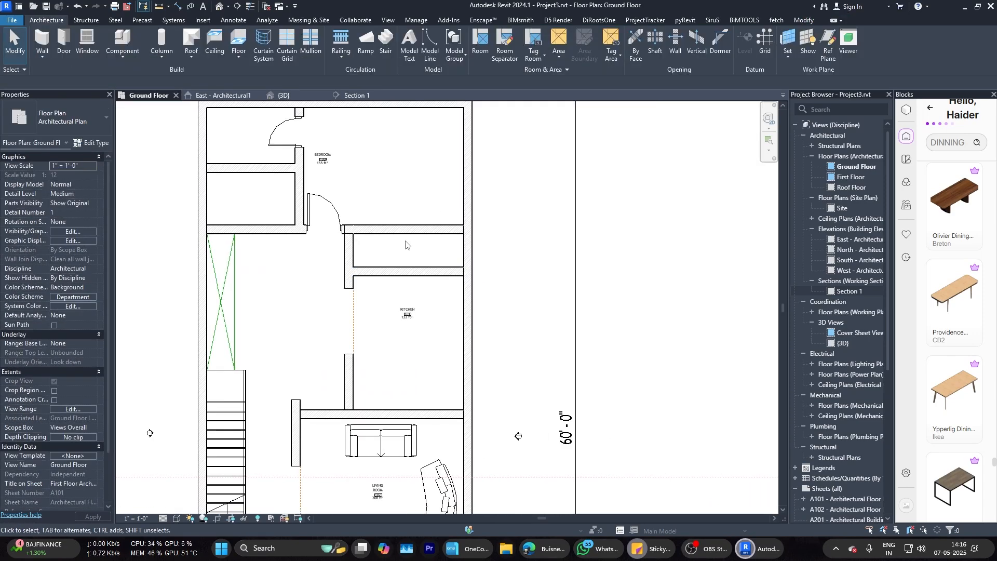
Step: Draw two crossing diagonal model lines between the corners of the space enclosed above the kitchen
scroll(407, 244, up, 1)
key(l)
key(i)
click(337, 276)
click(482, 234)
key(Escape)
click(483, 276)
click(337, 234)
key(Escape)
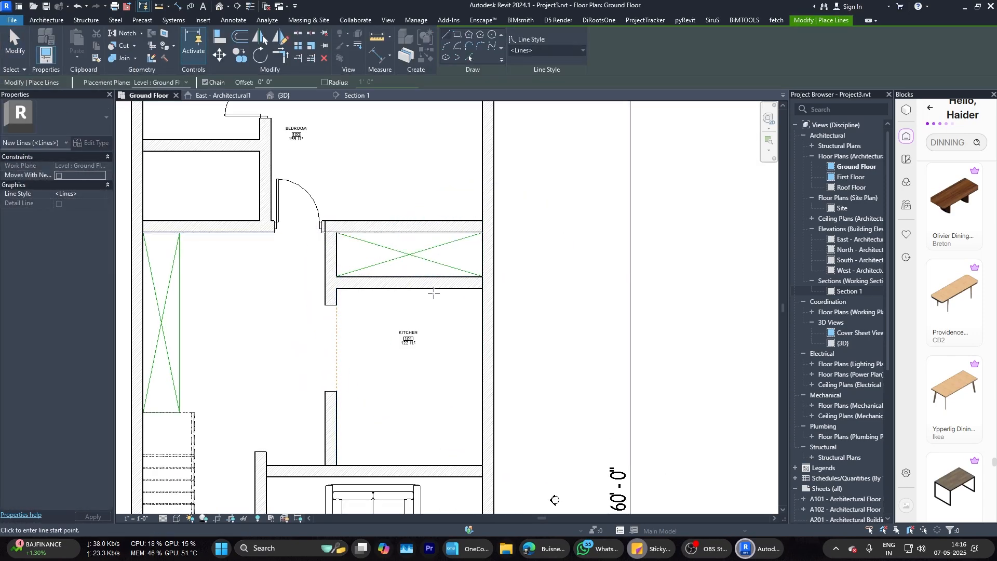
Step: Move the new kitchen partition downward and stretch both diagonal lines to the enclosure's new lower corners
scroll(378, 286, up, 1)
key(Escape)
click(404, 284)
scroll(368, 282, up, 2)
drag(368, 282, 352, 300)
key(Escape)
scroll(450, 281, down, 4)
scroll(421, 276, up, 3)
click(390, 265)
click(500, 264)
drag(544, 277, 543, 300)
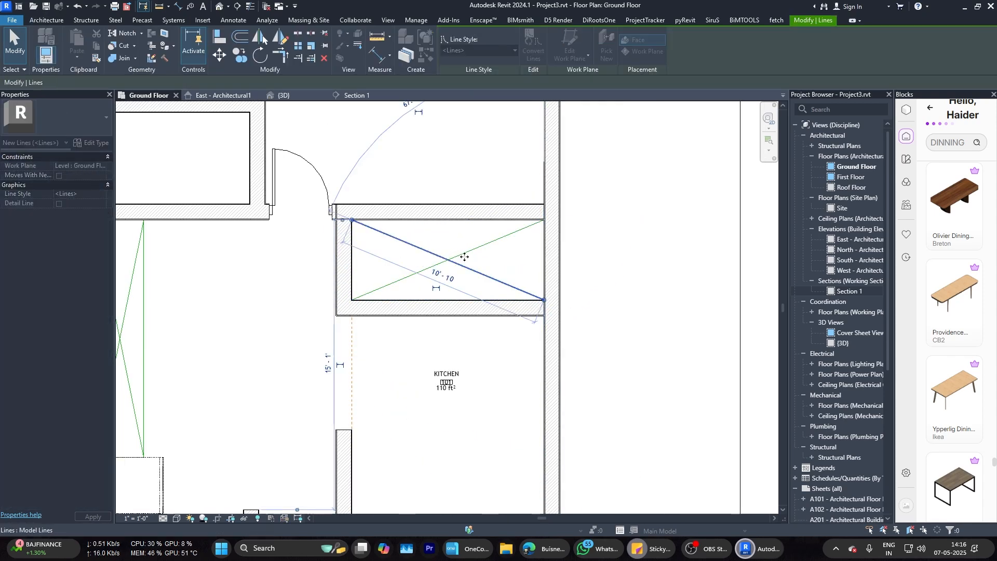
key(Escape)
Step: Measure the bedroom's depth between its upper and lower wall faces with an aligned dimension, and remove the dimension
scroll(440, 261, down, 6)
click(178, 6)
scroll(431, 203, up, 3)
click(459, 254)
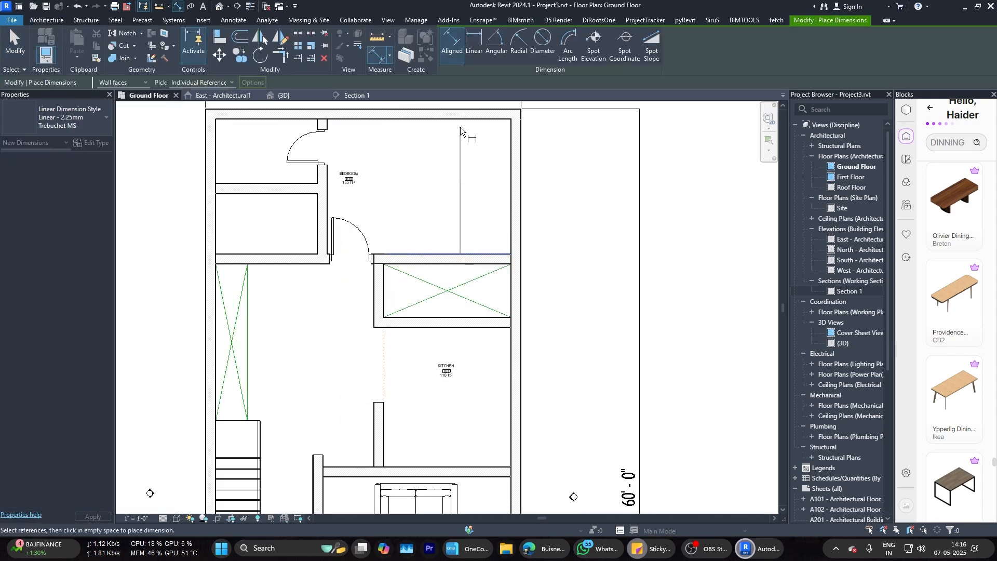
click(460, 119)
click(460, 156)
key(Escape)
scroll(475, 281, up, 3)
click(451, 156)
scroll(452, 208, down, 3)
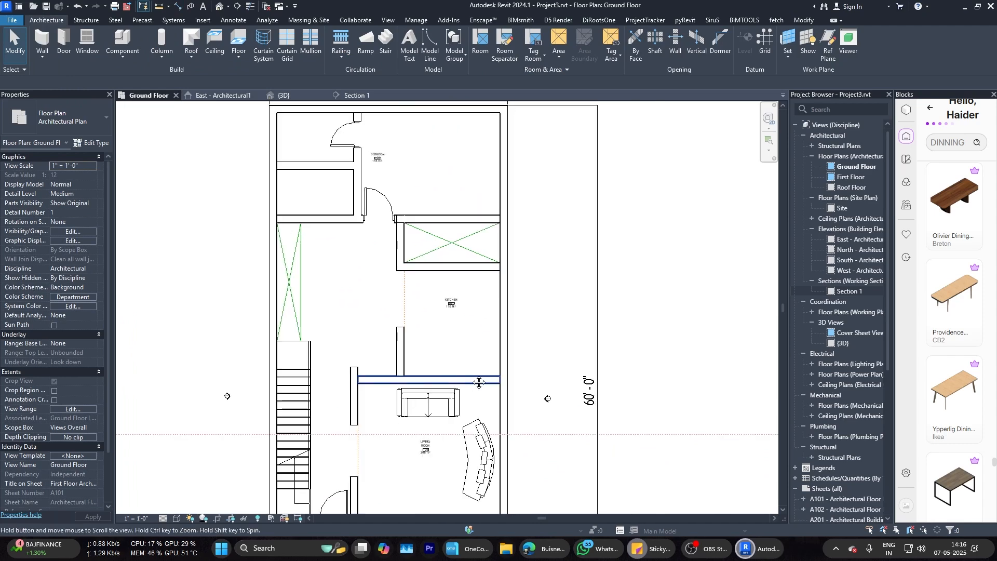
Step: Dimension the living room's depth between the kitchen wall and the front wall
scroll(468, 246, up, 3)
key(d)
key(i)
click(467, 246)
click(465, 450)
click(449, 364)
scroll(426, 348, up, 3)
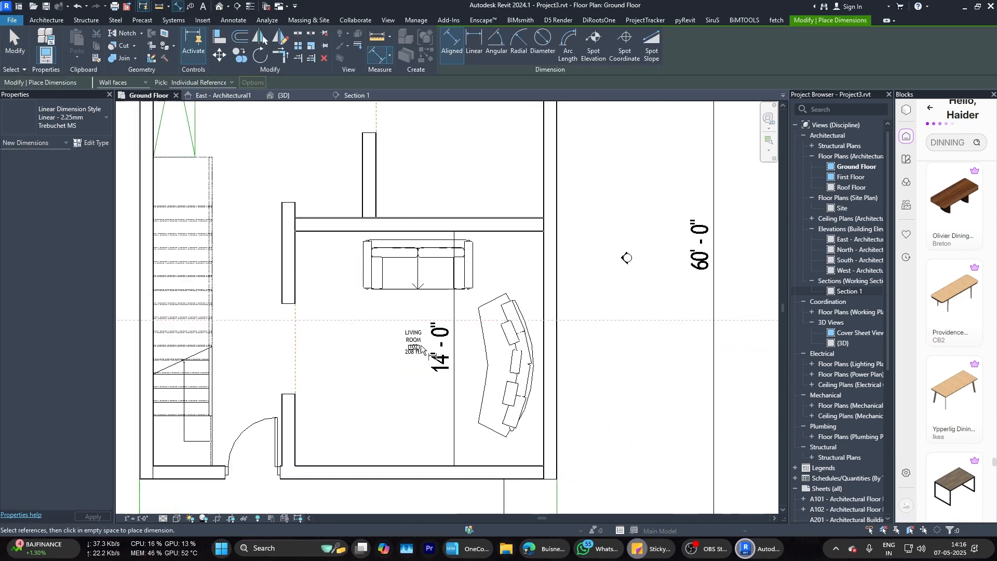
Step: Measure the living room's width with an aligned dimension and delete that dimension
click(230, 239)
click(607, 209)
click(441, 280)
scroll(440, 292, down, 2)
key(Escape)
click(470, 282)
key(Delete)
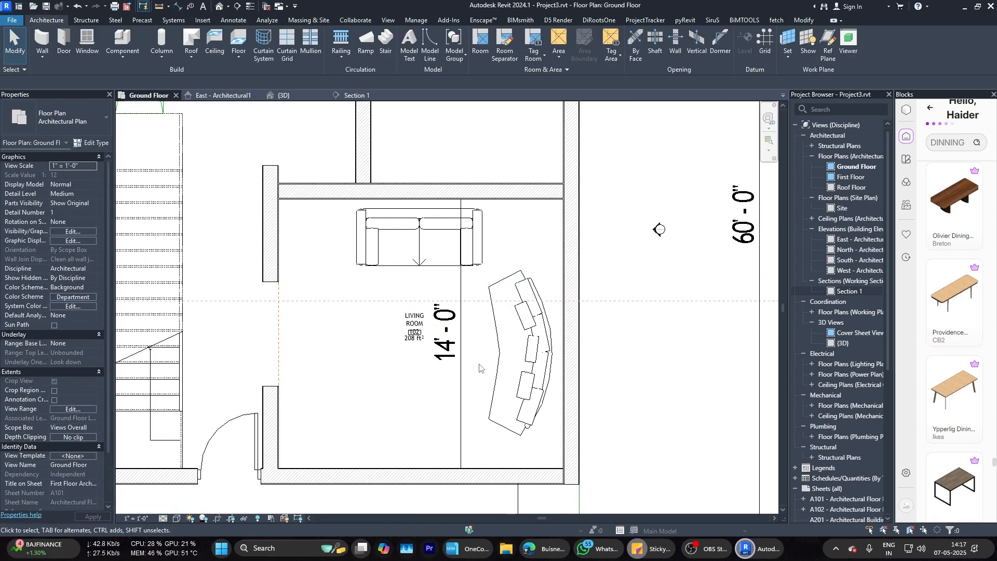
Step: Set the living room's depth dimension to 12' by moving the wall it shares with the kitchen
scroll(480, 367, down, 3)
click(487, 262)
scroll(447, 386, up, 1)
click(445, 392)
text(12)
key(Return)
key(Escape)
scroll(471, 316, down, 2)
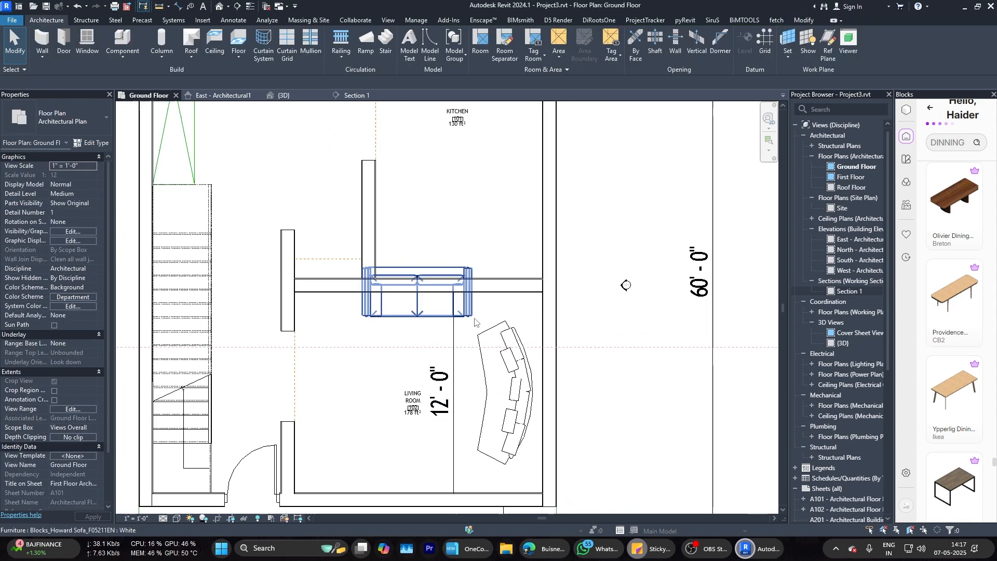
Step: Move the straight sofa down so it sits inside the living room below the kitchen wall
mouse_move(425, 307)
mouse_down()
mouse_move(425, 328)
mouse_move(421, 303)
mouse_up()
key(Escape)
scroll(426, 328, up, 3)
key(Escape)
scroll(420, 303, down, 4)
scroll(311, 439, up, 4)
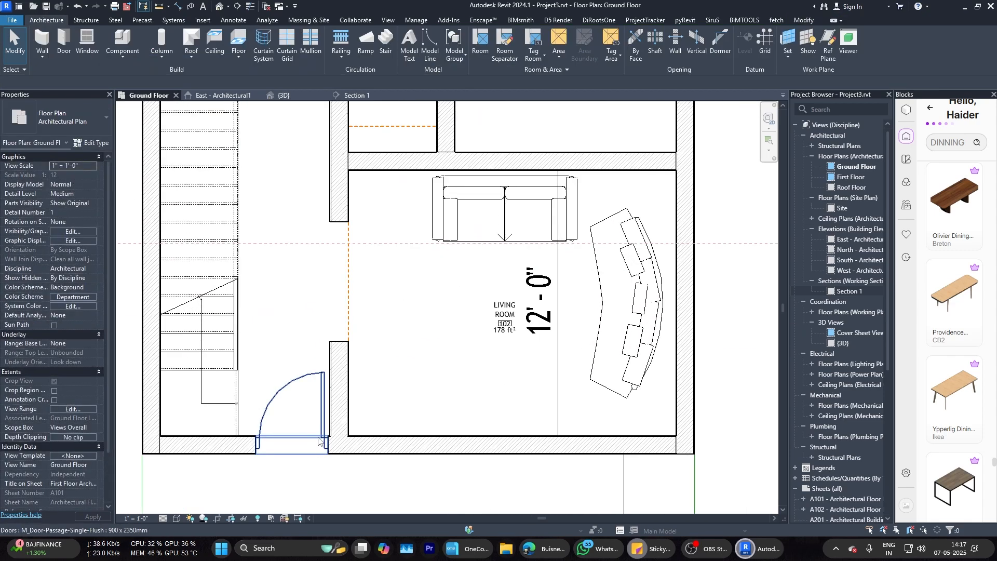
scroll(322, 439, down, 4)
scroll(353, 316, up, 2)
scroll(357, 307, down, 1)
click(337, 296)
key(Escape)
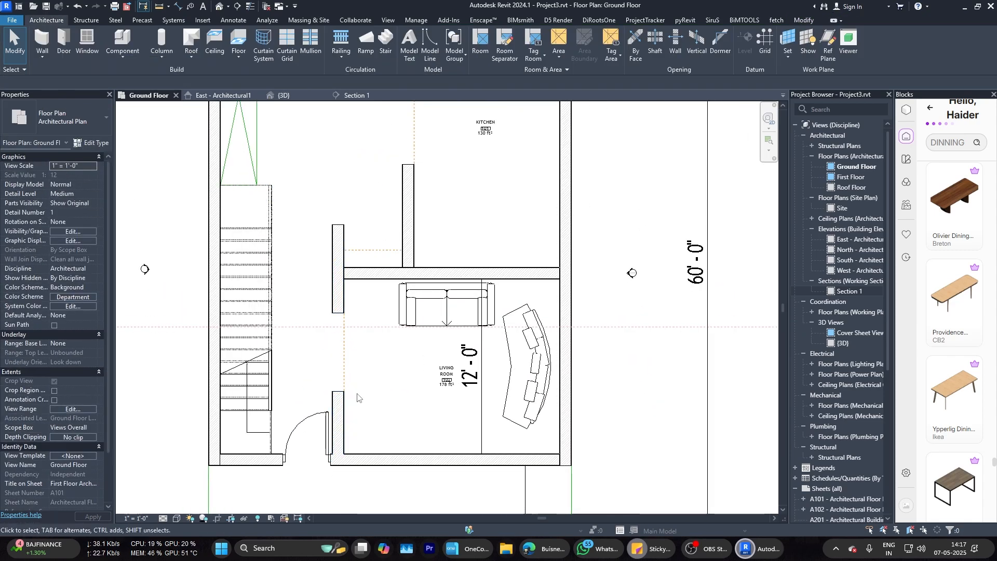
Step: Reduce the kitchen's depth by moving its upper partition closer to the living room wall
scroll(357, 398, down, 3)
scroll(336, 304, up, 2)
click(336, 300)
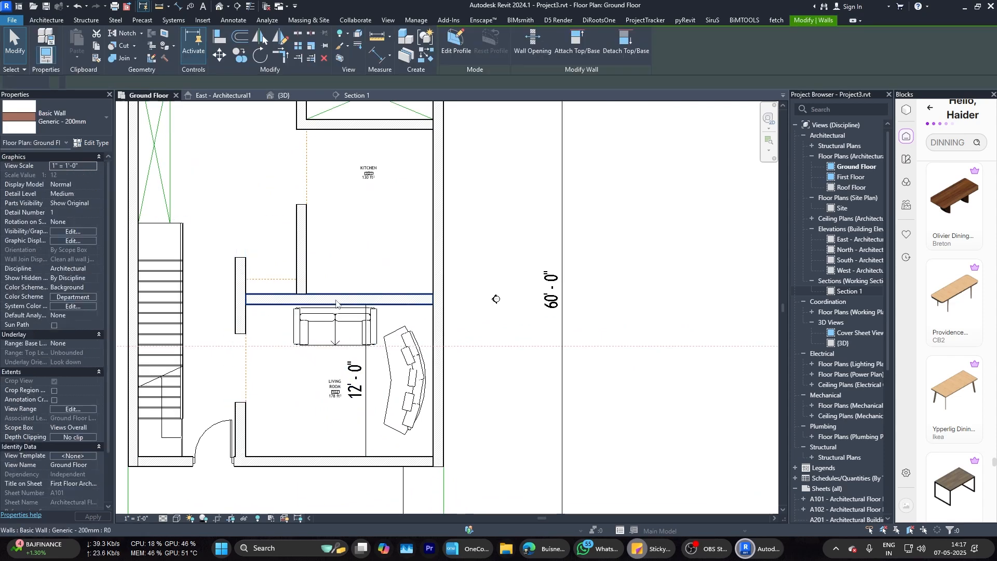
middle_drag(357, 128, 358, 270)
click(361, 268)
scroll(366, 265, up, 1)
drag(369, 251, 369, 270)
key(ctrl+z)
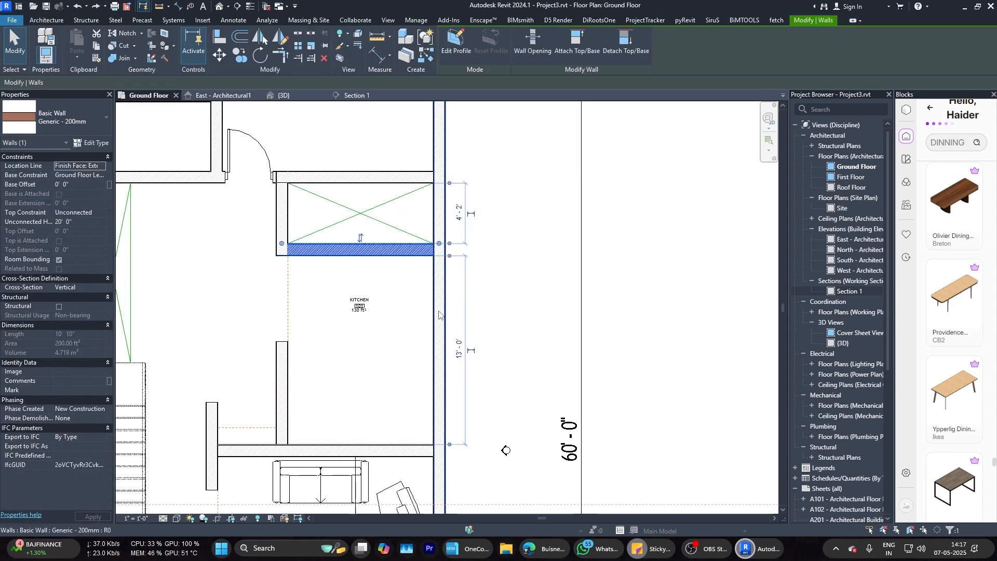
key(Return)
key(Escape)
Step: Extend both diagonal lines above the kitchen to the lower corners formed by the moved partition
scroll(377, 229, up, 1)
click(387, 220)
drag(452, 247, 452, 266)
click(322, 220)
drag(258, 246, 258, 266)
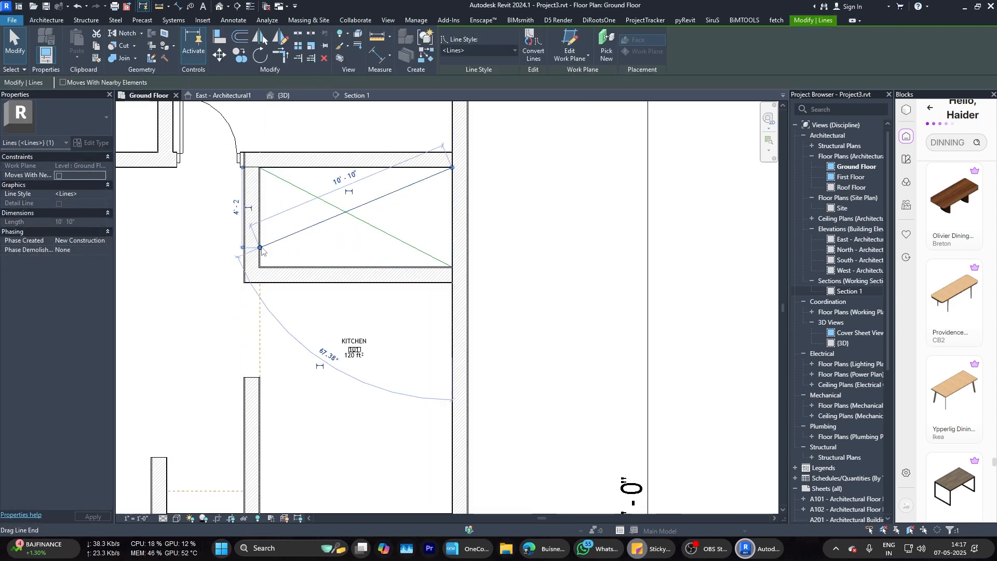
Step: Delete the vertical depth dimension in the living room
scroll(413, 218, down, 2)
middle_drag(400, 373, 399, 316)
scroll(366, 337, up, 1)
click(386, 406)
key(Delete)
Step: Move the curved sofa closer to the living room's outer right wall
drag(435, 363, 441, 375)
scroll(443, 375, down, 2)
click(469, 421)
mouse_move(433, 384)
middle_down()
mouse_move(451, 433)
mouse_move(427, 383)
middle_up()
click(451, 433)
scroll(451, 433, up, 1)
scroll(371, 374, up, 1)
click(351, 360)
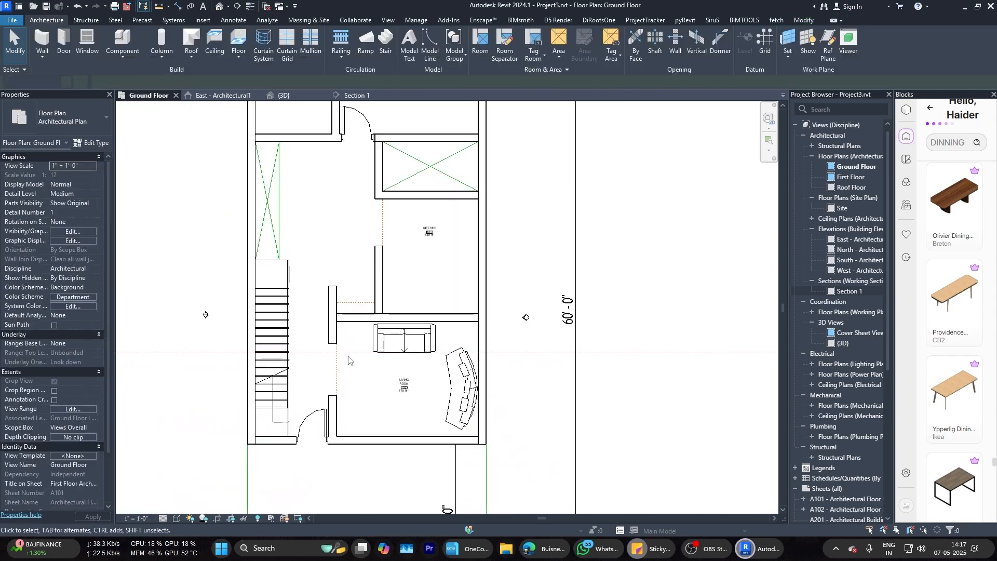
Step: Delete the opening in the living room's left wall beside the staircase
click(334, 332)
scroll(334, 333, up, 4)
scroll(332, 330, down, 2)
key(Escape)
click(333, 348)
key(Delete)
Step: Delete the wall separating the living room from the entrance and staircase area
click(332, 332)
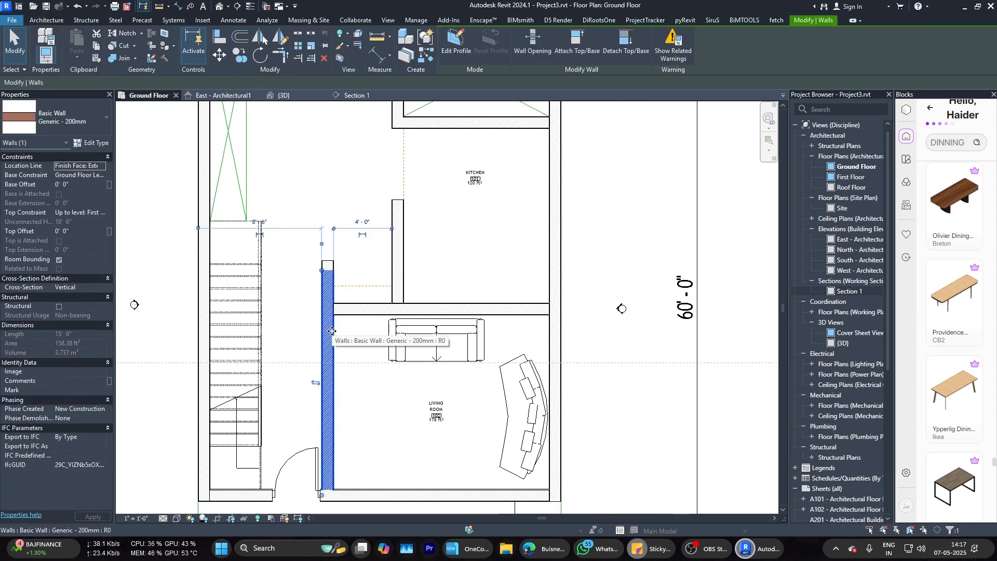
scroll(332, 383, down, 1)
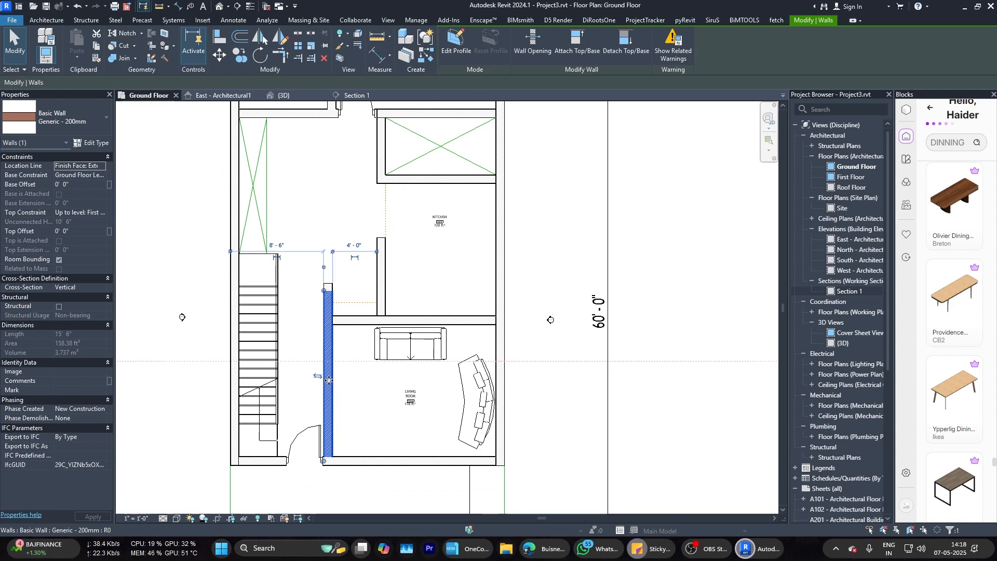
key(Escape)
scroll(325, 307, up, 2)
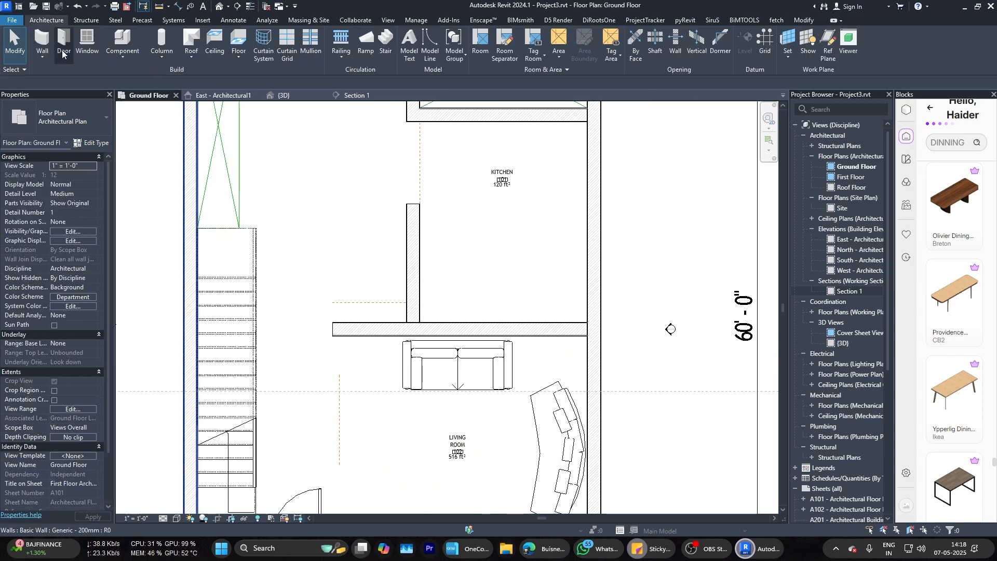
Step: Draw a short wall upward from the left end of the wall between the kitchen and living room
key(w)
key(a)
scroll(341, 333, up, 1)
click(337, 324)
click(326, 198)
key(Escape)
key(Escape)
scroll(378, 249, down, 3)
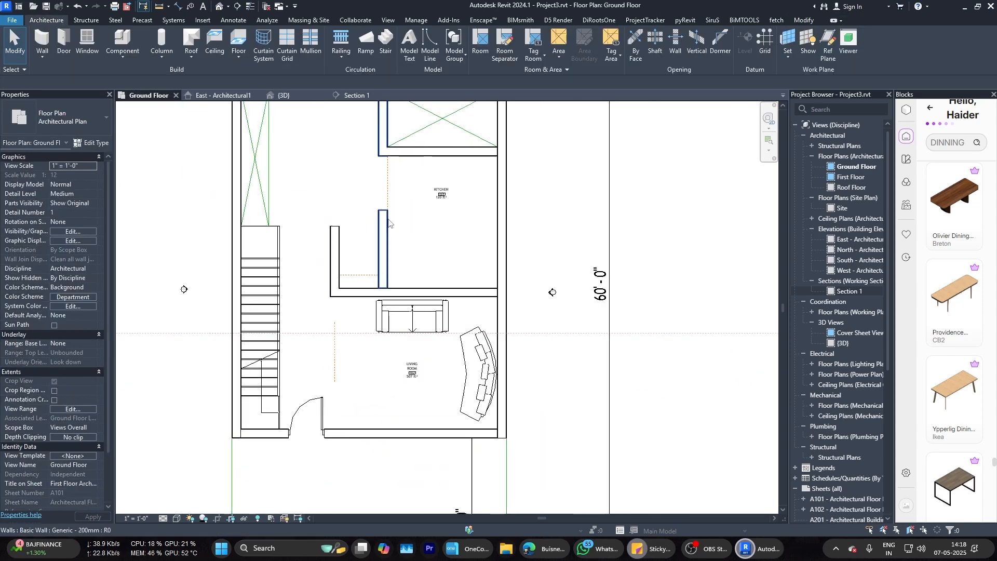
Step: Delete the kitchen's left wall, including both segments around its opening
click(387, 221)
scroll(387, 221, up, 1)
scroll(392, 265, down, 2)
key(Escape)
click(386, 254)
scroll(386, 255, up, 2)
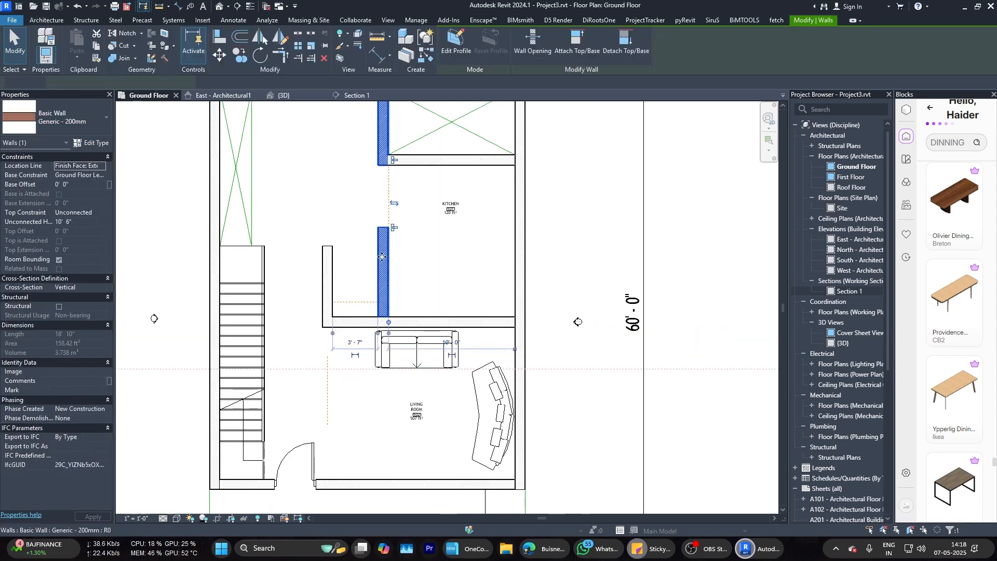
scroll(384, 270, down, 3)
scroll(381, 291, up, 2)
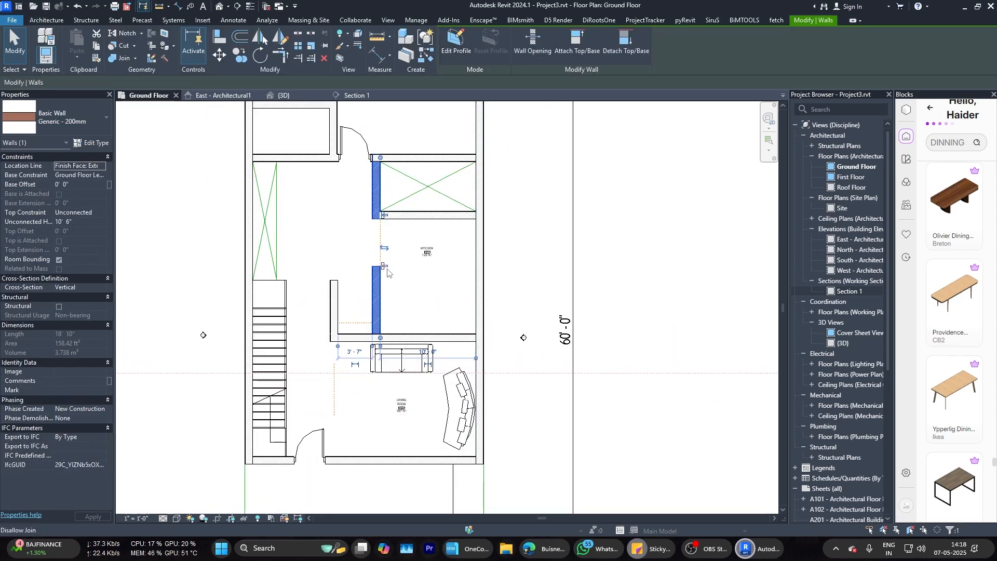
key(Delete)
Step: Draw a wall down along the shaft's left side and trim it to the wall below the shaft
key(w)
key(a)
scroll(365, 170, up, 2)
scroll(370, 150, up, 3)
click(375, 150)
scroll(382, 330, down, 3)
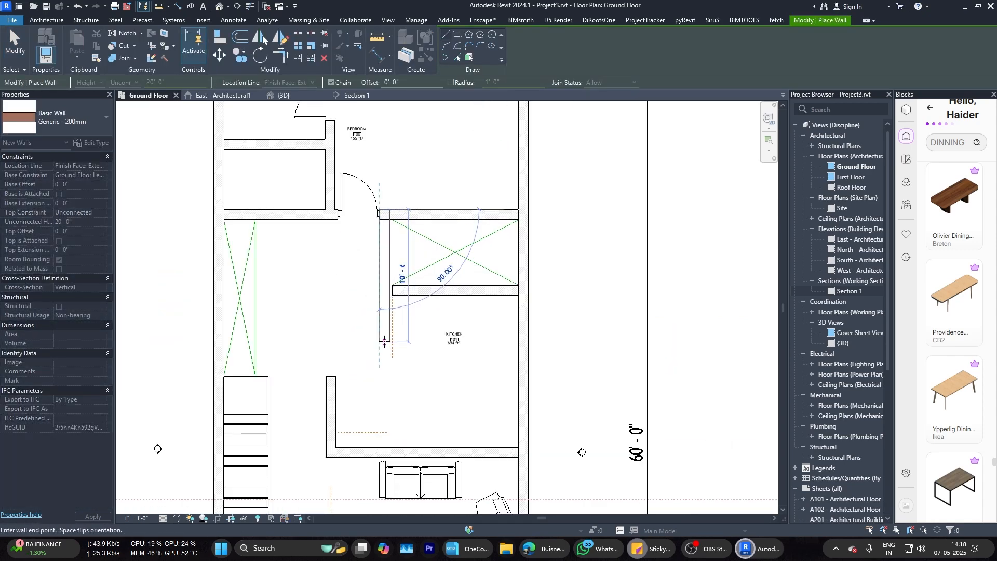
click(384, 299)
key(t)
key(r)
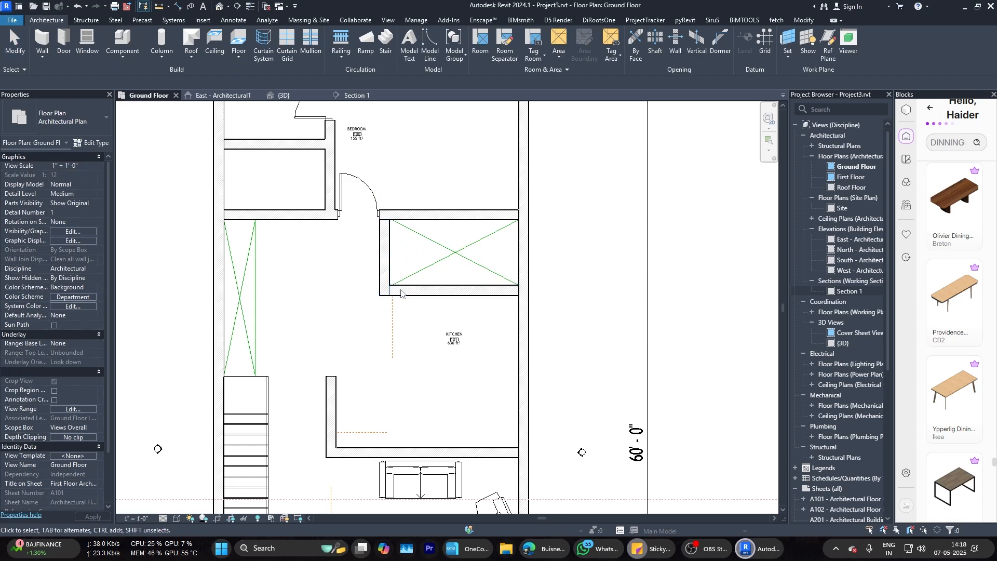
Step: Delete the three leftover dashed separation lines around the kitchen and living room
scroll(363, 317, down, 2)
scroll(323, 372, up, 1)
click(325, 372)
scroll(355, 324, down, 1)
key(Delete)
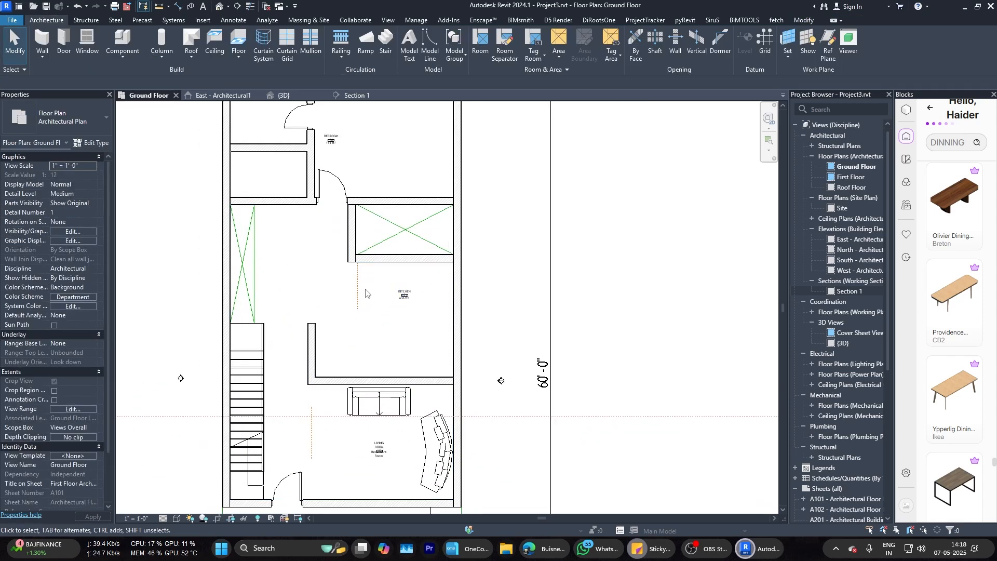
click(358, 296)
key(Delete)
middle_drag(326, 356, 351, 328)
click(370, 361)
key(Delete)
Step: Move the kitchen's room tag down and to the left within the kitchen
scroll(370, 347, down, 2)
scroll(451, 297, up, 3)
click(455, 298)
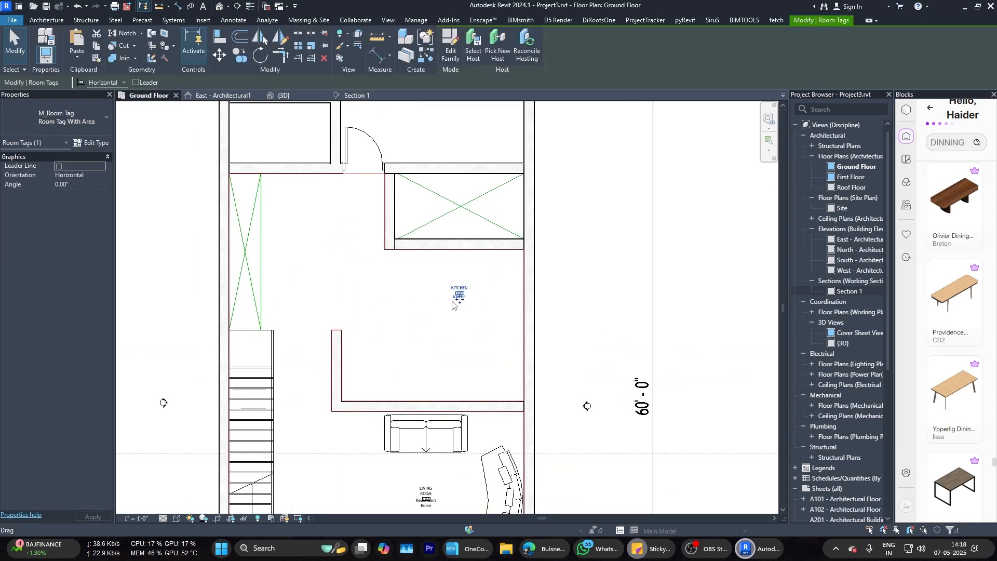
drag(458, 300, 438, 328)
click(394, 301)
Step: Measure the kitchen's width between its short left wall and the outer right wall with an aligned dimension
scroll(384, 312, down, 2)
scroll(361, 280, up, 3)
click(179, 6)
click(317, 350)
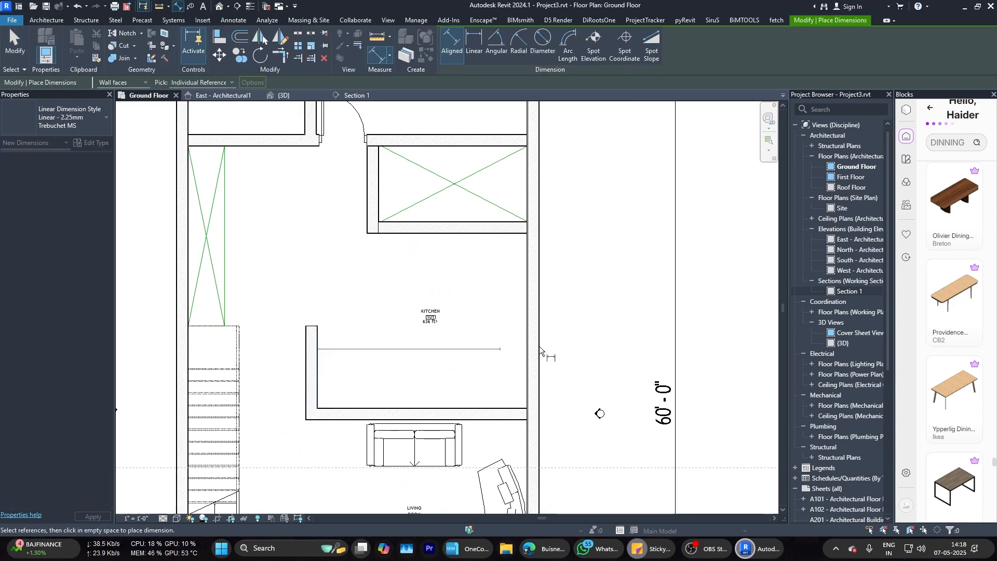
click(540, 347)
click(410, 360)
scroll(409, 360, up, 2)
key(Escape)
key(Escape)
key(Escape)
scroll(492, 357, down, 3)
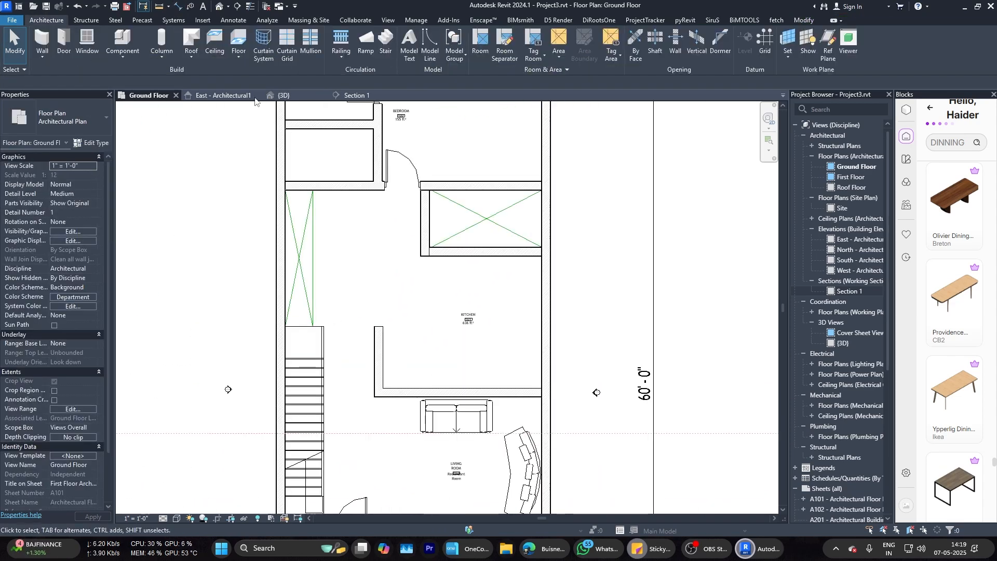
scroll(383, 310, up, 3)
key(a)
key(l)
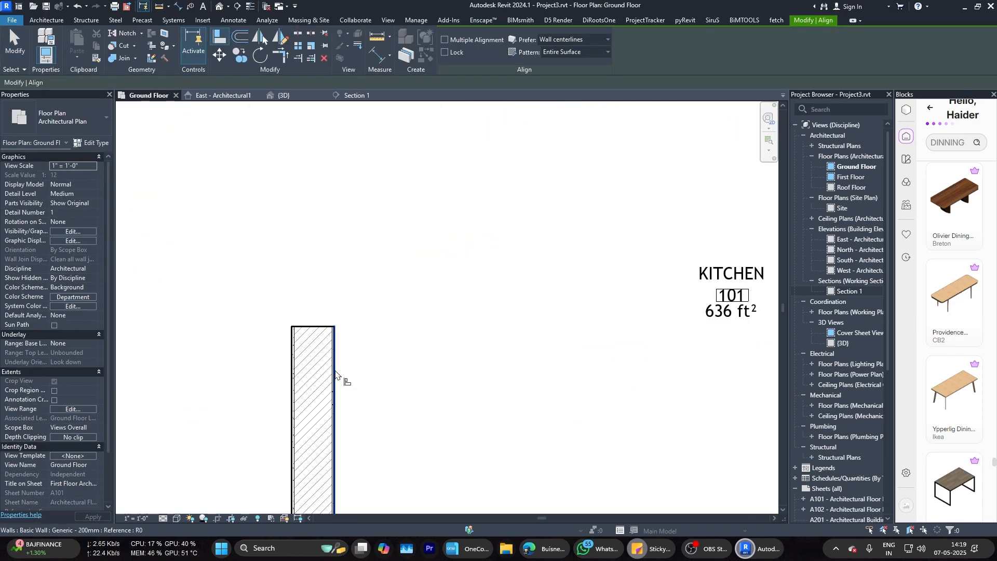
scroll(341, 312, down, 3)
scroll(354, 224, up, 2)
scroll(362, 239, down, 3)
scroll(362, 283, up, 1)
key(d)
key(i)
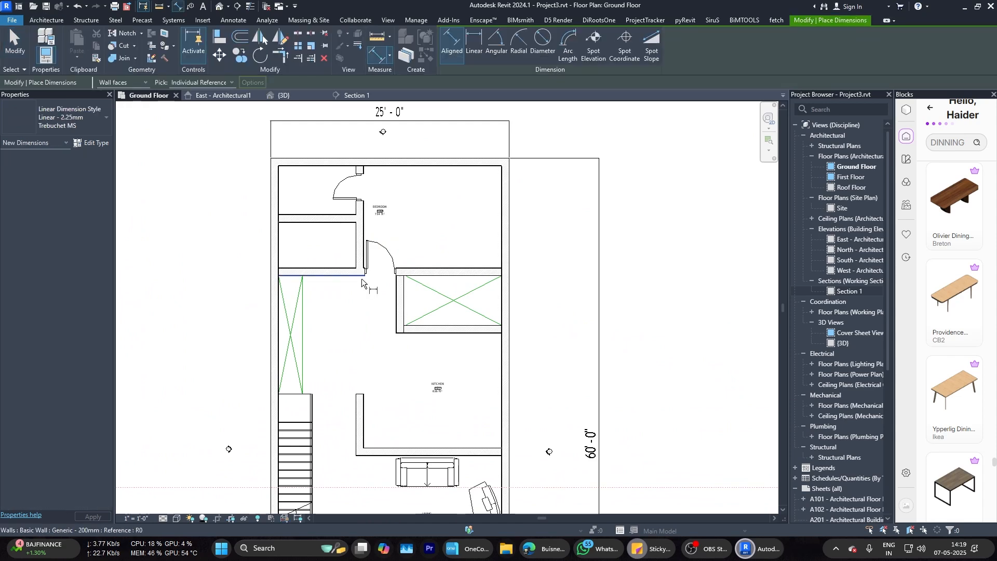
key(Escape)
scroll(428, 300, down, 1)
middle_drag(420, 299, 322, 262)
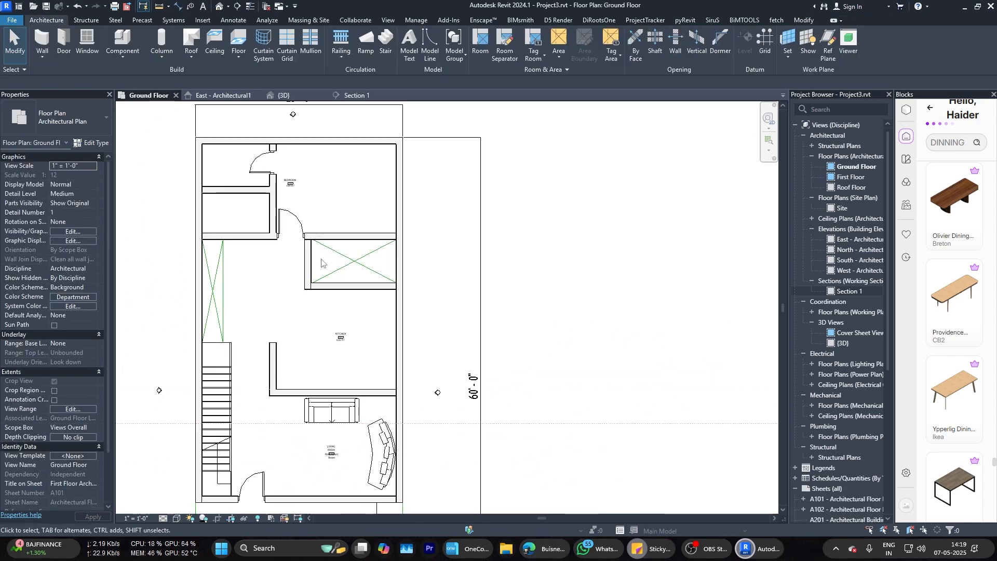
Step: Draw a matching vertical wall through the shaft area and delete the shaft's old left wall
scroll(320, 260, up, 5)
click(301, 251)
key(Escape)
scroll(262, 242, down, 1)
click(287, 245)
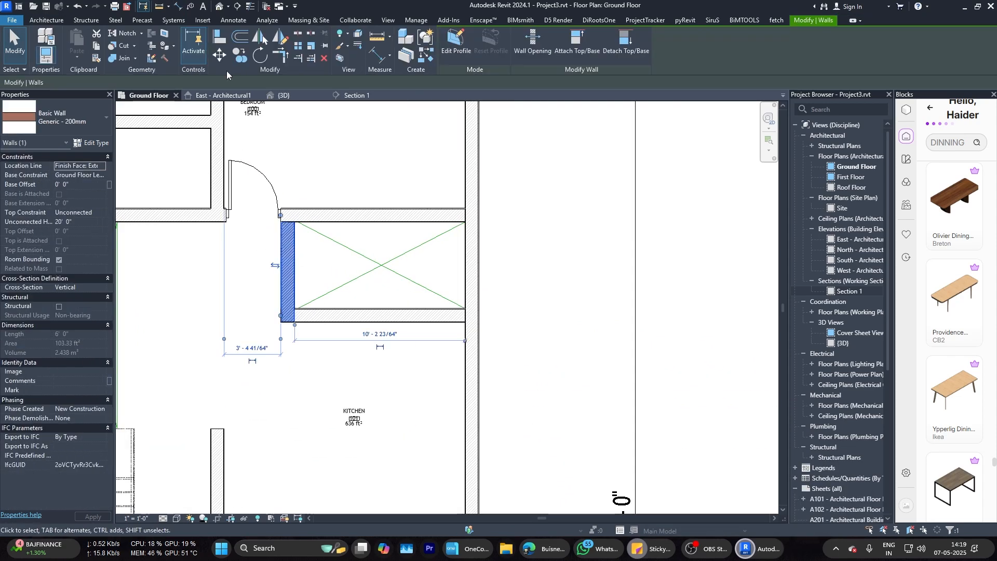
key(c)
key(s)
click(362, 222)
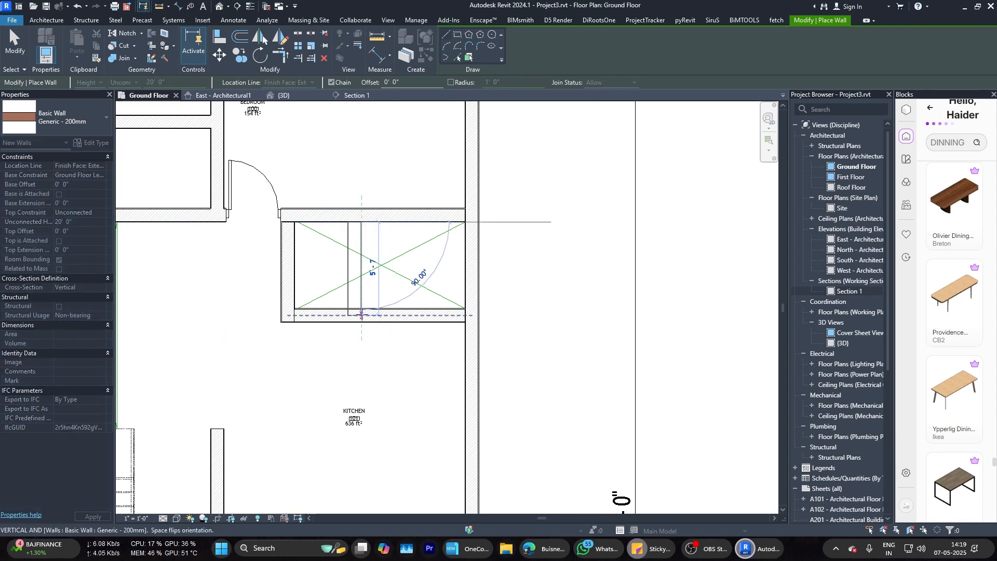
click(362, 310)
key(Escape)
key(Escape)
click(291, 259)
key(Delete)
Step: Shorten both diagonal lines of the shaft's cross so they end at the corners of the new left wall
click(308, 227)
drag(298, 223, 362, 222)
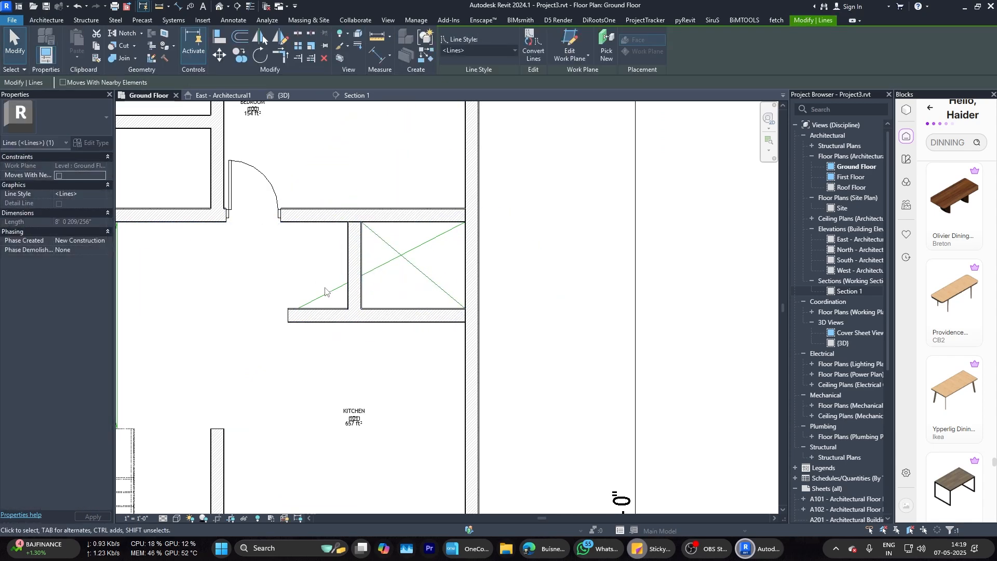
click(323, 294)
drag(298, 308, 362, 308)
click(349, 245)
scroll(349, 245, down, 2)
scroll(326, 283, up, 1)
key(r)
key(s)
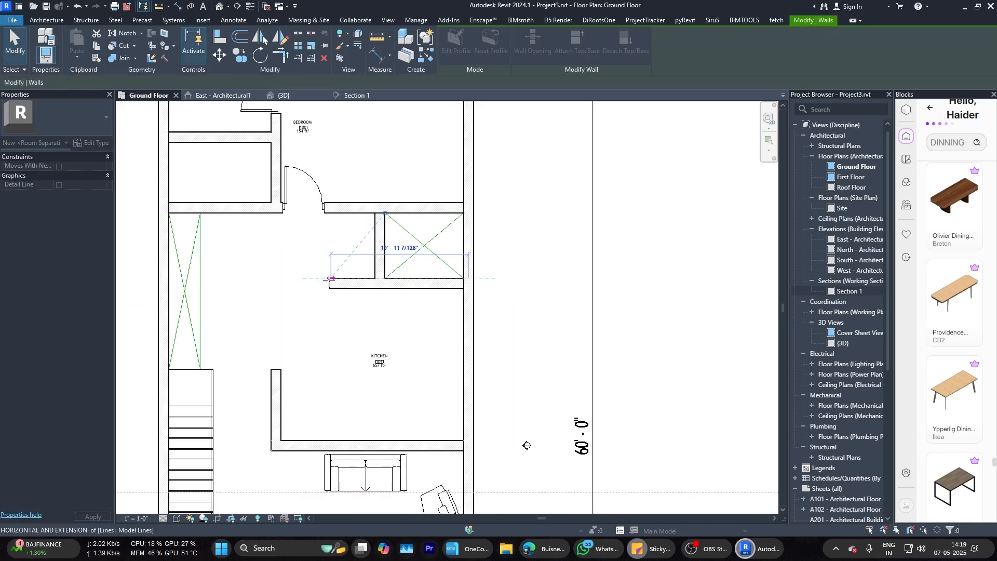
key(Escape)
key(Escape)
scroll(363, 302, down, 3)
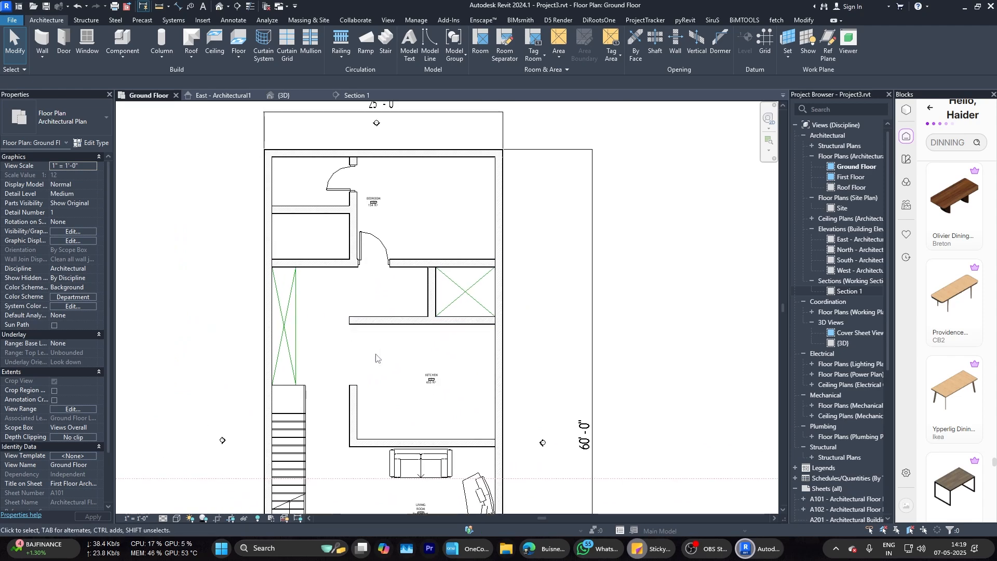
scroll(344, 277, up, 3)
key(r)
key(s)
key(Escape)
key(Escape)
scroll(394, 239, down, 4)
scroll(392, 238, up, 4)
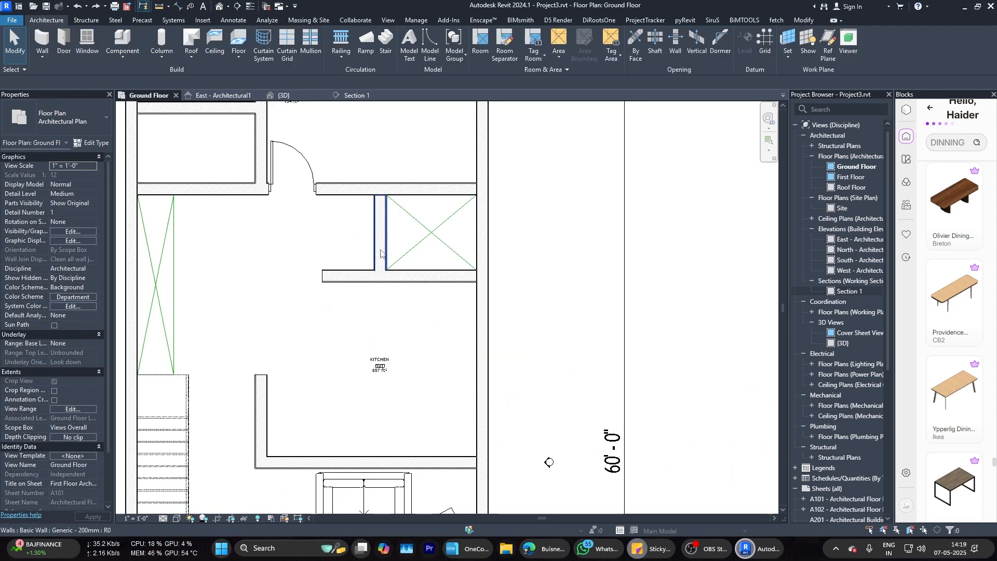
Step: Measure the distance from the bedroom door's right edge to the shaft's left wall
middle_drag(381, 238, 382, 244)
click(381, 251)
key(d)
key(i)
scroll(318, 200, up, 4)
click(315, 195)
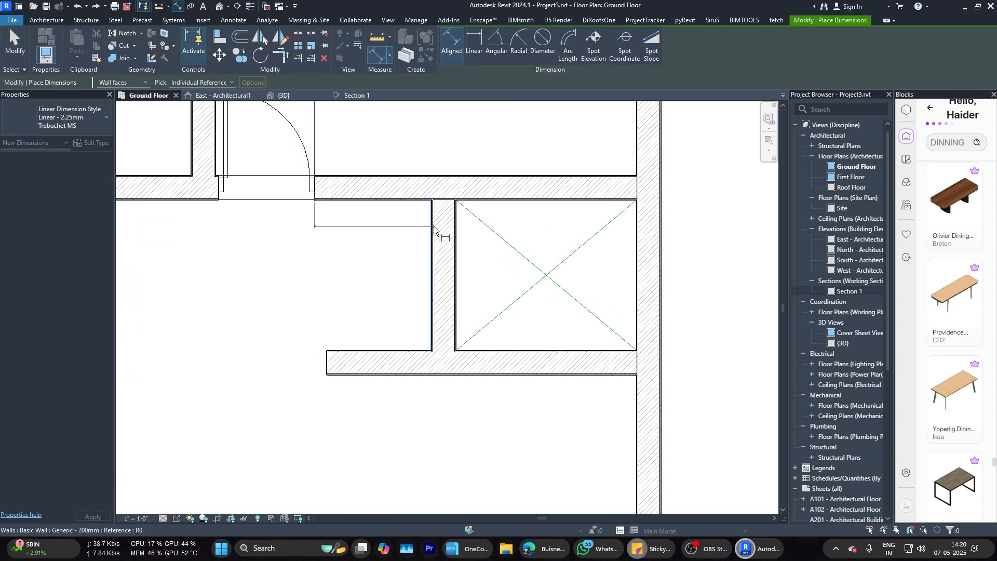
click(434, 228)
key(Escape)
key(Escape)
Step: Dimension the shaft's inner width, set it to 5' - 0" by moving its left wall, and delete the dimension
scroll(397, 229, down, 4)
middle_drag(474, 256, 393, 247)
scroll(394, 247, up, 3)
scroll(393, 246, down, 3)
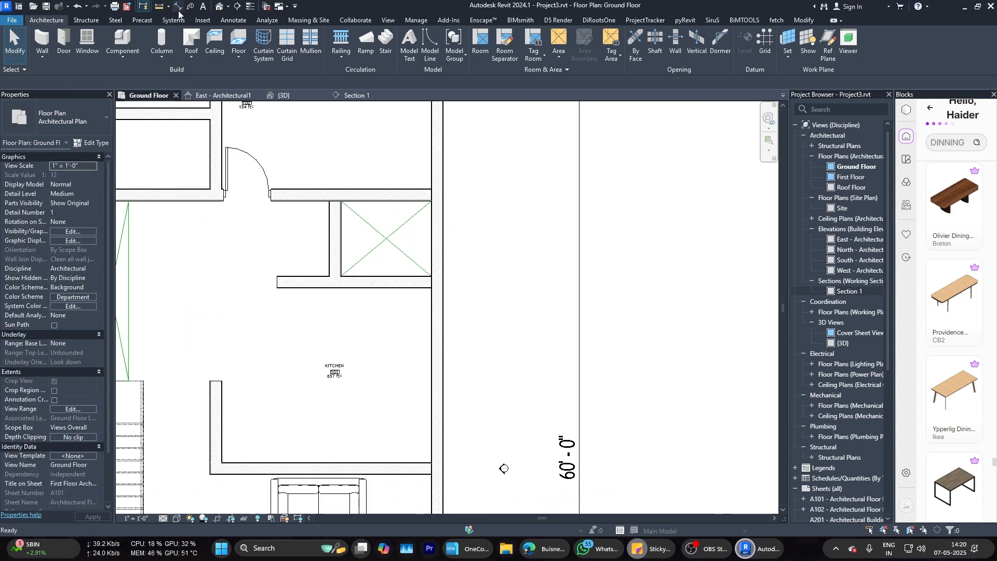
scroll(331, 204, up, 3)
click(312, 270)
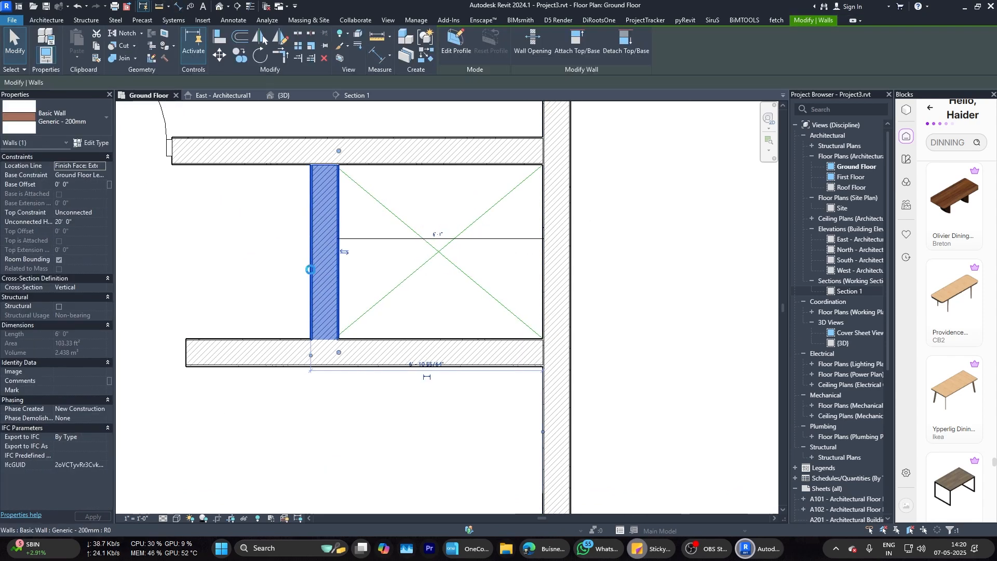
key(Right)
key(Right)
scroll(445, 229, up, 2)
click(454, 233)
text(5)
key(Return)
key(Escape)
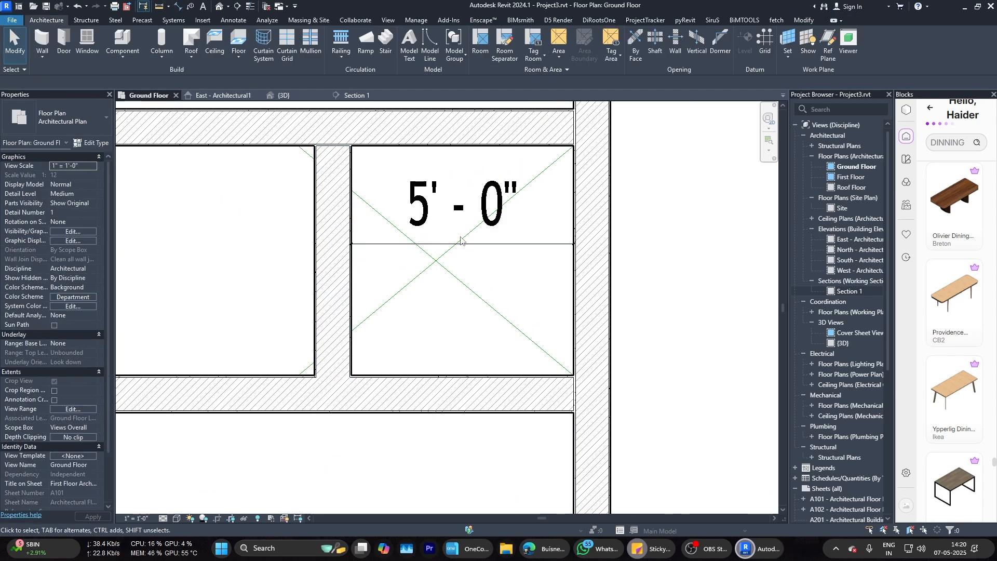
scroll(460, 240, down, 2)
click(419, 249)
key(Delete)
Step: Align the free end of the wall below the shaft with the bedroom door's right edge
scroll(415, 251, down, 5)
scroll(335, 311, up, 1)
key(a)
key(l)
scroll(328, 148, up, 3)
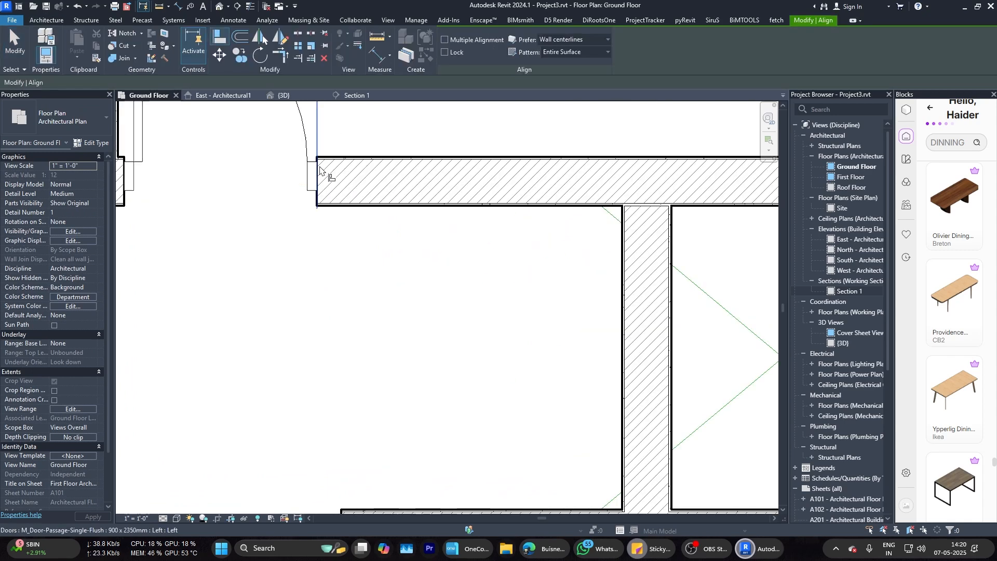
click(316, 172)
scroll(317, 174, down, 2)
click(319, 370)
key(Escape)
key(Escape)
scroll(421, 317, down, 5)
Step: Try to move the kitchen's short left wall closer to the staircase, and undo the move
middle_drag(444, 350, 445, 288)
scroll(367, 332, down, 1)
scroll(358, 345, up, 1)
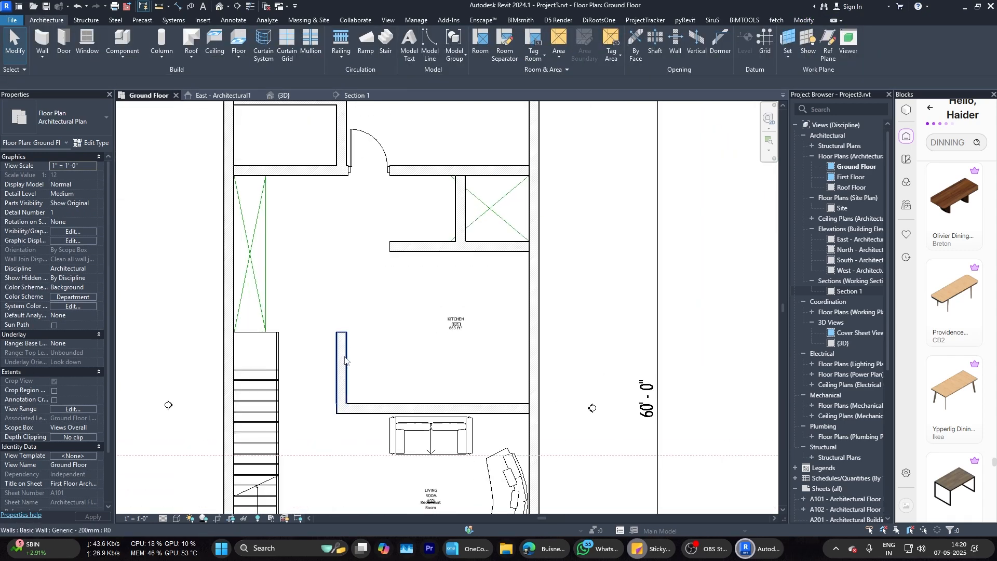
click(345, 361)
key(Escape)
scroll(335, 330, down, 1)
scroll(310, 249, up, 2)
middle_drag(447, 349, 382, 270)
scroll(281, 328, down, 1)
click(300, 323)
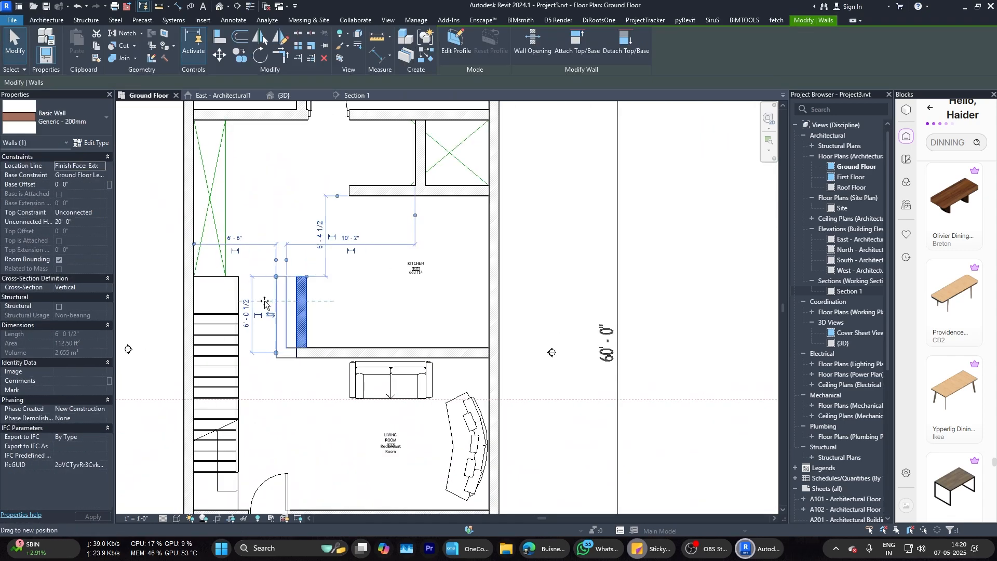
drag(301, 320, 250, 318)
click(340, 309)
scroll(340, 309, down, 2)
key(ctrl+z)
scroll(342, 317, up, 2)
scroll(348, 328, down, 2)
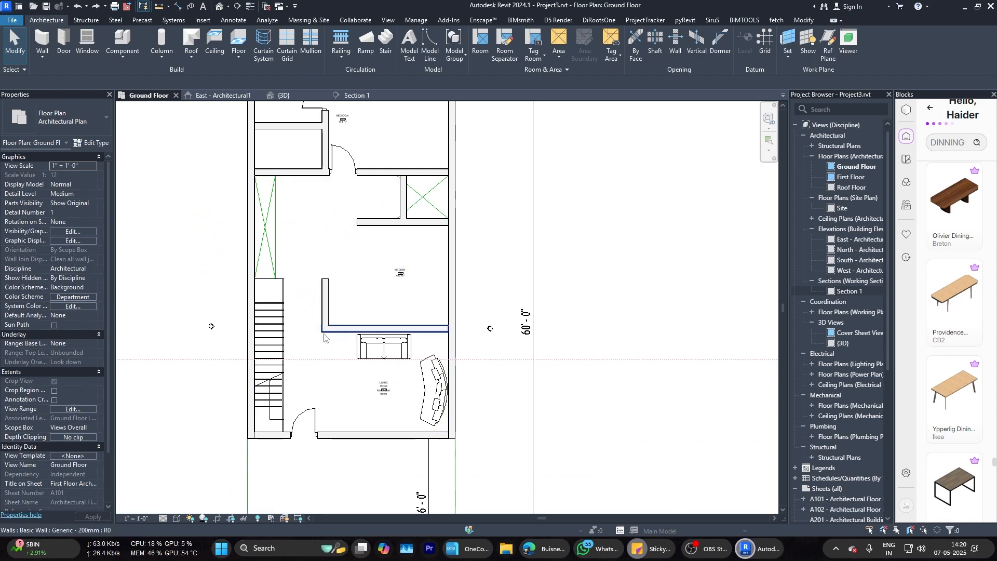
Step: Measure the passage width between the staircase's edge and the kitchen's short left wall
scroll(293, 300, up, 3)
scroll(306, 360, down, 2)
scroll(312, 306, up, 5)
key(d)
key(i)
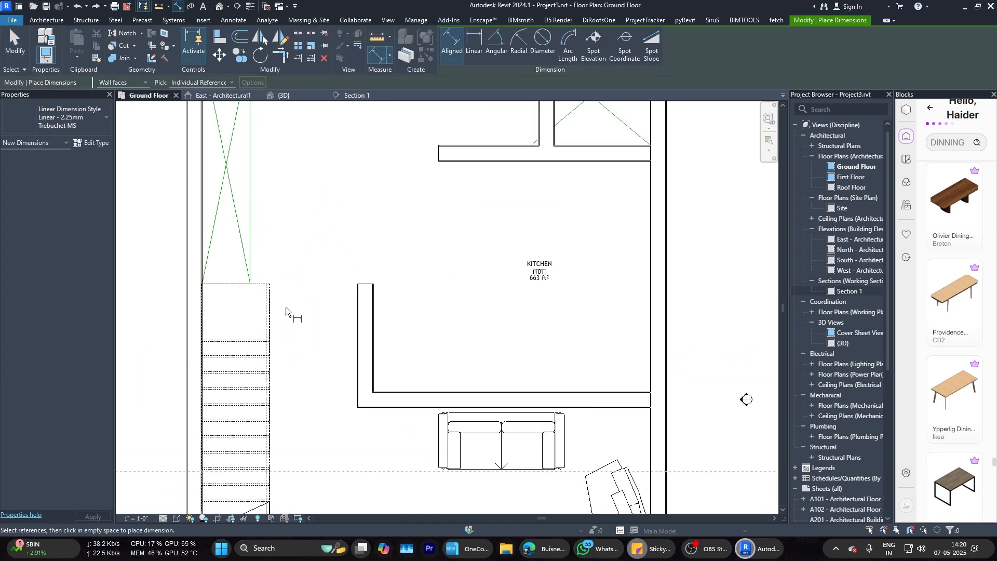
click(270, 315)
click(358, 329)
key(Escape)
key(Escape)
scroll(322, 363, down, 3)
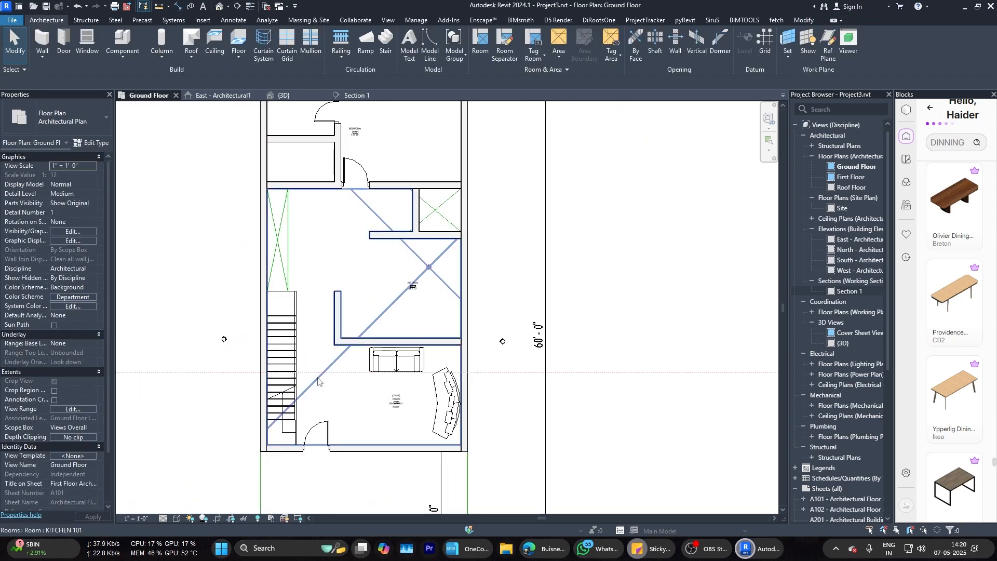
scroll(317, 382, up, 3)
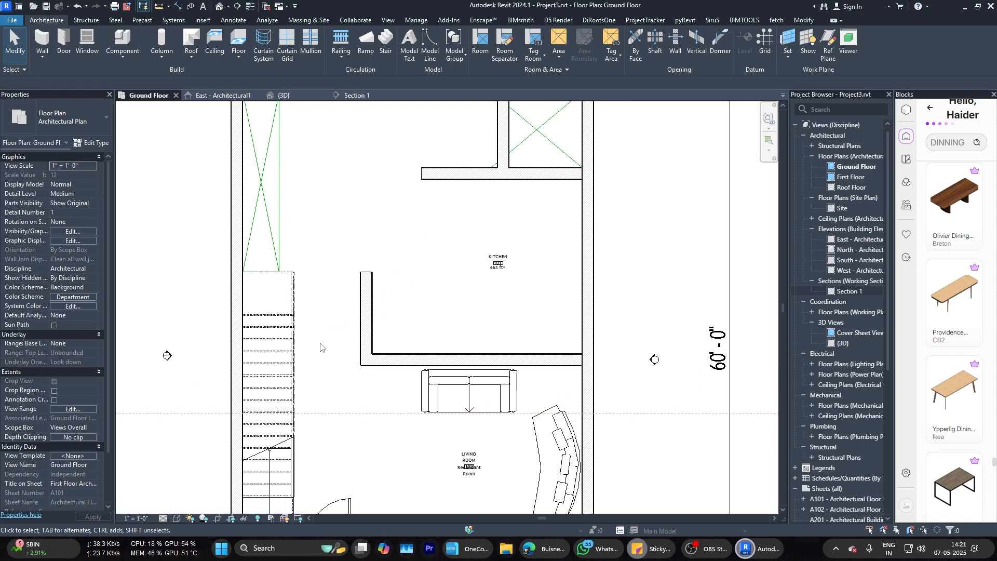
Step: Draw Generic - 200mm walls enclosing the staircase's upper end, down to the level of the kitchen's lower wall
scroll(316, 366, down, 1)
middle_drag(309, 387, 339, 314)
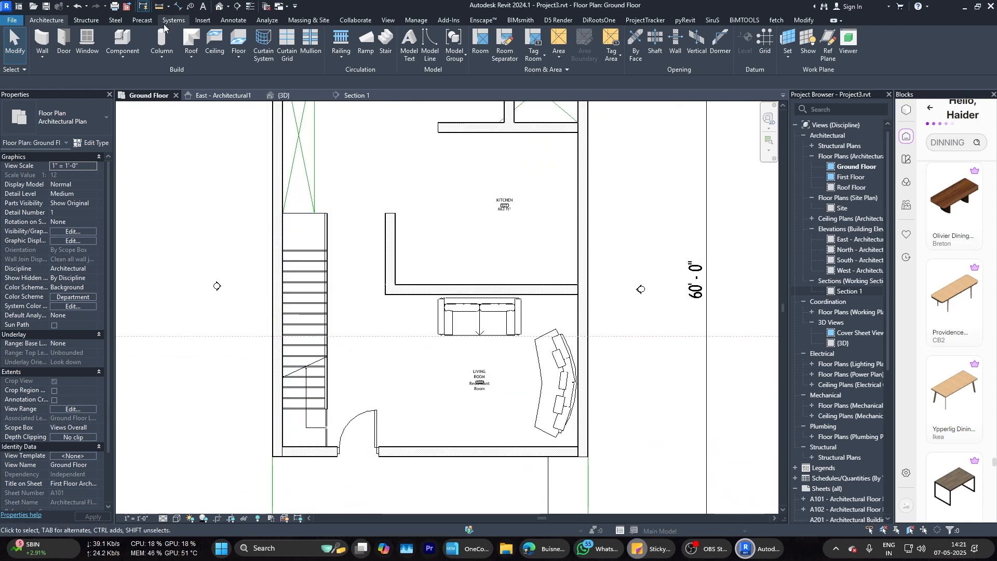
key(w)
key(a)
scroll(296, 216, up, 3)
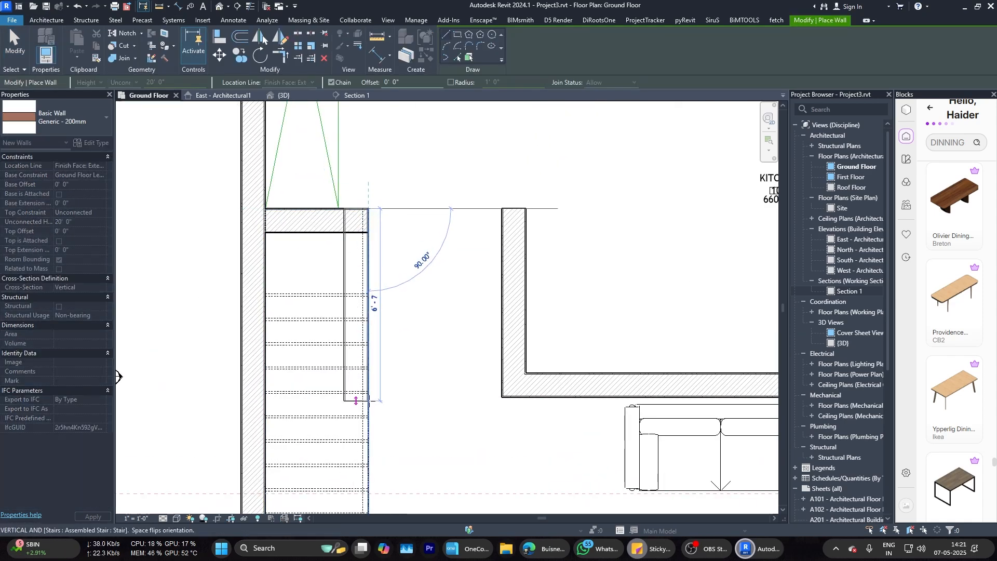
key(Escape)
key(Escape)
click(349, 237)
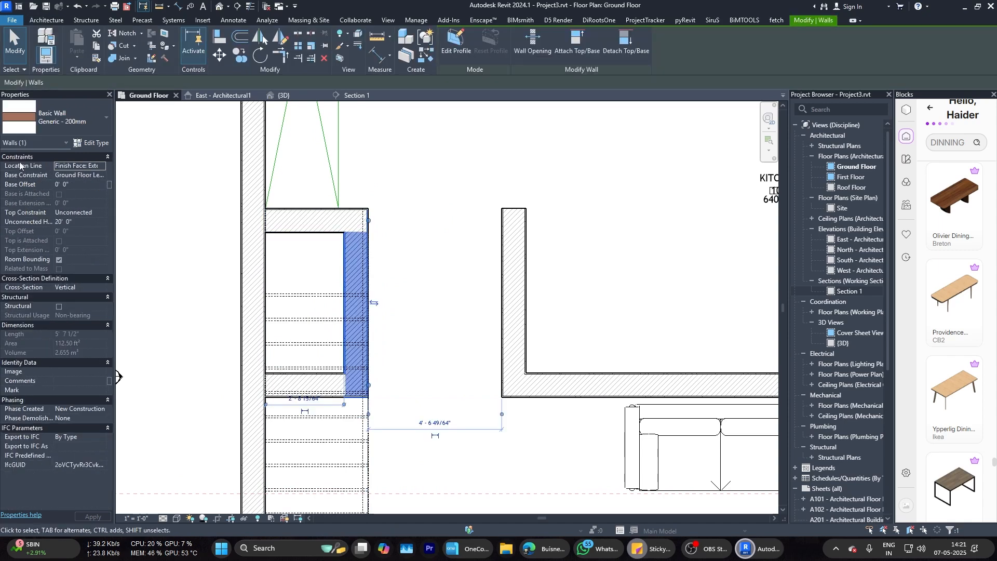
key(Escape)
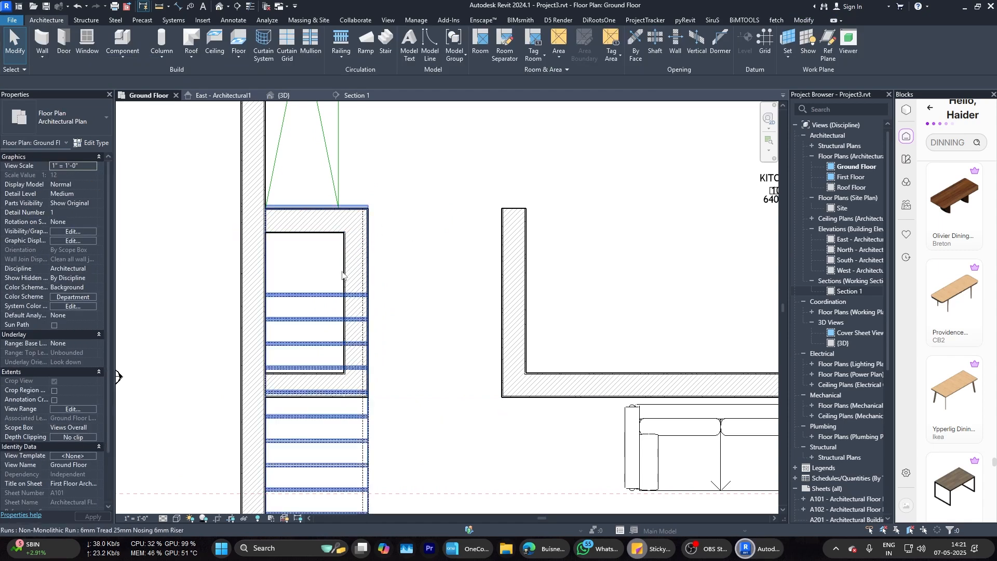
Step: Change the three walls enclosing the staircase's upper end to the Generic - 150mm type
scroll(319, 375, up, 3)
click(320, 378)
scroll(400, 173, down, 2)
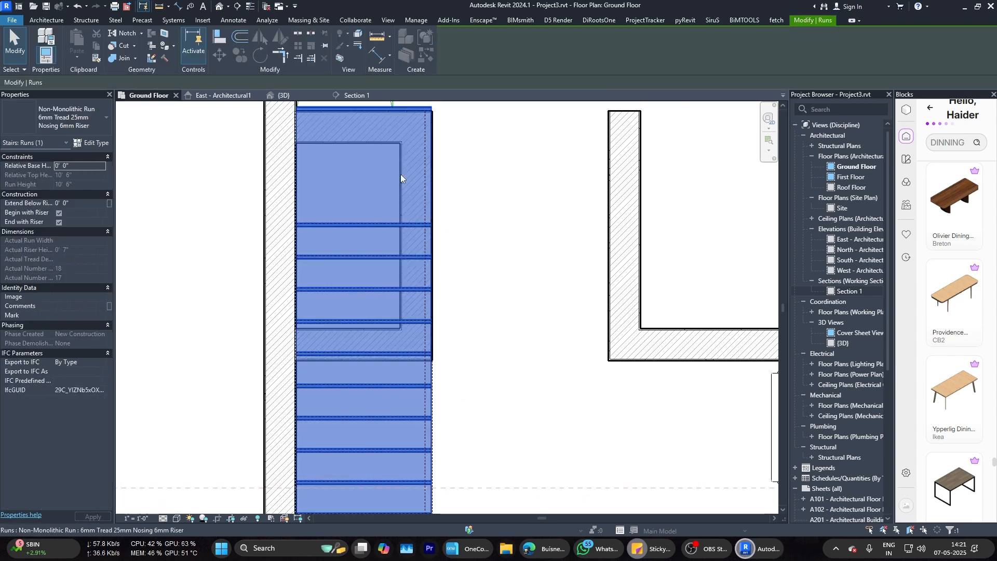
click(416, 207)
click(87, 122)
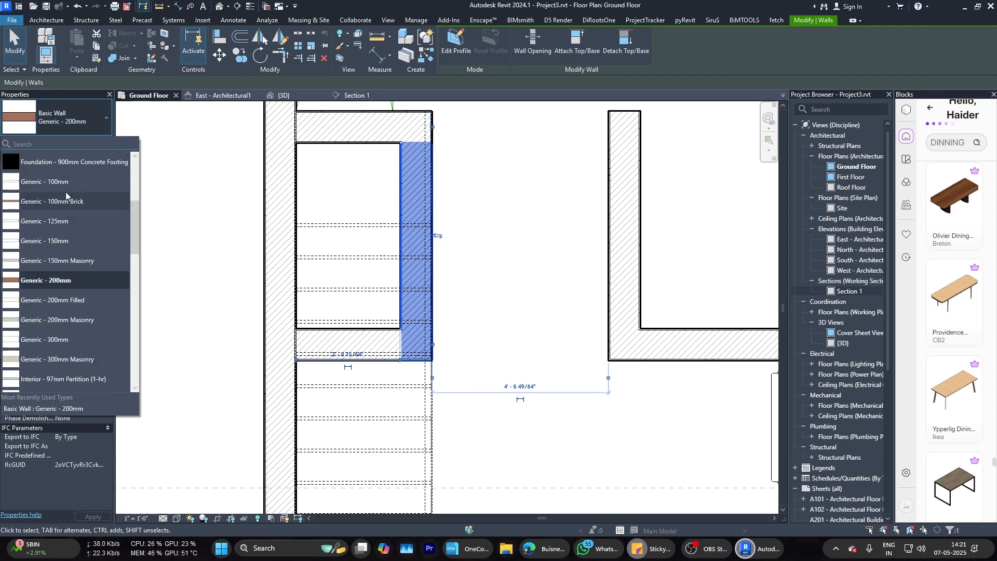
click(66, 241)
click(364, 125)
click(87, 122)
click(66, 240)
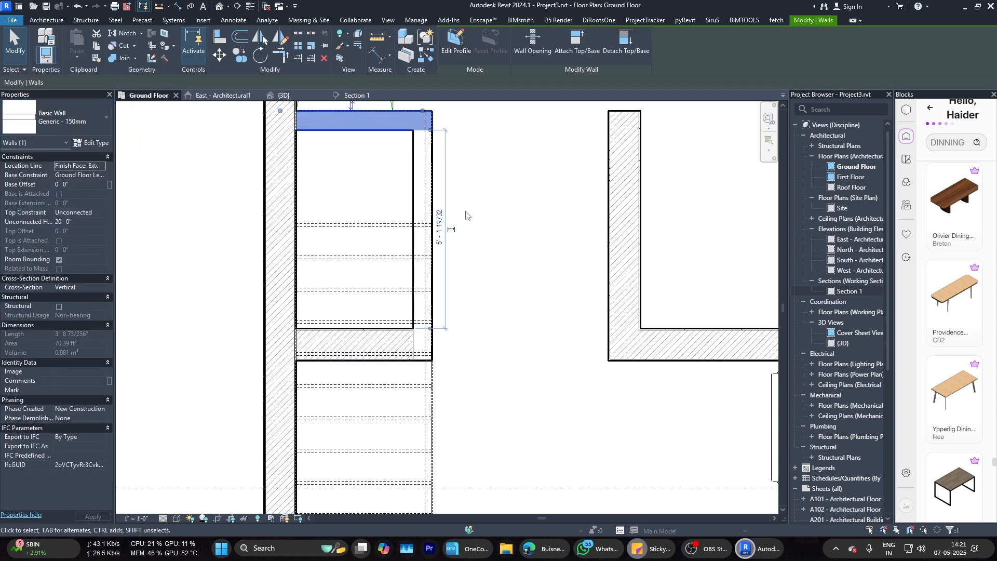
click(353, 344)
click(61, 115)
click(54, 239)
key(Escape)
scroll(263, 254, down, 5)
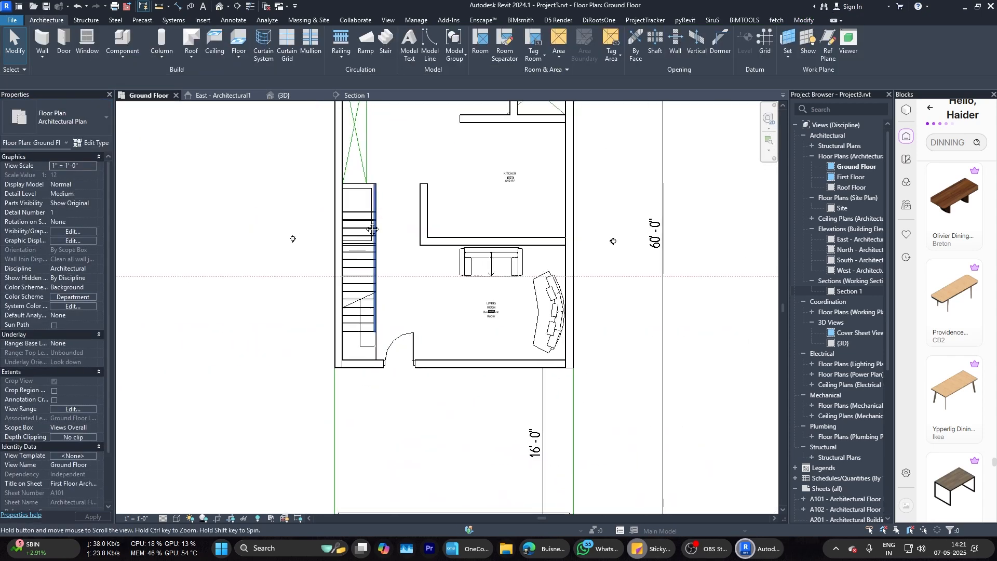
Step: Set the top constraint of the staircase enclosure's long side wall to Up to level: First Floor
middle_drag(372, 228, 350, 306)
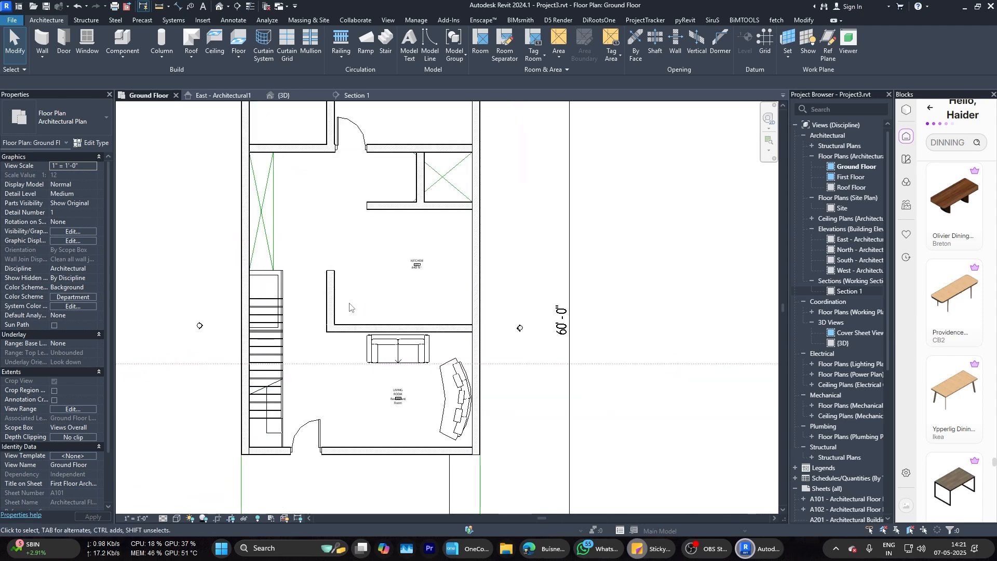
scroll(294, 290, up, 3)
click(279, 281)
scroll(307, 349, down, 4)
middle_drag(309, 149, 302, 181)
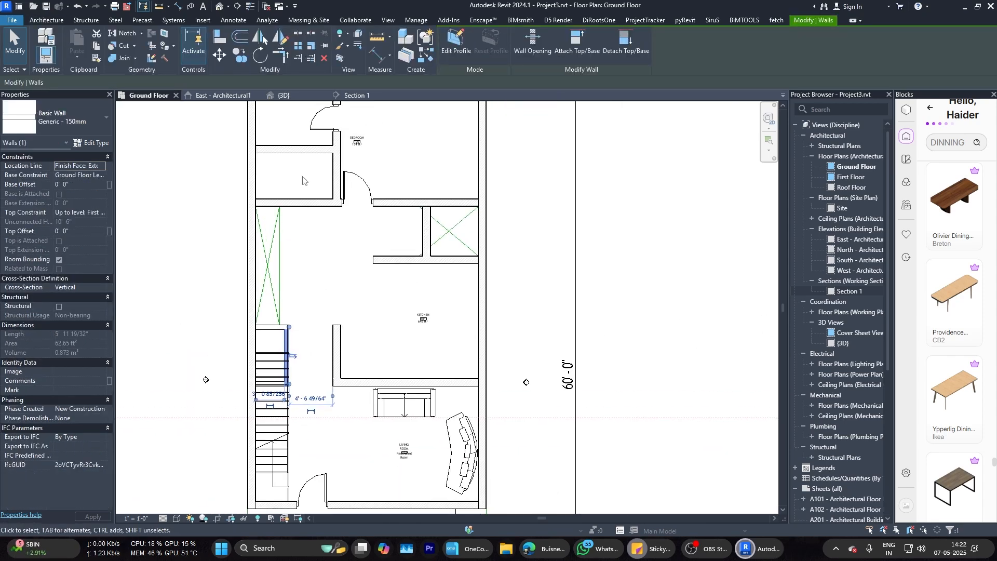
key(Escape)
Step: Move the shaft's left wall out to its lower wall's free end and stretch both diagonal lines to the new inner corners
scroll(352, 198, up, 3)
drag(468, 249, 409, 253)
click(461, 216)
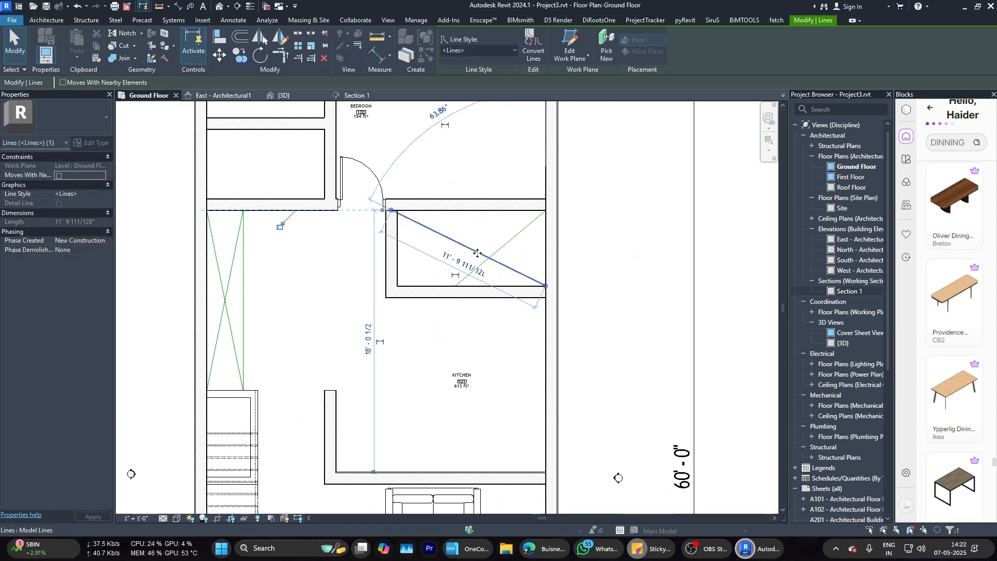
drag(391, 210, 397, 211)
click(476, 268)
drag(456, 286, 398, 285)
key(Escape)
scroll(464, 265, down, 3)
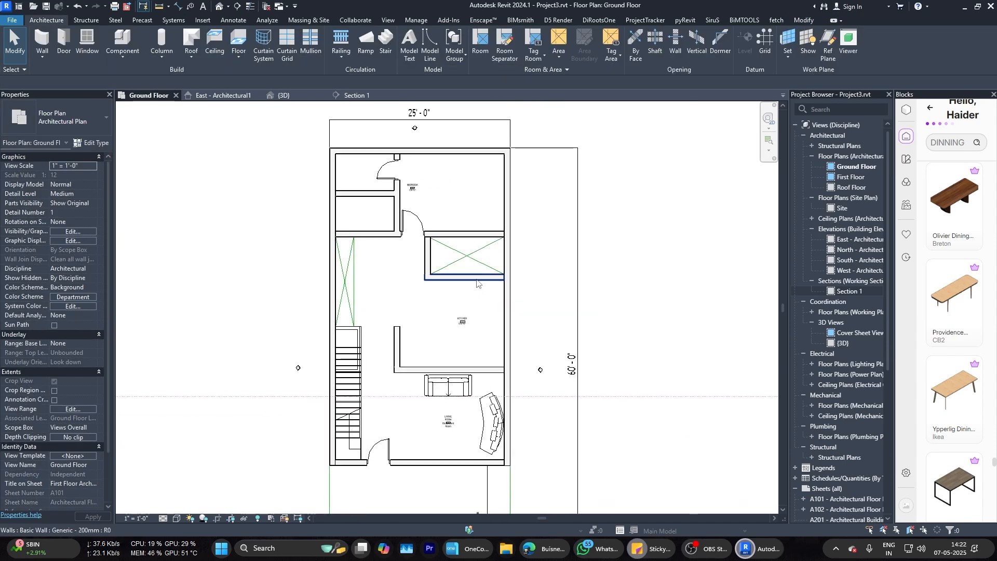
Step: Measure the inner width of the shaft above the kitchen, between its left wall and the outer wall
scroll(478, 283, up, 4)
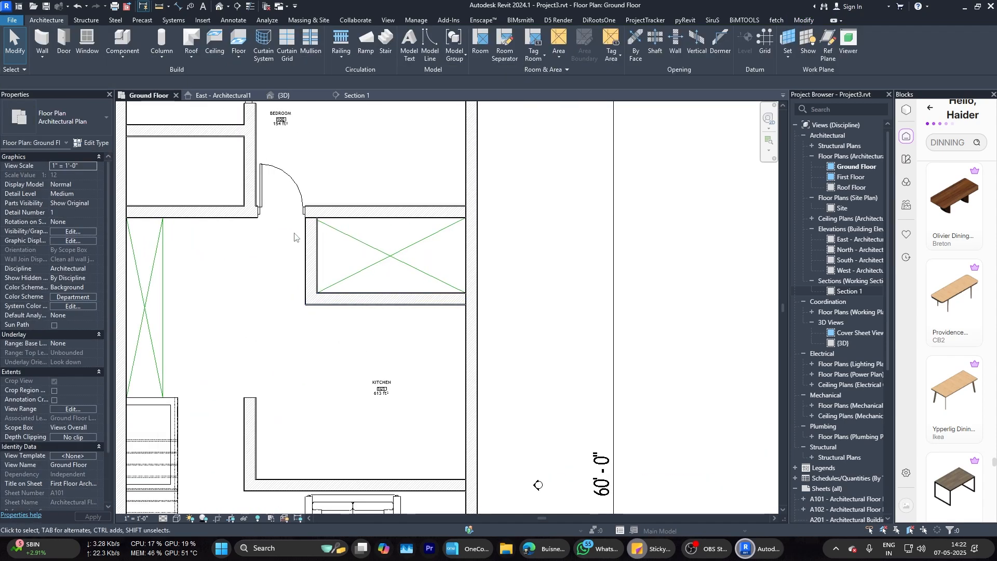
scroll(312, 254, down, 2)
scroll(335, 281, up, 3)
scroll(401, 284, down, 3)
click(369, 287)
scroll(370, 287, up, 2)
scroll(370, 287, up, 2)
click(369, 287)
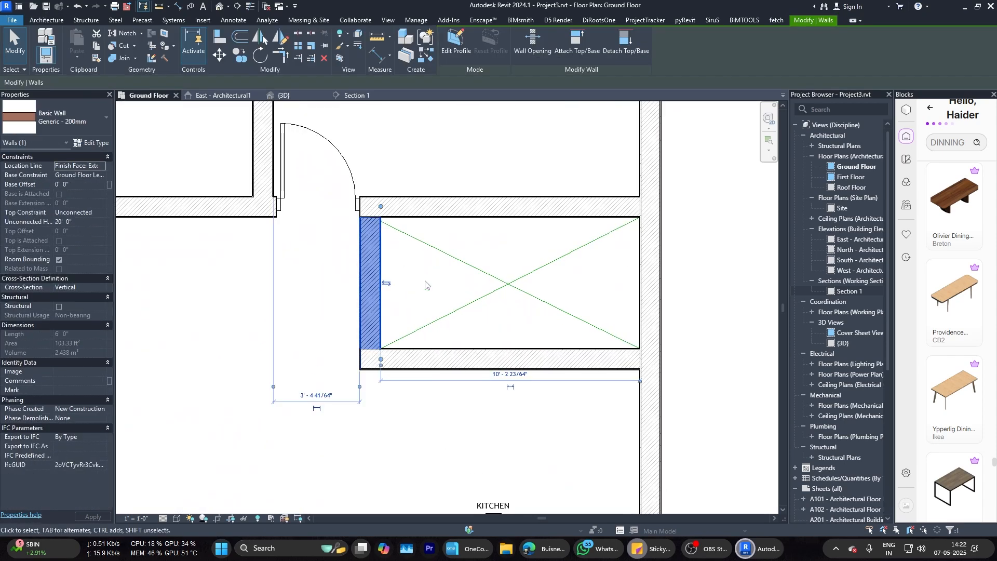
key(Escape)
scroll(425, 284, down, 2)
key(d)
key(i)
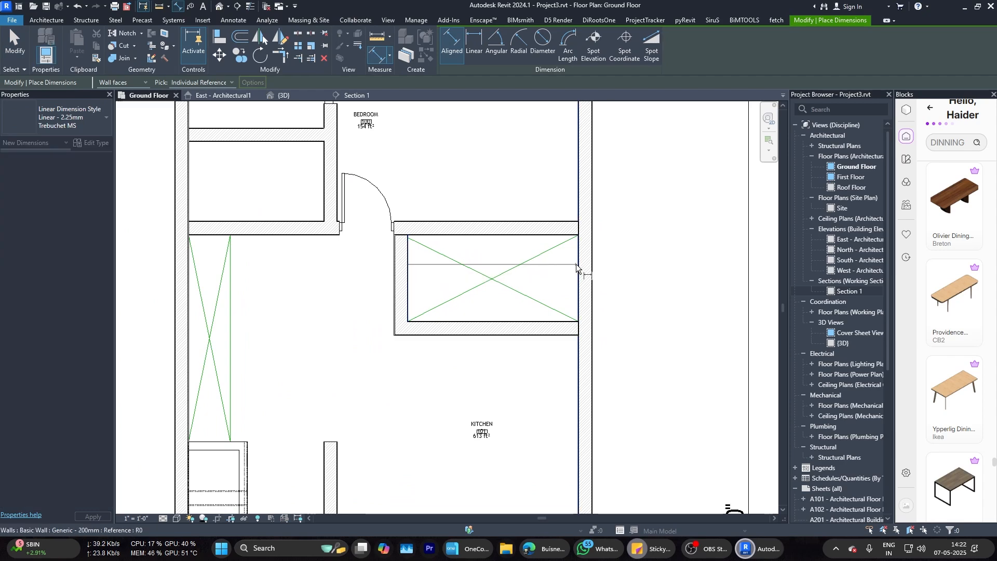
key(Escape)
scroll(404, 275, up, 3)
scroll(407, 272, down, 5)
middle_drag(296, 248, 338, 296)
scroll(358, 288, up, 2)
key(Escape)
click(363, 280)
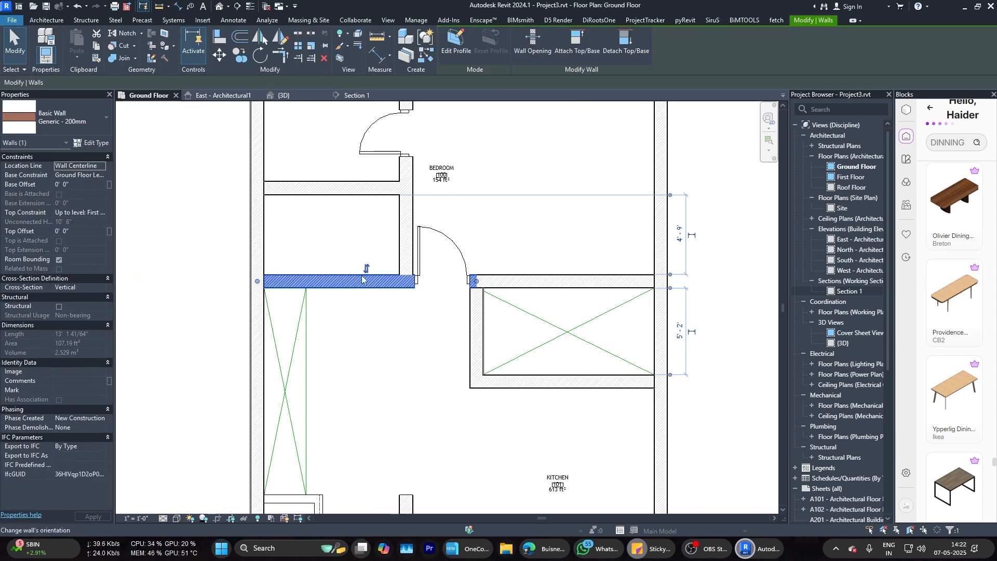
key(Escape)
scroll(363, 280, down, 5)
scroll(348, 218, up, 4)
scroll(454, 276, up, 3)
click(425, 267)
key(Escape)
drag(426, 272, 528, 276)
key(Escape)
scroll(383, 247, down, 2)
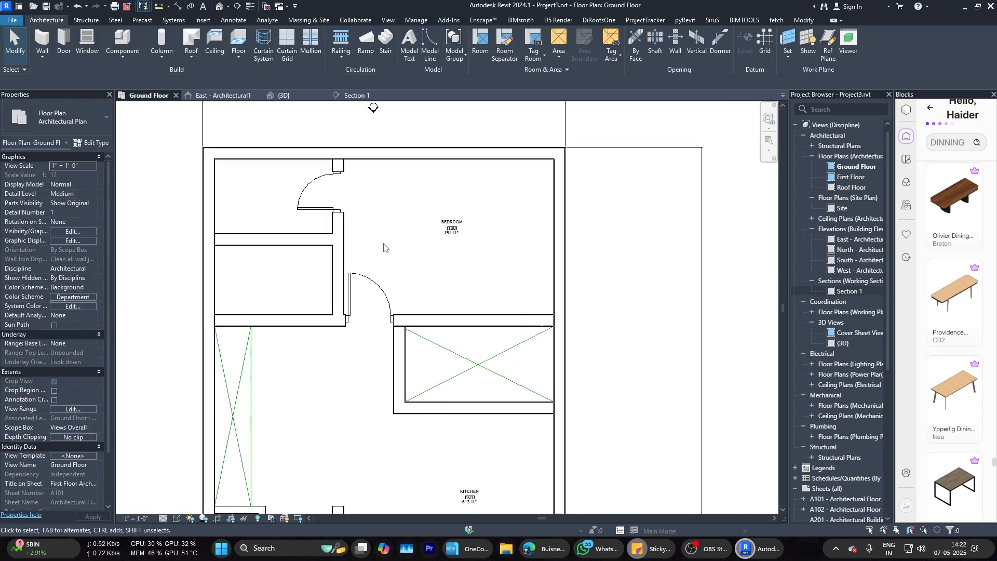
Step: Place a single-flush 750 x 2000mm door in the small room's lower wall, just left of the bedroom door
middle_drag(383, 247, 486, 202)
scroll(376, 296, down, 1)
scroll(423, 292, up, 2)
key(d)
key(r)
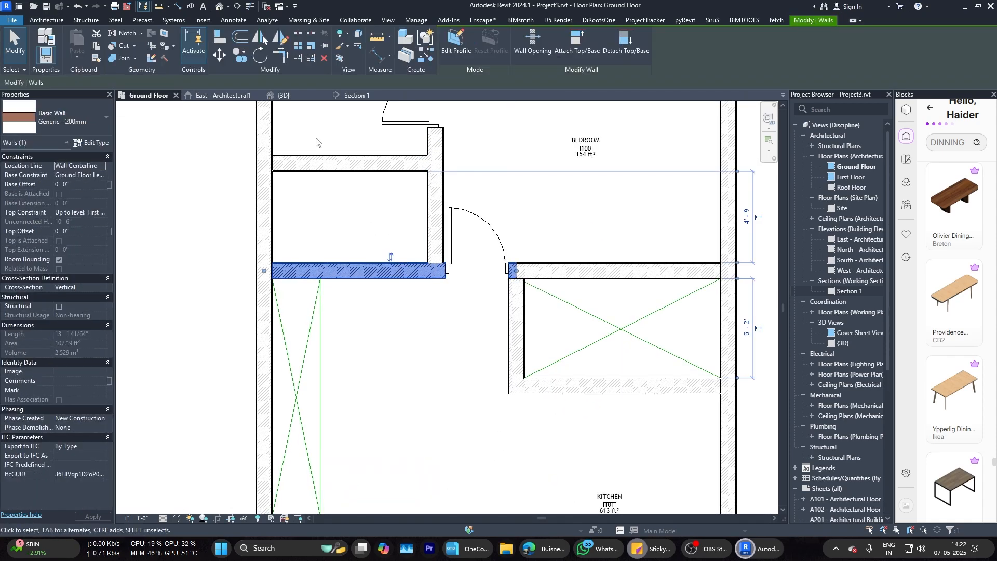
key(w)
key(a)
scroll(373, 250, down, 3)
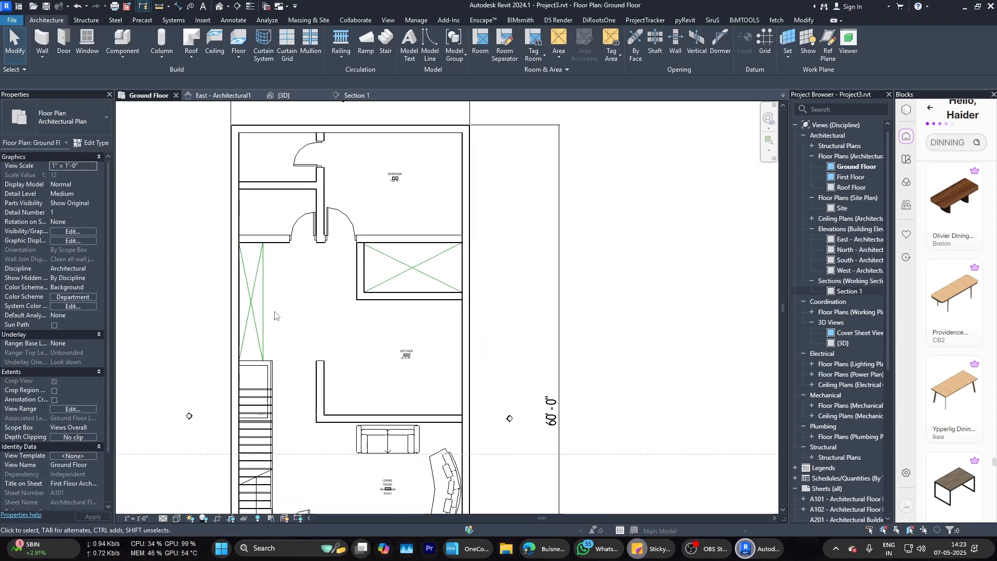
scroll(262, 355, up, 3)
scroll(249, 223, down, 2)
scroll(289, 179, up, 3)
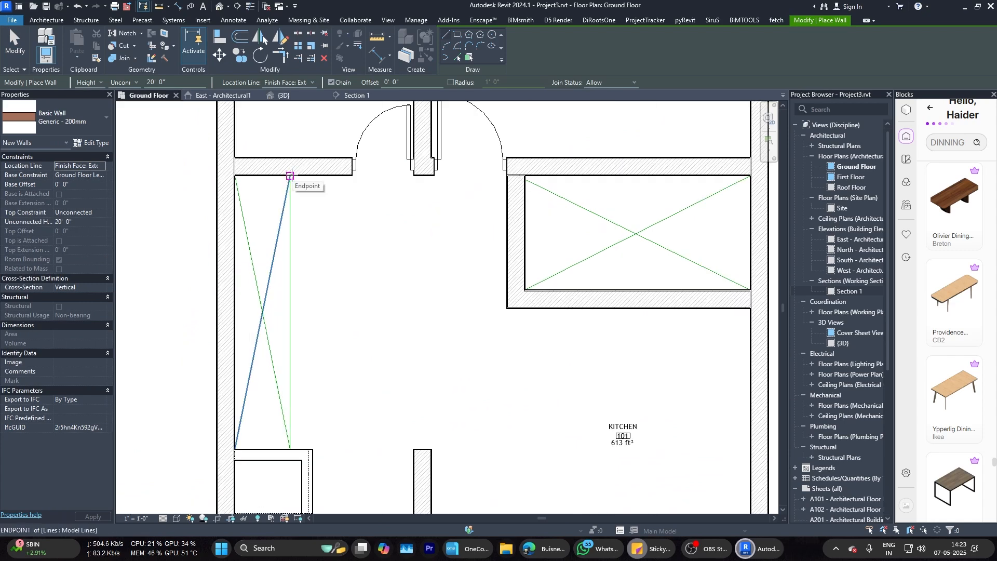
key(Escape)
key(Escape)
click(39, 41)
click(72, 118)
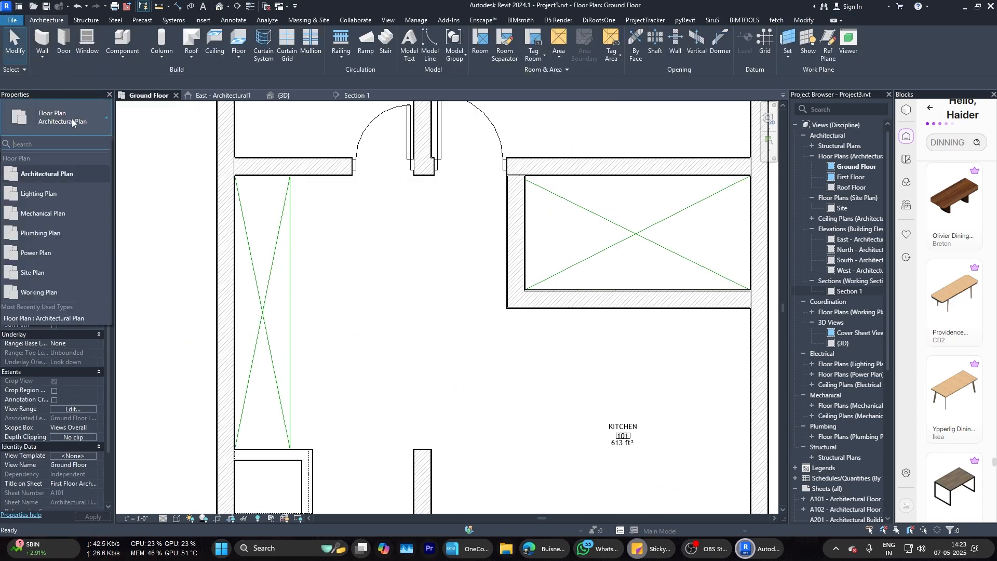
click(86, 121)
Step: Draw an M_Exterior Glazing curtain wall along the right edge of the long open area above the staircase
click(42, 42)
click(67, 118)
scroll(39, 262, down, 3)
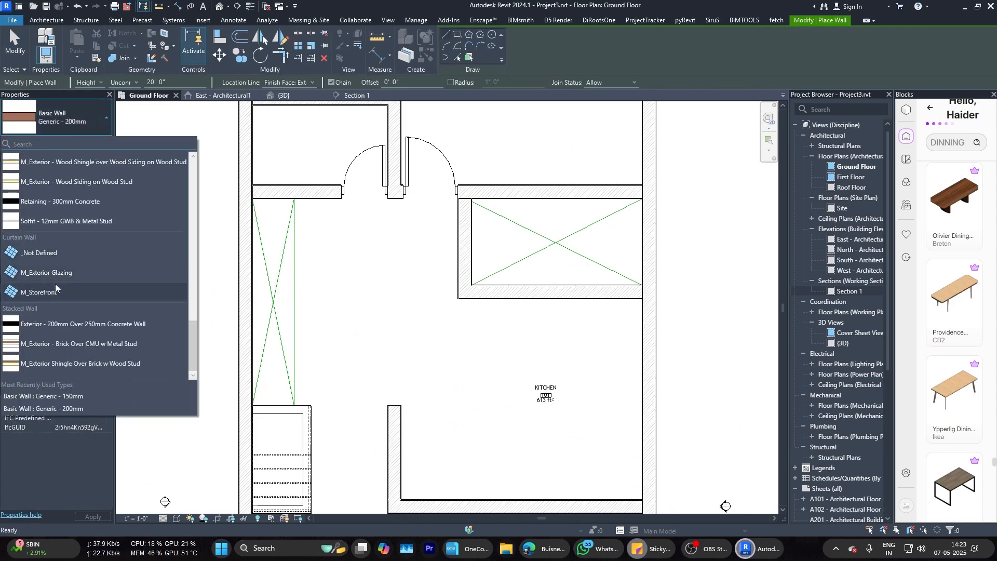
click(52, 272)
click(294, 405)
click(294, 199)
key(Escape)
Step: Set the new curtain wall's top constraint to Up to level: First Floor
key(Escape)
scroll(296, 290, up, 1)
click(294, 293)
scroll(296, 294, up, 2)
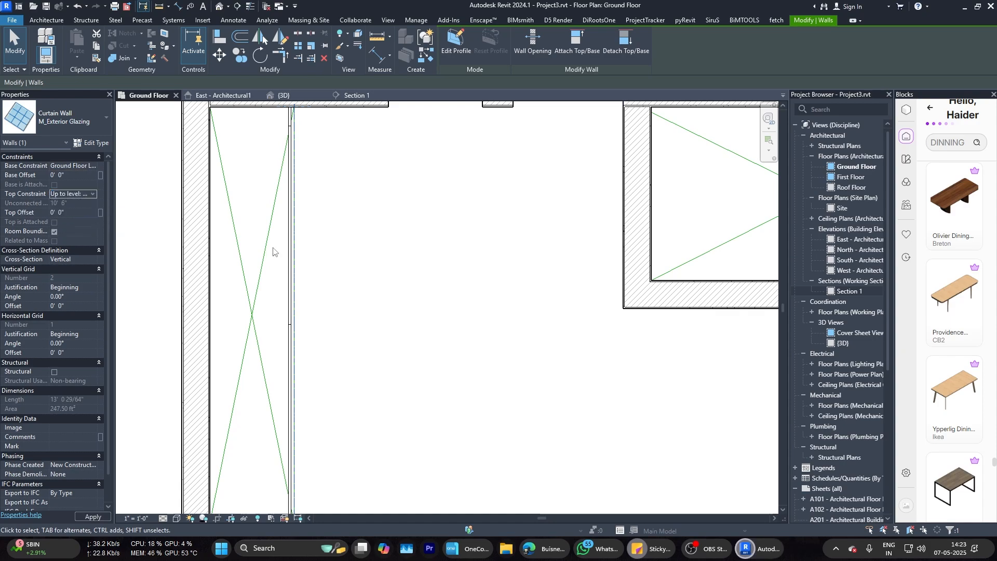
key(Escape)
scroll(347, 292, down, 6)
Step: In the 3D view, match the over-height shaft walls to a wall ending at first floor level using Match Type
click(284, 95)
scroll(465, 323, down, 2)
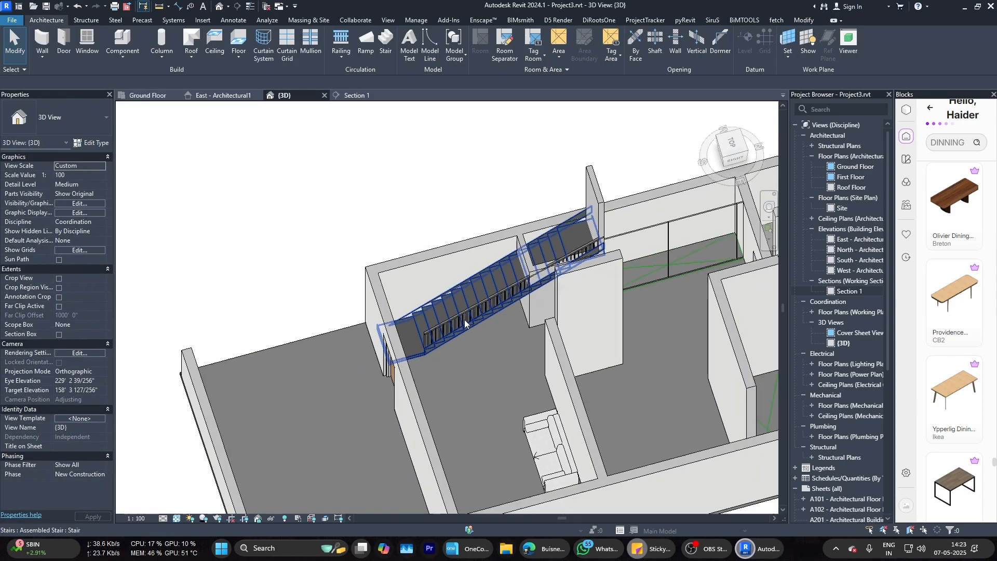
scroll(465, 323, down, 3)
shift+middle_drag(465, 323, 435, 379)
scroll(556, 345, down, 1)
scroll(435, 379, up, 3)
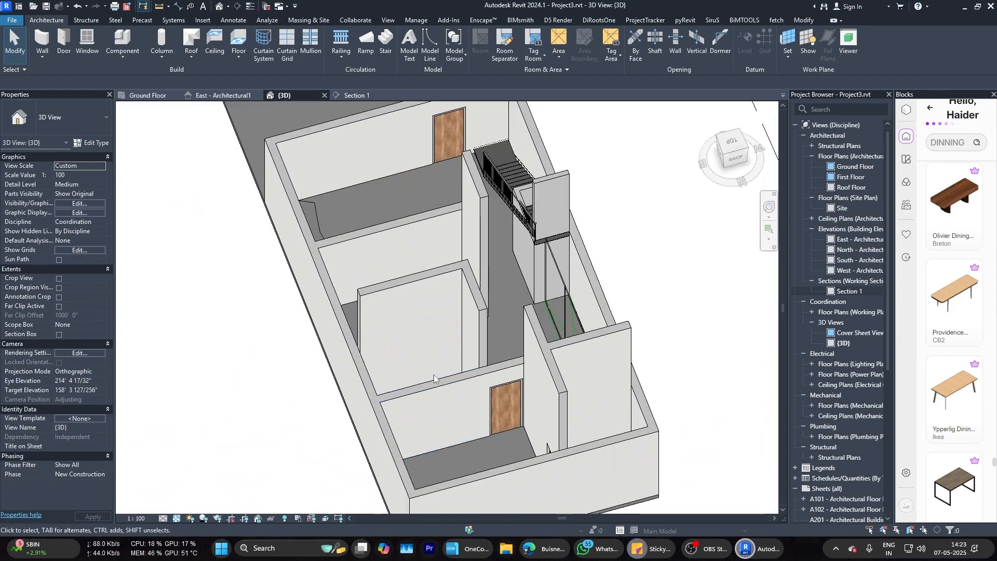
key(m)
key(a)
scroll(424, 277, down, 4)
shift+middle_drag(424, 278, 446, 360)
scroll(445, 361, up, 4)
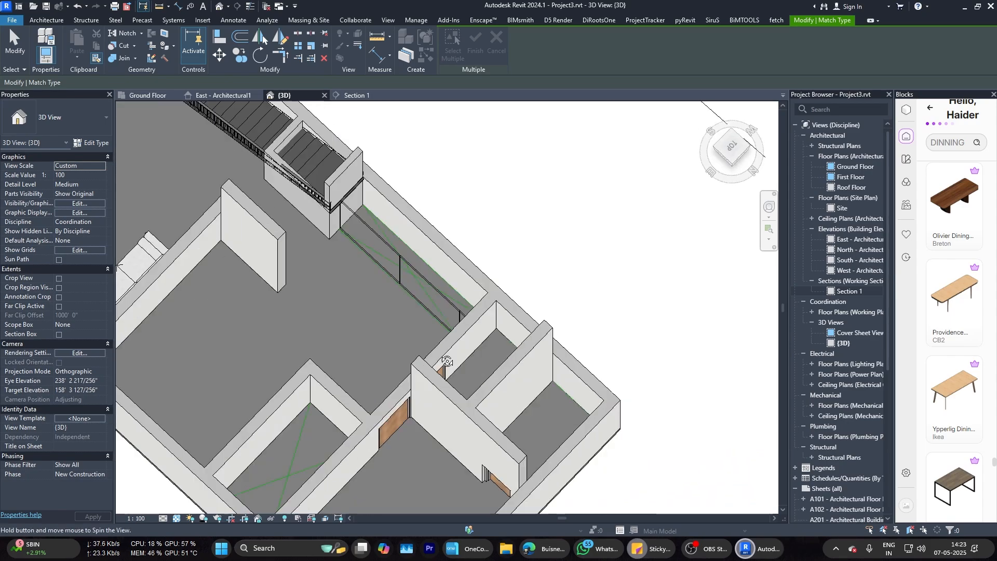
scroll(445, 361, down, 3)
scroll(451, 232, up, 4)
key(Escape)
key(Escape)
Step: Try to attach the top of the lower cross wall beneath the stairs to the staircase
shift+middle_drag(350, 334, 348, 221)
key(m)
key(a)
scroll(457, 333, up, 3)
key(Escape)
click(475, 355)
click(582, 45)
key(Escape)
key(Escape)
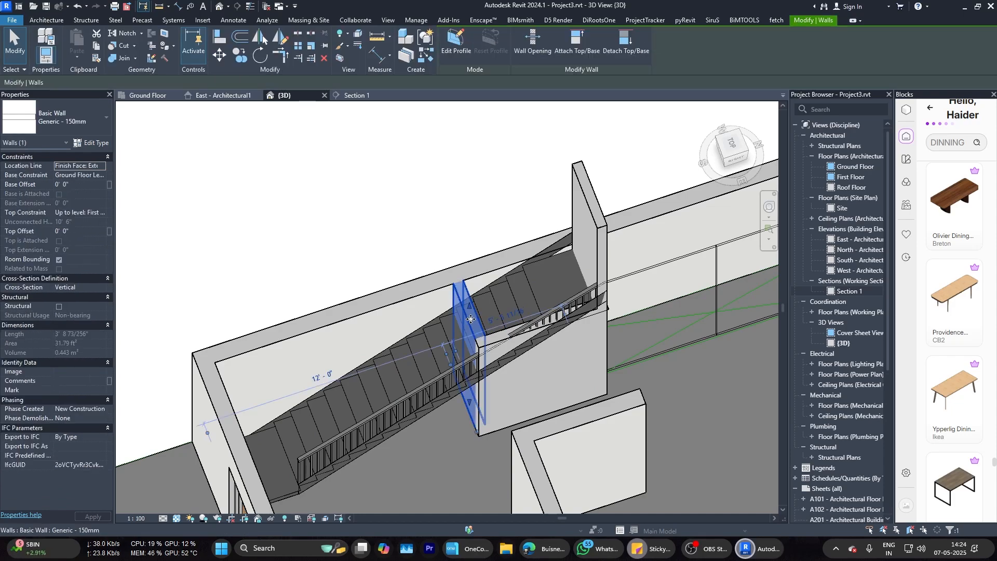
Step: Lower the top of the wall at the staircase's upper end to the underside of the stairs
scroll(563, 323, up, 1)
click(599, 177)
drag(595, 173, 596, 280)
key(Escape)
scroll(602, 322, down, 3)
shift+middle_drag(649, 353, 550, 306)
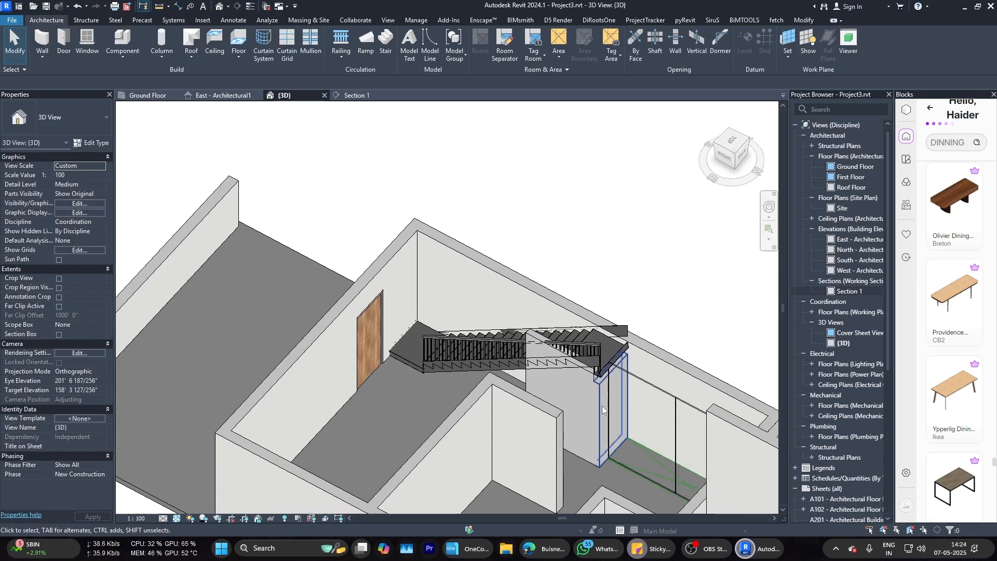
scroll(610, 407, up, 3)
click(612, 397)
drag(613, 327, 613, 310)
key(Escape)
Step: Lower the top of the enclosure's long side wall to below the stair flight
scroll(487, 304, down, 2)
click(444, 328)
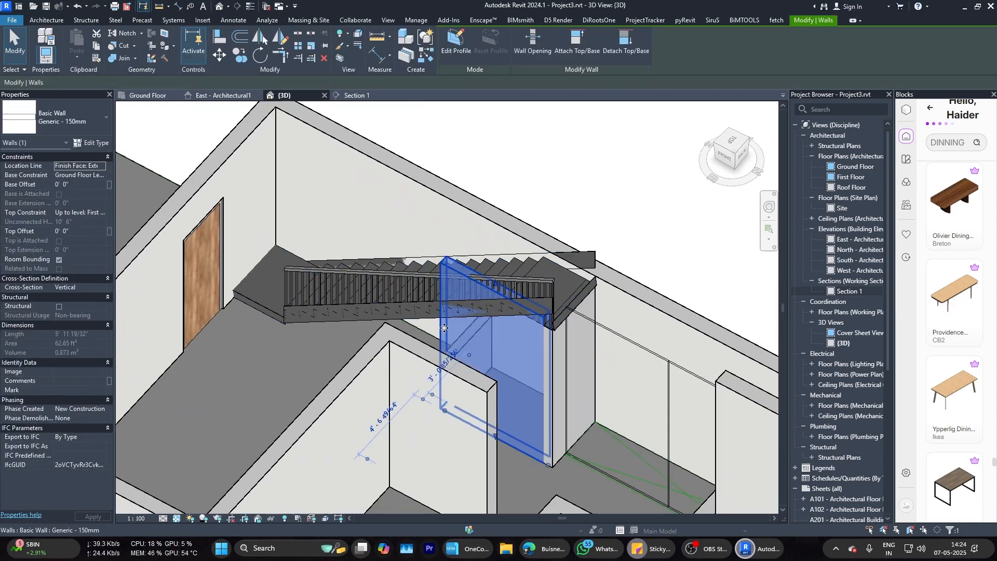
drag(494, 288, 495, 351)
key(Escape)
Step: Try to attach the top of the shortened side wall to the staircase
click(514, 361)
click(541, 224)
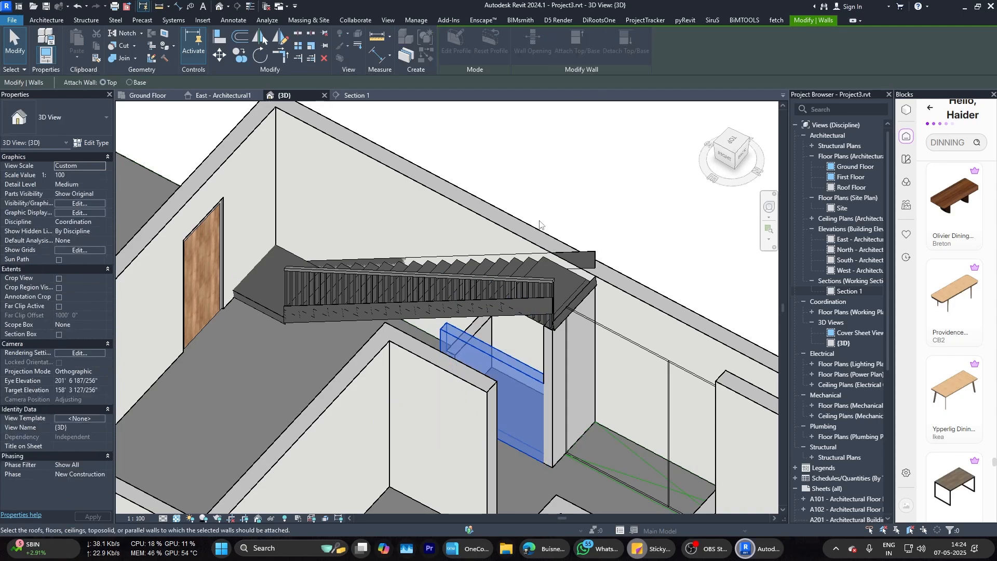
click(485, 349)
click(514, 327)
click(493, 351)
click(509, 329)
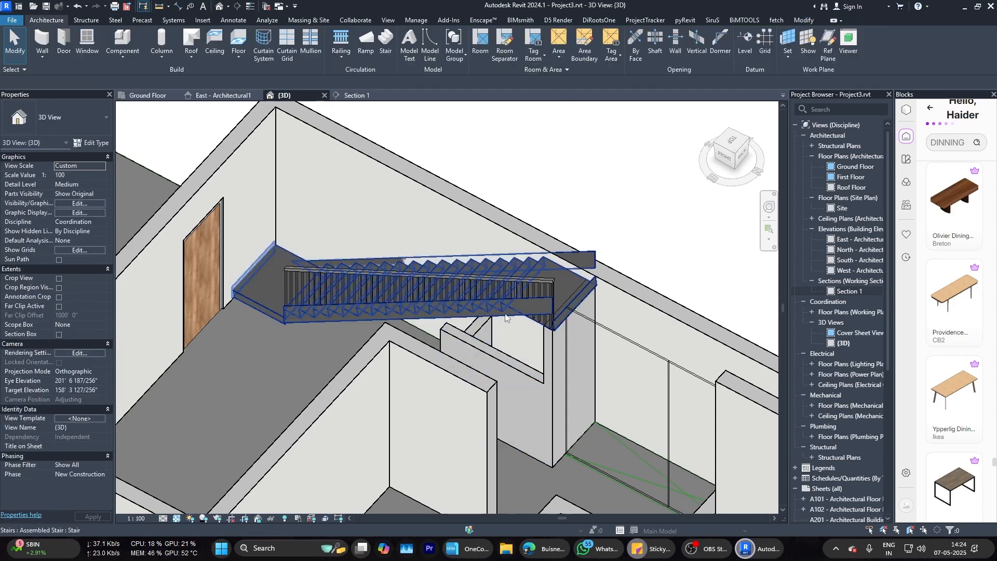
click(502, 318)
key(Escape)
Step: Lower the top of the under-stair cross wall nearest the entrance so it sits beneath the flight
shift+middle_drag(391, 360, 454, 348)
scroll(454, 347, up, 2)
click(408, 333)
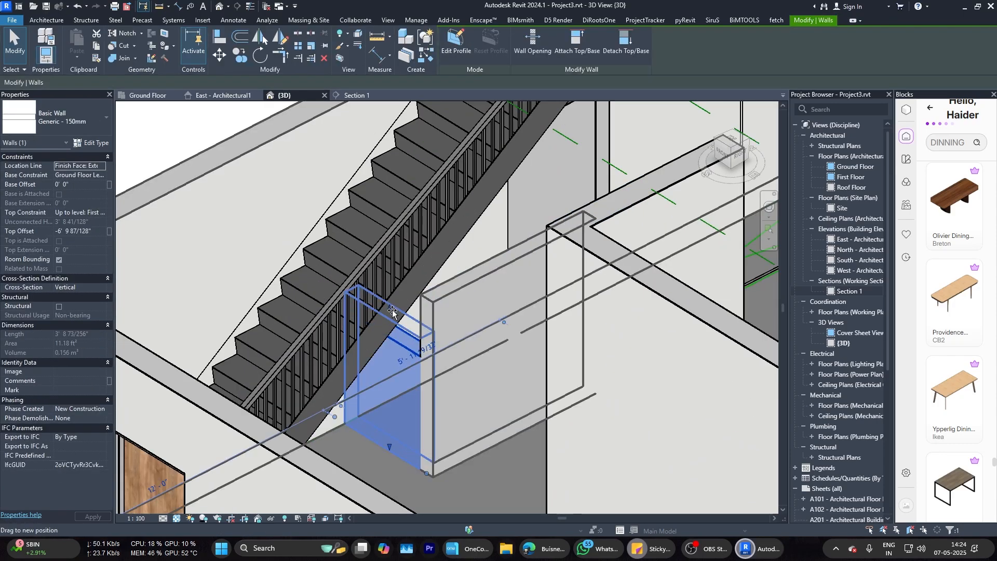
key(Escape)
Step: Change the bedroom door to 900 x 2200mm and the neighbouring small room's door to 750 x 2100mm
scroll(413, 325, down, 4)
scroll(478, 250, up, 2)
shift+middle_drag(416, 224, 461, 213)
scroll(478, 251, down, 3)
scroll(461, 213, up, 6)
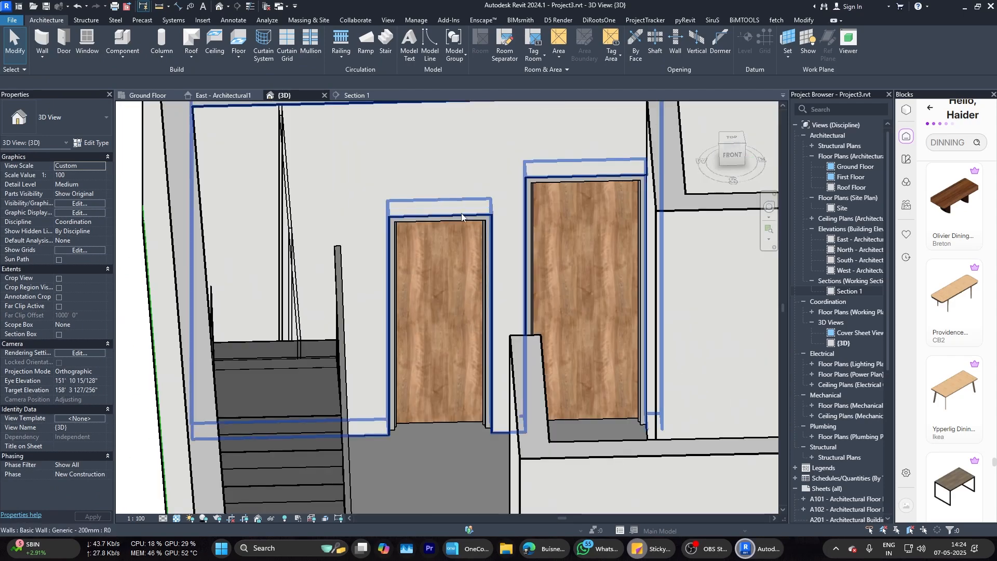
click(600, 182)
click(479, 220)
click(594, 189)
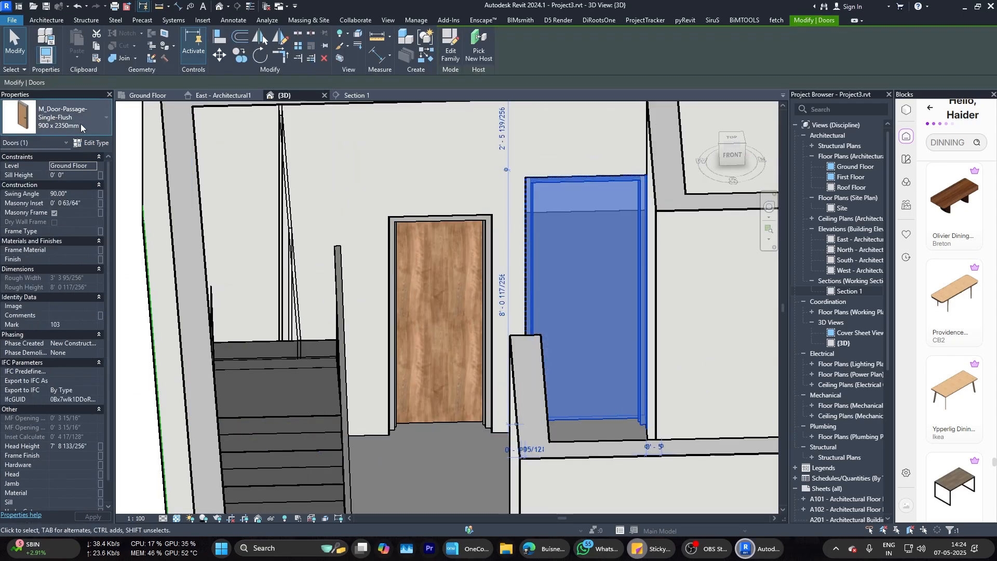
click(80, 123)
click(67, 265)
click(438, 220)
click(40, 119)
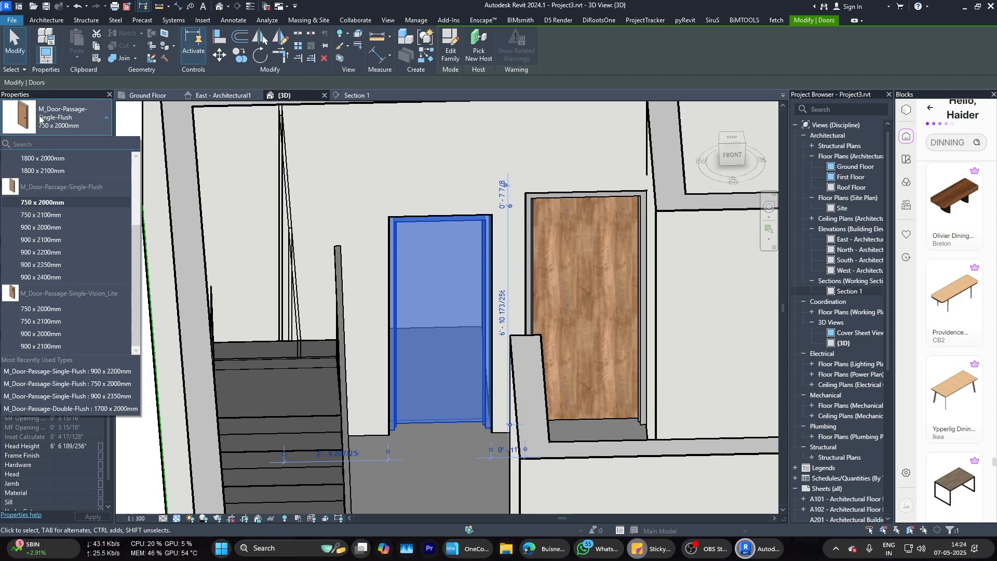
click(55, 214)
Step: Change the bedroom door's type to 900 x 2100mm to match the neighbouring door's height
click(500, 218)
click(530, 205)
click(63, 128)
click(58, 227)
click(365, 223)
Step: Switch to the Enscape render window and examine the staircase, corridor doors and living room
scroll(364, 260, down, 5)
shift+middle_drag(364, 275, 383, 218)
scroll(438, 371, up, 4)
scroll(520, 338, down, 3)
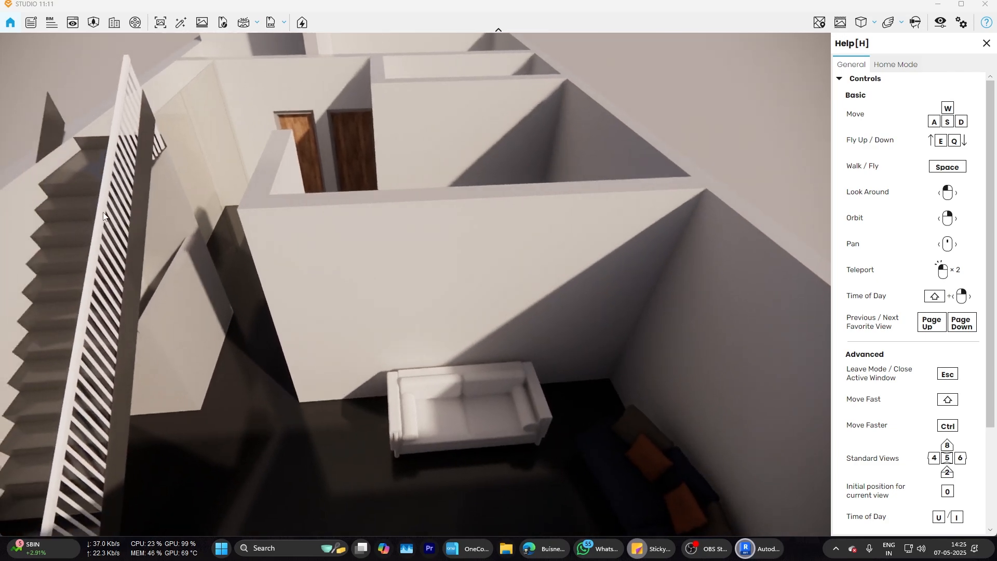
key(w)
drag(103, 213, 378, 247)
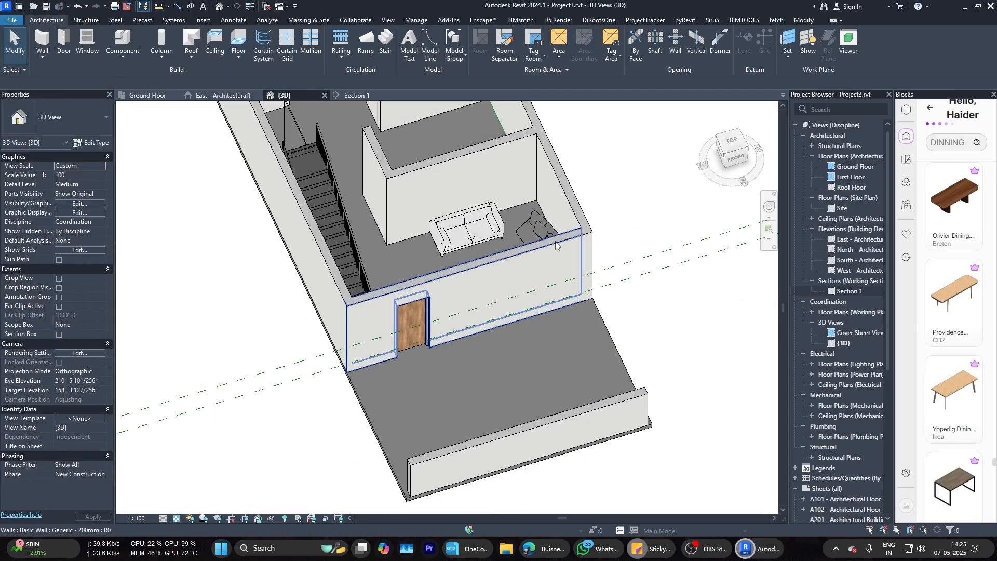
Step: Open the Ground Floor plan and dimension the length of the narrow shaft between the staircase and the small room
shift+middle_drag(446, 244, 462, 270)
scroll(376, 267, up, 5)
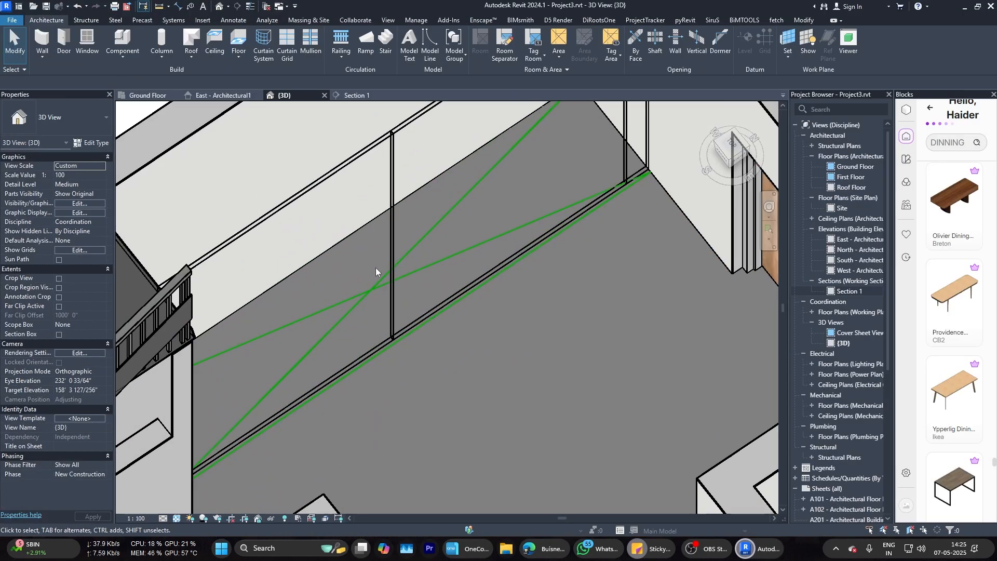
scroll(375, 267, down, 2)
scroll(379, 270, down, 2)
click(148, 95)
scroll(345, 269, up, 4)
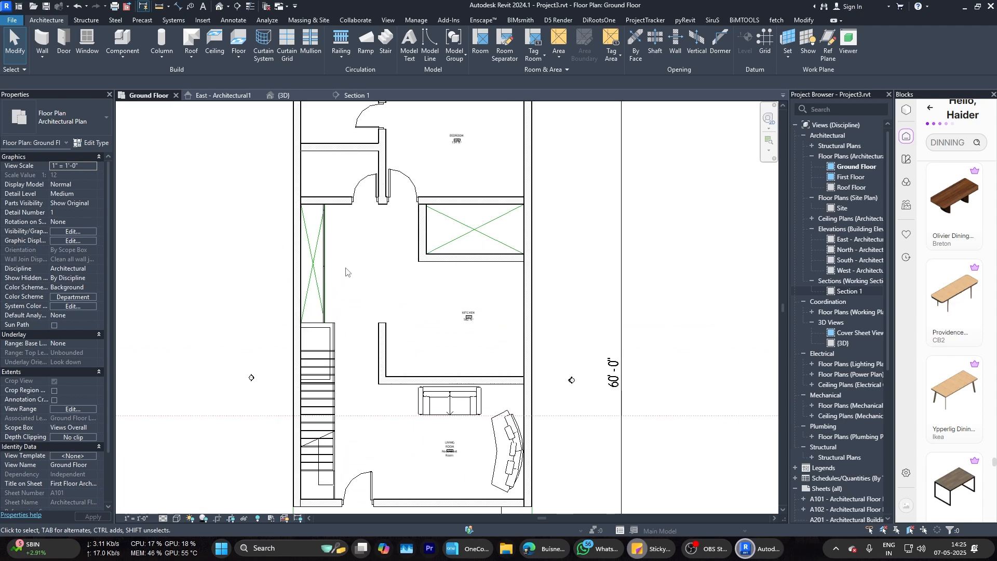
scroll(334, 255, up, 3)
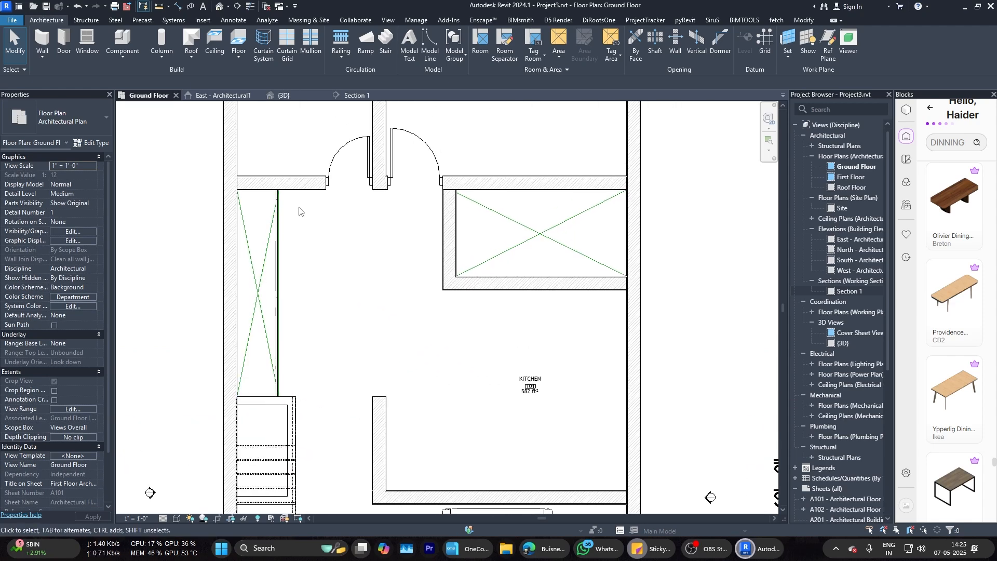
click(181, 7)
scroll(283, 408, up, 4)
click(291, 387)
scroll(295, 267, down, 4)
scroll(307, 130, up, 1)
click(307, 128)
click(328, 245)
key(Escape)
key(Escape)
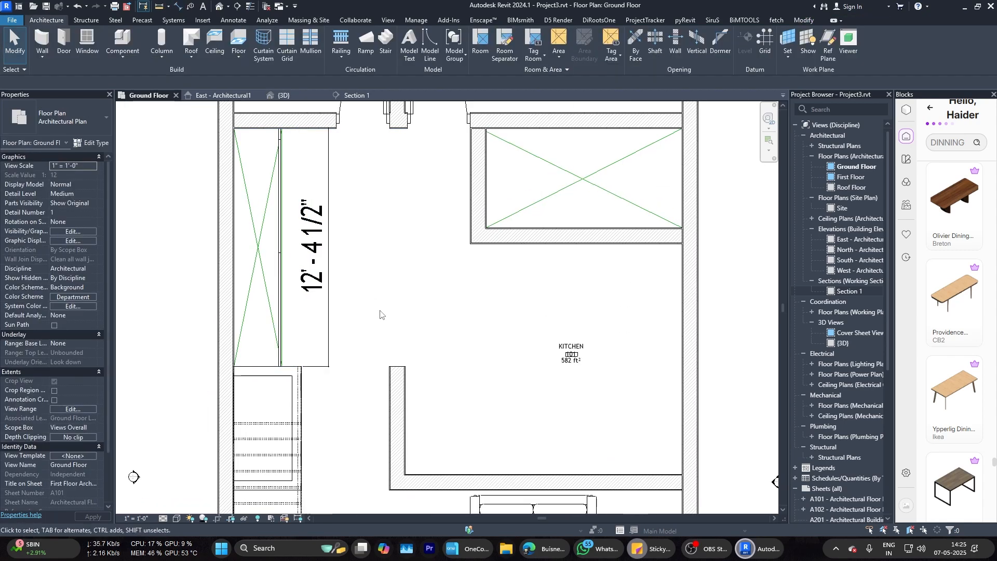
Step: Place the Enscape furniture asset Table 015 beside the narrow shaft in the Ground Floor plan
click(483, 20)
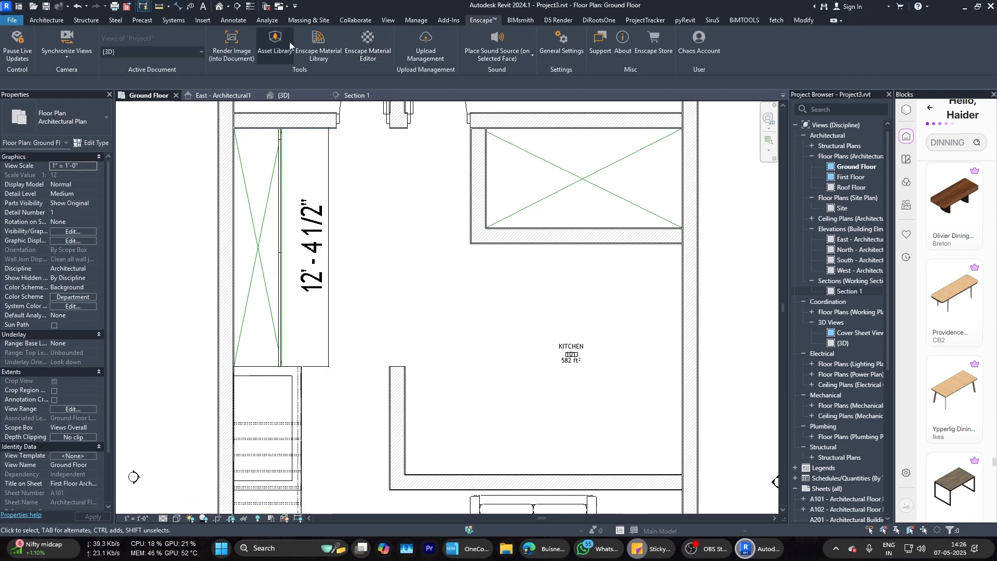
click(327, 183)
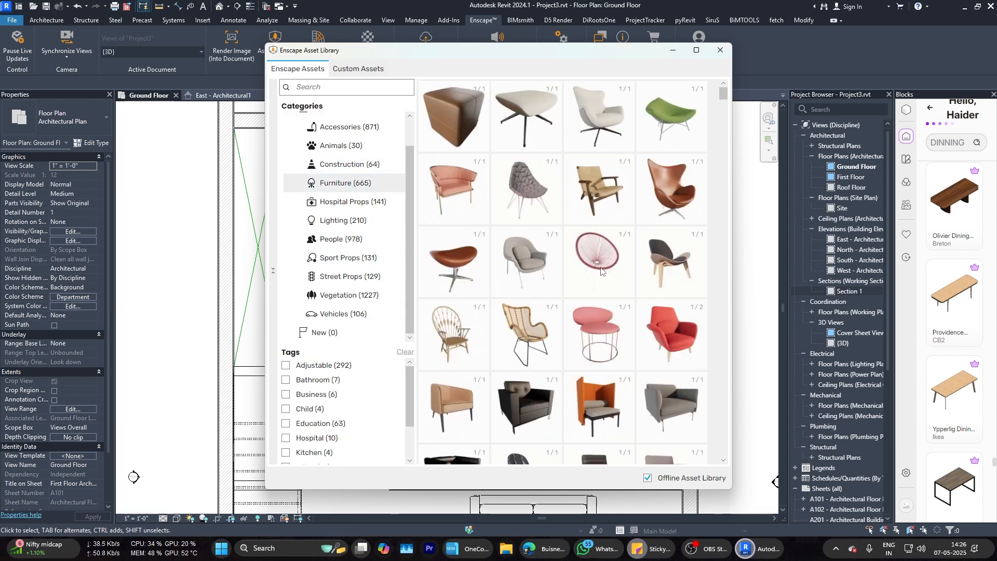
scroll(611, 300, down, 10)
scroll(611, 307, down, 15)
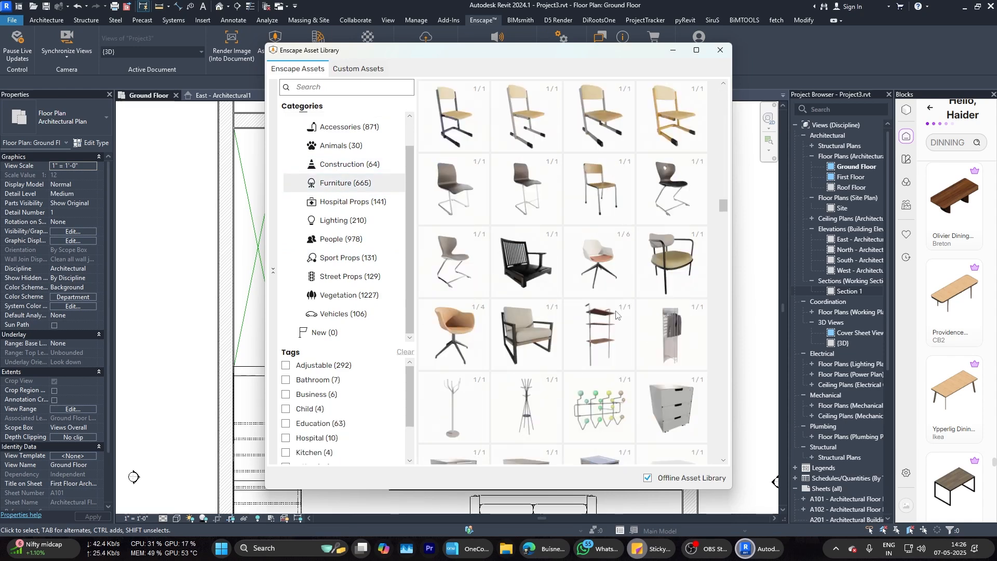
scroll(540, 250, down, 20)
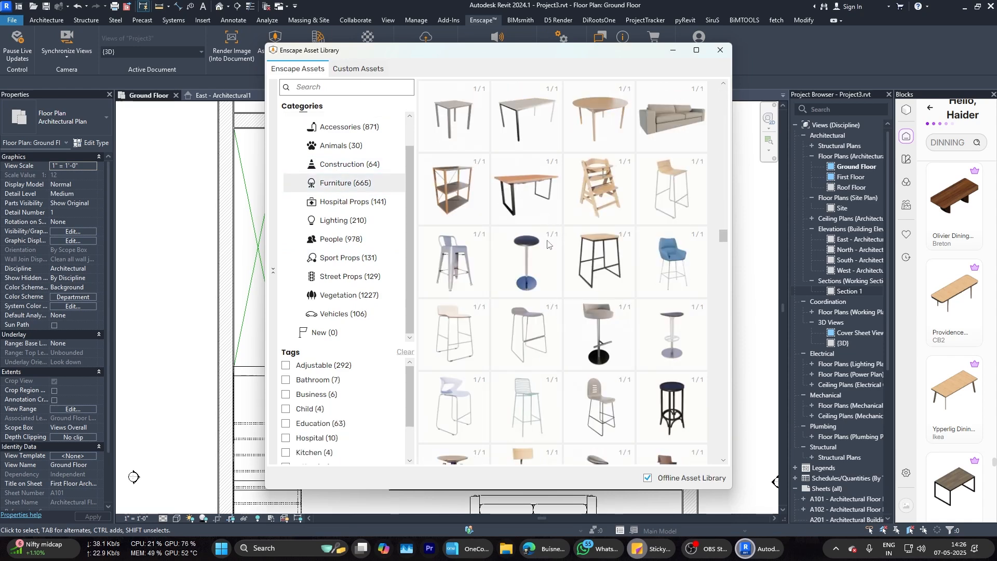
scroll(554, 261, down, 20)
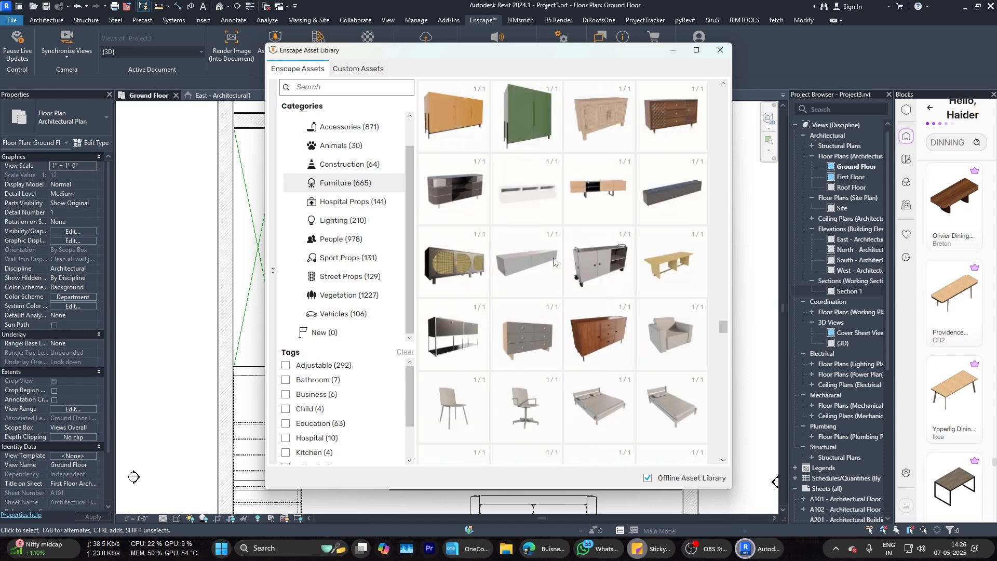
scroll(556, 265, up, 8)
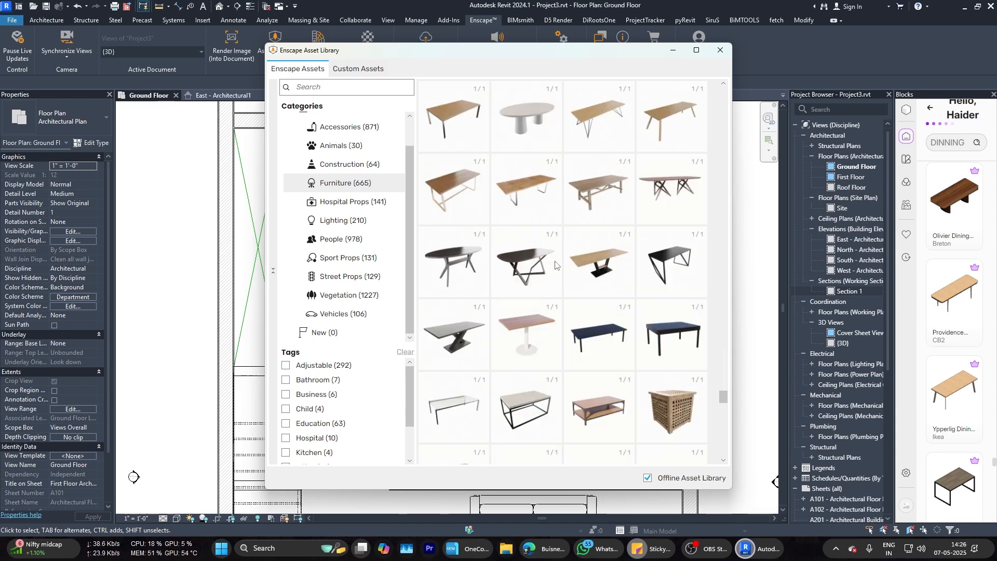
click(670, 333)
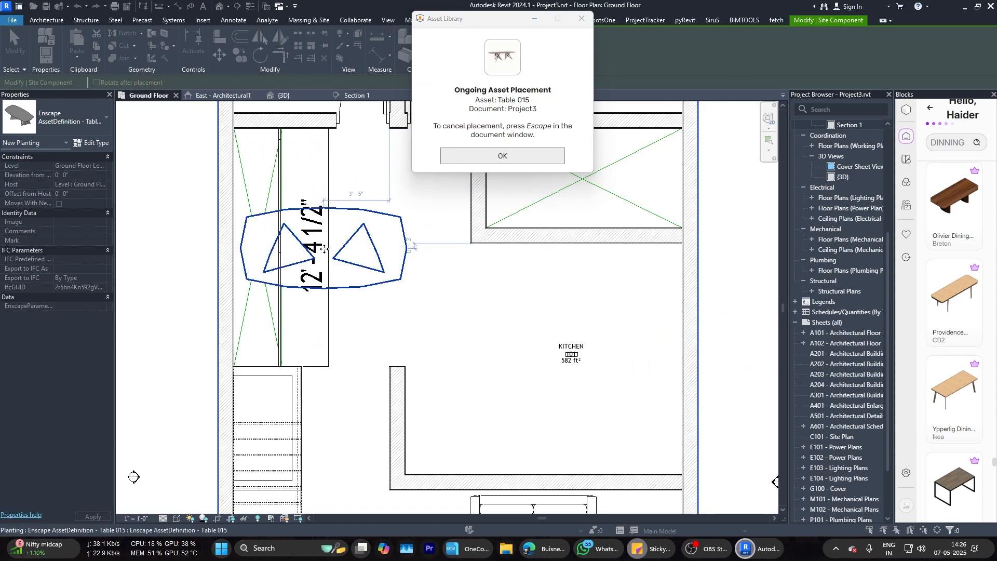
click(324, 249)
key(Escape)
key(Escape)
click(746, 549)
click(707, 494)
Step: Rotate the placed table 90 degrees so it runs parallel to the shaft
click(403, 260)
key(r)
key(o)
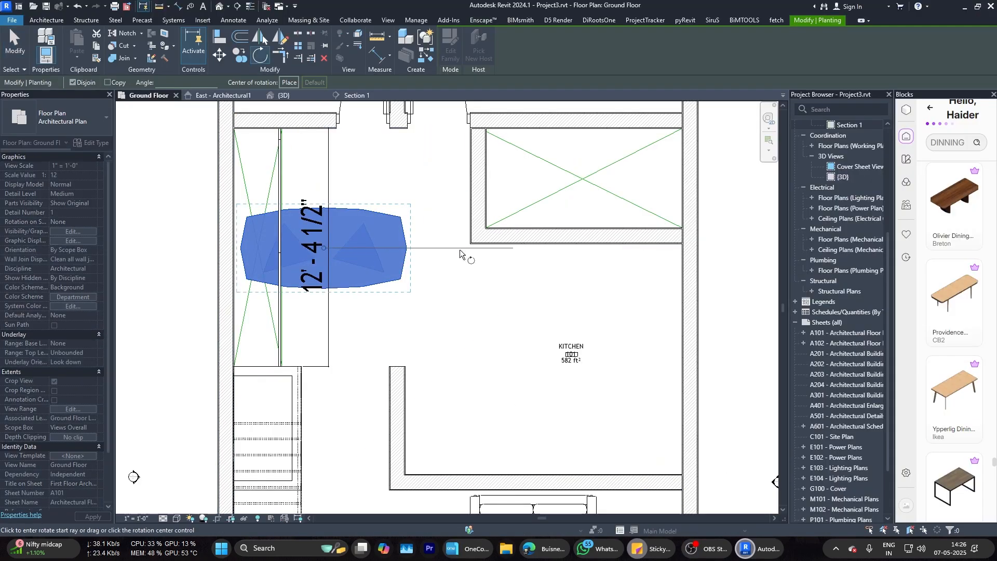
click(332, 361)
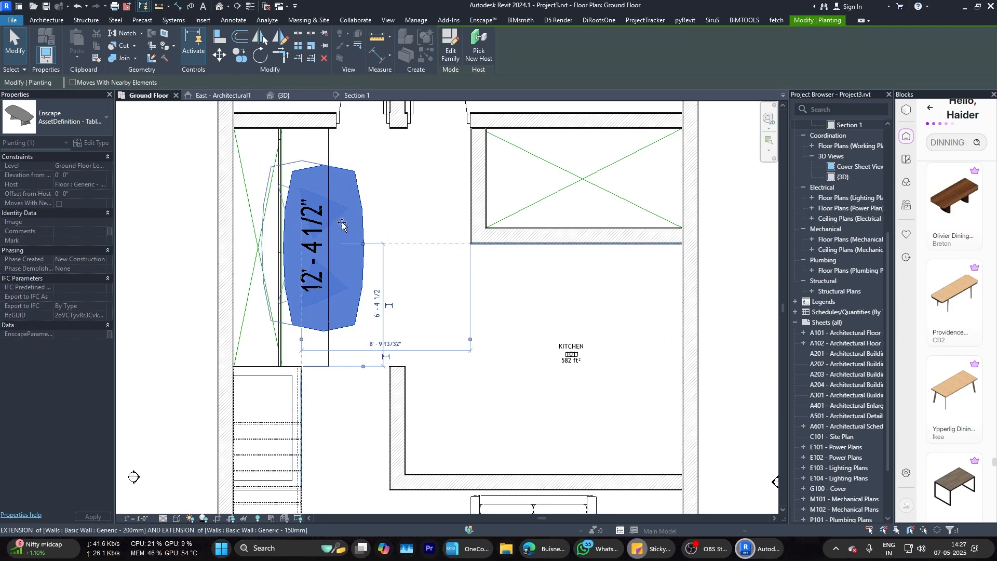
Step: Measure the table's length and check its height in the type properties
scroll(248, 112, up, 1)
click(160, 7)
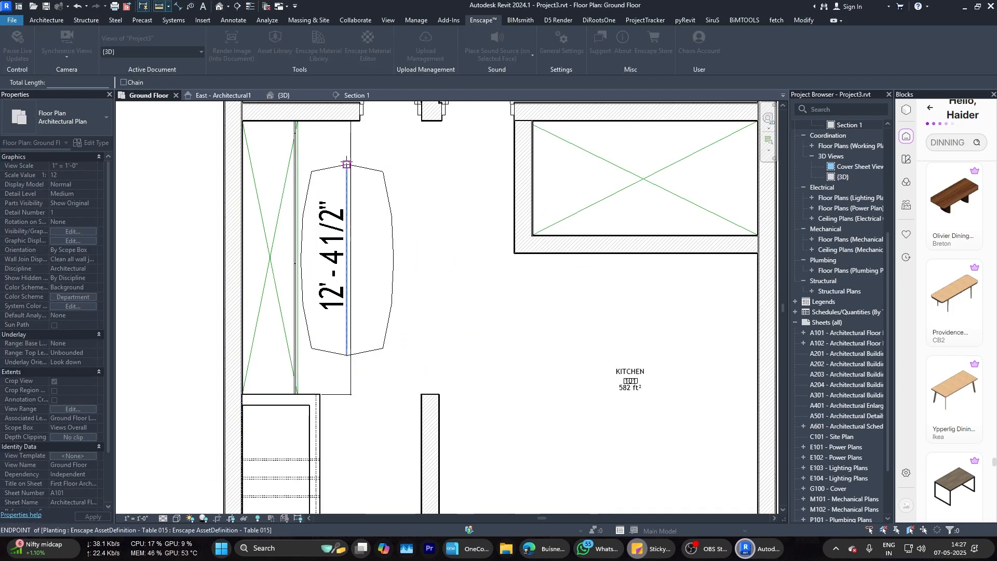
click(347, 164)
key(Escape)
key(Escape)
click(392, 276)
click(91, 143)
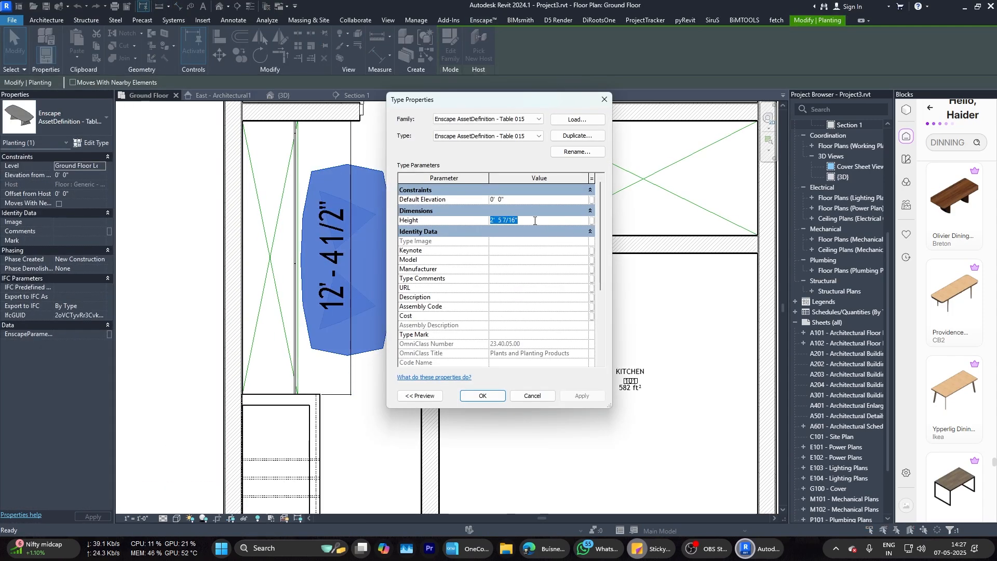
key(Return)
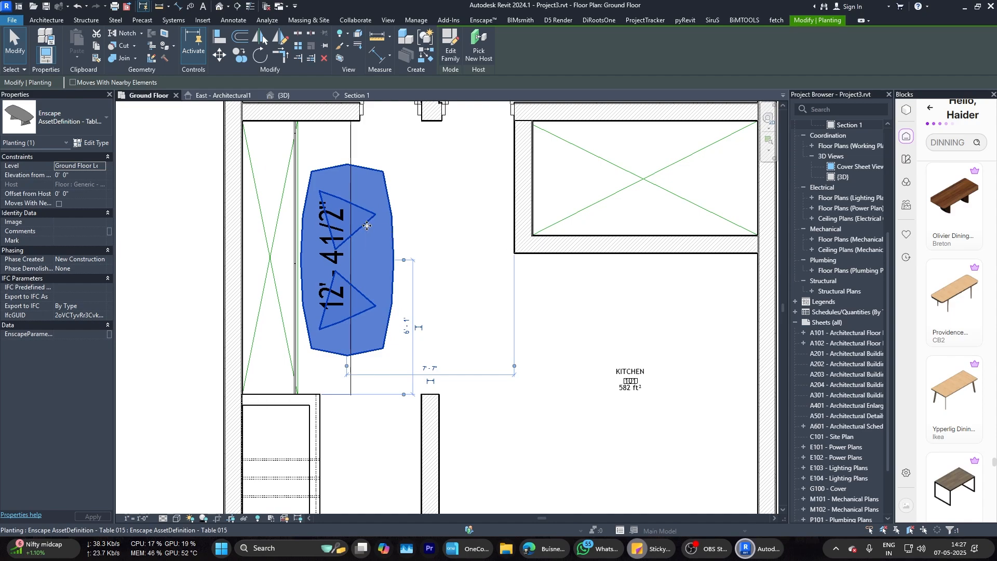
Step: Check the Enscape table in the 3D view and delete it, and remove the shaft dimension from the Ground Floor plan
click(283, 95)
scroll(492, 400, up, 1)
click(492, 401)
scroll(493, 400, down, 3)
shift+middle_drag(493, 400, 479, 333)
click(480, 332)
key(Delete)
click(148, 96)
click(371, 194)
key(Delete)
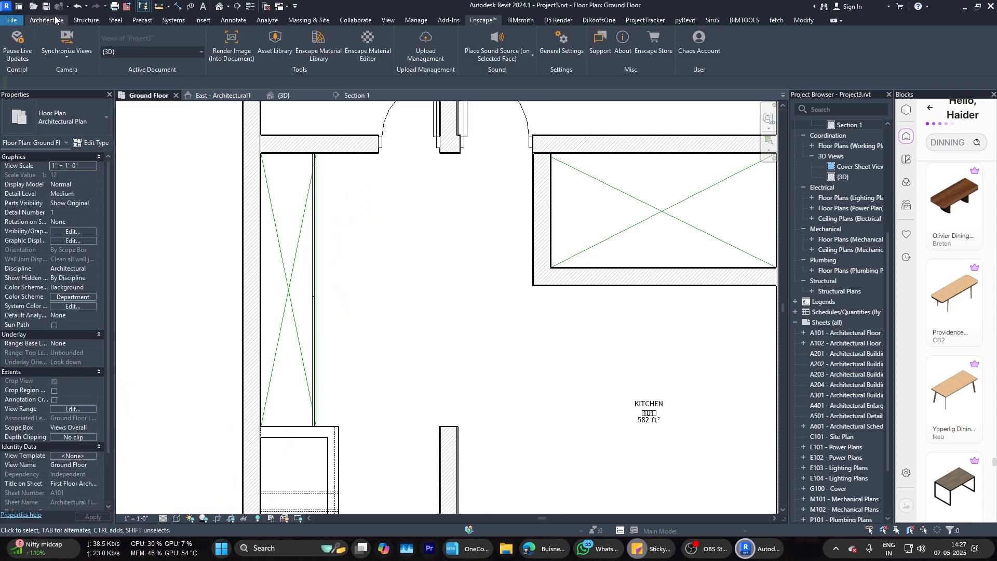
Step: Start an in-place Furniture model and sketch a rectangular extrusion profile about 3' by 5'-3" beside the narrow shaft
click(47, 20)
click(123, 54)
click(140, 99)
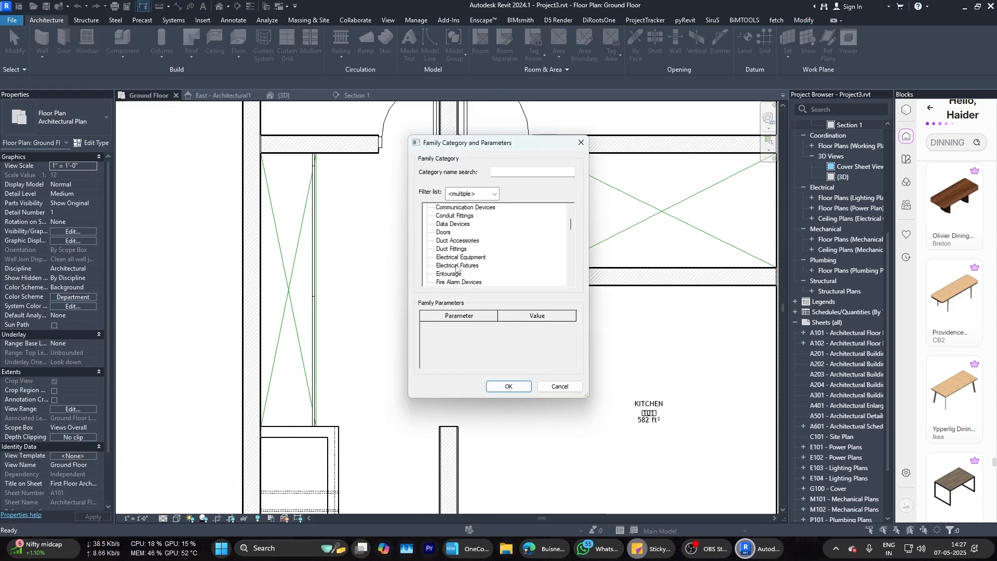
click(509, 387)
click(498, 291)
click(127, 43)
click(419, 35)
click(339, 225)
click(405, 341)
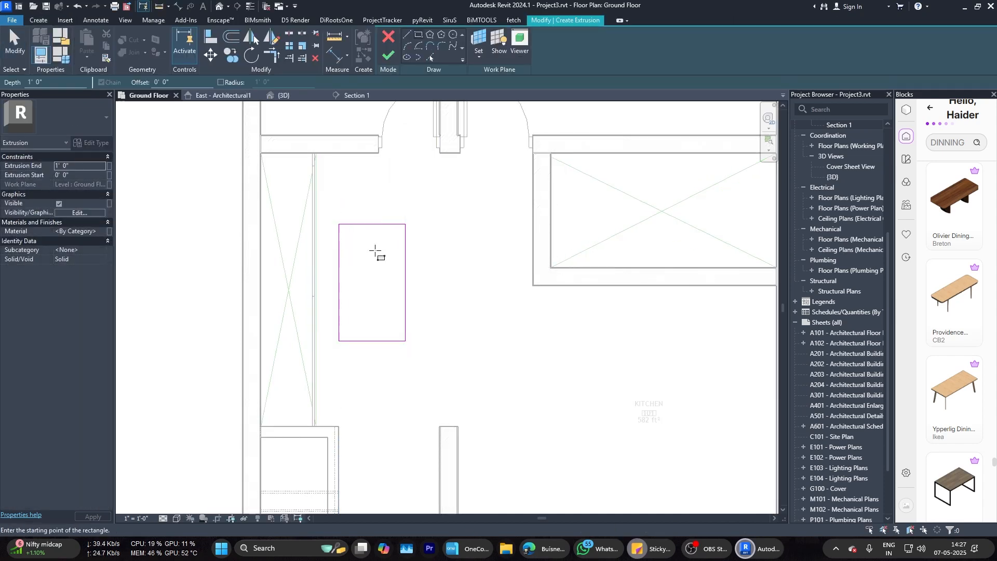
Step: Set the rectangular profile's width to 2'-9" and lengthen the profile
scroll(359, 224, up, 1)
key(Escape)
key(Escape)
click(336, 291)
click(372, 372)
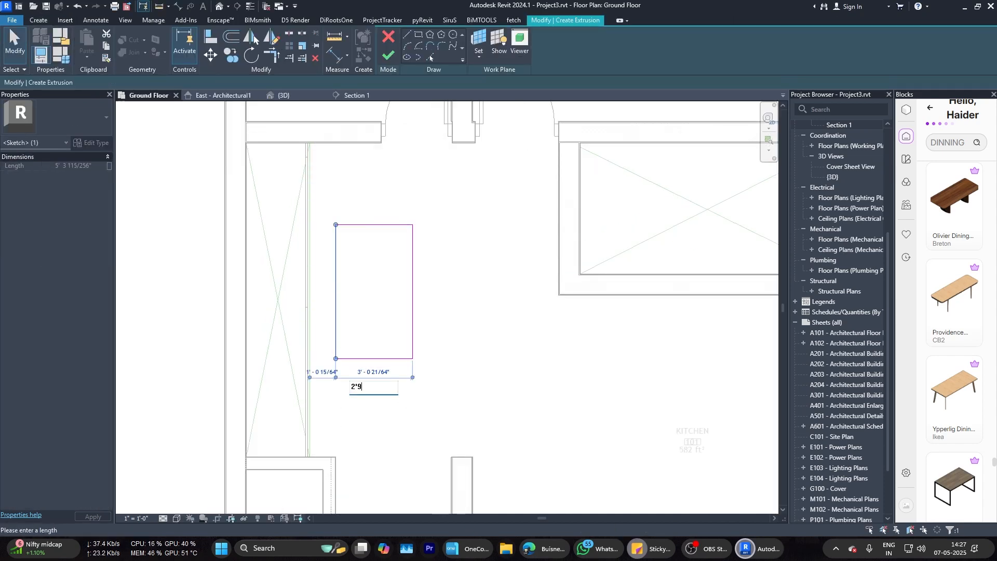
key(Tab)
click(385, 225)
scroll(362, 260, down, 1)
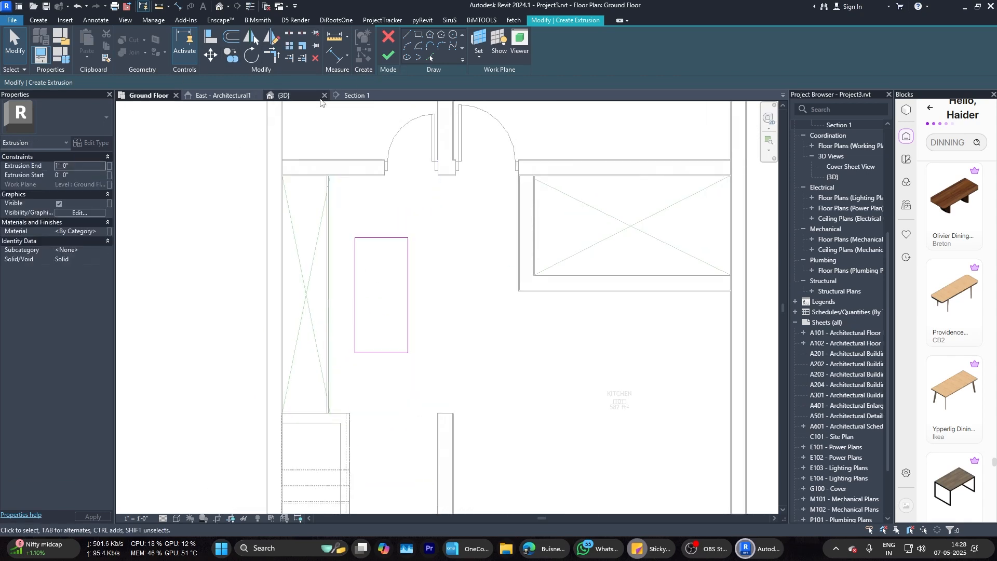
Step: Set the extrusion end to 2' 6", assign the Blks - Wood - Dark - Bamboo material and finish the in-place model
click(82, 165)
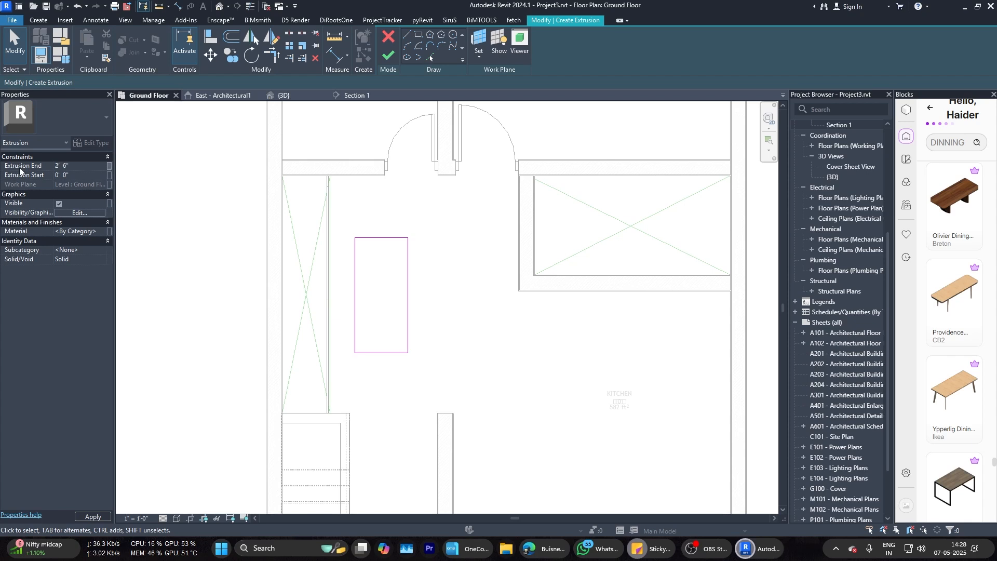
click(388, 55)
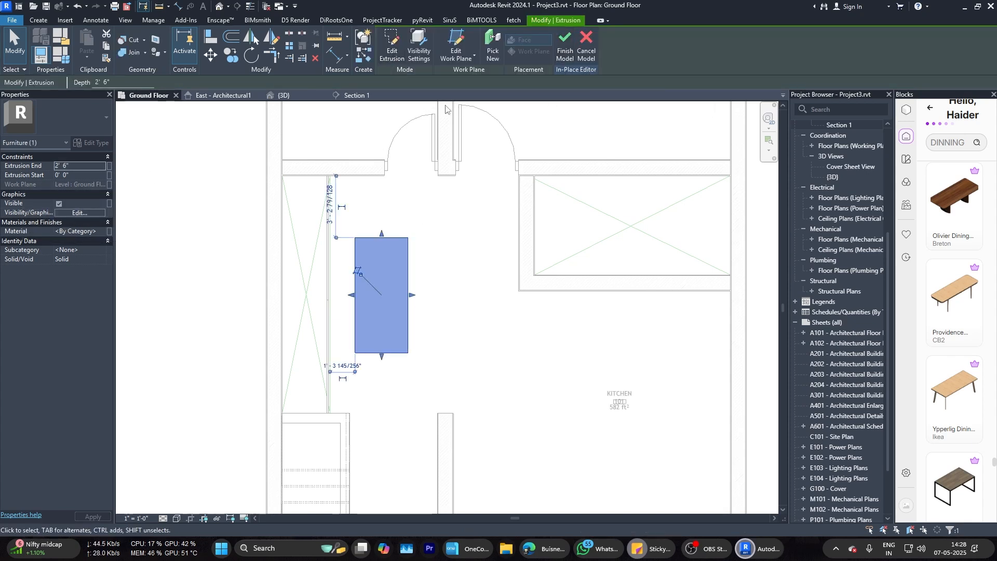
click(102, 232)
click(254, 122)
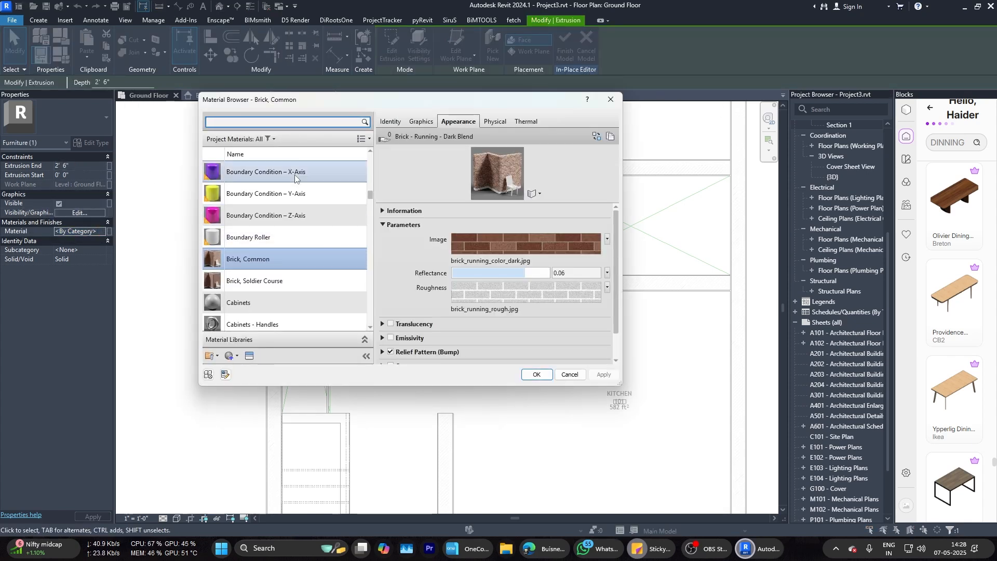
text(Wood)
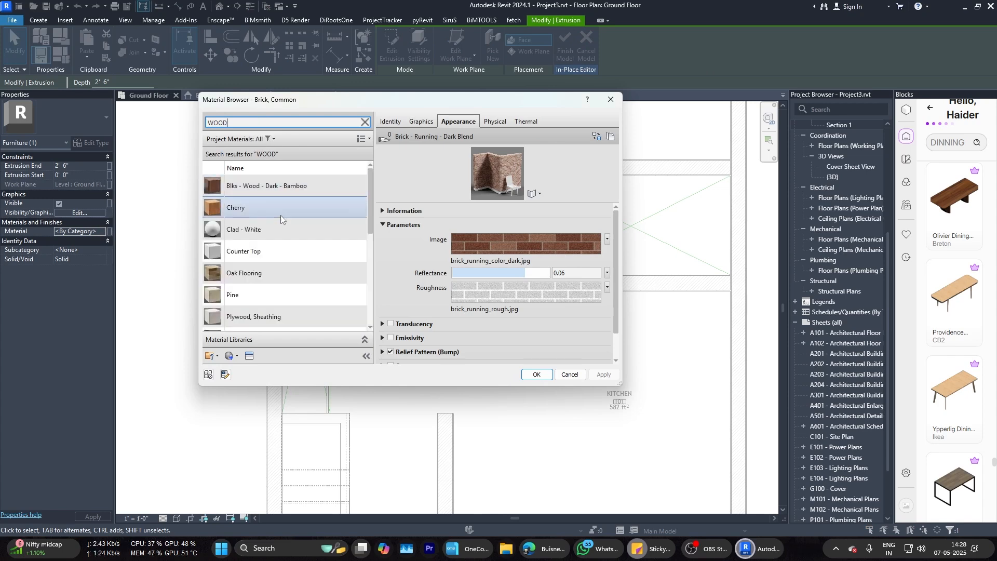
click(275, 188)
click(537, 375)
click(565, 44)
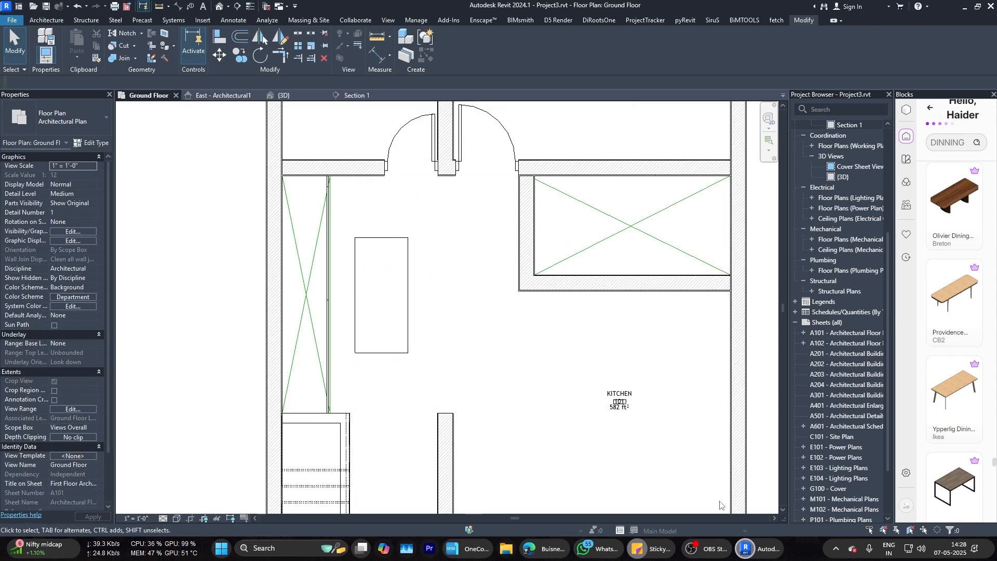
Step: Examine the new wooden table block in the Enscape render window and return to the Revit plan
mouse_move(746, 548)
click(794, 498)
right_drag(550, 342, 592, 398)
scroll(265, 244, up, 3)
click(748, 548)
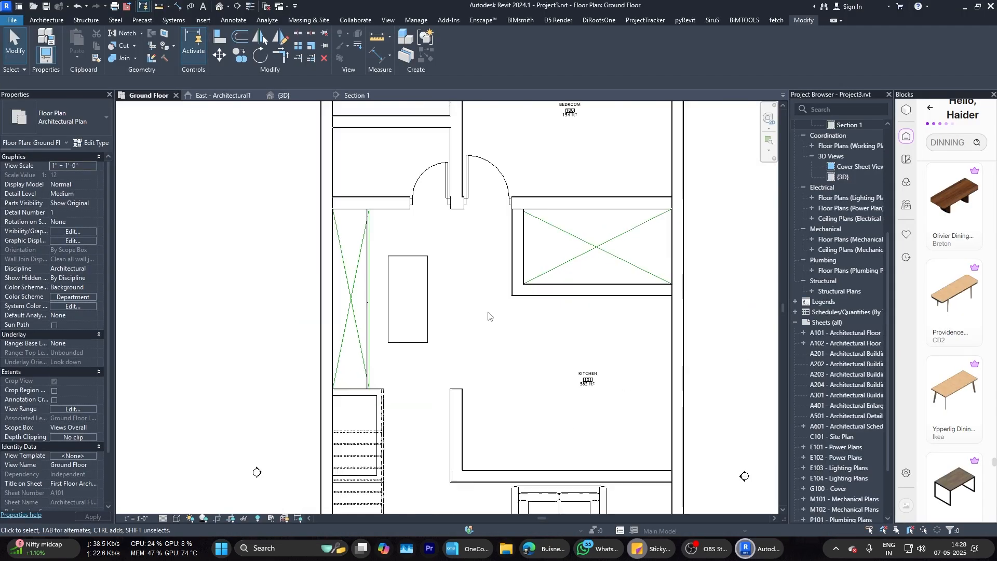
Step: Nudge the in-place table about one foot away from the narrow shaft's glazing
scroll(490, 251, up, 2)
click(426, 316)
key(Right)
key(Right)
key(Right)
key(Right)
key(Right)
key(Right)
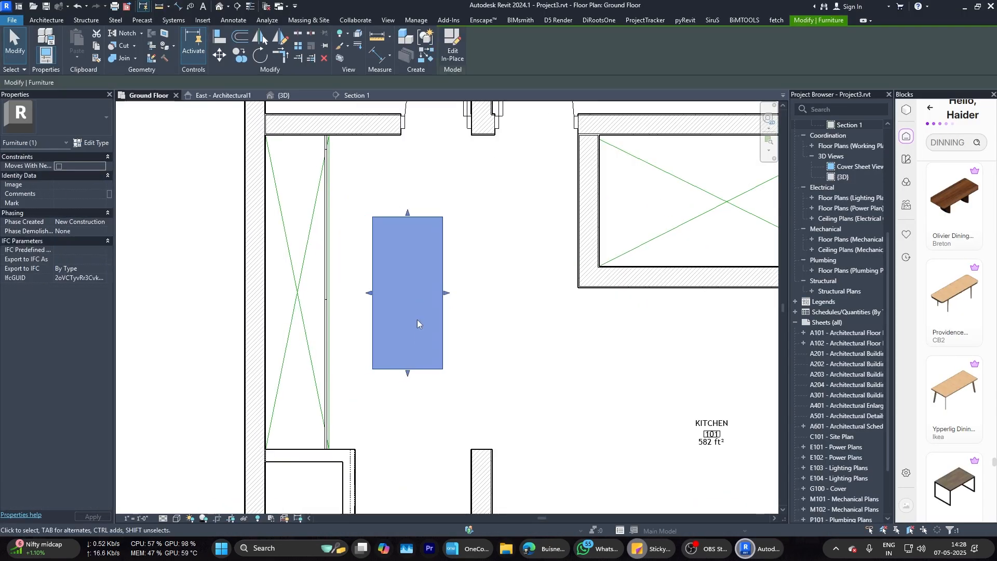
key(Escape)
scroll(417, 319, down, 2)
scroll(413, 300, down, 2)
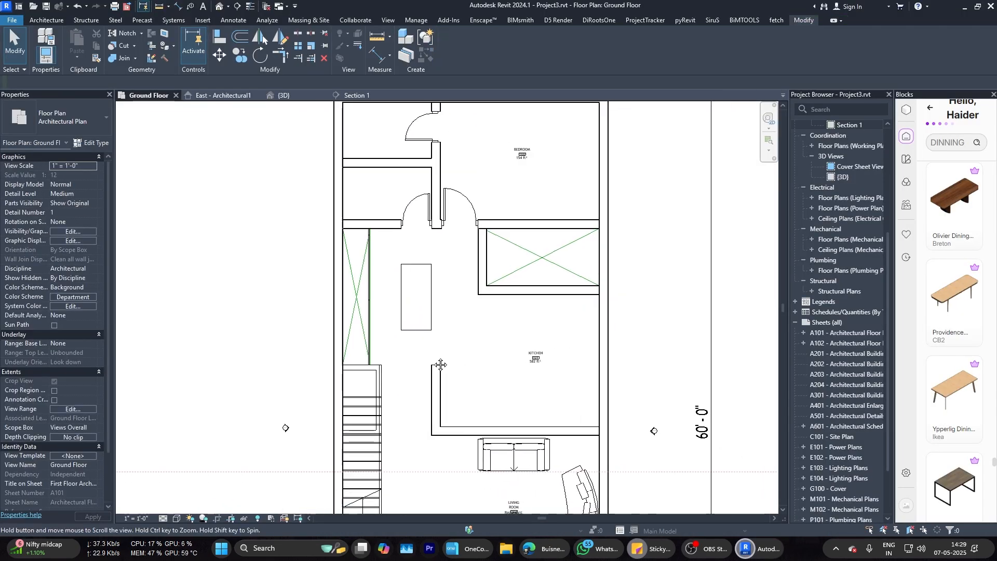
scroll(374, 262, up, 2)
click(367, 318)
key(Escape)
Step: Check the shifted table's clearance to the surrounding walls in the Enscape render and return to the Revit plan
mouse_move(745, 549)
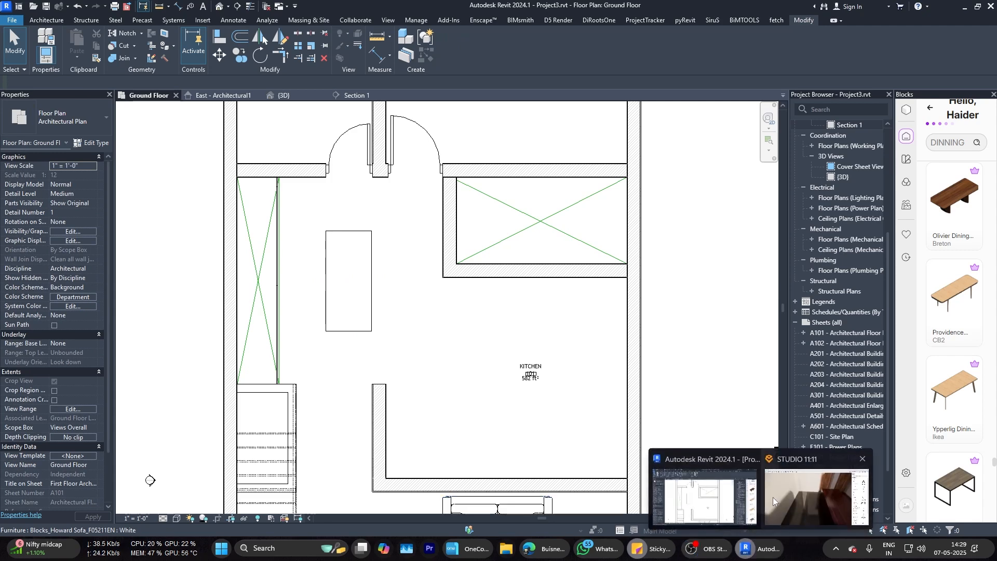
click(773, 497)
key(s)
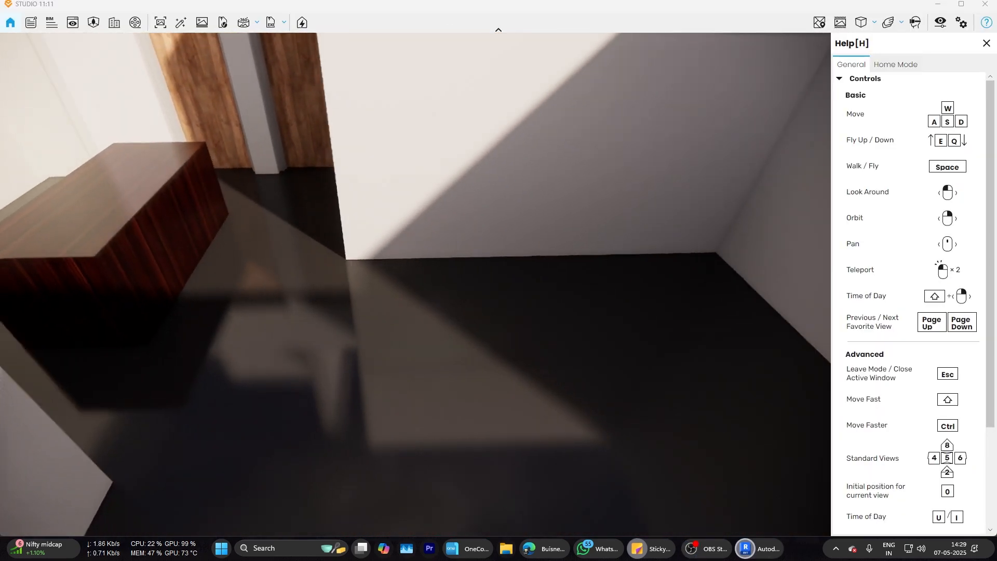
drag(587, 346, 360, 348)
mouse_move(746, 550)
click(707, 496)
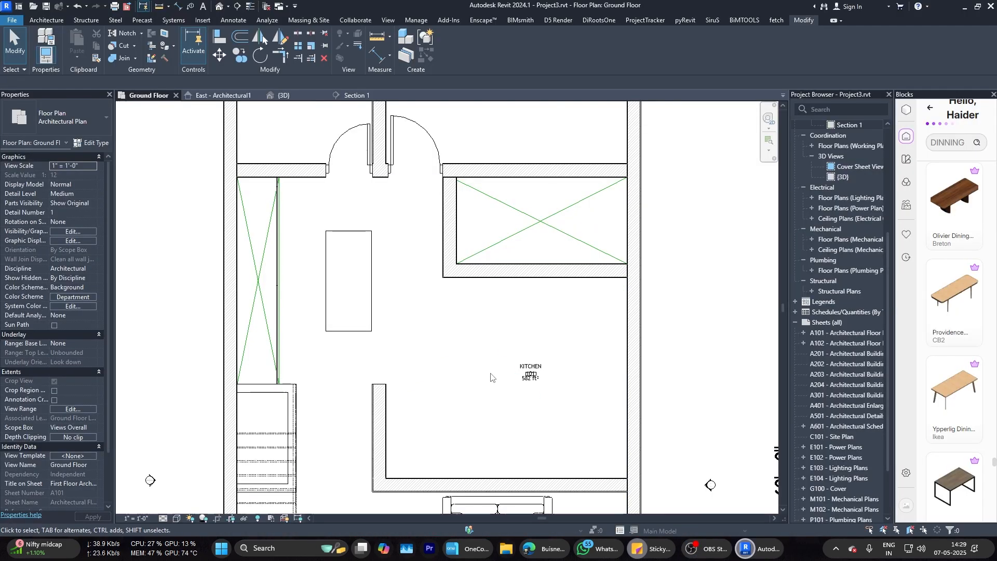
Step: Delete the short kitchen wall facing the staircase, keeping the partition behind the sofa
scroll(492, 378, down, 1)
middle_drag(491, 378, 531, 346)
click(438, 378)
scroll(447, 423, down, 1)
middle_drag(447, 429, 440, 385)
key(Delete)
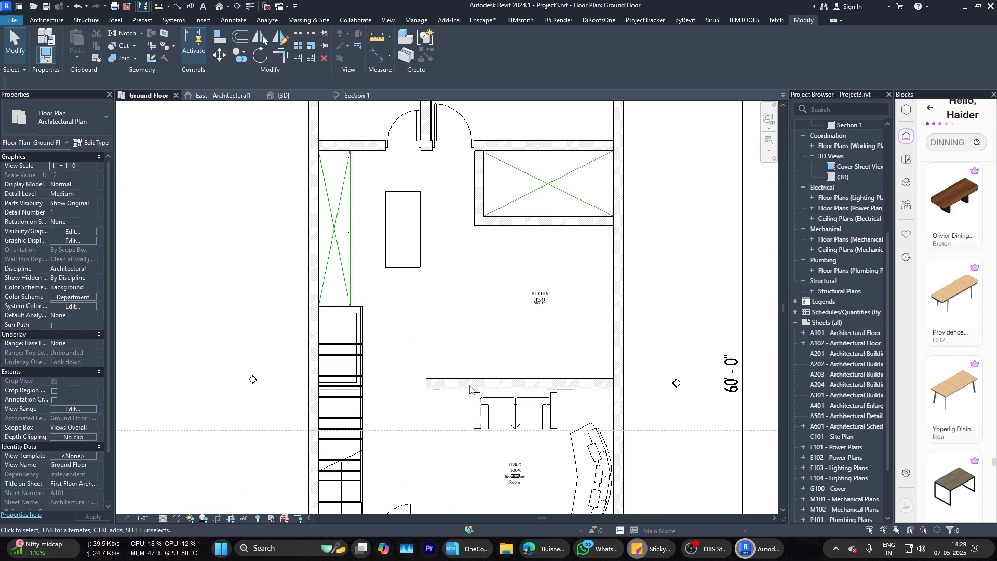
Step: Move the in-place table towards the living room, close to the free end of the partition behind the sofa
click(416, 243)
click(219, 55)
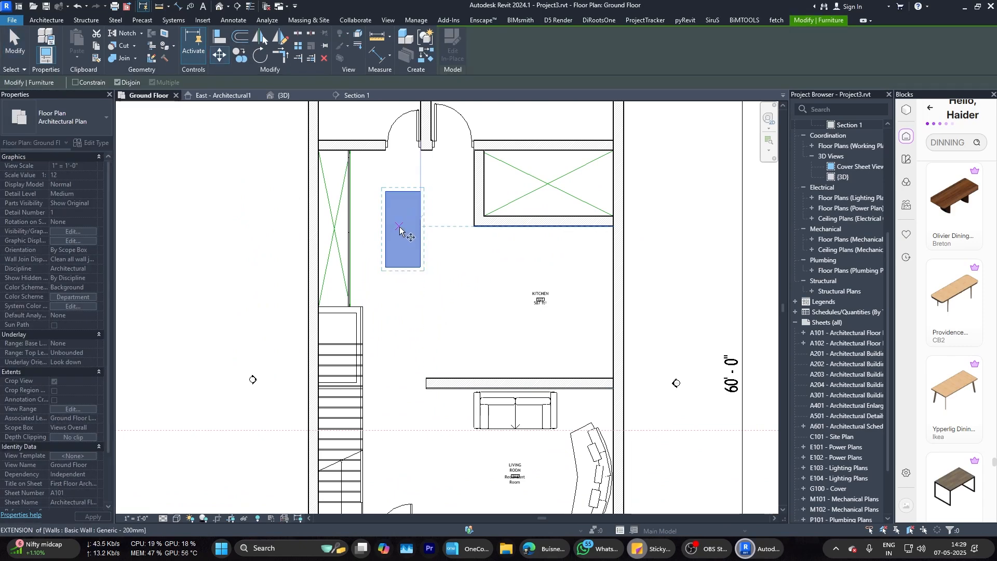
click(448, 315)
click(542, 357)
scroll(540, 358, down, 2)
middle_drag(523, 353, 394, 285)
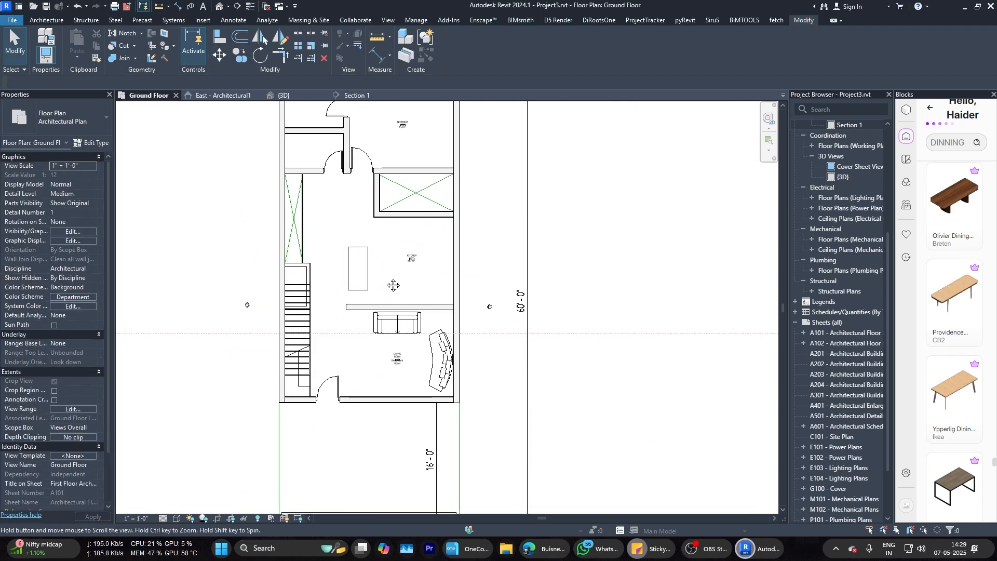
scroll(384, 278, up, 2)
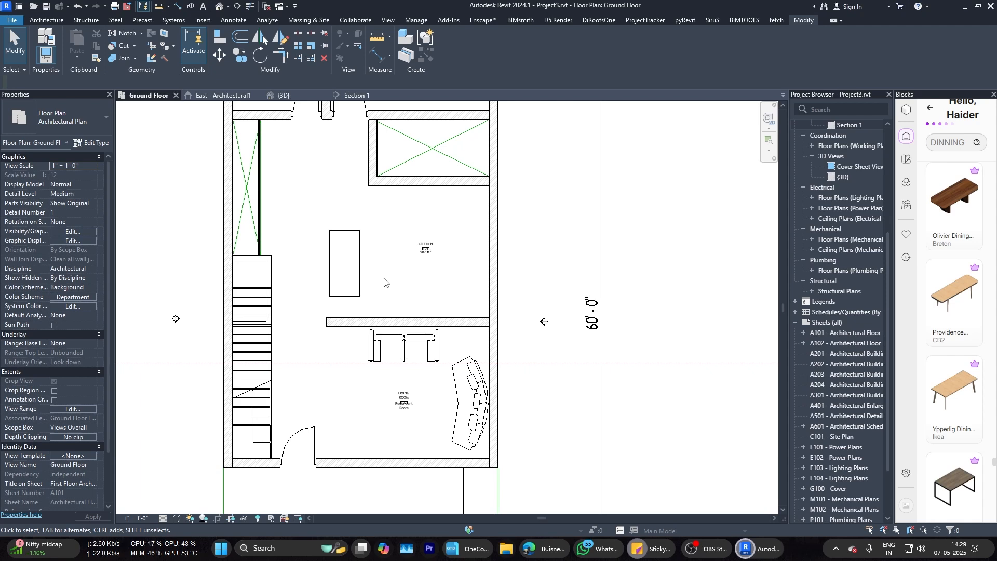
middle_drag(386, 282, 372, 326)
scroll(350, 347, up, 4)
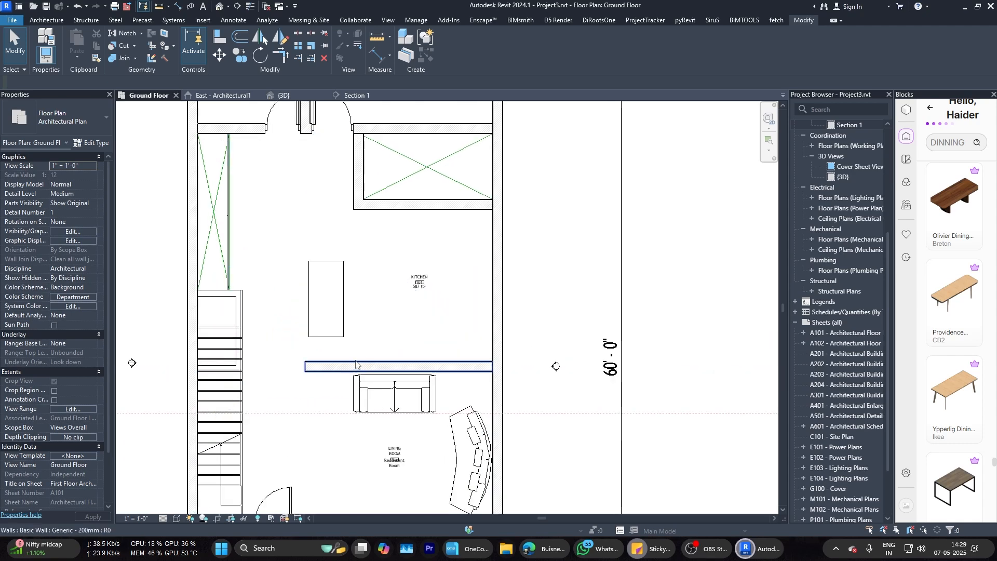
click(343, 306)
key(Escape)
scroll(346, 311, down, 2)
click(344, 287)
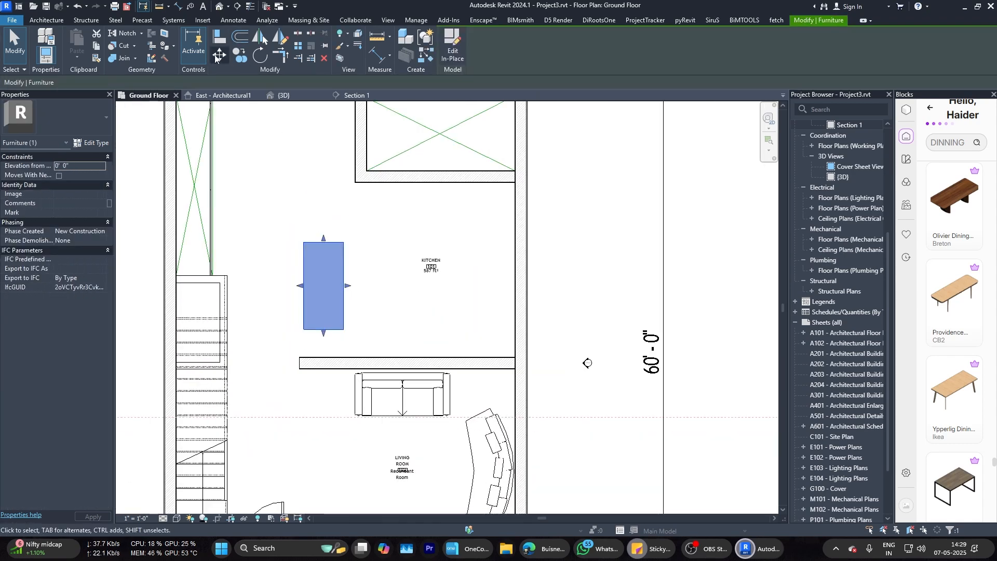
scroll(364, 313, up, 3)
key(Escape)
scroll(437, 318, down, 1)
middle_drag(437, 318, 335, 288)
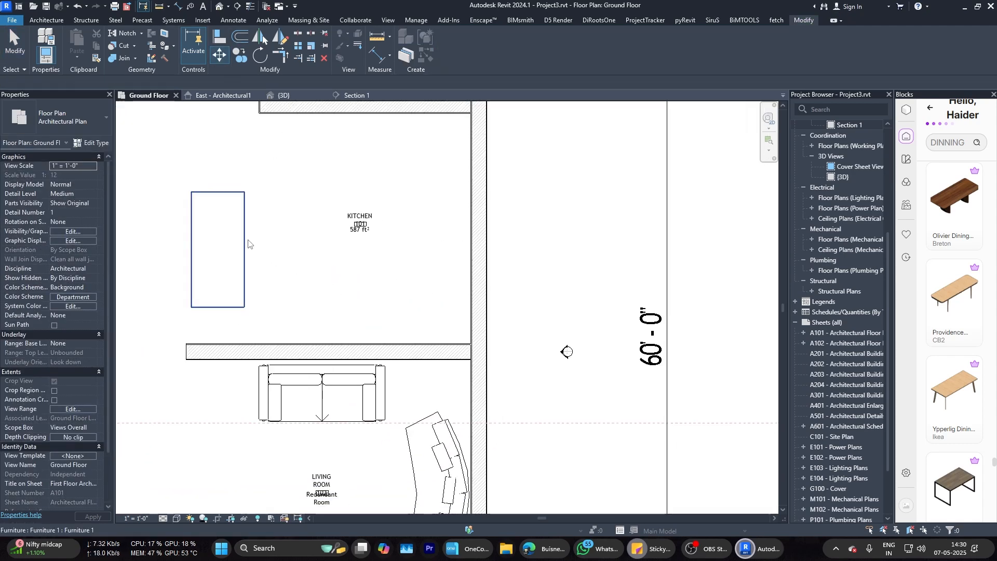
click(244, 239)
scroll(314, 172, up, 2)
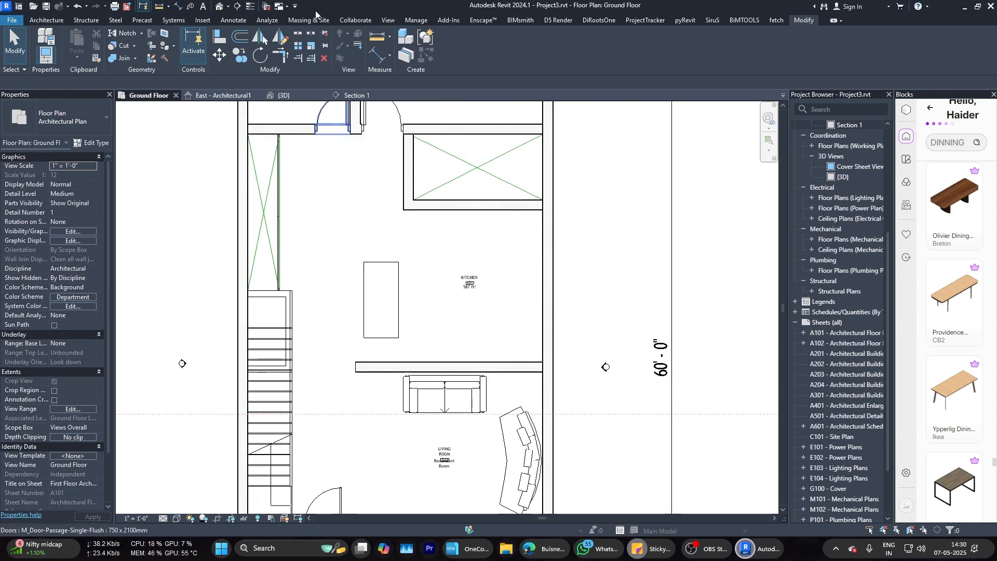
Step: Dimension the distance from the table's kitchen-side edge to the inner face of the outer kitchen wall
click(178, 7)
scroll(419, 286, up, 1)
click(393, 293)
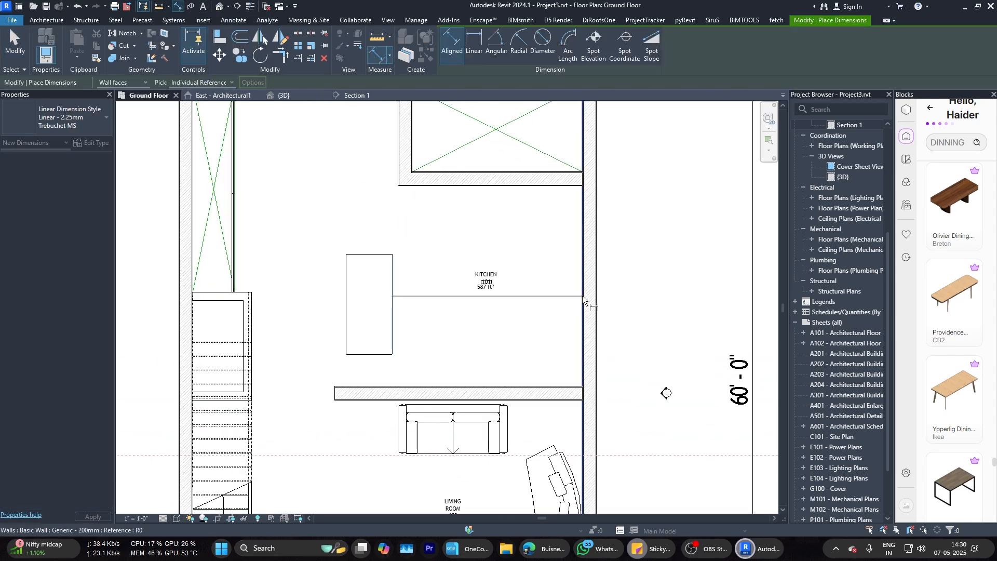
click(583, 298)
click(487, 345)
key(Escape)
key(Escape)
scroll(356, 340, down, 2)
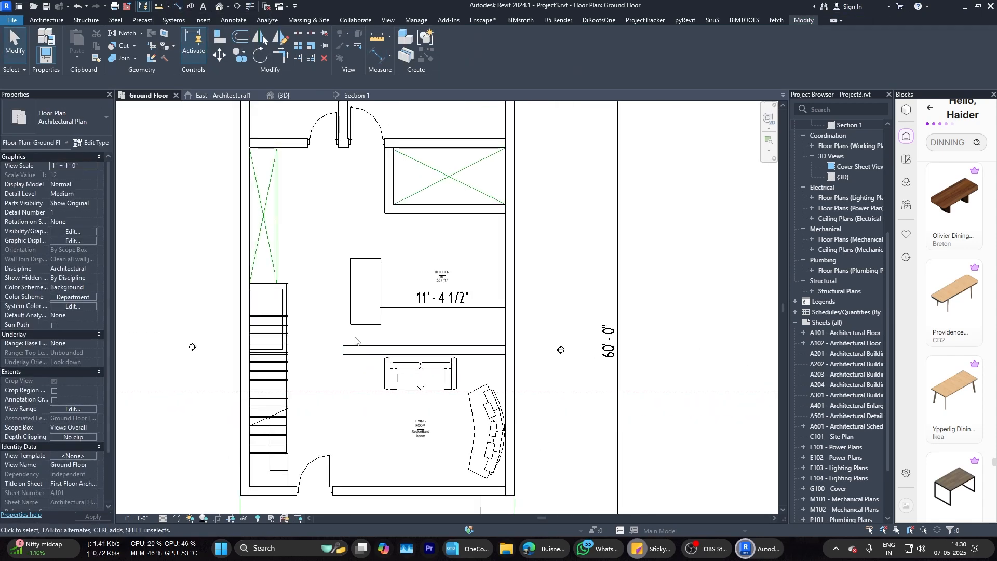
Step: Measure the gap between the staircase and the free end of the partition behind the sofa
click(178, 7)
scroll(326, 349, up, 2)
click(352, 351)
click(269, 355)
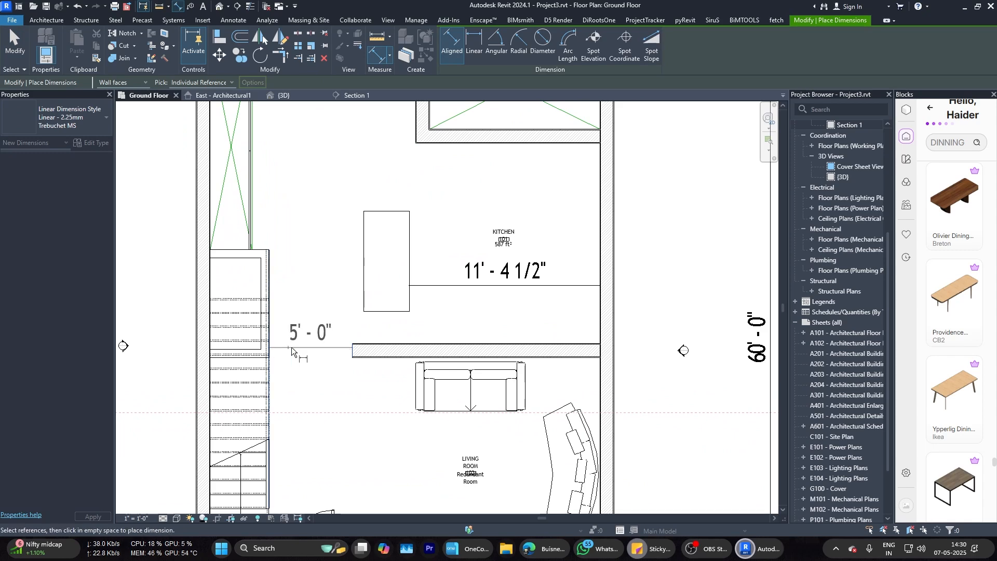
key(Escape)
key(Escape)
Step: Set the gap between the partition's free end and the staircase to 4'
click(349, 354)
scroll(305, 320, up, 2)
click(304, 322)
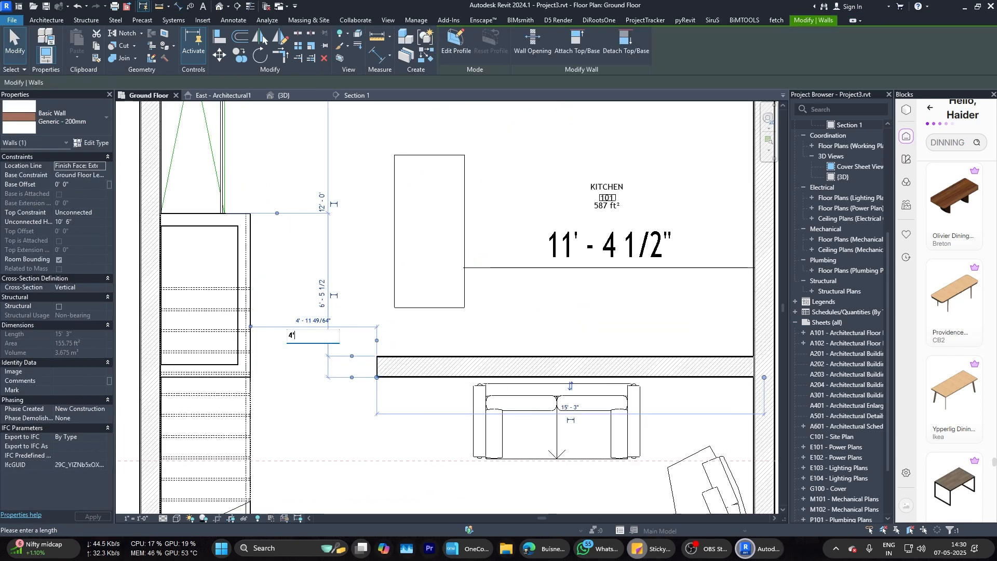
key(Return)
key(Escape)
scroll(305, 325, down, 1)
middle_drag(433, 302, 360, 352)
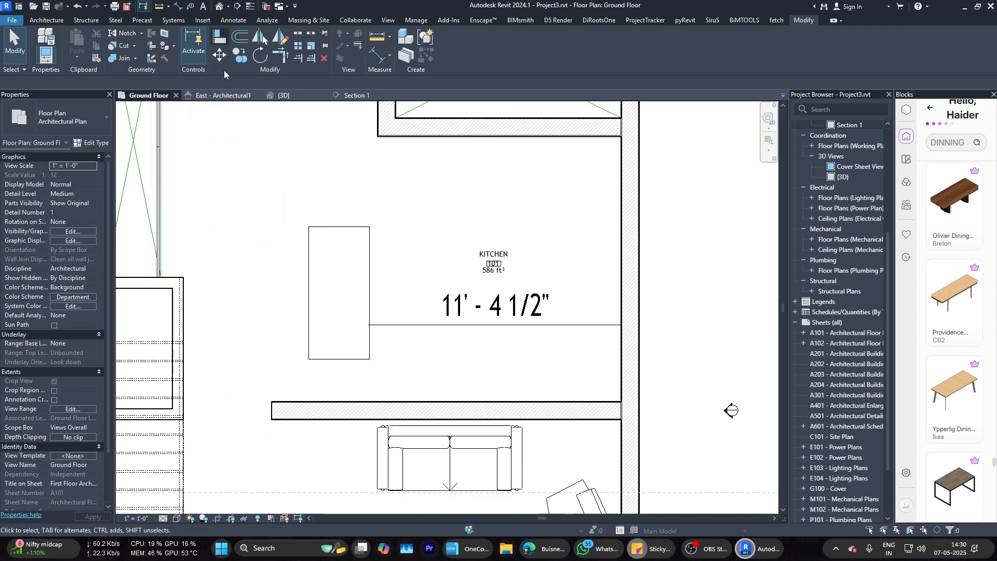
Step: Delete the dimension between the table and the outer kitchen wall
scroll(344, 291, down, 3)
scroll(347, 291, up, 1)
click(347, 289)
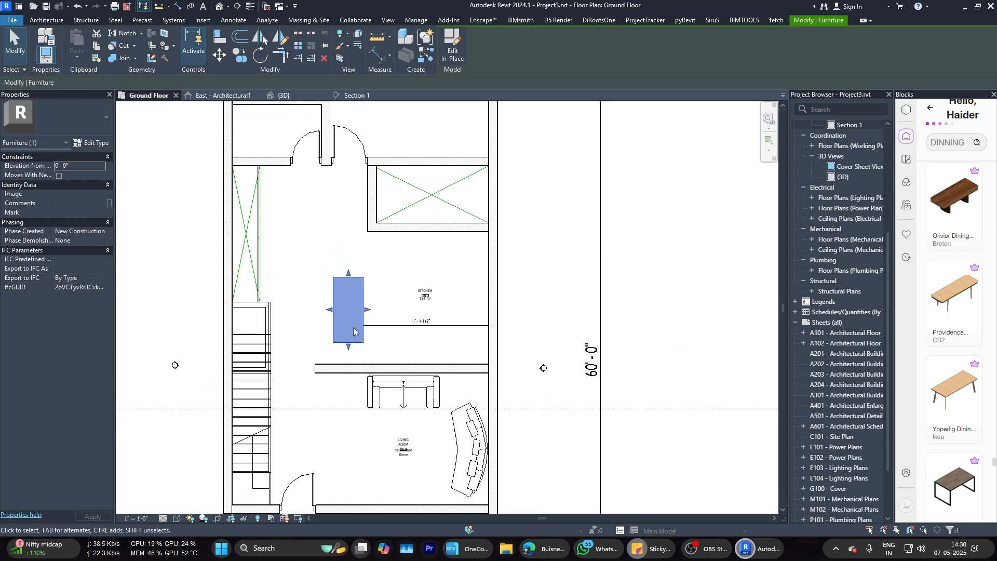
key(Escape)
scroll(458, 316, up, 1)
click(475, 327)
key(Delete)
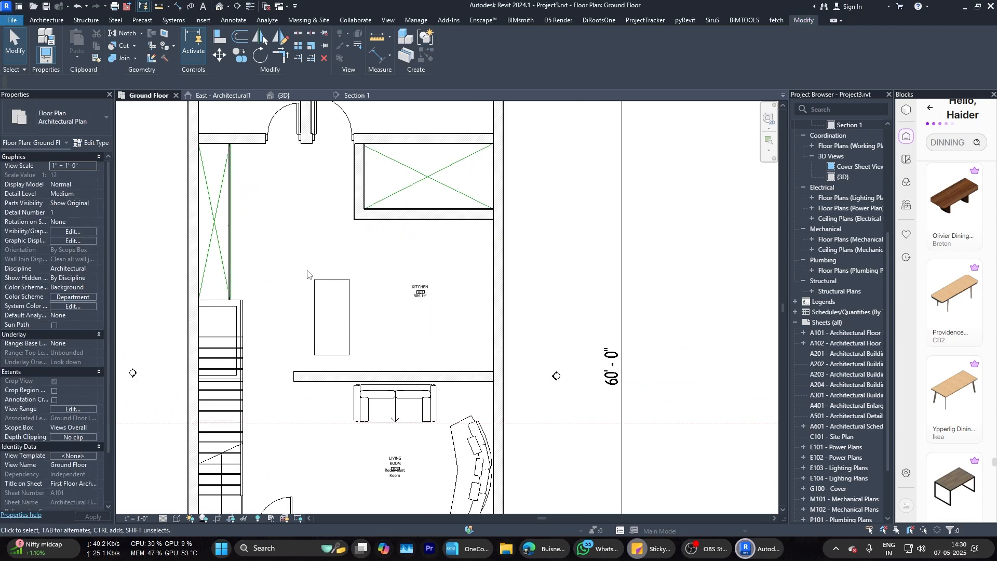
Step: Find the Nobles Chair in the Blocks library and place one at the table's short end facing away from the partition
scroll(308, 273, down, 1)
scroll(345, 309, up, 2)
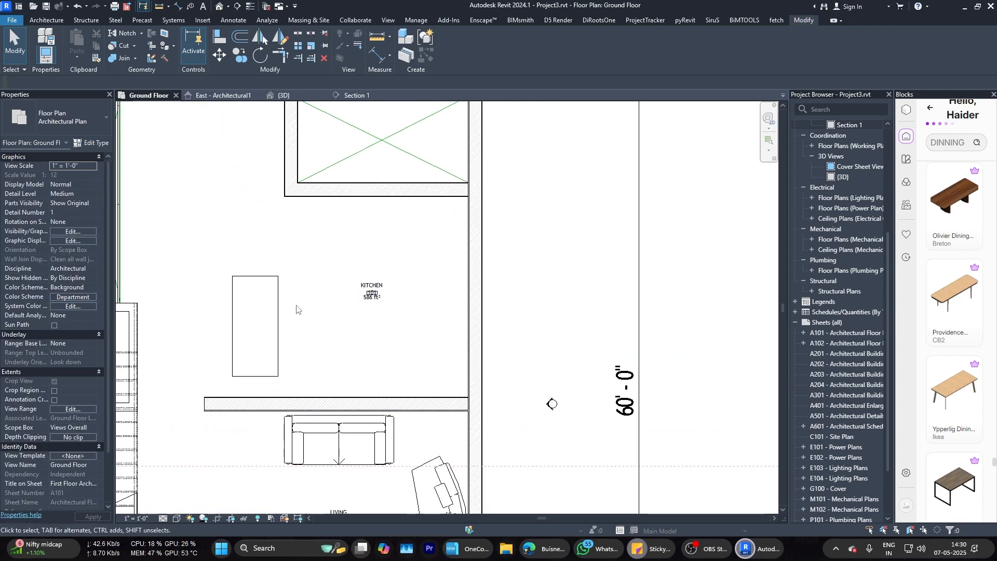
scroll(329, 340, down, 2)
scroll(956, 364, down, 5)
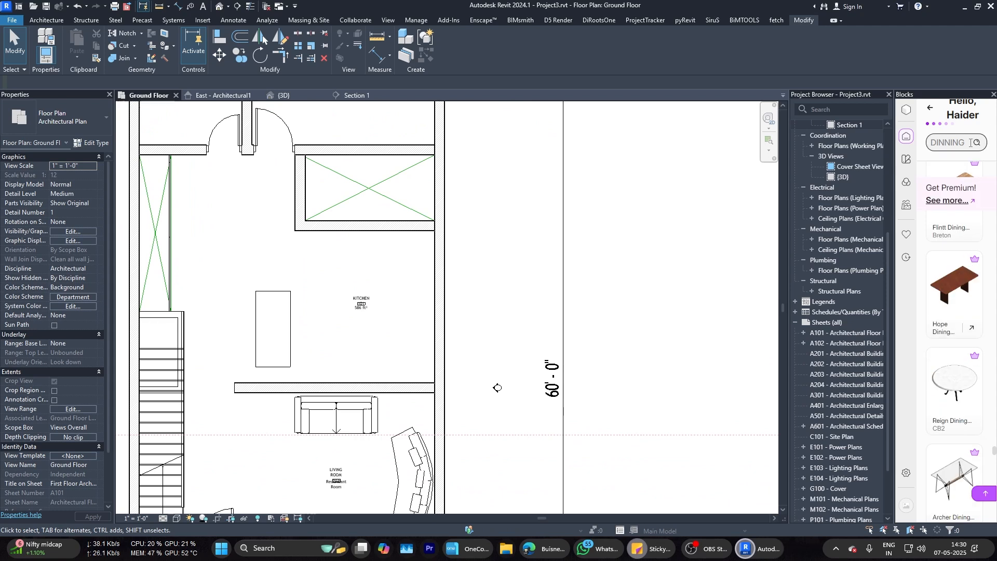
click(905, 141)
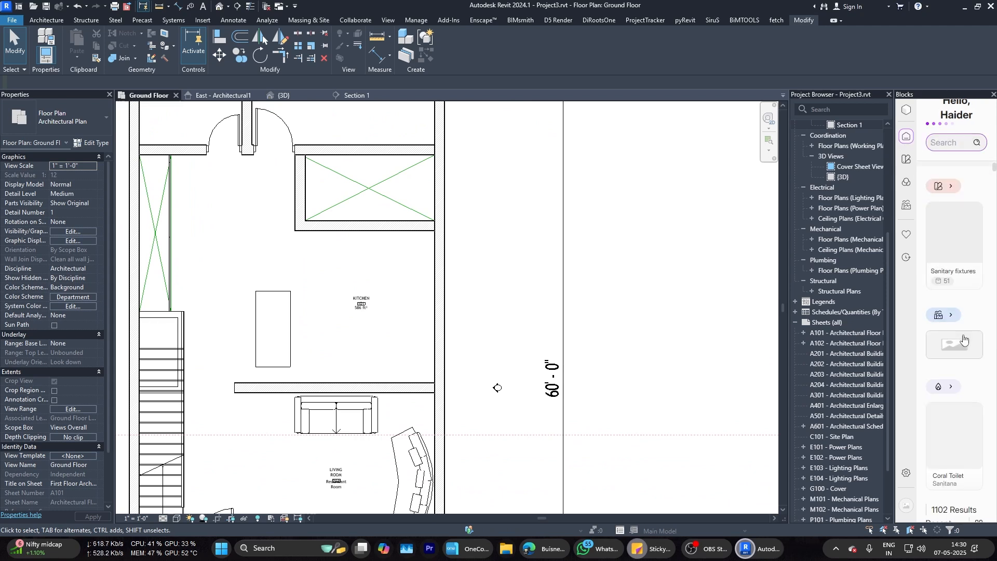
scroll(955, 353, down, 3)
scroll(948, 373, down, 10)
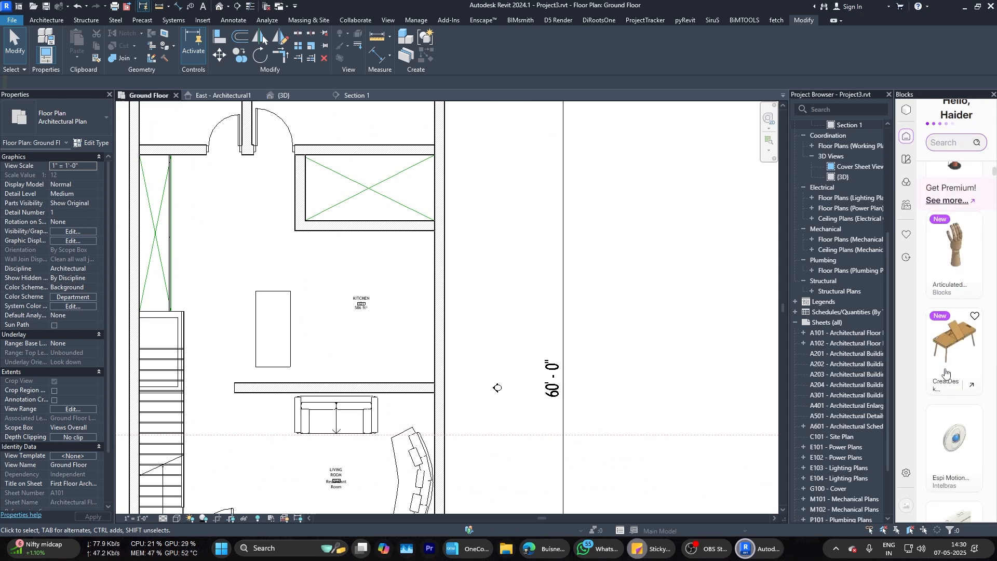
click(953, 378)
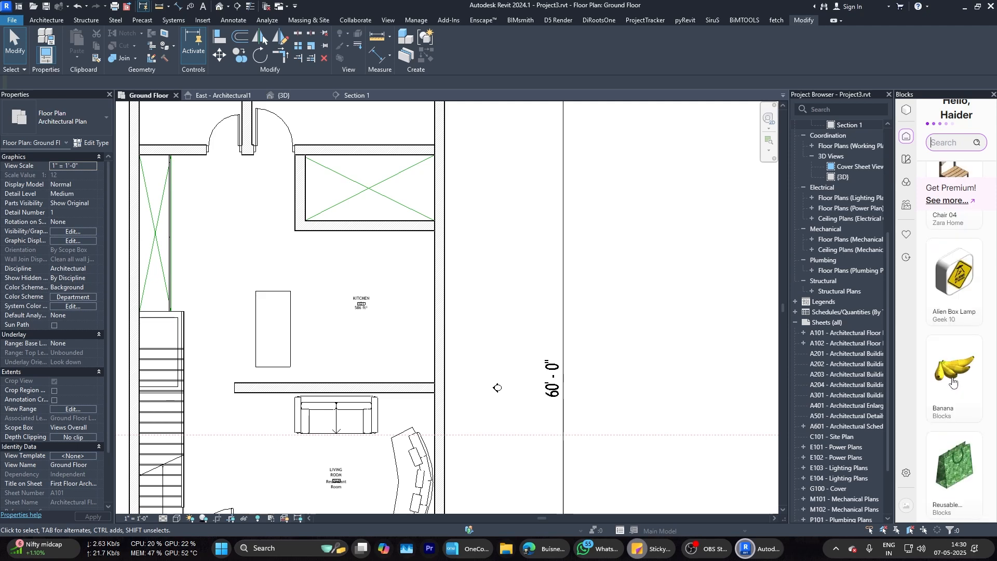
scroll(242, 322, up, 3)
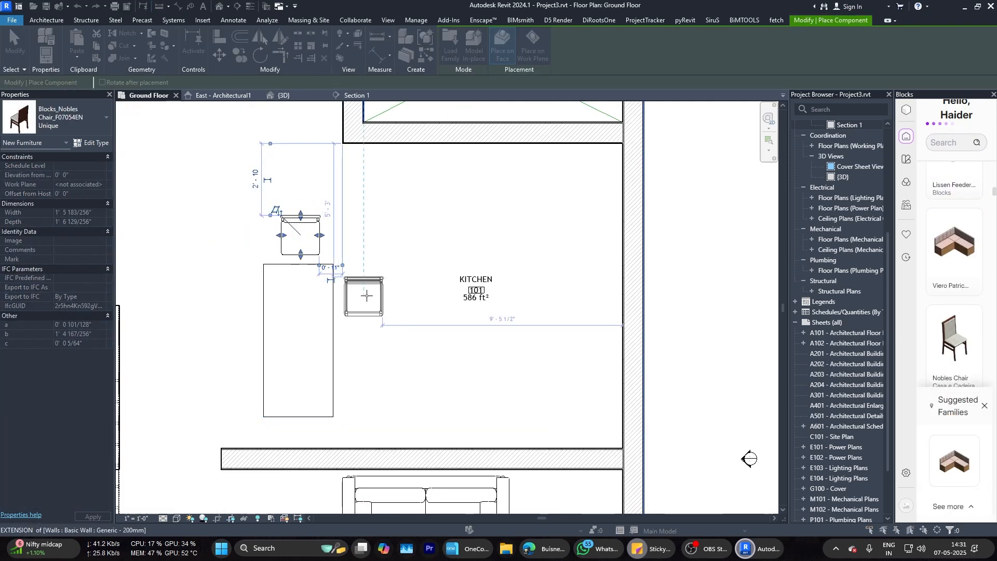
key(Escape)
Step: Copy the end chair to the kitchen side of the table, near the table's upper corner
click(301, 237)
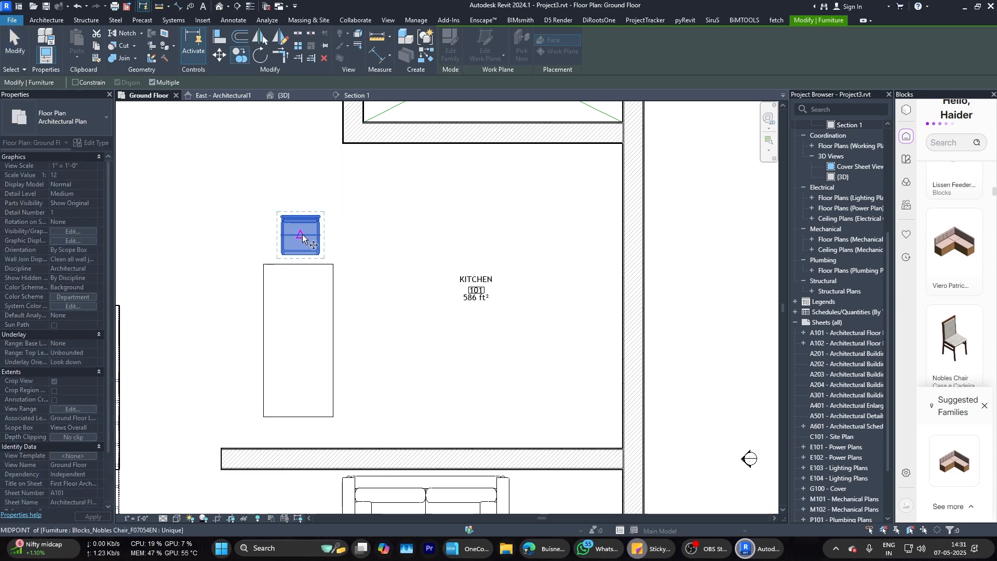
click(370, 287)
key(Escape)
scroll(370, 287, up, 2)
Step: Try to rotate the copied chair so that it faces the table
click(370, 269)
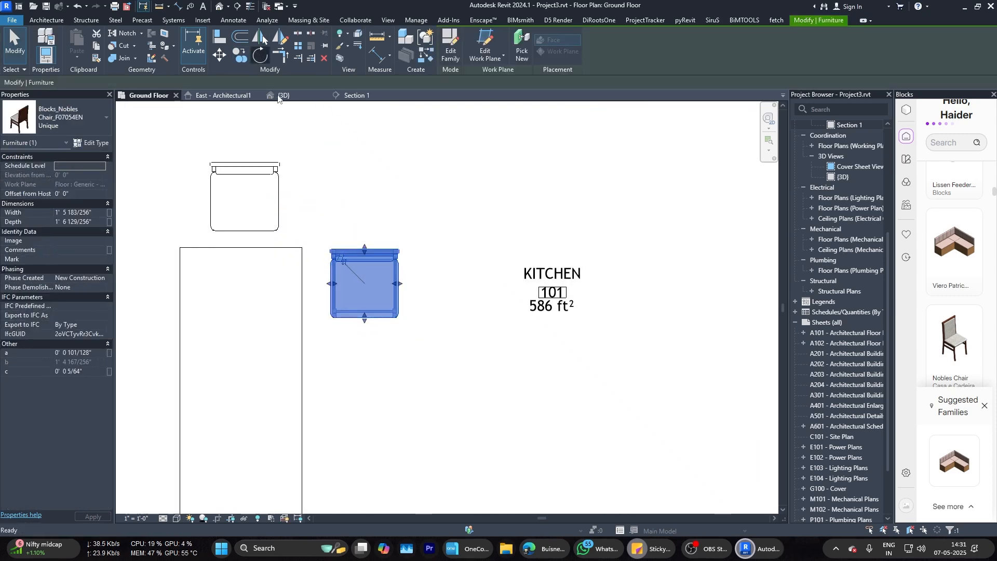
key(r)
key(o)
click(365, 206)
click(426, 282)
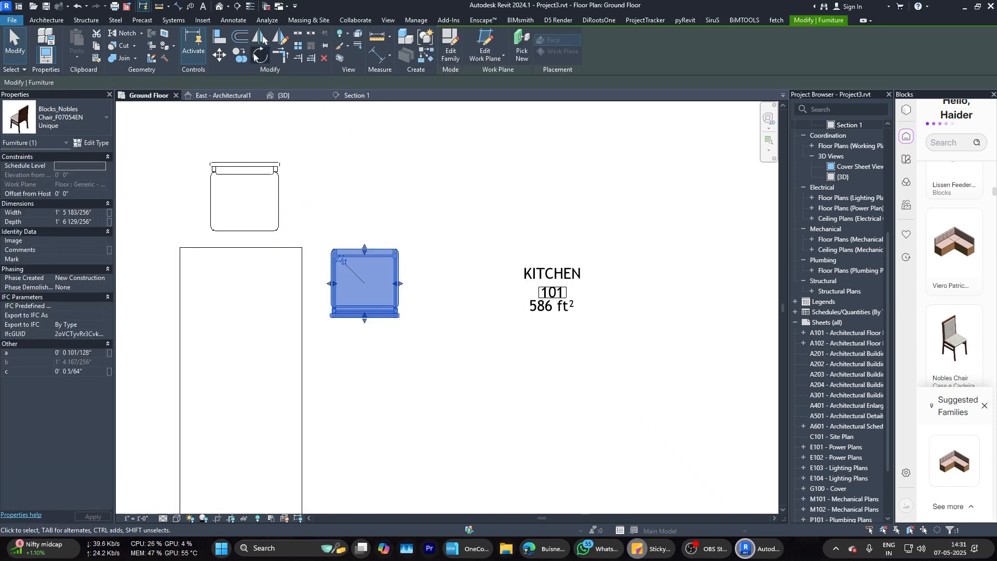
key(r)
key(o)
click(367, 173)
key(Escape)
Step: Rotate the copied chair 90 degrees so its backrest points away from the table
click(373, 267)
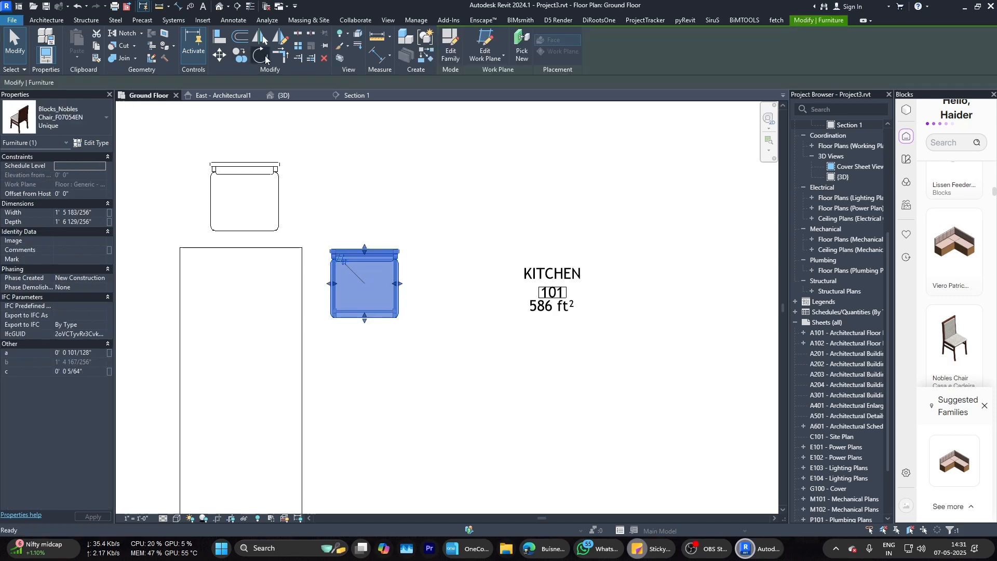
key(r)
key(o)
click(365, 179)
click(443, 196)
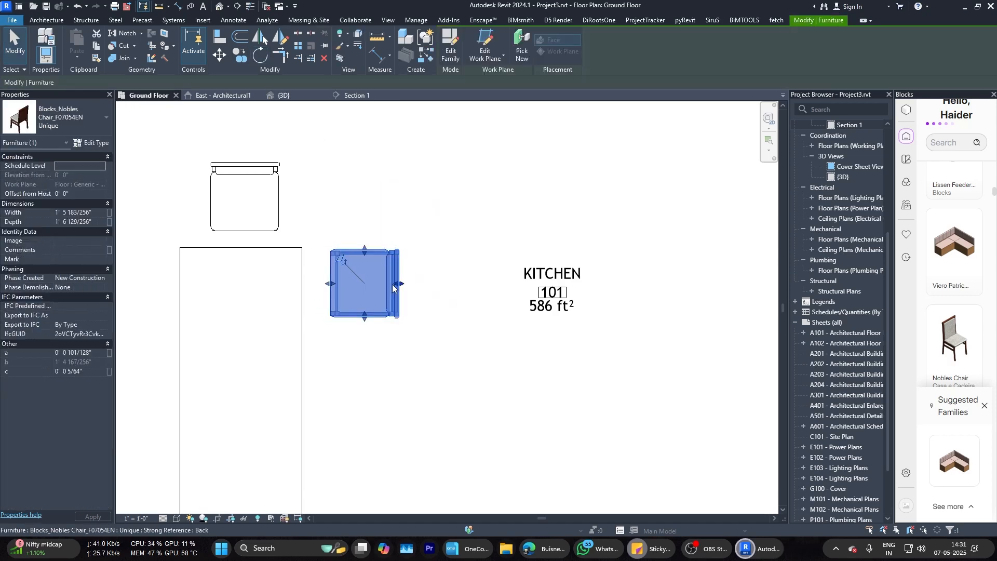
key(ctrl+z)
Step: Copy the side chair twice along the table's kitchen side to form an evenly spaced row of three
drag(314, 223, 449, 350)
key(c)
key(o)
scroll(353, 182, down, 3)
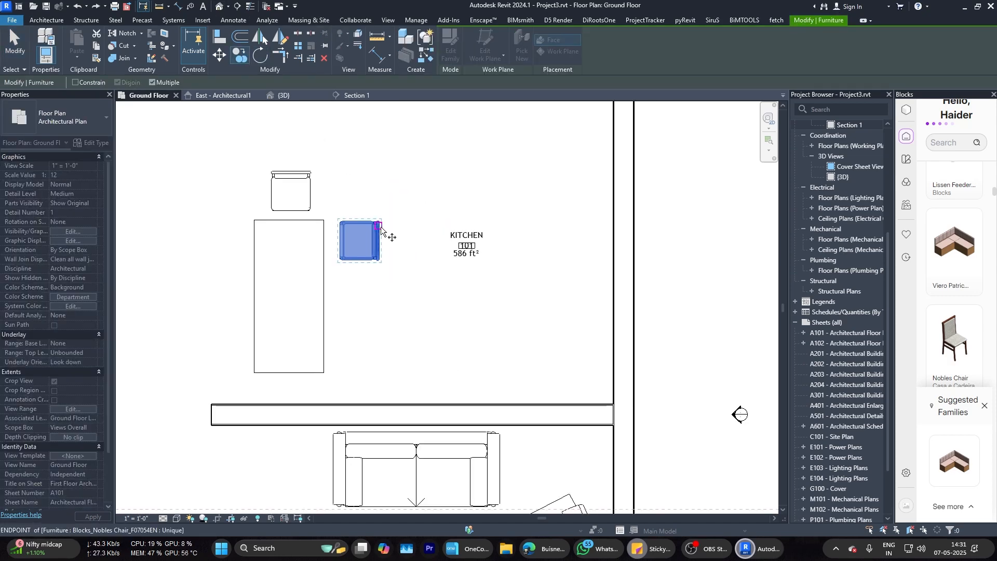
click(378, 351)
key(Escape)
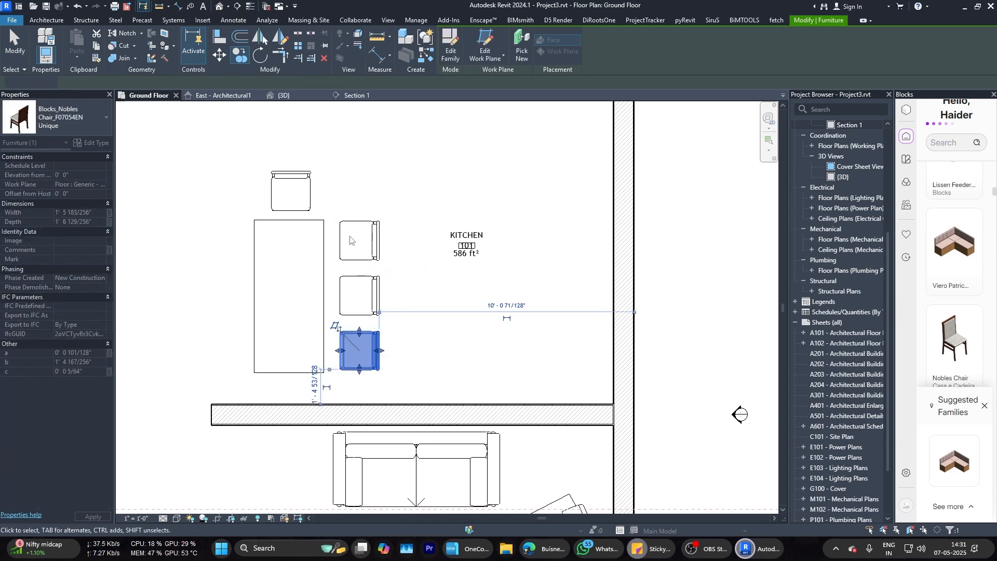
Step: Mirror the row of three chairs to the staircase side of the table, keeping the originals
drag(333, 210, 421, 385)
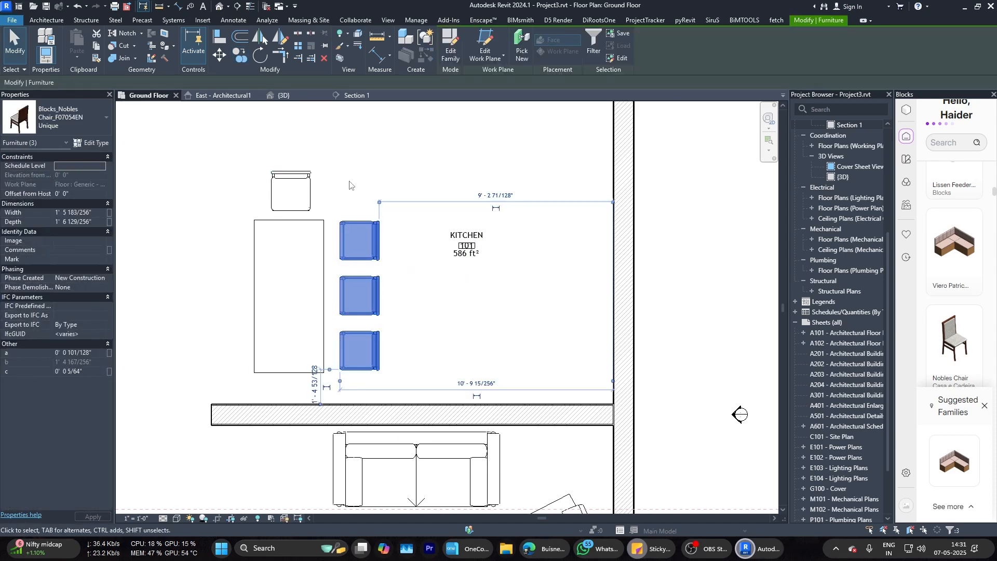
key(d)
key(m)
click(289, 120)
scroll(289, 120, down, 4)
scroll(327, 359, up, 3)
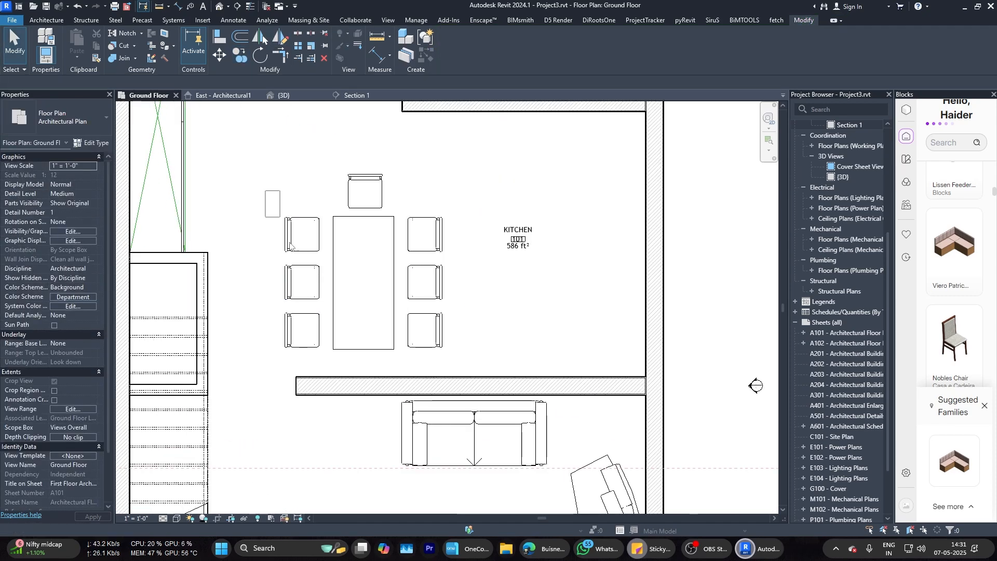
Step: Nudge both rows of side chairs inward, closer to the table's long edges
key(Right)
drag(397, 192, 475, 365)
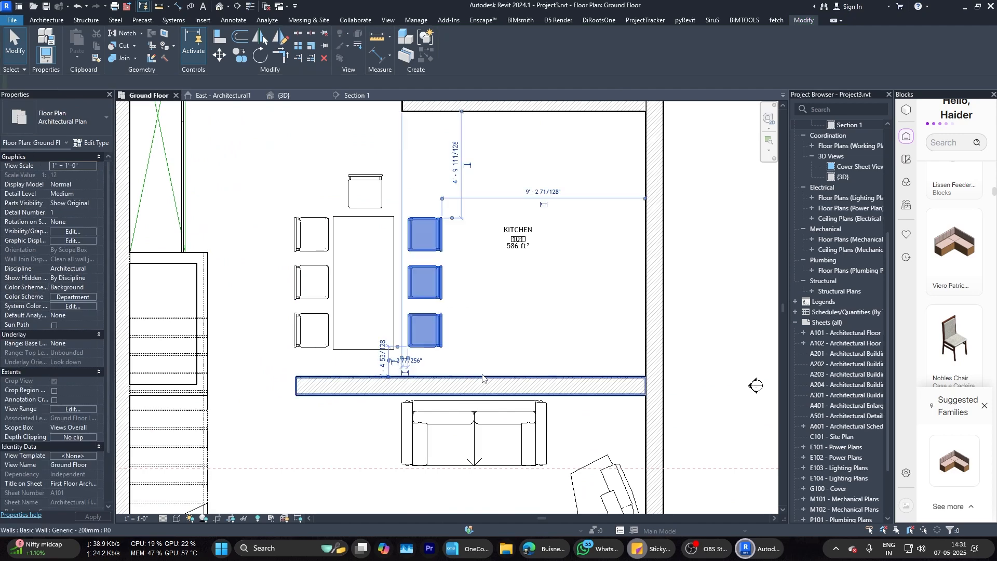
key(Left)
key(Left)
key(Left)
key(Left)
Step: Move the table and all seven chairs together towards the partition until the table's short end touches it
drag(259, 156, 464, 363)
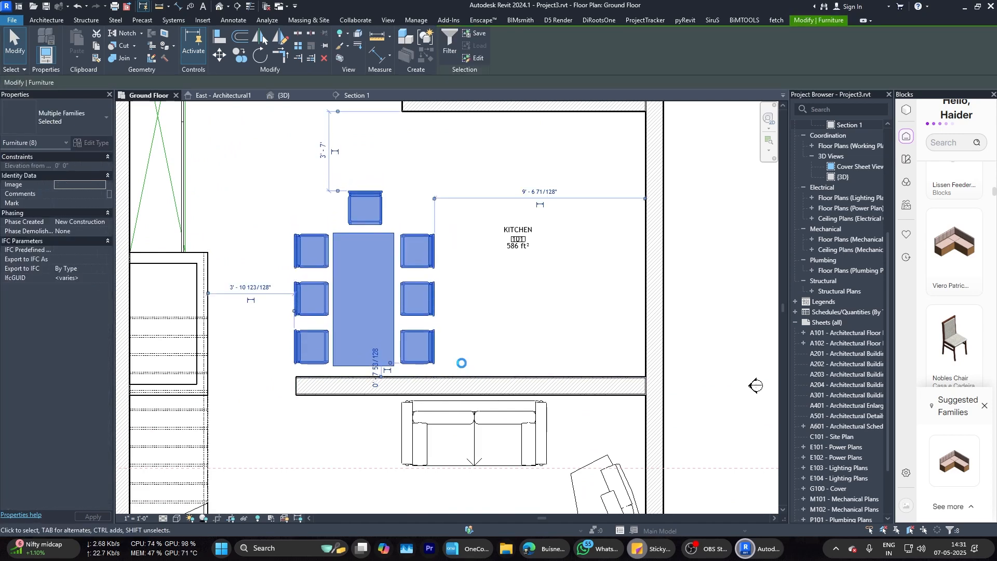
click(474, 301)
scroll(414, 285, down, 2)
scroll(380, 247, up, 2)
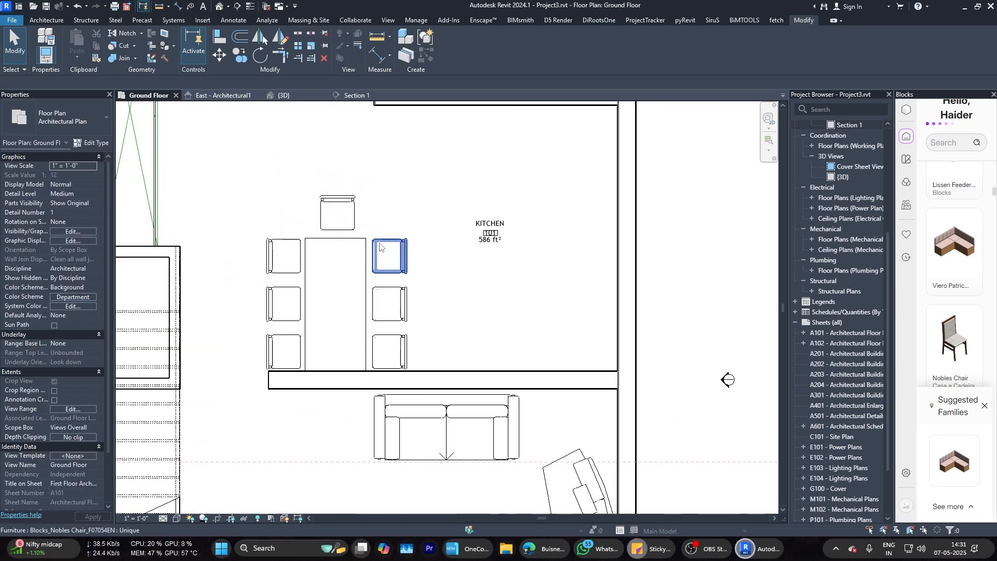
scroll(380, 247, down, 5)
Step: Check the dining table and chairs from several angles in the Enscape render and return to the Revit plan
mouse_move(753, 549)
click(792, 506)
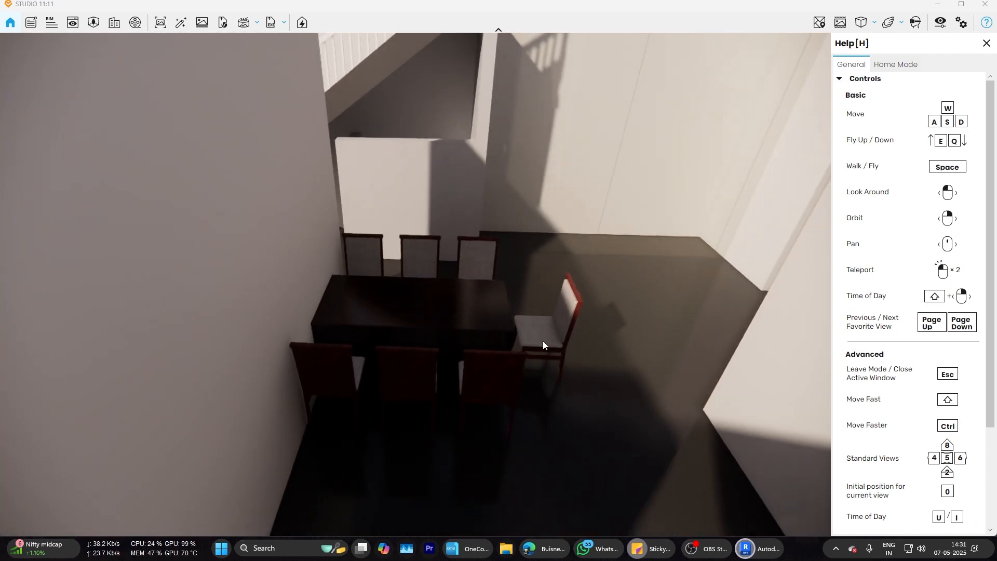
scroll(543, 341, down, 3)
scroll(543, 340, up, 3)
right_drag(587, 396, 460, 422)
scroll(460, 422, down, 4)
click(759, 549)
click(707, 512)
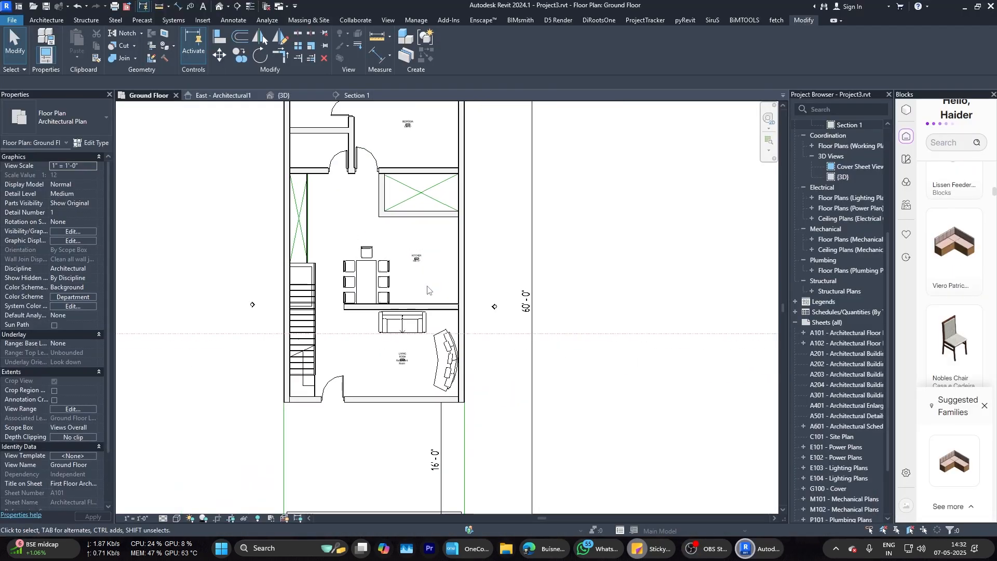
scroll(428, 290, up, 5)
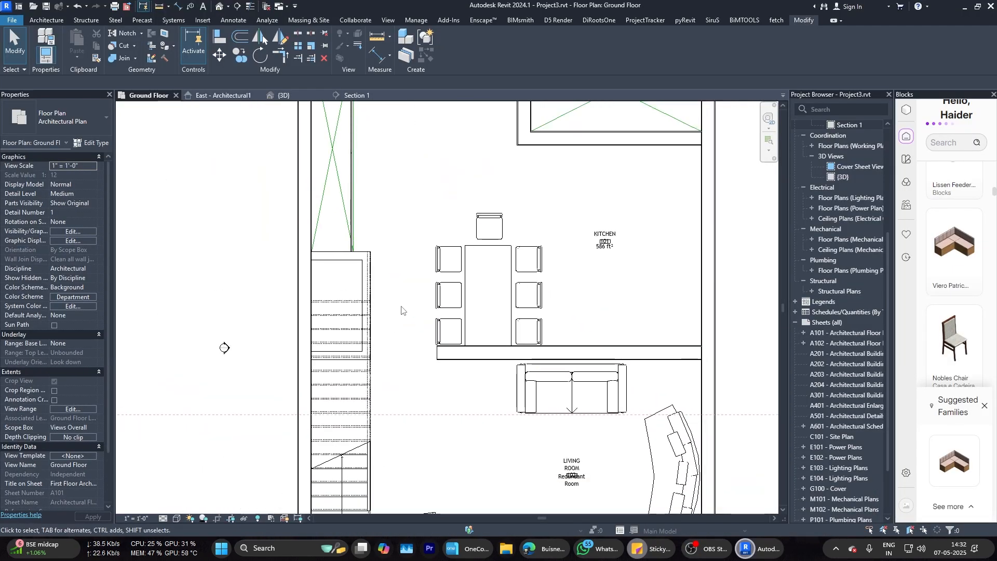
scroll(401, 311, down, 5)
scroll(402, 294, up, 6)
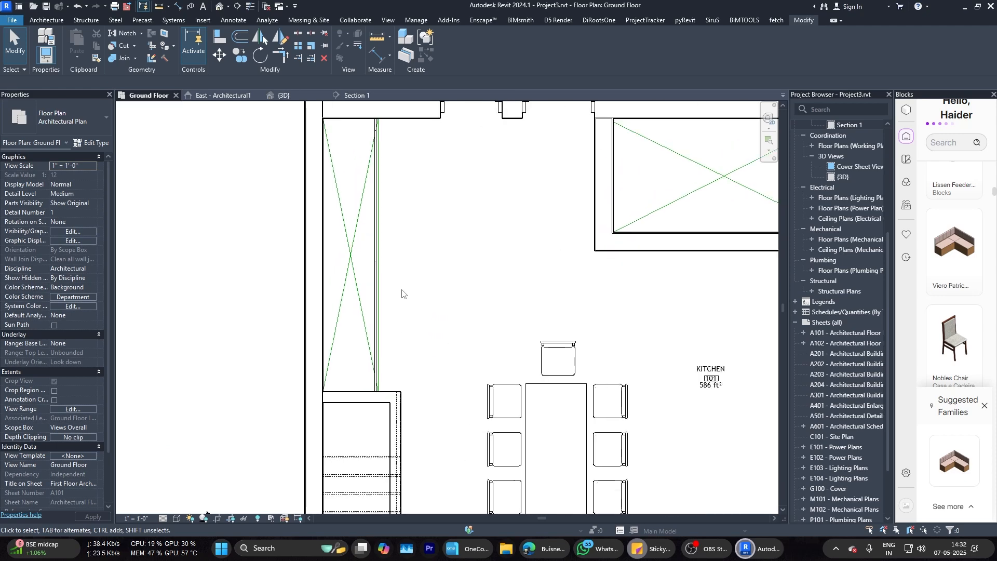
scroll(379, 270, down, 3)
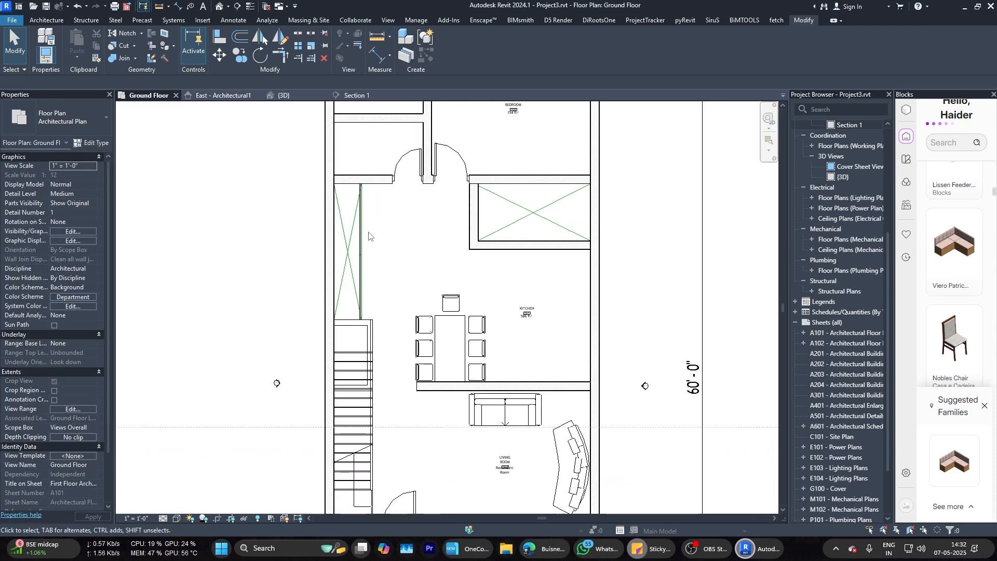
Step: Examine the ground floor plan around the bedroom doors, the shafts, the staircase and the dining area
scroll(378, 265, down, 1)
scroll(403, 291, up, 2)
scroll(416, 299, down, 1)
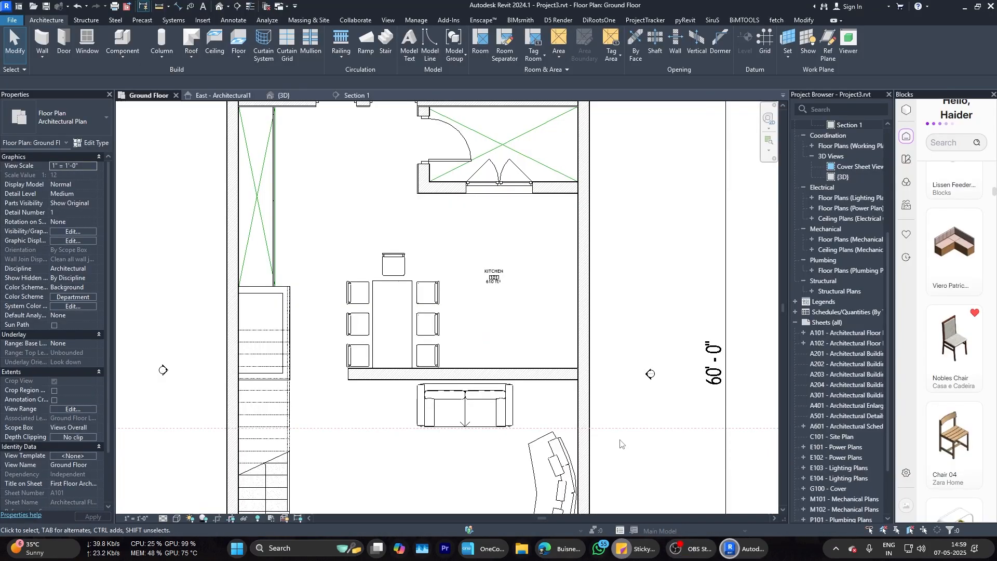
scroll(445, 312, down, 5)
scroll(337, 343, up, 8)
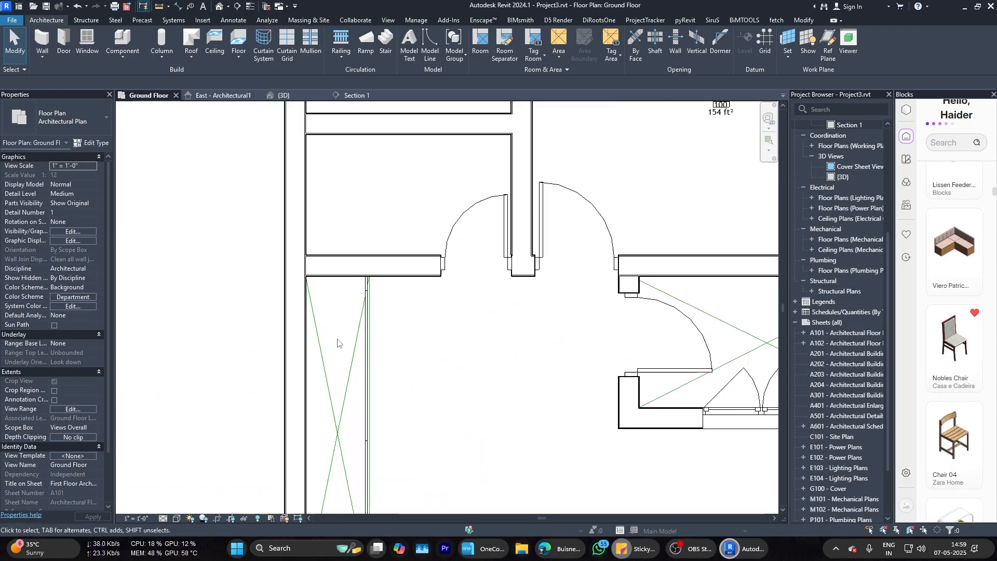
scroll(337, 342, down, 5)
scroll(411, 273, up, 6)
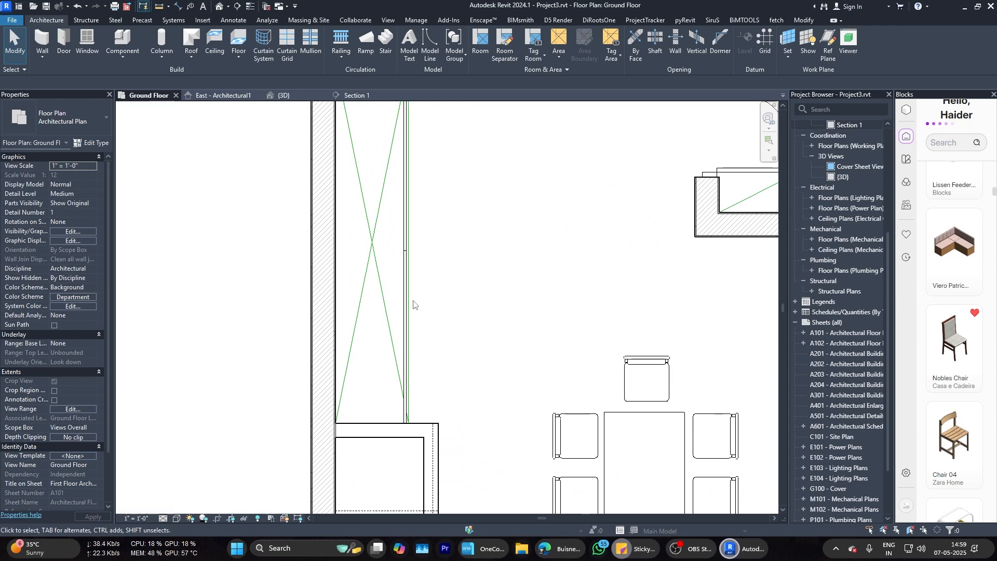
scroll(414, 304, down, 6)
scroll(406, 325, up, 2)
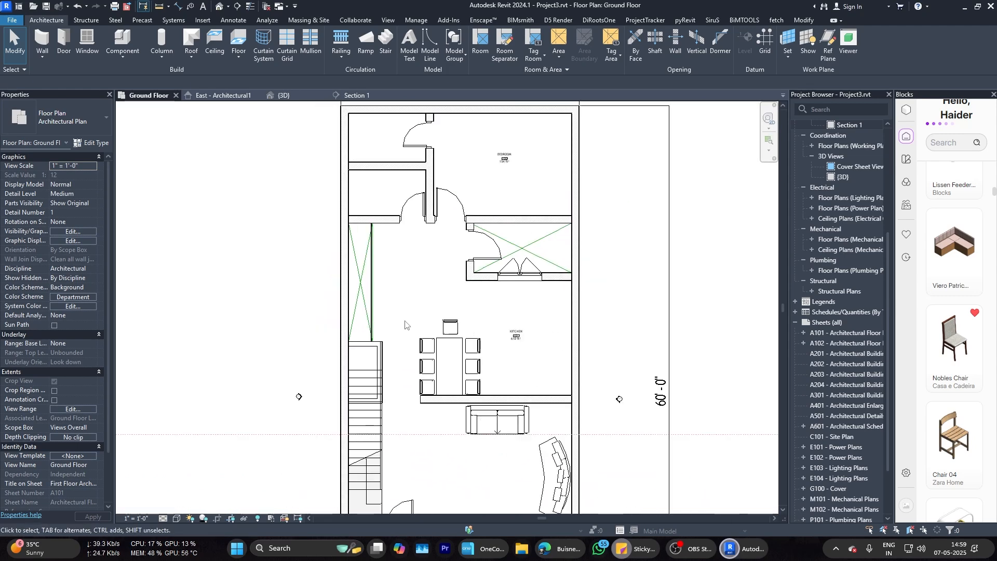
scroll(325, 265, down, 3)
scroll(855, 155, up, 5)
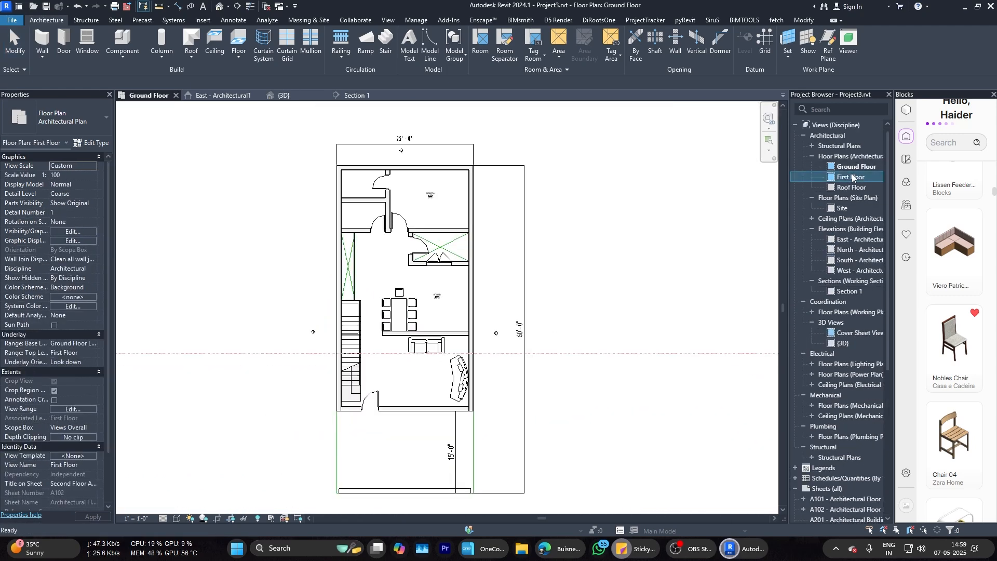
Step: Open the First Floor plan for a look and return to the Ground Floor plan
double_click(853, 178)
scroll(463, 367, up, 3)
scroll(441, 389, down, 3)
scroll(374, 197, up, 3)
click(149, 96)
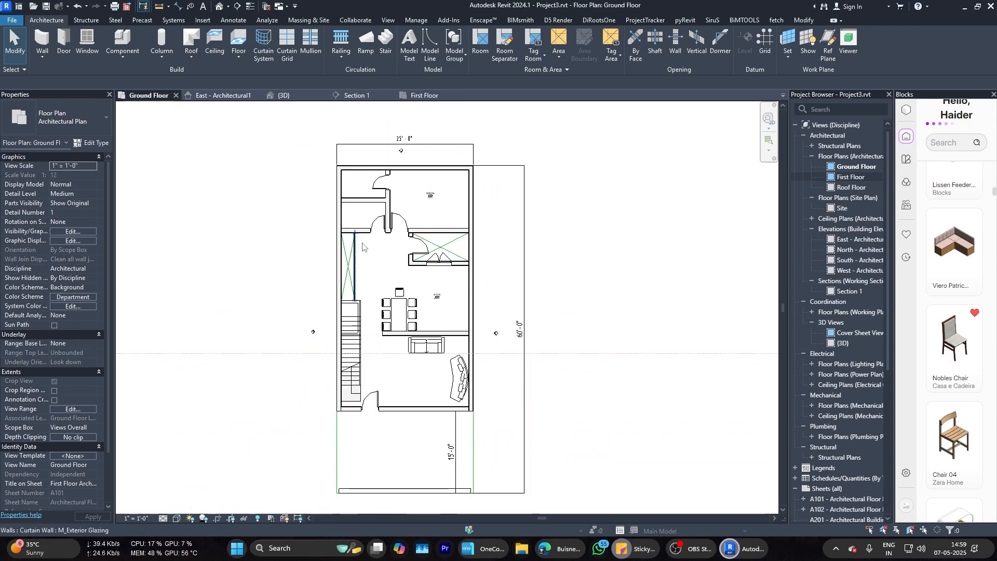
Step: In the 3D view, match the tall partition beside the bedroom door to the bedroom's outer wall type
scroll(361, 214, up, 2)
click(365, 192)
click(284, 96)
scroll(492, 285, down, 3)
shift+middle_drag(492, 285, 470, 252)
scroll(493, 255, up, 6)
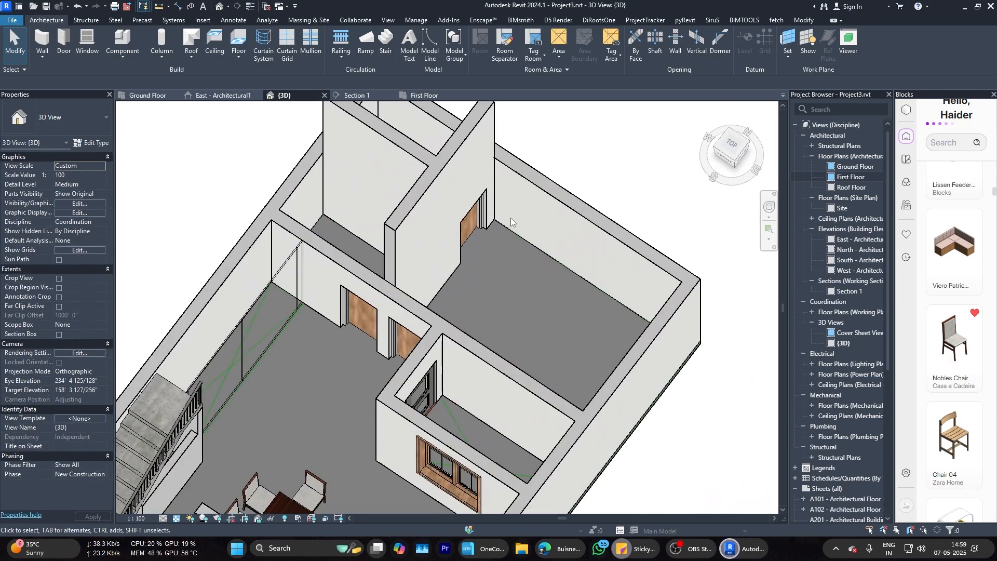
key(m)
key(a)
click(524, 177)
click(447, 156)
key(Escape)
key(Escape)
key(m)
key(a)
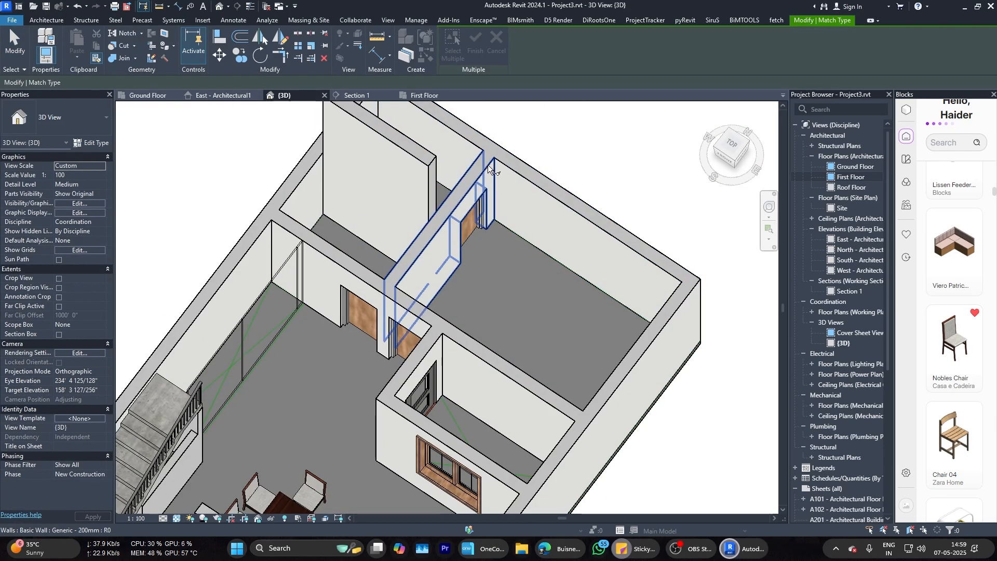
key(Escape)
Step: Close the Section 1 view and bring the whole house outline into view on the First Floor plan
scroll(435, 147, down, 2)
click(390, 95)
scroll(442, 152, down, 3)
scroll(450, 275, up, 1)
middle_drag(451, 275, 448, 322)
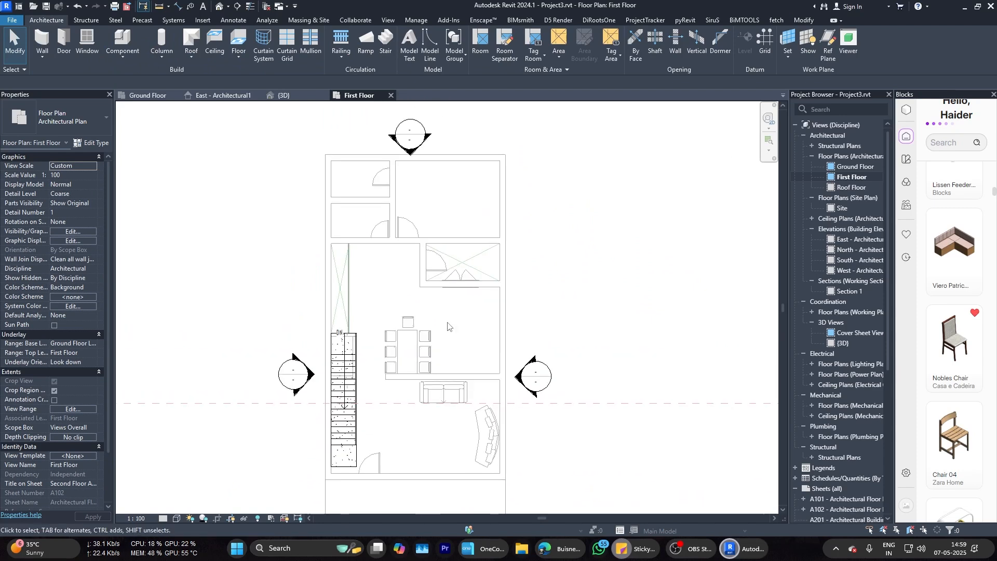
scroll(410, 276, down, 2)
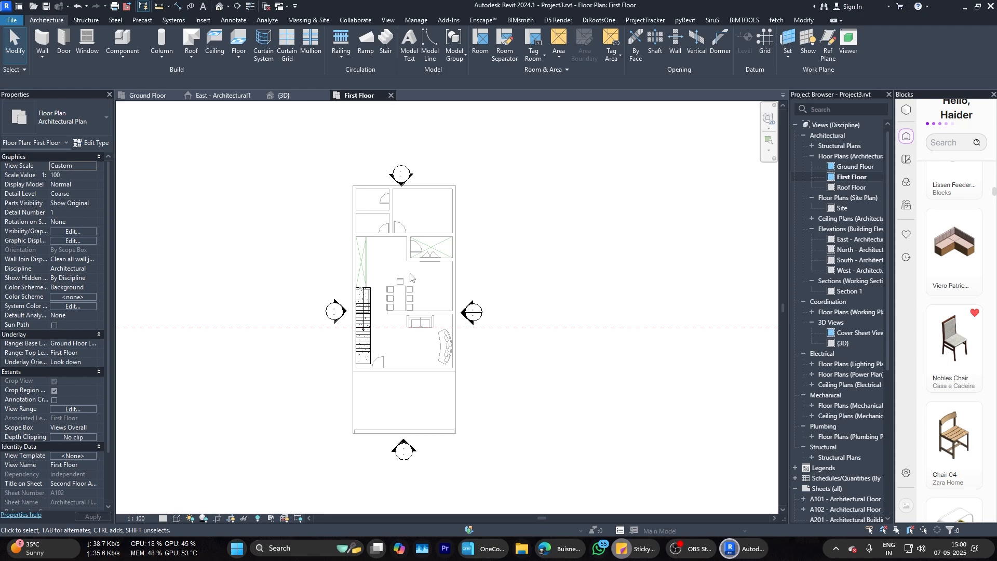
scroll(410, 281, up, 2)
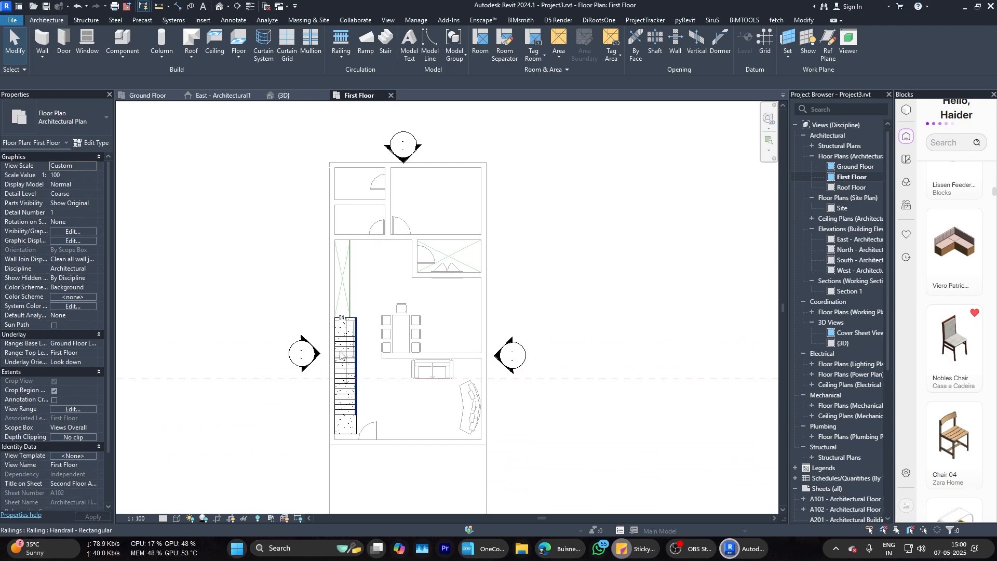
middle_drag(417, 406, 408, 394)
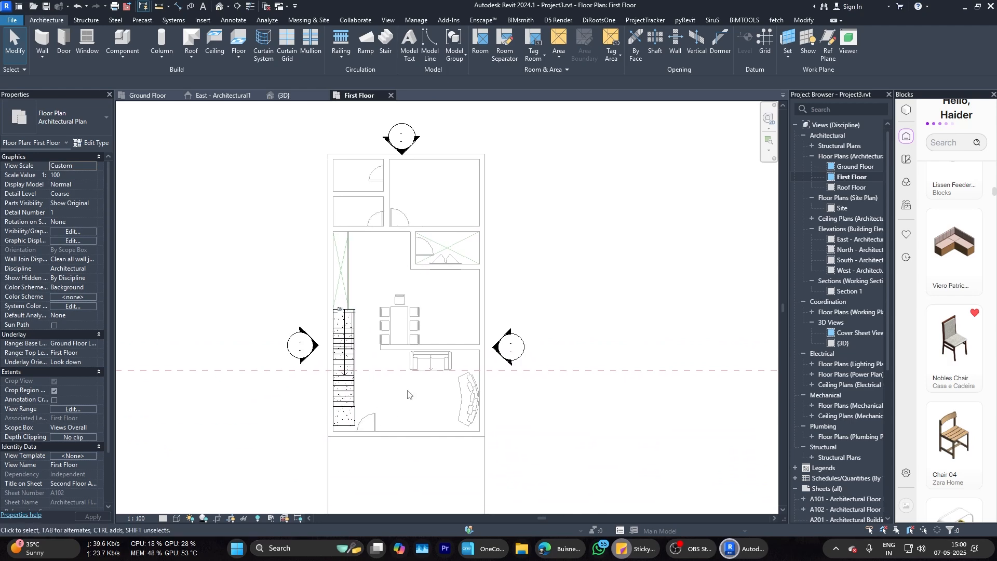
Step: Choose Basic Wall Generic - 200mm for new walls on the First Floor plan and cancel the trial wall start
click(42, 41)
scroll(328, 145, up, 3)
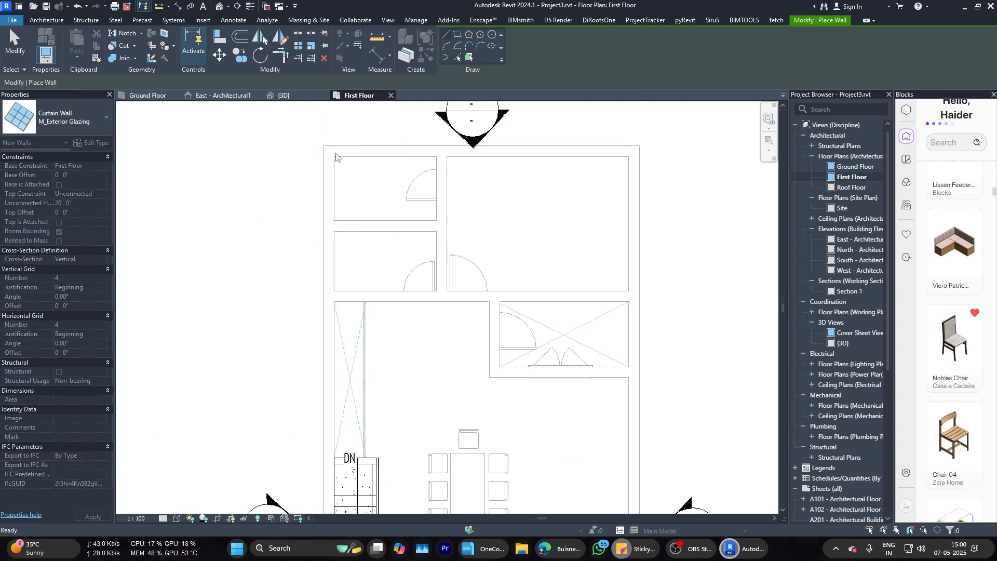
click(57, 123)
click(64, 235)
click(58, 118)
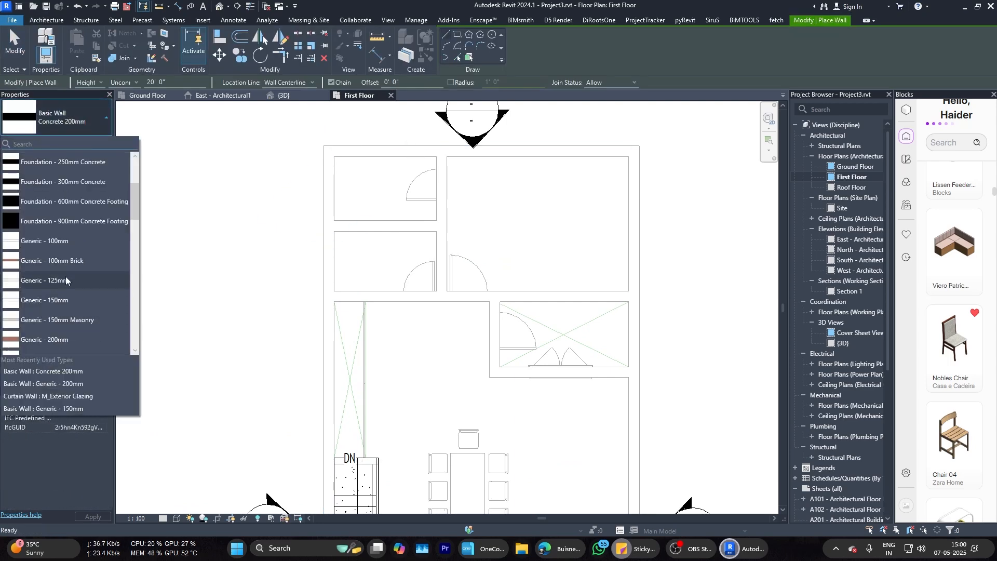
scroll(73, 340, down, 2)
click(73, 226)
click(324, 146)
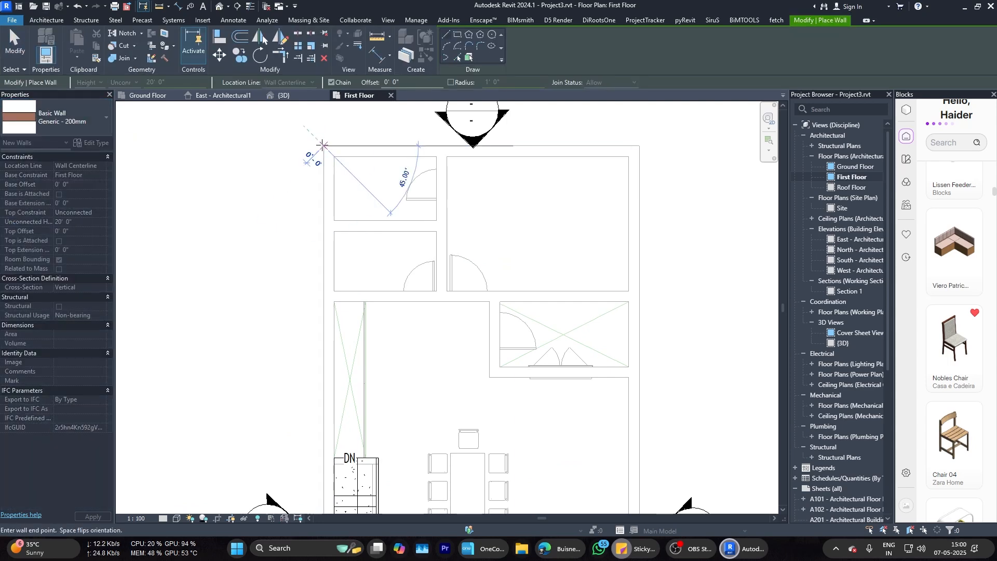
scroll(636, 144, up, 2)
key(Escape)
Step: Set the First Floor plan's view scale to 1" = 1'-0"
click(60, 127)
click(137, 518)
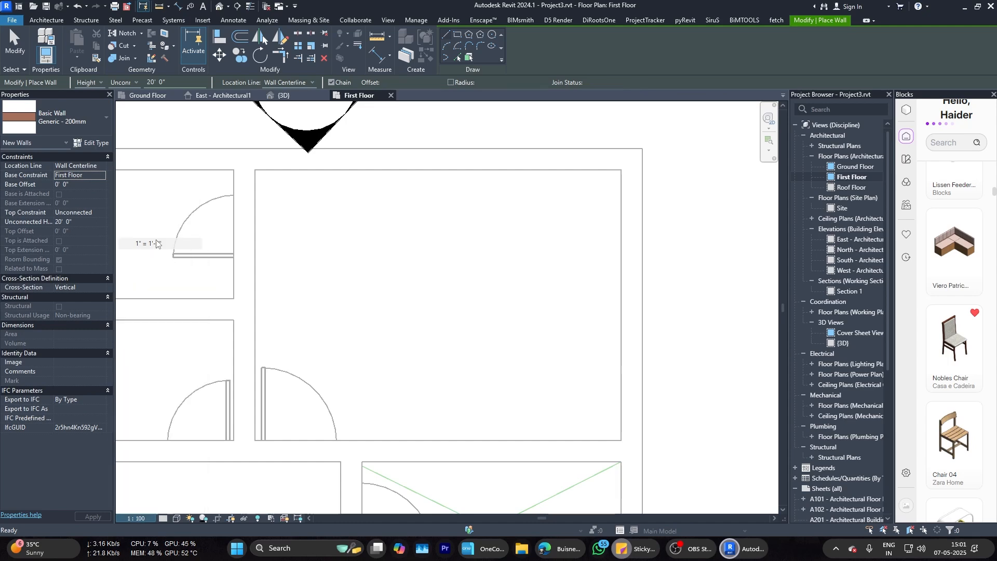
click(60, 120)
key(Escape)
key(Escape)
scroll(254, 188, down, 1)
Step: Check the wall type of the rear exterior wall on the Ground Floor plan
click(147, 95)
click(334, 139)
click(60, 120)
key(Escape)
key(Escape)
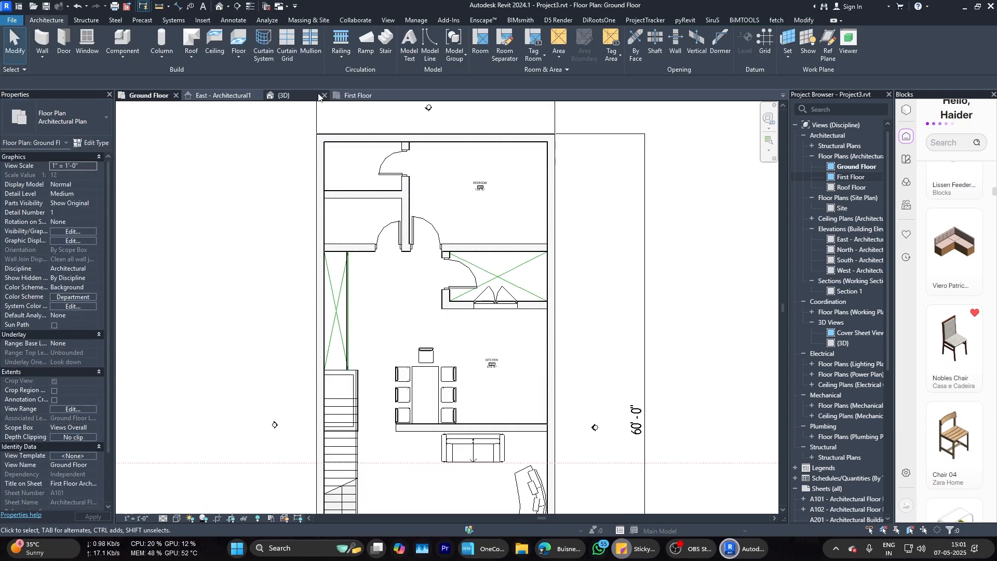
Step: Draw the first floor's rear exterior wall along the outline, with the location line set to Finish Face: Exterior
click(359, 96)
key(w)
key(a)
scroll(356, 171, up, 2)
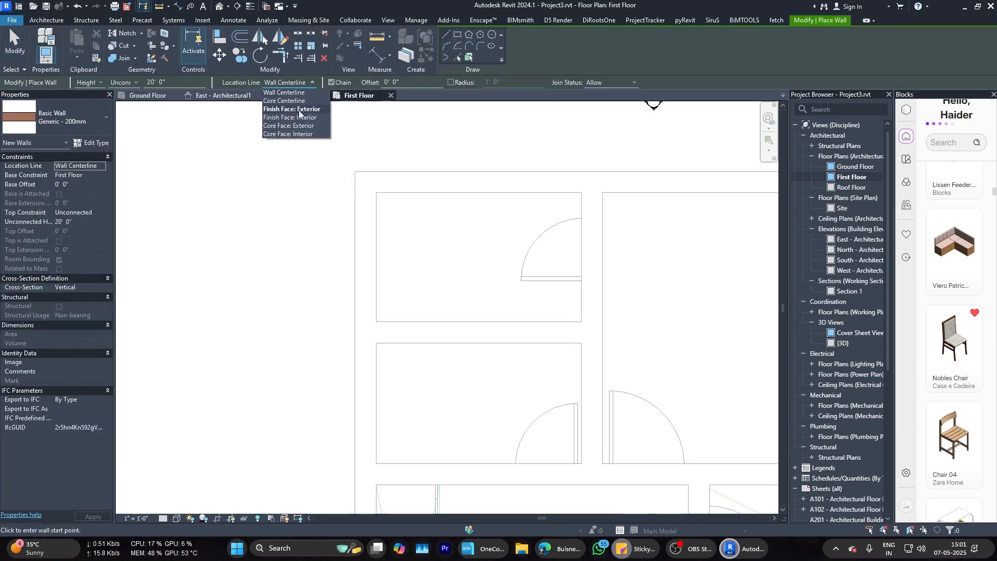
click(304, 111)
click(356, 172)
scroll(587, 180, down, 2)
middle_drag(748, 182, 493, 189)
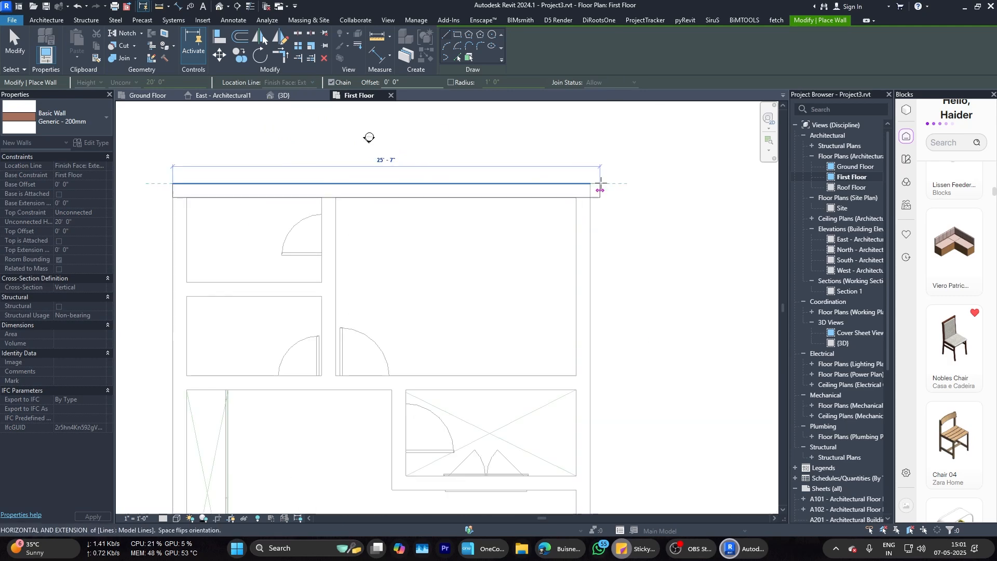
click(592, 183)
Step: Continue the exterior wall along the side opposite the staircase and across the front edge of the house
scroll(597, 259, down, 5)
scroll(593, 344, up, 3)
click(586, 332)
key(Escape)
scroll(586, 338, up, 5)
click(586, 332)
scroll(549, 331, down, 4)
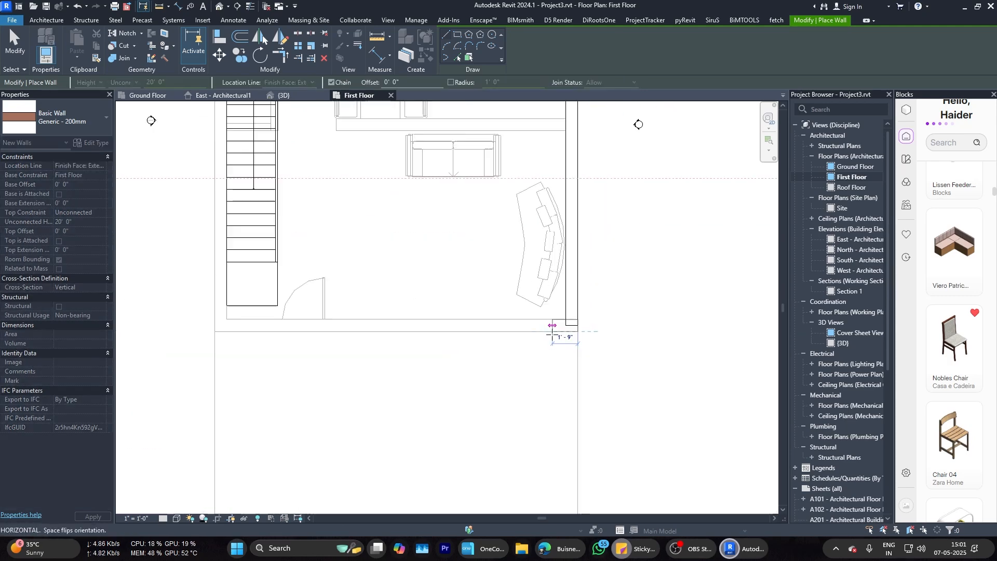
scroll(254, 331, up, 3)
click(254, 331)
Step: Close the exterior wall loop along the staircase side, back to the rear corner
scroll(260, 265, down, 5)
middle_drag(259, 265, 266, 511)
scroll(256, 141, up, 2)
click(257, 136)
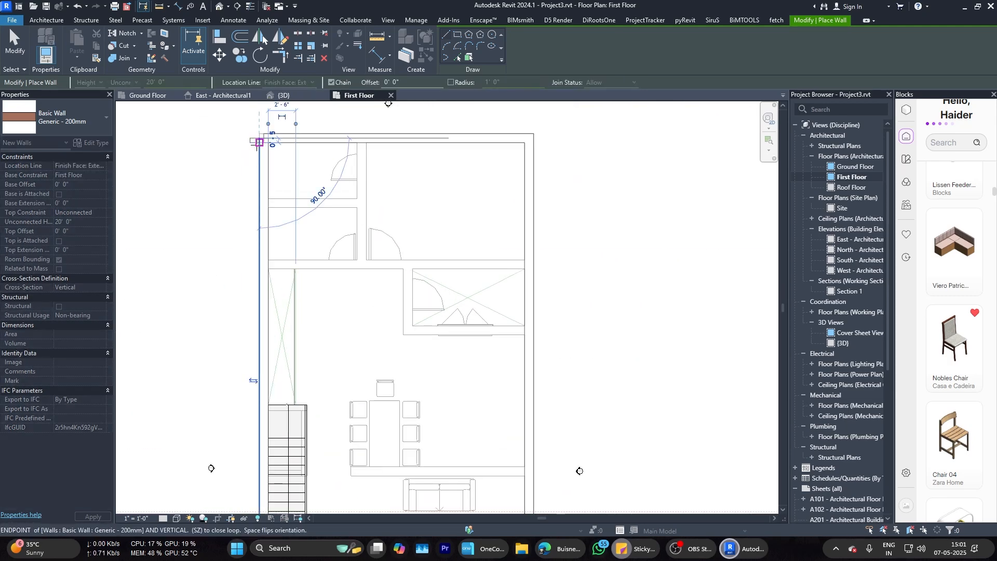
key(Escape)
key(Escape)
scroll(403, 229, down, 6)
Step: Start an architectural floor on the First Floor plan and sketch its rectangular boundary inside the exterior walls
click(160, 95)
click(365, 96)
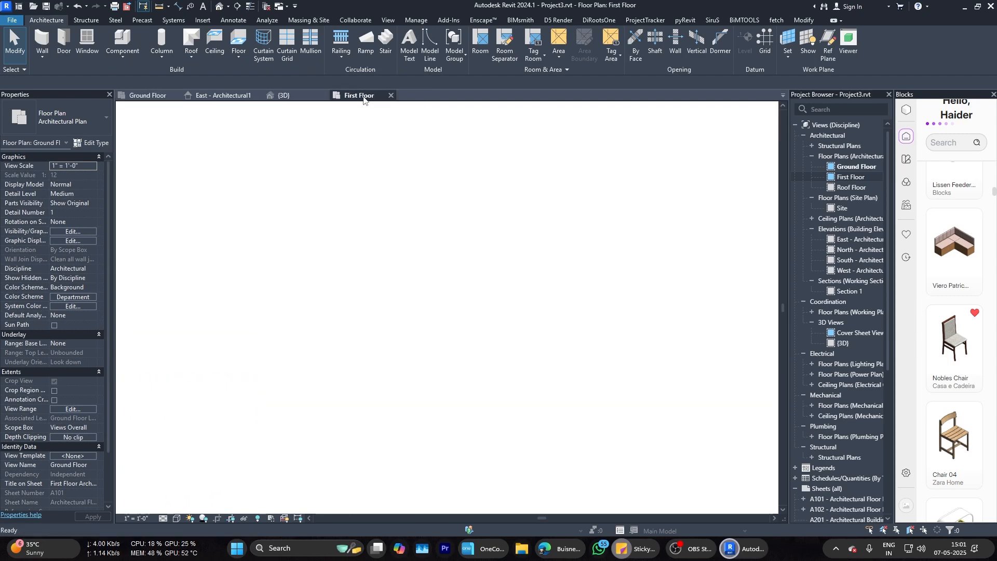
click(239, 55)
click(254, 75)
scroll(431, 281, up, 5)
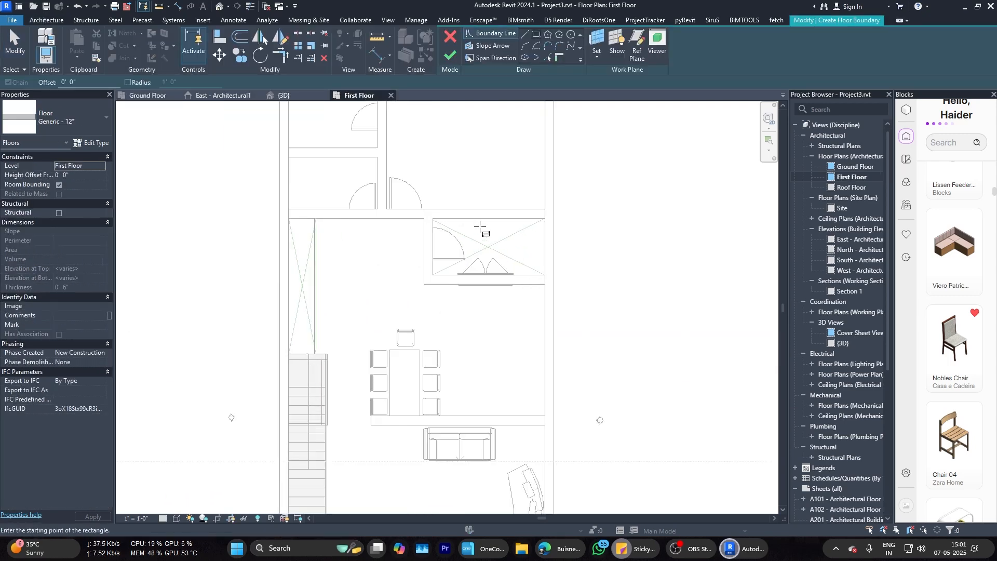
scroll(477, 215, down, 3)
click(516, 132)
click(360, 415)
Step: Sketch a rectangular opening in the floor boundary around the narrow shaft behind the staircase
scroll(372, 218, up, 6)
click(399, 191)
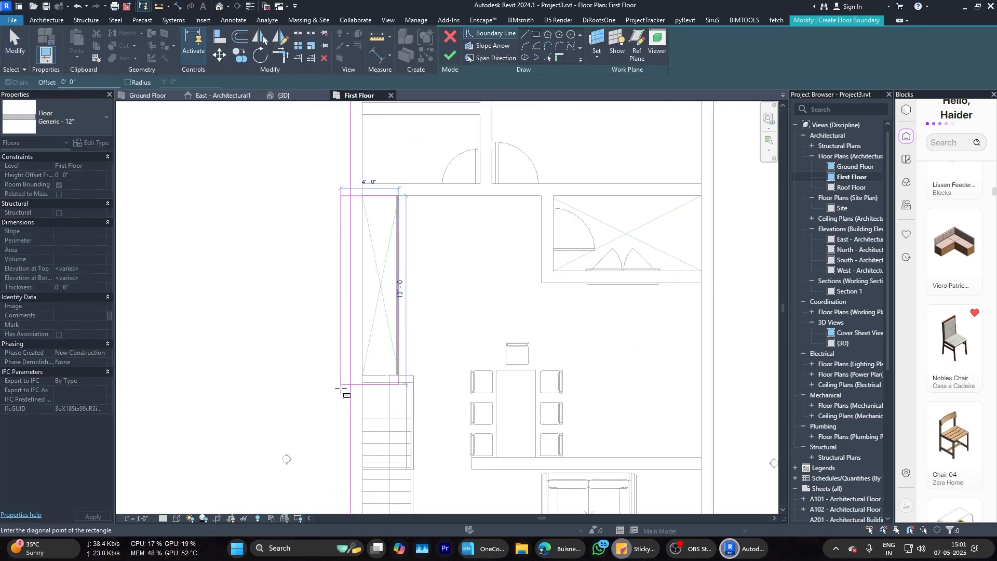
scroll(368, 374, up, 6)
click(361, 363)
key(Escape)
key(Escape)
Step: Sketch a second rectangular opening around the shaft beside the kitchen and finish the floor
scroll(361, 362, down, 4)
scroll(407, 270, up, 3)
middle_drag(415, 260, 320, 296)
scroll(319, 260, down, 6)
click(537, 35)
scroll(576, 202, up, 3)
click(587, 189)
click(449, 258)
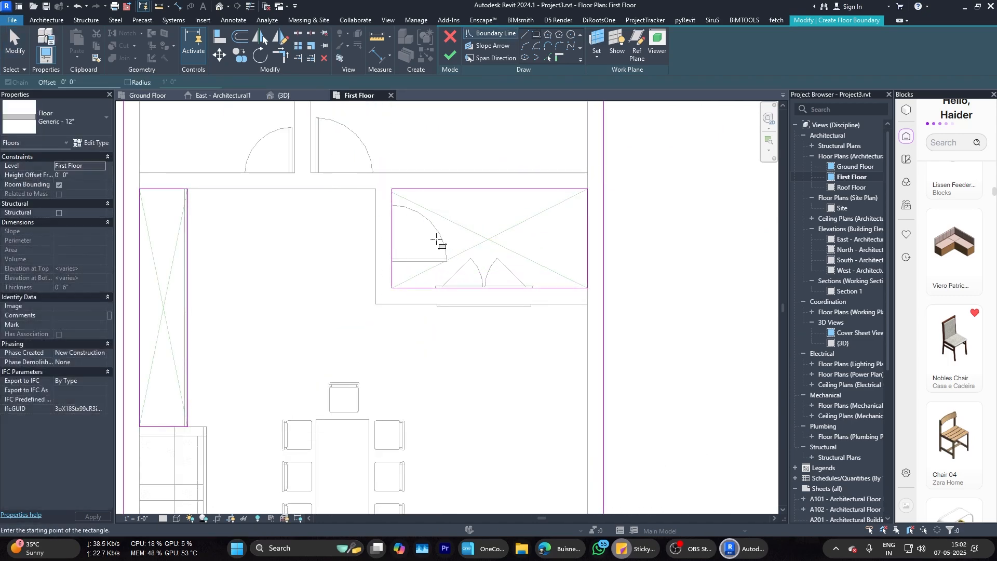
scroll(439, 241, down, 5)
click(450, 56)
click(570, 280)
scroll(461, 350, up, 3)
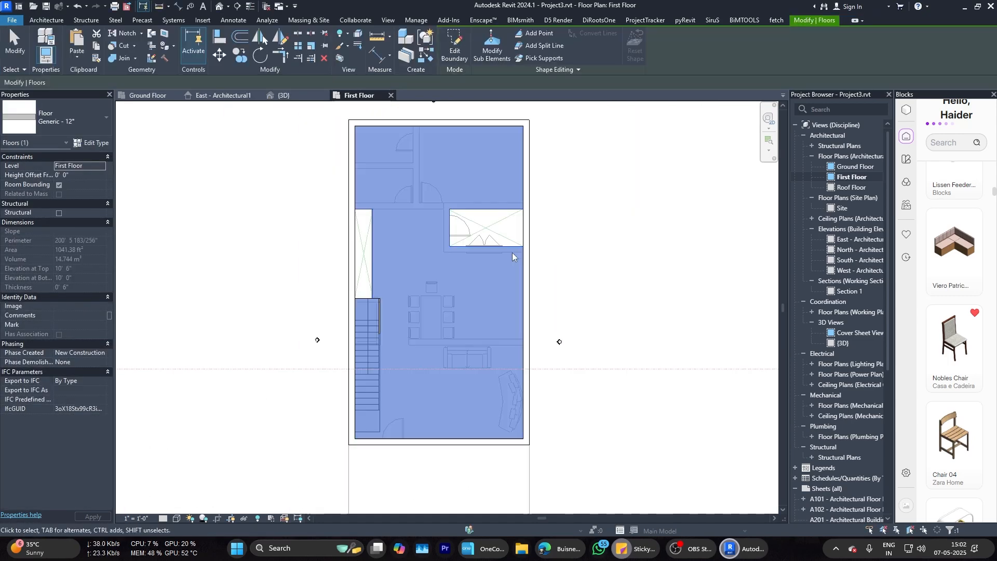
Step: Look at the new floor's type properties, close them and deselect the floor
click(93, 143)
click(542, 199)
key(Escape)
key(Escape)
click(316, 276)
scroll(316, 276, down, 2)
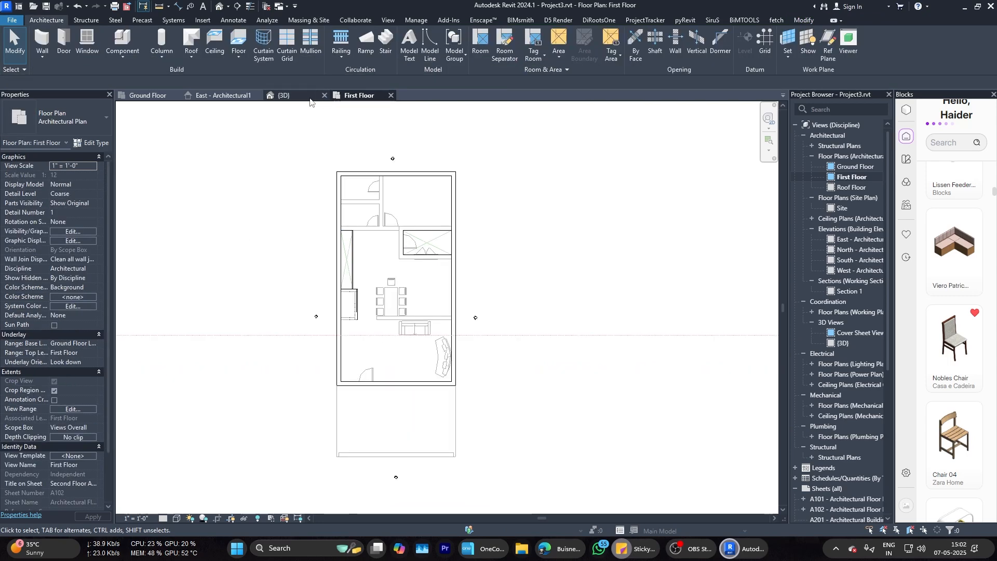
Step: Inspect the new floor and its two openings in the 3D view and return to the First Floor plan
click(285, 96)
shift+middle_drag(436, 312, 419, 289)
scroll(372, 333, up, 2)
shift+middle_drag(372, 334, 436, 363)
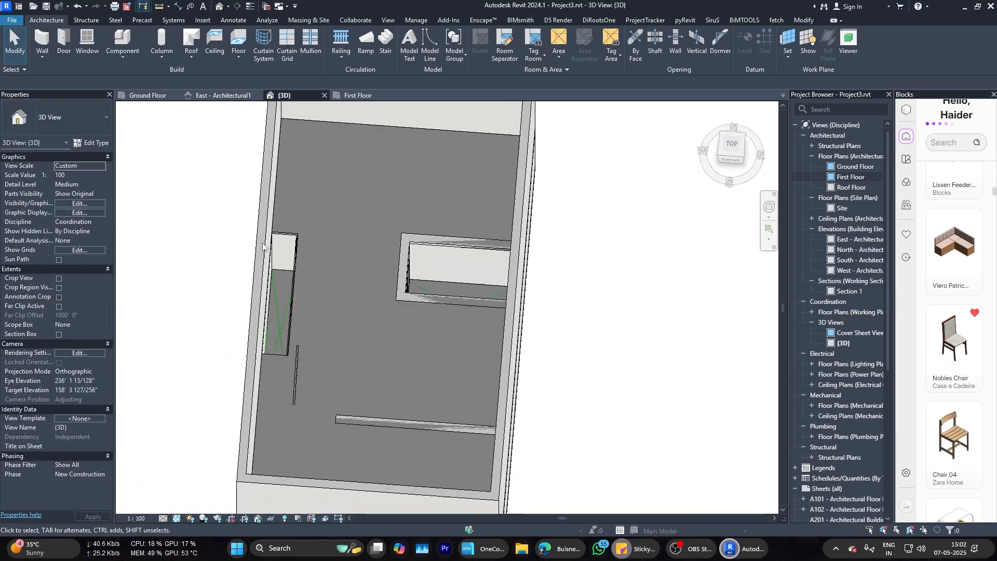
click(358, 95)
scroll(356, 270, up, 4)
scroll(356, 289, down, 3)
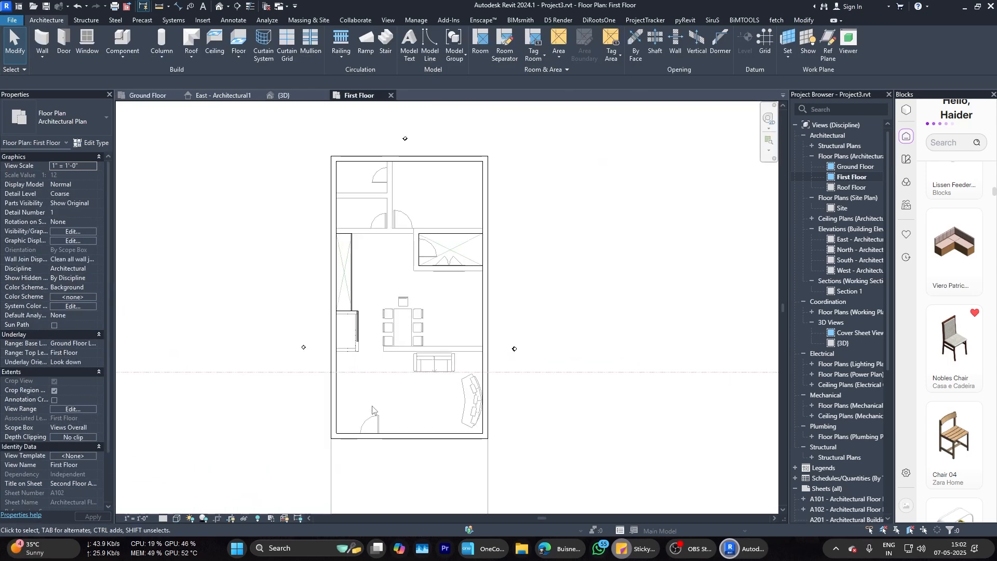
middle_drag(377, 272, 361, 282)
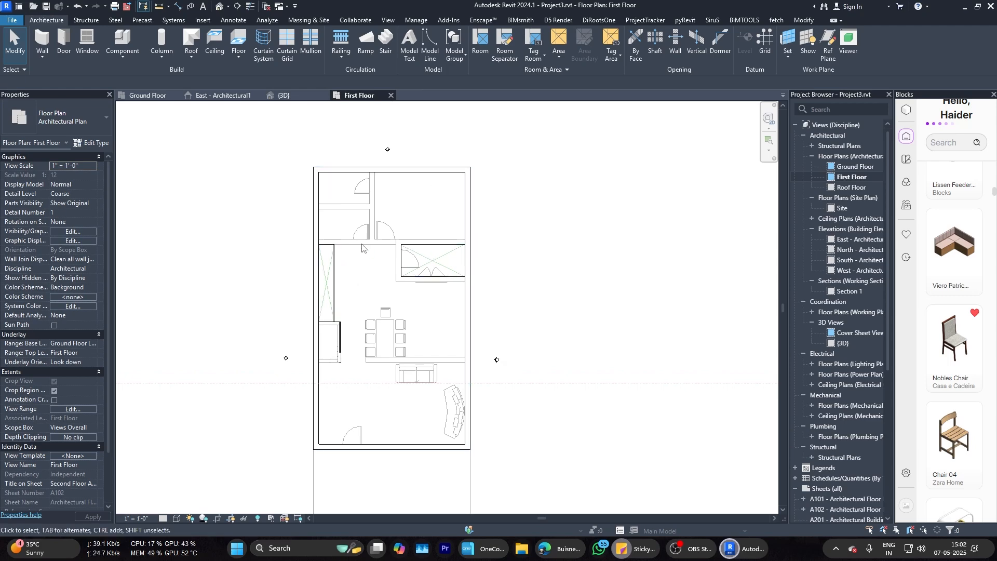
scroll(362, 248, up, 1)
scroll(367, 247, down, 3)
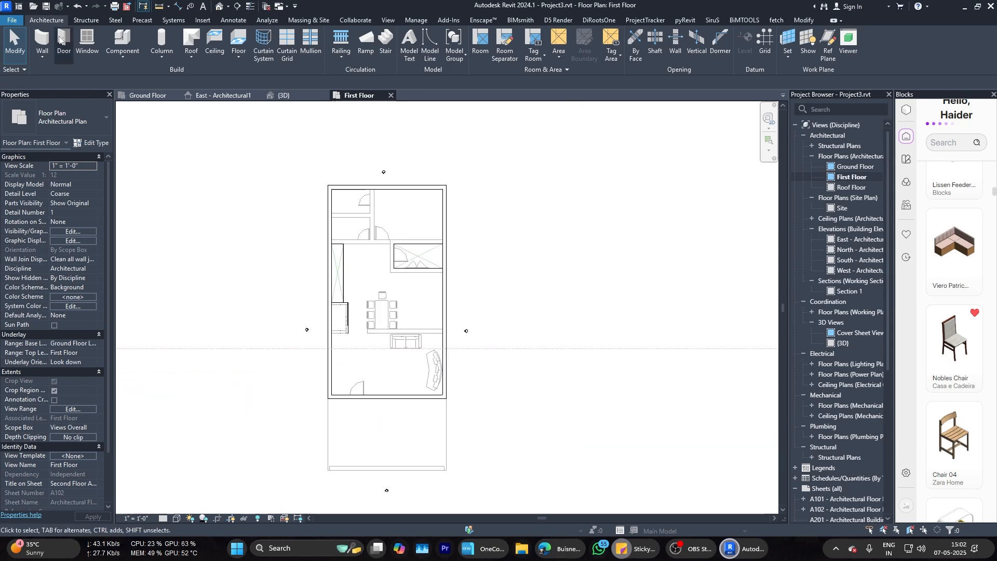
Step: Draw a Generic - 200mm wall across the full house width, between the rear rooms and the two shafts
key(w)
key(a)
scroll(356, 214, up, 6)
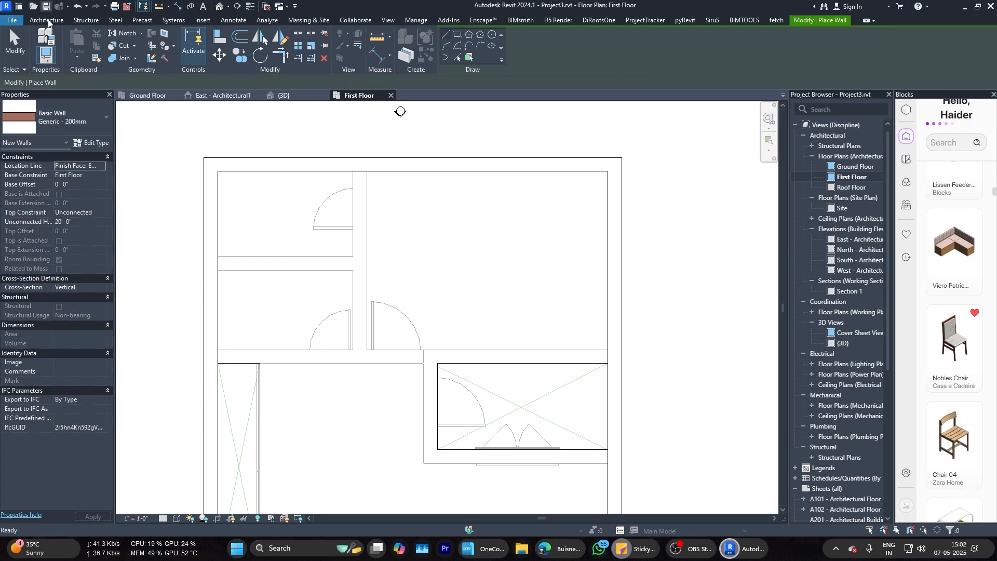
click(217, 359)
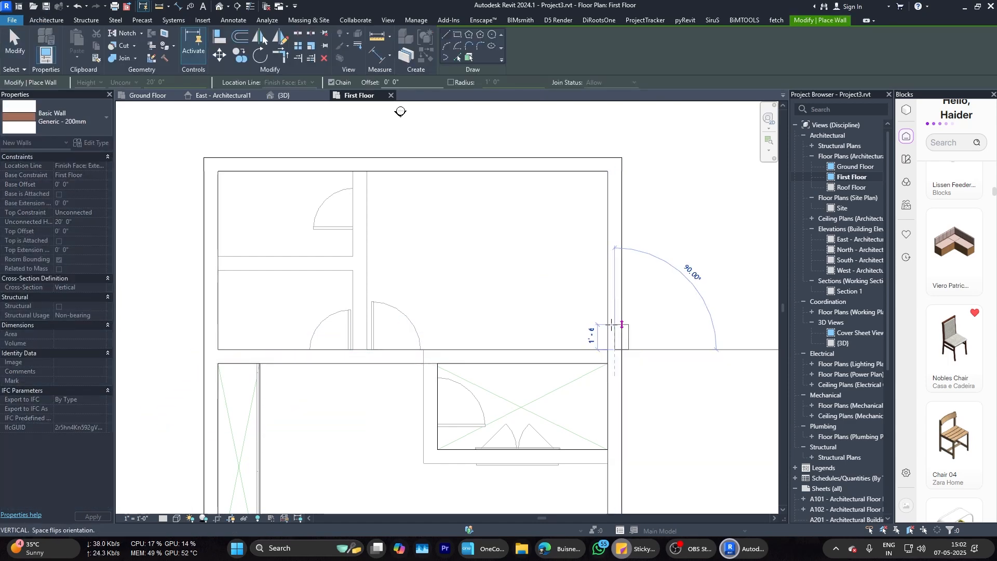
key(Escape)
scroll(551, 306, down, 7)
key(Escape)
Step: Draw a wall about 13'-5" long from the free end of the underlying partition to the front wall and select it
scroll(472, 285, down, 3)
middle_drag(470, 287, 420, 262)
scroll(422, 333, up, 4)
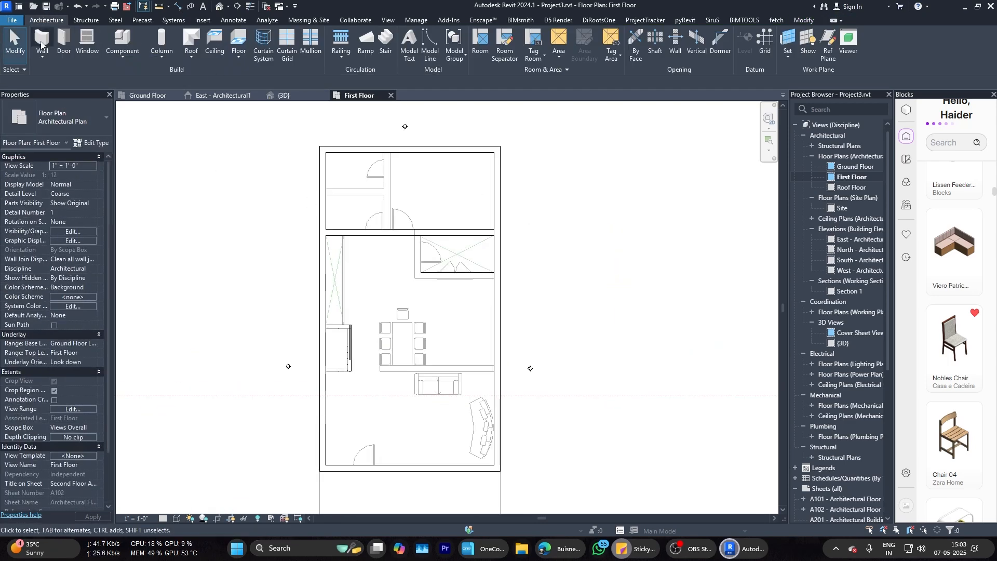
click(41, 46)
scroll(377, 379, up, 5)
click(385, 363)
scroll(385, 364, down, 4)
scroll(384, 469, up, 4)
click(383, 471)
key(Escape)
key(Escape)
click(381, 287)
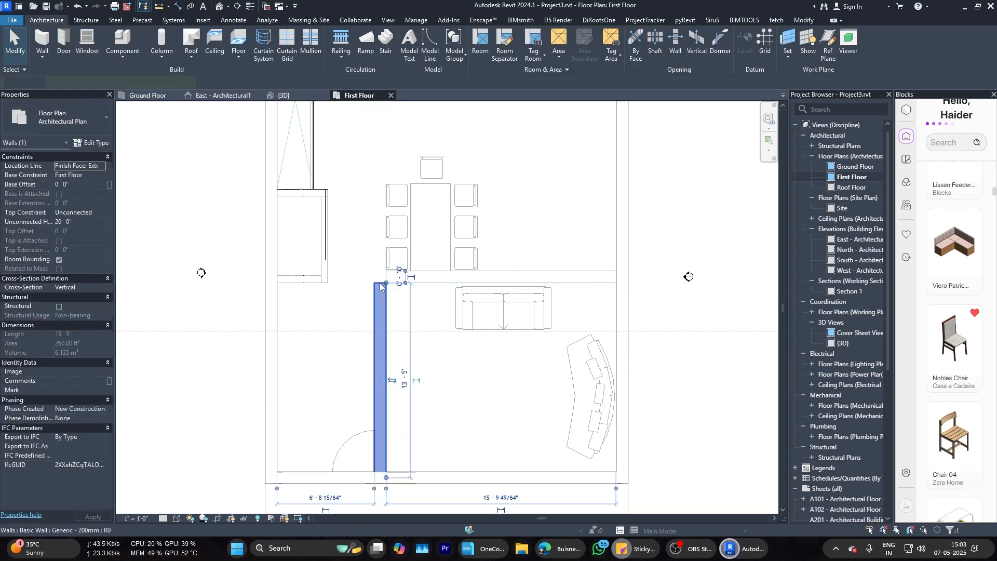
Step: Extend the selected partition's rear end to the full-width wall behind the shafts, for a total length of about 32'-8"
scroll(386, 283, down, 3)
drag(386, 283, 385, 124)
scroll(391, 385, up, 3)
scroll(390, 389, down, 3)
middle_drag(386, 168, 385, 227)
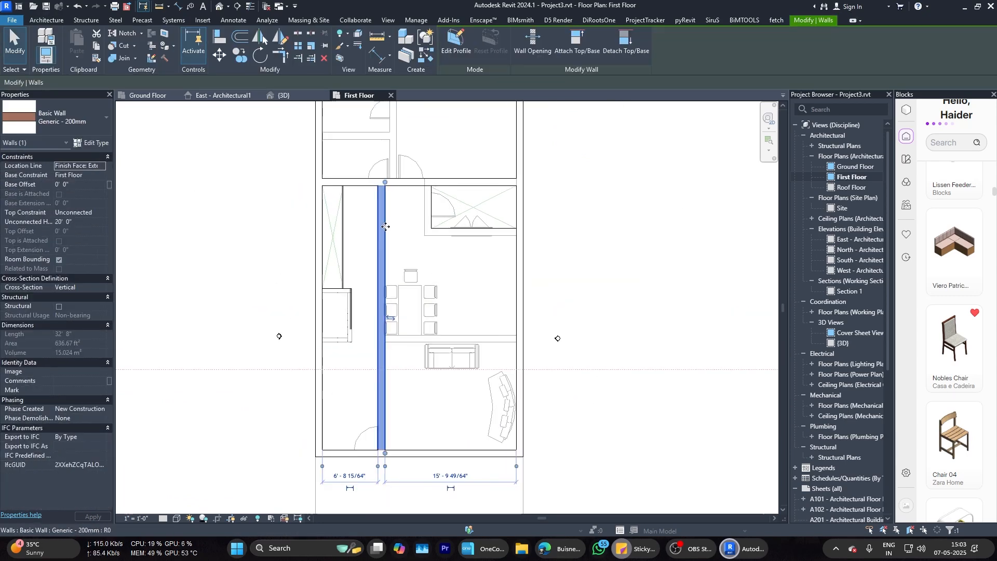
Step: Dimension the passage between the stair's edge and the long partition and set its width to 42"
scroll(354, 329, up, 3)
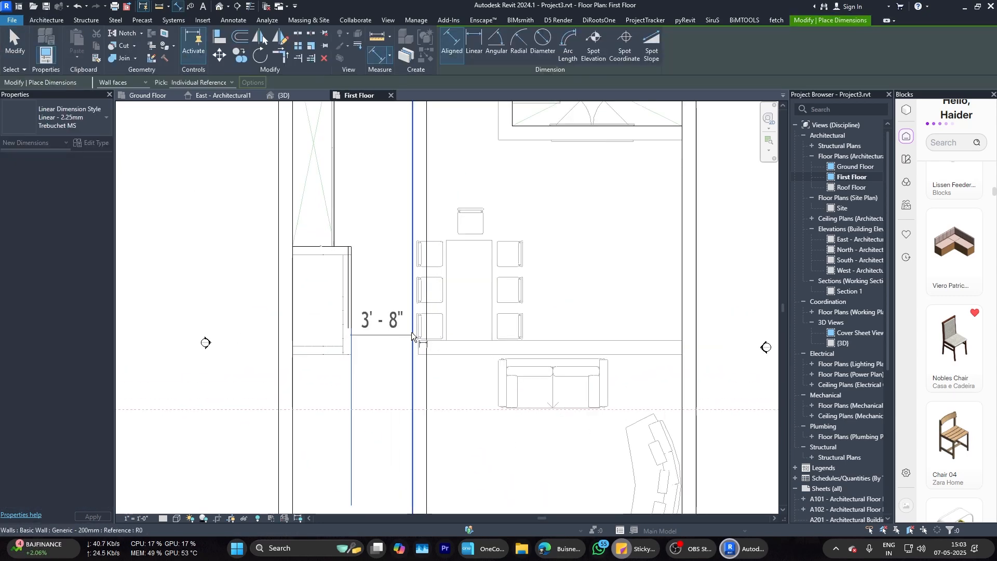
click(383, 314)
text(42")
key(Return)
key(Escape)
scroll(423, 306, down, 2)
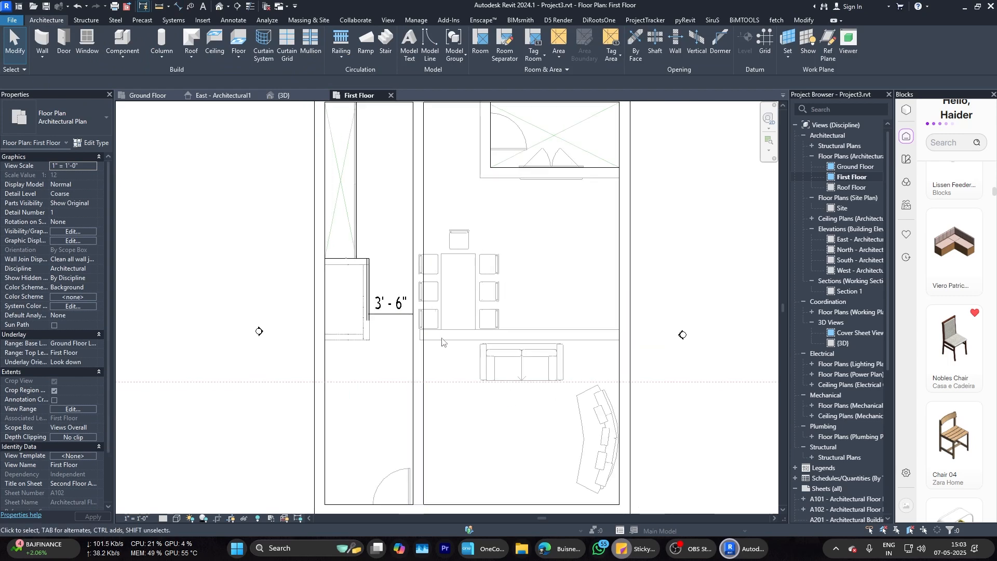
Step: Draw a Generic - 200mm wall over the underlying dining-living partition, from the long partition to the exterior side wall
scroll(370, 257, down, 5)
click(51, 42)
scroll(478, 289, up, 2)
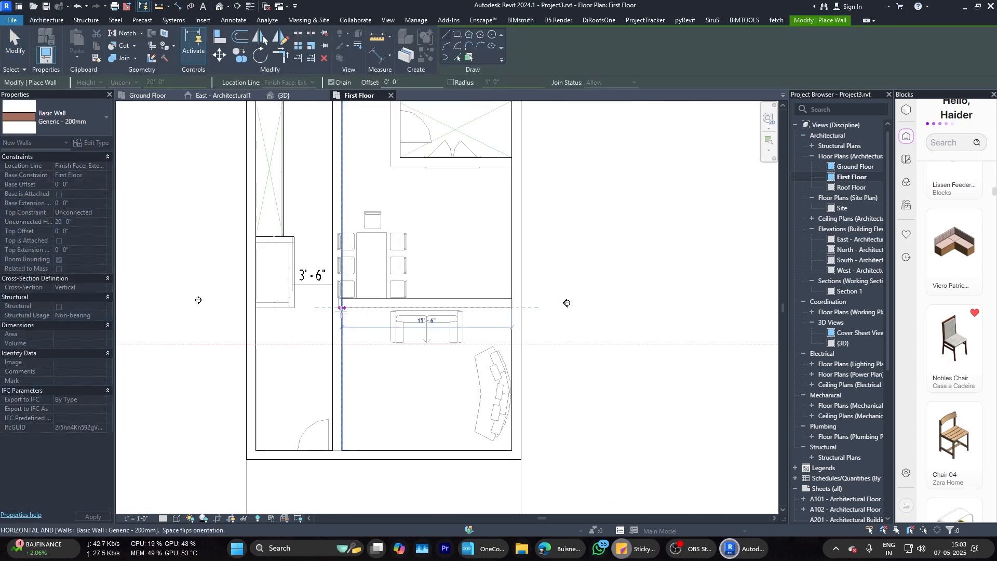
key(Escape)
Step: Examine the free end of the dining-living partition on the Ground Floor plan and return to the First Floor plan
scroll(376, 303, down, 3)
scroll(375, 291, up, 1)
click(148, 96)
scroll(320, 361, up, 4)
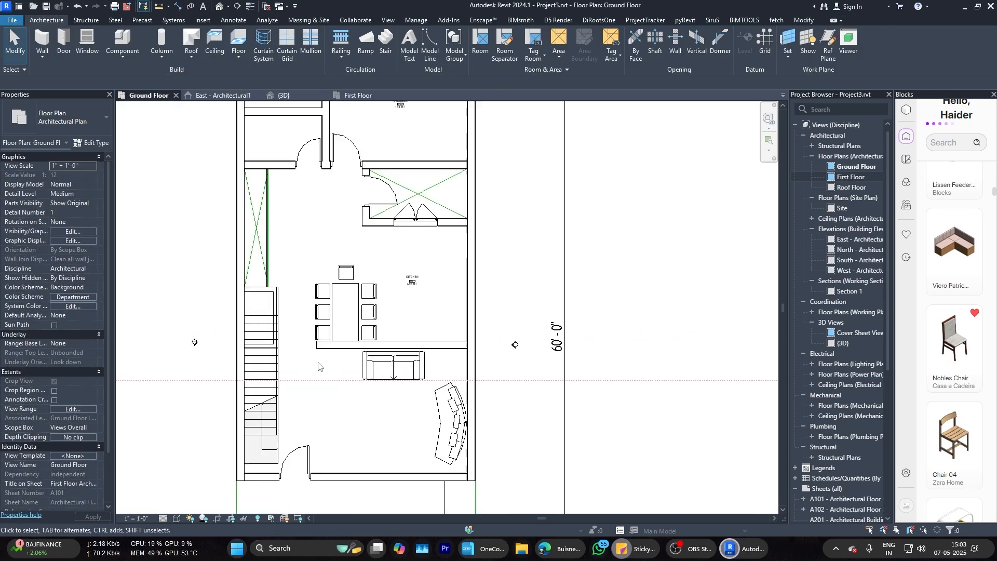
click(319, 338)
key(Escape)
click(324, 337)
key(Escape)
click(358, 96)
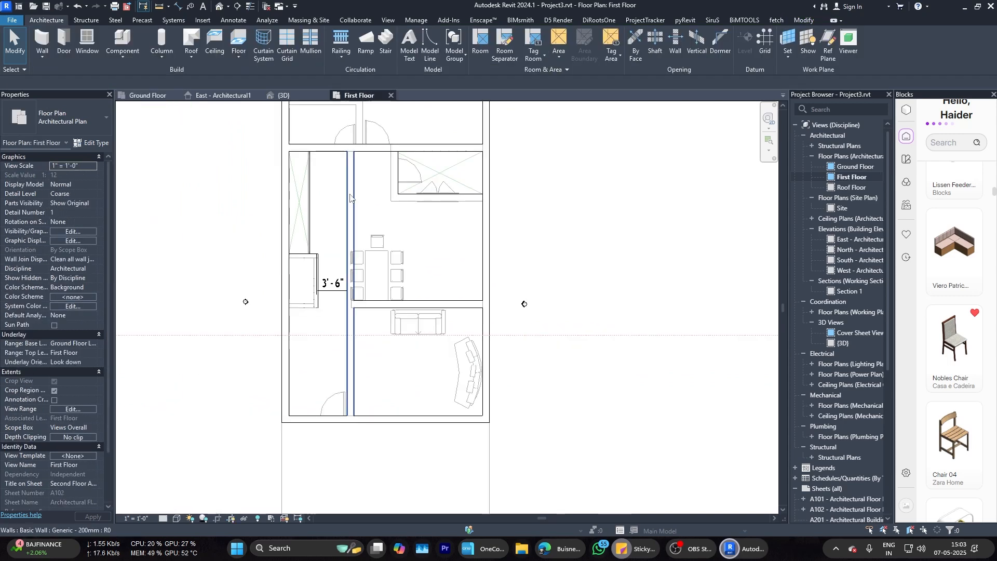
Step: Align the passage-side face of the long partition with the free end of the underlying ground-floor partition
scroll(326, 305, up, 4)
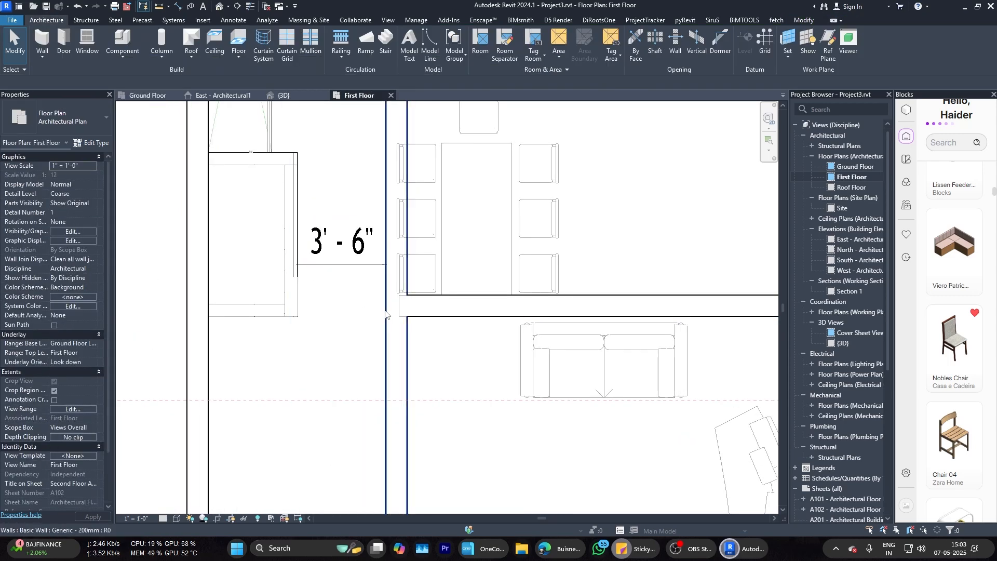
key(a)
key(l)
scroll(387, 312, up, 3)
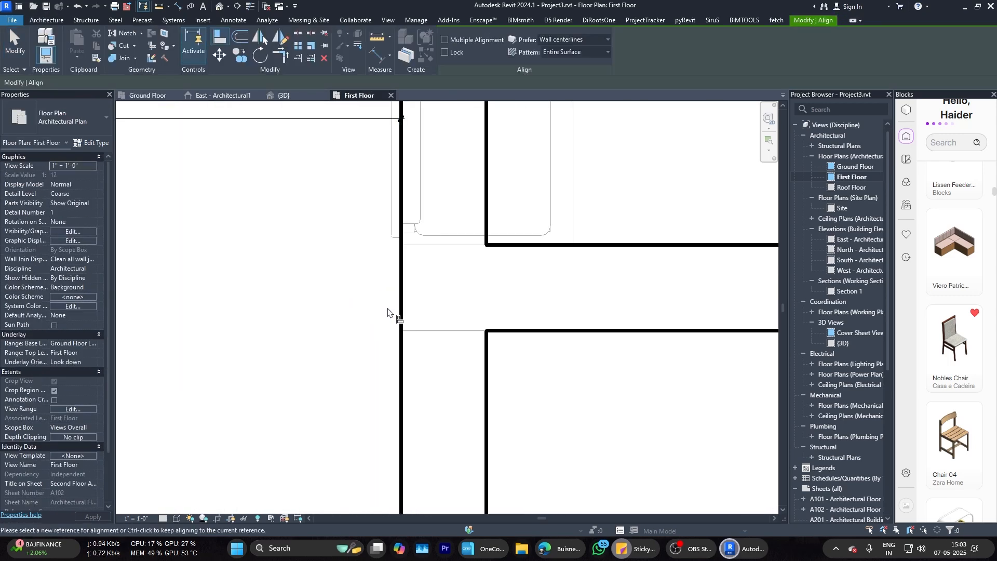
key(Escape)
Step: Examine the first-floor layout, checking the floor slab and the wall between the front and middle rooms
scroll(387, 312, down, 8)
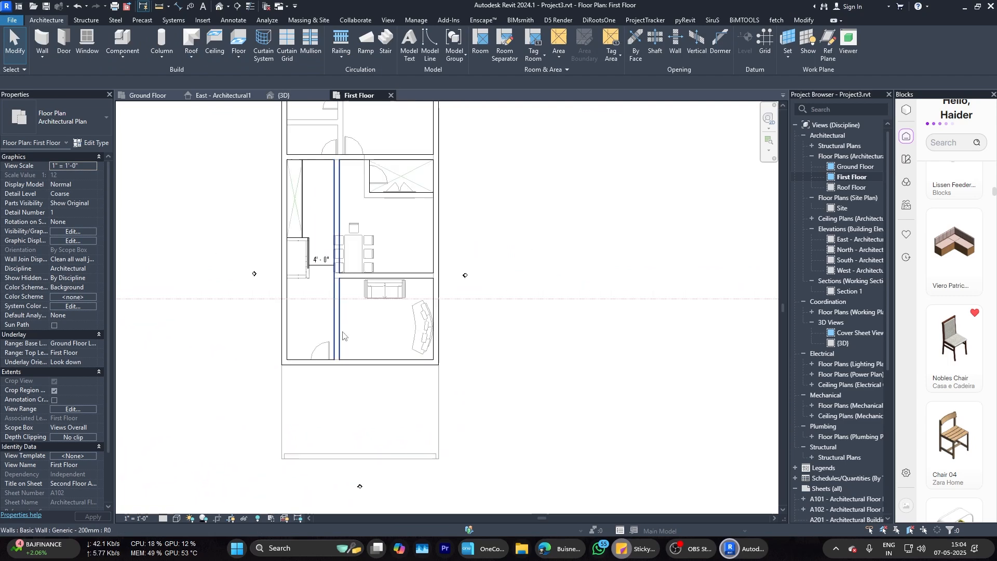
scroll(343, 335, down, 1)
scroll(353, 259, up, 3)
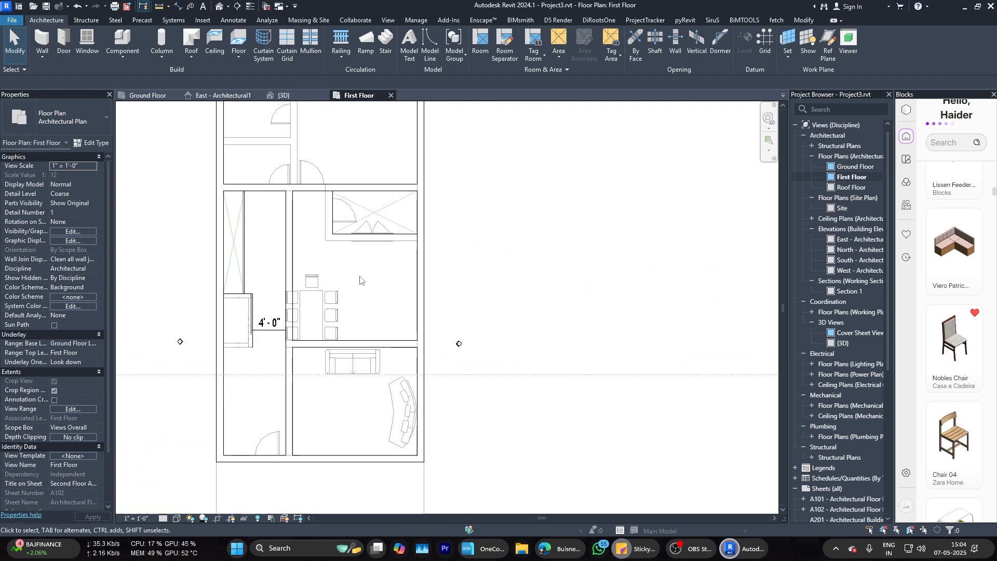
scroll(382, 227, down, 1)
click(396, 234)
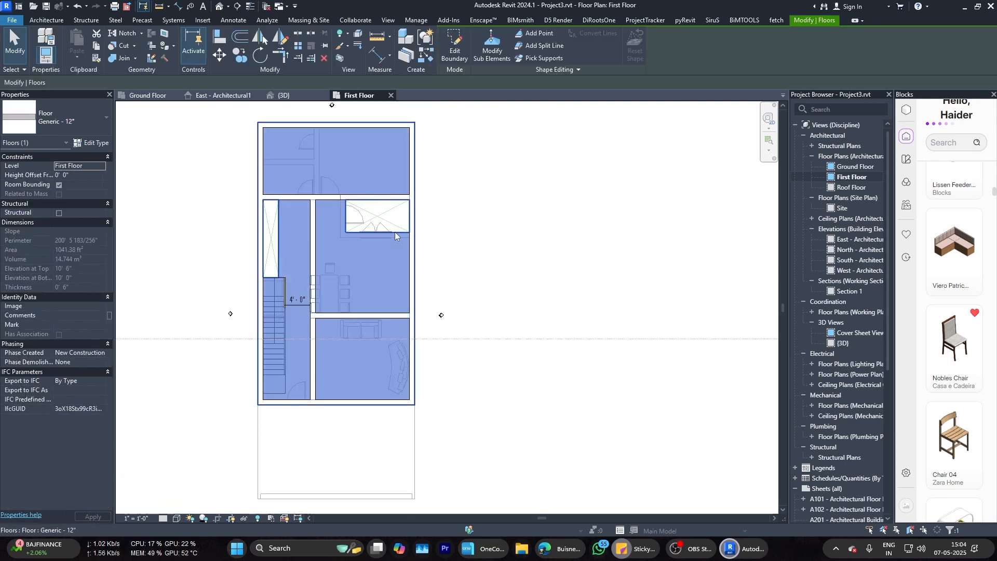
key(Escape)
scroll(383, 314, up, 4)
click(383, 318)
scroll(383, 319, down, 5)
middle_drag(383, 318, 382, 239)
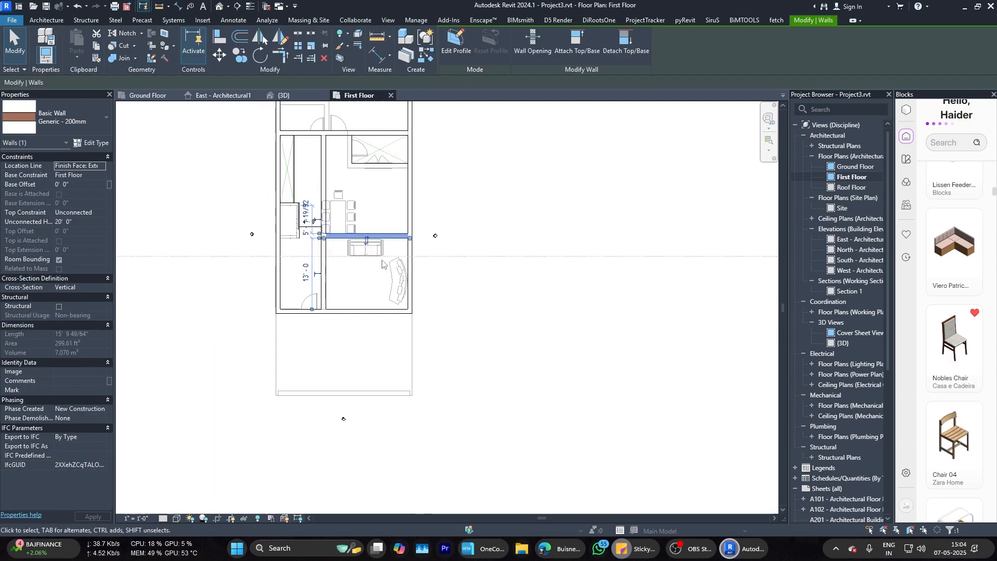
key(Escape)
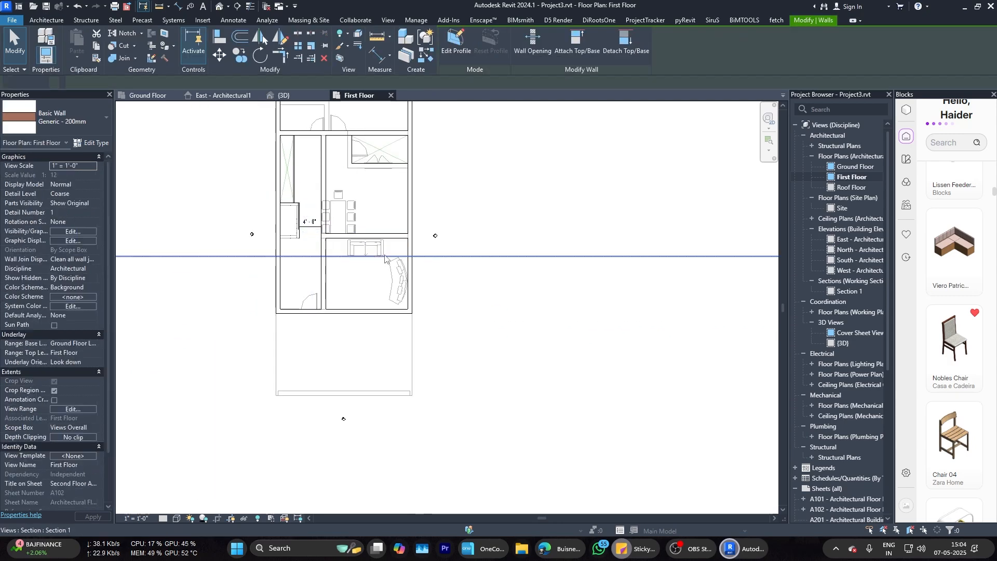
scroll(363, 233, down, 2)
scroll(378, 225, up, 4)
scroll(378, 223, down, 3)
middle_drag(415, 279, 387, 230)
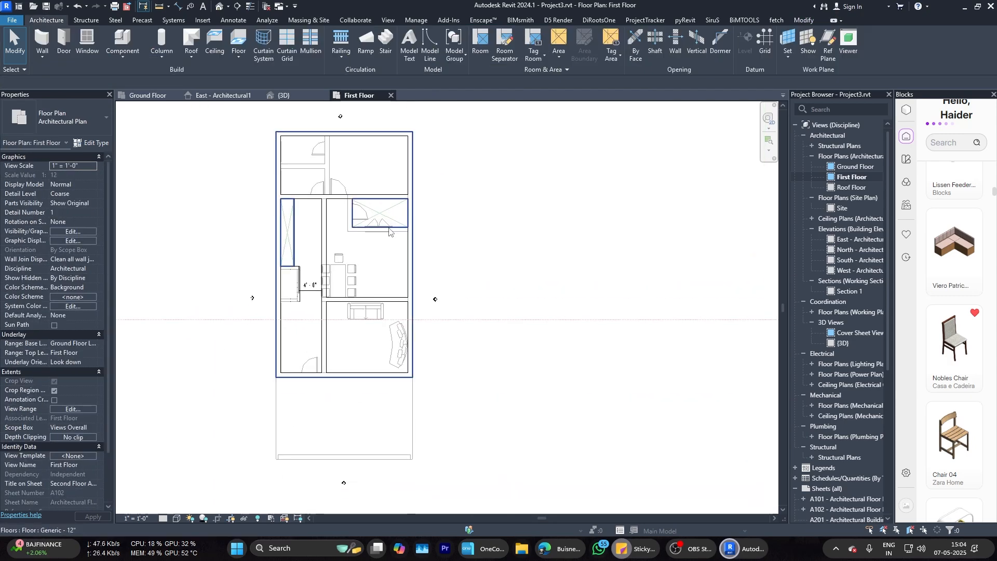
scroll(328, 272, up, 1)
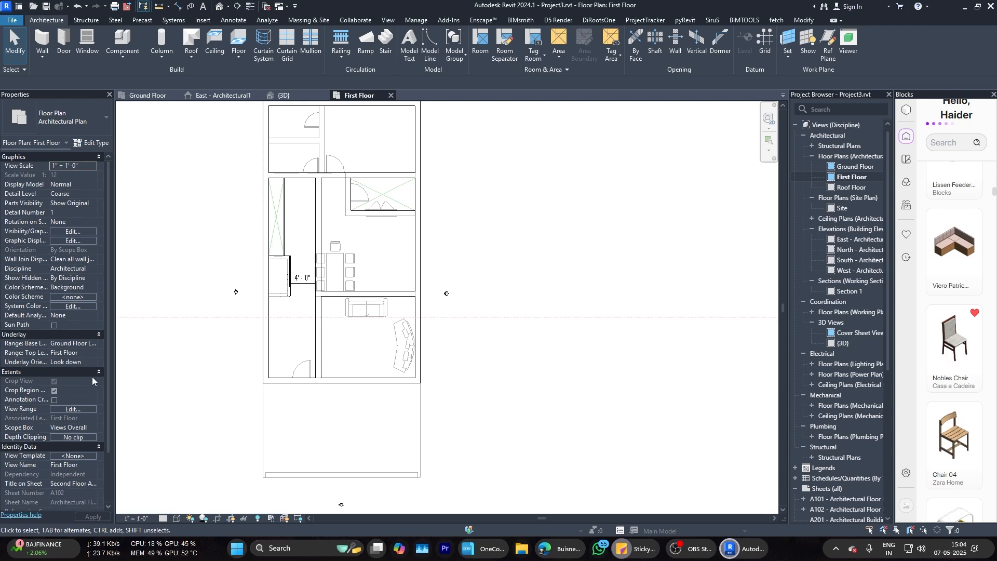
Step: Check the First Floor plan's view range, scope box and underlay settings
click(73, 409)
click(639, 331)
click(95, 427)
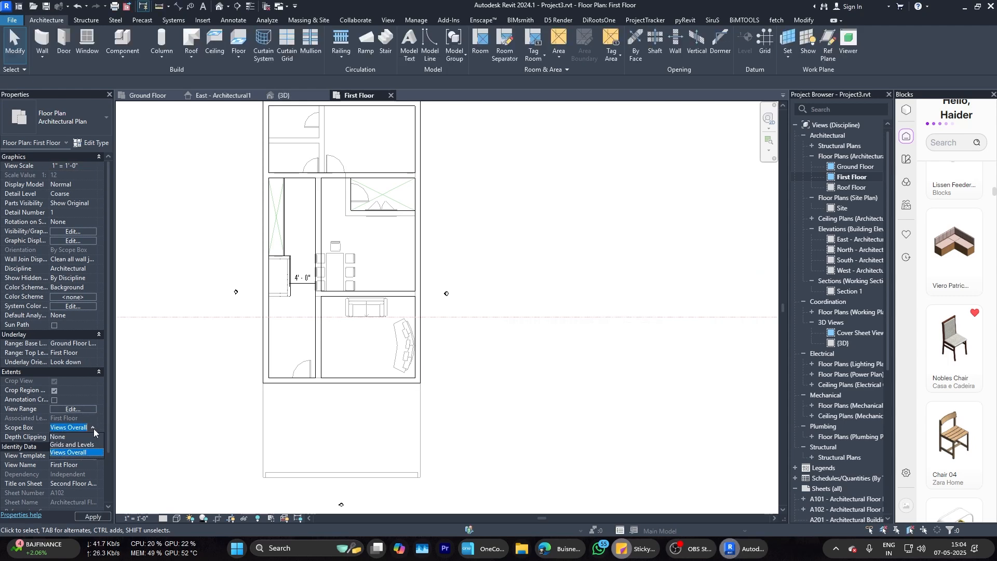
click(92, 457)
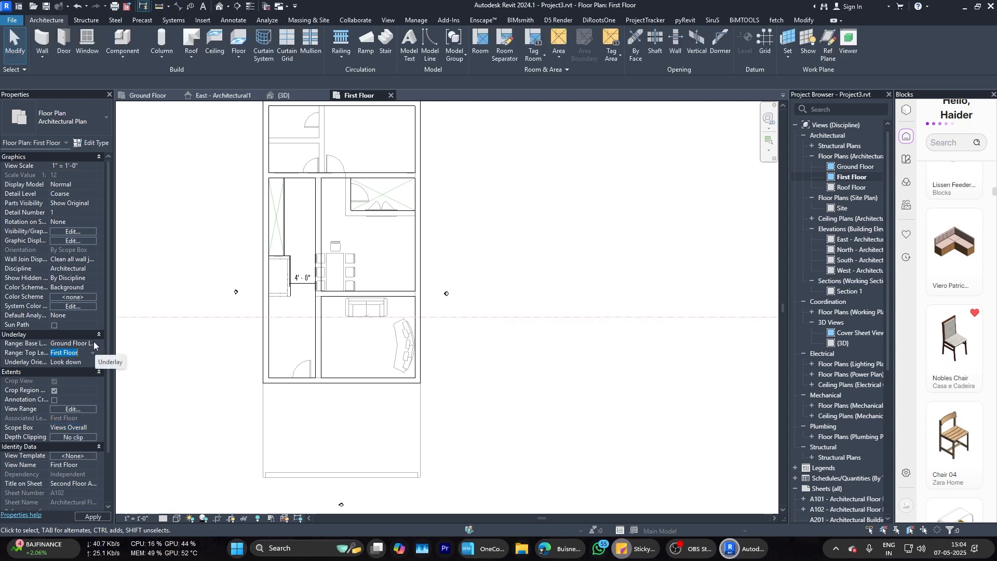
scroll(260, 247, down, 4)
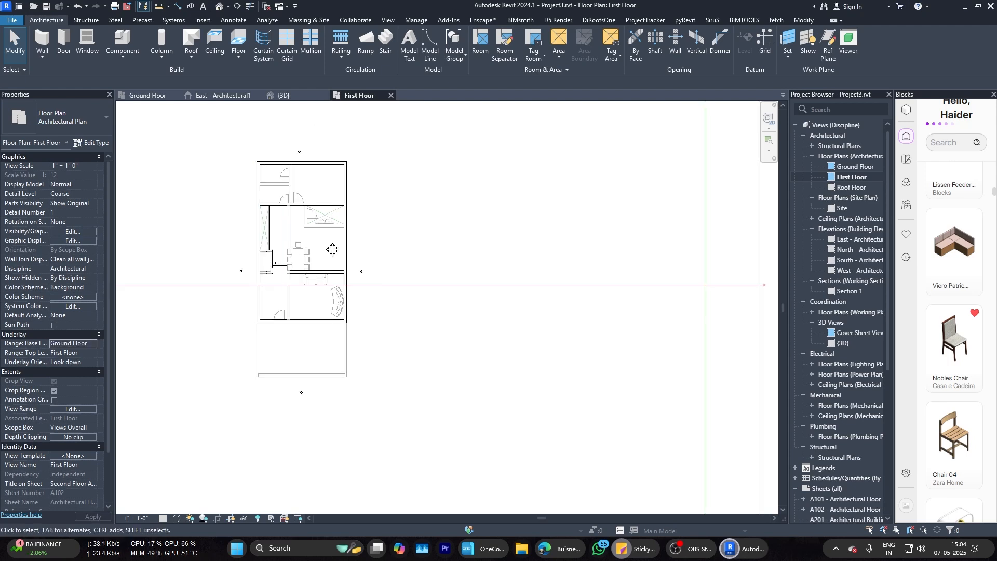
middle_drag(332, 249, 349, 291)
scroll(335, 293, up, 5)
scroll(319, 301, down, 2)
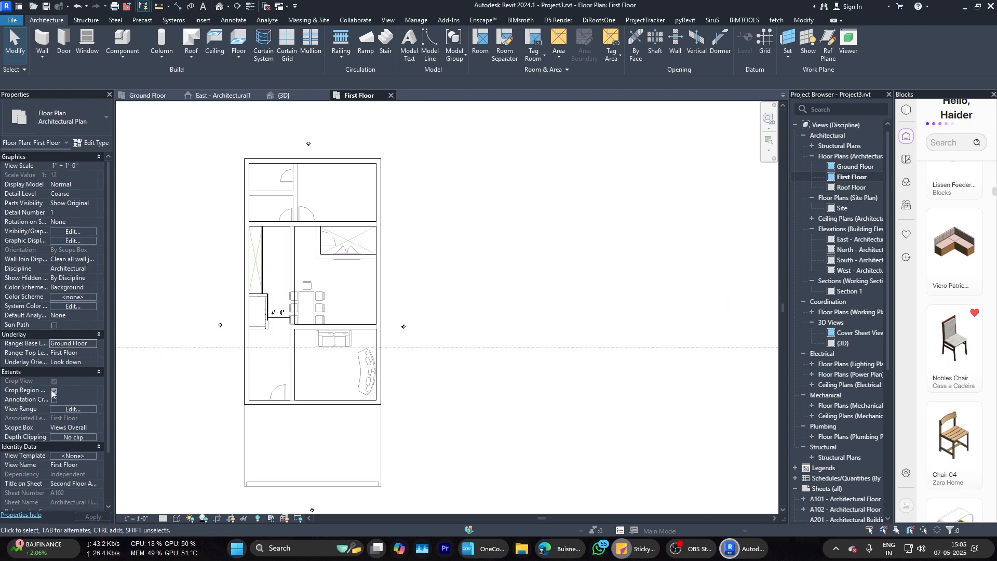
Step: Try the First Floor plan without a scope box and restore Views Overall
click(88, 428)
click(82, 444)
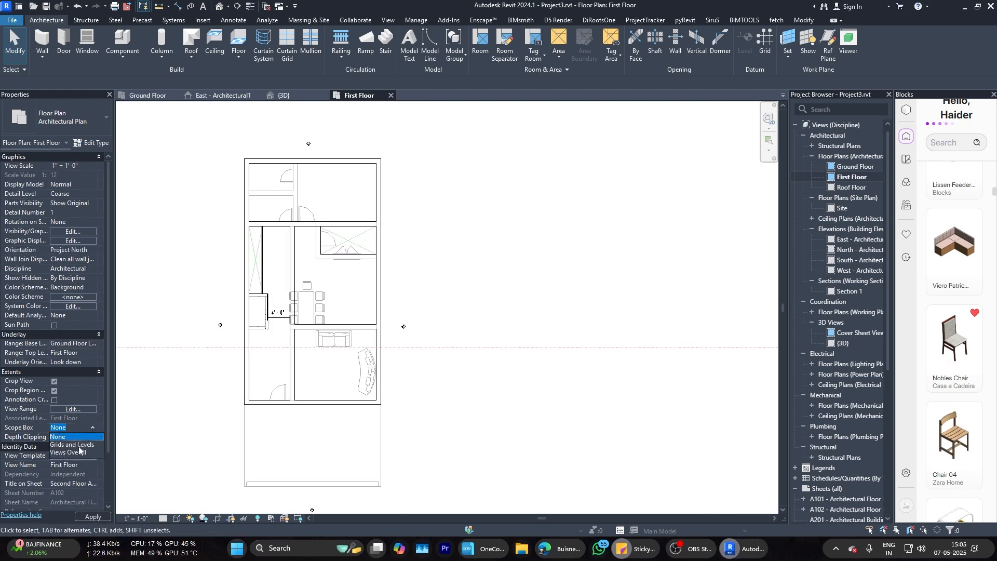
click(79, 452)
Step: Try the Clip without line and Clip with line depth clipping options and restore No clip
click(88, 436)
click(482, 265)
click(457, 323)
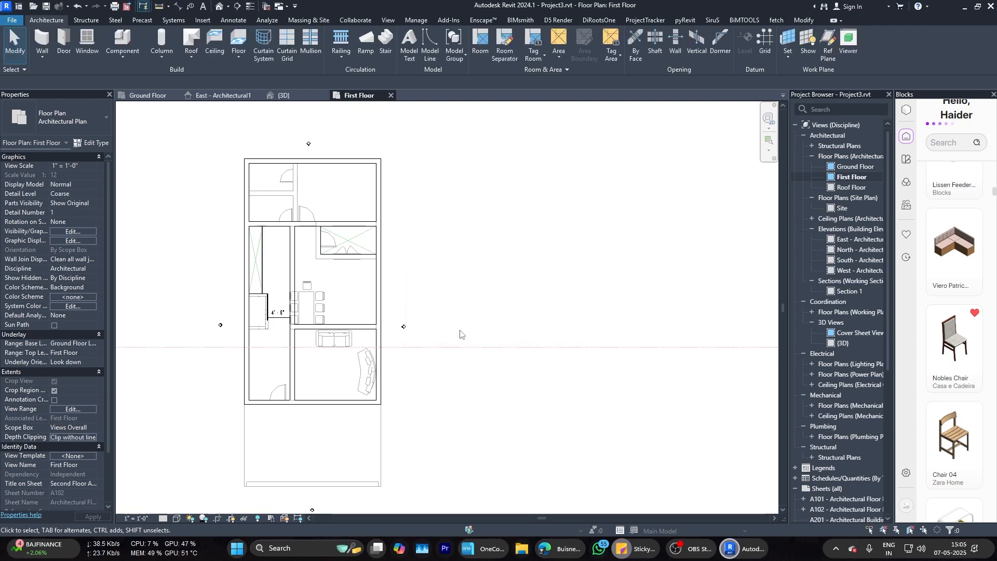
click(88, 437)
click(482, 298)
click(466, 325)
click(75, 437)
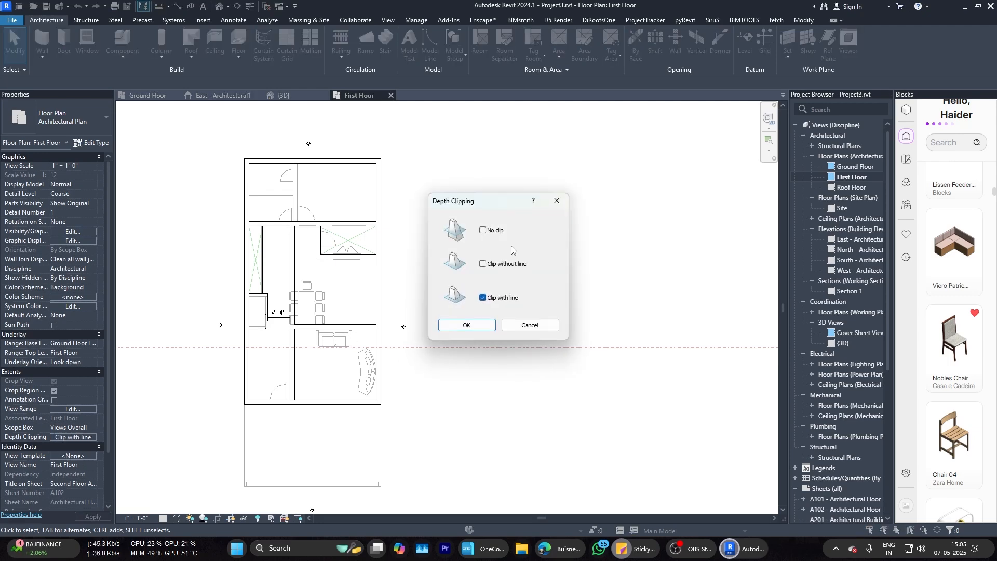
click(459, 326)
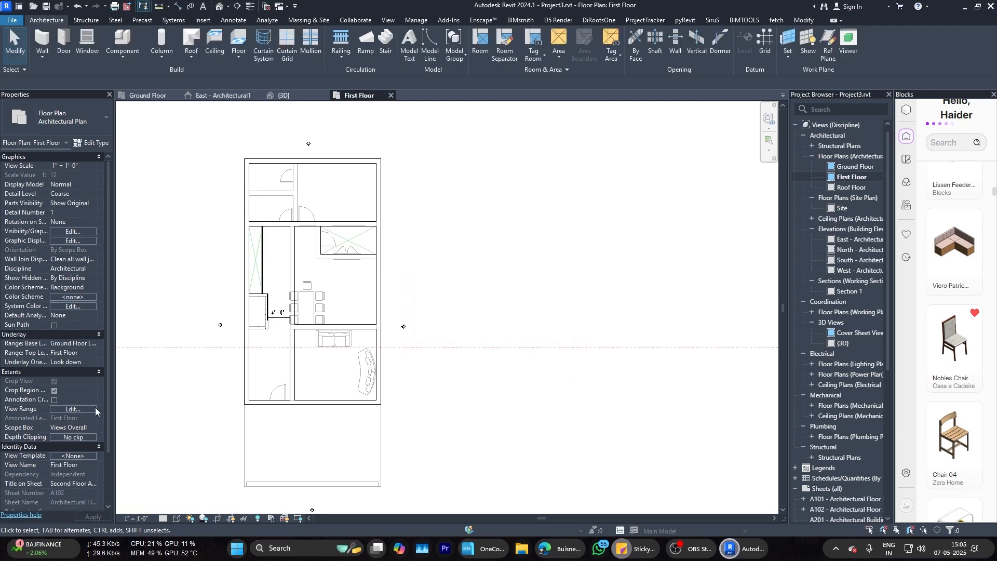
Step: Draw a Generic - 200mm wall over the underlying partition between the rear rooms, from the rear exterior wall to the cross wall
scroll(93, 397, down, 3)
scroll(356, 217, up, 4)
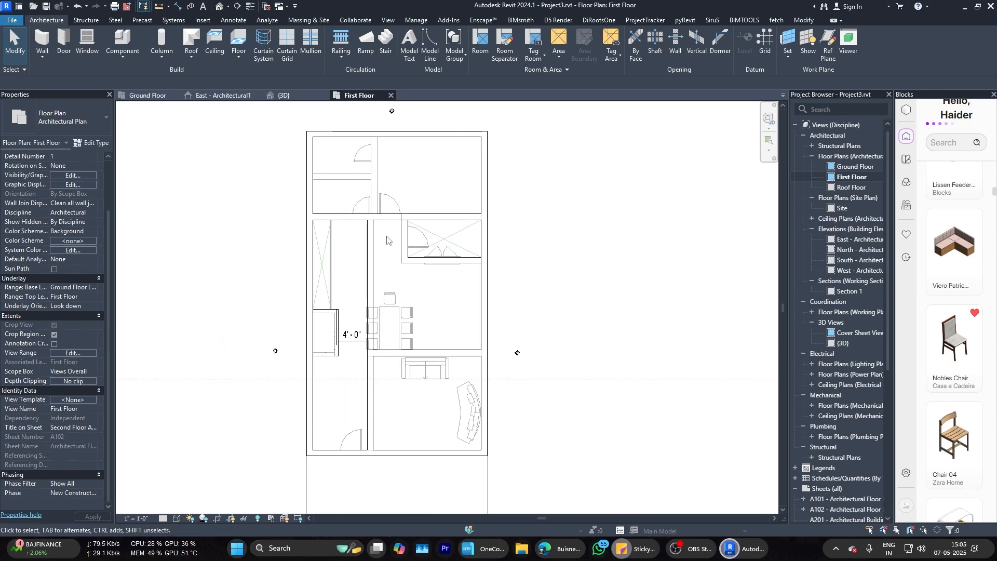
scroll(357, 217, up, 4)
key(w)
key(a)
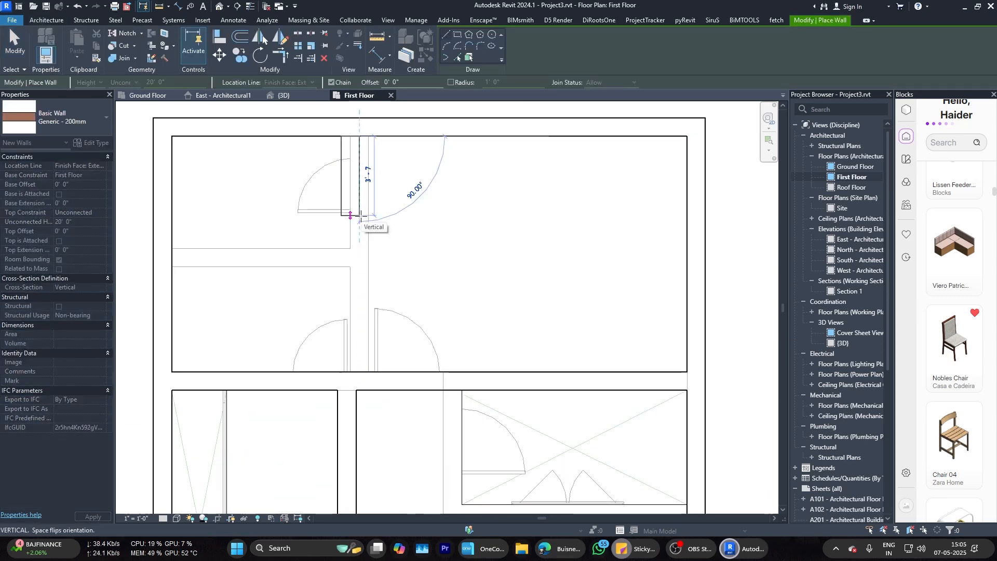
key(Escape)
key(Escape)
scroll(399, 263, down, 3)
Step: Draw Generic - 200mm walls around the larger shaft's side and front, continuing the front wall across to the long partition
scroll(363, 363, up, 4)
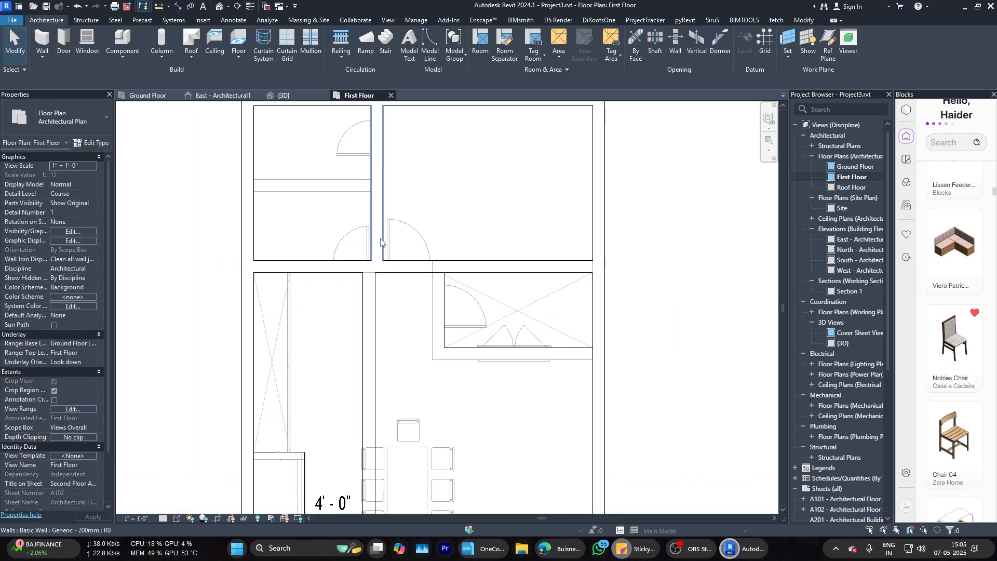
key(w)
key(a)
scroll(428, 318, up, 2)
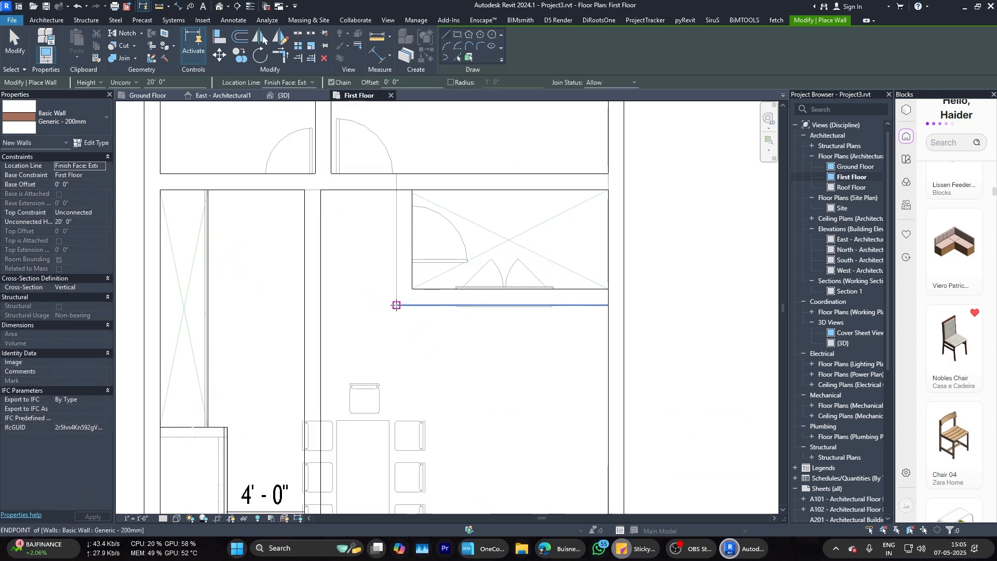
click(323, 305)
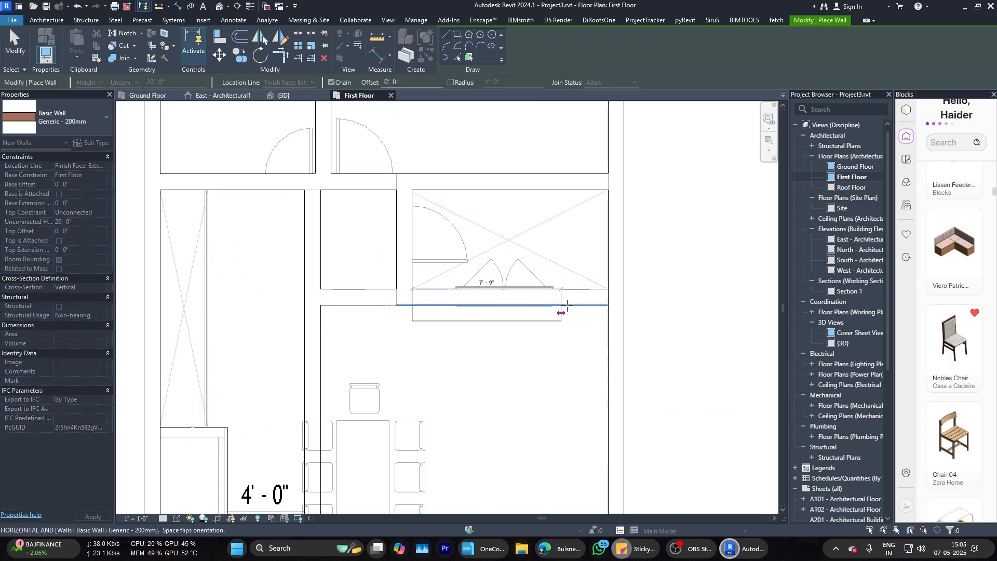
key(Escape)
Step: Shorten the long partition so its rear end meets the new wall in front of the larger shaft
scroll(530, 252, down, 3)
key(Escape)
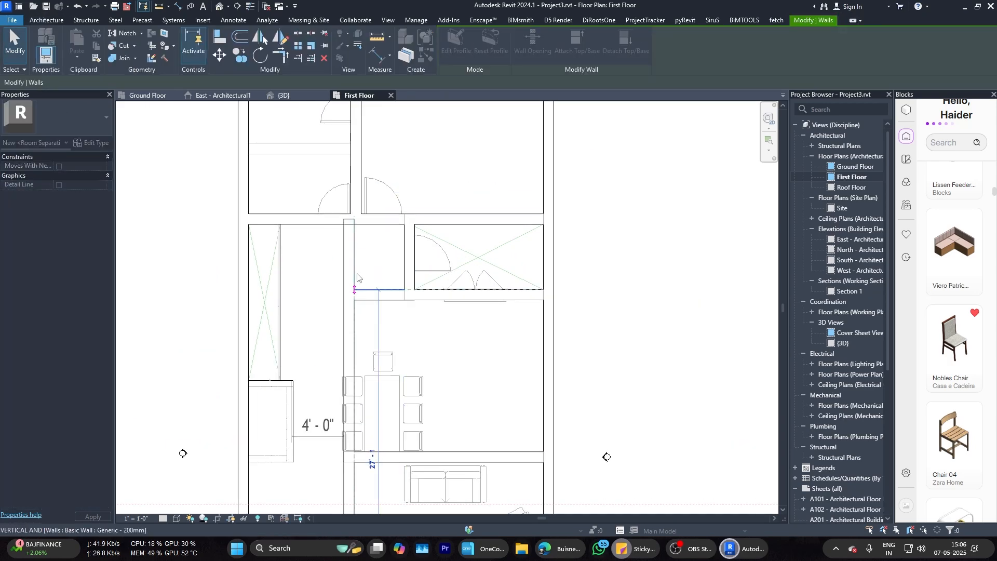
scroll(382, 178, down, 1)
middle_drag(382, 178, 366, 123)
scroll(371, 277, down, 3)
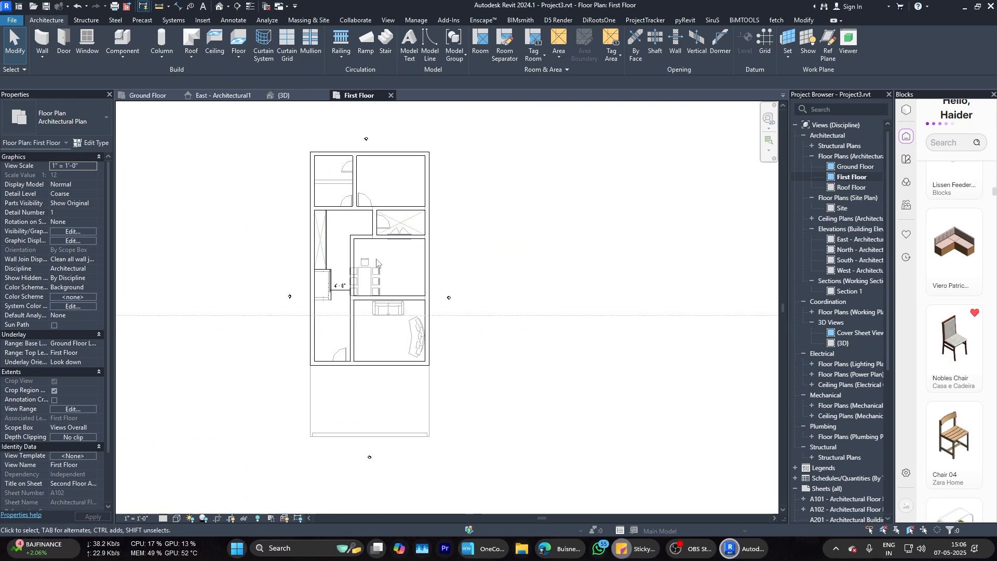
scroll(355, 333, up, 1)
click(149, 95)
scroll(265, 239, down, 3)
click(241, 310)
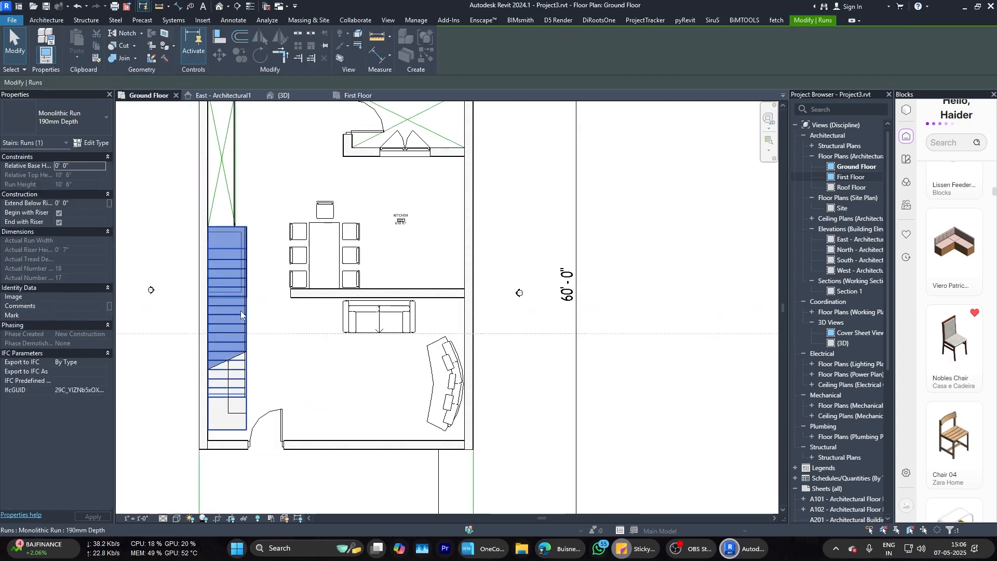
click(65, 19)
click(381, 50)
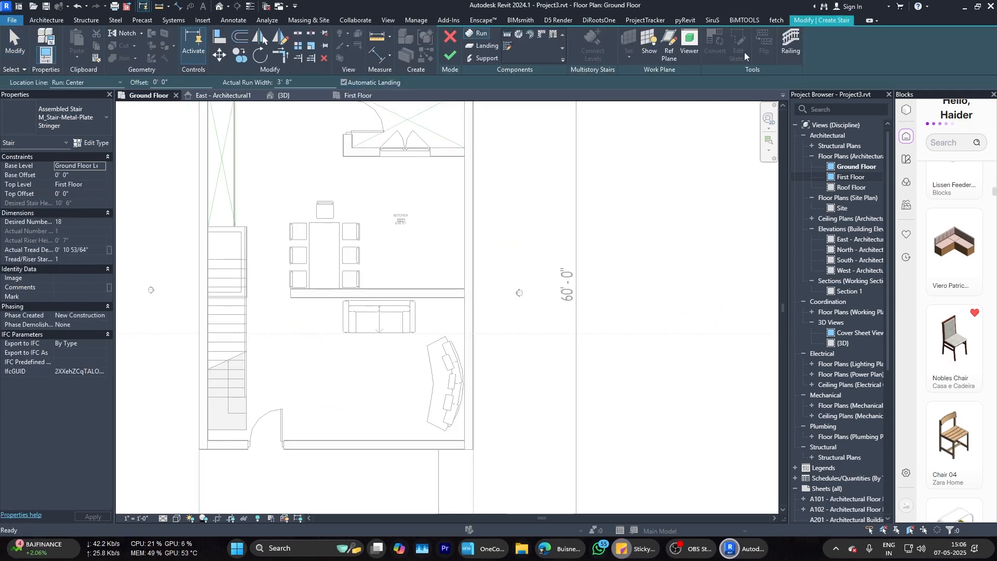
click(450, 37)
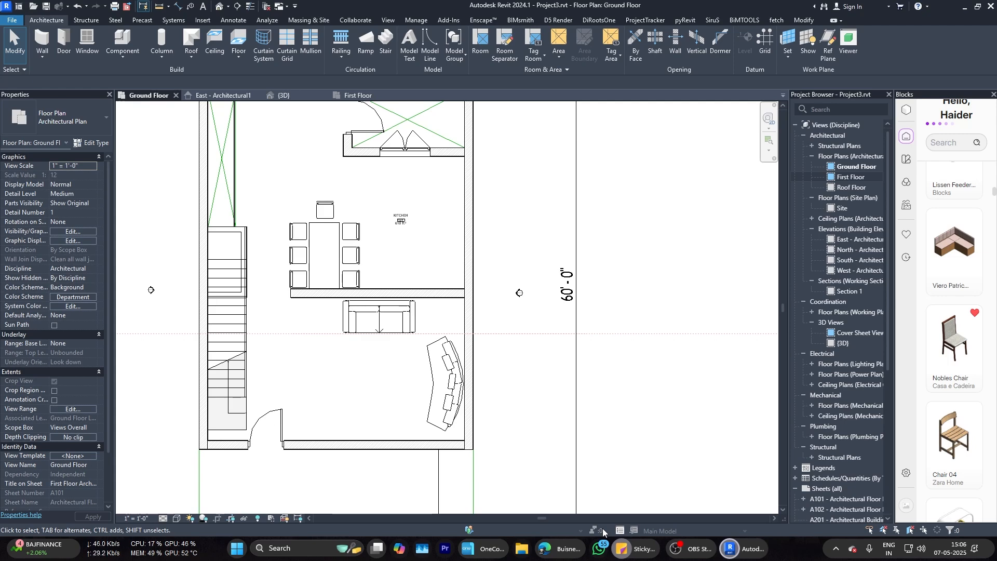
scroll(440, 344, down, 5)
click(362, 96)
scroll(415, 321, down, 1)
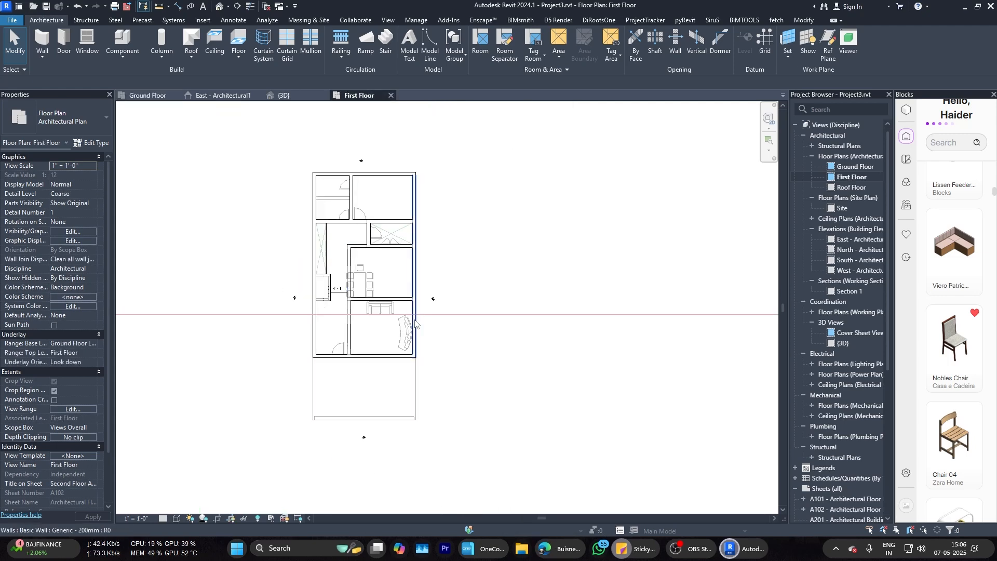
Step: Check the middle room's dimensions on the First Floor plan by selecting its surrounding walls
scroll(333, 342, up, 5)
click(366, 316)
scroll(355, 367, down, 4)
click(432, 296)
scroll(366, 266, up, 5)
click(431, 216)
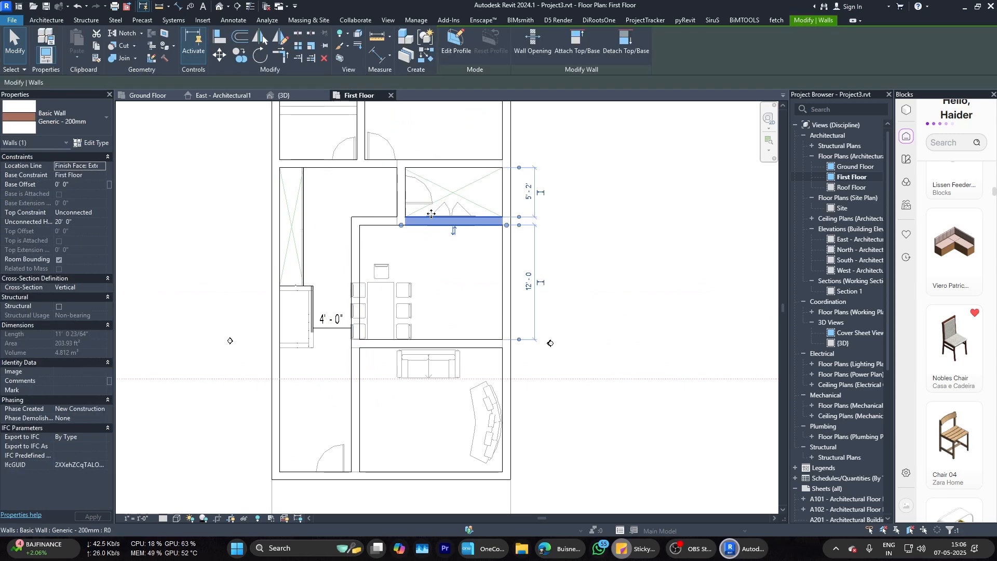
Step: In the 3D view, constrain the top of the first floor's front exterior wall to the Roof Floor level
click(425, 249)
scroll(422, 249, down, 4)
click(284, 96)
shift+middle_drag(348, 301, 311, 228)
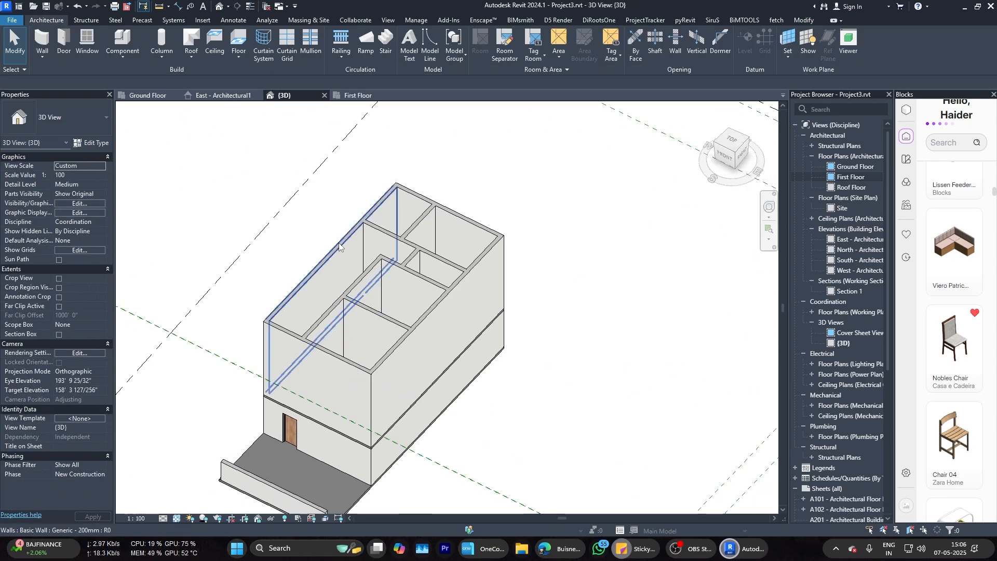
click(345, 373)
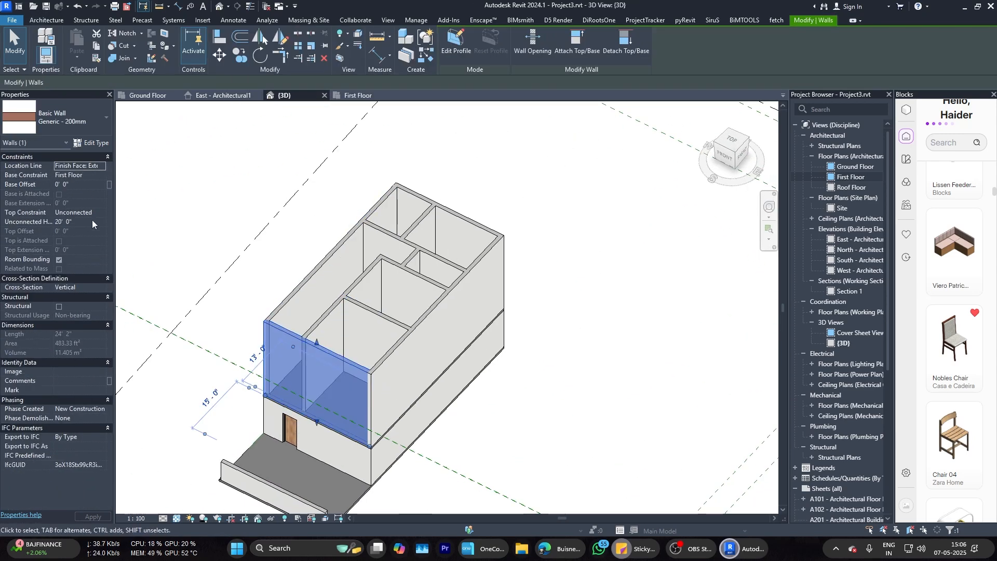
key(Escape)
Step: Match the front wall's type properties onto the first floor's other exterior and interior walls
key(m)
key(a)
click(349, 389)
click(383, 368)
click(366, 332)
click(332, 325)
click(338, 266)
click(384, 236)
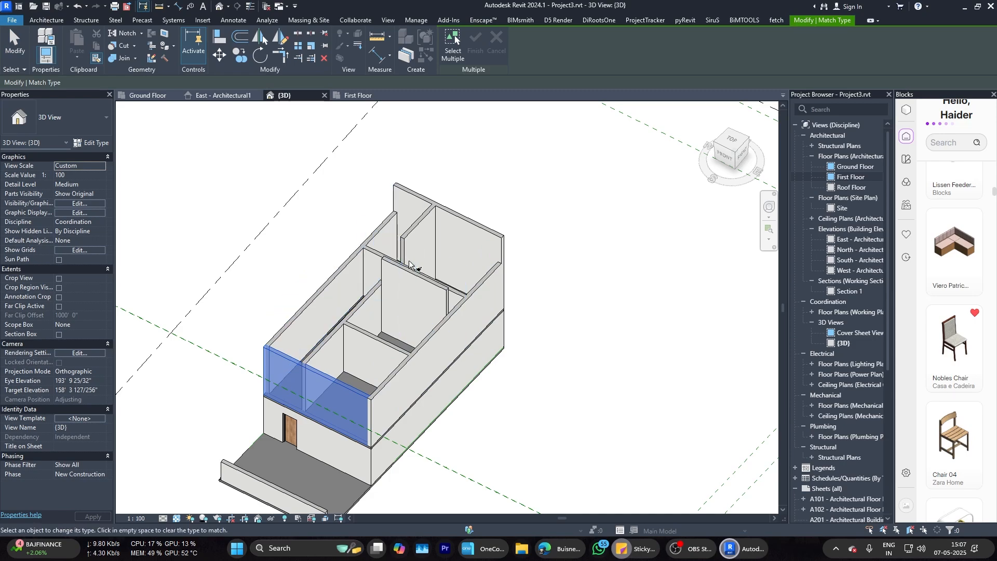
click(414, 232)
click(422, 199)
Step: Match the remaining tall interior wall beside the larger shaft to a neighbouring roof-constrained wall
scroll(410, 229, down, 2)
shift+middle_drag(385, 291, 374, 333)
scroll(334, 292, up, 3)
key(Escape)
key(Escape)
key(m)
key(a)
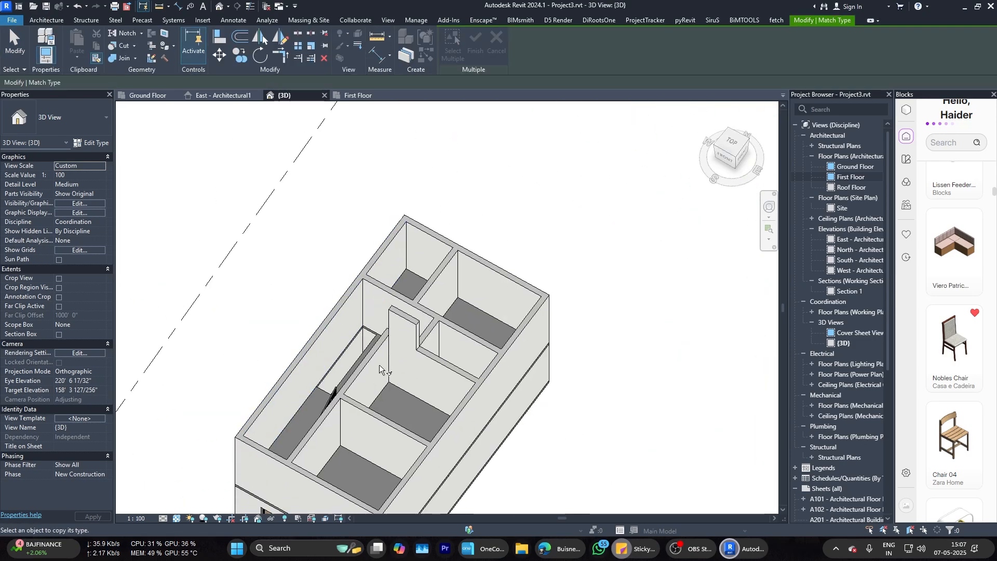
click(379, 365)
click(405, 343)
key(Escape)
key(Escape)
scroll(436, 324, down, 4)
shift+middle_drag(439, 327, 552, 298)
scroll(364, 374, up, 3)
shift+middle_drag(364, 374, 332, 332)
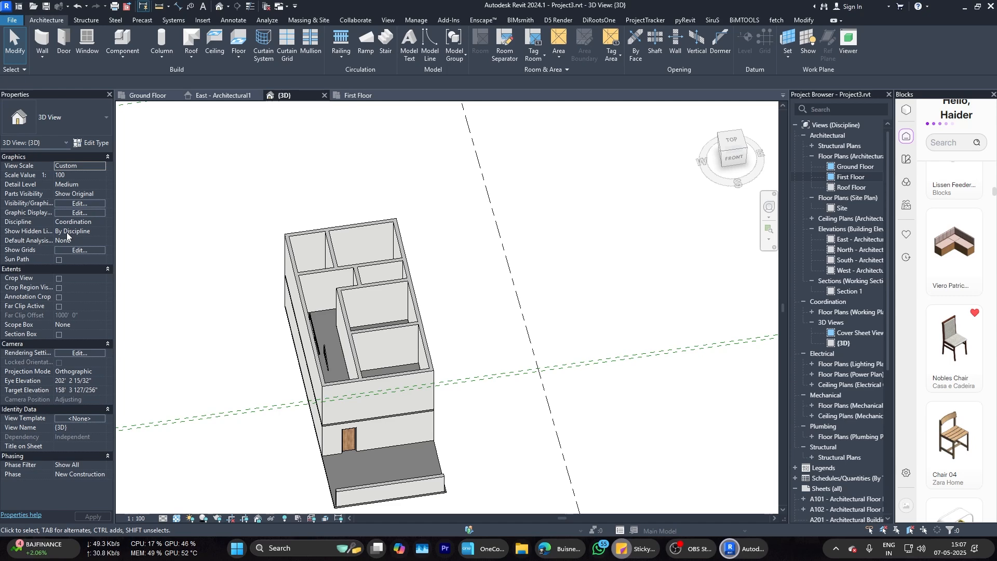
Step: On the First Floor plan, move the wall between the middle and front rooms towards the front exterior wall
click(368, 96)
scroll(442, 305, down, 1)
click(420, 286)
scroll(415, 305, up, 1)
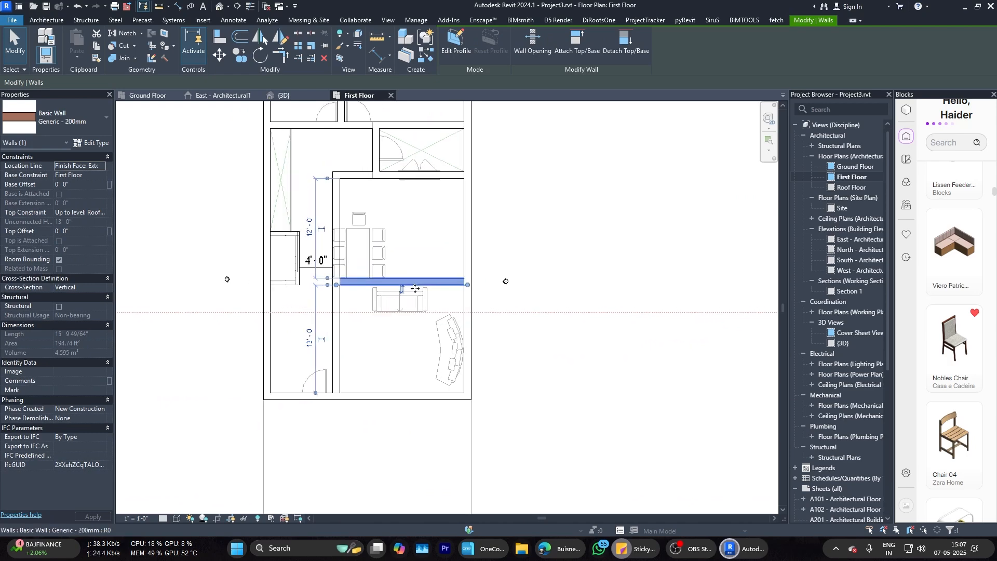
drag(420, 313, 423, 340)
click(372, 297)
scroll(370, 291, down, 2)
scroll(377, 323, up, 2)
click(380, 309)
drag(379, 309, 379, 291)
click(423, 356)
scroll(423, 357, down, 1)
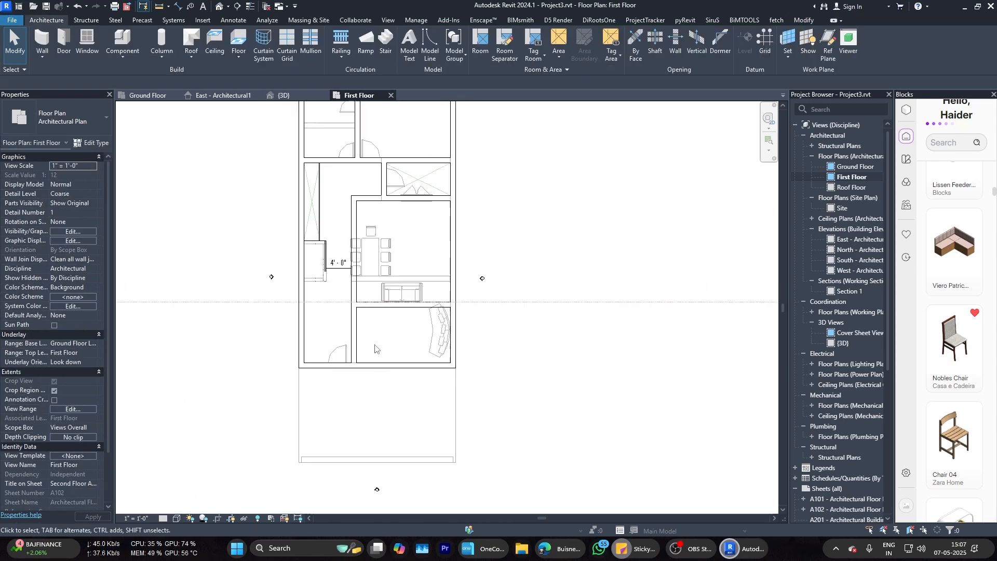
Step: Switch to the Enscape render window and examine the first-floor walls from above
scroll(375, 346, up, 3)
scroll(374, 345, down, 6)
middle_drag(369, 330, 328, 343)
scroll(326, 342, up, 3)
scroll(283, 201, up, 3)
scroll(187, 207, down, 4)
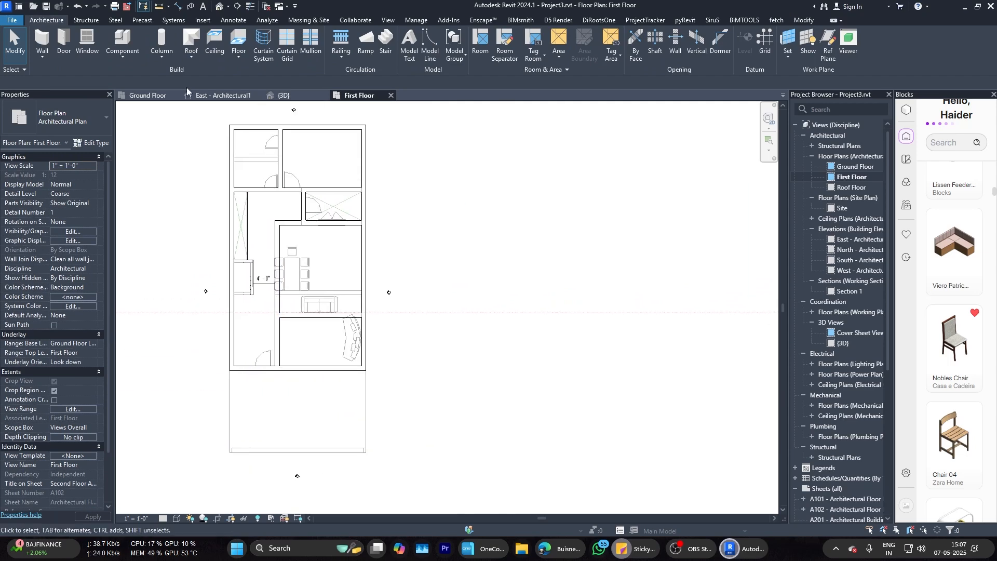
mouse_move(729, 549)
click(812, 506)
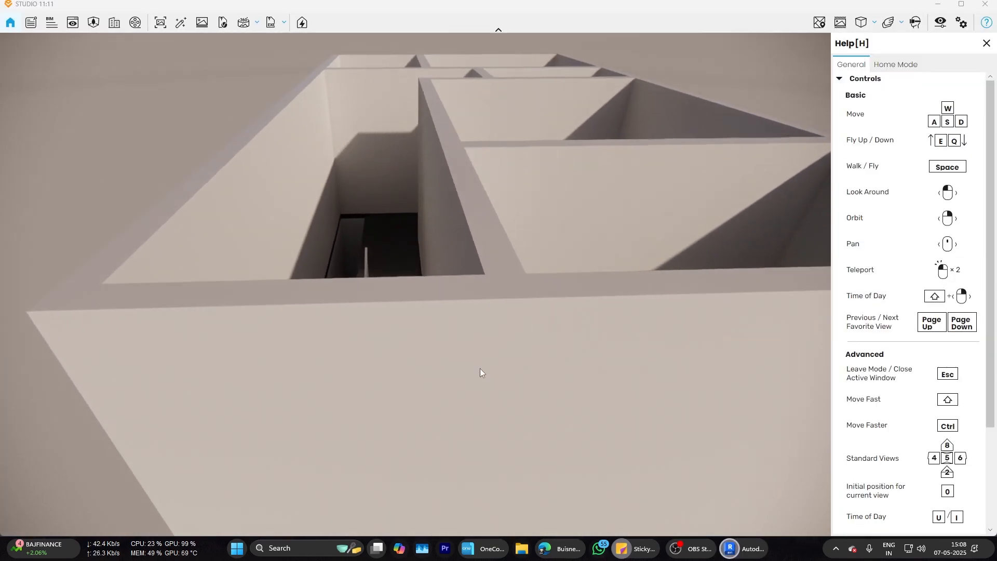
key(q)
click(707, 494)
scroll(624, 445, down, 1)
scroll(418, 229, up, 2)
Step: Open the Roof Floor plan and set its underlay base level to First Floor
click(847, 191)
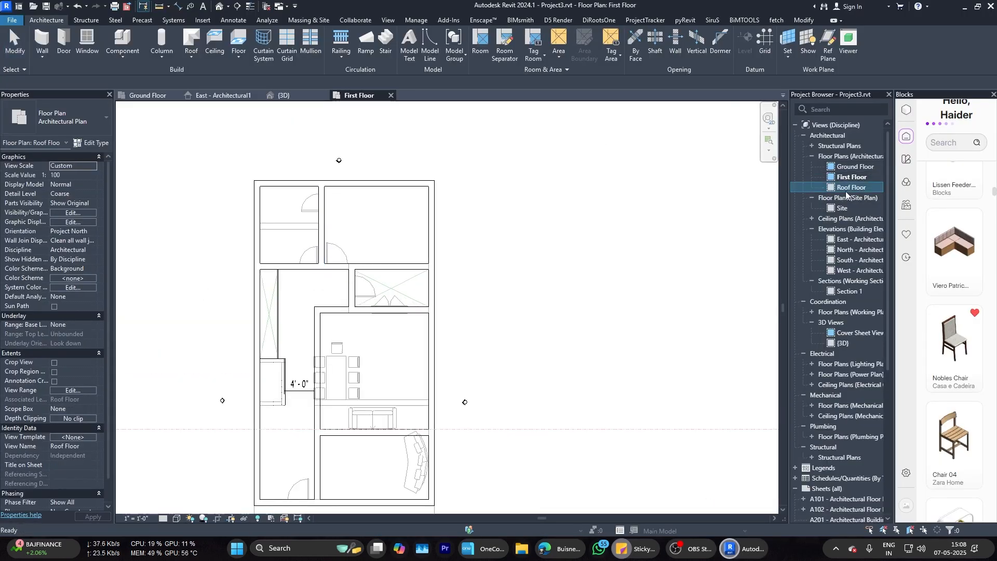
double_click(847, 191)
click(78, 391)
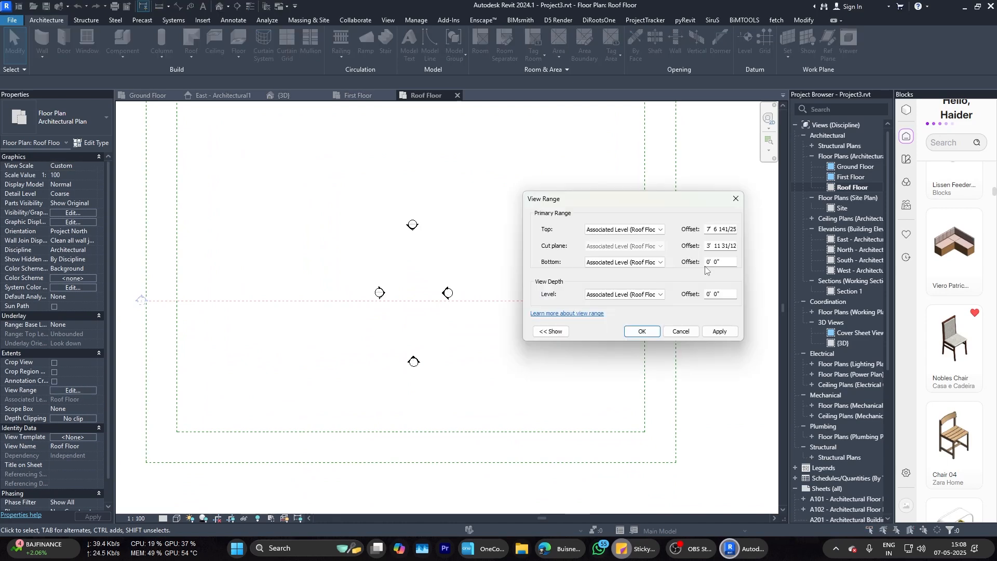
click(633, 332)
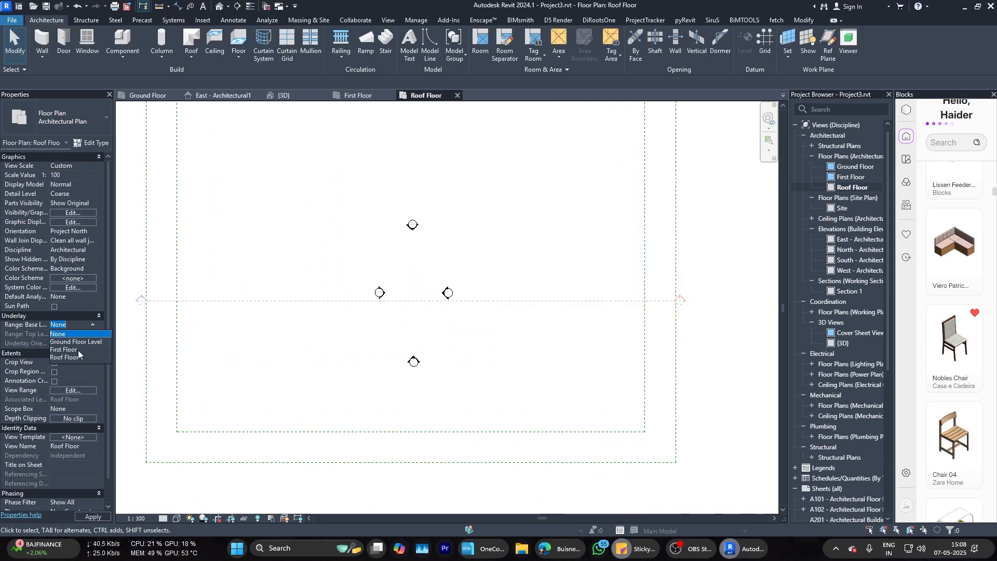
click(78, 350)
scroll(423, 263, up, 5)
key(w)
key(a)
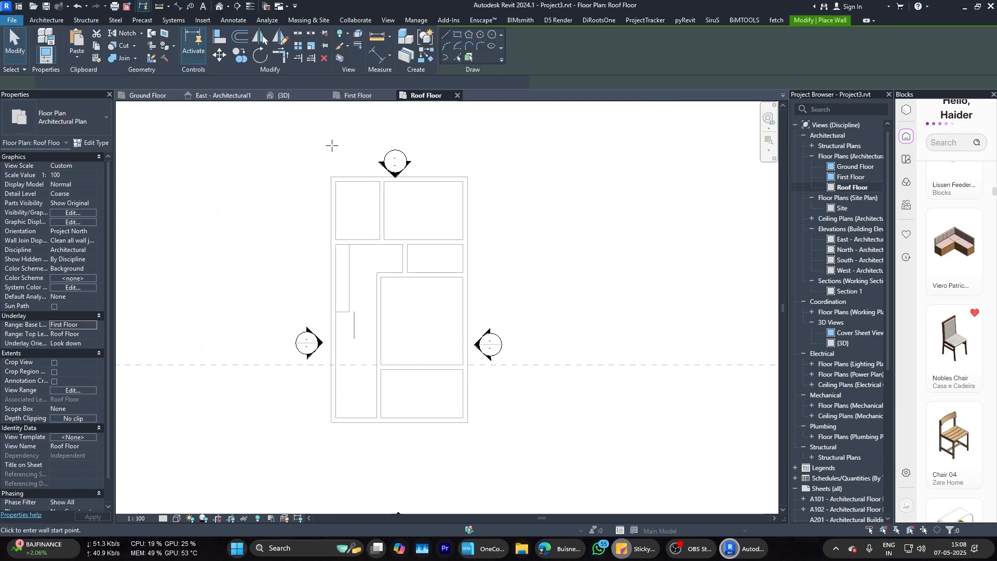
scroll(335, 188, up, 2)
click(328, 165)
key(Escape)
key(Escape)
Step: Start a Generic - 12" floor on the Roof Floor level and sketch its rectangular boundary along the exterior wall outline
click(239, 42)
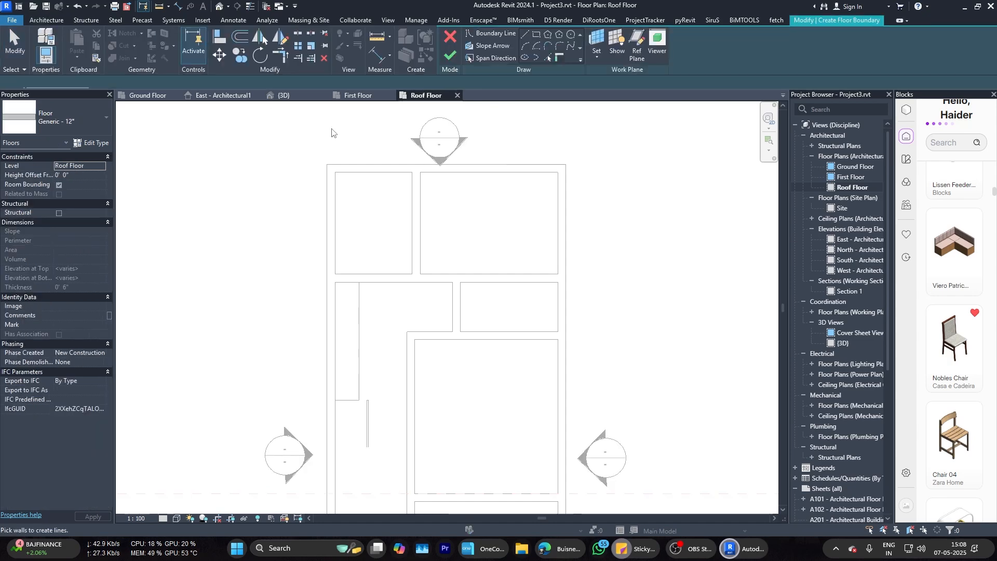
click(566, 165)
scroll(565, 165, down, 2)
click(426, 409)
scroll(446, 251, up, 2)
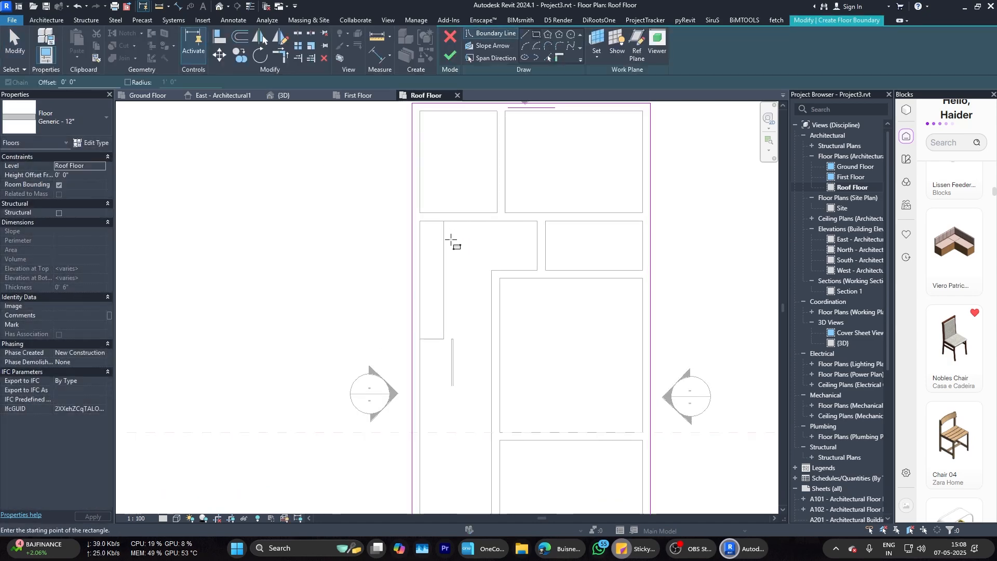
Step: Add rectangular openings over the narrow stair-side shaft and the larger shaft, and finish the roof slab
click(444, 221)
click(420, 339)
click(643, 221)
click(545, 270)
scroll(373, 297, down, 3)
click(450, 55)
click(571, 276)
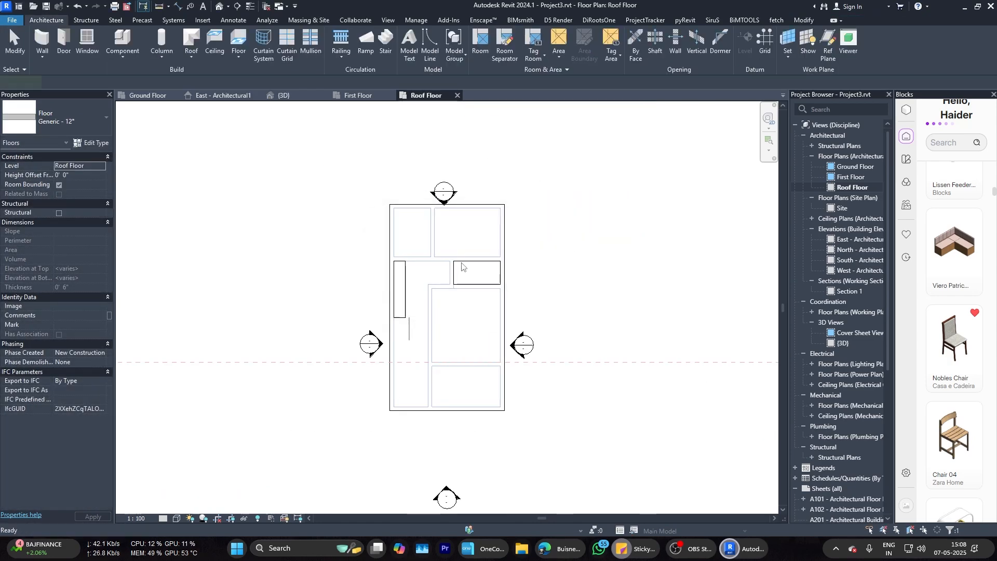
scroll(382, 299, up, 2)
key(Escape)
Step: Draw Generic - 200mm walls around the roof slab's perimeter
middle_drag(582, 285, 409, 251)
scroll(408, 248, down, 1)
click(42, 41)
click(248, 131)
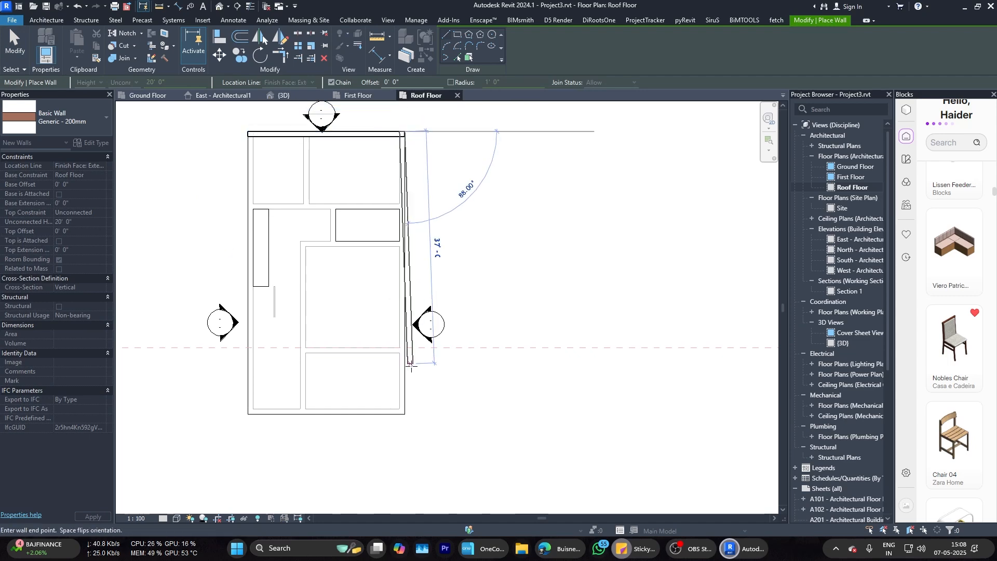
key(Escape)
key(Escape)
Step: Try to change the roof's rear wall height and match its properties onto the other perimeter walls
click(386, 134)
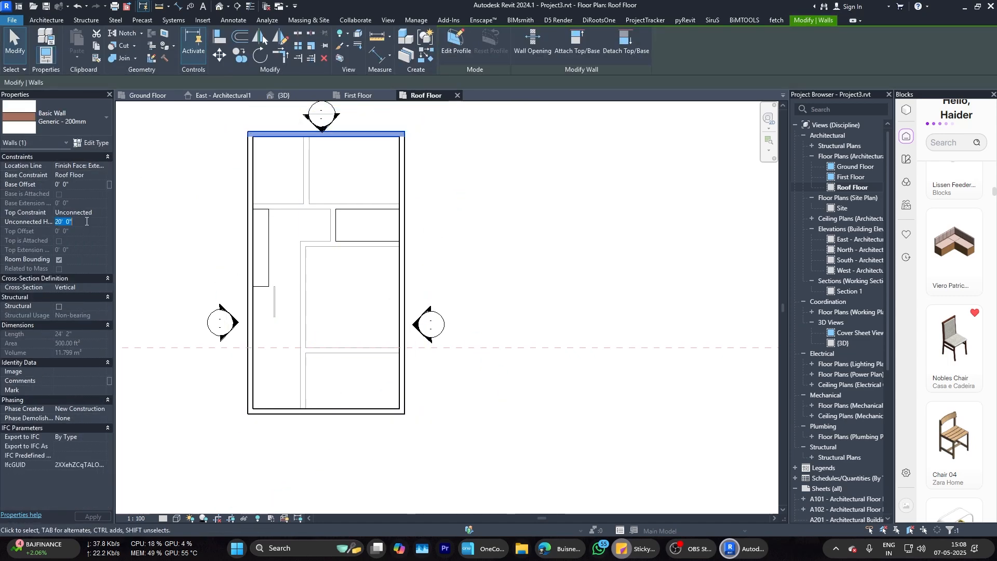
key(Return)
key(Escape)
key(m)
key(a)
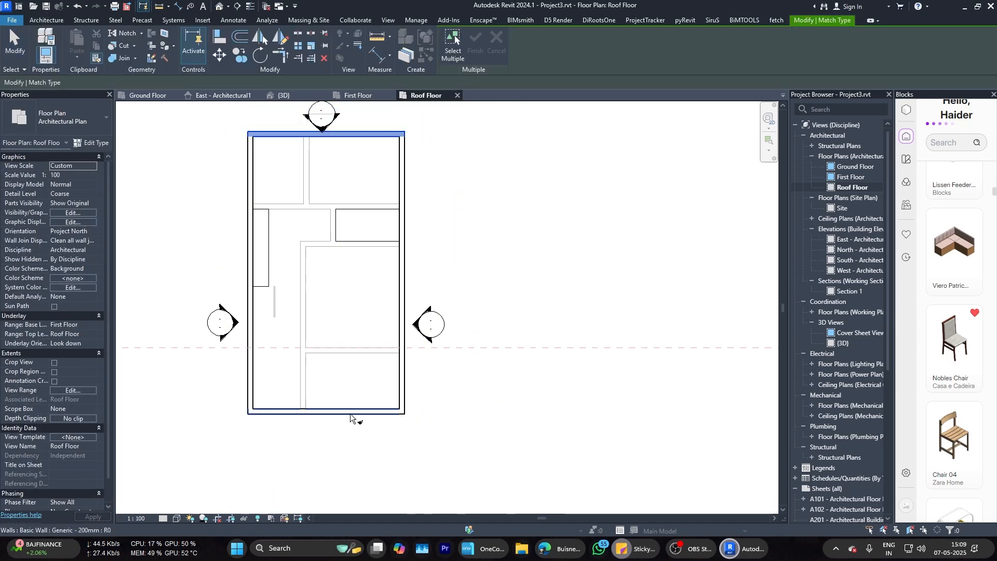
key(Escape)
key(Escape)
Step: In the 3D view, reduce the unconnected height of the roof's front perimeter wall to a low parapet
click(284, 96)
shift+middle_drag(331, 295, 363, 295)
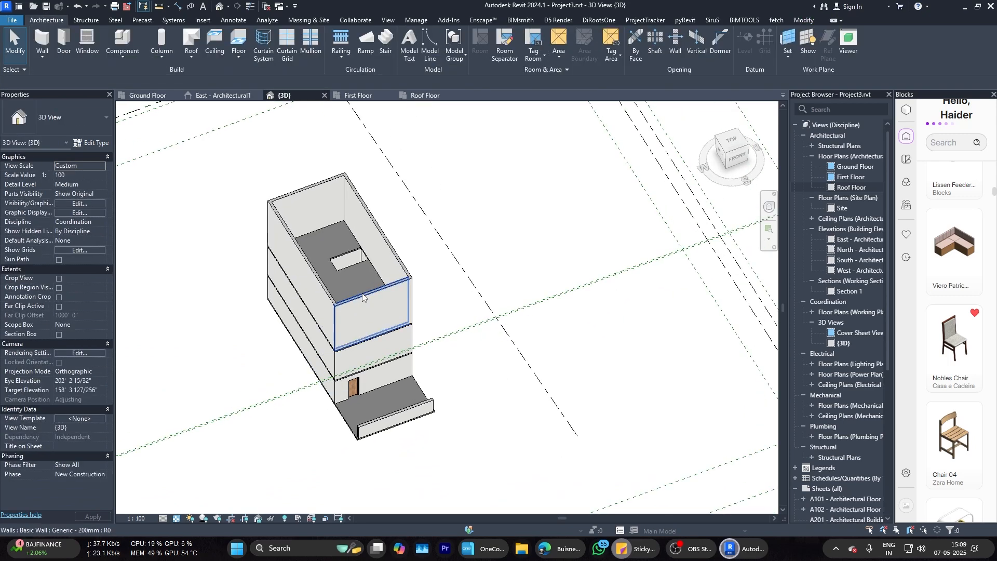
click(363, 295)
click(83, 222)
key(Return)
key(Escape)
Step: Match the lowered parapet's properties onto the roof's side and rear perimeter walls
key(m)
key(a)
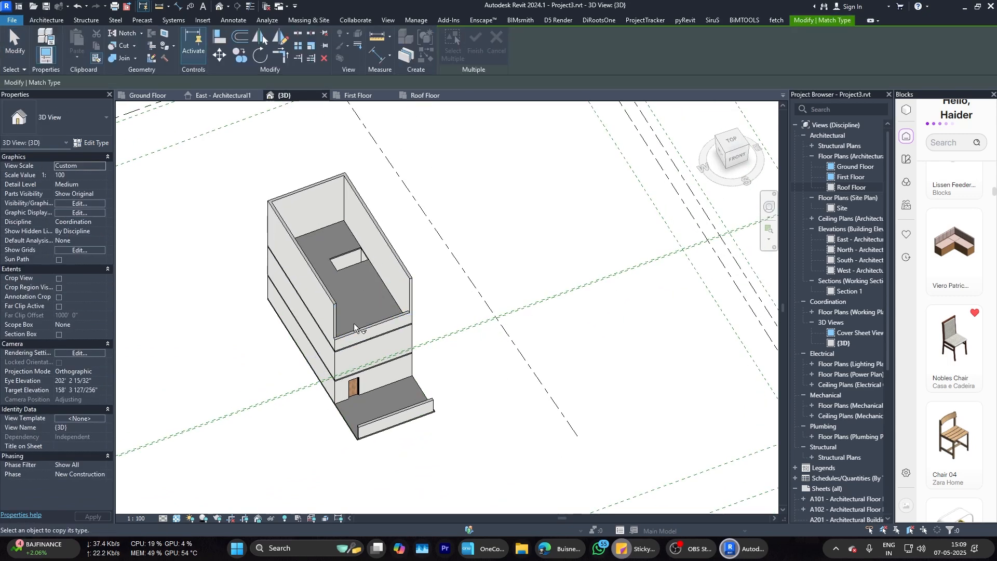
key(Escape)
key(m)
key(a)
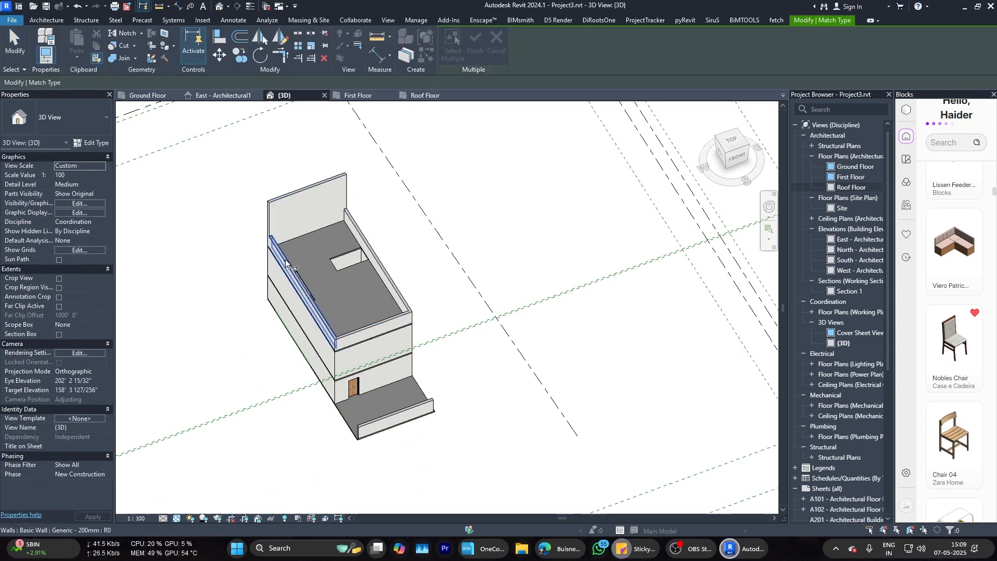
click(289, 266)
click(296, 208)
key(Escape)
Step: On the First Floor plan, set the underlay base level to None
click(148, 95)
click(359, 95)
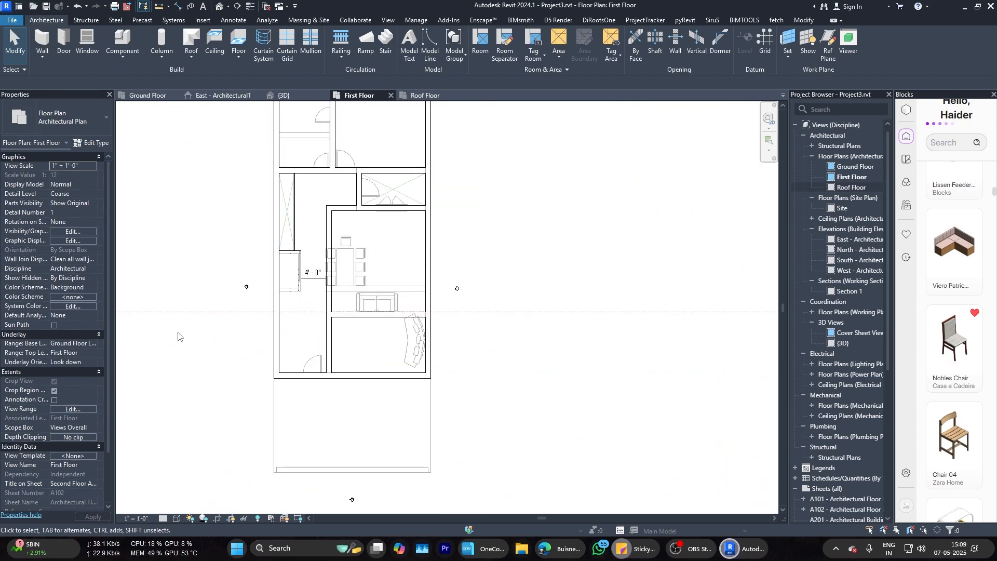
click(95, 343)
click(83, 352)
scroll(281, 315, up, 3)
scroll(356, 316, down, 3)
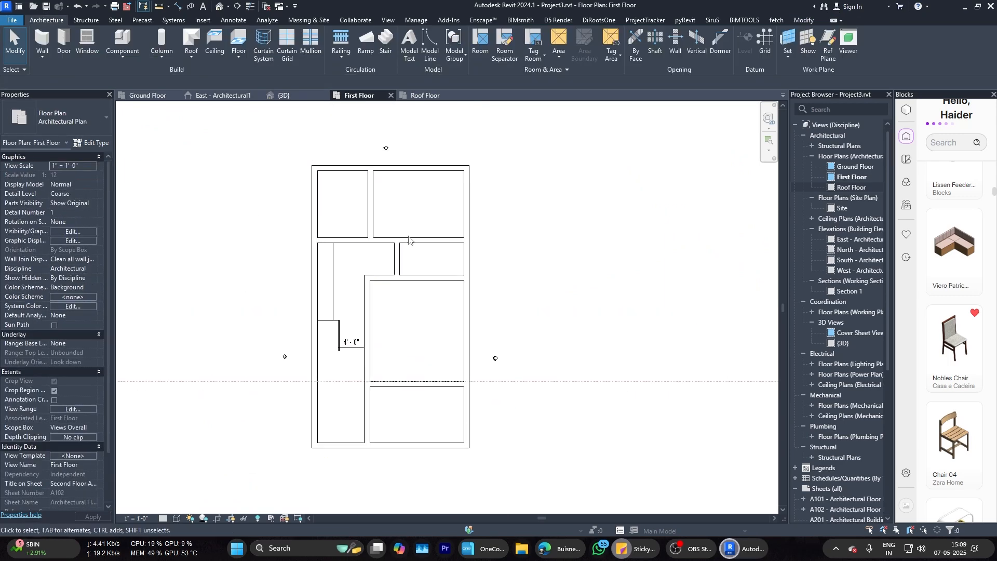
middle_drag(410, 241, 405, 231)
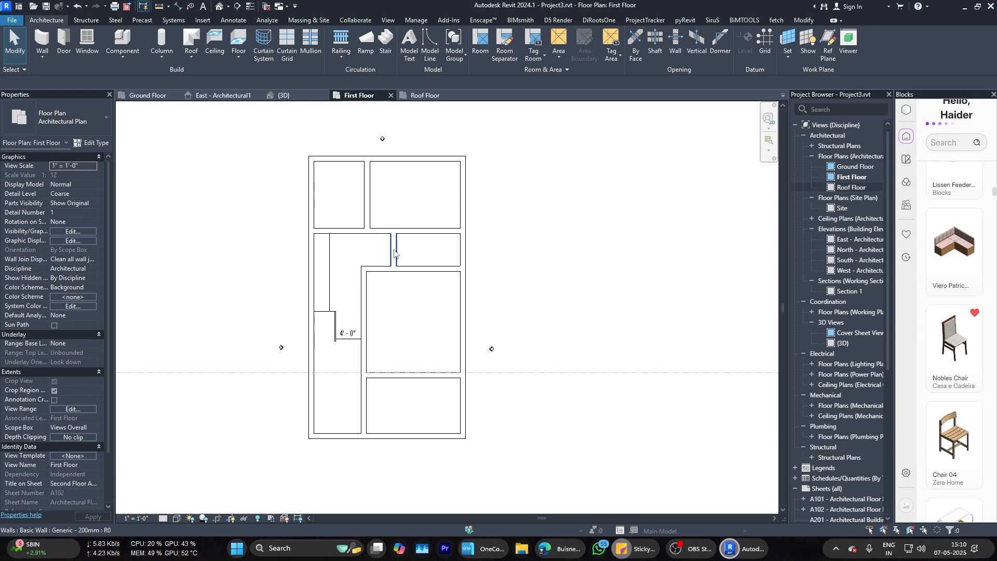
Step: Dimension the smaller rear room's width, and delete the dimension again
click(178, 7)
scroll(296, 186, up, 2)
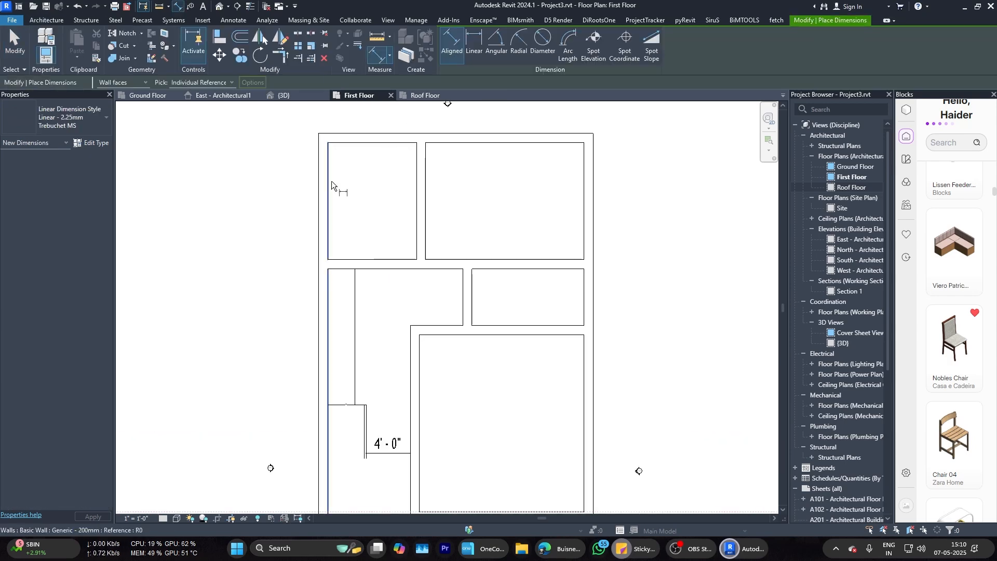
click(329, 183)
click(416, 190)
click(408, 194)
right_click(416, 195)
click(427, 203)
click(379, 260)
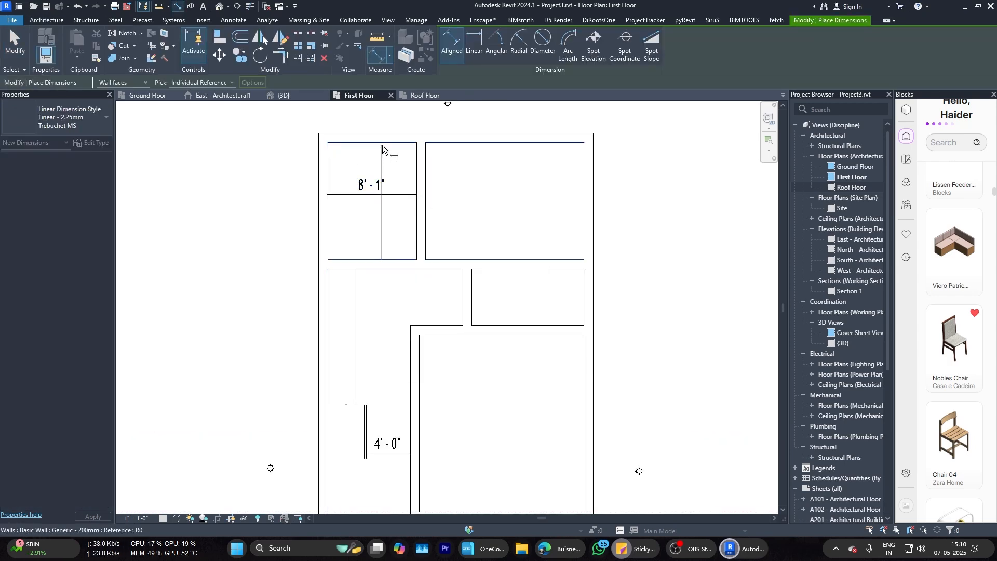
key(Escape)
key(Escape)
click(392, 195)
key(Delete)
Step: Flip the partition between the two rear rooms and shift it to narrow the smaller room
scroll(393, 199, down, 2)
middle_drag(481, 379, 480, 358)
scroll(407, 179, up, 1)
click(412, 182)
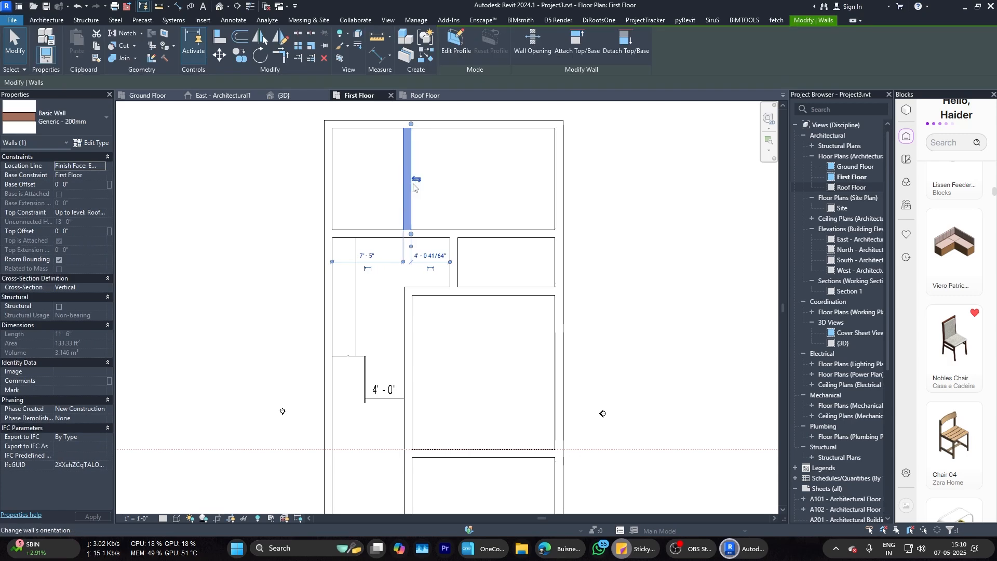
click(416, 180)
click(463, 201)
scroll(397, 229, down, 2)
scroll(405, 226, up, 2)
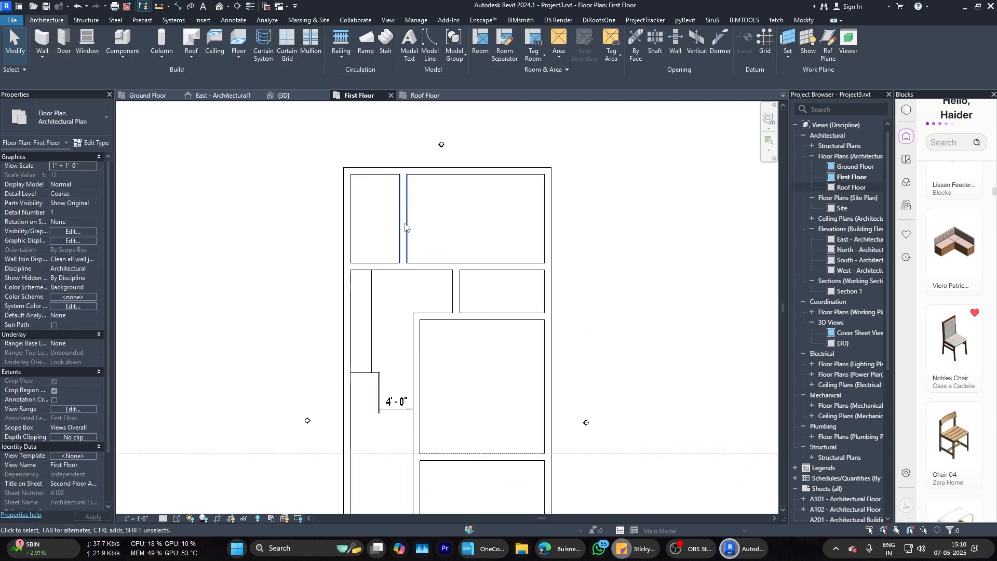
key(l)
key(i)
scroll(410, 197, down, 2)
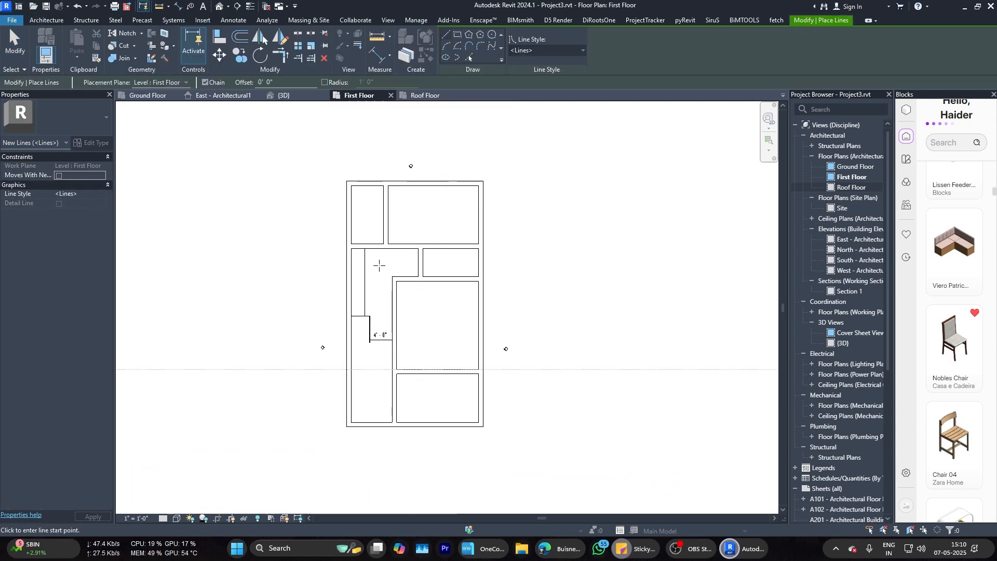
key(d)
key(r)
Step: Widen the smaller rear room by entering a larger distance between its side exterior wall and the partition
scroll(364, 233, up, 3)
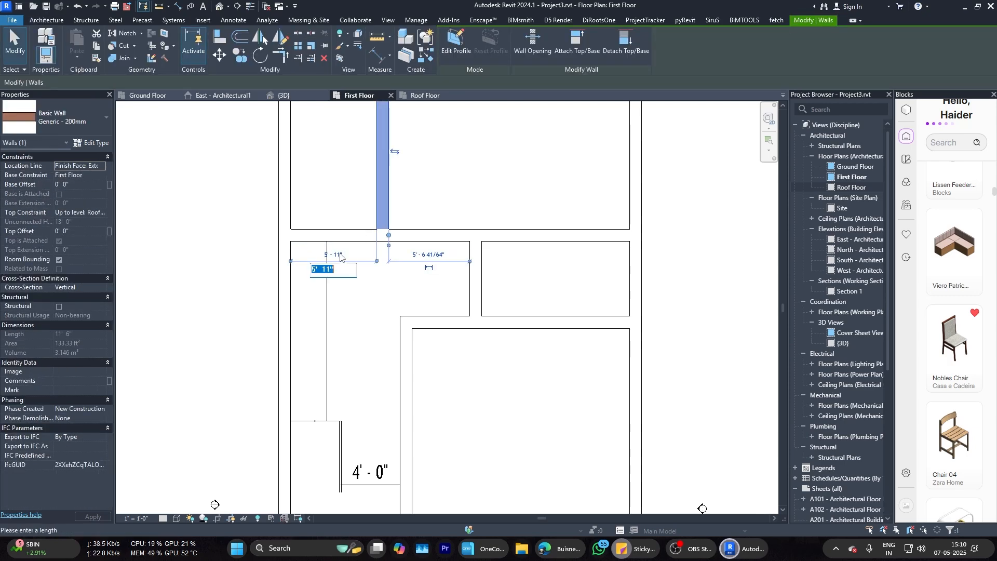
key(Escape)
key(Escape)
Step: Place an M_Door-Passage-Single-Flush 750 x 2100mm door in the smaller rear room's front wall, against the partition
scroll(263, 428, down, 1)
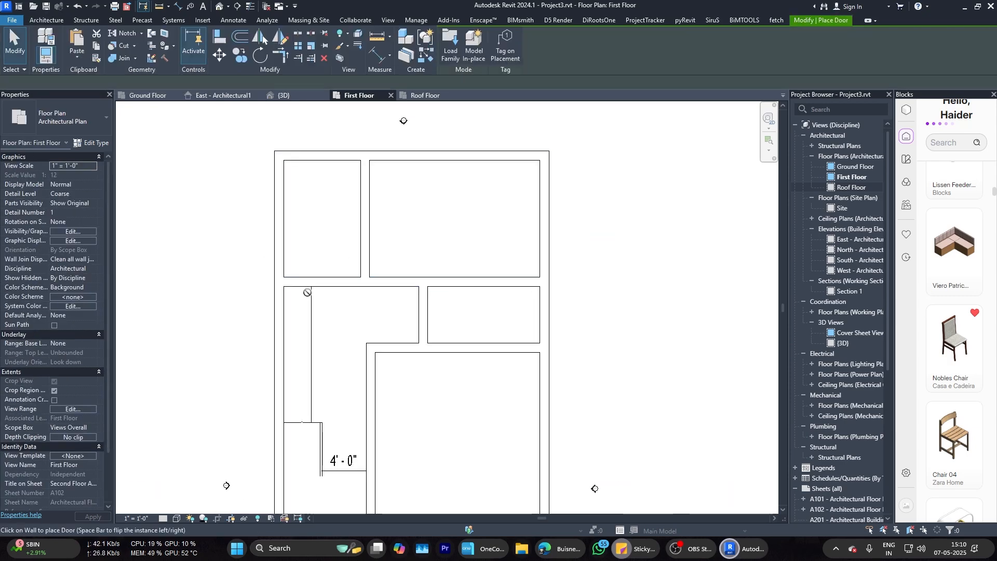
scroll(363, 280, up, 3)
click(400, 250)
click(57, 118)
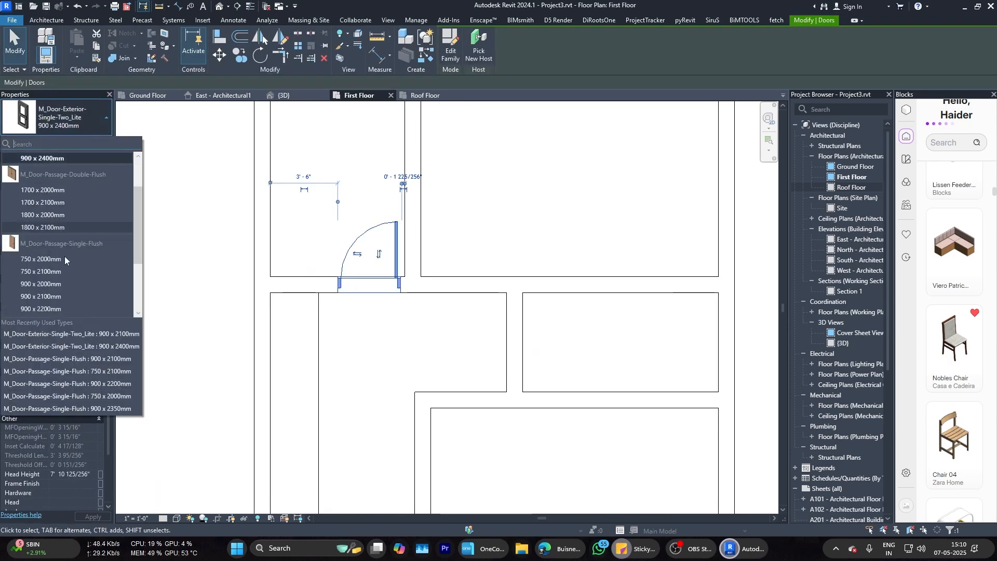
scroll(54, 248, down, 1)
click(53, 245)
scroll(392, 264, up, 2)
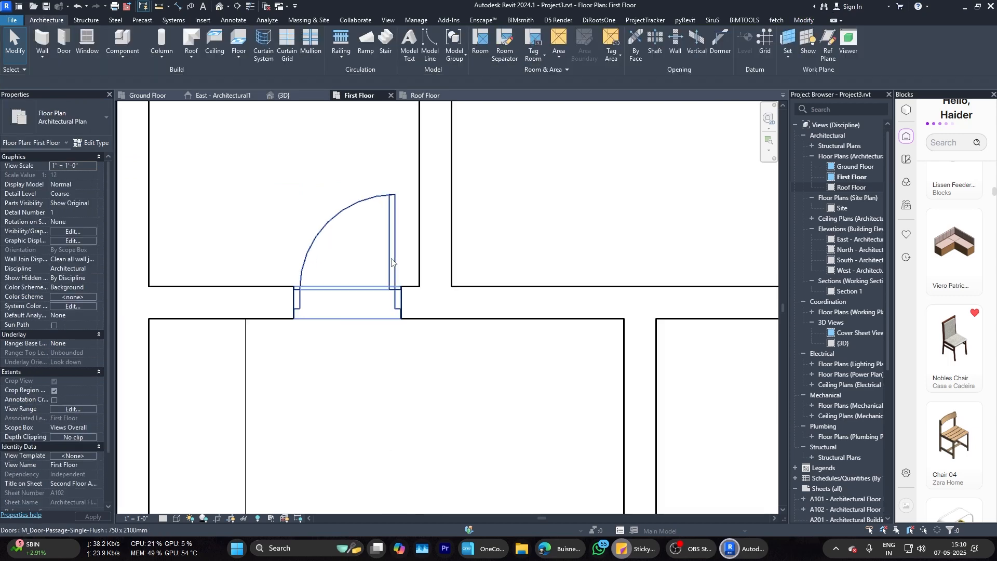
key(Escape)
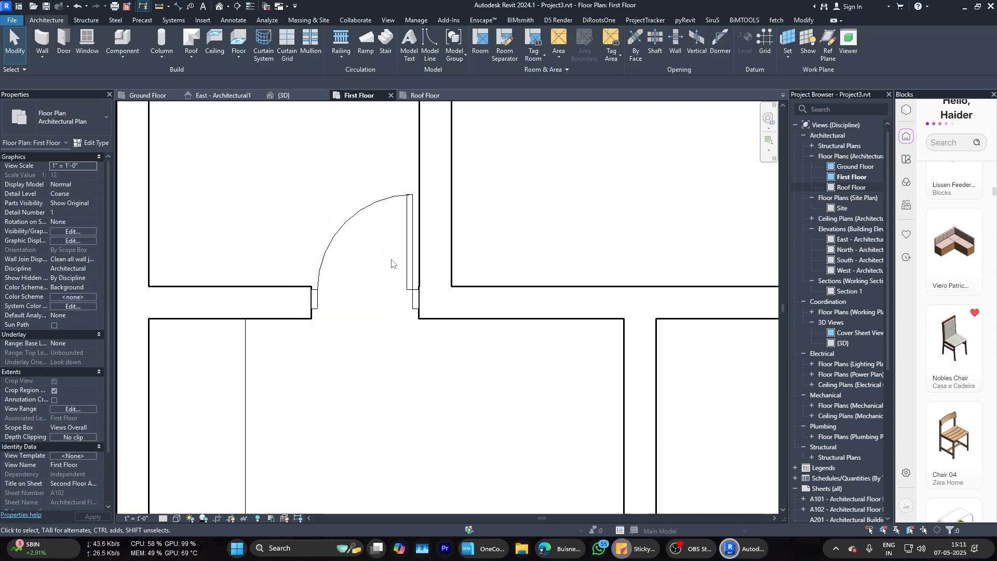
key(a)
key(l)
scroll(419, 317, up, 3)
key(Escape)
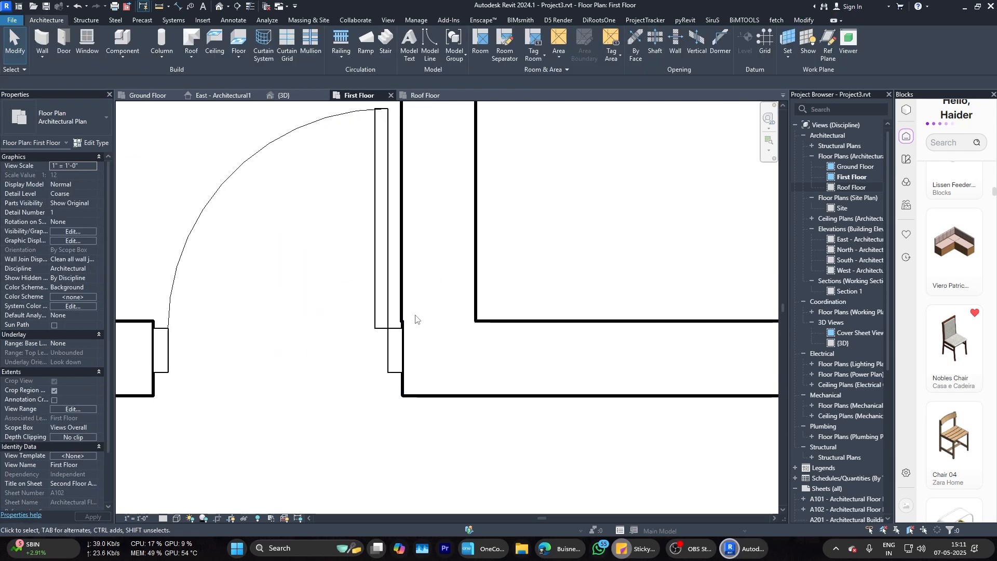
click(376, 305)
key(Escape)
scroll(384, 286, down, 7)
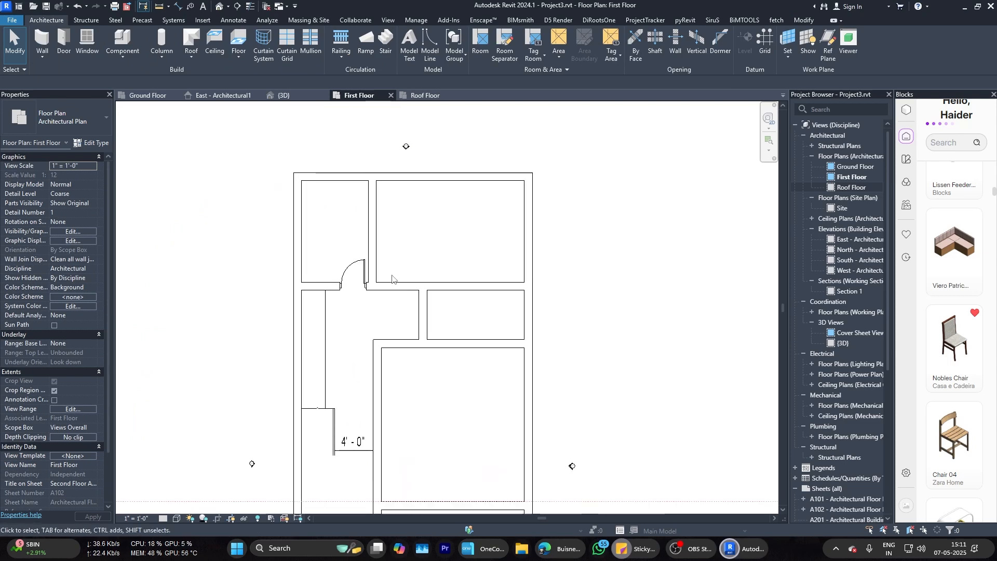
middle_drag(413, 268, 338, 261)
click(178, 7)
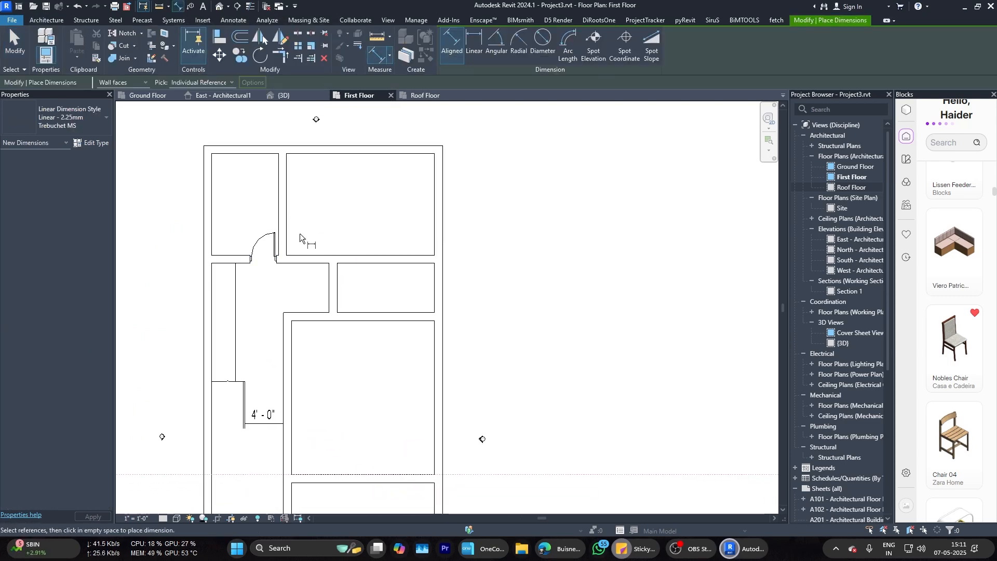
key(Escape)
key(Escape)
scroll(239, 255, up, 2)
scroll(311, 224, down, 4)
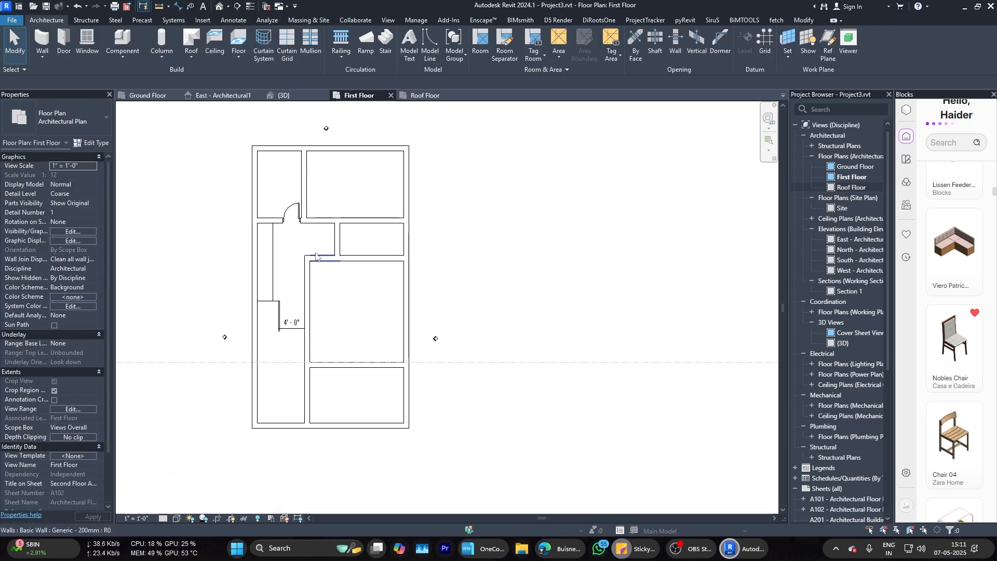
scroll(283, 223, up, 3)
scroll(299, 243, down, 2)
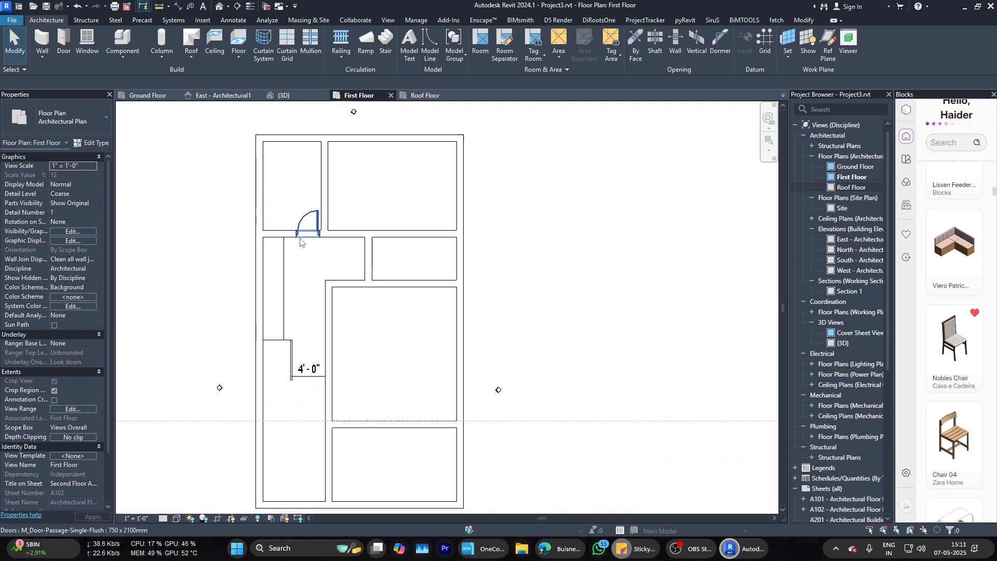
scroll(300, 243, down, 3)
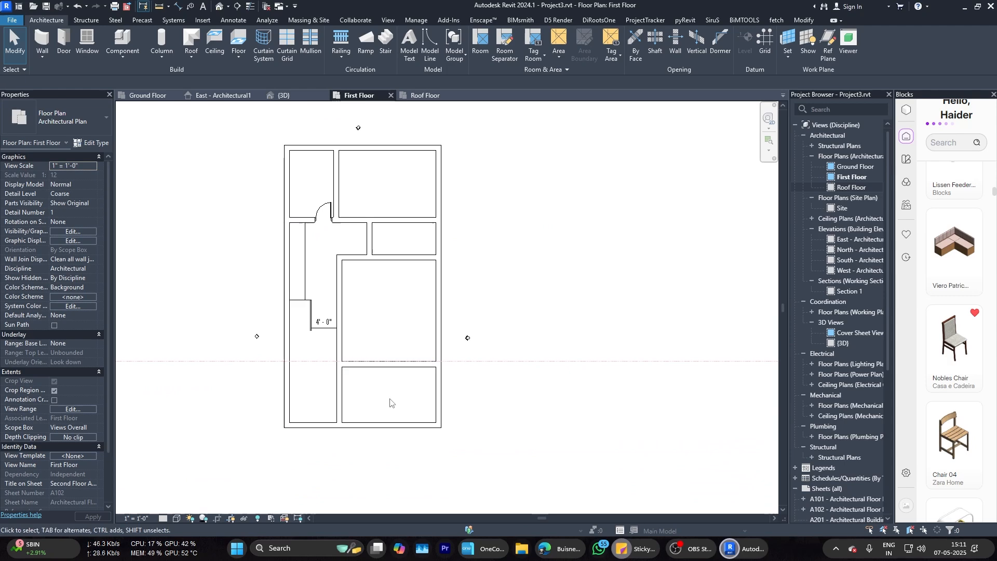
Step: Draw two crossing diagonal model lines between the inner corners of the small enclosed space behind the large room
scroll(390, 402, up, 2)
scroll(401, 411, down, 3)
scroll(336, 171, up, 3)
scroll(459, 260, up, 1)
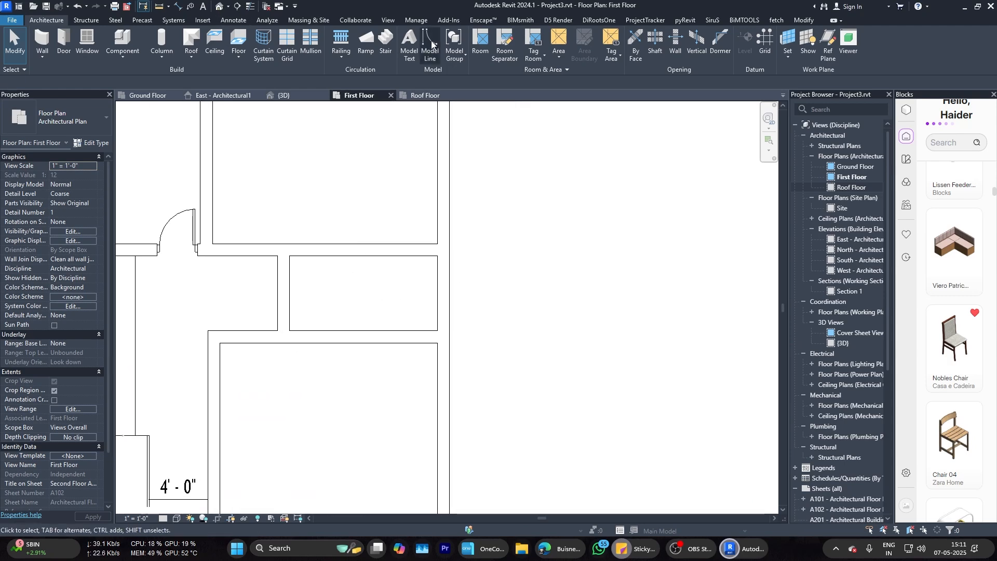
click(431, 45)
click(289, 331)
click(437, 255)
click(438, 330)
click(290, 256)
Step: Mark the narrow floor opening beside the hallway with two crossing diagonal model lines
scroll(417, 262, down, 5)
scroll(276, 327, up, 2)
click(254, 356)
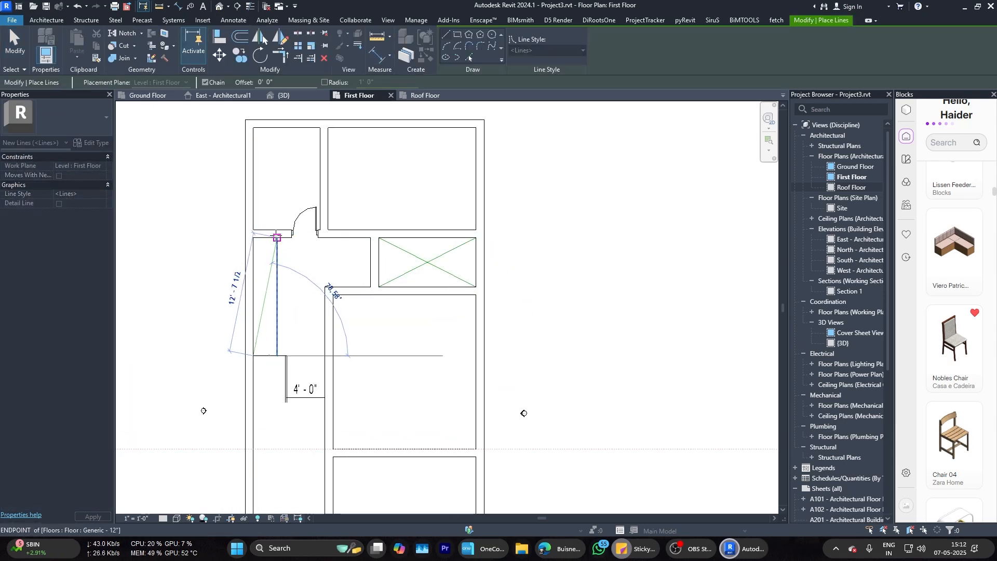
click(276, 237)
key(Escape)
key(Escape)
scroll(286, 356, up, 3)
click(268, 355)
scroll(275, 357, down, 1)
click(240, 198)
key(Escape)
key(Escape)
scroll(349, 379, down, 3)
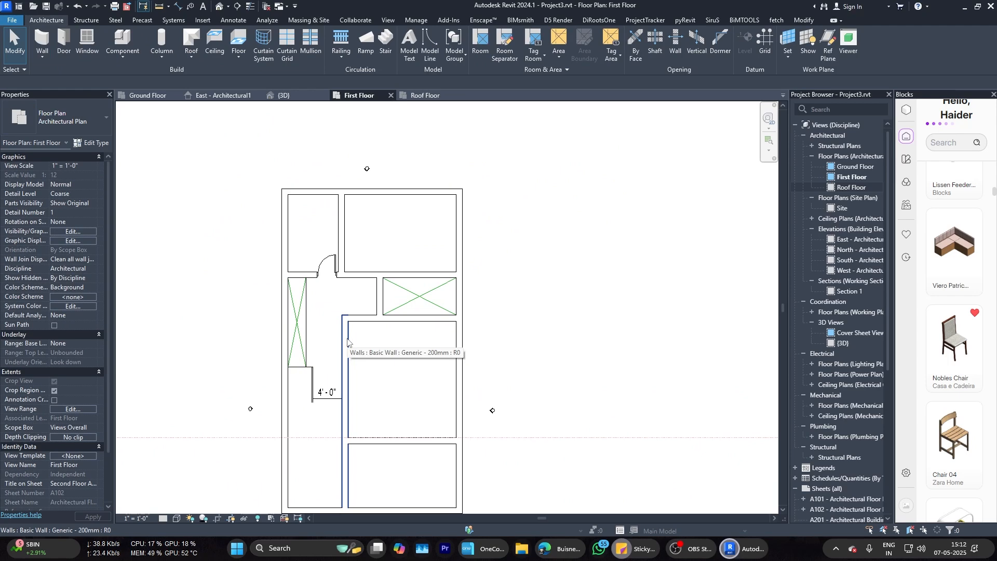
Step: Place a double casement window in the wall between the large room and the front room
scroll(330, 231, up, 2)
scroll(334, 332, down, 2)
scroll(378, 285, up, 2)
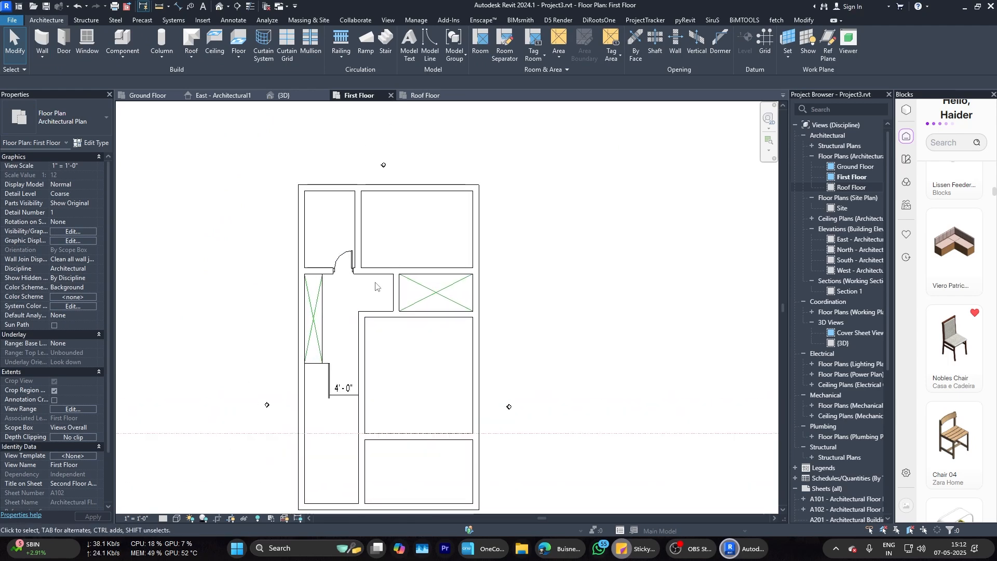
scroll(359, 332, down, 3)
middle_drag(367, 405, 359, 281)
scroll(358, 280, up, 3)
scroll(416, 410, down, 4)
middle_drag(417, 413, 397, 314)
scroll(413, 348, down, 2)
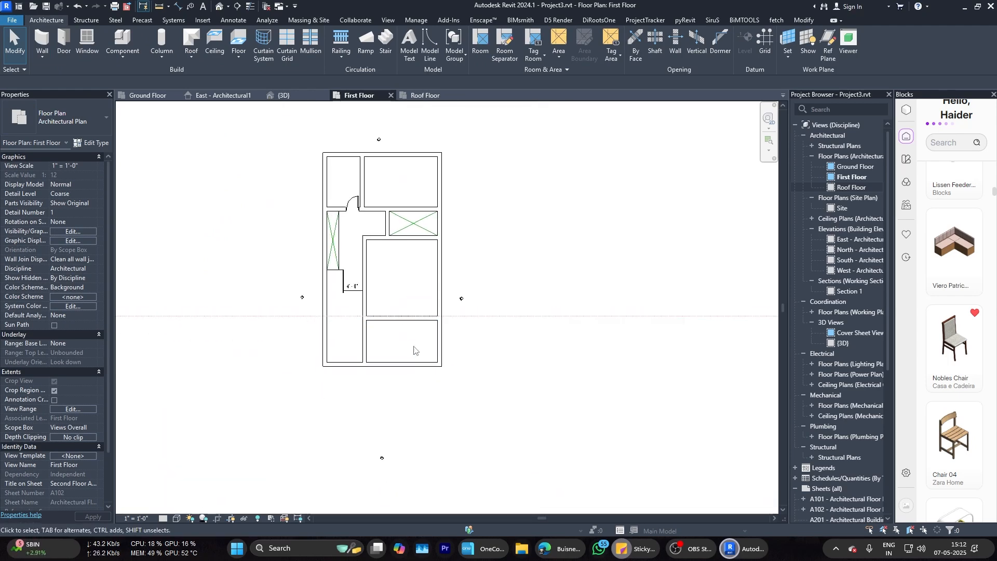
scroll(410, 344, up, 4)
click(87, 43)
key(Escape)
key(Escape)
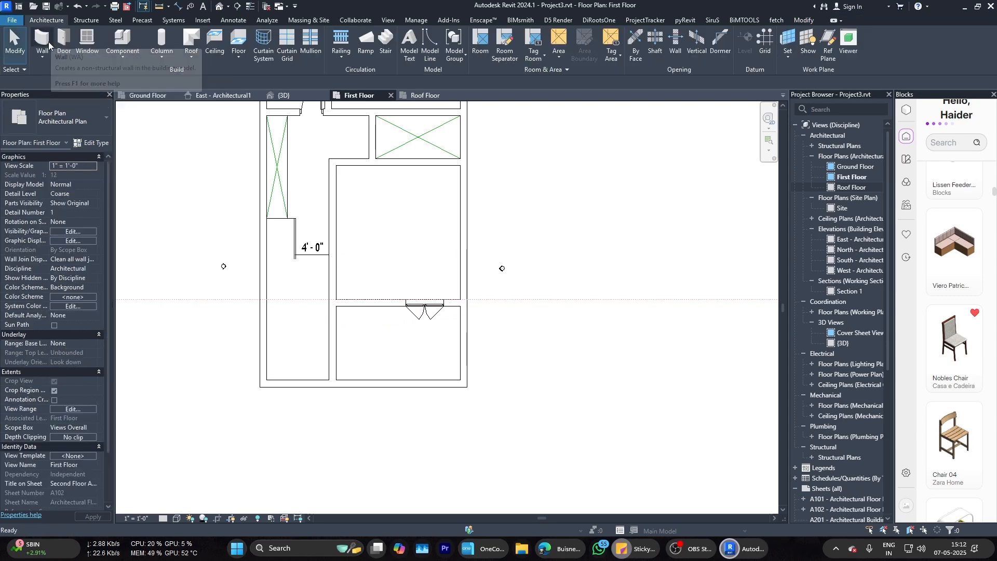
Step: Place an M_Door-Exterior-Single-Two_Lite 900 x 2400mm door beside the window, flip its swing, and shift the window closer
click(60, 42)
click(356, 299)
key(Escape)
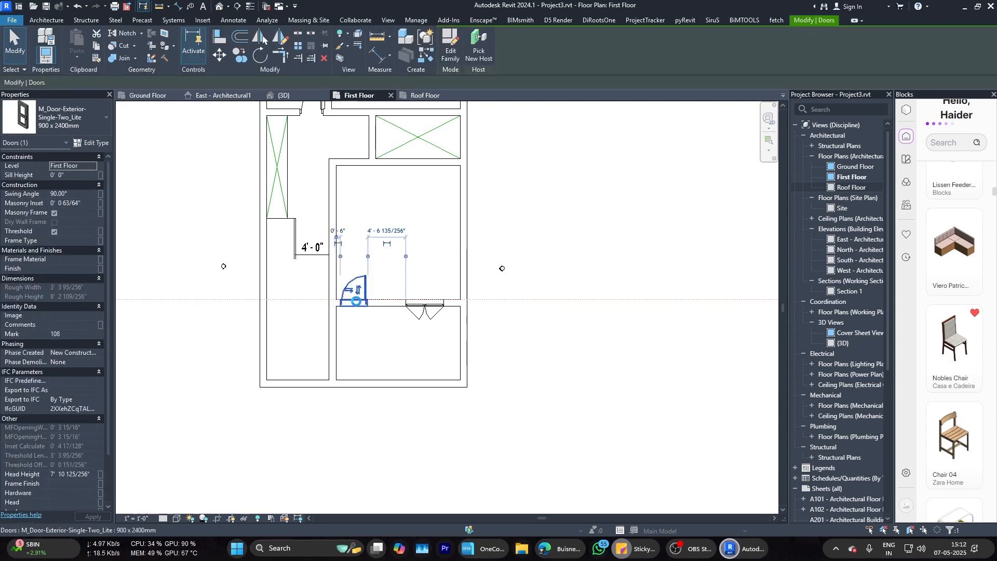
key(space)
key(Escape)
scroll(369, 314, down, 2)
scroll(362, 313, up, 2)
click(372, 297)
drag(428, 303, 420, 301)
key(Escape)
Step: Load the M_Door-Exterior-Double-Full Glass-Wood_Clad family from the Residential doors folder
click(202, 19)
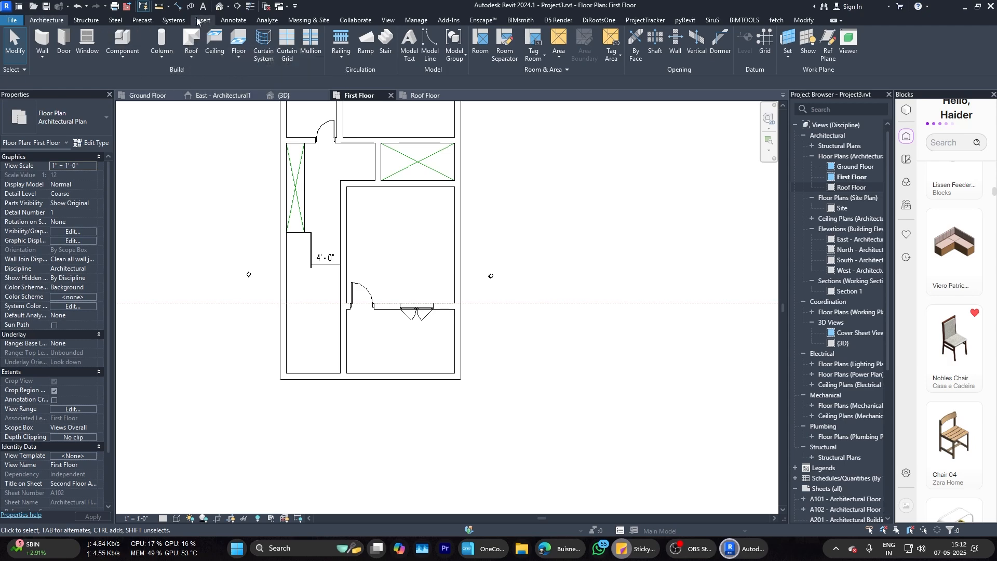
click(423, 42)
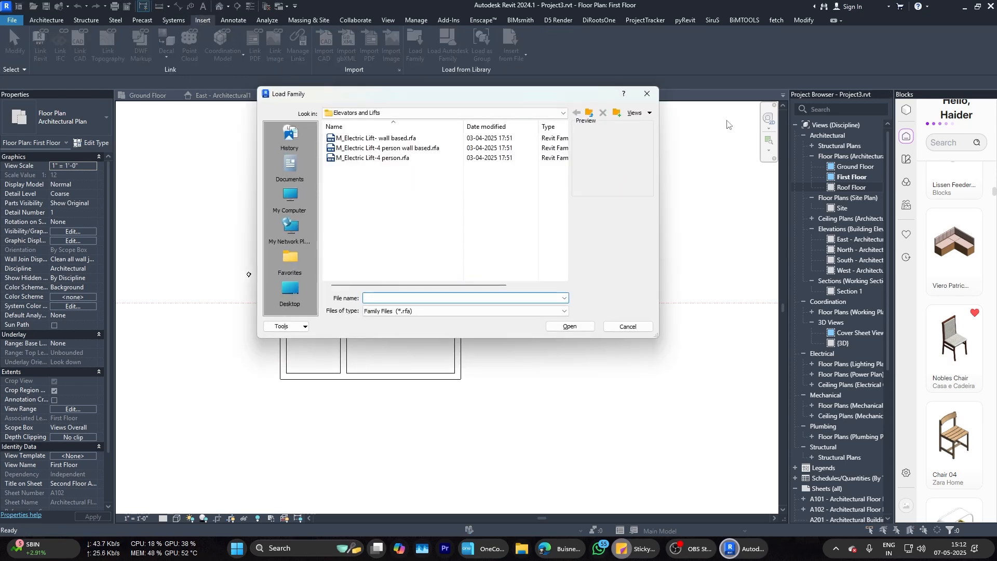
click(589, 113)
click(589, 113)
double_click(353, 227)
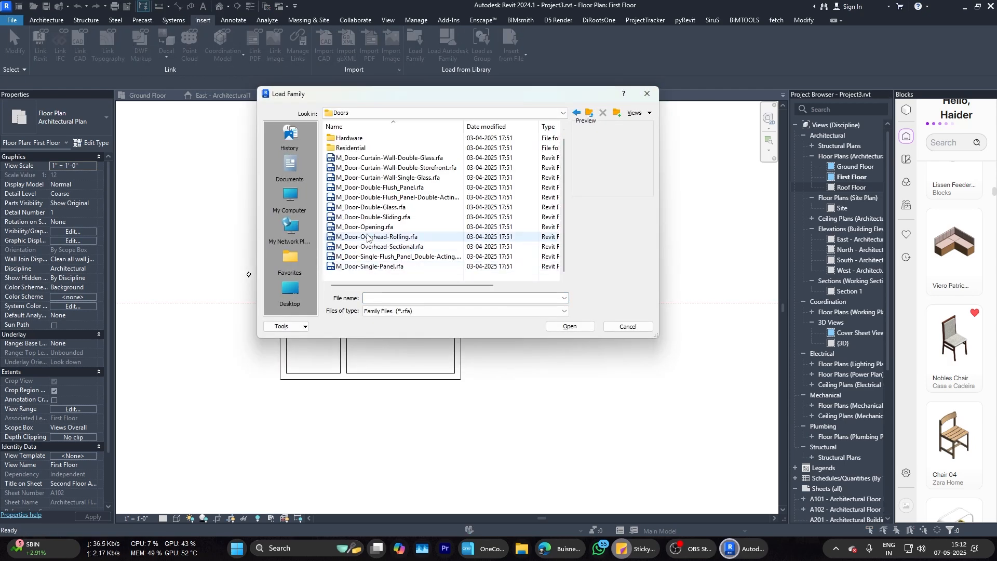
double_click(360, 150)
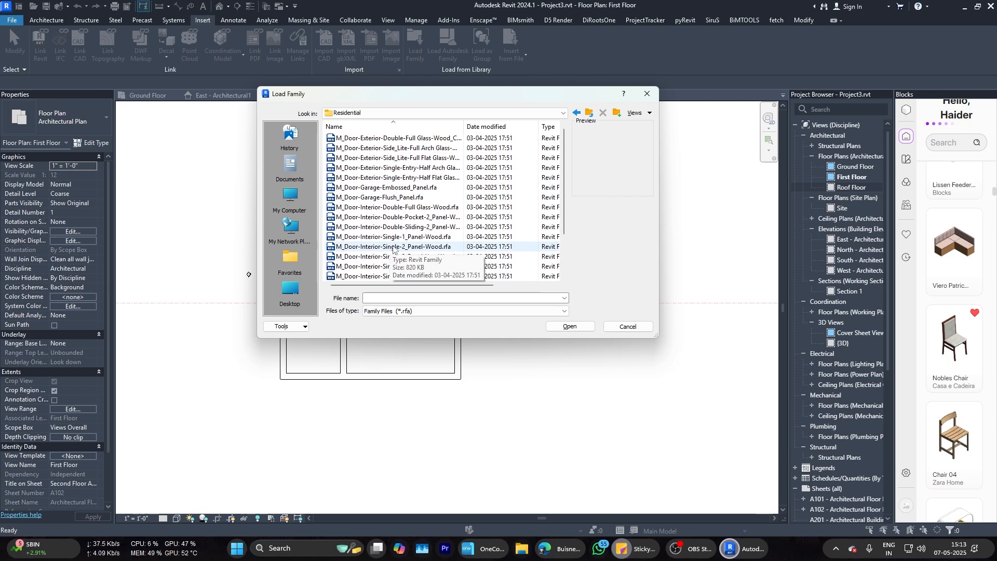
click(408, 149)
click(409, 140)
double_click(410, 139)
click(551, 326)
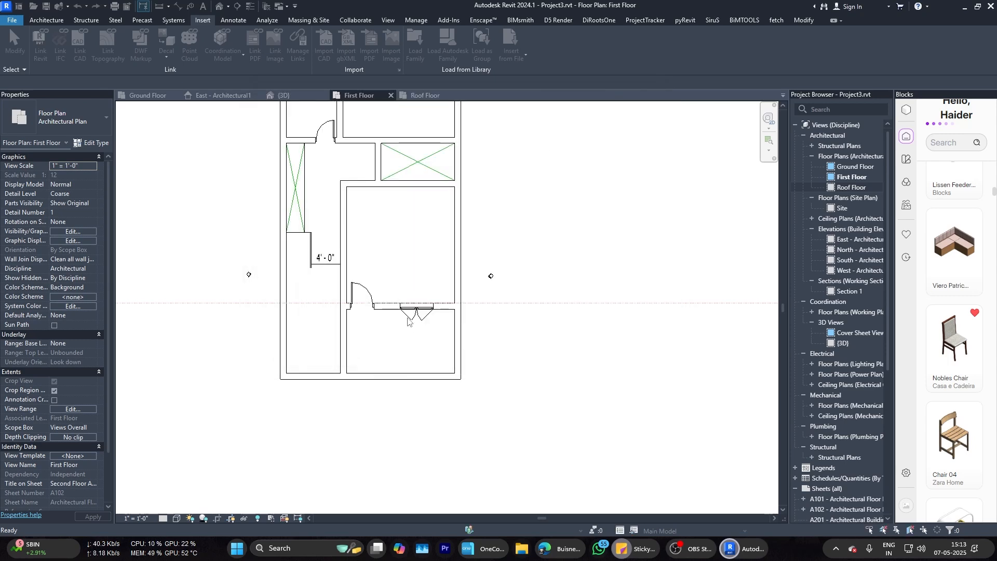
Step: Delete the single door and the window from the wall between the large room and the front room
click(366, 289)
click(62, 117)
key(Escape)
key(Escape)
click(417, 311)
ctrl+click(367, 289)
key(Delete)
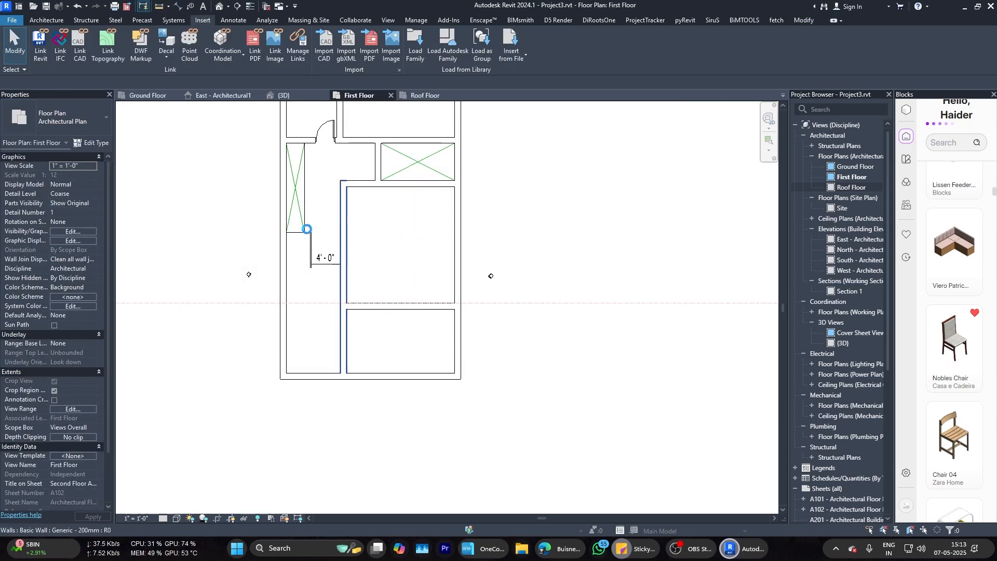
Step: Place an M_Door-Exterior-Double-Full Glass-Wood_Clad 1500 x 2000mm door midway along the wall between the large room and front room
click(46, 20)
click(63, 42)
click(63, 117)
click(289, 275)
click(400, 310)
key(Escape)
key(Escape)
scroll(413, 330, up, 2)
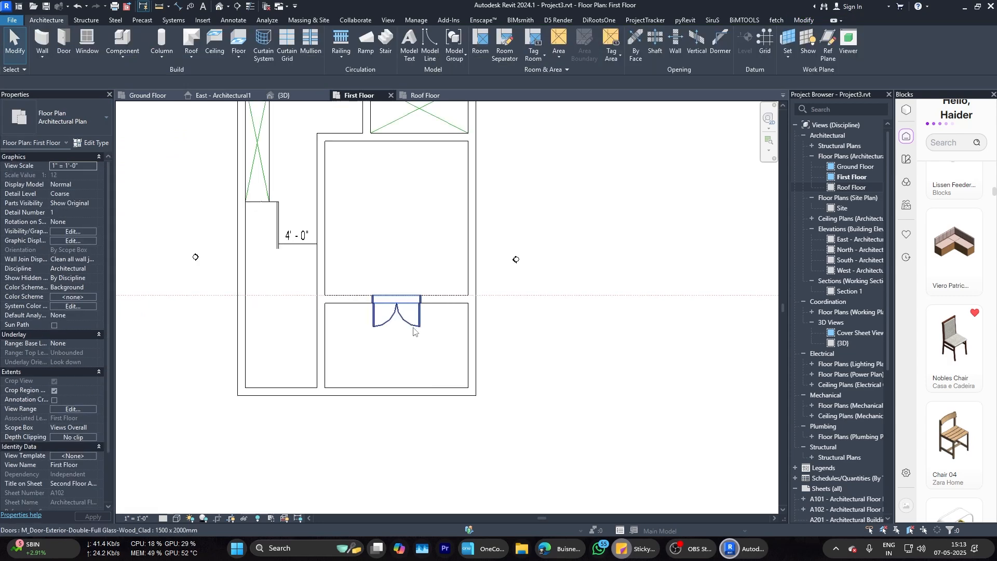
click(413, 328)
click(59, 118)
key(Escape)
key(Escape)
Step: Create a lengthwise building section through the middle of the house in the Ground Floor plan, and open its view
scroll(398, 241, down, 1)
middle_drag(394, 224, 420, 307)
scroll(422, 316, down, 1)
scroll(346, 410, up, 1)
middle_drag(345, 410, 377, 336)
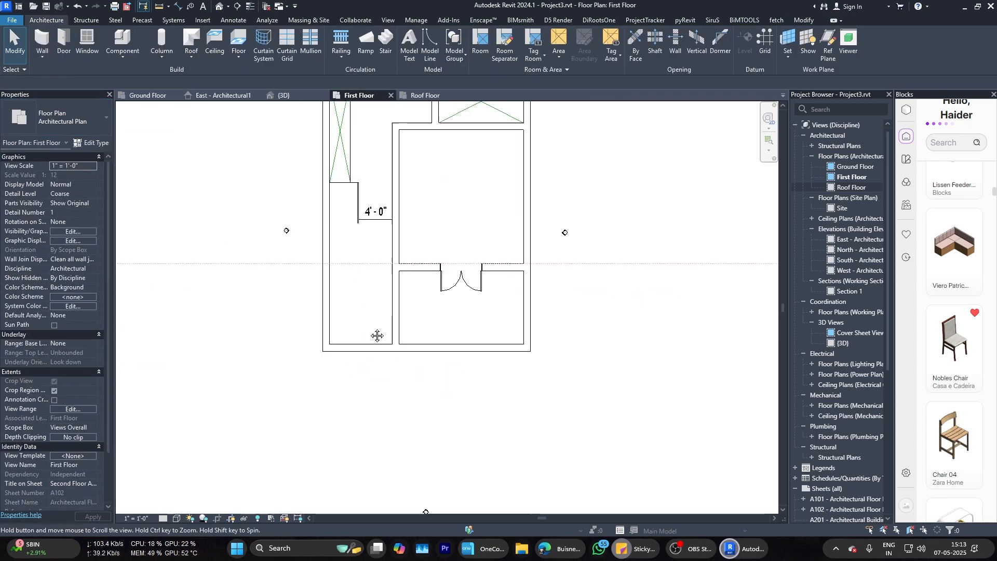
click(148, 95)
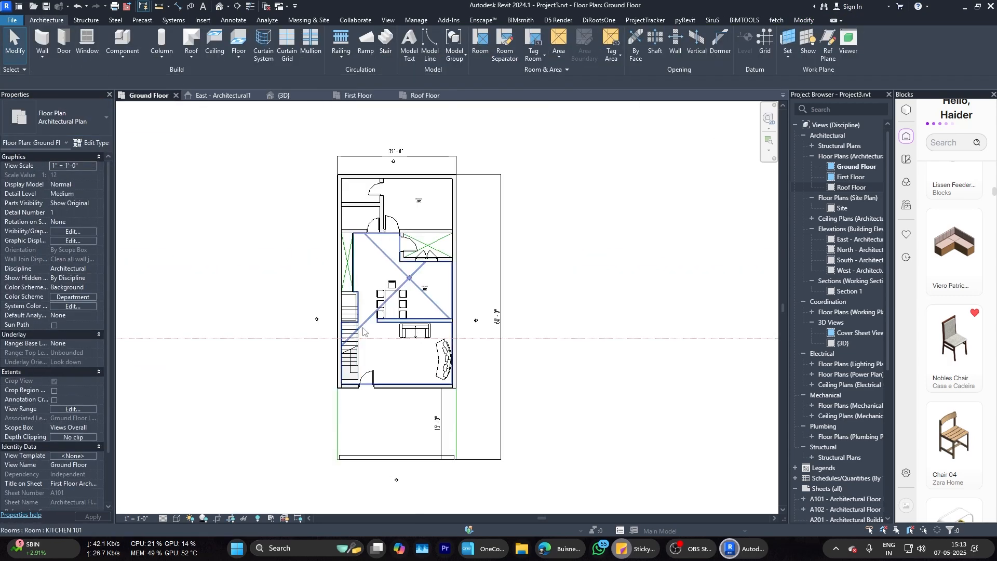
scroll(363, 331, down, 3)
click(237, 6)
click(393, 224)
click(393, 426)
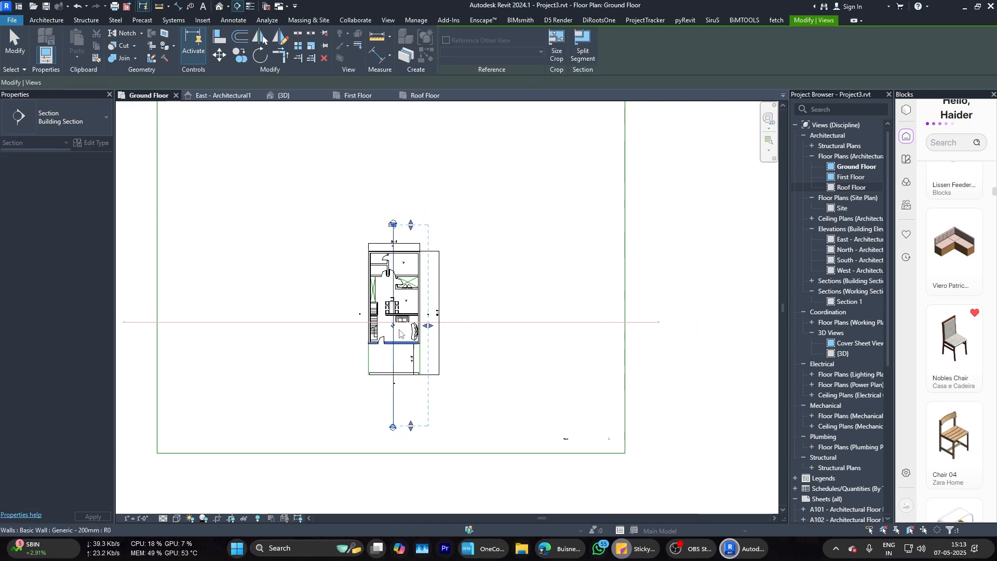
scroll(391, 161, up, 5)
double_click(393, 223)
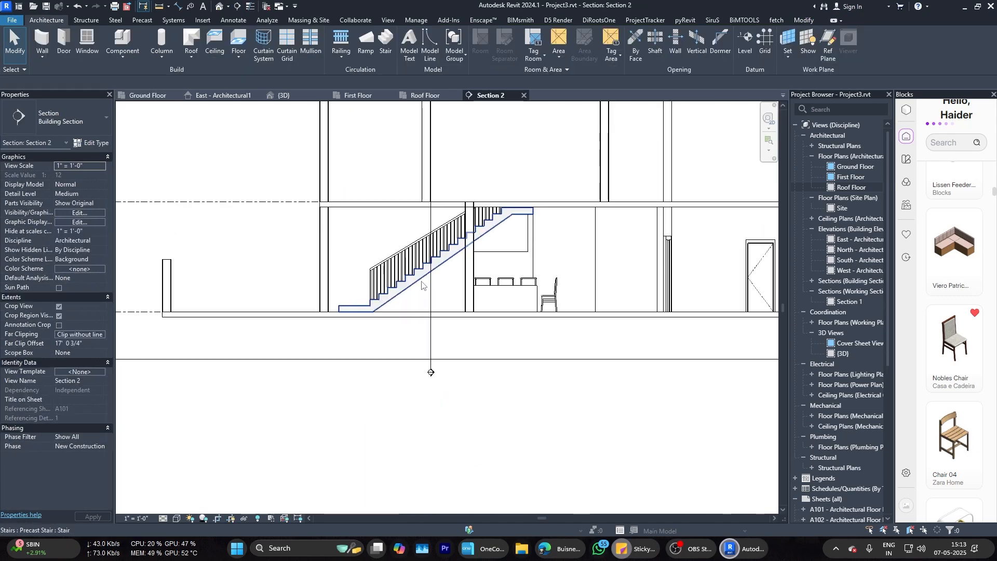
click(422, 284)
scroll(376, 248, up, 3)
ctrl+click(400, 258)
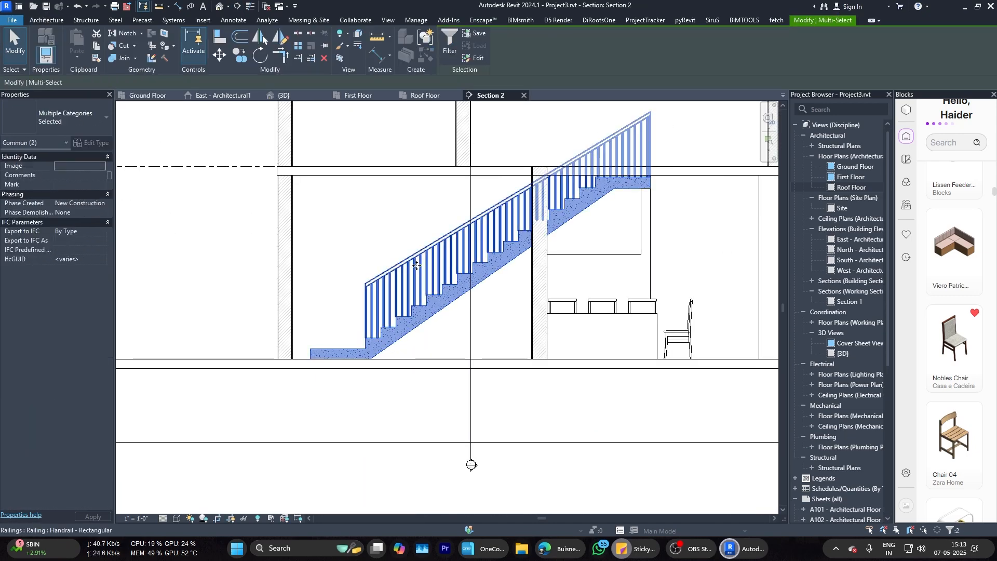
key(Escape)
click(426, 307)
ctrl+click(420, 273)
key(Escape)
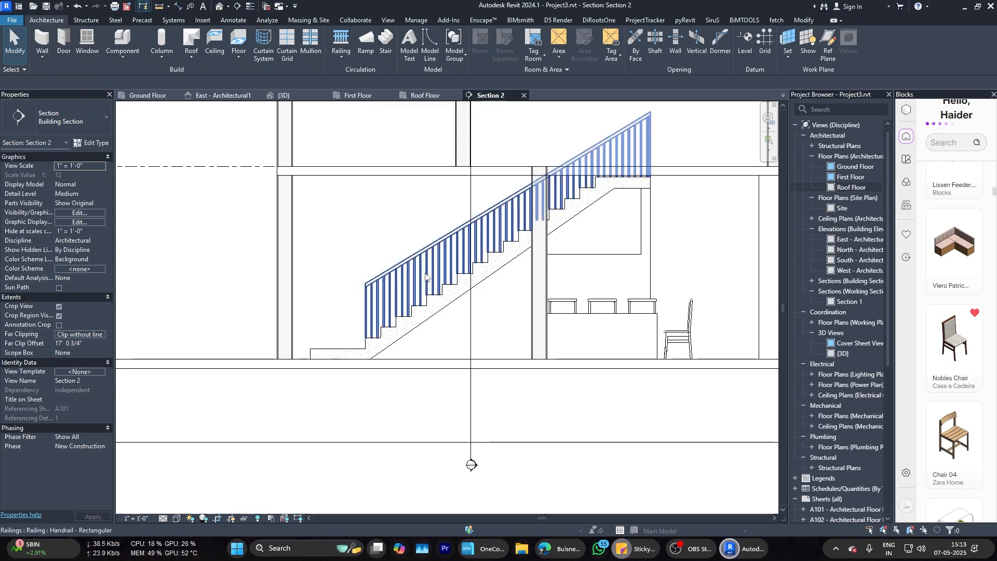
click(431, 297)
key(Escape)
click(439, 310)
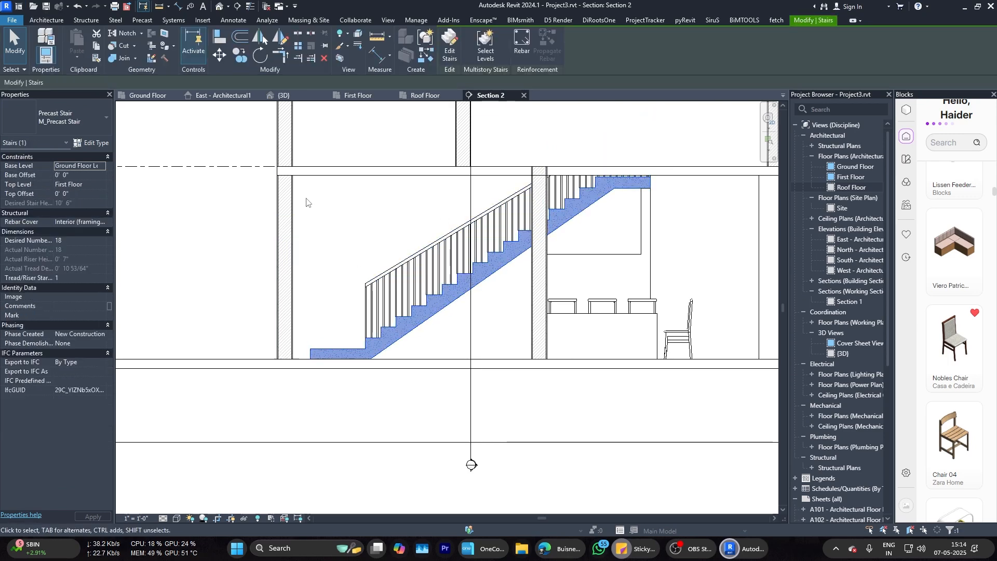
key(Escape)
Step: Try to edit the stair from the Ground Floor plan and to copy it in the Section 2 view
click(168, 96)
scroll(357, 478, up, 3)
click(359, 374)
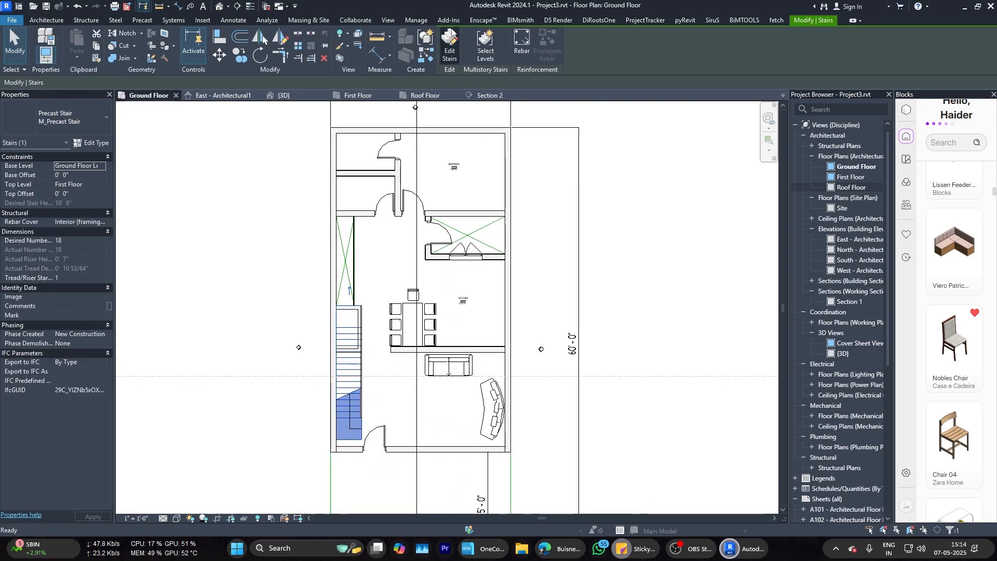
click(450, 44)
click(450, 35)
click(490, 95)
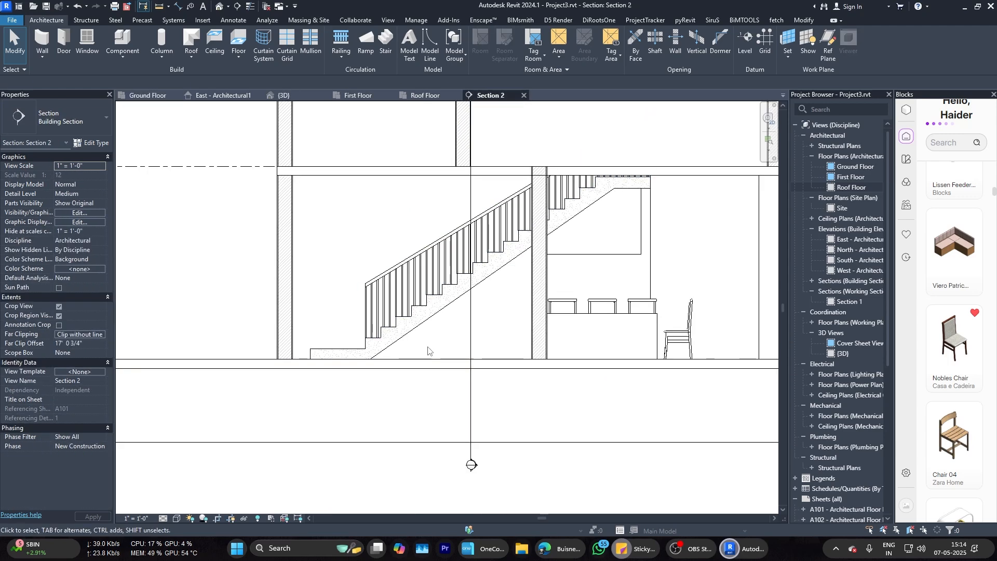
scroll(461, 442, up, 4)
key(c)
key(o)
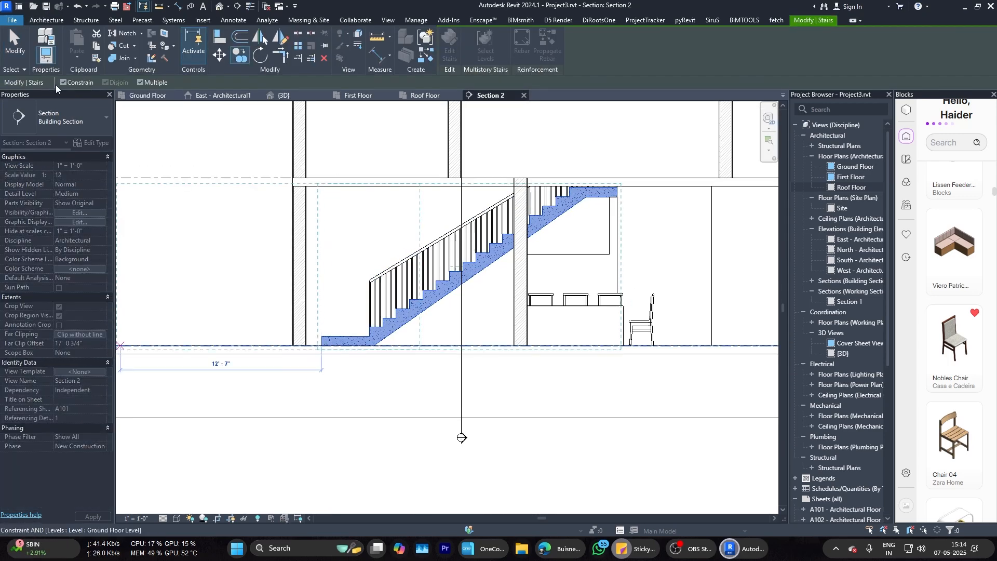
key(Escape)
key(Escape)
scroll(373, 252, down, 3)
Step: Check the house in 3D, and delete the stray stair railings on the first floor in the Section 2 view
click(284, 96)
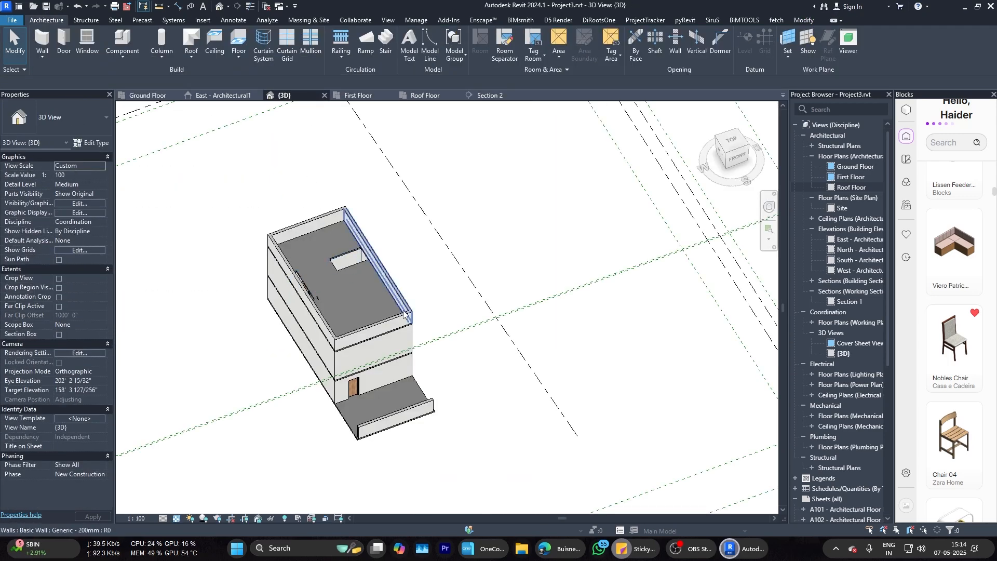
shift+middle_drag(400, 342, 386, 361)
click(361, 96)
click(488, 95)
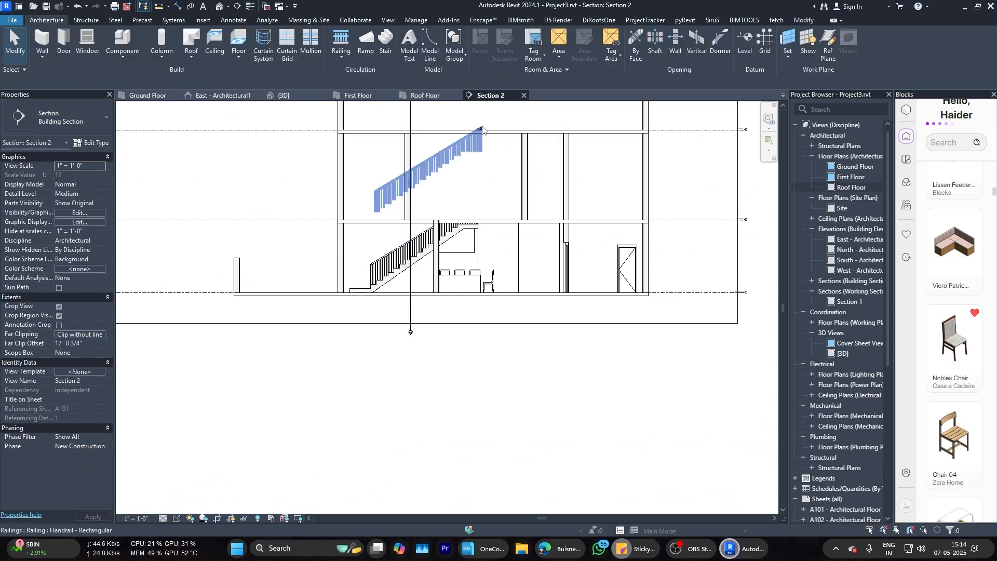
click(482, 129)
scroll(482, 129, up, 4)
key(Delete)
click(484, 130)
key(Delete)
scroll(484, 140, down, 3)
Step: Inspect the ground-floor stair run in the section, and switch to the 3D view
scroll(414, 339, up, 2)
click(407, 314)
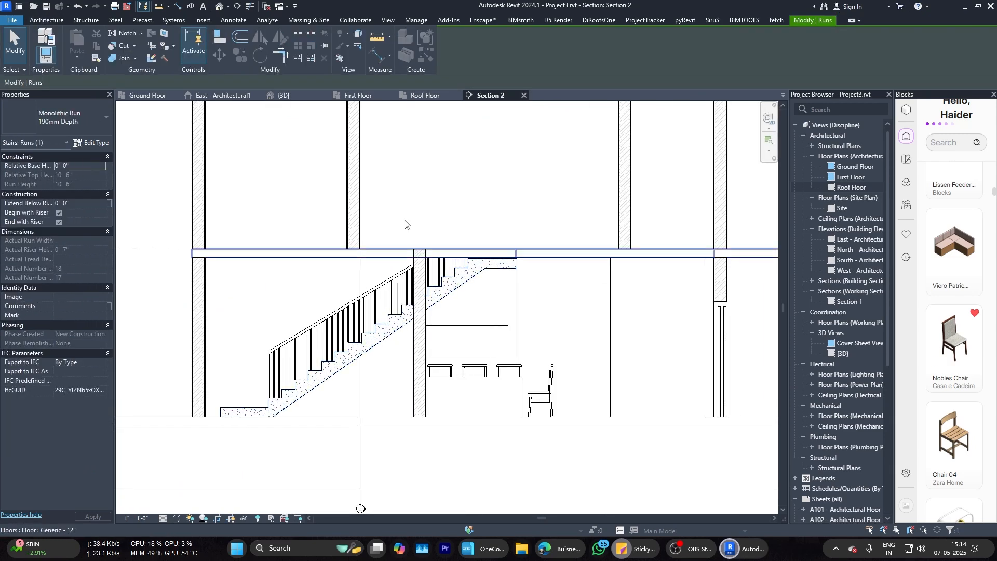
click(37, 21)
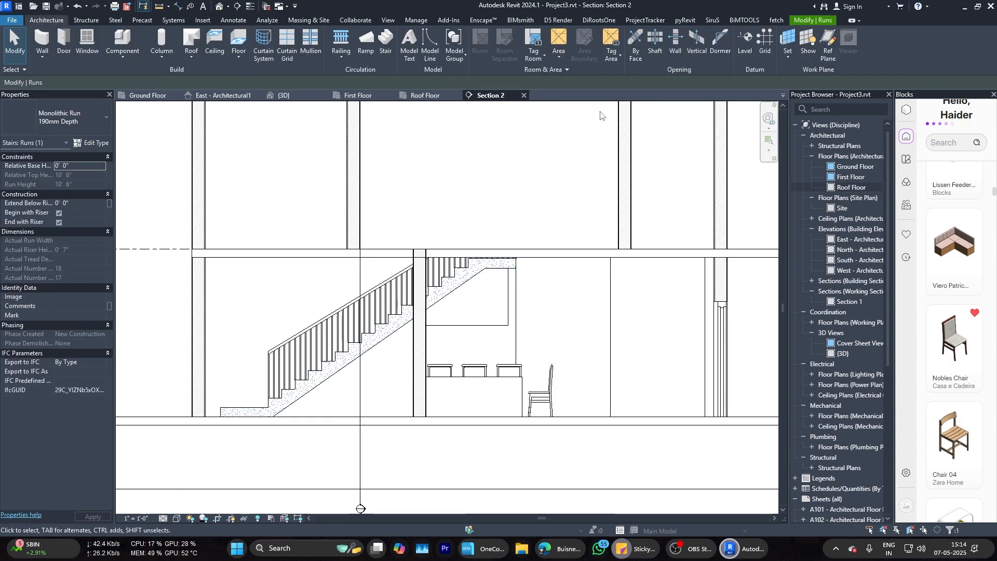
click(344, 368)
click(283, 96)
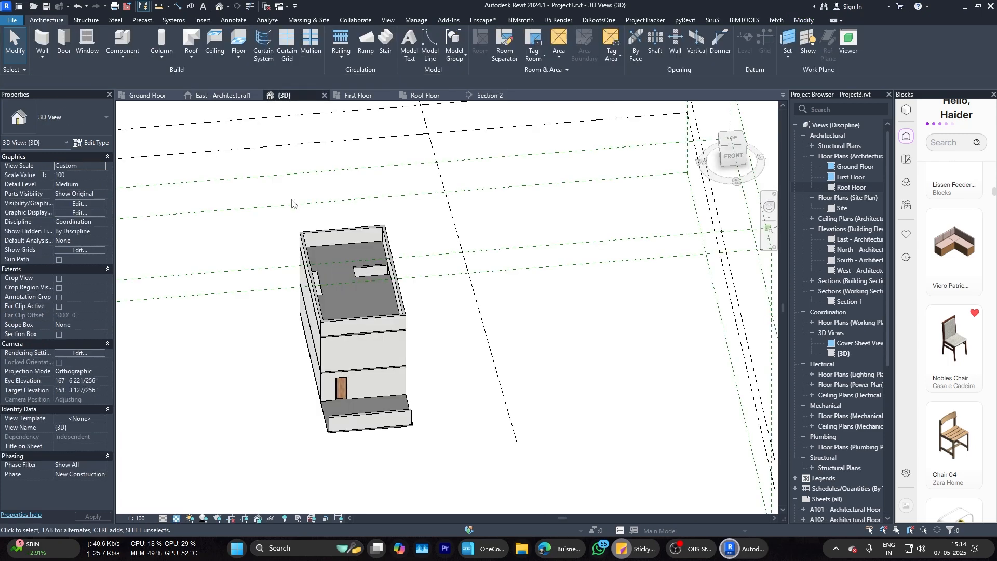
Step: Edit the ground-floor stair's run sketch in the Ground Floor plan so its lowest tread extends to the front wall, and finish the stair
click(148, 96)
scroll(351, 380, up, 5)
click(373, 350)
click(370, 353)
scroll(350, 323, down, 3)
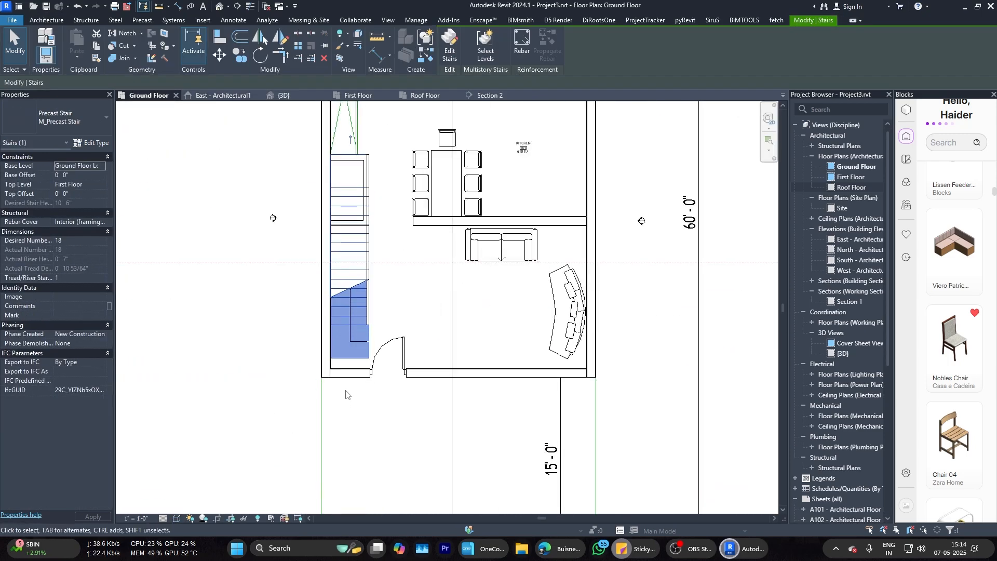
scroll(366, 363, up, 4)
click(358, 353)
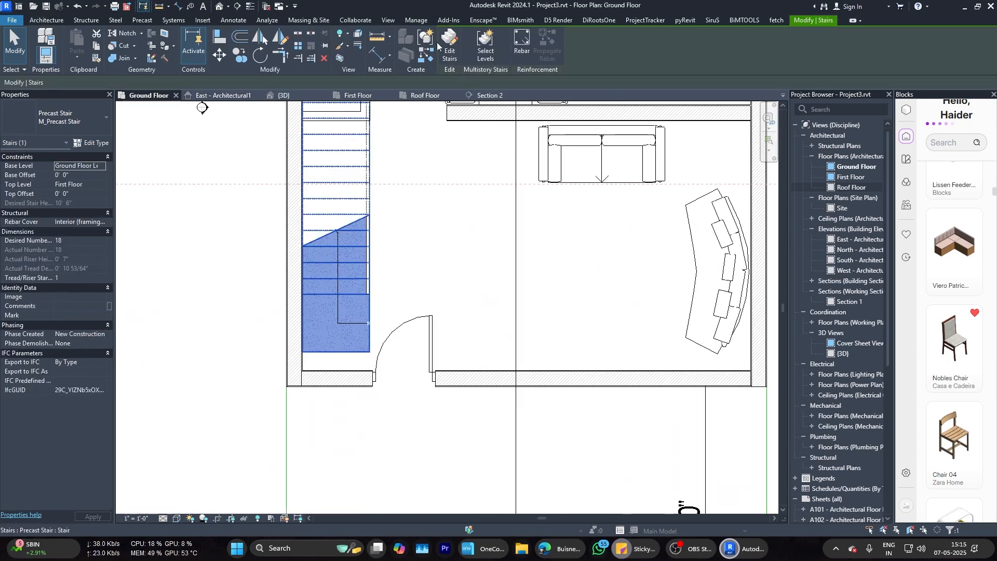
click(454, 44)
click(343, 353)
scroll(444, 245, down, 5)
middle_drag(444, 245, 391, 325)
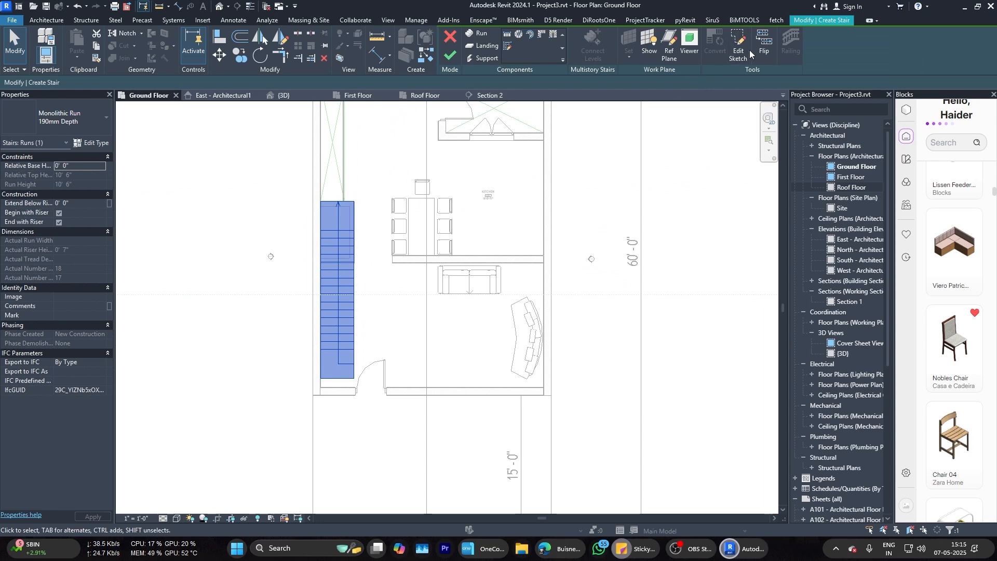
click(732, 51)
scroll(347, 400, up, 3)
click(327, 346)
drag(326, 346, 327, 365)
click(450, 56)
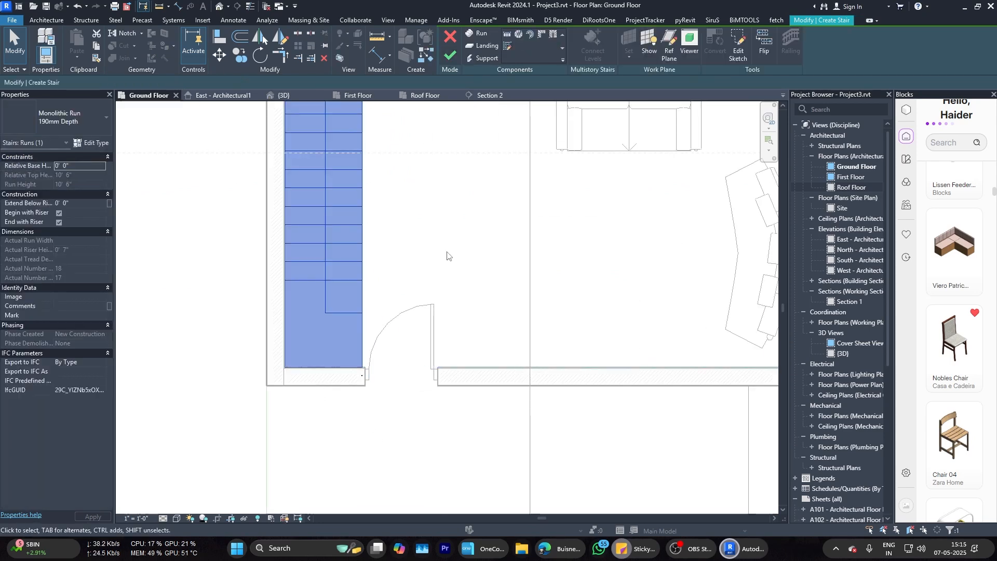
click(446, 257)
scroll(453, 275, down, 3)
middle_drag(453, 275, 428, 300)
scroll(428, 300, up, 2)
click(449, 56)
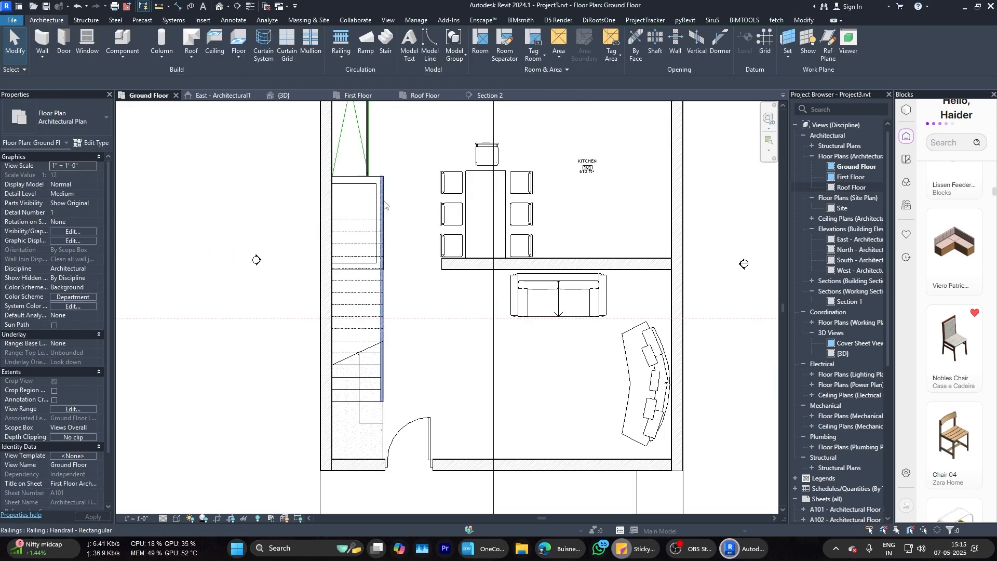
Step: Start the multistory level selection for the ground-floor stair and open the North - Architectural1 elevation for it
scroll(389, 185, up, 1)
scroll(388, 186, down, 2)
click(374, 285)
click(483, 36)
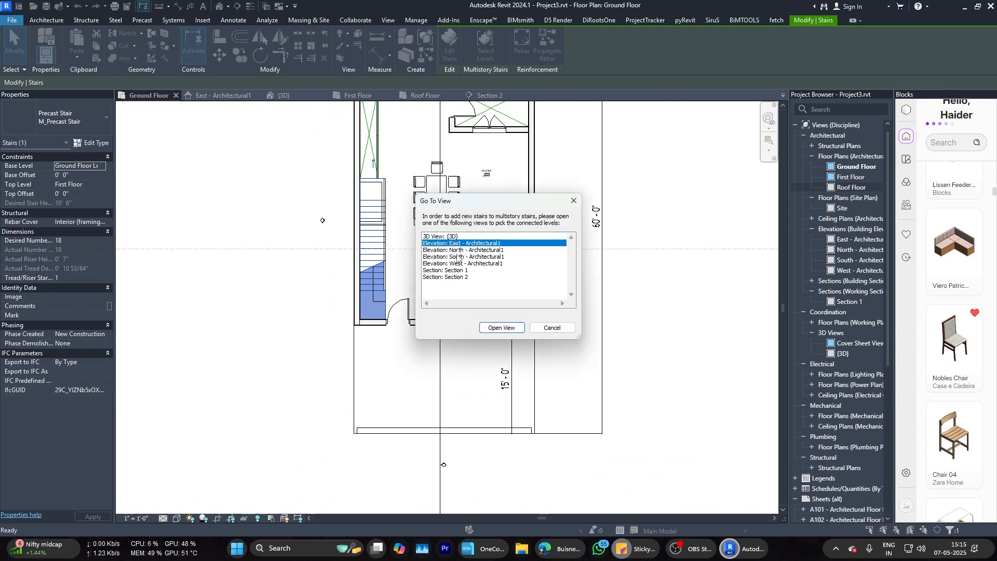
click(492, 329)
scroll(411, 333, down, 2)
scroll(404, 313, up, 5)
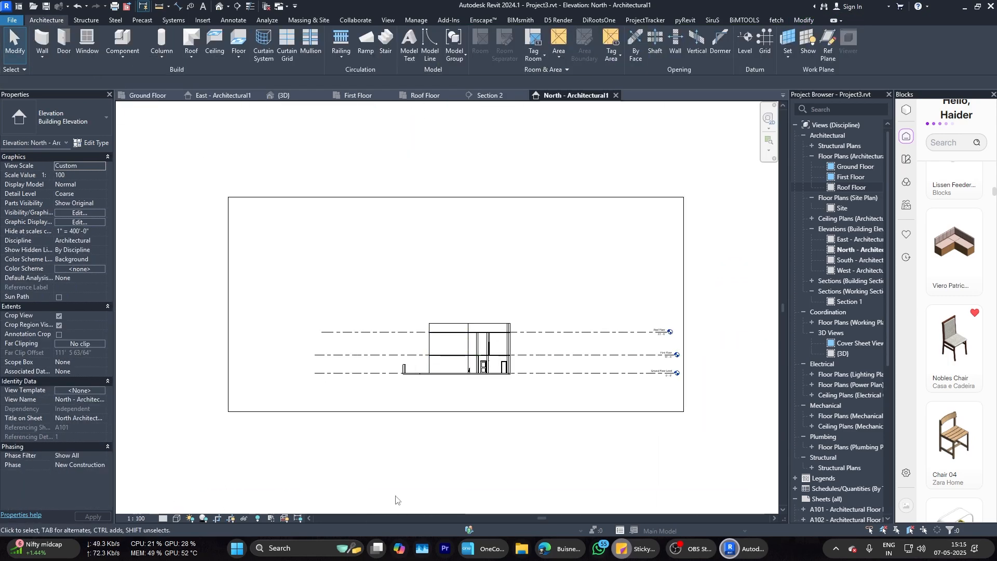
Step: Set the North elevation's visual style to Wireframe so the stairs inside the house can be selected
click(178, 518)
click(192, 453)
scroll(468, 346, up, 5)
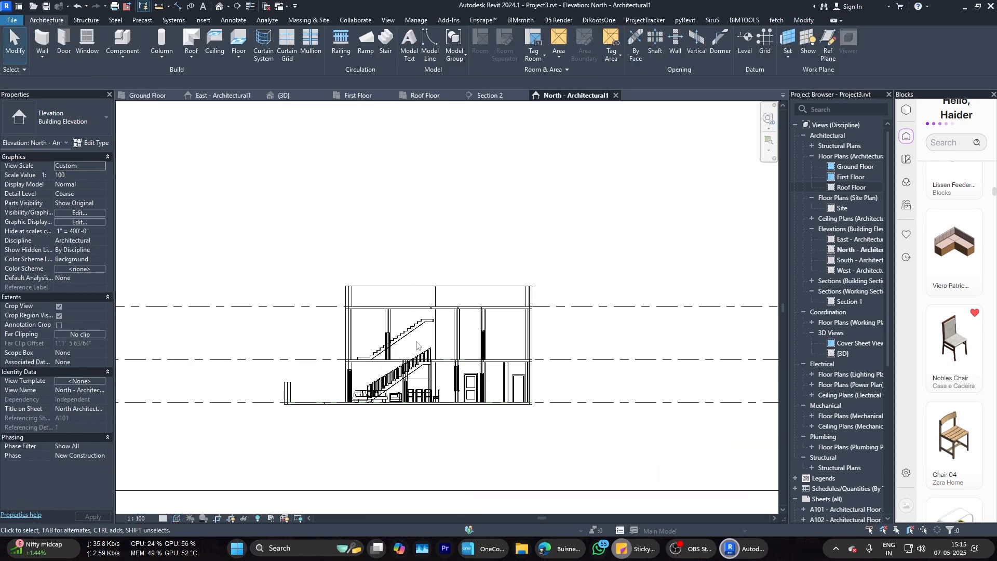
click(427, 333)
key(Escape)
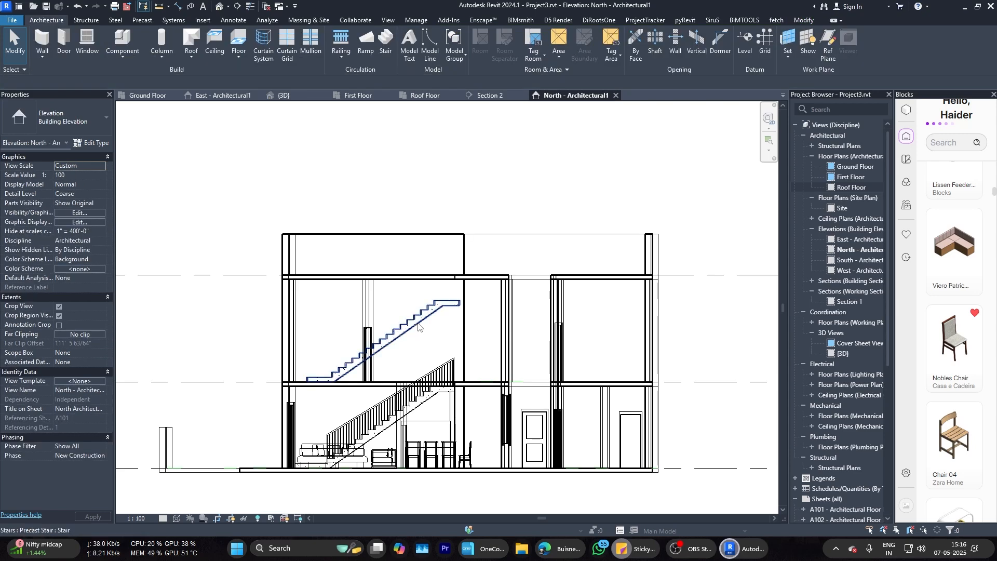
Step: Measure the height between the First Floor and Roof Floor levels in the North elevation
scroll(419, 283, down, 5)
scroll(505, 279, up, 5)
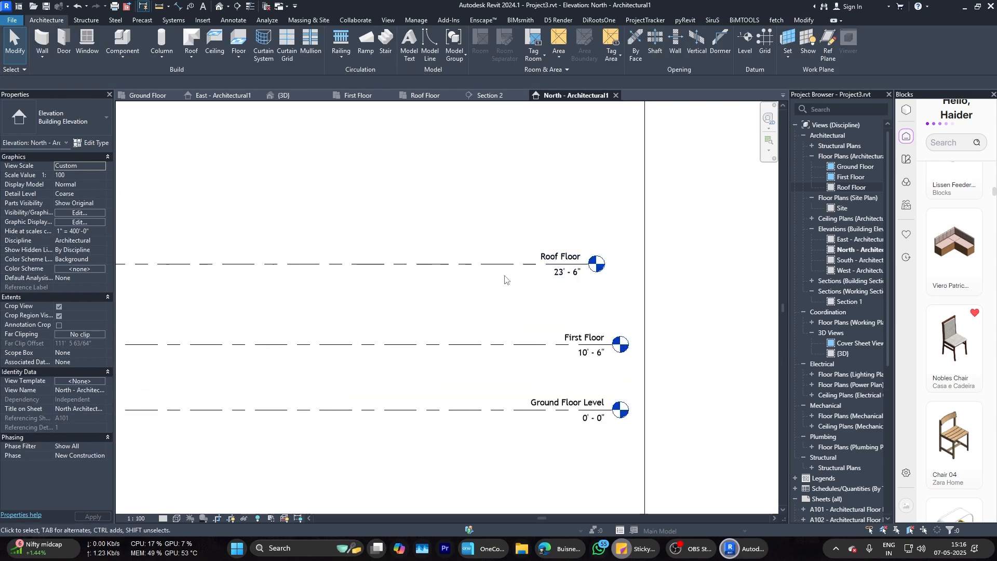
click(177, 7)
click(457, 344)
click(456, 263)
key(Escape)
key(Escape)
Step: Set the Roof Floor level's elevation to 21' 6"
click(569, 272)
click(568, 272)
click(546, 273)
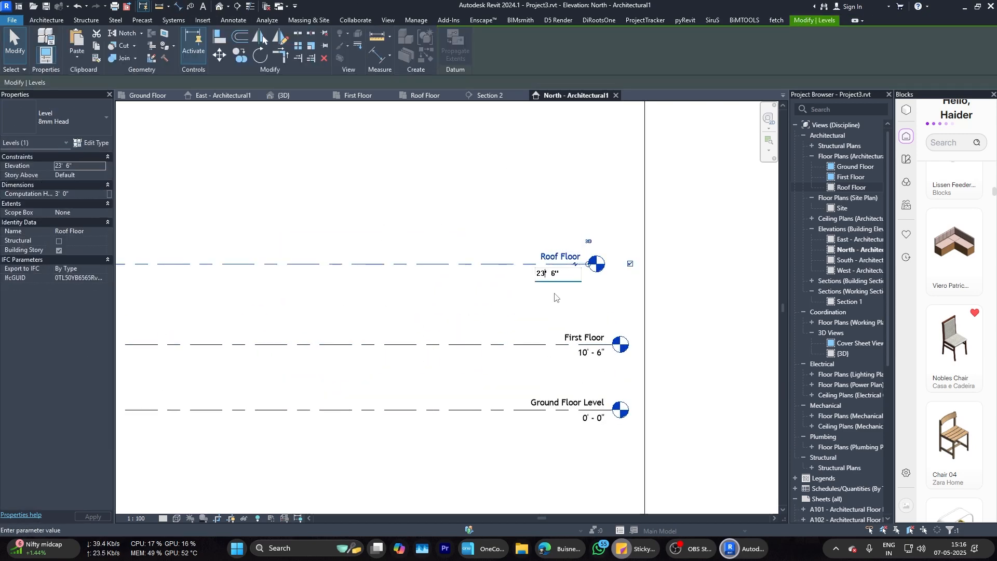
Step: Set the first-floor stair's top offset from the Roof Floor level to 0
scroll(514, 270, down, 5)
scroll(302, 271, up, 3)
scroll(315, 306, down, 2)
scroll(307, 308, up, 2)
click(306, 307)
scroll(306, 308, down, 3)
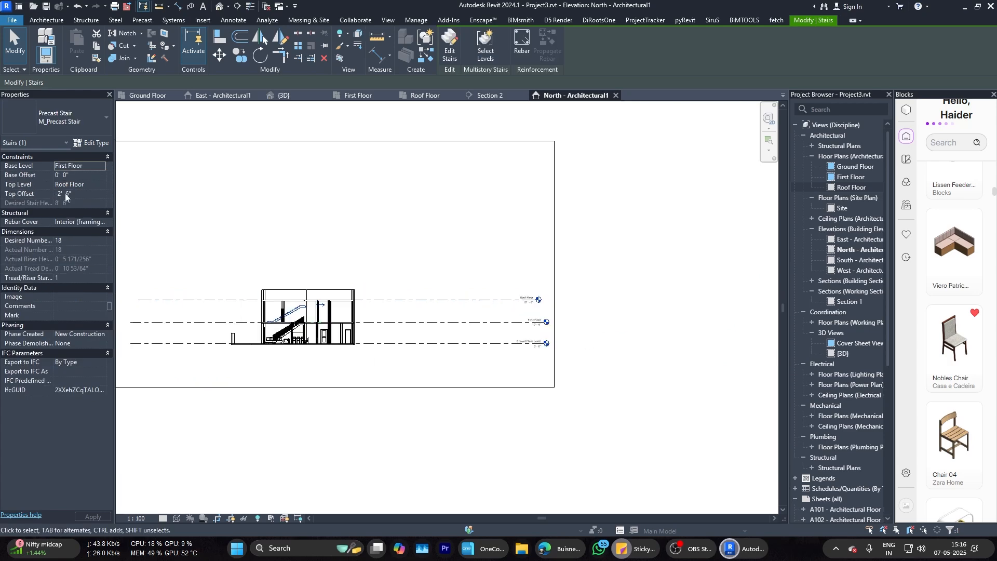
text(0)
scroll(299, 317, up, 5)
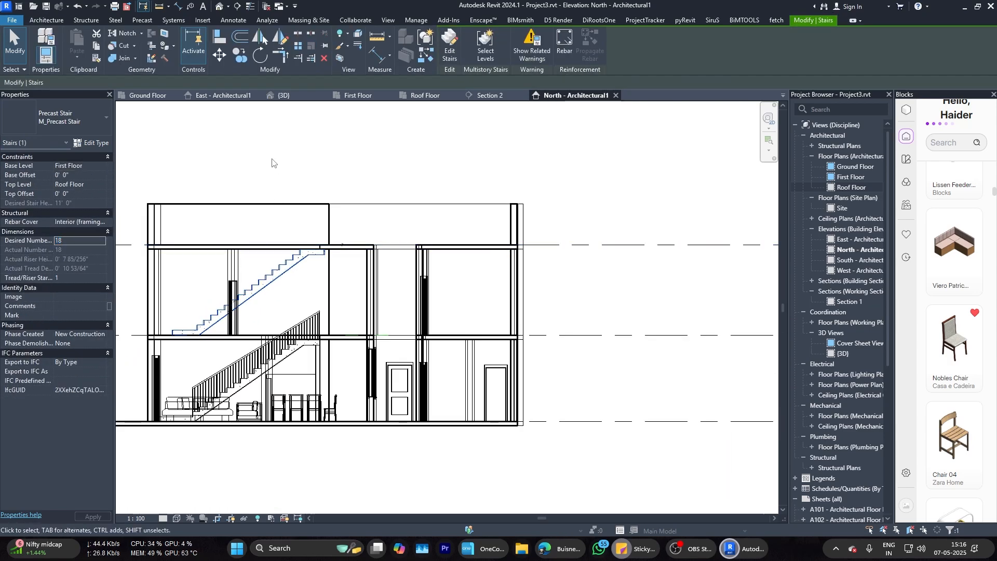
Step: Compare the properties of the two stairs in the North elevation, and measure a riser of the first-floor stair
click(273, 160)
scroll(285, 279, up, 4)
click(277, 265)
click(295, 390)
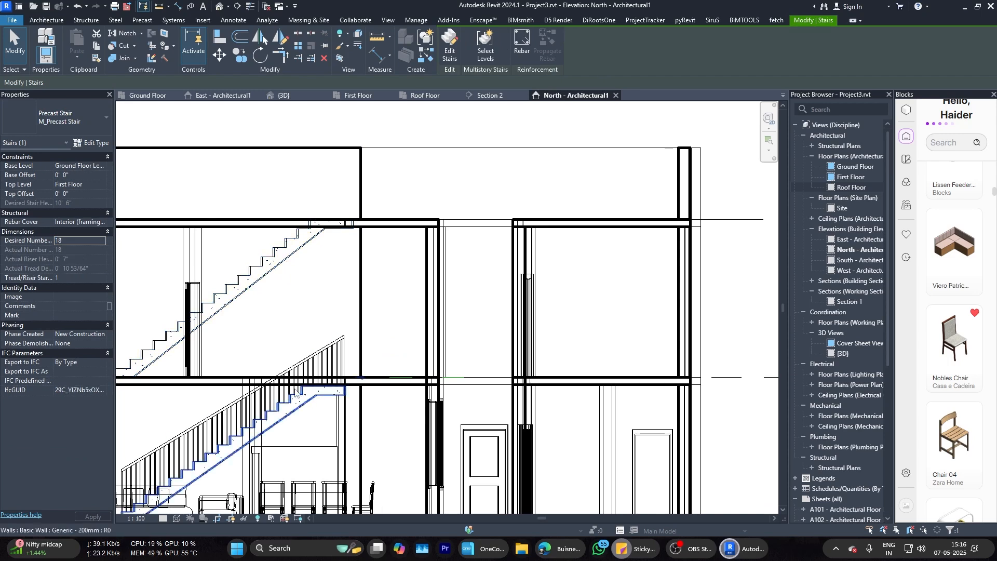
key(d)
key(l)
scroll(251, 301, up, 6)
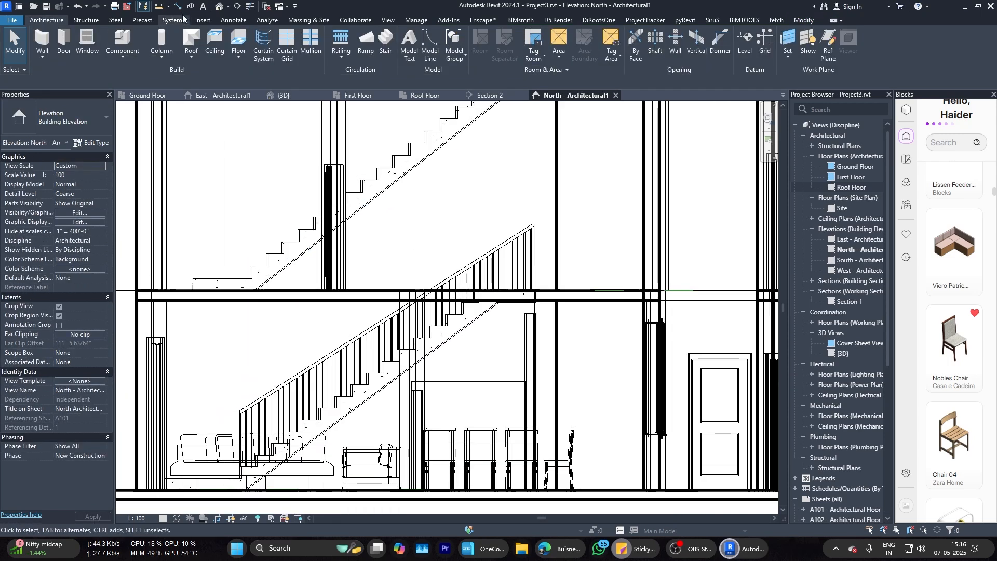
click(252, 299)
click(282, 248)
scroll(286, 249, down, 6)
scroll(296, 252, up, 6)
key(Escape)
key(Escape)
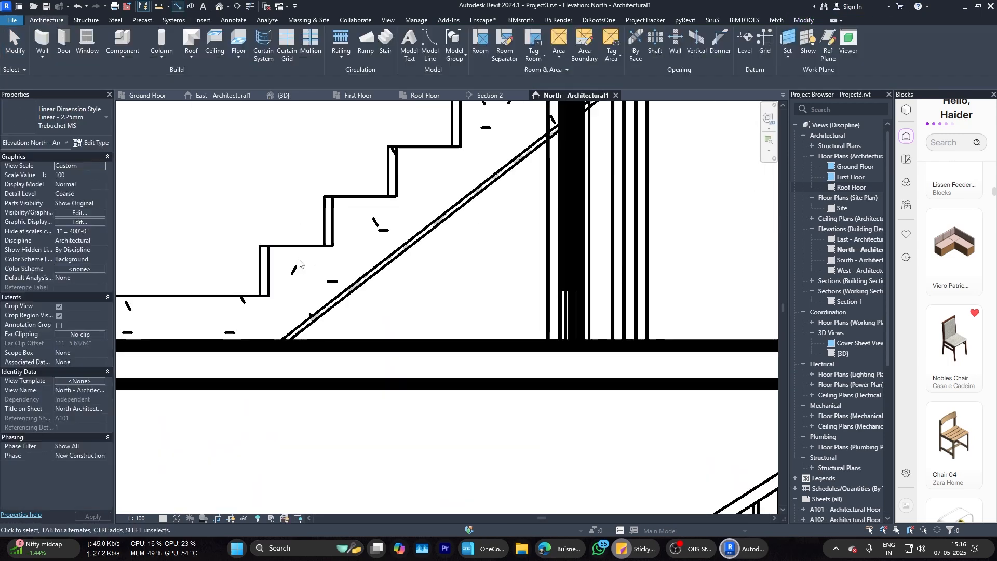
Step: Set the desired number of risers to 17 for both stairs, and review their type properties
click(298, 248)
scroll(298, 247, down, 3)
click(92, 143)
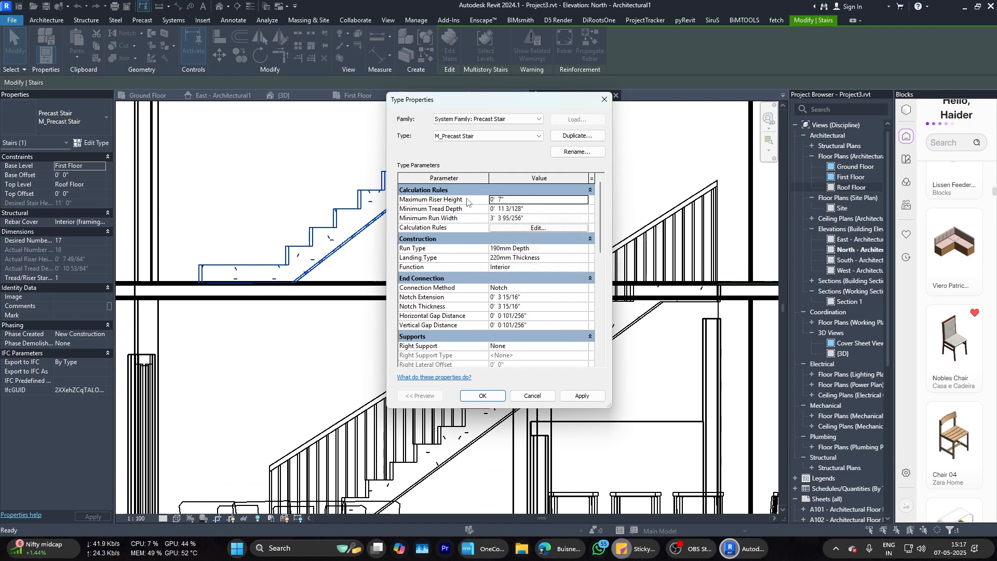
click(484, 398)
scroll(379, 312, down, 3)
click(381, 408)
click(92, 144)
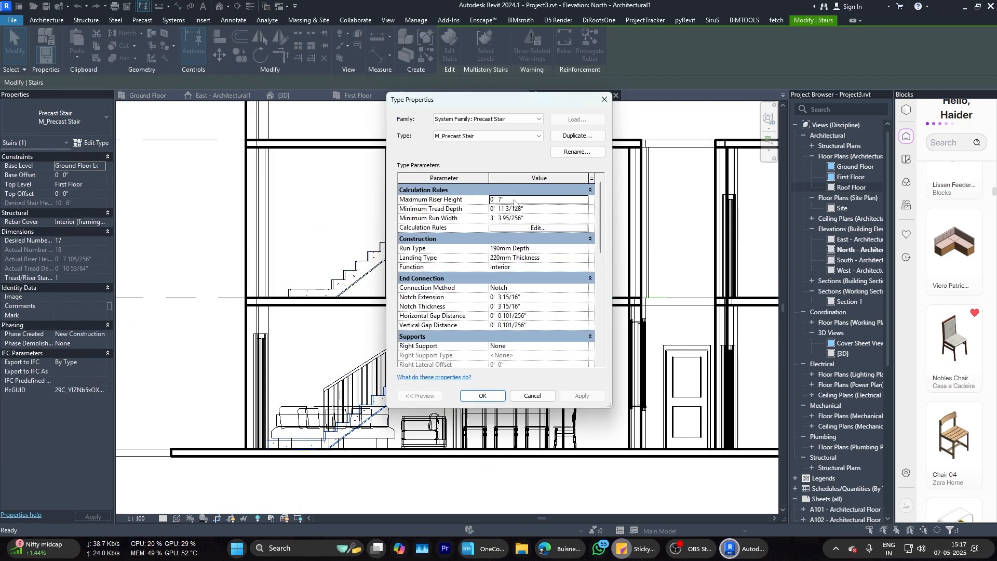
key(Escape)
Step: Delete the ground-floor stair's railing in the North elevation
click(355, 265)
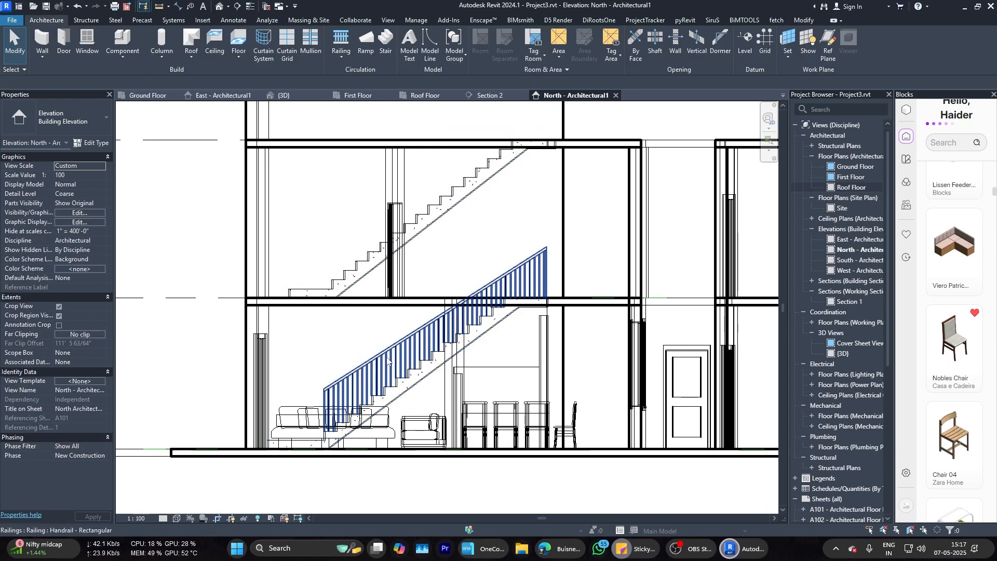
click(387, 361)
click(413, 354)
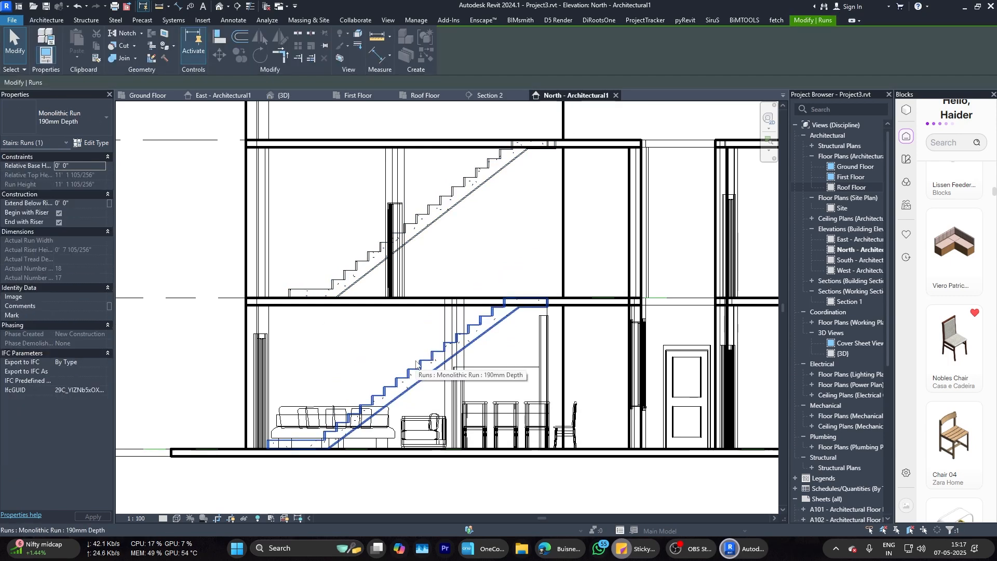
click(440, 208)
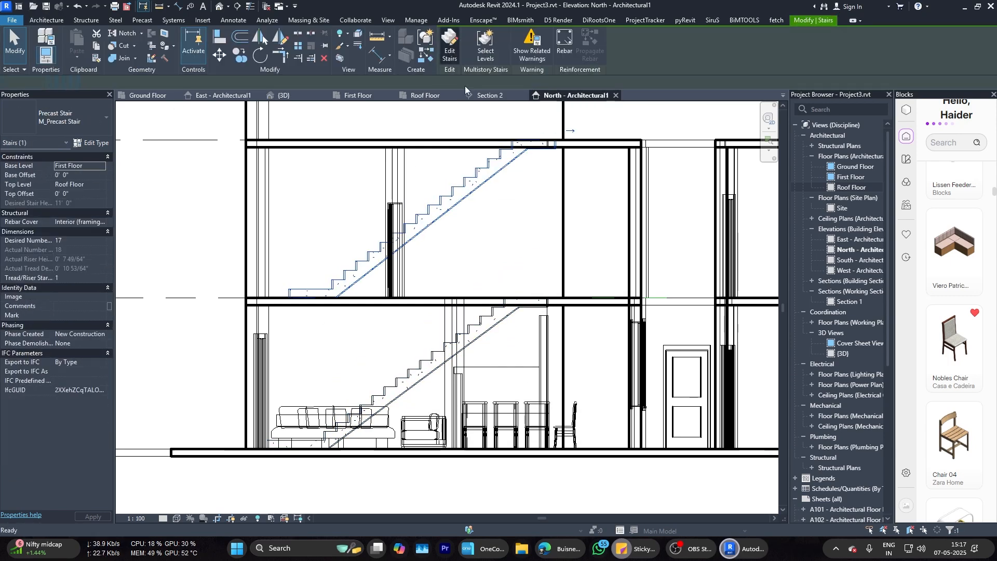
click(450, 47)
click(457, 39)
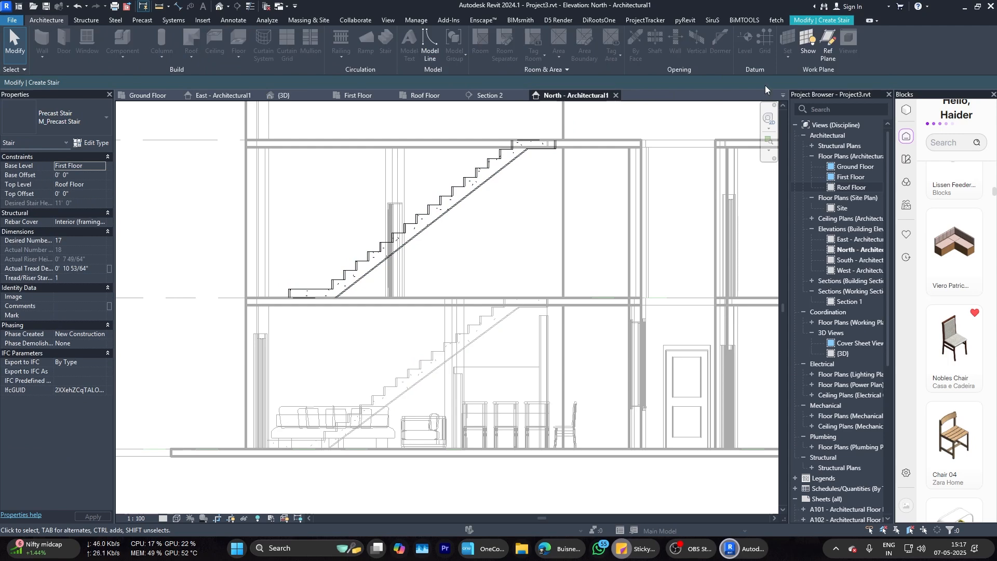
scroll(474, 212, down, 5)
scroll(326, 214, up, 8)
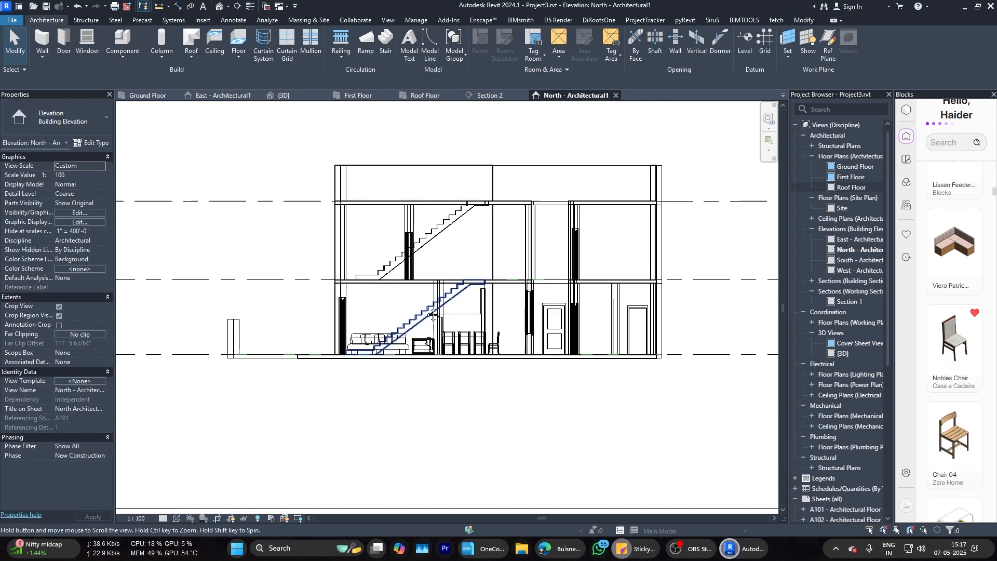
click(326, 211)
key(Escape)
Step: Set the North elevation's visual style to Hidden Line
scroll(326, 213, down, 5)
scroll(400, 287, up, 4)
scroll(400, 287, down, 4)
click(179, 519)
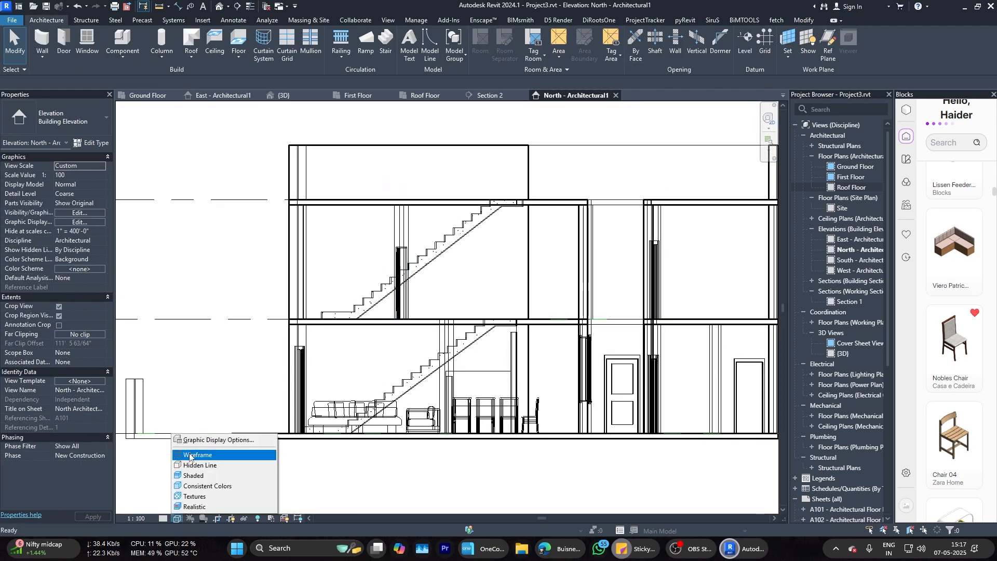
click(195, 464)
scroll(418, 366, down, 5)
Step: Open the Section 1 view from its marker in the Ground Floor plan, and examine the stairs on both floors
click(148, 95)
scroll(431, 291, down, 8)
scroll(719, 316, up, 6)
click(693, 292)
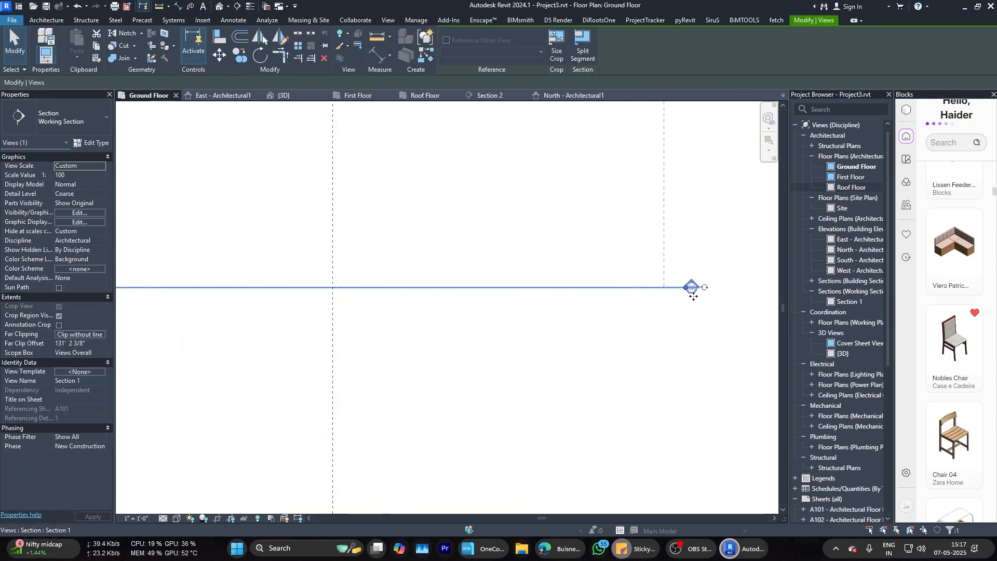
double_click(689, 283)
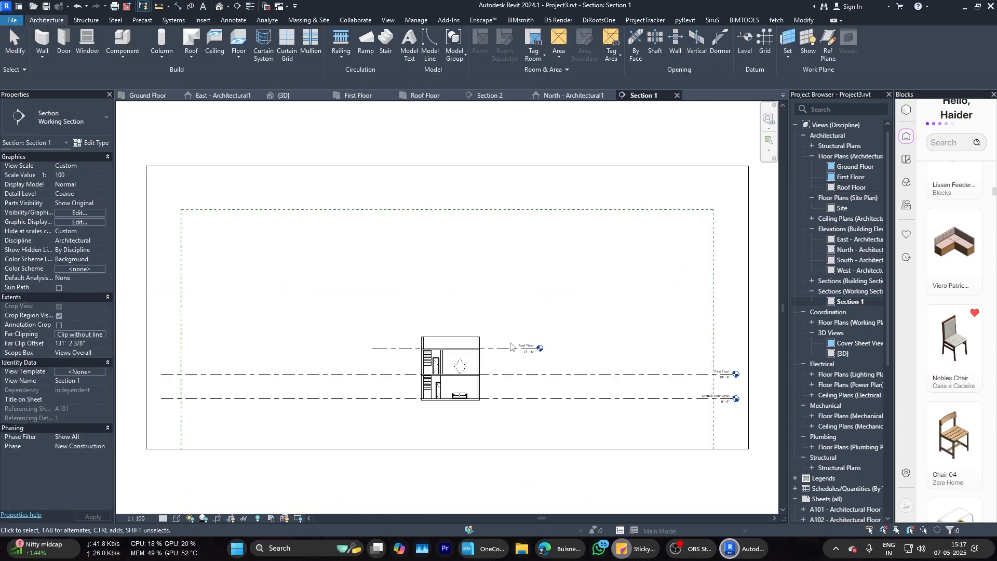
scroll(425, 353, up, 4)
click(393, 289)
key(Escape)
middle_drag(395, 332, 393, 322)
click(393, 362)
key(Escape)
scroll(459, 210, down, 3)
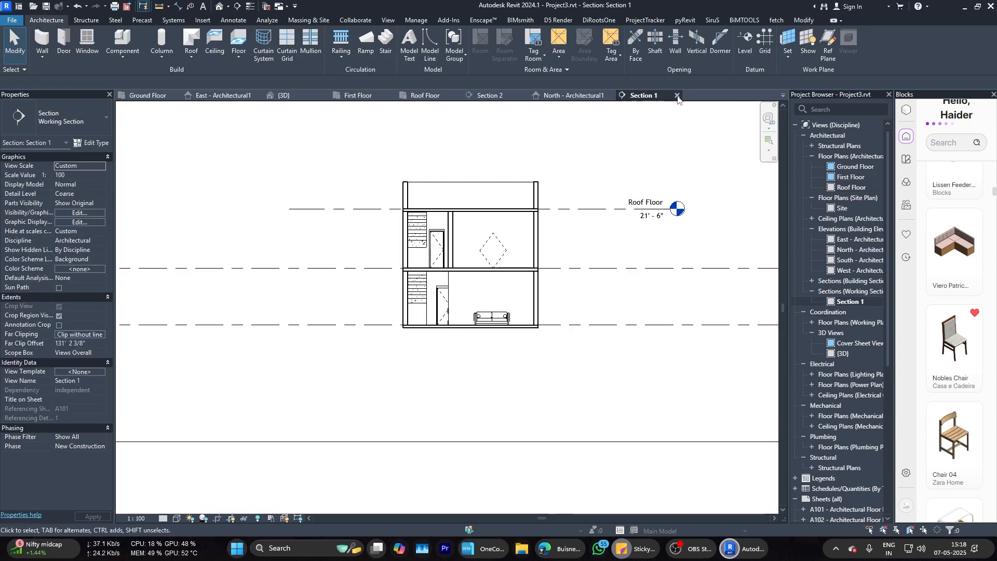
Step: Close the Section 1 view, and move the Section 2 line closer to the staircase in the Ground Floor plan
click(677, 96)
scroll(348, 161, down, 5)
scroll(304, 214, up, 6)
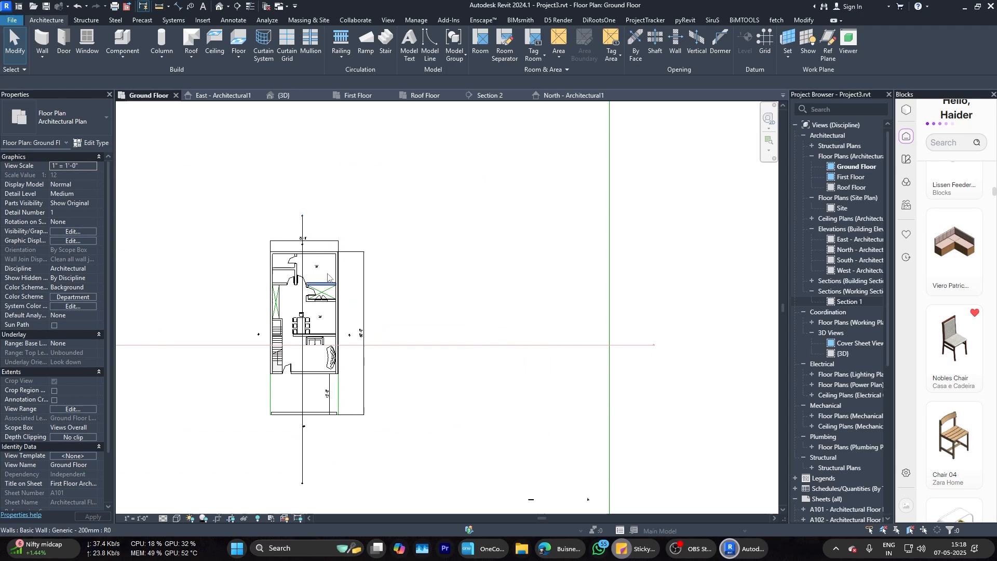
double_click(305, 226)
middle_drag(404, 328, 395, 208)
click(148, 95)
scroll(438, 294, down, 3)
drag(353, 265, 322, 265)
Step: Close the North elevation, and examine in Section 2 where both stairs meet the floor slabs
click(494, 95)
click(620, 95)
scroll(518, 251, up, 5)
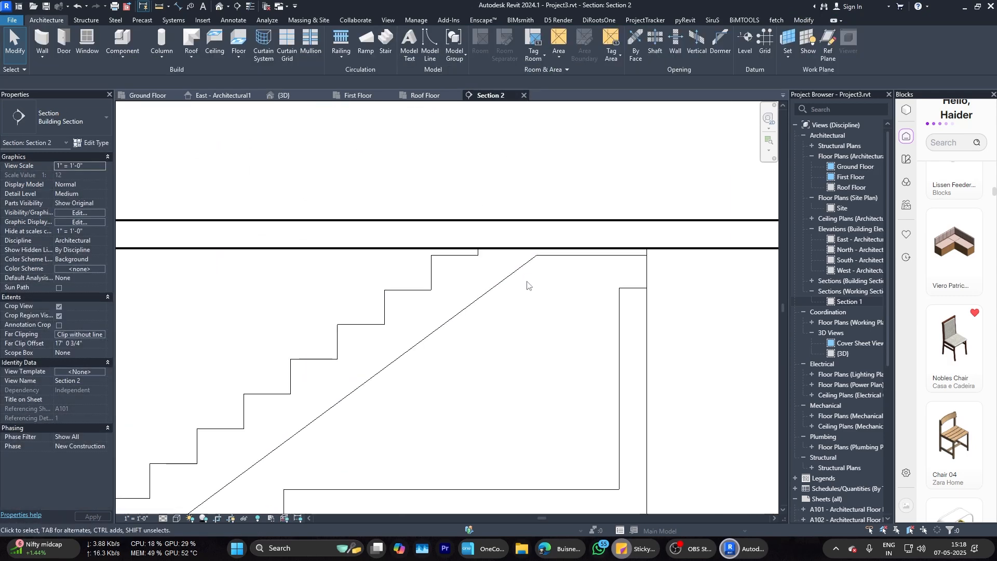
scroll(528, 282, down, 4)
scroll(514, 301, up, 5)
scroll(537, 269, down, 4)
scroll(309, 357, up, 5)
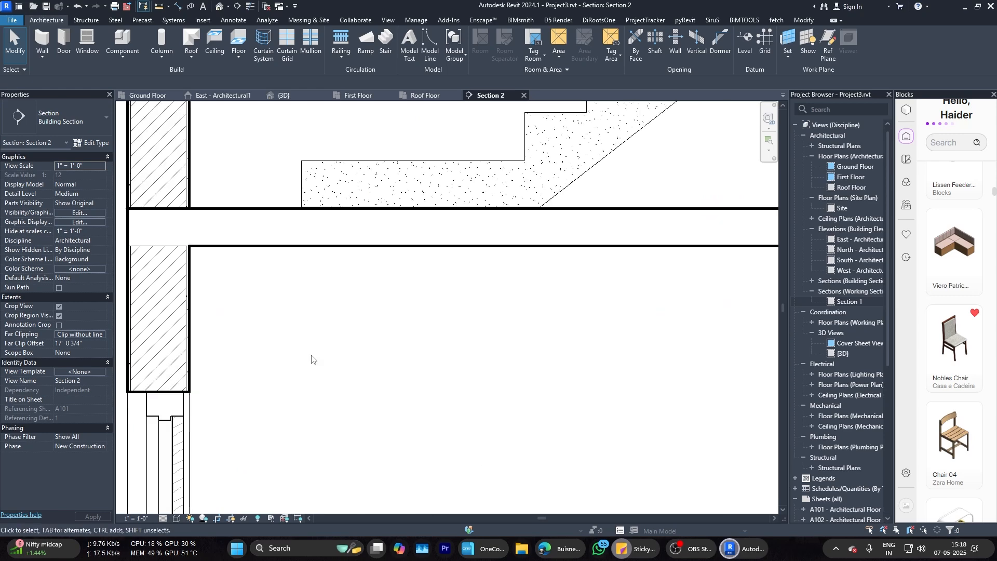
scroll(358, 374, down, 5)
scroll(362, 311, up, 2)
Step: Edit the first-floor stair's run sketch in the First Floor plan so its lowest tread extends to the front wall, and finish the stair
double_click(361, 310)
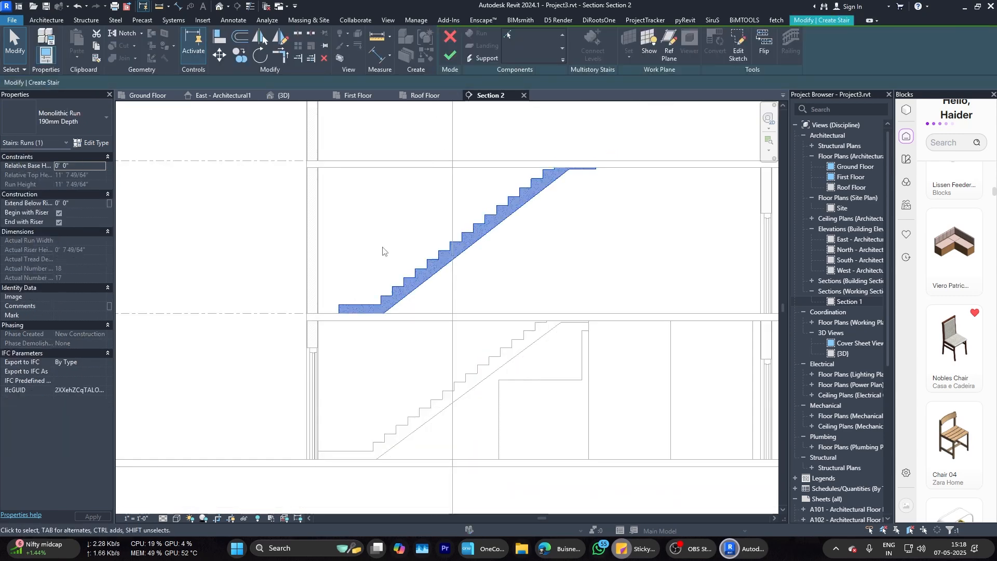
click(359, 291)
scroll(356, 300, up, 1)
click(356, 307)
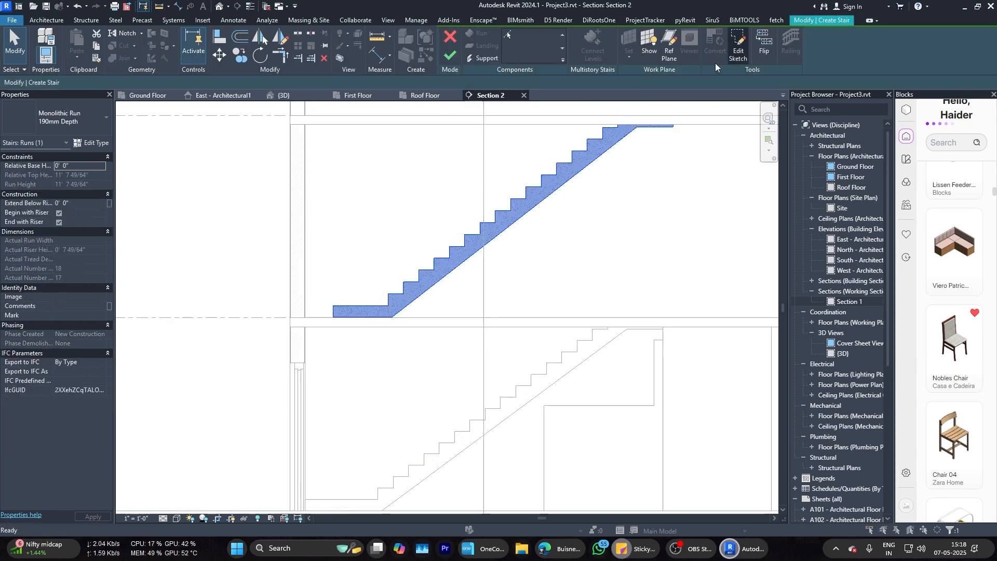
click(737, 50)
click(488, 379)
scroll(356, 345, up, 3)
drag(356, 346, 358, 368)
click(450, 55)
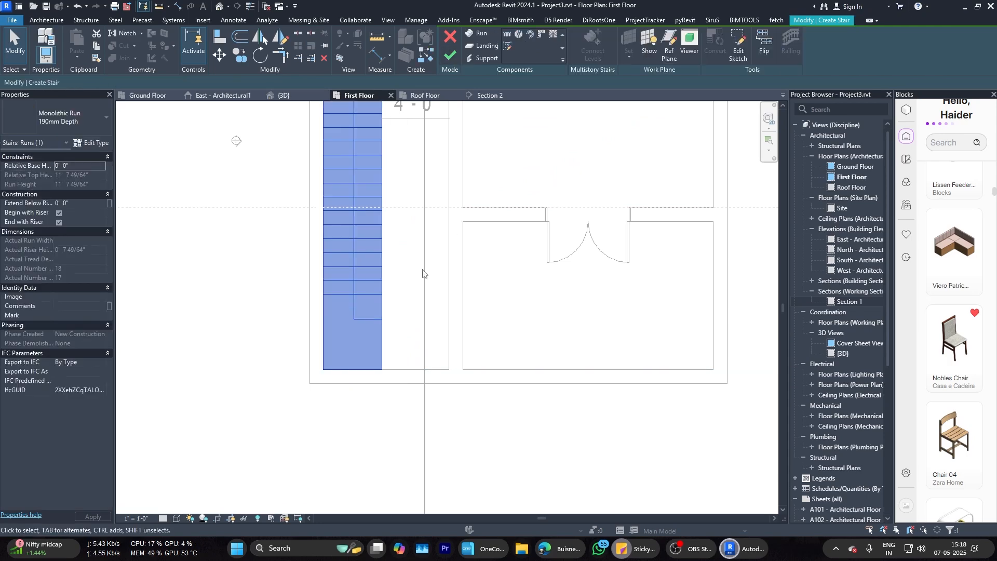
click(450, 55)
Step: Open the Section 2 view from its section line in the First Floor plan
scroll(424, 295, down, 5)
double_click(424, 297)
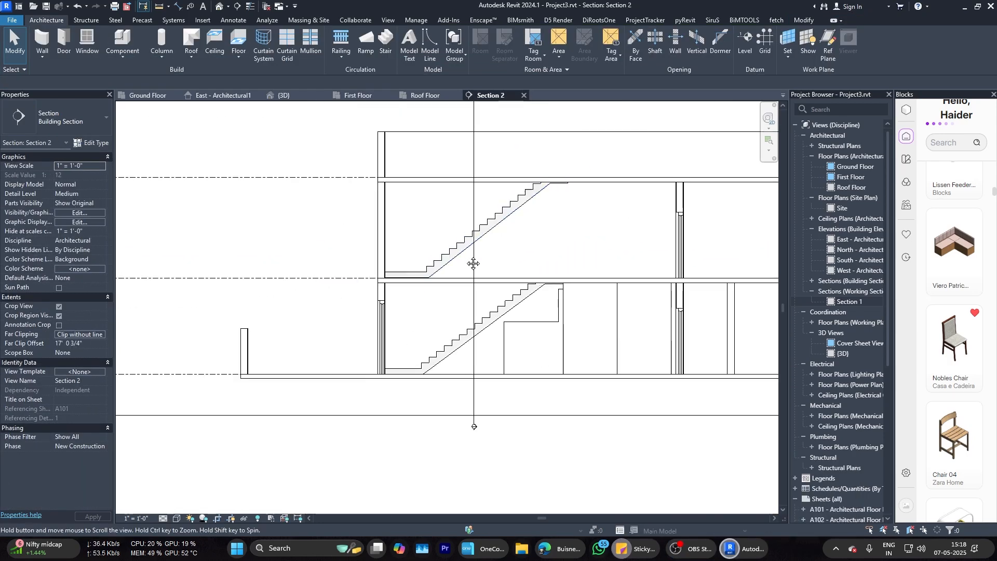
Step: Try to attach the tops of the two walls under the ground-floor stair
click(460, 326)
scroll(460, 326, up, 1)
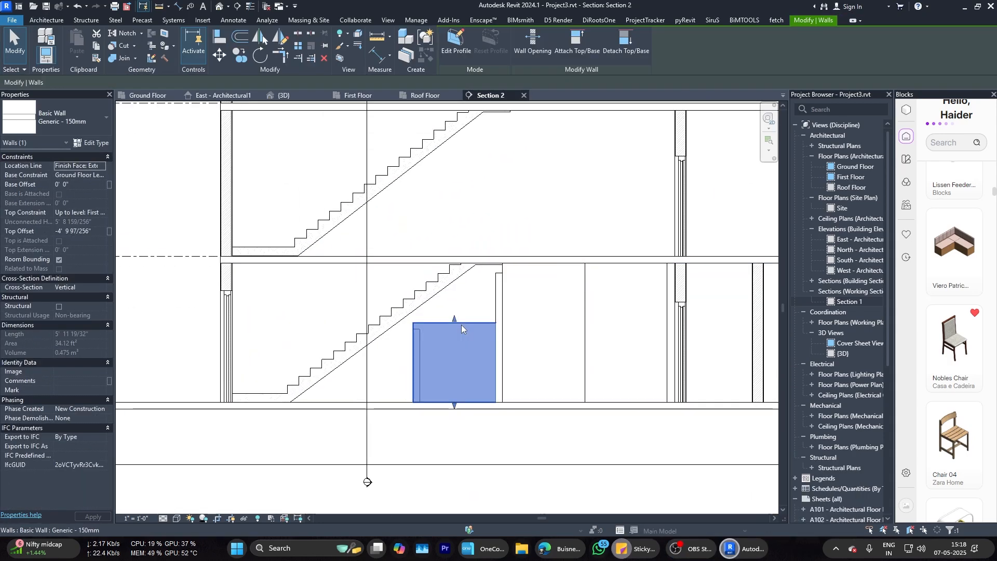
click(579, 50)
key(Escape)
click(497, 297)
click(594, 44)
key(Escape)
Step: Stretch the tops of both walls beneath the ground-floor stair up to the underside of its upper end
click(501, 279)
scroll(501, 280, up, 3)
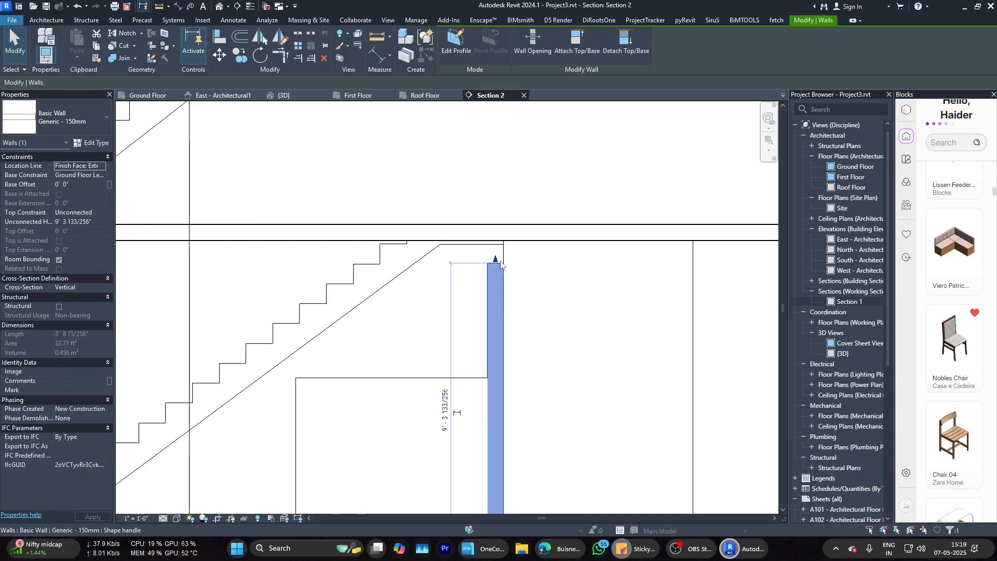
drag(496, 259, 495, 246)
scroll(499, 254, down, 2)
click(446, 325)
drag(438, 321, 442, 247)
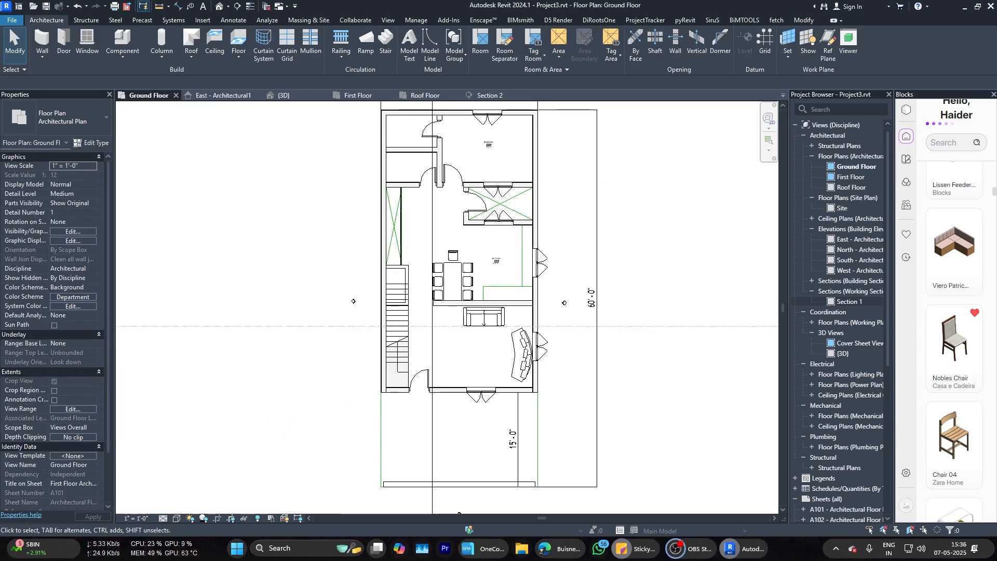
Step: Examine the Ground Floor plan from the dining and kitchen area through the rear rooms to the front yard
mouse_move(720, 540)
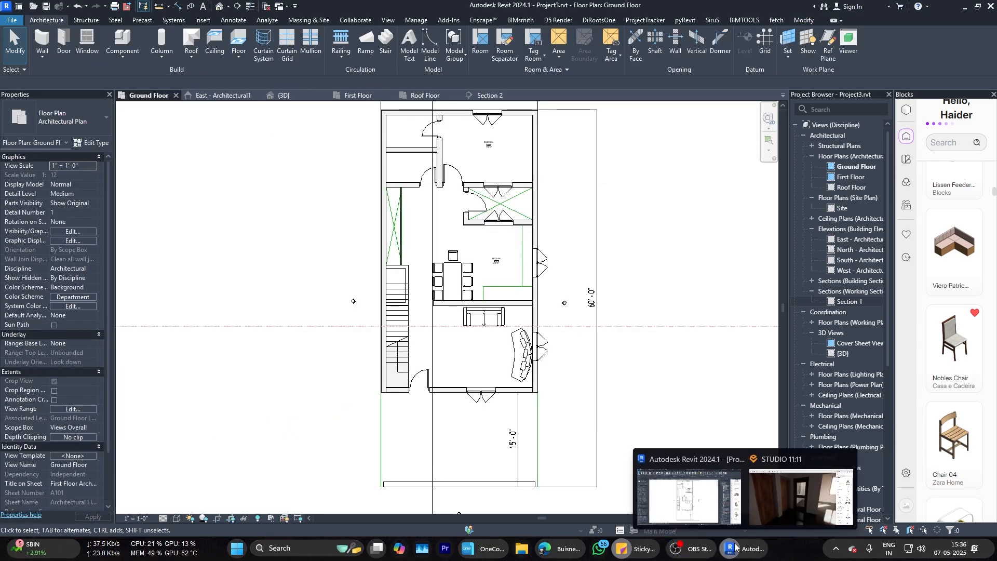
scroll(446, 281, up, 5)
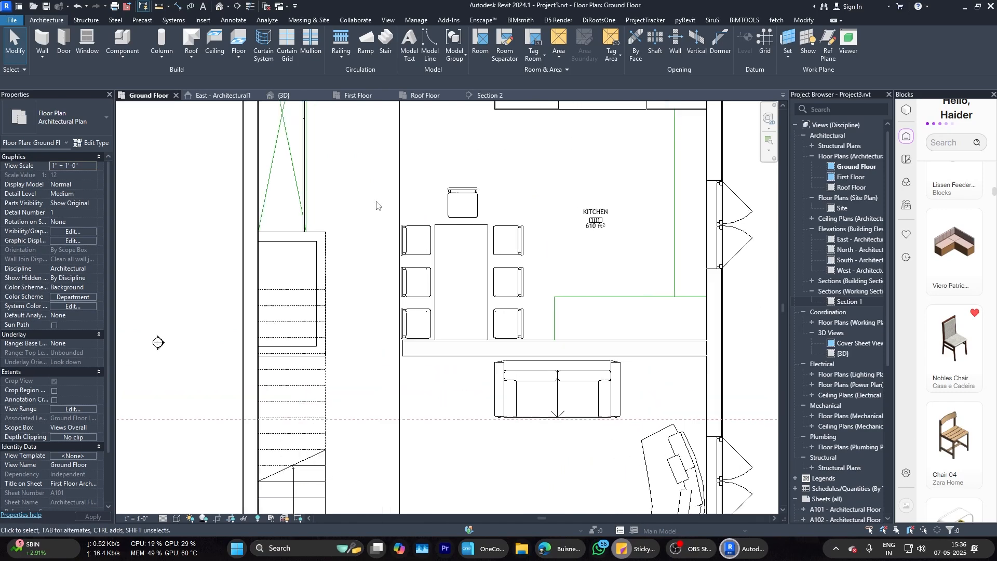
drag(382, 153, 548, 354)
key(Escape)
scroll(441, 298, down, 3)
middle_drag(399, 210, 425, 361)
scroll(425, 360, down, 2)
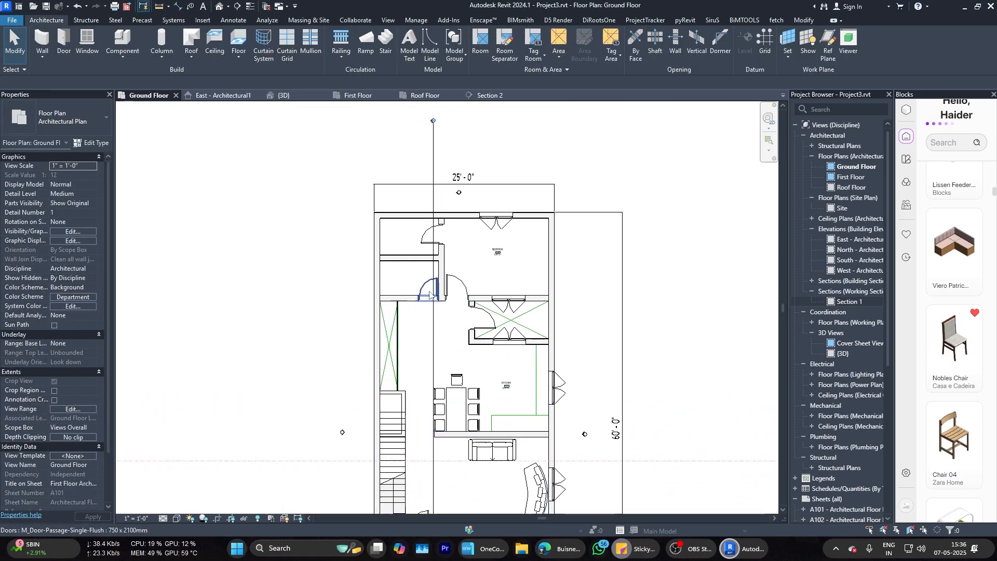
scroll(487, 260, up, 4)
click(514, 243)
key(Escape)
scroll(512, 242, down, 3)
middle_drag(512, 293, 511, 210)
scroll(499, 245, down, 1)
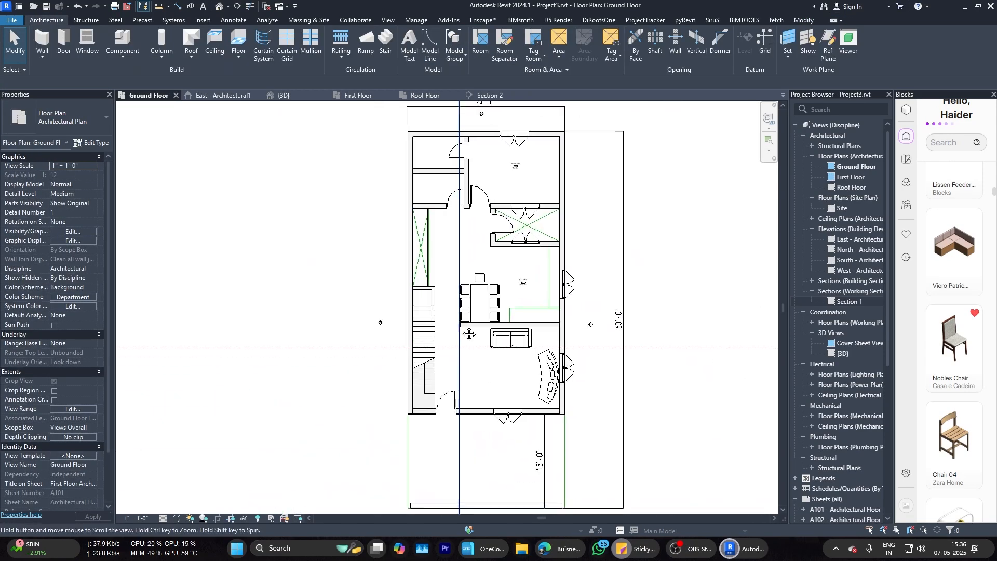
scroll(467, 334, down, 1)
middle_drag(490, 464, 481, 410)
scroll(479, 410, up, 3)
Step: Draw a 5' high Generic - 200mm wall on the stair side of the front yard, from the house corner to the front boundary wall
click(467, 393)
scroll(335, 393, up, 3)
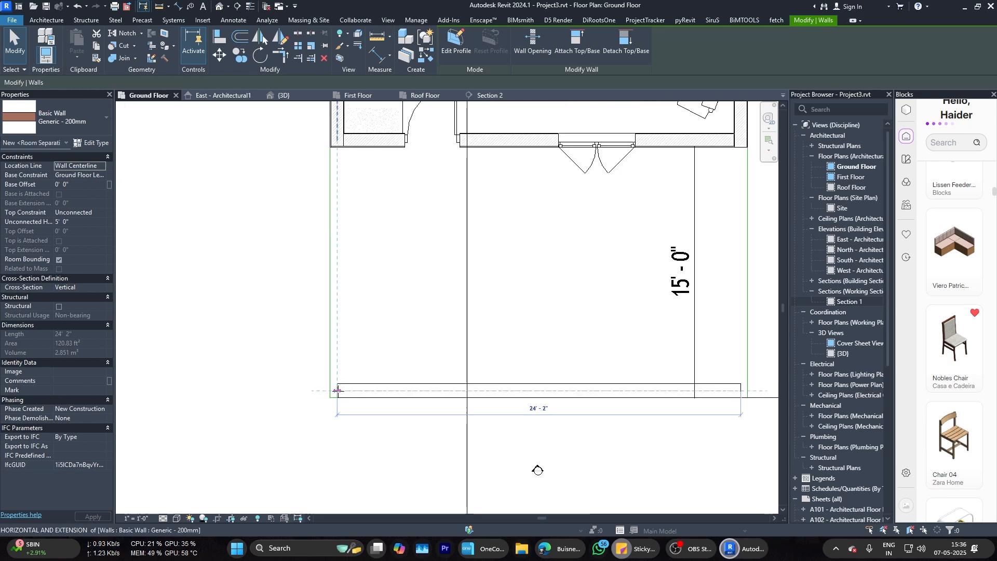
scroll(365, 287, down, 3)
key(Escape)
key(w)
key(a)
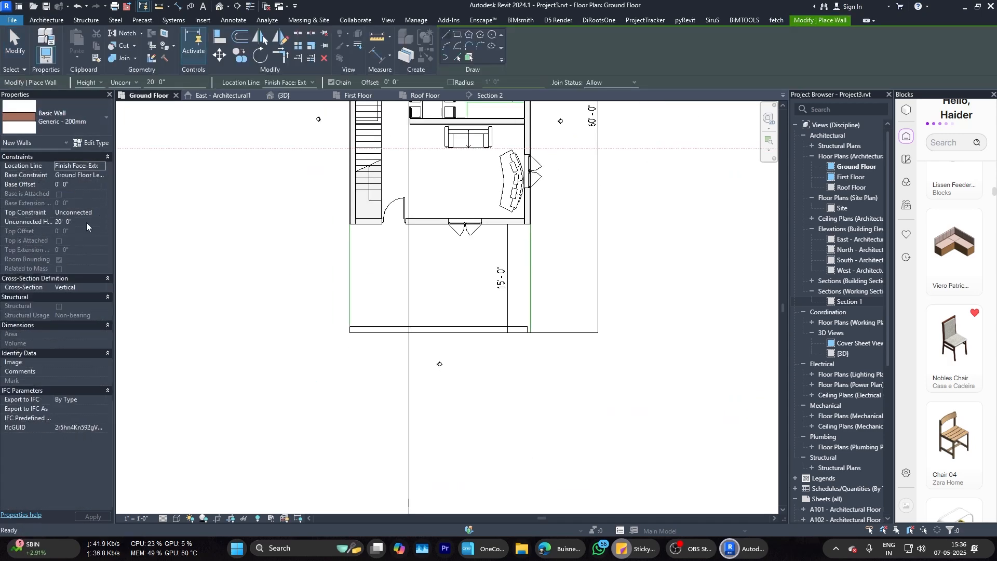
scroll(340, 228, up, 2)
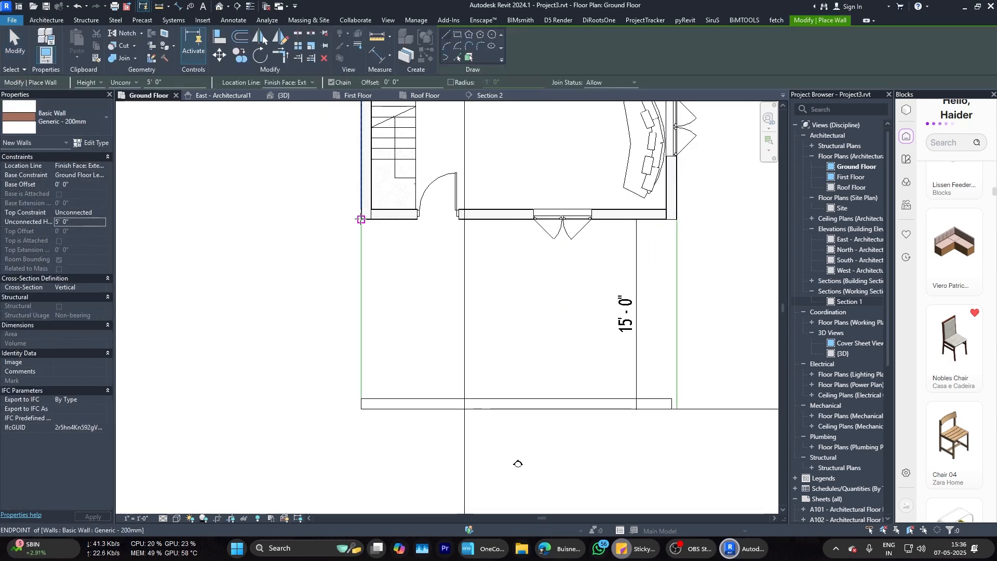
click(361, 399)
key(Escape)
Step: Draw another 5' high wall along the opposite side of the front yard, from the house corner to the front boundary wall
click(677, 218)
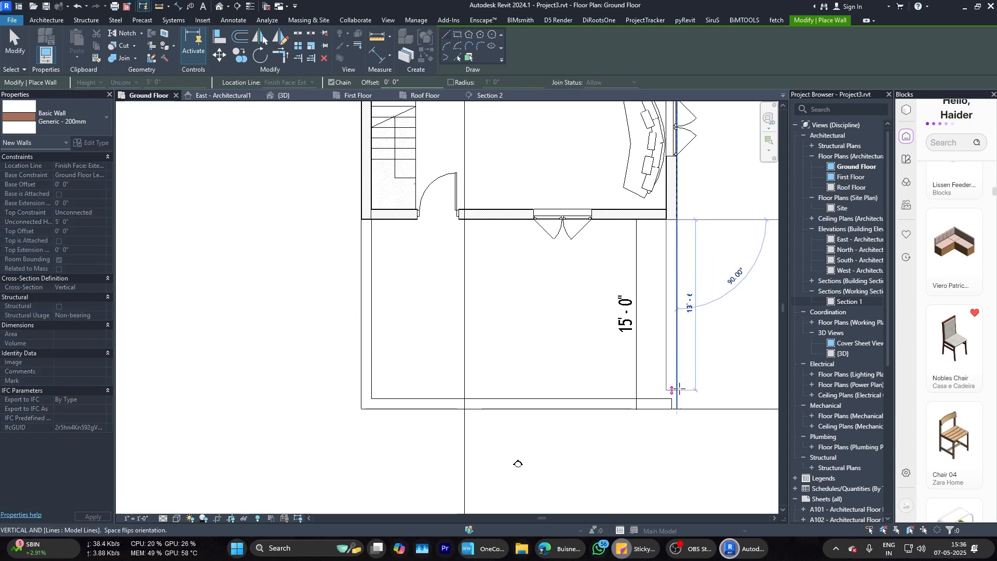
click(674, 396)
key(Escape)
key(Escape)
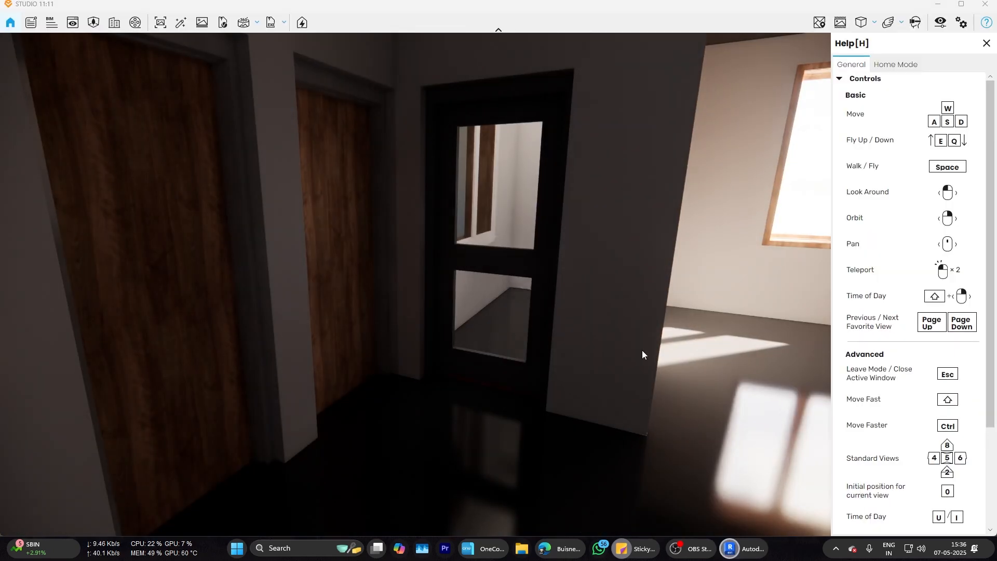
Step: Switch to the Enscape render and move from the living room out to the front yard, examining the facade and side boundary walls
right_drag(642, 350, 588, 309)
key(d)
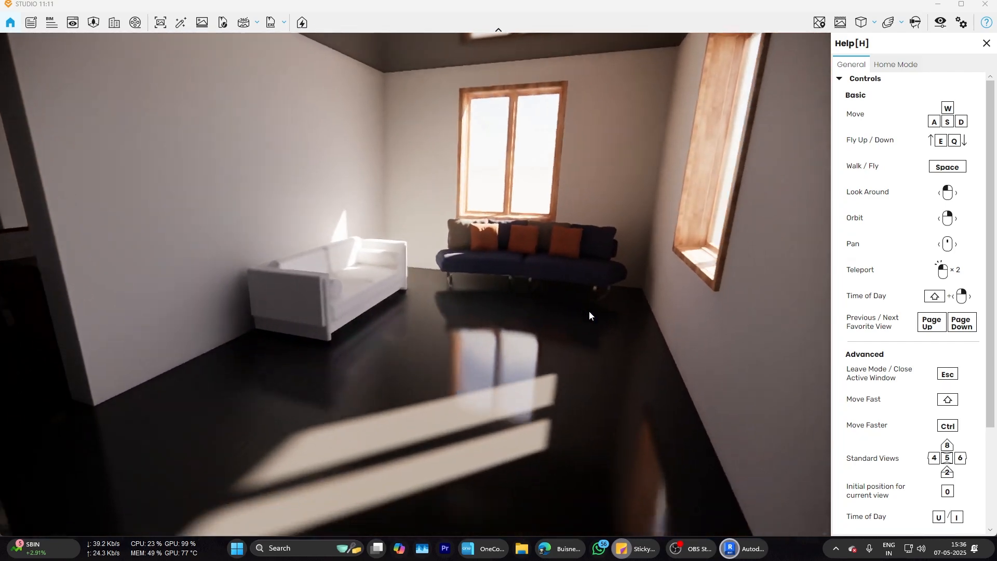
key(d)
right_drag(589, 311, 765, 359)
key(s)
key(w)
key(s)
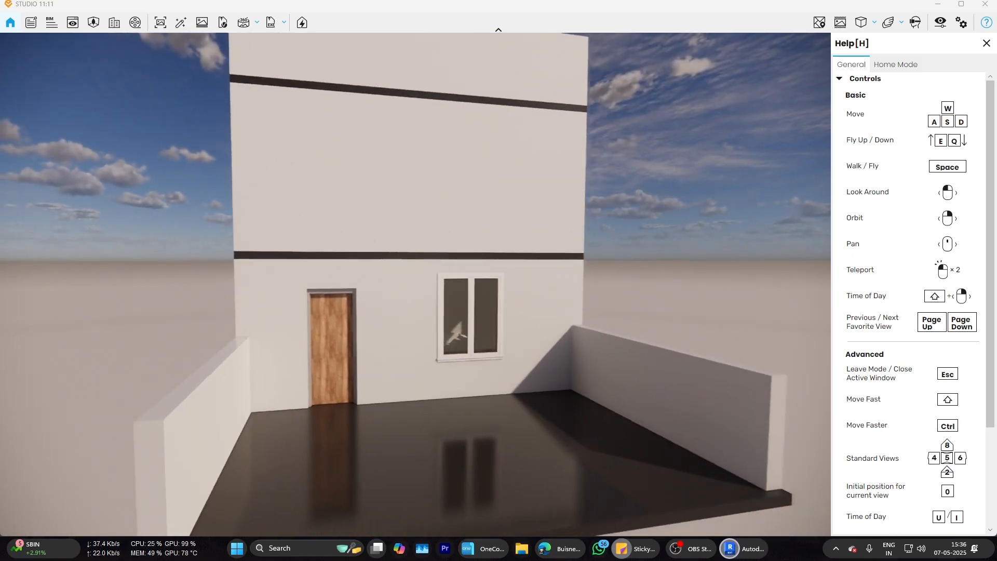
key(d)
drag(588, 312, 520, 354)
key(s)
Step: Switch back to Revit and examine the Ground Floor plan from the front yard to the rear rooms
click(729, 549)
scroll(478, 366, down, 3)
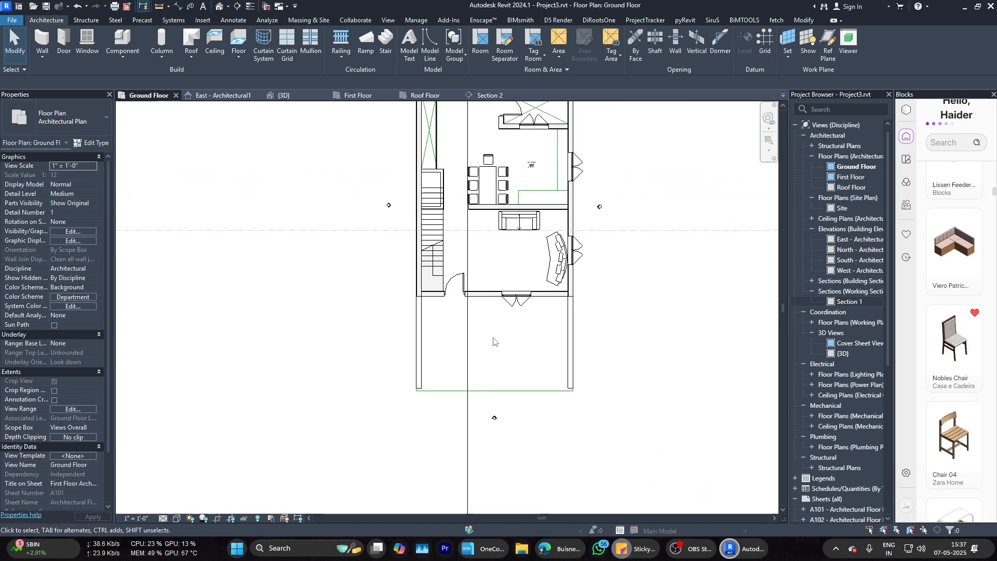
scroll(496, 341, up, 2)
scroll(494, 340, down, 3)
scroll(486, 385, up, 3)
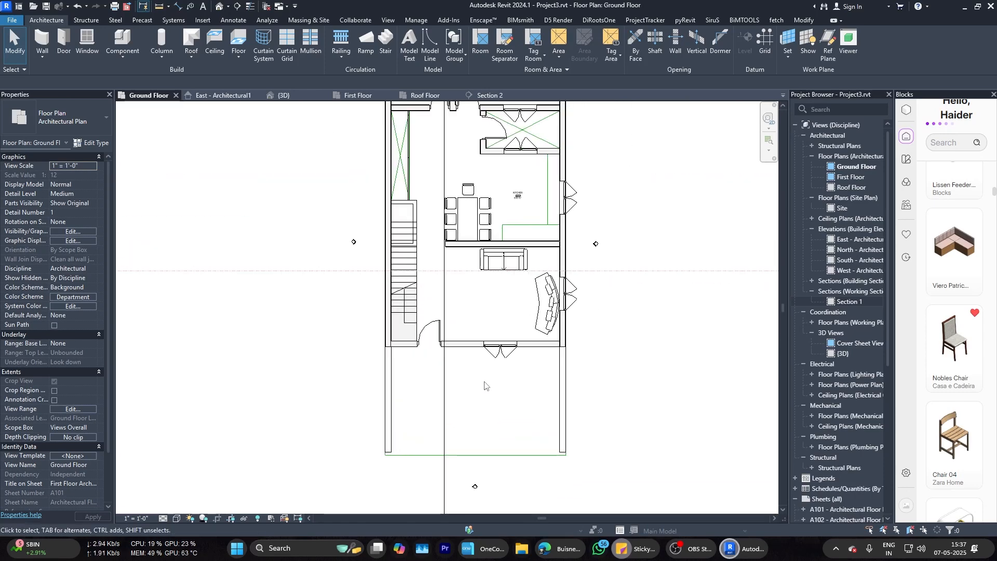
scroll(461, 371, down, 3)
scroll(453, 289, up, 2)
middle_drag(457, 289, 387, 301)
scroll(387, 302, down, 1)
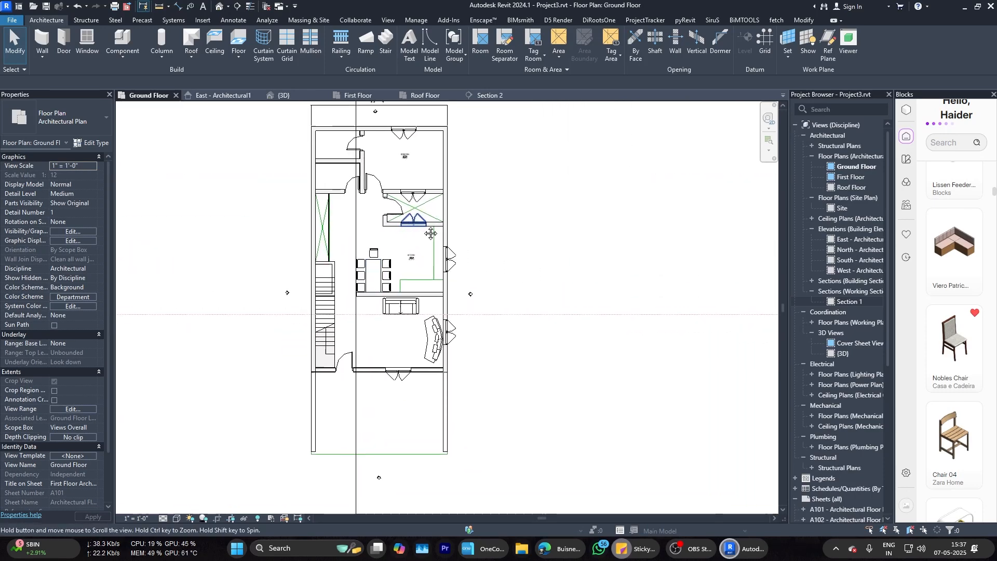
scroll(384, 359, down, 1)
scroll(403, 202, up, 1)
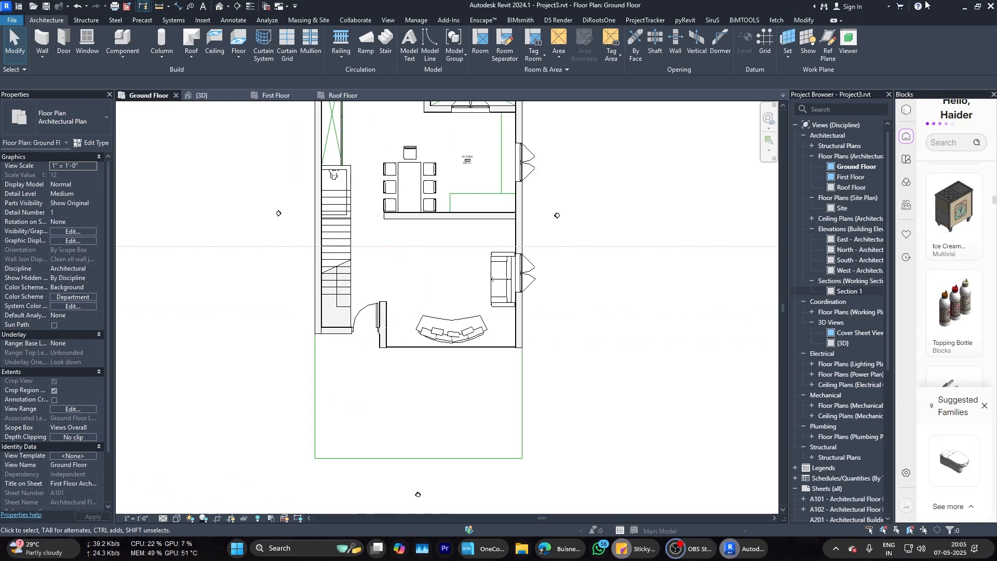
Step: Open the 3D view, set its visual style to Hidden Line, and save the project
scroll(434, 265, down, 3)
middle_drag(435, 267, 454, 350)
scroll(454, 350, up, 1)
click(202, 95)
click(572, 378)
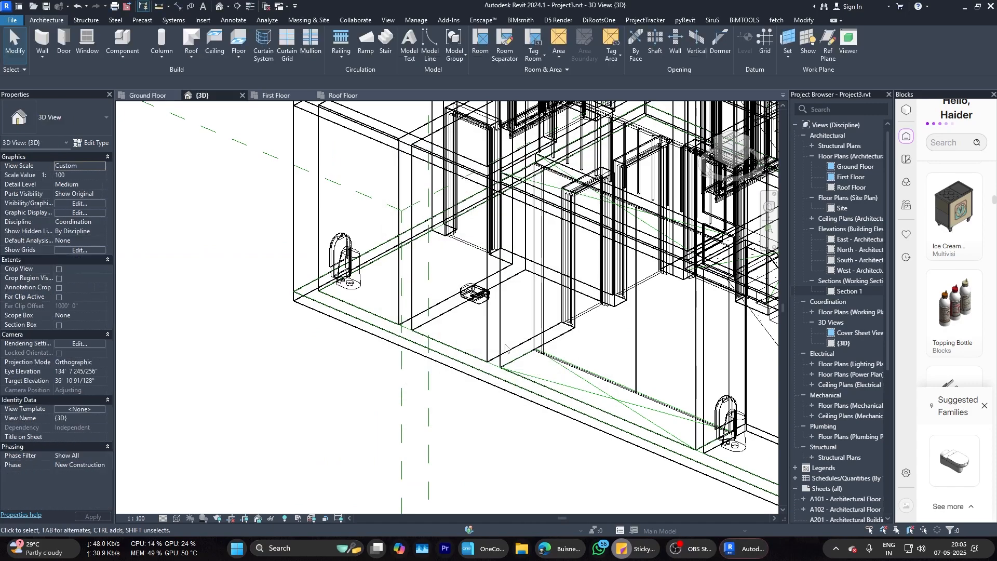
scroll(505, 347, down, 3)
click(177, 519)
click(209, 464)
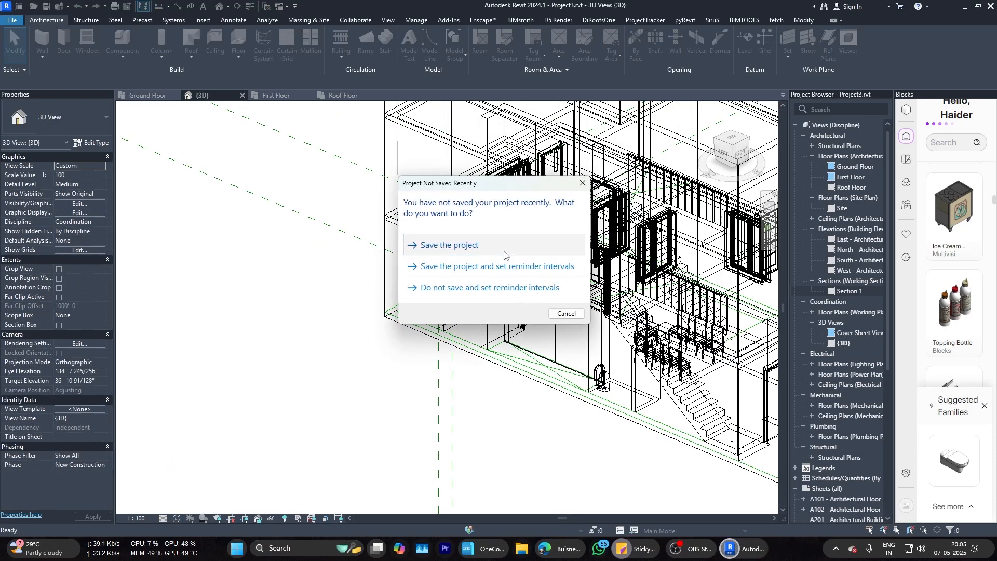
click(506, 254)
Step: Examine the front of the house in the 3D view, including the canopy and glazed living-room front
click(475, 313)
scroll(397, 340, down, 5)
shift+middle_drag(410, 320, 525, 363)
key(Escape)
scroll(402, 346, up, 7)
click(429, 328)
key(Escape)
scroll(429, 328, down, 5)
Step: Switch to the Enscape render and examine the front facade with its canopy and glazed living room
mouse_move(738, 548)
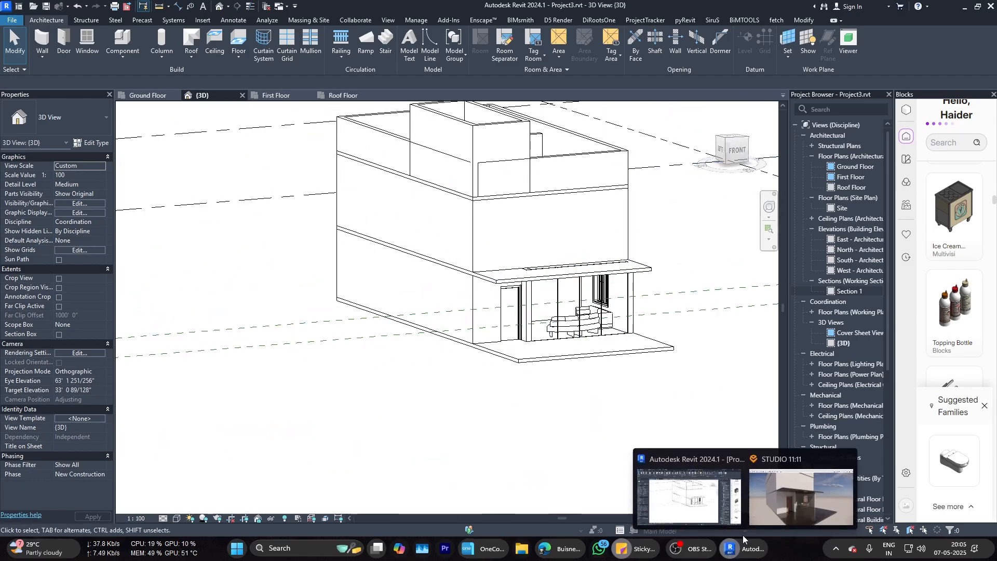
click(867, 519)
key(s)
drag(546, 382, 626, 434)
key(d)
key(s)
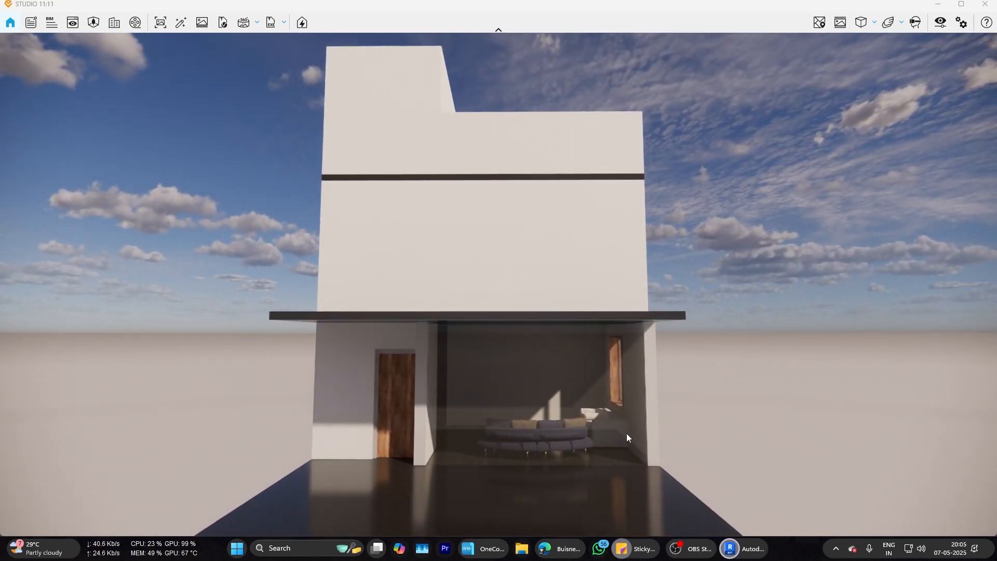
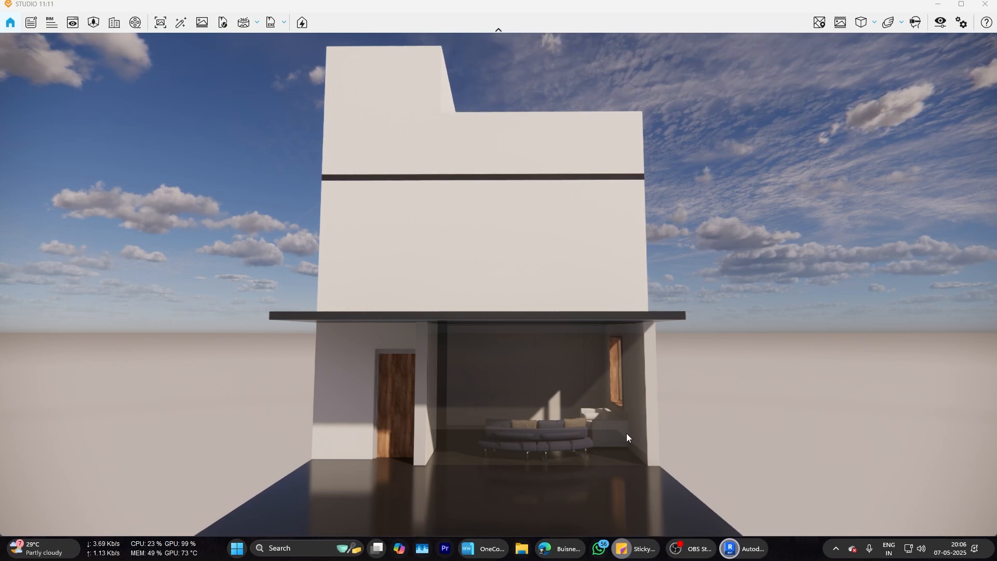
Step: Return to the Revit 3D view and examine the front canopy, entrance and glazed opening from above
mouse_move(727, 554)
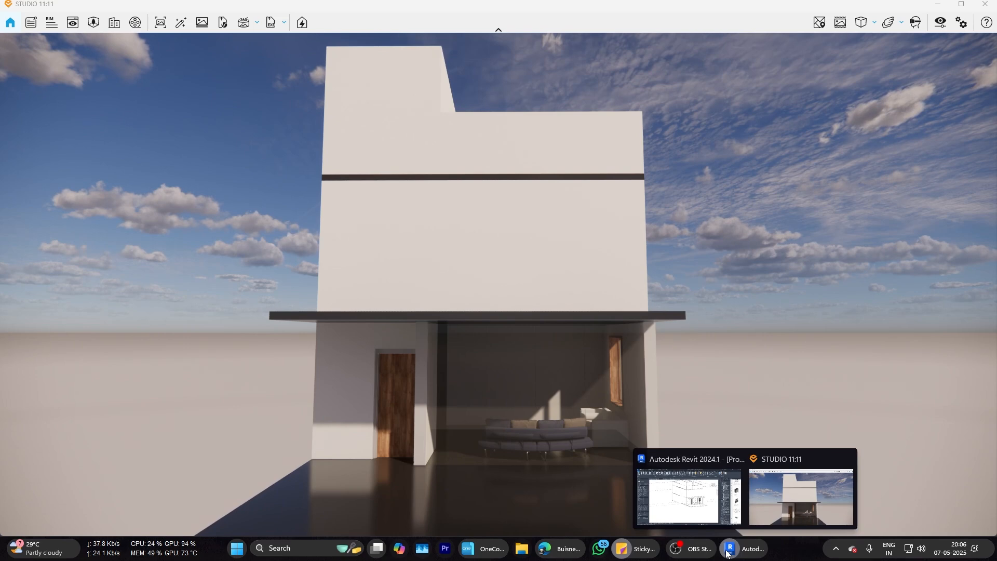
click(691, 497)
scroll(540, 317, down, 3)
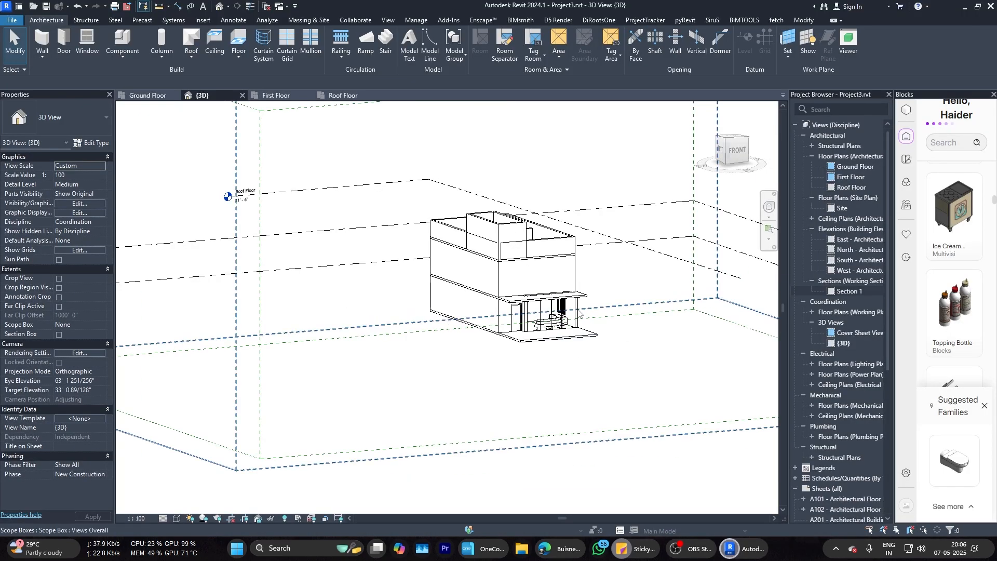
scroll(572, 312, up, 3)
shift+middle_drag(613, 335, 566, 385)
scroll(526, 413, up, 3)
scroll(534, 422, up, 2)
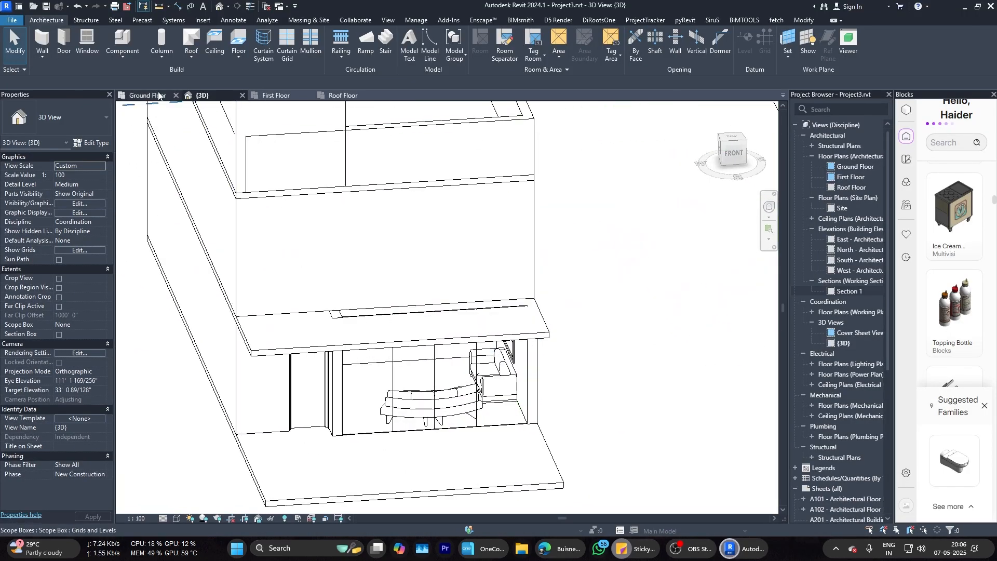
Step: Delete the glazed front wall of the living room in the Ground Floor plan
click(156, 96)
scroll(364, 372, up, 4)
click(376, 358)
click(492, 388)
key(Delete)
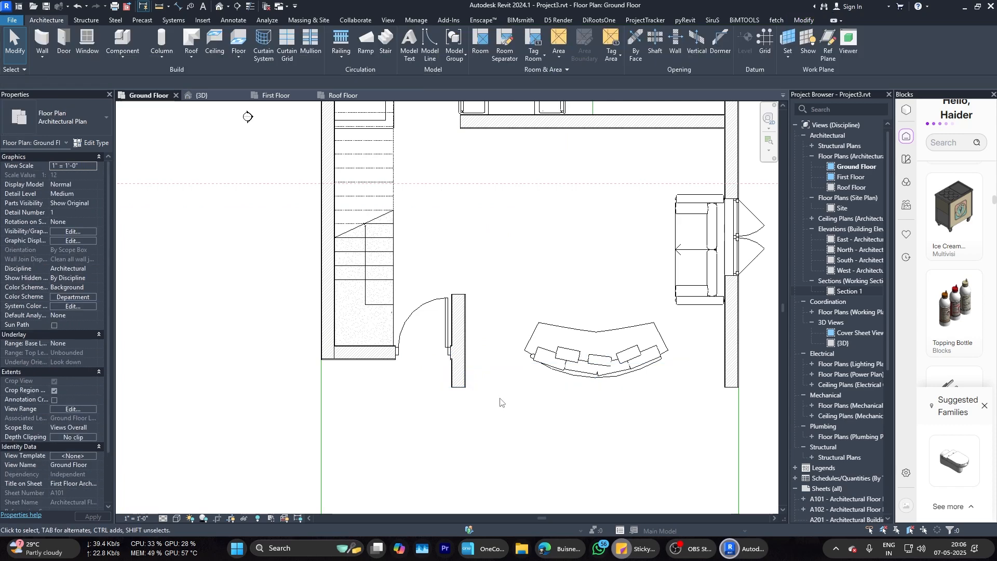
scroll(486, 362, up, 2)
scroll(421, 357, down, 3)
middle_drag(450, 401, 442, 387)
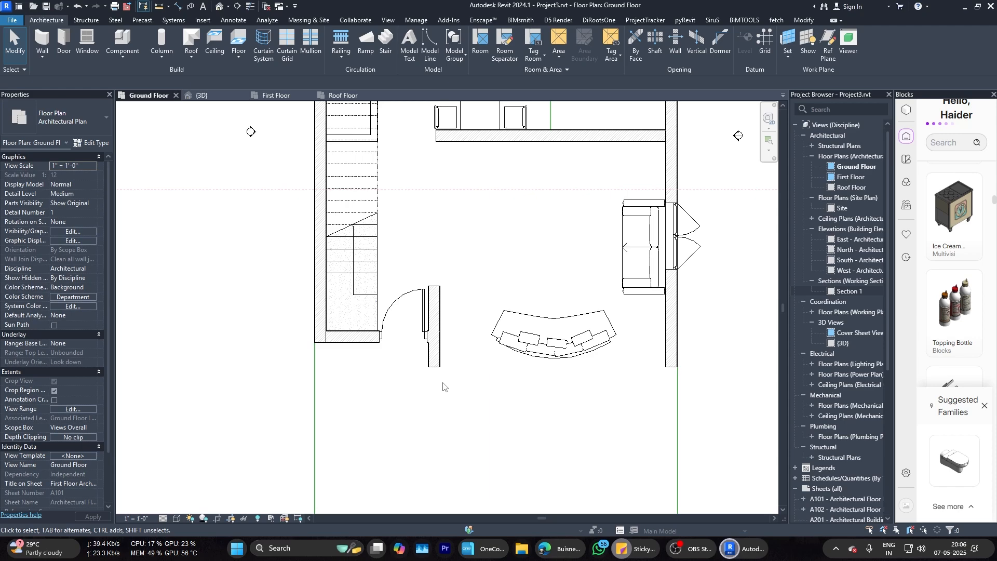
Step: Delete the curved furniture piece in the middle of the front room
scroll(443, 385, down, 2)
scroll(528, 364, up, 2)
click(512, 355)
scroll(503, 352, down, 4)
key(Delete)
Step: Delete the 3'-6" wall segment beside the open entrance door leaf
scroll(456, 341, up, 5)
click(439, 304)
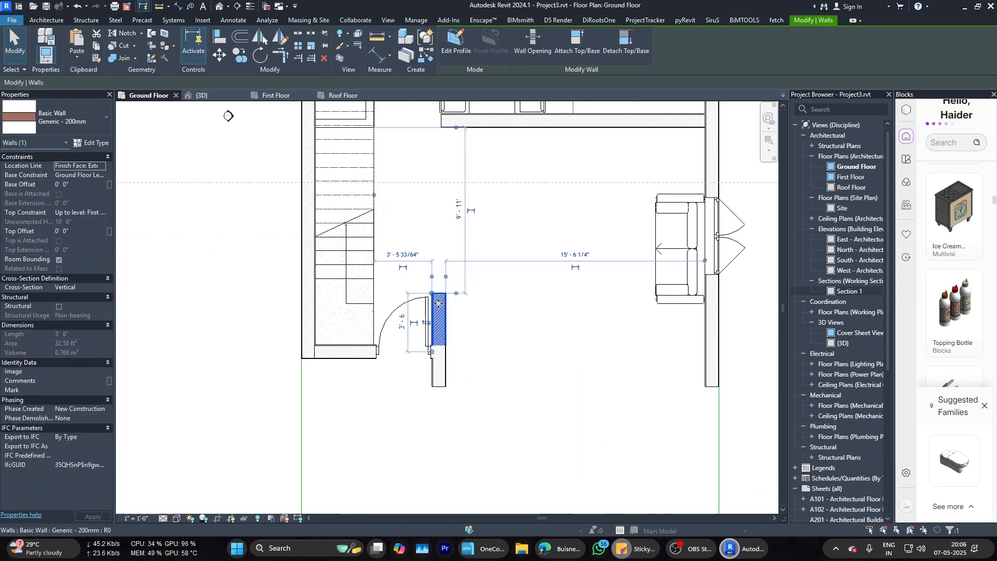
key(Delete)
Step: Copy the remaining entrance wall stub about 6'-1" horizontally into the front room's open side, and delete the entrance door
scroll(459, 319, down, 1)
click(387, 339)
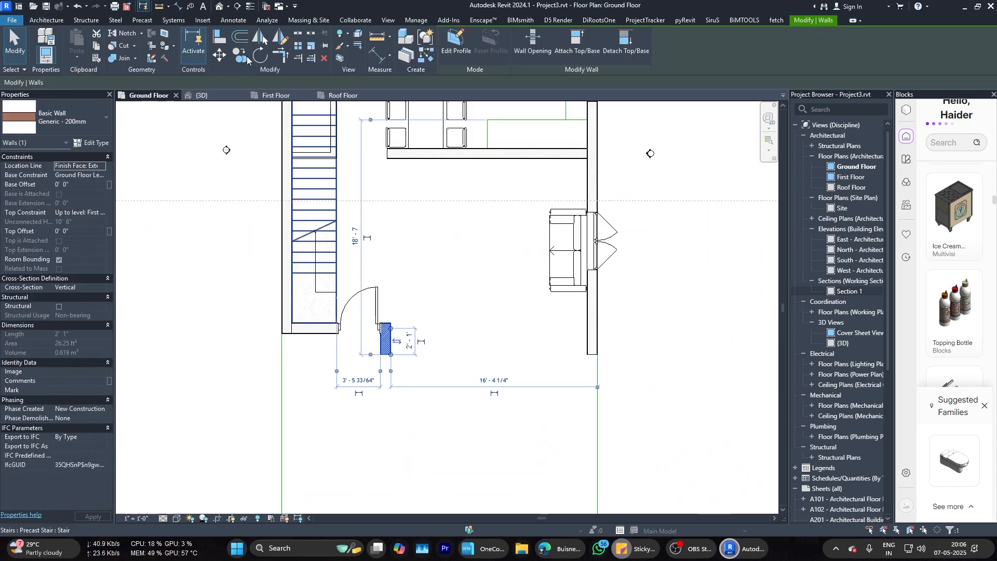
key(c)
key(o)
scroll(390, 326, up, 5)
click(358, 317)
scroll(358, 316, down, 2)
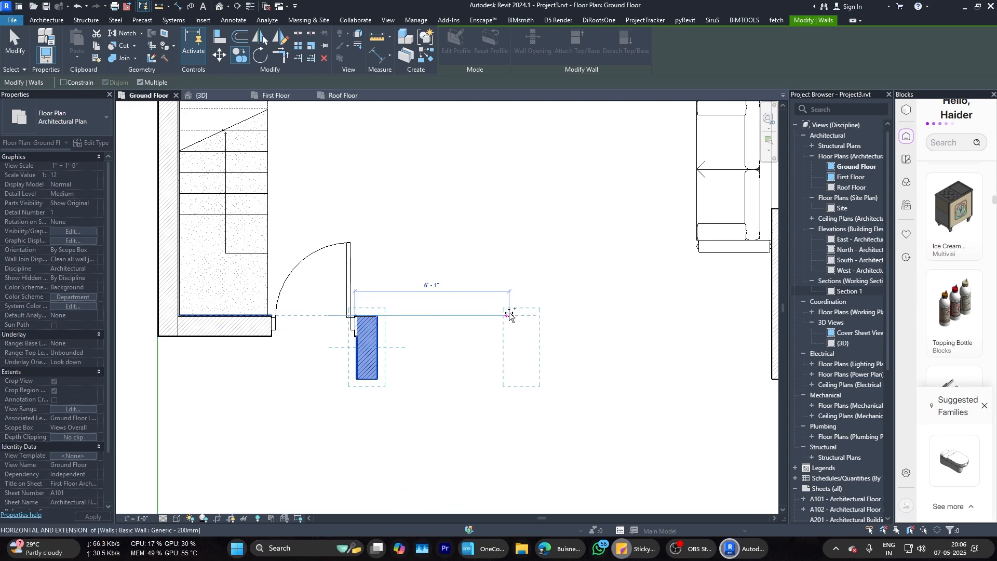
click(508, 314)
click(351, 288)
key(Delete)
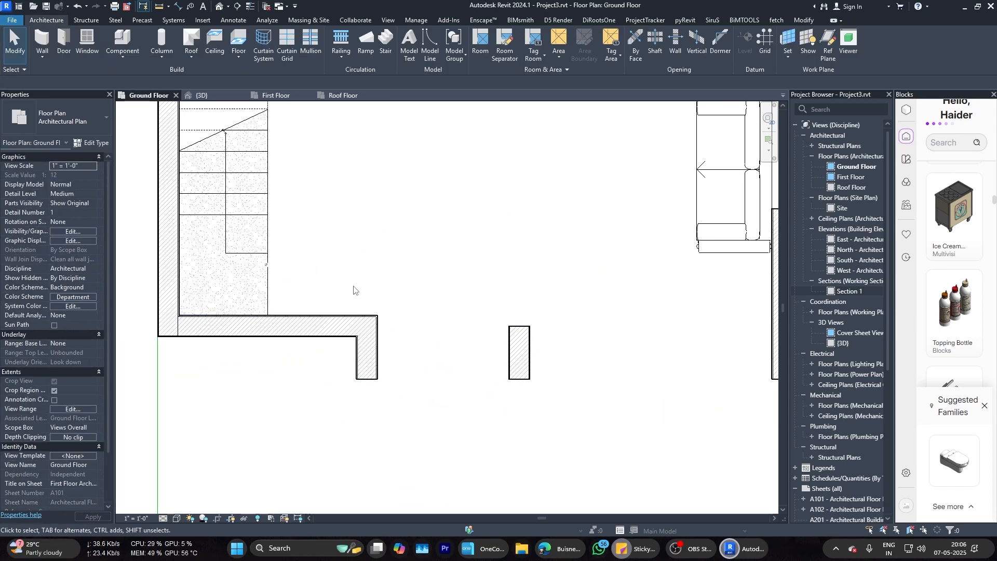
scroll(437, 325, down, 2)
click(43, 46)
click(451, 314)
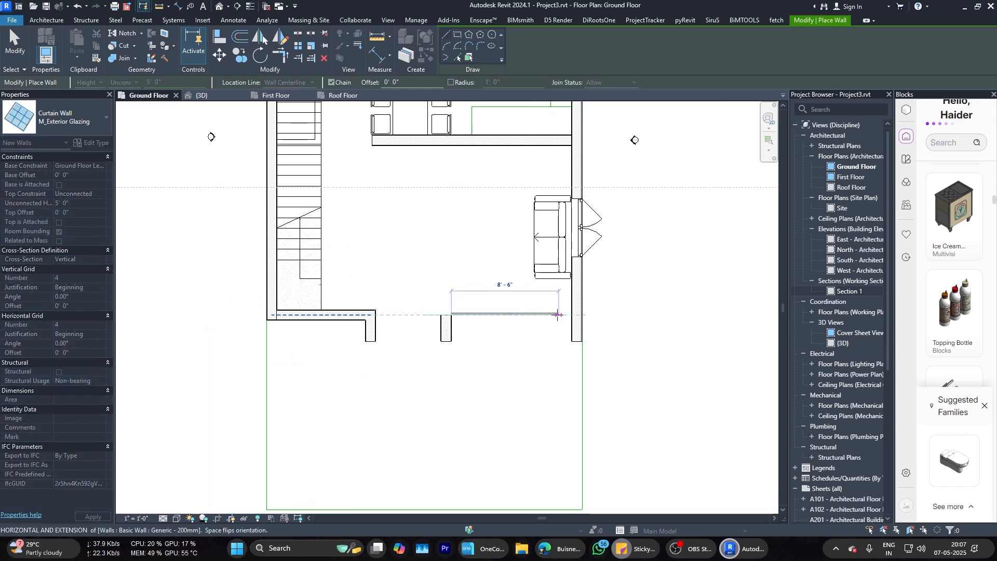
key(Escape)
key(Escape)
Step: Draw a Generic - 200mm wall from the top corner of the copied stub straight across to the window-side exterior wall
click(43, 42)
click(61, 124)
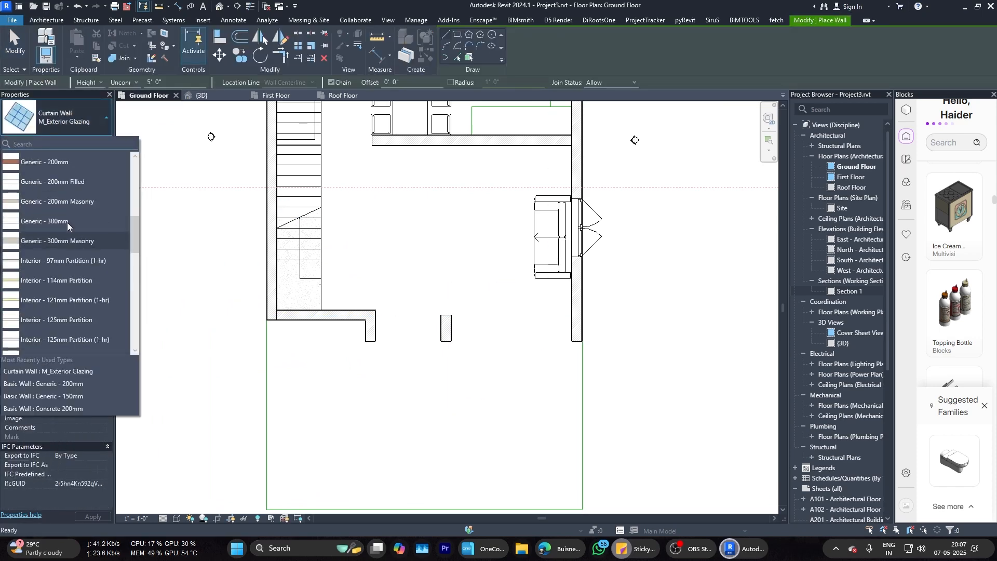
click(51, 161)
click(450, 315)
click(572, 315)
key(Escape)
key(Escape)
Step: Match the new front wall's type to the existing front wall beside the stairs
scroll(383, 315, up, 3)
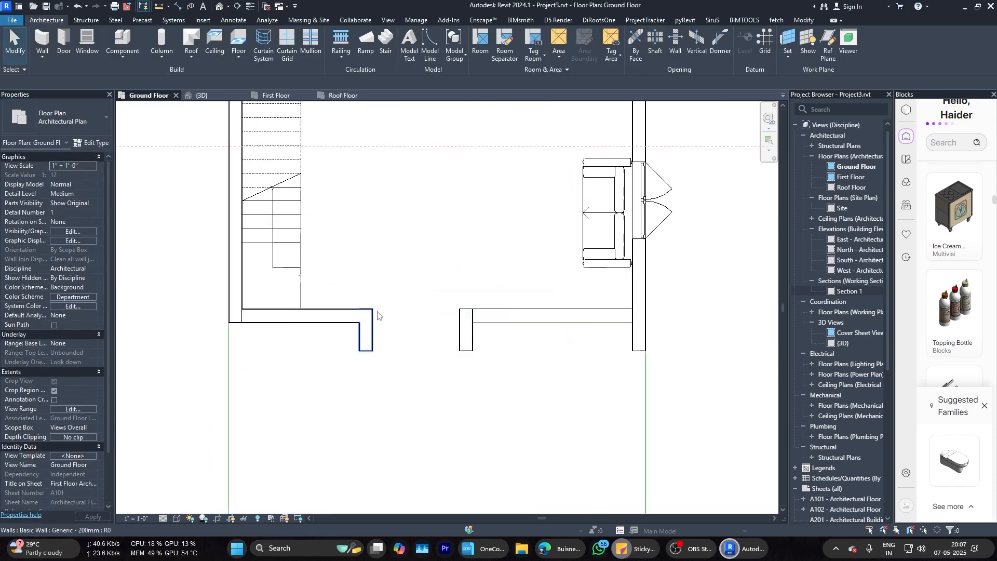
key(a)
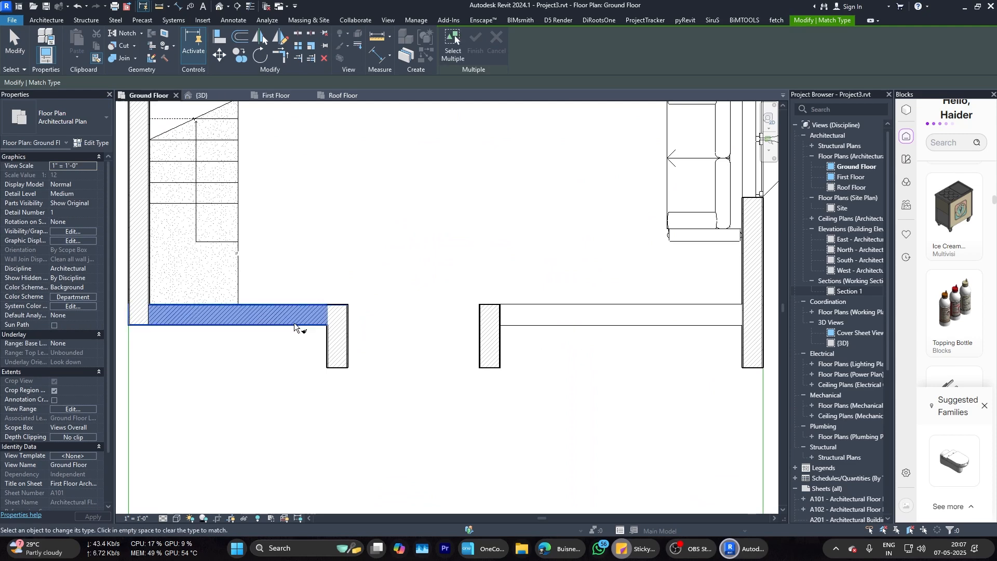
click(522, 321)
key(Escape)
scroll(446, 327, down, 3)
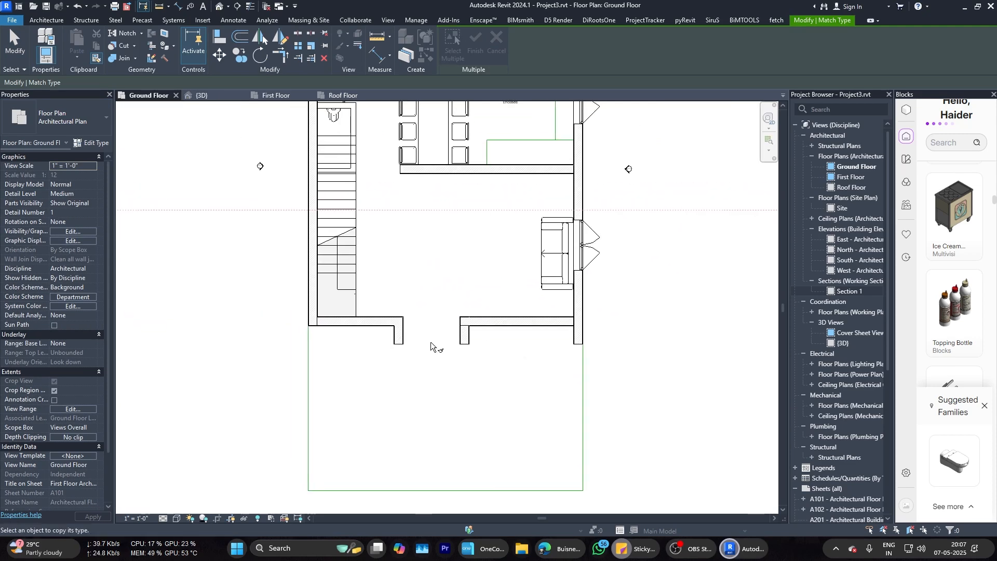
key(Escape)
Step: Trim the window-side exterior wall back to its corner with the new front wall
scroll(431, 342, up, 2)
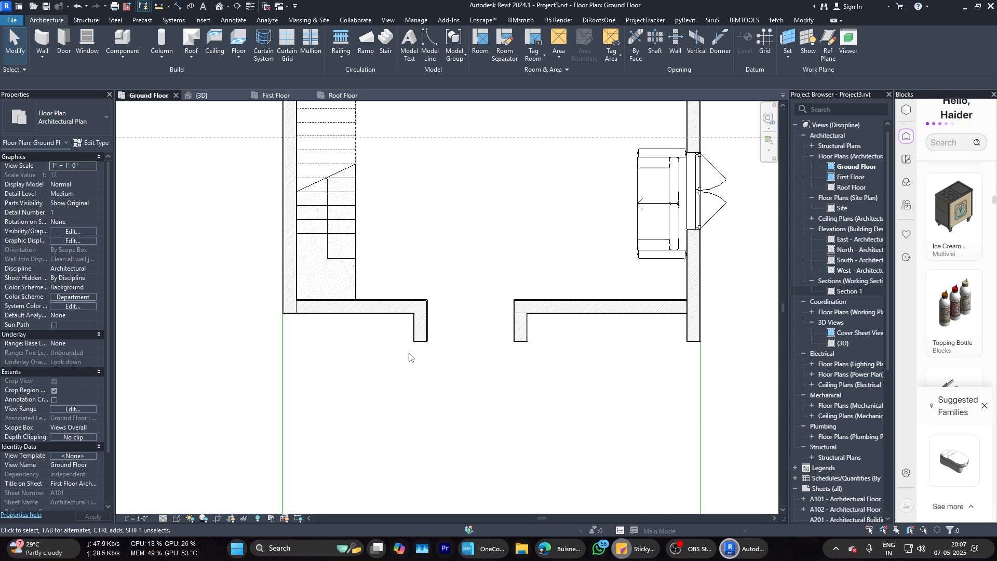
scroll(573, 343, down, 3)
scroll(561, 343, up, 2)
click(546, 334)
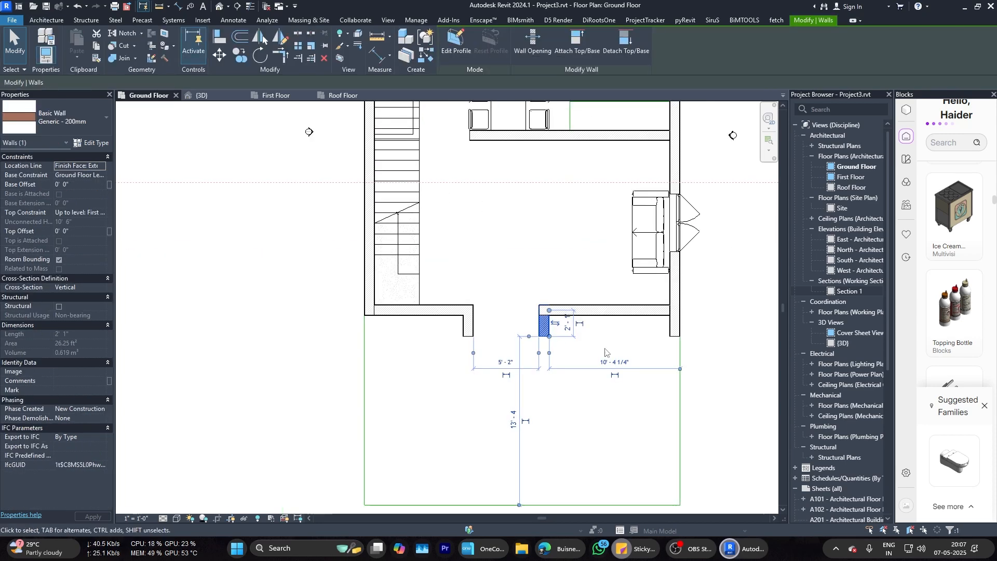
key(Escape)
click(676, 335)
key(Escape)
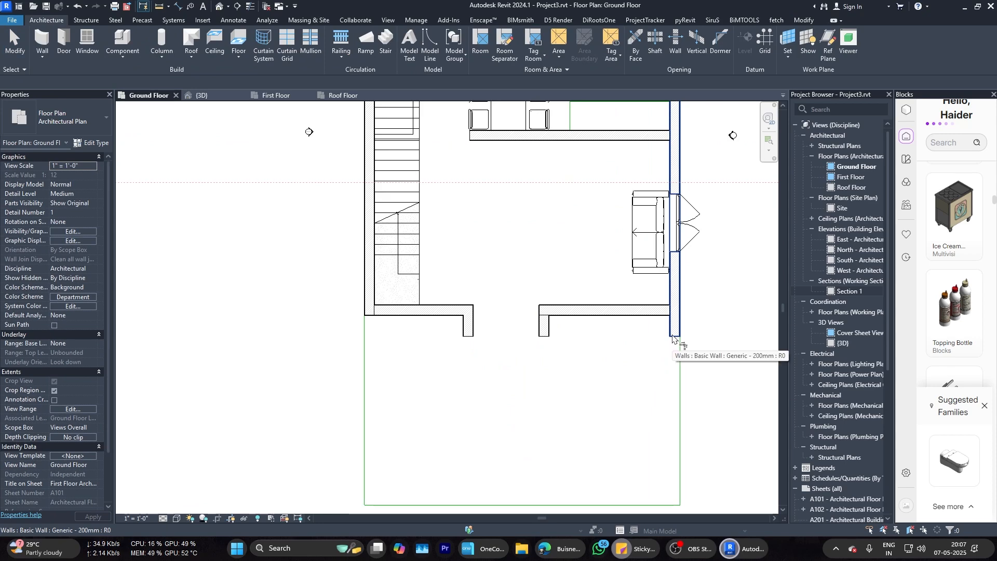
scroll(530, 350, down, 1)
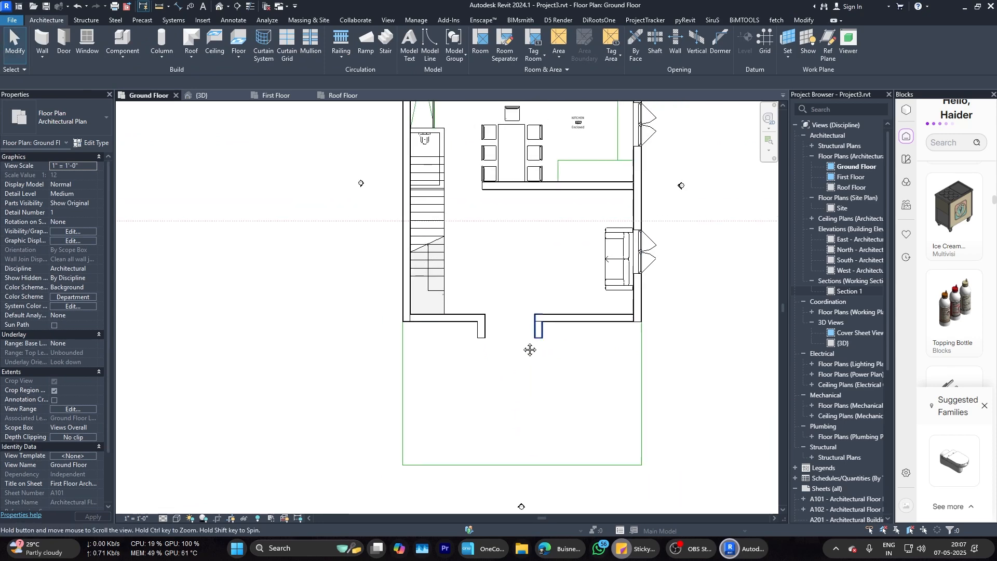
Step: Select the four walls flanking the entrance opening and nudge them toward the window-side exterior wall
middle_drag(530, 350, 495, 374)
scroll(496, 374, up, 1)
drag(537, 381, 415, 304)
key(Right)
key(Right)
key(Right)
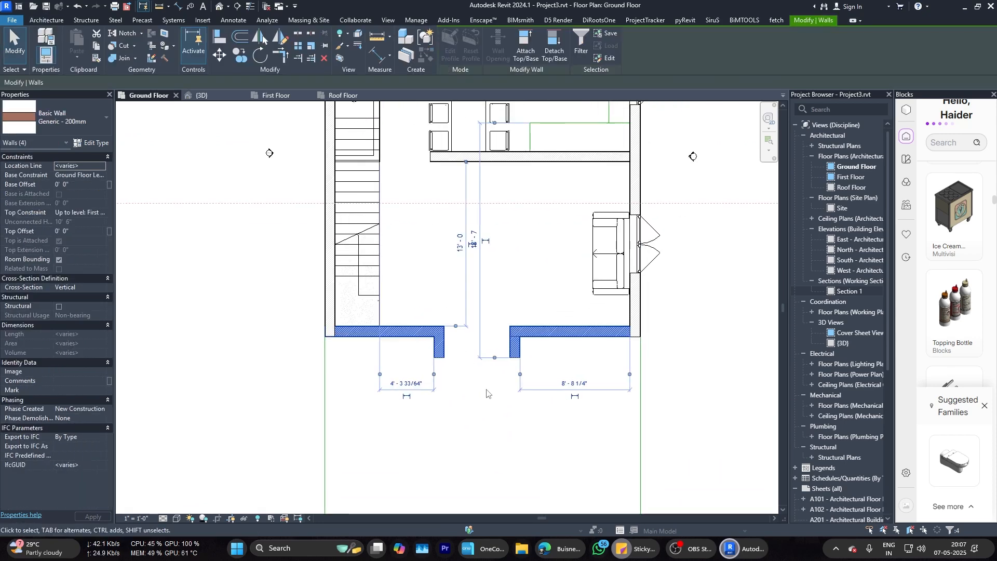
key(Right)
key(Right)
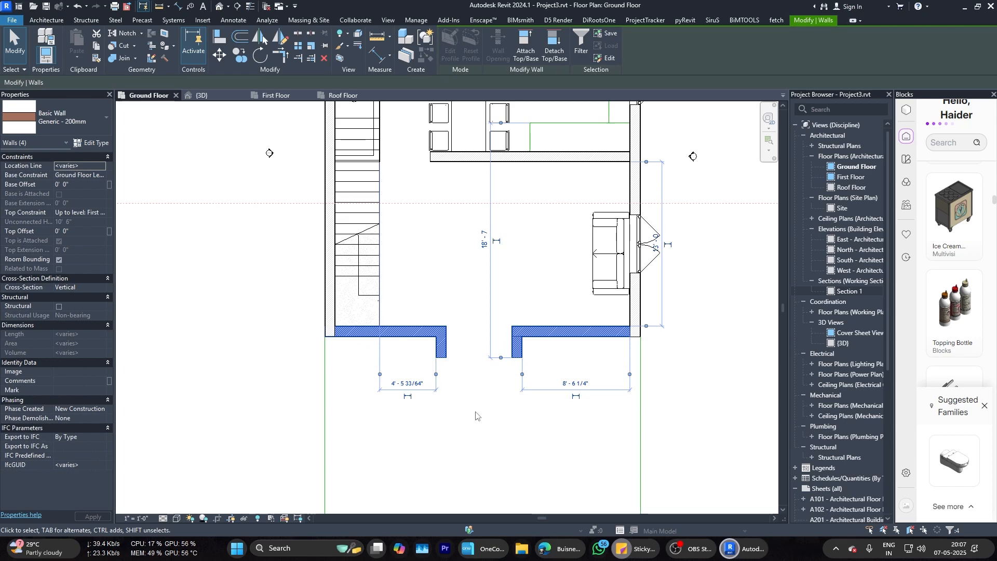
Step: Add an aligned dimension from the stair-side exterior wall's outer face to the opening face of the nearer entrance stub
key(Escape)
key(d)
key(i)
scroll(319, 311, up, 2)
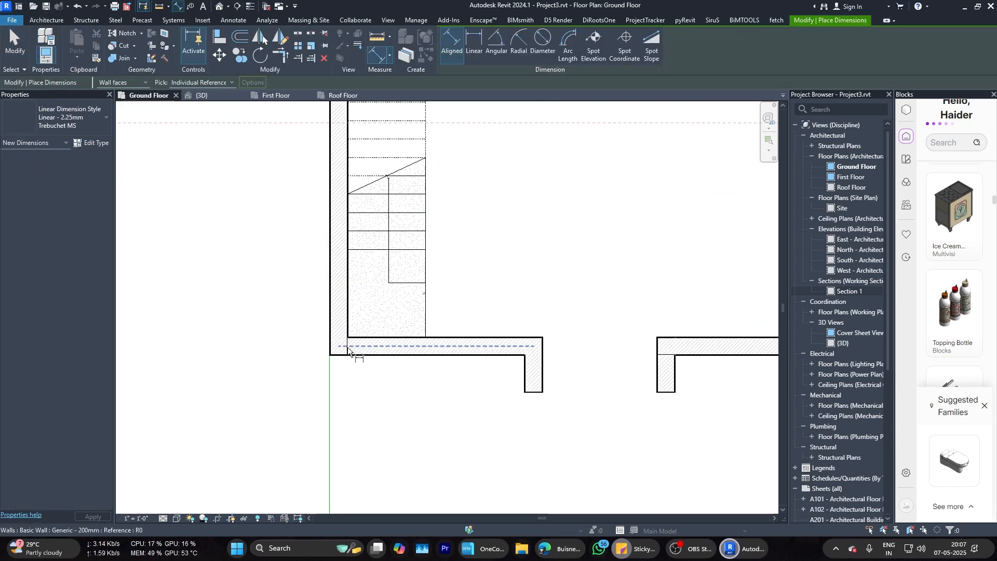
click(330, 348)
click(540, 371)
click(551, 416)
scroll(590, 372, down, 2)
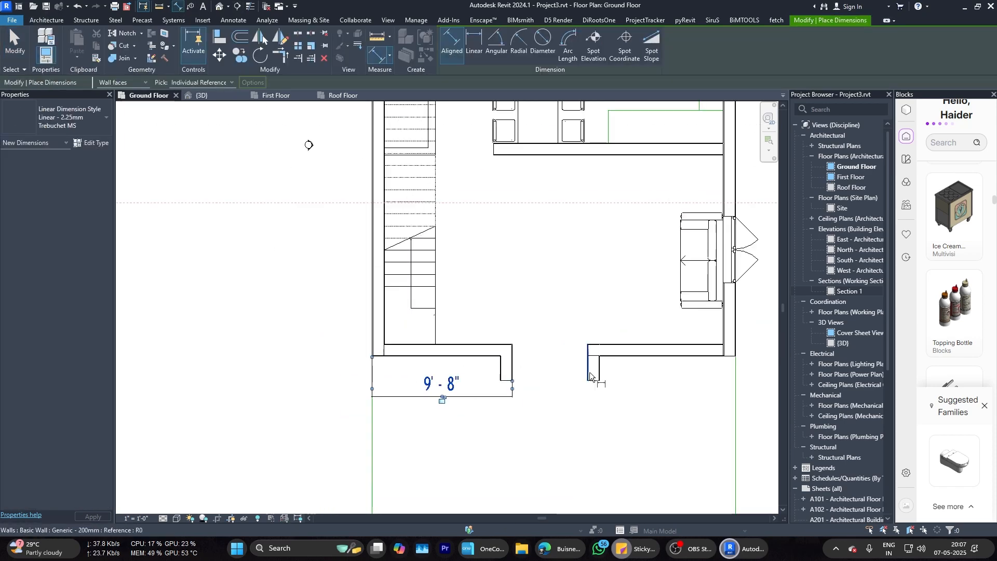
Step: Add an aligned dimension from the opening face of the other entrance stub to the window-side exterior wall's outer face
scroll(572, 359, up, 2)
click(568, 350)
scroll(623, 343, down, 2)
click(716, 336)
click(590, 394)
key(Escape)
key(Escape)
Step: Select the entrance walls and nudge them horizontally until the opening sits centred between the two exterior walls
drag(610, 427, 482, 304)
key(Right)
key(Right)
key(Right)
key(Right)
scroll(605, 407, up, 2)
scroll(607, 411, up, 2)
key(Left)
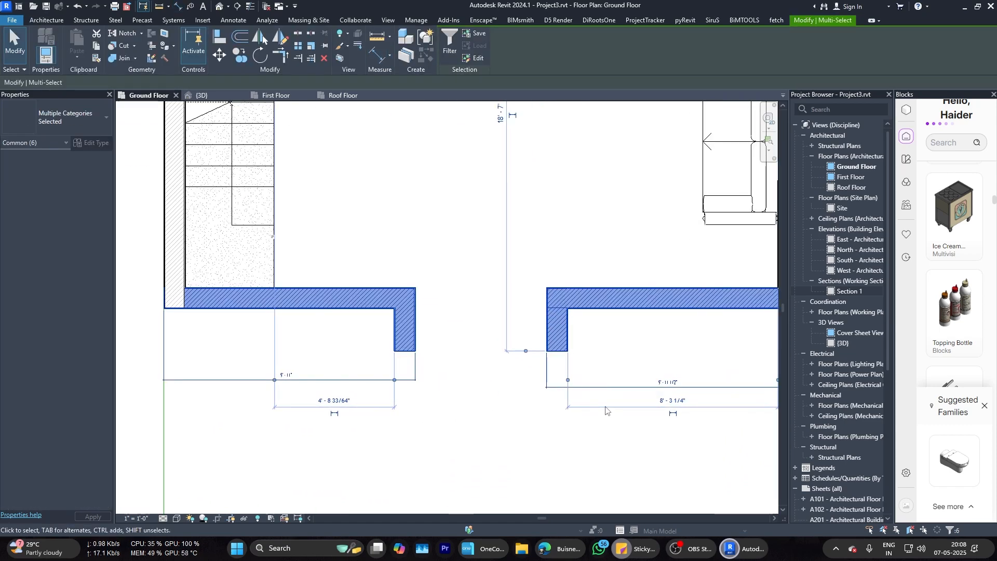
click(606, 410)
Step: Delete both dimensions below the front walls
scroll(557, 296, down, 3)
click(618, 354)
click(435, 349)
key(Delete)
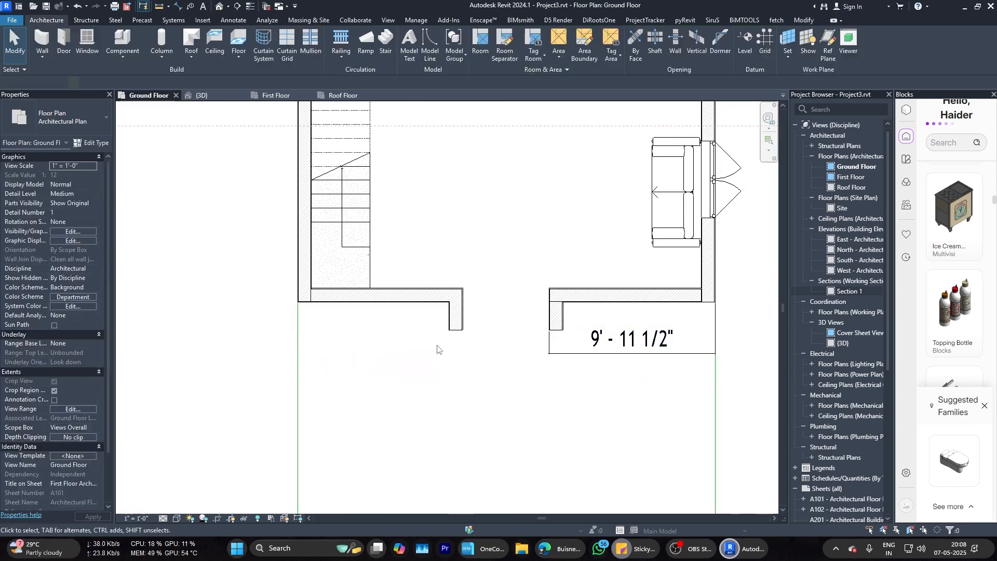
click(555, 353)
key(Delete)
Step: Adjust the free end of the window-side entrance stub to line up with the opposite stub's end
scroll(535, 350, down, 2)
middle_drag(535, 349, 522, 336)
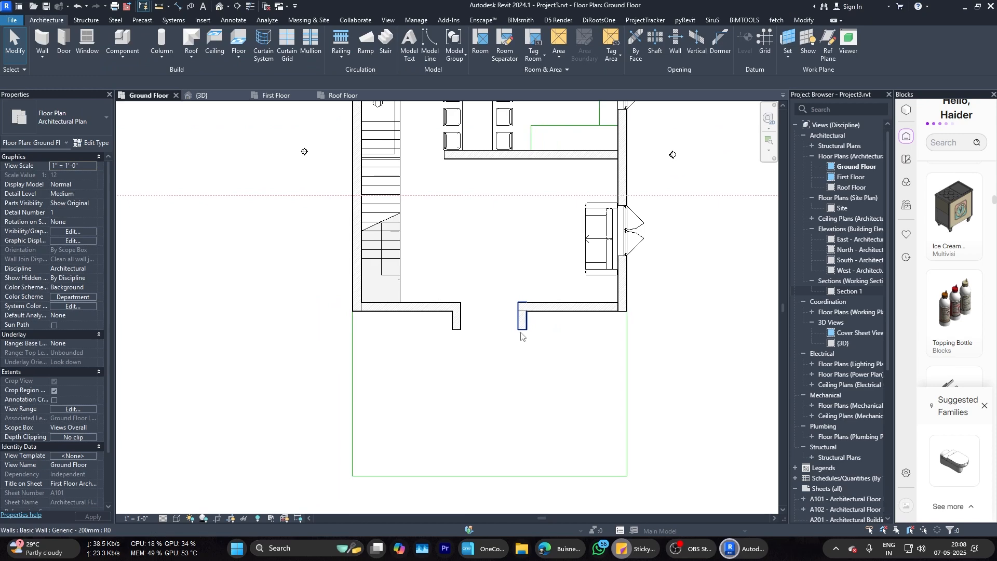
scroll(522, 336, up, 2)
click(523, 323)
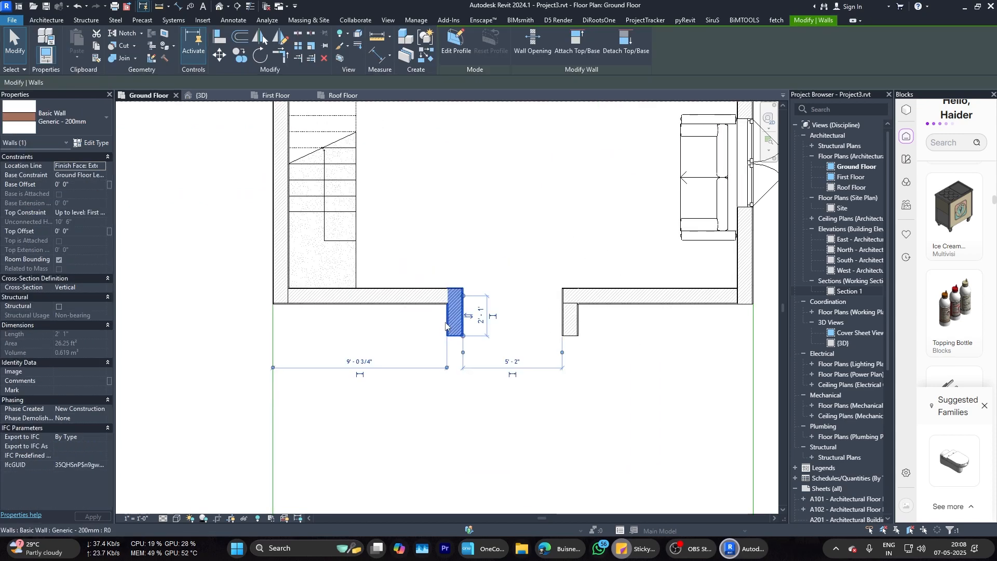
scroll(579, 338, up, 1)
drag(579, 339, 579, 300)
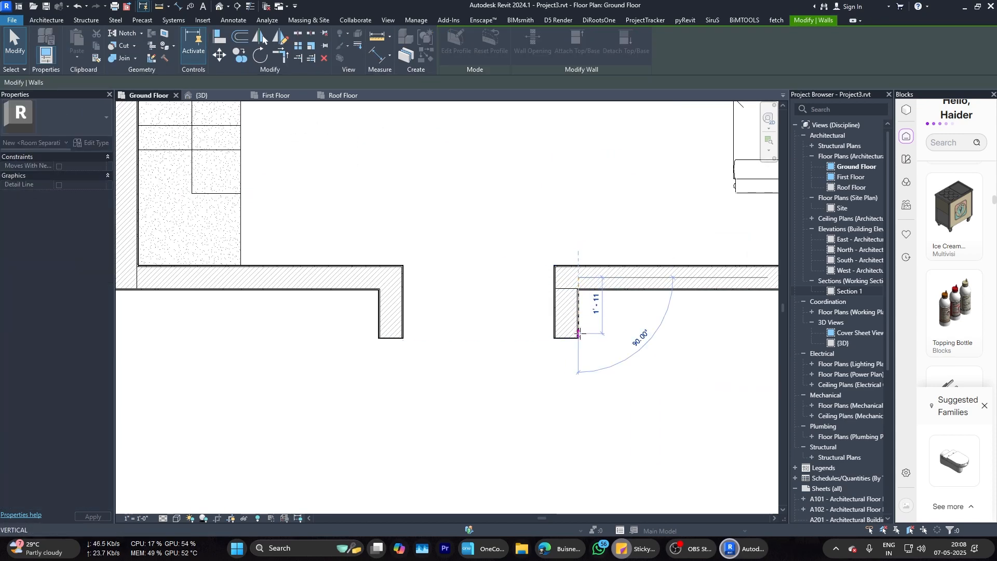
drag(579, 343, 578, 338)
click(505, 323)
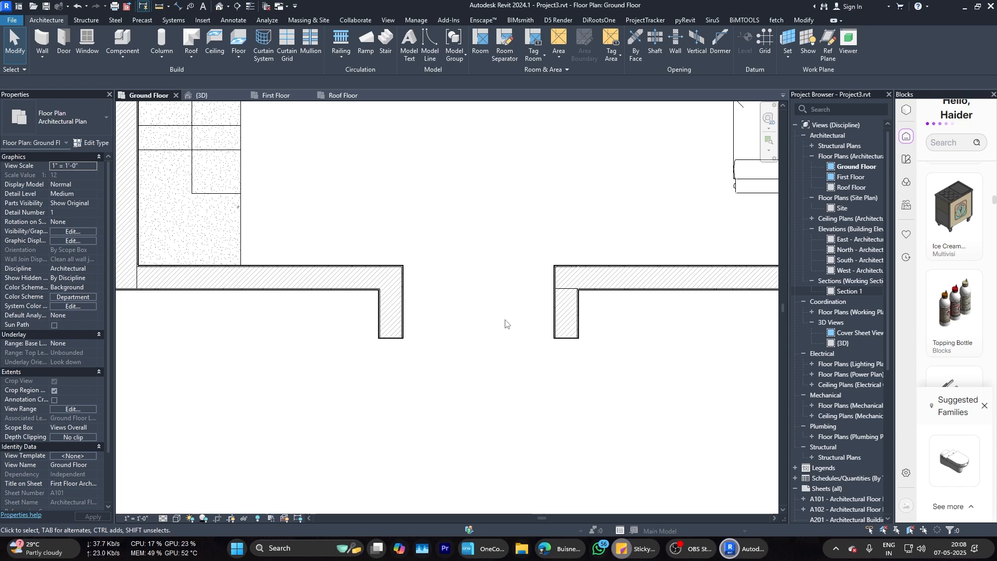
Step: Delete the sofa standing against the window in the front room
scroll(837, 441, down, 1)
scroll(617, 332, down, 3)
middle_drag(652, 292, 563, 345)
scroll(561, 330, up, 2)
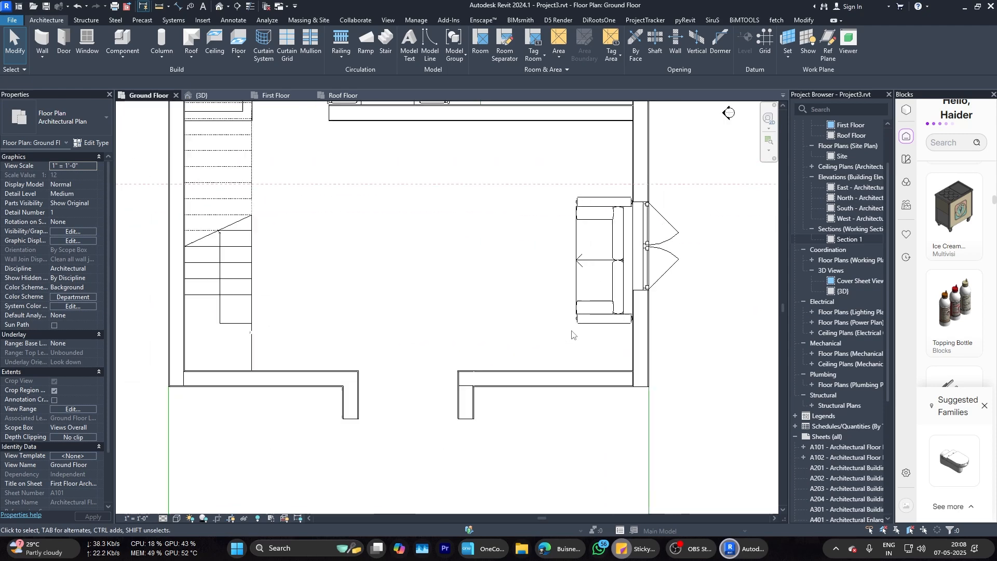
scroll(570, 334, down, 1)
drag(589, 336, 560, 238)
key(Delete)
Step: Compare the front part of the First Floor plan with the Ground Floor entrance layout
scroll(566, 259, down, 3)
scroll(545, 326, down, 1)
middle_drag(567, 260, 510, 295)
scroll(509, 295, up, 1)
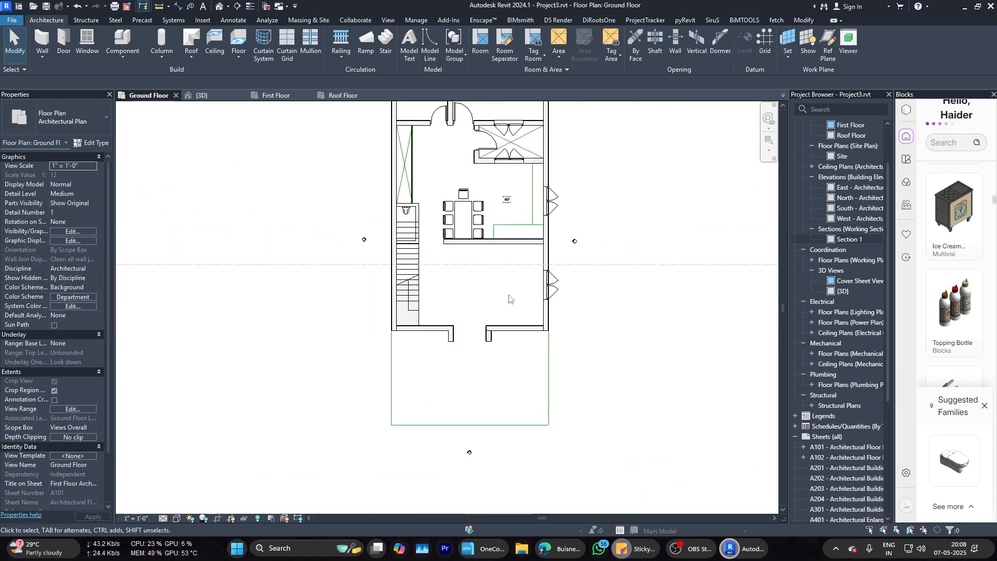
click(275, 95)
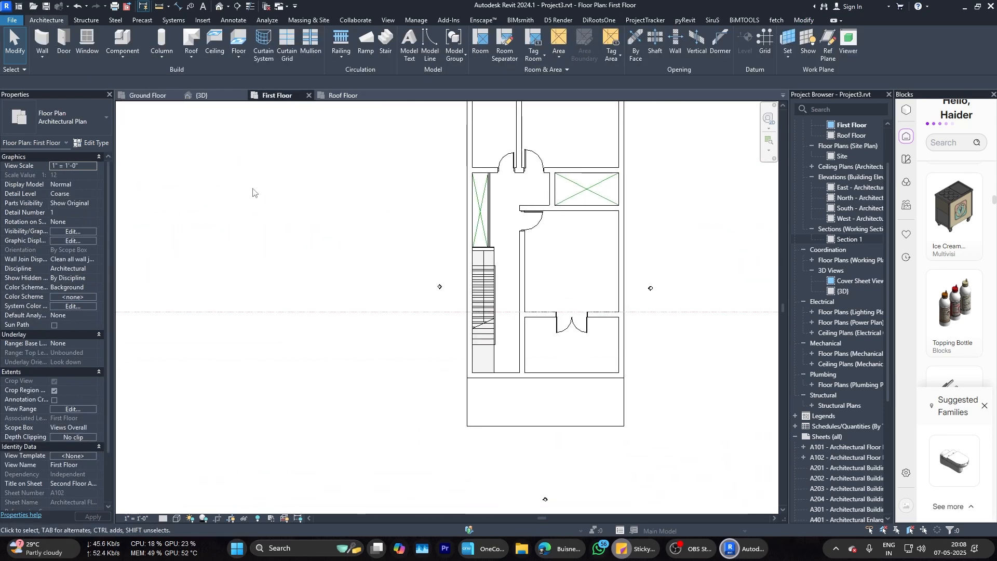
click(145, 95)
scroll(463, 333, up, 2)
scroll(410, 418, down, 2)
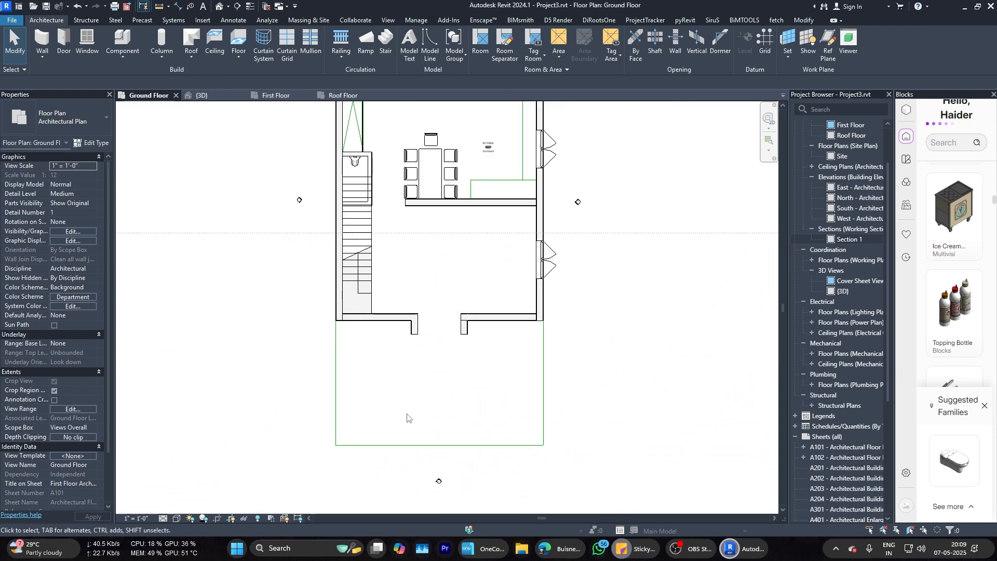
Step: Open the front elevation and examine how the entrance stubs meet the first-floor slab
scroll(450, 488, up, 4)
double_click(454, 485)
scroll(454, 343, up, 2)
click(430, 316)
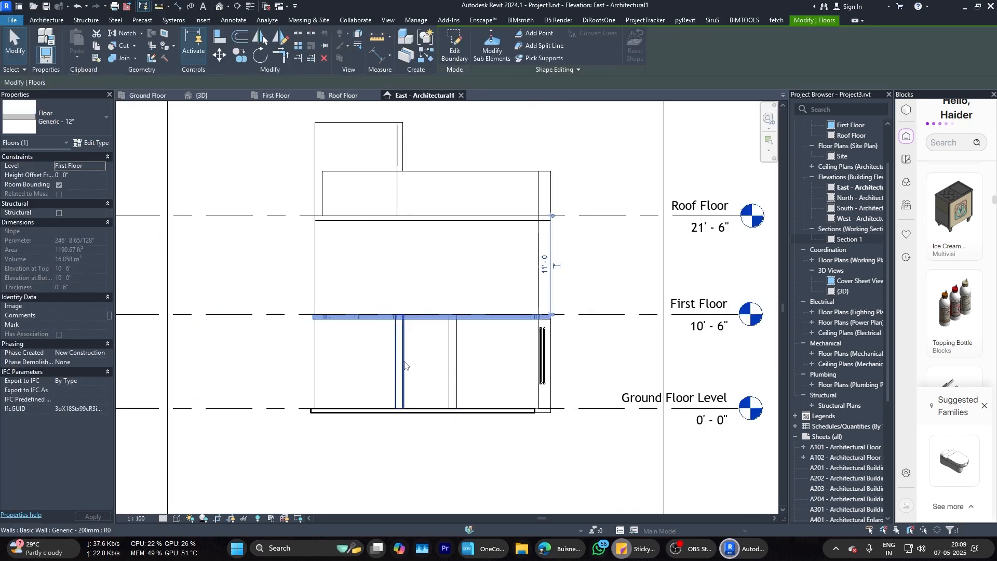
key(Escape)
scroll(405, 343, up, 1)
scroll(404, 334, up, 2)
click(399, 335)
key(Escape)
click(440, 301)
key(Escape)
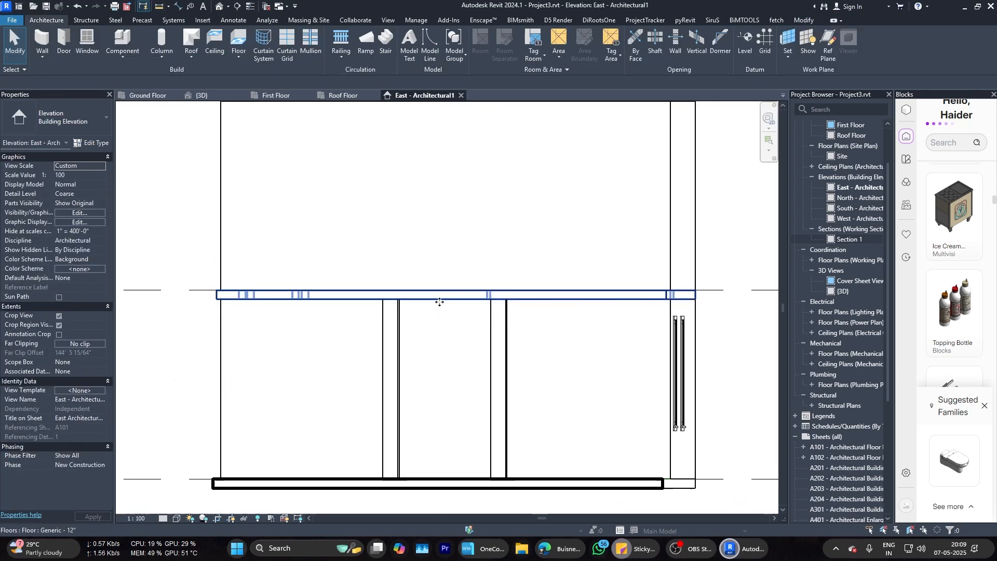
click(439, 302)
key(Escape)
Step: Examine the slab overhang above the entrance stubs in the First Floor plan and the 3D view
click(280, 96)
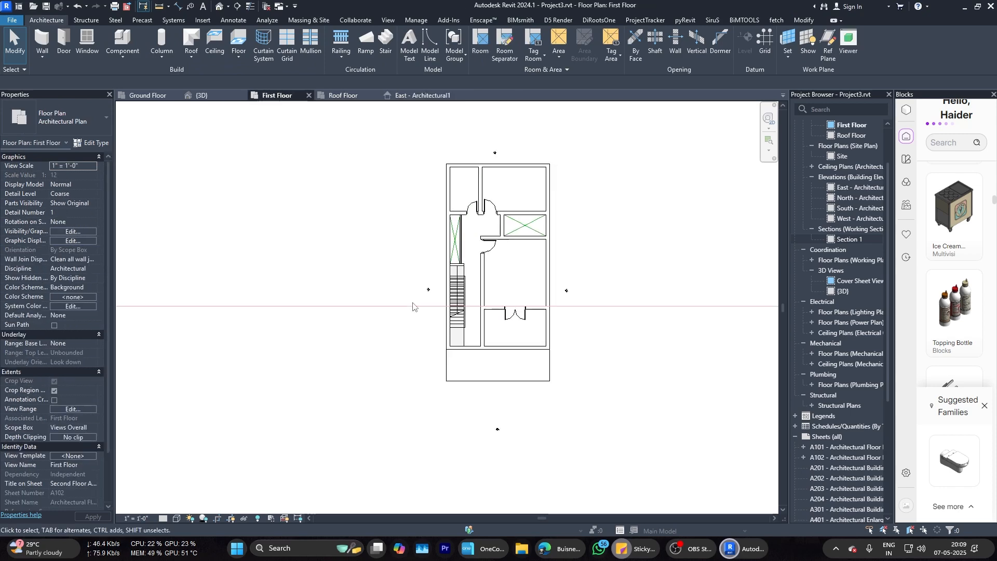
scroll(475, 352, up, 2)
click(511, 396)
key(Escape)
click(208, 95)
scroll(395, 306, down, 3)
shift+middle_drag(323, 314, 349, 335)
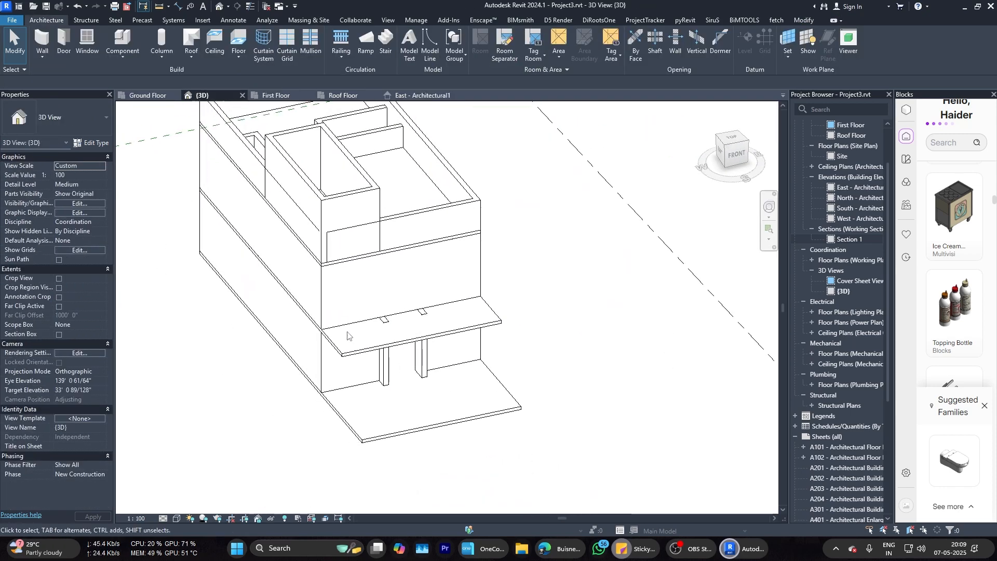
click(349, 353)
key(Escape)
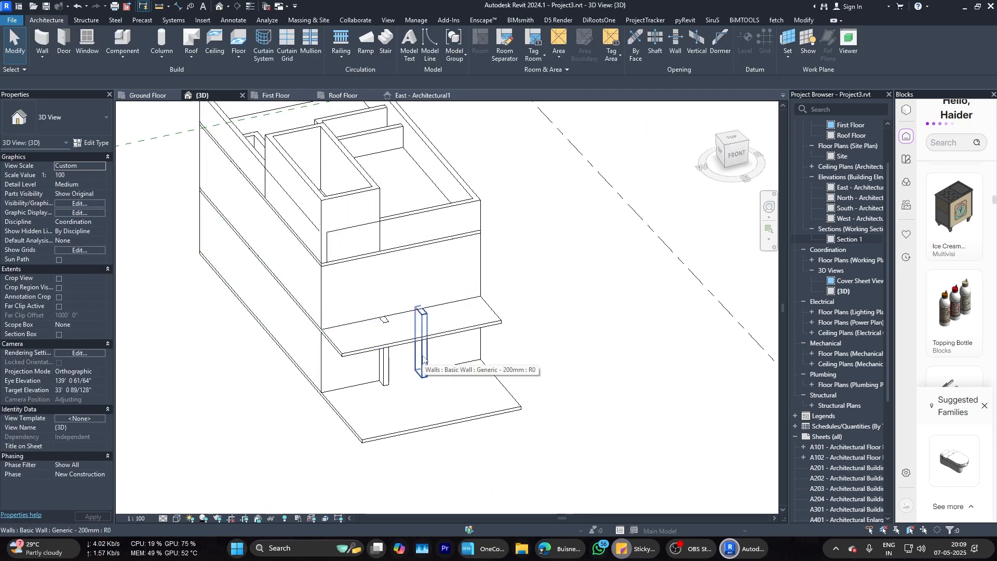
scroll(423, 360, up, 3)
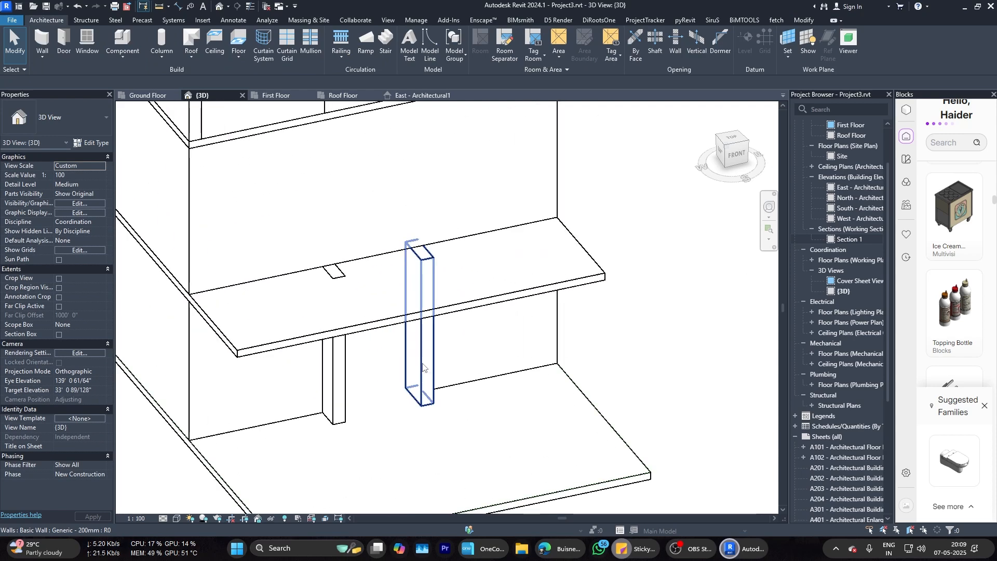
Step: Return to the Ground Floor plan and look at the entrance stubs
click(148, 95)
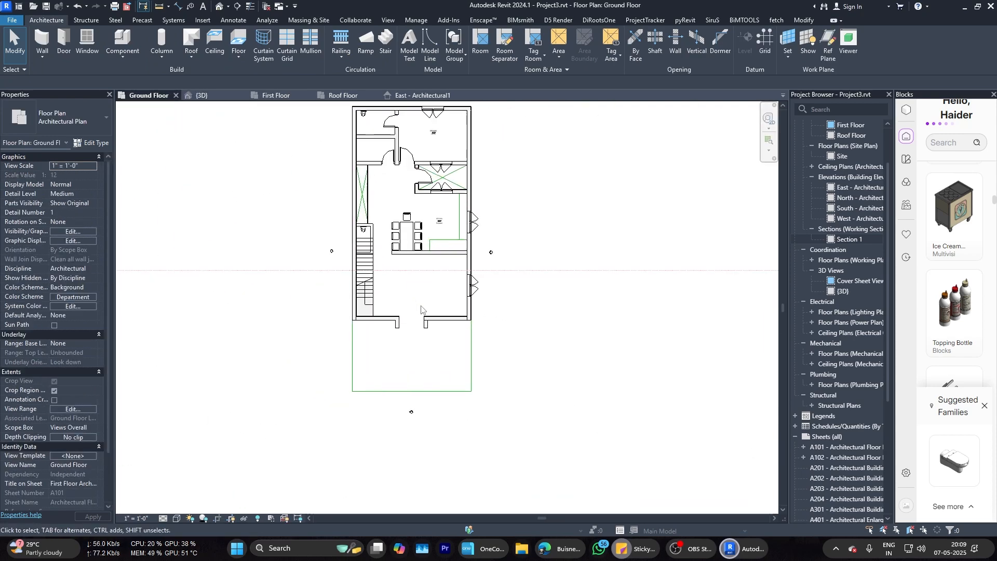
scroll(367, 346, up, 4)
scroll(366, 343, down, 2)
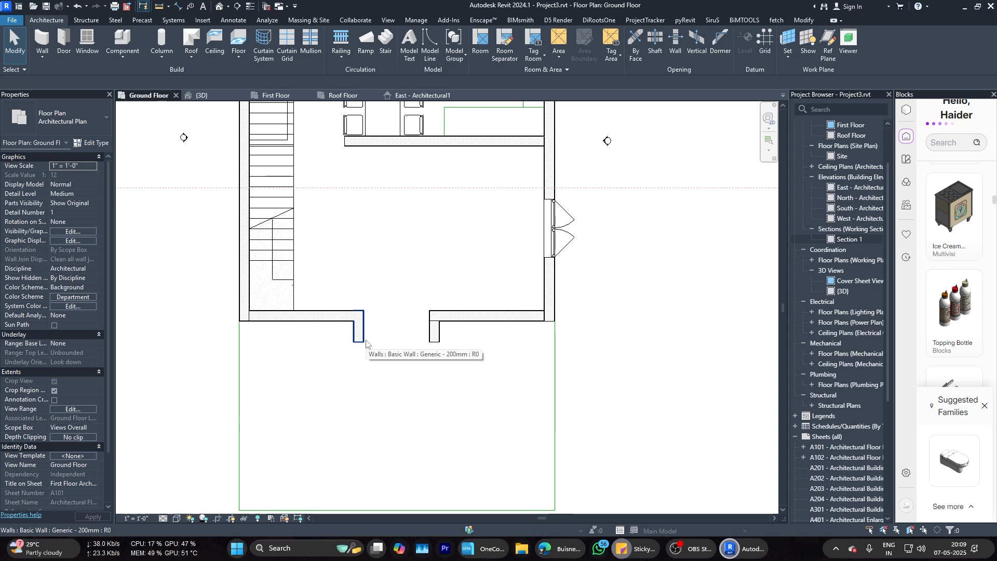
Step: In the East elevation, open the profile of the stair-side ground-floor front wall for editing
scroll(366, 343, down, 5)
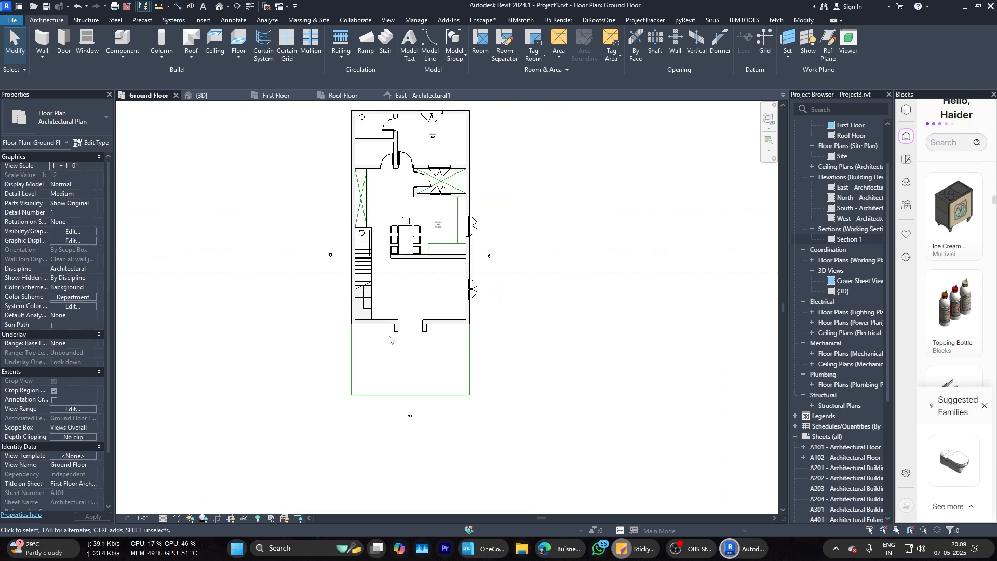
scroll(409, 337, up, 2)
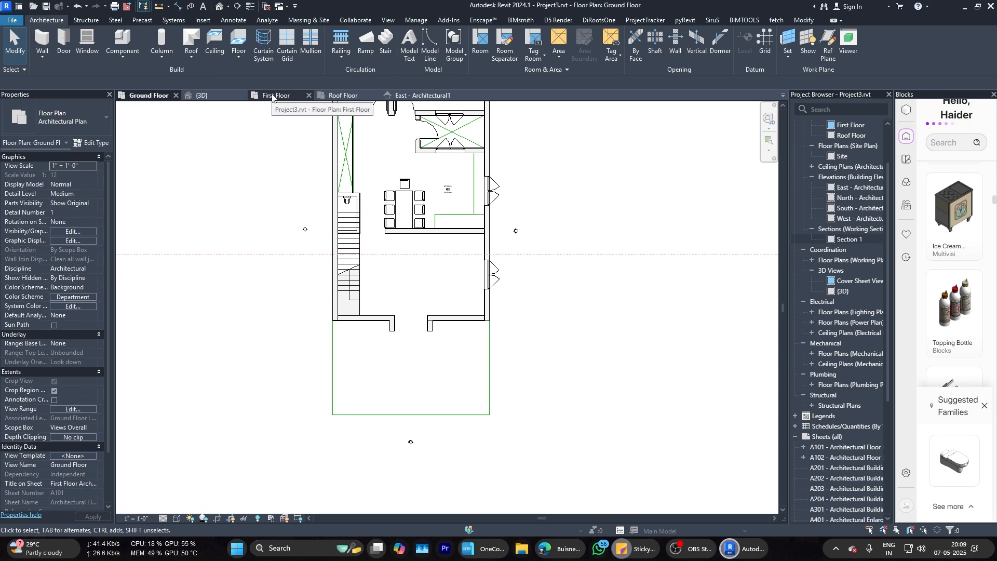
click(411, 96)
scroll(468, 353, down, 3)
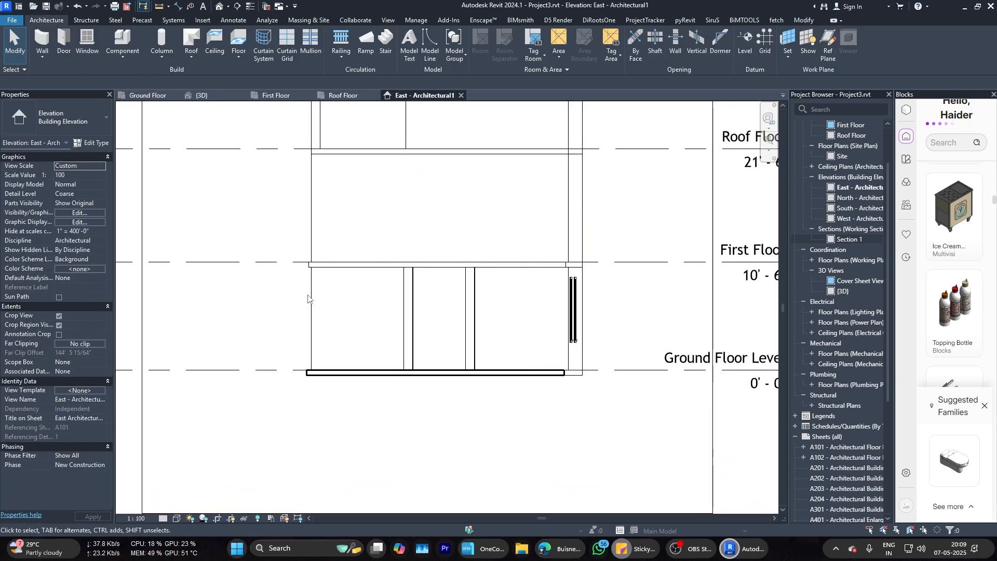
click(312, 297)
scroll(361, 327, up, 2)
scroll(361, 327, down, 2)
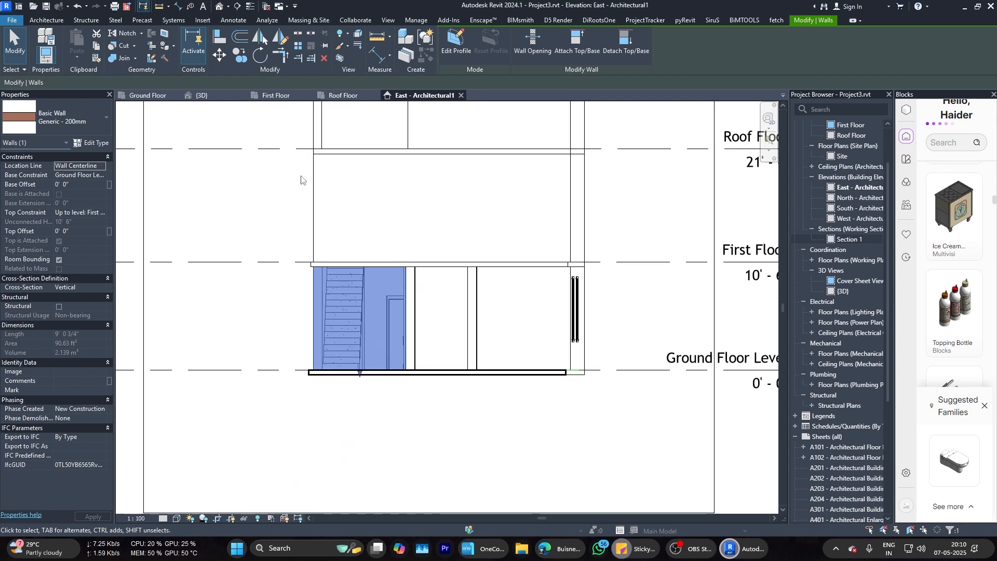
click(456, 42)
click(553, 280)
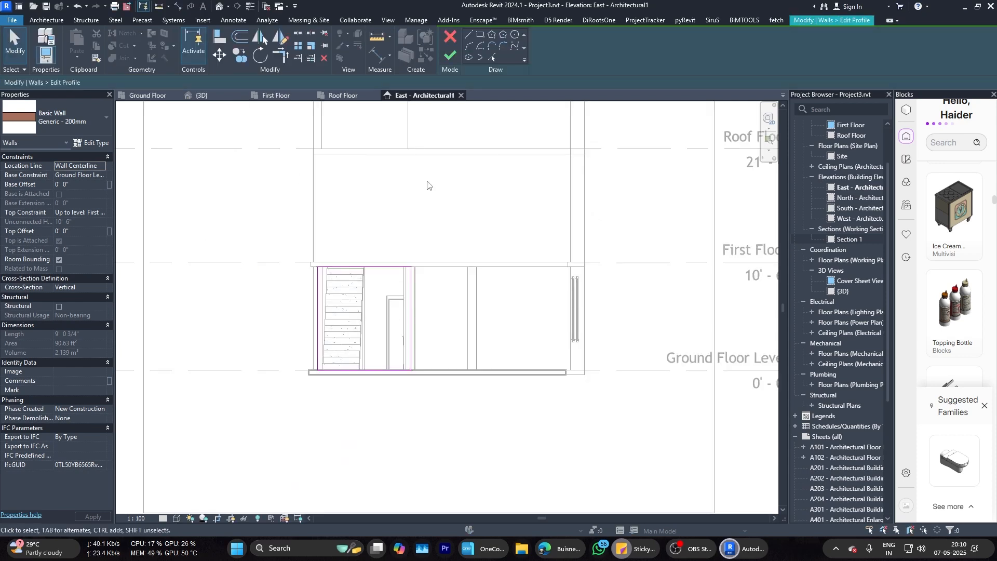
Step: Sketch a rectangular opening about 3'-4" wide and 7'-7" high inside the stair-side wall profile
click(469, 34)
scroll(347, 302, up, 3)
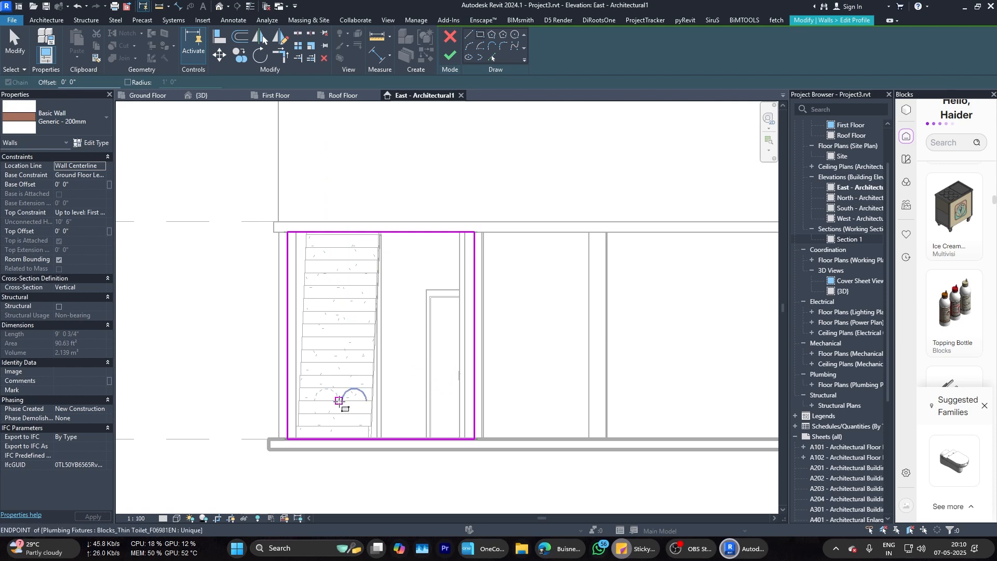
click(336, 413)
click(405, 256)
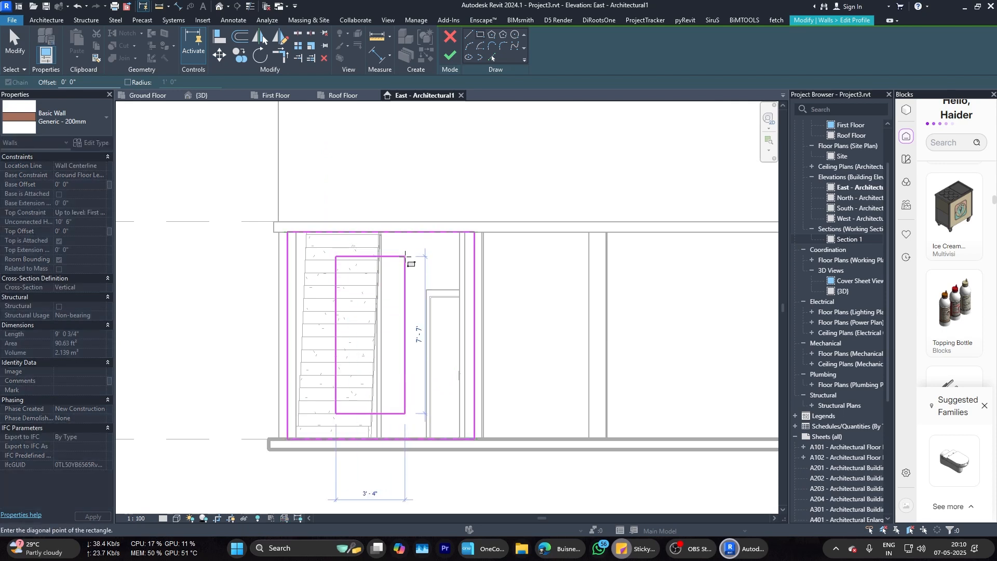
key(Escape)
Step: Widen the opening toward the entrance and set its entrance-side edge 1'-6" from the wall profile's edge
drag(406, 325, 438, 318)
scroll(457, 428, up, 2)
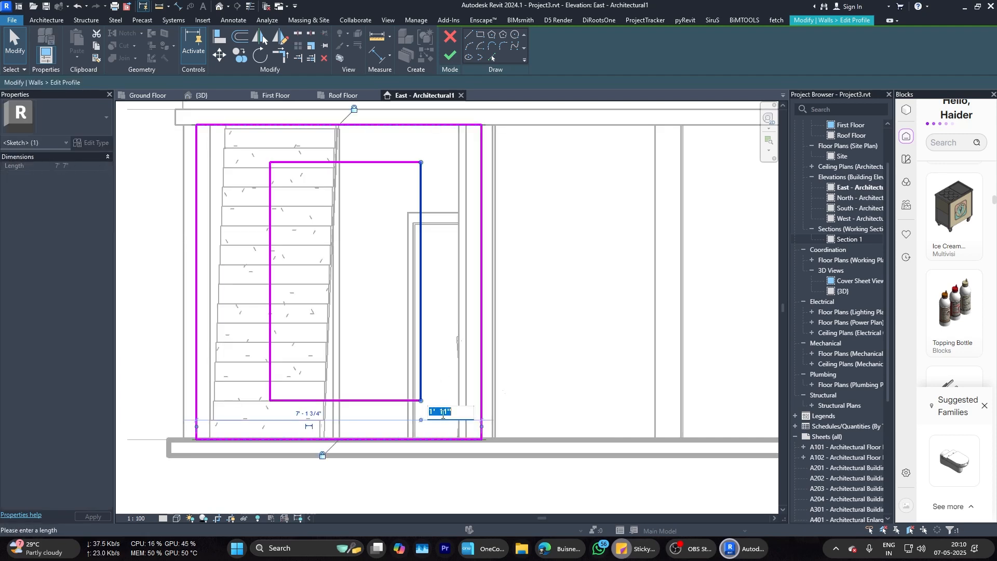
key(Return)
scroll(370, 270, down, 4)
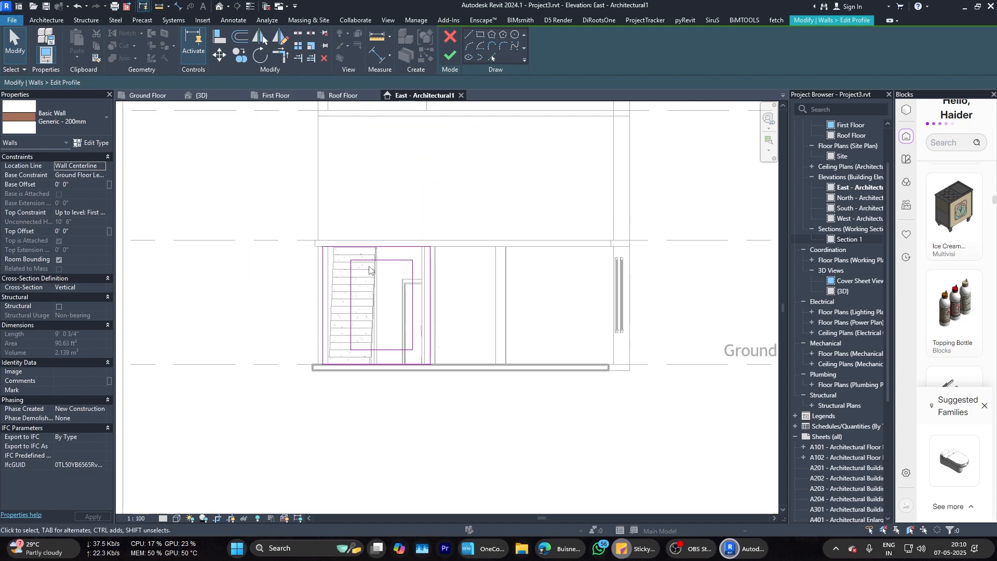
scroll(372, 251, up, 3)
click(433, 283)
scroll(383, 431, up, 4)
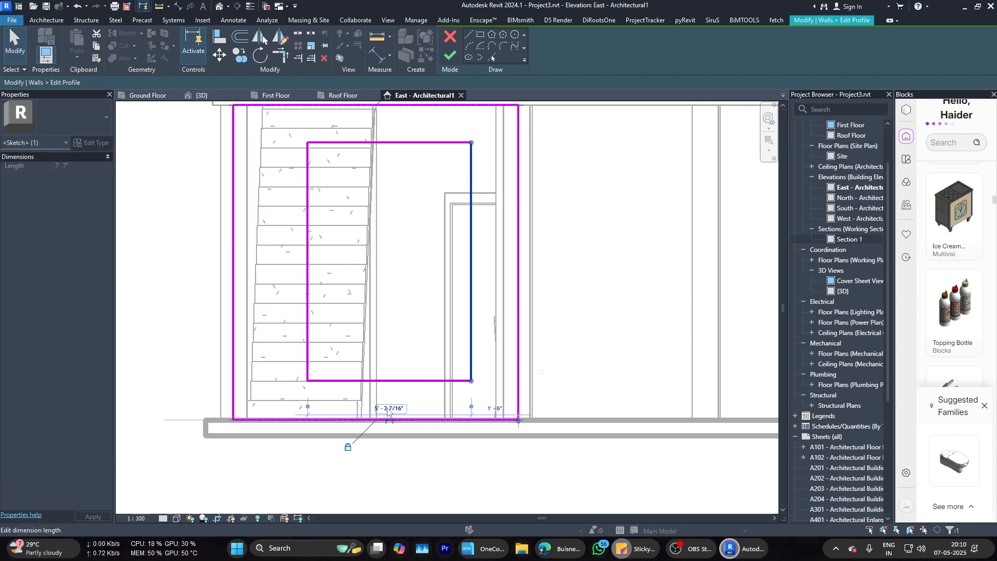
scroll(392, 338, down, 3)
click(496, 320)
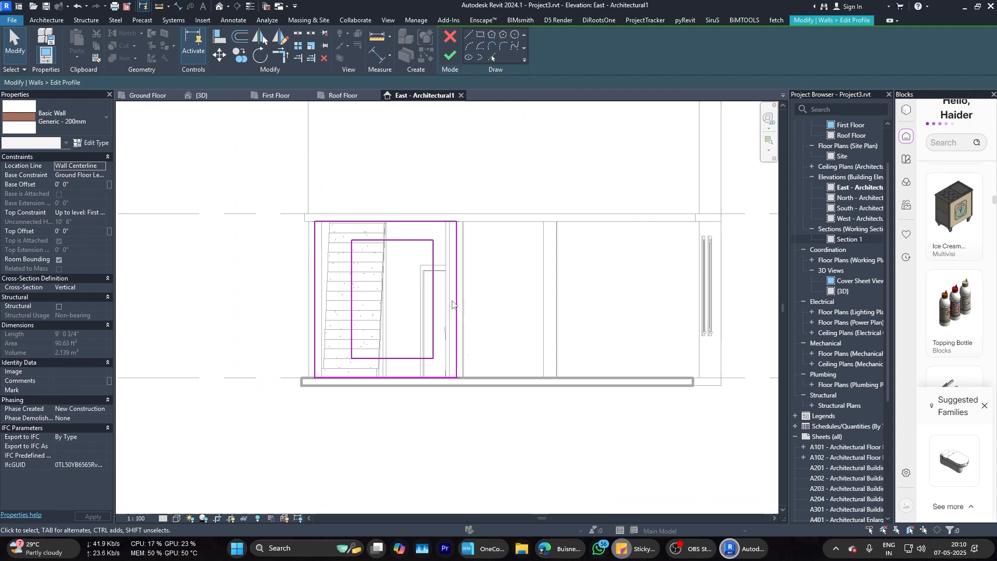
Step: Set the width of the stair-side wall opening to 4'-0"
click(433, 304)
scroll(413, 372, up, 3)
click(393, 373)
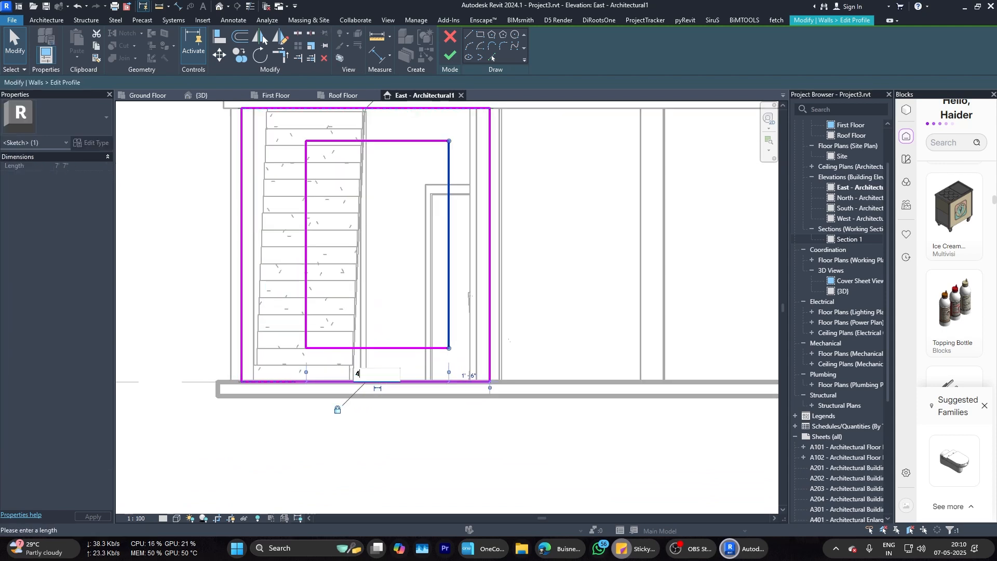
text(4)
key(Return)
scroll(446, 280, down, 3)
click(448, 278)
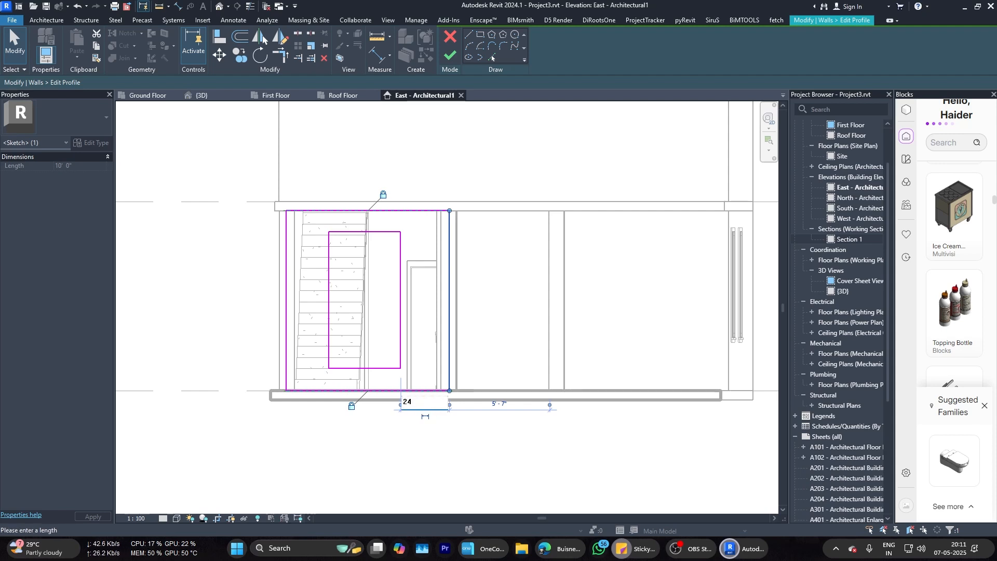
key(Return)
key(Escape)
Step: Set both vertical edges of the stair-side opening 24" from the wall profile's side edges
click(401, 286)
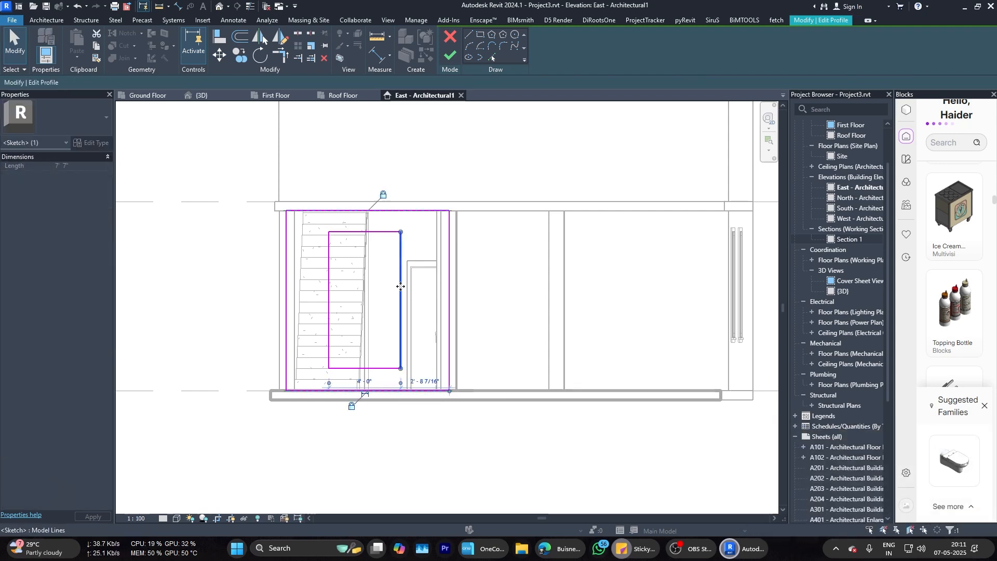
text(24")
key(Return)
key(Escape)
scroll(400, 262, down, 2)
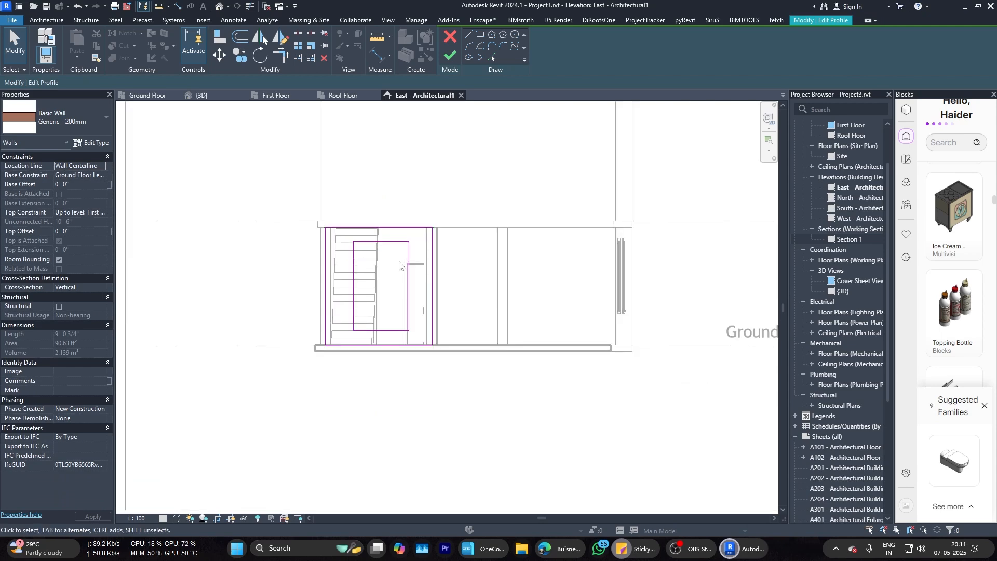
scroll(349, 197, up, 2)
click(356, 327)
key(Escape)
key(Escape)
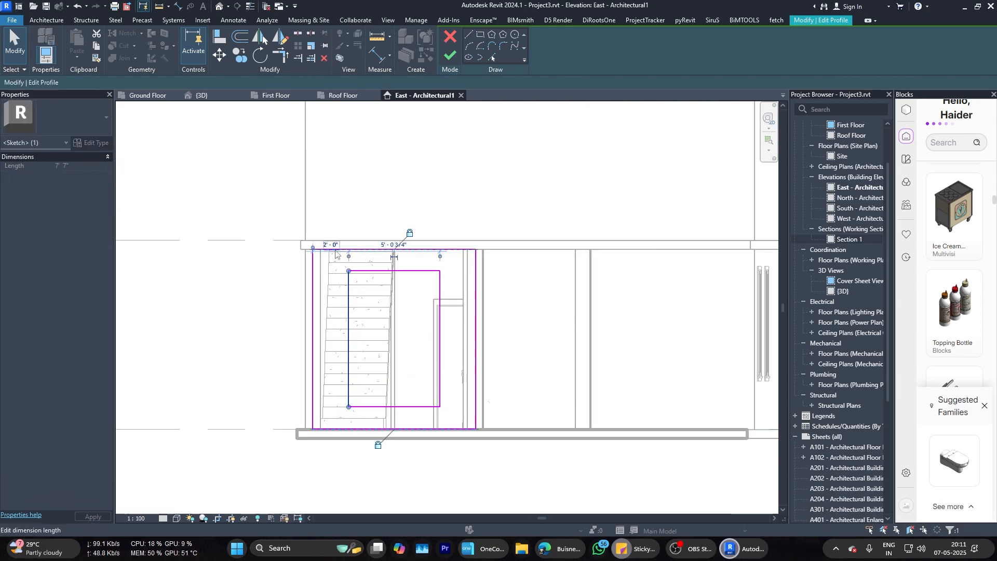
scroll(312, 271, down, 2)
scroll(276, 293, up, 2)
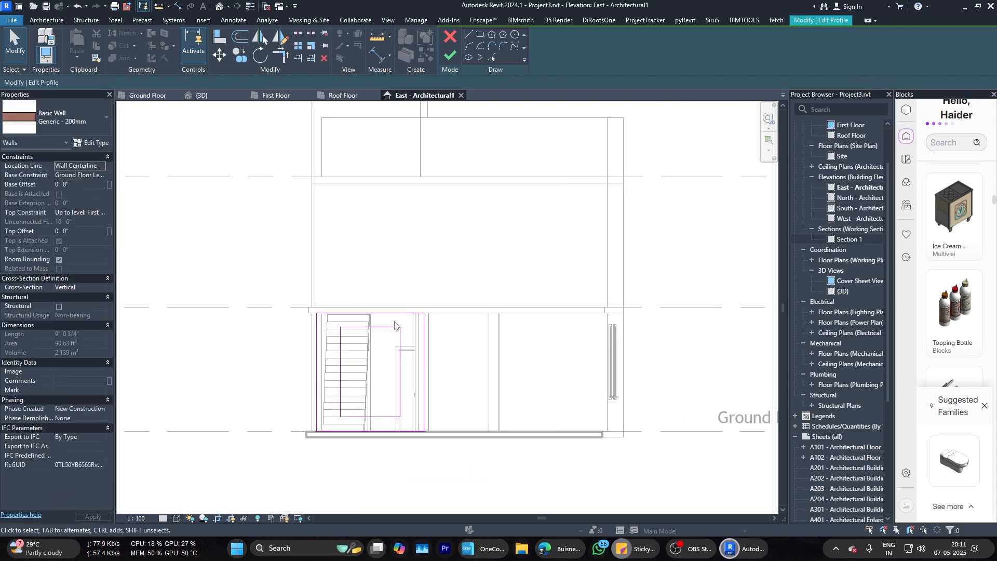
Step: Finish the stair-side wall profile and check the new opening in the 3D view
click(450, 53)
key(Escape)
scroll(360, 320, down, 1)
click(204, 96)
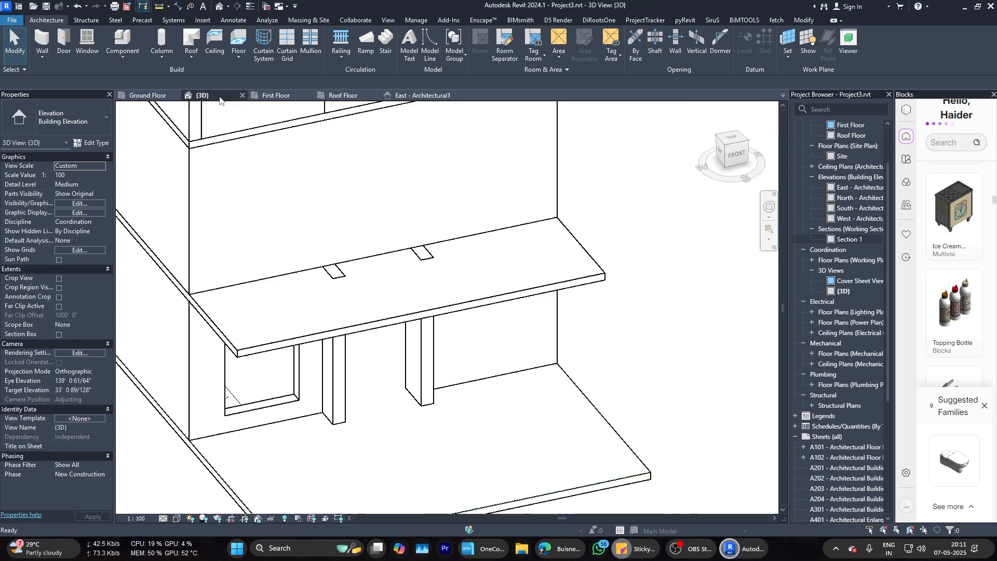
shift+middle_drag(462, 387, 387, 327)
scroll(414, 307, down, 1)
Step: In the East elevation, edit the profile of the front wall across the entrance and sketch a rectangular opening in it
click(422, 96)
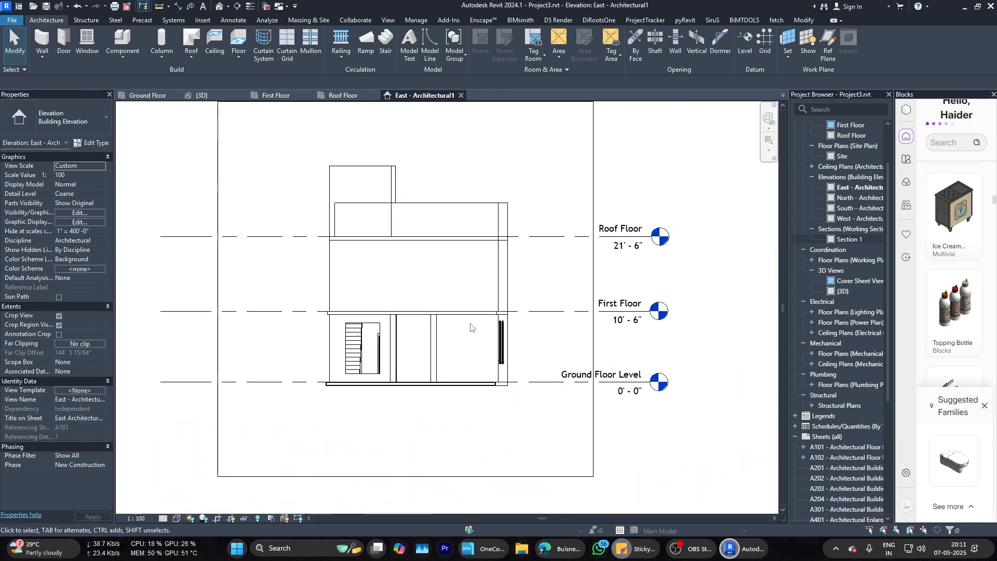
scroll(473, 323, up, 2)
double_click(456, 302)
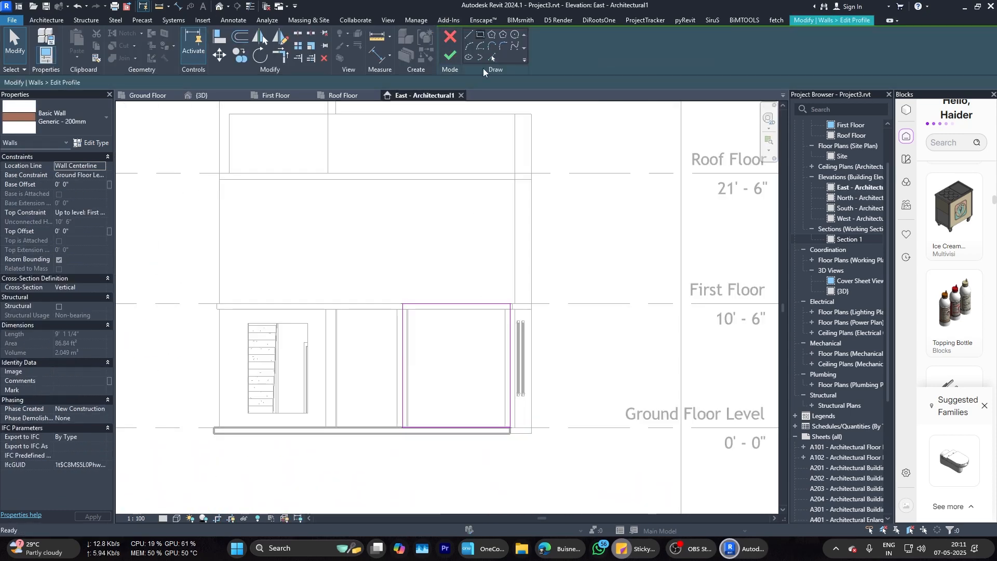
key(l)
key(i)
click(422, 326)
click(486, 402)
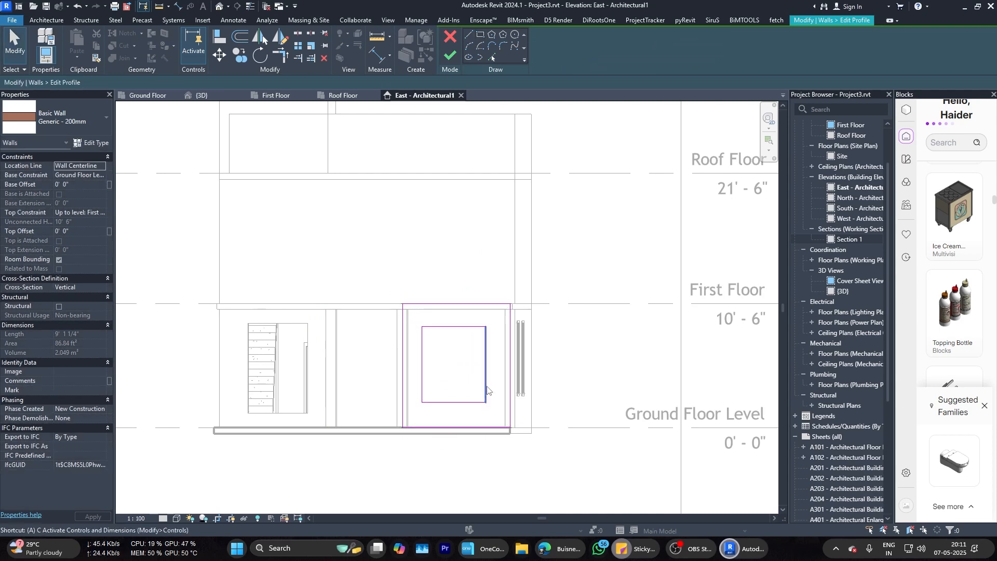
Step: Align the new opening's upper and lower edges with those of the stair-side opening
key(a)
key(l)
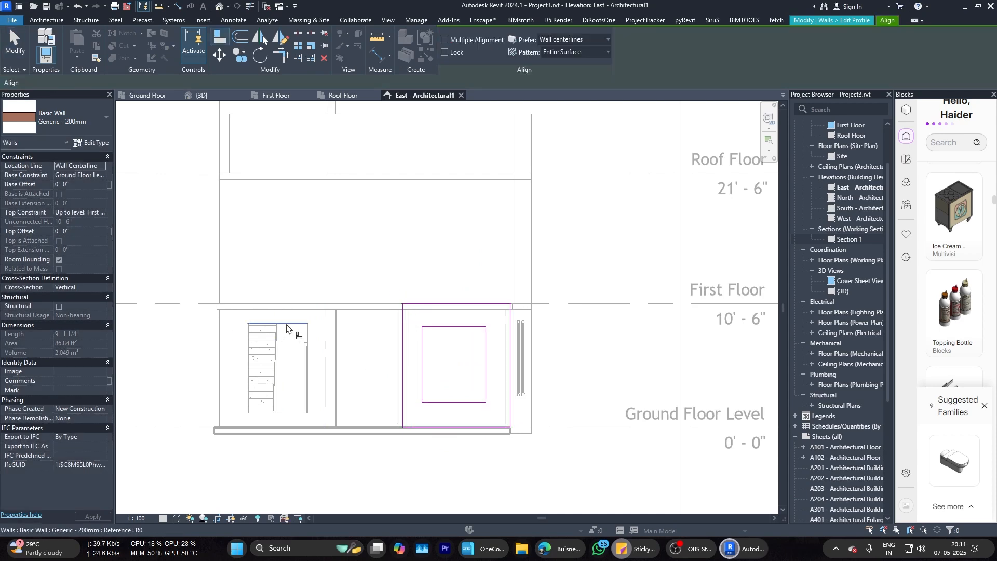
click(310, 414)
key(Escape)
key(Escape)
Step: Set the new opening's entrance-side edge 24" from the wall profile's edge
middle_drag(424, 390, 434, 375)
scroll(429, 395, up, 1)
scroll(433, 338, up, 2)
click(429, 329)
click(416, 436)
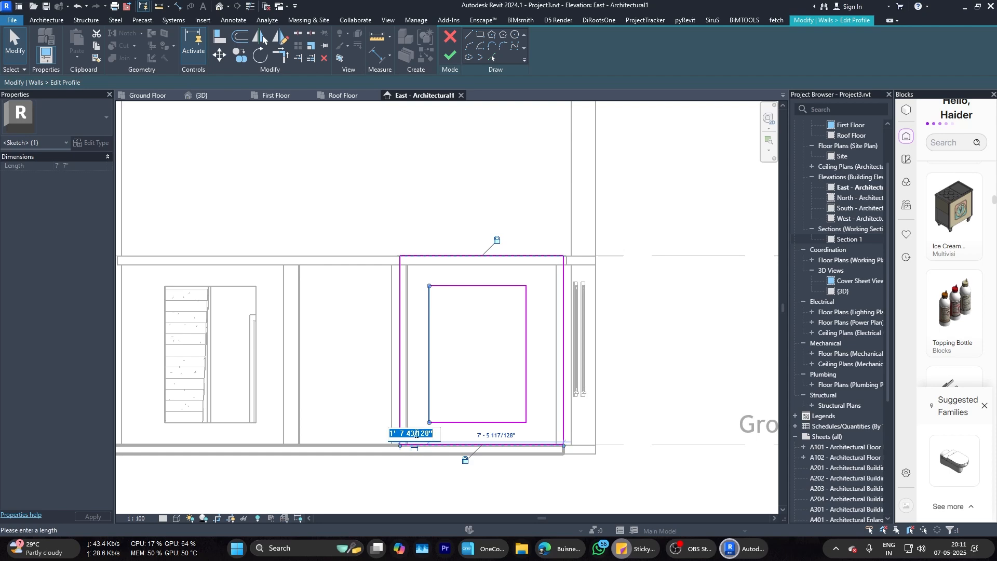
text(24")
key(Return)
Step: Set the new opening's outer edge 24" from the wall profile's edge and finish the profile
click(488, 386)
click(527, 313)
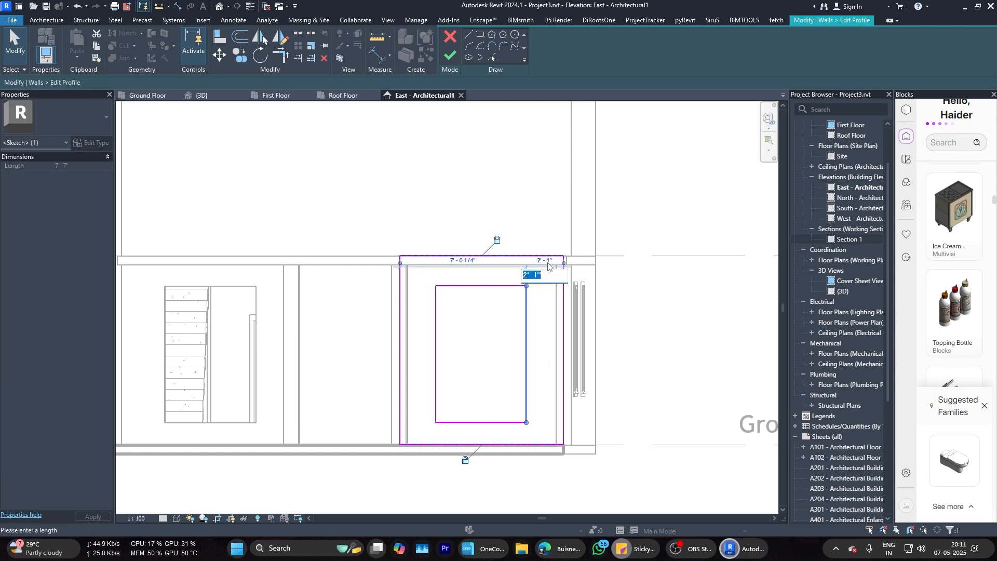
text(24")
key(Return)
click(528, 264)
scroll(496, 294, down, 1)
click(450, 55)
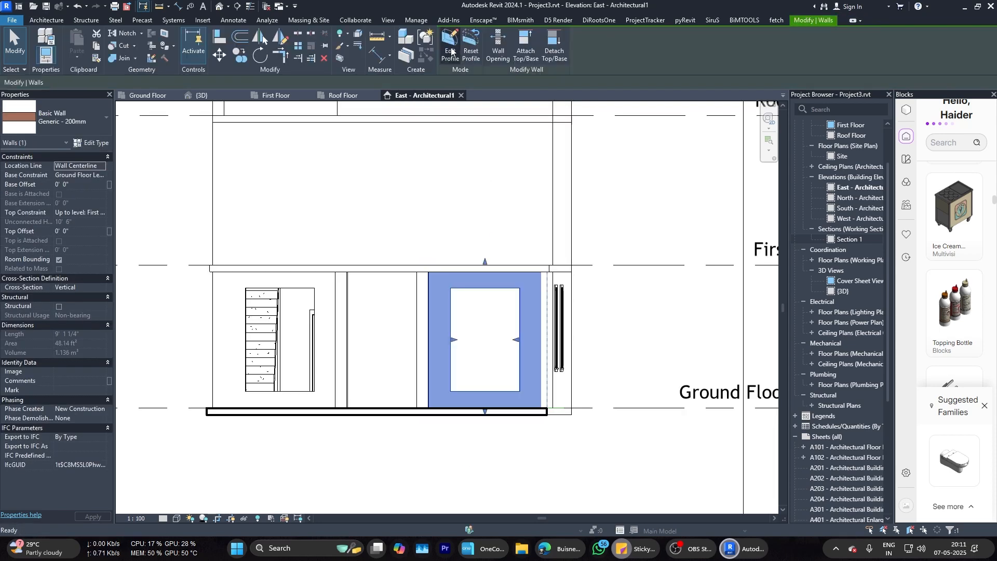
click(489, 290)
scroll(489, 290, down, 2)
Step: Switch to the Enscape render window to review the two front openings, and return to the Revit elevation
mouse_move(763, 557)
click(743, 514)
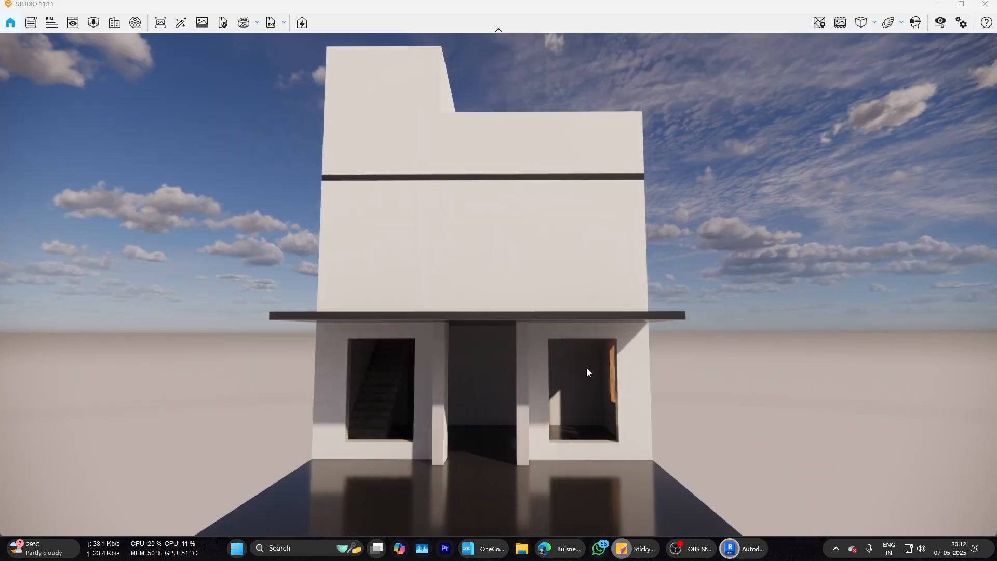
click(938, 5)
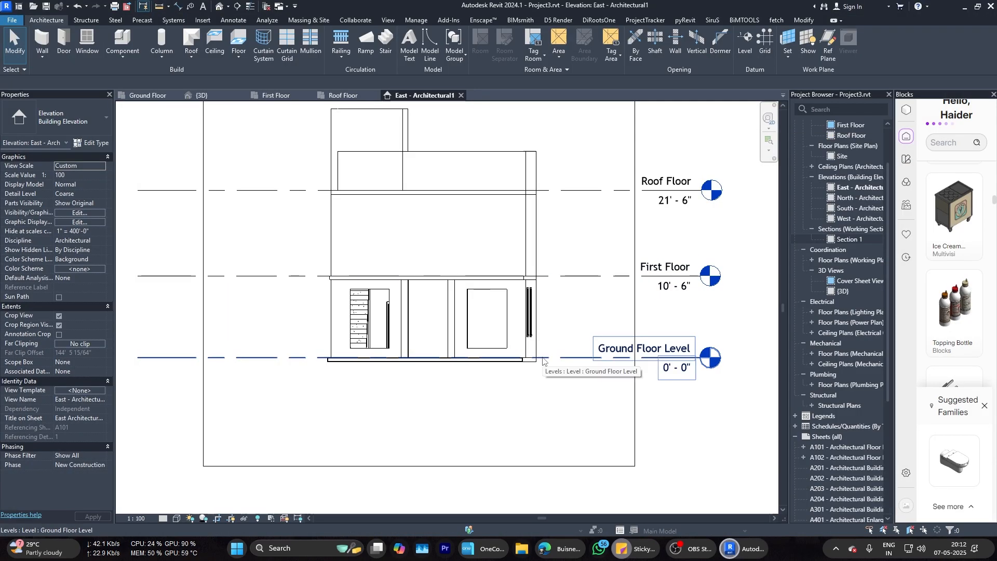
Step: Open the profile of the first-floor front wall for editing, accepting removal of its top and base attachments
scroll(366, 307, up, 3)
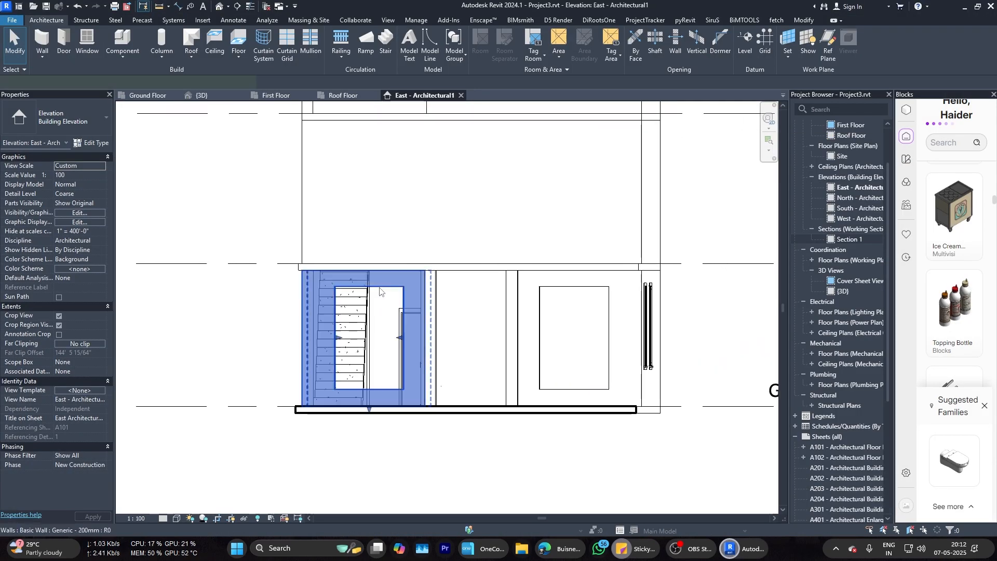
click(352, 228)
click(455, 45)
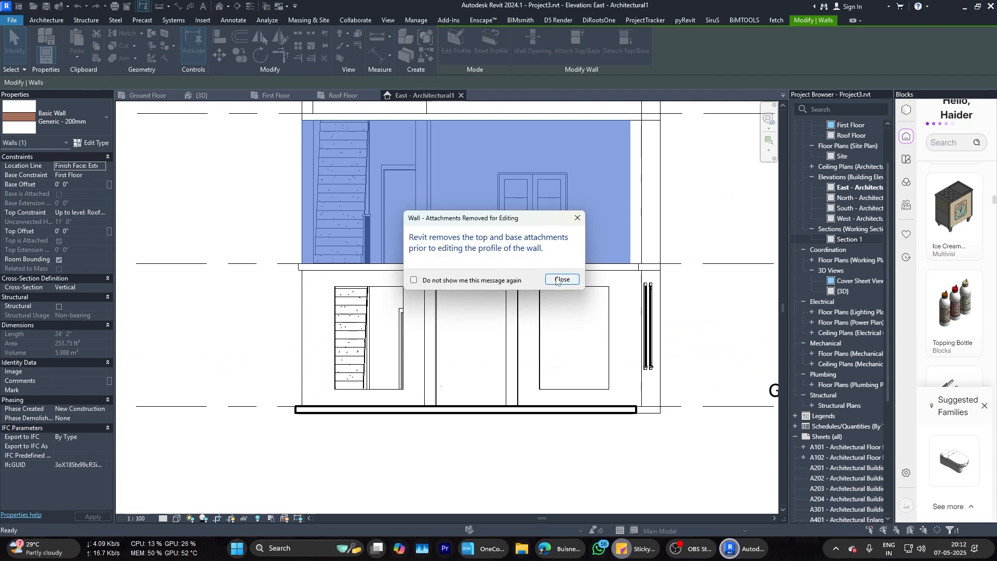
click(562, 279)
Step: Sketch a rectangular opening about 9' high rising from the first-floor wall's base above the stair-side ground-floor opening
click(481, 35)
scroll(434, 285, down, 2)
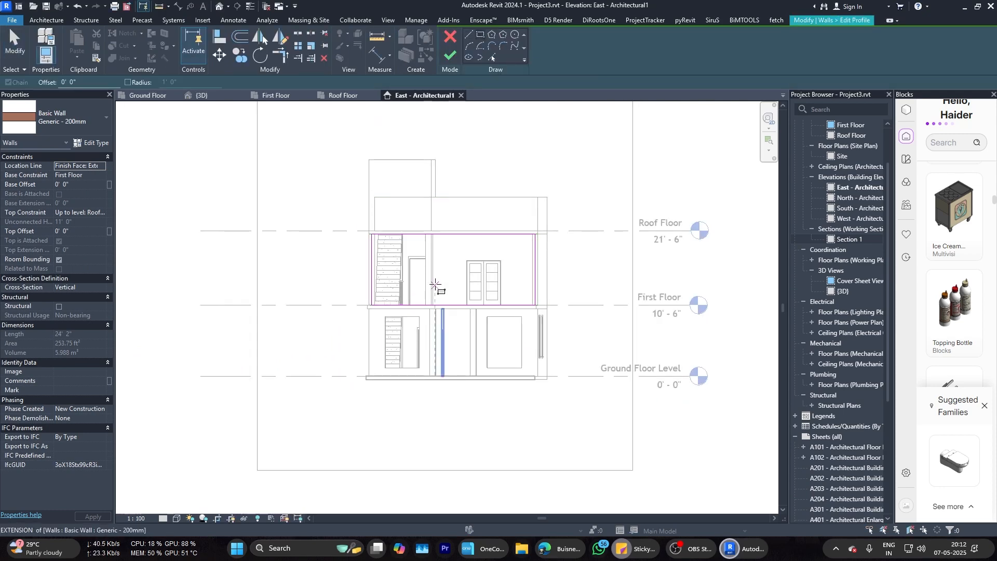
middle_drag(435, 287, 438, 376)
scroll(413, 395, up, 2)
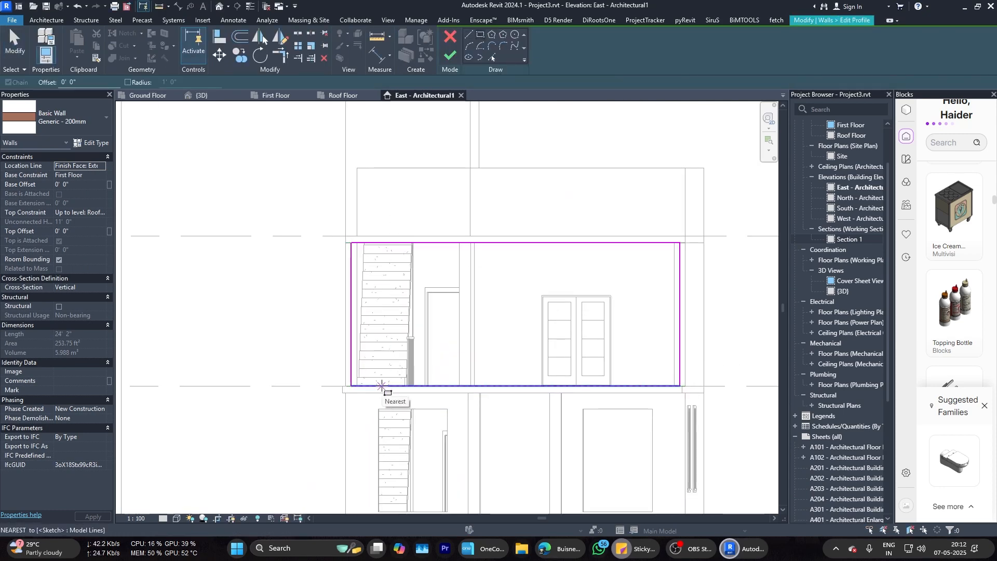
click(382, 386)
scroll(440, 256, up, 1)
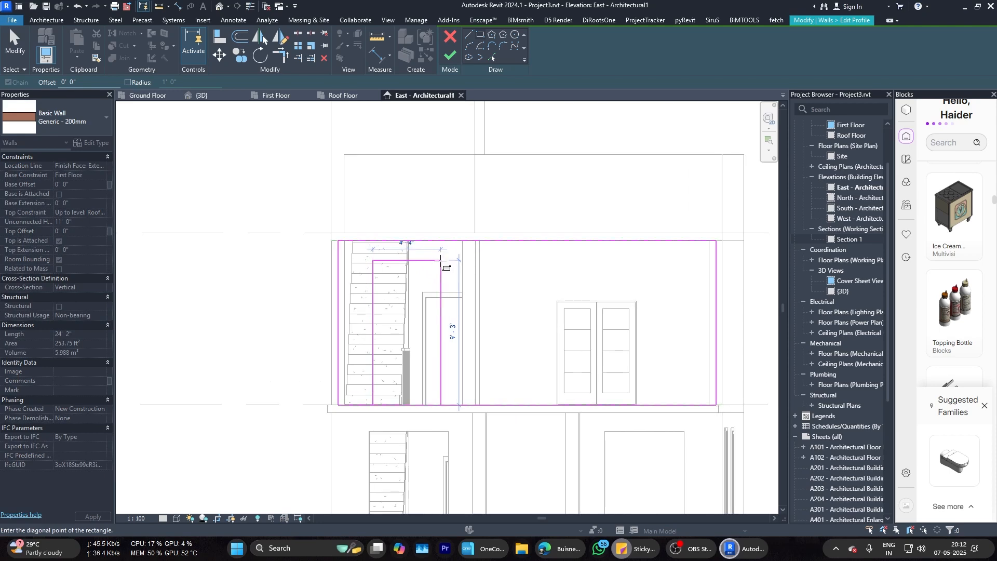
click(442, 265)
Step: Align the first-floor opening's vertical edges with the sides of the stair-side opening below
scroll(479, 385, down, 2)
key(a)
key(l)
scroll(458, 394, up, 2)
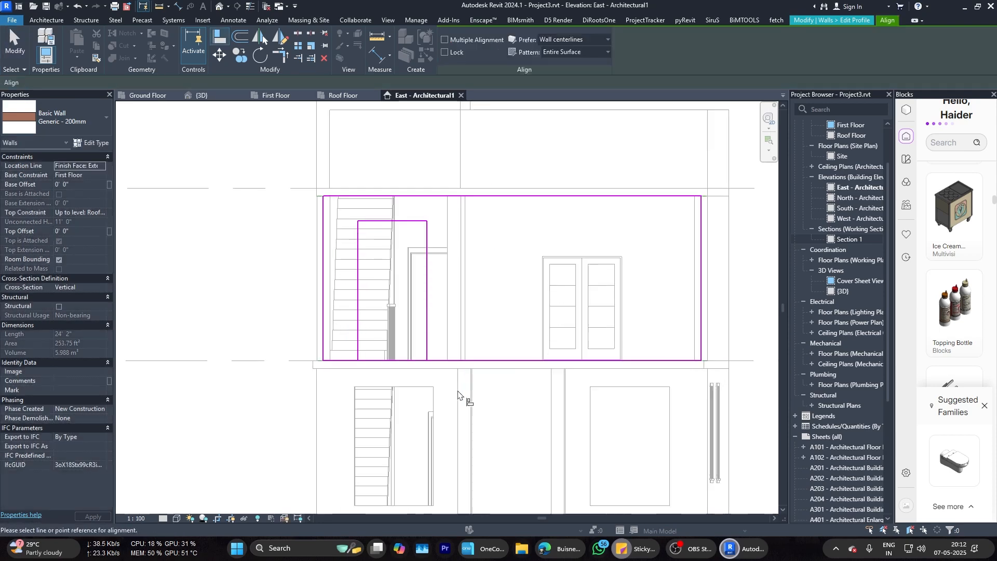
click(427, 285)
scroll(435, 273, down, 2)
scroll(379, 357, up, 6)
click(379, 357)
click(384, 232)
key(Escape)
scroll(383, 259, down, 5)
Step: Sketch a second rectangular opening in the first-floor wall above the other ground-floor opening and align its outer edge with that opening
middle_drag(493, 290, 493, 295)
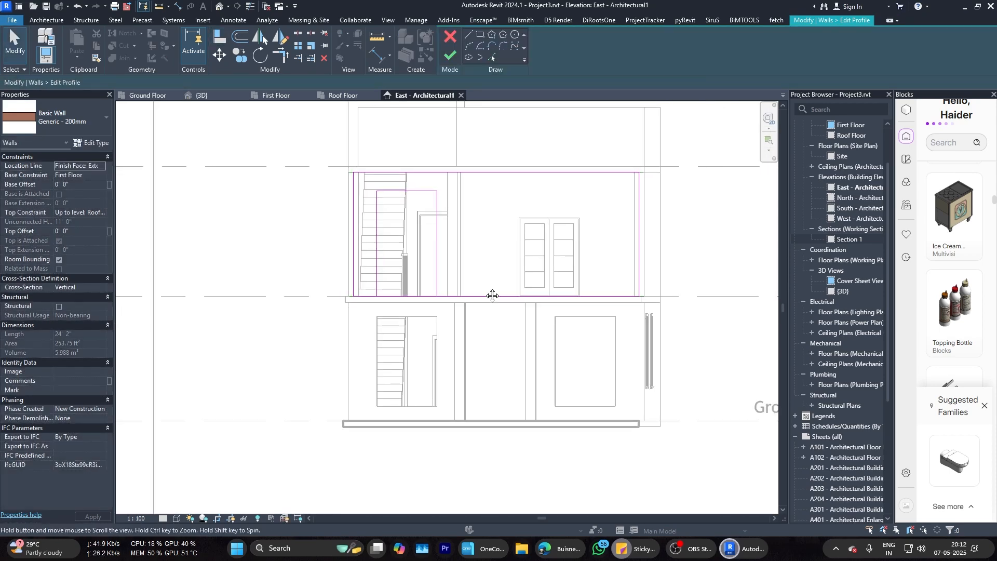
scroll(493, 296, up, 2)
click(480, 34)
click(503, 323)
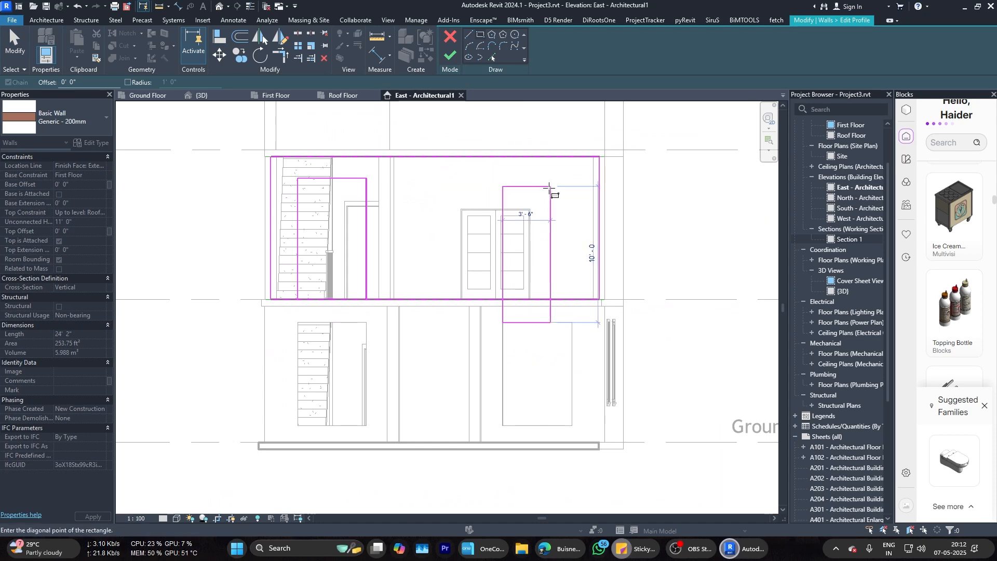
click(572, 181)
key(a)
key(l)
scroll(572, 343, up, 1)
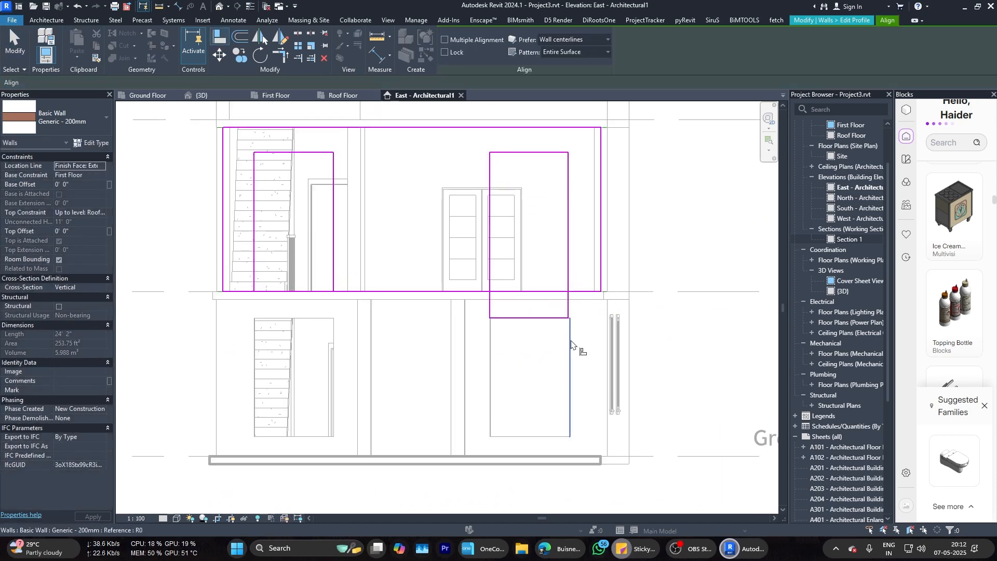
click(570, 341)
click(569, 307)
key(Escape)
Step: Raise the lower edges of both first-floor openings to a common line above the wall's base, leaving them about 8'-2" high
scroll(552, 341, up, 1)
click(524, 310)
mouse_move(523, 311)
mouse_down()
mouse_move(522, 254)
mouse_move(526, 275)
mouse_up()
key(Escape)
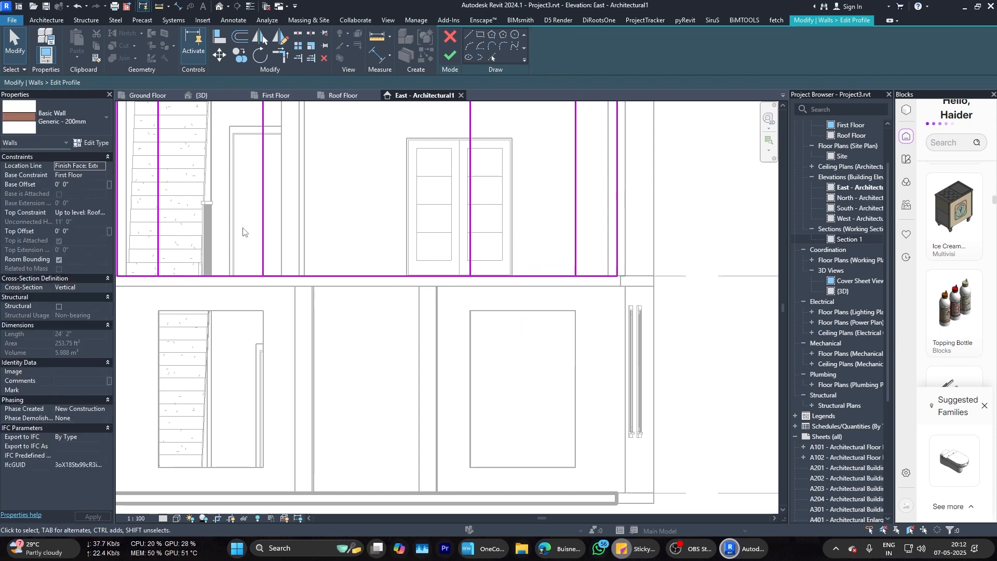
scroll(477, 319, down, 2)
scroll(472, 312, up, 3)
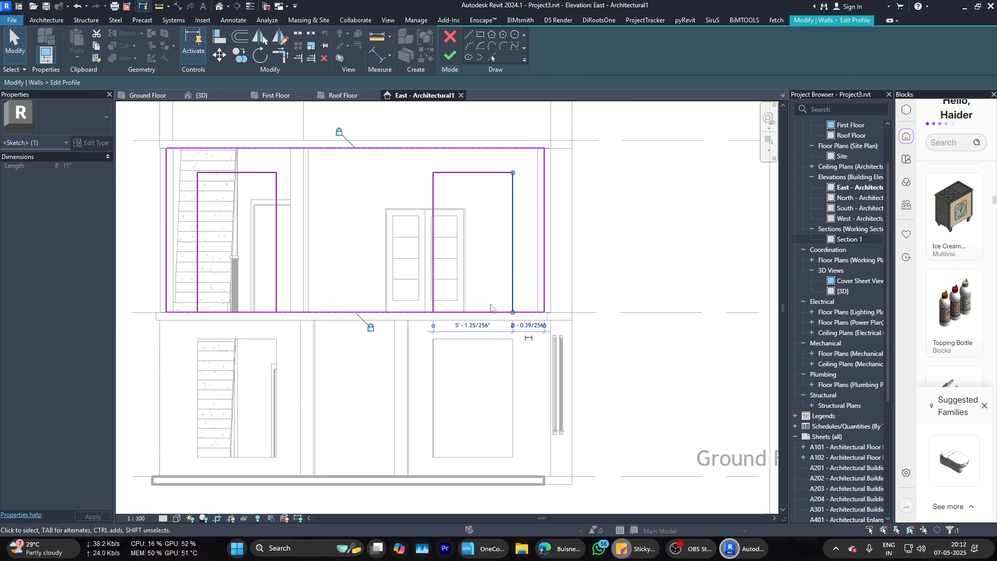
click(478, 295)
click(539, 299)
scroll(538, 295, down, 3)
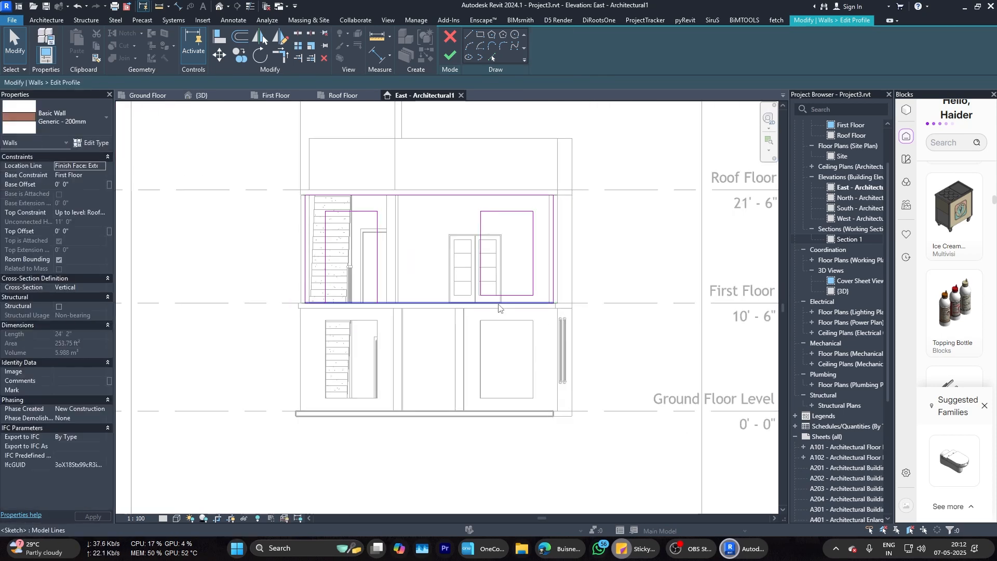
scroll(315, 289, up, 3)
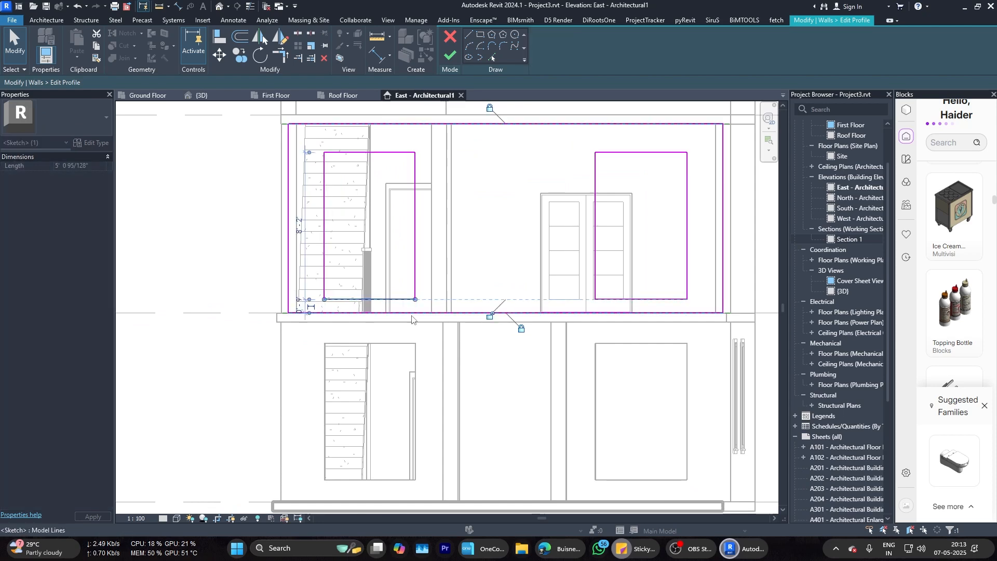
key(a)
key(l)
scroll(451, 351, down, 5)
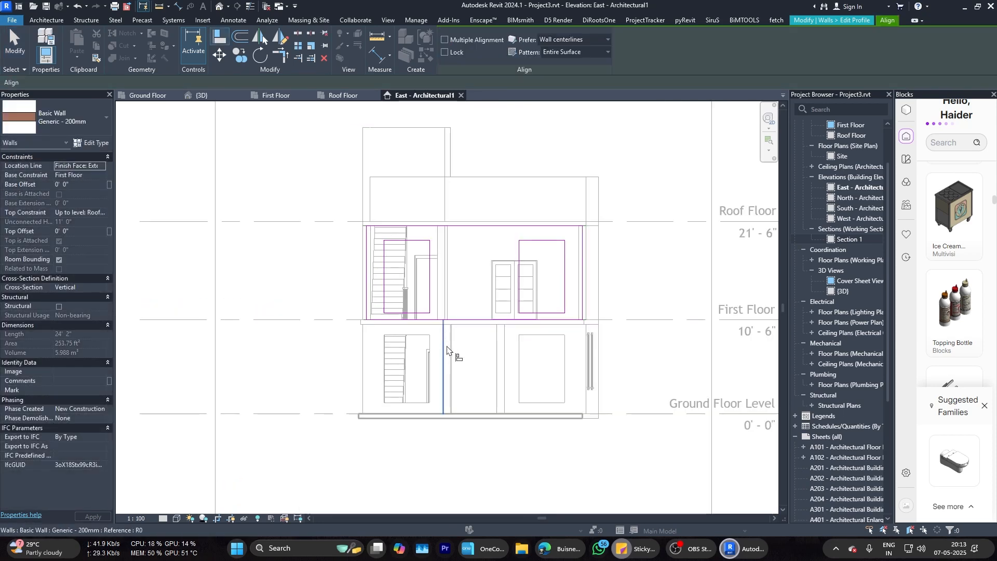
scroll(375, 411, up, 3)
key(Escape)
key(Escape)
scroll(410, 257, down, 2)
key(a)
key(l)
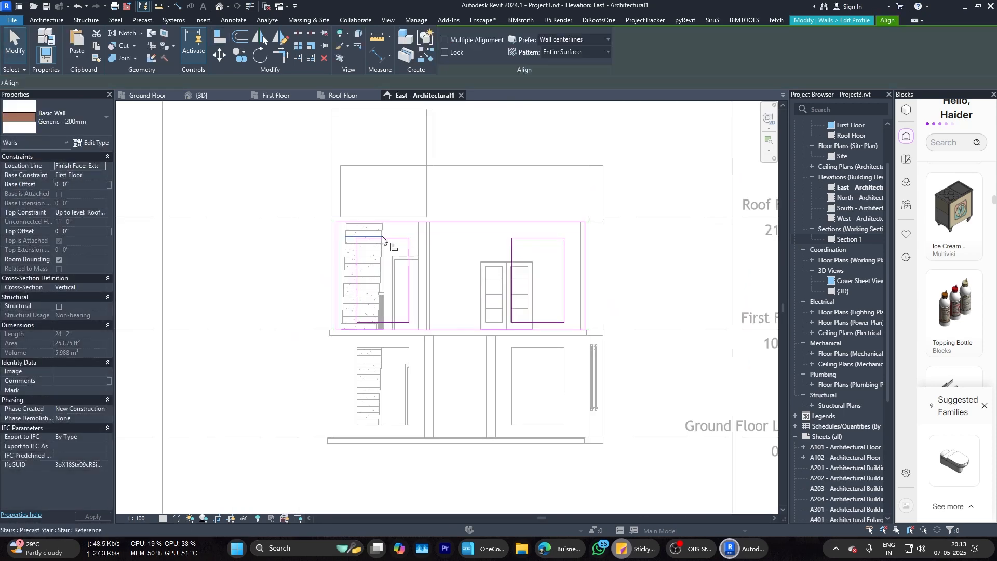
click(389, 238)
key(Escape)
key(Escape)
scroll(401, 241, up, 2)
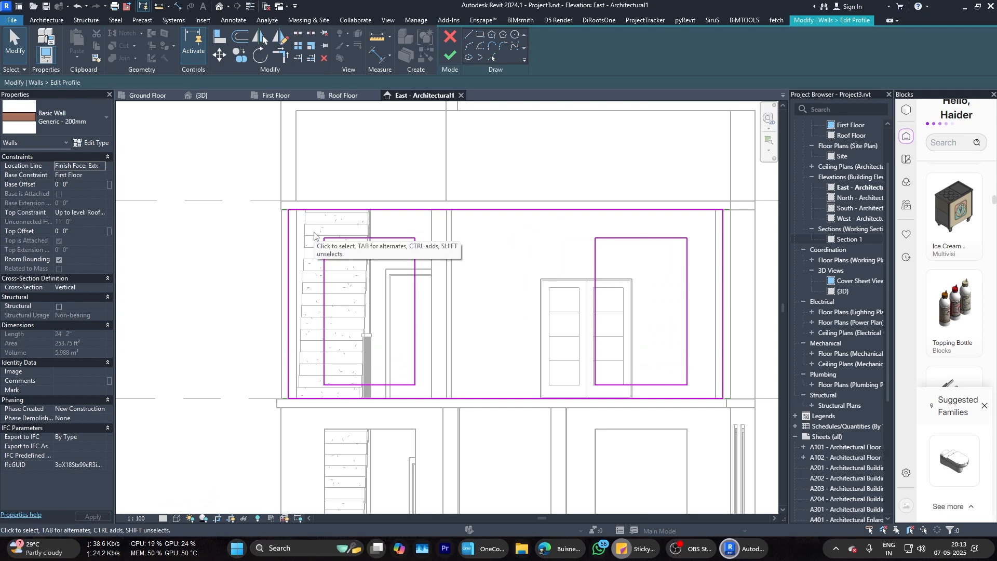
Step: Finish the profile edit of the first-floor front wall
scroll(316, 235, down, 2)
click(450, 60)
key(Escape)
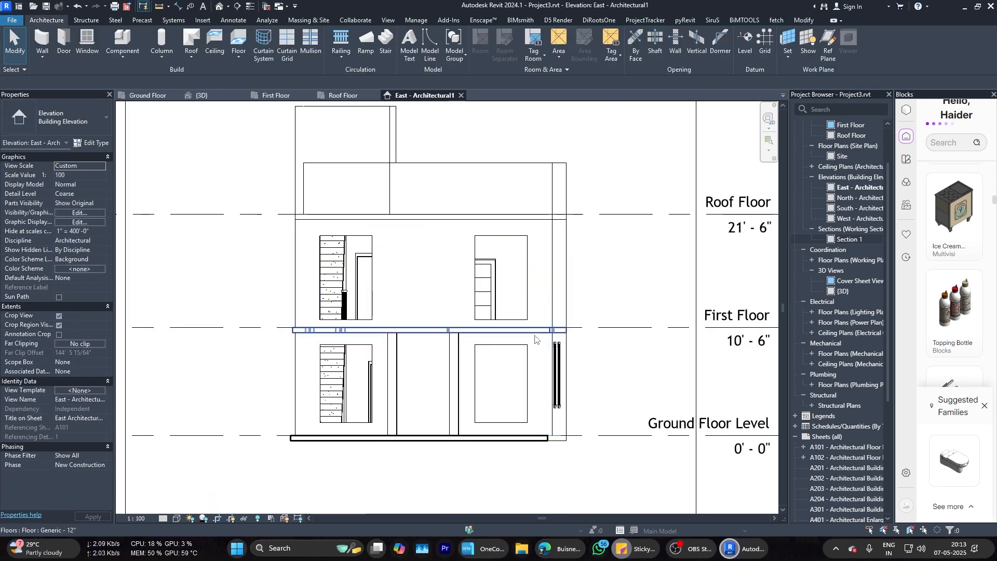
Step: Edit the first-floor slab's boundary in the First Floor plan, pulling its front edge back to the outer face of the front wall
click(534, 332)
click(201, 96)
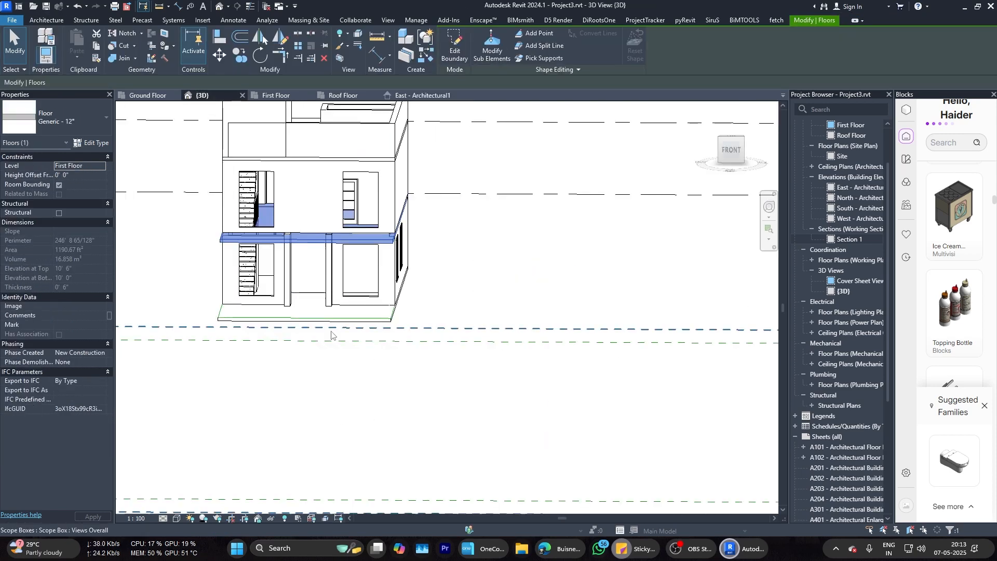
shift+middle_drag(334, 336, 488, 403)
scroll(423, 277, up, 3)
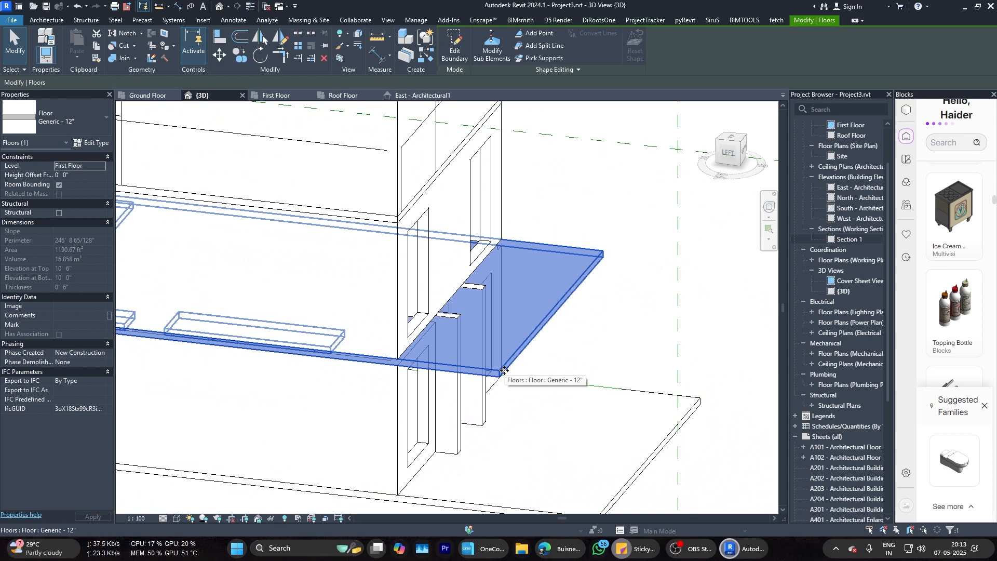
click(276, 96)
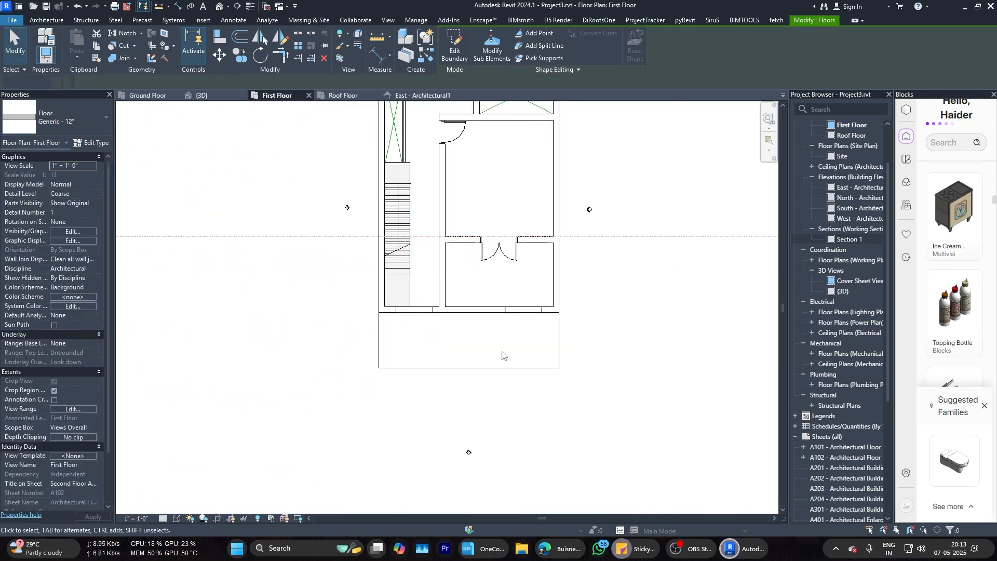
click(454, 49)
click(468, 312)
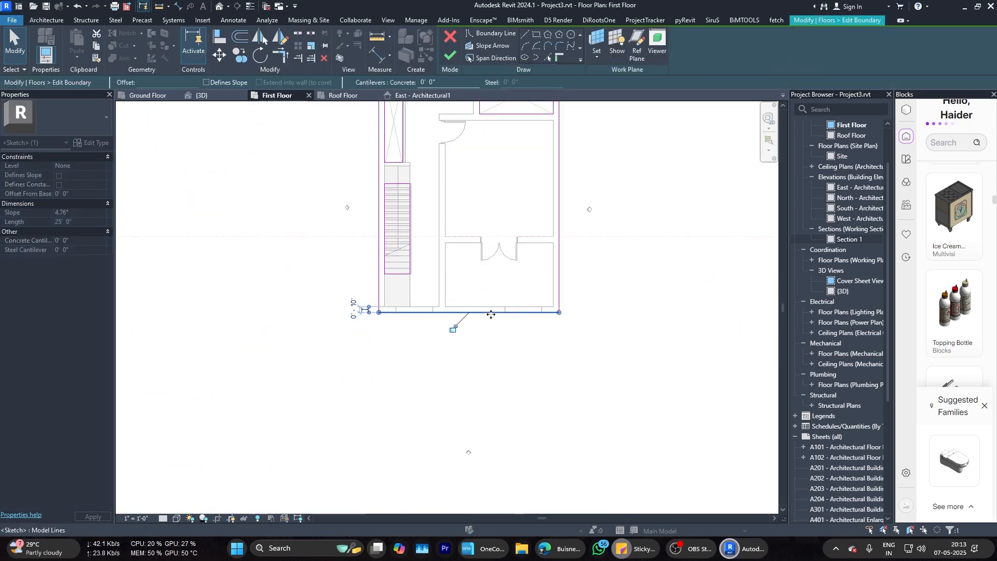
click(447, 57)
click(574, 278)
Step: Examine the shortened first-floor slab edge and the two entrance walls in the 3D view
click(202, 95)
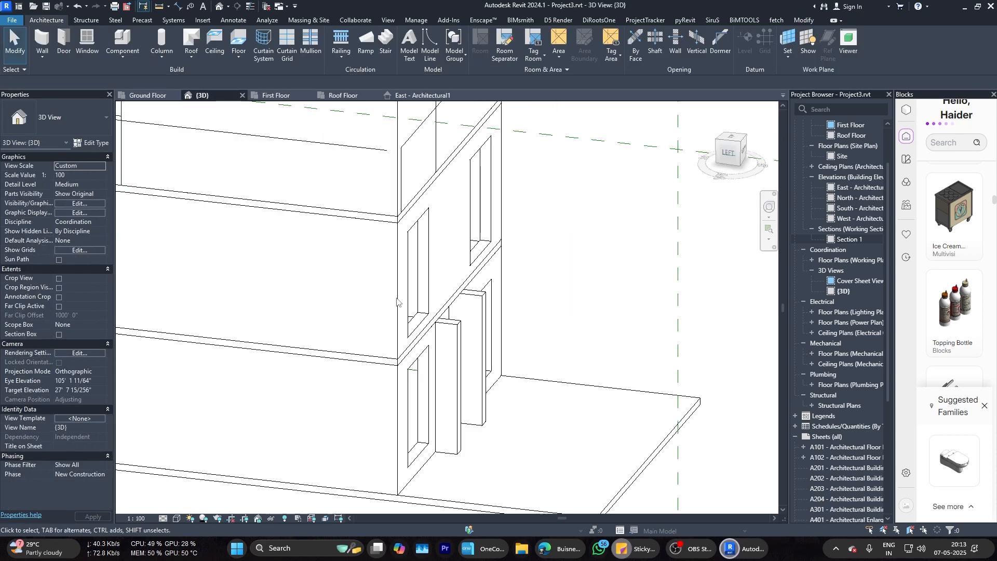
shift+middle_drag(462, 353, 393, 356)
click(393, 354)
scroll(413, 312, down, 3)
scroll(418, 334, up, 2)
click(427, 339)
scroll(422, 335, down, 1)
scroll(422, 351, up, 1)
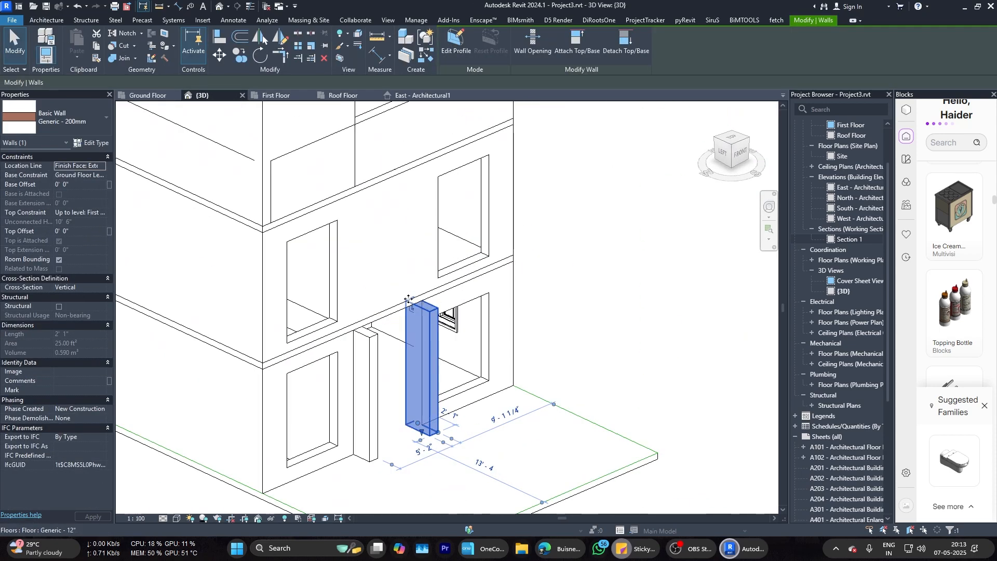
click(421, 351)
Step: Set the First Floor plan's underlay base level to Ground Floor to show the entrance walls below
click(337, 98)
click(287, 97)
scroll(463, 326, down, 1)
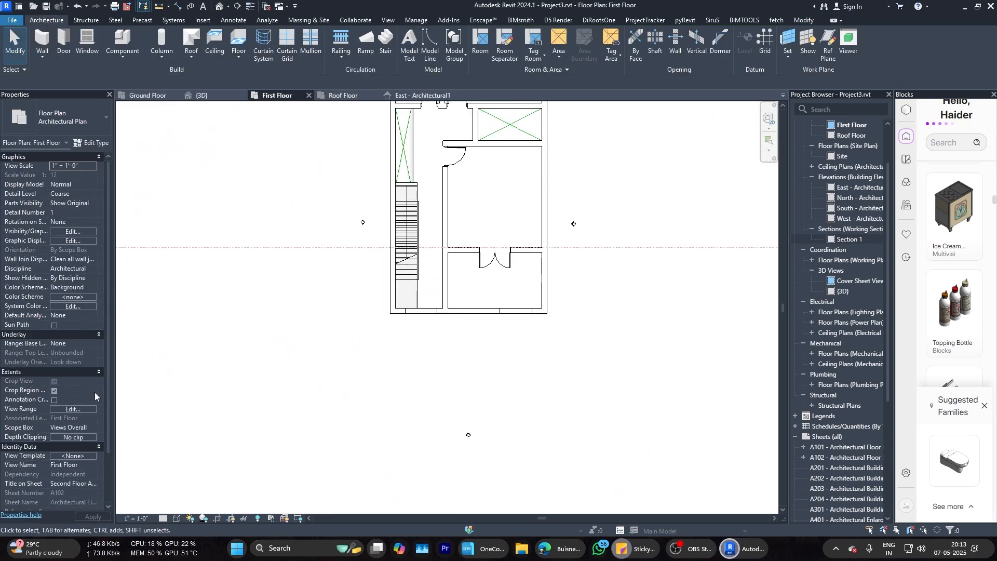
click(77, 335)
click(81, 335)
click(93, 344)
click(80, 359)
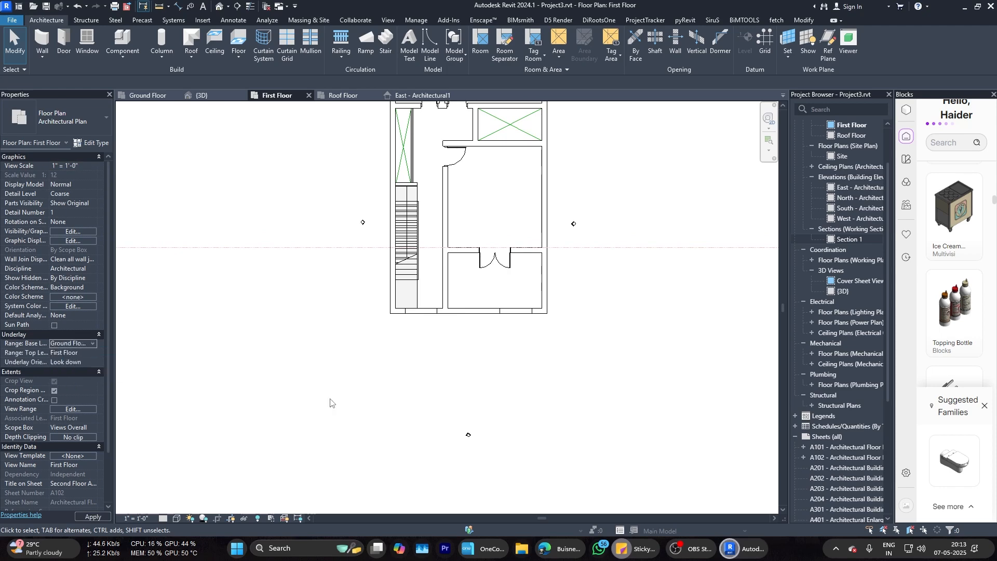
scroll(513, 330, up, 2)
middle_drag(512, 329, 490, 349)
scroll(468, 349, up, 1)
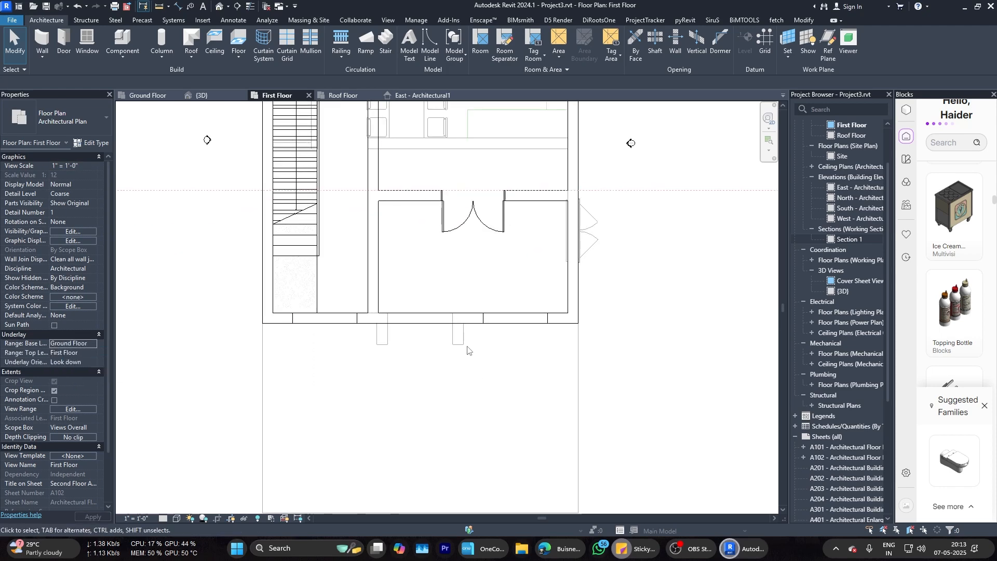
scroll(382, 335, up, 3)
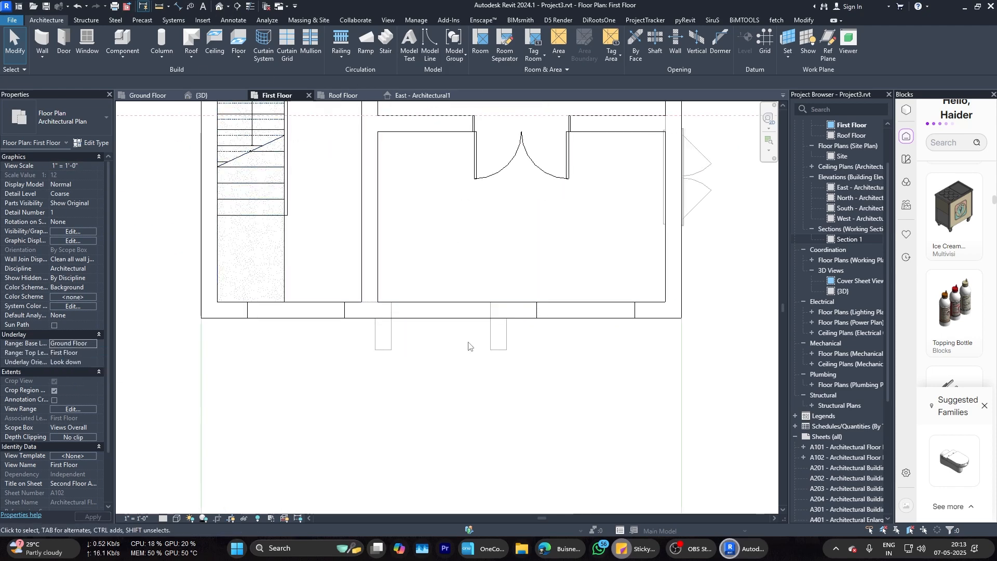
Step: Select the first-floor slab in the 3D view and open its boundary for editing in the First Floor plan
click(202, 96)
click(415, 300)
click(343, 95)
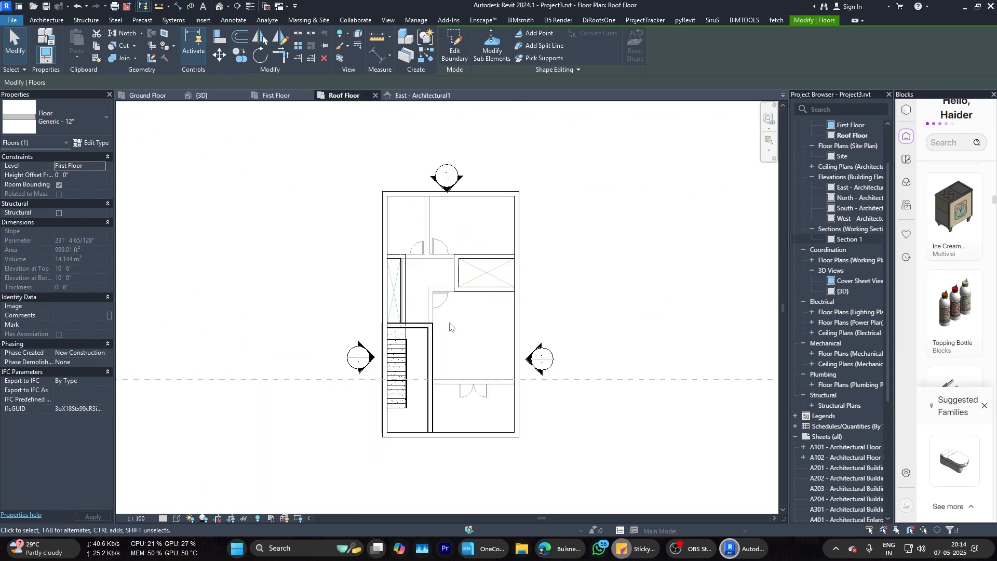
click(276, 95)
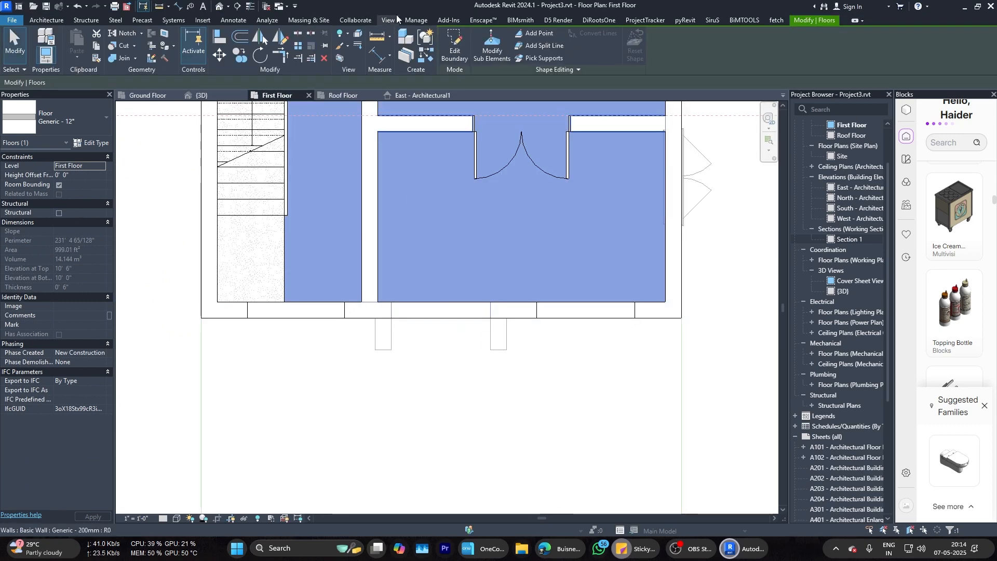
click(455, 46)
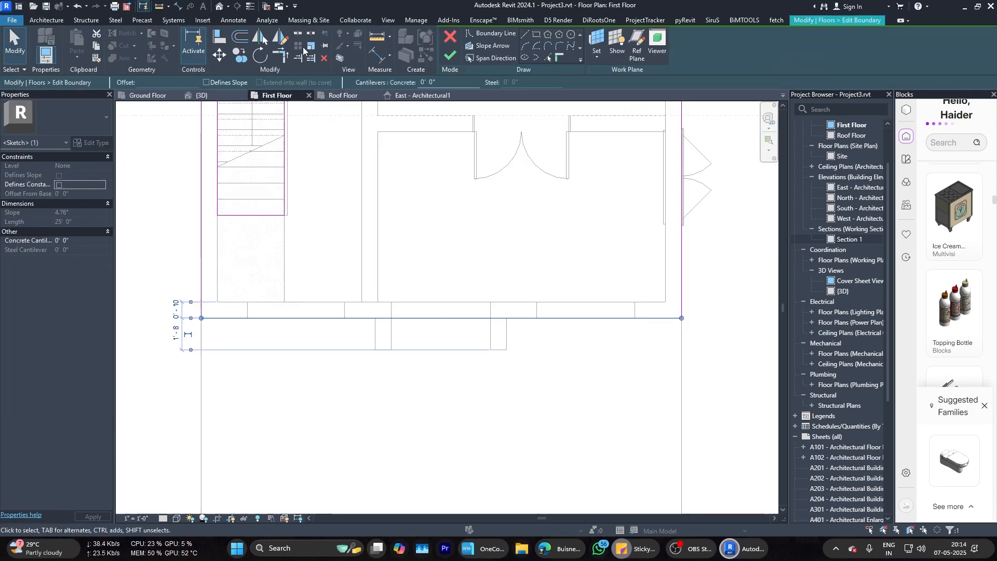
Step: Sketch slab boundary lines projecting 1'-8" from the front wall and running 10'-0" along the outer ends of the entrance walls
click(496, 33)
click(345, 317)
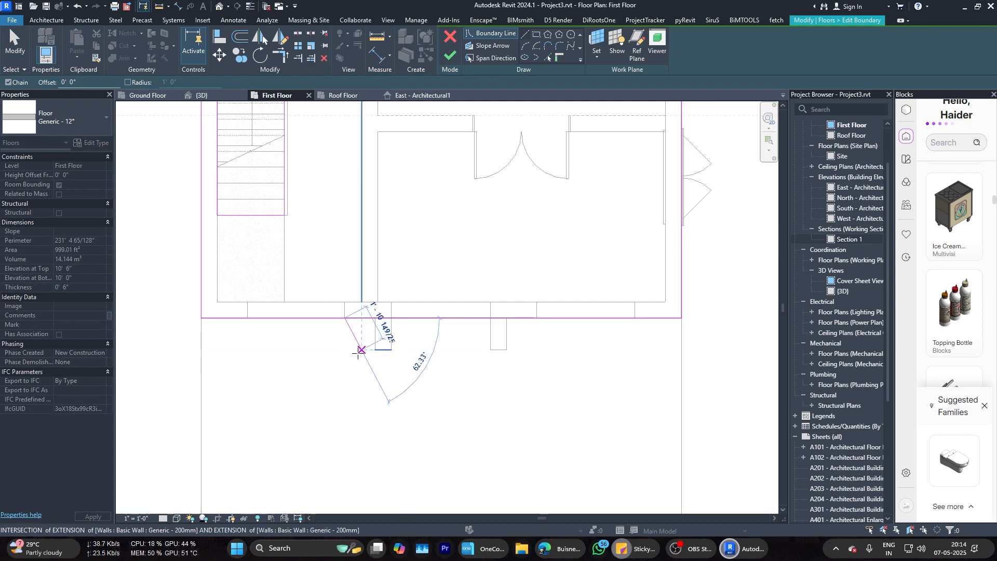
click(345, 351)
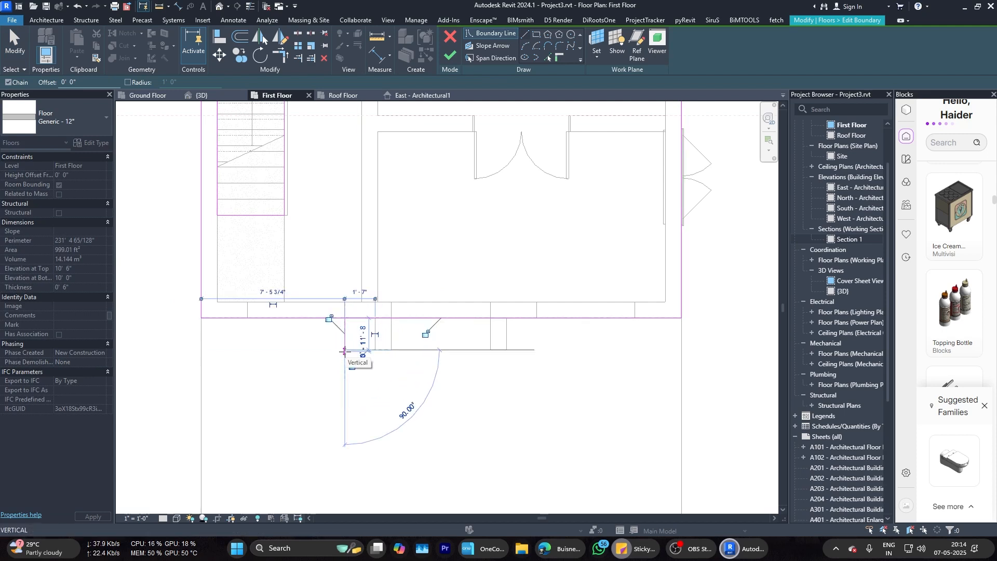
click(536, 351)
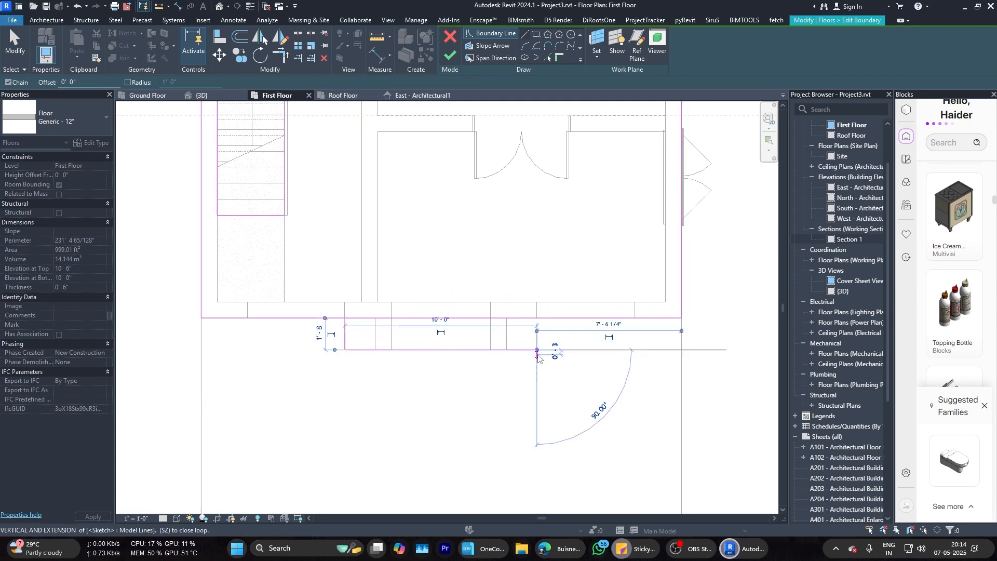
key(Escape)
key(Escape)
Step: Shorten the slab's front edge to the stair-side start of the projection and align the projection's side line with the window opening's jamb
scroll(431, 320, up, 1)
click(713, 317)
key(Escape)
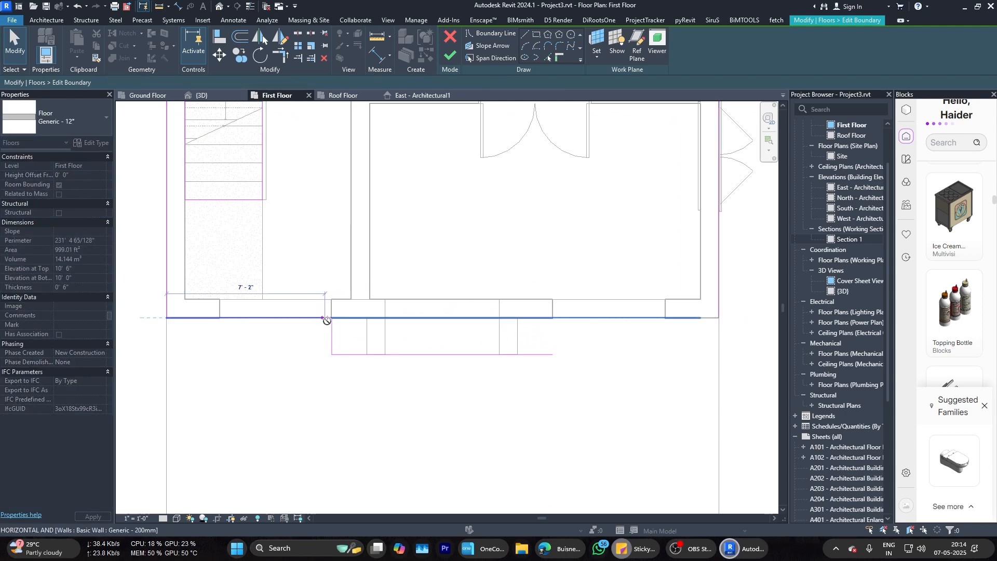
scroll(325, 323, up, 5)
key(a)
key(l)
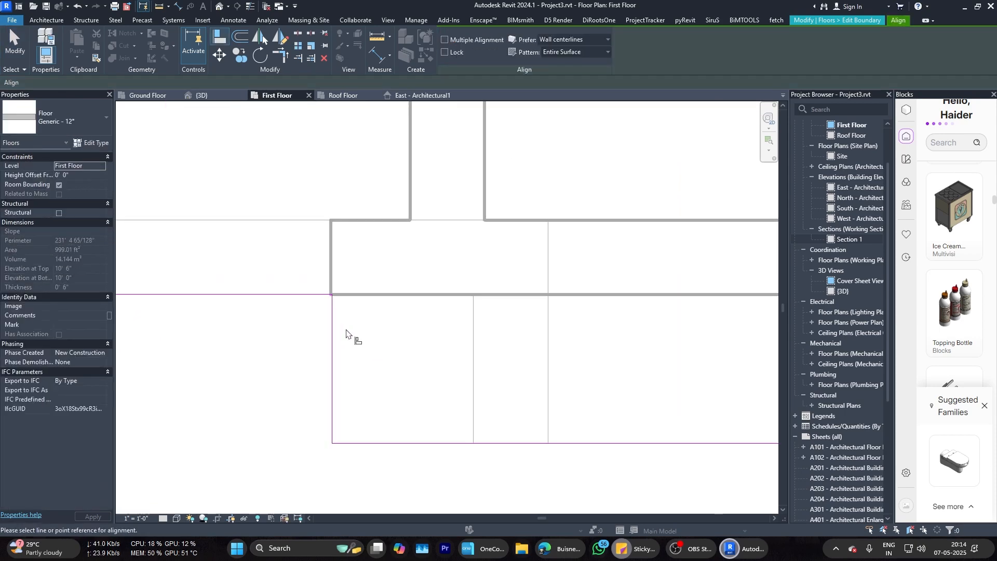
key(Escape)
key(Escape)
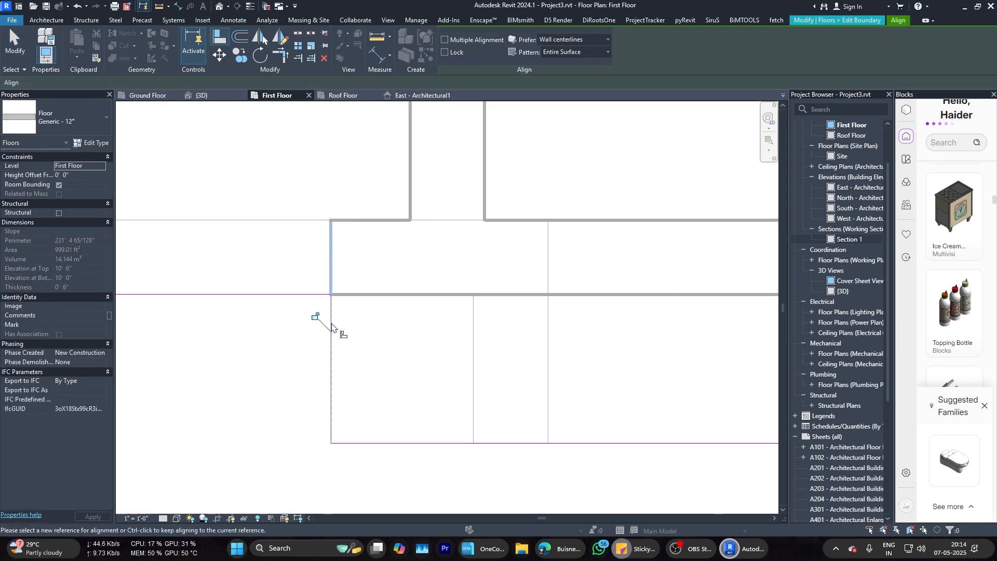
Step: Draw the projection's other side line from the second window opening's jamb and trim the corner to close the slab boundary
scroll(314, 316, down, 3)
click(562, 288)
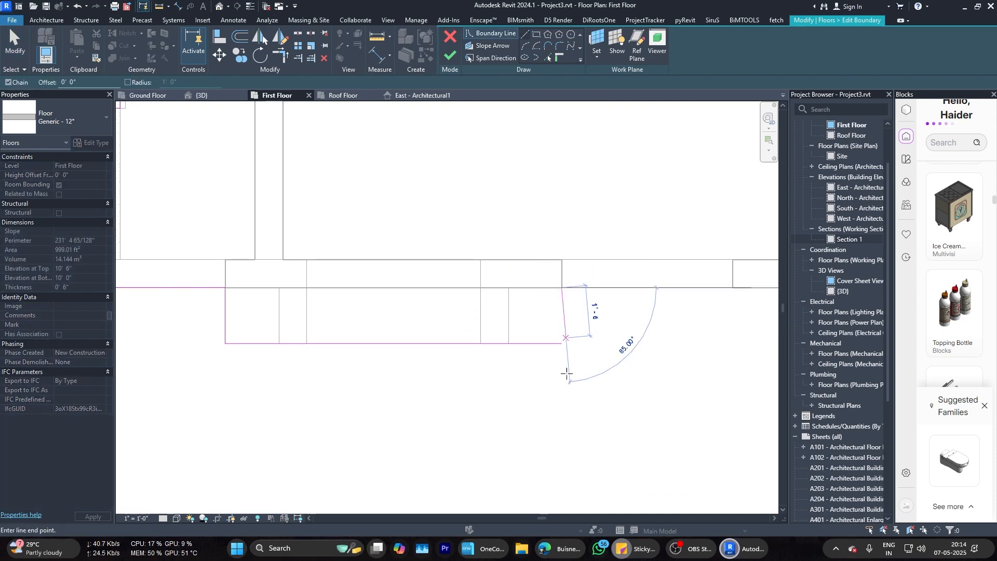
click(561, 387)
key(t)
key(r)
click(557, 335)
key(Escape)
scroll(562, 331, down, 3)
middle_drag(562, 331, 403, 277)
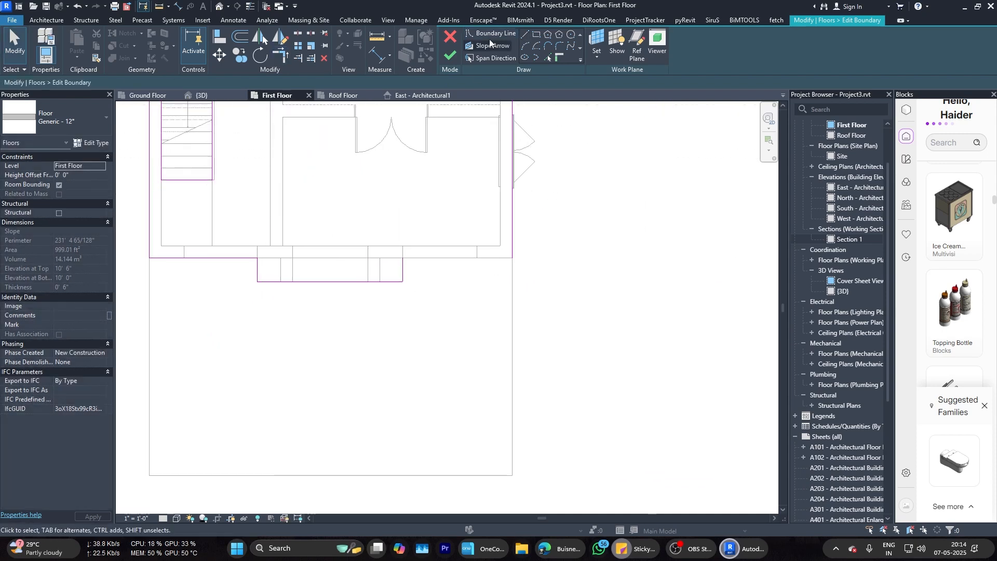
Step: Set the front edge of the slab projection 3'-0" from the front wall and finish the boundary edit
scroll(519, 338, down, 3)
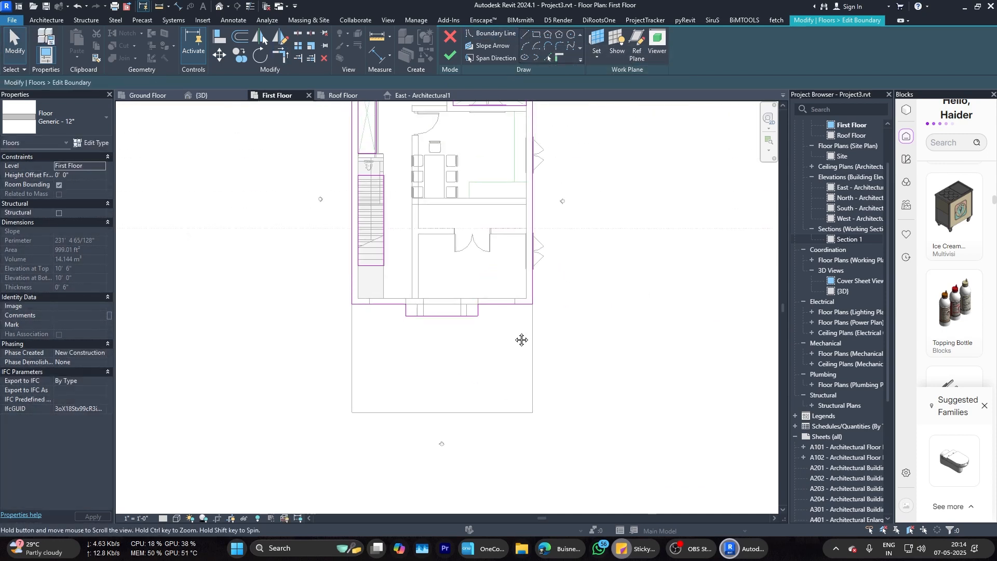
scroll(440, 344, up, 5)
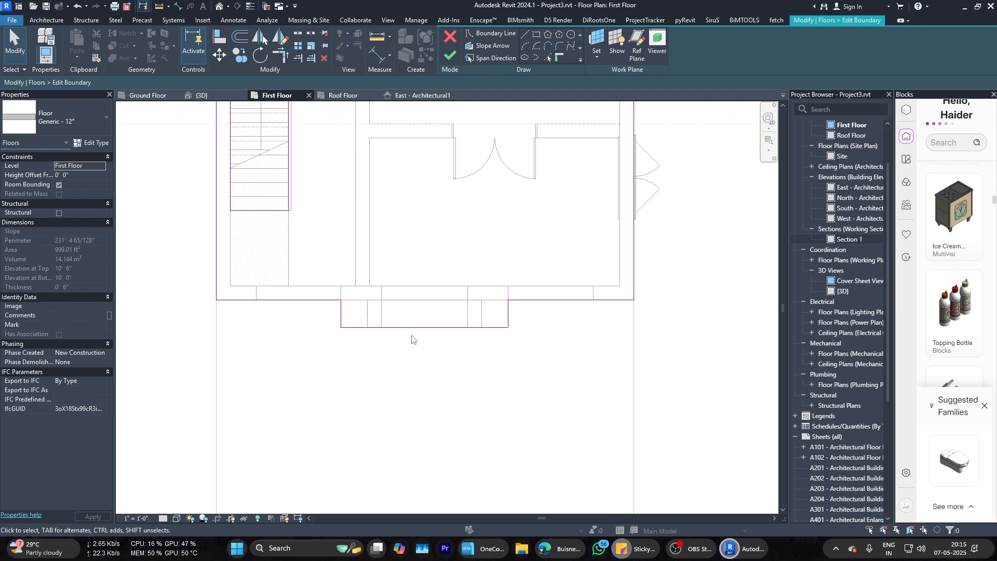
scroll(412, 339, down, 2)
scroll(412, 316, up, 3)
click(417, 318)
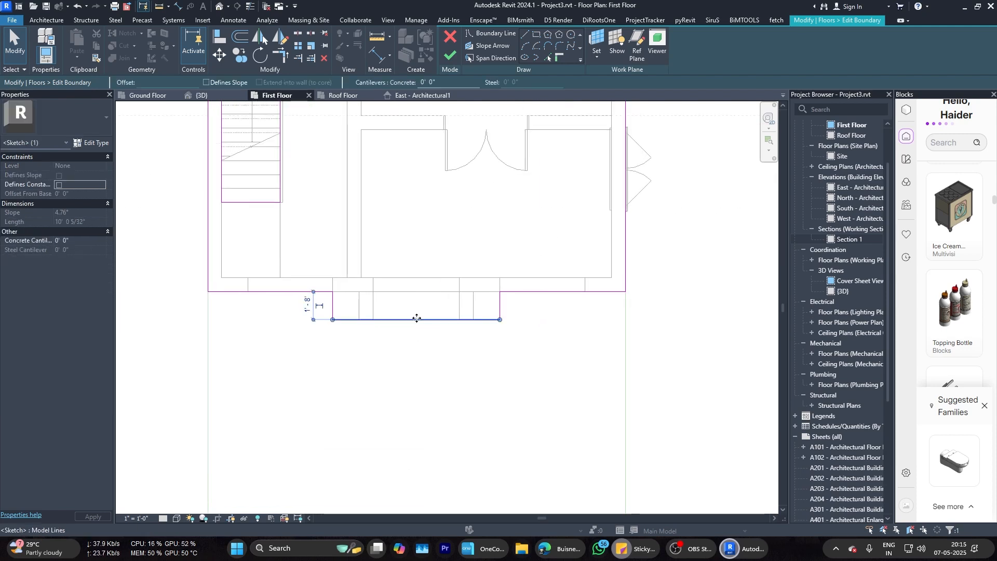
key(Escape)
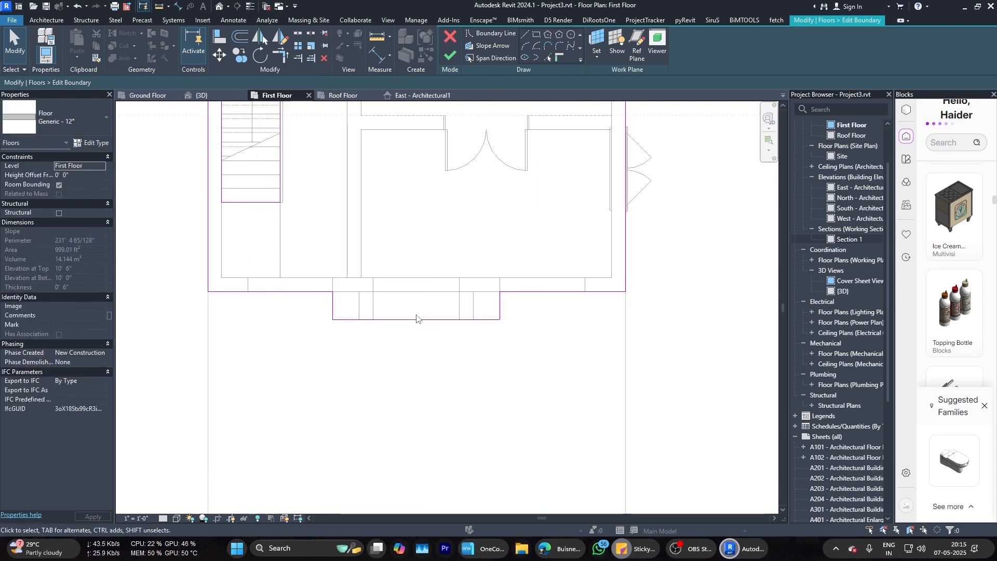
click(417, 318)
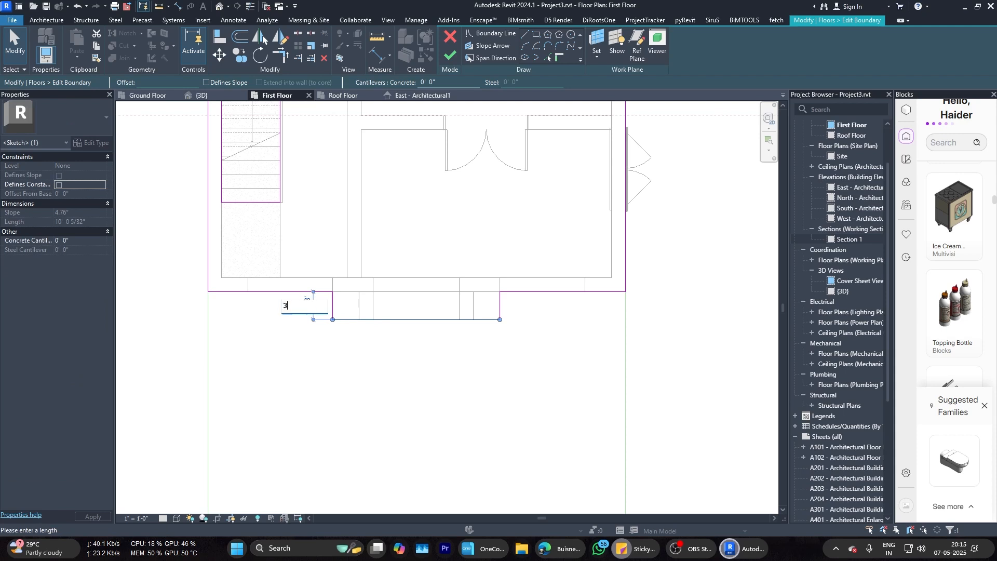
key(Escape)
key(Escape)
click(320, 311)
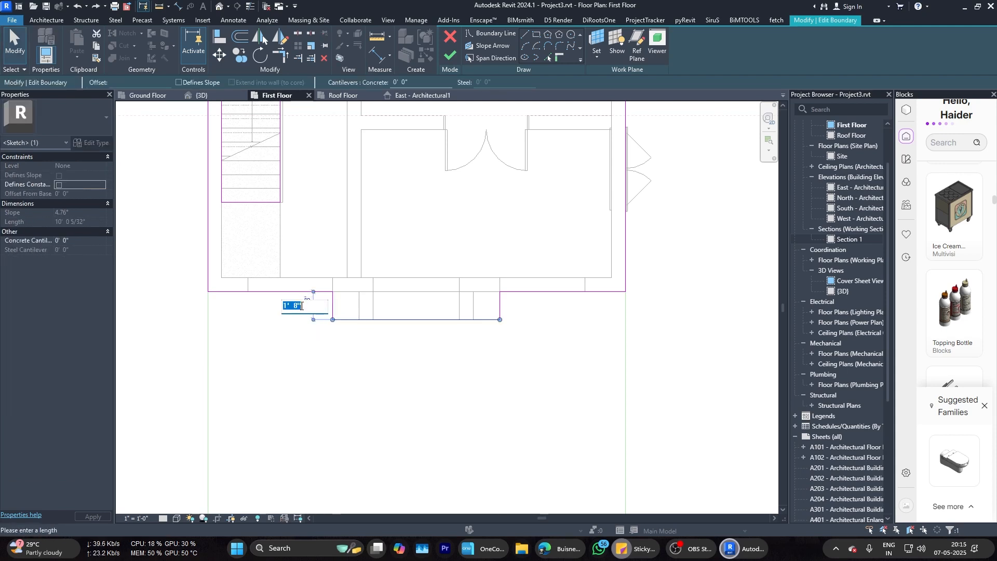
key(Escape)
key(Escape)
click(310, 307)
text(3)
key(Return)
key(Escape)
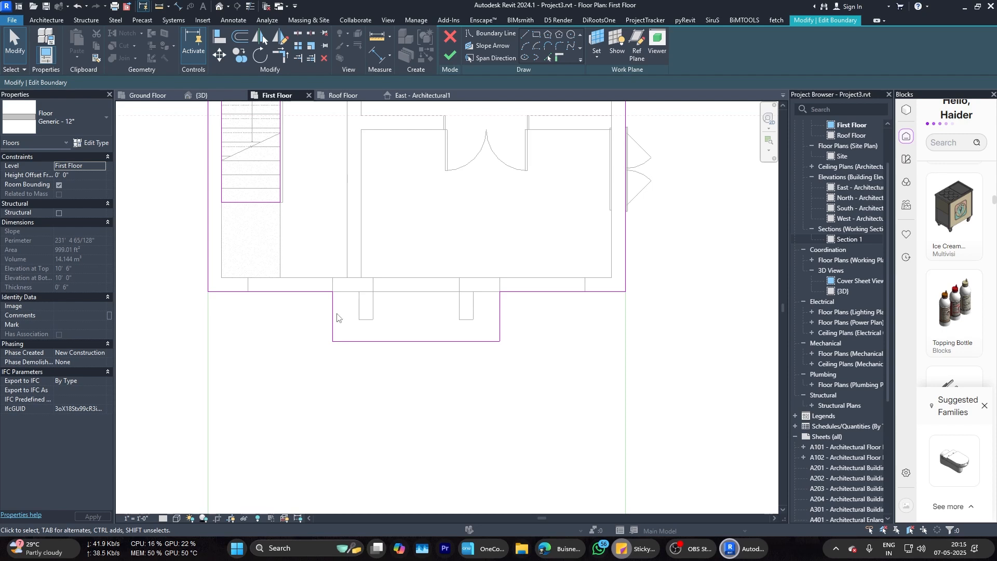
click(385, 342)
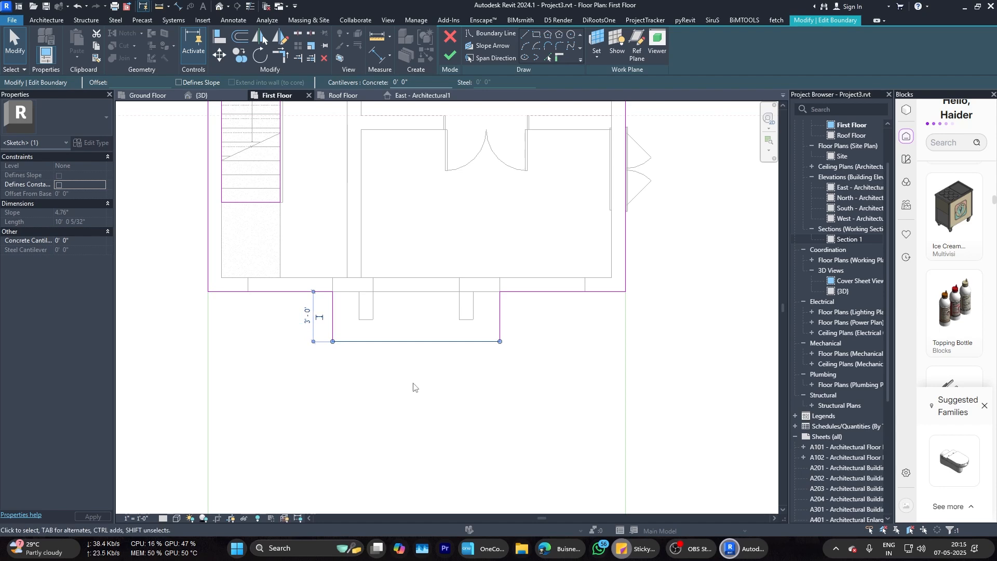
click(450, 54)
click(529, 282)
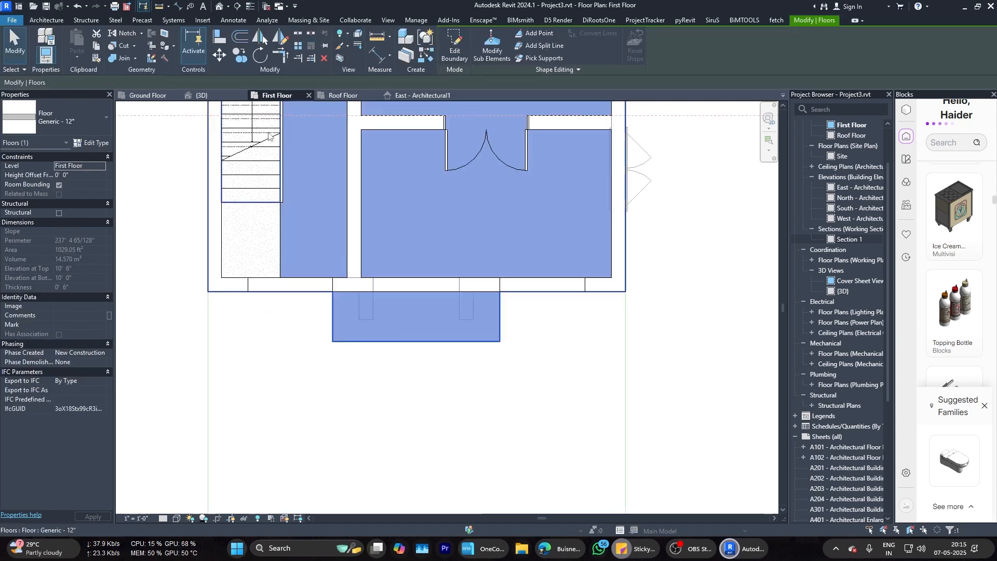
Step: In the Ground Floor plan, dimension the stair-side entrance wall's projection from the front wall and set it to 3'-0"
click(149, 96)
scroll(389, 341, up, 5)
click(399, 315)
scroll(399, 316, up, 2)
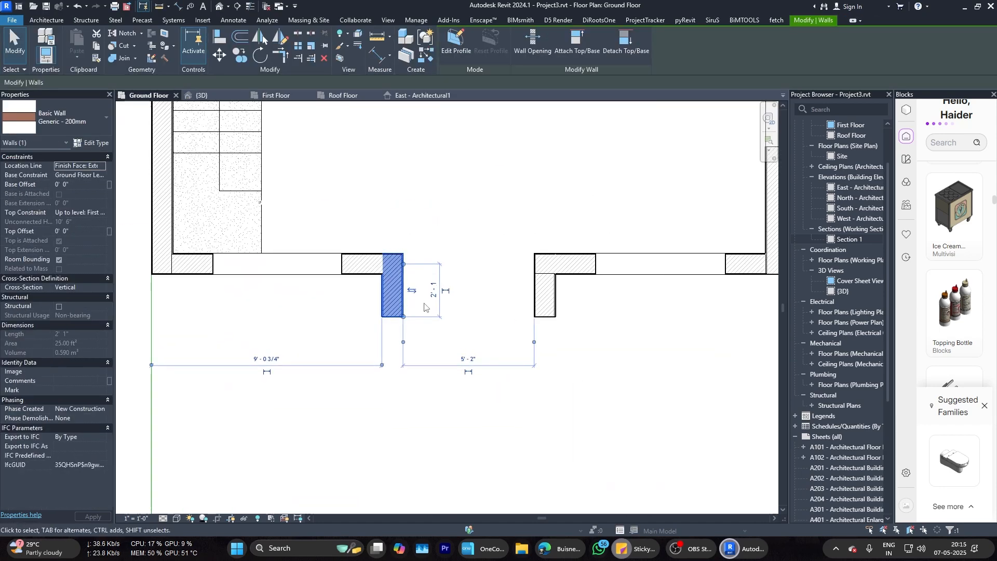
scroll(424, 307, up, 2)
key(Escape)
scroll(386, 273, up, 2)
click(386, 273)
scroll(384, 317, up, 2)
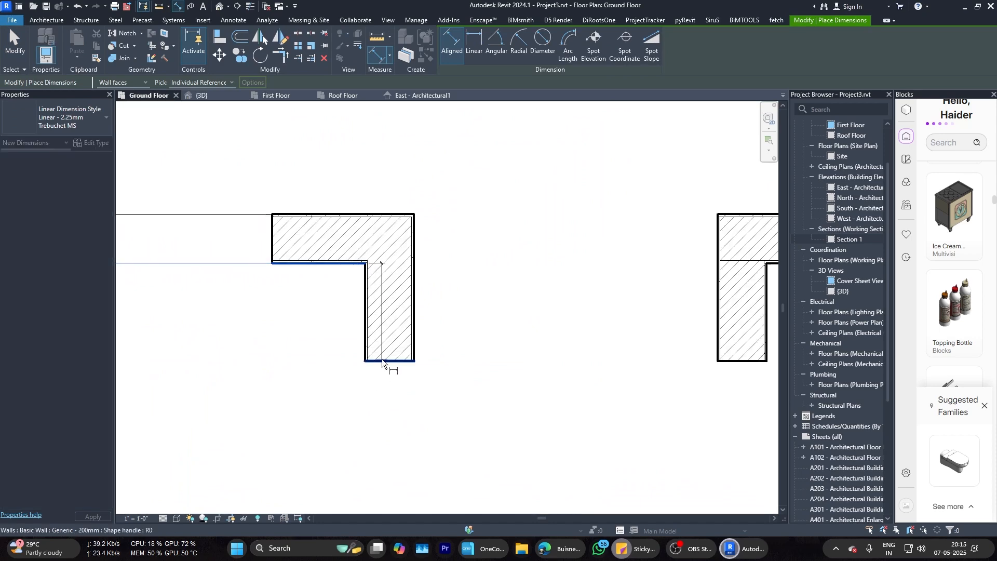
text(3)
key(Return)
key(Escape)
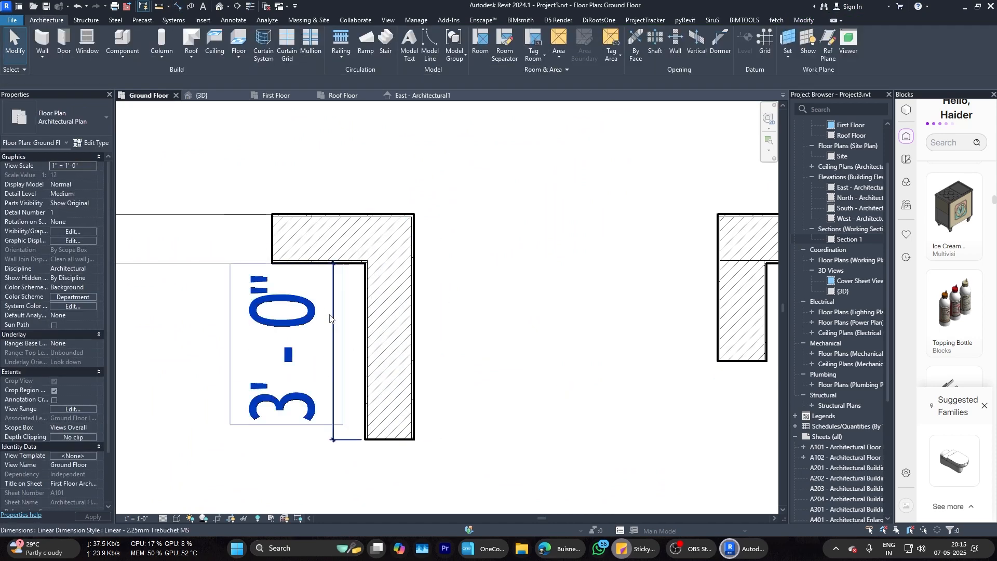
Step: Delete the dimension beside the stair-side entrance wall
scroll(339, 327, down, 2)
click(338, 336)
key(Delete)
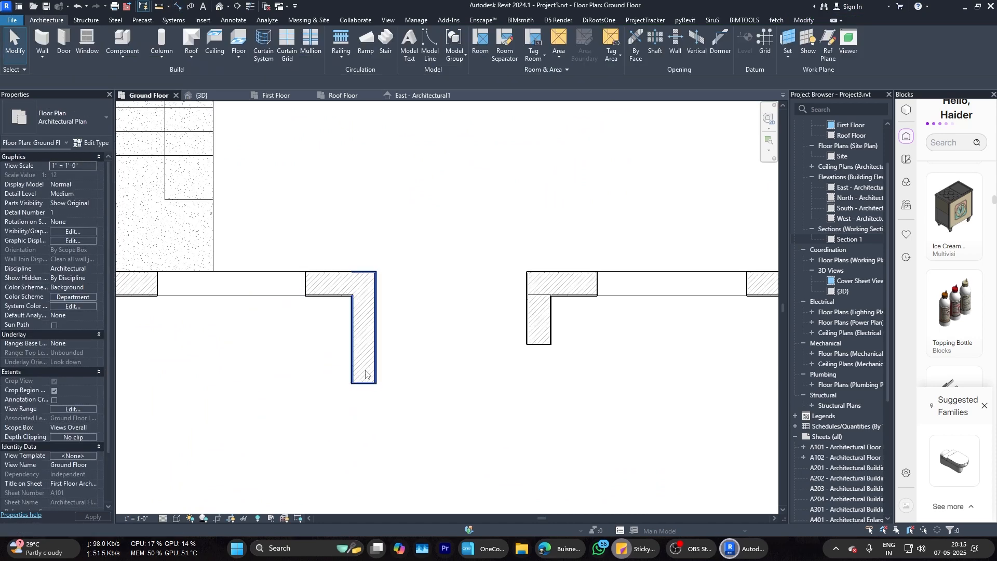
Step: Try to align the stair-side entrance wall's end with the end of the shorter entrance wall, and undo it
key(a)
key(l)
scroll(529, 343, up, 2)
click(535, 344)
click(248, 412)
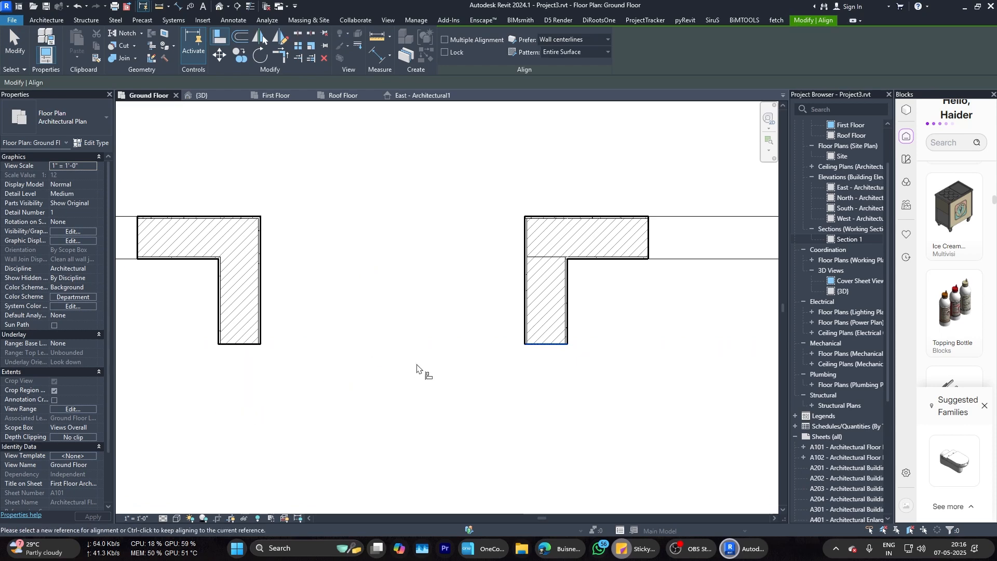
key(ctrl+z)
Step: Align the shorter entrance wall's outer end with the end of the stair-side entrance wall
key(a)
key(l)
click(258, 412)
click(550, 345)
scroll(522, 394, down, 3)
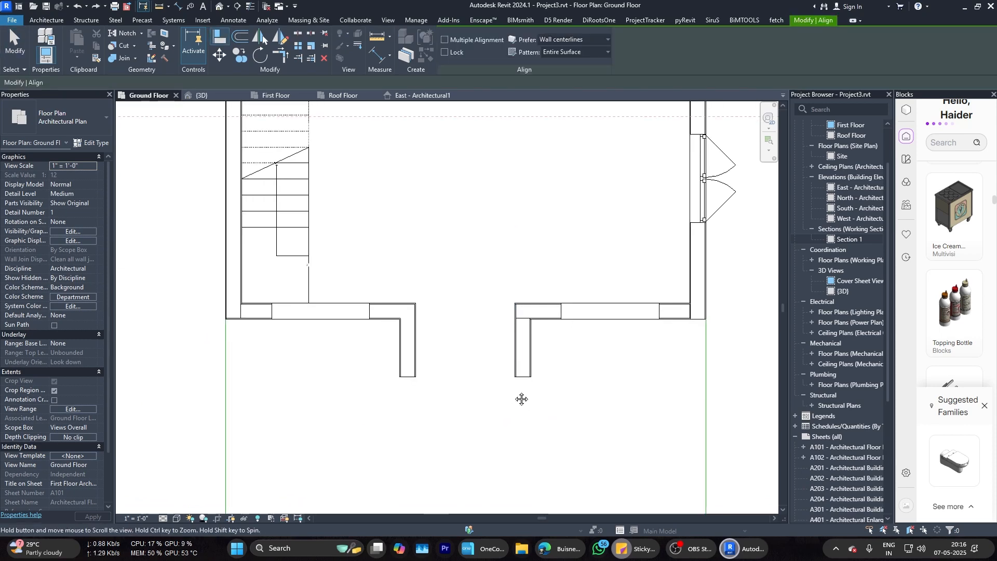
Step: Examine the slab projection and the extended entrance walls in the plans, the East elevation and the 3D view
scroll(510, 382, down, 5)
middle_drag(511, 382, 412, 331)
scroll(414, 339, up, 2)
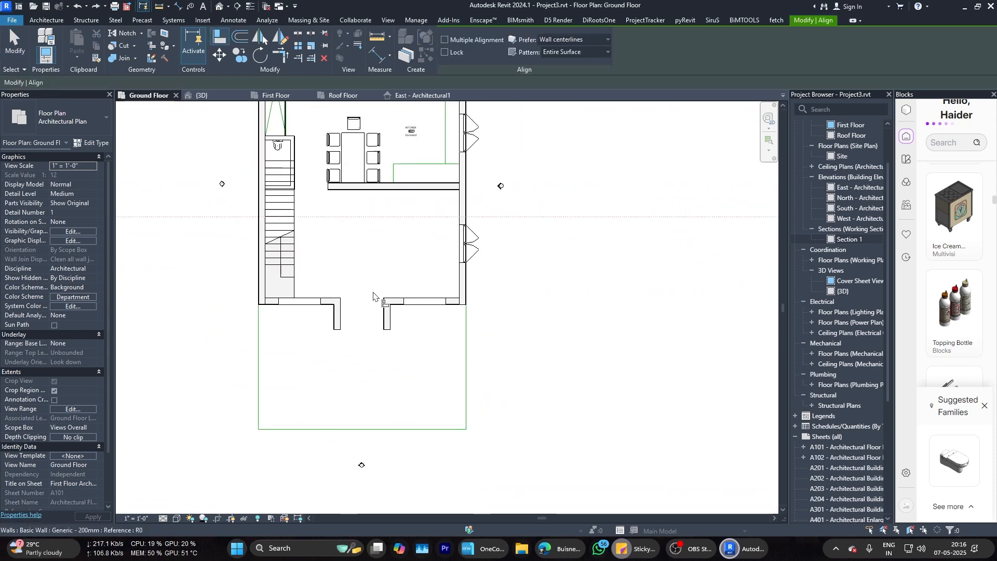
click(422, 96)
key(Escape)
scroll(400, 333, down, 1)
scroll(404, 338, up, 5)
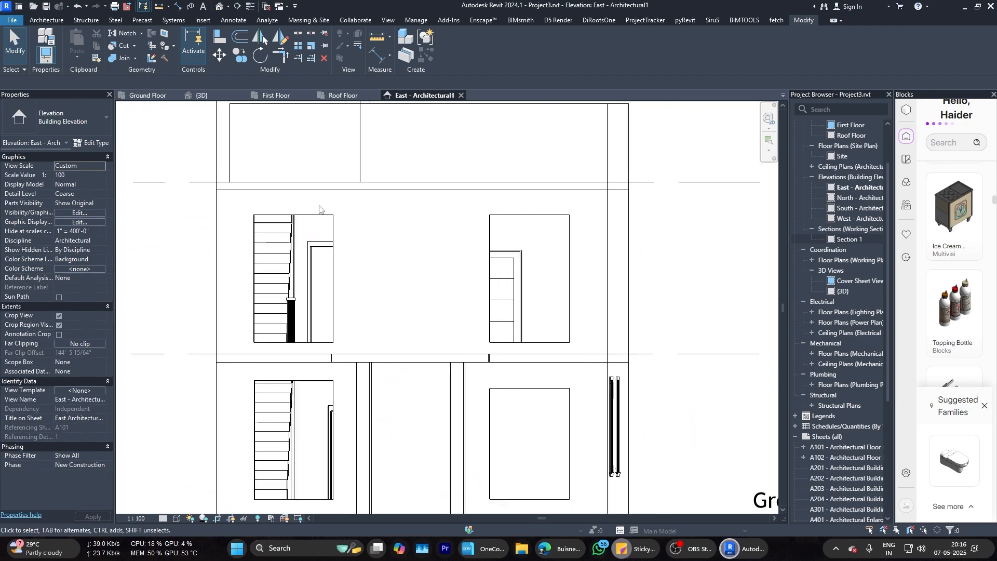
scroll(324, 225, down, 2)
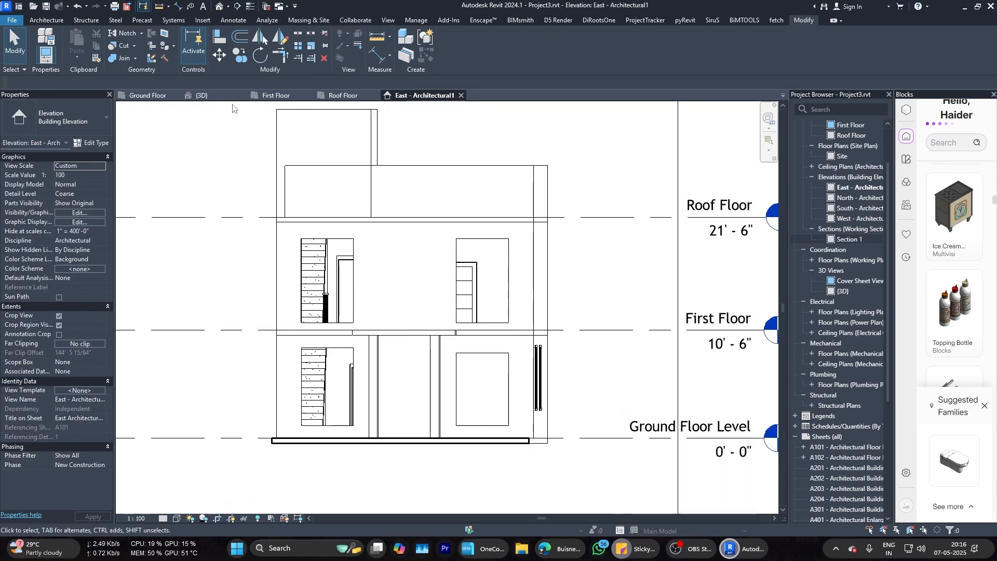
click(202, 95)
shift+middle_drag(394, 363, 406, 422)
scroll(344, 383, up, 4)
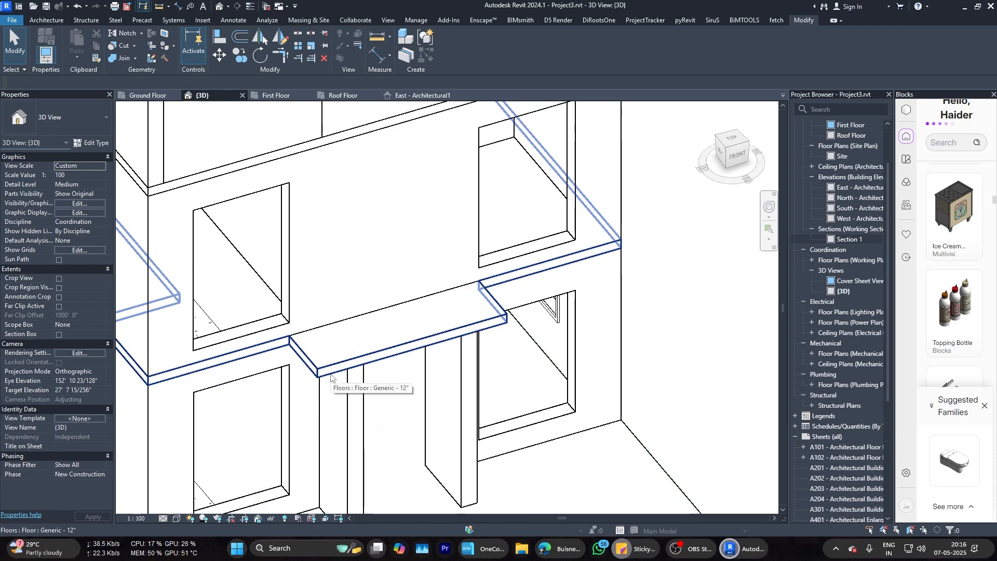
scroll(379, 365, down, 4)
shift+middle_drag(380, 365, 312, 258)
click(143, 95)
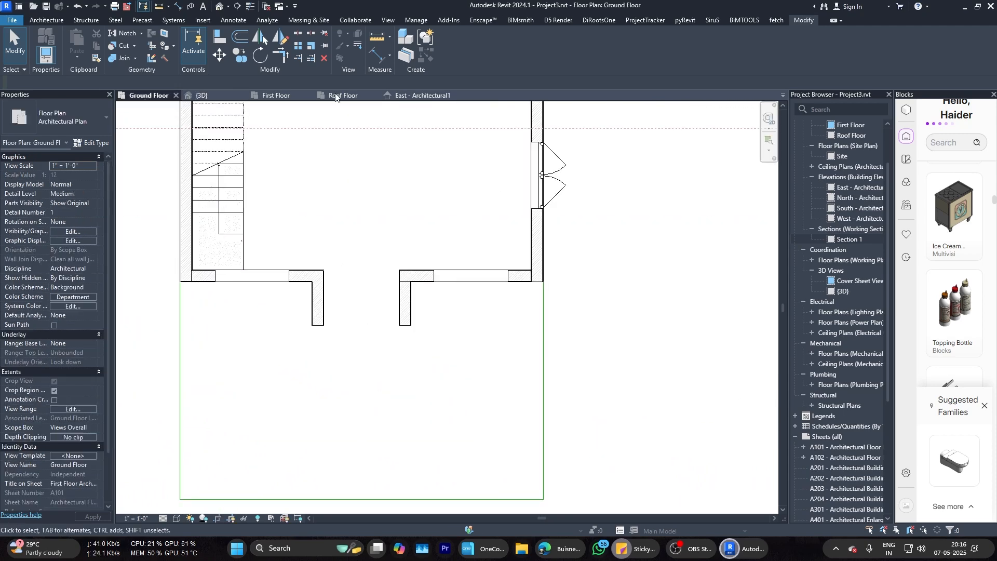
click(421, 95)
scroll(367, 288, down, 2)
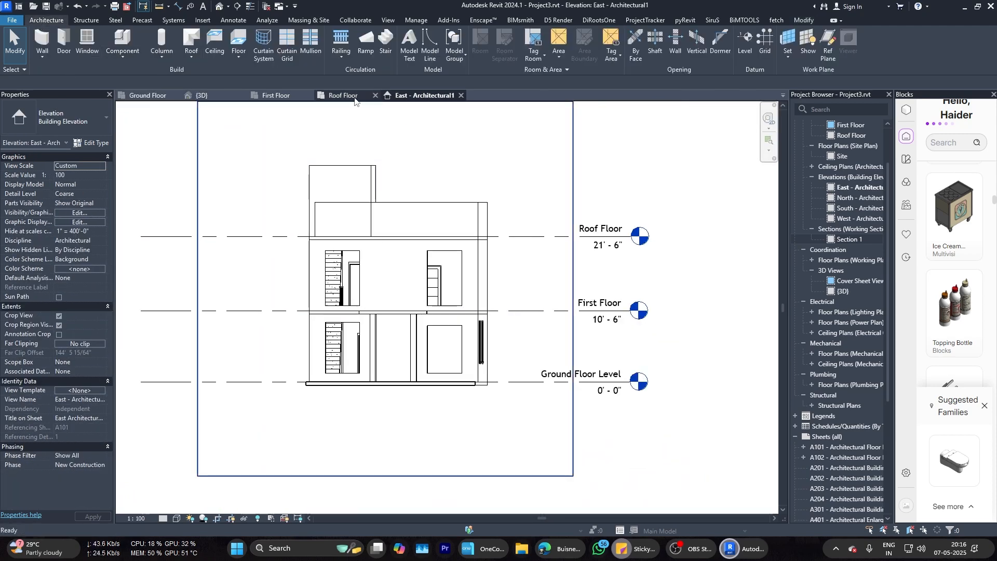
click(349, 95)
scroll(464, 483, up, 1)
Step: Start an in-place model in the Casework category from the First Floor plan, accepting the default name
click(277, 95)
scroll(309, 263, up, 2)
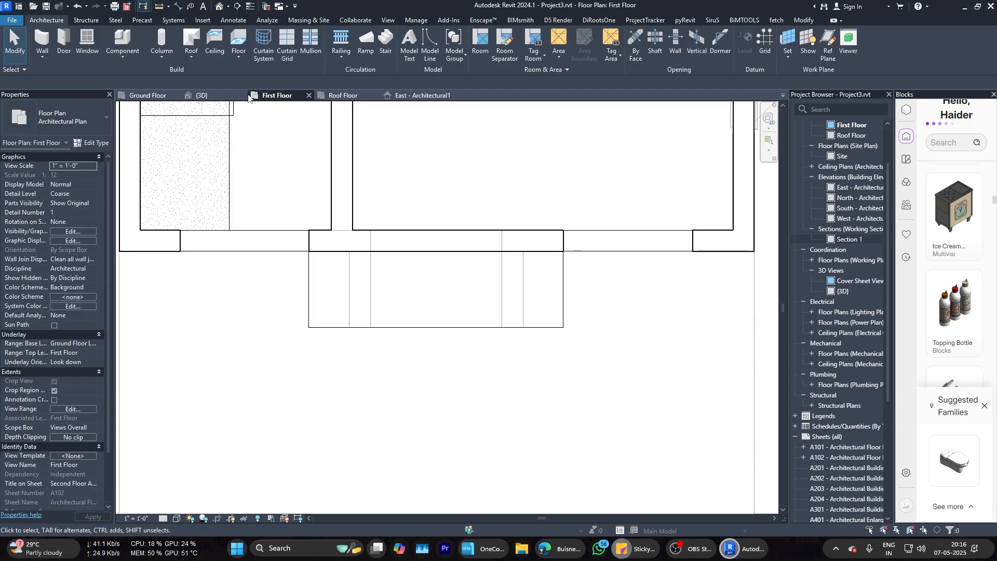
click(123, 55)
click(138, 98)
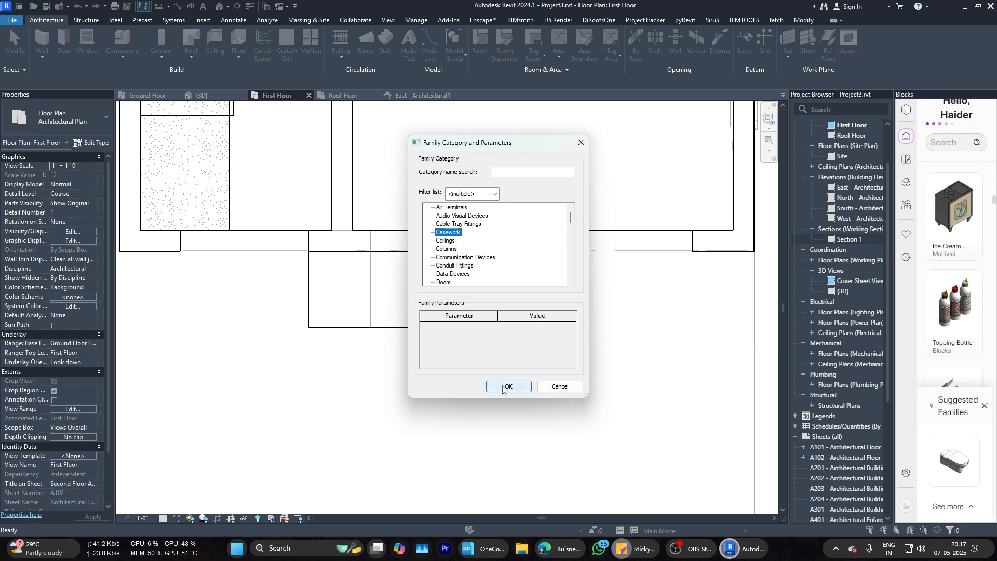
click(503, 387)
click(510, 290)
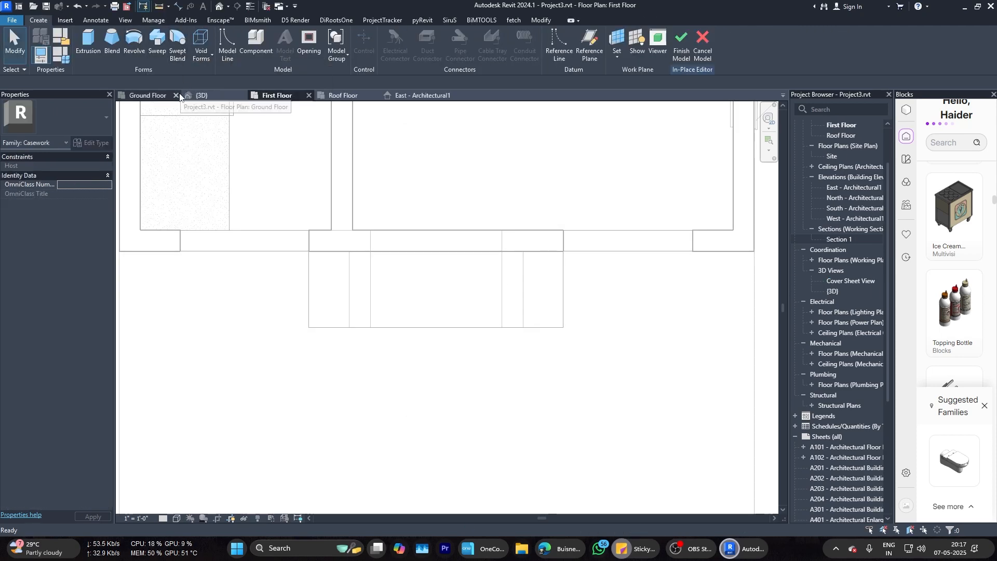
Step: Start a Sweep and pick the stair-side edge of the slab projection as its path
click(157, 44)
scroll(313, 257, up, 1)
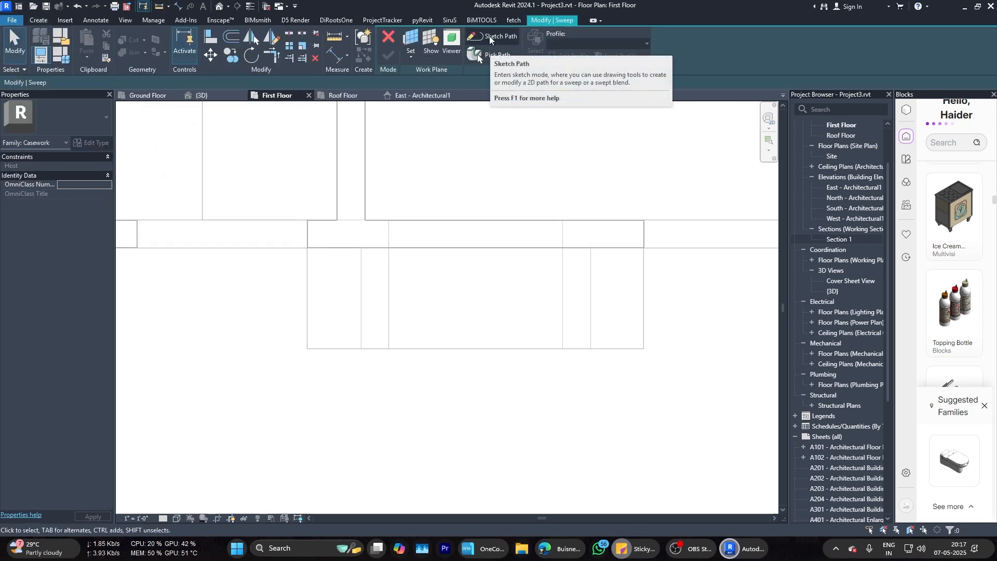
click(488, 55)
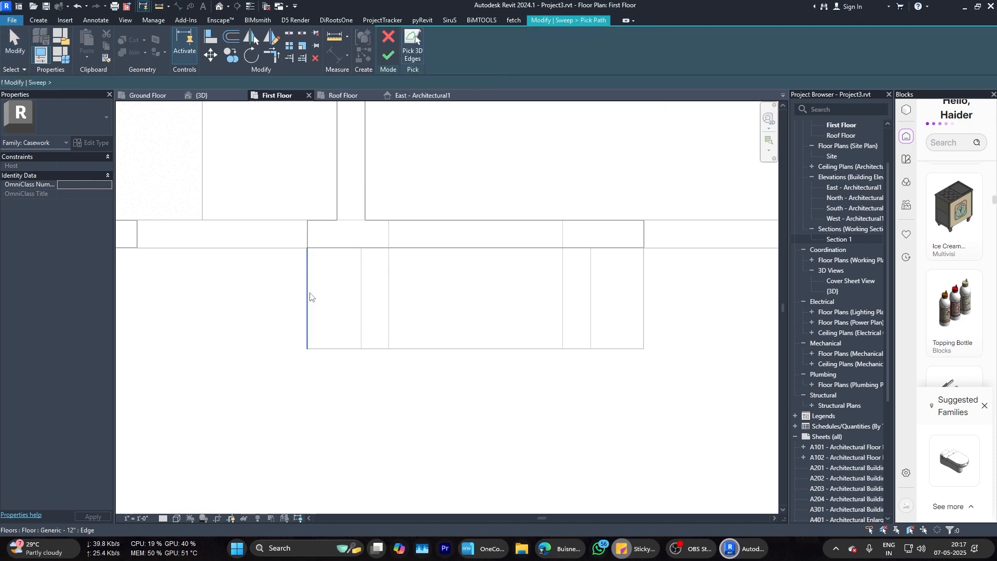
click(46, 20)
key(Escape)
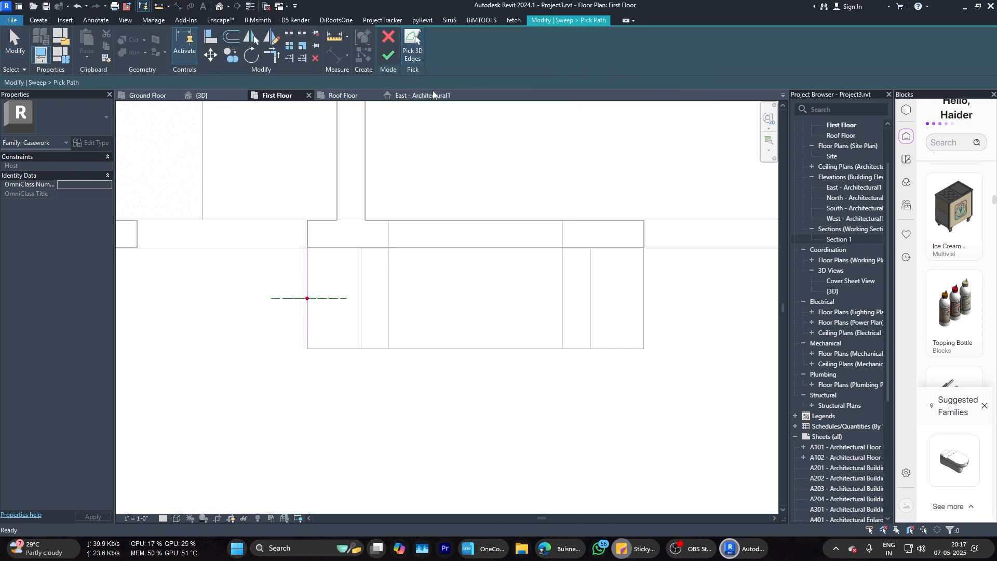
click(388, 55)
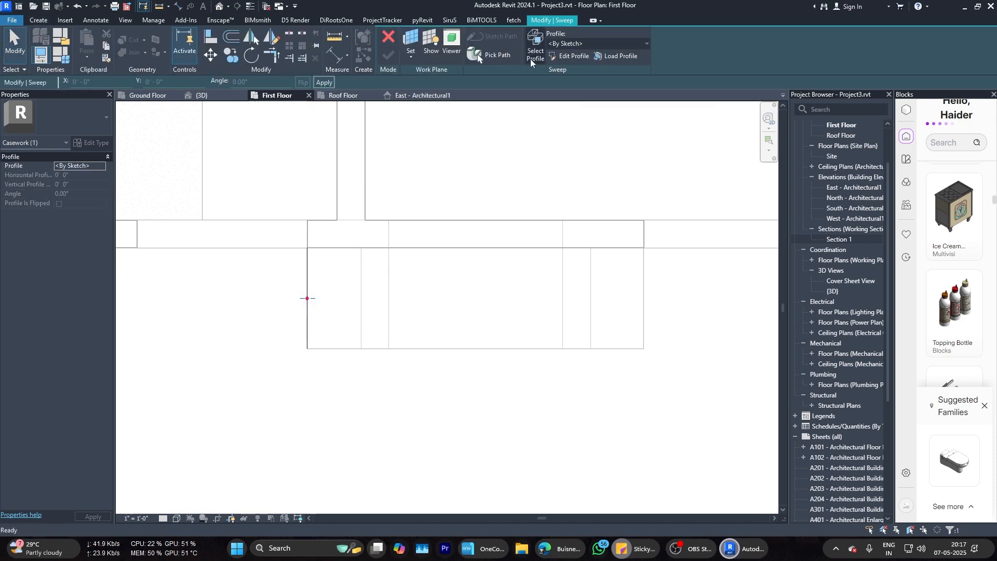
Step: Open the sweep's profile for sketching in the East elevation
click(568, 56)
click(467, 294)
click(499, 369)
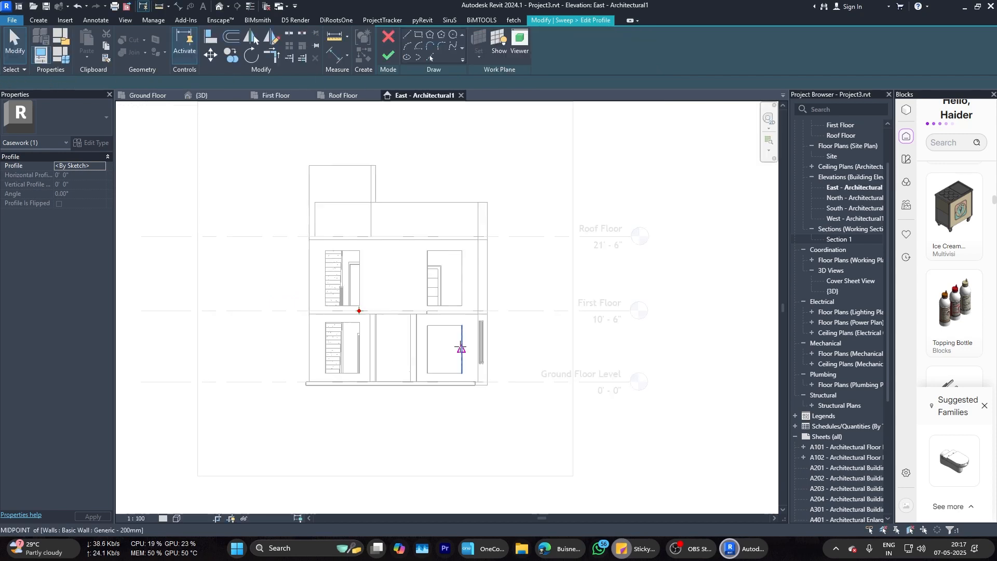
scroll(356, 308, up, 8)
scroll(332, 295, down, 5)
scroll(350, 298, up, 3)
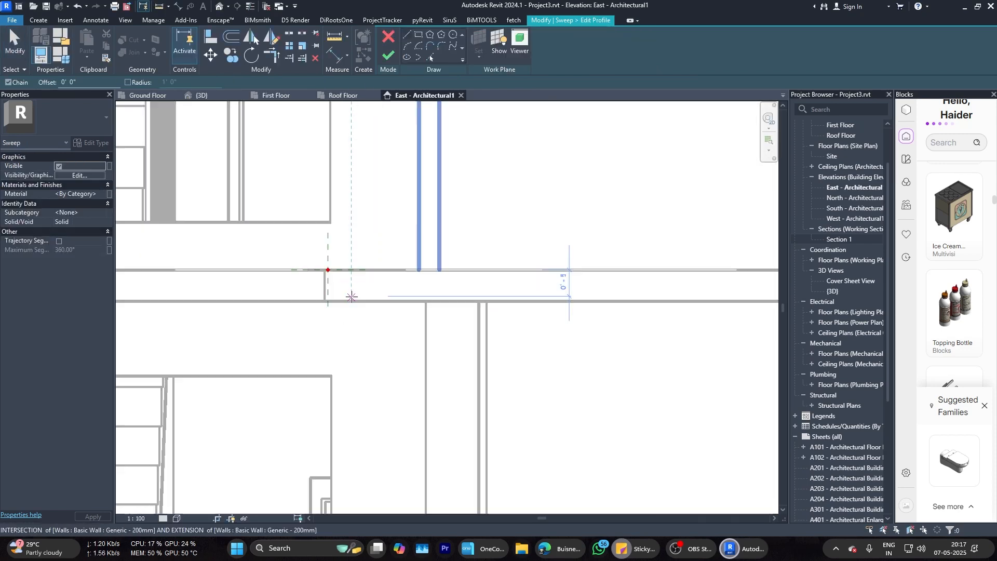
scroll(332, 283, up, 4)
click(320, 241)
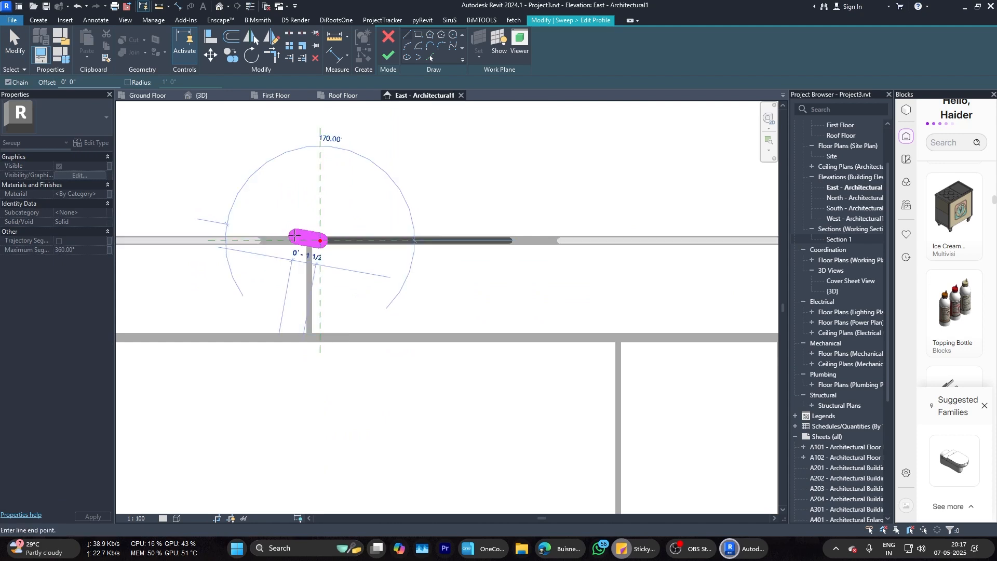
key(Escape)
key(Escape)
Step: Set the East elevation's view scale to 1" = 1'-0" so the profile sketch lines display thinner
click(136, 518)
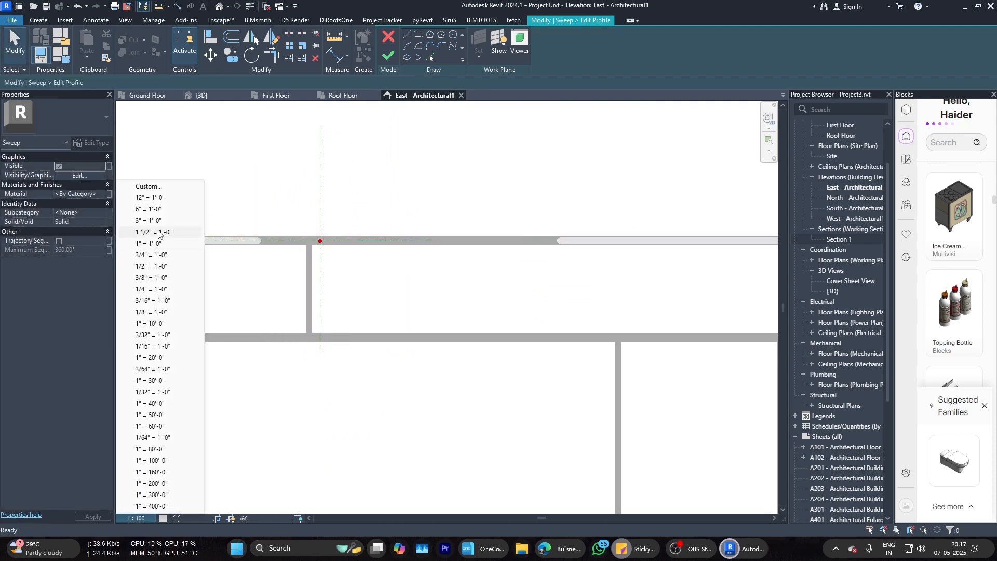
click(145, 256)
click(407, 35)
scroll(486, 267, down, 2)
scroll(408, 275, up, 2)
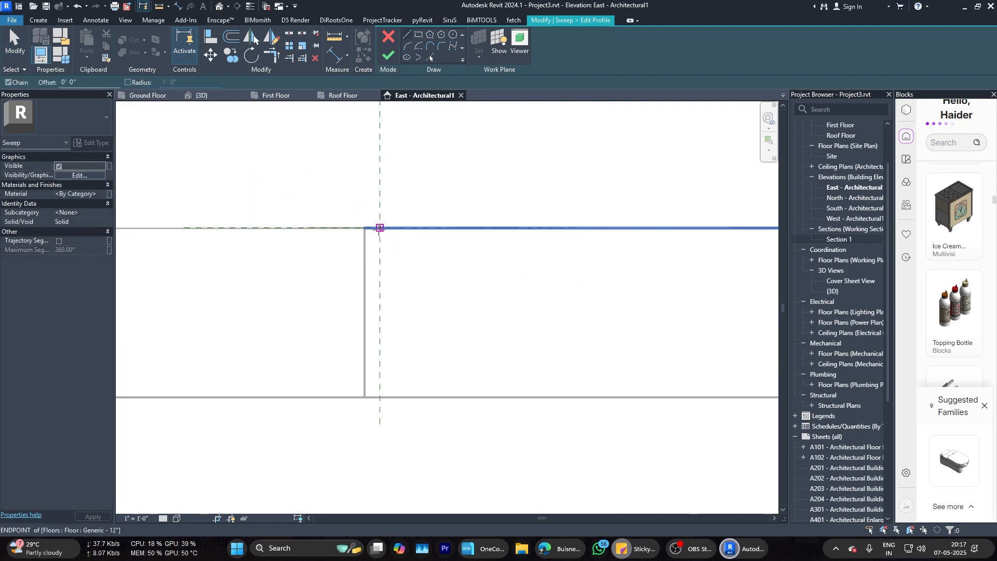
key(Escape)
key(Escape)
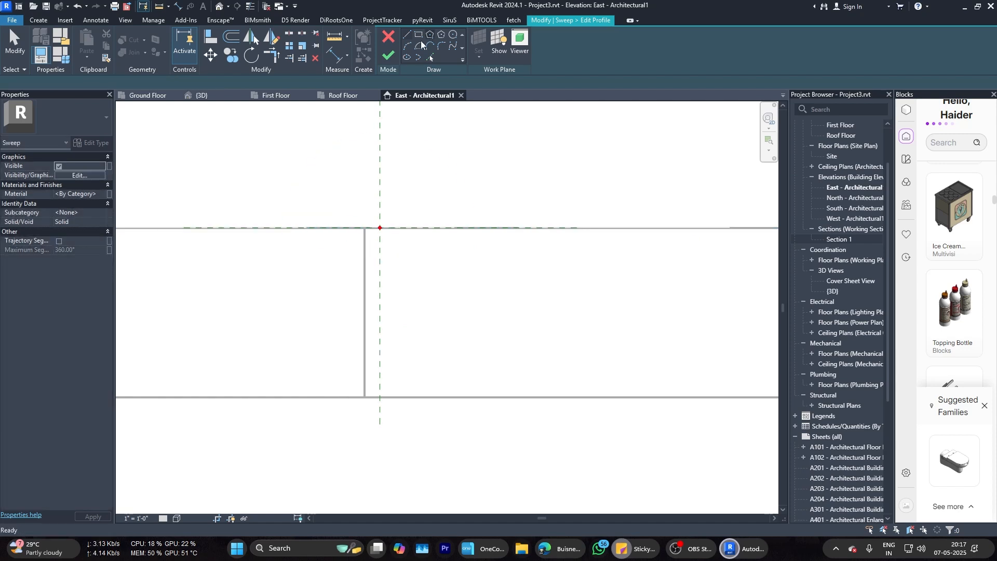
Step: Sketch the sweep profile's upper part in the East elevation: a top line outward from the path point, a vertical drop and a 3/4" inward step
click(273, 97)
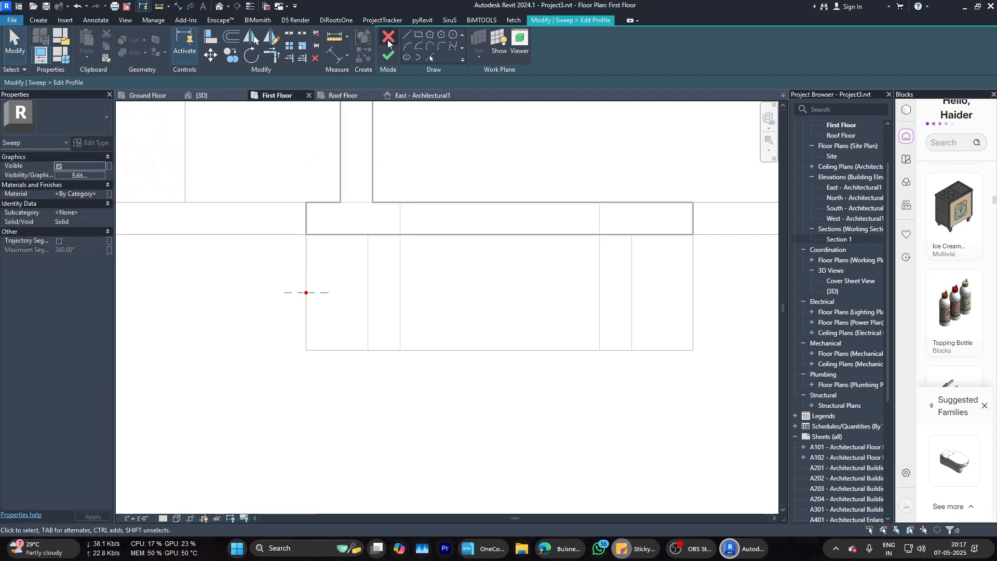
click(417, 96)
click(410, 32)
scroll(386, 214, up, 2)
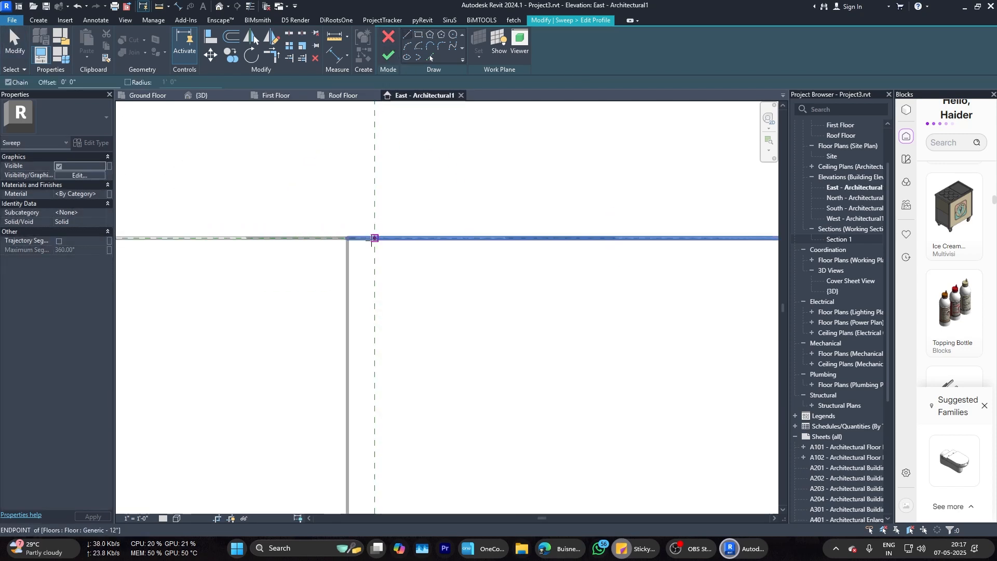
click(374, 238)
scroll(302, 238, down, 4)
scroll(452, 245, down, 5)
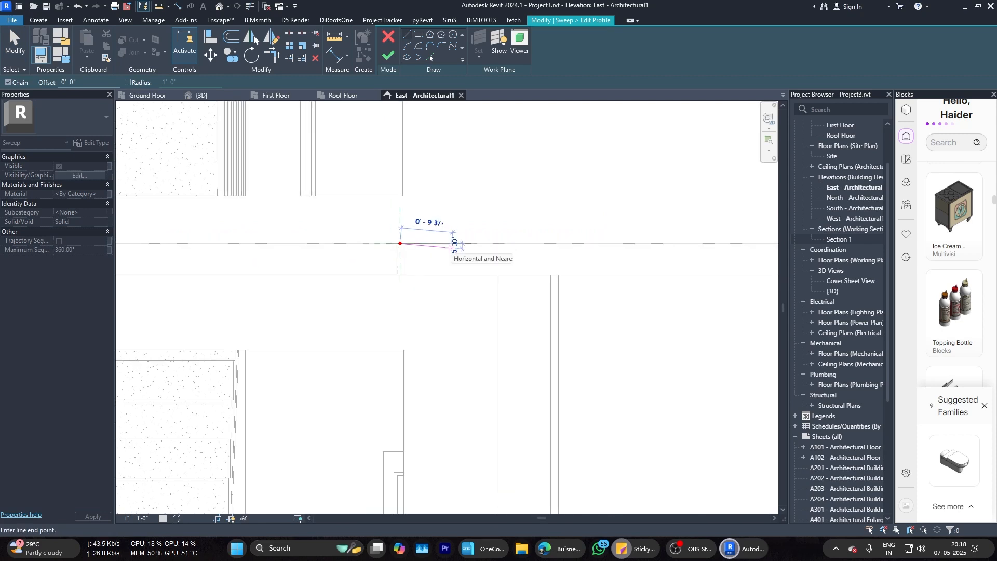
scroll(407, 244, up, 3)
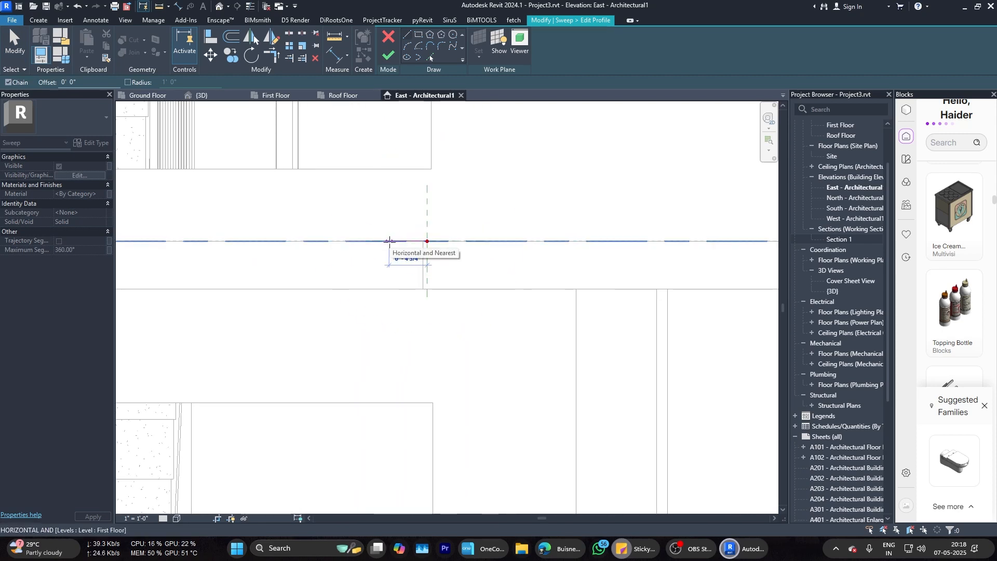
scroll(389, 241, up, 2)
click(373, 238)
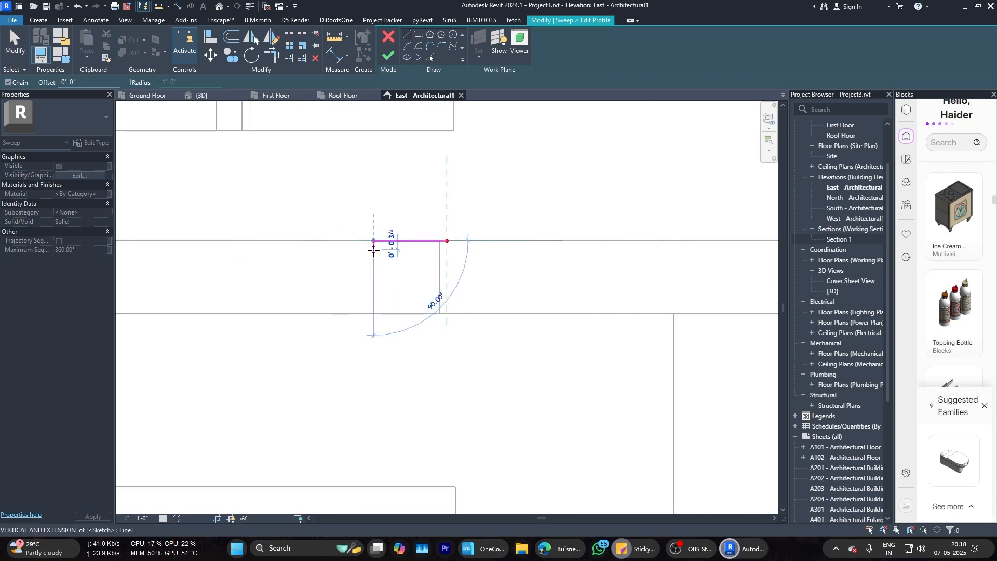
scroll(374, 251, up, 2)
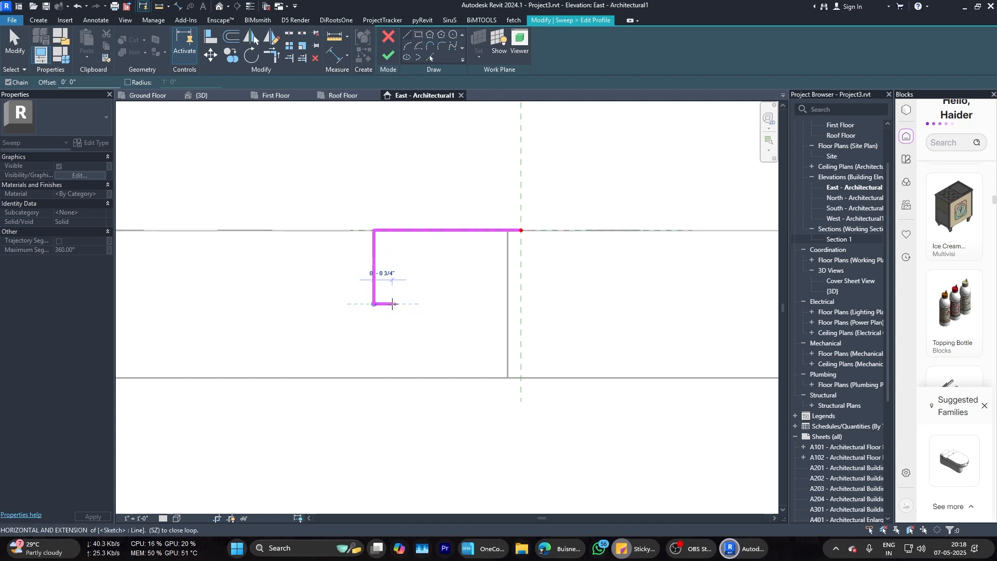
click(392, 304)
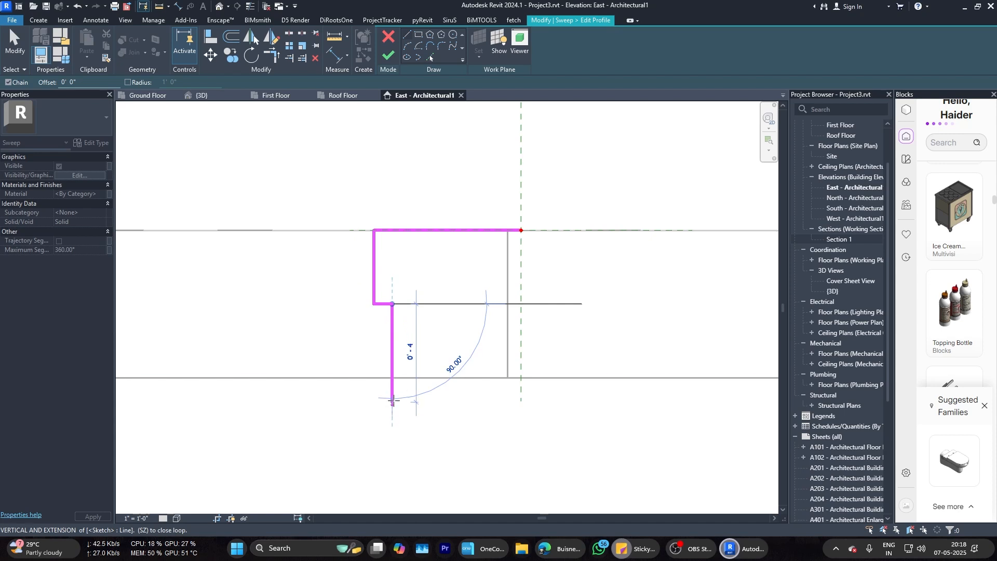
Step: Continue the stepped profile with a 4" drop, a 2" inward run and two small downward steps toward the path plane
scroll(407, 402, up, 2)
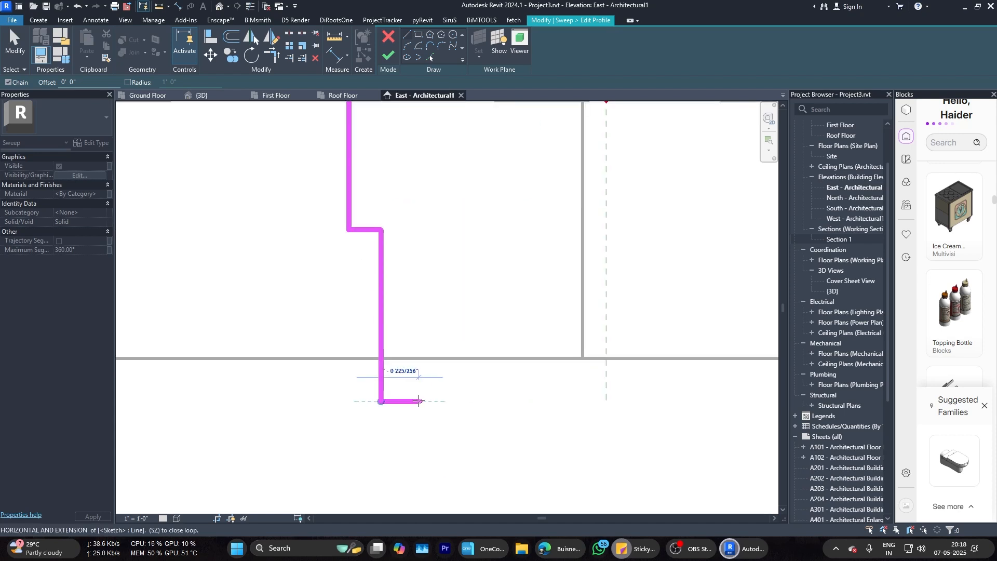
scroll(419, 401, up, 1)
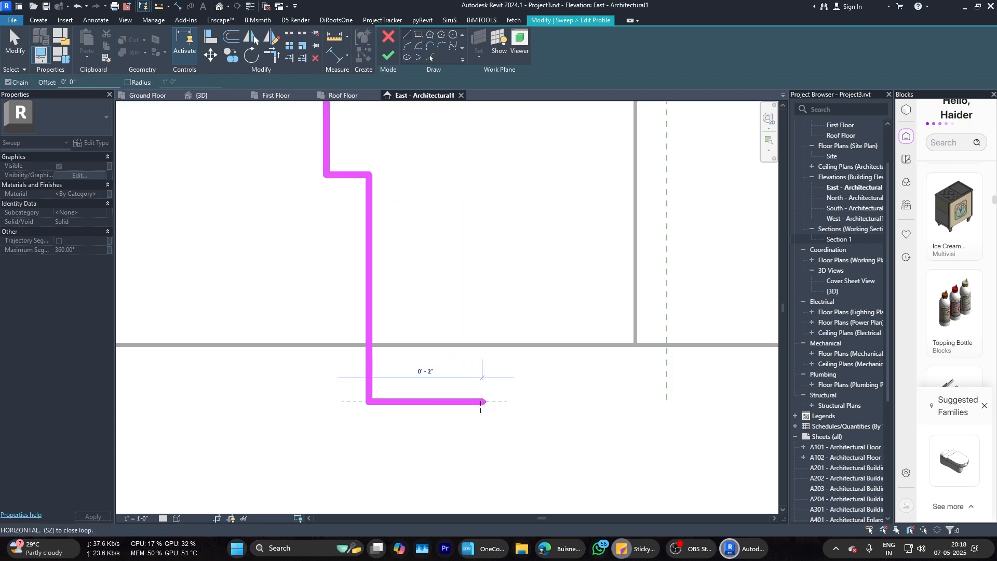
click(482, 403)
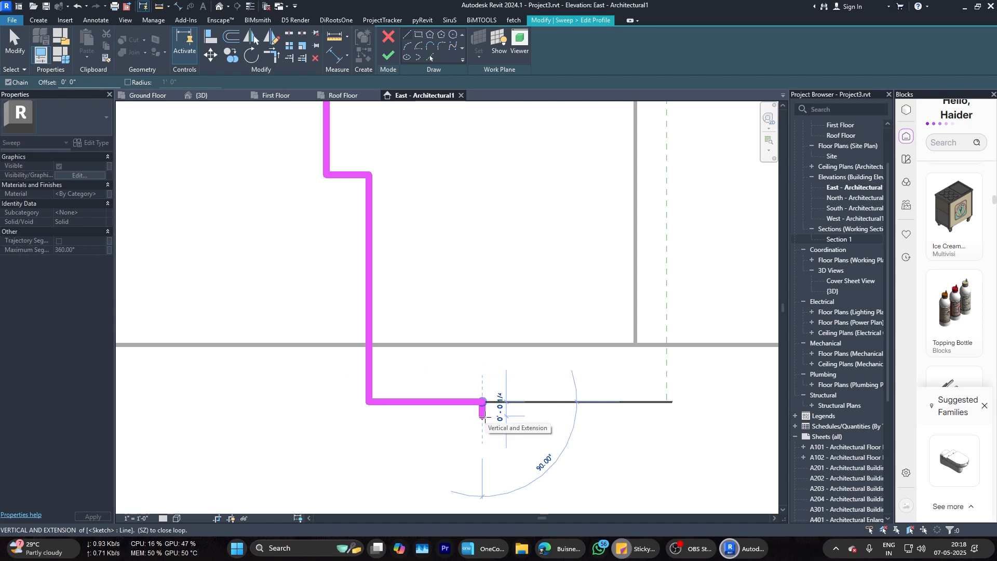
scroll(483, 417, up, 2)
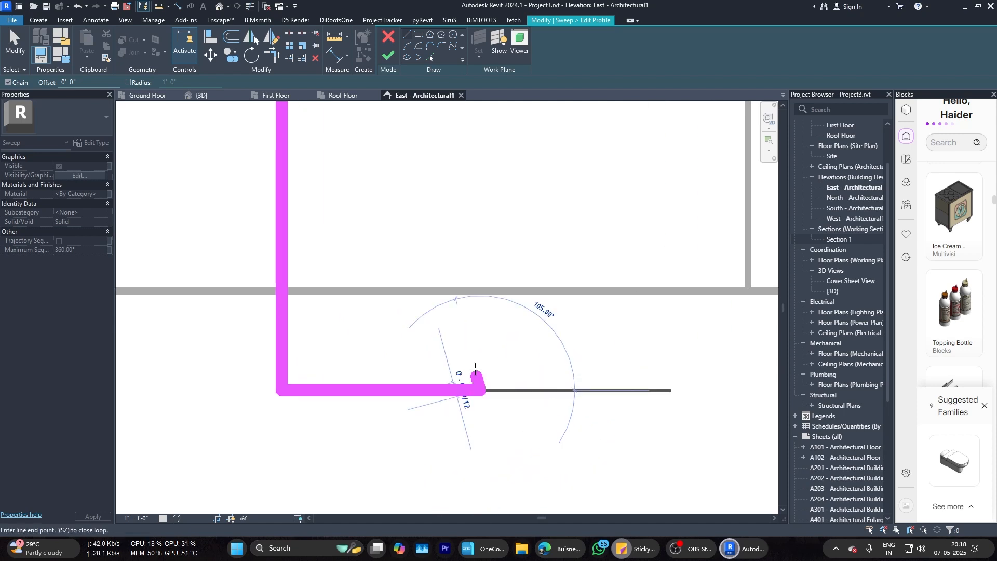
scroll(479, 458, down, 1)
click(473, 436)
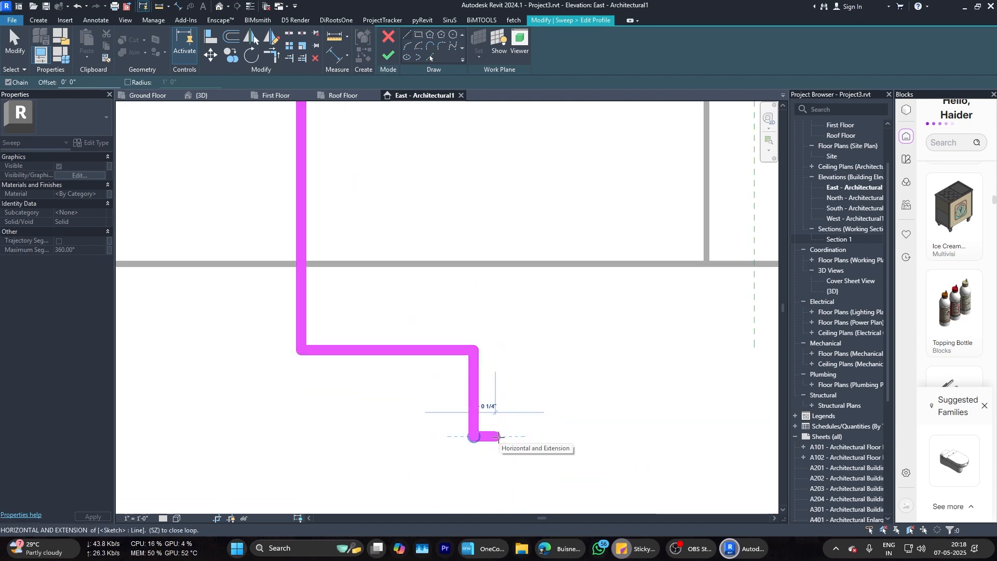
click(516, 436)
scroll(518, 348, down, 1)
middle_drag(511, 498, 458, 405)
click(519, 426)
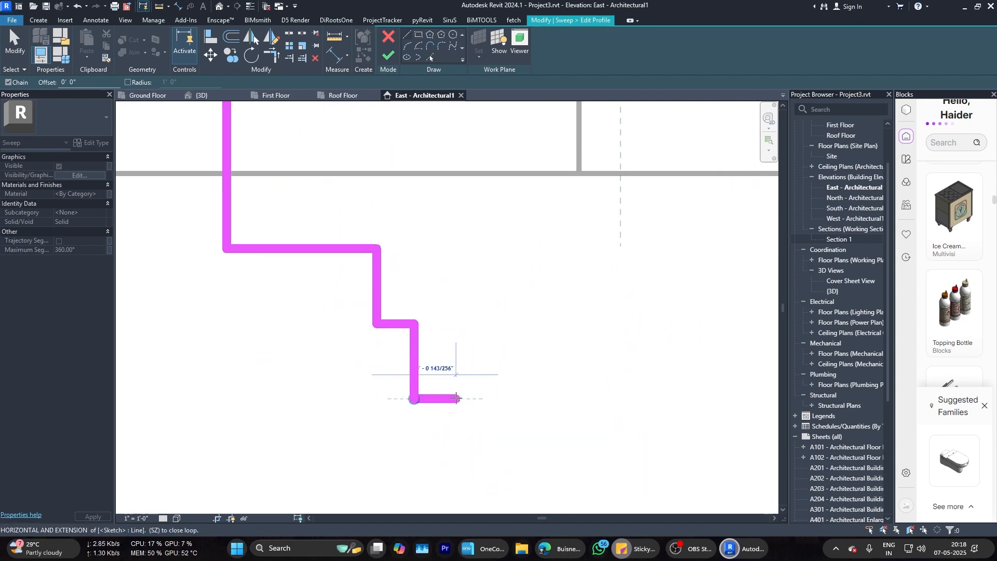
click(453, 399)
Step: Add a third profile step with a 1" drop, plus a longer vertical drop ending in a 1/2" inward offset
scroll(450, 453, down, 9)
scroll(447, 462, up, 5)
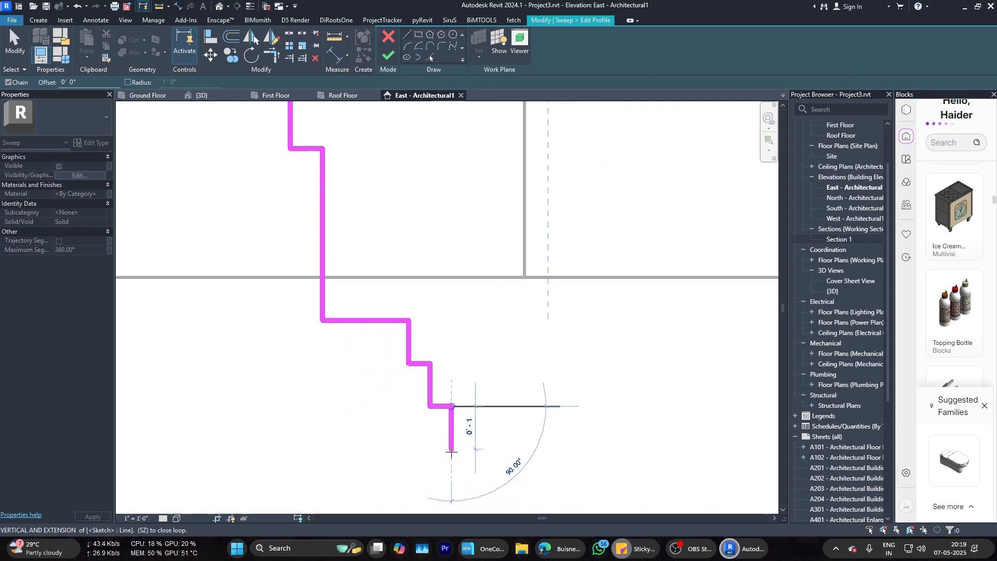
click(451, 449)
click(451, 450)
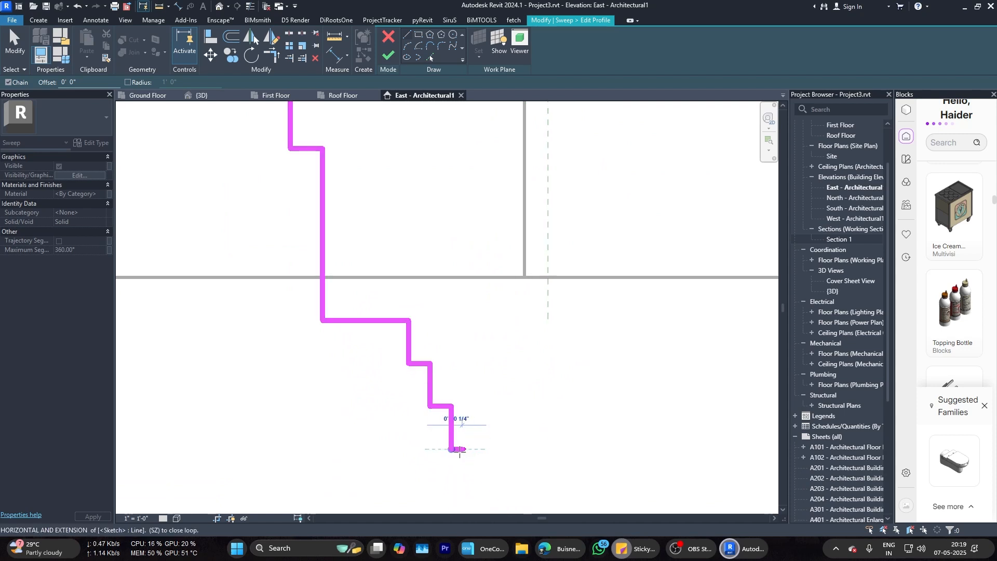
click(472, 449)
scroll(472, 450, down, 5)
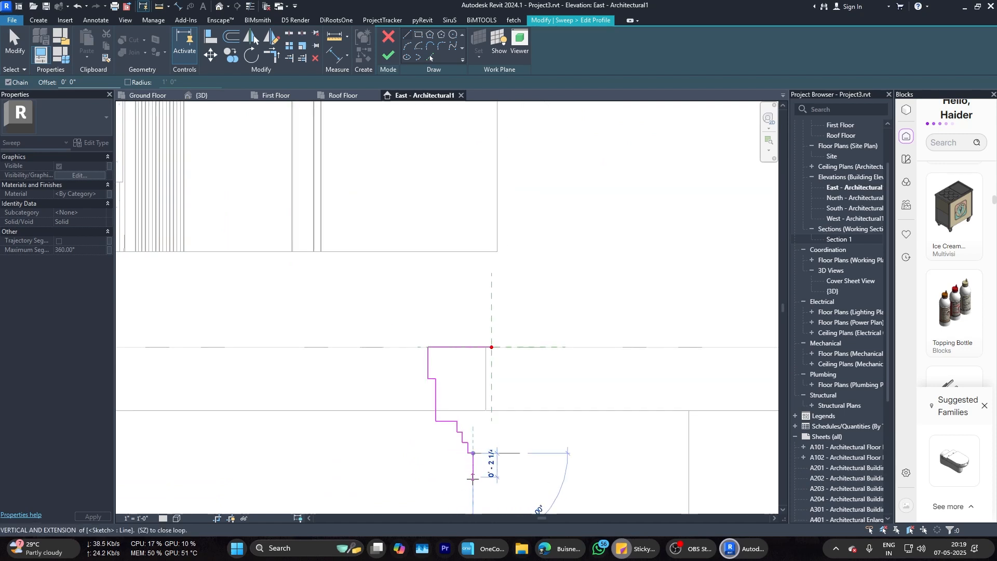
scroll(473, 395, up, 3)
scroll(472, 384, down, 4)
scroll(471, 418, up, 5)
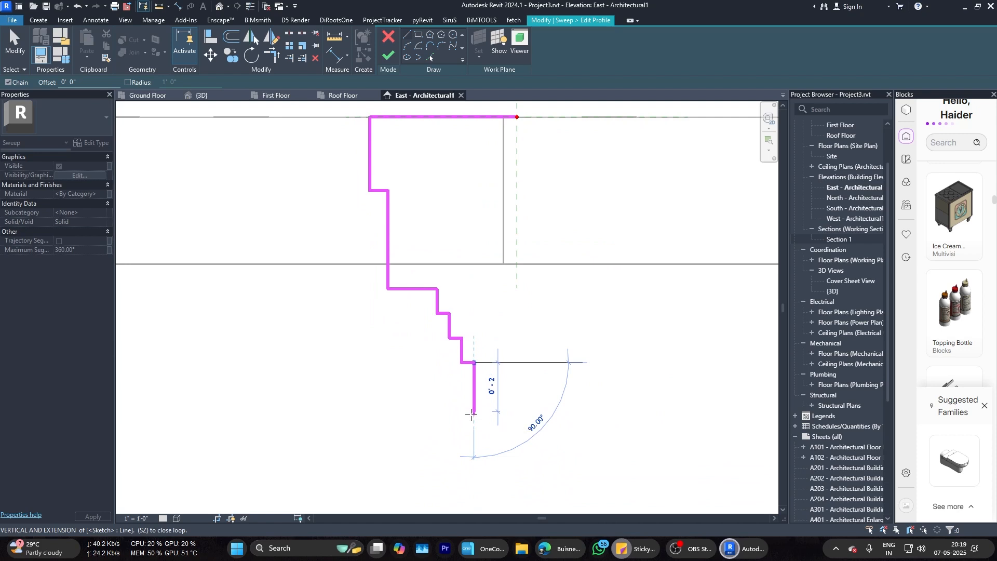
click(473, 436)
click(486, 436)
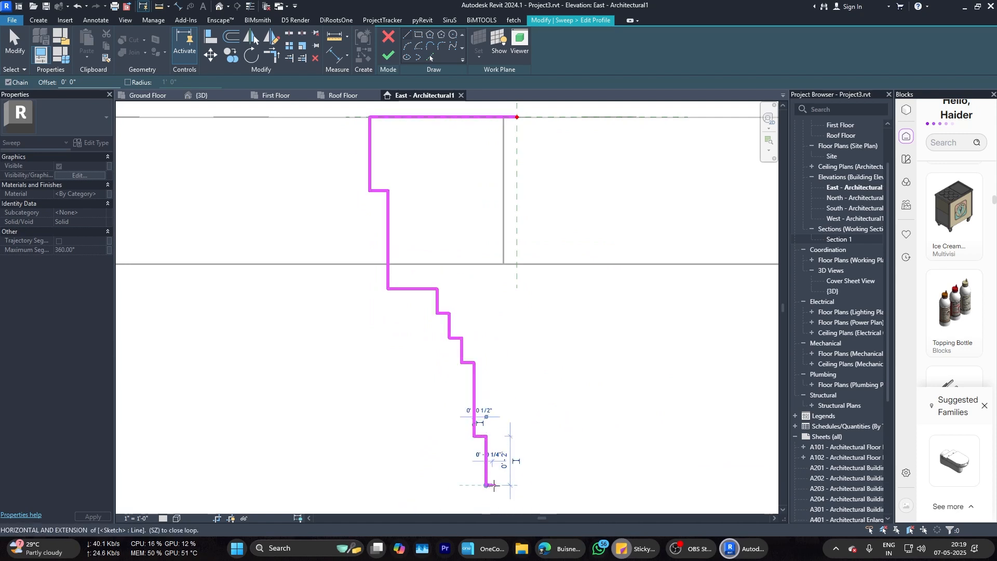
Step: Close the profile along the path plane back to the starting point after a 2" bottom drop, and finish the profile sketch
click(518, 486)
click(517, 117)
scroll(426, 292, down, 8)
key(Escape)
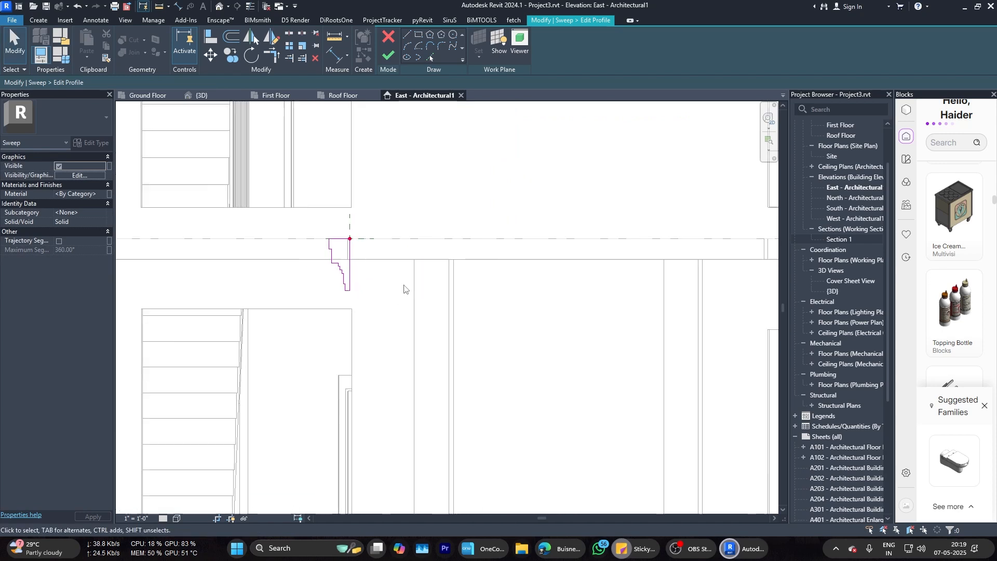
click(387, 55)
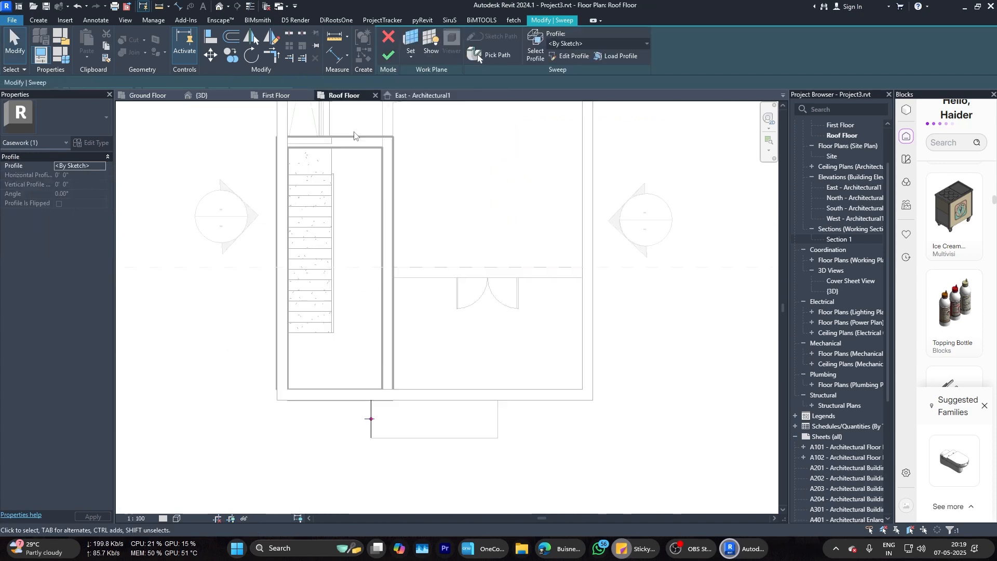
Step: Extend the sweep path along the slab projection's front and far side edges, and finish the sweep and in-place model
scroll(371, 432, up, 2)
click(498, 56)
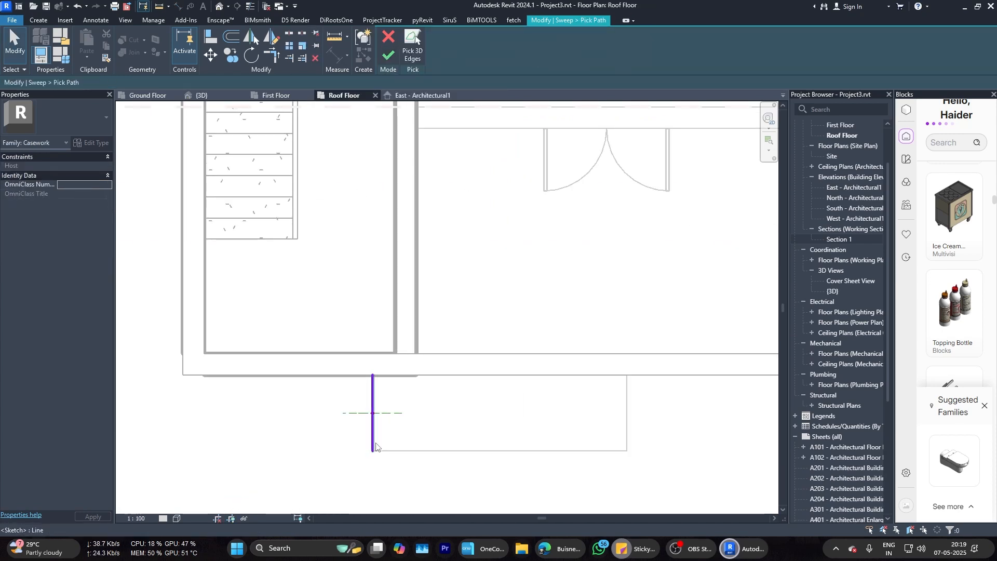
middle_drag(403, 159, 343, 48)
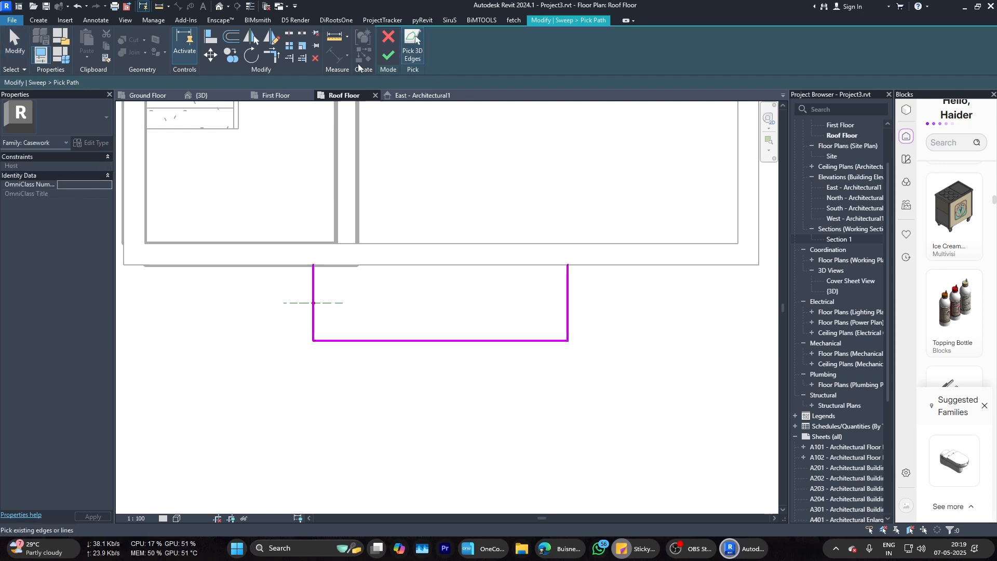
click(389, 55)
click(389, 55)
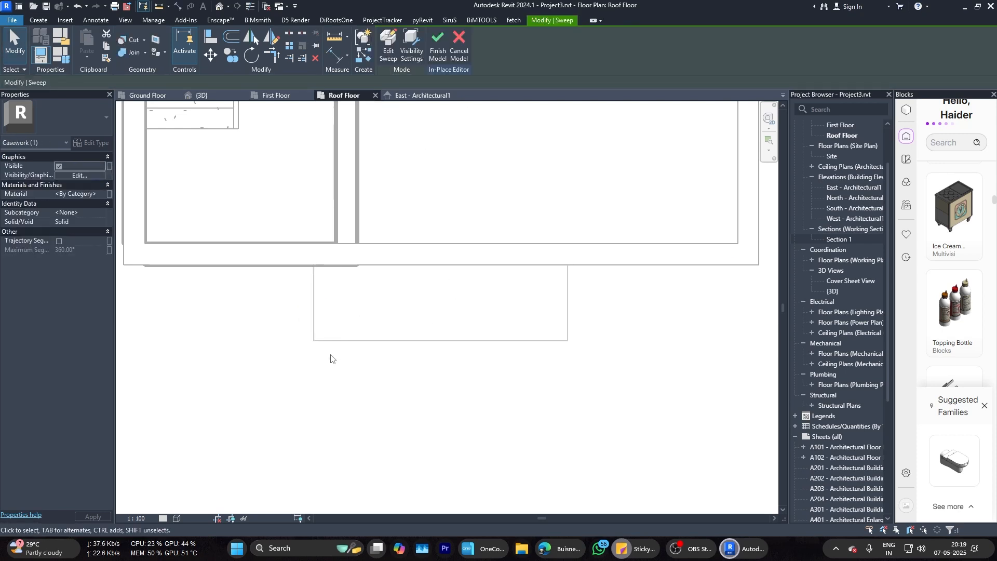
click(441, 43)
Step: Examine the stepped cornice above the entrance in the {3D} view
click(204, 96)
scroll(395, 301, up, 3)
shift+middle_drag(353, 257, 452, 265)
scroll(446, 310, up, 3)
scroll(445, 310, down, 3)
scroll(621, 353, down, 5)
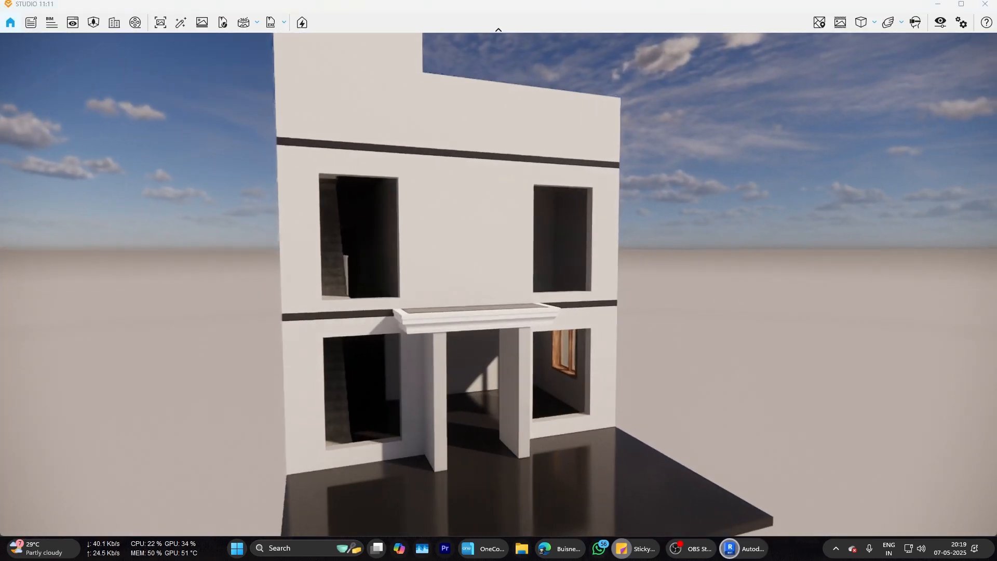
Step: Inspect the entrance cornice in the Enscape render from close below, from the side and from farther away
right_drag(446, 327, 512, 334)
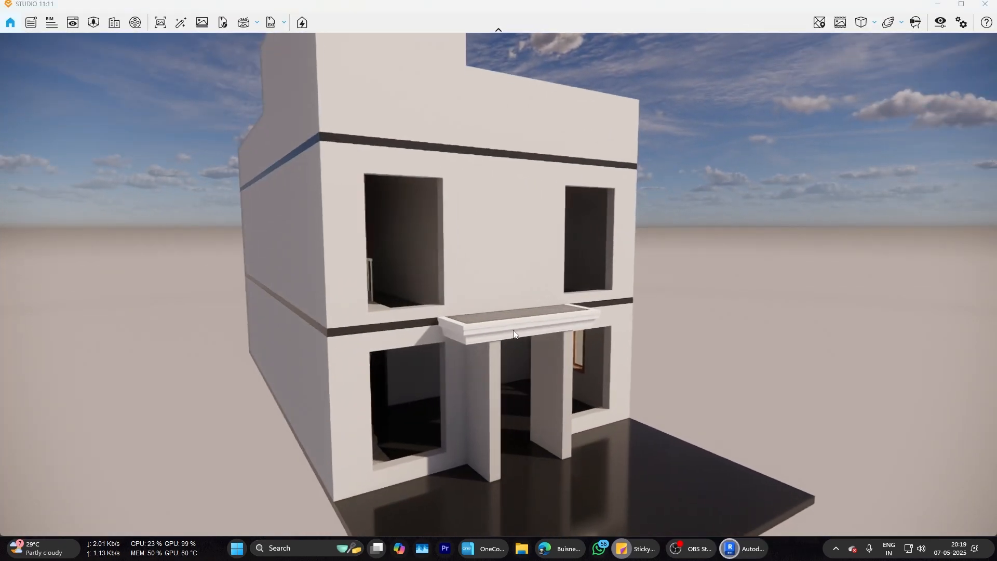
scroll(512, 334, up, 5)
right_drag(410, 387, 417, 323)
scroll(447, 346, up, 1)
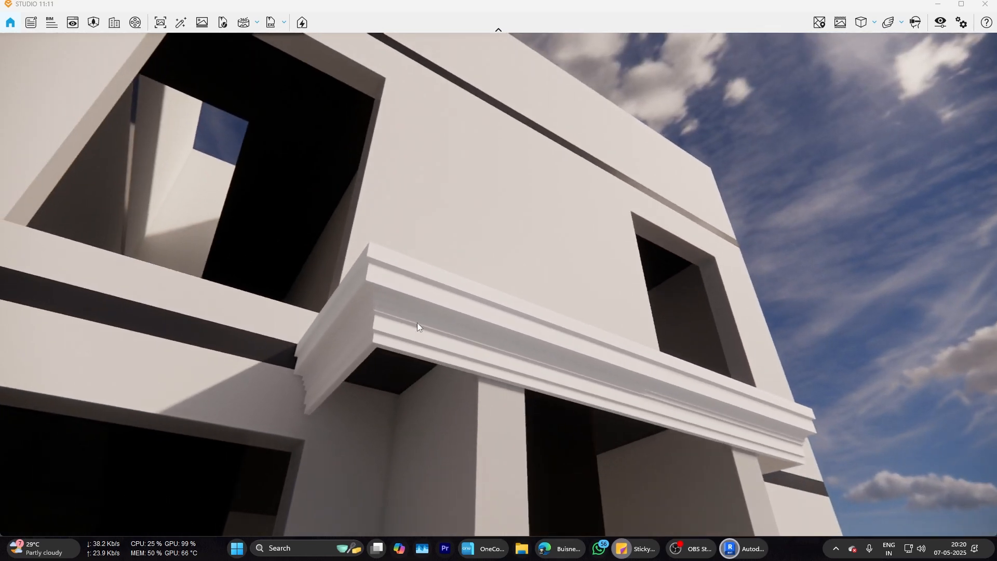
scroll(282, 390, up, 2)
right_drag(291, 392, 339, 395)
scroll(476, 388, down, 4)
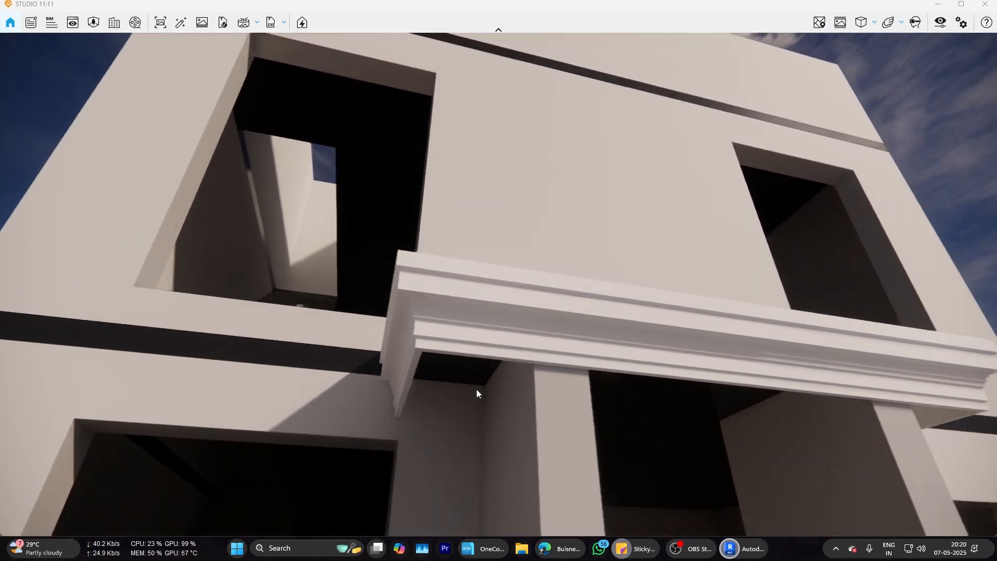
right_drag(475, 389, 398, 384)
scroll(415, 385, down, 3)
right_drag(615, 320, 603, 366)
scroll(581, 353, down, 2)
right_drag(551, 290, 574, 397)
Step: Switch back to Revit and examine the front facade in the 3D view
click(727, 548)
click(713, 511)
scroll(478, 259, down, 5)
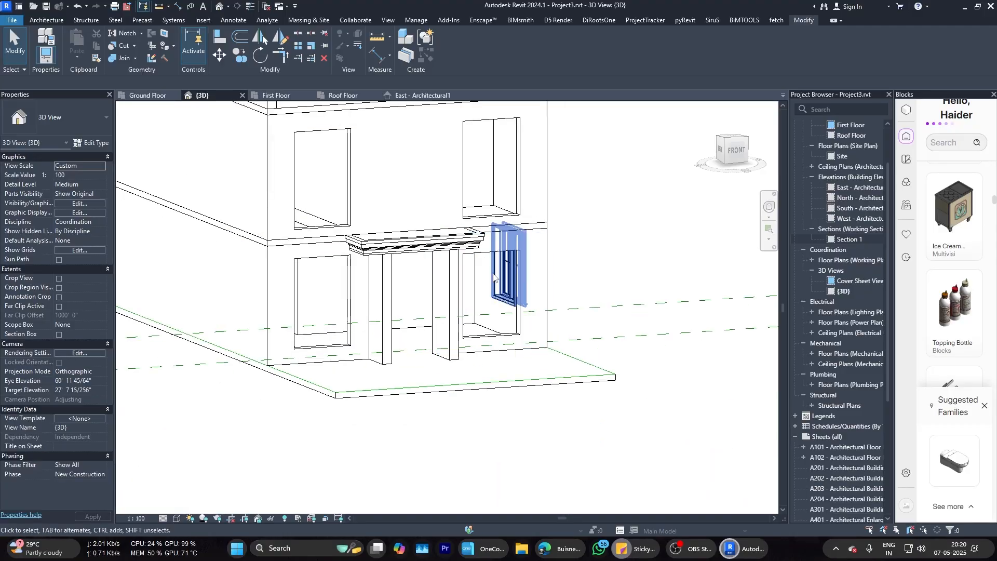
shift+middle_drag(480, 259, 514, 236)
scroll(321, 191, up, 2)
click(341, 199)
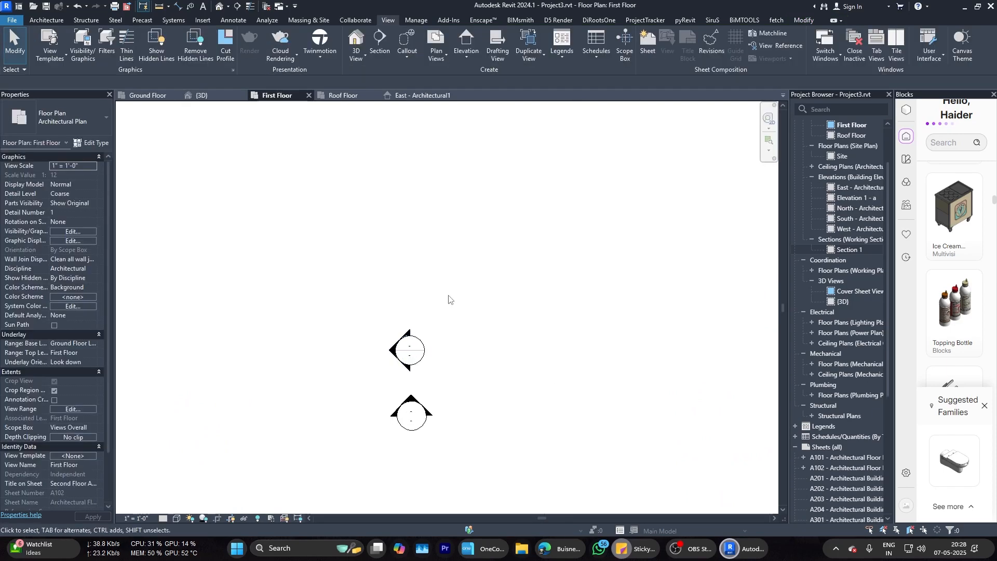
Step: Rotate the upper elevation marker on the First Floor plan to face the front facade and open its elevation view
click(403, 345)
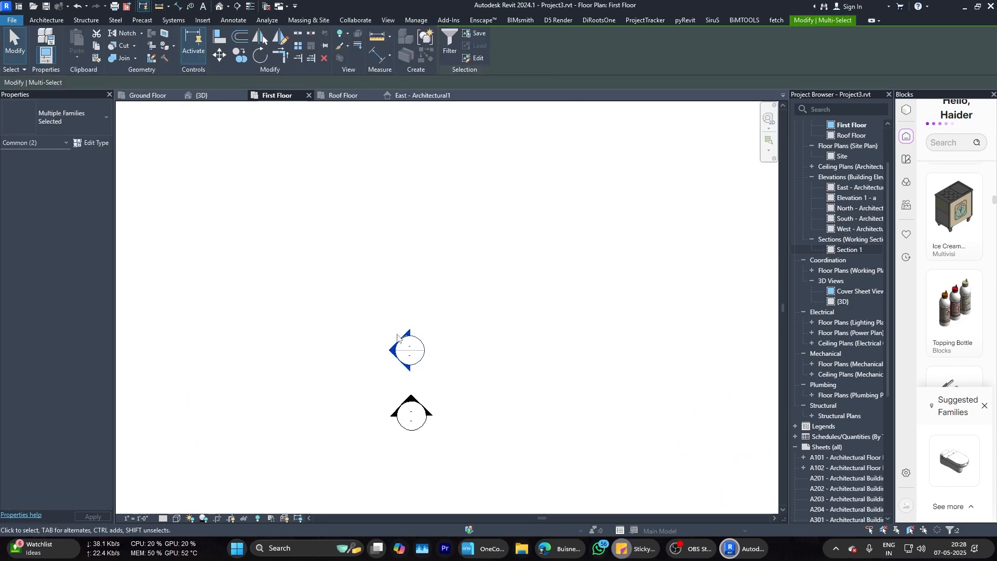
click(260, 54)
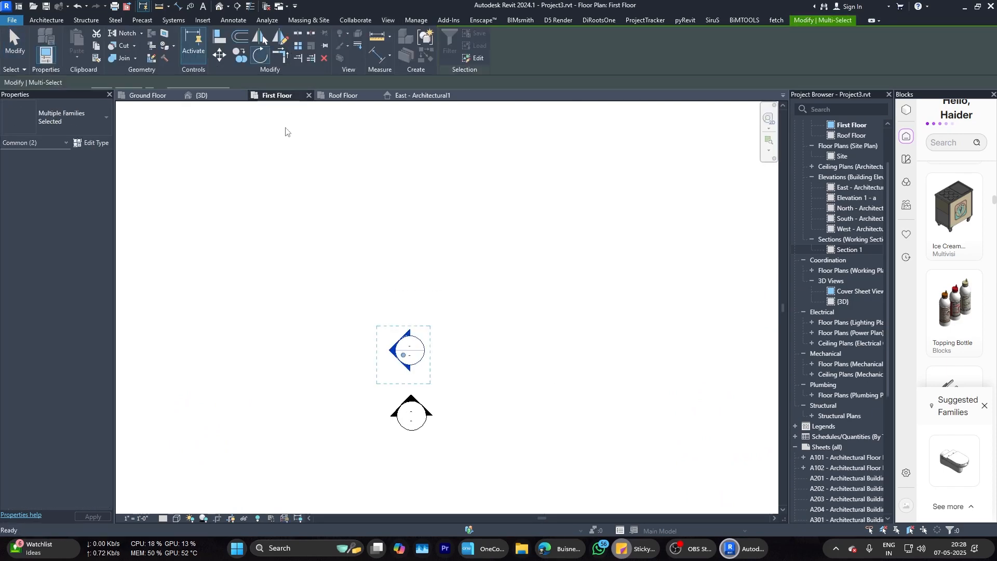
click(492, 354)
click(480, 335)
double_click(409, 344)
Step: Adjust both side boundaries of Elevation 1 - a1's crop region so it fits around the full width of the front facade
scroll(543, 345, up, 4)
scroll(289, 264, down, 3)
click(453, 292)
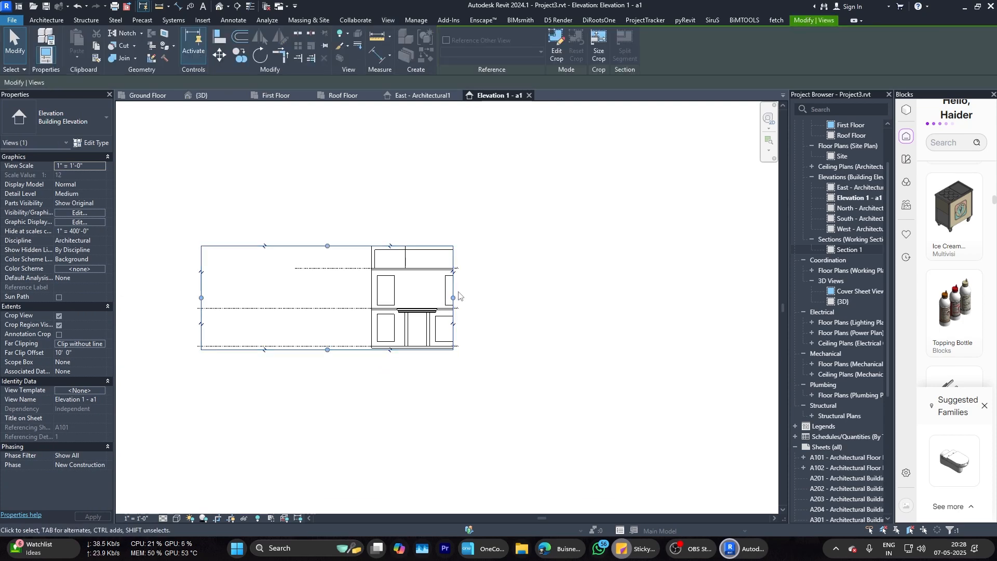
drag(454, 297, 623, 300)
drag(201, 298, 348, 299)
drag(623, 298, 475, 303)
click(519, 303)
scroll(431, 319, up, 4)
click(497, 251)
scroll(500, 253, up, 2)
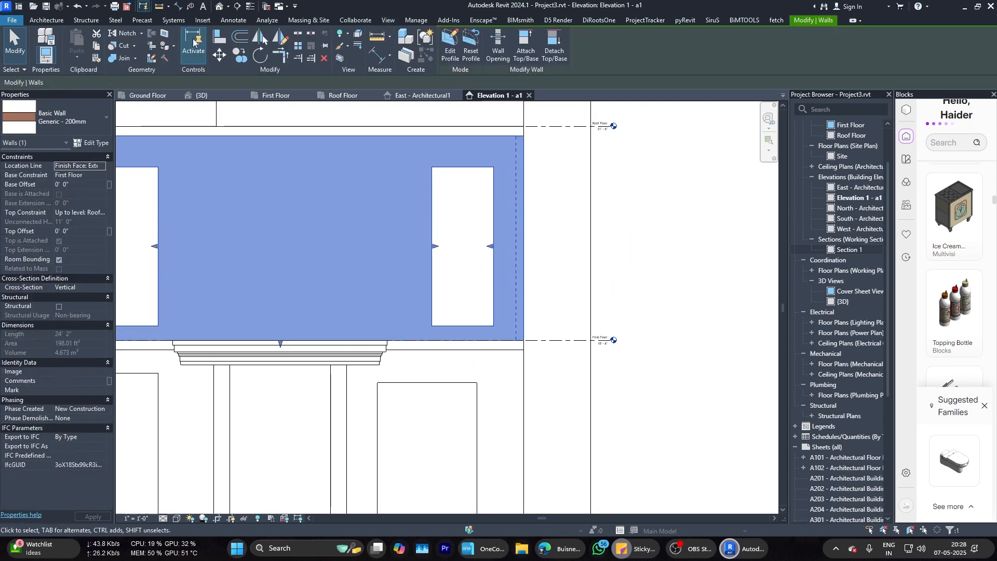
key(d)
key(i)
click(522, 229)
key(Escape)
key(Escape)
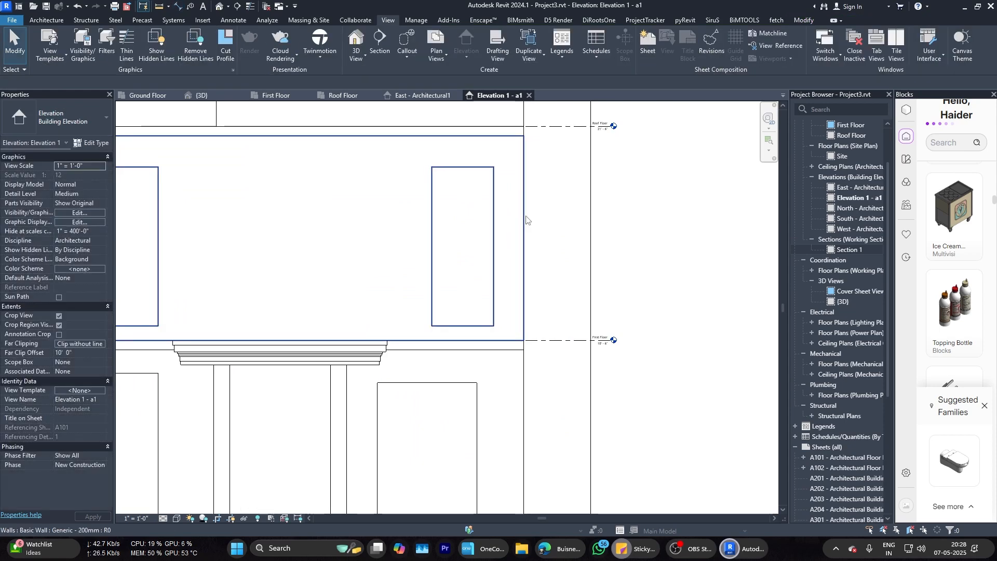
Step: Add an aligned dimension between the first-floor right window opening's outer edge and the adjacent wall end
click(178, 6)
click(494, 225)
click(523, 218)
click(519, 214)
key(Escape)
key(Escape)
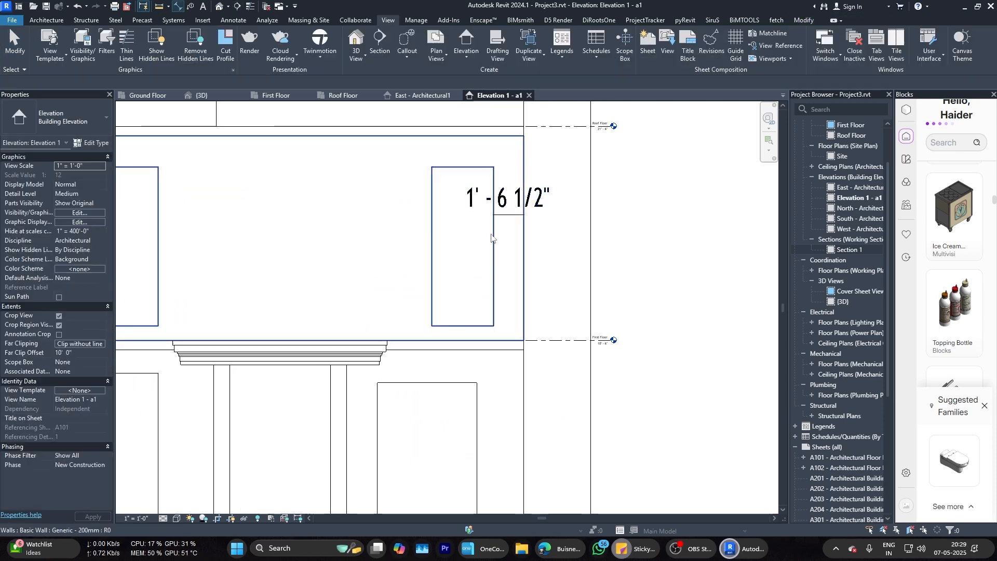
Step: Set the distance between the first-floor right window opening's outer edge and the adjacent wall end to 1' 6"
click(493, 229)
click(440, 227)
scroll(513, 209, up, 1)
click(503, 207)
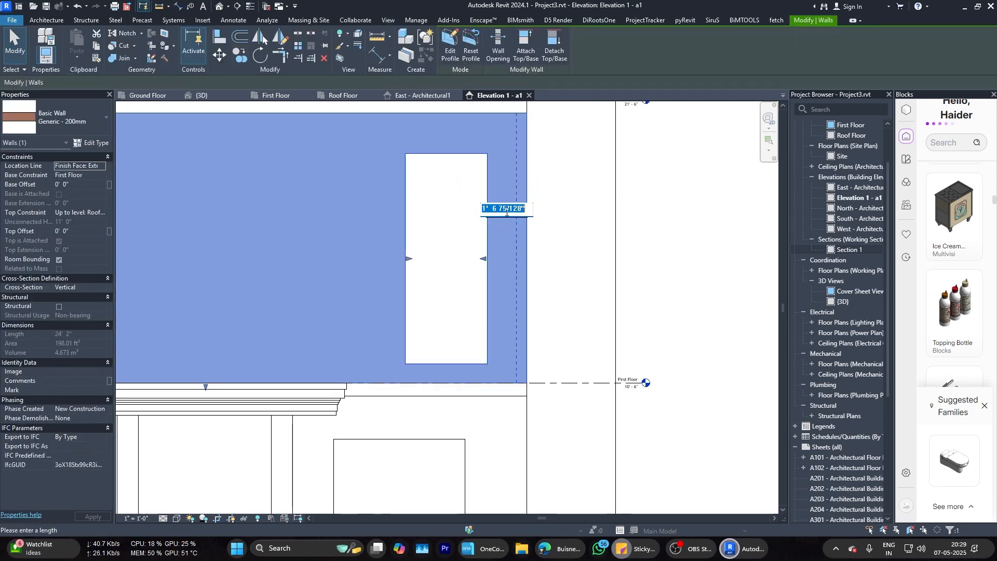
scroll(506, 211, down, 3)
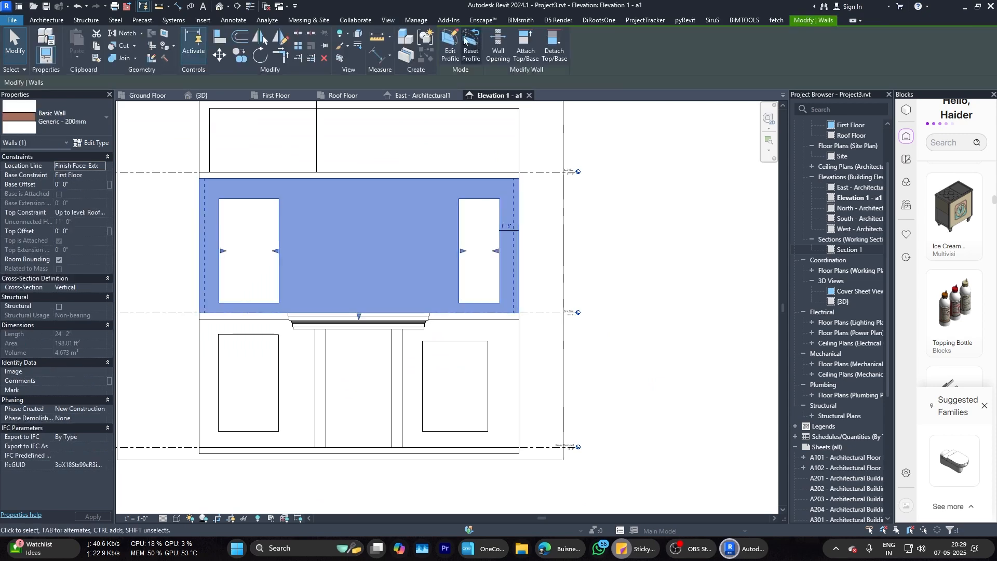
Step: Edit the first-floor front wall's profile and add an aligned dimension between its left end and the left window opening
click(451, 50)
click(564, 281)
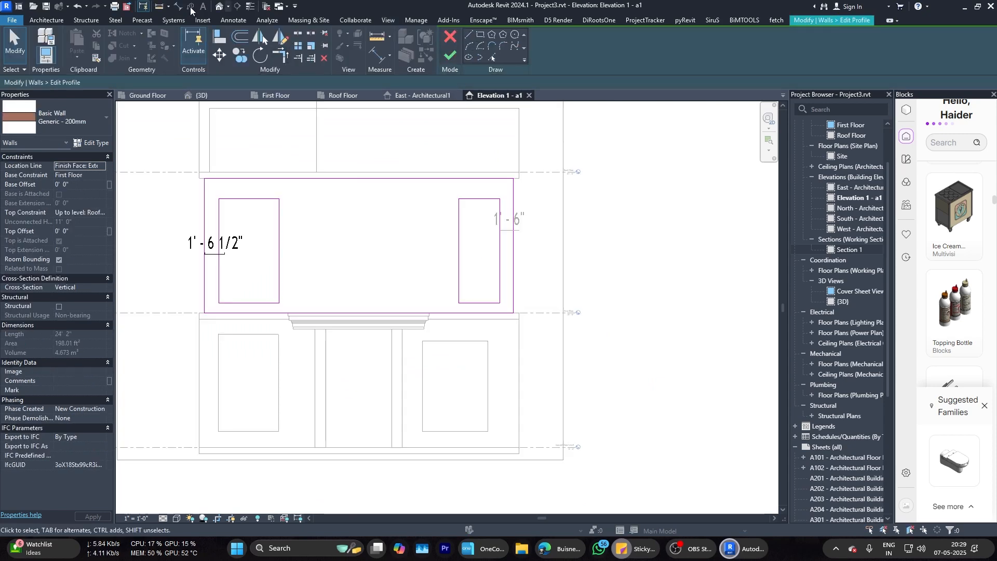
click(219, 205)
key(Escape)
key(Escape)
Step: Move the inner edge of the first-floor right window opening inward to make the opening 4' 8" wide
click(459, 244)
drag(459, 244, 448, 235)
click(370, 40)
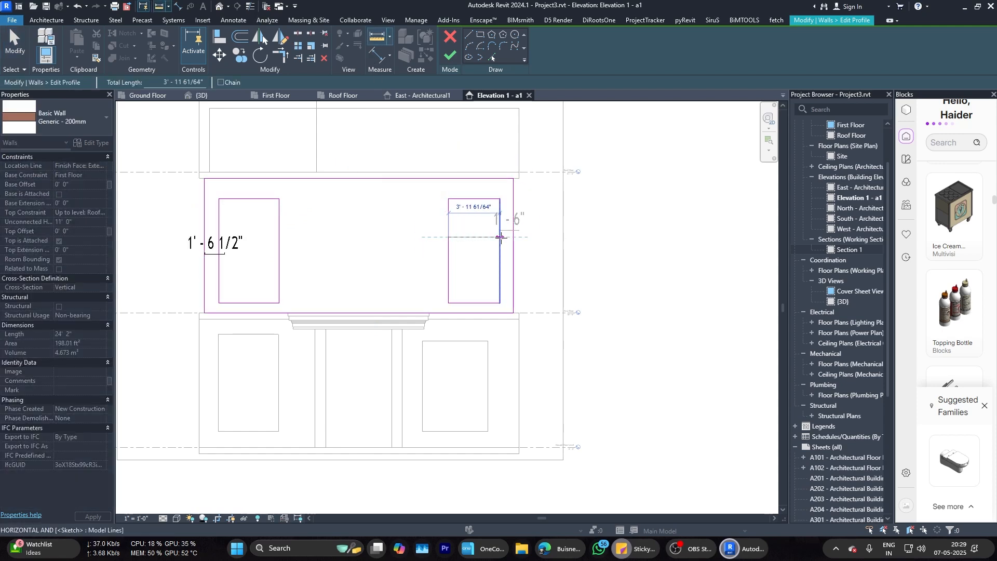
key(Escape)
key(Escape)
click(450, 240)
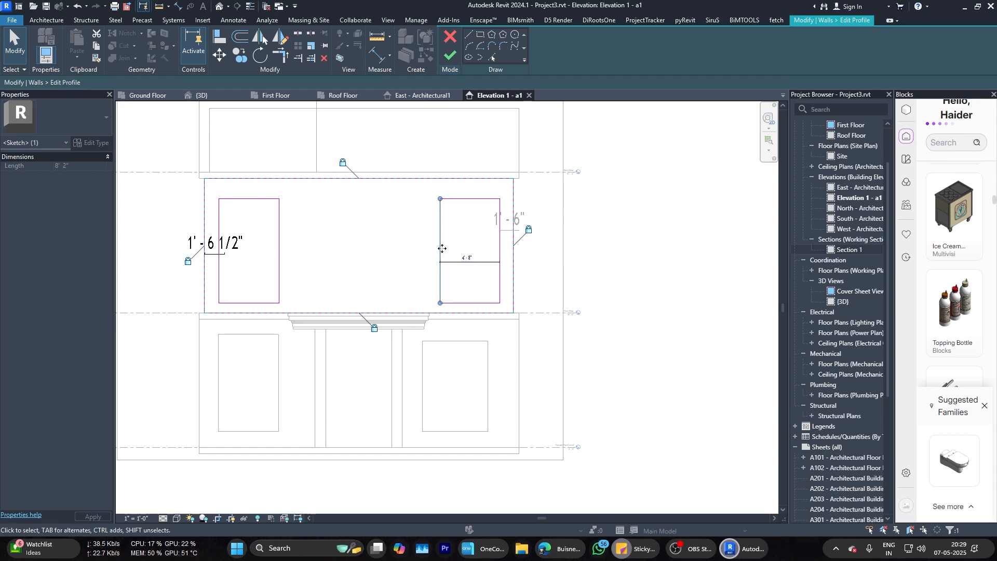
Step: Delete the working dimensions at the first-floor window openings and finish the wall profile edit
key(Escape)
click(480, 252)
key(Delete)
click(235, 245)
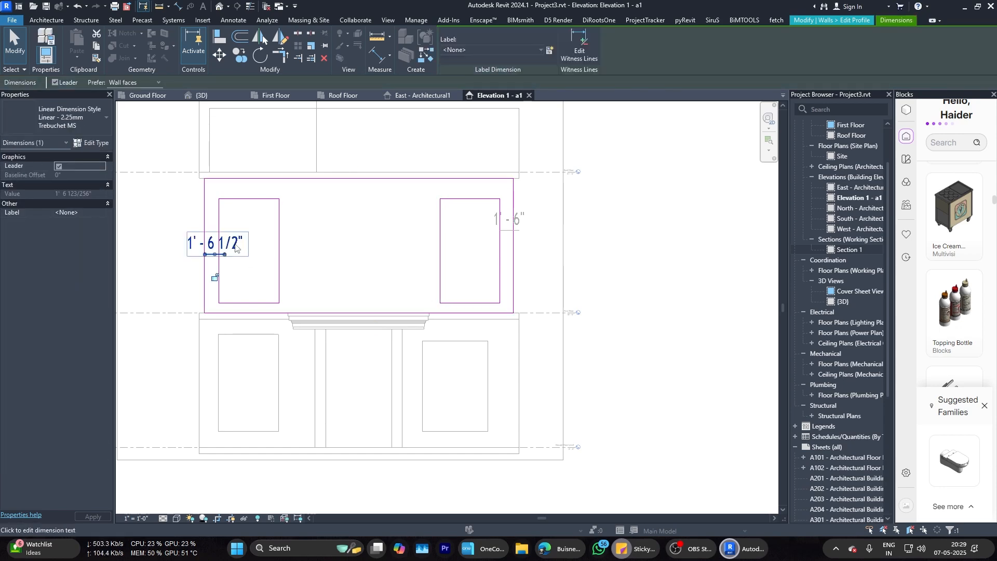
key(Delete)
click(451, 55)
key(Escape)
scroll(519, 239, up, 3)
click(516, 225)
key(Delete)
scroll(518, 237, down, 2)
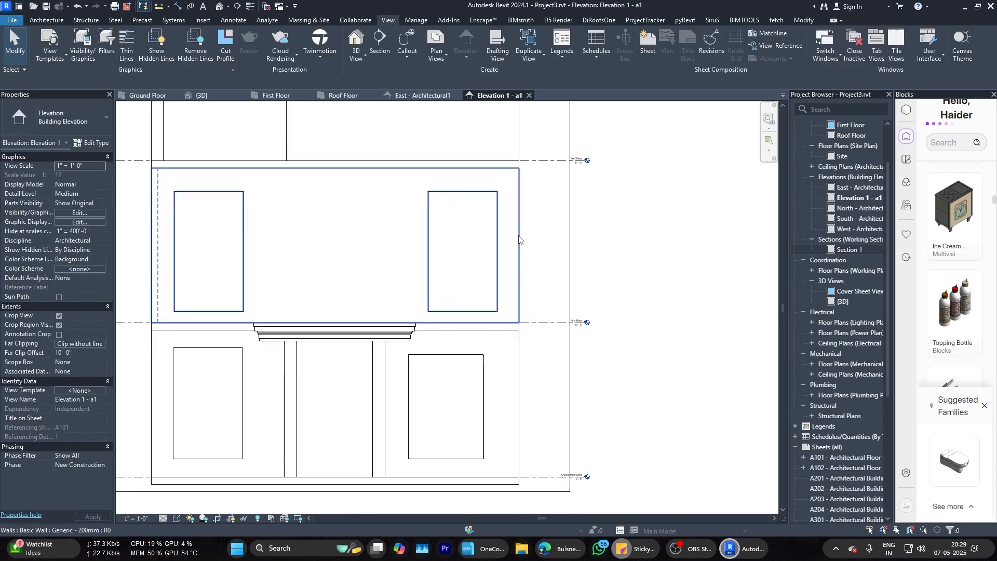
Step: Widen the ground-floor right window opening and align its outer edge with the outer edge of the opening above
scroll(518, 239, down, 3)
click(503, 318)
key(Escape)
scroll(497, 328, up, 2)
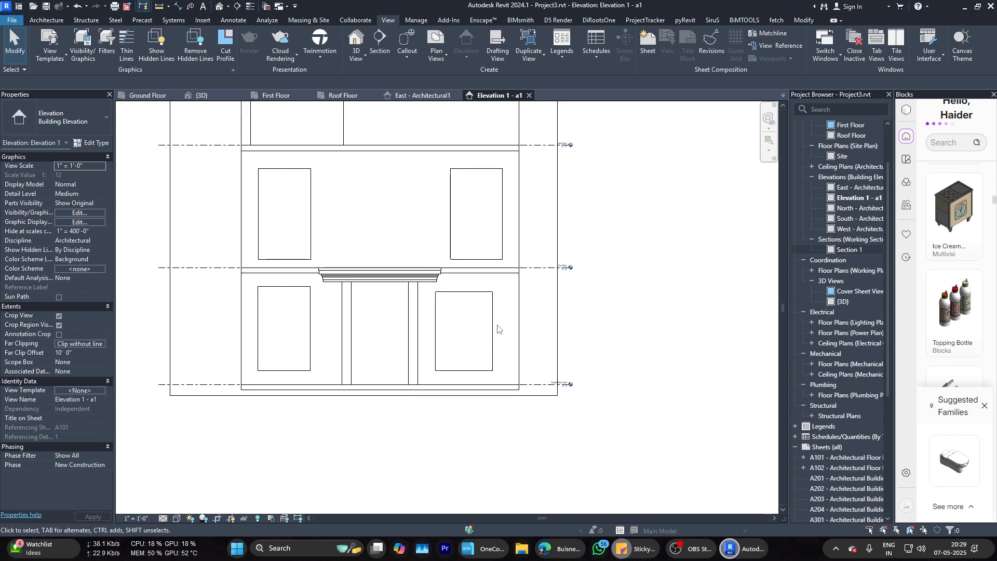
click(497, 329)
drag(493, 329, 502, 329)
click(534, 340)
key(a)
key(l)
click(502, 224)
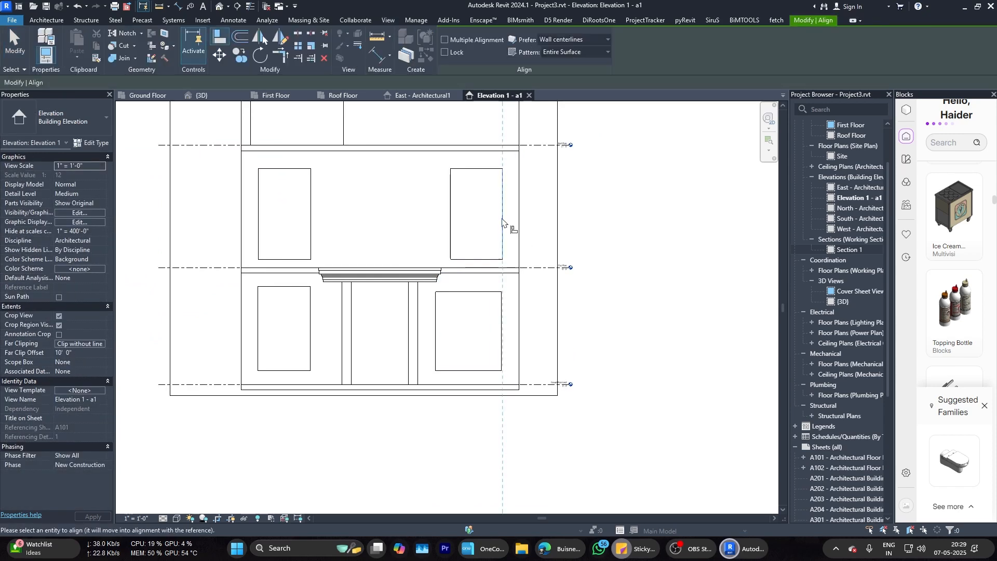
Step: Move the ground-floor right window opening's inner edge outward and align it with the inner edge of the opening above
click(457, 333)
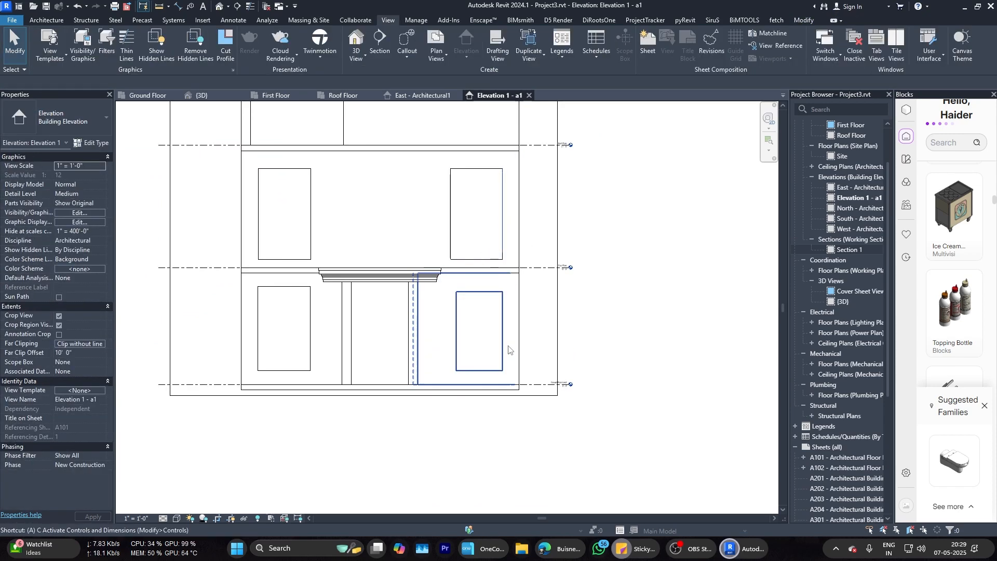
click(451, 197)
click(459, 317)
scroll(460, 317, down, 3)
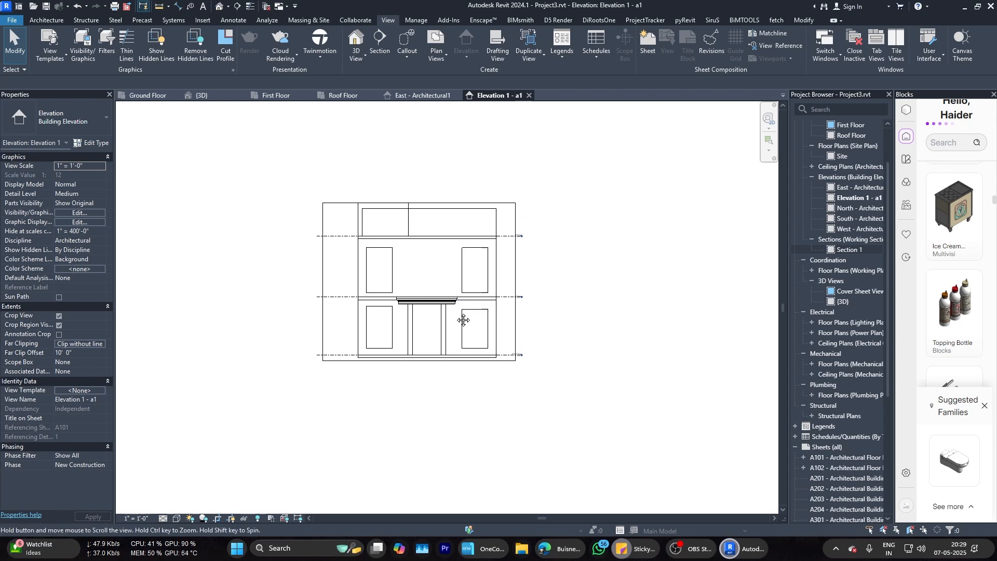
key(Escape)
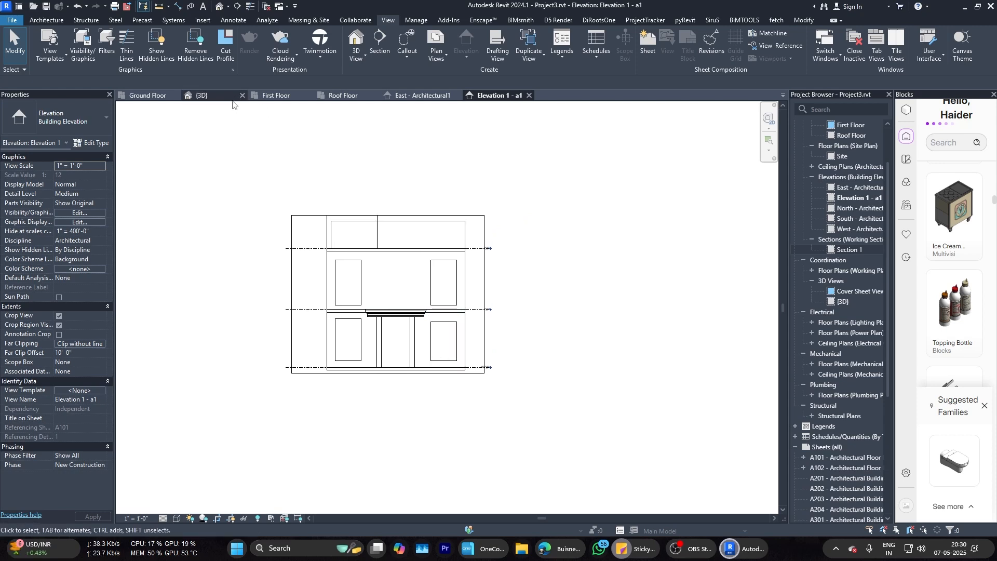
scroll(394, 294, up, 3)
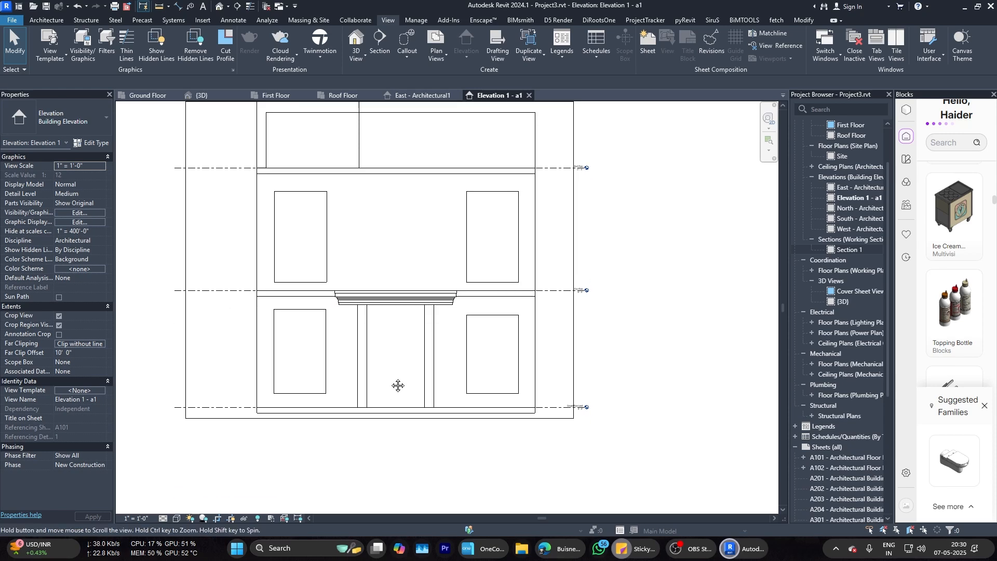
Step: Move the right entrance side wall slightly outward on the Ground Floor plan
click(430, 395)
key(ctrl+Tab)
scroll(430, 304, up, 2)
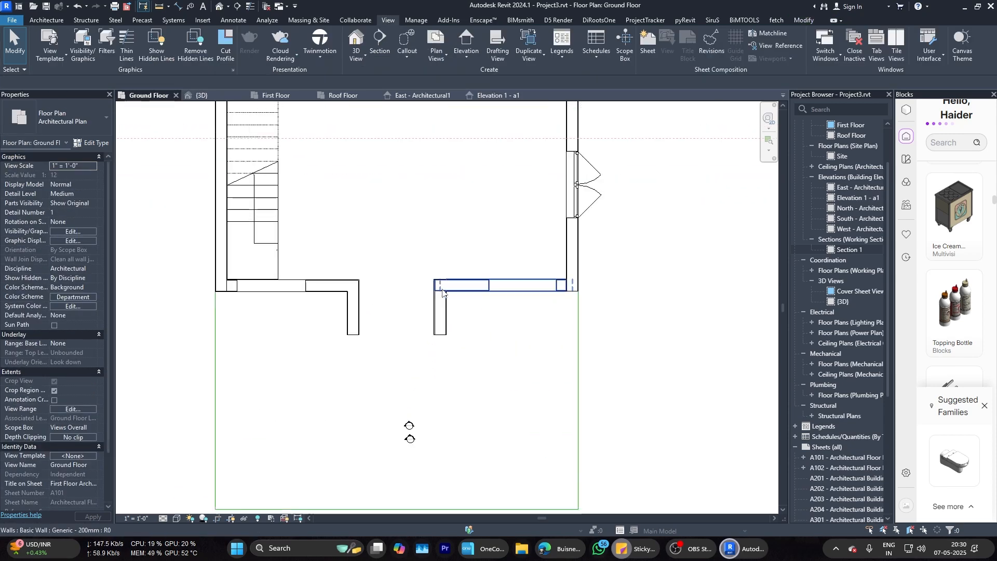
scroll(459, 308, up, 2)
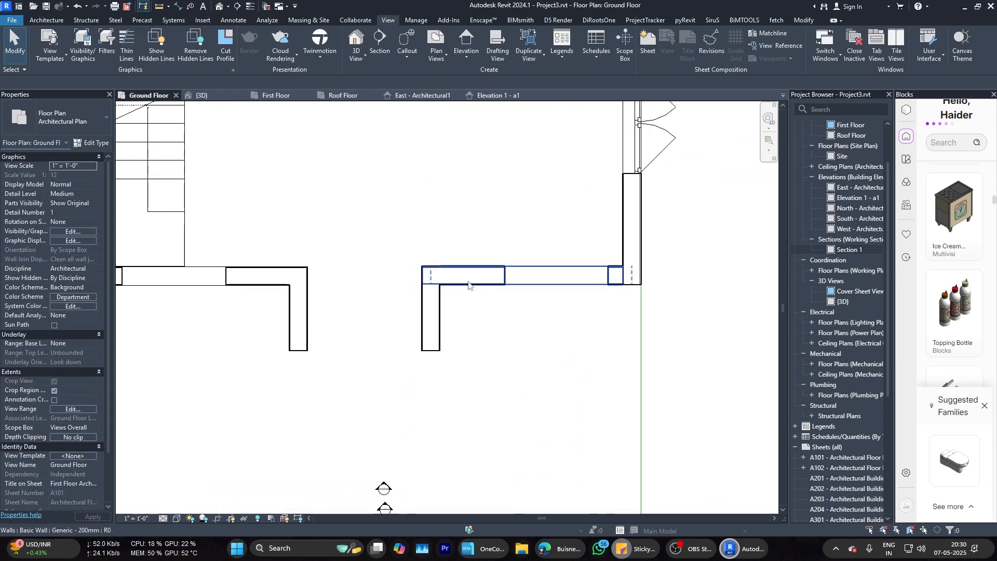
click(442, 311)
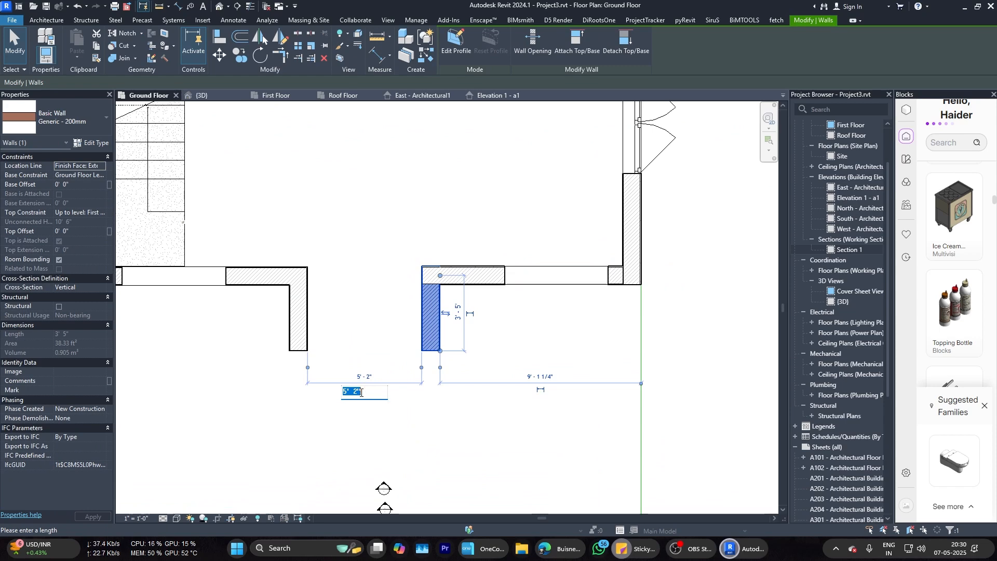
click(489, 344)
click(427, 319)
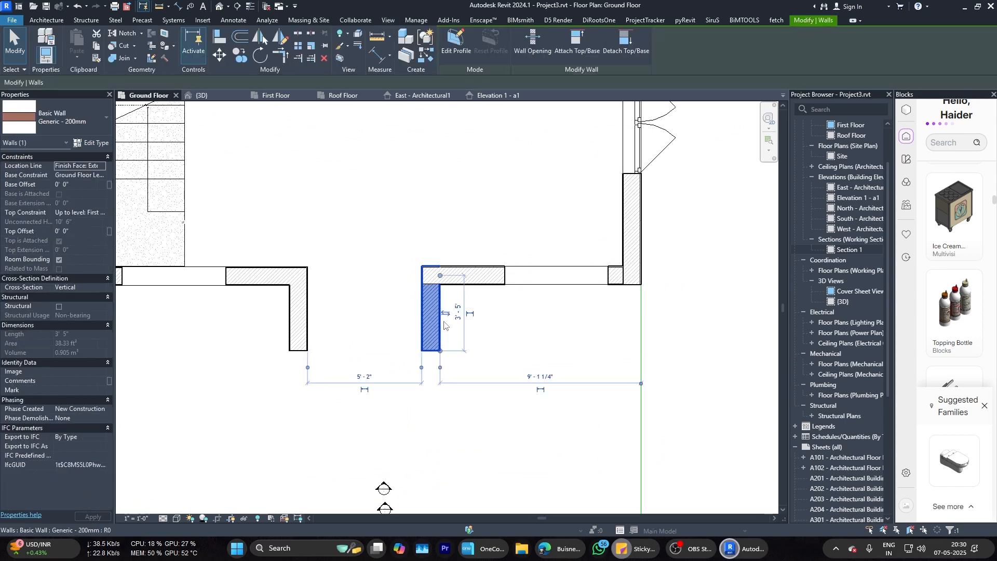
drag(426, 321, 434, 321)
Step: Nudge the left and right entrance side walls outward until the gap between them is 6' 0"
click(300, 324)
key(Left)
key(Left)
key(Left)
key(Left)
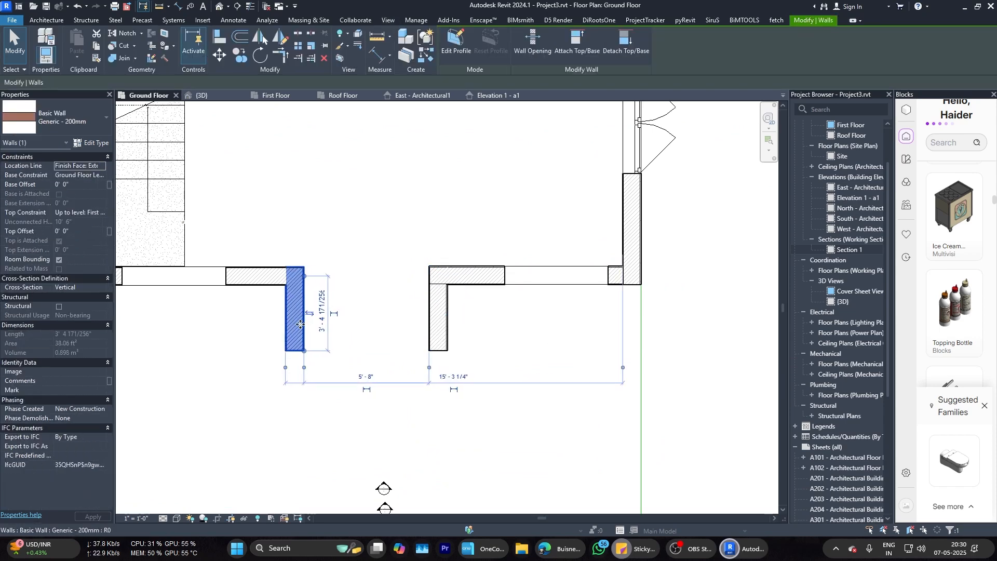
click(439, 322)
key(Right)
click(291, 322)
click(444, 364)
scroll(444, 364, down, 1)
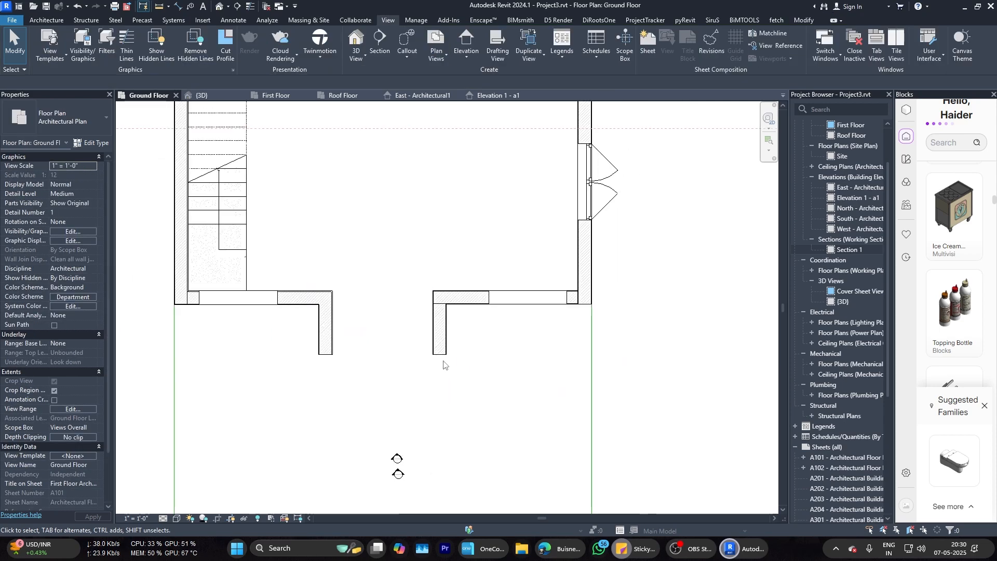
Step: Check the spacing of the entrance side walls in Elevation 1 - a1 and on the Ground Floor plan
click(489, 96)
scroll(445, 333, up, 3)
click(434, 329)
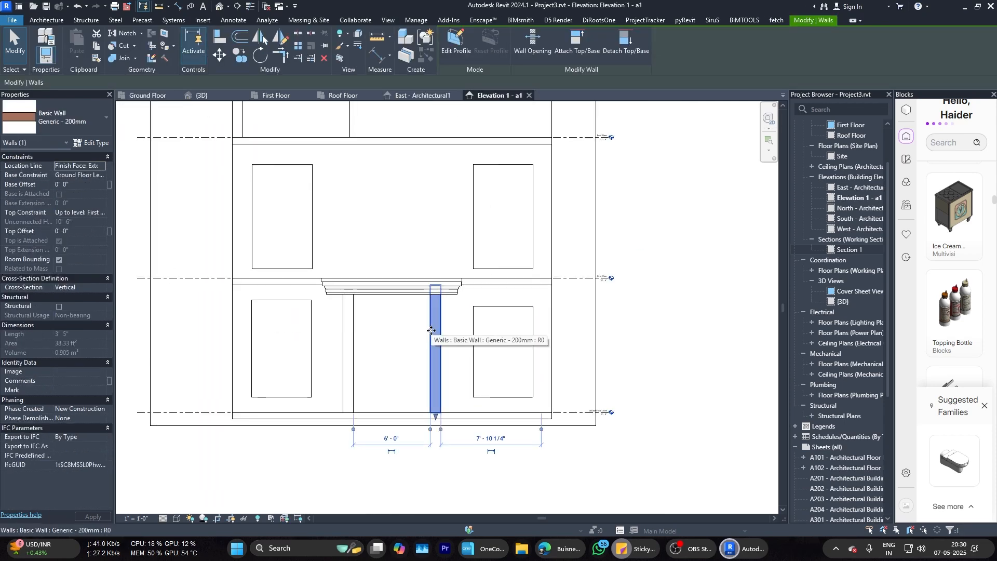
key(Escape)
click(434, 346)
key(Escape)
click(148, 95)
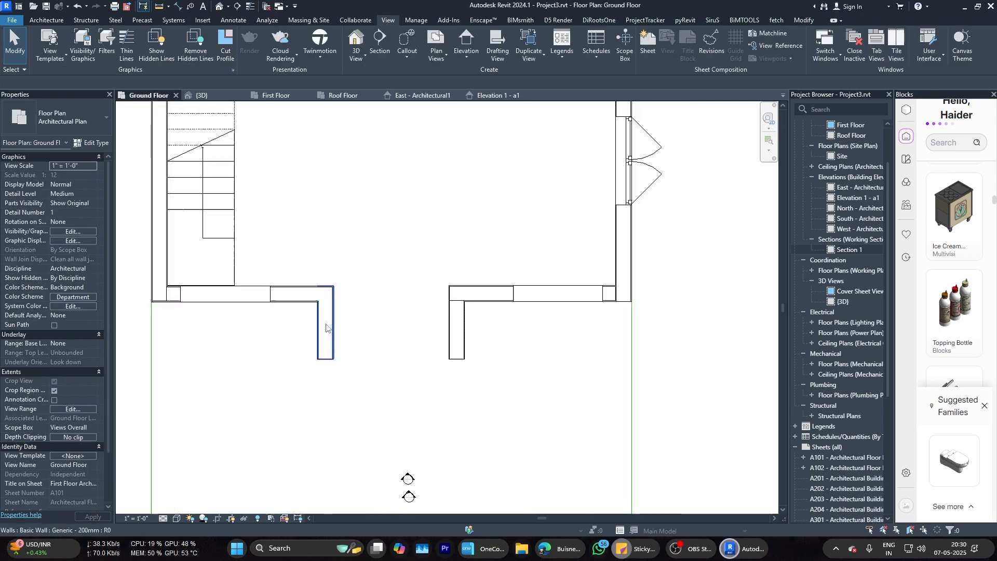
scroll(327, 339, up, 1)
click(330, 352)
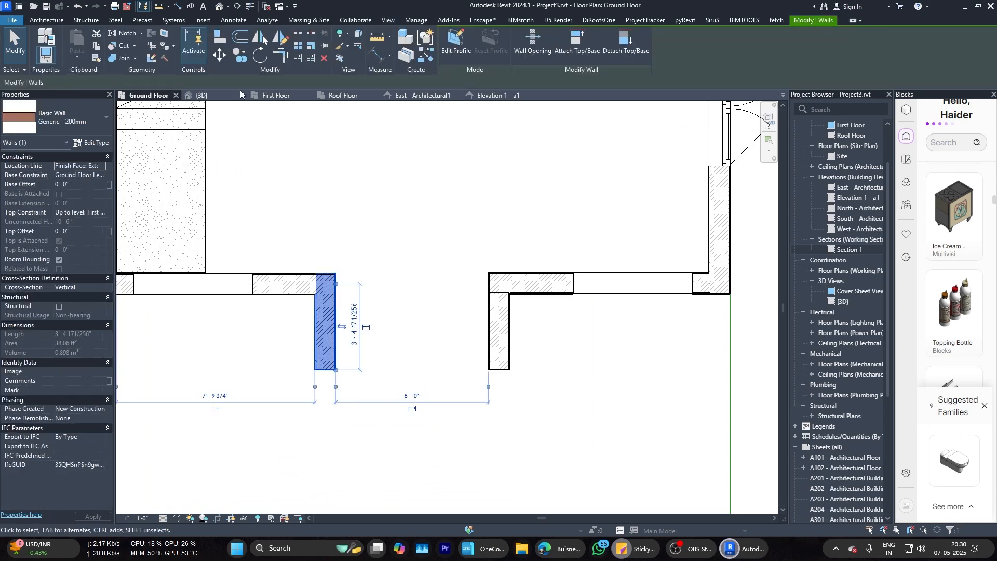
key(Escape)
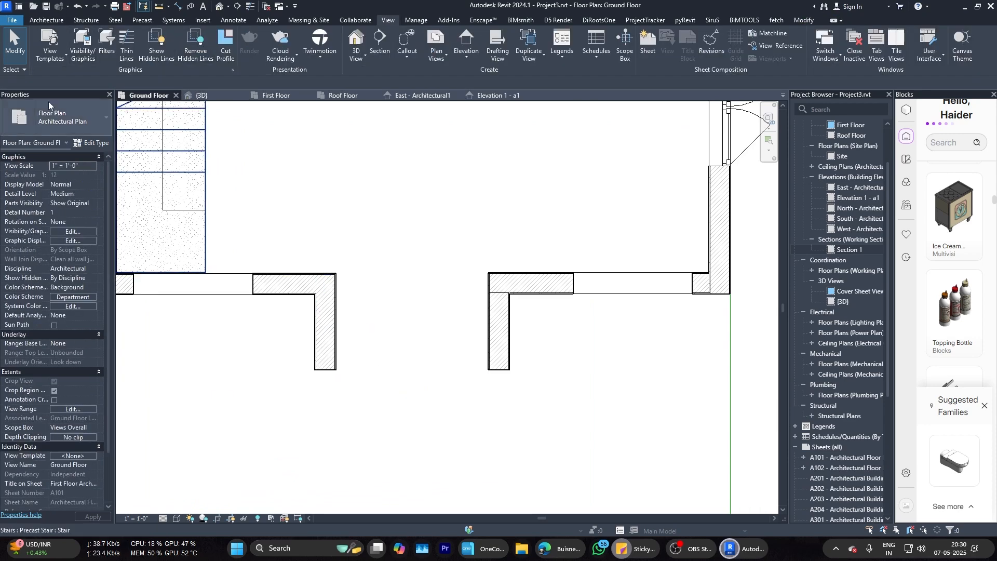
Step: Create a new in-place model in the Casework category, accepting the suggested name
click(47, 21)
click(130, 55)
click(143, 97)
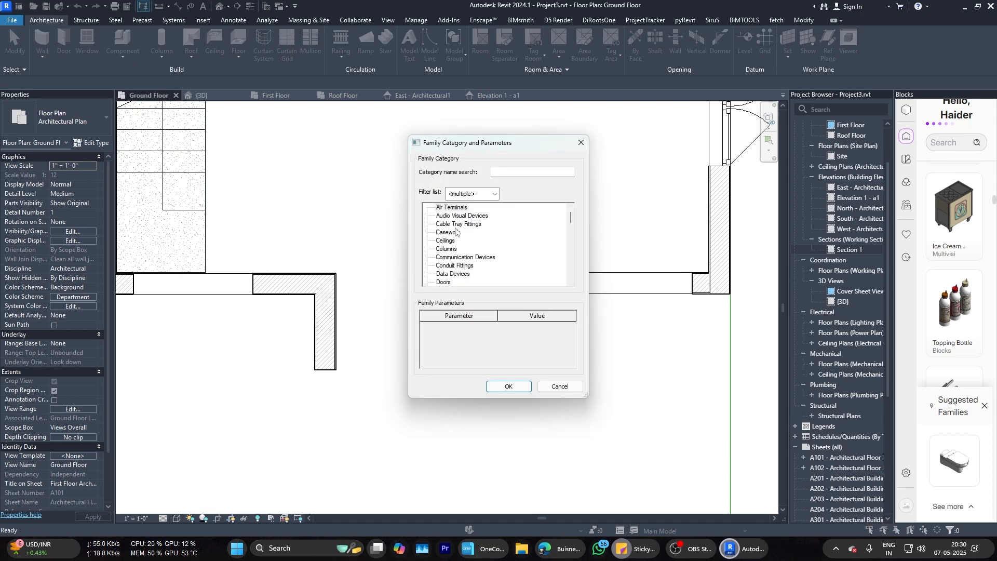
click(502, 385)
click(500, 294)
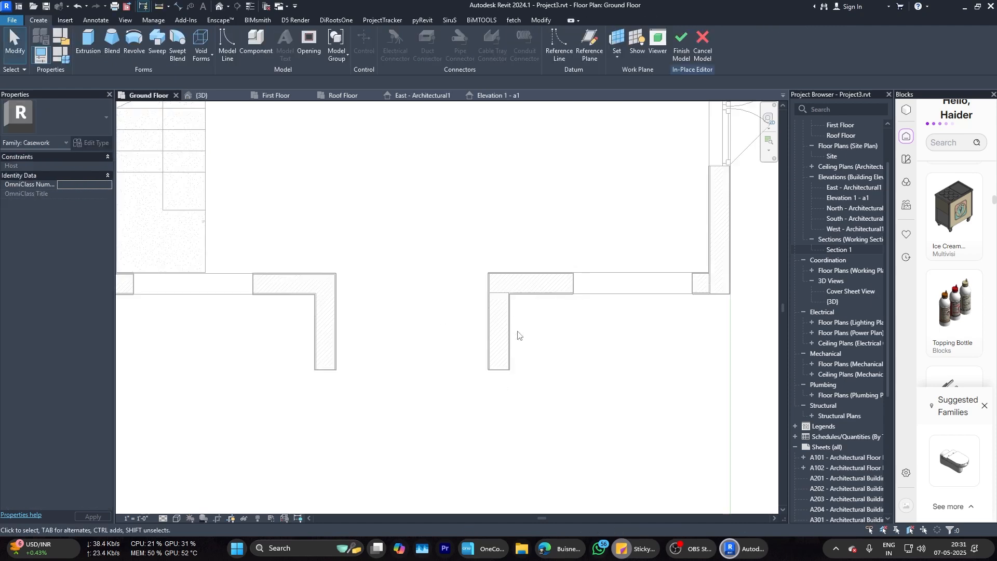
Step: Start an Extrusion sketch with a short line projecting forward from the left entrance wall's inner front corner
click(88, 41)
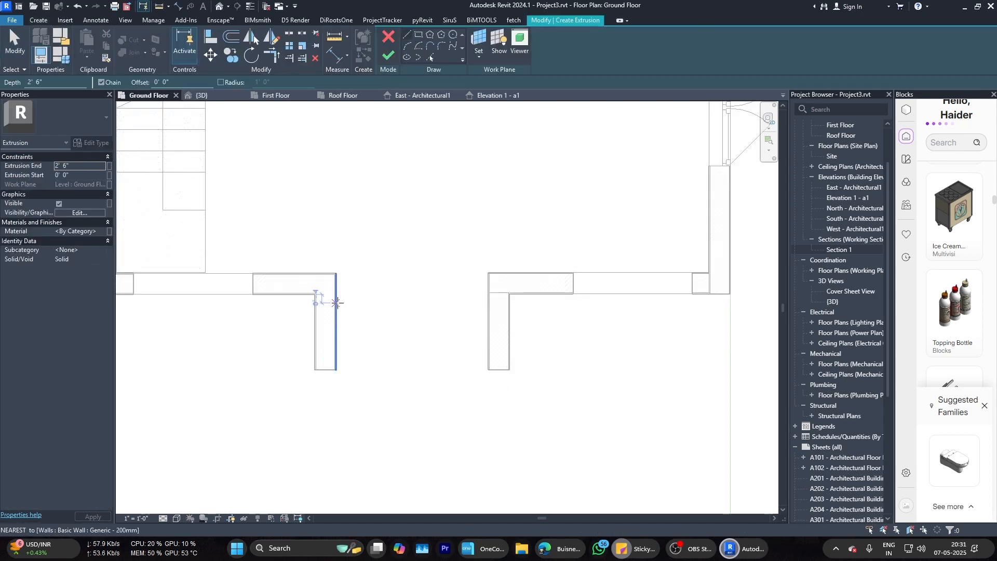
scroll(327, 297, up, 2)
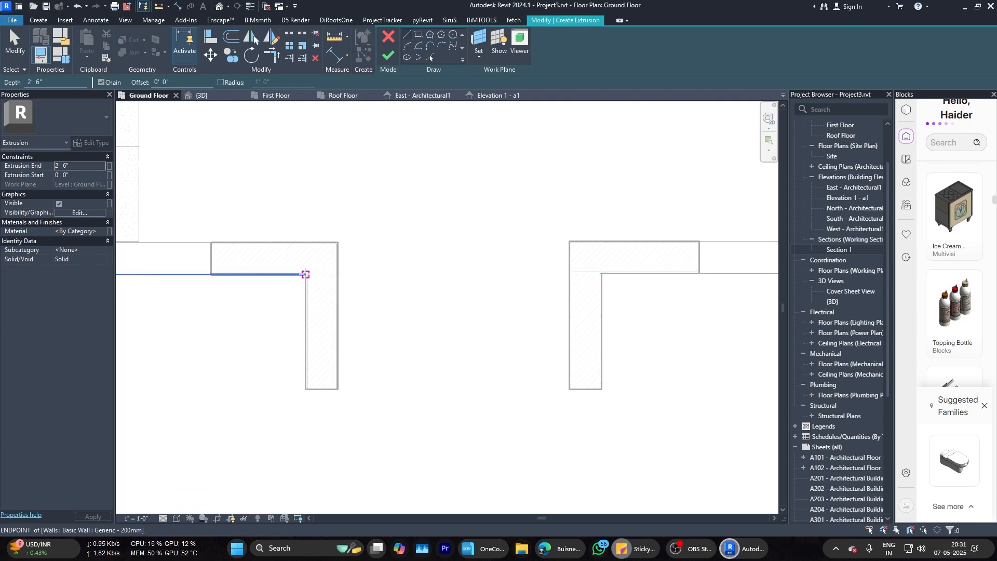
scroll(338, 273, up, 2)
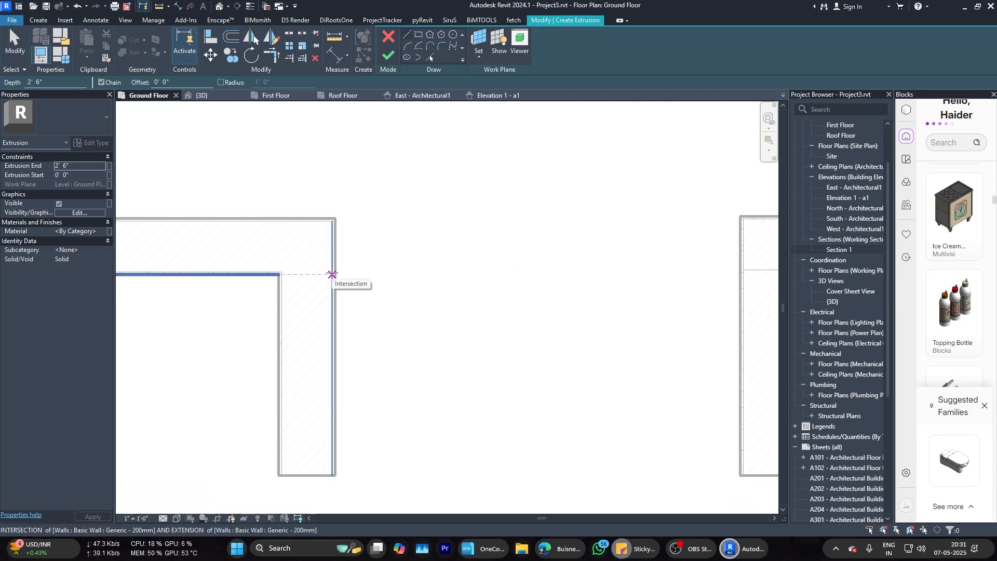
click(279, 474)
key(Escape)
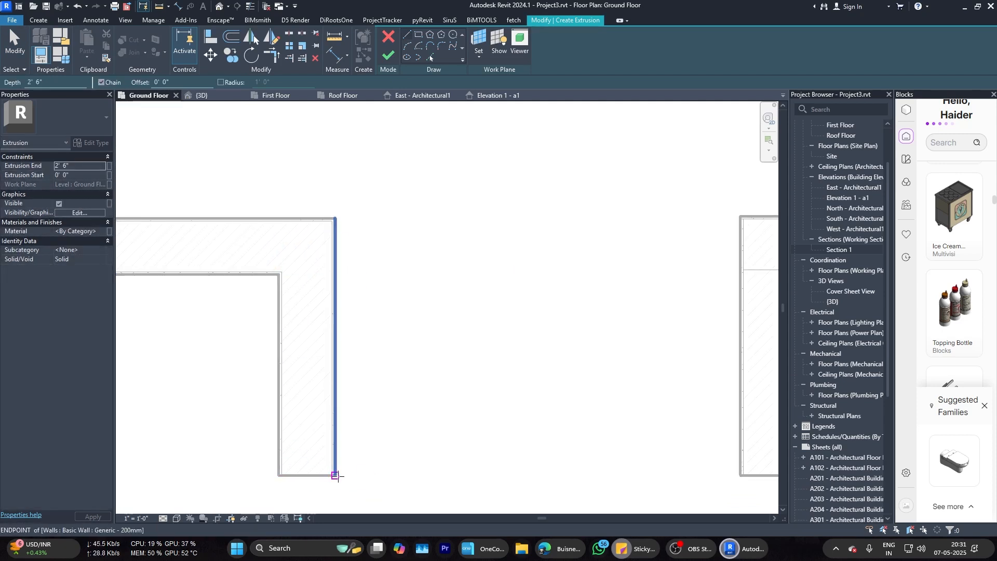
click(336, 475)
middle_drag(336, 476, 335, 435)
scroll(336, 435, up, 1)
click(335, 448)
scroll(375, 444, down, 3)
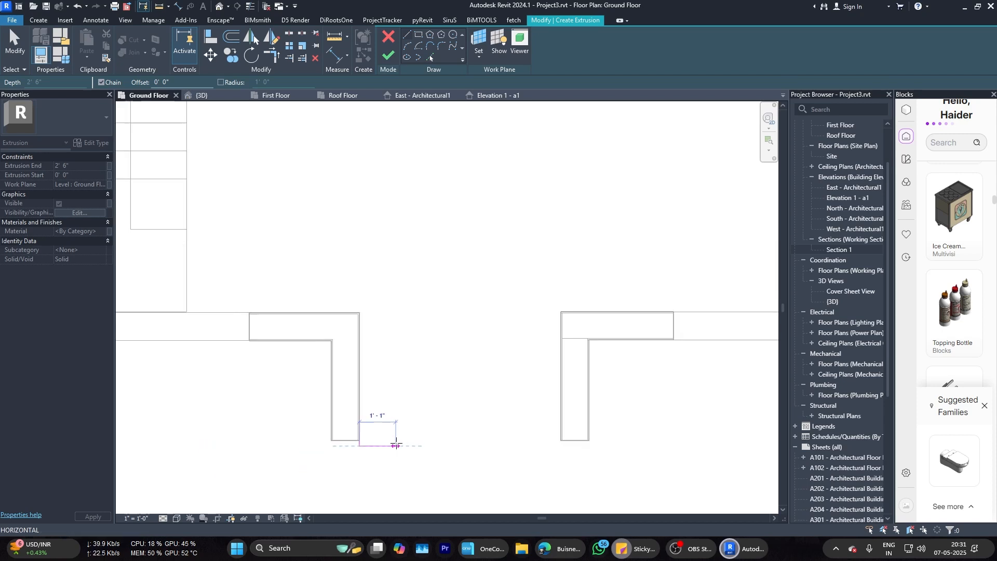
scroll(340, 452, up, 2)
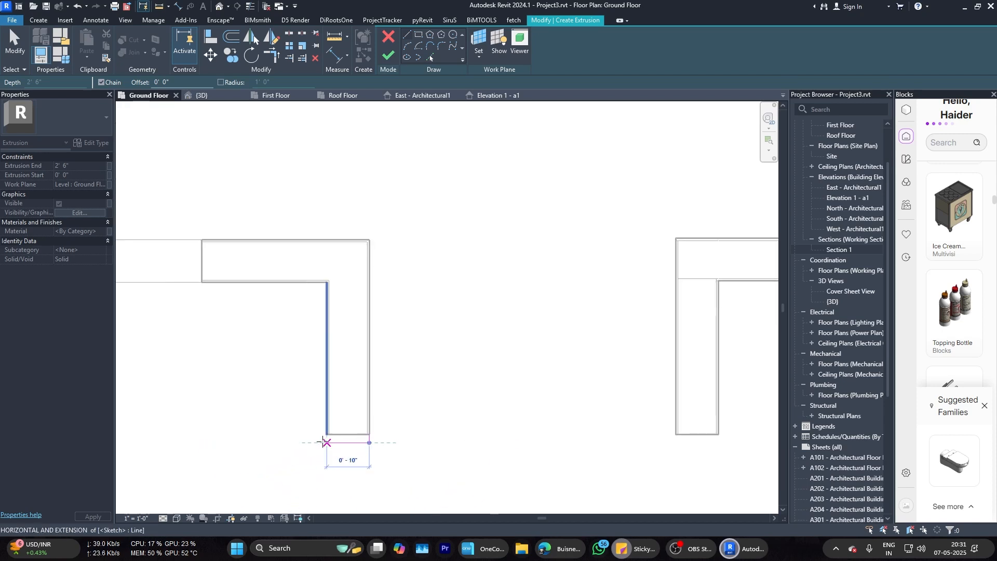
Step: Sketch the remaining L-shaped outline around the left entrance wall's outer side, about 11" wide, closing it at the front corner
click(281, 443)
click(280, 283)
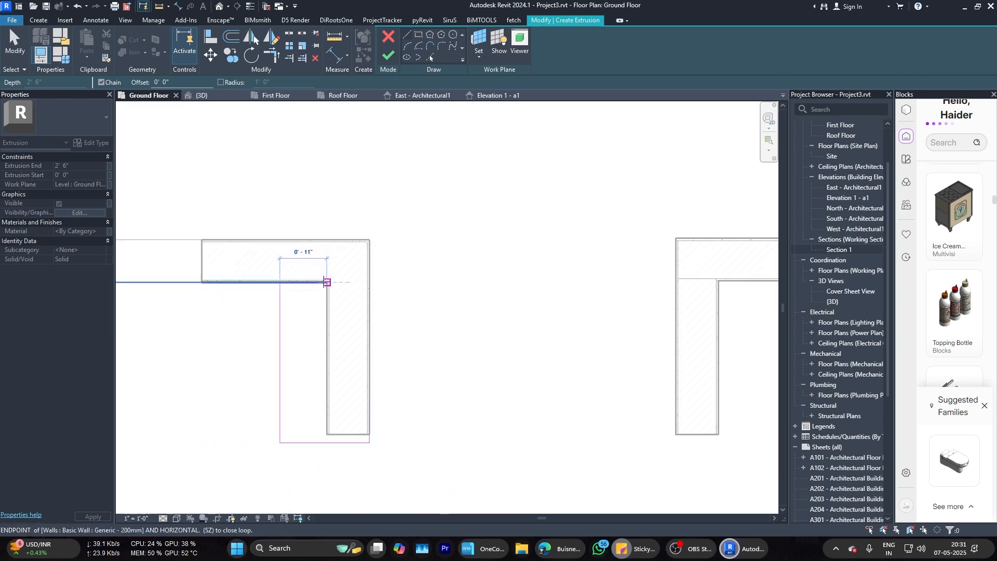
click(327, 283)
click(326, 434)
click(370, 434)
key(Escape)
scroll(374, 294, down, 5)
Step: Mirror the L-shaped outline from the left entrance wall to the right one about a vertical axis midway across the entrance
drag(306, 260, 441, 441)
scroll(441, 440, down, 3)
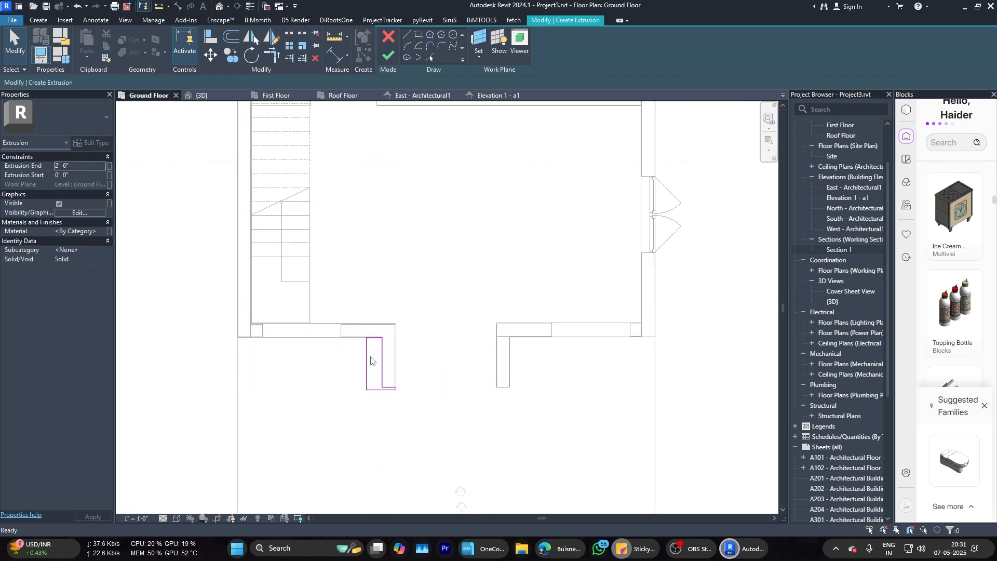
scroll(368, 356, up, 4)
drag(328, 304, 453, 428)
scroll(439, 359, down, 1)
click(404, 205)
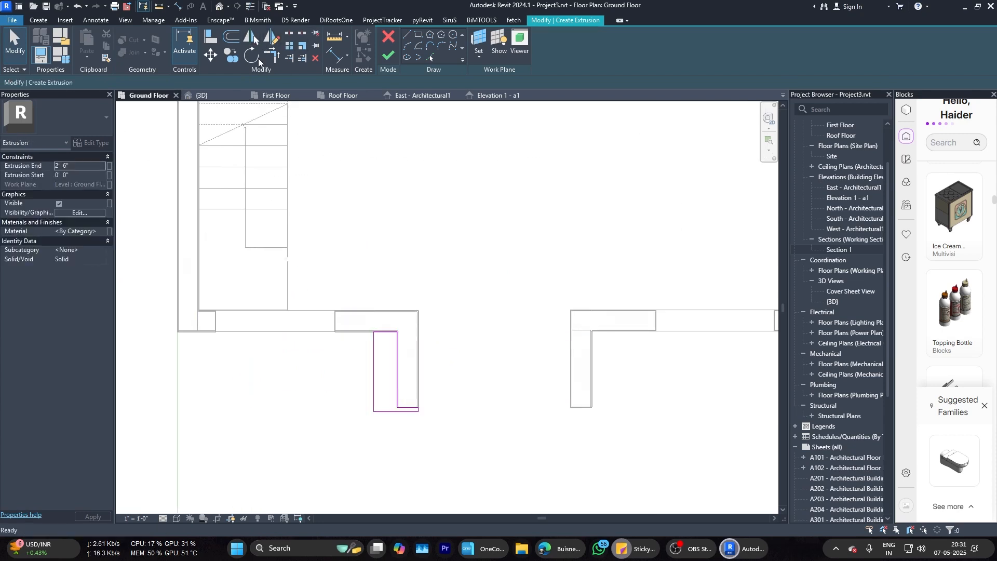
drag(330, 289, 449, 462)
click(275, 37)
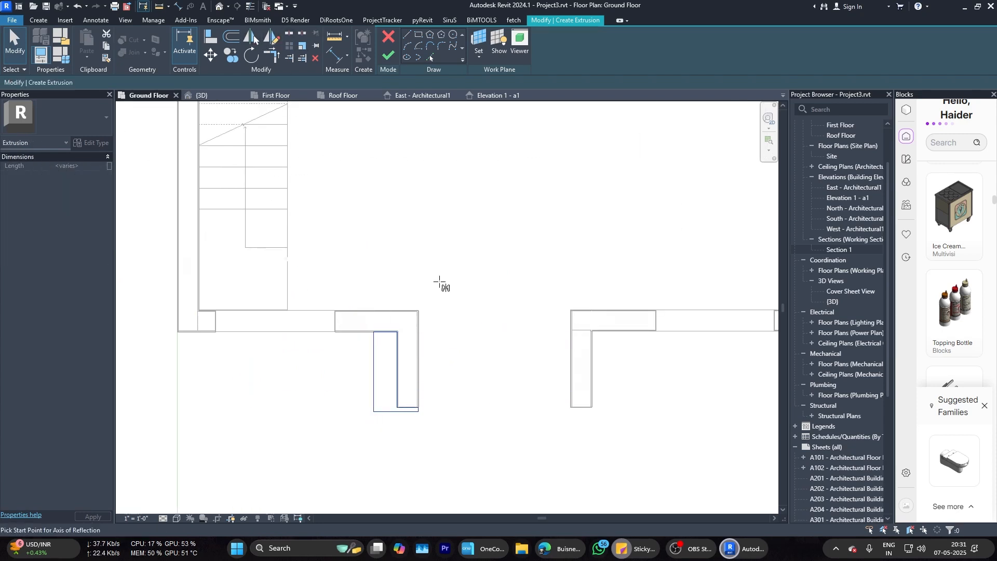
click(491, 311)
click(490, 281)
Step: Nudge the mirrored outline outward until it wraps the outer side and front end of the right entrance wall
scroll(614, 391, up, 1)
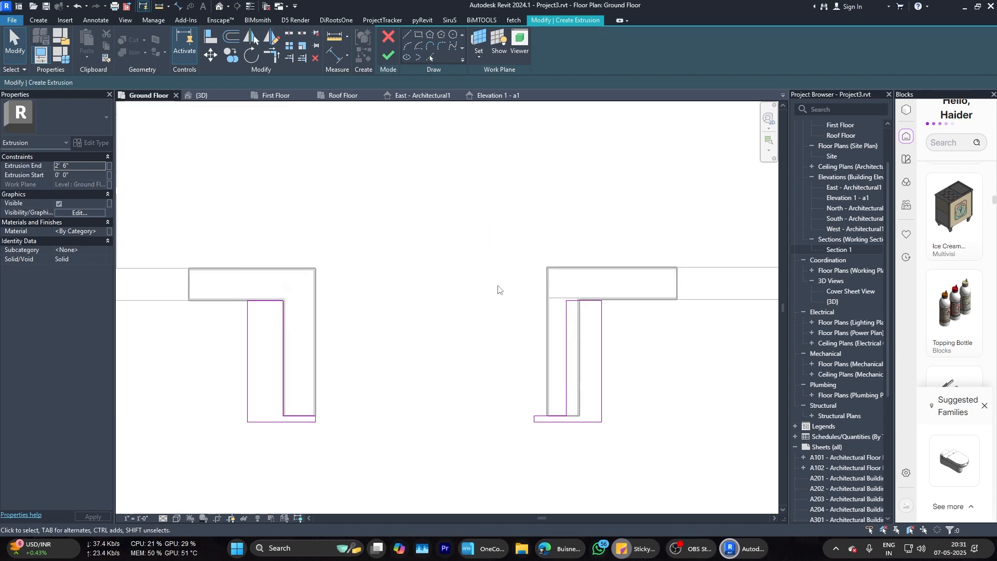
drag(498, 285, 669, 468)
scroll(578, 441, up, 1)
scroll(508, 412, up, 3)
key(Right)
key(Right)
key(Right)
key(Right)
key(Right)
key(Right)
key(Right)
key(Right)
key(Right)
key(Right)
key(Right)
key(Right)
key(Right)
key(Right)
key(Right)
key(Right)
key(Right)
key(Right)
key(Right)
key(Right)
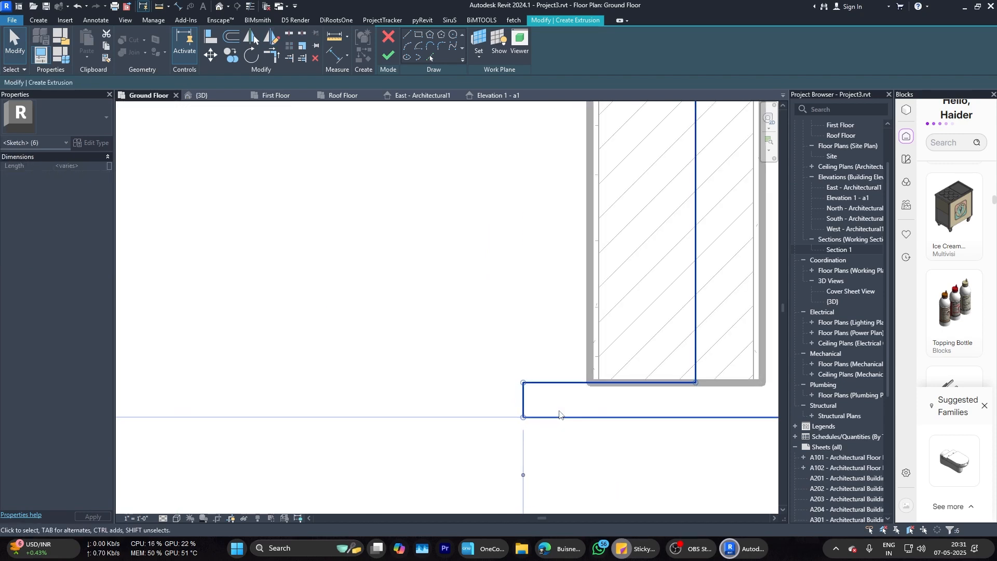
scroll(561, 415, down, 3)
key(Right)
key(Right)
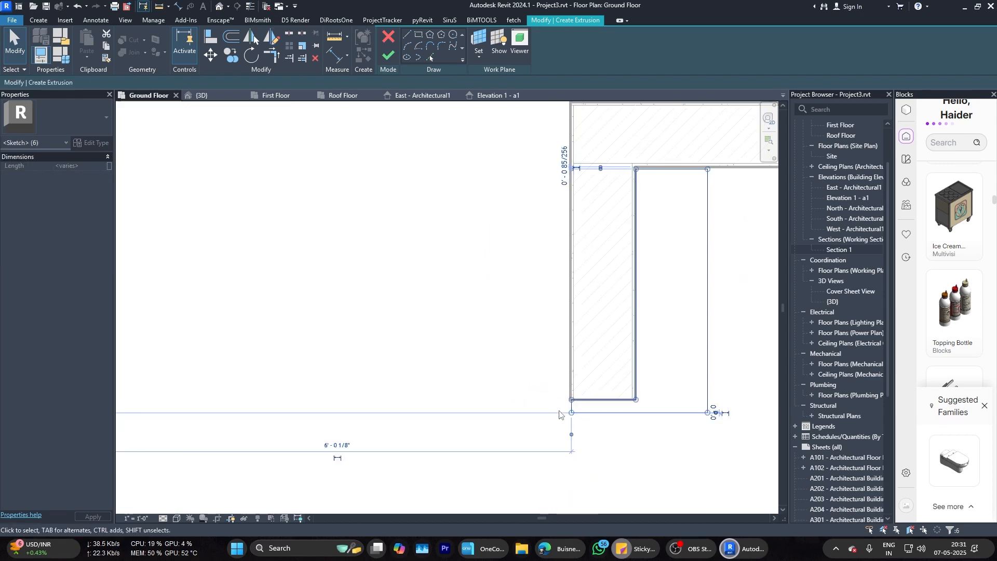
scroll(561, 418, down, 1)
scroll(478, 268, down, 1)
Step: Move the mirrored outline to snap its inner corner onto the right entrance wall's front corner
drag(429, 135, 676, 449)
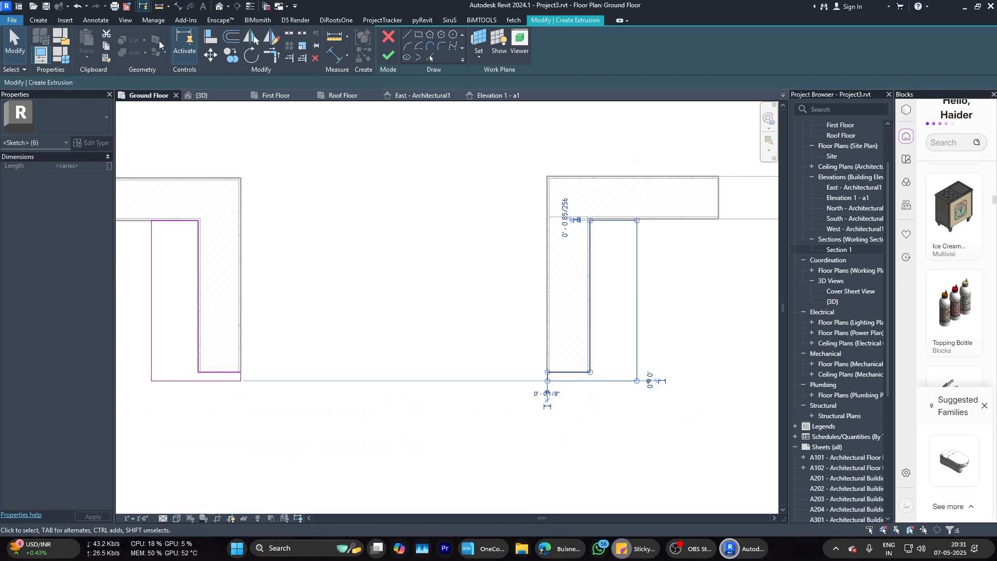
click(210, 55)
scroll(548, 373, up, 7)
click(541, 350)
click(536, 350)
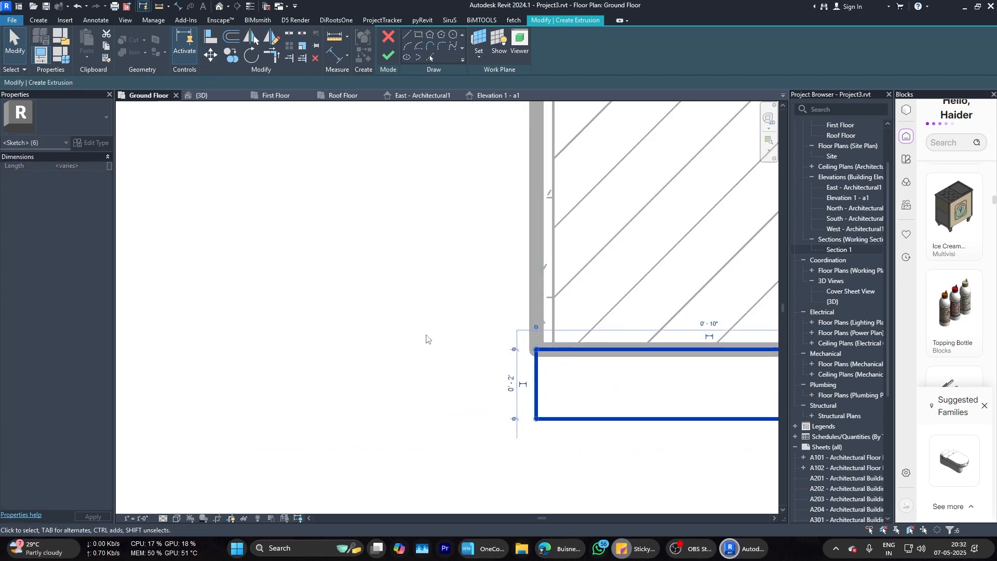
click(427, 338)
scroll(431, 338, down, 8)
scroll(493, 351, down, 1)
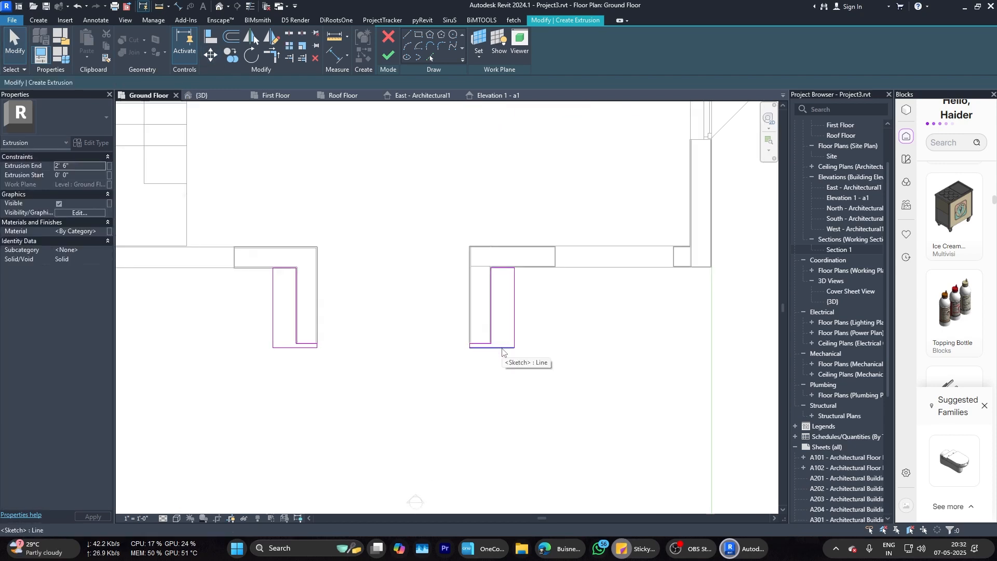
Step: Switch to the 3D view, complete the extrusion of both entrance surrounds and finish the in-place model
click(228, 96)
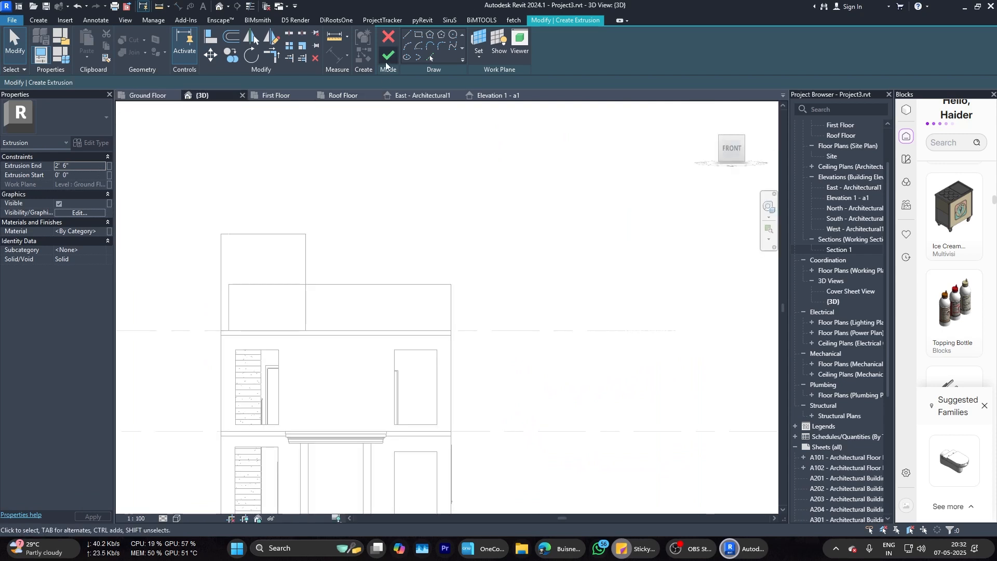
click(388, 56)
scroll(460, 207, down, 2)
scroll(390, 398, up, 3)
drag(372, 415, 370, 346)
click(401, 241)
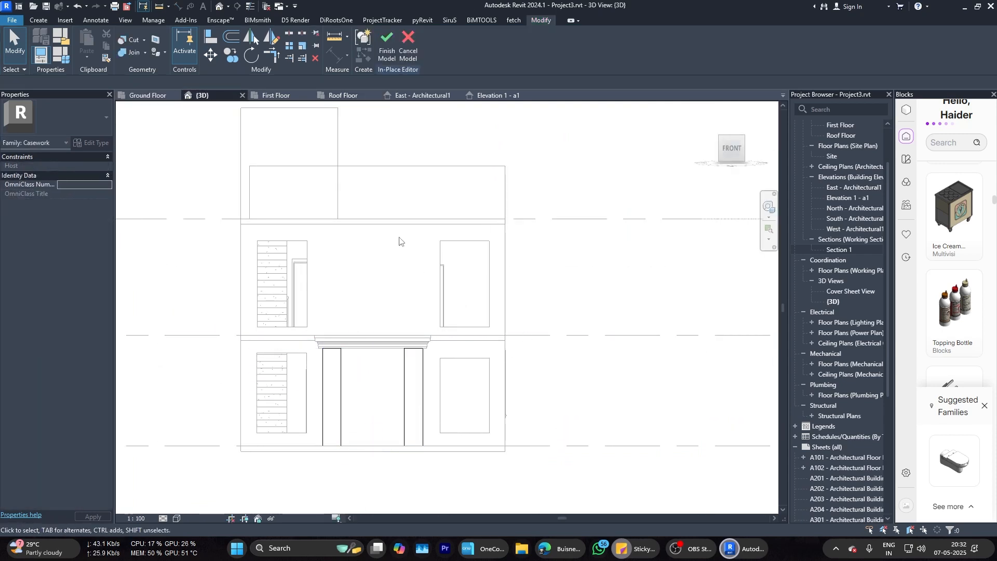
shift+middle_drag(323, 274, 389, 313)
scroll(457, 322, down, 3)
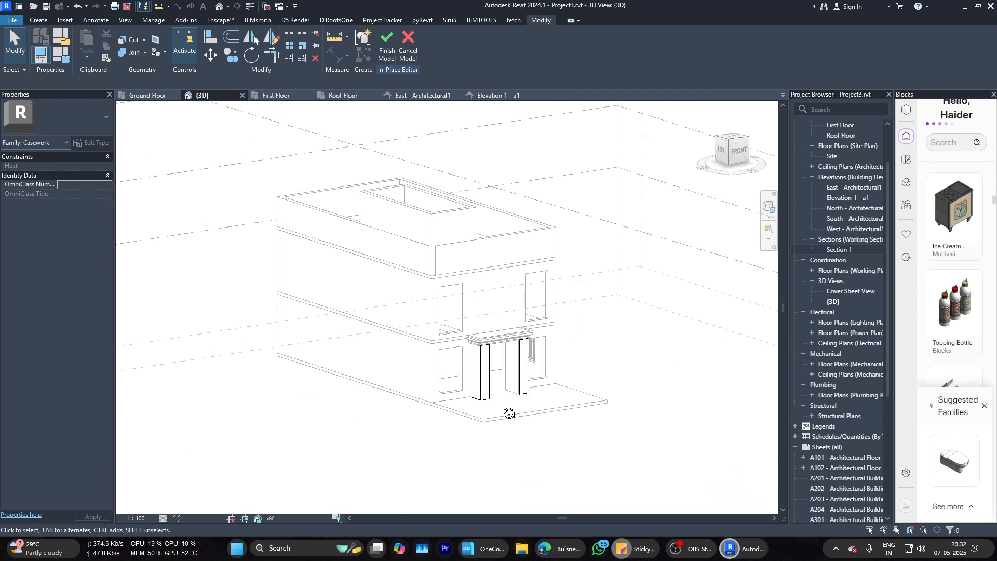
shift+middle_drag(509, 413, 526, 397)
scroll(532, 390, up, 3)
click(387, 47)
scroll(586, 379, down, 2)
shift+middle_drag(586, 379, 497, 379)
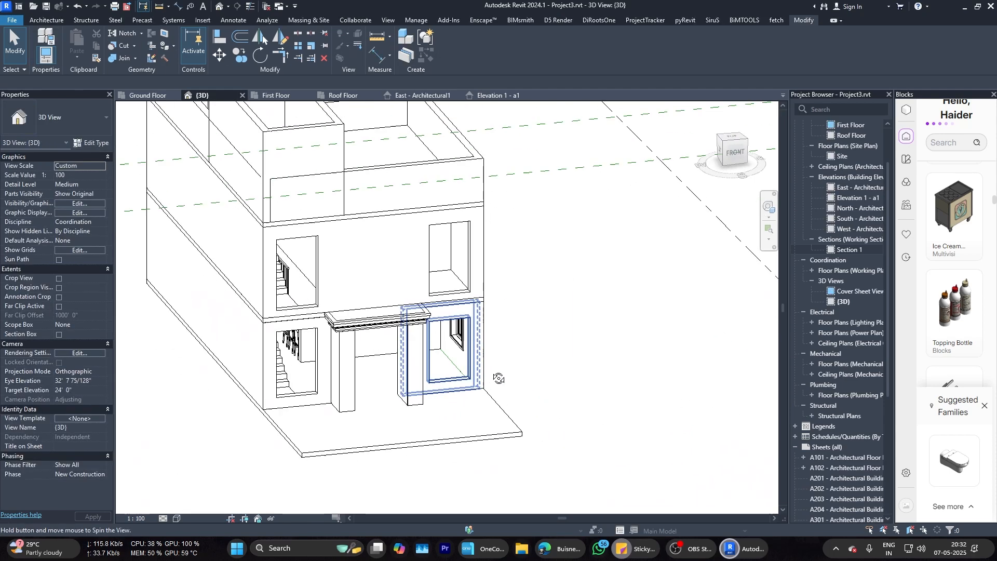
Step: Switch to the Enscape render window and examine the entrance surrounds and the whole front facade
click(743, 548)
click(804, 506)
scroll(448, 403, down, 3)
right_drag(448, 403, 550, 431)
key(d)
key(q)
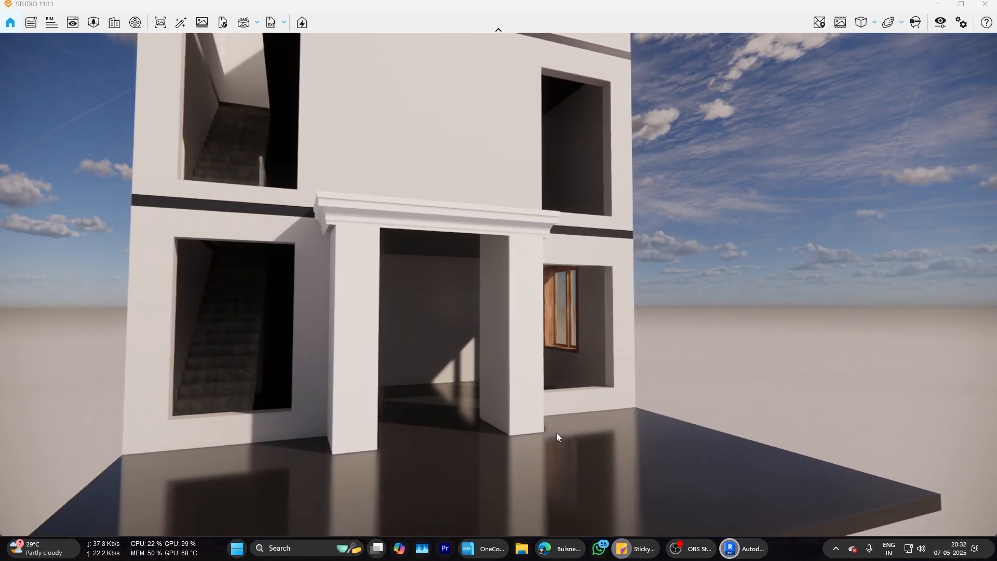
key(e)
key(s)
key(s)
drag(564, 409, 600, 389)
key(d)
key(s)
key(e)
drag(591, 353, 602, 408)
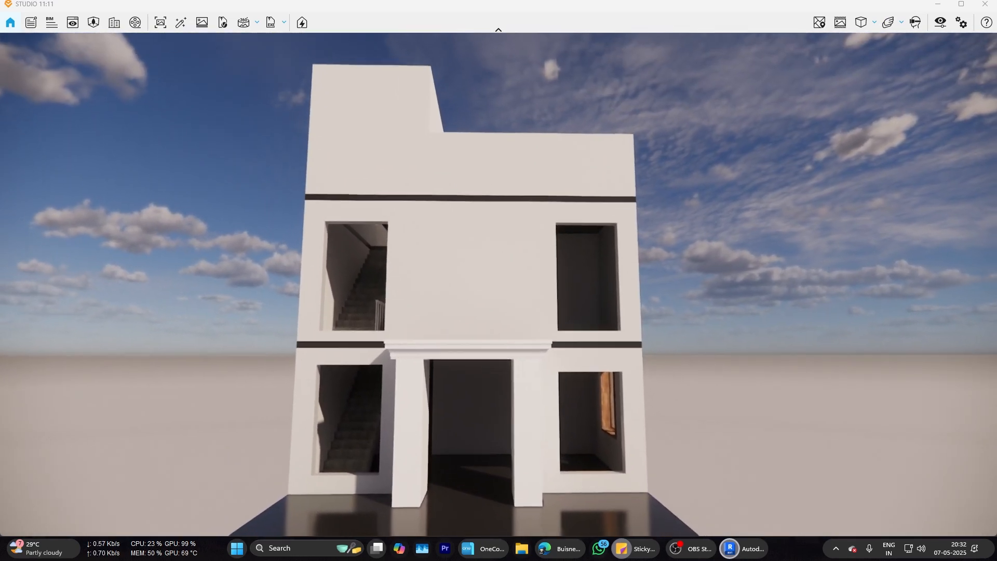
Step: Switch back to Revit and edit the roof floor slab's boundary, pulling its front edge forward beyond the facade
mouse_move(731, 548)
click(689, 496)
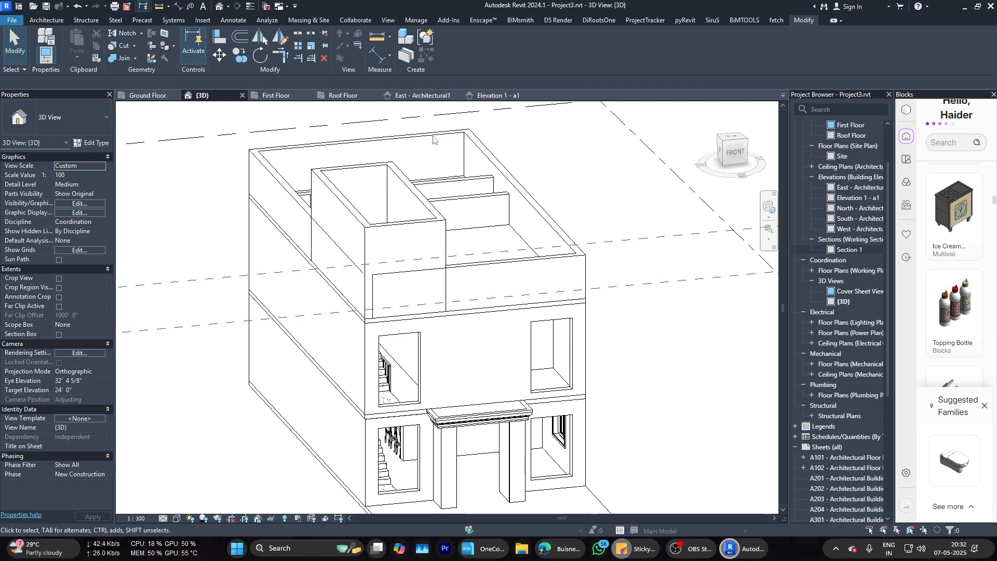
click(417, 226)
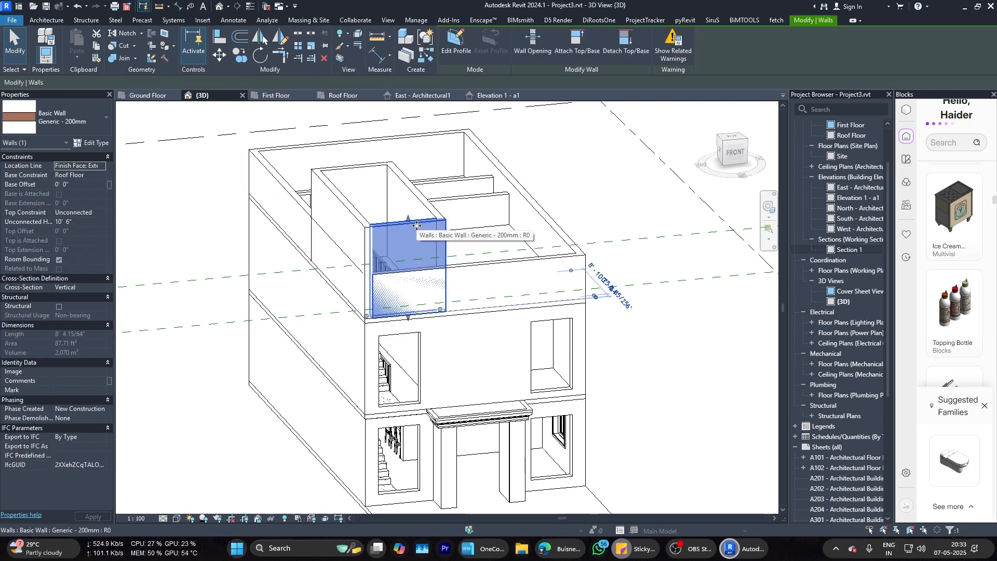
key(Escape)
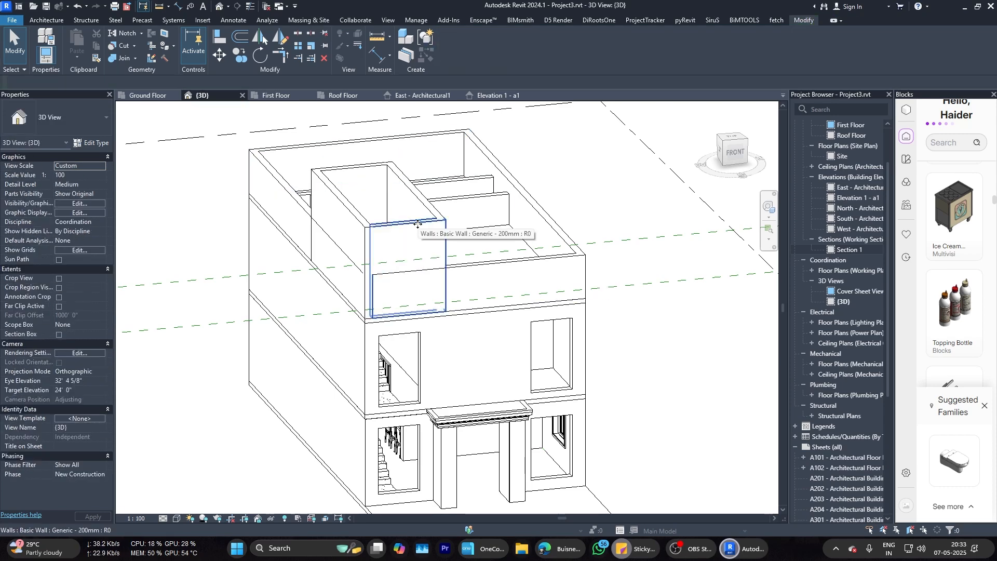
click(523, 310)
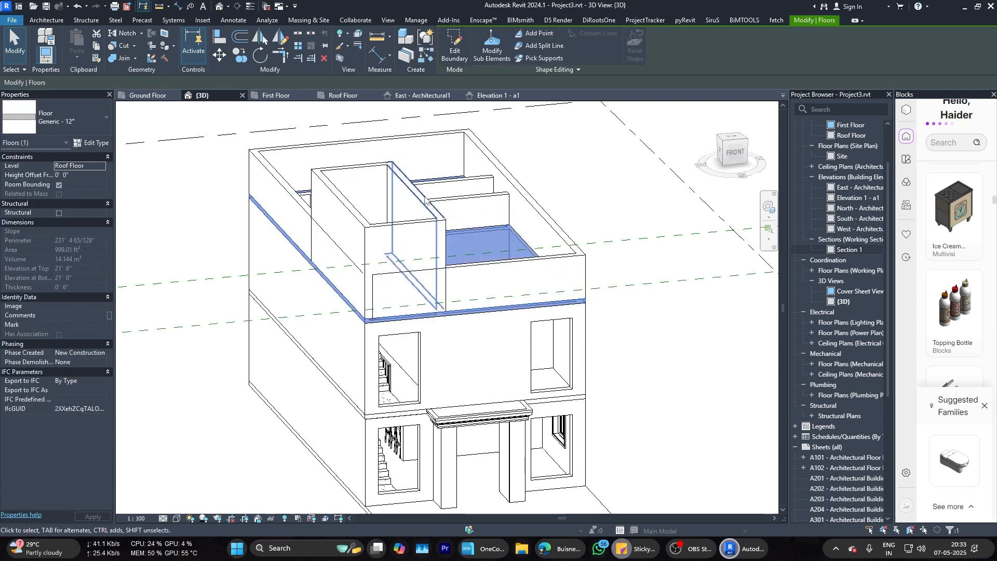
click(458, 50)
click(475, 311)
shift+middle_drag(463, 364, 484, 311)
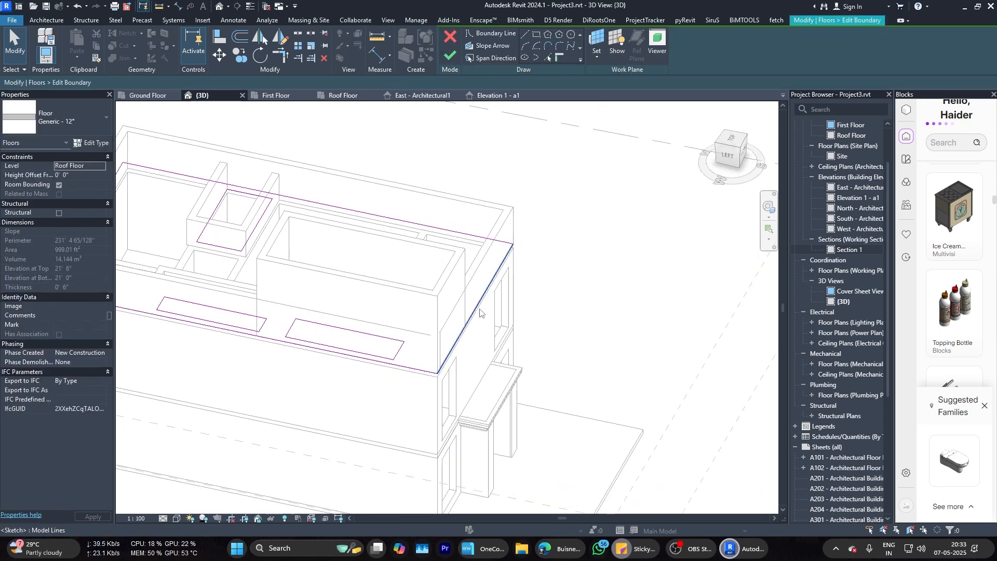
drag(479, 312, 513, 317)
click(541, 358)
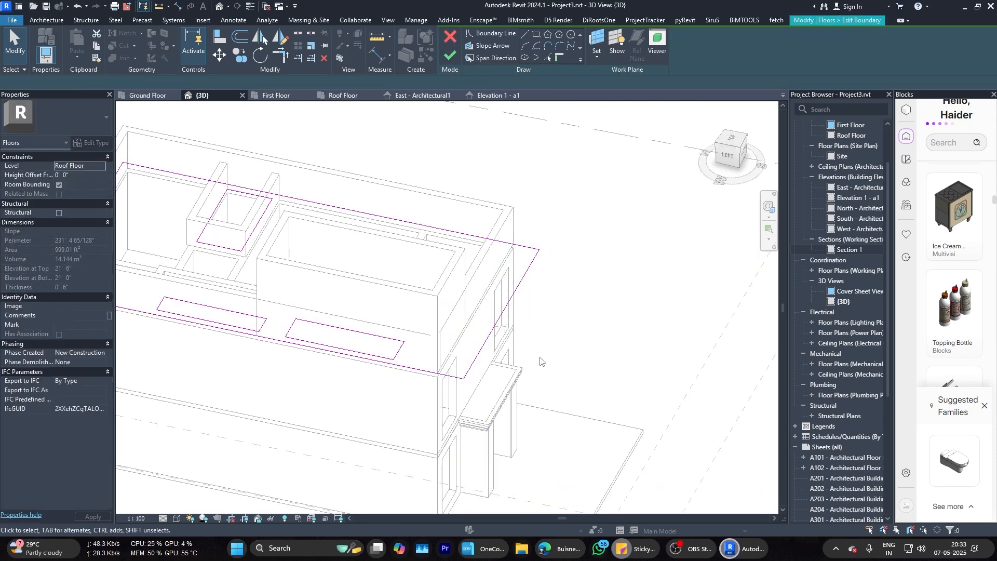
Step: Finish the roof floor's boundary edit and return to the model
shift+middle_drag(541, 360, 442, 322)
scroll(461, 340, up, 3)
shift+middle_drag(401, 366, 457, 284)
scroll(461, 340, down, 2)
click(450, 56)
click(577, 279)
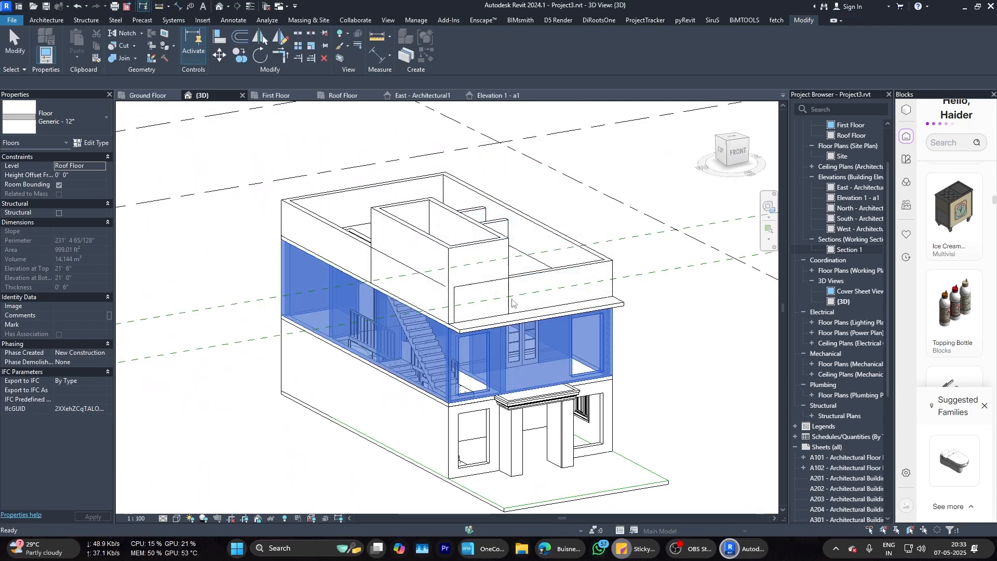
click(581, 354)
Step: Display the 3D view with shaded surfaces and examine the roof overhang and the entrance canopy
scroll(403, 361, down, 3)
shift+middle_drag(522, 384, 436, 406)
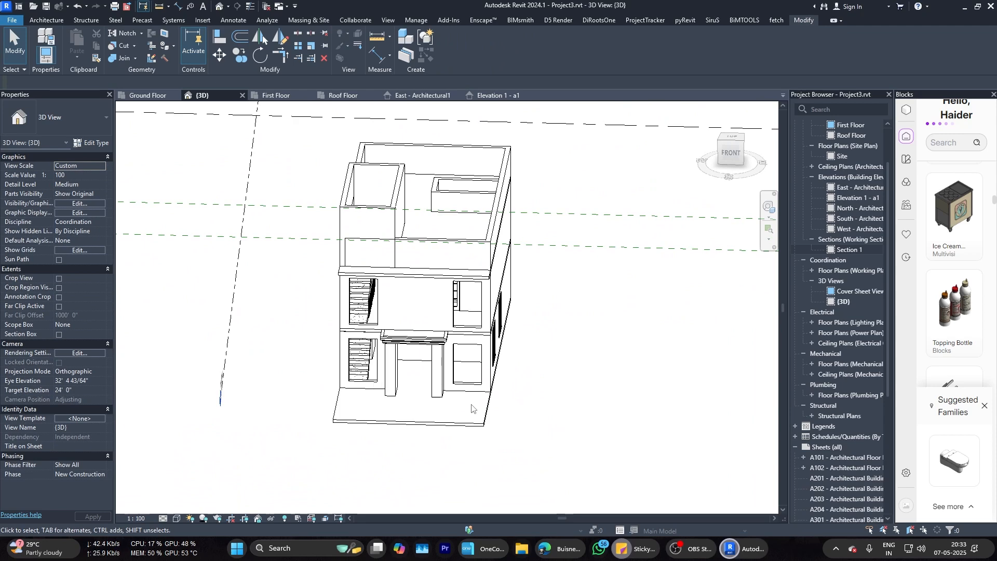
shift+middle_drag(468, 332, 468, 384)
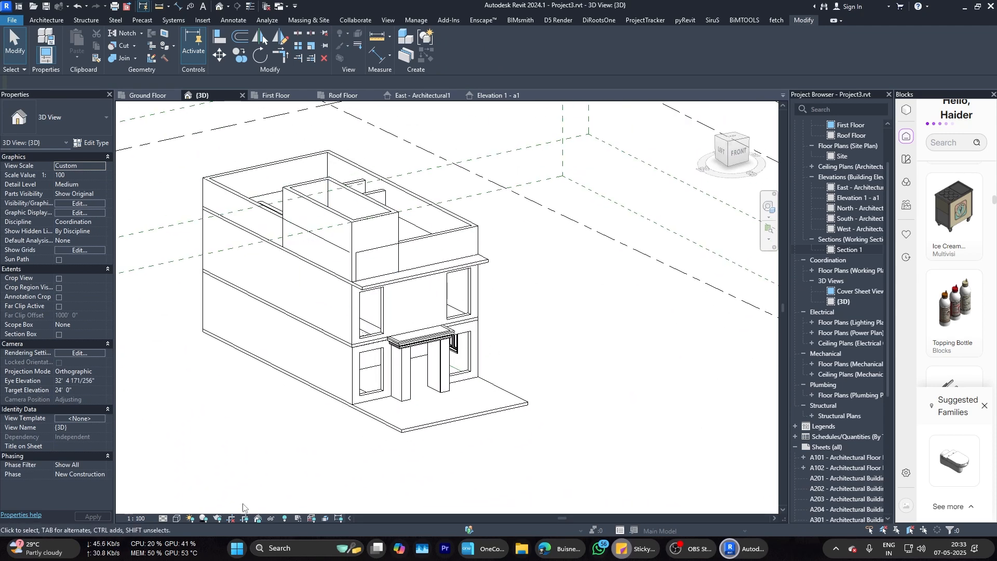
click(176, 518)
click(218, 476)
scroll(425, 411, up, 5)
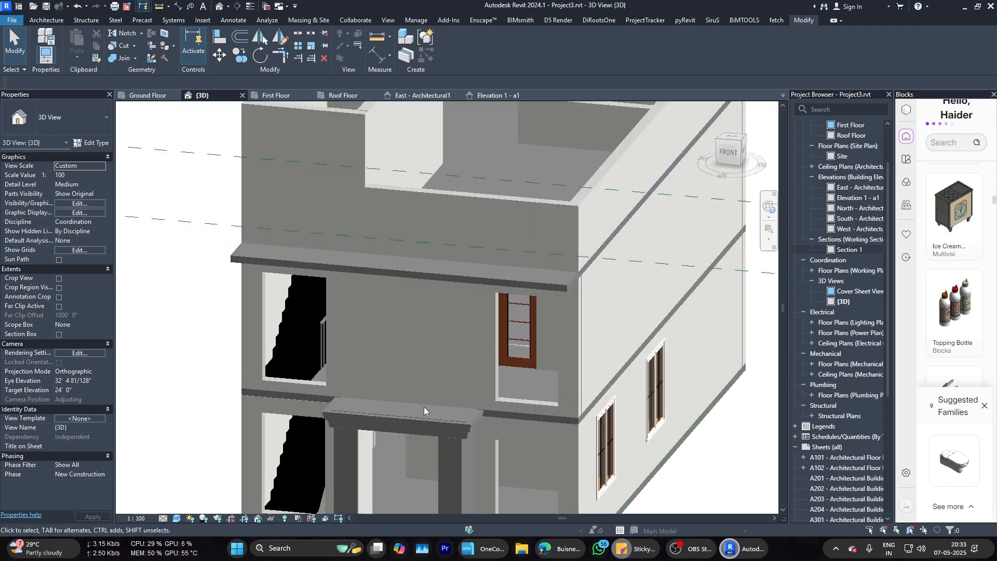
scroll(424, 411, down, 5)
scroll(534, 446, up, 10)
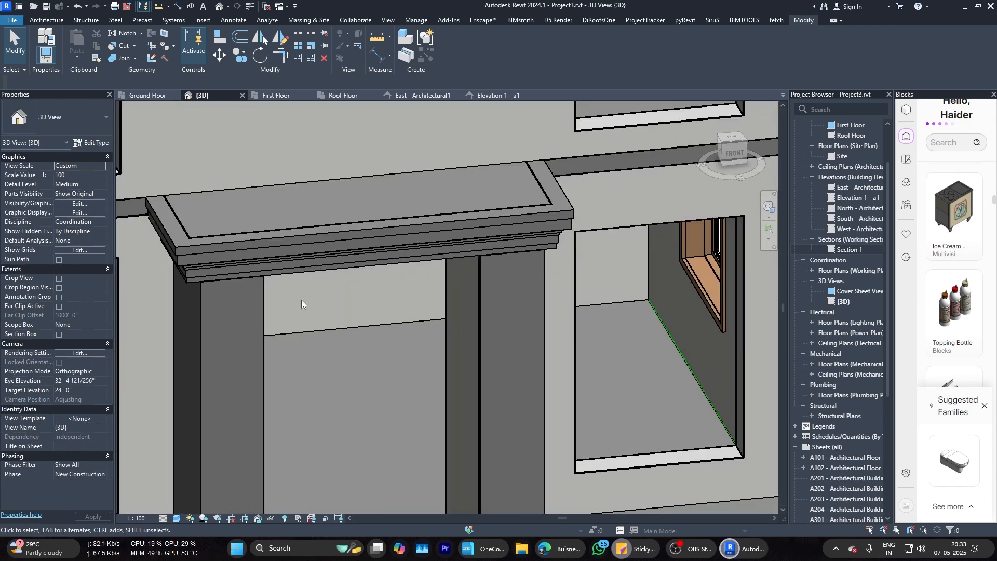
shift+middle_drag(302, 304, 358, 348)
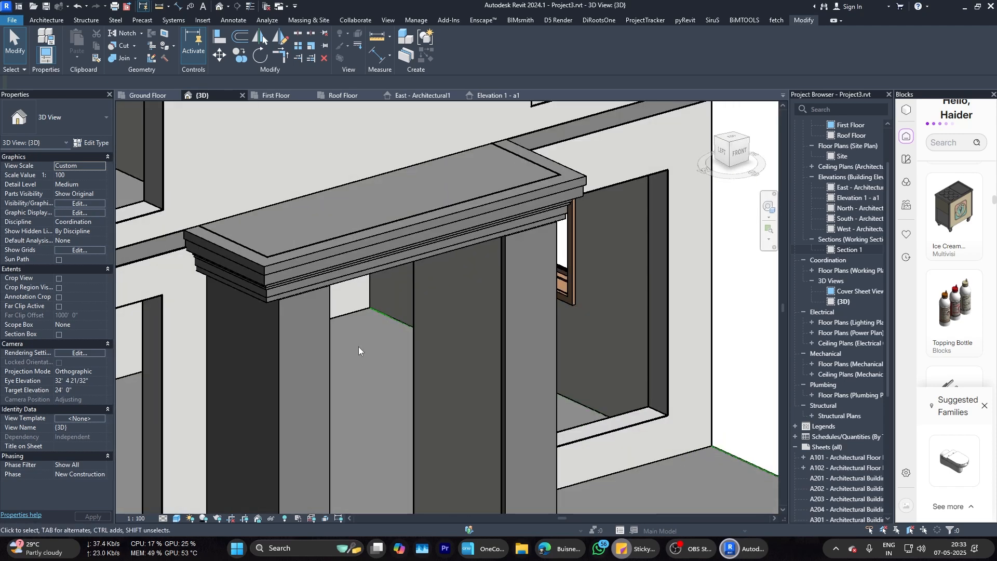
scroll(508, 396, down, 5)
shift+middle_drag(508, 396, 483, 338)
scroll(505, 403, down, 8)
Step: In Elevation 1 - a1, edit the first-floor front wall's profile, sketching a rectangular opening above the entrance, as wide as the entrance and level with the window tops
click(470, 96)
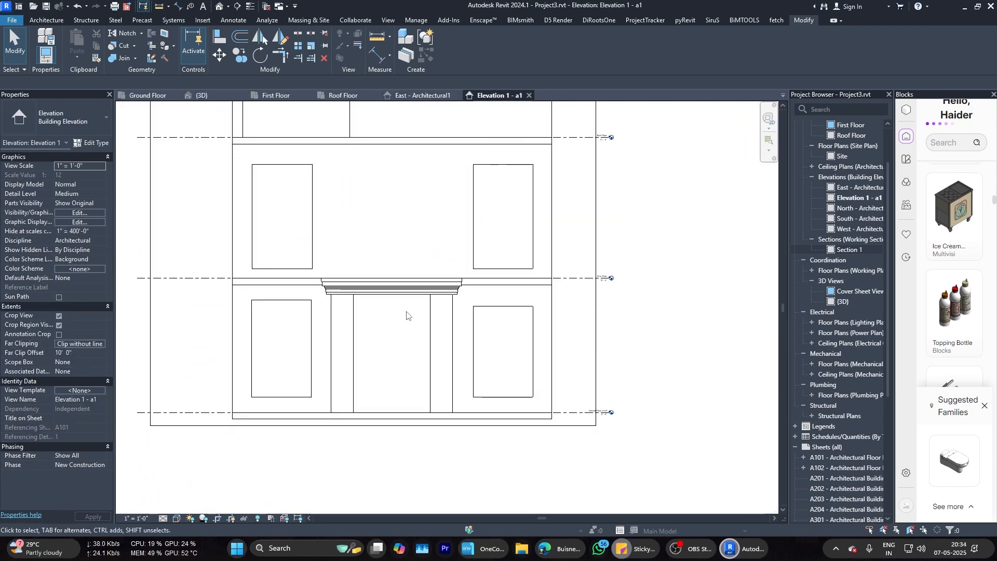
scroll(405, 311, down, 2)
click(437, 327)
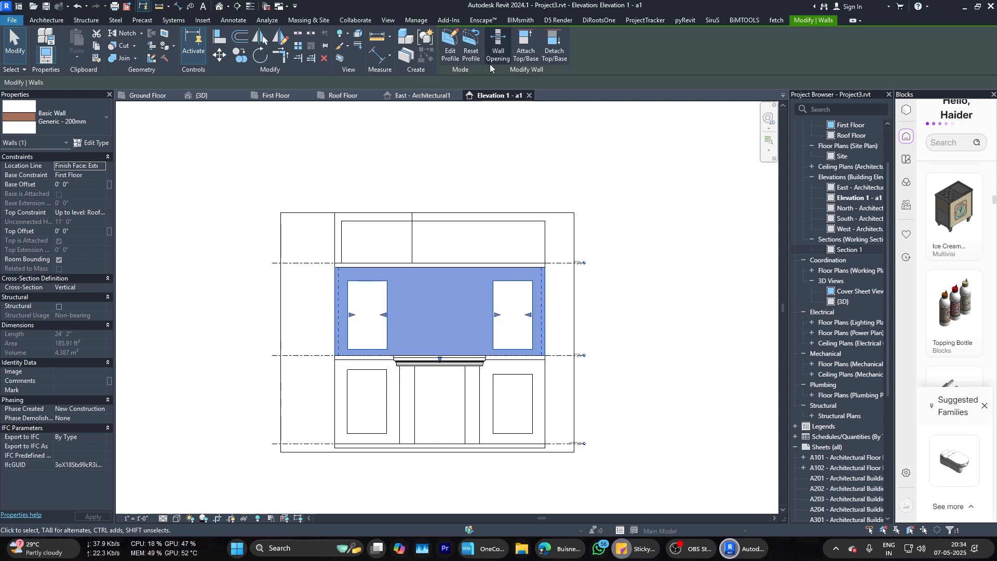
click(564, 281)
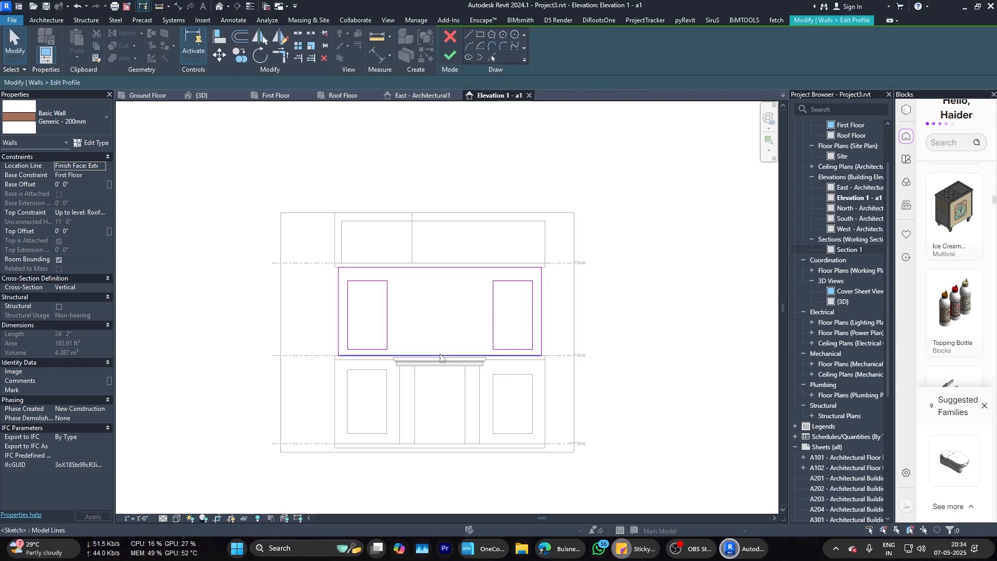
click(480, 36)
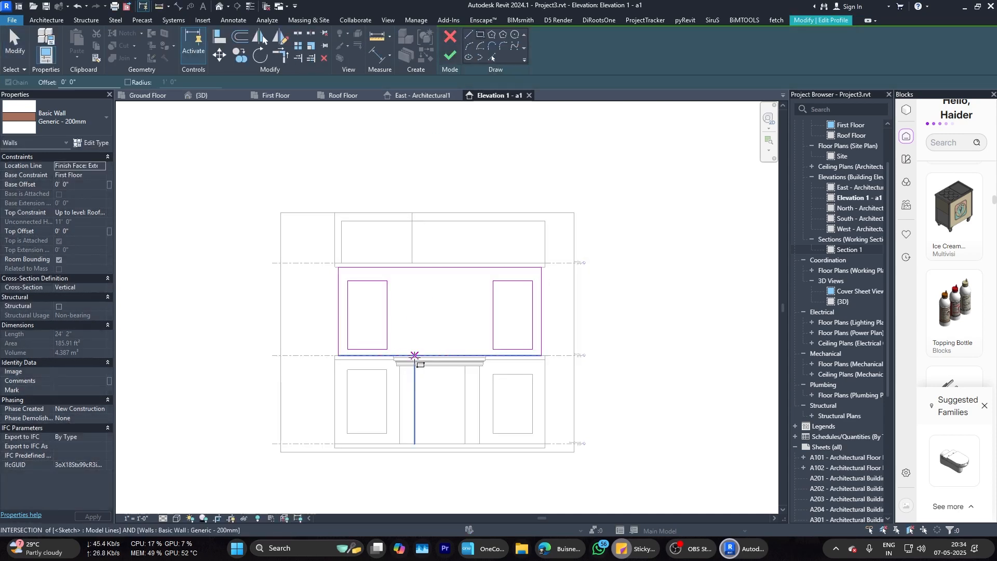
scroll(415, 353, up, 2)
click(415, 354)
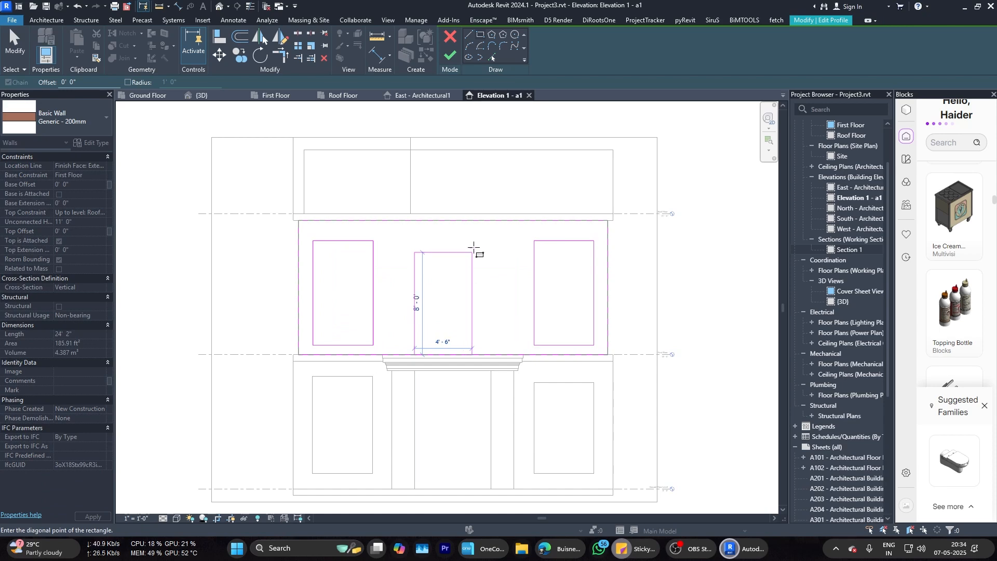
click(491, 240)
key(Escape)
scroll(468, 352, up, 2)
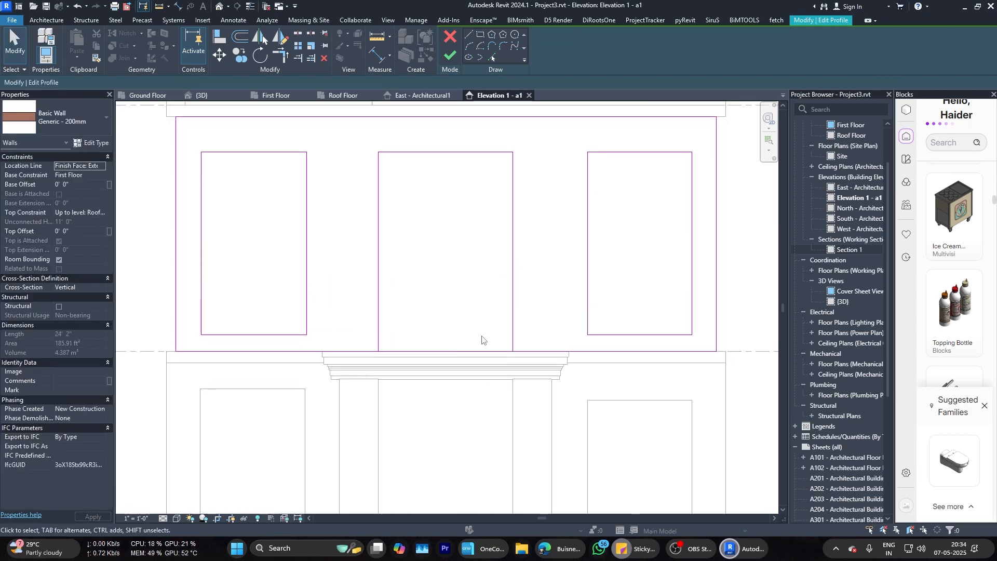
click(514, 309)
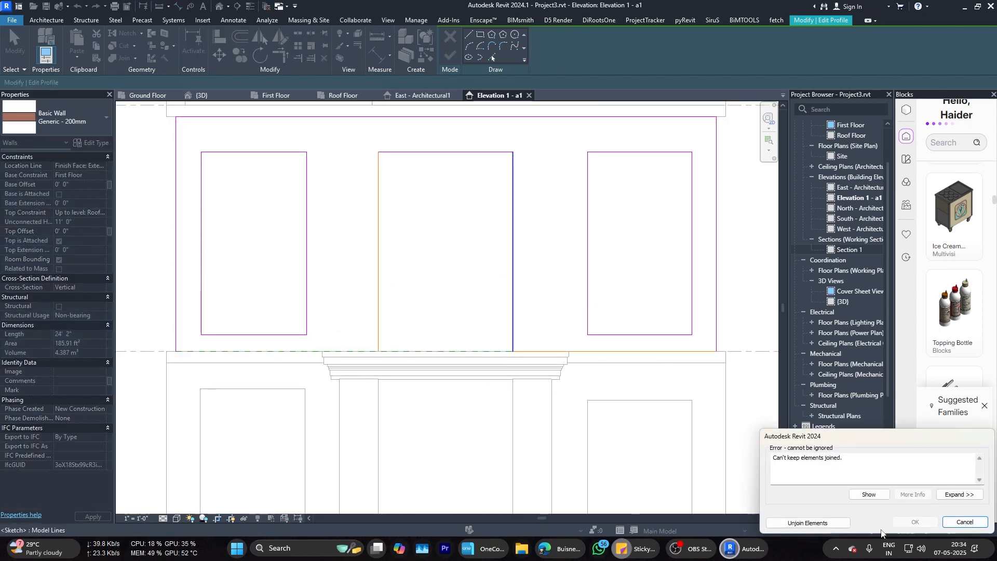
key(Escape)
key(Escape)
Step: Draw the missing base line from the new opening to the wall's left edge and finish the first-floor wall's profile edit
click(469, 35)
click(378, 351)
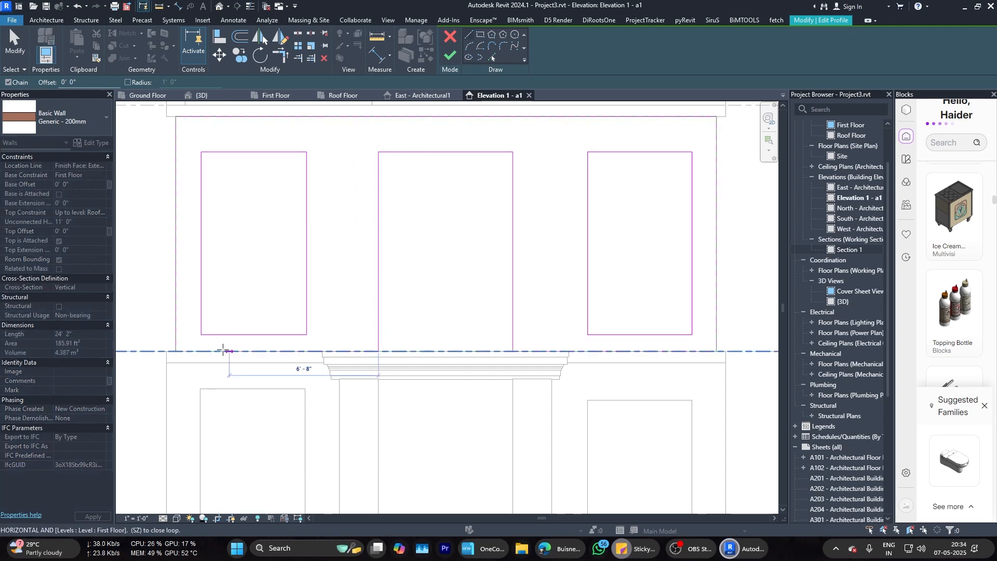
click(177, 352)
key(Escape)
key(Escape)
scroll(343, 332, down, 4)
mouse_move(438, 337)
middle_down()
mouse_move(462, 369)
mouse_move(454, 344)
middle_up()
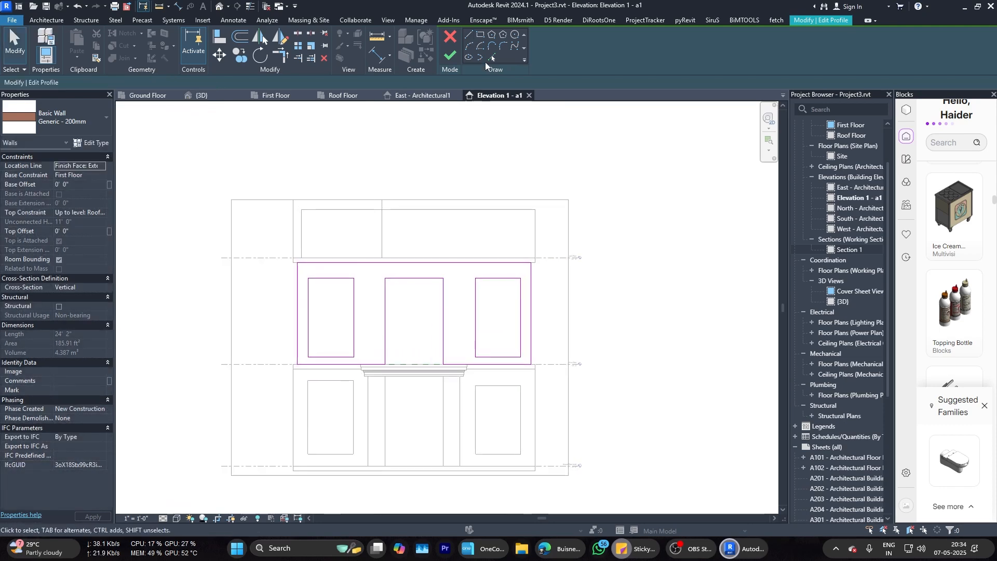
click(450, 55)
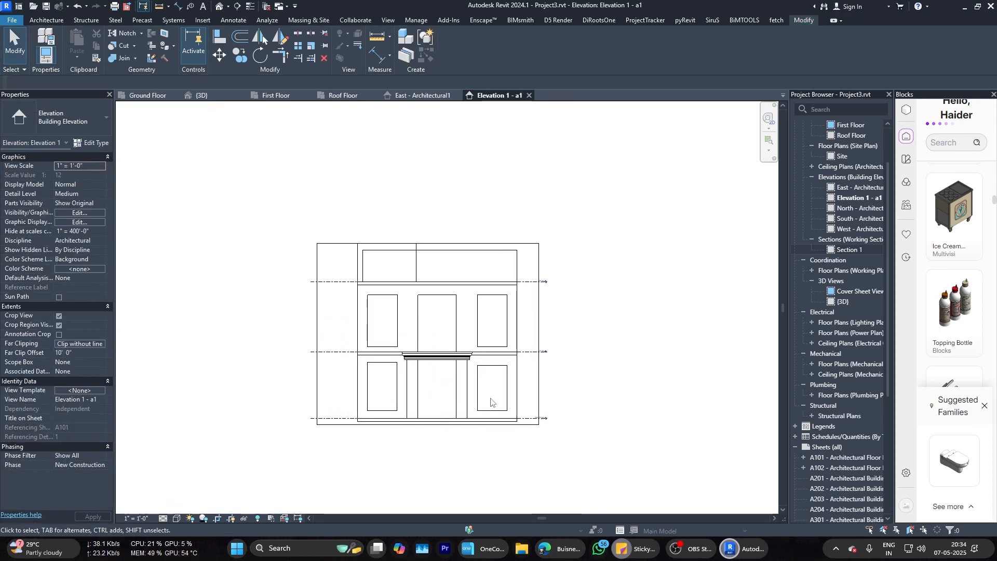
Step: Inspect the facade with its new first-floor opening in Elevation 1 - a1 and look briefly at the Ground Floor plan
scroll(447, 416, up, 3)
click(428, 405)
click(401, 443)
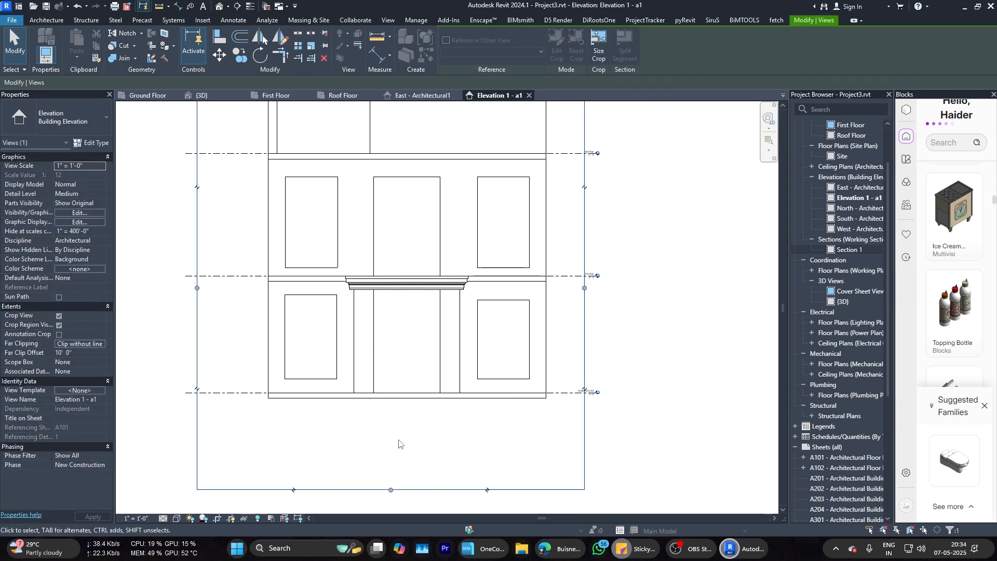
scroll(569, 396, down, 2)
scroll(456, 296, up, 3)
scroll(477, 288, up, 1)
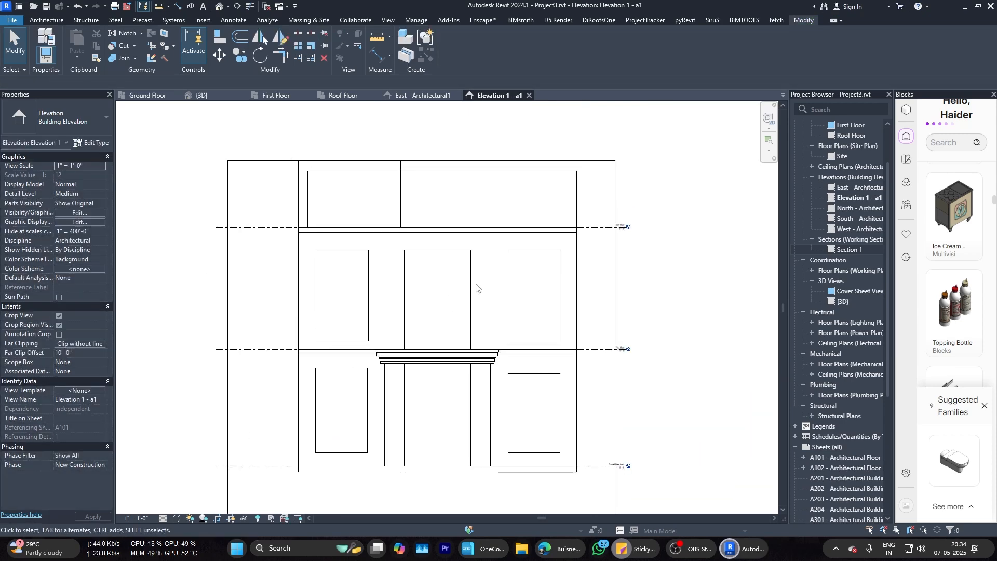
scroll(477, 288, up, 1)
click(469, 280)
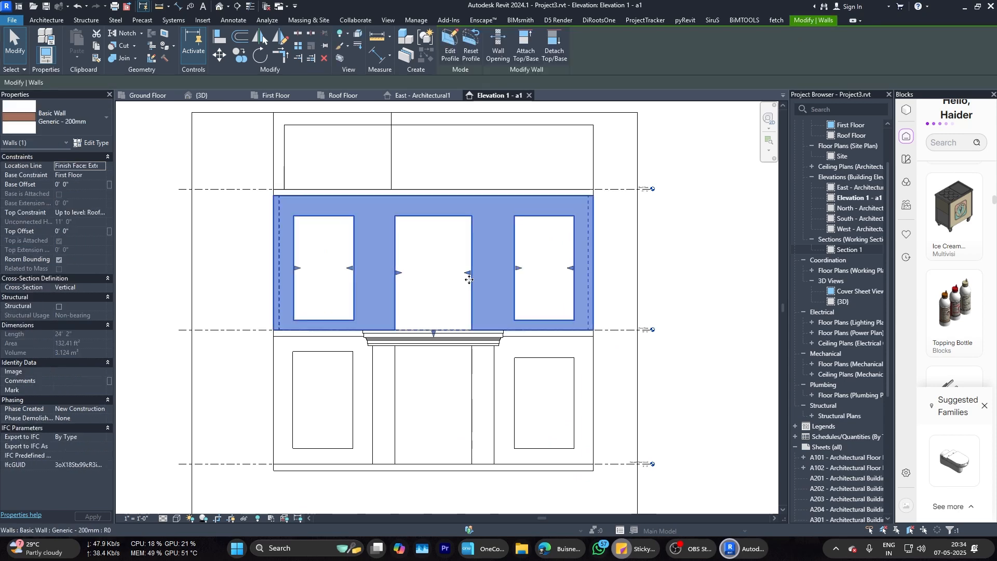
key(Escape)
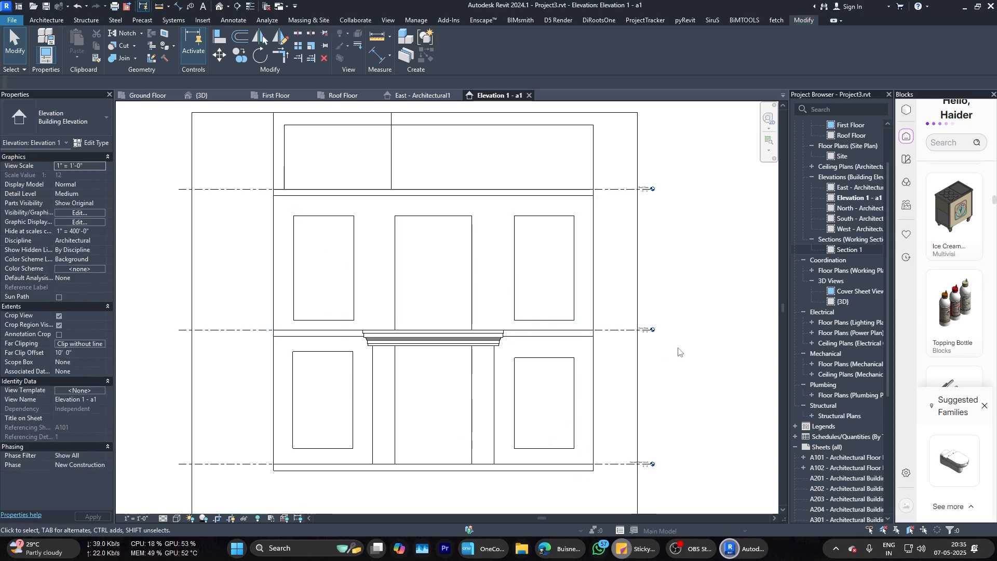
scroll(590, 332, down, 1)
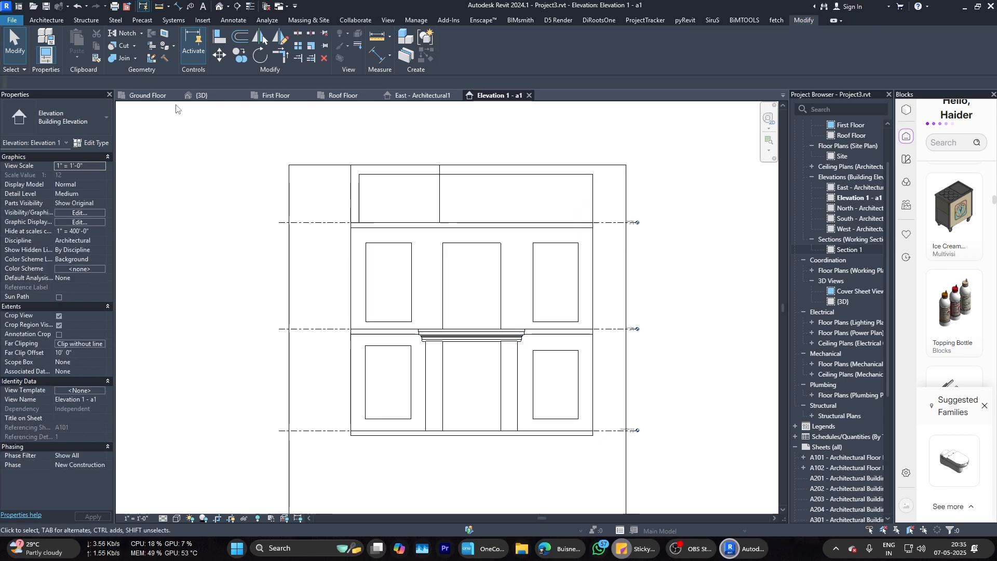
click(156, 96)
scroll(448, 317, down, 3)
scroll(391, 319, up, 1)
click(498, 96)
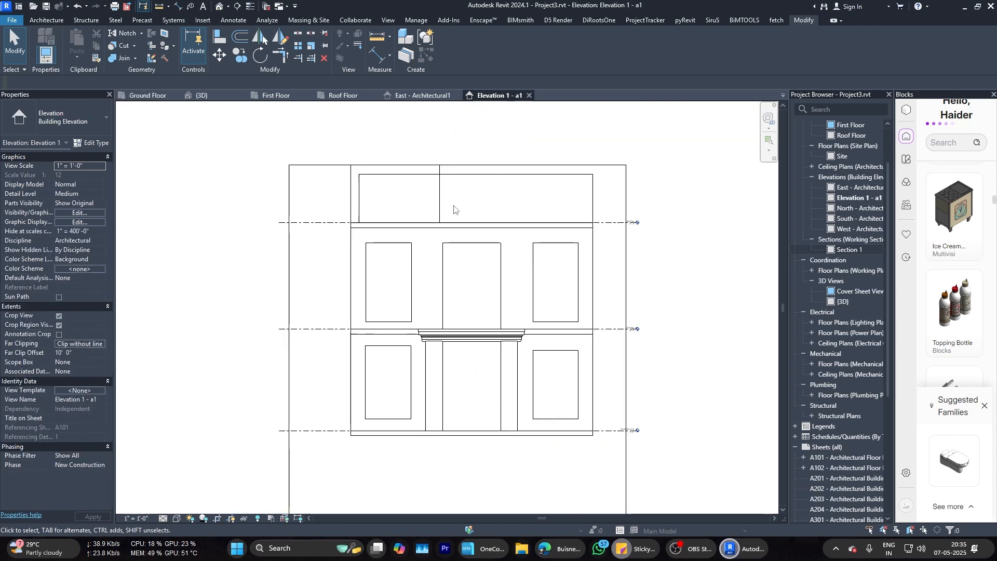
scroll(457, 260, down, 1)
middle_drag(487, 281, 443, 295)
Step: Start a new in-place model in the Casework category, accepting the default name
click(31, 20)
click(124, 59)
click(138, 99)
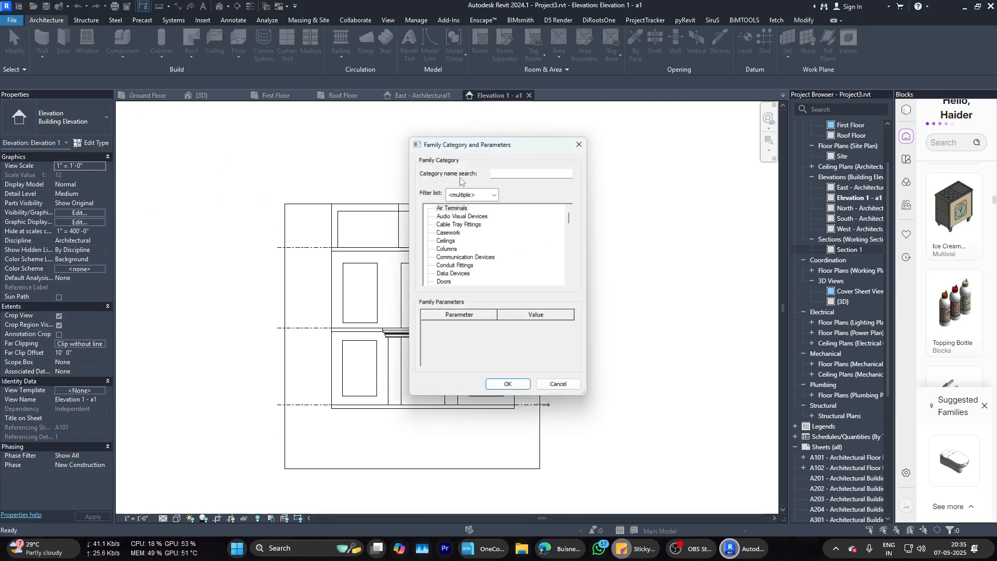
click(468, 294)
click(508, 383)
click(499, 292)
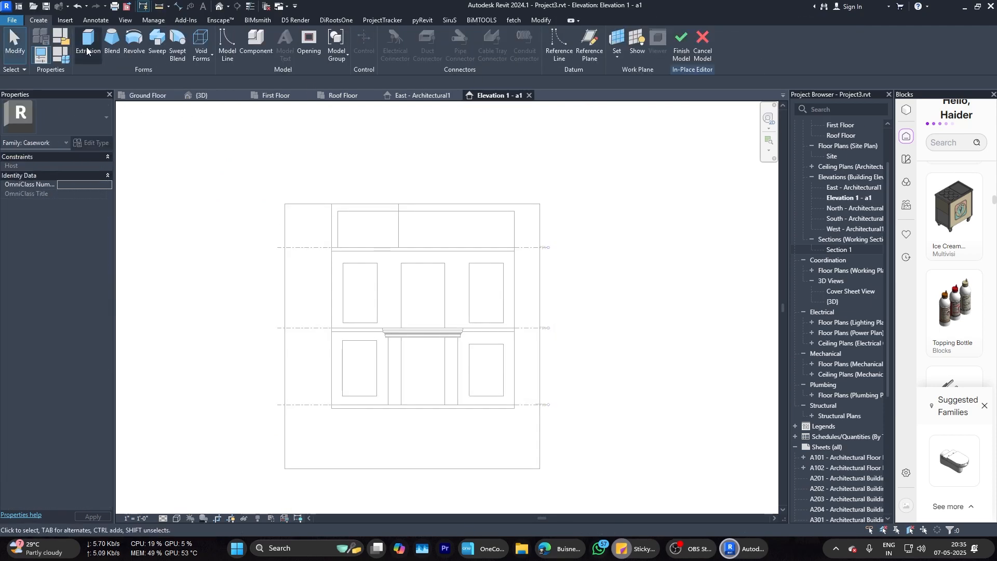
Step: Start an extrusion on the front wall's face and sketch a rectangle around the whole facade, from its base to the roof slab's underside
click(88, 46)
click(452, 328)
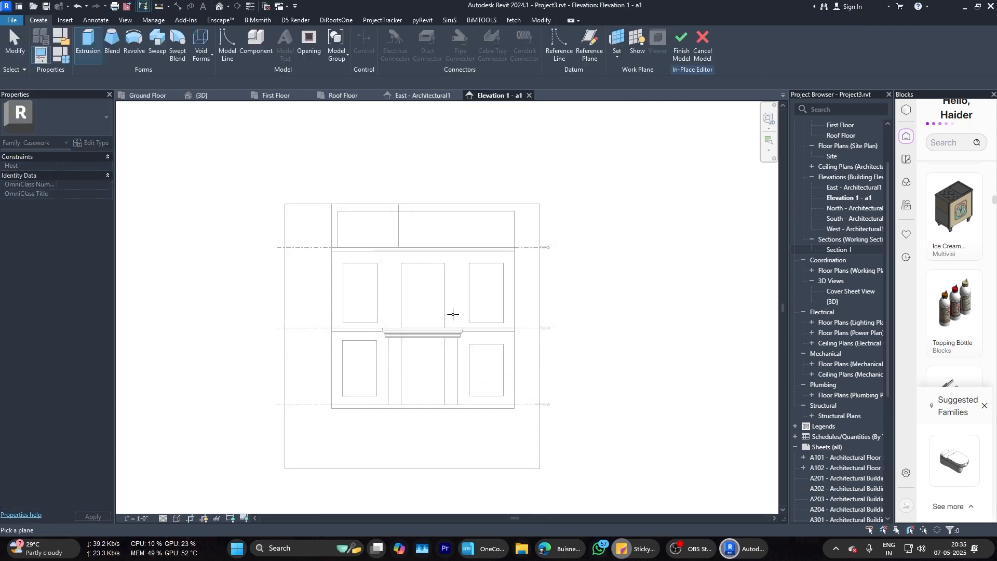
click(483, 340)
click(514, 408)
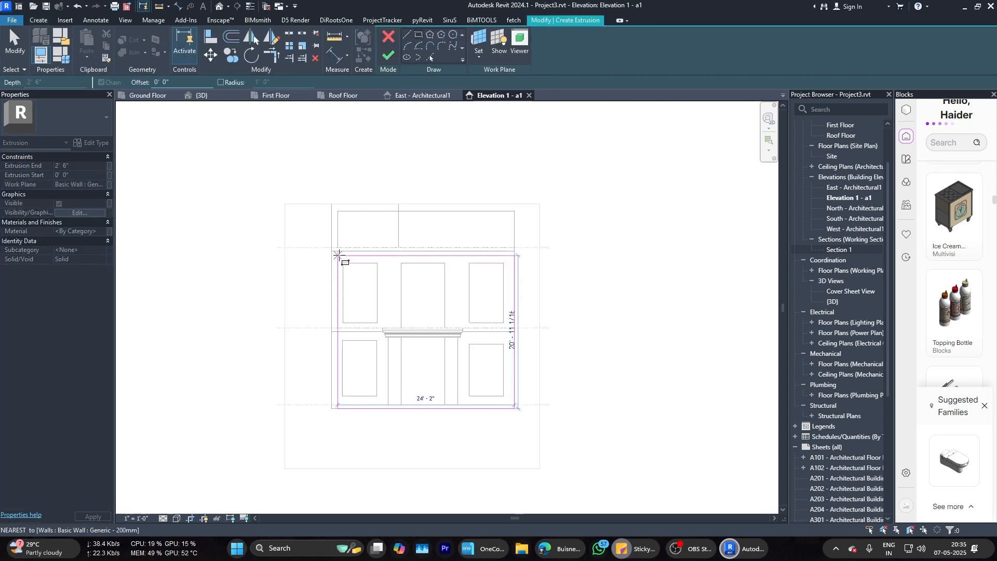
click(332, 252)
key(Escape)
key(Escape)
Step: Sketch rectangles over both first-floor windows, the right ground-floor window and the first-floor central opening to cut them out of the extrusion
scroll(393, 278, up, 2)
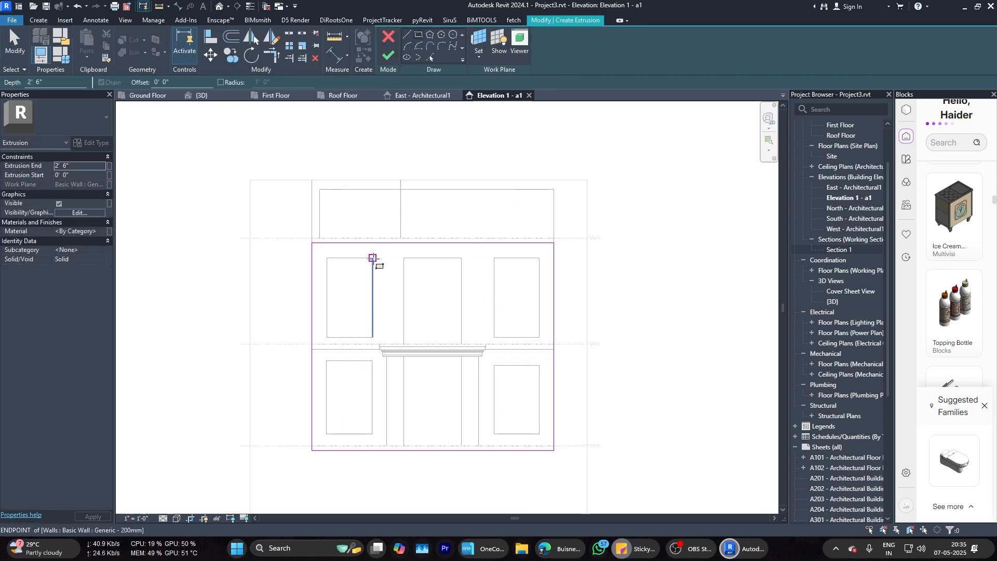
click(373, 258)
click(327, 337)
click(539, 258)
click(494, 337)
click(539, 366)
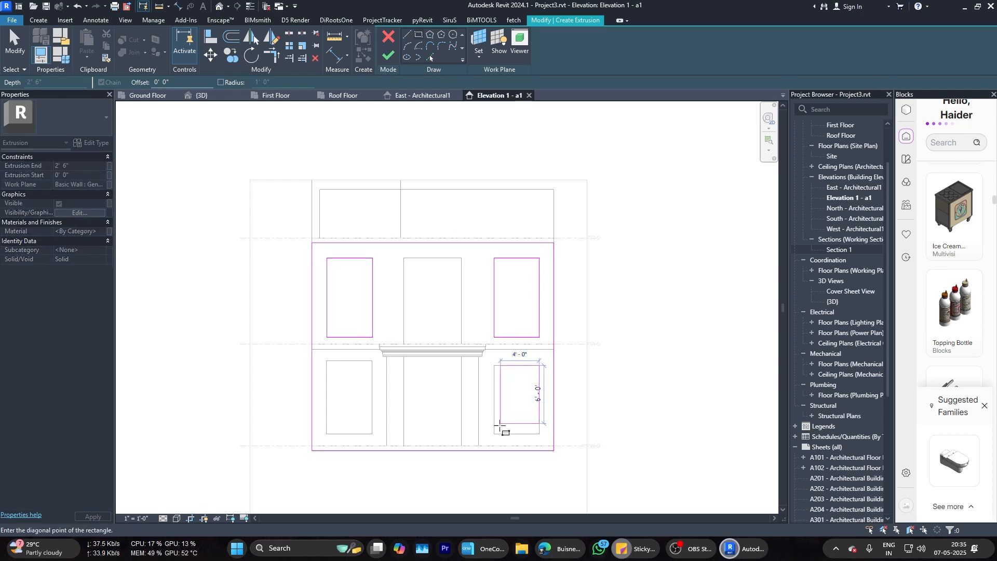
click(494, 434)
click(461, 258)
scroll(404, 344, up, 3)
scroll(416, 358, down, 4)
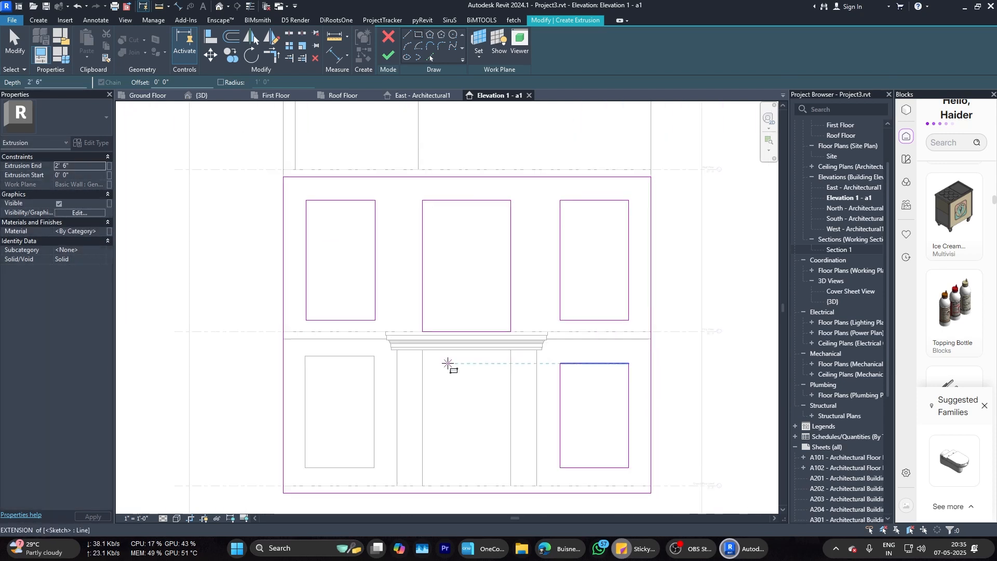
Step: Sketch rectangles around the entrance, including its side pillars up to the canopy, and over the left ground-floor window
scroll(528, 400, up, 3)
click(511, 390)
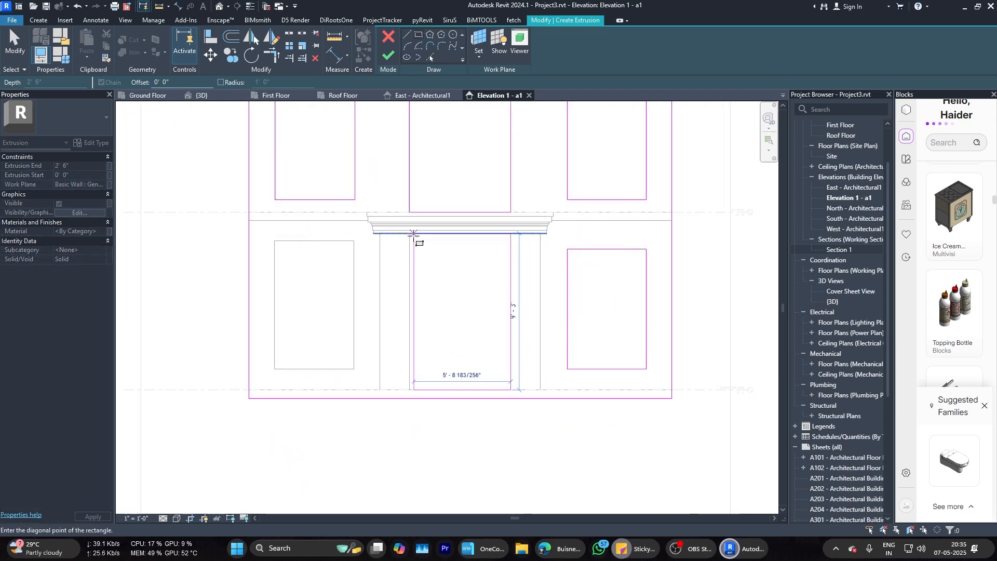
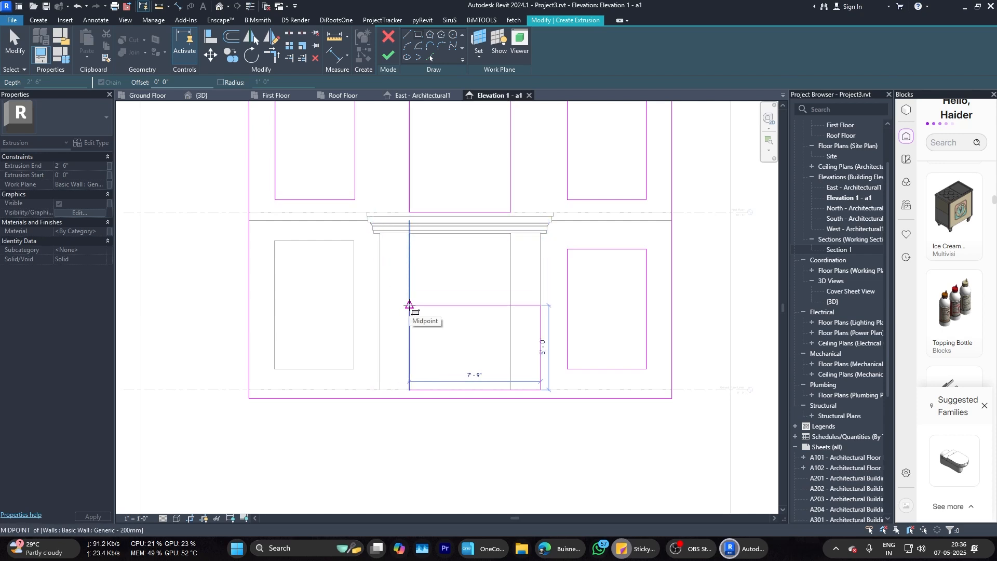
click(380, 234)
key(Escape)
scroll(490, 423, down, 3)
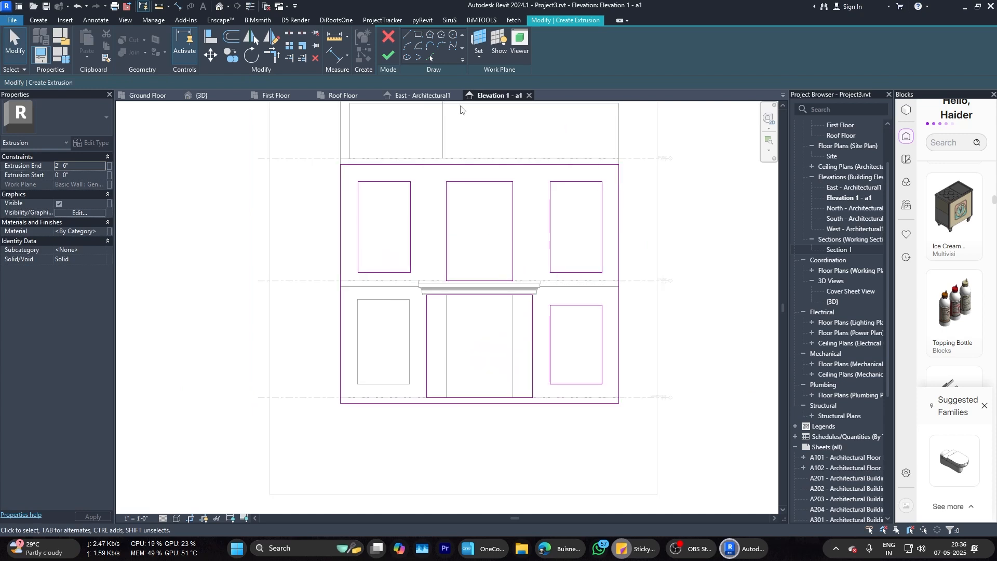
click(419, 35)
scroll(415, 462, up, 4)
click(406, 323)
click(315, 174)
Step: Set the extrusion end to 0' 6" and finish the facade extrusion's sketch
scroll(341, 303, down, 7)
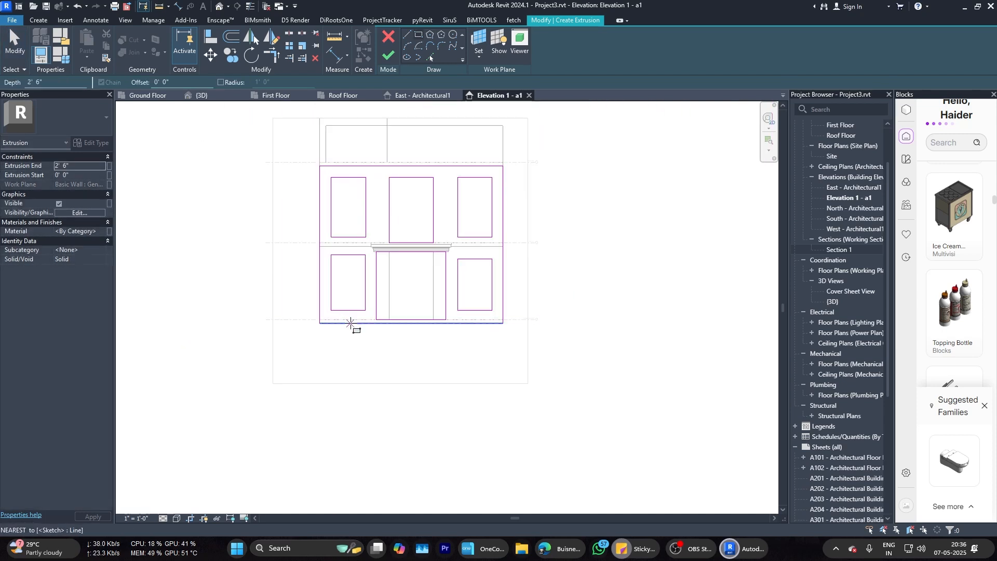
middle_drag(350, 323, 382, 368)
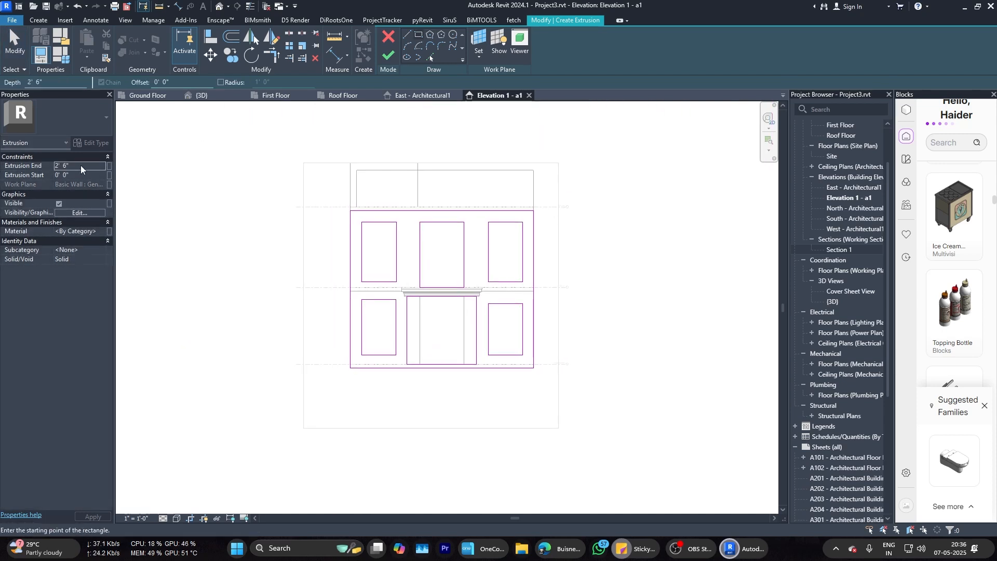
click(49, 164)
text(9)
key(Return)
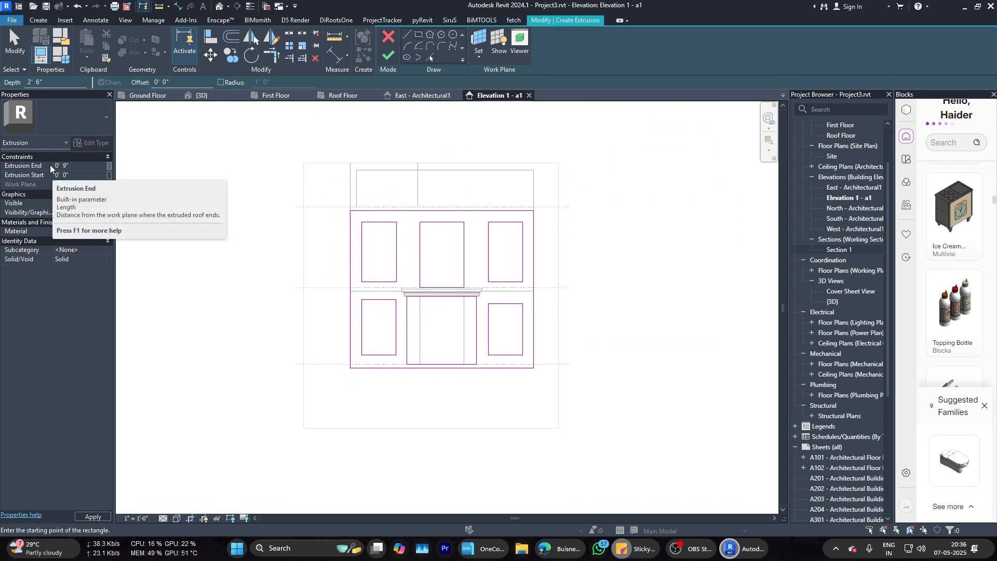
click(50, 164)
text(6)
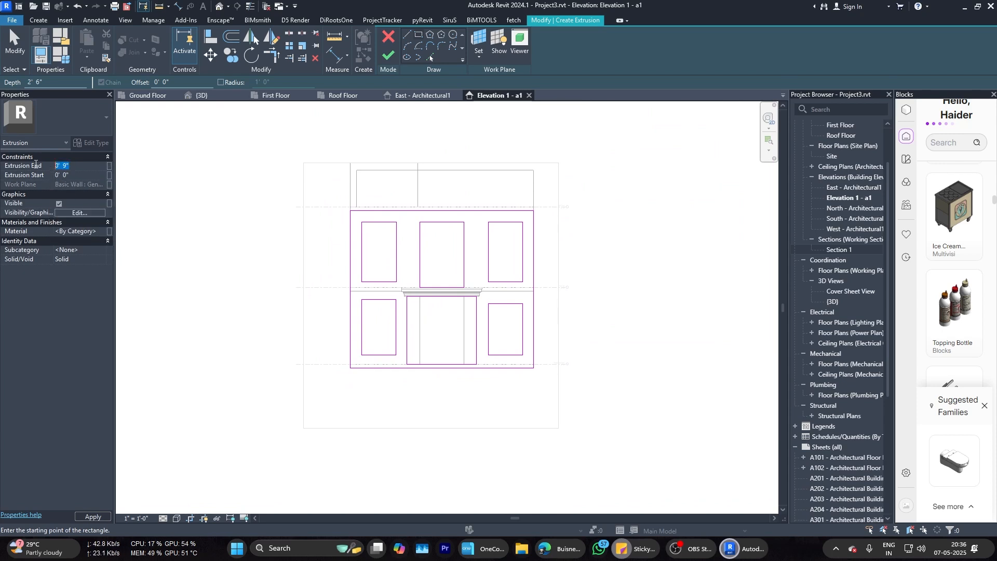
key(Return)
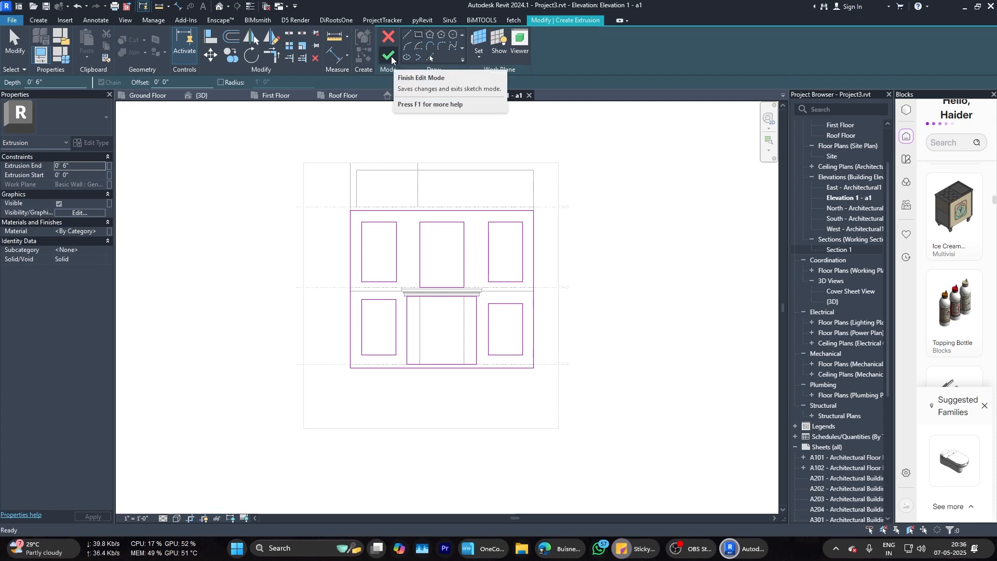
click(389, 55)
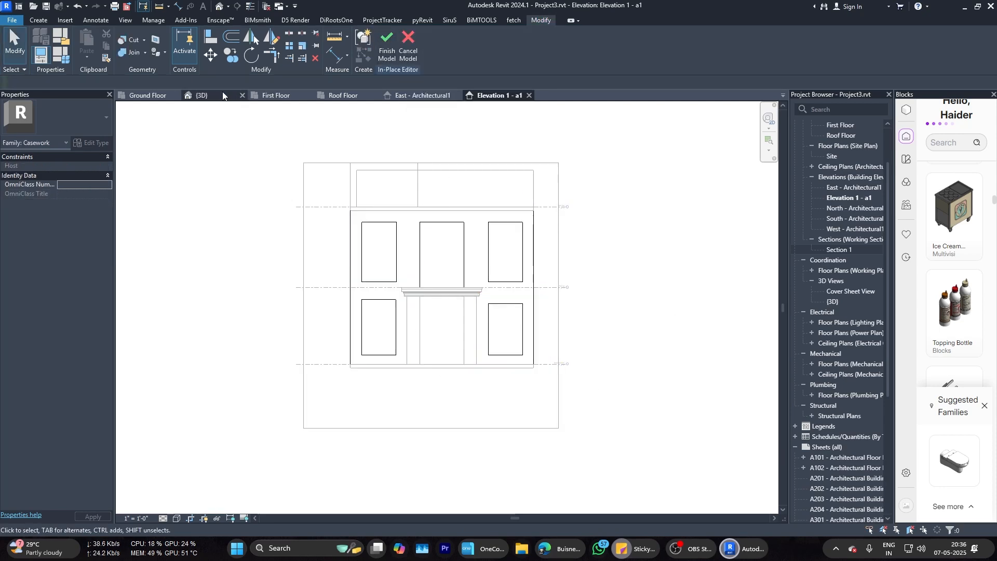
Step: Switch to the 3D view and examine the facade extrusion's thickness around the windows and entrance
click(223, 96)
shift+middle_drag(509, 387, 569, 358)
scroll(595, 274, up, 5)
shift+middle_drag(460, 346, 505, 332)
scroll(580, 298, up, 2)
shift+middle_drag(576, 298, 580, 297)
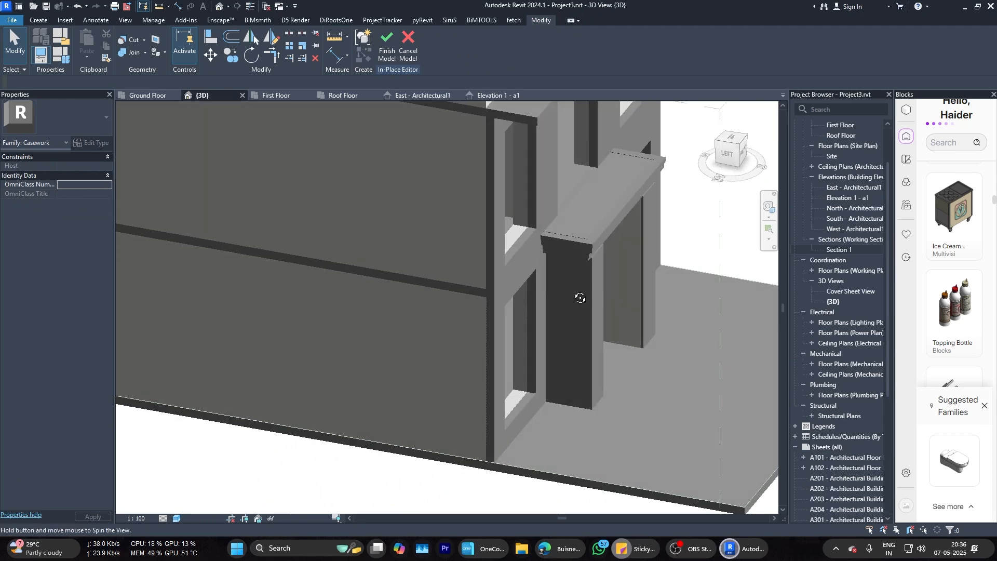
scroll(580, 297, down, 2)
Step: Reopen the extrusion's sketch in Elevation 1 - a1 and delete the horizontal lines separating the upper and lower side windows
click(497, 96)
scroll(514, 314, up, 2)
click(515, 312)
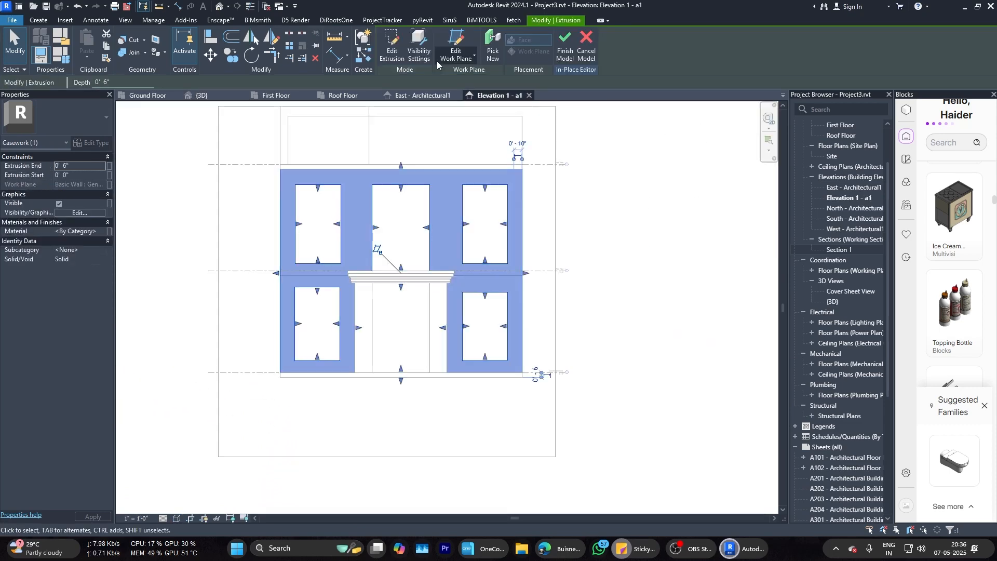
click(392, 50)
scroll(509, 259, up, 2)
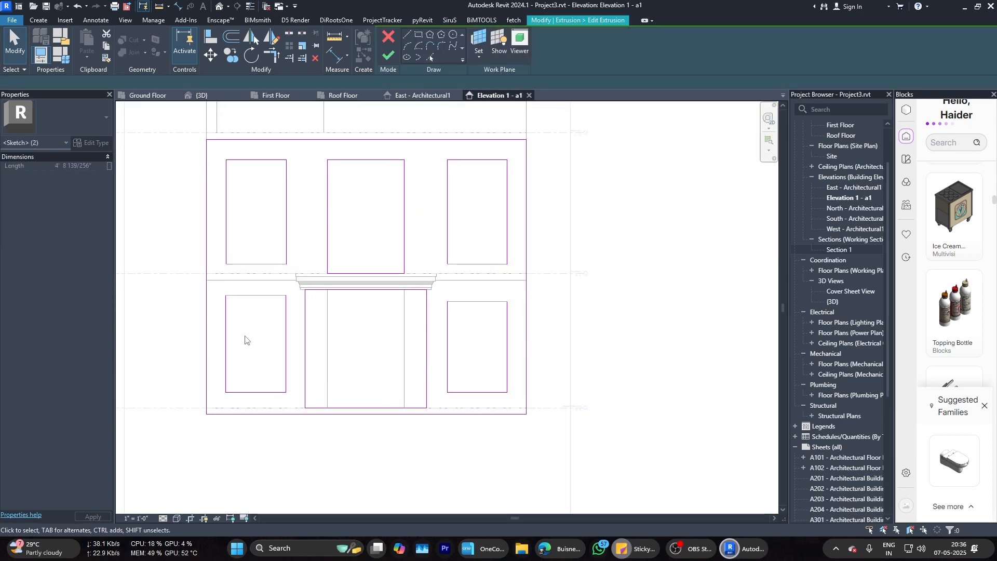
Step: Extend the upper-left window opening's left sketch line down to the top of the window below
scroll(244, 283, up, 1)
click(222, 254)
drag(222, 261, 222, 296)
click(230, 301)
scroll(230, 301, up, 5)
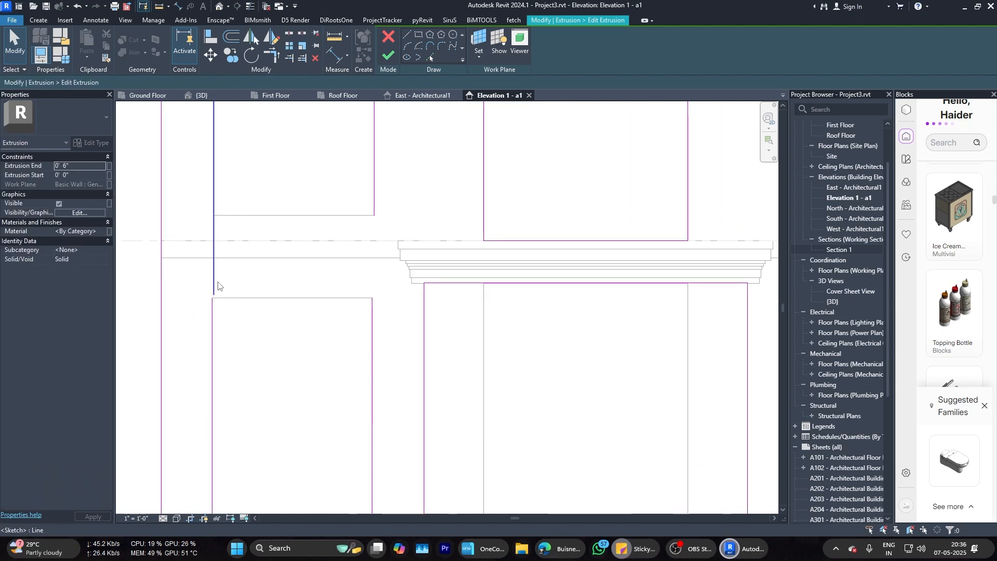
click(217, 283)
scroll(215, 293, up, 3)
click(239, 322)
scroll(239, 323, down, 5)
scroll(224, 301, up, 3)
click(234, 312)
scroll(232, 314, up, 5)
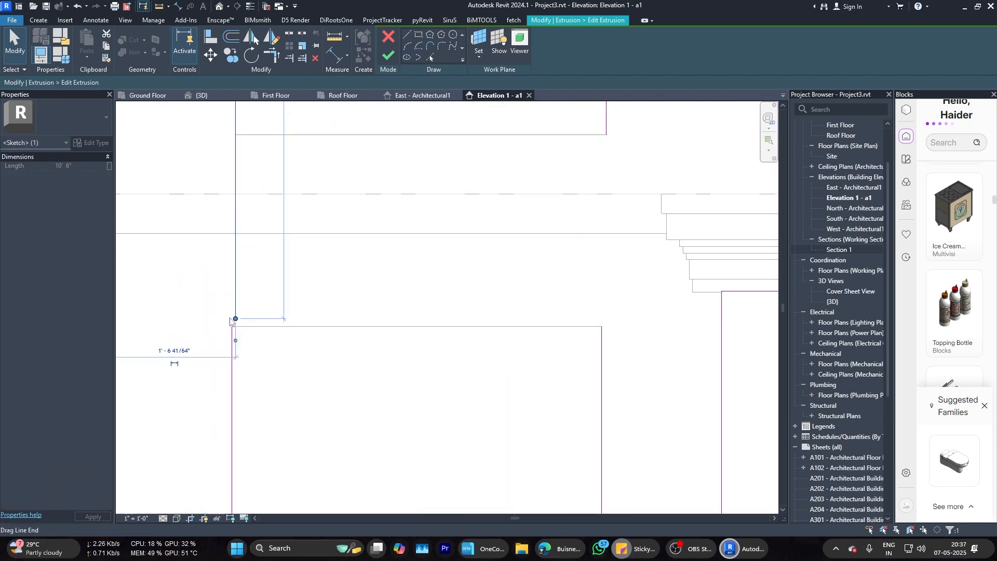
drag(234, 319, 235, 327)
click(276, 306)
Step: Extend the upper-left window opening's right sketch line down toward the top of the window below
scroll(298, 295, down, 6)
scroll(350, 267, up, 2)
click(361, 256)
mouse_move(362, 264)
mouse_down()
mouse_move(361, 328)
mouse_move(362, 315)
mouse_up()
scroll(350, 207, down, 5)
scroll(431, 333, up, 7)
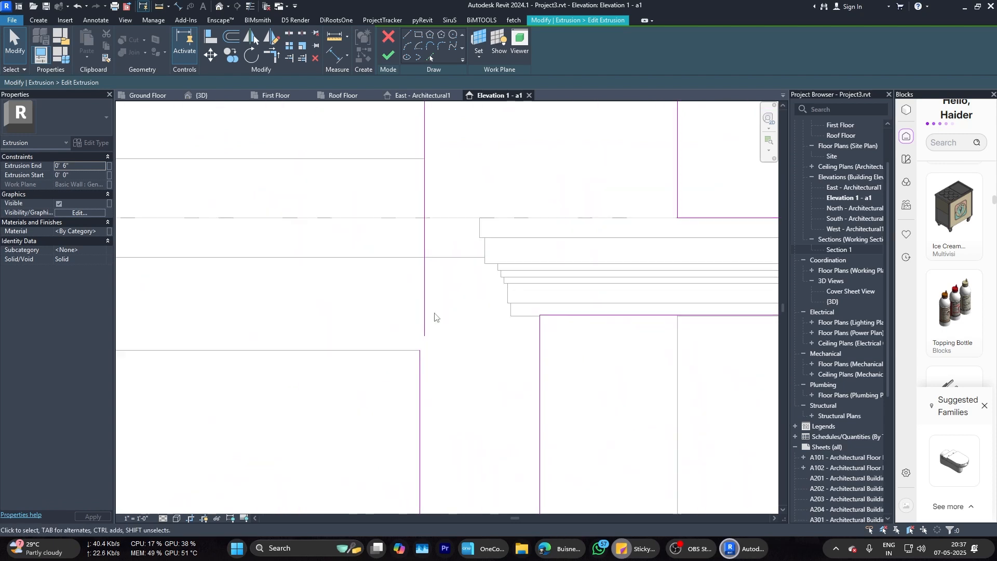
click(434, 338)
scroll(434, 338, down, 5)
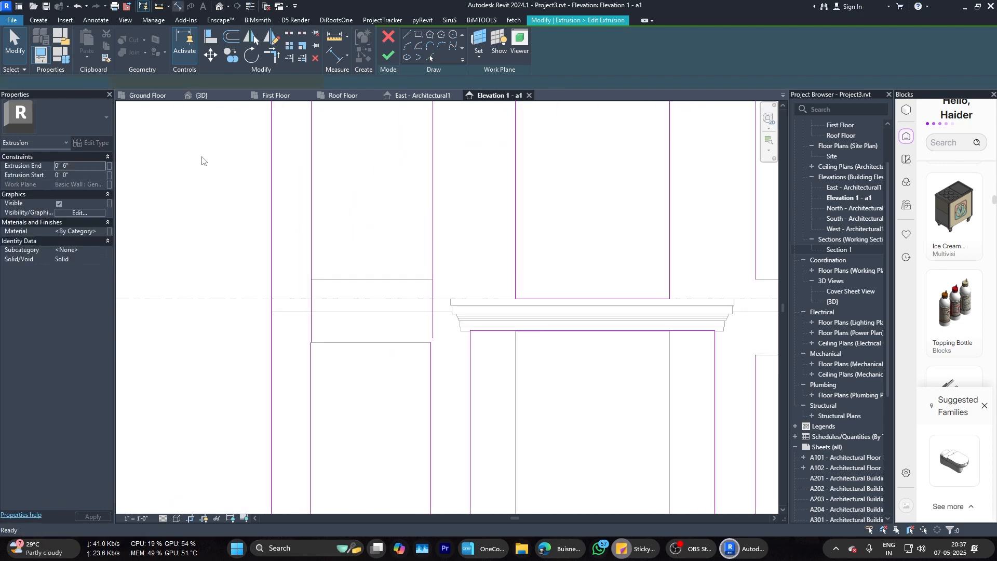
Step: Measure the distances from the facade's left edge to the upper and lower window openings' left lines
scroll(257, 231, up, 2)
key(d)
key(i)
click(278, 204)
click(339, 207)
key(Escape)
key(Escape)
key(d)
key(i)
scroll(338, 220, down, 3)
scroll(338, 332, up, 3)
click(334, 333)
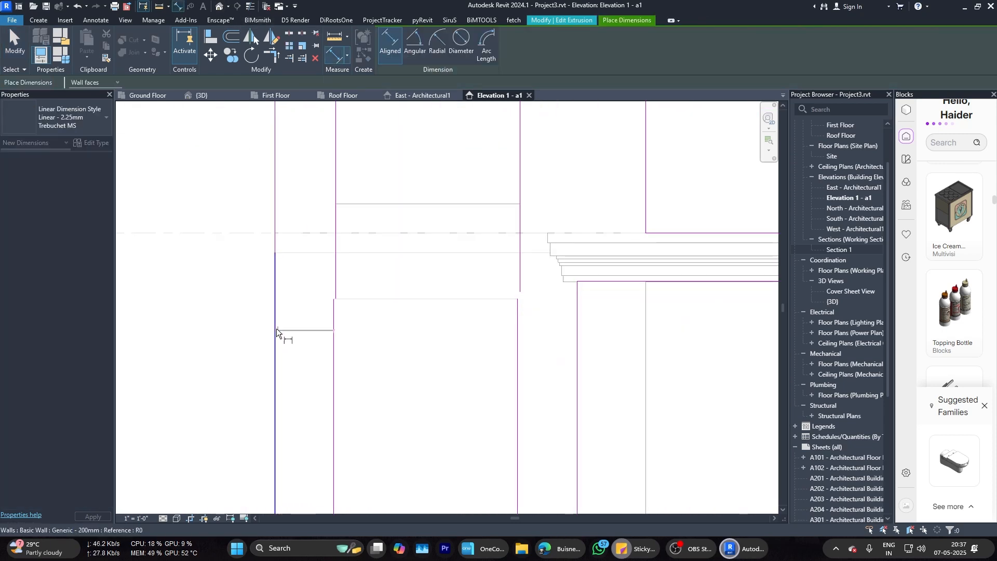
key(Escape)
key(Escape)
Step: Align the upper-left window opening's left sketch line with the lower opening's left line
scroll(345, 280, down, 3)
scroll(342, 202, up, 3)
click(340, 196)
scroll(343, 350, up, 3)
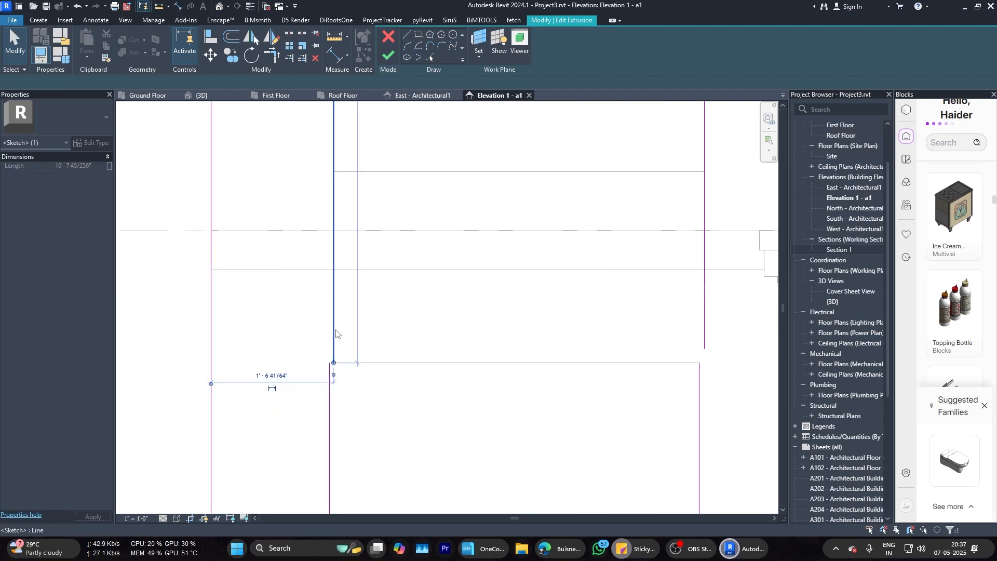
key(Escape)
key(a)
key(l)
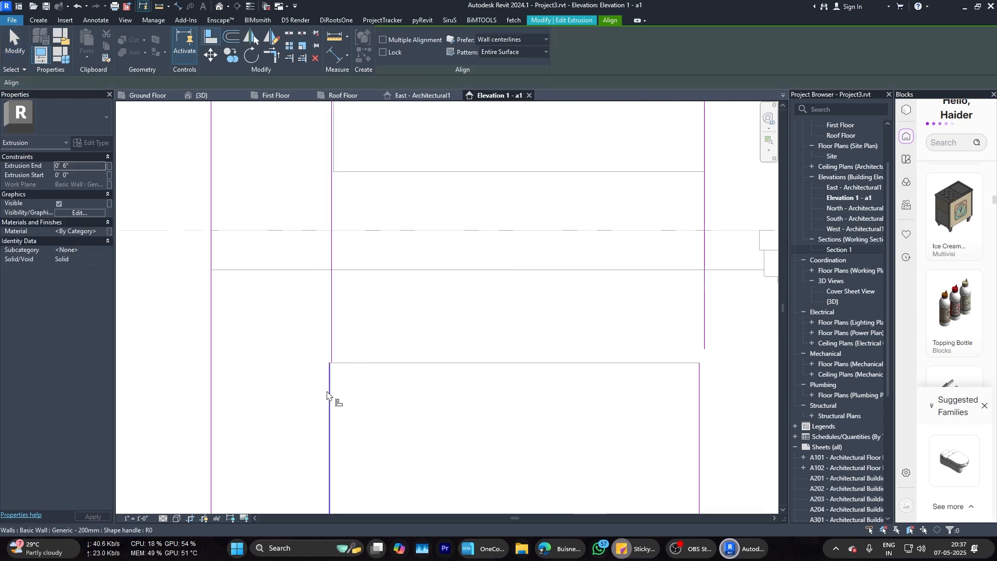
Step: Align the upper-left opening's right sketch line with the lower opening's right line and extend its end down to meet it
scroll(335, 342, down, 3)
scroll(491, 366, up, 2)
click(501, 367)
click(507, 318)
key(Escape)
key(Escape)
click(502, 327)
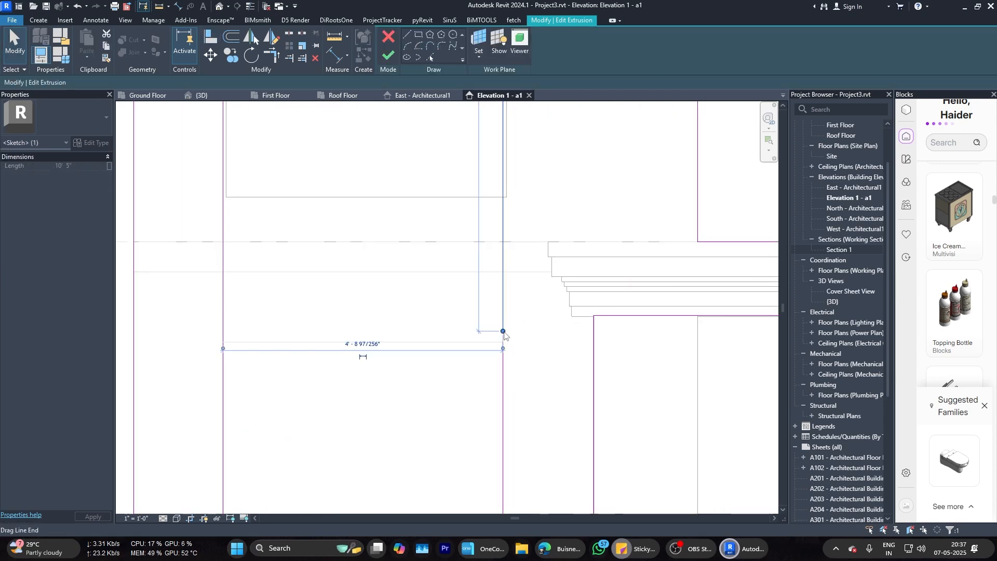
drag(503, 331, 502, 341)
Step: Join the upper and lower right-side window openings by extending their left and right sketch lines across the gap
scroll(490, 397, down, 4)
scroll(492, 403, down, 1)
middle_drag(474, 361, 416, 329)
scroll(416, 329, down, 2)
middle_drag(614, 349, 469, 287)
scroll(470, 284, up, 5)
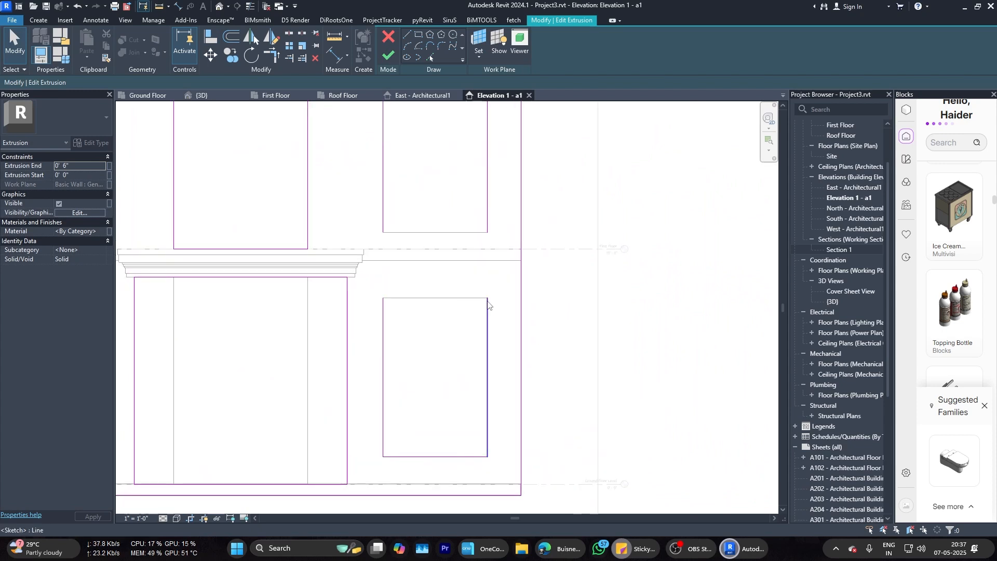
click(488, 304)
drag(487, 298, 487, 232)
click(383, 217)
drag(383, 232, 383, 297)
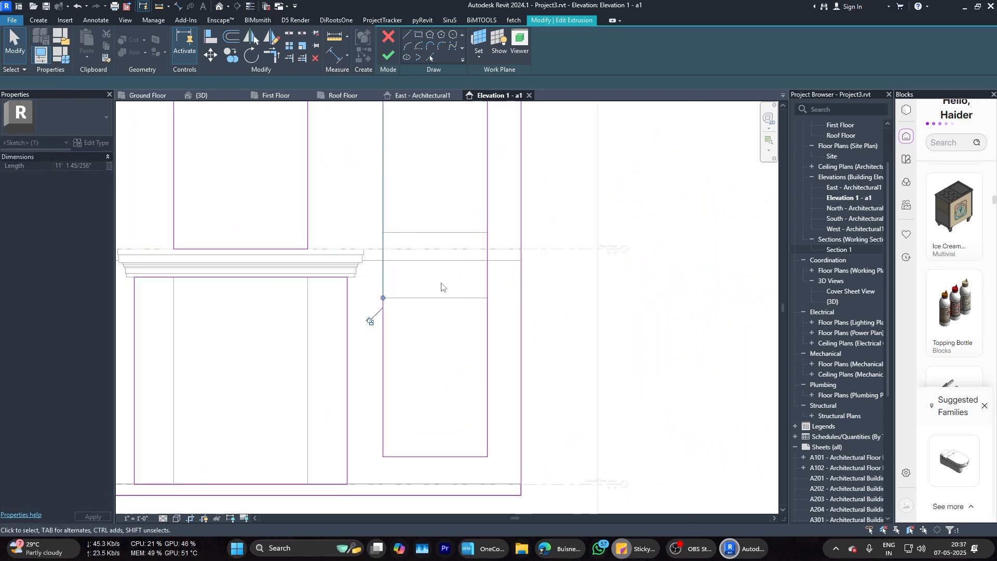
Step: Check the full-height side openings in the sketch and finish editing the cladding extrusion
scroll(436, 311, up, 1)
middle_drag(435, 315, 498, 313)
scroll(494, 313, down, 4)
middle_drag(229, 300, 349, 318)
scroll(349, 317, up, 1)
click(376, 288)
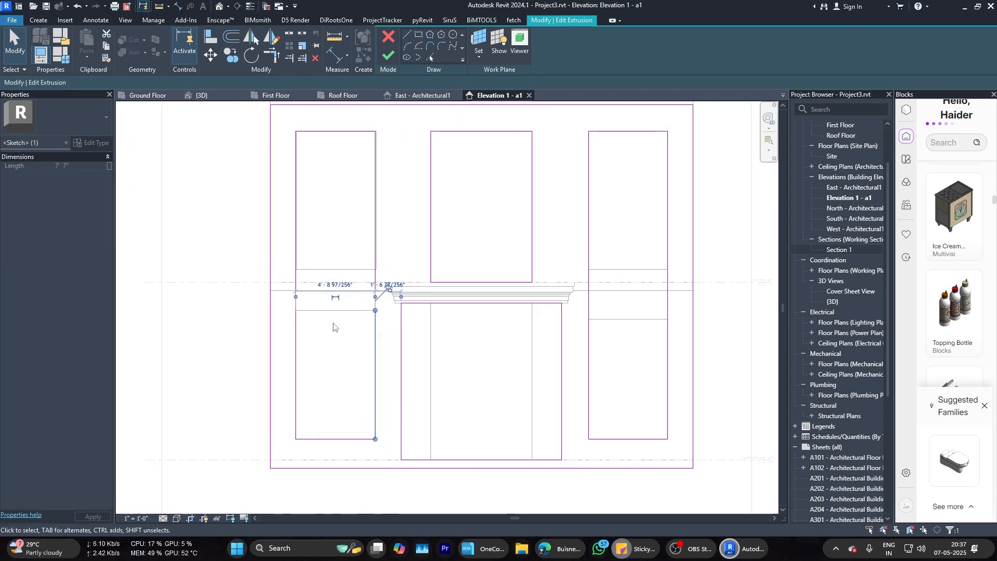
click(334, 325)
scroll(449, 295, down, 2)
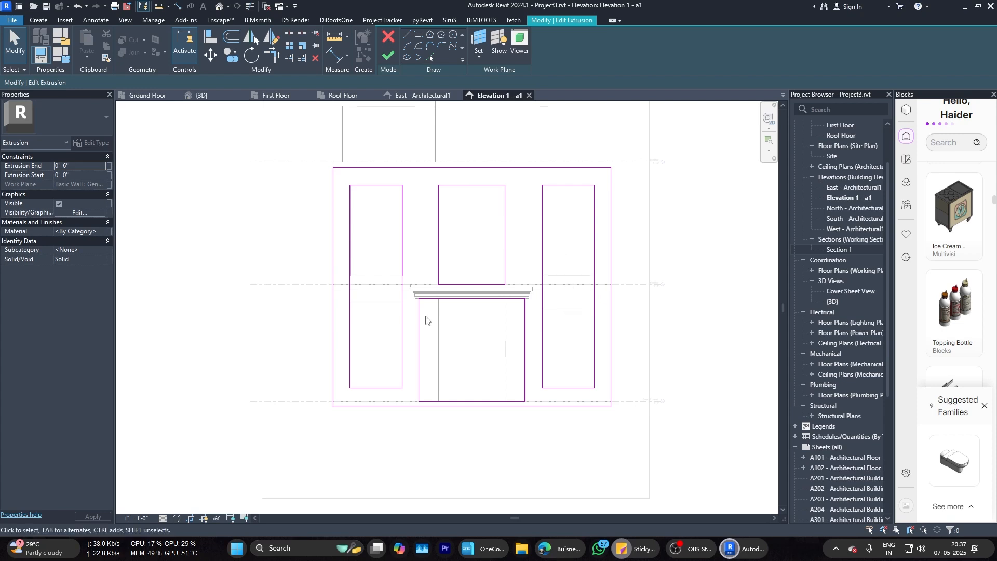
click(388, 55)
scroll(441, 296, up, 3)
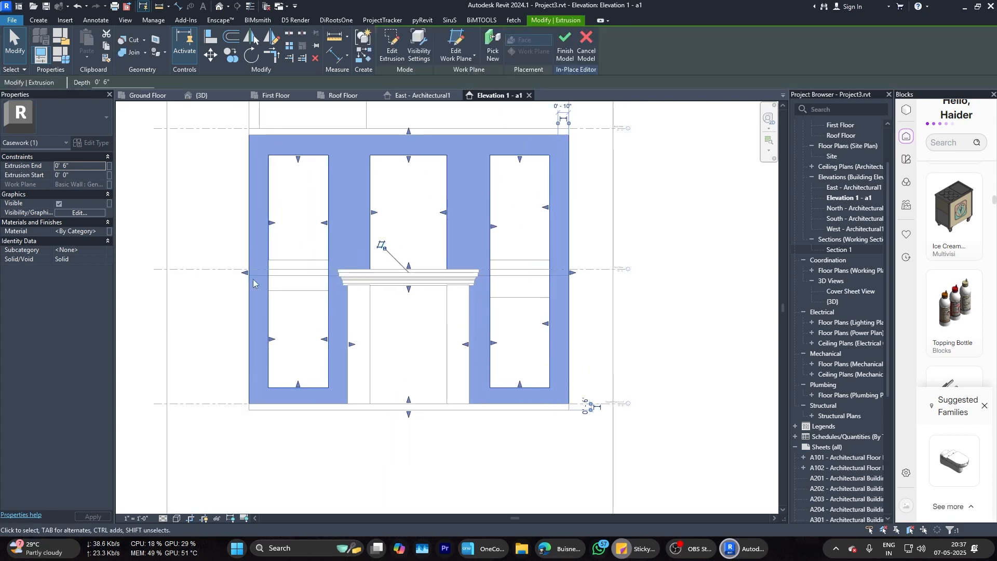
Step: Lower the top edge of the extrusion's central door opening to the door head below the cornice and finish the in-place model
middle_drag(516, 303, 502, 313)
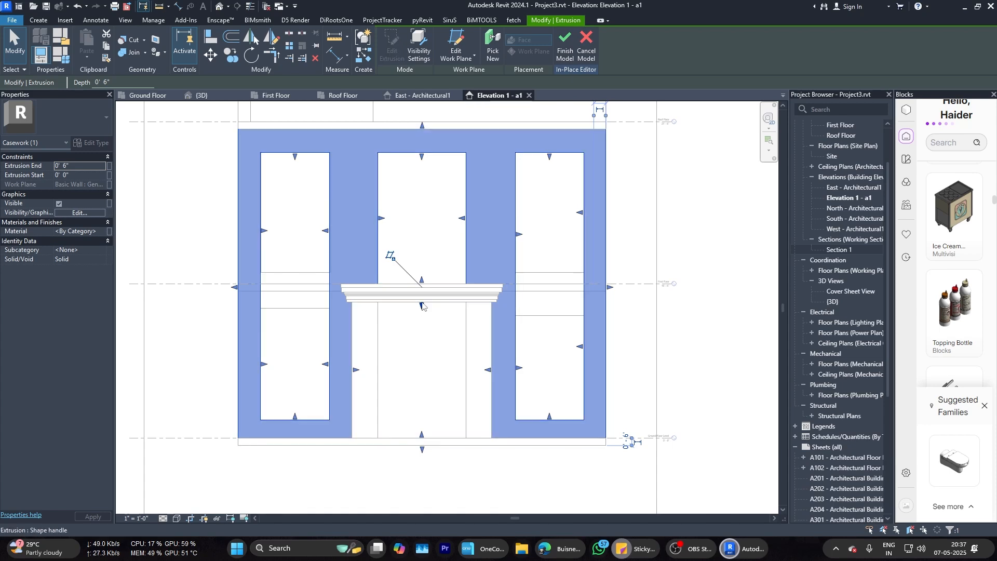
drag(421, 306, 422, 316)
click(565, 44)
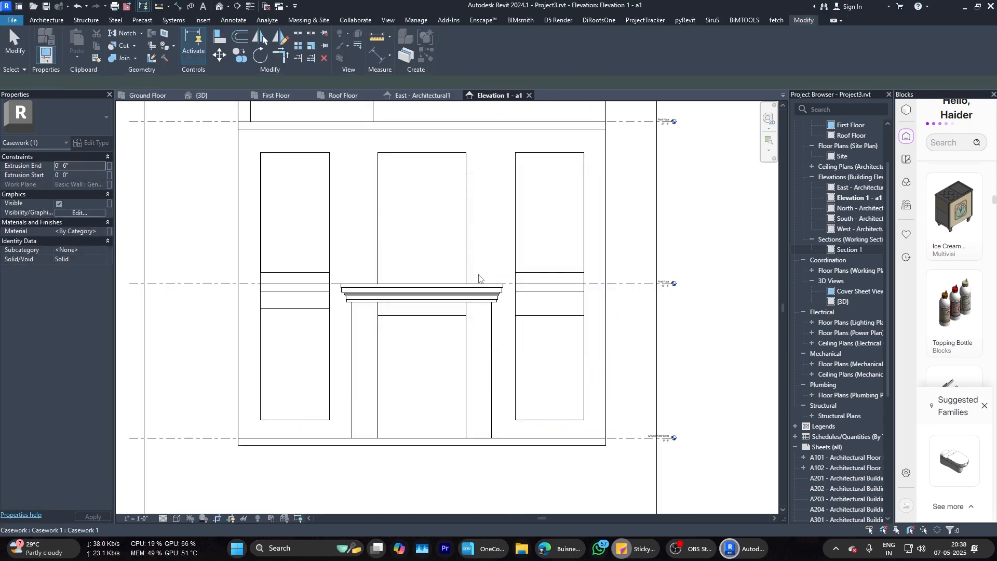
Step: Adjust the side edges of the first-floor wall's upper-left window opening to line up with the cladding extrusion's opening
scroll(301, 265, up, 5)
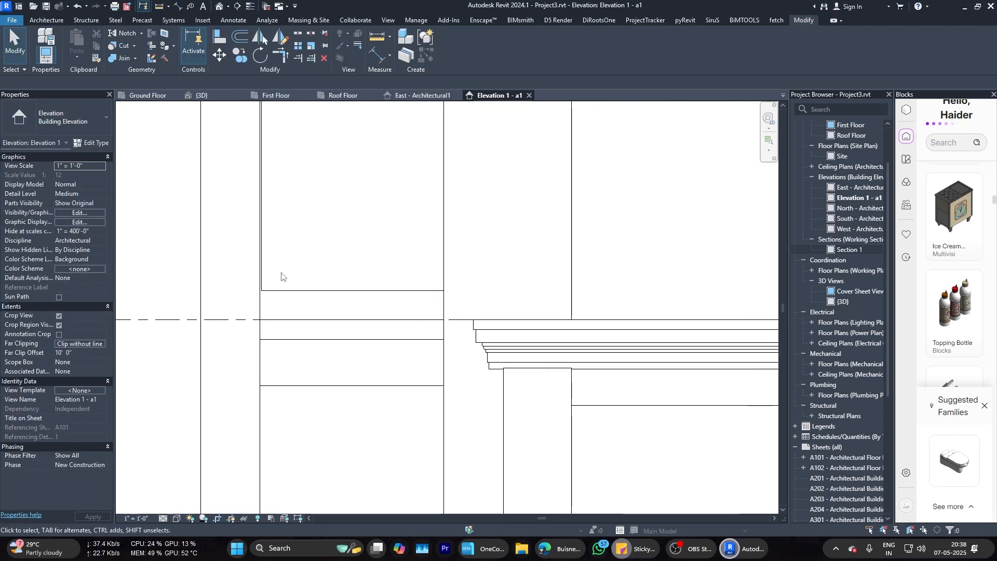
click(263, 207)
scroll(331, 326, down, 3)
key(Escape)
scroll(306, 260, up, 4)
click(312, 418)
scroll(284, 214, up, 5)
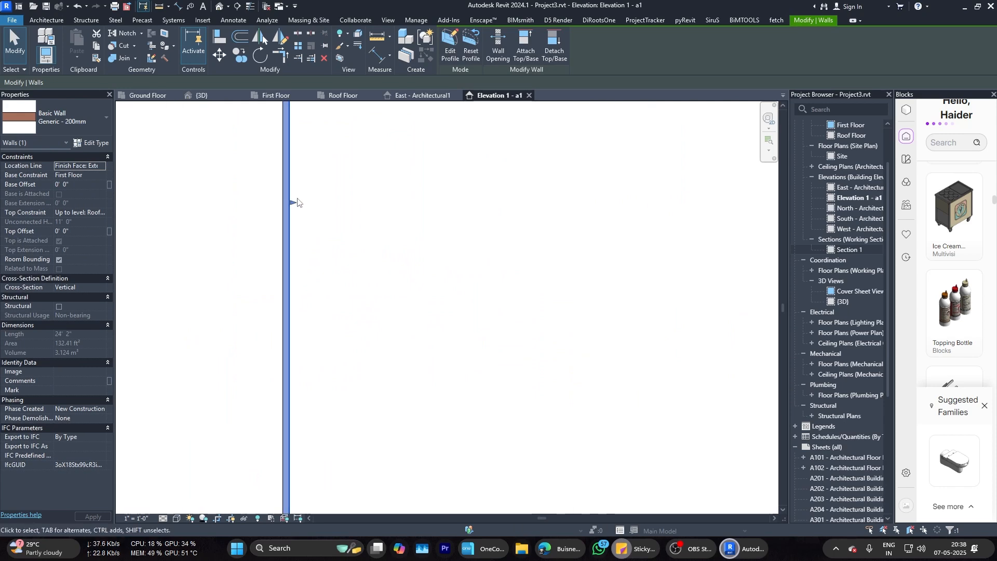
drag(293, 202, 282, 202)
scroll(311, 279, down, 5)
scroll(485, 269, up, 5)
drag(494, 269, 486, 270)
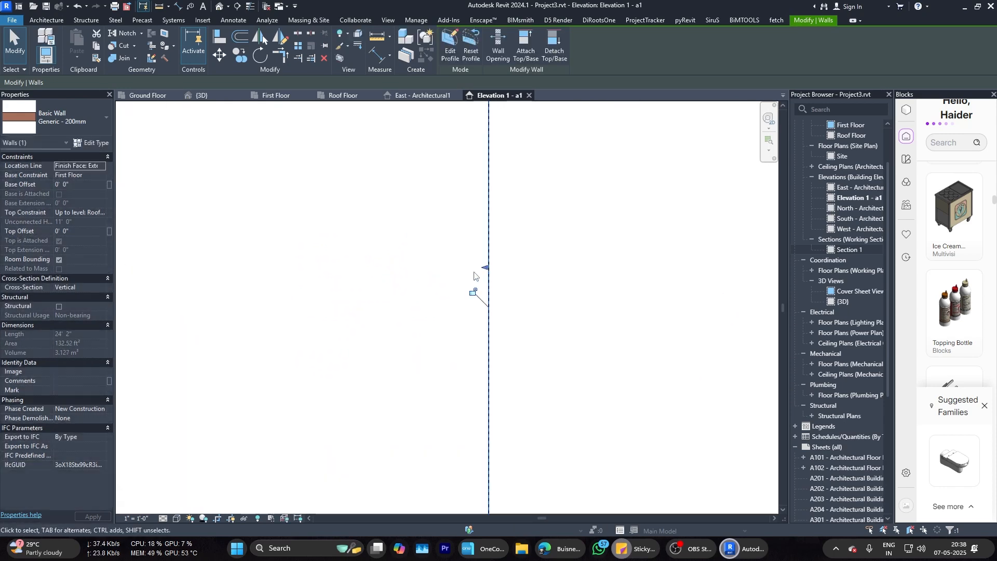
key(Escape)
scroll(459, 281, down, 10)
middle_drag(538, 350, 437, 331)
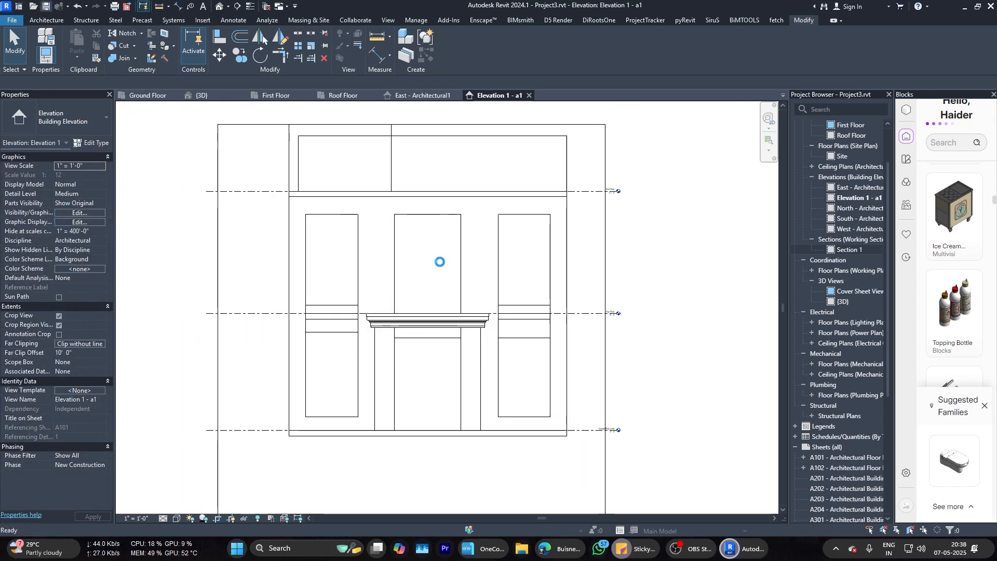
scroll(459, 329, down, 3)
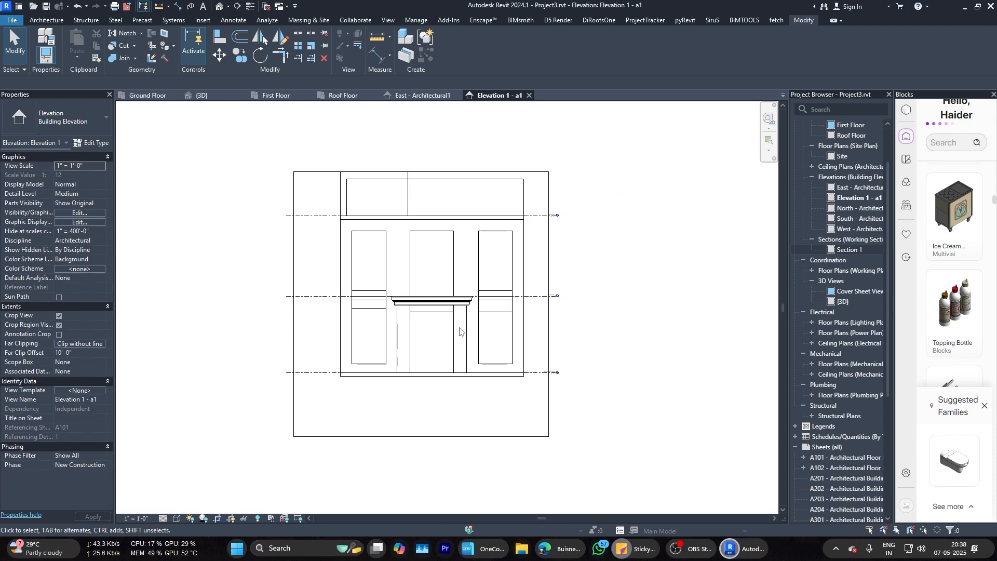
scroll(368, 244, up, 2)
click(365, 241)
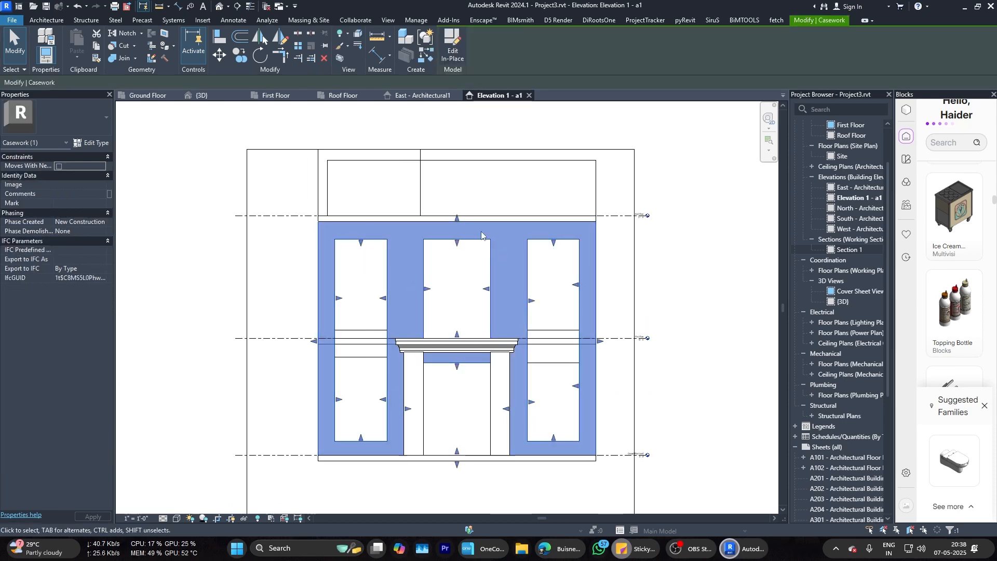
scroll(392, 241, up, 3)
key(Escape)
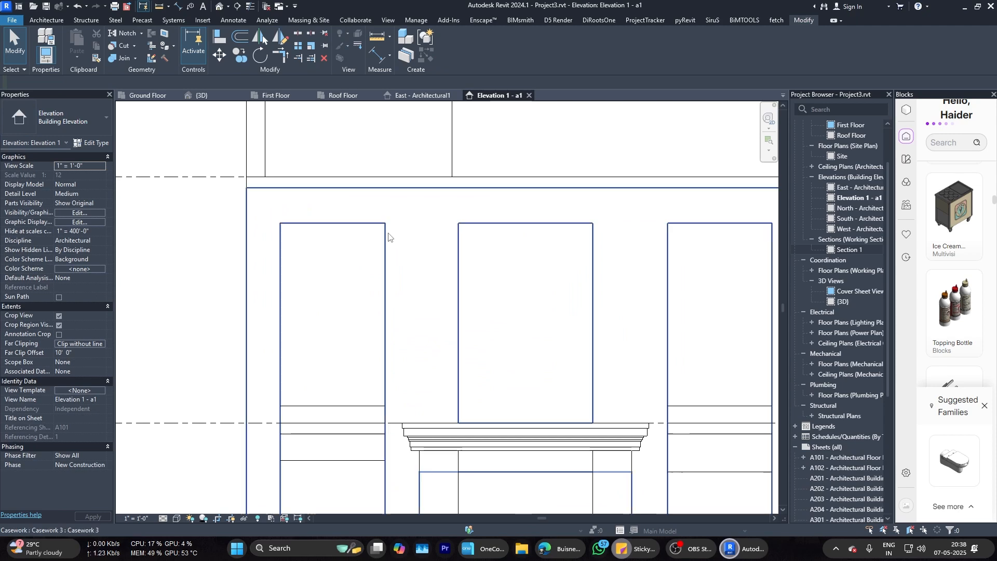
Step: Create a new in-place Casework model and start an extrusion on the cladding's front face
click(46, 20)
click(123, 55)
click(134, 98)
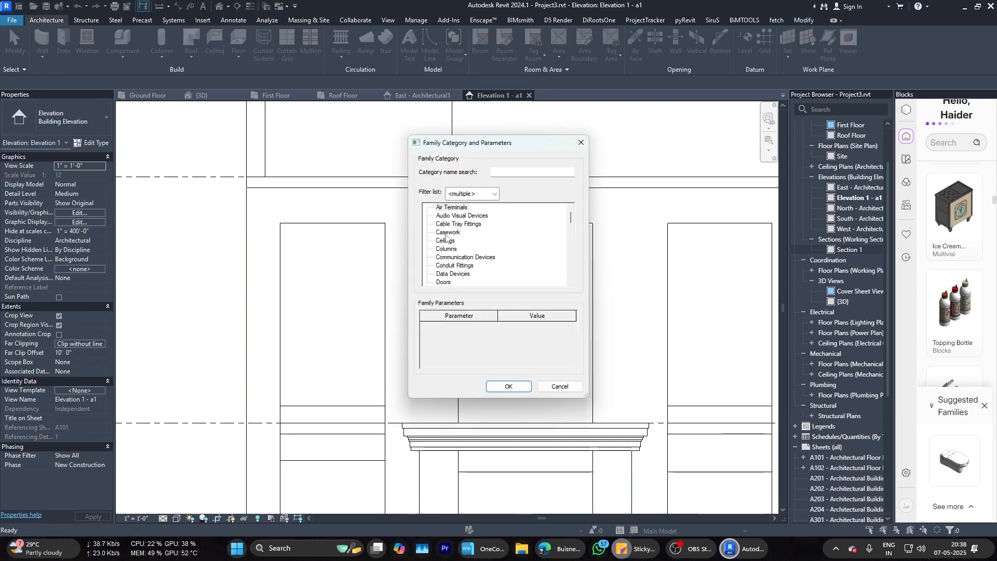
click(500, 387)
click(501, 291)
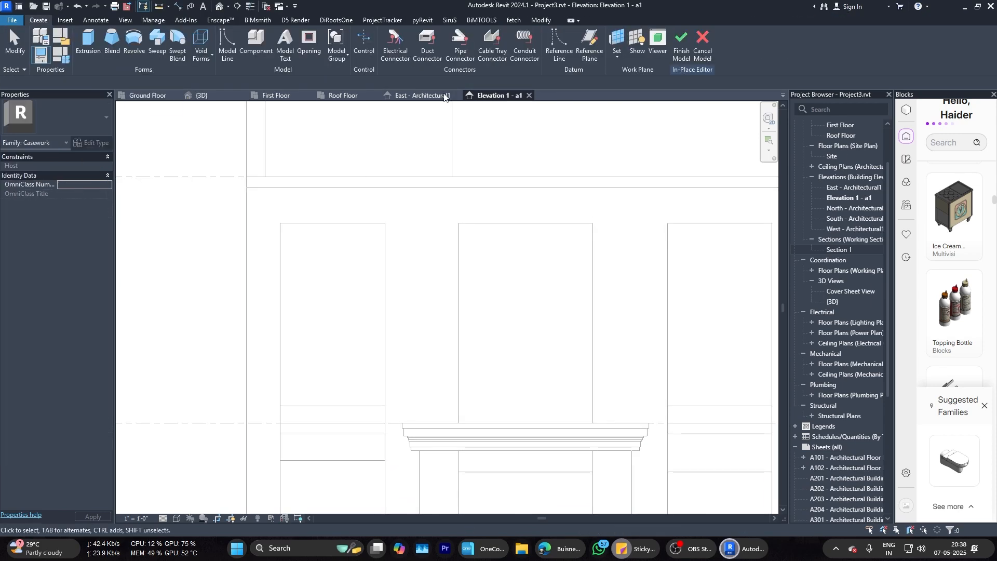
click(88, 44)
click(470, 334)
click(285, 223)
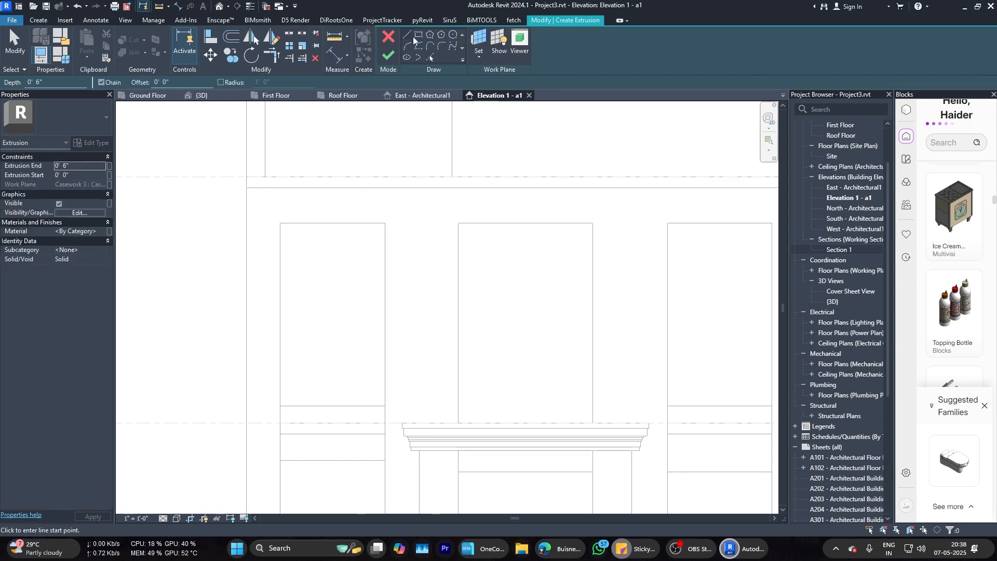
Step: Try to sketch a rectangle around the full-height left window opening
scroll(280, 224, up, 4)
click(276, 213)
scroll(333, 195, down, 6)
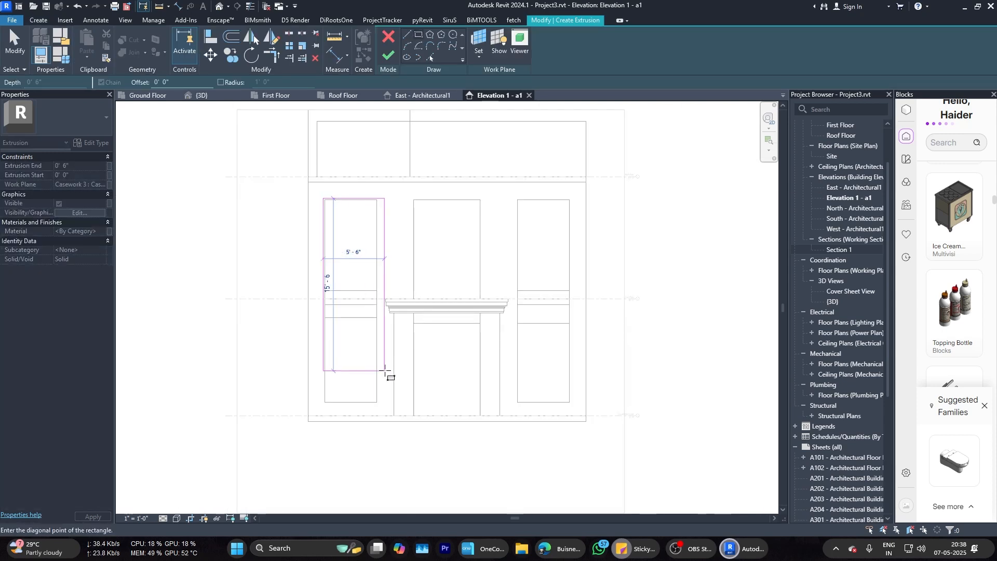
scroll(382, 394, up, 5)
click(380, 425)
scroll(381, 422, down, 5)
scroll(361, 336, up, 5)
key(Escape)
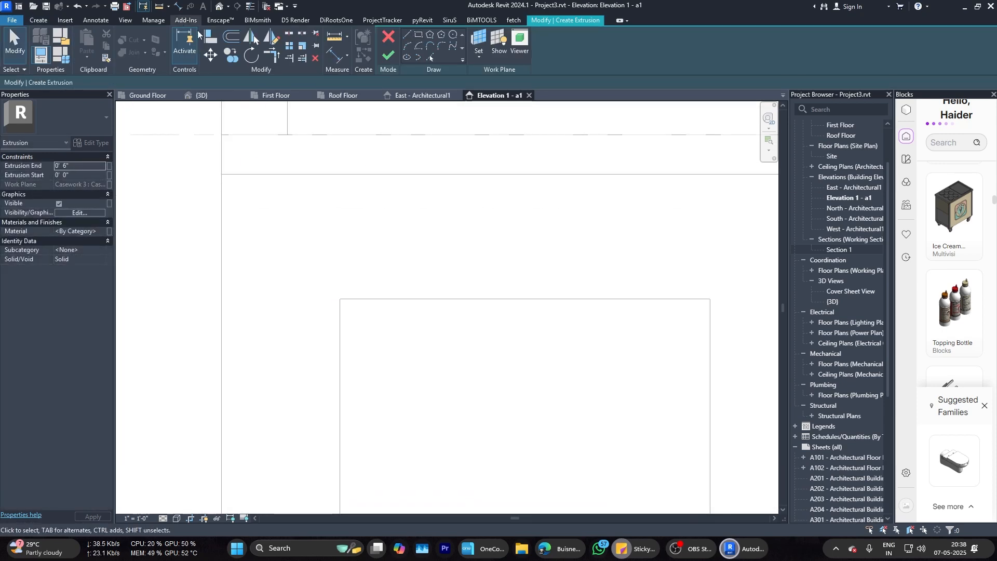
Step: Pick the left window opening's top edge as a sketch line for the new extrusion
click(232, 36)
click(430, 58)
scroll(266, 147, down, 5)
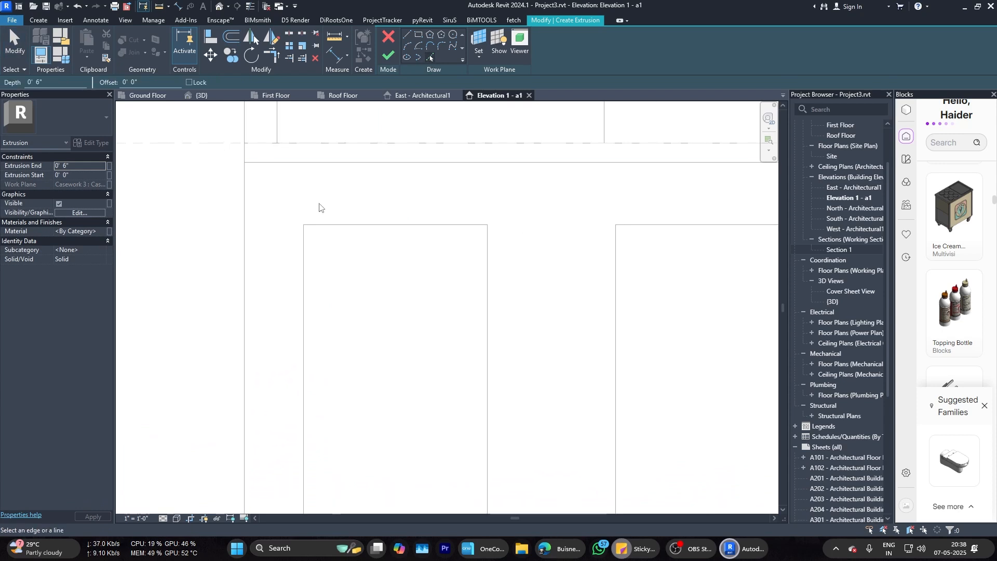
scroll(358, 219, up, 2)
click(240, 39)
click(429, 55)
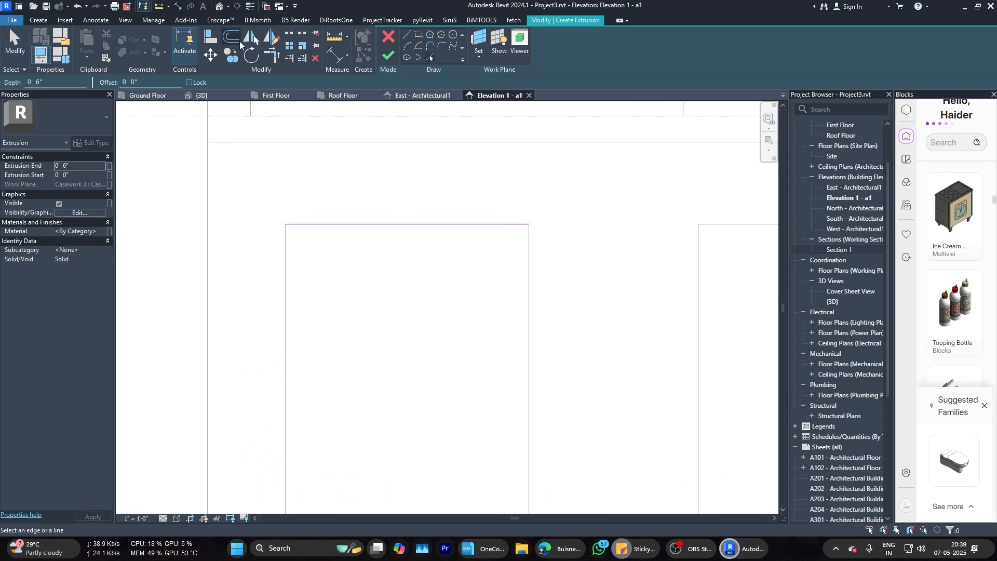
Step: Offset a copy of the picked top line 2 inches upward and delete the original line
click(237, 40)
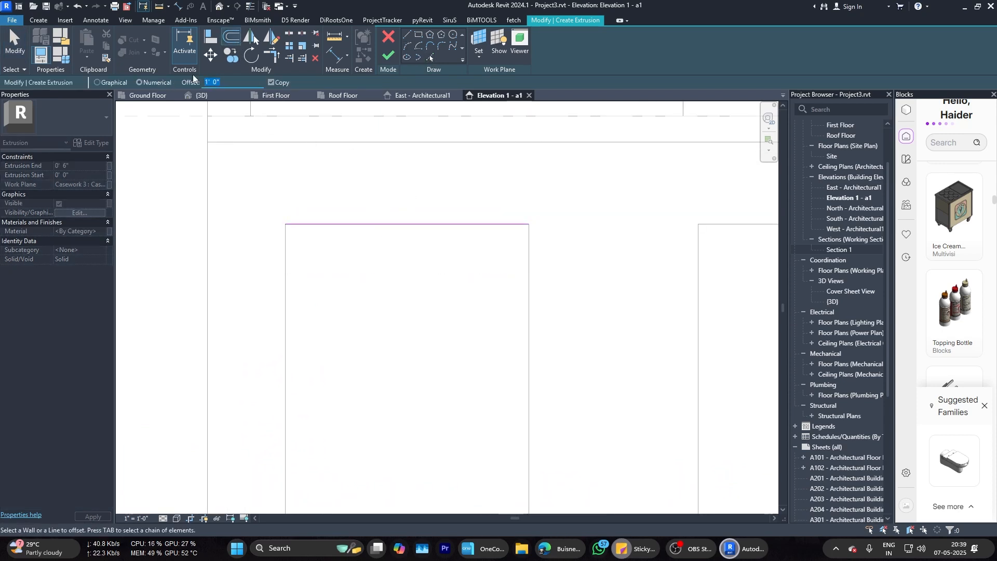
click(362, 226)
key(Escape)
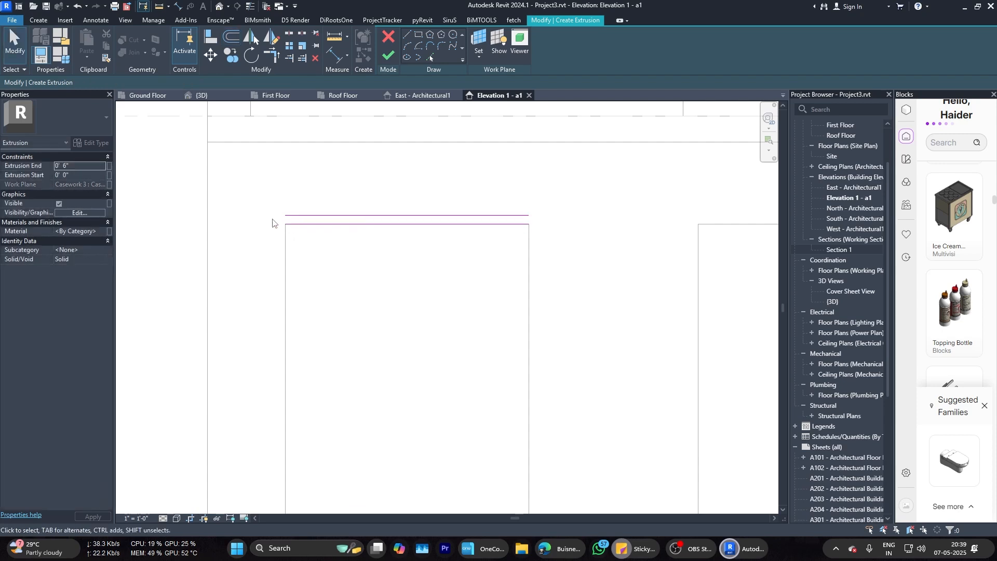
drag(273, 220, 560, 262)
key(Delete)
Step: Pick the left window opening's two vertical side edges as sketch lines
click(431, 58)
click(529, 270)
click(286, 291)
scroll(427, 221, down, 5)
scroll(429, 353, up, 2)
key(Escape)
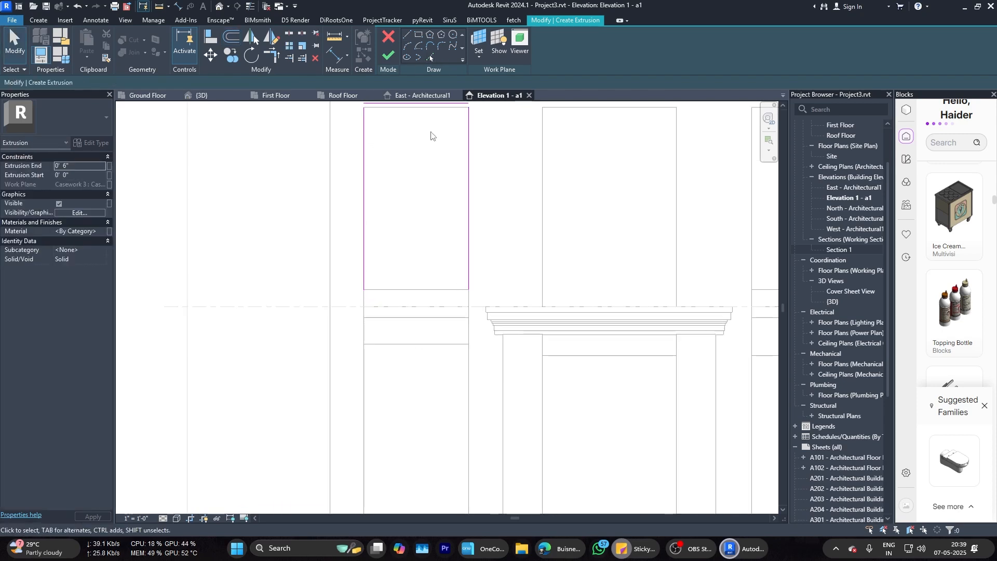
Step: Offset the left opening's two vertical sketch lines 2 inches outward
click(234, 37)
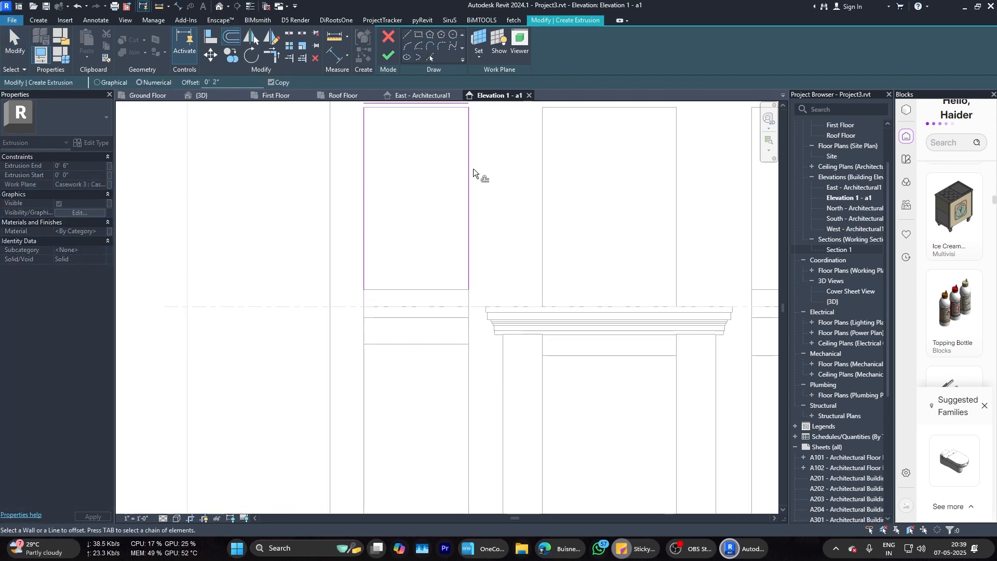
click(364, 160)
scroll(507, 204, down, 2)
Step: Create a sketch line 2 inches below the left opening's bottom edge by offsetting the picked edge, and delete the original
click(431, 58)
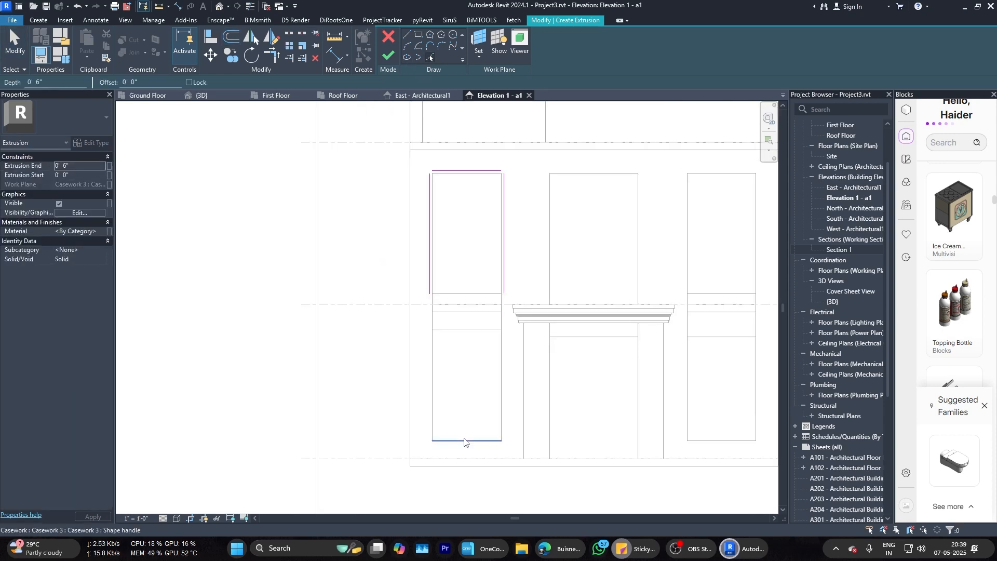
click(230, 40)
scroll(490, 450, up, 3)
click(473, 435)
scroll(473, 435, up, 3)
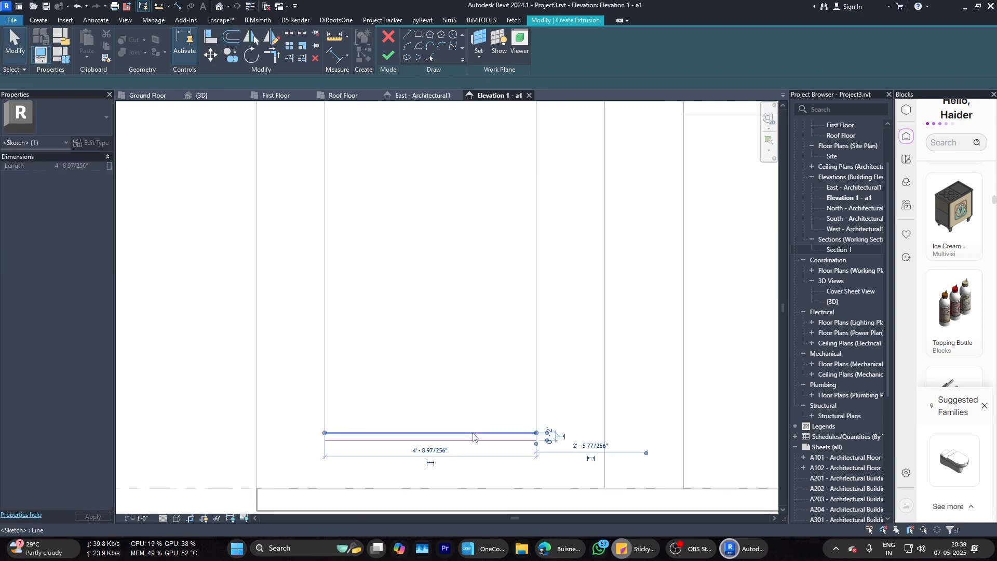
key(Escape)
scroll(473, 436, down, 7)
scroll(503, 356, up, 2)
Step: Trim and extend the four offset lines to corners so they form a closed rectangle around the left window opening
click(485, 296)
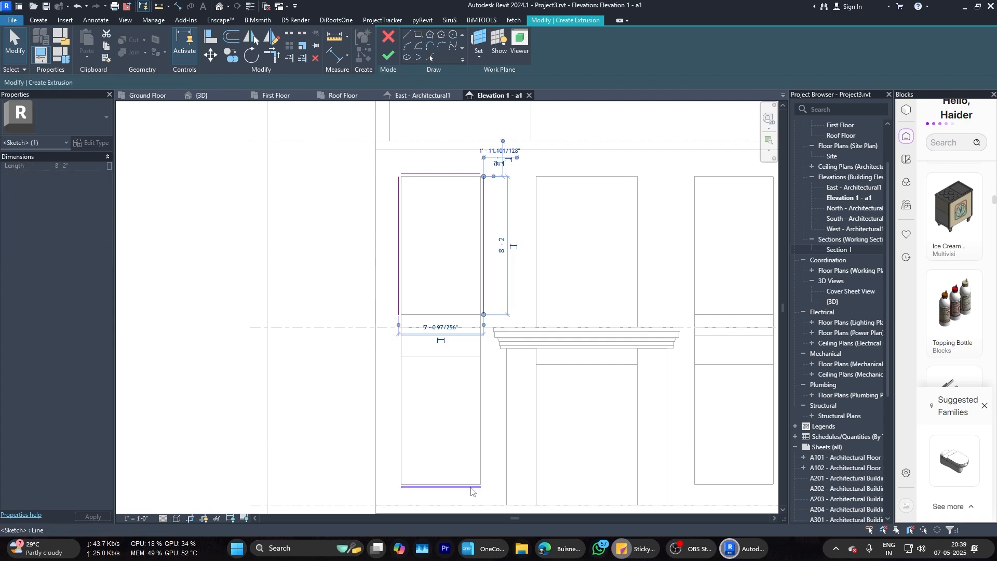
click(472, 488)
key(Escape)
key(f)
click(471, 485)
key(t)
key(r)
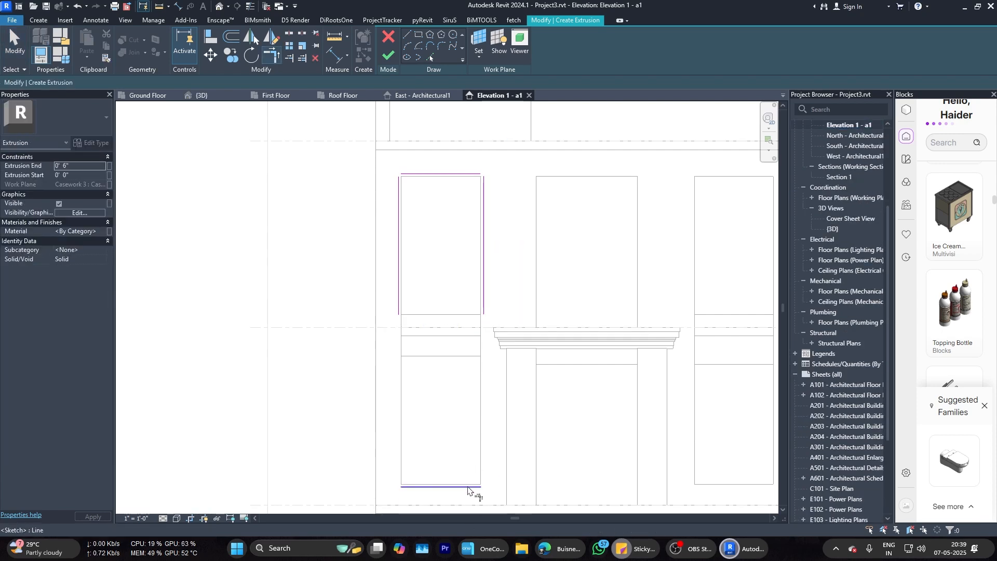
scroll(401, 183, up, 3)
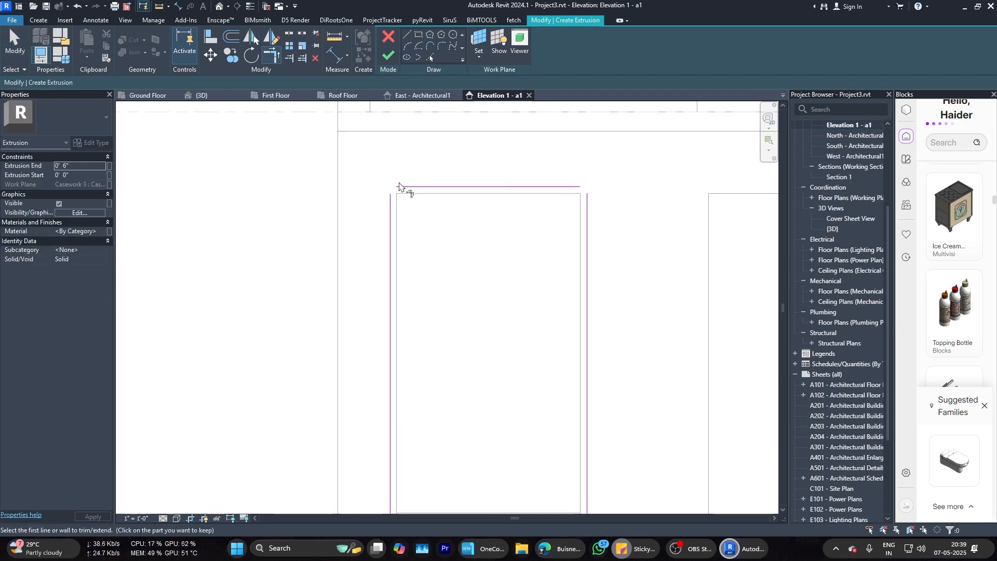
click(590, 217)
scroll(519, 234, down, 5)
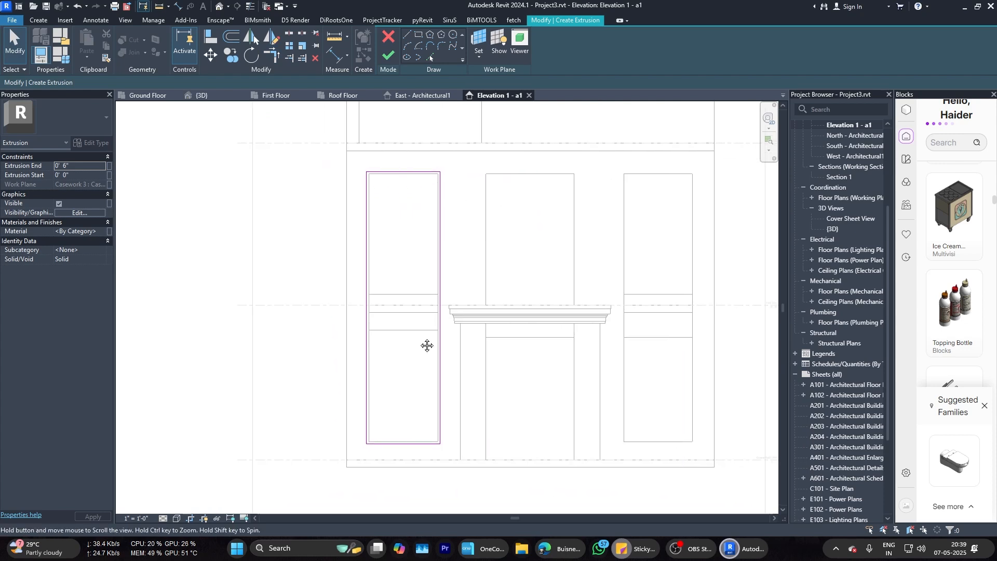
Step: Offset the four sketch lines around the left opening another 2 inches outward to form a second, outer rectangle
key(o)
key(f)
scroll(418, 169, up, 2)
click(418, 167)
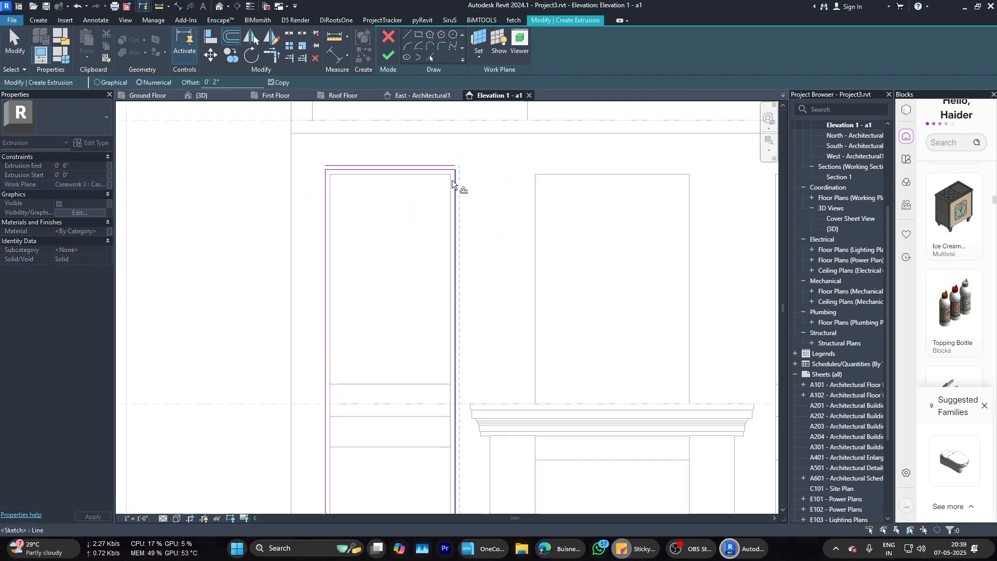
click(456, 179)
click(322, 180)
scroll(385, 176, down, 3)
scroll(407, 409, up, 3)
click(408, 409)
key(Escape)
scroll(409, 407, down, 3)
scroll(403, 249, up, 2)
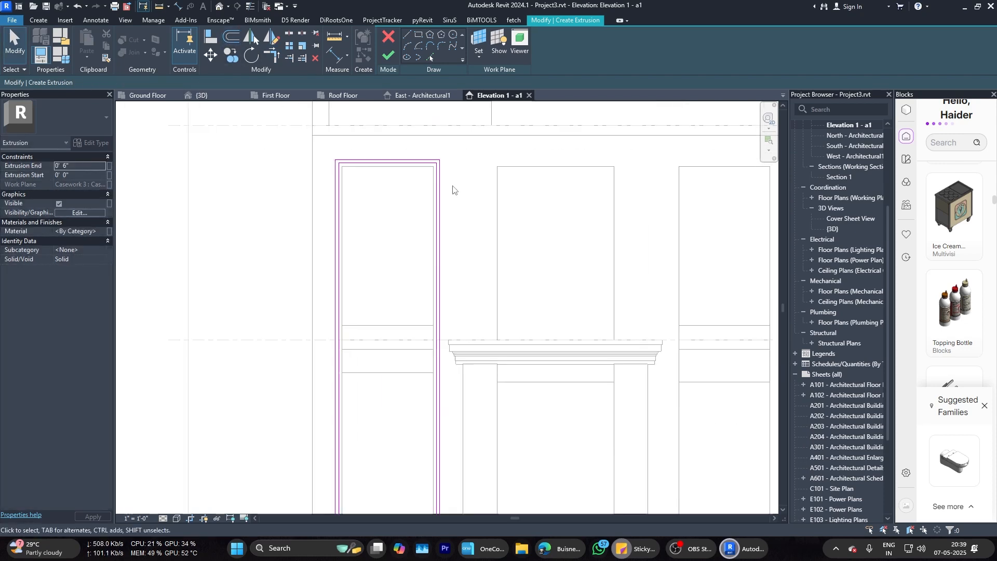
Step: Copy both frame rectangles from the left opening to the full-height right opening, using the opening's top corner as reference
scroll(425, 185, down, 2)
drag(367, 166, 441, 391)
click(230, 56)
scroll(439, 172, up, 2)
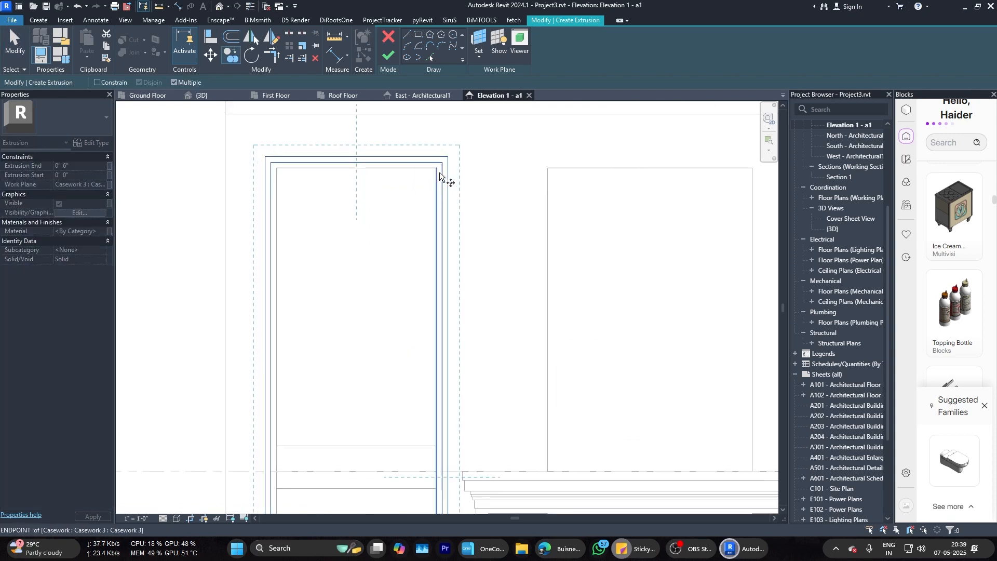
click(437, 168)
scroll(437, 169, down, 2)
scroll(603, 170, up, 2)
click(617, 174)
key(Escape)
scroll(618, 312, down, 2)
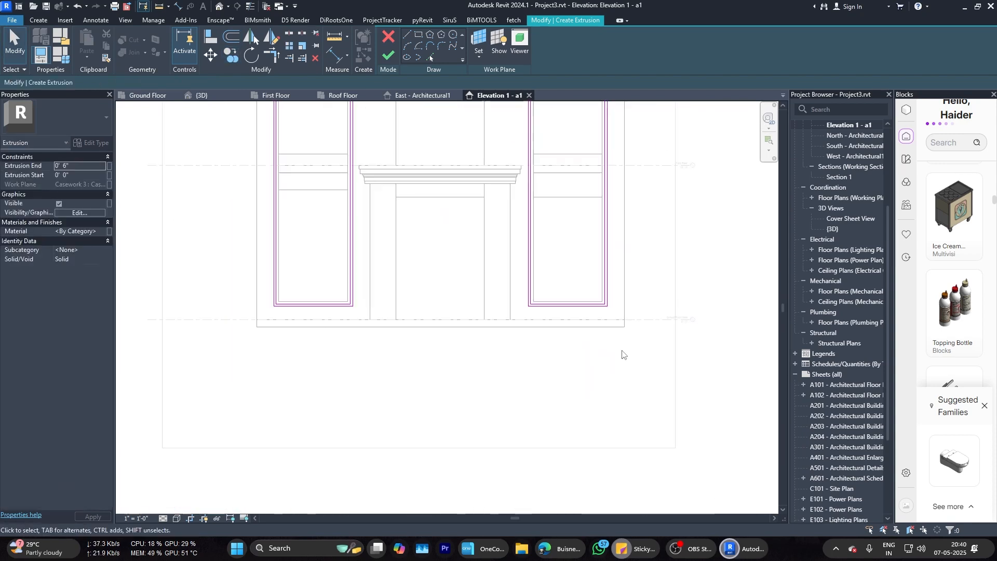
Step: Set the frame extrusion's end to 1 1/2 inches, then finish the extrusion and the in-place model
scroll(594, 296, up, 1)
scroll(595, 296, down, 2)
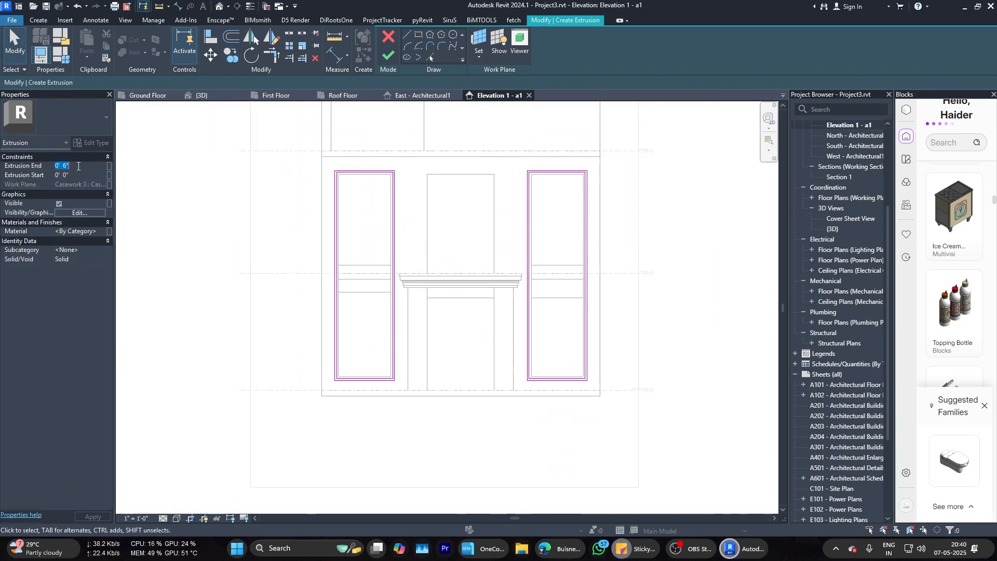
text(1)
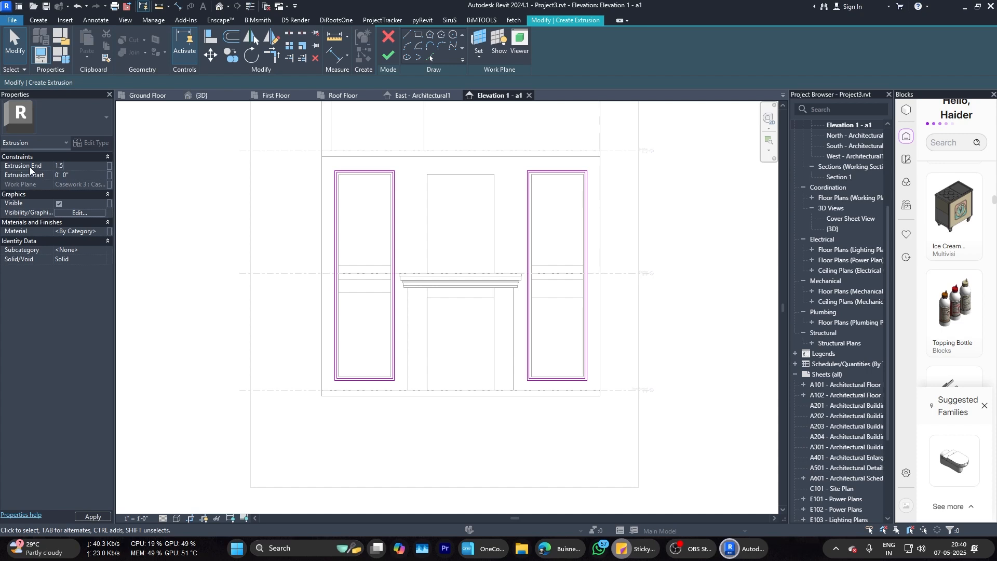
text(.5)
key(Return)
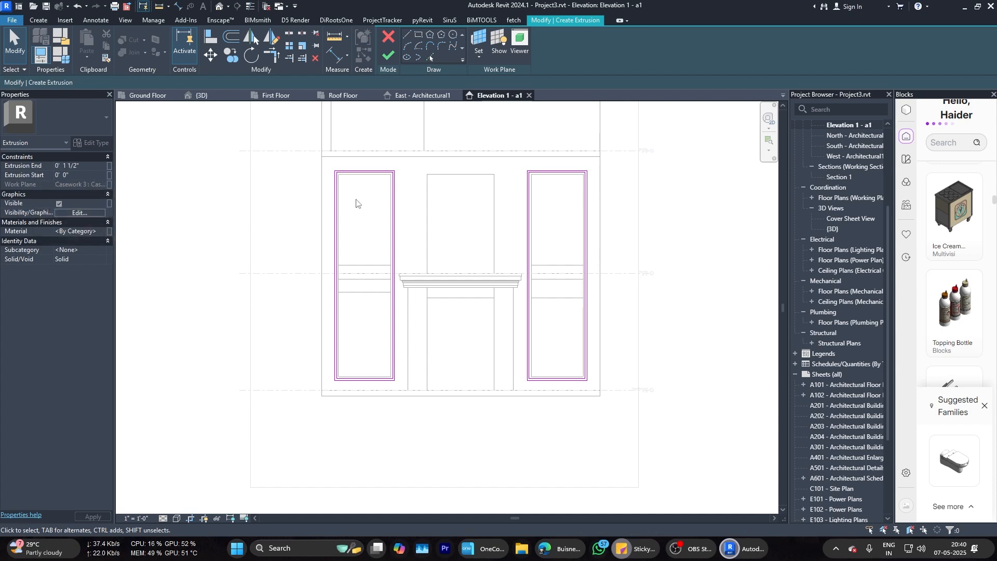
scroll(357, 204, up, 2)
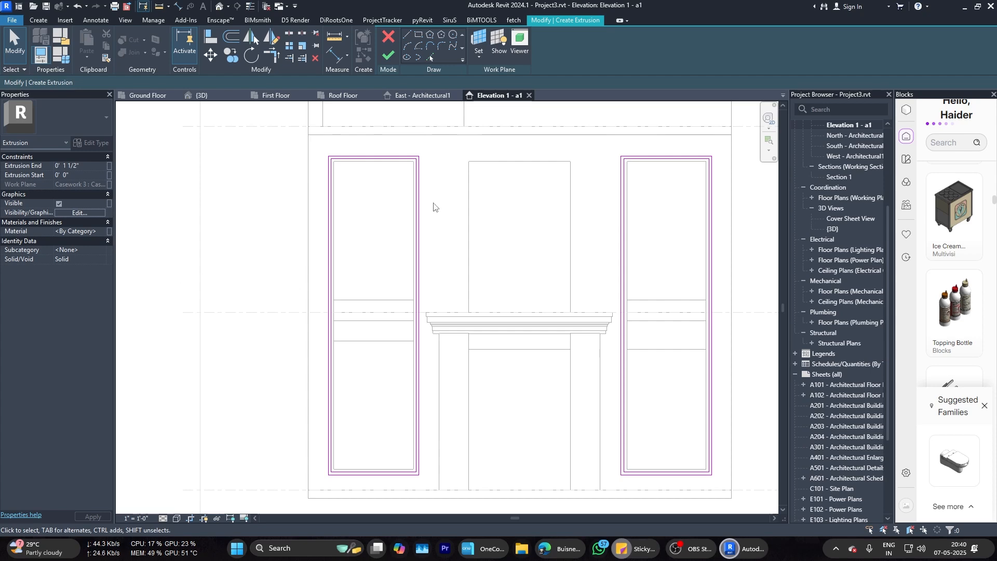
scroll(421, 204, up, 3)
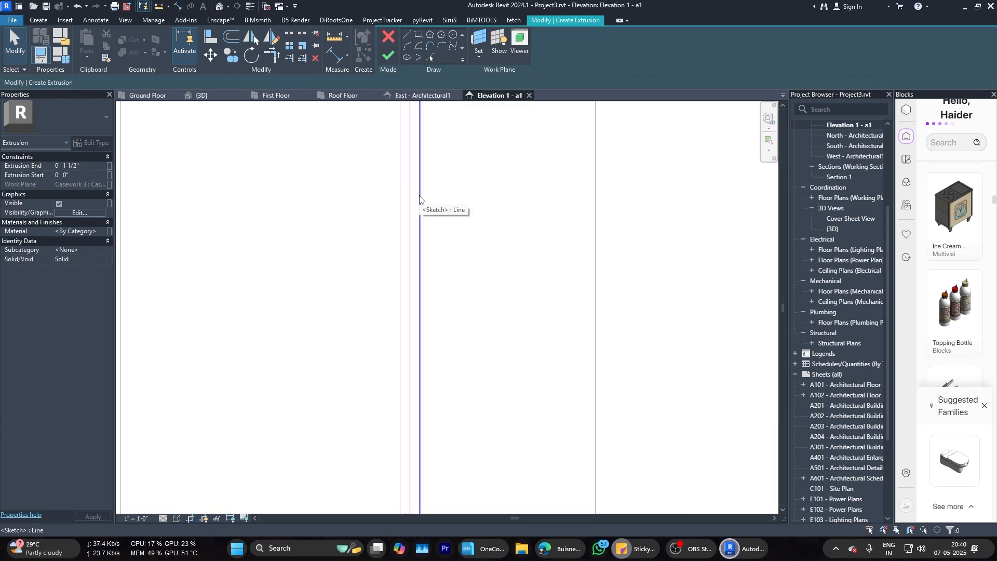
scroll(421, 204, down, 1)
click(389, 57)
scroll(275, 236, down, 3)
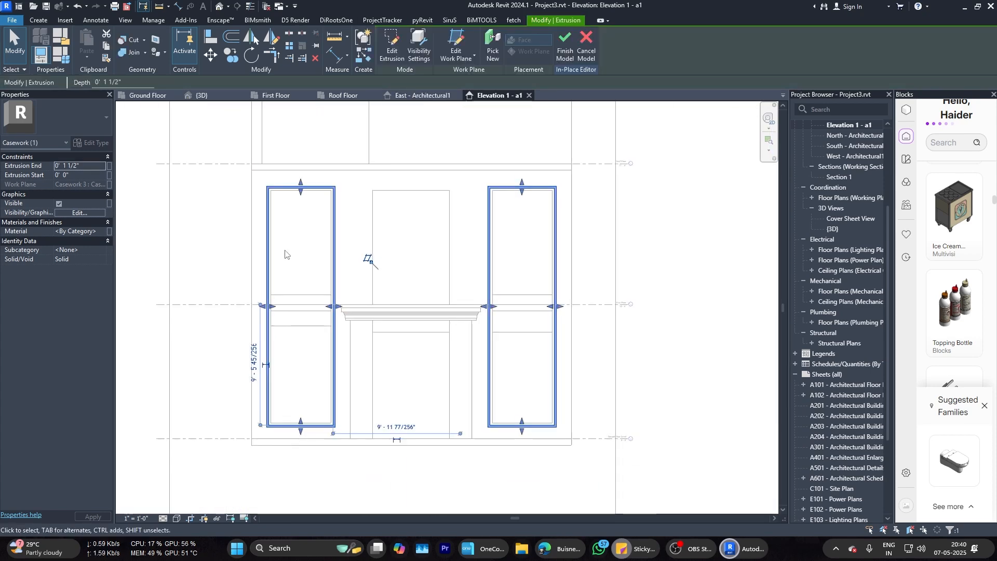
click(562, 43)
Step: Examine the two opening frames in the 3D view from several angles and return to the Elevation 1 - a view
click(202, 95)
shift+middle_drag(408, 306, 441, 204)
scroll(438, 202, up, 4)
scroll(438, 208, down, 3)
shift+middle_drag(442, 291, 497, 391)
scroll(524, 348, down, 3)
shift+middle_drag(525, 348, 531, 280)
scroll(442, 419, up, 4)
scroll(471, 323, down, 5)
scroll(535, 280, up, 3)
click(536, 284)
click(477, 95)
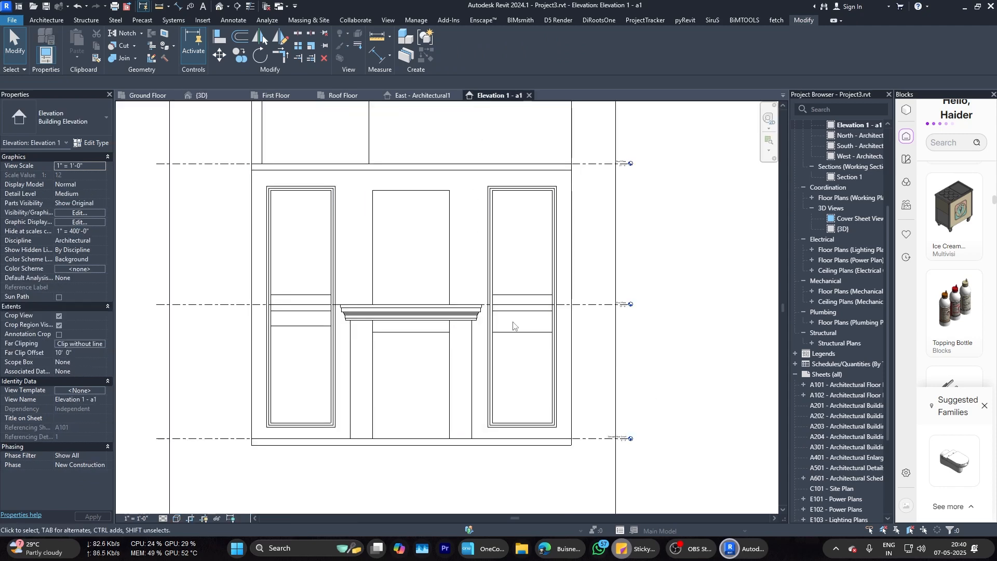
click(518, 335)
key(Escape)
key(a)
key(l)
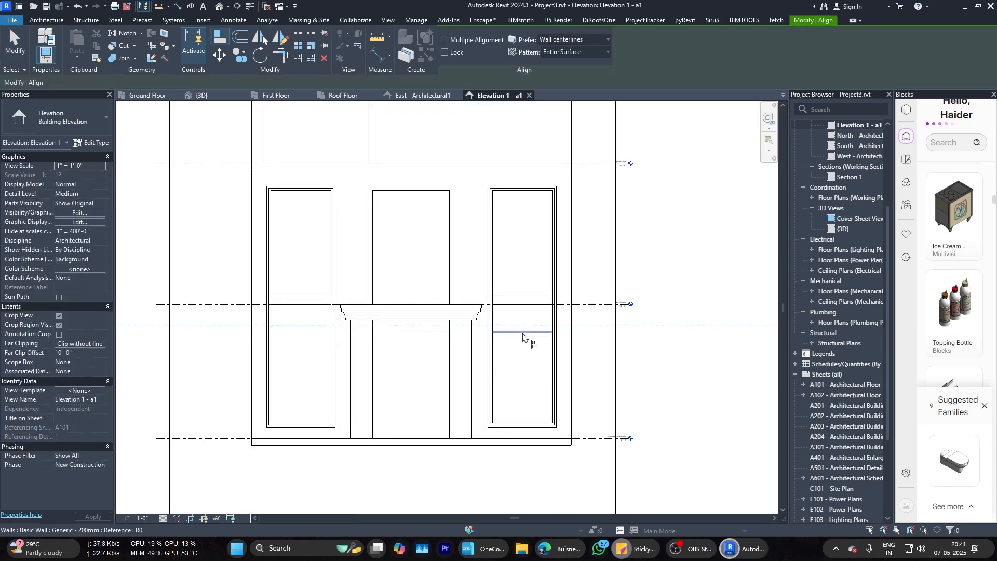
key(Escape)
Step: Edit the lower right wall's profile, aligning its opening's top edge with the matching edge of the left opening
double_click(522, 322)
click(568, 278)
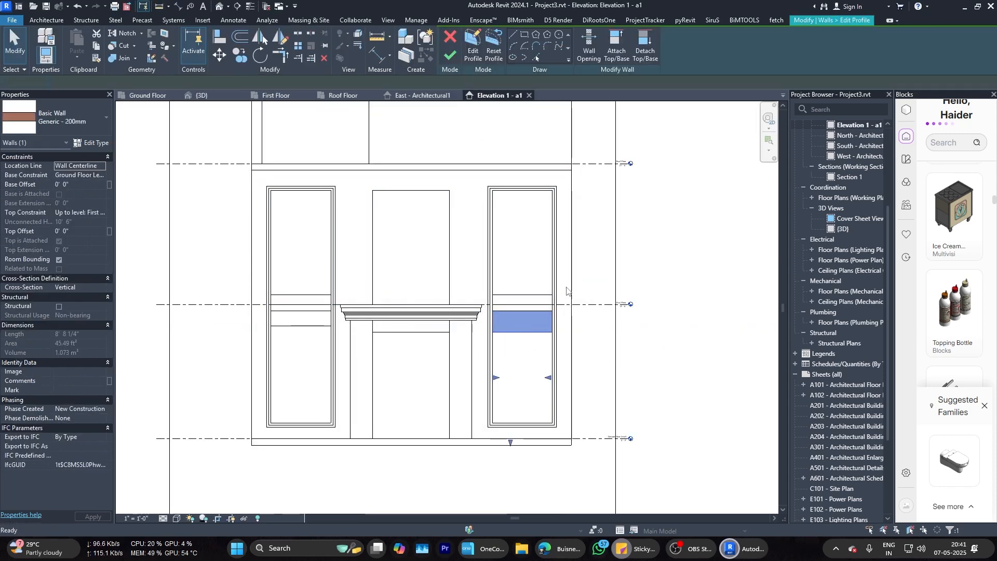
key(a)
key(l)
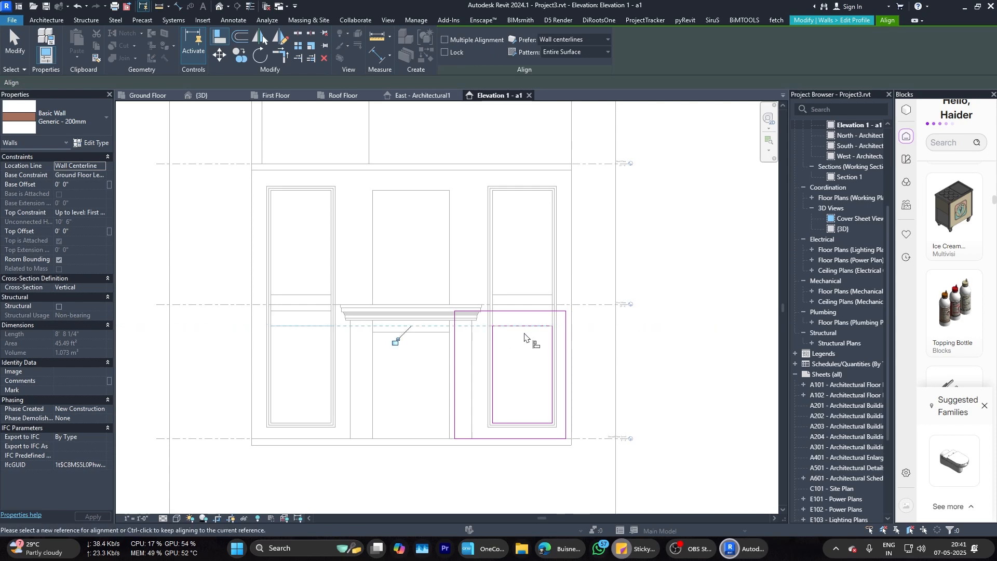
key(Escape)
click(460, 59)
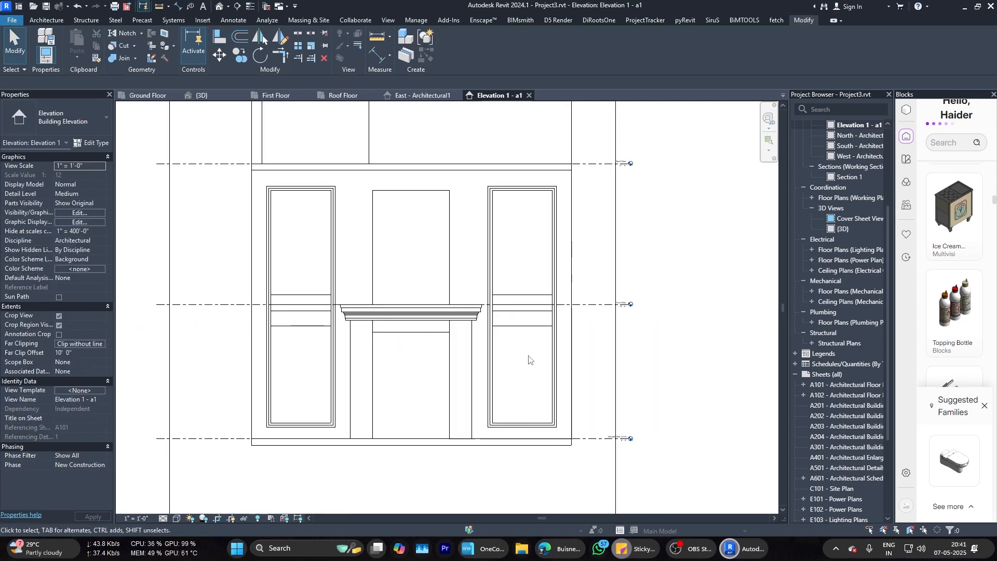
Step: Open the window-frame casework for in-place editing and enter the frame extrusion's sketch
scroll(529, 360, down, 2)
click(354, 221)
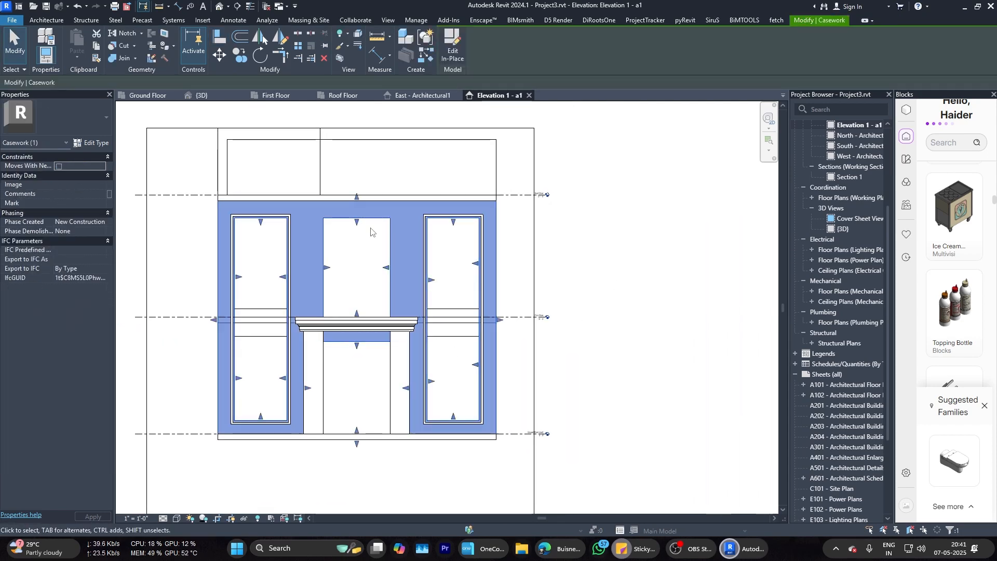
click(459, 235)
click(460, 216)
click(452, 50)
scroll(430, 234, up, 2)
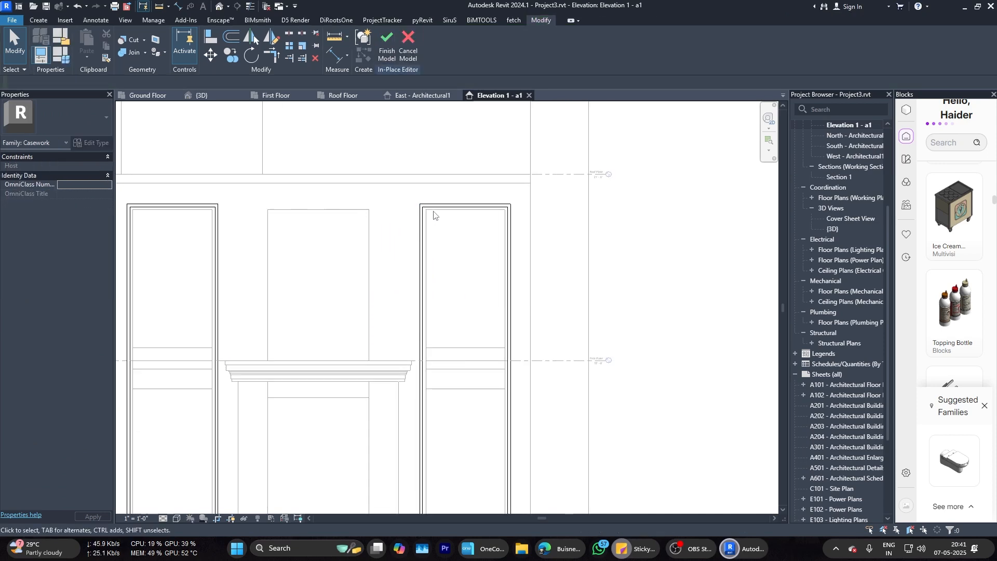
click(432, 206)
click(392, 49)
Step: Sketch a rectangle over the upper centre opening, from its top corner down to the entrance canopy
click(418, 34)
scroll(274, 208, up, 1)
click(268, 205)
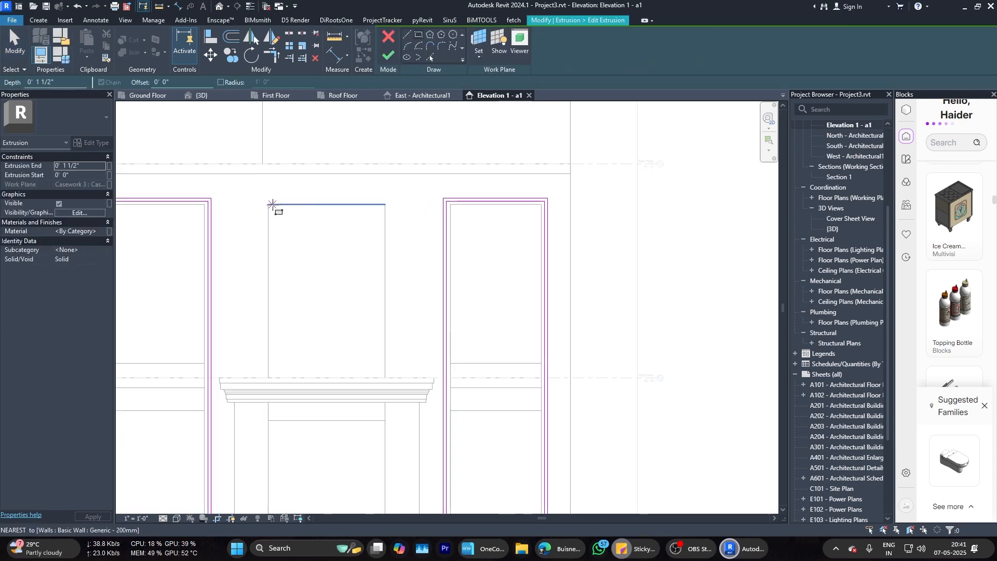
click(386, 372)
key(Escape)
key(Escape)
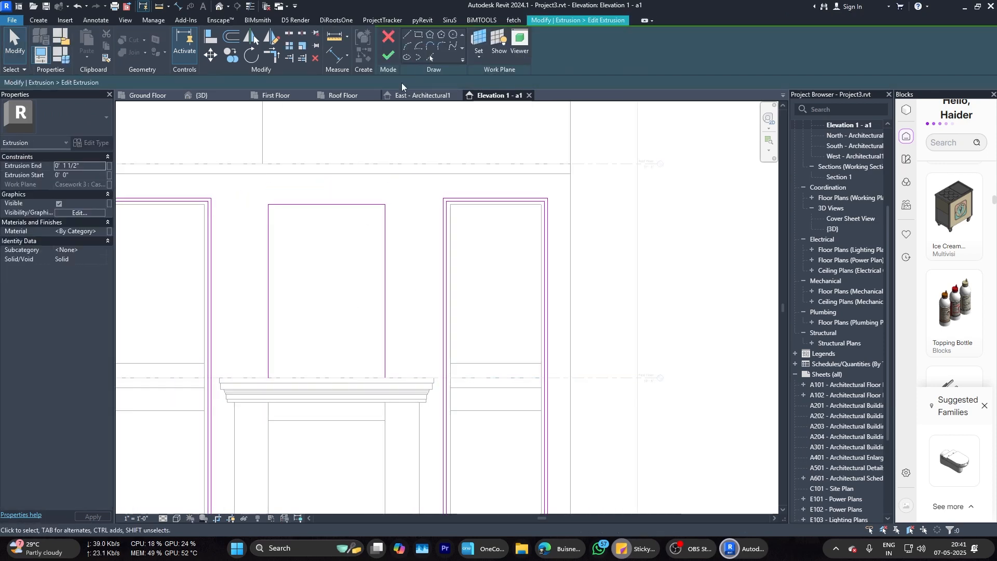
Step: Offset the centre rectangle's top and side lines outward twice by 2 inches and delete the original inner lines
click(228, 35)
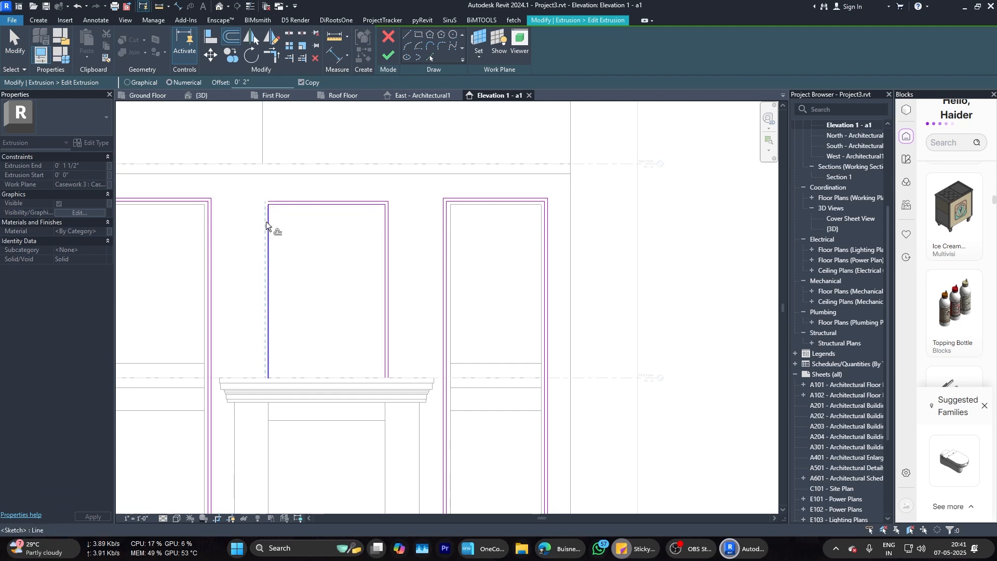
click(266, 222)
click(320, 200)
click(388, 206)
click(264, 208)
key(Escape)
scroll(286, 205, up, 3)
click(285, 204)
key(Delete)
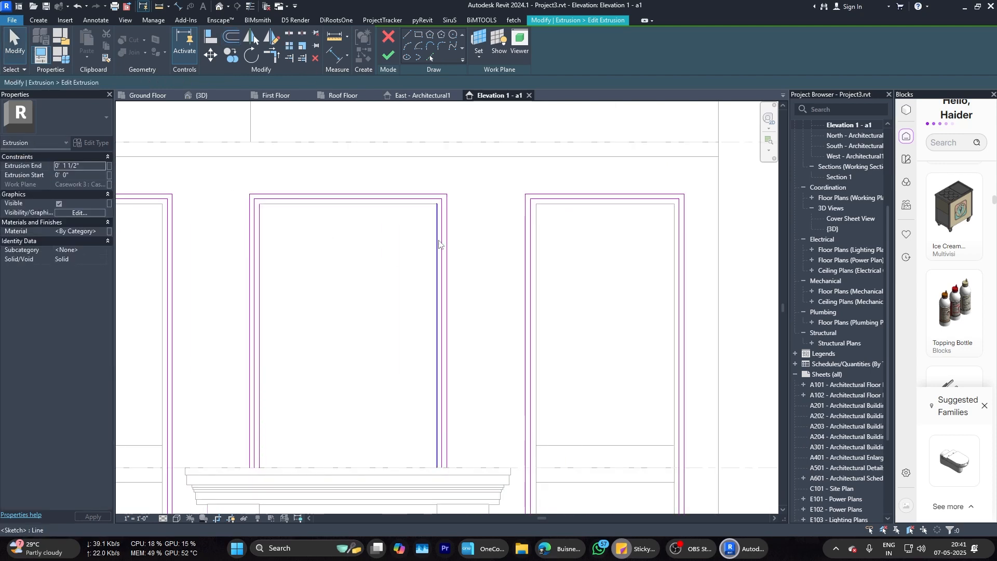
Step: Close the lower ends of the centre frame's two legs with short lines at the canopy and finish the in-place frame model
click(407, 34)
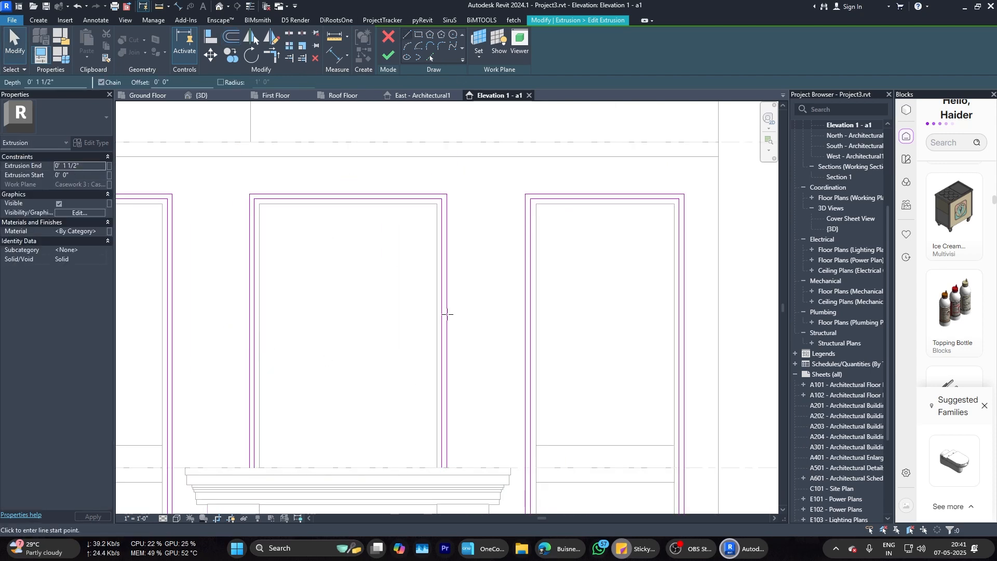
scroll(431, 465, up, 2)
scroll(430, 465, down, 3)
scroll(296, 383, up, 2)
click(303, 380)
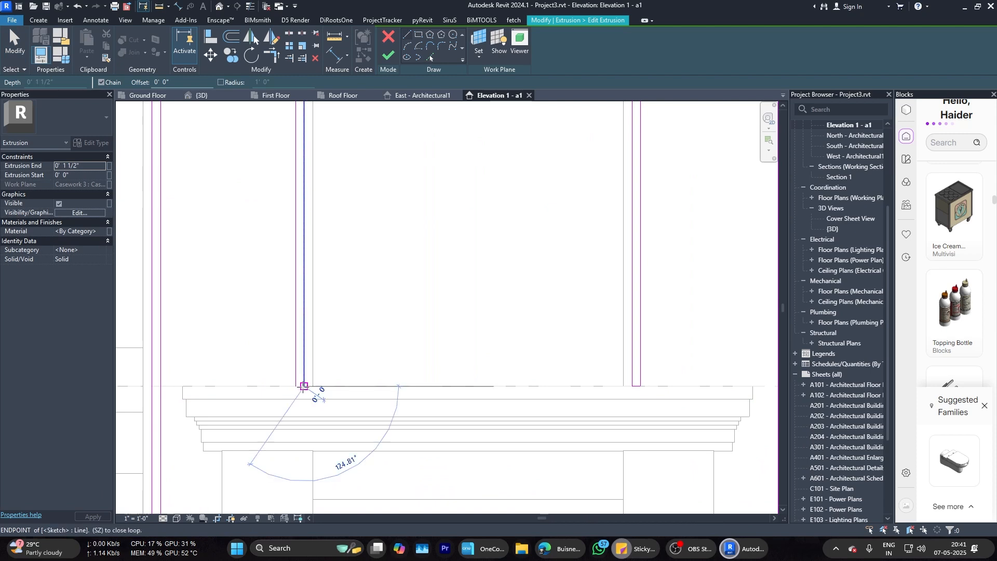
key(Escape)
scroll(311, 375, up, 3)
scroll(346, 362, down, 6)
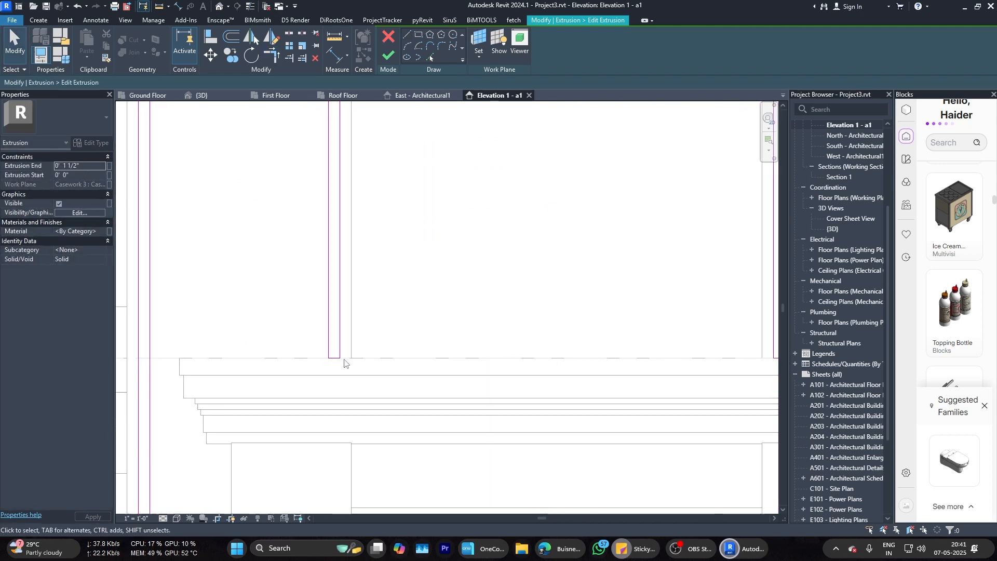
scroll(524, 301, down, 2)
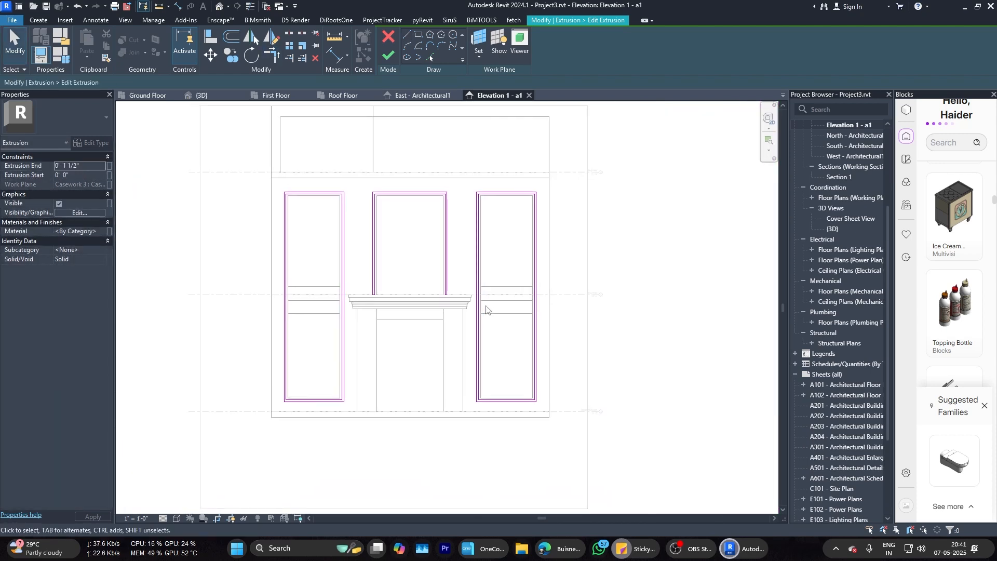
scroll(487, 306, down, 1)
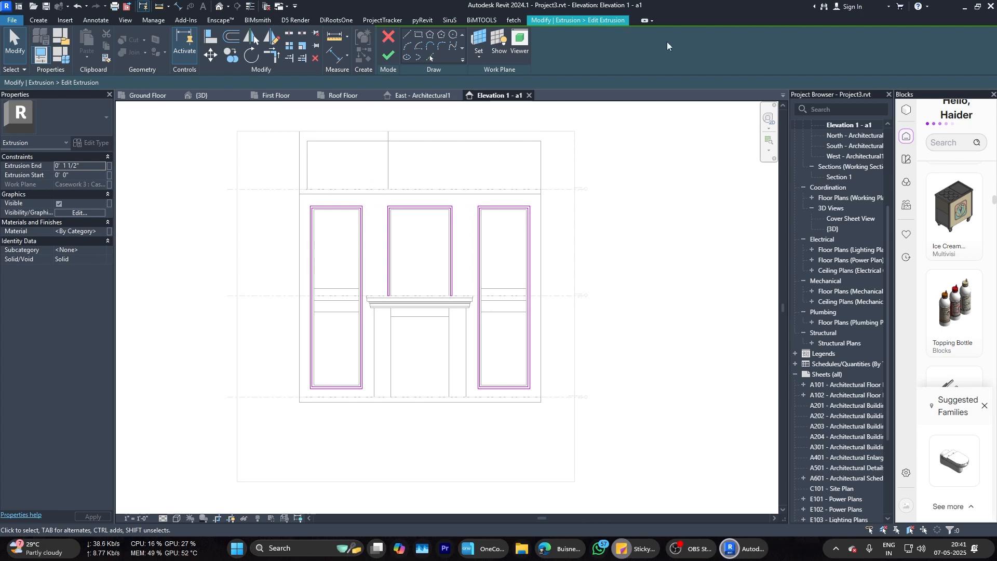
click(387, 55)
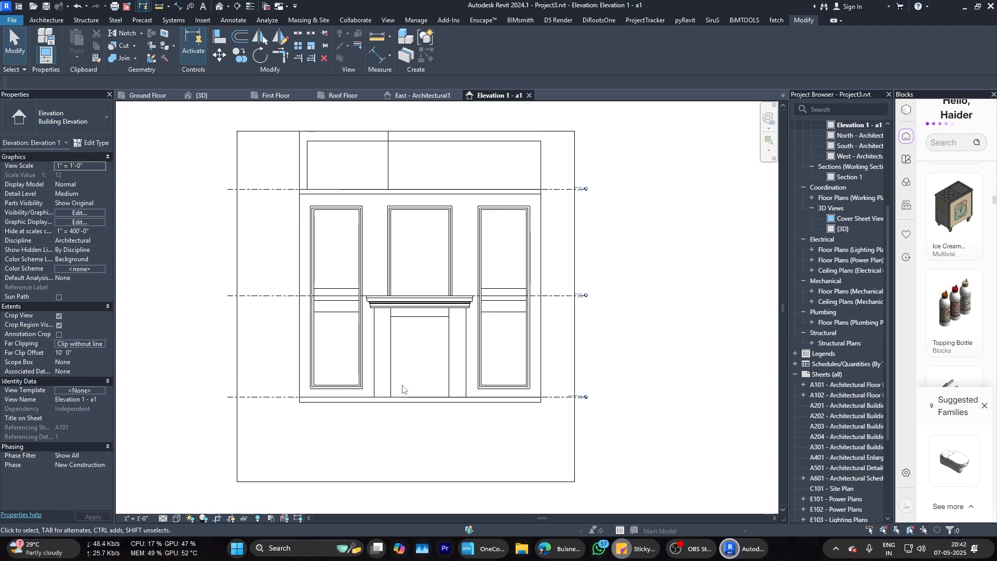
Step: Examine the three framed openings of the front facade in the 3D view and in the Enscape render window
click(229, 98)
shift+middle_drag(465, 360, 364, 323)
shift+middle_drag(408, 222, 431, 259)
click(766, 528)
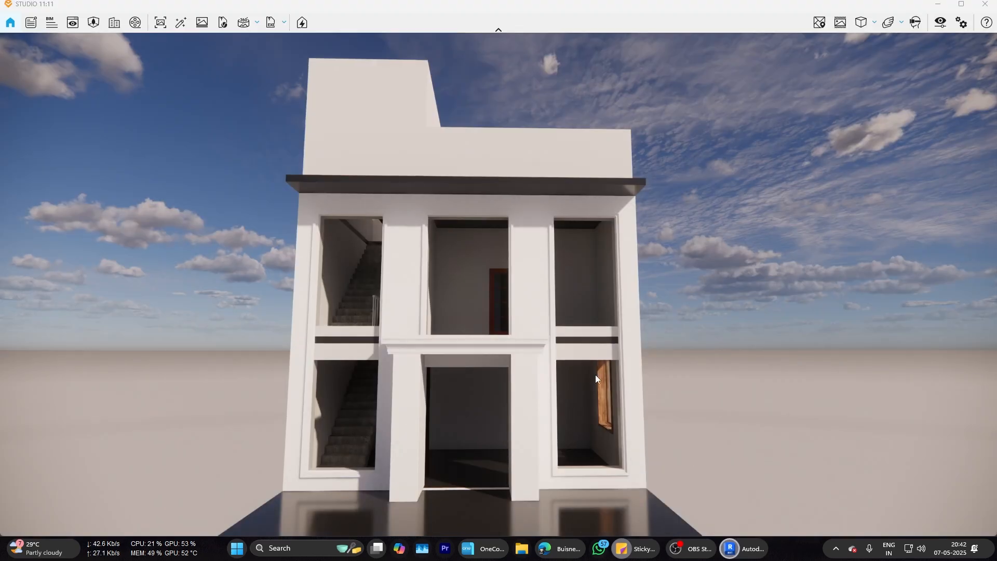
mouse_move(577, 370)
middle_down()
mouse_move(561, 371)
mouse_move(565, 379)
middle_up()
right_drag(565, 379, 579, 345)
right_drag(441, 327, 582, 294)
scroll(581, 299, down, 3)
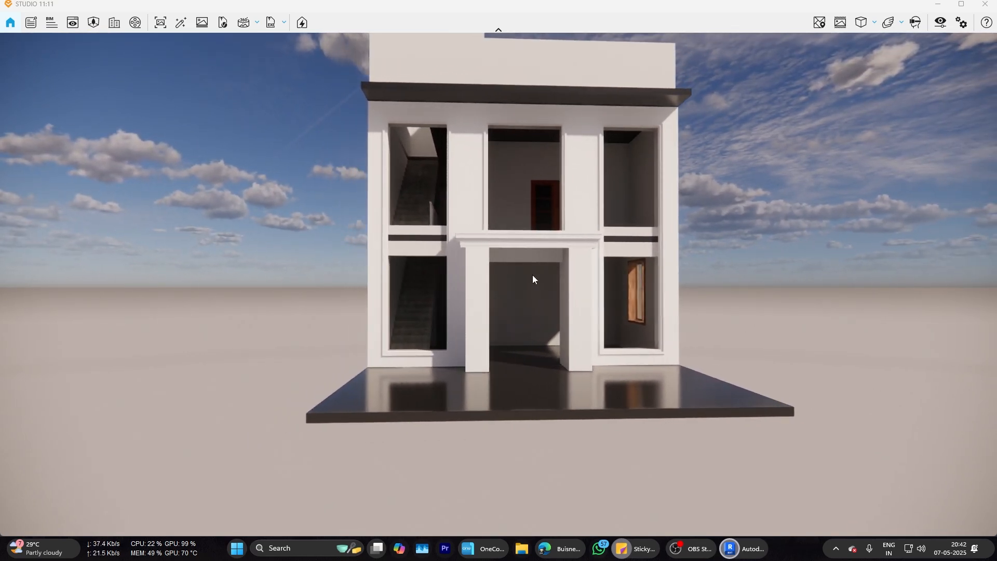
right_drag(533, 267, 527, 251)
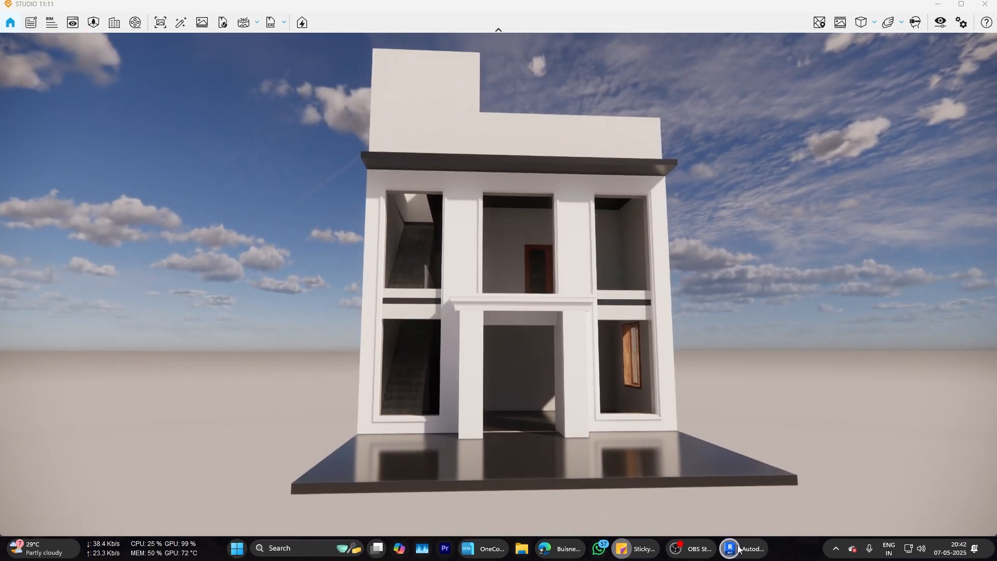
Step: Switch back to Revit, view the house front in 3D and start the Enscape live render
click(730, 548)
scroll(572, 403, down, 2)
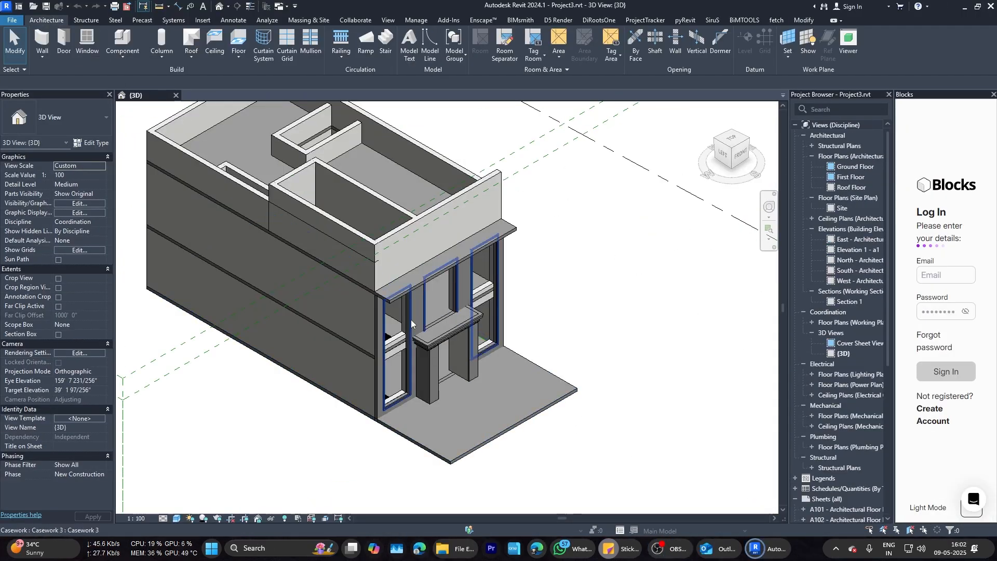
mouse_move(411, 323)
shift+middle_down()
mouse_move(400, 312)
mouse_move(421, 332)
shift+middle_up()
scroll(543, 307, down, 2)
shift+middle_drag(637, 294, 476, 283)
scroll(483, 275, up, 2)
click(482, 20)
click(12, 41)
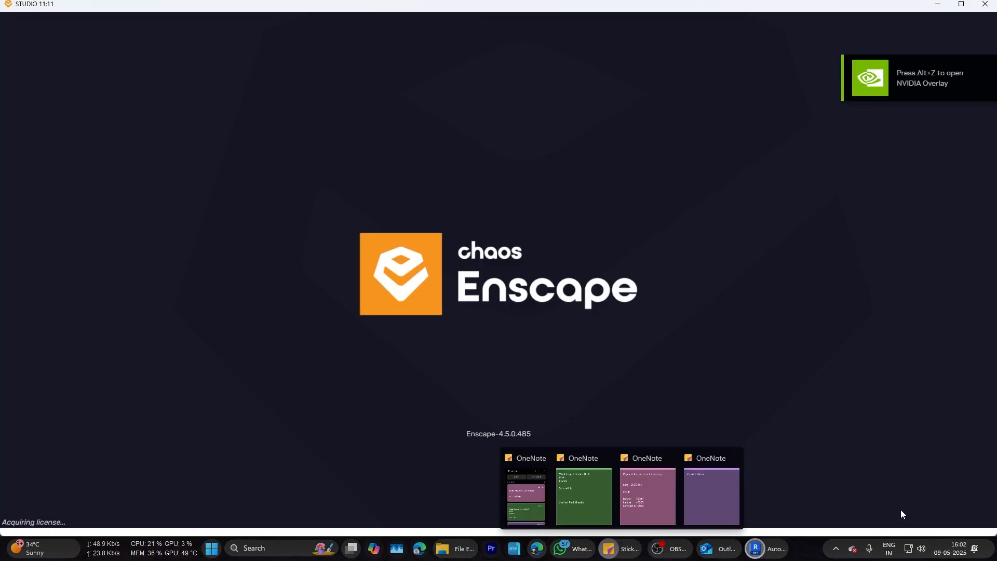
click(685, 494)
scroll(543, 236, up, 5)
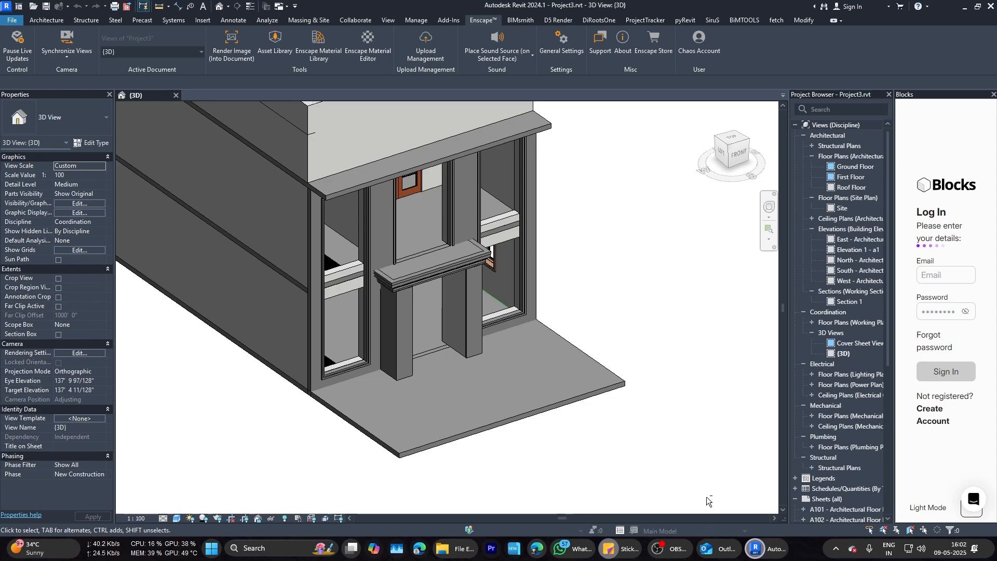
Step: Examine the roof-level floor slab's overhang above the front facade and along the side wall from several angles
scroll(577, 332, down, 3)
shift+middle_drag(566, 312, 454, 319)
shift+middle_drag(366, 312, 410, 228)
scroll(421, 232, up, 3)
scroll(240, 209, up, 4)
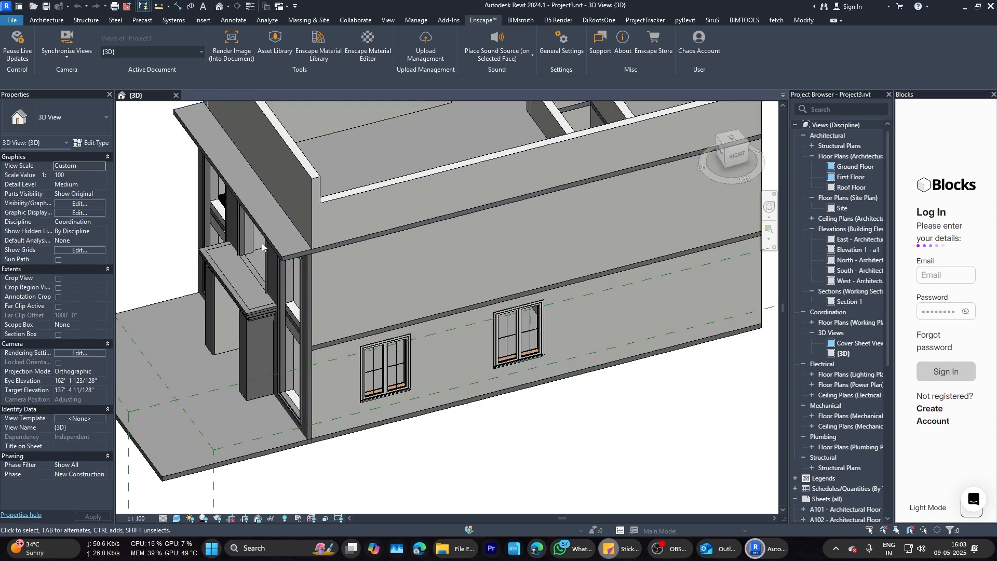
double_click(301, 249)
scroll(291, 257, up, 1)
shift+middle_drag(348, 270, 502, 272)
scroll(513, 262, down, 2)
scroll(520, 236, down, 2)
click(450, 38)
scroll(497, 214, up, 6)
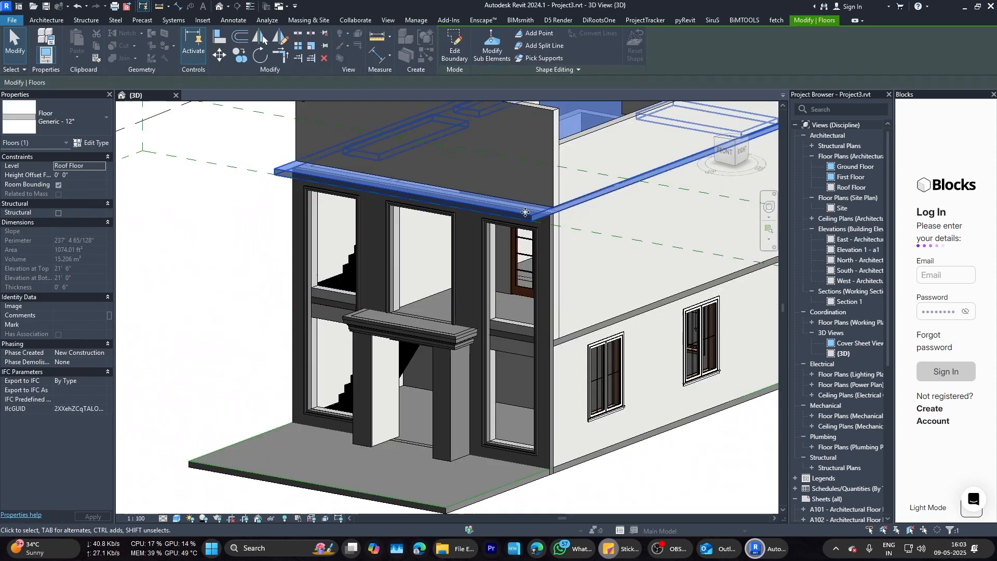
Step: Set the unconnected height of the side parapet wall above the roof floor to 3' 6"
key(Escape)
scroll(523, 214, up, 1)
middle_drag(551, 151, 521, 208)
click(578, 168)
click(40, 224)
text(3' 6")
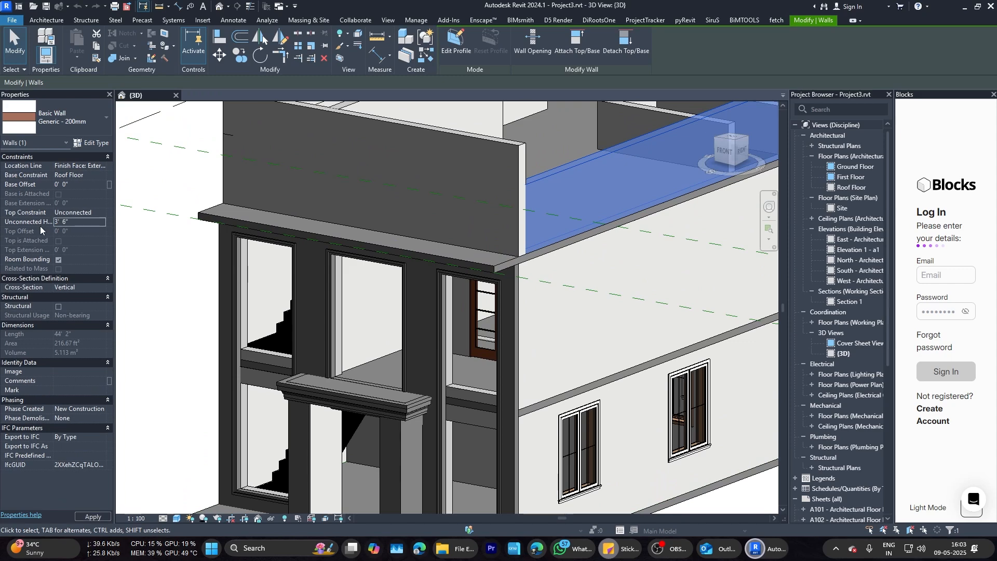
key(Escape)
scroll(387, 234, down, 2)
shift+middle_drag(387, 234, 372, 238)
key(m)
key(a)
key(Escape)
scroll(441, 224, up, 1)
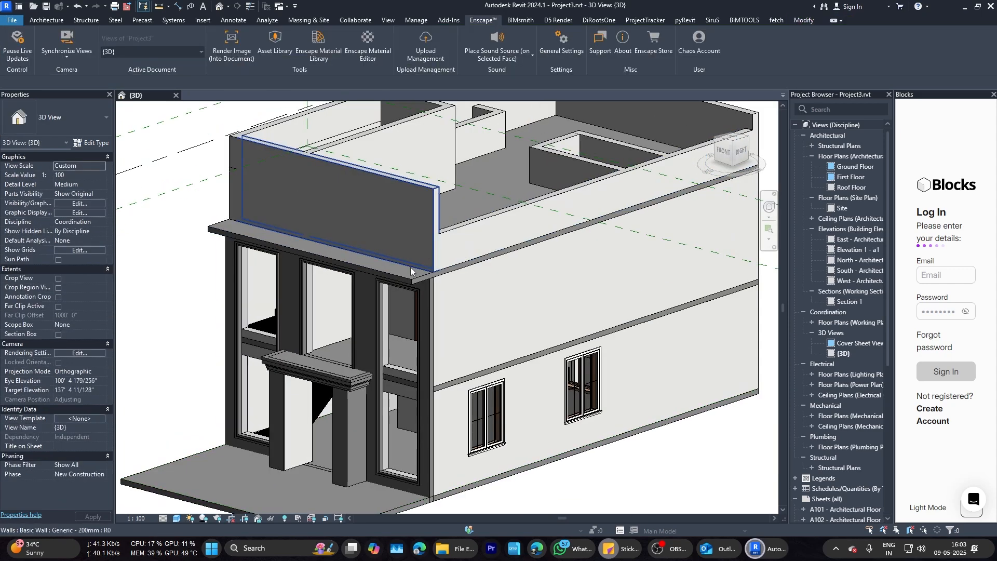
Step: Align the roof floor's front and side boundary lines with the outer wall faces, and finish the boundary without attaching the walls below
double_click(400, 269)
click(372, 266)
key(Escape)
shift+middle_drag(486, 261, 460, 273)
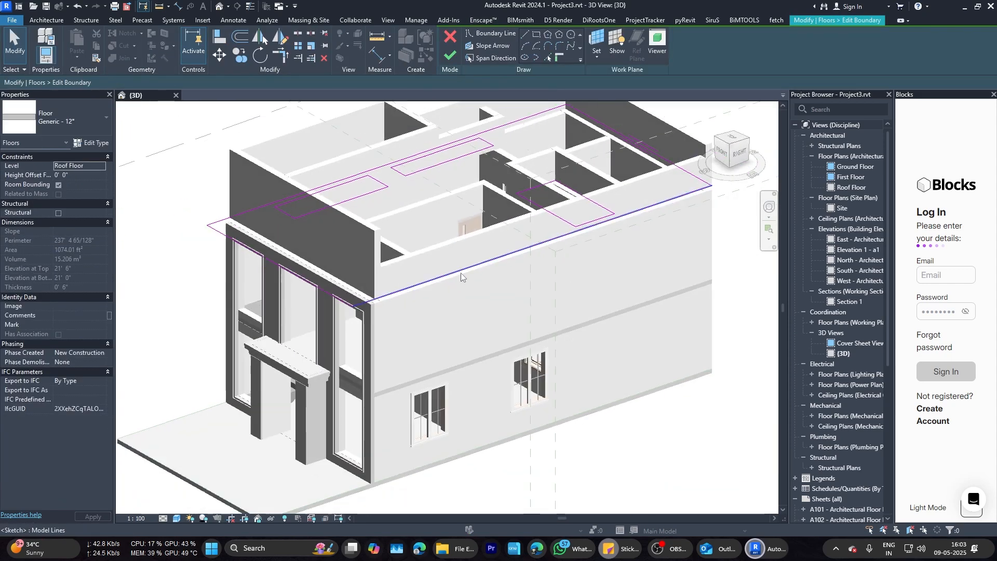
scroll(460, 273, down, 1)
key(a)
key(l)
key(Escape)
click(447, 53)
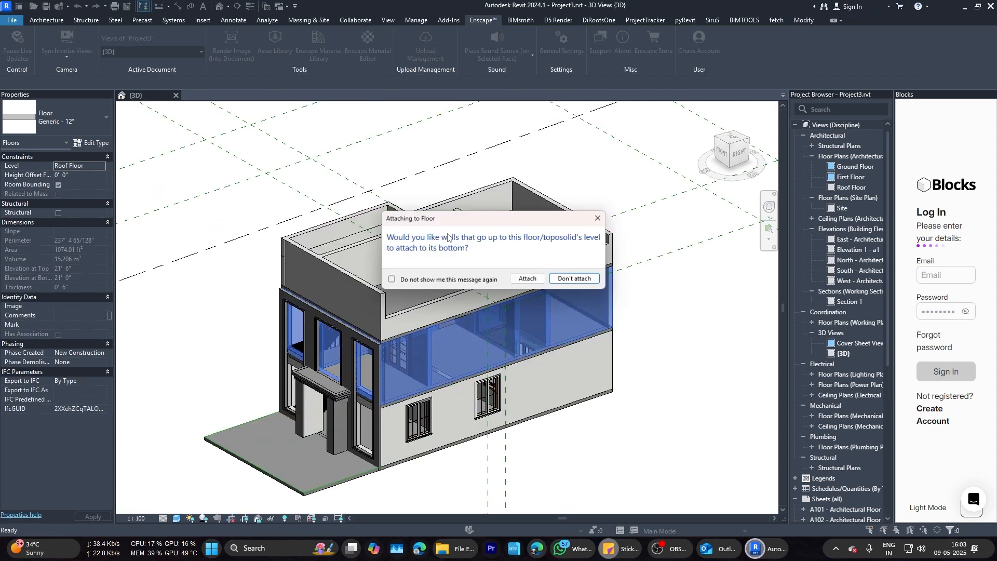
click(574, 278)
Step: Examine the side parapet and the trimmed roof slab from the side and from the front of the house
scroll(436, 260, down, 2)
shift+middle_drag(540, 197, 490, 182)
scroll(366, 263, up, 4)
click(399, 251)
key(Escape)
click(399, 248)
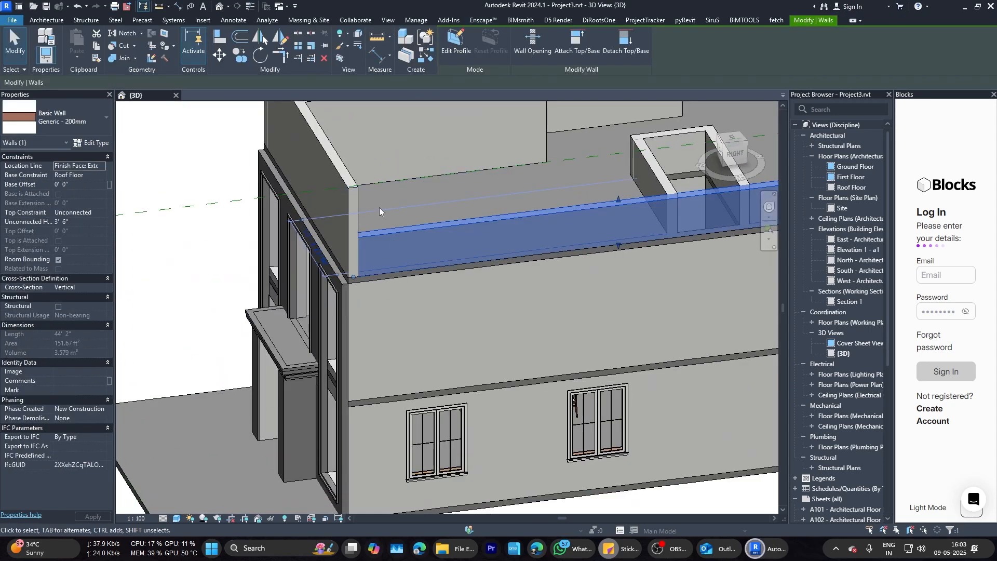
key(Escape)
click(721, 152)
scroll(410, 325, up, 4)
scroll(410, 325, up, 3)
click(430, 333)
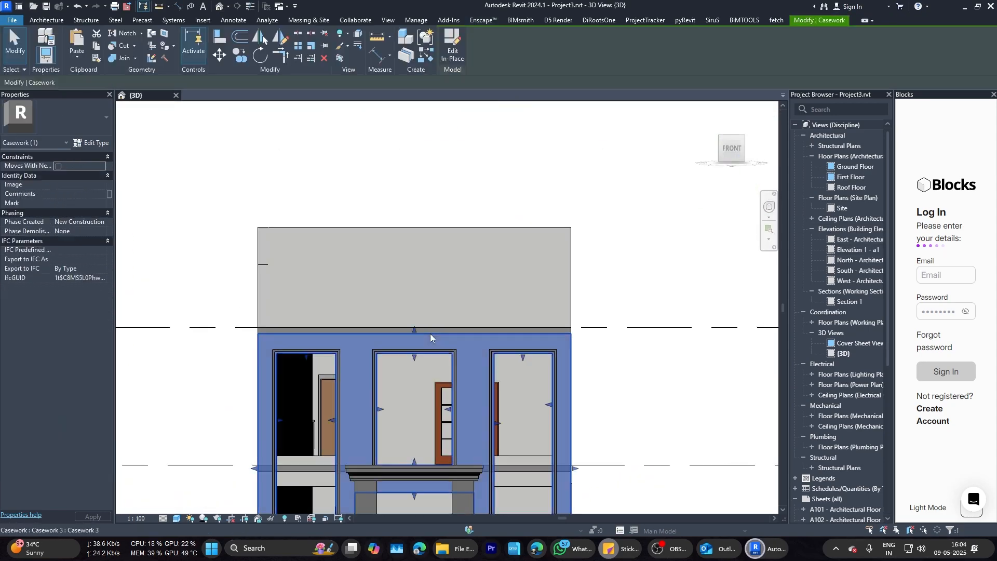
key(Escape)
Step: Align the tops of the rear and opposite side parapet walls with the top of the 3' 6" side parapet
shift+middle_drag(430, 333, 551, 345)
scroll(518, 287, down, 2)
shift+middle_drag(597, 229, 547, 256)
scroll(547, 255, up, 3)
scroll(549, 259, up, 4)
key(a)
key(l)
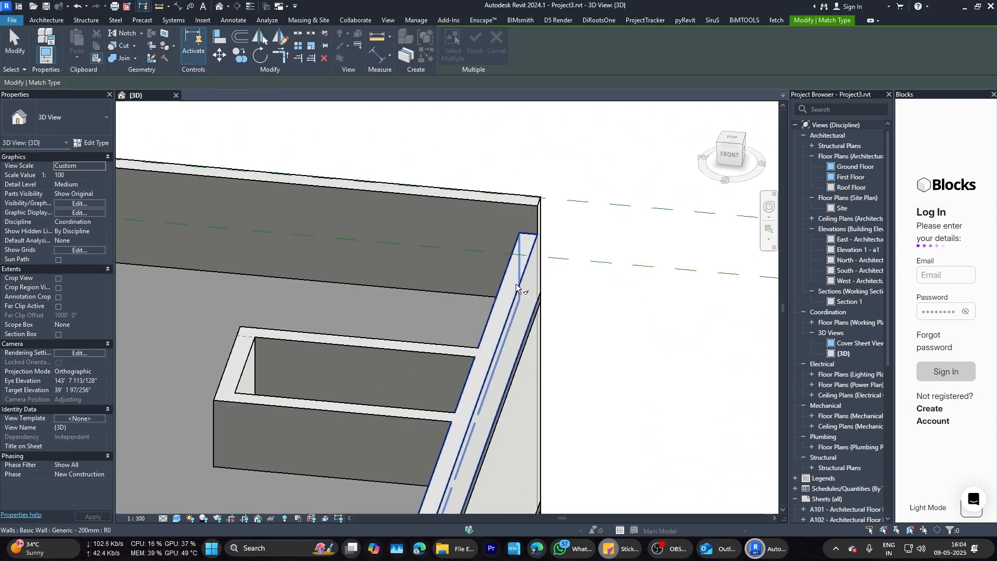
click(509, 202)
scroll(507, 204, down, 5)
scroll(302, 223, up, 4)
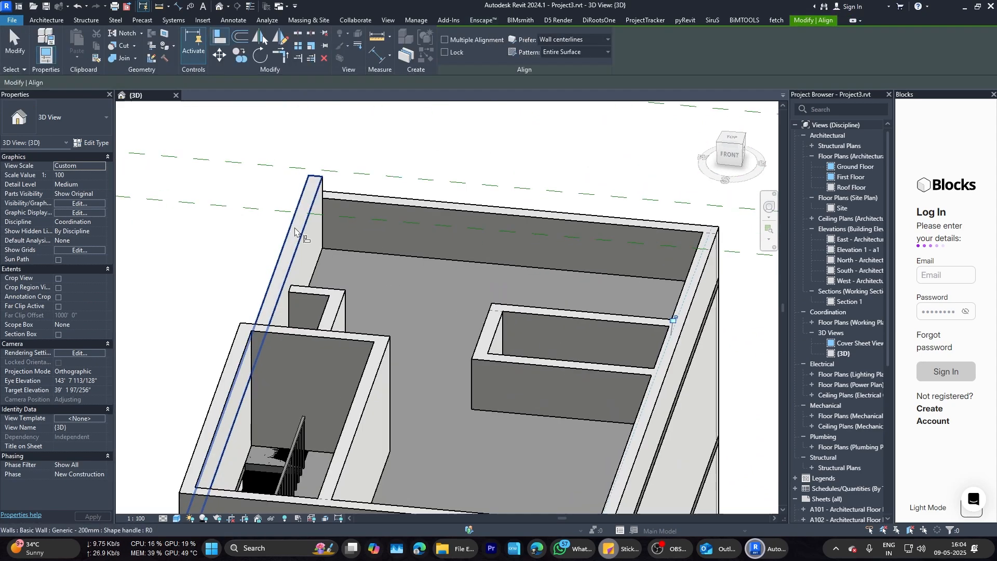
key(Escape)
scroll(363, 223, down, 4)
shift+middle_drag(525, 213, 419, 306)
key(a)
key(l)
scroll(451, 229, up, 1)
key(Escape)
scroll(450, 210, down, 4)
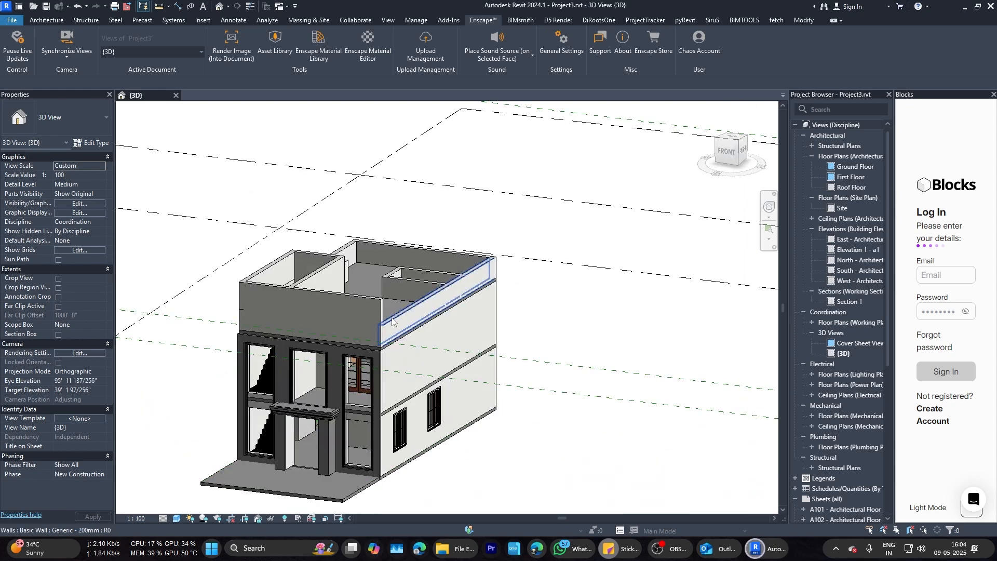
scroll(467, 304, down, 3)
Step: Open Elevation 1 - a1 and start a new in-place Casework model with the default name
double_click(858, 249)
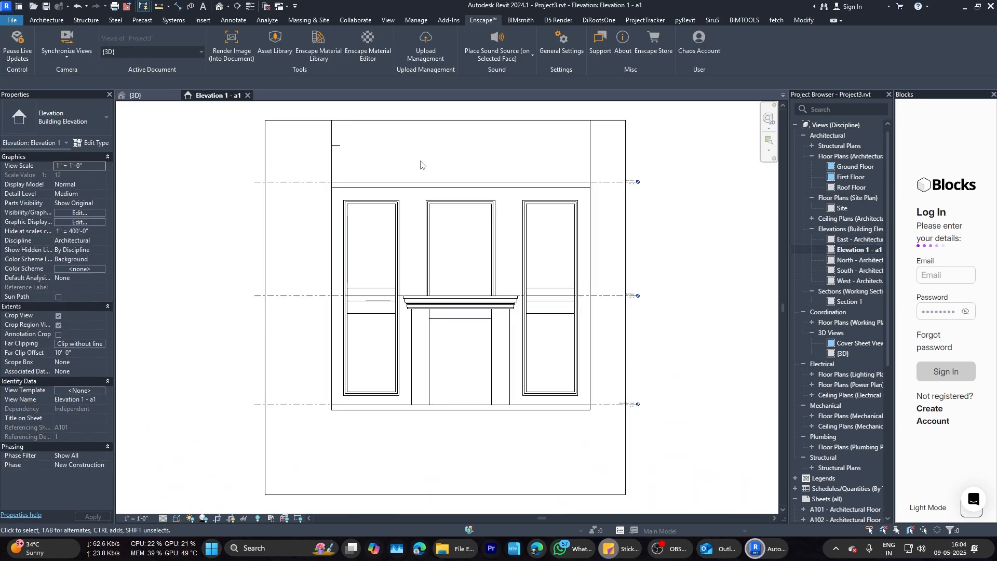
click(47, 20)
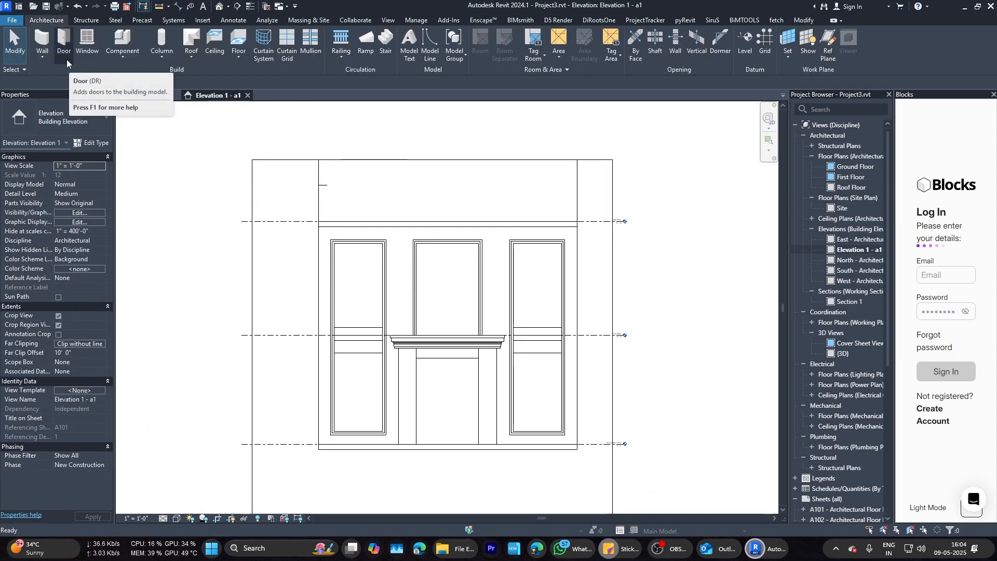
click(121, 55)
click(136, 94)
double_click(453, 232)
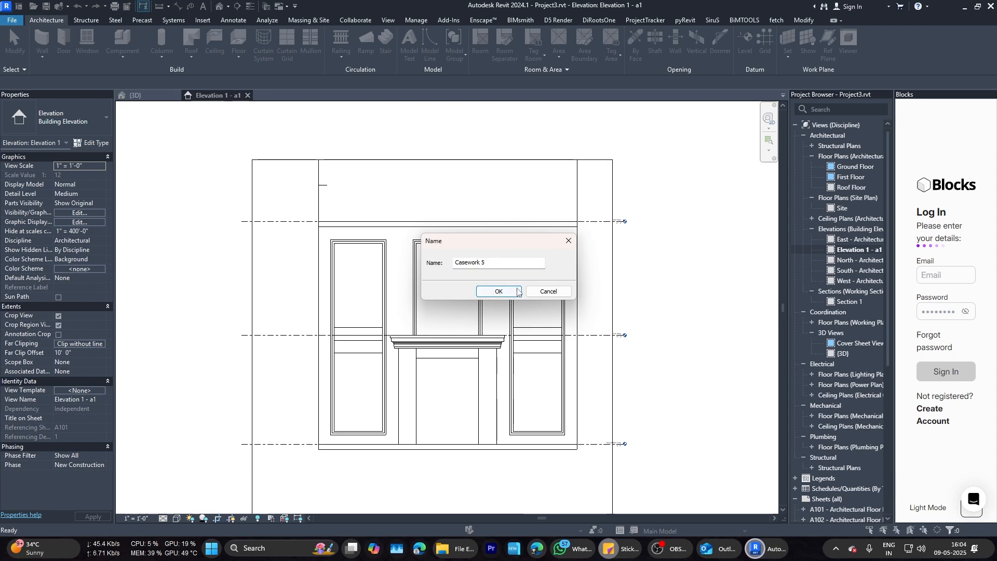
click(498, 291)
Step: Start an extrusion sketch with the front parapet wall's face as its work plane
click(88, 44)
click(471, 332)
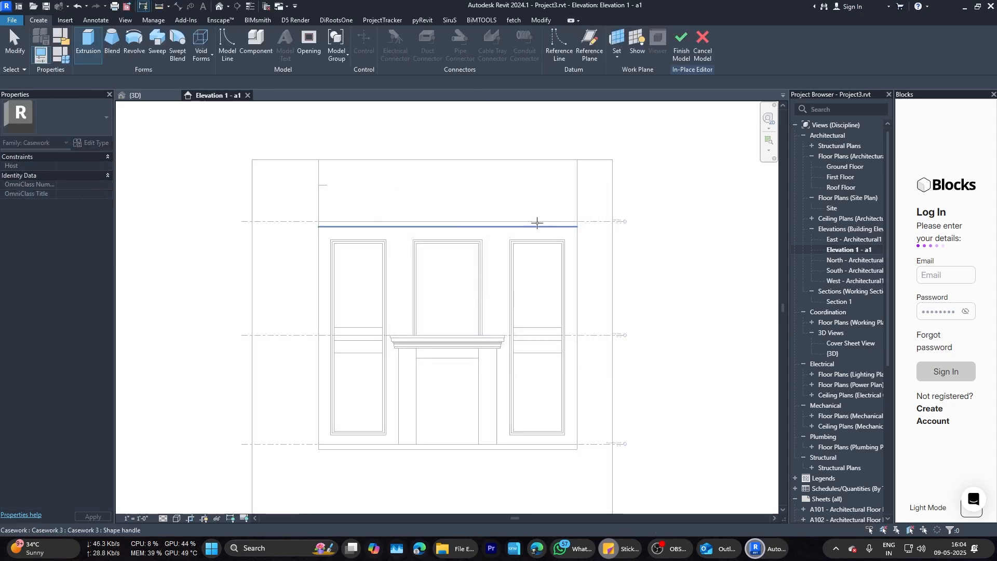
click(574, 176)
scroll(319, 185, up, 3)
click(318, 187)
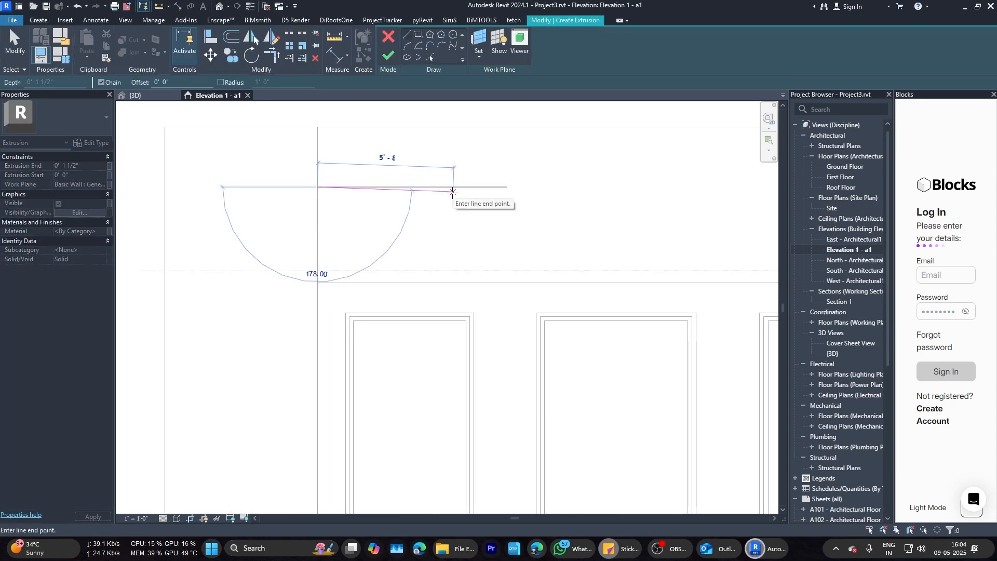
scroll(453, 192, down, 3)
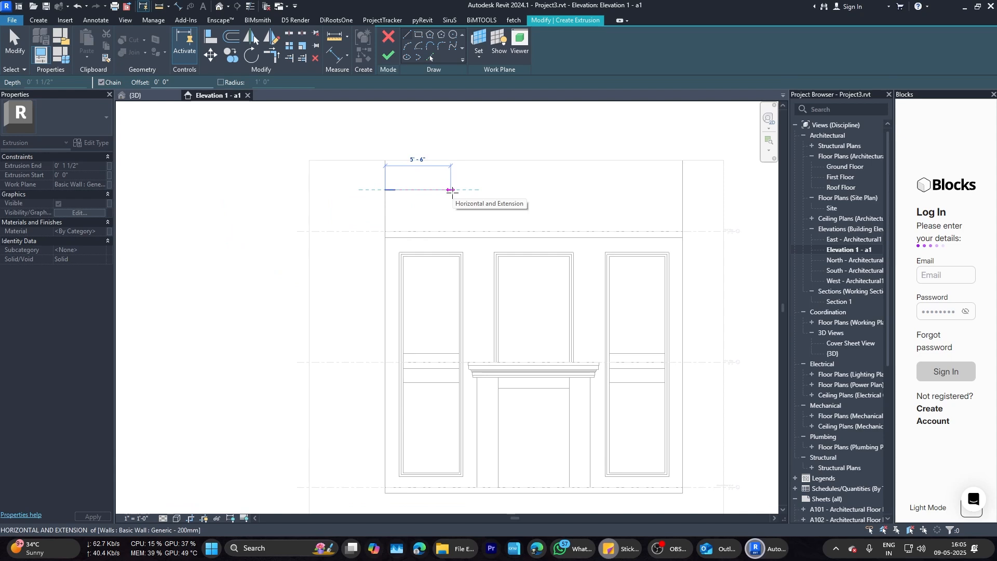
key(Escape)
key(Escape)
Step: Sketch a closed band 1' high across the front parapet at the side parapet's top level, projecting 9" beyond both wall ends
scroll(376, 186, up, 3)
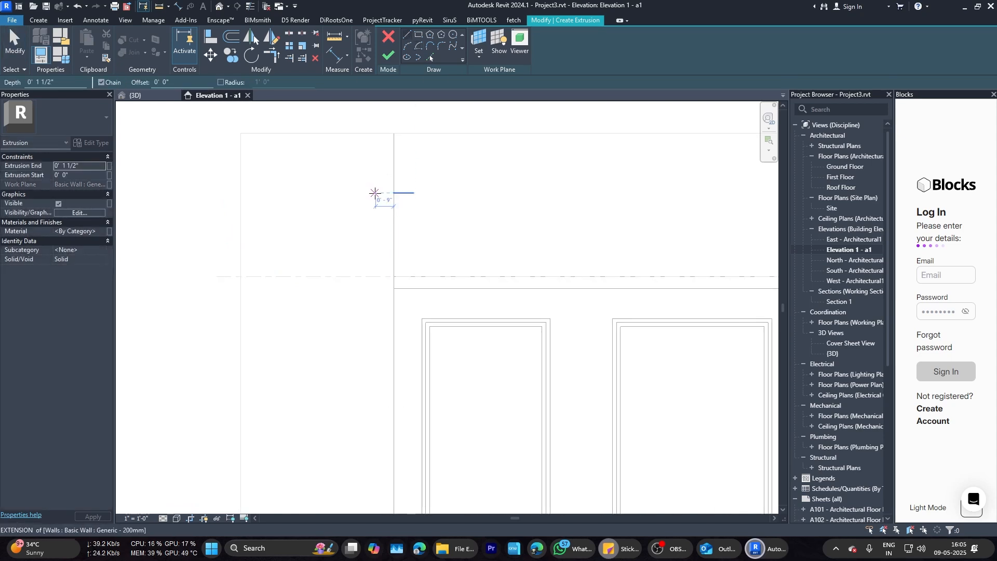
scroll(359, 194, down, 5)
scroll(634, 194, up, 4)
click(641, 193)
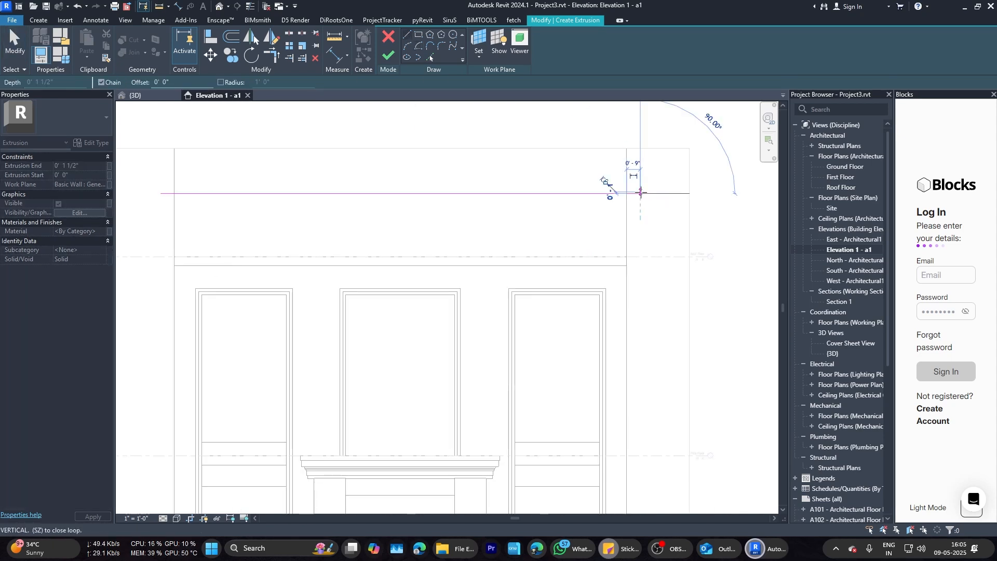
scroll(571, 217, down, 4)
scroll(337, 215, up, 5)
click(333, 209)
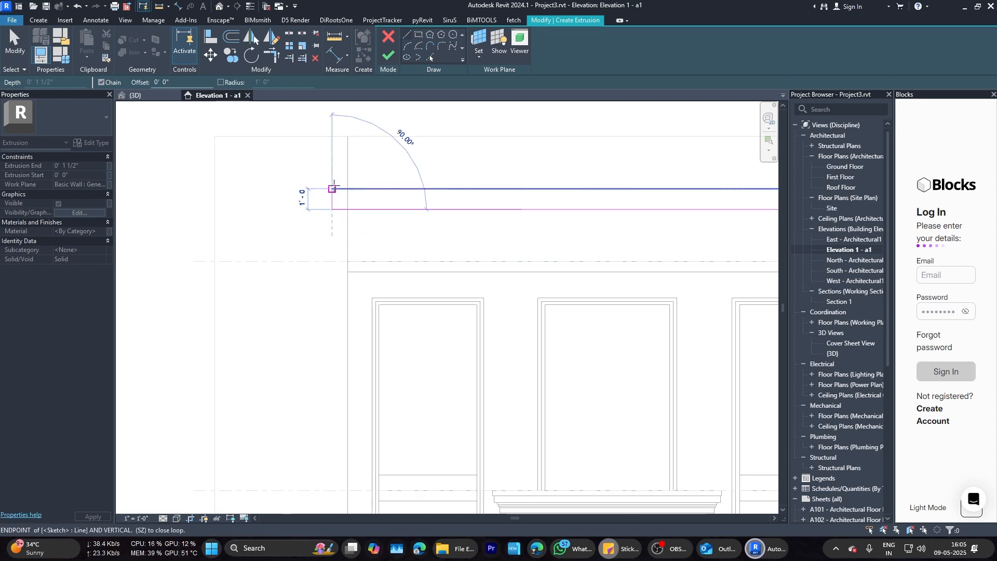
click(332, 188)
key(Escape)
key(Escape)
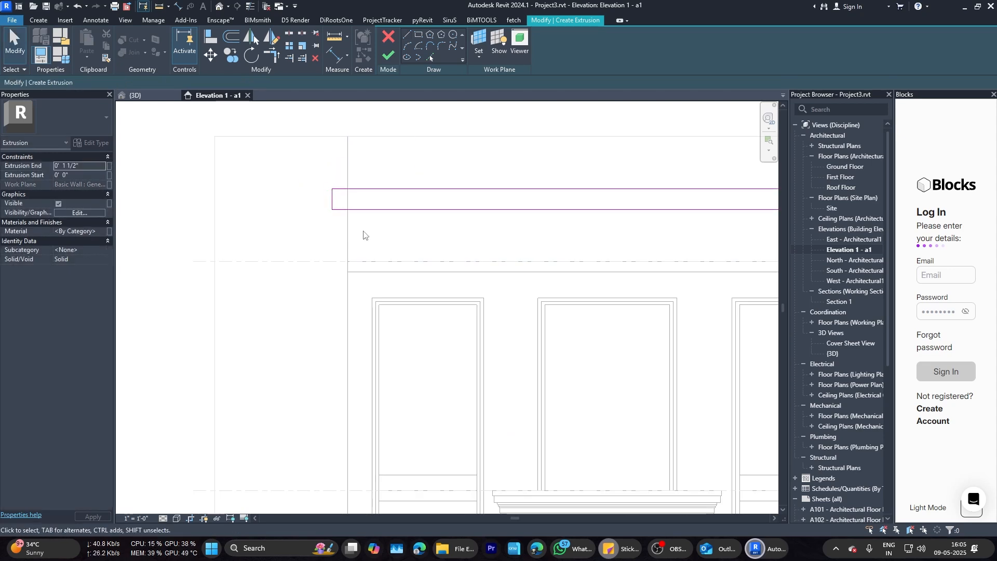
Step: Set the band's extrusion end to 3' 0" and finish the sketch
scroll(532, 271, down, 3)
click(86, 164)
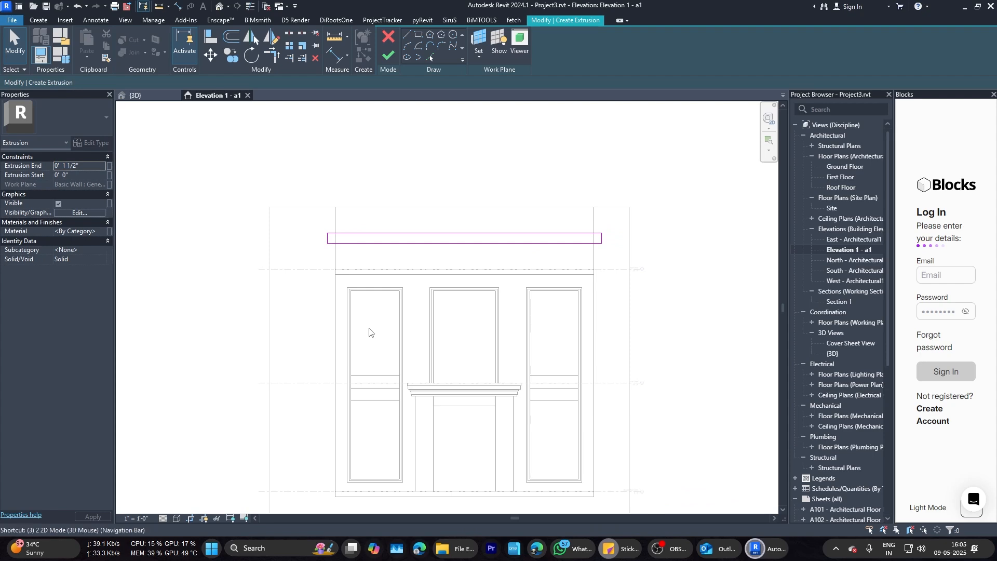
text(3'  0)
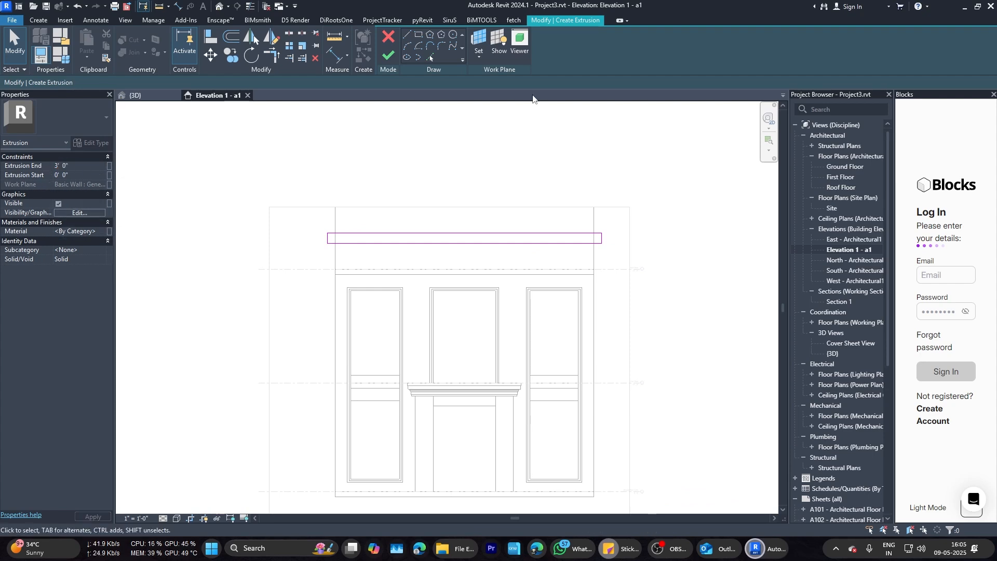
click(389, 55)
Step: Check the projecting band on the front parapet in the 3D view and finish the in-place model
click(136, 96)
mouse_move(457, 366)
shift+middle_down()
mouse_move(486, 375)
mouse_move(520, 367)
shift+middle_up()
scroll(335, 337, up, 5)
shift+middle_drag(332, 338, 328, 283)
click(428, 325)
mouse_move(428, 326)
shift+middle_down()
mouse_move(430, 289)
mouse_move(440, 330)
shift+middle_up()
scroll(375, 299, up, 2)
click(387, 47)
scroll(374, 312, down, 2)
shift+middle_drag(511, 327, 345, 349)
scroll(345, 349, down, 3)
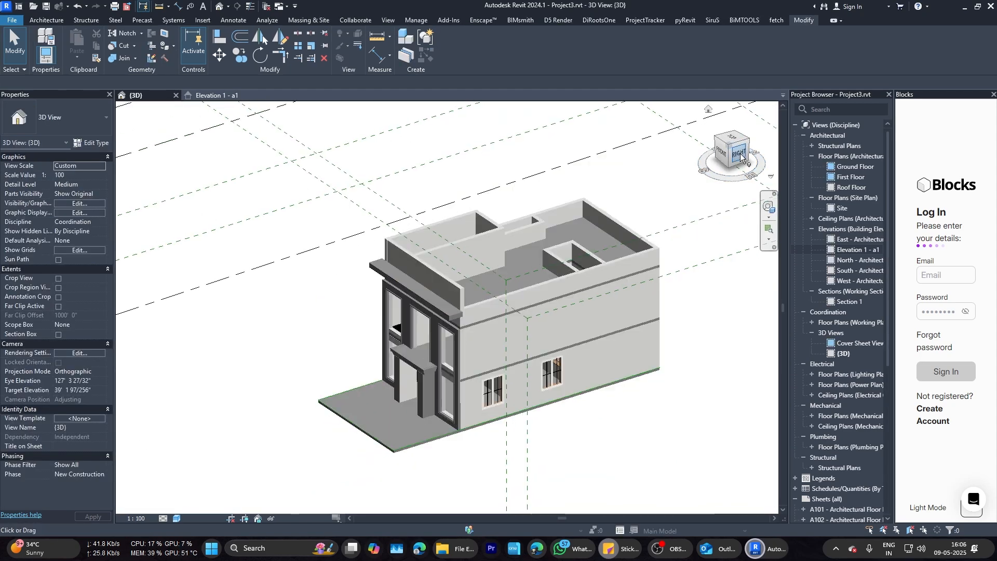
Step: Face the 3D view to the house's right side and start another in-place Casework model with the default name
click(741, 151)
scroll(351, 356, up, 6)
click(47, 21)
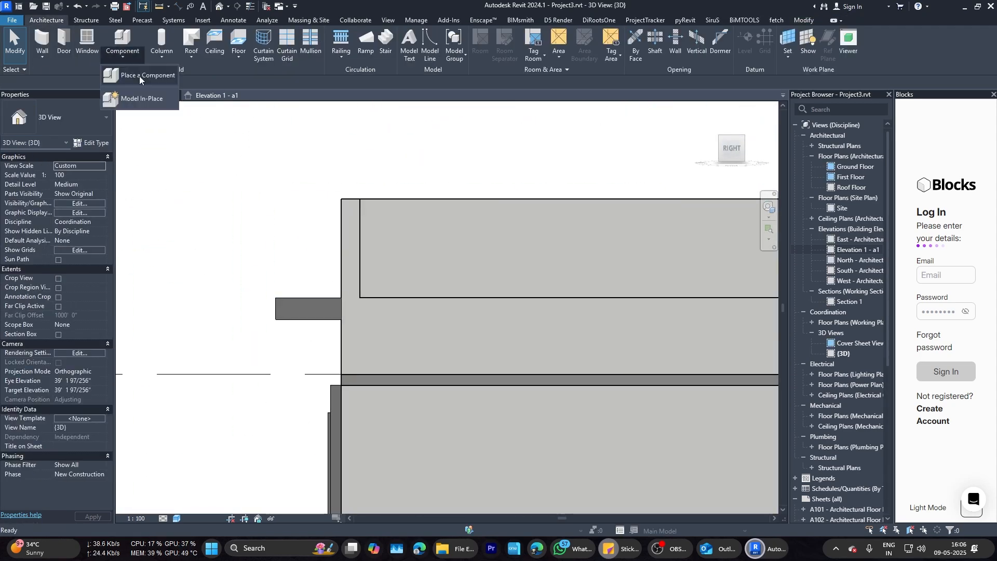
click(140, 99)
click(507, 386)
click(506, 291)
Step: Start an extrusion and pick the right side wall's face as its work plane
scroll(253, 211, down, 2)
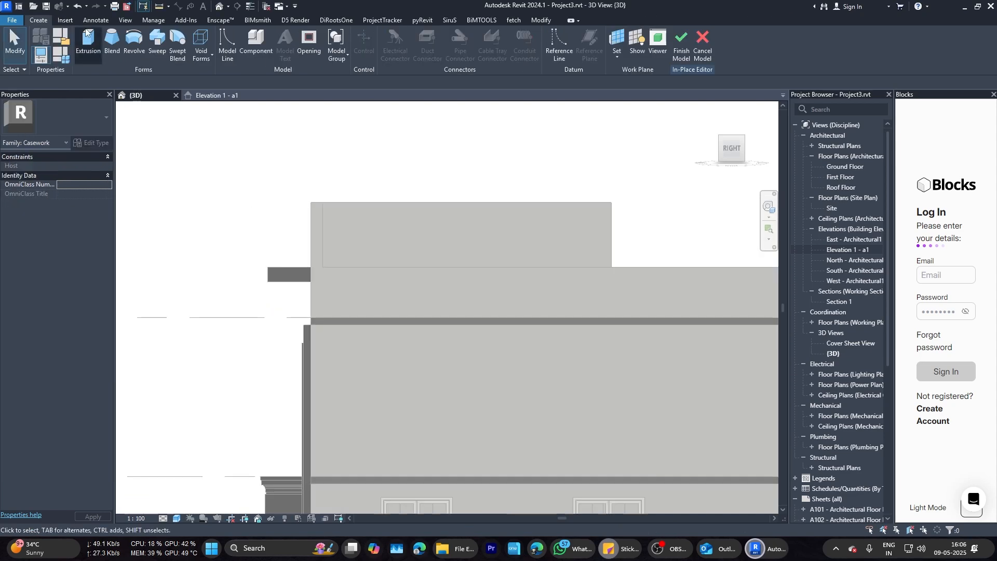
click(89, 44)
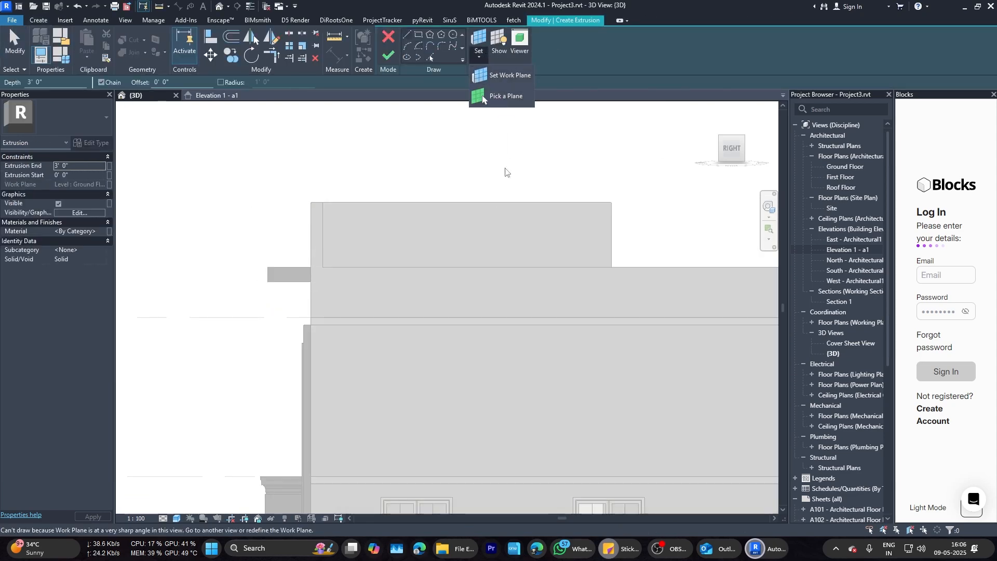
click(503, 75)
click(517, 272)
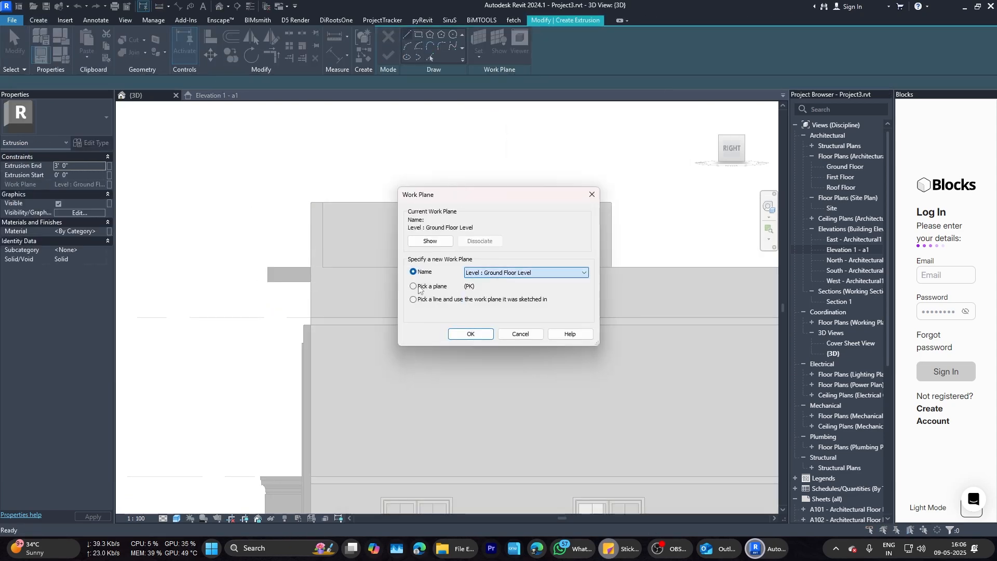
click(473, 338)
click(347, 269)
Step: Sketch a line along the side parapet's top from the front band to 9" past the rear wall, ending in a short downward line
scroll(317, 286, up, 2)
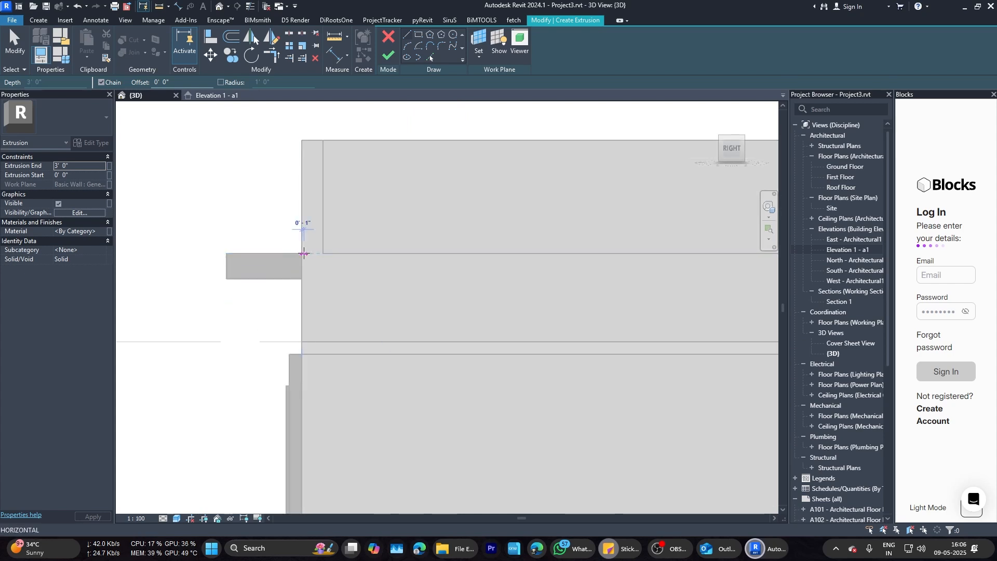
click(302, 254)
scroll(305, 254, down, 5)
click(547, 254)
scroll(546, 254, up, 3)
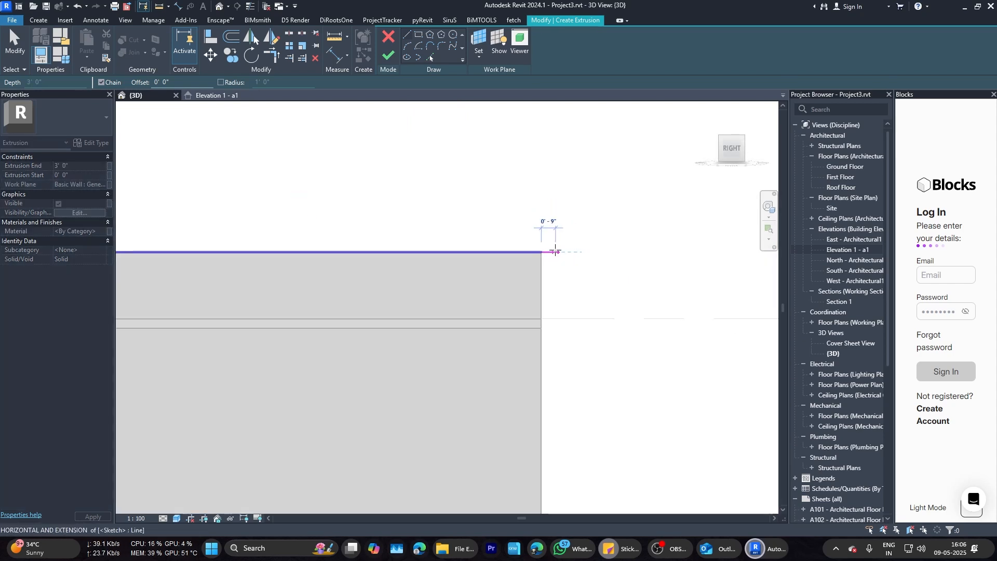
click(558, 273)
key(Escape)
key(Escape)
Step: Set the length of the short vertical line at the rear end of the sketch to 1'
scroll(557, 267, up, 2)
click(555, 265)
click(574, 260)
text(1)
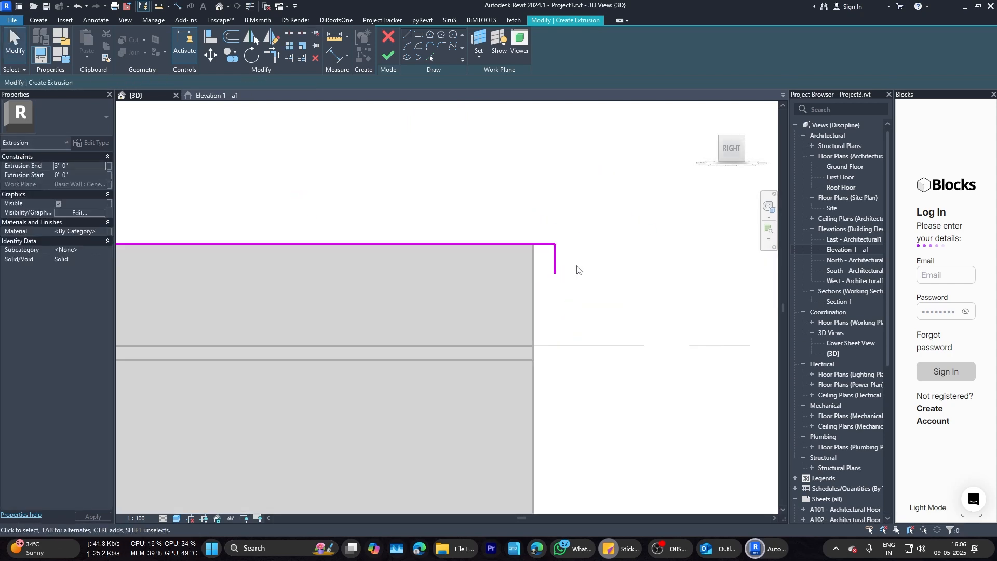
Step: Sketch a thin closed rectangle along the base of the parapet, spanning the full length of the side wall
click(556, 273)
scroll(555, 273, down, 5)
middle_drag(555, 273, 685, 274)
scroll(261, 274, up, 3)
click(252, 270)
click(252, 252)
key(Escape)
key(Escape)
Step: Set the side band's extrusion end to 0' 9" and finish both the extrusion and the in-place model
click(96, 163)
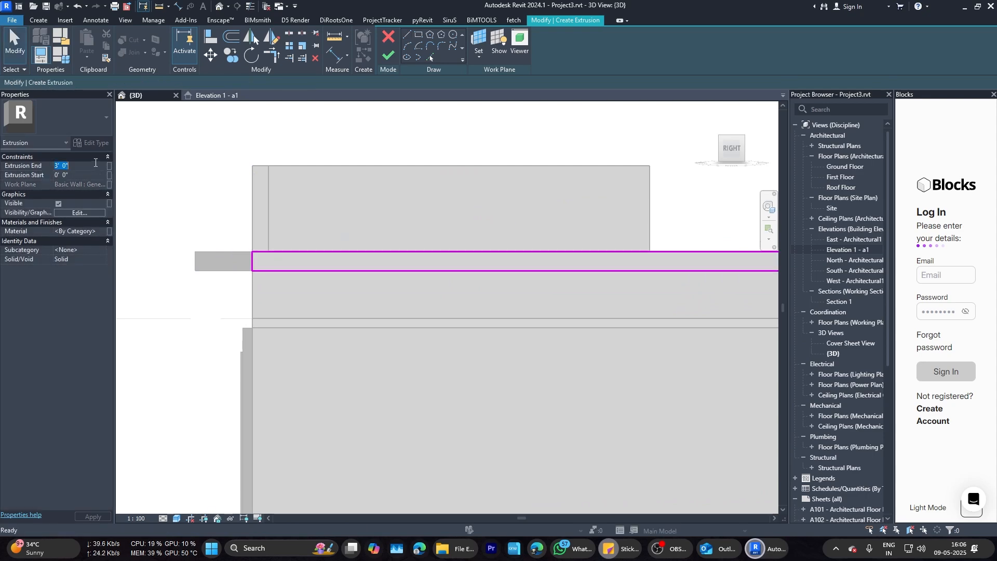
click(388, 56)
scroll(332, 233, down, 4)
mouse_move(322, 239)
shift+middle_down()
mouse_move(423, 328)
mouse_move(389, 309)
mouse_move(500, 292)
mouse_move(405, 281)
shift+middle_up()
scroll(400, 369, up, 4)
key(c)
key(o)
scroll(362, 383, up, 4)
key(Escape)
key(Escape)
scroll(500, 292, down, 4)
click(565, 45)
click(492, 276)
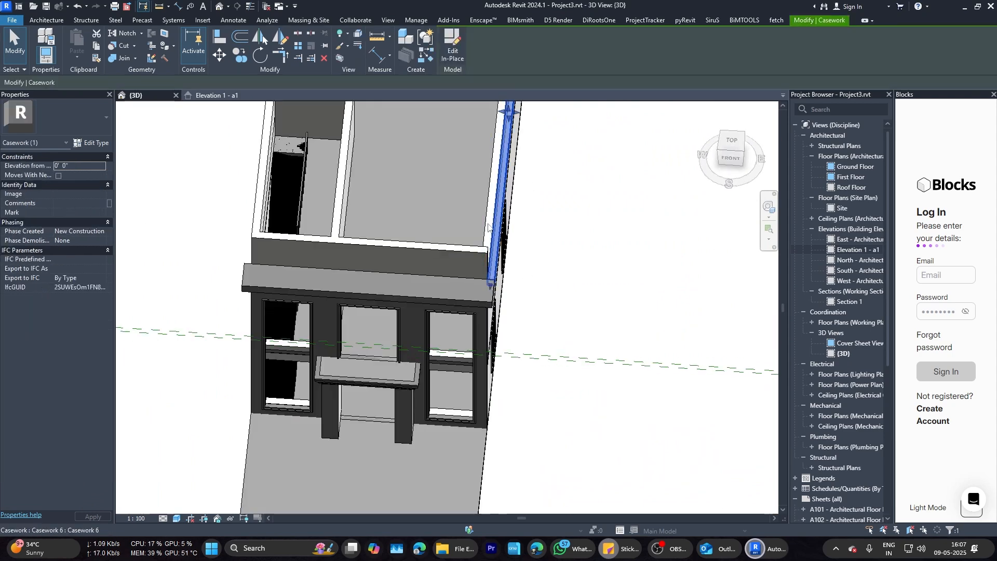
key(c)
key(o)
scroll(487, 282, up, 5)
scroll(488, 282, up, 4)
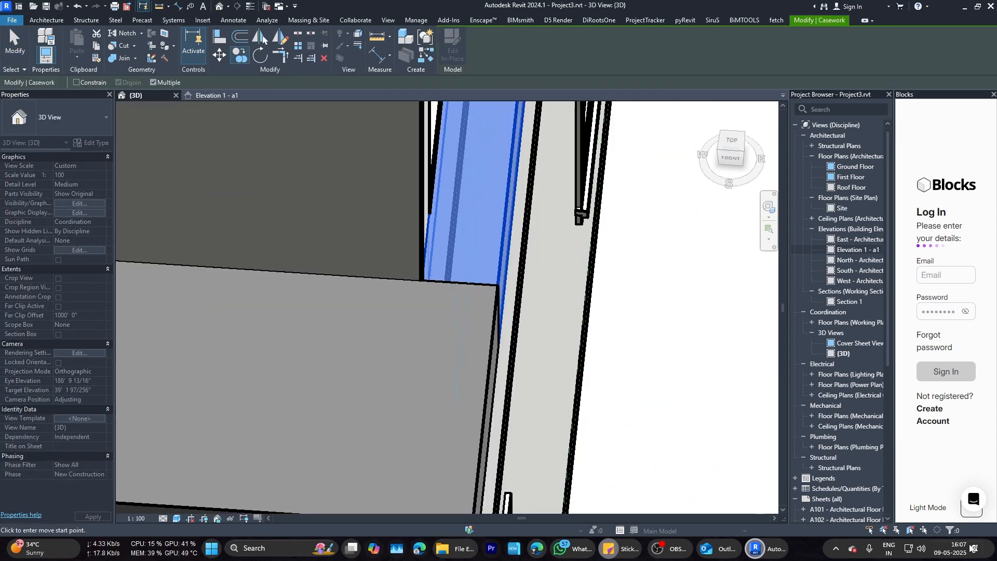
key(f)
key(i)
key(Escape)
key(Escape)
Step: Copy the side-wall casework band to the opposite side of the building in the Elevation 1 - a1 view
click(468, 232)
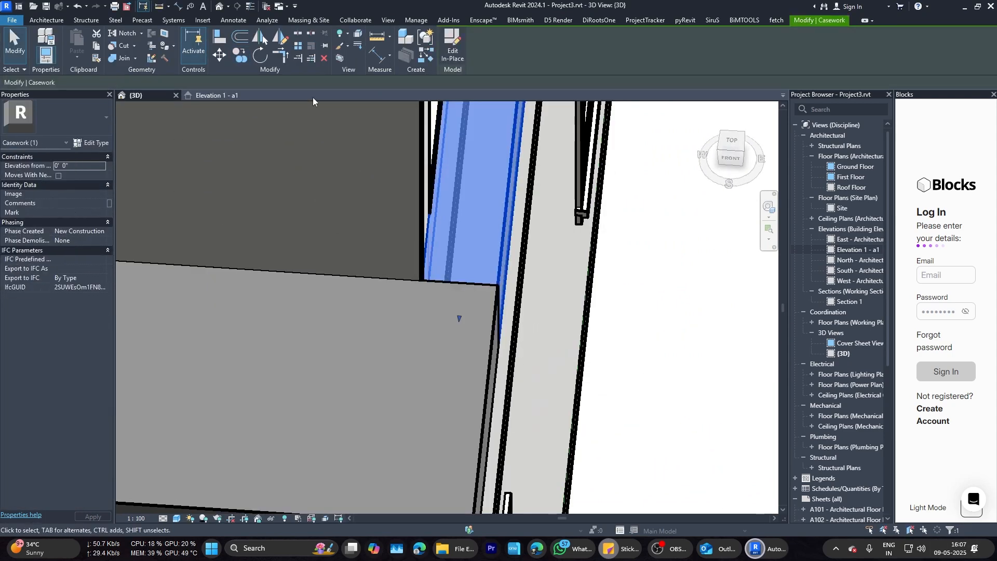
click(216, 95)
scroll(659, 232, up, 3)
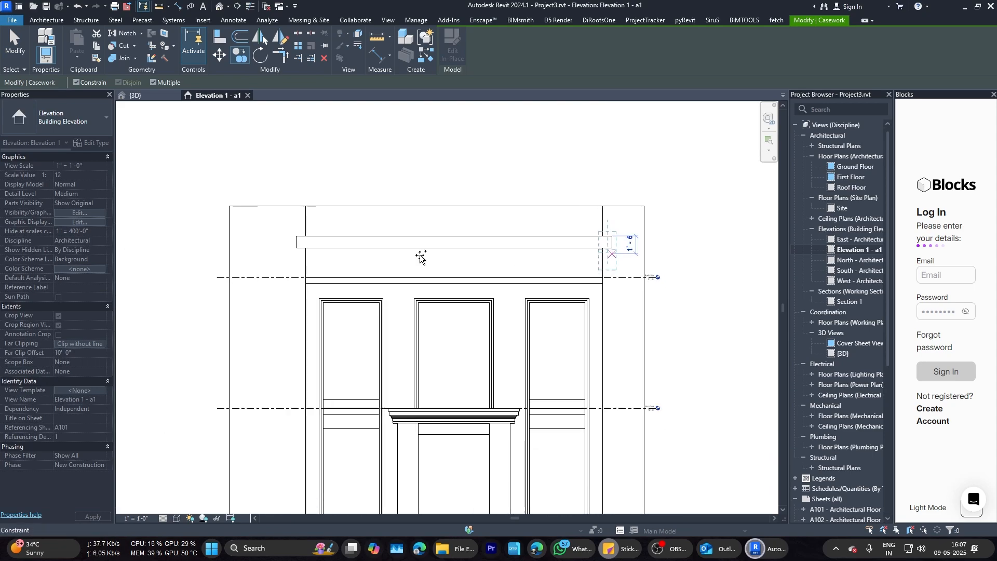
scroll(300, 241, up, 5)
click(311, 232)
key(Escape)
key(Escape)
Step: Return to the 3D view and examine the parapet bands on both long sides of the building
click(136, 96)
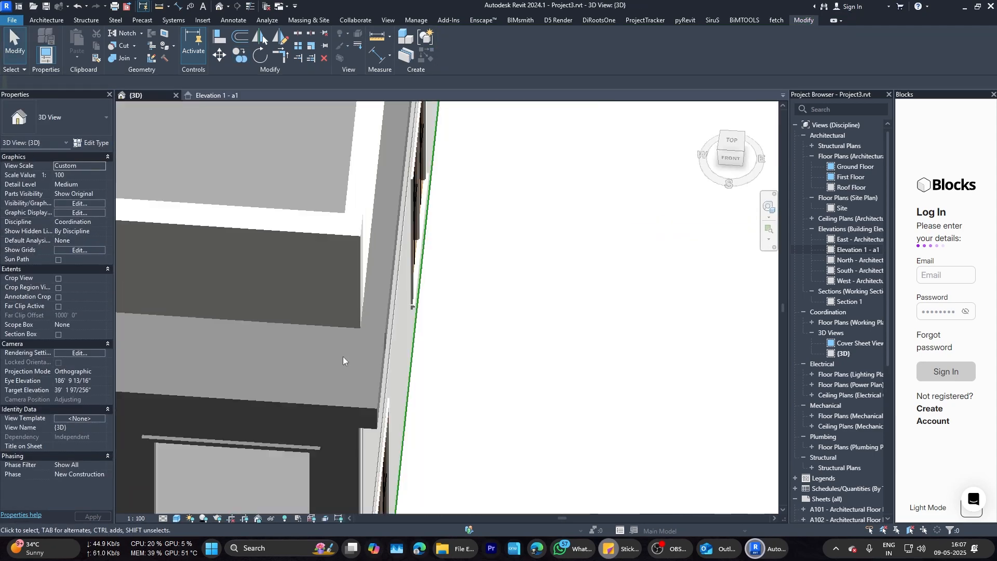
scroll(343, 358, down, 7)
shift+middle_drag(301, 366, 374, 375)
scroll(374, 374, up, 4)
scroll(534, 373, down, 4)
shift+middle_drag(534, 363, 345, 215)
scroll(405, 228, up, 4)
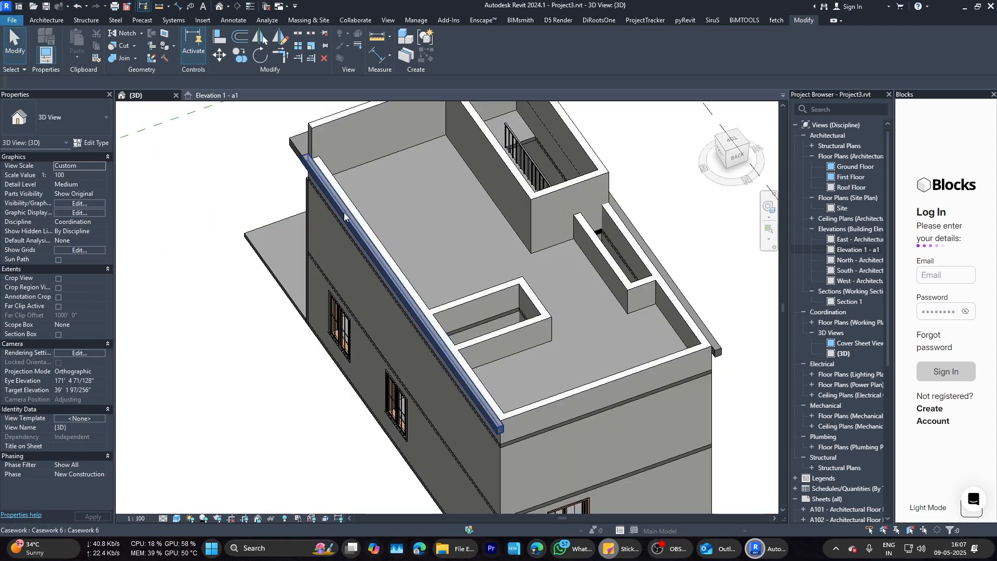
shift+middle_drag(385, 296, 438, 306)
scroll(438, 306, down, 3)
Step: Create a new in-place component in the Casework category from the back of the building, keeping the default name
click(740, 154)
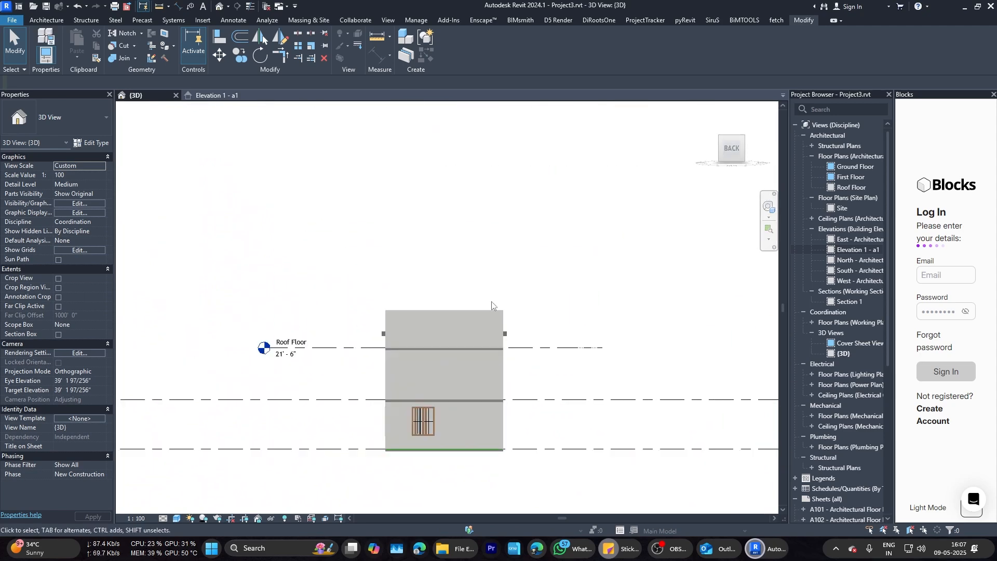
click(62, 21)
click(128, 55)
click(137, 99)
click(450, 232)
click(508, 386)
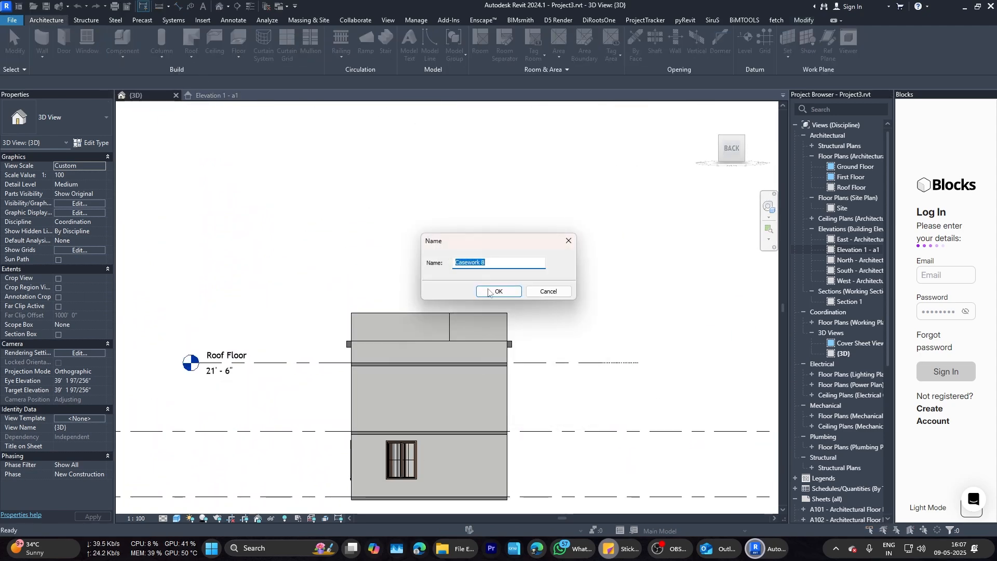
click(497, 292)
Step: Extrude a rectangular band across the back wall between the two side bands and finish the in-place model
click(91, 46)
click(505, 102)
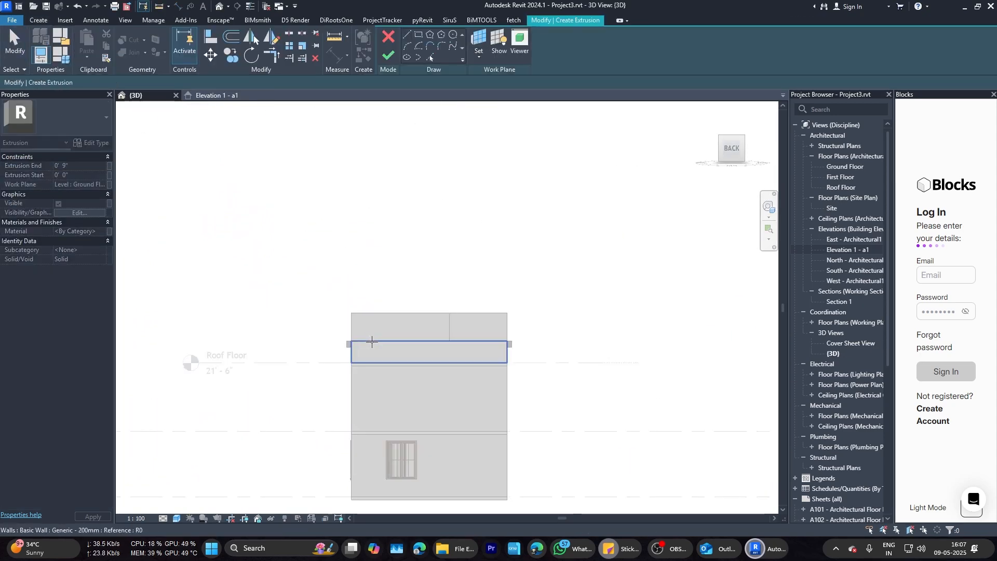
click(372, 341)
click(419, 35)
scroll(351, 354, up, 5)
shift+middle_drag(332, 318, 342, 310)
click(732, 148)
scroll(387, 332, up, 10)
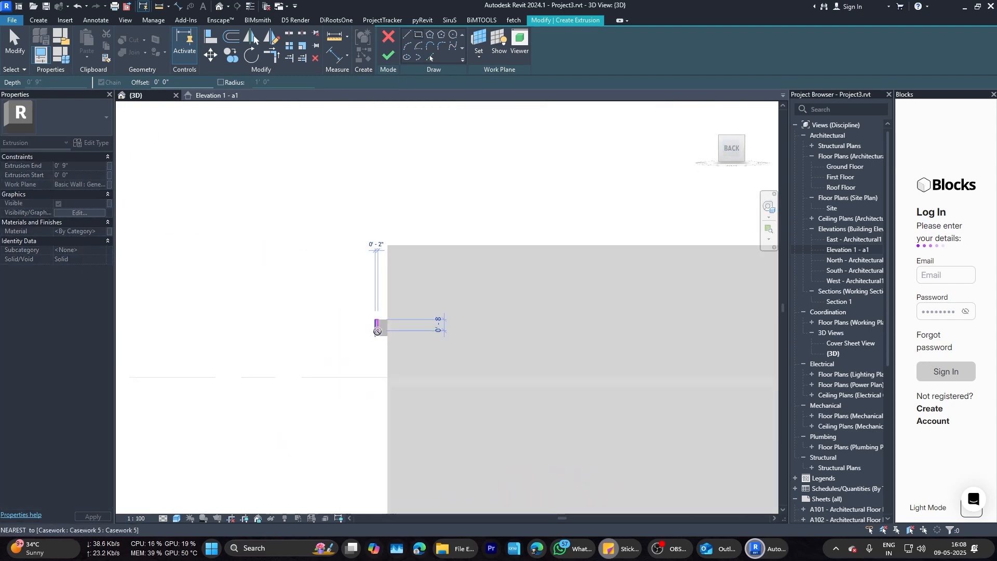
click(388, 56)
click(570, 42)
Step: Create another in-place Casework component with the default name while facing the front of the building
scroll(571, 291, down, 5)
mouse_move(551, 260)
shift+middle_down()
mouse_move(592, 303)
mouse_move(536, 360)
mouse_move(661, 286)
mouse_move(478, 282)
mouse_move(540, 322)
shift+middle_up()
scroll(536, 360, down, 3)
scroll(481, 223, up, 5)
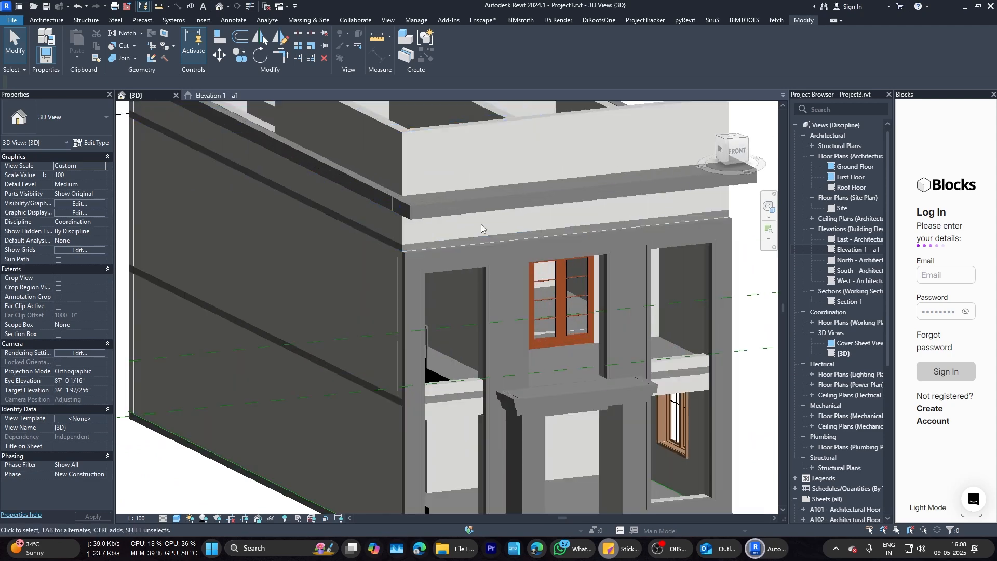
scroll(480, 223, down, 3)
shift+middle_drag(582, 232, 520, 272)
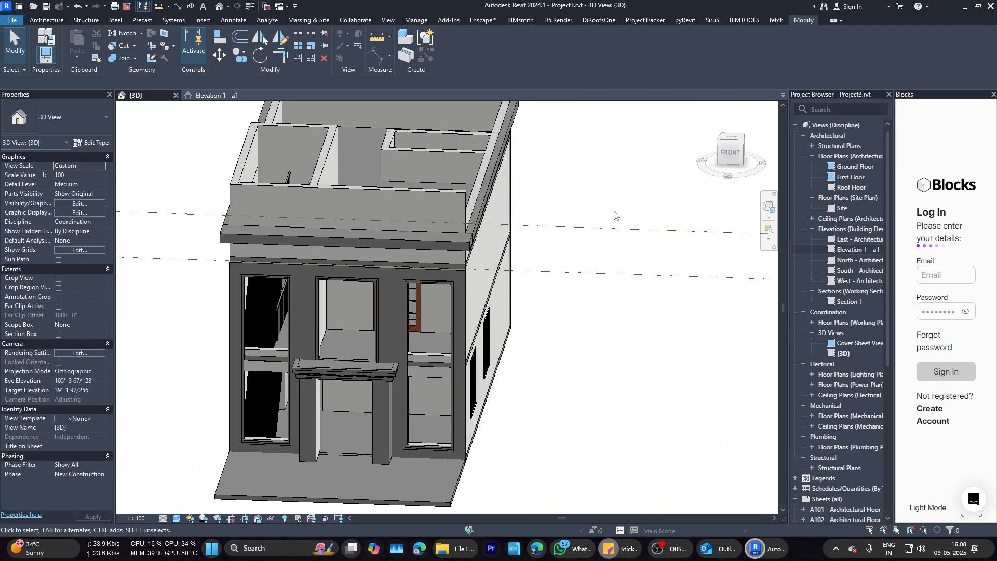
click(729, 154)
scroll(315, 290, up, 8)
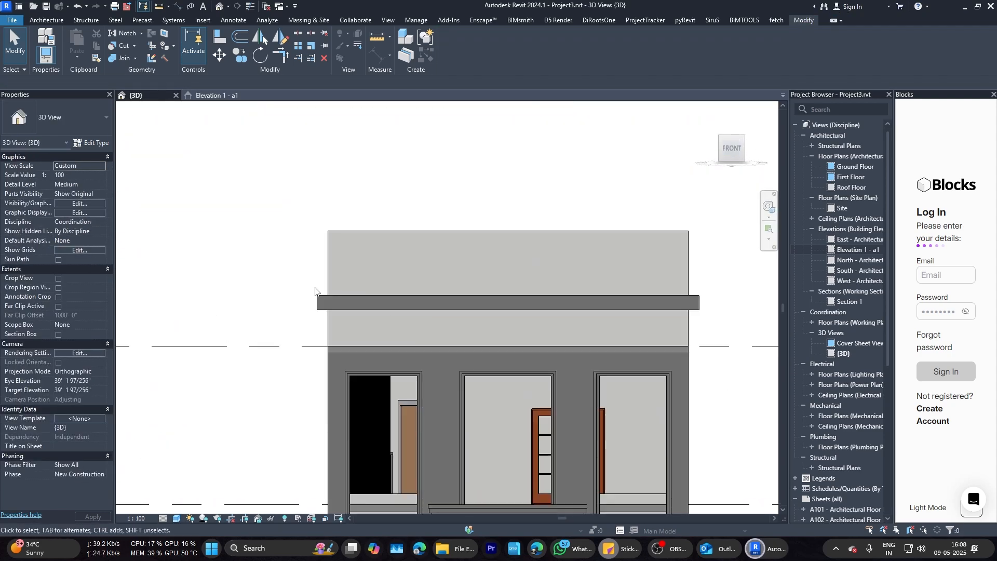
click(46, 20)
click(122, 54)
click(136, 100)
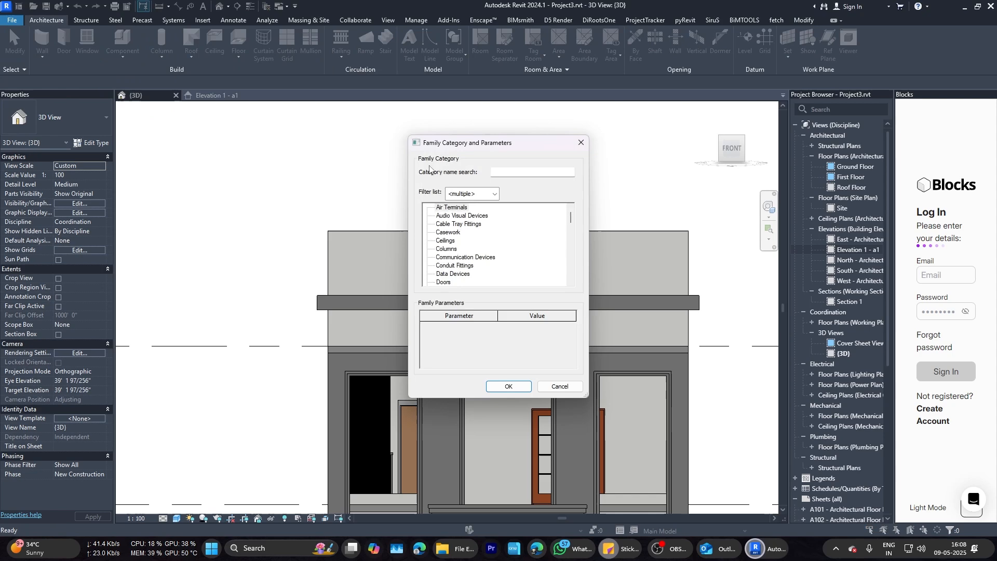
click(509, 388)
key(Return)
Step: Start an extrusion on the front band's face and sketch a narrow rectangle along the band's top edge
click(89, 42)
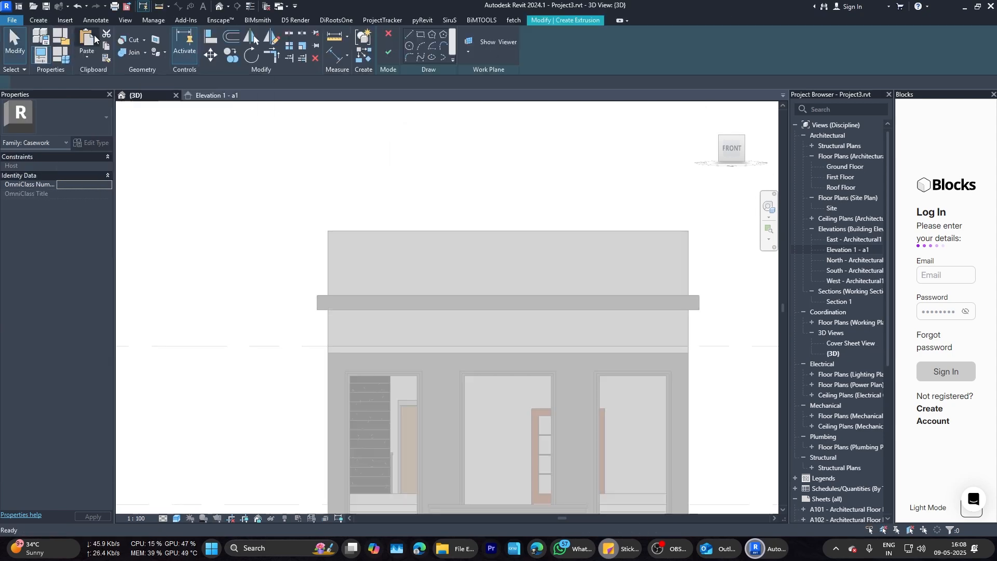
click(317, 295)
scroll(601, 300, up, 3)
click(618, 290)
scroll(618, 299, down, 3)
mouse_move(494, 306)
shift+middle_down()
mouse_move(559, 341)
mouse_move(457, 306)
shift+middle_up()
scroll(457, 207, down, 5)
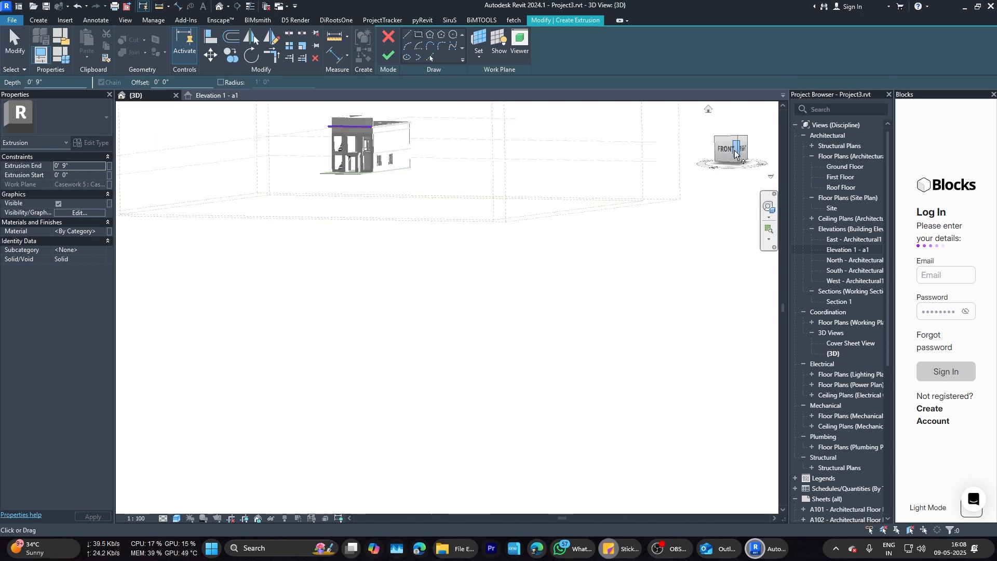
click(735, 150)
scroll(447, 338, up, 8)
Step: Set the height of the rectangular strip profile on the front band to 0' 3"
key(d)
key(i)
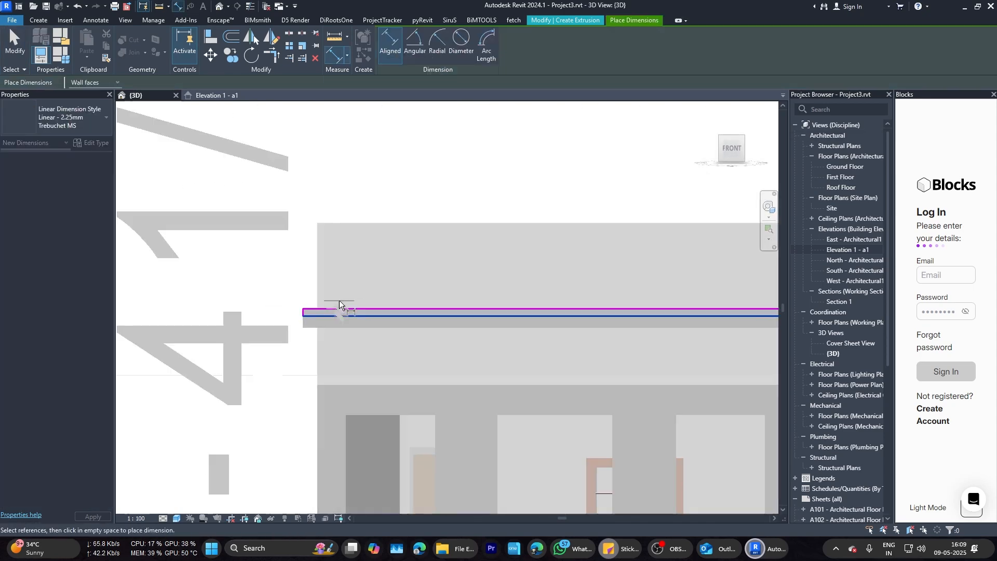
scroll(341, 307, up, 5)
key(Escape)
key(Escape)
click(342, 349)
scroll(341, 348, down, 1)
scroll(208, 345, up, 3)
text(0 3)
key(Return)
key(Escape)
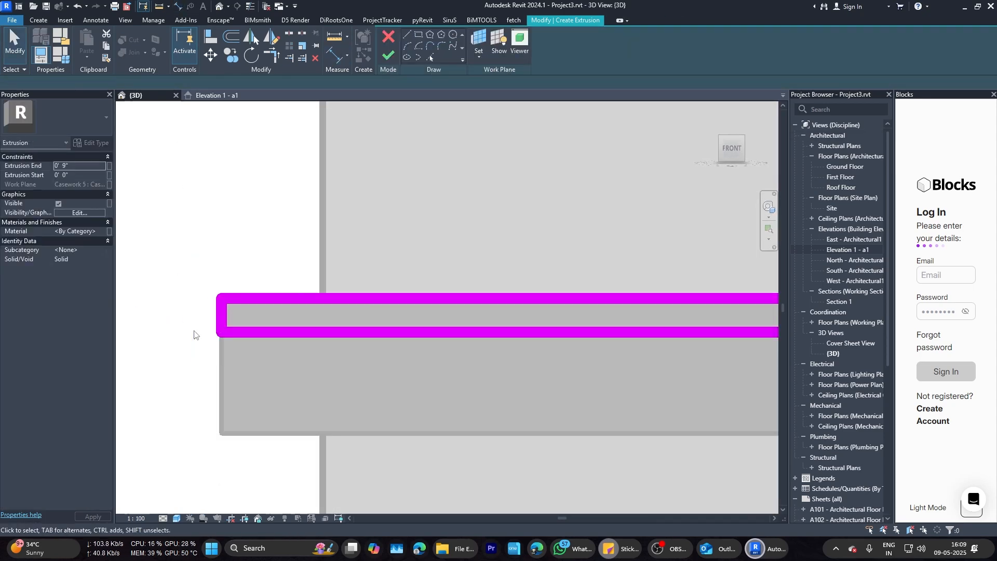
Step: Extrude the front strip to an extrusion end of 0' 3" and finish the in-place model
scroll(200, 325, down, 4)
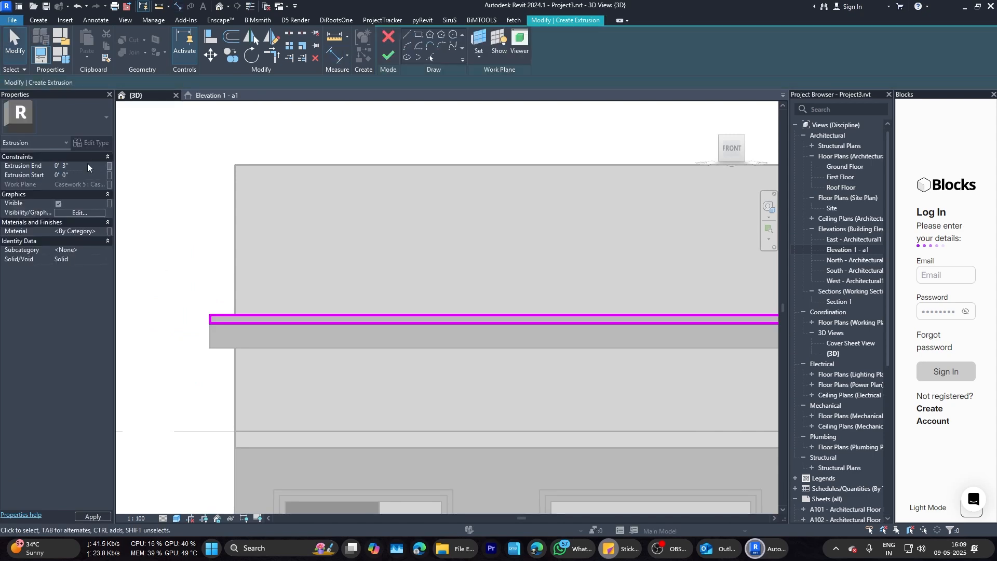
click(388, 55)
click(338, 194)
scroll(337, 193, down, 5)
shift+middle_drag(338, 193, 457, 260)
scroll(535, 343, up, 4)
shift+middle_drag(487, 350, 403, 315)
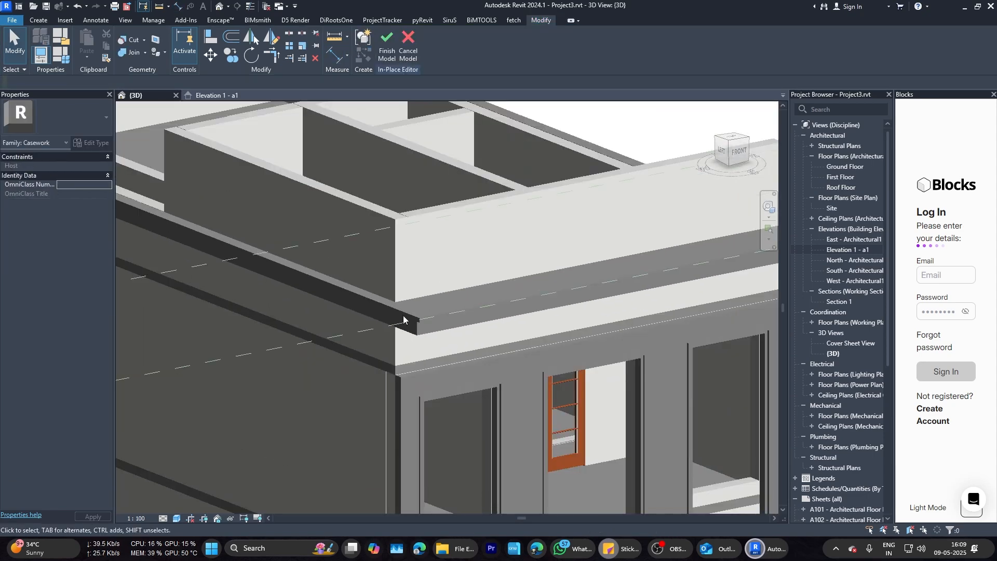
click(387, 47)
Step: Examine the stepped front cornice and the building's corners from both sides in the 3D view
scroll(434, 299, down, 4)
shift+middle_drag(453, 349, 423, 340)
scroll(375, 323, up, 4)
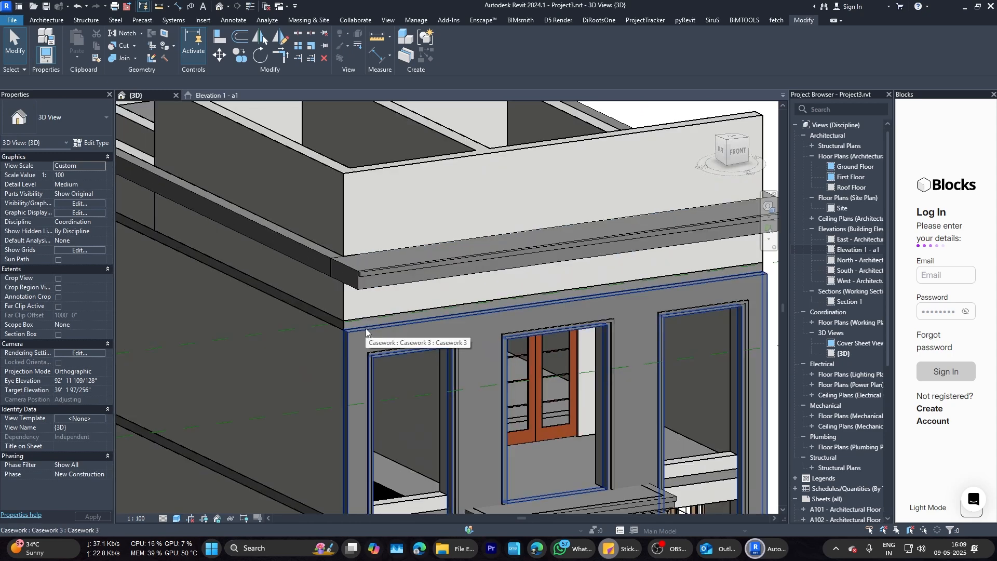
scroll(366, 329, down, 6)
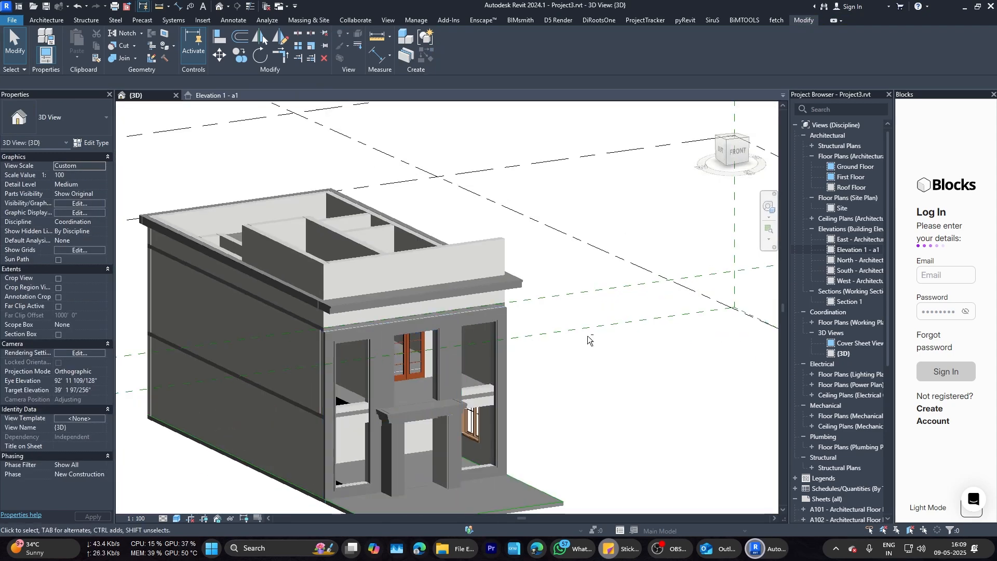
shift+middle_drag(366, 329, 316, 347)
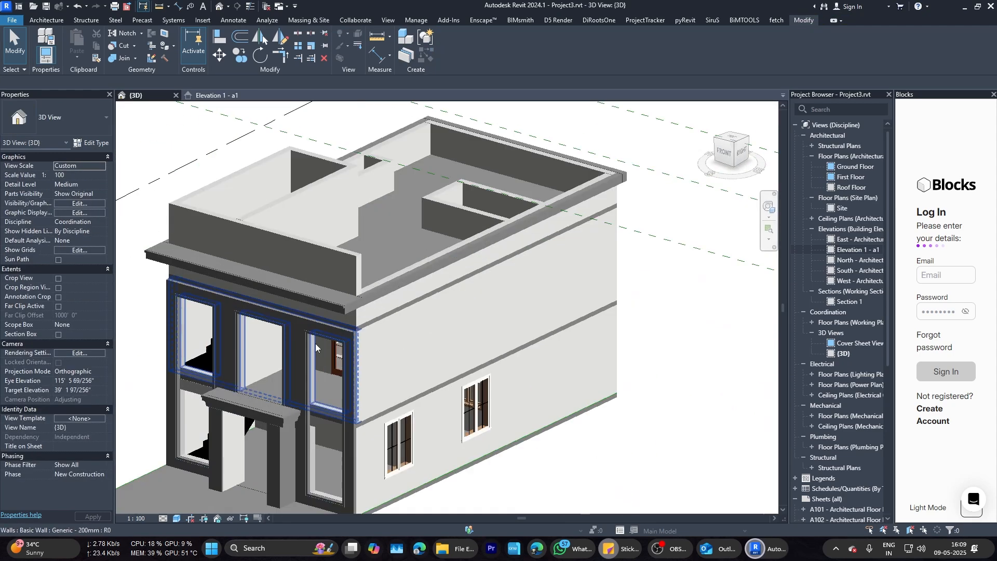
scroll(344, 331, up, 5)
click(406, 313)
key(Escape)
Step: Create a new in-place Casework component from the Elevation 1 - a1 view
click(217, 96)
scroll(300, 251, down, 3)
click(122, 56)
click(132, 98)
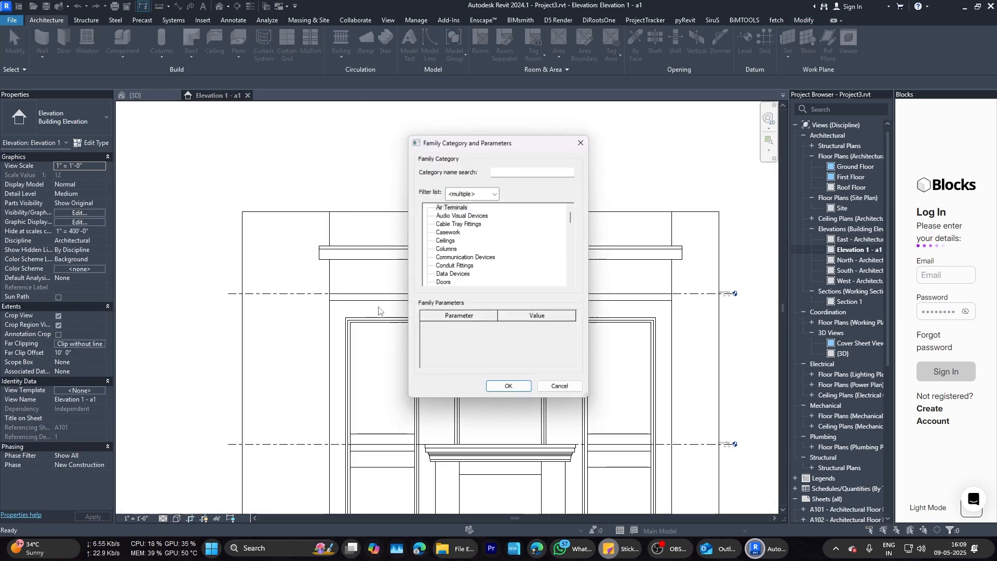
click(506, 387)
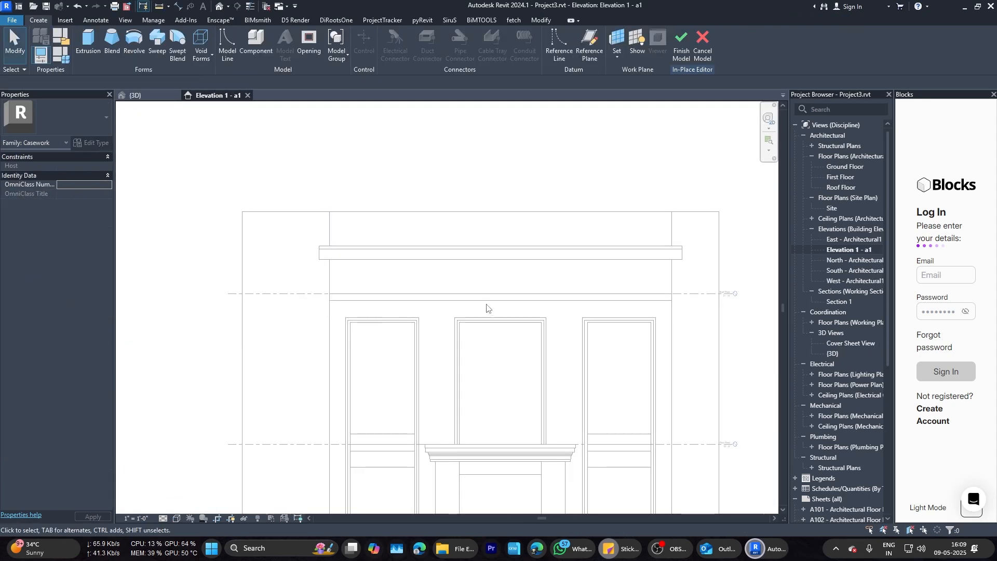
Step: Start a sweep on the facade casework's face and sketch its path along the casework's top edge across the full facade width
click(154, 51)
scroll(590, 287, up, 1)
middle_drag(591, 287, 605, 242)
click(493, 36)
click(470, 333)
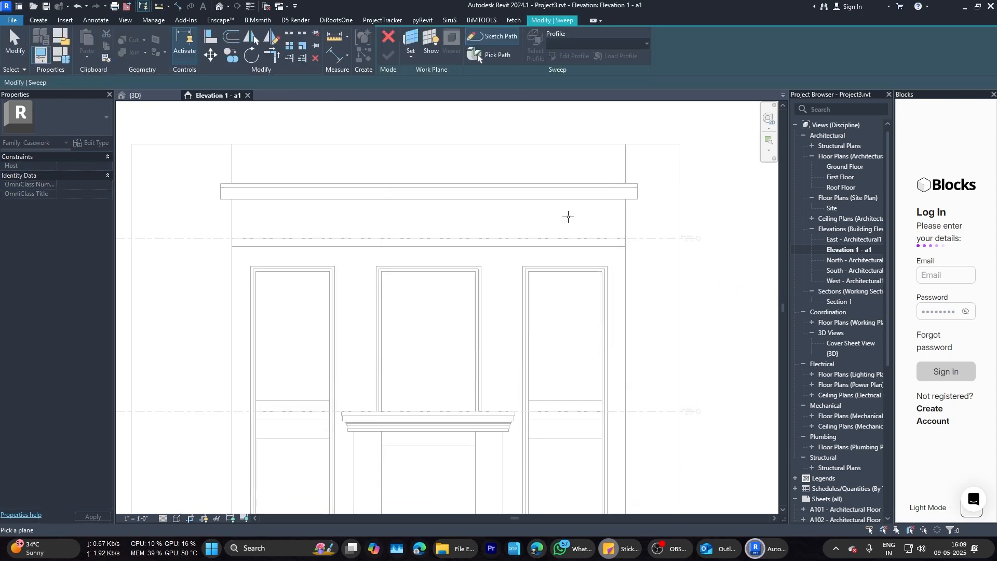
click(586, 238)
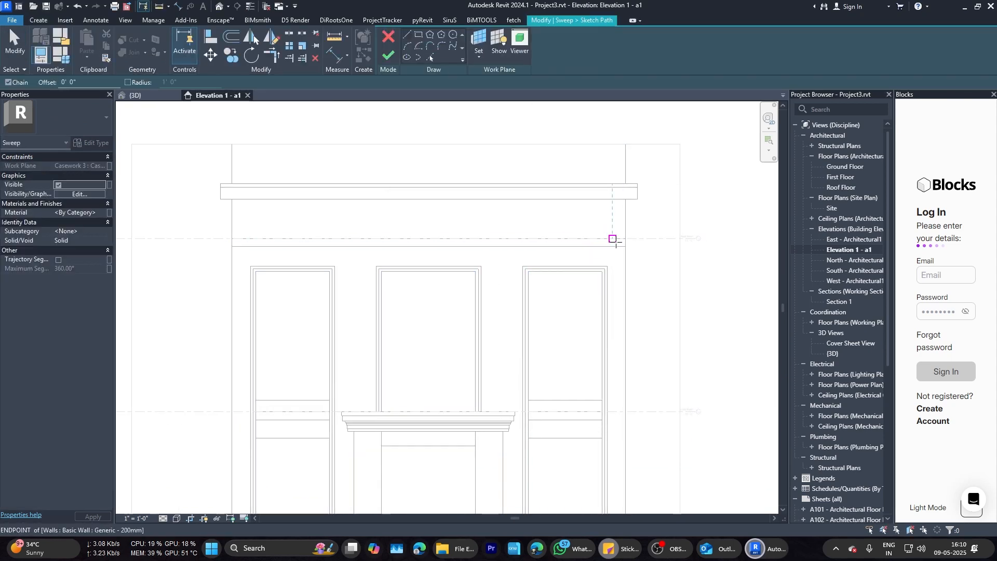
click(388, 55)
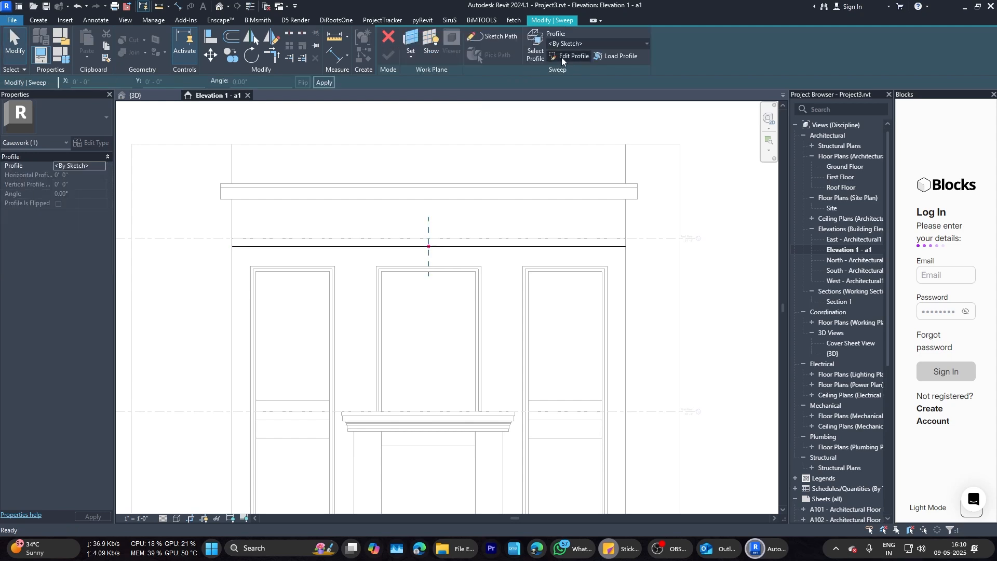
Step: Edit the sweep profile in North - Architectural1, sketching a vertical line from the path to the level line above and moving it onto the wall face
click(572, 56)
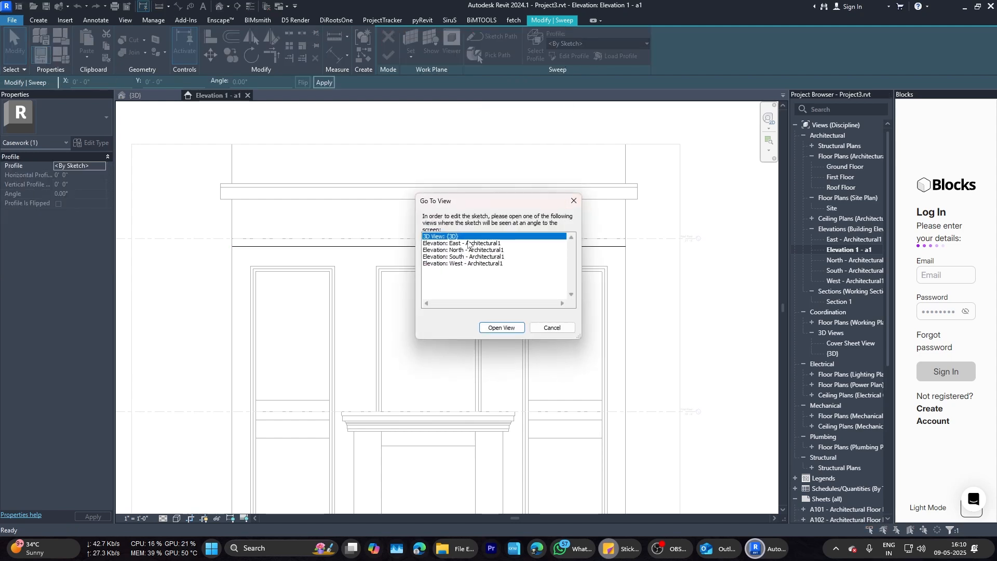
click(498, 328)
scroll(450, 270, up, 5)
scroll(450, 271, up, 2)
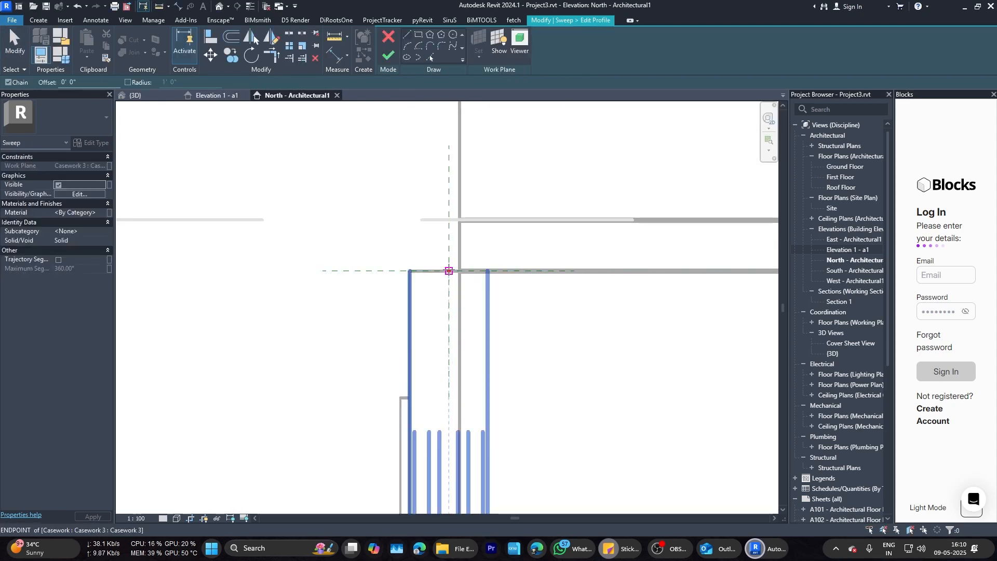
click(449, 270)
click(449, 220)
key(Escape)
key(Escape)
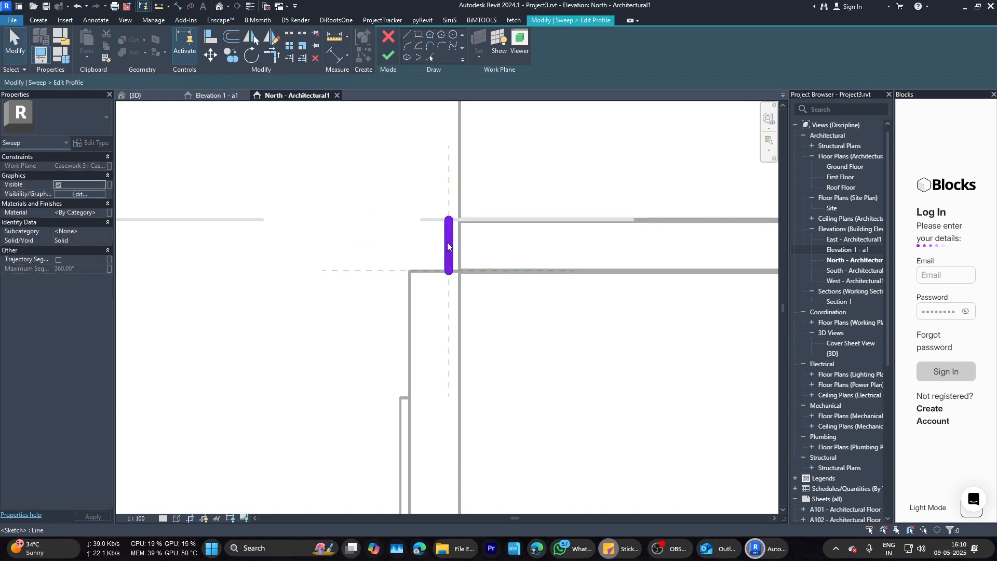
key(Escape)
click(449, 247)
drag(449, 248, 459, 248)
Step: Sketch the profile's top and outer edges from the wall line and shift the outer edge outward, making the top edge 0' 10 1/2" long
click(406, 35)
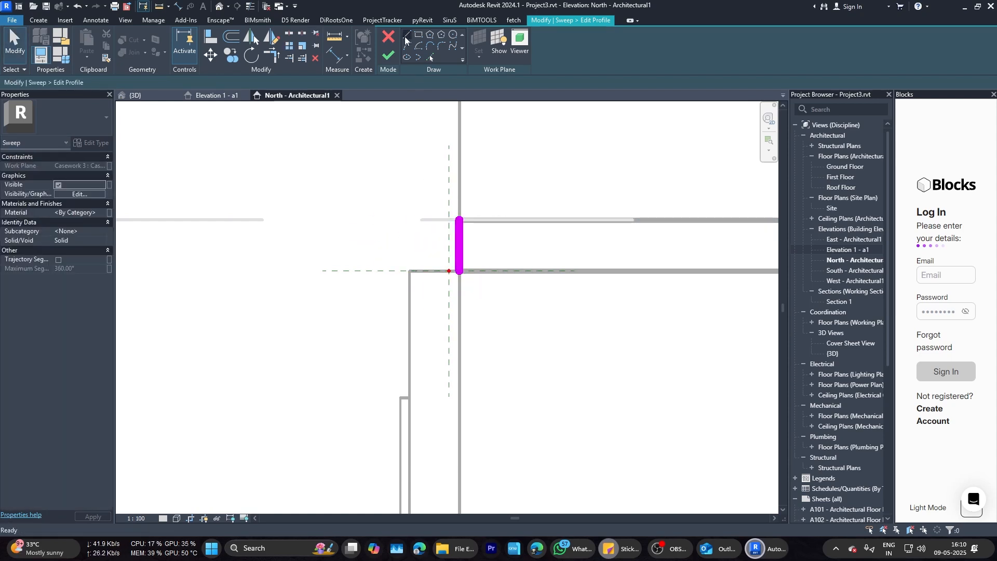
click(459, 220)
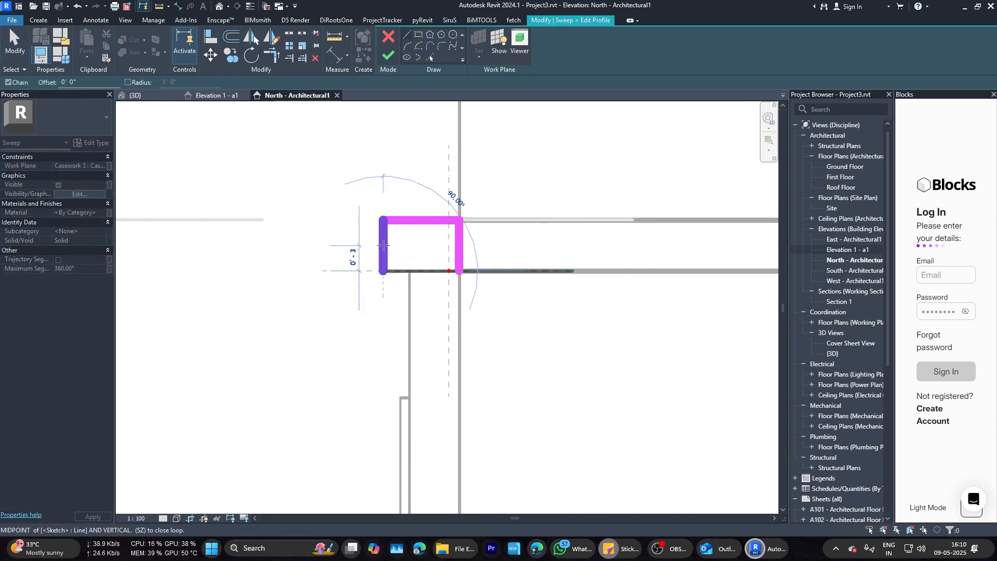
key(Escape)
key(Escape)
click(383, 244)
drag(383, 244, 370, 244)
click(405, 270)
Step: Remove the profile's outer edge, extend the top edge outward and close the profile with a stepped outline back to the wall line
click(370, 247)
key(Delete)
click(397, 220)
click(407, 239)
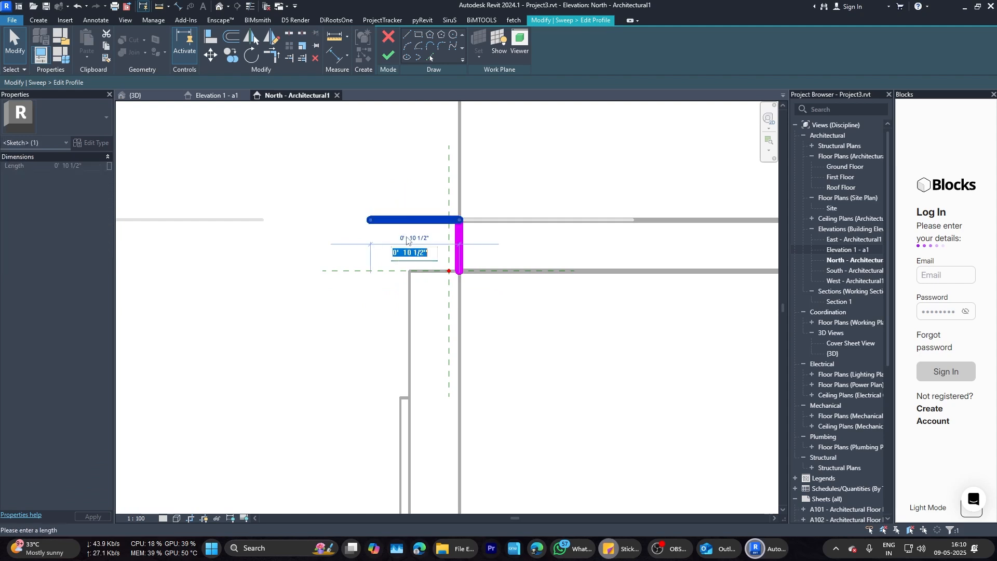
click(407, 35)
click(357, 220)
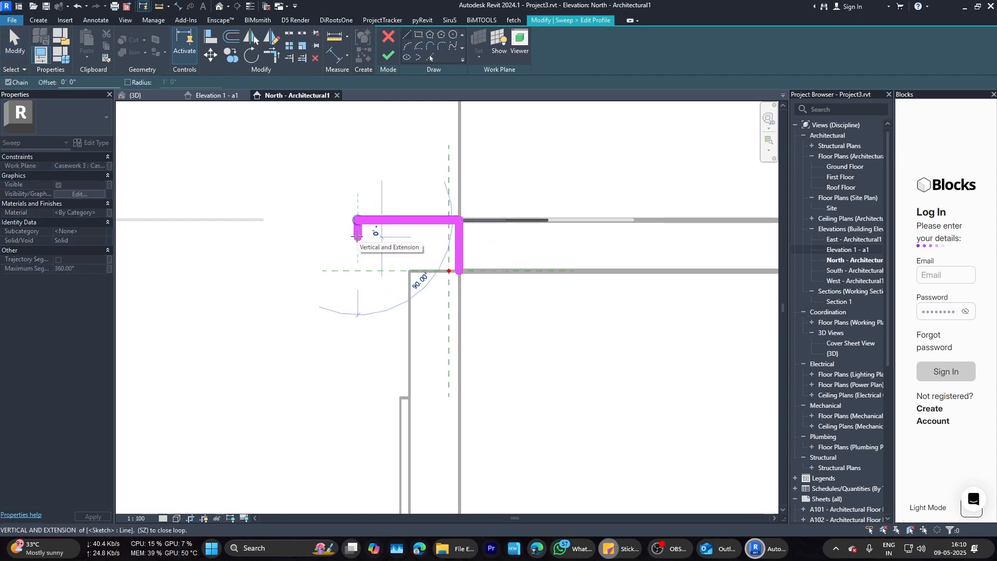
scroll(357, 236, up, 1)
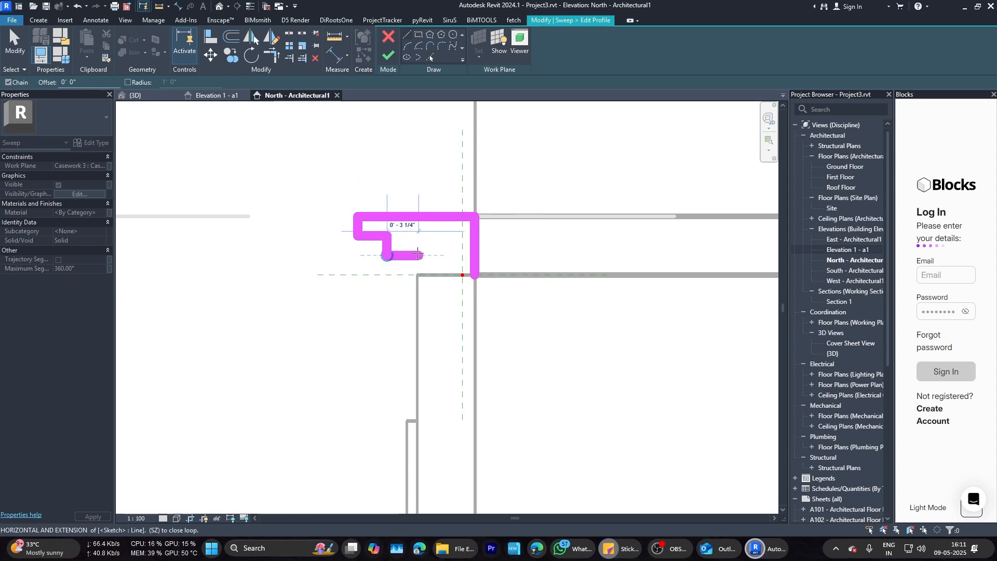
click(475, 275)
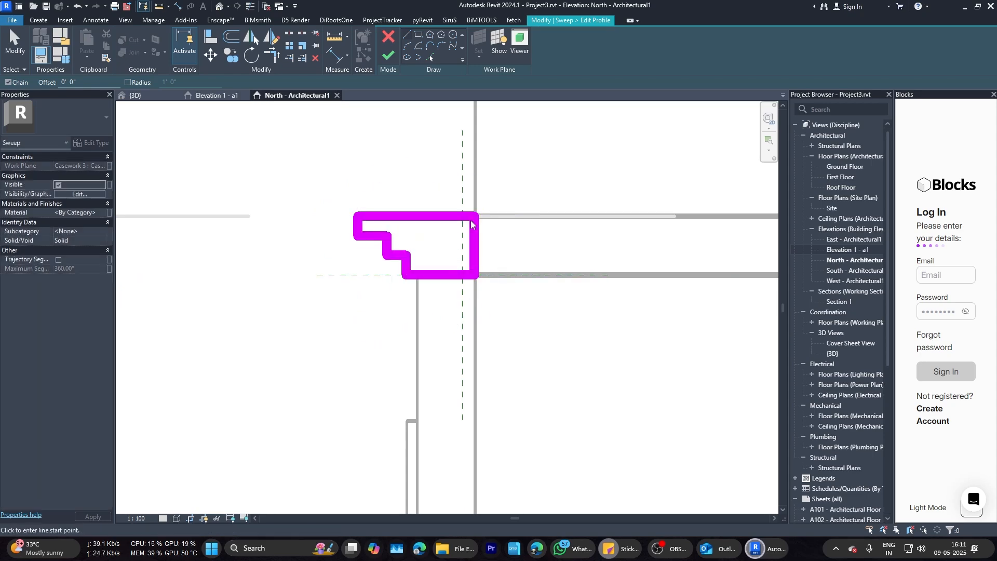
key(Escape)
key(Escape)
Step: Finish the stepped profile and complete the sweep across the front facade, working in the 3D view
scroll(481, 236, down, 5)
click(136, 95)
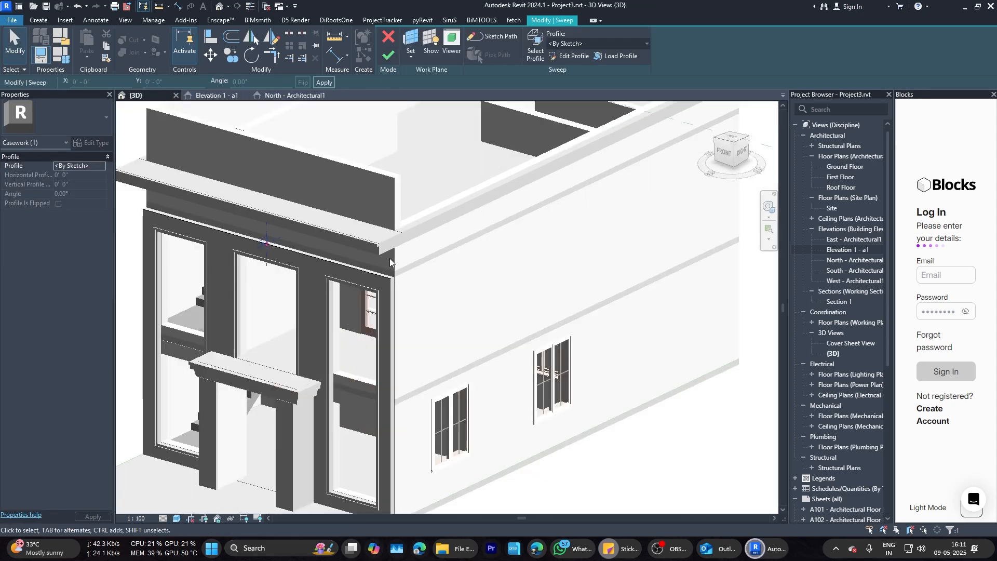
scroll(574, 294, up, 5)
mouse_move(574, 294)
shift+middle_down()
mouse_move(519, 302)
mouse_move(631, 233)
mouse_move(442, 259)
mouse_move(501, 223)
mouse_move(540, 260)
shift+middle_up()
click(388, 56)
click(423, 319)
scroll(425, 291, down, 3)
scroll(426, 277, up, 4)
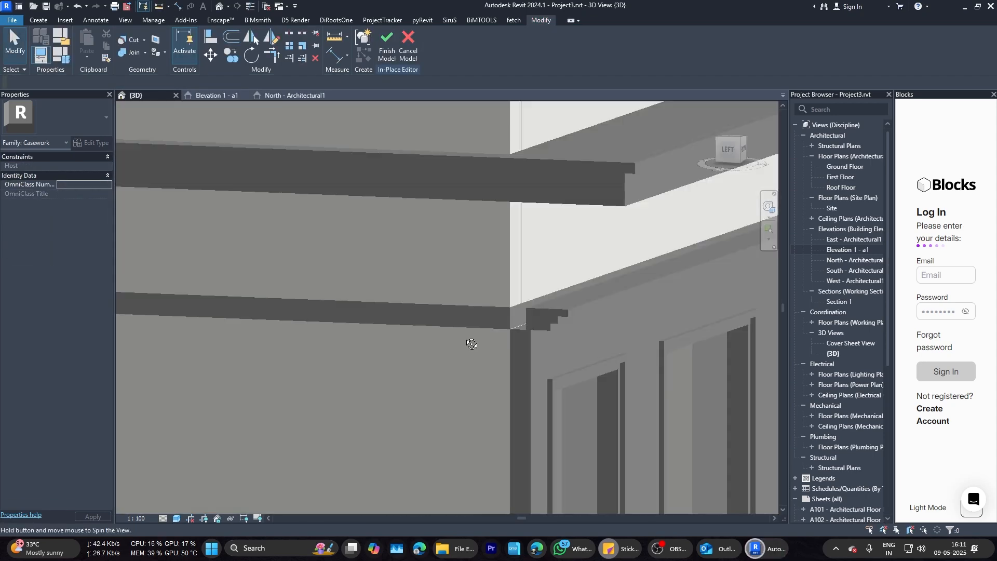
Step: Edit the facade sweep again, shift its profile's inner vertical edge back toward the wall, and finish the sweep
shift+middle_drag(467, 338, 515, 317)
click(678, 301)
scroll(515, 316, up, 5)
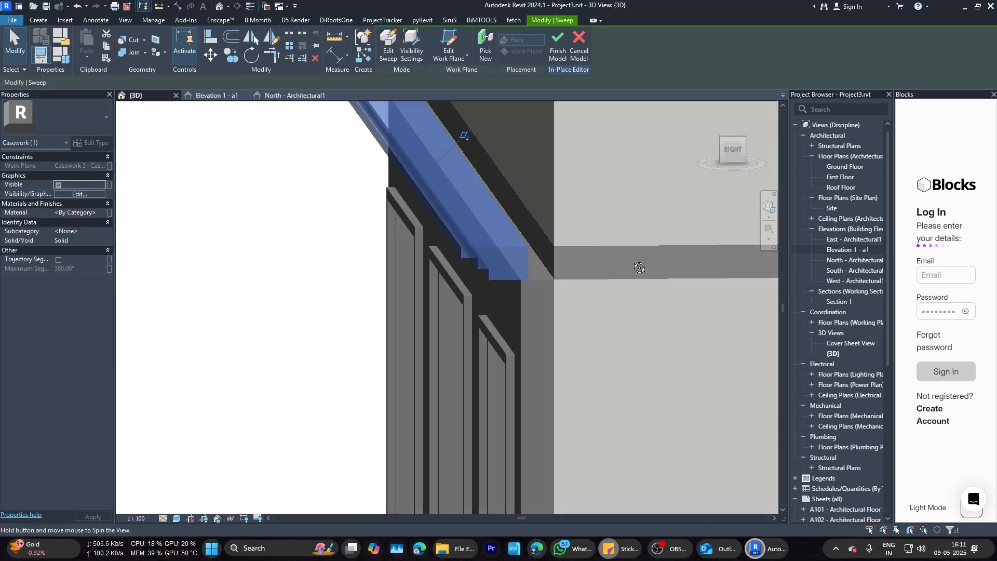
double_click(517, 244)
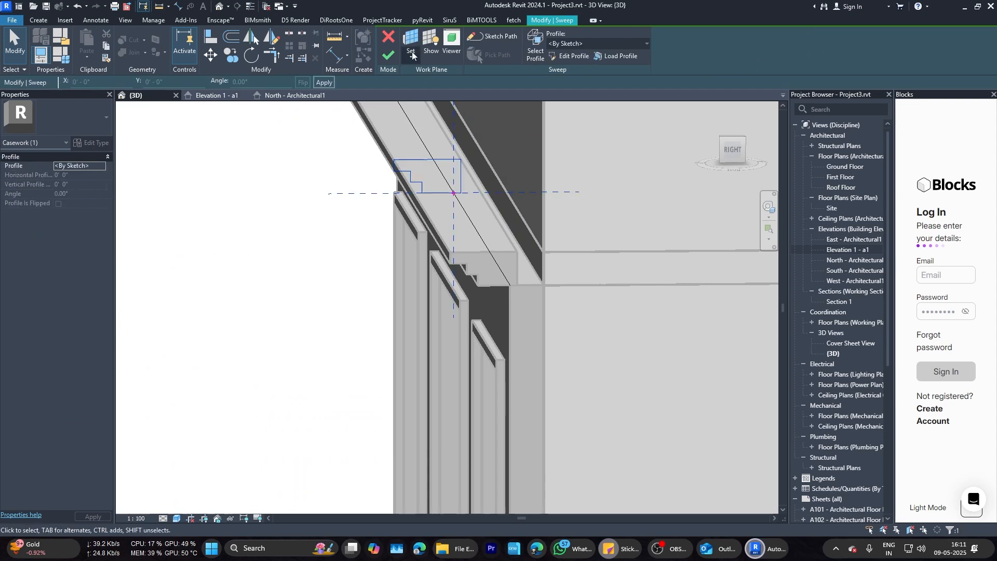
double_click(461, 179)
click(387, 56)
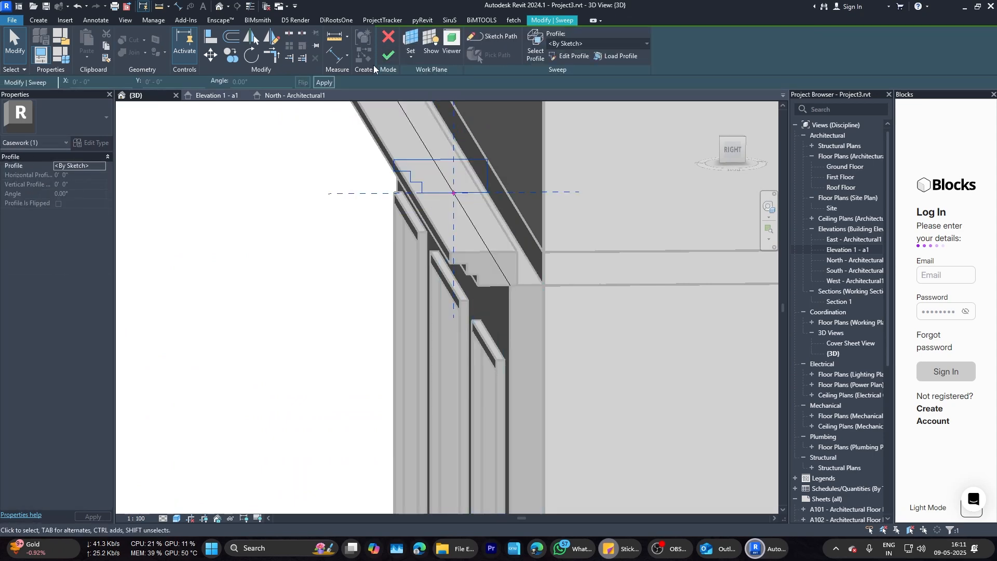
click(386, 52)
Step: Check the stepped moulding at the building's corner and finish the in-place casework model
scroll(519, 233, down, 6)
shift+middle_drag(519, 234, 534, 220)
shift+drag(534, 220, 578, 229)
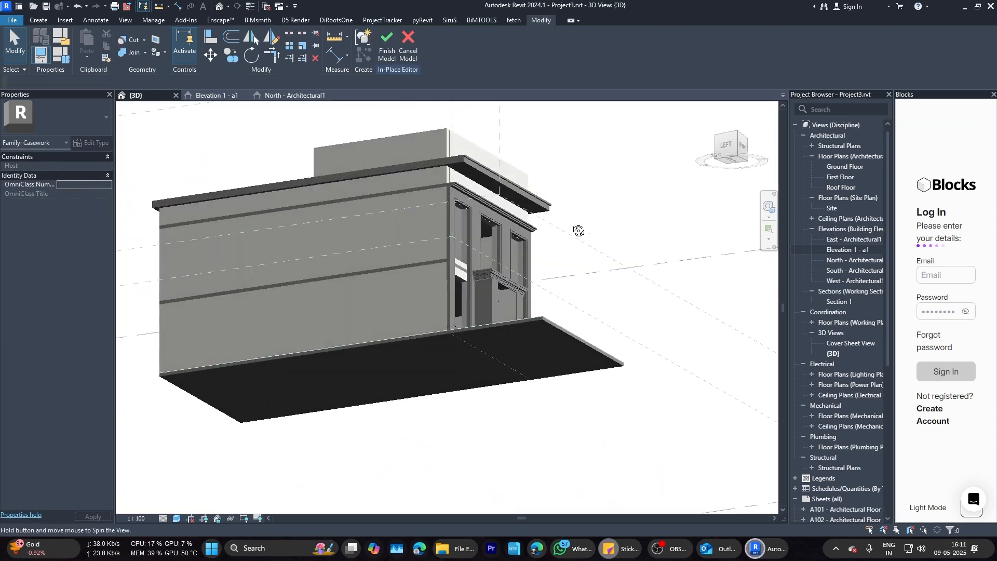
scroll(435, 168, up, 6)
click(388, 53)
Step: Edit the upper front cornice in place and start a void extrusion with the cornice's underside as its work plane
click(451, 135)
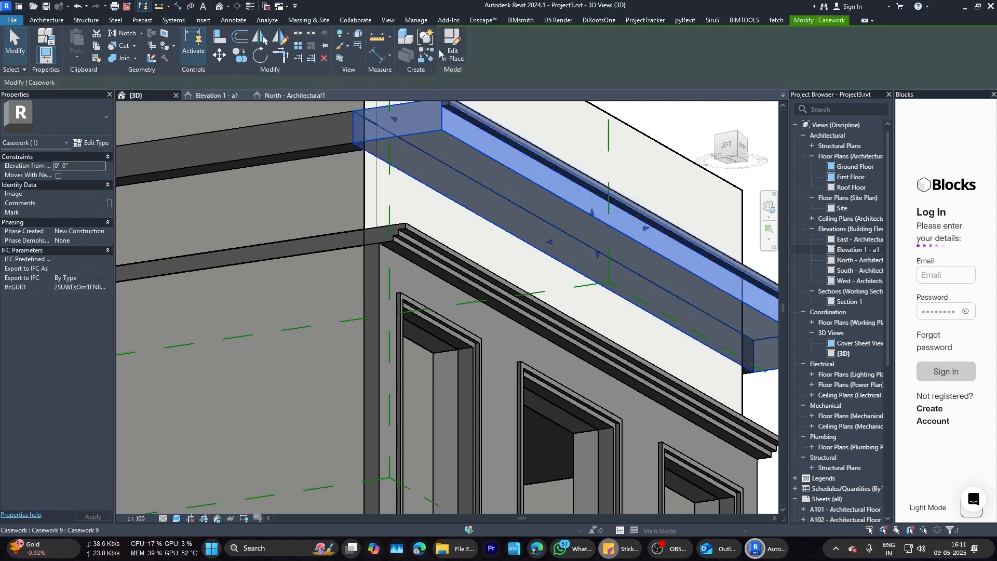
click(448, 49)
click(202, 49)
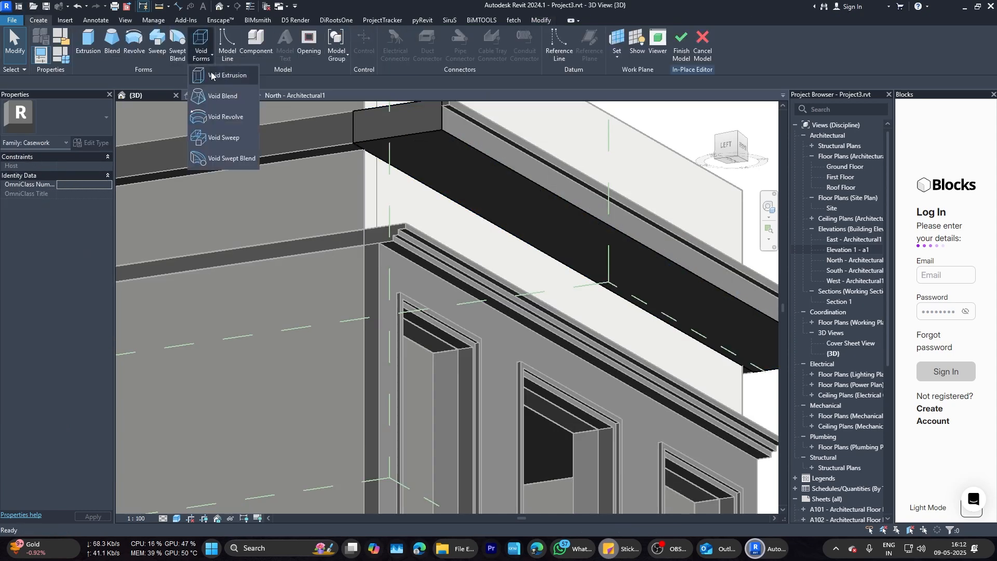
click(218, 76)
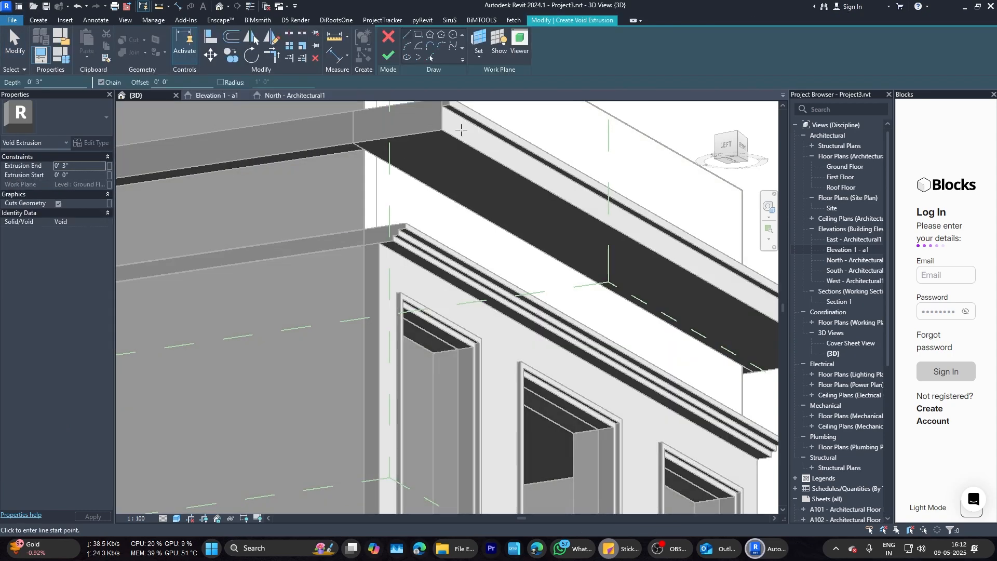
mouse_move(451, 149)
shift+middle_down()
mouse_move(464, 117)
mouse_move(508, 289)
mouse_move(467, 164)
shift+middle_up()
click(460, 130)
scroll(508, 290, down, 2)
key(Escape)
click(500, 96)
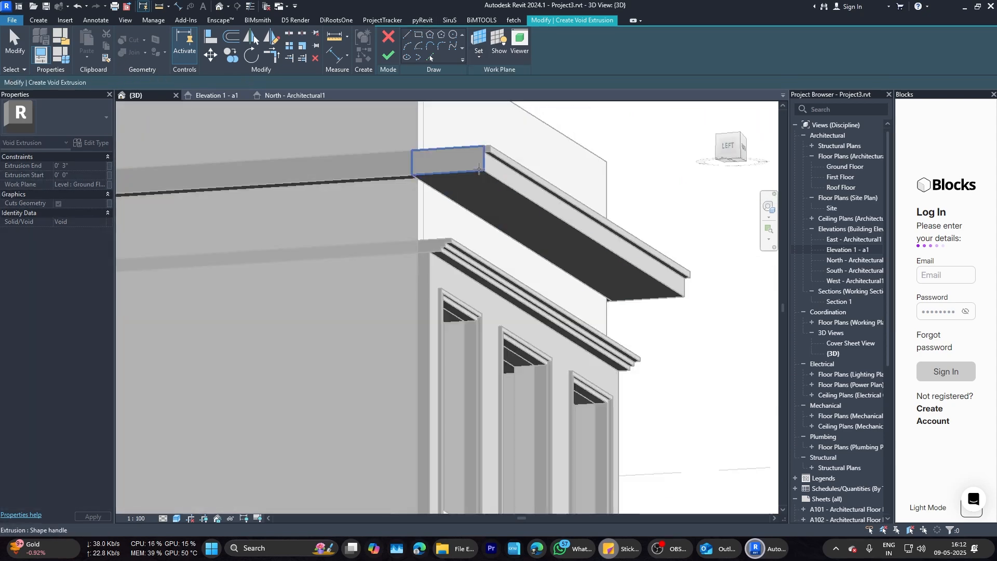
click(477, 164)
scroll(478, 164, up, 4)
scroll(478, 163, up, 1)
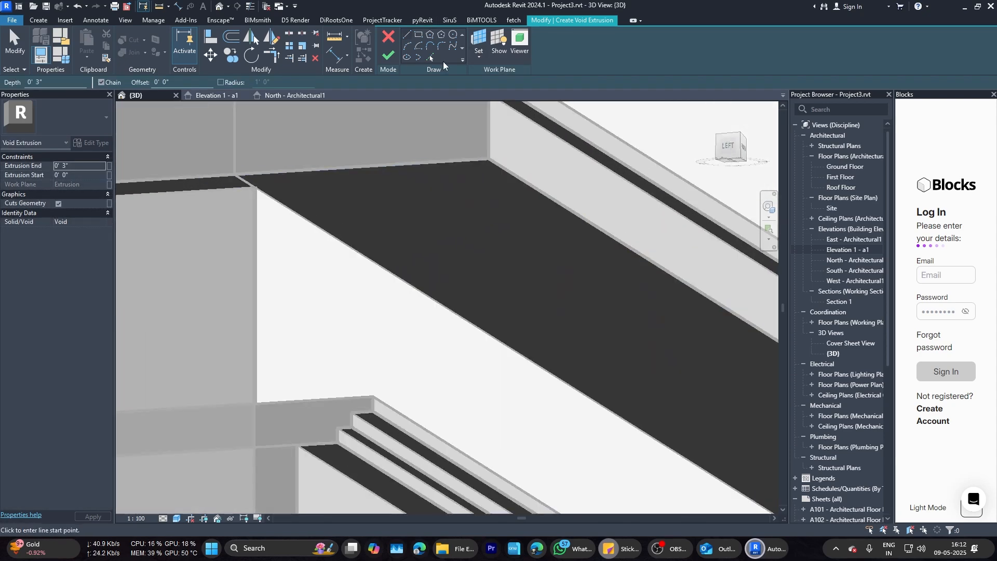
Step: Sketch a line along the cornice's outer lower edge, offset it 2" inward and offset a second parallel line close beside it
key(o)
key(f)
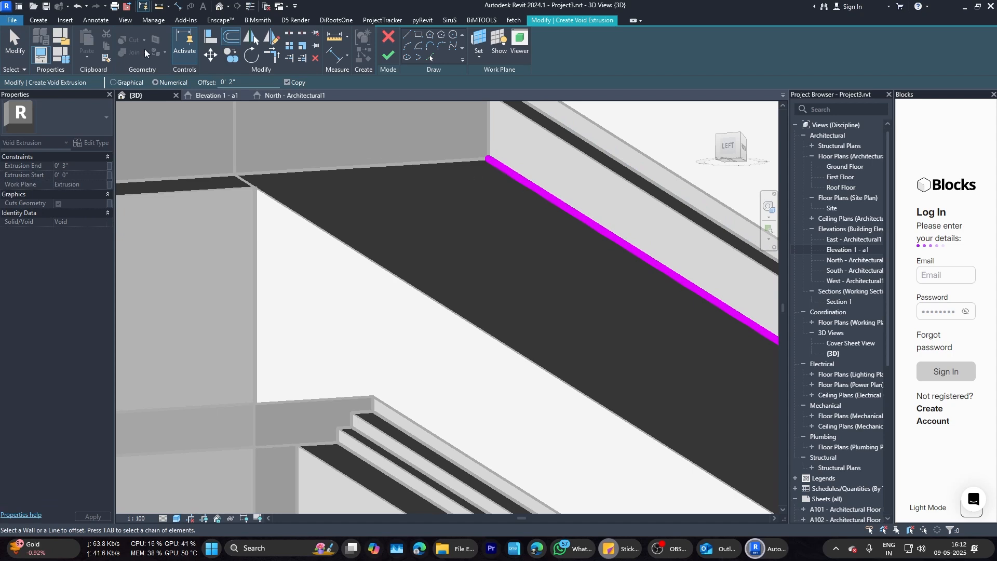
click(503, 169)
key(Escape)
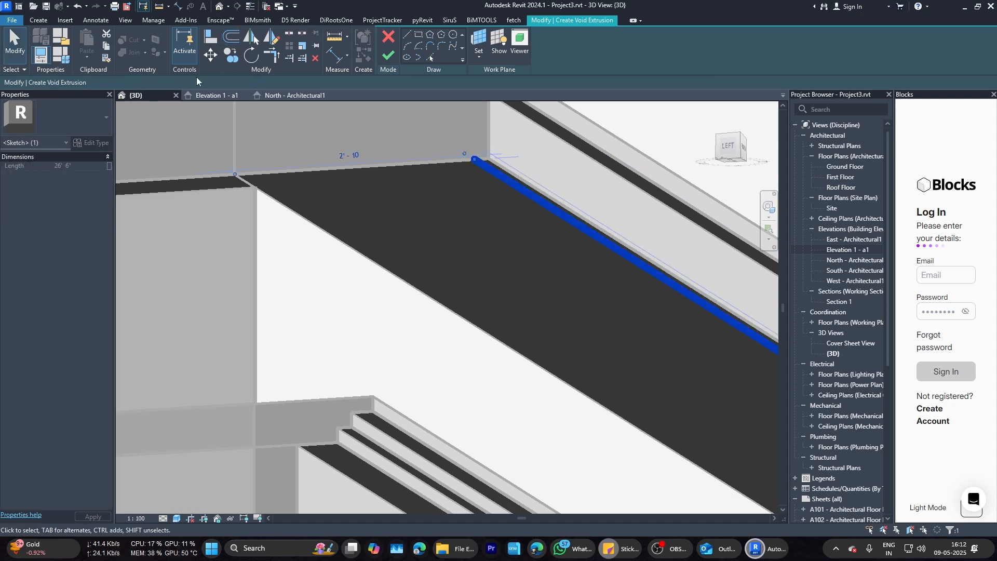
click(236, 39)
text(1)
key(Return)
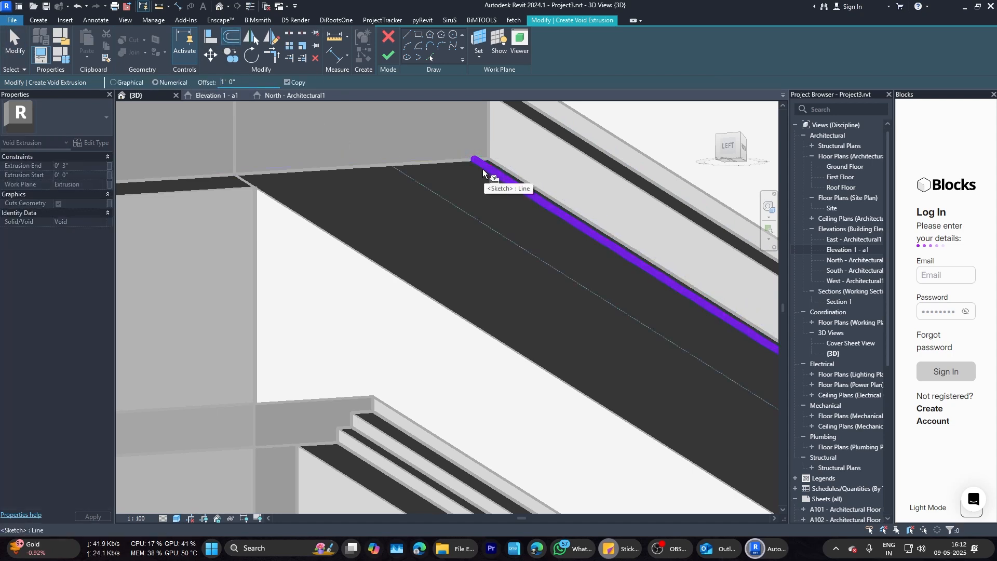
scroll(501, 186, up, 5)
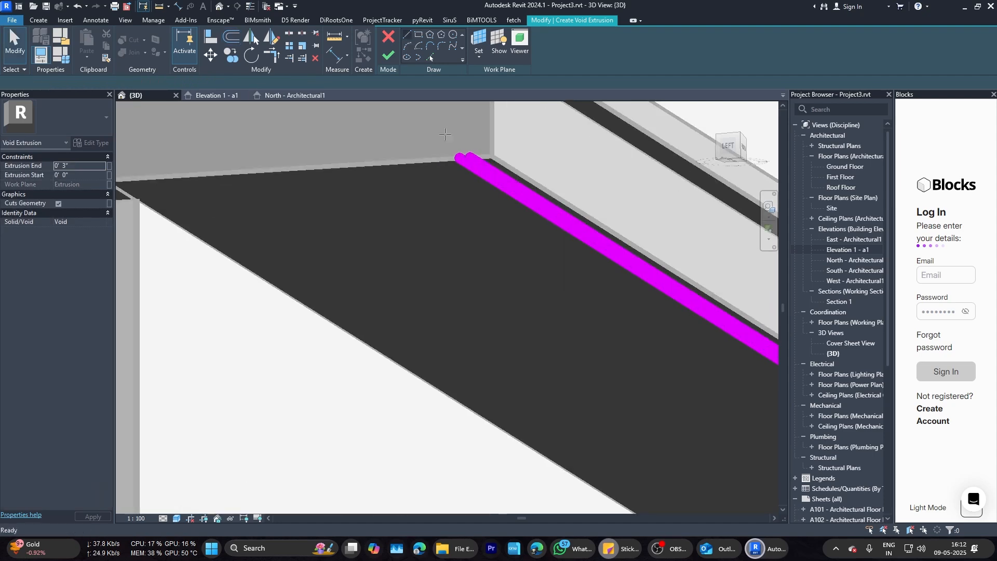
key(t)
key(r)
click(502, 168)
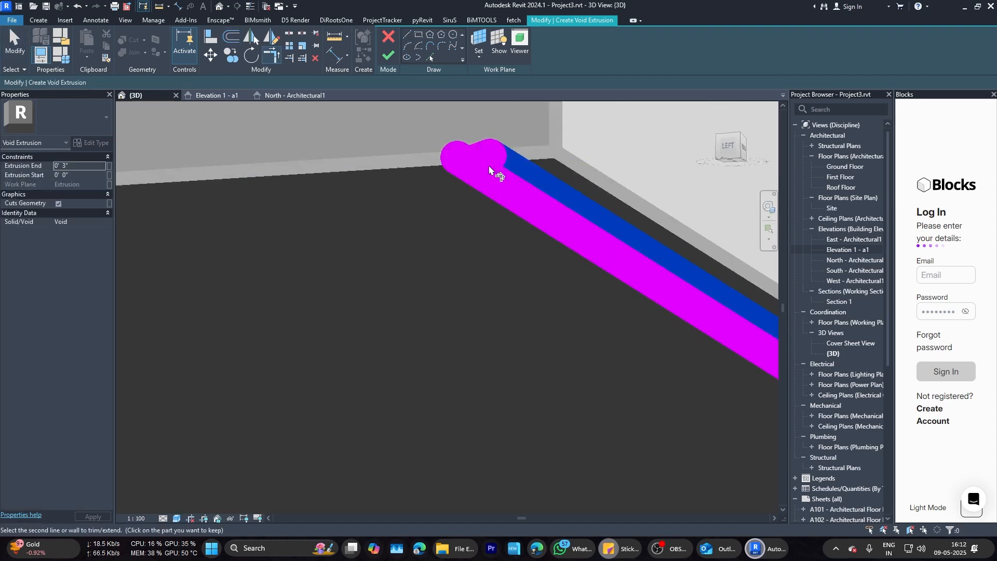
key(Escape)
key(Escape)
Step: Set the 3D view's scale to 1" = 1'-0"
click(136, 519)
click(190, 244)
scroll(496, 162, down, 3)
Step: Close the void sketch at the cornice's other end with a short line joining the two parallel lines
shift+middle_drag(440, 282, 551, 286)
scroll(667, 244, up, 6)
scroll(471, 263, down, 8)
mouse_move(471, 291)
shift+middle_down()
mouse_move(441, 372)
mouse_move(422, 276)
shift+middle_up()
scroll(427, 264, up, 5)
key(l)
key(i)
scroll(428, 267, up, 3)
click(425, 267)
click(447, 275)
key(Escape)
key(Escape)
scroll(507, 292, down, 2)
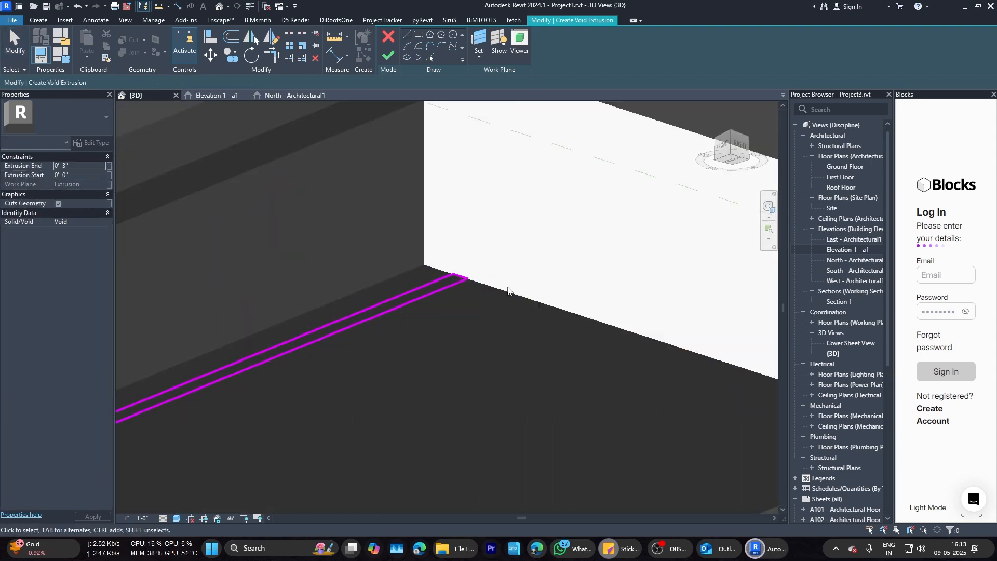
Step: Set the void's extrusion end to -0' 1" and finish its sketch
click(43, 168)
text(-1.25)
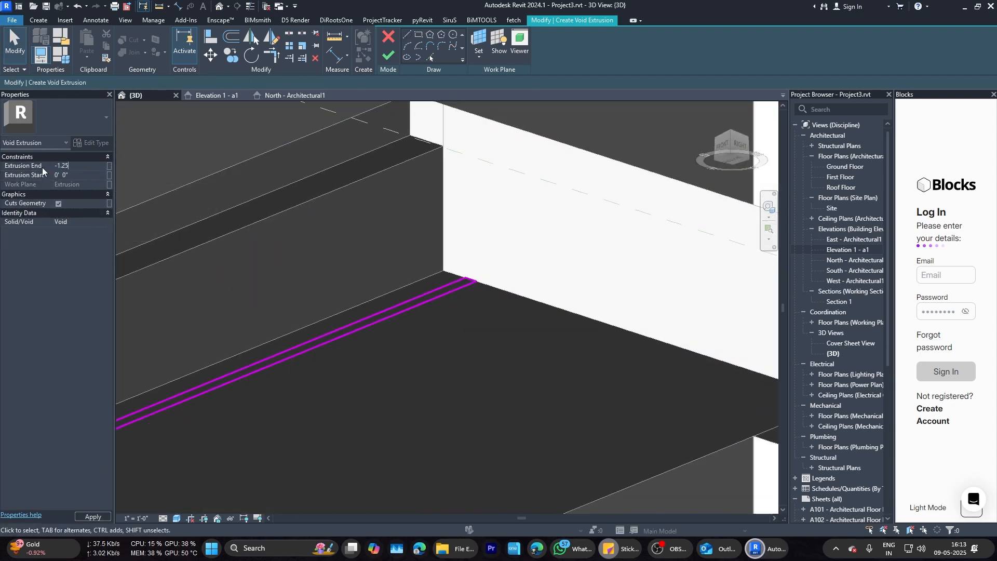
text(")
key(Return)
scroll(353, 270, down, 7)
scroll(259, 290, up, 4)
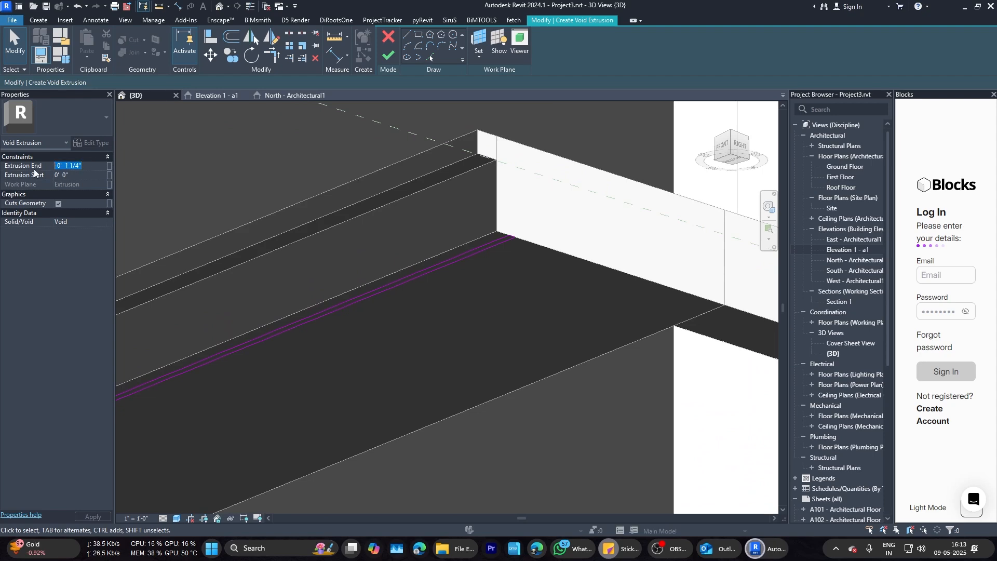
text(1)
key(Return)
click(99, 162)
click(389, 55)
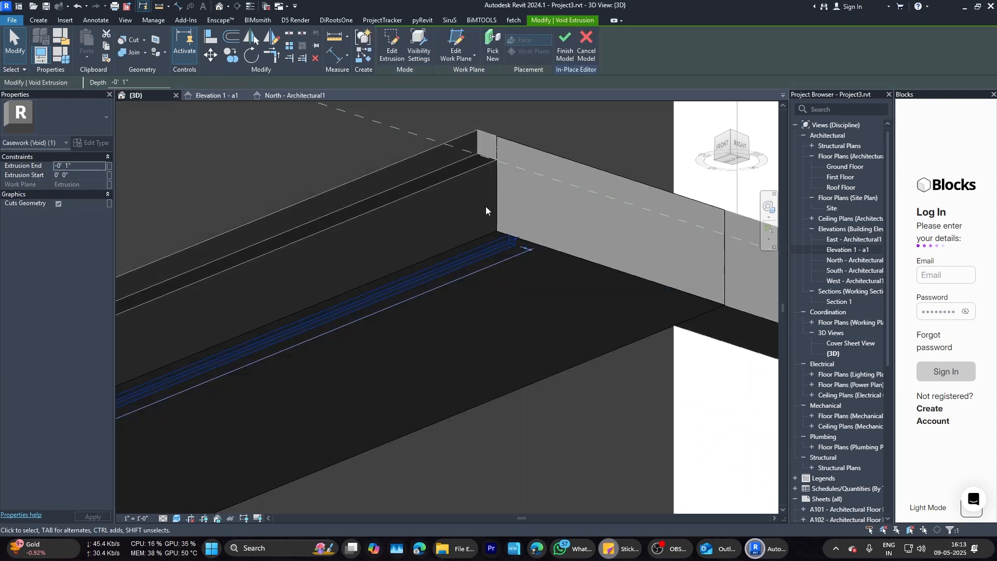
Step: Change the void's extrusion end to 0' 1" and finish the in-place cornice model with its underside groove
shift+middle_drag(486, 211, 460, 221)
scroll(417, 283, up, 3)
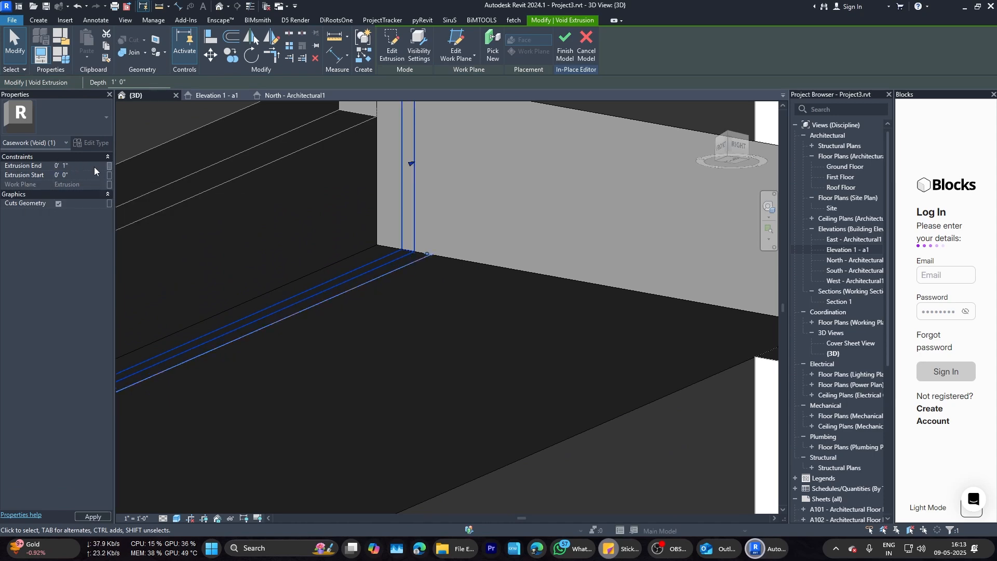
click(565, 46)
scroll(537, 234, down, 5)
scroll(347, 212, up, 6)
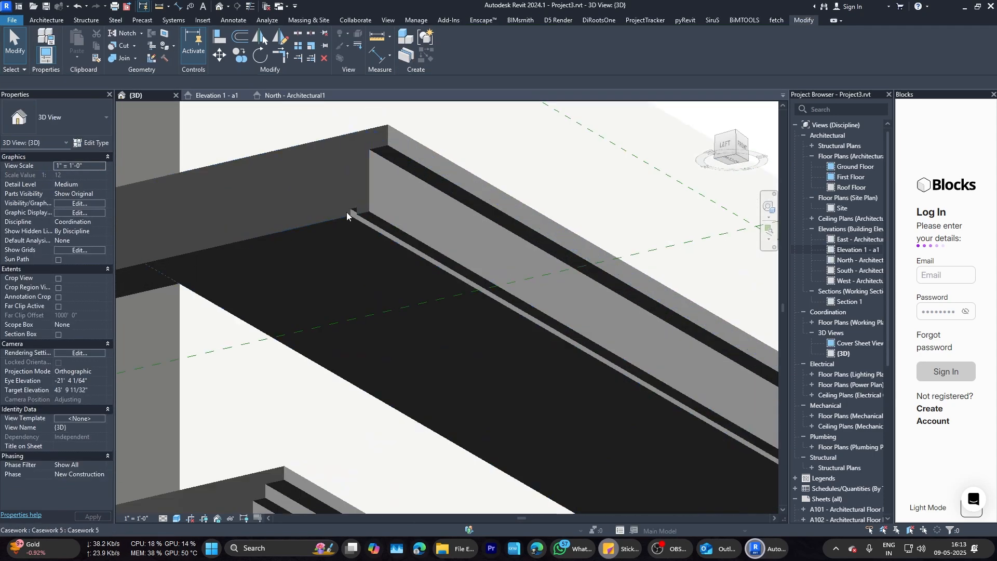
Step: Examine the front facade's cornices, mouldings and entrance portal in 3D and in the rendered preview window
shift+middle_drag(373, 251, 462, 289)
scroll(462, 289, down, 5)
shift+middle_drag(606, 338, 699, 305)
scroll(699, 300, down, 5)
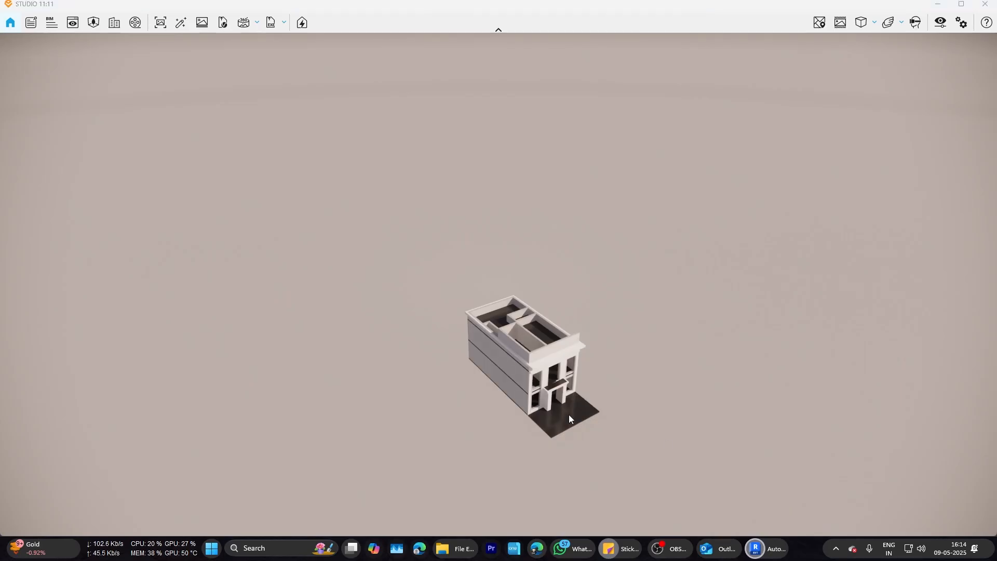
scroll(569, 414, up, 10)
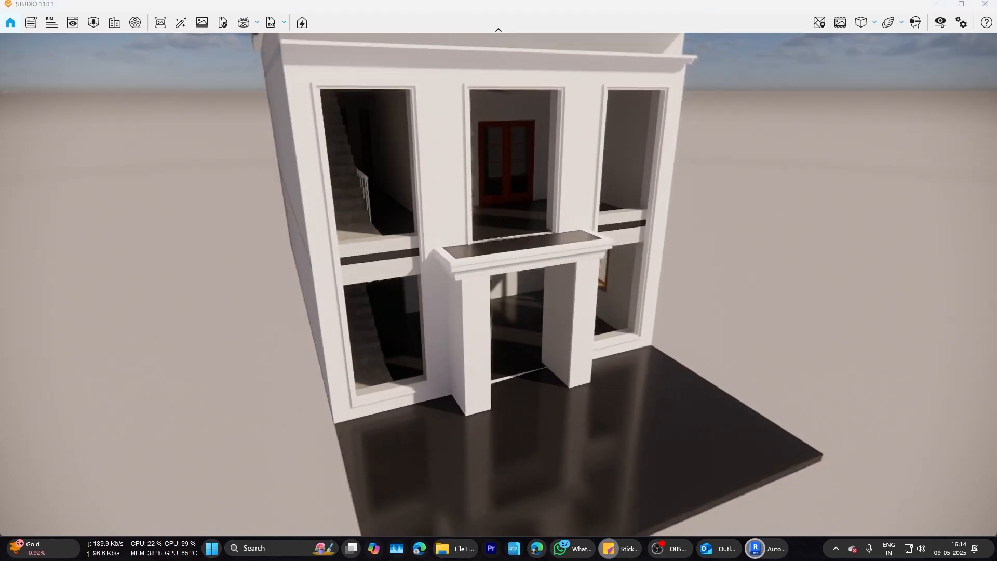
scroll(557, 403, up, 5)
scroll(557, 403, down, 5)
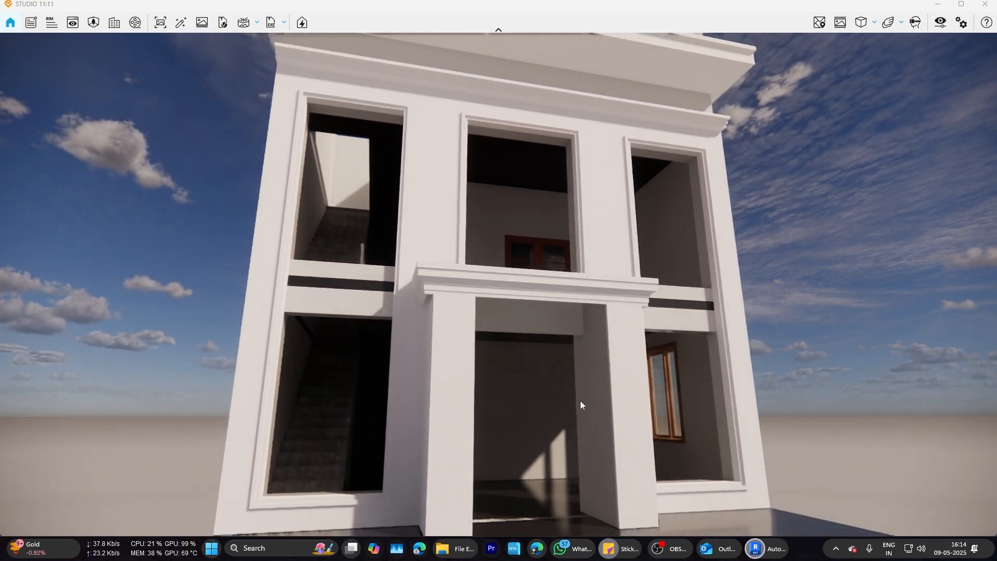
right_drag(580, 400, 603, 351)
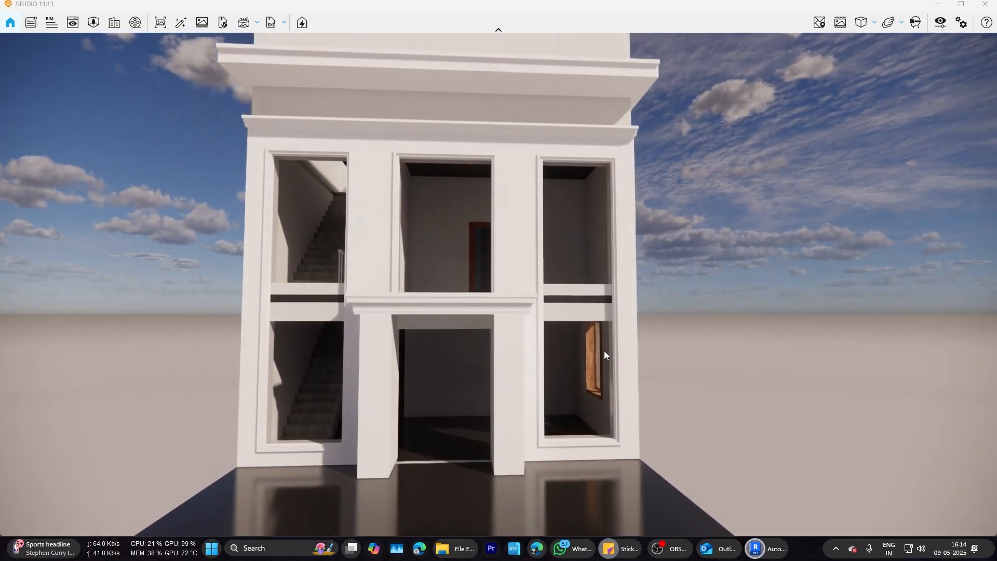
Step: Switch back to Revit and review the building's front in the Ground Floor plan and the 3D view
click(758, 548)
click(690, 502)
scroll(716, 416, down, 3)
double_click(844, 167)
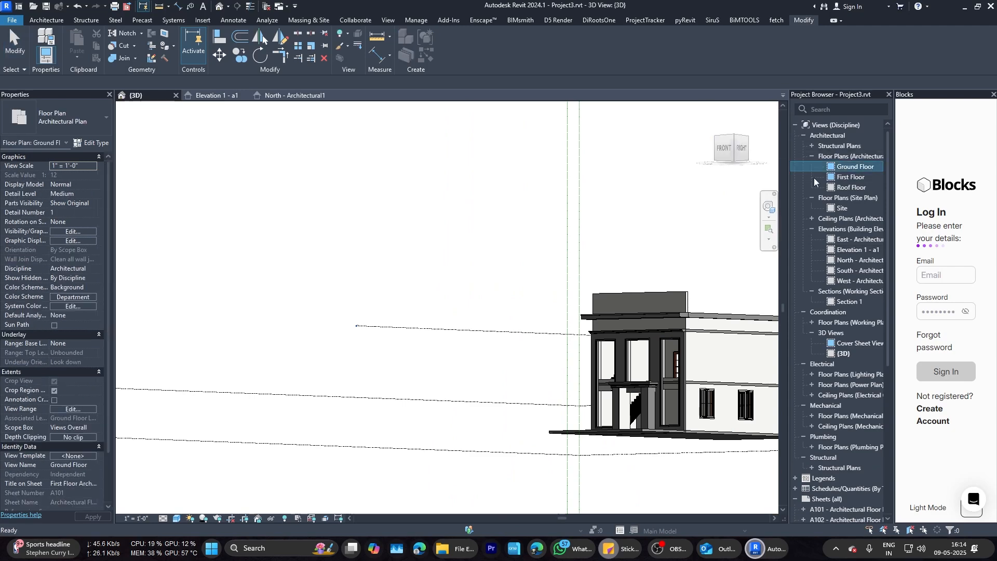
click(136, 95)
shift+middle_drag(346, 238, 478, 323)
scroll(478, 323, up, 4)
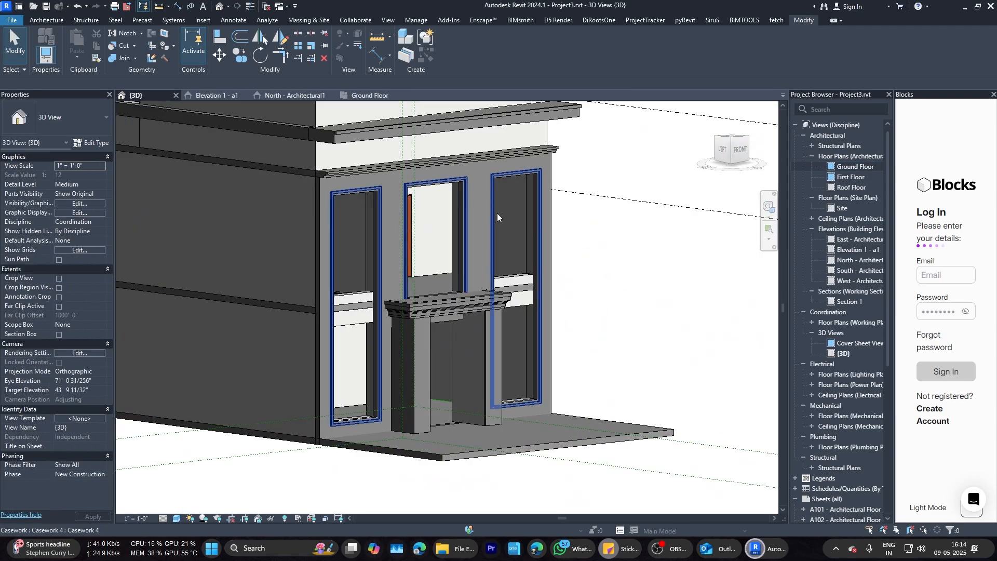
scroll(390, 271, down, 5)
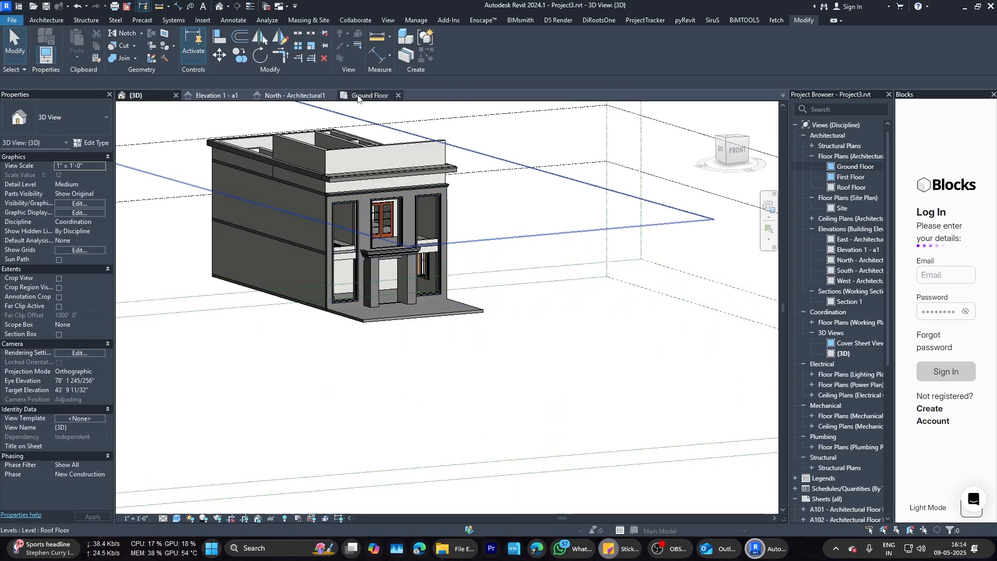
click(359, 98)
scroll(397, 284, down, 3)
scroll(397, 281, up, 2)
click(137, 96)
scroll(403, 282, up, 4)
shift+middle_drag(467, 310, 350, 198)
click(203, 96)
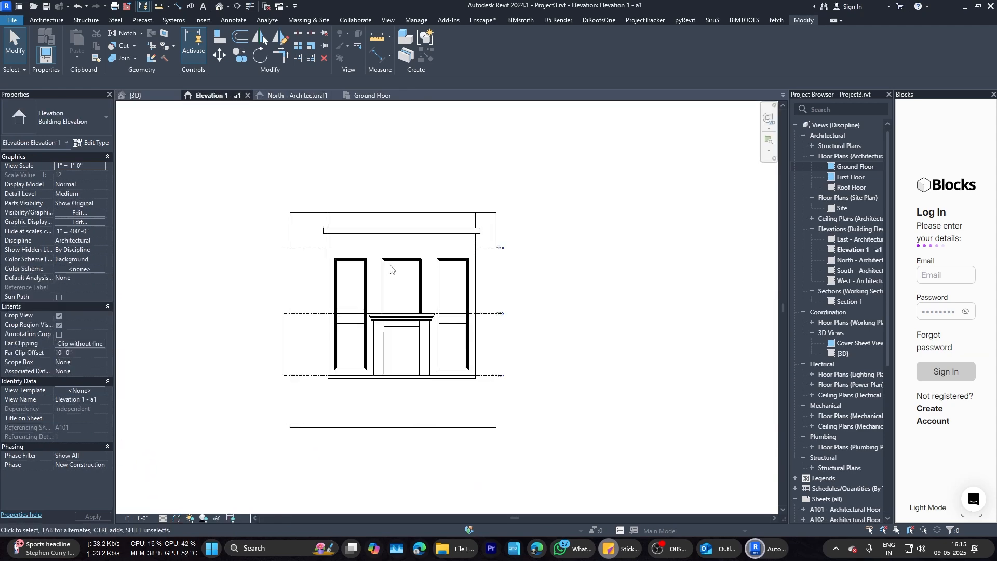
click(47, 20)
click(42, 57)
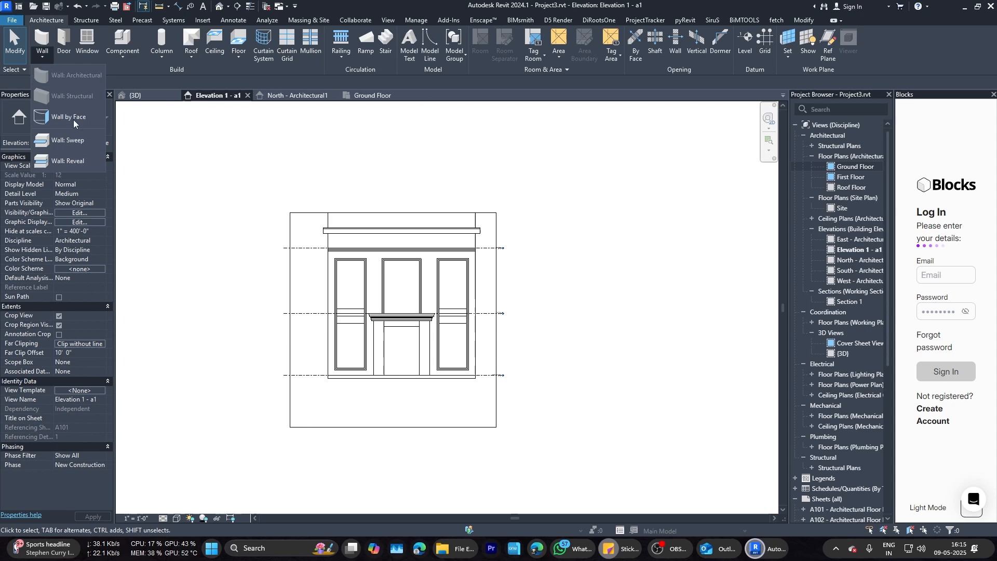
click(283, 78)
click(43, 56)
click(43, 48)
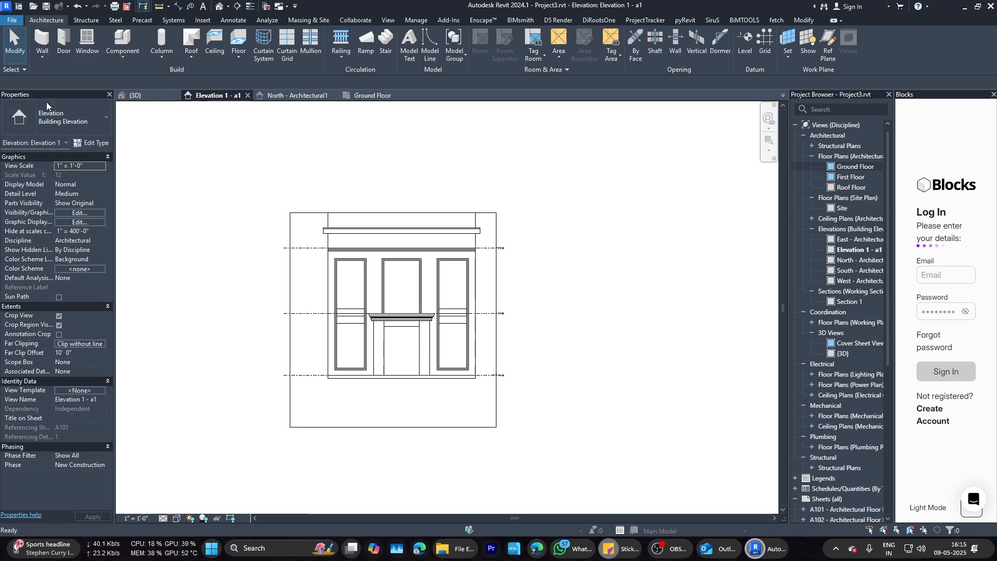
Step: In the Ground Floor plan, set the type for new walls to the curtain wall M_Exterior Glazing
click(378, 96)
click(43, 46)
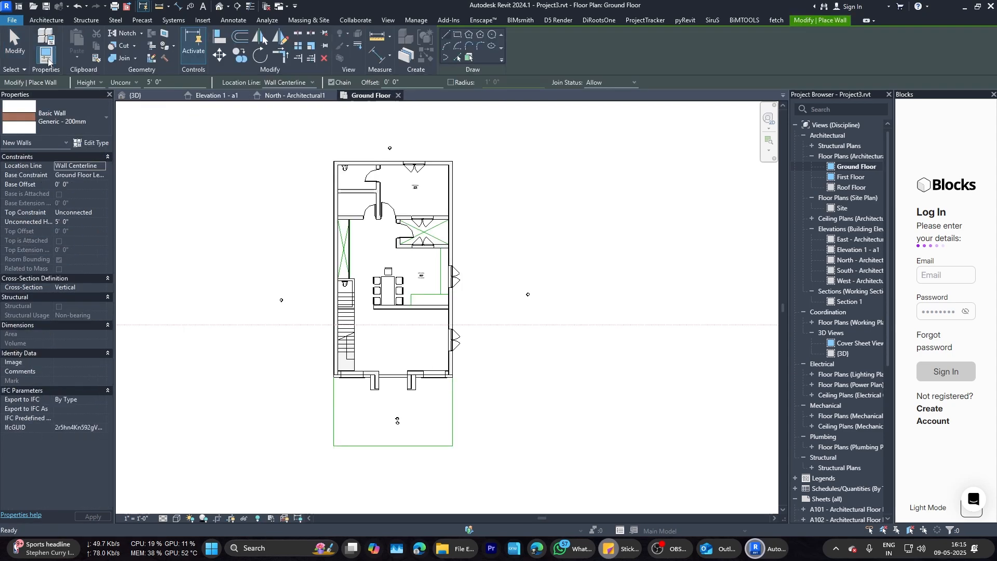
click(76, 127)
scroll(68, 275, down, 5)
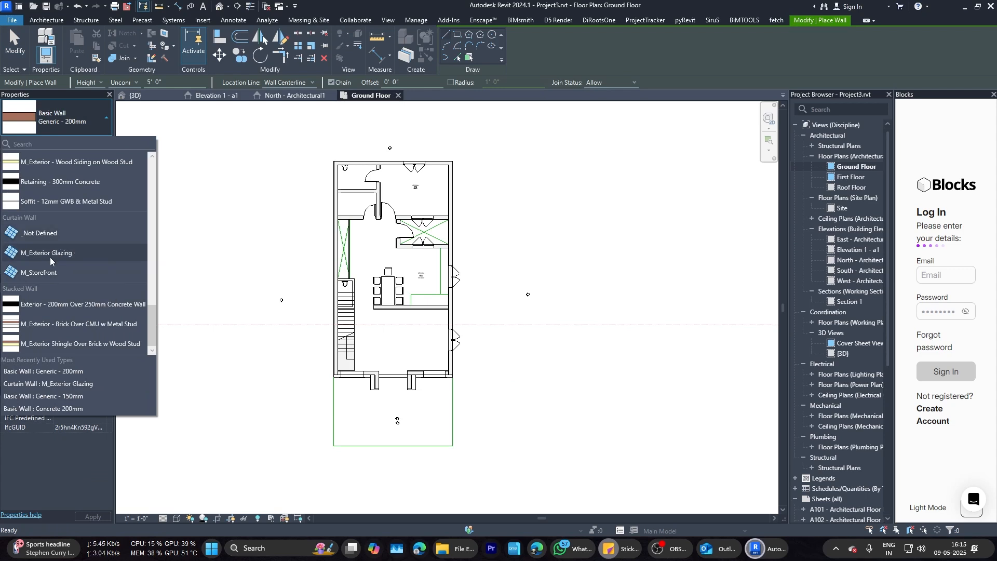
click(50, 254)
scroll(349, 374, up, 8)
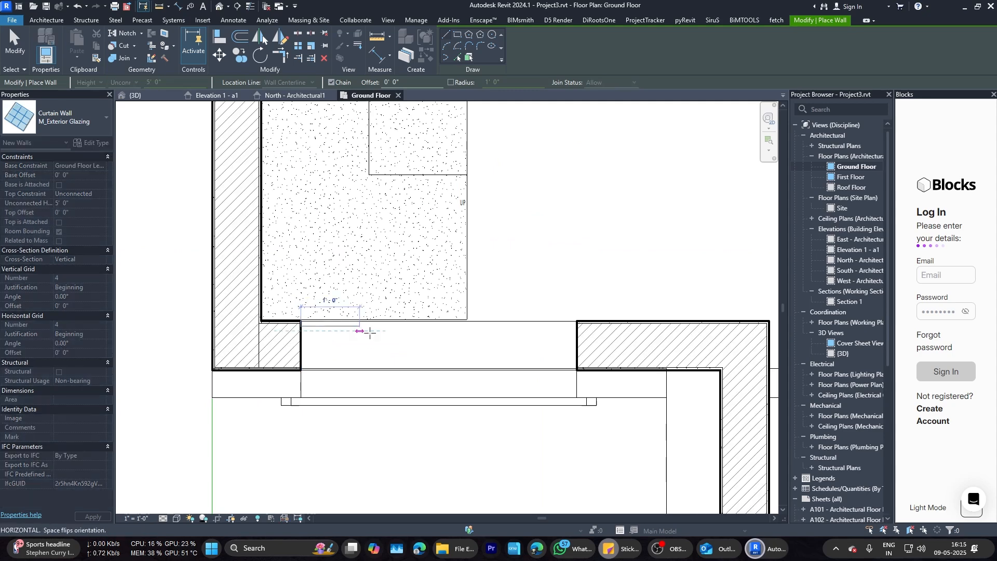
key(Escape)
key(Escape)
scroll(274, 284, down, 5)
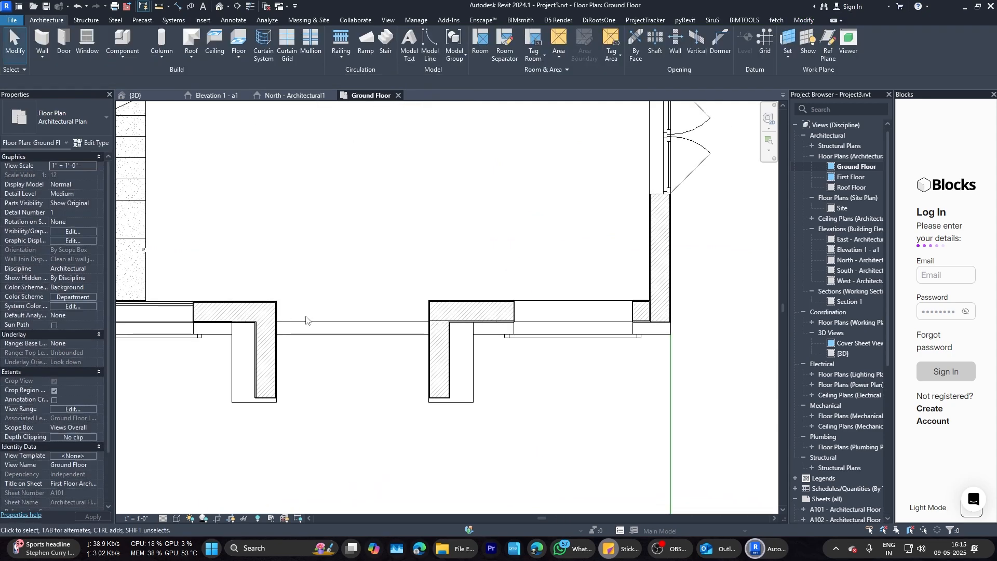
Step: Draw M_Exterior Glazing curtain walls across the two window openings in the building's front wall
key(w)
key(a)
scroll(539, 292, up, 3)
scroll(668, 289, down, 2)
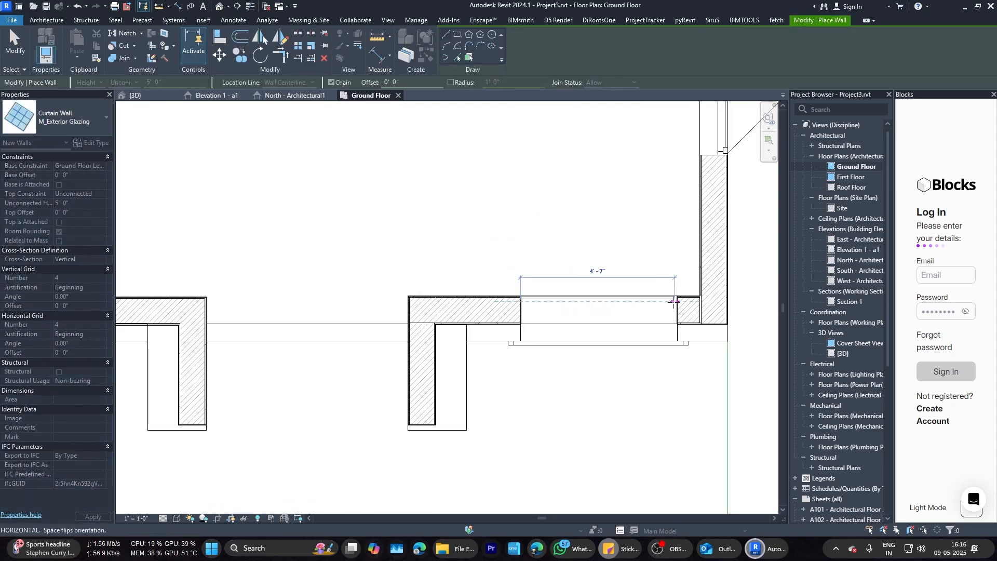
middle_drag(580, 309, 207, 261)
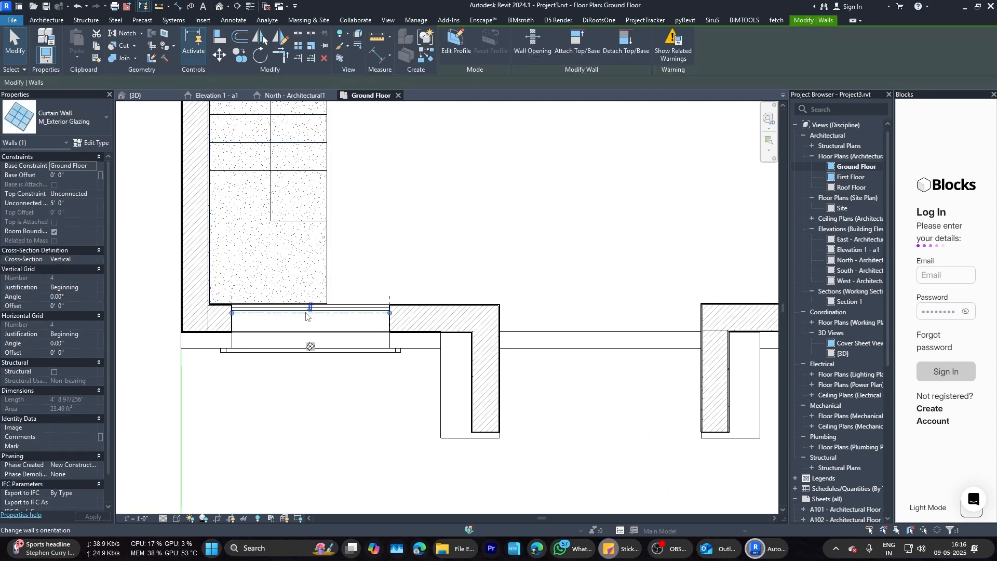
scroll(219, 295, up, 4)
click(241, 332)
click(516, 331)
scroll(513, 322, down, 7)
key(Escape)
key(Escape)
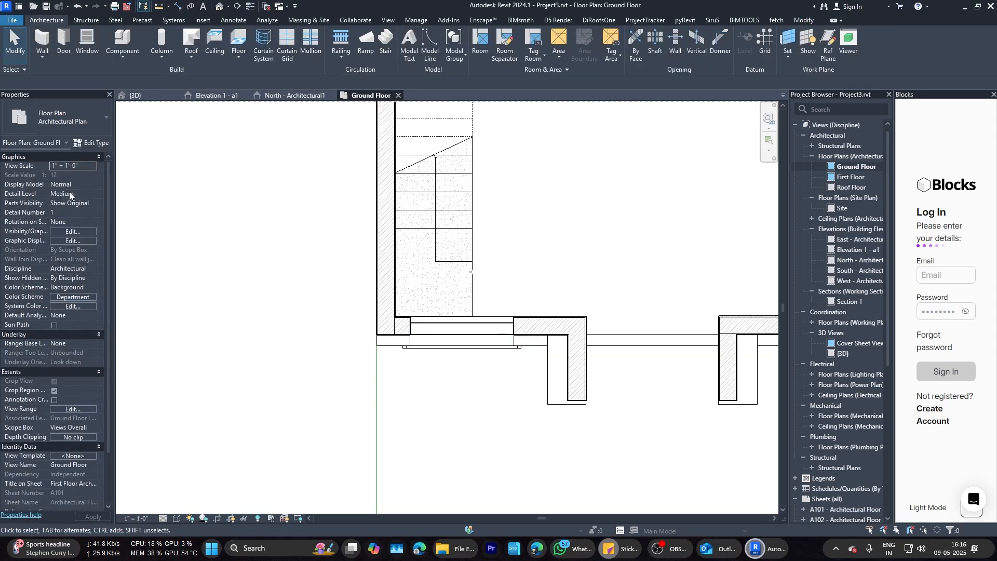
Step: Constrain the top of the stair-side curtain wall up to the Roof Floor level, and try the same on the other front curtain wall
click(467, 324)
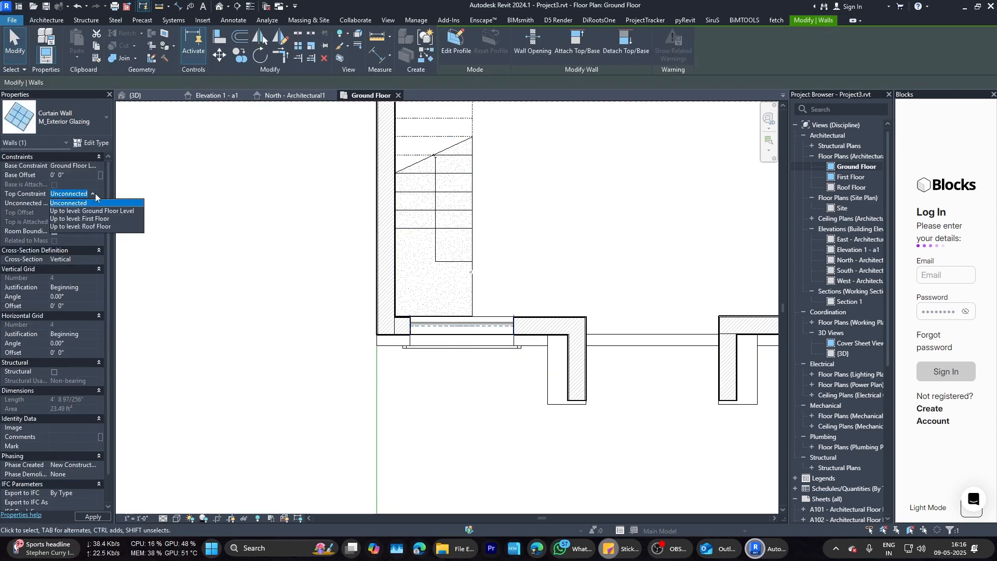
click(92, 226)
scroll(290, 318, down, 2)
scroll(538, 335, up, 2)
click(552, 307)
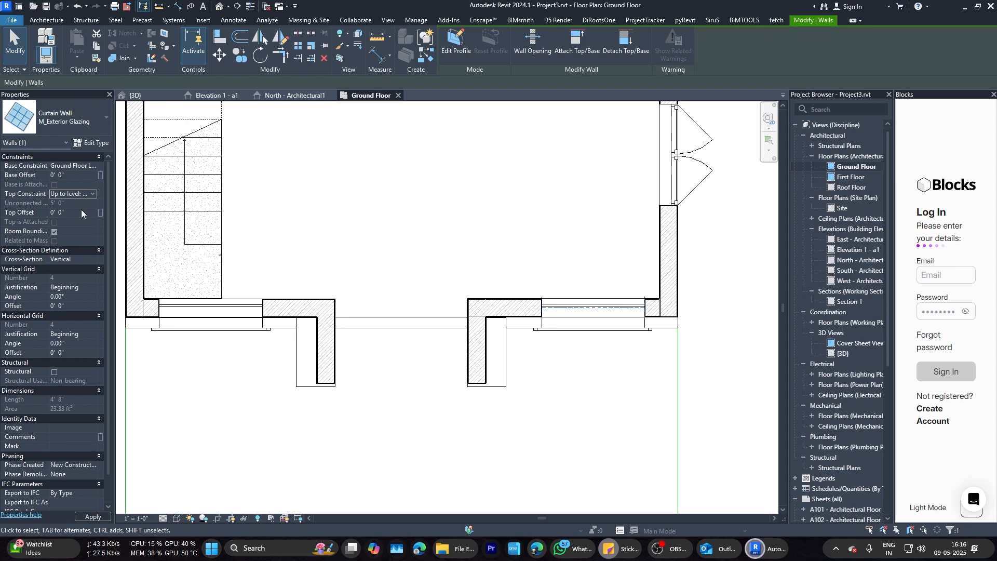
click(587, 307)
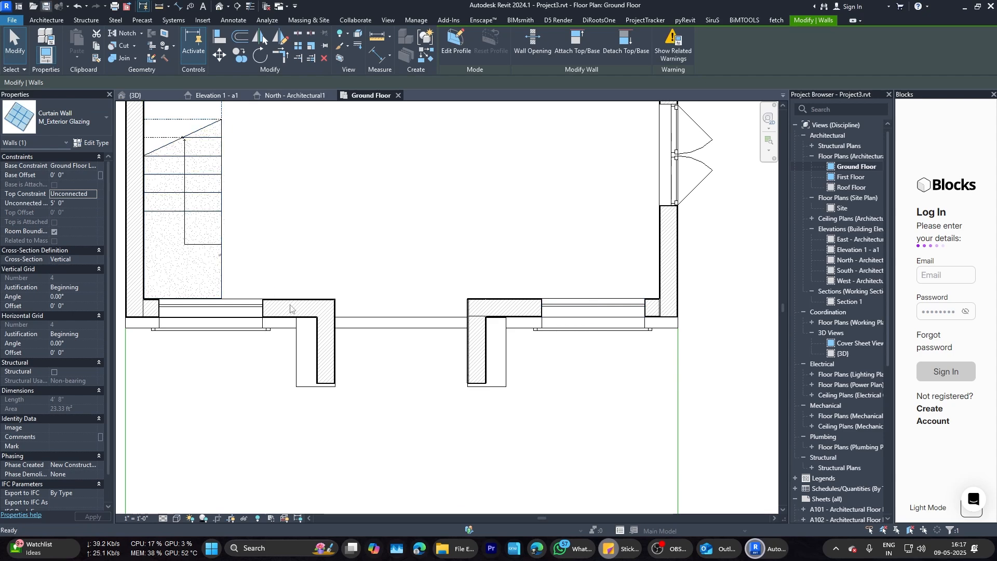
key(Escape)
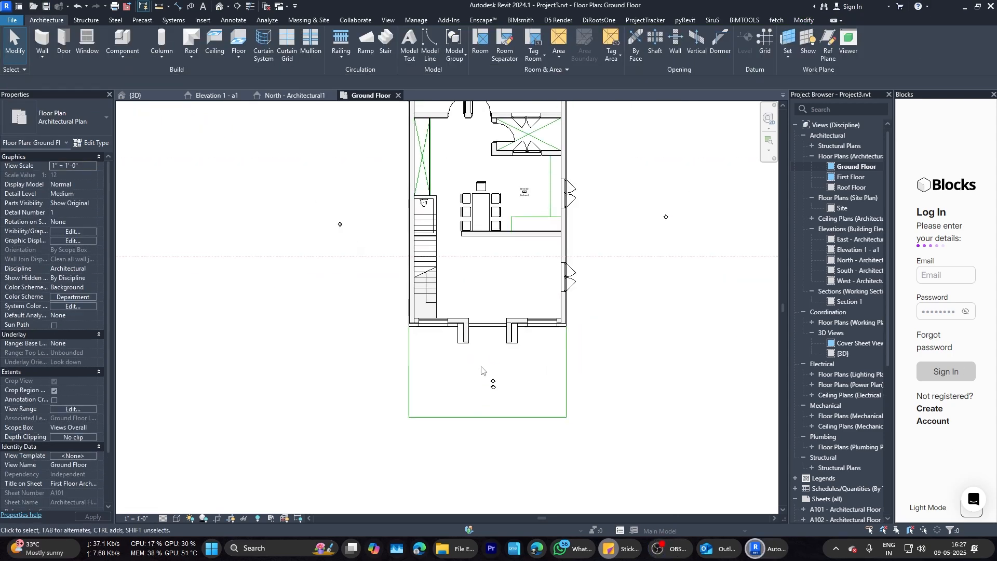
Step: Examine the ground floor slab at the building's front in Elevation 1 - a1, the 3D view and the Ground Floor plan
click(216, 96)
click(418, 377)
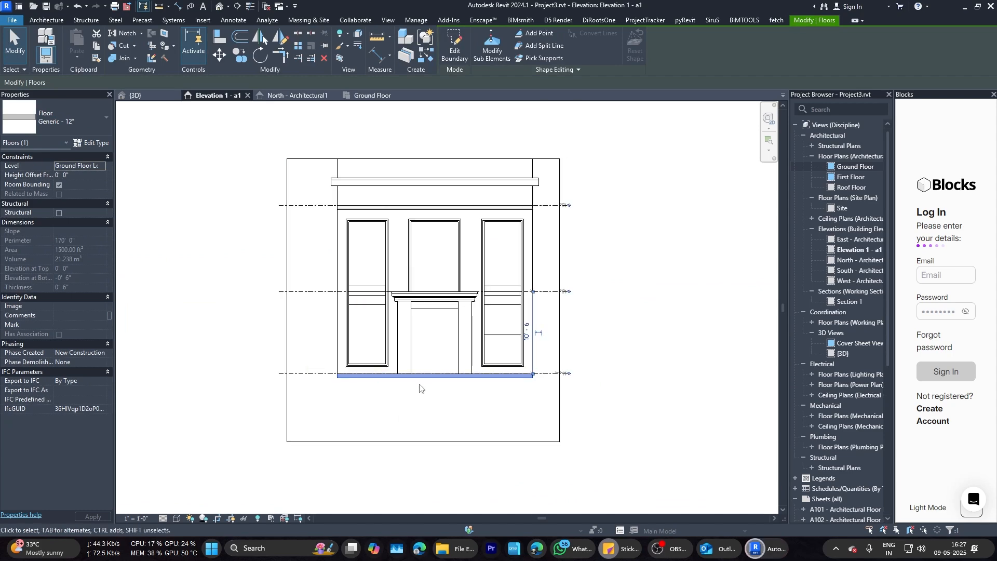
click(140, 96)
scroll(322, 411, up, 1)
middle_drag(275, 413, 497, 419)
key(Escape)
scroll(408, 401, down, 2)
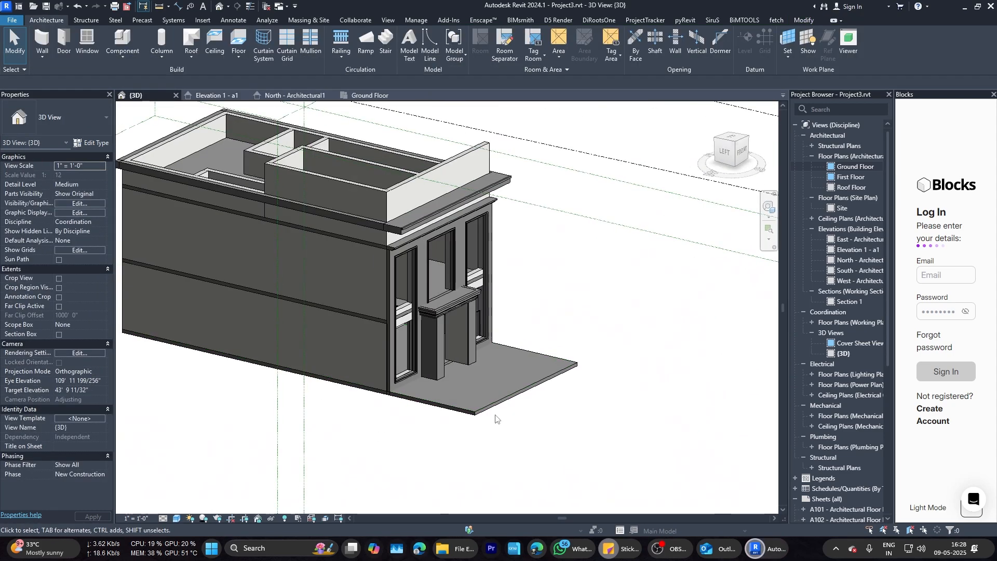
double_click(845, 169)
scroll(476, 320, up, 1)
Step: Draw a new level line about 3' 6" below the Ground Floor Level in the North - Architectural elevation
click(286, 95)
scroll(519, 368, down, 2)
middle_drag(523, 381, 280, 321)
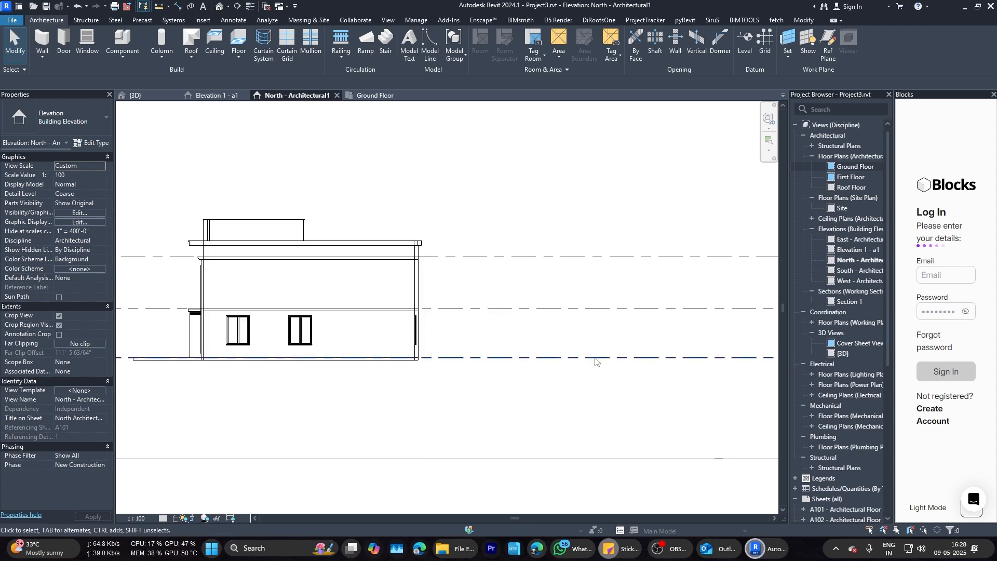
scroll(595, 360, down, 3)
middle_drag(517, 357, 502, 327)
scroll(509, 327, up, 2)
click(745, 43)
scroll(623, 229, down, 2)
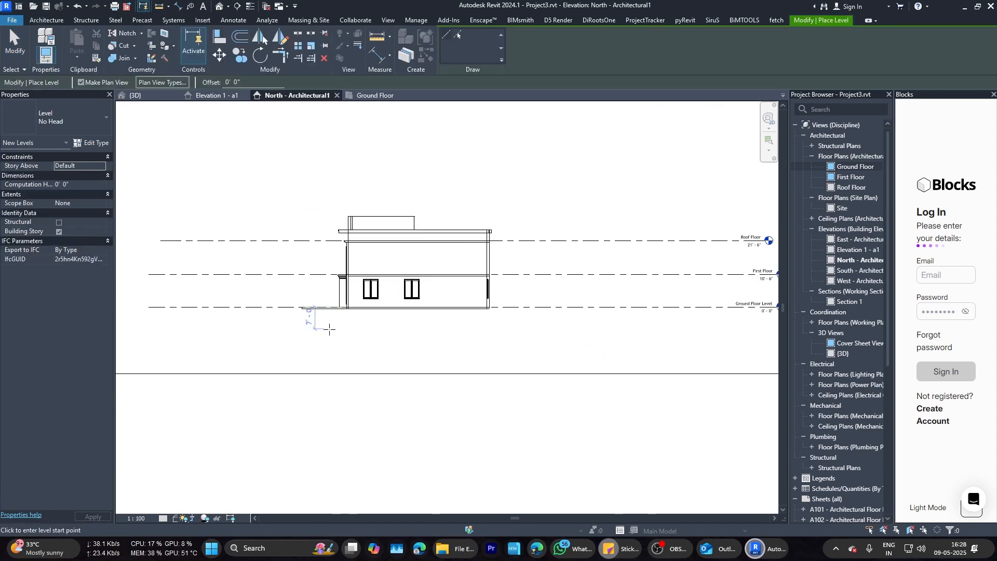
scroll(228, 320, up, 2)
click(270, 315)
scroll(272, 316, down, 3)
scroll(713, 317, up, 4)
click(686, 318)
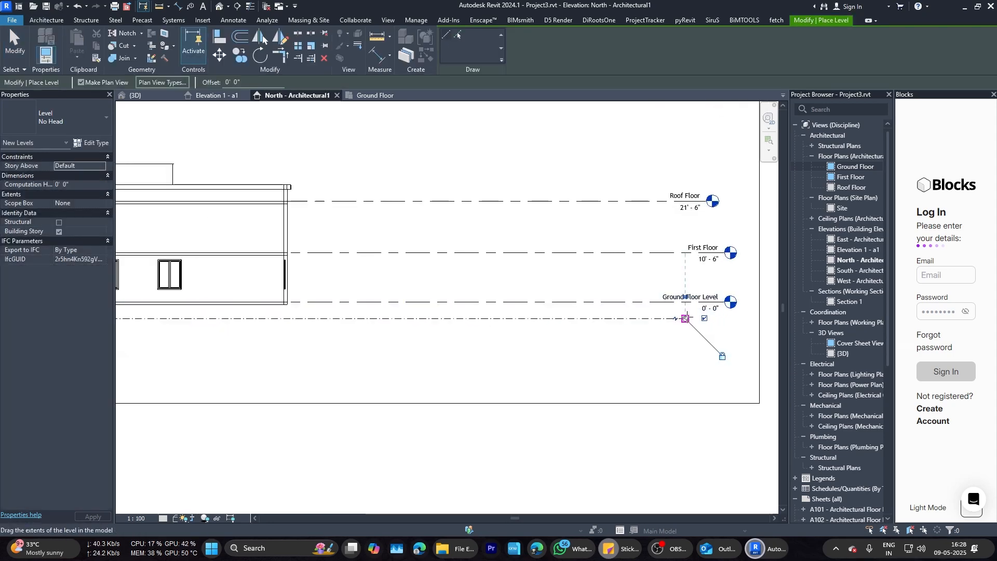
key(Escape)
key(Escape)
Step: Stretch the new level's end on the building's front side to line up with the ends of the other levels
scroll(685, 318, down, 3)
scroll(285, 311, up, 5)
scroll(294, 315, down, 2)
scroll(257, 313, up, 4)
scroll(512, 315, down, 3)
scroll(308, 319, up, 3)
click(340, 306)
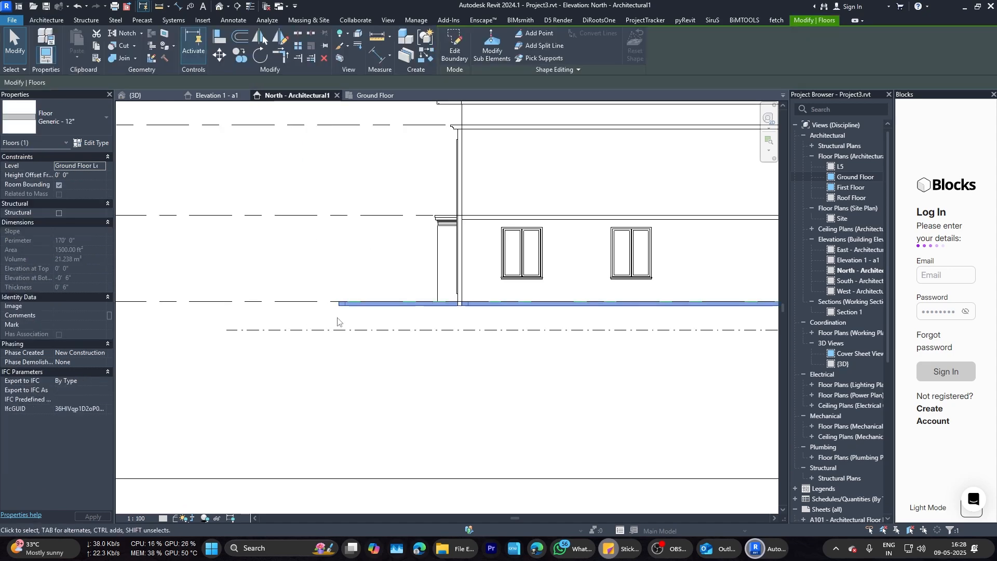
key(Escape)
scroll(337, 321, down, 2)
click(323, 324)
scroll(397, 322, down, 3)
scroll(333, 323, up, 2)
drag(343, 323, 239, 311)
click(227, 311)
key(Escape)
click(223, 235)
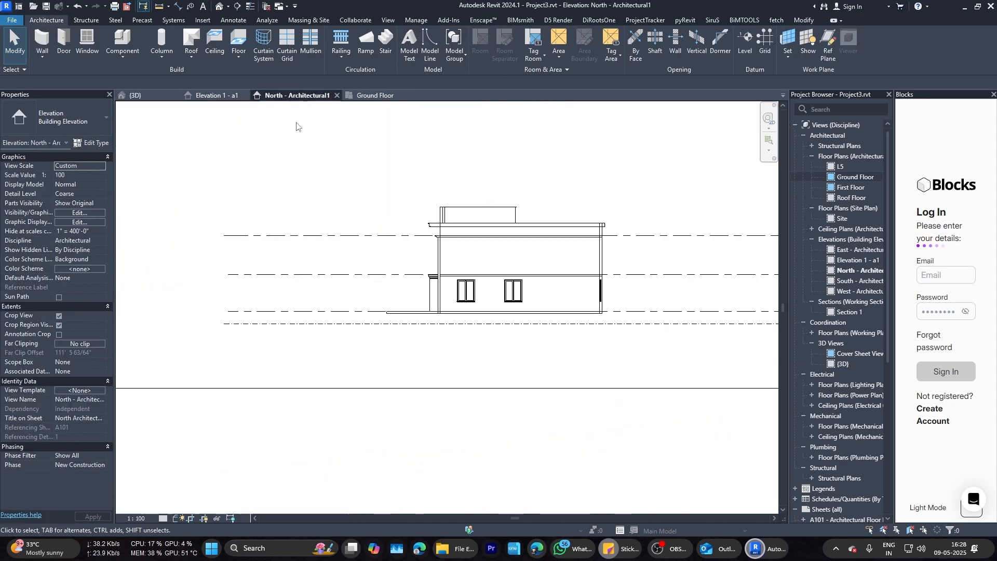
Step: Try to show the new level's bubble at the end where the other levels carry their heads
scroll(670, 264, up, 5)
click(669, 262)
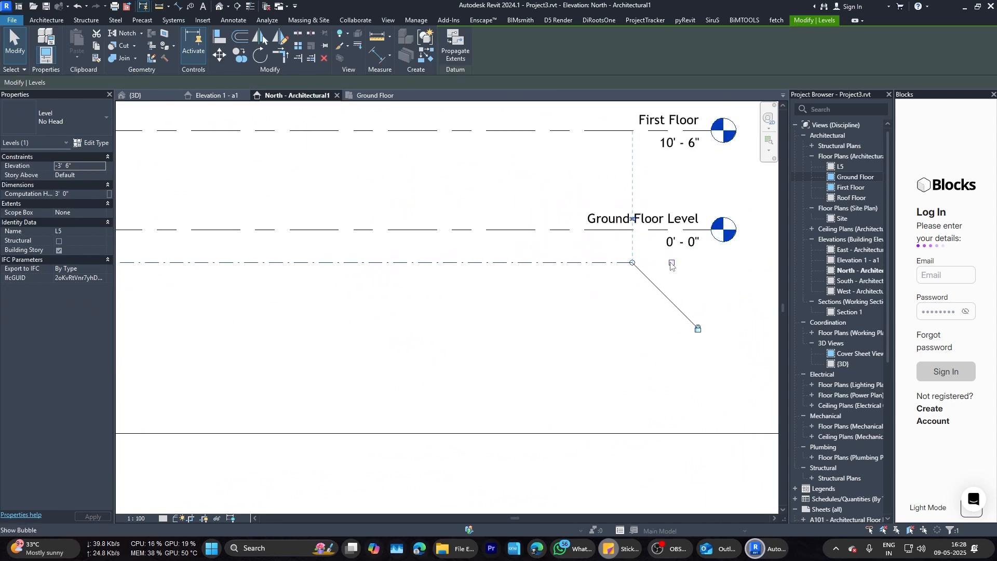
scroll(633, 266, down, 4)
scroll(270, 273, up, 4)
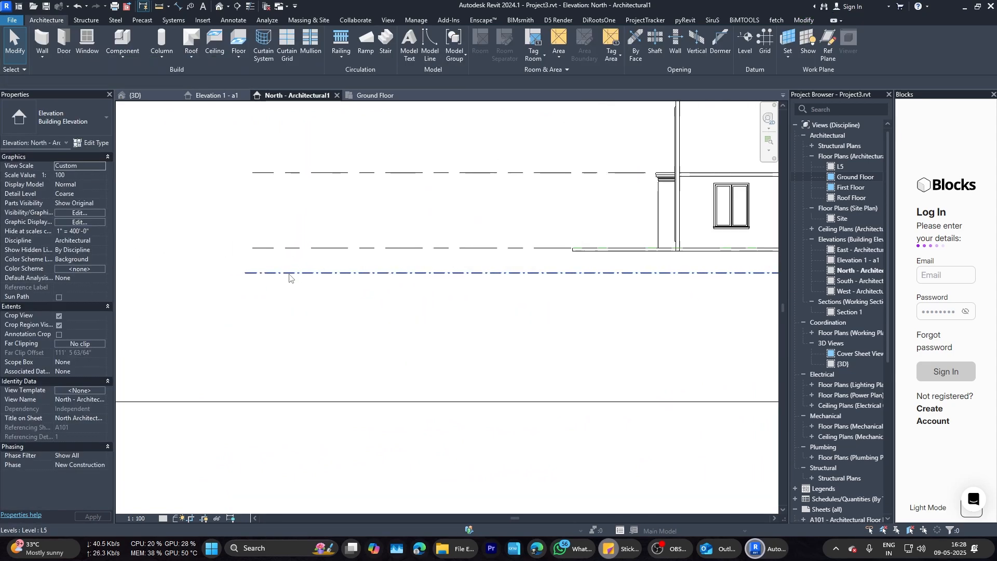
scroll(259, 276, up, 2)
click(306, 301)
scroll(312, 301, down, 6)
scroll(703, 297, up, 3)
click(702, 295)
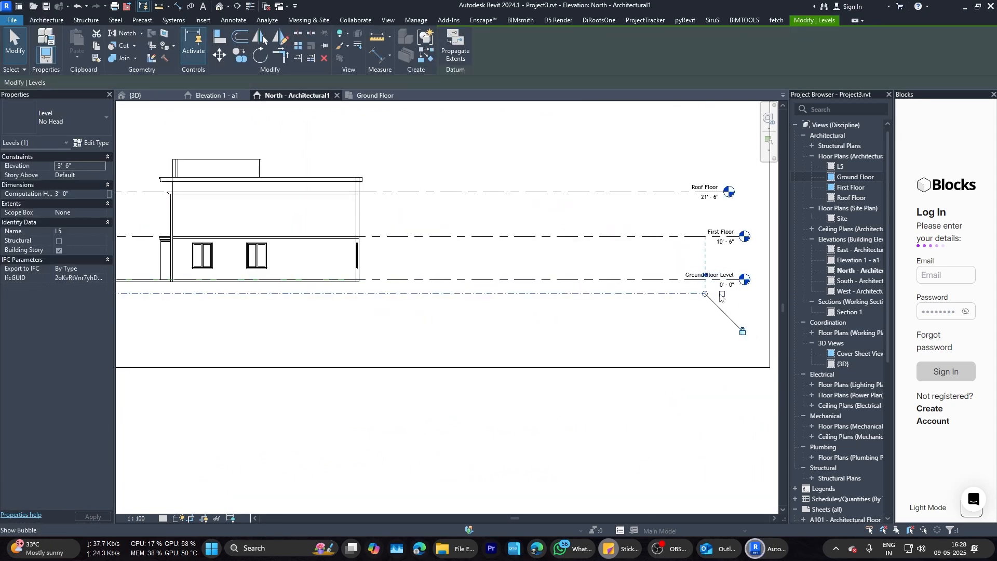
click(565, 346)
click(662, 294)
scroll(661, 296, up, 1)
scroll(657, 298, down, 4)
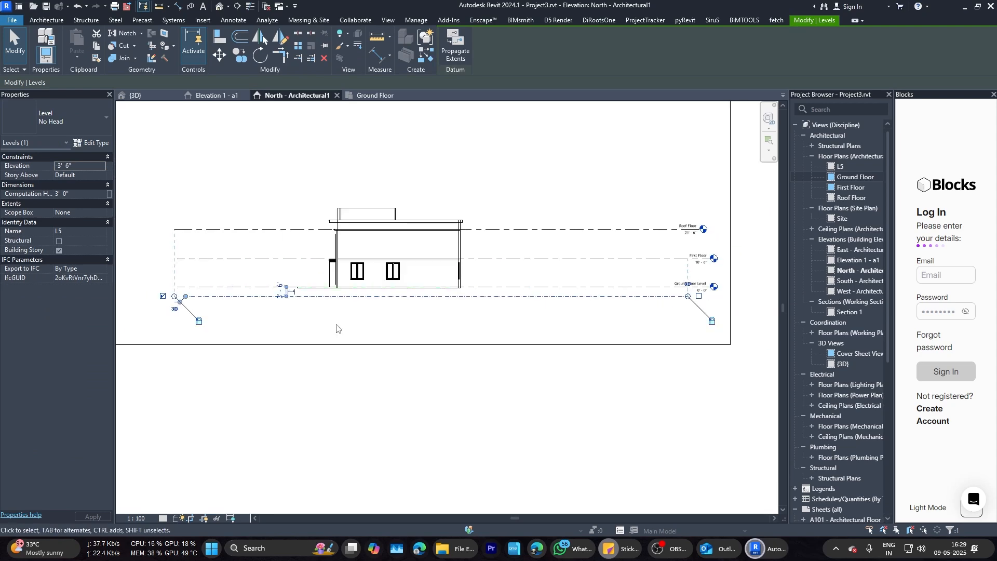
Step: Change the new level's type to one that shows a head symbol with its name and elevation
click(693, 322)
scroll(690, 299, up, 5)
click(659, 277)
click(66, 117)
click(67, 185)
click(578, 318)
scroll(578, 318, down, 5)
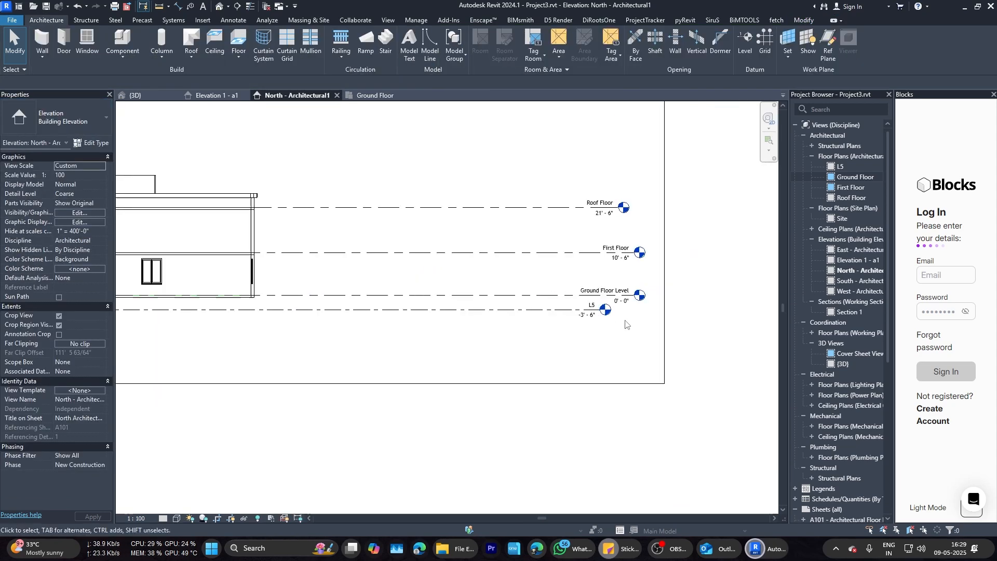
scroll(583, 311, down, 3)
scroll(356, 294, up, 5)
Step: Try to adjust the base of the front facade casework in Elevation 1 - a1, and undo the change
click(357, 244)
click(140, 96)
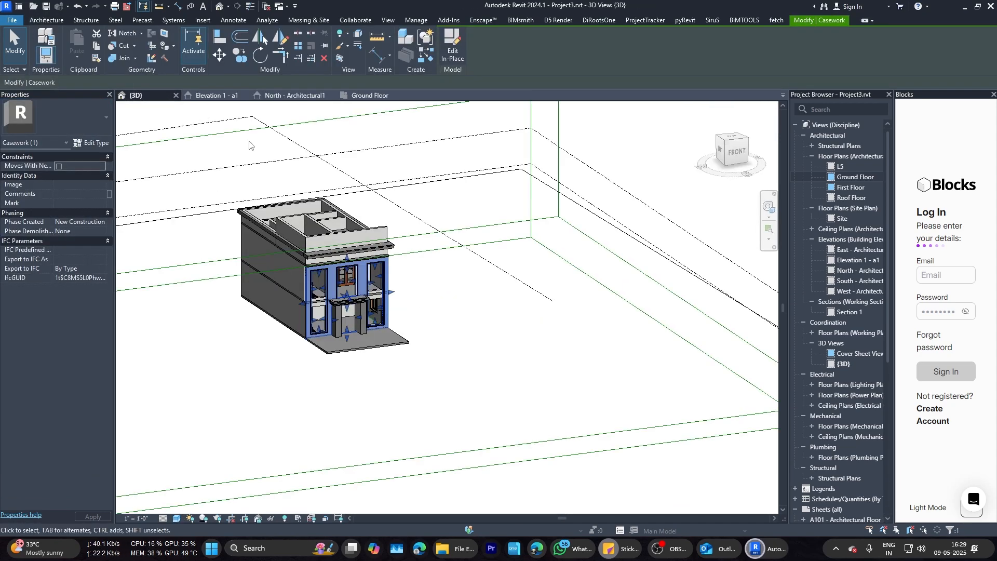
click(306, 387)
scroll(306, 390, up, 2)
key(ctrl+Tab)
scroll(352, 312, up, 4)
click(347, 297)
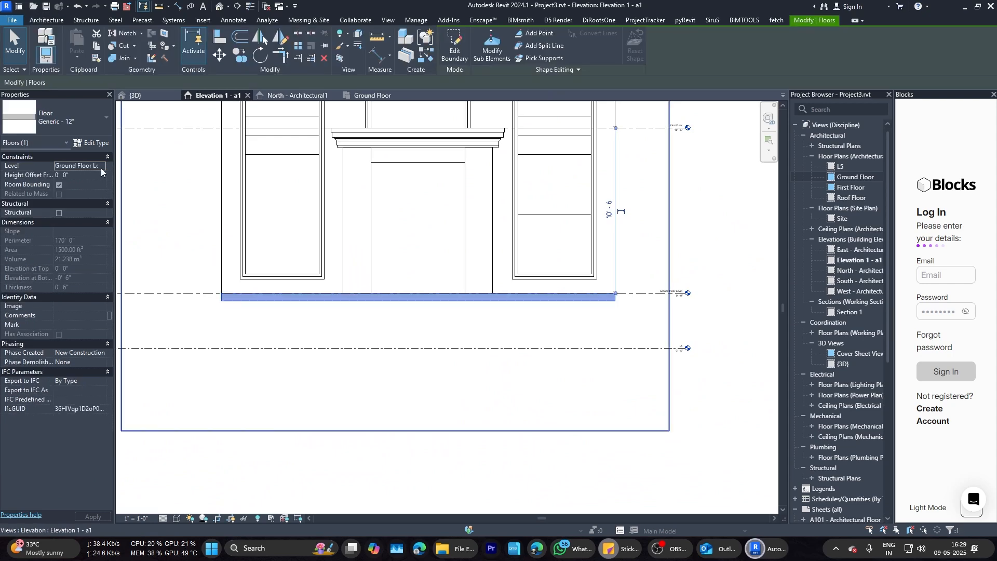
click(419, 309)
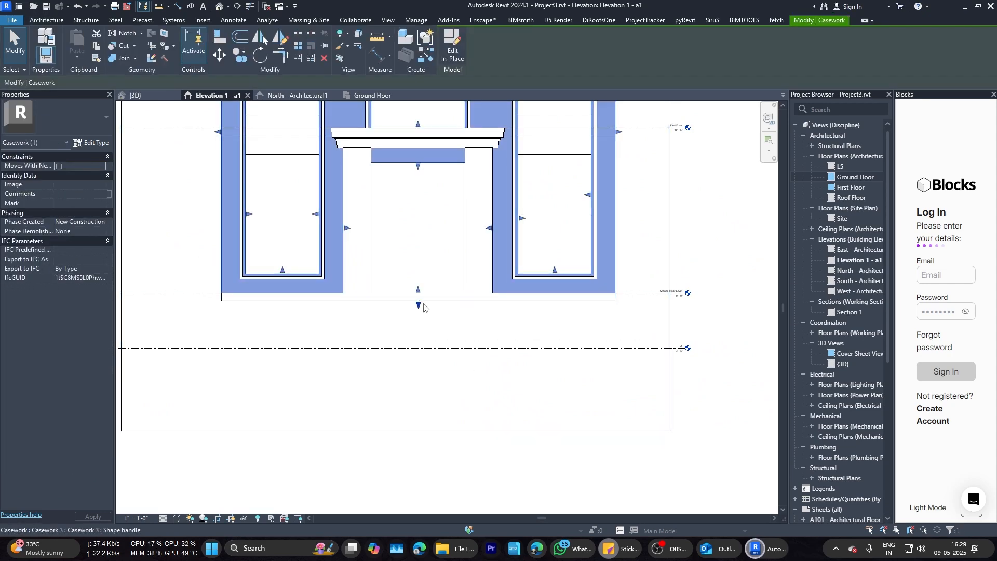
key(ctrl+z)
click(149, 95)
click(218, 96)
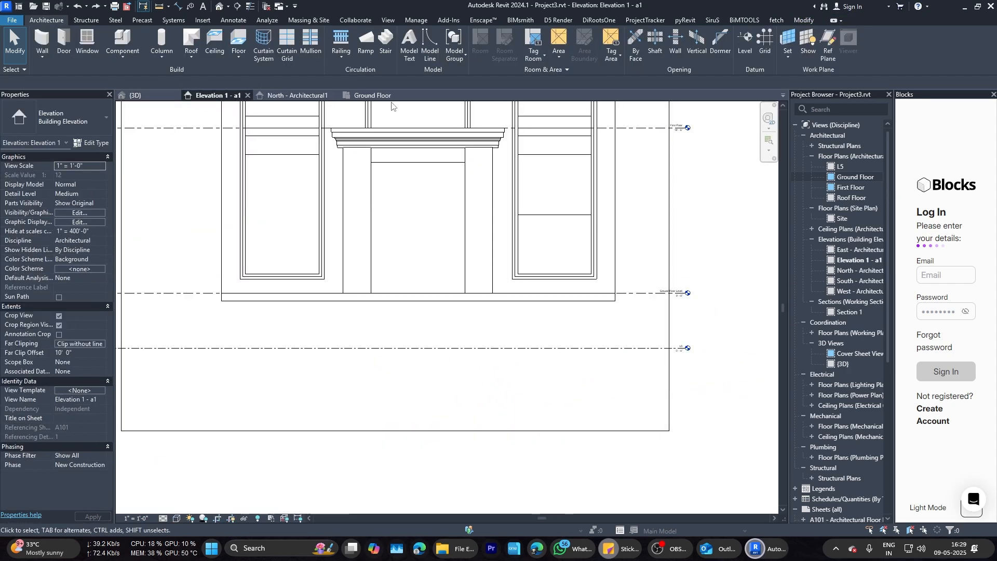
Step: Start a new in-place Casework model in the Ground Floor plan, accepting its default name
click(373, 96)
scroll(382, 267, down, 1)
click(122, 57)
click(137, 98)
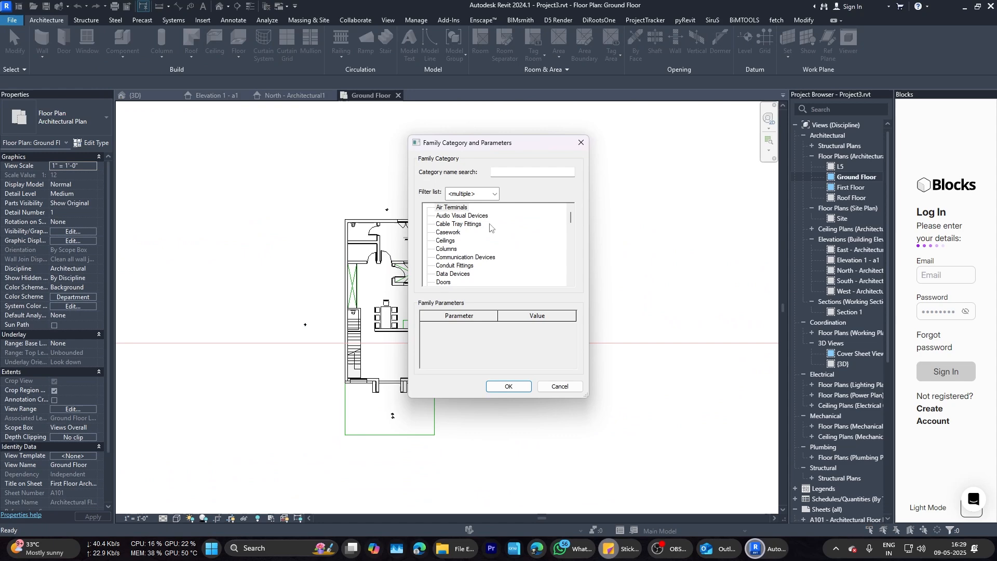
click(507, 390)
click(499, 291)
Step: Sketch a rectangular extrusion profile around the building's outer footprint, from the front corner to the opposite rear corner
click(95, 45)
click(417, 36)
scroll(435, 387, up, 5)
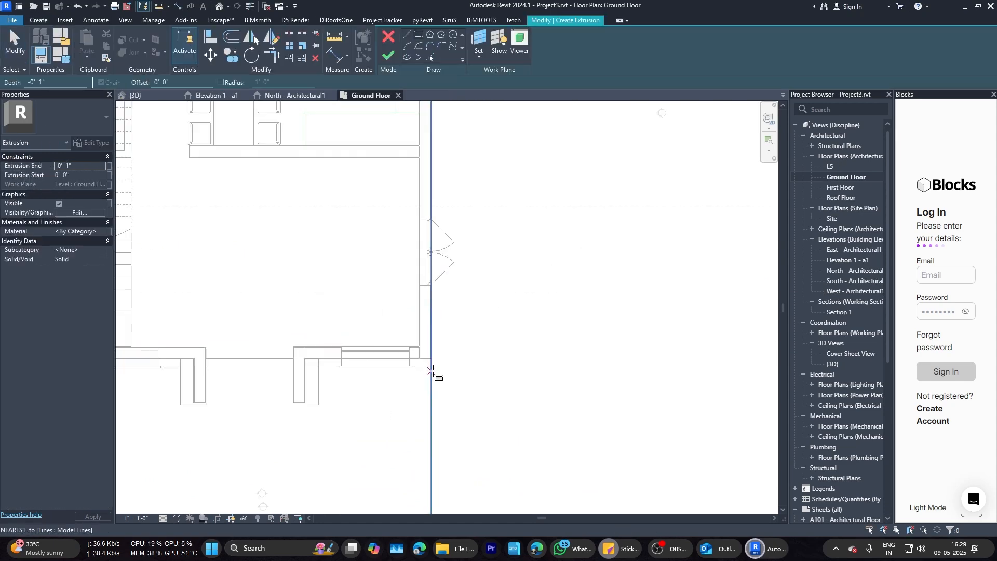
click(432, 366)
scroll(415, 353, down, 4)
middle_drag(354, 319, 388, 422)
scroll(313, 142, up, 1)
click(311, 139)
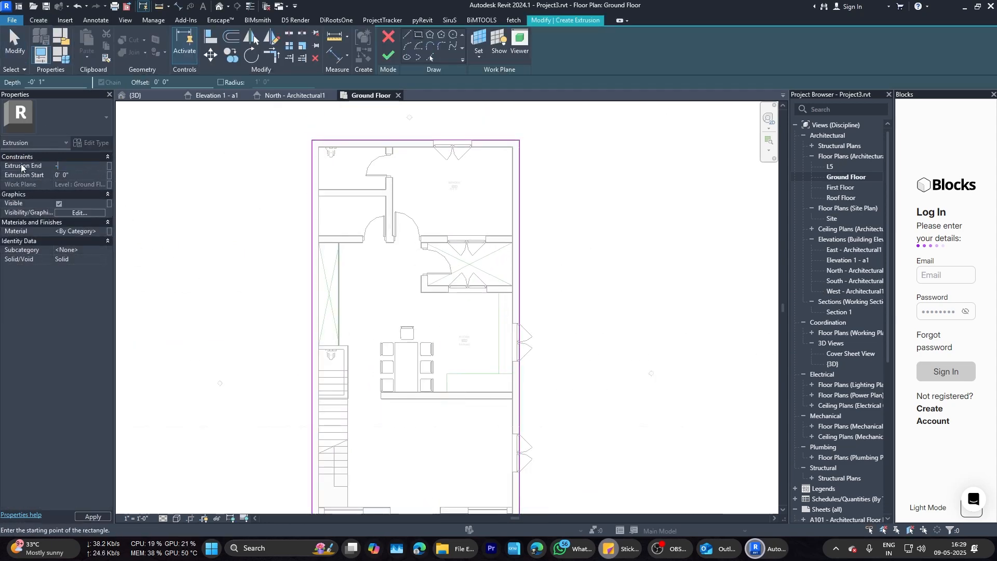
Step: Extrude the footprint downward from the Ground Floor Level to level L5 and finish the in-place model
click(388, 56)
click(217, 95)
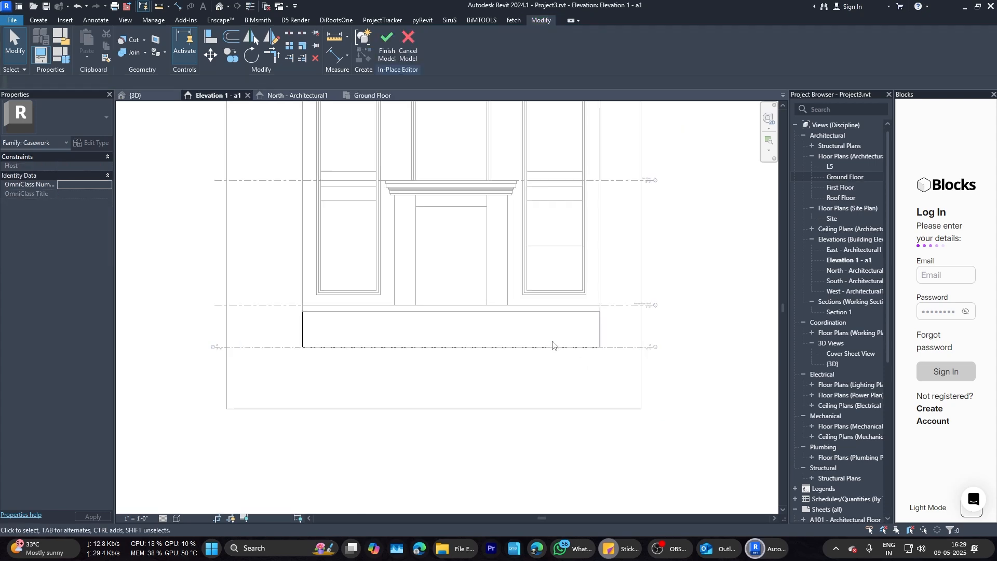
click(385, 41)
Step: Examine the new building base and the projecting front floor slab in the 3D view
click(135, 95)
scroll(365, 314, down, 3)
scroll(364, 312, up, 3)
click(349, 326)
shift+middle_drag(350, 325, 403, 330)
scroll(385, 335, up, 2)
click(383, 337)
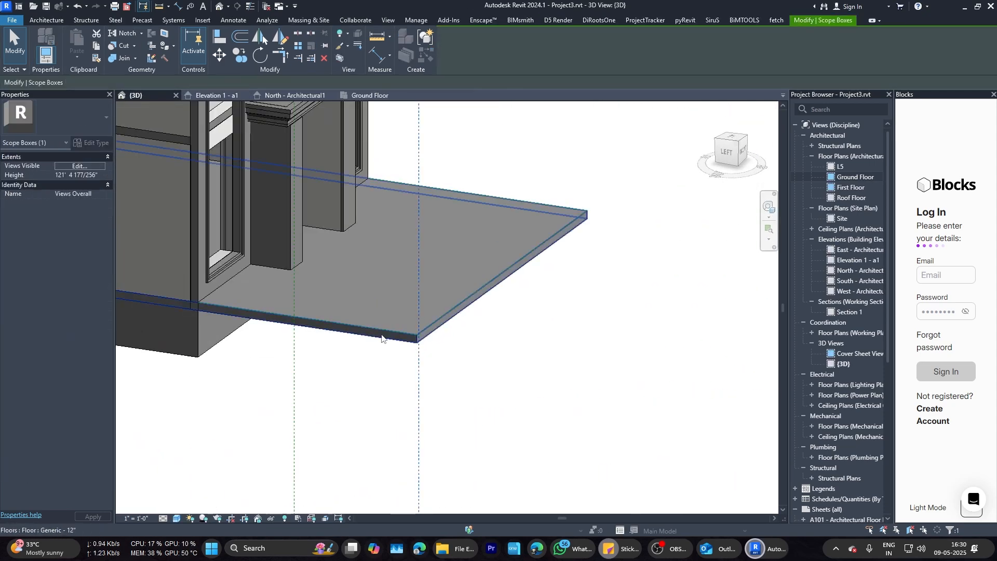
Step: Edit the ground floor slab's boundary, aligning its front edge with the front face of the building base, and finish the sketch
click(383, 337)
click(454, 46)
scroll(483, 283, down, 2)
key(a)
key(l)
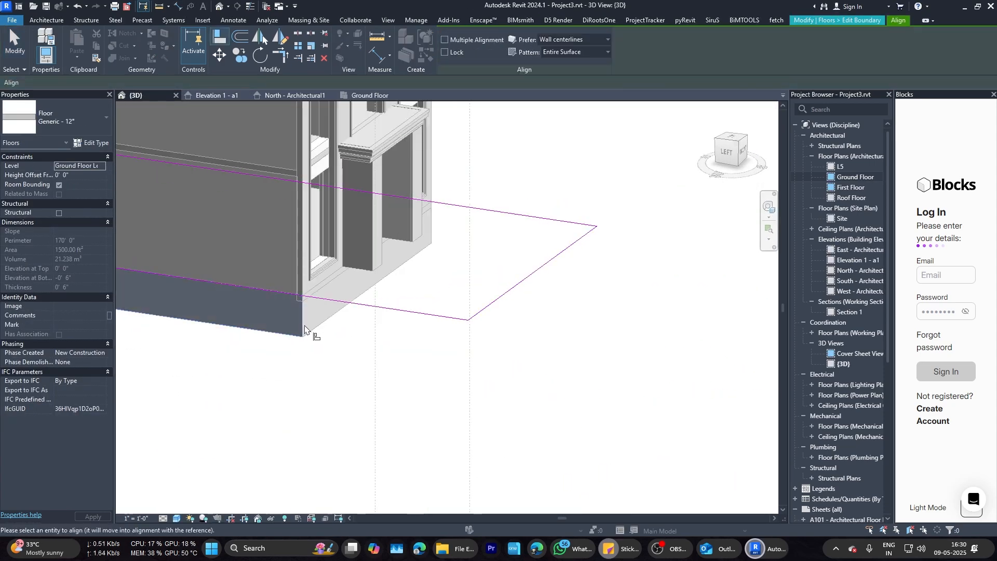
click(307, 330)
click(535, 274)
key(Escape)
click(448, 55)
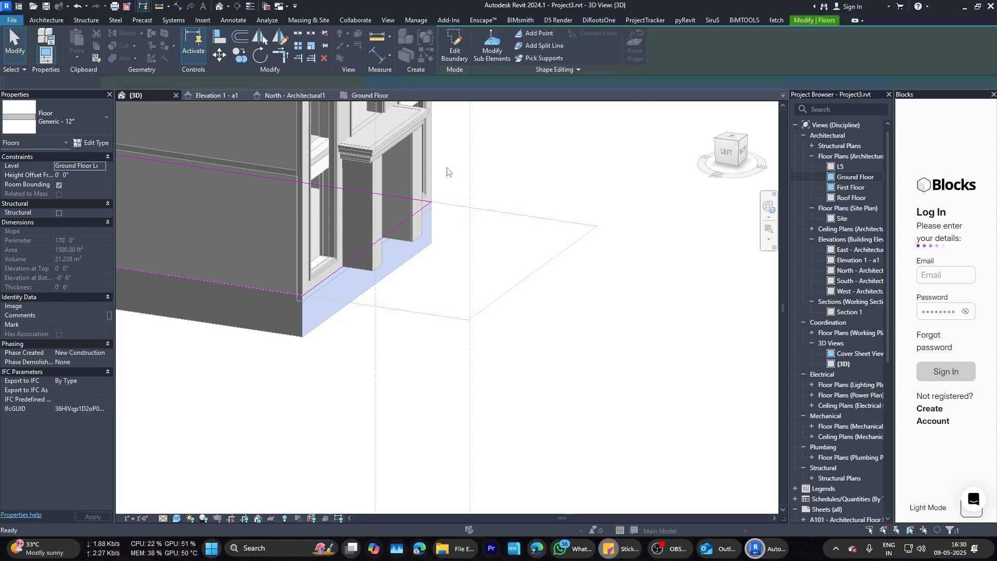
click(447, 170)
Step: Start a new in-place Casework extrusion in the L5 floor plan, accepting its default name
double_click(843, 168)
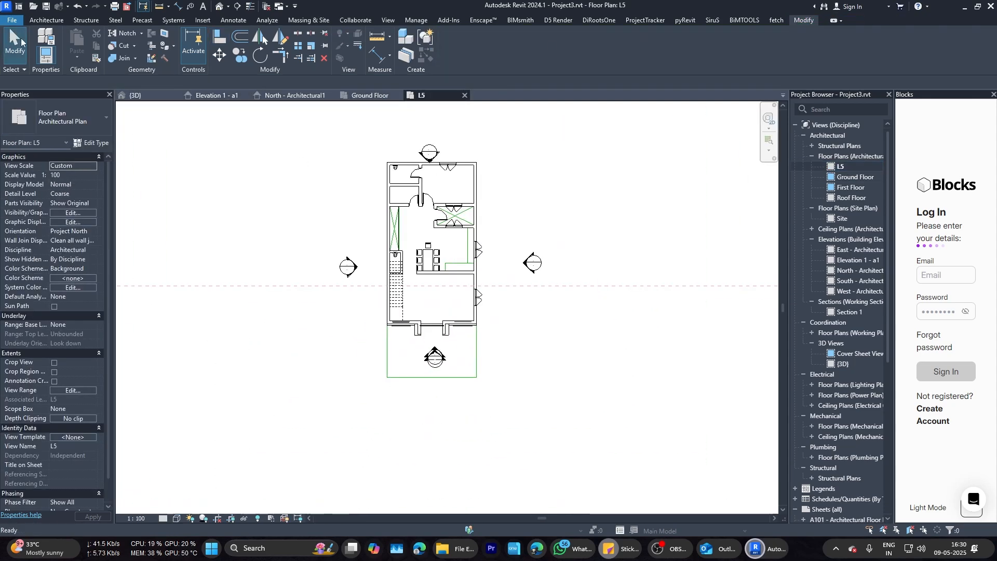
click(46, 19)
click(151, 99)
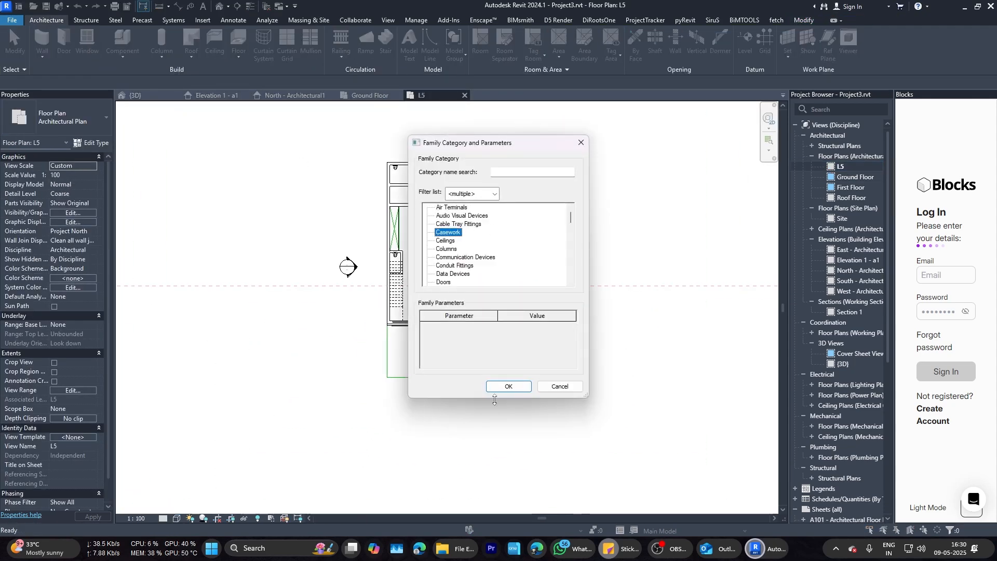
click(503, 388)
click(503, 290)
click(90, 44)
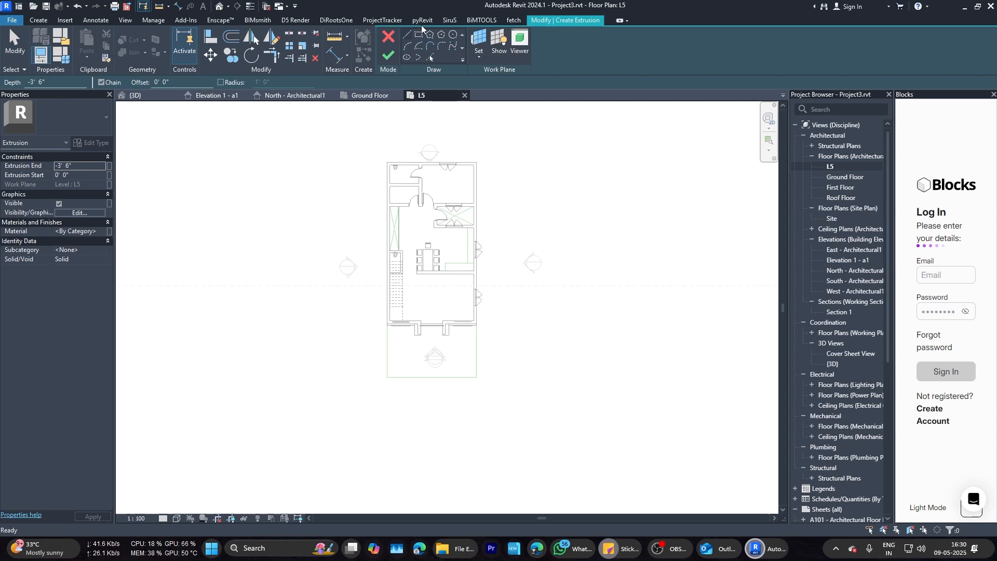
Step: Sketch a rectangle around the building and its front yard, extrude it 0' 5" from L5, and finish the in-place model
click(476, 162)
click(86, 166)
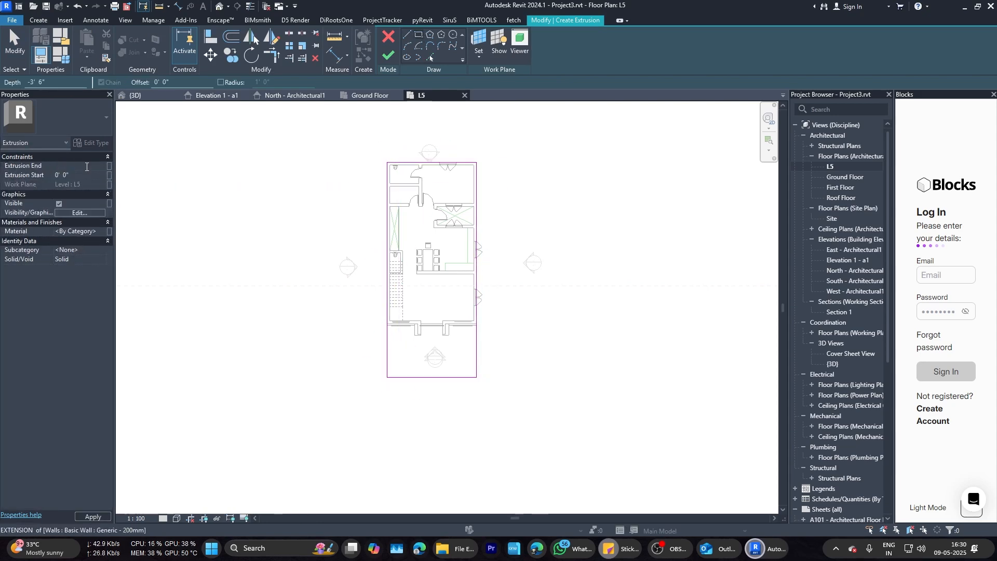
click(388, 58)
click(388, 61)
click(136, 96)
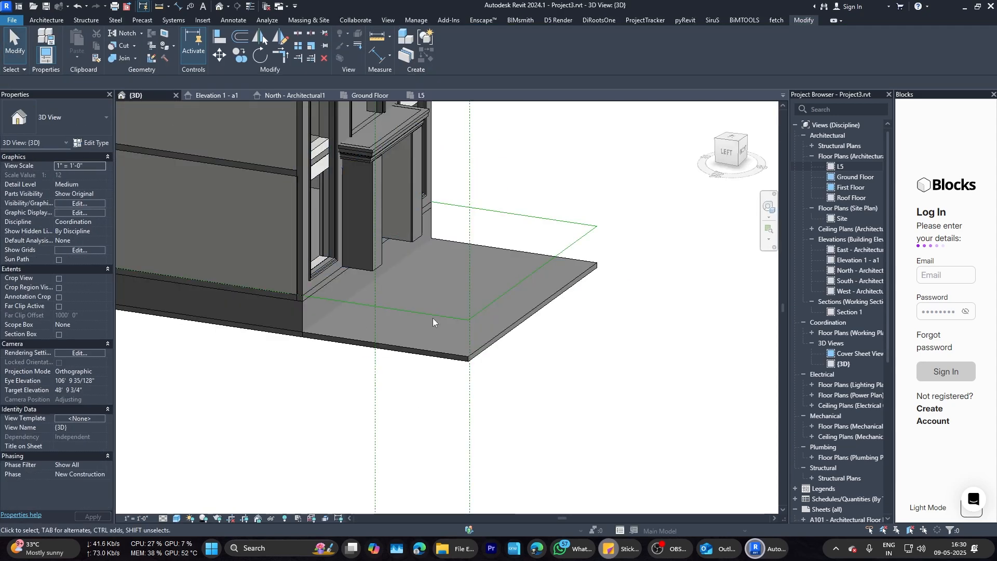
Step: Examine the new base slab and the front entrance in the 3D view and the Enscape render
mouse_move(433, 319)
shift+middle_down()
mouse_move(470, 278)
mouse_move(374, 296)
mouse_move(400, 273)
shift+middle_up()
click(401, 274)
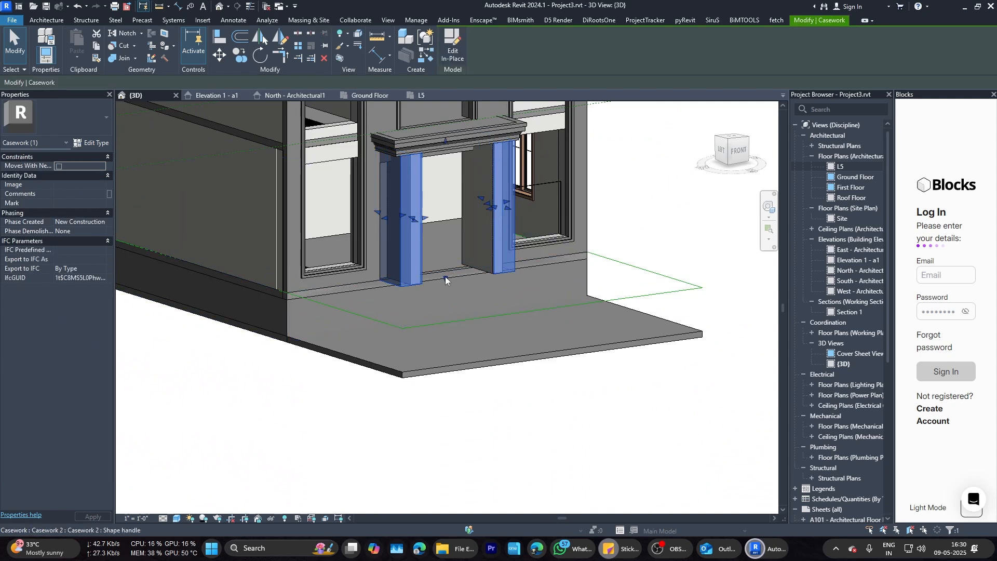
key(Escape)
shift+middle_drag(483, 306, 435, 328)
click(767, 548)
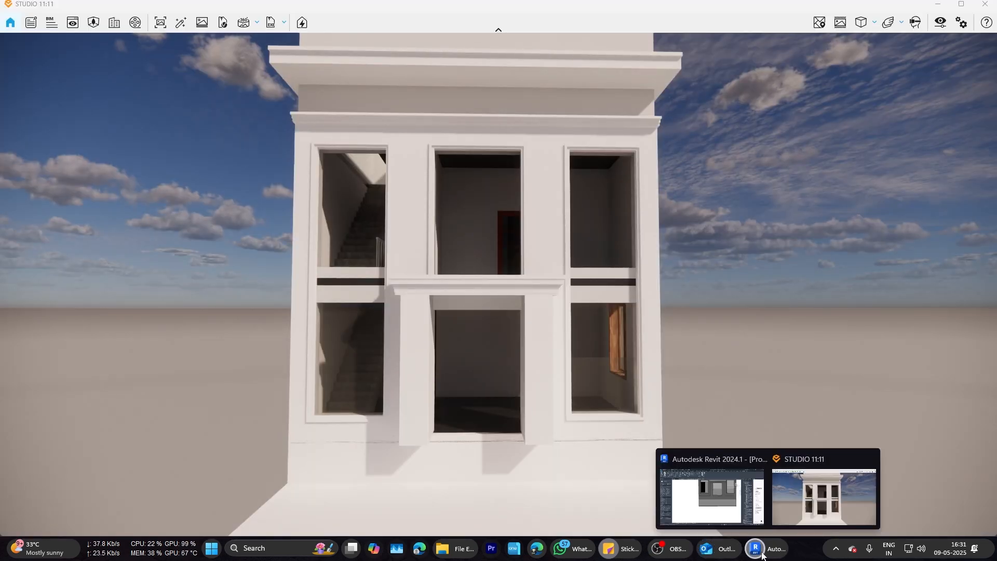
click(724, 513)
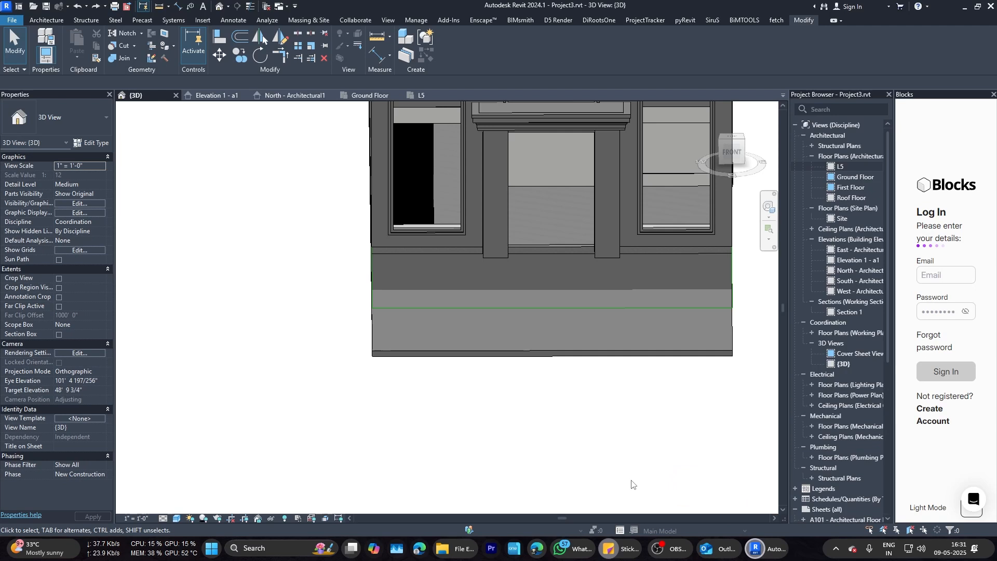
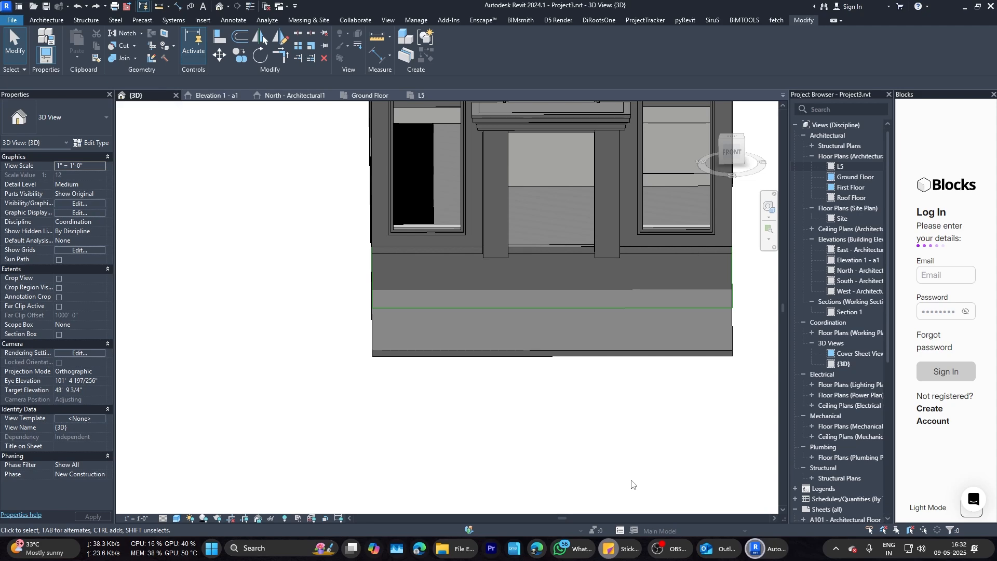
click(218, 97)
click(156, 96)
shift+middle_drag(249, 254, 364, 275)
scroll(365, 275, up, 2)
scroll(418, 226, down, 2)
Step: Start another in-place Casework extrusion in the L5 floor plan, zoomed in on the entrance columns
click(421, 95)
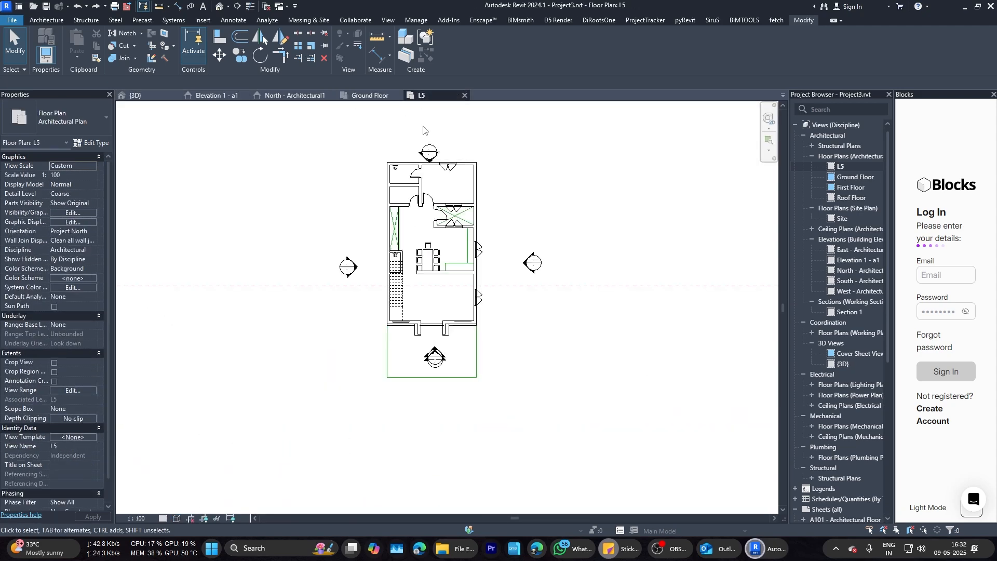
scroll(373, 281, up, 5)
click(147, 106)
click(449, 232)
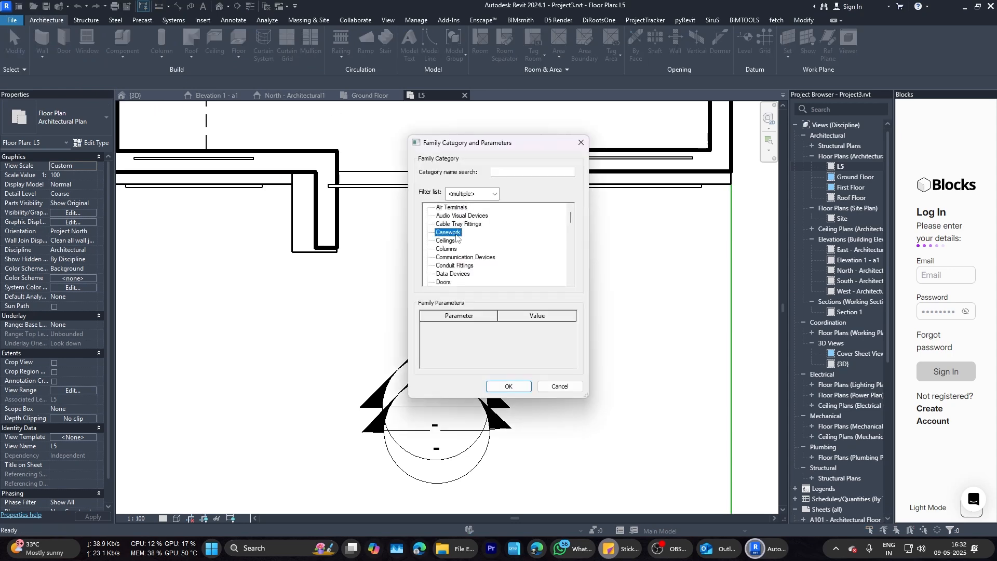
click(509, 387)
click(498, 291)
click(86, 43)
Step: Sketch a rectangular profile around the two entrance columns and extend its front edge to a depth of about 4' 5"
click(419, 35)
click(534, 171)
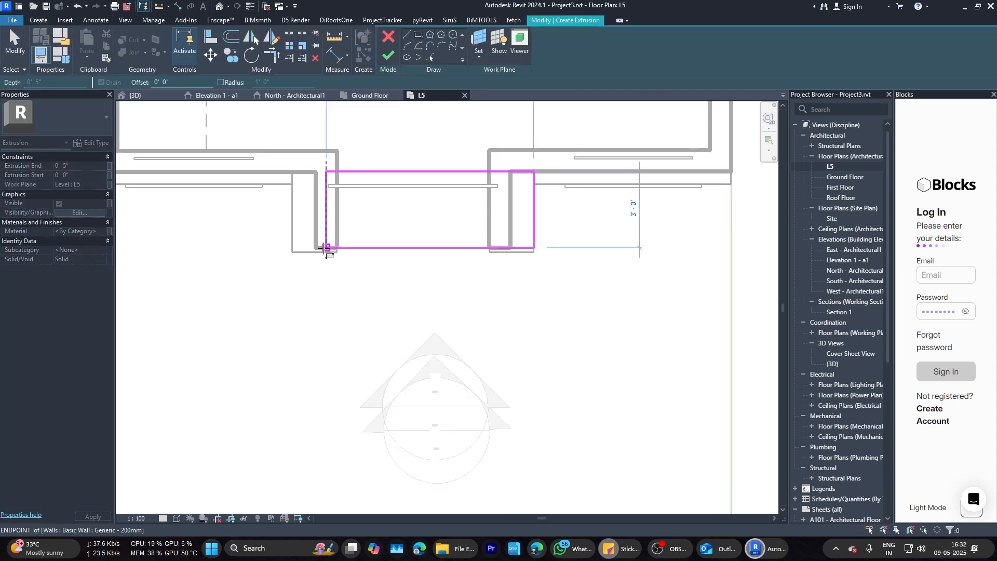
click(292, 252)
key(Escape)
drag(411, 252, 411, 274)
key(Escape)
scroll(408, 283, up, 1)
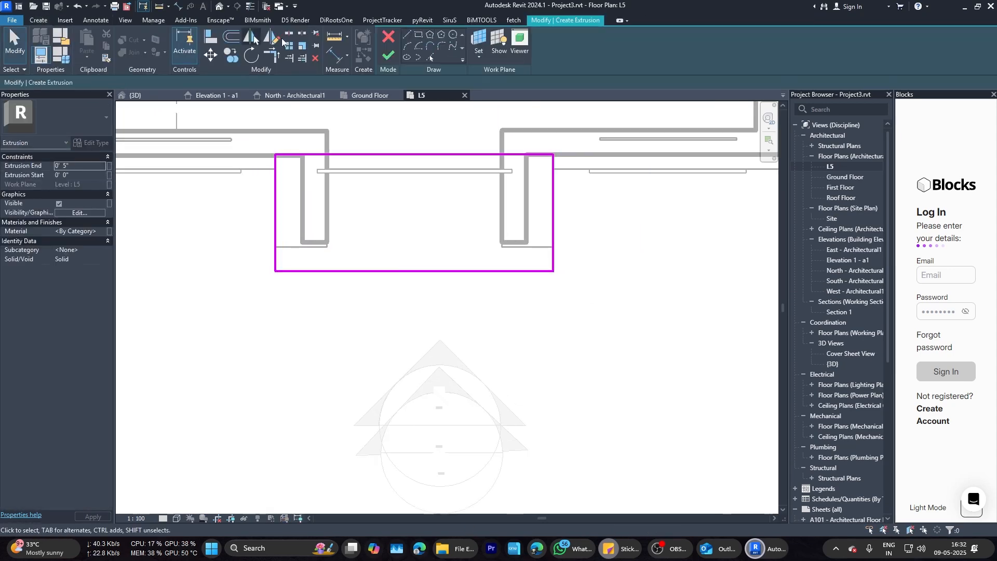
scroll(308, 252, up, 2)
key(Escape)
scroll(268, 224, down, 3)
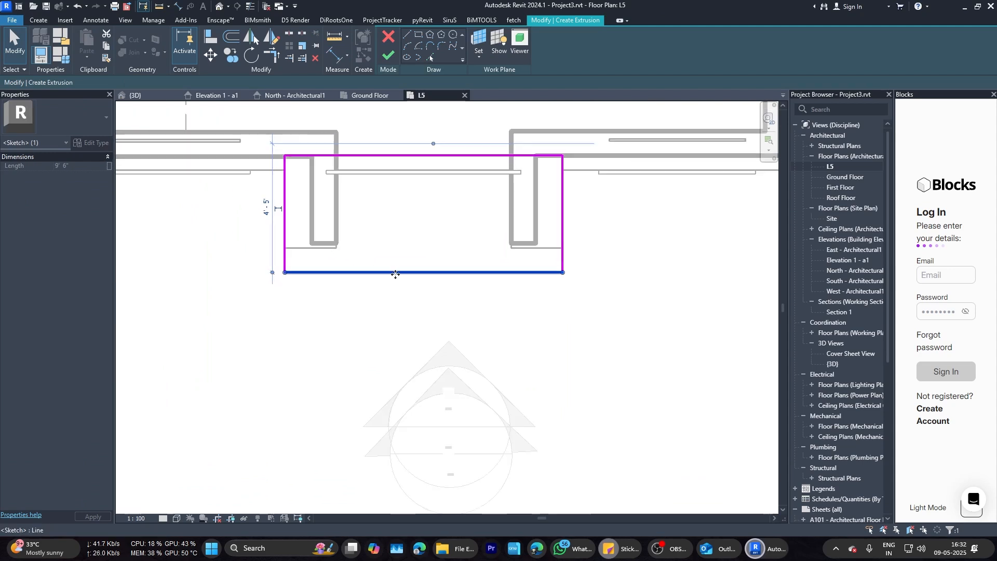
Step: Move the profile's front edge farther out from the entrance columns and fine-tune its distance
drag(394, 272, 399, 304)
key(Escape)
scroll(559, 279, down, 1)
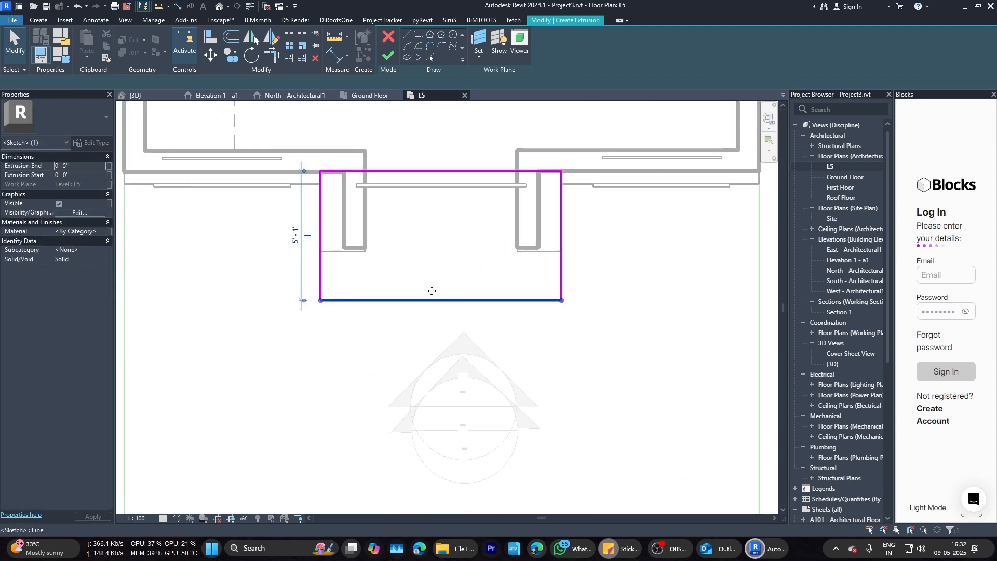
key(Escape)
scroll(331, 258, up, 1)
click(464, 314)
drag(460, 313, 455, 294)
key(l)
key(i)
key(Escape)
key(Escape)
scroll(413, 249, down, 2)
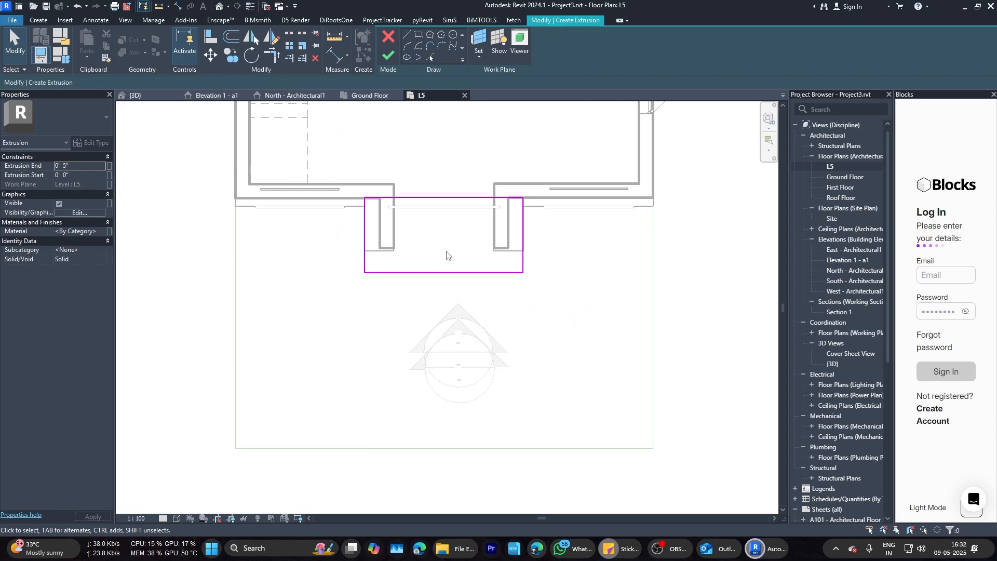
Step: Raise the entrance platform extrusion from L5 up to the underside of the columns and finish the in-place model
key(ctrl+Tab)
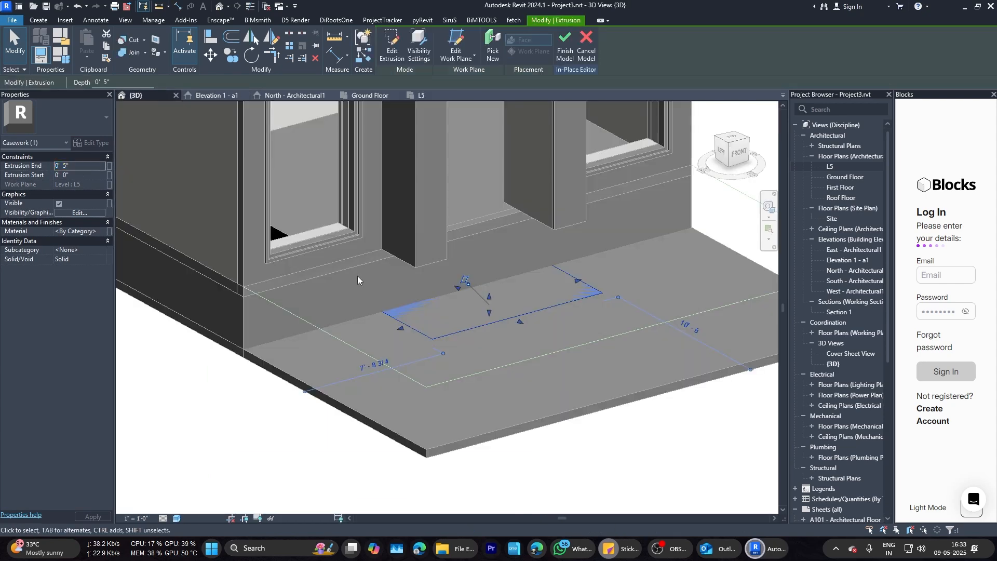
key(Escape)
shift+middle_drag(488, 229, 514, 269)
scroll(547, 332, down, 3)
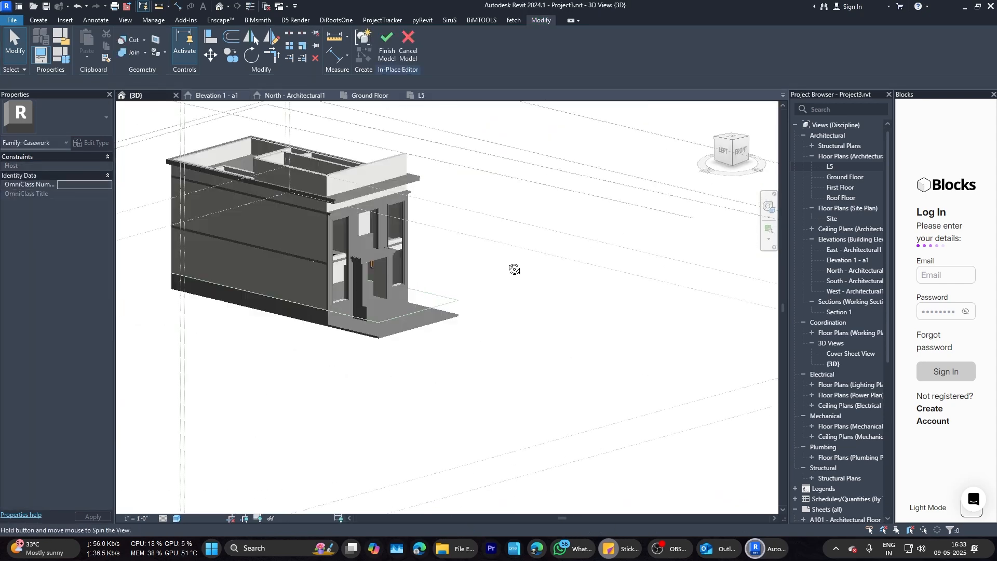
scroll(383, 291, up, 2)
click(387, 44)
Step: Inspect the new entrance platform and the window glazing in the 3D view and the Enscape render
scroll(468, 311, down, 2)
shift+middle_drag(498, 332, 463, 342)
scroll(450, 320, up, 3)
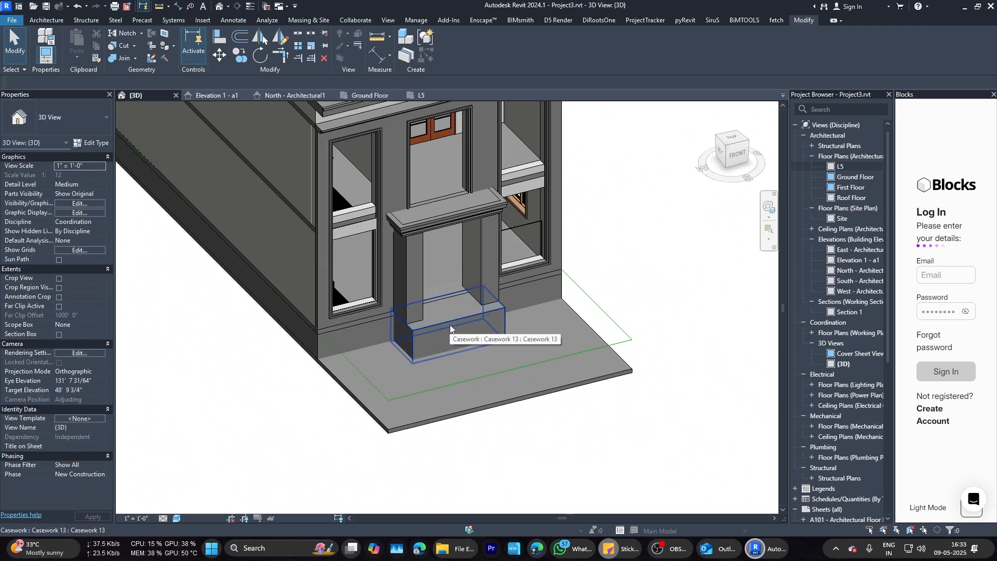
scroll(450, 325, down, 4)
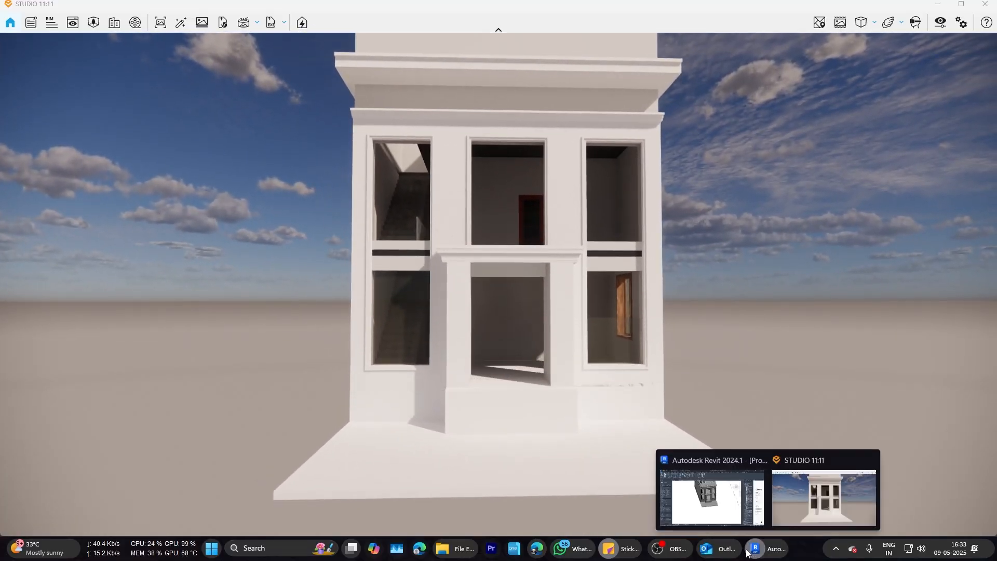
click(707, 498)
scroll(420, 302, up, 8)
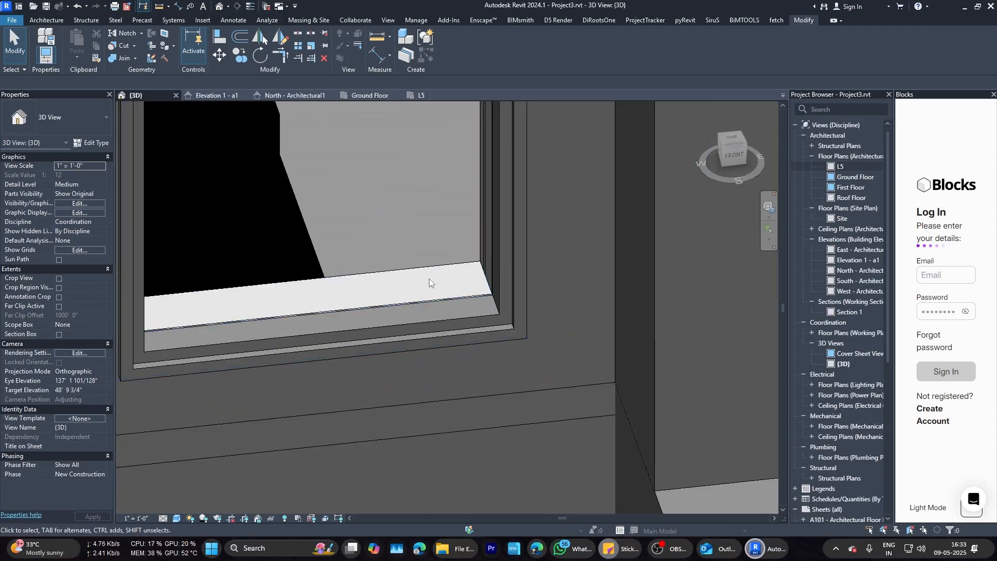
scroll(413, 144, down, 4)
Step: Stretch the stair-side front window's curtain wall from the lower opening's sill up to the upper opening's head
click(370, 95)
scroll(407, 229, down, 3)
scroll(411, 346, up, 6)
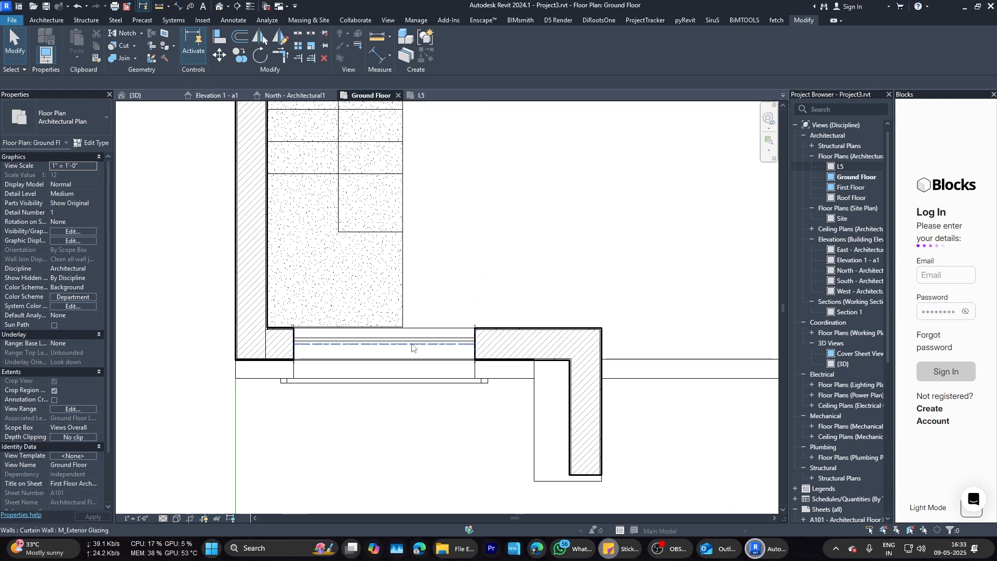
click(412, 348)
click(143, 95)
scroll(424, 264, down, 3)
shift+middle_drag(427, 265, 414, 223)
drag(402, 212, 394, 118)
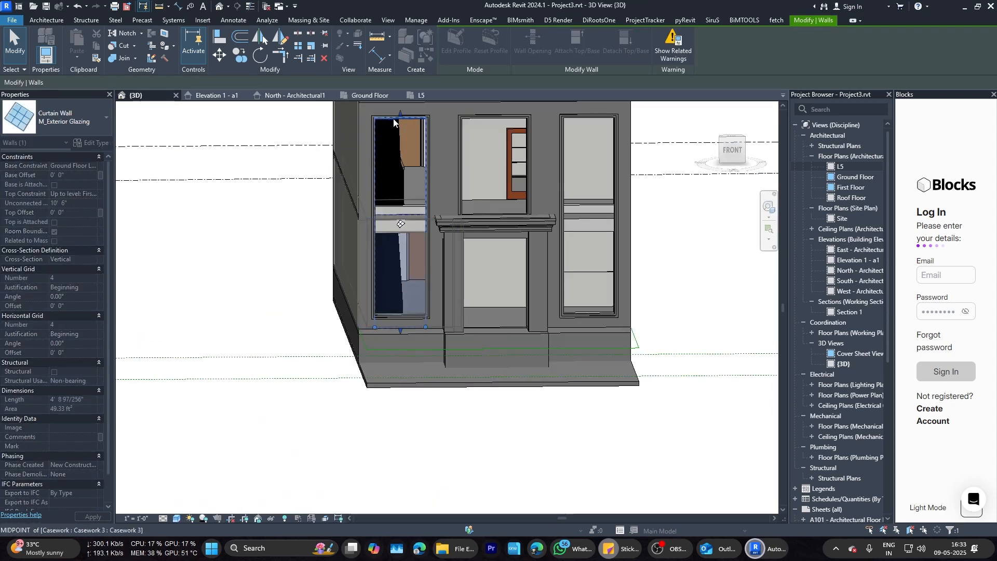
scroll(396, 325, up, 3)
drag(396, 325, 393, 293)
scroll(395, 290, down, 4)
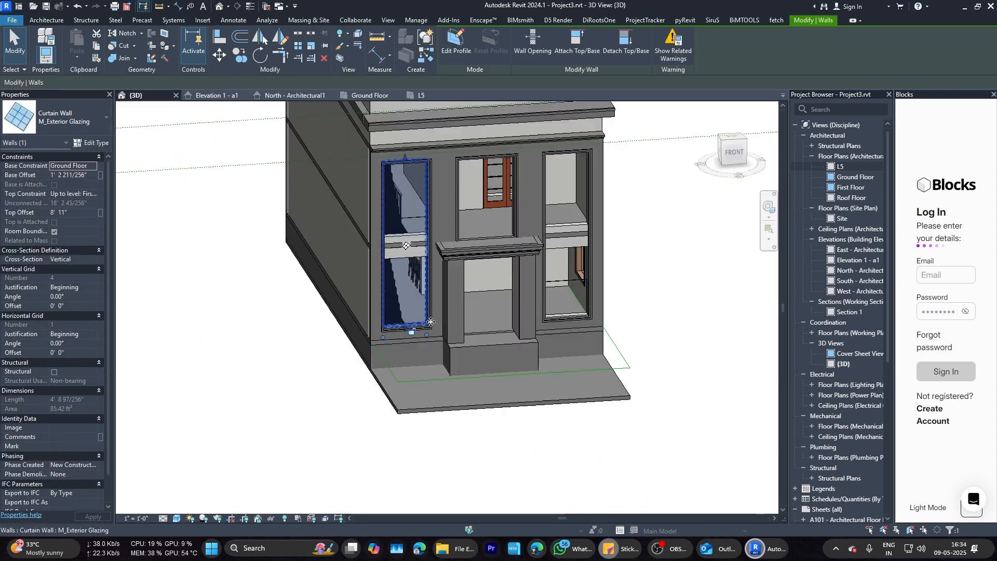
scroll(412, 168, up, 6)
Step: In Elevation 1 - a1, stretch the right-hand window's curtain wall to span from the lower sill to the upper opening's head
click(224, 99)
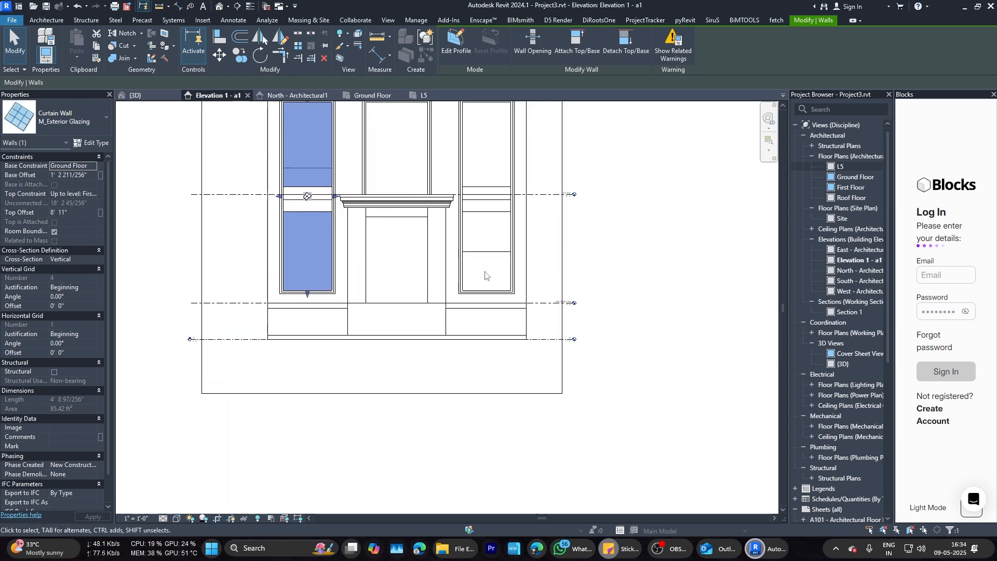
click(486, 265)
scroll(488, 283, down, 2)
scroll(487, 285, up, 2)
drag(484, 289, 483, 142)
scroll(475, 354, up, 3)
drag(493, 341, 494, 312)
Step: Check the resized curtain walls on the front facade in the 3D view and restore the view to the main window
drag(136, 95, 148, 110)
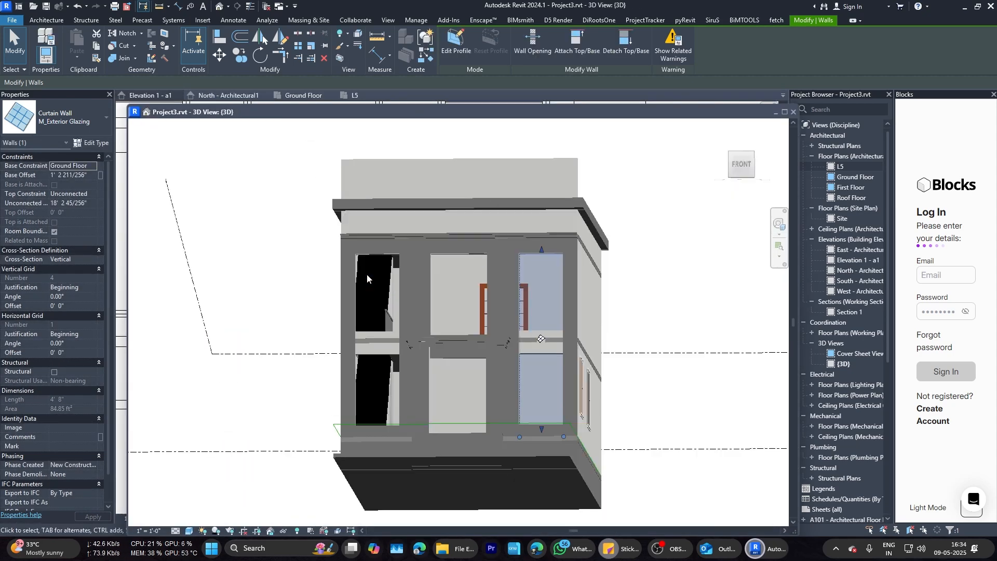
scroll(504, 410, up, 3)
shift+middle_drag(366, 274, 395, 384)
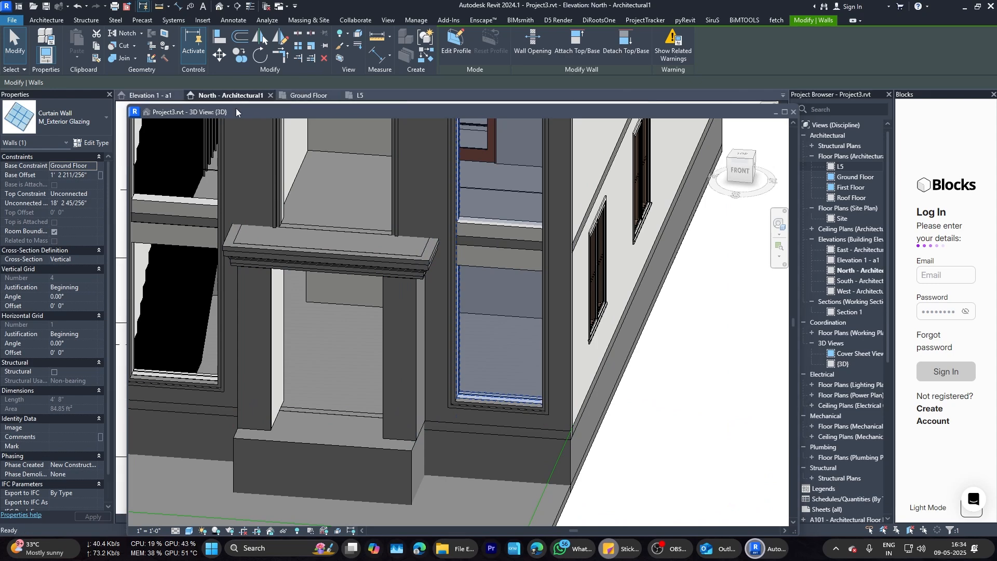
click(785, 112)
drag(171, 5, 335, 98)
scroll(307, 137, down, 3)
Step: Add a vertical curtain grid line at the middle of both side windows' curtain walls in Elevation 1 - a1
click(216, 96)
click(44, 20)
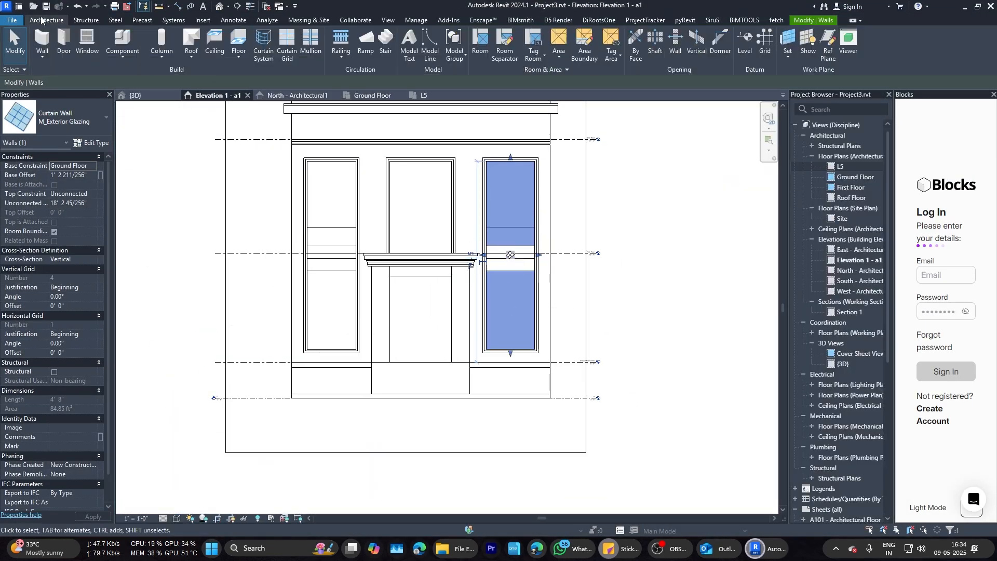
click(286, 39)
scroll(323, 226, up, 2)
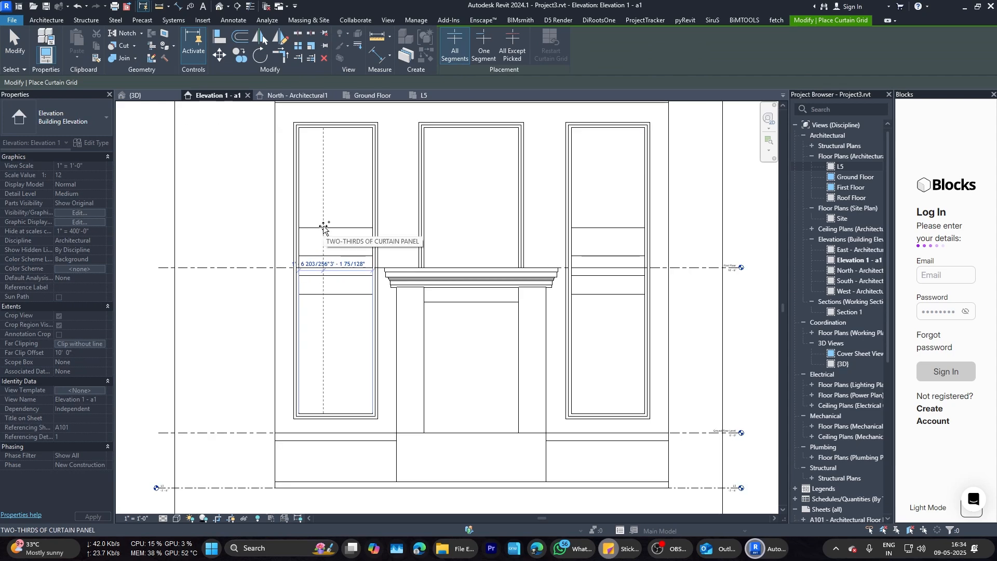
click(605, 230)
key(Escape)
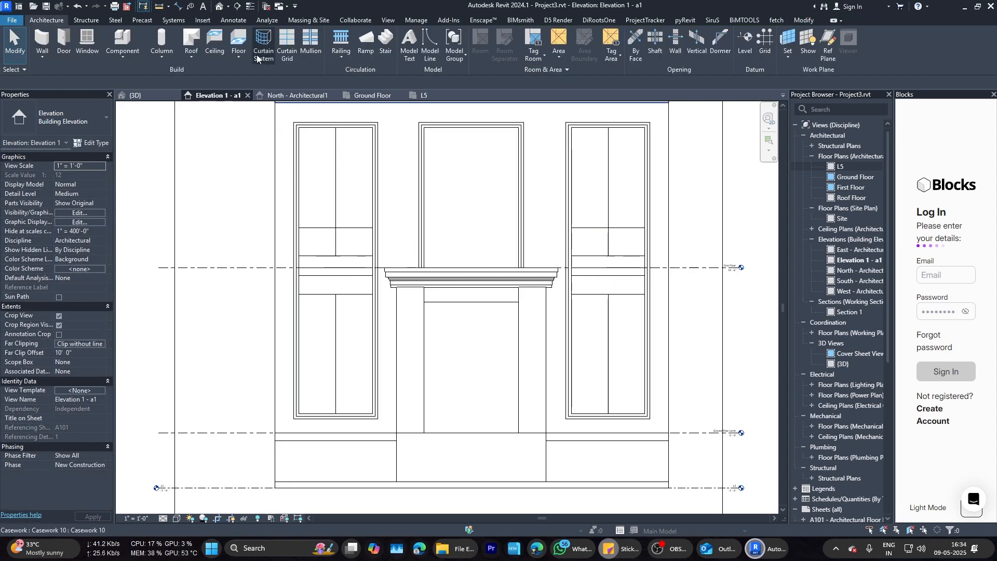
click(288, 41)
key(Escape)
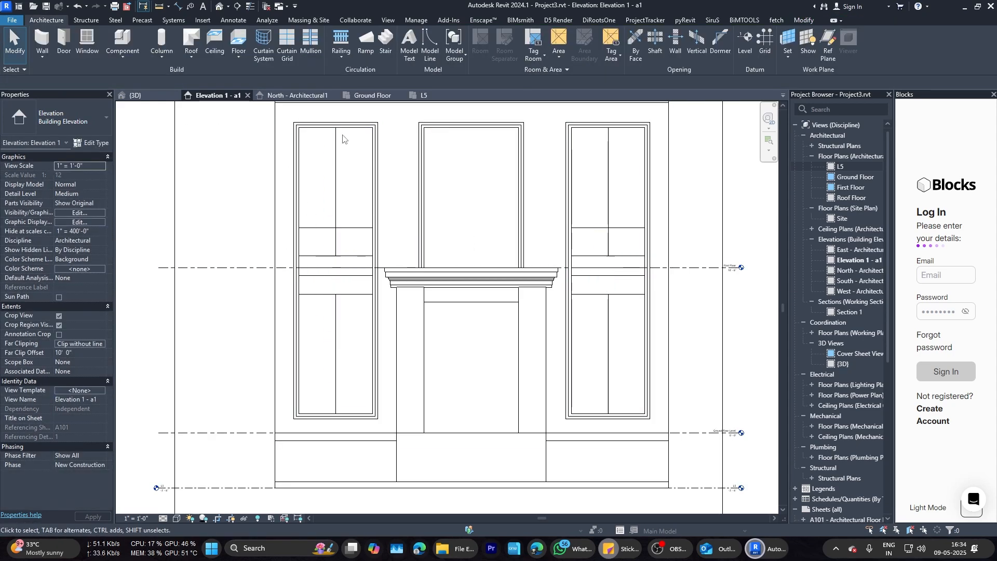
click(268, 47)
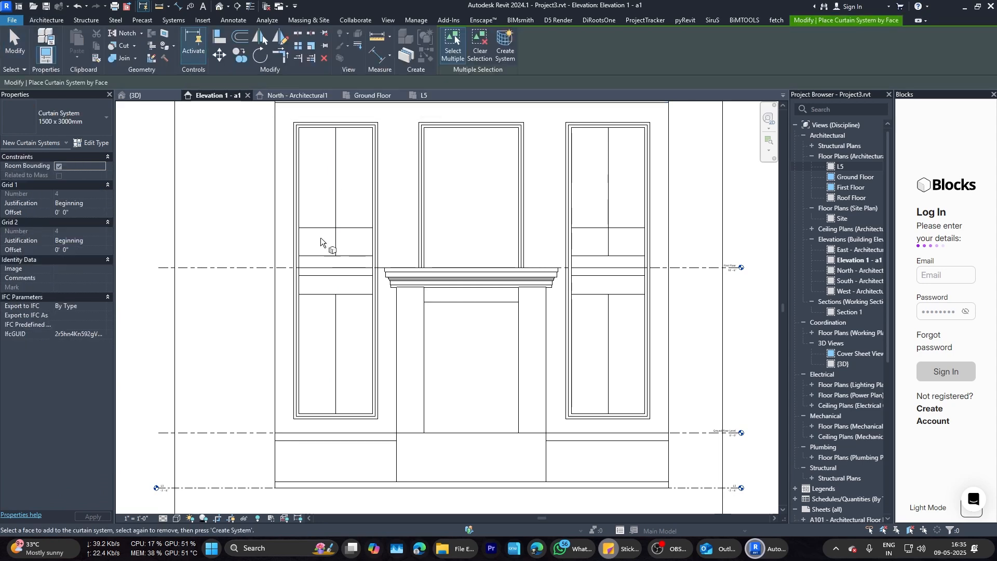
key(Escape)
Step: Add horizontal curtain grid lines above and below the floor band on both side windows' curtain walls
click(290, 49)
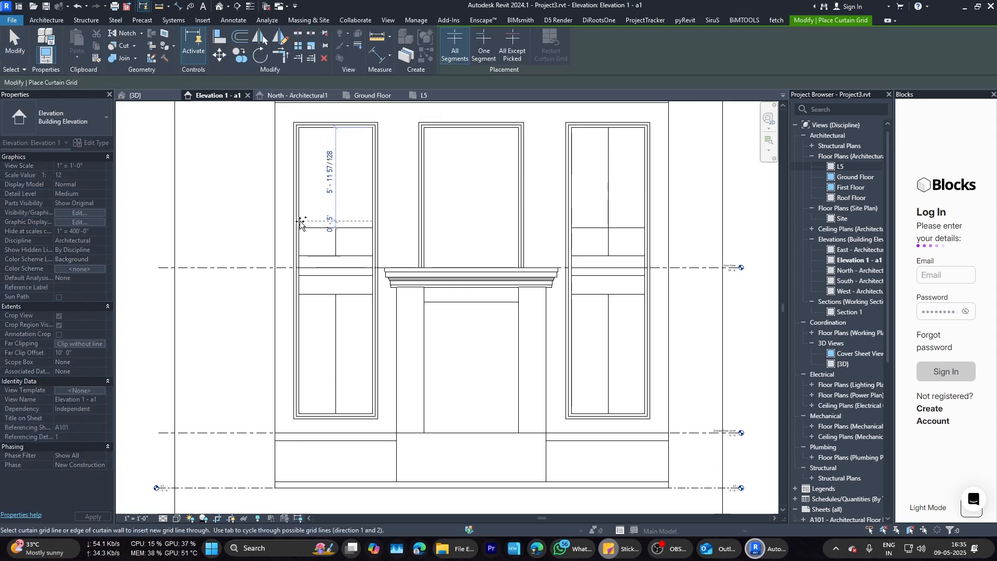
scroll(301, 222, up, 3)
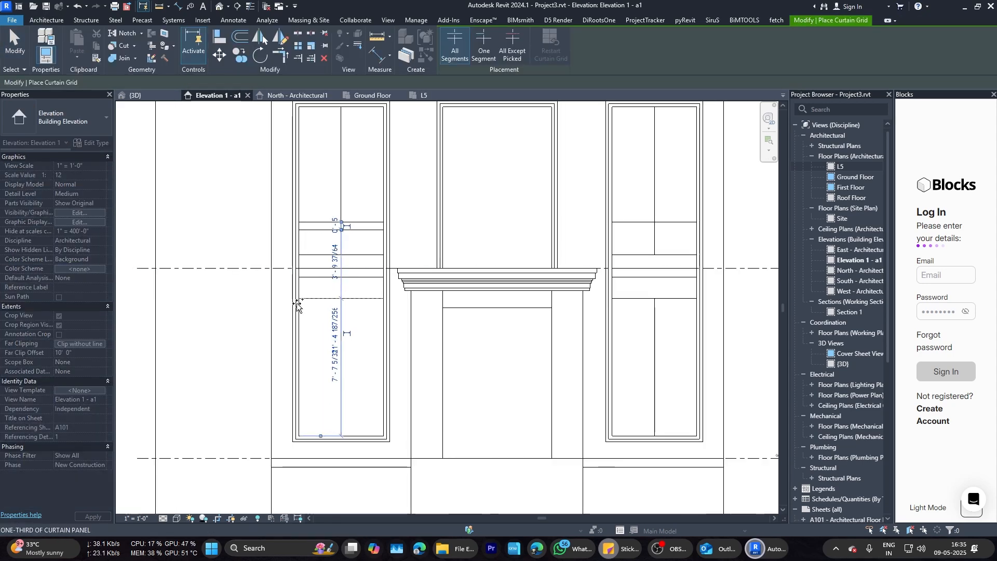
click(299, 323)
scroll(299, 323, down, 2)
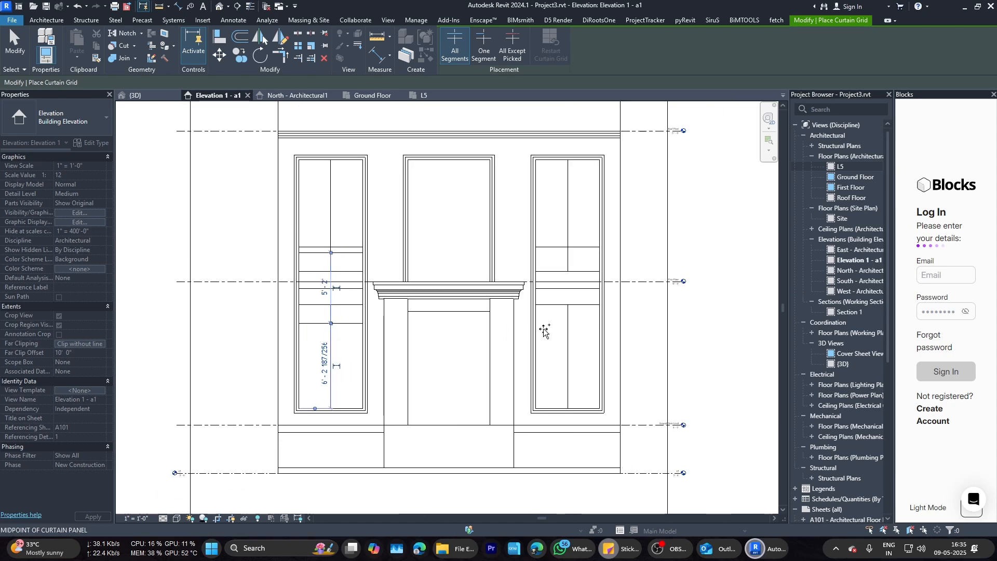
key(Escape)
Step: Remove the segments of the extra upper horizontal grid line from the right-hand window's curtain wall
click(347, 247)
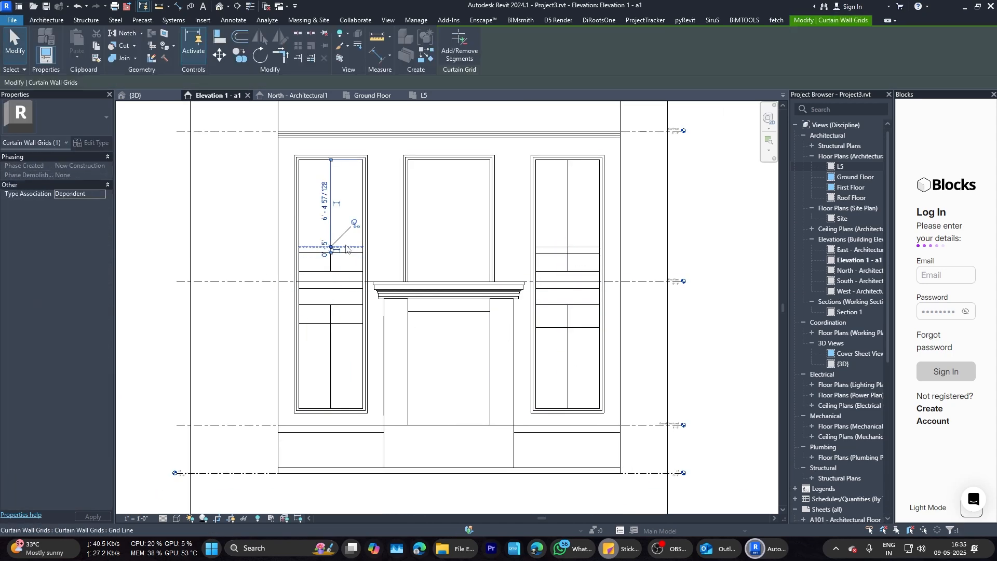
click(348, 248)
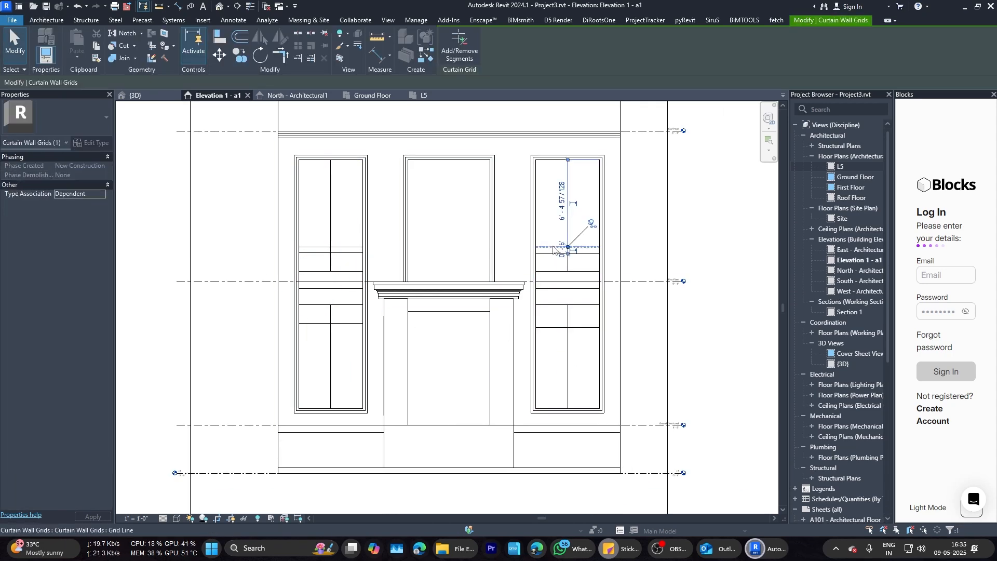
click(538, 182)
click(575, 247)
click(585, 223)
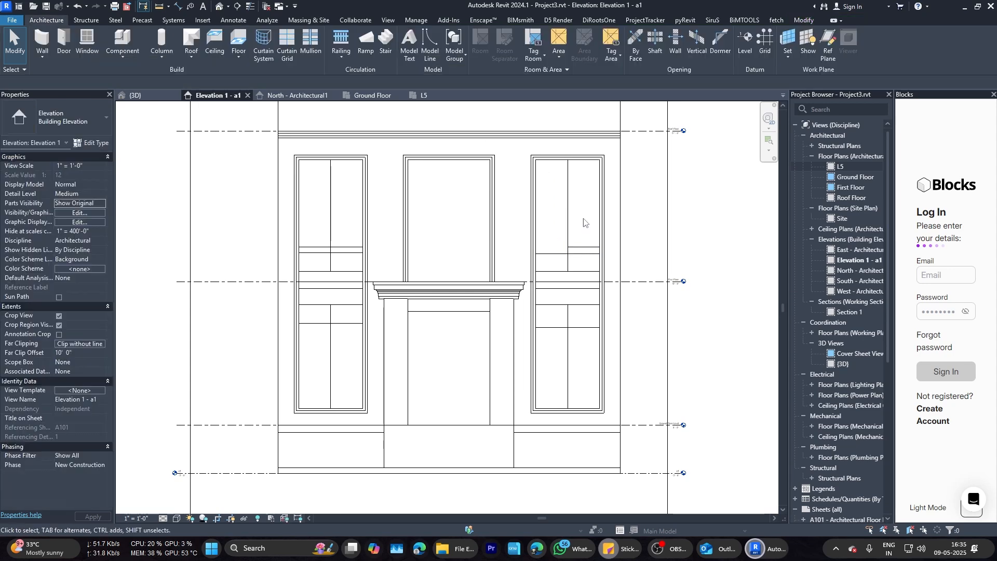
click(584, 247)
click(460, 46)
click(586, 247)
Step: Remove all segments of the extra upper horizontal grid line from the stair-side window's curtain wall
click(342, 247)
click(460, 46)
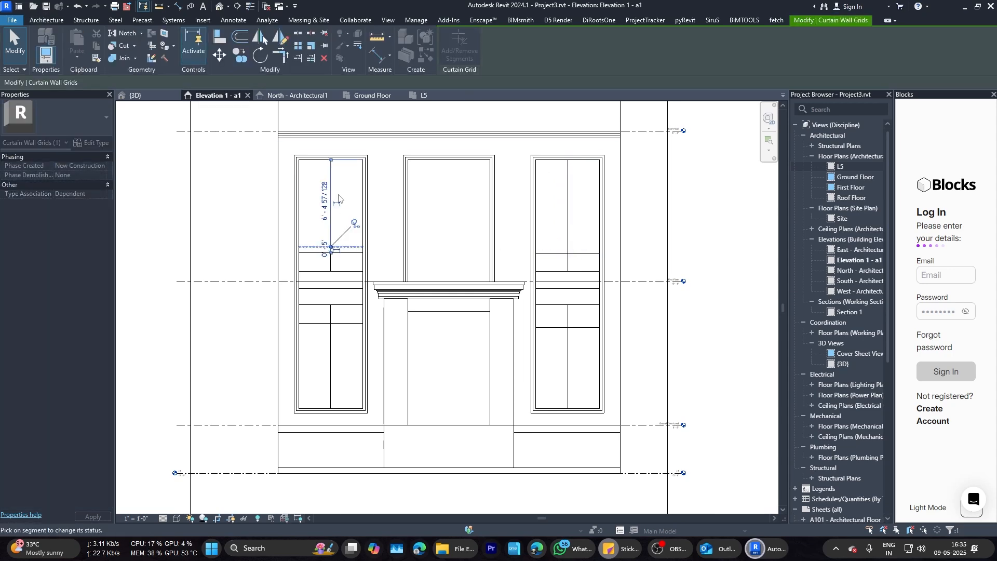
click(343, 247)
click(343, 247)
click(460, 46)
click(354, 202)
click(353, 247)
click(461, 46)
click(348, 252)
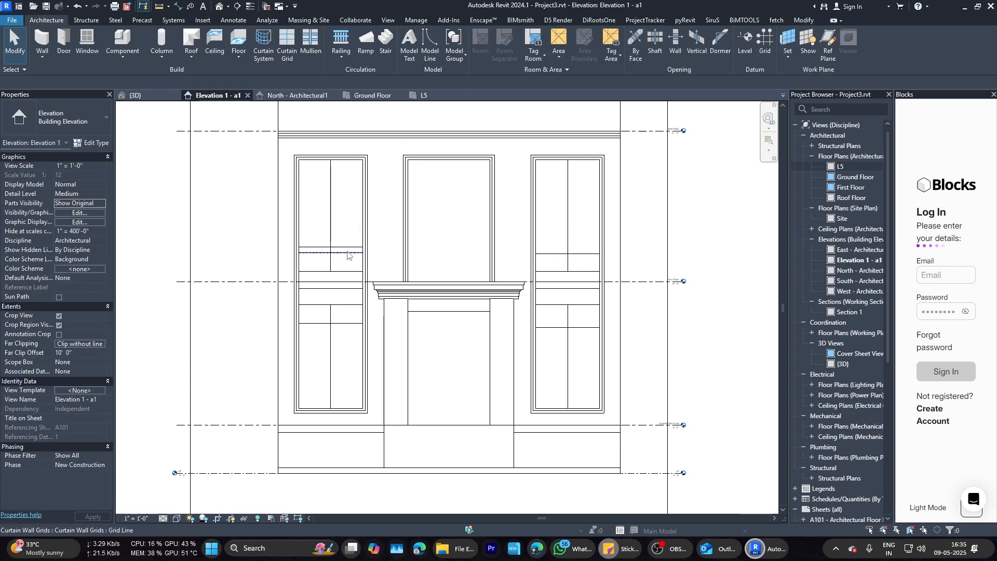
click(347, 247)
click(461, 45)
click(345, 247)
click(325, 248)
click(460, 46)
click(324, 247)
click(372, 249)
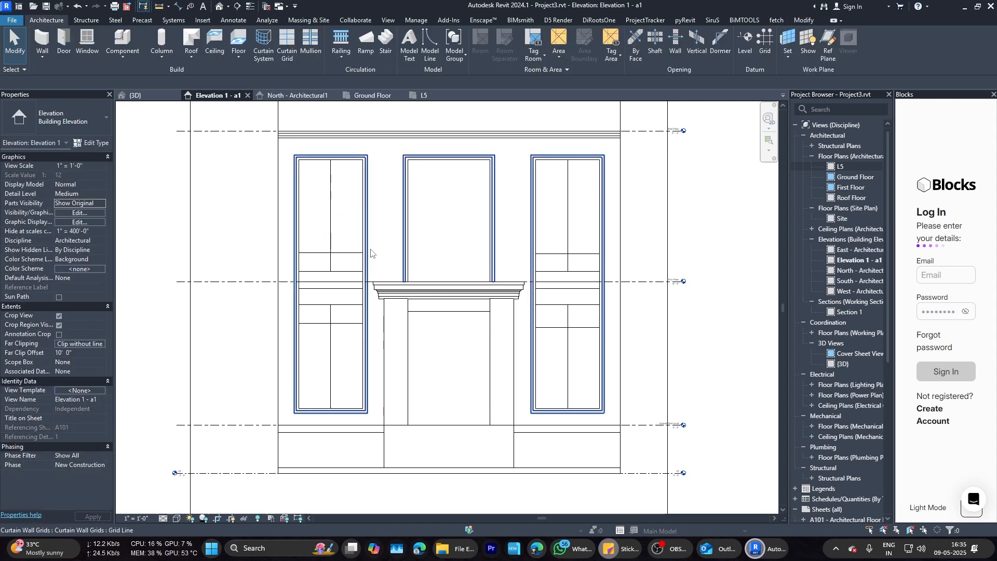
Step: Check the side windows' grid layout on the front facade in the 3D view, then return to Elevation 1 - a1
scroll(385, 234, down, 2)
click(360, 297)
click(136, 96)
click(164, 136)
shift+middle_drag(298, 333, 408, 306)
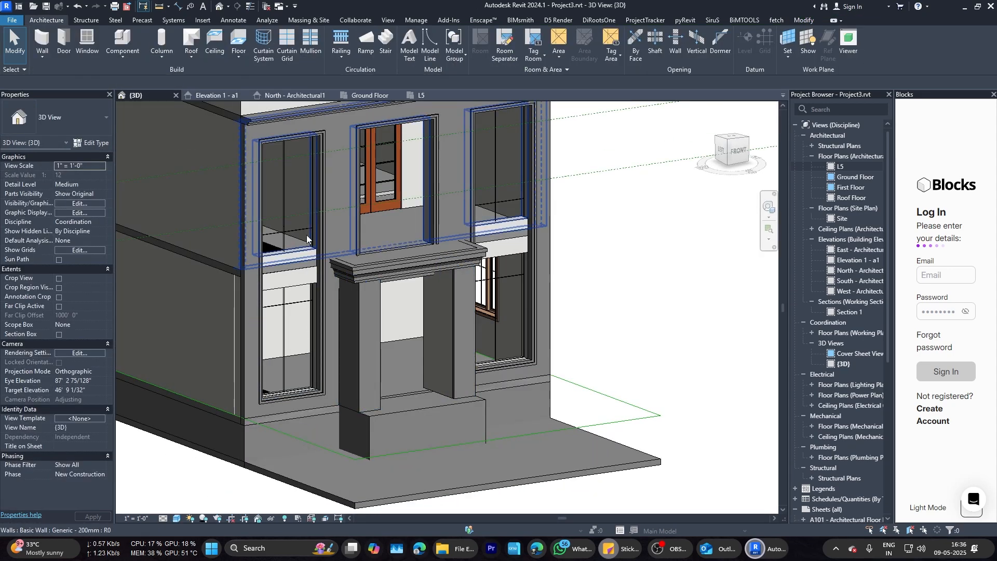
click(289, 96)
click(216, 97)
Step: Align the right-hand window's horizontal grid lines with those of the stair-side window
click(351, 321)
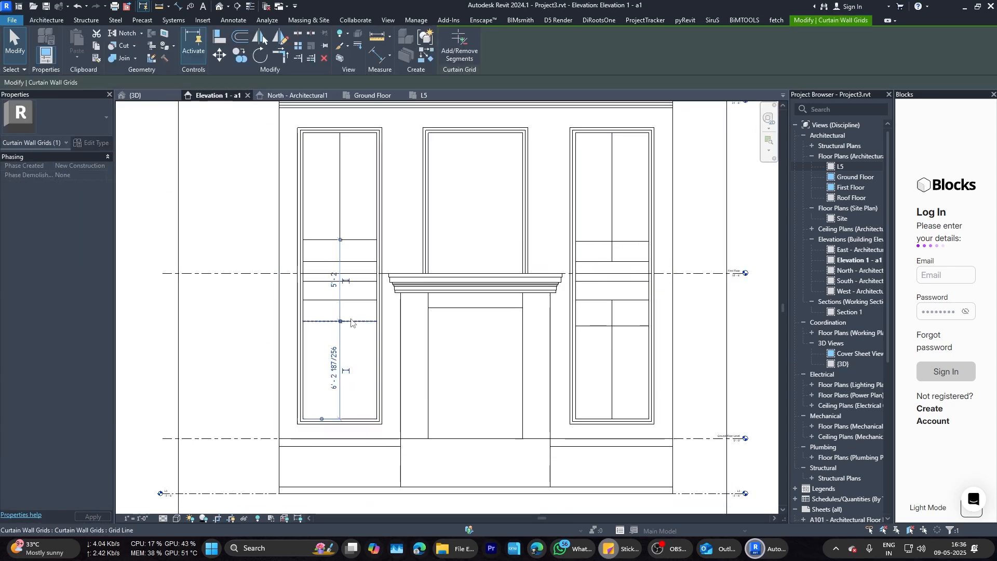
key(a)
key(l)
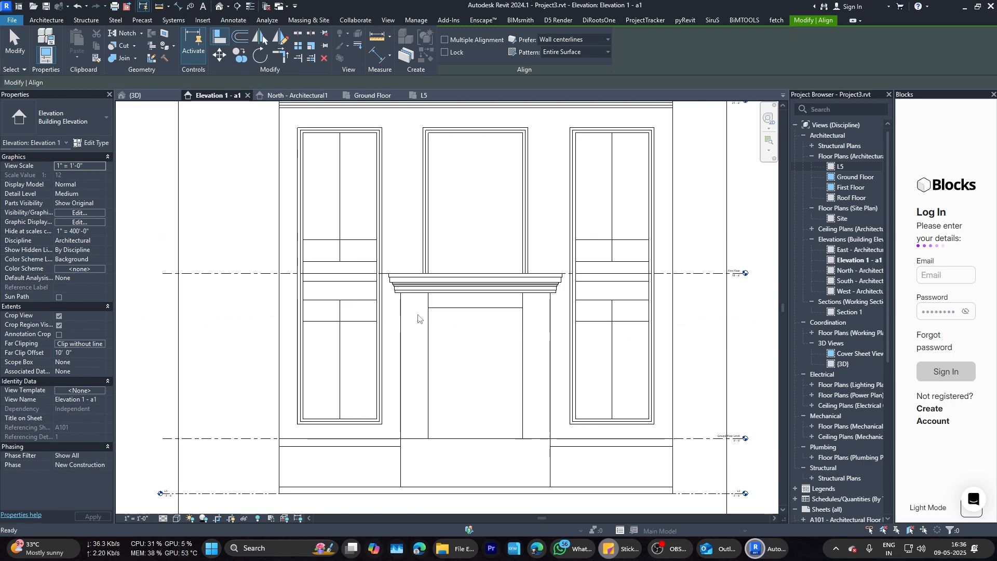
key(Escape)
scroll(421, 319, down, 2)
scroll(365, 217, up, 2)
click(357, 202)
key(Escape)
scroll(356, 307, up, 3)
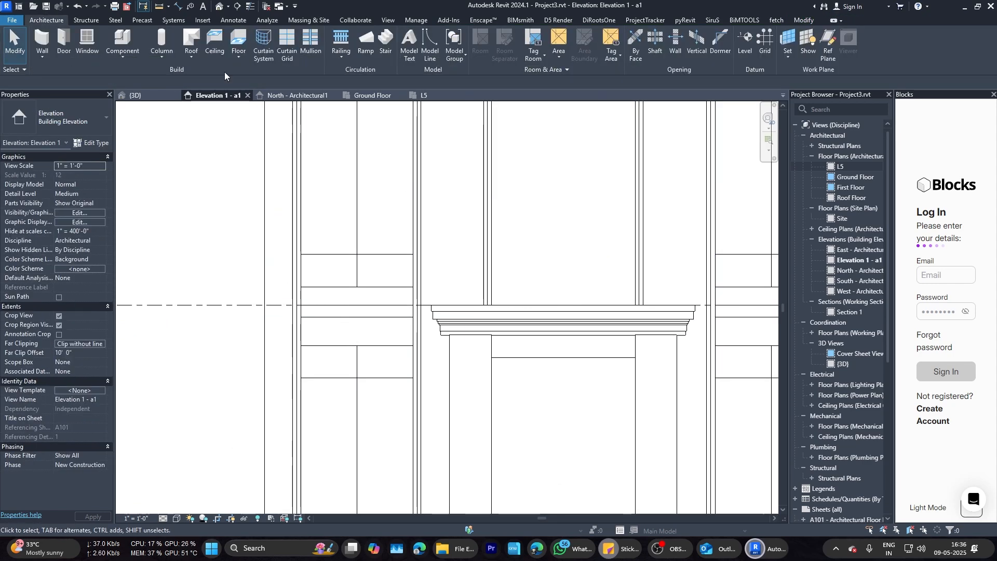
Step: Examine in the 3D view how the floor slab and wall edges show behind the side windows' glazing
click(141, 96)
scroll(345, 263, up, 3)
scroll(345, 263, down, 2)
shift+middle_drag(344, 262, 299, 270)
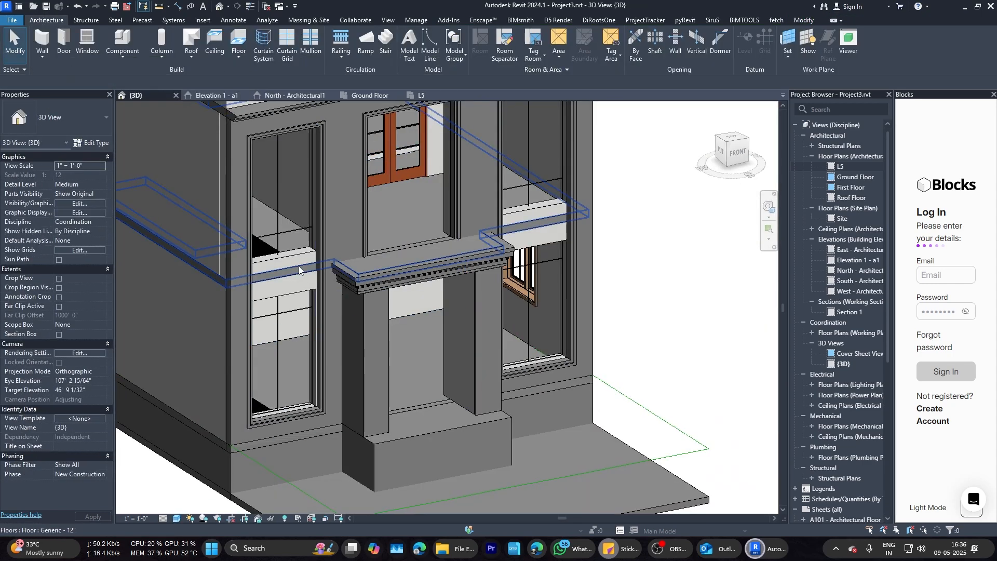
scroll(299, 269, up, 3)
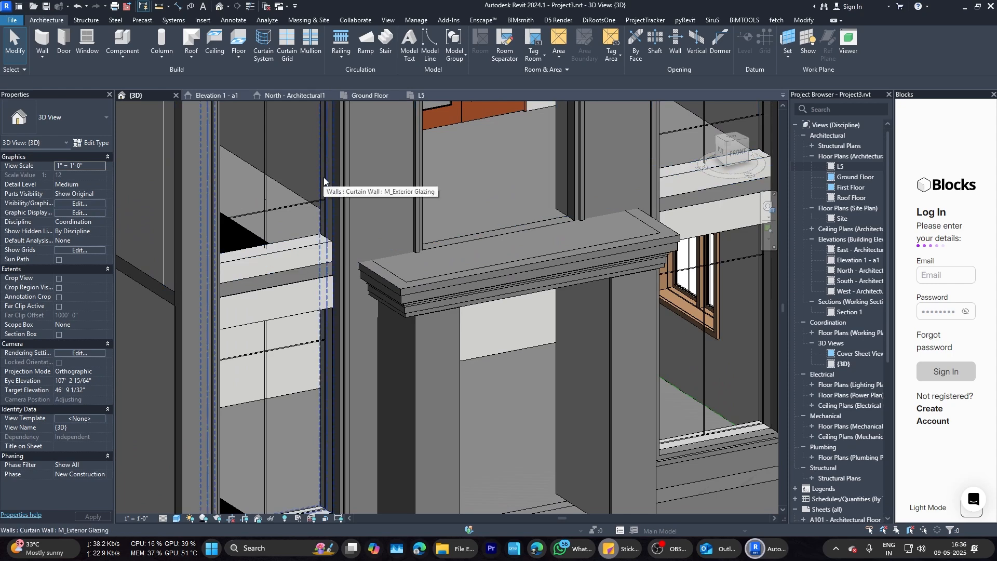
click(201, 96)
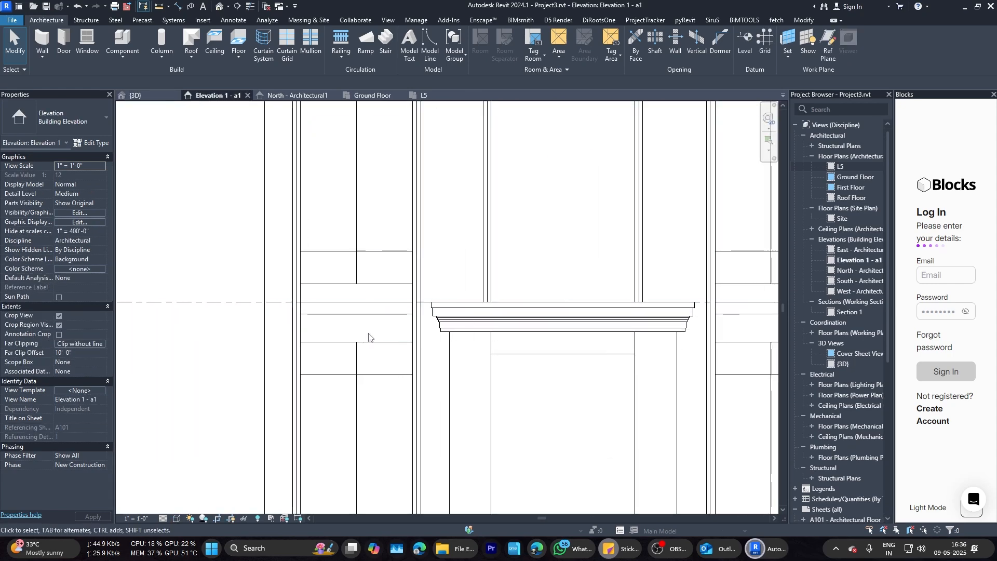
scroll(366, 333, down, 3)
click(136, 96)
shift+middle_drag(296, 275, 318, 243)
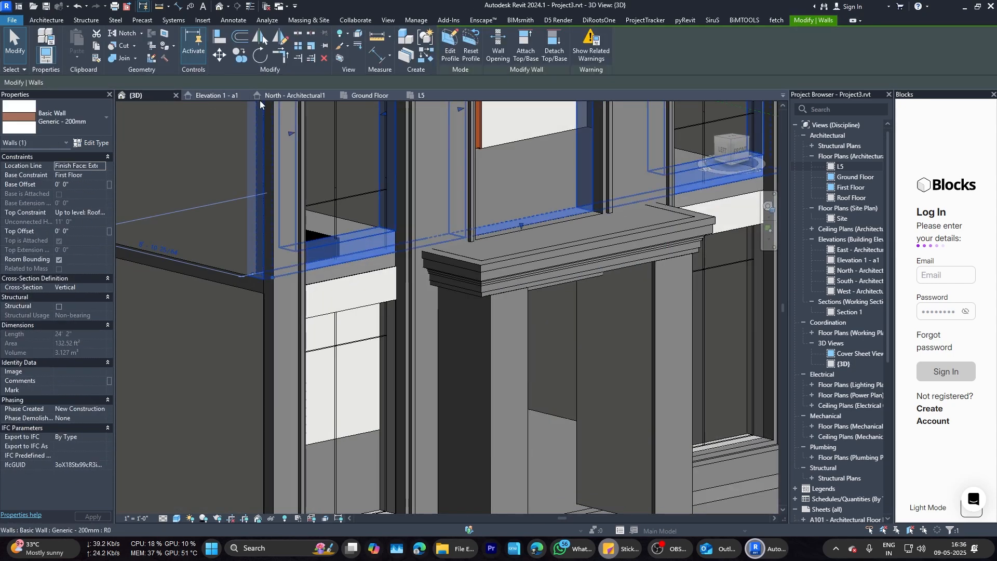
Step: Start an in-place Casework model in Elevation 1 - a1 and begin an extrusion on the front wall's plane
click(216, 96)
click(123, 60)
click(134, 98)
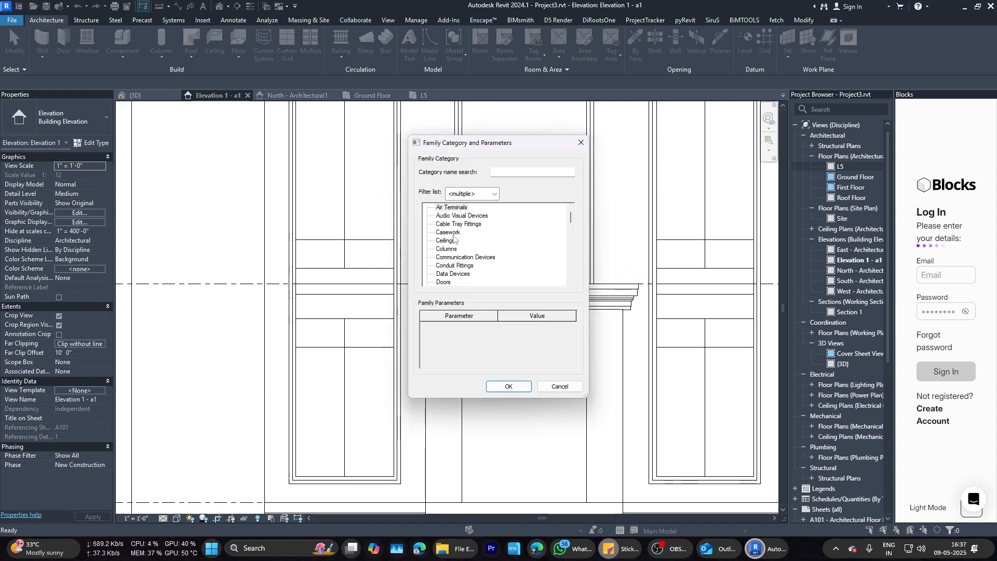
click(507, 386)
click(504, 296)
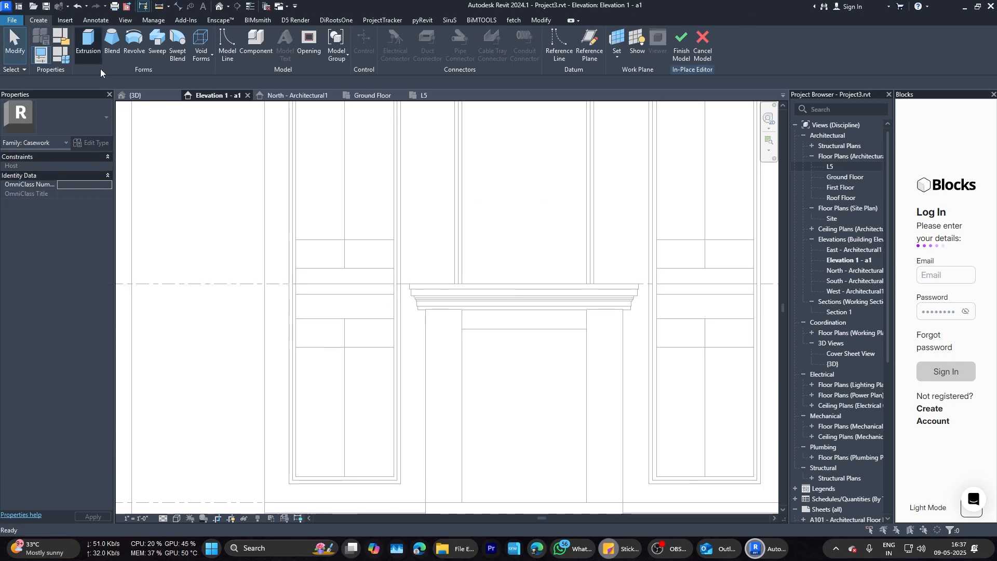
click(97, 59)
key(Return)
click(367, 273)
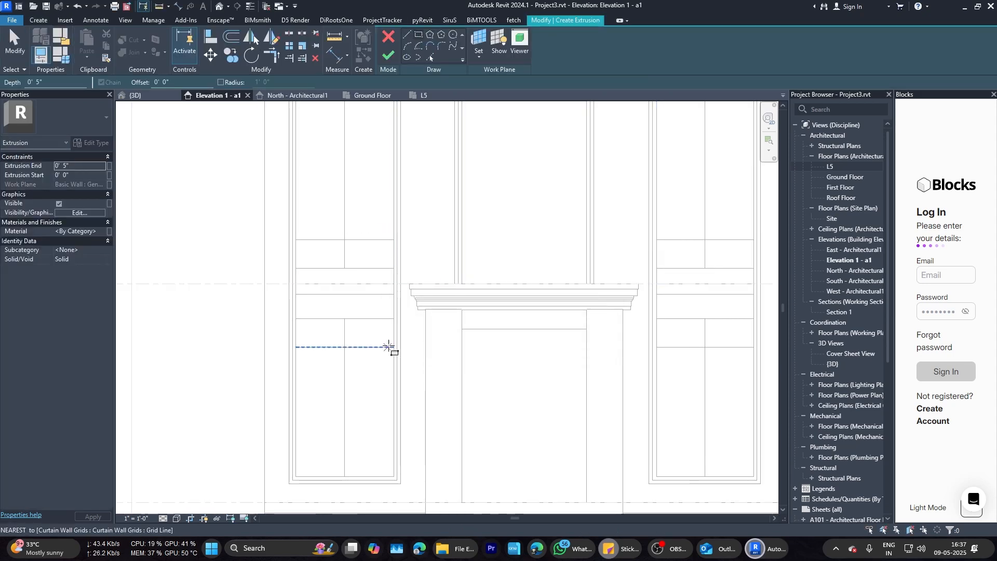
Step: Sketch a rectangle over the floor band in each side window, extrude both 1 inch, and finish the in-place model
click(394, 319)
click(296, 268)
scroll(318, 295, down, 1)
scroll(627, 313, up, 1)
click(655, 314)
click(558, 262)
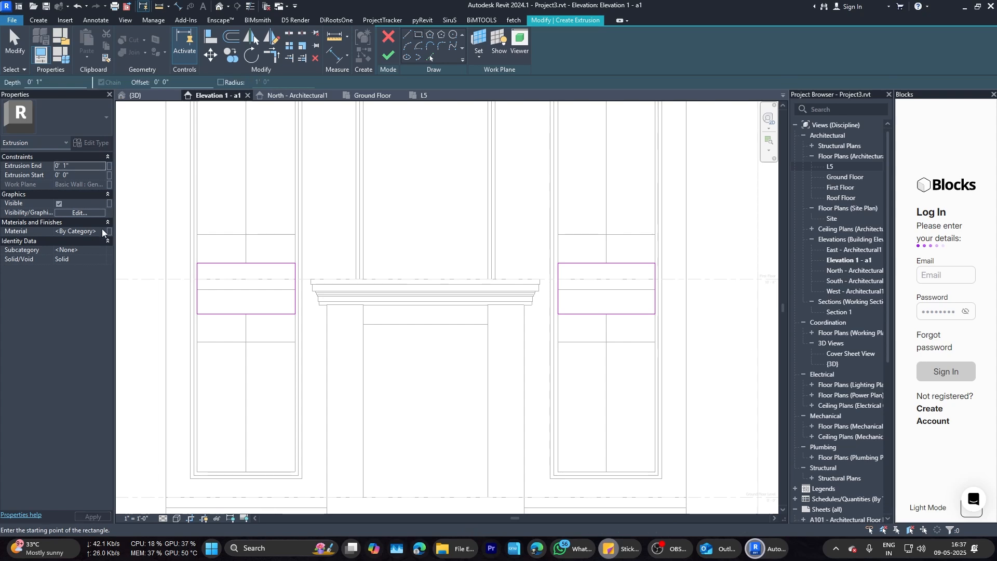
click(388, 55)
click(565, 49)
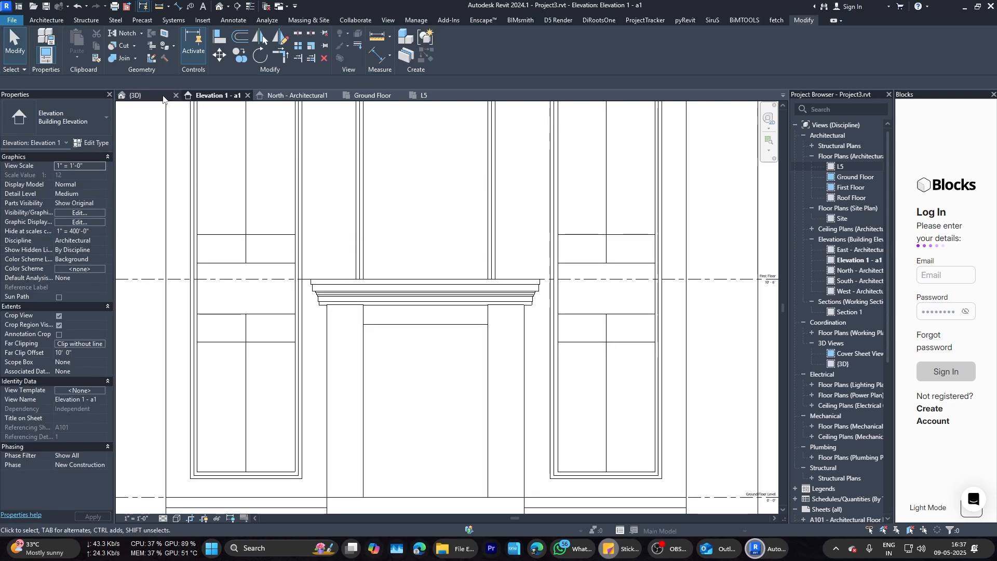
Step: Place 65 x 125mm rectangular mullions on the inner grid lines of both side windows in the 3D view
click(164, 96)
scroll(285, 245, down, 3)
shift+middle_drag(284, 244, 332, 283)
click(320, 249)
key(Escape)
scroll(332, 284, up, 1)
click(48, 20)
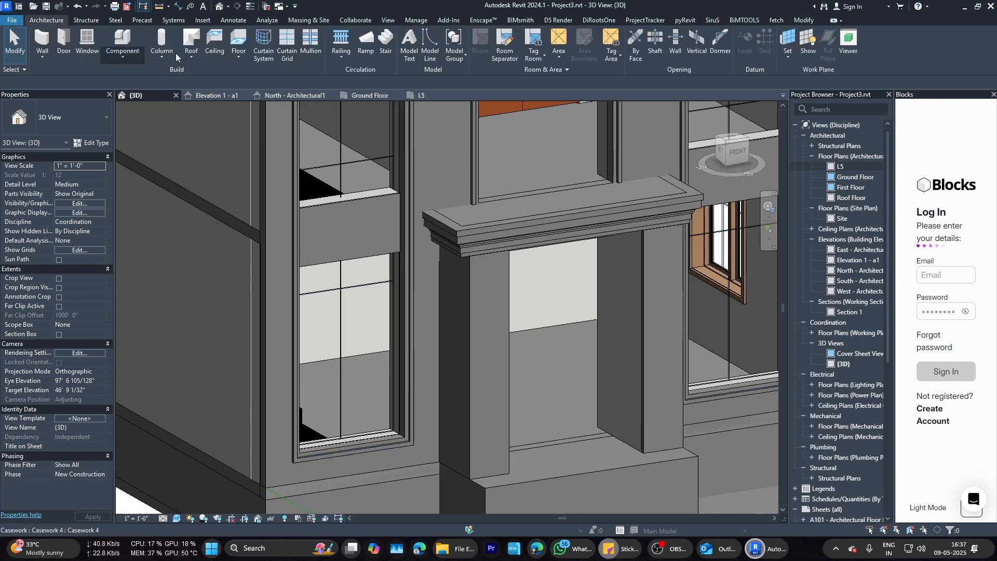
click(310, 44)
click(77, 118)
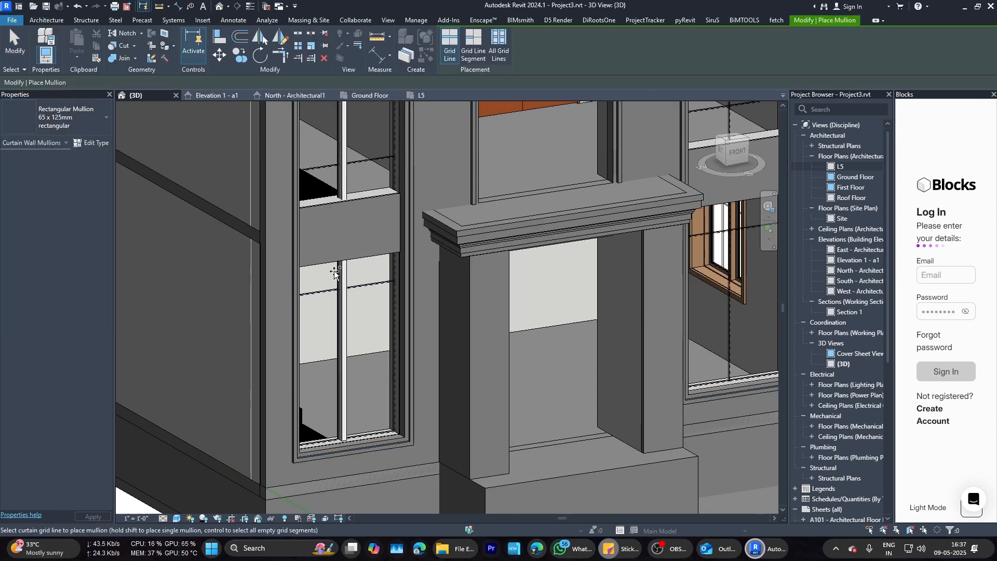
scroll(334, 272, down, 4)
scroll(316, 190, up, 3)
scroll(589, 165, down, 2)
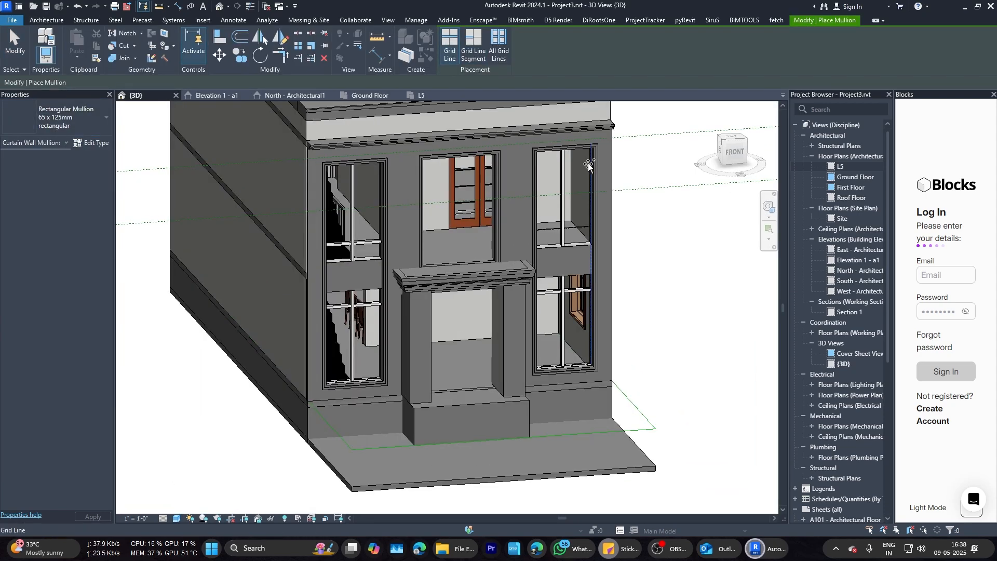
Step: Place mullions along the vertical edges of the right-hand window's curtain wall
click(589, 165)
mouse_move(589, 166)
shift+middle_down()
mouse_move(508, 216)
mouse_move(496, 205)
mouse_move(607, 163)
shift+middle_up()
click(535, 208)
shift+middle_drag(392, 175, 382, 270)
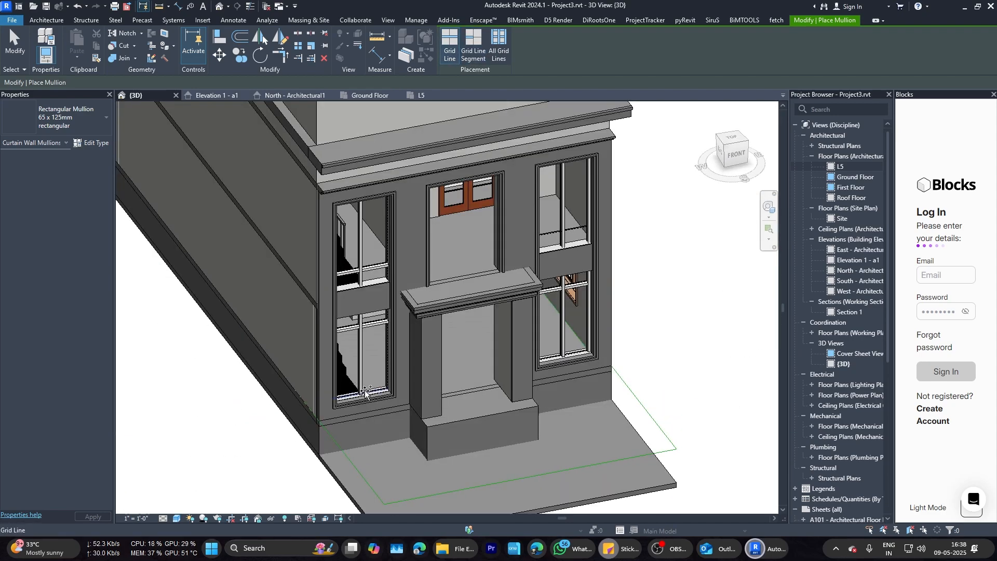
key(Escape)
Step: Add the missing mullion to the upper horizontal grid line of the right-hand window
shift+middle_drag(543, 301, 553, 244)
scroll(332, 248, up, 3)
click(218, 95)
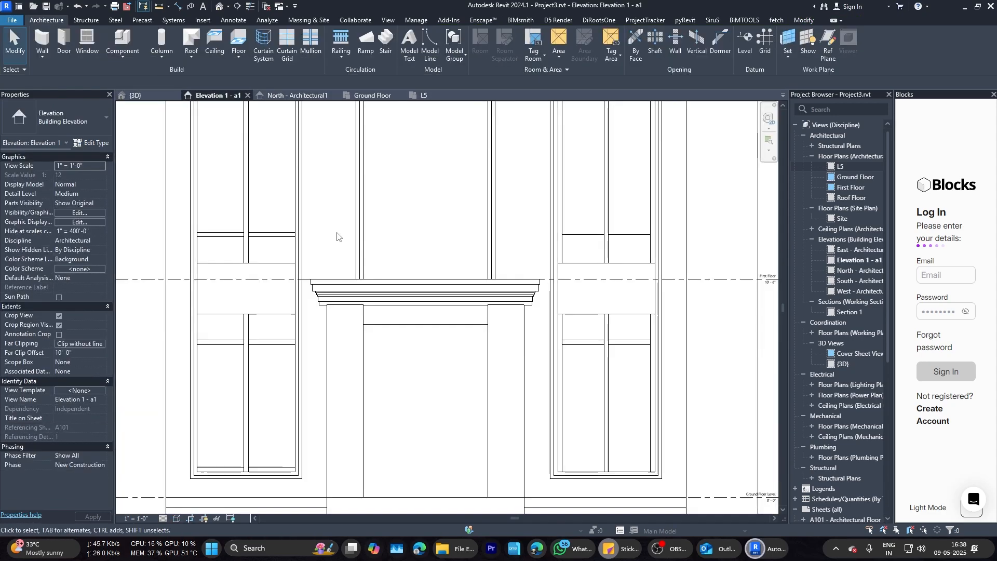
middle_drag(338, 236, 245, 281)
click(137, 96)
scroll(411, 291, up, 2)
scroll(435, 291, down, 2)
scroll(320, 239, down, 2)
click(311, 42)
key(Escape)
Step: Switch to the Enscape render, inspect the front facade with its mullioned windows and infill panels, and minimize it
mouse_move(705, 542)
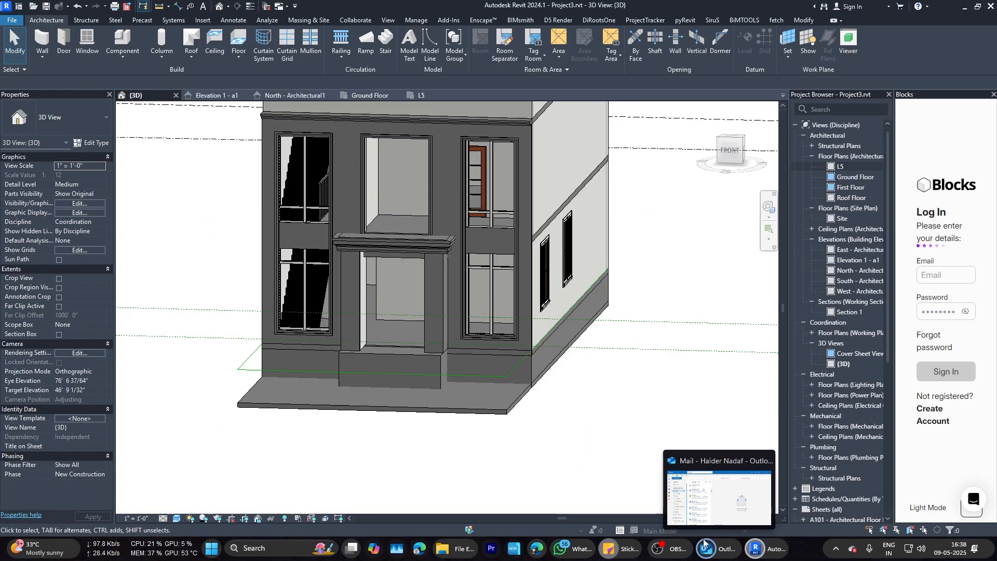
click(743, 554)
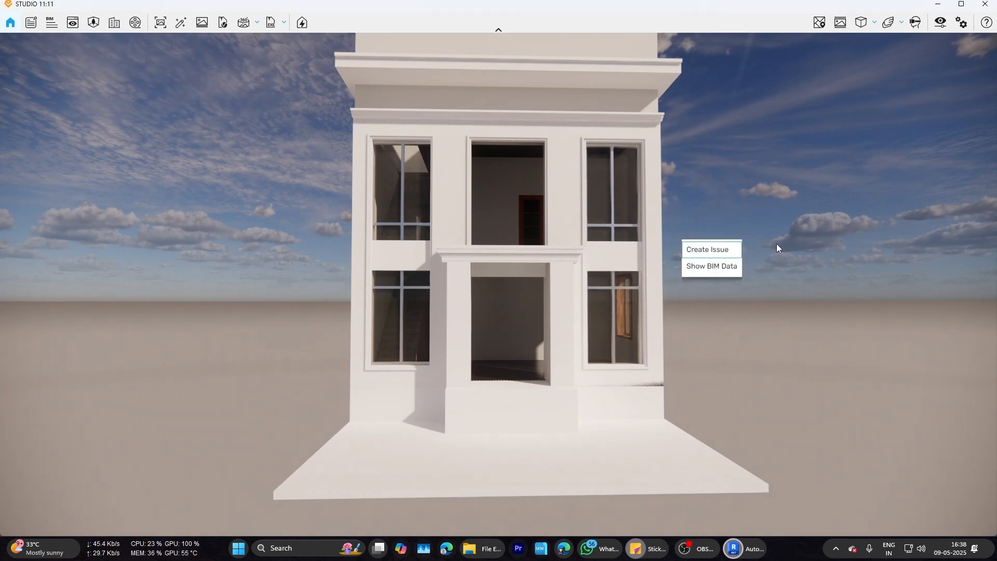
drag(777, 244, 762, 203)
key(a)
key(d)
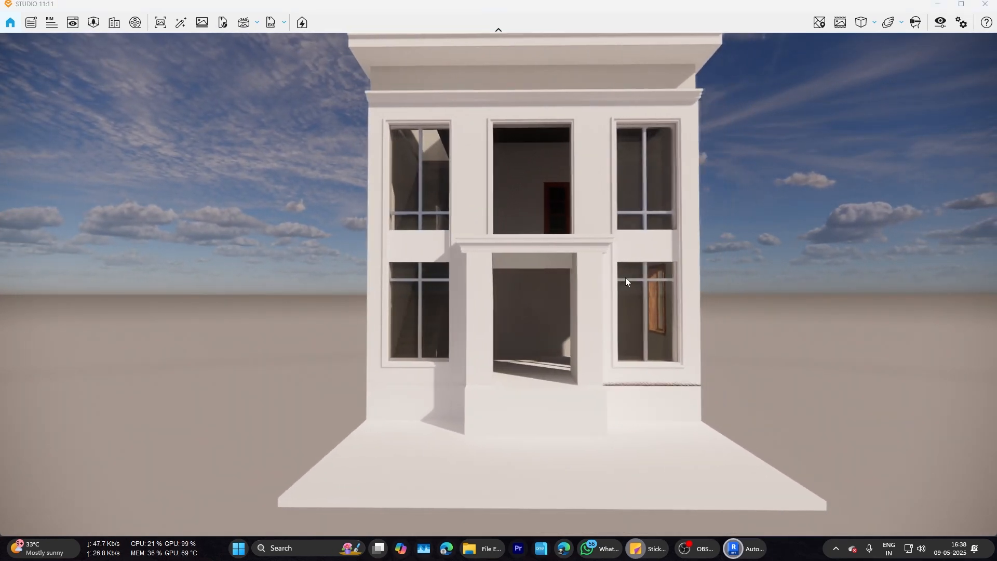
key(a)
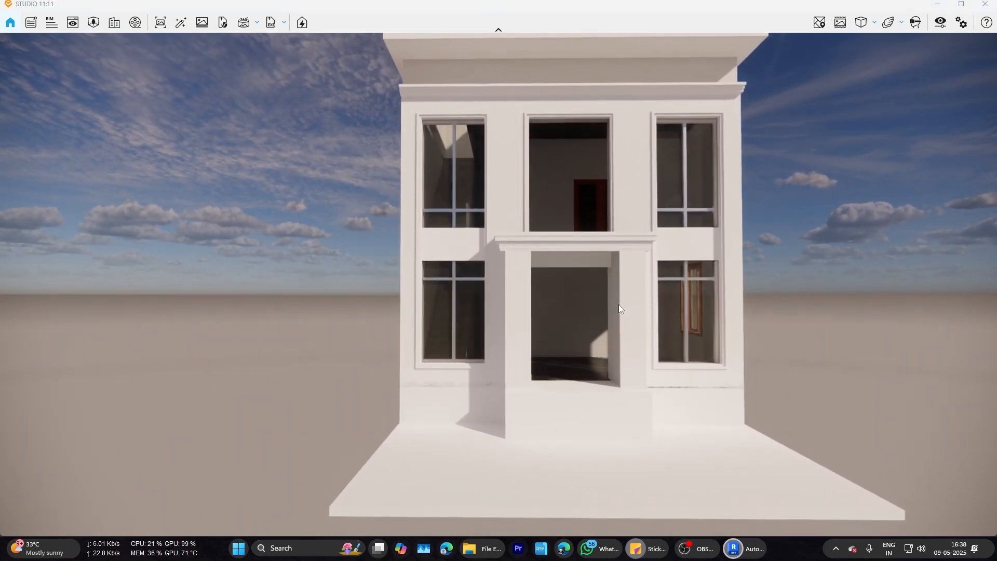
middle_drag(619, 304, 605, 322)
click(938, 4)
Step: Examine how the entrance portal's columns meet the cornice and the platform in the 3D view
scroll(440, 322, up, 5)
shift+middle_drag(440, 322, 367, 210)
scroll(366, 211, down, 4)
click(363, 225)
scroll(332, 220, up, 6)
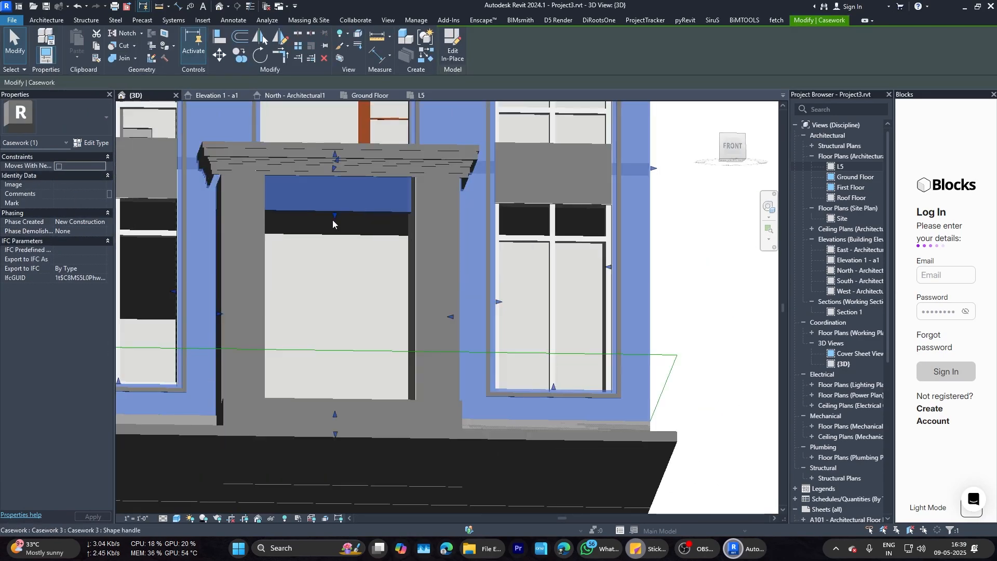
key(Escape)
shift+middle_drag(400, 182, 269, 272)
scroll(502, 232, up, 4)
click(271, 285)
scroll(333, 317, down, 2)
shift+middle_drag(350, 323, 395, 360)
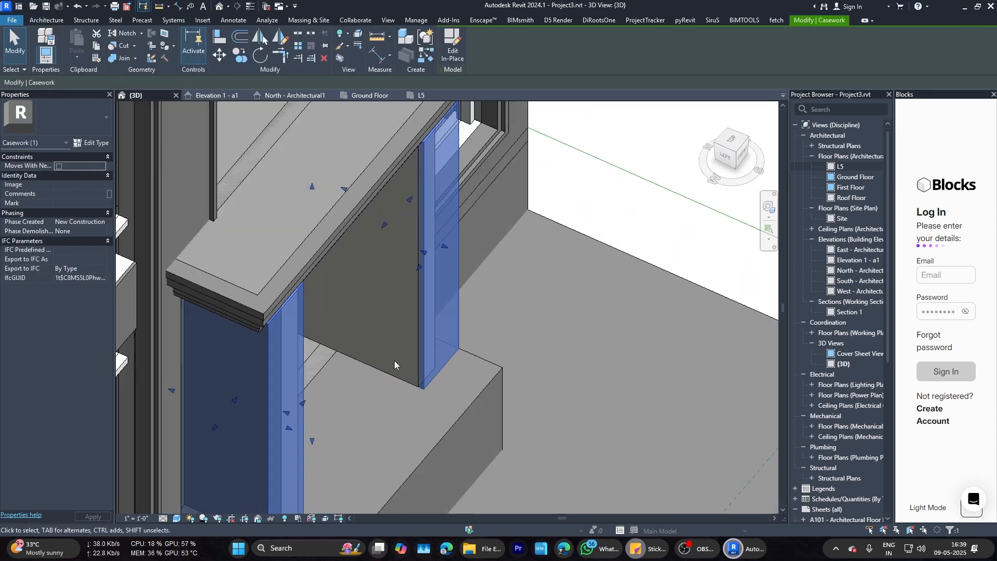
key(Escape)
shift+middle_drag(428, 315, 438, 294)
Step: Align the face of the entrance column with the cornice's lowest edge
key(a)
key(l)
scroll(255, 328, up, 4)
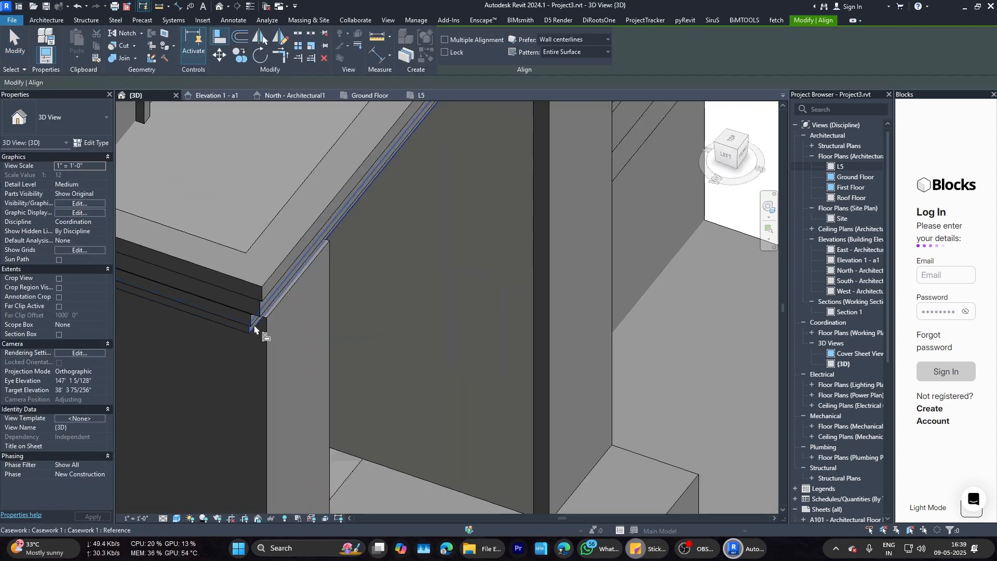
key(l)
click(255, 326)
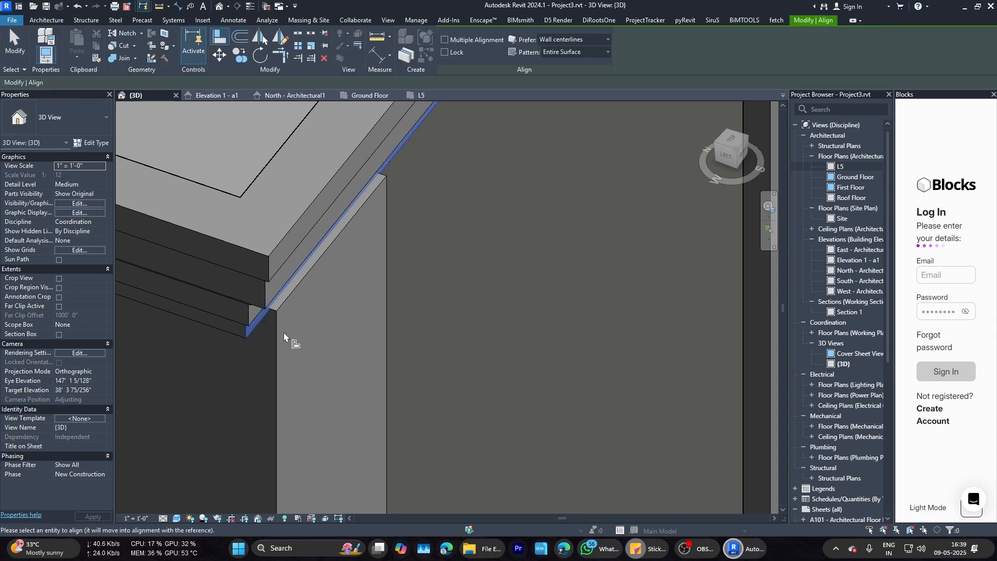
click(285, 335)
scroll(284, 335, down, 3)
scroll(472, 261, down, 2)
scroll(491, 140, up, 2)
key(Escape)
key(a)
key(l)
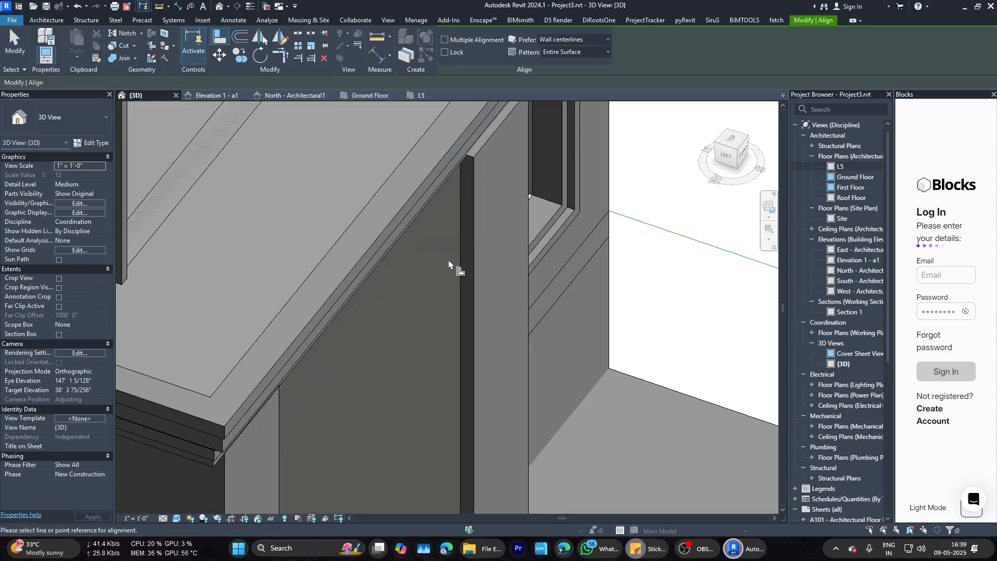
scroll(463, 134, up, 3)
key(Escape)
scroll(466, 168, down, 6)
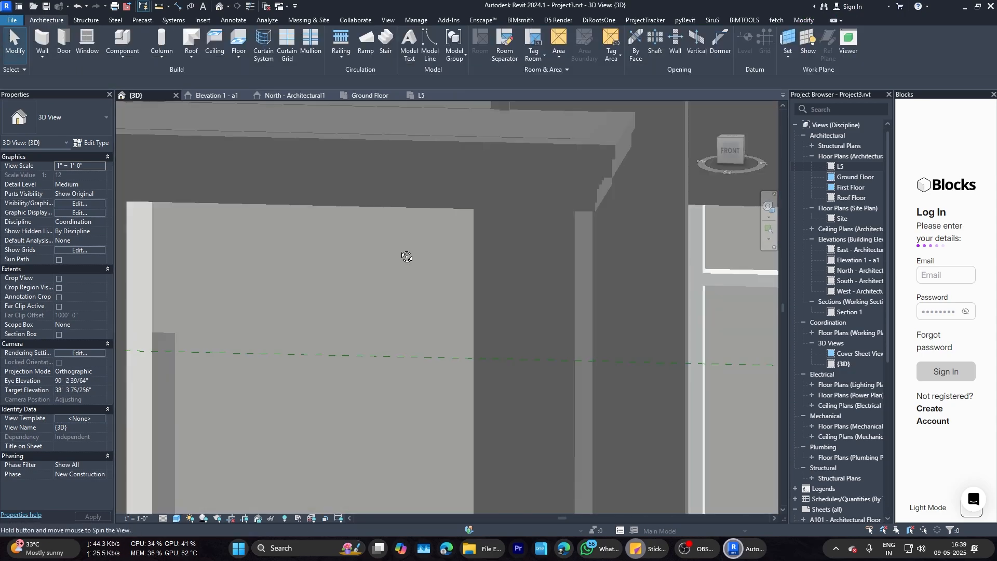
Step: Start a new in-place casework component for the entrance portal, keeping the suggested name
scroll(444, 313, up, 4)
shift+middle_drag(430, 348, 528, 362)
click(483, 107)
scroll(483, 108, down, 1)
key(Escape)
scroll(451, 164, up, 1)
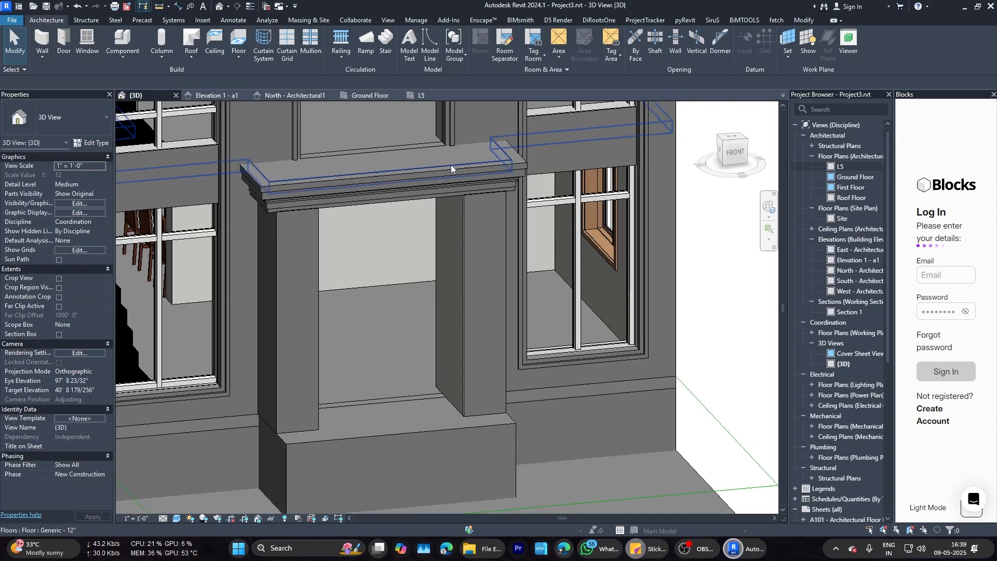
shift+middle_drag(450, 164, 523, 167)
click(123, 56)
click(129, 97)
click(448, 232)
click(509, 388)
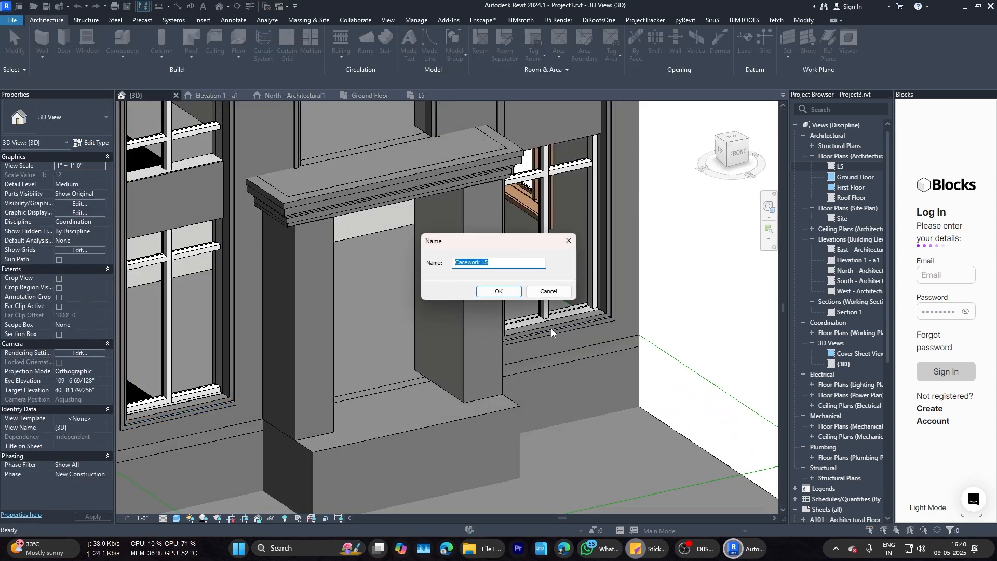
key(Return)
Step: Sketch a rectangle on the cornice's top face and extrude it with an extrusion end of 1' 0"
click(89, 44)
click(478, 41)
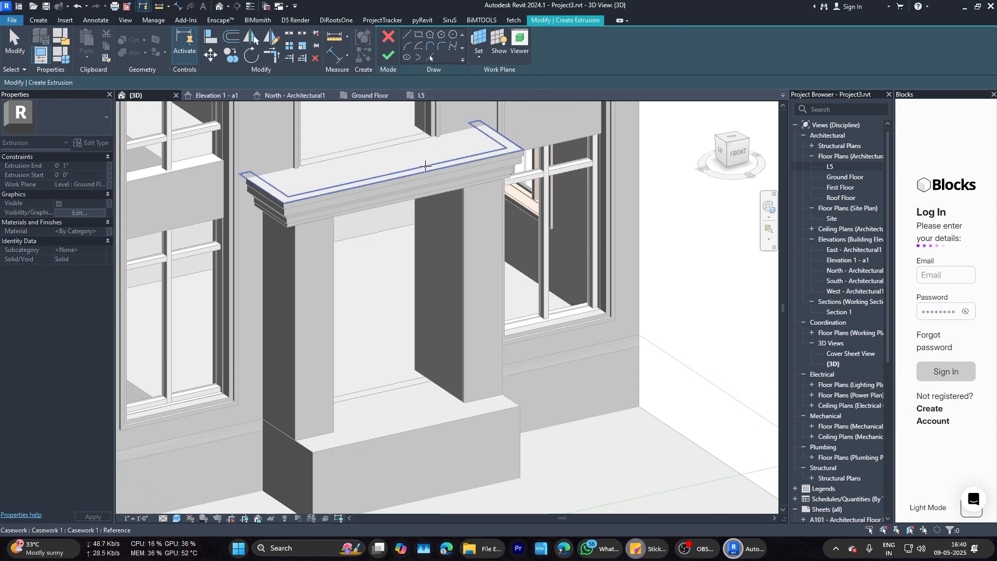
click(425, 166)
shift+middle_drag(425, 166, 264, 215)
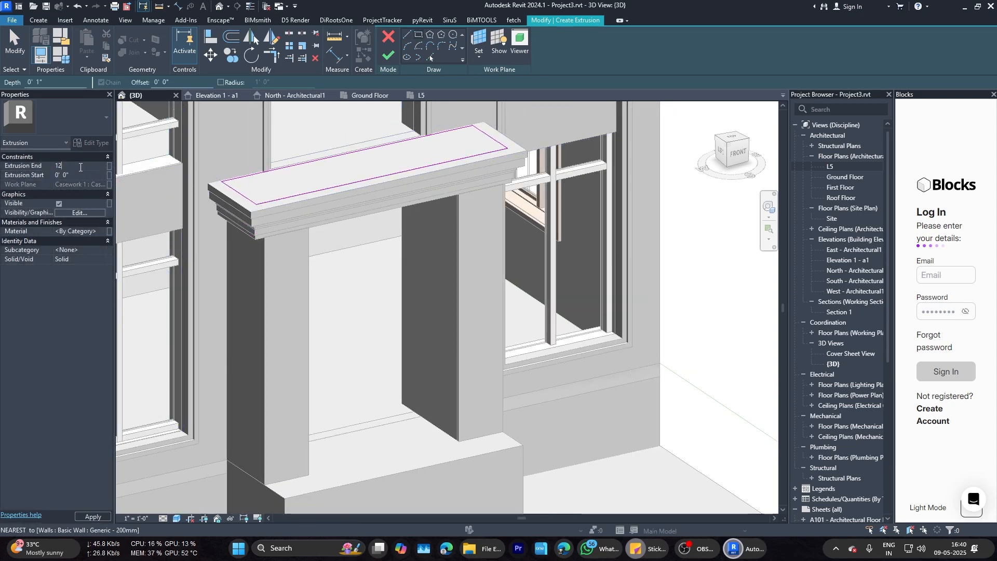
click(391, 55)
Step: Stretch the extrusion's bottom down to a start of -1' 3" and lower its top face into the cornice
shift+middle_drag(360, 233, 363, 166)
drag(363, 166, 364, 201)
shift+middle_drag(365, 201, 363, 239)
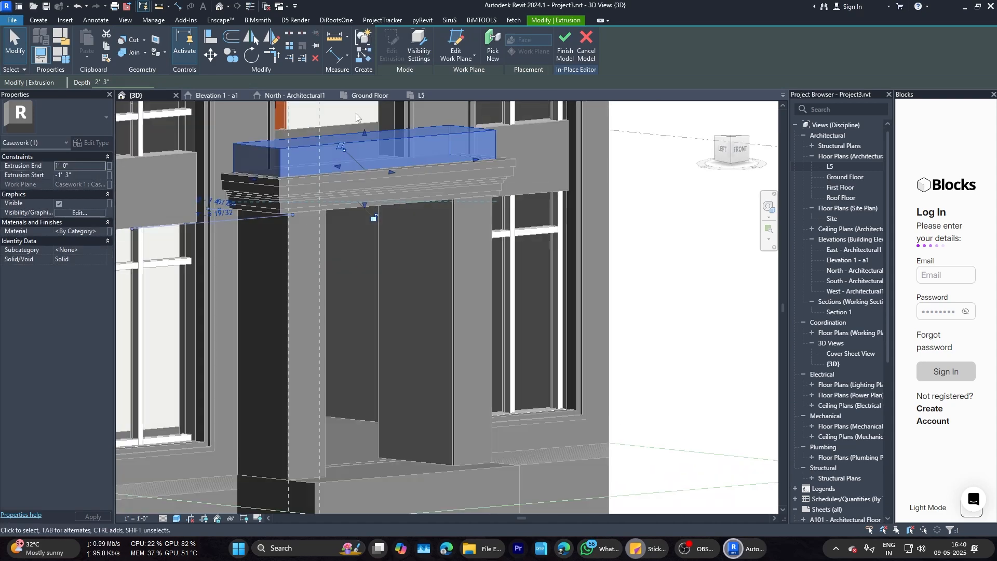
drag(364, 133, 365, 159)
click(378, 160)
shift+middle_drag(379, 160, 369, 127)
drag(365, 160, 366, 195)
shift+middle_drag(366, 194, 418, 301)
scroll(391, 234, up, 2)
scroll(391, 234, down, 3)
scroll(203, 203, up, 1)
Step: Narrow the extruded block at both ends of the portal and finish the in-place component
drag(188, 200, 282, 203)
shift+middle_drag(298, 211, 364, 200)
drag(545, 212, 519, 210)
click(487, 227)
scroll(491, 226, down, 2)
shift+middle_drag(491, 208, 457, 228)
click(388, 46)
Step: Check the entrance portal in the Enscape render, return to Revit and examine the cornice's underside
scroll(457, 307, down, 3)
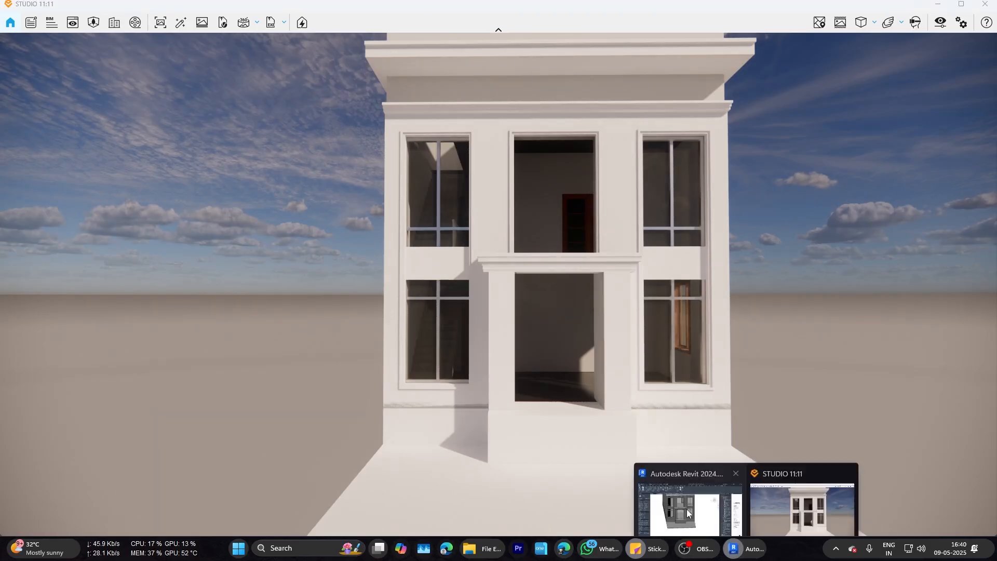
click(688, 513)
scroll(416, 248, up, 4)
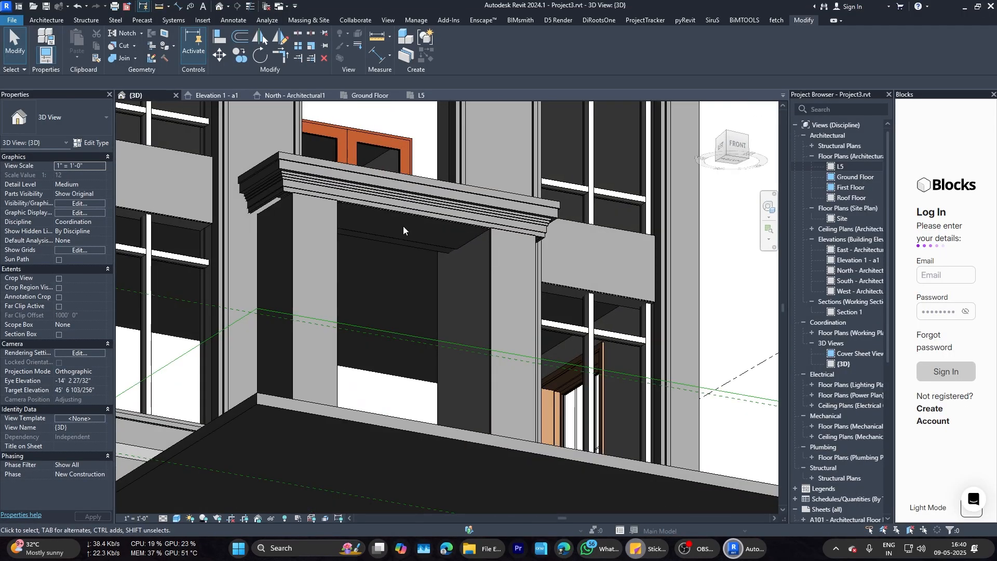
click(400, 224)
key(Escape)
scroll(279, 213, up, 4)
scroll(291, 218, down, 4)
scroll(440, 250, up, 3)
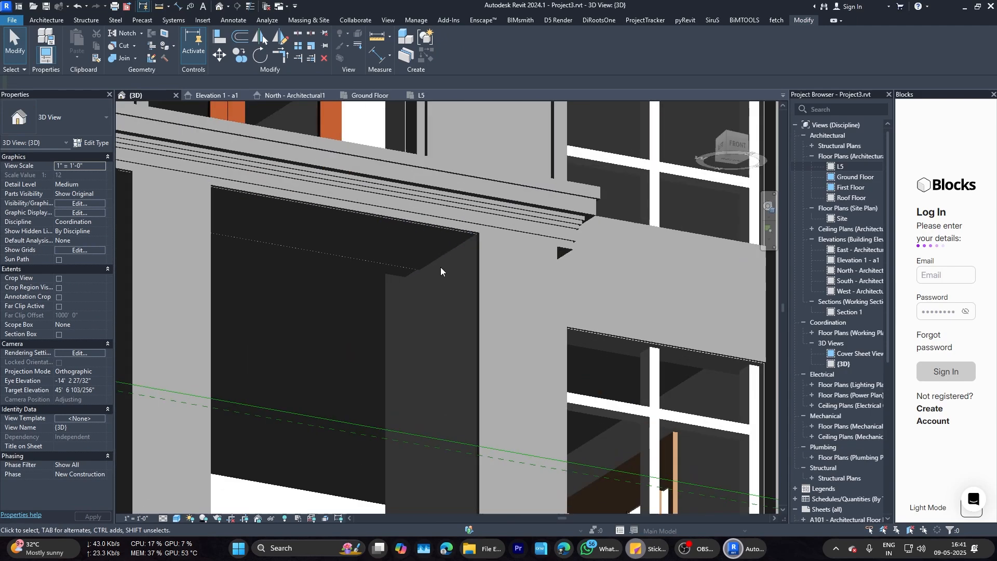
click(441, 255)
shift+middle_drag(491, 280, 441, 270)
scroll(478, 211, down, 5)
key(Escape)
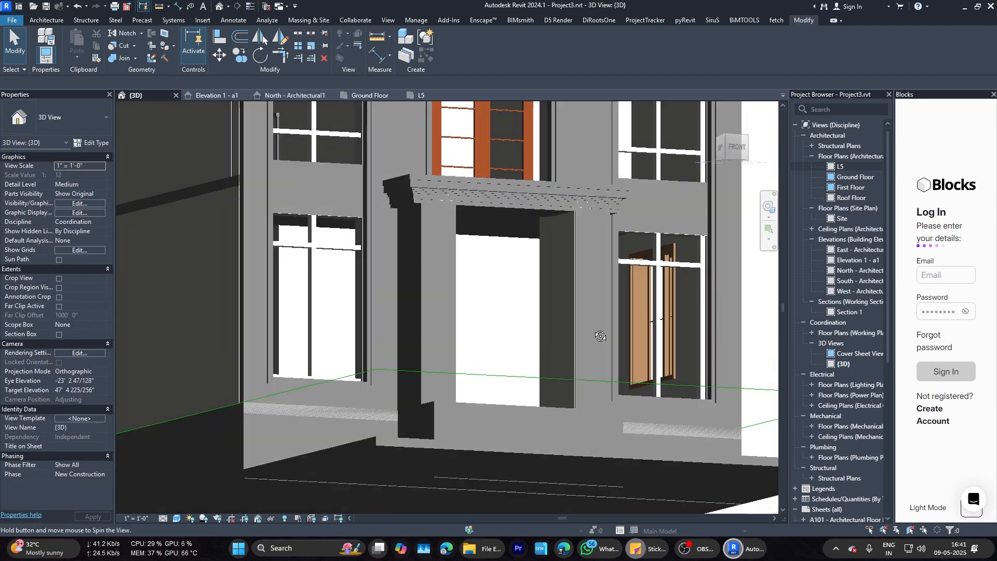
Step: Save the project
click(47, 6)
click(480, 211)
scroll(480, 212, down, 2)
shift+middle_drag(462, 228, 501, 340)
scroll(489, 260, up, 4)
key(Escape)
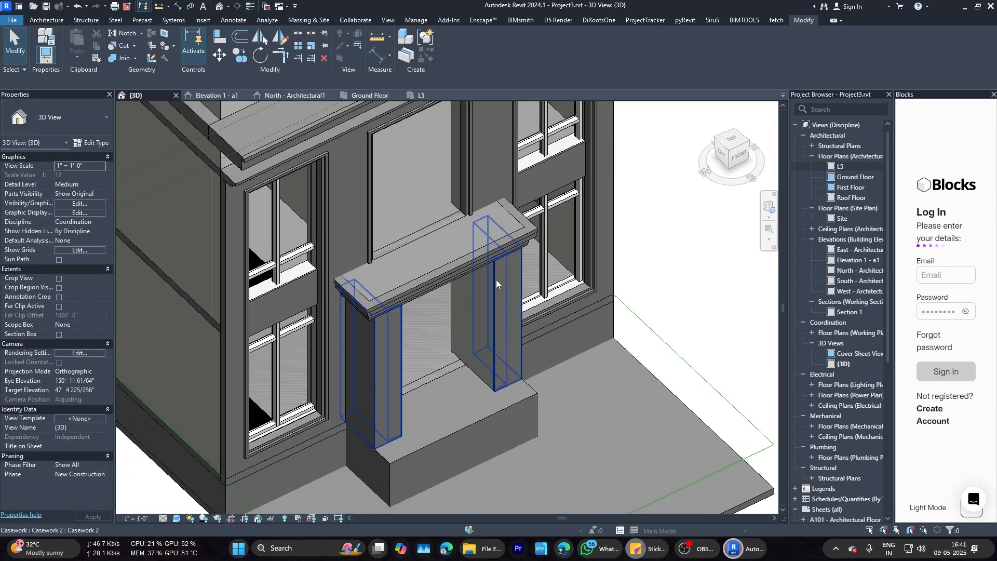
Step: Stretch the two entrance columns upward through the cornice so their tops rise above it
click(397, 328)
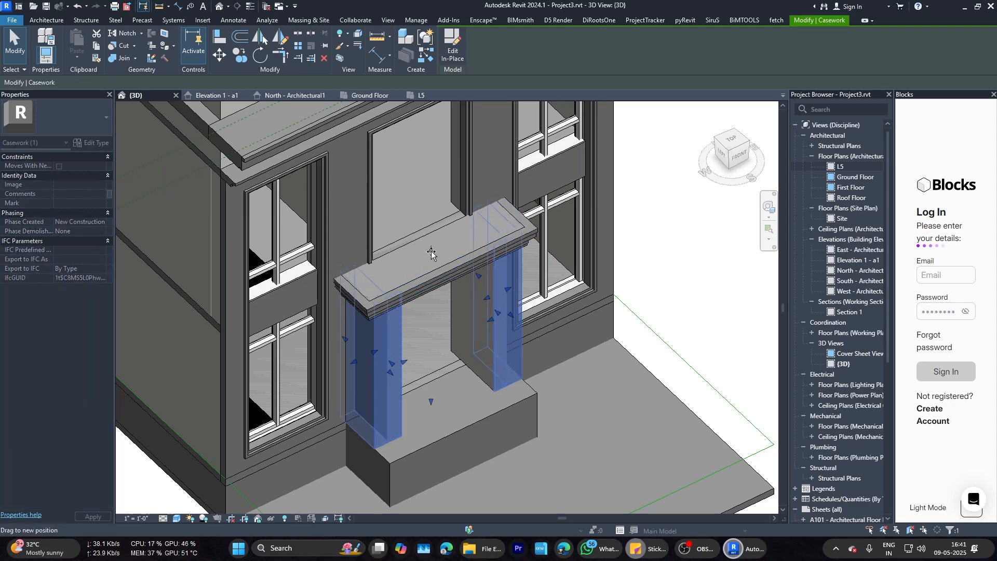
key(Escape)
shift+middle_drag(397, 328, 335, 370)
scroll(351, 255, up, 3)
click(350, 256)
mouse_move(406, 294)
mouse_down()
mouse_move(415, 302)
mouse_move(412, 290)
mouse_up()
key(Escape)
click(400, 223)
key(Escape)
shift+middle_drag(418, 297, 605, 297)
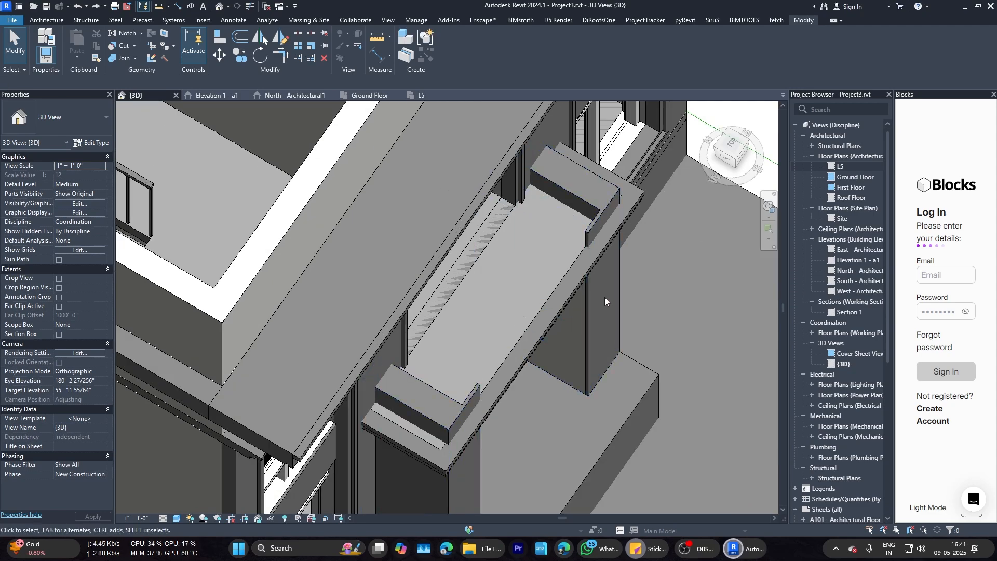
click(608, 315)
shift+middle_drag(606, 332, 612, 220)
key(a)
key(l)
scroll(546, 171, up, 4)
shift+middle_drag(535, 203, 522, 303)
key(Escape)
scroll(320, 242, down, 4)
scroll(597, 262, down, 2)
Step: Examine the column tops above the cornice in the Elevation 1 - a1 view and in the 3D view
click(597, 263)
scroll(521, 303, up, 3)
shift+middle_drag(605, 274, 603, 262)
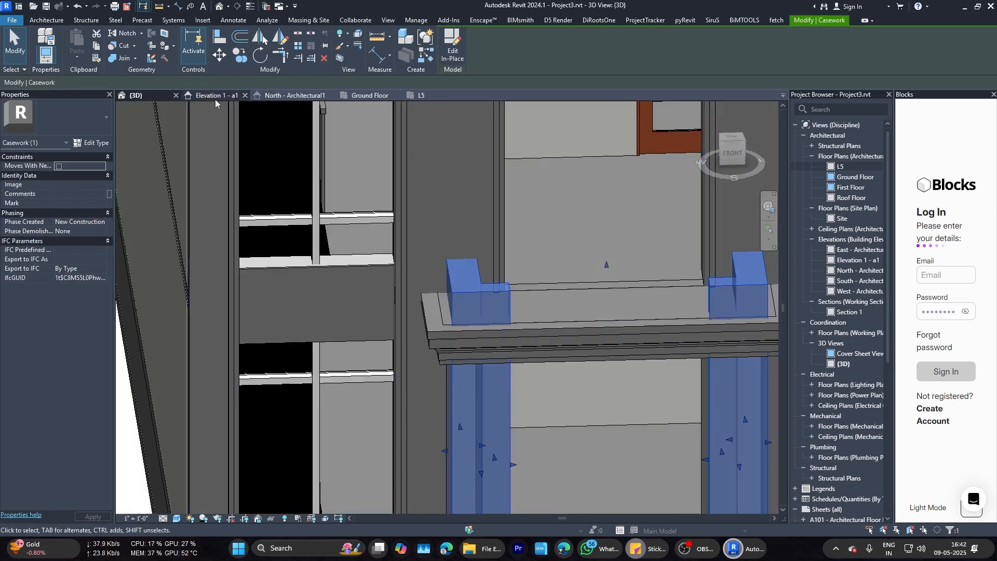
key(ctrl+Tab)
key(Escape)
key(ctrl+Tab)
shift+middle_drag(497, 278, 478, 325)
key(ctrl+Tab)
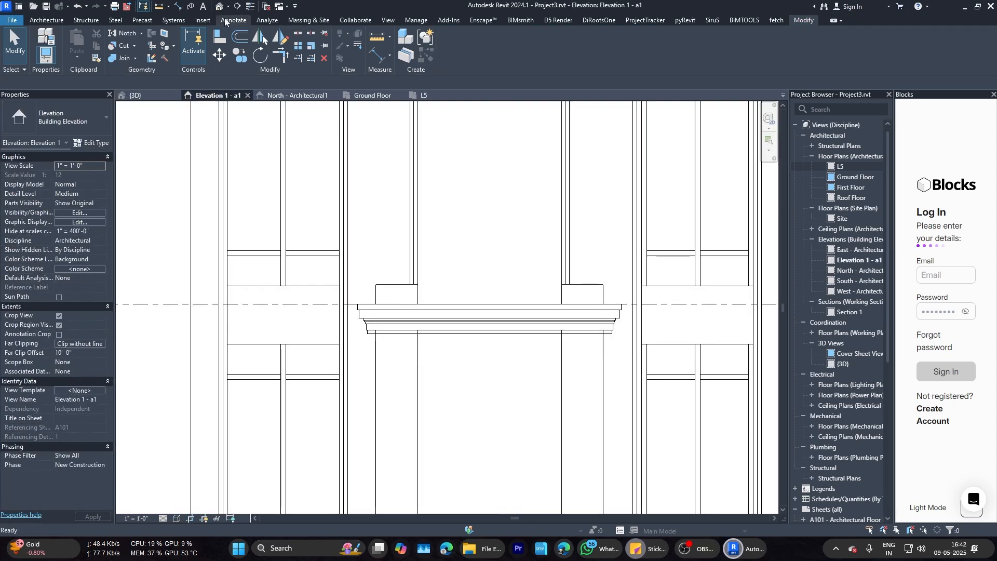
scroll(410, 313, up, 3)
click(410, 312)
key(ctrl+Tab)
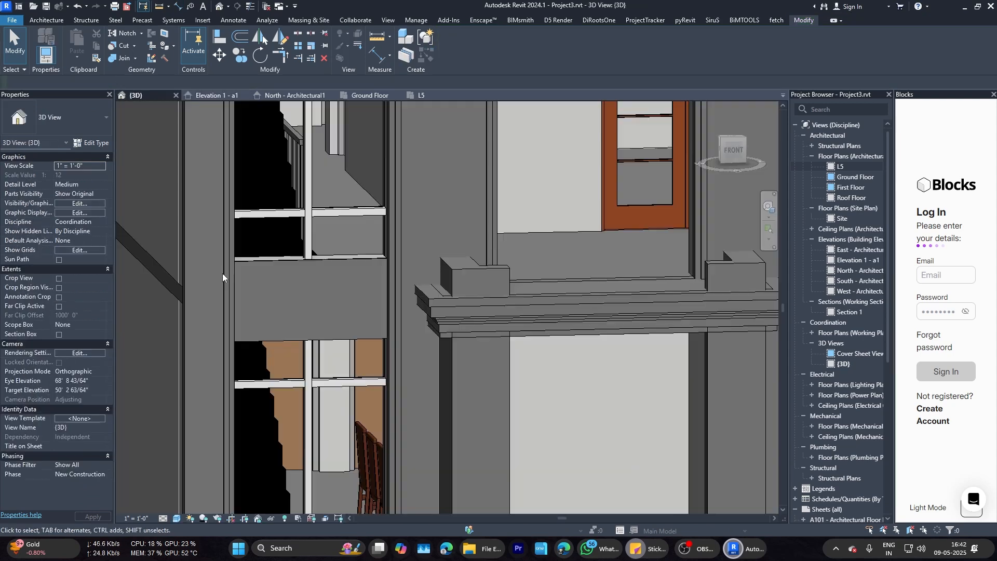
shift+middle_drag(467, 312, 406, 356)
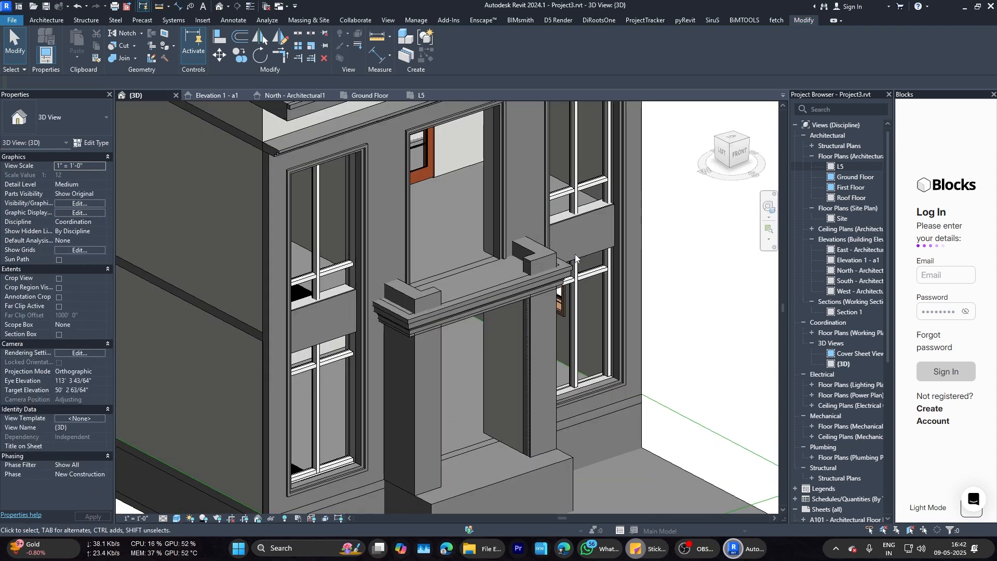
scroll(504, 267, down, 5)
scroll(504, 267, up, 5)
scroll(504, 267, down, 5)
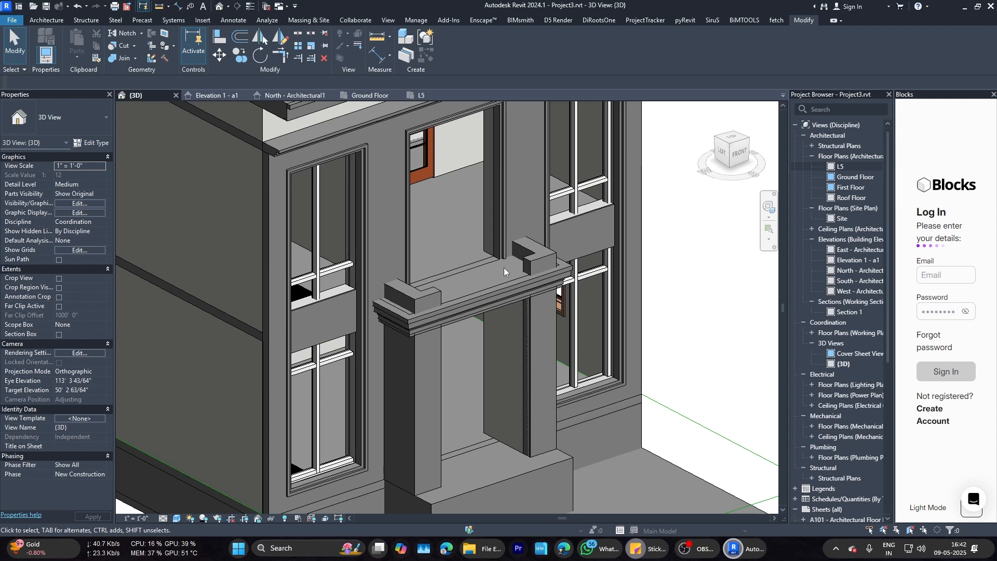
Step: Switch to the Enscape render to check the raised column tops, and return to Revit's 3D view of the portal
mouse_move(733, 549)
click(795, 489)
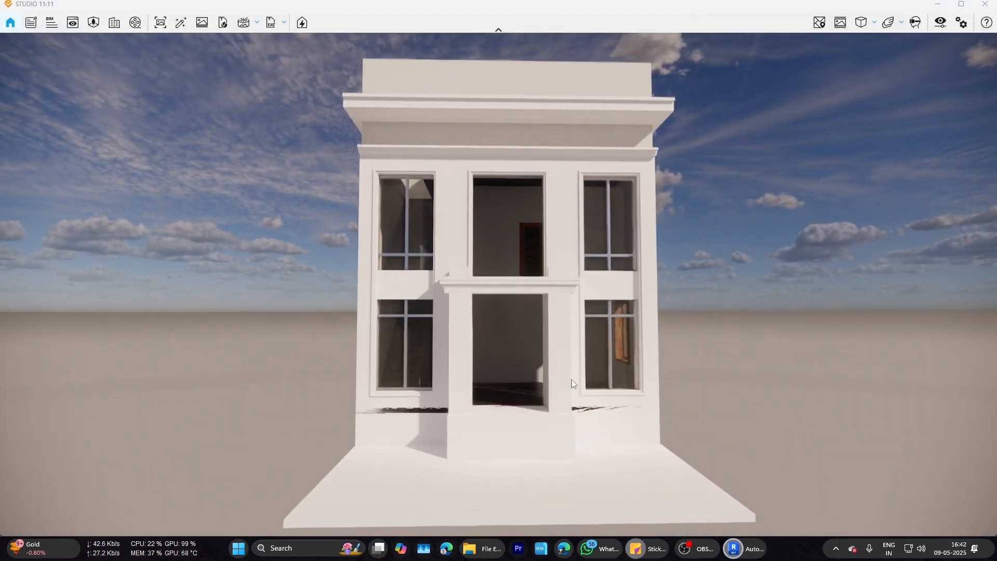
key(alt+Tab)
scroll(583, 356, up, 8)
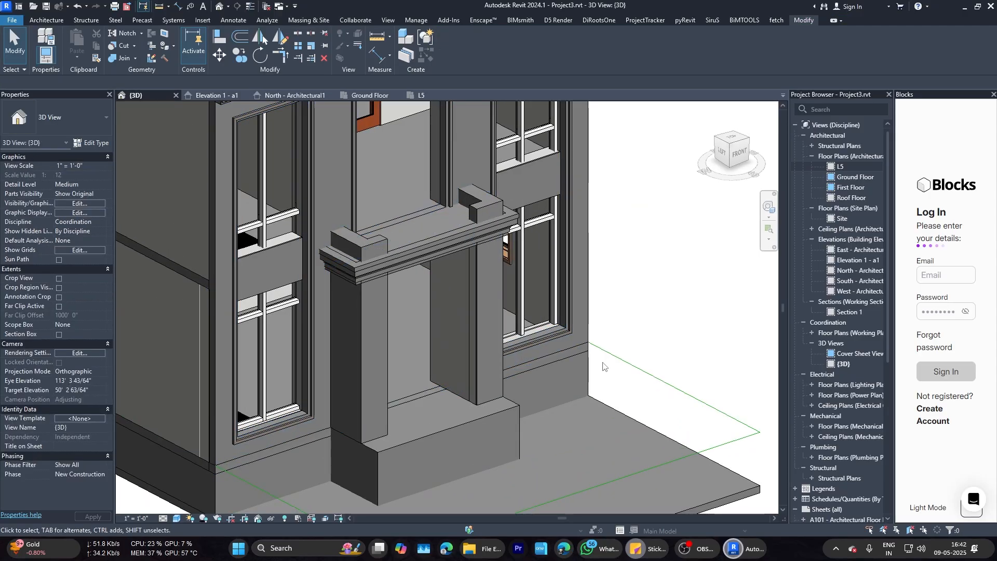
scroll(584, 356, down, 4)
scroll(307, 432, up, 2)
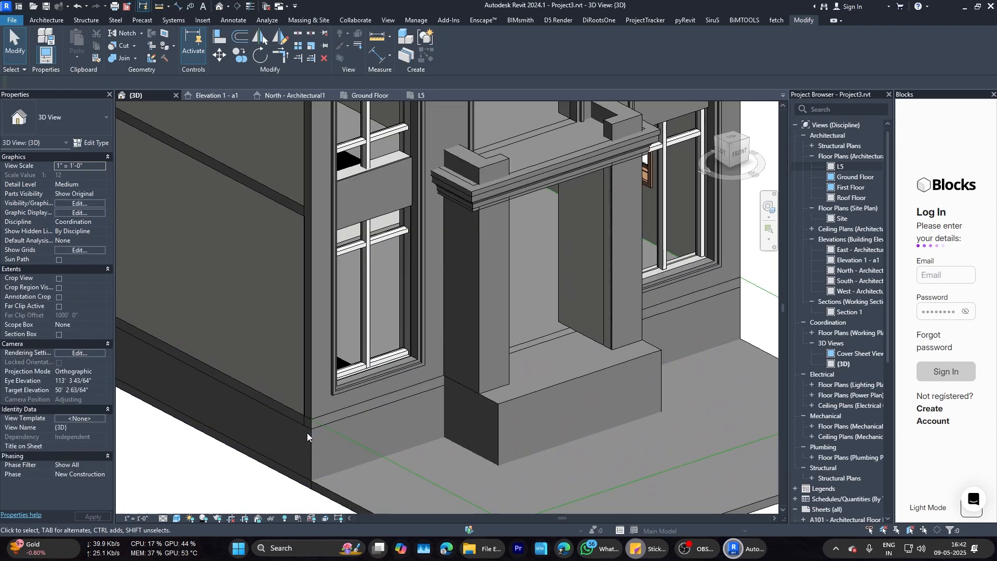
Step: Pull the front edge of the ground-floor slab's boundary back inside the facade and check the plinth in Enscape
click(301, 426)
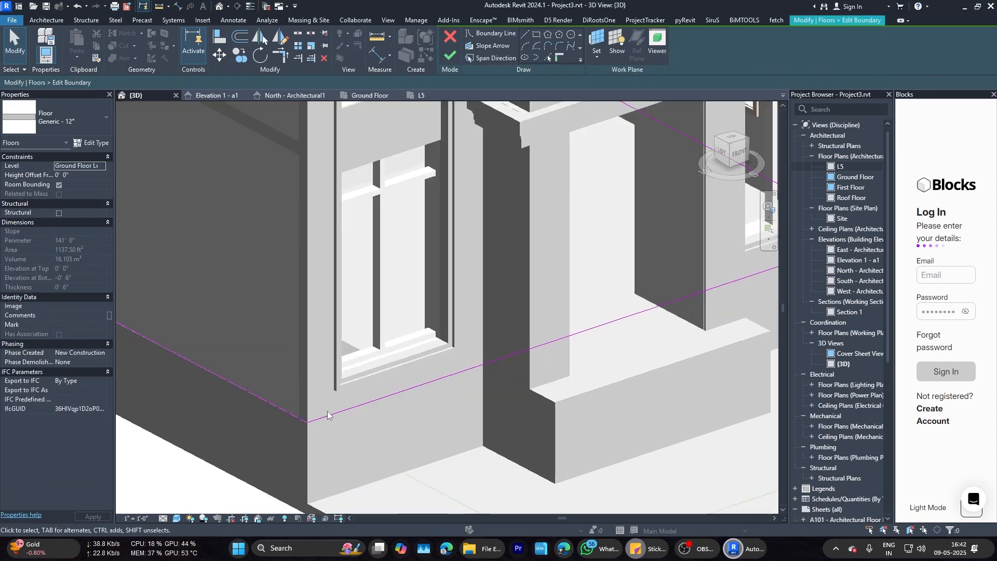
scroll(398, 206, up, 4)
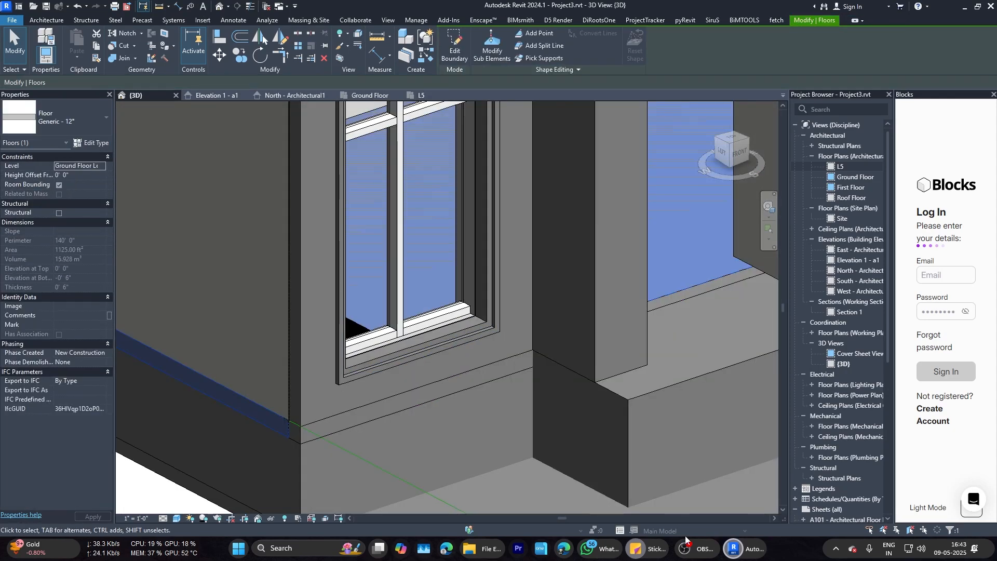
mouse_move(735, 548)
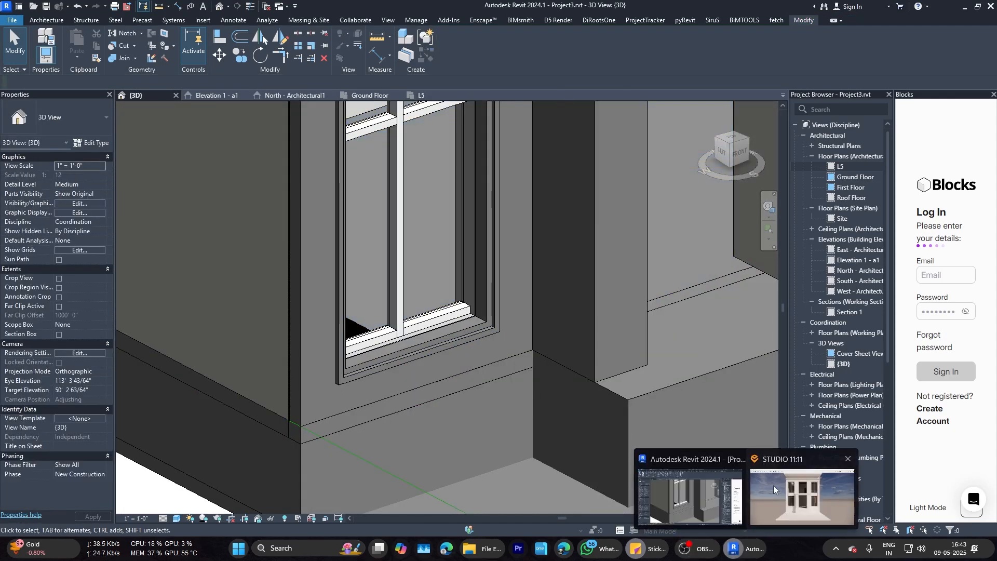
click(823, 496)
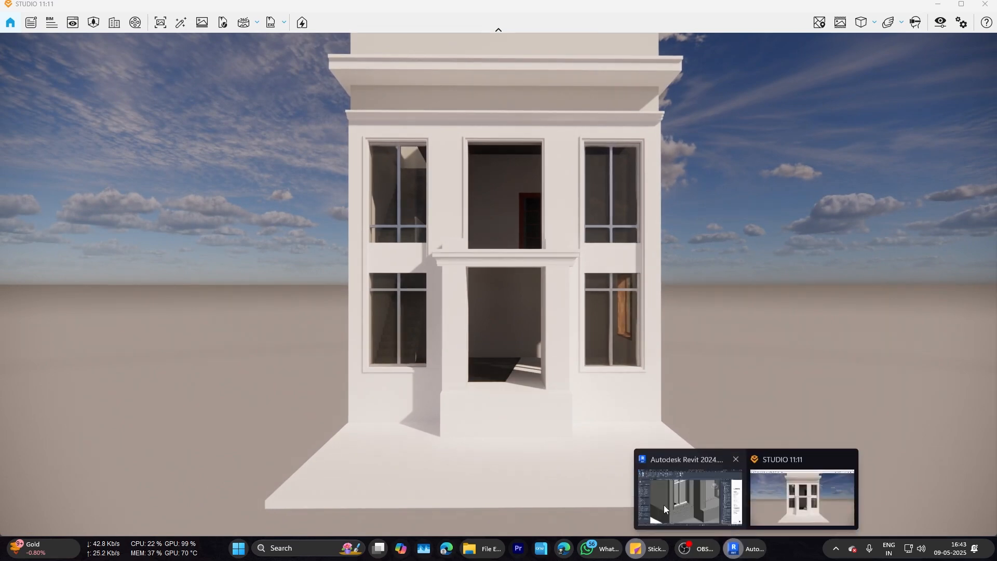
click(664, 503)
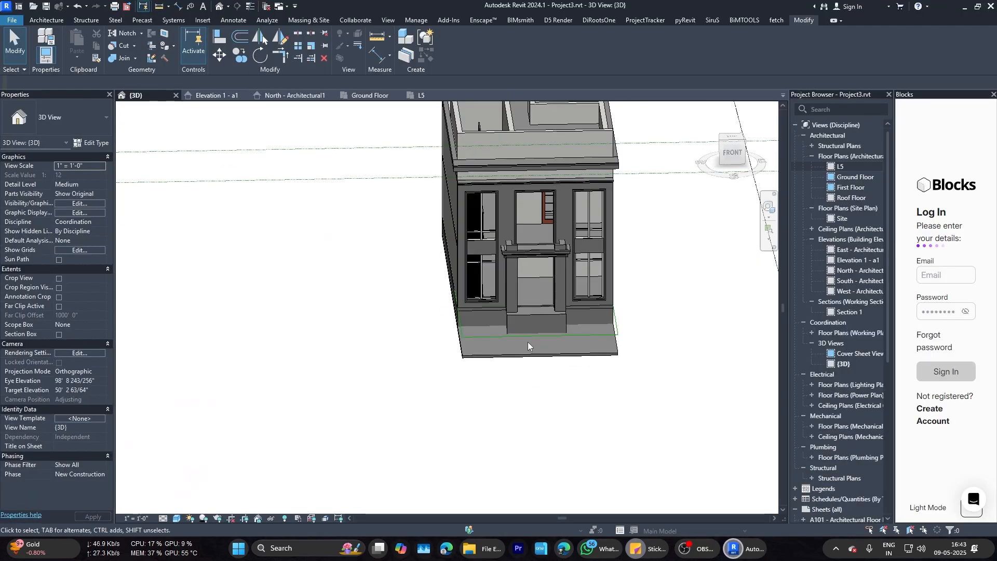
scroll(580, 342, up, 3)
shift+middle_drag(580, 342, 511, 254)
mouse_move(735, 548)
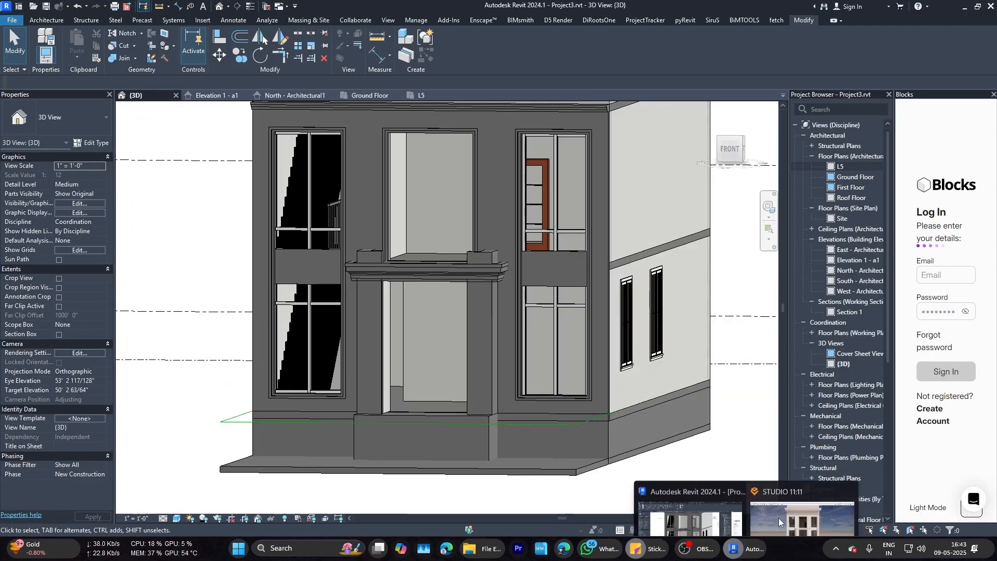
click(792, 506)
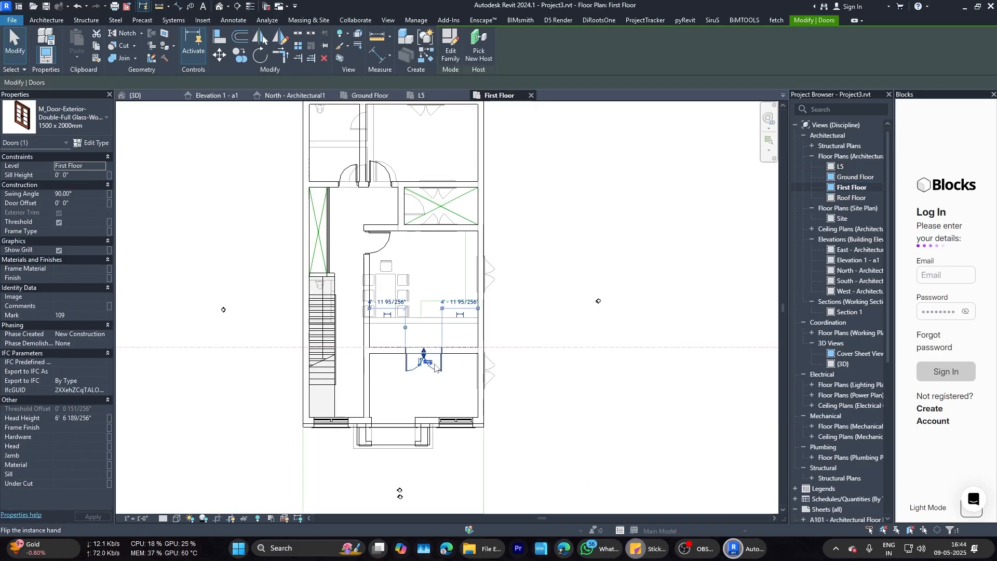
Step: Shift the double glass door in the First Floor plan along its wall away from the staircase and check the facade in Enscape
click(430, 363)
scroll(436, 367, up, 3)
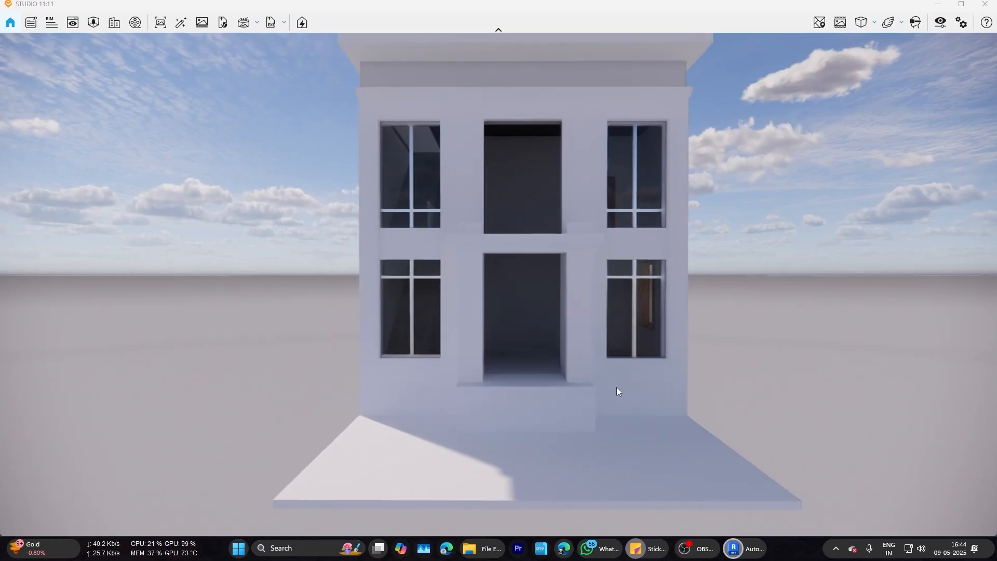
drag(616, 387, 598, 356)
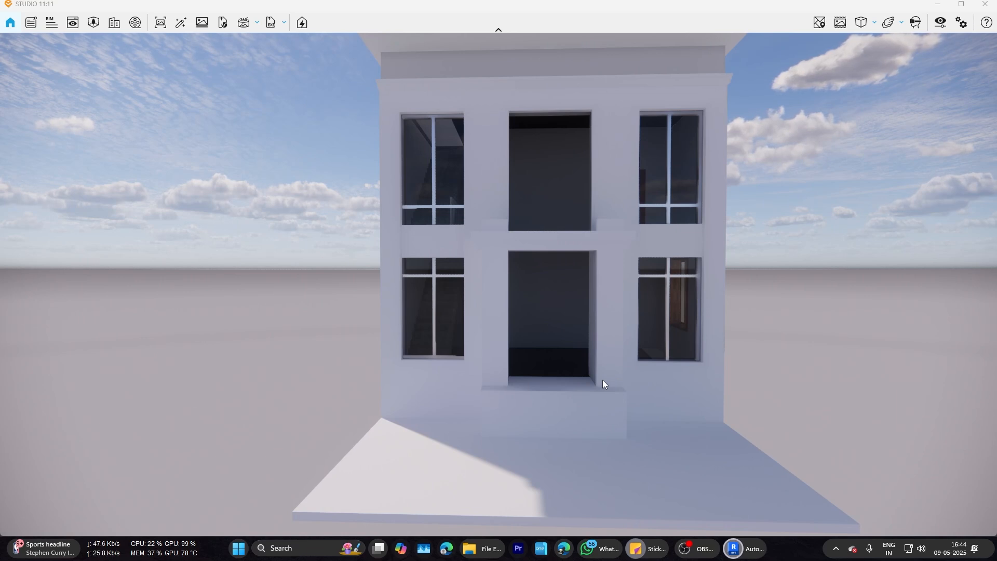
mouse_move(734, 548)
click(675, 514)
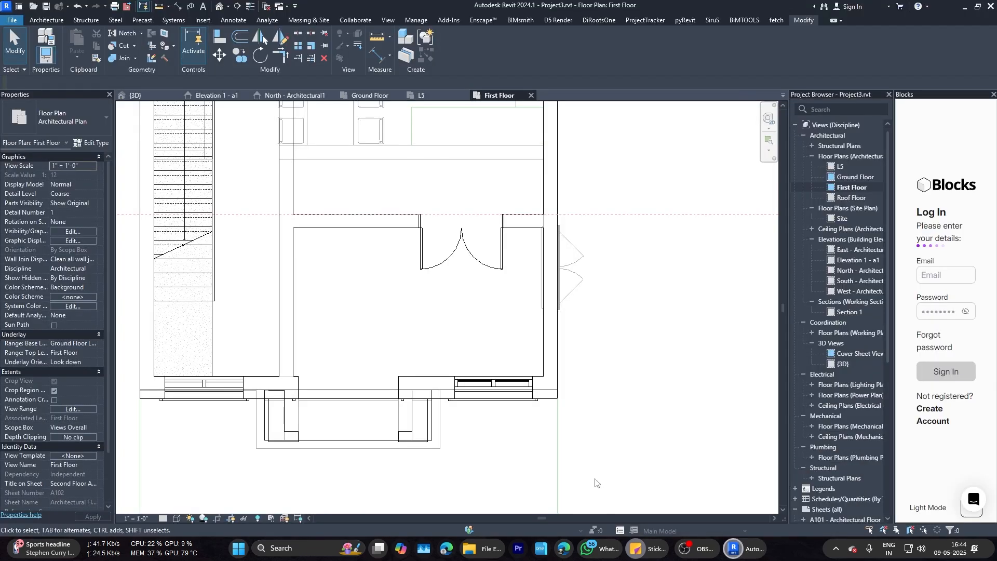
Step: Examine the entrance opening between the portal columns in the Ground Floor plan, the 3D view and Enscape
click(364, 95)
scroll(470, 475, up, 4)
click(463, 324)
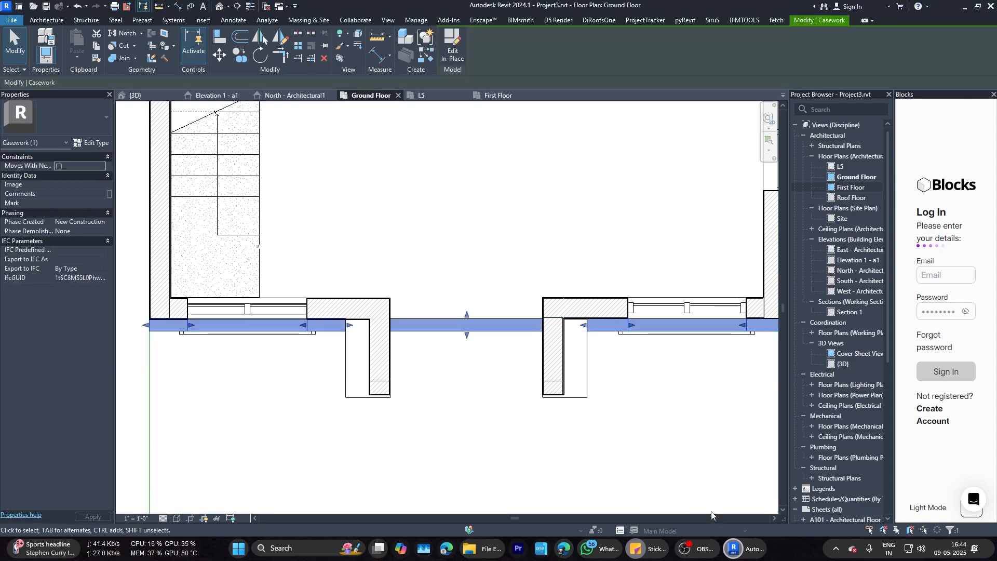
mouse_move(735, 546)
click(789, 508)
click(685, 508)
click(143, 95)
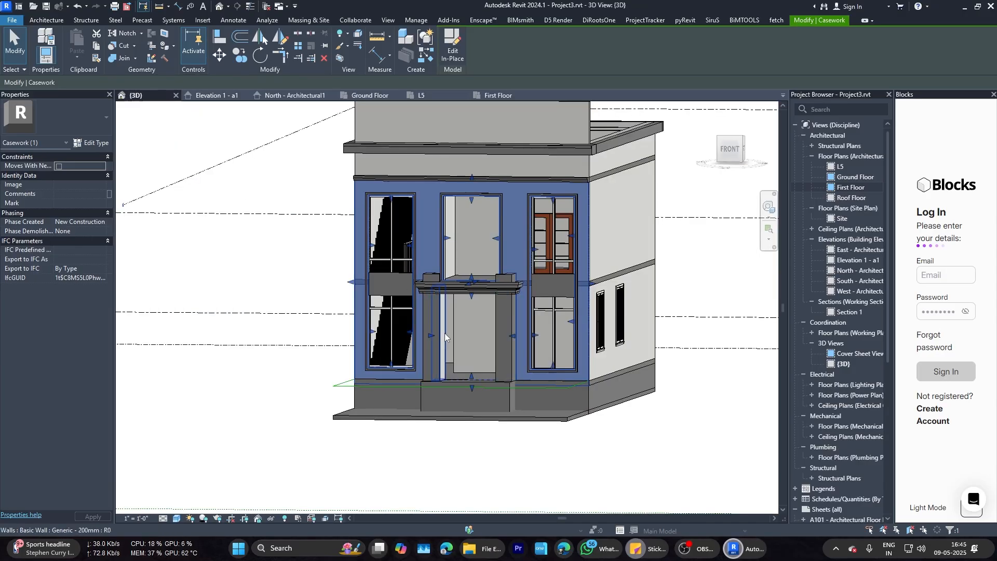
click(790, 504)
click(695, 494)
click(368, 95)
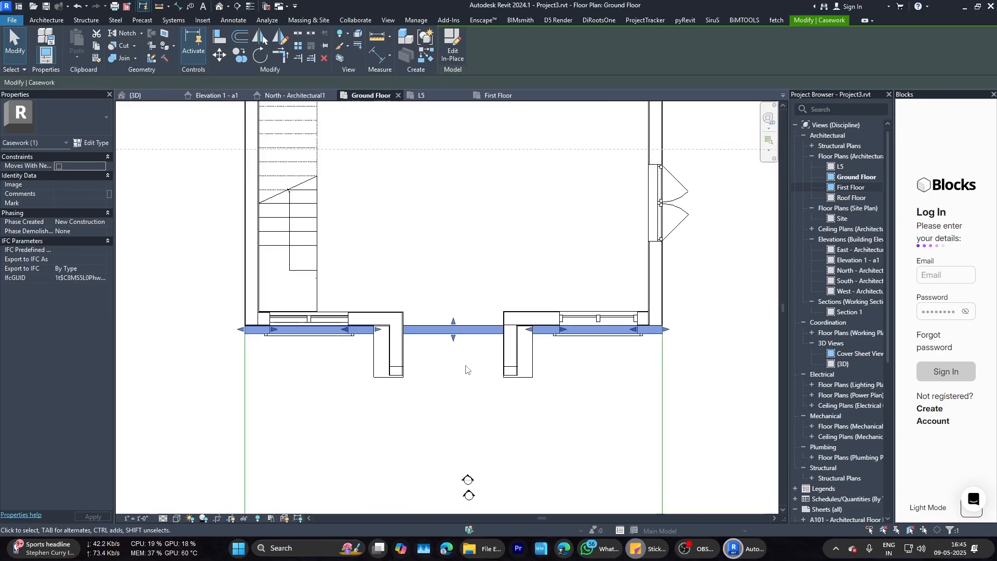
click(466, 370)
scroll(466, 370, up, 3)
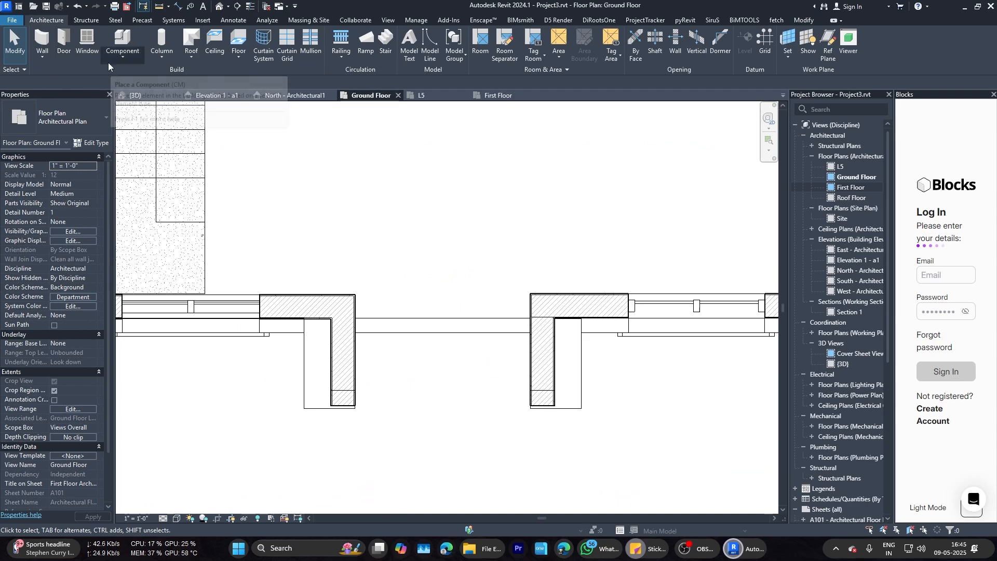
click(63, 52)
click(88, 117)
click(52, 20)
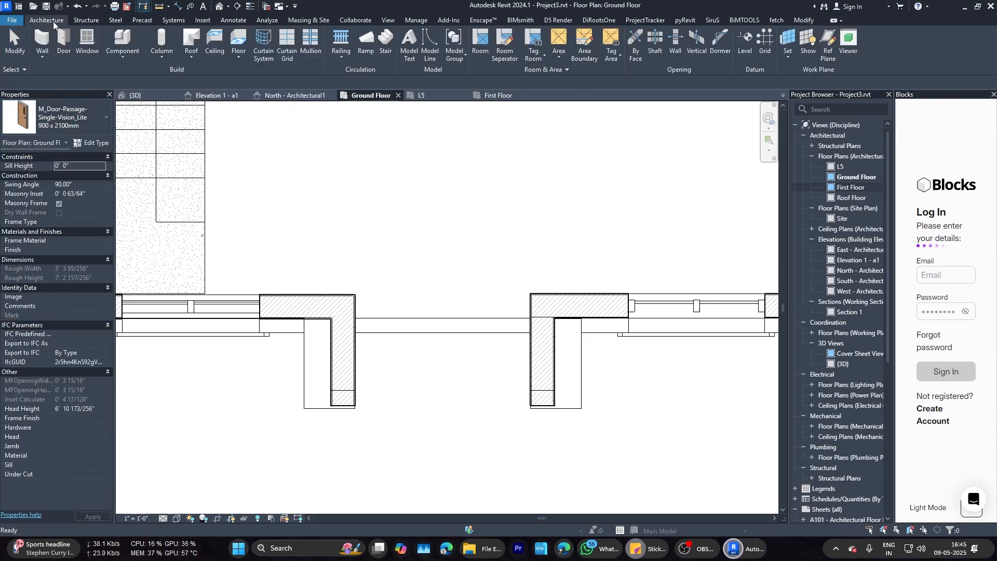
Step: Draw a 5'-0" high curtain wall of type _Not Defined across the entrance opening in the Ground Floor plan
click(40, 43)
click(48, 118)
click(74, 253)
click(83, 117)
click(92, 239)
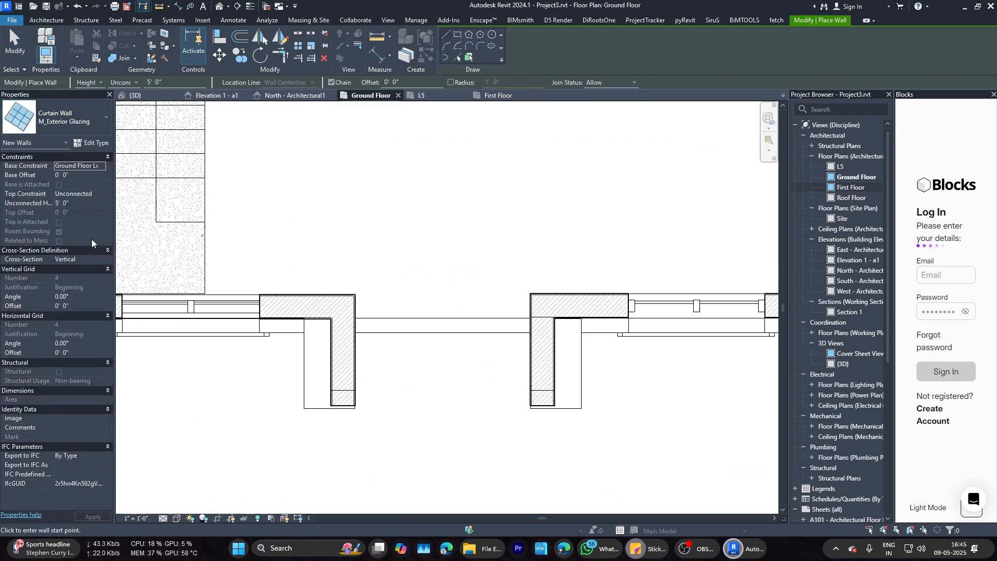
scroll(359, 306, up, 4)
click(352, 308)
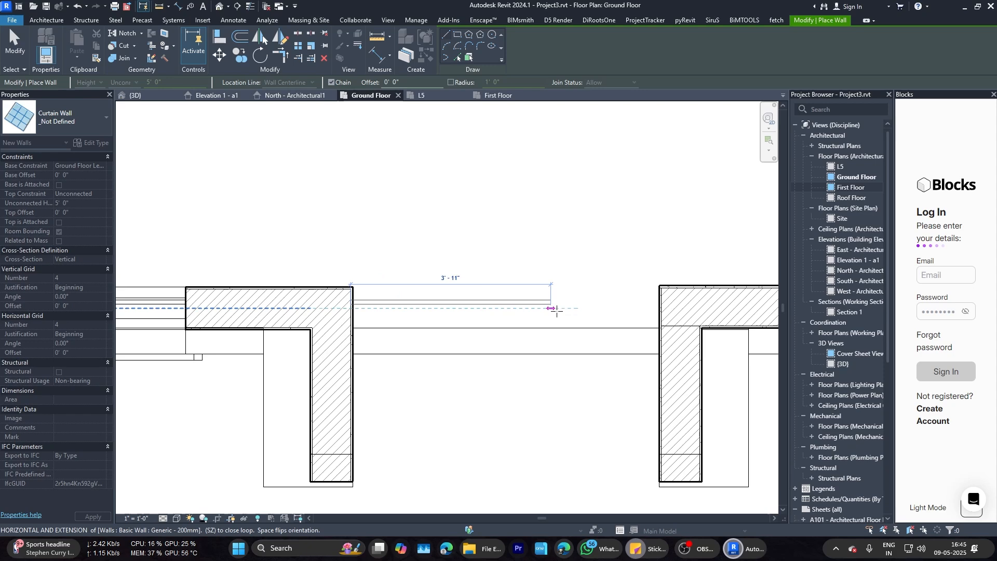
click(659, 306)
key(Escape)
key(Escape)
scroll(519, 307, up, 1)
Step: Raise the entrance curtain wall's top to the underside of the cornice in Elevation 1 - a1, about 9'-3" high, and delete the stray width dimension
click(149, 97)
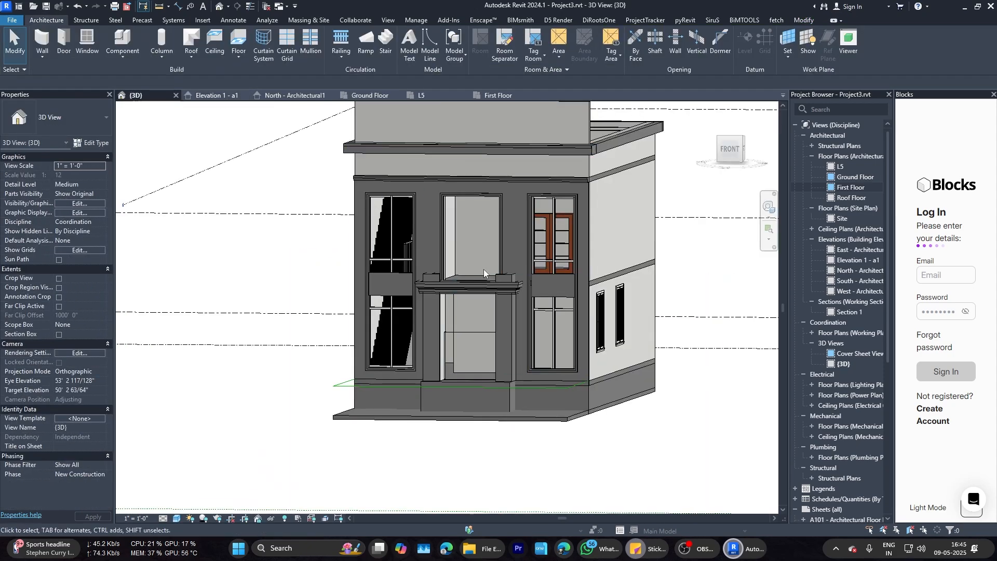
click(470, 338)
click(216, 95)
scroll(423, 355, up, 5)
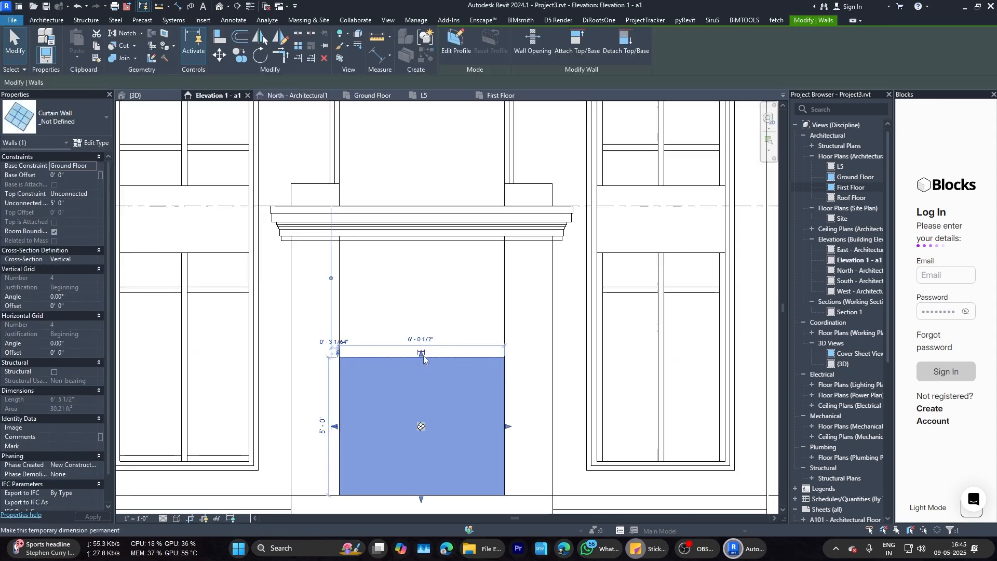
drag(420, 357, 416, 243)
click(434, 300)
click(440, 185)
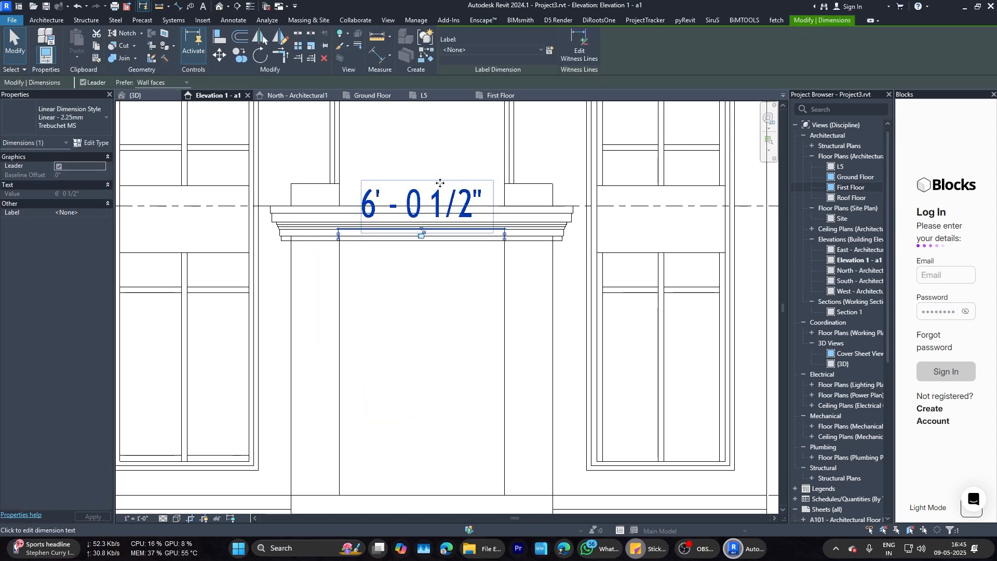
key(Delete)
Step: Add two vertical curtain grid lines to the entrance curtain wall, each about 9" in from its side edge
click(156, 96)
click(236, 96)
scroll(348, 309, down, 2)
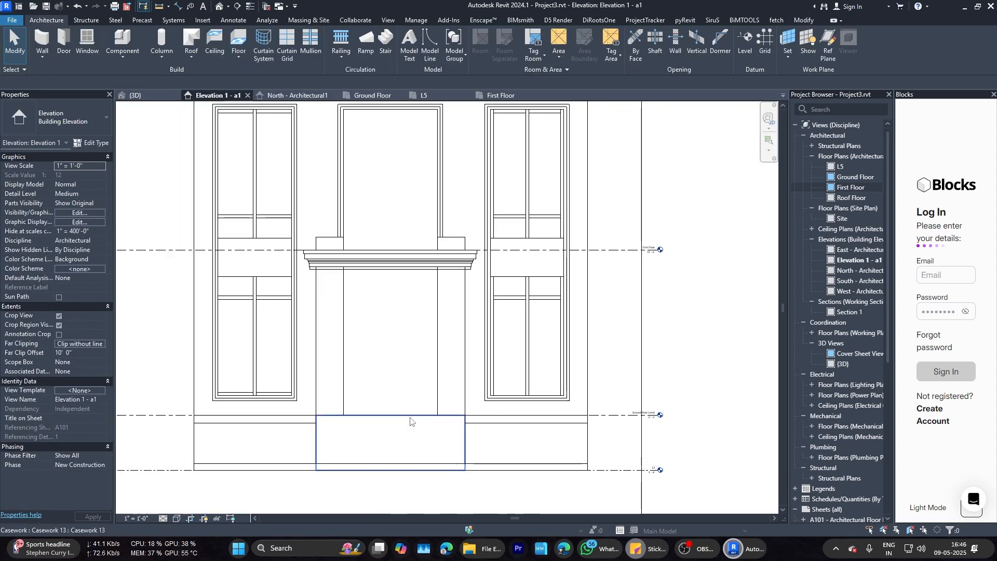
click(285, 51)
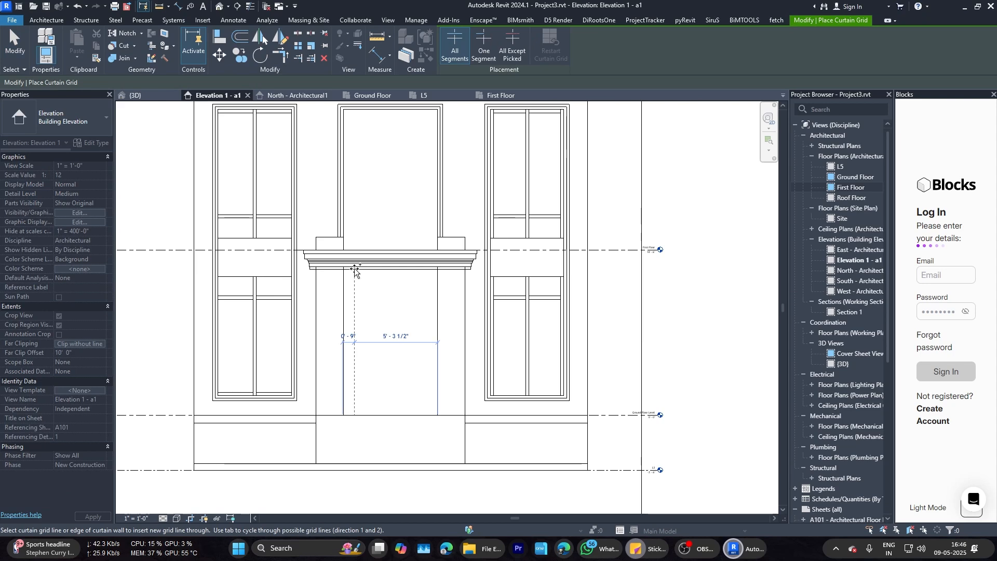
click(354, 268)
click(426, 340)
key(Escape)
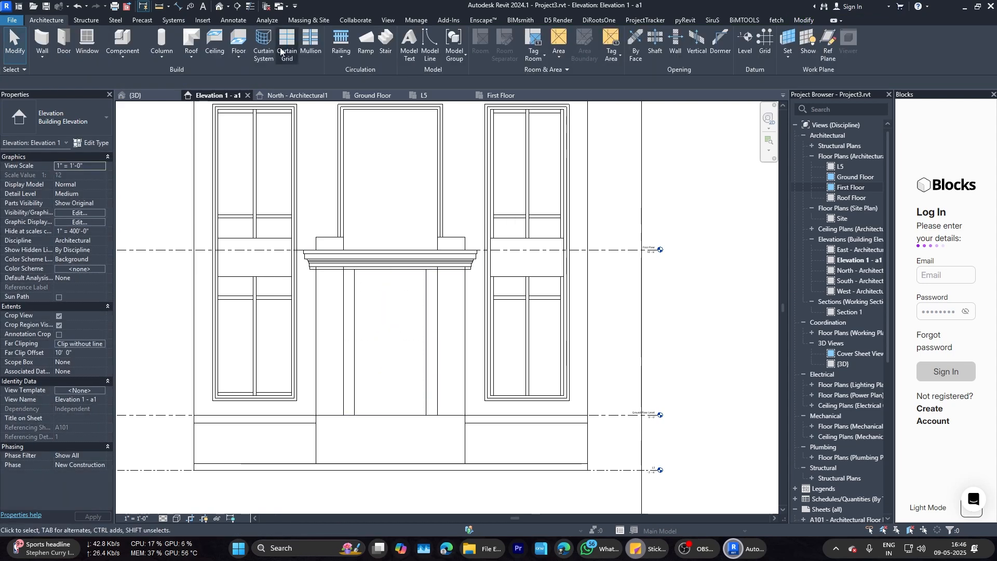
Step: Add a horizontal curtain grid line across the entrance curtain wall about 8'-0" above its base
click(284, 46)
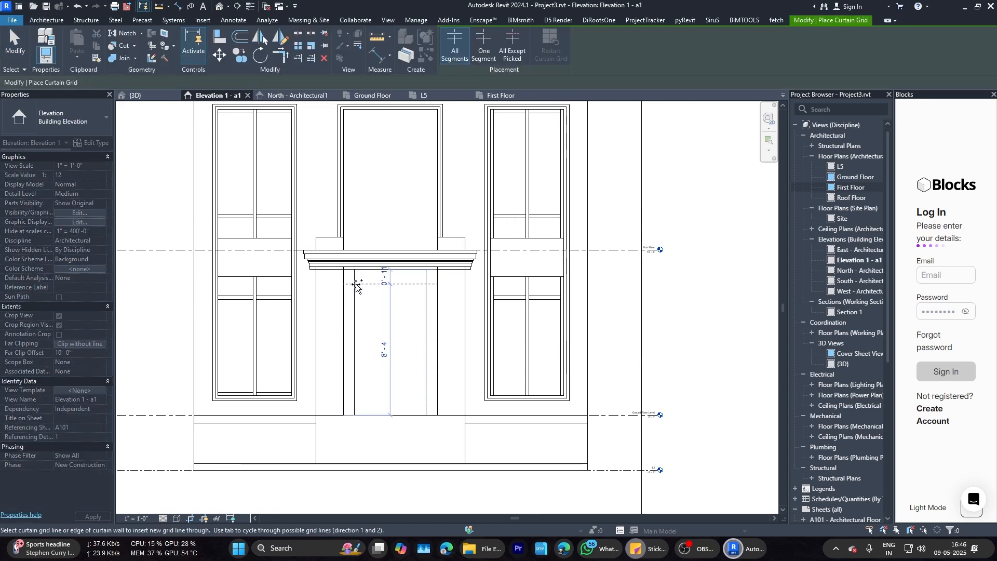
click(357, 290)
key(Escape)
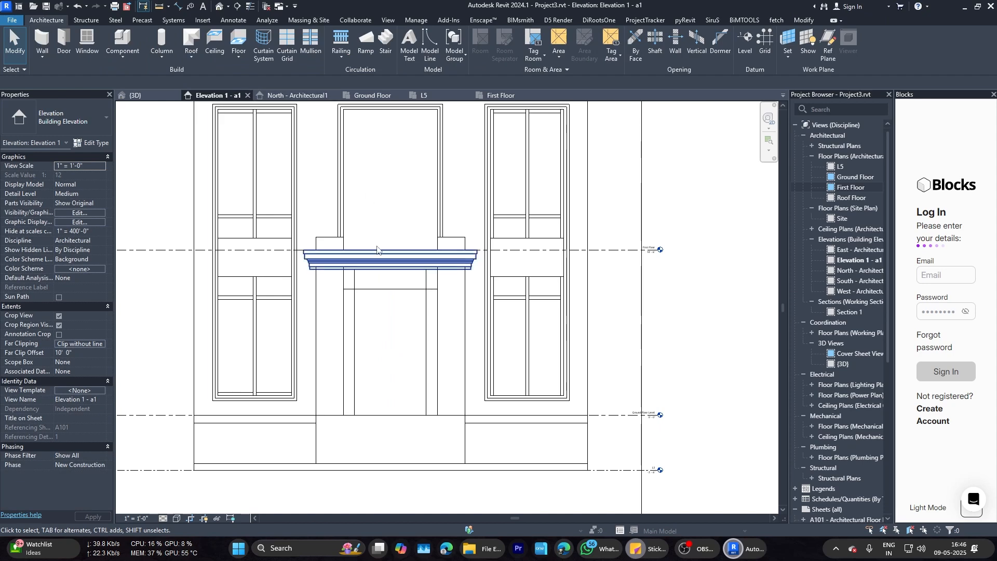
click(291, 47)
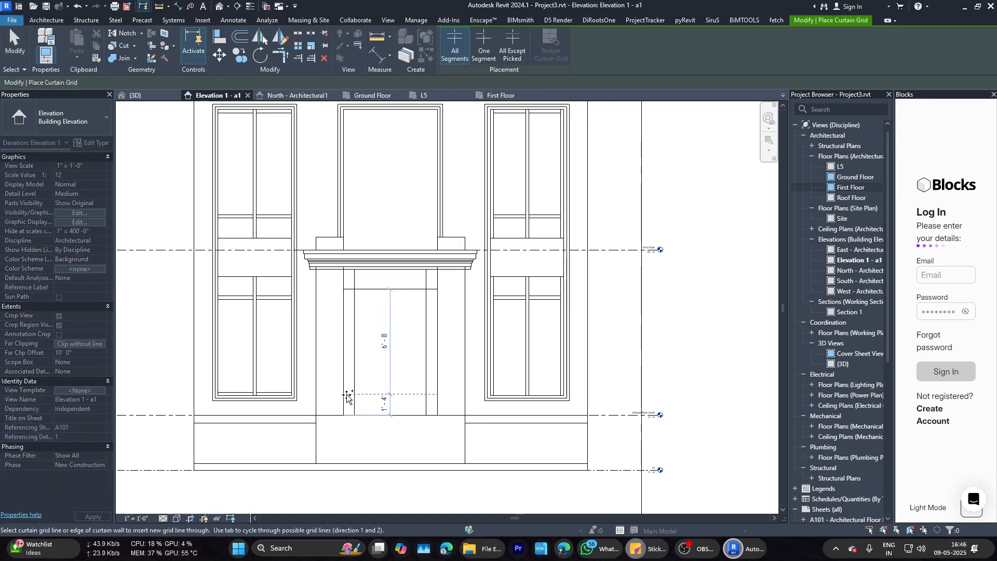
key(Escape)
click(294, 44)
key(Escape)
Step: Place 65 x 125mm rectangular mullions along the entrance curtain wall's grid lines, sides and top, and check them in 3D
click(310, 44)
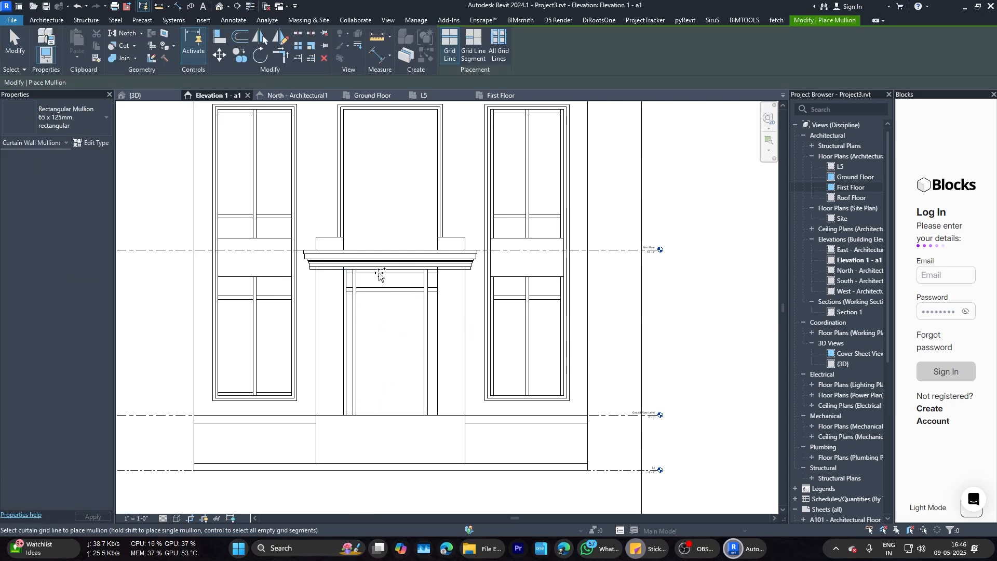
key(Escape)
click(136, 96)
scroll(466, 334, up, 4)
mouse_move(467, 334)
shift+middle_down()
mouse_move(463, 392)
mouse_move(508, 303)
mouse_move(236, 101)
shift+middle_up()
click(223, 96)
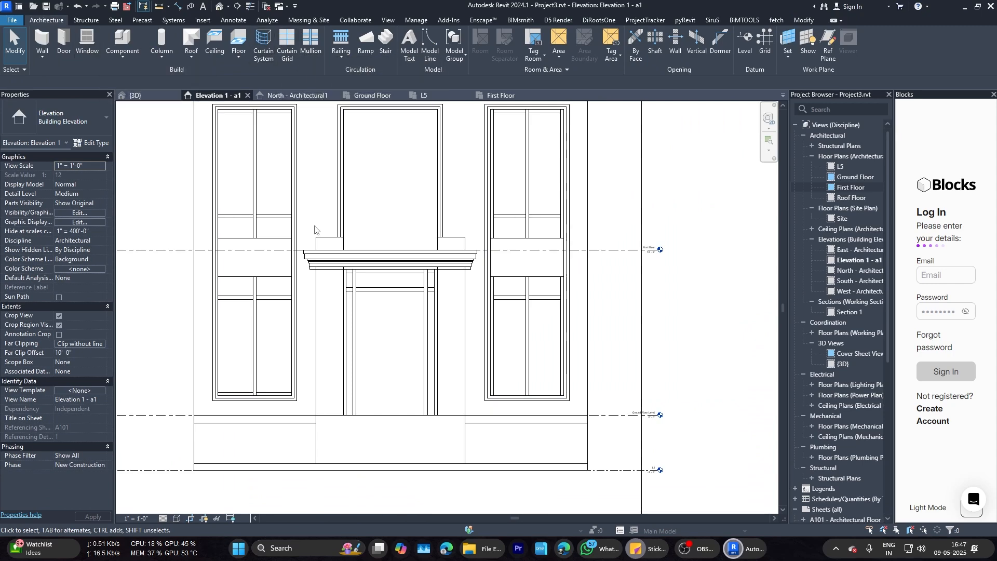
click(387, 289)
key(Escape)
middle_drag(381, 313, 437, 385)
key(c)
key(s)
scroll(422, 358, down, 2)
right_click(453, 401)
click(483, 129)
key(Escape)
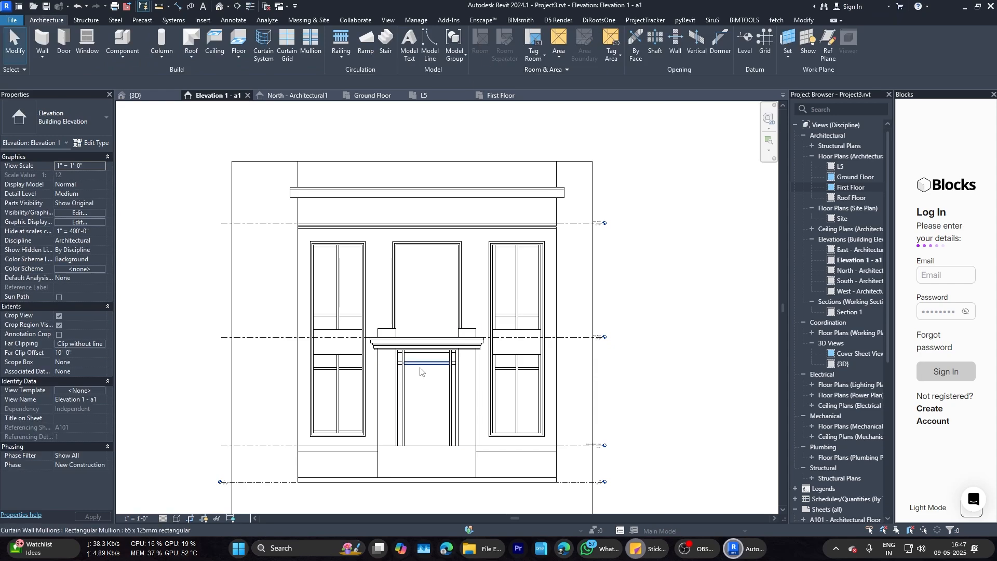
Step: Inspect the base of the entrance curtain wall and its mullions up close in the 3D view
click(136, 96)
shift+middle_drag(287, 272, 365, 306)
scroll(478, 349, up, 4)
scroll(462, 361, up, 8)
click(451, 375)
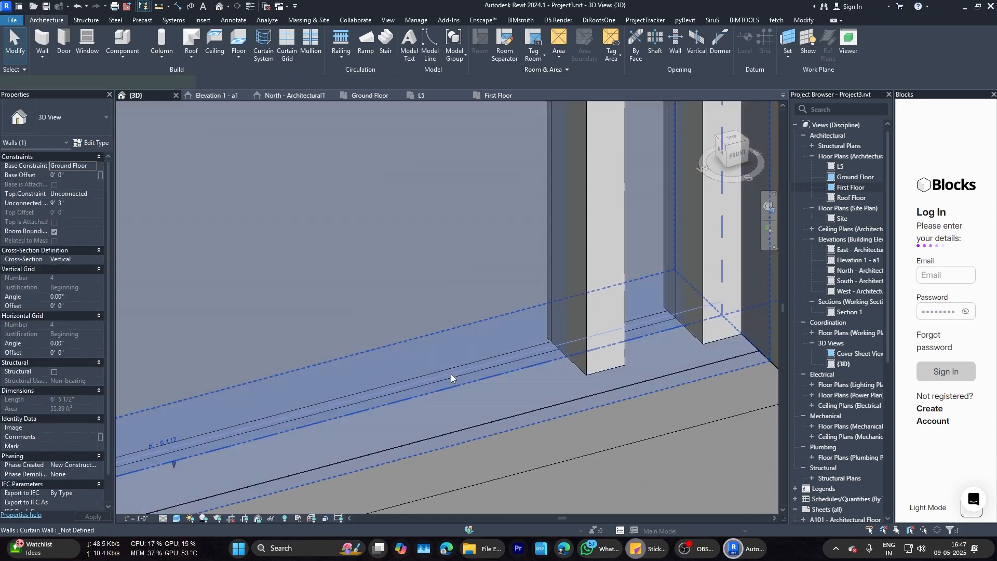
scroll(451, 374, down, 5)
shift+middle_drag(297, 236, 369, 169)
scroll(369, 169, up, 3)
key(Escape)
Step: Try to place an M_Door-Passage-Single-Vision_Lite 900 x 2100mm door in the entrance curtain wall
click(61, 46)
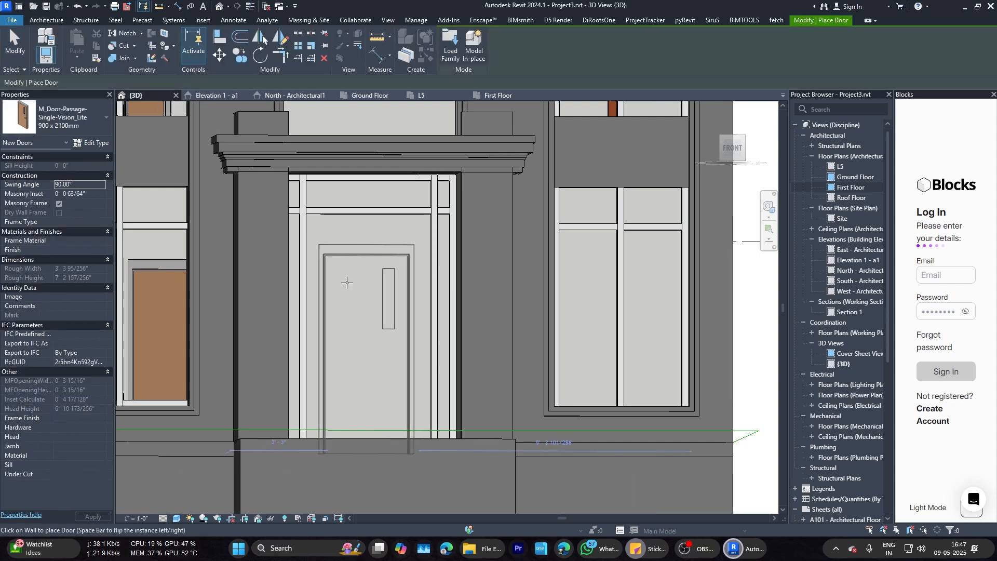
shift+middle_drag(271, 312, 407, 462)
click(208, 95)
click(372, 95)
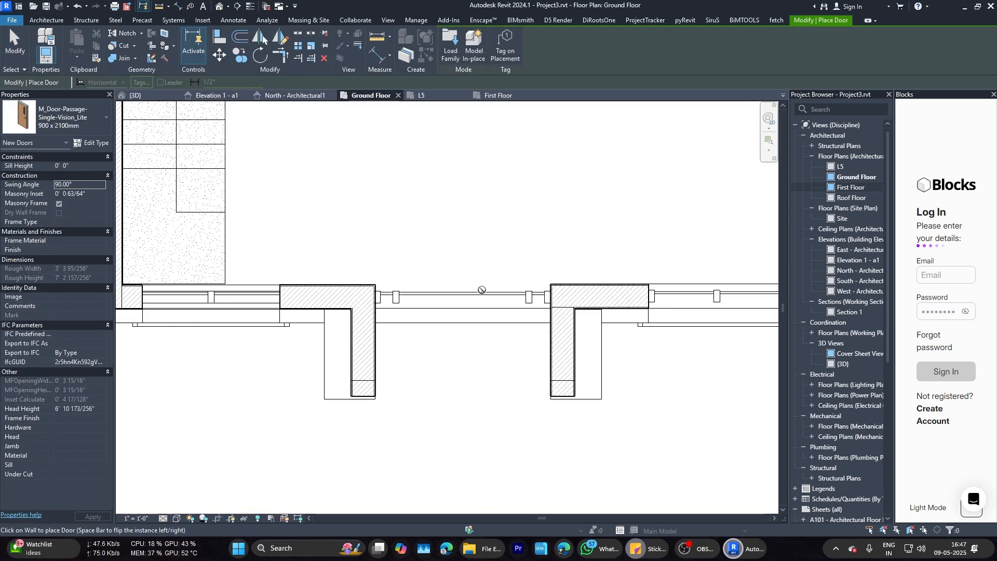
key(Escape)
Step: Check which wall types are available for the entrance curtain wall in the Ground Floor plan
scroll(461, 296, up, 2)
click(458, 296)
click(50, 125)
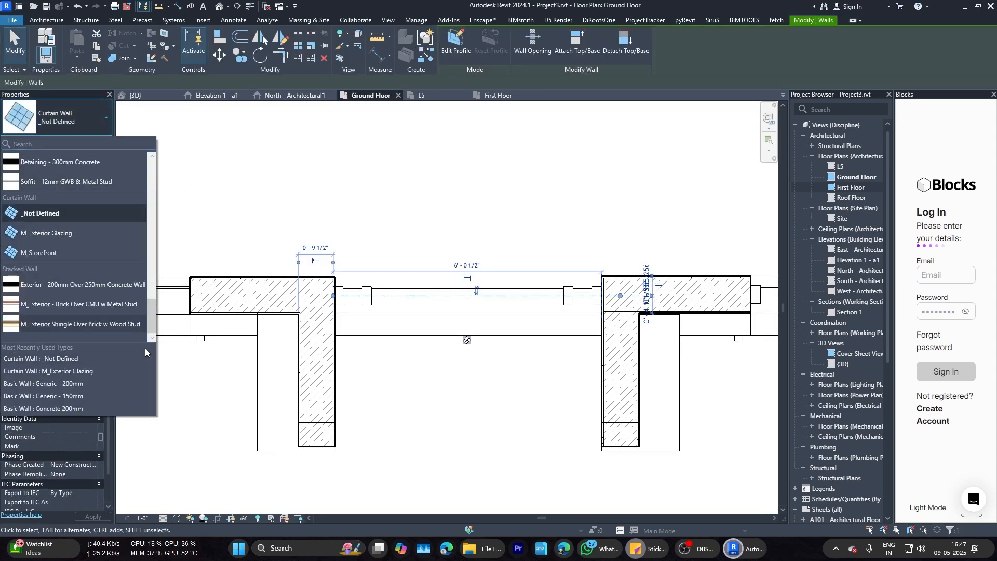
key(Escape)
key(Escape)
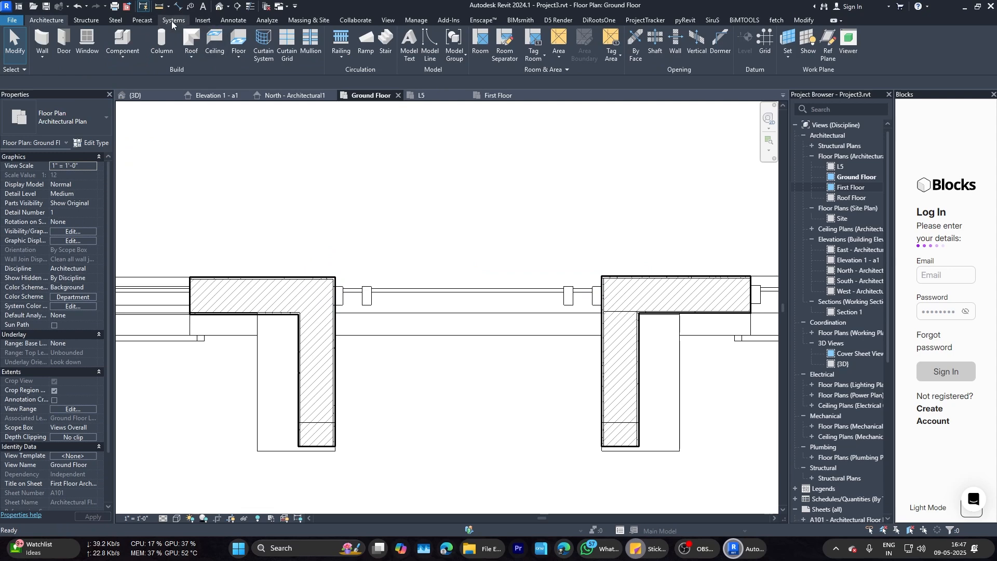
Step: Browse the family library's Curtain Wall Panels, Doors and Curtain Panel By Pattern folders for a suitable entrance door
key(w)
key(a)
click(203, 20)
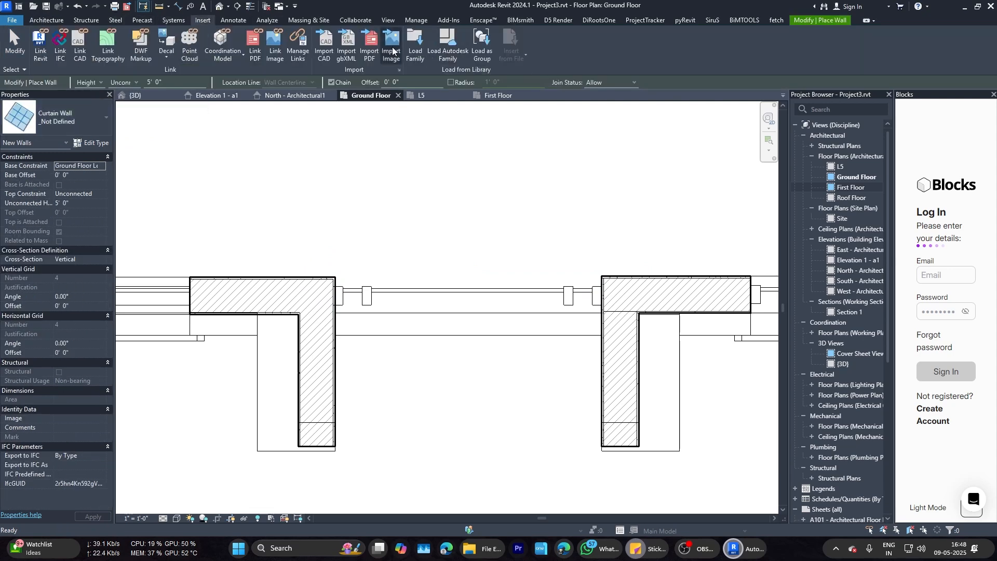
click(416, 47)
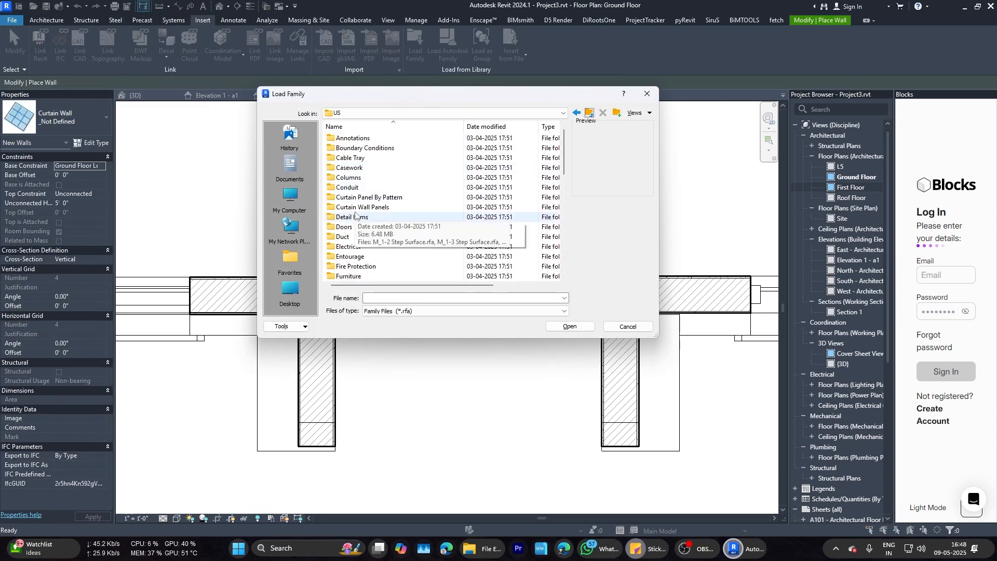
double_click(363, 207)
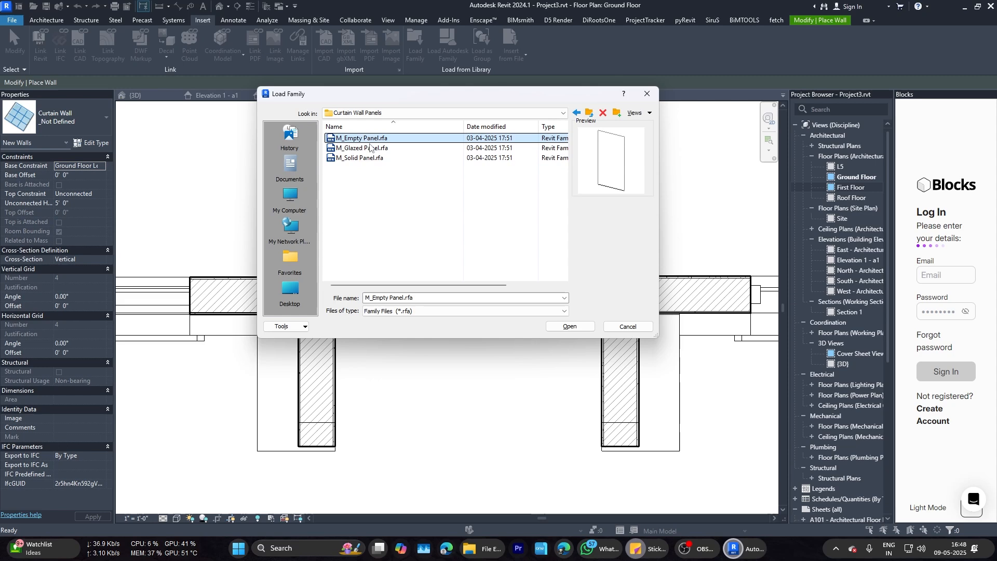
click(576, 113)
double_click(369, 235)
scroll(400, 266, down, 1)
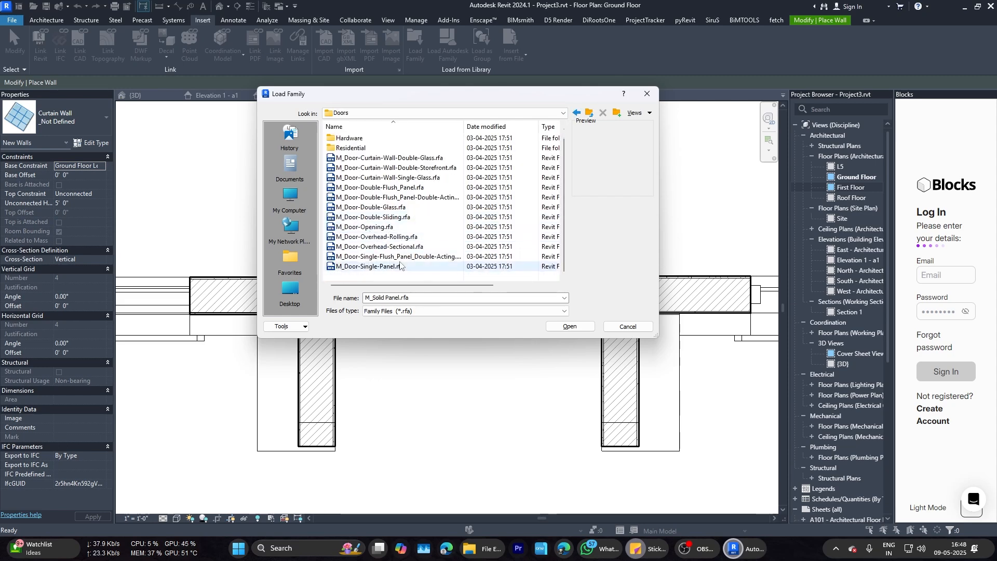
click(576, 113)
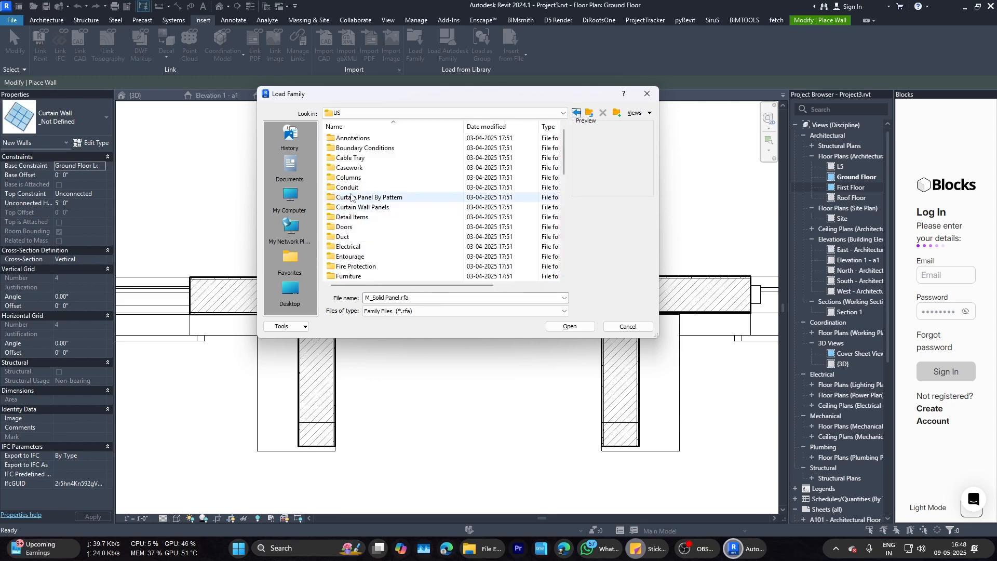
double_click(351, 197)
scroll(395, 218, down, 3)
click(576, 113)
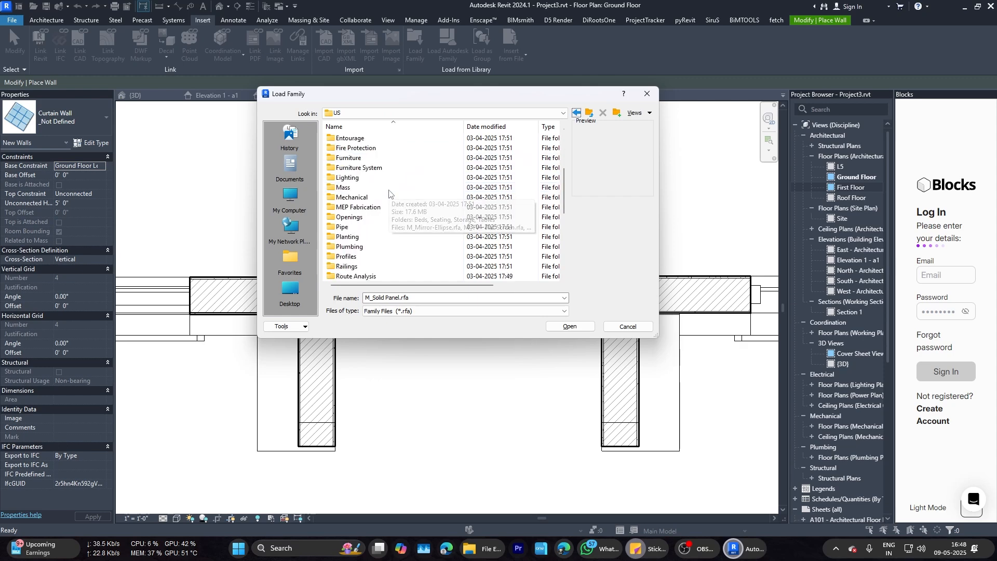
scroll(390, 216, down, 1)
scroll(381, 179, down, 1)
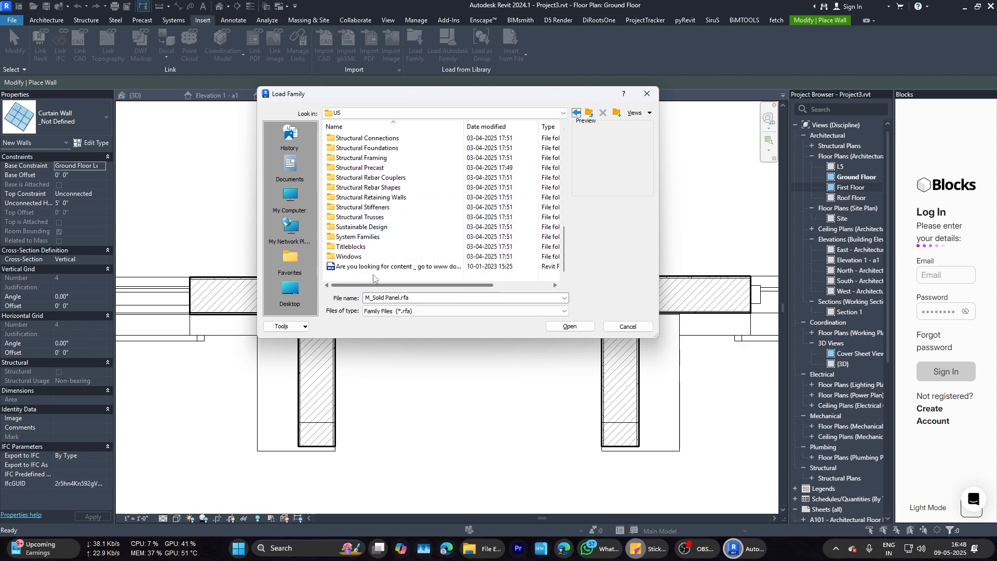
scroll(380, 248, up, 5)
Step: Load the exterior double full-glass wood door family from the library's Doors > Residential folder
double_click(357, 171)
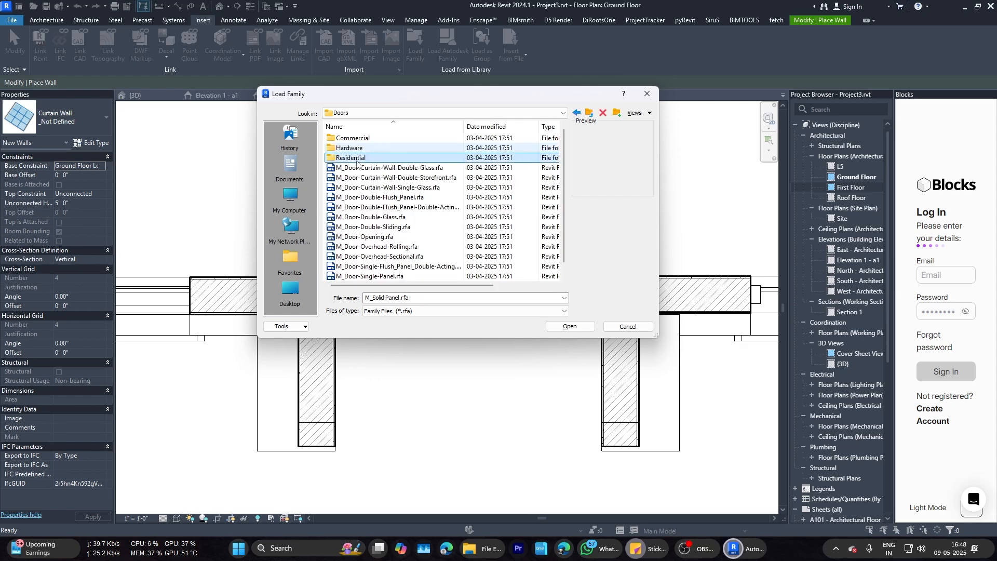
double_click(353, 158)
drag(656, 332, 800, 517)
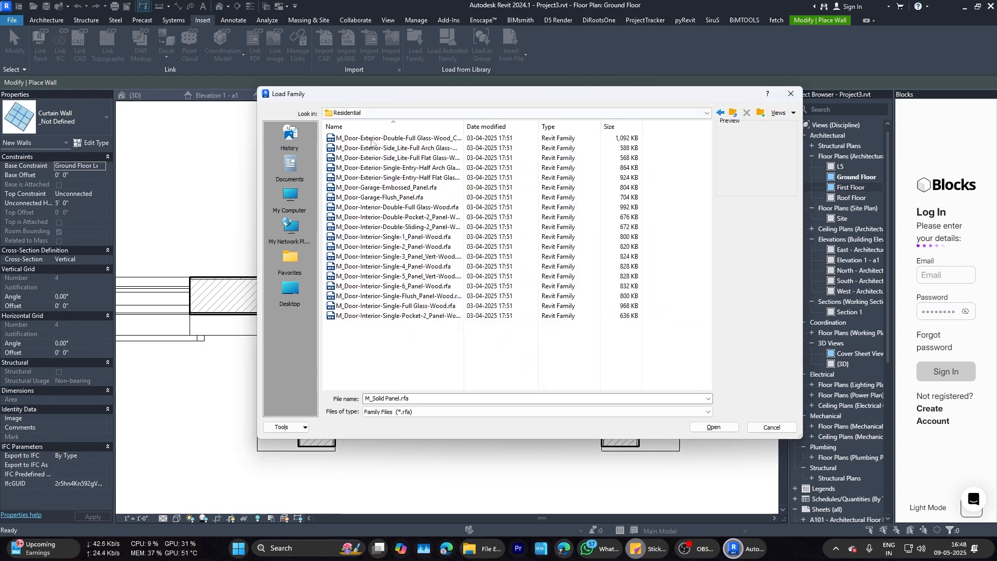
click(374, 138)
right_click(389, 142)
click(411, 151)
click(550, 326)
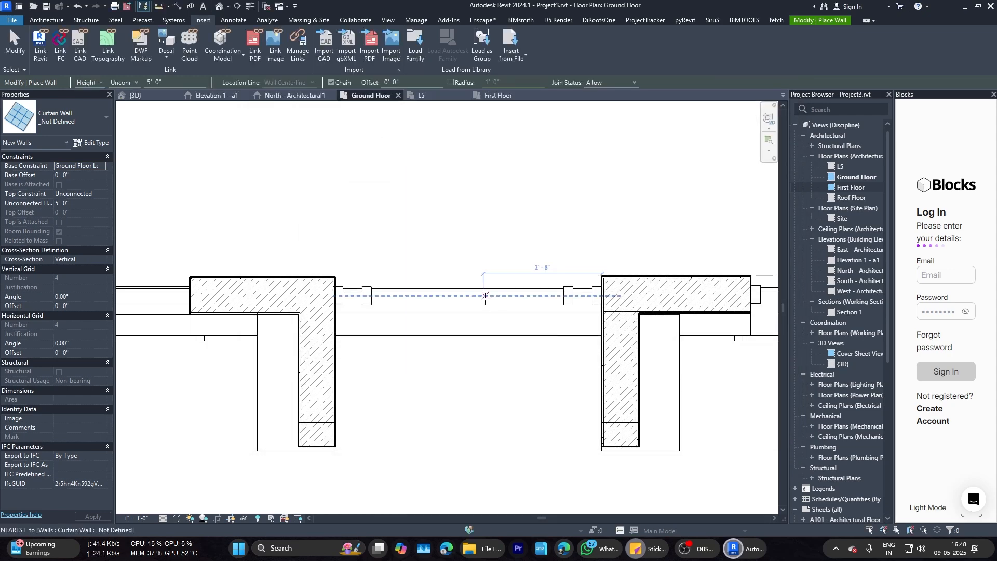
Step: Try to place the exterior double full-glass wood door, type 1500 x 2000mm, in the entrance curtain wall
click(32, 20)
click(58, 130)
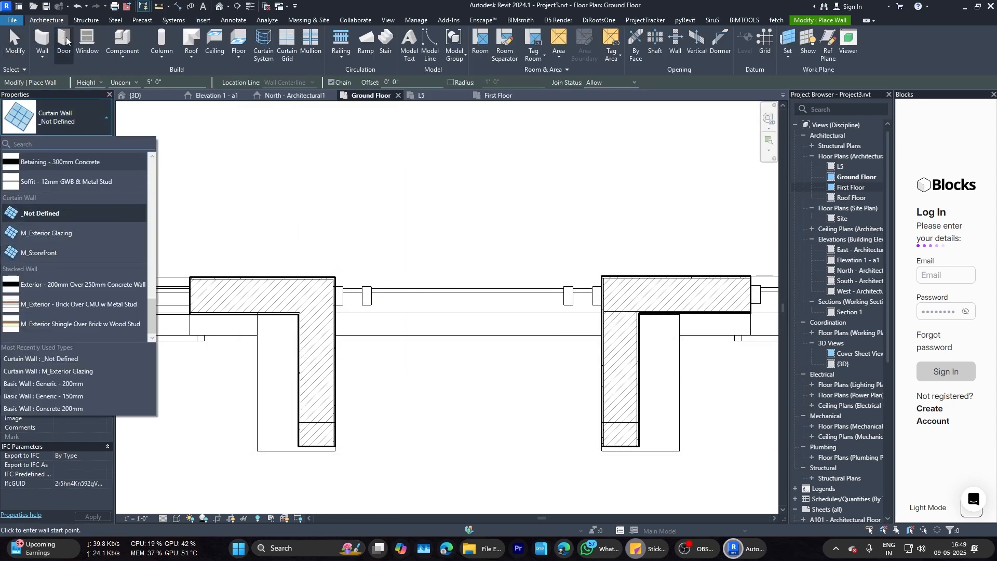
click(67, 41)
click(62, 122)
scroll(60, 187, up, 5)
click(56, 188)
click(57, 123)
click(43, 160)
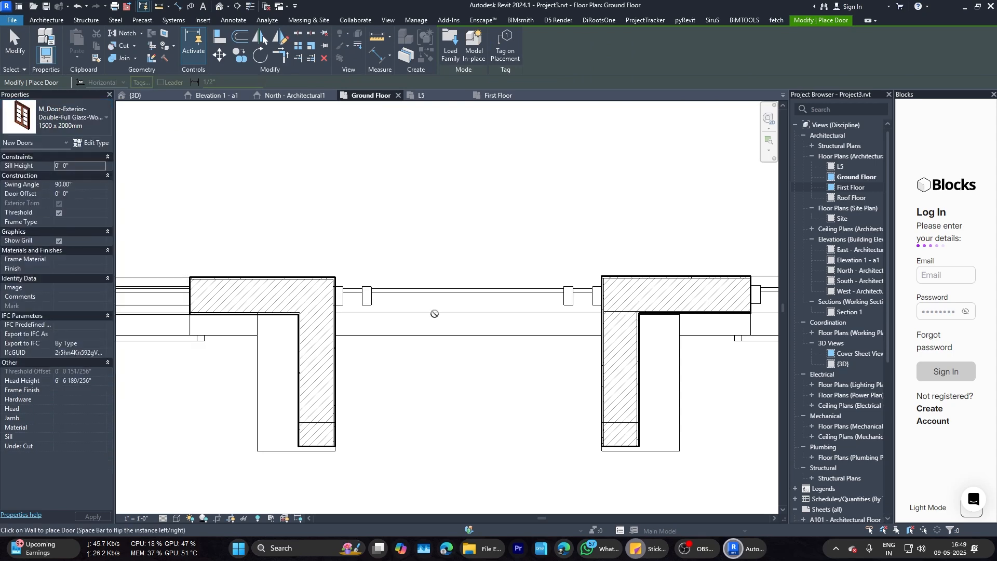
scroll(434, 314, down, 4)
Step: Review the type parameters of the 1500 x 2000mm double full-glass door, from construction and dimensions to IFC, and abandon the door placement
click(91, 142)
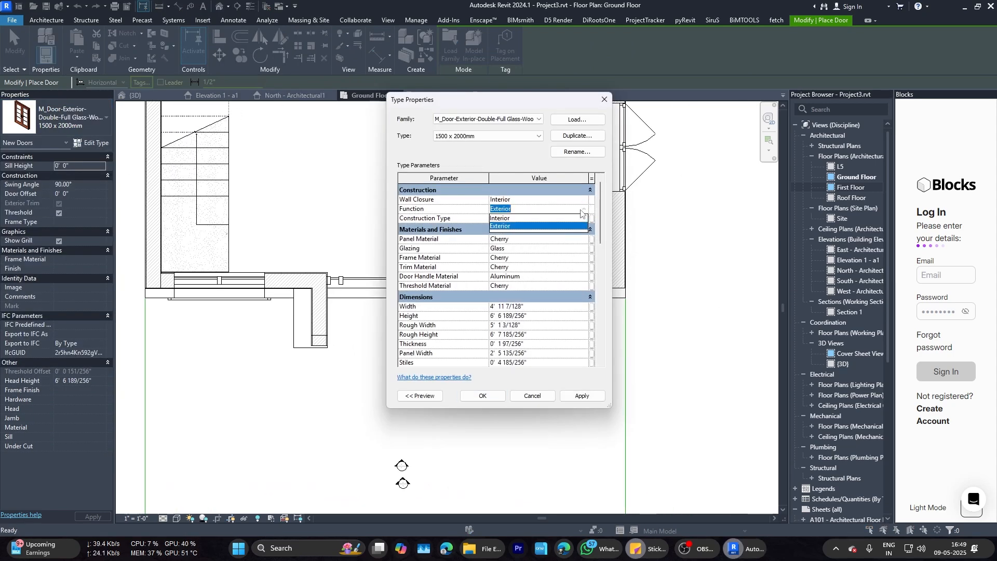
click(584, 119)
key(Escape)
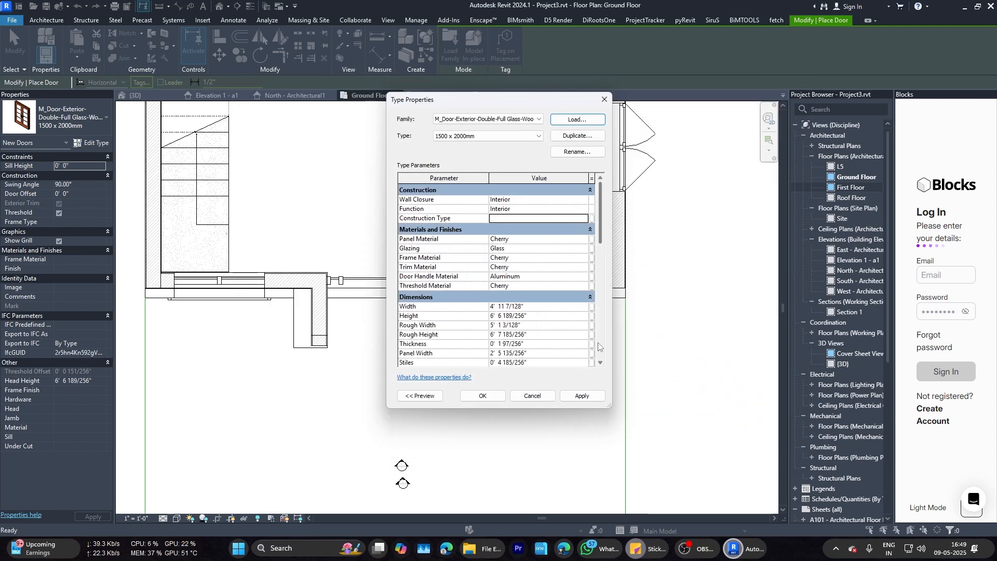
scroll(557, 340, down, 4)
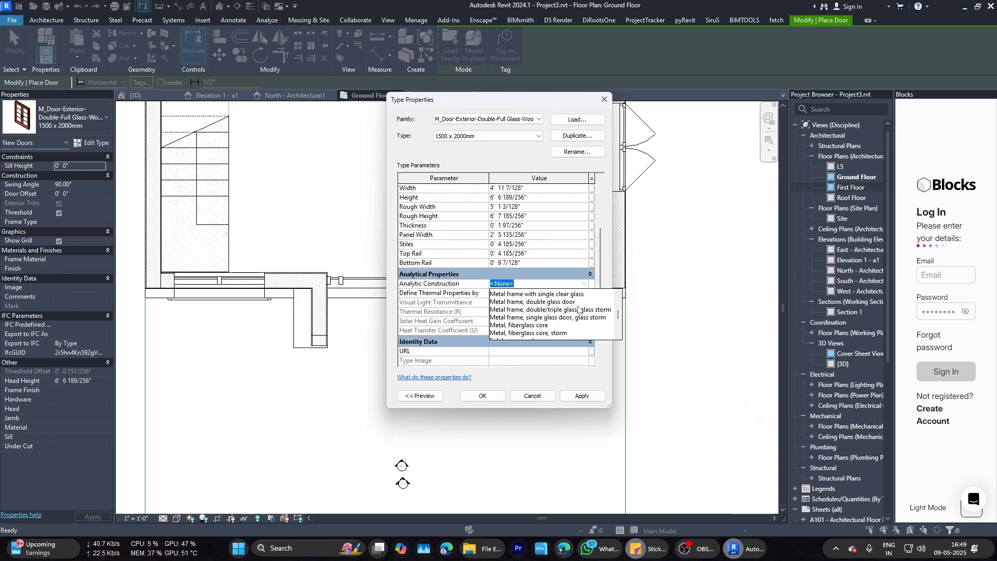
scroll(531, 351, down, 4)
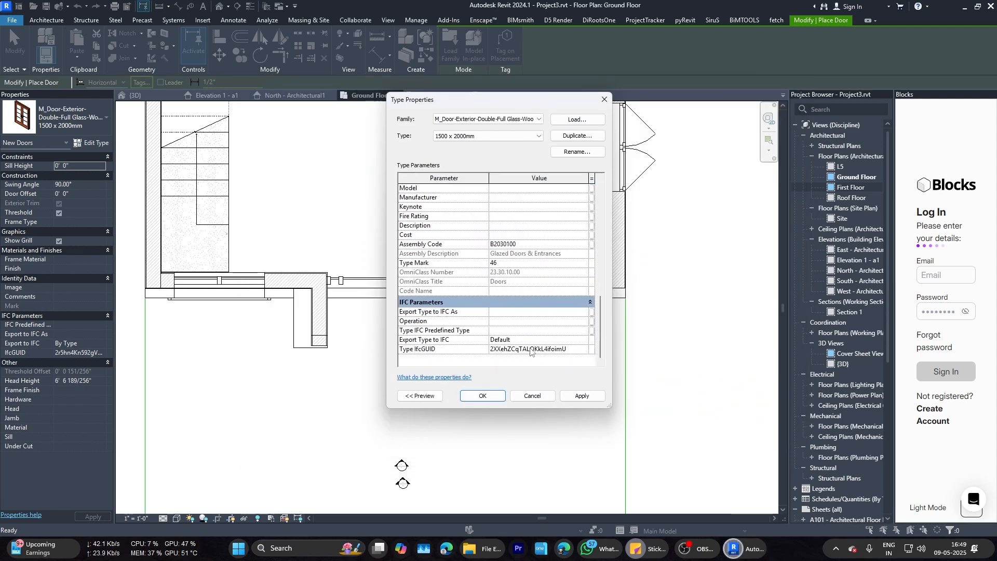
click(516, 394)
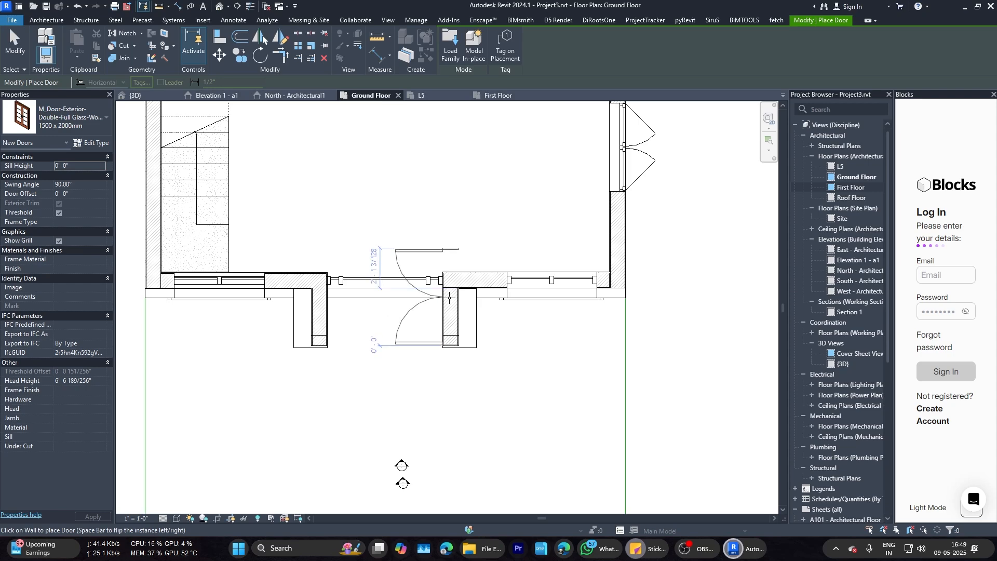
key(Escape)
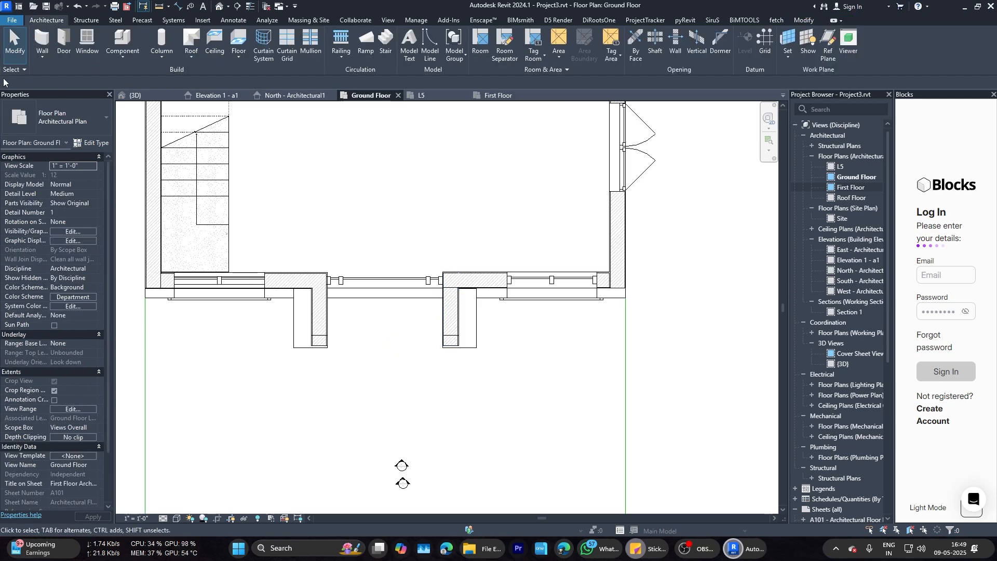
Step: Browse the metric templates offered for creating a new family
click(20, 8)
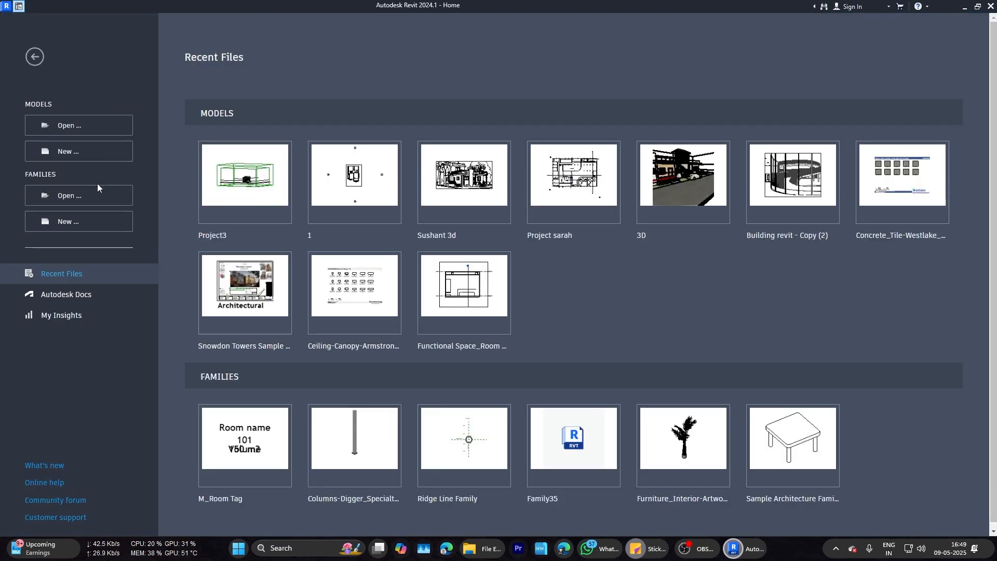
click(68, 222)
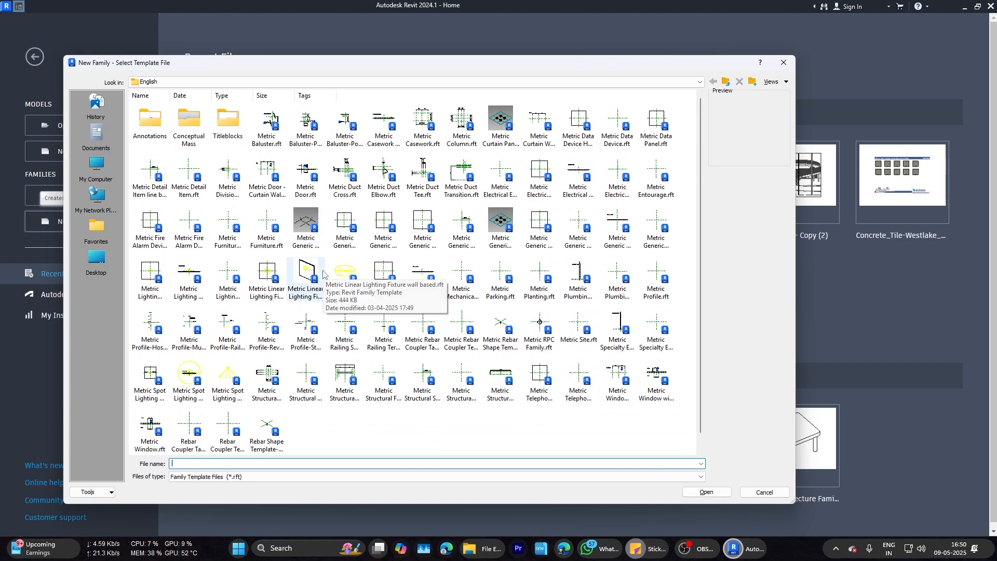
double_click(142, 119)
key(Escape)
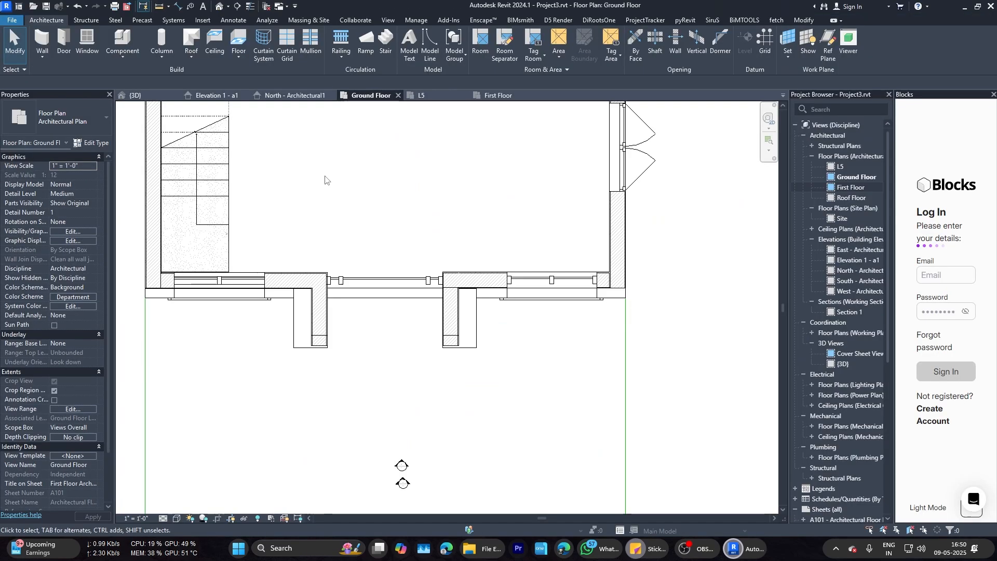
click(376, 278)
click(216, 96)
scroll(431, 393, up, 2)
click(533, 43)
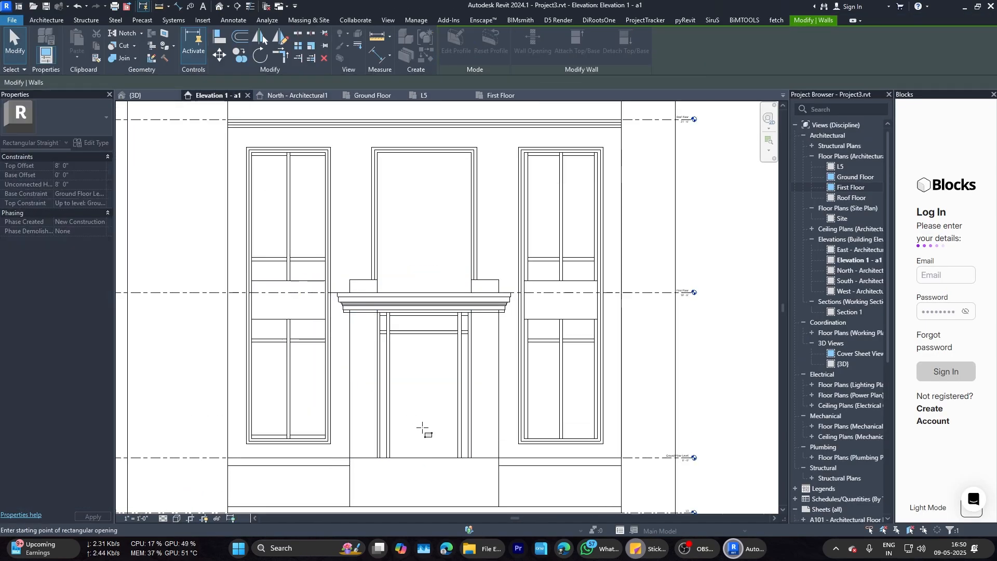
key(Escape)
key(Escape)
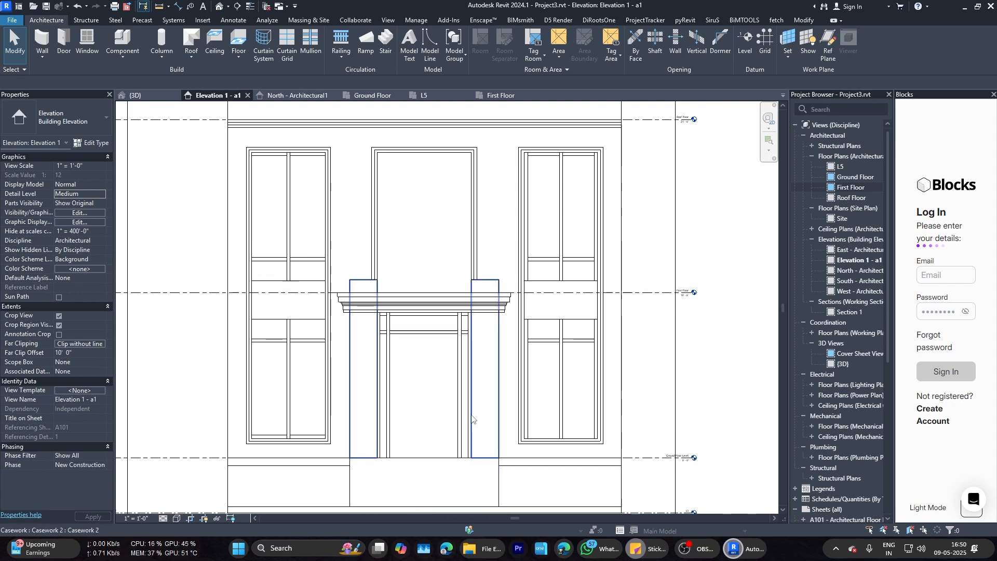
click(136, 96)
key(Tab)
click(450, 294)
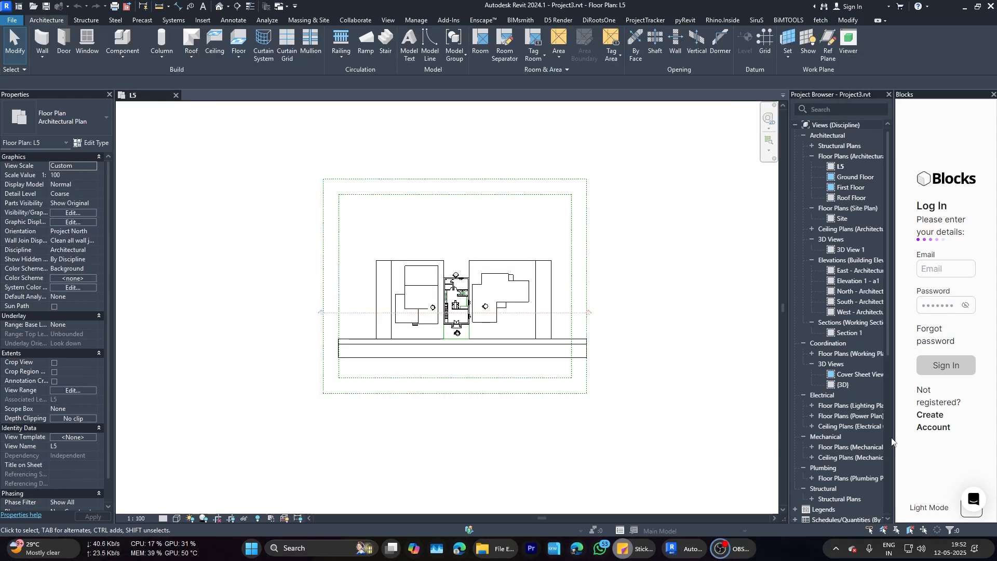
Step: Open Project3's {3D} view at the building's front and start the Enscape renderer, returning to Revit while it loads
click(675, 557)
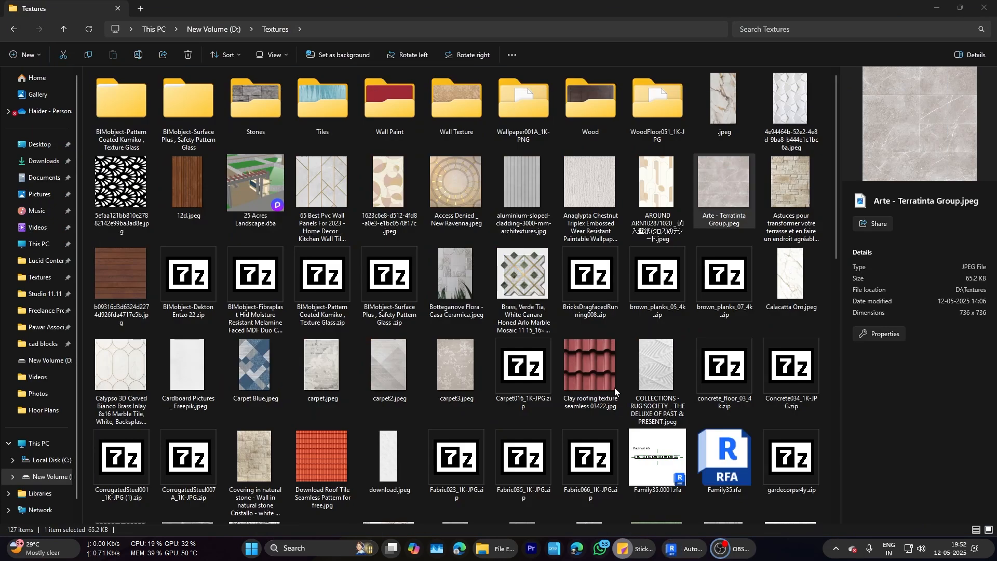
click(672, 549)
double_click(844, 385)
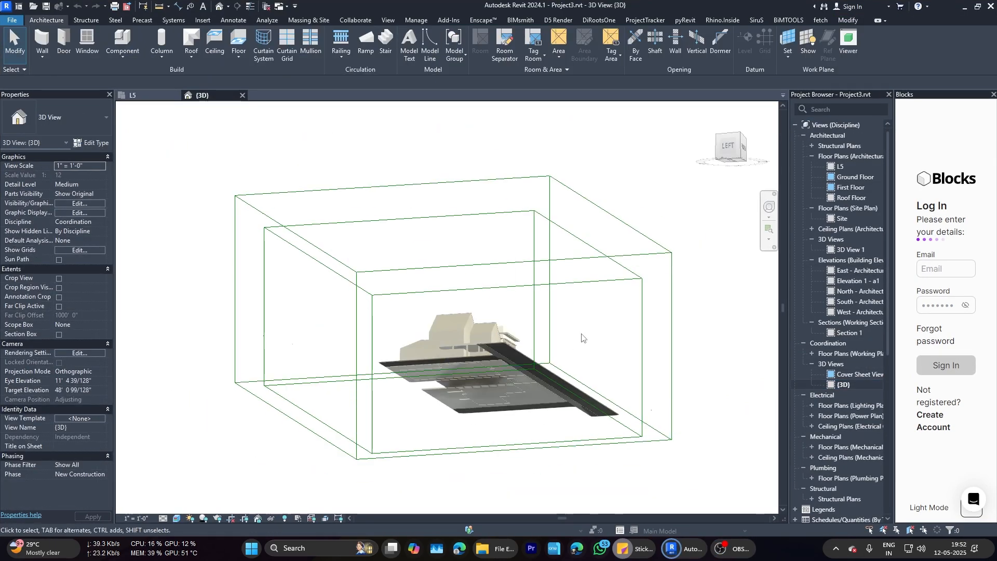
shift+middle_drag(583, 338, 536, 416)
scroll(458, 407, up, 4)
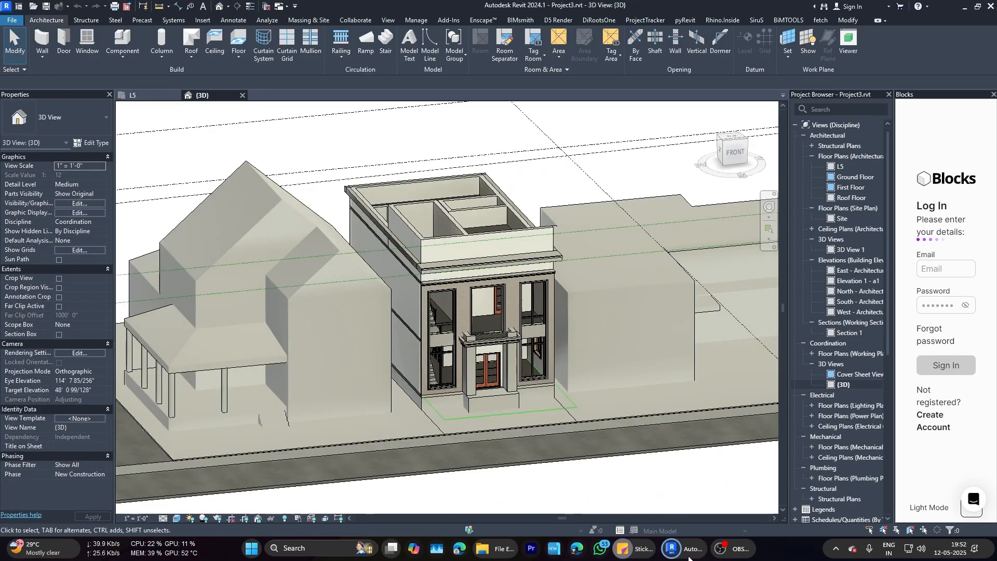
click(483, 20)
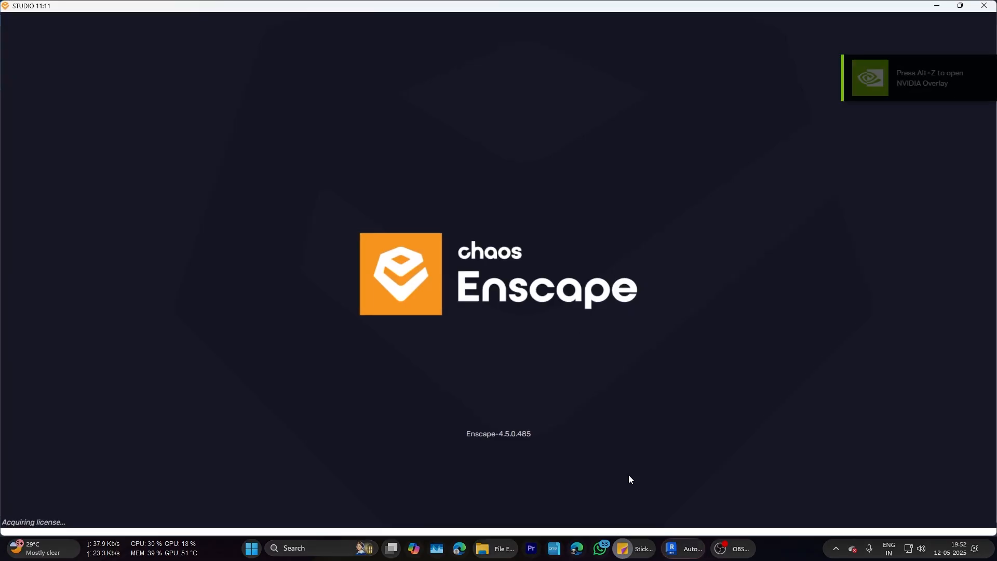
click(675, 548)
click(618, 483)
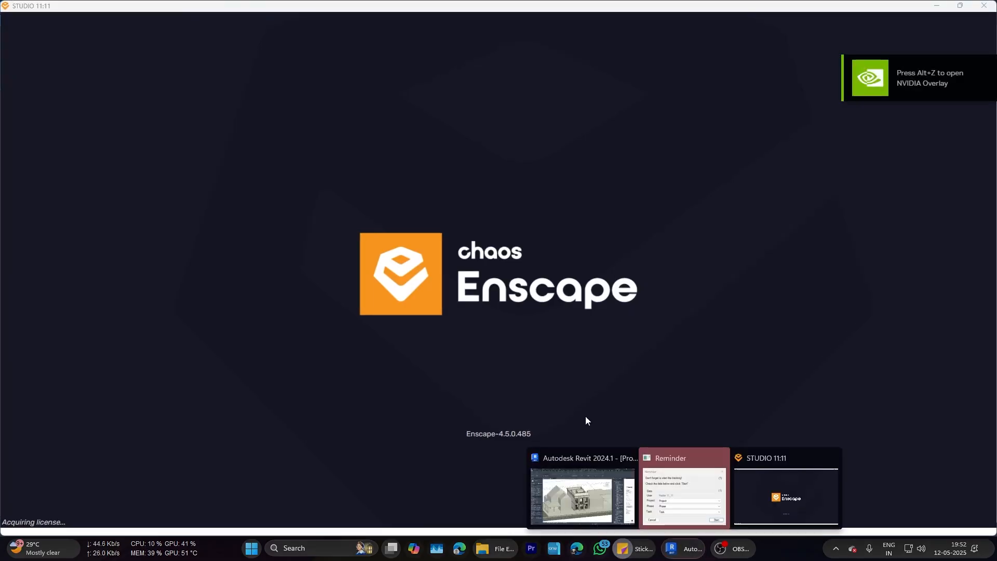
Step: Examine the building's front facade, cornices, windows and entrance portal from several angles in the 3D view
click(572, 320)
scroll(616, 275, up, 3)
scroll(616, 275, down, 4)
shift+middle_drag(571, 281, 418, 269)
scroll(509, 298, up, 3)
scroll(418, 269, up, 3)
scroll(483, 224, down, 3)
shift+middle_drag(483, 225, 424, 155)
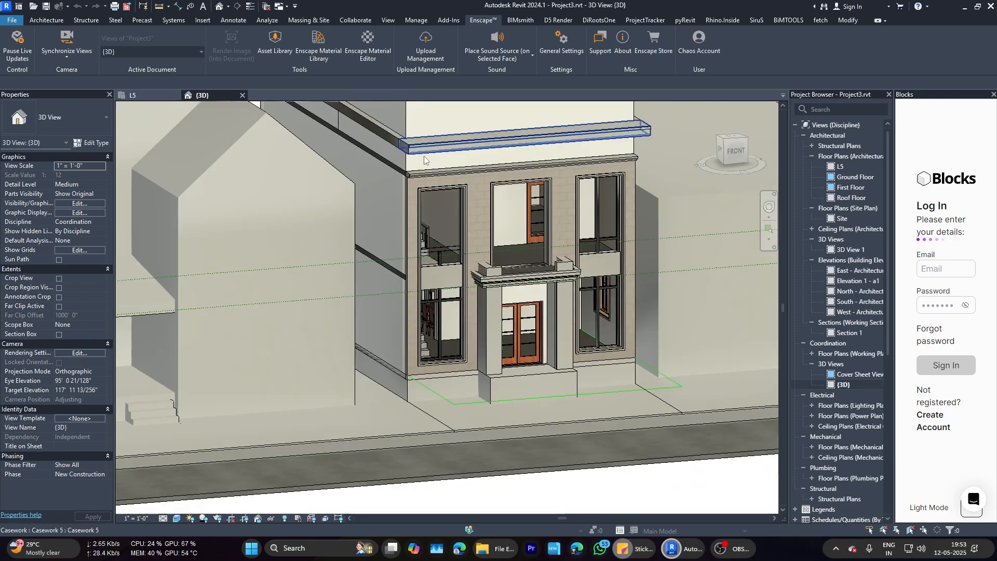
scroll(413, 166, up, 3)
scroll(429, 178, down, 5)
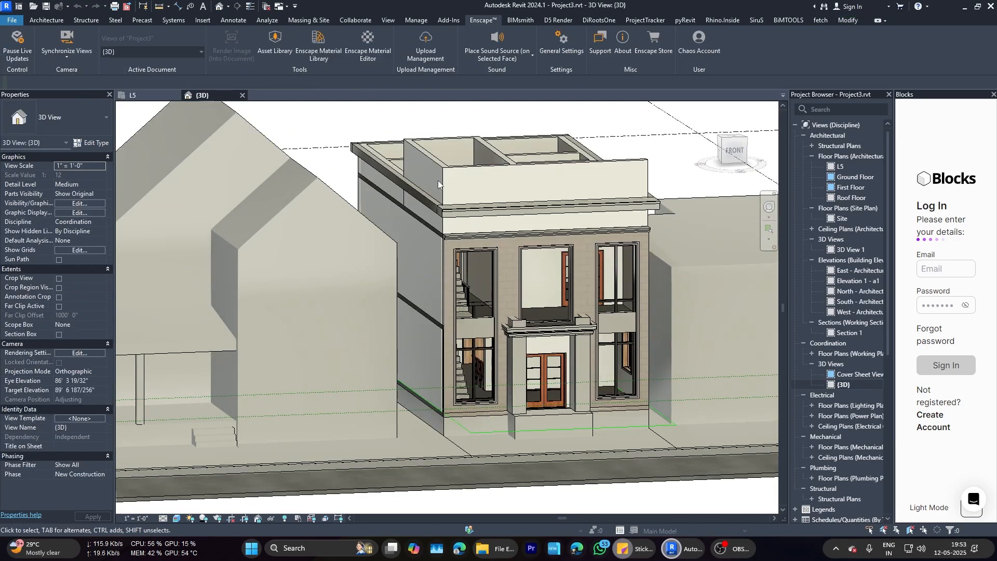
click(441, 184)
key(Escape)
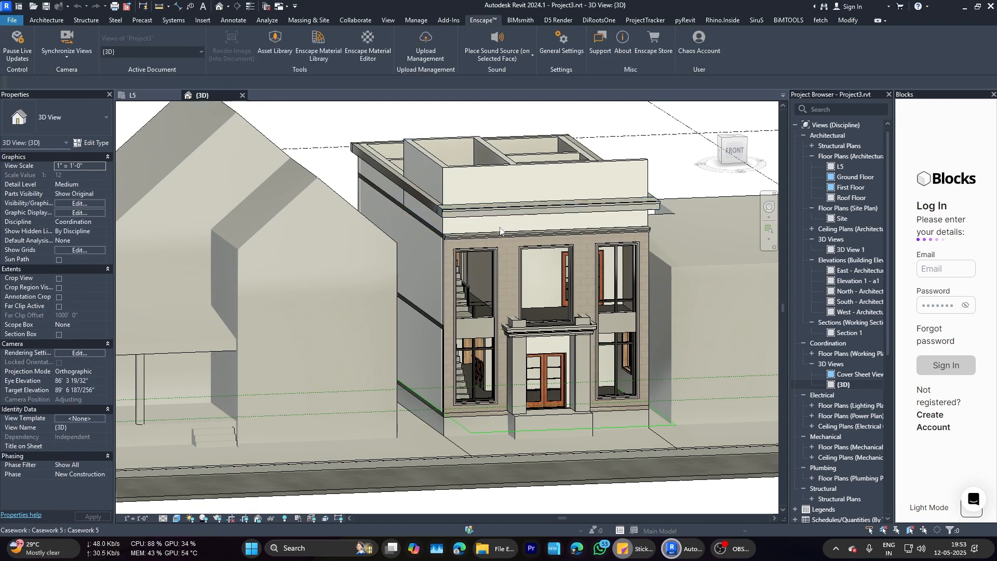
shift+middle_drag(441, 184, 534, 276)
scroll(573, 283, up, 4)
click(435, 127)
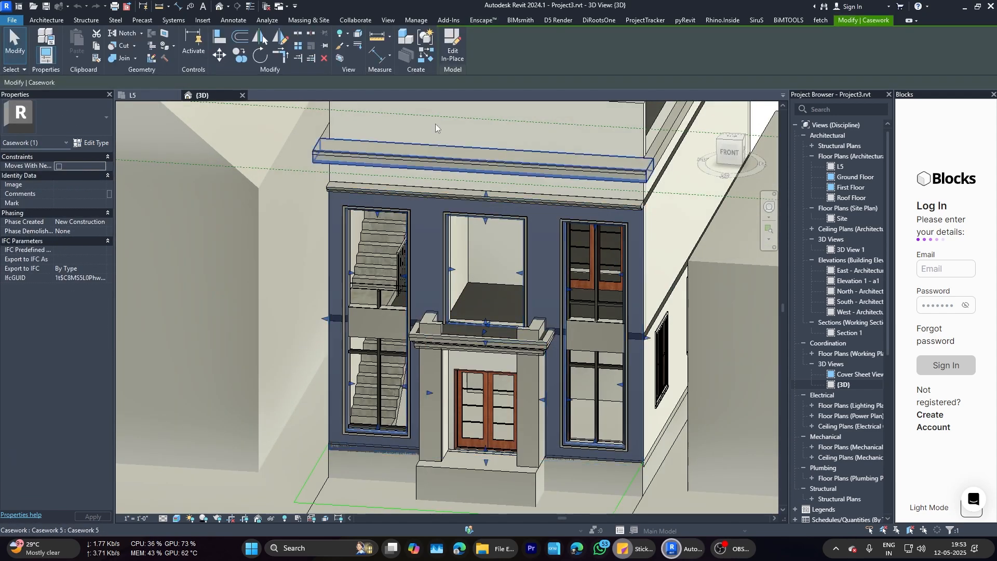
click(459, 38)
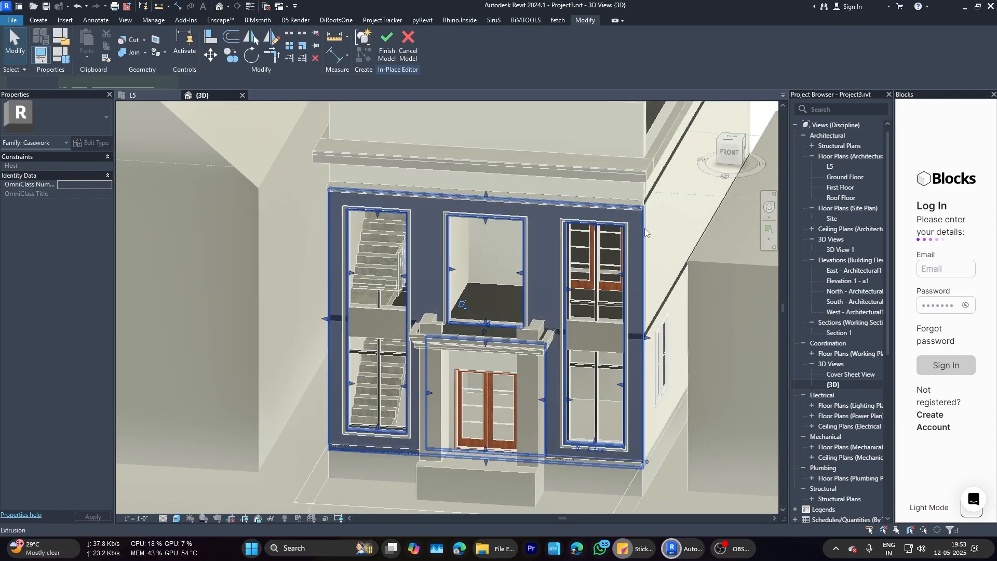
click(408, 44)
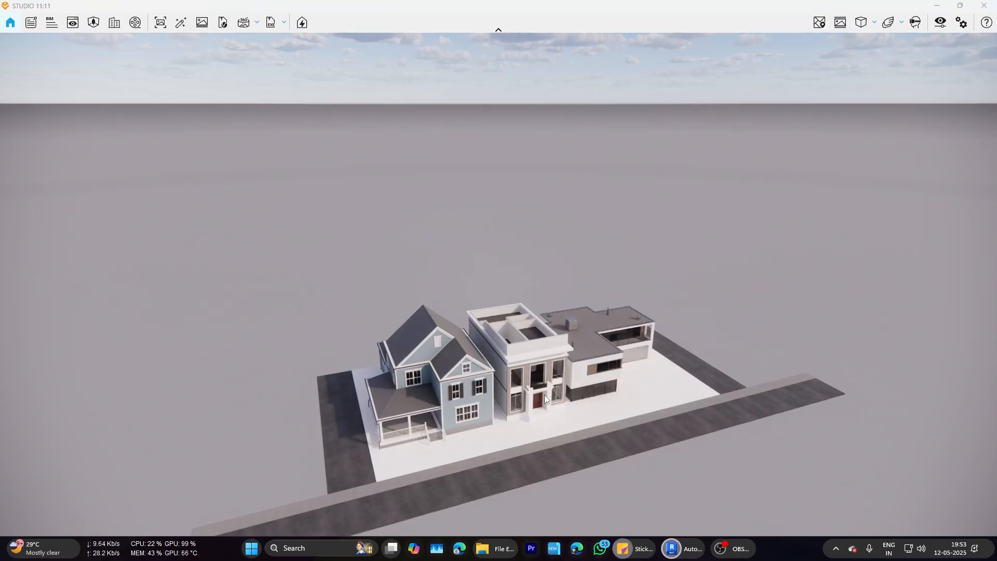
Step: Inspect the rendered building and its two neighbouring houses in the Enscape window
scroll(544, 399, up, 4)
drag(545, 399, 827, 316)
scroll(657, 484, up, 8)
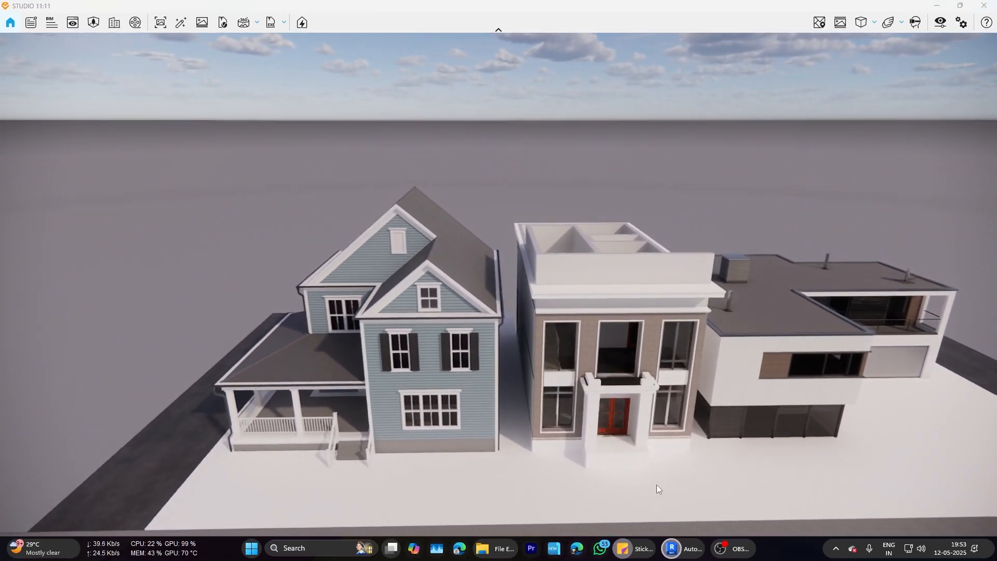
scroll(675, 441, down, 5)
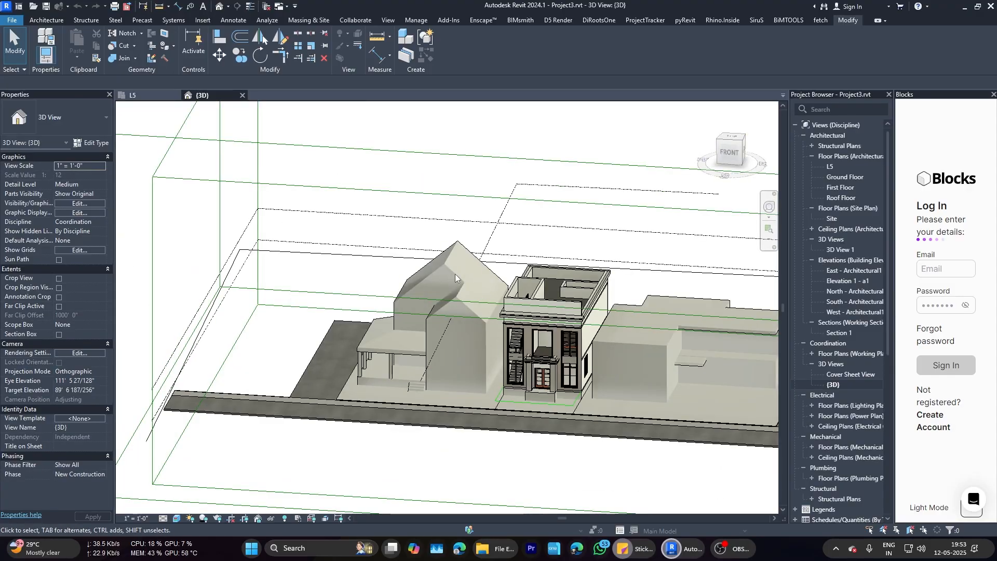
click(456, 260)
key(r)
key(h)
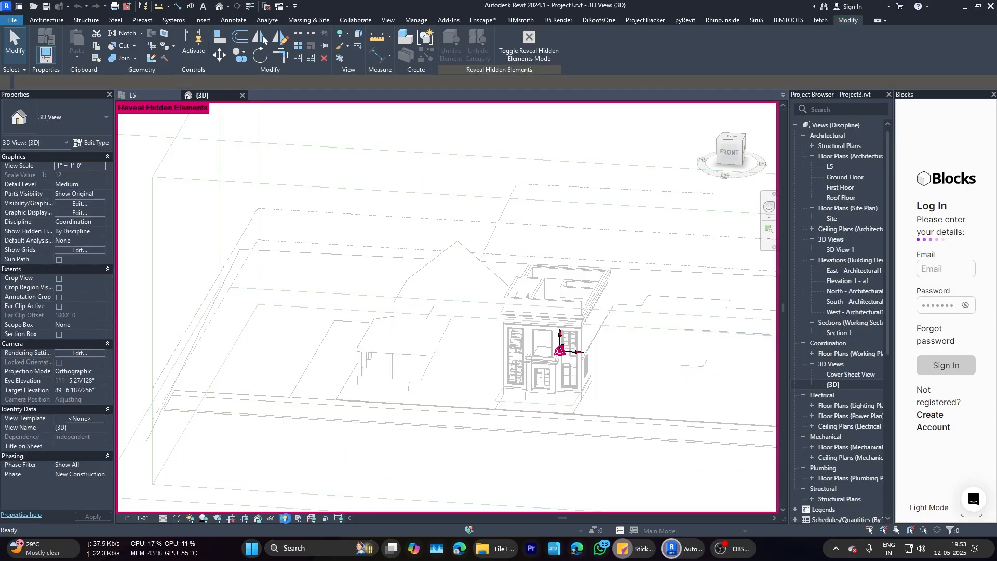
click(288, 518)
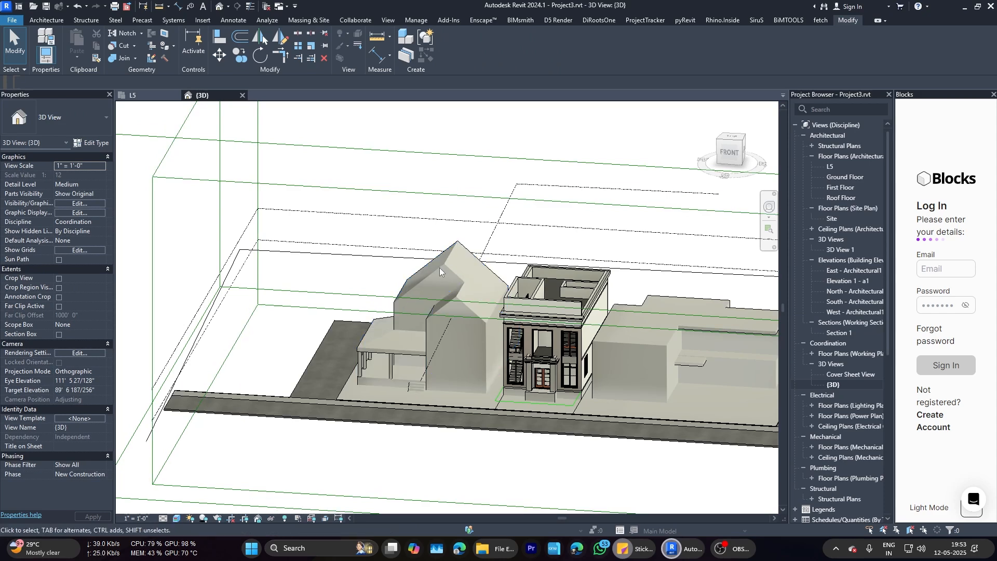
Step: Temporarily hide the two neighbouring house models in the 3D view and switch to Enscape to review the facade
click(460, 244)
ctrl+click(686, 337)
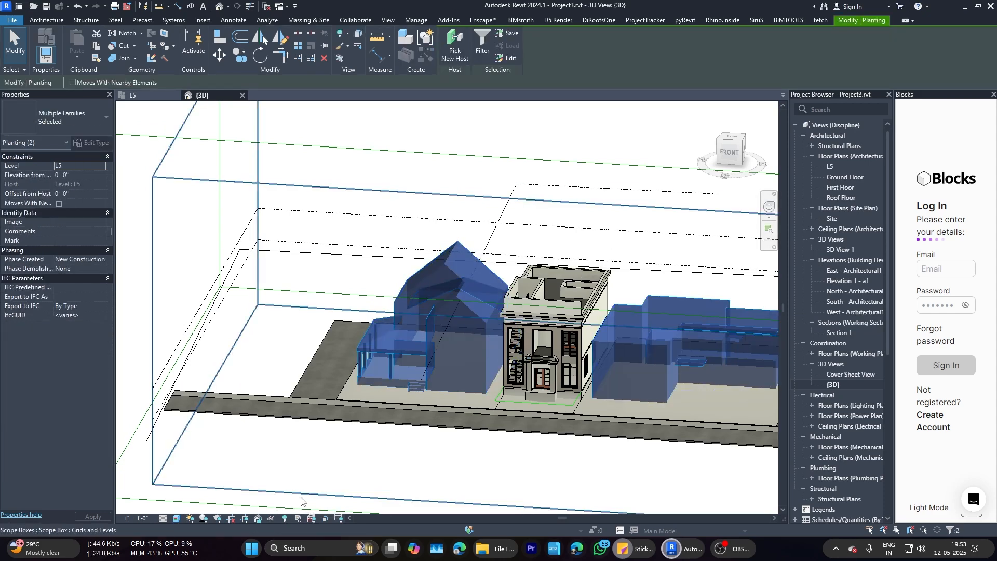
click(292, 492)
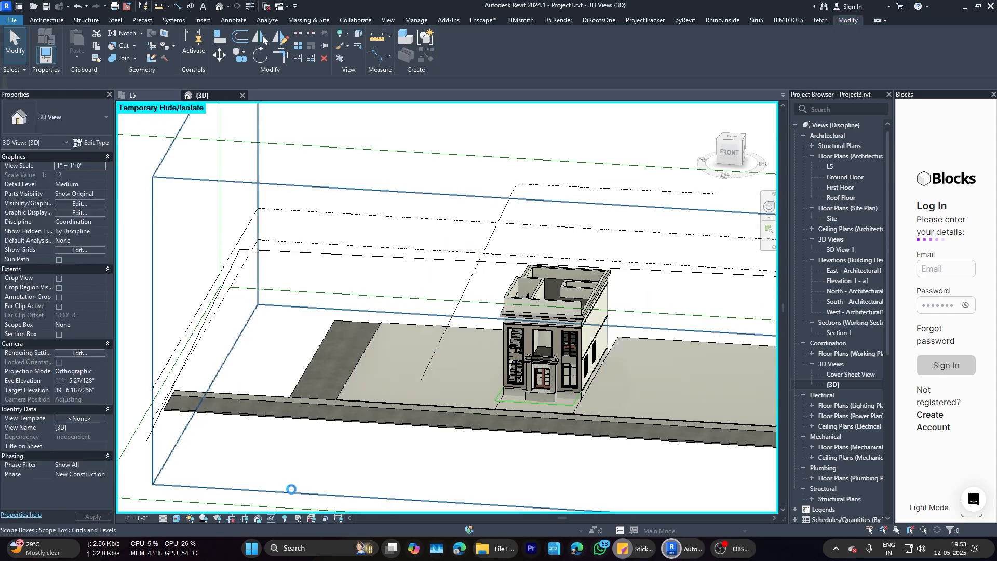
mouse_move(673, 555)
click(721, 503)
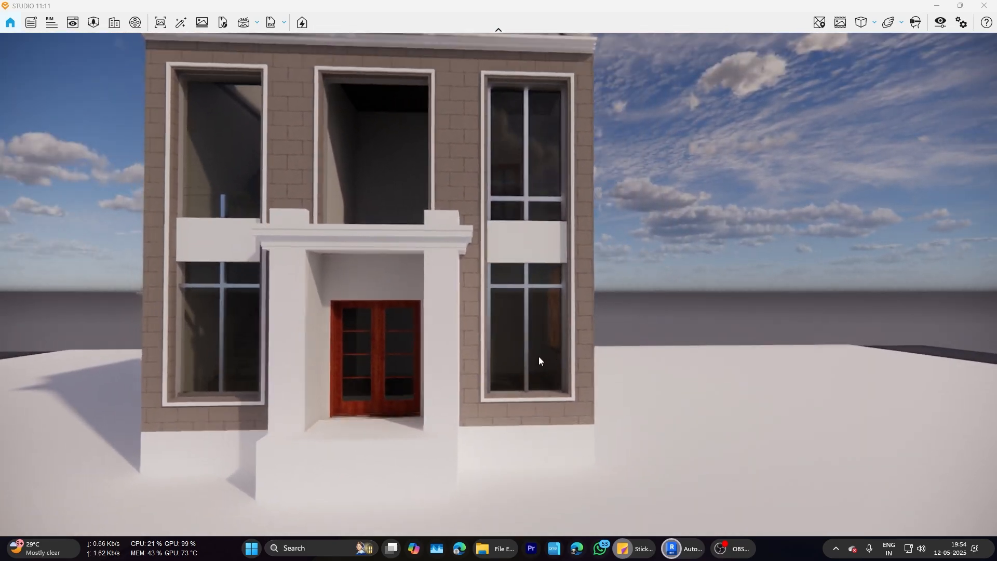
Step: Switch to Revit's front view and assign Appliance - Steel - Black as the material of the 65 x 125mm rectangular mullion type
click(671, 548)
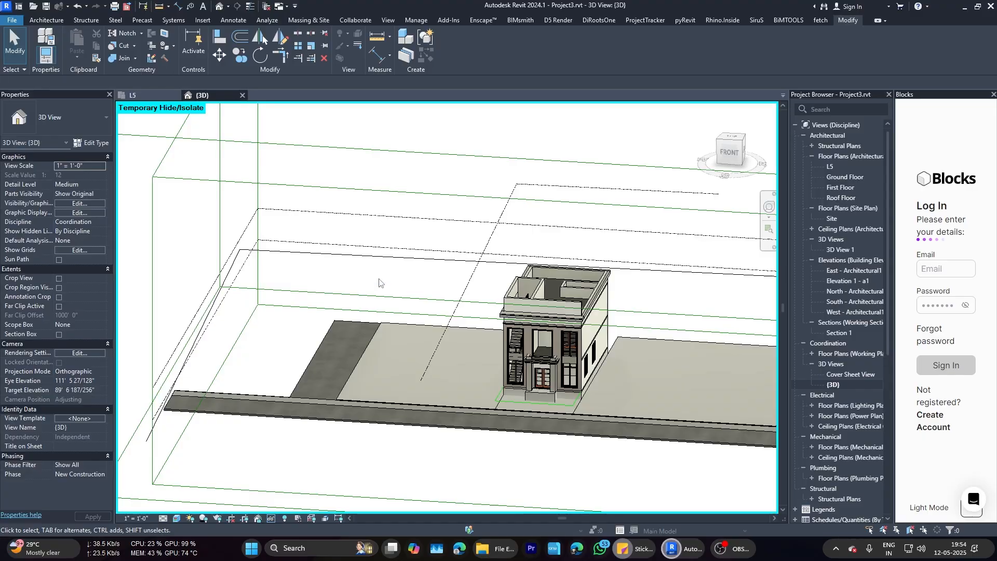
click(741, 148)
scroll(429, 396, up, 6)
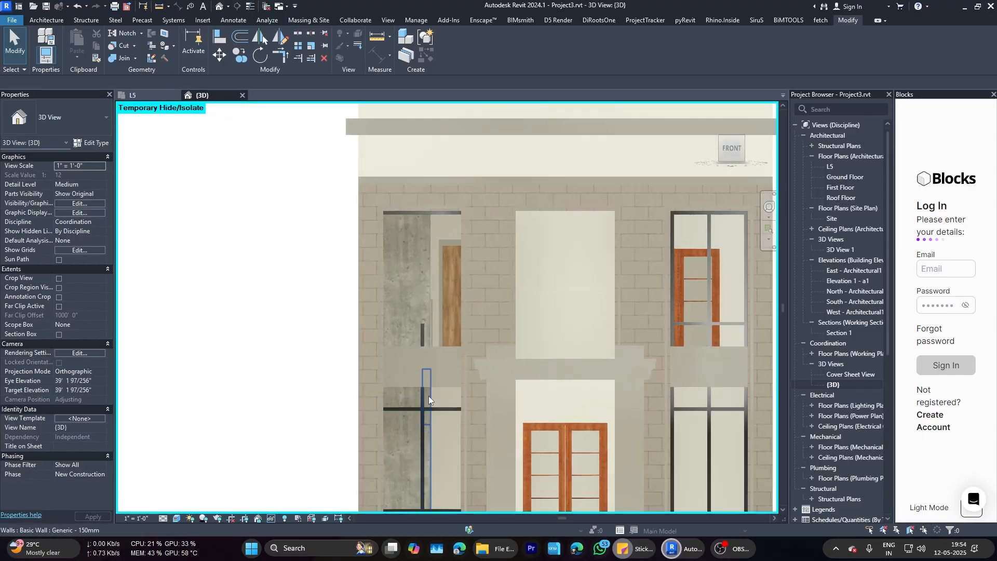
click(422, 410)
click(94, 143)
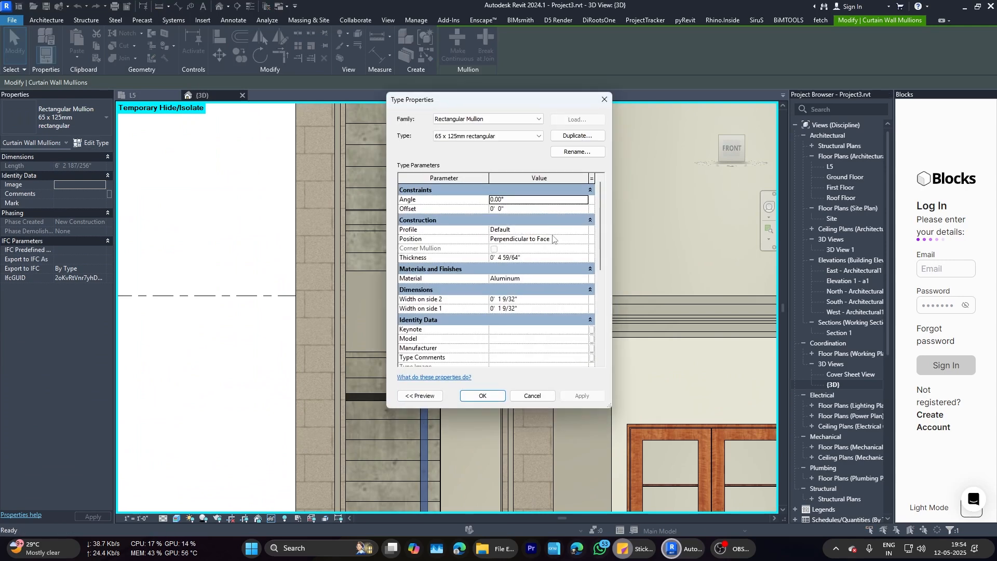
scroll(556, 236, down, 3)
scroll(592, 245, up, 1)
click(586, 238)
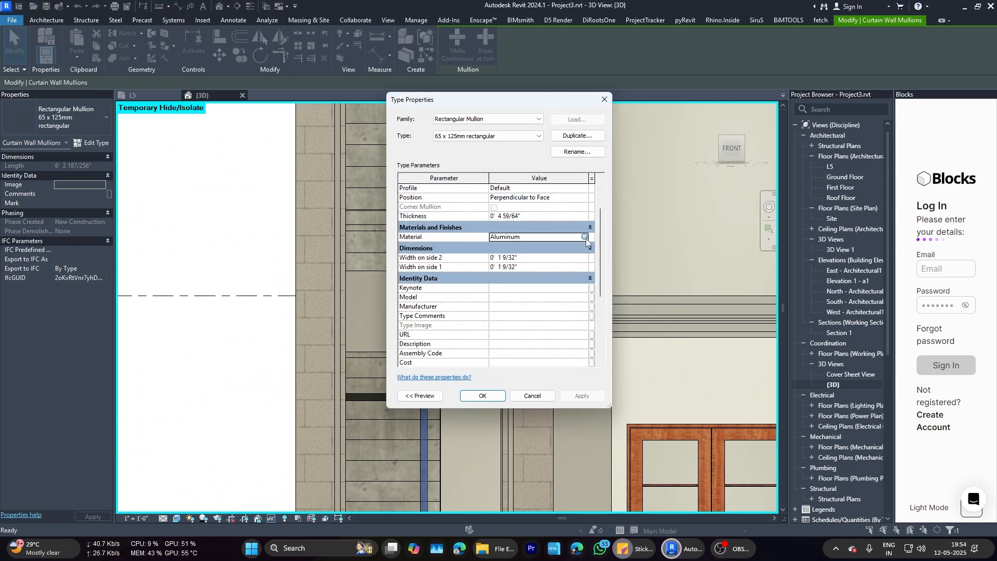
click(585, 238)
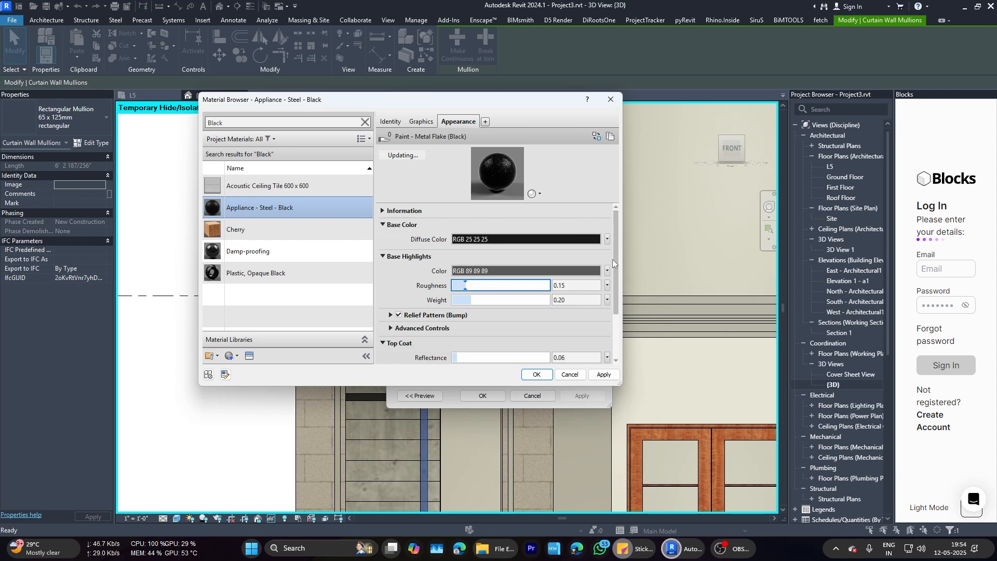
drag(618, 269, 520, 310)
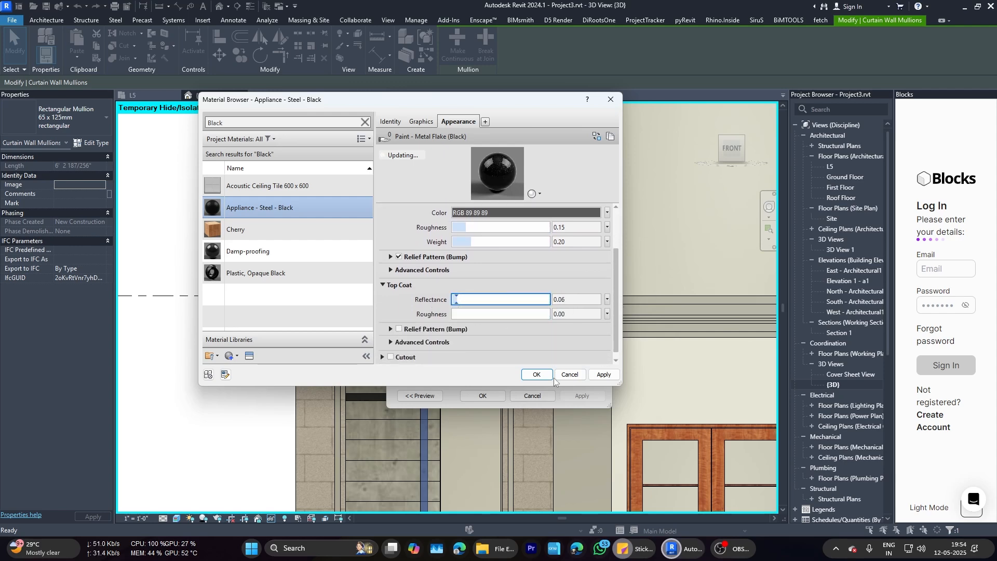
click(538, 374)
click(483, 396)
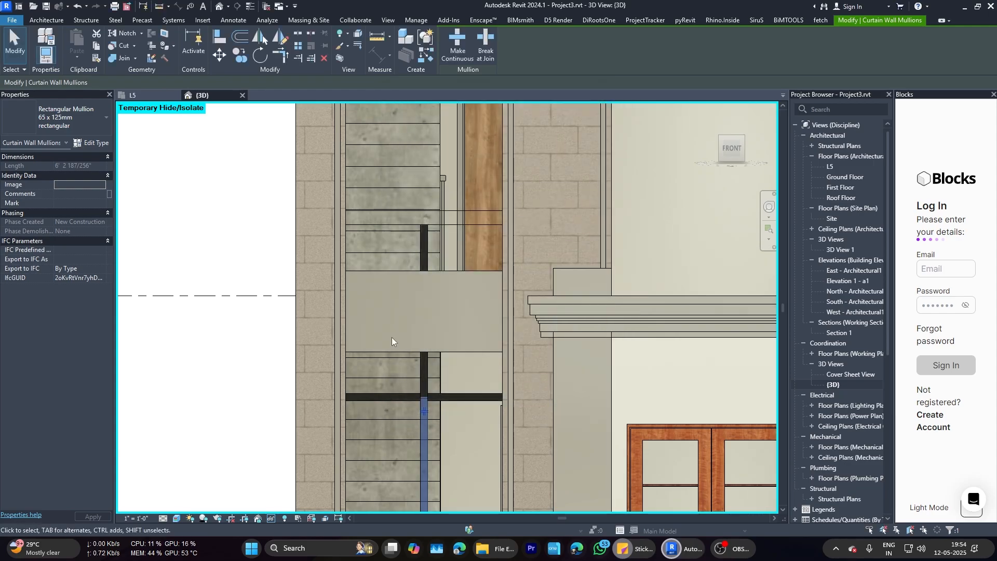
Step: Review the black window mullions in the Enscape render, and return to Revit to view the facade at an angle
click(672, 556)
key(a)
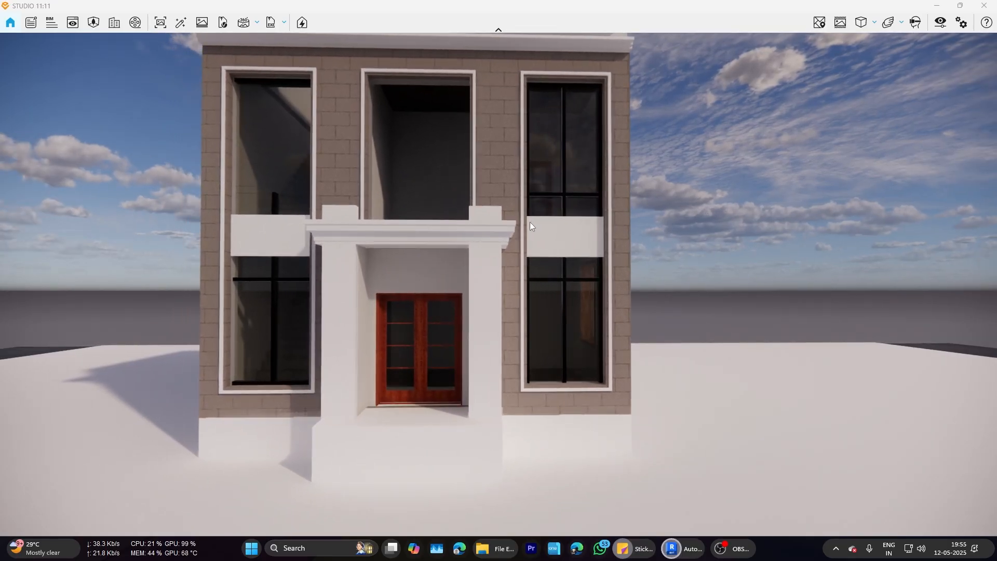
key(alt+Tab)
key(Escape)
scroll(442, 338, down, 3)
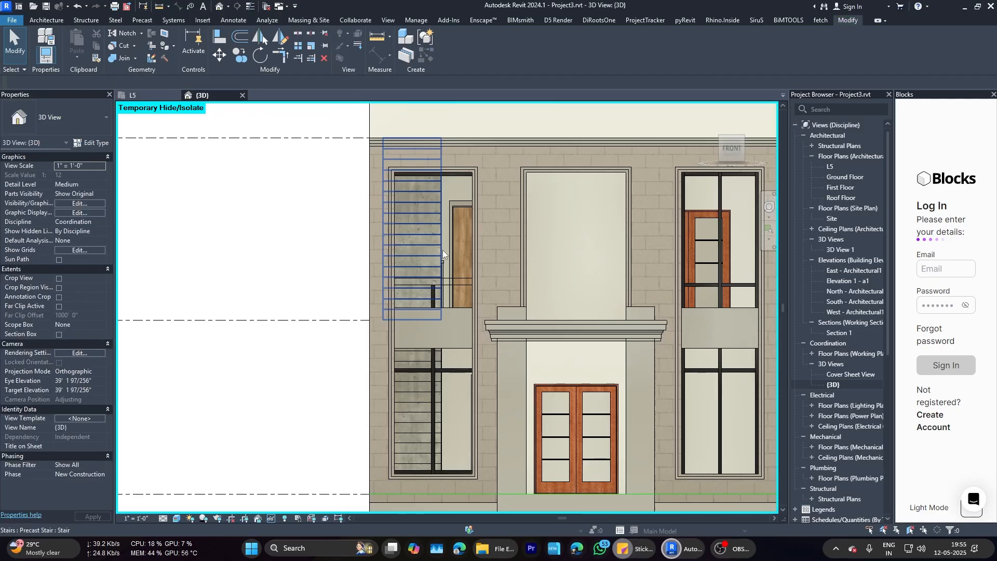
shift+middle_drag(426, 313, 659, 317)
scroll(658, 316, down, 3)
Step: In Elevation 1 - a1, add a vertical curtain grid segment through the upper pane of the left window
double_click(859, 280)
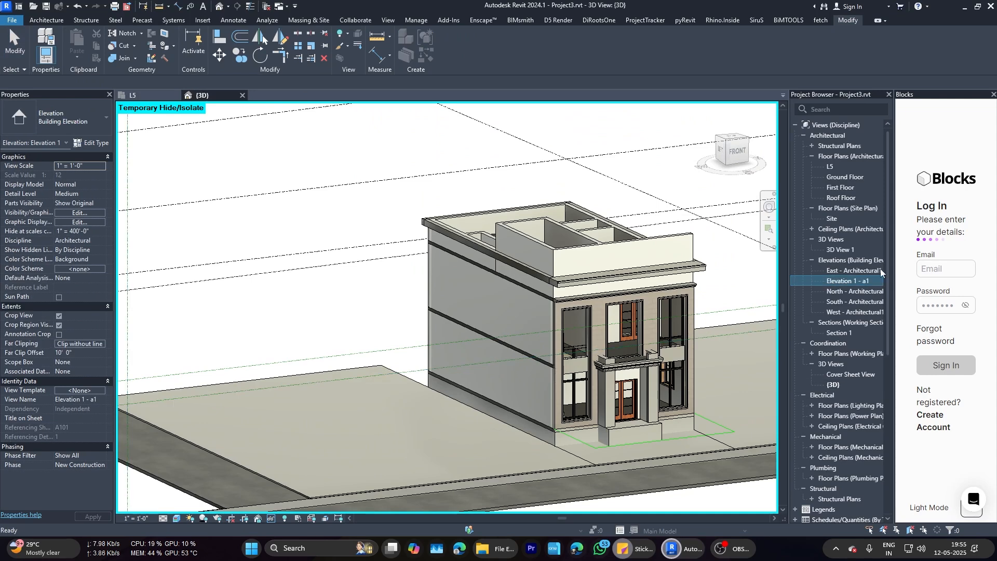
scroll(385, 296, up, 5)
click(362, 337)
key(Escape)
scroll(385, 296, down, 5)
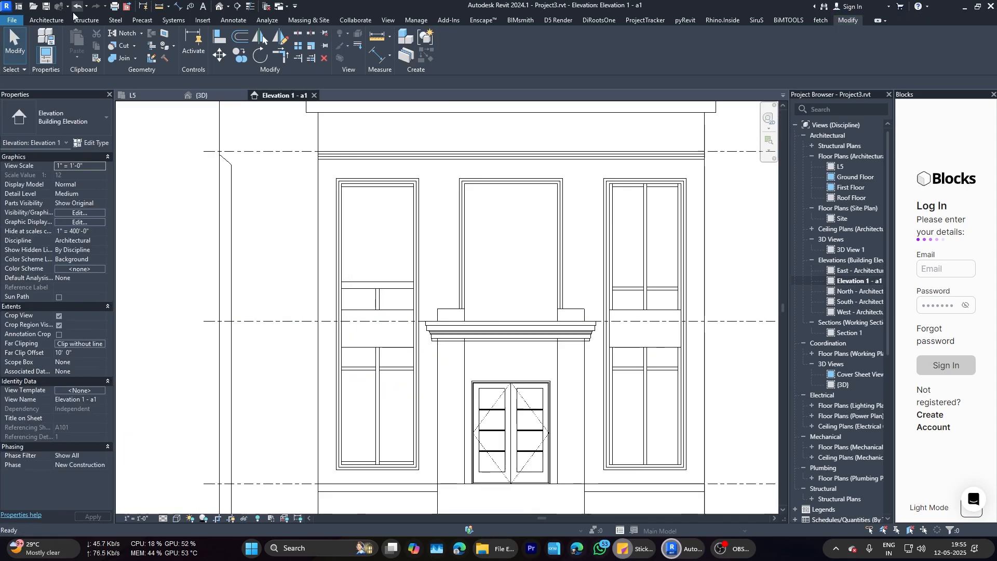
click(292, 52)
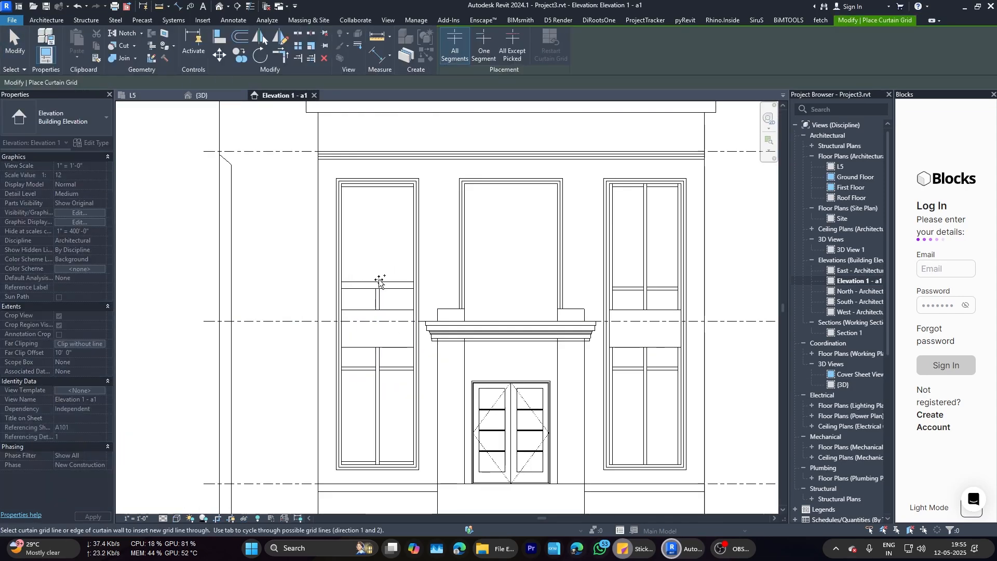
scroll(379, 278, up, 3)
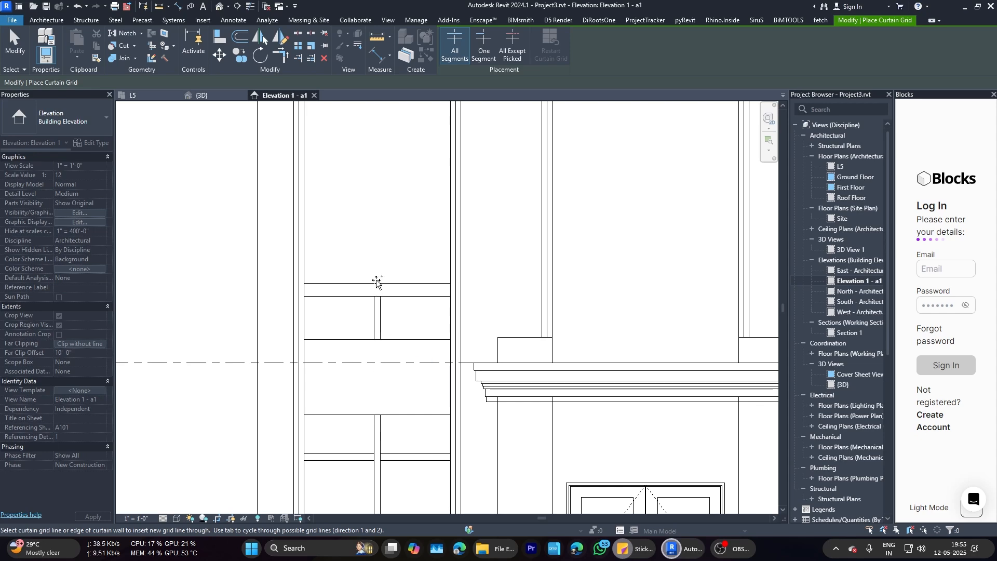
scroll(383, 389, up, 2)
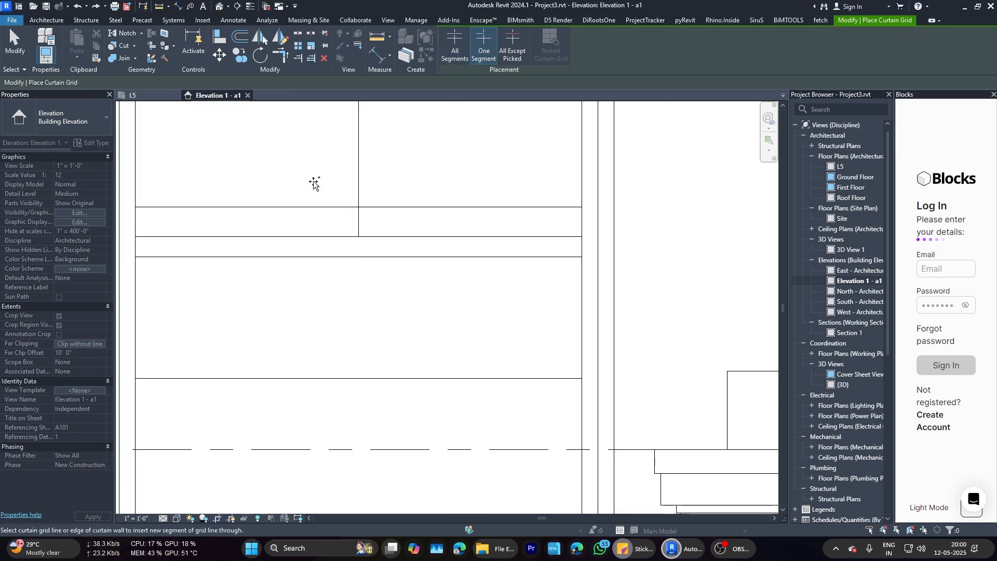
key(Escape)
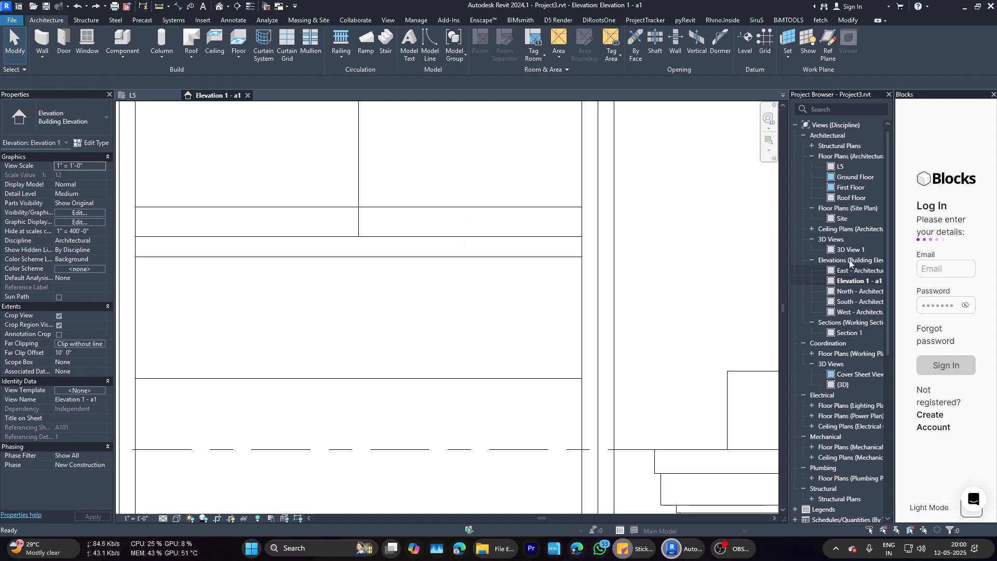
Step: Open the {3D} view and bring the front facade's left window into close view
double_click(851, 250)
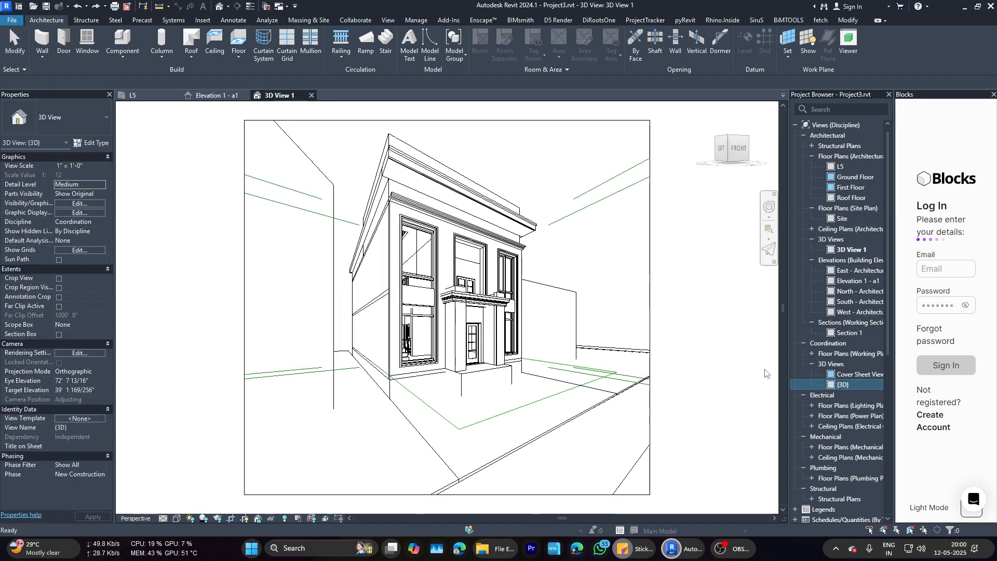
double_click(844, 385)
scroll(450, 301, down, 5)
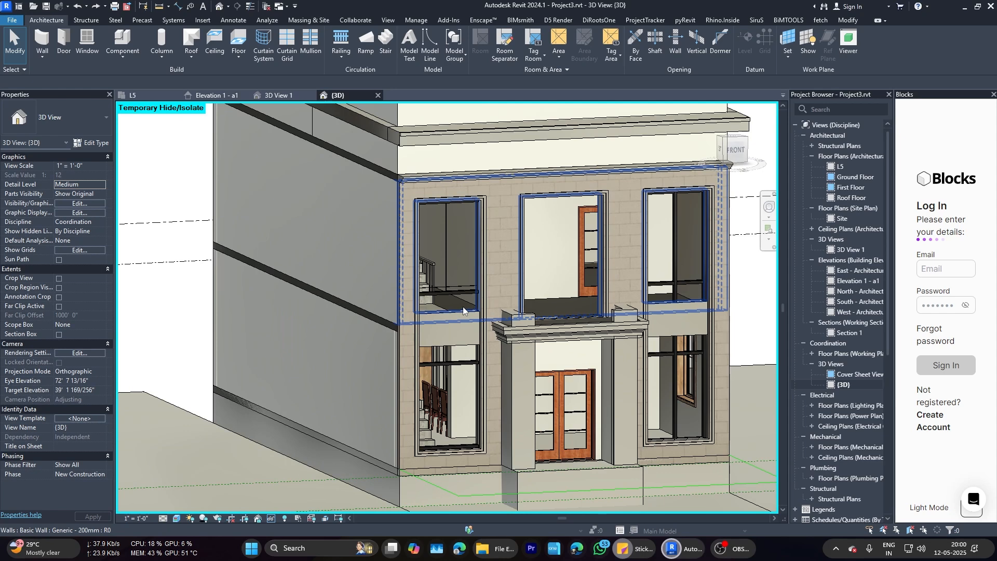
scroll(448, 395, up, 1)
click(445, 370)
key(Escape)
click(311, 45)
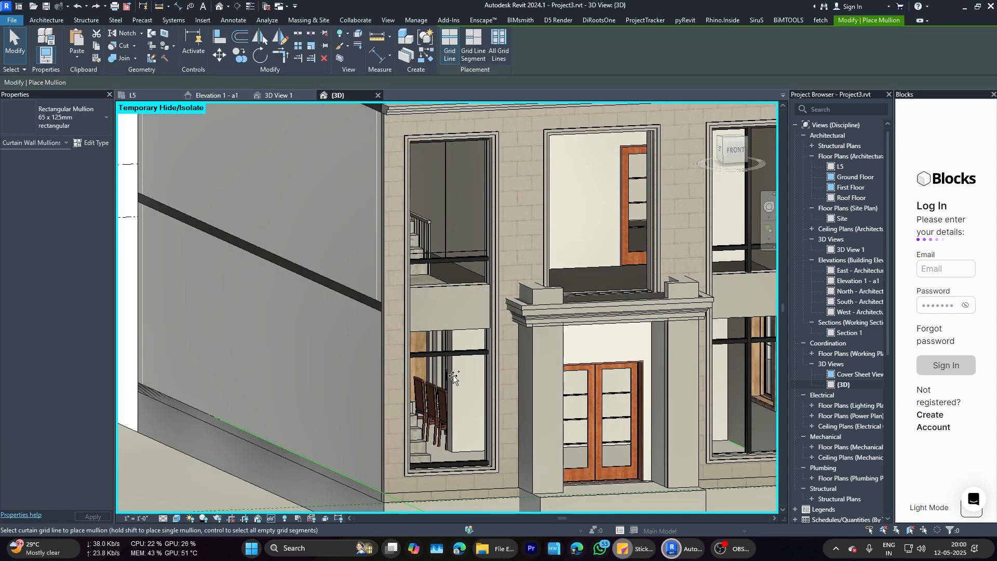
scroll(443, 372, down, 2)
scroll(456, 347, up, 4)
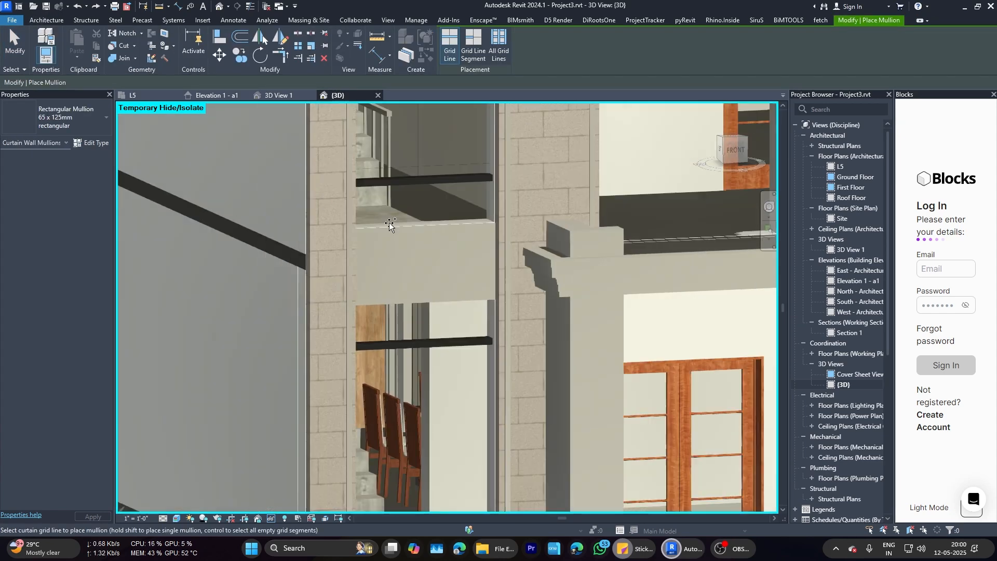
key(Escape)
click(287, 44)
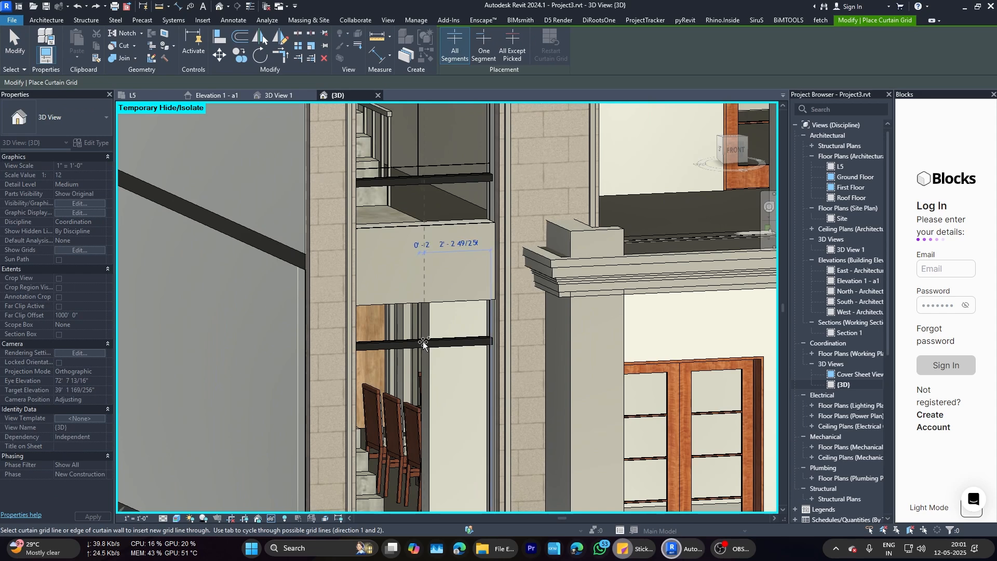
scroll(424, 344, up, 2)
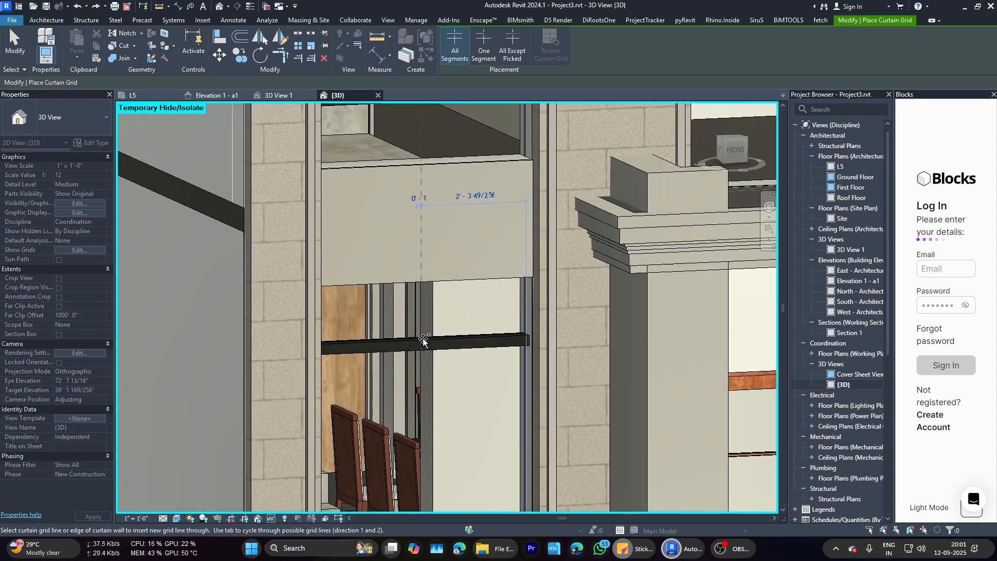
scroll(424, 341, down, 2)
key(Escape)
Step: Select the left window's vertical curtain grid line and check how far it runs through the upper and lower panes
scroll(423, 263, up, 2)
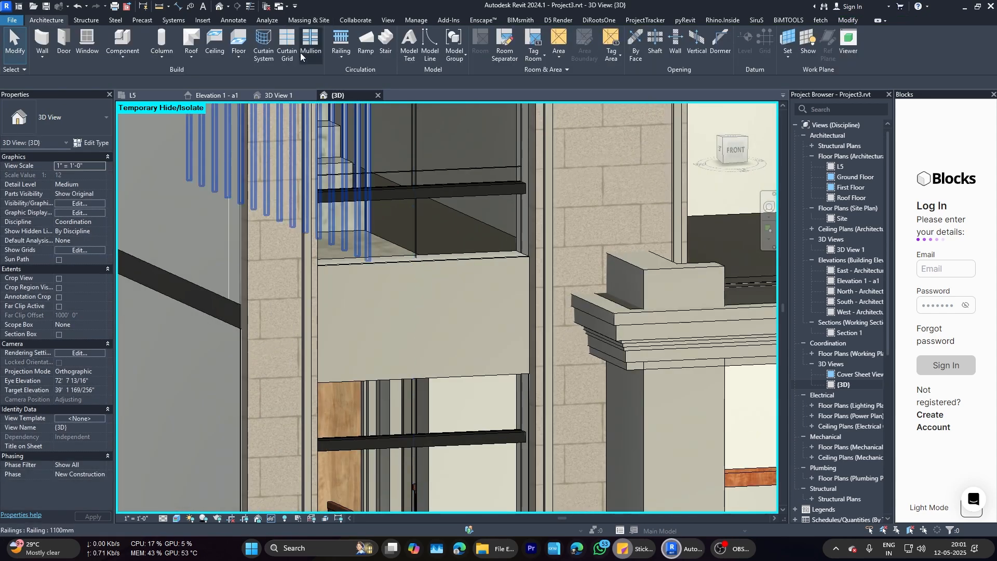
click(416, 234)
scroll(425, 264, down, 4)
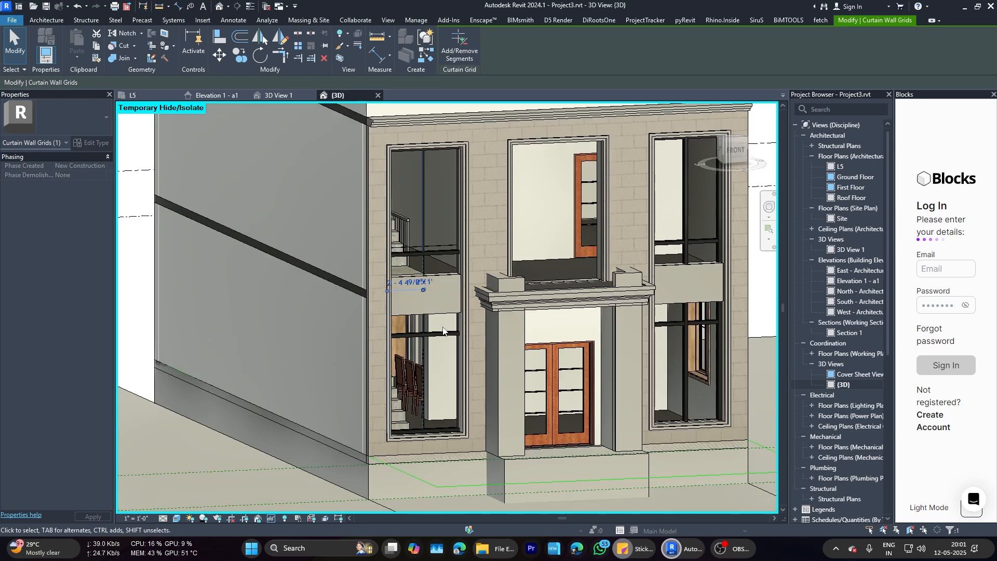
scroll(420, 254, up, 4)
scroll(435, 288, down, 3)
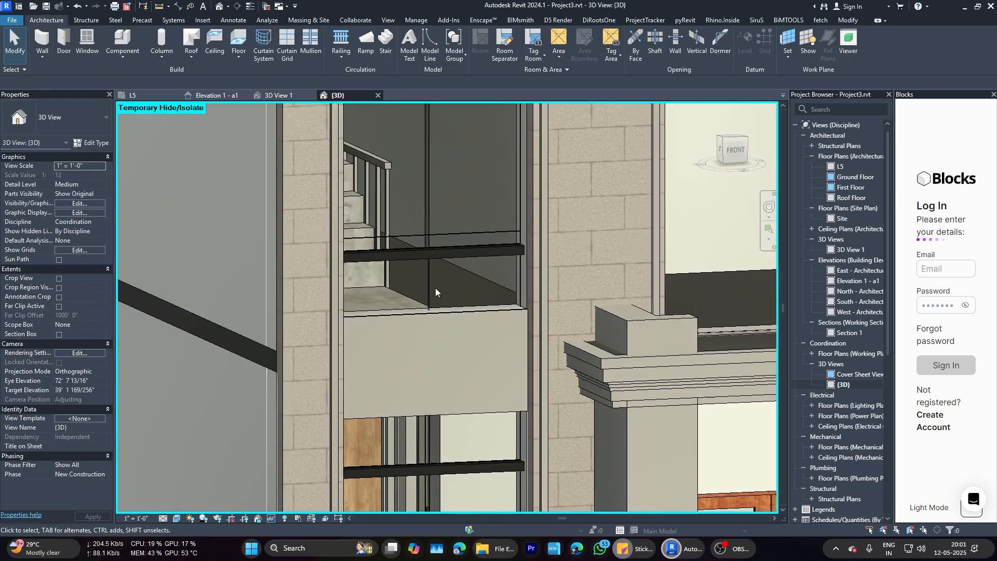
key(Escape)
Step: Place a 65 x 125mm rectangular mullion along the left window's vertical curtain grid line
click(312, 48)
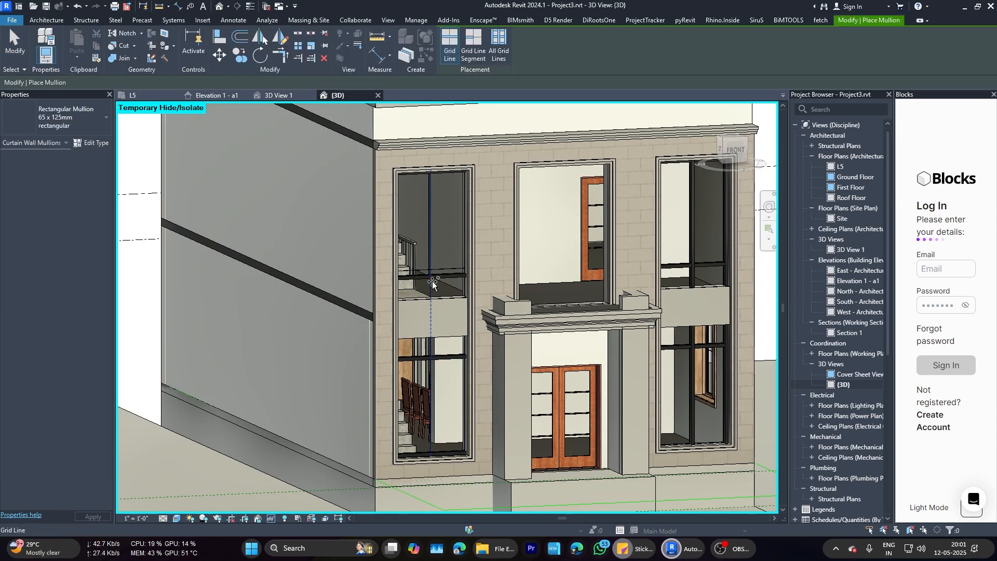
key(Escape)
scroll(440, 275, up, 3)
click(311, 47)
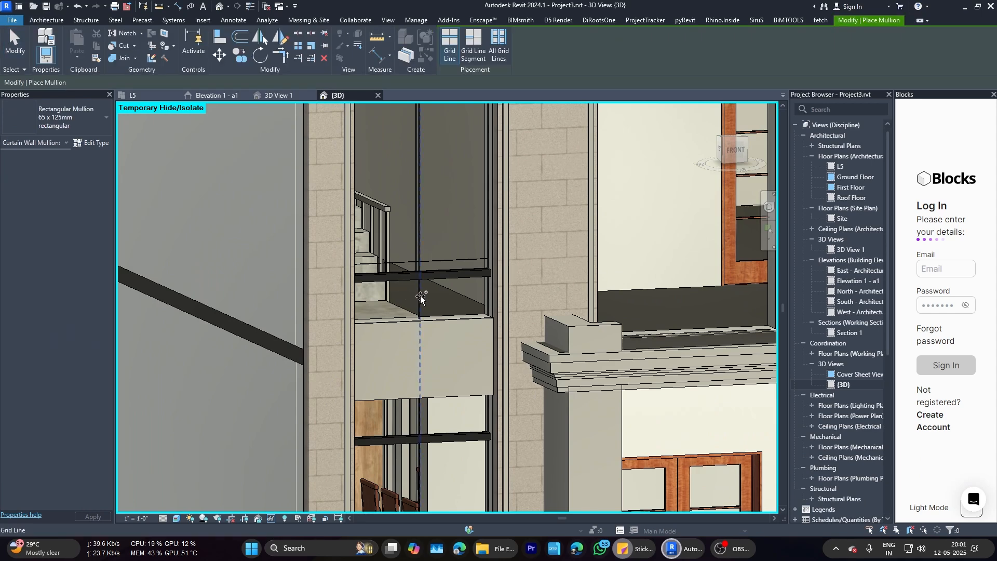
click(421, 297)
click(794, 523)
key(Escape)
Step: Inspect the joints between the left window's vertical and horizontal mullions in Elevation 1 - a1
click(220, 96)
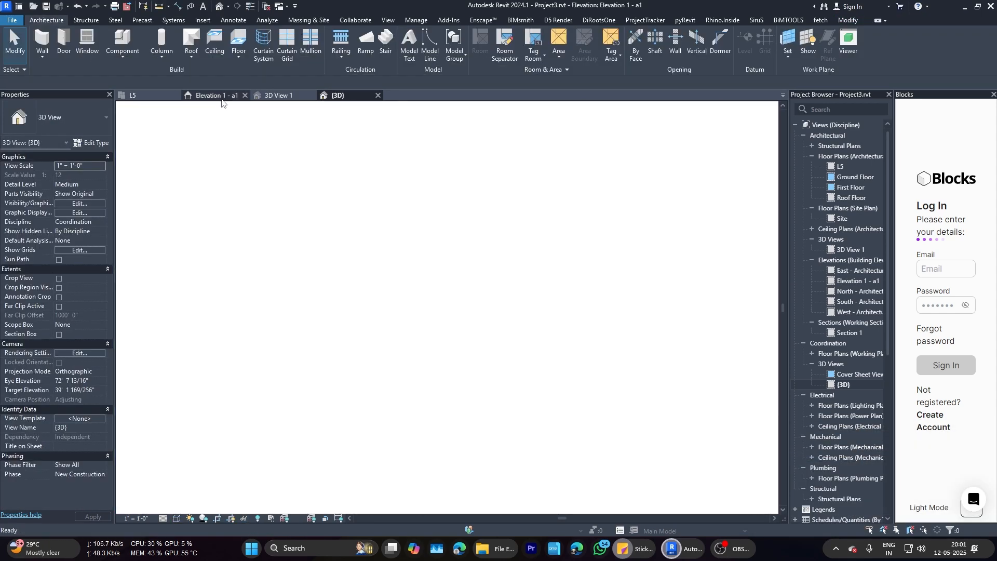
scroll(355, 243, up, 5)
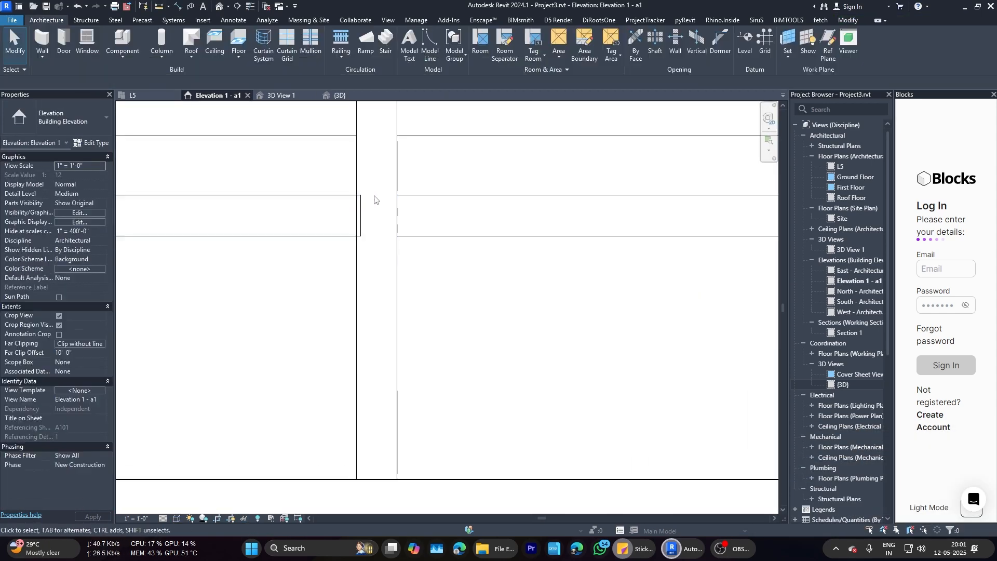
click(377, 204)
key(Escape)
scroll(392, 244, down, 2)
scroll(440, 332, down, 5)
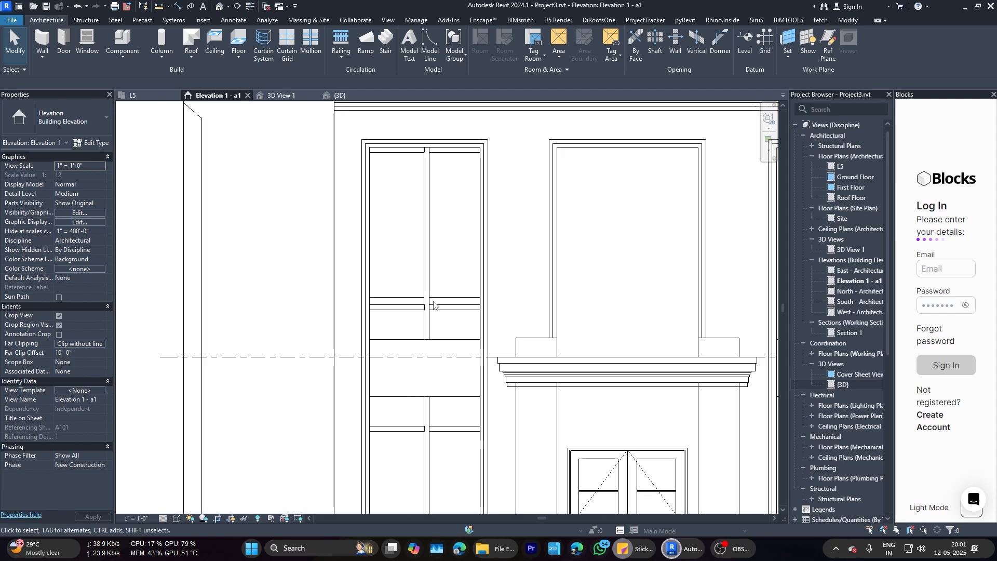
scroll(432, 310, up, 2)
click(420, 303)
key(Escape)
Step: Try deleting the vertical mullion piece just above the left window's upper horizontal mullion in the {3D} view, and undo the deletion
click(376, 98)
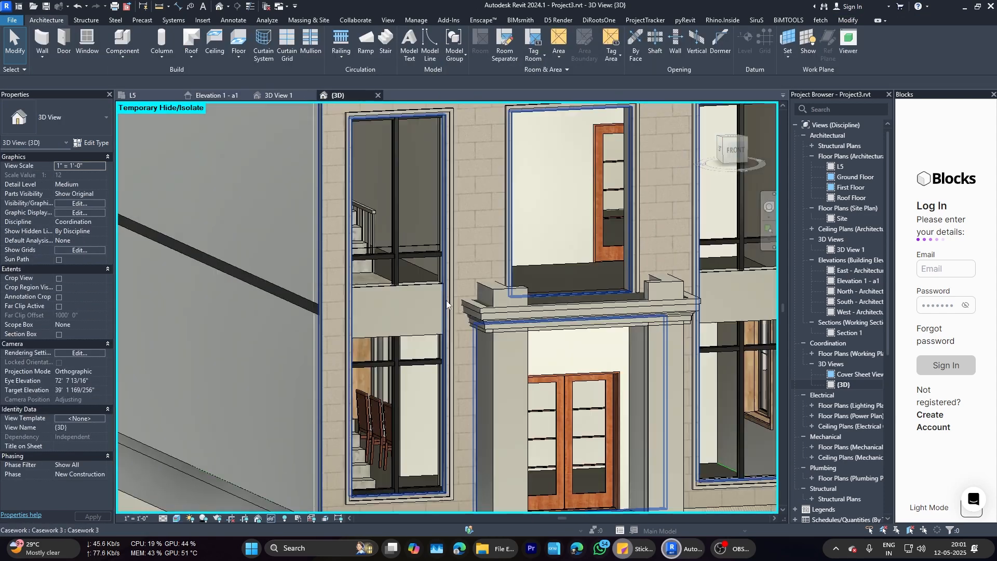
scroll(550, 376, up, 6)
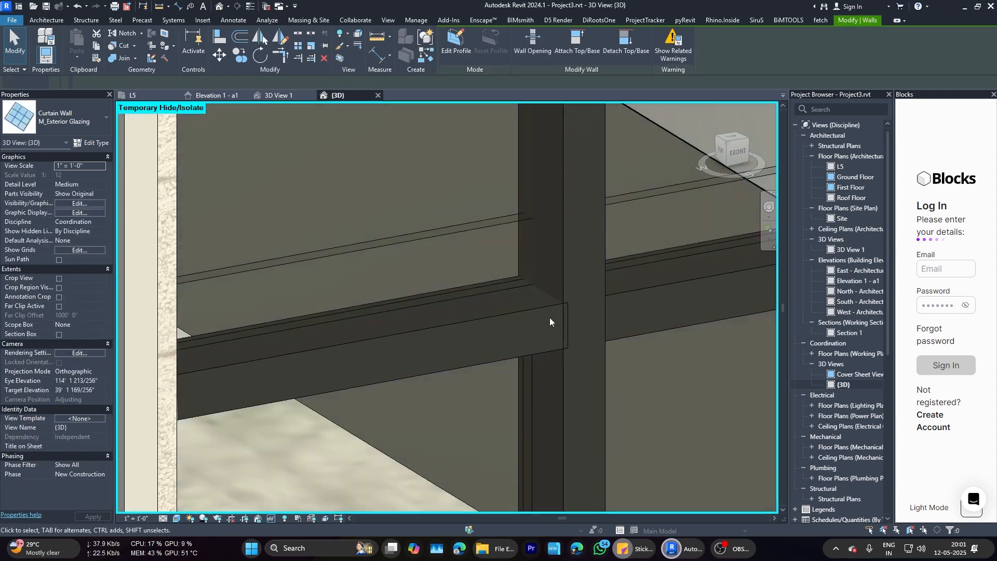
click(605, 253)
key(Delete)
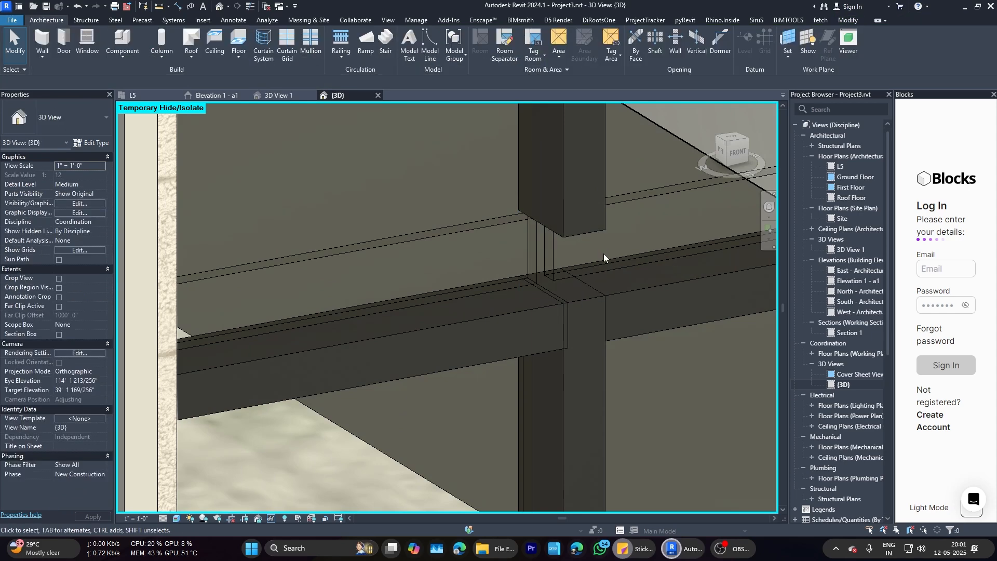
click(587, 228)
key(Escape)
key(ctrl+z)
scroll(492, 214, down, 5)
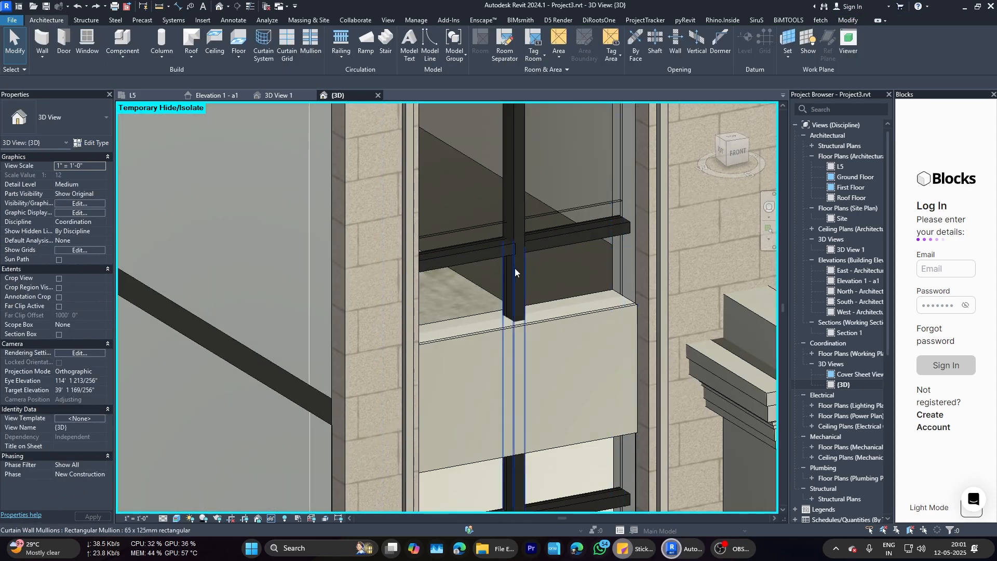
Step: Inspect the left window's vertical mullion segments in the {3D} view and compare the windows' mullion layout in Elevation 1 - a1
click(516, 268)
scroll(515, 291, down, 2)
key(Escape)
middle_drag(520, 448, 521, 366)
click(516, 348)
key(Escape)
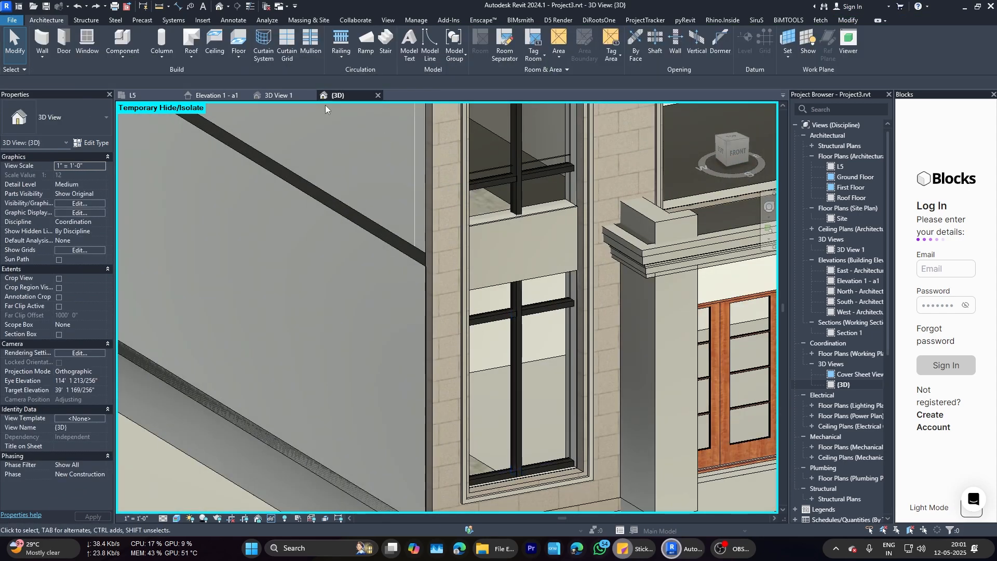
click(217, 96)
click(338, 96)
scroll(395, 259, down, 5)
mouse_move(543, 280)
shift+middle_down()
mouse_move(505, 280)
mouse_move(270, 171)
shift+middle_up()
click(217, 96)
scroll(362, 255, up, 3)
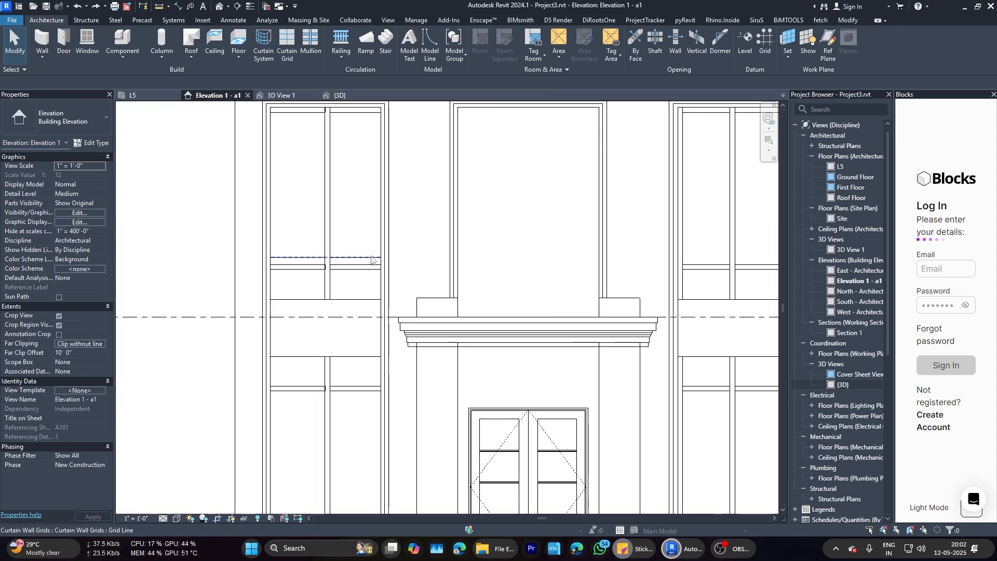
Step: Inspect the curtain grid line just above the left window's upper horizontal mullion in Elevation 1 - a1
click(328, 223)
key(Escape)
click(317, 258)
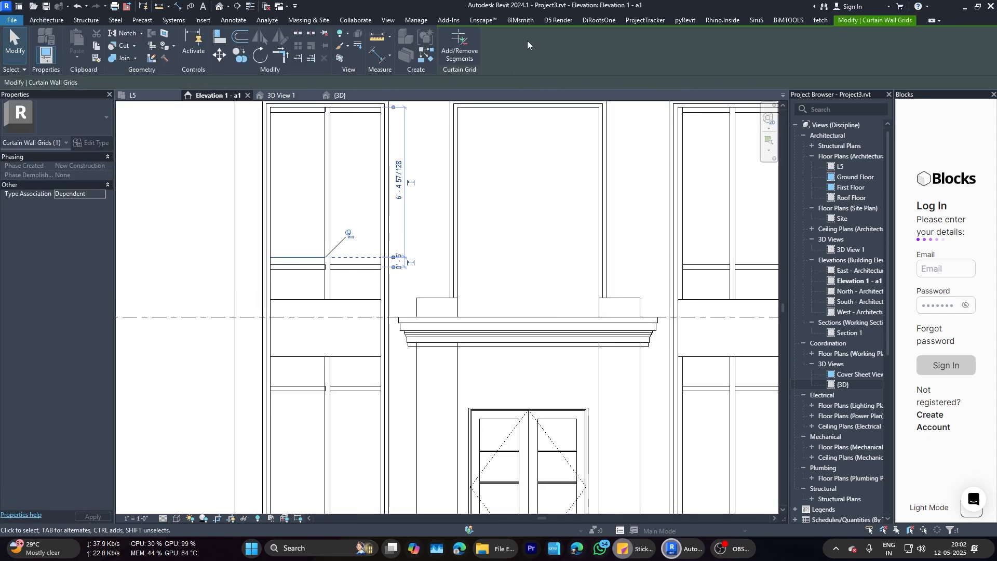
key(Escape)
scroll(378, 281, down, 2)
scroll(352, 365, up, 1)
middle_drag(352, 365, 362, 313)
scroll(366, 311, down, 3)
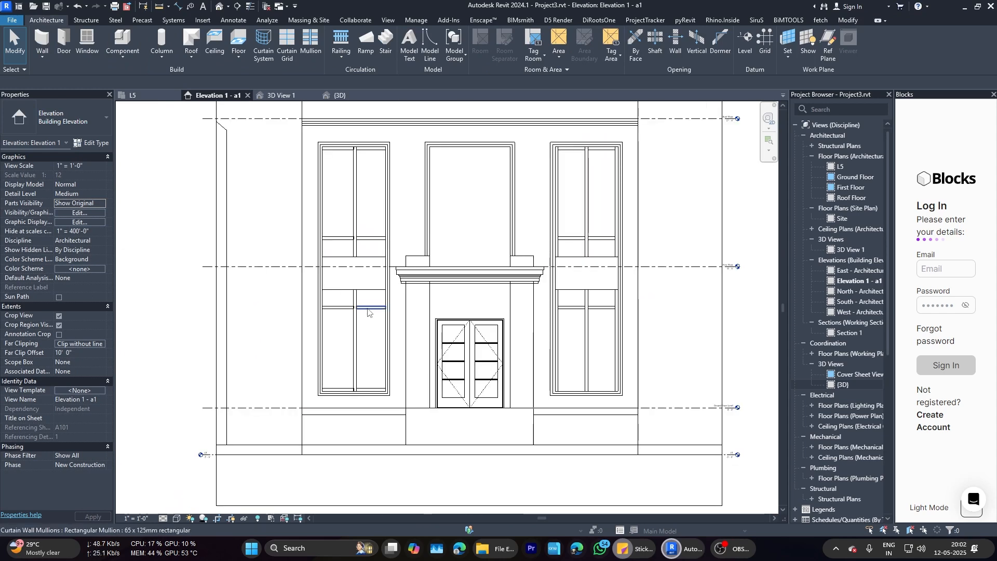
Step: Compare the mullion layout of both side windows, checking the two pieces of the left window's upper horizontal mullion
scroll(602, 250, up, 3)
middle_drag(595, 255, 575, 258)
scroll(574, 258, down, 3)
scroll(331, 243, up, 2)
scroll(347, 250, up, 1)
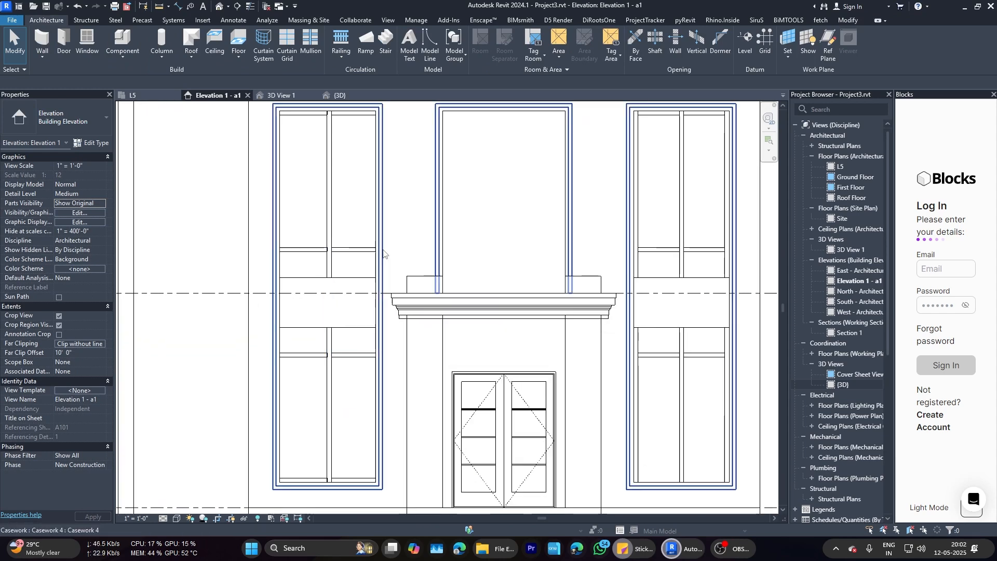
scroll(383, 248, down, 2)
scroll(352, 246, up, 1)
click(350, 245)
key(Escape)
scroll(351, 245, up, 2)
click(350, 244)
click(292, 244)
key(Escape)
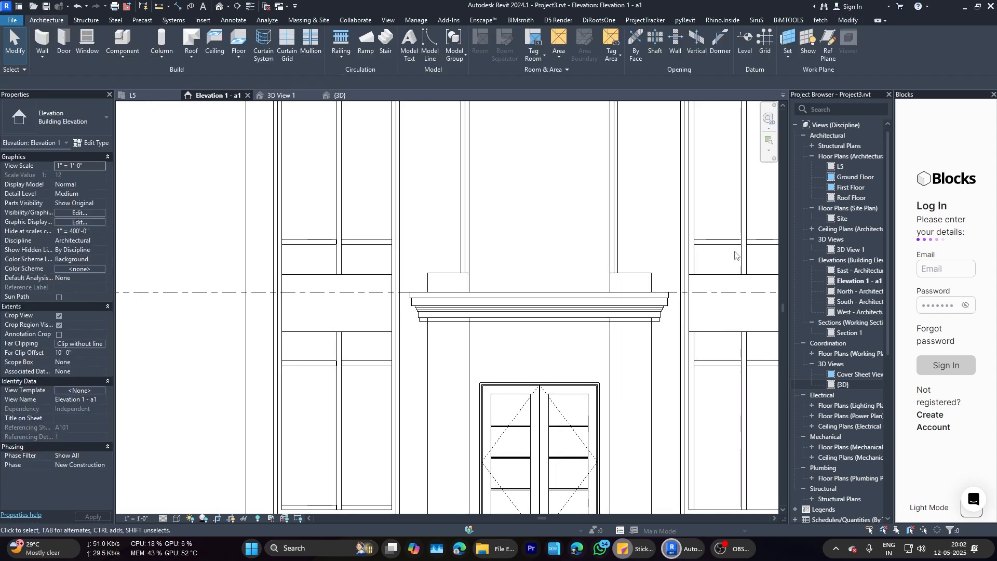
Step: Try to copy the left piece of the right window's upper horizontal mullion over to the left window
click(733, 244)
click(240, 57)
scroll(370, 278, down, 2)
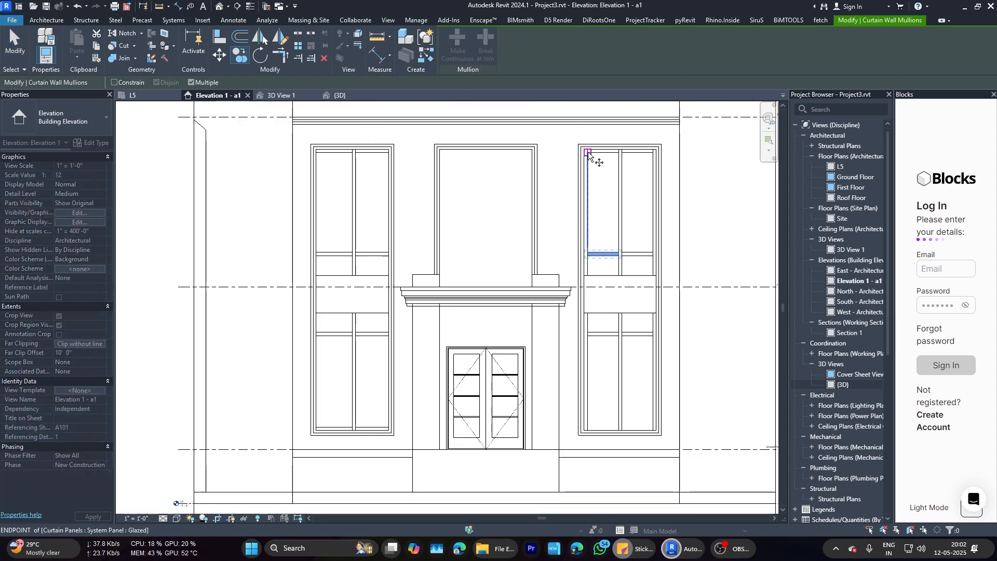
click(311, 155)
key(Escape)
scroll(406, 286, up, 2)
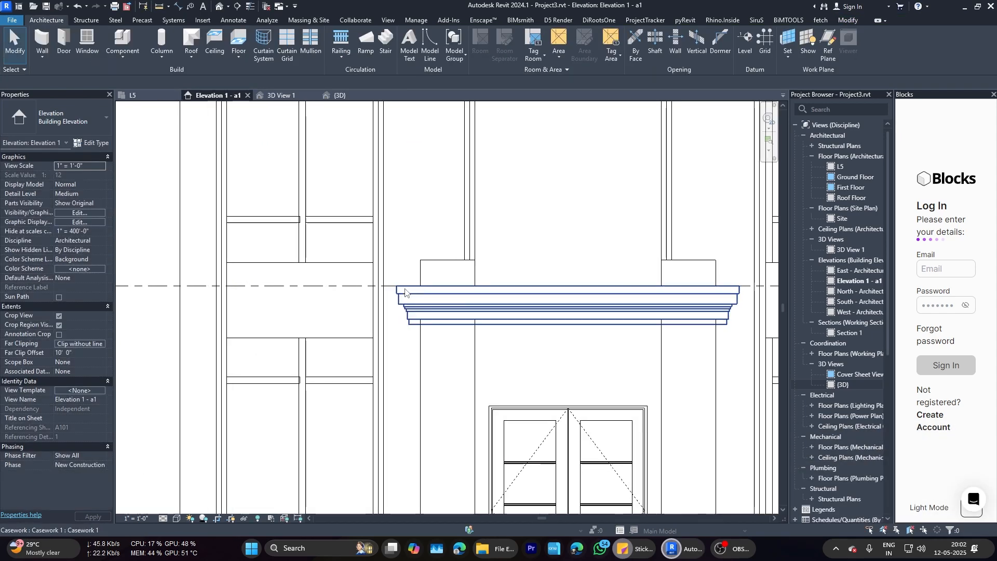
Step: Examine the horizontal and vertical mullion pieces meeting at the left window's upper joint
scroll(364, 284, down, 2)
scroll(376, 258, up, 6)
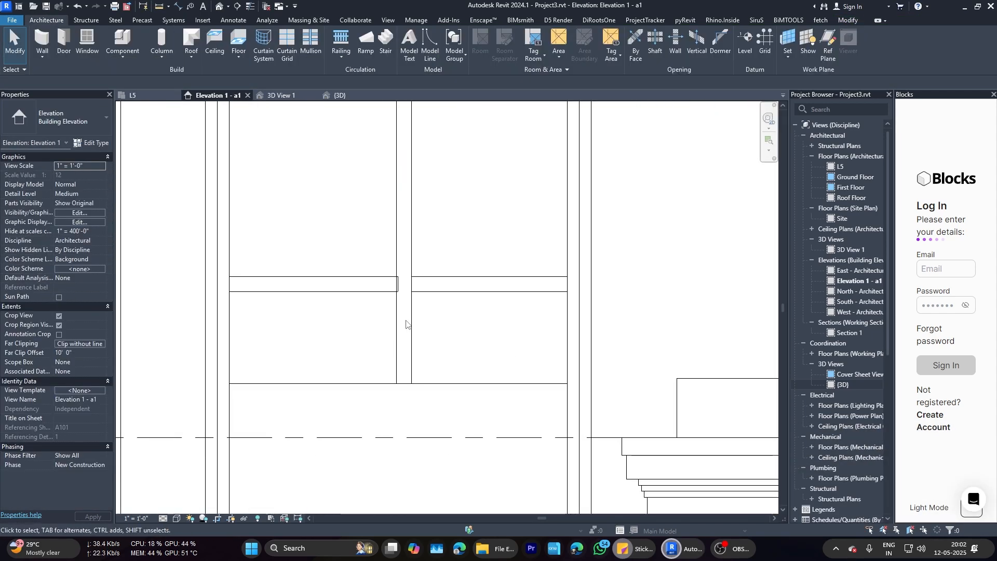
click(387, 302)
scroll(389, 301, up, 3)
click(460, 51)
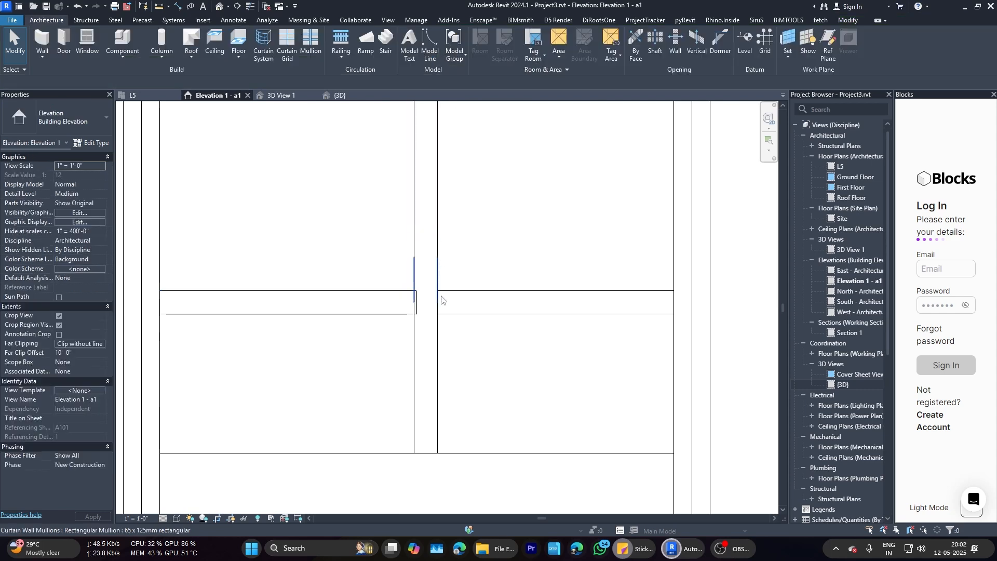
click(333, 304)
click(417, 258)
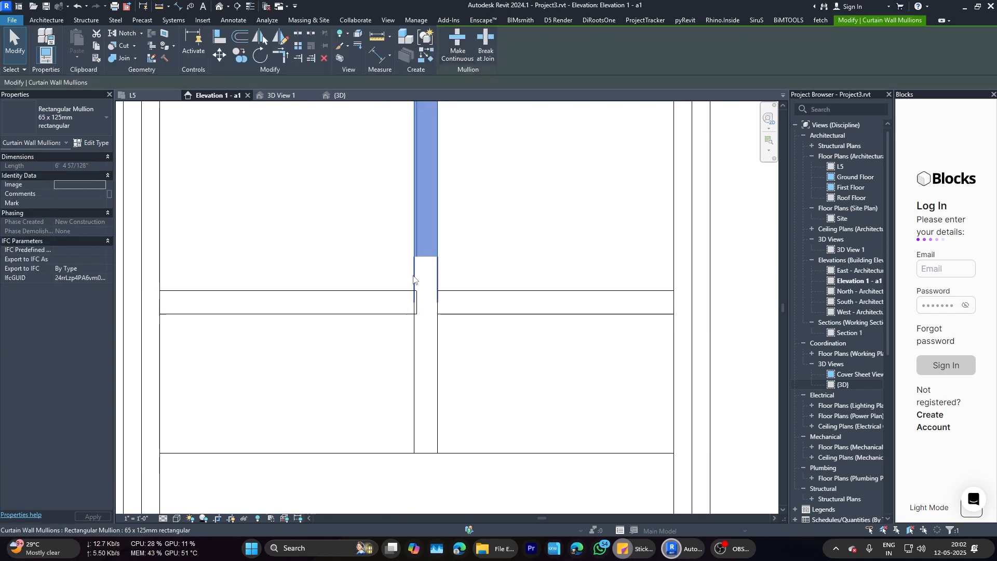
click(457, 296)
click(446, 261)
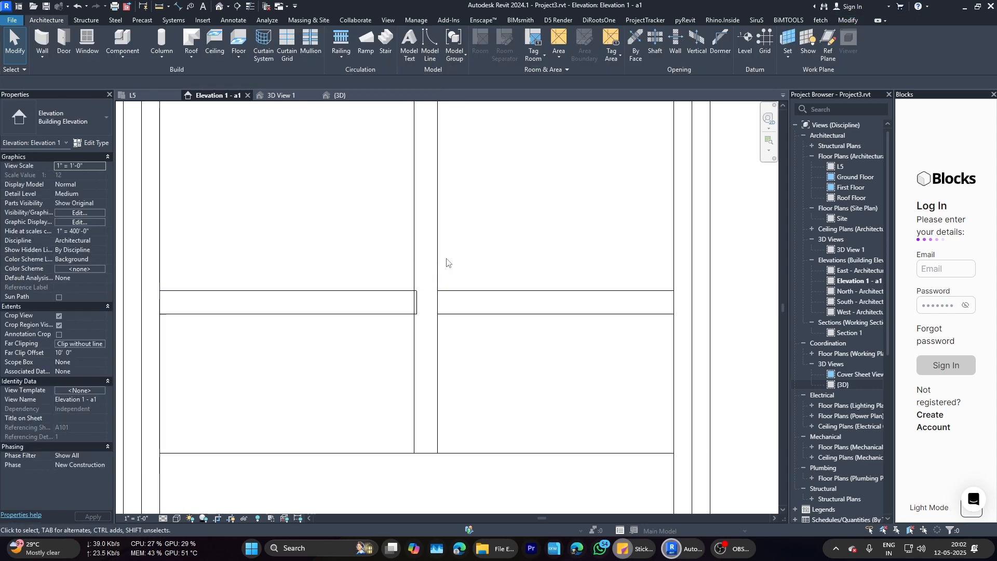
Step: Try switching the joins where the left window's two upper horizontal mullion pieces meet the vertical mullion
click(450, 292)
click(377, 293)
click(467, 291)
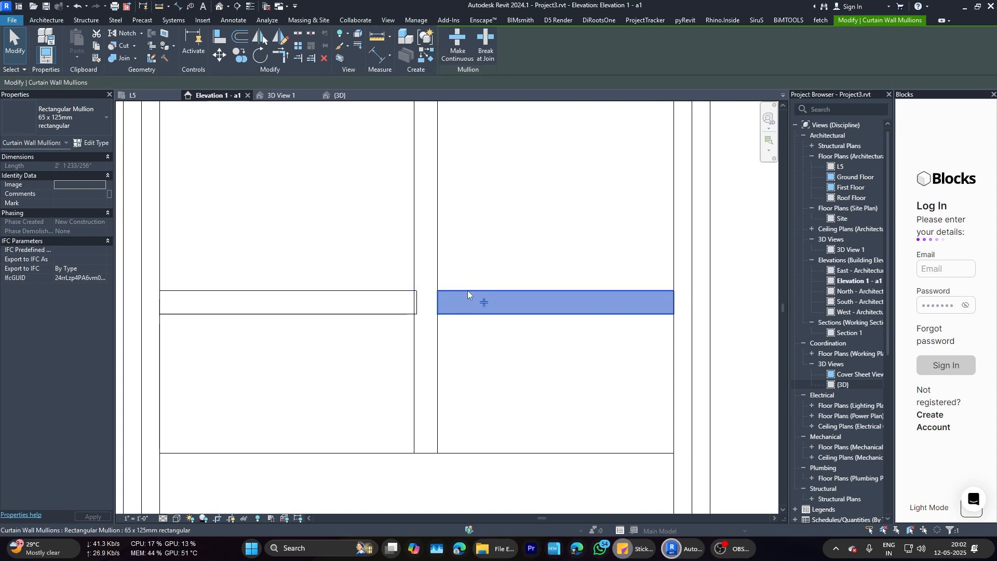
click(376, 311)
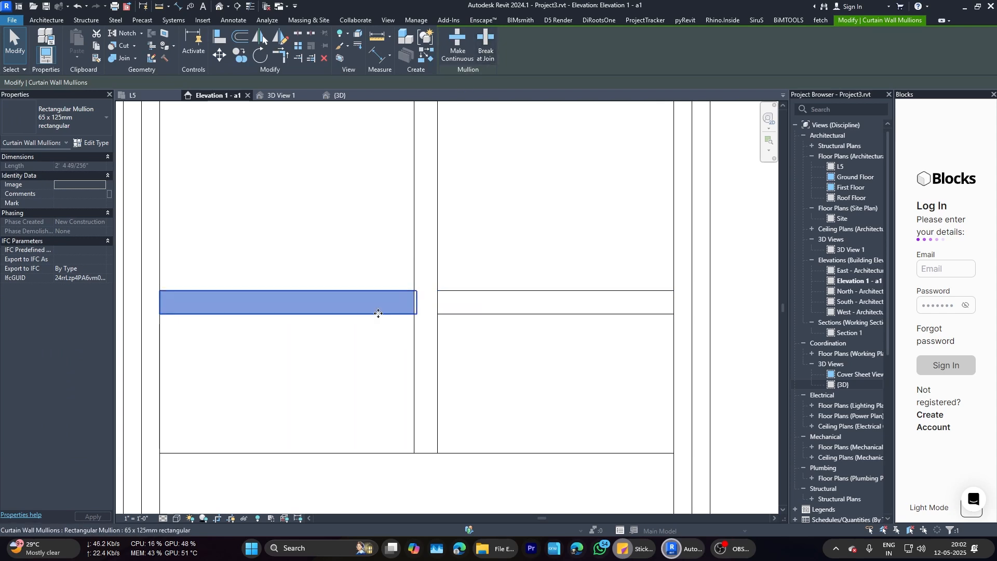
click(479, 306)
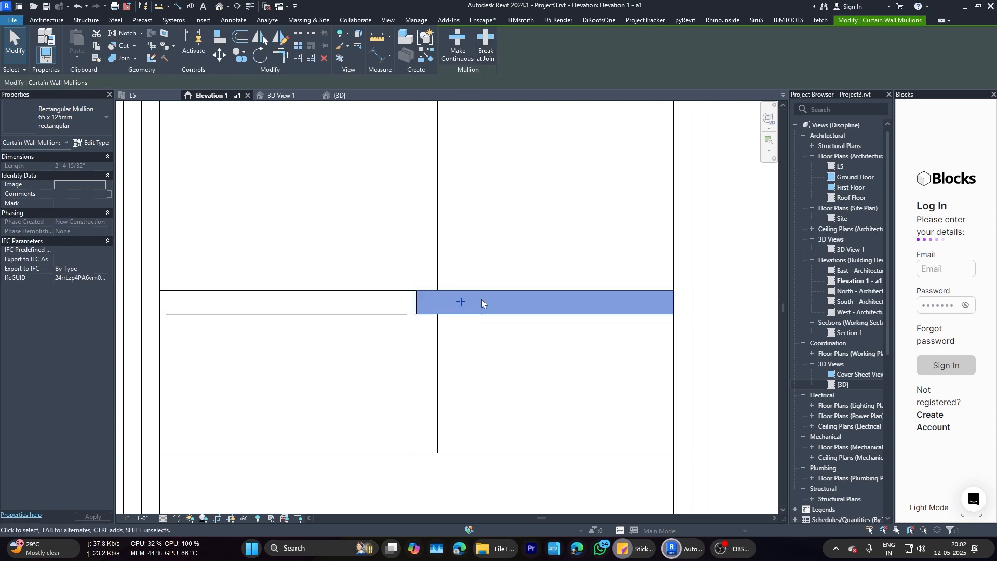
click(397, 304)
click(476, 300)
scroll(476, 300, down, 2)
scroll(476, 300, up, 2)
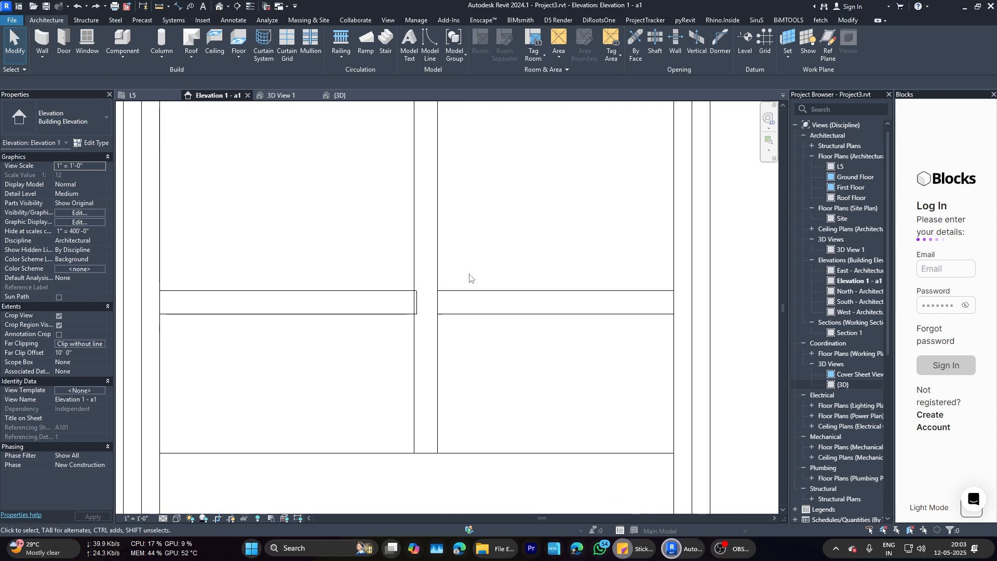
scroll(470, 277, down, 3)
Step: Review the front facade in the {3D} view and in the Enscape render
click(139, 95)
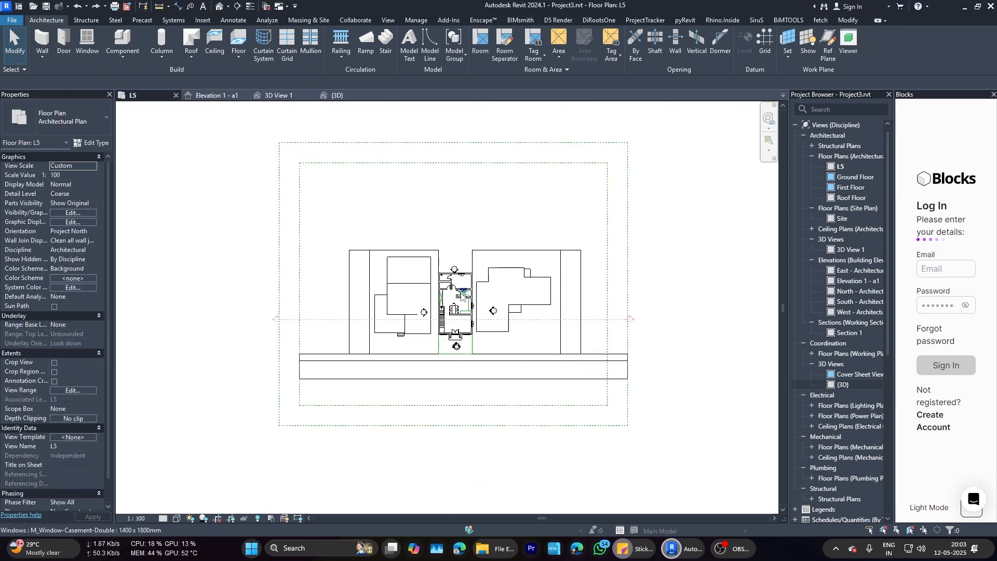
scroll(452, 329, up, 5)
click(339, 96)
scroll(374, 335, up, 3)
shift+middle_drag(374, 335, 431, 317)
click(680, 549)
click(631, 501)
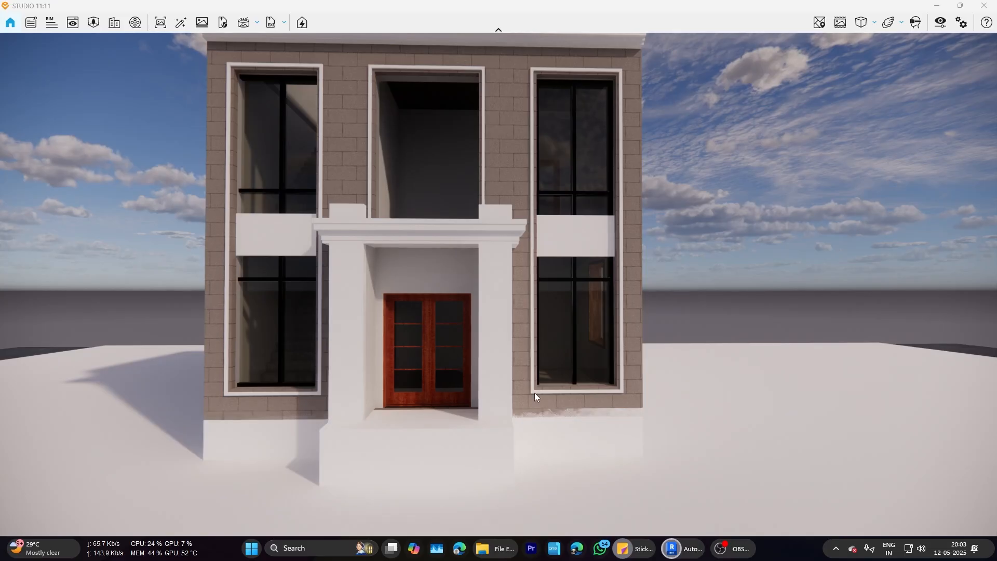
right_drag(535, 393, 631, 394)
click(671, 555)
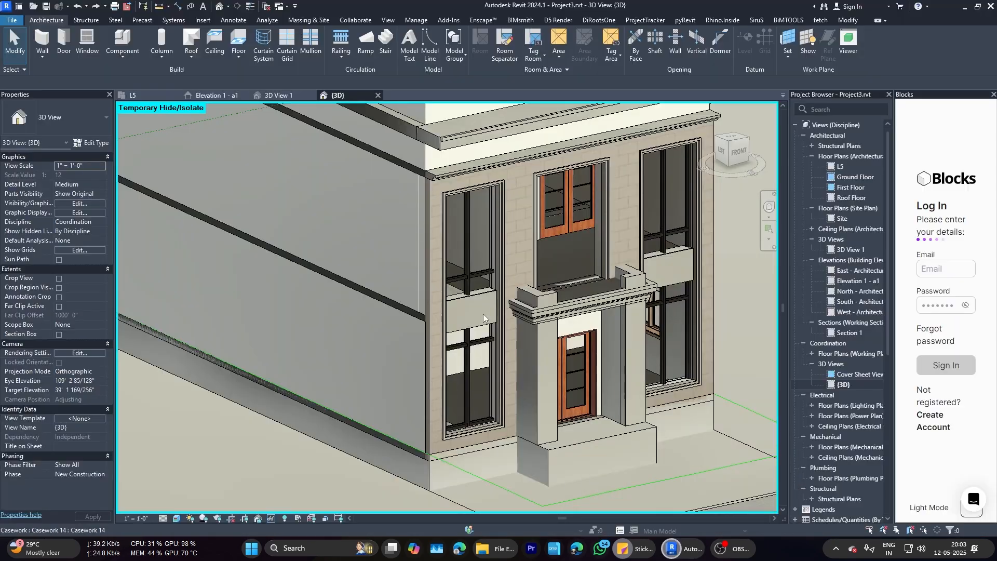
Step: Open the First Floor plan at the area above the entrance portal
click(152, 96)
double_click(842, 191)
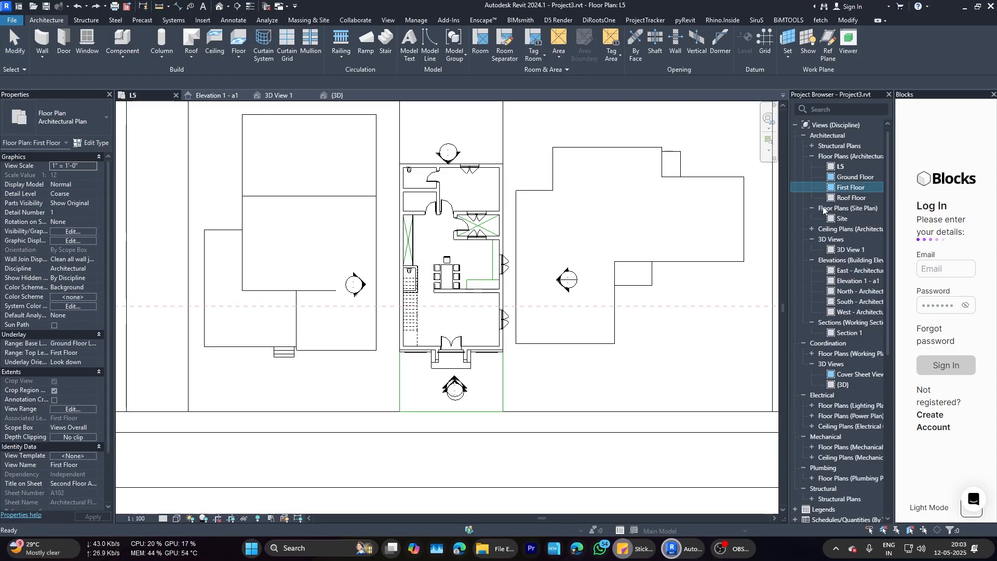
scroll(415, 394, up, 9)
click(388, 346)
key(Escape)
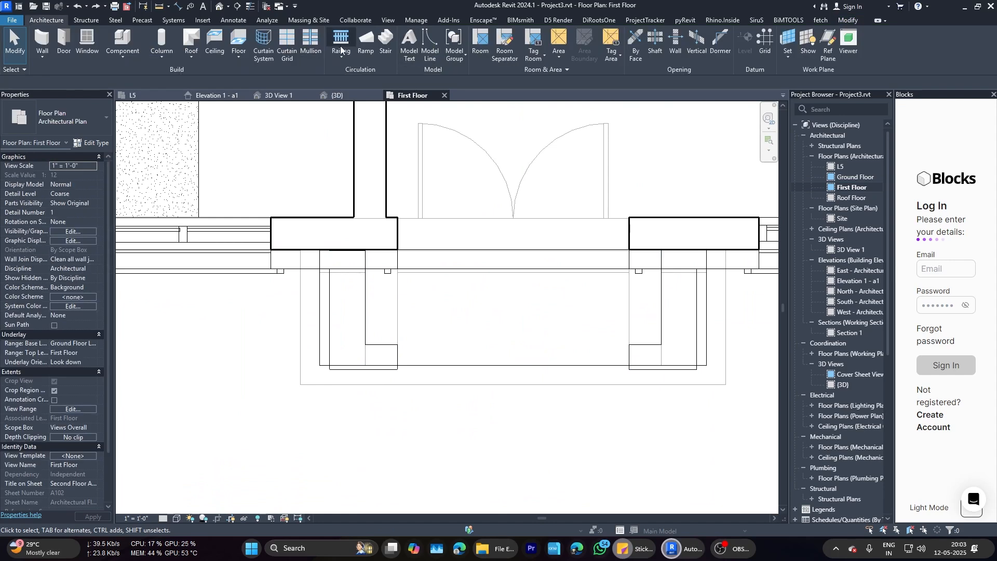
Step: Create a 1100mm railing on the First Floor with a straight path between the portal's two front corner blocks
click(356, 76)
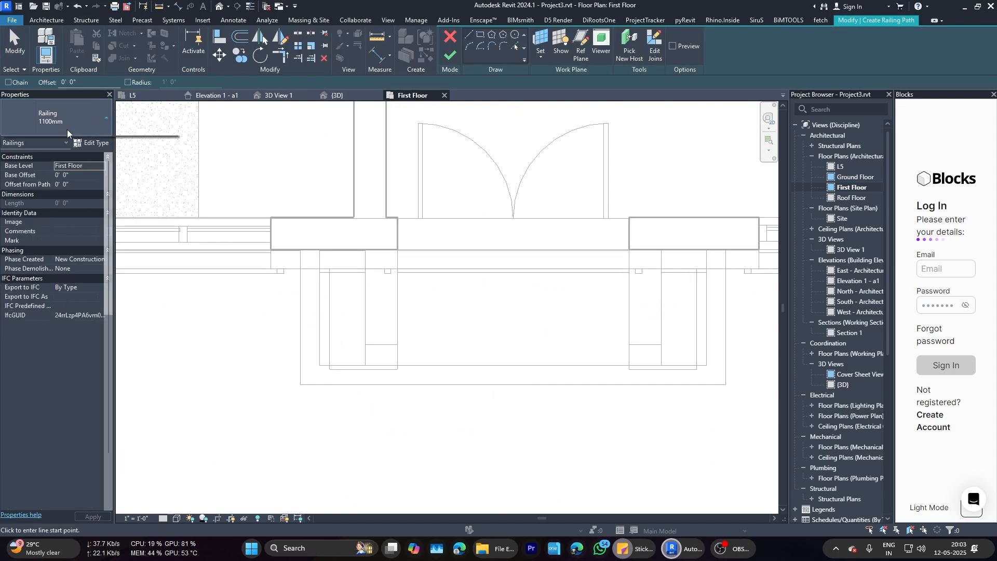
click(67, 129)
click(55, 198)
scroll(341, 270, up, 2)
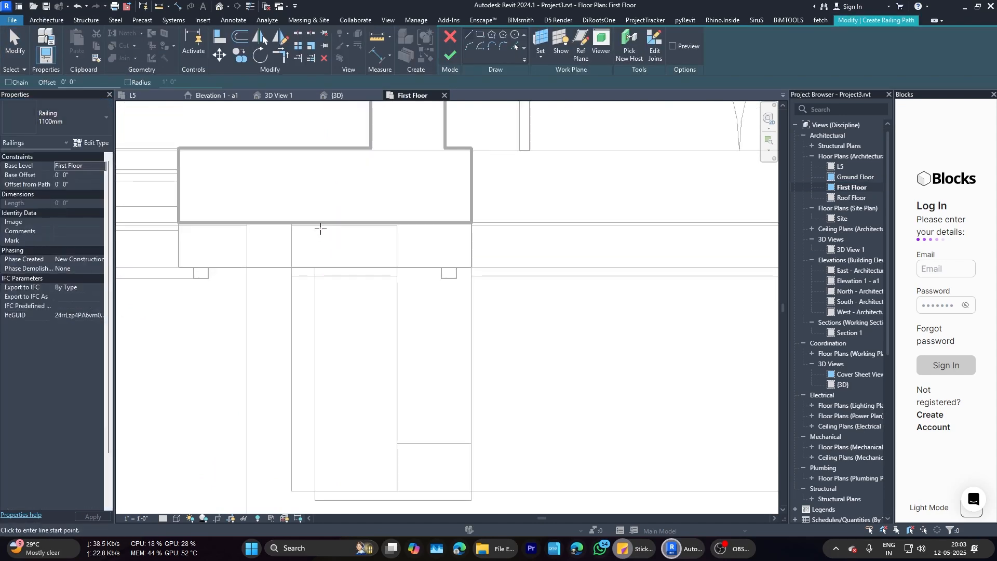
scroll(315, 225, down, 1)
click(315, 223)
key(Escape)
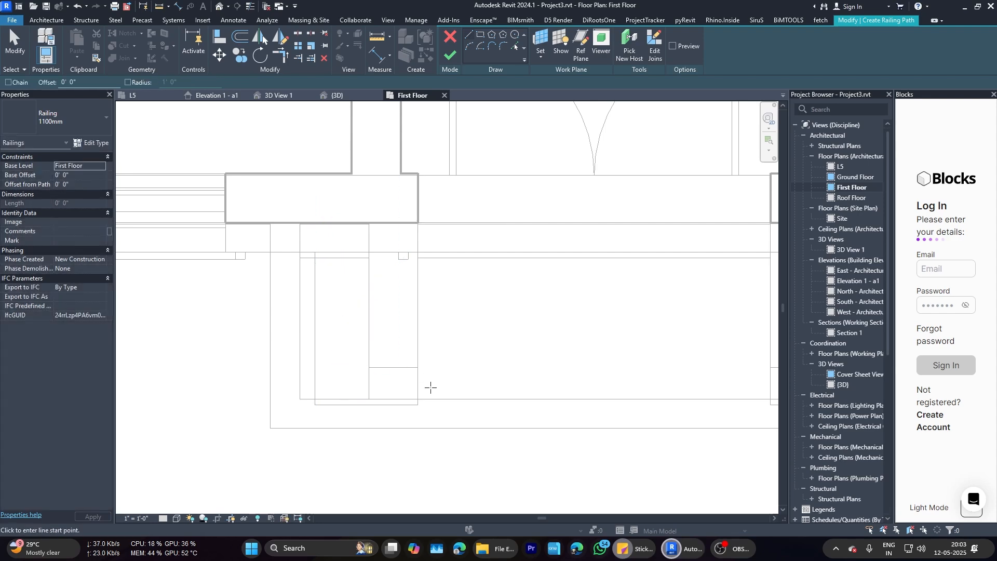
scroll(322, 247, down, 2)
scroll(353, 285, up, 1)
scroll(306, 209, up, 1)
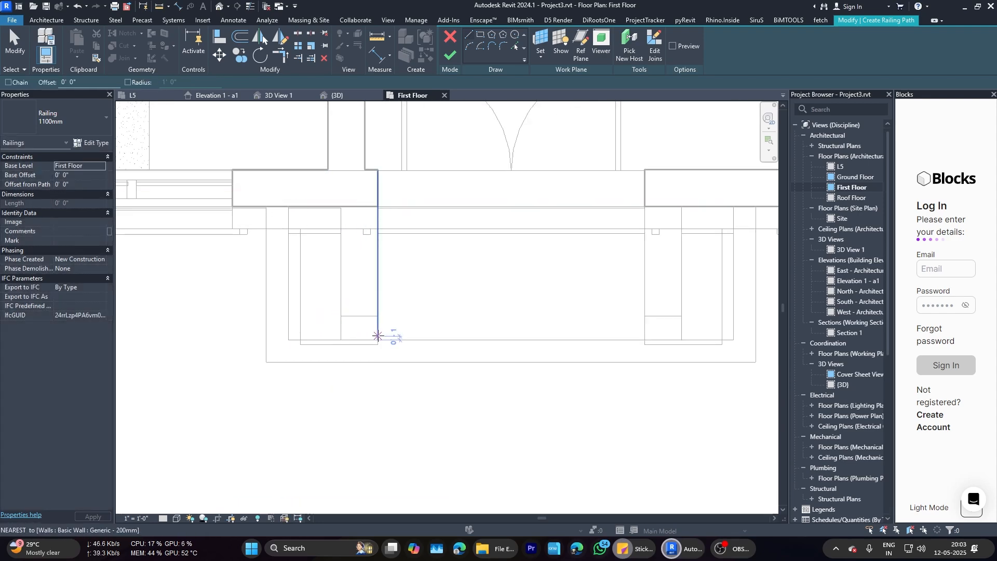
scroll(379, 338, up, 2)
click(372, 336)
scroll(374, 337, down, 2)
click(639, 335)
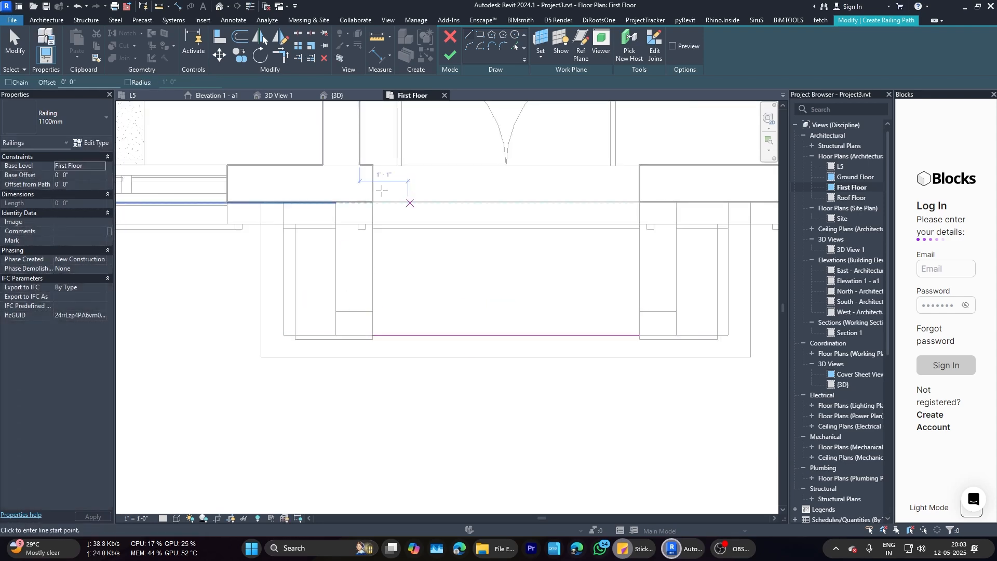
click(451, 57)
Step: Check the new front railing and the corner blocks above the portal in the {3D} view
click(337, 95)
scroll(364, 244, up, 4)
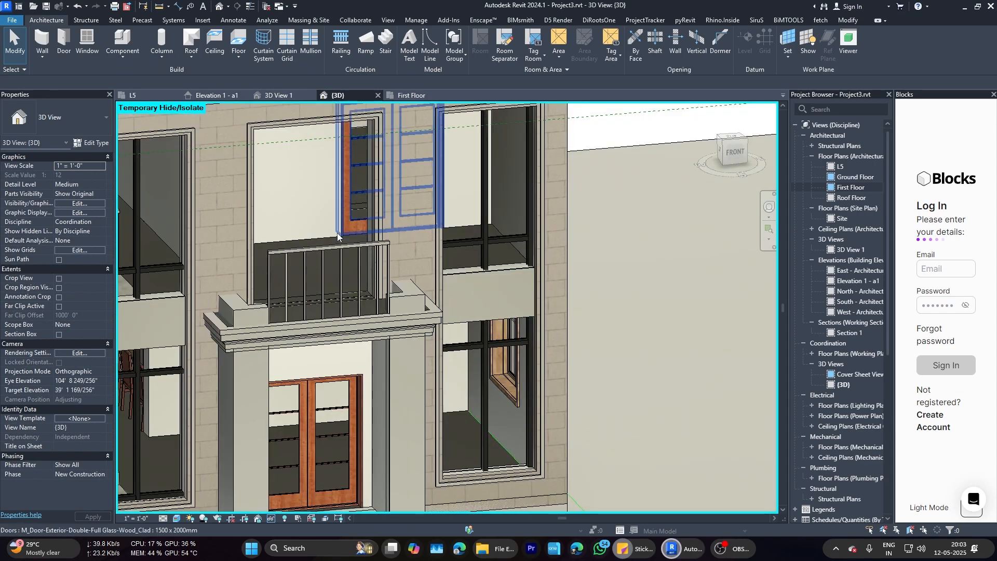
scroll(316, 230, up, 2)
click(316, 256)
key(Escape)
click(412, 96)
click(338, 95)
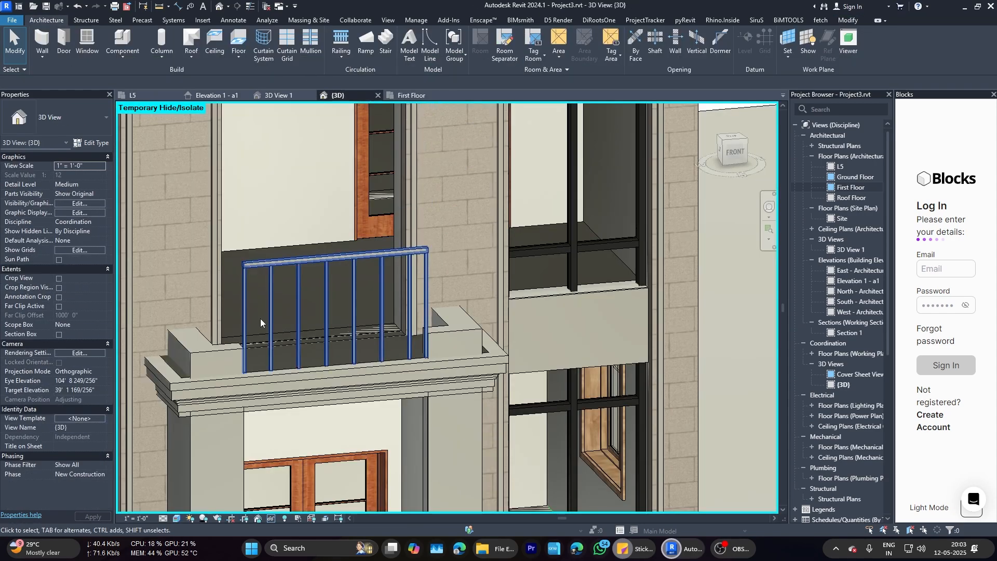
scroll(264, 328, up, 2)
click(209, 348)
key(Escape)
Step: Create an L-shaped 1100mm railing in the First Floor plan, from the front railing's left end around the portal's left side to the wall
click(413, 95)
click(341, 41)
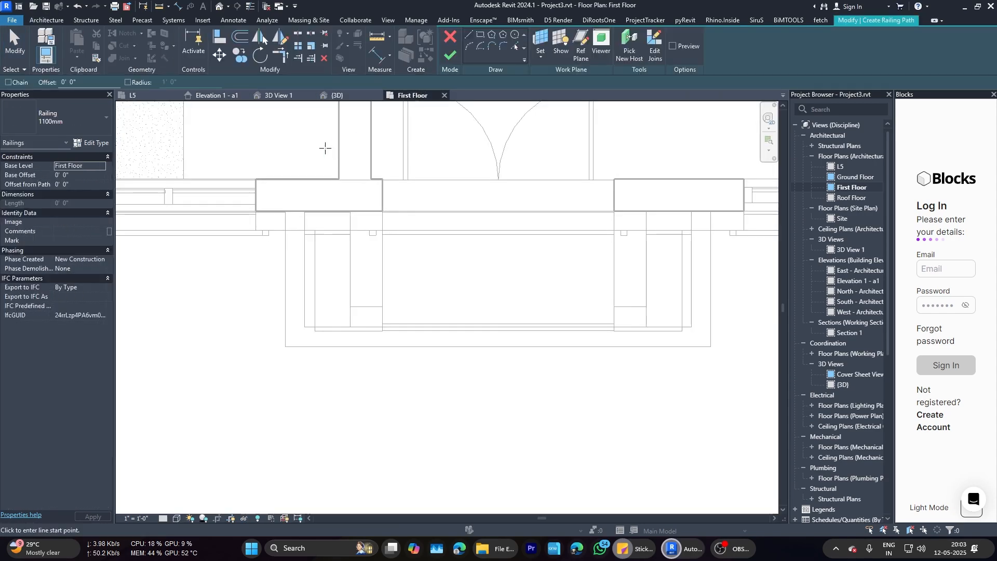
scroll(313, 253, up, 2)
key(Escape)
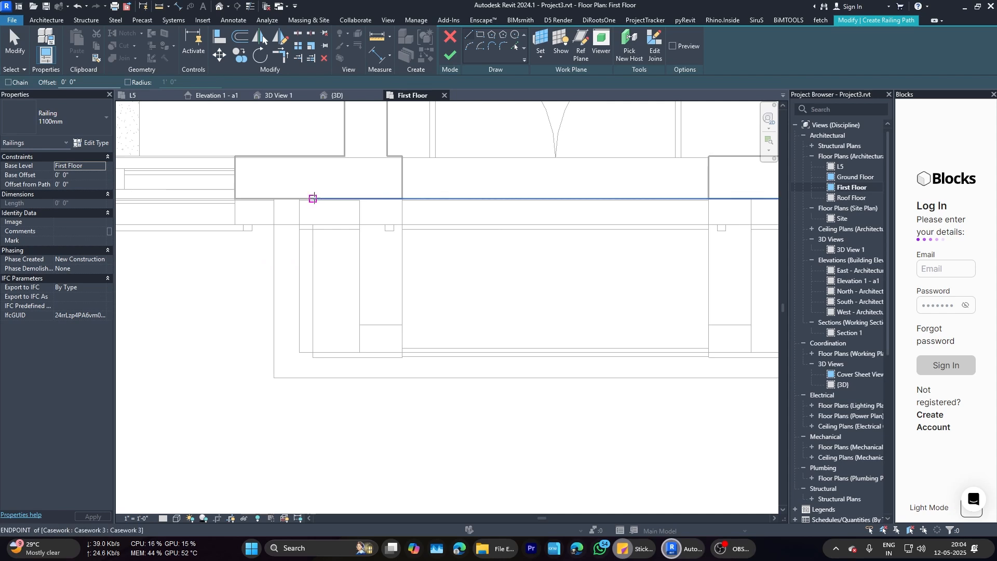
scroll(401, 352, up, 6)
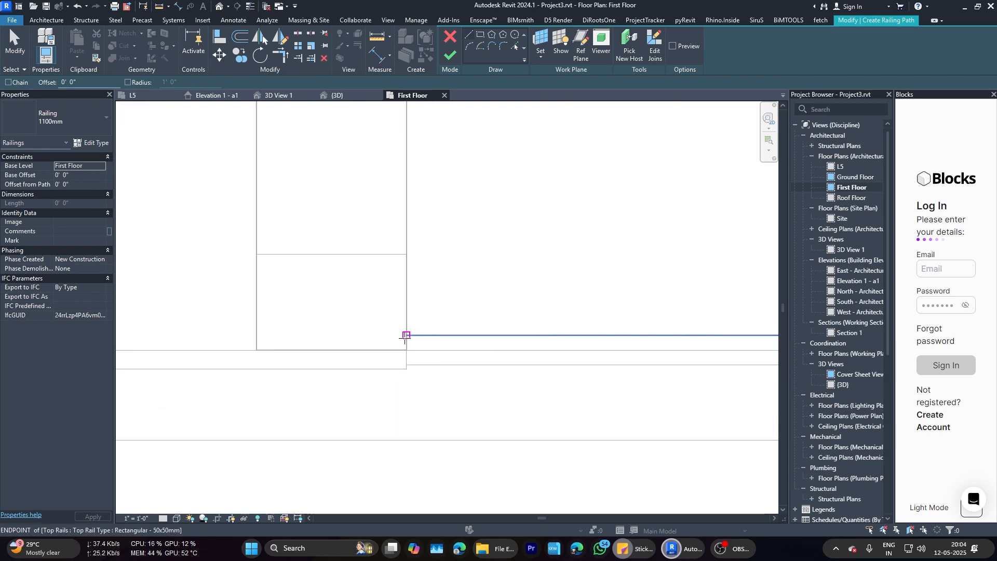
click(405, 336)
scroll(328, 332, down, 6)
scroll(251, 342, up, 2)
click(205, 332)
scroll(222, 302, down, 3)
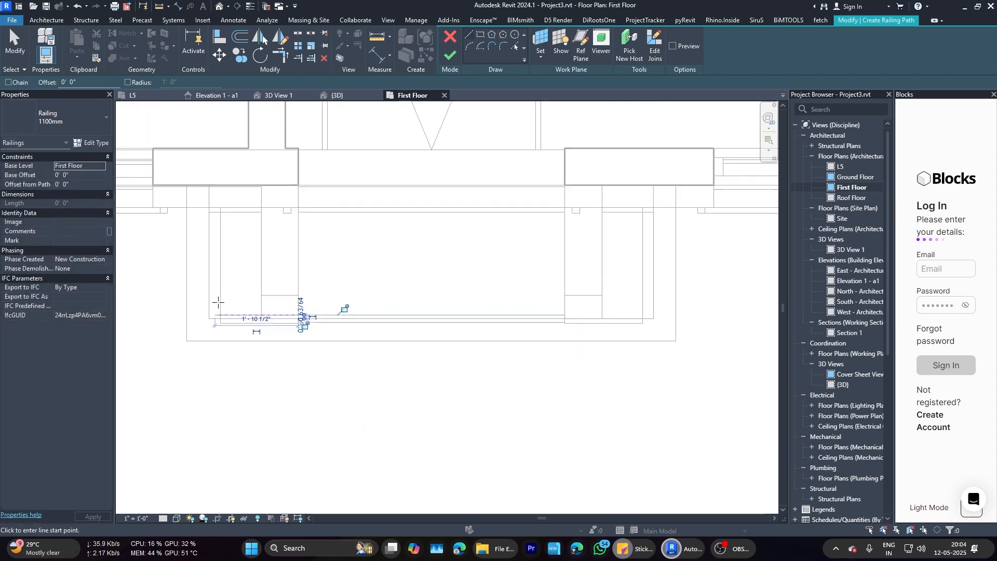
click(215, 315)
click(215, 188)
click(450, 56)
scroll(333, 325, up, 4)
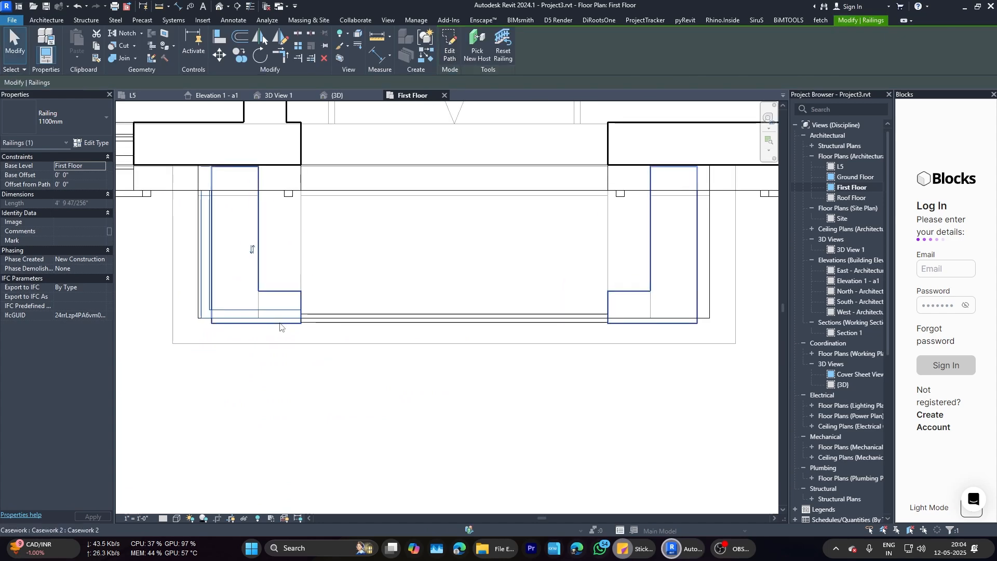
Step: Delete the L-shaped railing on the portal's left side
click(296, 304)
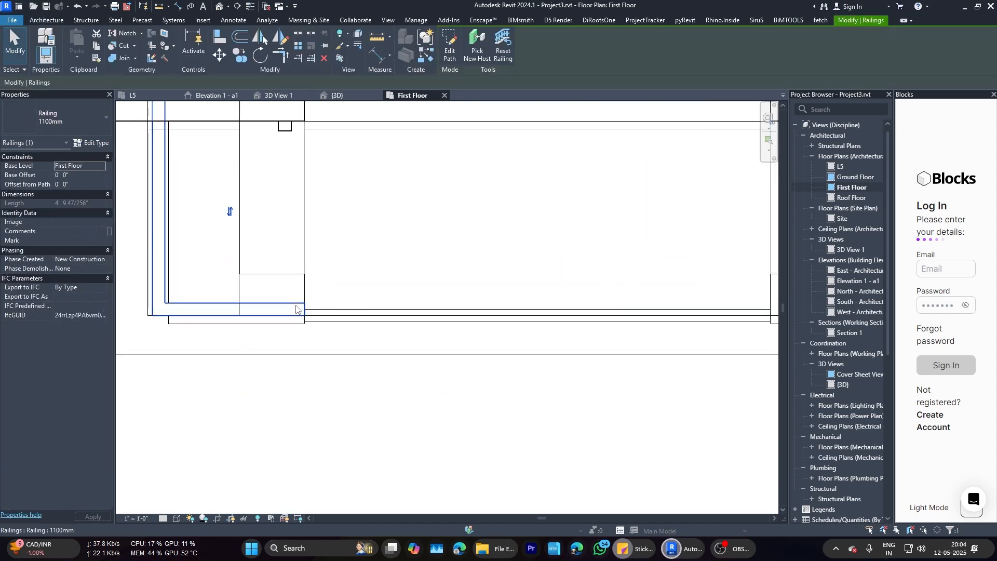
click(323, 321)
key(Escape)
click(286, 303)
key(Escape)
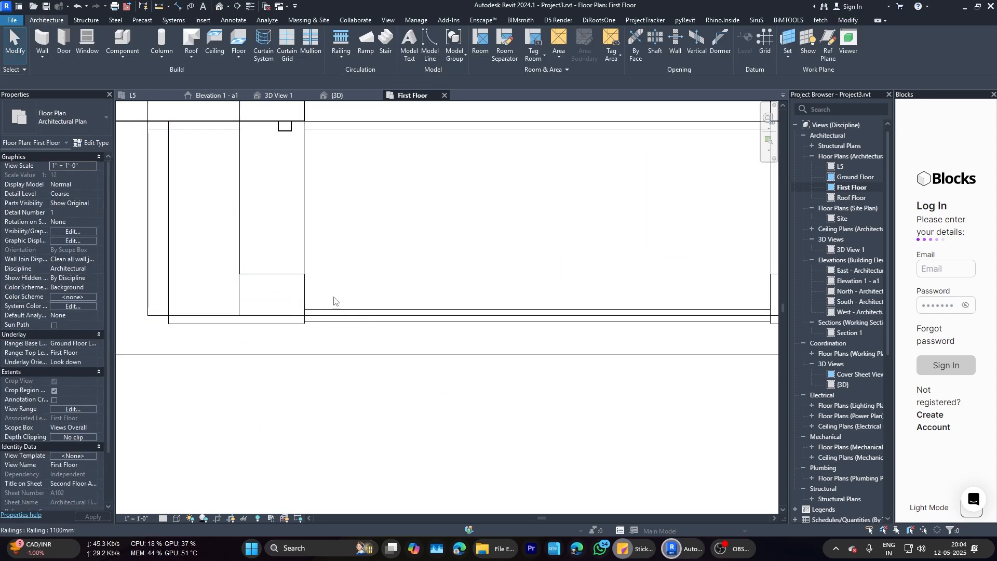
Step: Create an L-shaped 1100mm railing on the First Floor, along the left corner block's front and back up the portal's left side to the wall
click(341, 41)
click(305, 315)
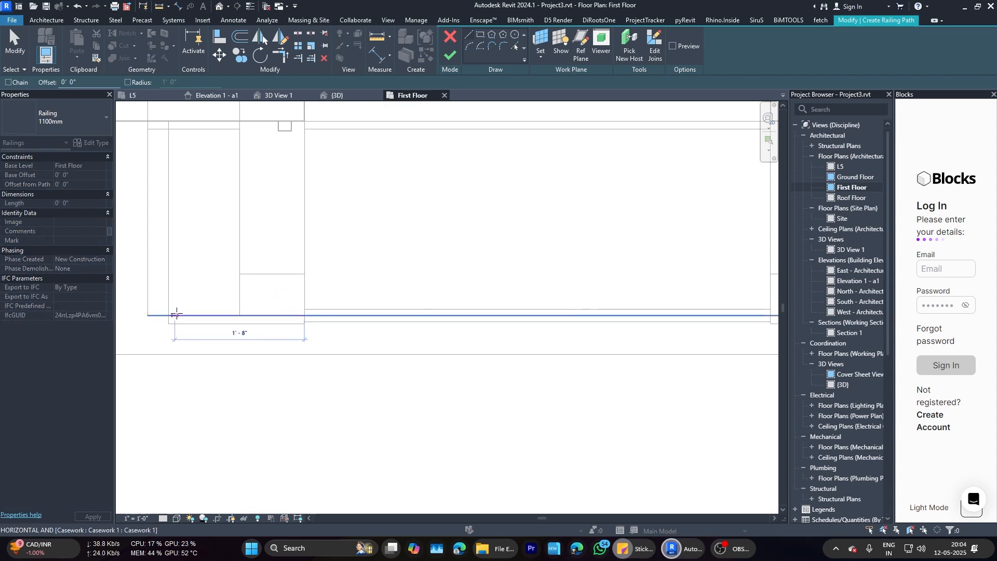
click(174, 315)
click(175, 315)
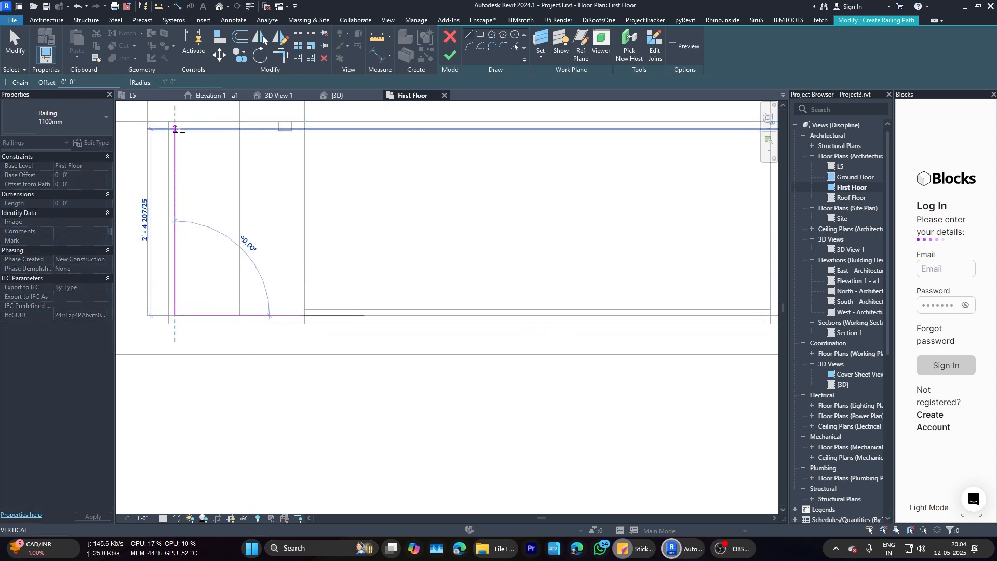
click(175, 122)
click(451, 55)
scroll(329, 295, down, 3)
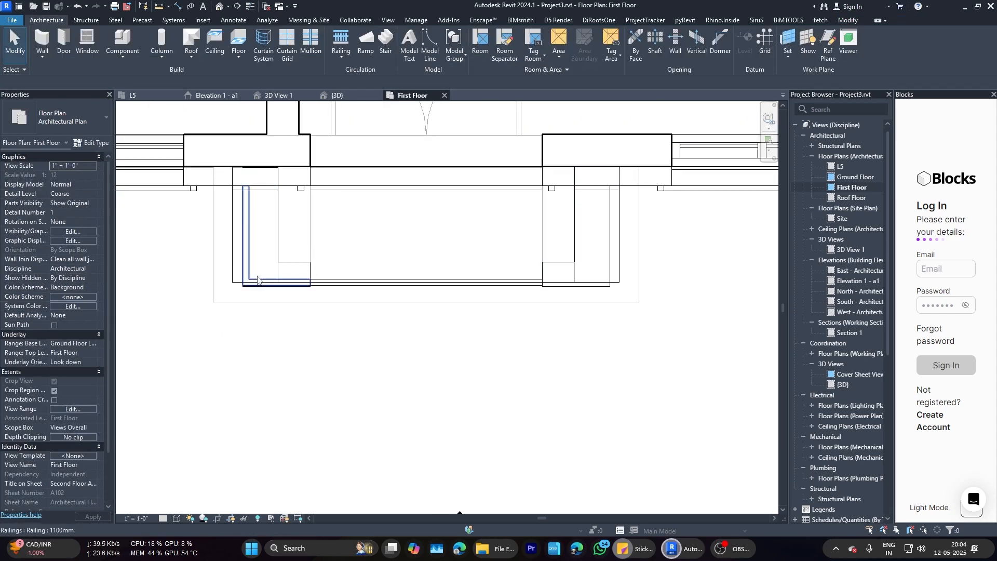
Step: Check the left corner railing above the portal in the Elevation 1 - a1 view
click(221, 95)
scroll(401, 291, up, 4)
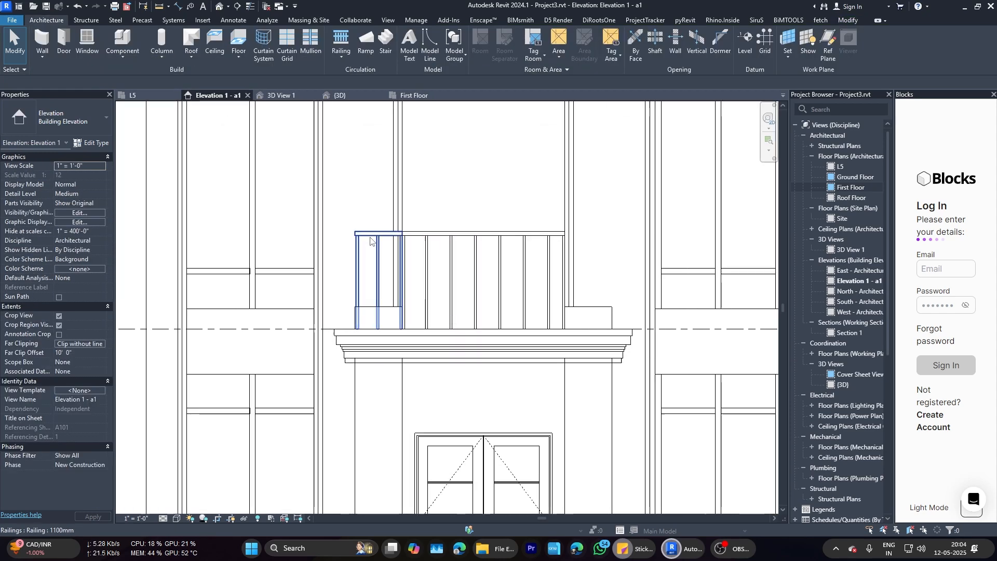
scroll(402, 290, down, 2)
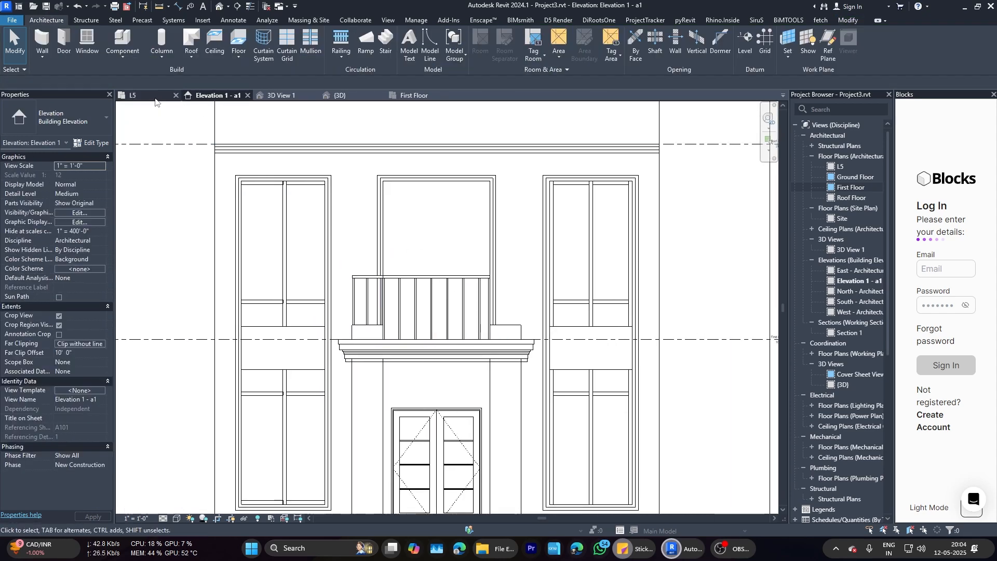
Step: Create a matching L-shaped 1100mm railing in the First Floor plan, around the portal's right corner block and back to the wall
click(424, 97)
scroll(399, 296, up, 4)
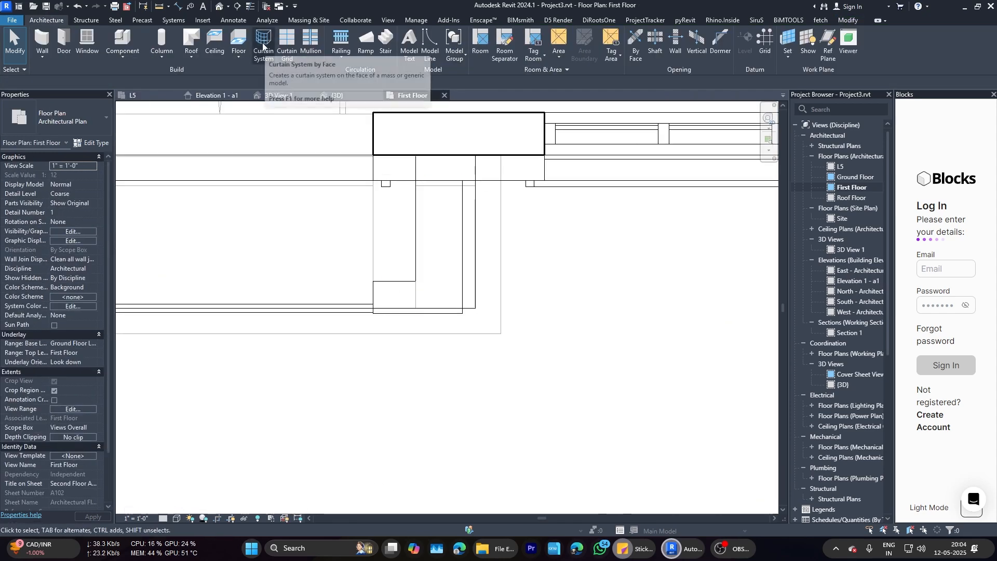
scroll(385, 308, up, 2)
click(382, 299)
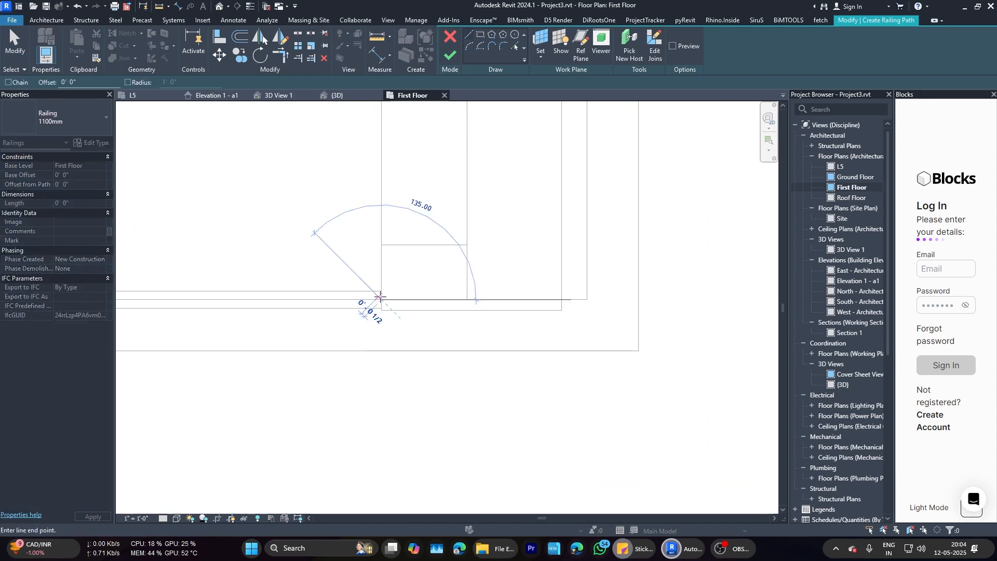
click(556, 300)
click(556, 299)
scroll(555, 299, down, 3)
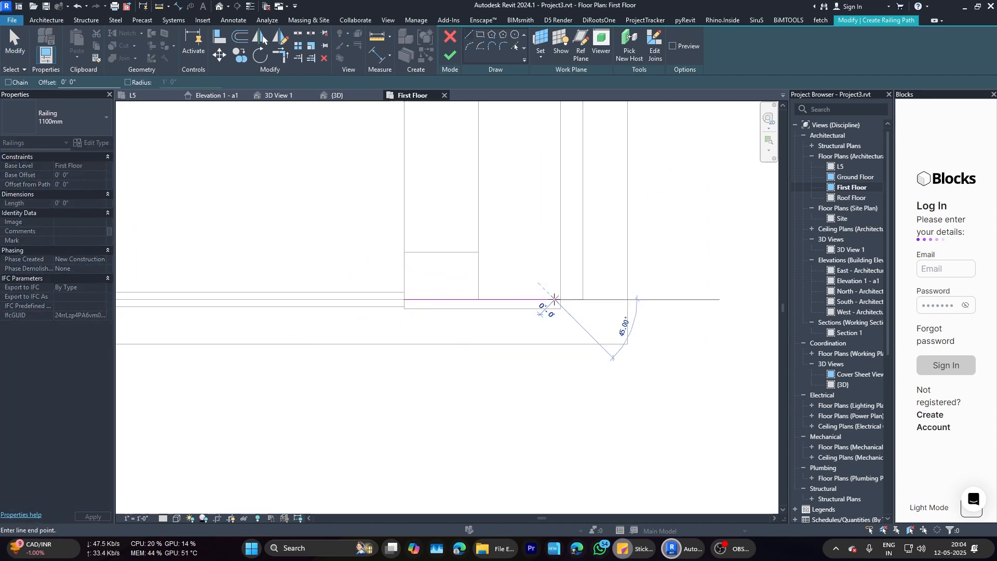
click(450, 54)
Step: Inspect the front and corner railings above the portal from several angles in the {3D} view
click(337, 95)
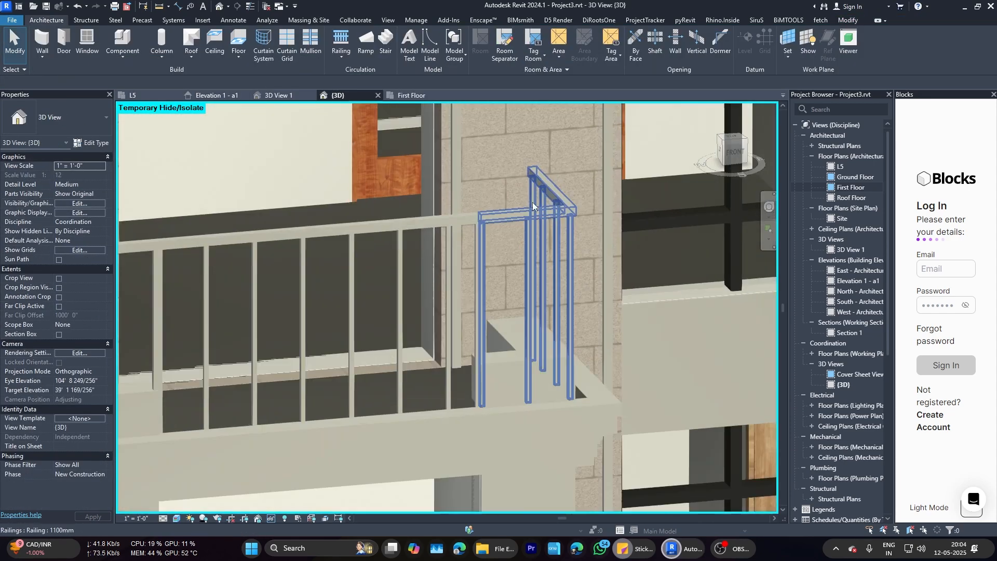
scroll(440, 276, down, 5)
scroll(666, 244, up, 8)
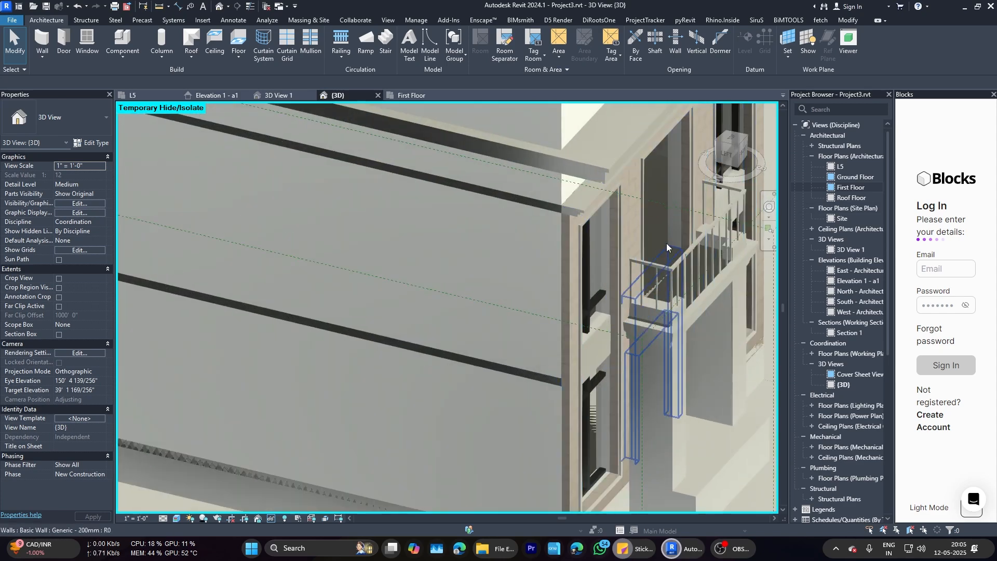
scroll(667, 449, up, 3)
scroll(404, 249, down, 10)
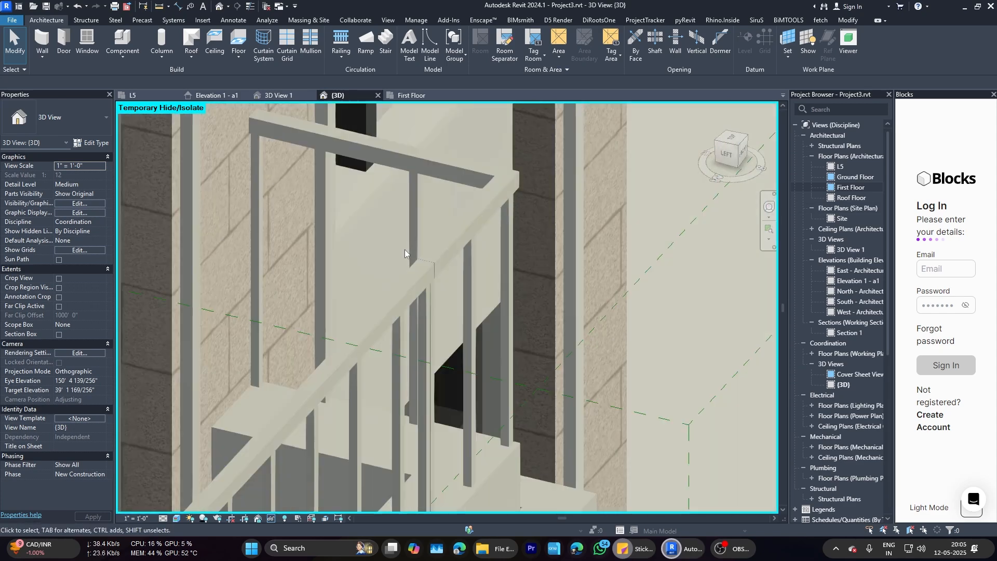
shift+middle_drag(474, 416, 422, 263)
scroll(423, 263, up, 10)
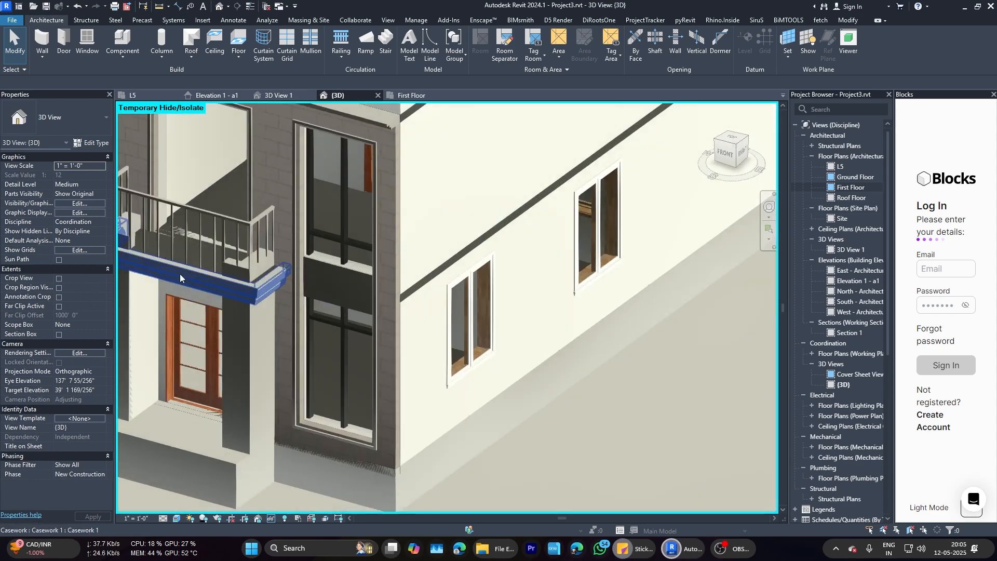
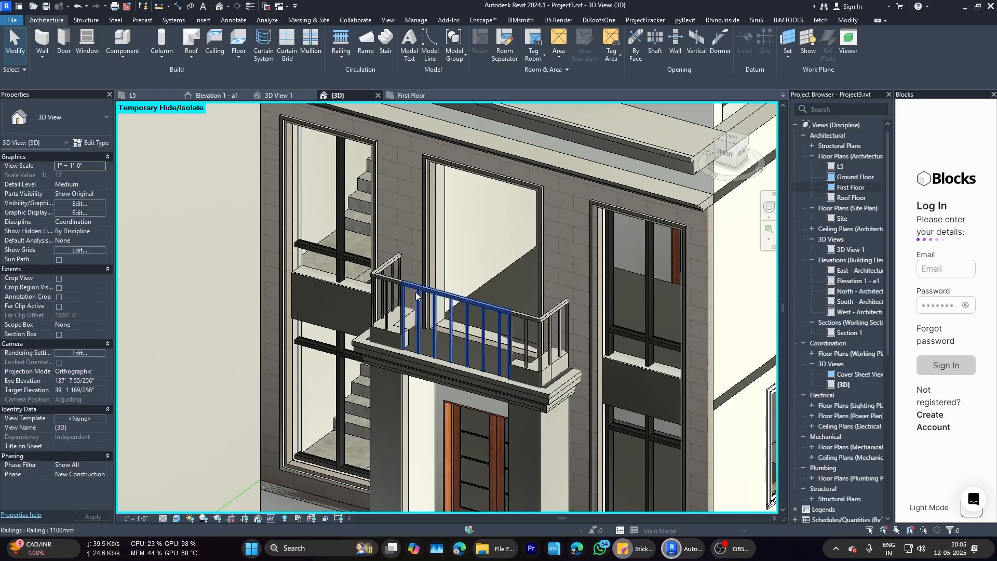
Step: Set the material of the 1100mm railing's Rectangular - 50x50mm top rail type to Appliance - Steel - Black
click(417, 296)
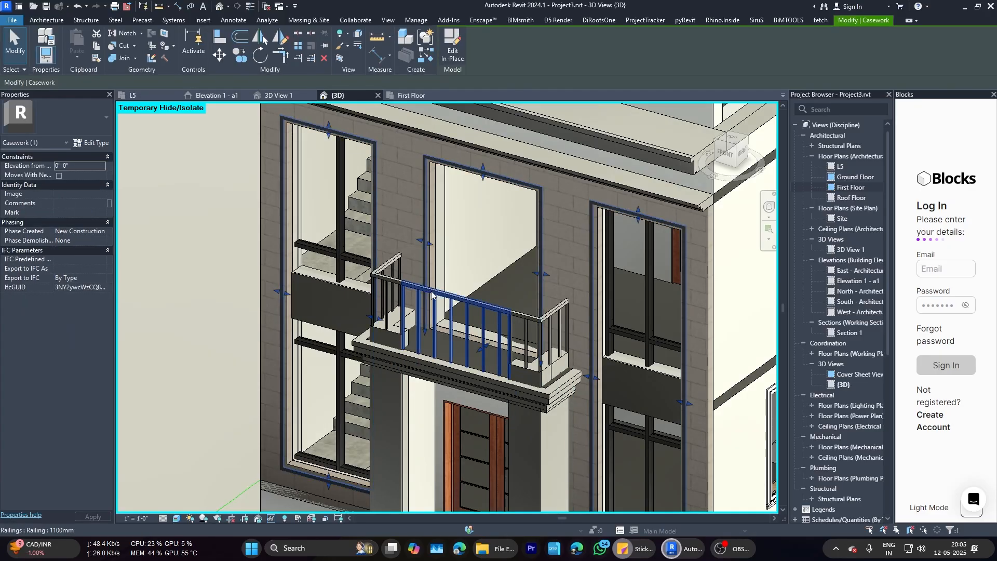
click(92, 142)
scroll(571, 295, down, 5)
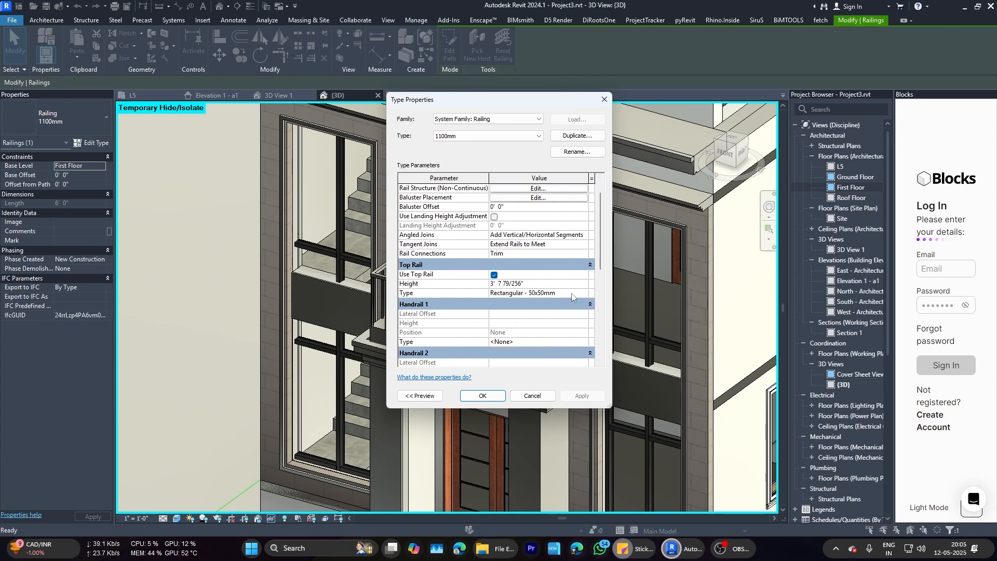
scroll(573, 297, up, 5)
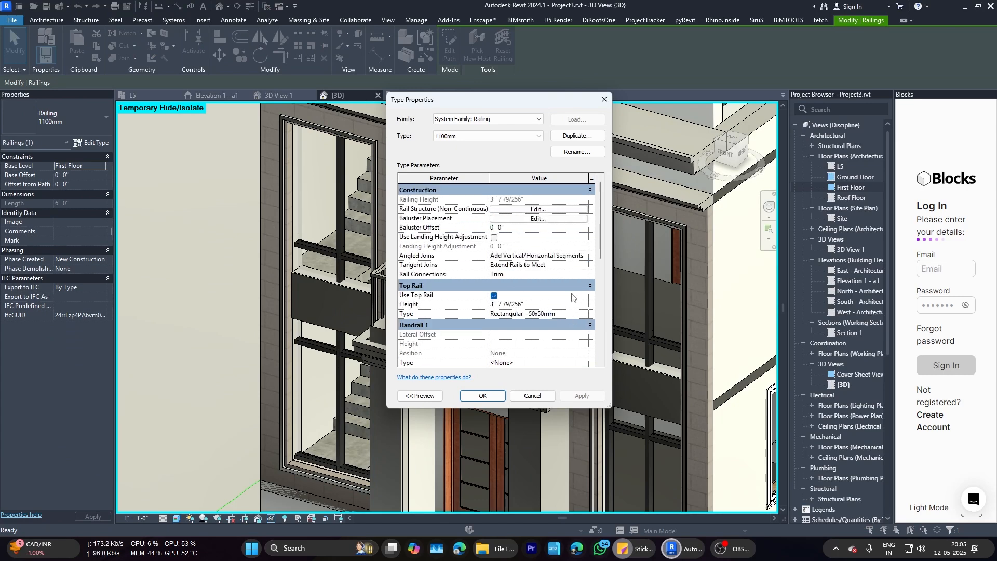
scroll(572, 296, down, 10)
scroll(572, 297, up, 10)
click(579, 314)
click(590, 315)
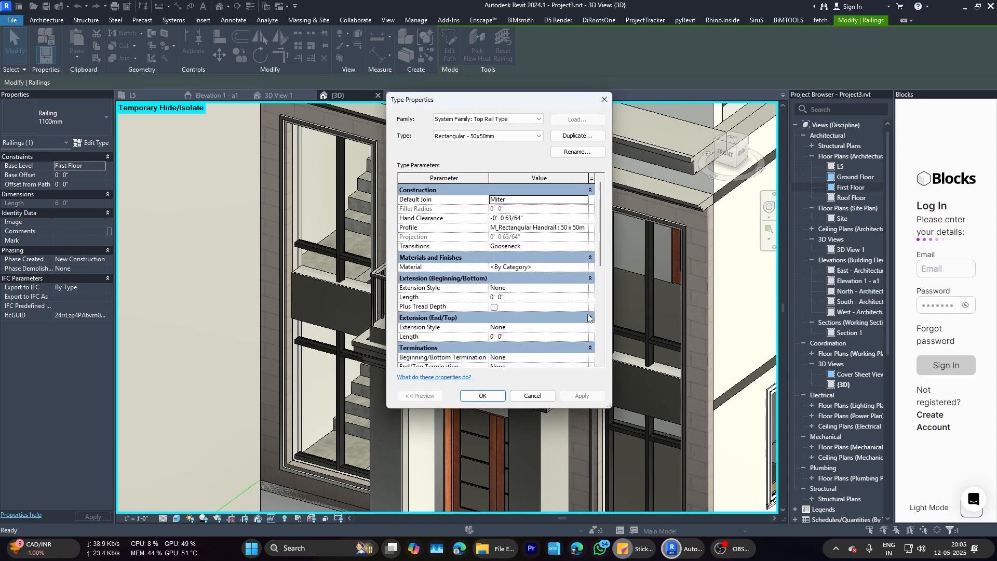
click(577, 267)
click(585, 267)
click(537, 374)
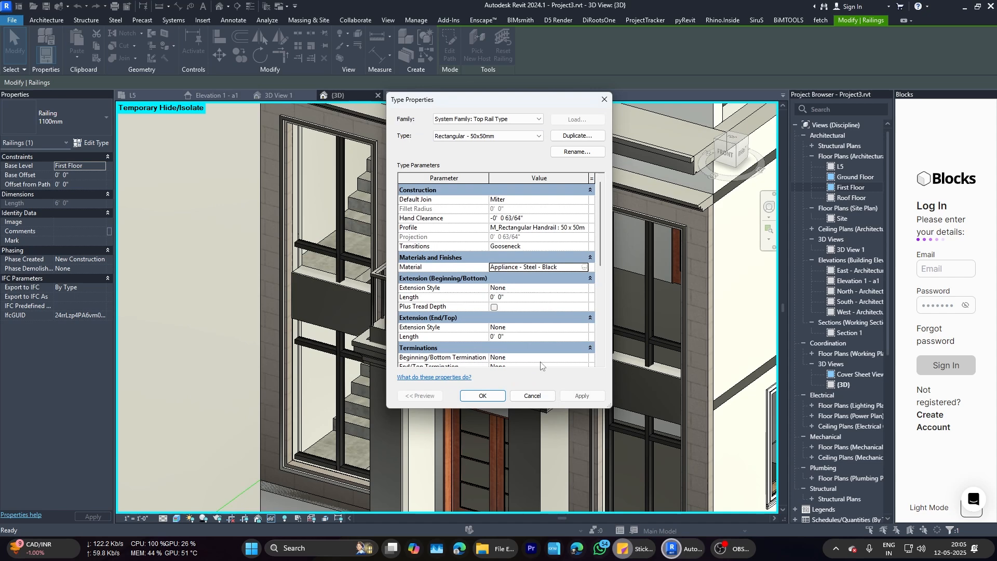
click(482, 396)
click(483, 396)
key(Escape)
Step: Look closely at the portal's railings and glance at the building in the STUDIO 11:11 render window
scroll(606, 457, up, 6)
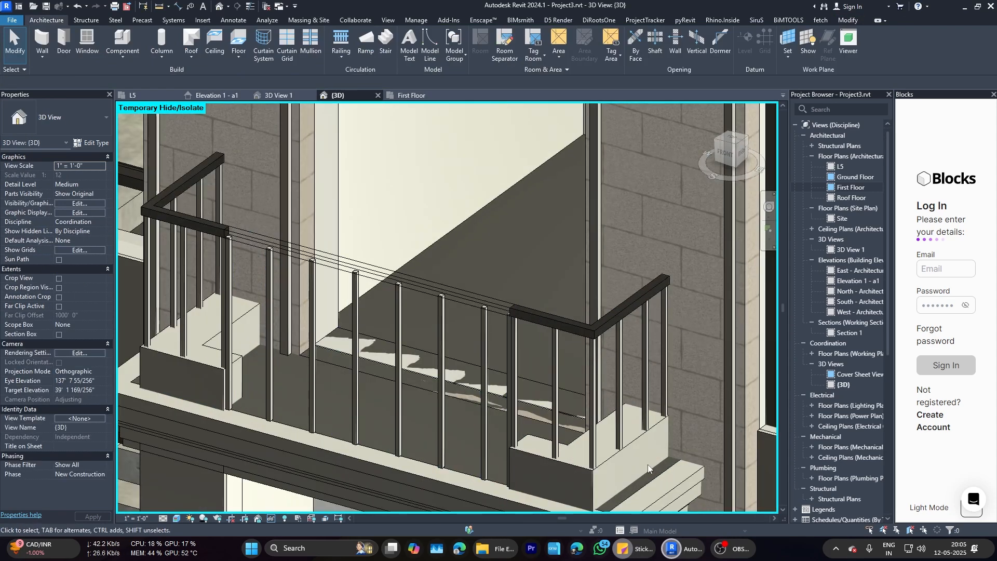
mouse_move(672, 548)
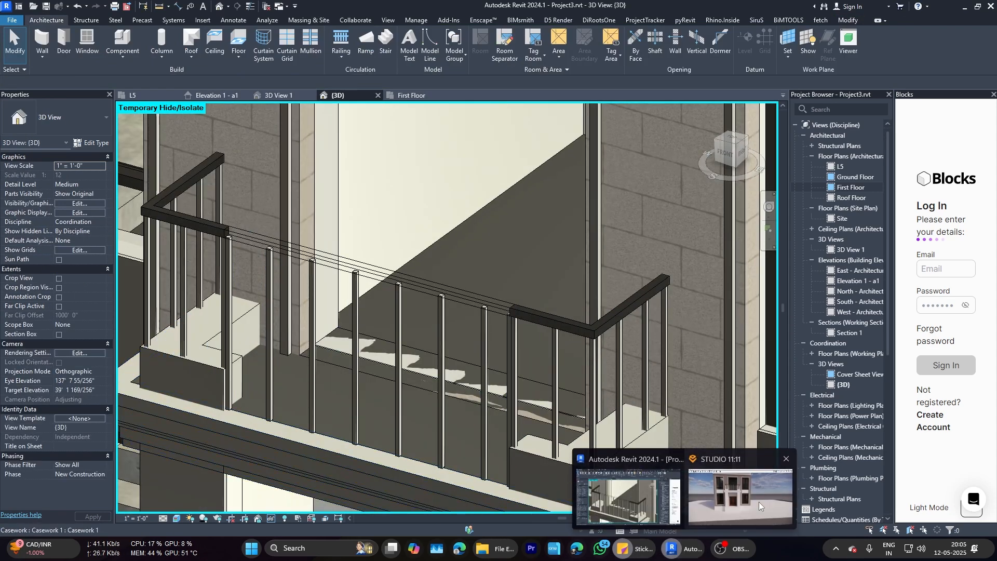
click(759, 502)
key(alt+Tab)
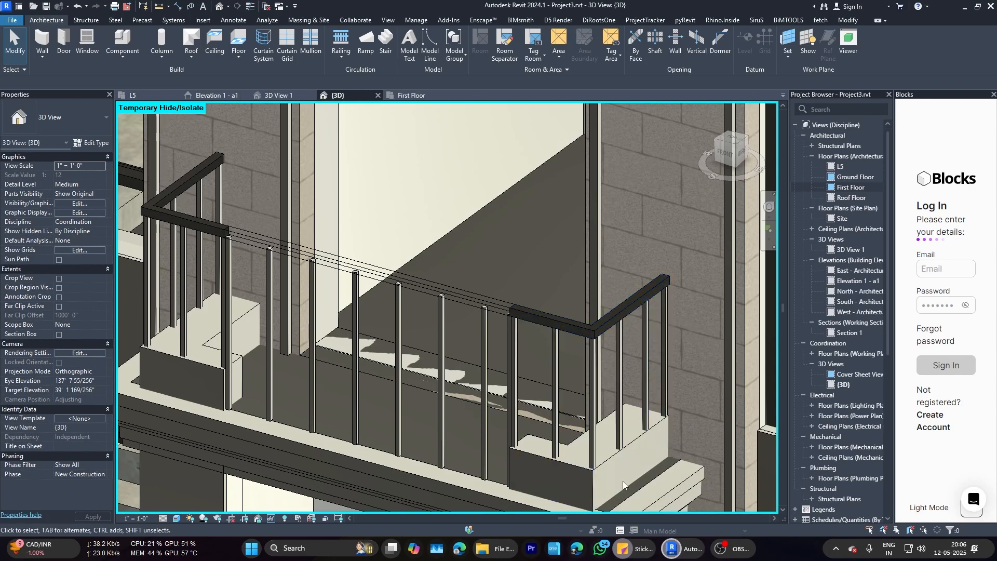
Step: Review the profile and material options of the front railing's Rectangular - 50x50mm top rail type
click(451, 346)
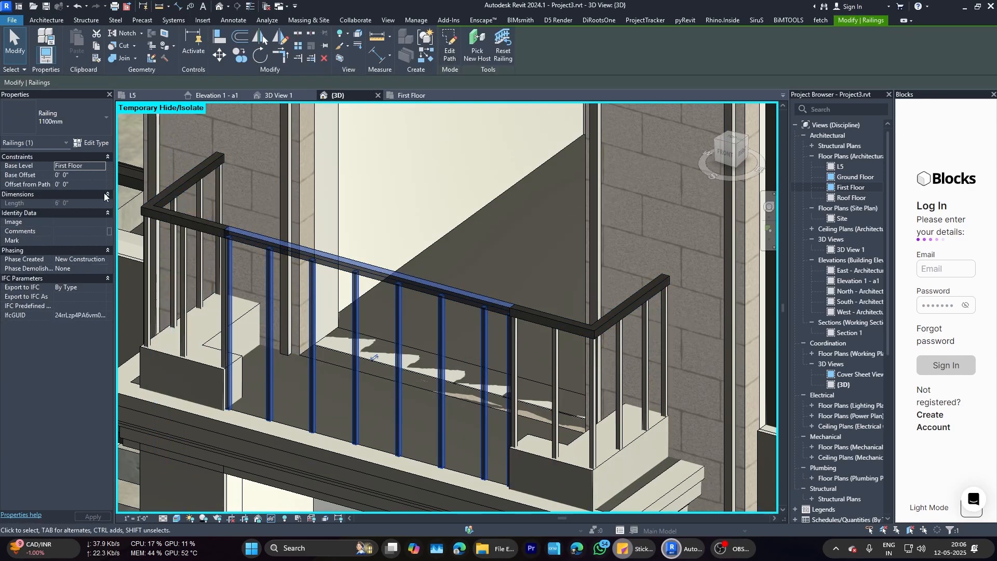
click(96, 143)
click(586, 314)
click(586, 313)
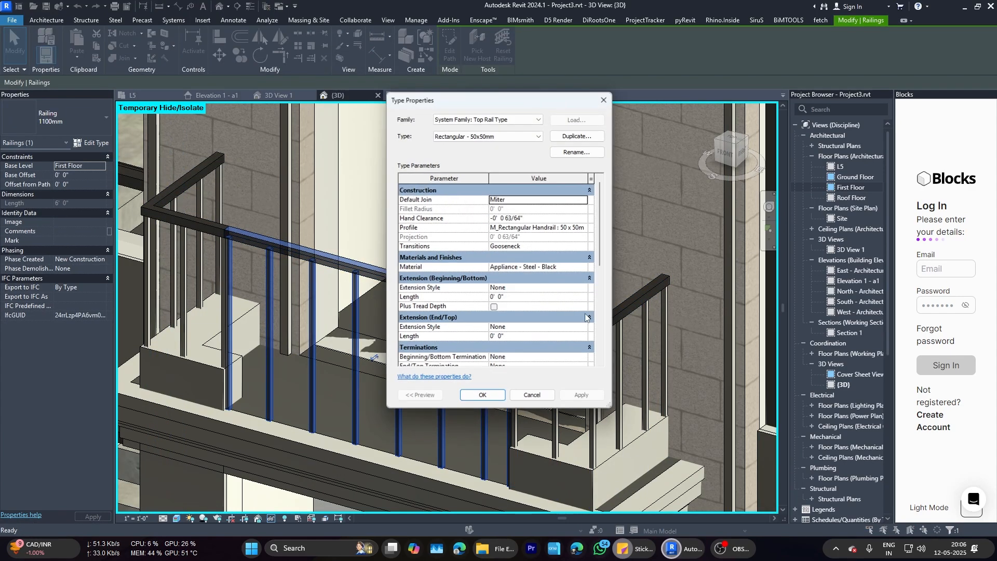
click(588, 230)
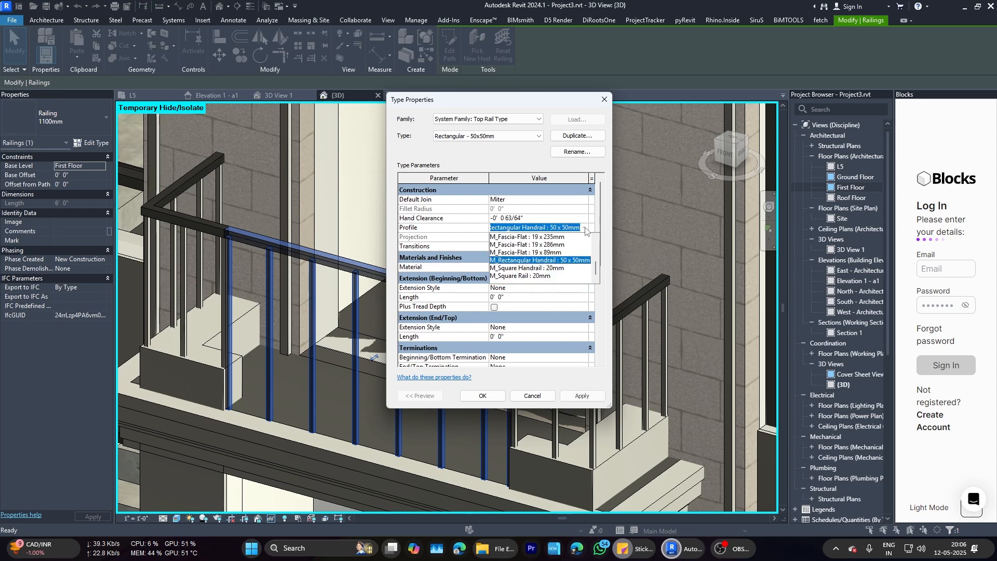
click(577, 251)
click(582, 267)
key(Escape)
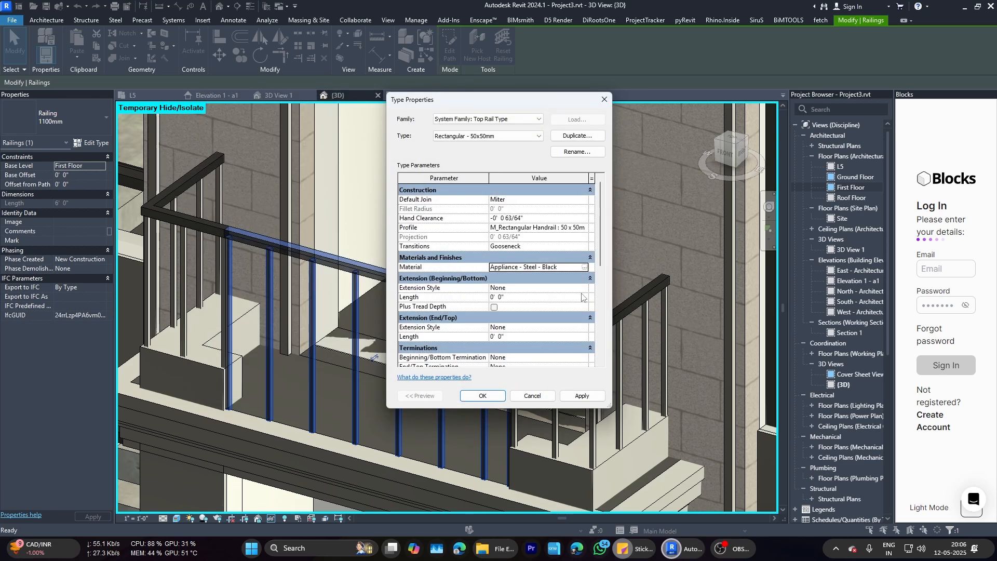
scroll(582, 281, down, 3)
scroll(582, 294, up, 5)
key(Return)
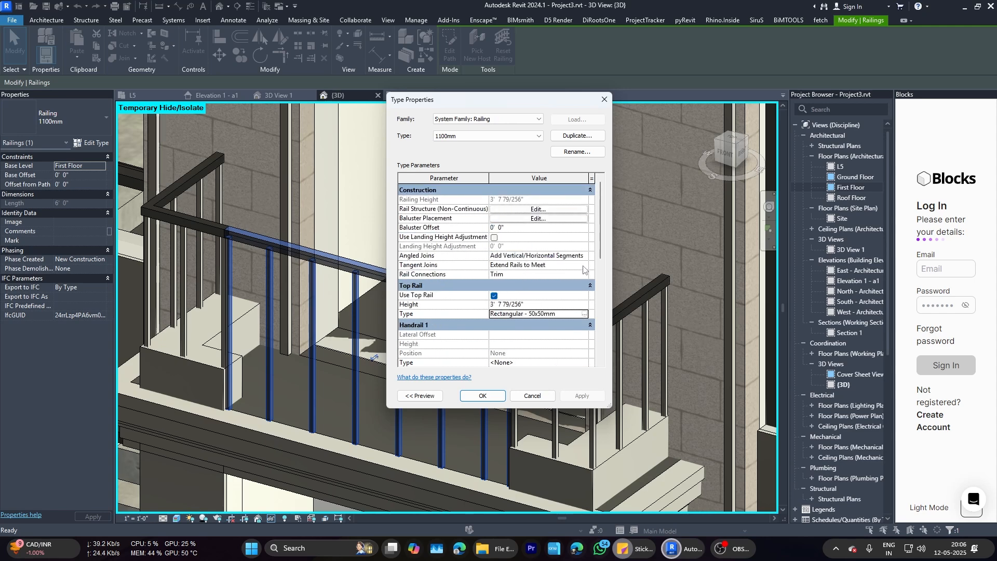
Step: Examine the 1100mm railing's rail structure, baluster placement and top rail type settings
click(528, 209)
key(Escape)
click(538, 218)
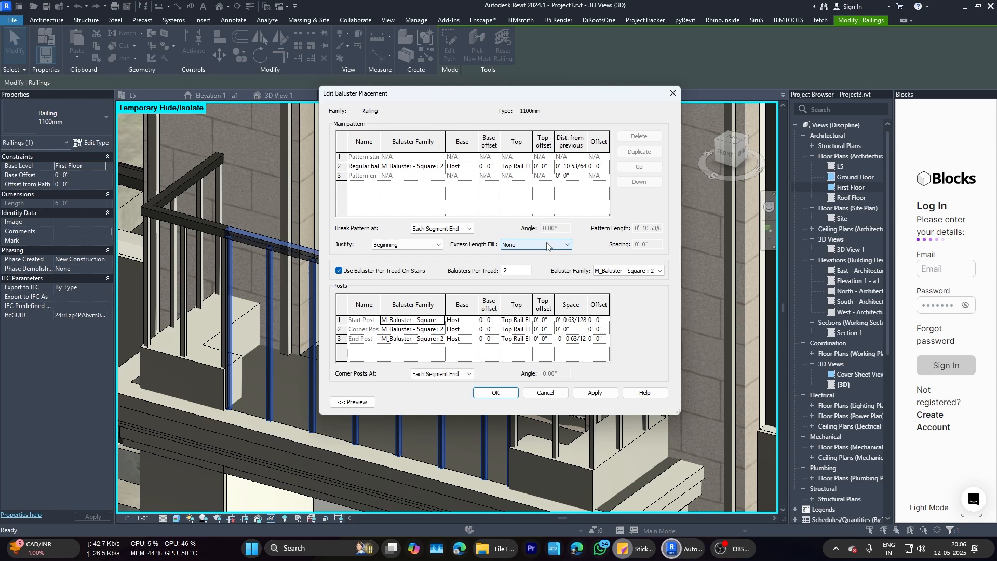
key(Escape)
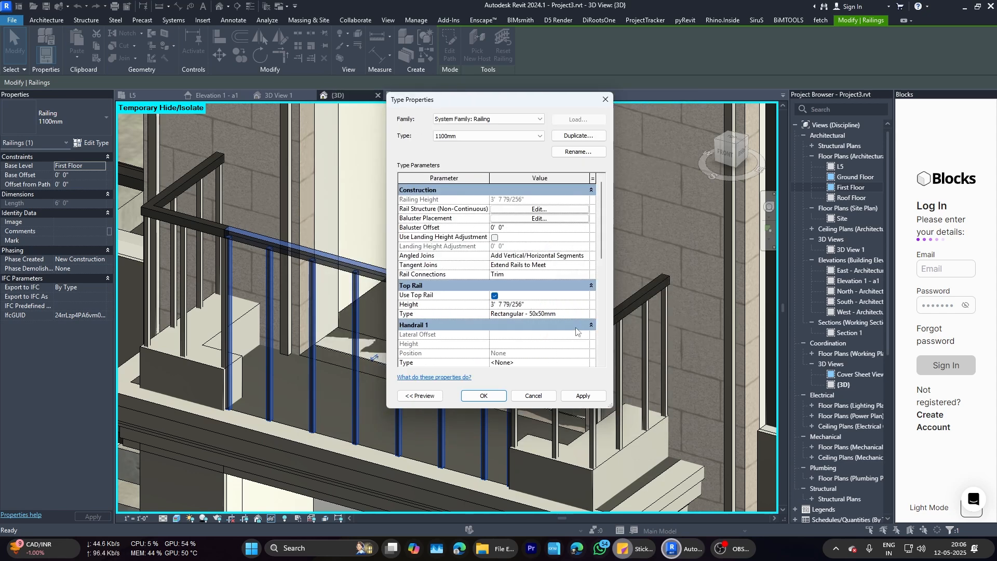
click(585, 314)
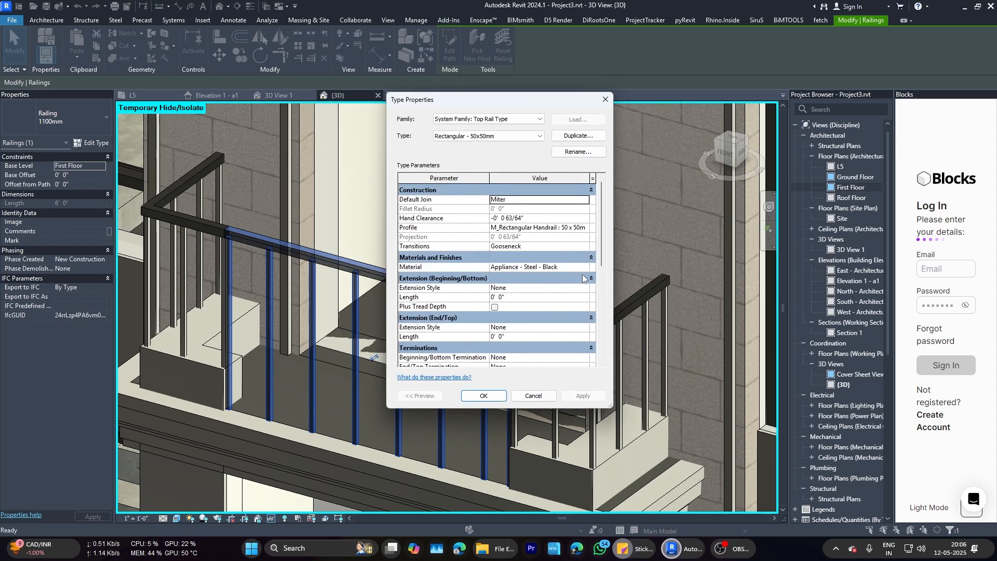
key(Escape)
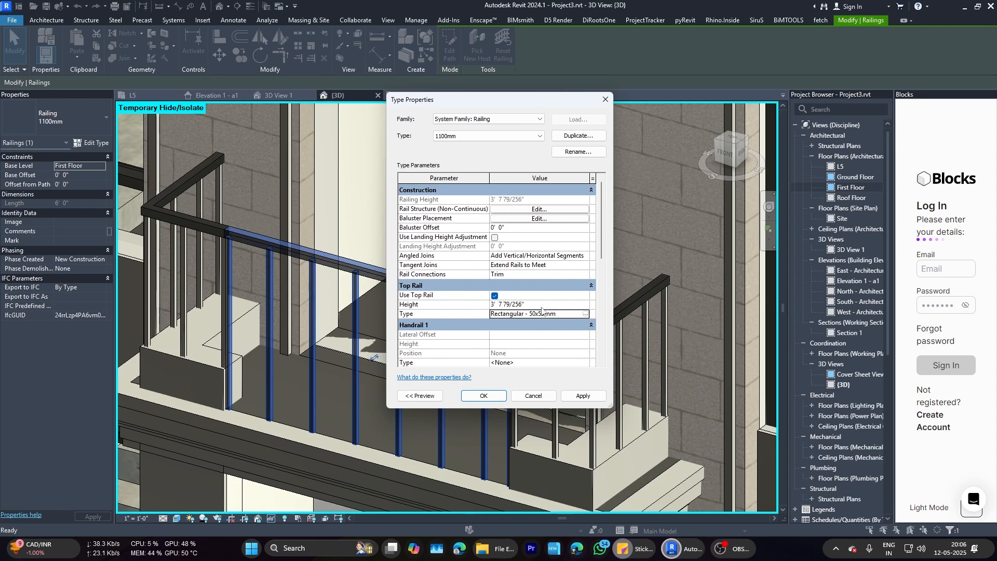
click(546, 209)
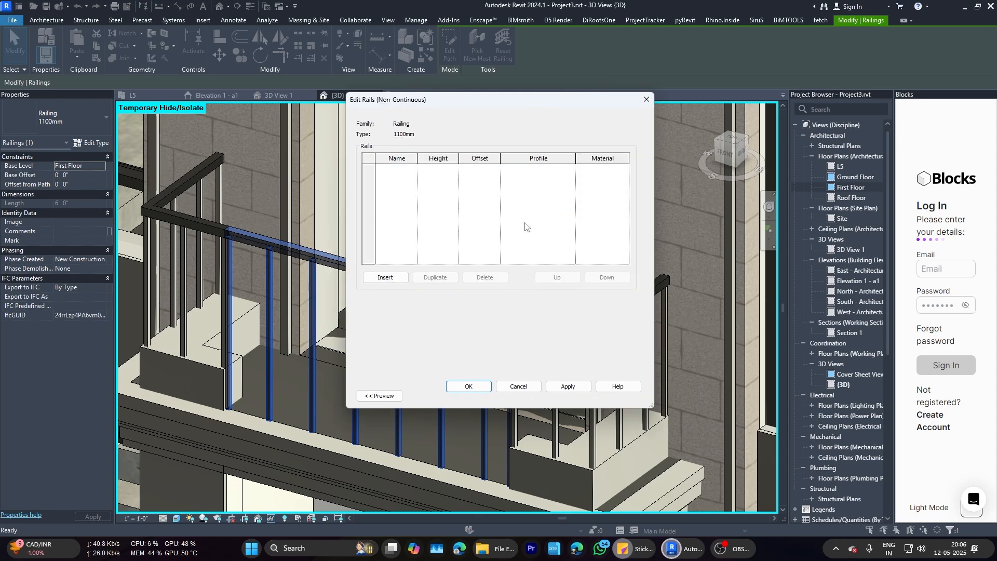
key(Escape)
scroll(519, 225, down, 8)
key(Escape)
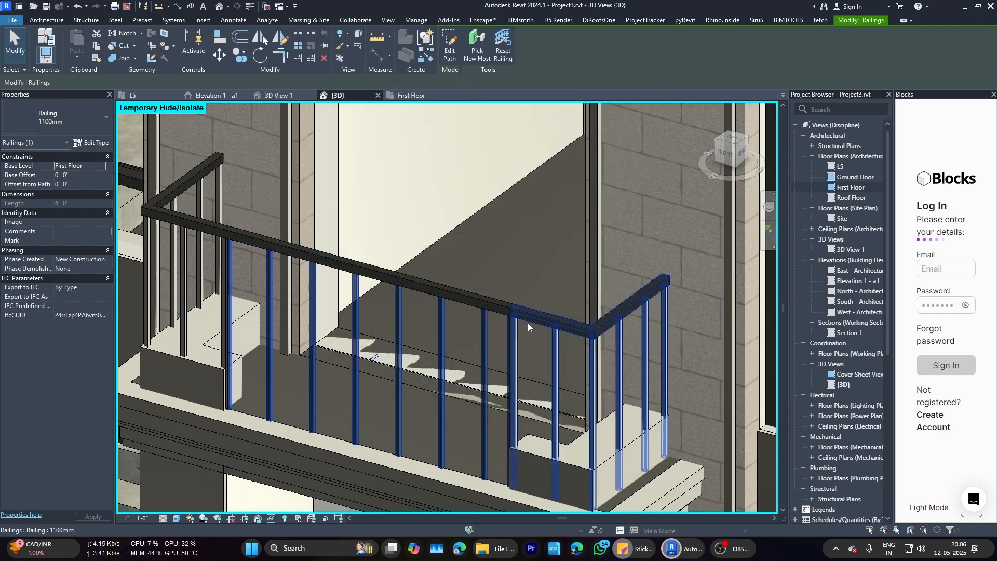
key(Escape)
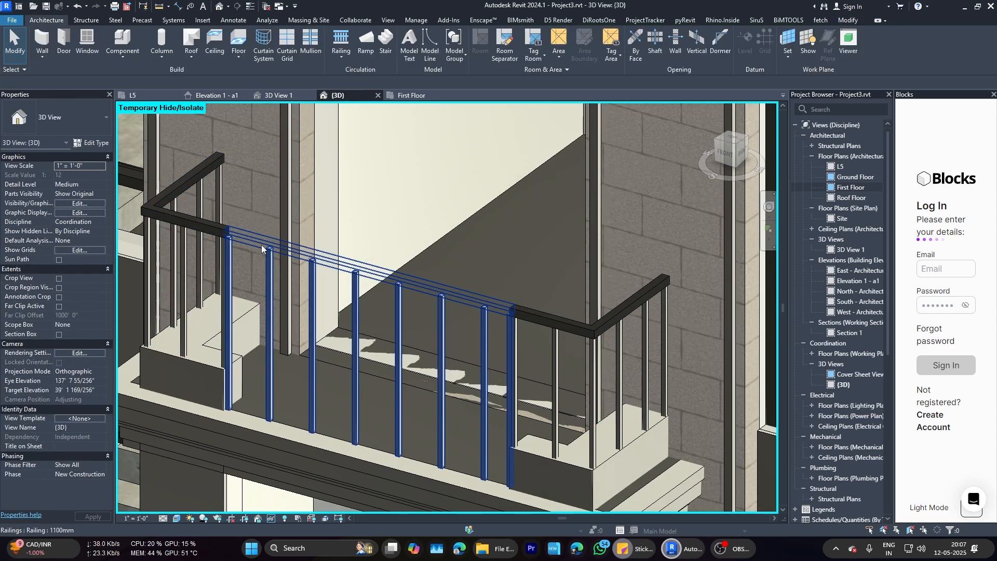
double_click(261, 248)
click(450, 55)
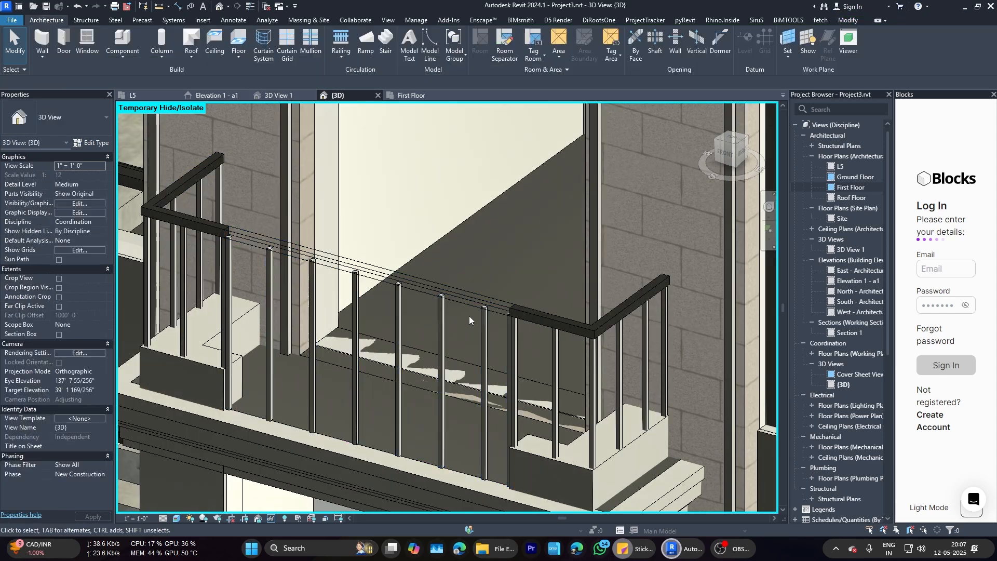
Step: Switch to the real-time render window and inspect the balcony railing up close
mouse_move(684, 556)
click(735, 503)
right_drag(572, 338, 681, 363)
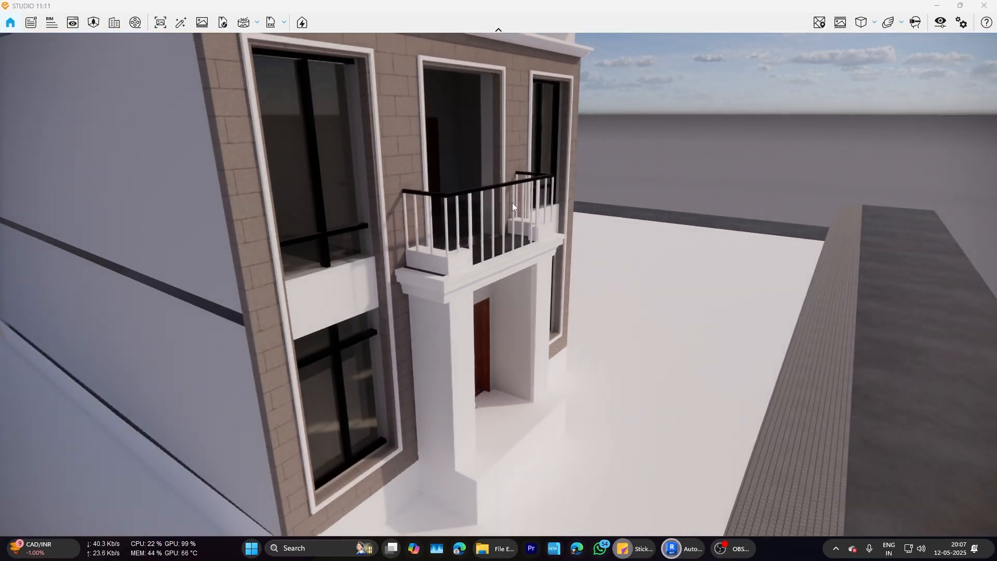
scroll(580, 300, up, 5)
scroll(405, 210, down, 5)
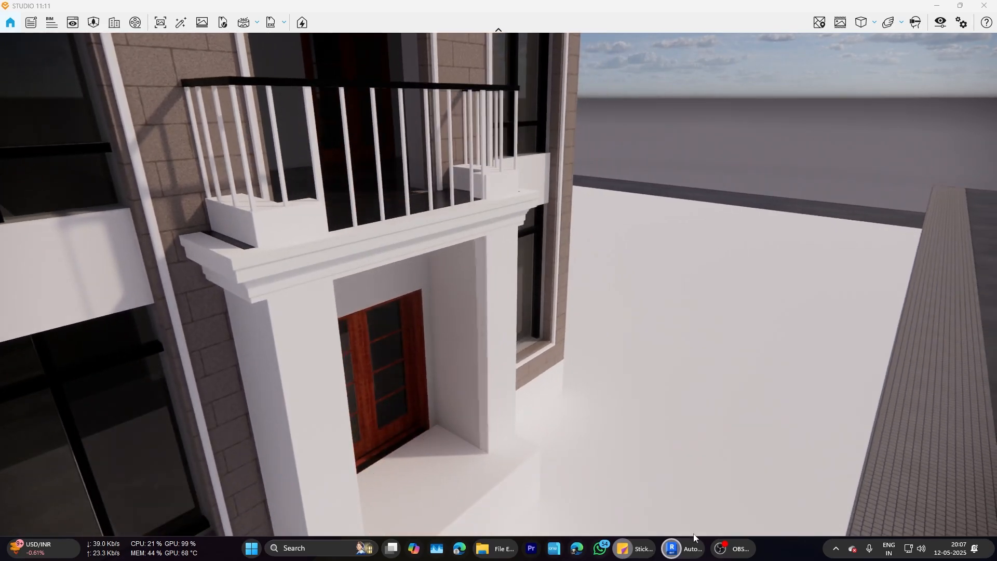
Step: Switch back to Revit and change the balcony's front railing to the 900mm Pipe type
mouse_move(692, 540)
click(630, 501)
click(389, 291)
click(56, 120)
click(58, 179)
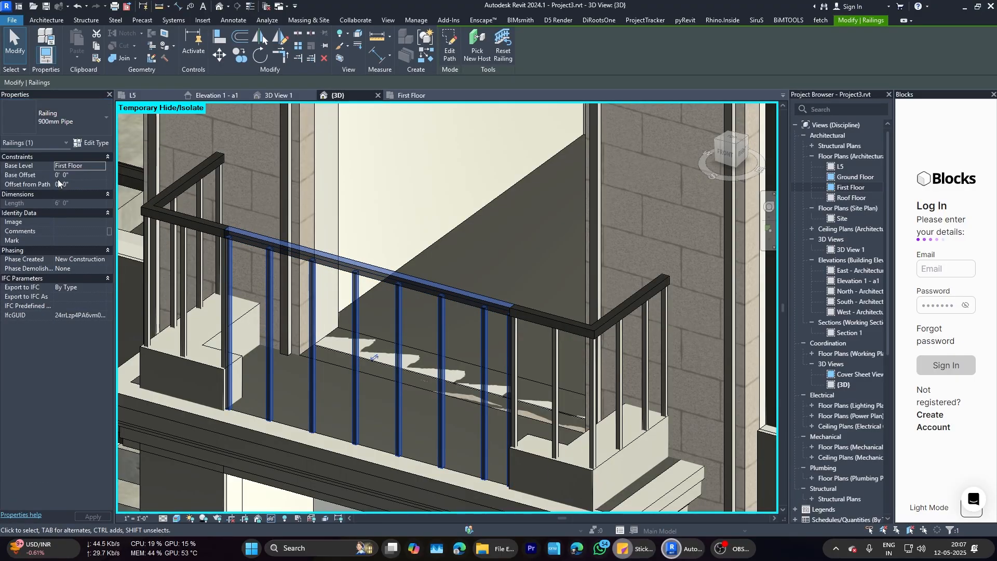
key(Escape)
scroll(570, 319, down, 1)
Step: Match the two balcony side railings to the front railing's 900mm Pipe type
key(m)
key(a)
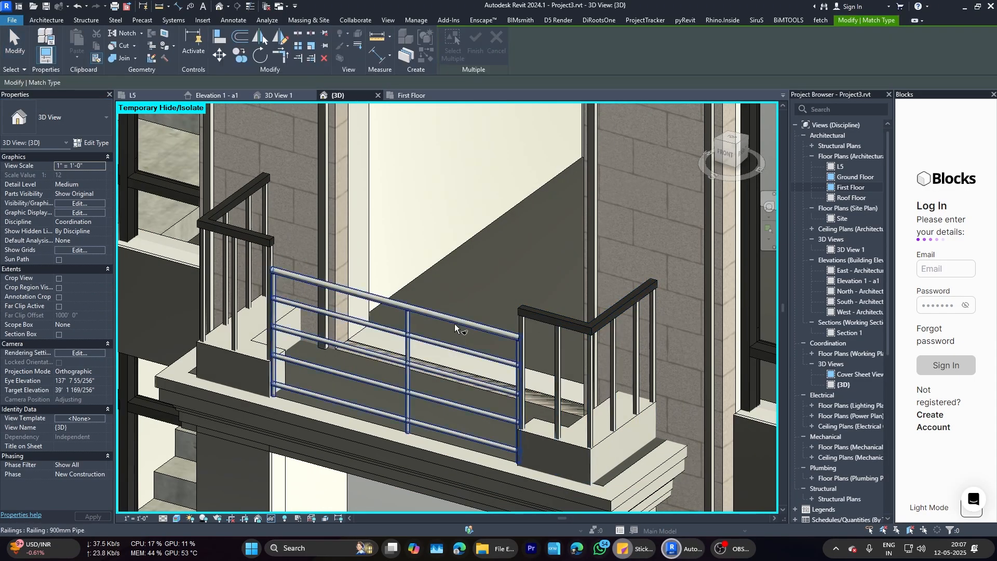
click(456, 326)
click(570, 318)
click(251, 235)
scroll(485, 292, down, 4)
shift+middle_drag(343, 306, 403, 291)
key(Escape)
key(Escape)
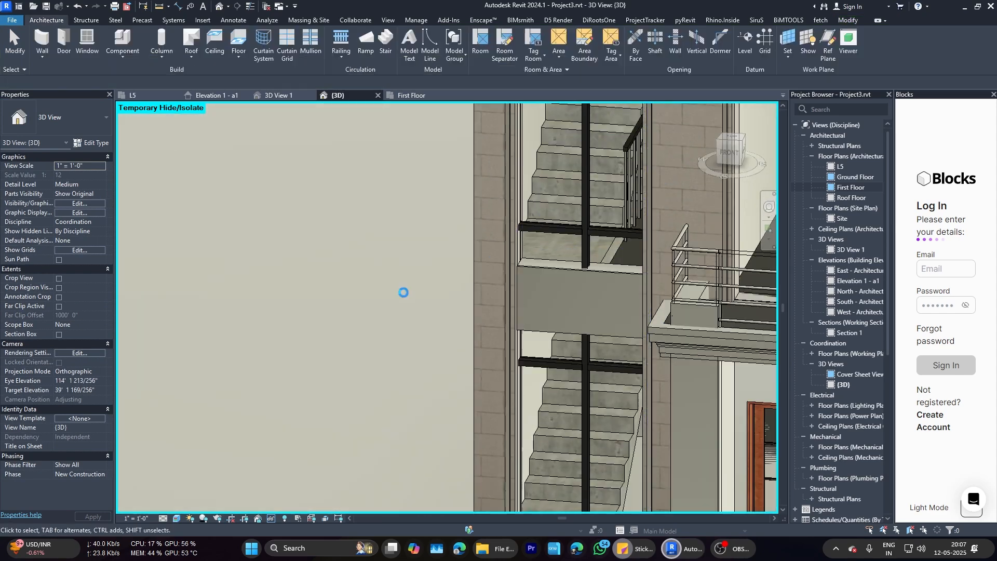
Step: Set the material of the 900mm Pipe railing's Circular - 40mm top rail to Appliance - Steel - Black
middle_drag(744, 258, 563, 277)
click(563, 280)
scroll(563, 279, up, 2)
click(93, 142)
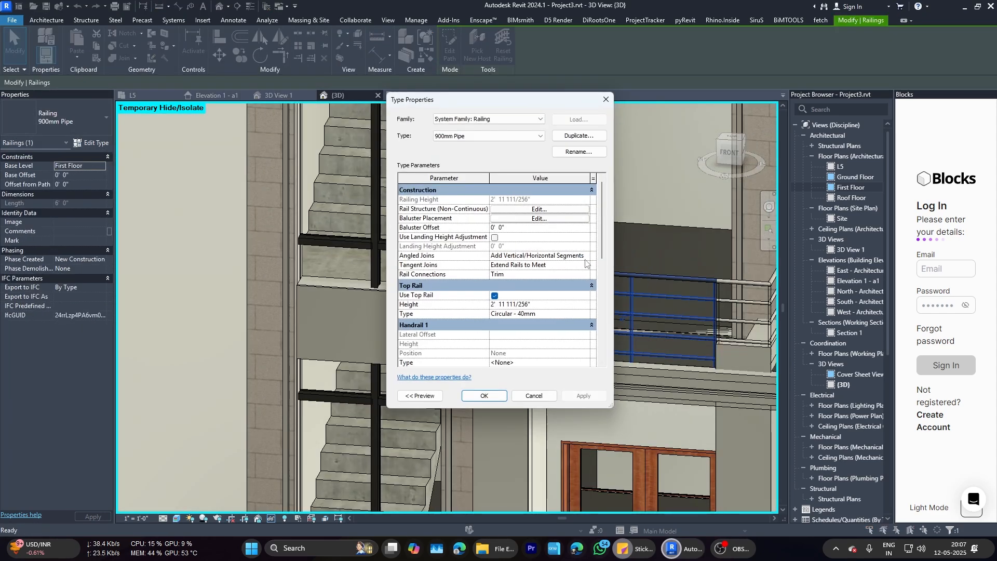
click(587, 314)
click(588, 268)
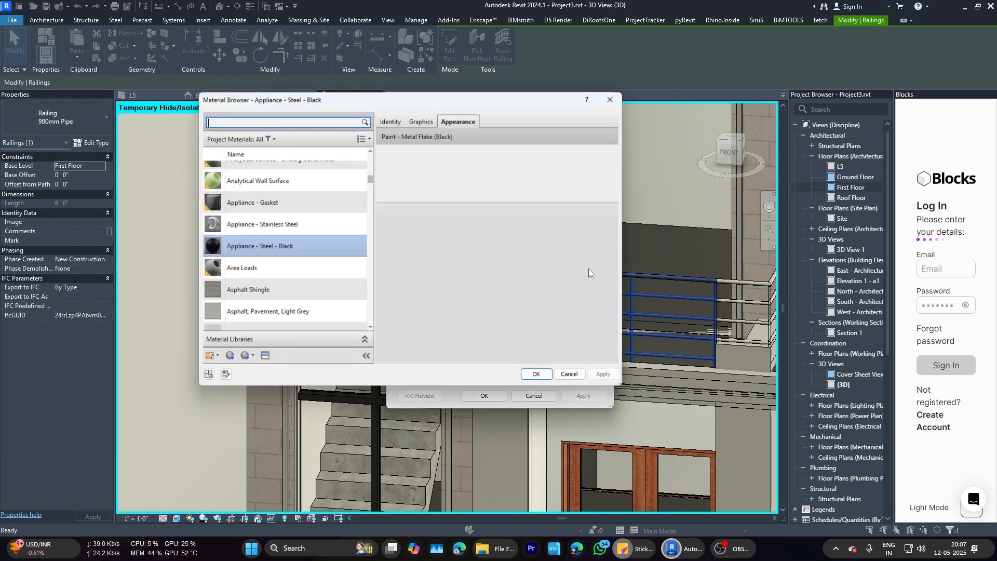
click(537, 374)
click(484, 395)
click(501, 393)
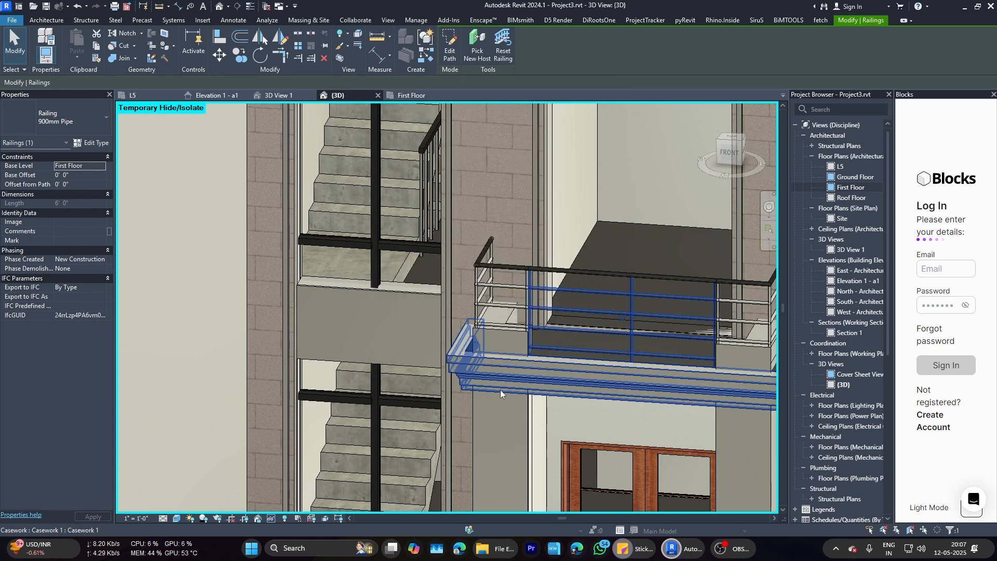
key(Escape)
Step: Check the pipe railing with its black top rail in the render window, and return to Revit
scroll(501, 391, down, 2)
click(685, 549)
click(714, 499)
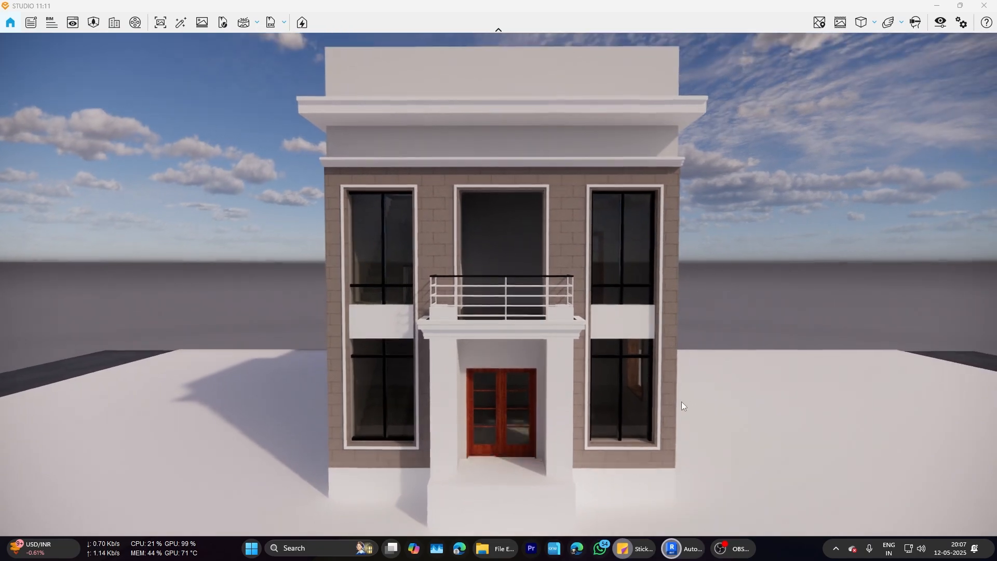
click(682, 549)
click(642, 499)
Step: Open the front facade cladding for in-place editing and select its extrusion
scroll(563, 347, down, 4)
shift+middle_drag(563, 343, 641, 236)
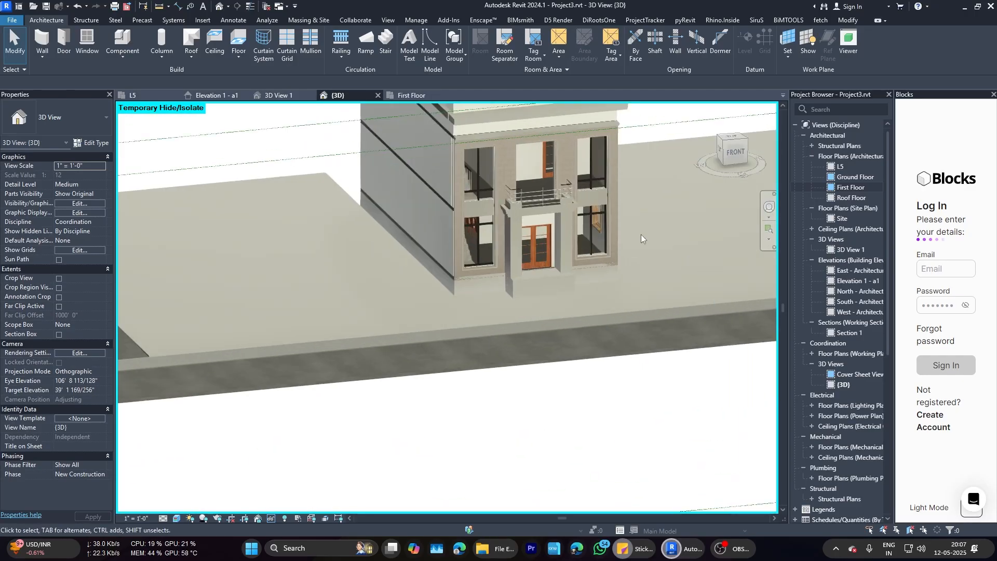
scroll(640, 235, up, 3)
scroll(431, 318, up, 3)
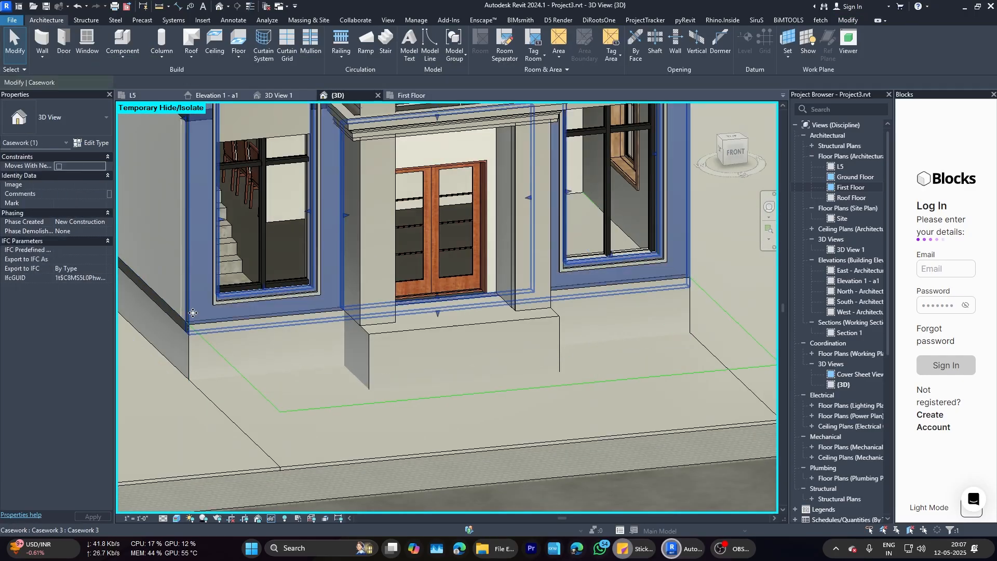
click(436, 312)
key(Escape)
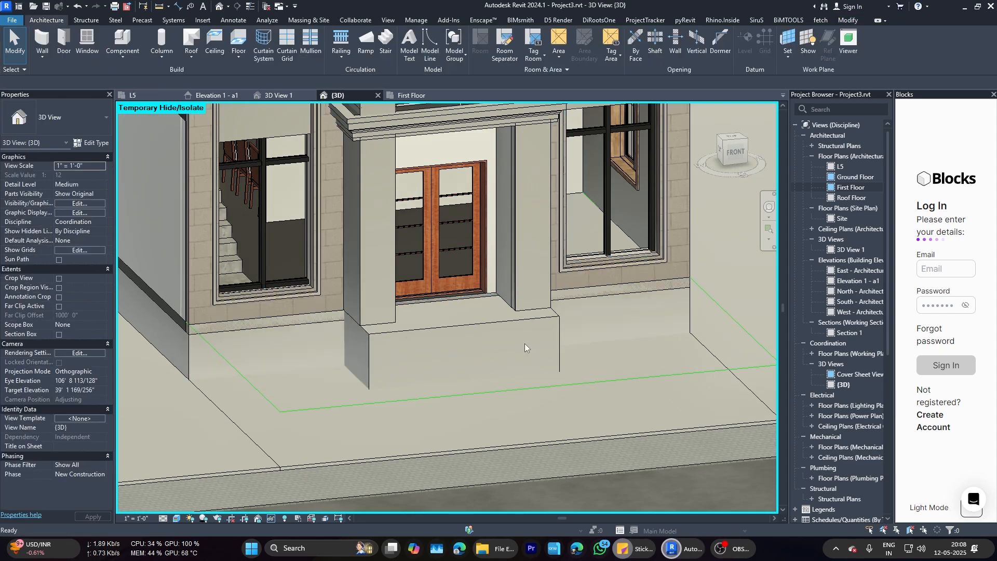
shift+middle_drag(525, 344, 456, 328)
click(492, 321)
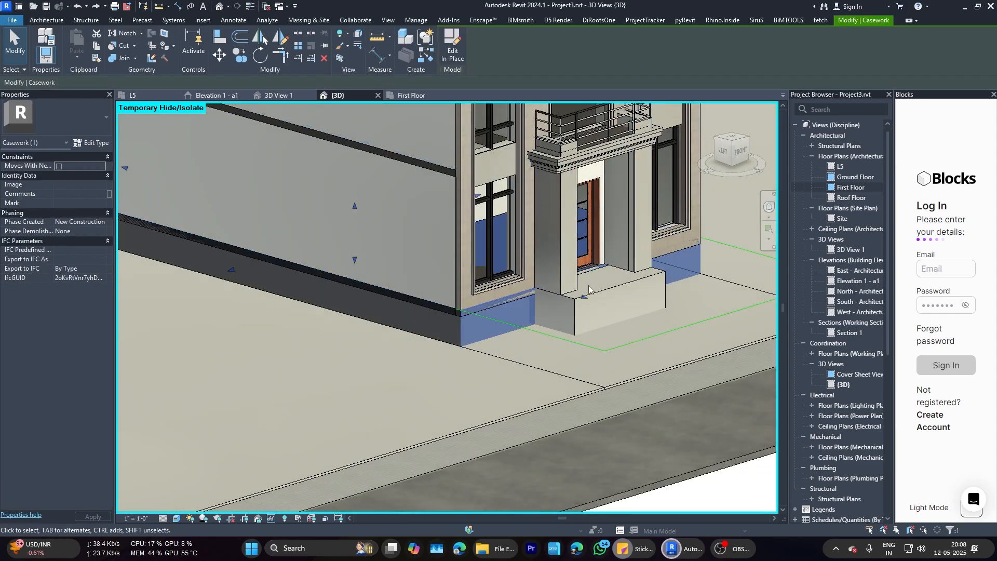
scroll(582, 293, up, 3)
click(452, 47)
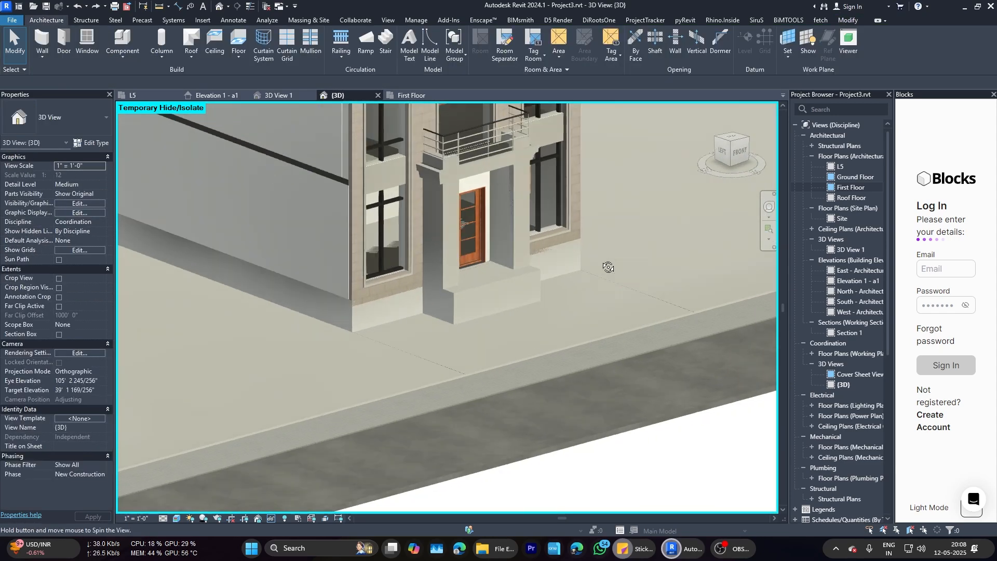
click(522, 176)
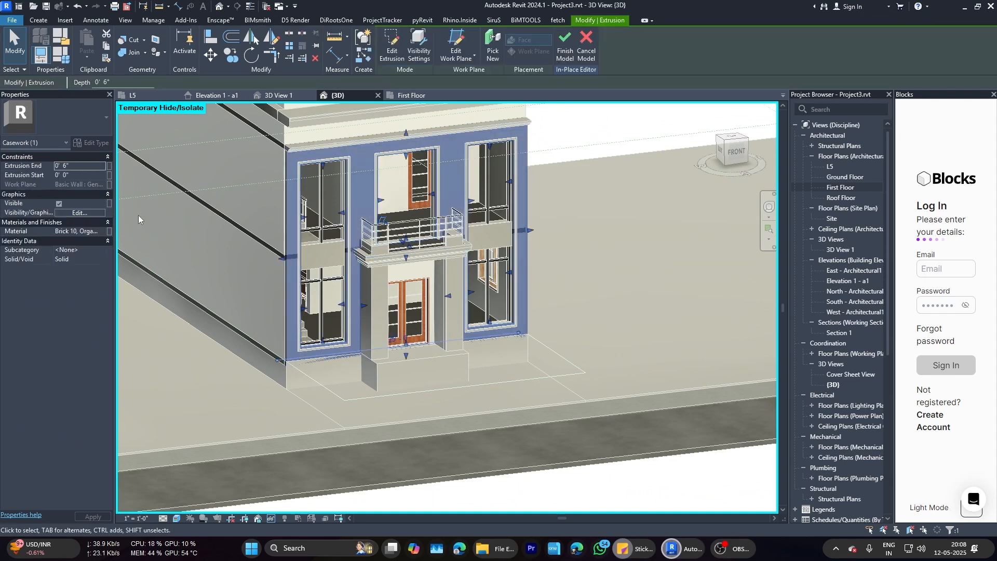
Step: Start replacing the Brick 10, Organic material's appearance image and browse to the Textures folder on drive D
click(104, 230)
click(514, 255)
click(461, 318)
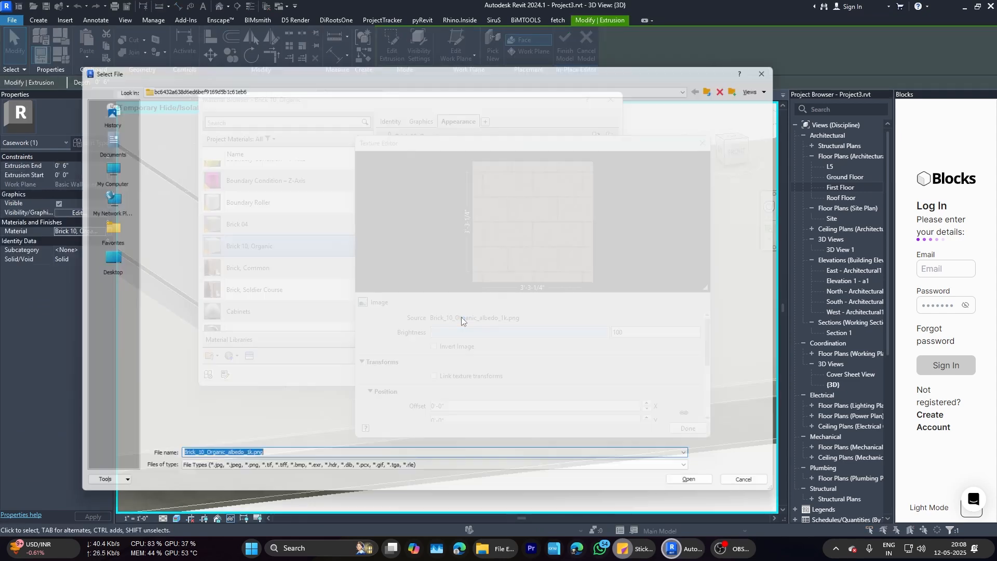
click(98, 172)
double_click(176, 144)
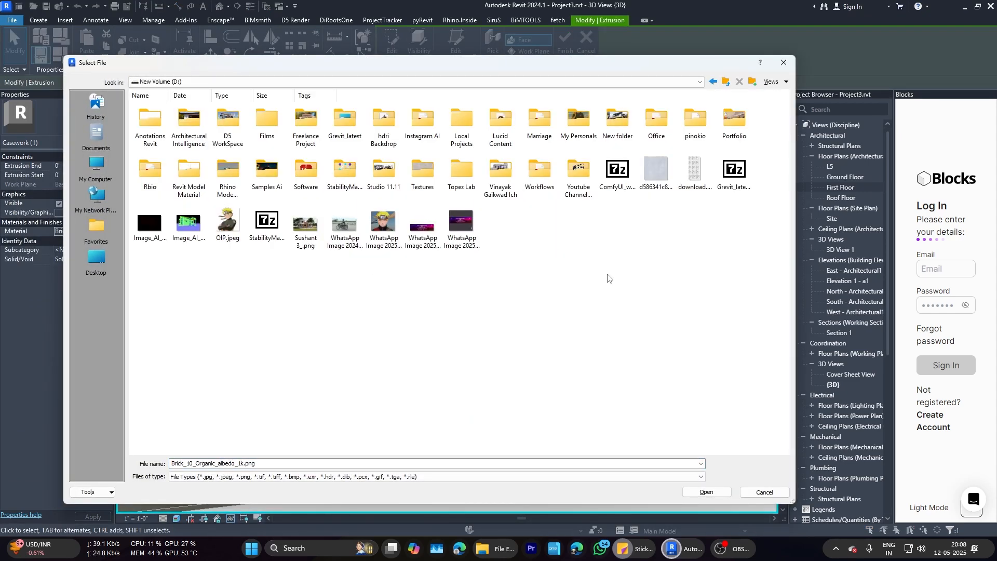
double_click(434, 174)
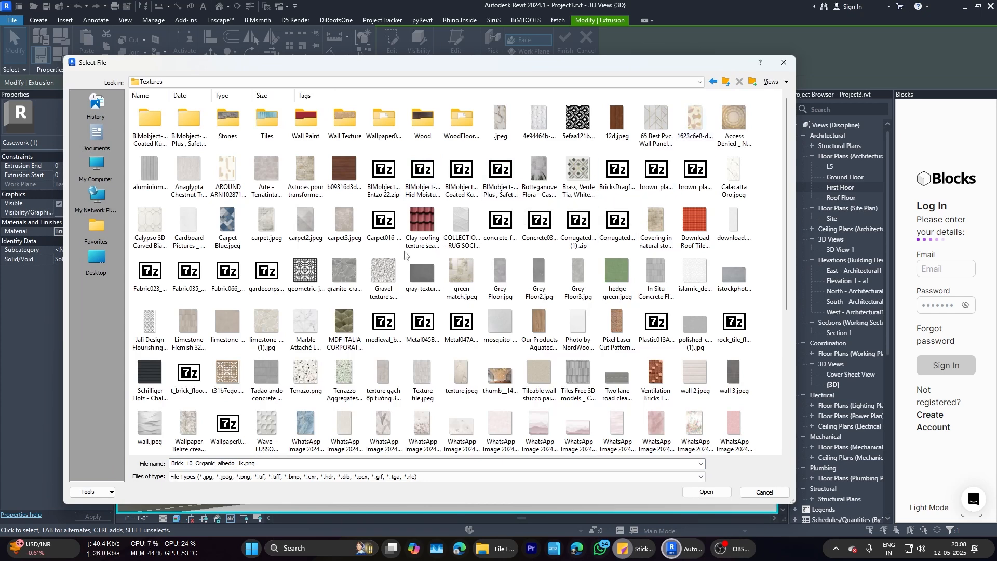
Step: Preview Arte - Terratinta Group.jpeg, load it as the Brick 10, Organic texture image, and finish the in-place facade model
right_click(261, 169)
click(281, 176)
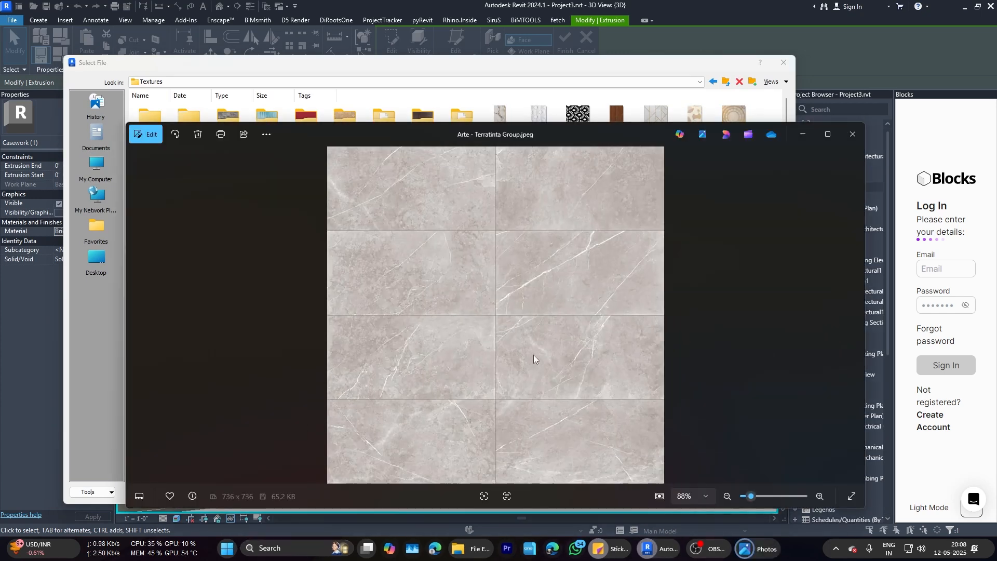
click(862, 139)
click(705, 492)
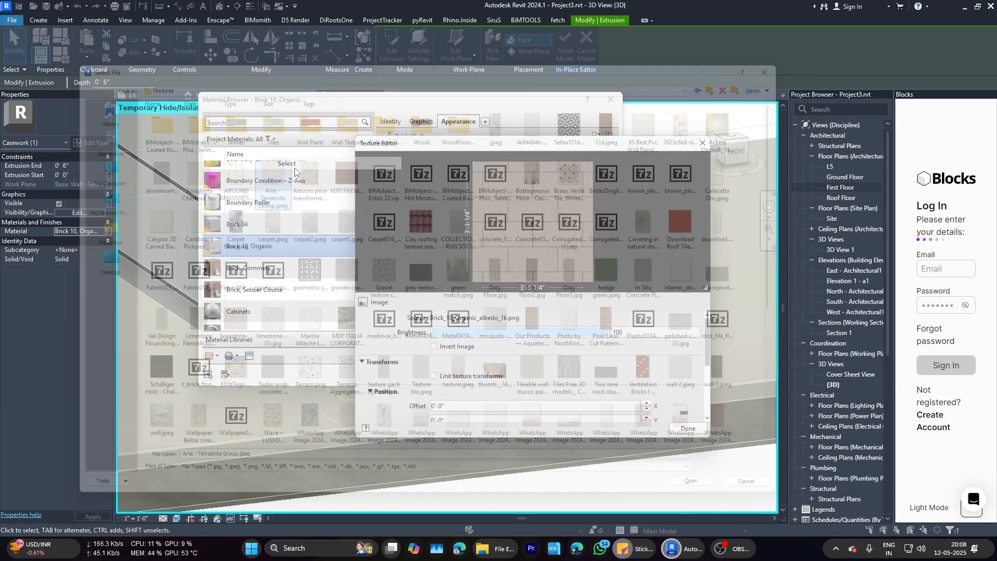
click(687, 429)
click(537, 375)
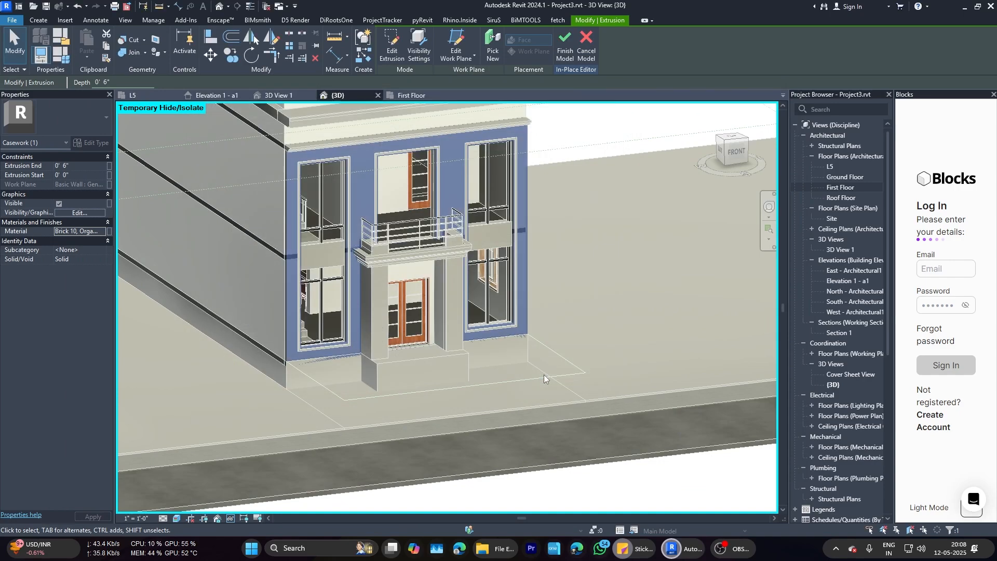
click(565, 50)
Step: Inspect the facade's new stone tile texture around the windows and balcony in the render window
scroll(377, 188, up, 6)
scroll(399, 243, down, 8)
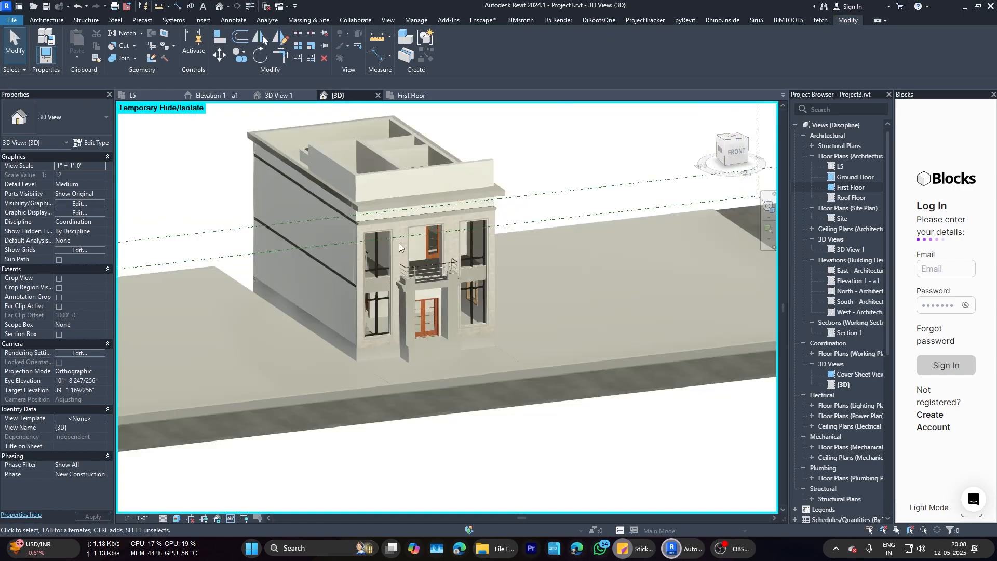
click(681, 548)
click(732, 521)
scroll(438, 204, up, 5)
right_drag(439, 204, 359, 207)
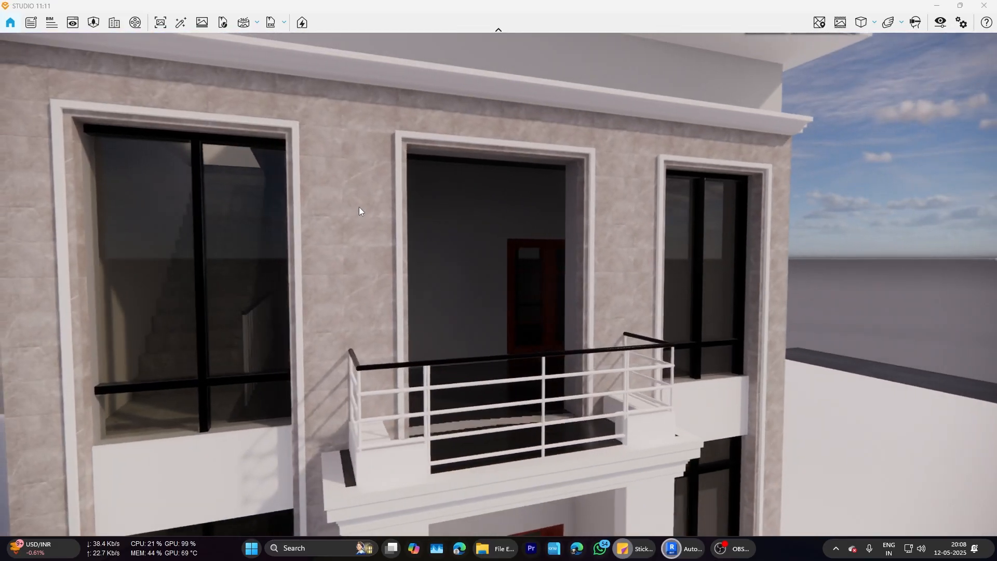
scroll(160, 182, up, 3)
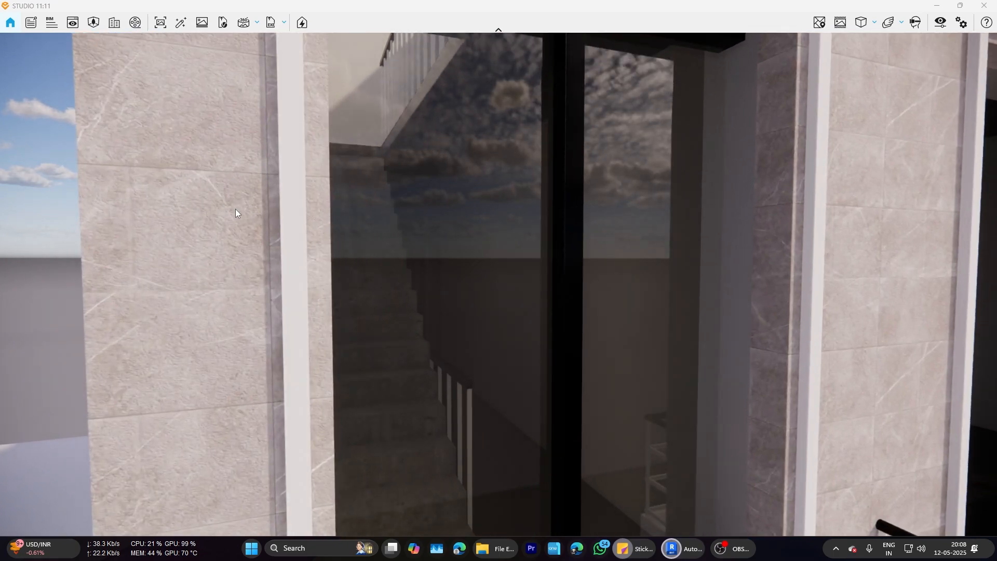
scroll(236, 209, down, 8)
scroll(240, 214, down, 3)
right_drag(571, 273, 452, 270)
Step: Back in Revit, assign Brick 10, Organic to the building's base plinth extrusion and finish its in-place model
mouse_move(675, 559)
click(628, 511)
scroll(391, 350, up, 3)
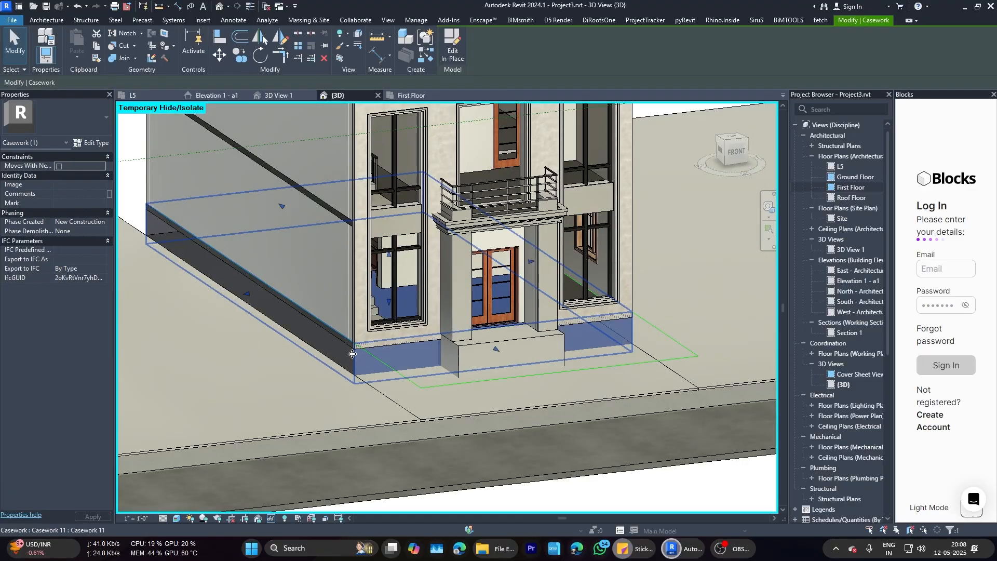
scroll(297, 270, up, 2)
double_click(297, 270)
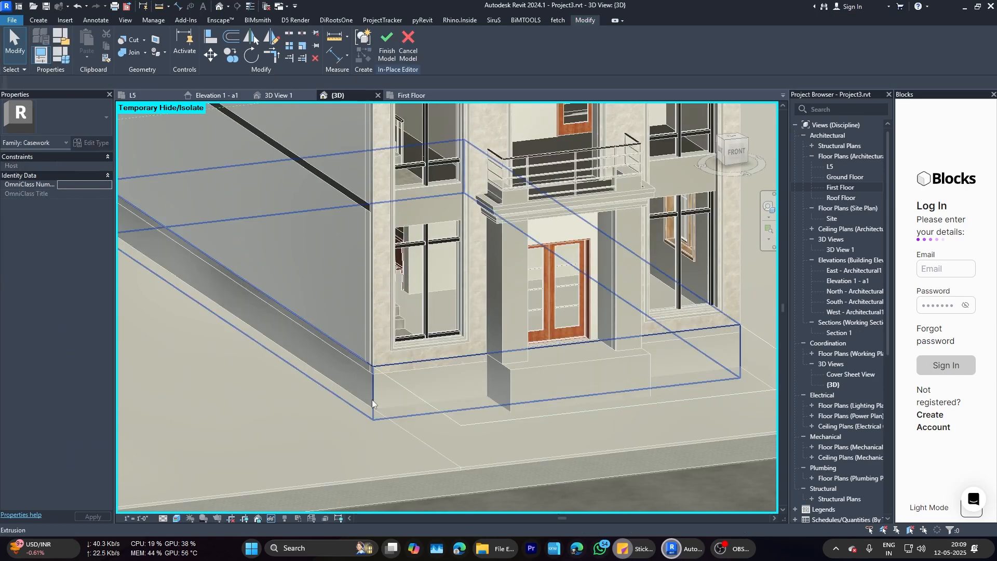
click(372, 400)
click(101, 232)
click(535, 373)
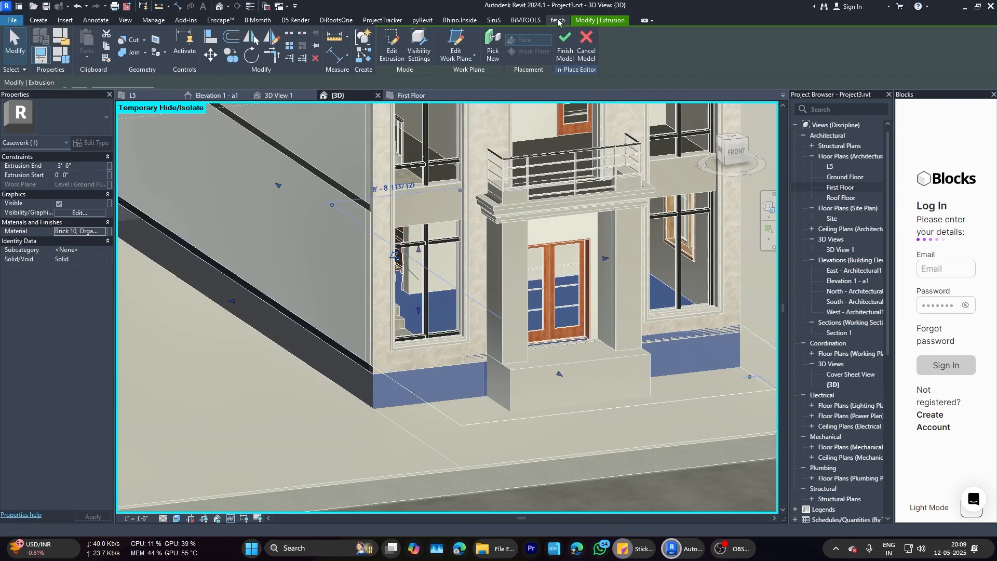
click(565, 51)
Step: Check the clad base plinth in the render window, and return to Revit
click(735, 511)
right_drag(587, 382, 588, 364)
click(628, 511)
Step: Edit the entrance porch columns in place and assign the Brick 10, Organic material to their extrusion
click(529, 290)
click(514, 291)
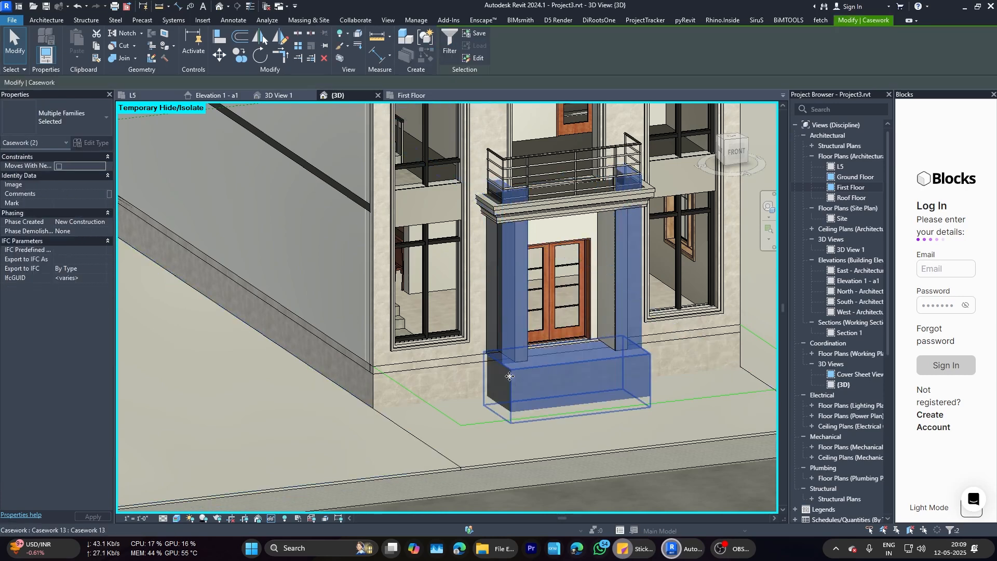
key(Escape)
double_click(530, 299)
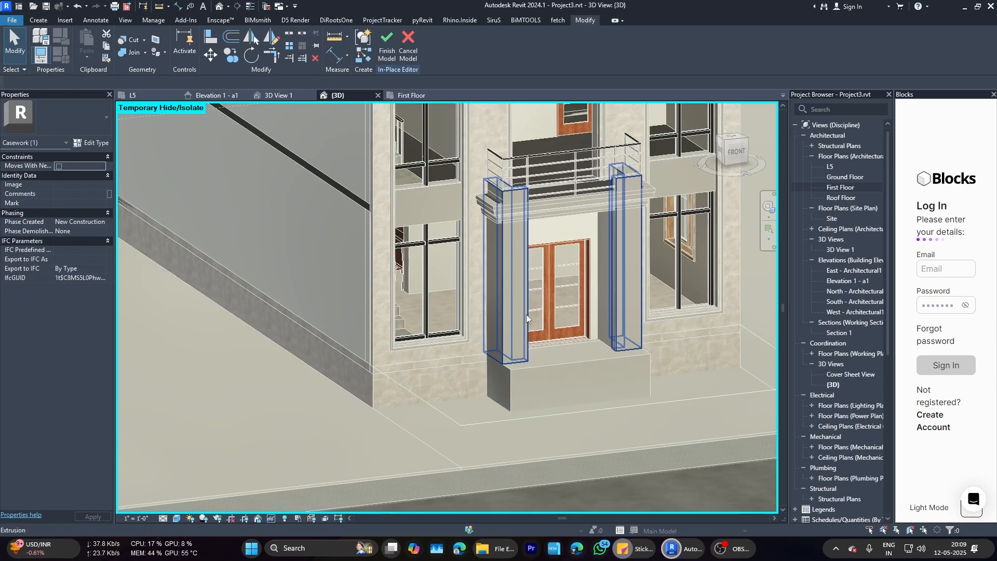
click(514, 305)
click(107, 223)
click(102, 231)
click(103, 233)
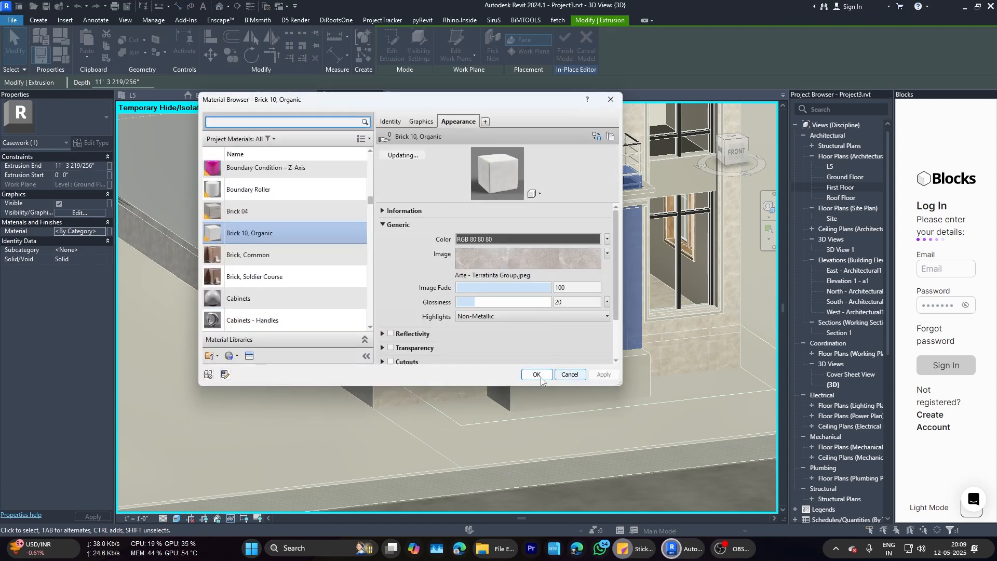
click(538, 375)
key(Escape)
Step: Finish the porch columns' edit, then assign Brick 10, Organic to the entrance platform's extrusion and finish that in-place model
click(513, 371)
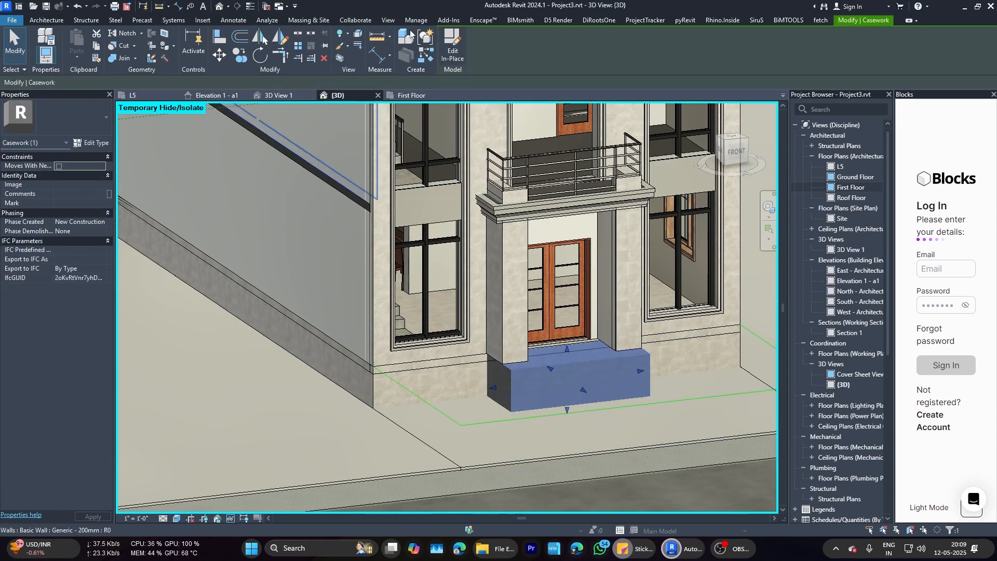
click(103, 233)
click(579, 404)
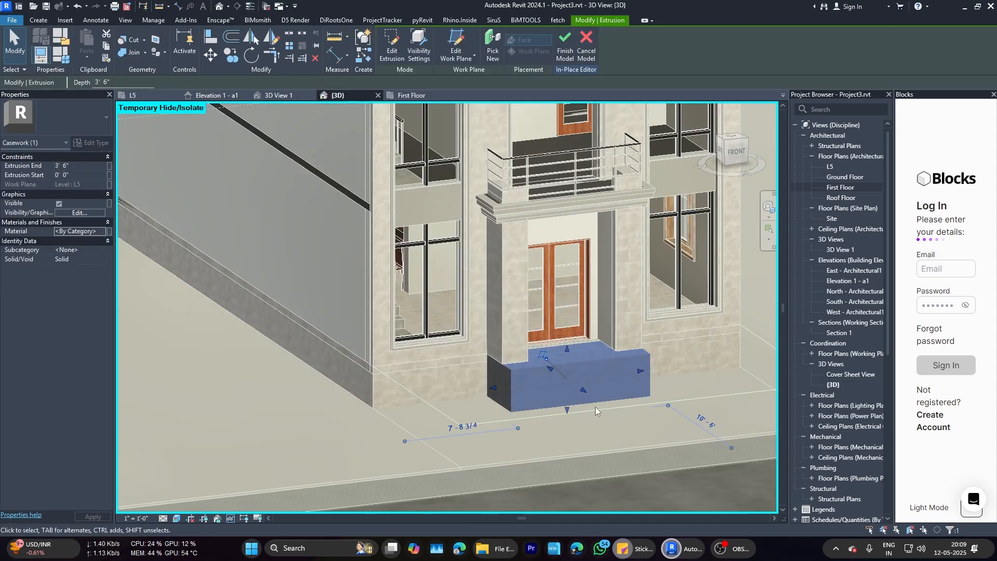
click(103, 231)
click(537, 373)
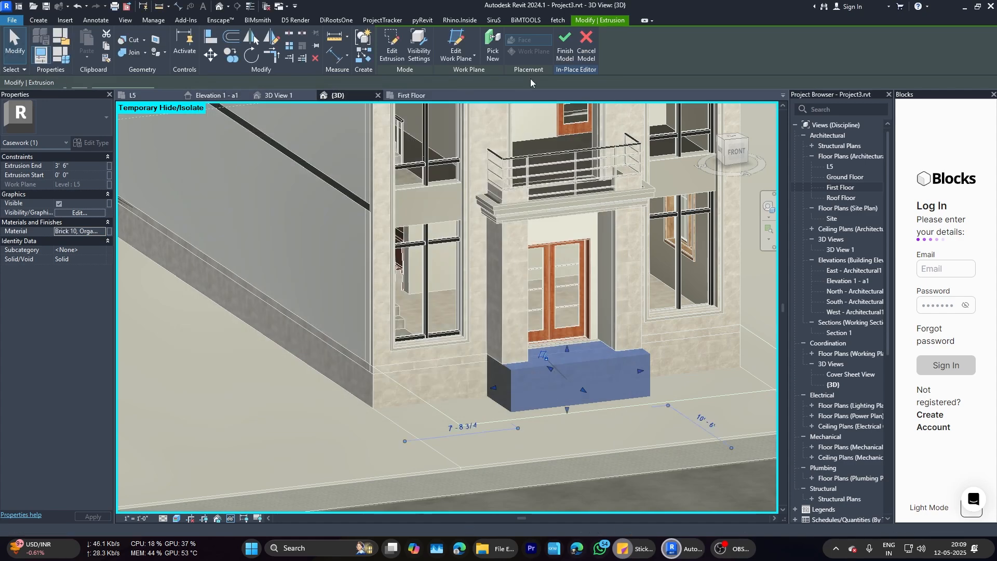
click(565, 46)
Step: Edit the front window surround trims in place, assign Brick 10, Organic to their extrusion, and finish the model
scroll(592, 273, down, 3)
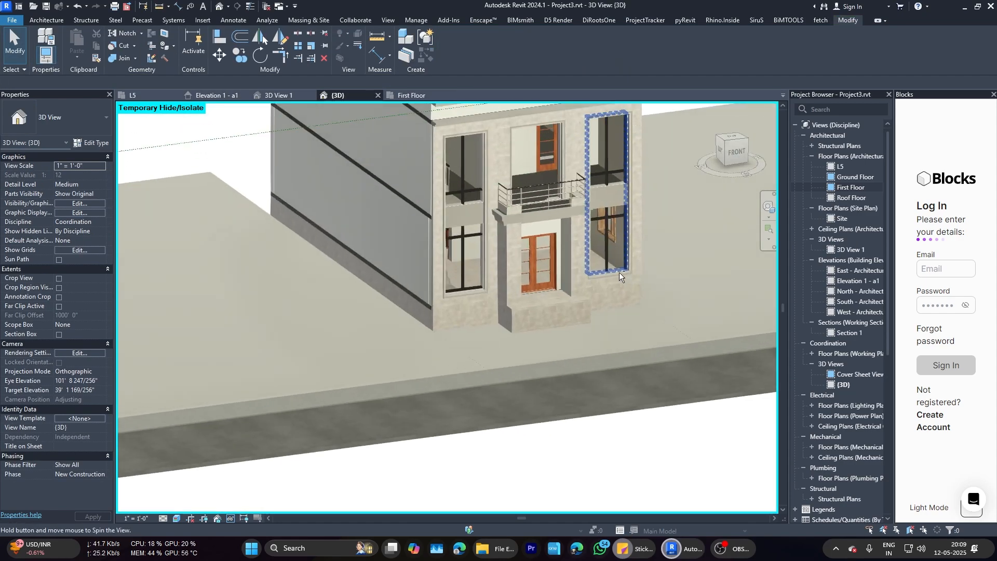
scroll(619, 272, up, 3)
click(630, 281)
double_click(630, 280)
click(102, 231)
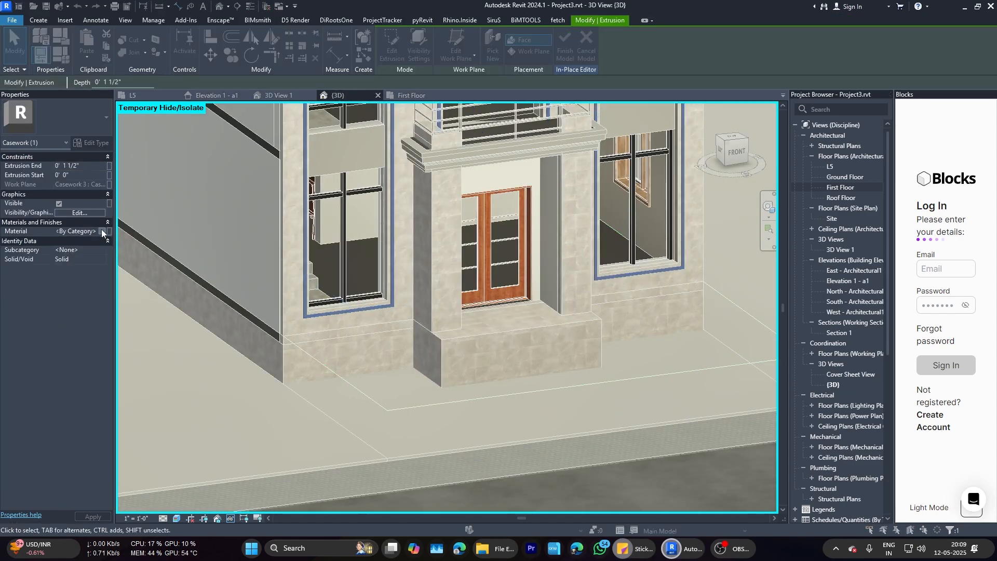
click(535, 374)
click(565, 47)
Step: Edit the projecting roof cornice in place, assign Brick 10, Organic to its extrusion, and finish the model
scroll(519, 327, down, 3)
scroll(398, 130, up, 4)
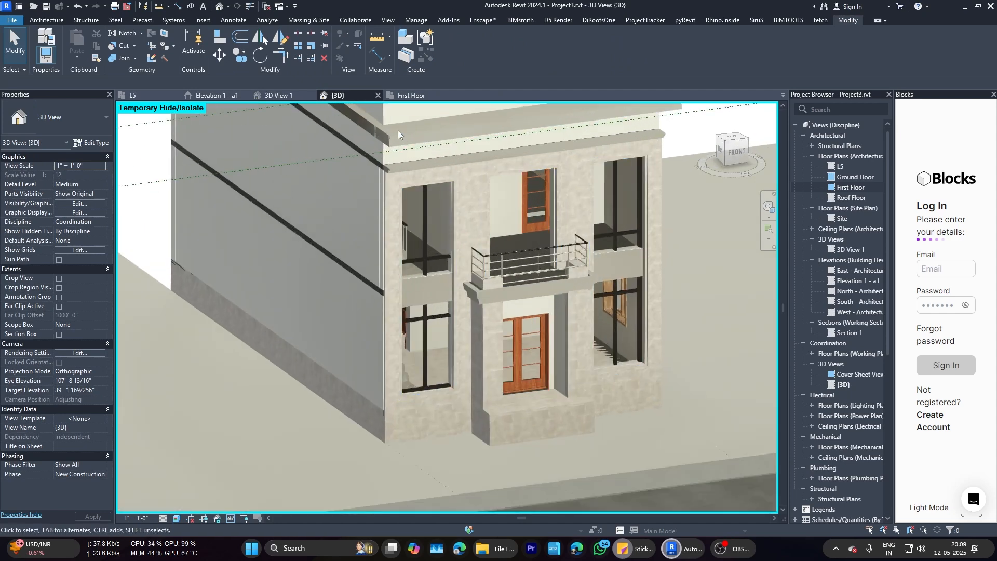
scroll(393, 140, up, 3)
double_click(395, 143)
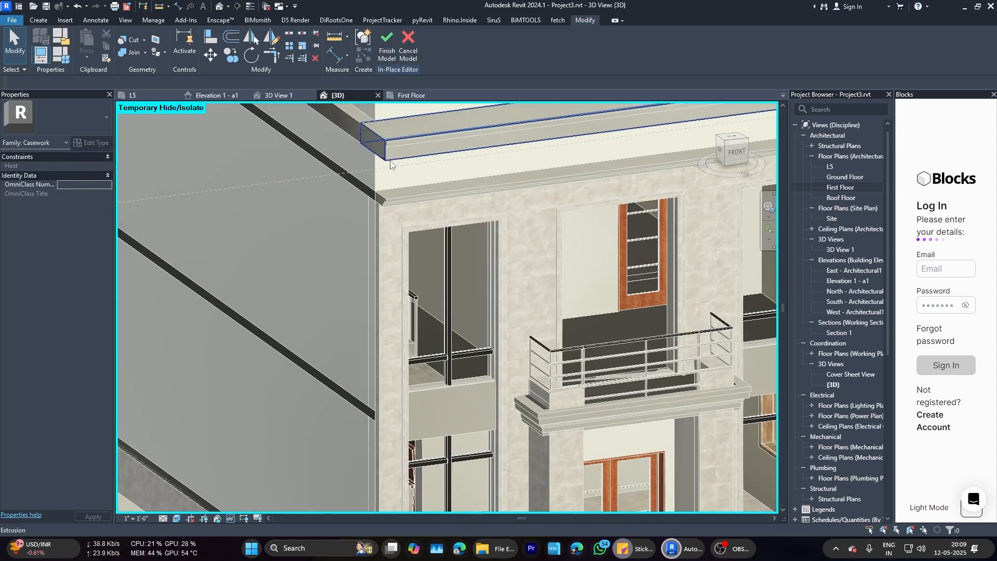
click(102, 232)
click(536, 374)
click(585, 45)
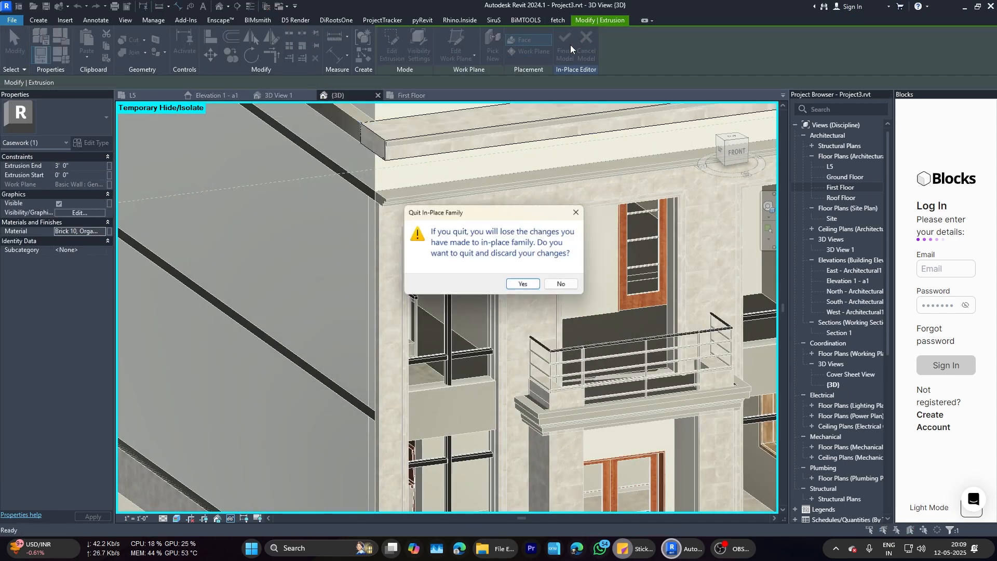
click(561, 284)
click(387, 54)
Step: Assign Brick 10, Organic to the thin trim strip along the roof cornice and finish its in-place model
double_click(393, 144)
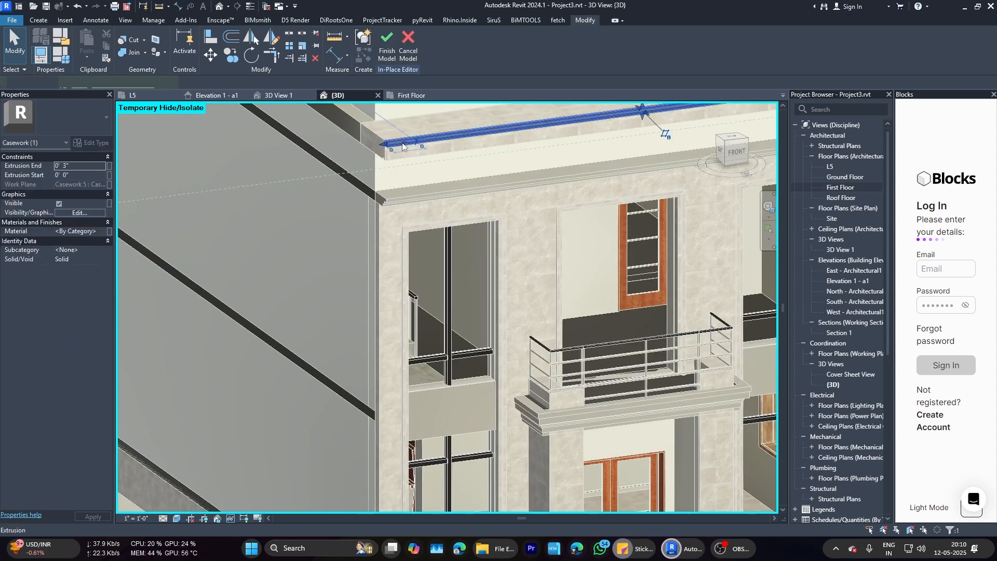
click(102, 232)
click(102, 232)
click(535, 374)
click(566, 50)
scroll(391, 273, down, 5)
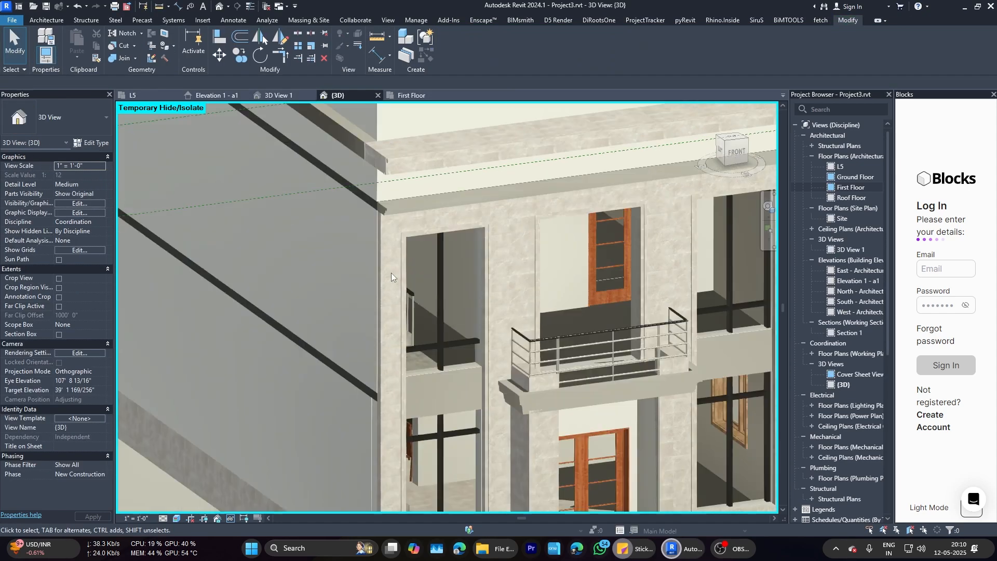
Step: Paint the front face of the roof parapet wall with the Brick 10, Organic material
scroll(494, 177, up, 3)
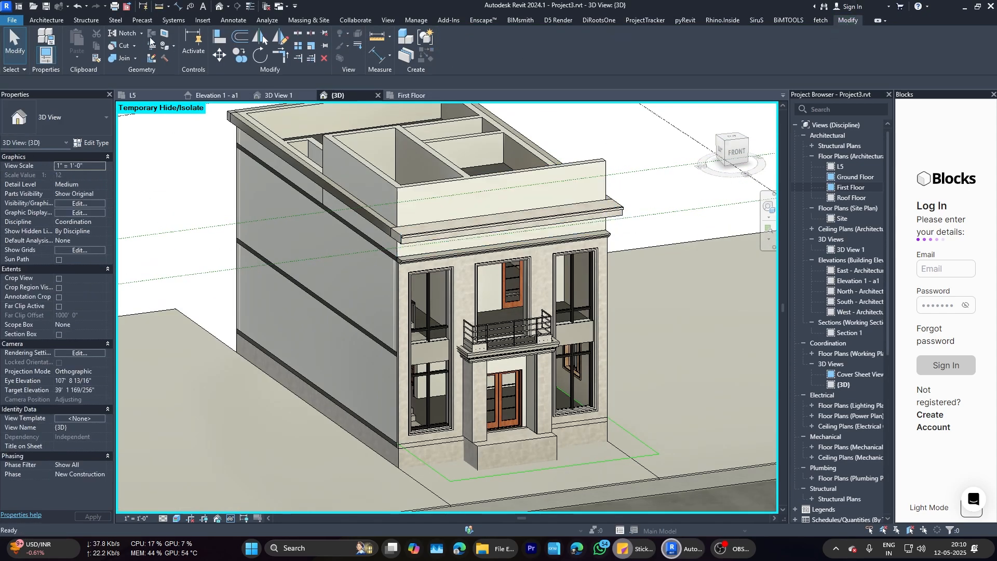
click(182, 64)
click(33, 247)
click(453, 214)
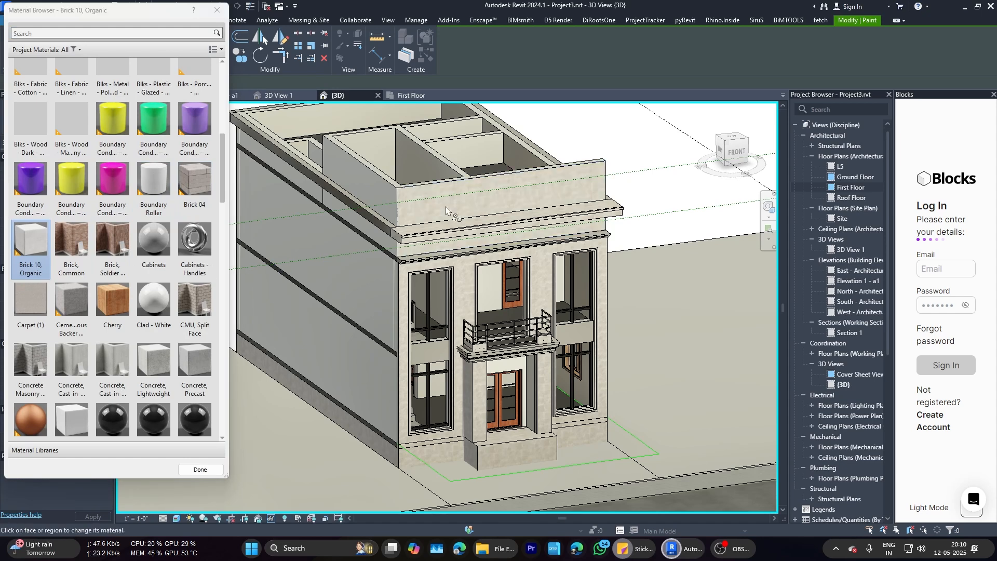
key(Escape)
Step: Paint the building's side wall faces and the frieze below the cornice with Brick 10, Organic
scroll(331, 213, down, 2)
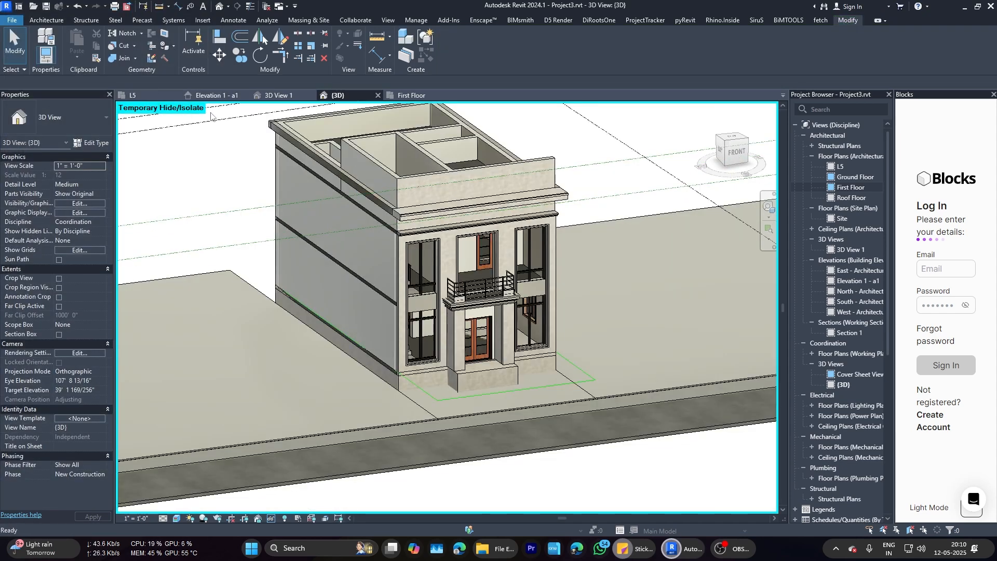
key(p)
key(t)
scroll(345, 245, up, 4)
scroll(405, 161, down, 3)
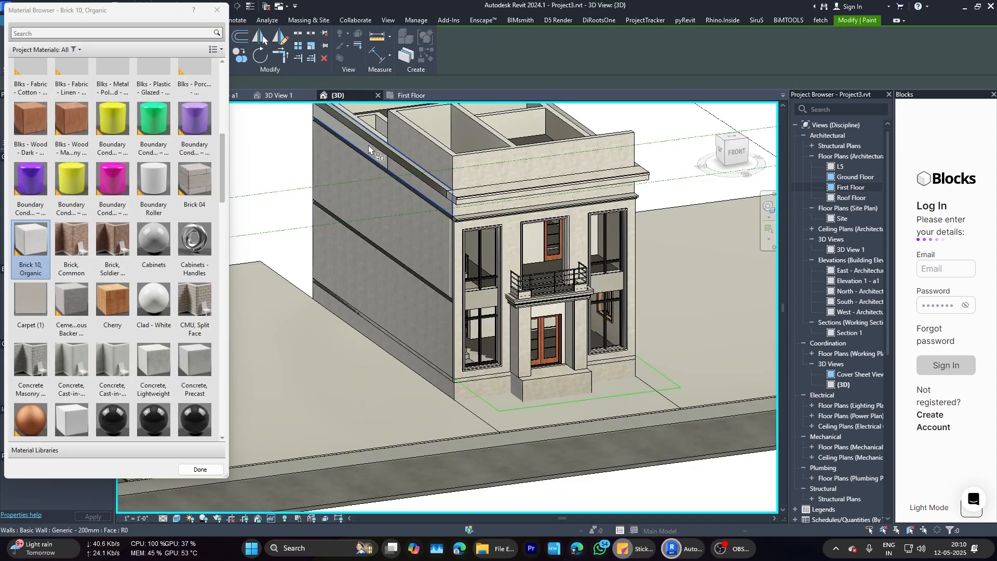
scroll(377, 182, down, 2)
scroll(519, 283, up, 5)
key(Escape)
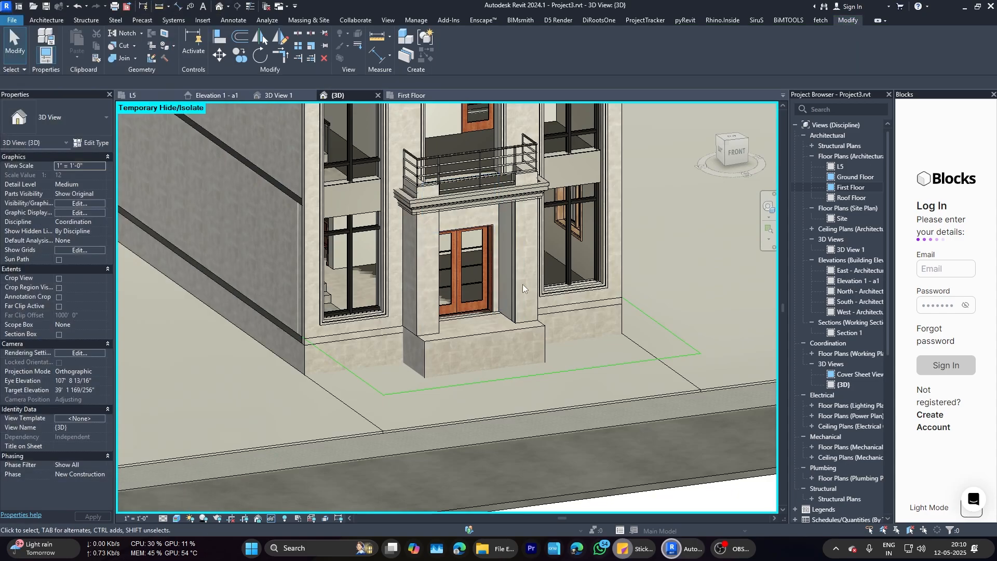
Step: Examine the porch and front facade in 3D, then switch to the Enscape render window to check the cladding
scroll(522, 285, down, 3)
shift+middle_drag(523, 285, 500, 235)
scroll(482, 283, up, 6)
scroll(482, 285, down, 4)
shift+middle_drag(483, 357, 520, 358)
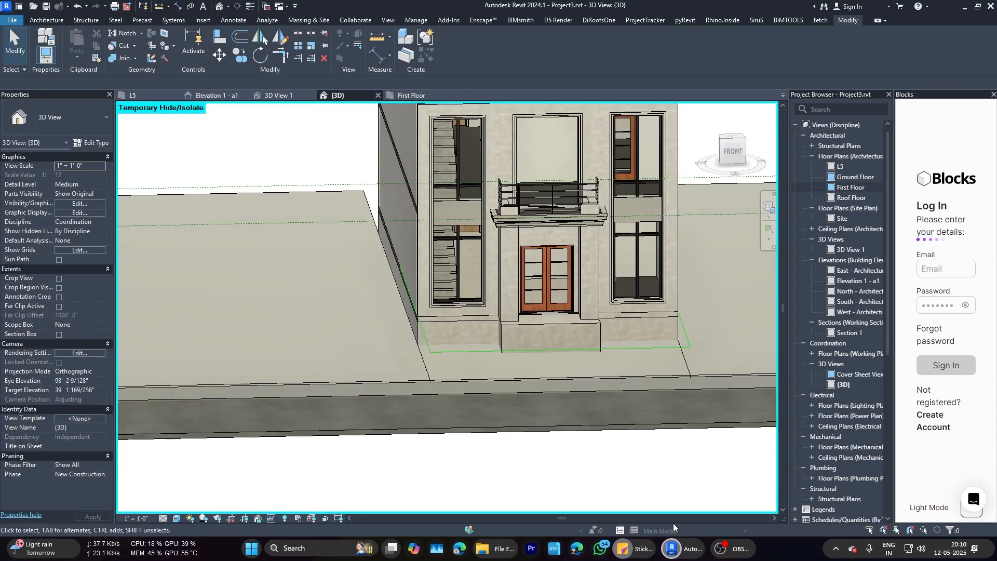
click(684, 547)
click(647, 483)
key(s)
key(a)
key(e)
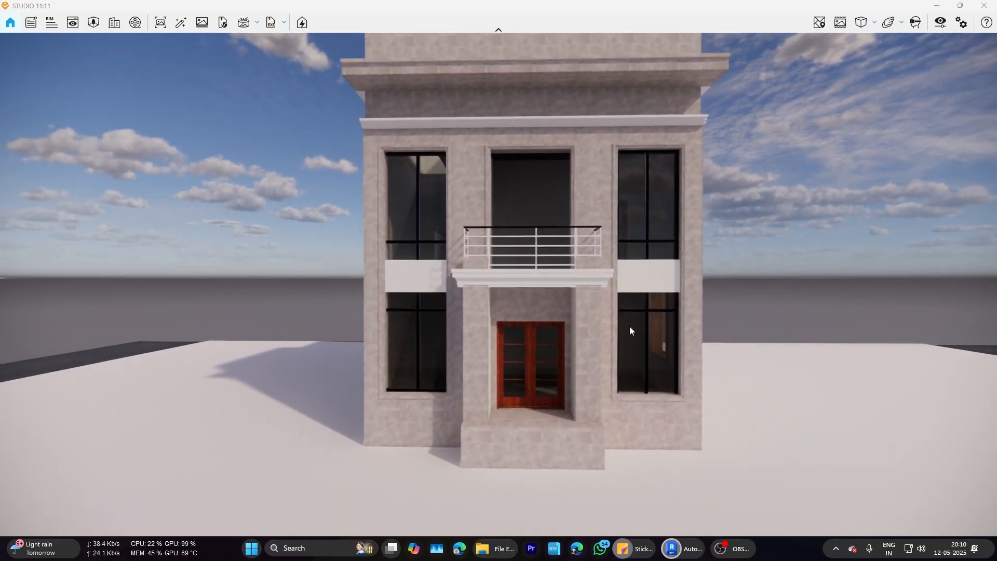
Step: Review the render's Atmosphere and Main visual settings, close them, and view the whole front facade
click(941, 23)
click(444, 110)
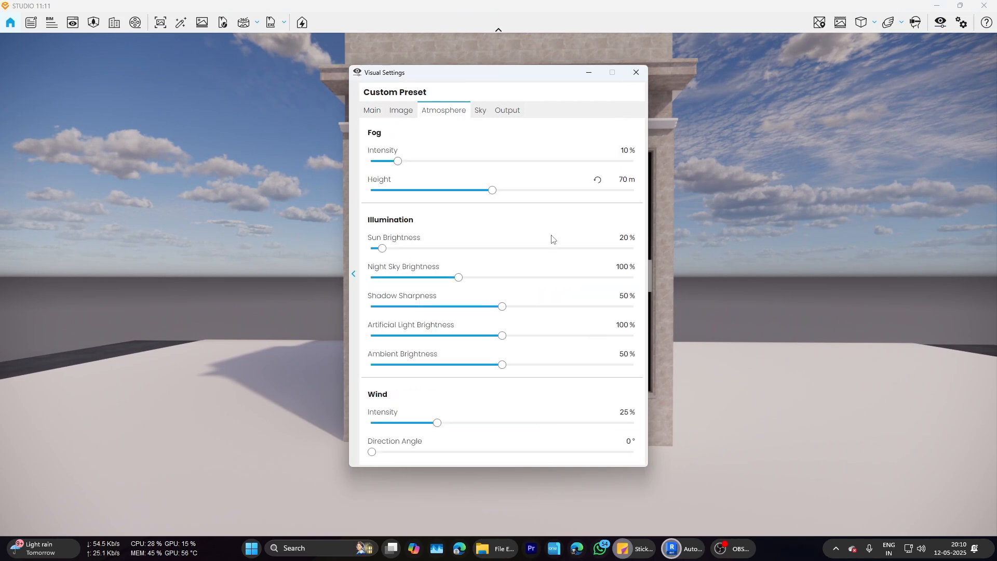
click(373, 110)
click(636, 72)
key(s)
key(e)
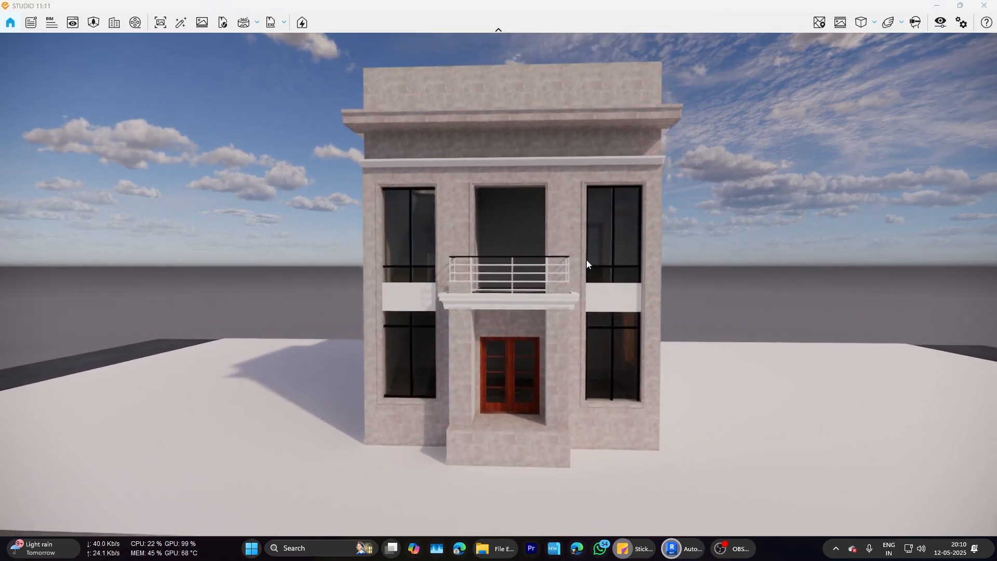
drag(587, 260, 581, 269)
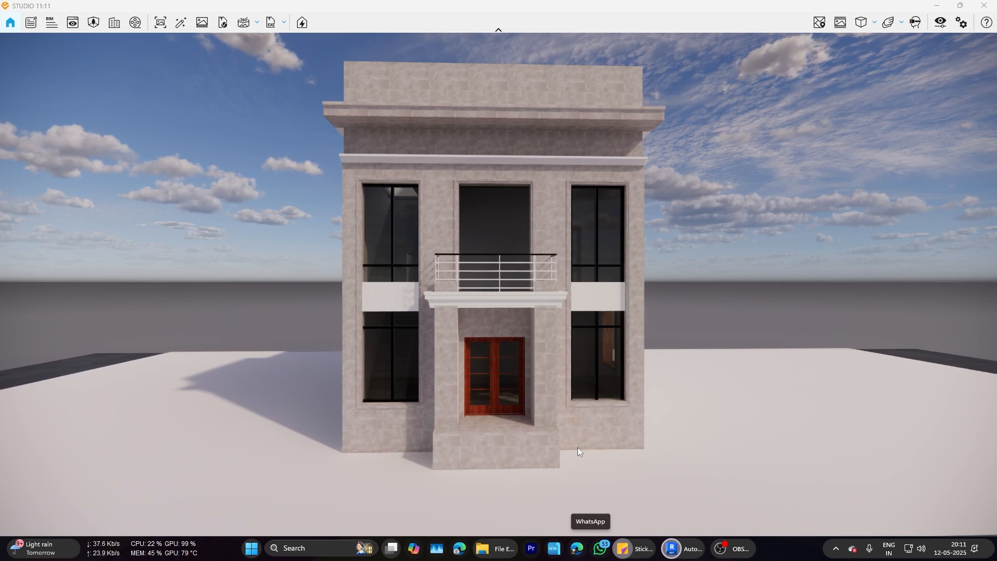
Step: Back in Revit, assign Appliance - Steel - Black to the spandrel panels between the upper and lower windows and finish the model
mouse_move(683, 548)
click(623, 502)
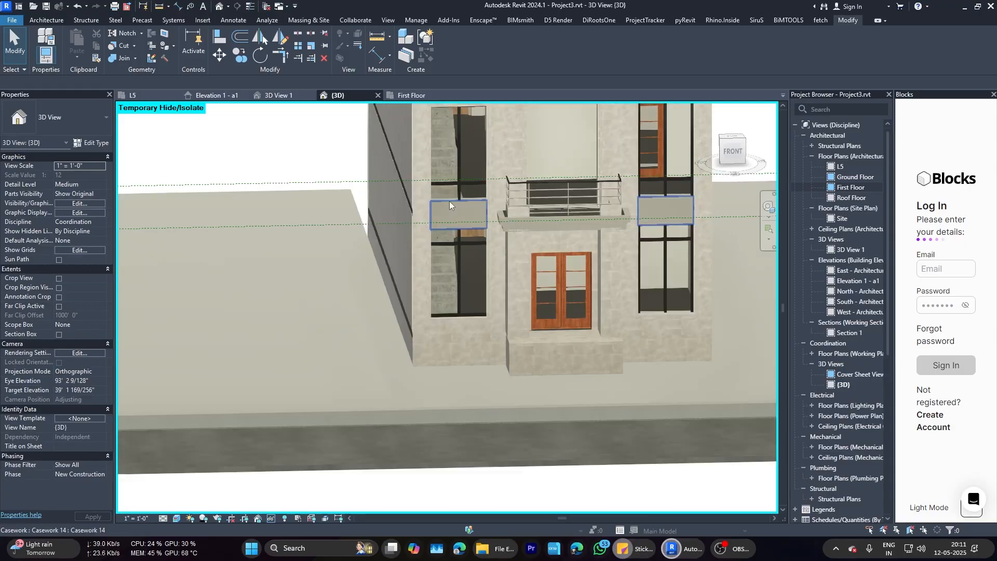
scroll(449, 201, up, 4)
click(481, 197)
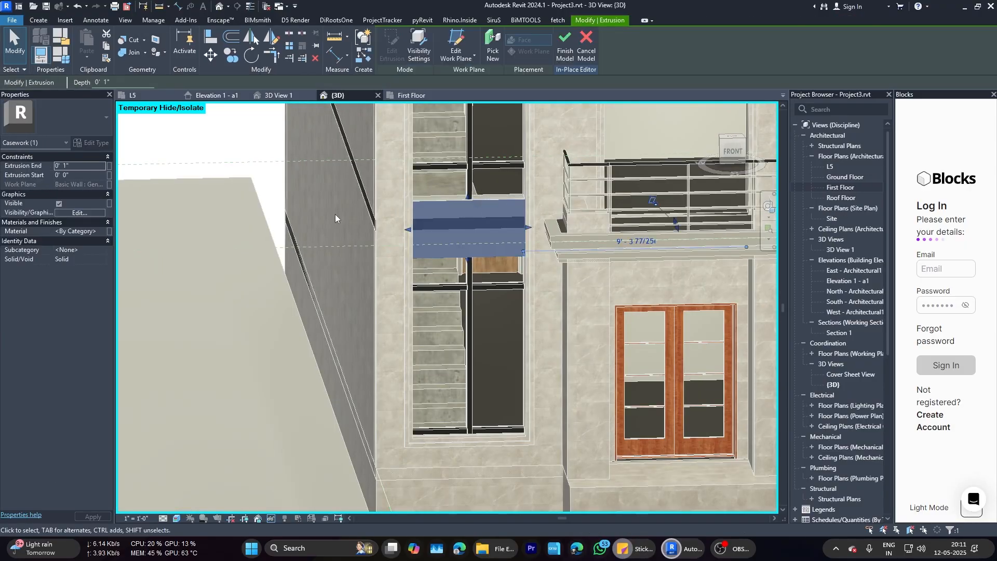
click(100, 232)
scroll(280, 233, up, 3)
click(277, 124)
text(b)
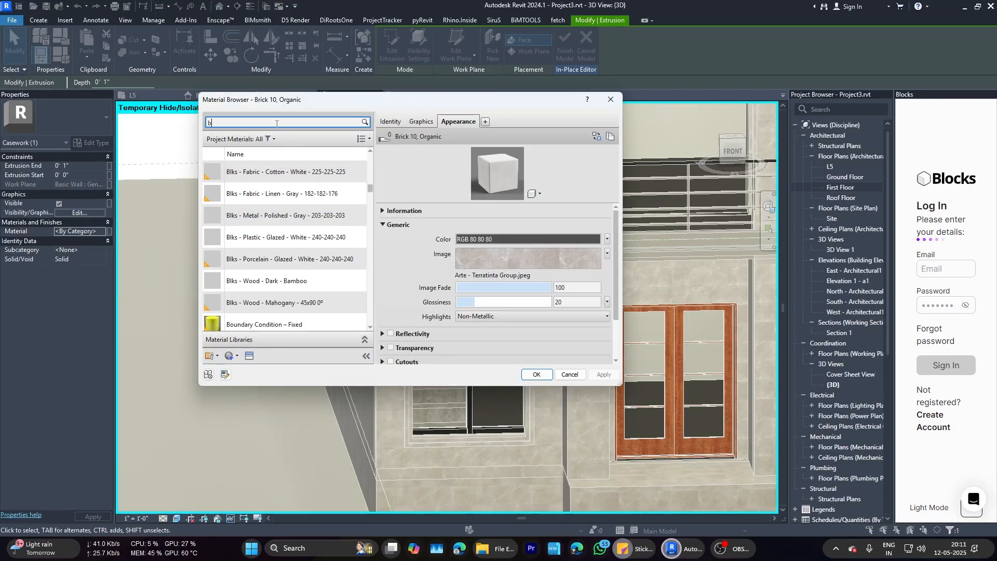
text(lack)
click(285, 207)
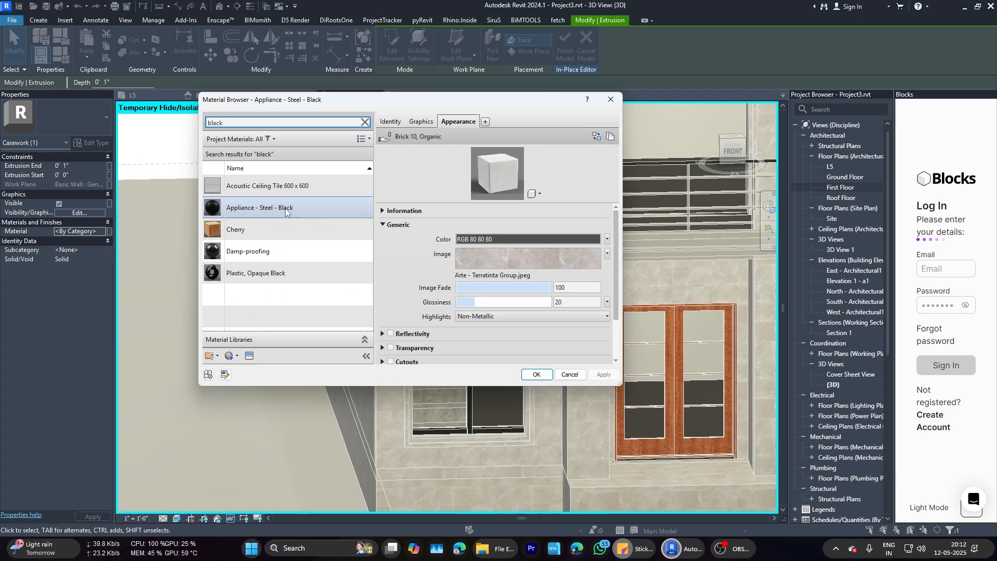
click(537, 374)
click(565, 50)
Step: Delete the first-floor interior door visible through the upper window on the facade's right side
scroll(659, 227, down, 3)
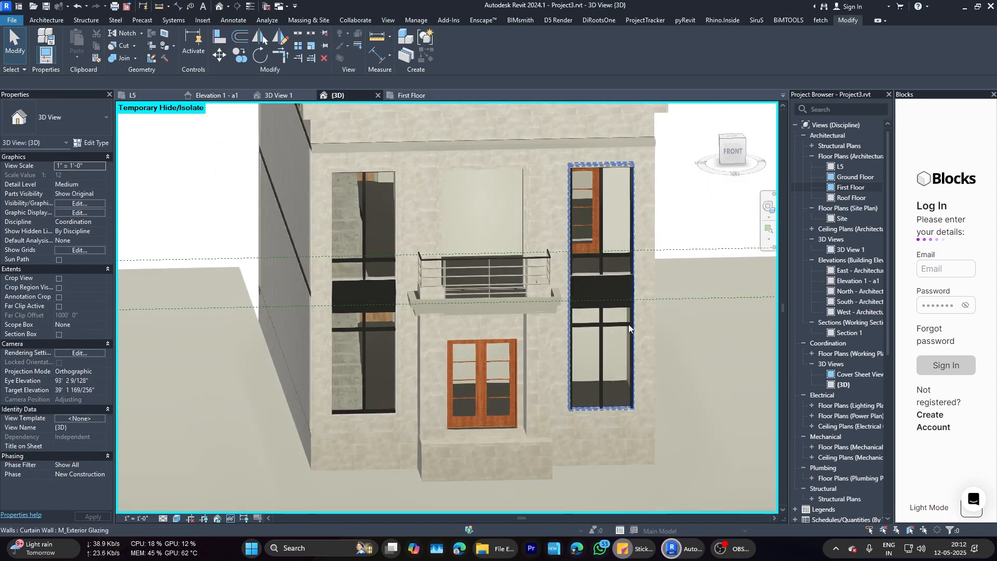
click(508, 400)
key(Escape)
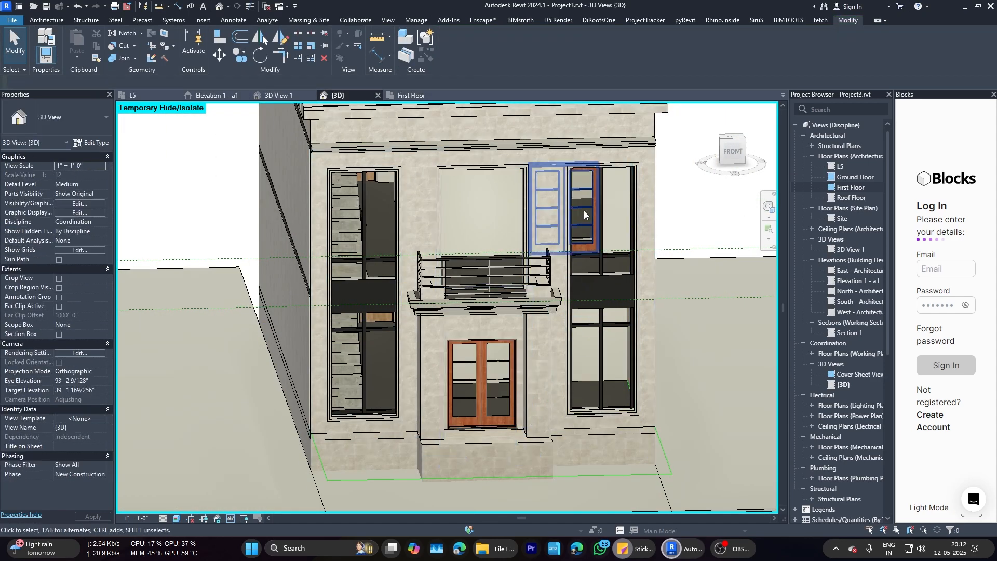
click(592, 209)
key(Delete)
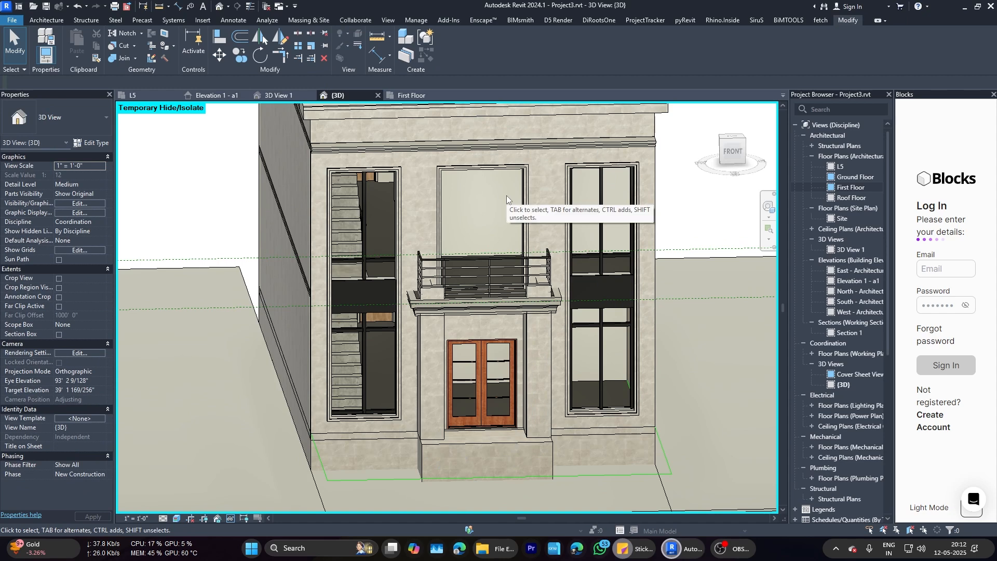
Step: In the First Floor plan, draw an M_Exterior Glazing curtain wall across the full width of the balcony opening
click(410, 96)
scroll(442, 332, up, 5)
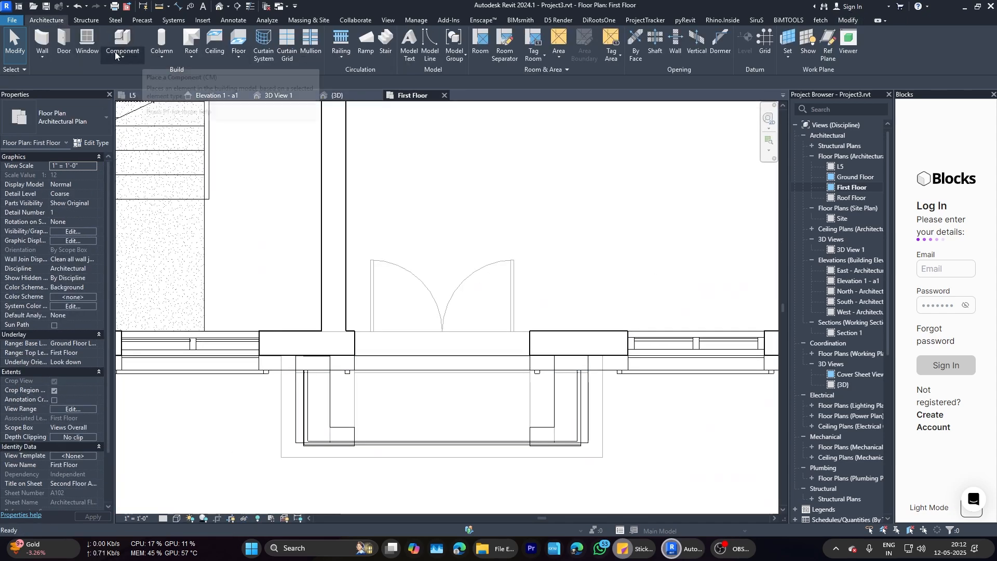
key(w)
key(a)
click(62, 121)
scroll(59, 245, down, 10)
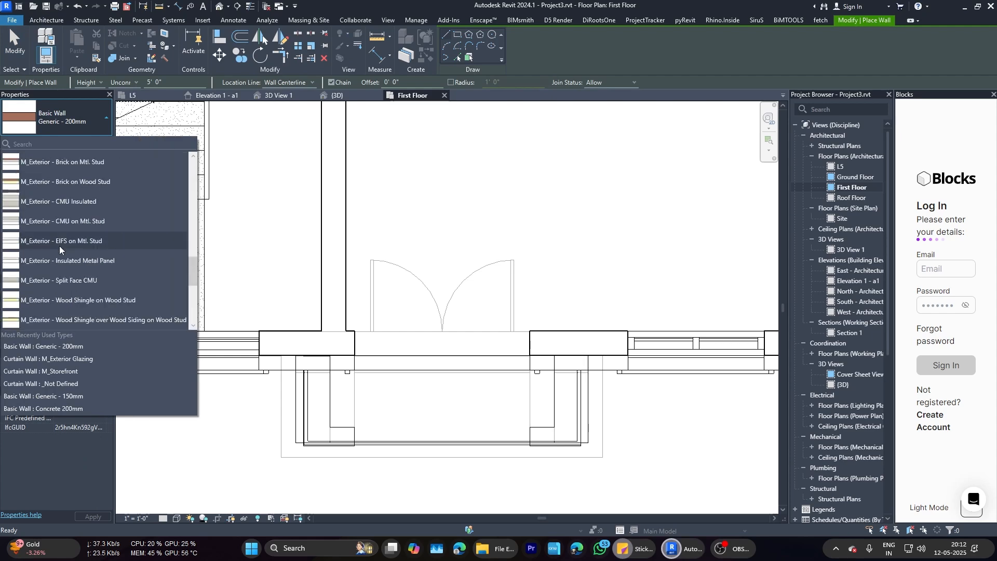
click(51, 213)
scroll(367, 347, up, 3)
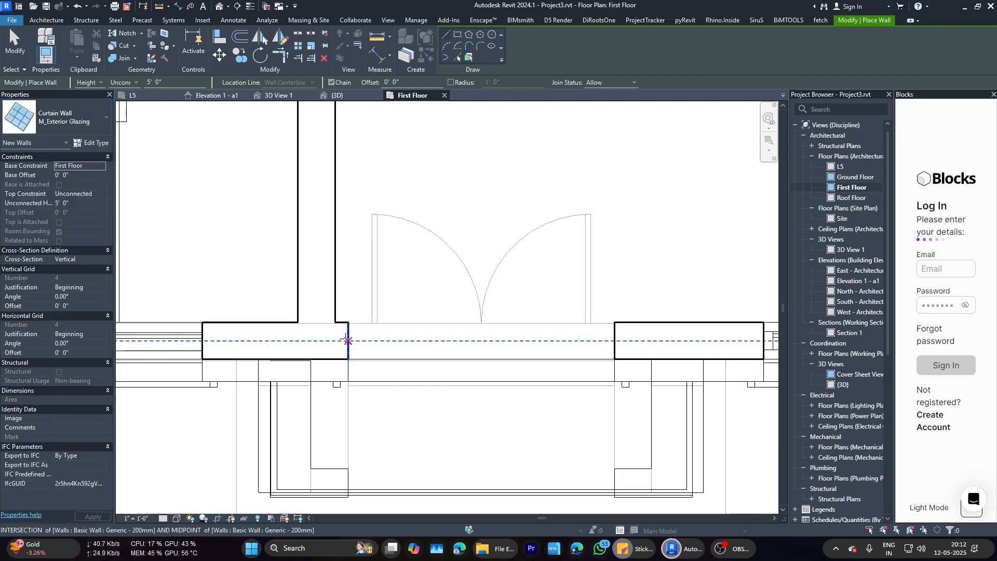
click(349, 340)
click(614, 338)
key(Escape)
key(Escape)
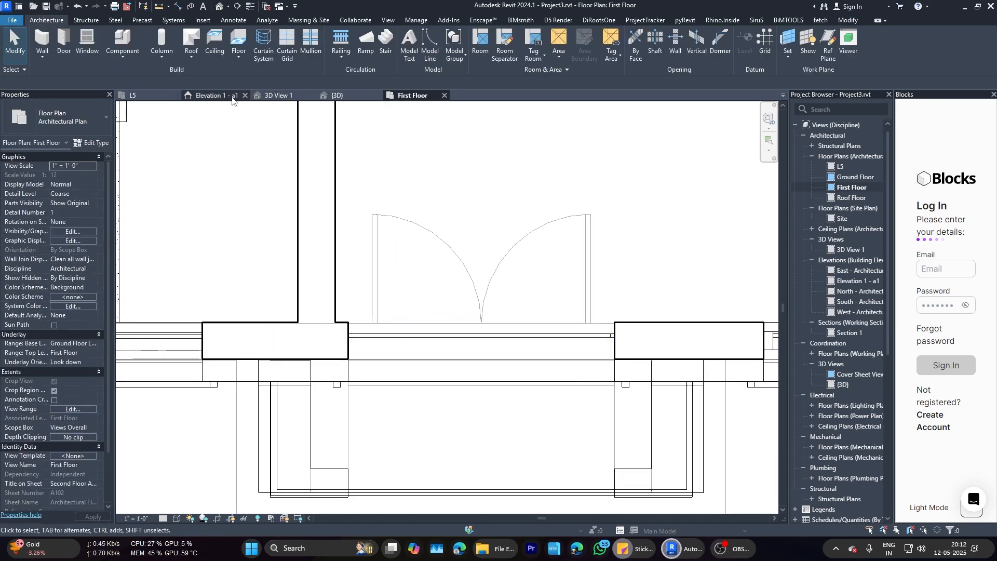
Step: In the Elevation 1 - a1 view, stretch the new balcony curtain wall up to the head of its opening
key(ctrl+Tab)
click(439, 257)
drag(436, 244, 436, 181)
click(463, 211)
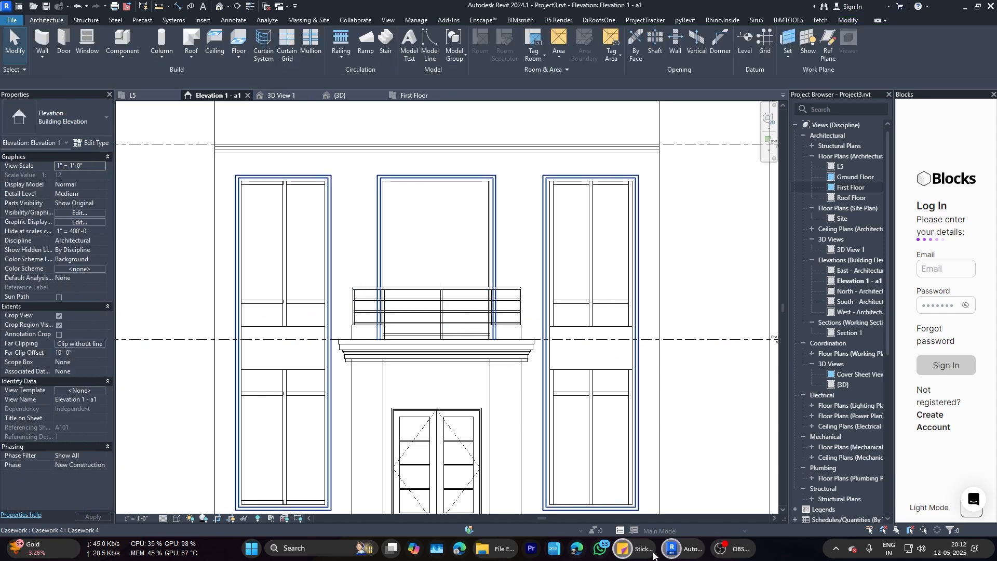
click(447, 182)
key(Escape)
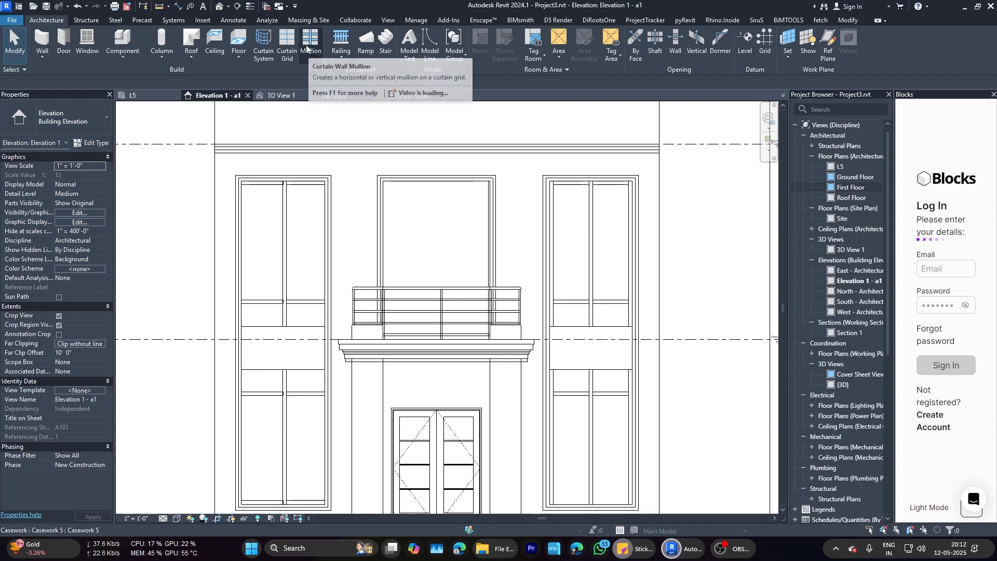
Step: Divide the balcony curtain wall with one horizontal grid line near its head and a vertical grid line about 7" in from each side
click(289, 46)
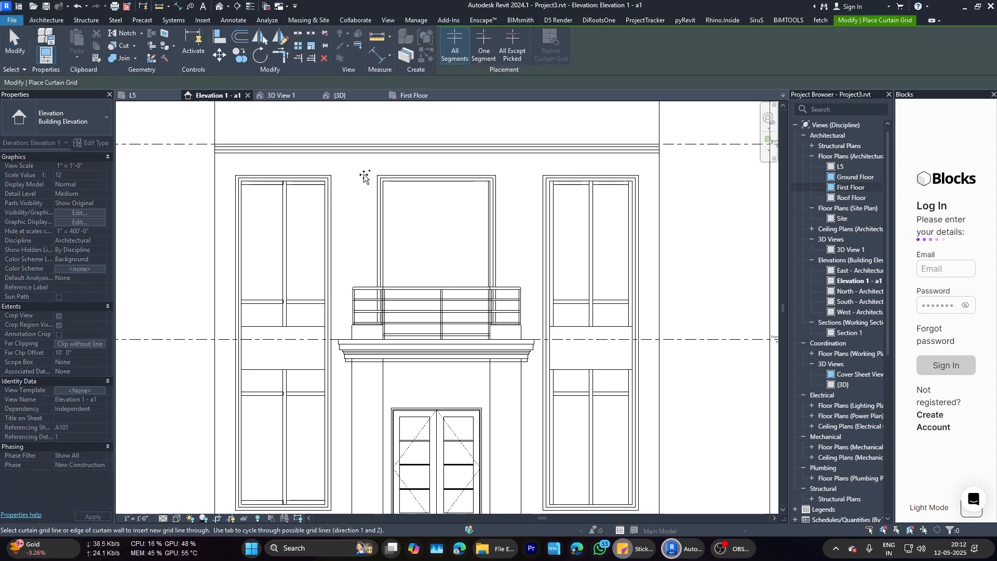
click(389, 197)
click(394, 196)
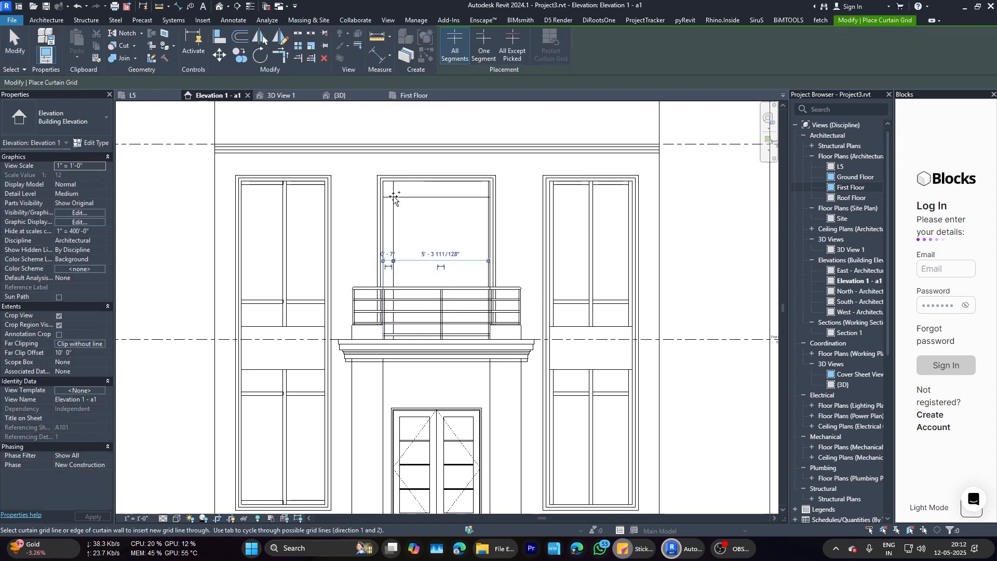
click(480, 196)
key(Escape)
key(Escape)
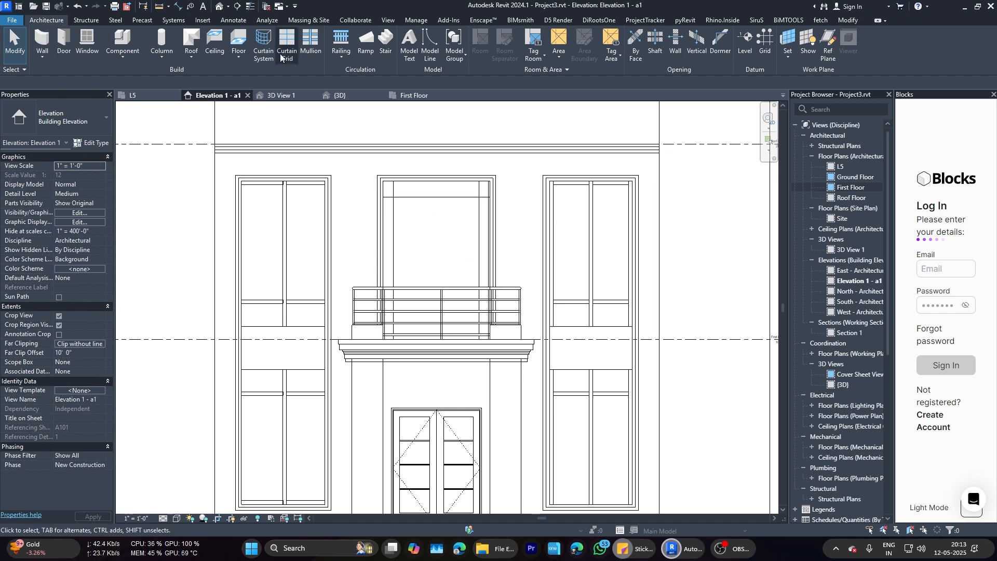
Step: Place 65 x 125mm rectangular mullions on the new grid lines of the balcony curtain wall
scroll(425, 324, up, 1)
click(306, 51)
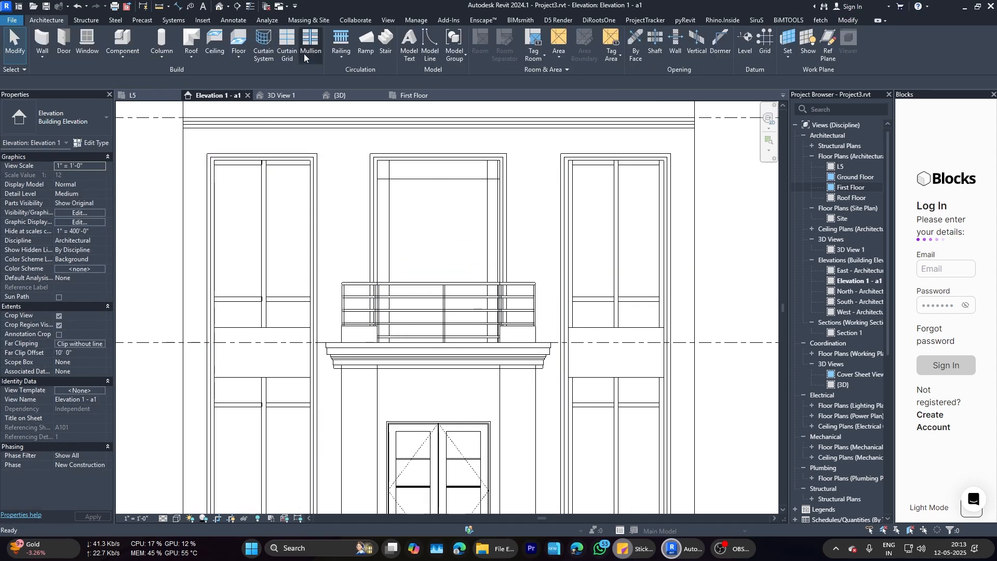
key(Escape)
key(Escape)
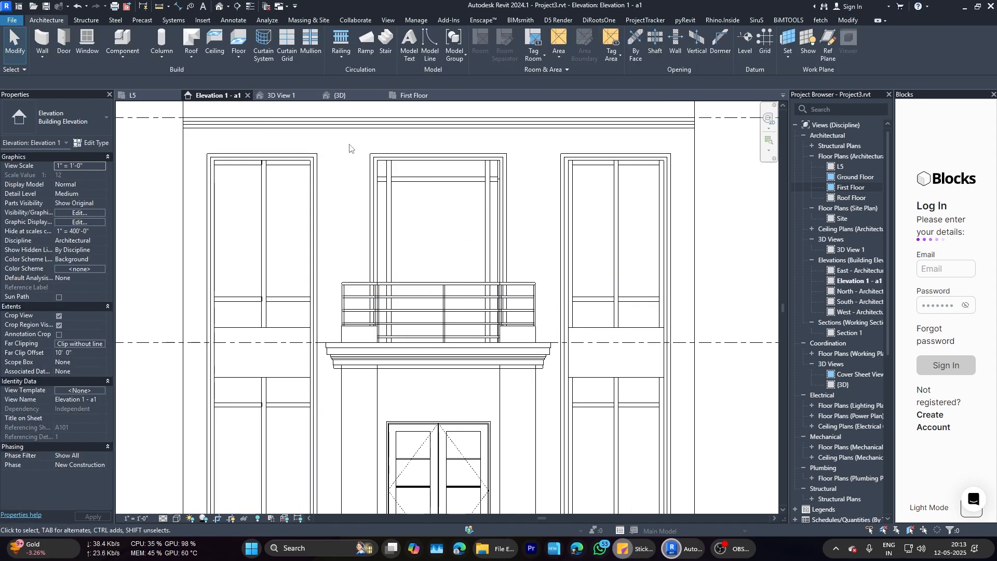
Step: Change the large central panel of the balcony curtain wall from glazing to M_Door-Curtain-Wall-Double-Storefront
scroll(382, 166, up, 5)
scroll(405, 197, down, 5)
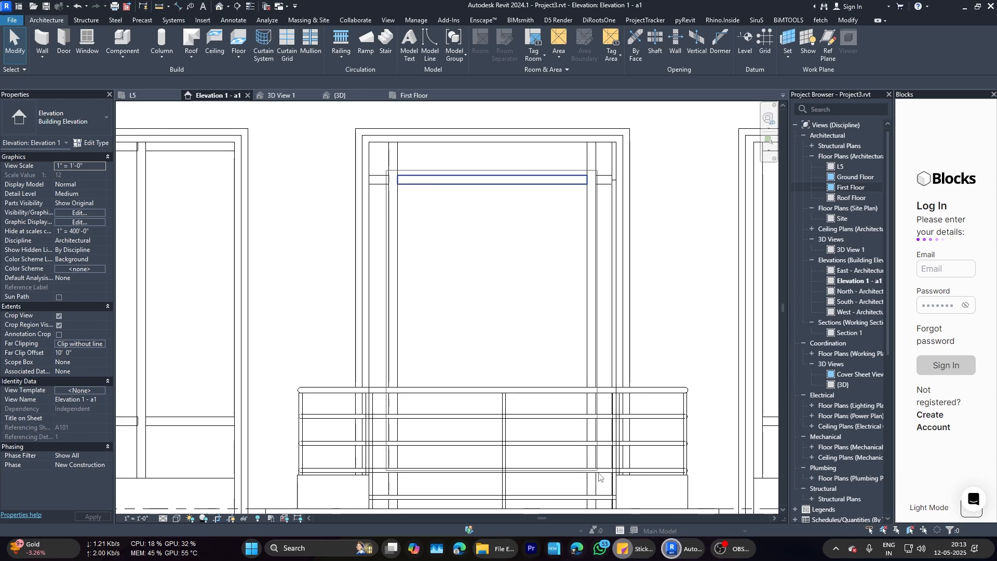
click(591, 498)
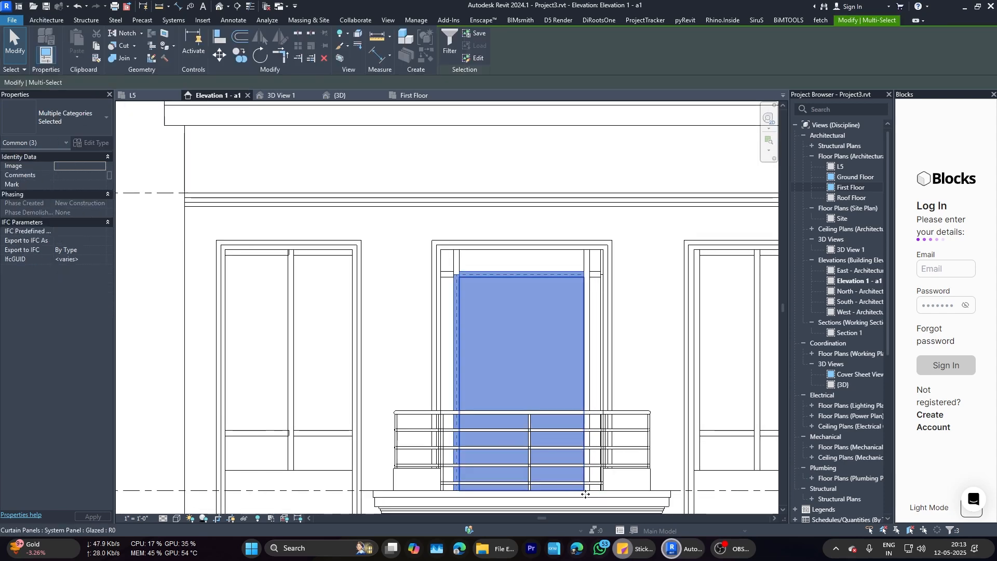
click(483, 291)
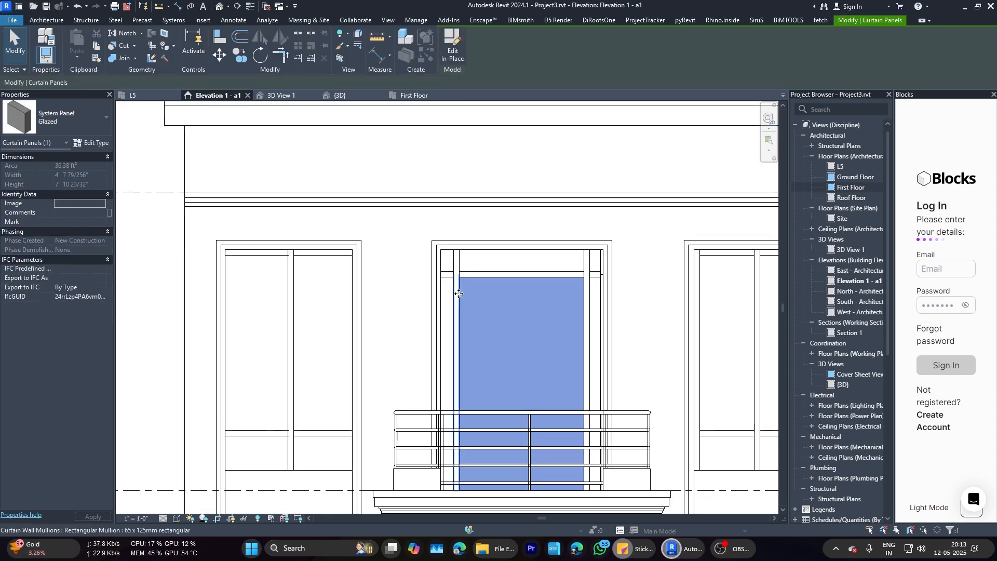
scroll(495, 252, down, 2)
click(67, 119)
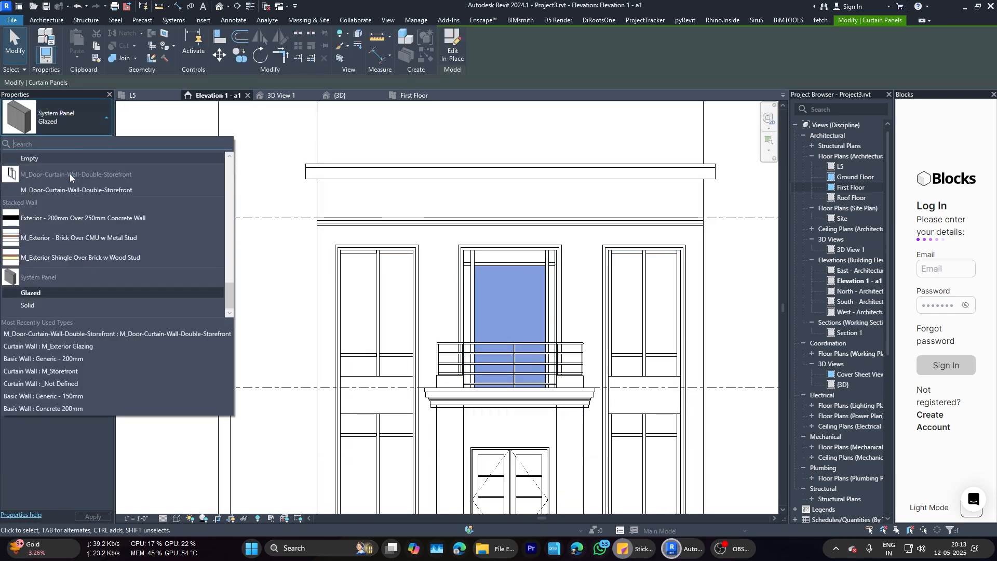
click(95, 186)
click(505, 207)
Step: Switch to the STUDIO 11:11 render window and examine the double door behind the balcony railing
mouse_move(672, 549)
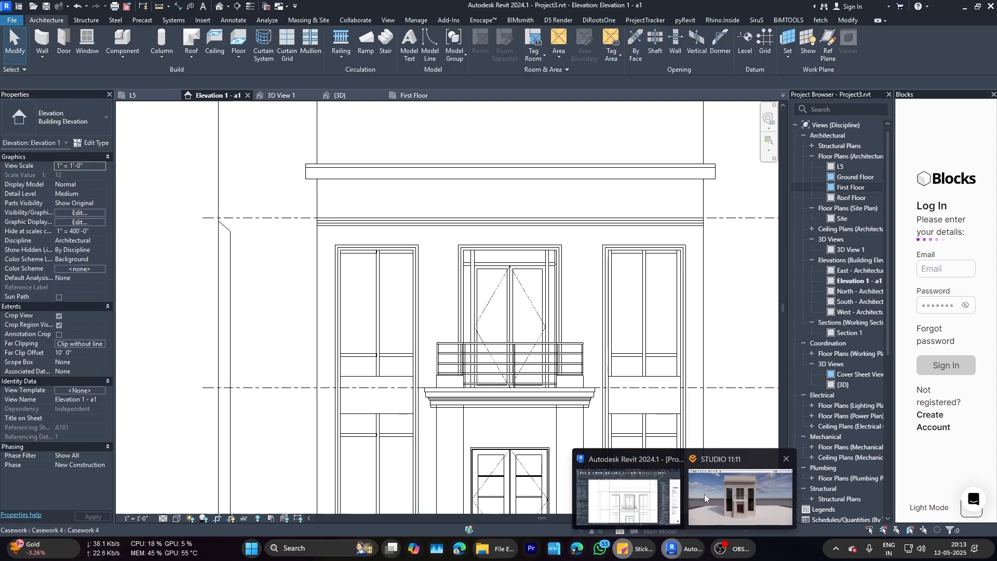
click(820, 493)
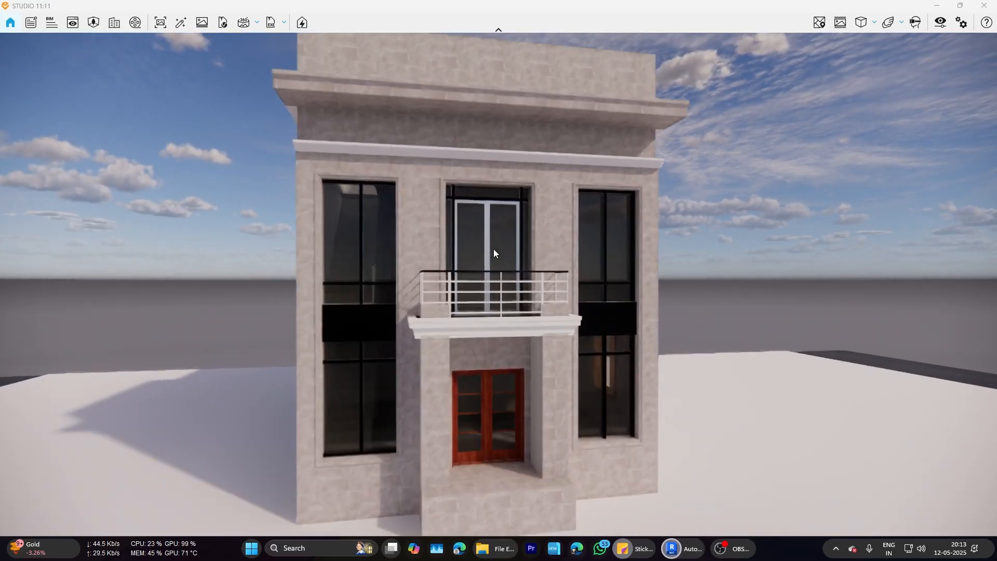
scroll(493, 248, up, 3)
right_drag(494, 248, 498, 270)
scroll(500, 254, down, 1)
scroll(500, 255, down, 5)
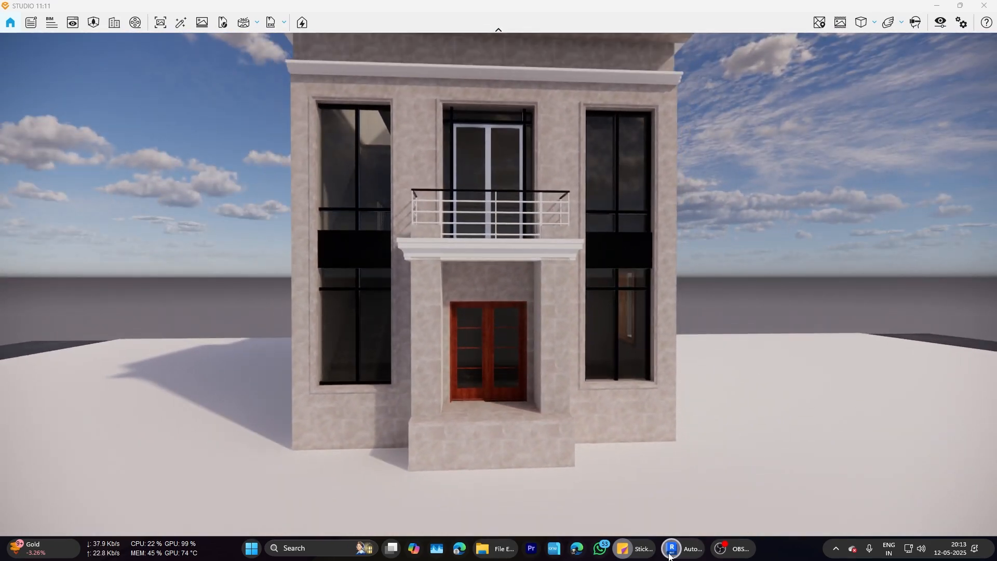
mouse_move(675, 548)
click(627, 494)
double_click(507, 286)
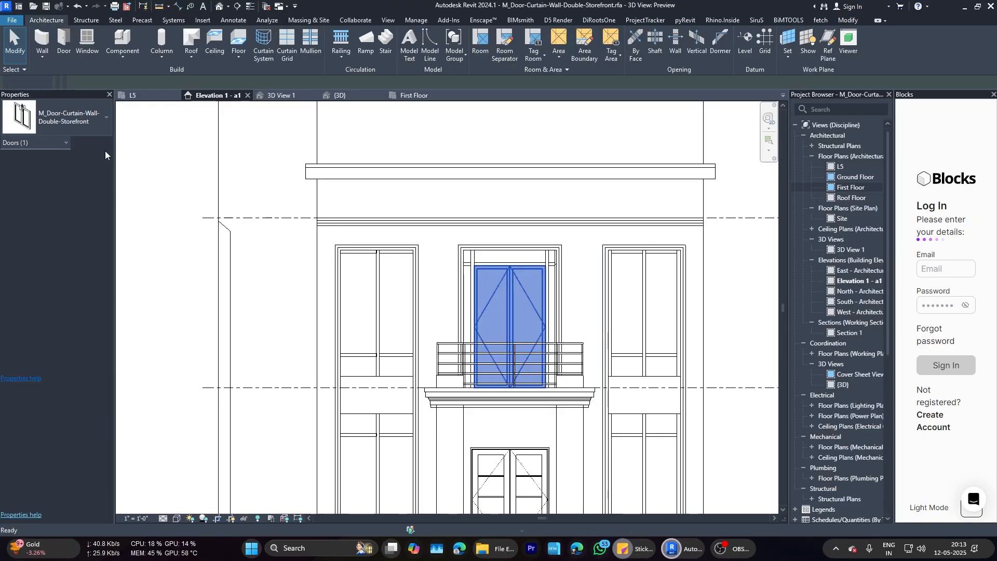
click(515, 96)
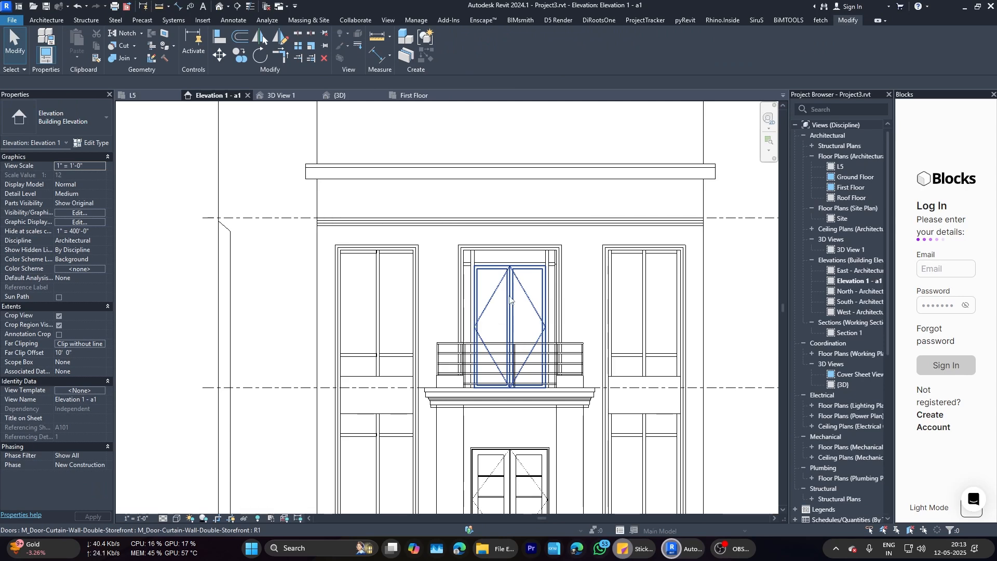
click(510, 299)
click(62, 117)
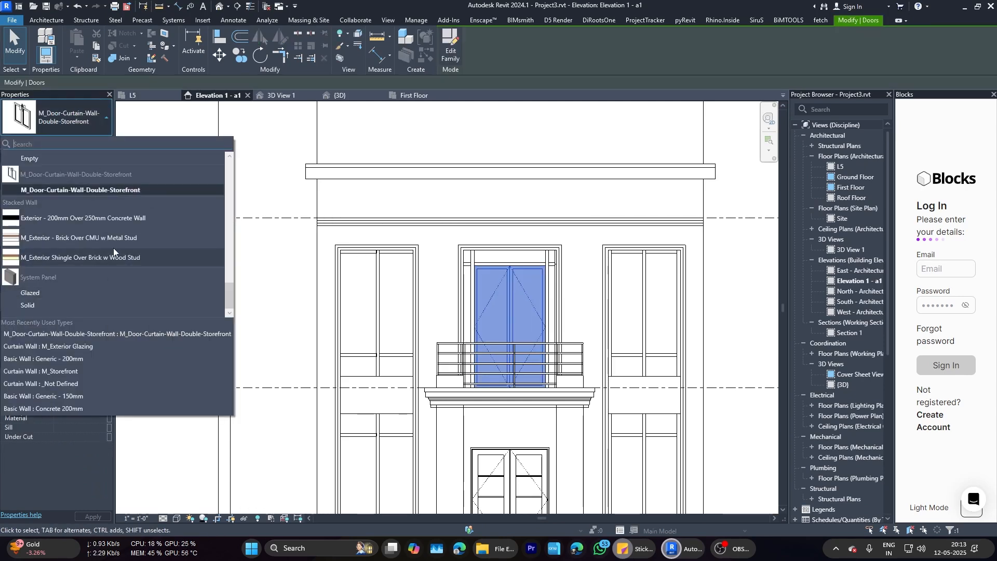
click(107, 190)
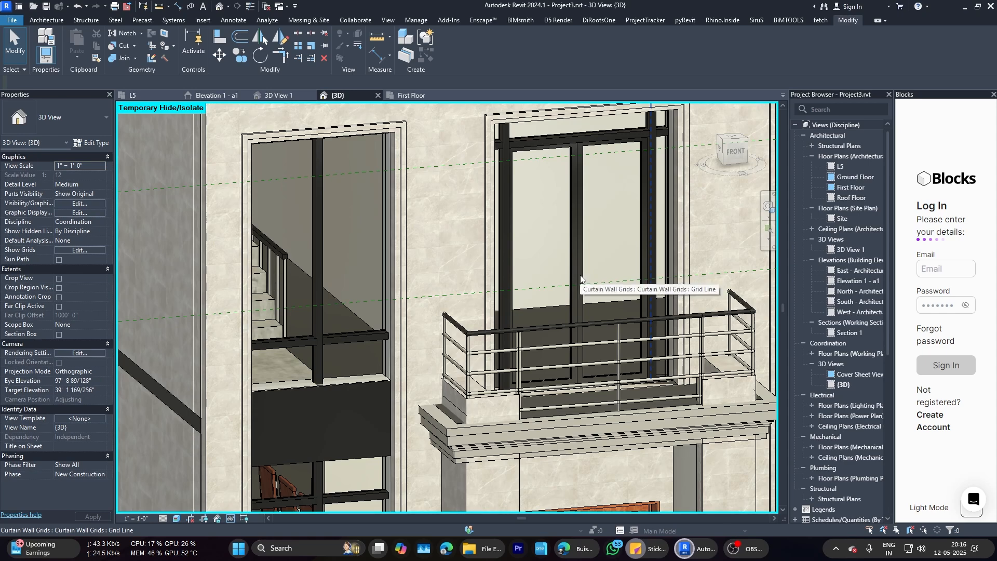
Step: In the Elevation 1 - a1 view, change the curtain panel above the balcony double door to System Panel Solid
scroll(575, 207, down, 3)
scroll(575, 207, up, 3)
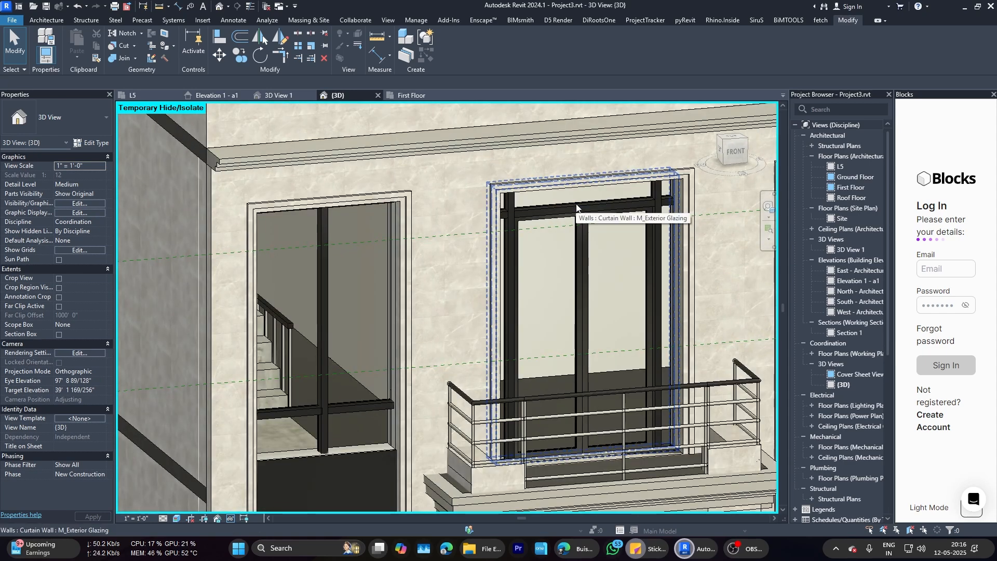
scroll(575, 205, down, 4)
click(217, 95)
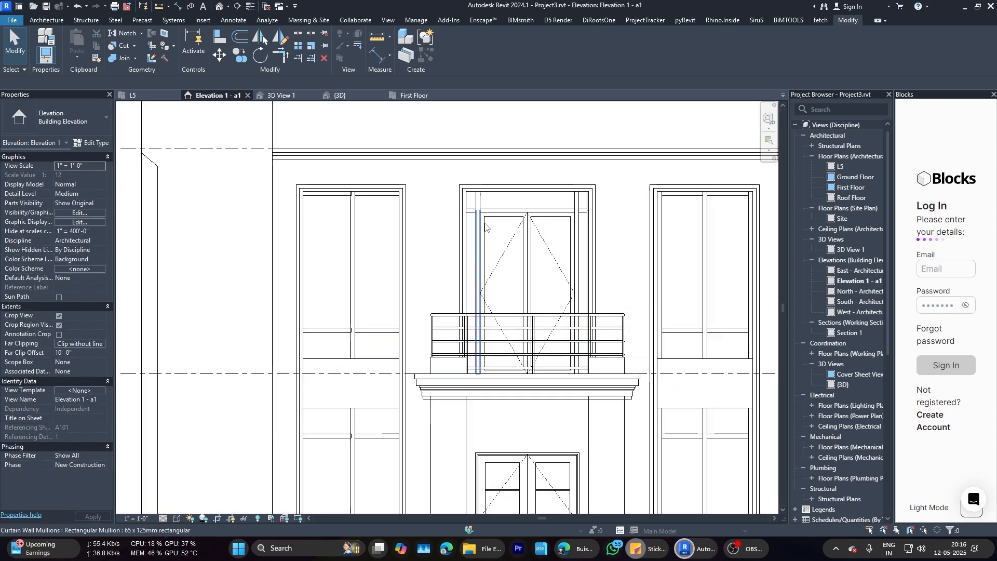
scroll(485, 227, down, 4)
scroll(397, 203, up, 6)
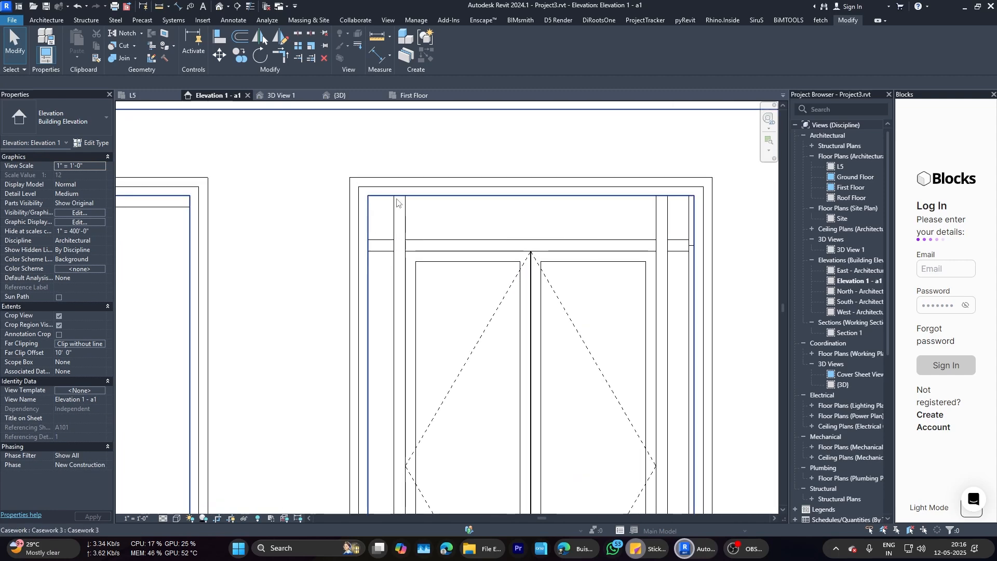
scroll(397, 199, up, 3)
scroll(420, 198, down, 2)
key(Tab)
click(419, 198)
click(102, 107)
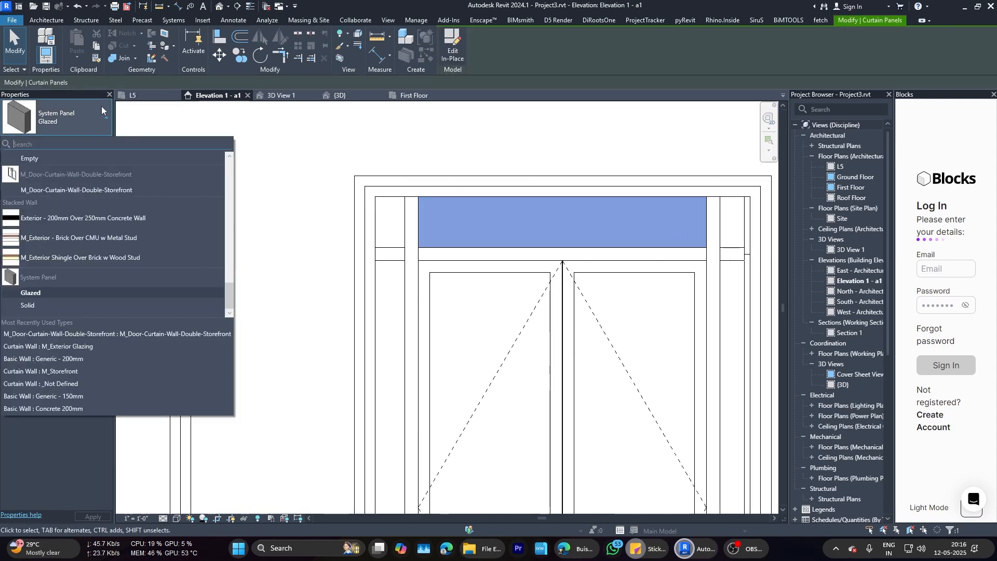
click(46, 305)
click(326, 154)
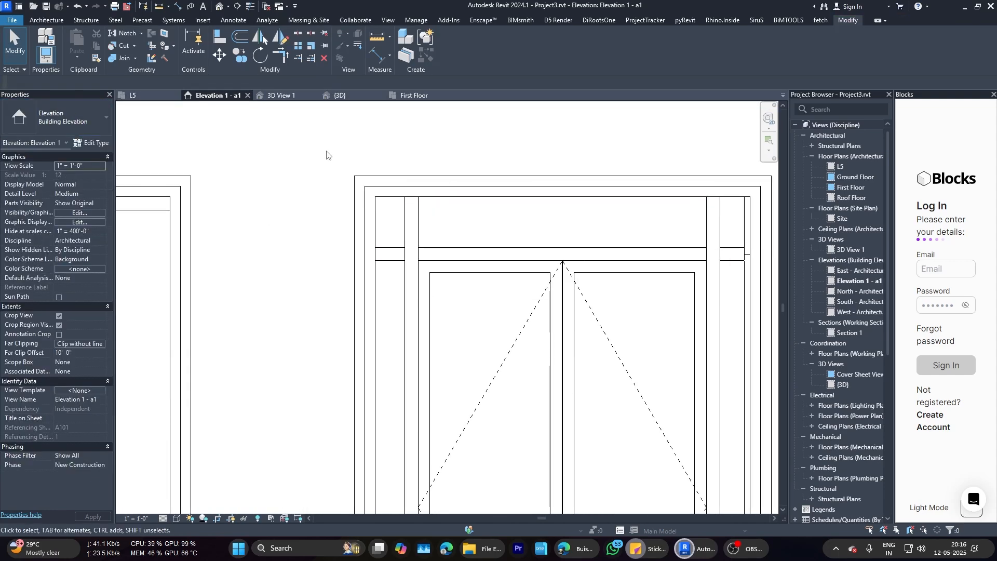
Step: Examine the panel above the balcony door in the {3D} view and in the STUDIO 11:11 render window
click(345, 96)
scroll(581, 292, down, 2)
shift+middle_drag(581, 294, 597, 257)
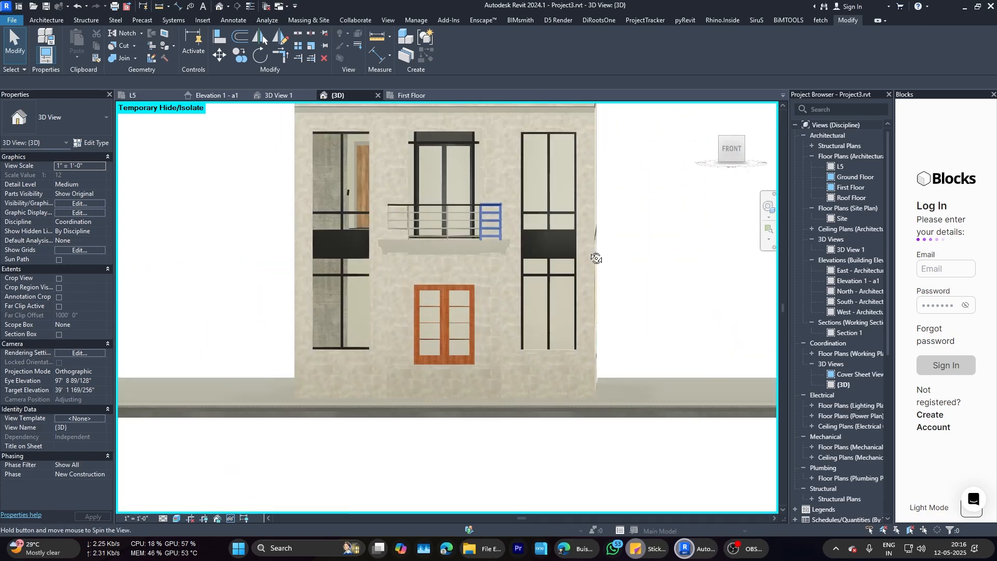
click(697, 549)
click(709, 528)
scroll(610, 219, up, 6)
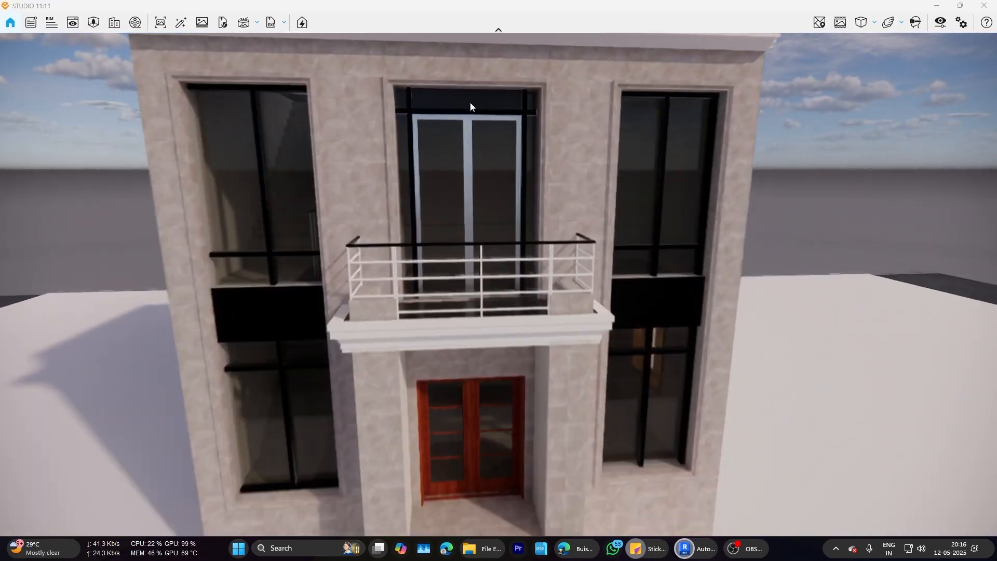
scroll(527, 130, down, 6)
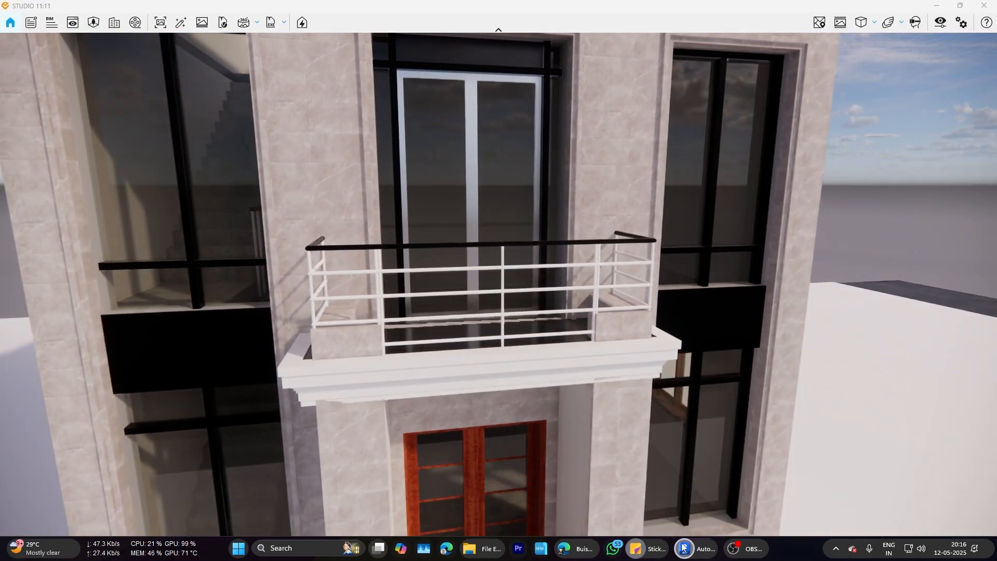
Step: Back in Revit, set the frame material of the balcony double door's type to Appliance - Steel - Black
click(687, 549)
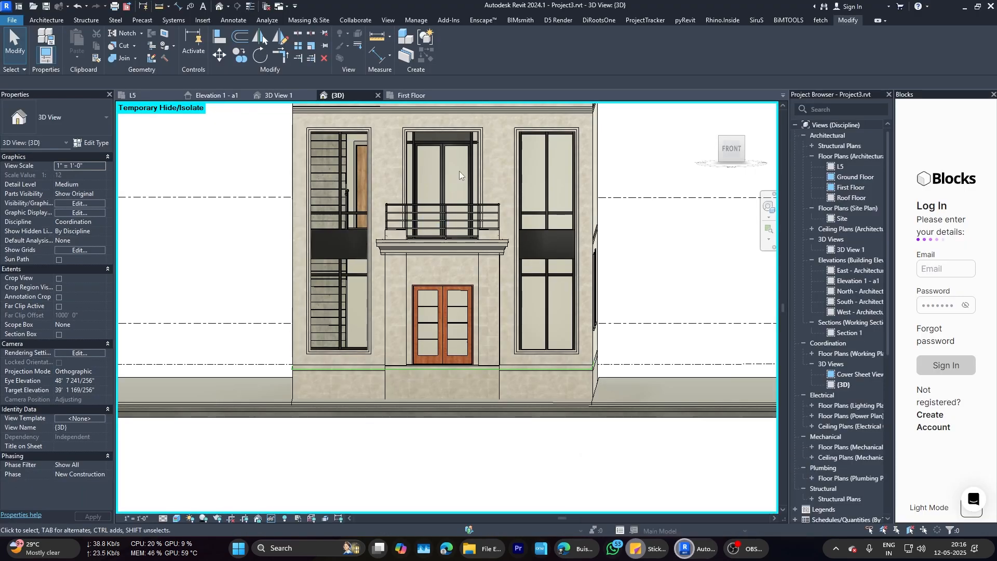
click(640, 527)
click(89, 143)
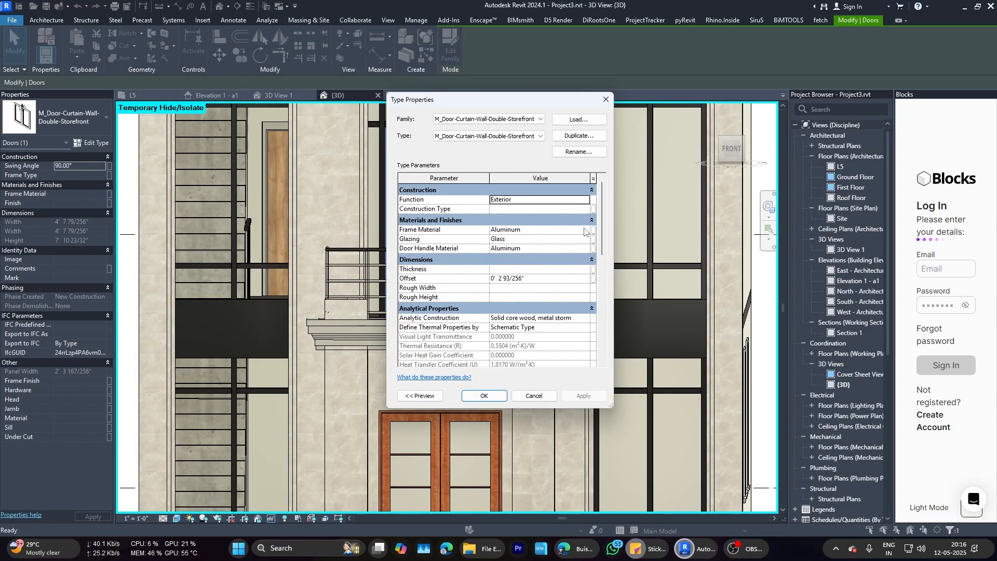
click(587, 239)
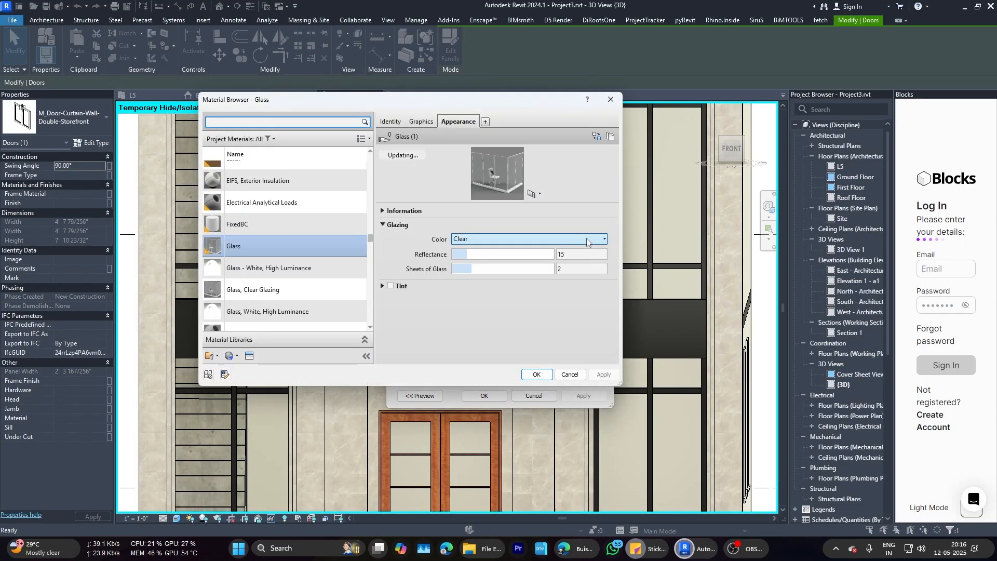
key(Escape)
click(587, 229)
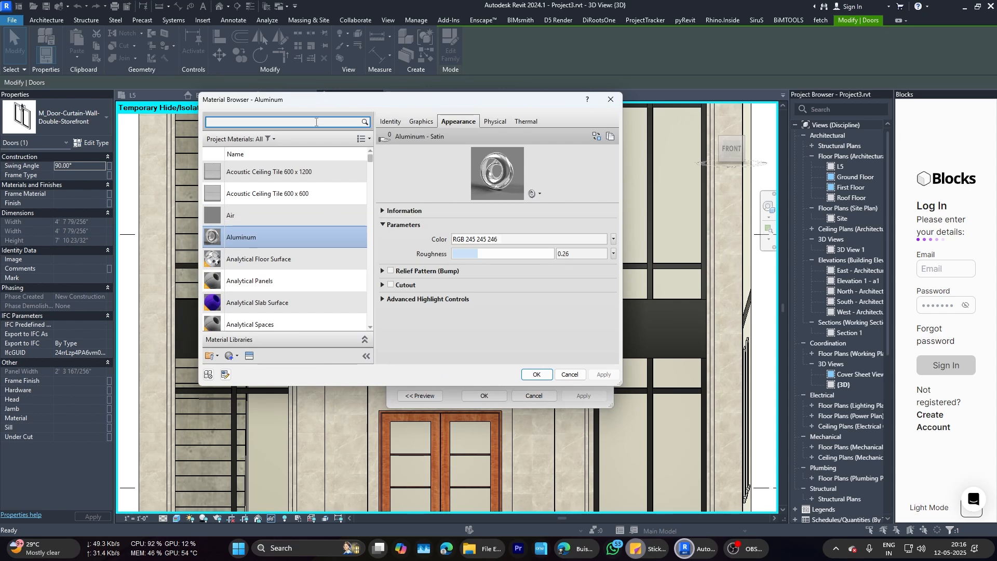
click(249, 280)
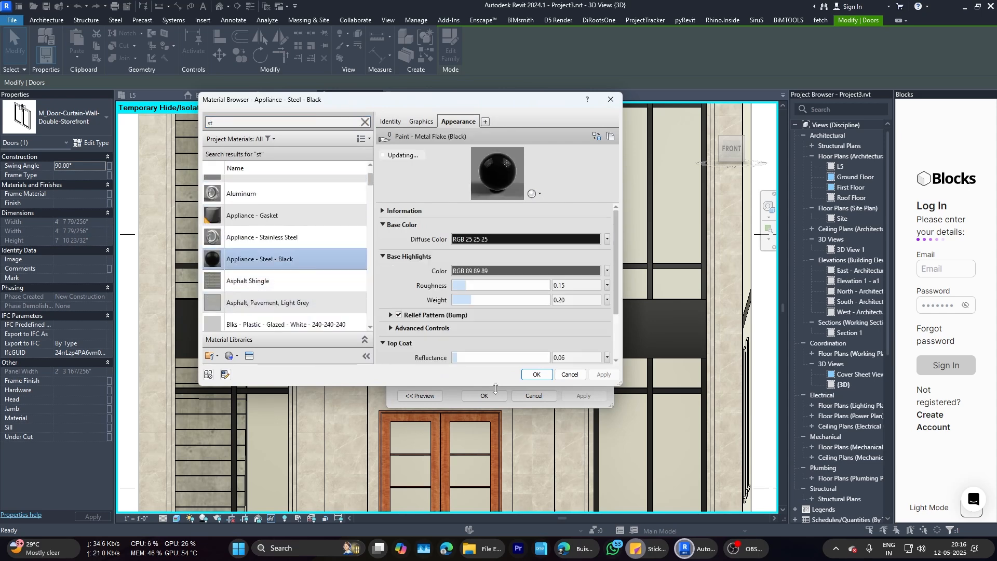
click(544, 376)
Step: Set the door handle material of the same door type to Appliance - Steel - Black and apply the type changes
click(587, 249)
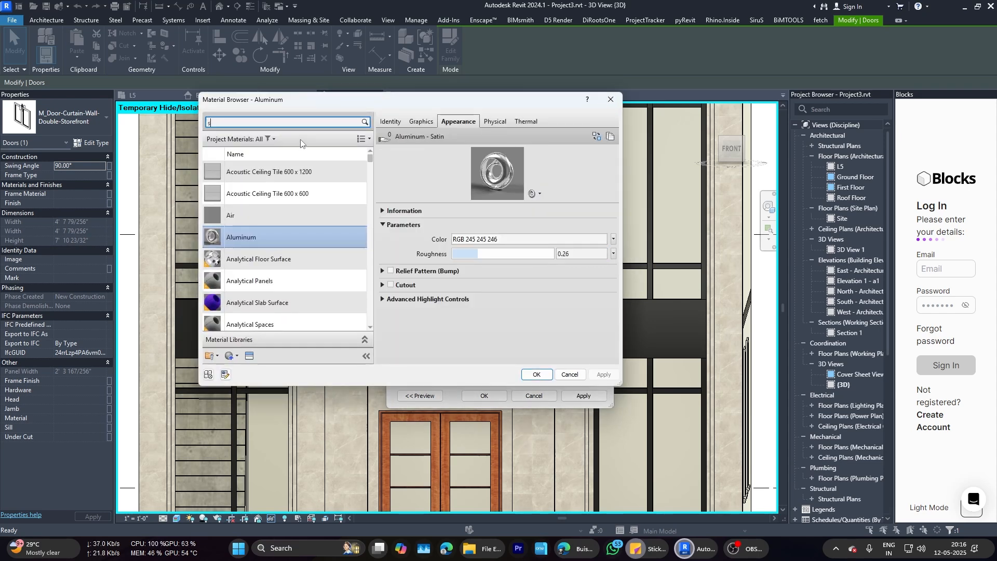
text(ste)
click(260, 207)
click(537, 374)
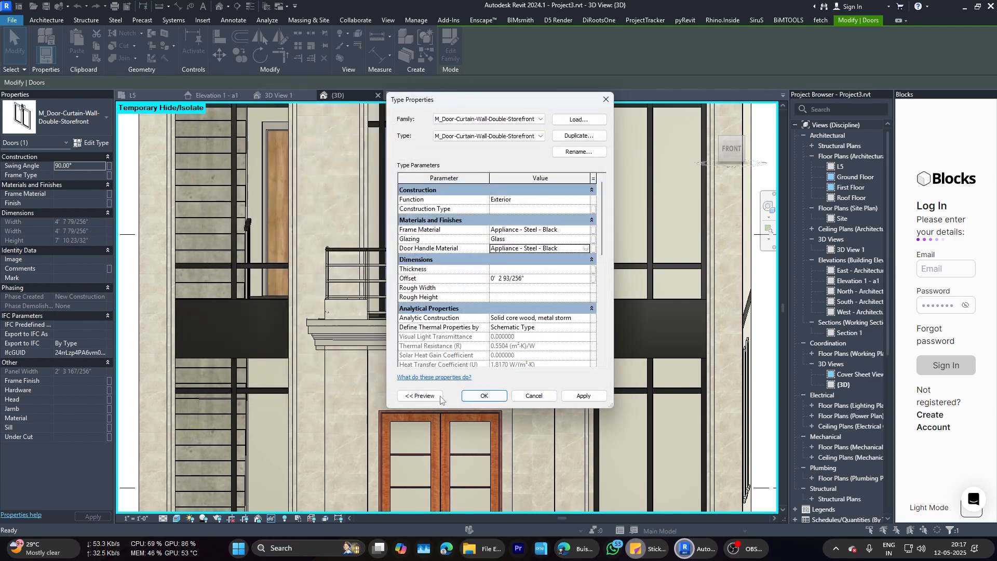
click(483, 396)
Step: Switch to the STUDIO 11:11 render window and examine the black-framed balcony door and the whole front facade
scroll(466, 252, down, 2)
key(alt+Tab)
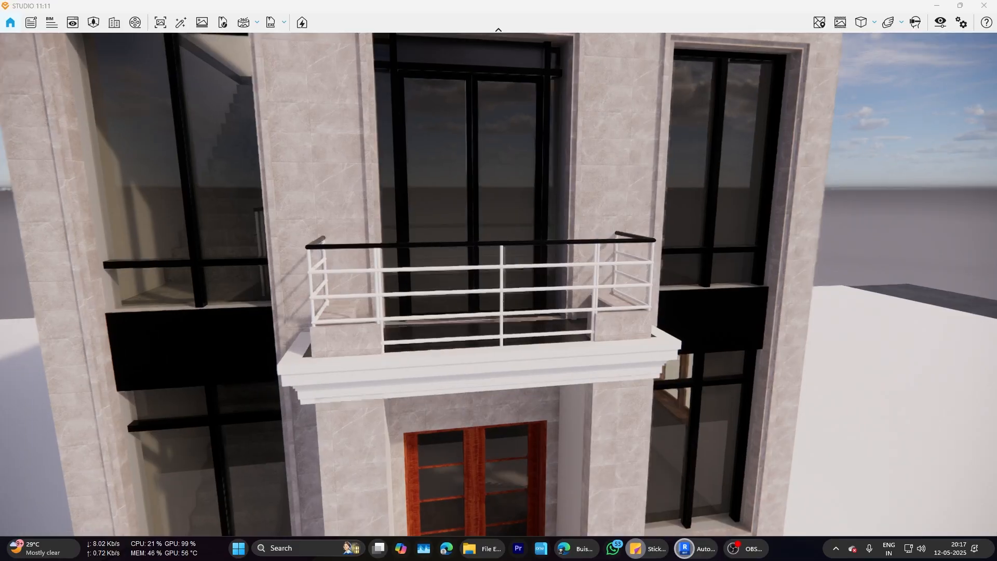
scroll(537, 324, down, 5)
scroll(537, 324, down, 5)
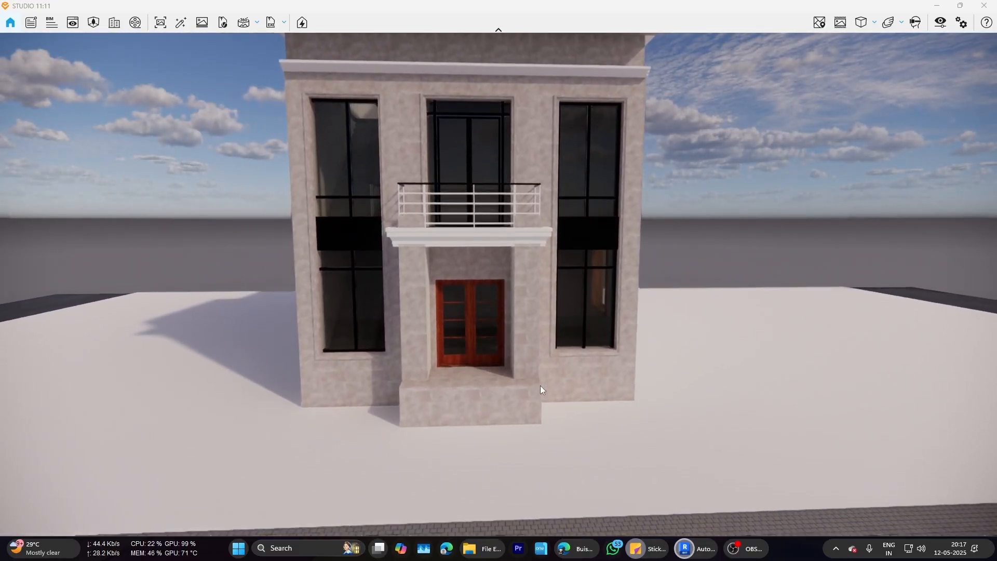
scroll(547, 384, down, 3)
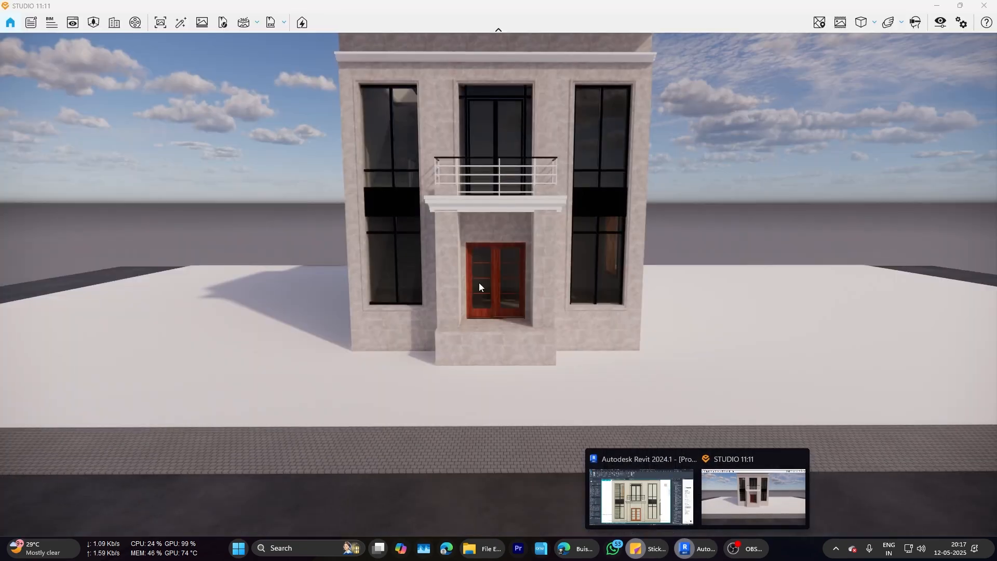
scroll(522, 314, up, 2)
key(e)
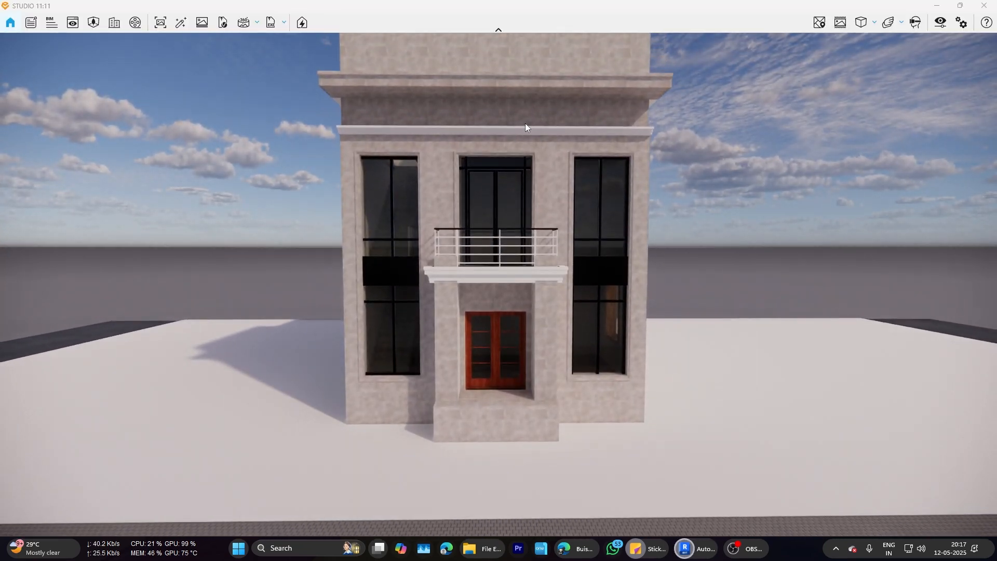
Step: Switch back to Revit and open the moulding band above the upper windows in the {3D} view for in-place editing
scroll(526, 99, up, 5)
right_drag(525, 98, 409, 235)
key(alt+Tab)
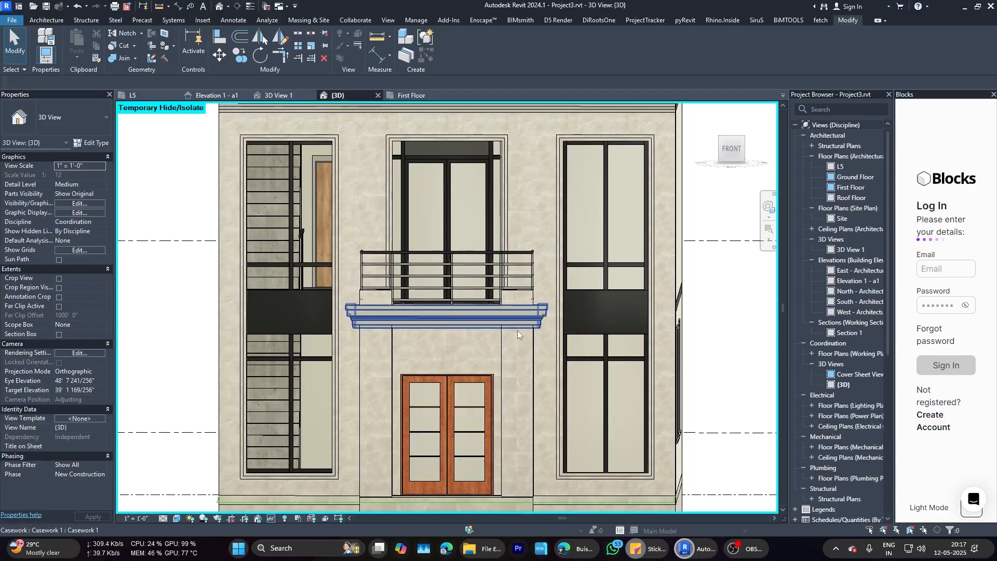
scroll(517, 330, down, 2)
shift+middle_drag(518, 330, 543, 313)
click(557, 225)
double_click(556, 225)
scroll(519, 228, up, 4)
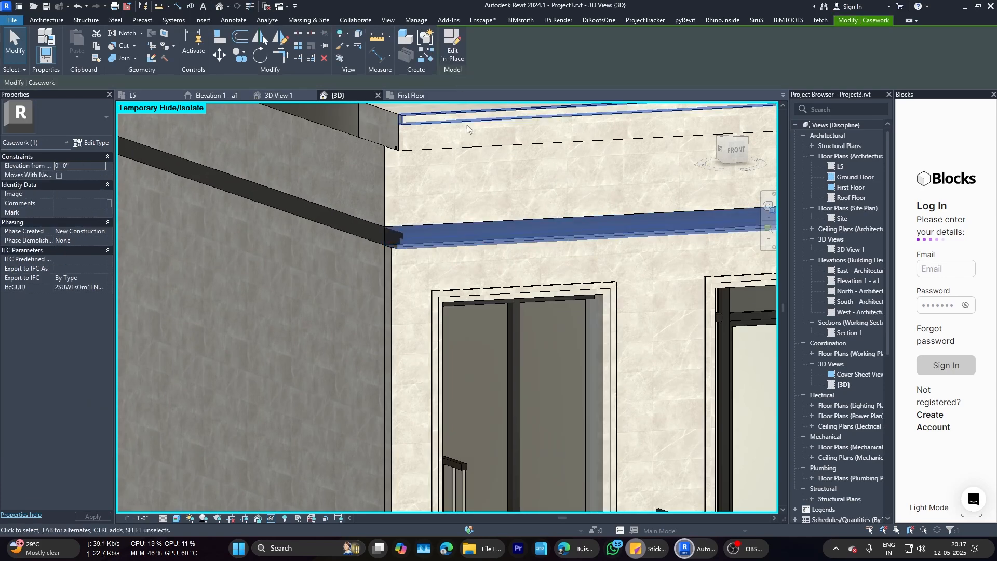
Step: Set the material of the band's sweep to Brick 10, Organic and finish the in-place model
click(103, 207)
click(105, 203)
click(104, 212)
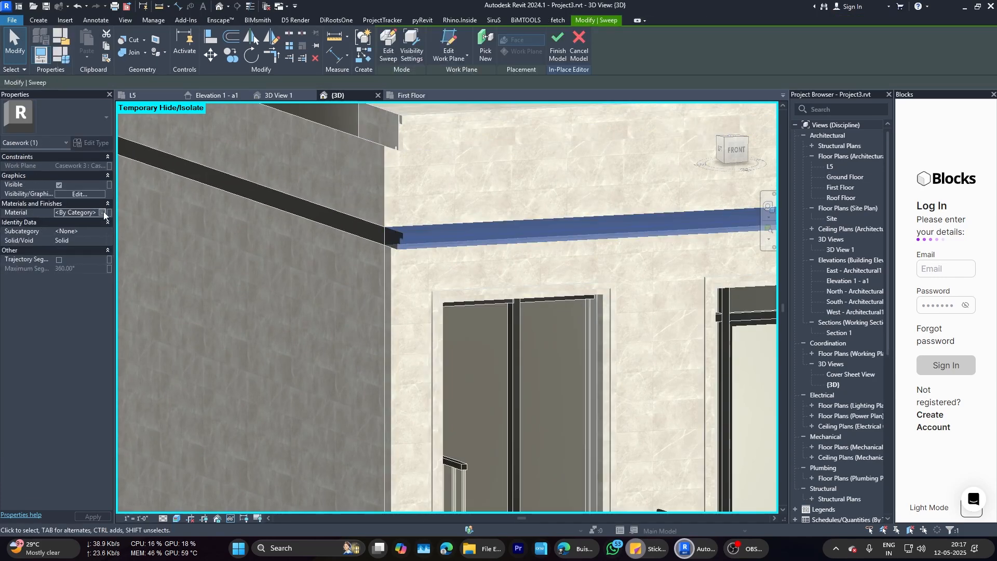
click(104, 213)
click(297, 124)
text(c)
key(BackSpace)
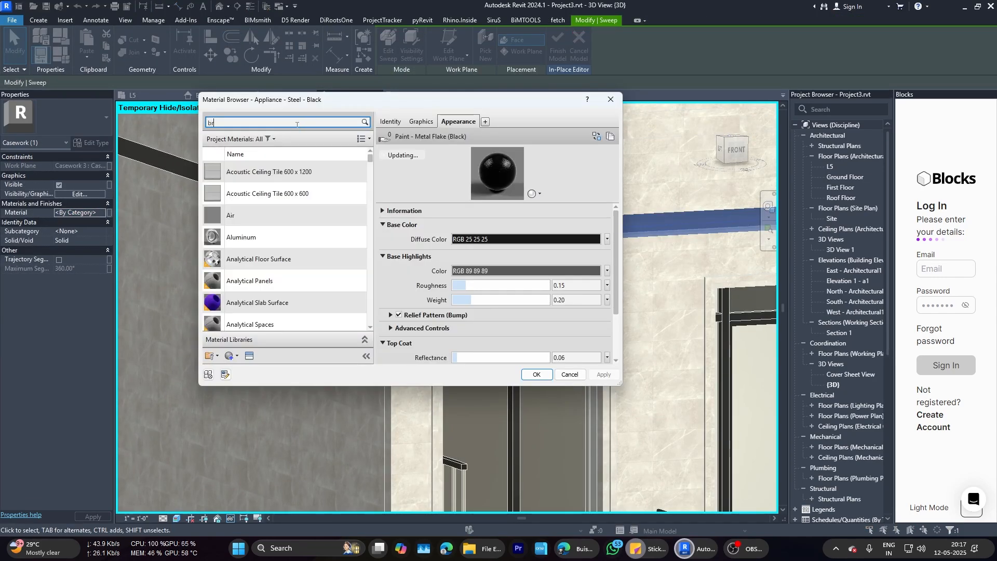
click(303, 309)
click(303, 303)
click(307, 321)
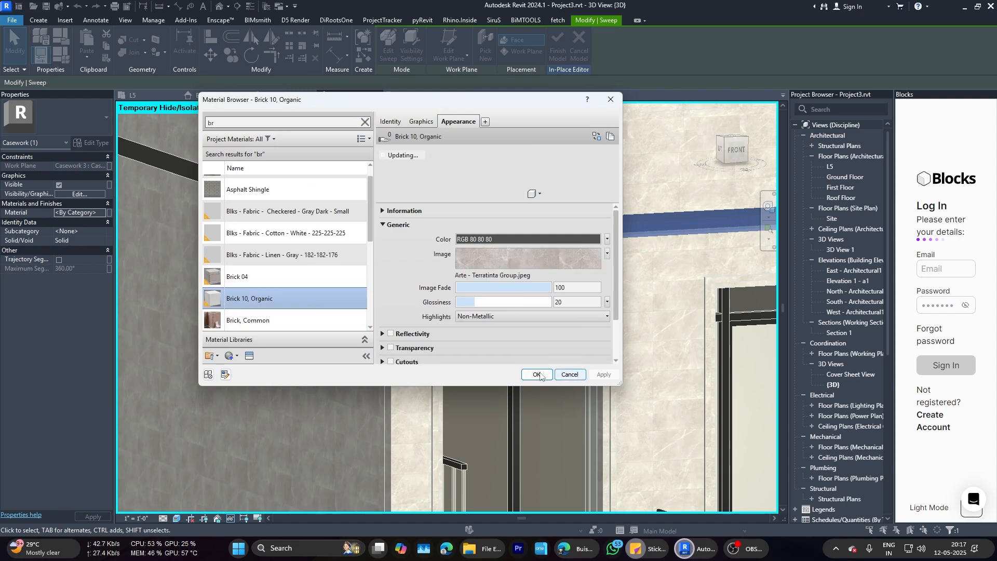
click(538, 374)
click(558, 47)
scroll(471, 269, down, 5)
scroll(415, 349, up, 5)
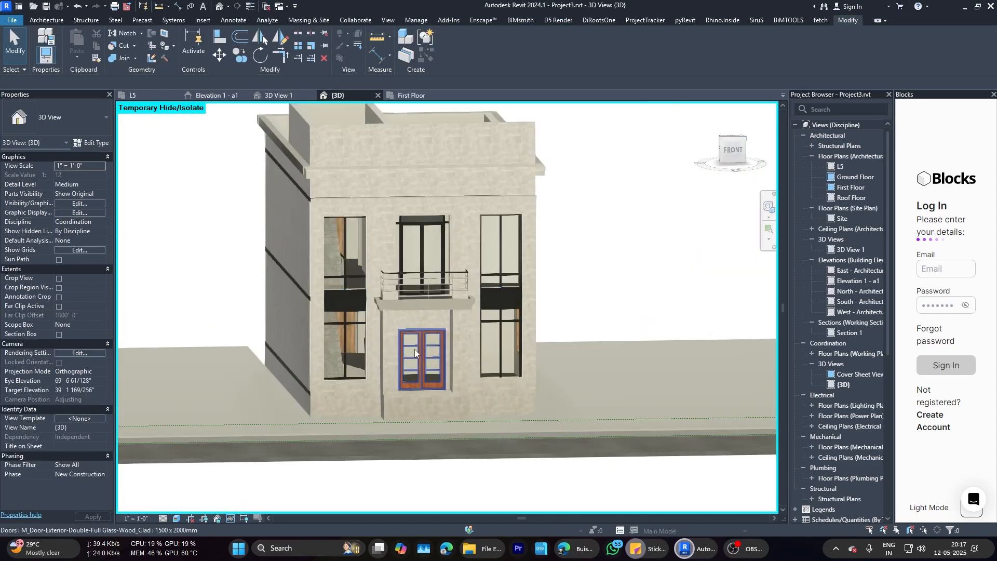
scroll(421, 362, up, 4)
click(418, 358)
click(97, 142)
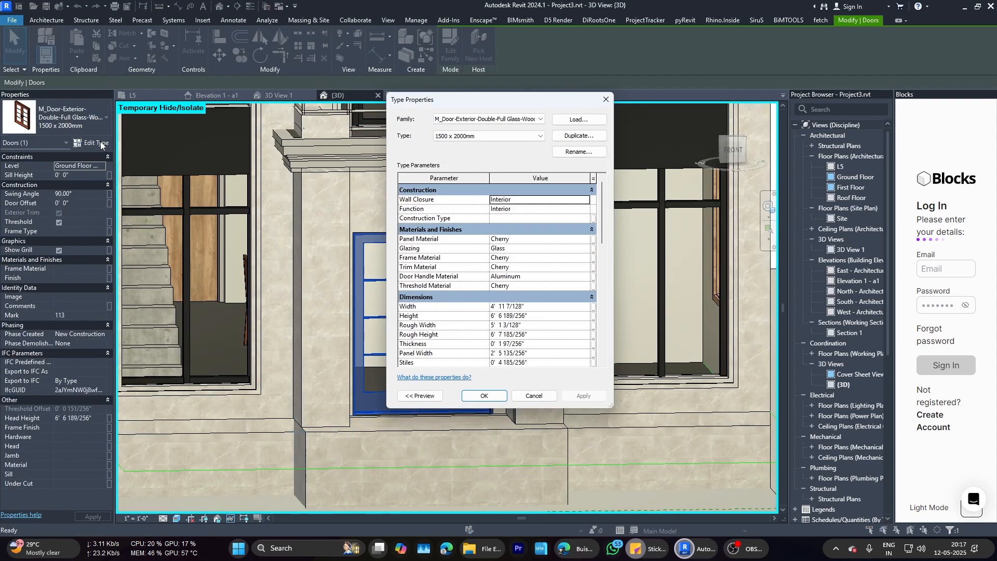
key(Escape)
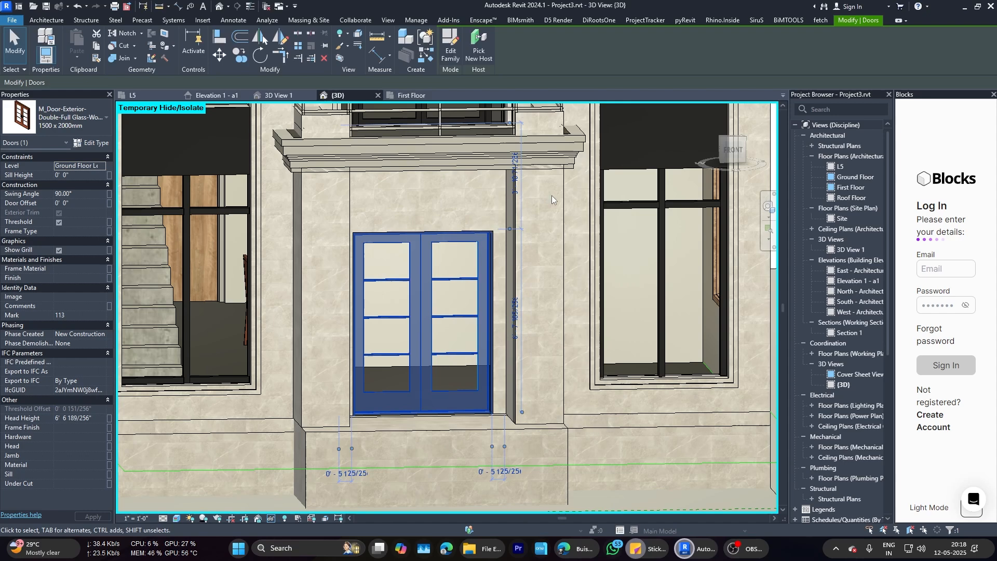
click(96, 145)
key(Escape)
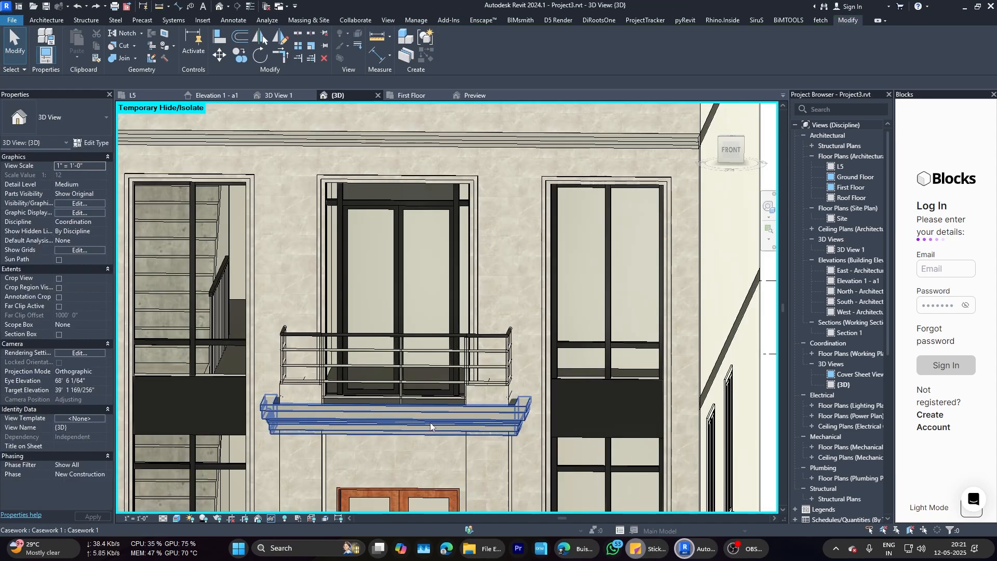
Step: Examine the type parameters of the ground-floor entrance double door
scroll(430, 422, down, 5)
scroll(433, 445, up, 4)
click(441, 432)
click(79, 125)
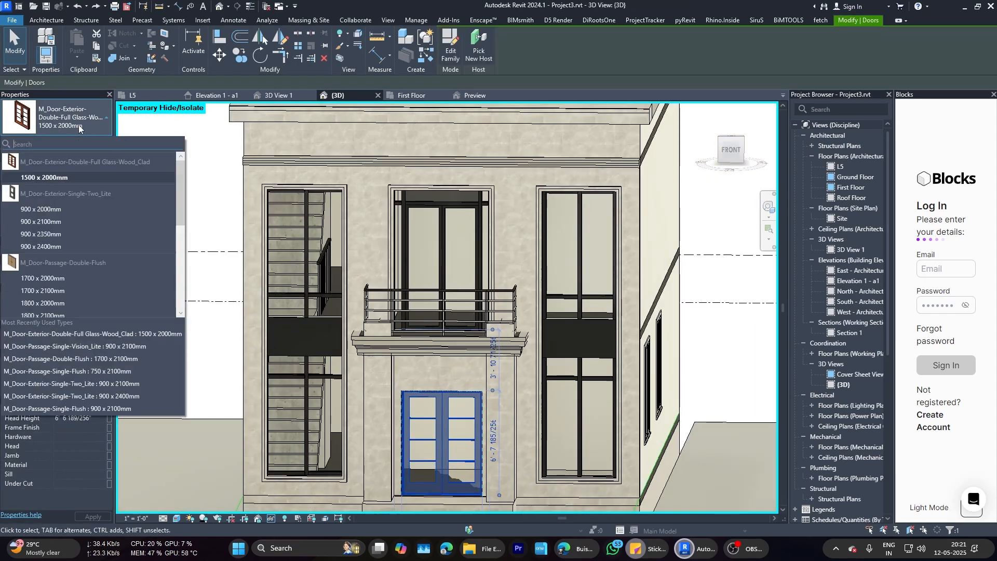
click(81, 126)
click(94, 143)
scroll(556, 259, down, 5)
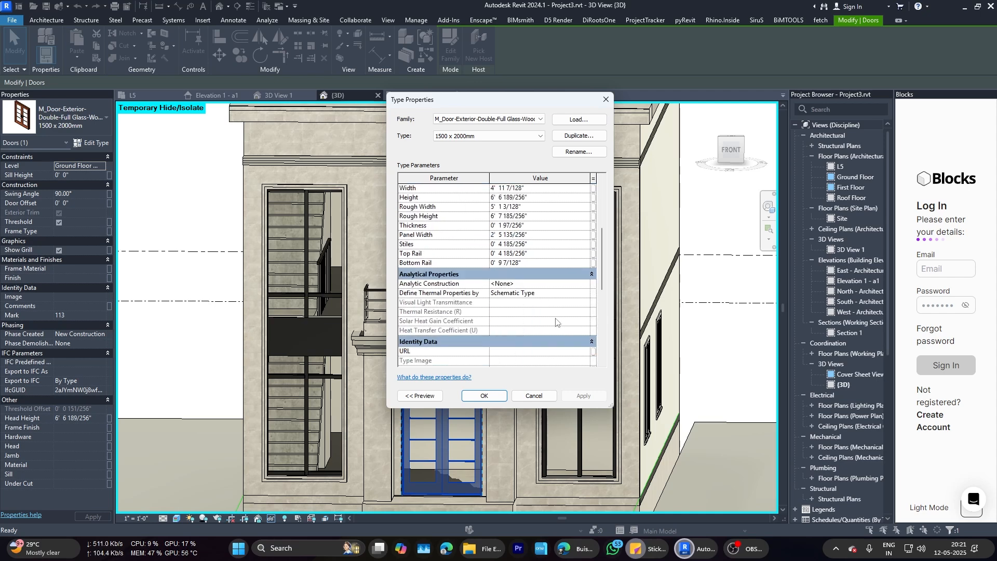
scroll(559, 317, up, 4)
click(586, 256)
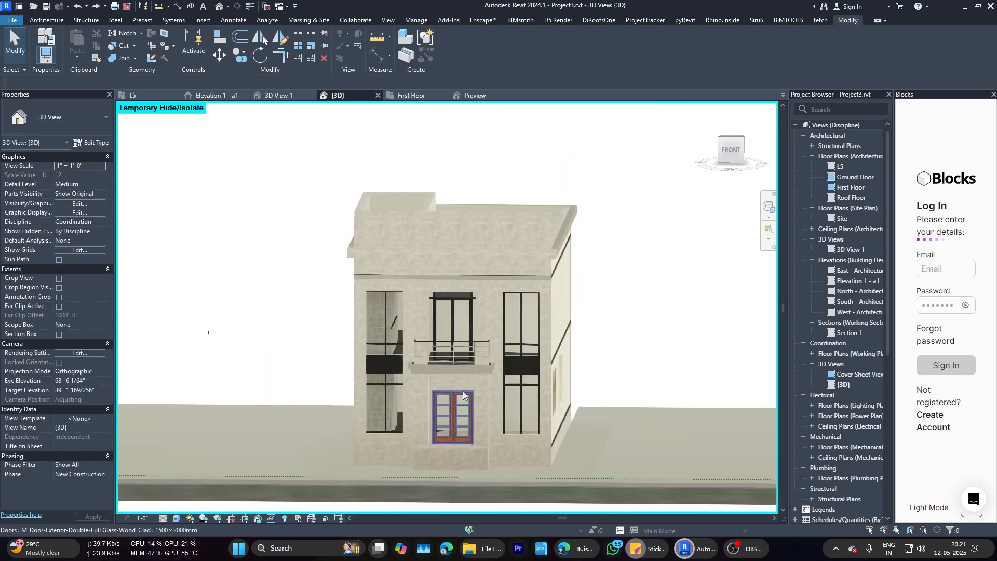
scroll(235, 419, up, 4)
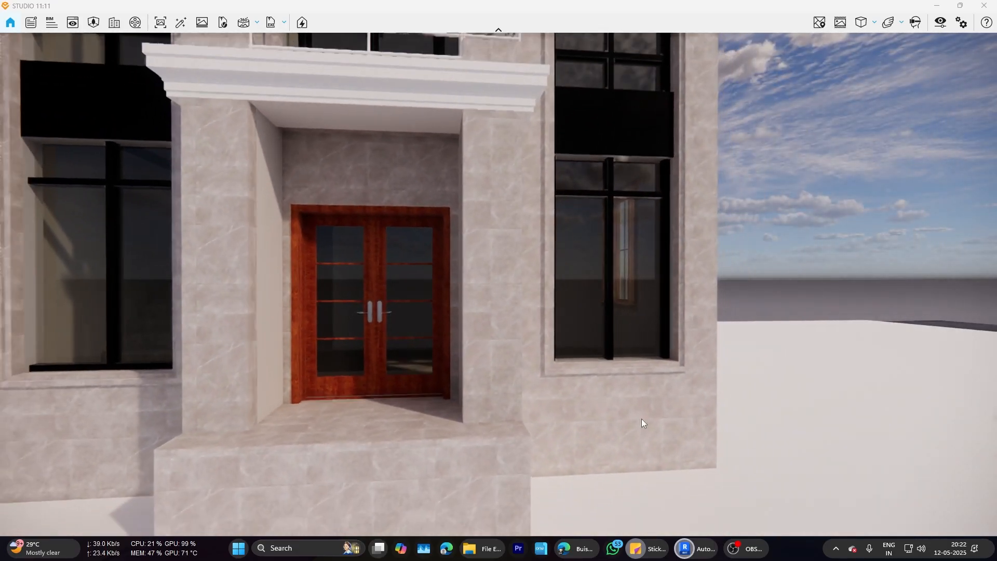
click(657, 519)
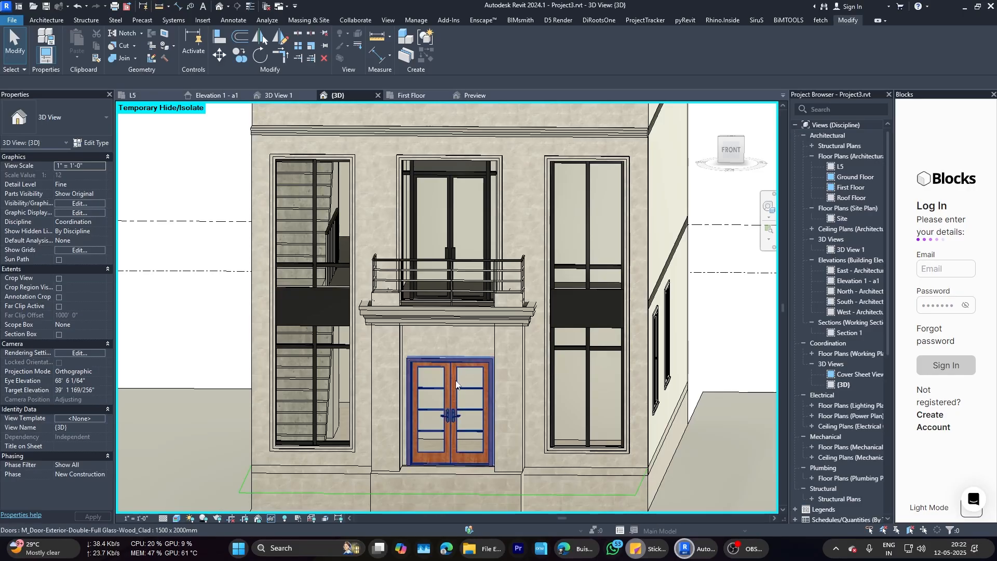
click(453, 46)
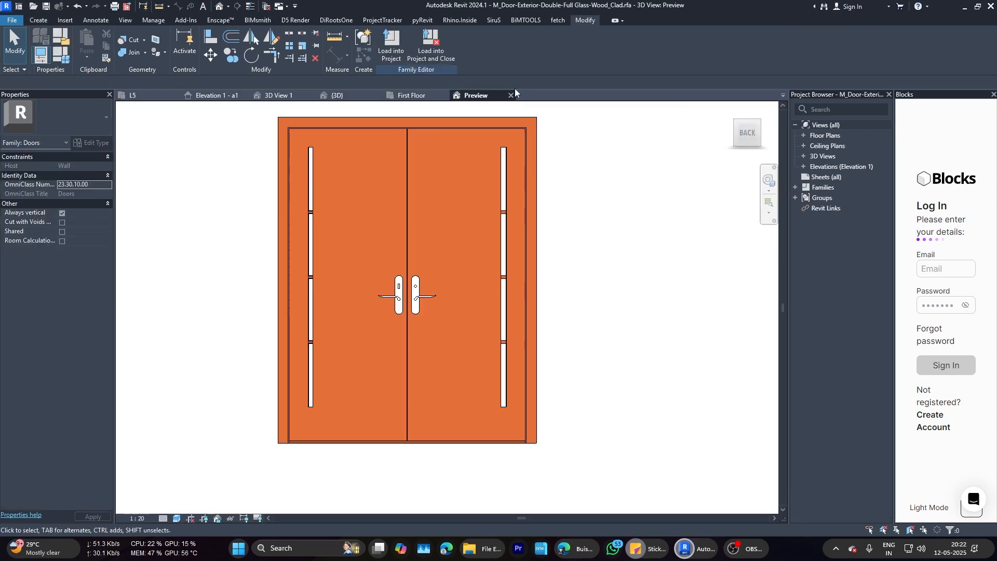
click(512, 94)
click(520, 283)
Step: Set the frame material of the entrance double door's 1500 x 2000mm type to Appliance - Steel - Black
scroll(450, 353, up, 2)
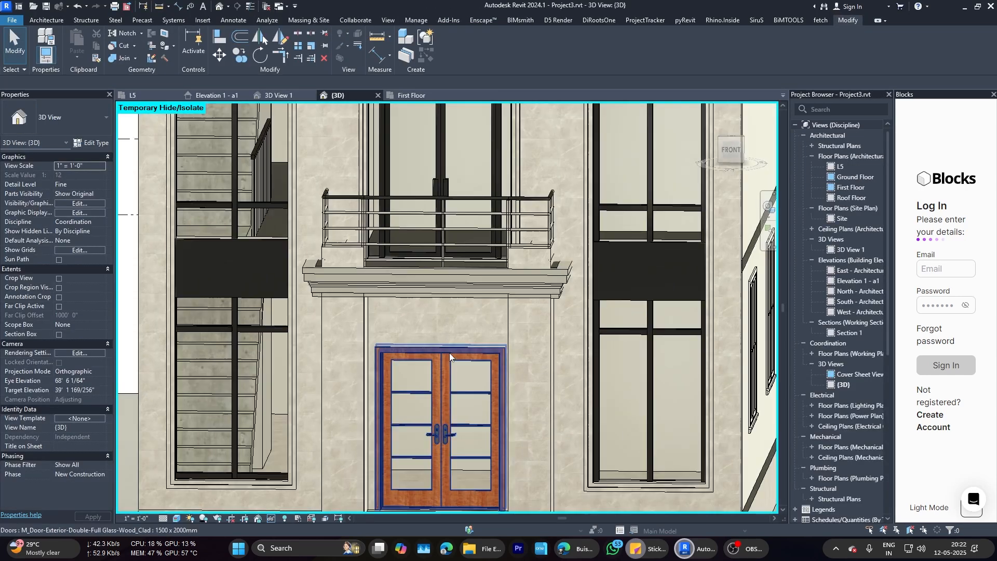
click(449, 353)
click(91, 142)
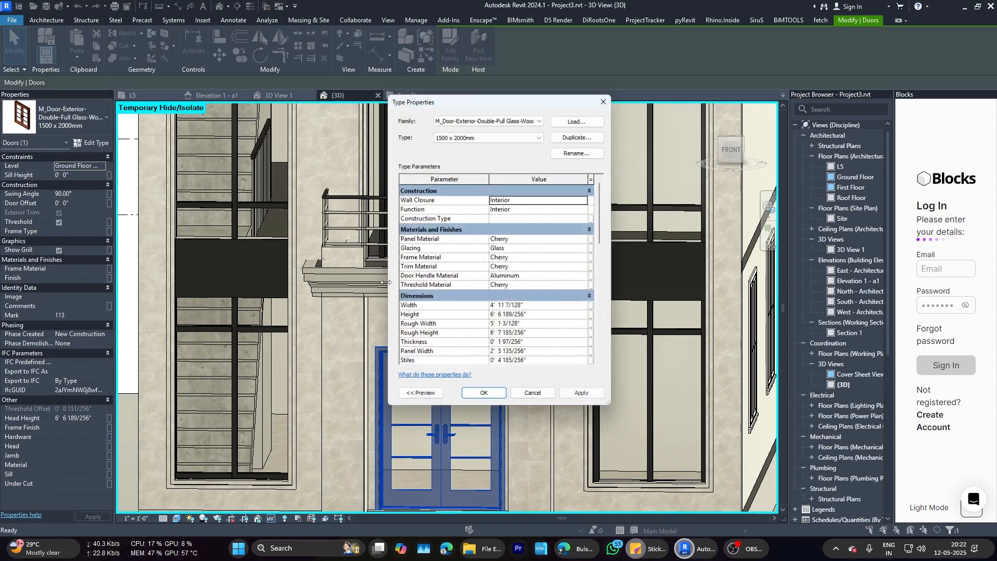
click(586, 258)
click(585, 257)
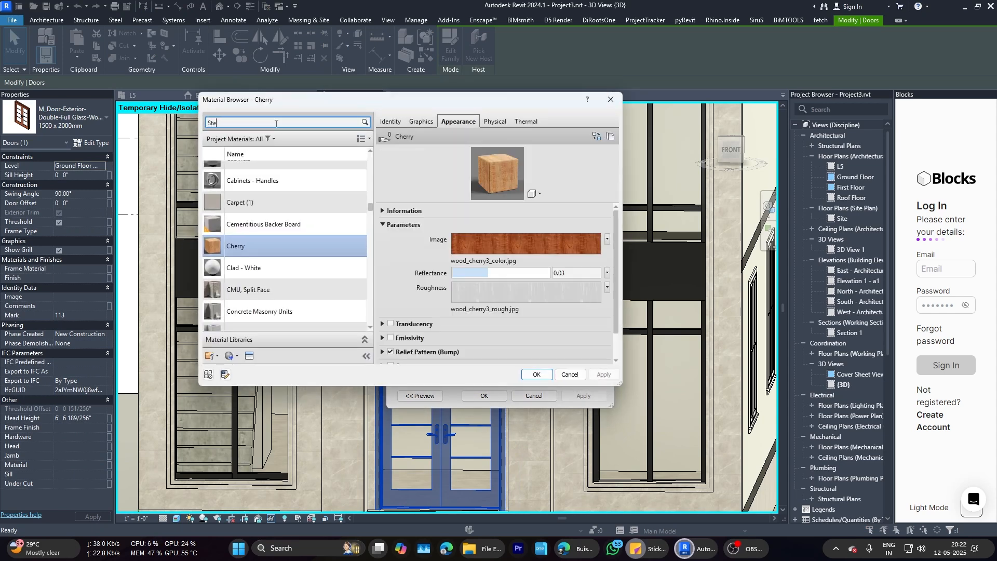
click(244, 203)
click(537, 374)
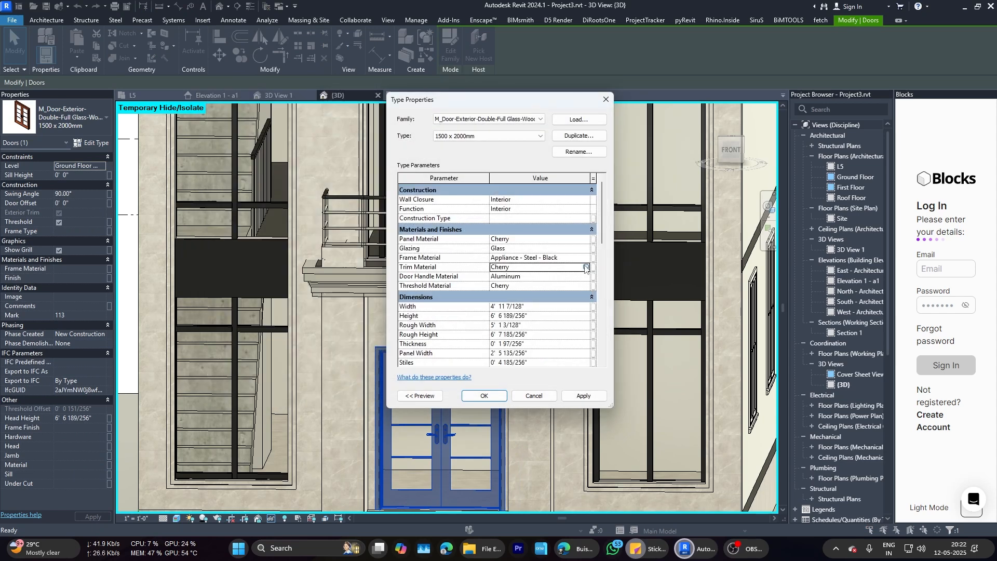
Step: Set the trim material and door handle material of the same entrance door type to Appliance - Steel - Black
click(586, 267)
text(Steel)
click(244, 204)
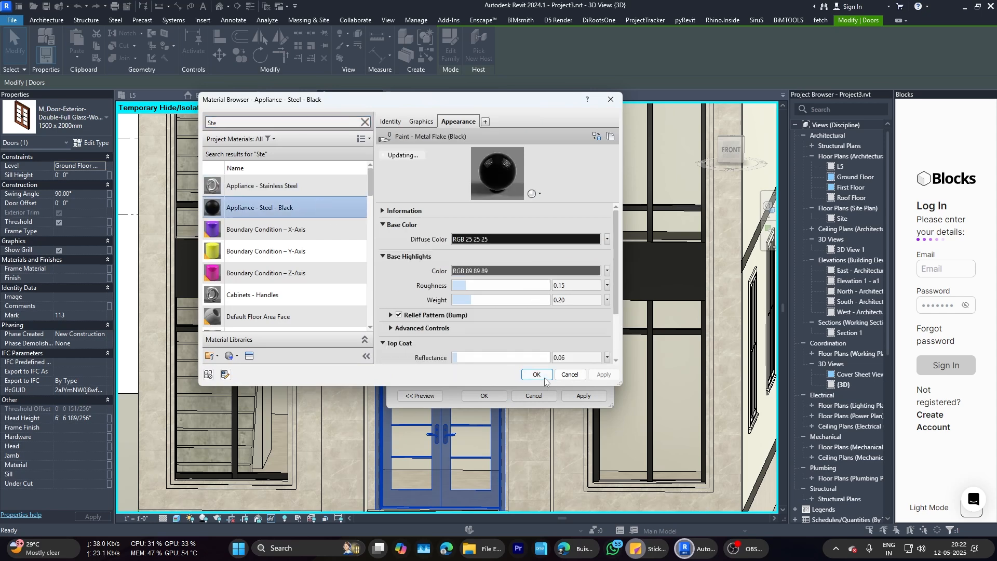
click(537, 373)
click(586, 276)
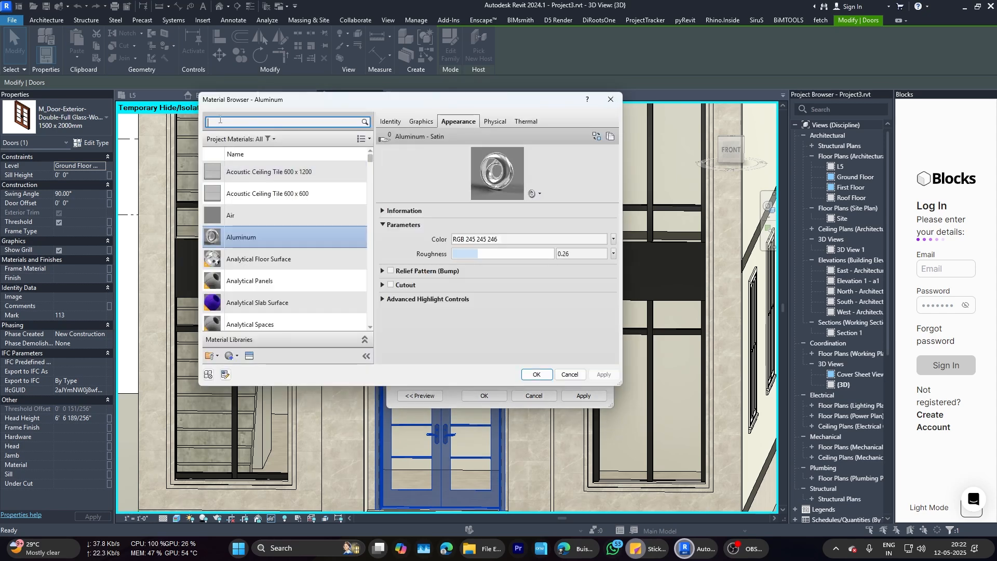
text(Steel)
click(343, 209)
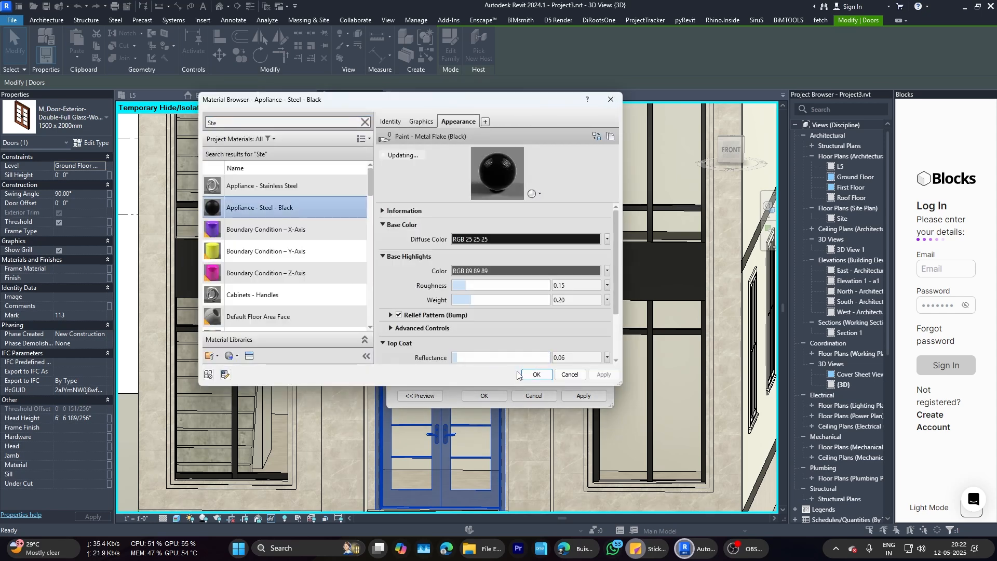
click(537, 374)
Step: Try to replace the entrance door type's Cherry panel material with a steel material
click(585, 238)
click(585, 239)
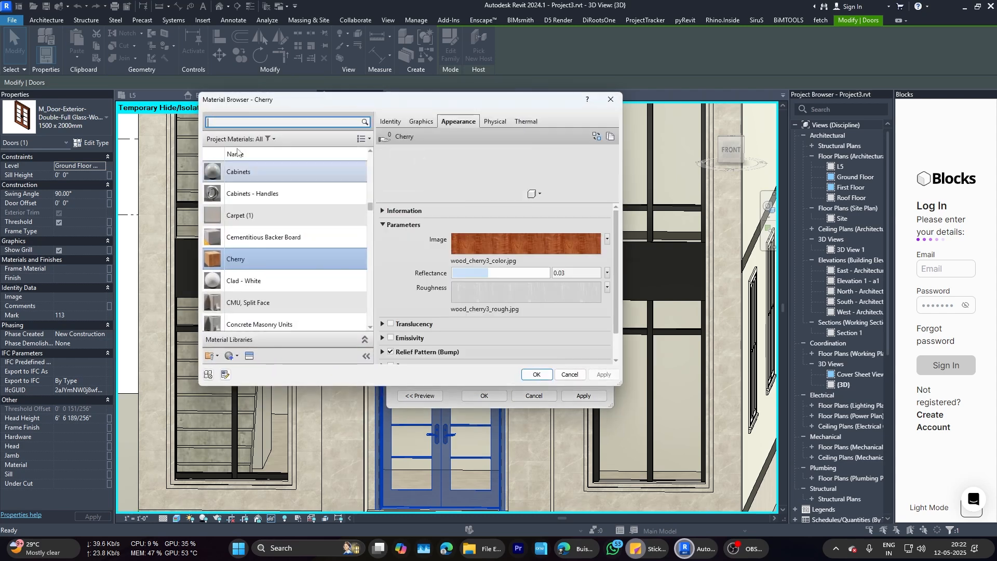
text(Ste)
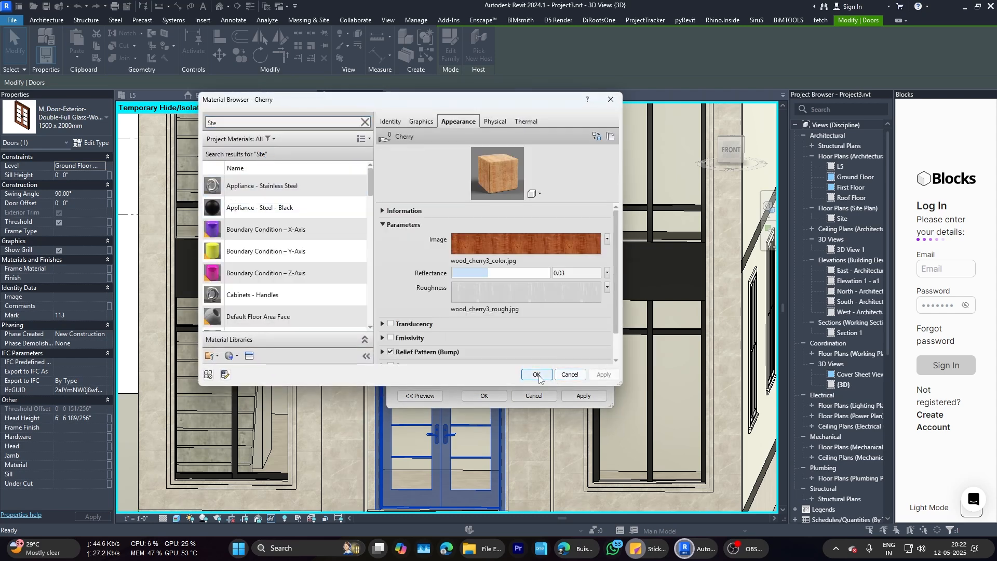
click(539, 376)
Step: Set the entrance door type's threshold material to Appliance - Steel - Black and accept the type changes
click(586, 286)
click(586, 285)
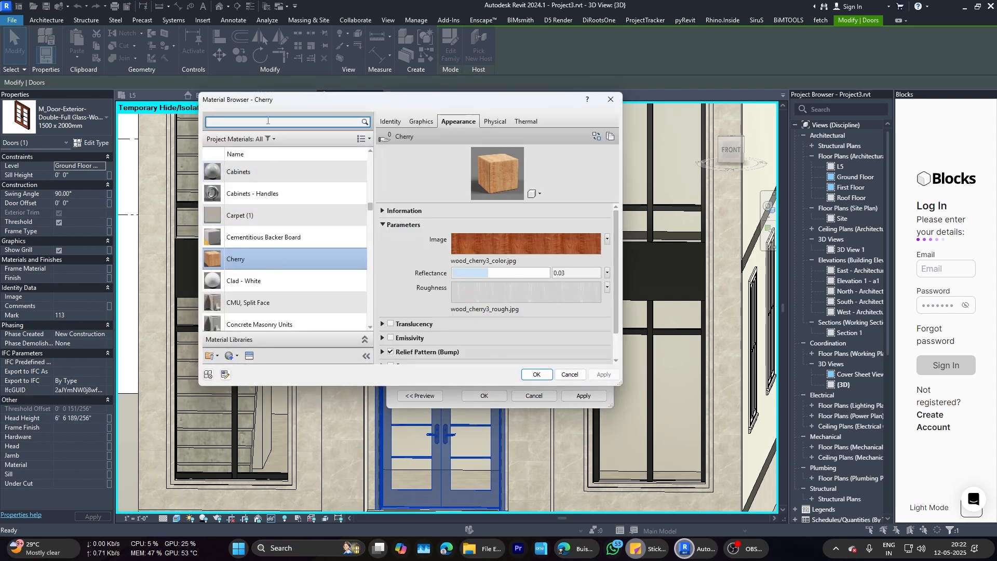
text(Steel)
click(266, 206)
click(537, 374)
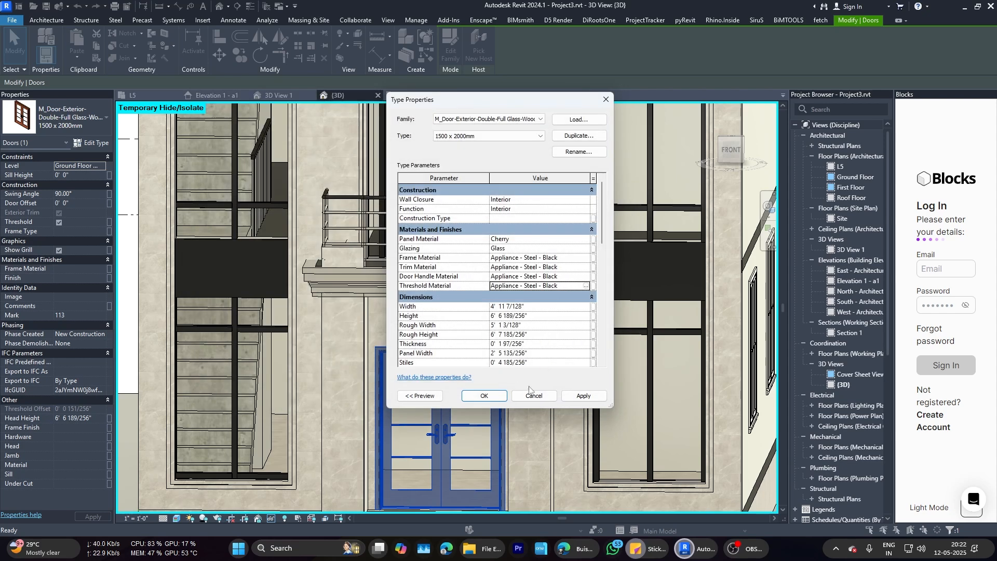
click(479, 401)
scroll(485, 283, down, 3)
key(Escape)
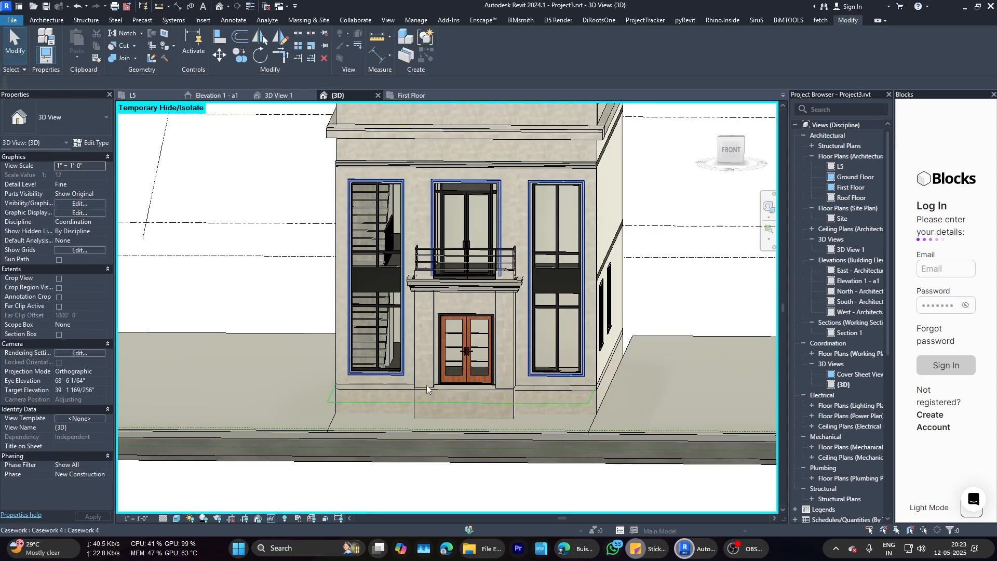
Step: Set the panel material of the entrance double door's type to Appliance - Steel - Black and apply the change
scroll(432, 338, up, 2)
mouse_move(687, 553)
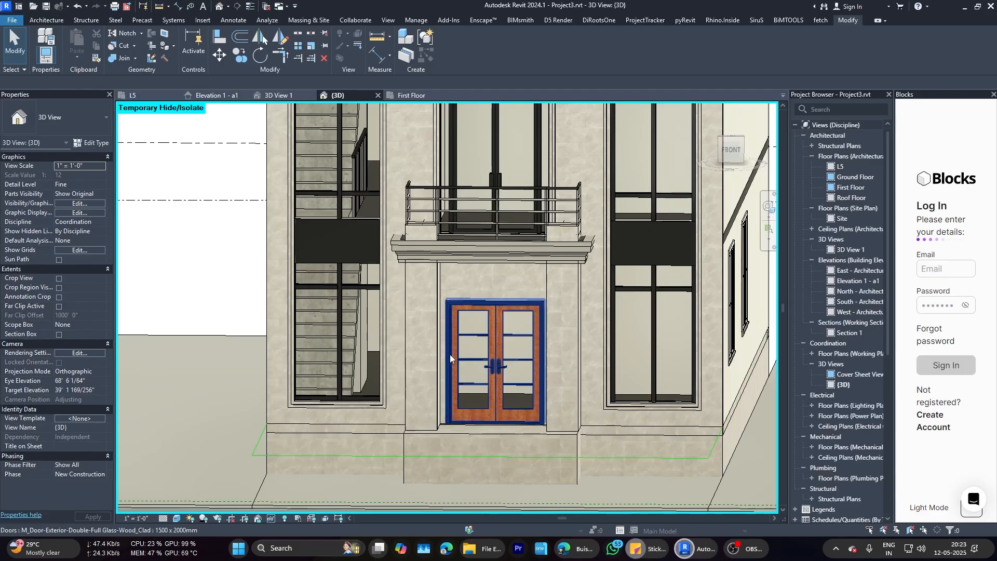
scroll(450, 355, up, 5)
click(531, 319)
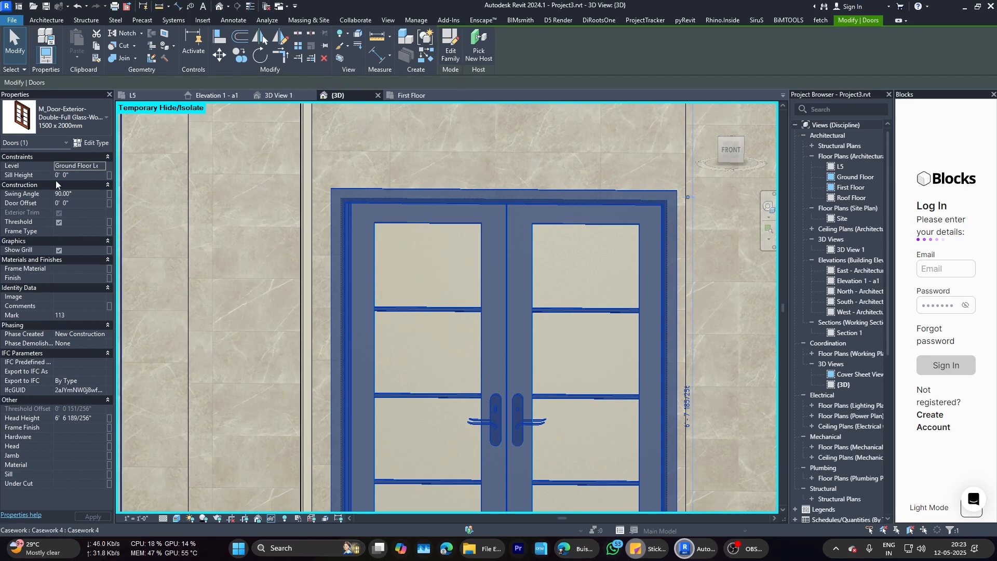
click(92, 142)
click(586, 240)
click(586, 240)
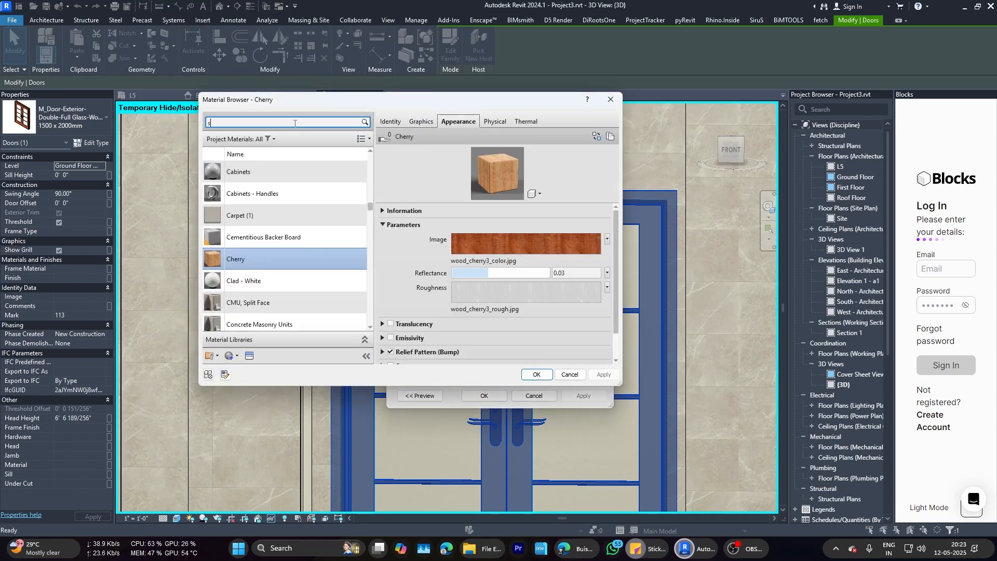
text(ste)
click(296, 206)
click(538, 375)
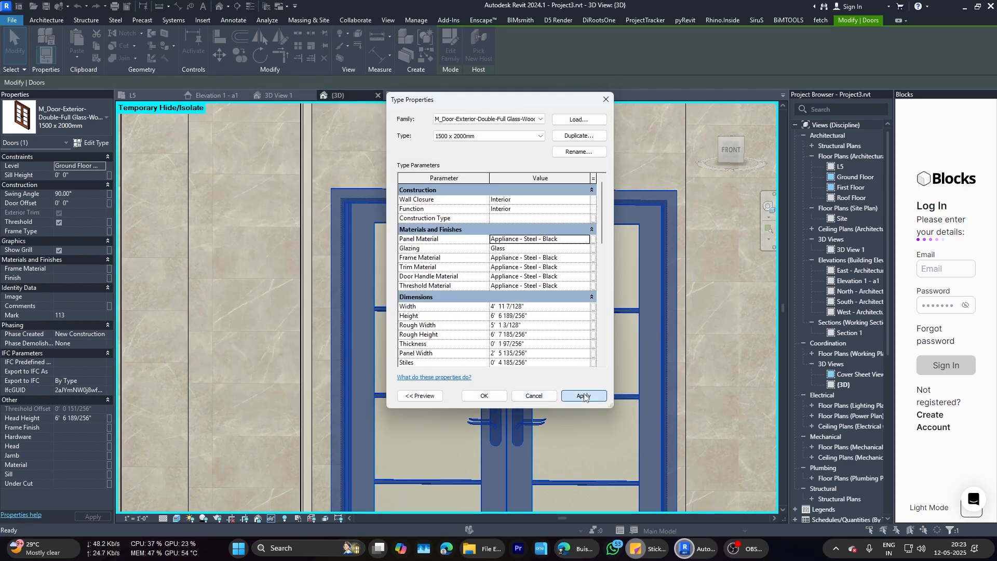
click(484, 396)
key(Escape)
Step: Switch to the STUDIO 11:11 render window and examine the ground-floor entrance with its double door
scroll(469, 401, down, 5)
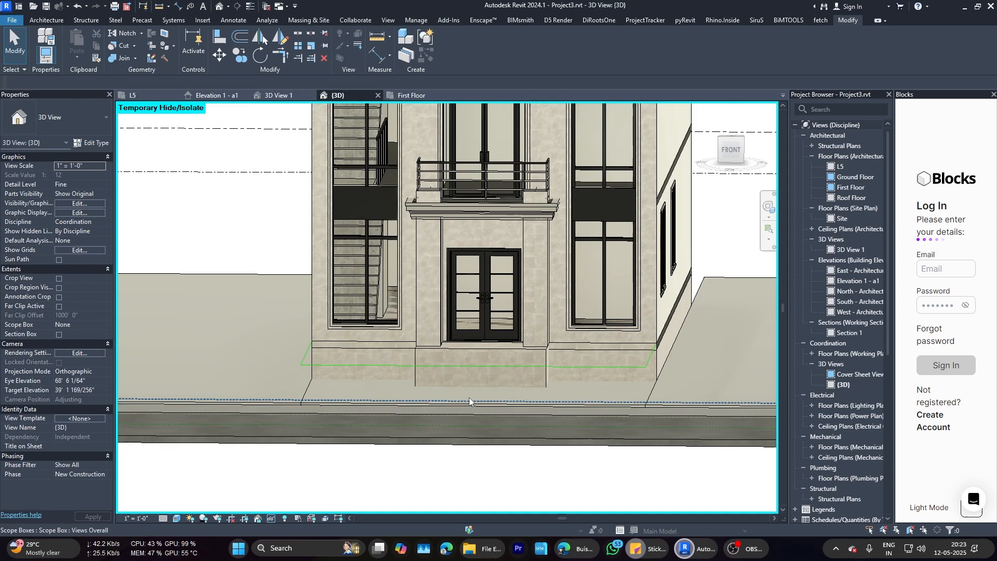
click(682, 549)
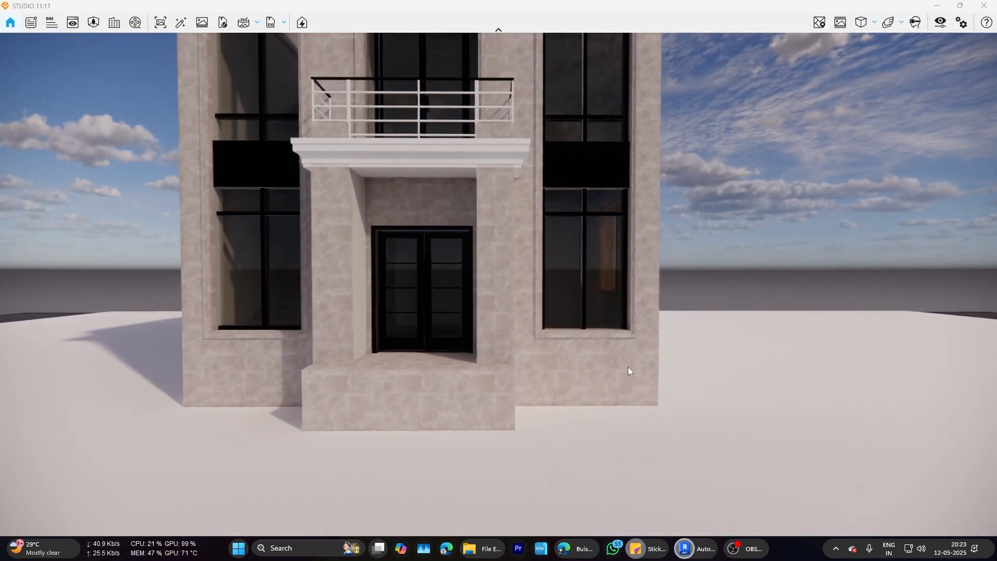
Step: Switch to Revit and set the material of the in-place moulding sweep below the balcony to Brick 10, Organic
click(693, 549)
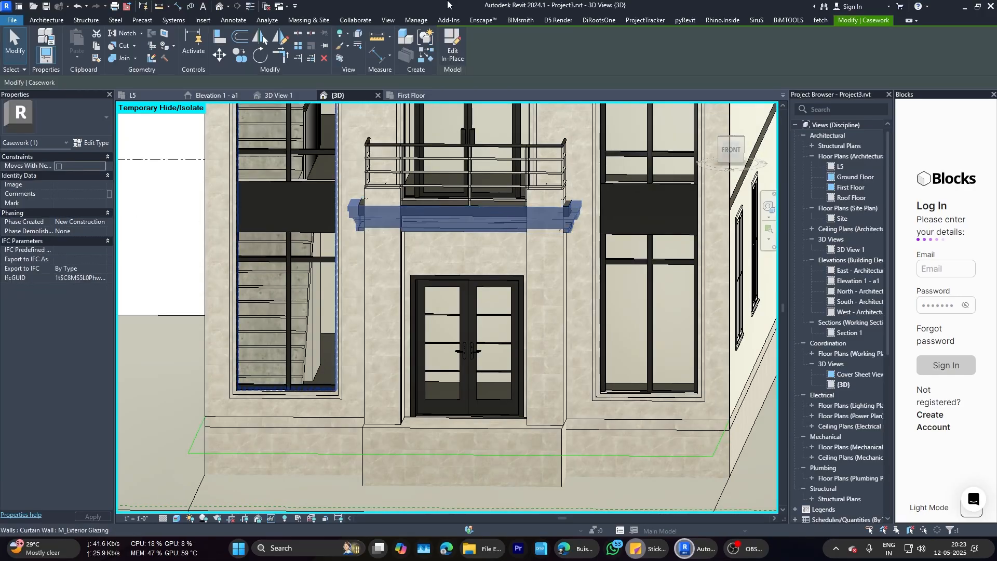
click(452, 47)
click(103, 193)
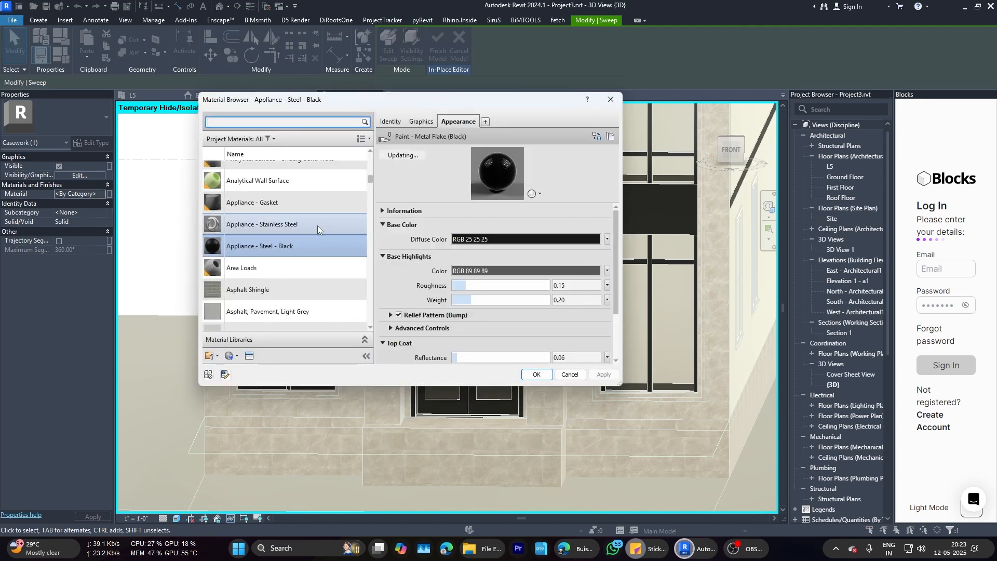
click(292, 118)
text(brick)
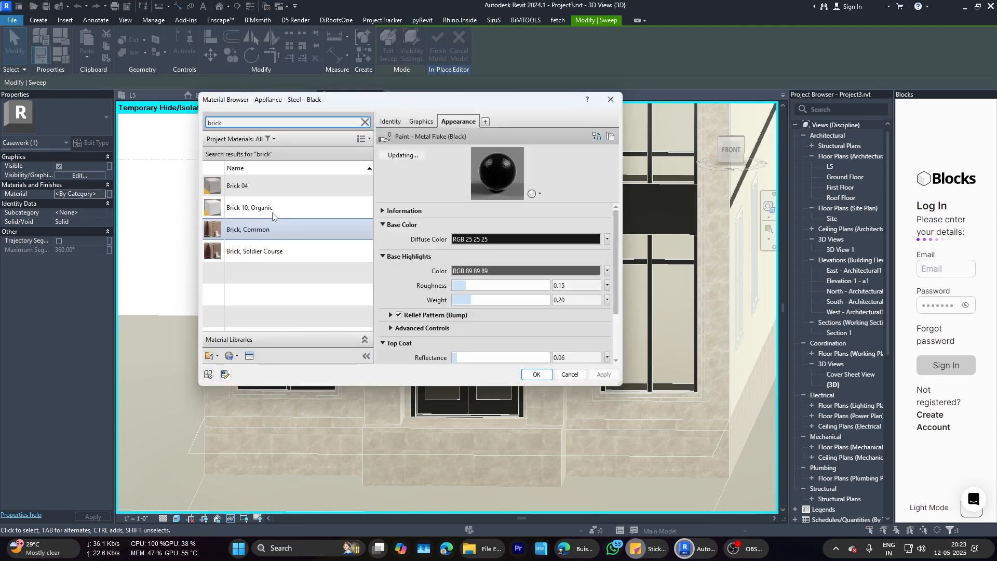
click(272, 211)
click(537, 374)
scroll(488, 337, down, 5)
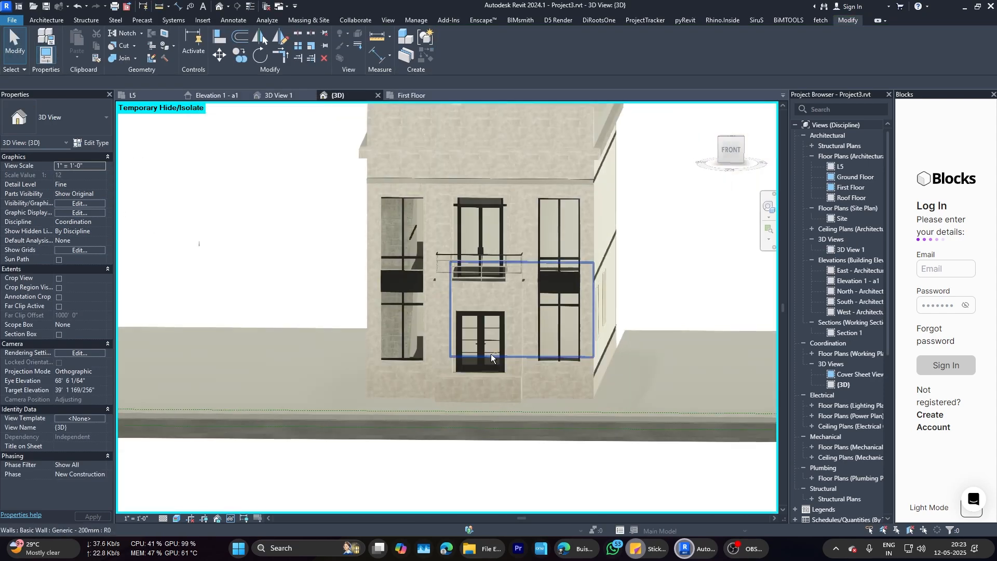
Step: Apply the balcony moulding's material to the in-place moulding sweep running across the facade above the upper windows
shift+middle_drag(491, 354, 520, 395)
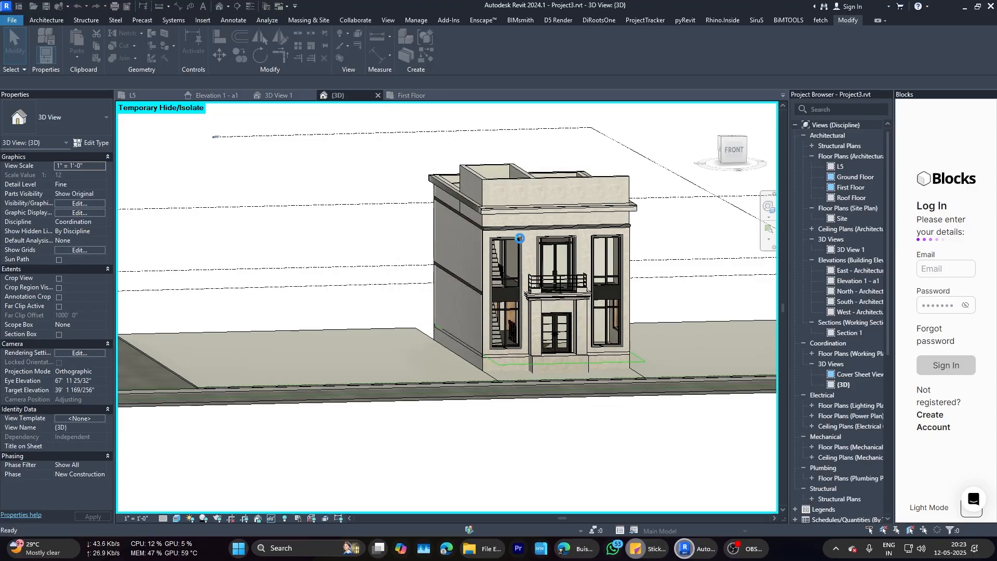
scroll(650, 229, up, 5)
click(649, 219)
click(446, 56)
click(364, 224)
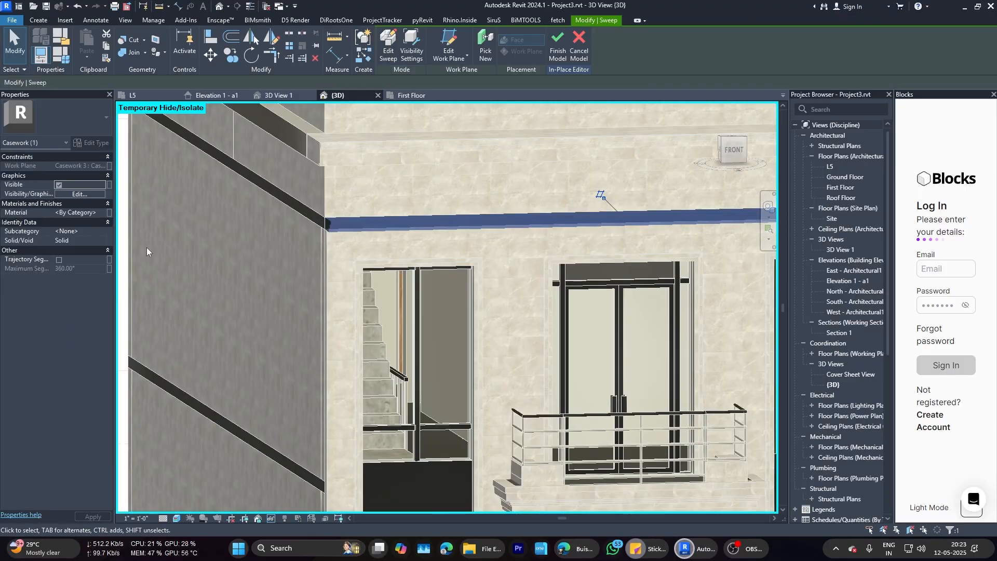
click(106, 213)
click(535, 374)
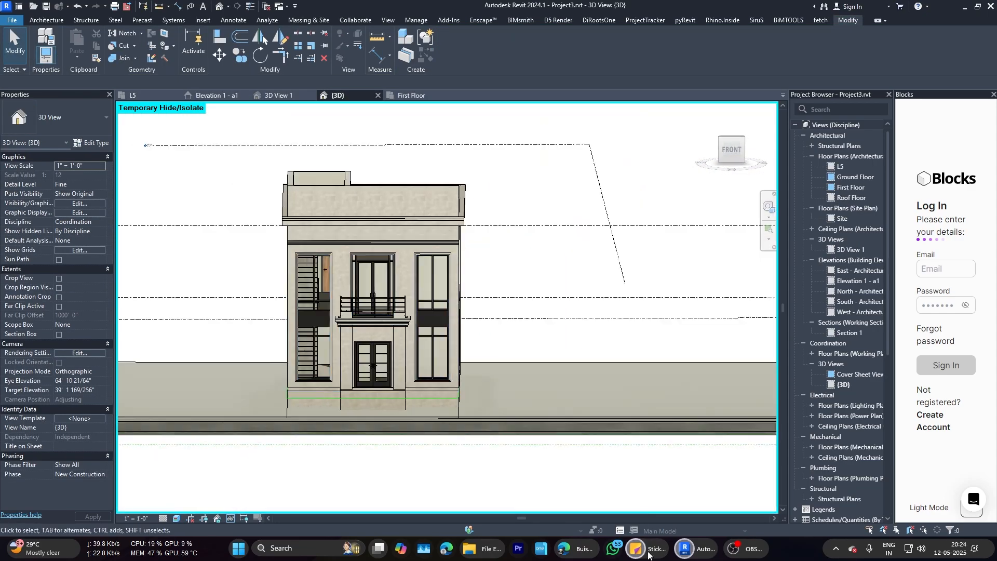
Step: Switch to the STUDIO 11:11 render window and examine the reclad mouldings, including from 3D View 1
click(648, 555)
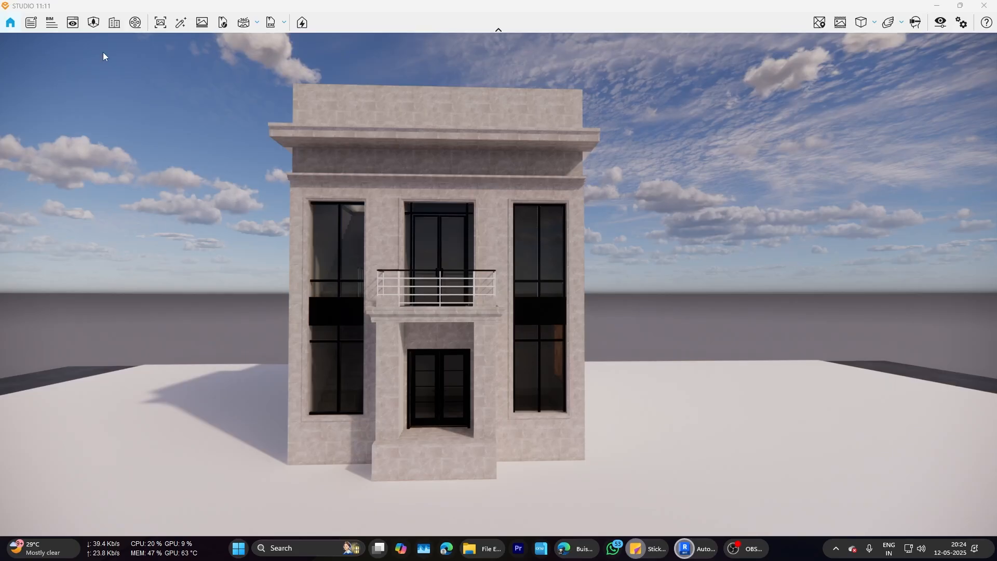
click(72, 22)
click(35, 159)
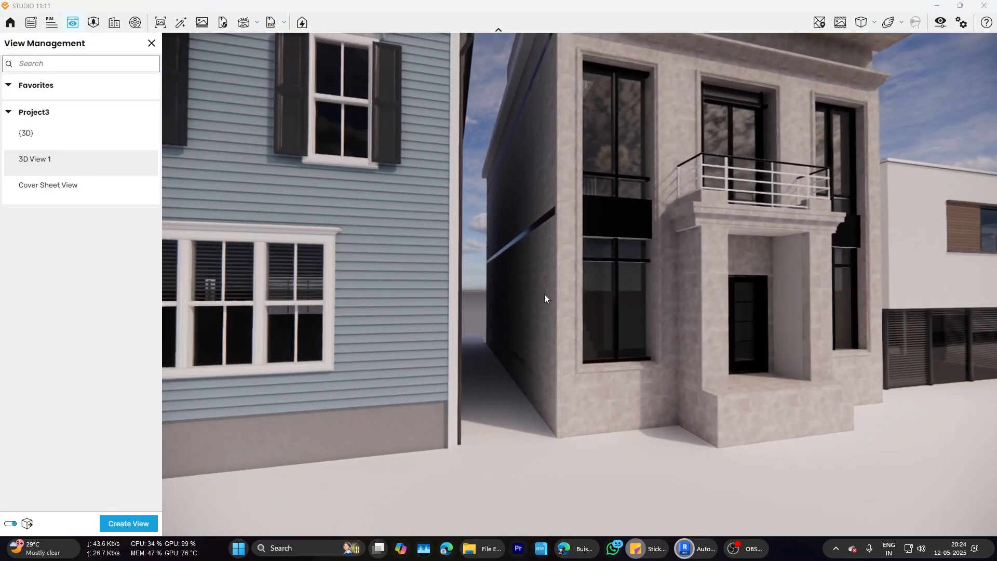
Step: Return to Revit and place a perspective camera on the L5 plan from the street through the building, closing the resulting view
key(alt+Tab)
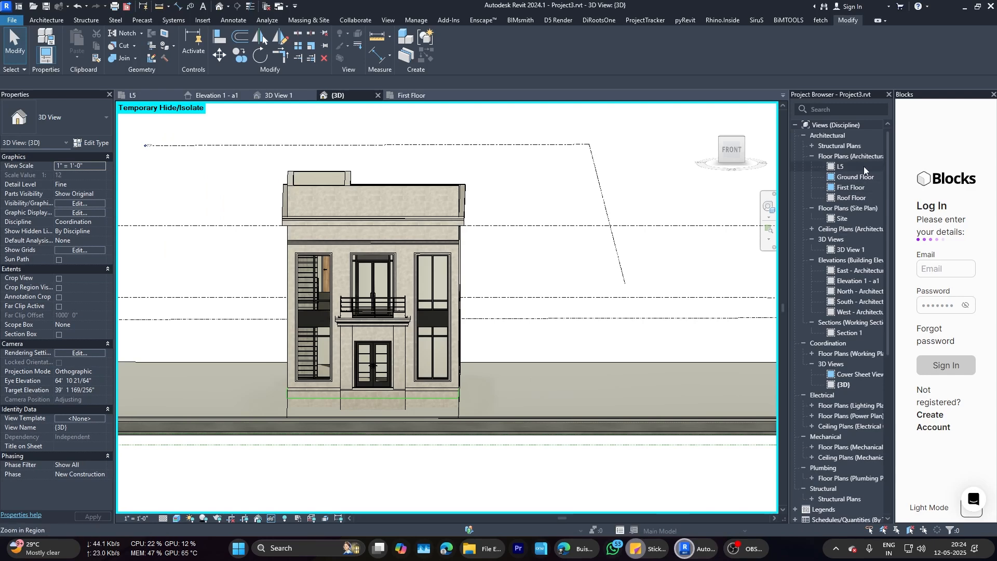
double_click(840, 166)
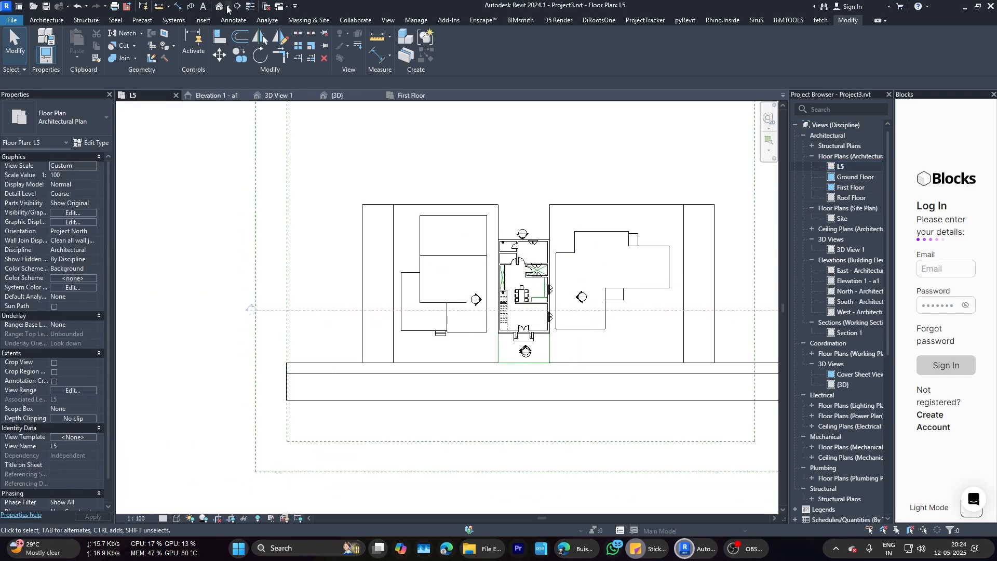
click(227, 7)
click(237, 31)
middle_drag(527, 415, 479, 405)
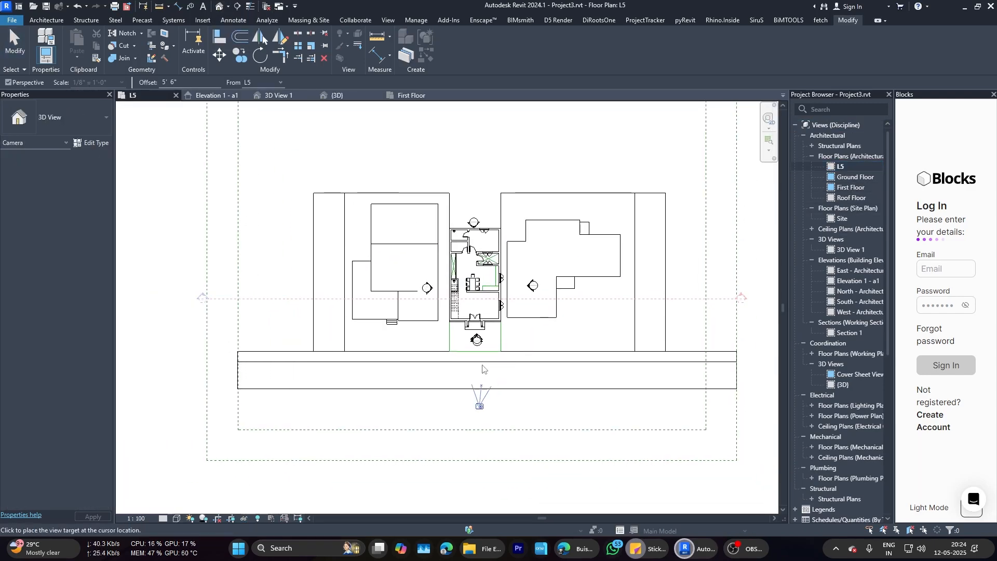
click(477, 144)
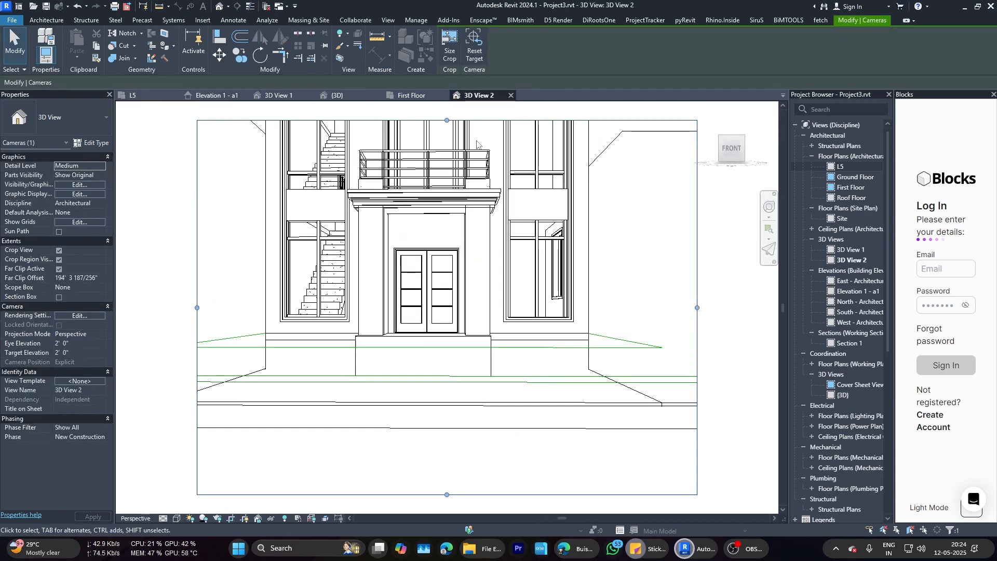
click(511, 96)
Step: Place a second perspective camera on the L5 plan with a 4.5' offset, looking from the street through the building
click(228, 6)
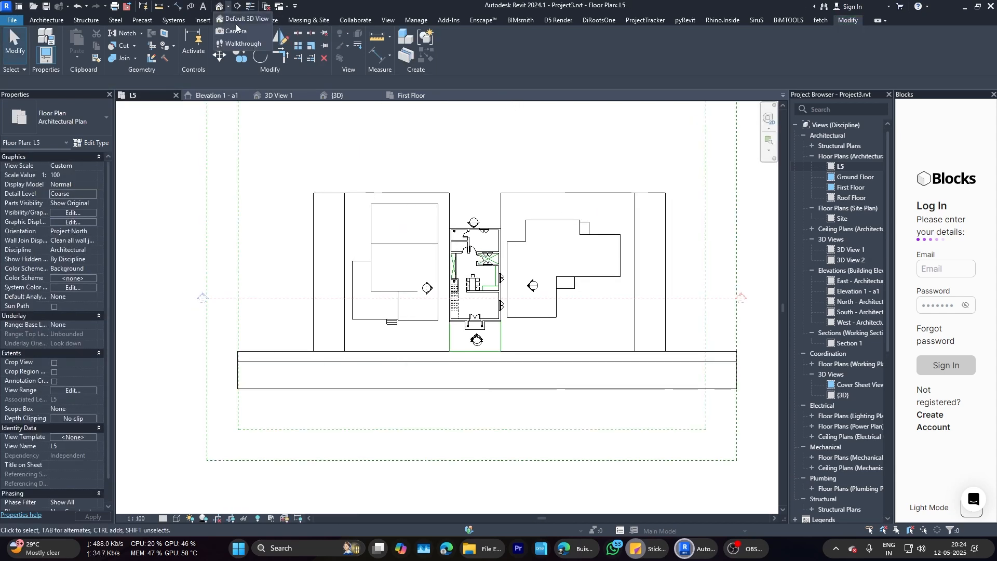
click(236, 30)
click(186, 81)
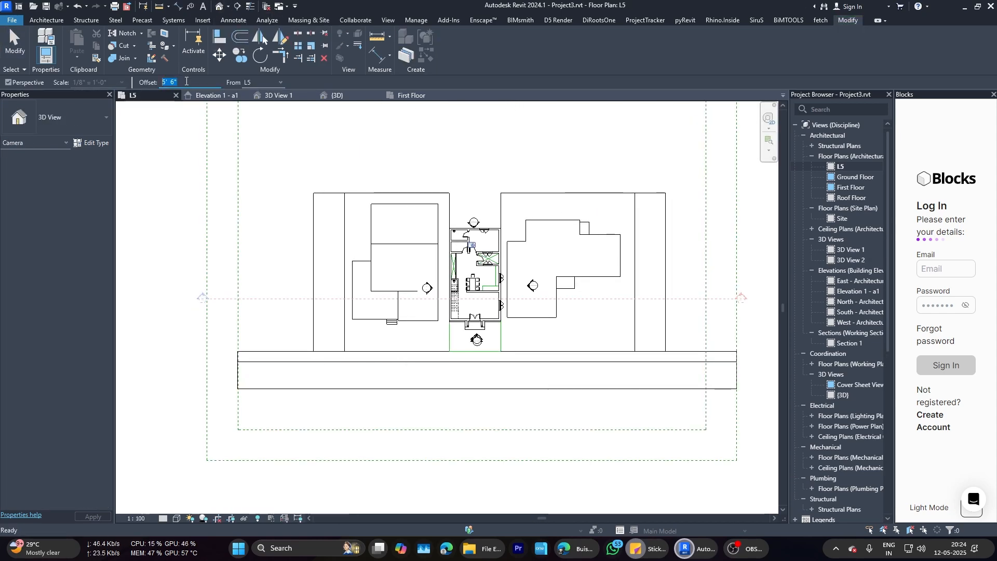
text(4.5)
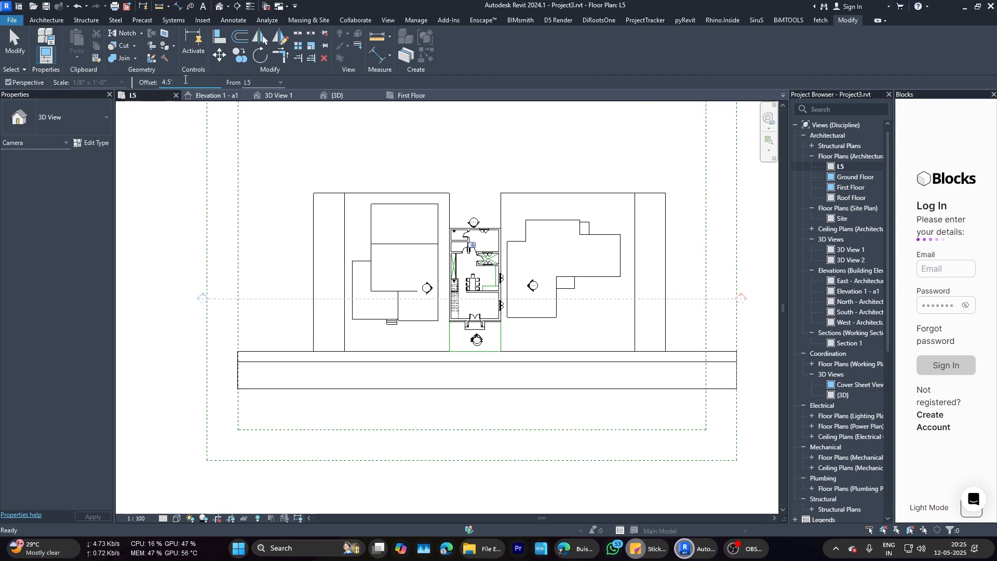
click(480, 408)
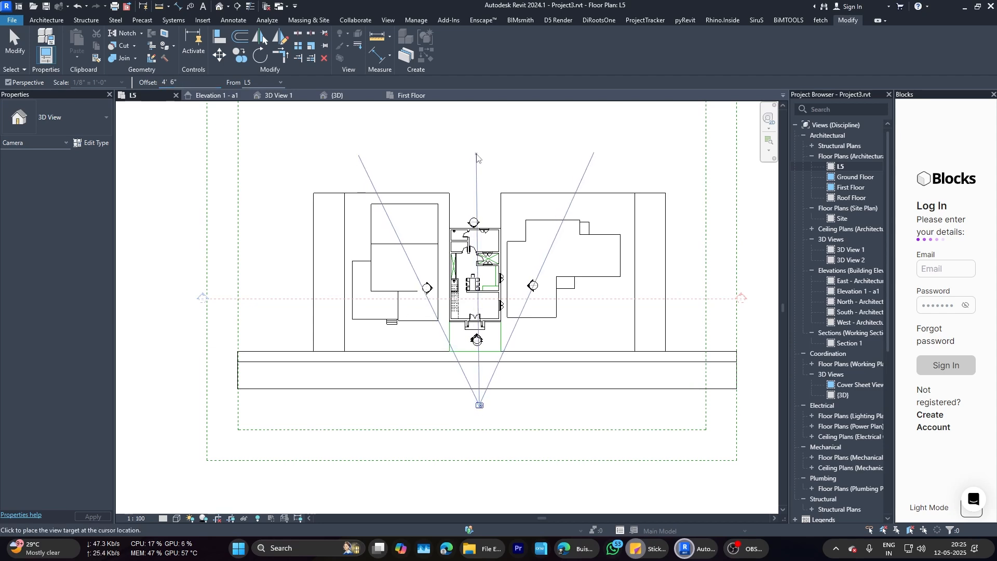
click(482, 160)
Step: Extend the new camera view's crop region above the parapet and slightly outward beside the building
scroll(482, 161, down, 4)
drag(476, 244, 476, 149)
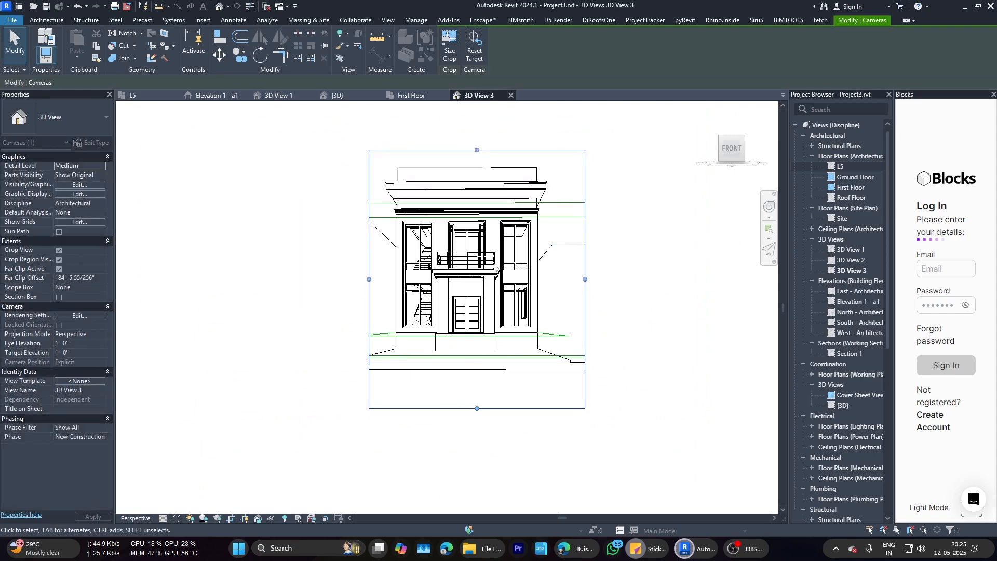
drag(368, 280, 358, 281)
click(387, 286)
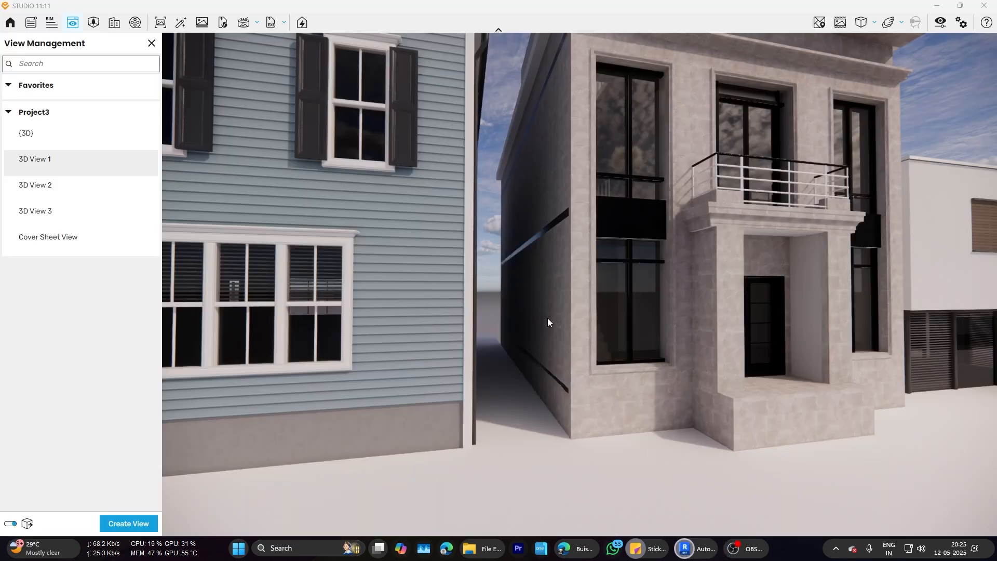
Step: Recall 3D View 3 in the STUDIO 11:11 render window and raise the viewpoint to examine the whole street front
click(68, 211)
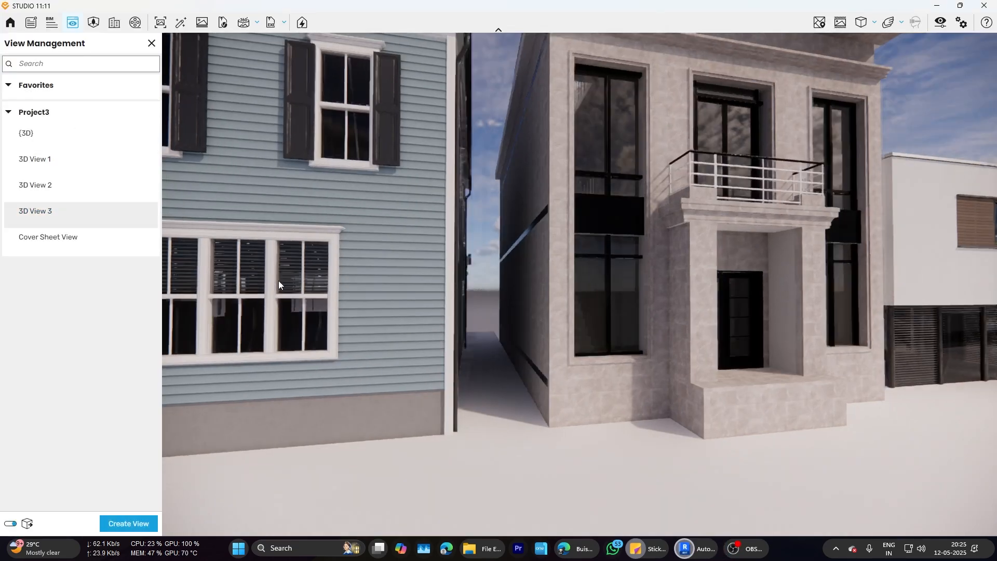
click(152, 44)
click(499, 282)
key(e)
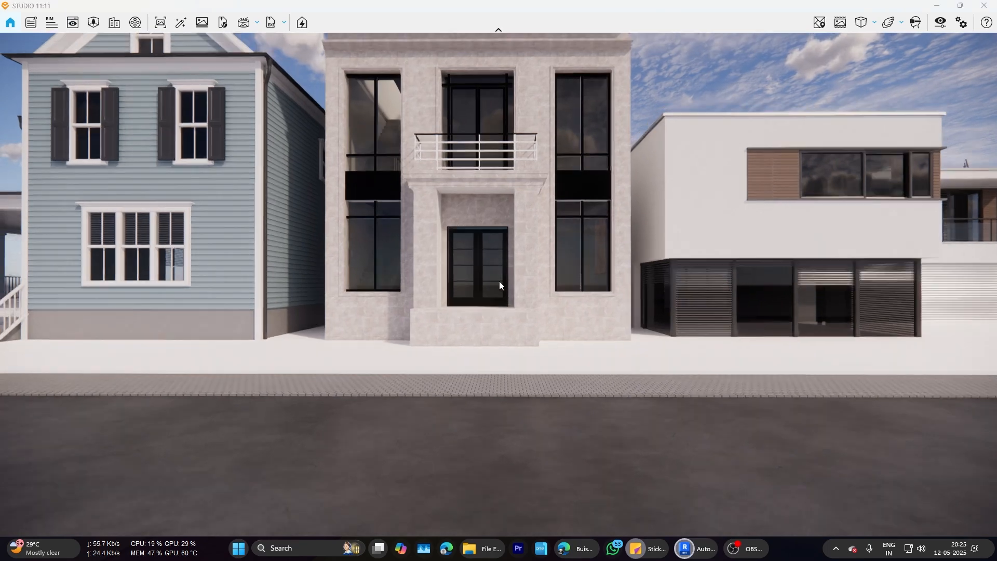
key(e)
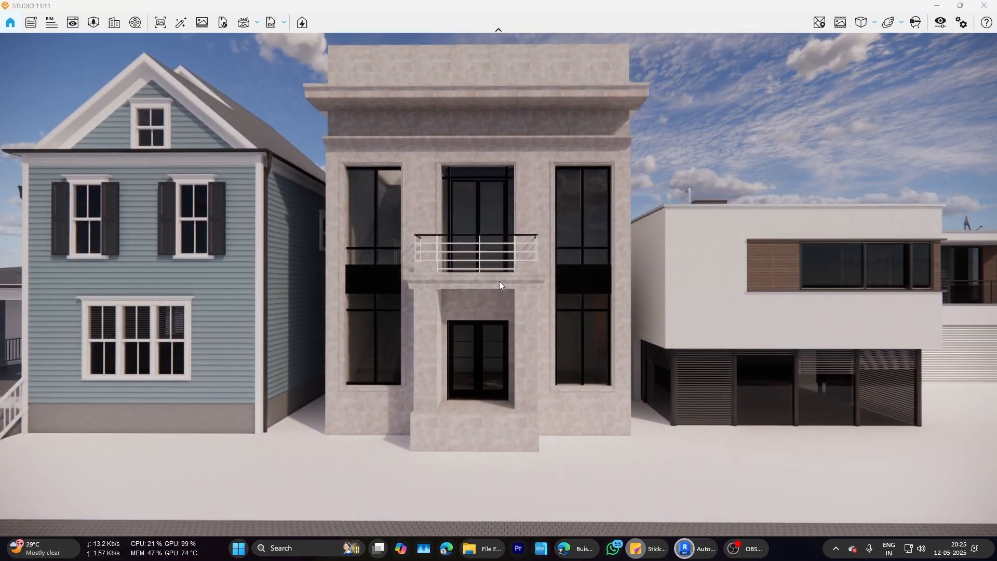
click(685, 550)
click(686, 549)
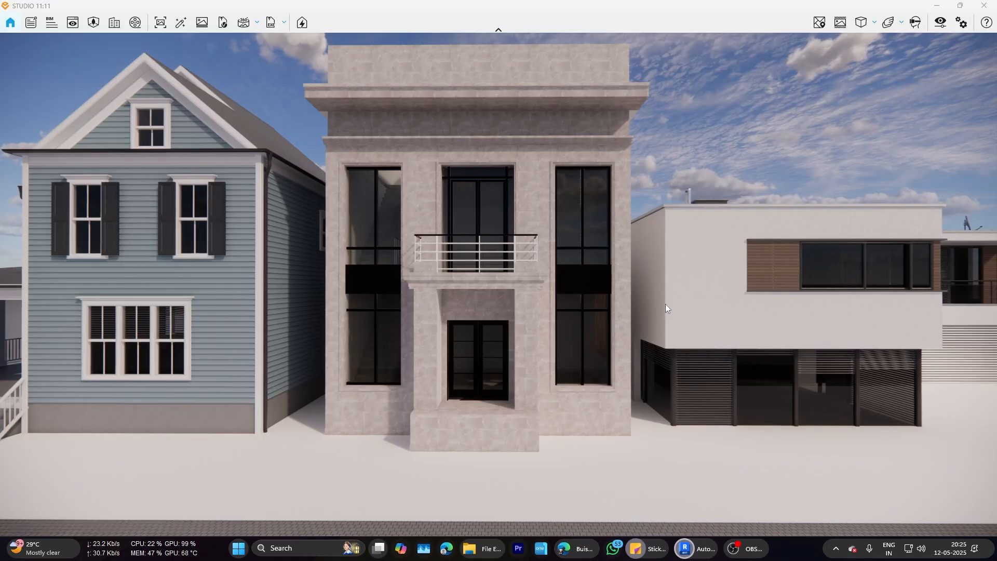
Step: Recall 3D View 3 in the render window and set the camera's horizontal field of view to 63°
click(73, 22)
click(145, 213)
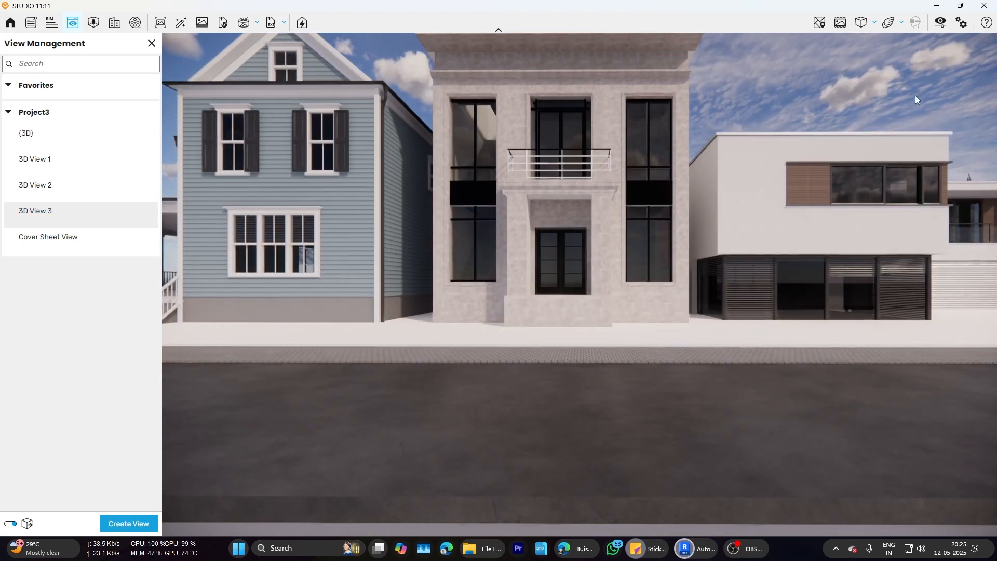
click(940, 22)
drag(533, 301, 478, 302)
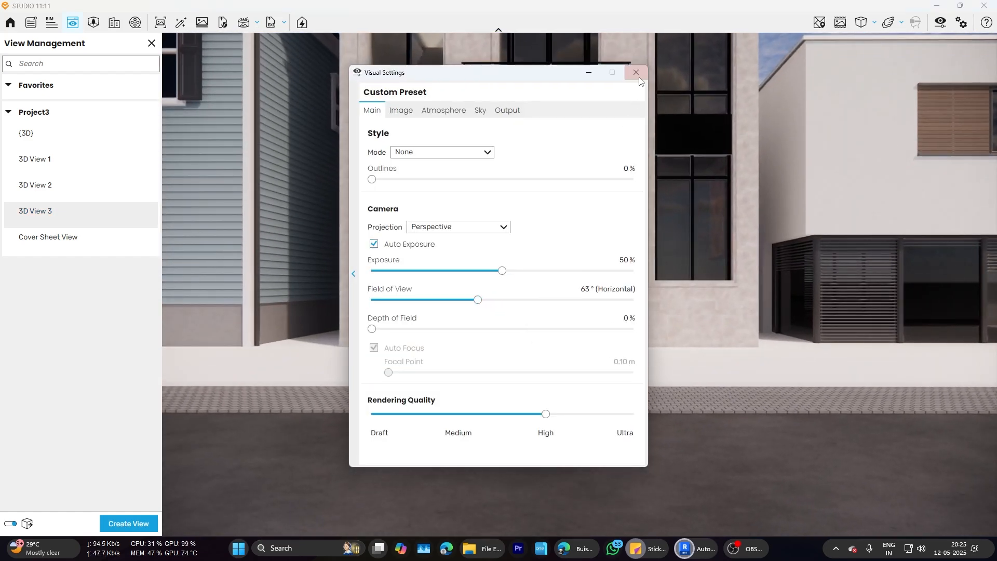
click(636, 73)
Step: Return to Revit and move the 3D View 3 camera farther back from the building, beyond the road, on the L5 plan
key(alt+Tab)
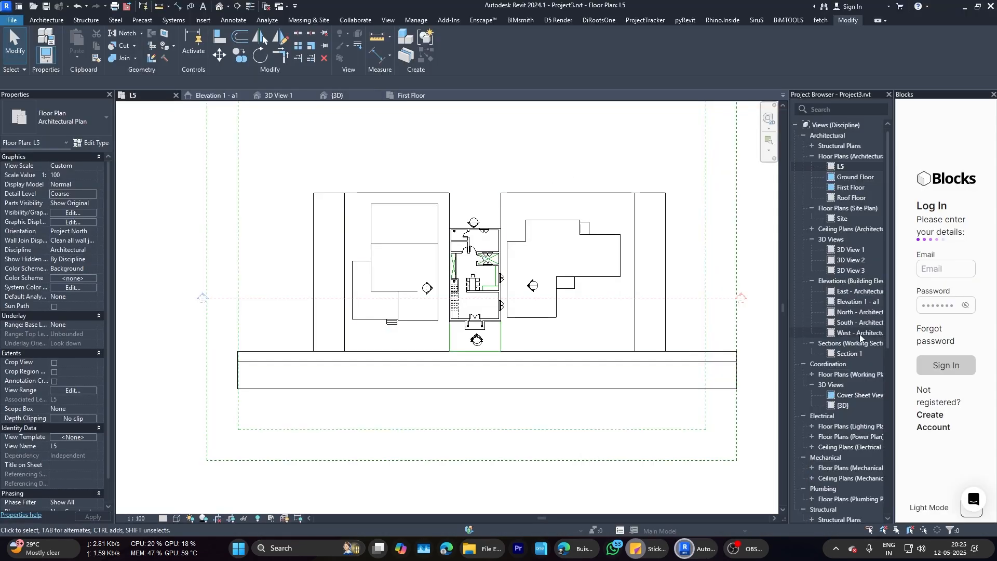
double_click(851, 270)
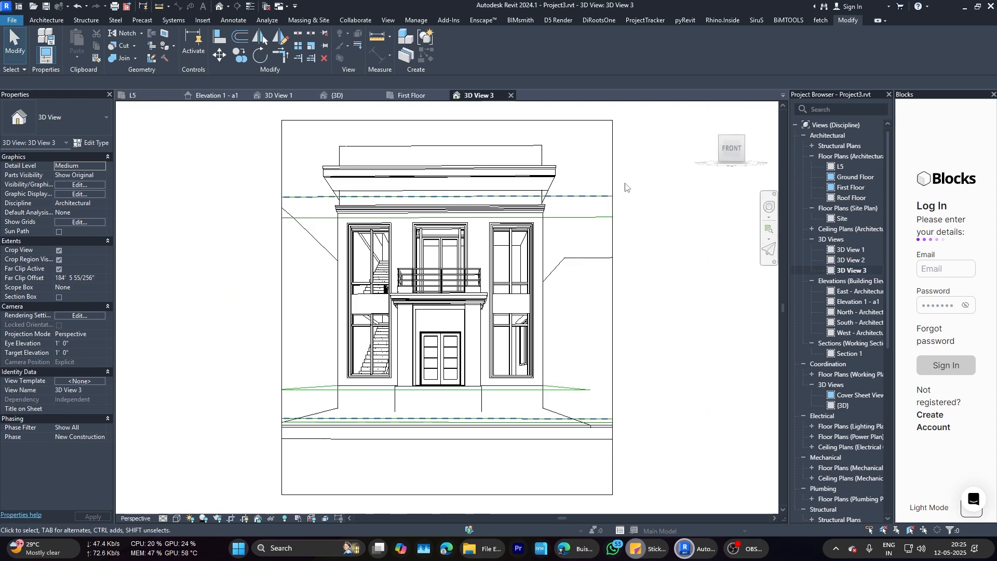
click(132, 95)
scroll(474, 254, down, 3)
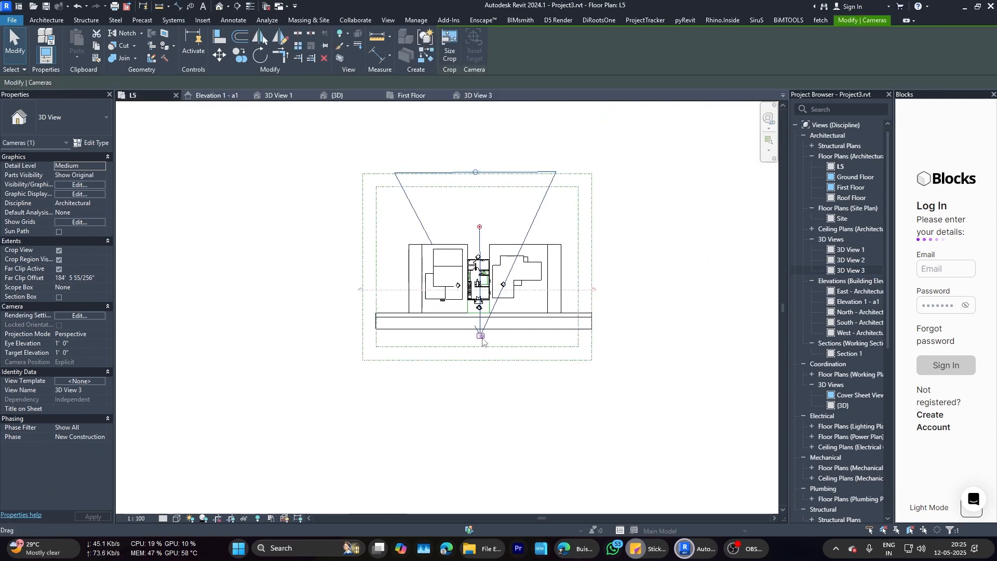
scroll(480, 400, up, 2)
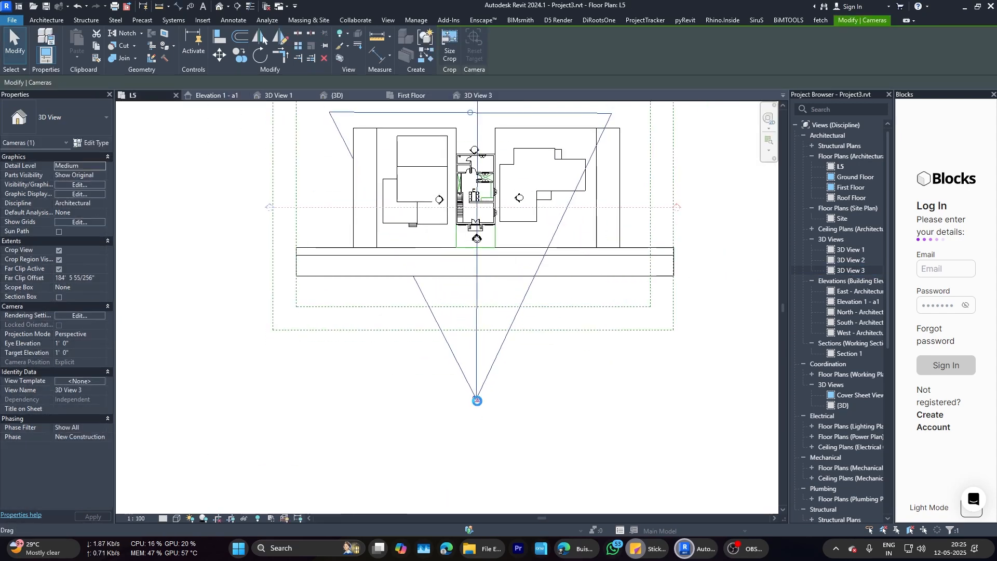
click(527, 443)
Step: Recall 3D View 3 in the STUDIO 11:11 render window, try a 52° field of view, and reset the field of view to default
click(691, 552)
click(742, 512)
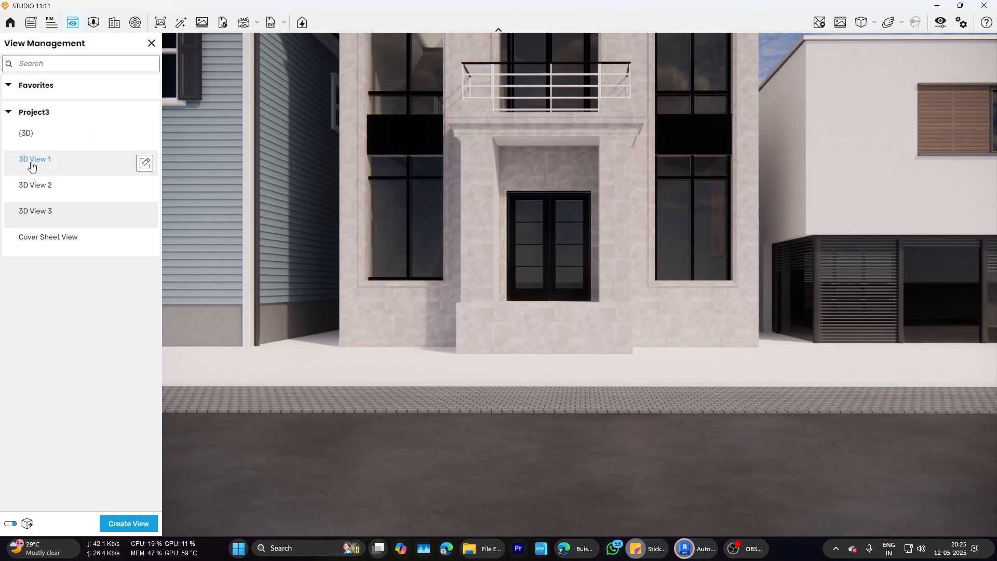
click(48, 219)
click(961, 23)
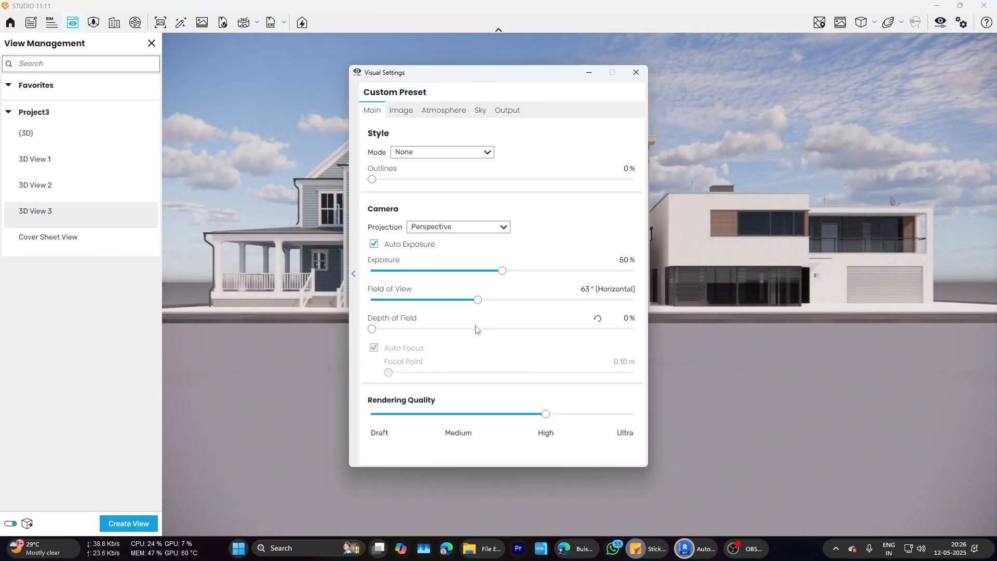
drag(481, 301, 457, 300)
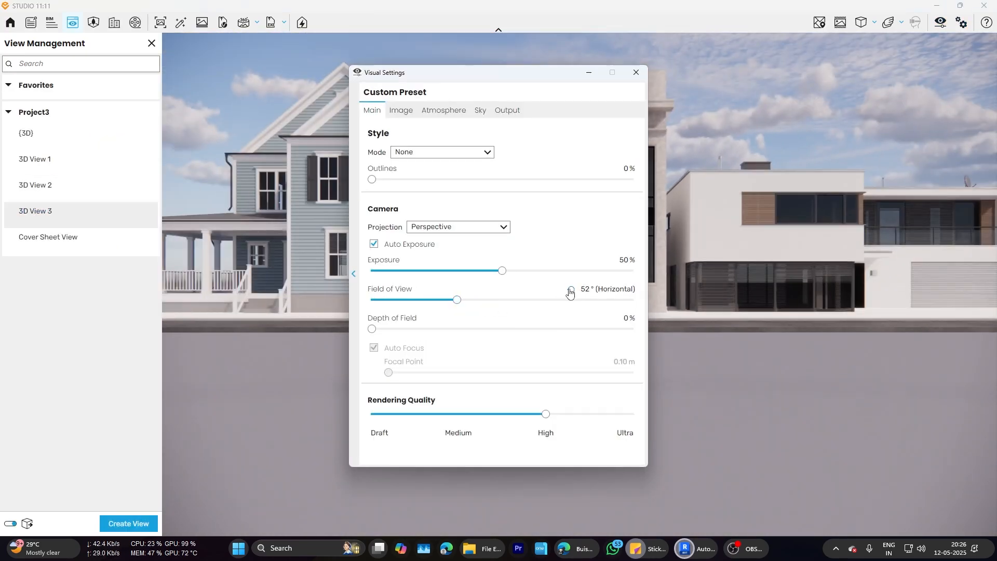
click(570, 291)
click(638, 73)
scroll(633, 229, up, 3)
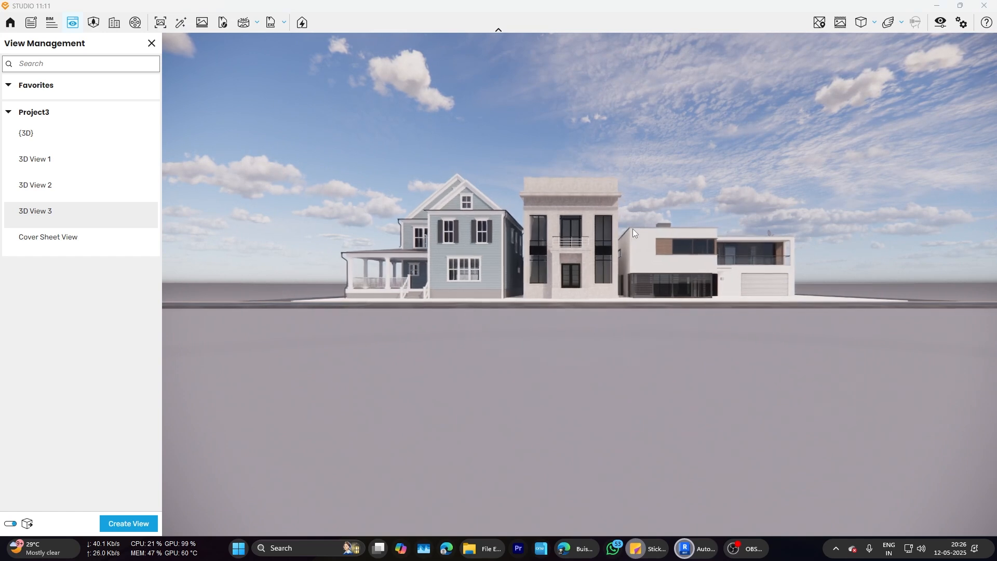
Step: Return to Revit, review the 3D View 3 camera view, and delete it from the project's 3D views
click(689, 550)
click(657, 512)
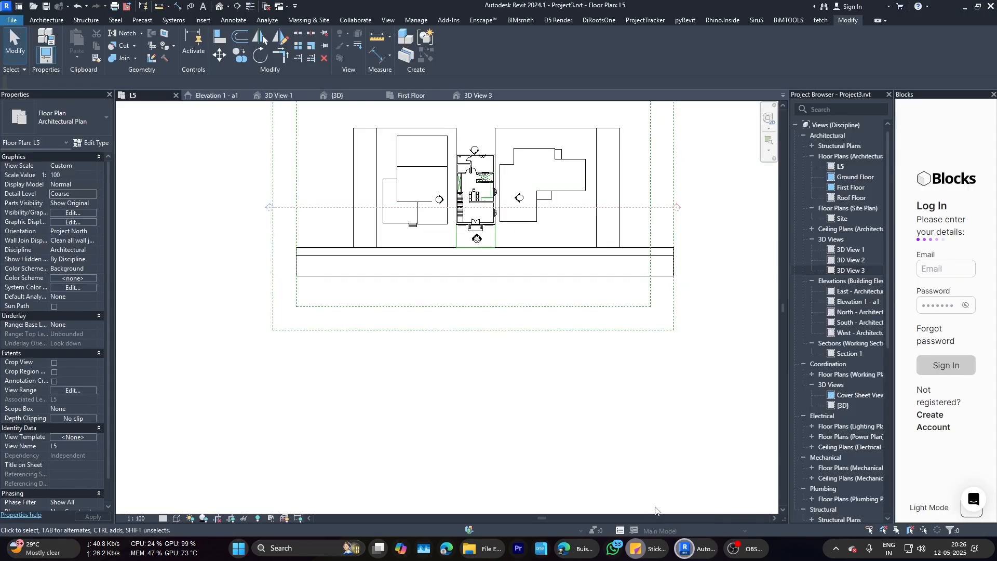
click(479, 95)
key(ctrl+Tab)
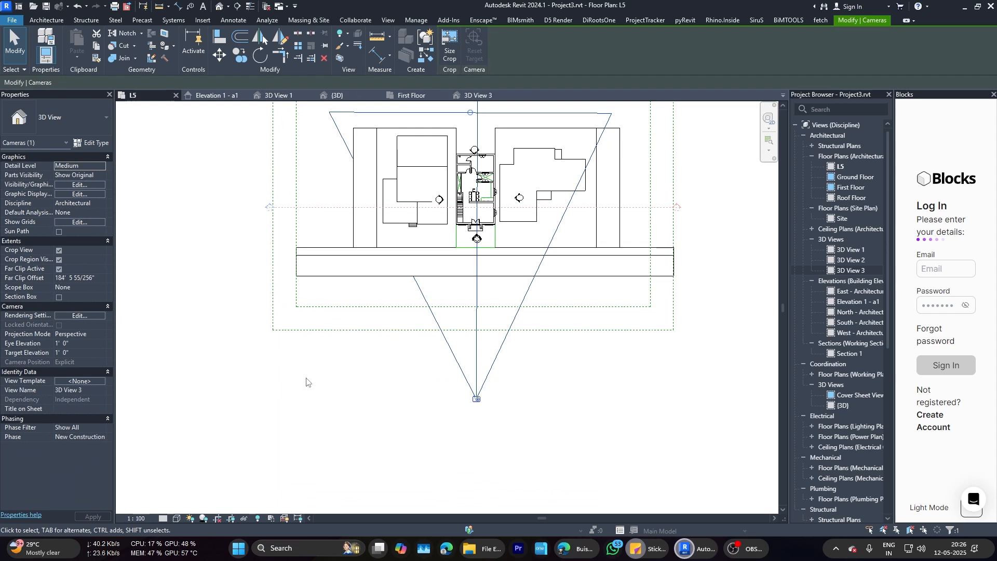
click(480, 96)
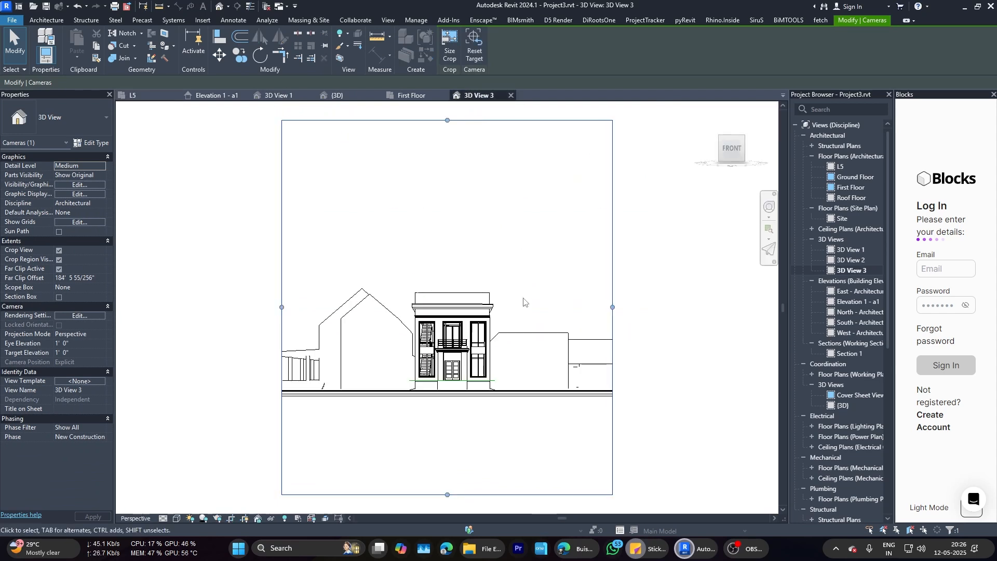
scroll(529, 293, down, 1)
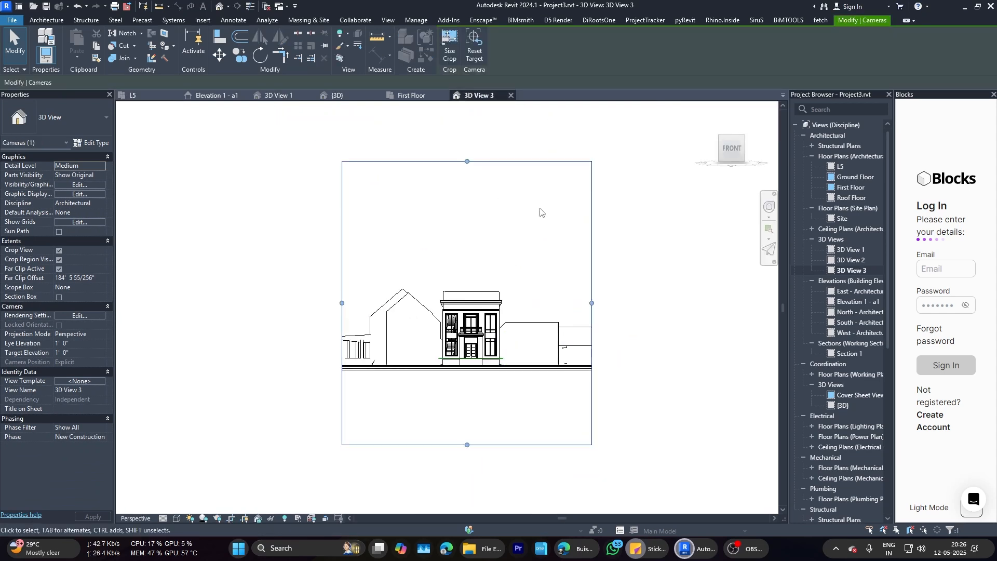
click(511, 95)
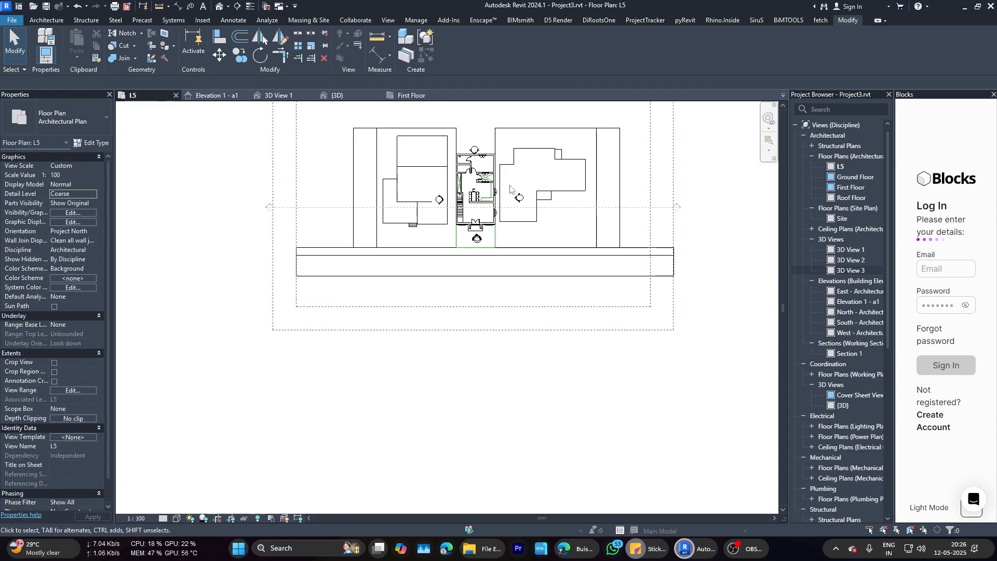
click(848, 270)
right_click(847, 271)
click(854, 418)
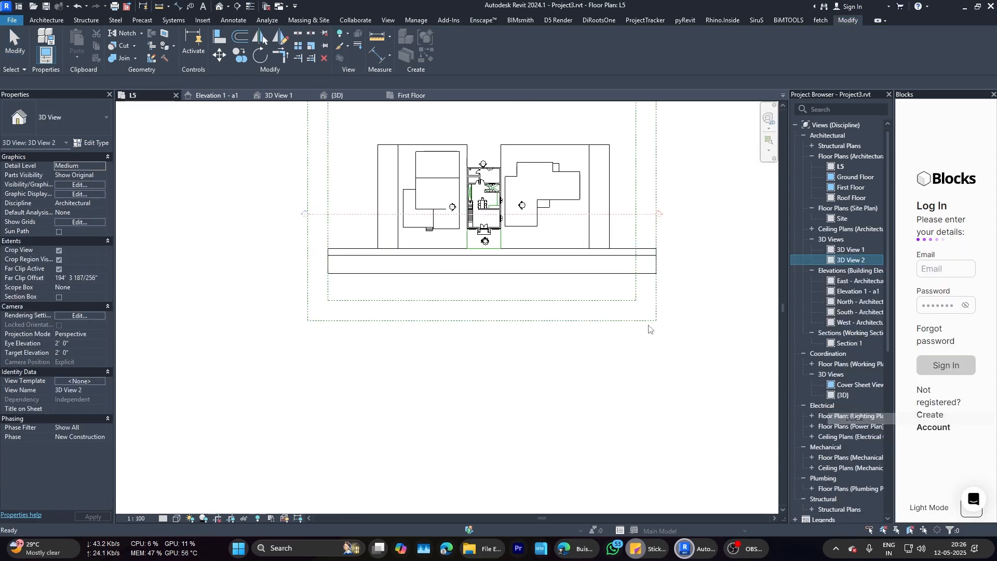
Step: Place a new perspective camera on the L5 plan just beyond the road, aimed straight through the middle building toward its rear
click(227, 7)
click(237, 31)
middle_drag(512, 290, 455, 376)
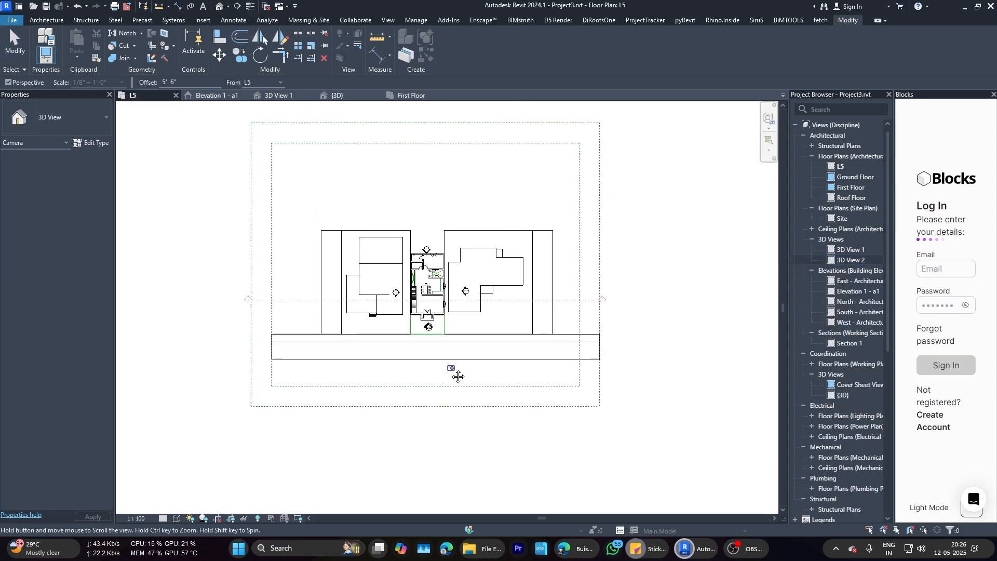
scroll(453, 379, up, 3)
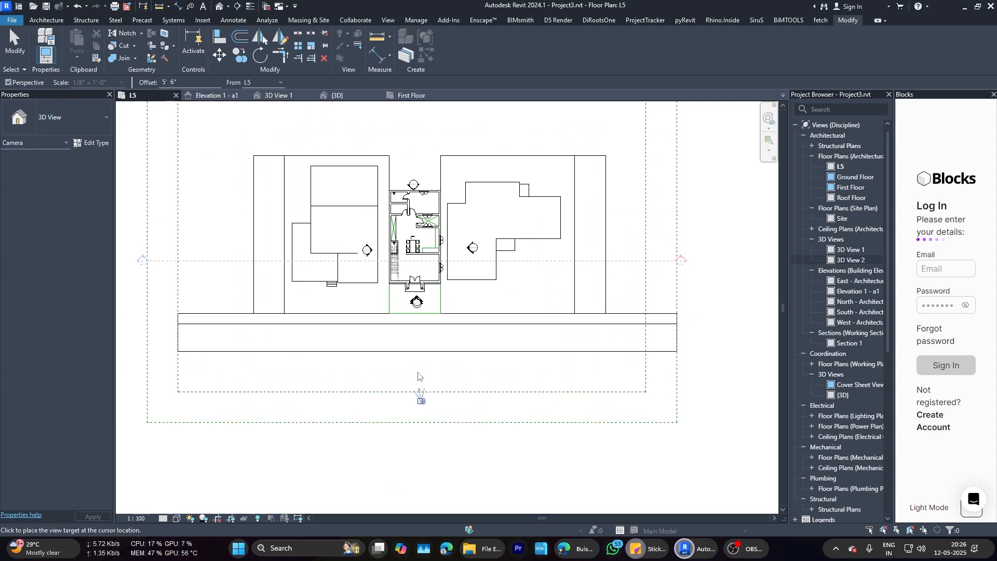
click(421, 139)
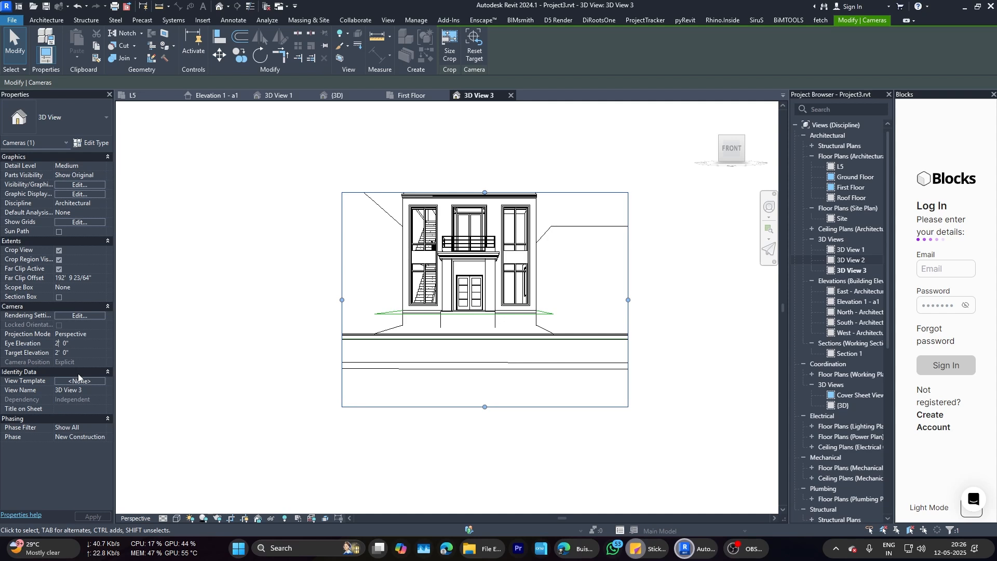
Step: Set both the eye elevation and the target elevation of the new 3D View 3 camera to 3'
key(BackSpace)
text(3)
click(193, 364)
click(342, 262)
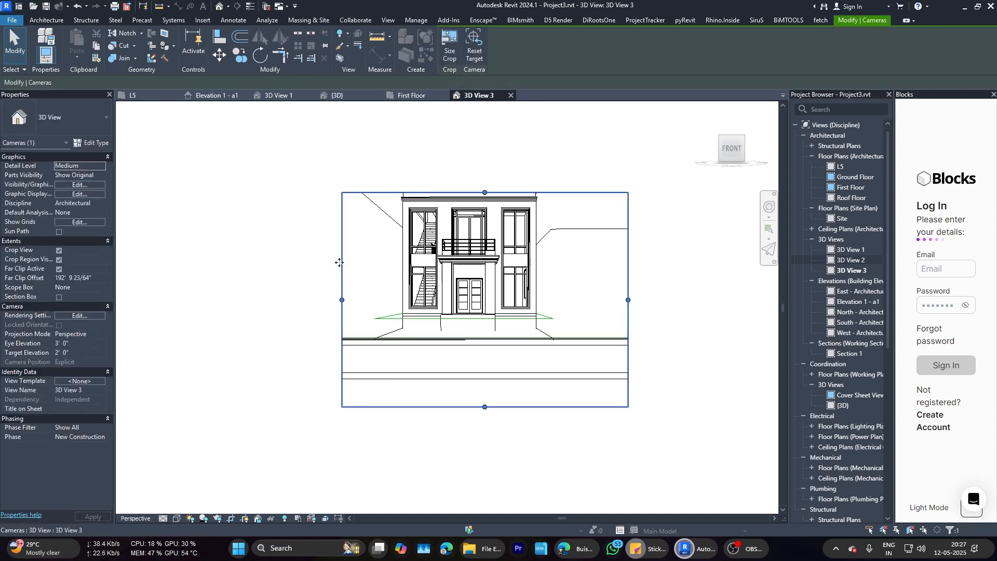
click(58, 353)
key(BackSpace)
text(3)
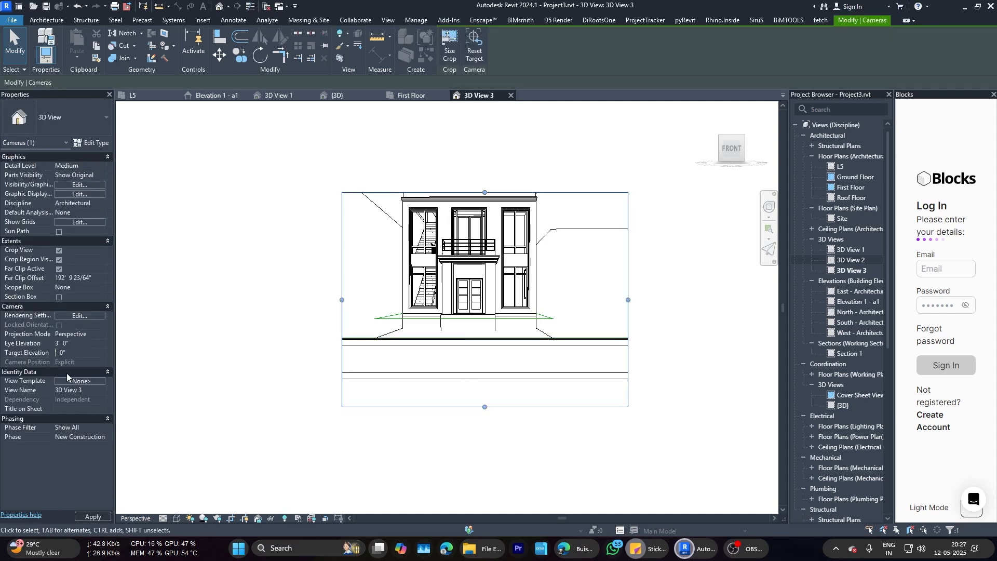
click(100, 334)
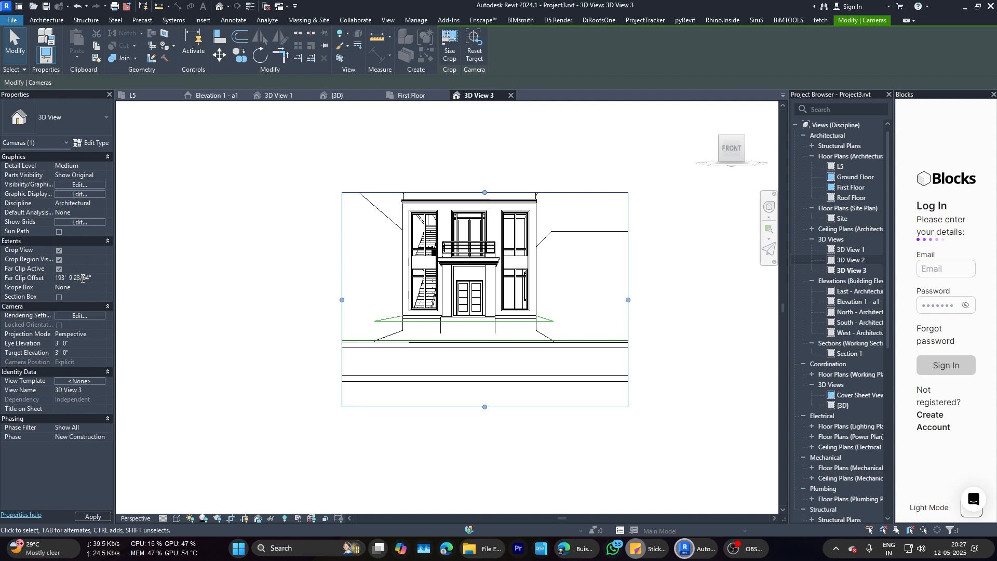
Step: Set 3D View 3 to Fine detail and adjust its crop region to include the full roofline and trim the road foreground
click(450, 51)
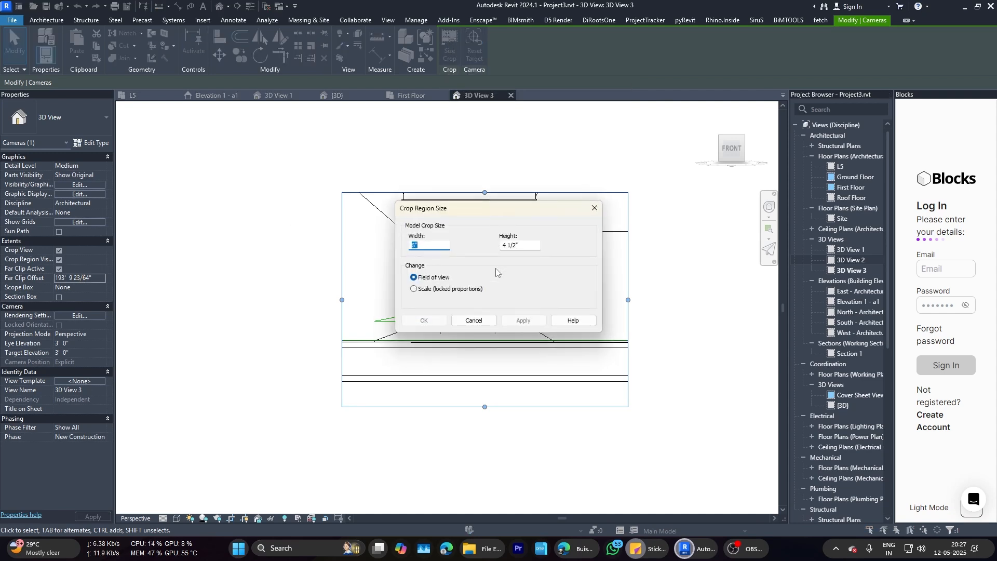
click(474, 320)
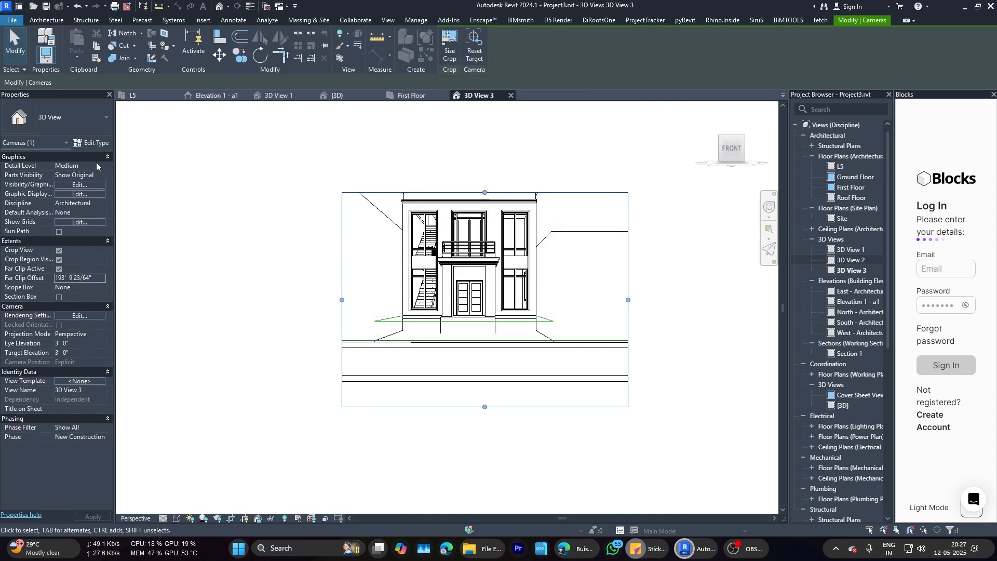
scroll(505, 253, up, 1)
drag(482, 183, 481, 120)
drag(480, 432, 481, 390)
click(566, 452)
scroll(519, 318, down, 4)
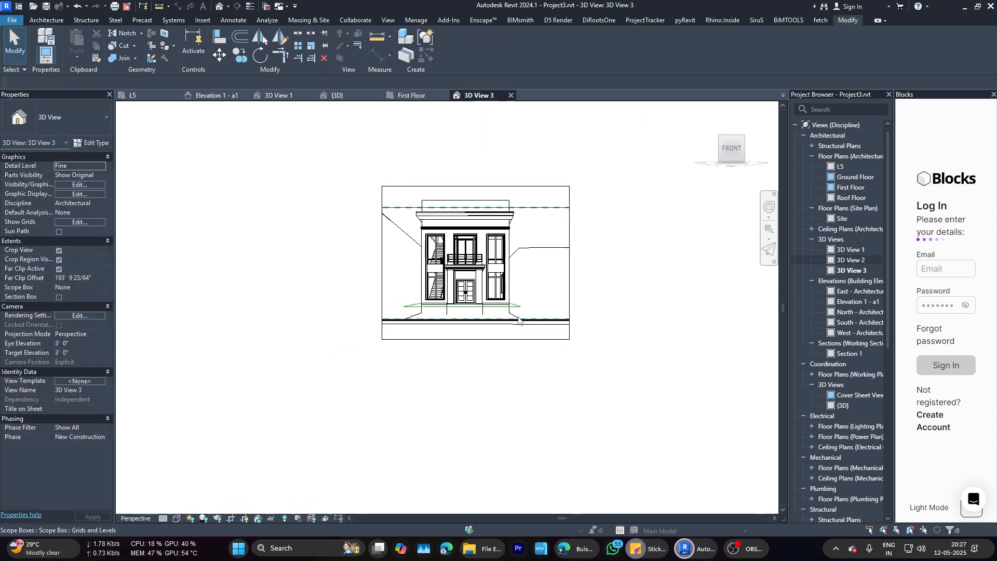
Step: Raise the 3D View 3 camera gradually to an eye and target elevation of about 7' 10"
scroll(519, 317, up, 1)
click(590, 265)
shift+middle_drag(441, 225, 449, 229)
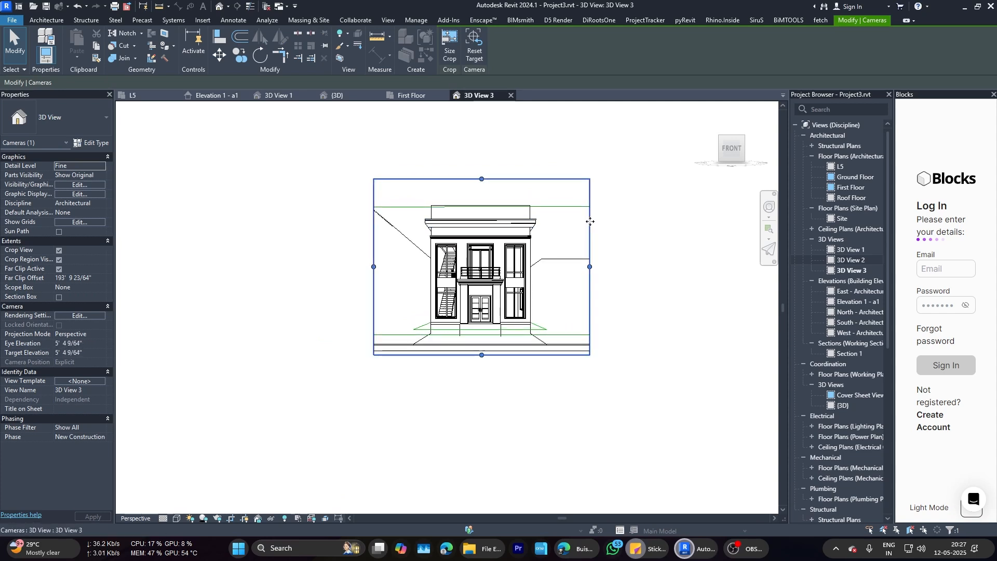
key(Up)
key(Up)
key(Up)
key(Up)
key(Up)
key(Up)
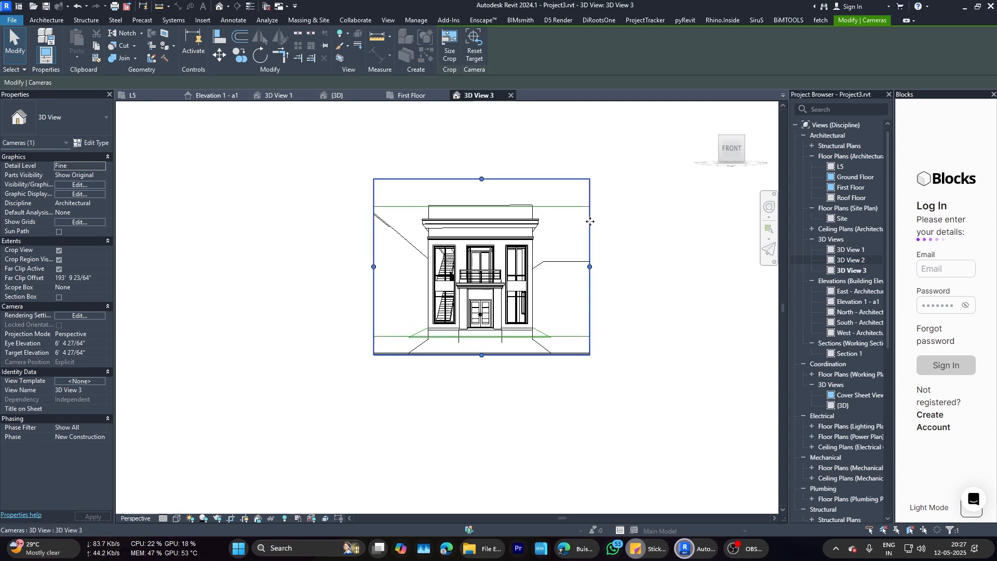
key(Down)
key(Down)
key(Down)
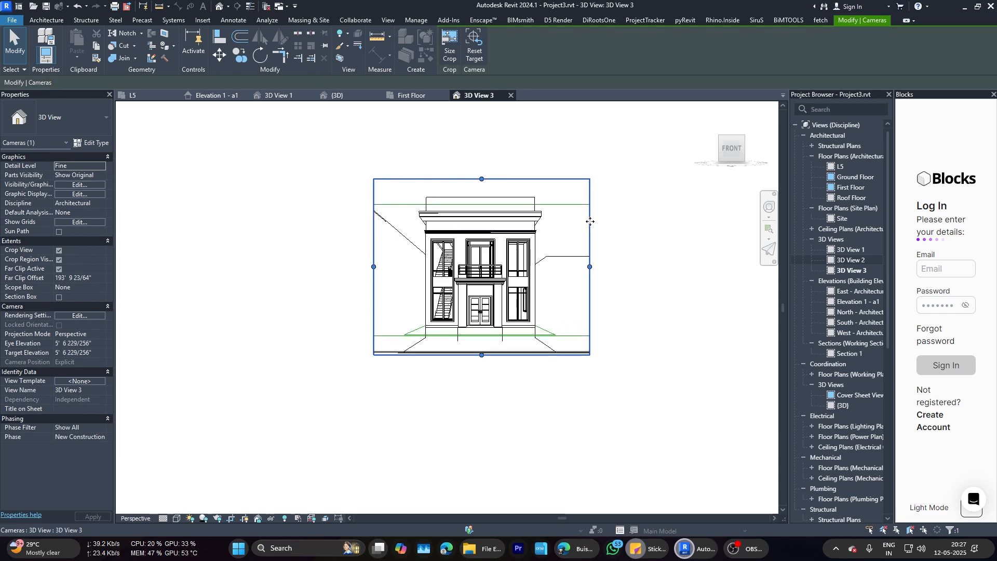
key(Up)
key(Up)
key(Up)
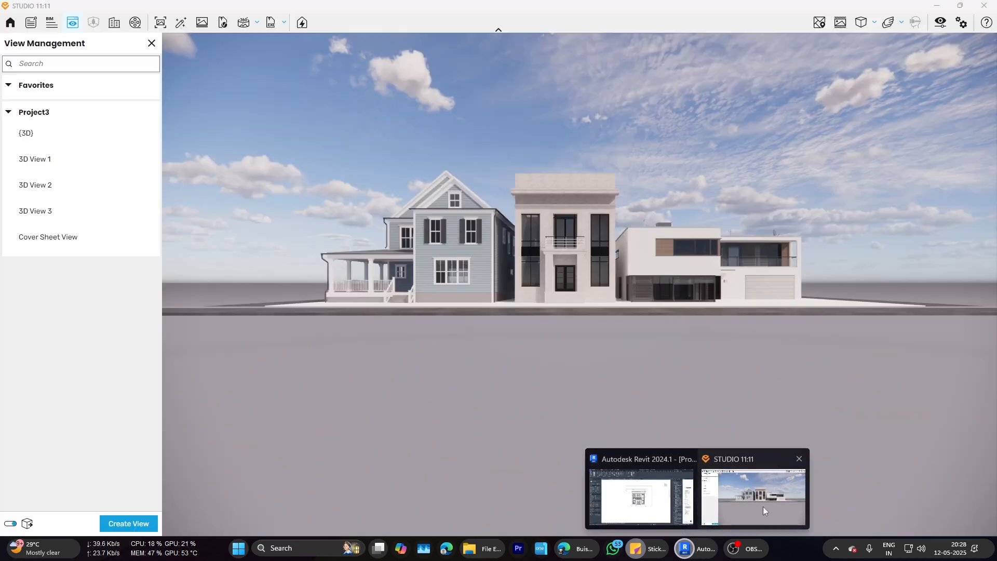
Step: Recall 3D View 3 in the STUDIO 11:11 render window and set the camera's horizontal field of view to 77°
click(764, 507)
click(47, 220)
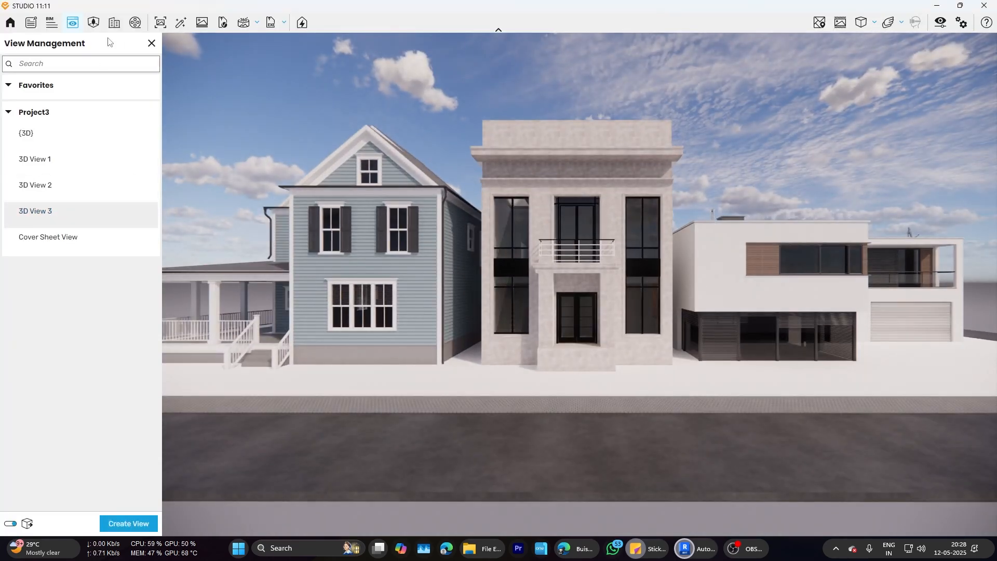
click(151, 43)
click(941, 22)
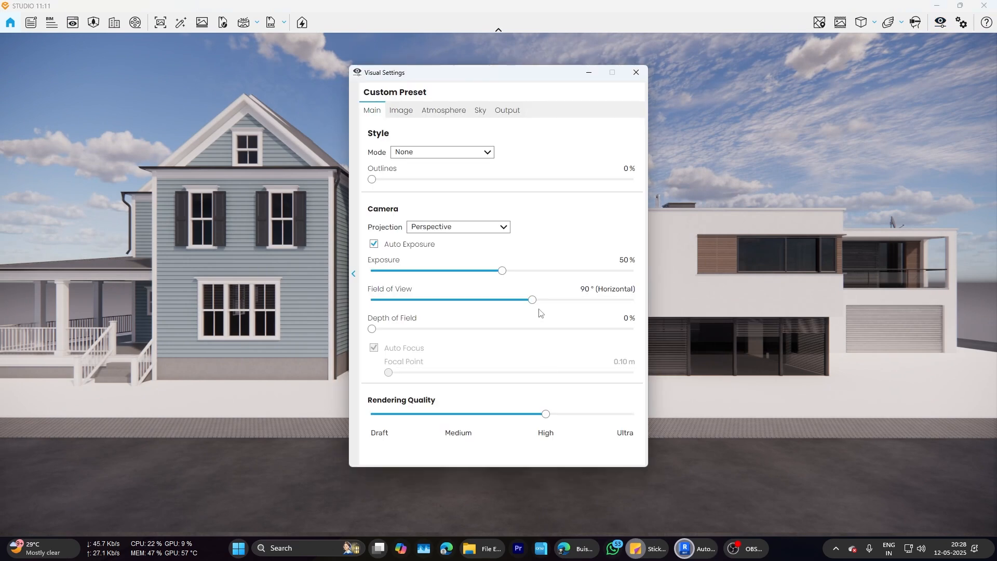
drag(535, 300, 508, 303)
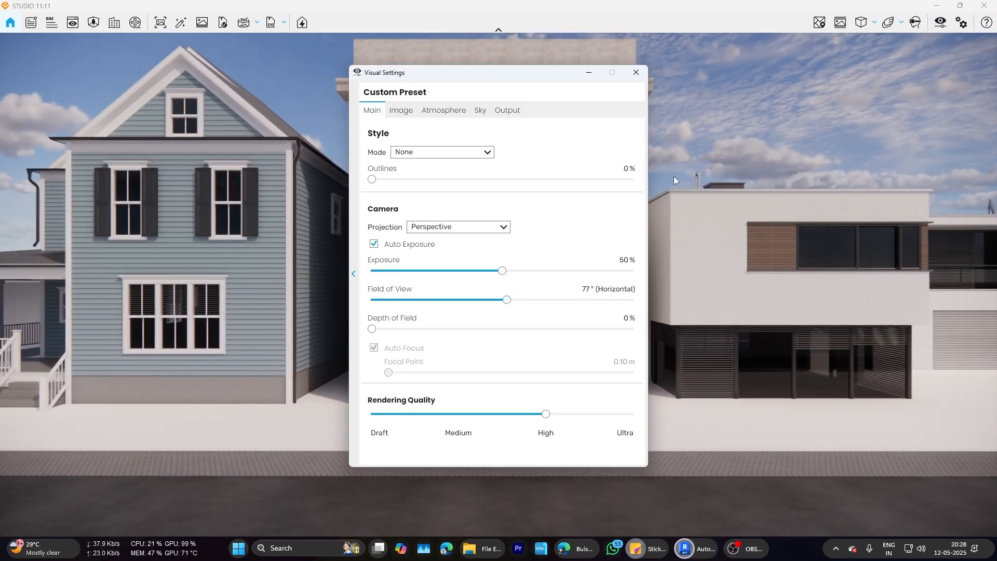
click(636, 73)
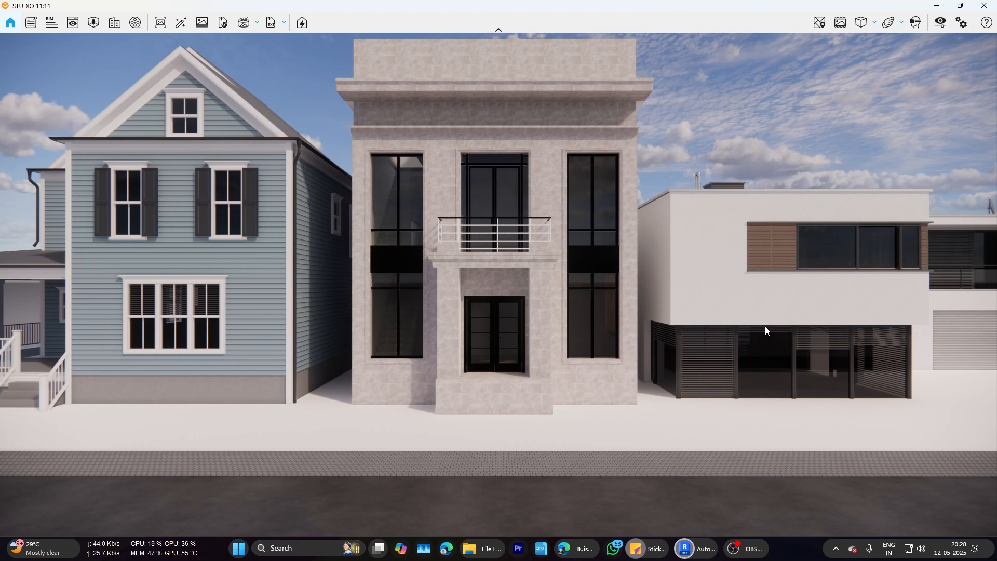
Step: Tile the render window and Revit side by side, narrowing the render window to about a quarter of the screen
click(654, 490)
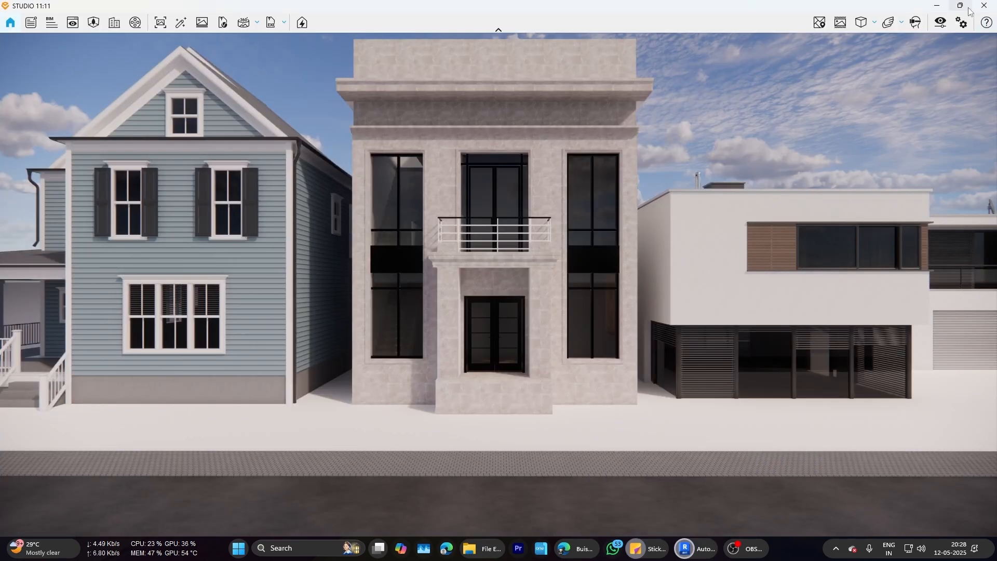
mouse_move(967, 7)
click(843, 36)
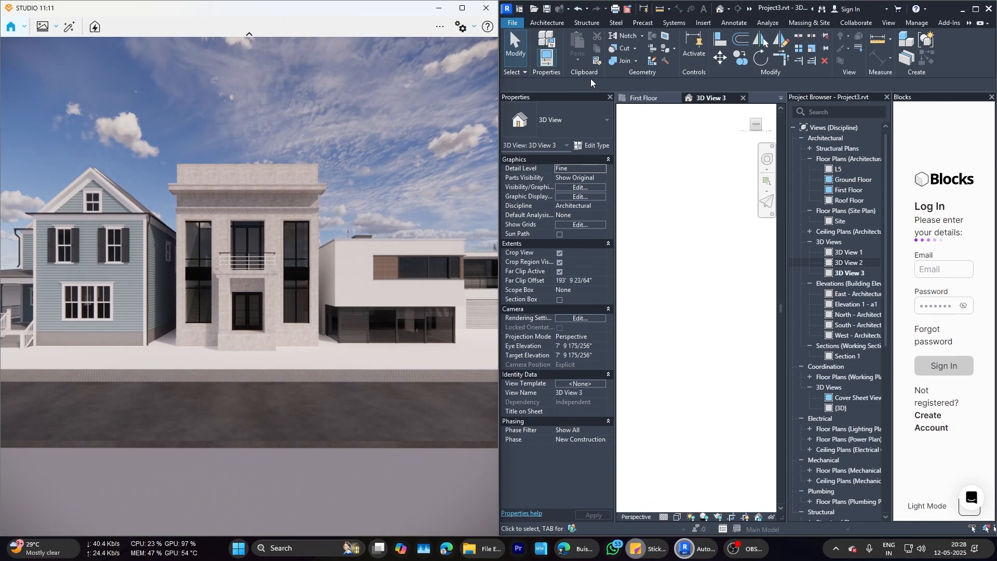
drag(499, 193, 260, 191)
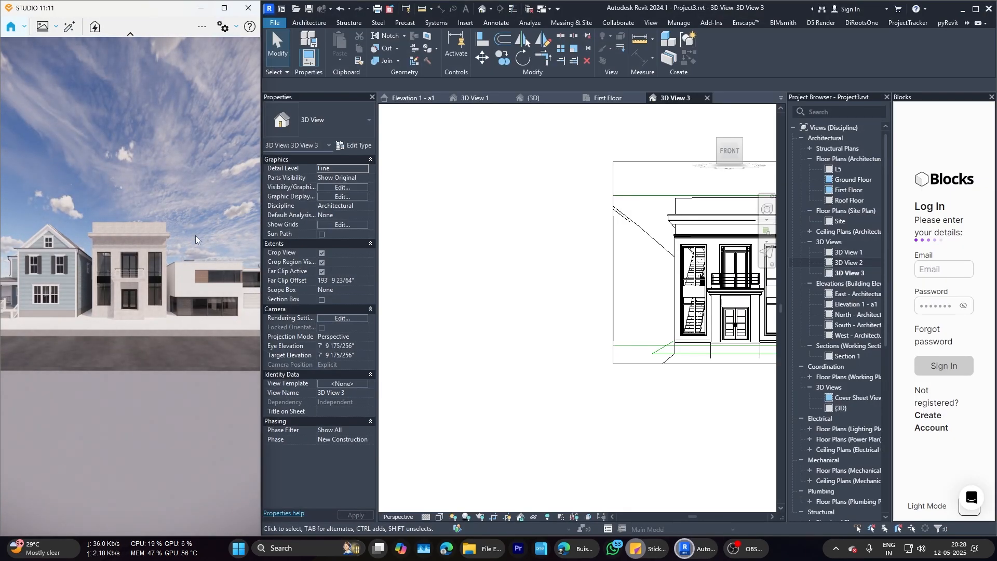
middle_drag(691, 286, 556, 315)
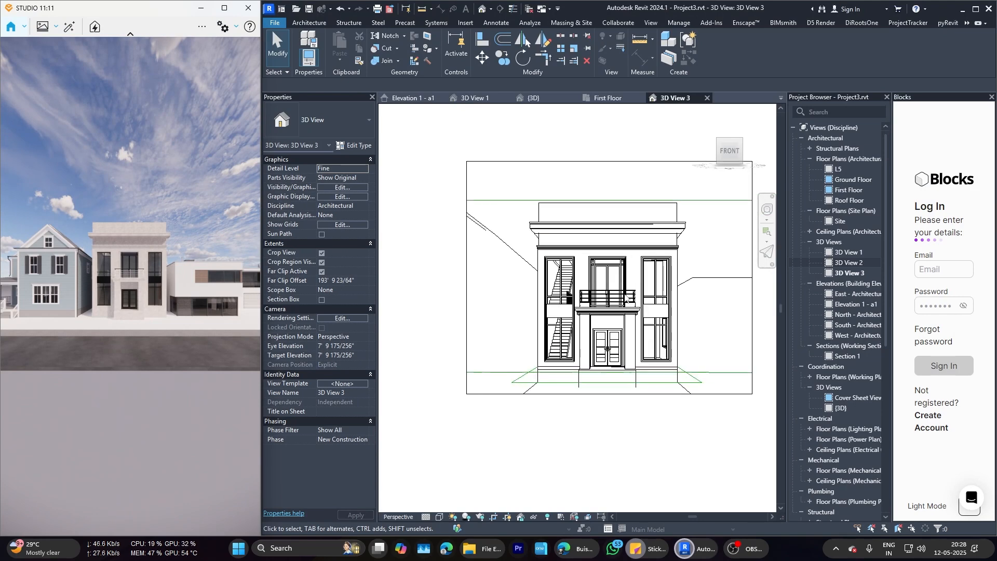
scroll(571, 334, up, 3)
scroll(556, 326, up, 1)
Step: From Revit's {3D} view, open the appearance image of the Brick 10, Organic material and start choosing a replacement texture file
click(533, 98)
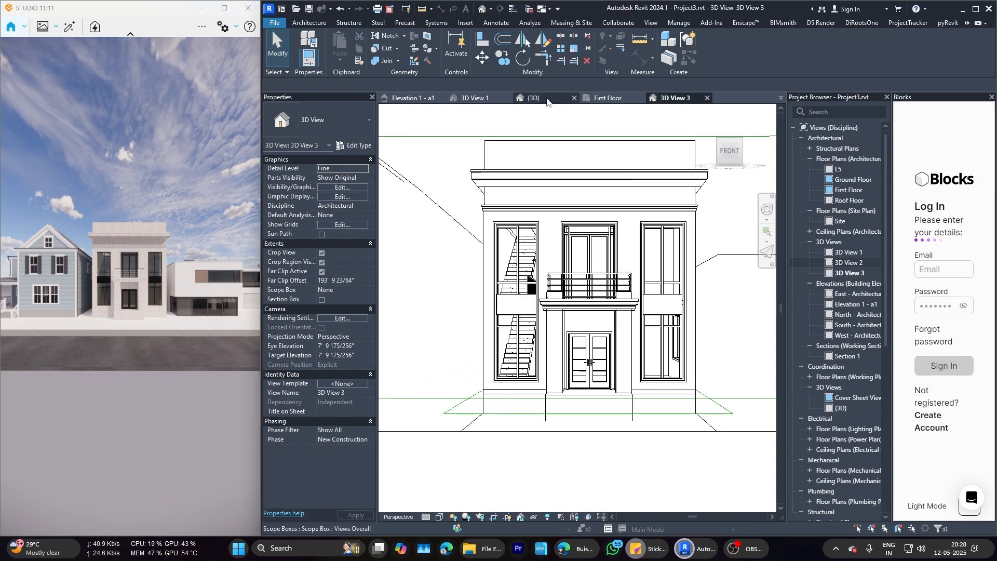
click(679, 23)
click(307, 44)
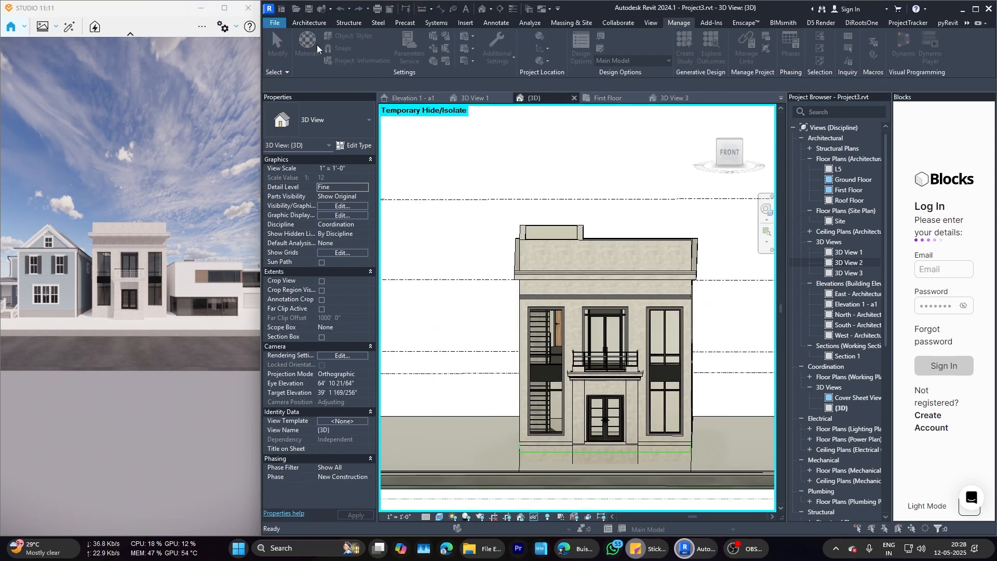
click(527, 239)
click(525, 137)
click(550, 270)
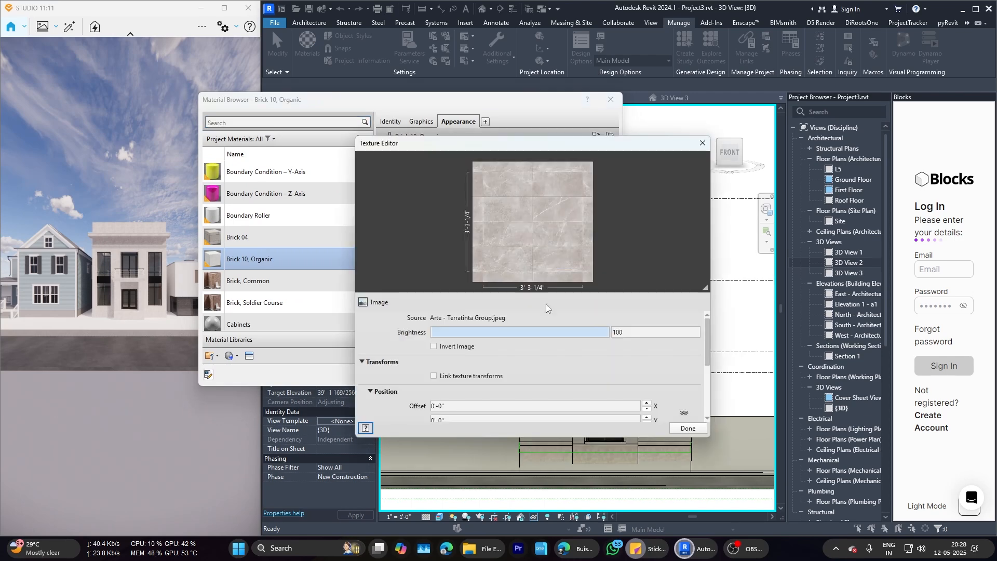
click(460, 276)
Step: Preview wall 2.jpeg from the Textures folder in Photos and examine its surface pattern up close
scroll(460, 279, down, 3)
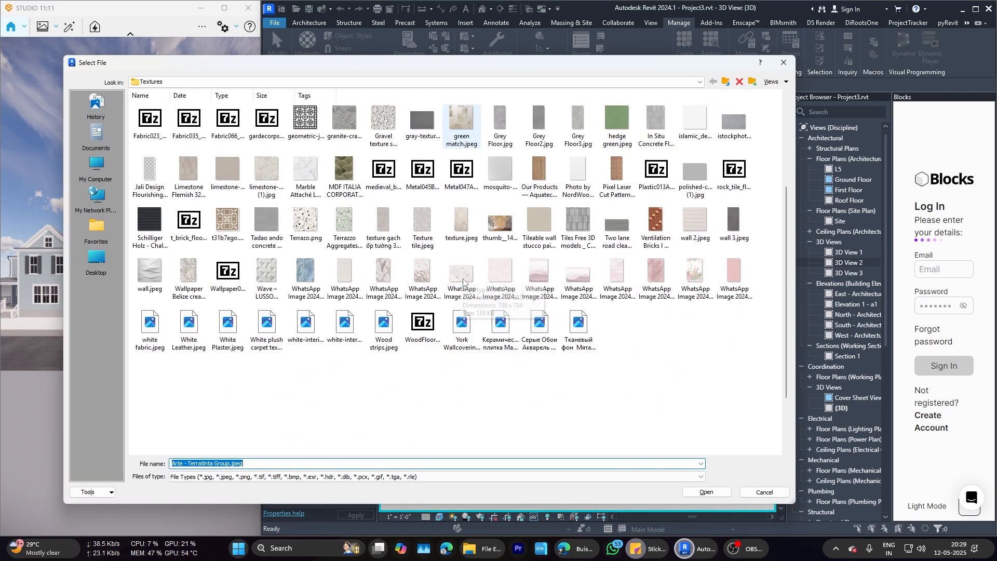
right_click(694, 239)
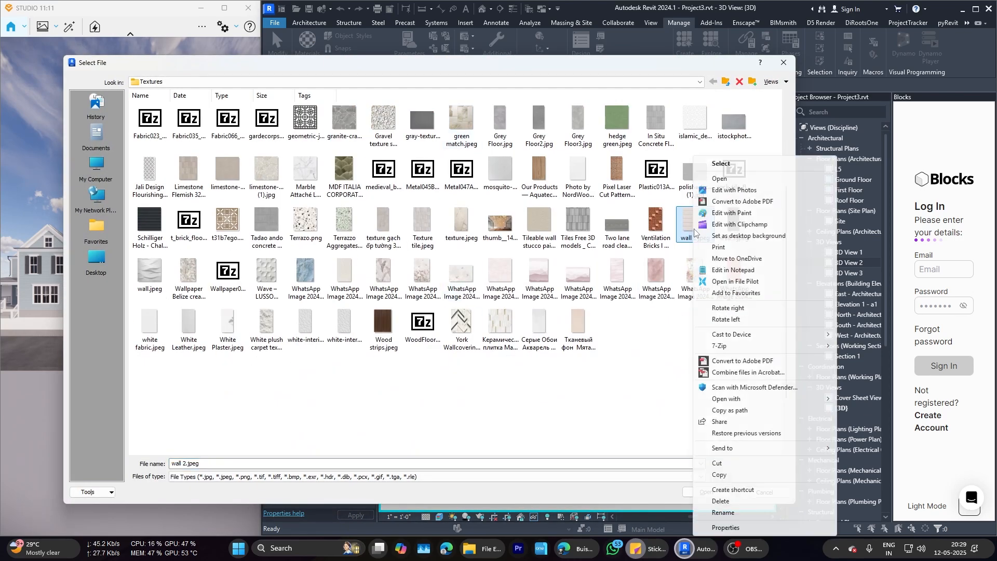
click(717, 175)
click(758, 39)
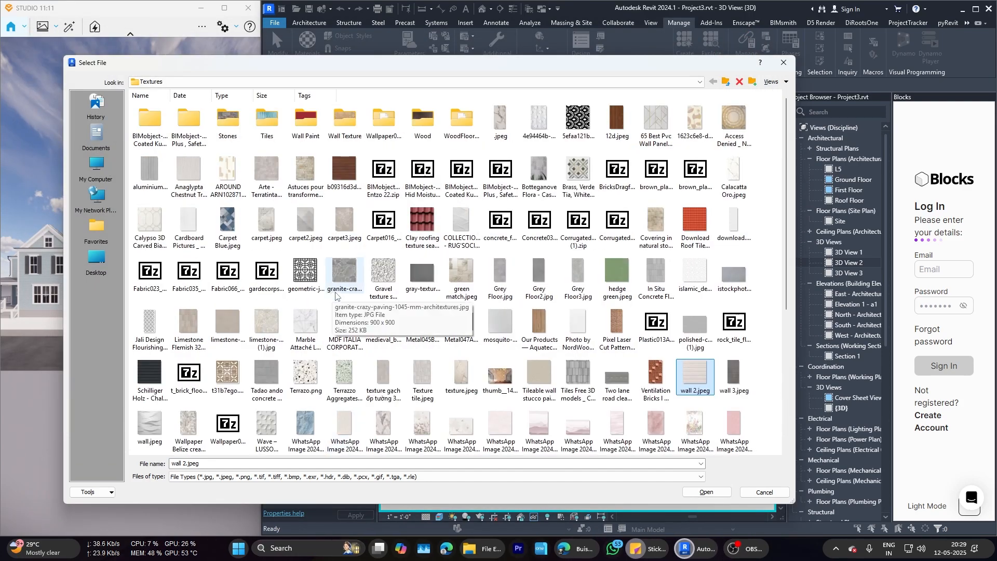
scroll(332, 296, down, 3)
right_click(694, 239)
click(701, 179)
scroll(383, 255, up, 2)
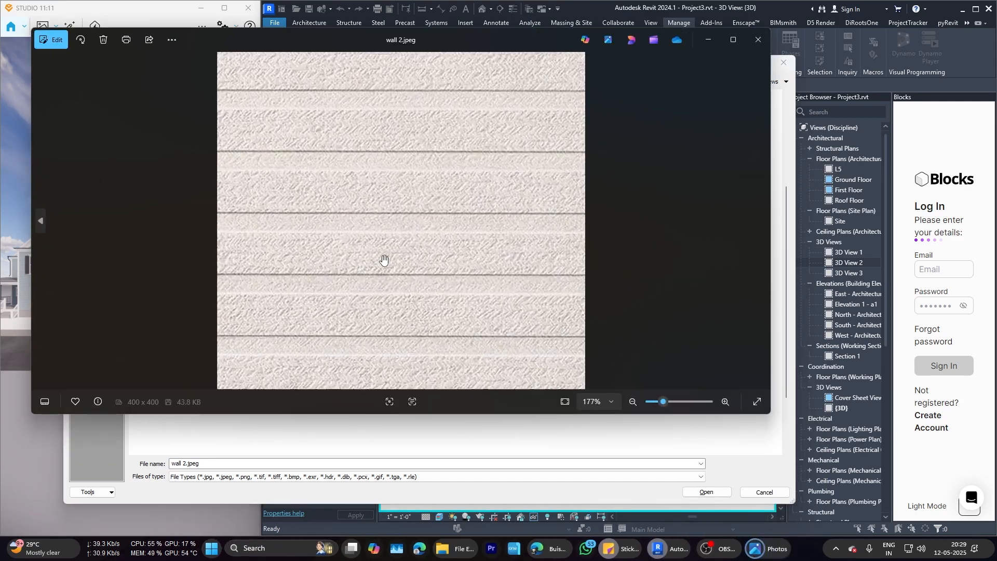
scroll(383, 255, down, 2)
scroll(383, 255, up, 2)
scroll(383, 256, down, 2)
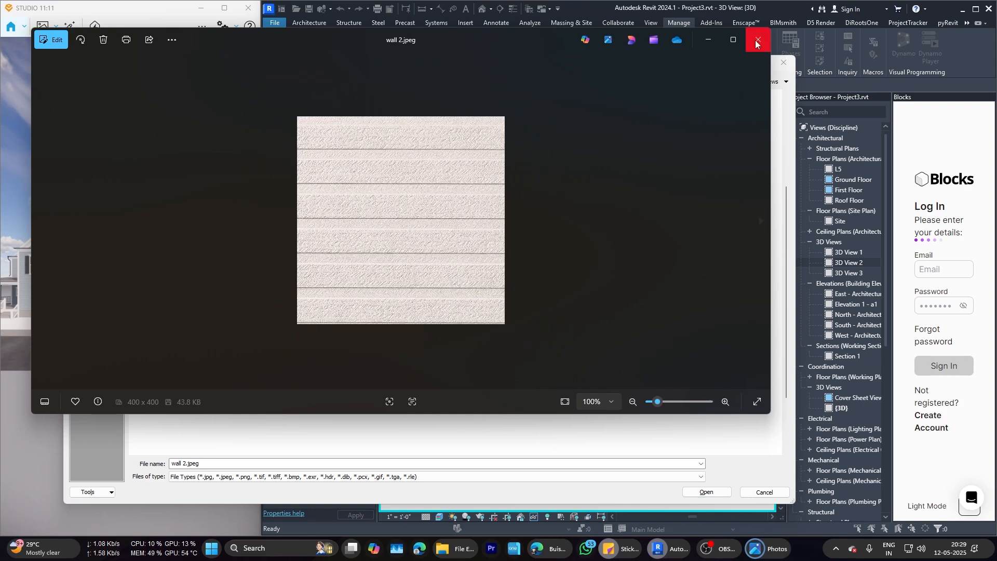
Step: Apply wall 2.jpeg as the Brick 10, Organic appearance image and close the material editing windows
click(758, 39)
right_click(692, 375)
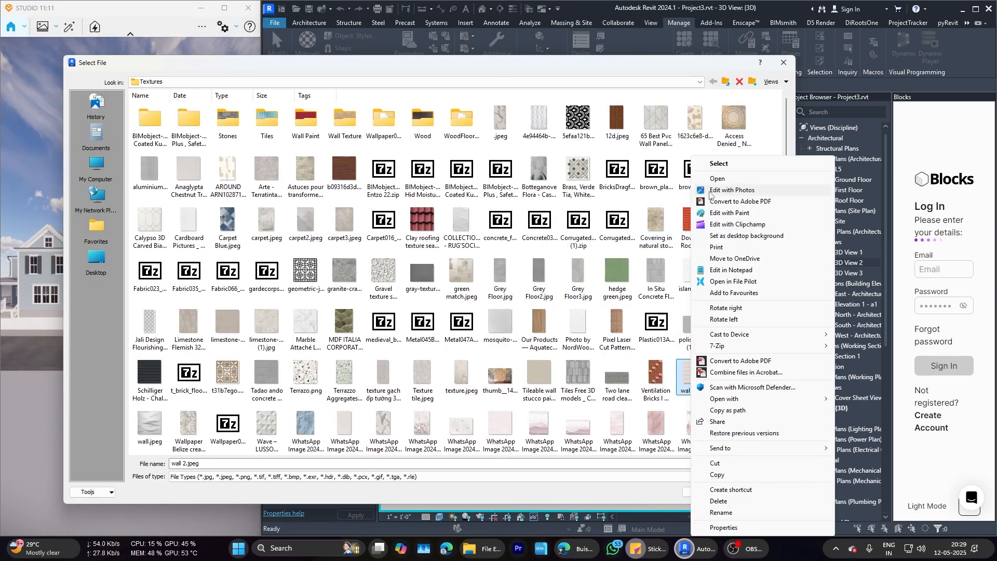
click(725, 166)
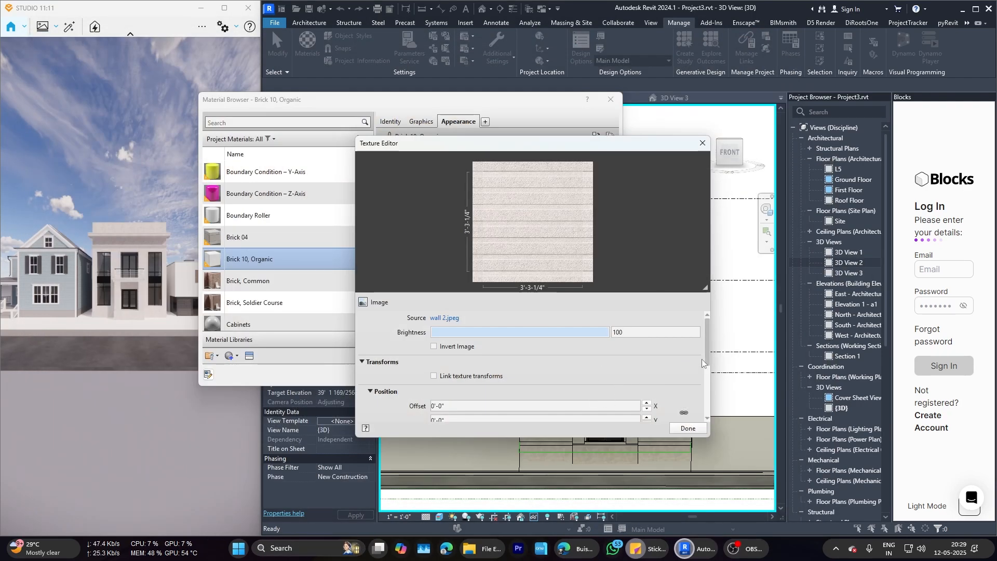
scroll(702, 363, down, 3)
click(689, 428)
click(535, 372)
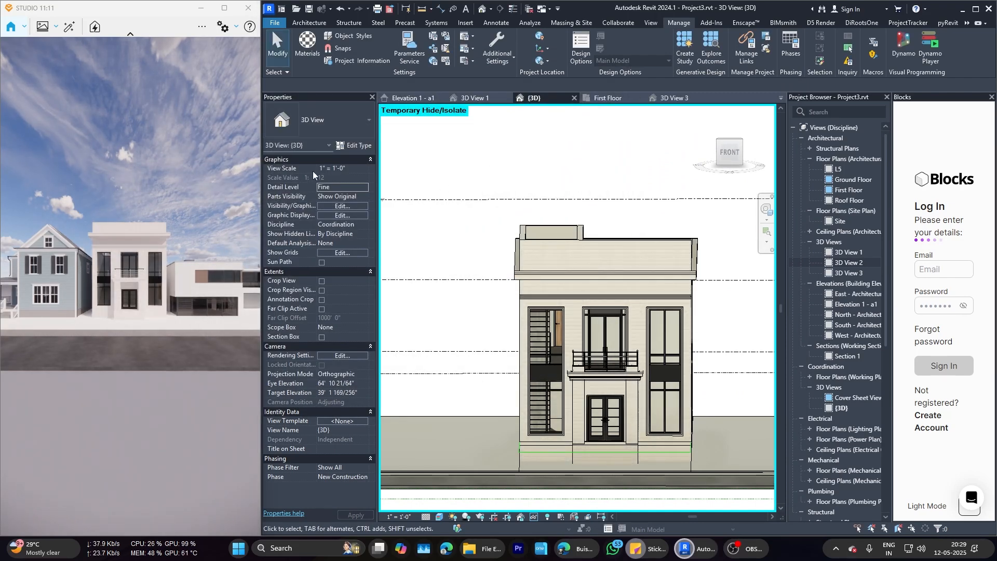
Step: Return the render window to the saved camera of 3D View 3
click(746, 23)
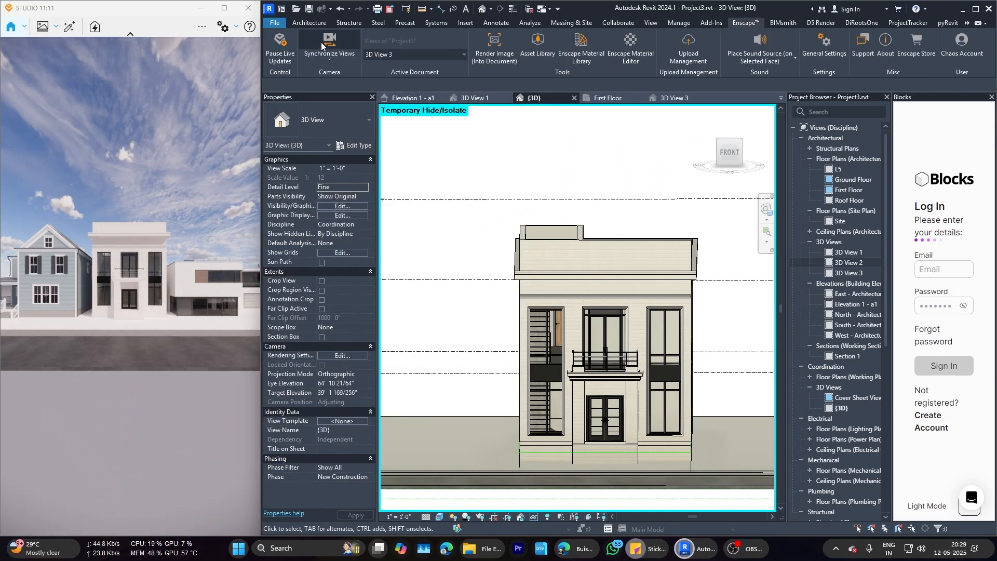
middle_drag(338, 390, 330, 376)
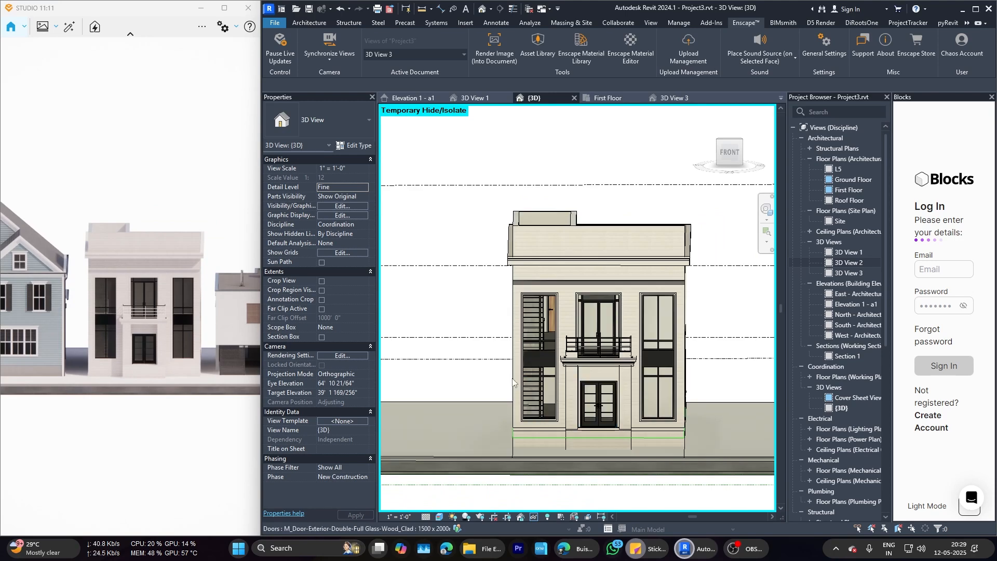
click(331, 36)
click(405, 55)
click(406, 158)
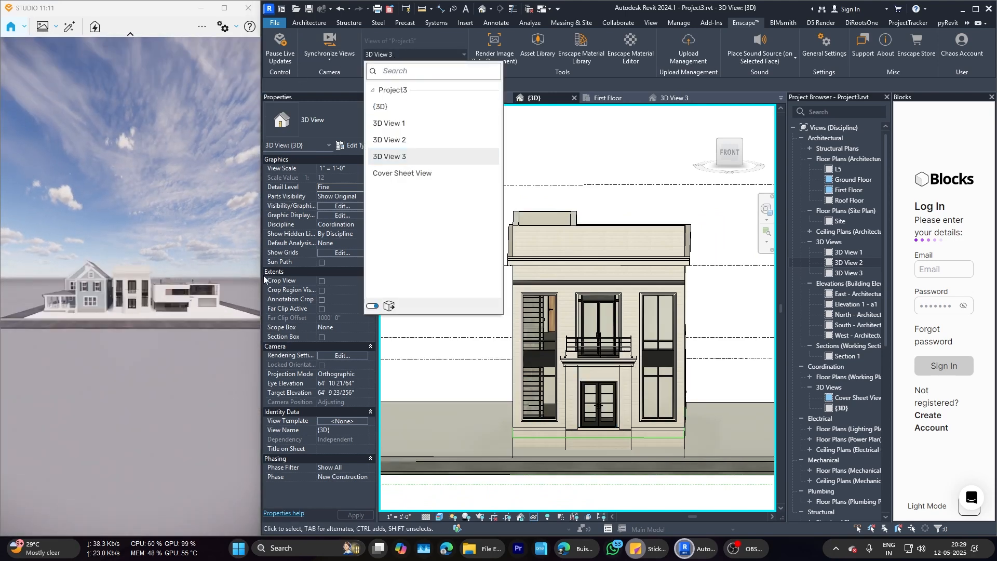
Step: Narrow the render camera's horizontal field of view to 29° in Visual Settings for a closer look at the facade
click(224, 27)
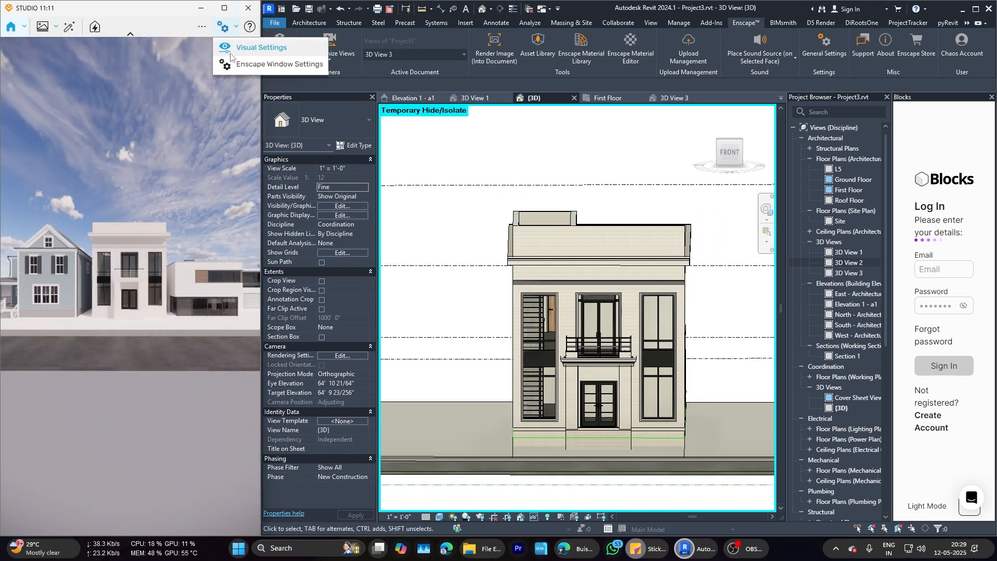
click(260, 46)
drag(162, 301, 102, 302)
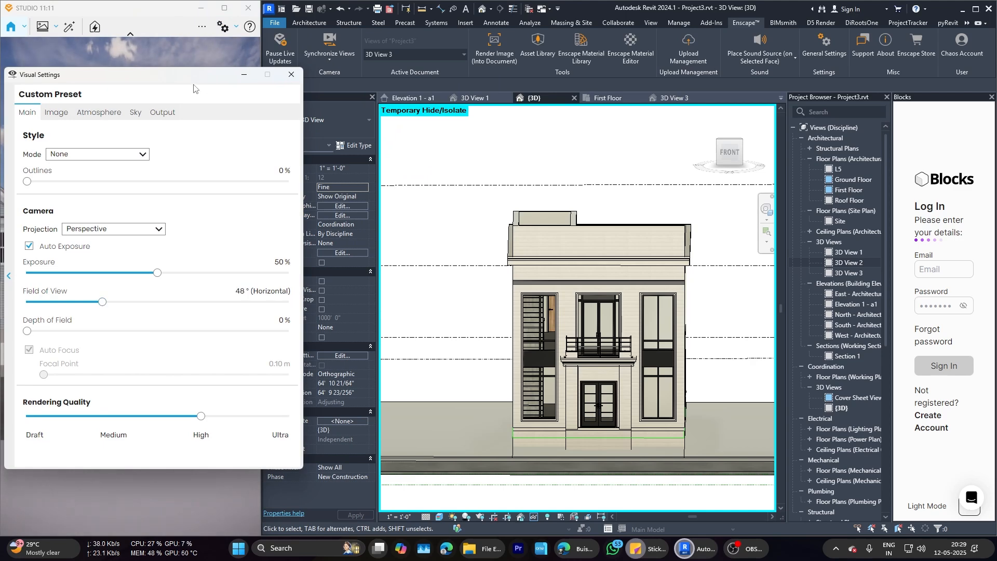
drag(166, 71, 535, 55)
drag(471, 289, 434, 290)
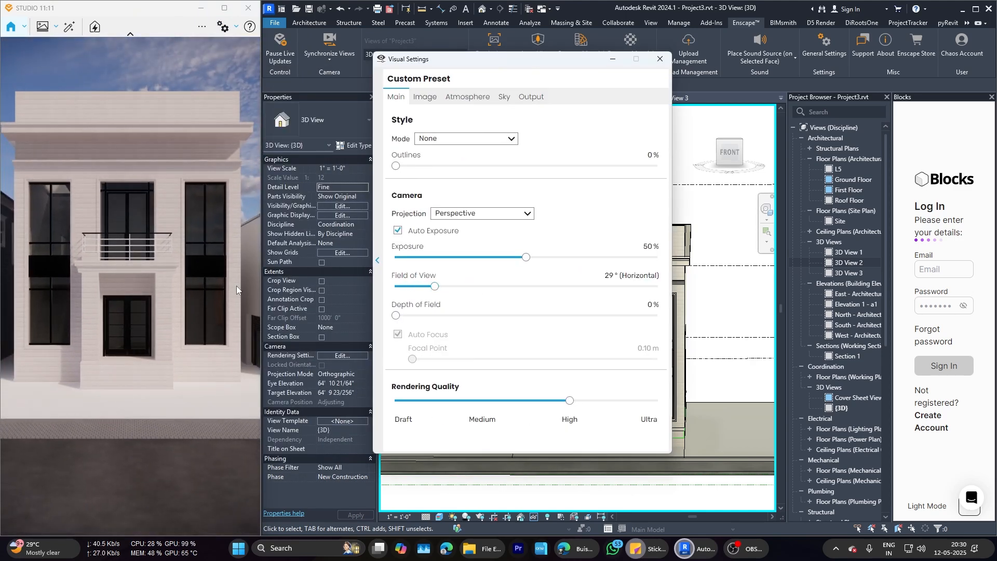
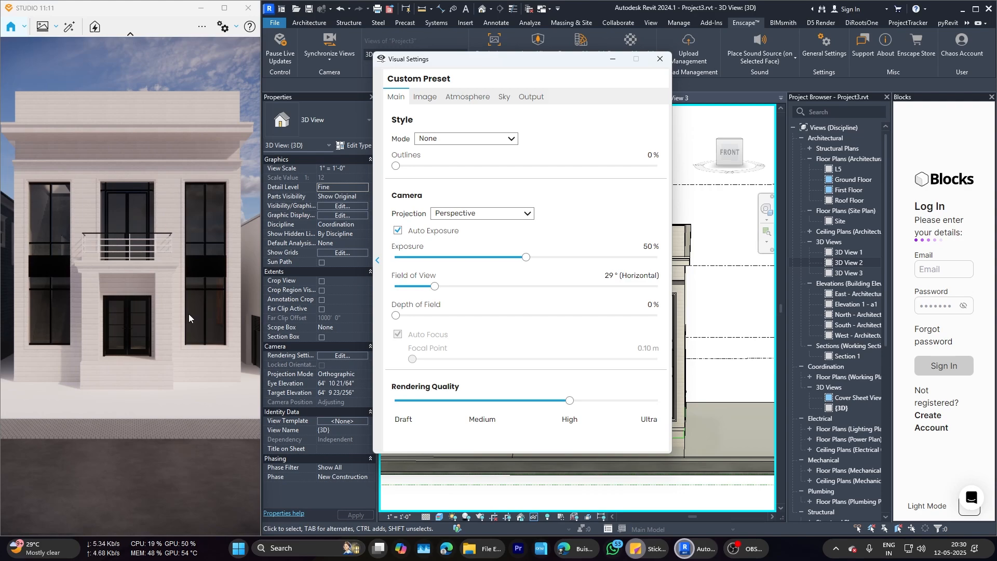
Step: Set the render camera's horizontal field of view to 90° and maximize the render window
drag(435, 286, 557, 287)
key(super+Up)
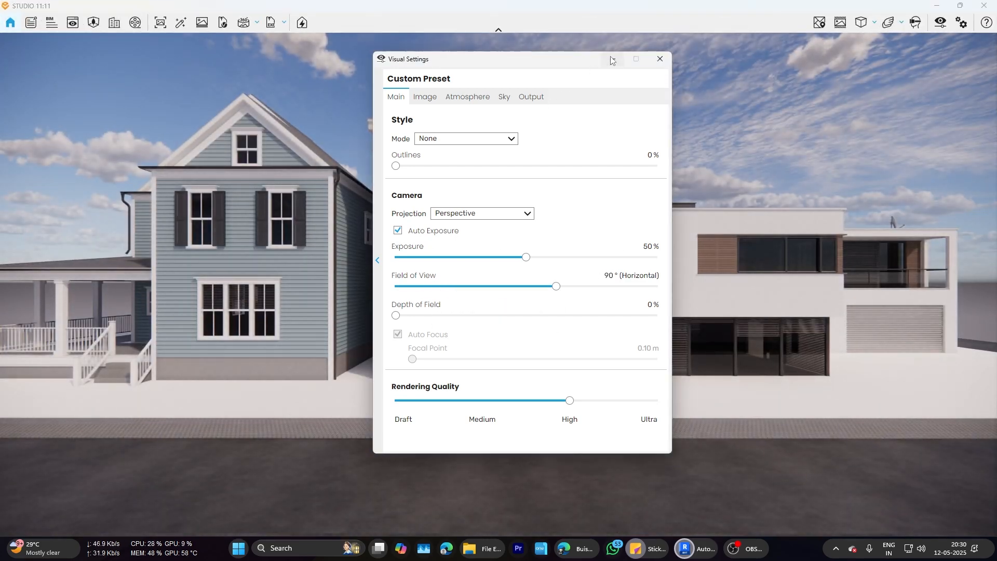
click(475, 252)
Step: Examine the new wall texture up close on the cornice, window surrounds and balcony, and across the whole front facade
scroll(475, 253, up, 10)
scroll(445, 271, up, 3)
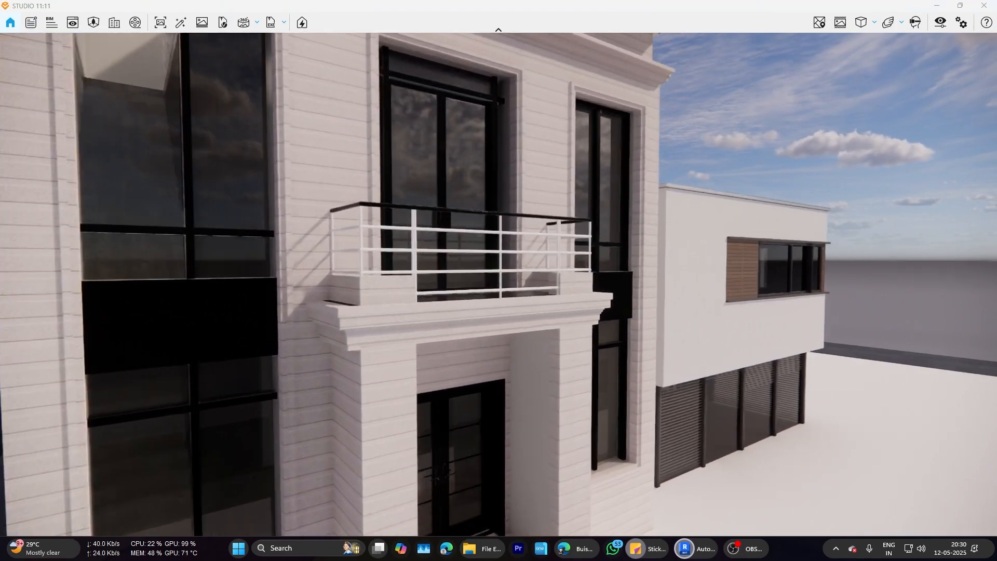
right_drag(444, 271, 249, 258)
scroll(482, 264, down, 5)
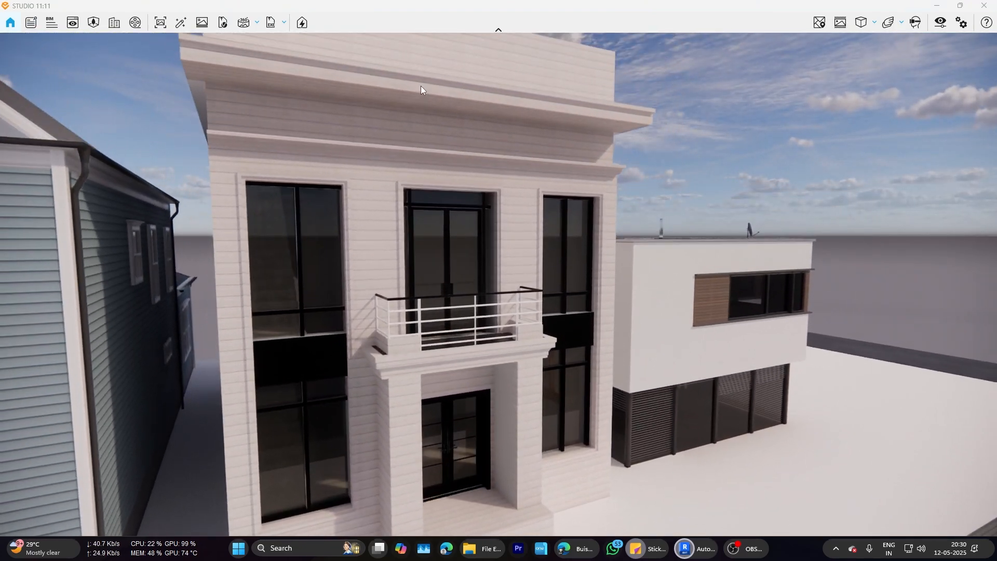
scroll(424, 95, up, 4)
right_drag(424, 95, 468, 102)
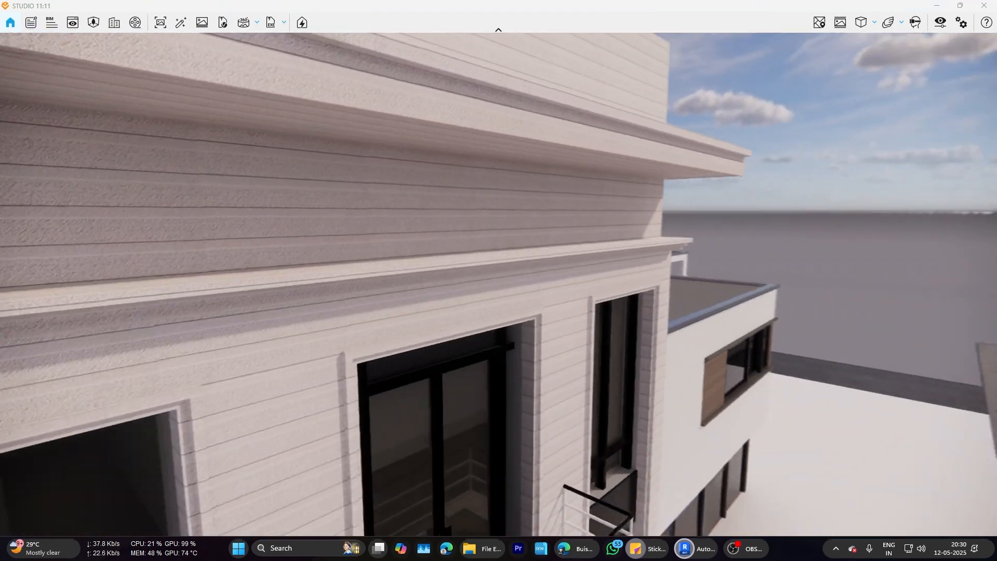
scroll(468, 101, down, 3)
scroll(350, 183, up, 5)
scroll(350, 184, down, 4)
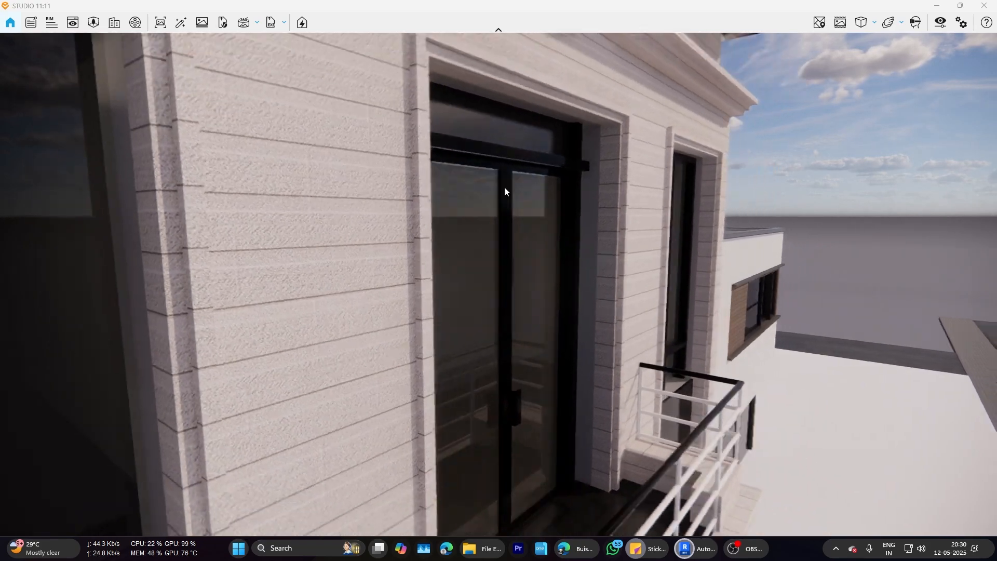
right_drag(504, 186, 563, 317)
scroll(439, 214, down, 3)
scroll(498, 212, down, 3)
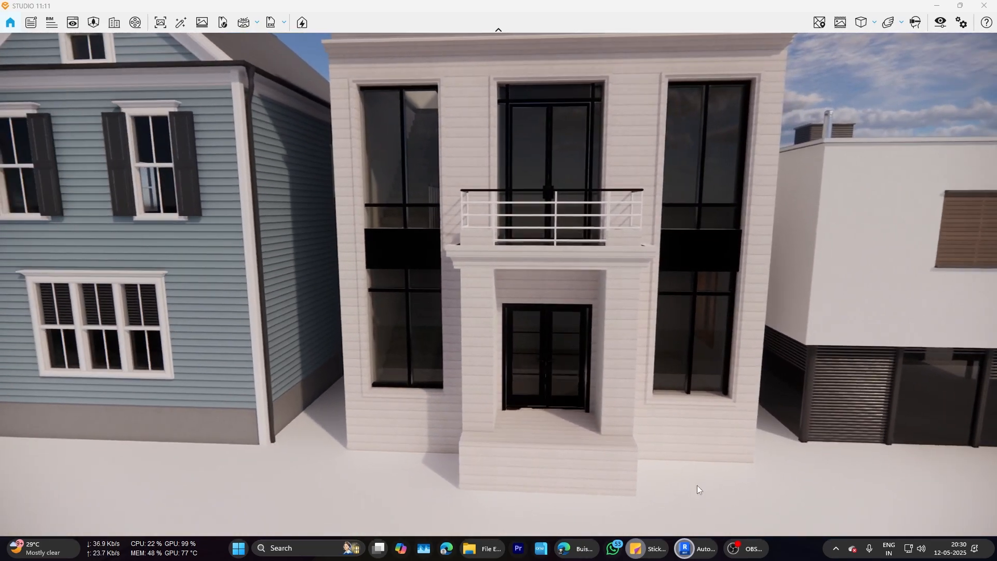
Step: Switch back to Revit's {3D} view and start choosing a replacement image for the Brick 10, Organic appearance
mouse_move(695, 545)
click(625, 513)
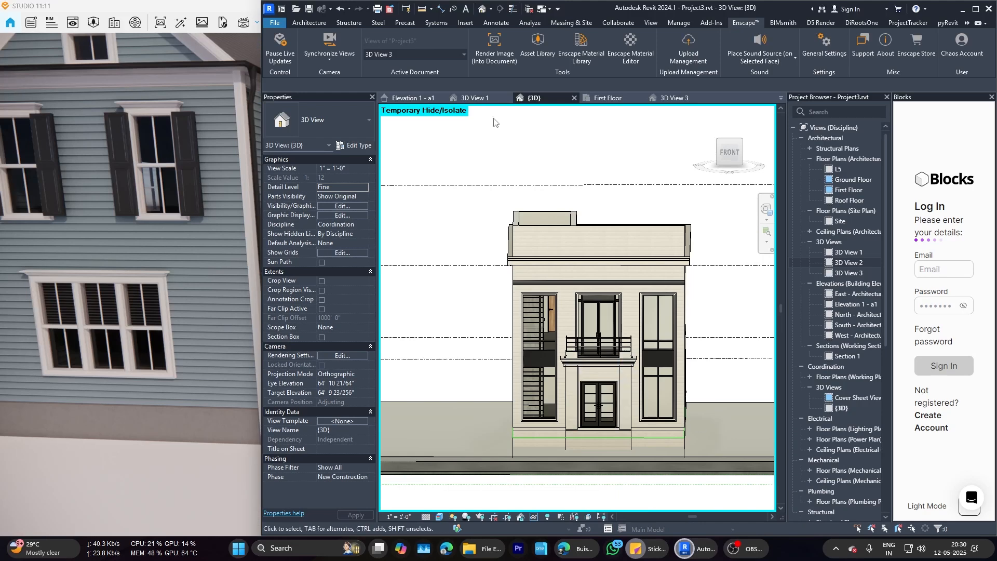
click(670, 23)
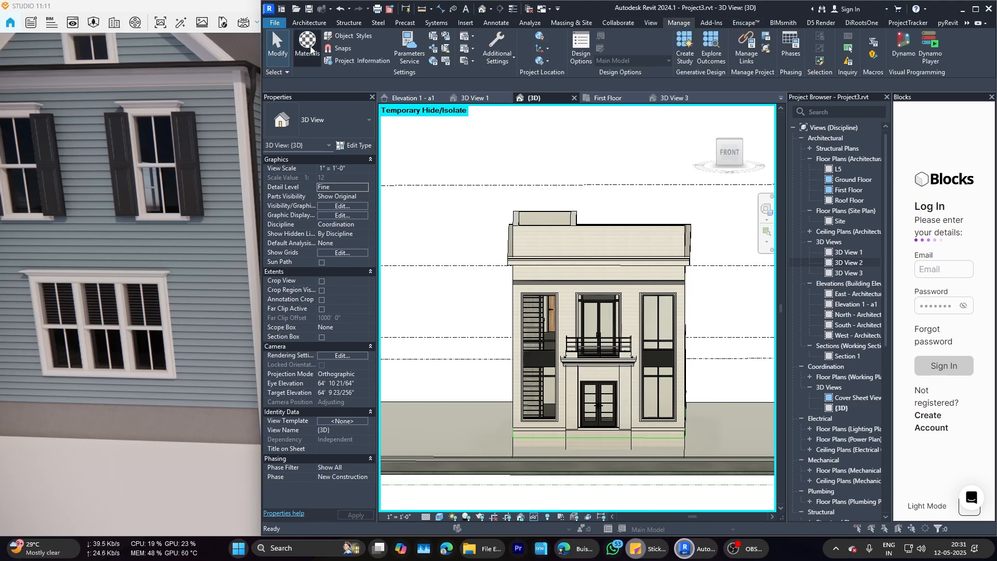
click(307, 43)
click(483, 256)
click(450, 319)
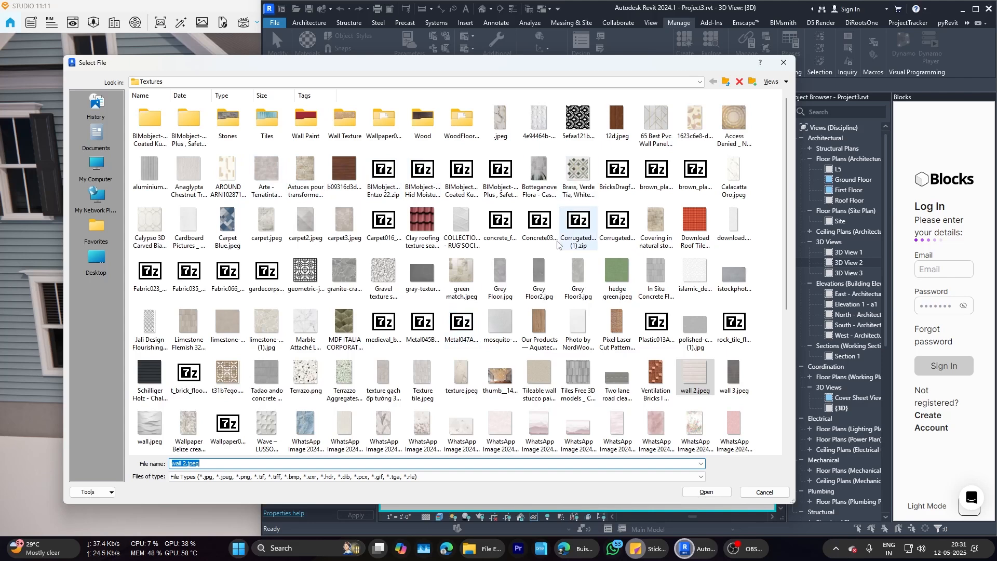
Step: Preview Tadao ando concrete plates seamless 01833.jpeg from the Textures folder in Photos
scroll(499, 275, down, 3)
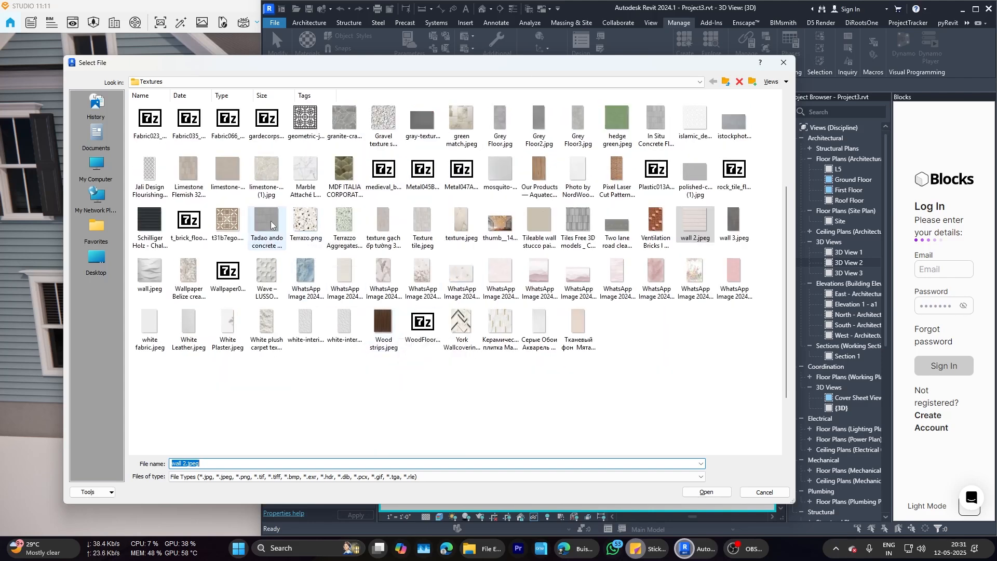
right_click(271, 224)
click(410, 190)
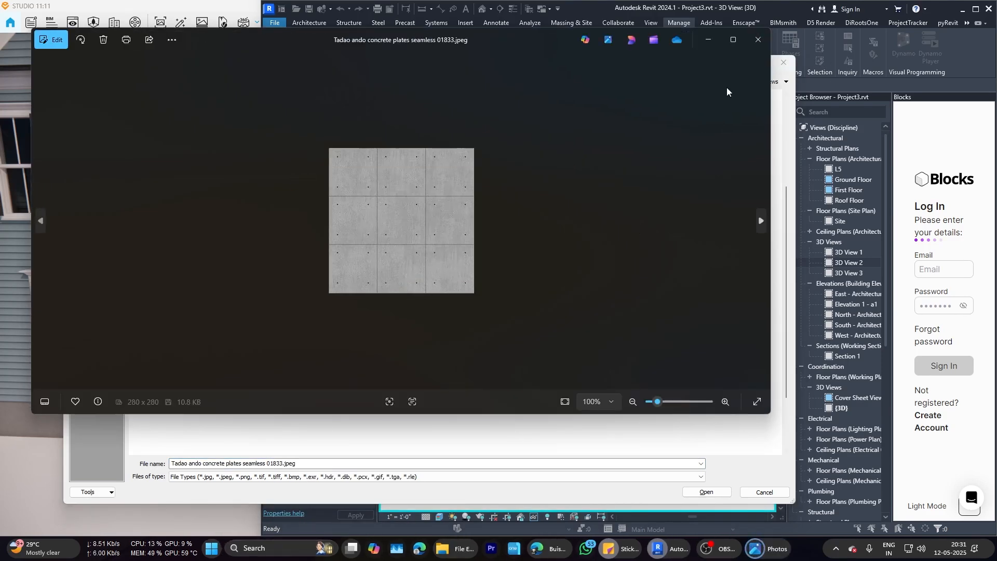
click(759, 40)
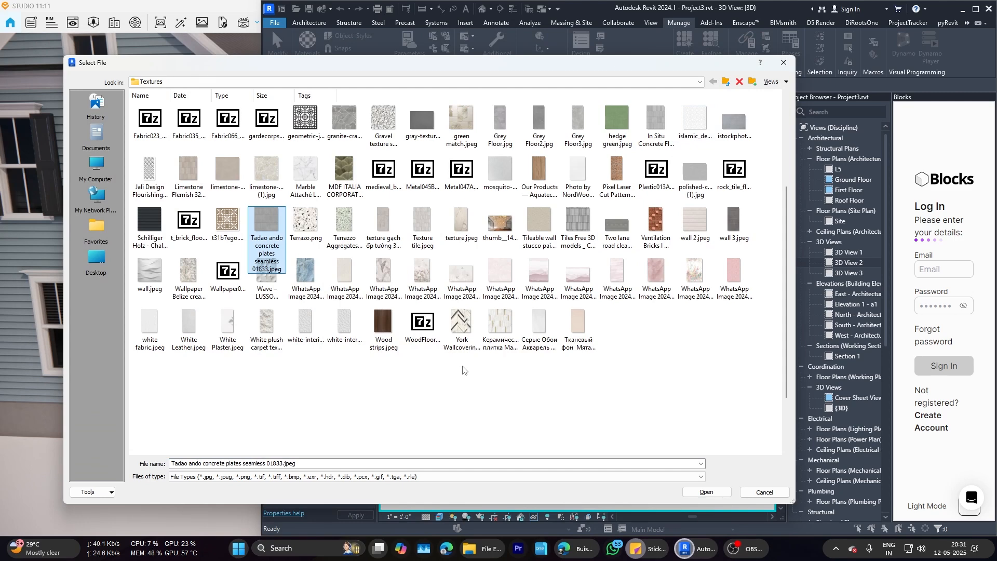
Step: Display the Textures folder as large thumbnails and browse its wall and stone images
click(773, 81)
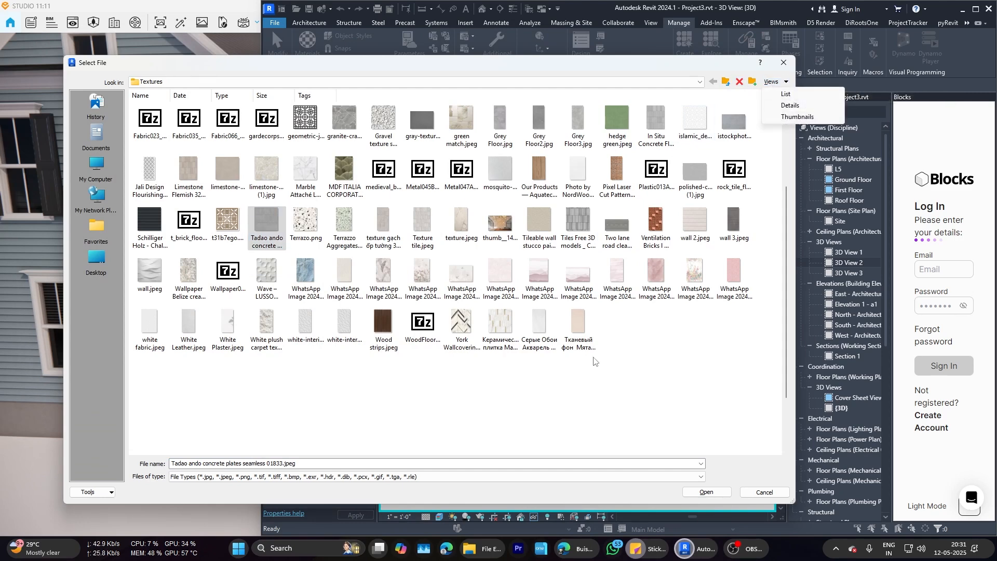
click(798, 117)
scroll(592, 347, down, 3)
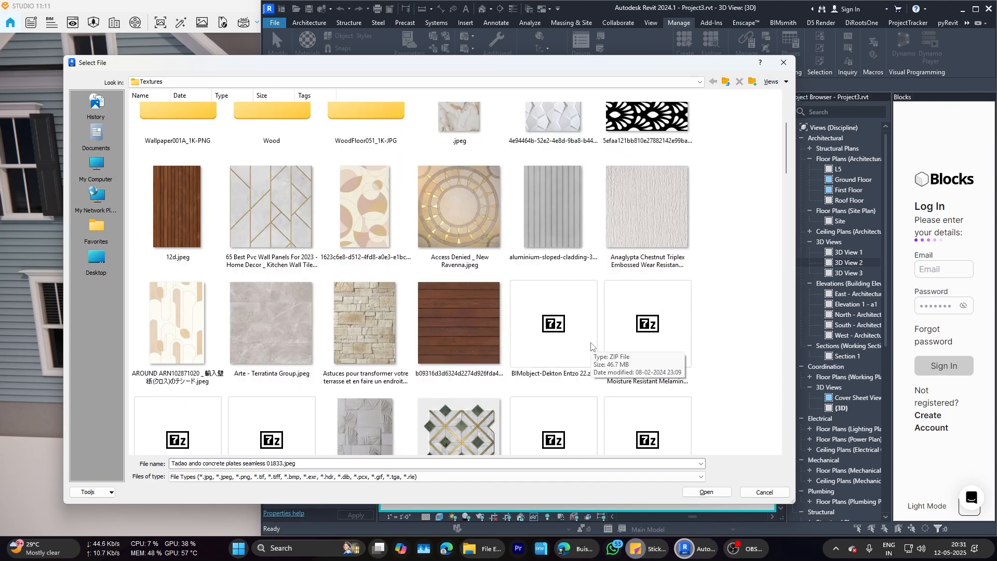
click(272, 156)
scroll(547, 299, down, 6)
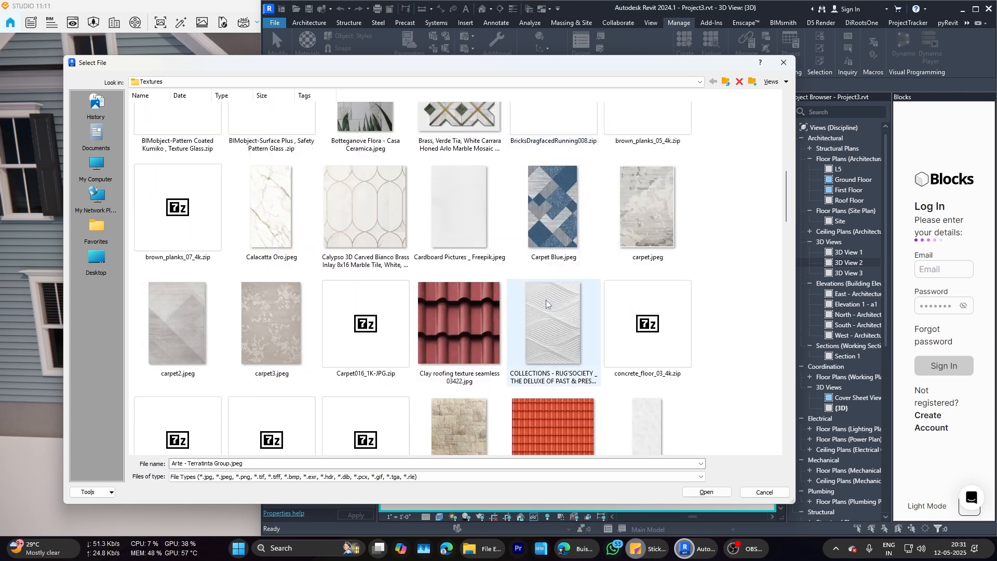
Step: Preview Limestone Flemish 3224 x 3212 mm texture.jpg in Photos
right_click(661, 269)
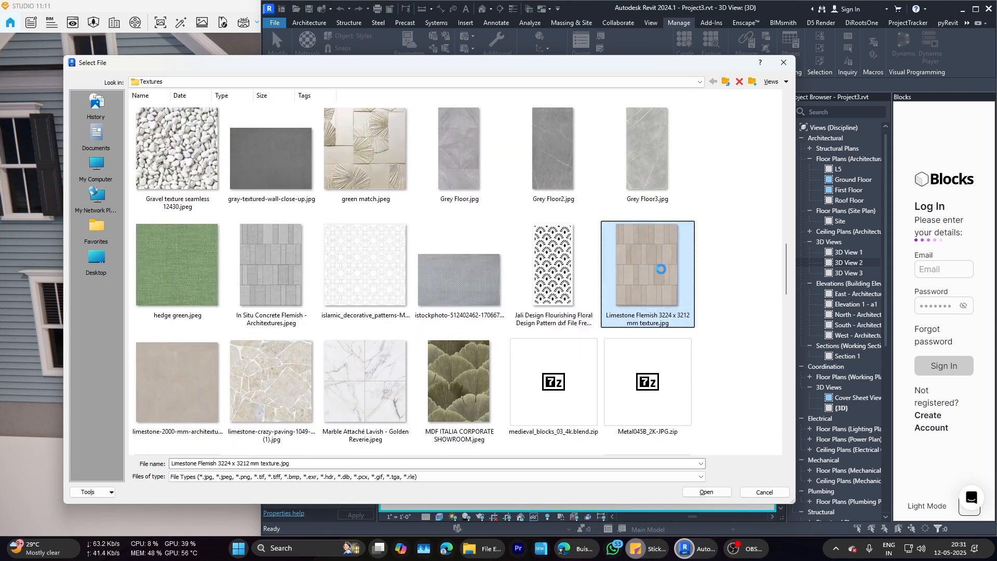
click(685, 179)
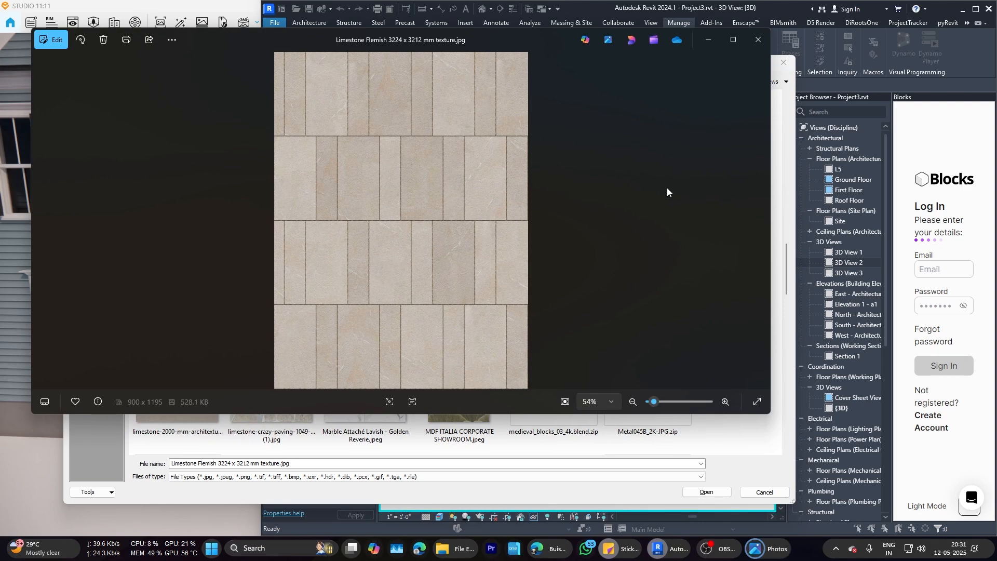
key(alt+F4)
Step: Look further through the tile textures and preview texture gạch ốp tường 300x600 map texture gạch ốp tường.jpeg in Photos
scroll(644, 279, down, 3)
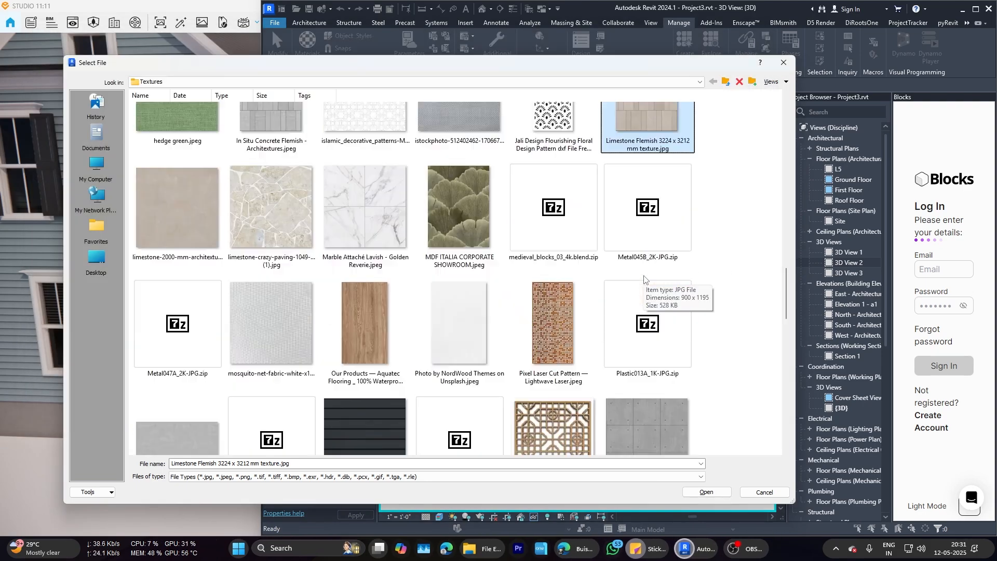
scroll(643, 275, down, 2)
scroll(643, 275, down, 2)
click(493, 210)
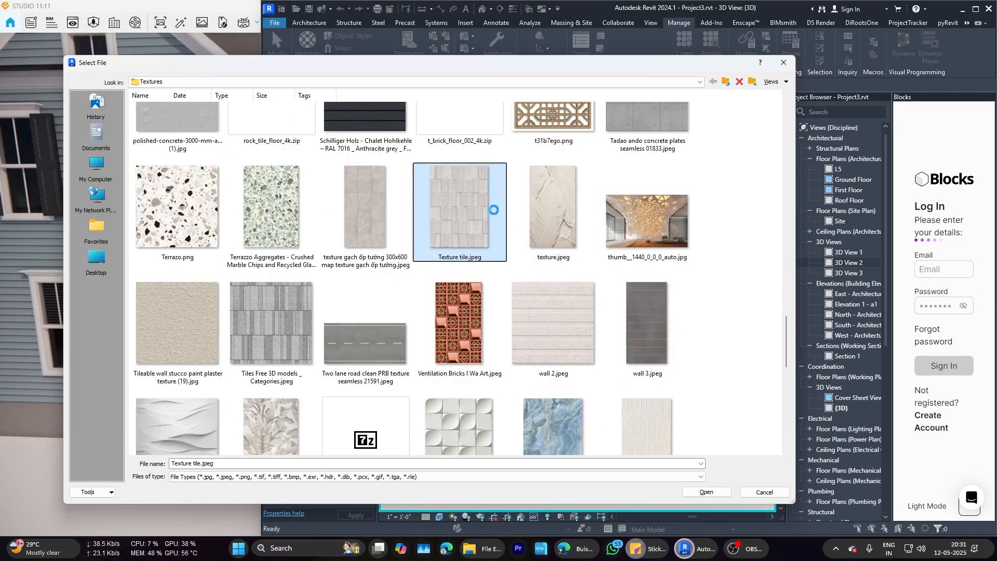
click(369, 201)
right_click(382, 202)
click(410, 179)
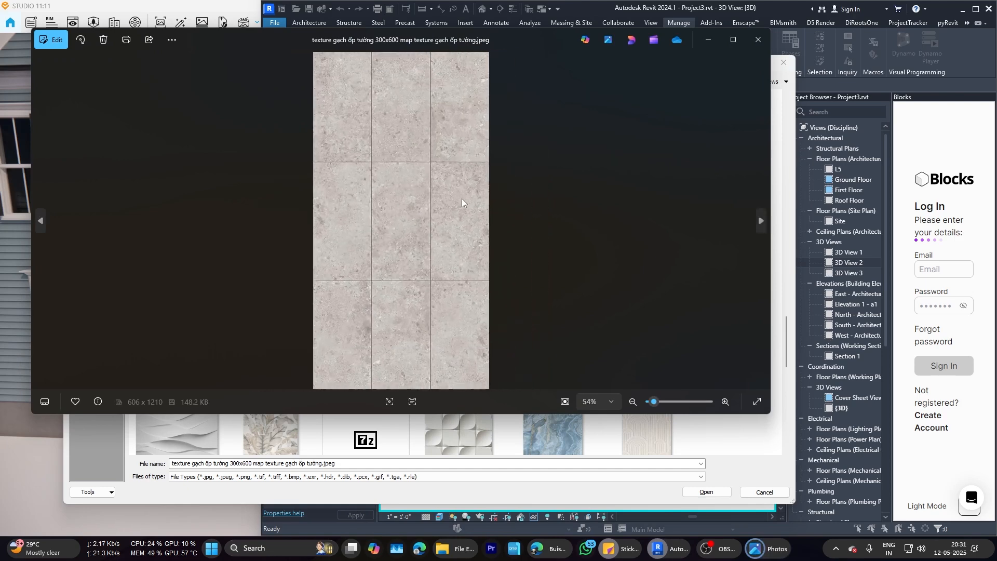
key(alt+F4)
Step: Load texture gạch ốp tường 300x600 map texture gạch ốp tường.jpeg as the brick material's image and rotate it 90°
right_click(389, 218)
click(414, 163)
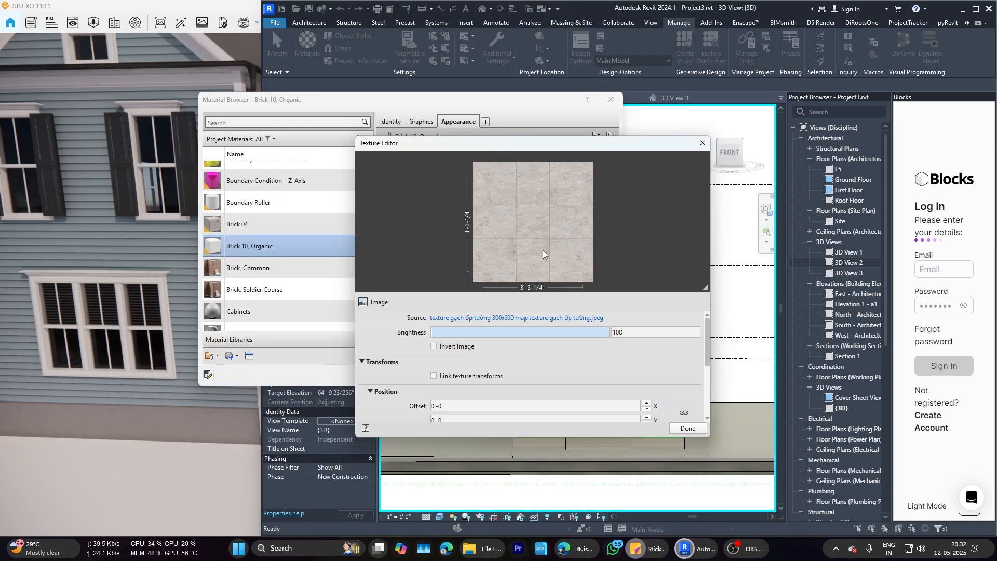
scroll(708, 351, down, 2)
click(647, 391)
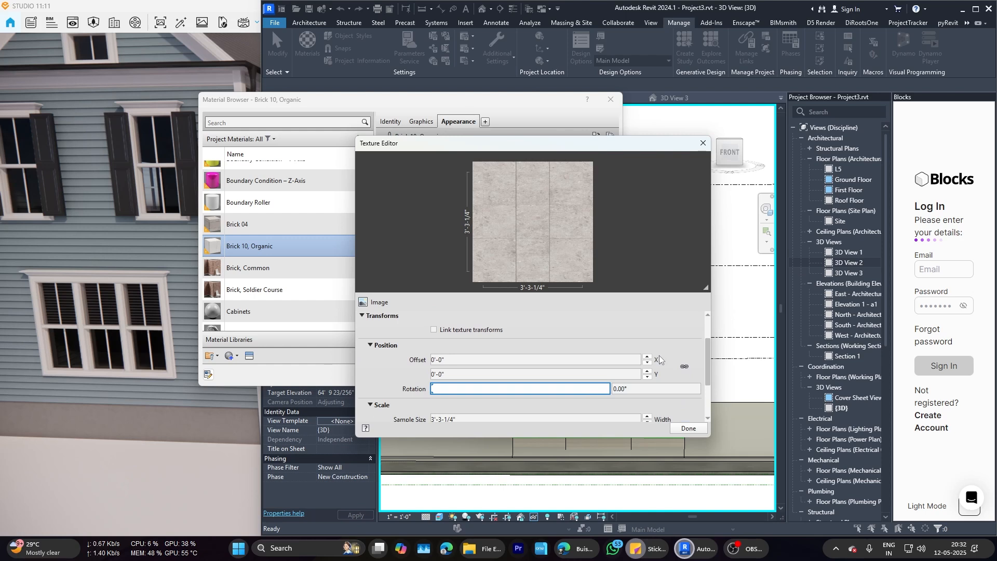
text(90)
key(Return)
Step: Try a 6'-0" texture sample size, and set its width and height to 3'-0"
scroll(704, 388, down, 2)
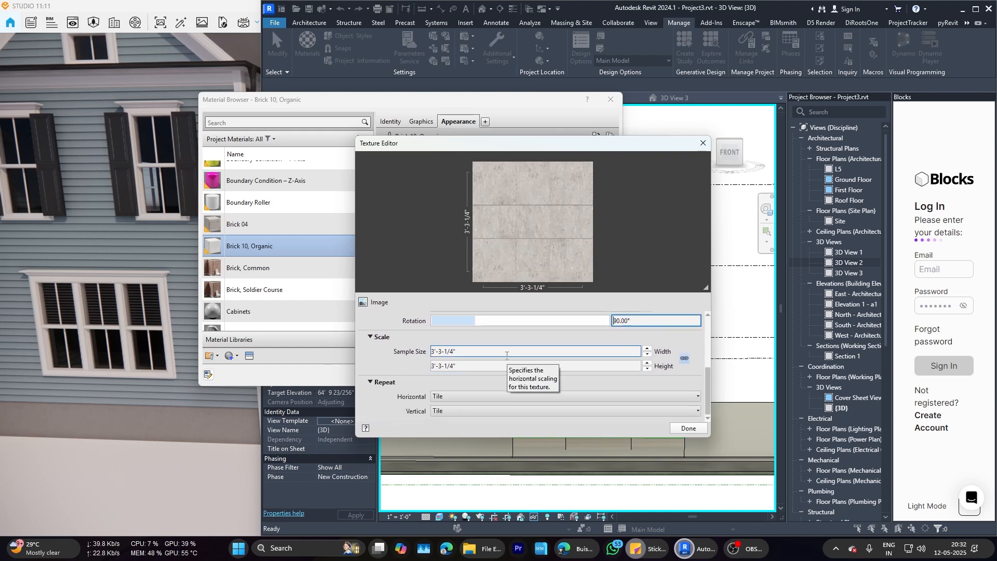
click(507, 352)
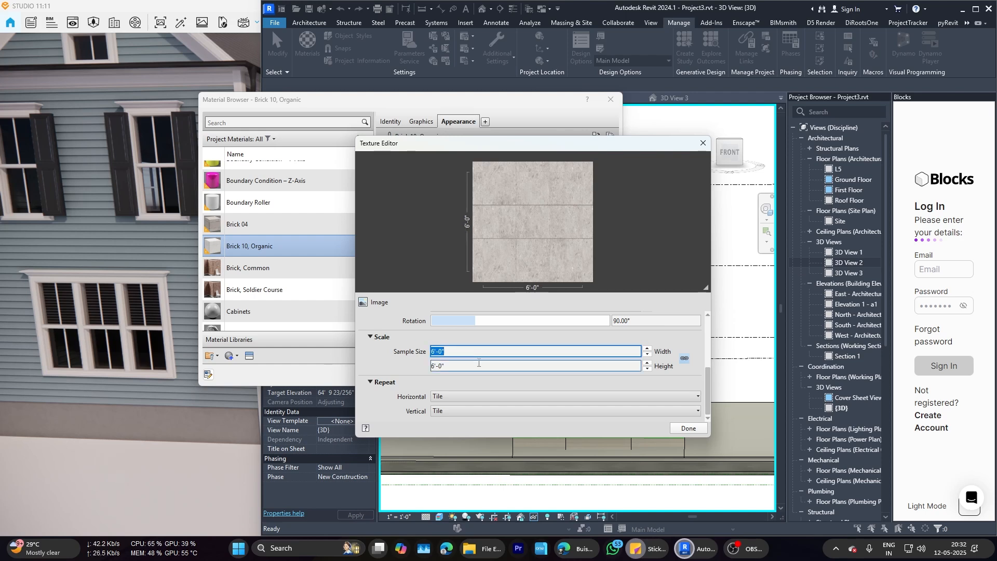
click(450, 366)
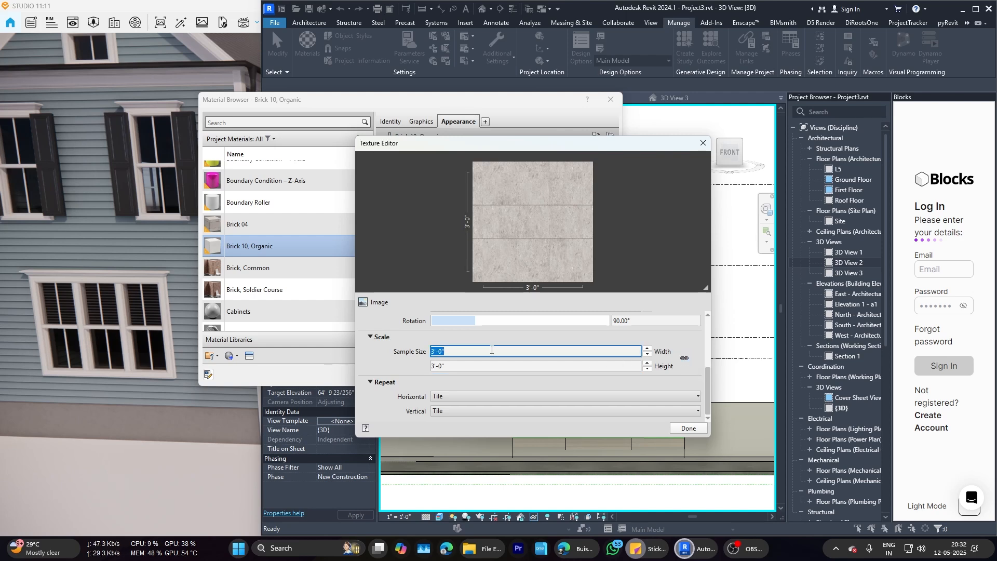
Step: Try a 6'-0" texture sample width, and set the sample size to 3'-0" wide by 1'-6" high
text(6)
key(Return)
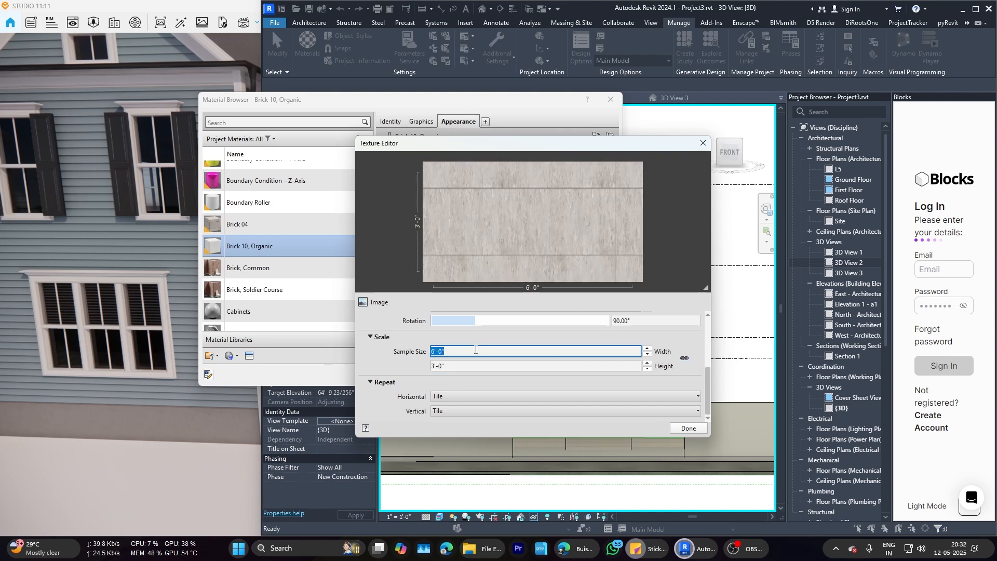
click(456, 368)
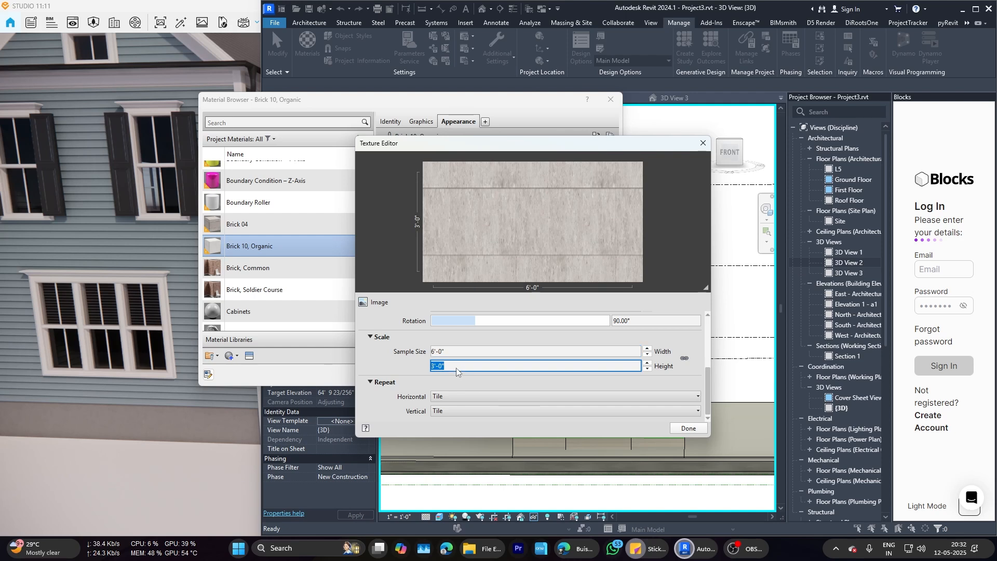
click(452, 353)
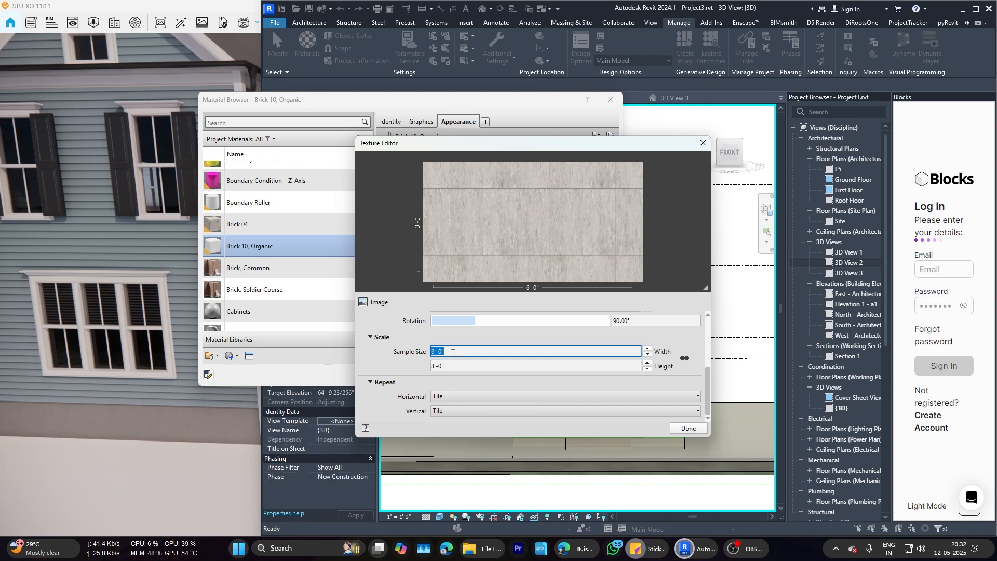
text(3)
key(Return)
click(452, 365)
text(1.5)
key(Return)
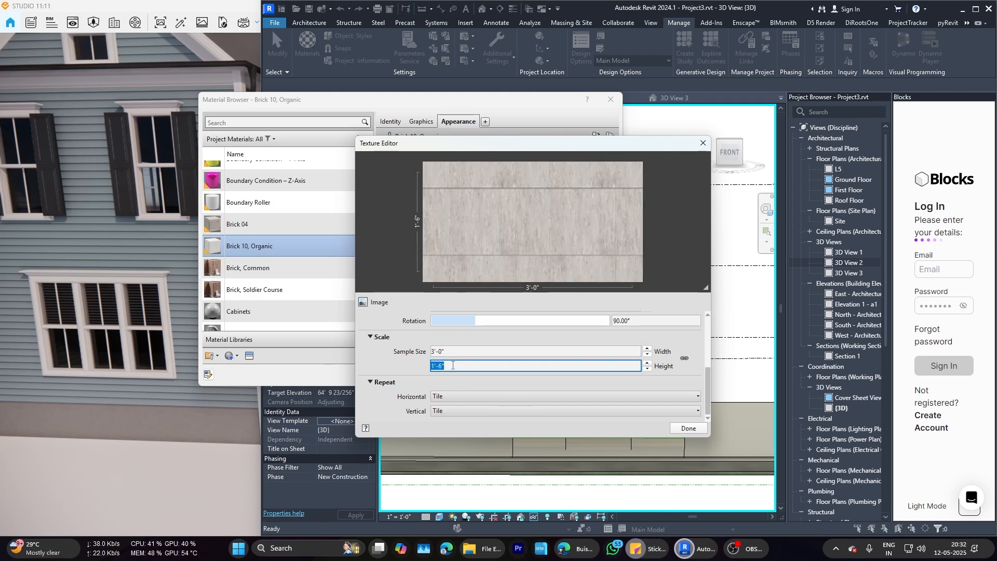
Step: Try smaller sample sizes, including 1'-11-1/2" wide by 0'-8" high, and discard the brick material's texture changes
drag(708, 377, 703, 325)
scroll(543, 378, down, 3)
scroll(467, 404, down, 20)
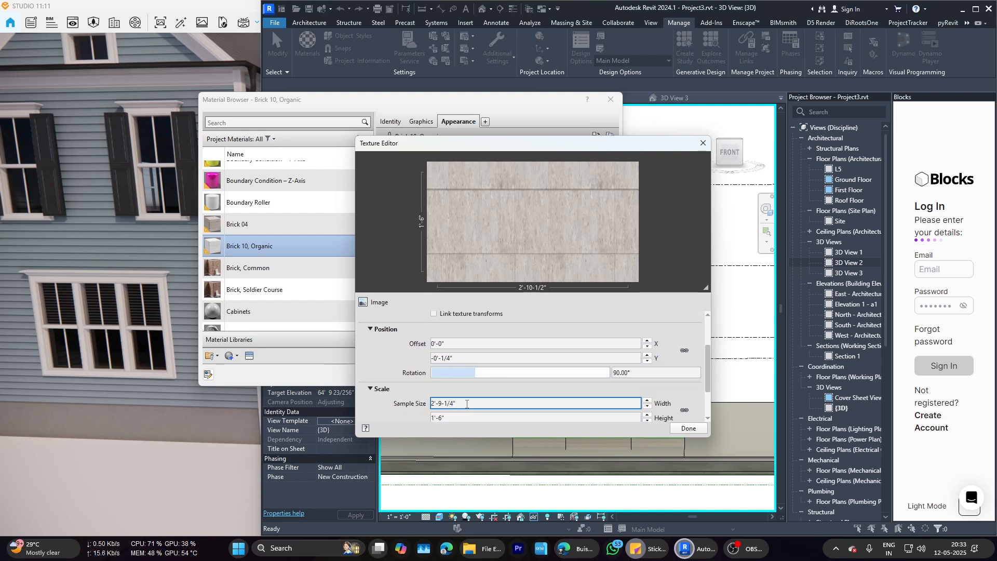
scroll(467, 403, down, 10)
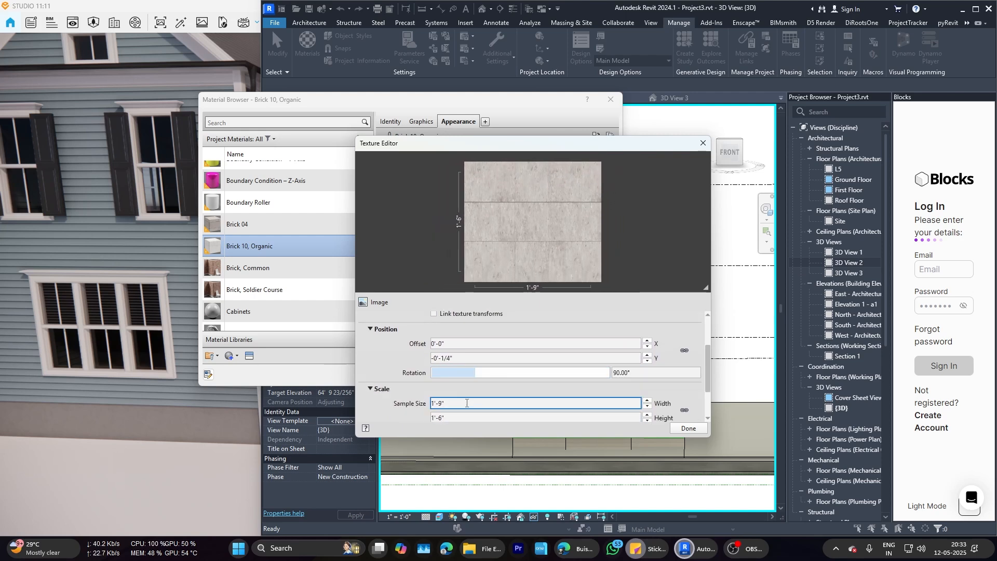
scroll(467, 403, down, 5)
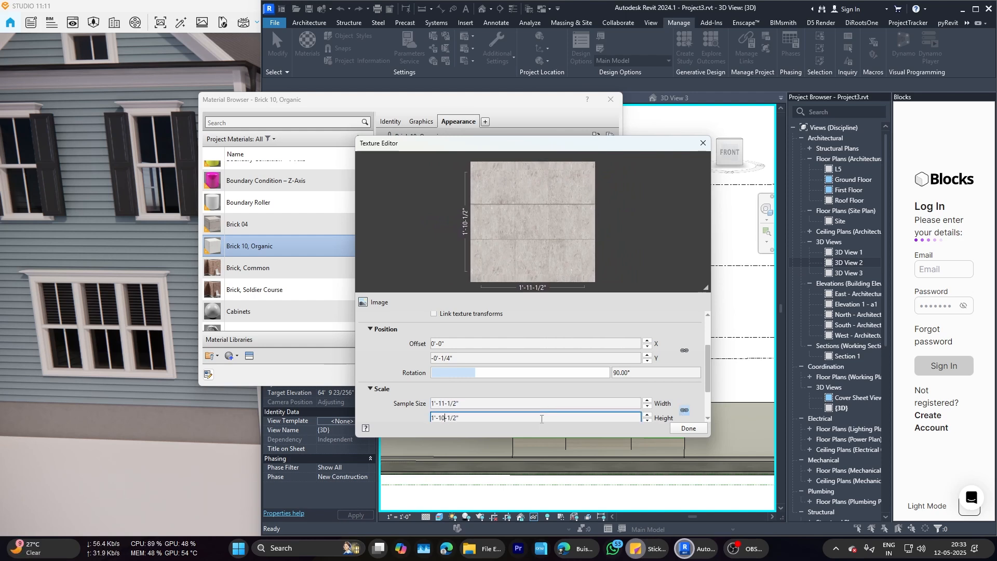
key(BackSpace)
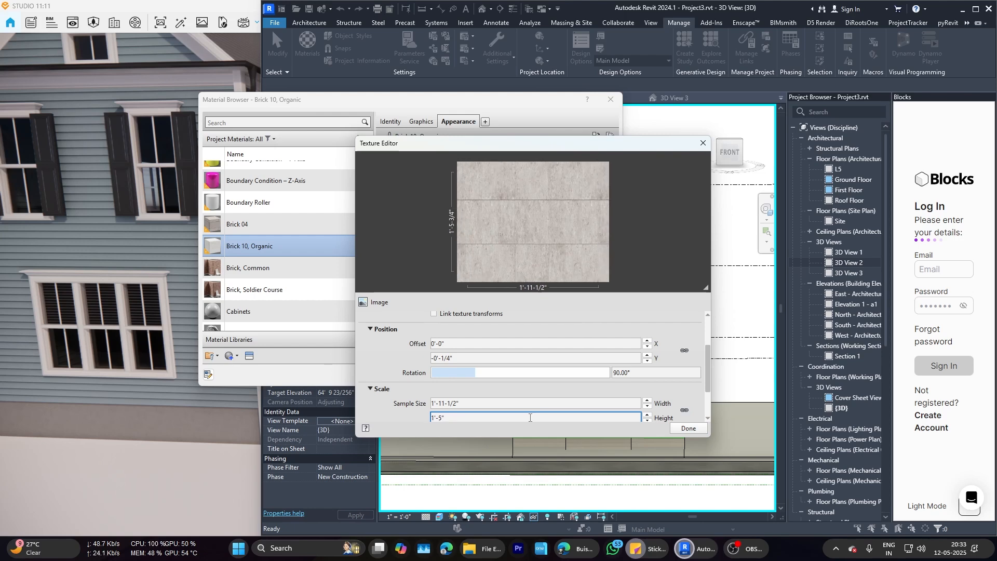
scroll(530, 417, down, 20)
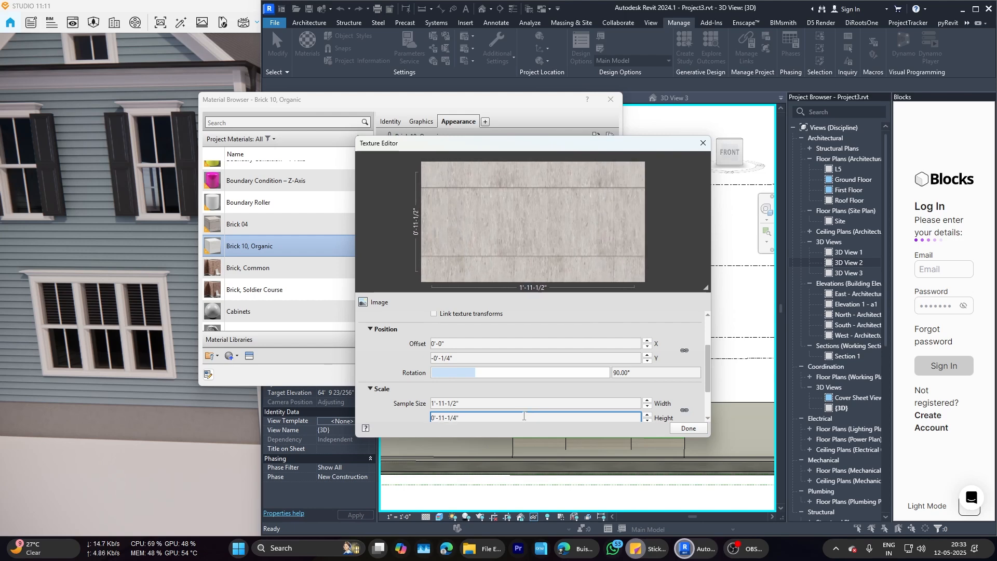
scroll(524, 417, down, 5)
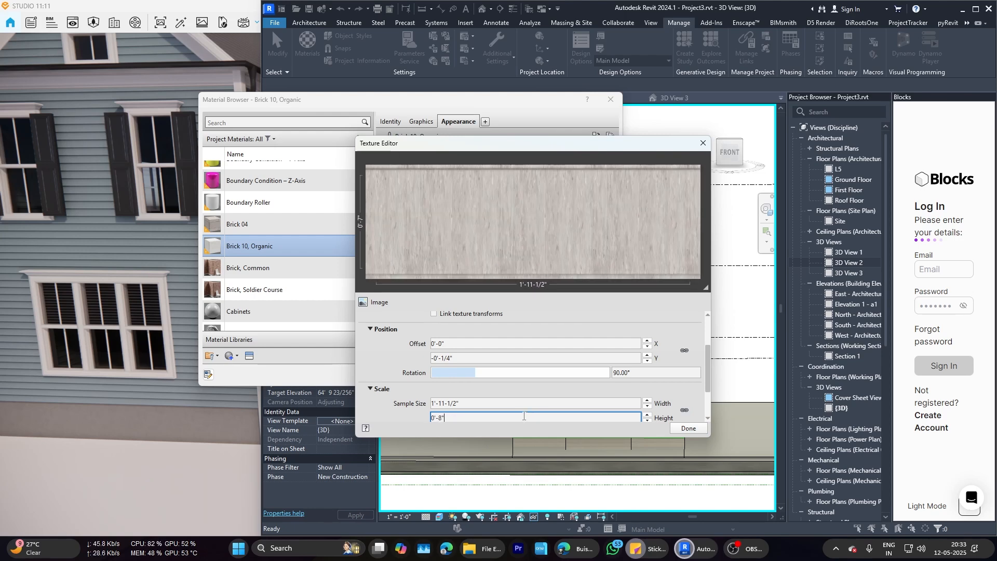
scroll(524, 416, up, 17)
click(700, 144)
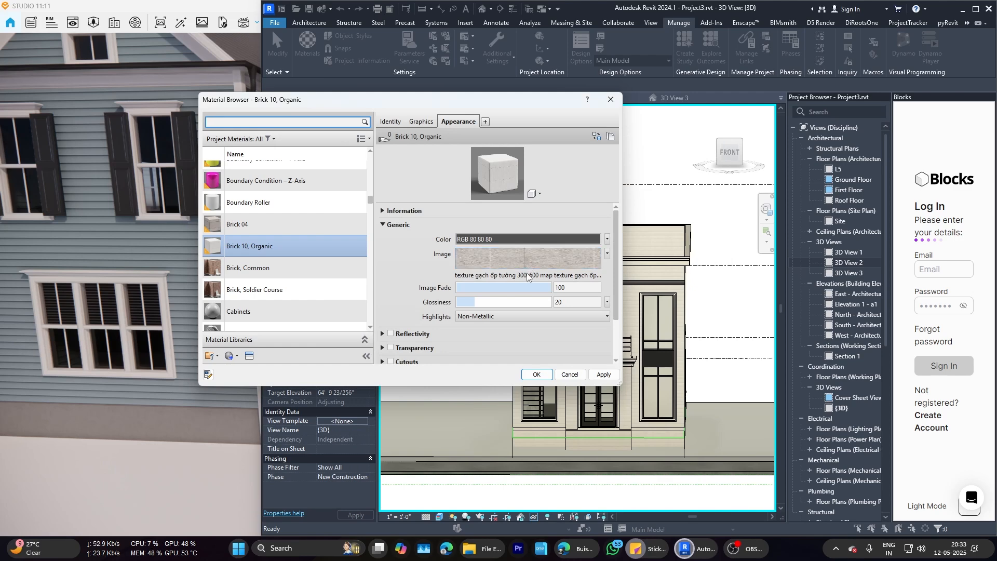
key(Escape)
Step: Load Limestone Flemish 3224 x 3212 mm texture.jpg from the Textures folder as the Brick 10, Organic material's image
click(308, 45)
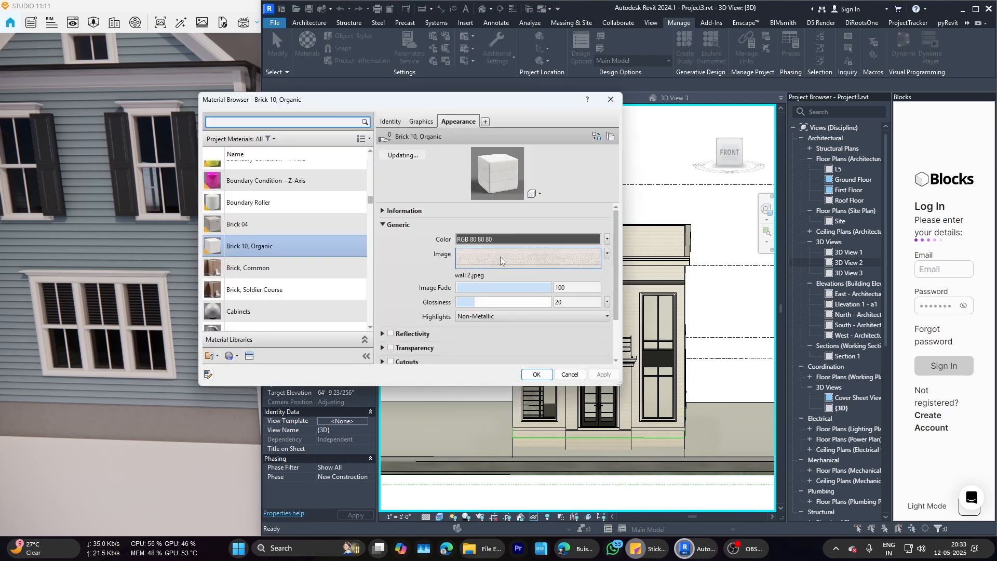
click(500, 256)
click(437, 319)
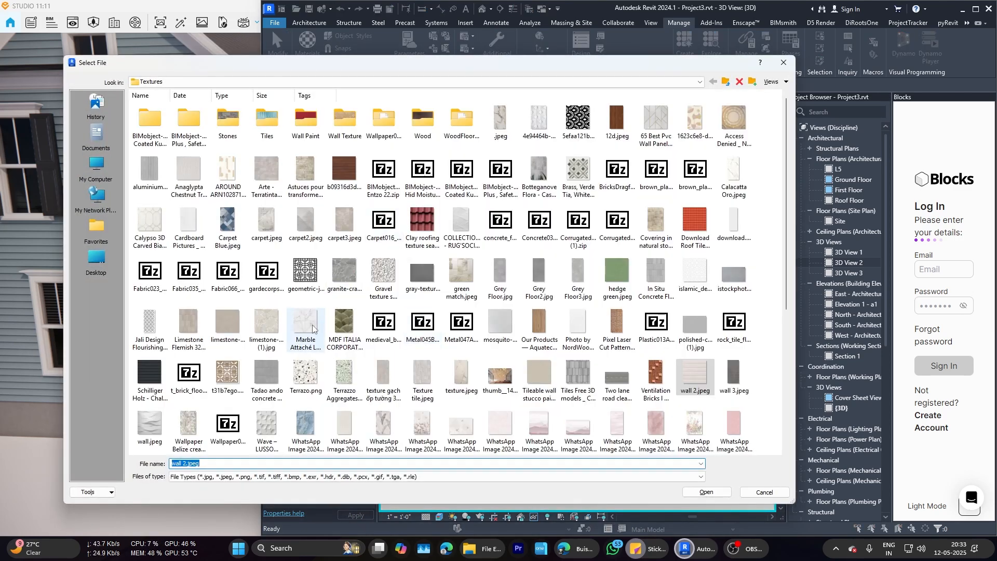
scroll(452, 363, down, 2)
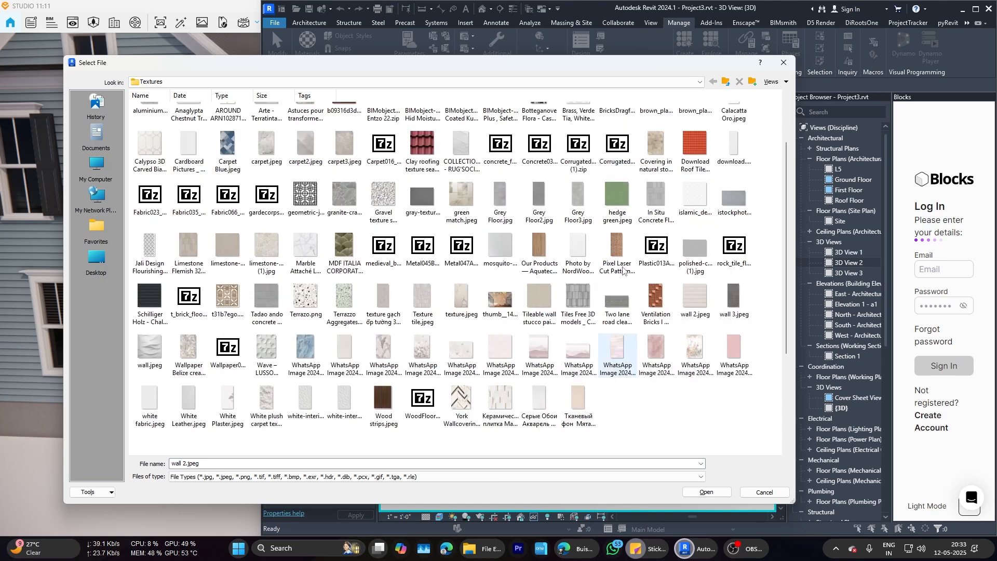
scroll(624, 271, up, 2)
ctrl+scroll(695, 262, up, 1)
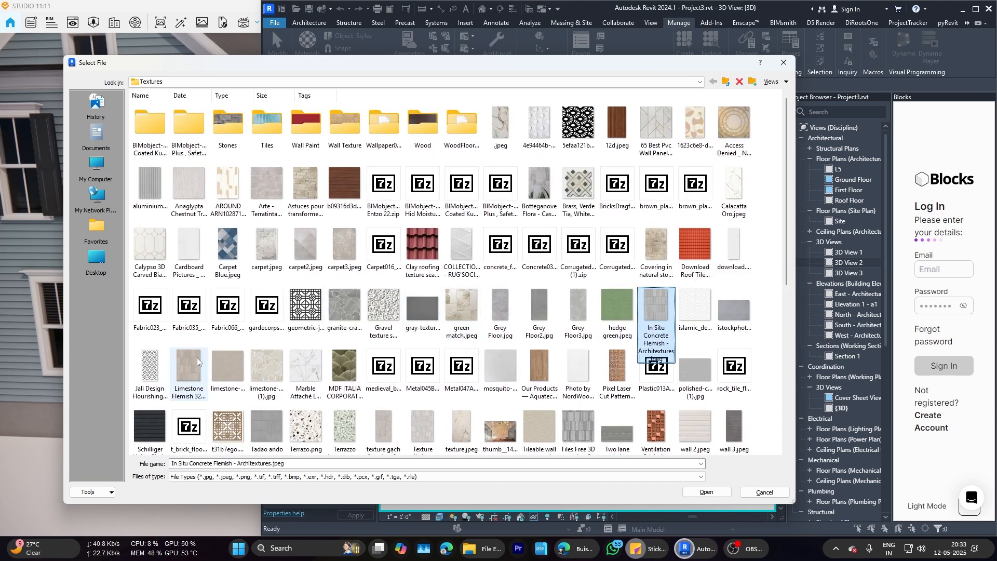
right_click(197, 375)
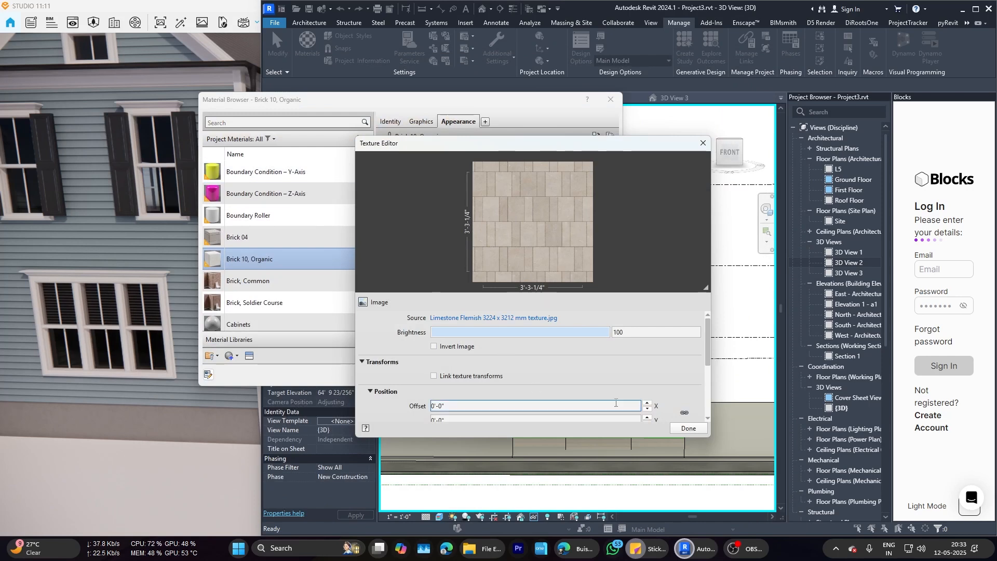
Step: Rotate the limestone texture 90°, set its sample size to 6'-0" by 6'-0", and apply the material
scroll(710, 356, down, 2)
click(656, 380)
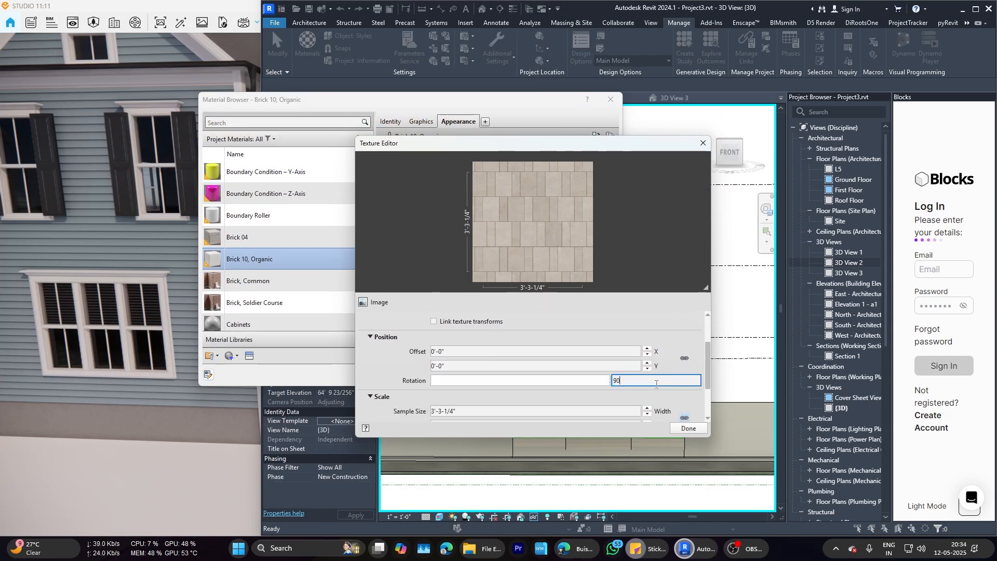
key(Return)
scroll(710, 373, down, 2)
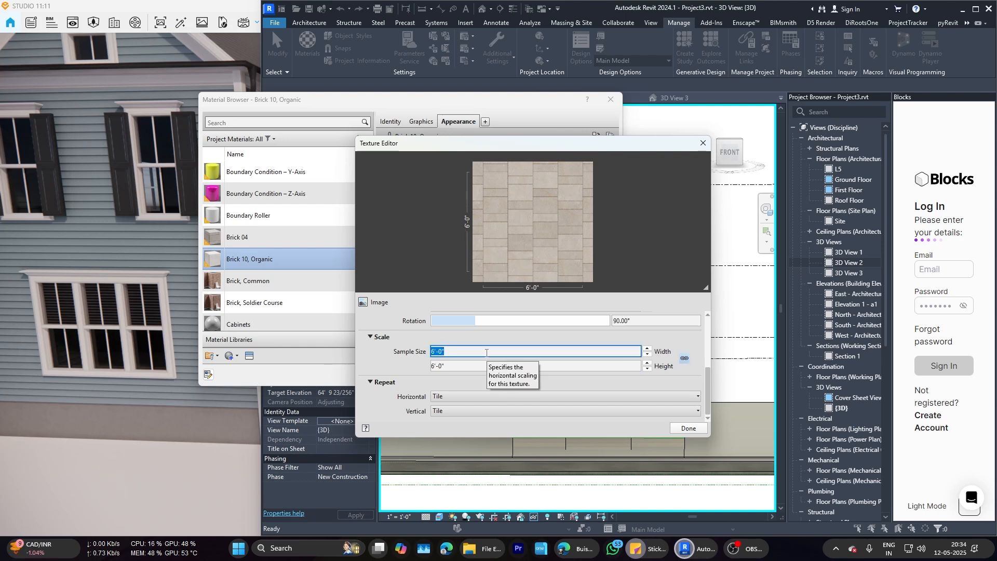
click(699, 429)
click(537, 376)
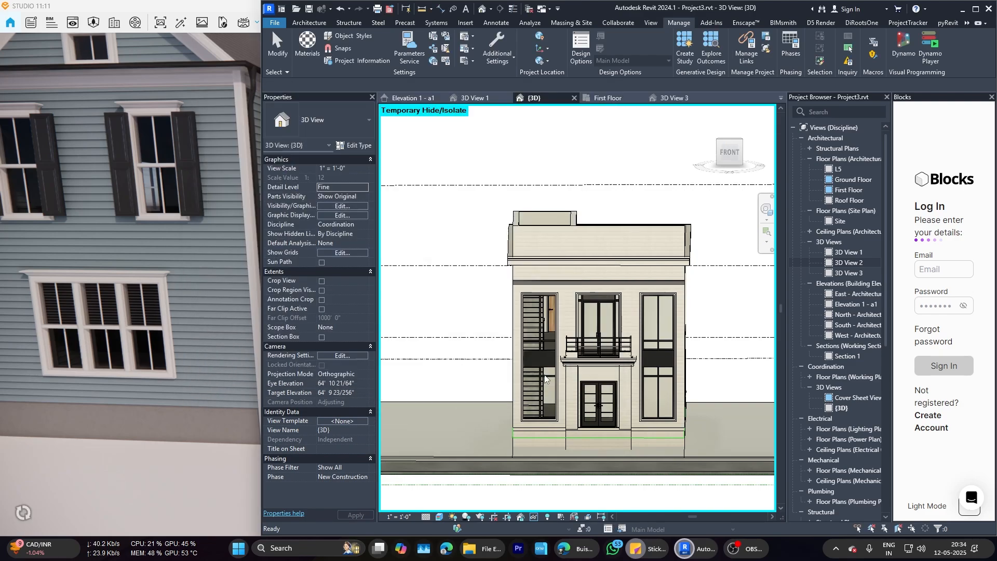
Step: Switch to the STUDIO 11:11 render window and examine the limestone cladding on the building's front facade up close
mouse_move(696, 549)
click(724, 494)
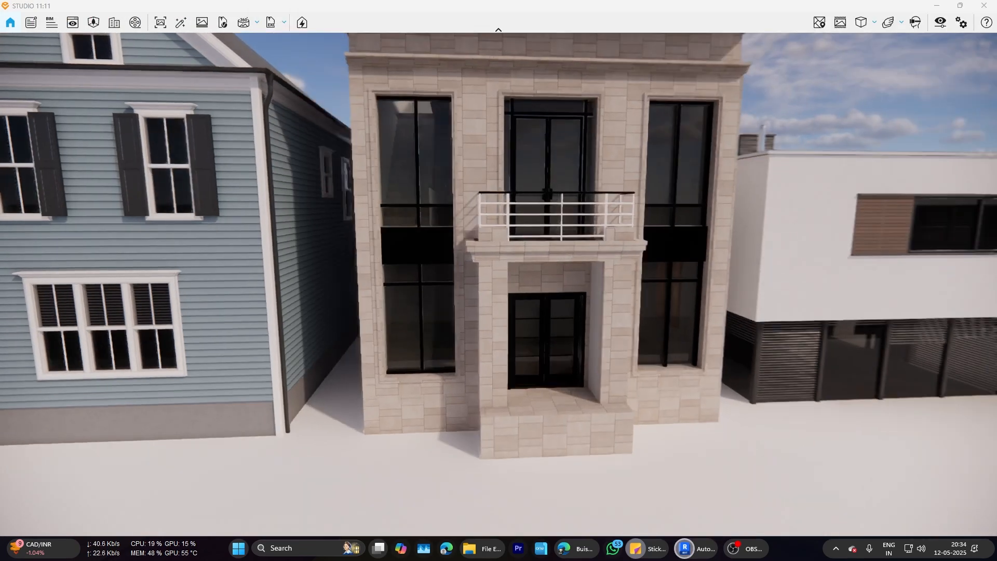
key(d)
drag(566, 248, 499, 300)
key(w)
key(w)
mouse_move(696, 549)
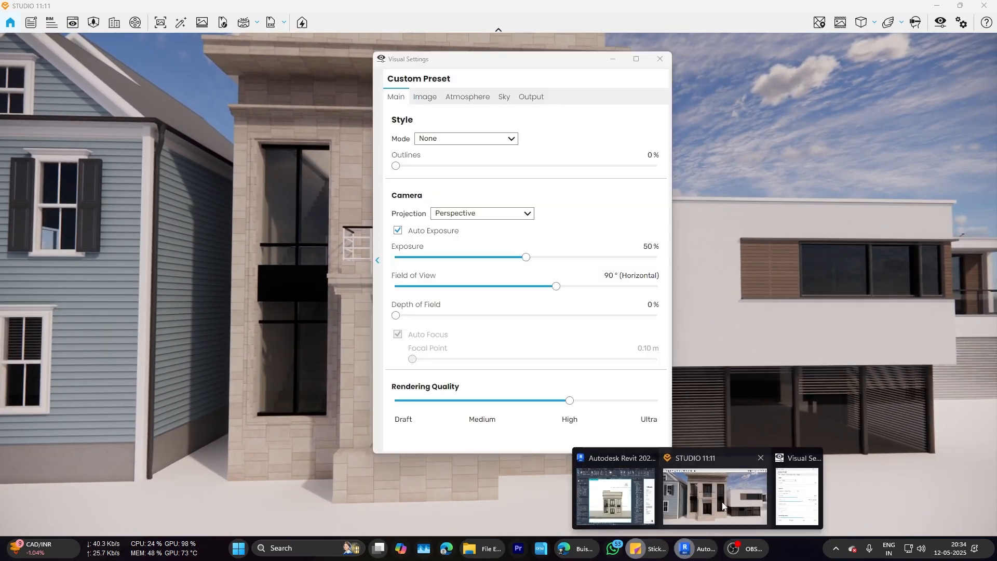
Step: Undo the limestone texture change in Revit and bring the building's front facade back into the render view
click(794, 495)
click(616, 491)
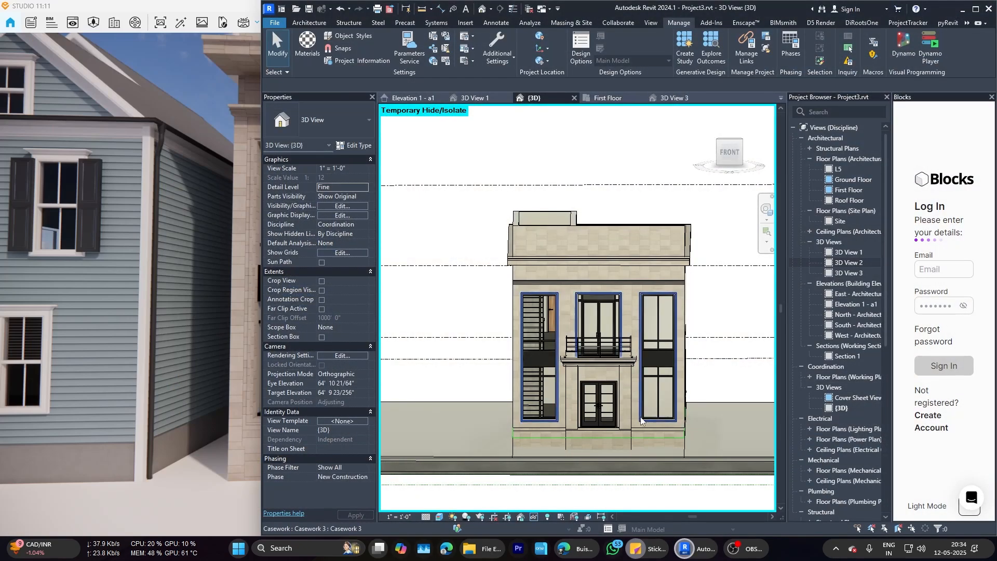
drag(229, 295, 421, 295)
key(w)
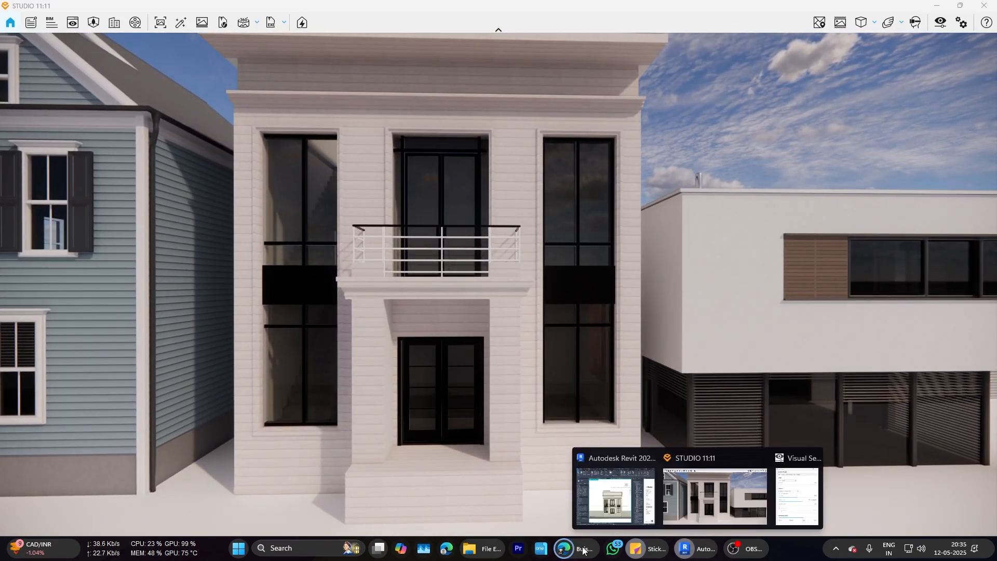
Step: Switch to the web browser, open pinterest.com in a new tab and search for WALL TILES
click(564, 549)
click(12, 69)
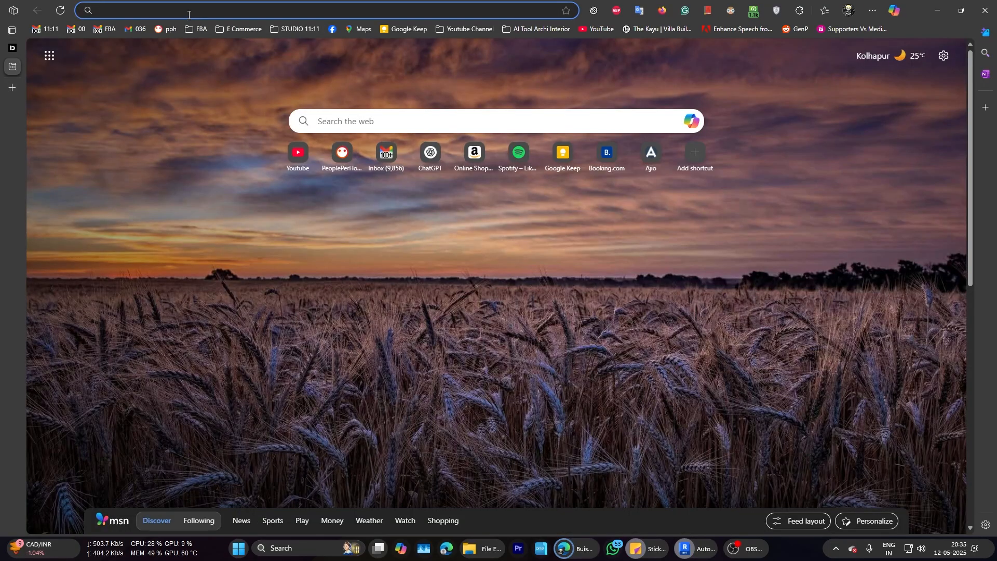
text(PINterest.com)
key(Return)
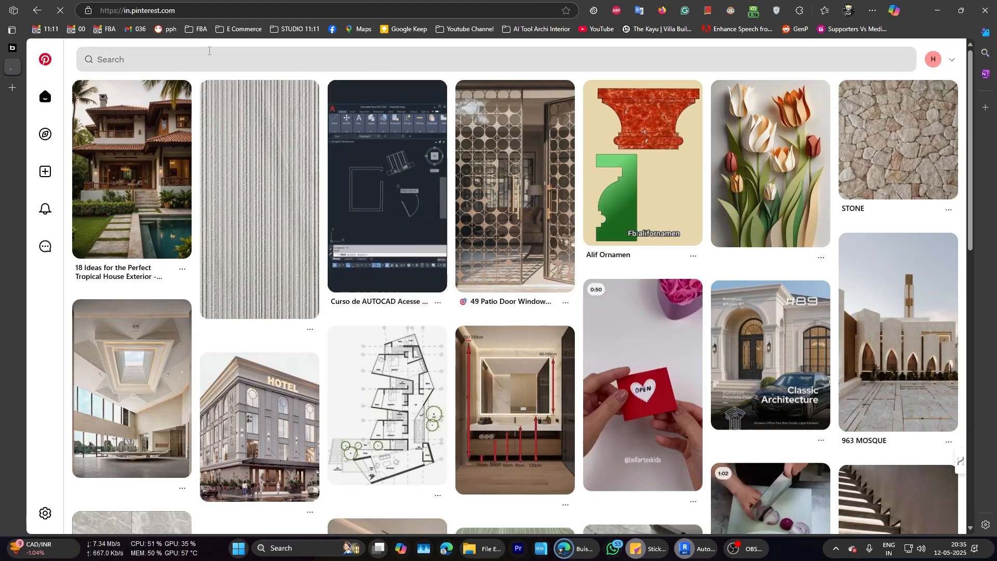
click(208, 58)
text(WALL)
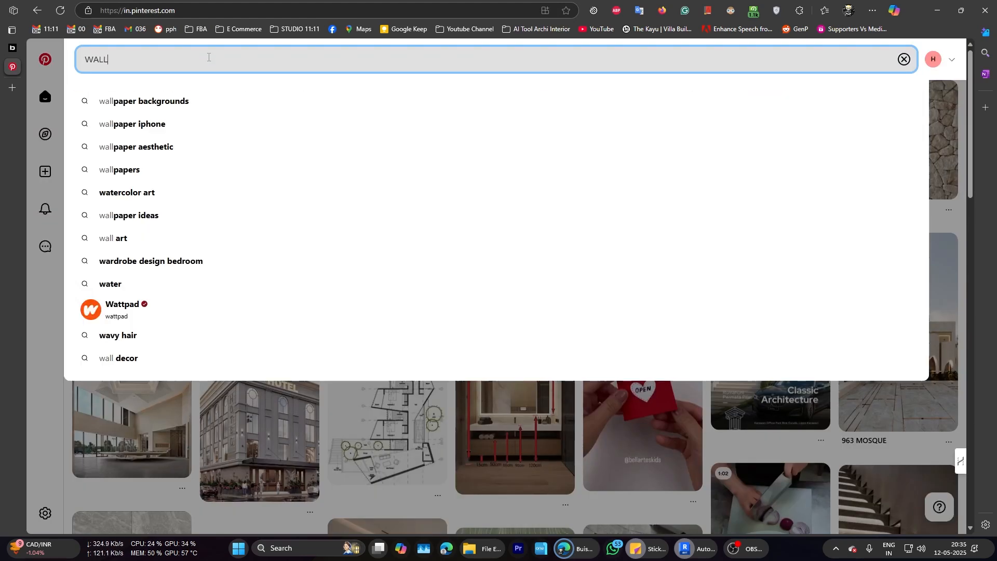
text( TILES)
key(Return)
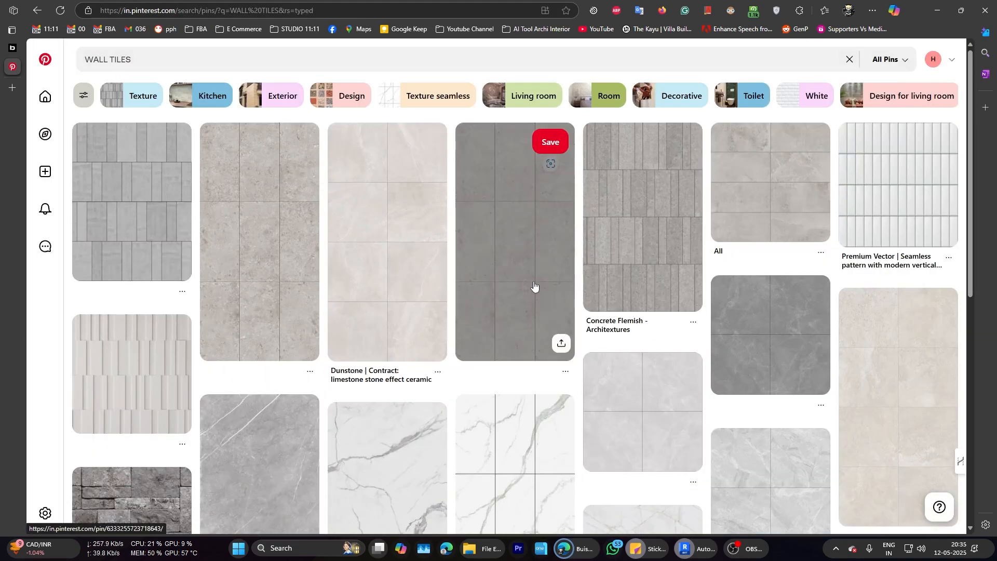
Step: Open the pin of beige stone tiles laid two across and four down, and download its image
scroll(536, 284, down, 3)
click(858, 270)
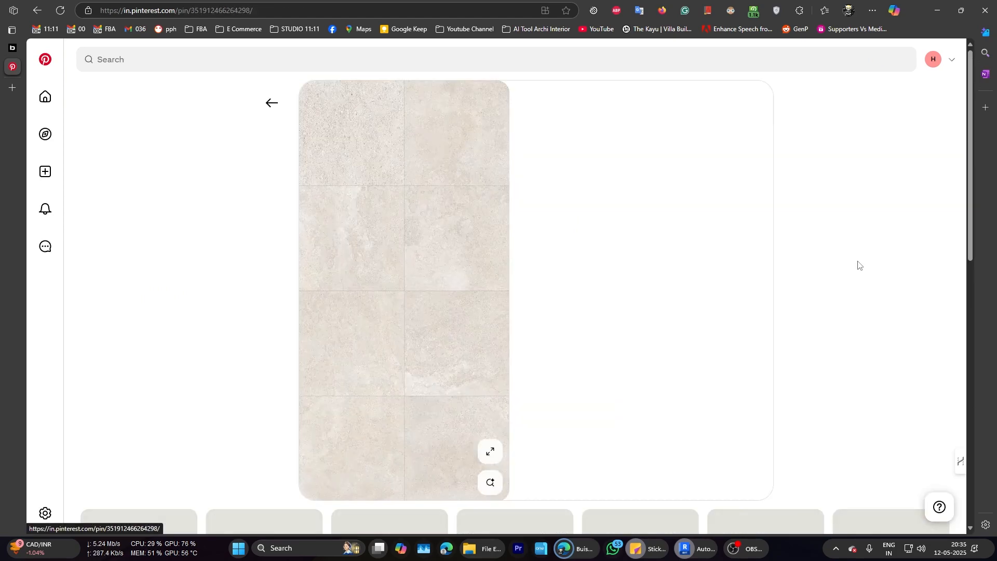
scroll(495, 251, down, 10)
scroll(495, 248, up, 10)
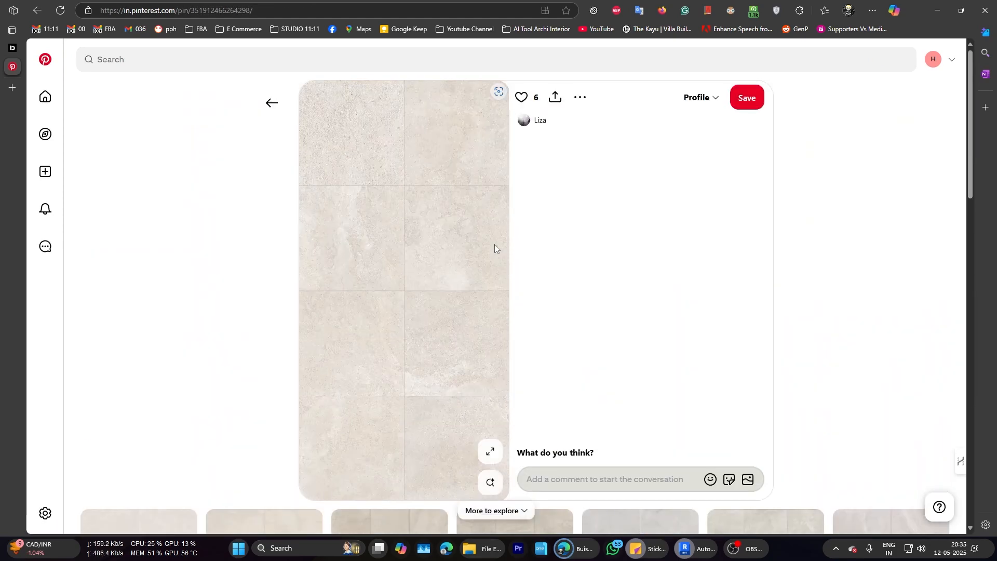
click(581, 97)
click(581, 130)
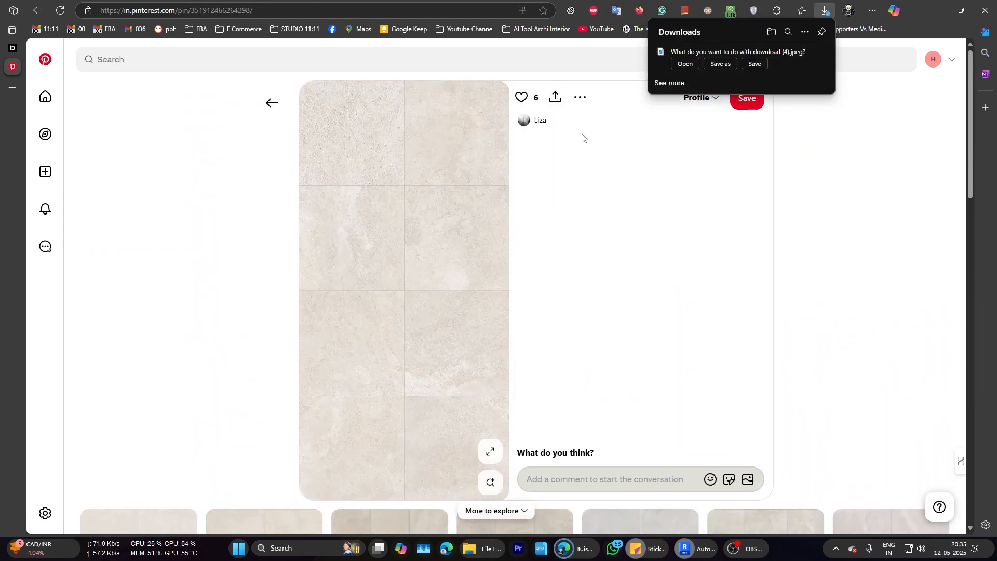
Step: Save the downloaded tile image in the Textures folder as wall neo.jpeg, without replacing the existing wall.jpeg
click(720, 64)
text(wall)
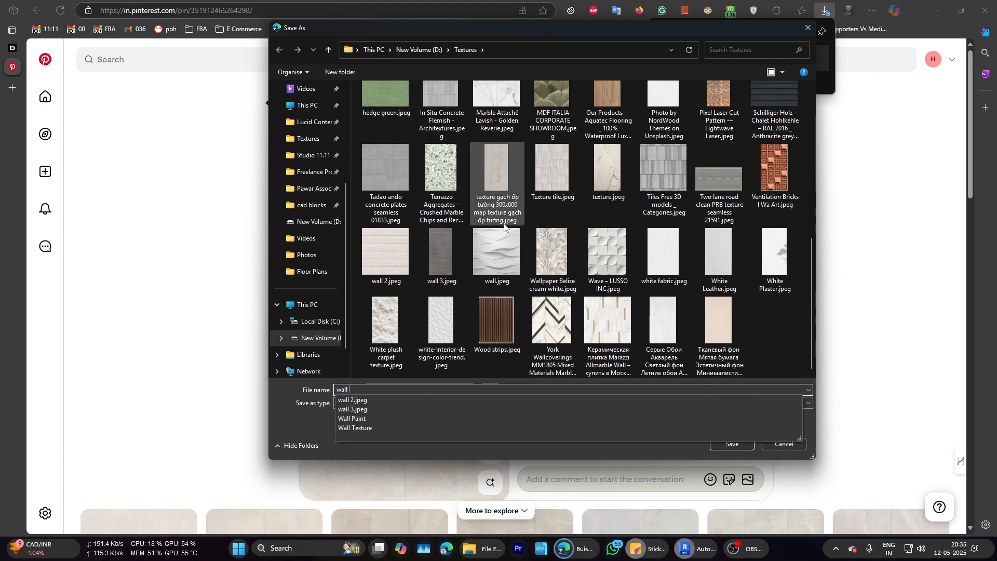
scroll(496, 197, up, 5)
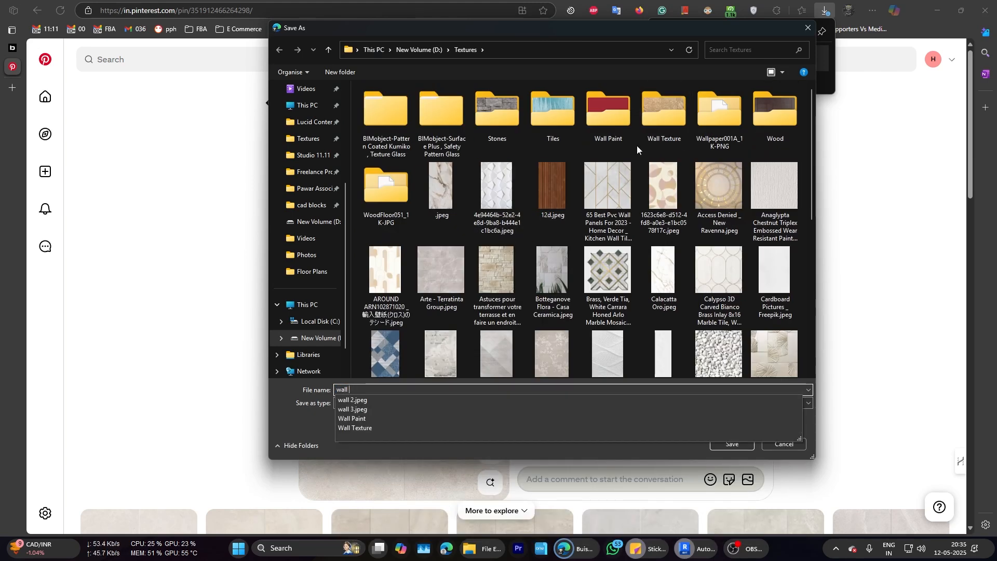
click(733, 445)
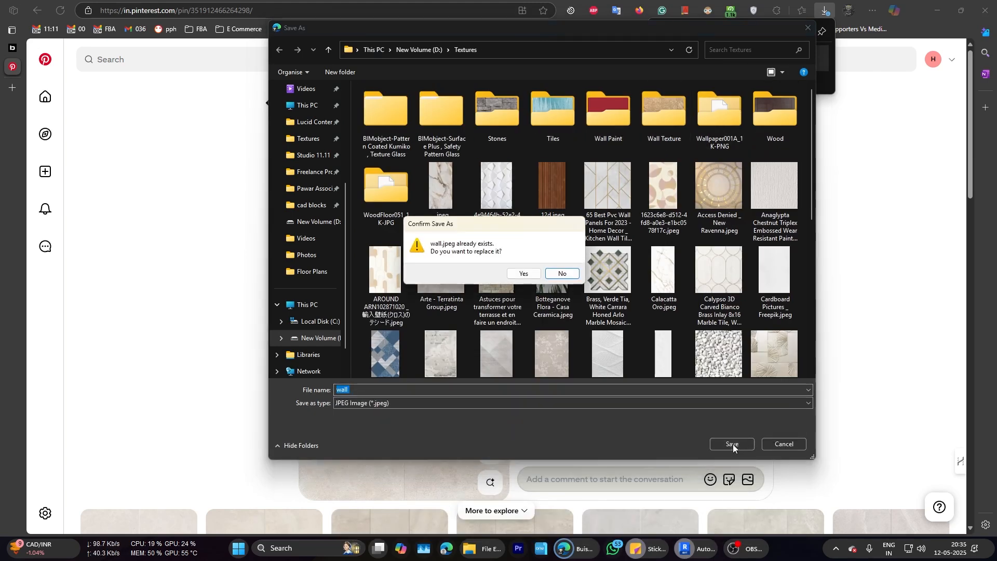
click(562, 273)
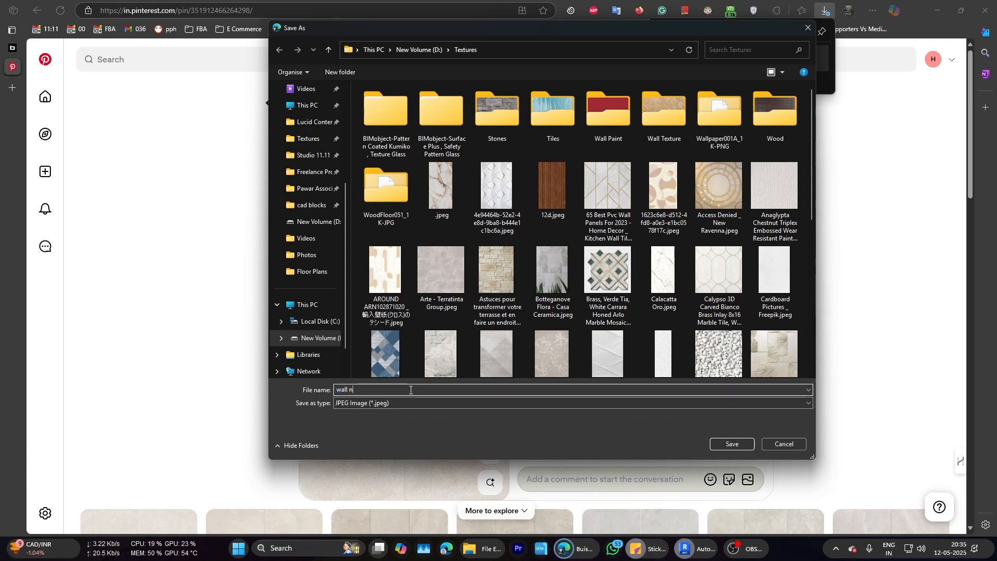
key(Return)
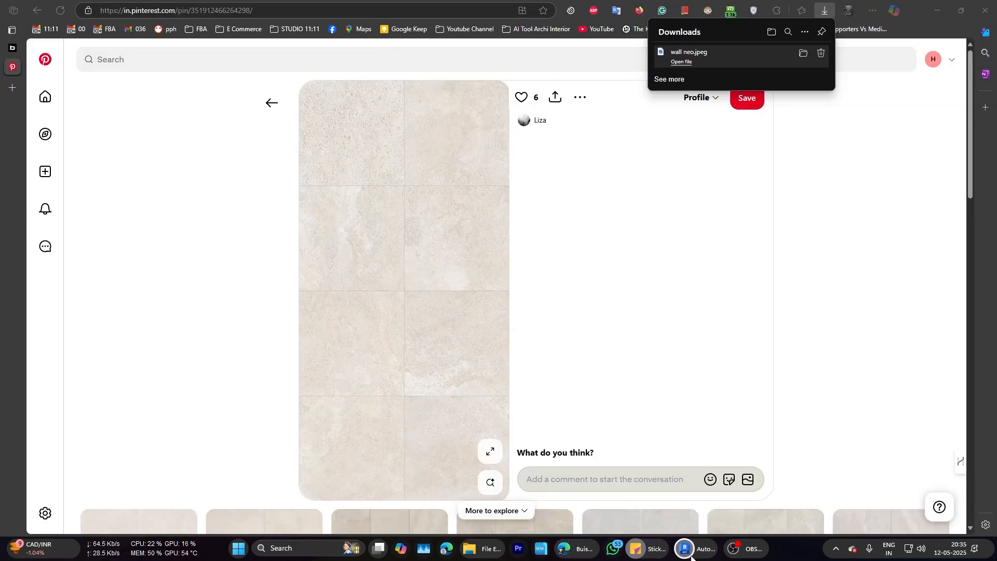
Step: Switch to Revit and replace the Brick 10, Organic material's appearance image with wall neo.jpeg from the Textures folder
click(690, 554)
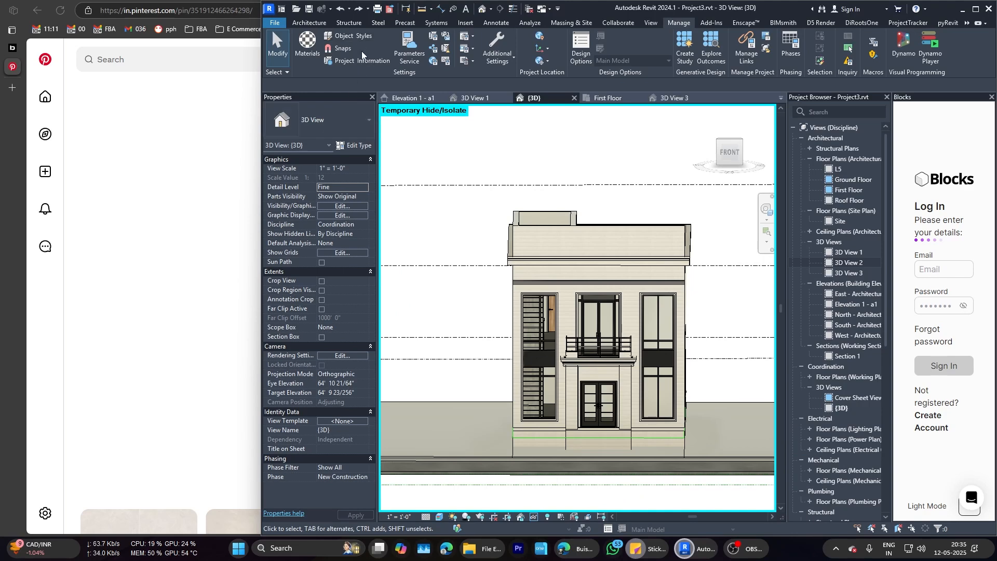
click(308, 46)
click(526, 251)
click(449, 318)
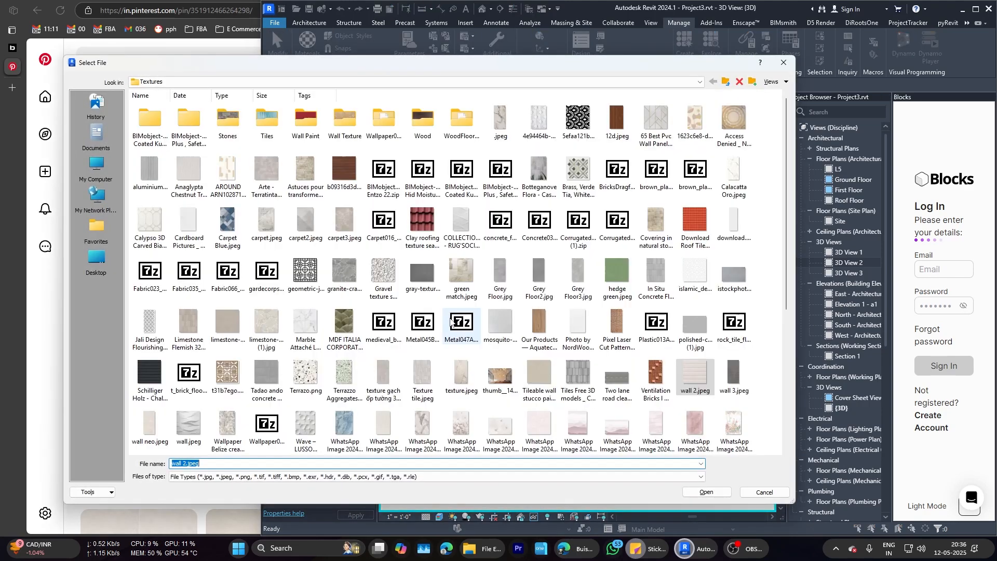
scroll(572, 249, down, 5)
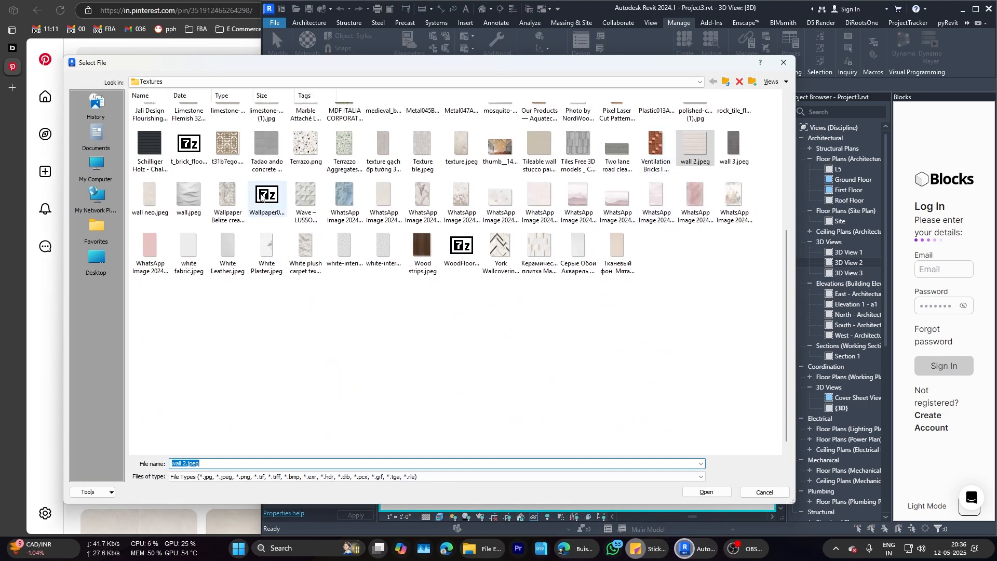
click(149, 197)
right_click(156, 199)
click(177, 168)
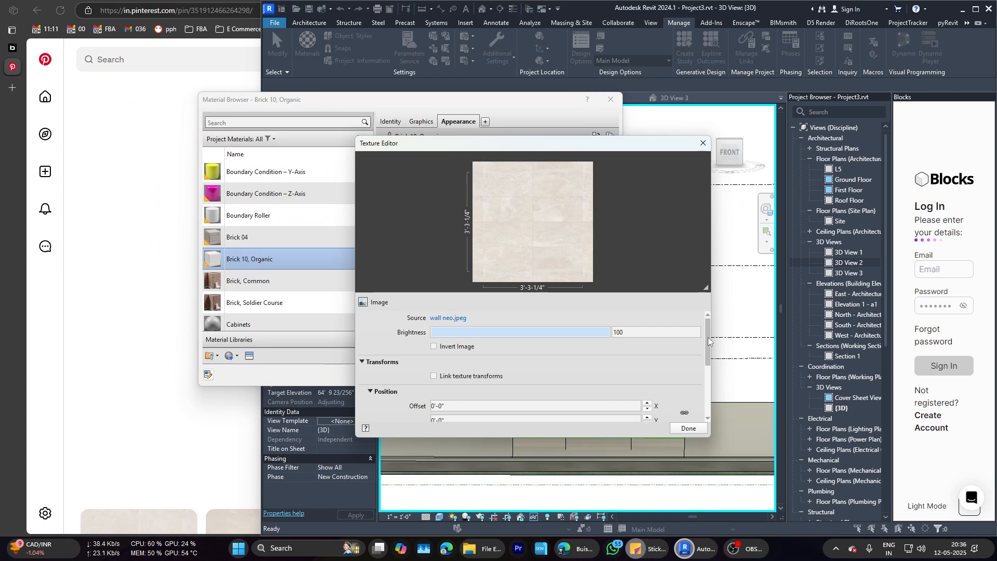
Step: Unlink the wall texture's sample size, set it to 3'-0" wide by 6'-0" high, and accept the material changes
drag(709, 341, 710, 382)
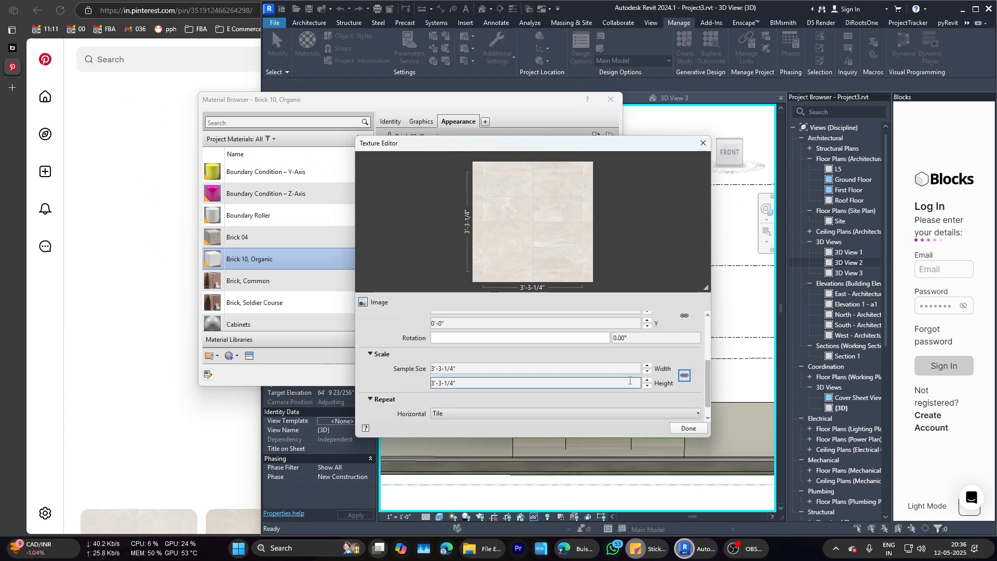
click(542, 367)
text(6)
key(Return)
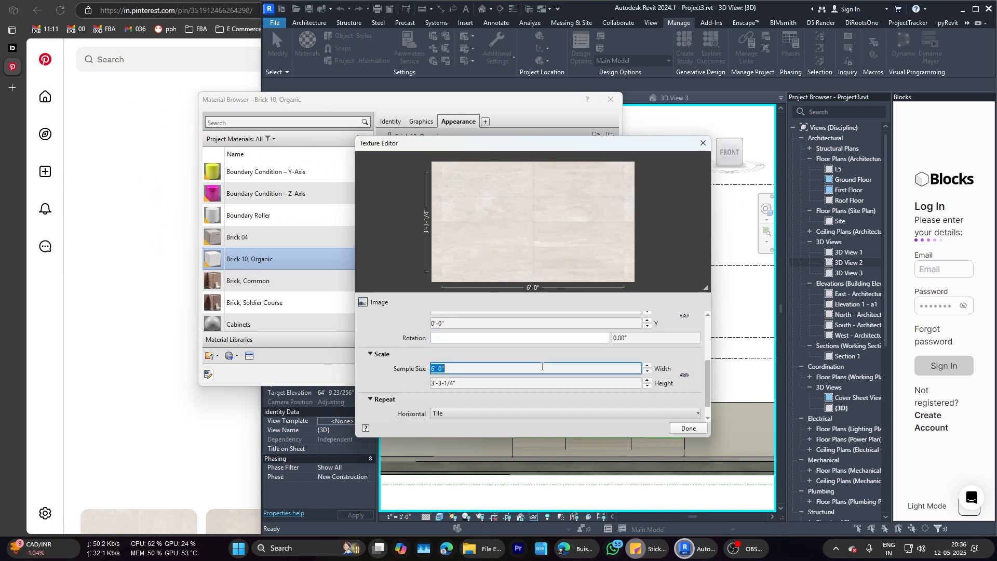
click(536, 383)
text(6)
key(Return)
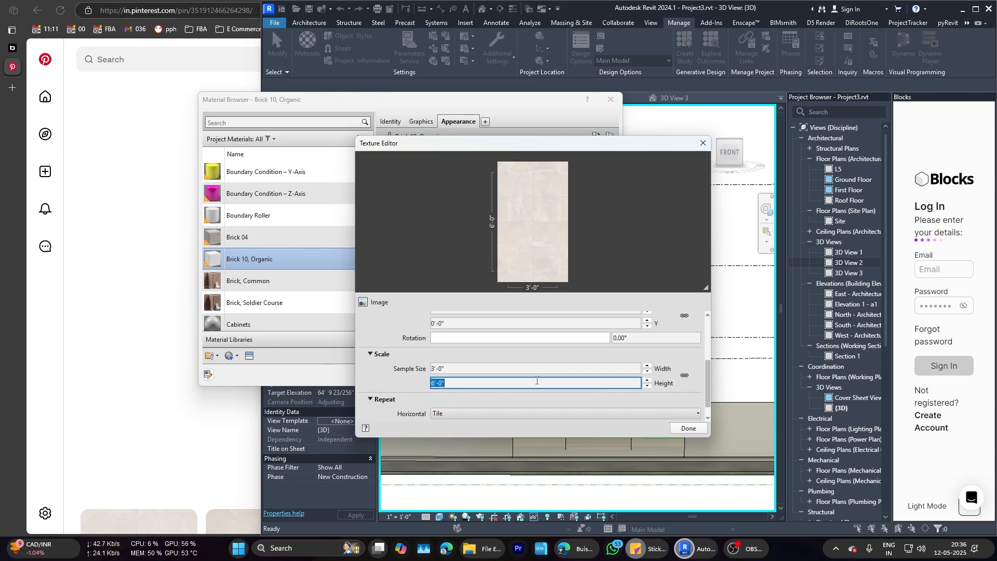
click(688, 428)
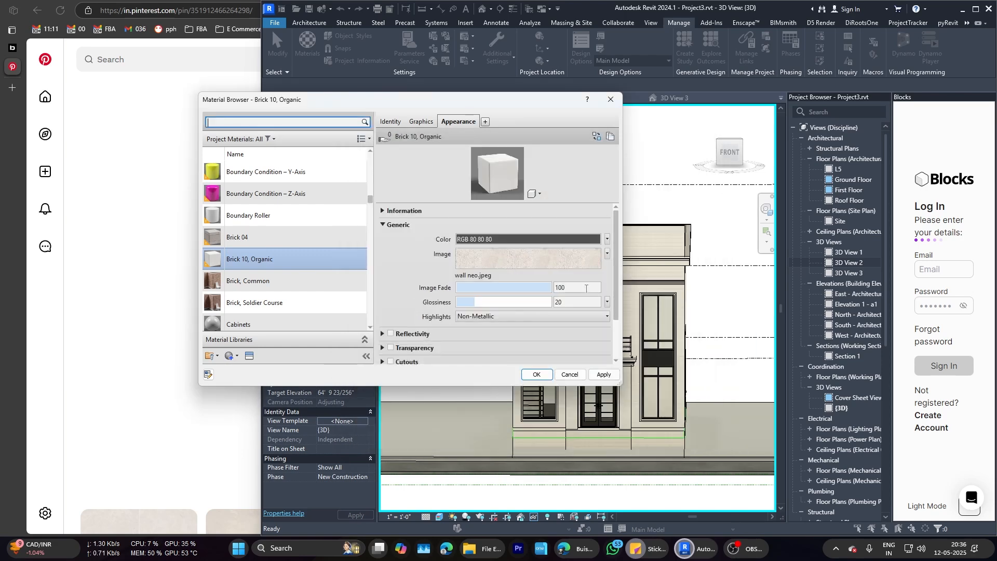
click(529, 379)
Step: Switch to the render window and examine the tile joints on the facade and cornices up close
click(688, 548)
click(688, 496)
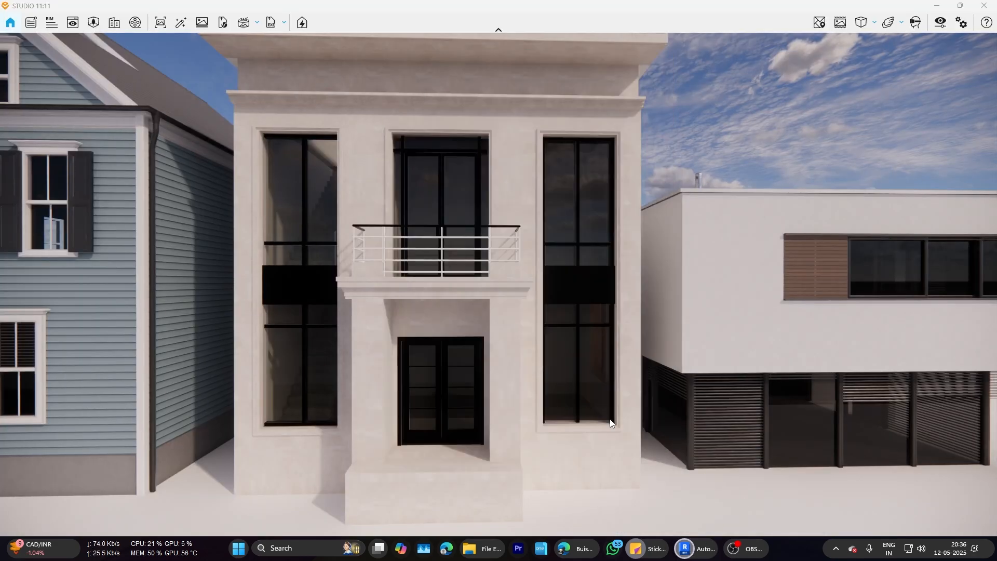
scroll(565, 363, down, 3)
drag(541, 375, 516, 197)
scroll(294, 123, up, 4)
scroll(344, 201, up, 1)
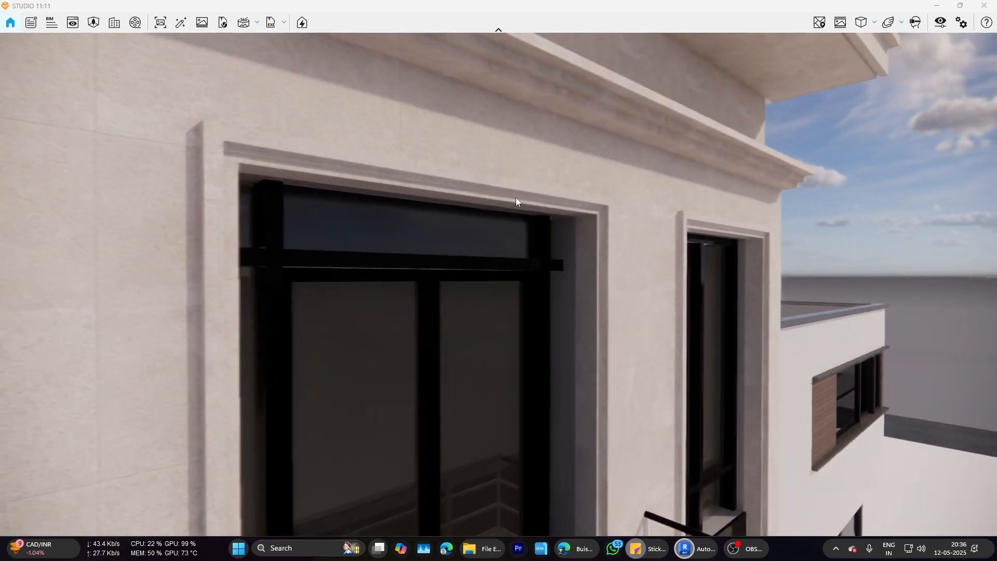
key(w)
key(d)
key(e)
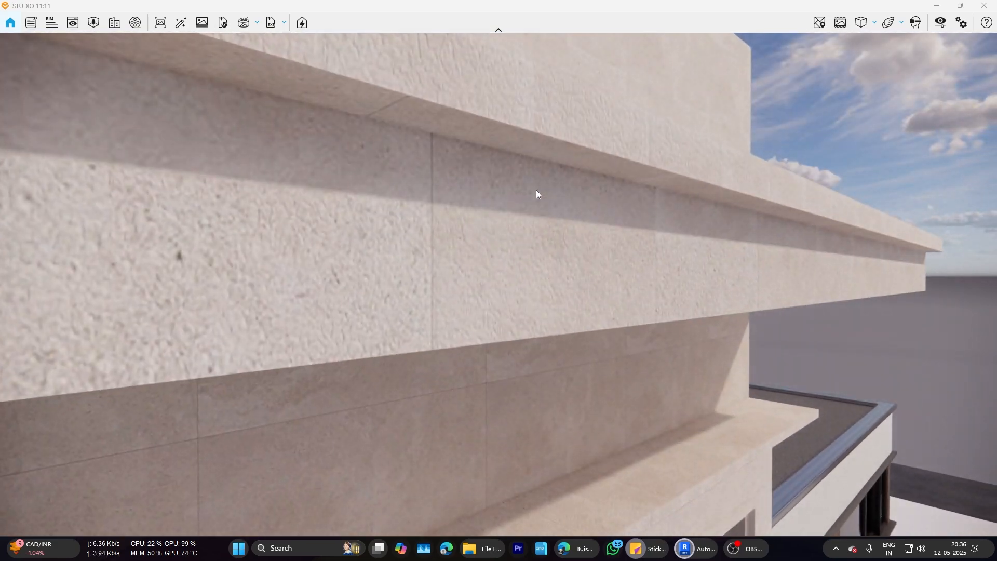
key(q)
key(w)
drag(538, 189, 668, 201)
key(e)
key(d)
drag(592, 297, 693, 277)
Step: Switch back to Revit, maximize it, and paint the building's side wall in the 3D view with Brick 10, Organic
click(693, 548)
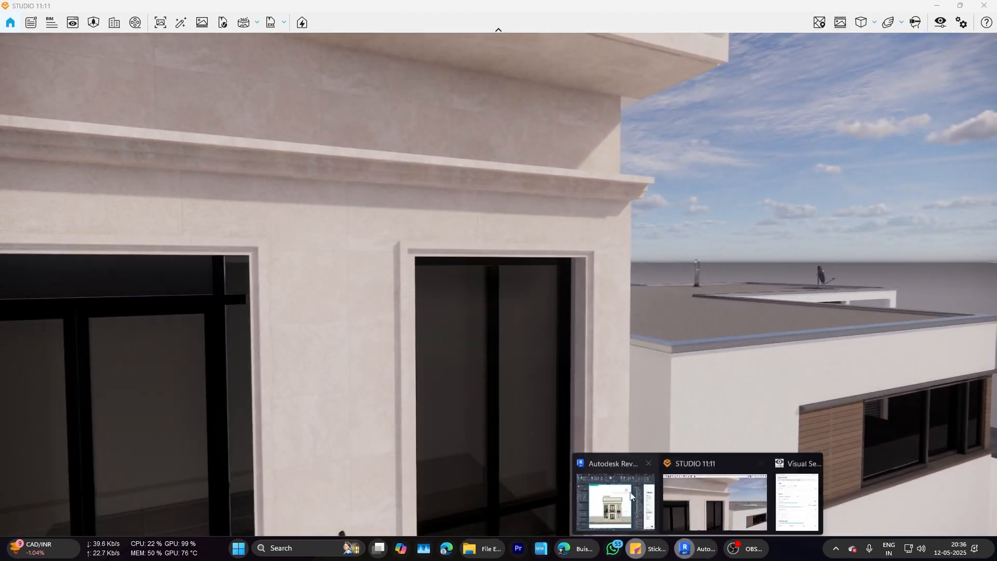
click(631, 496)
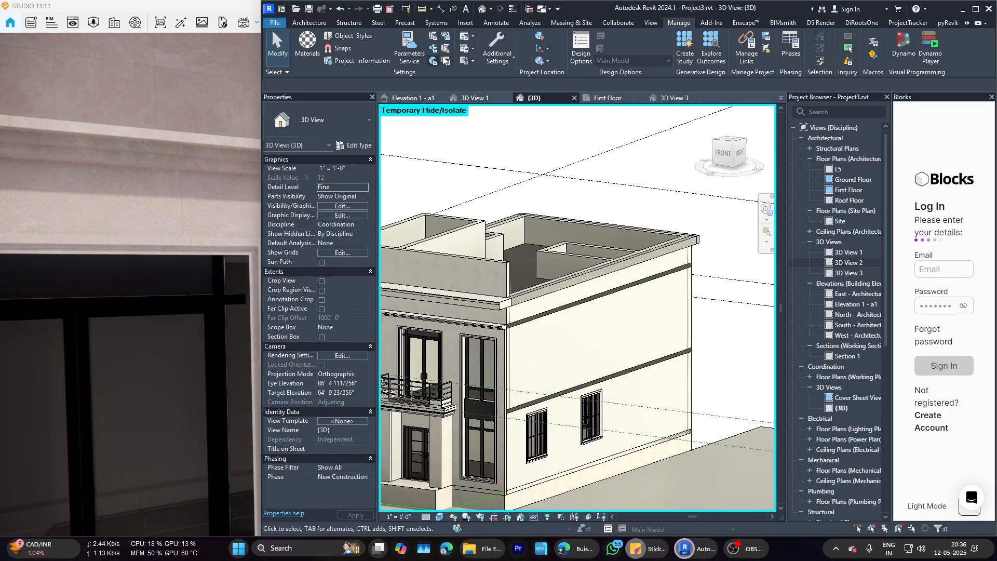
click(976, 10)
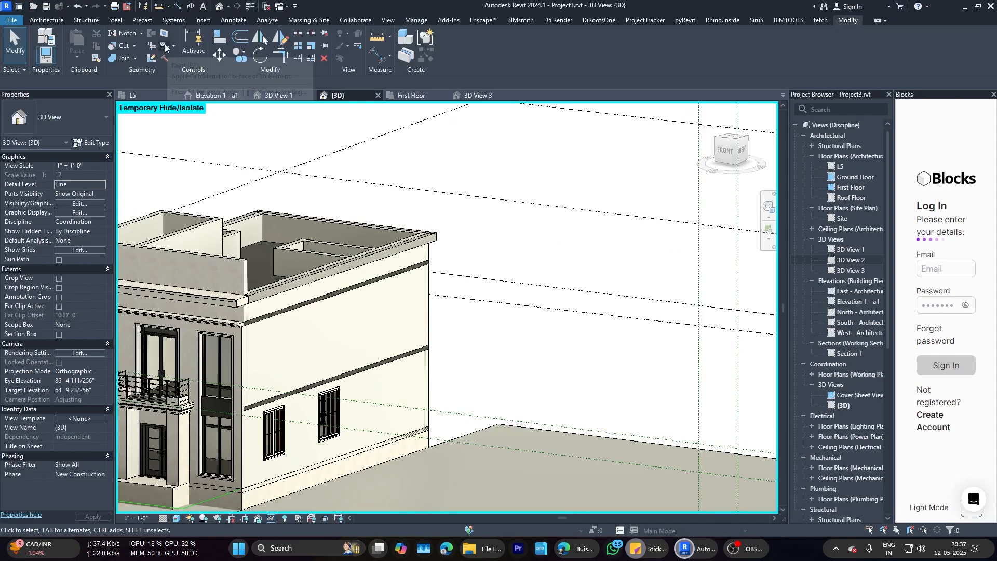
key(p)
key(t)
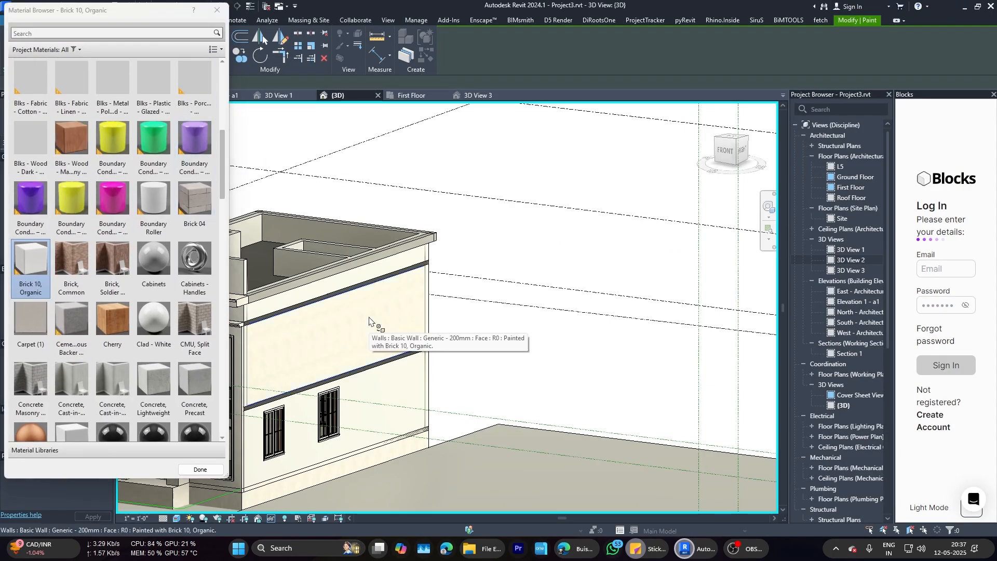
scroll(364, 307, down, 1)
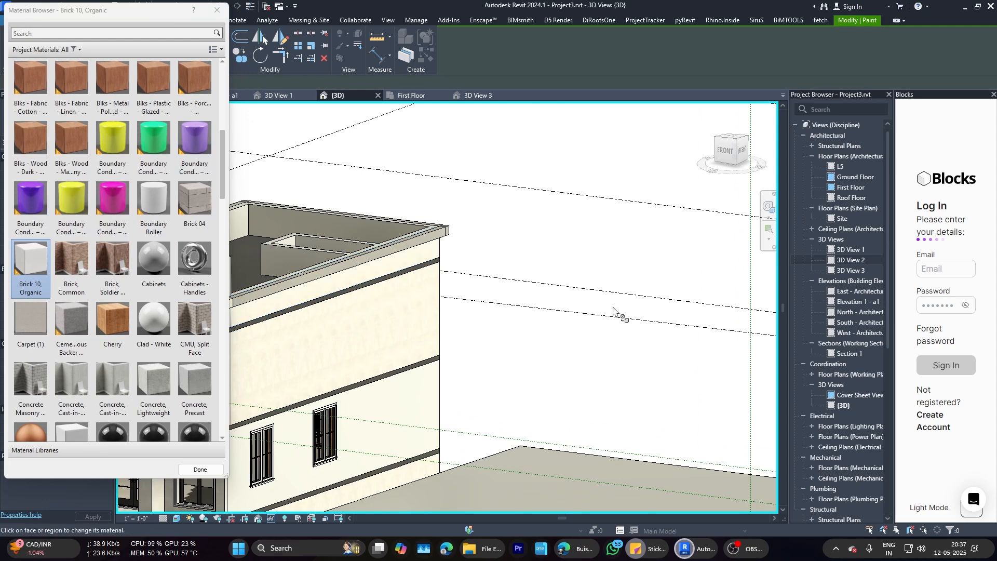
scroll(483, 315, down, 2)
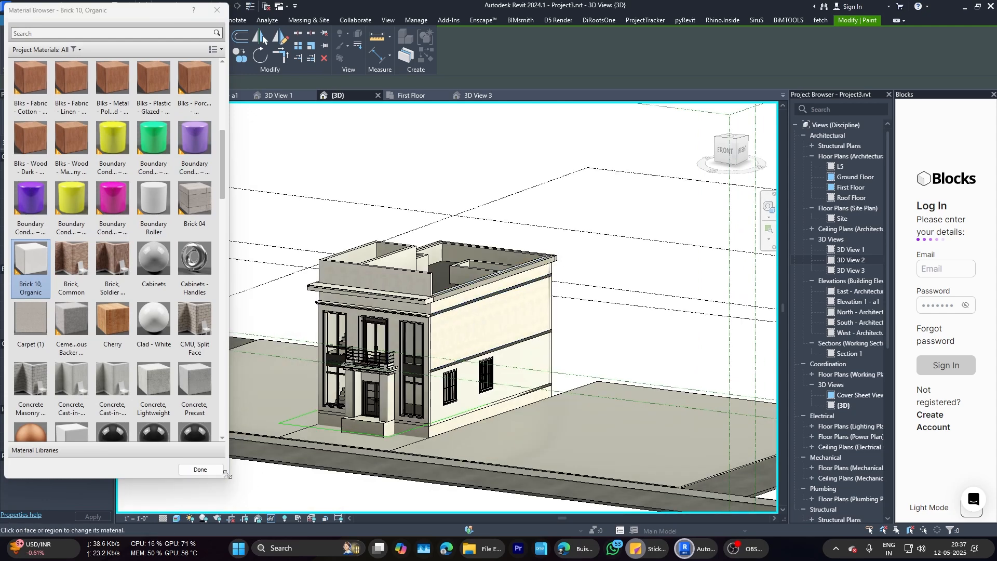
key(Escape)
Step: Edit the parapet coping above the windowed side wall in place and assign it the Brick 10, Organic material
scroll(474, 303, up, 2)
click(498, 265)
click(452, 49)
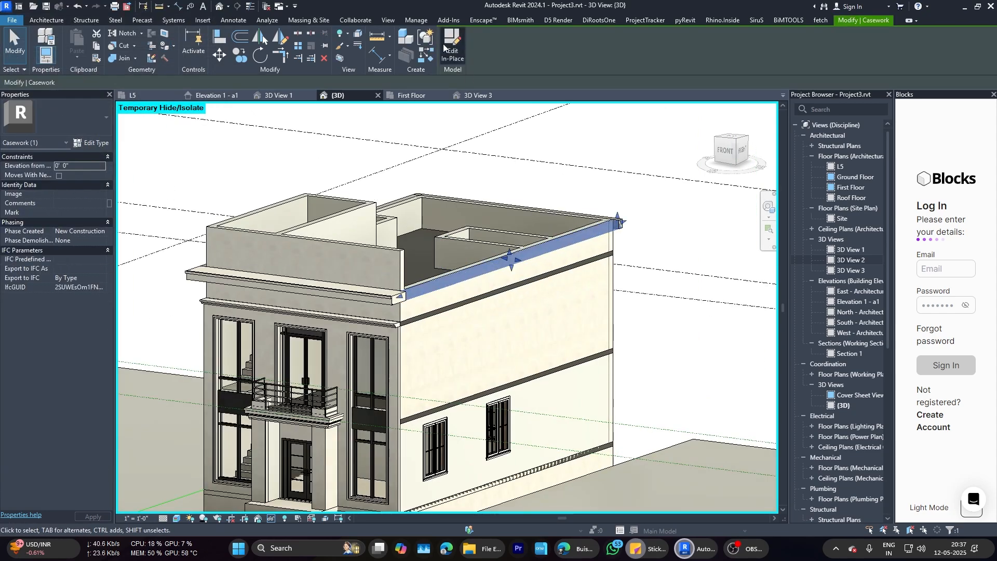
click(102, 231)
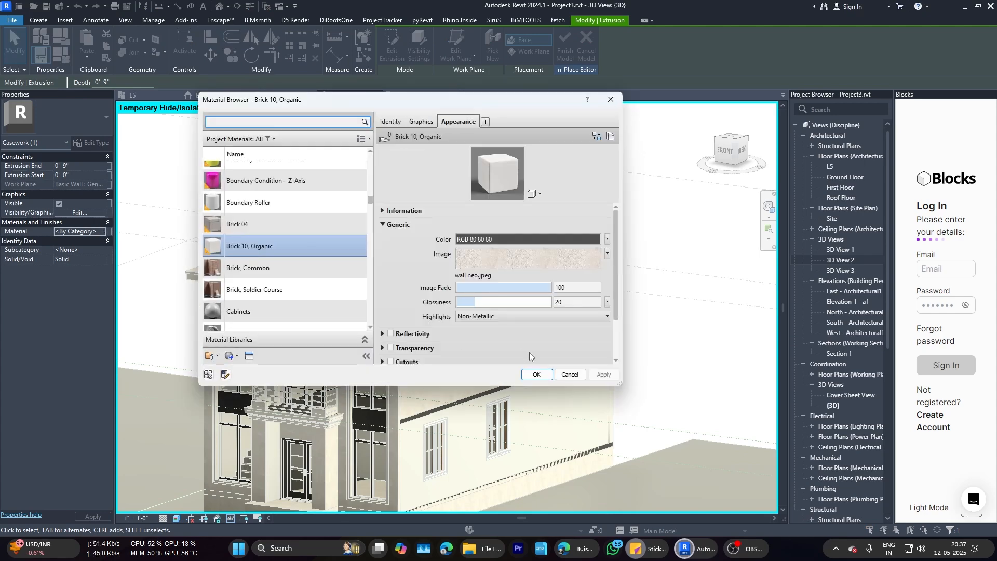
click(534, 372)
scroll(467, 311, down, 3)
click(565, 50)
Step: Edit the parapet coping on the opposite side of the building in place and assign it Brick 10, Organic
shift+middle_drag(467, 234, 493, 270)
scroll(519, 312, up, 3)
scroll(493, 259, down, 2)
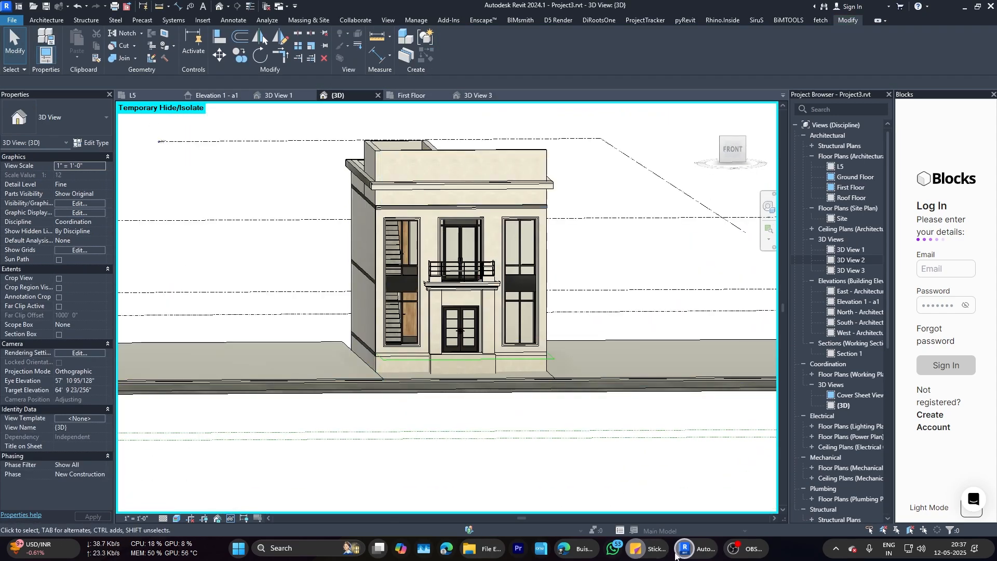
scroll(571, 249, down, 2)
shift+middle_drag(571, 249, 494, 218)
scroll(490, 205, up, 3)
click(489, 206)
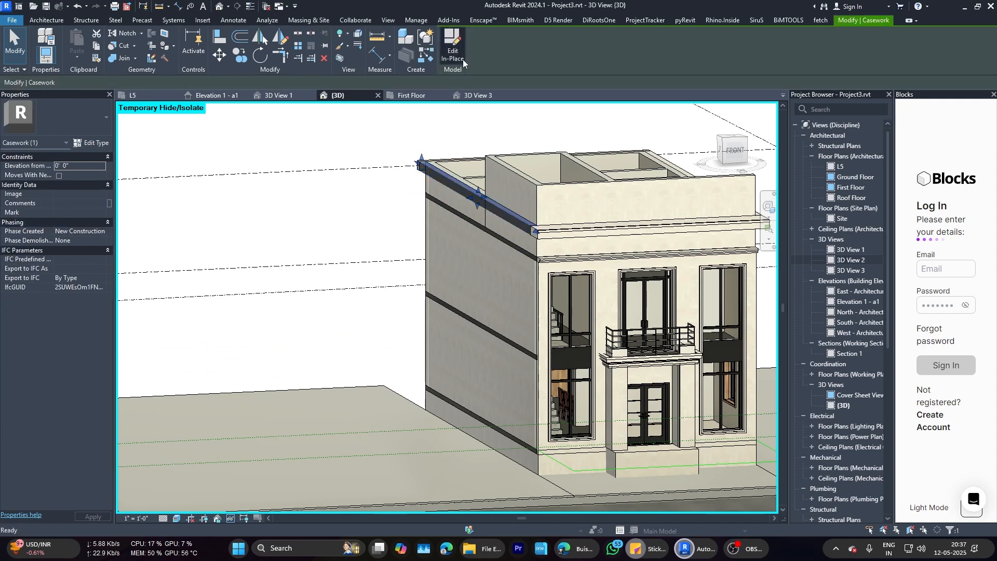
click(461, 57)
click(102, 232)
click(535, 373)
scroll(519, 260, down, 2)
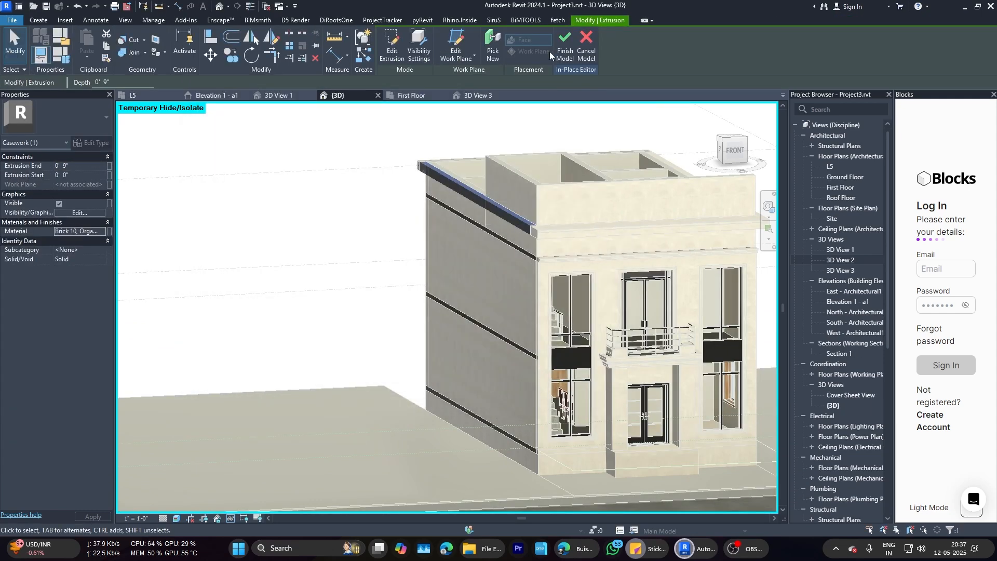
click(565, 50)
Step: Open 3D View 3, switch to the render window and view the whole front facade between the neighbouring houses
shift+middle_drag(520, 260, 551, 337)
click(477, 96)
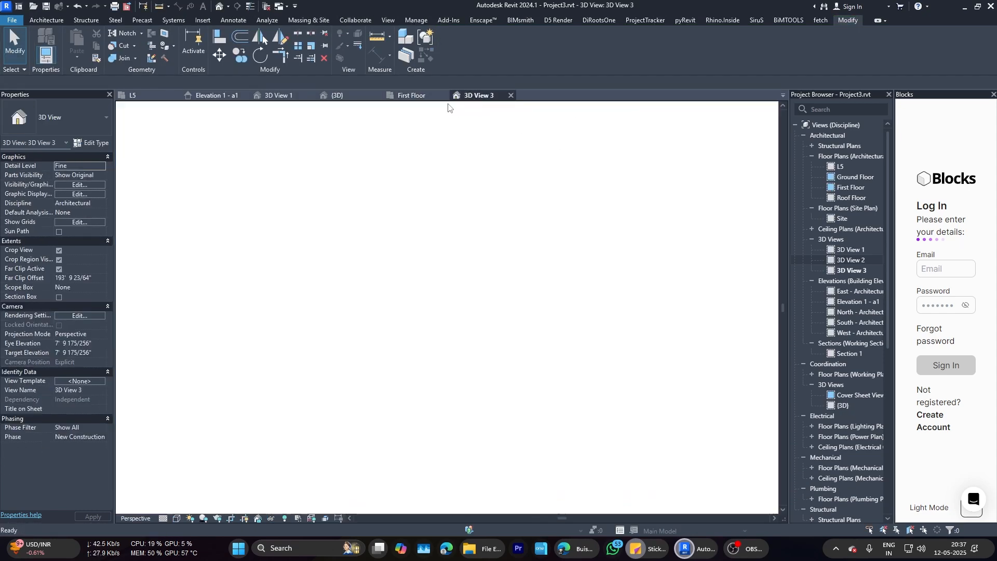
key(alt+Tab)
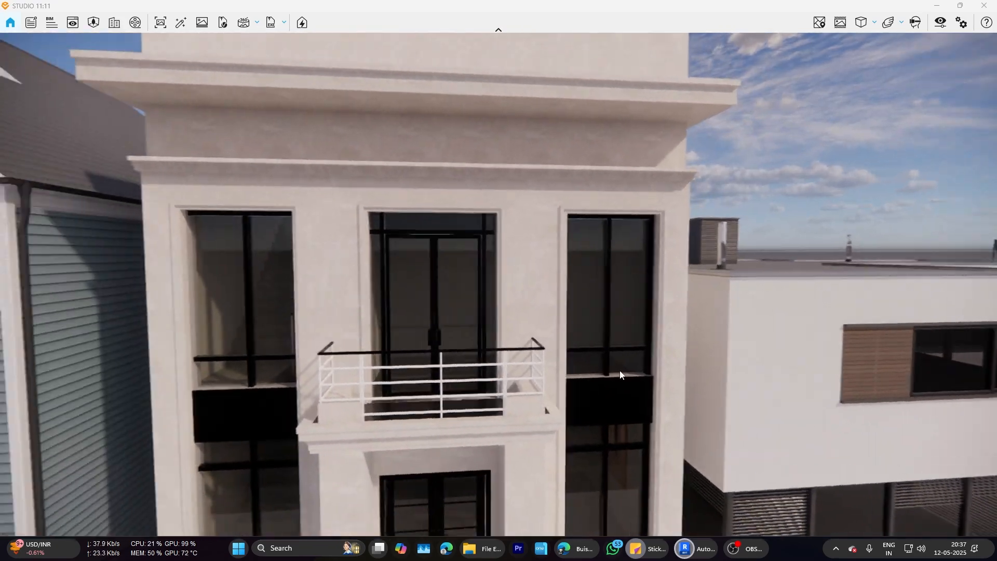
key(s)
drag(618, 370, 594, 404)
key(s)
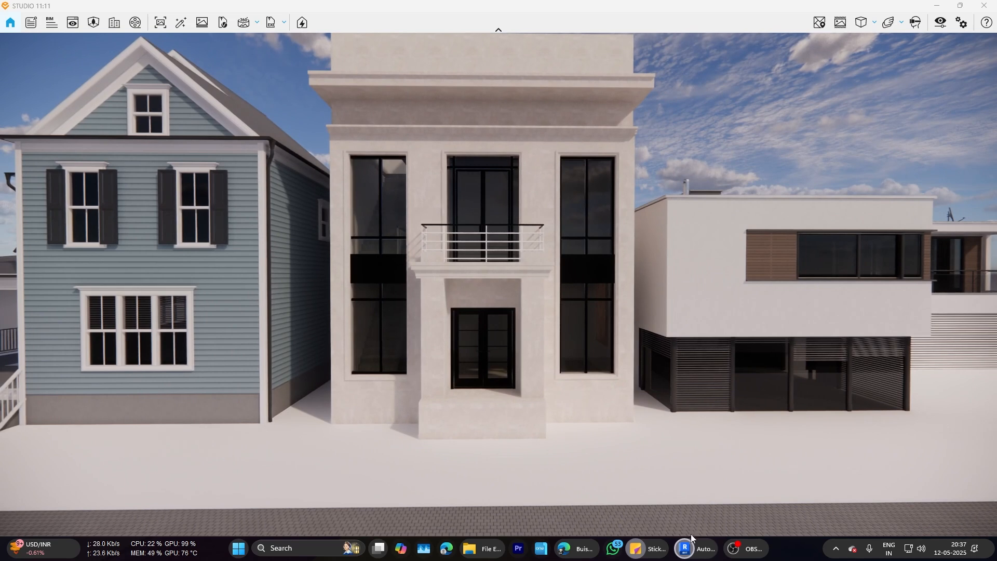
Step: In Revit, open the L5 floor plan and start in-place editing of the pavement strip in front of the buildings
click(685, 548)
click(412, 95)
click(132, 96)
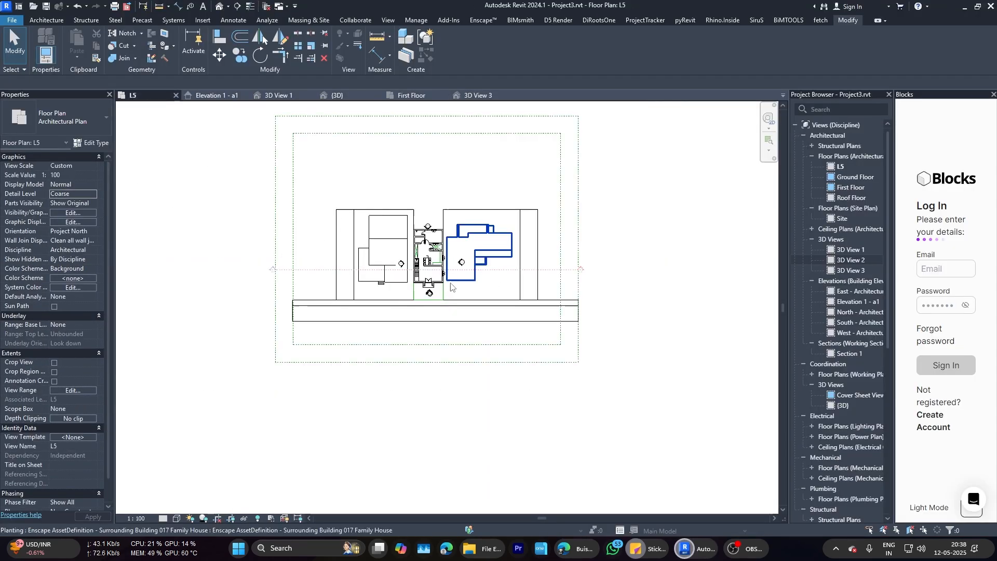
scroll(464, 305, up, 5)
scroll(464, 305, down, 2)
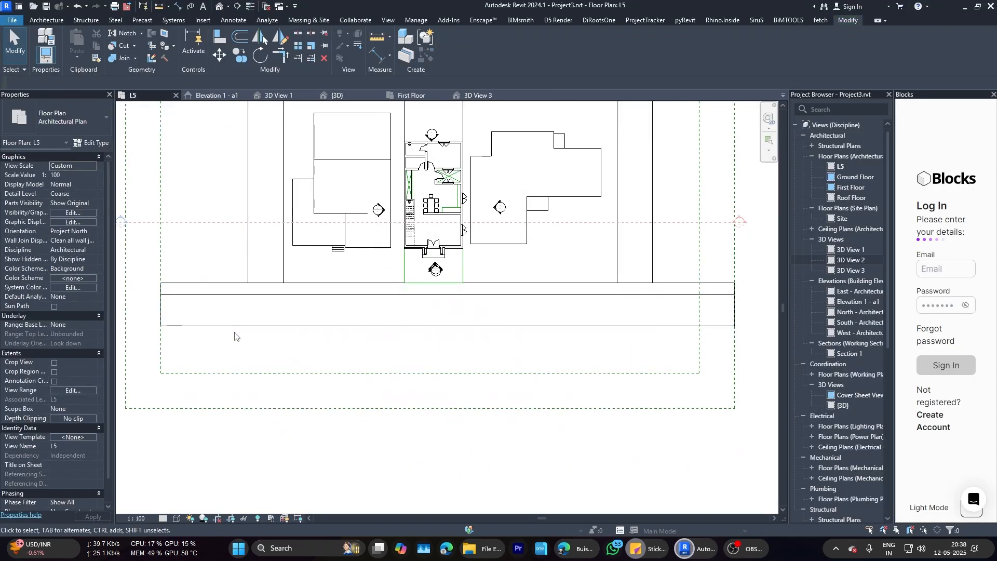
click(445, 289)
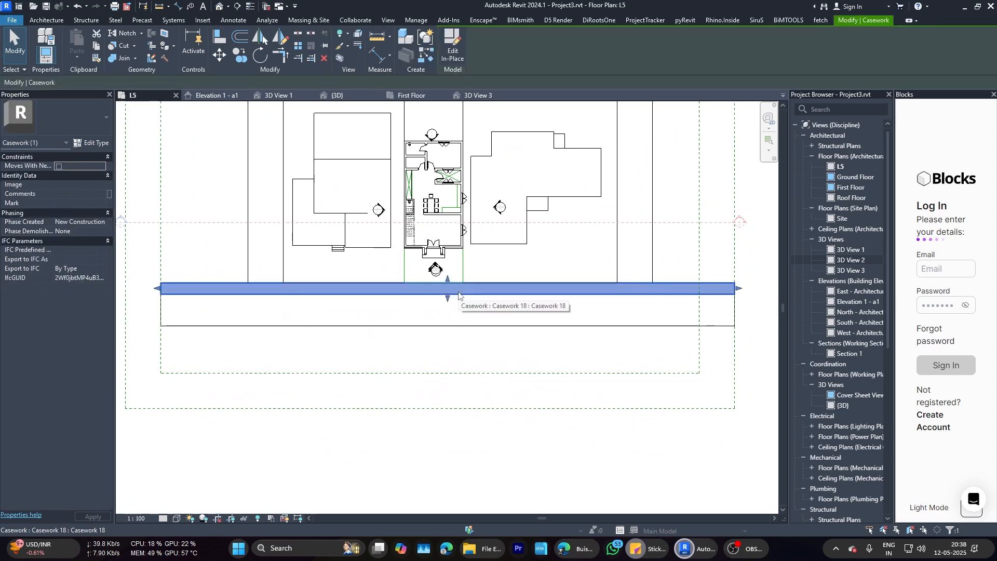
scroll(445, 288, up, 1)
scroll(395, 295, up, 1)
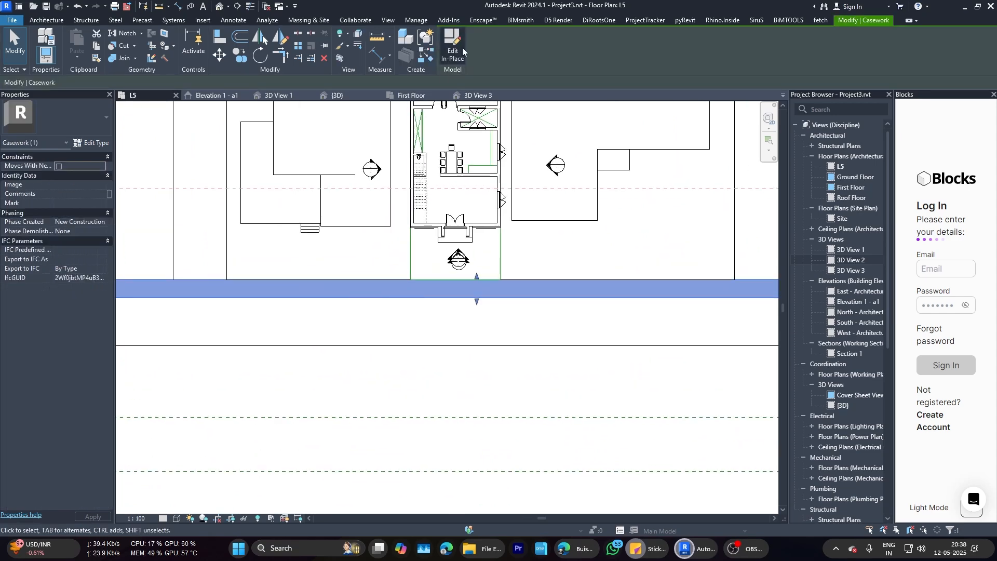
click(453, 46)
Step: Set the texture sample size of the strip's Pavement 12, Running Bond material to 5'-0" by 5'-0"
click(223, 288)
click(104, 231)
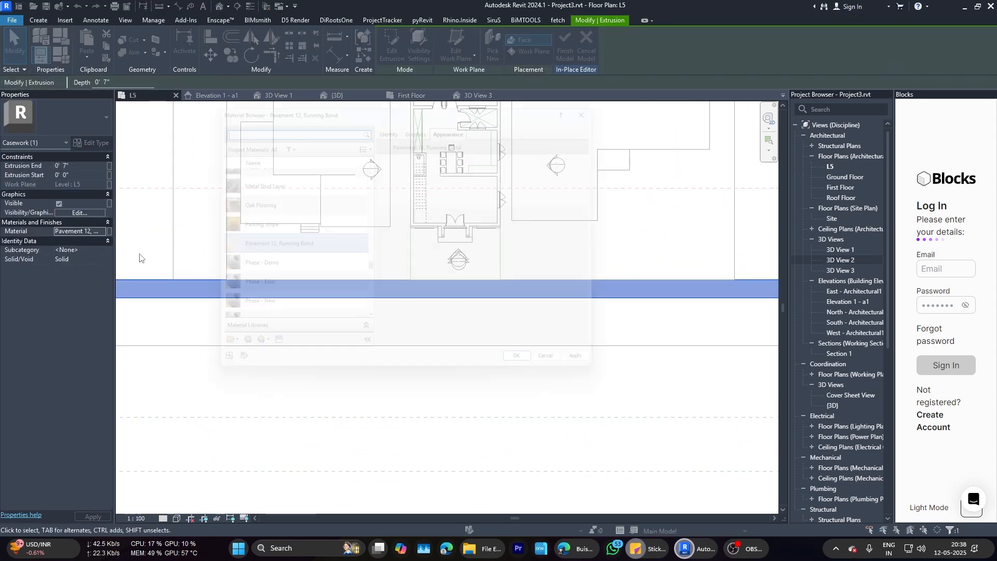
click(504, 257)
scroll(696, 345, down, 3)
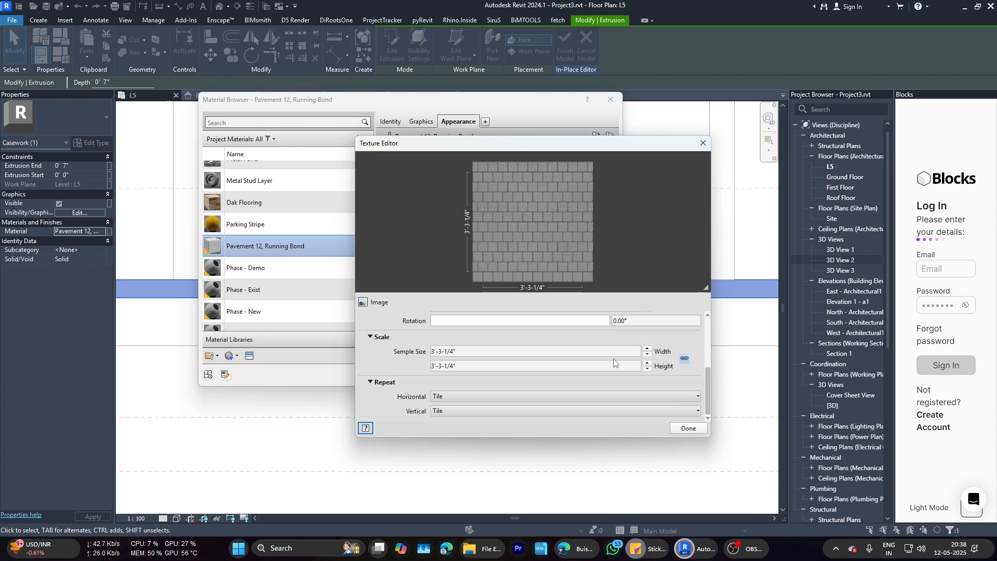
click(517, 352)
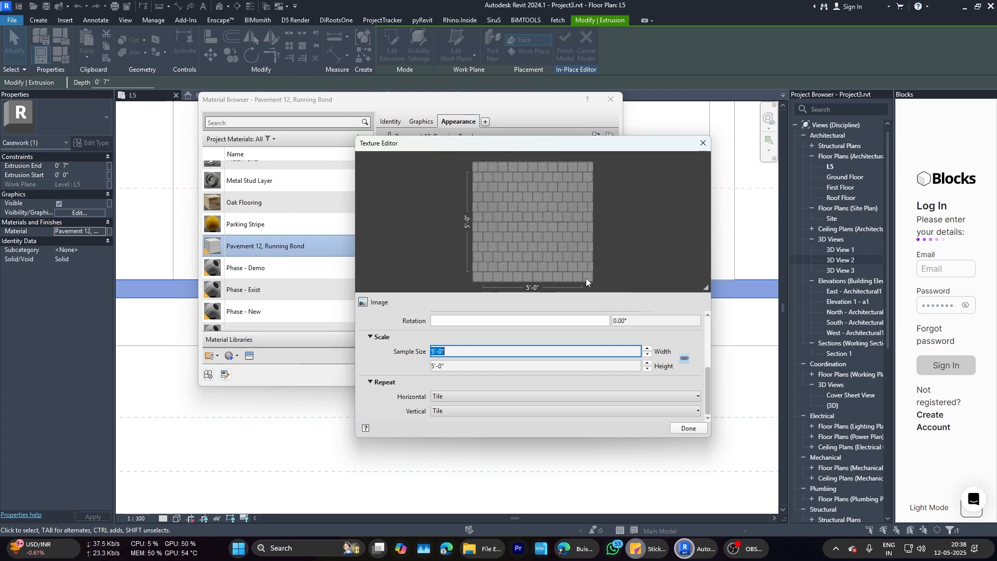
click(689, 428)
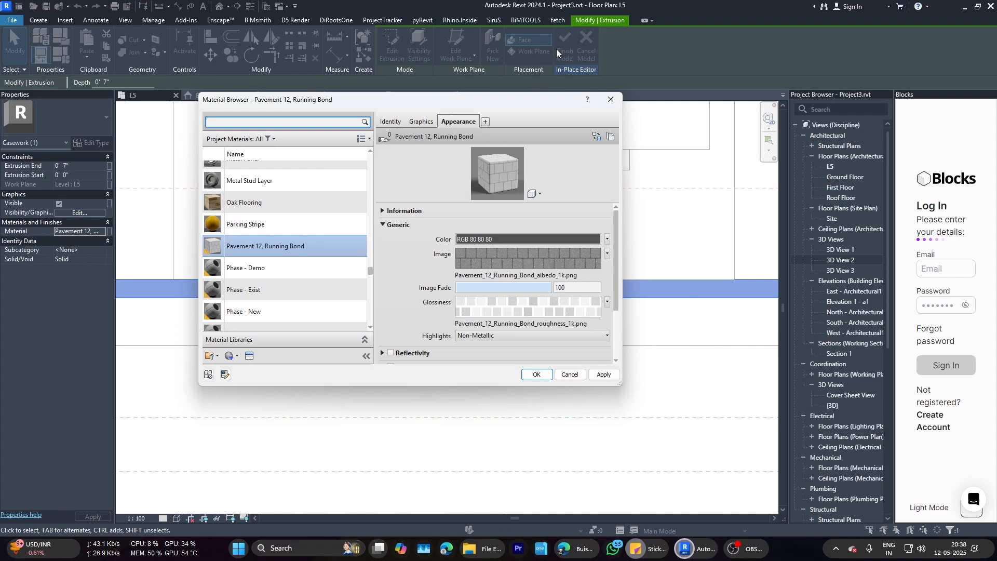
click(533, 375)
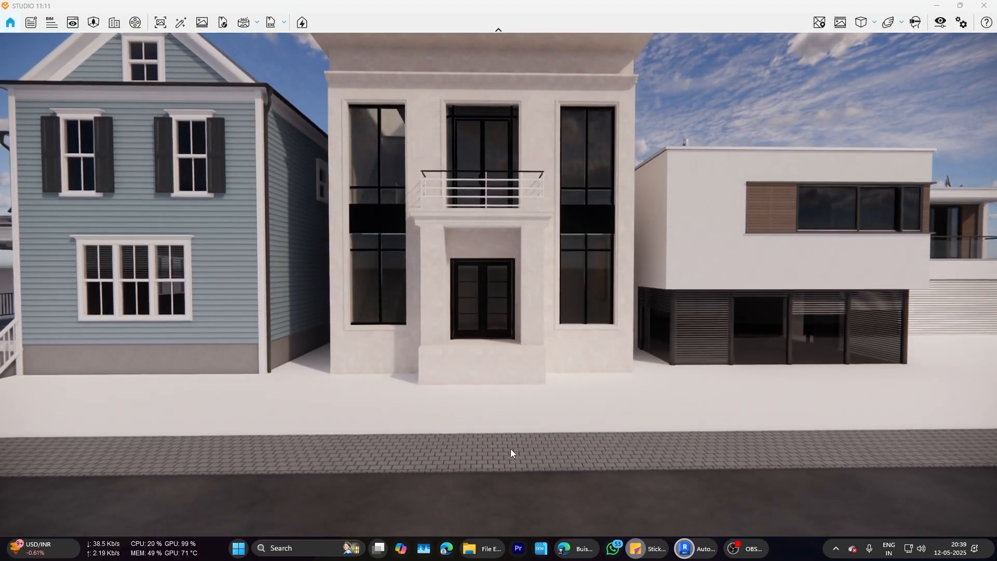
Step: Examine the size of the paving pattern in front of the building up close in the render view
scroll(510, 449, up, 4)
drag(510, 450, 491, 343)
scroll(540, 421, up, 3)
scroll(530, 418, up, 3)
scroll(530, 418, down, 3)
scroll(529, 417, up, 3)
scroll(437, 337, down, 5)
scroll(512, 353, down, 2)
drag(428, 350, 488, 373)
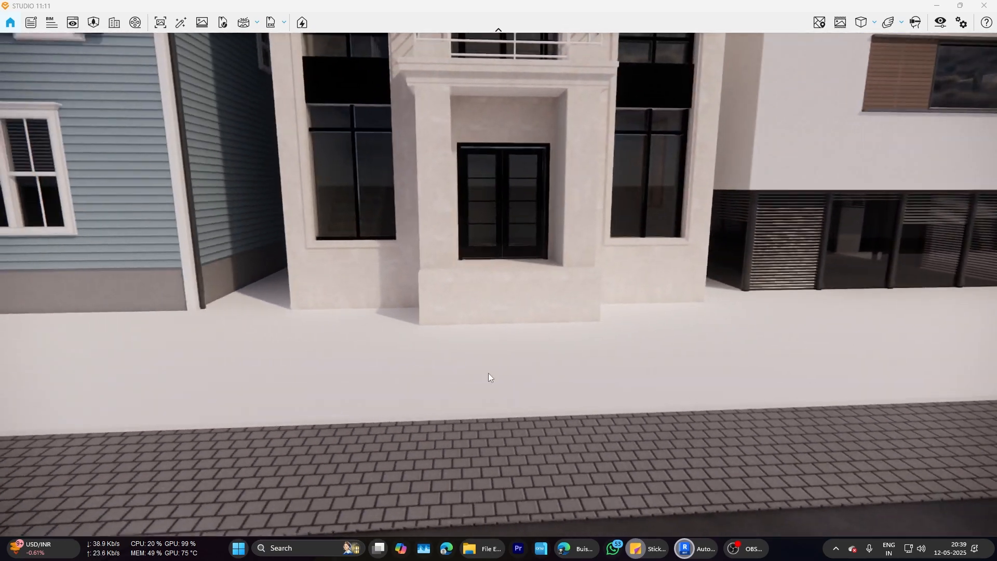
Step: Return from the render view to Revit and quit in-place editing of the pavement strip, discarding the changes
scroll(488, 372, down, 6)
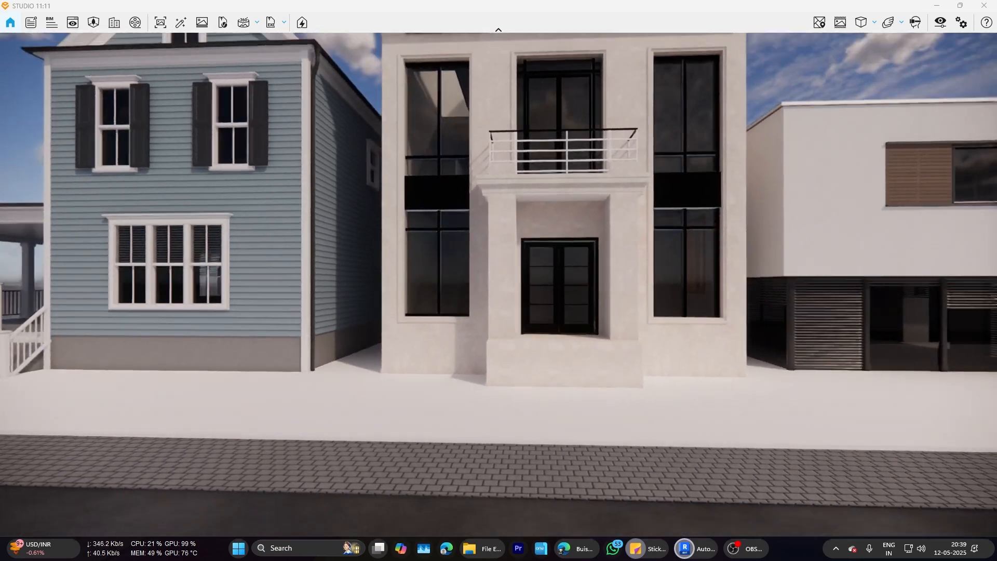
scroll(638, 429, down, 2)
scroll(638, 429, up, 6)
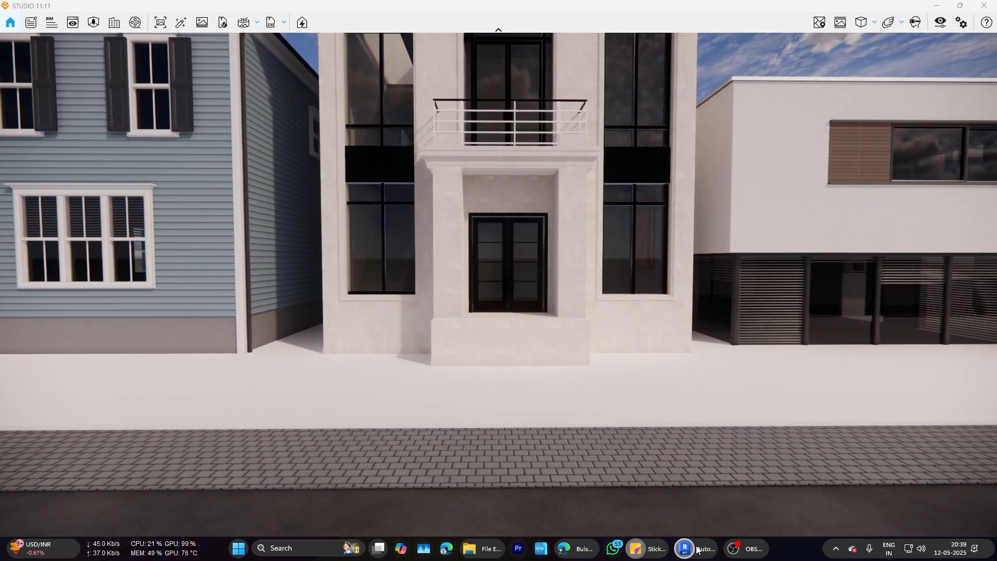
click(617, 494)
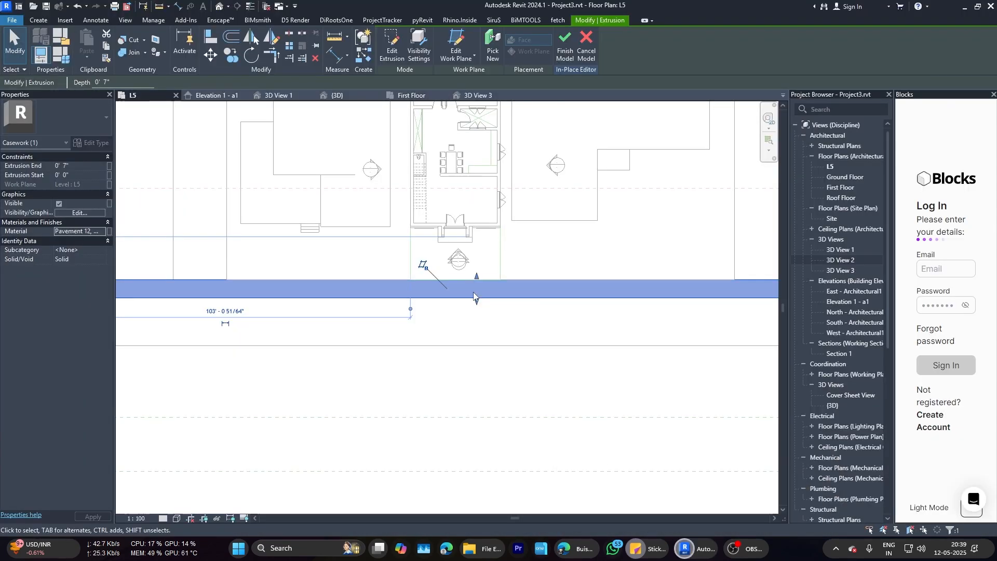
click(94, 232)
click(101, 229)
key(Escape)
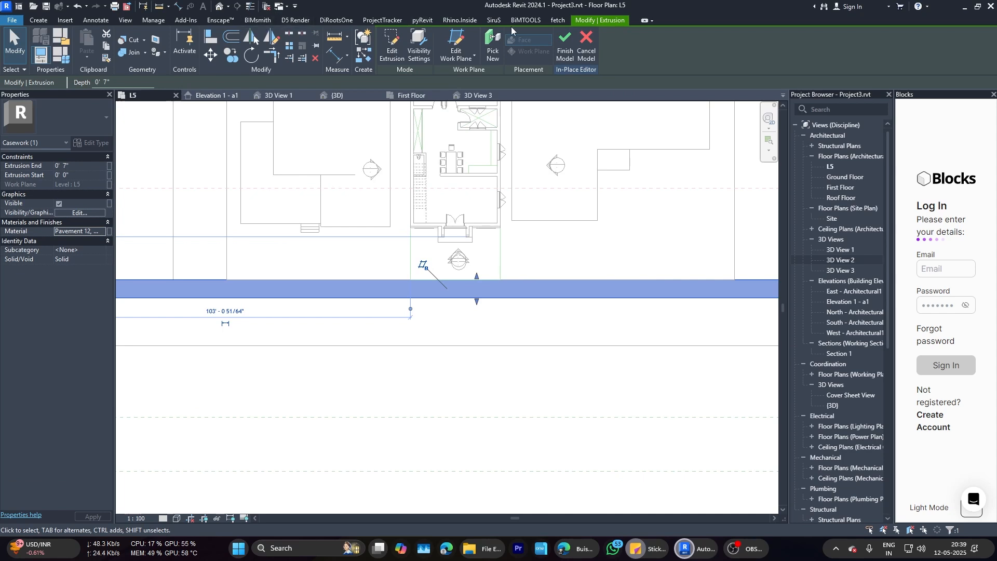
click(585, 43)
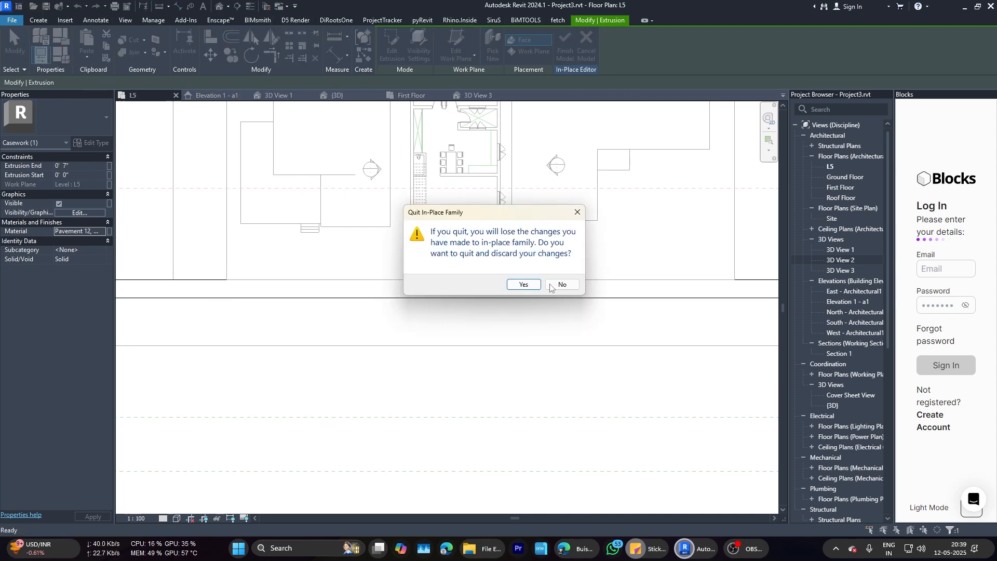
click(532, 285)
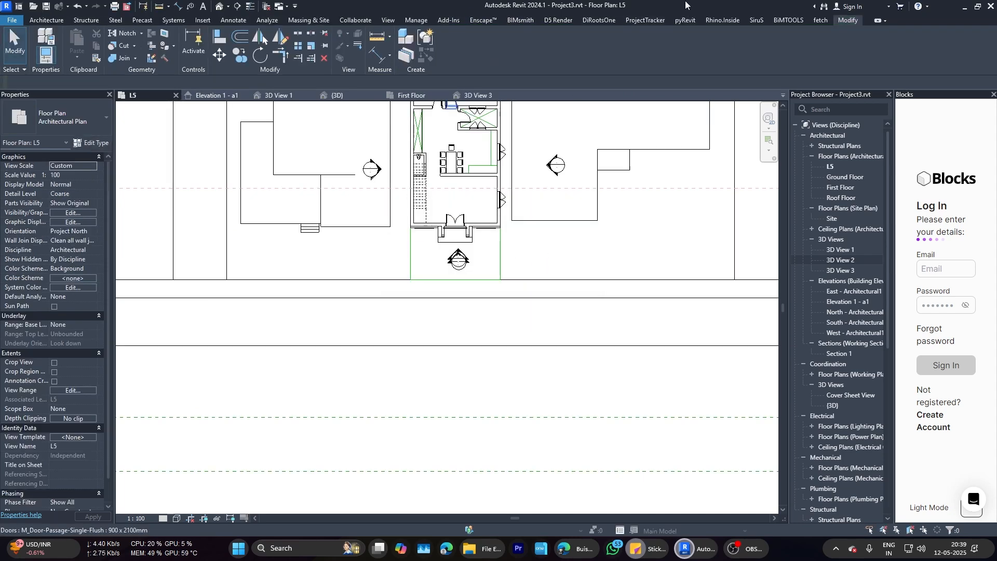
Step: Import the Pavement 18 material from the Pavement category of the Enscape Material Library
click(485, 20)
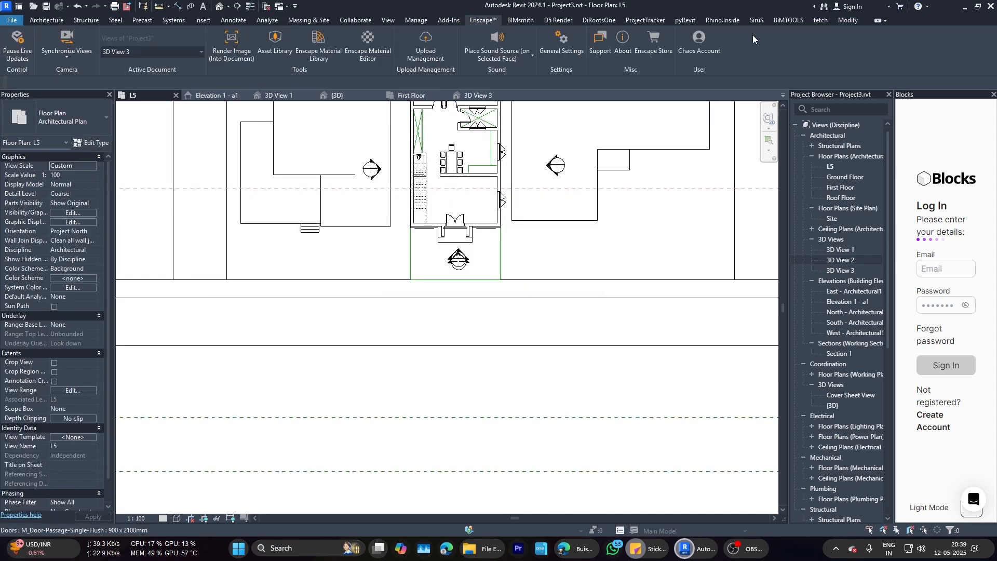
click(335, 52)
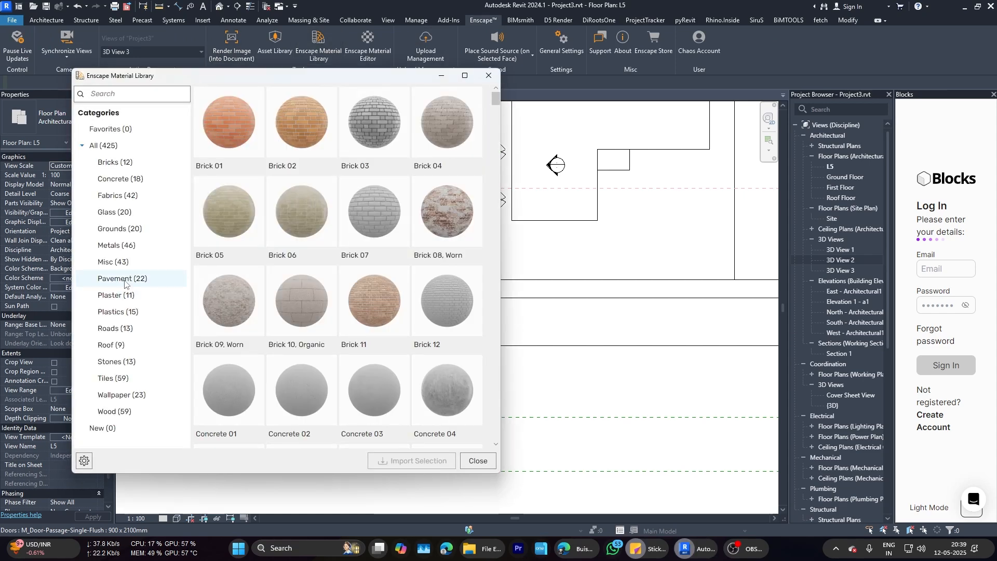
click(115, 278)
scroll(346, 290, down, 3)
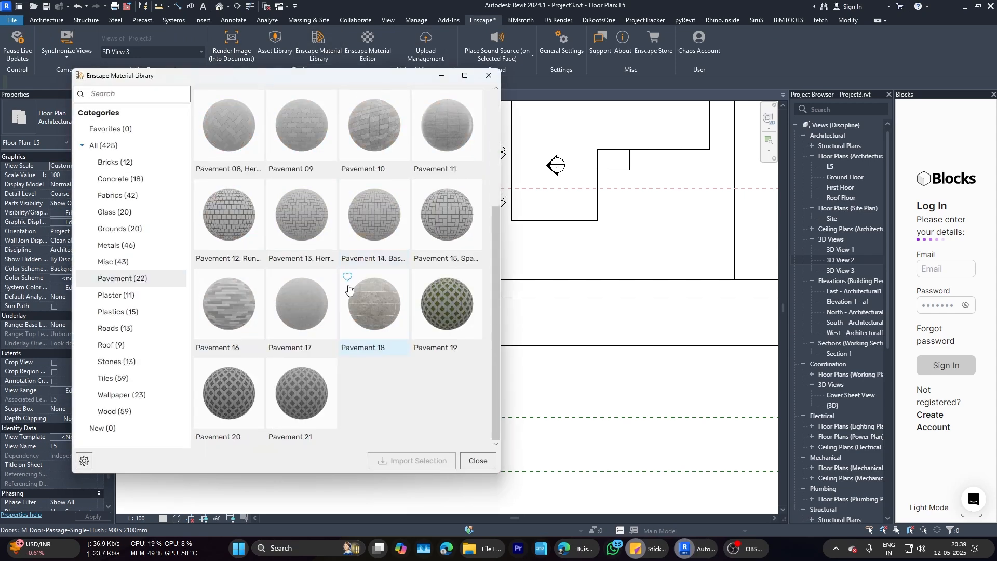
scroll(369, 326, up, 3)
scroll(369, 326, down, 3)
click(378, 310)
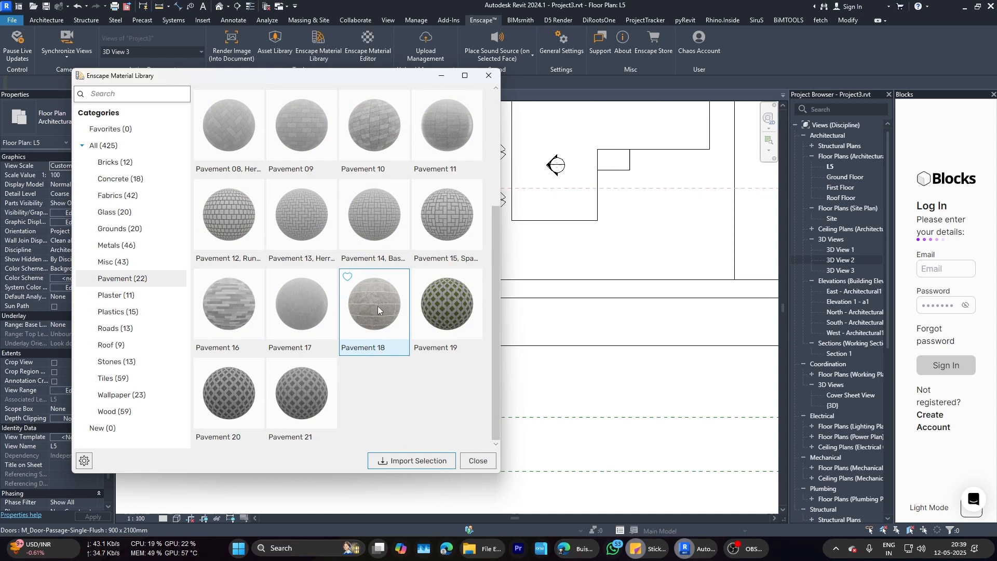
click(409, 462)
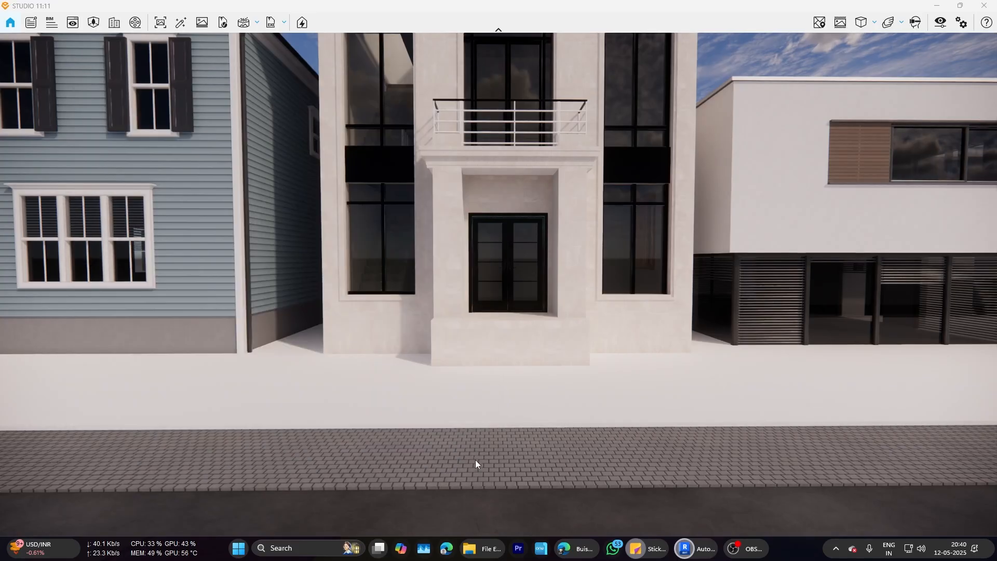
Step: Assign the Pavement 18 material to the strip in front of the buildings, finish the in-place model and view it in the render window
click(696, 557)
click(627, 493)
double_click(480, 297)
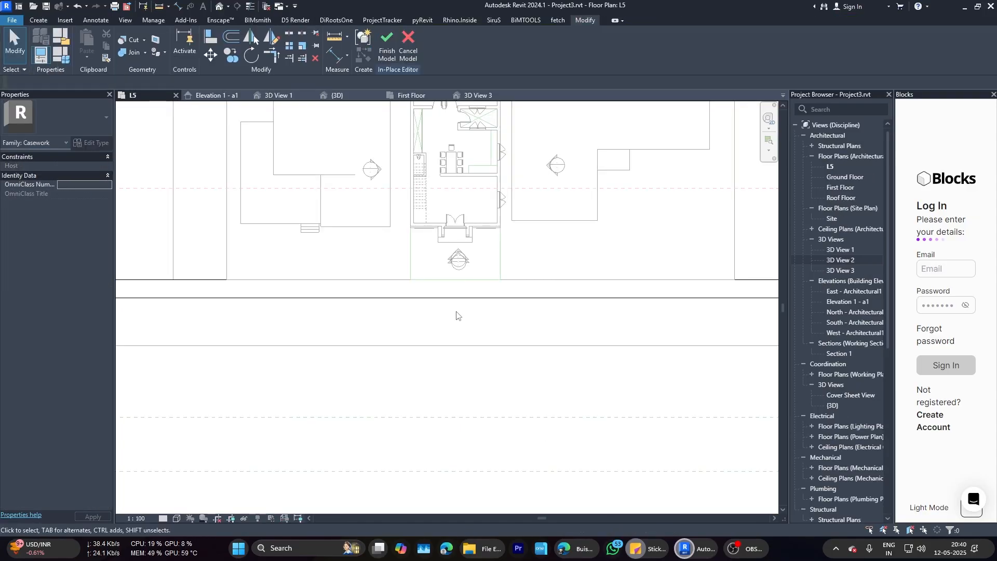
click(455, 293)
click(100, 231)
click(291, 256)
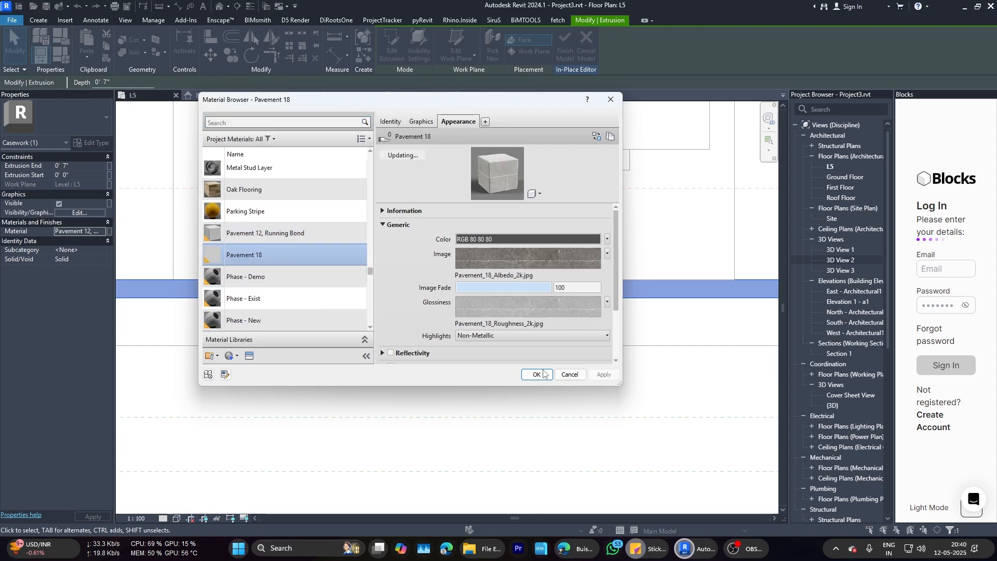
click(536, 373)
click(565, 49)
click(696, 549)
click(621, 458)
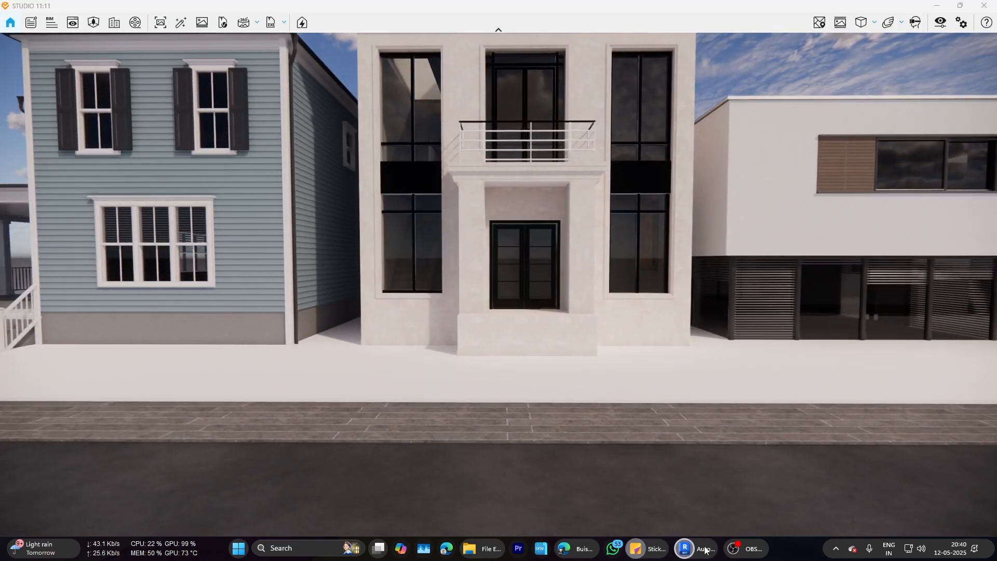
Step: Reopen the pavement strip for in-place editing and rotate the Pavement 18 colour image texture to 90°
click(702, 549)
click(634, 491)
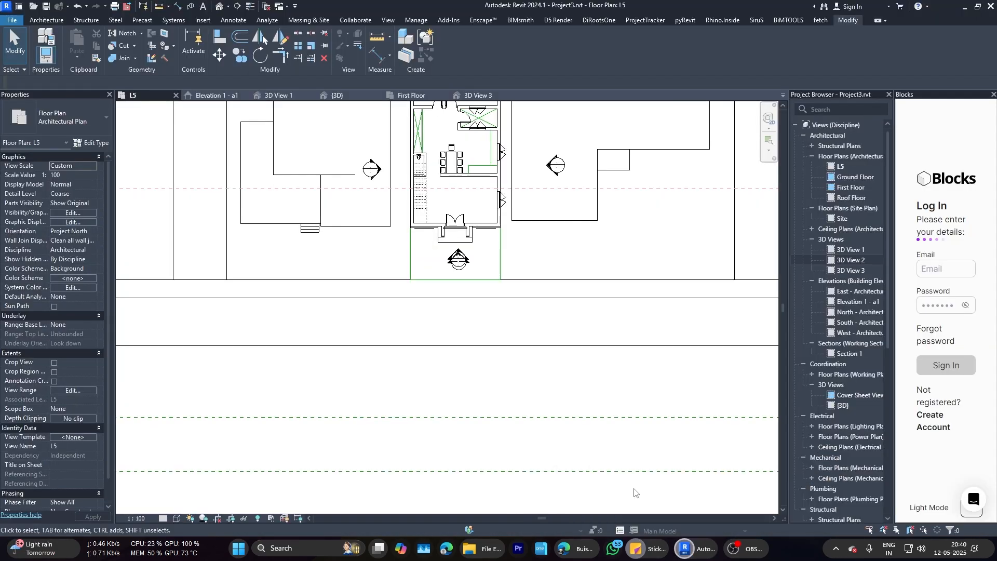
click(507, 295)
click(451, 50)
click(467, 288)
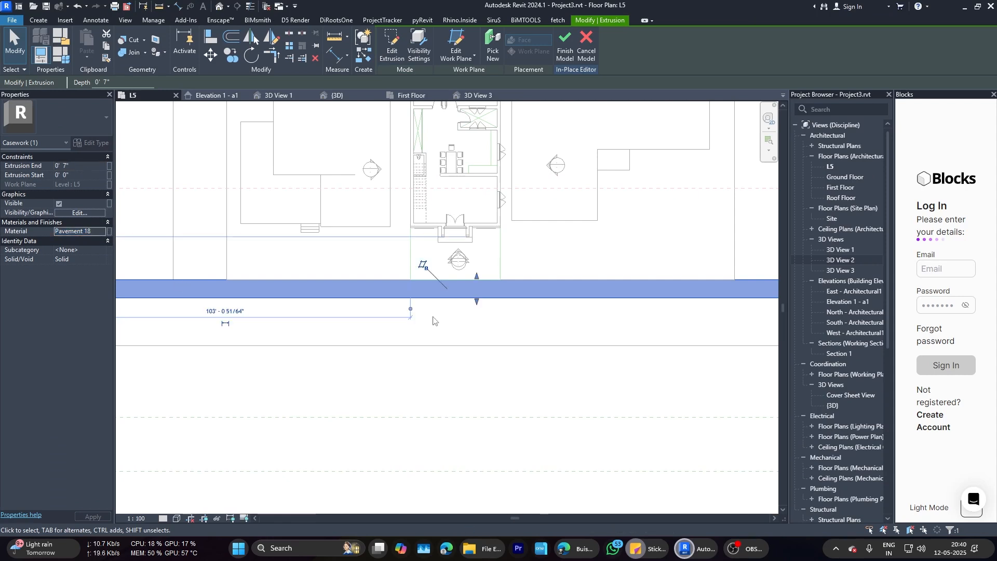
click(102, 234)
click(498, 261)
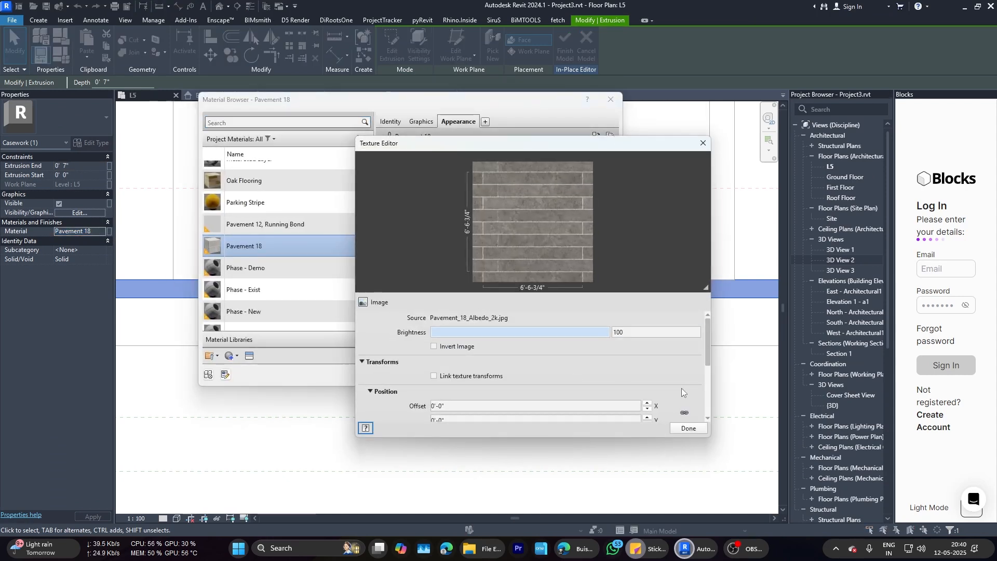
scroll(709, 353, down, 3)
double_click(670, 373)
text(90)
key(Return)
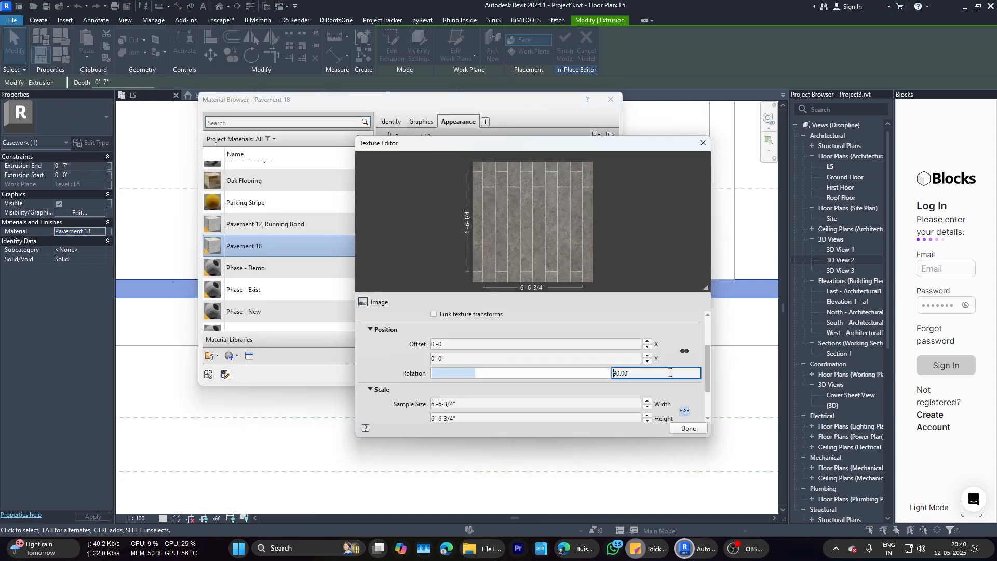
click(687, 429)
Step: Rotate the Pavement 18 glossiness texture to 90°, accept the material and inspect the paving up close in the render view
click(571, 309)
scroll(709, 372, down, 3)
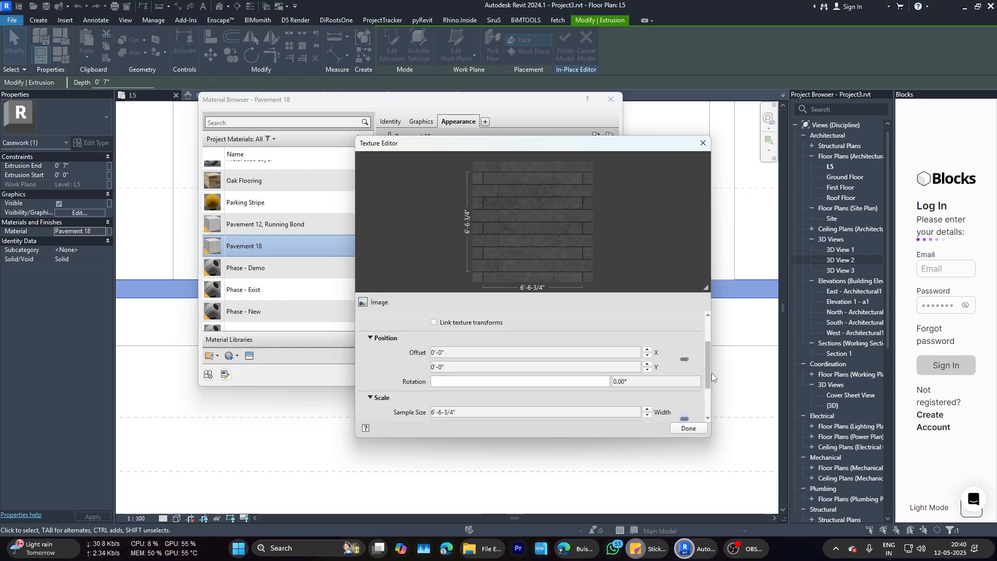
double_click(651, 382)
text(90)
key(Return)
click(693, 432)
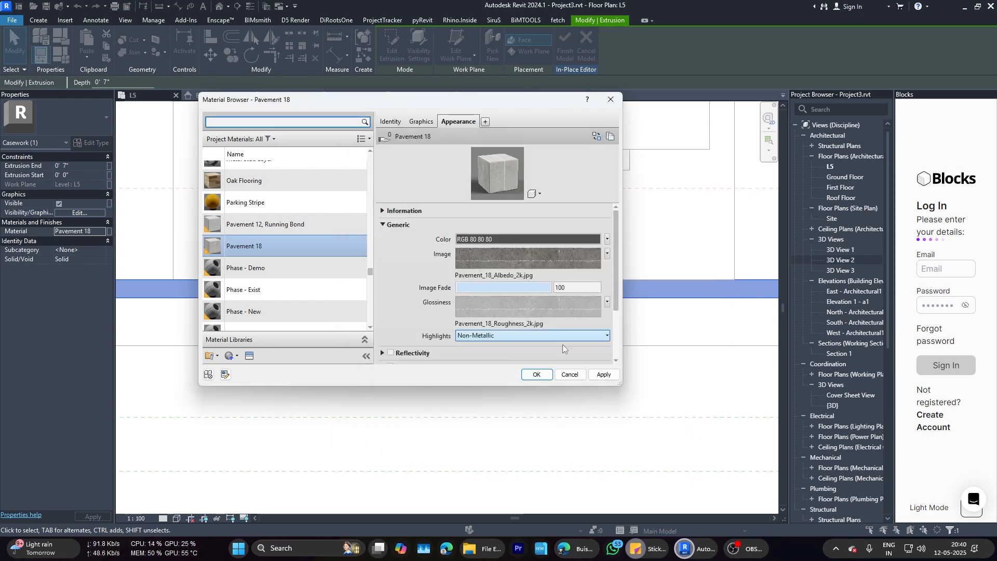
click(539, 374)
click(547, 383)
click(393, 46)
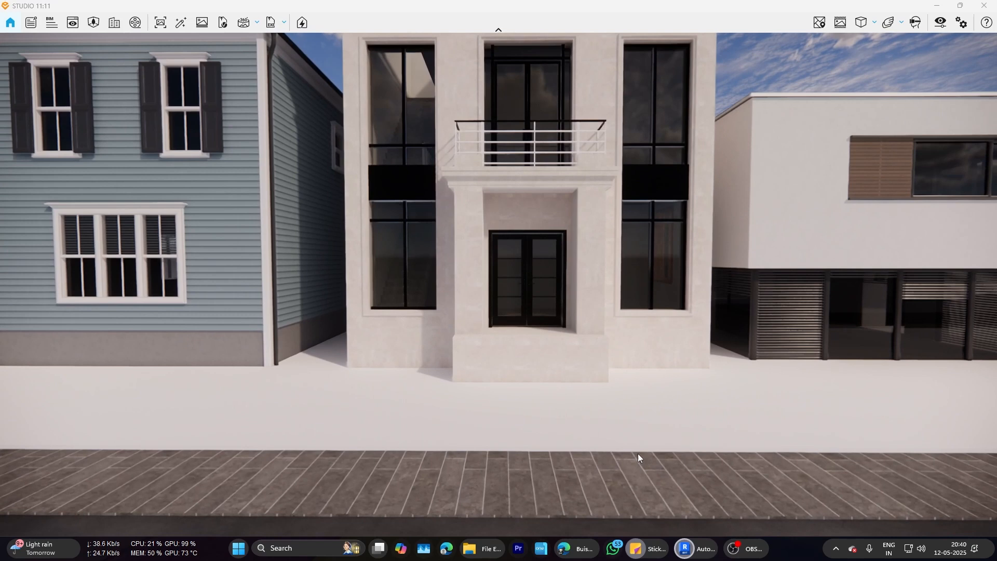
scroll(638, 454, up, 4)
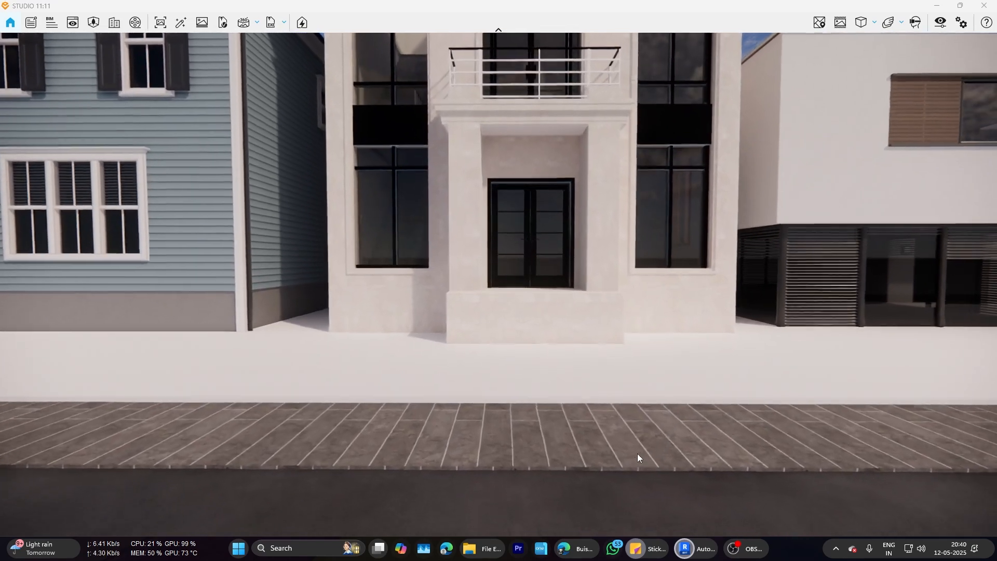
right_drag(638, 453, 652, 507)
Step: Check the transform settings of the colour image and glossiness textures in the strip's Pavement 18 material
click(692, 551)
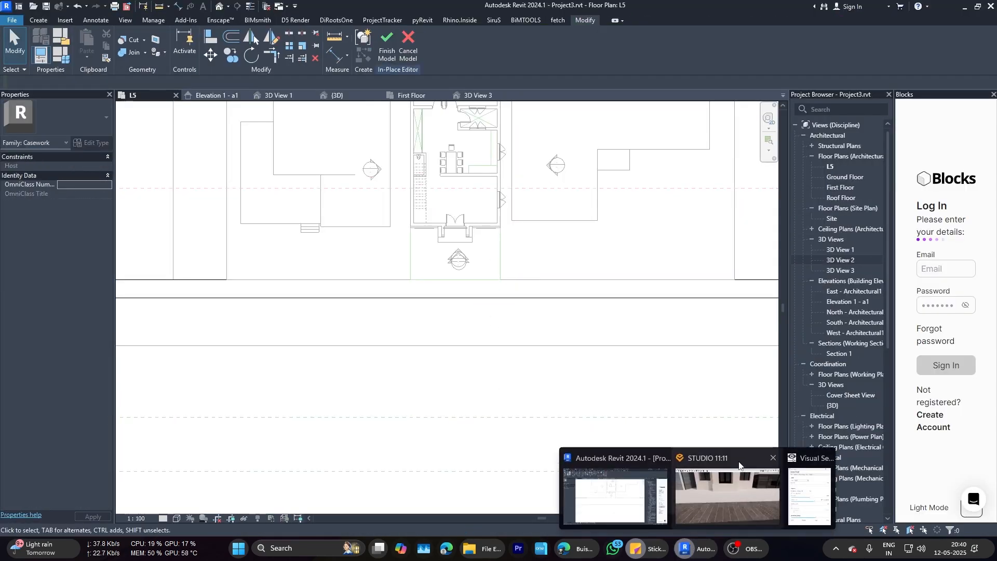
double_click(453, 298)
click(103, 232)
click(104, 232)
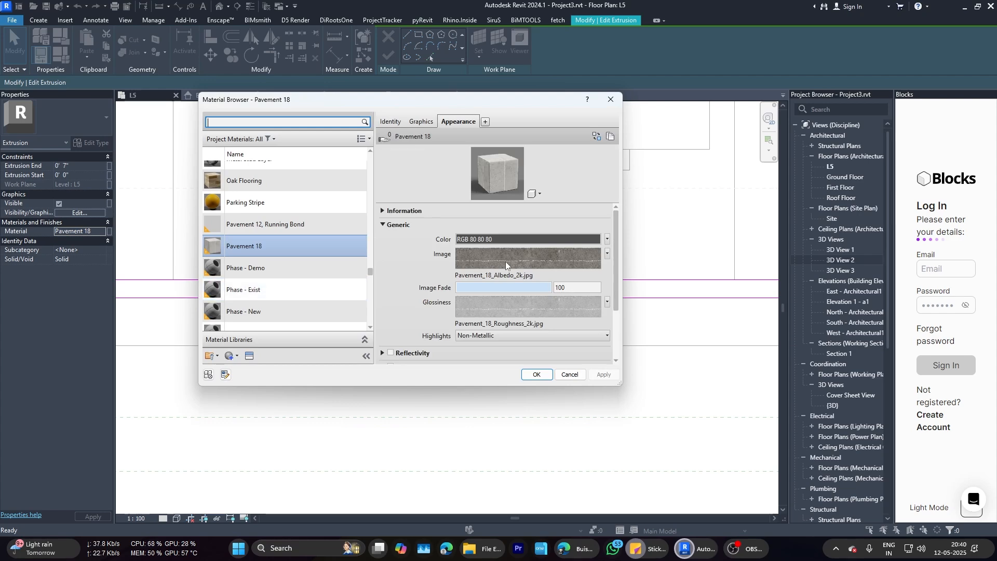
click(550, 255)
scroll(706, 351, down, 3)
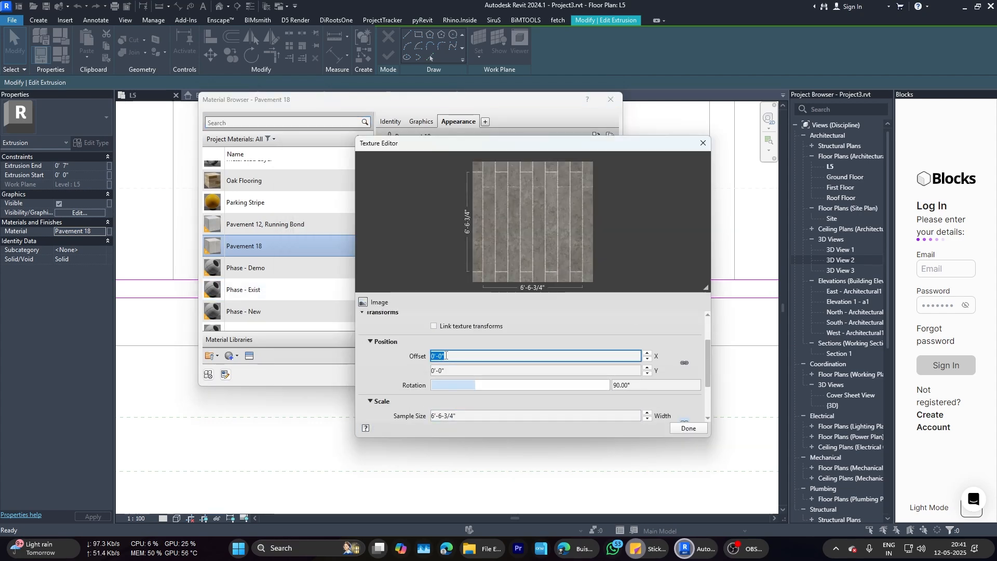
click(684, 429)
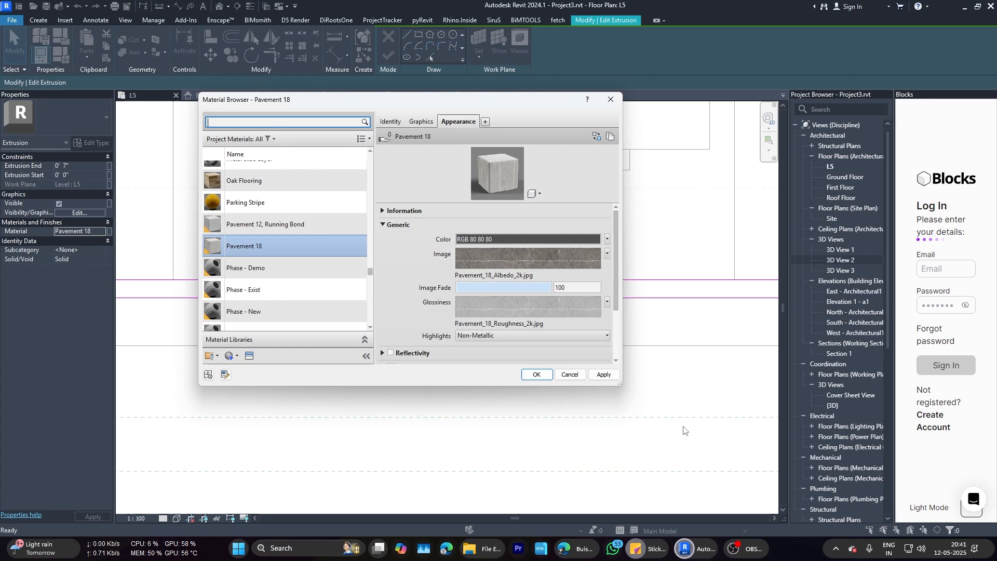
click(563, 304)
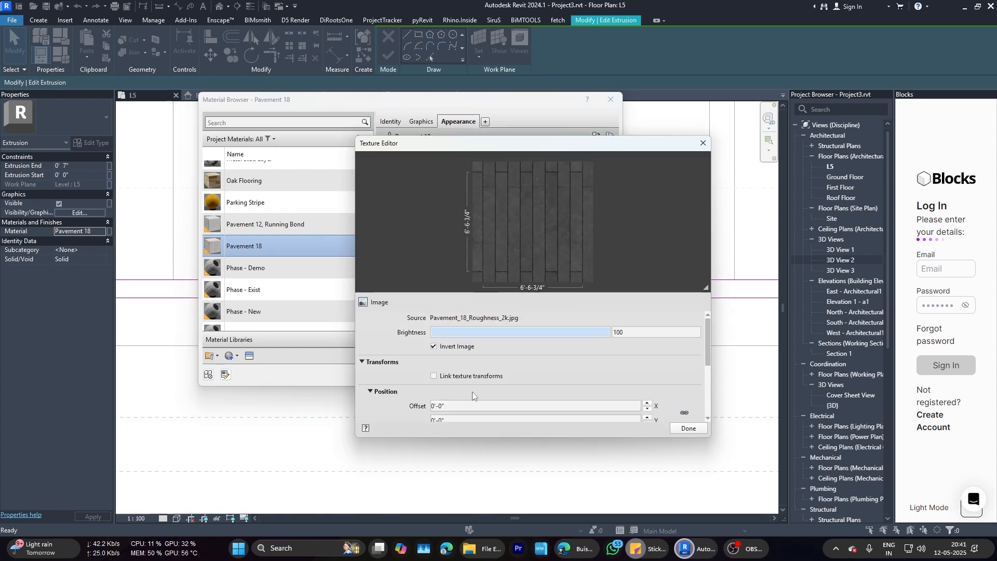
click(688, 428)
click(536, 372)
Step: Finish the pavement strip's in-place model and look along the length of the paving in the render window
click(696, 551)
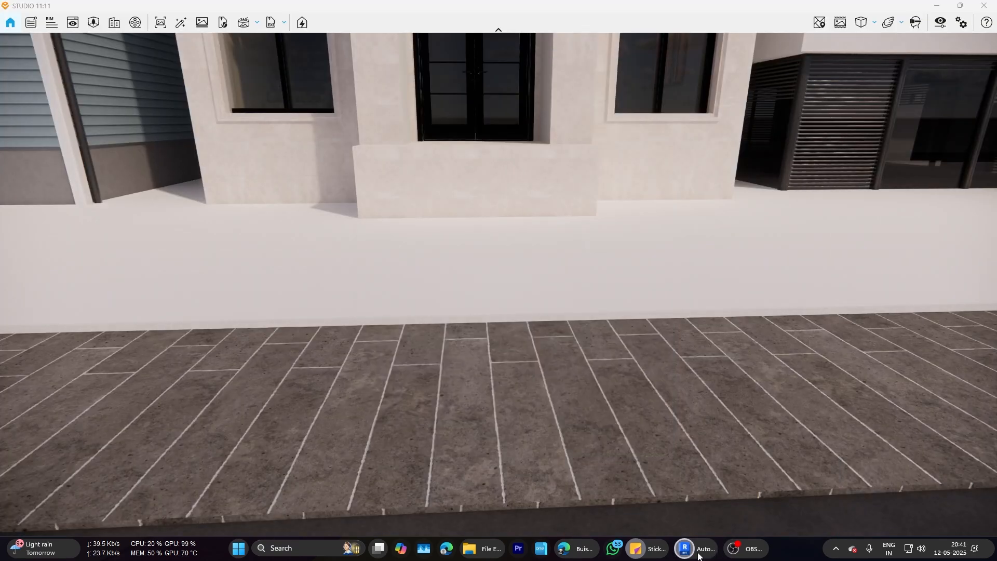
click(698, 556)
click(652, 496)
click(586, 395)
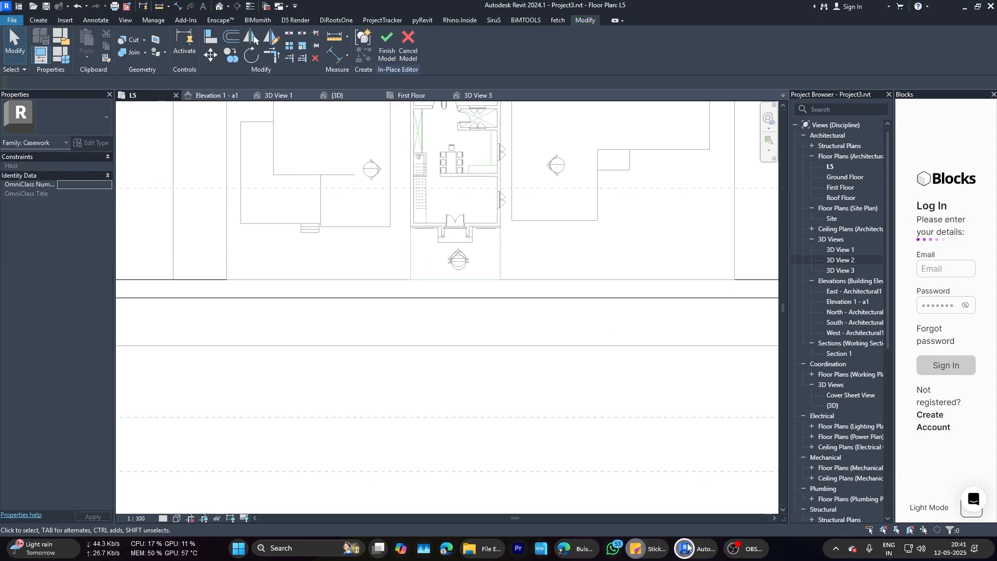
click(387, 46)
click(695, 550)
click(702, 484)
drag(702, 481, 422, 373)
key(a)
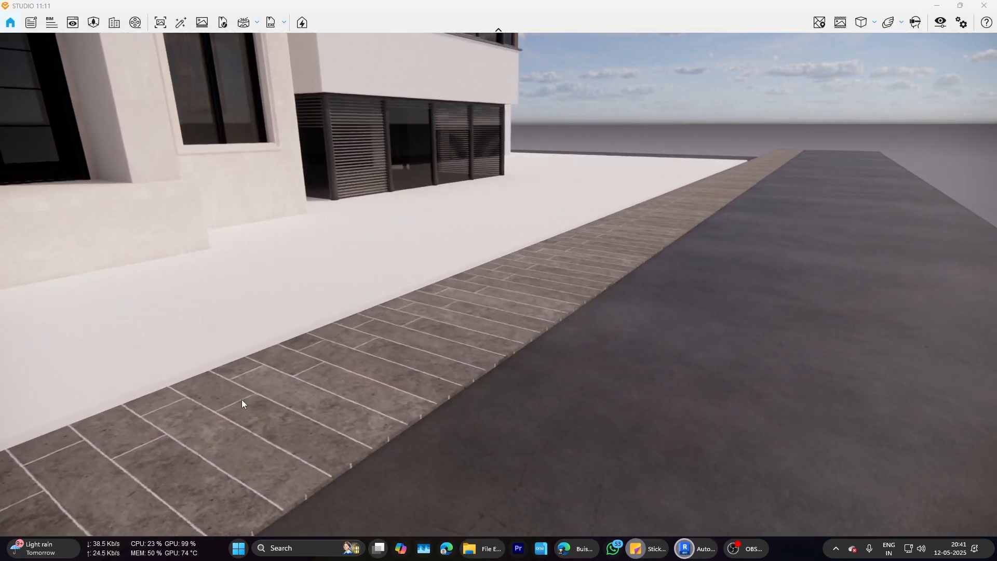
drag(242, 400, 486, 387)
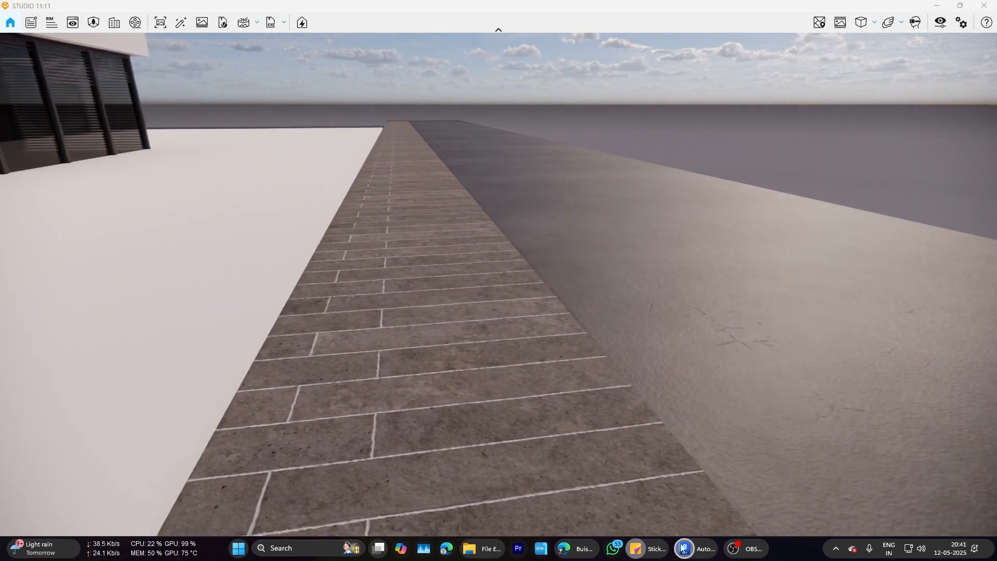
Step: Arrange the Enscape render window and Revit side by side on the screen
click(695, 549)
click(667, 501)
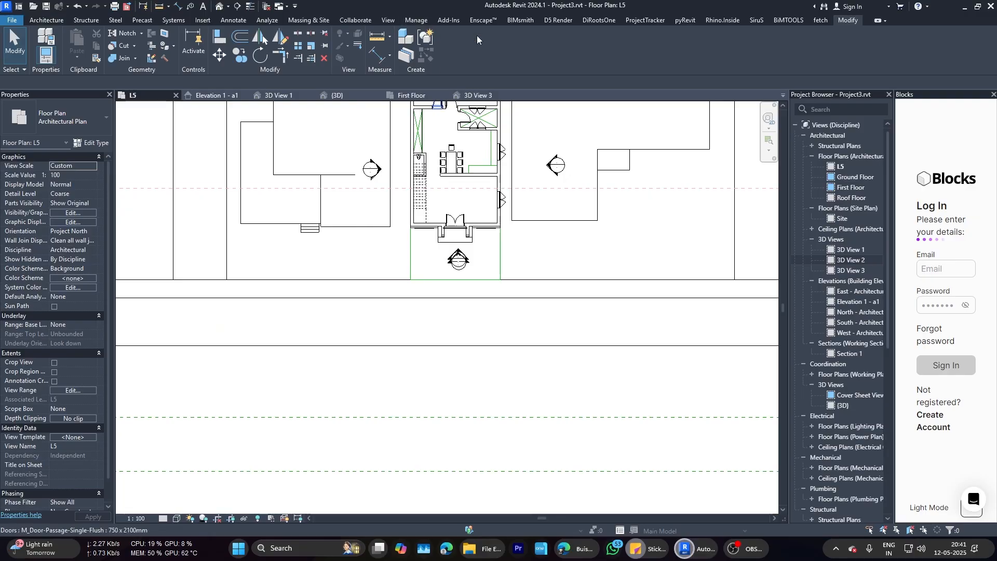
mouse_move(695, 549)
click(727, 506)
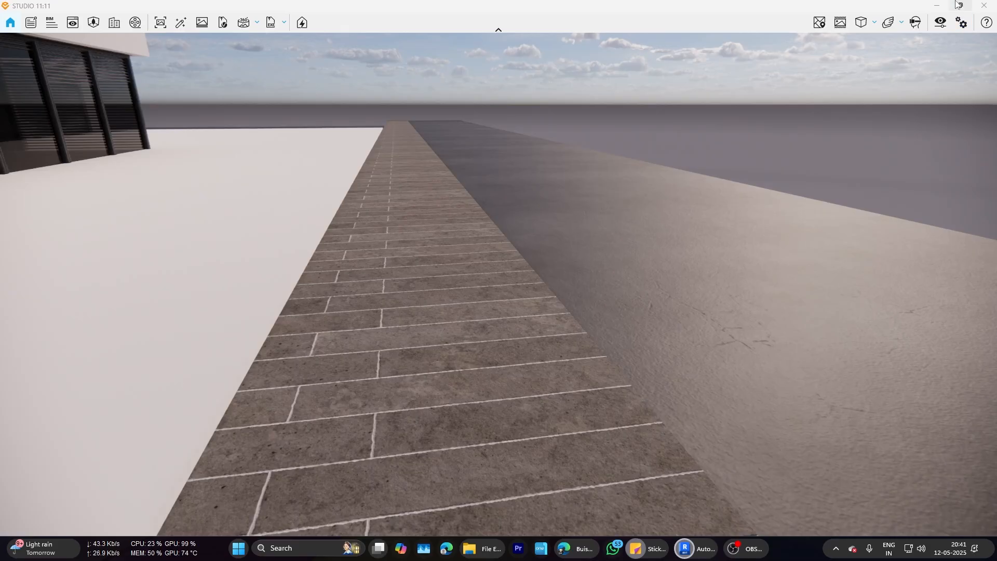
mouse_move(958, 3)
click(873, 32)
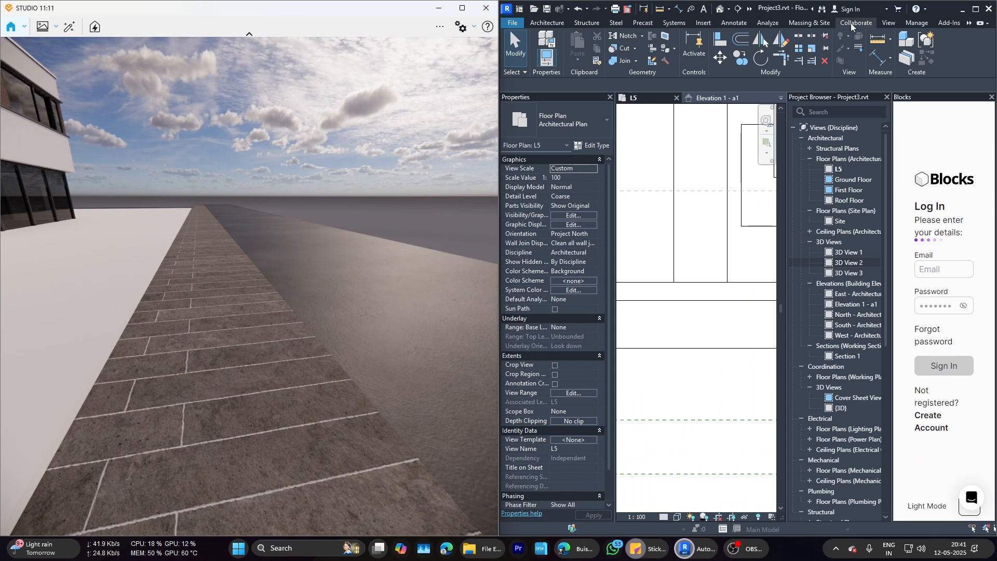
Step: Open the colour image texture of the Pavement 18 material and set its X offset to 2'-10-1/4"
click(916, 23)
click(546, 44)
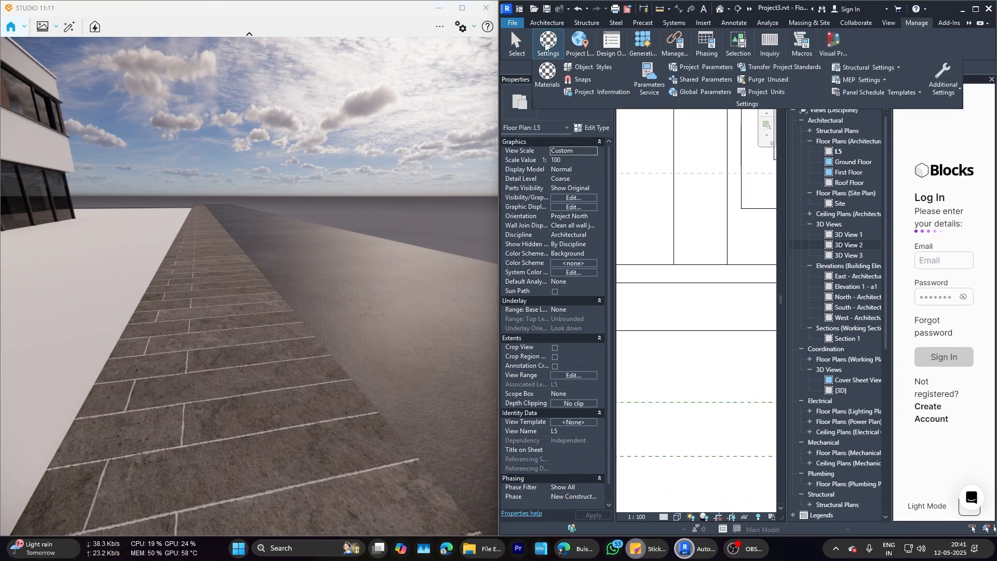
click(548, 75)
drag(234, 100, 658, 91)
click(797, 259)
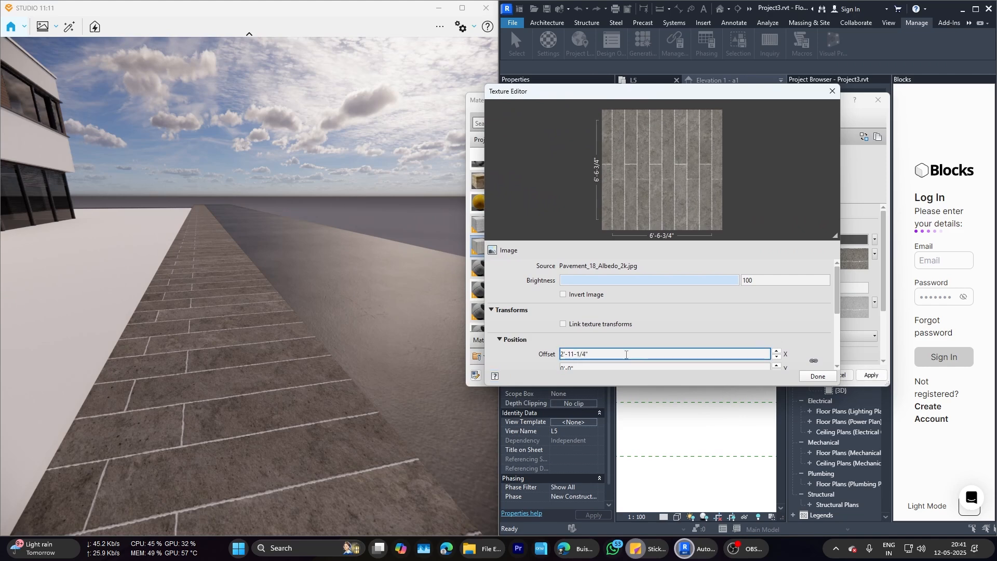
click(814, 376)
click(756, 260)
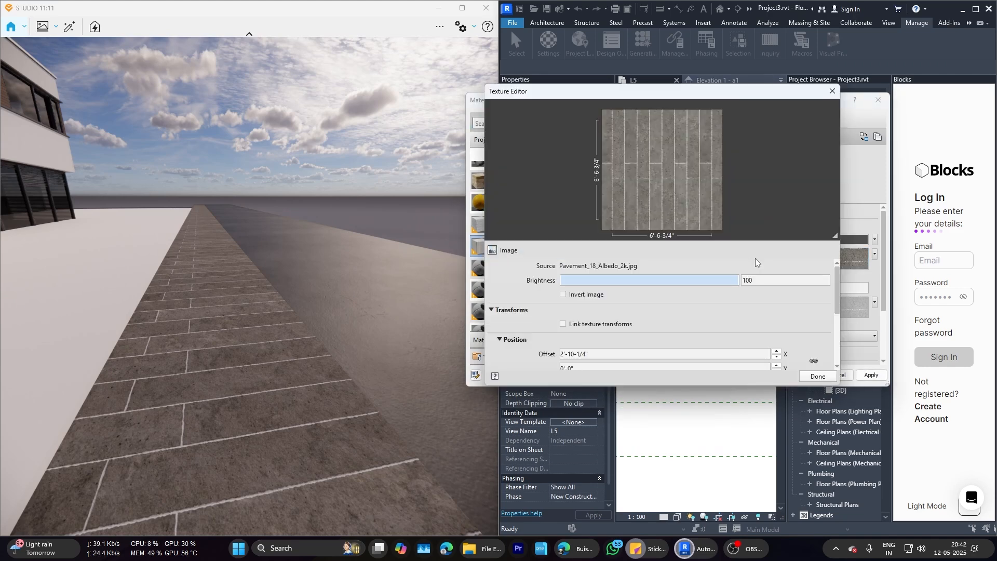
Step: Set the Pavement 18 colour image's X offset to 0 and Y offset to 3', and apply the material
drag(835, 270, 833, 284)
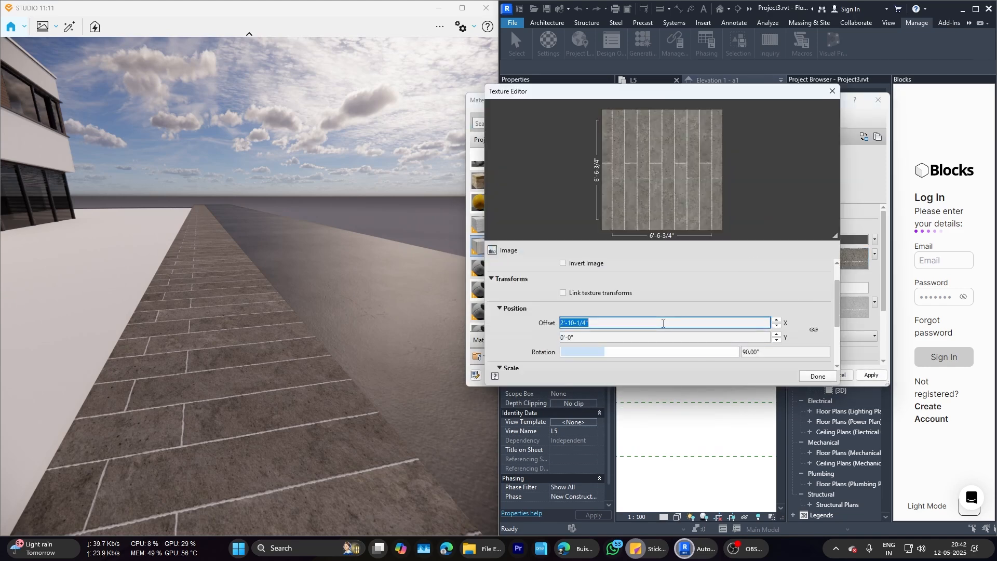
text(0)
key(Return)
click(660, 335)
text(3)
key(Return)
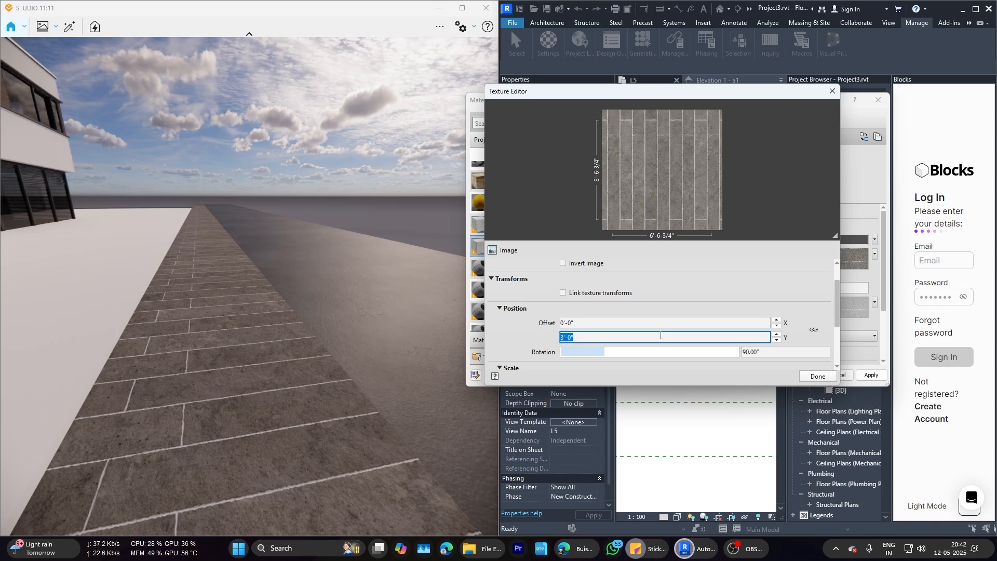
click(818, 376)
click(866, 375)
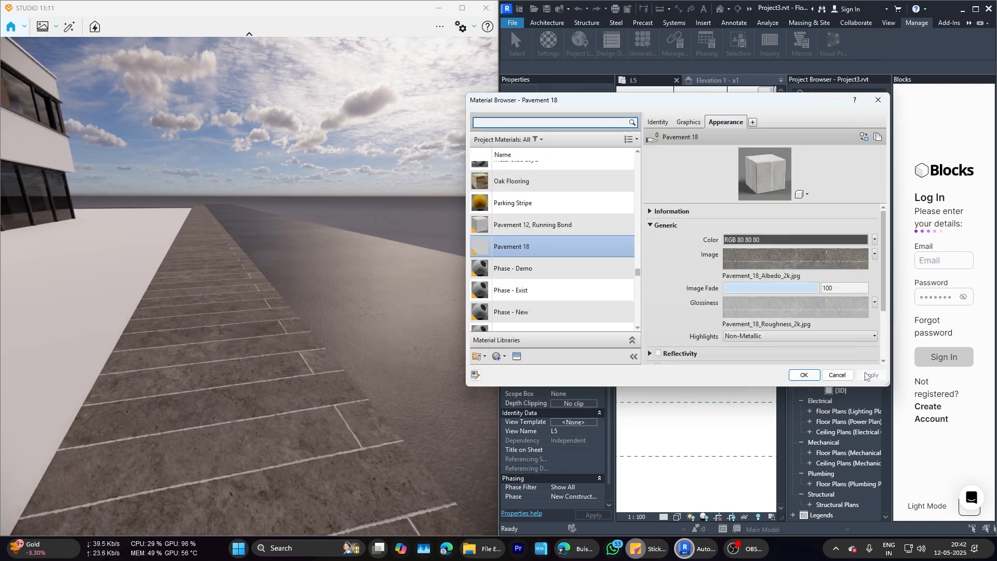
Step: Try an 18" Y offset on the Pavement 18 colour image and apply it to the paving
click(819, 257)
text(0)
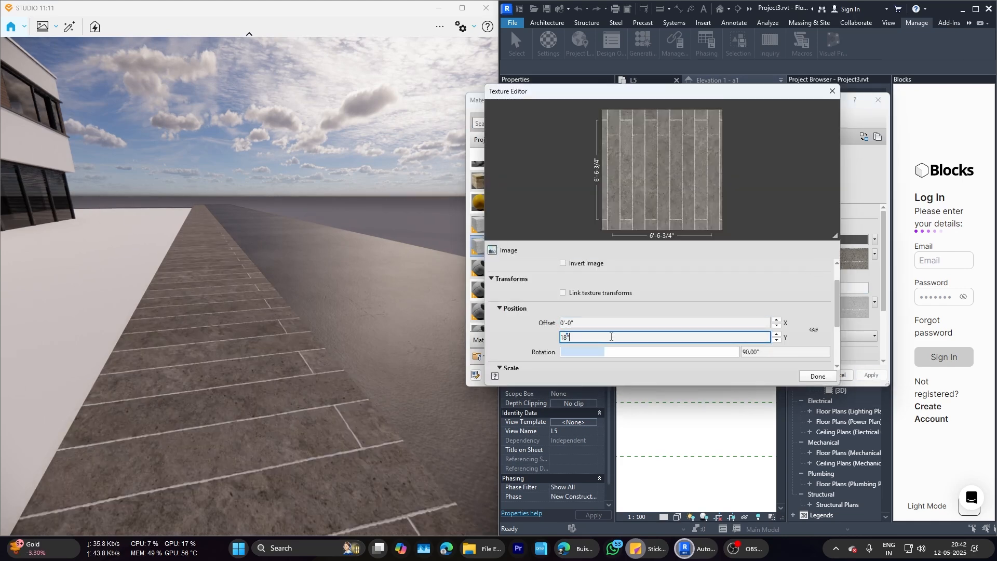
key(Return)
click(818, 376)
click(872, 375)
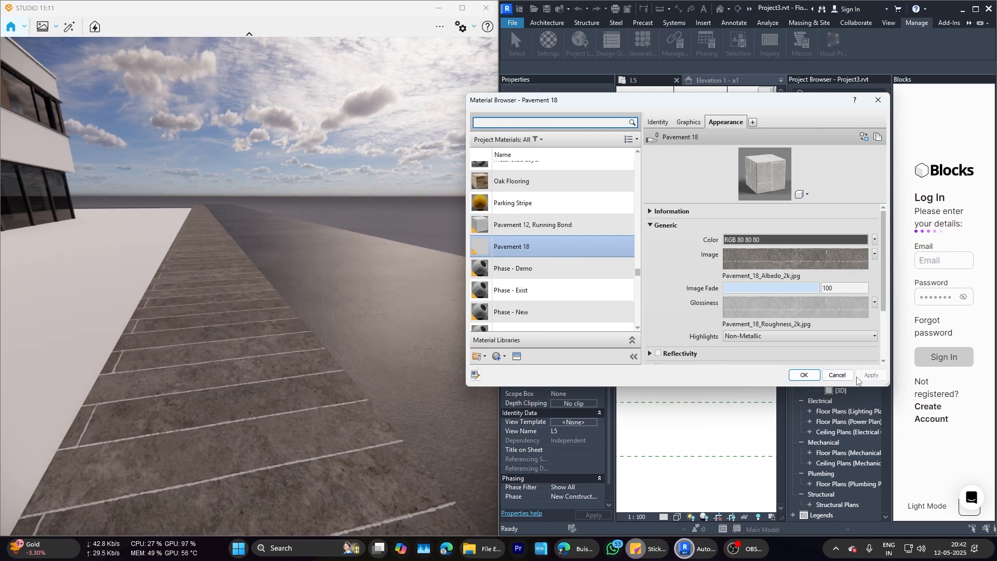
Step: Try a Y offset of 1'-4" on the Pavement 18 colour image and apply it
click(819, 263)
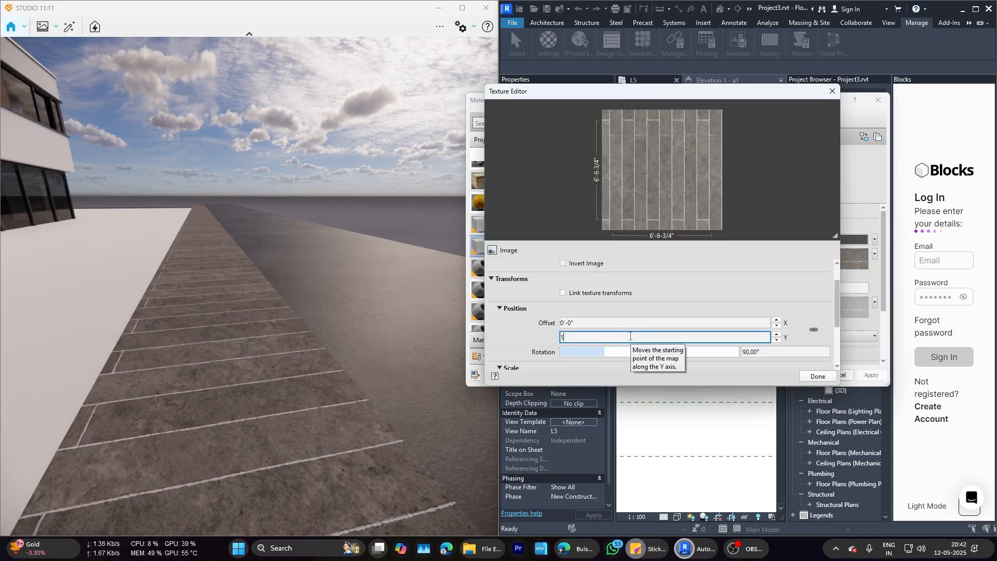
click(630, 336)
text(1)
key(Return)
click(818, 376)
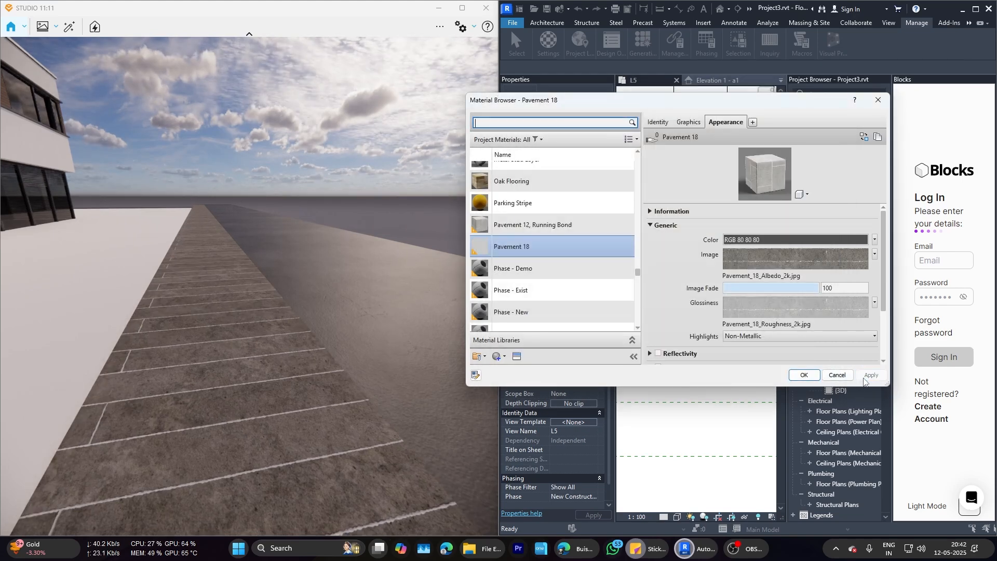
Step: Try a Y offset of 1'-0" on the Pavement 18 colour image and apply the change
click(810, 240)
key(Escape)
click(796, 258)
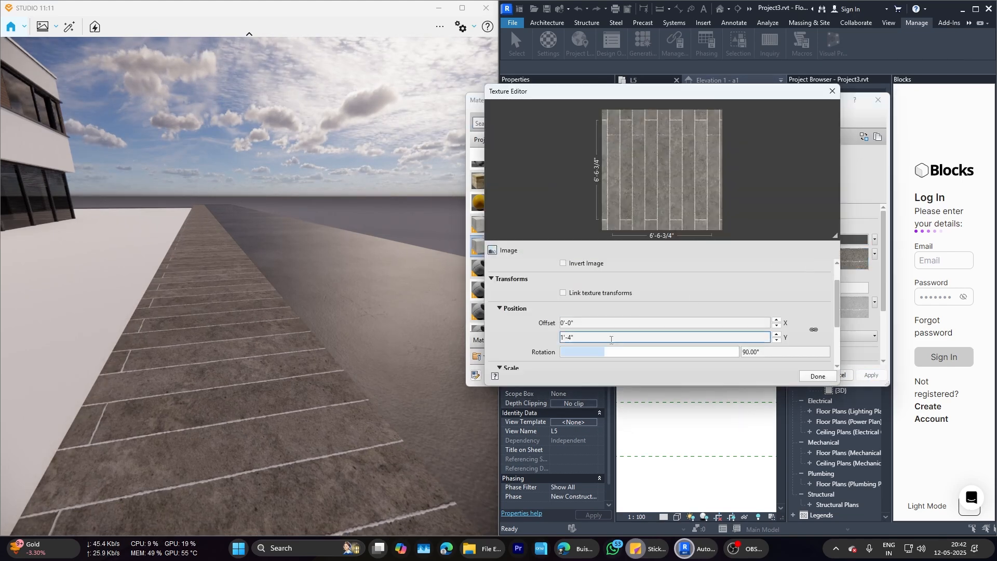
click(818, 376)
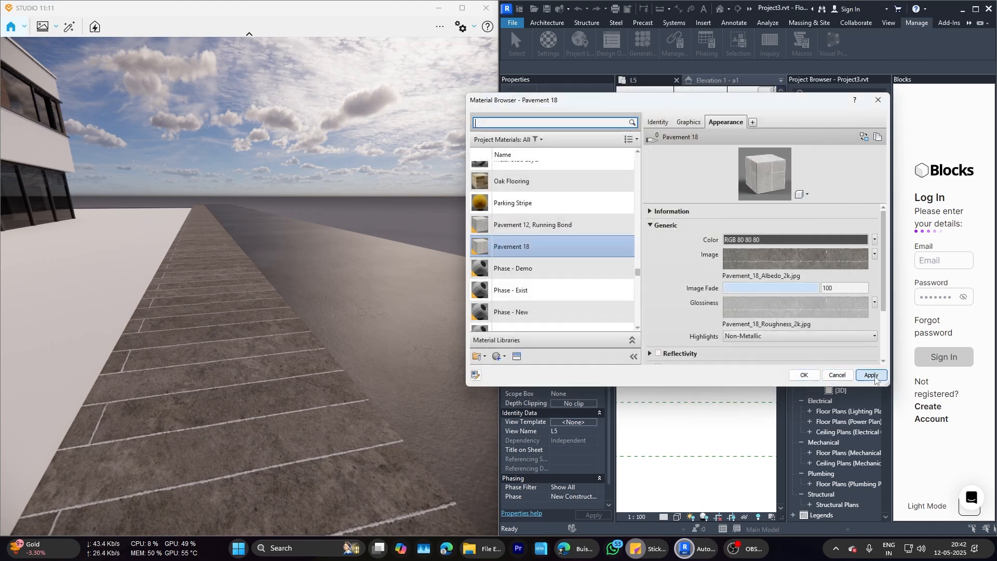
Step: Set the Y offset of the Pavement 18 colour image to 2', apply it and accept the material
click(765, 262)
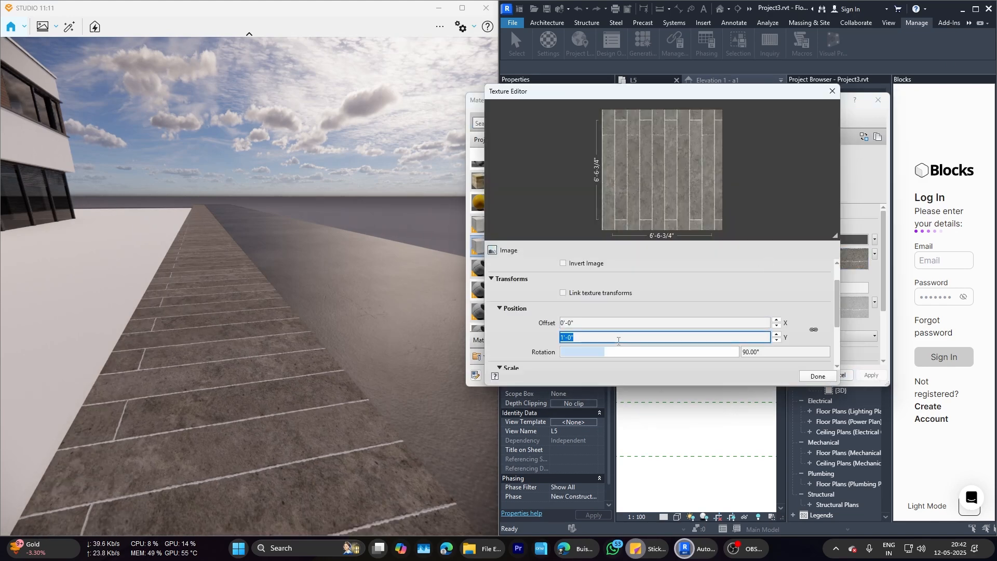
text(2)
key(Return)
click(815, 377)
click(871, 377)
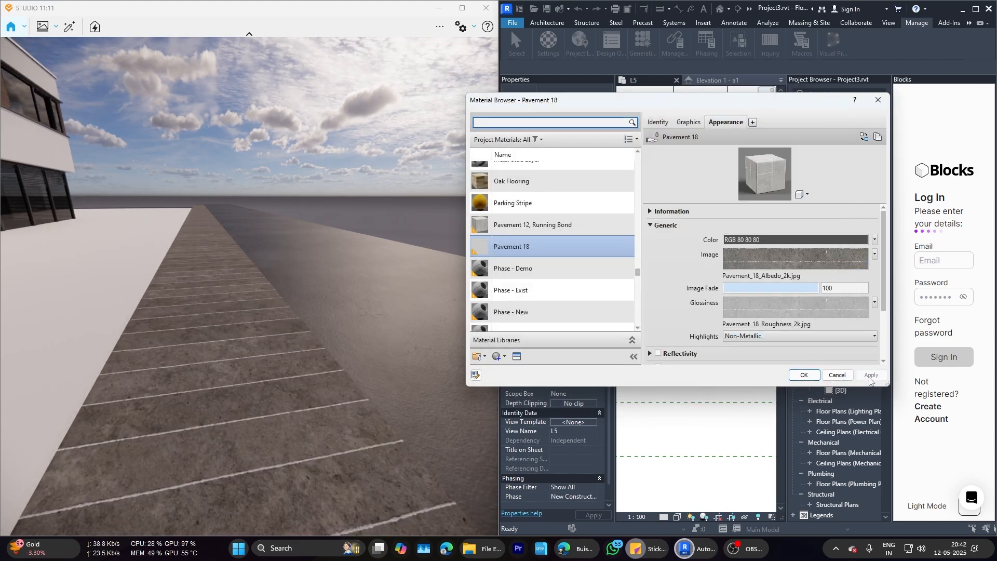
click(803, 375)
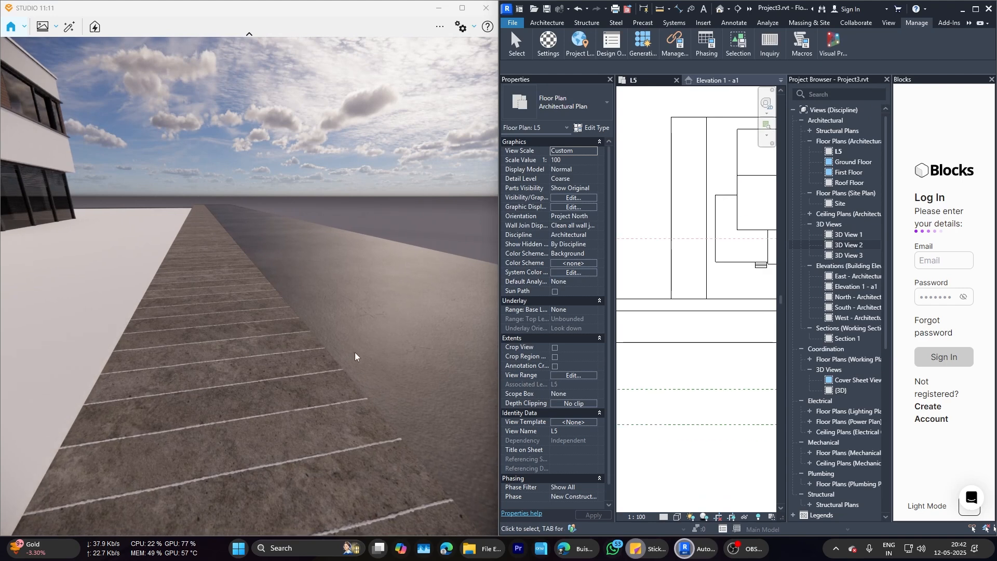
Step: Check the paving joints in the render view, enlarge Revit to full screen and save the project
right_drag(355, 358, 421, 331)
click(976, 9)
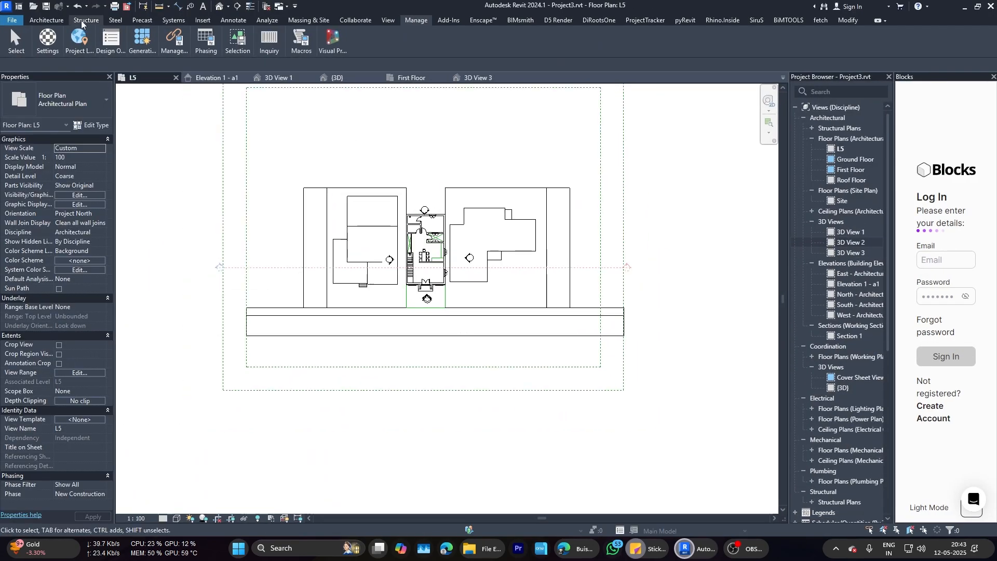
click(47, 7)
Step: Bring the Enscape render window to full screen and view the building front together with the paving strip
click(688, 553)
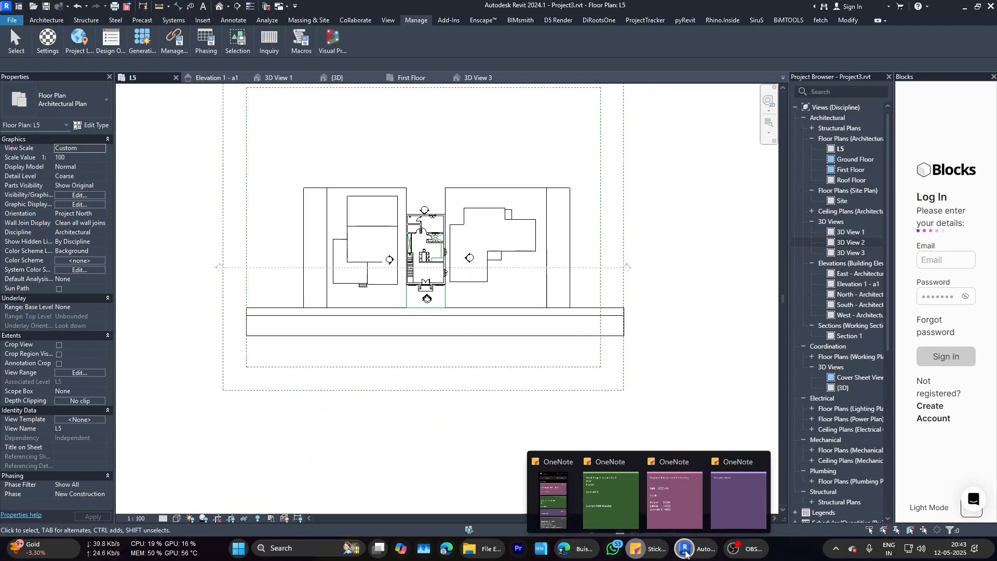
click(705, 500)
click(964, 6)
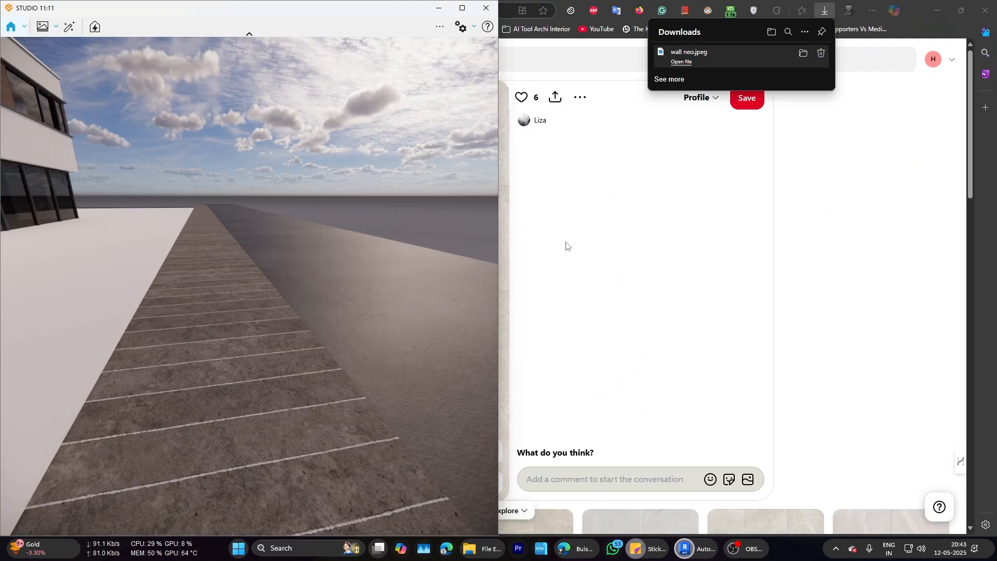
click(462, 7)
drag(653, 314, 594, 329)
scroll(618, 308, down, 3)
scroll(688, 287, down, 3)
scroll(593, 330, down, 6)
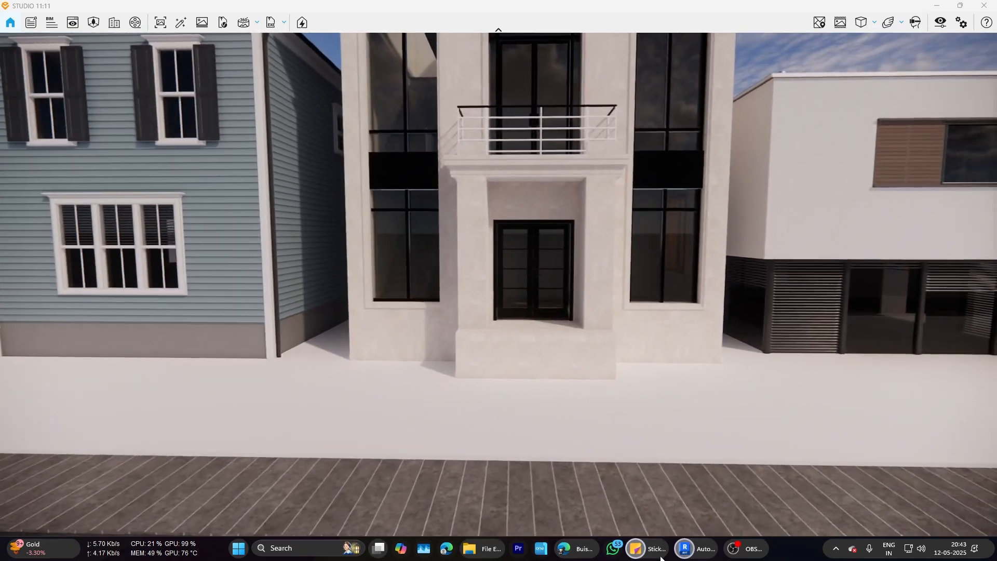
Step: Select the casework platform at the entrance in the Revit L5 plan, compare it with the render and deselect it
mouse_move(685, 548)
click(637, 490)
scroll(427, 291, up, 5)
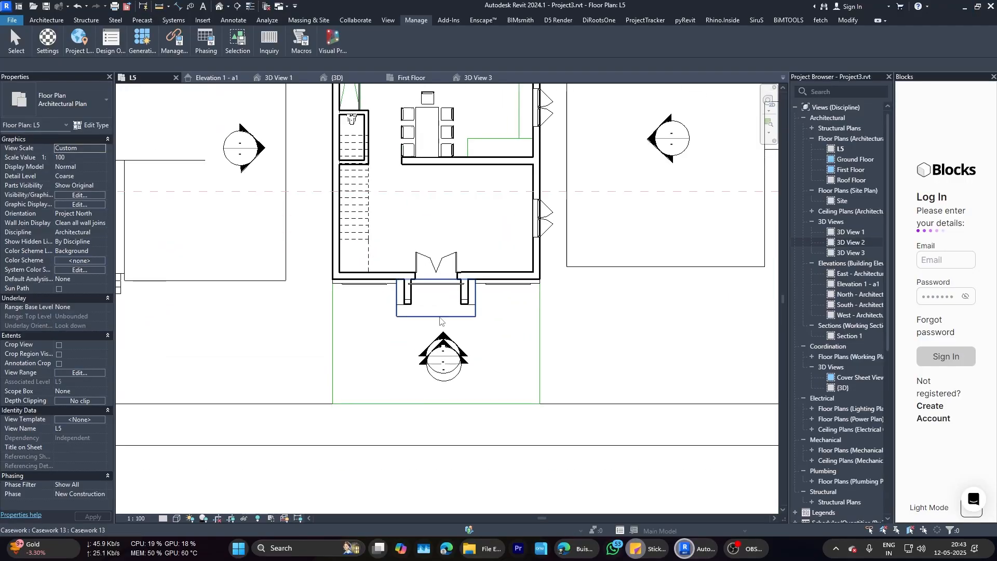
click(429, 293)
click(738, 472)
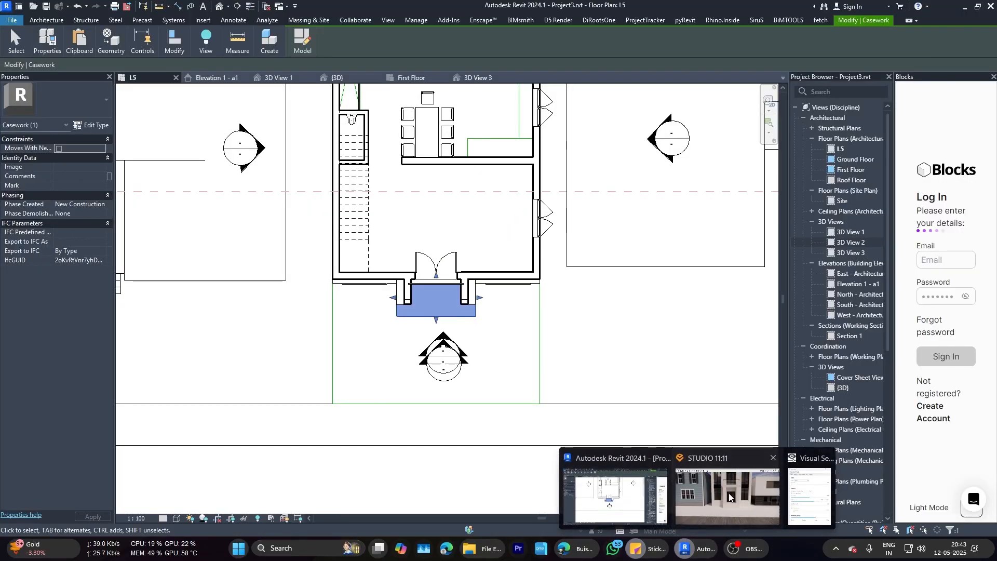
click(727, 484)
click(638, 506)
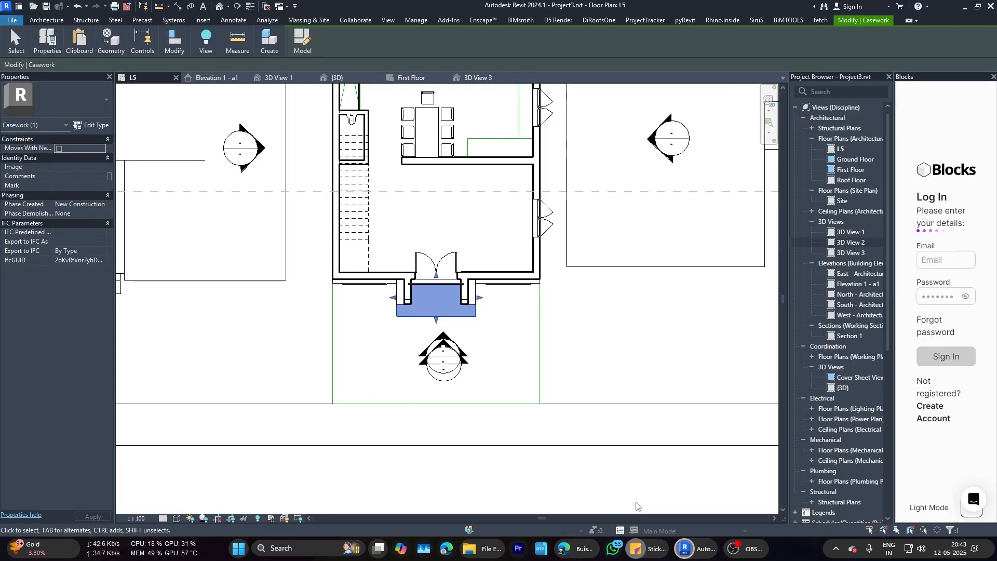
click(684, 367)
Step: Open the Elevation 1 - a view and examine the area around the entrance door and its base
click(216, 77)
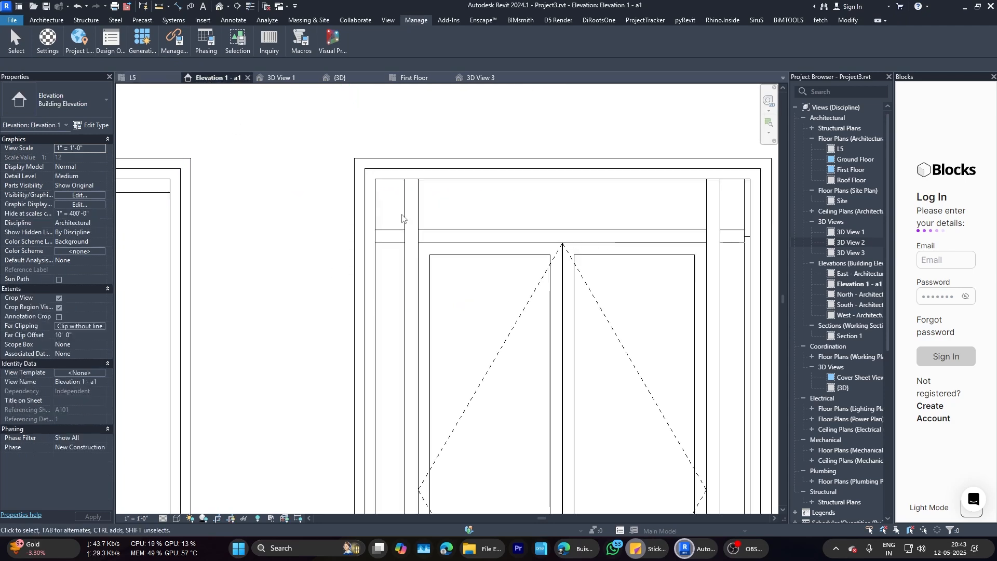
scroll(402, 218, down, 5)
scroll(488, 377, up, 1)
click(494, 350)
scroll(255, 349, up, 2)
key(Escape)
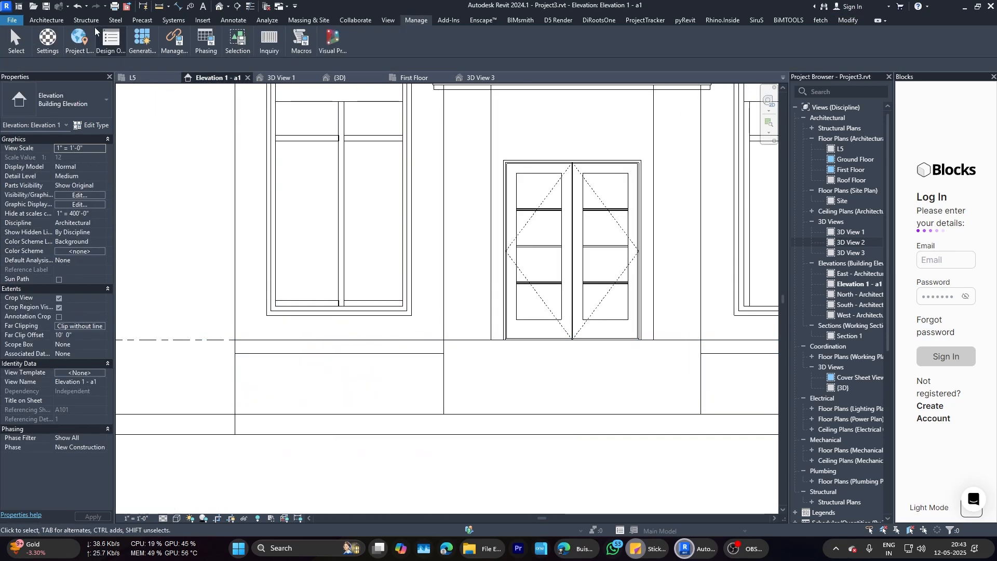
Step: Start a new in-place model component in the Casework category and accept its proposed name
double_click(37, 20)
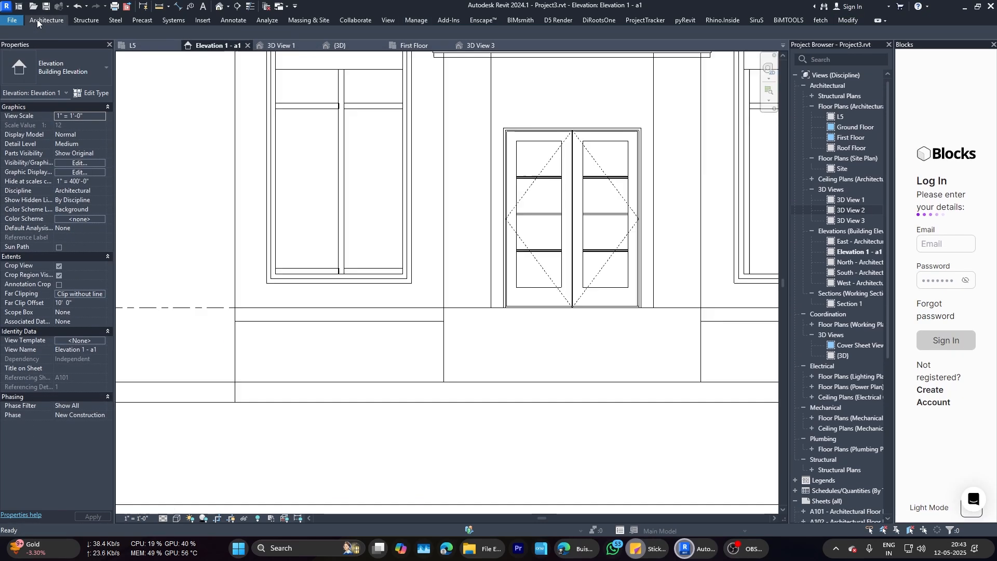
click(127, 54)
click(140, 102)
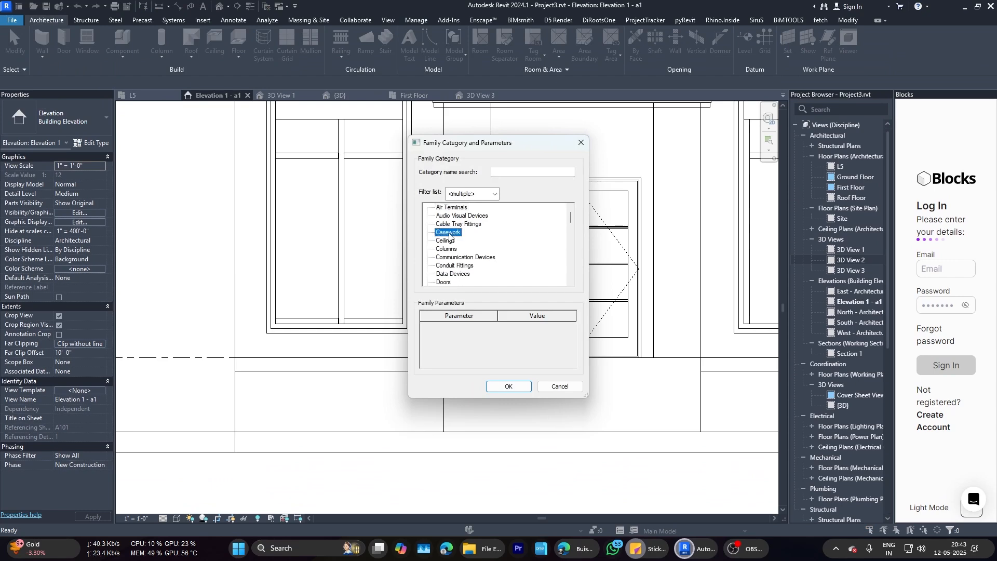
click(509, 386)
click(500, 291)
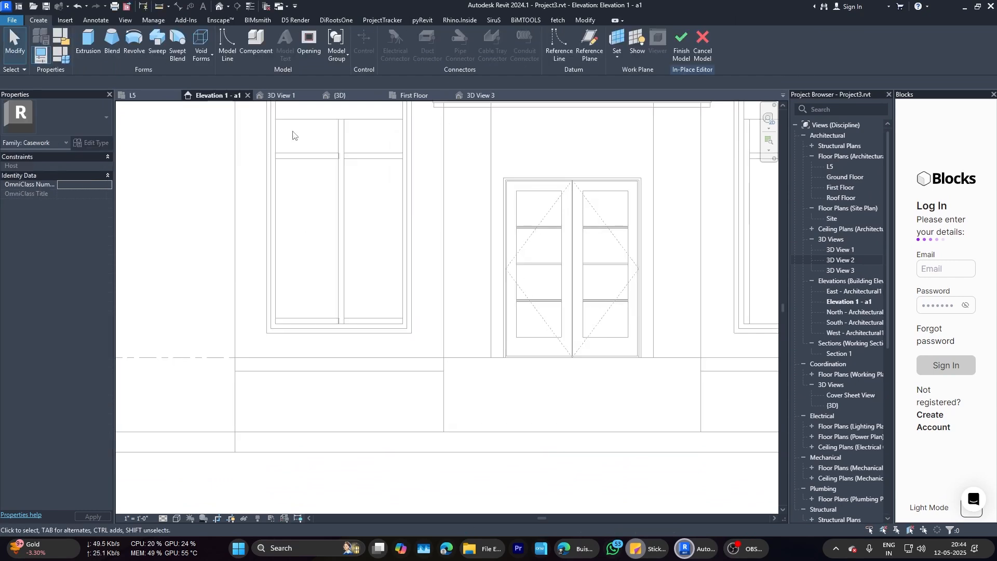
Step: Sketch a sweep path along the full-width horizontal line just below the entrance door, between the facade's two outer edges
click(156, 45)
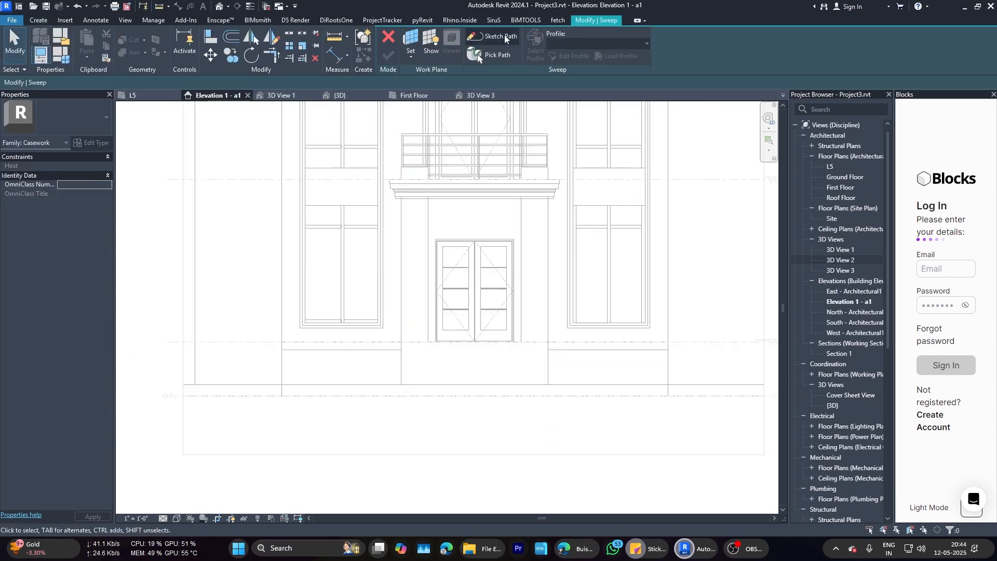
click(494, 36)
click(460, 330)
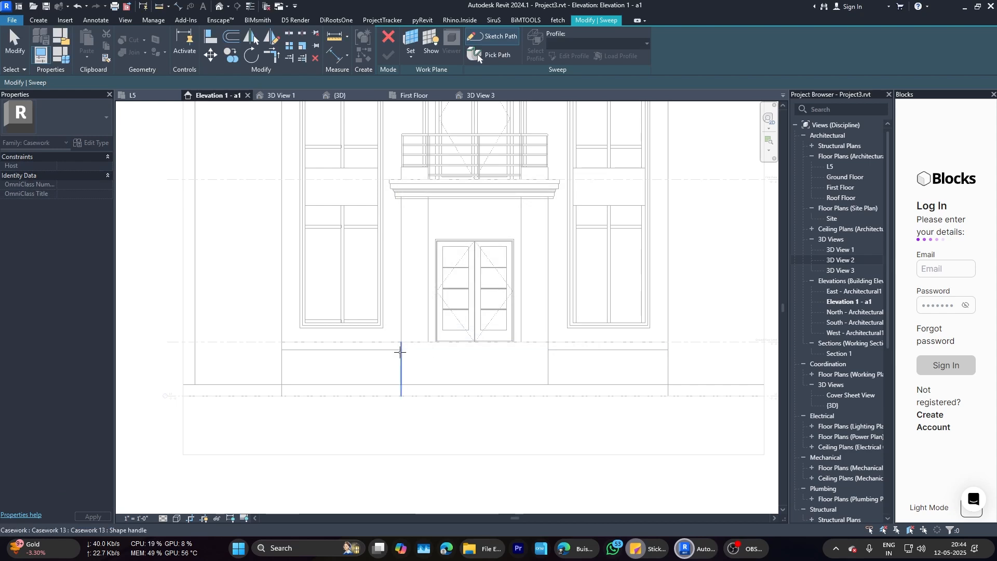
click(566, 345)
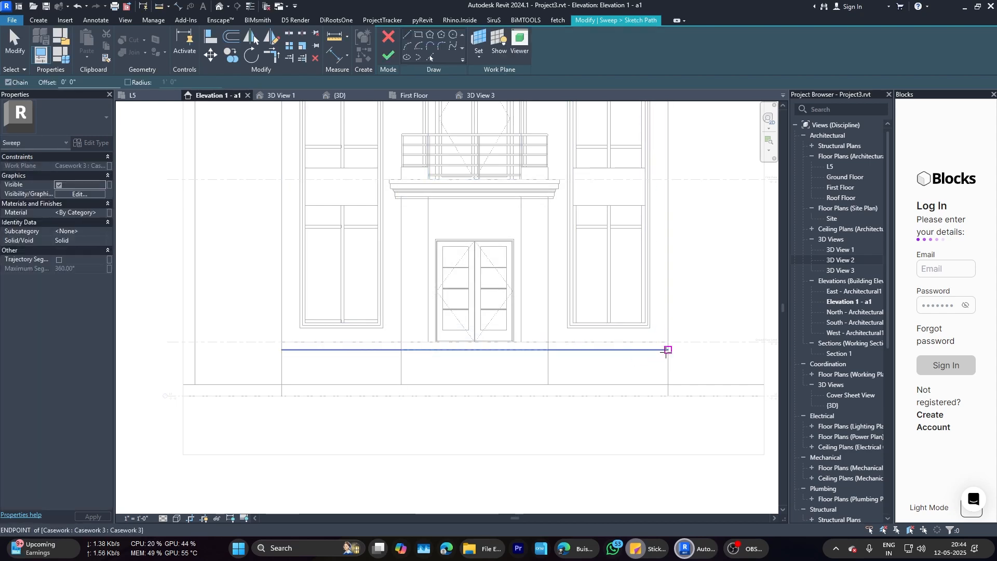
click(687, 349)
click(283, 350)
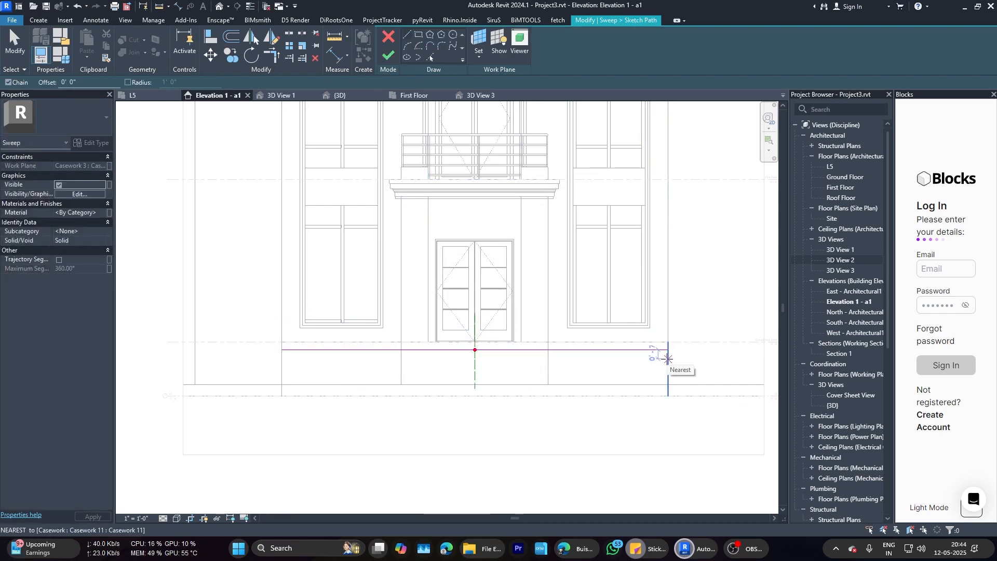
click(389, 56)
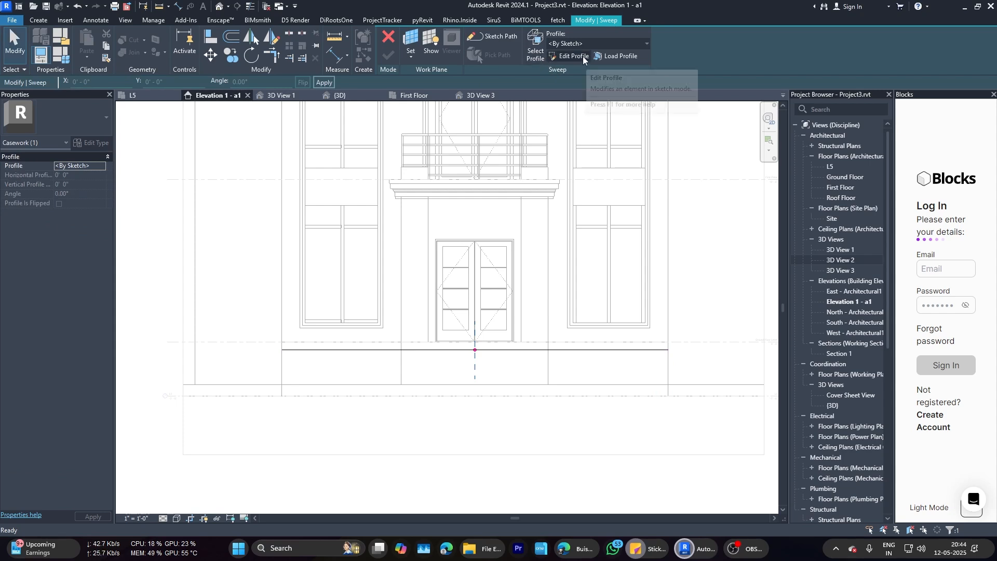
click(582, 56)
click(502, 328)
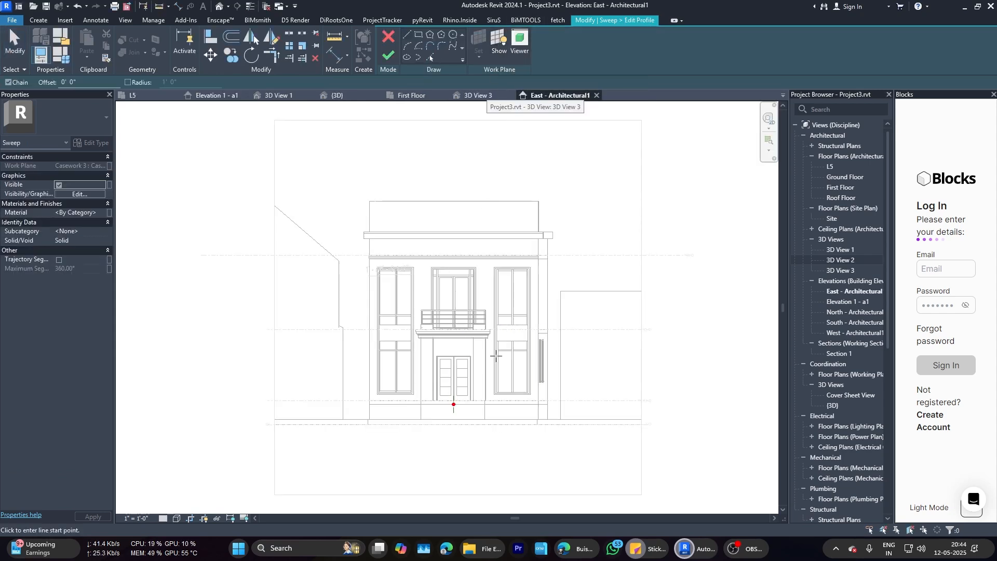
scroll(467, 407, up, 5)
key(ctrl+z)
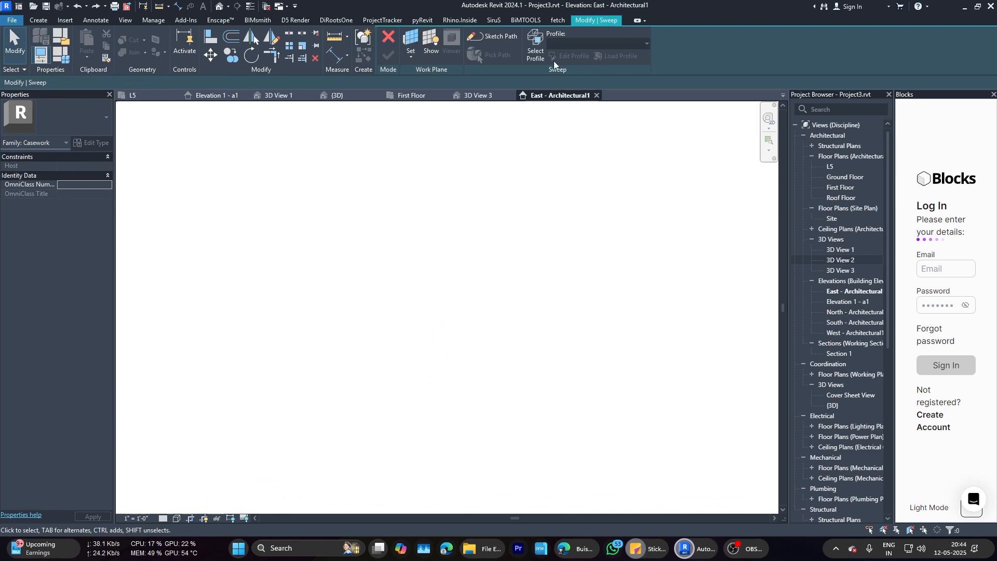
click(388, 37)
click(517, 289)
click(597, 96)
Step: Select the sweep profile and open its sketch in the North - Architectural1 elevation
scroll(475, 352, up, 3)
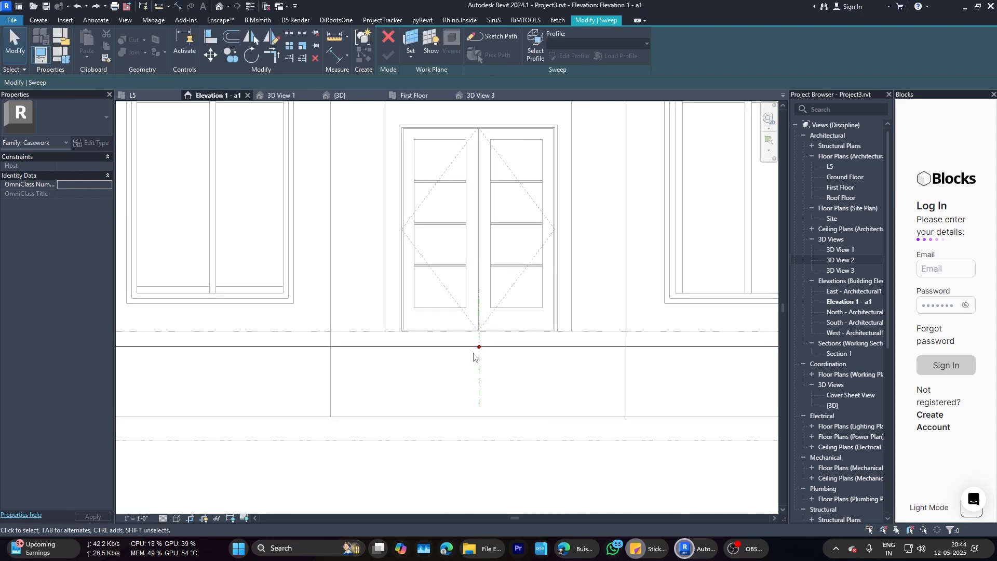
click(476, 354)
scroll(475, 354, up, 2)
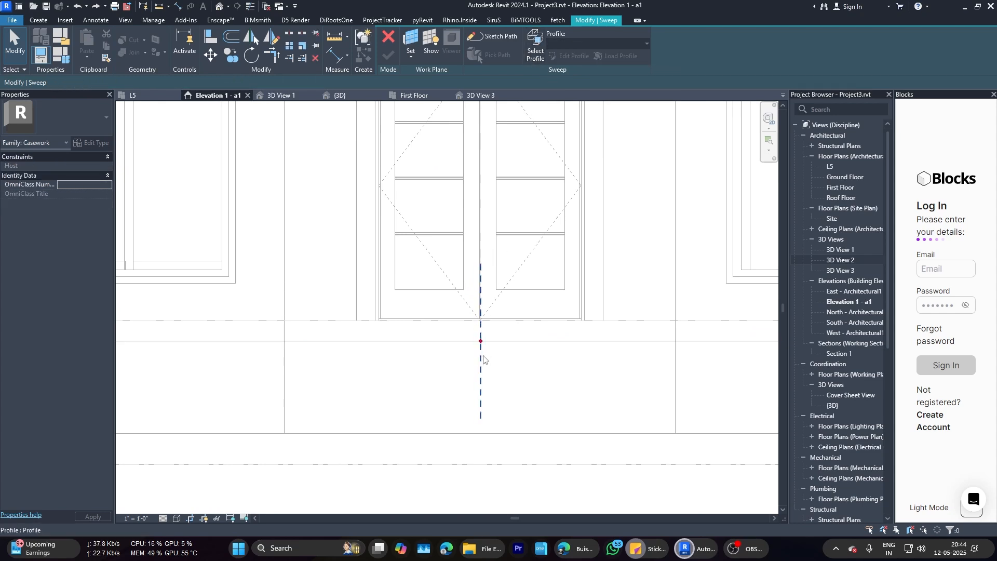
click(552, 59)
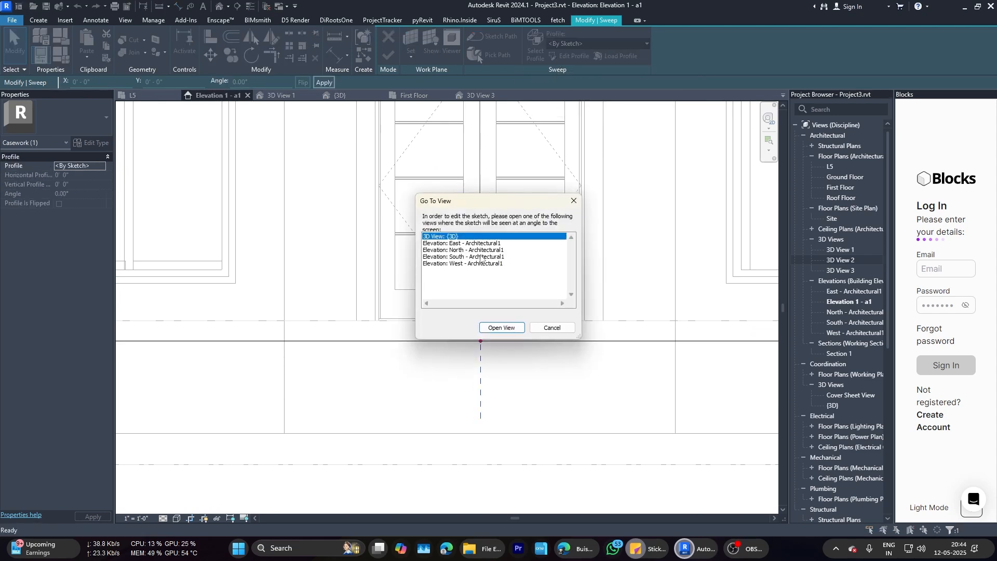
click(502, 328)
scroll(400, 283, up, 5)
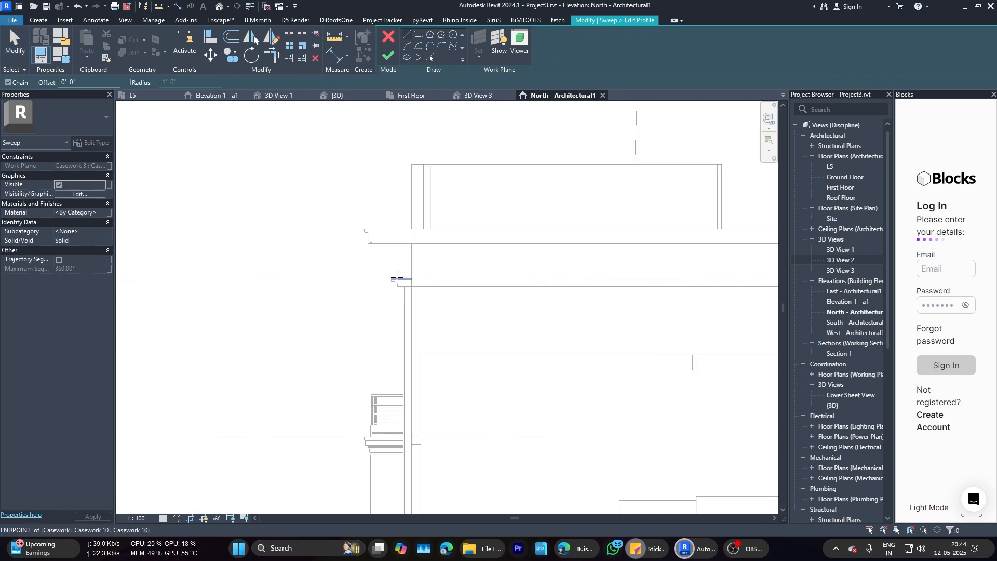
scroll(417, 290, up, 3)
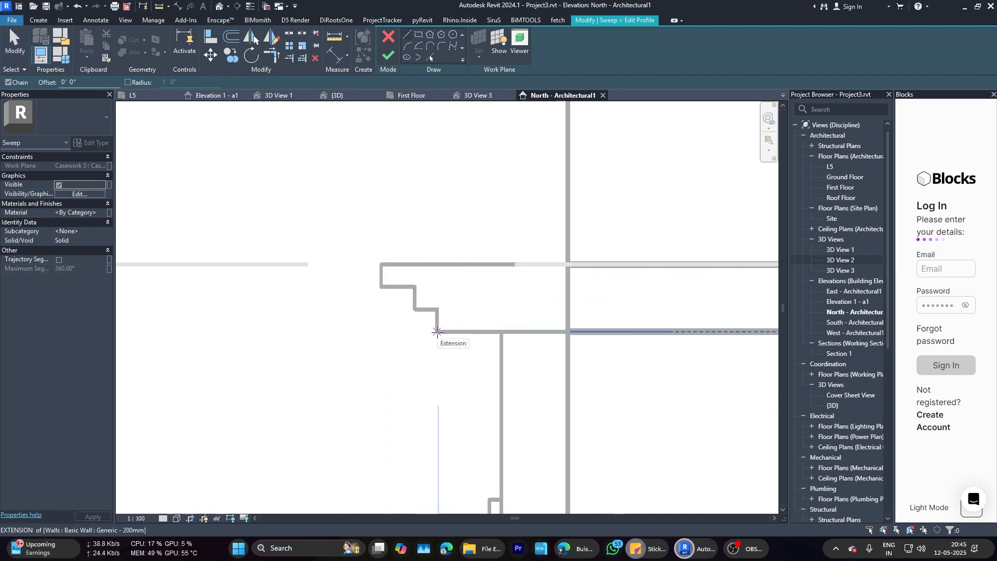
Step: Draw a 6" horizontal line from the outer top corner of the stepped roof cornice and set the view scale to 1" = 1'-0"
click(438, 331)
key(Escape)
key(Escape)
scroll(435, 318, up, 2)
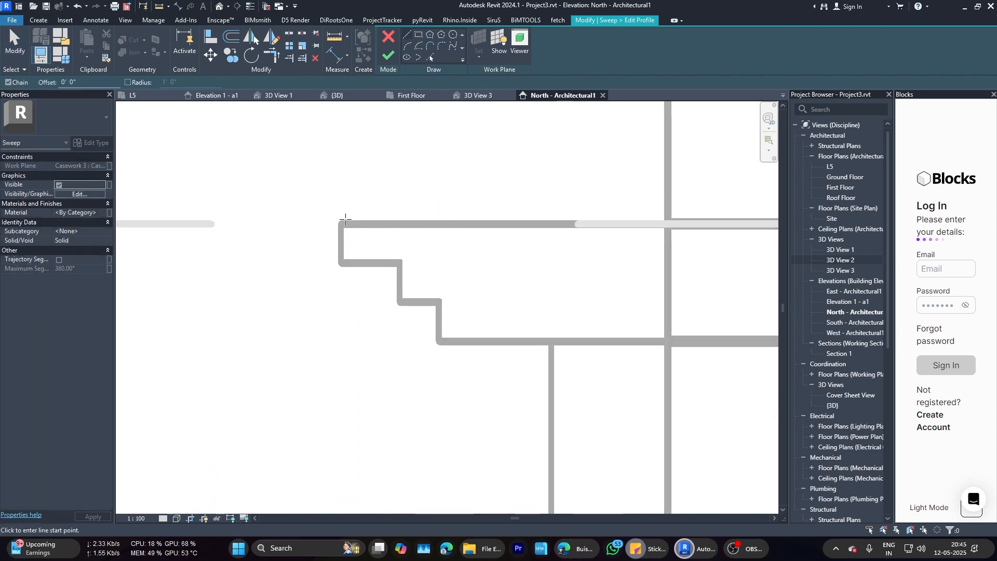
click(343, 223)
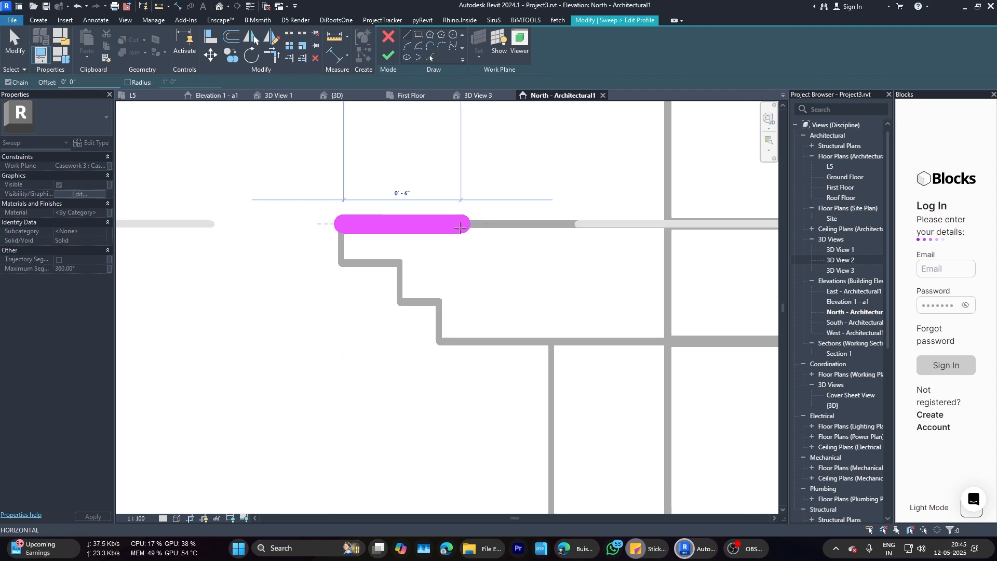
click(469, 223)
key(Escape)
click(142, 519)
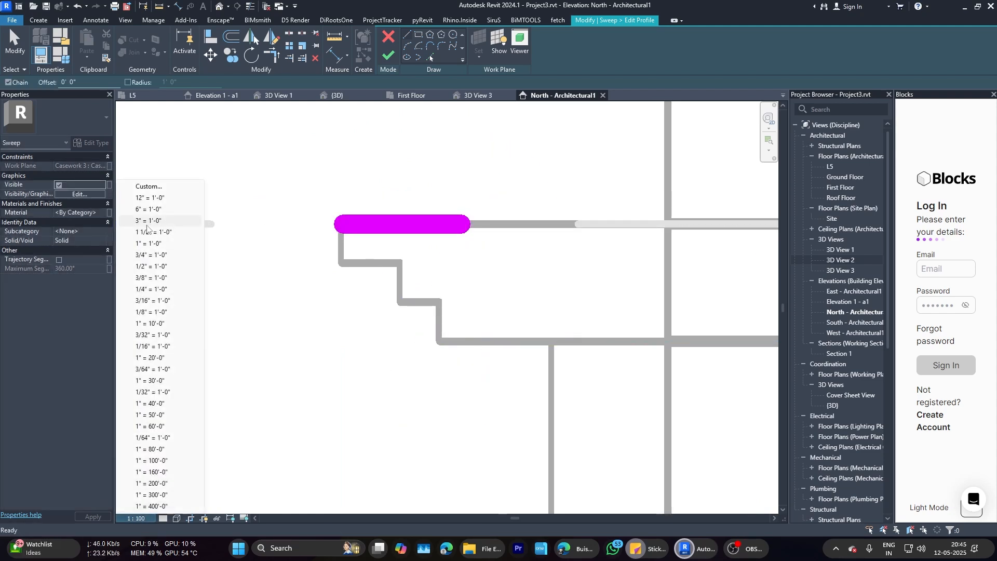
click(152, 244)
Step: Trace the rest of the cornice's stepped outline to close the sweep profile
click(461, 224)
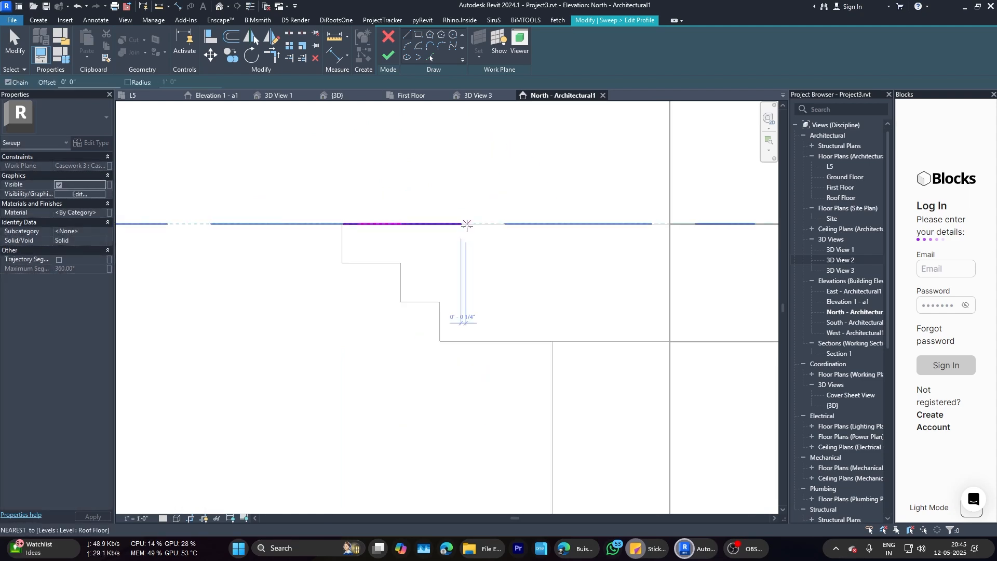
scroll(442, 342, up, 3)
click(440, 342)
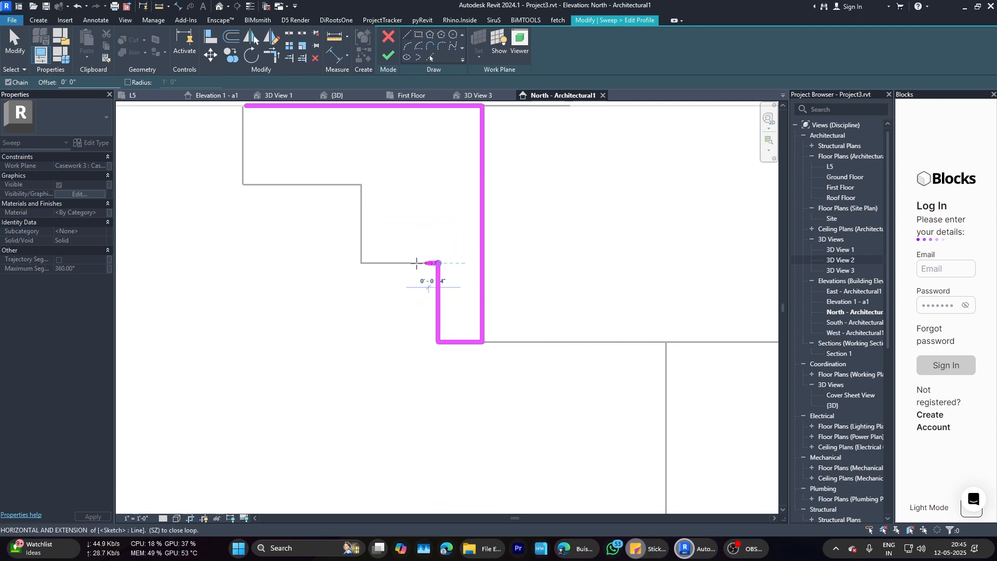
click(362, 263)
click(362, 185)
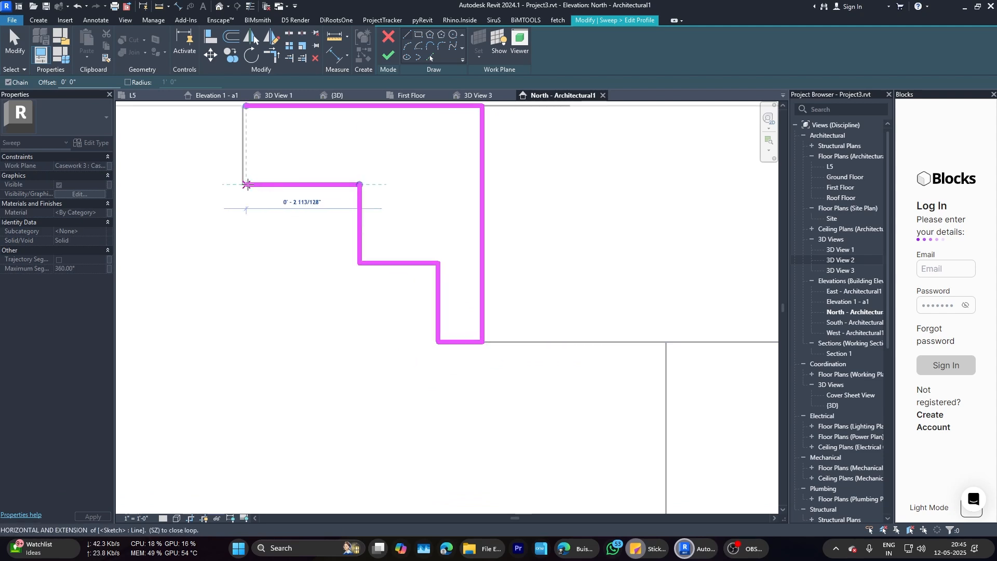
click(243, 184)
scroll(244, 177, down, 1)
click(246, 125)
key(Escape)
Step: Move the whole stepped profile by its inner top corner down to the front wall face at the sweep path's level
scroll(247, 126, up, 2)
drag(247, 152, 458, 327)
click(372, 235)
scroll(372, 234, down, 1)
scroll(284, 188, up, 2)
click(335, 218)
scroll(335, 217, down, 3)
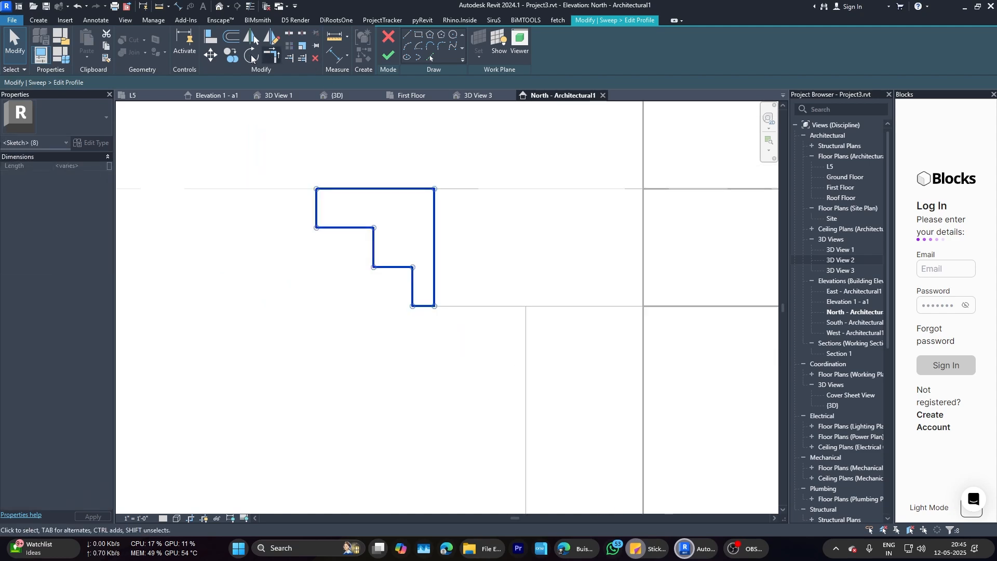
click(215, 58)
click(434, 188)
scroll(436, 189, down, 3)
scroll(488, 207, down, 6)
scroll(492, 413, up, 4)
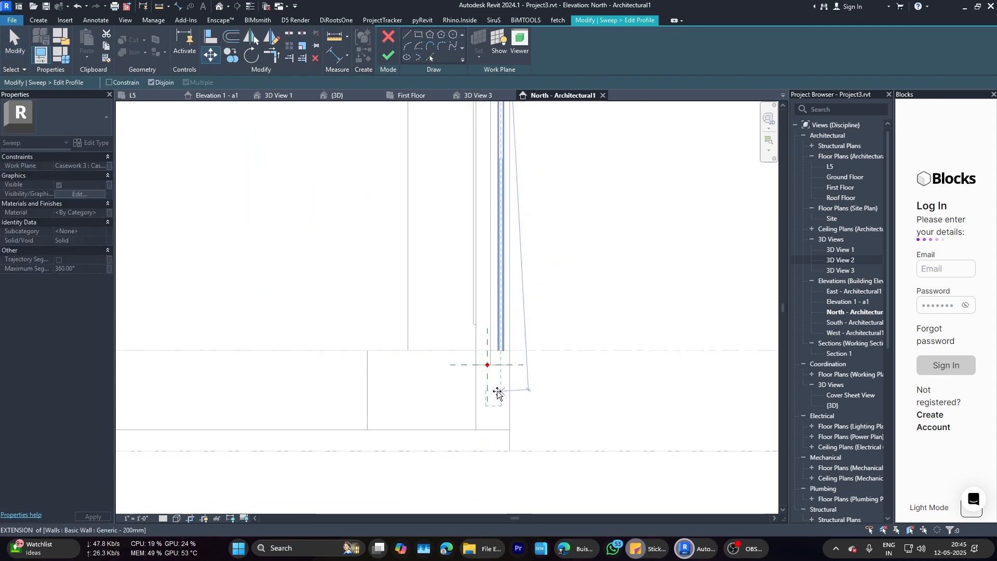
scroll(498, 393, up, 3)
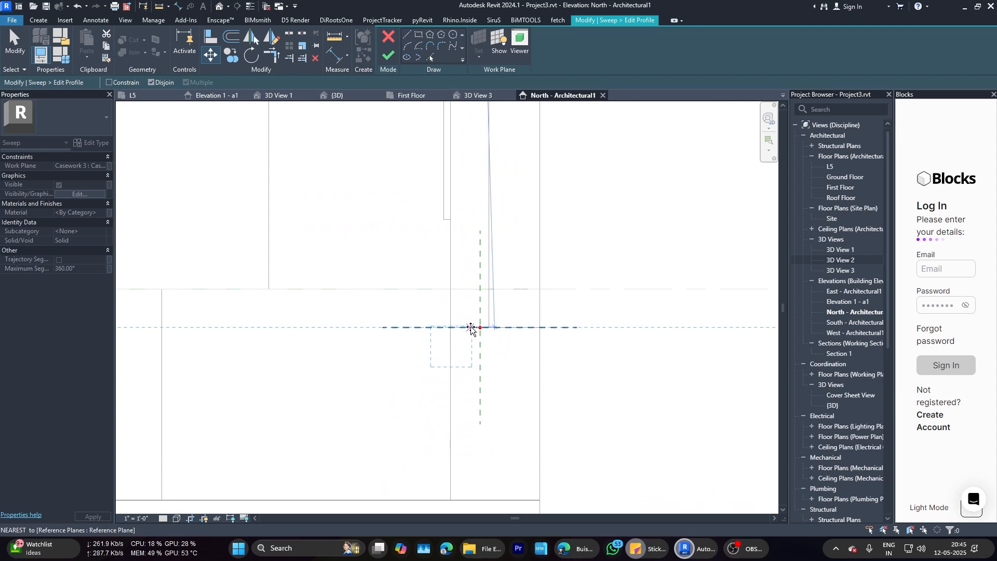
click(471, 327)
scroll(481, 401, down, 3)
scroll(488, 401, down, 1)
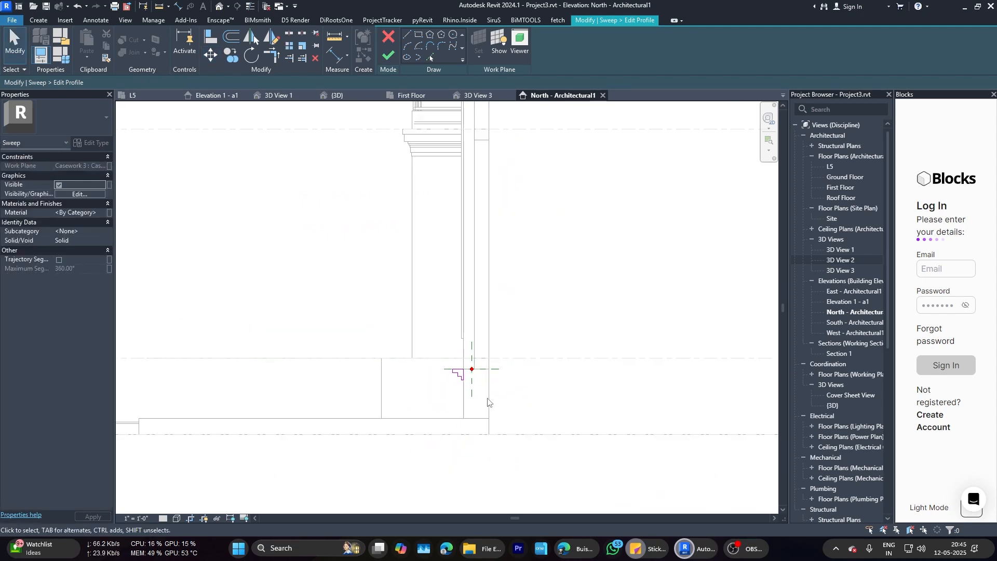
Step: Finish the profile sketch, the sweep and the in-place casework model
scroll(490, 405, up, 2)
click(388, 56)
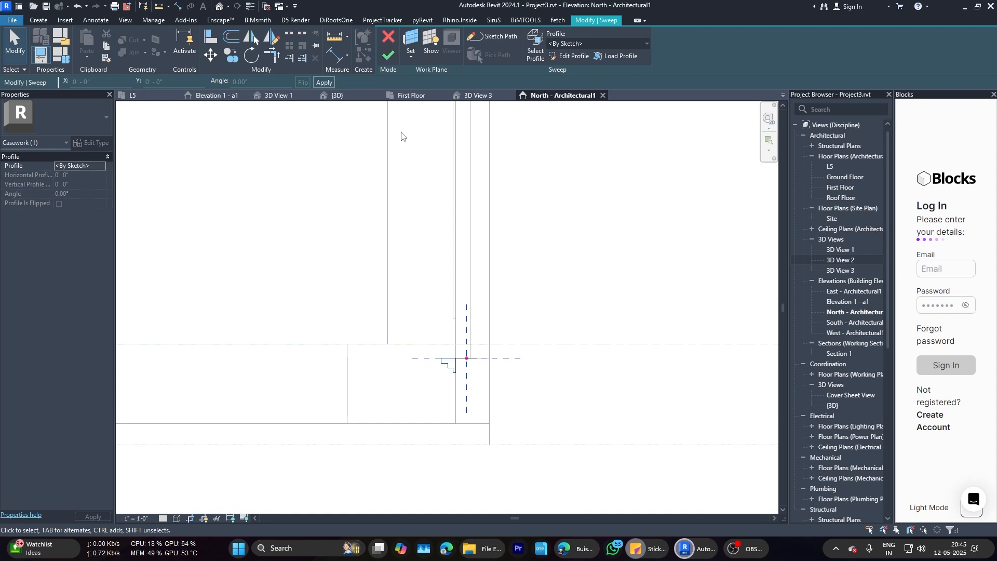
click(460, 395)
scroll(460, 394, up, 3)
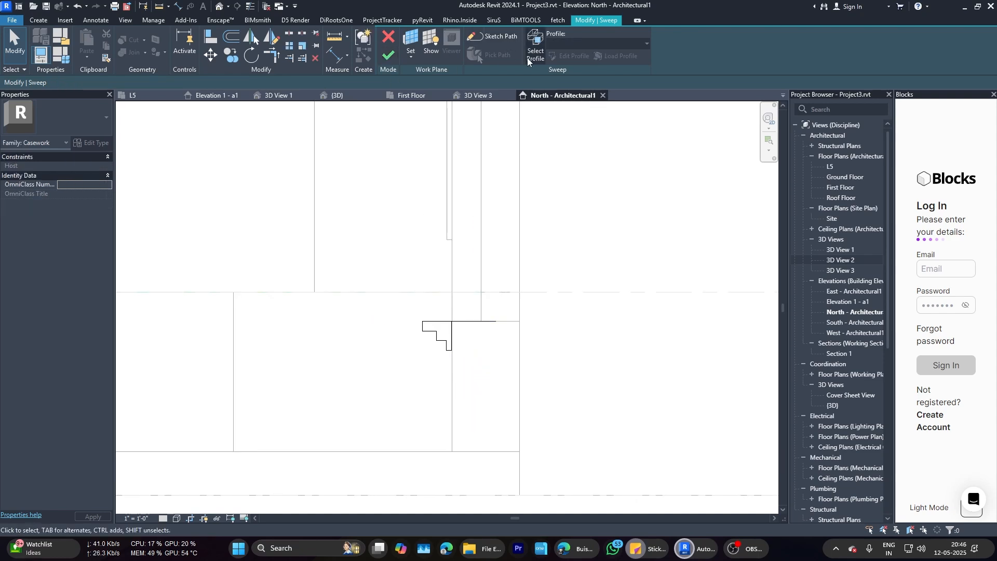
click(389, 56)
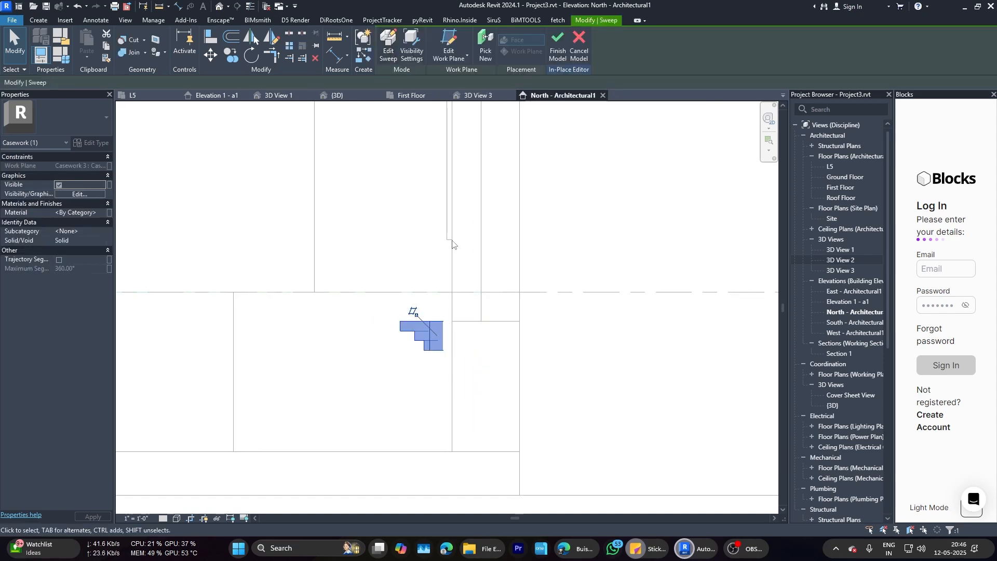
click(555, 49)
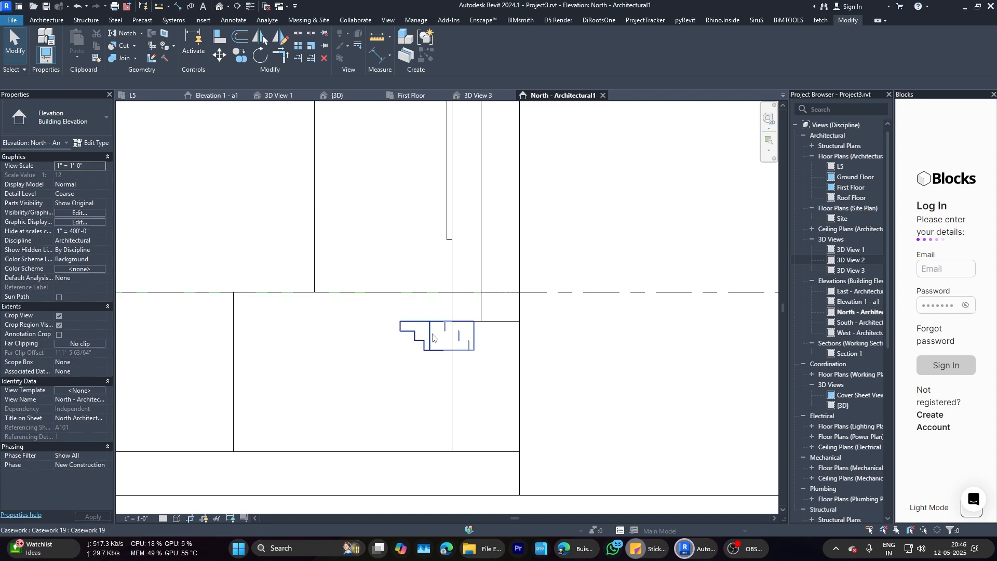
Step: Open the {3D} view and switch to the Enscape render window to examine the new base moulding on the front facade
click(337, 95)
scroll(519, 337, up, 5)
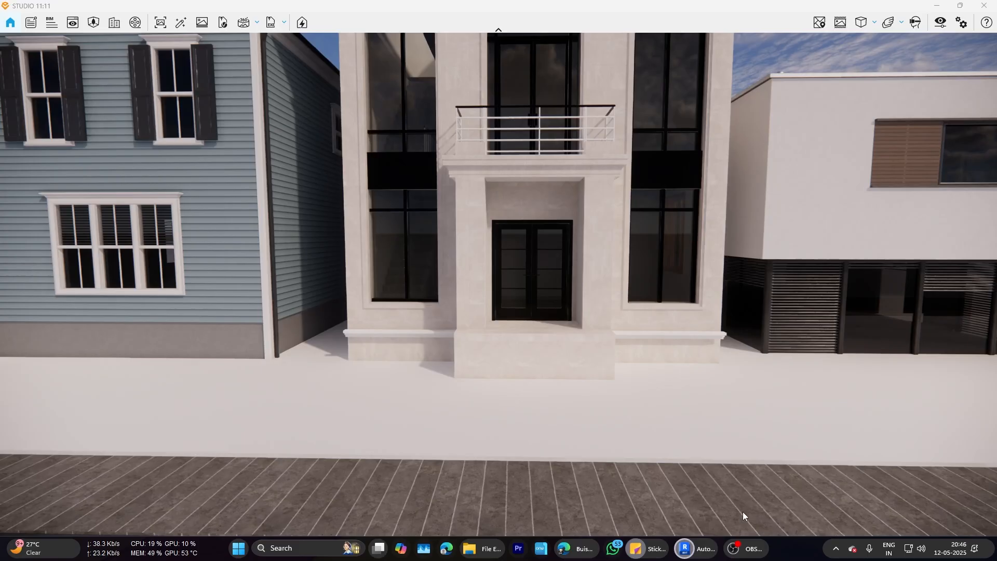
right_drag(743, 512, 570, 413)
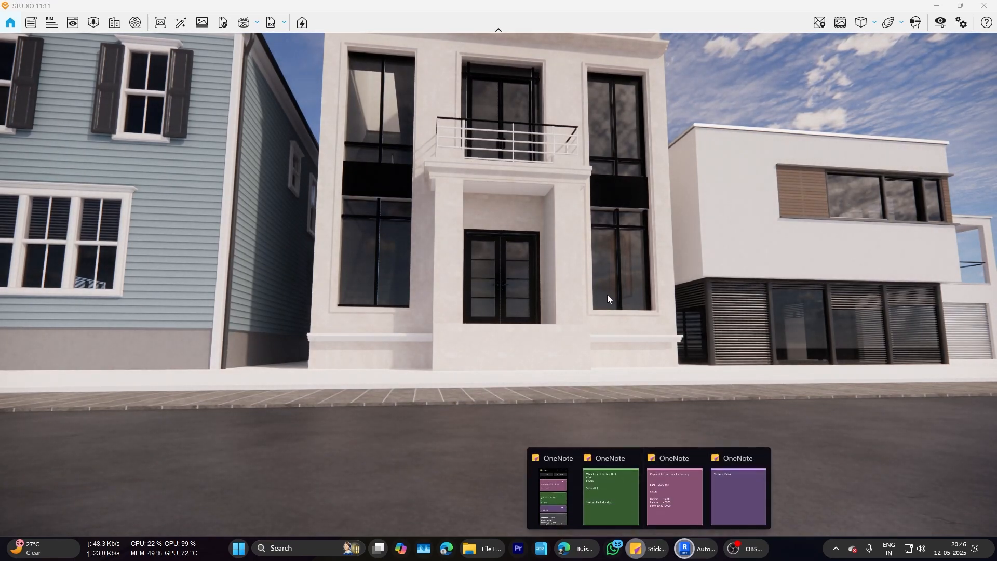
right_drag(608, 298, 600, 375)
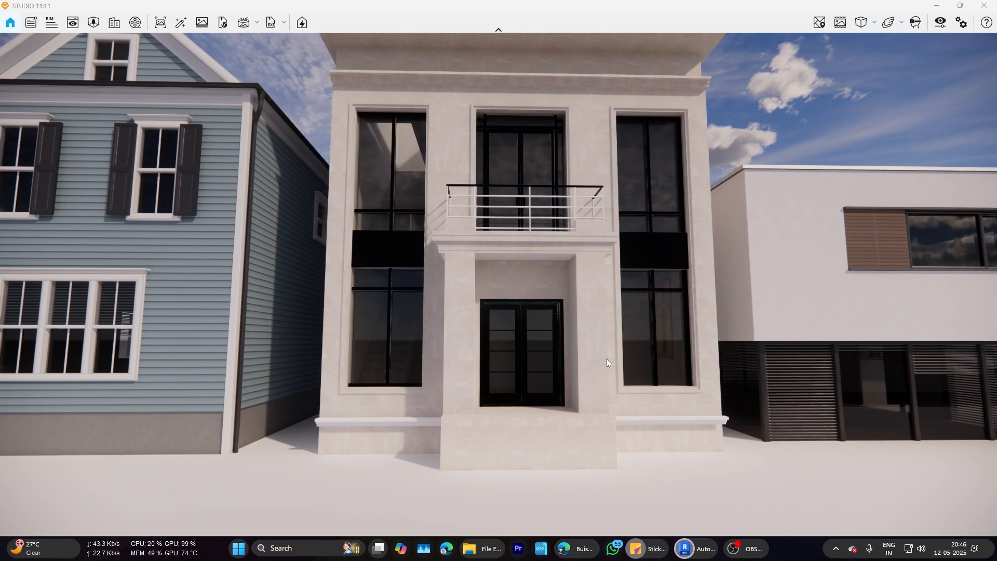
Step: Switch back to Revit and open the base moulding on the front facade for in-place editing
mouse_move(691, 548)
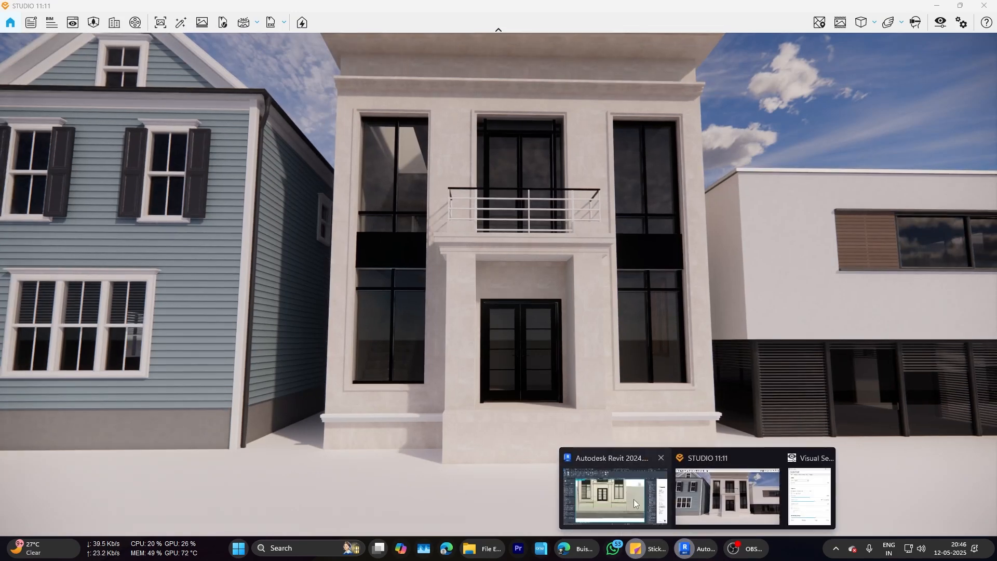
click(634, 500)
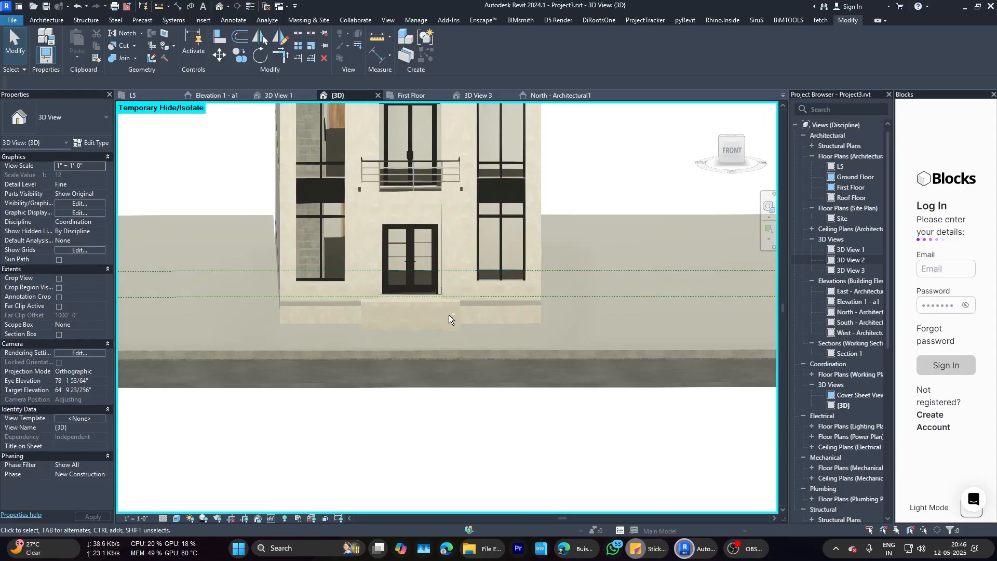
shift+middle_drag(449, 315, 486, 331)
scroll(437, 329, up, 8)
click(413, 305)
scroll(410, 305, up, 1)
click(453, 47)
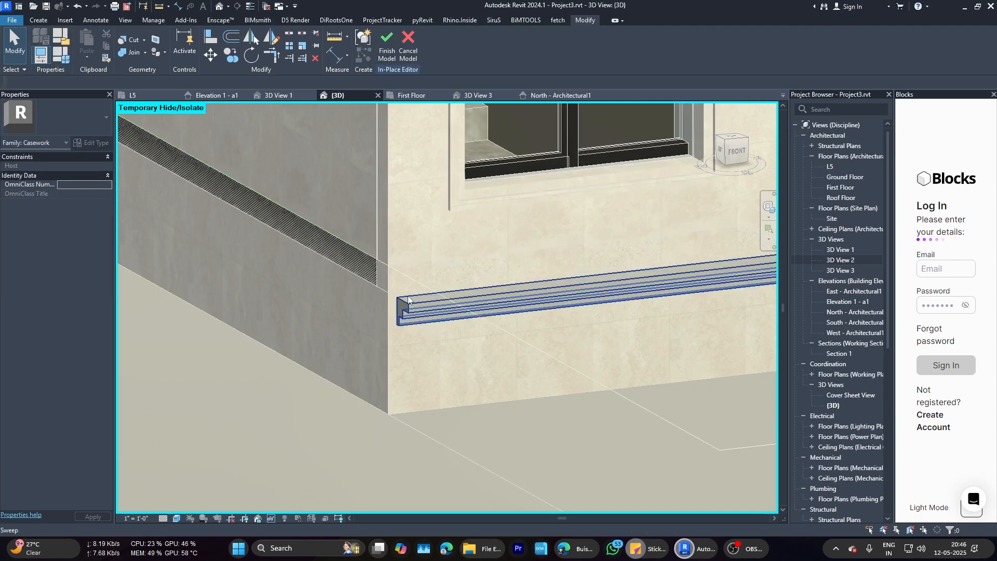
Step: Open the moulding's sweep for editing and select its sketched profile in front of the entrance
click(407, 296)
click(390, 54)
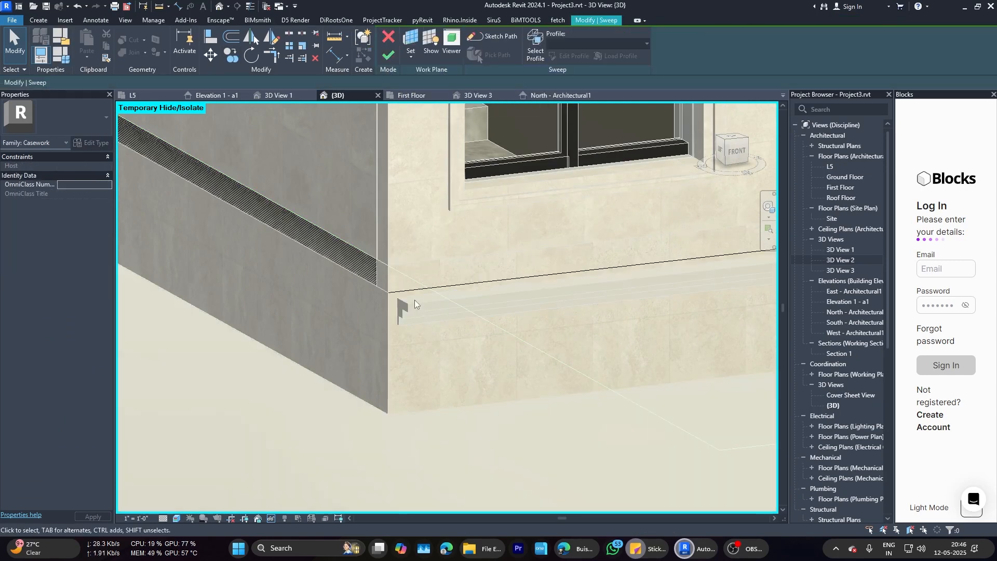
scroll(461, 282, down, 4)
scroll(633, 273, up, 4)
click(627, 253)
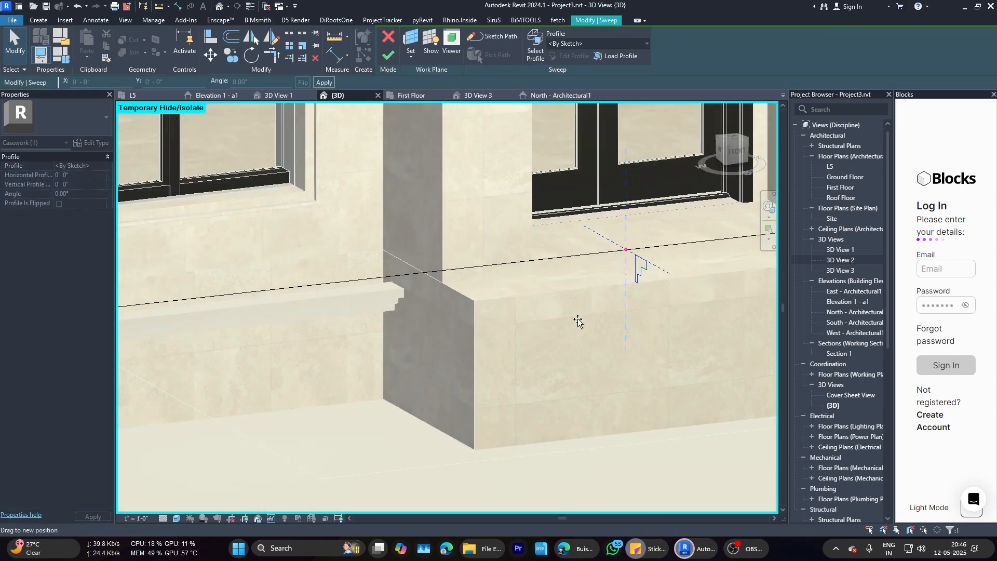
Step: Delete the moulding's sweep and finish the in-place model, accepting the deletion of the empty family
click(388, 54)
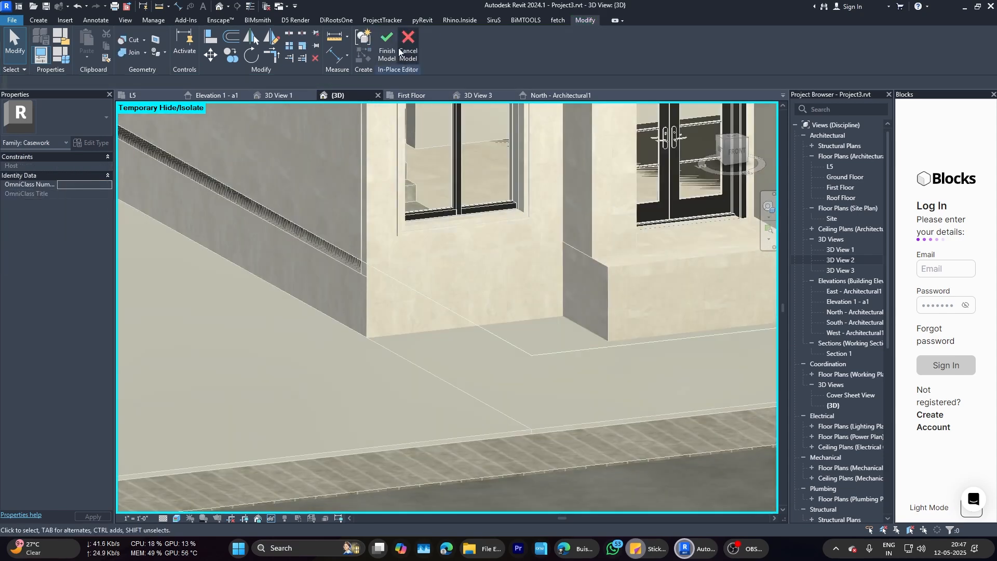
click(389, 50)
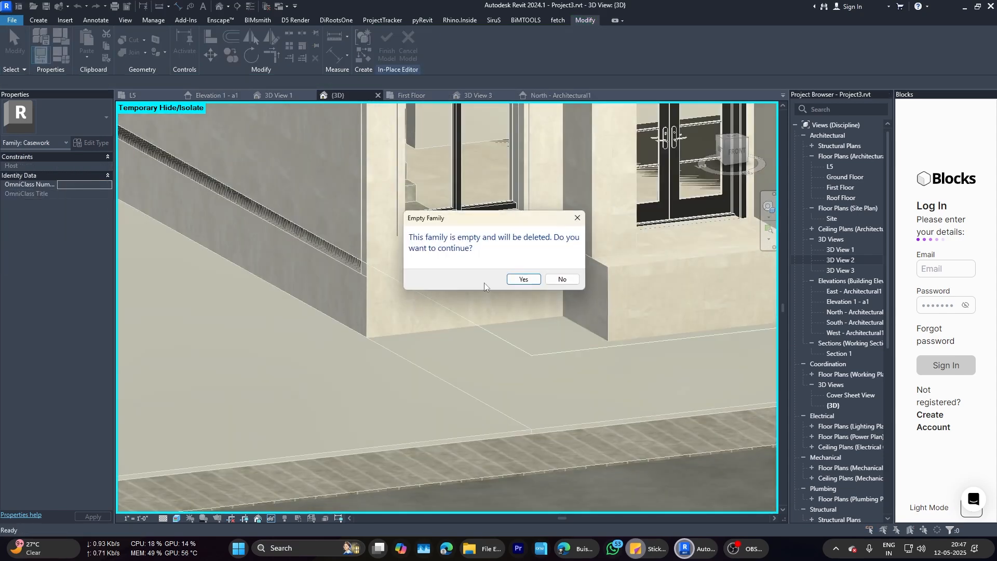
click(518, 279)
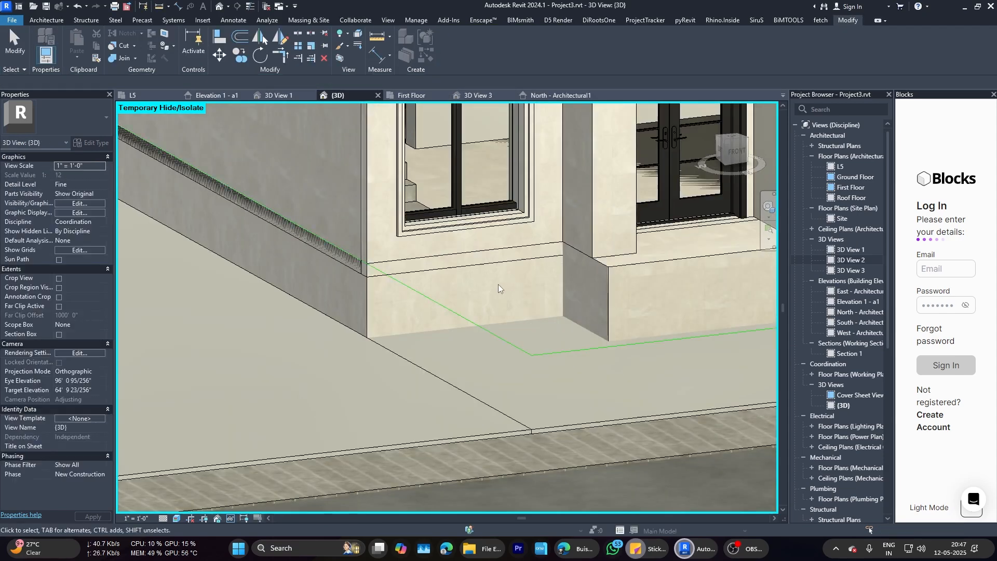
Step: Open the Elevation 1 - a1 view and inspect the edges of the base casework below the front windows
click(211, 96)
click(255, 301)
scroll(252, 299, up, 2)
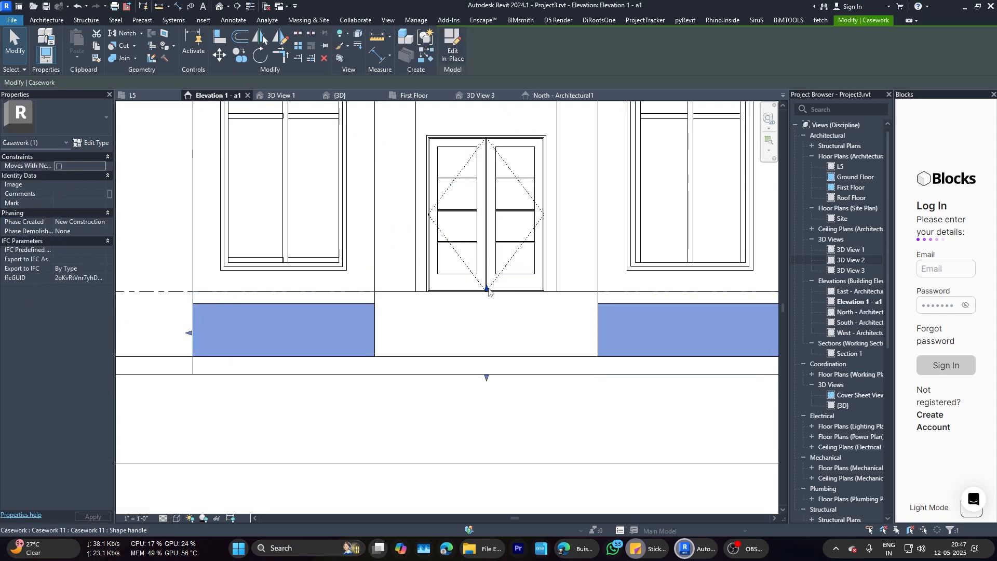
key(Escape)
key(l)
scroll(272, 314, up, 1)
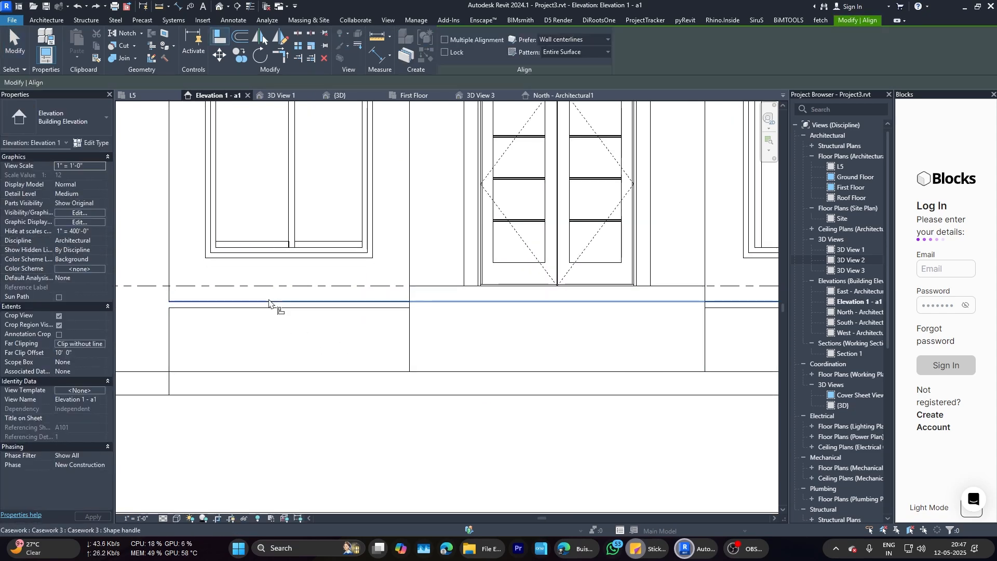
key(Escape)
Step: Try to stretch the lower edge of the front wall casework up towards the floor level line
click(270, 301)
middle_drag(557, 308, 529, 307)
drag(529, 306, 528, 290)
key(Escape)
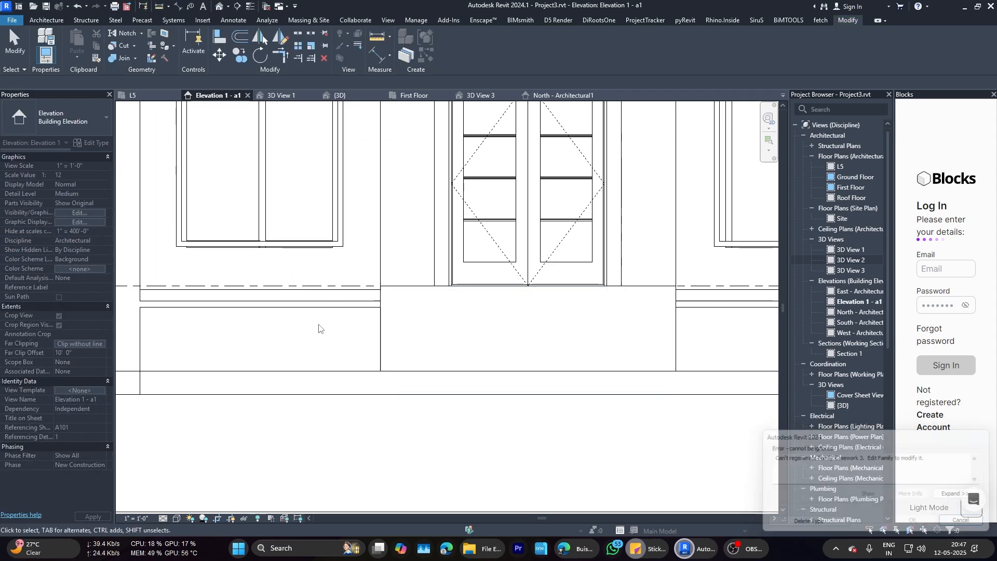
click(276, 311)
key(Escape)
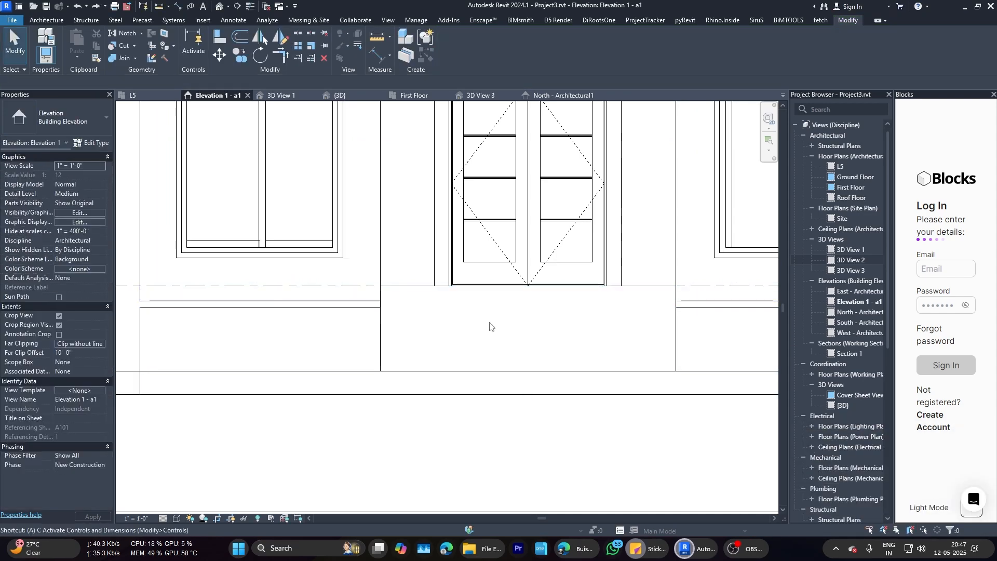
Step: Align the top edge of the base casework with the lower edge of the wall casework above it
key(l)
click(269, 301)
click(274, 307)
key(Escape)
key(Escape)
scroll(368, 320, down, 3)
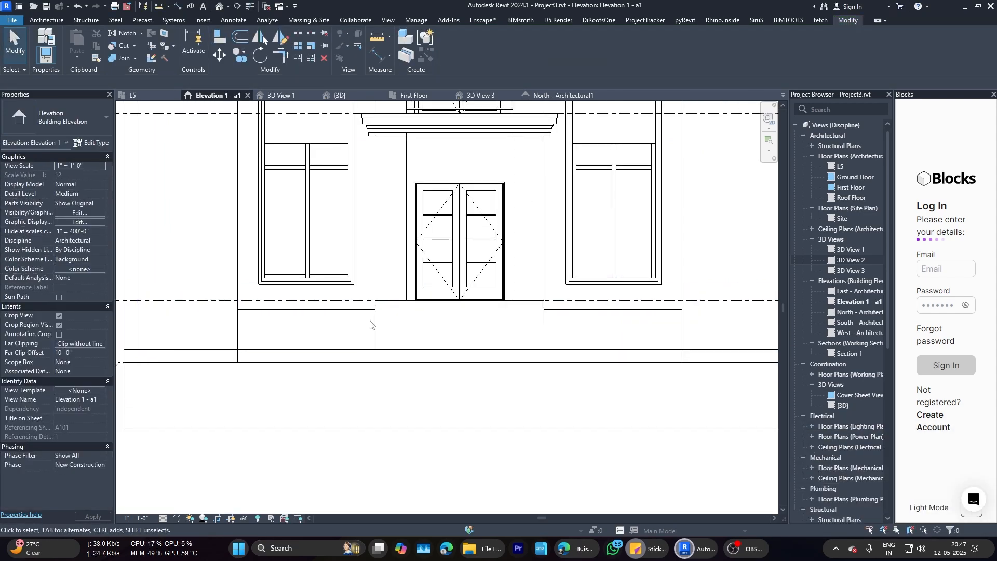
click(385, 301)
key(Escape)
Step: Create a new in-place Casework model, keeping the suggested name
click(46, 20)
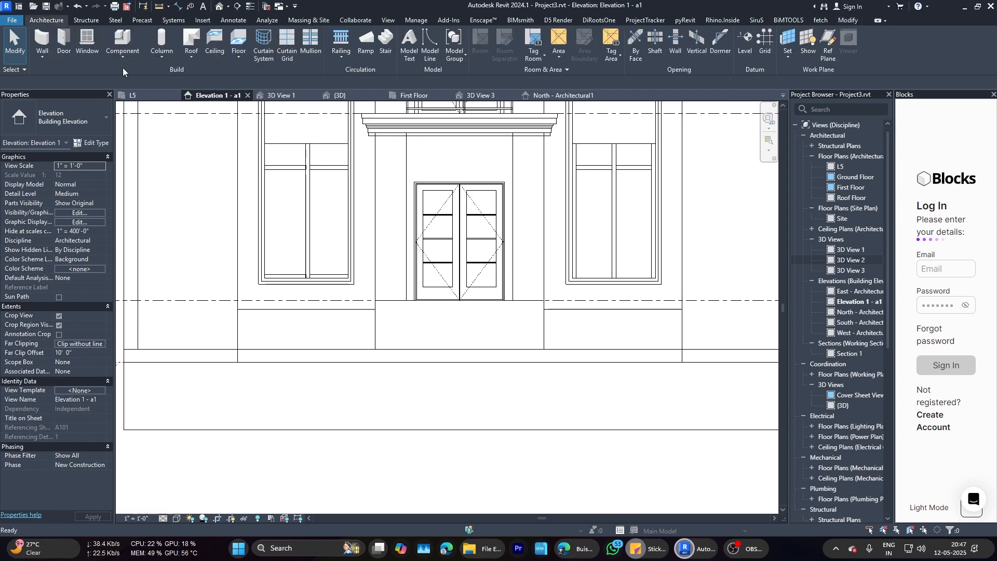
click(141, 99)
click(508, 386)
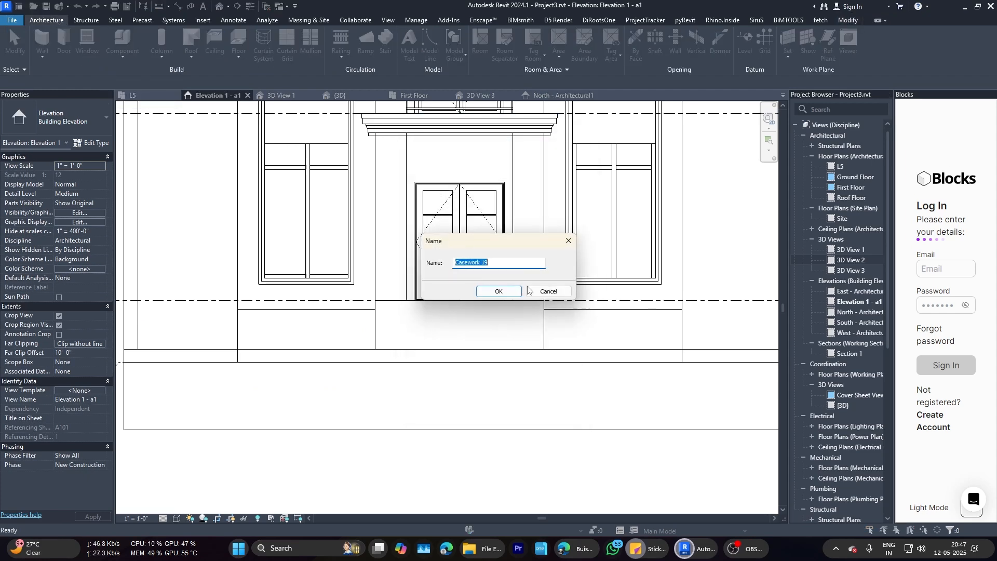
click(499, 291)
scroll(239, 309, up, 2)
Step: Sketch a straight sweep path about 25' long on the floor level line across the full front facade, and finish the path
click(157, 41)
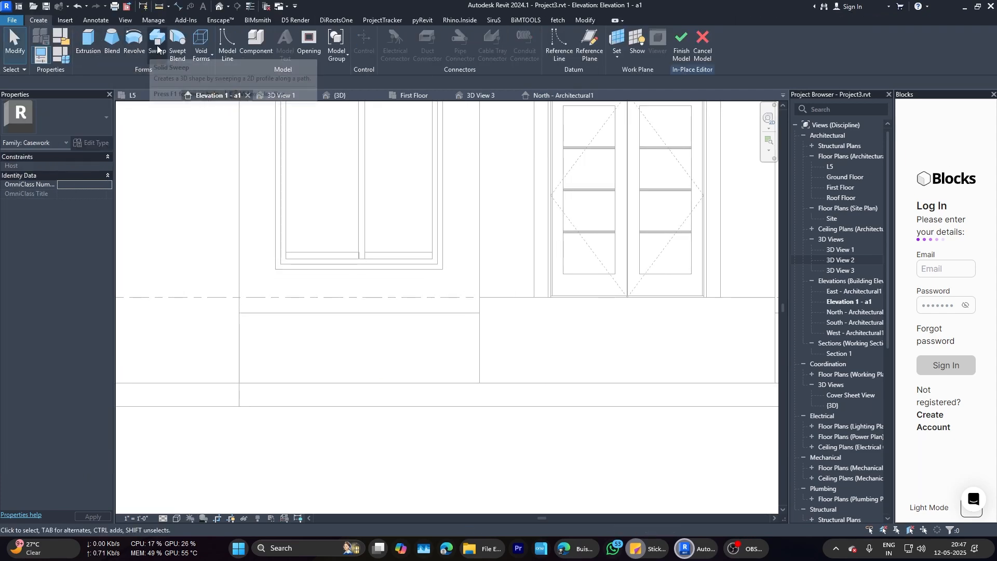
click(491, 36)
click(463, 332)
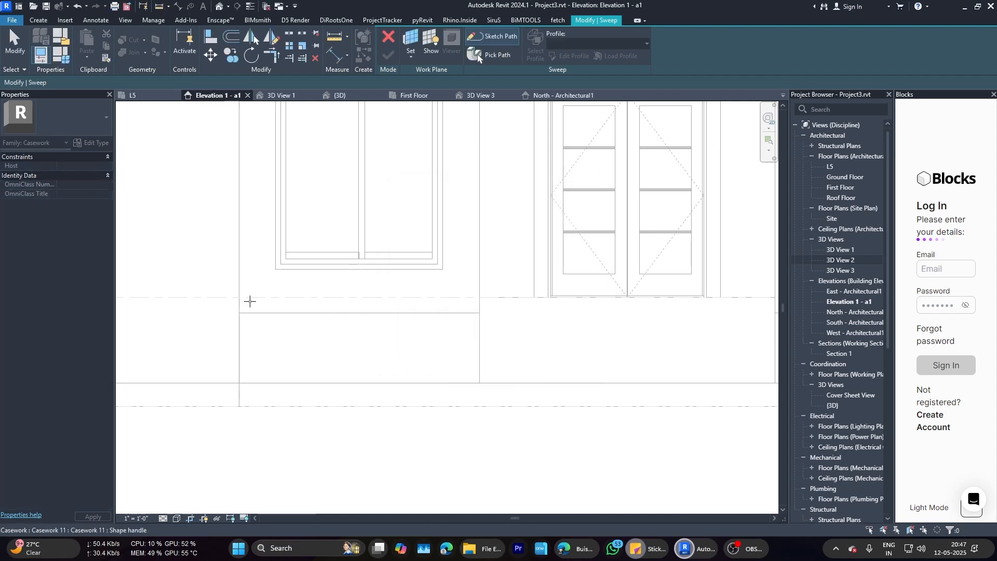
click(242, 302)
click(239, 298)
scroll(239, 298, down, 3)
scroll(276, 302, down, 1)
click(635, 299)
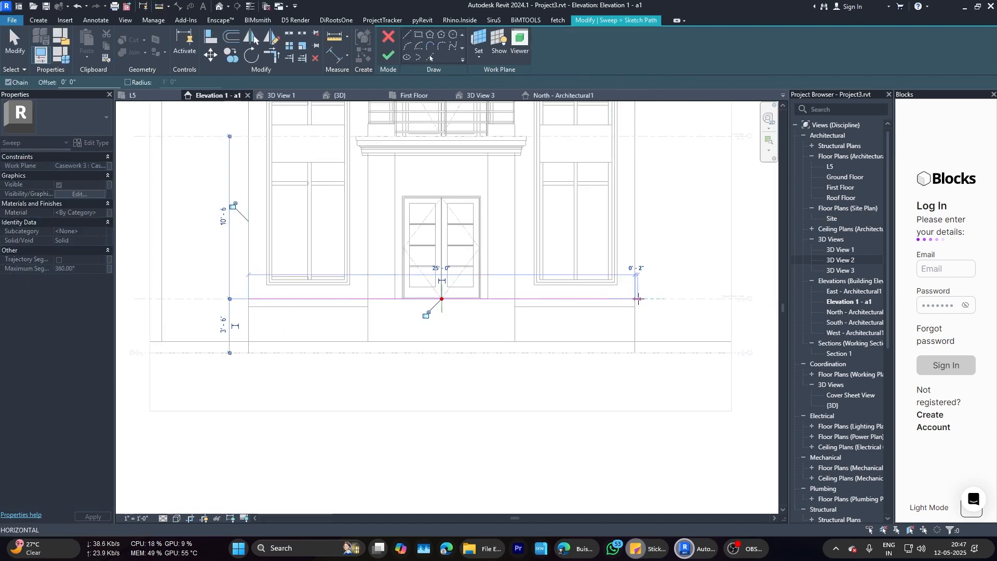
key(Escape)
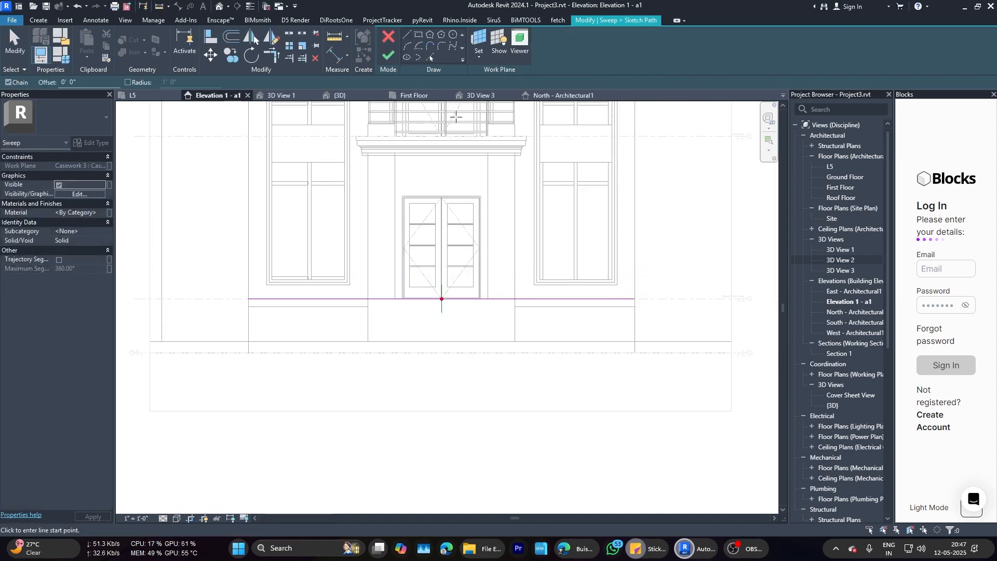
click(389, 60)
Step: Open the sweep's profile sketch in the North - Architectural1 elevation view
click(564, 55)
click(485, 251)
click(493, 328)
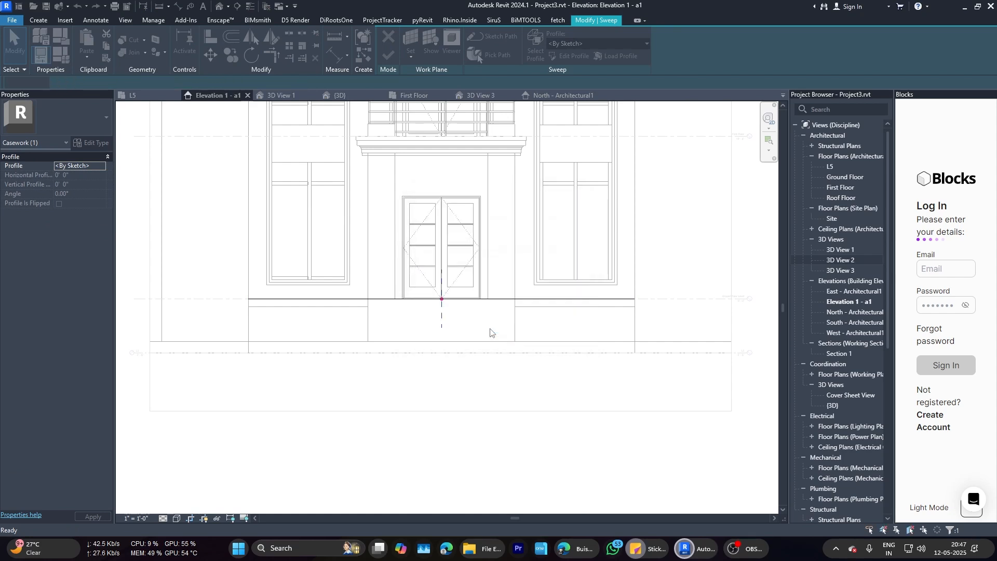
scroll(488, 325, up, 6)
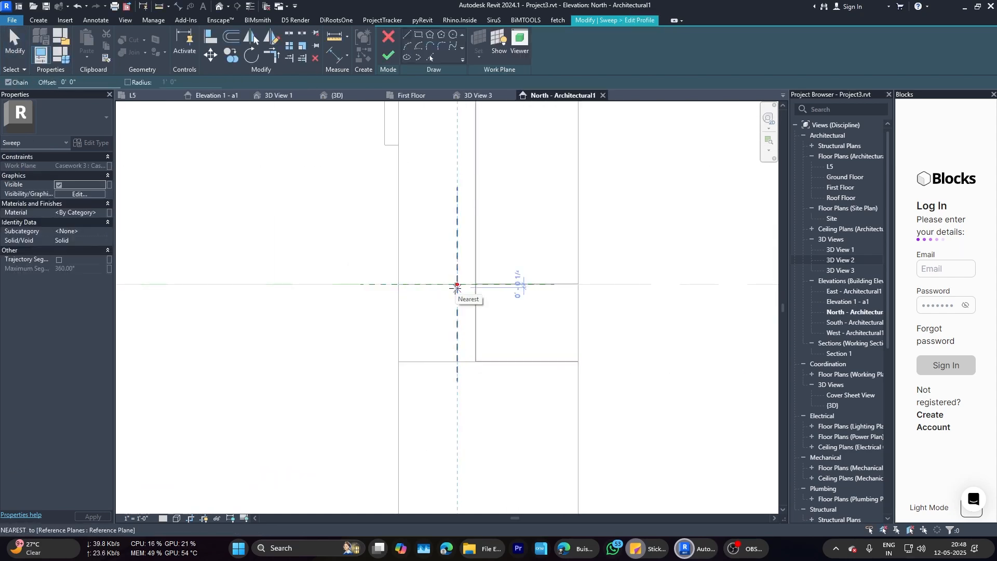
Step: Sketch a closed stepped profile about 6" high from the sweep path's point, stepping outwards and down in front of the wall
click(458, 284)
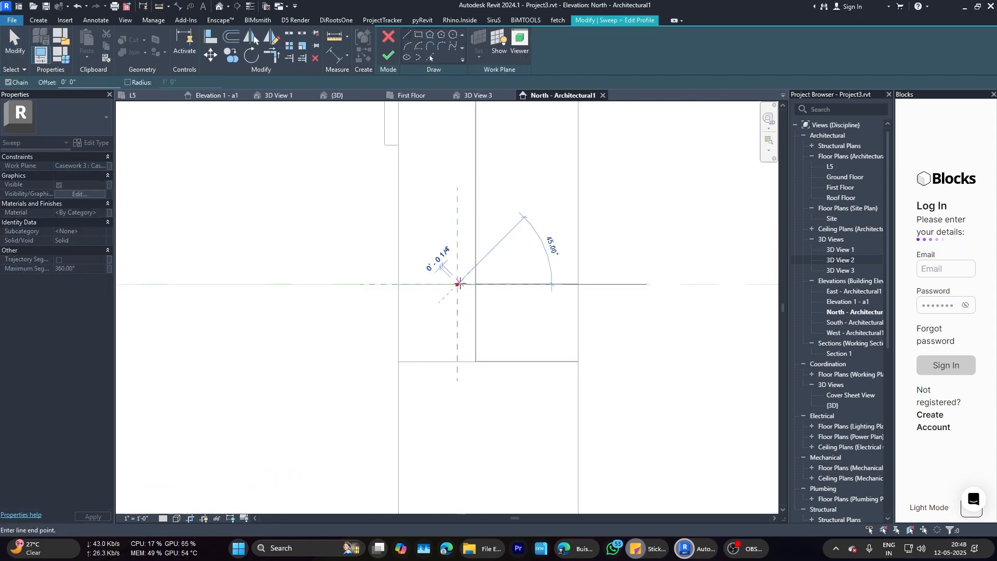
click(457, 313)
click(435, 313)
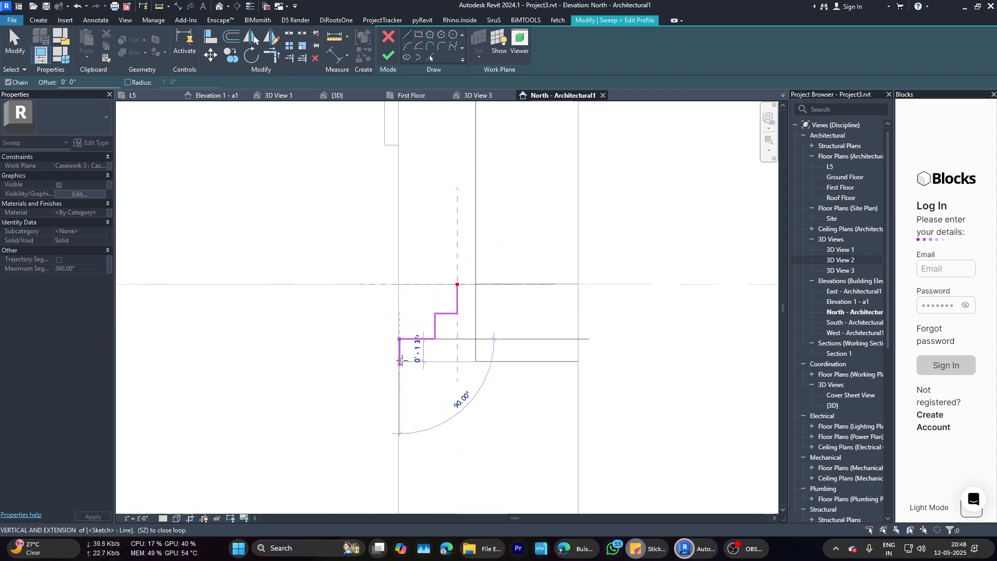
click(400, 361)
click(474, 361)
click(474, 284)
click(457, 284)
key(Escape)
Step: Move the profile's inner vertical edge onto the adjacent wall line
scroll(472, 305, up, 3)
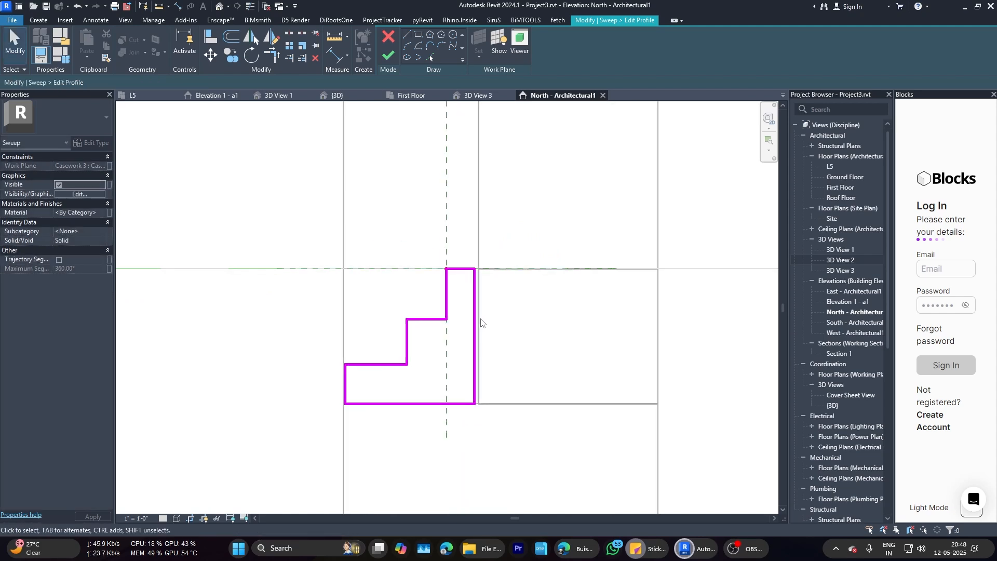
click(474, 325)
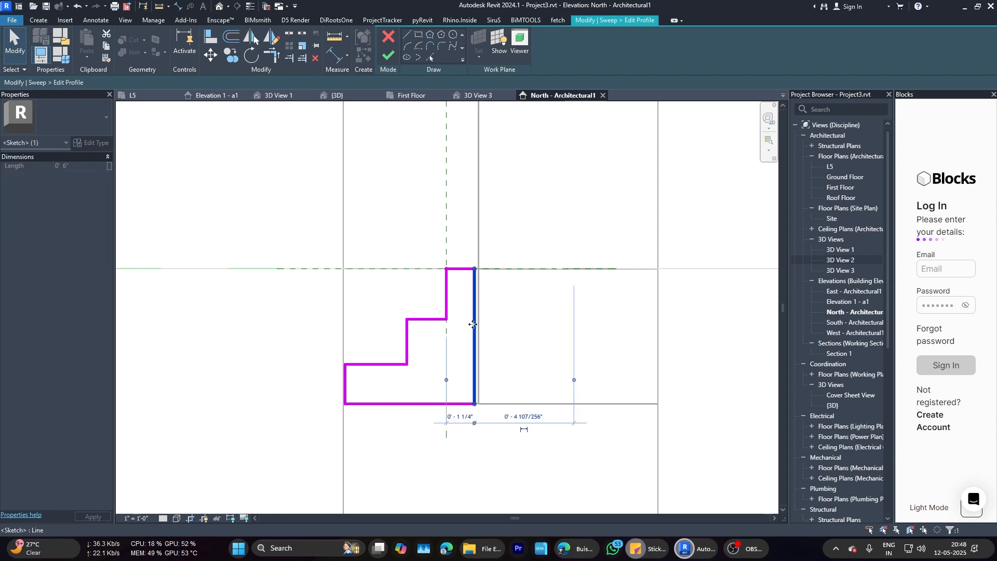
scroll(473, 335, up, 2)
drag(474, 335, 481, 337)
key(Escape)
scroll(479, 323, down, 3)
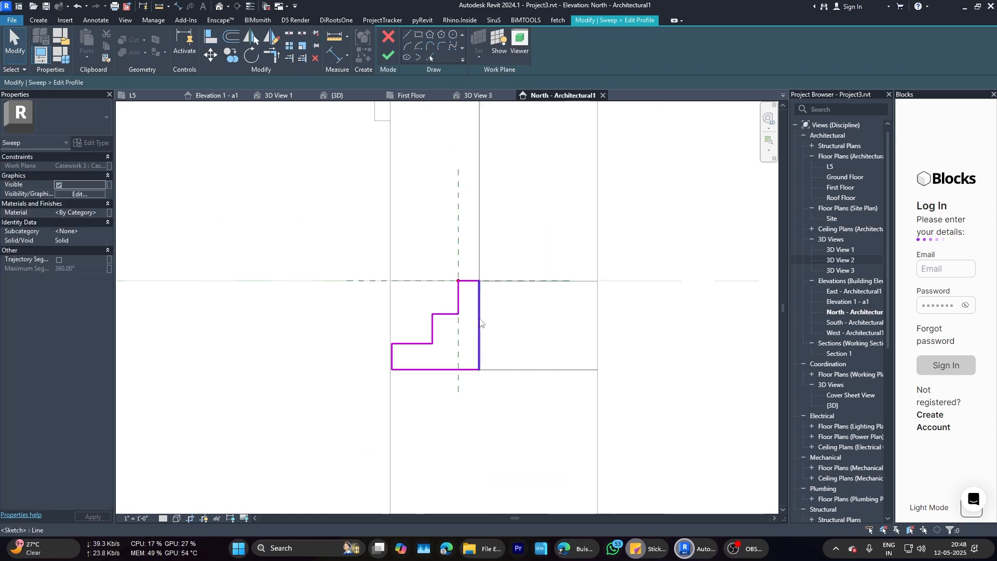
Step: Move the profile's outer vertical edge onto the front face line of the facade
scroll(419, 373, up, 3)
click(349, 319)
scroll(349, 318, up, 2)
drag(349, 318, 340, 316)
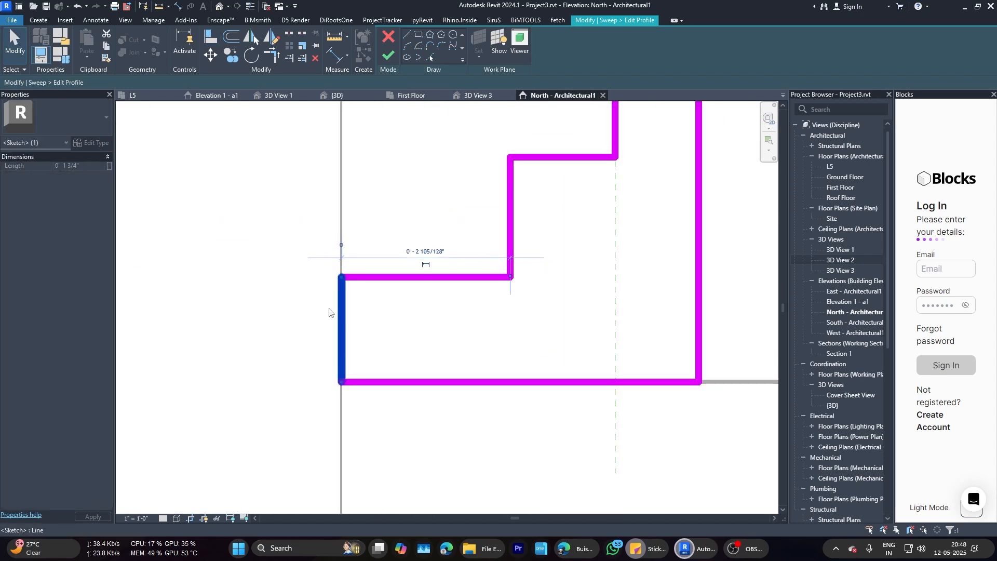
click(329, 312)
Step: Finish the profile sketch, return to the {3D} view and complete the sweep
scroll(436, 305, down, 7)
scroll(457, 310, down, 3)
click(389, 55)
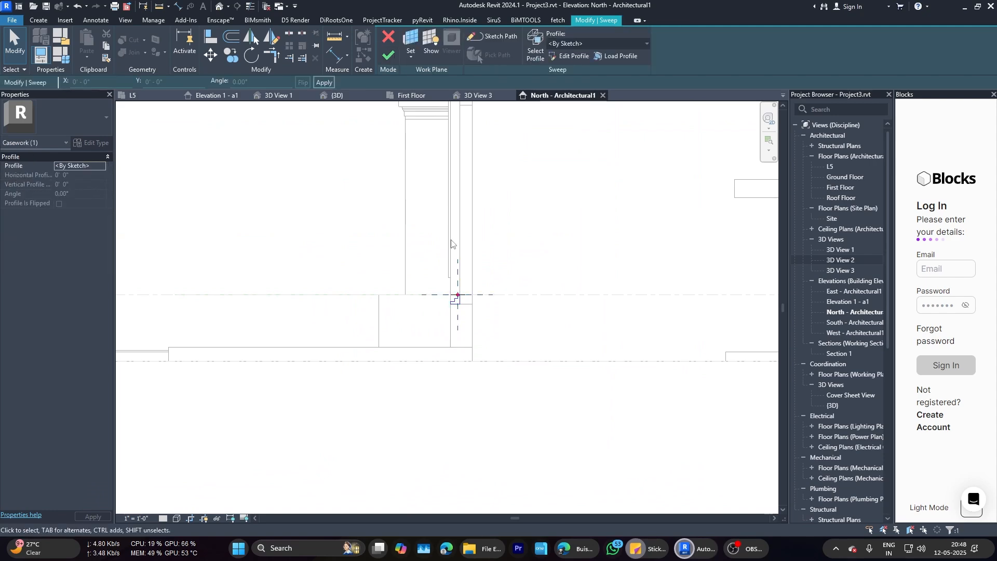
click(335, 95)
scroll(667, 303, up, 3)
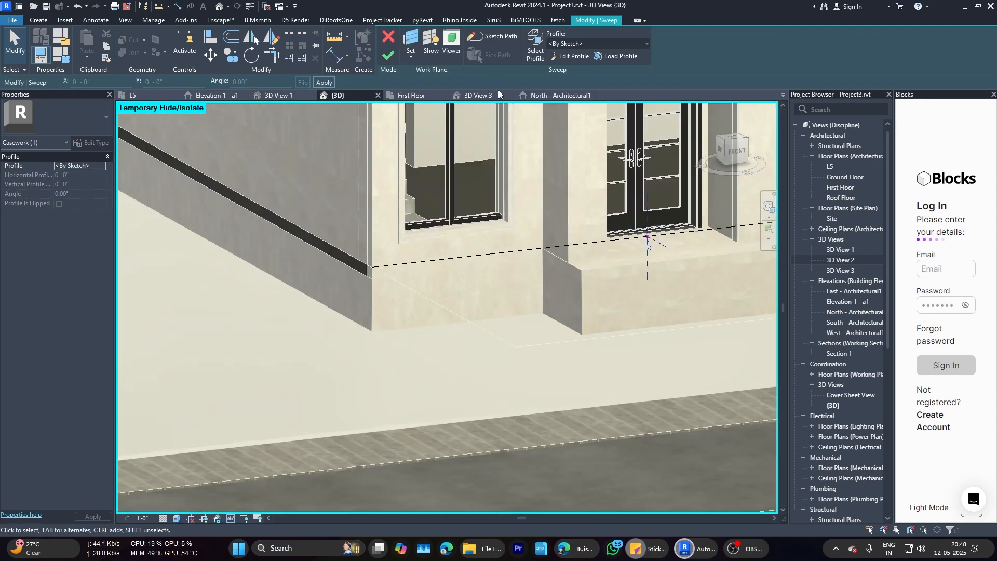
scroll(667, 298, down, 2)
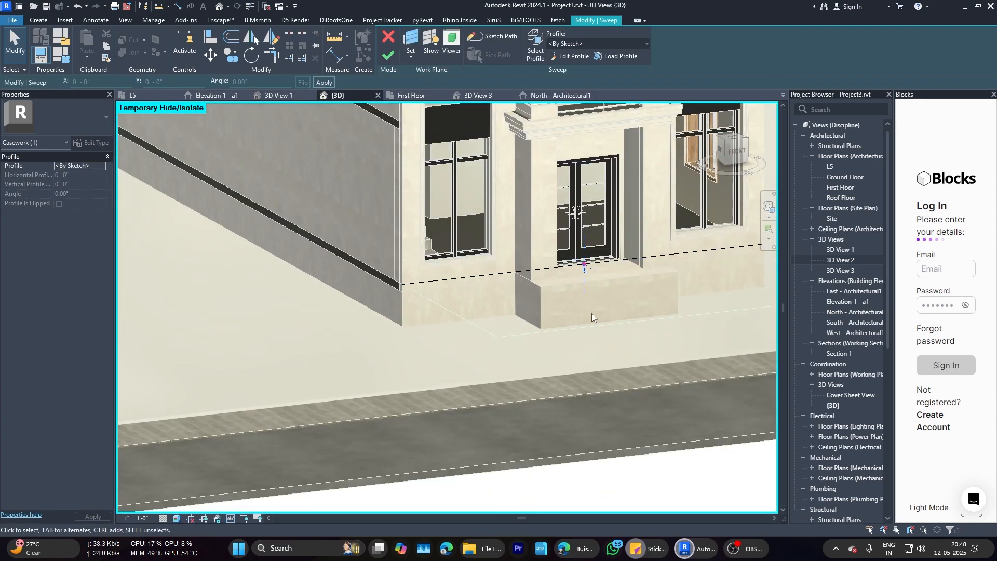
scroll(635, 282, up, 2)
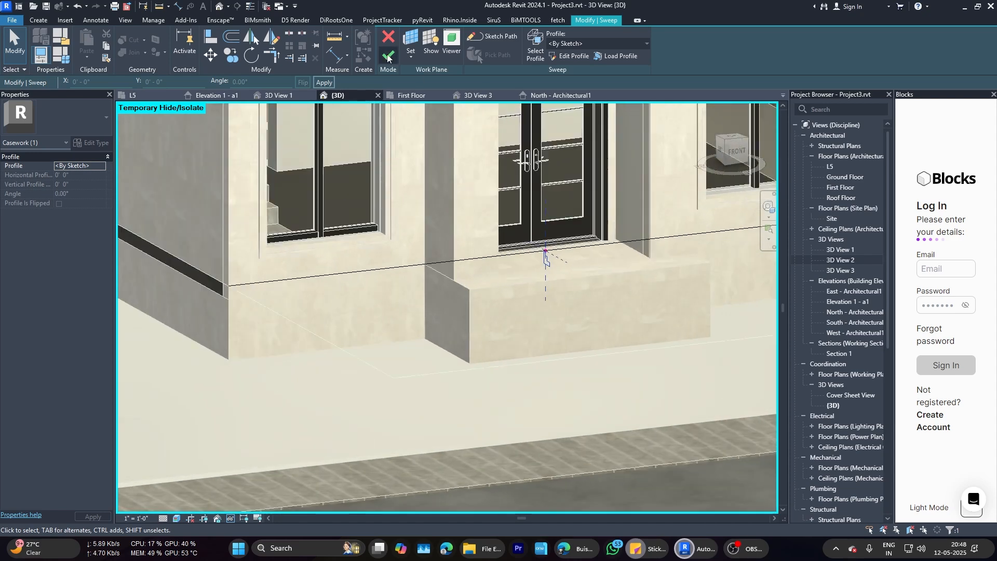
click(389, 55)
click(582, 267)
Step: Assign the Brick 10, Organic material to the base moulding sweep on the front facade and finish the in-place model
shift+middle_drag(312, 332, 353, 338)
scroll(452, 307, up, 2)
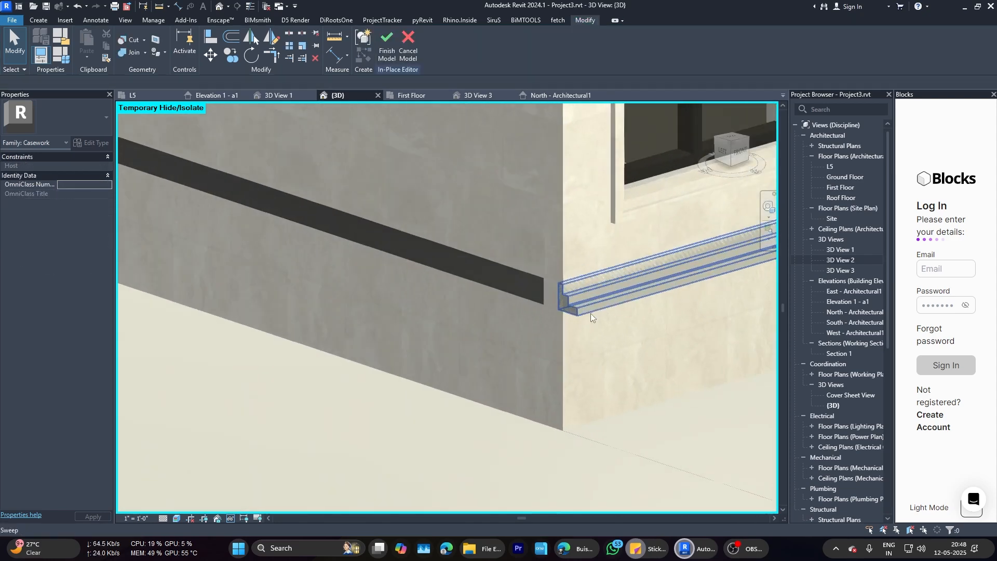
scroll(364, 299, down, 4)
shift+middle_drag(551, 267, 468, 208)
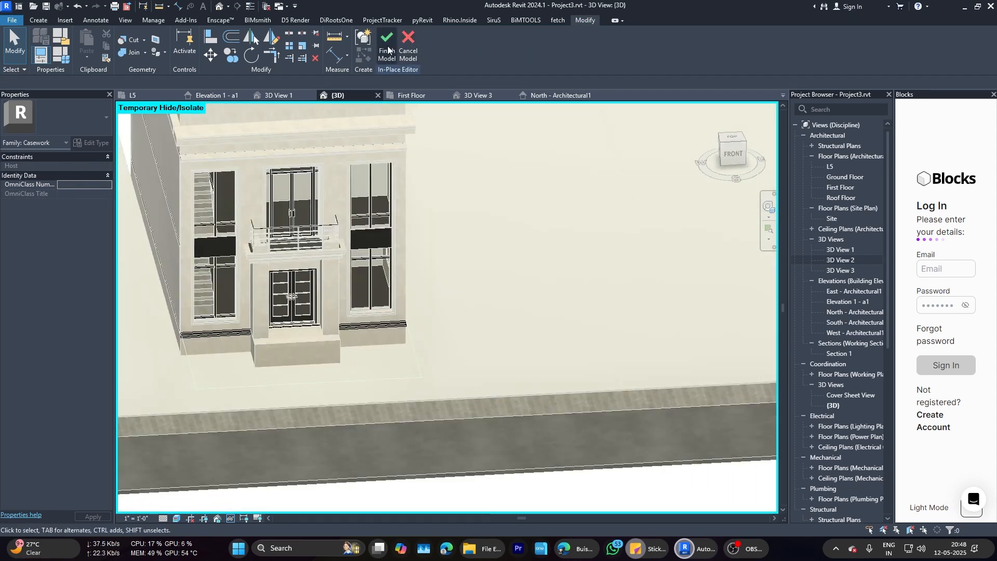
click(358, 326)
click(101, 213)
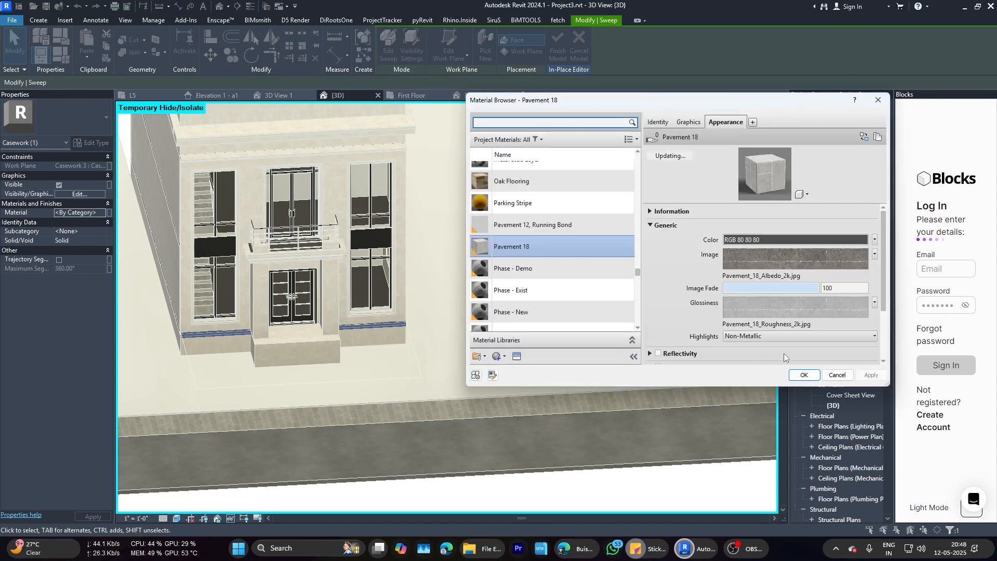
text(bri)
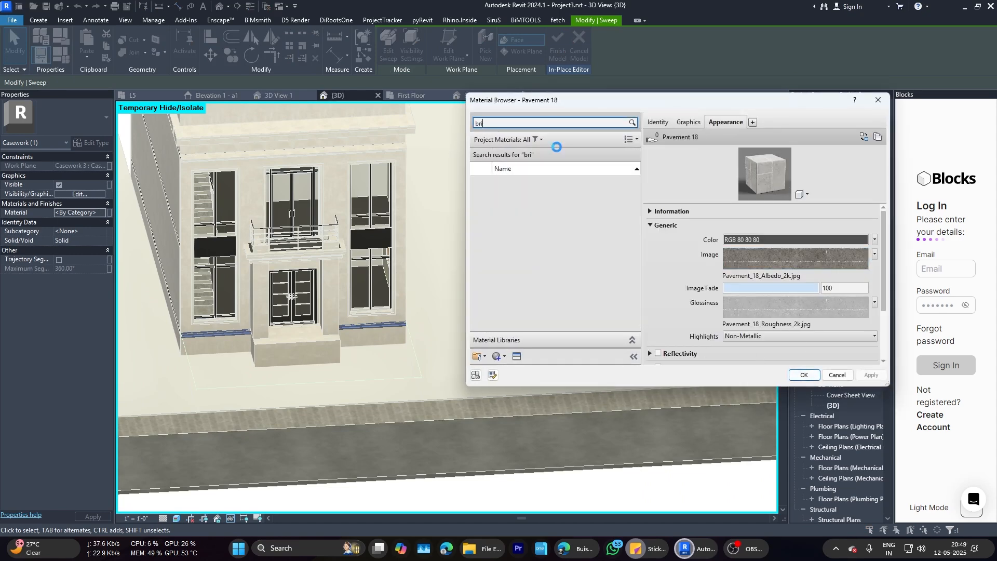
click(565, 273)
click(804, 374)
click(557, 47)
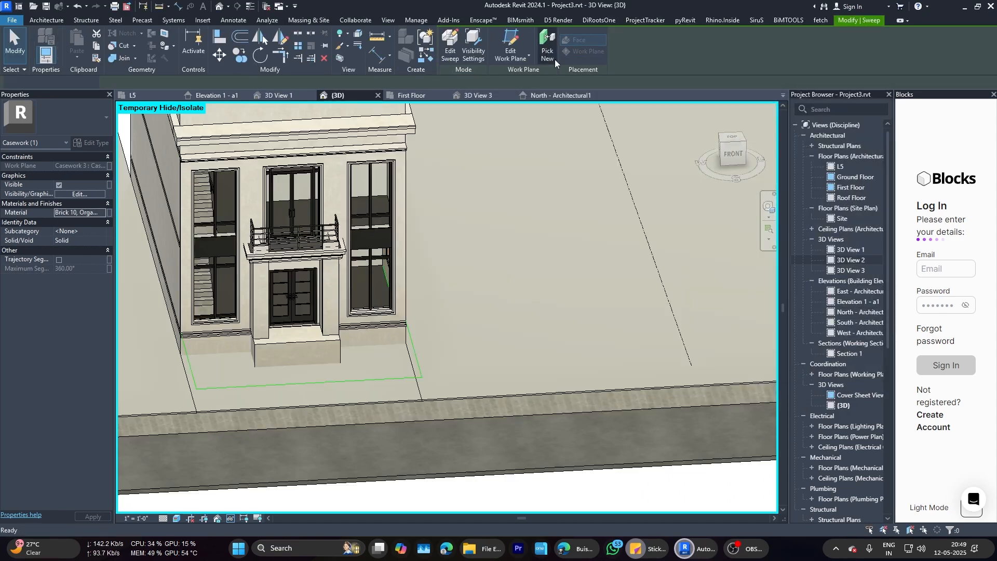
Step: Switch to Enscape to examine the new base moulding on the rendered front facade and return to Revit
scroll(165, 336, up, 5)
mouse_move(684, 549)
click(723, 517)
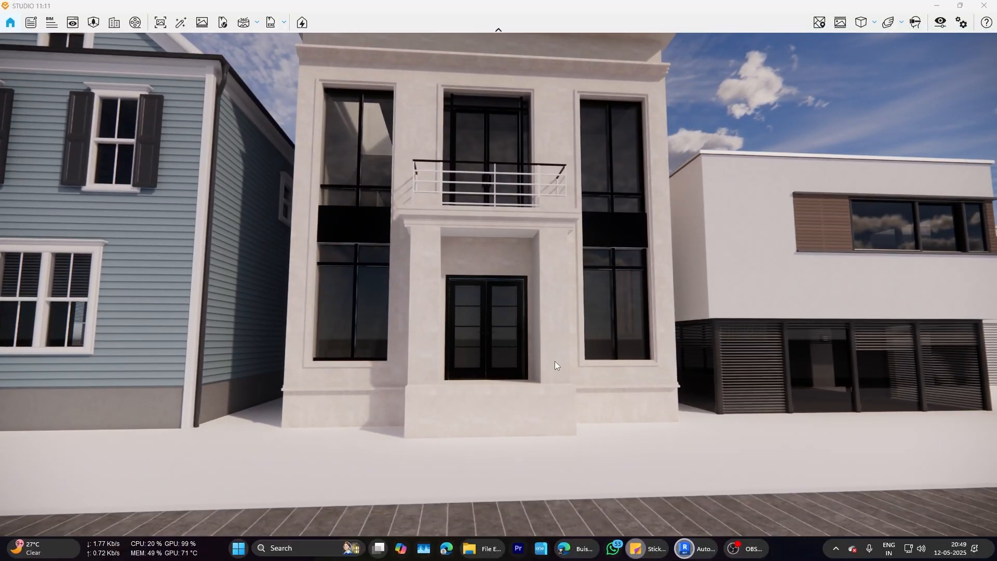
drag(554, 360, 425, 302)
scroll(423, 335, up, 5)
scroll(372, 319, down, 4)
mouse_move(684, 545)
click(644, 506)
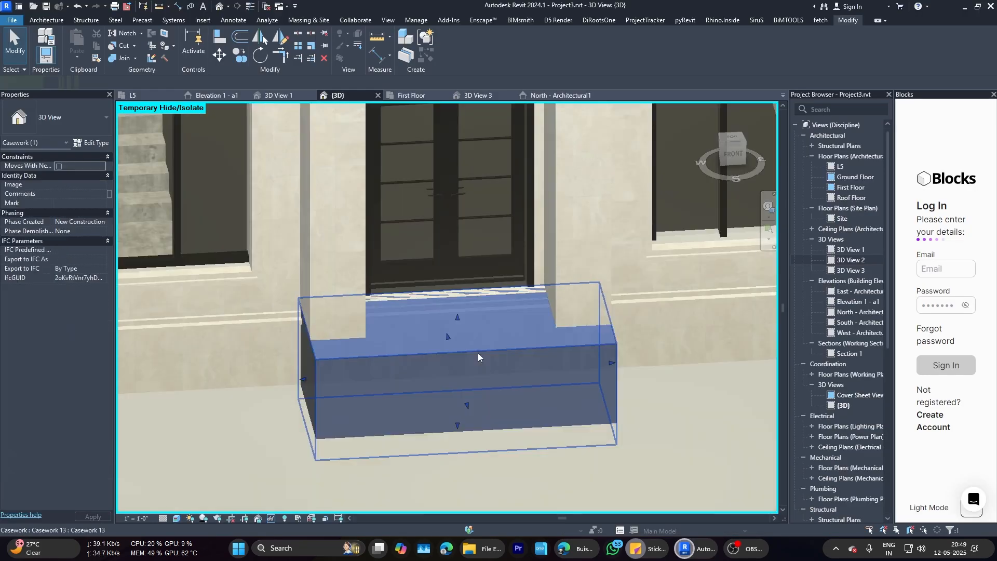
Step: Select the entrance block, look through the Stones category of the Enscape Material Library and close the library
click(465, 383)
click(483, 20)
click(318, 47)
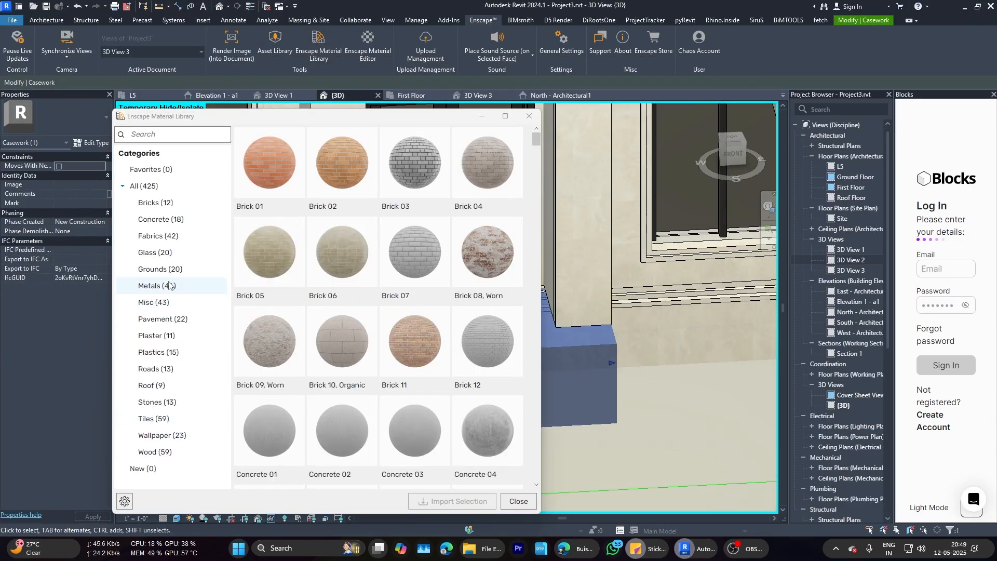
click(158, 403)
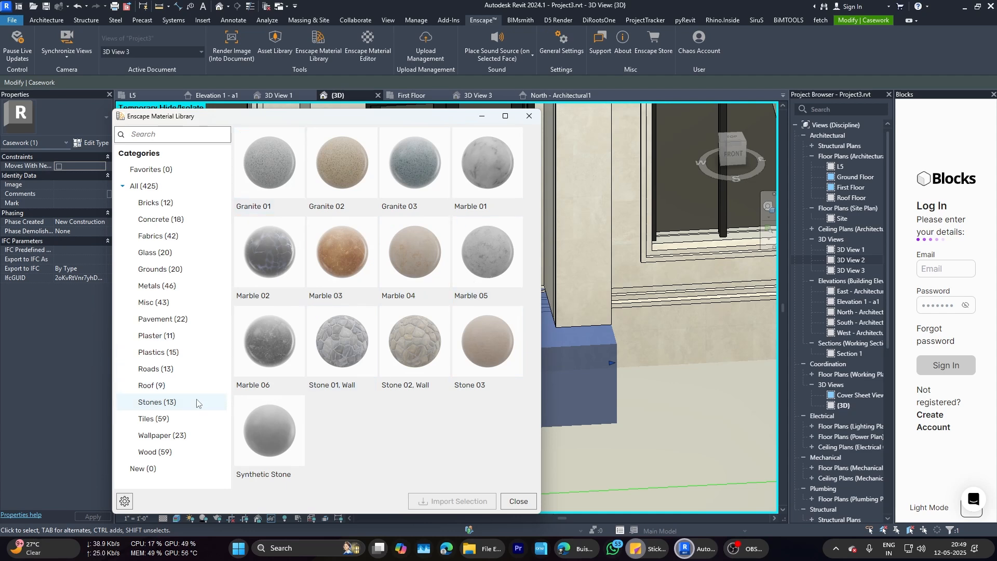
click(530, 116)
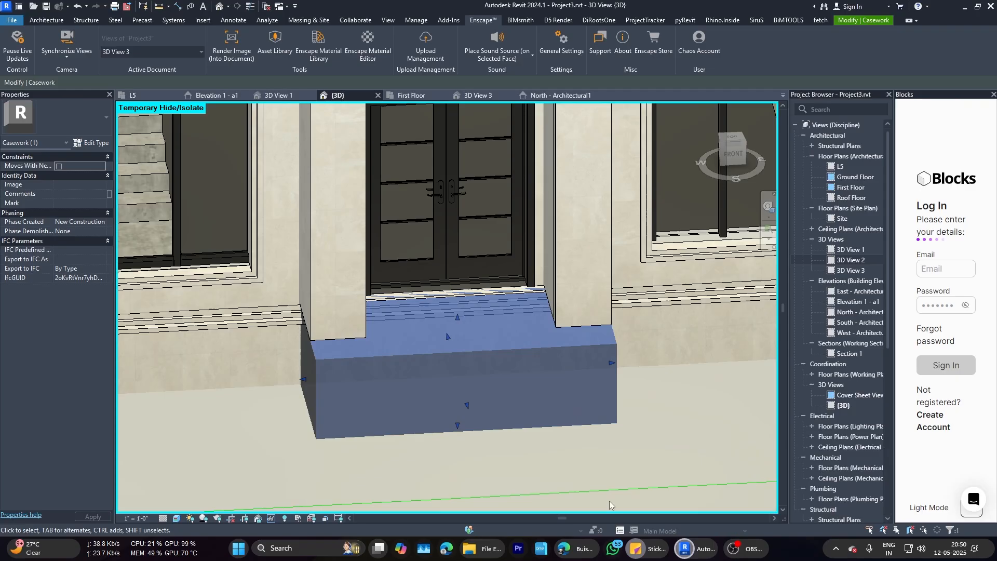
Step: Align the entrance block's front face with the front face of the porch piers
shift+middle_drag(394, 333, 447, 413)
click(447, 413)
key(a)
key(l)
click(421, 300)
click(493, 381)
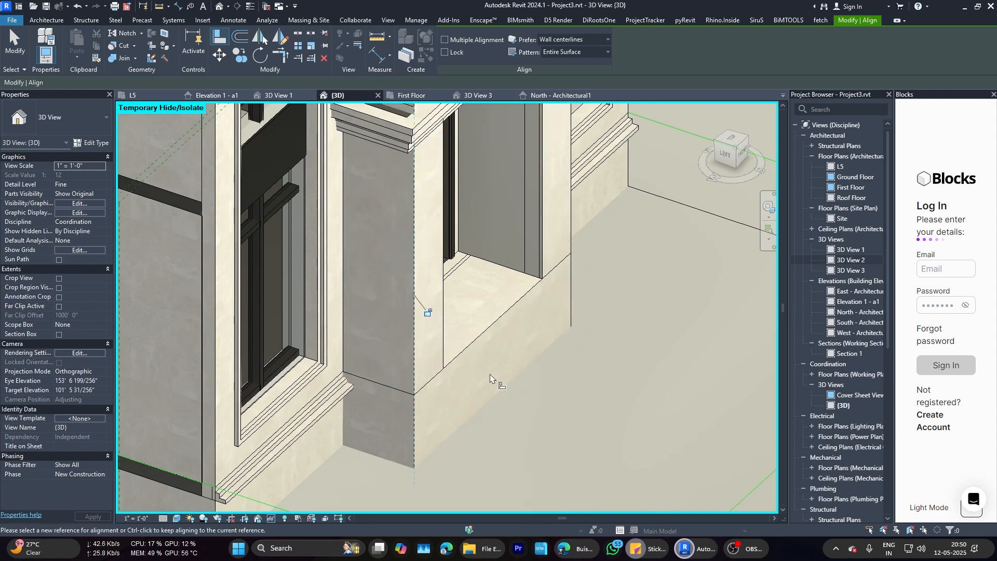
scroll(494, 381, down, 5)
key(Escape)
key(Escape)
Step: In the L5 floor plan, move the elevation markers in front of the entrance farther away from the building
click(146, 97)
scroll(401, 313, up, 5)
click(393, 291)
click(407, 312)
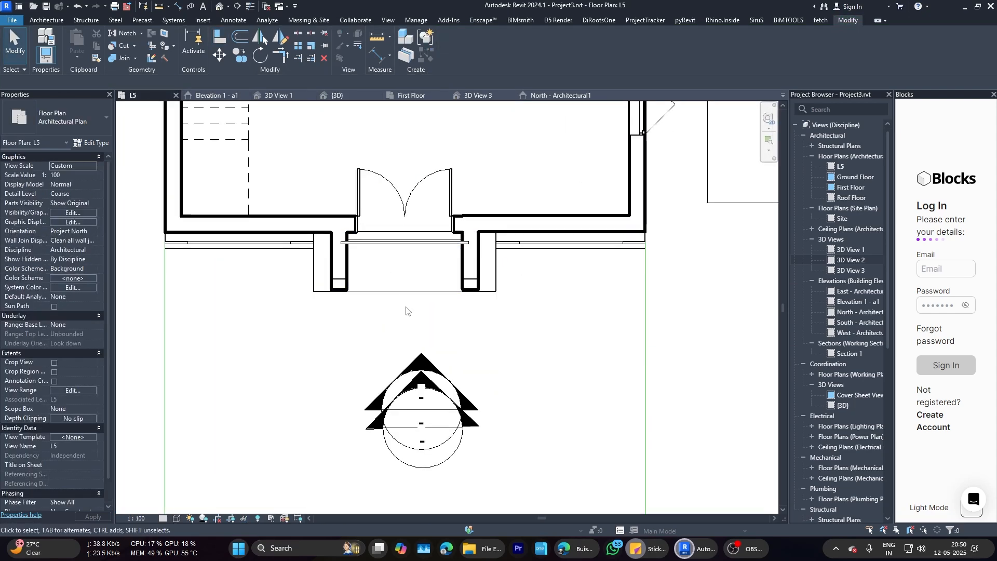
scroll(410, 311, down, 3)
drag(392, 241, 486, 320)
drag(438, 283, 442, 381)
key(Escape)
Step: Start a stair with a sketched run and draw two side boundaries about 4'-10" long outwards from the entrance block's front corners
key(s)
key(t)
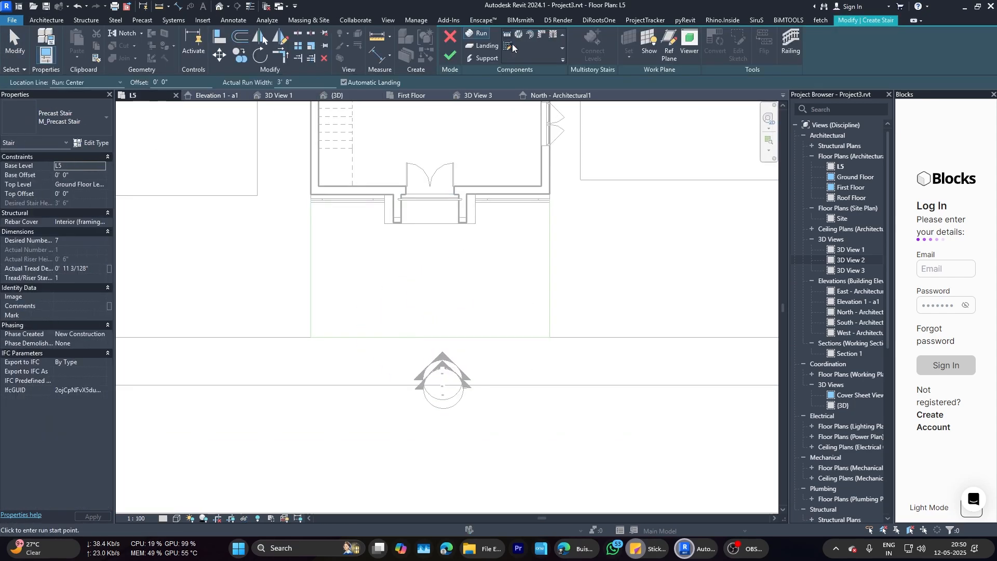
click(507, 46)
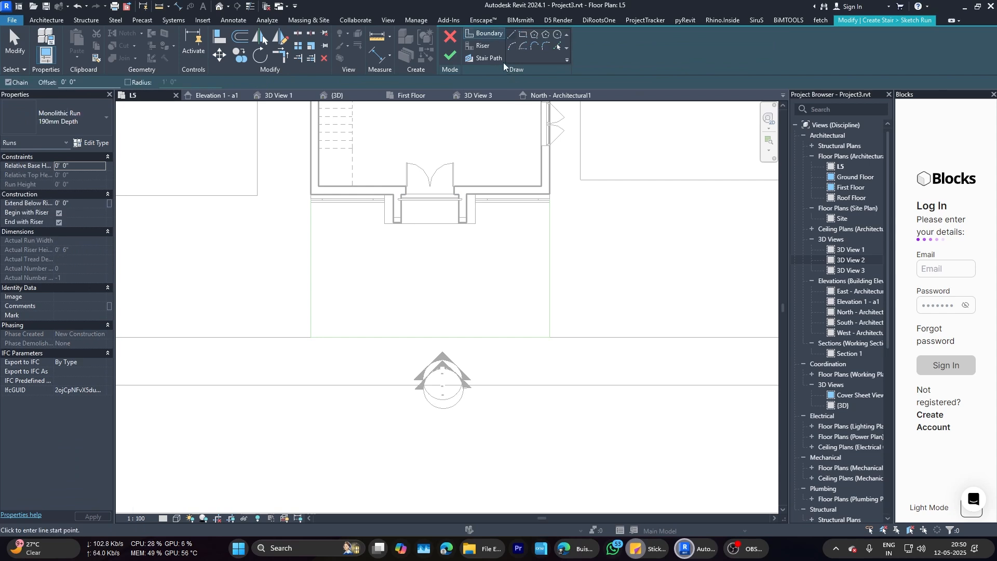
scroll(404, 232, up, 3)
click(367, 216)
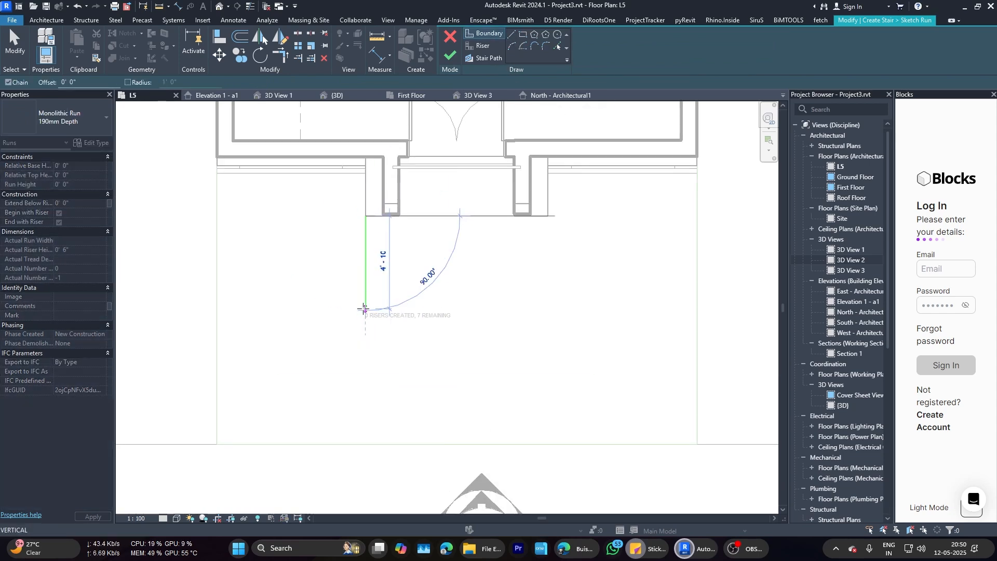
click(363, 310)
key(Escape)
key(Escape)
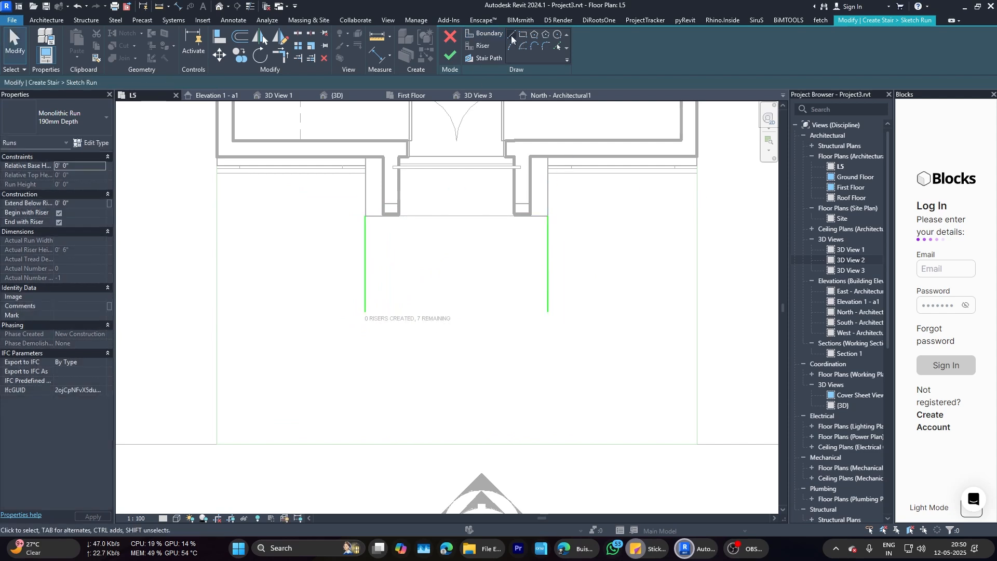
Step: Sketch four parallel riser lines between the side boundaries, the first along the entrance block's front edge
click(365, 216)
click(548, 215)
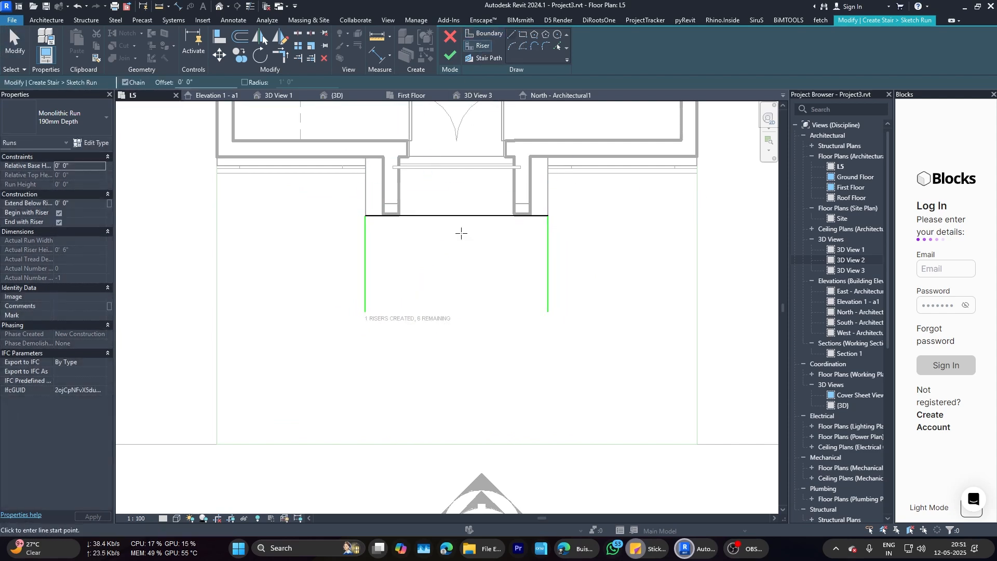
click(366, 244)
click(548, 244)
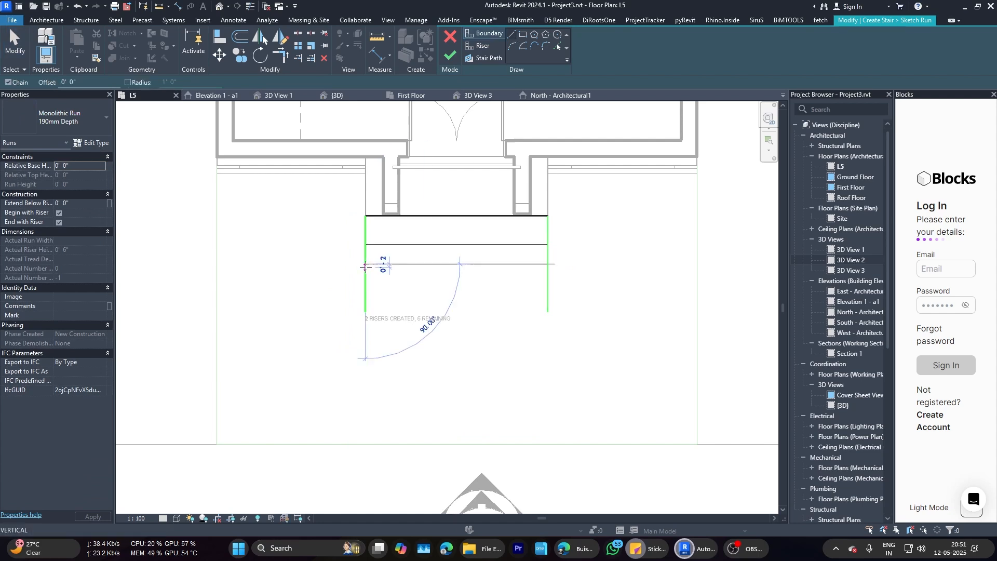
key(Escape)
key(Escape)
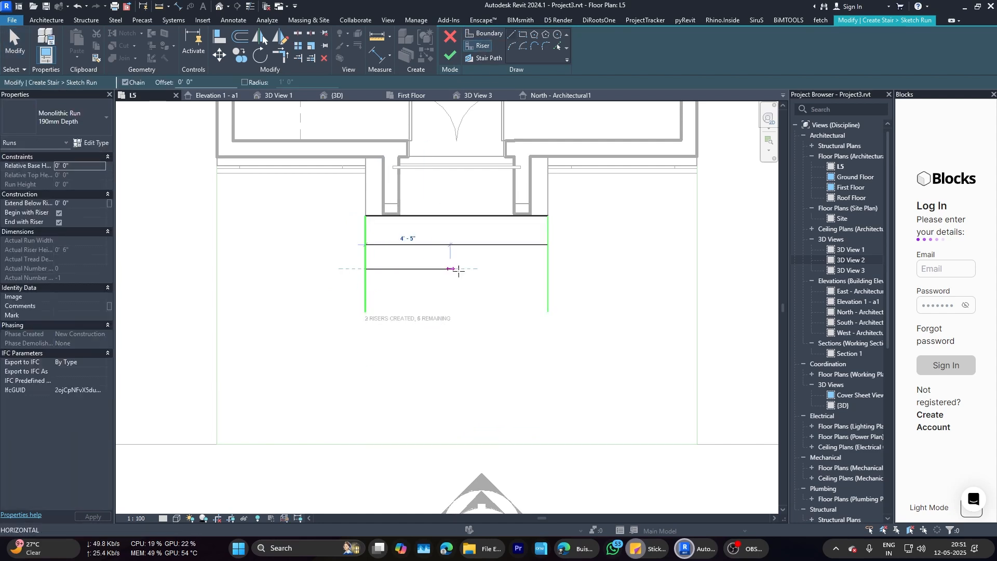
click(459, 269)
click(512, 35)
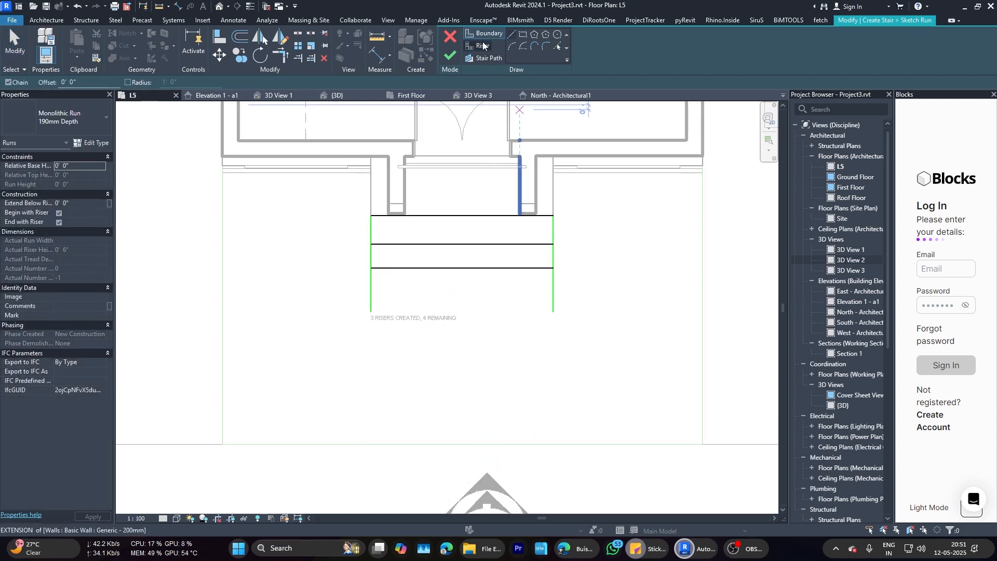
click(371, 286)
click(553, 287)
key(Escape)
key(Escape)
Step: Set the spacing from the second to the third riser and from the third to the fourth to 1' each
click(372, 267)
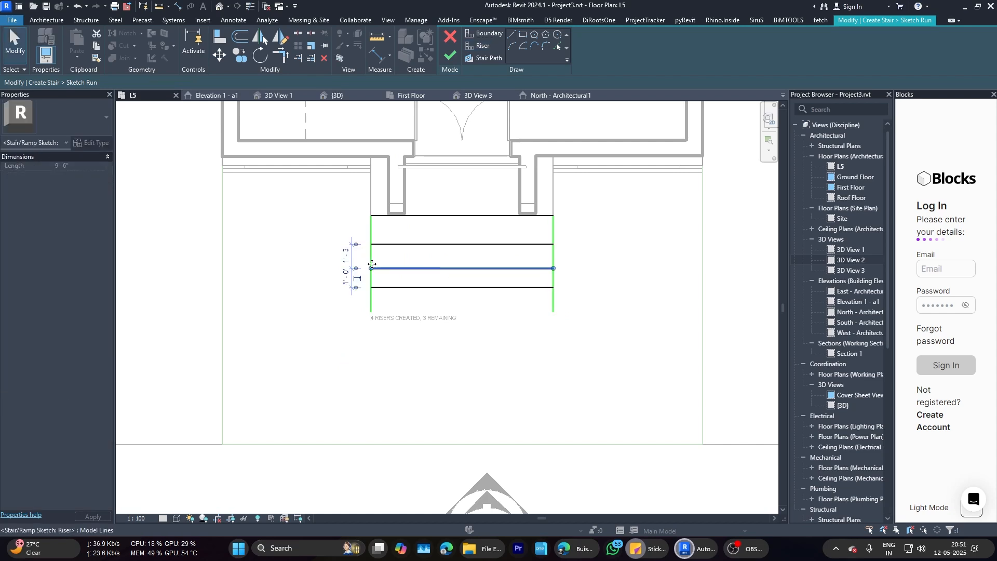
key(Escape)
scroll(349, 257, up, 2)
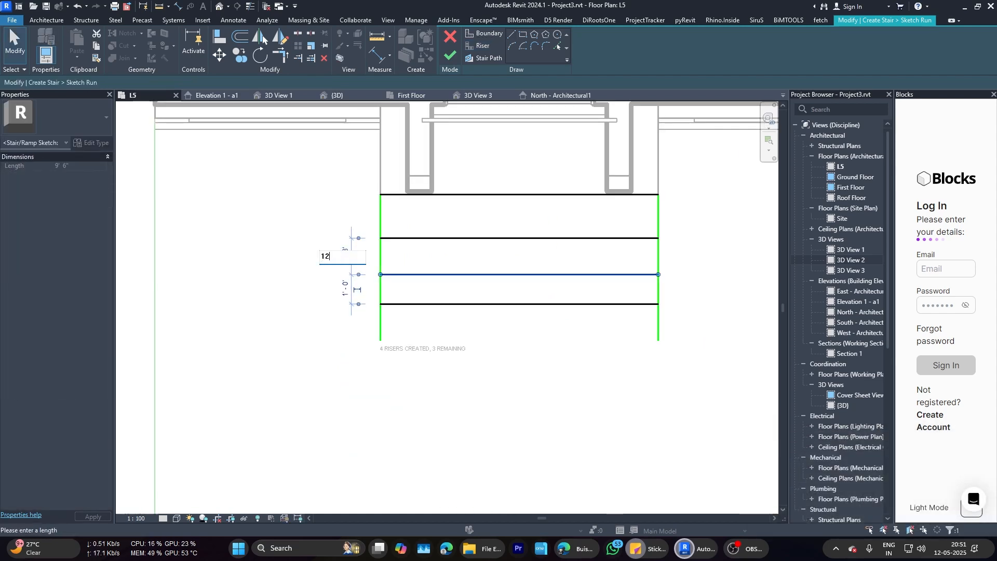
click(393, 304)
click(354, 281)
text(1')
key(Return)
key(Escape)
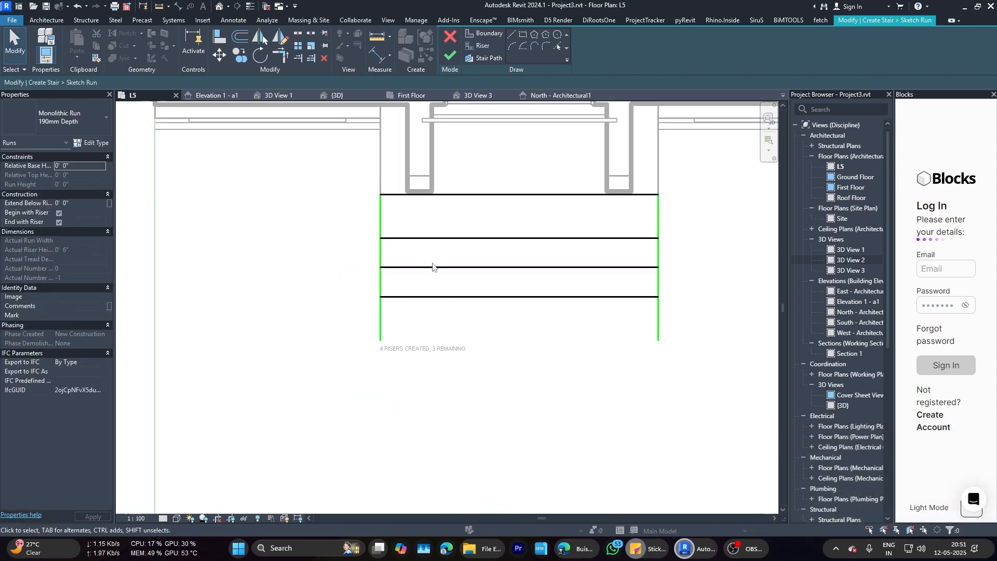
Step: Copy the two outermost risers 2' outwards to add two more risers to the run
drag(432, 262, 417, 301)
click(239, 56)
click(380, 238)
click(380, 296)
key(Escape)
Step: Extend both side boundaries of the run to the ends of the outermost riser
scroll(380, 306, up, 1)
click(381, 312)
drag(381, 346, 380, 362)
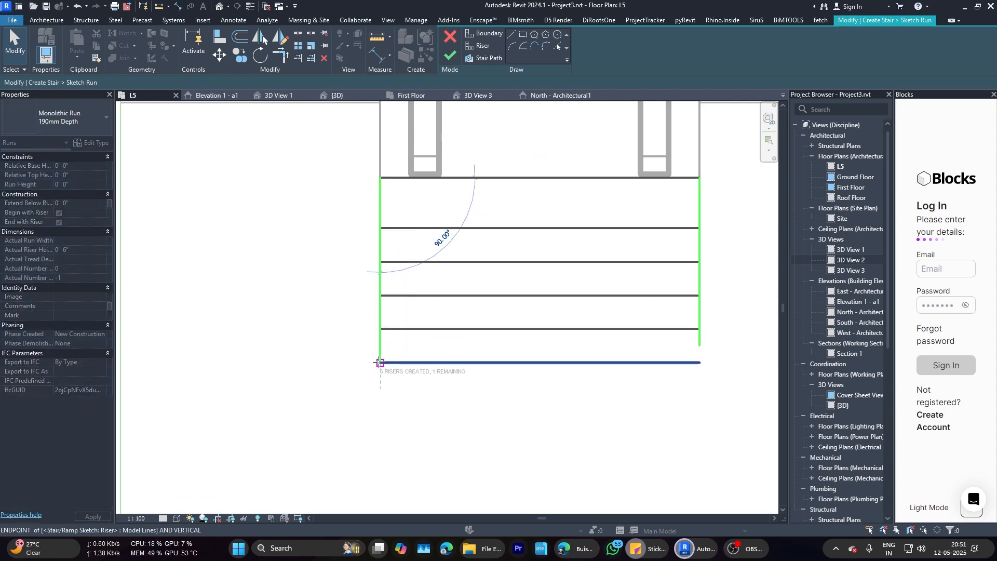
click(699, 335)
key(Escape)
scroll(566, 278, down, 3)
Step: Check the stair against the levels in the Elevation 1 - a1 and North - Architectural1 views and return to L5
key(ctrl+Tab)
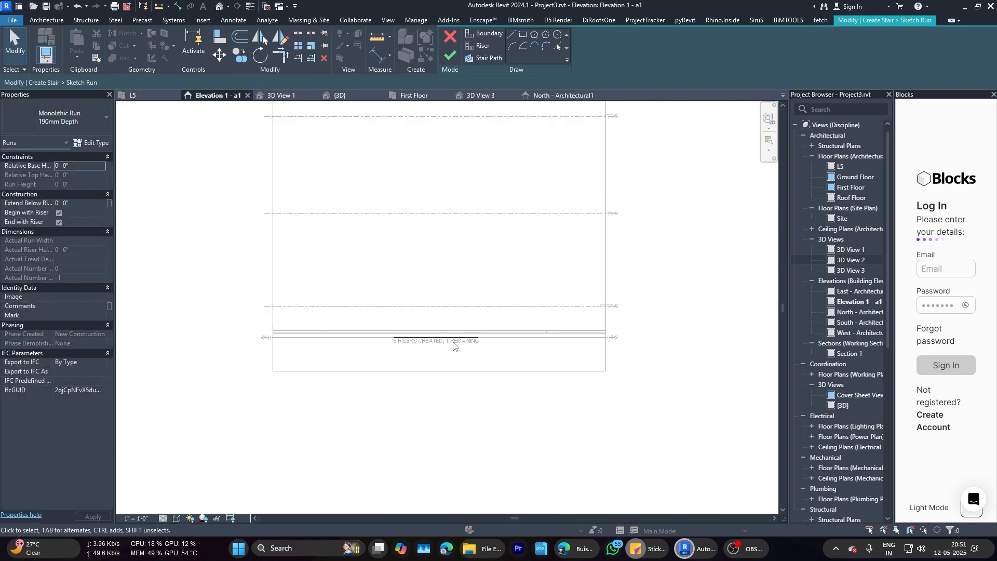
scroll(594, 373, down, 2)
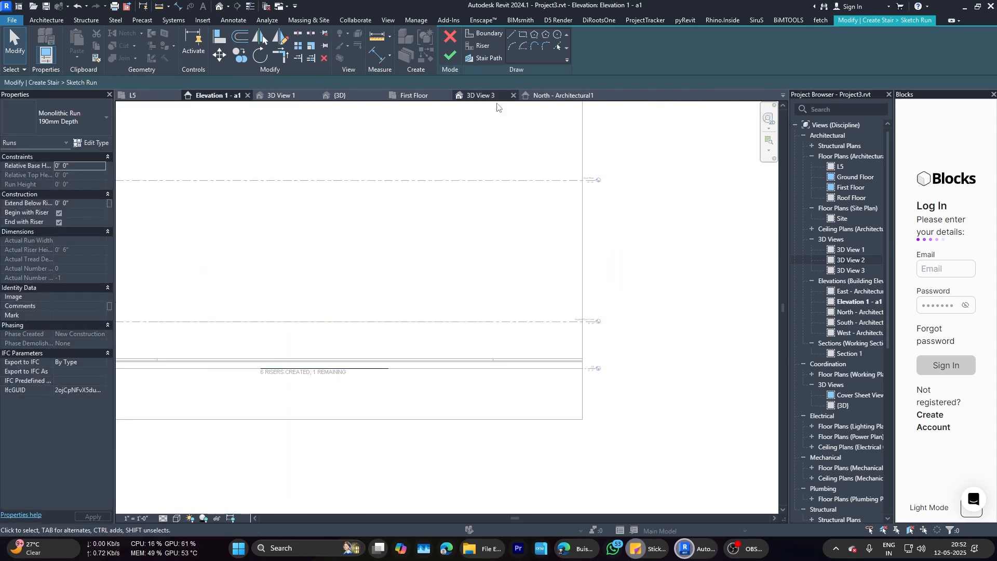
click(562, 95)
key(ctrl+Tab)
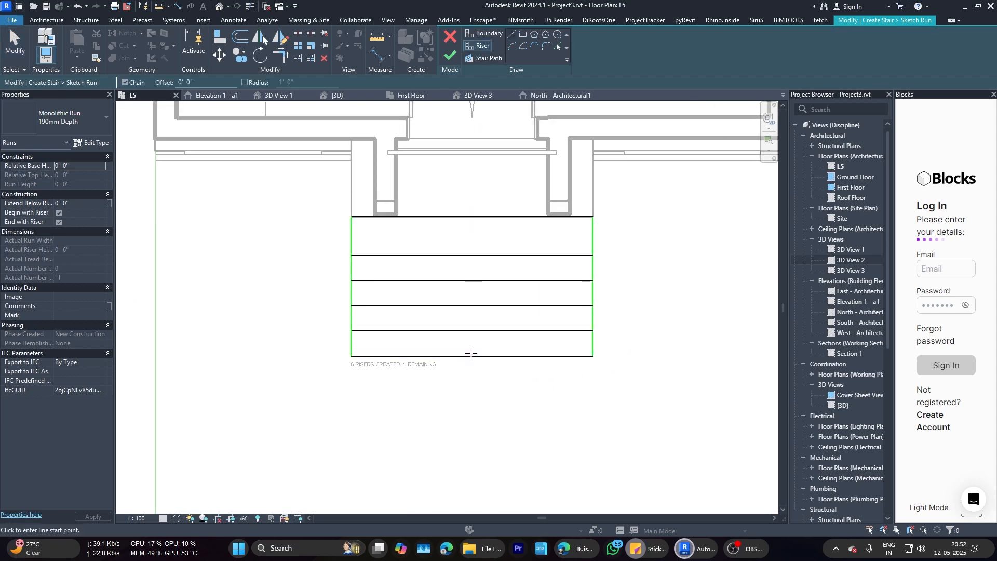
Step: Sketch a straight stair path along the run's centre from the outermost riser to the one at the entrance block
click(471, 353)
key(Escape)
key(Escape)
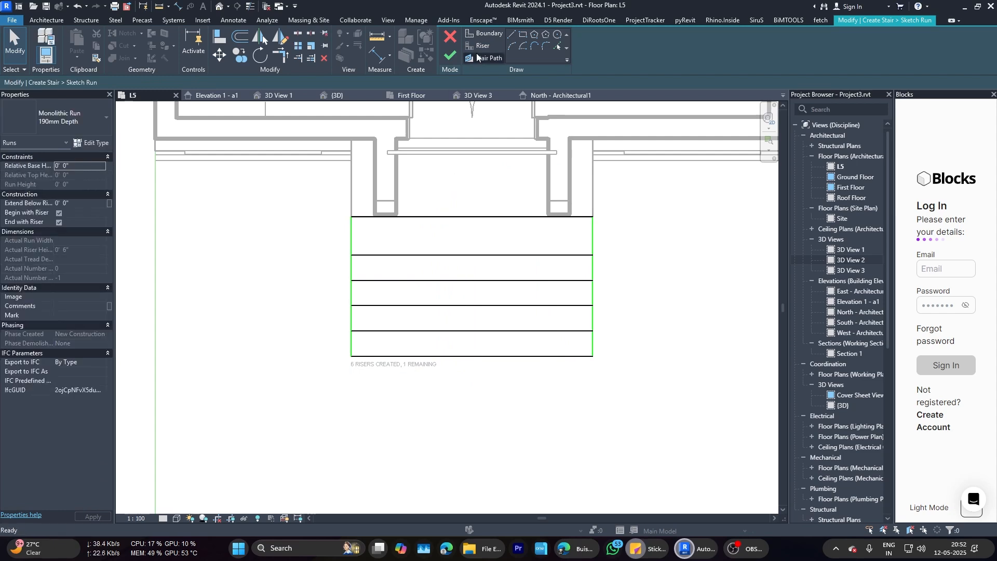
click(472, 356)
click(472, 217)
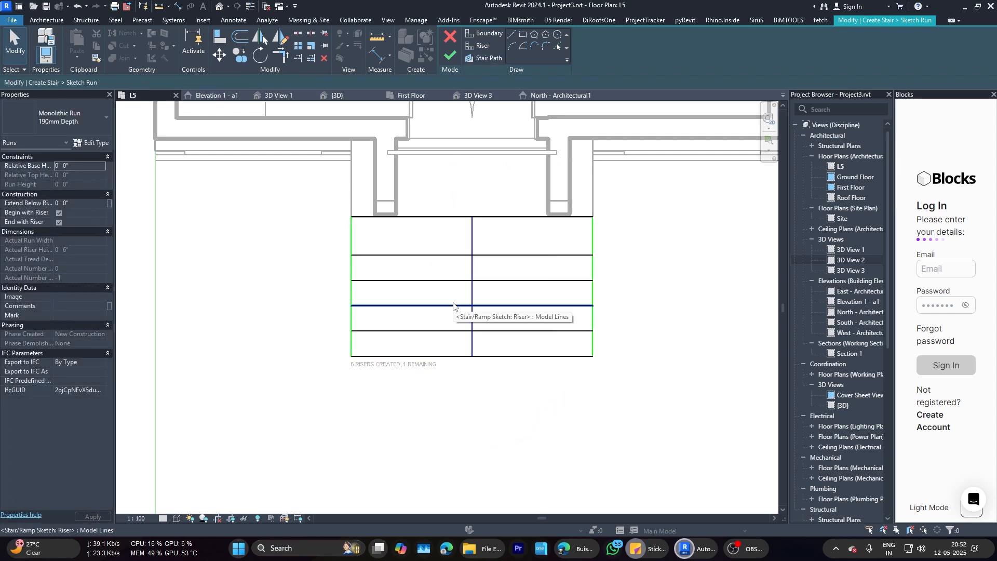
Step: Move both side boundaries outwards past the entrance block, making the run about 11' wide
drag(352, 266, 333, 271)
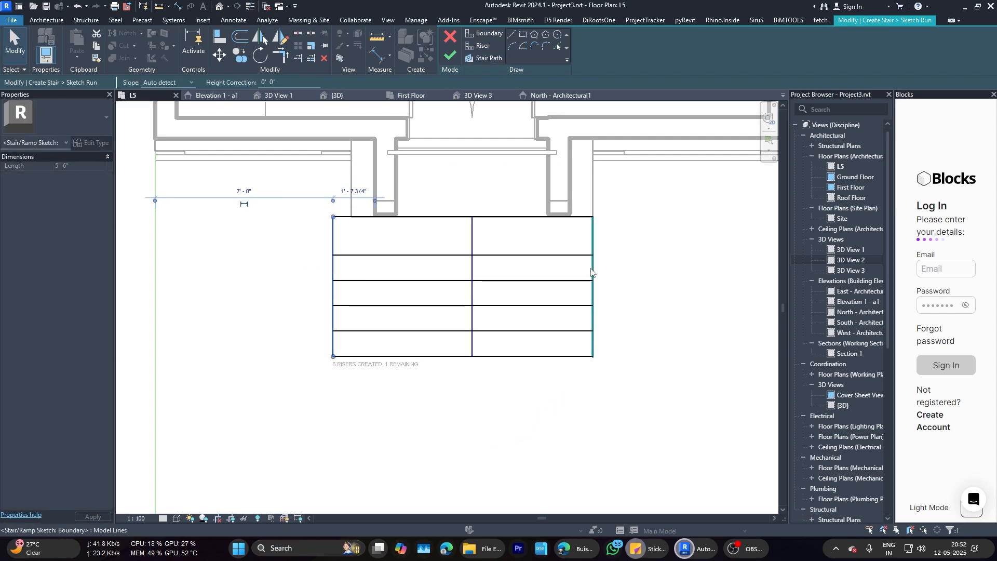
drag(592, 271, 614, 275)
scroll(665, 319, down, 1)
key(Escape)
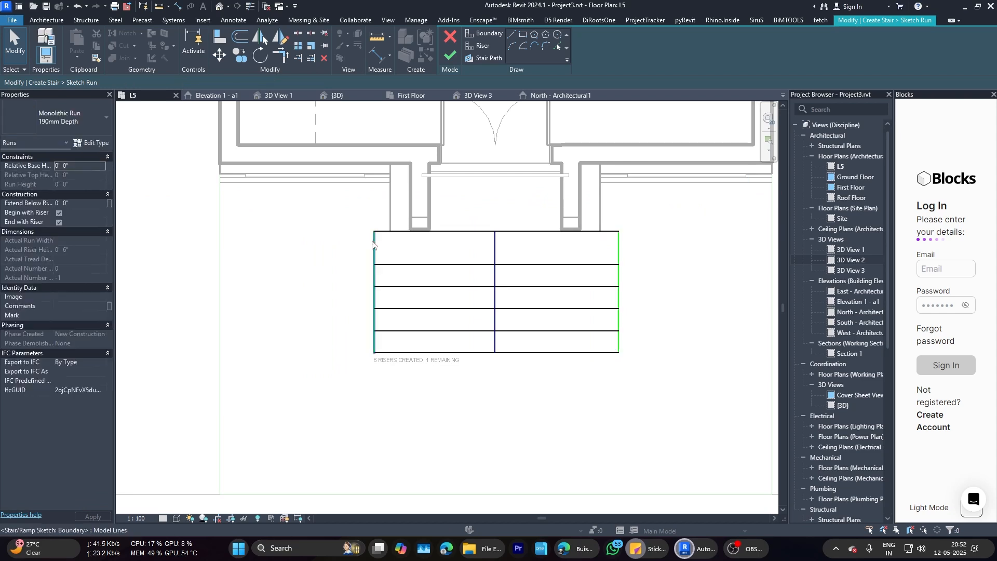
Step: Move the innermost riser from the entrance block's front edge back onto the building's front wall line
click(463, 233)
key(Escape)
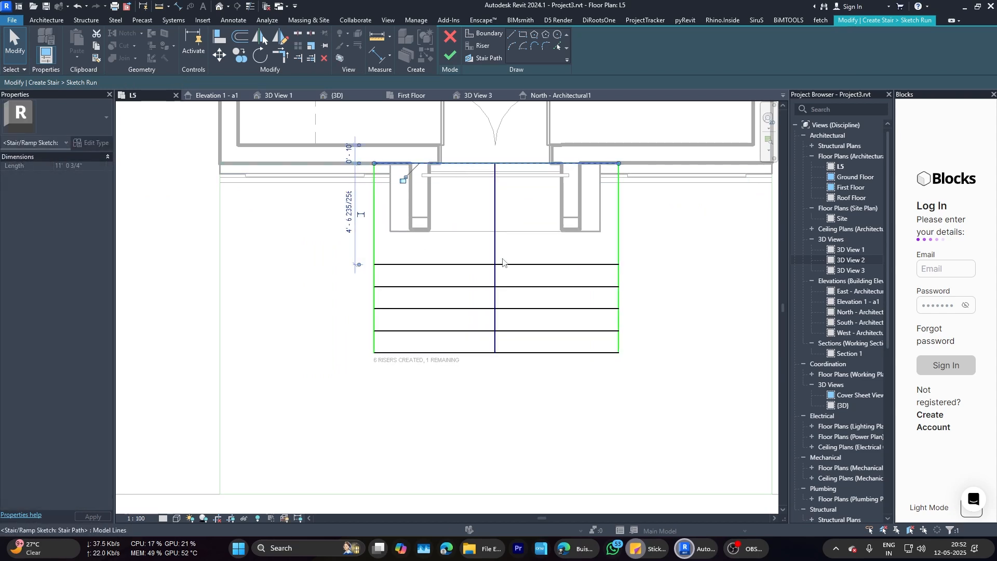
drag(463, 233, 465, 163)
scroll(607, 240, down, 3)
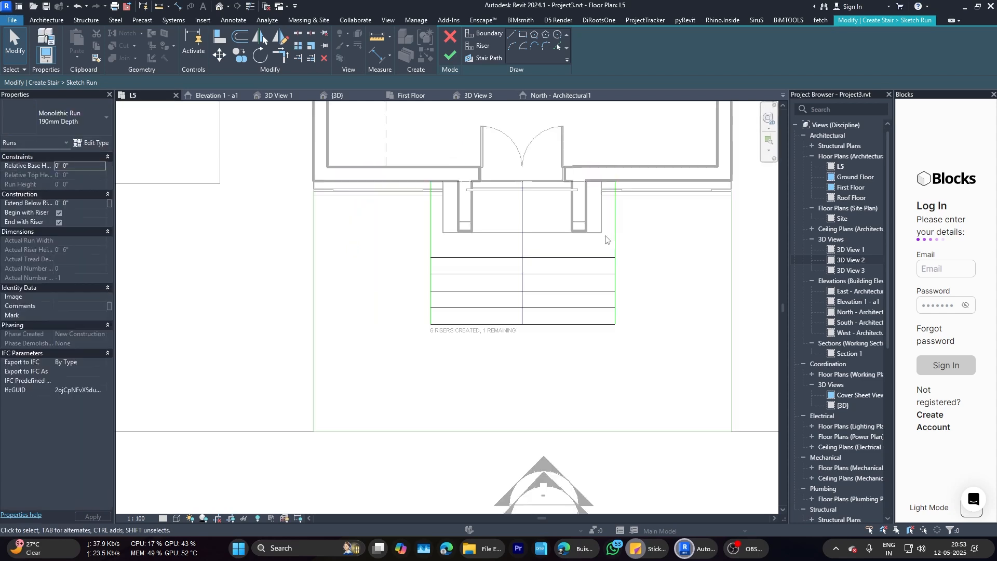
Step: Delete the stair path and draw a riser line in its place from the wall to the outermost riser
click(506, 225)
key(Delete)
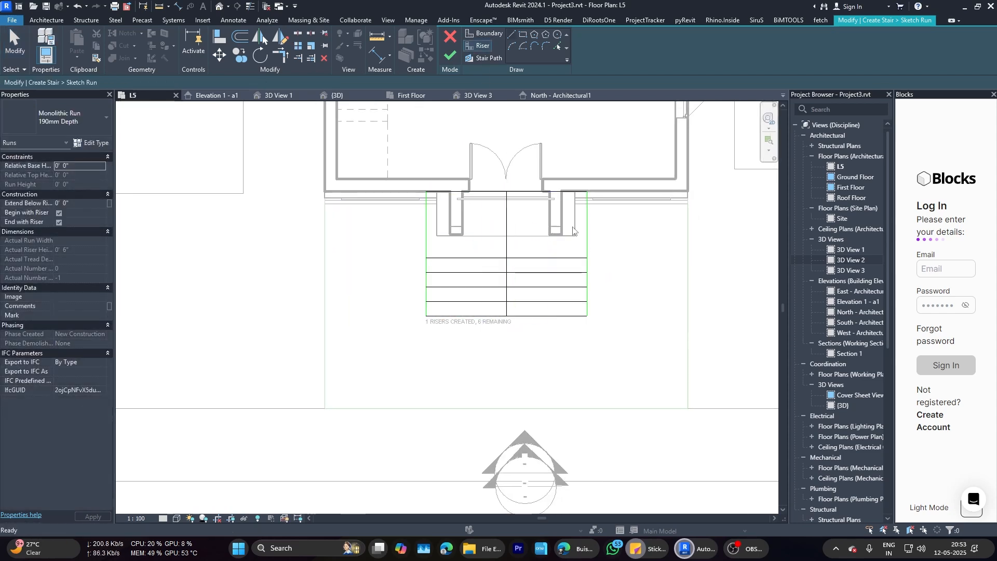
key(Escape)
key(Escape)
scroll(676, 143, up, 2)
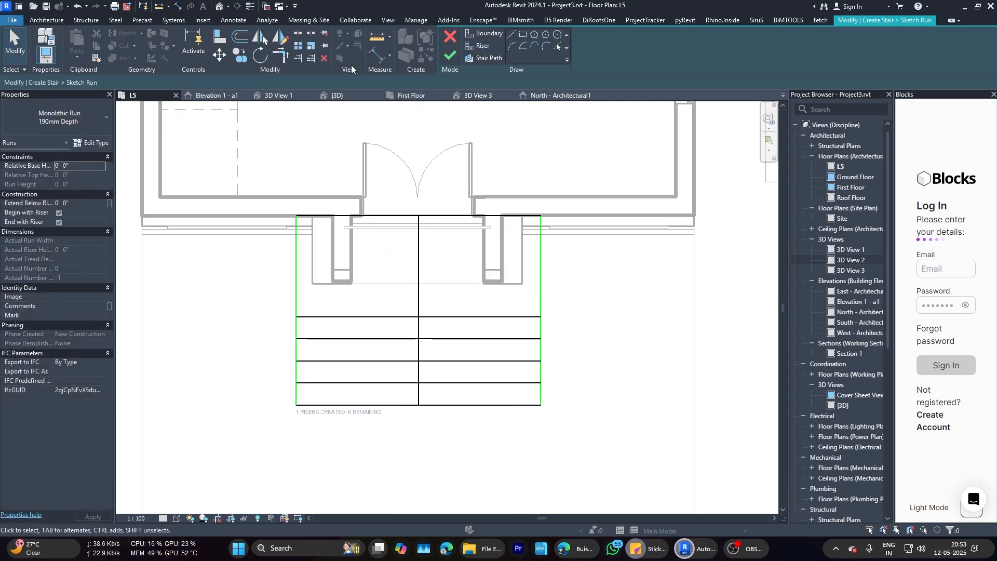
Step: Restore the straight stair path along the run's centre, between the building's front wall and the outermost riser
scroll(368, 361, down, 2)
scroll(378, 351, up, 3)
click(450, 38)
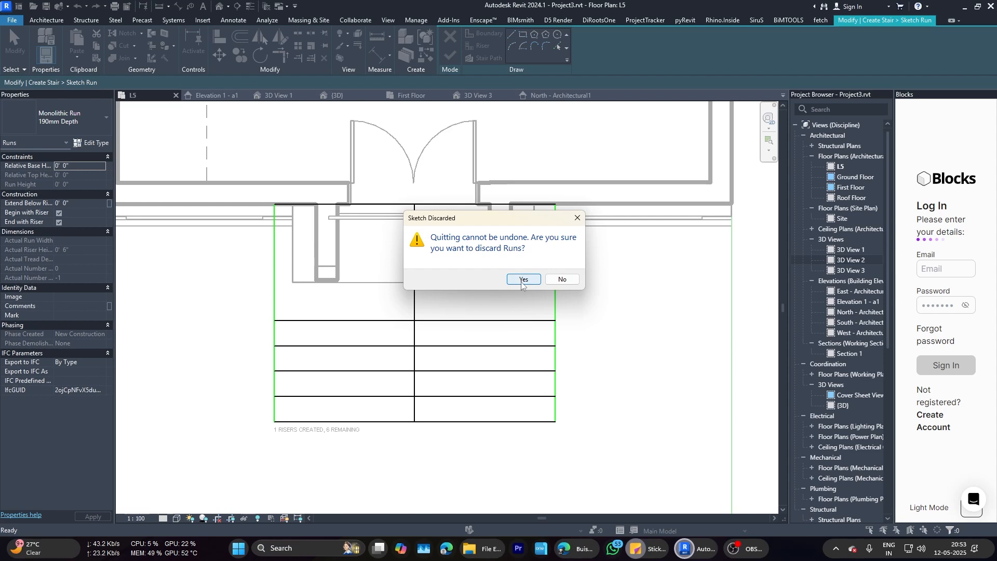
click(523, 279)
scroll(550, 275, up, 1)
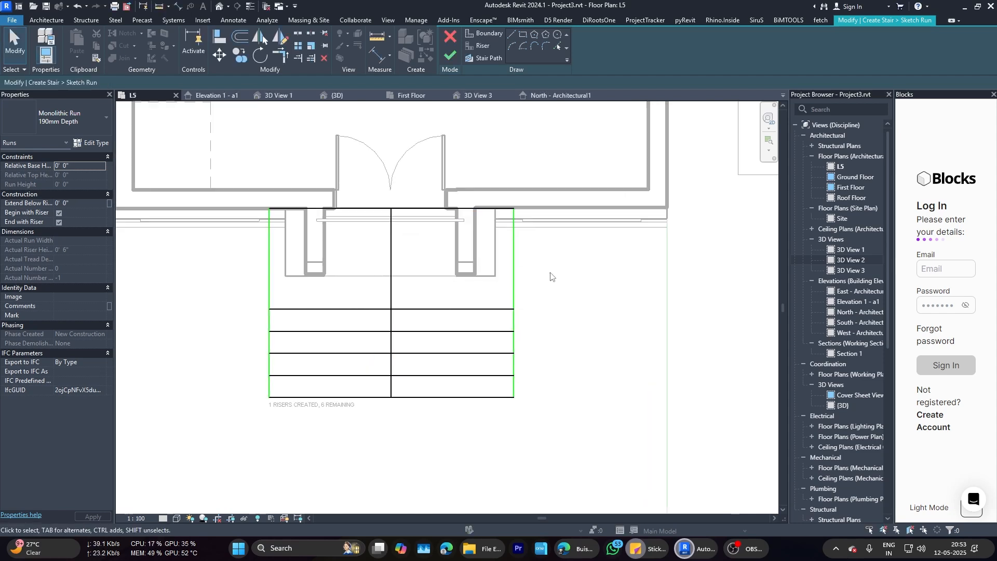
key(Escape)
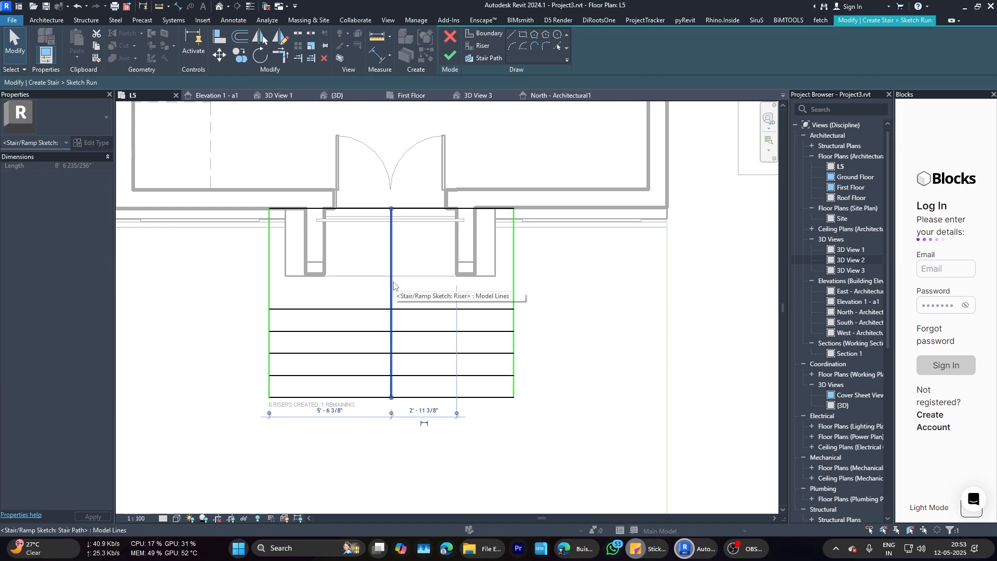
Step: Try to give the run type a 1" nosing length and the M_Stair Nosing - Radius : 20mm nosing profile
click(92, 142)
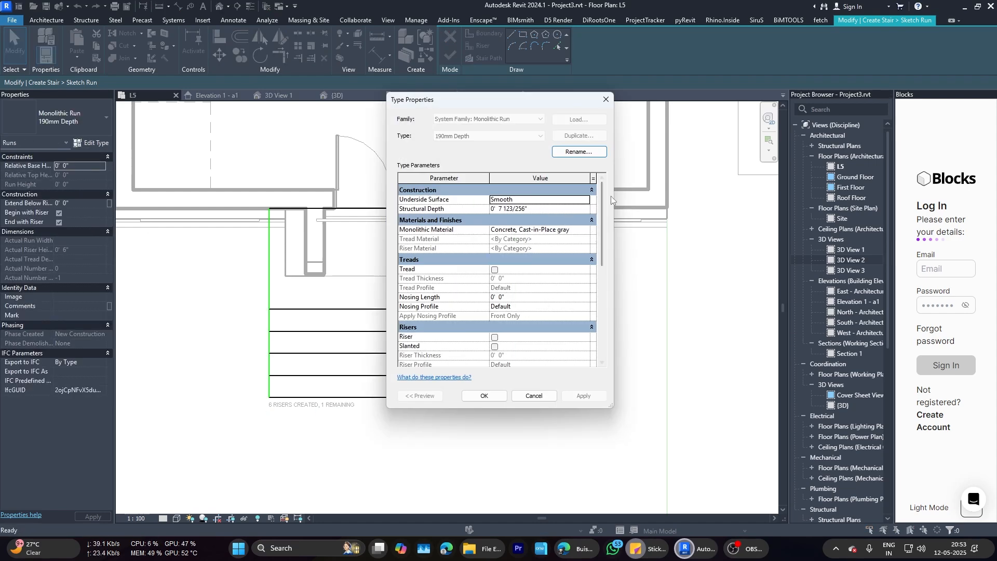
mouse_move(602, 201)
mouse_down()
mouse_move(602, 216)
mouse_move(602, 201)
mouse_up()
scroll(551, 231, down, 3)
click(518, 228)
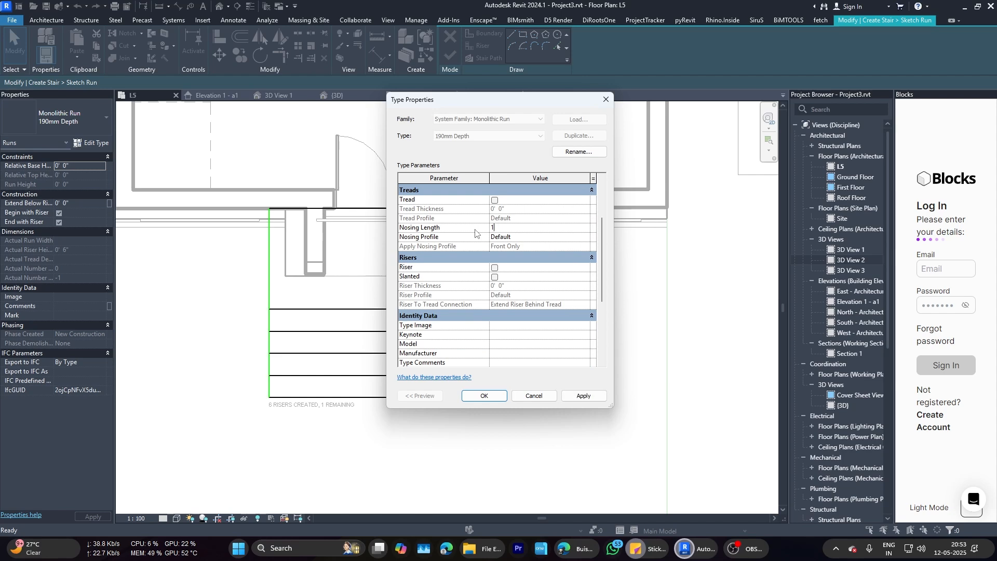
click(586, 238)
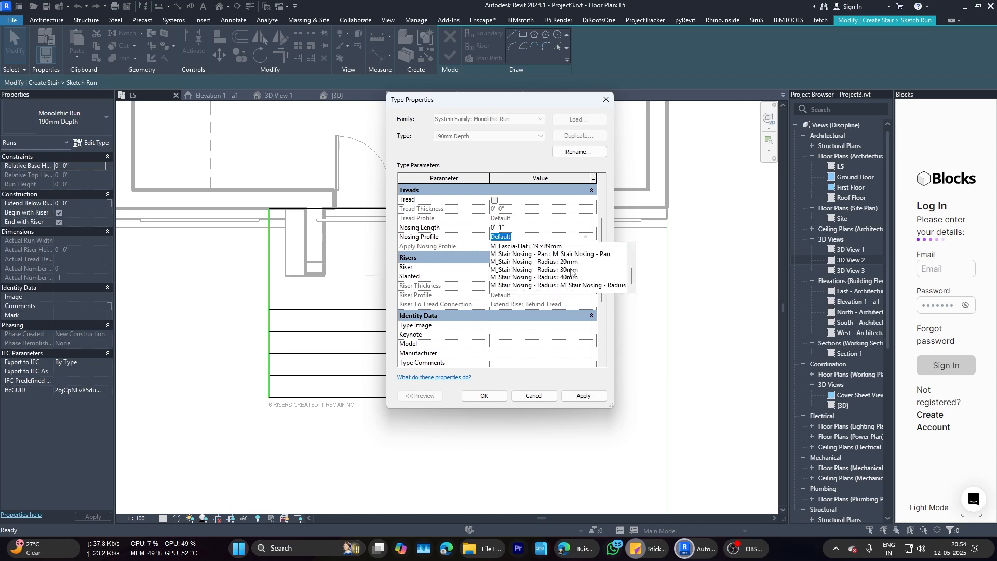
click(558, 263)
click(585, 238)
scroll(573, 287, down, 1)
click(577, 262)
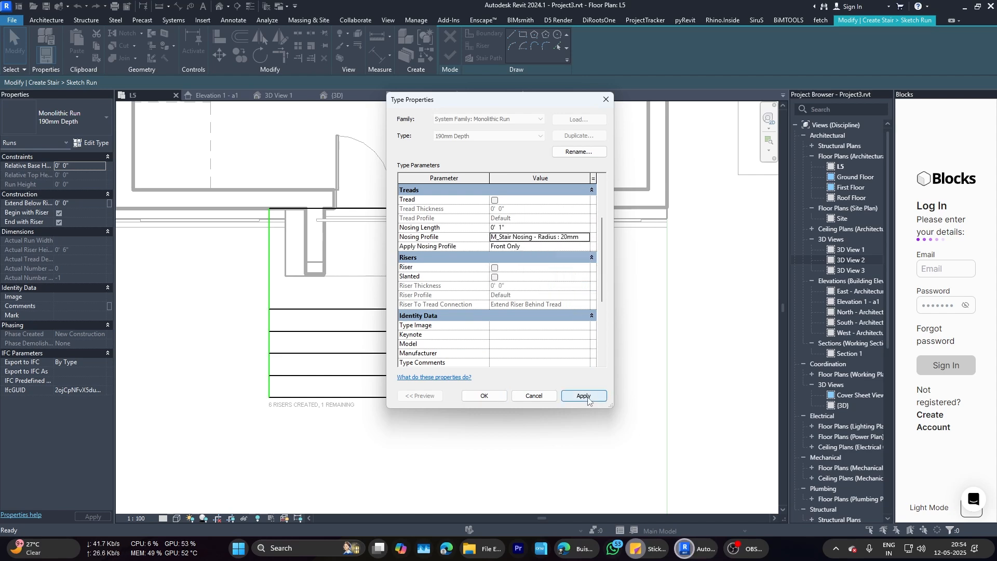
click(594, 393)
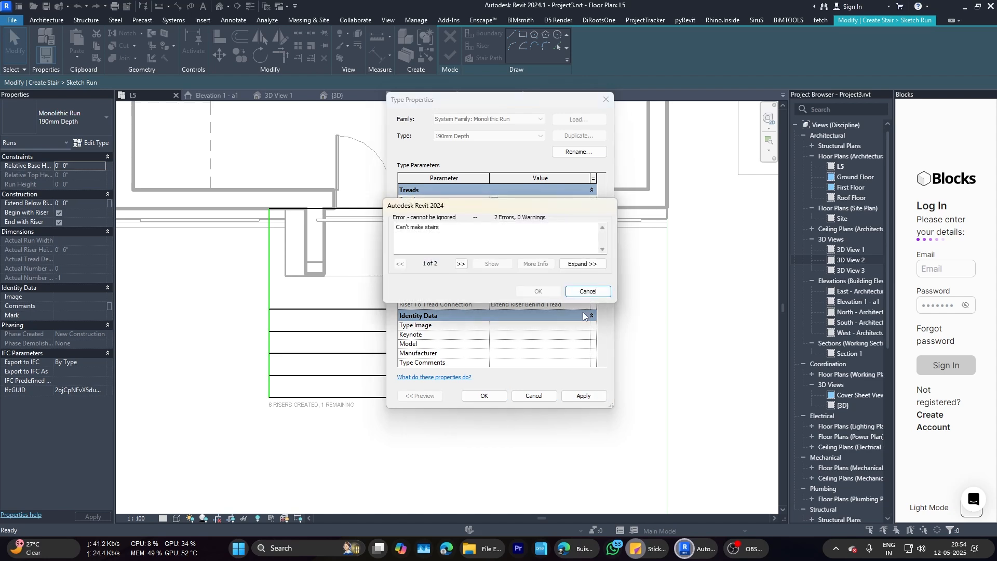
click(587, 294)
click(484, 396)
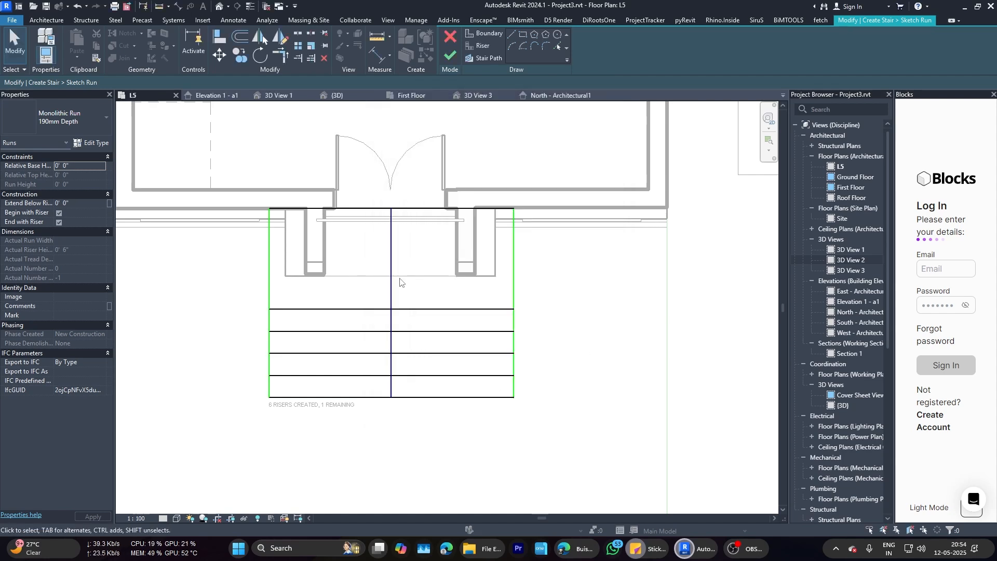
Step: Finish the run sketch and the stair, checking the run in the 3D view
scroll(404, 257, down, 3)
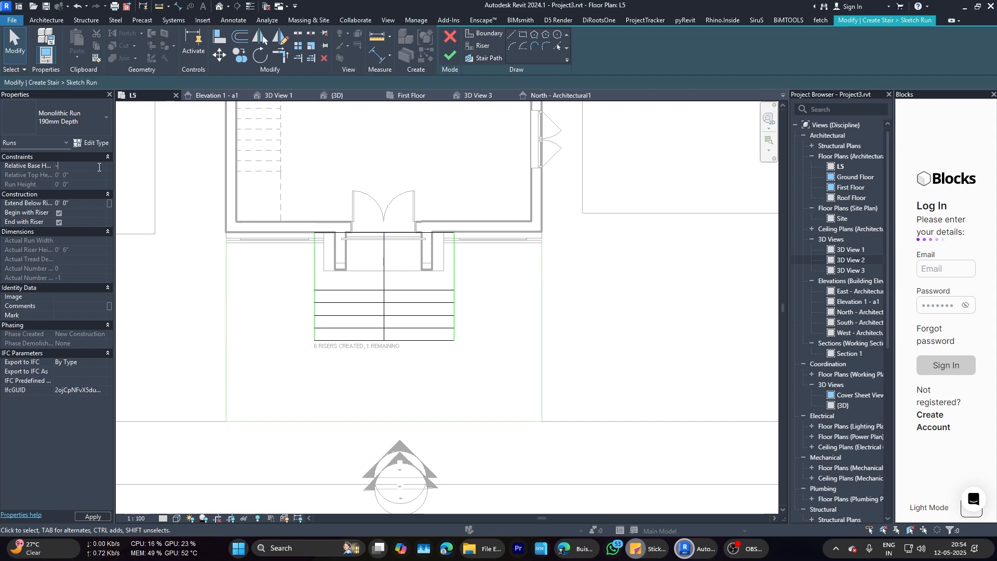
key(Return)
click(562, 279)
click(450, 54)
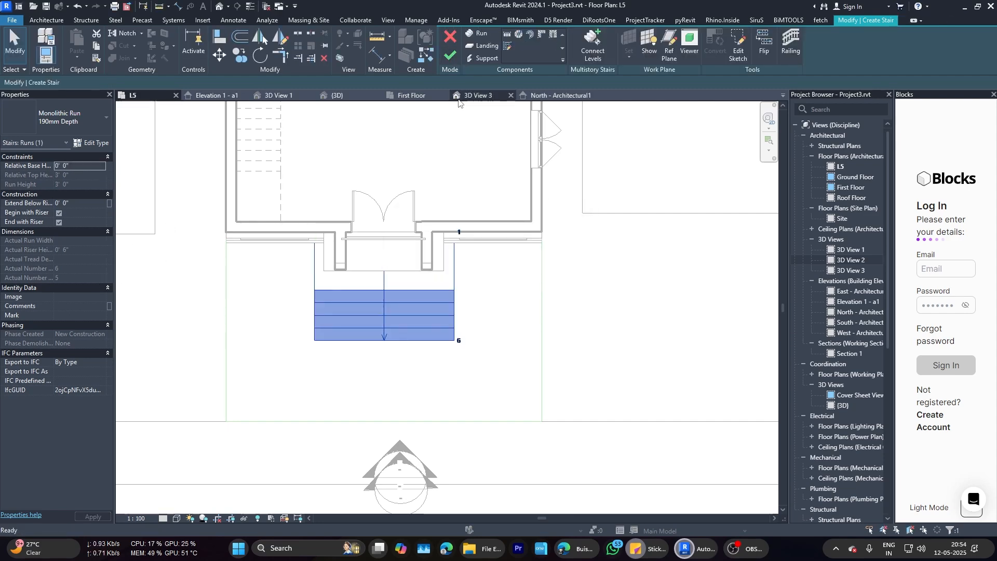
click(358, 96)
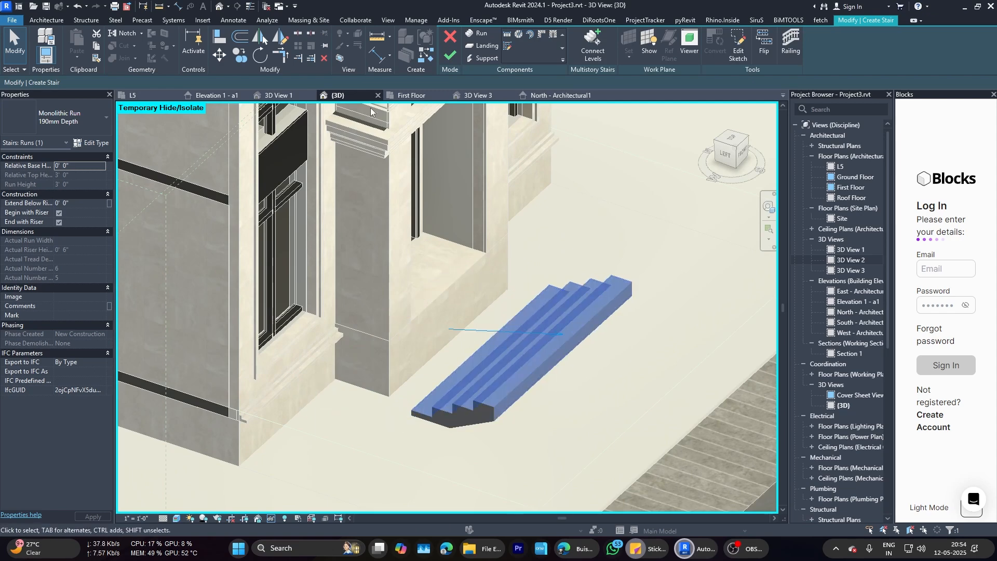
click(151, 96)
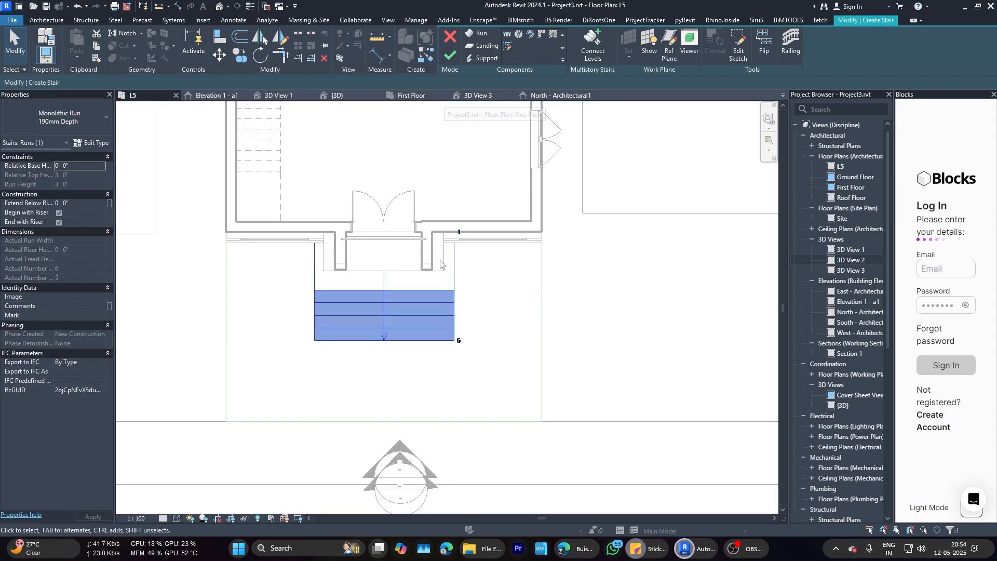
click(451, 54)
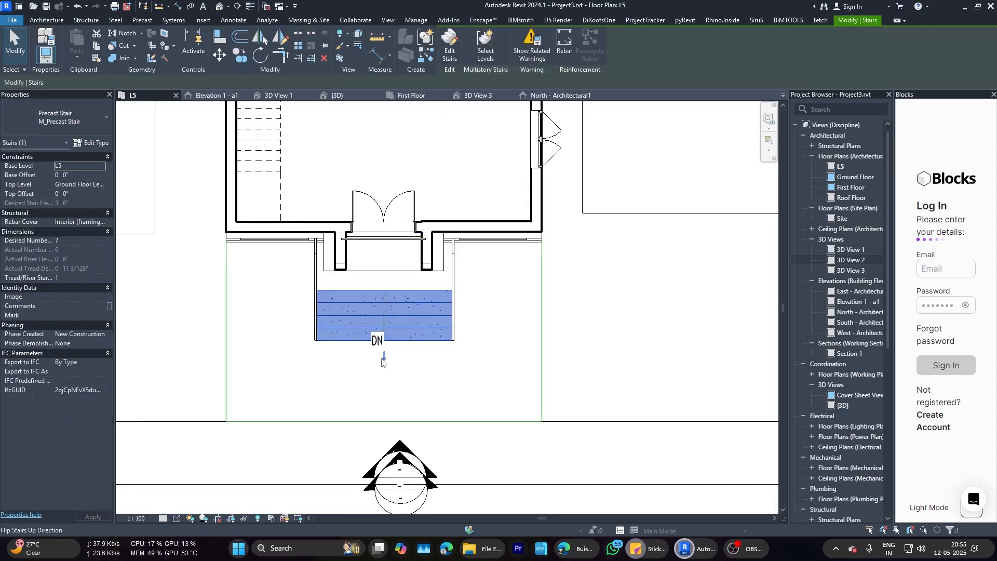
Step: Flip the entrance stair's up direction so it climbs towards the main door
mouse_move(684, 549)
click(702, 511)
right_drag(616, 401, 531, 338)
mouse_move(684, 550)
click(618, 498)
scroll(385, 281, up, 6)
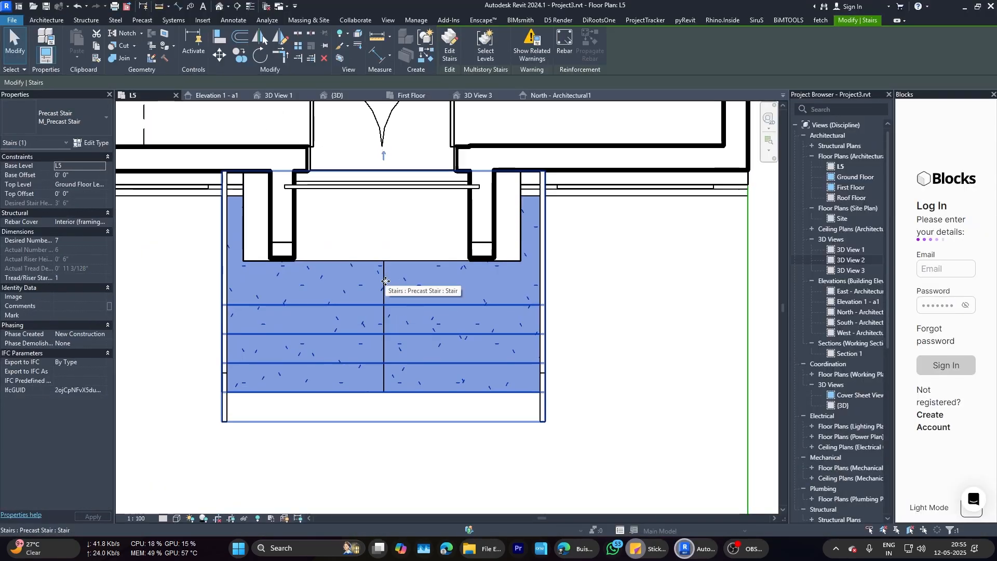
Step: Try sketching a new run in the stair with a riser across its full width just outside the entrance block
click(434, 304)
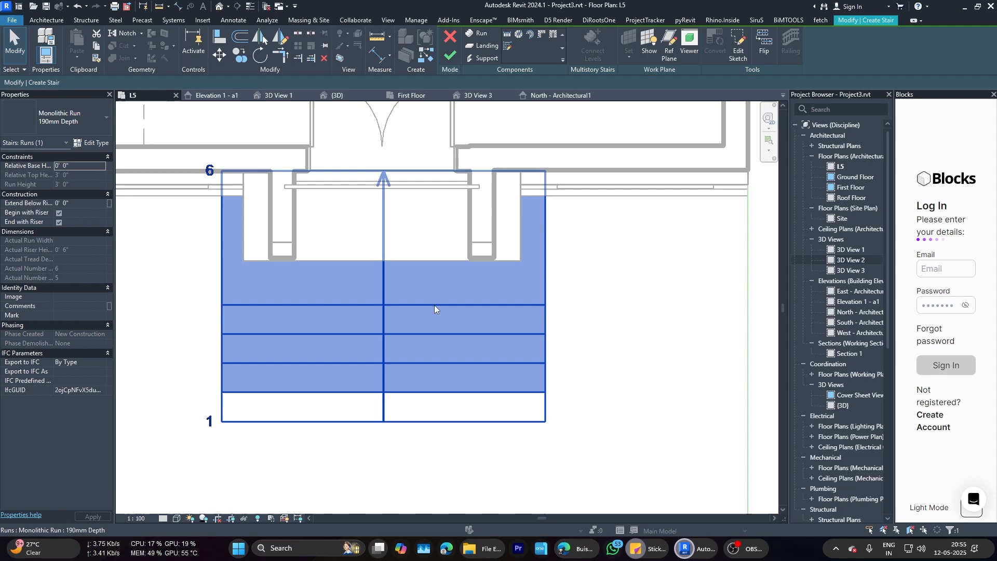
click(508, 46)
click(482, 50)
click(222, 276)
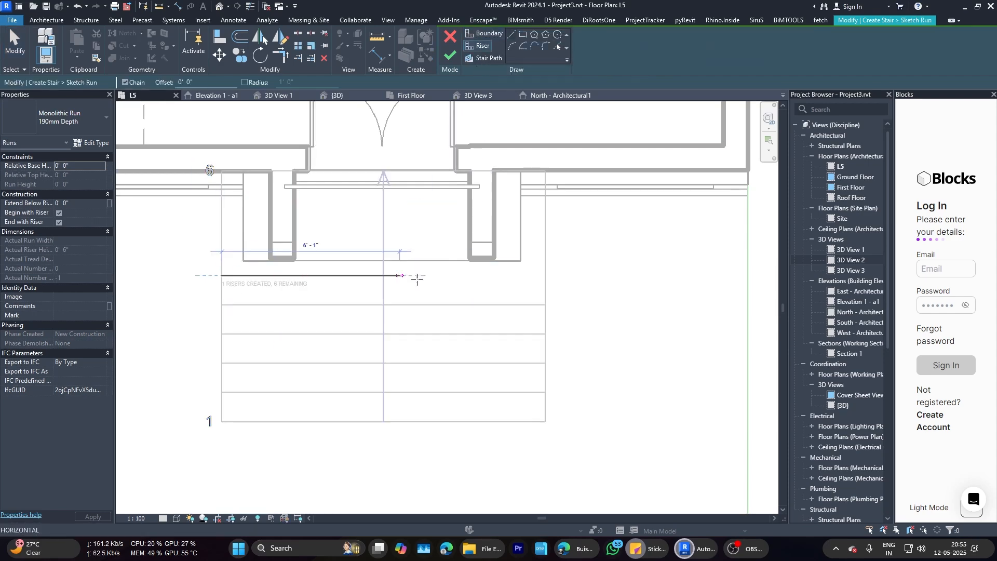
click(545, 275)
key(Escape)
key(Escape)
click(327, 277)
click(451, 38)
click(528, 279)
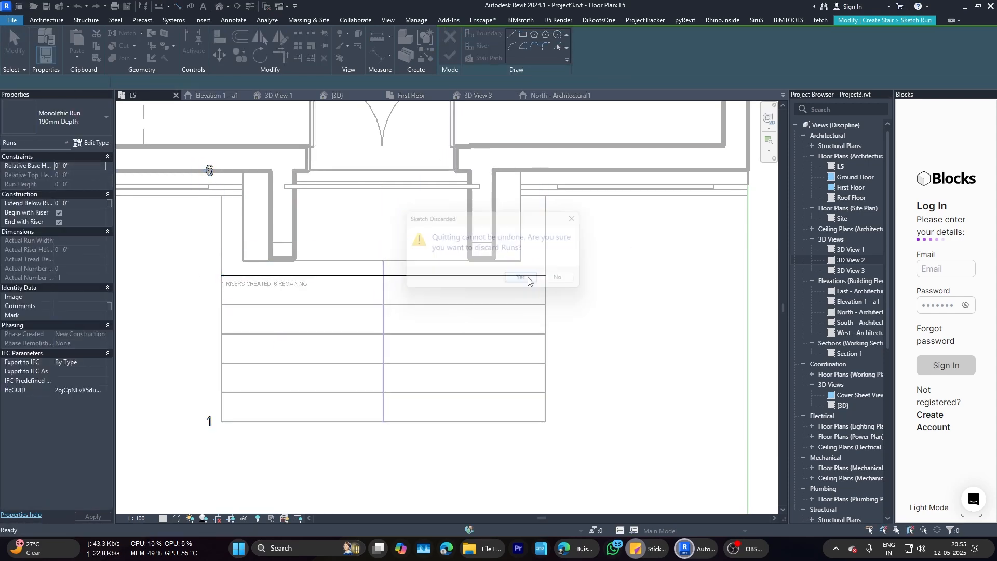
Step: Try sketching another new run whose riser spans the stair along the entrance block's front edge
click(384, 289)
key(Escape)
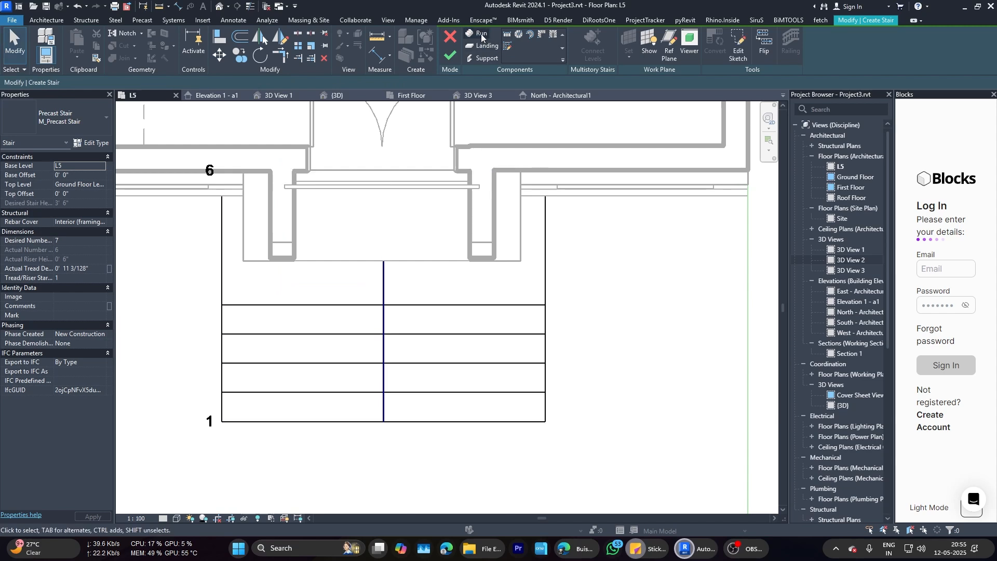
click(480, 34)
click(508, 46)
click(484, 46)
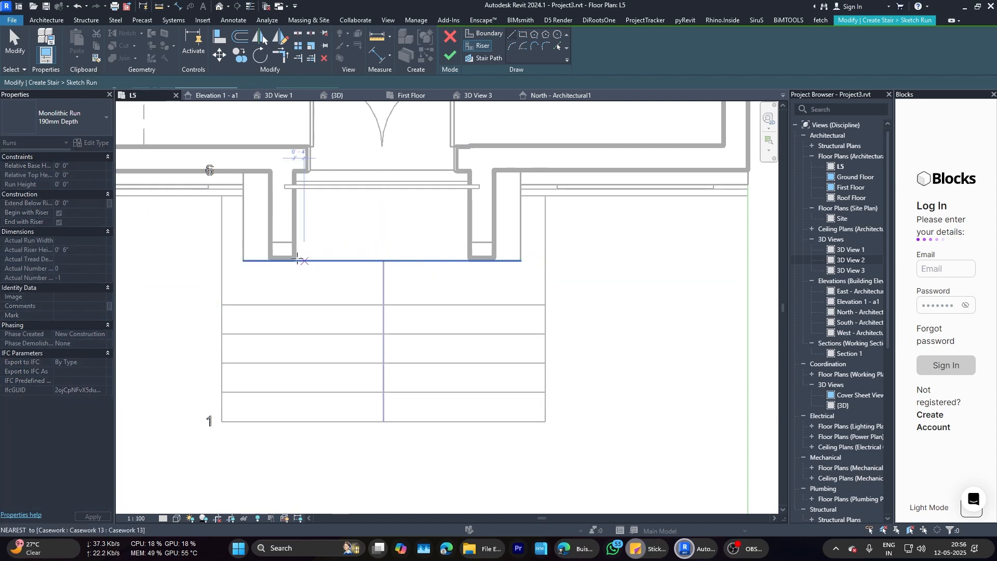
click(545, 262)
click(222, 261)
key(Escape)
key(Escape)
scroll(368, 265, up, 2)
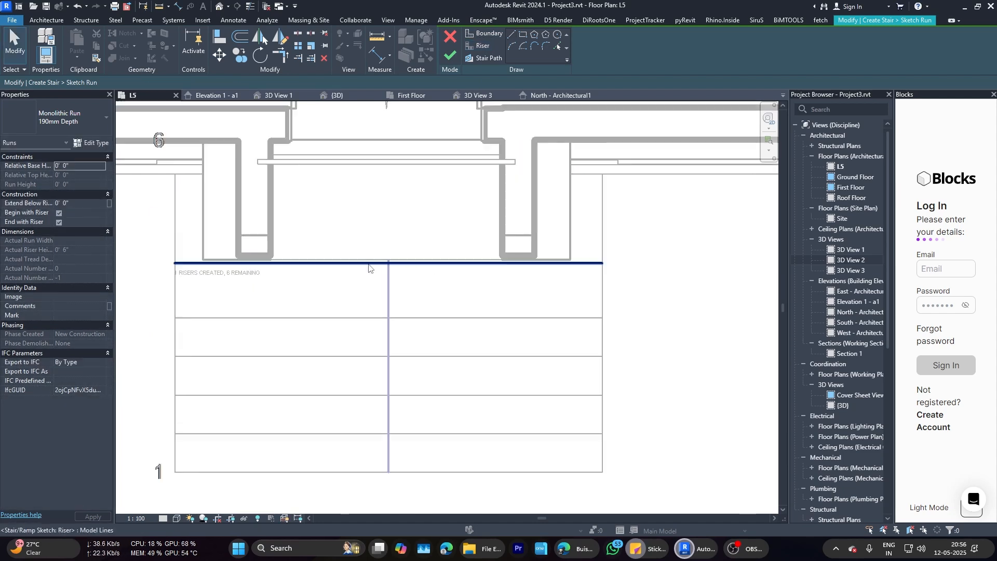
click(384, 258)
click(448, 282)
scroll(456, 278, down, 2)
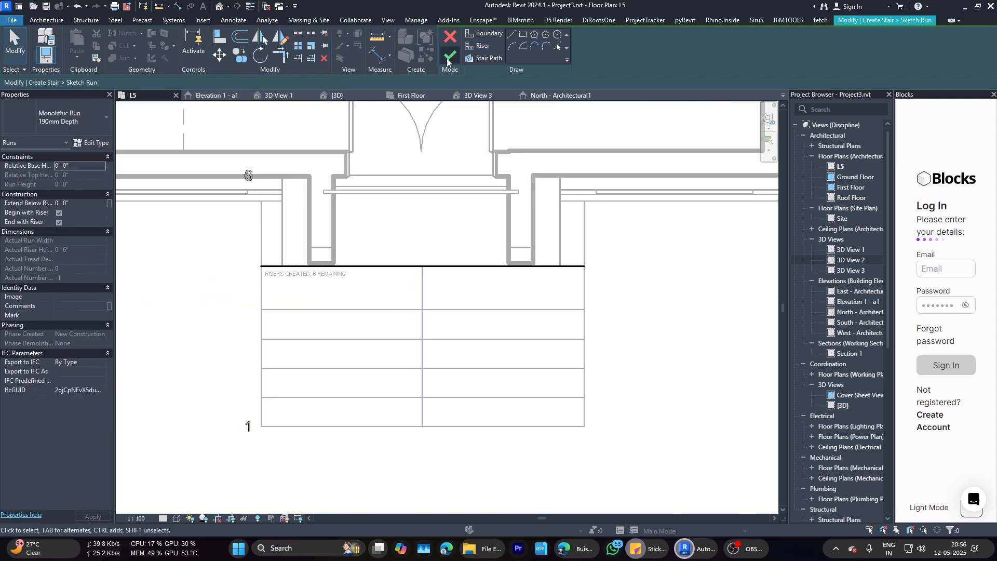
Step: Try a relative base height of -42 for the new run, and discard its sketch
click(78, 166)
text(42)
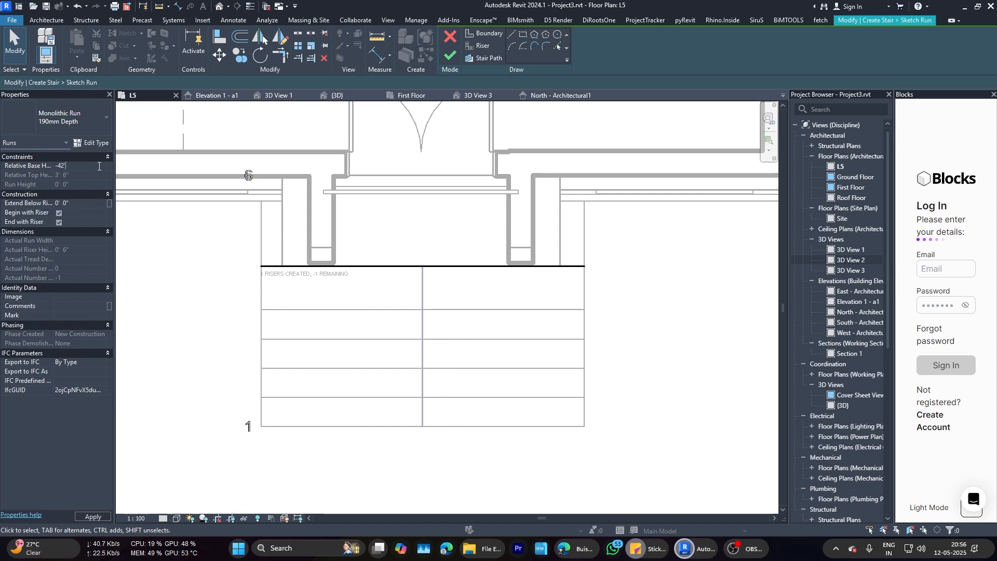
key(Return)
key(Return)
click(450, 37)
click(526, 282)
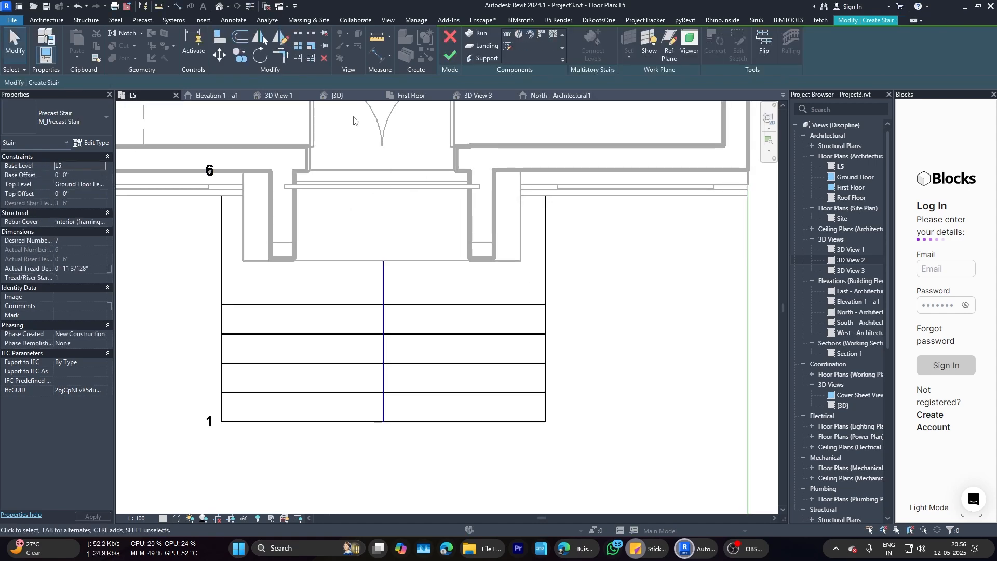
Step: Reopen the existing run's sketch and add a riser across its full width at the entrance block's front edge
click(339, 96)
click(381, 375)
click(738, 46)
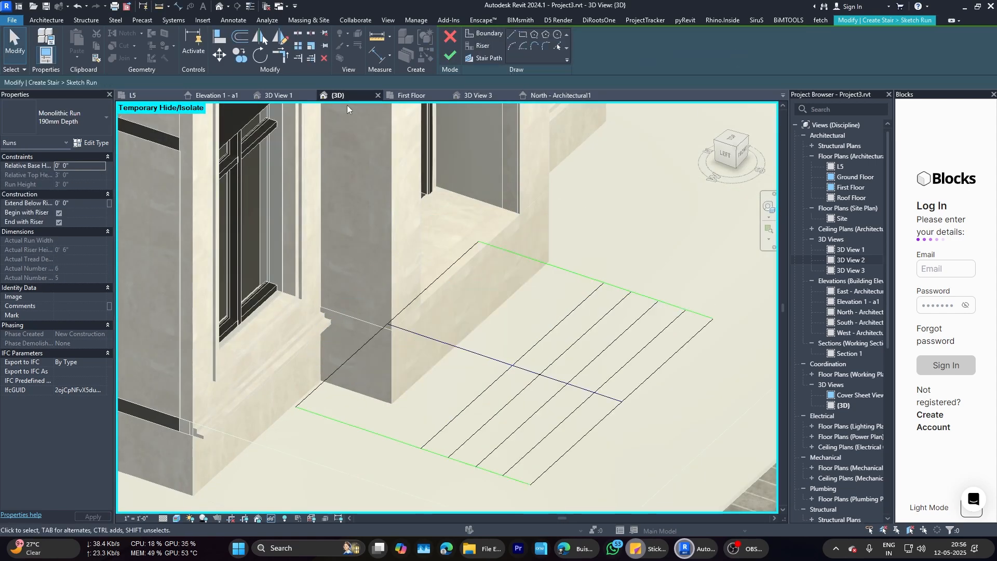
click(144, 98)
key(l)
key(i)
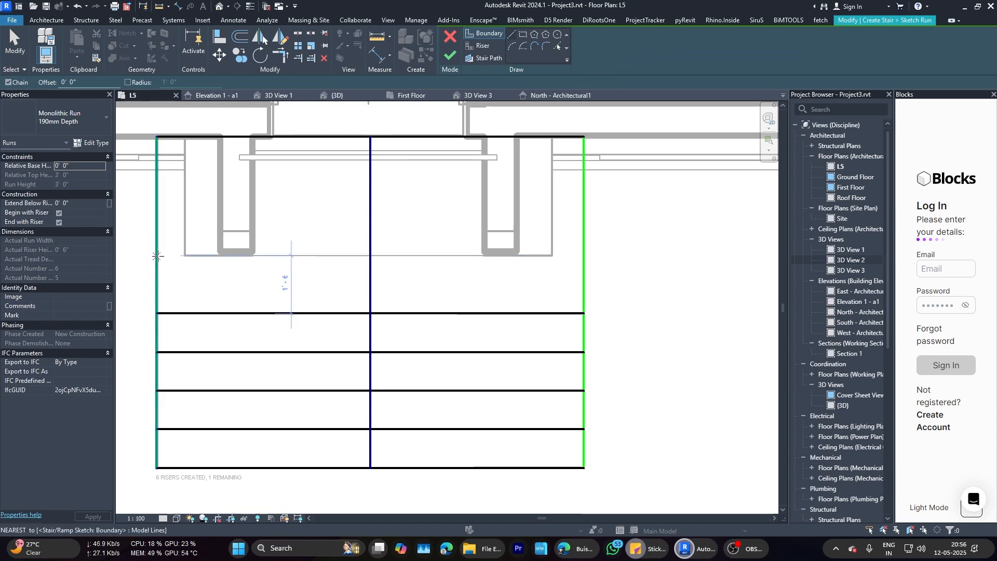
click(156, 256)
click(585, 254)
key(Escape)
key(Escape)
scroll(450, 255, down, 1)
click(440, 257)
key(Delete)
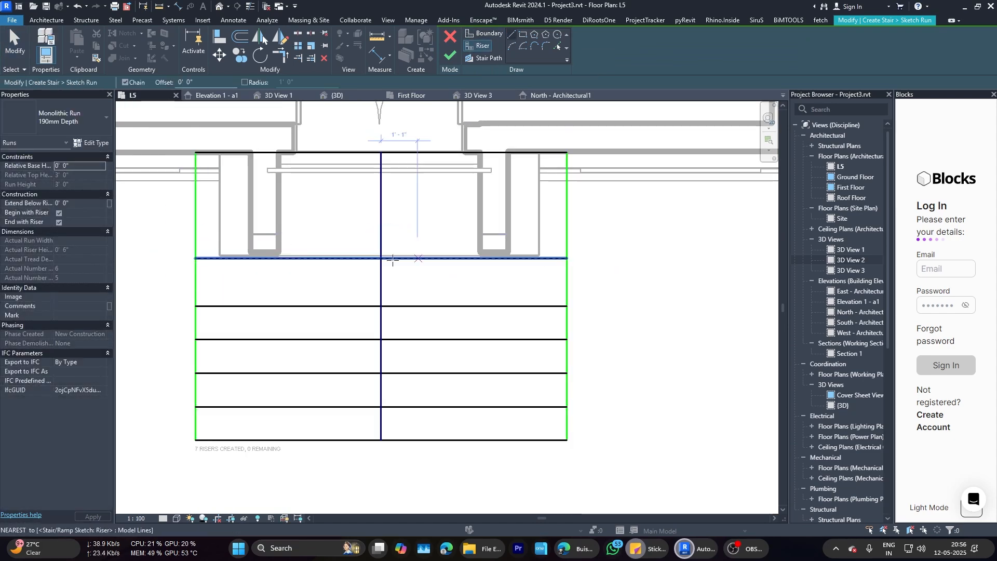
Step: Align the added riser with the entrance block's front edge and finish the run sketch
key(a)
key(l)
scroll(338, 263, up, 4)
scroll(347, 261, down, 5)
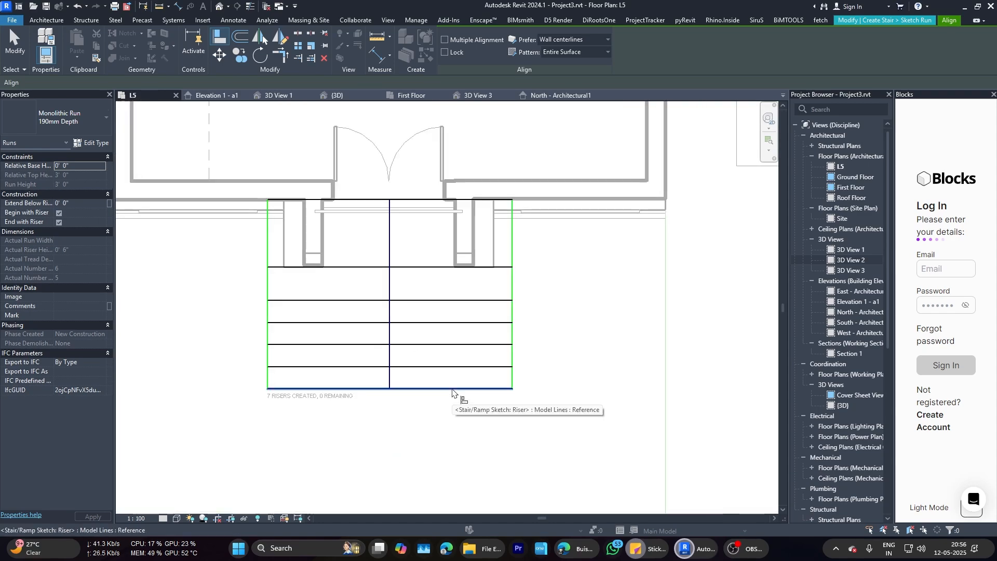
key(Escape)
click(450, 58)
Step: Examine the stair run in 3D from several sides, checking how it meets the entrance block and the ground
click(337, 95)
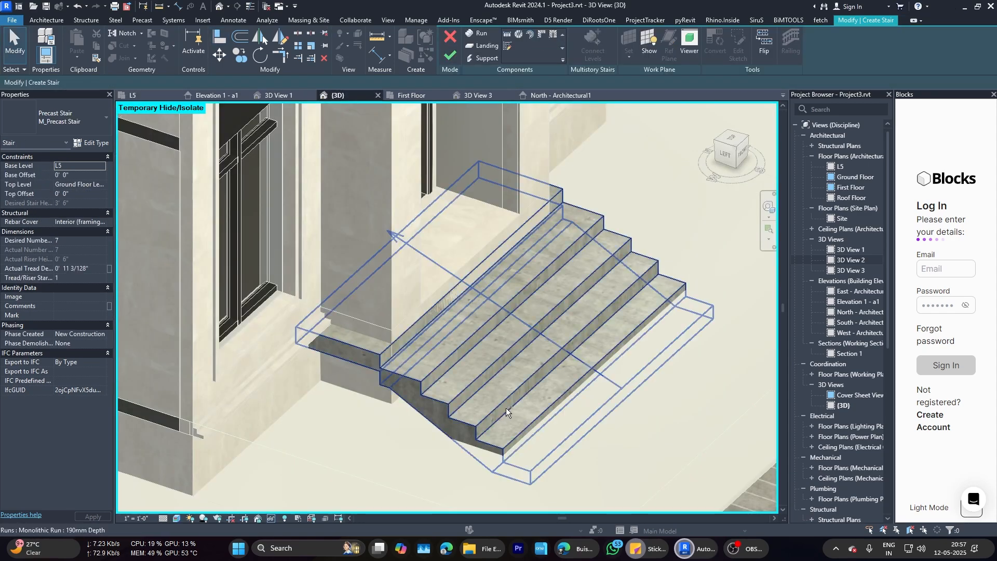
mouse_move(506, 408)
shift+middle_down()
mouse_move(506, 269)
mouse_move(454, 302)
mouse_move(724, 338)
mouse_move(592, 403)
shift+middle_up()
scroll(507, 269, up, 3)
scroll(527, 306, down, 4)
click(688, 552)
click(737, 478)
click(685, 549)
click(613, 517)
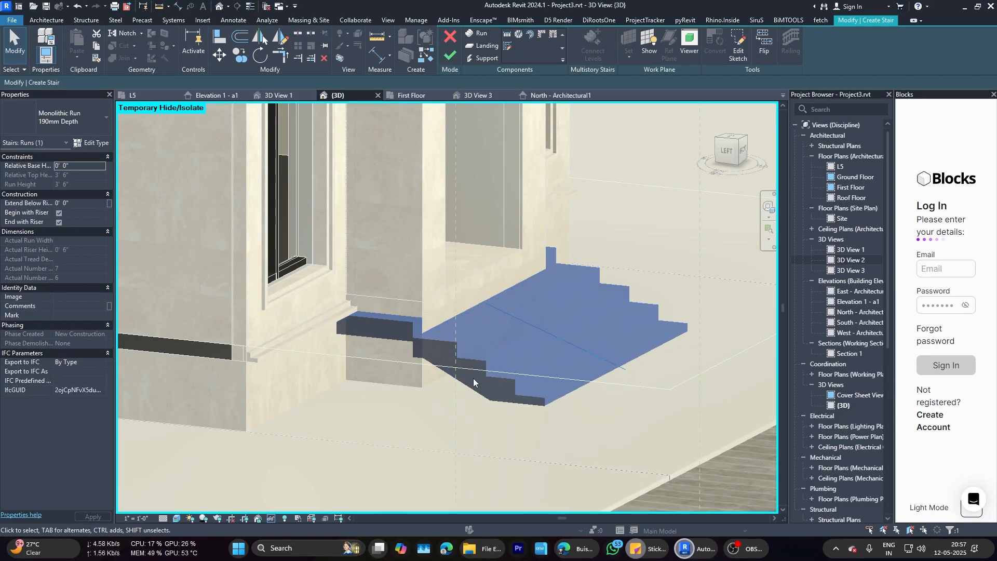
key(Escape)
click(470, 353)
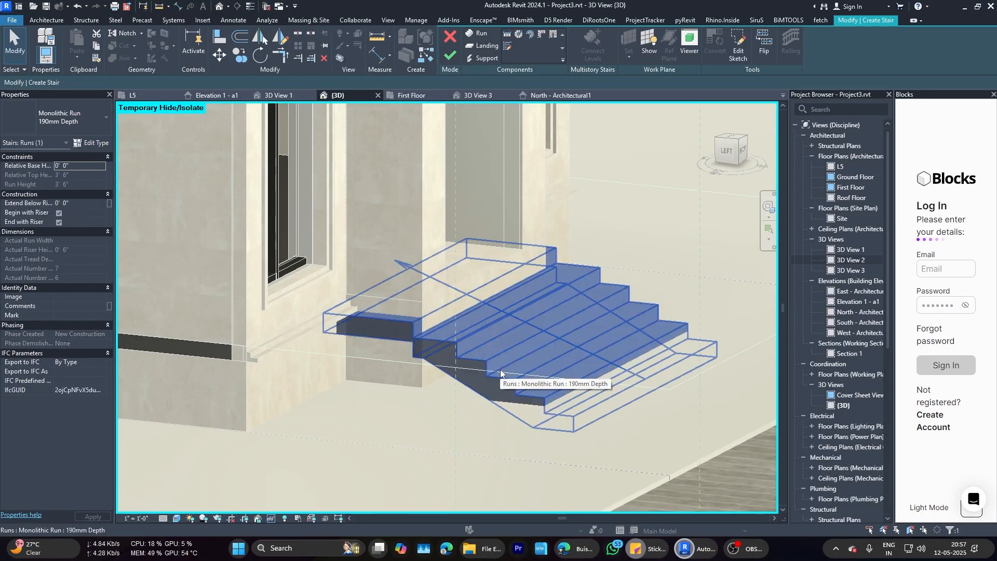
key(Escape)
shift+middle_drag(483, 363, 701, 363)
scroll(525, 359, up, 4)
click(524, 359)
scroll(540, 358, down, 4)
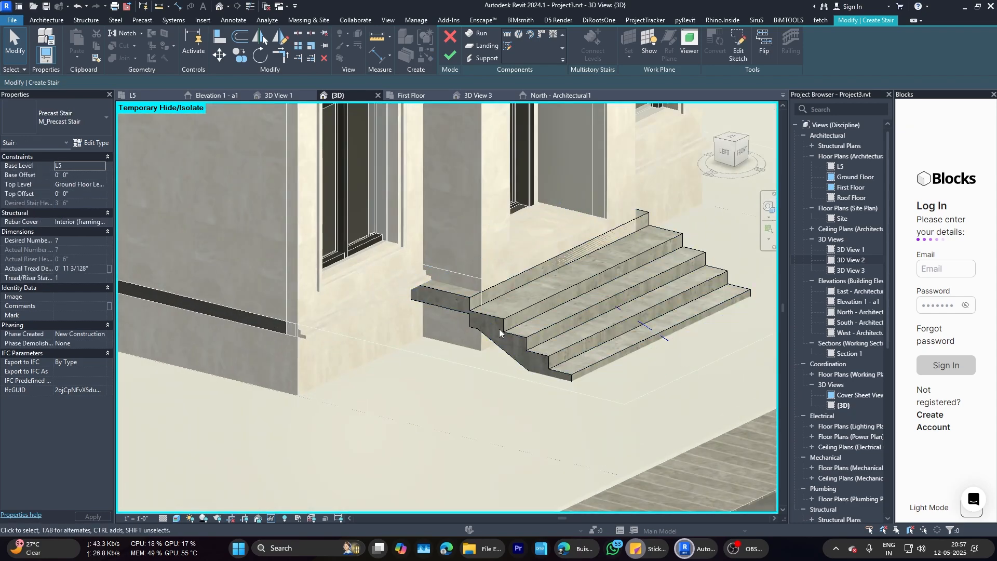
Step: Set the run's relative base height to 0' 6"
click(509, 465)
shift+middle_drag(711, 330, 623, 359)
scroll(617, 297, down, 3)
scroll(608, 328, up, 2)
click(606, 326)
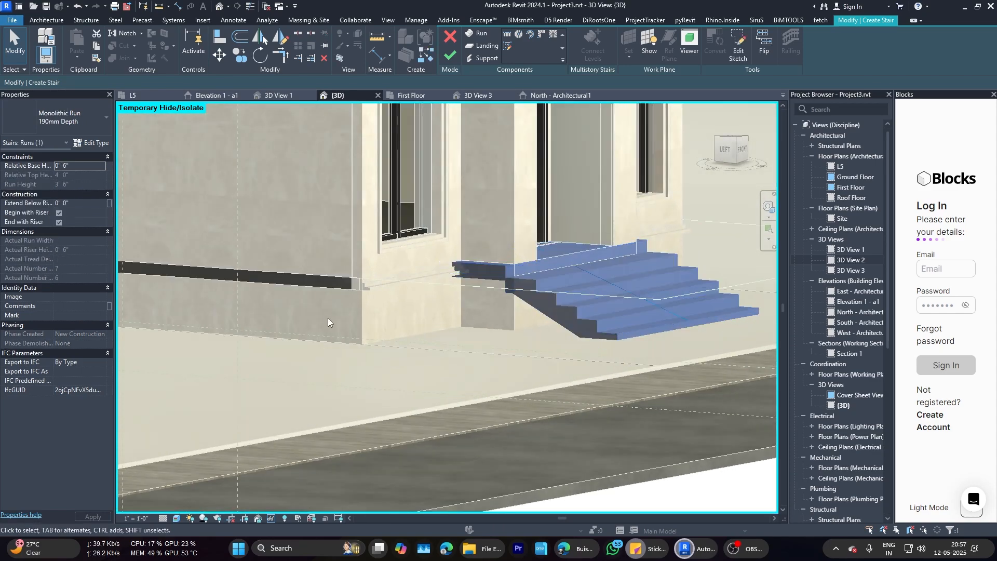
Step: Give the monolithic run type 0' 2" thick treads, a 0' 1" nosing length and the M_Stair Nosing - Radius : 30mm nosing profile
scroll(328, 318, down, 3)
scroll(515, 342, up, 6)
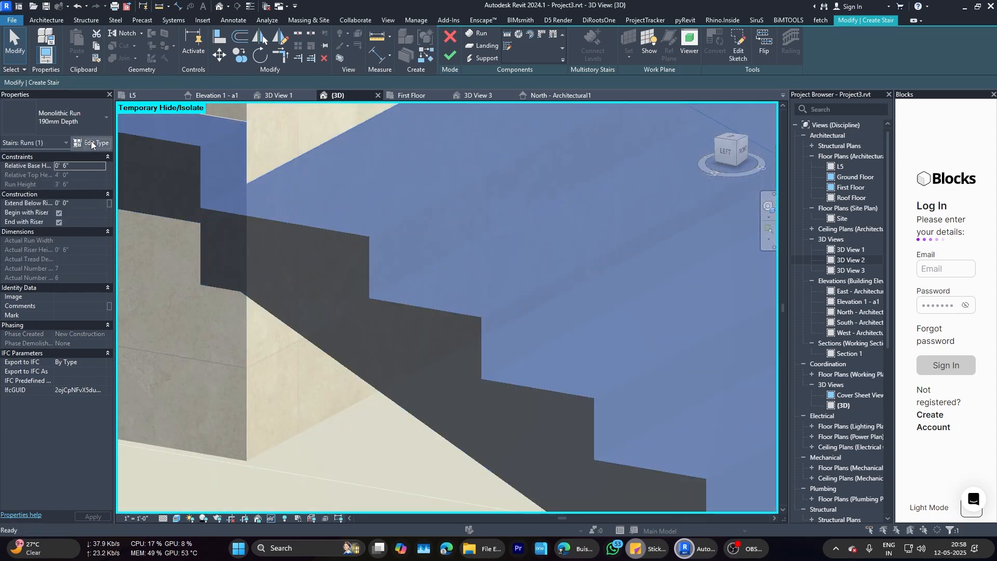
click(93, 144)
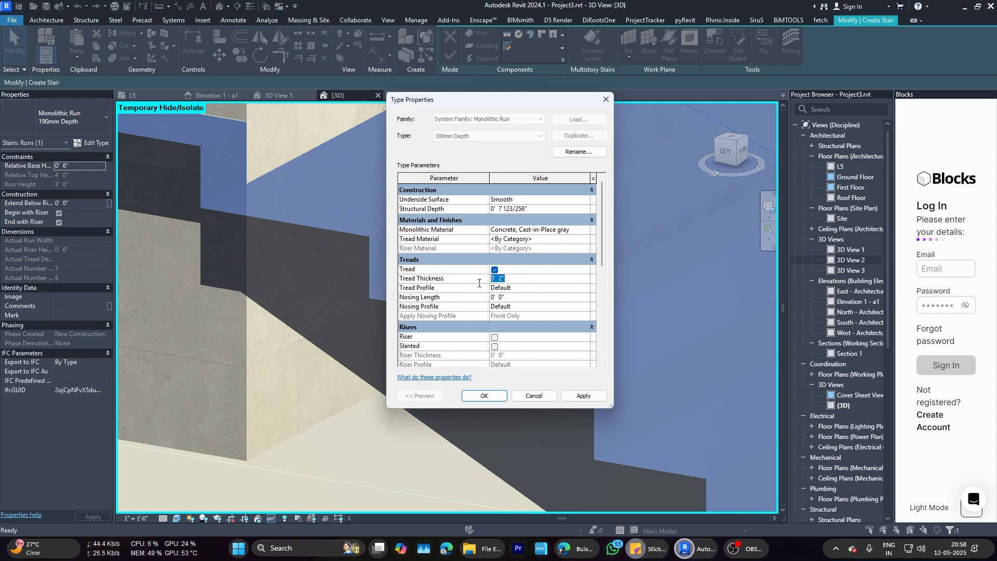
click(581, 309)
click(561, 347)
click(583, 396)
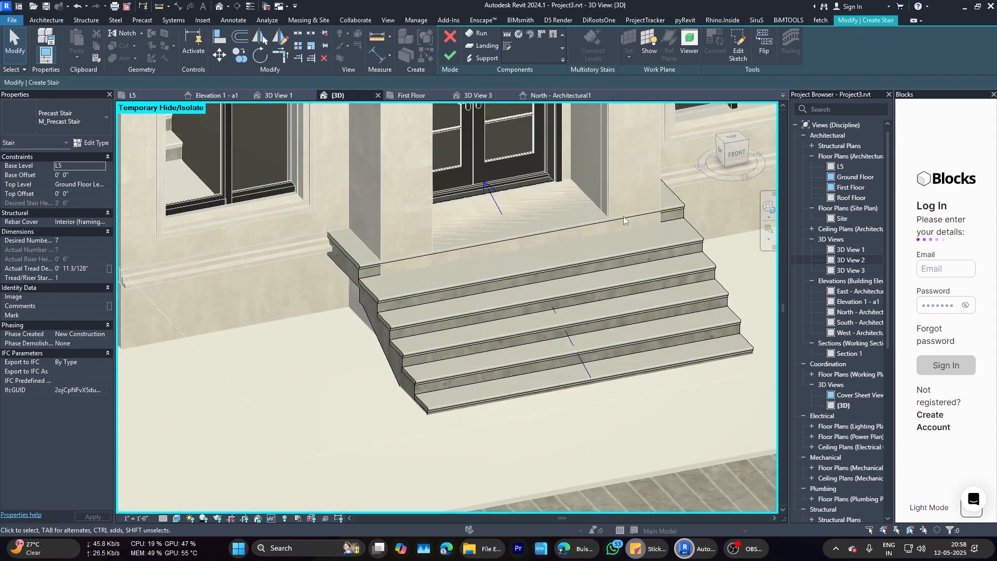
Step: Check the run's side in 3D, reopen its type properties and set the structural depth to 0' 6"
scroll(616, 231, up, 2)
scroll(516, 337, down, 3)
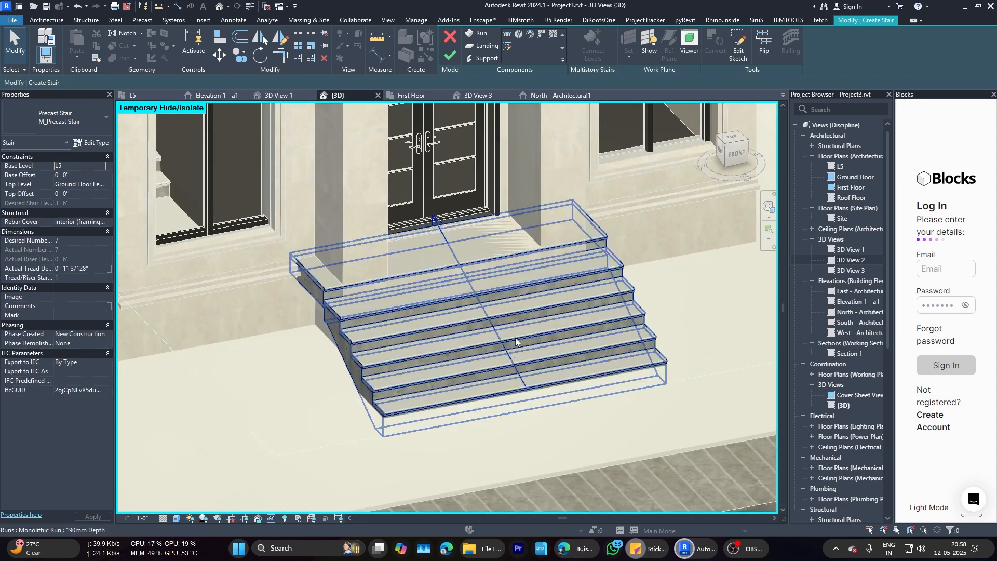
scroll(291, 331, up, 3)
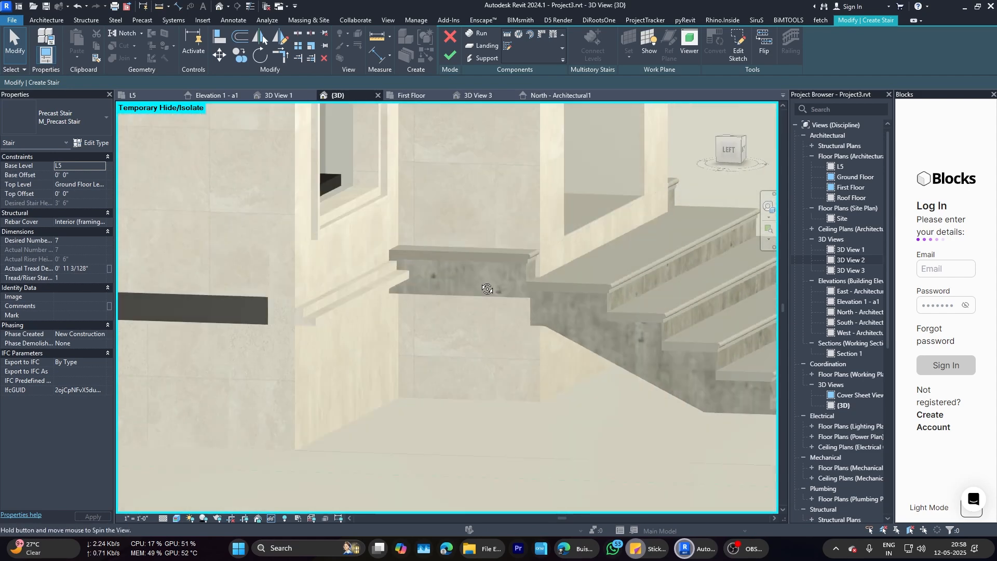
click(503, 368)
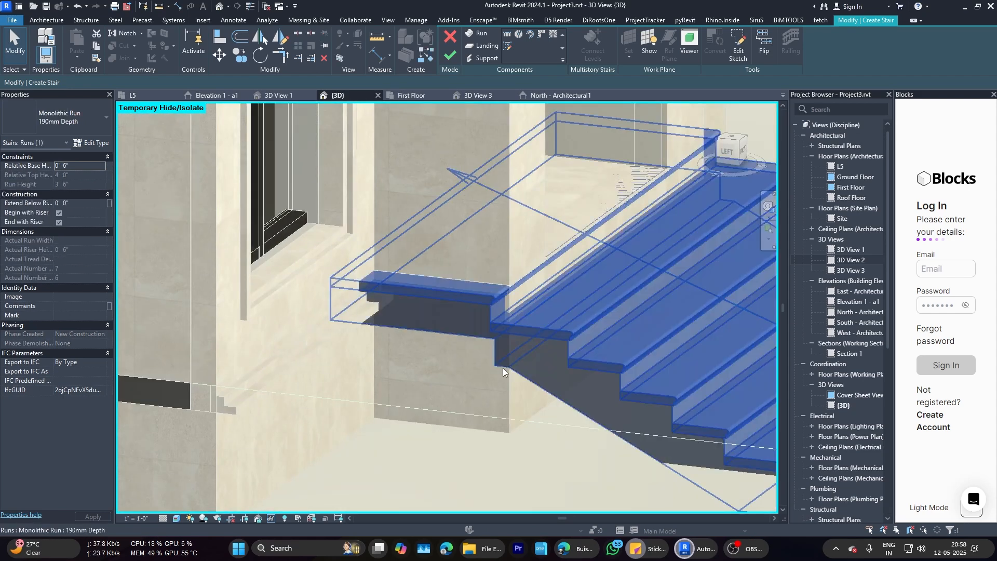
click(91, 142)
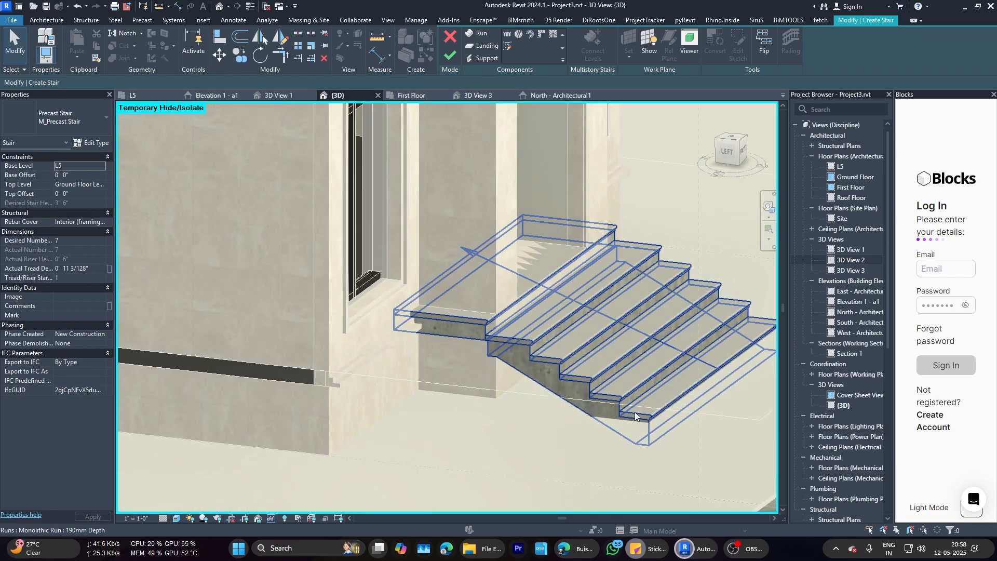
Step: Adjust the run's base so that its lowest riser extends down to the ground
scroll(635, 413, up, 3)
scroll(617, 404, down, 3)
click(474, 363)
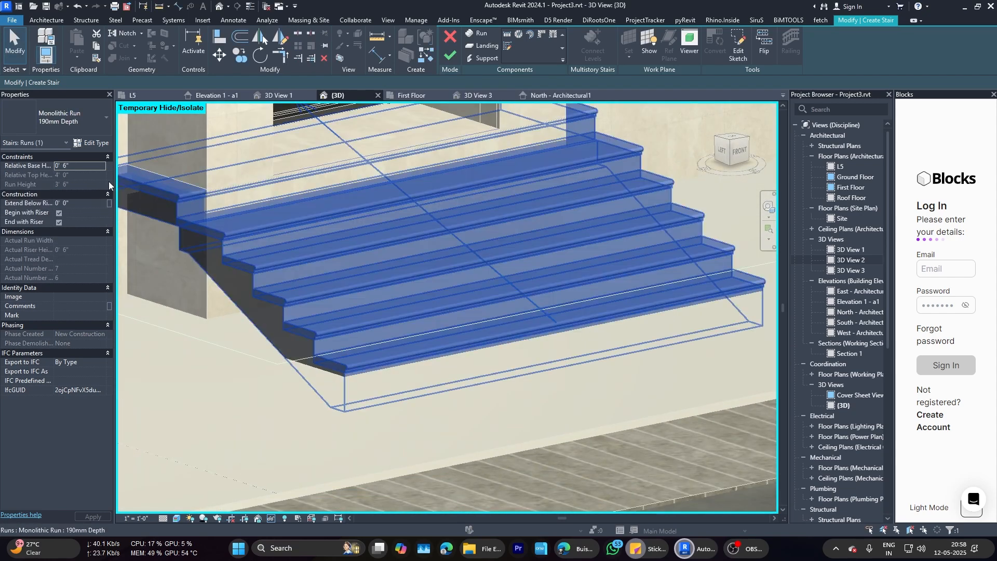
click(78, 166)
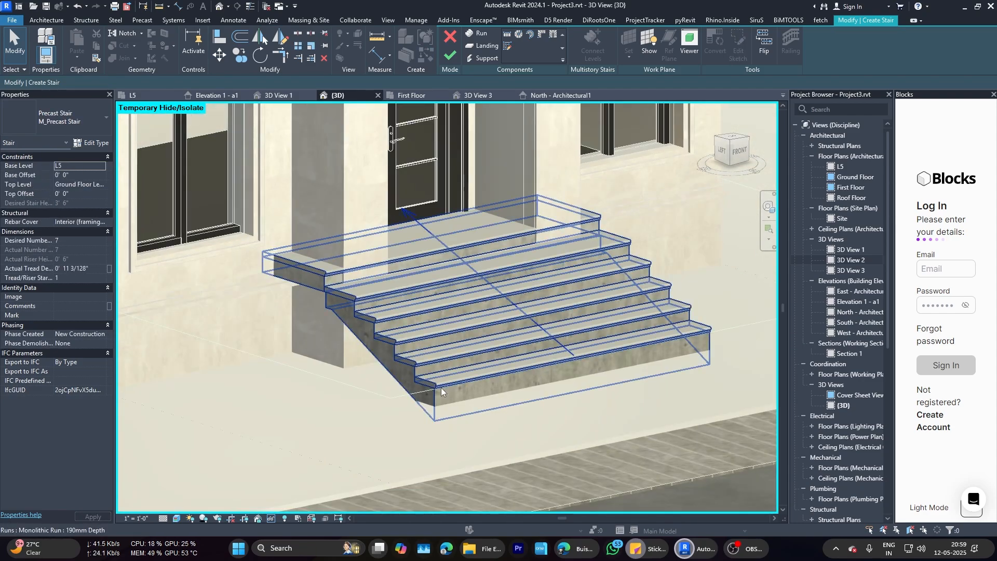
click(441, 388)
key(Escape)
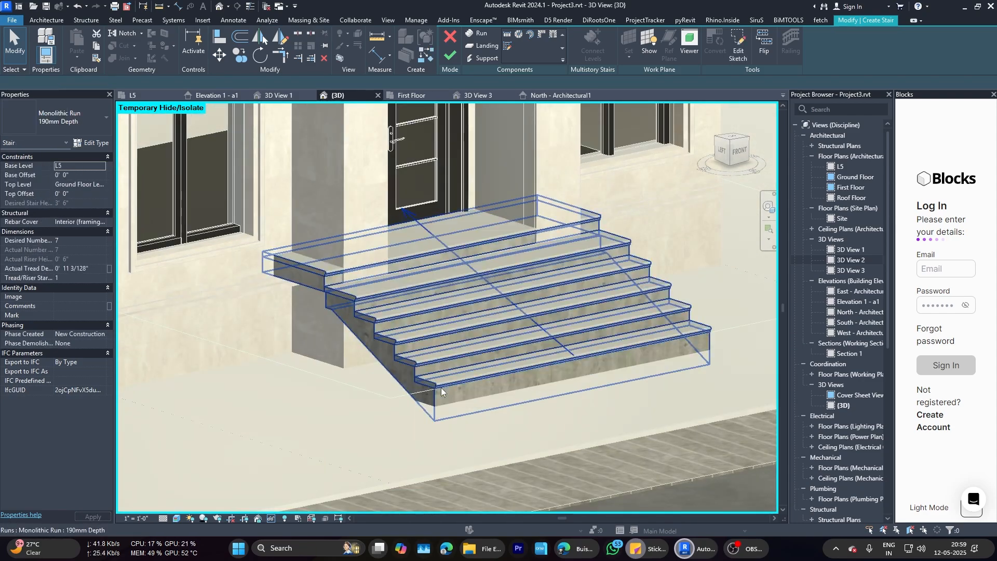
Step: Check how the run's upper corner meets the entrance block and finish editing the stair
click(321, 274)
key(Escape)
scroll(321, 275, up, 3)
shift+middle_drag(323, 273, 543, 257)
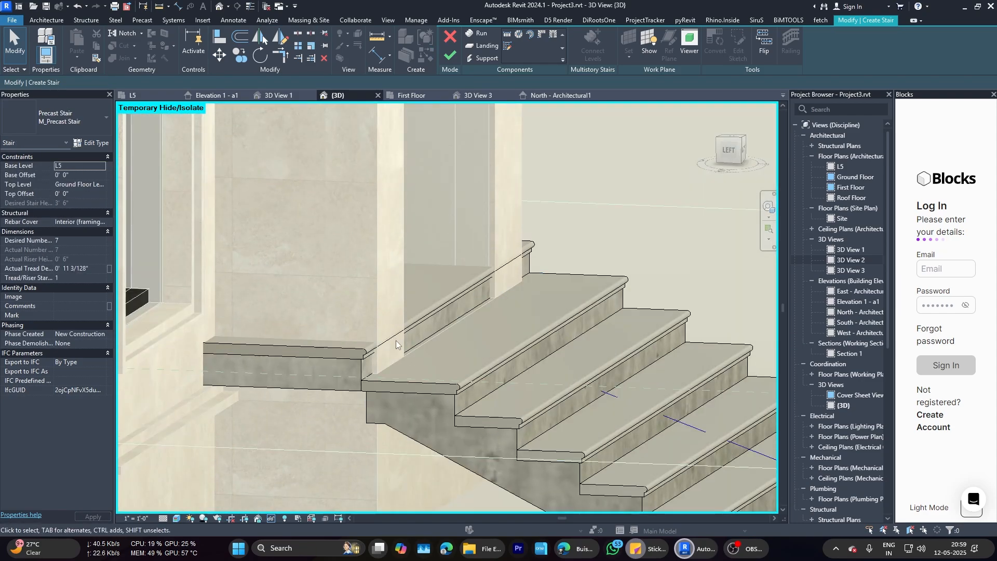
scroll(360, 355, up, 1)
scroll(360, 358, down, 4)
shift+middle_drag(422, 391, 371, 370)
scroll(372, 359, up, 3)
click(451, 55)
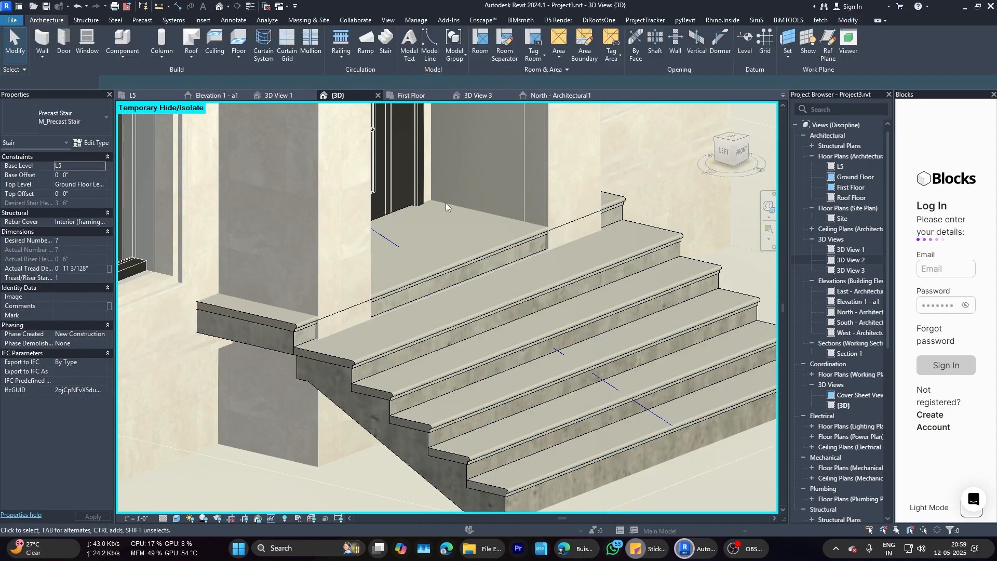
Step: Select the in-place entrance block beneath the stair's top landing and lower its top clear of the landing's underside
scroll(446, 203, down, 2)
click(350, 359)
scroll(438, 275, down, 3)
key(Escape)
shift+middle_drag(438, 270, 457, 309)
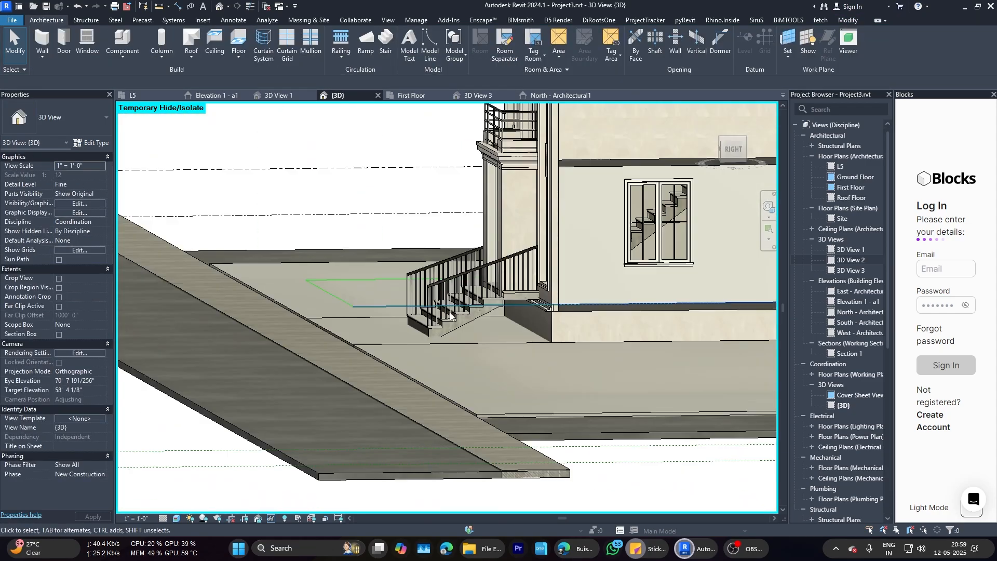
scroll(503, 292, up, 6)
scroll(507, 297, down, 5)
scroll(534, 260, up, 5)
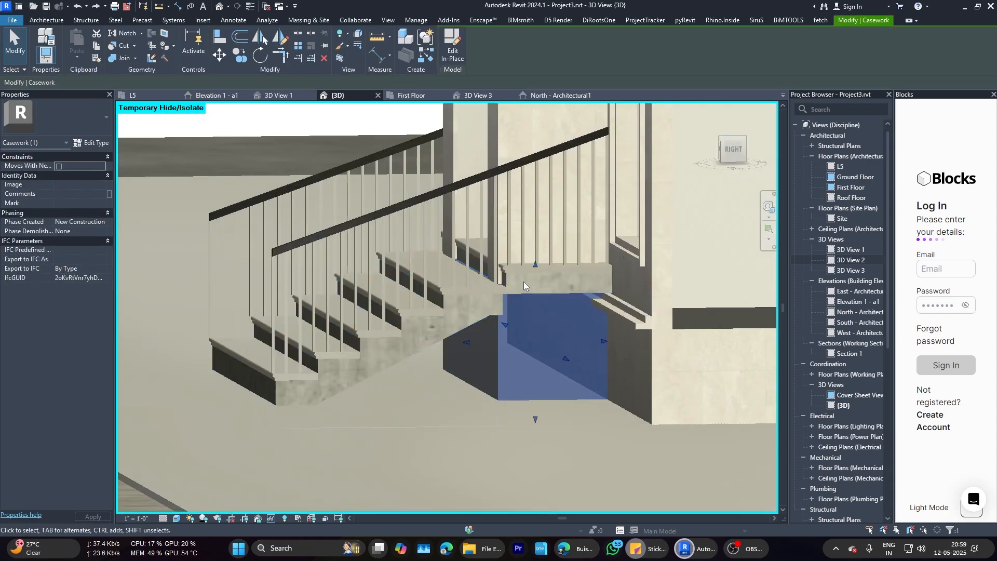
click(555, 323)
key(h)
key(h)
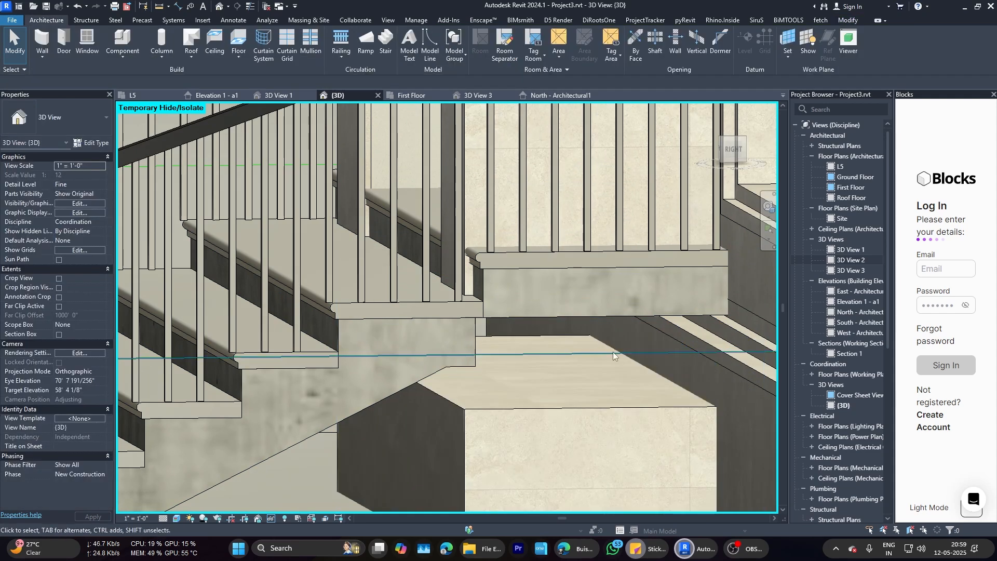
Step: Align the entrance block's top face with the underside of the stair's top landing
shift+middle_drag(613, 351, 606, 282)
key(a)
key(l)
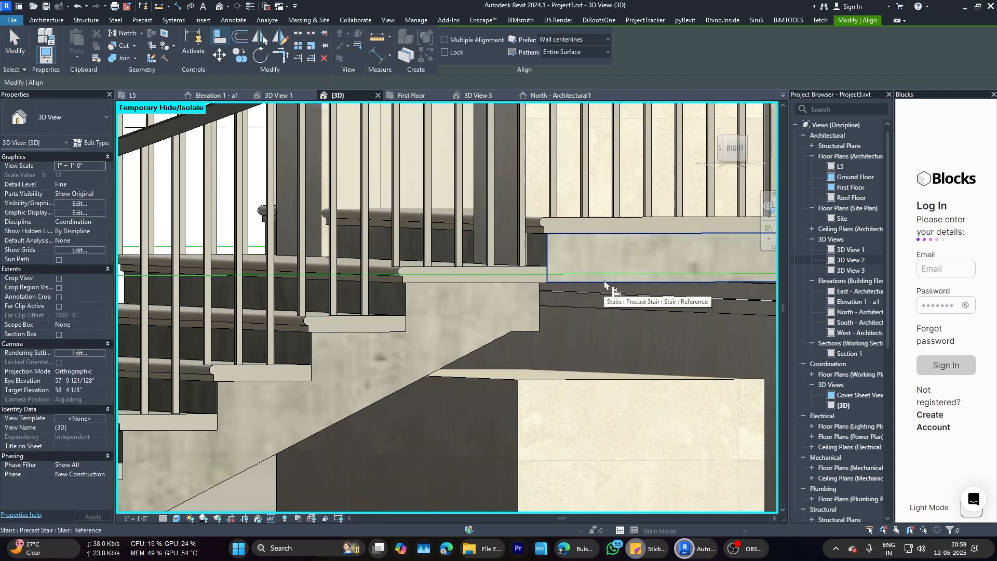
key(Escape)
shift+middle_drag(586, 271, 575, 335)
key(a)
key(l)
scroll(608, 267, down, 3)
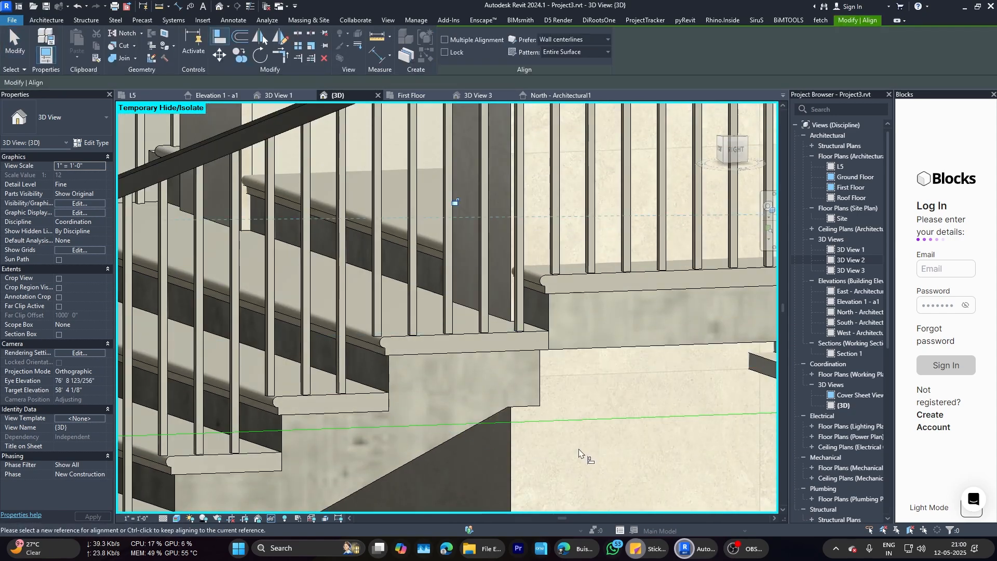
Step: Align the entrance block with the landing's lower edge on the right side of the stair
key(Escape)
scroll(584, 454, down, 2)
shift+middle_drag(583, 454, 632, 385)
key(a)
key(l)
click(676, 315)
key(Escape)
key(Escape)
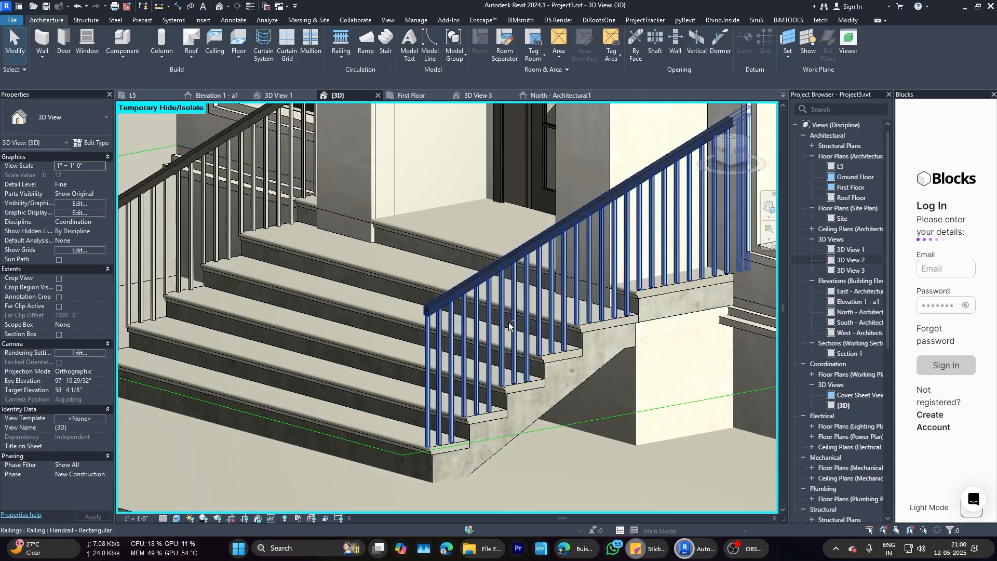
Step: Align the entrance block with the landing's lower edge on the left side of the stair
shift+middle_drag(509, 322, 474, 316)
key(a)
key(l)
click(266, 326)
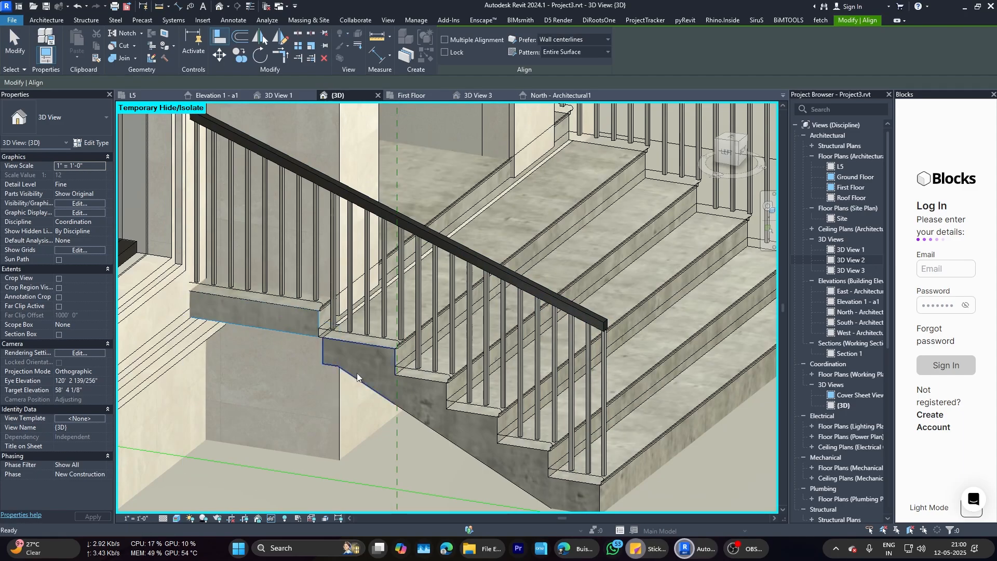
key(Escape)
key(Escape)
scroll(365, 383, down, 2)
shift+middle_drag(427, 427, 424, 379)
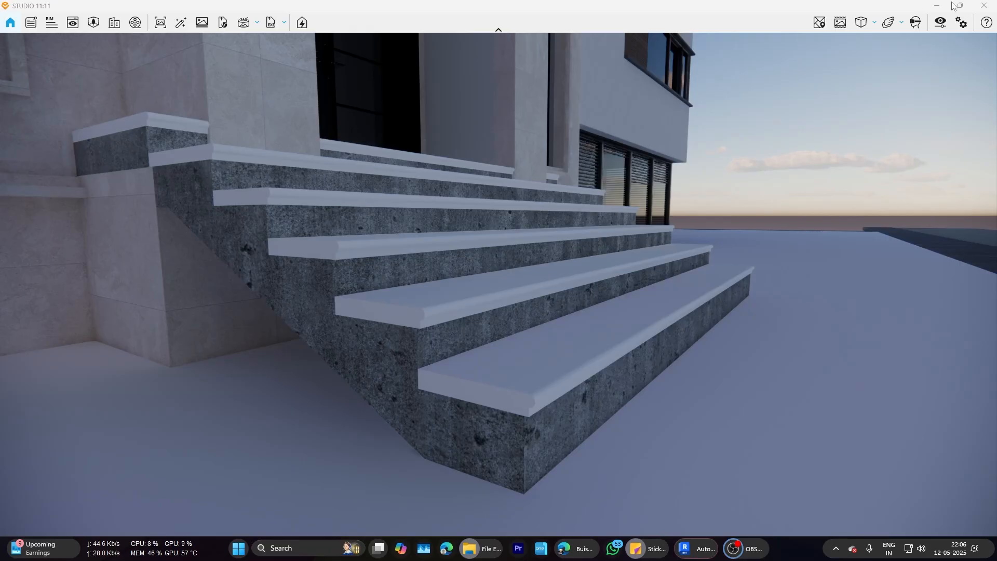
Step: Examine the rendered entrance stair from the side and from the front in the render window
key(s)
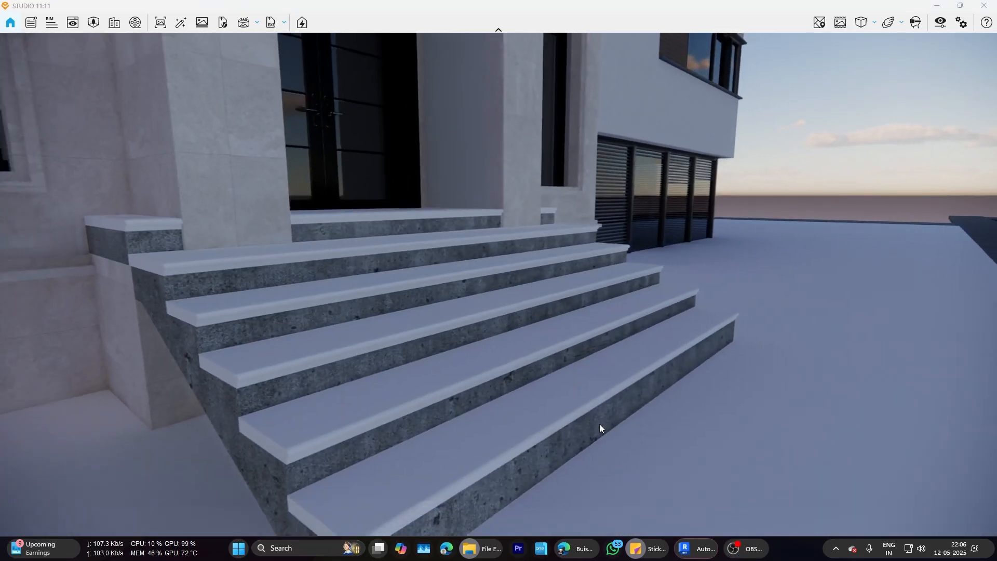
drag(606, 306, 846, 313)
scroll(817, 311, down, 2)
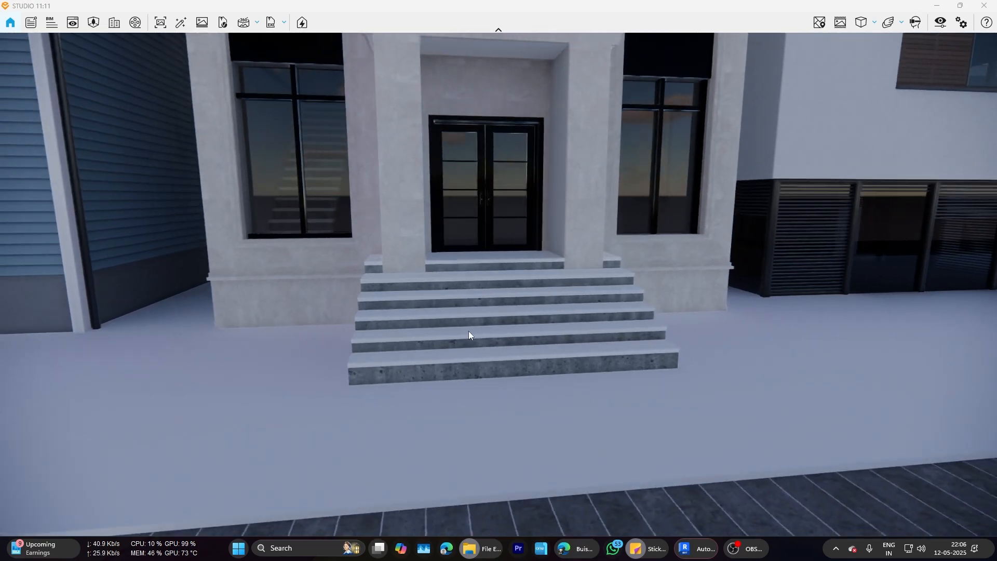
scroll(468, 334, up, 4)
right_drag(425, 372, 613, 379)
Step: Switch back to Revit and open the default {3D} view
click(711, 549)
click(634, 486)
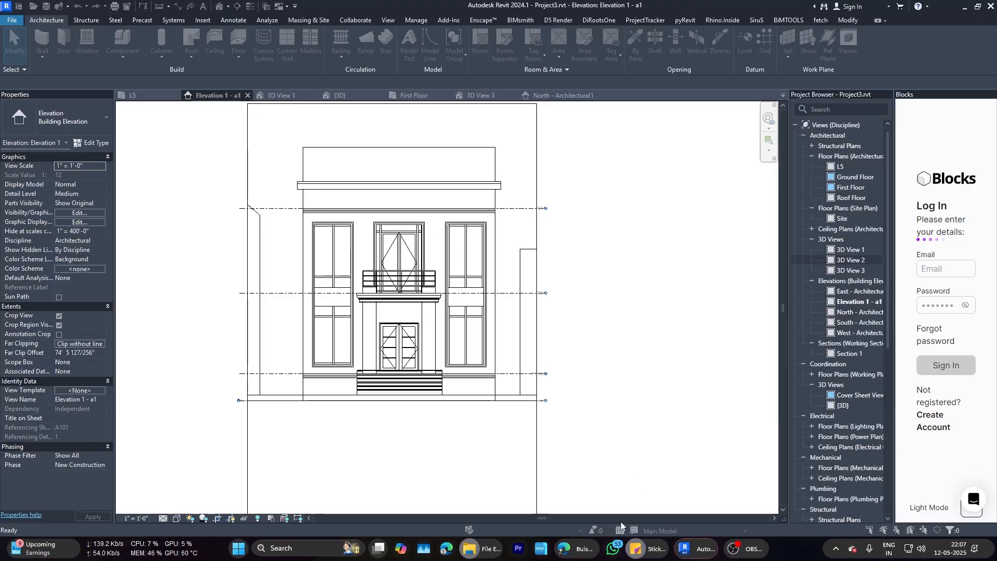
click(696, 549)
click(814, 489)
click(572, 378)
scroll(332, 359, up, 3)
click(344, 97)
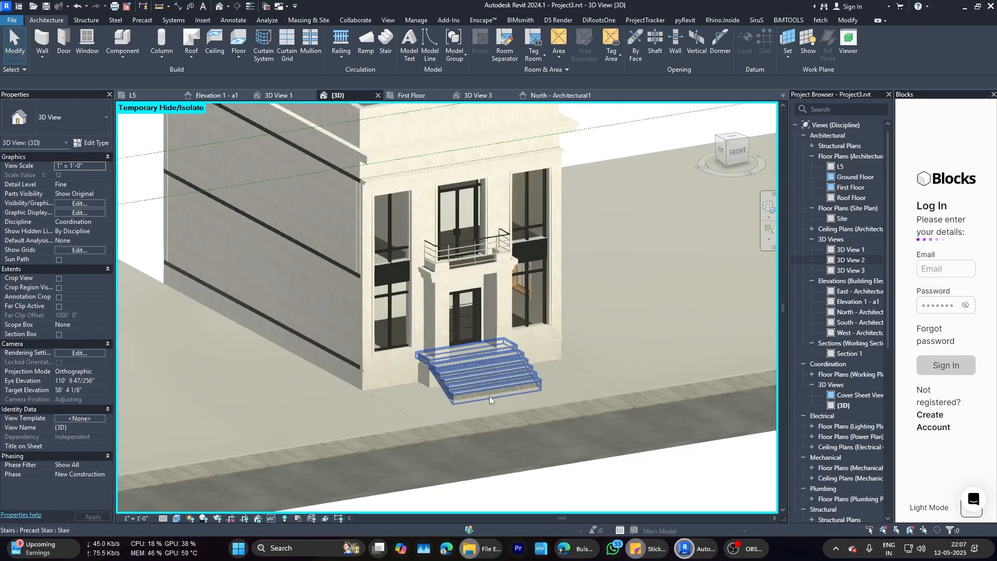
Step: Review the entrance stair type's calculation rules and support settings and close its properties without changes
scroll(461, 396, up, 6)
click(461, 395)
click(91, 143)
click(319, 274)
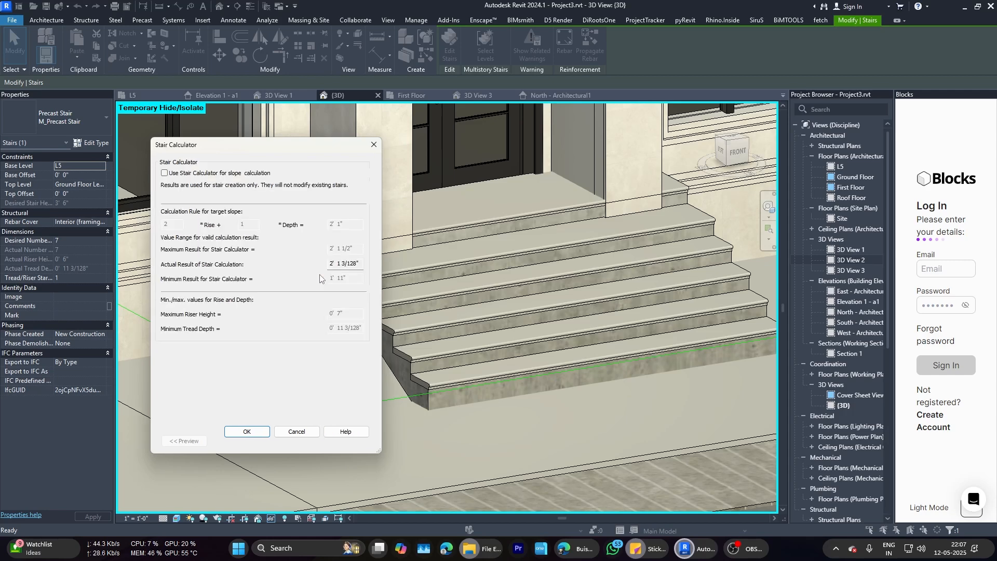
click(317, 333)
scroll(318, 334, down, 4)
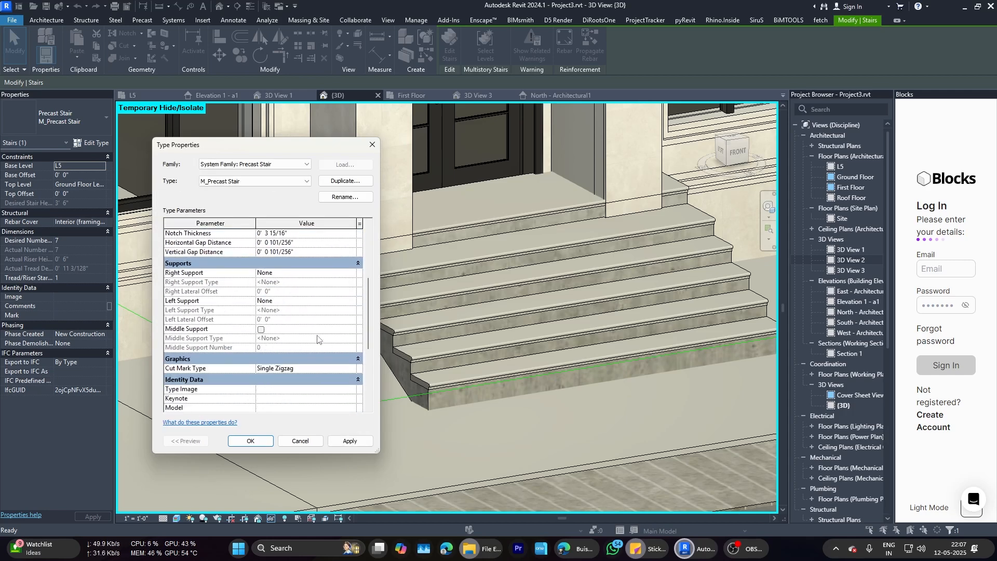
key(Escape)
scroll(413, 376, up, 1)
key(Escape)
Step: Set the monolithic material of the entrance stair's 190mm Depth run type to Concrete, Precast
click(388, 330)
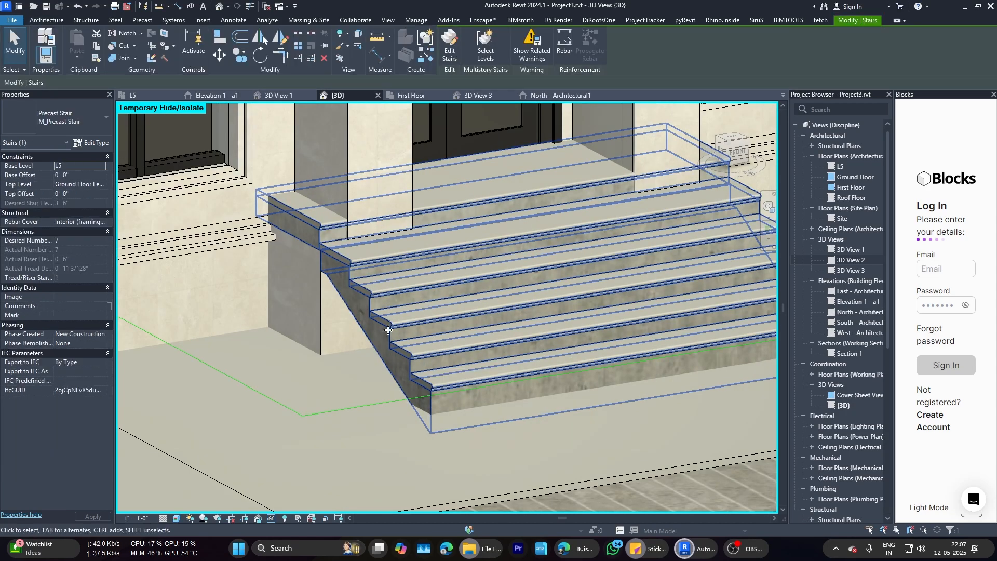
click(98, 142)
click(352, 294)
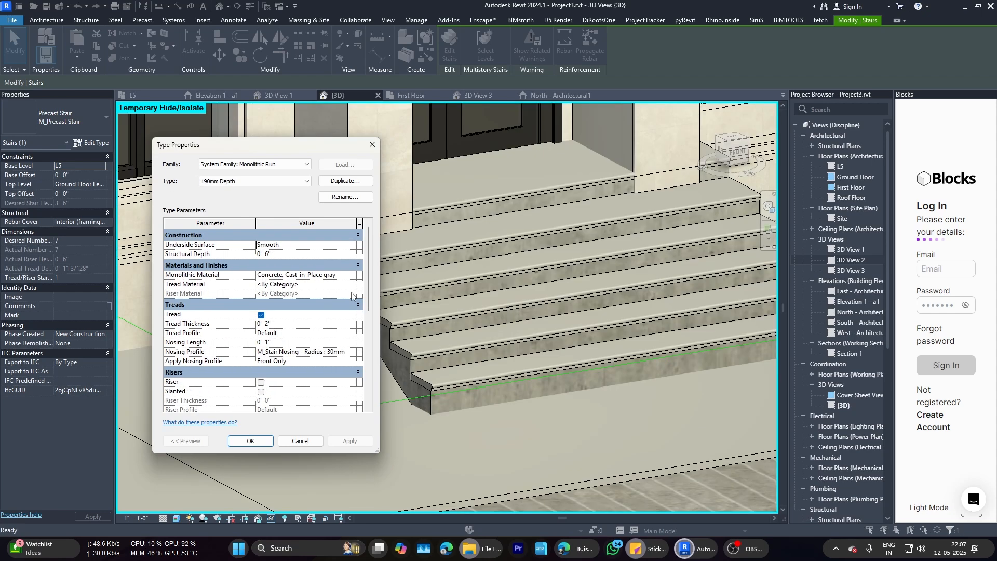
click(354, 274)
click(567, 273)
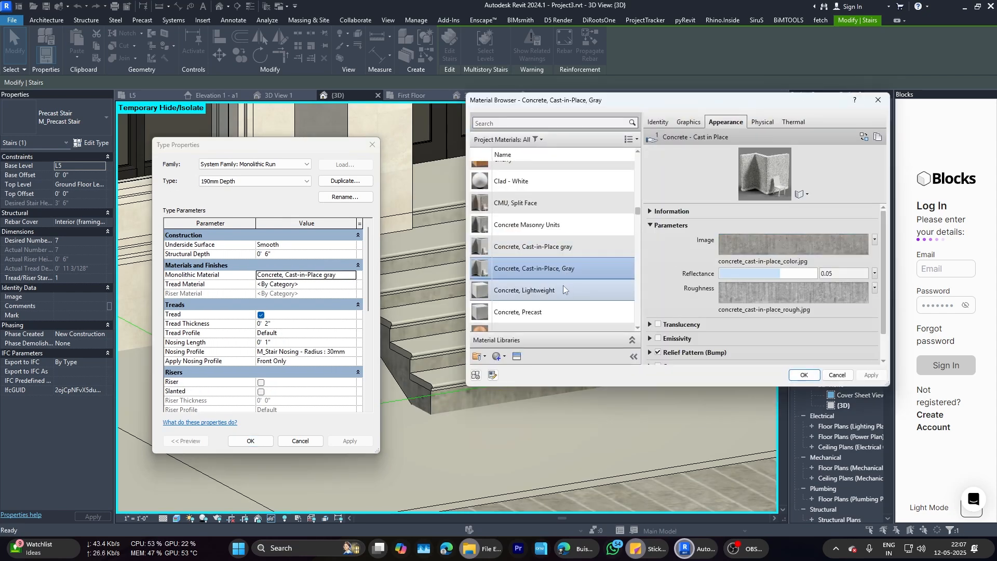
click(556, 247)
click(549, 202)
scroll(549, 202, down, 1)
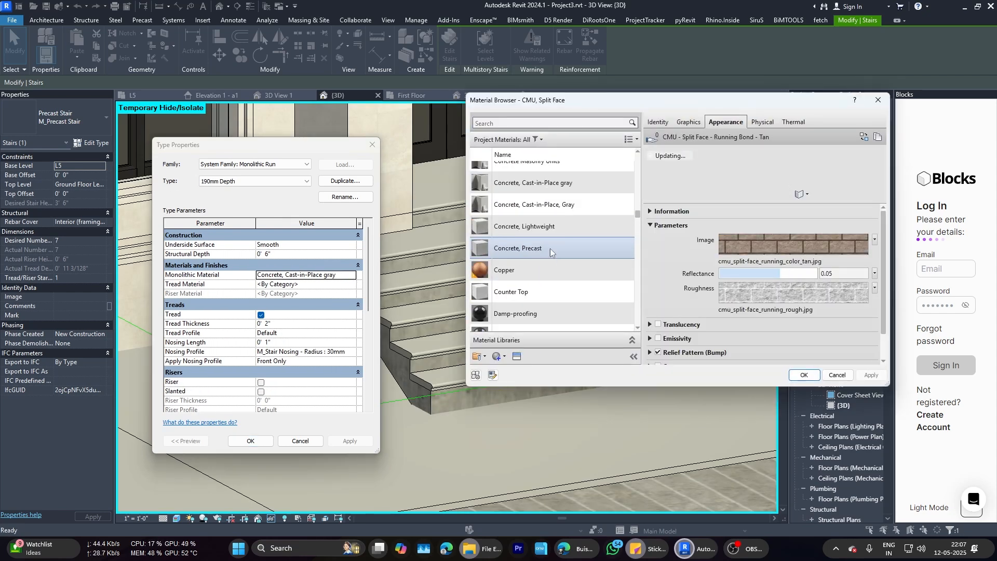
click(550, 226)
click(550, 248)
click(803, 375)
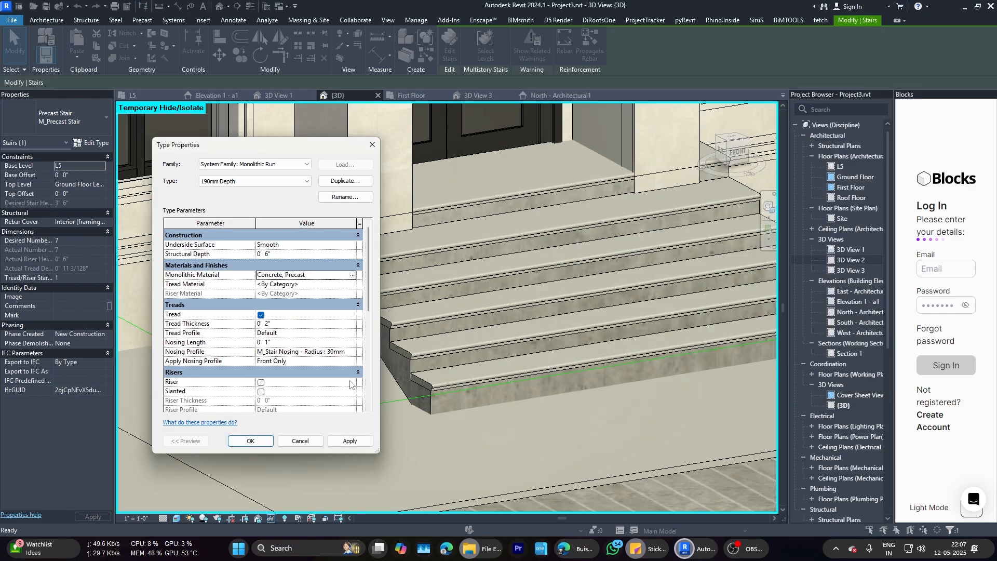
click(251, 440)
click(250, 439)
Step: Switch to the render window and check the stair's material from the front of the building
mouse_move(684, 548)
click(746, 516)
right_drag(486, 416, 690, 437)
scroll(744, 382, down, 2)
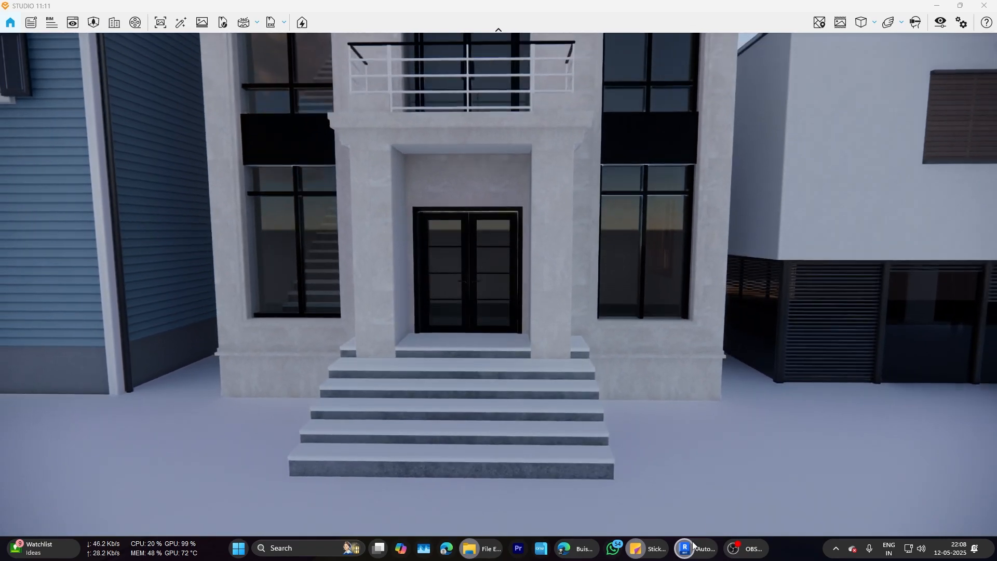
Step: Return to Revit, clear the stair selection and open the Elevation 1 - a1 view
mouse_move(685, 548)
click(646, 498)
key(Escape)
scroll(422, 286, down, 6)
click(183, 95)
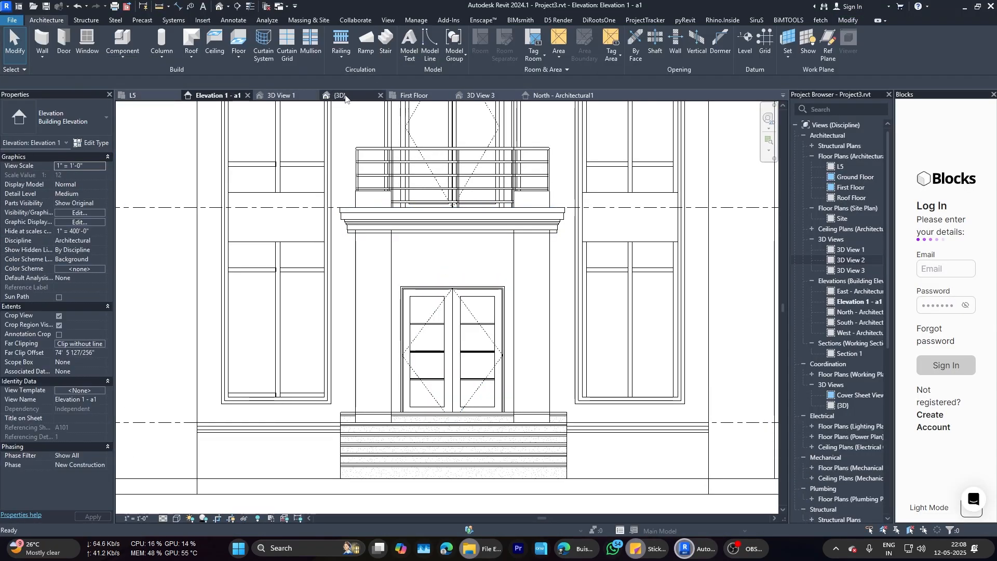
Step: Open the profile of the 200mm wall around the main door for editing in the Elevation 1 - a1 view
click(341, 95)
scroll(465, 220, up, 3)
click(479, 355)
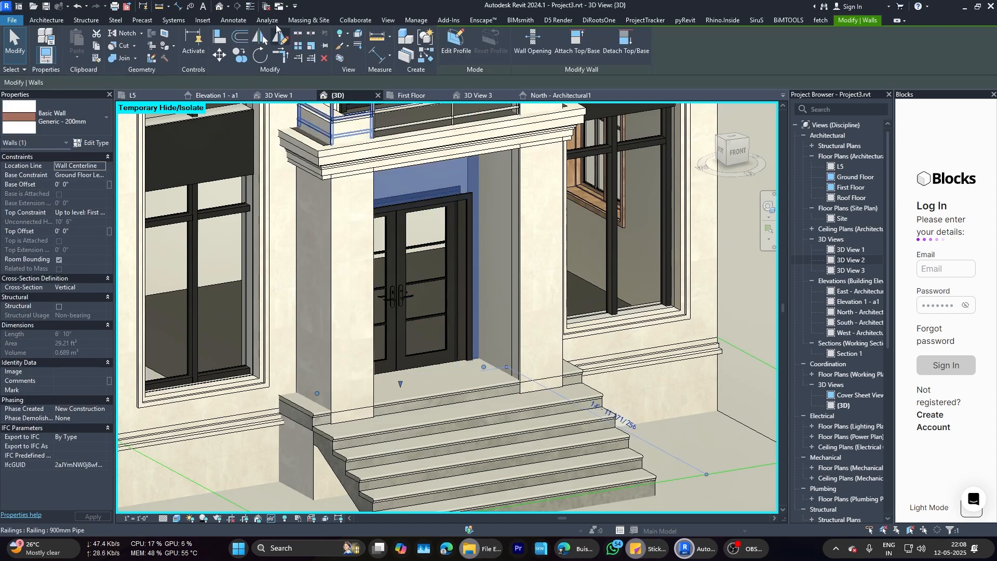
click(216, 95)
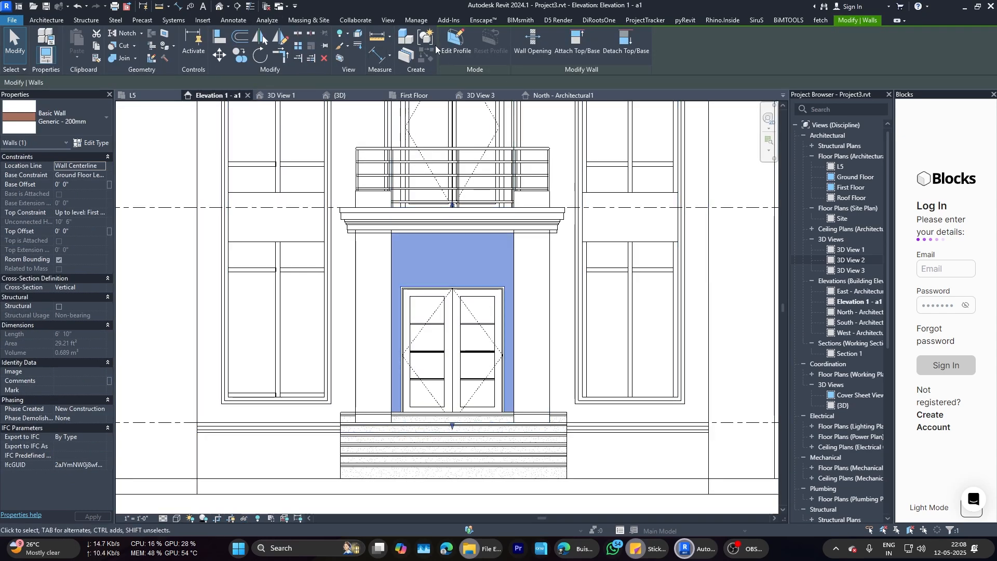
click(456, 43)
scroll(478, 270, up, 2)
scroll(478, 336, down, 2)
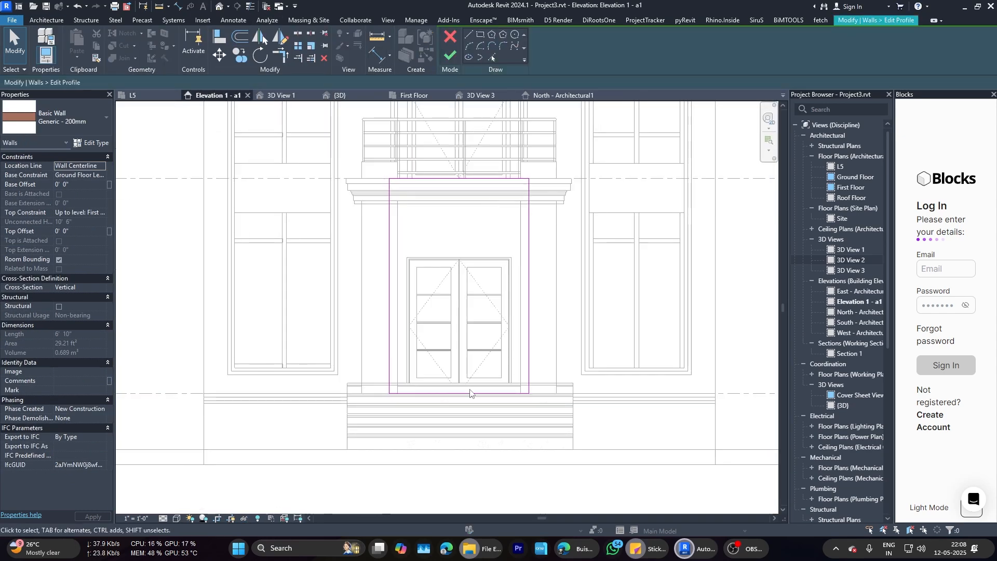
scroll(470, 393, up, 2)
scroll(482, 264, down, 2)
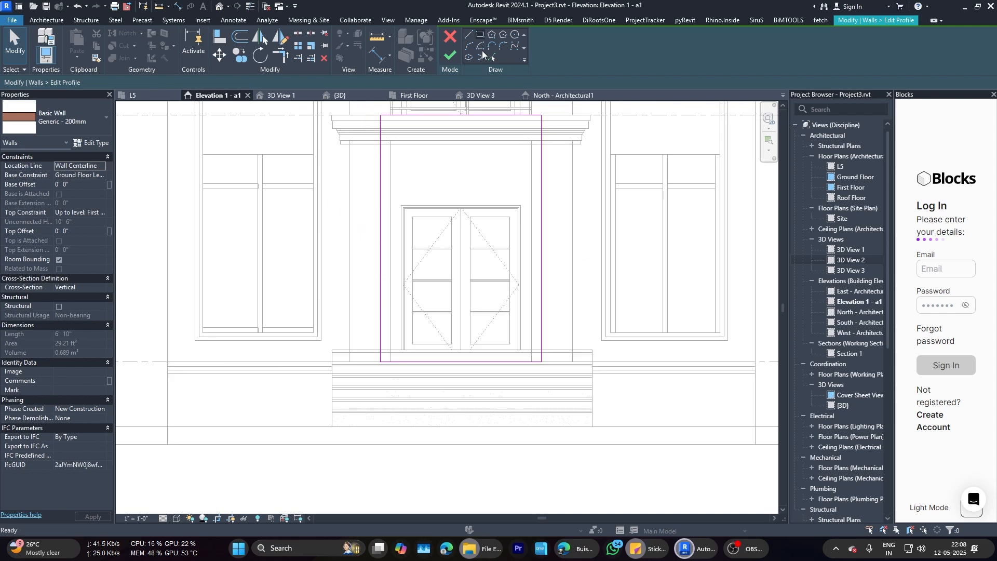
Step: Sketch a rectangular opening about 5'-1" wide and 2'-1" high above the main door and finish the wall profile
click(469, 35)
scroll(399, 218, up, 3)
click(580, 213)
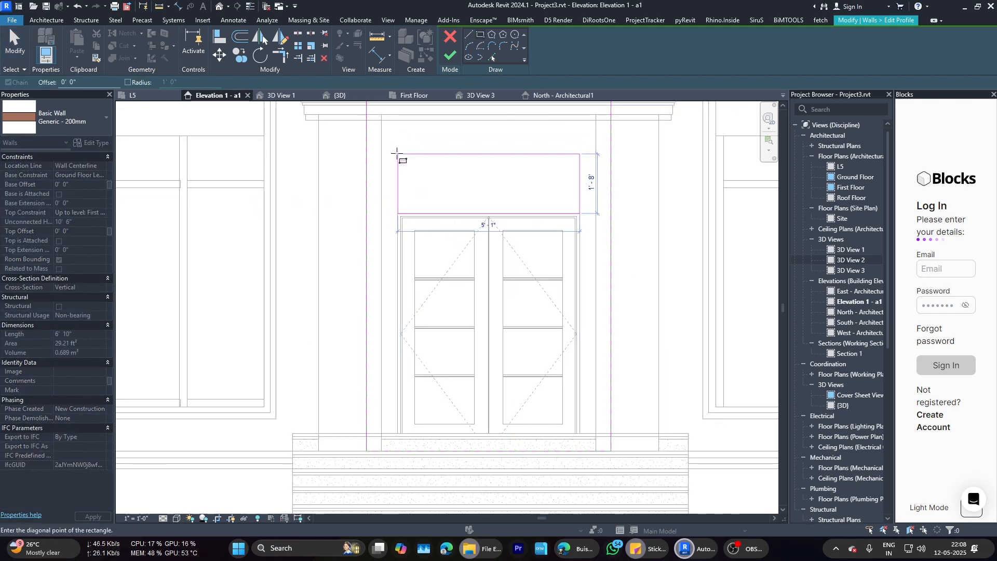
scroll(395, 148, down, 1)
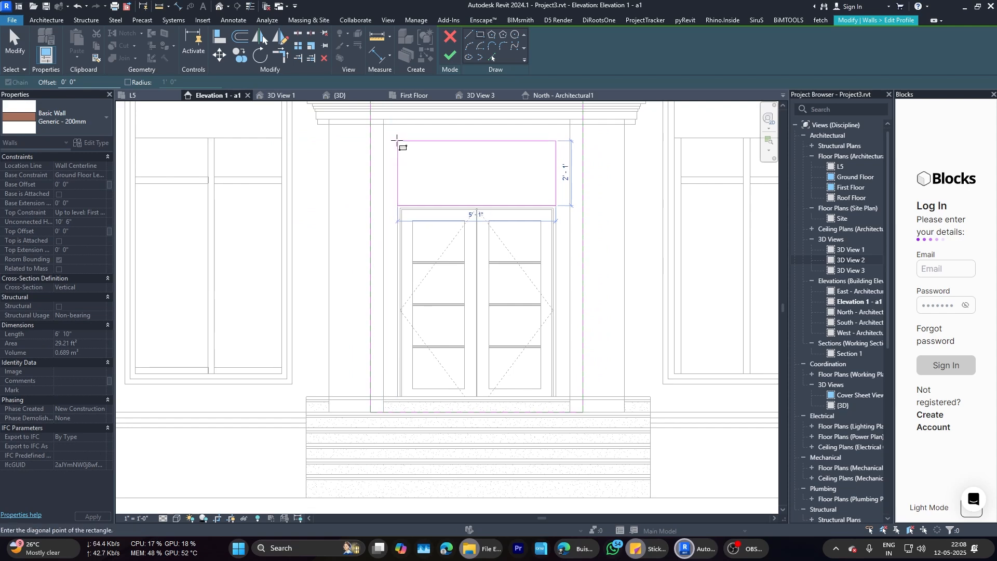
click(397, 140)
scroll(397, 140, down, 4)
key(a)
key(l)
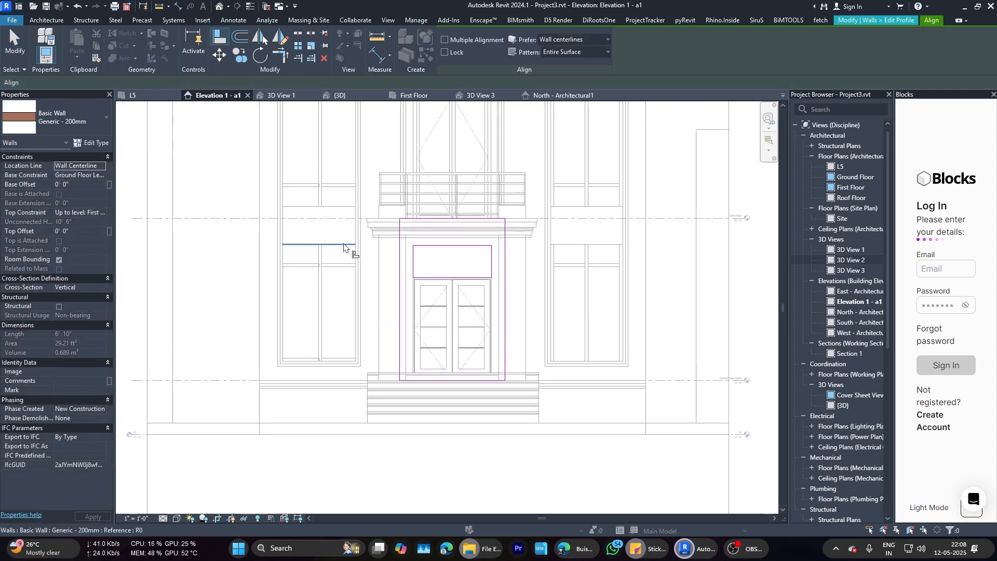
scroll(467, 258, down, 1)
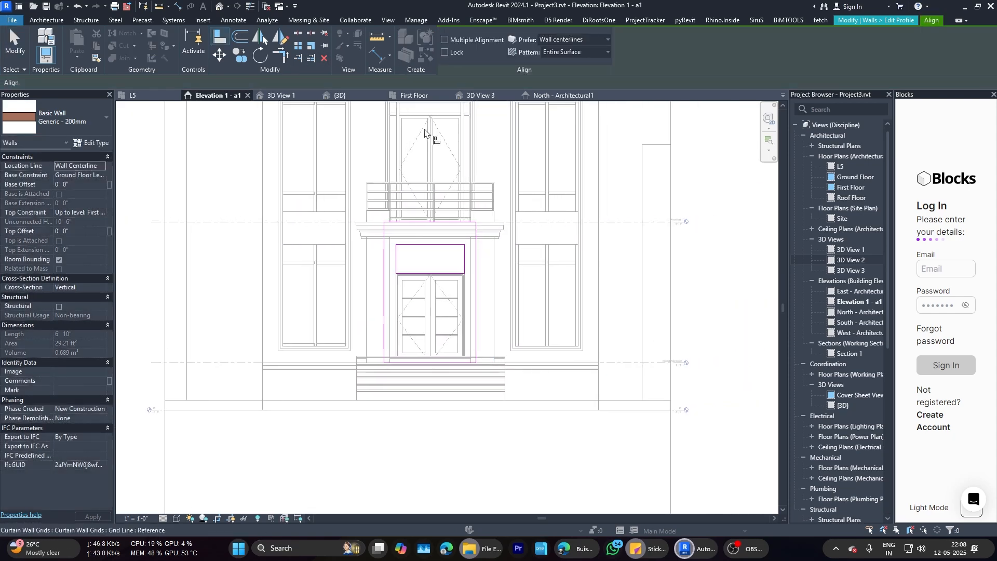
key(Escape)
click(453, 56)
click(707, 294)
Step: Raise the main double door to a sill height of 0' 7"
click(450, 279)
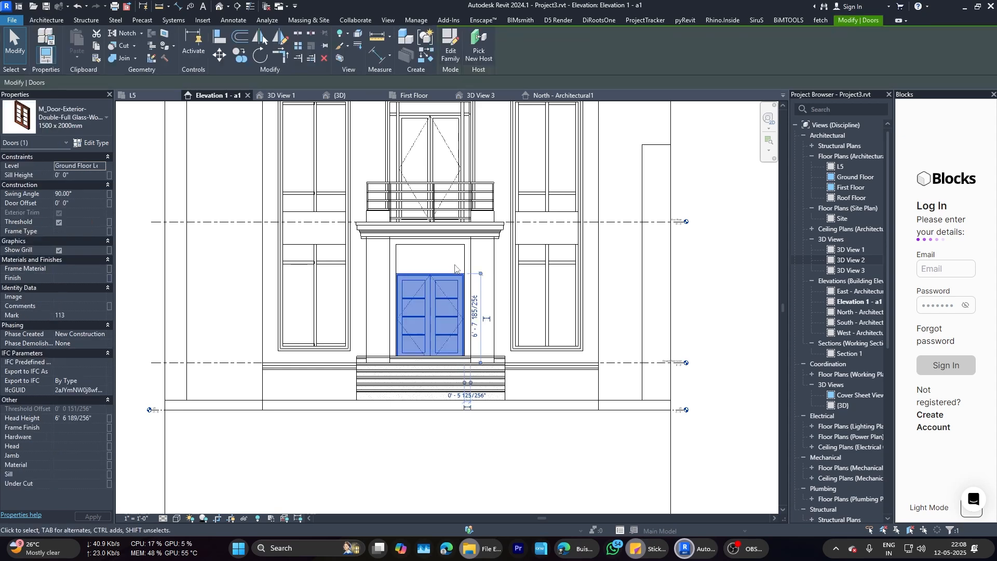
scroll(455, 266, up, 2)
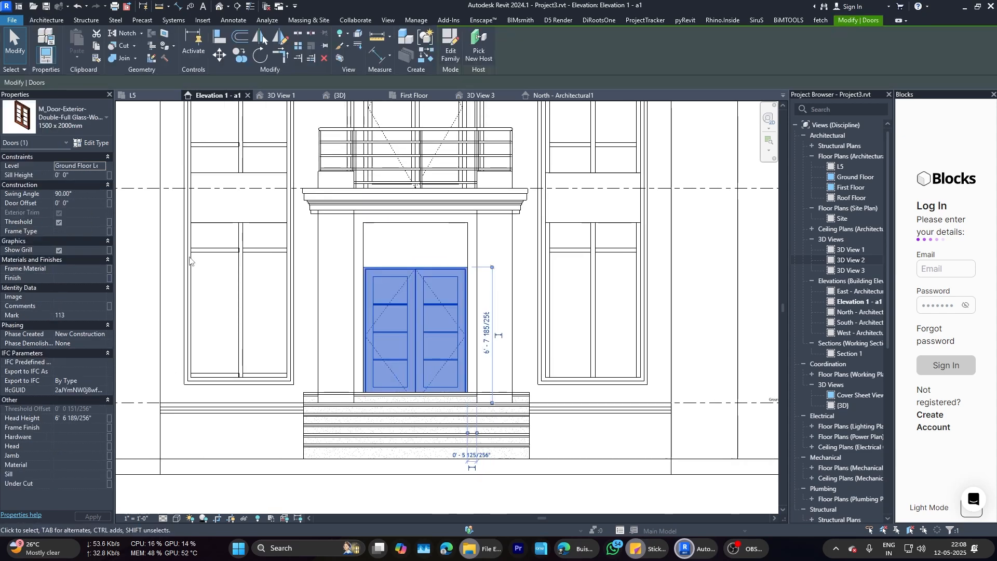
drag(430, 282, 430, 271)
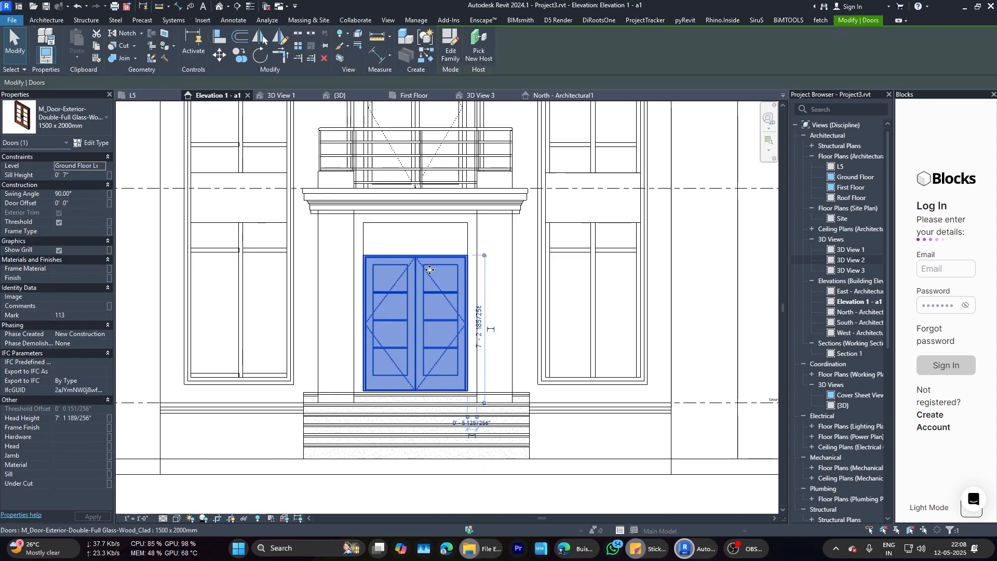
key(Escape)
Step: Examine the raised door and the new wall opening above it in the 3D view and the front elevation
key(ctrl+Tab)
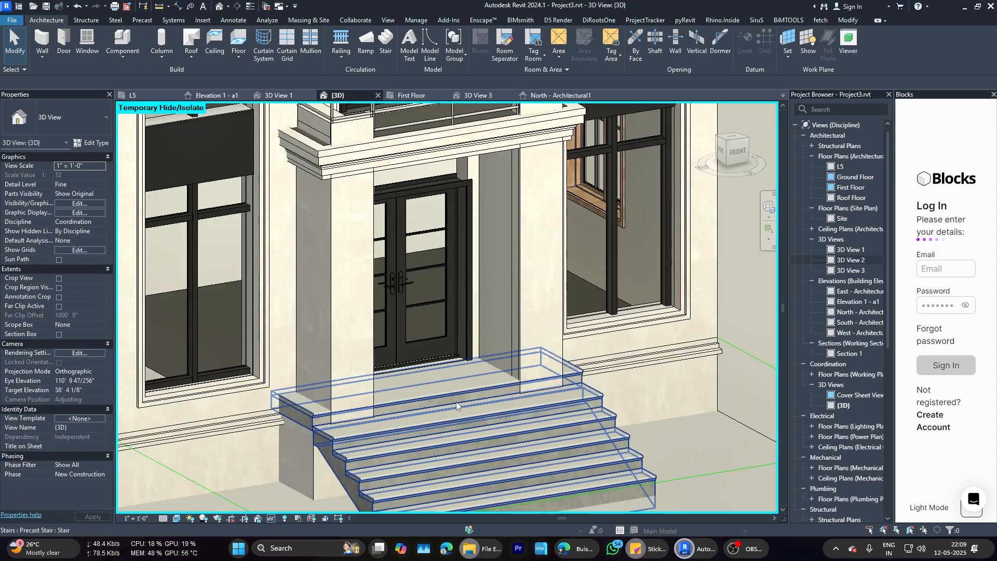
scroll(456, 401, up, 5)
scroll(505, 340, down, 5)
shift+middle_drag(568, 355, 519, 291)
scroll(520, 242, up, 4)
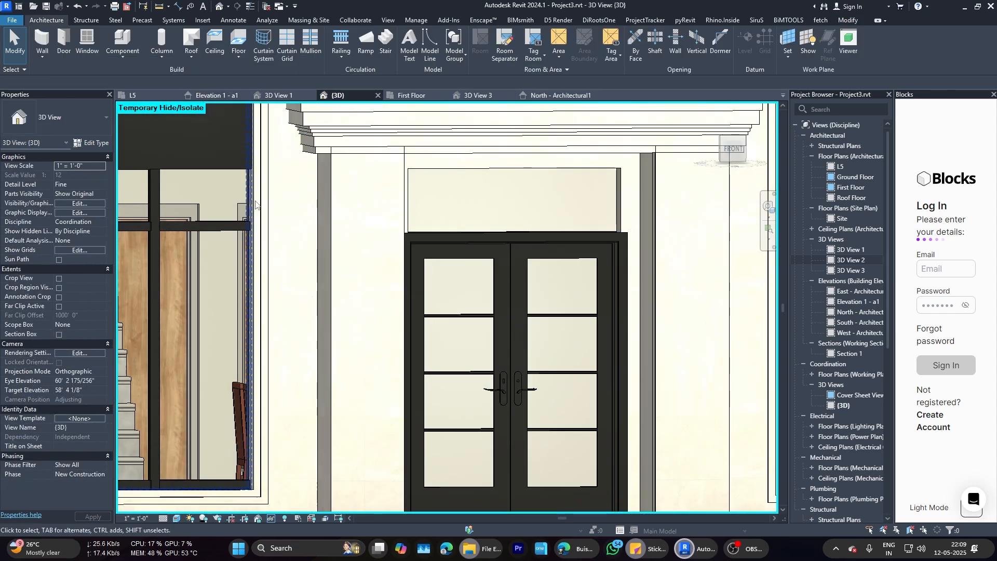
key(ctrl+Tab)
click(435, 222)
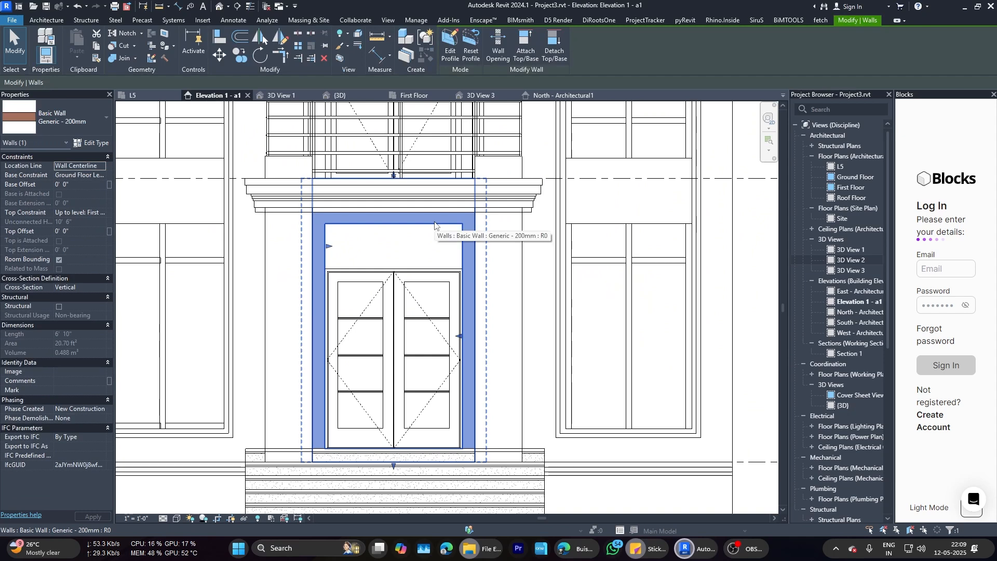
key(Escape)
scroll(443, 296, down, 3)
scroll(430, 312, down, 2)
scroll(430, 312, up, 5)
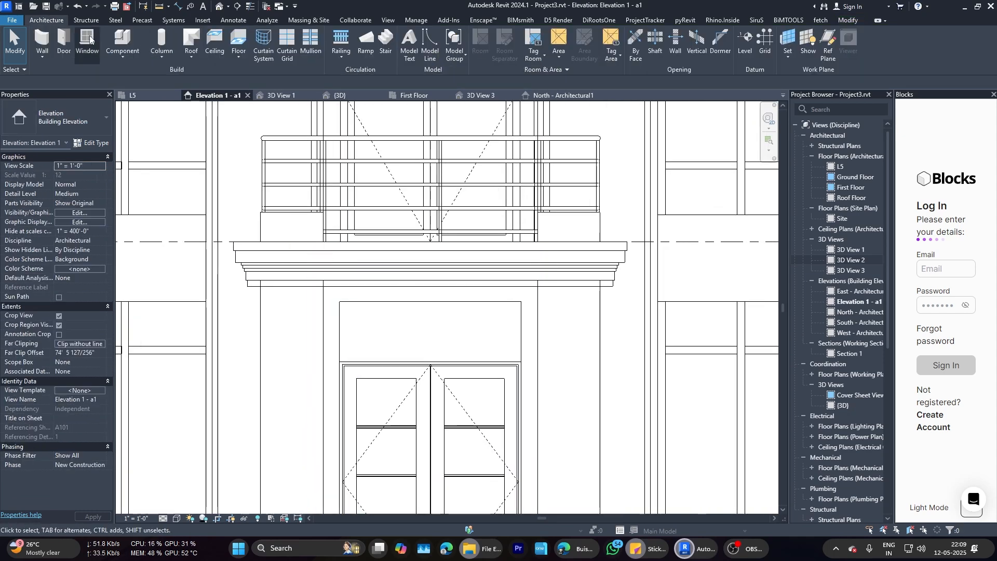
Step: Create an in-place Casework model and start an extrusion with the face of the wall around the door as work plane
click(123, 57)
click(136, 101)
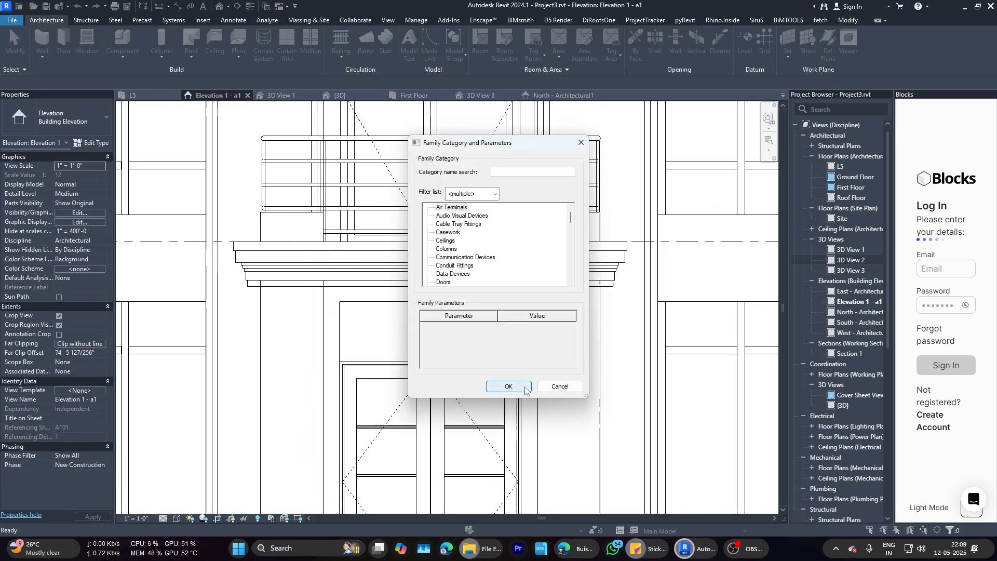
click(509, 387)
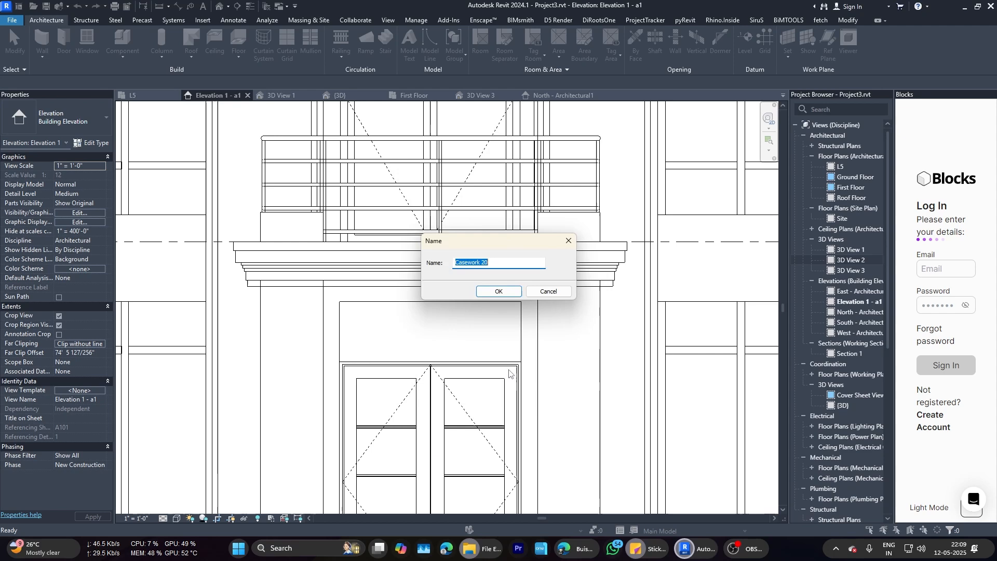
click(499, 291)
click(88, 41)
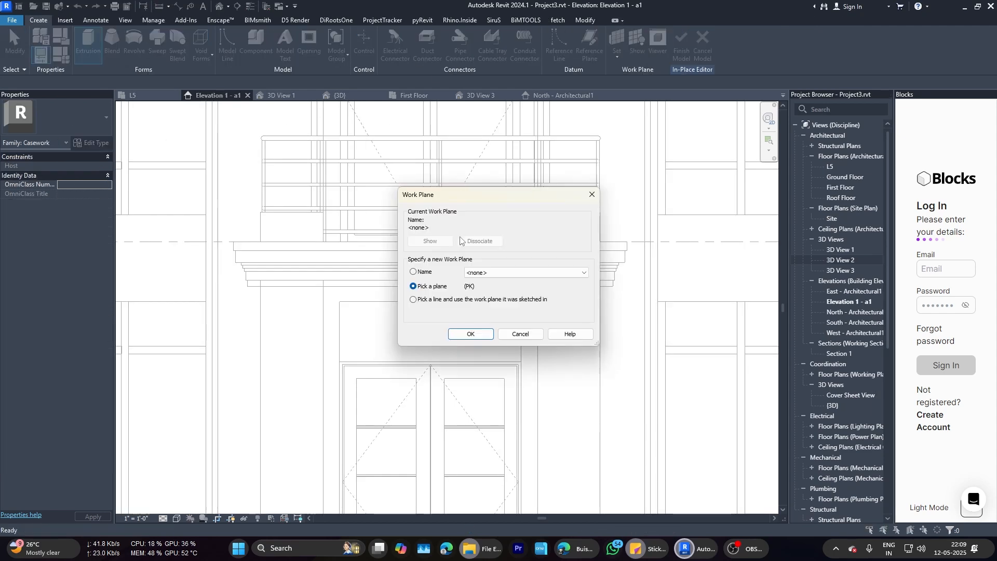
click(477, 333)
click(372, 305)
click(419, 35)
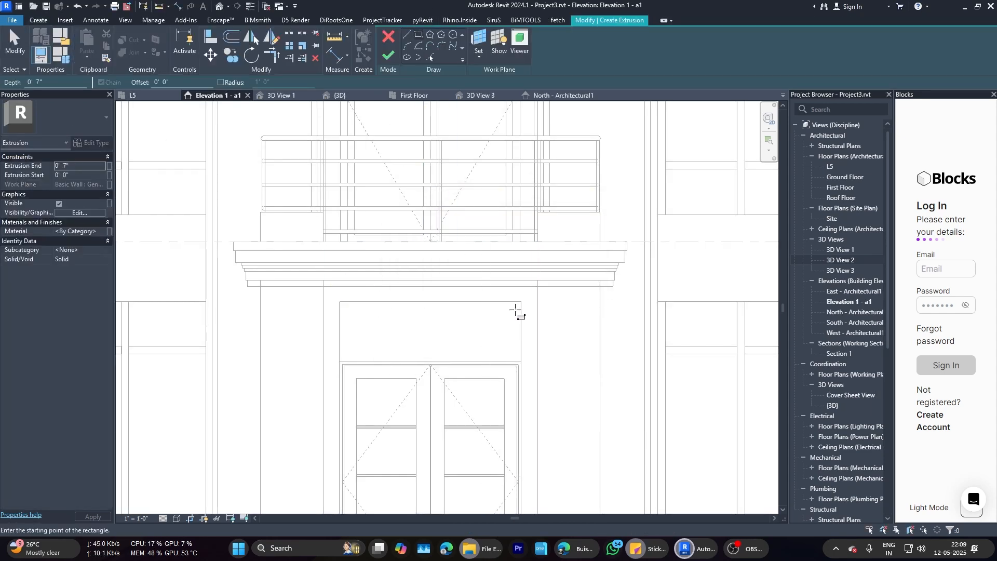
click(522, 301)
scroll(375, 353, up, 2)
key(Escape)
key(Escape)
scroll(342, 341, down, 2)
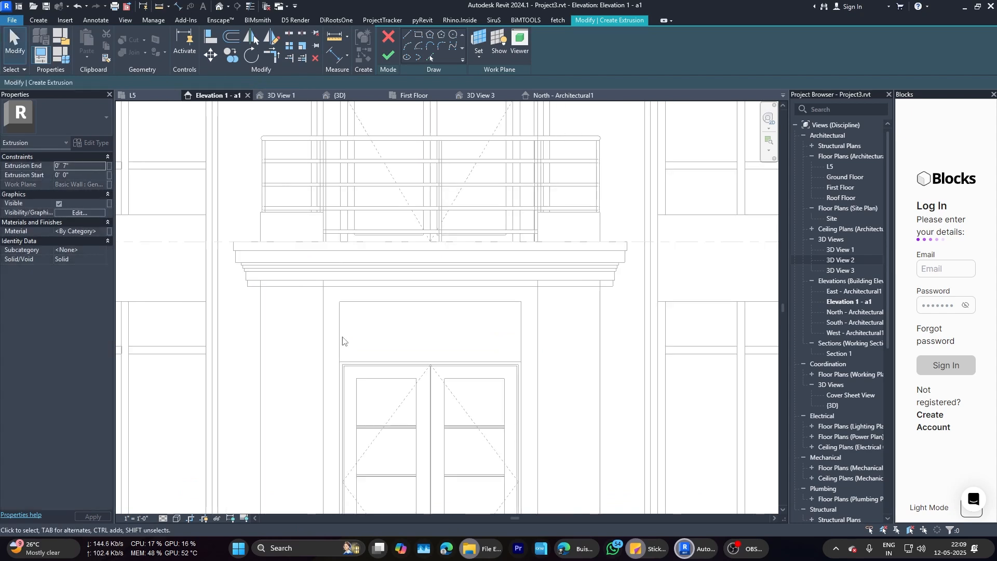
Step: Sketch a narrow upright rectangle about 1" wide and 1'-8" high at the left end of the opening above the door
scroll(351, 311, up, 3)
click(335, 296)
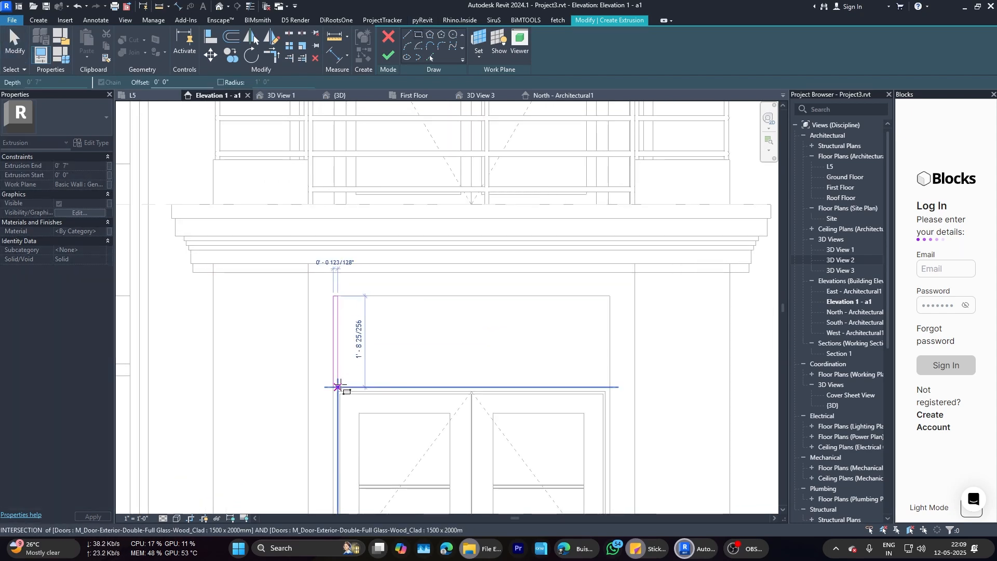
click(340, 388)
key(Escape)
key(Escape)
Step: Try a width of 1' 6" for the sketched rectangle
scroll(331, 320, up, 1)
drag(319, 285, 365, 411)
click(367, 351)
scroll(363, 348, up, 1)
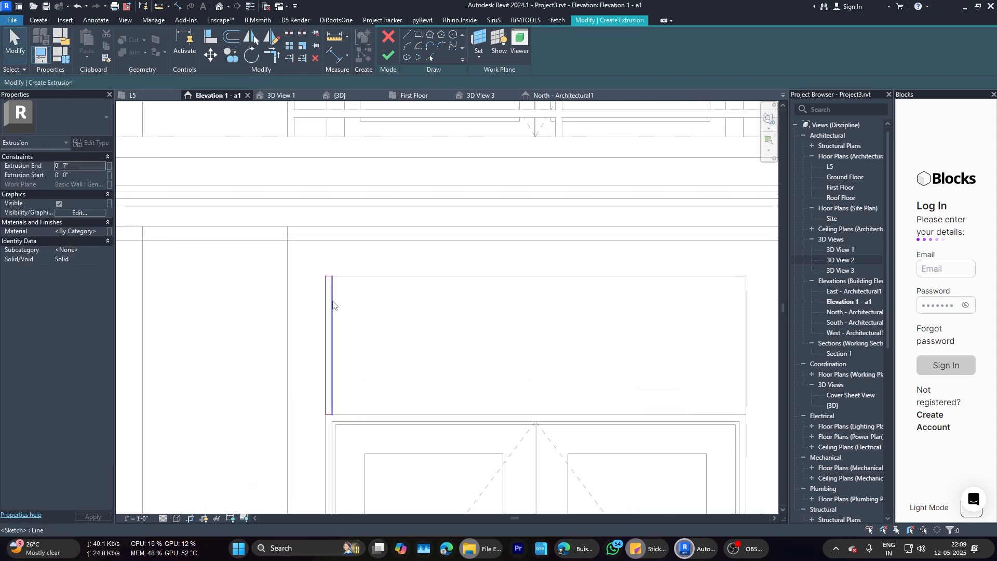
click(333, 302)
scroll(323, 264, up, 3)
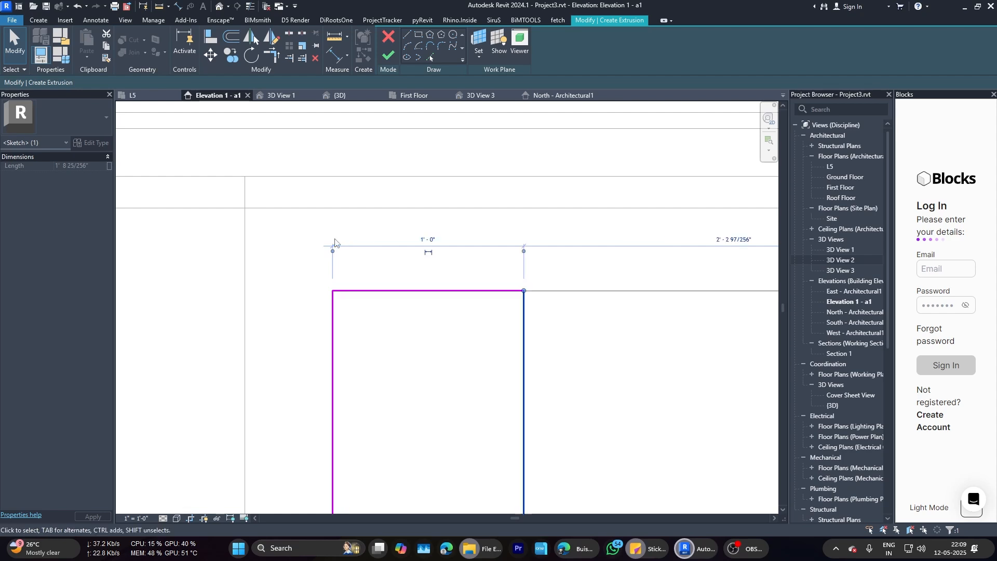
text(5)
key(Return)
click(438, 240)
scroll(437, 241, down, 4)
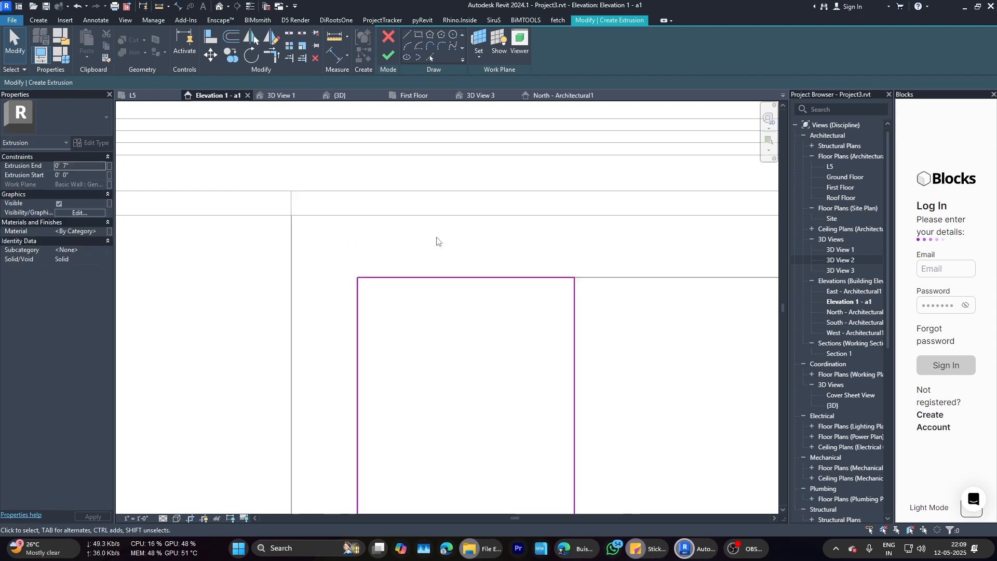
Step: Set the rectangle's width to 1 1/4" so that it forms a thin vertical slat
scroll(475, 276, up, 1)
click(484, 284)
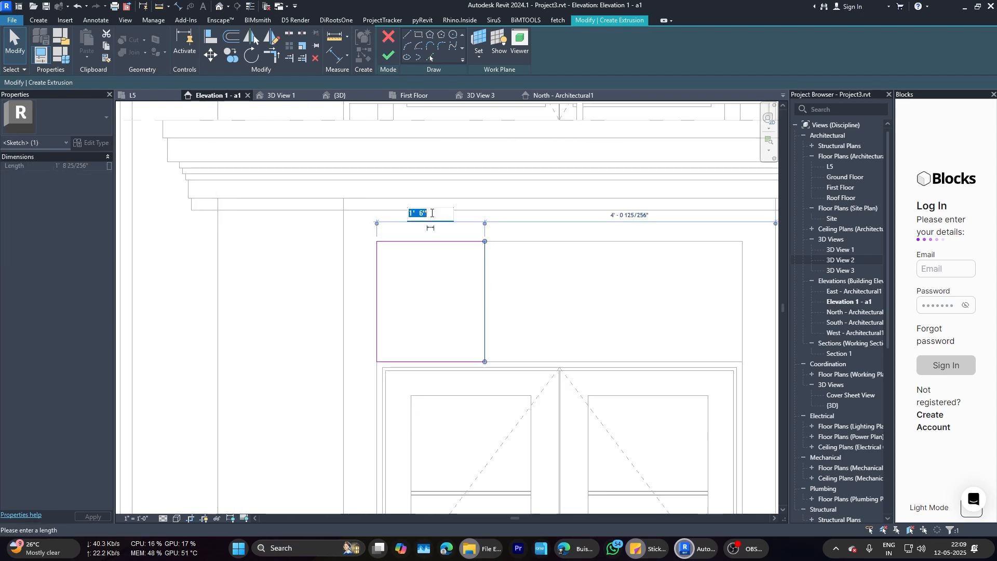
click(431, 213)
drag(359, 228, 449, 437)
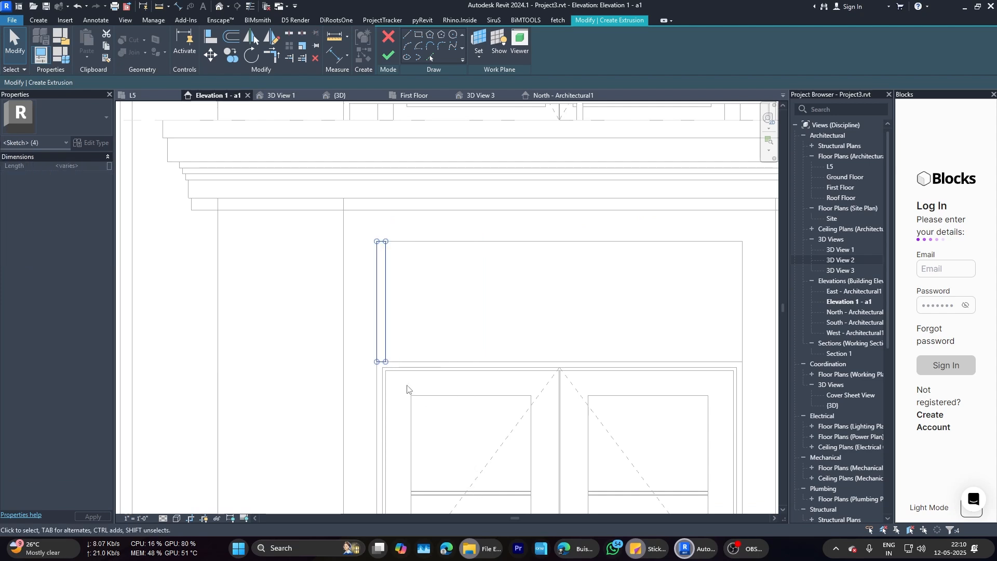
scroll(385, 296, up, 1)
click(384, 254)
scroll(380, 196, up, 1)
click(380, 198)
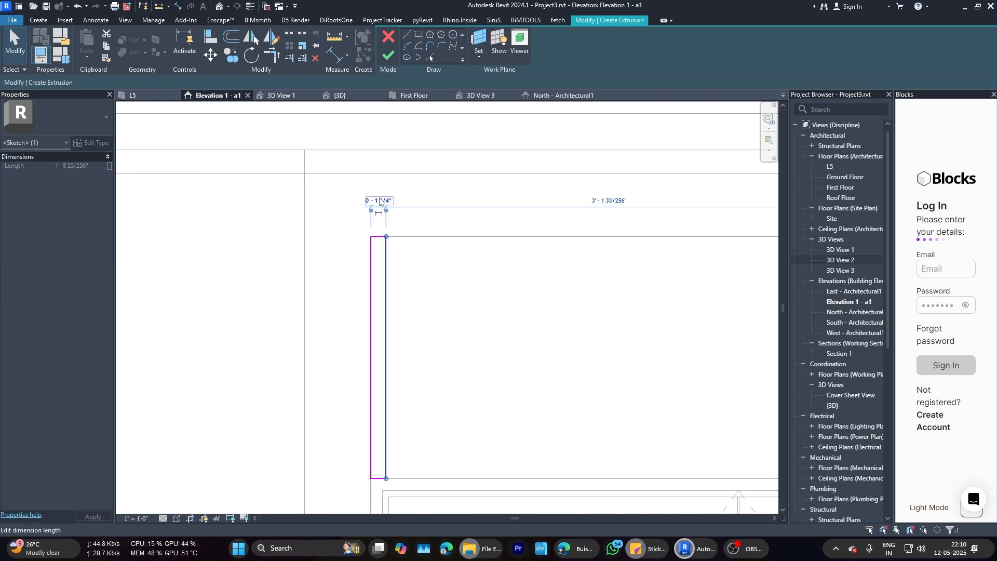
scroll(371, 236, down, 2)
click(358, 227)
Step: Copy the slat profile horizontally along the opening to make a second slat beside the first
drag(353, 223, 435, 416)
click(231, 55)
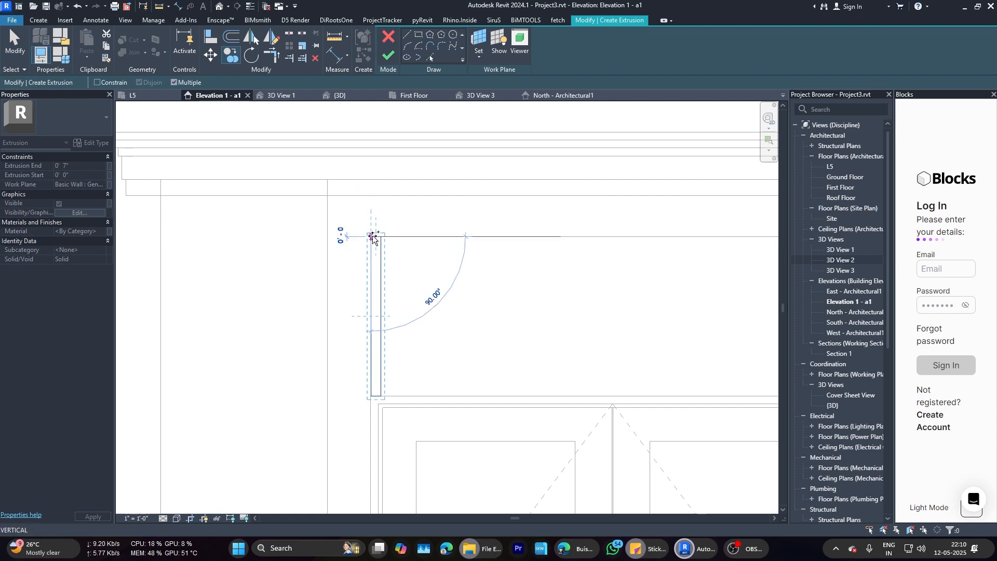
click(403, 237)
key(Escape)
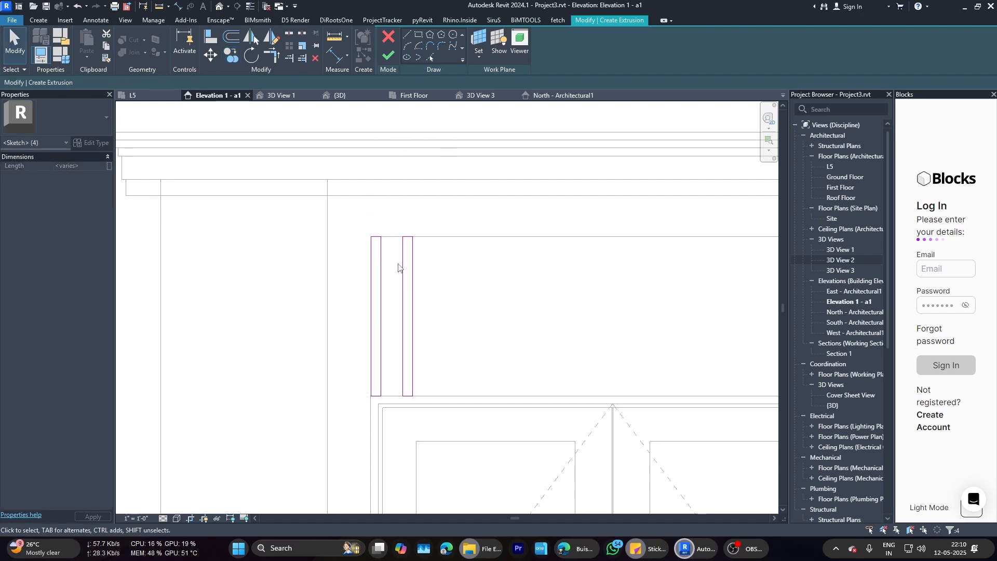
Step: Move the second slat closer to the first one and measure the gap between them
scroll(398, 266, down, 1)
drag(394, 229, 441, 395)
scroll(397, 284, up, 2)
click(397, 202)
mouse_move(396, 198)
mouse_down()
mouse_move(463, 454)
mouse_move(450, 435)
mouse_up()
click(390, 214)
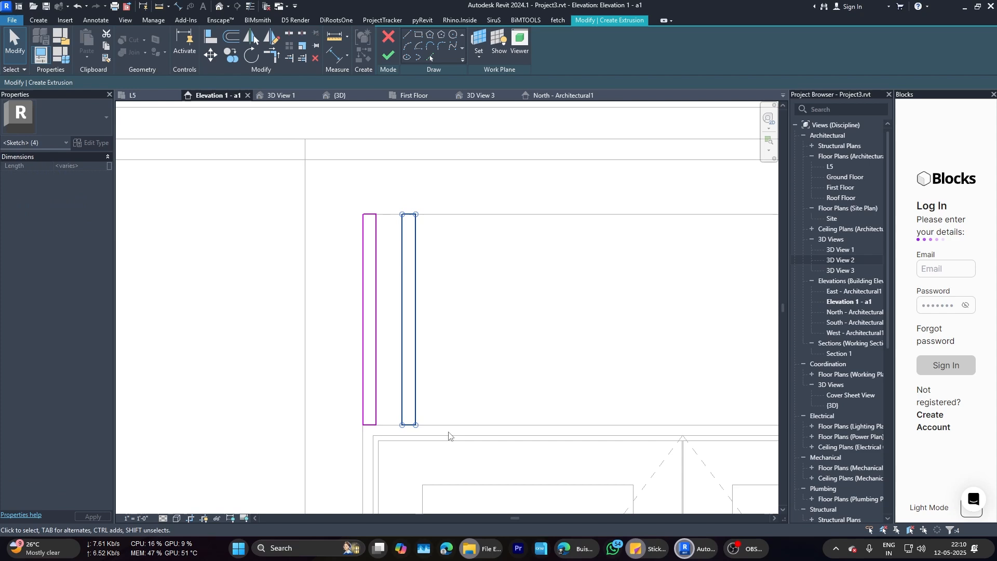
click(477, 257)
click(335, 37)
click(376, 214)
scroll(388, 198, down, 2)
Step: Try copying the second slat along the opening and delete the copy
drag(388, 196, 438, 328)
click(230, 56)
click(411, 209)
key(Escape)
scroll(411, 208, up, 2)
drag(407, 183, 467, 422)
key(Delete)
Step: Copy the second slat five times along the opening at 3" spacing
drag(375, 192, 438, 429)
click(230, 56)
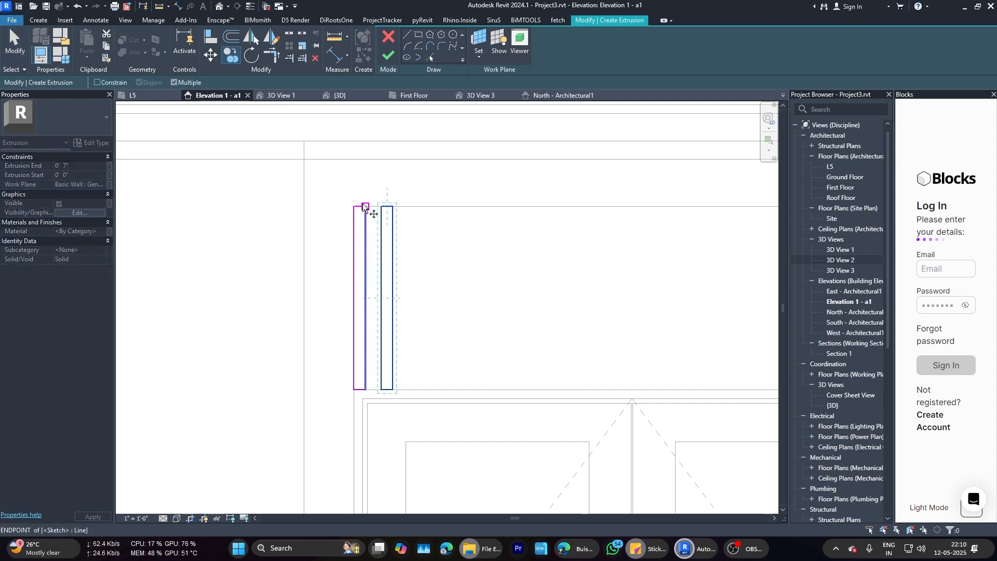
click(443, 207)
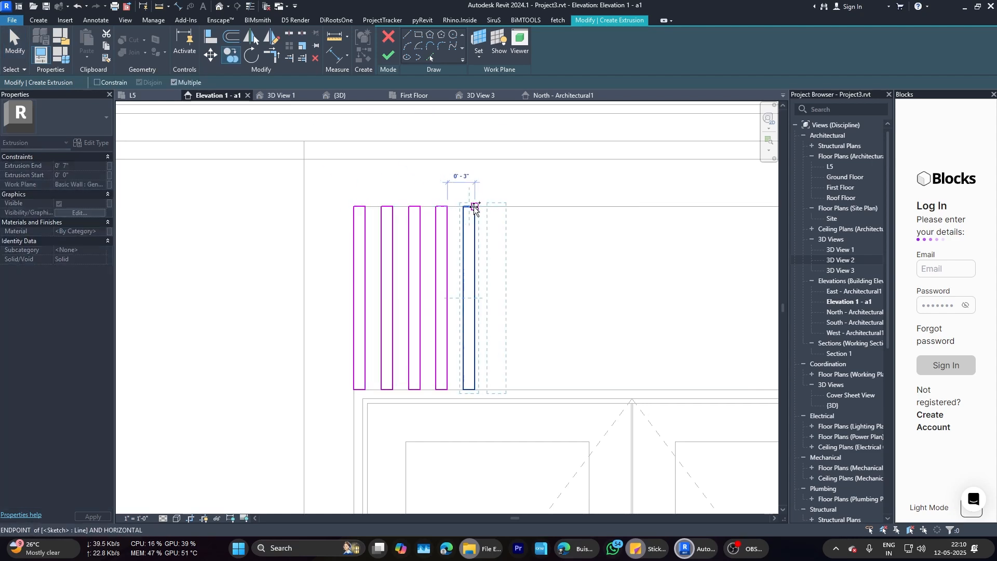
click(501, 206)
key(Escape)
key(Escape)
Step: Copy the group of six slats twice along the opening above the door, keeping the same spacing
drag(378, 192, 589, 410)
click(229, 56)
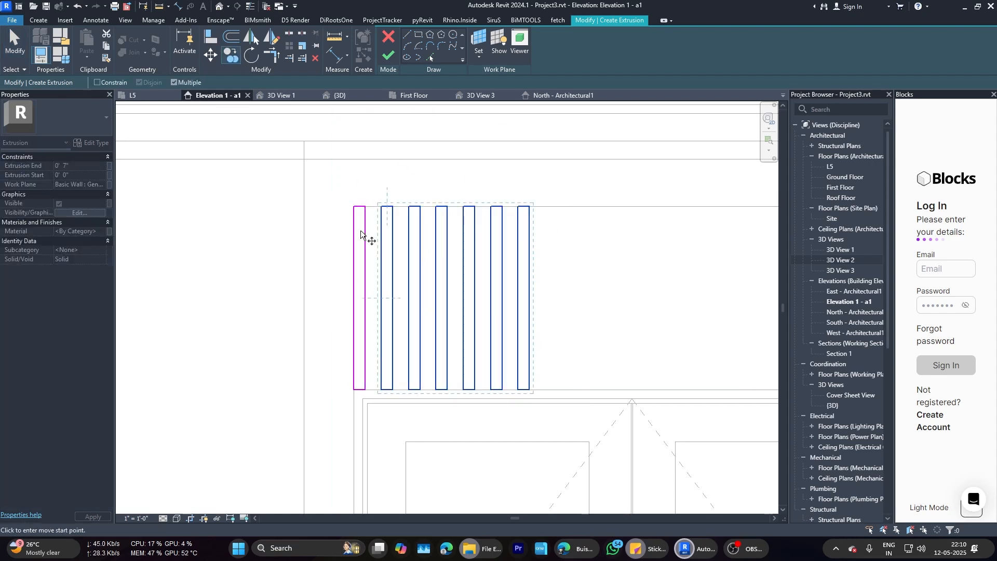
click(530, 206)
scroll(670, 210, down, 1)
middle_drag(670, 211, 521, 223)
click(543, 220)
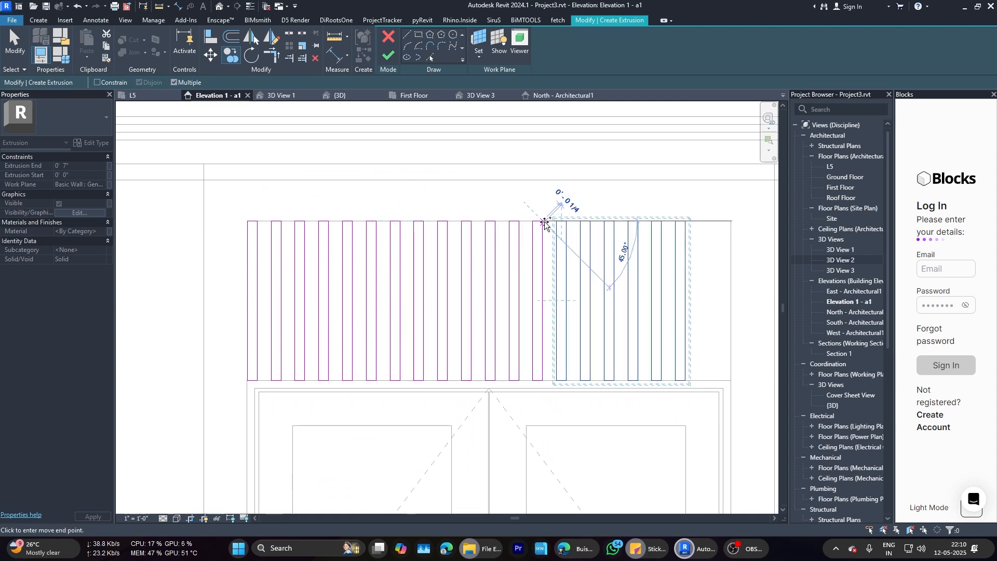
key(Escape)
Step: Copy the last slats of the row to the far end of the opening above the main door, keeping the same spacing
scroll(734, 256, down, 2)
middle_drag(735, 256, 533, 199)
scroll(531, 197, up, 2)
drag(466, 151, 505, 342)
click(230, 56)
scroll(471, 168, up, 3)
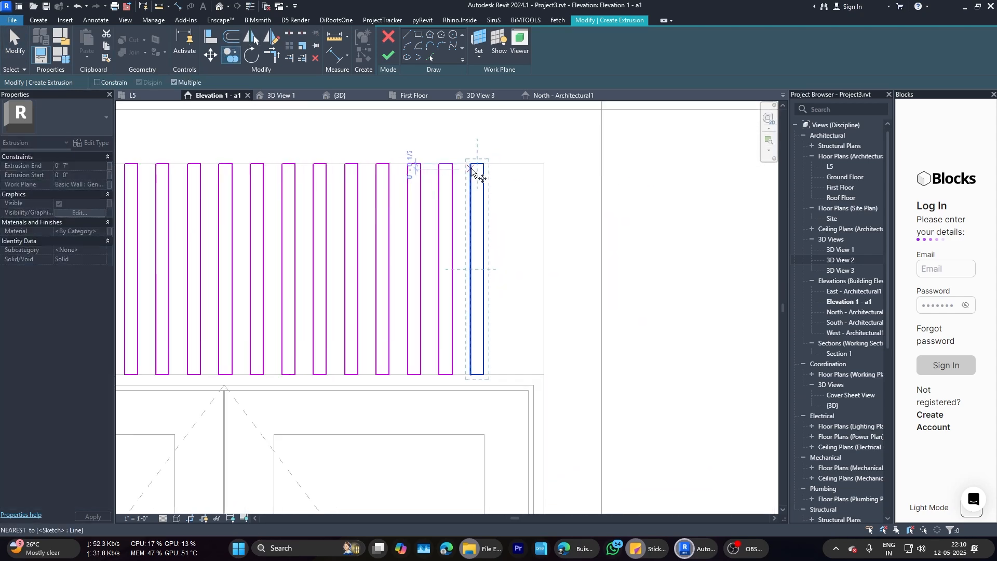
click(449, 164)
click(486, 163)
key(Escape)
scroll(572, 210, down, 1)
middle_drag(573, 210, 555, 234)
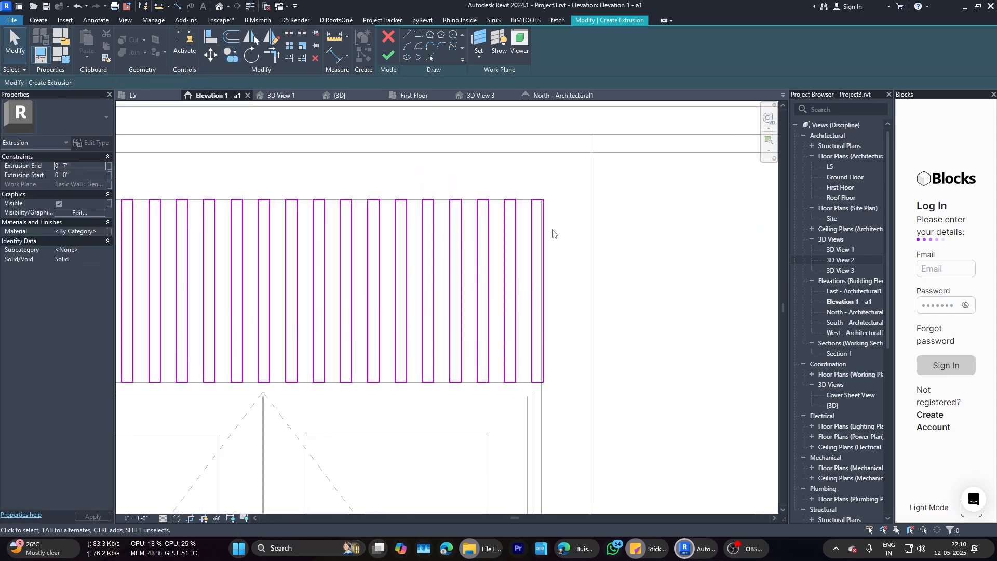
Step: Set the slats' extrusion end to 1 1/4", assign the Appliance - Steel - Black material and finish the sketch
scroll(556, 260, down, 5)
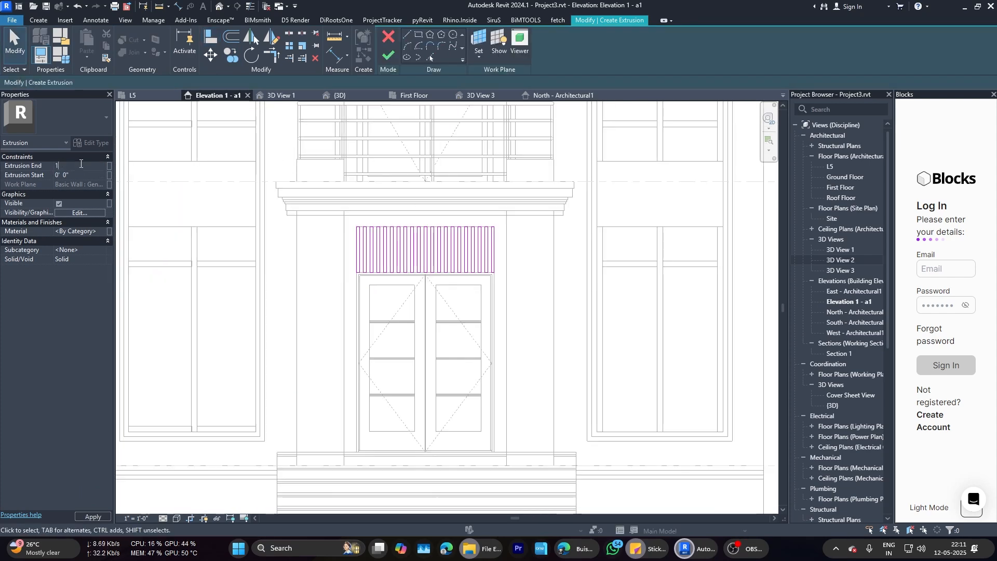
click(101, 232)
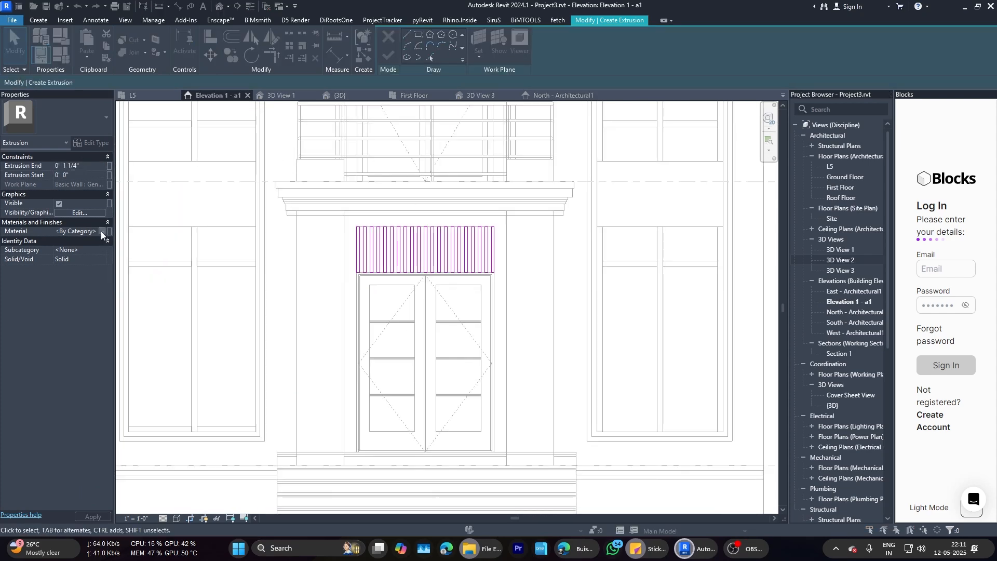
click(561, 124)
text(steel)
click(549, 214)
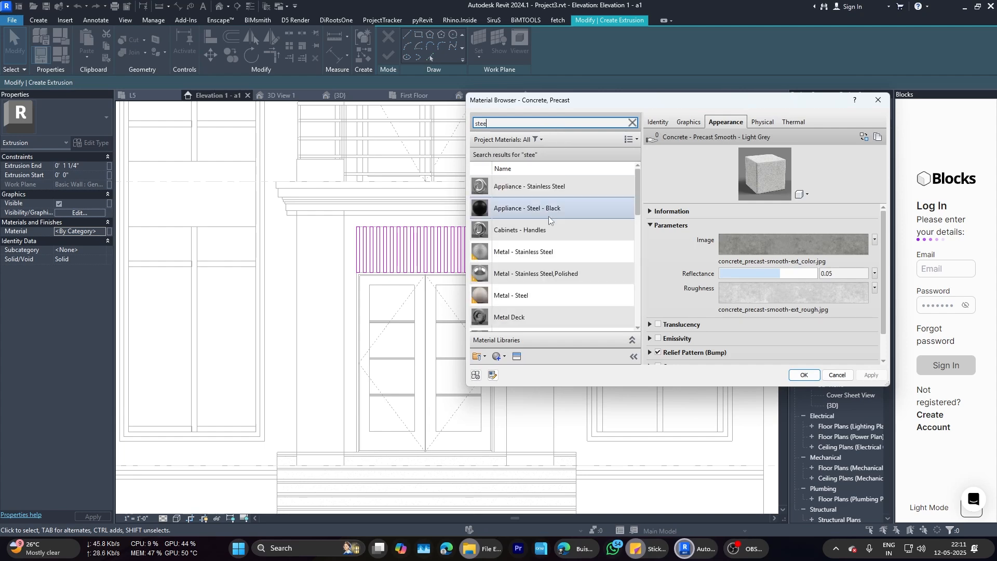
click(803, 374)
click(392, 55)
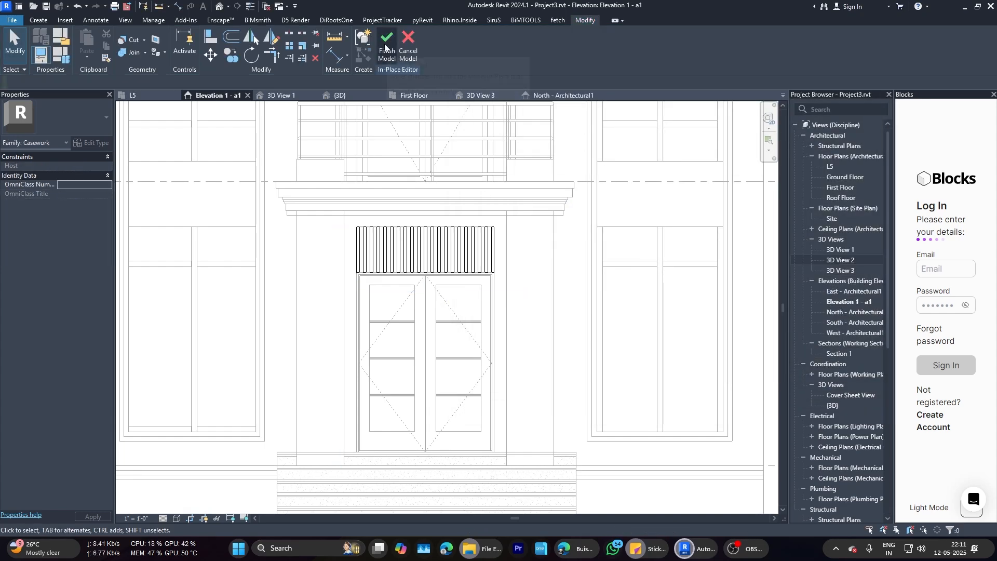
Step: Reverse the slat extrusion's end to a negative depth and finish the in-place model above the main door
click(416, 250)
click(93, 165)
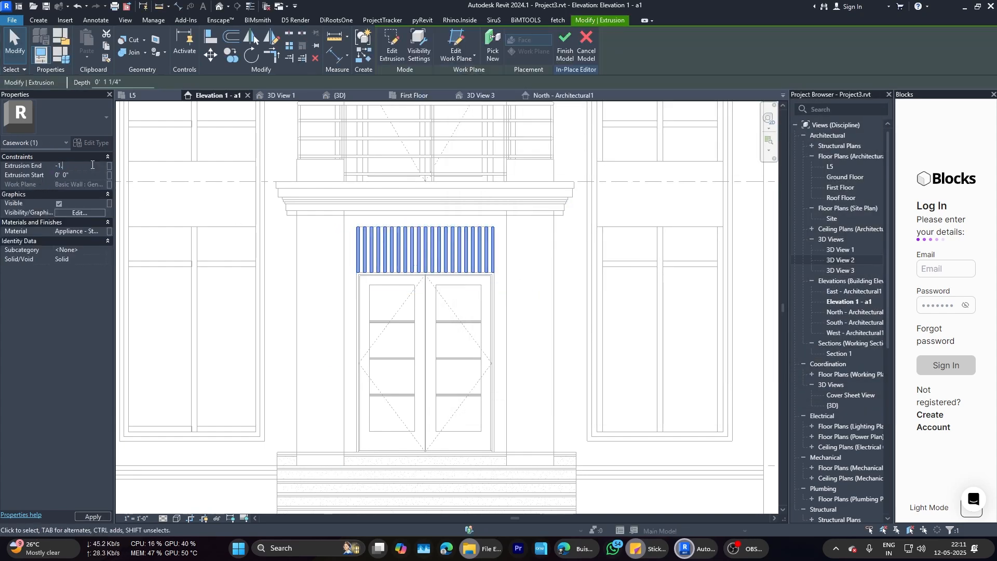
click(565, 46)
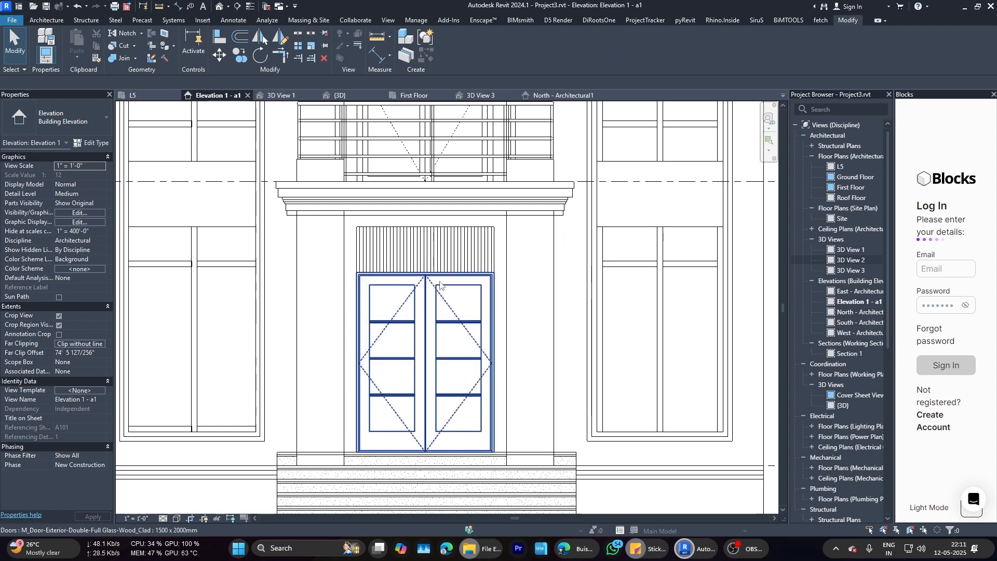
click(337, 95)
scroll(386, 282, down, 7)
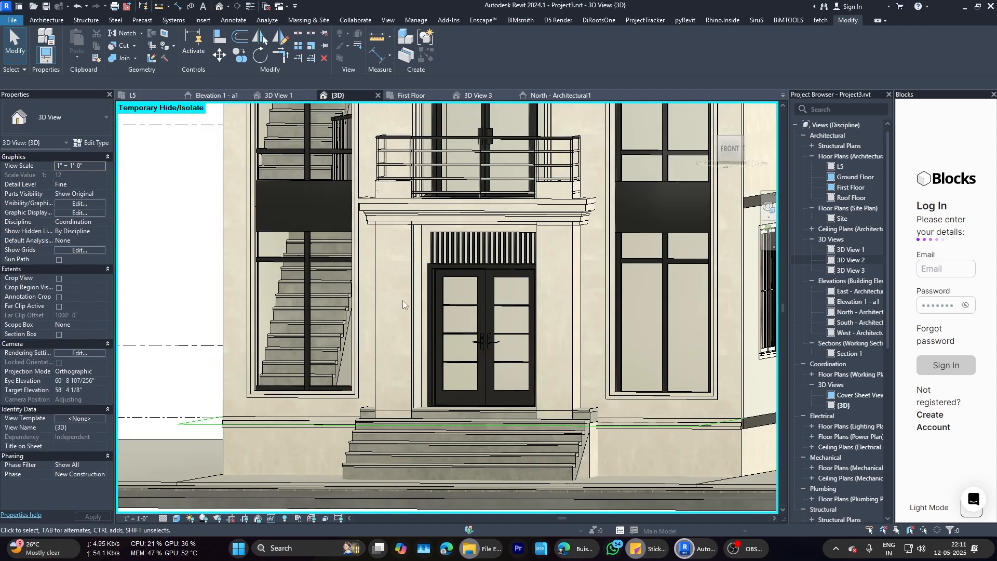
scroll(473, 289, up, 1)
scroll(463, 248, up, 1)
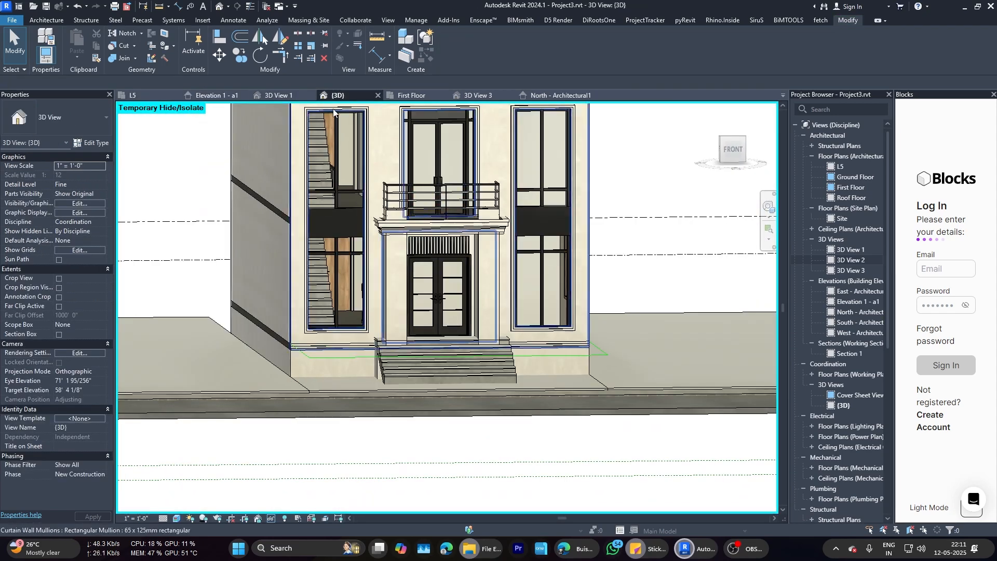
Step: In the front elevation, look through the available types for the solid curtain panel above the balcony door
click(217, 95)
scroll(381, 353, down, 5)
scroll(429, 190, up, 1)
scroll(428, 190, up, 5)
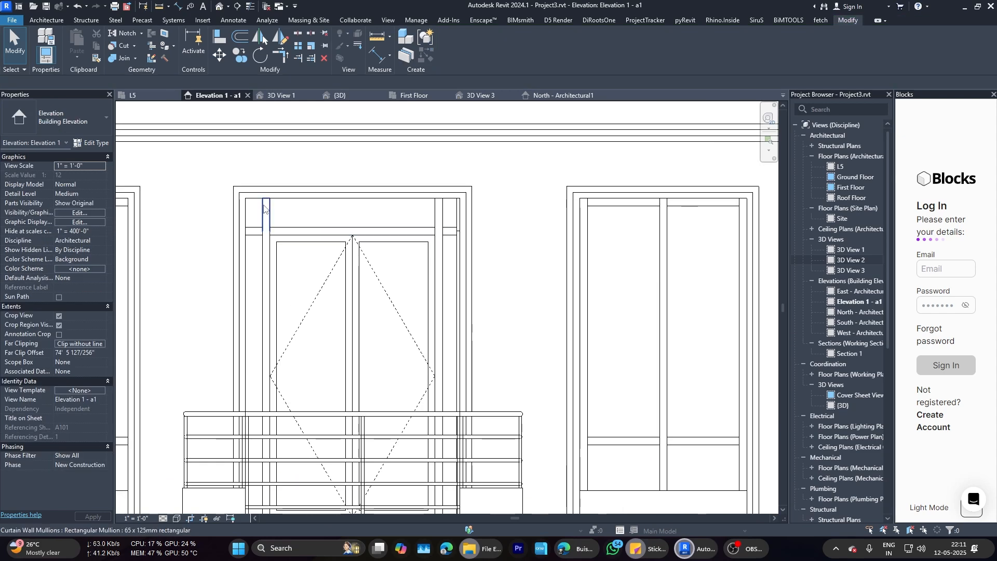
click(526, 247)
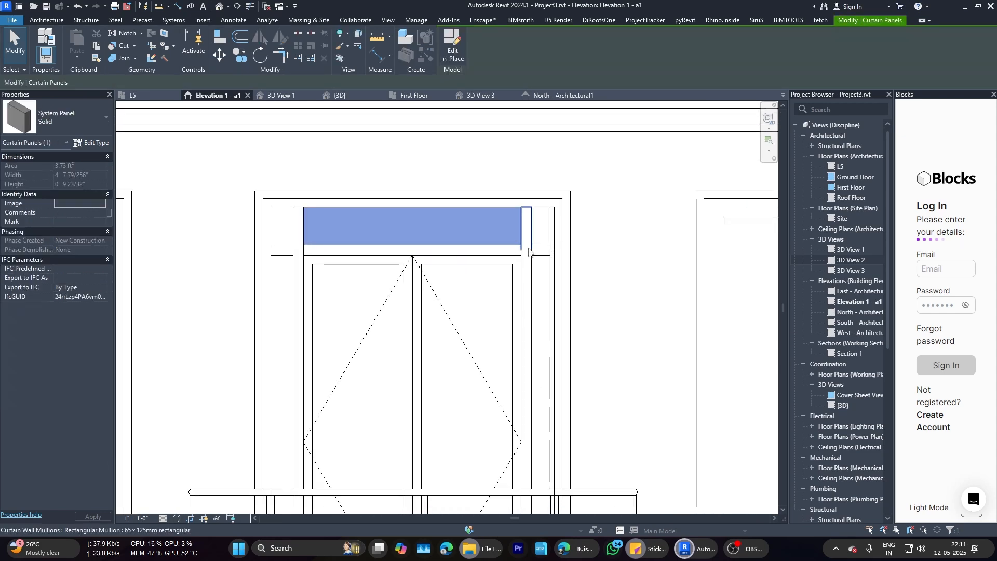
click(56, 122)
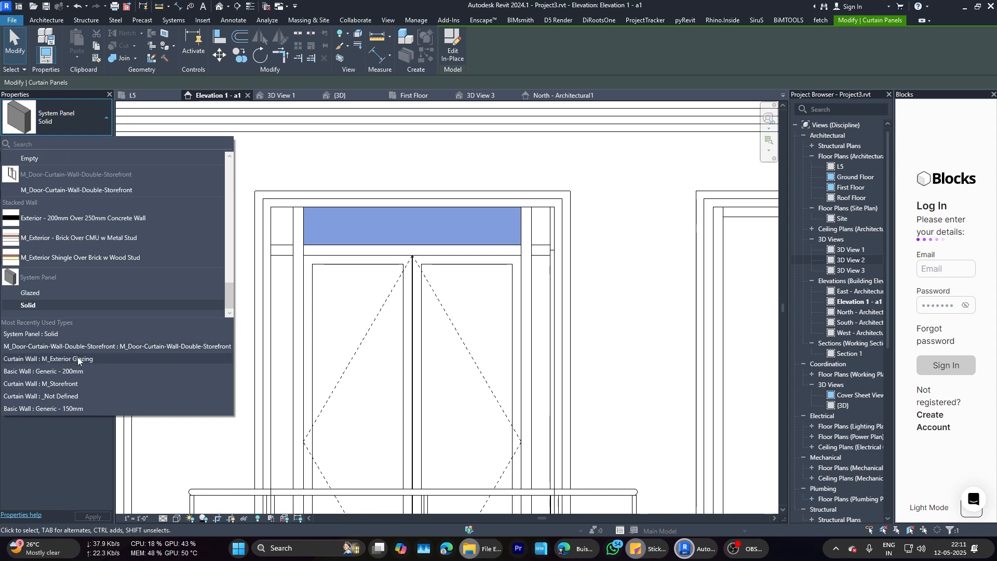
click(77, 127)
Step: Start a new in-place model in the Casework category for the screen above the balcony door
click(48, 20)
click(125, 56)
click(130, 99)
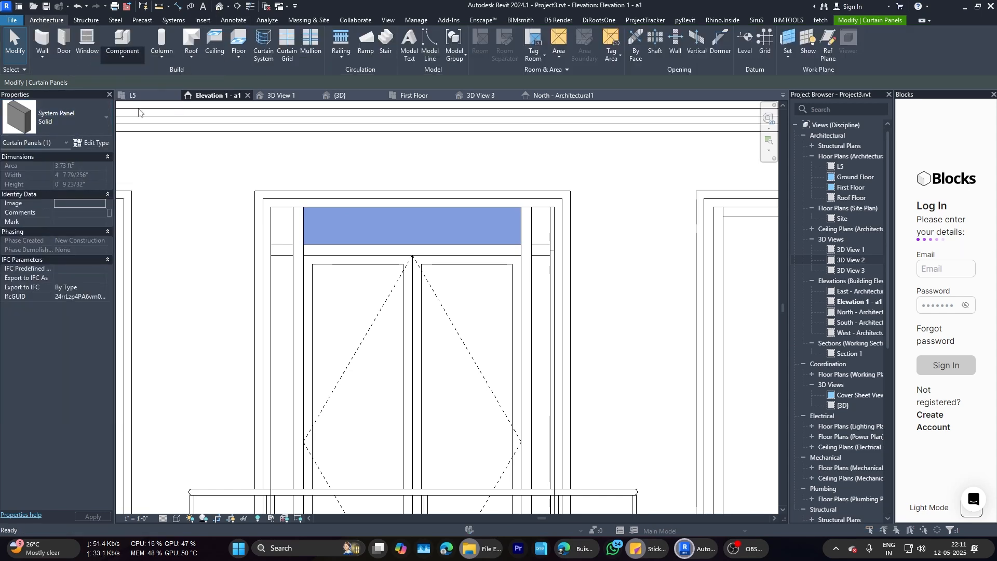
click(506, 390)
click(495, 292)
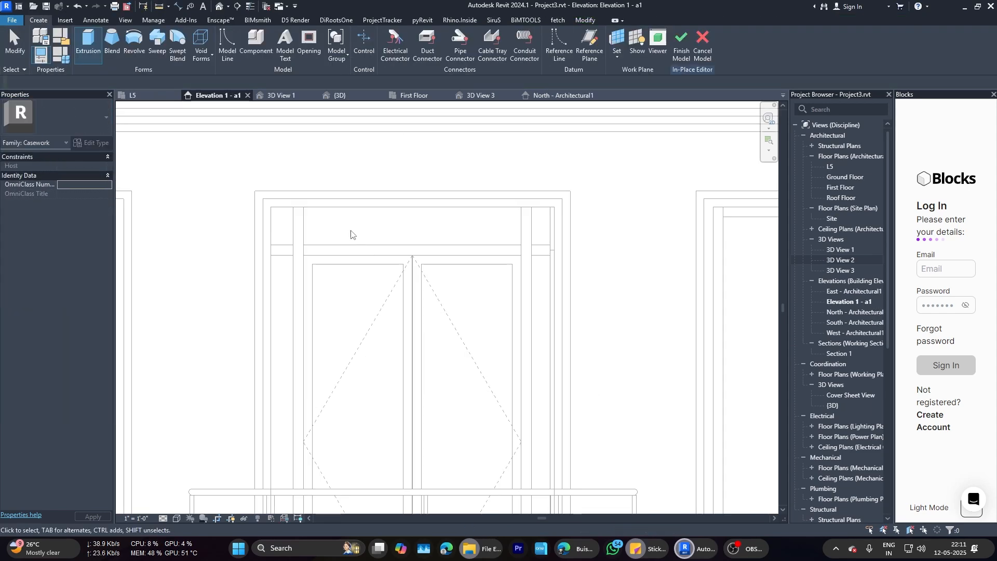
Step: Start an extrusion and pick the face of the frame around the balcony door as its work plane
click(89, 46)
click(471, 334)
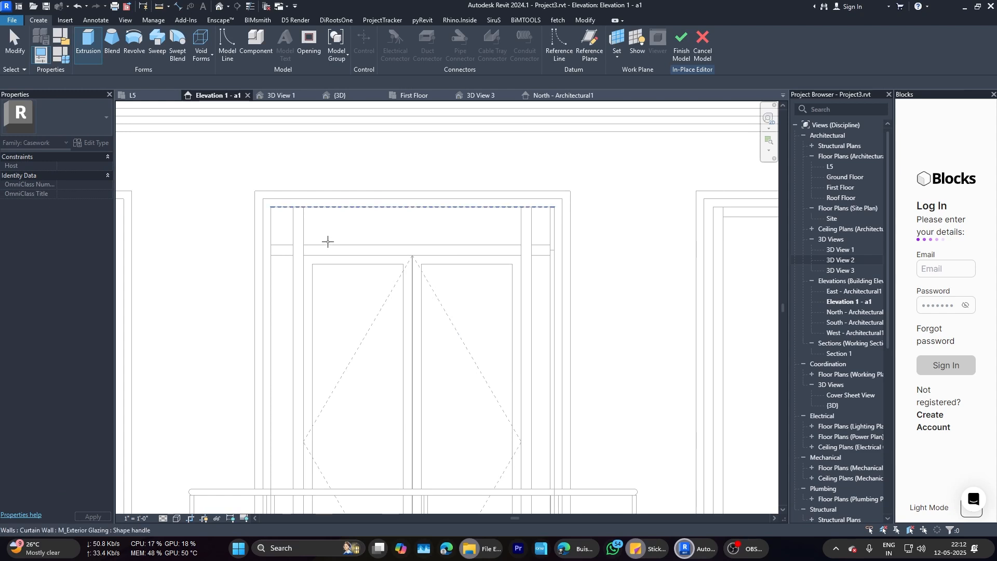
scroll(328, 242, down, 5)
scroll(341, 241, up, 2)
scroll(343, 249, down, 4)
scroll(369, 429, up, 1)
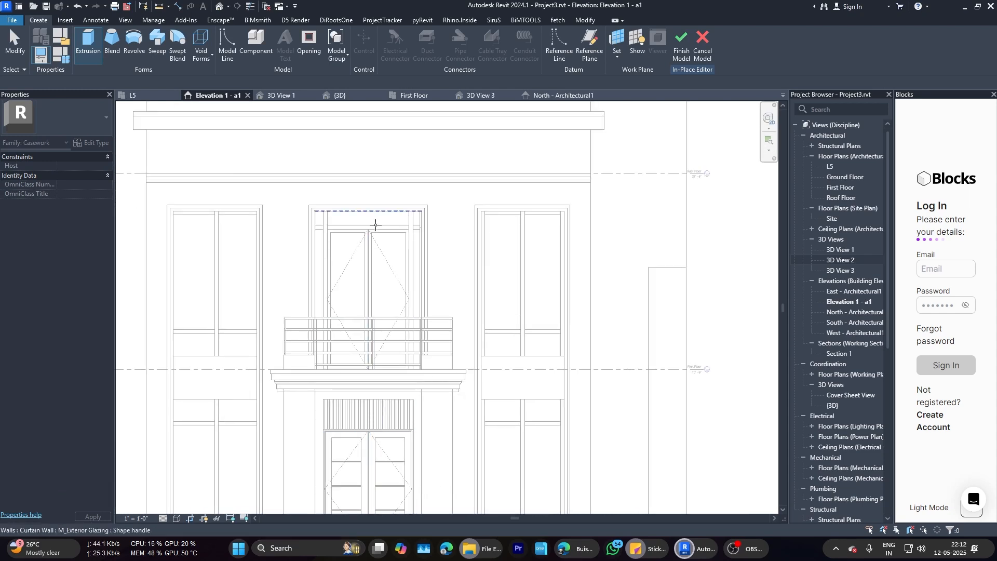
scroll(309, 219, up, 2)
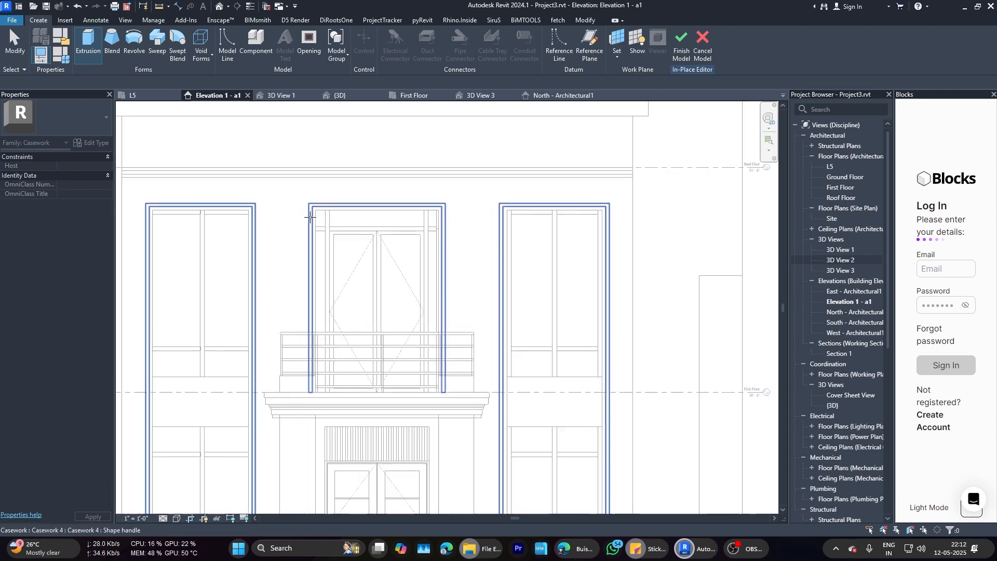
click(309, 220)
scroll(330, 212, up, 2)
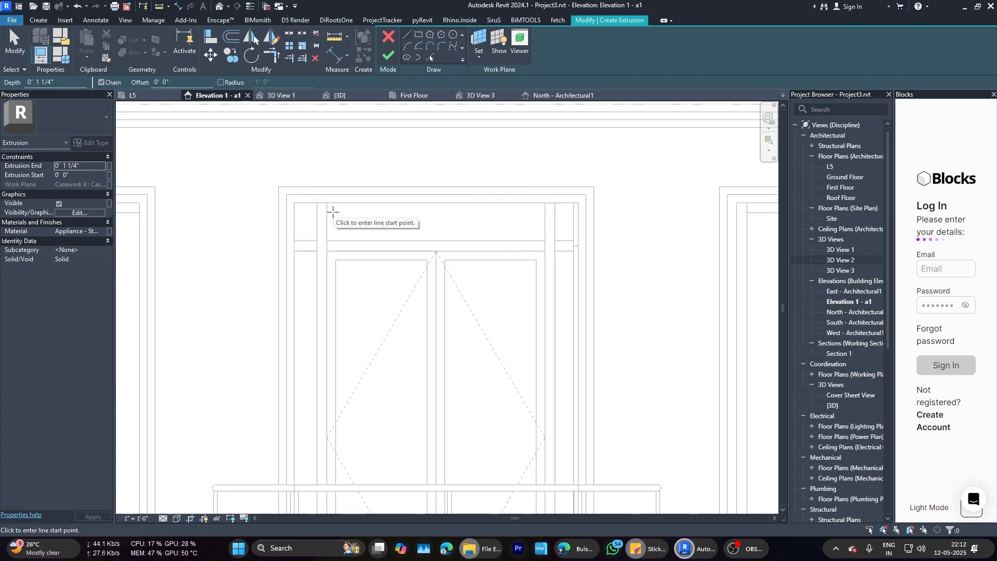
Step: Sketch a narrow rectangular slat spanning the full height of the solid panel at its starting corner and set the slat's width
key(Escape)
key(Escape)
scroll(328, 212, up, 2)
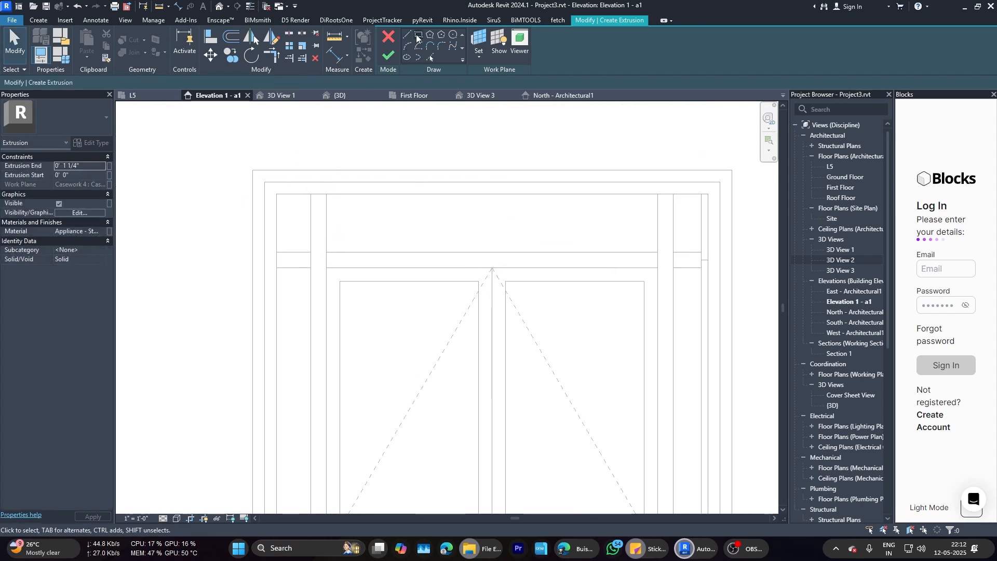
click(326, 194)
scroll(334, 252, up, 2)
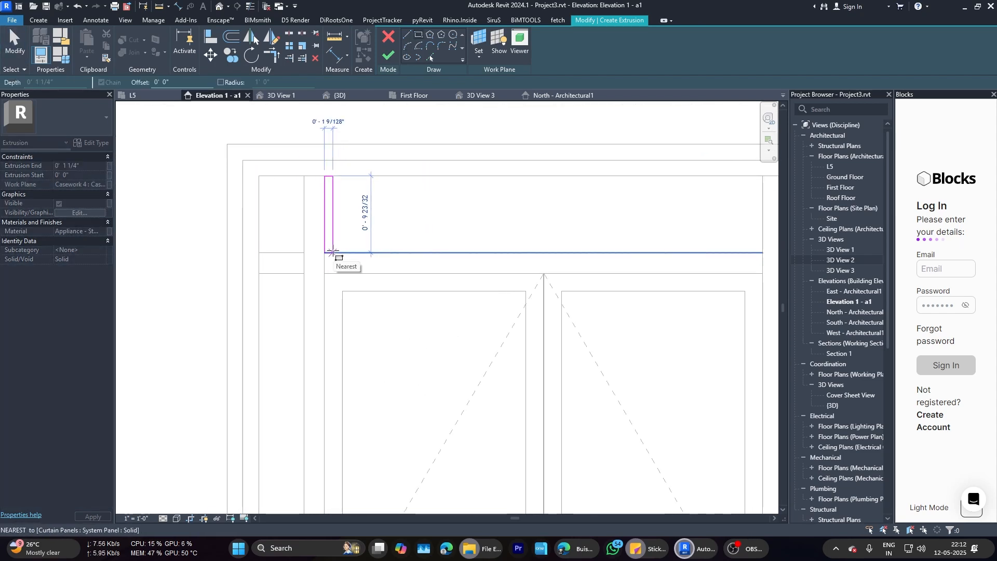
click(333, 252)
key(Escape)
key(Escape)
scroll(335, 208, up, 2)
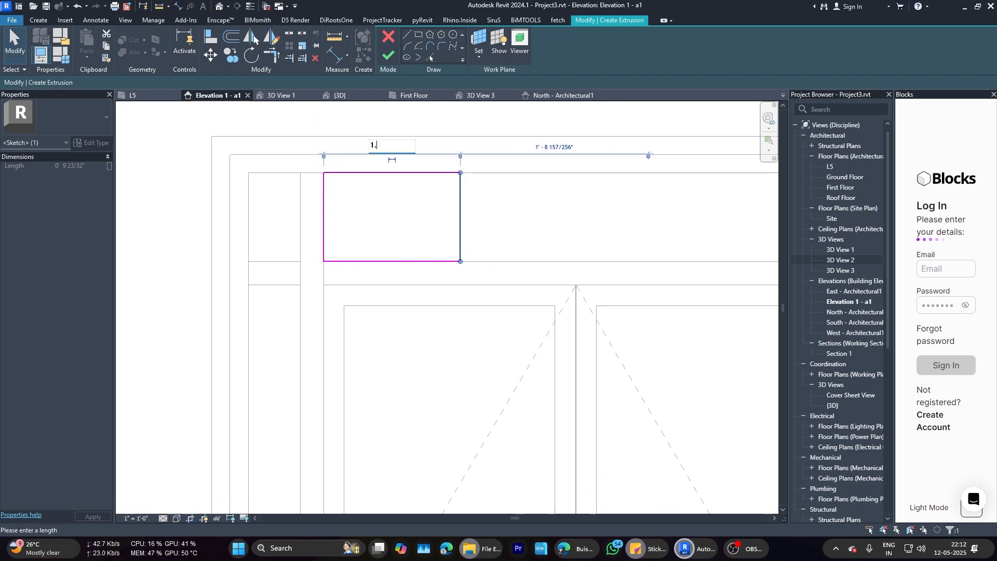
click(397, 151)
Step: Copy the slat three times along the panel above the balcony door at equal spacing
drag(319, 159, 366, 280)
key(m)
key(v)
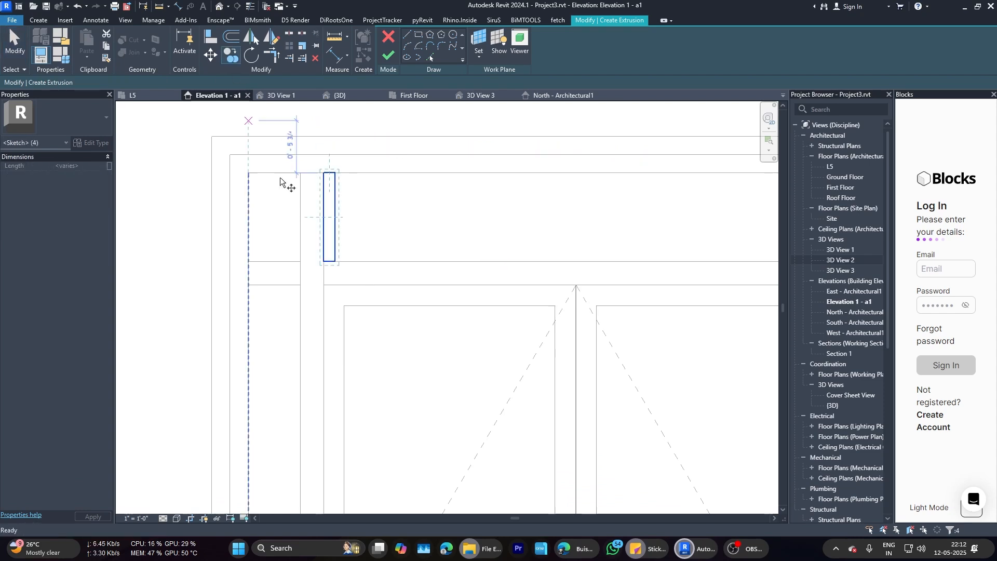
click(329, 173)
click(355, 172)
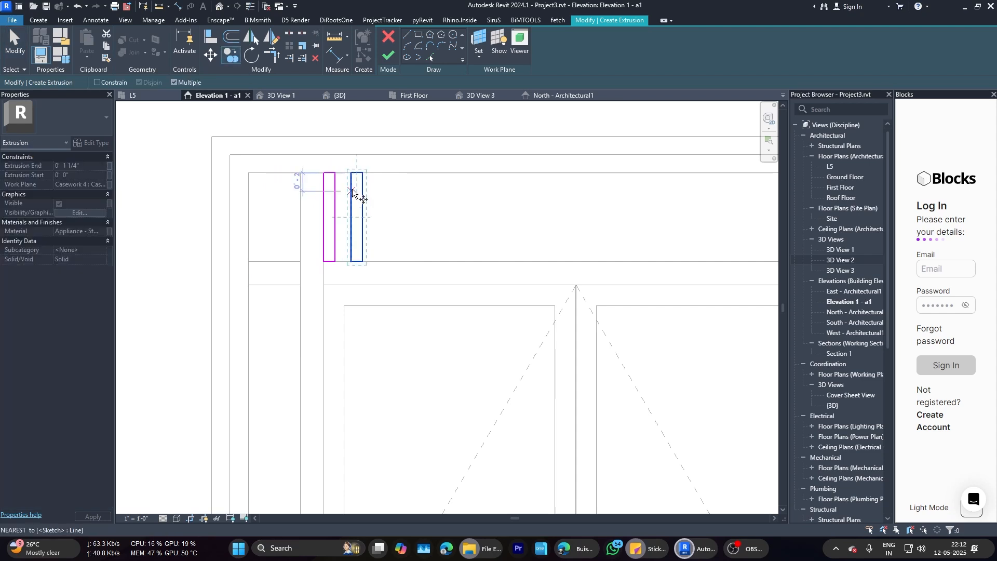
click(390, 173)
key(Escape)
key(Escape)
Step: Copy the group of three slats repeatedly along the panel at the same spacing until the row reaches the opposite mullion
drag(342, 162, 427, 274)
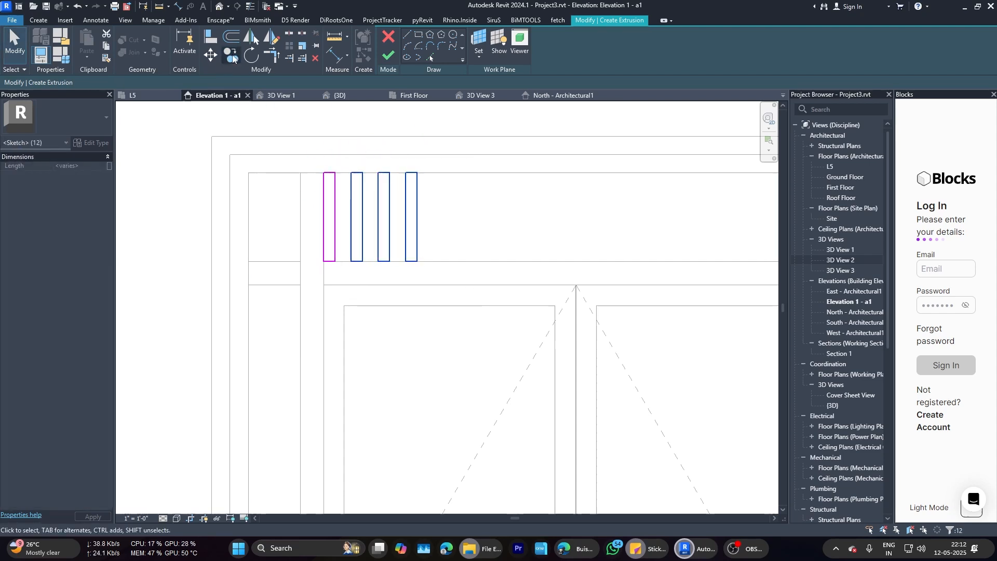
key(c)
key(o)
click(417, 172)
middle_drag(503, 176, 452, 189)
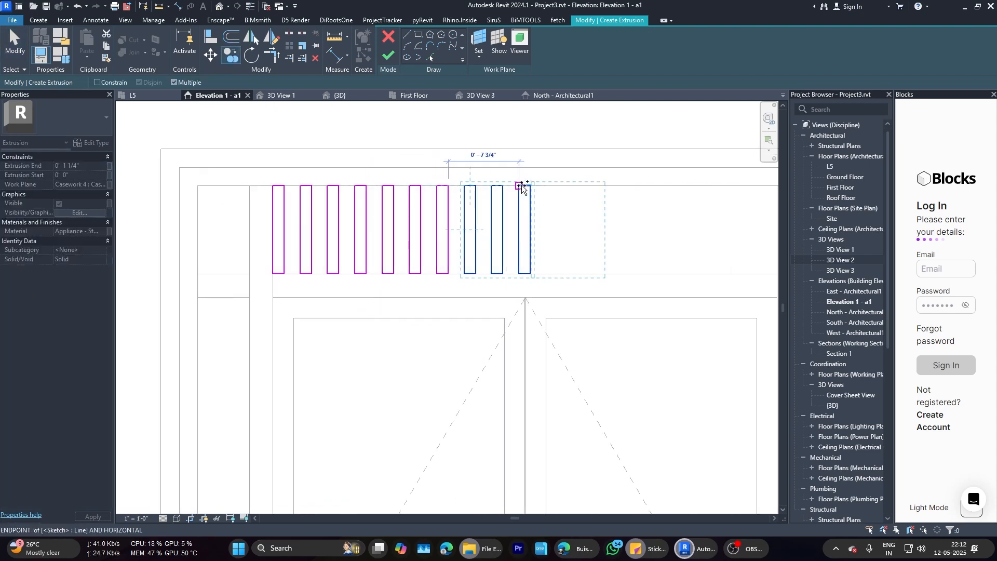
click(530, 186)
scroll(612, 180, down, 1)
middle_drag(611, 180, 493, 193)
scroll(493, 193, up, 1)
click(577, 198)
key(Escape)
key(Escape)
scroll(490, 243, down, 3)
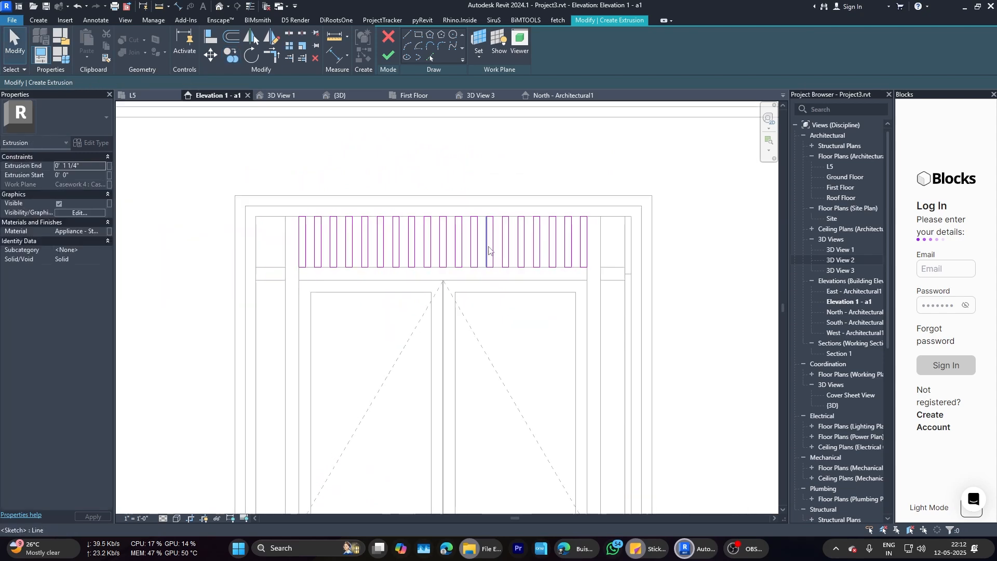
Step: Finish the slat sketch and check the extrusion's depth position against the balcony door in the 3D view
middle_drag(490, 243, 453, 201)
click(388, 55)
click(339, 96)
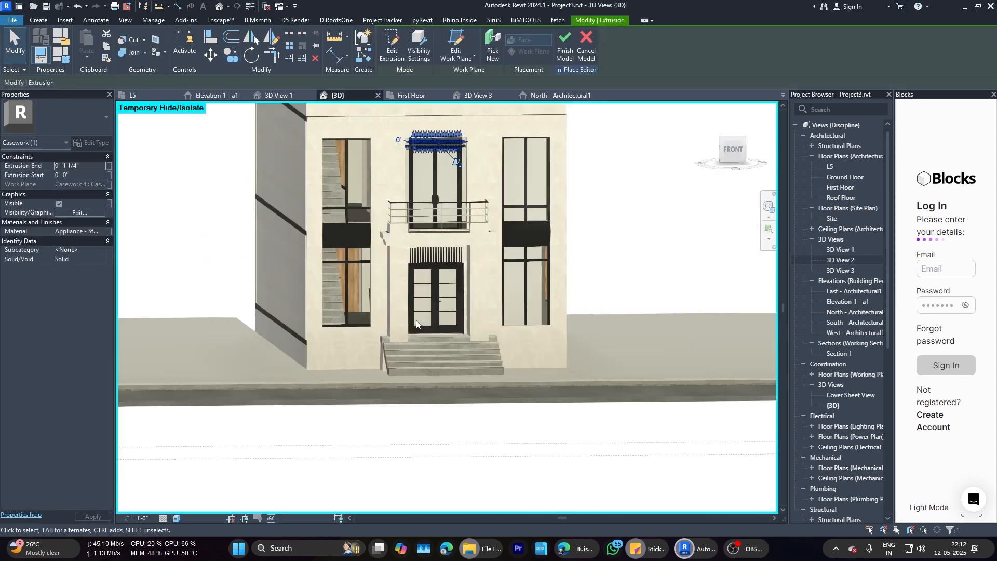
shift+middle_drag(415, 285, 521, 334)
scroll(423, 174, up, 4)
key(Escape)
scroll(390, 188, up, 2)
click(375, 194)
shift+middle_drag(378, 200, 457, 233)
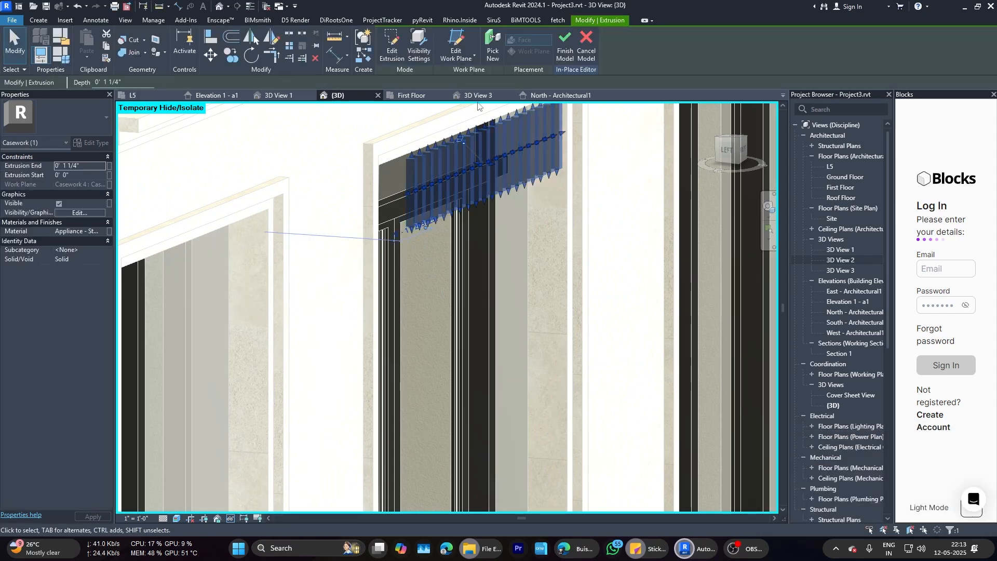
Step: In the Roof Floor plan, stretch the slat extrusion's depth back into the wall, starting at about -1' 0 1/4", to meet the curtain wall mullions
click(411, 95)
scroll(571, 286, down, 5)
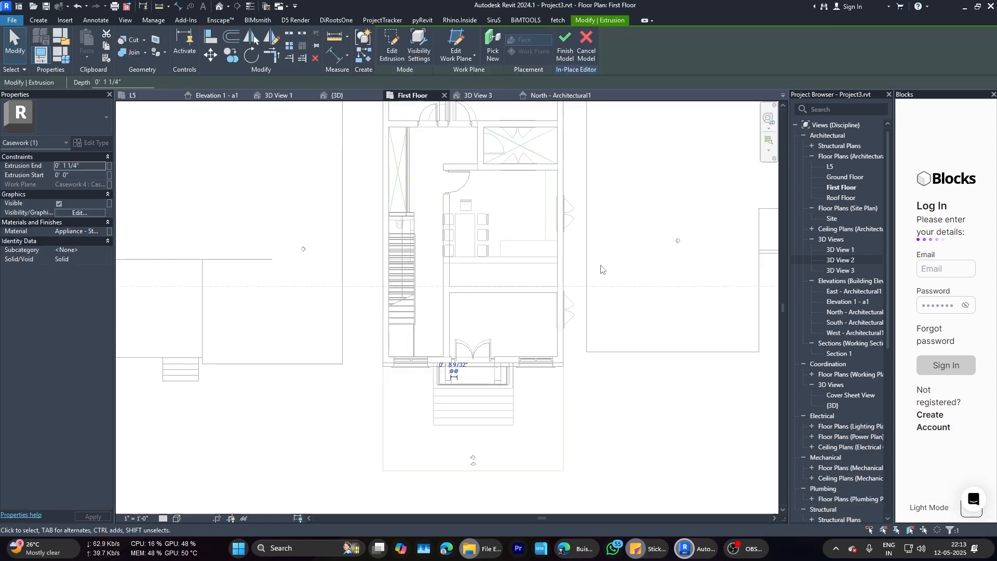
double_click(842, 199)
scroll(405, 358, up, 6)
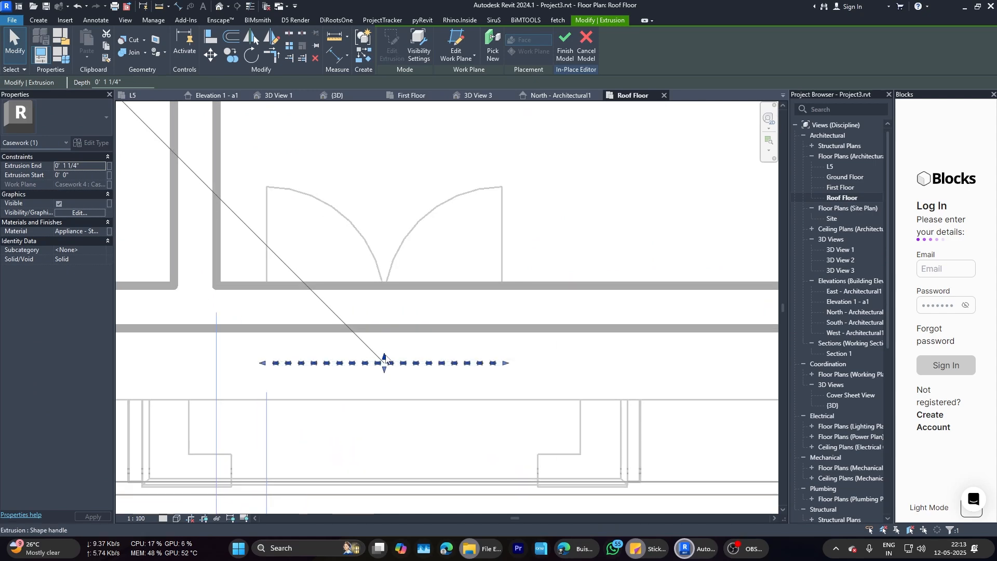
drag(387, 314, 387, 289)
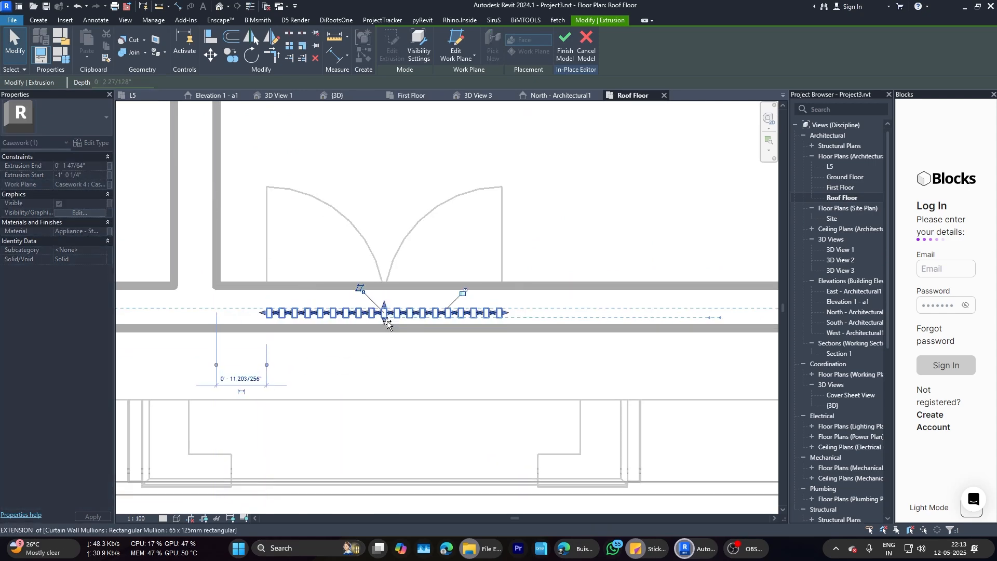
Step: Examine how the repositioned slats sit against the balcony door's mullions and on the whole facade in the 3D view
click(336, 95)
scroll(439, 192, up, 5)
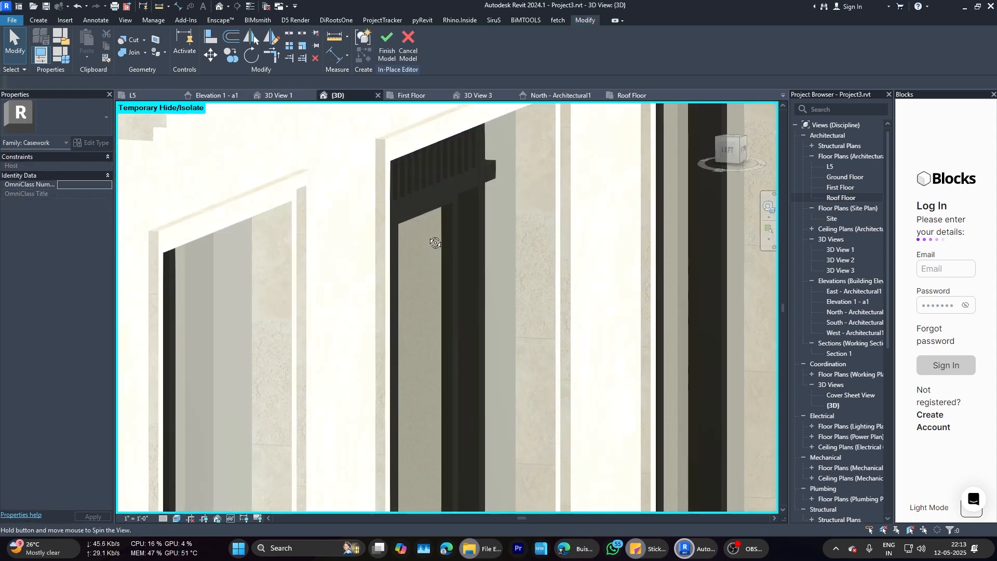
scroll(415, 169, up, 3)
key(Escape)
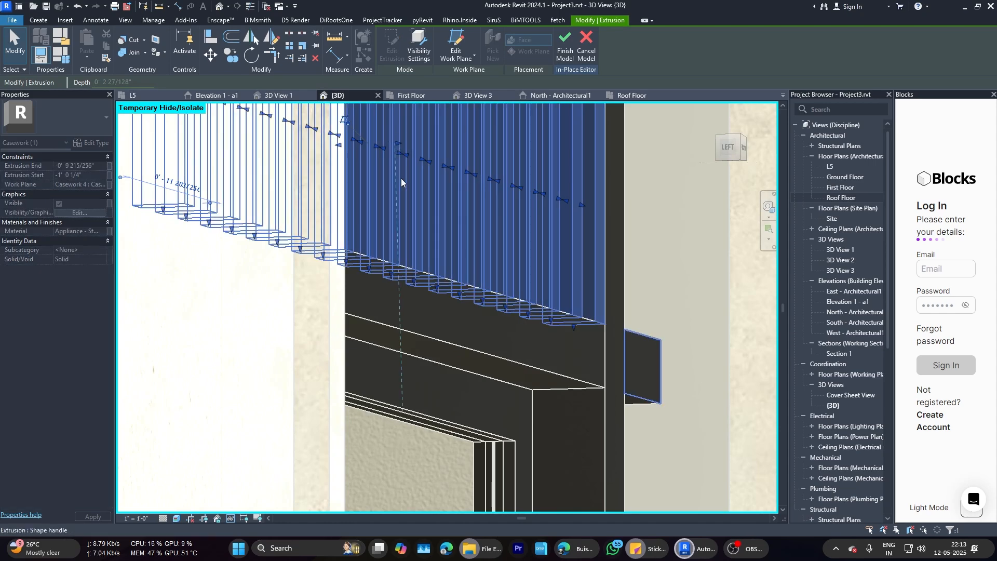
scroll(416, 198, down, 7)
shift+middle_drag(561, 296, 422, 242)
scroll(422, 242, down, 8)
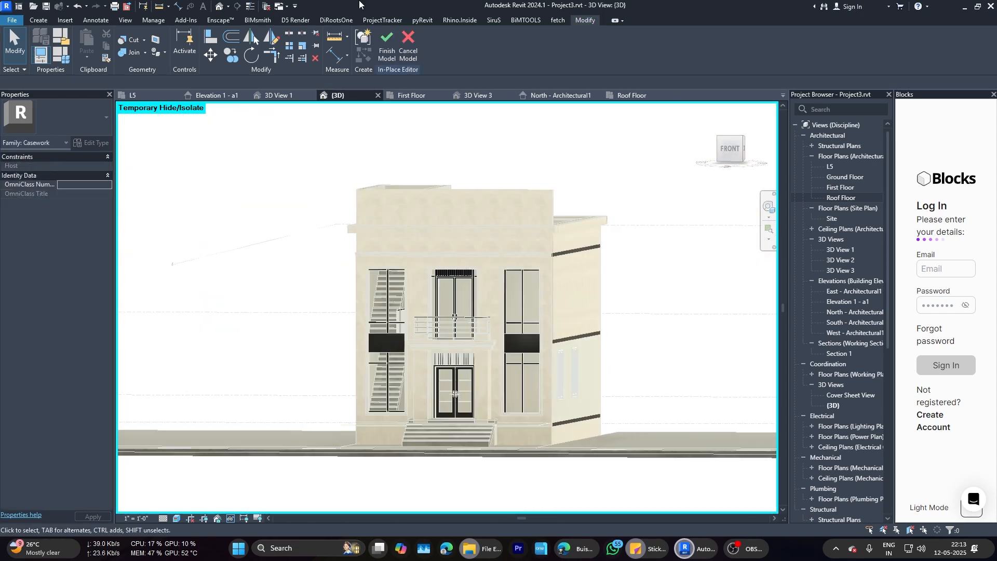
Step: Finish the in-place slat model and switch to the Enscape render window
click(387, 44)
click(676, 551)
click(641, 488)
Step: Examine the black slat screens above the main door and balcony door from closer and wider viewpoints in the rendered scene
scroll(606, 314, down, 3)
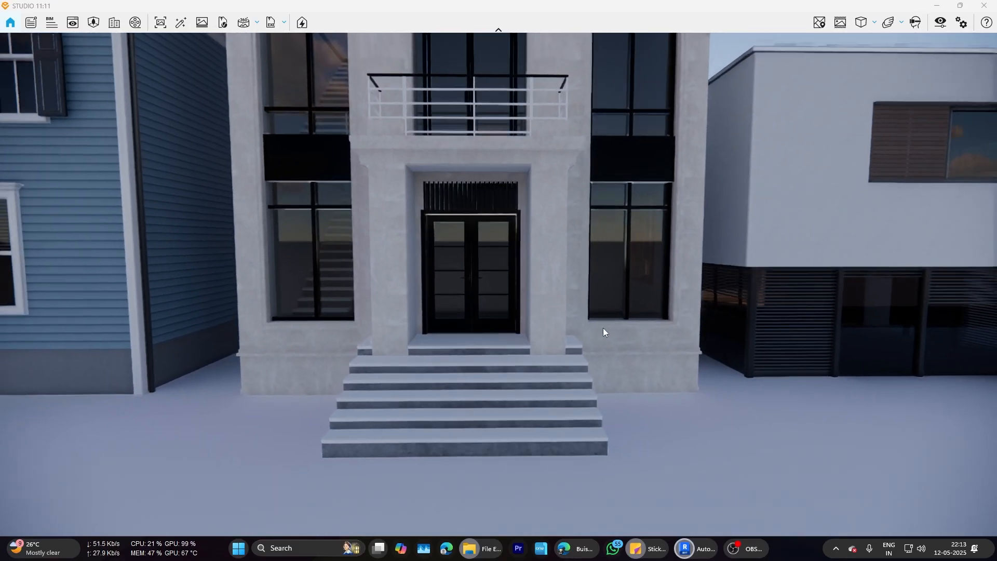
drag(603, 328, 485, 361)
right_drag(487, 361, 432, 341)
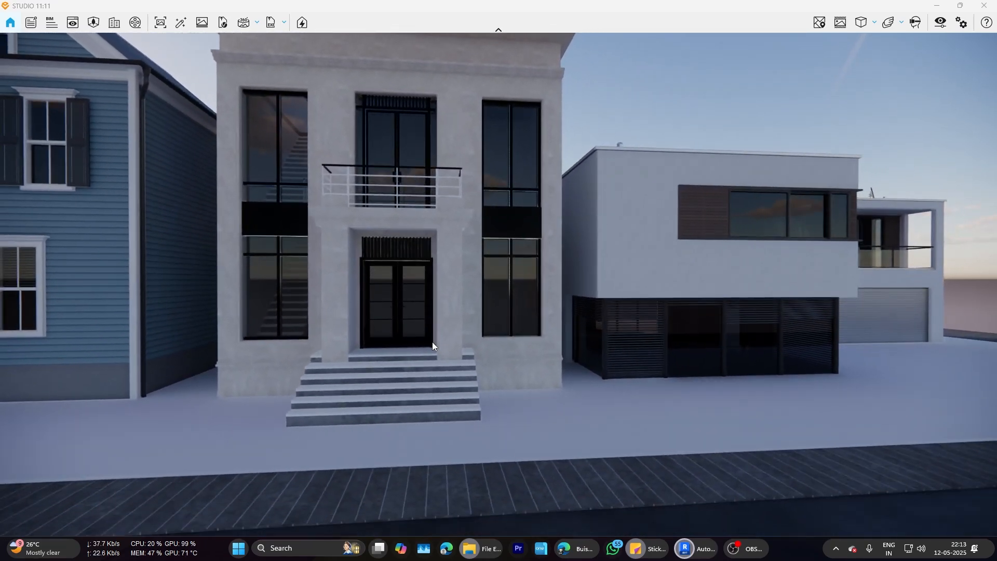
scroll(387, 133, up, 5)
mouse_move(388, 133)
right_down()
mouse_move(435, 141)
mouse_move(396, 151)
right_up()
scroll(398, 152, down, 3)
scroll(405, 167, down, 6)
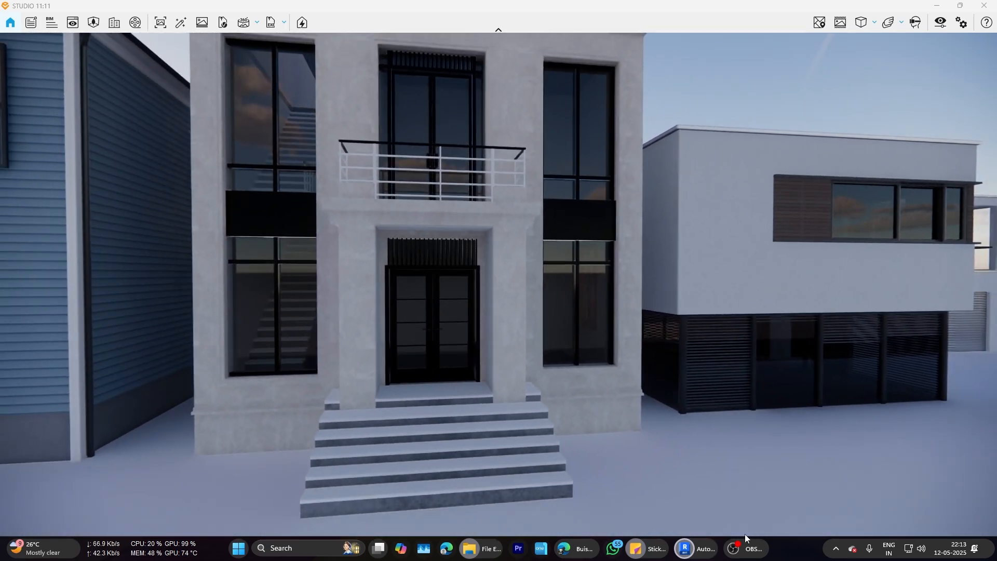
mouse_move(687, 550)
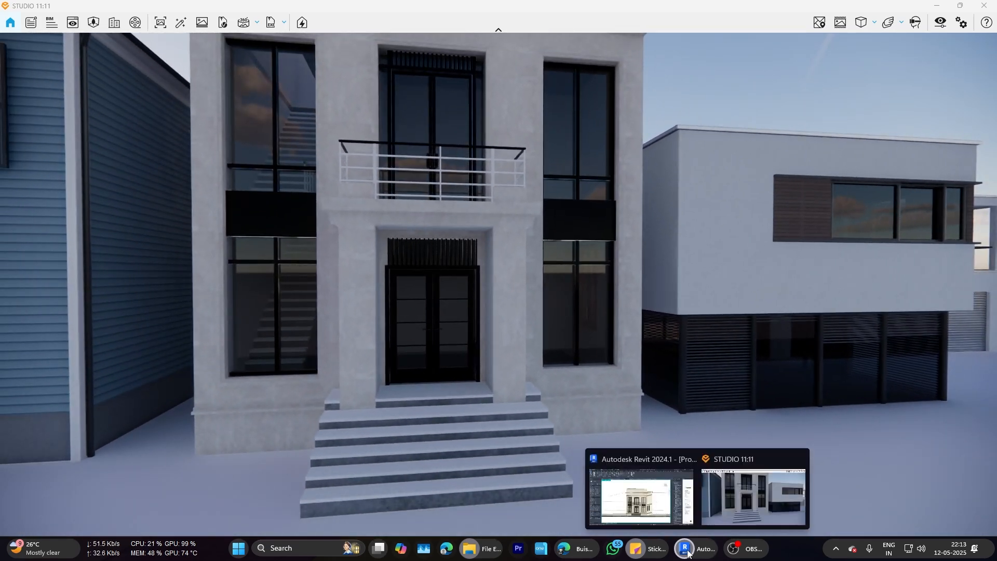
click(642, 492)
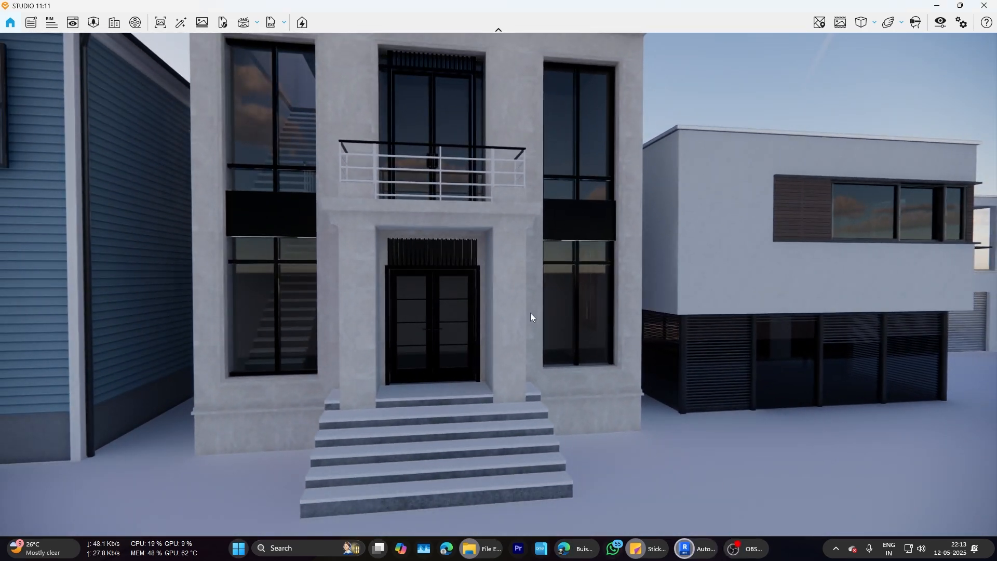
scroll(531, 312, down, 5)
drag(565, 366, 610, 385)
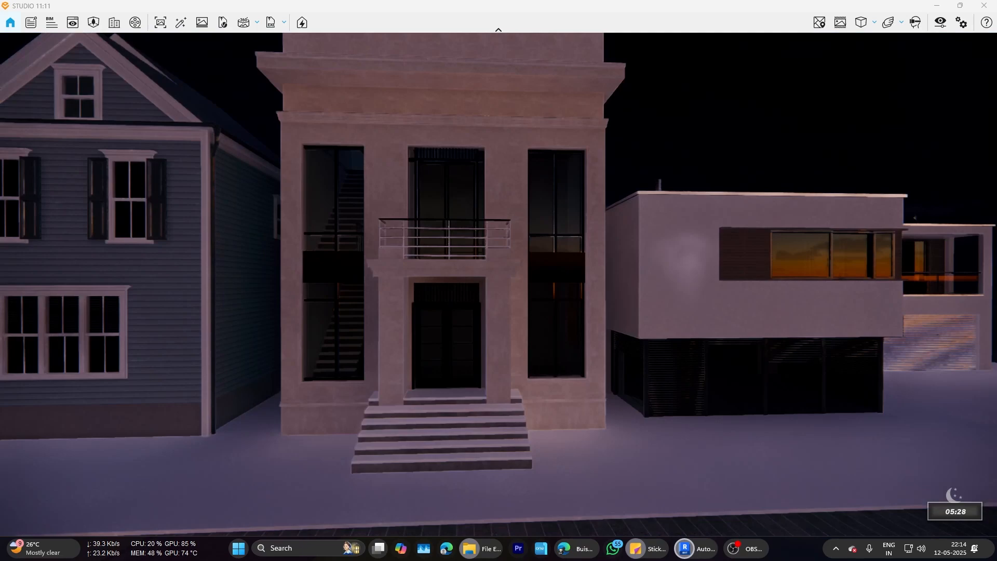
Step: Set the scene's time of day to about 10:12 and frame the facade frontally between the neighbouring houses
mouse_move(541, 338)
shift+right_down()
mouse_move(578, 337)
mouse_move(556, 338)
shift+right_up()
shift+right_drag(556, 338, 567, 338)
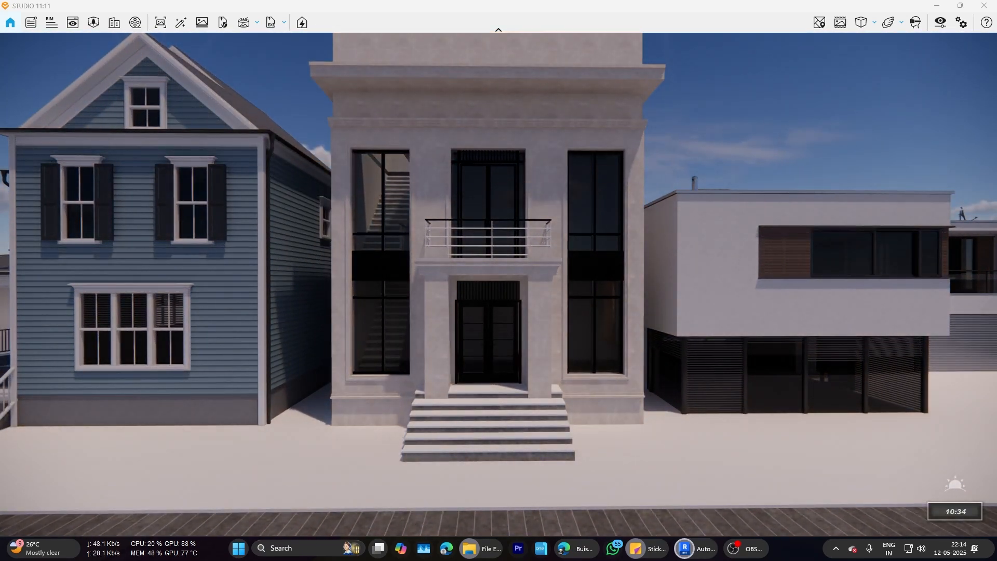
key(w)
key(d)
shift+right_drag(414, 302, 403, 301)
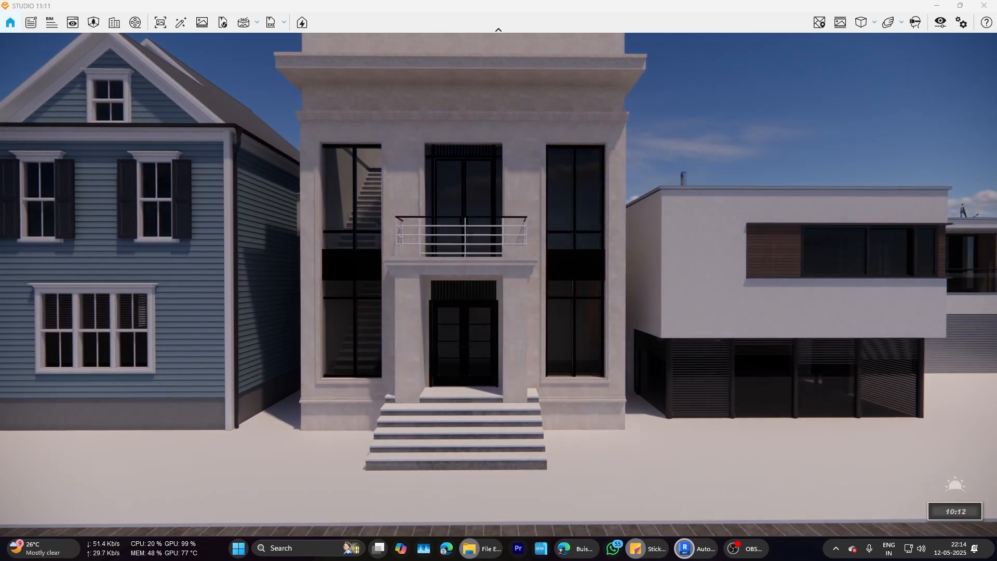
Step: Set the image saturation to 110%, color temperature to 6,600 K, and motion blur, lens flare and bloom to 0% in the visual settings
click(941, 23)
click(402, 110)
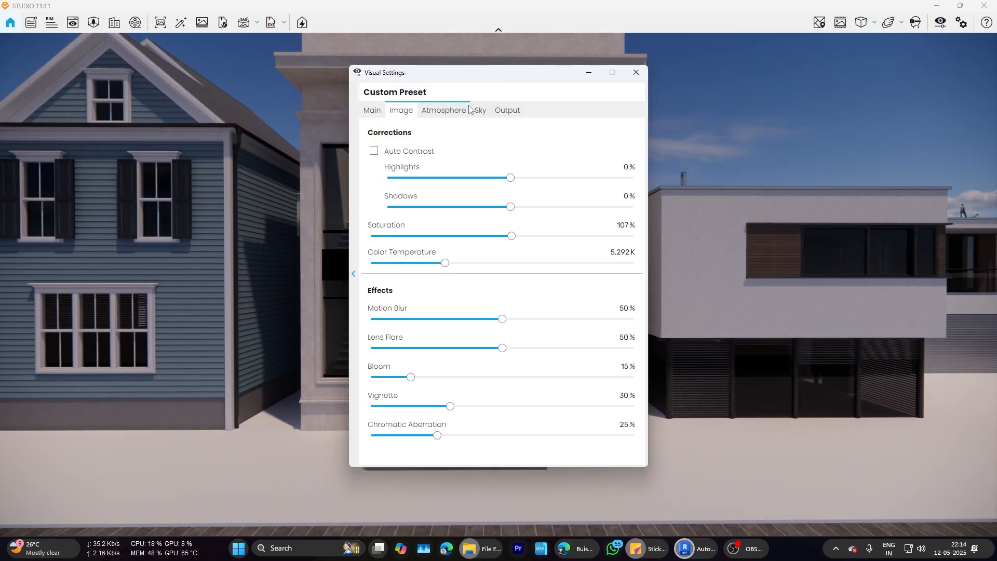
click(479, 109)
click(451, 110)
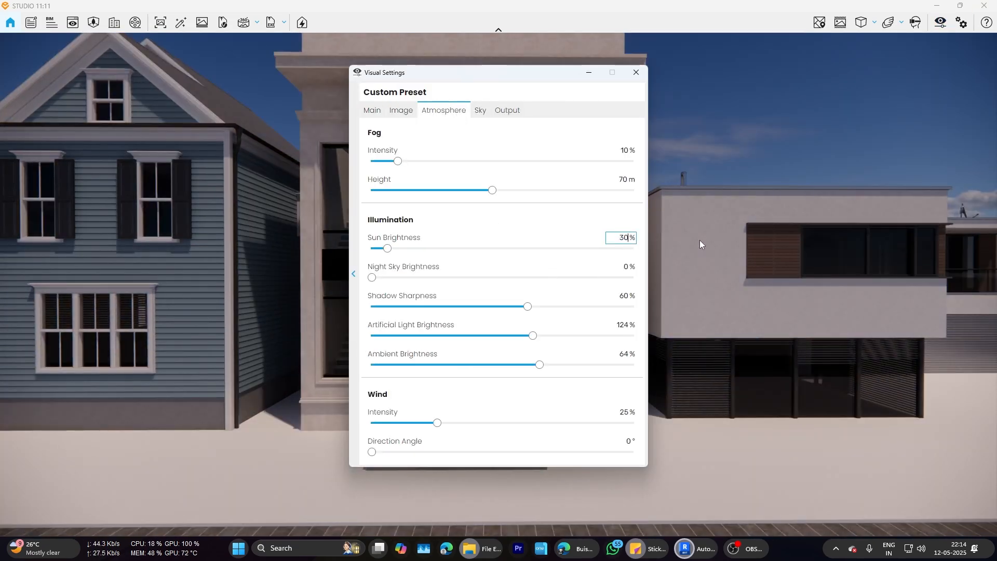
click(403, 111)
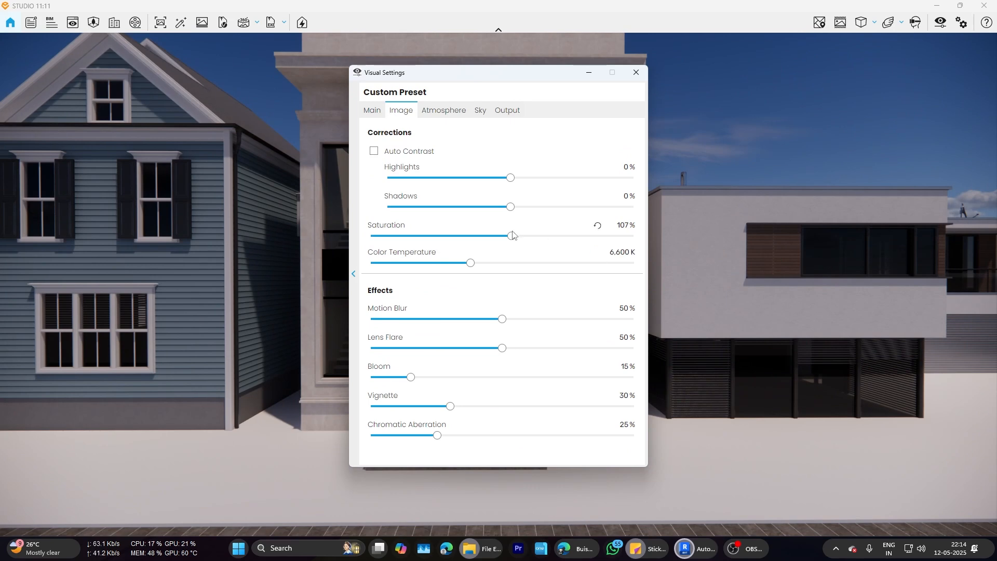
drag(526, 80, 830, 128)
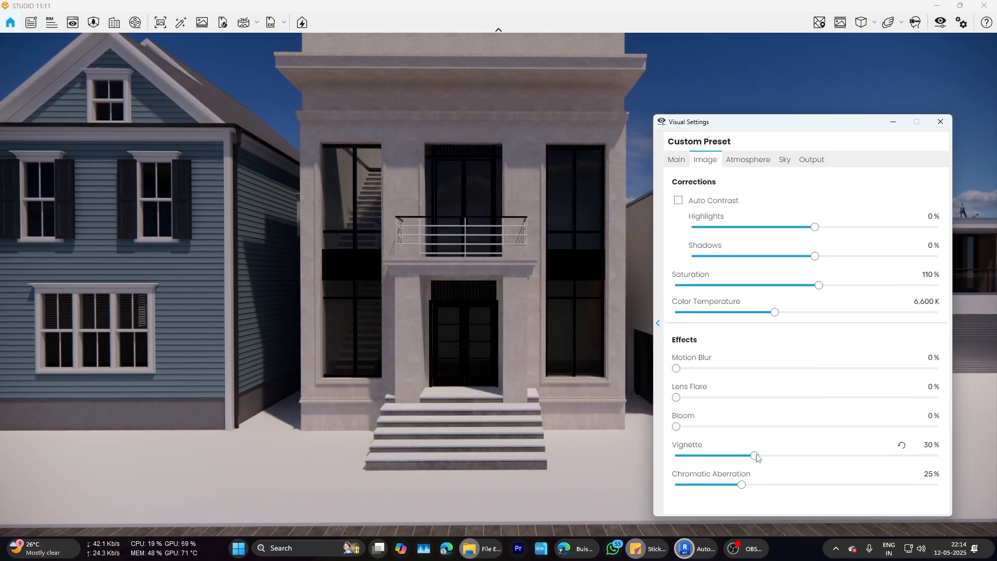
drag(756, 457, 766, 456)
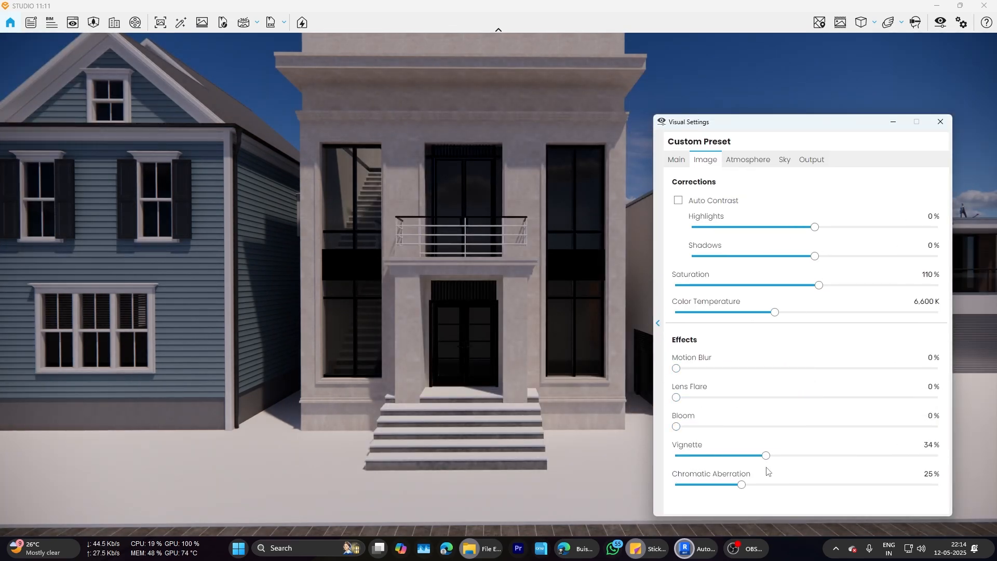
Step: Widen the camera's horizontal field of view to 94° and reframe the whole facade
click(678, 160)
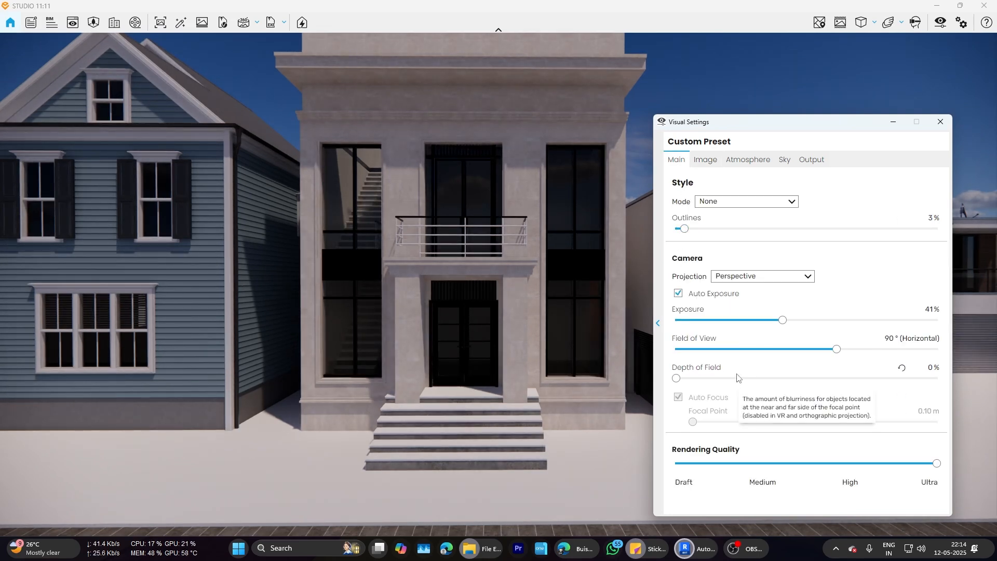
drag(836, 349, 845, 350)
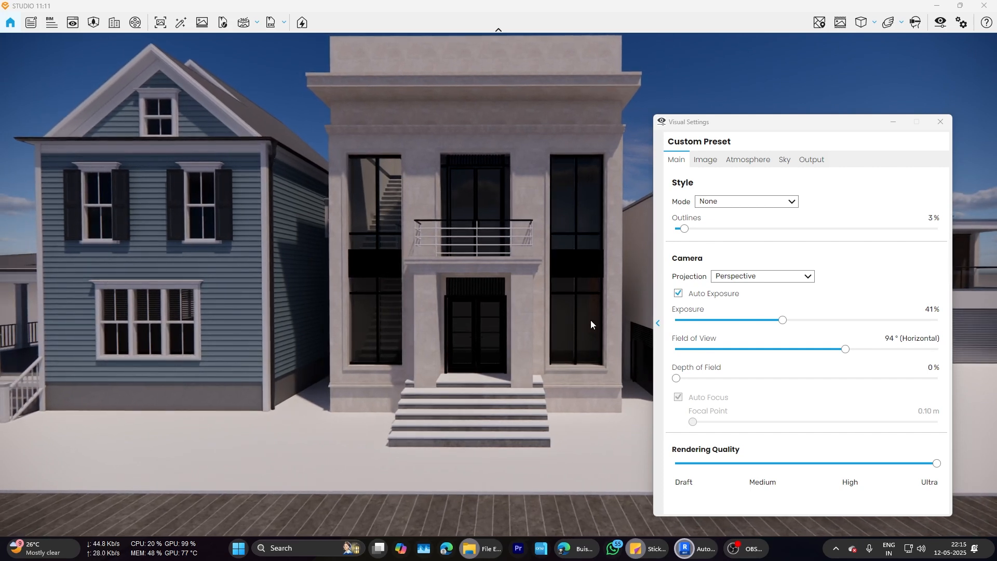
click(707, 160)
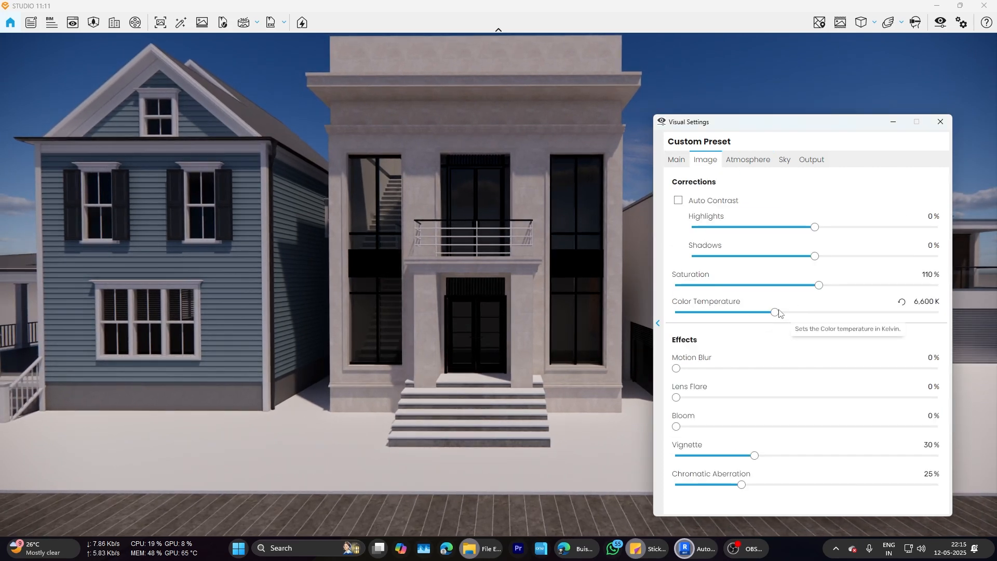
Step: Set the sun brightness to 20%, shadow sharpness to 50%, artificial light brightness to 149% and ambient brightness to 99%
click(741, 161)
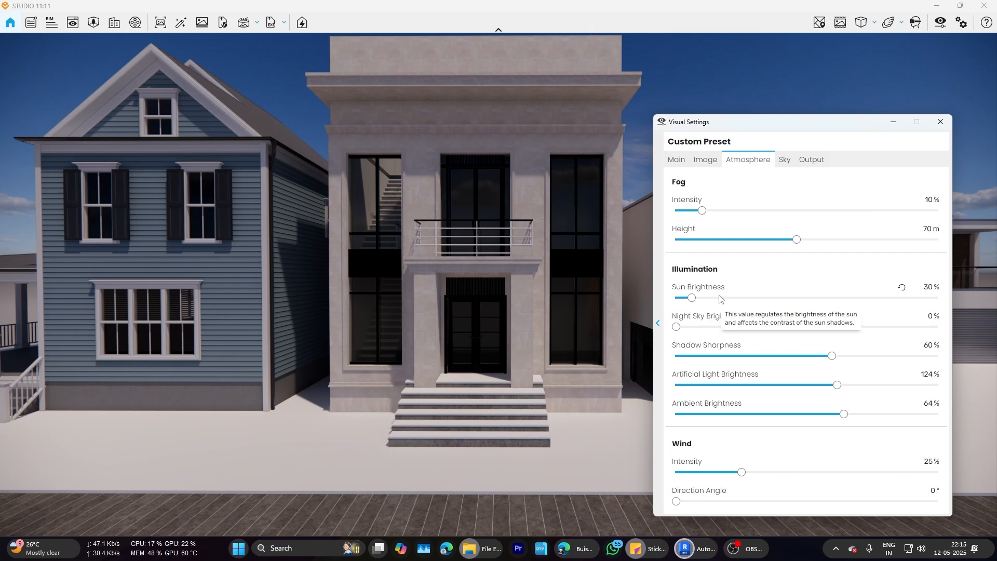
drag(702, 211, 662, 208)
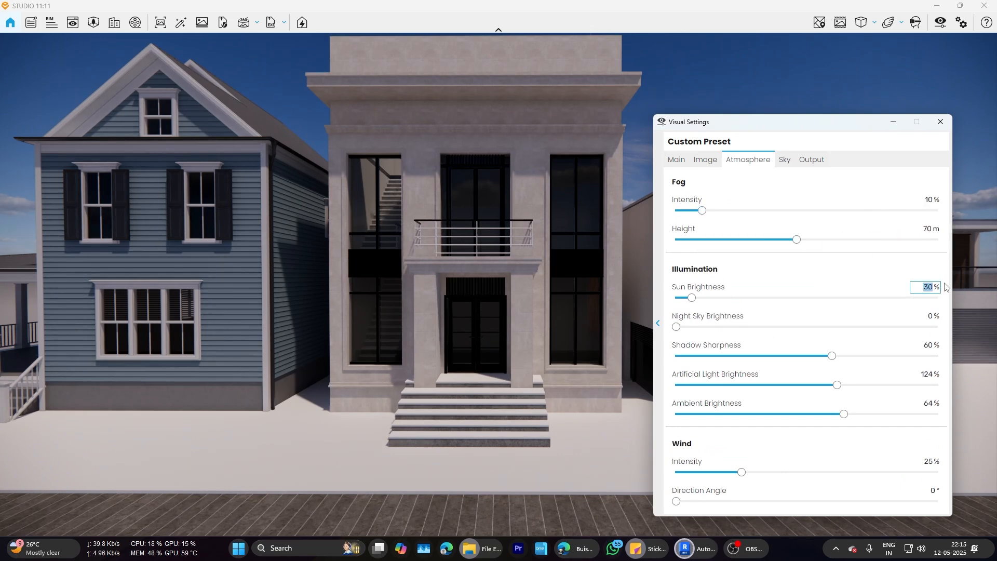
text(15)
key(Return)
text(20)
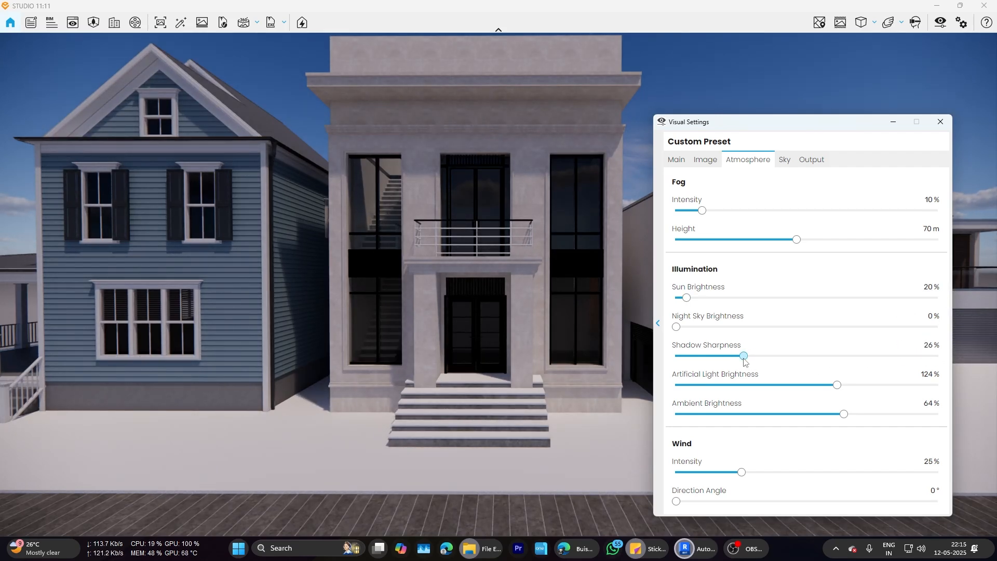
drag(837, 385, 871, 384)
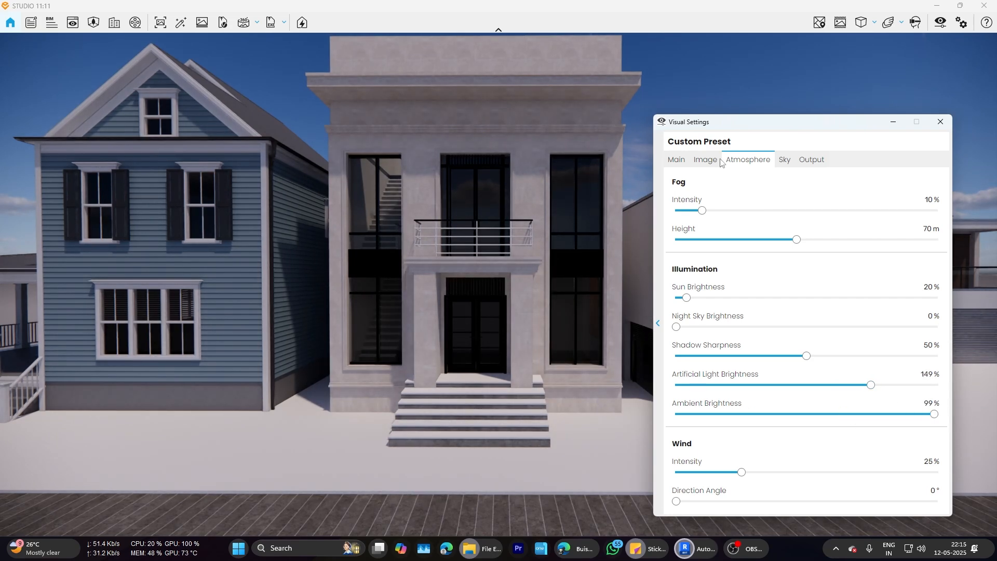
Step: Set the sky's cloud density to 50%, contrails to 0 and cirrus amount to 1%, and close the visual settings
click(785, 160)
mouse_move(676, 250)
mouse_down()
mouse_move(868, 251)
mouse_move(674, 253)
mouse_up()
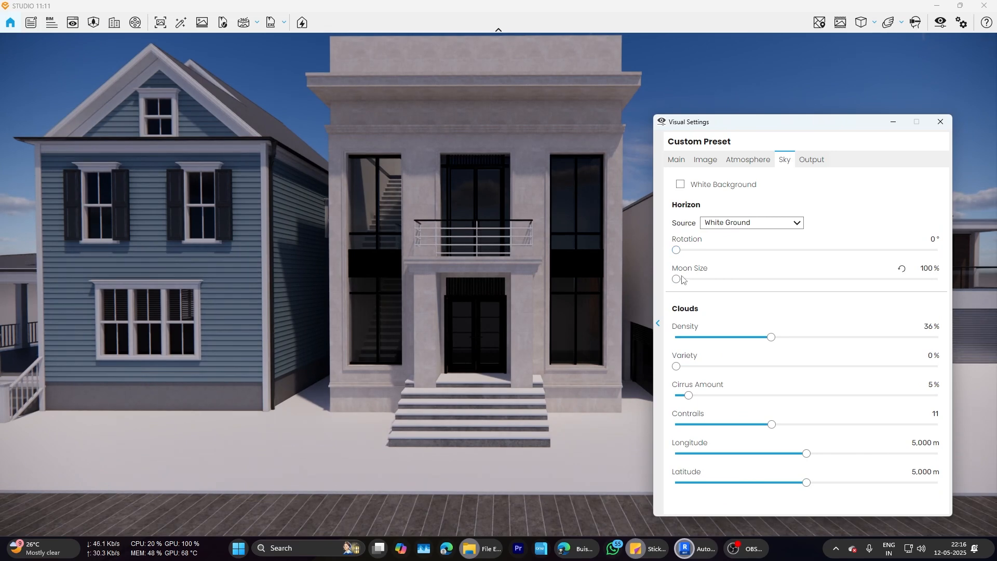
drag(771, 342, 788, 342)
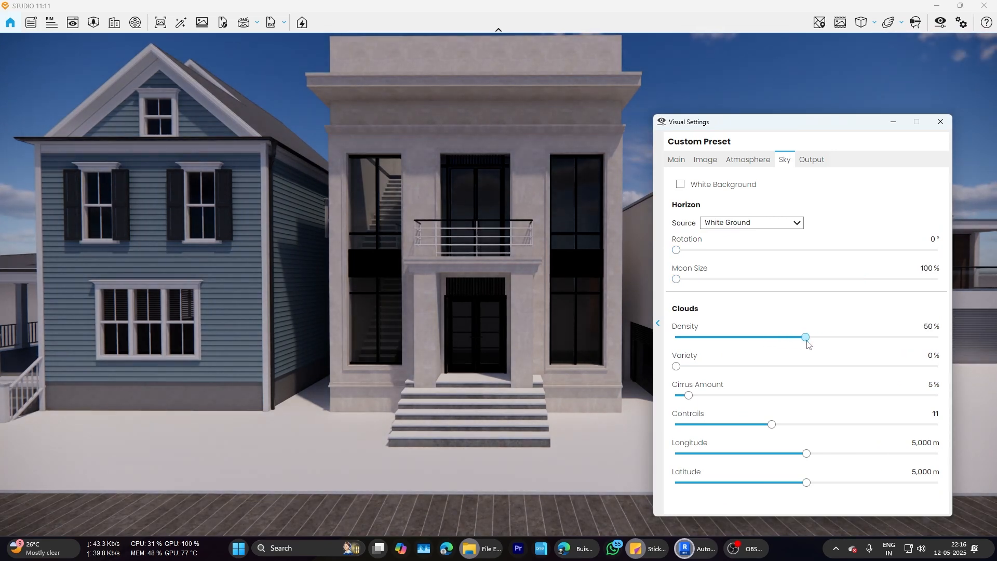
drag(782, 150, 550, 108)
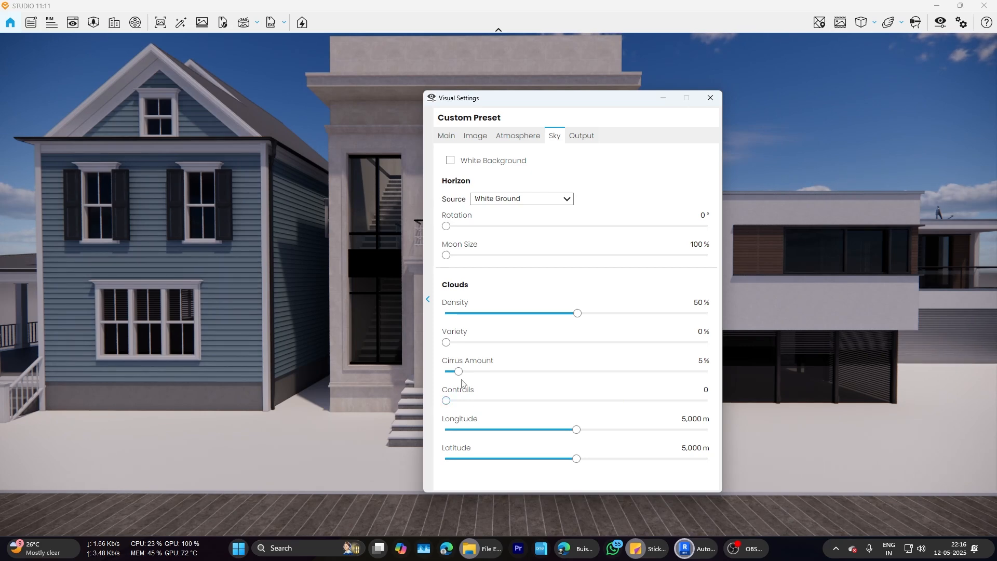
mouse_move(460, 372)
mouse_down()
mouse_move(514, 373)
mouse_move(477, 378)
mouse_up()
drag(577, 99, 553, 67)
mouse_move(454, 339)
mouse_down()
mouse_move(655, 345)
mouse_move(418, 341)
mouse_move(441, 341)
mouse_up()
drag(589, 71, 609, 7)
text(1)
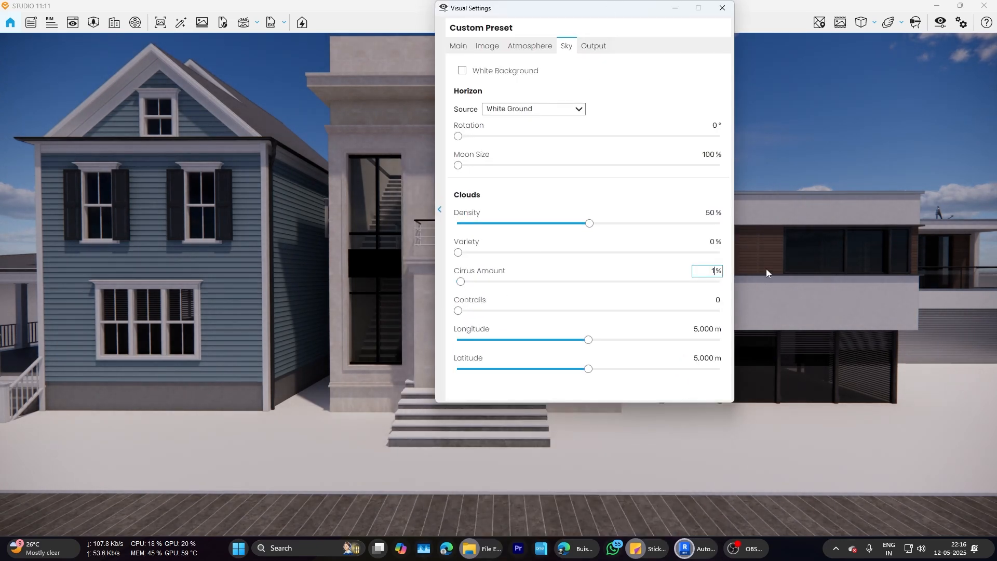
drag(602, 16, 532, 98)
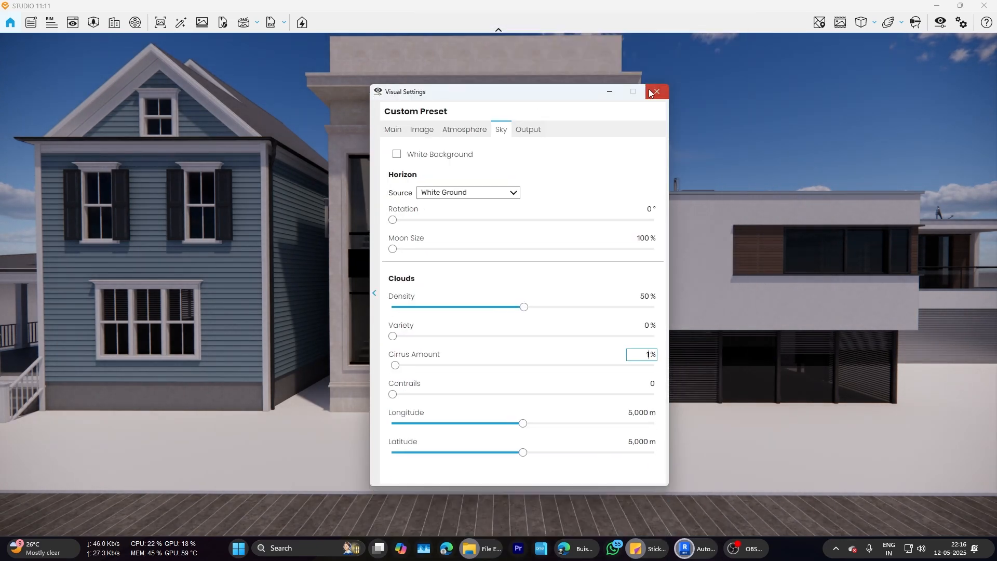
click(660, 89)
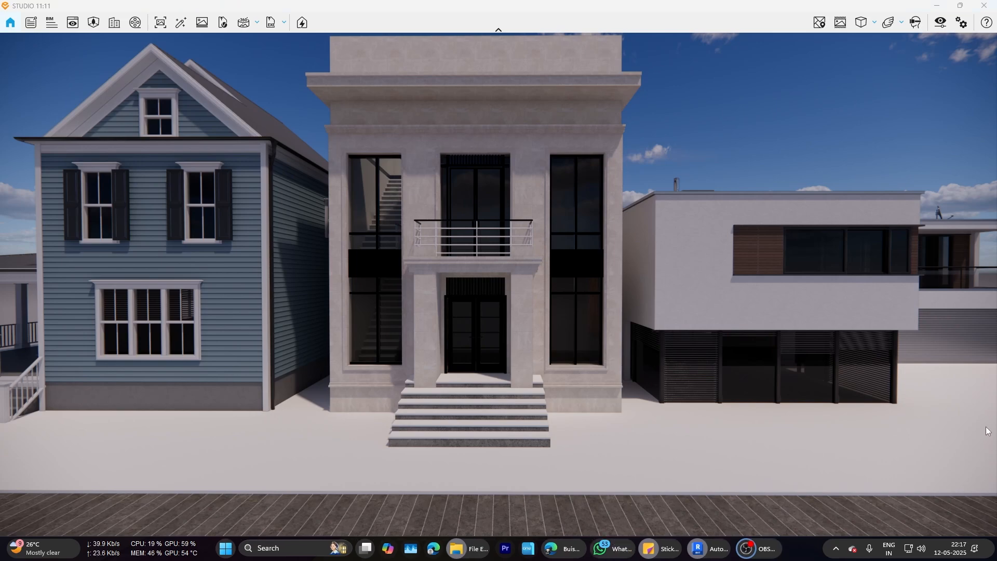
Step: Switch back to Revit and look over the front facade and its slats in the 3D view
mouse_move(707, 548)
click(652, 503)
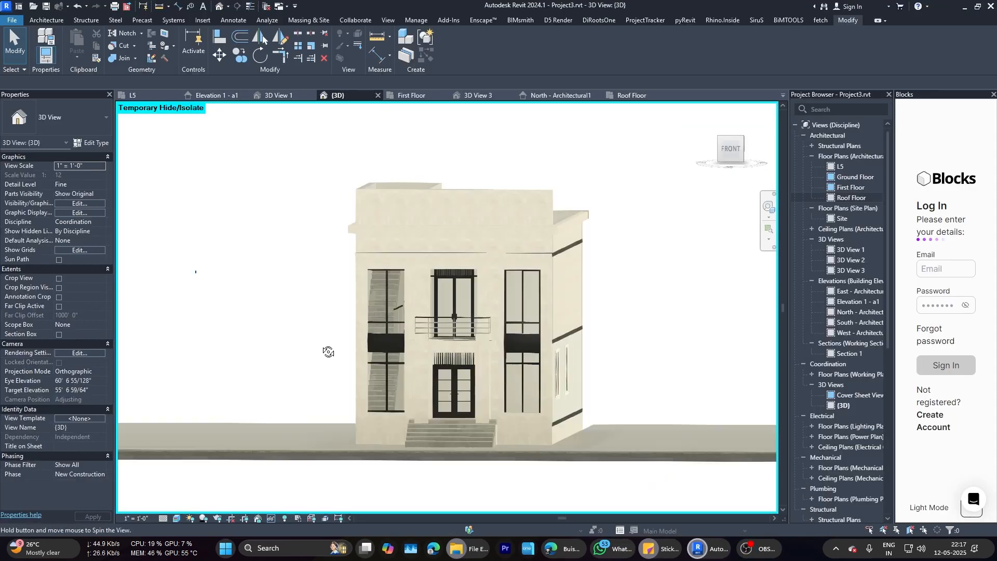
scroll(330, 350, up, 8)
scroll(520, 322, down, 5)
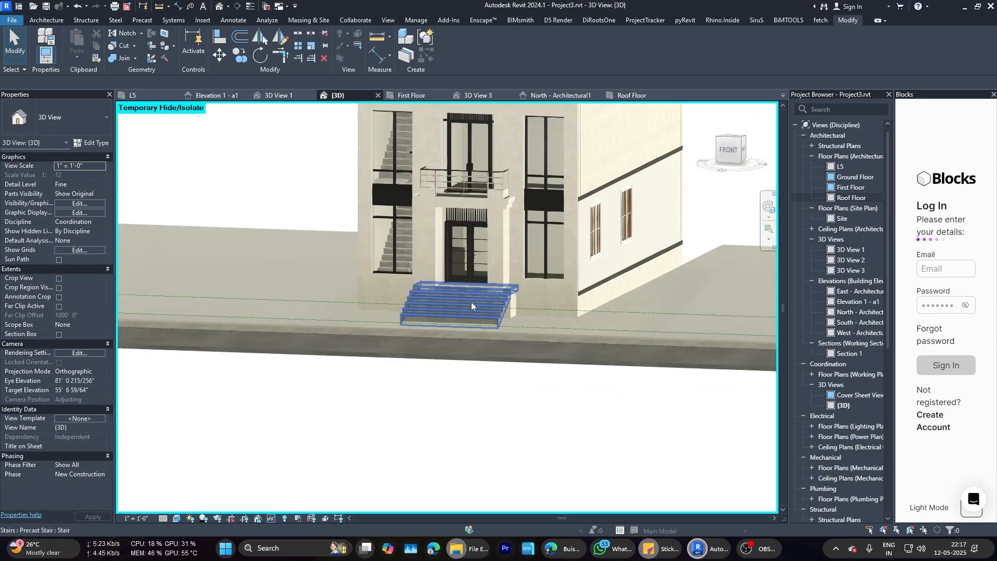
scroll(519, 280, up, 3)
Step: Open the Elevation 1 - a1 view and check the mullion type used in the tall side windows
click(218, 95)
scroll(416, 208, down, 3)
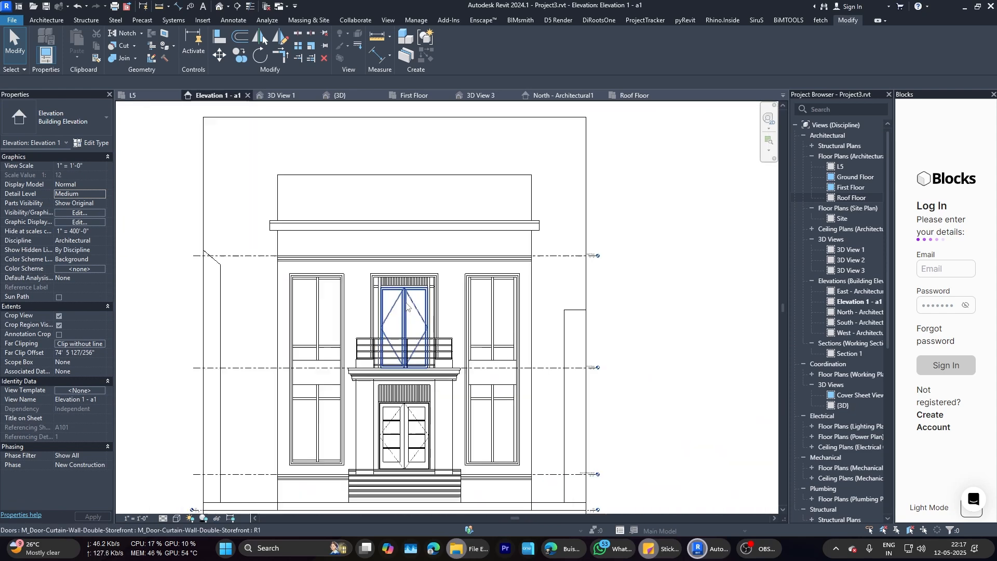
scroll(454, 151, up, 5)
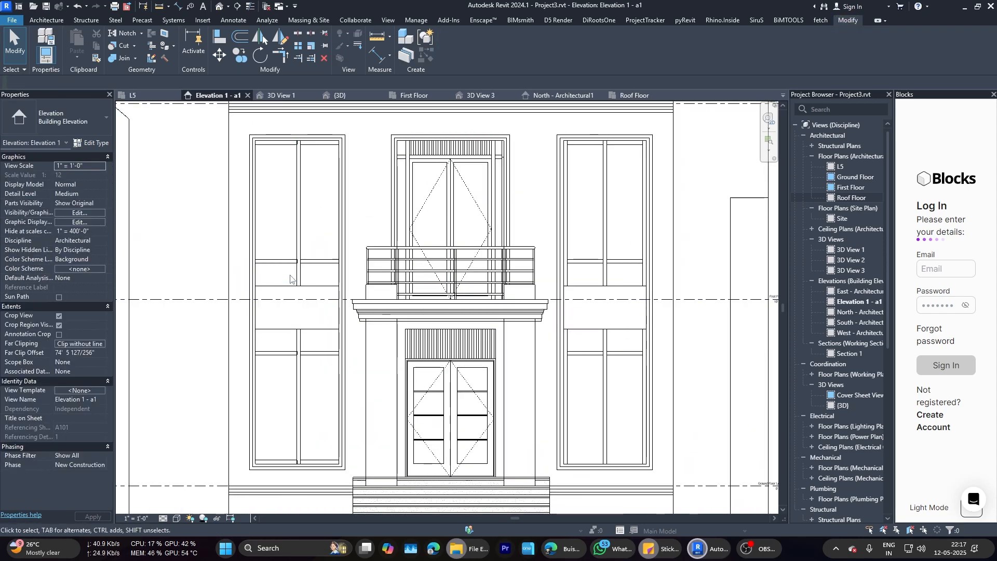
scroll(289, 262, down, 3)
click(532, 246)
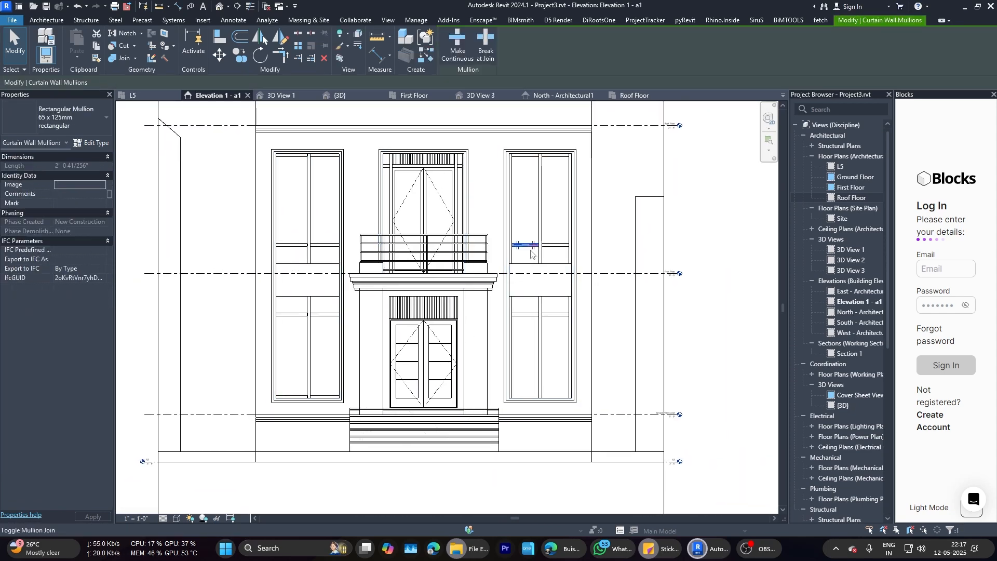
click(325, 113)
Step: Add a horizontal curtain grid line about 1' below the top of both tall side windows
click(46, 23)
click(285, 47)
scroll(280, 175, up, 2)
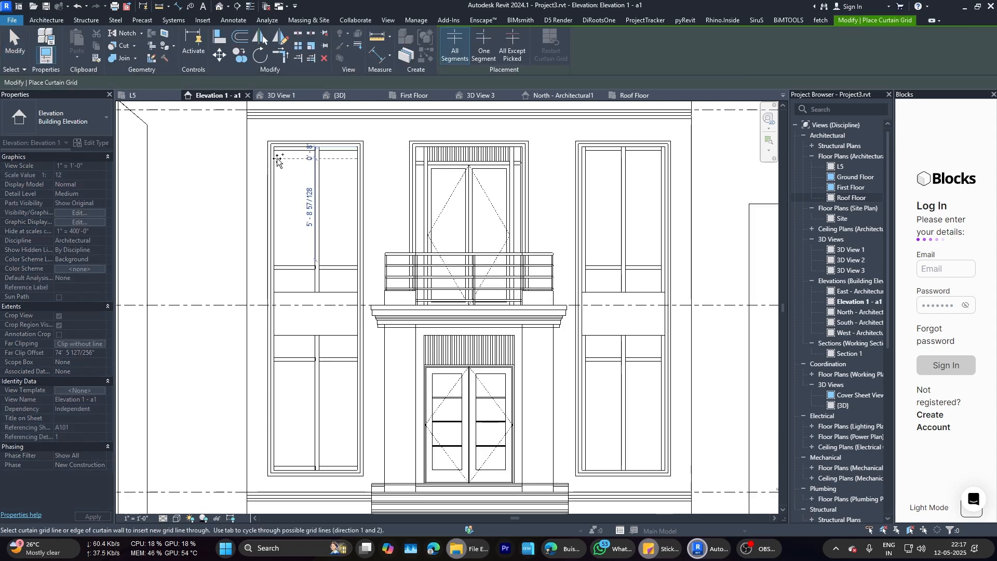
click(278, 165)
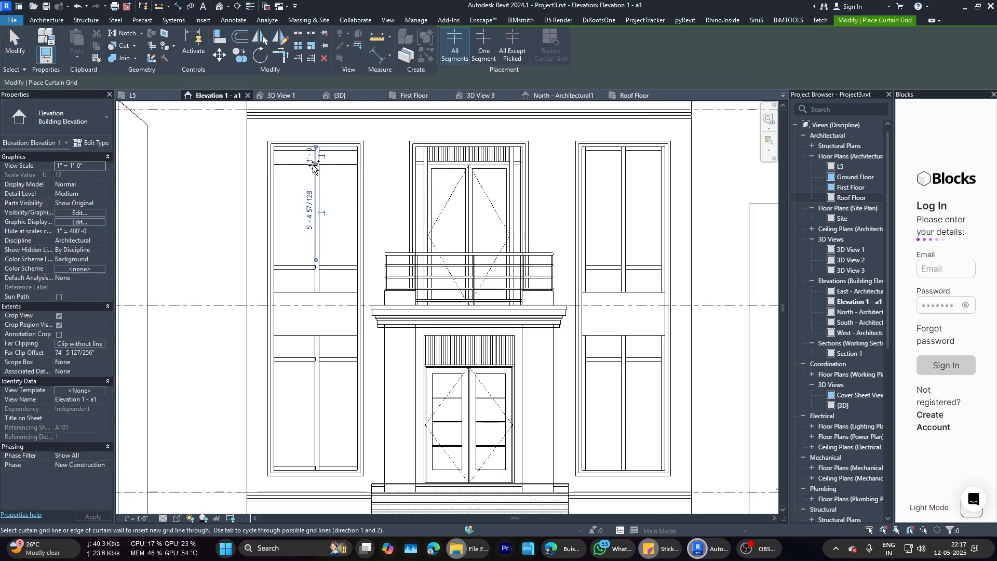
click(589, 165)
key(Escape)
Step: Place 65 x 125mm rectangular mullions on the new upper grid lines of both tall side windows
click(308, 46)
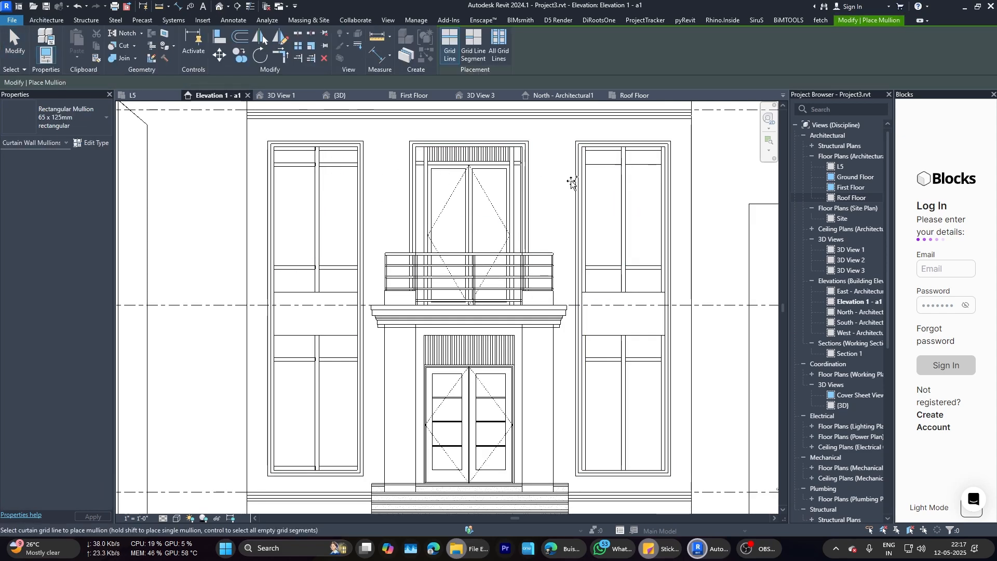
click(594, 164)
key(Escape)
scroll(403, 239, down, 1)
middle_drag(603, 279, 575, 269)
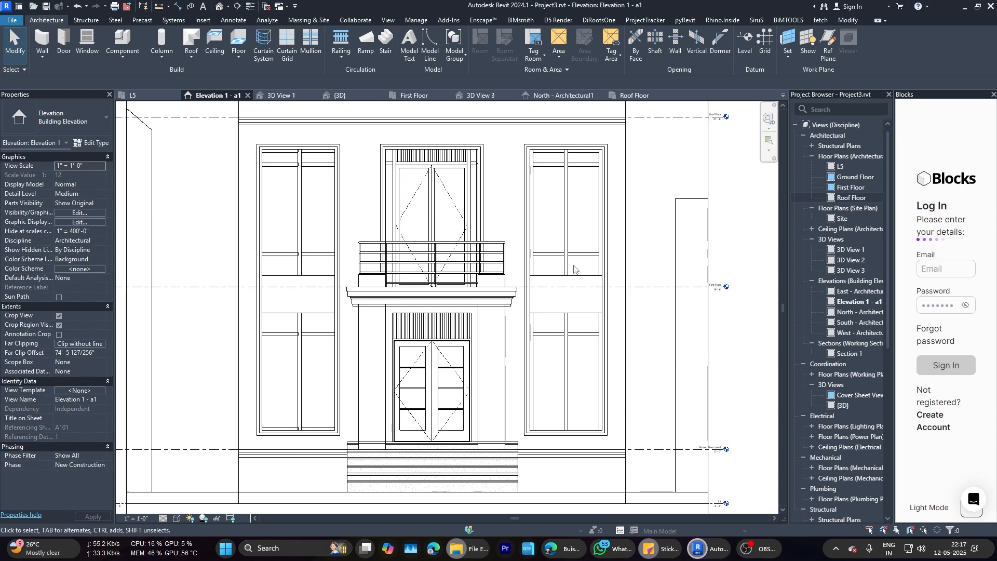
Step: Edit the slat screen above the upper balcony door in place and open its extrusion sketch
click(431, 156)
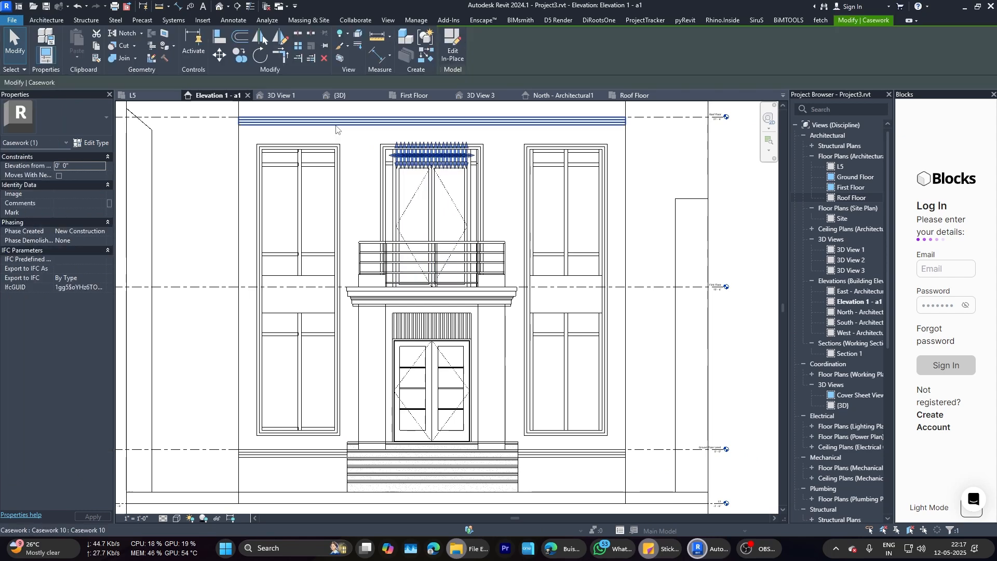
scroll(405, 150, up, 1)
click(448, 52)
click(436, 156)
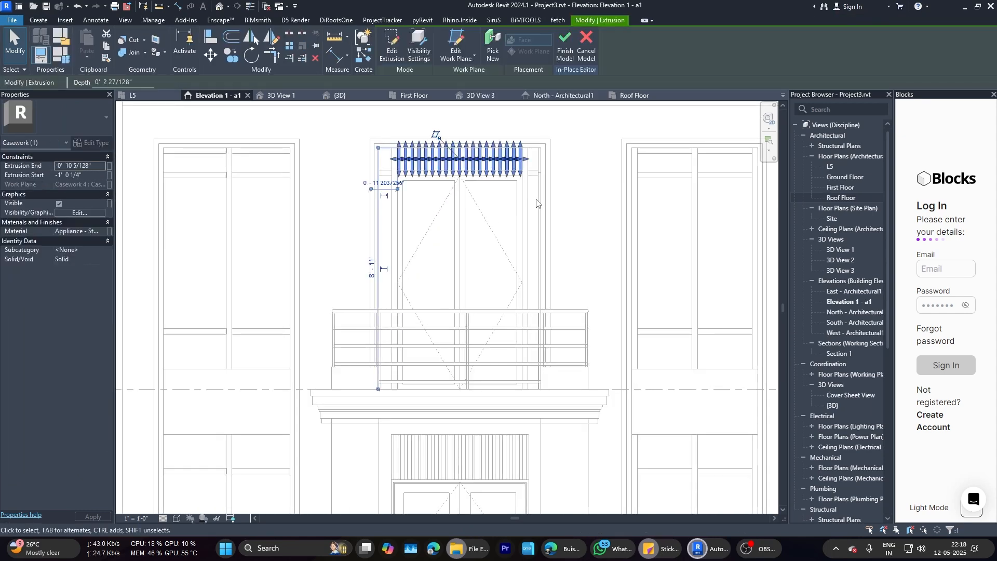
click(391, 47)
Step: Copy the four leftmost slat profiles to the right end of the left window's top strip and finish the in-place model
scroll(376, 133, up, 2)
drag(446, 239, 447, 239)
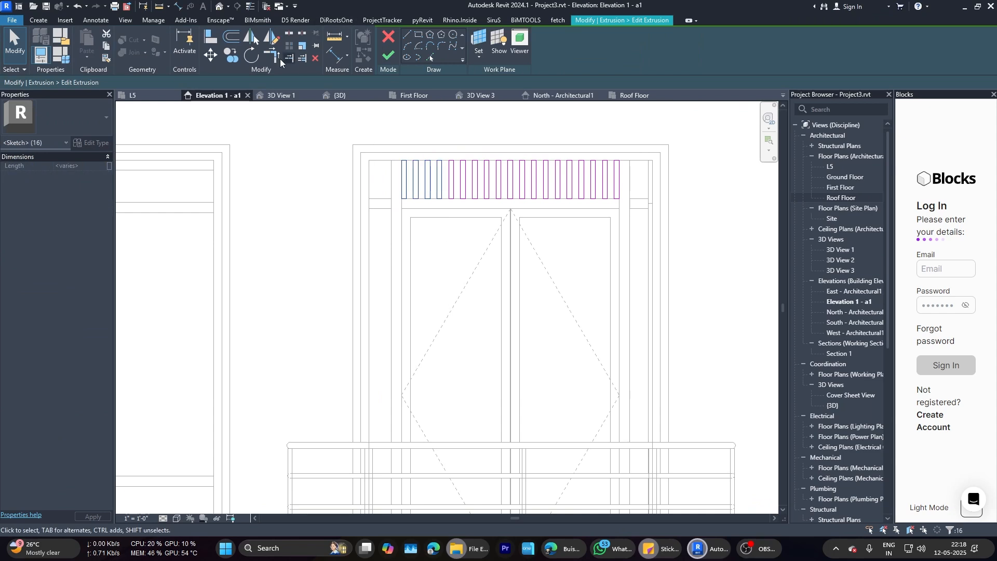
key(c)
key(o)
click(441, 160)
scroll(446, 164, down, 3)
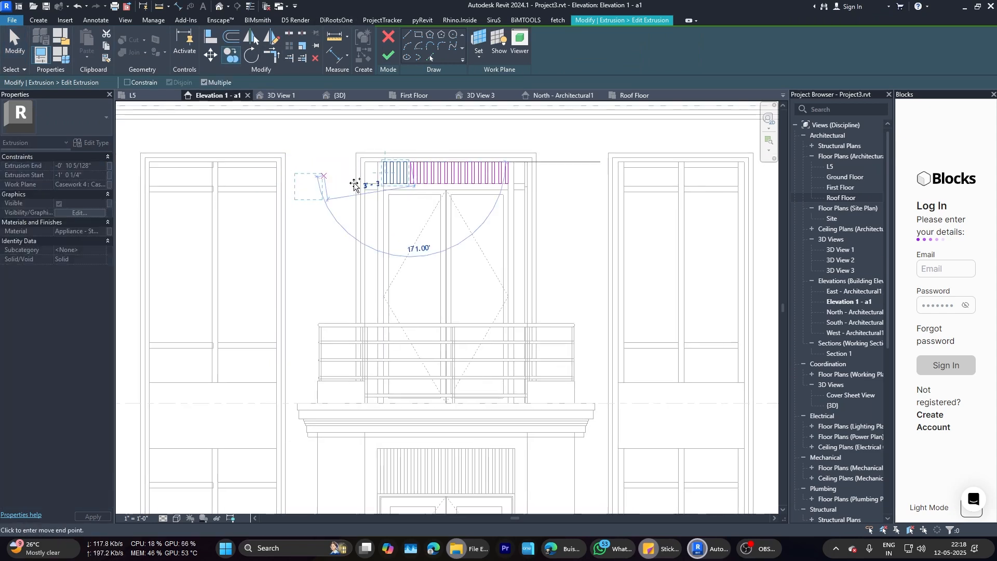
click(279, 163)
key(Escape)
scroll(272, 167, up, 4)
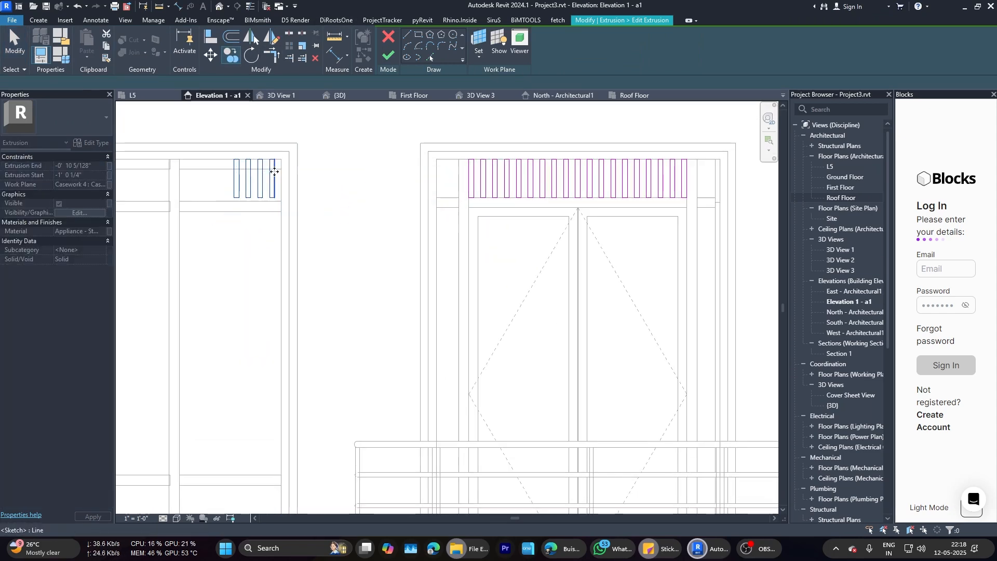
scroll(387, 213, down, 4)
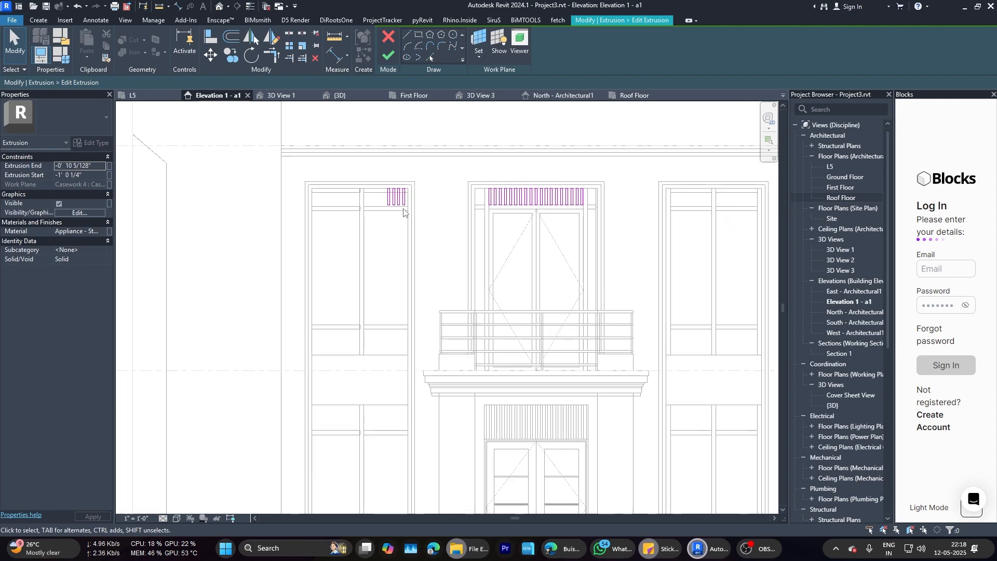
click(388, 55)
click(388, 46)
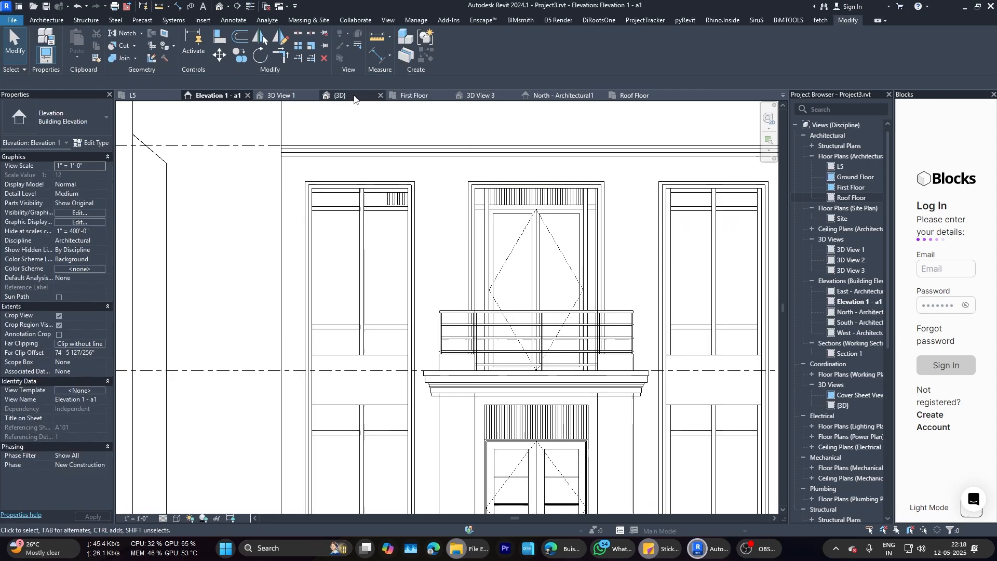
Step: Examine in the {3D} view how the copied slats sit against the left window's upper mullion
click(356, 97)
shift+middle_drag(432, 230, 467, 227)
scroll(407, 149, up, 2)
scroll(405, 148, up, 5)
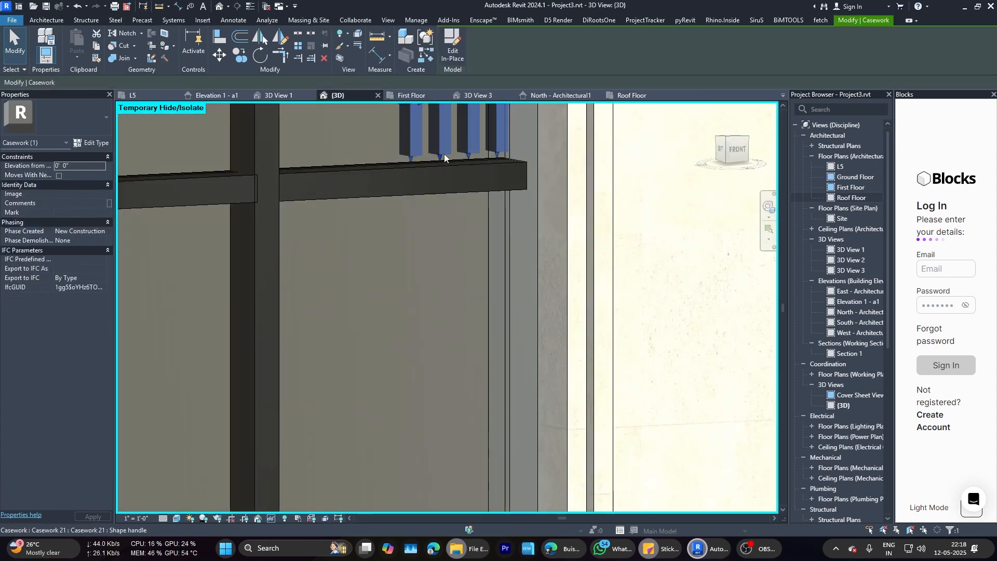
Step: Return to Elevation 1 - a1 and delete the two horizontal mullions below the copied slats in the left window
click(226, 95)
scroll(394, 217, up, 4)
click(393, 215)
key(Escape)
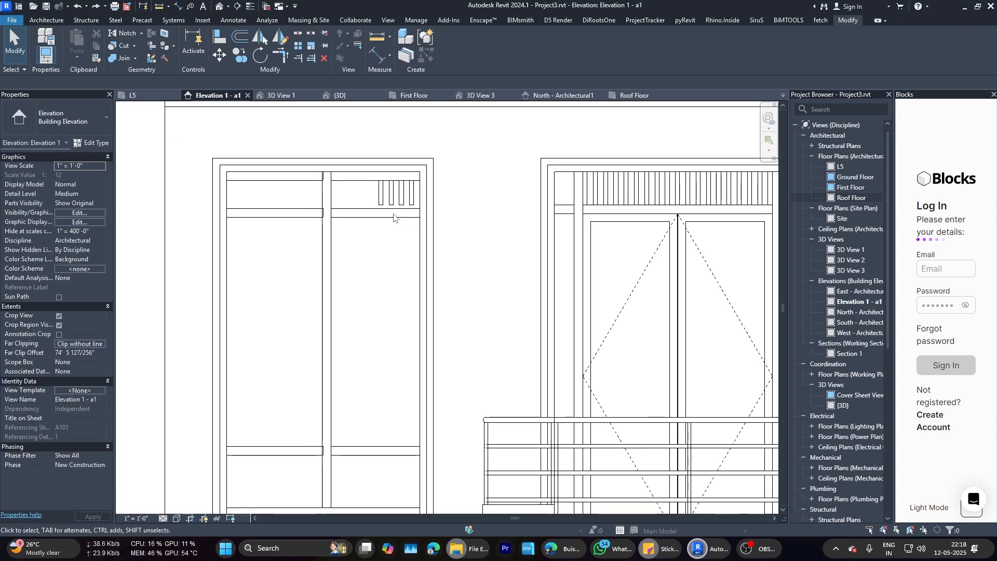
click(393, 216)
key(Delete)
click(302, 213)
key(Delete)
scroll(306, 217, down, 2)
Step: Realign the left window's upper curtain grid line and place mullions on it again
middle_drag(637, 244, 535, 256)
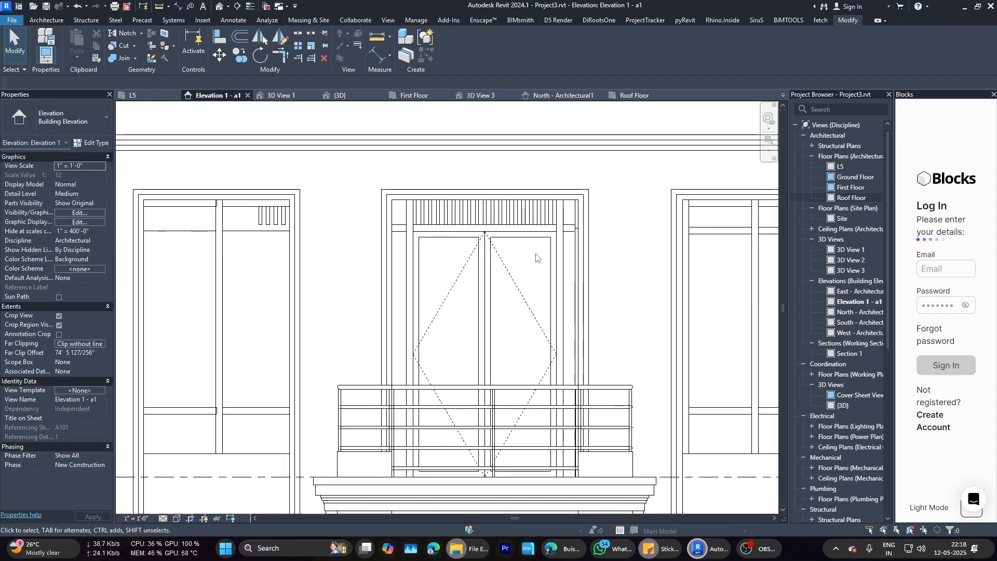
scroll(655, 243, up, 1)
scroll(657, 246, down, 2)
key(a)
key(l)
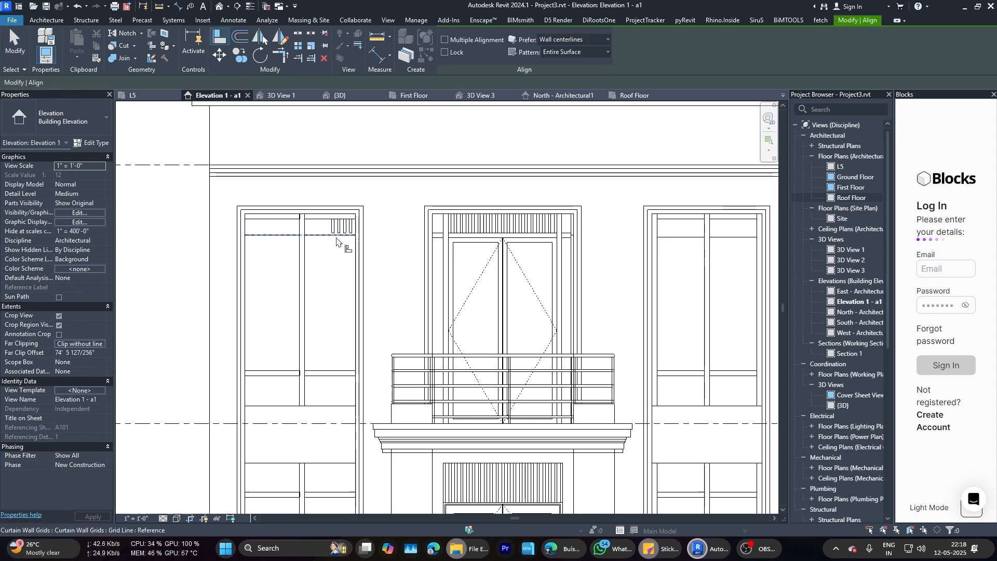
key(Escape)
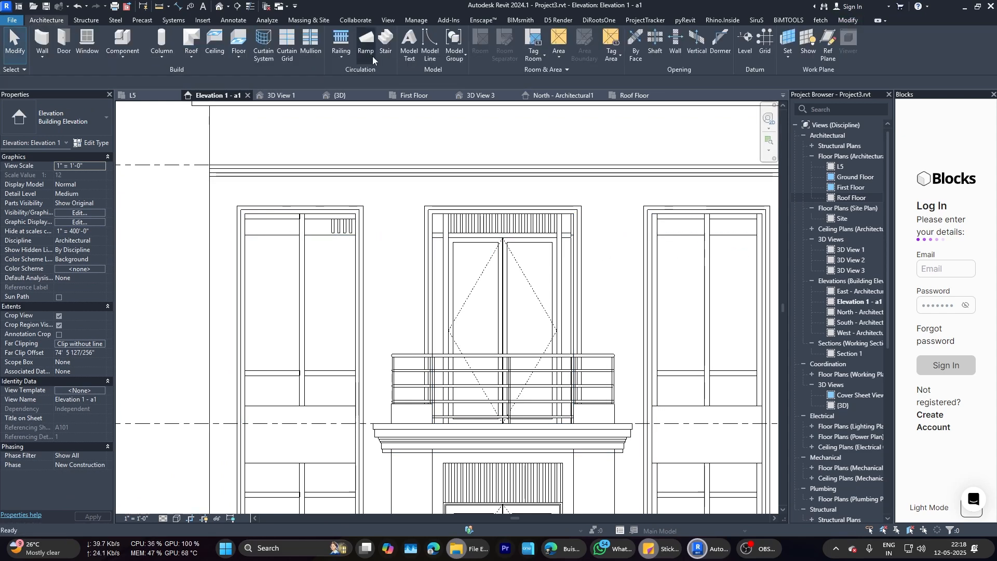
key(m)
key(u)
key(Escape)
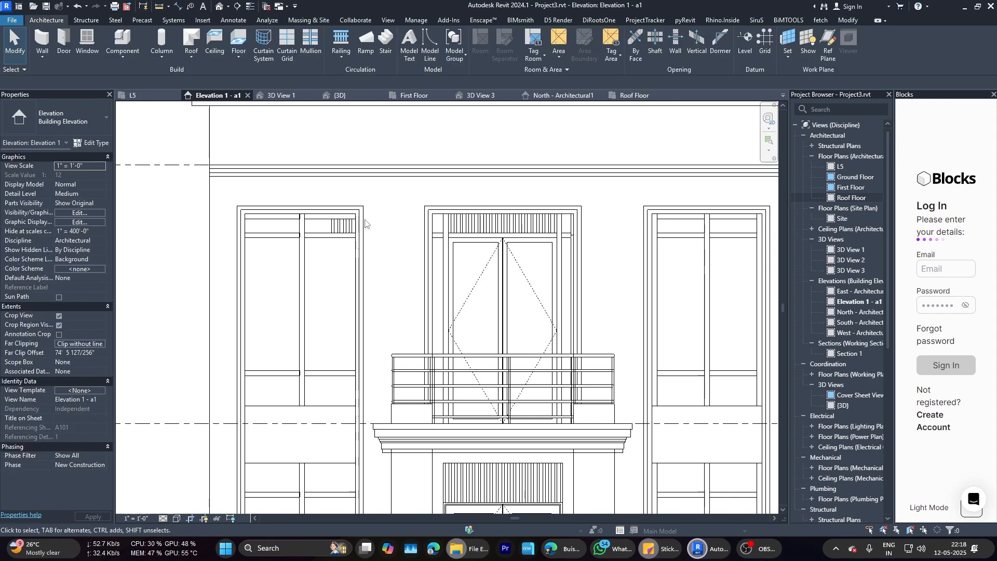
Step: Reopen the slat extrusion sketch and copy slat pairs leftward to fill the right bay of the left window
scroll(295, 241, up, 3)
scroll(296, 242, down, 2)
scroll(291, 234, up, 3)
double_click(319, 208)
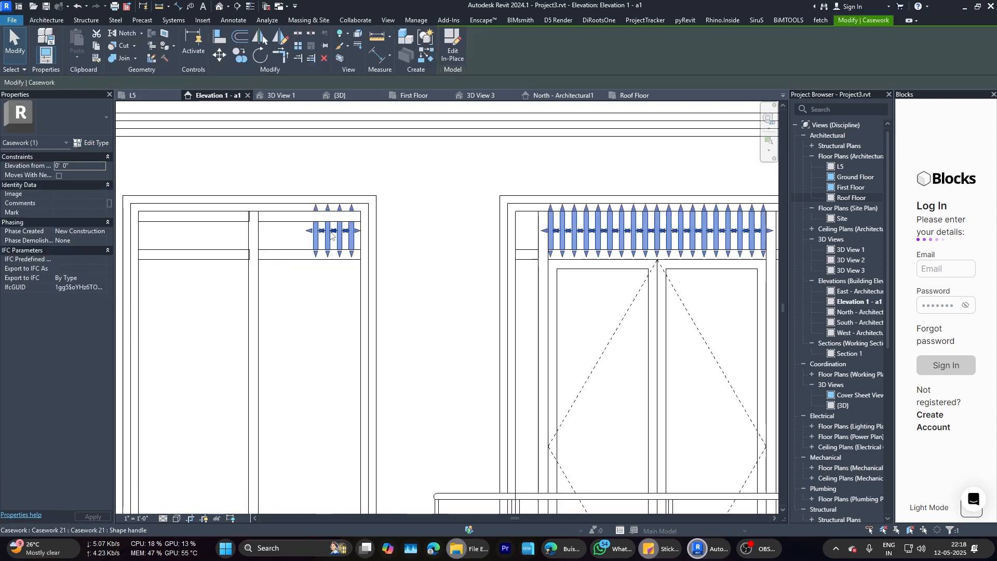
click(320, 207)
middle_drag(335, 264, 574, 243)
scroll(575, 183, up, 5)
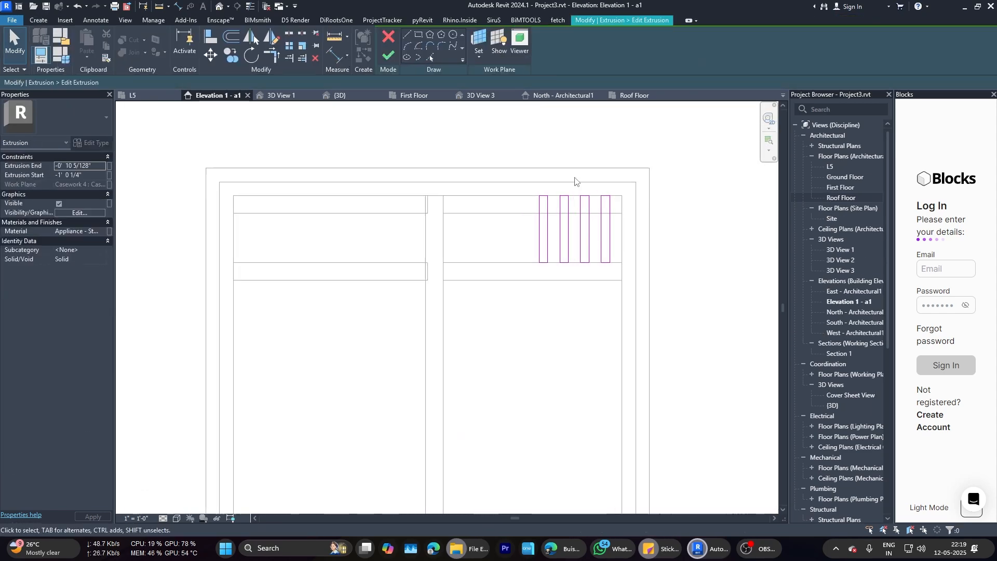
mouse_move(517, 189)
mouse_down()
mouse_move(585, 289)
mouse_move(578, 291)
mouse_up()
click(231, 55)
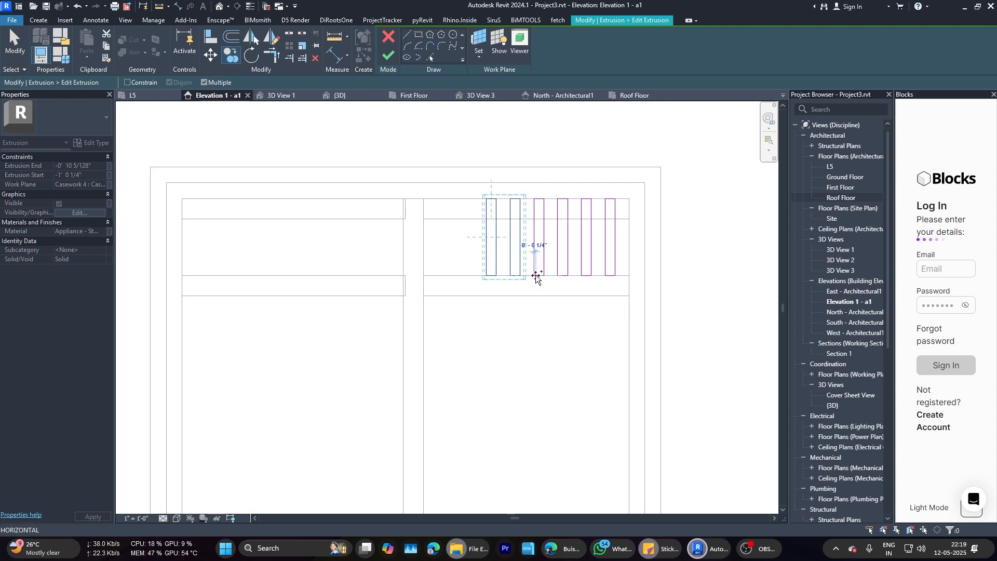
click(489, 277)
key(Escape)
Step: Copy seven slat profiles from the left window's right bay into its left bay
drag(430, 183, 597, 290)
click(232, 55)
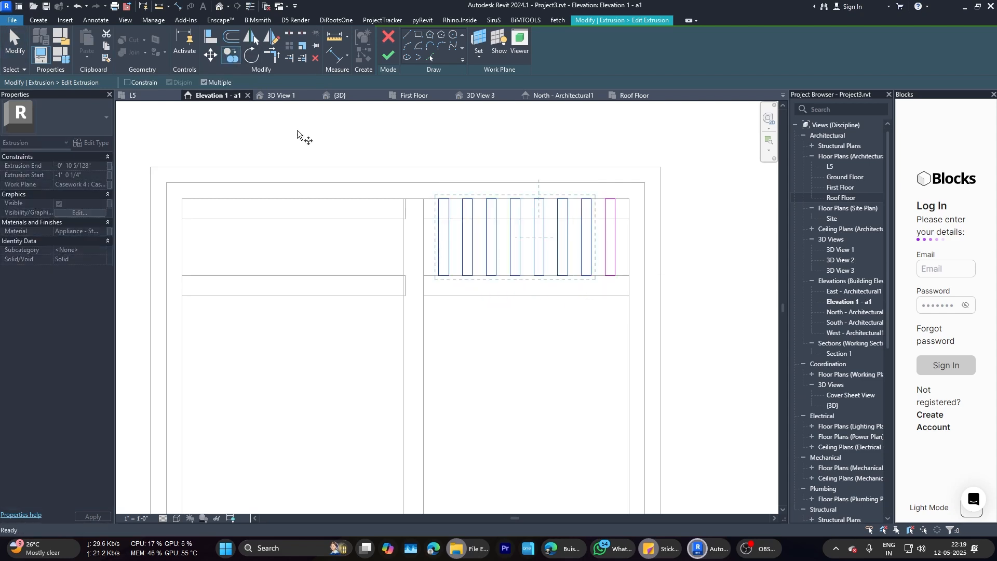
click(405, 278)
key(Escape)
scroll(399, 284, down, 1)
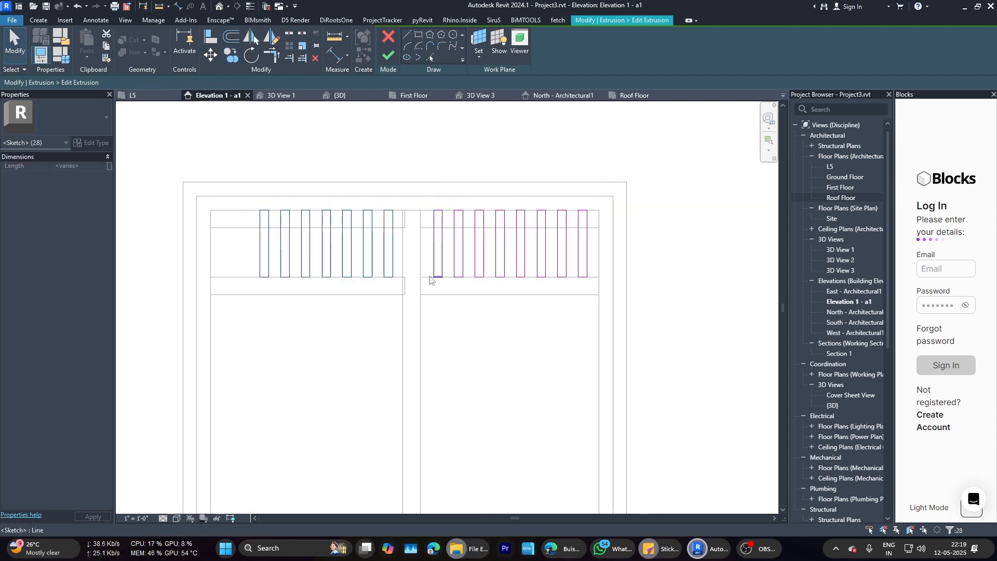
Step: Copy the leftmost slat profile outward at the same spacing to fill the outer end of the left window's left bay
middle_drag(201, 234, 283, 240)
scroll(288, 228, up, 2)
drag(342, 201, 378, 301)
key(c)
key(o)
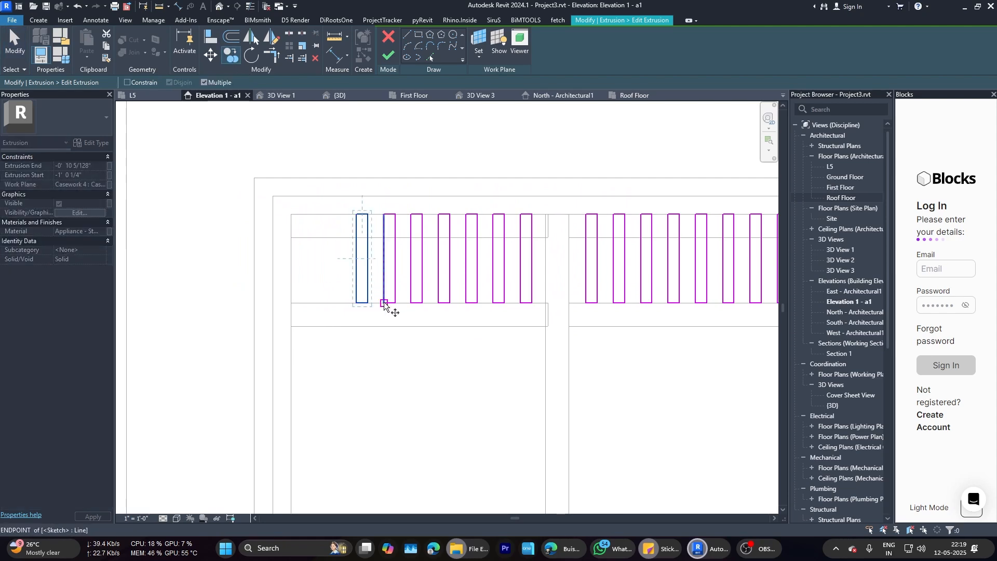
click(329, 303)
key(Escape)
key(Escape)
Step: Copy the eight slats of the left window's right bay into both top bays of the right window
scroll(644, 296, down, 2)
middle_drag(644, 296, 378, 237)
scroll(384, 239, down, 2)
middle_drag(445, 265, 343, 256)
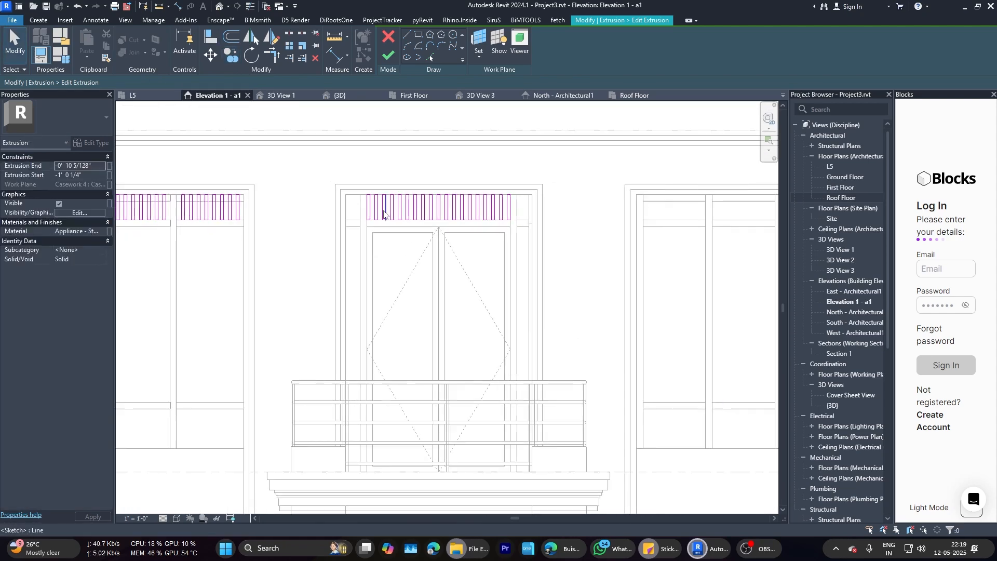
scroll(229, 200, up, 2)
scroll(229, 195, up, 2)
mouse_move(206, 165)
mouse_down()
mouse_move(221, 200)
mouse_move(422, 265)
mouse_up()
click(230, 57)
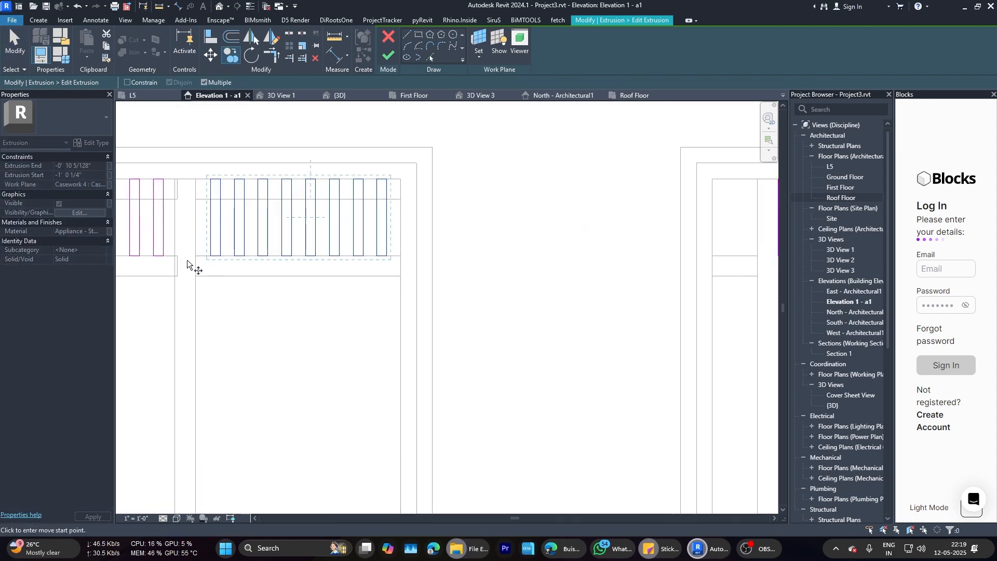
click(195, 255)
scroll(192, 256, down, 3)
scroll(193, 258, down, 1)
scroll(657, 257, up, 4)
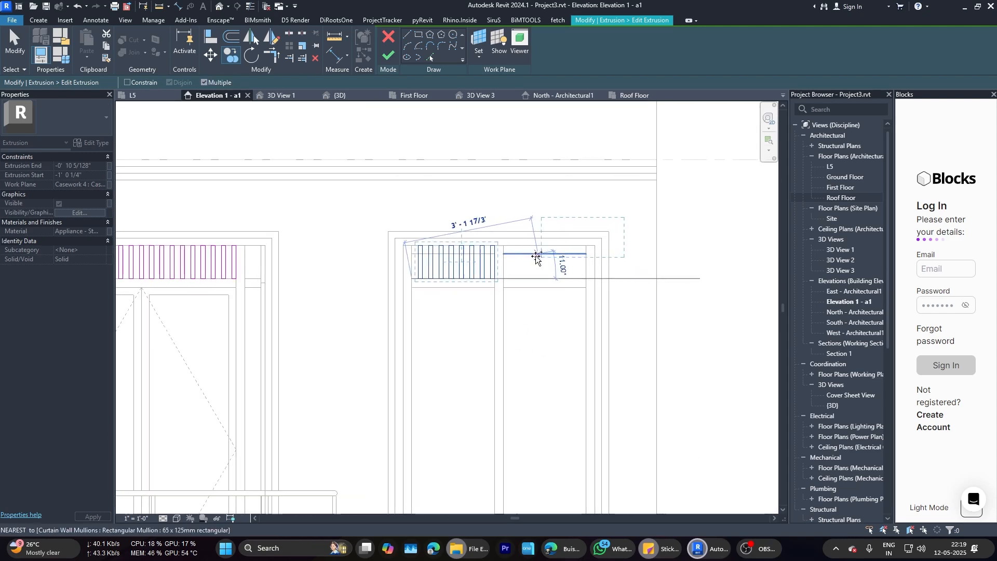
click(501, 284)
key(Escape)
key(Escape)
scroll(540, 277, down, 3)
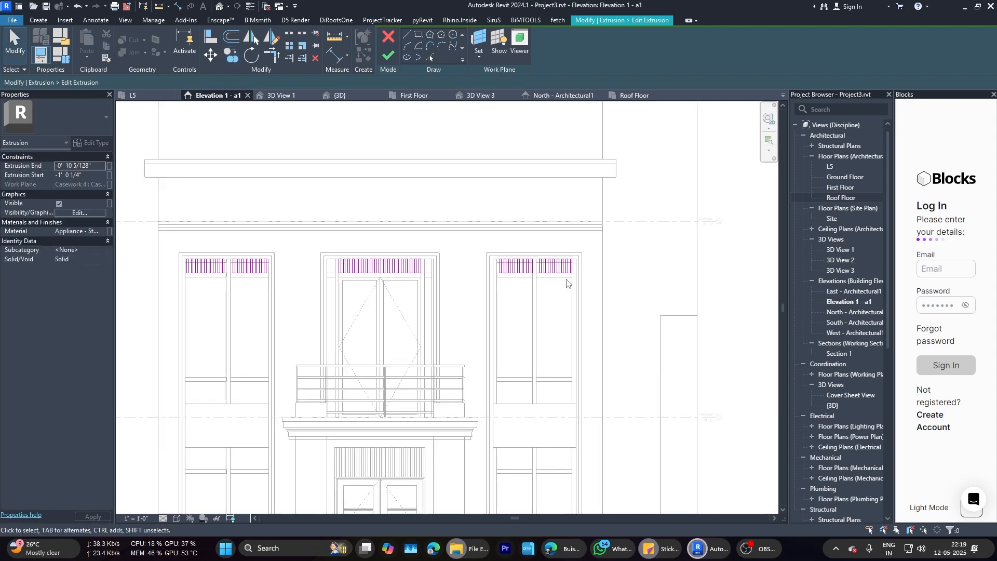
Step: Nudge both groups of eight slats in the right window leftward within their bays
scroll(566, 283, up, 5)
drag(300, 196, 443, 295)
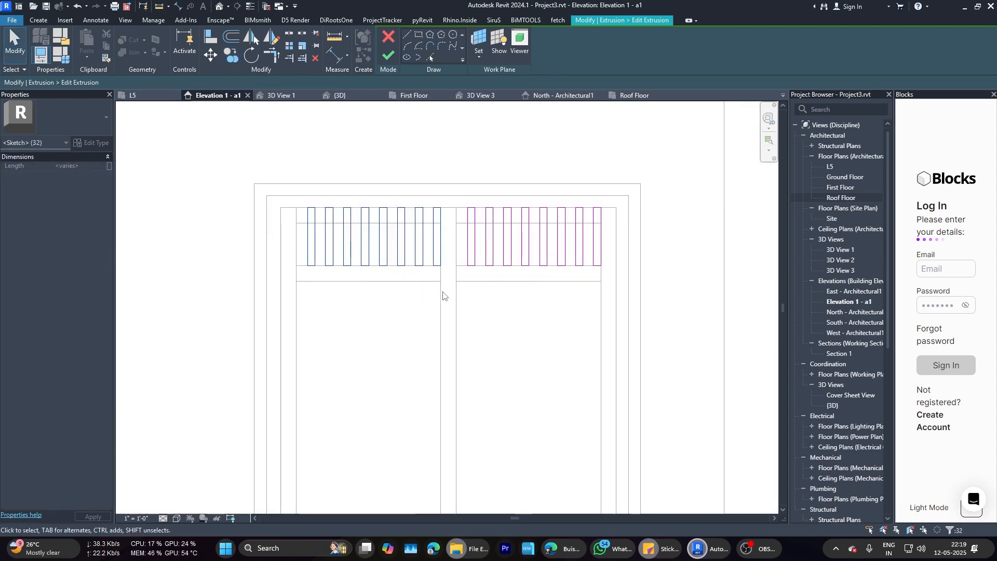
key(Left)
key(Left)
drag(461, 199, 618, 305)
key(Left)
key(Left)
key(Left)
key(Left)
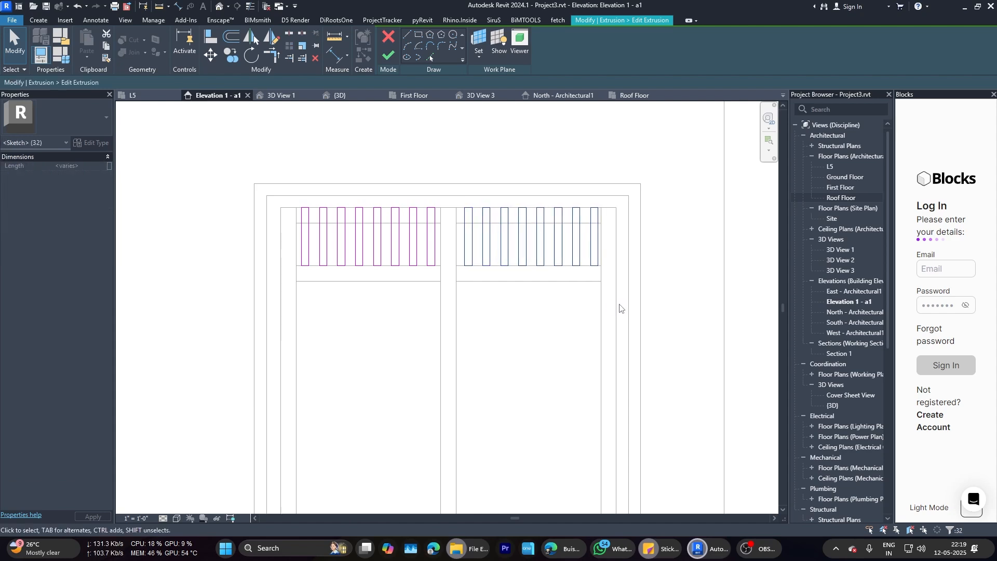
click(559, 327)
Step: Nudge the eight slats in the left window's right bay slightly left
scroll(363, 334, down, 3)
scroll(290, 289, up, 5)
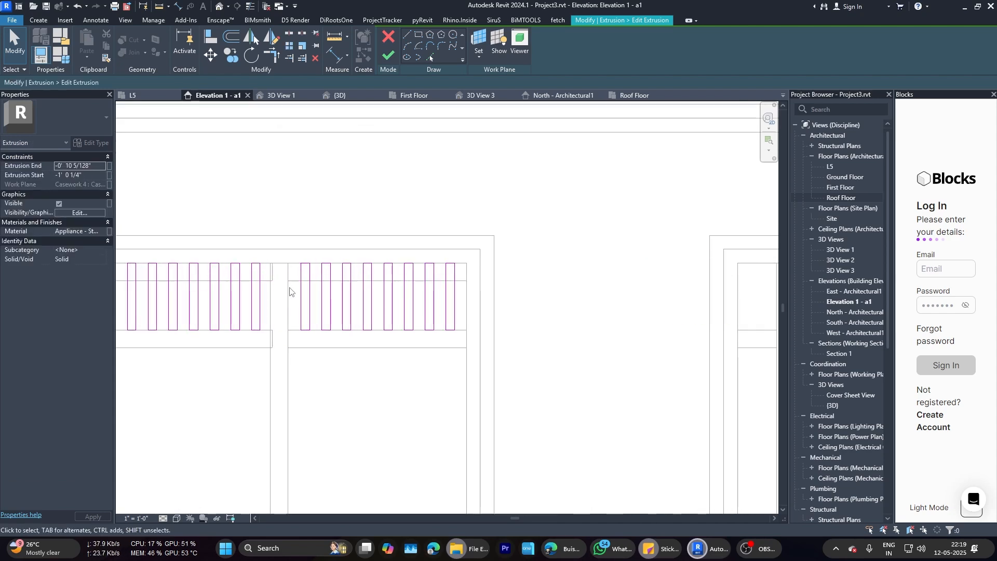
scroll(304, 280, down, 4)
scroll(321, 286, up, 3)
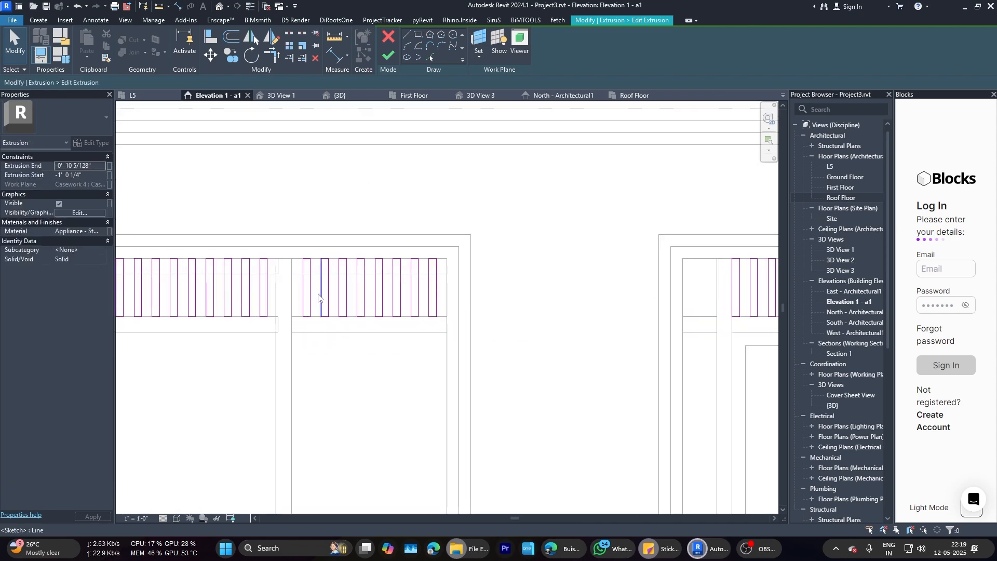
drag(291, 237, 504, 363)
key(Left)
key(Left)
click(423, 369)
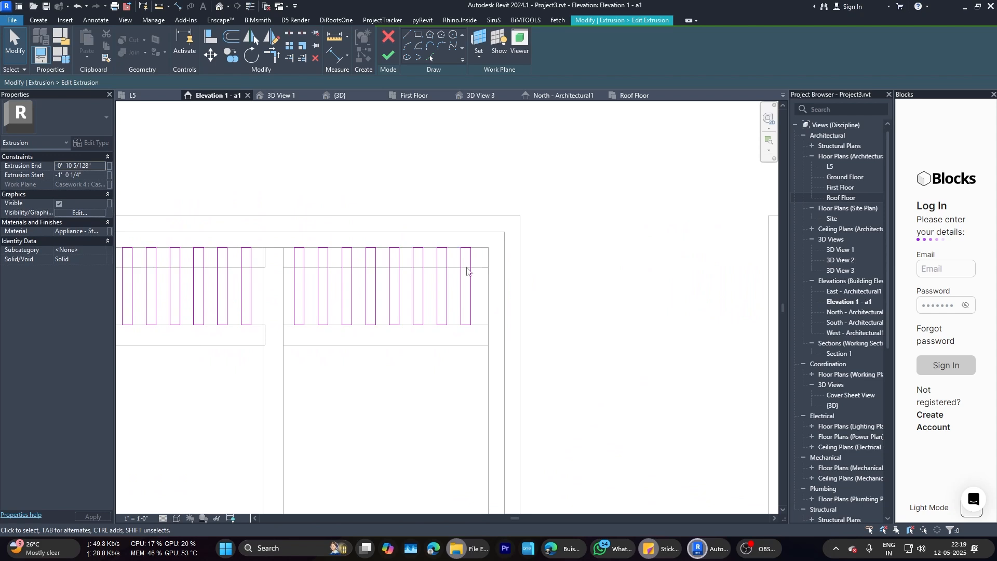
Step: Add a ninth slat at the right end of the left window's right bay and nudge the whole row left to fit
click(467, 271)
key(c)
key(o)
click(471, 326)
right_click(487, 325)
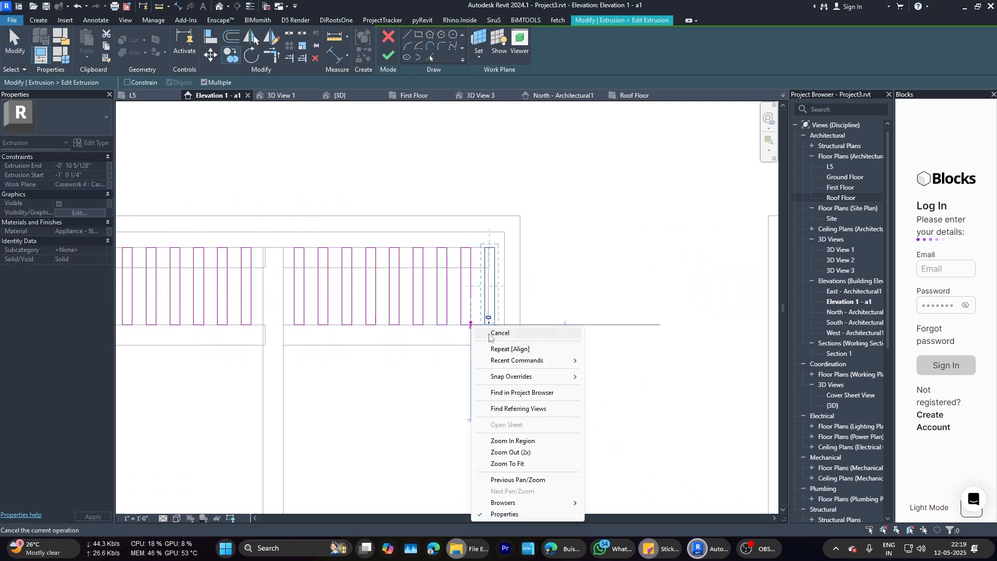
click(491, 334)
click(411, 233)
drag(293, 227, 581, 416)
key(Left)
key(Left)
key(Left)
click(679, 364)
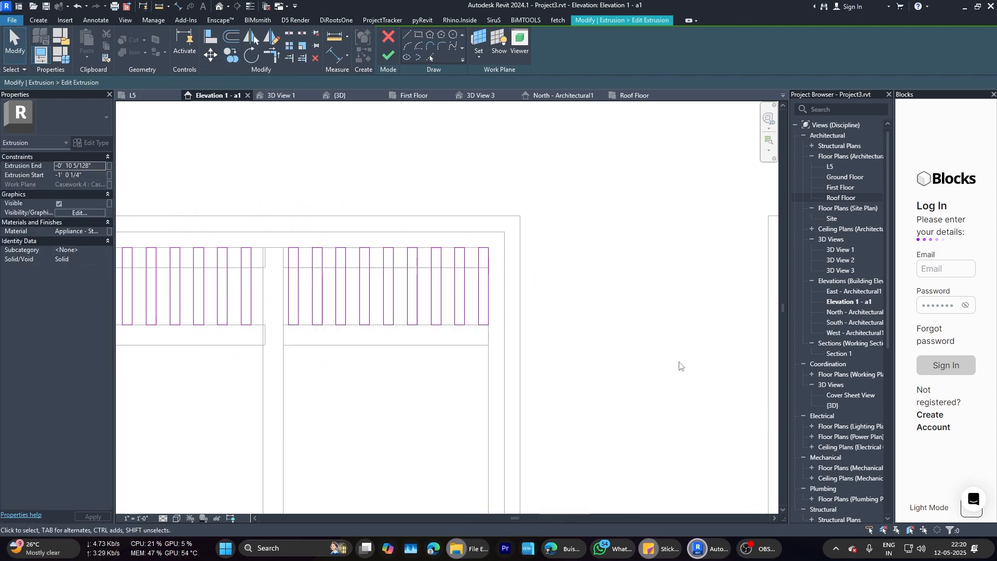
Step: Shift the nine slats in the left window's left bay against the bay's outer edge
scroll(679, 364, down, 2)
scroll(308, 321, up, 2)
drag(316, 264, 524, 371)
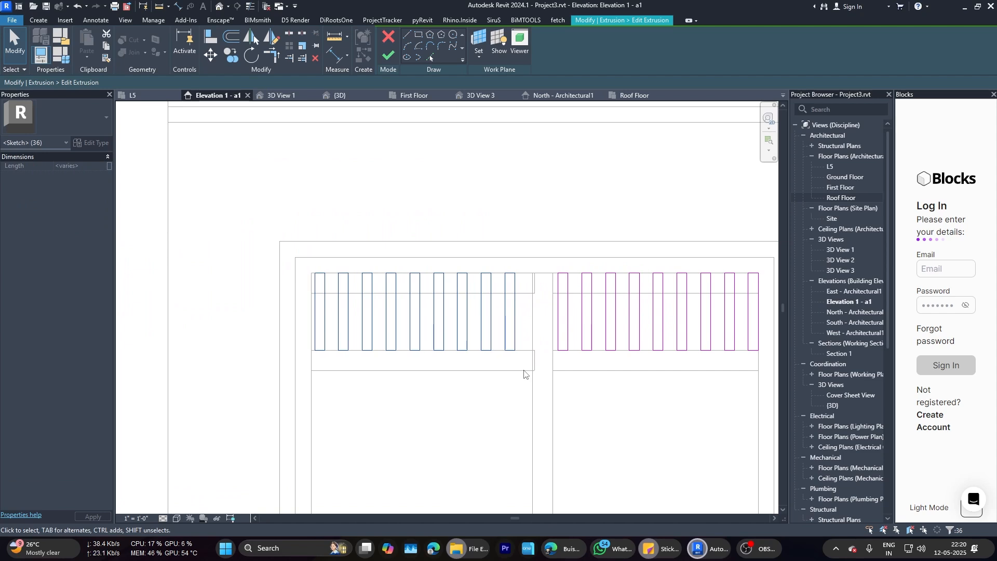
drag(481, 230, 540, 377)
Step: Copy the last slat of the left window's left bay one spacing toward the central mullion and nudge the copy left
scroll(500, 271, up, 2)
drag(492, 255, 534, 394)
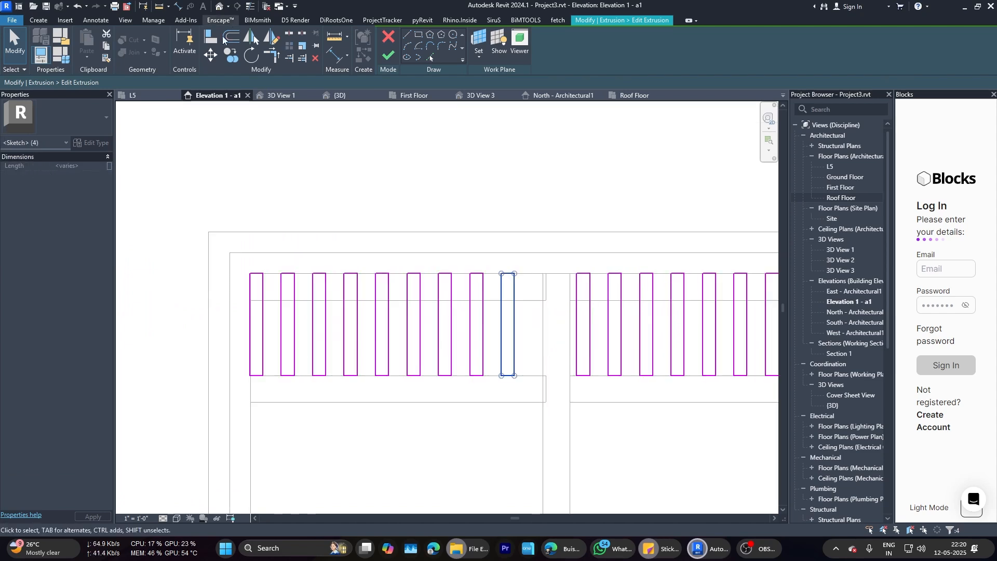
click(231, 55)
right_click(512, 392)
click(561, 186)
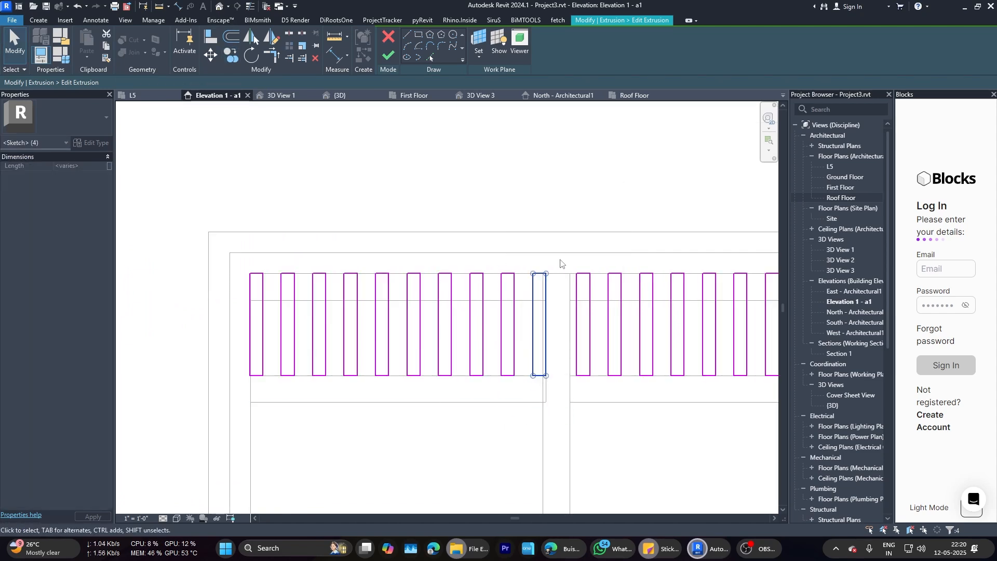
scroll(545, 341, up, 1)
drag(545, 342, 563, 434)
key(Left)
key(Left)
click(563, 434)
Step: Nudge the eight slats in the right window's right bay right, against the bay's outer edge
scroll(427, 379, down, 2)
scroll(427, 386, down, 3)
middle_drag(515, 383, 229, 279)
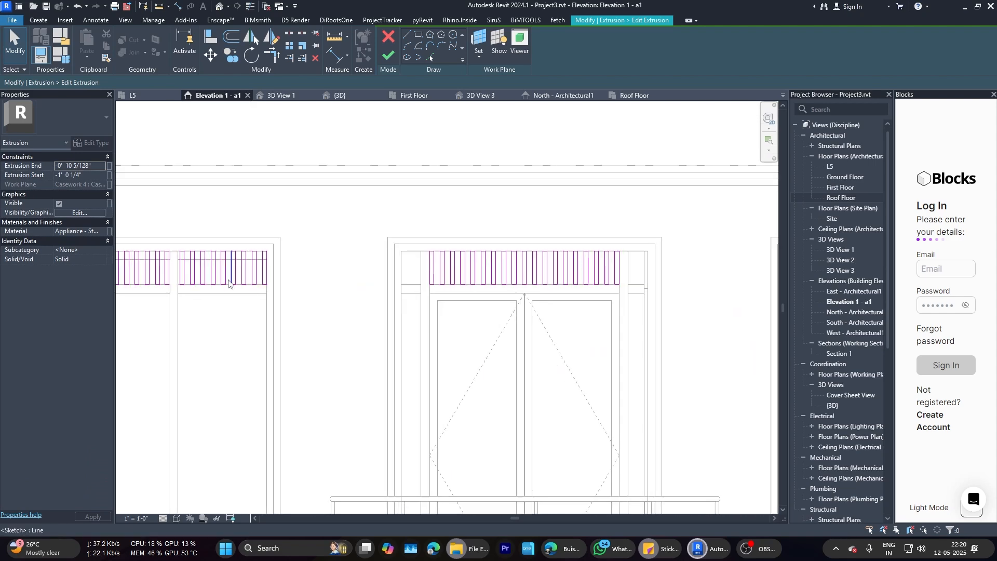
scroll(434, 292, up, 1)
scroll(436, 292, down, 3)
scroll(560, 240, up, 5)
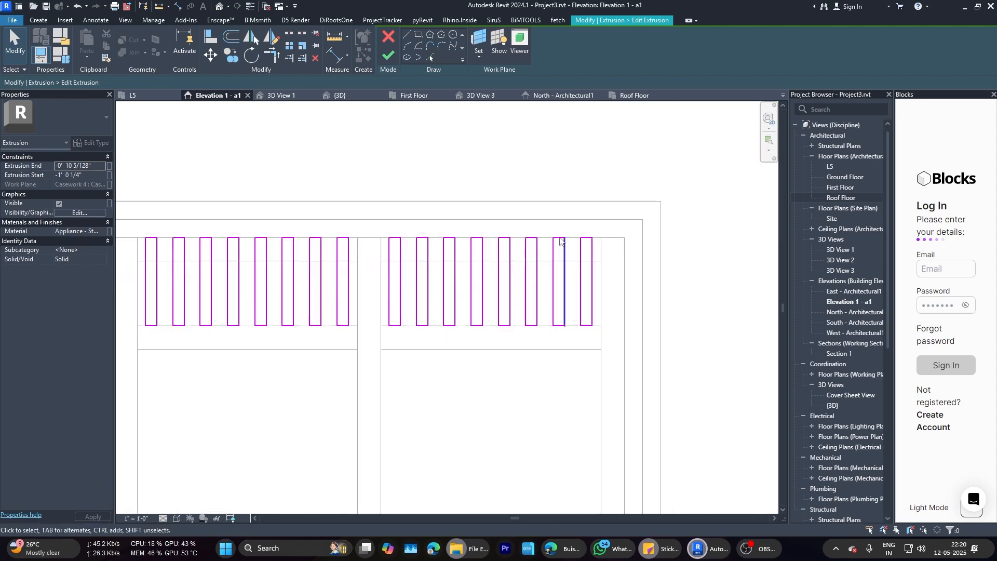
key(Right)
key(Right)
key(Right)
key(Right)
key(Right)
click(596, 359)
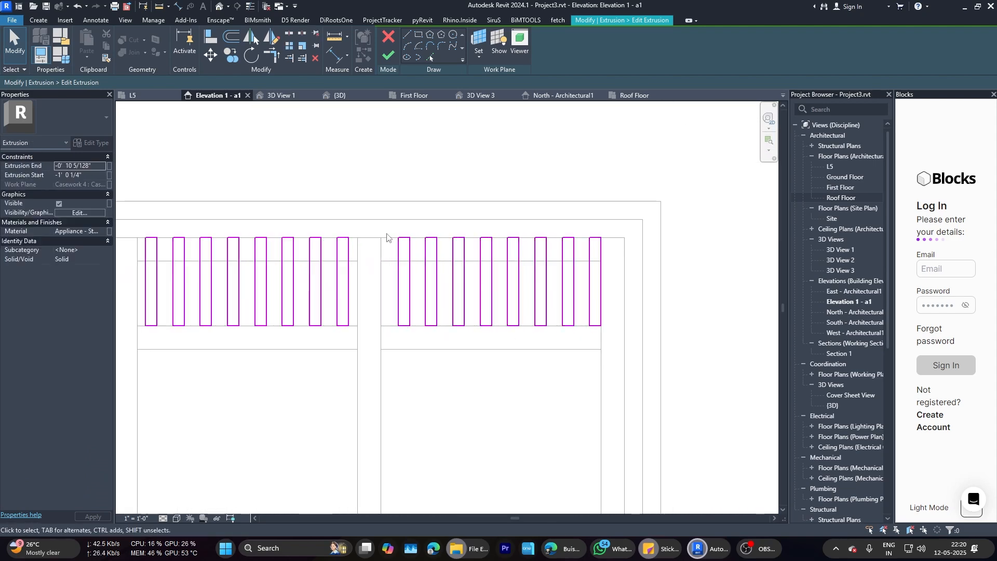
Step: Copy the first slat of the right window's right bay one spacing toward the central mullion
drag(387, 235, 422, 332)
click(422, 332)
scroll(556, 237, down, 4)
scroll(558, 242, down, 3)
scroll(426, 267, up, 5)
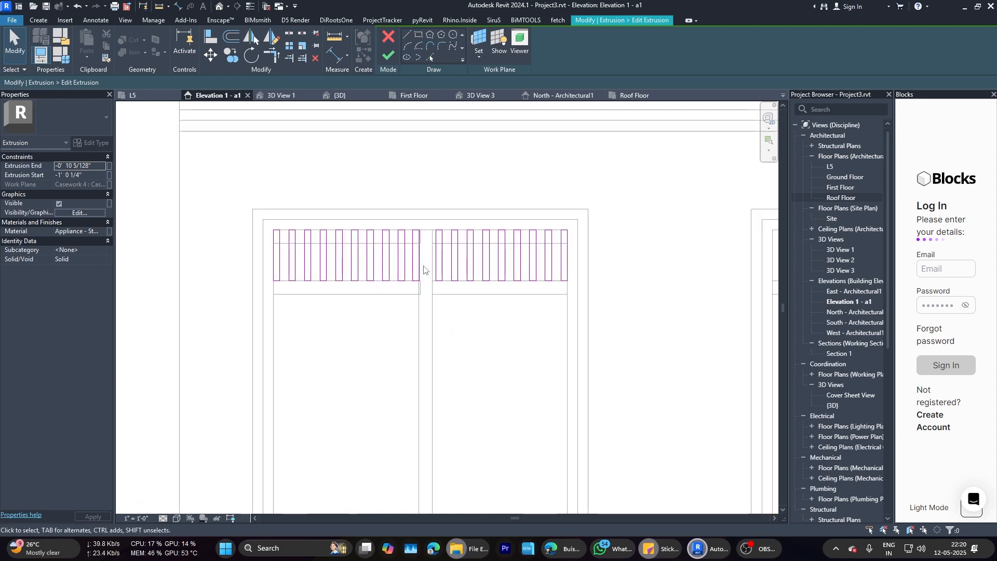
scroll(262, 294, down, 3)
scroll(263, 294, up, 4)
mouse_move(258, 207)
mouse_down()
mouse_move(379, 334)
mouse_move(429, 337)
mouse_up()
drag(479, 206, 467, 232)
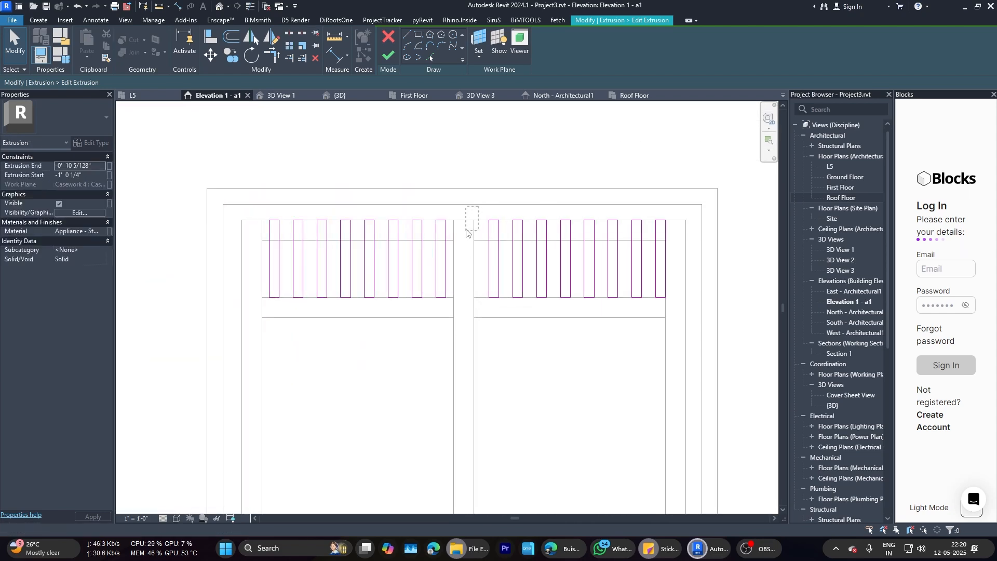
key(Tab)
click(489, 223)
key(c)
key(o)
scroll(512, 228, up, 2)
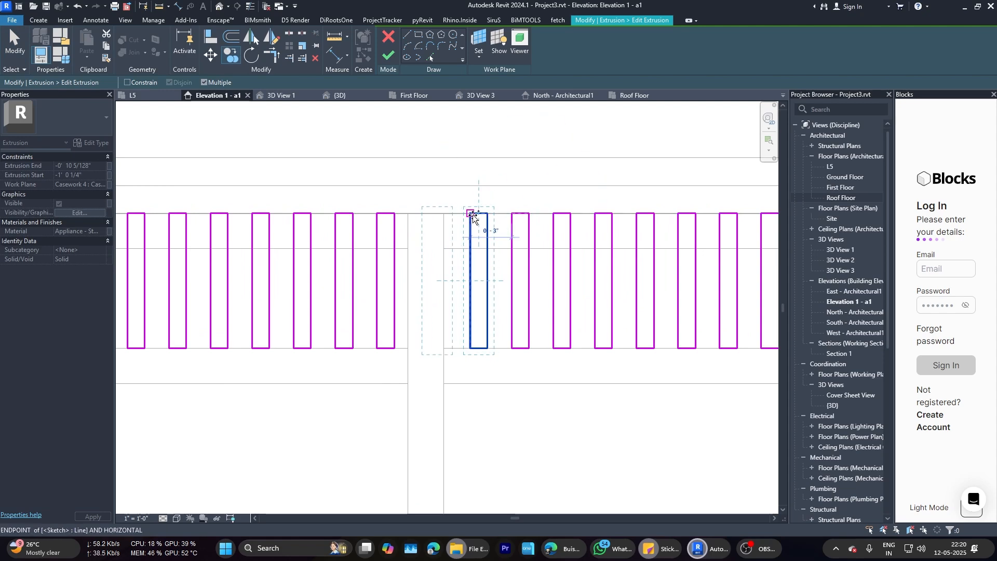
right_click(472, 218)
click(498, 223)
scroll(461, 209, up, 1)
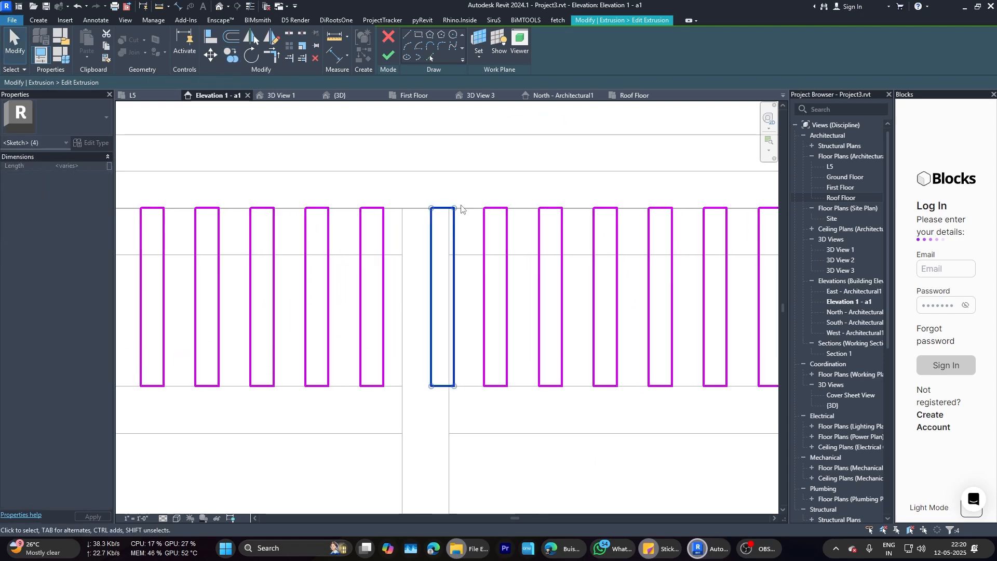
Step: Finish the slat sketch and the in-place model, and check the right window's slats in the {3D} view
scroll(461, 209, down, 4)
click(388, 55)
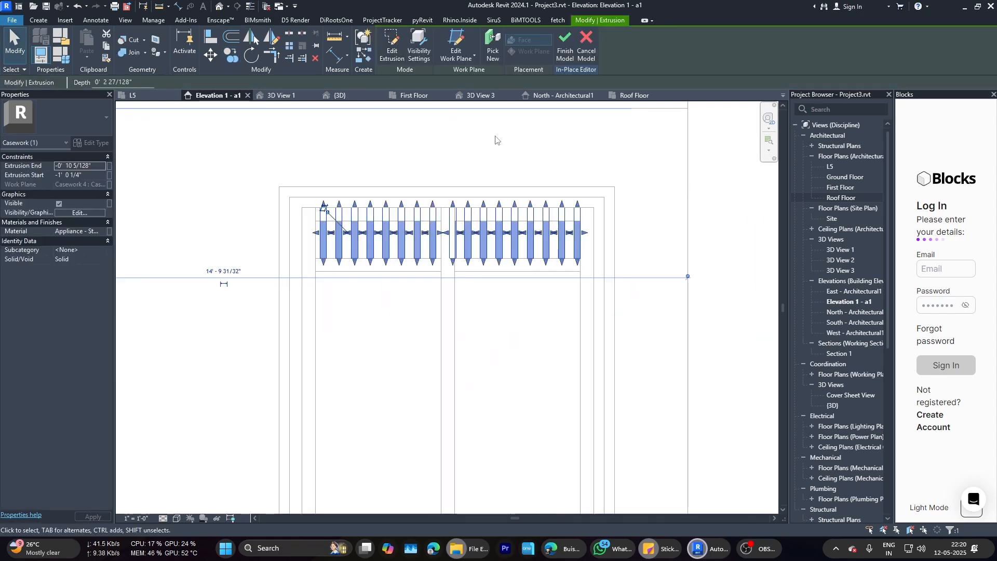
click(561, 48)
scroll(530, 263, down, 3)
scroll(505, 256, up, 4)
scroll(505, 256, down, 3)
click(347, 95)
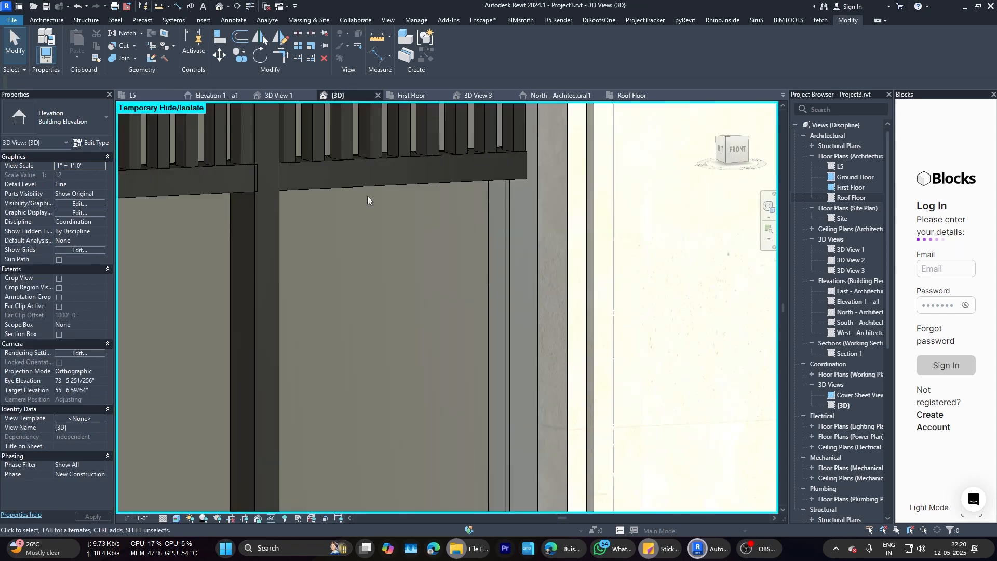
scroll(416, 233, down, 4)
scroll(470, 272, up, 4)
scroll(494, 265, down, 4)
scroll(511, 260, up, 4)
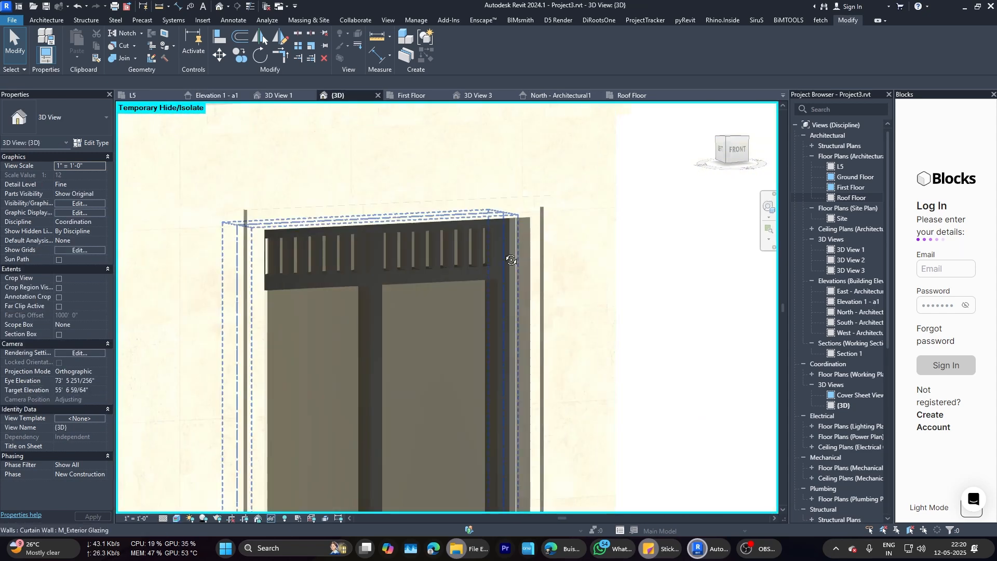
scroll(459, 269, up, 3)
shift+middle_drag(511, 260, 475, 292)
Step: Reopen the slat extrusion's sketch and, in Elevation 1 - a1, delete the slat overlapping the right window's central mullion
click(488, 286)
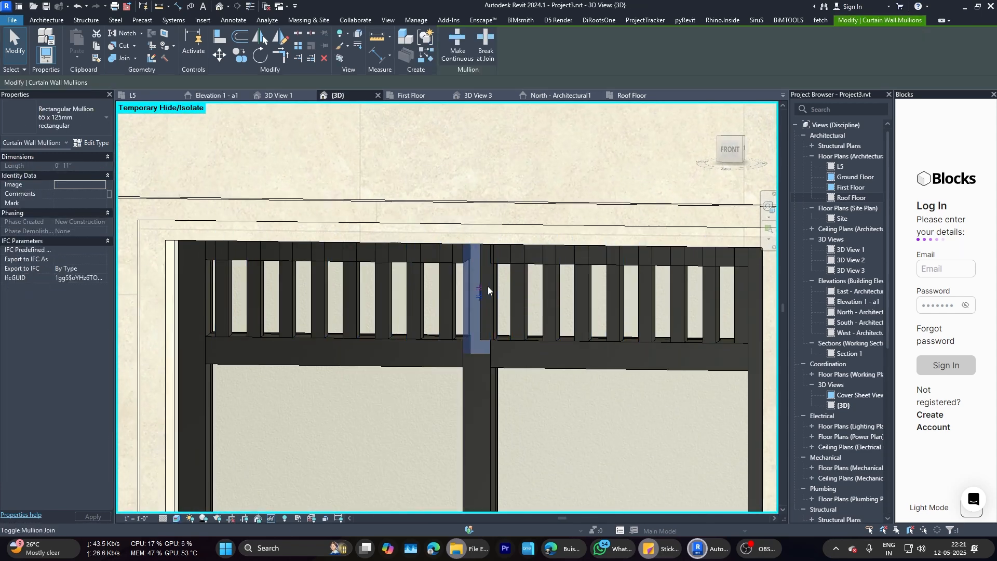
double_click(493, 286)
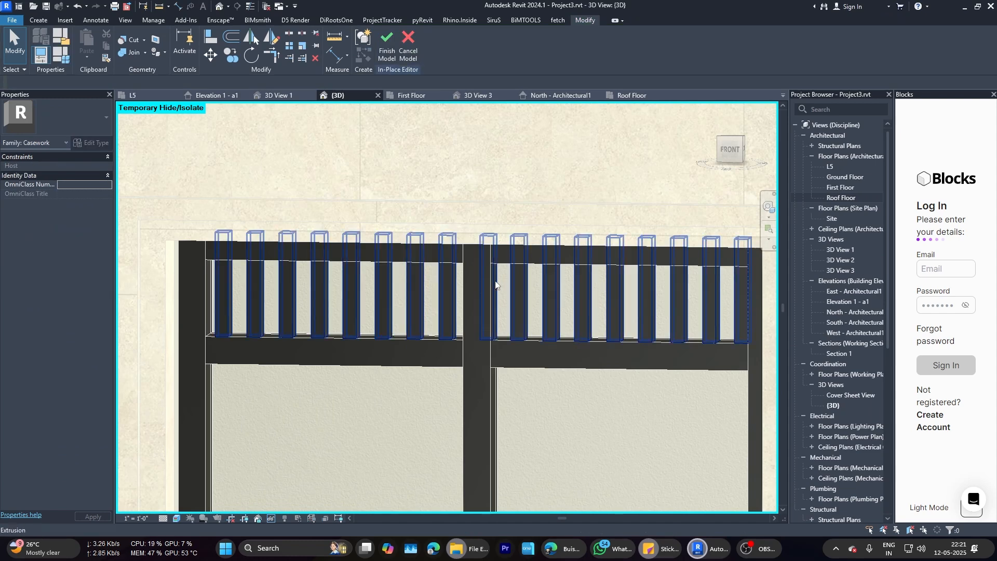
double_click(494, 285)
click(227, 96)
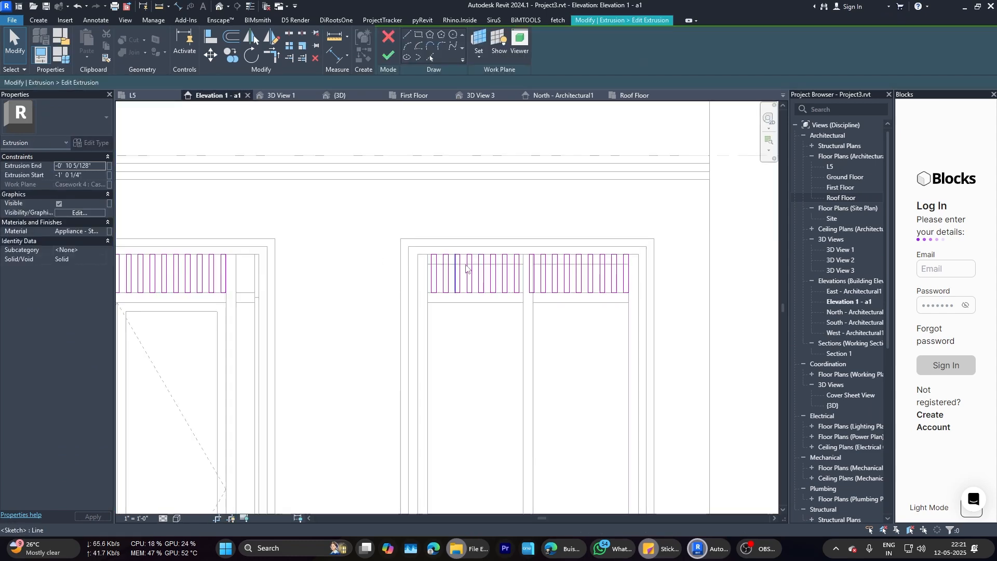
scroll(550, 270, up, 3)
drag(511, 217, 533, 340)
key(Delete)
Step: Delete the slat beside the central mullion in the left window's left bay and nudge the other nine right to centre them
scroll(625, 236, down, 3)
scroll(436, 207, up, 5)
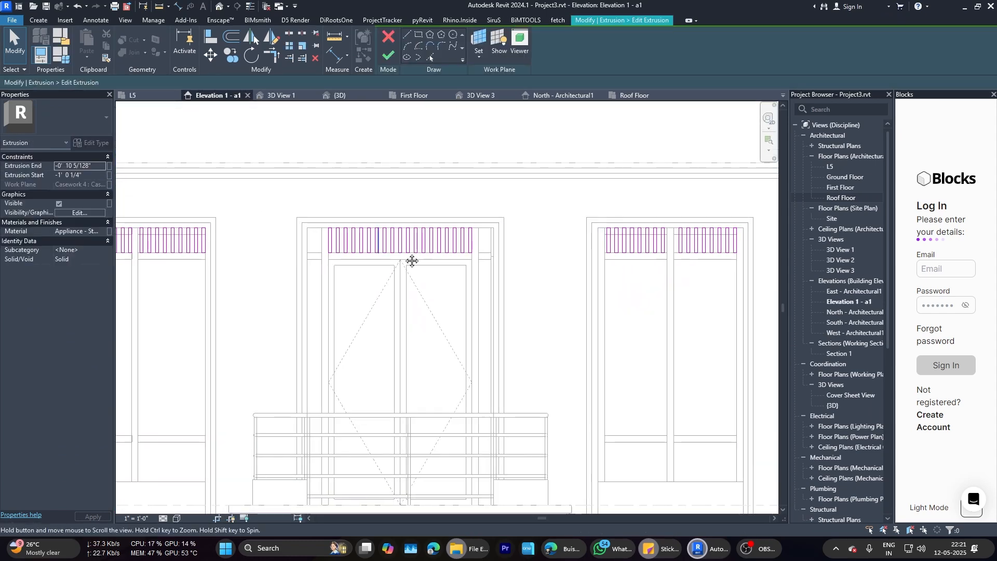
drag(425, 149, 478, 316)
key(Delete)
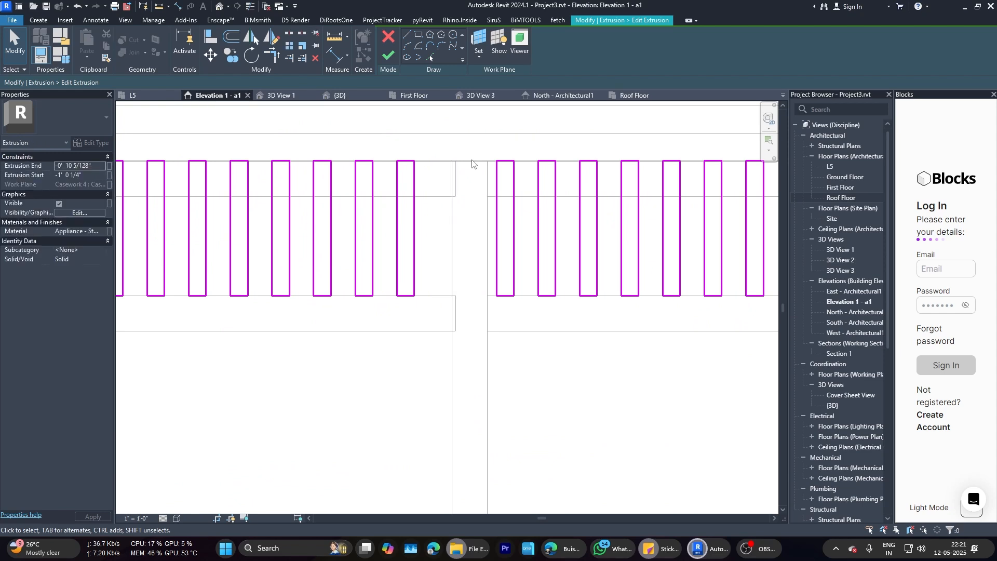
scroll(473, 153, down, 2)
drag(264, 150, 451, 271)
key(Right)
key(Right)
key(Right)
key(Right)
key(Right)
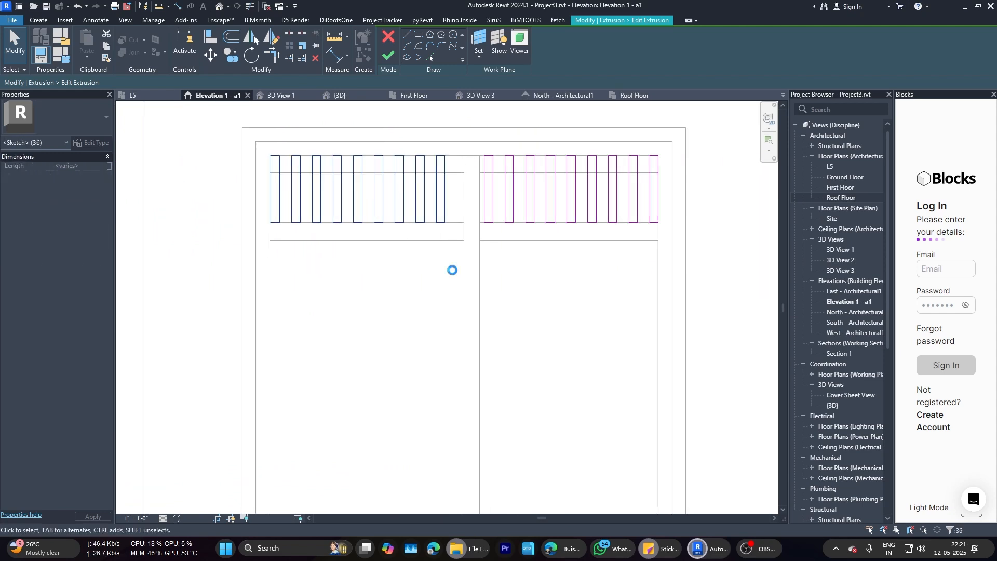
click(519, 279)
Step: Delete an end slat from the left window's right bay, centre the remaining eight, and finish the sketch and in-place model
drag(477, 146, 496, 150)
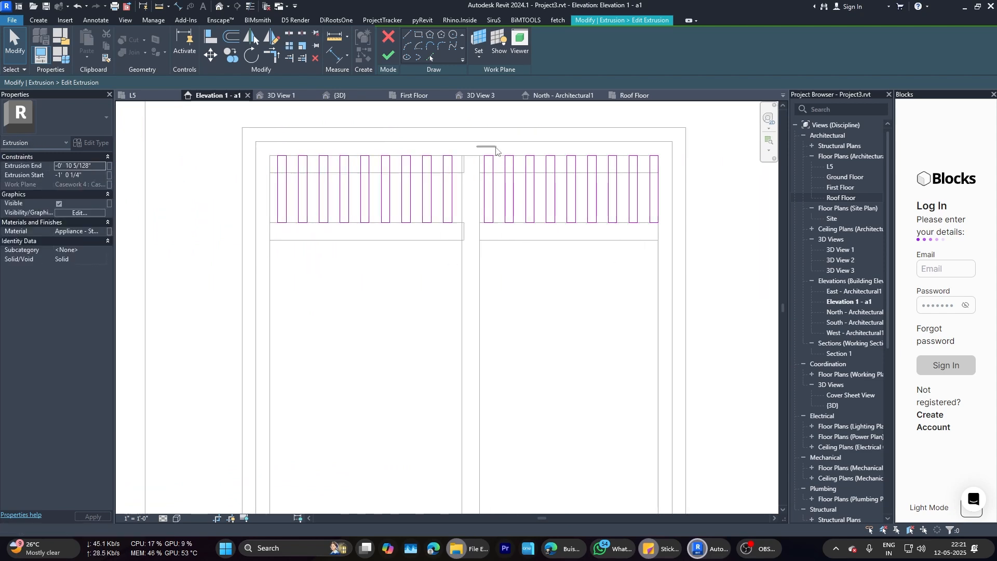
drag(644, 146, 688, 266)
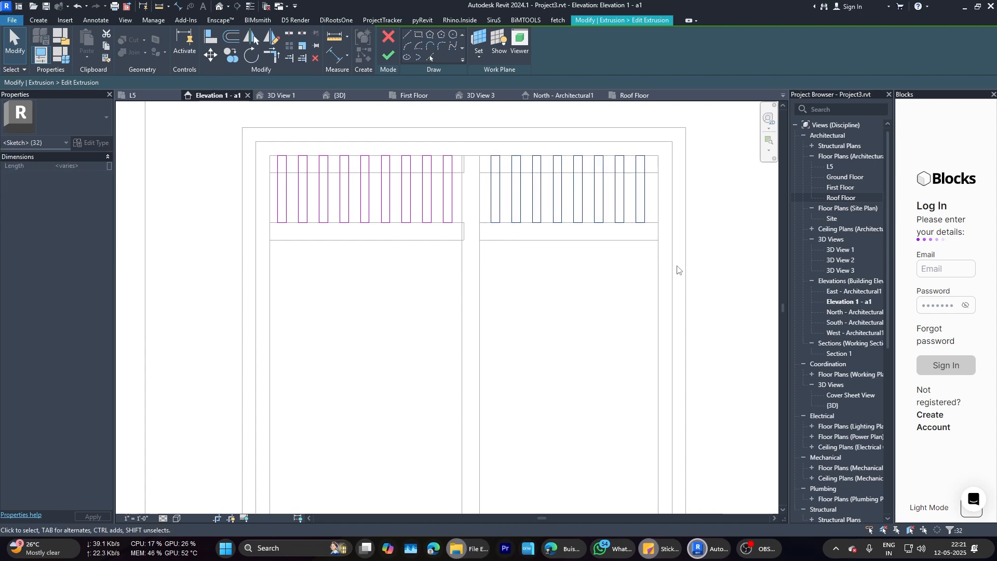
scroll(605, 295, down, 3)
click(388, 55)
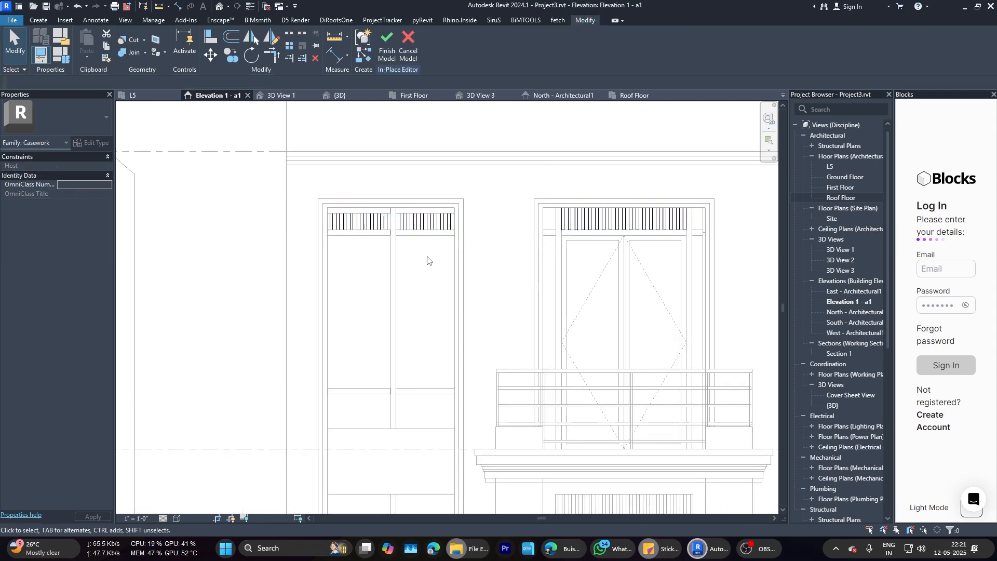
scroll(428, 143, down, 4)
Step: Inspect the front facade's slat screens in the {3D} view and in the Enscape render, and return to Revit
click(339, 96)
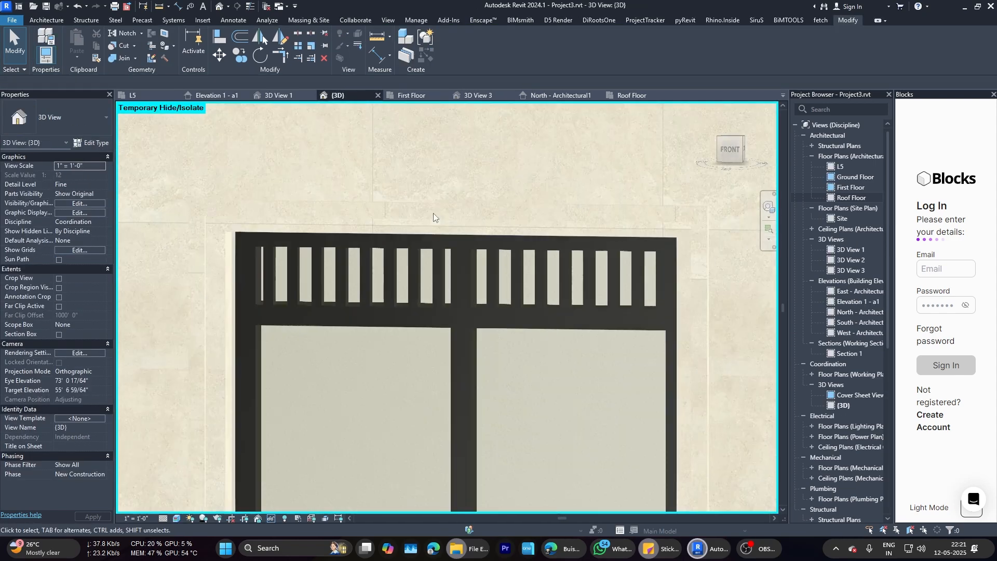
scroll(399, 186, down, 7)
click(759, 497)
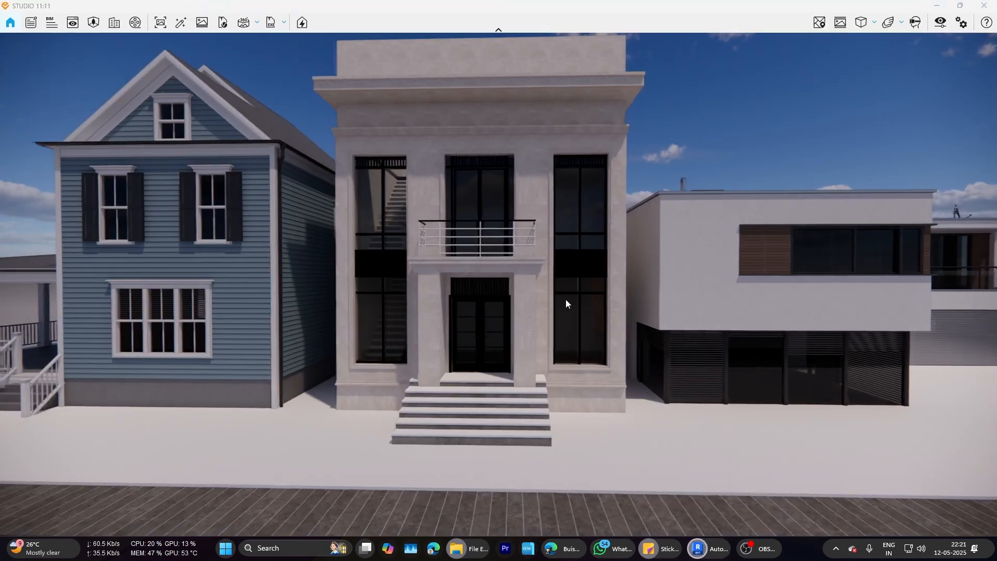
scroll(552, 257, up, 5)
scroll(548, 323, down, 6)
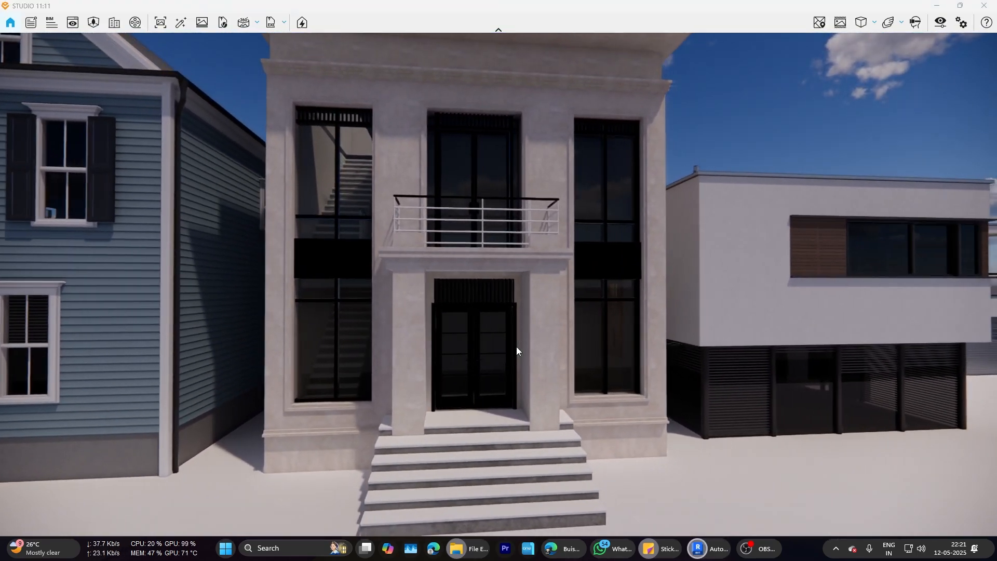
scroll(516, 347, up, 3)
mouse_move(709, 549)
click(656, 489)
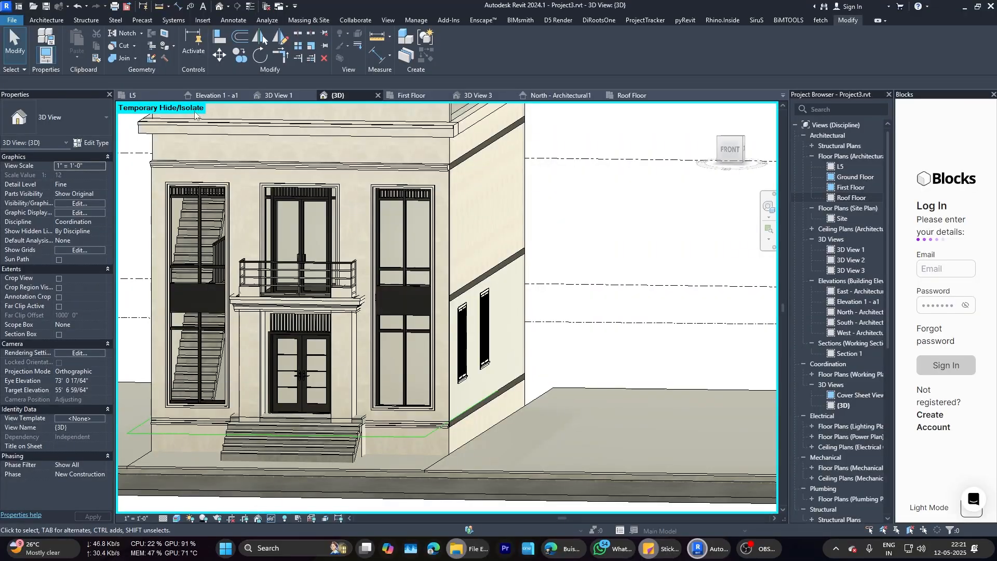
Step: Return to Elevation 1 - a1 and open the upper window slats' extrusion sketch for editing
key(ctrl+Tab)
scroll(527, 326, up, 5)
scroll(531, 129, up, 2)
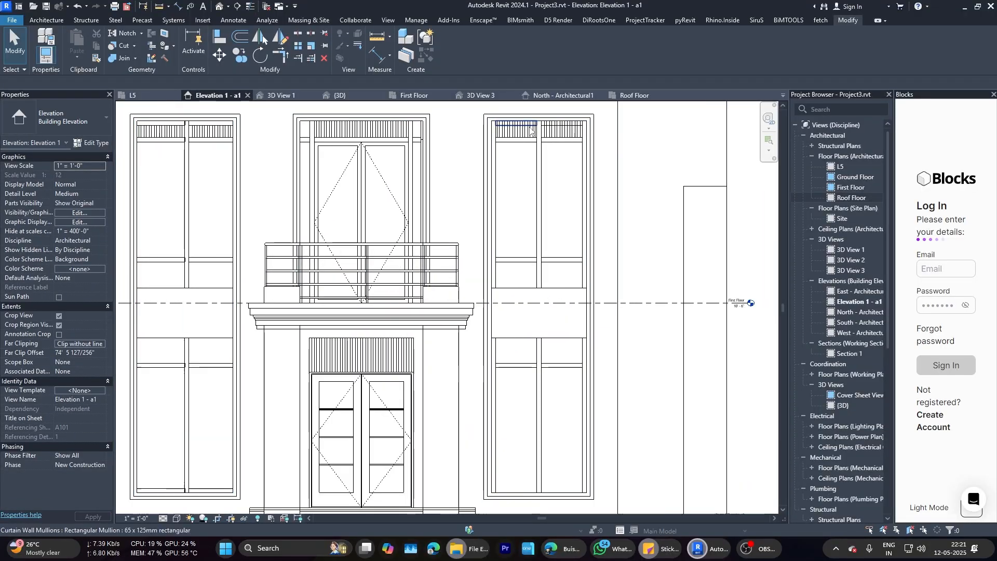
click(507, 126)
click(453, 47)
click(503, 119)
double_click(502, 118)
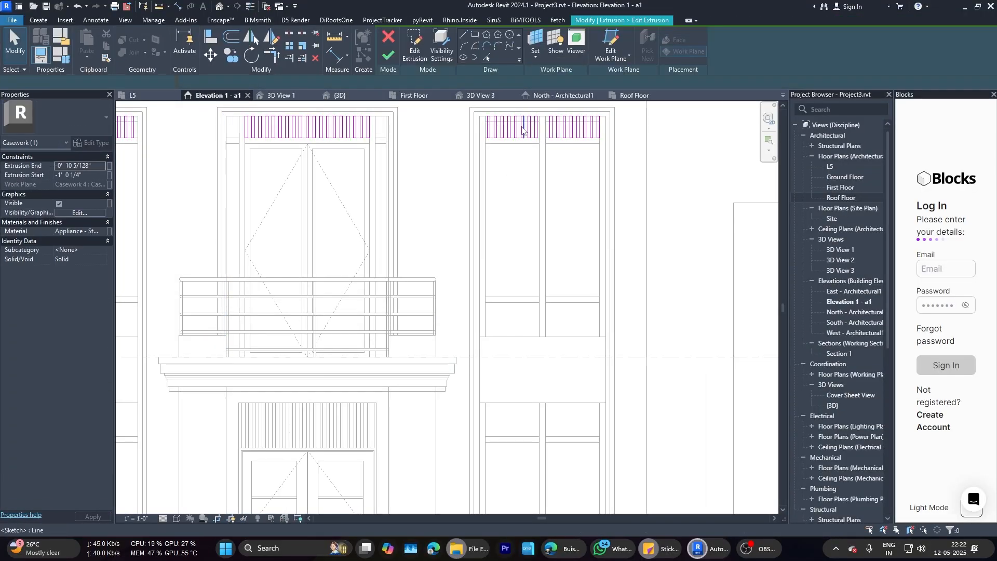
Step: Copy the eight slats of the right window's upper left bay down to the top of the lower left bay
scroll(449, 177, up, 2)
scroll(444, 199, up, 2)
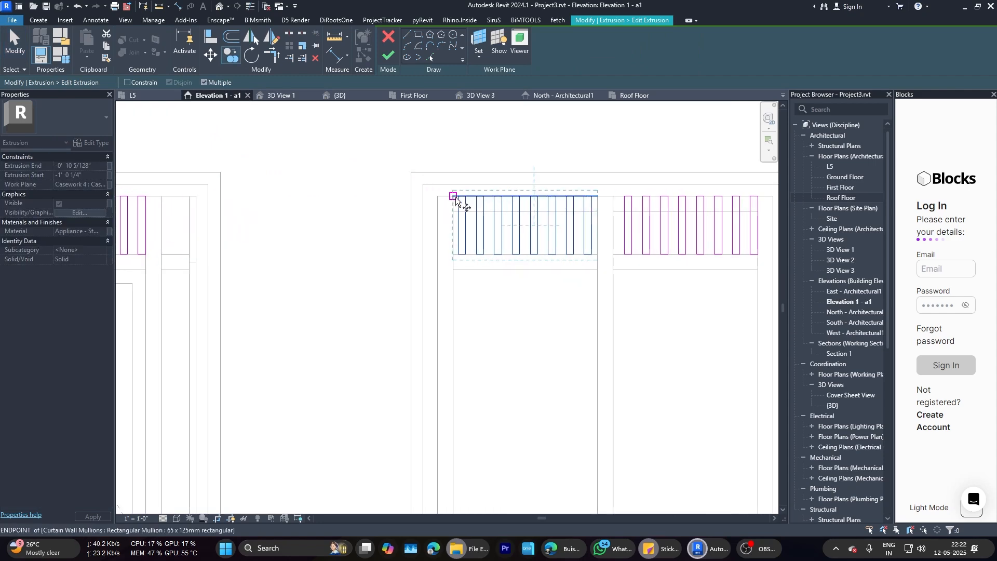
click(454, 196)
scroll(464, 179, down, 9)
scroll(462, 299, up, 5)
scroll(467, 283, down, 3)
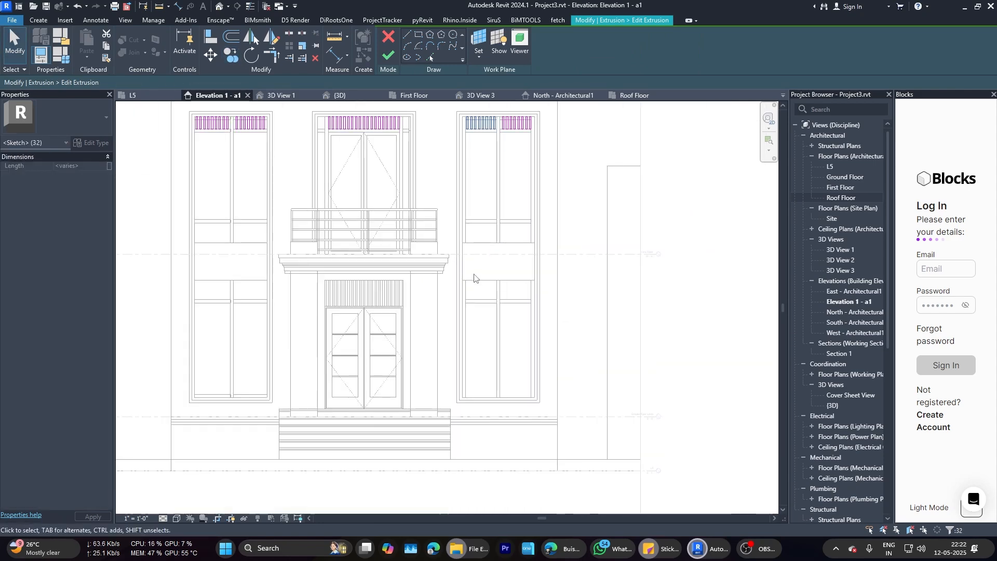
scroll(470, 150, up, 5)
scroll(450, 383, down, 4)
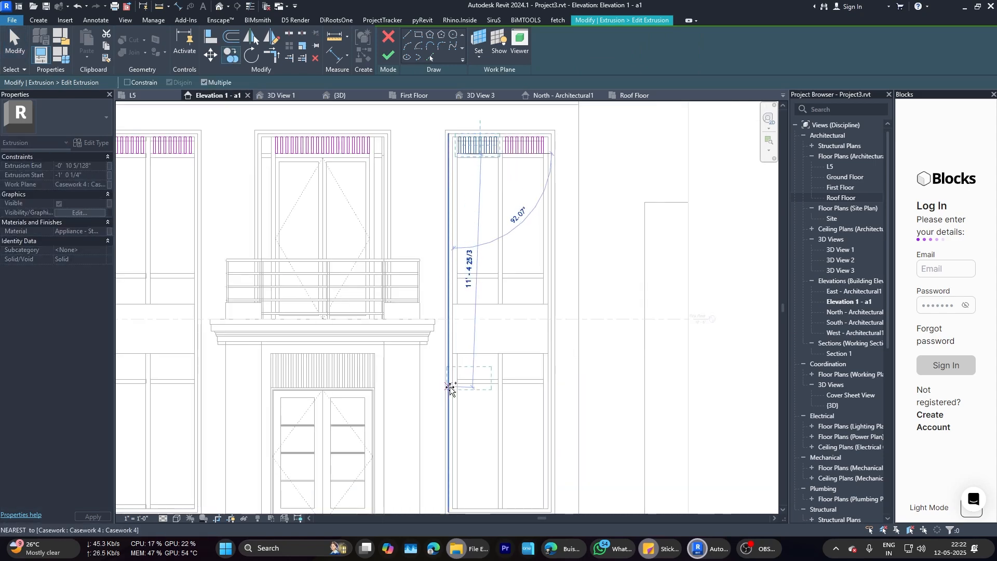
scroll(459, 371, up, 3)
click(459, 372)
scroll(545, 349, up, 3)
key(Escape)
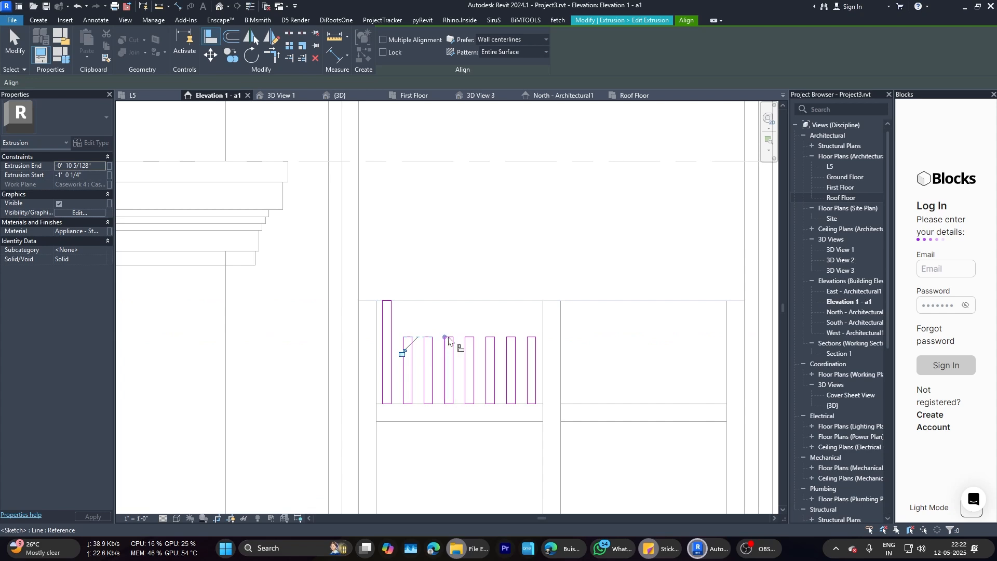
Step: Align the tops of the copied lower slats with the lower edge of the panel between the upper and lower windows
key(Escape)
scroll(408, 337, up, 3)
click(409, 337)
drag(414, 337, 401, 289)
key(ctrl+z)
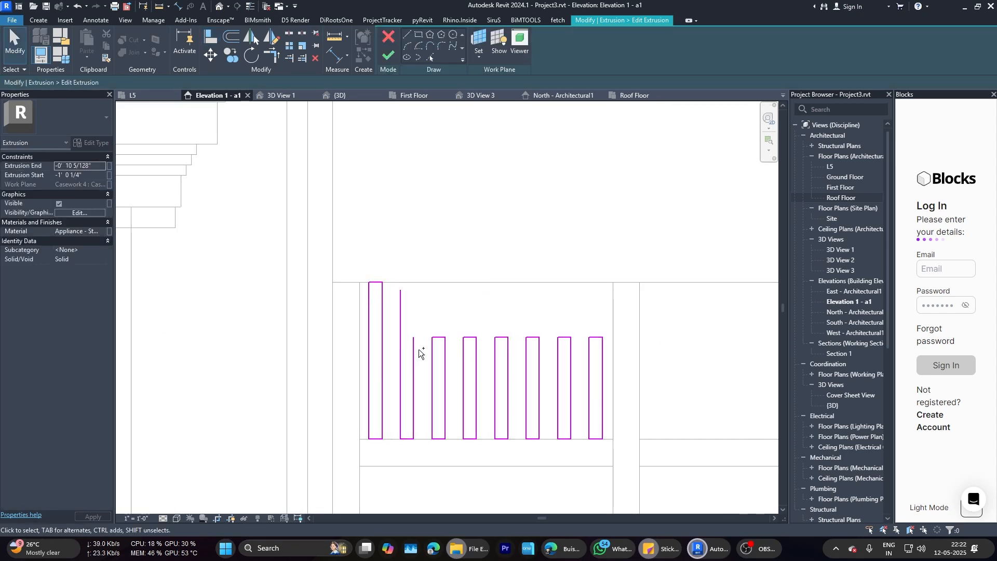
click(422, 283)
scroll(410, 312, up, 2)
click(407, 338)
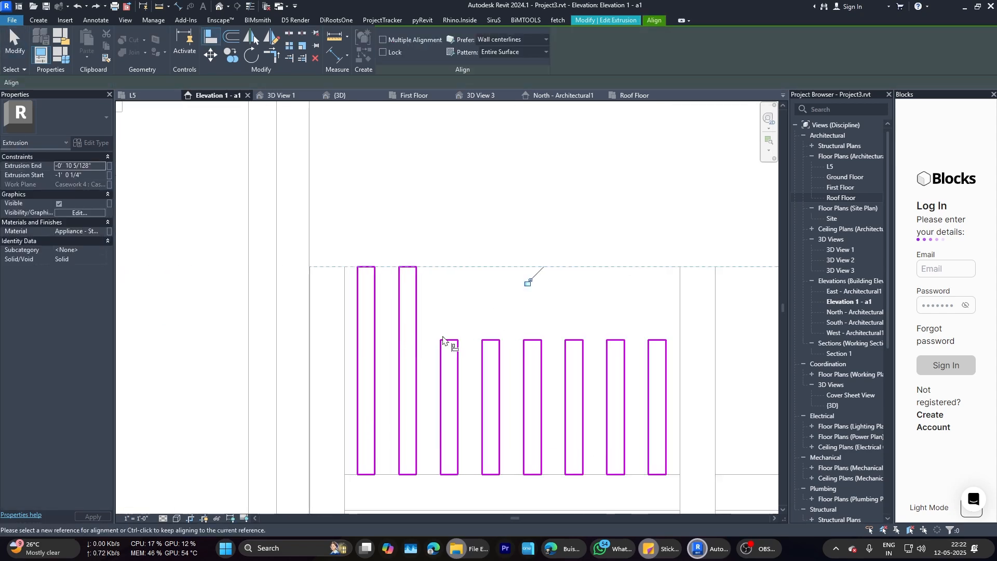
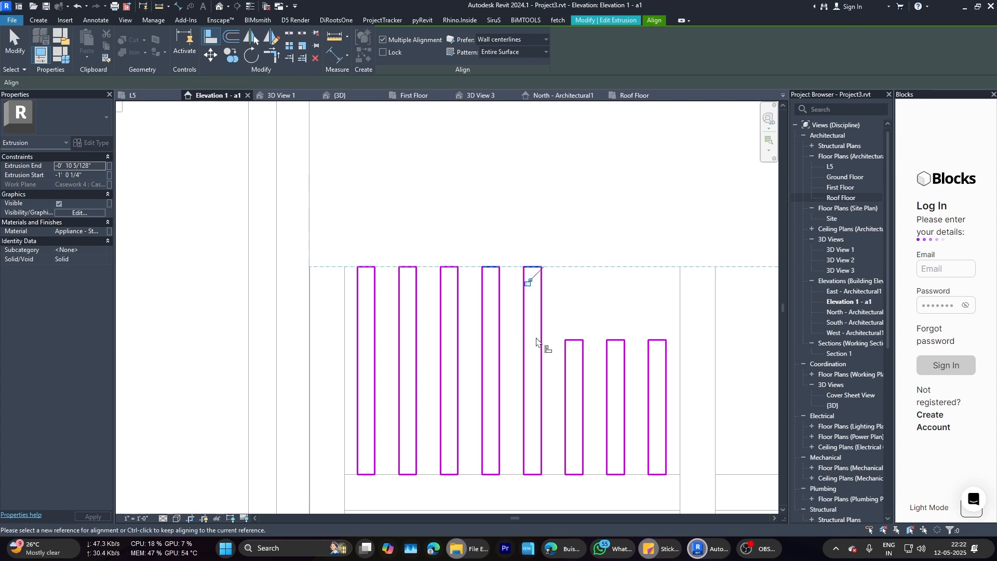
key(Escape)
key(Escape)
Step: Copy the eight lengthened slats from the right window's lower left bay into its lower right bay
scroll(557, 250, down, 5)
middle_drag(597, 271, 528, 282)
scroll(529, 283, up, 2)
click(374, 331)
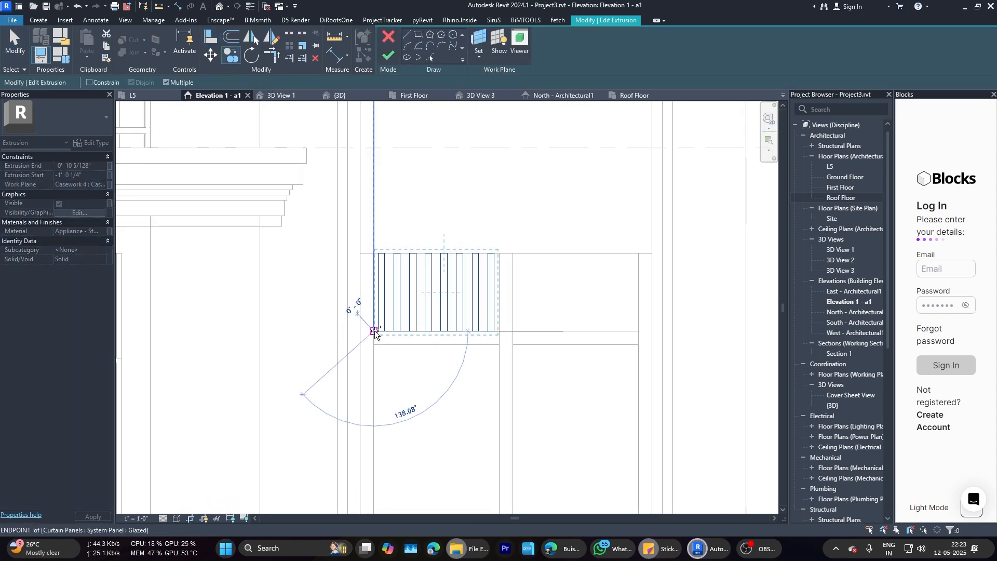
click(512, 331)
Step: Copy the eight slats from the right window's lower left bay into the left window's lower left bay
scroll(690, 307, down, 5)
scroll(434, 258, up, 5)
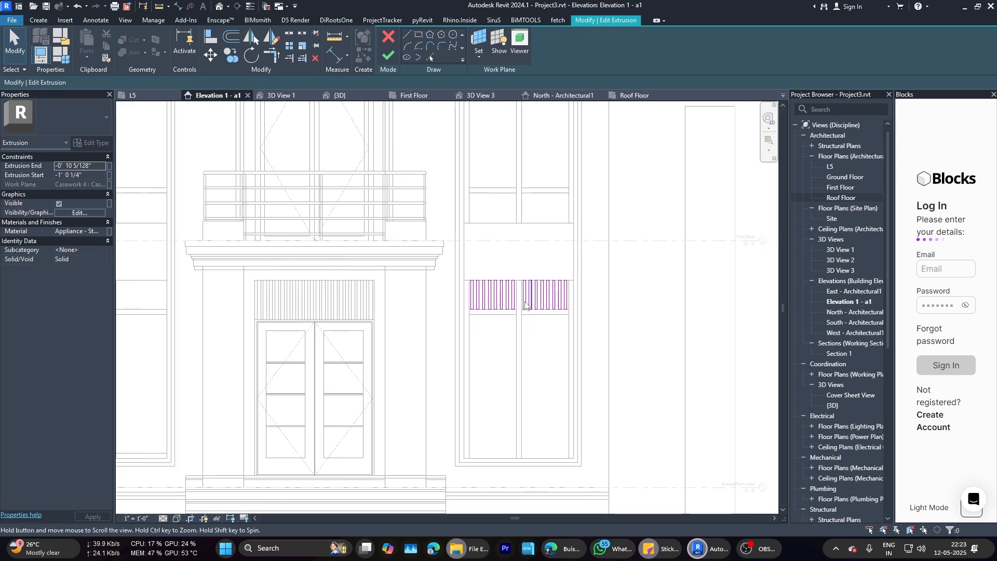
click(432, 325)
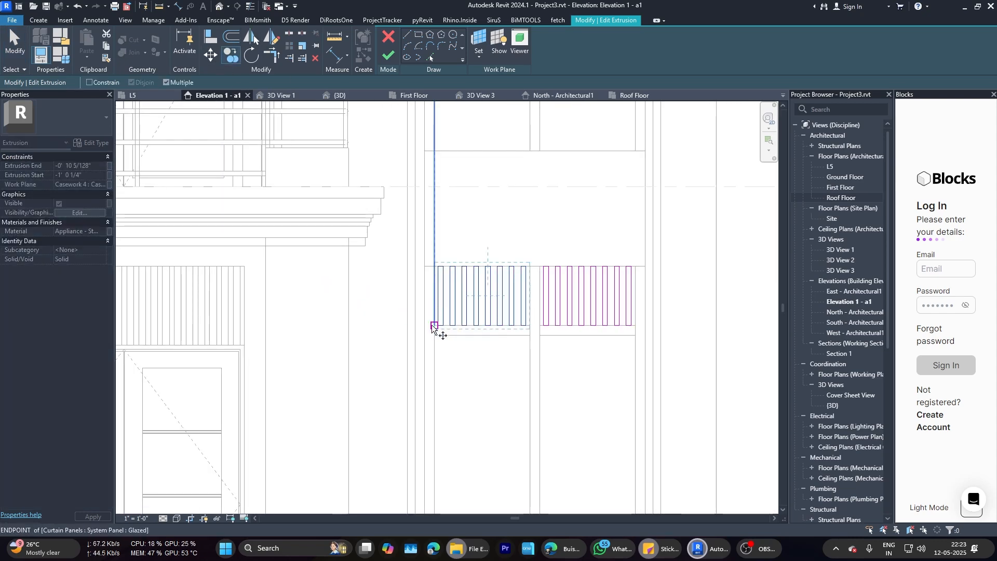
scroll(432, 325, down, 4)
middle_drag(432, 326, 541, 326)
scroll(195, 329, up, 4)
click(181, 326)
Step: Copy the last slat in the left window's lower left bay toward the mullion to add a ninth slat
scroll(181, 314, up, 2)
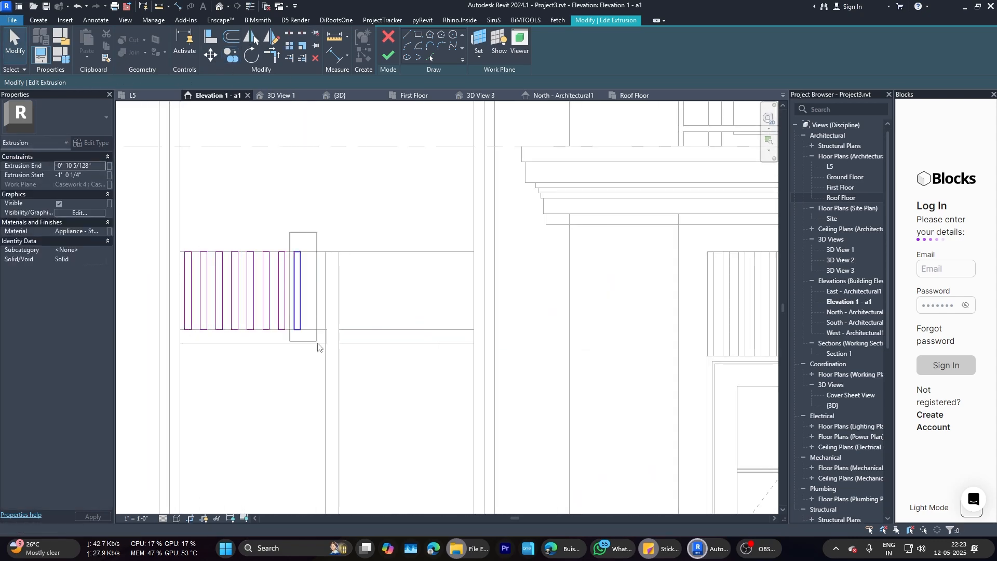
click(231, 60)
scroll(289, 331, up, 4)
click(281, 326)
click(309, 327)
scroll(436, 237, down, 5)
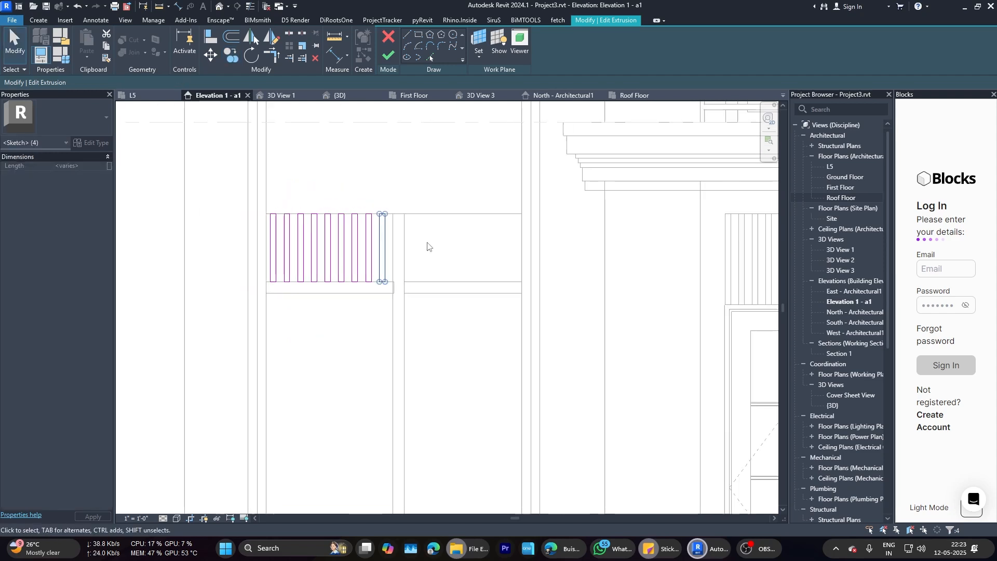
Step: Copy eight slats from the left window's lower left bay across into its lower right bay
click(428, 246)
scroll(271, 224, up, 4)
key(c)
key(c)
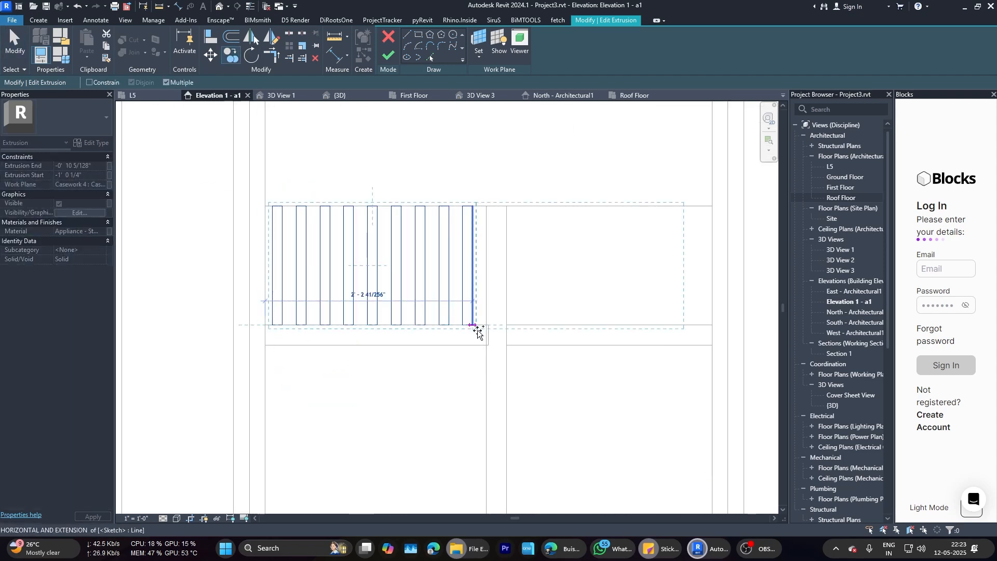
key(Escape)
key(Escape)
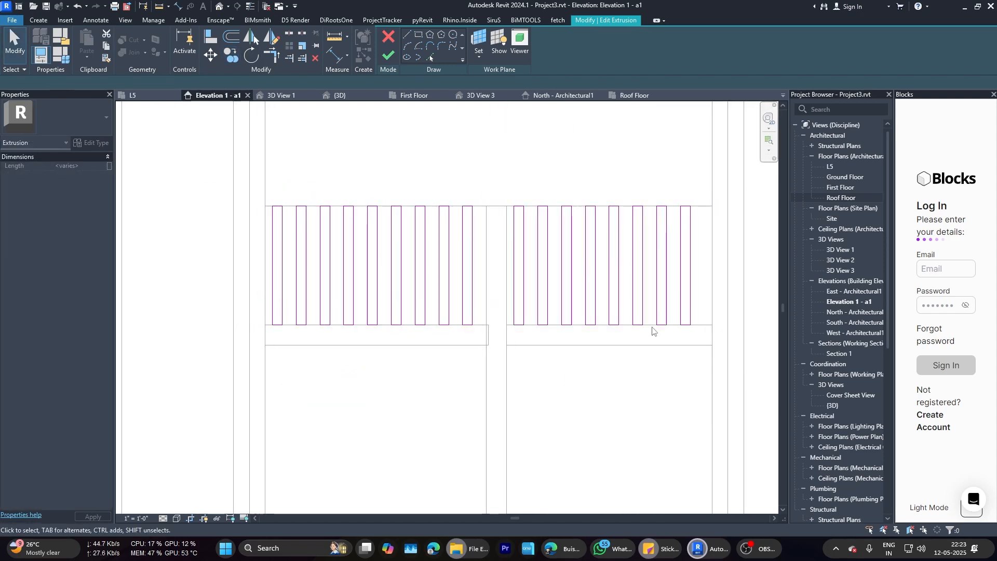
Step: Shift the slat groups in the left window's two lower bays sideways to centre each between its frames
drag(716, 362, 717, 363)
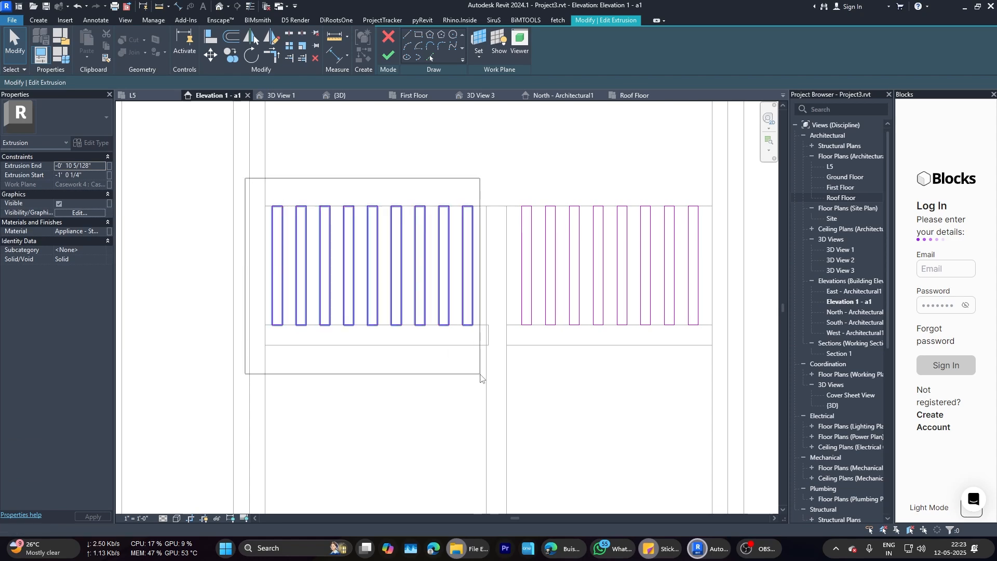
drag(480, 378, 480, 379)
click(642, 384)
Step: Finish the slat extrusion sketch and complete the in-place model
scroll(642, 385, down, 5)
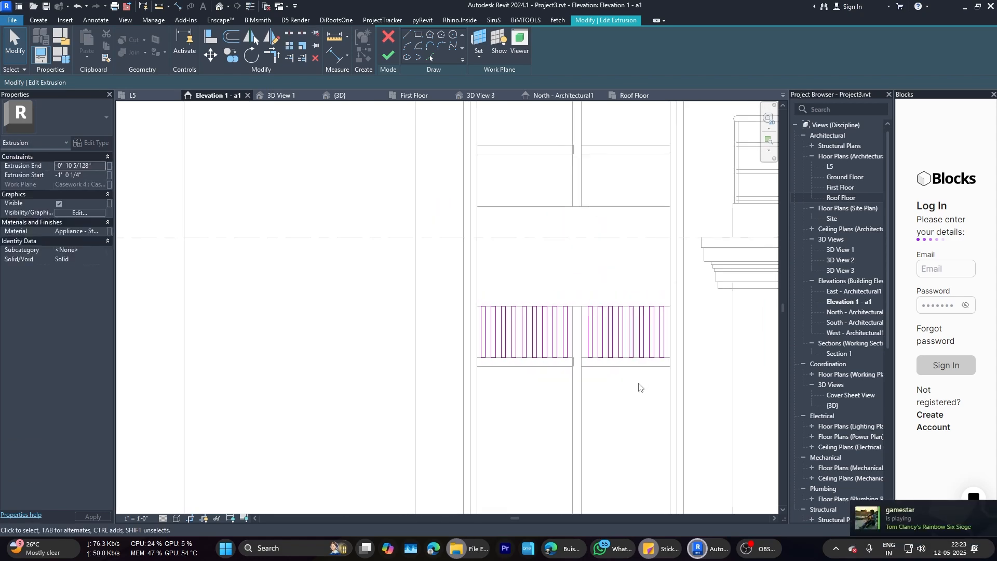
click(387, 56)
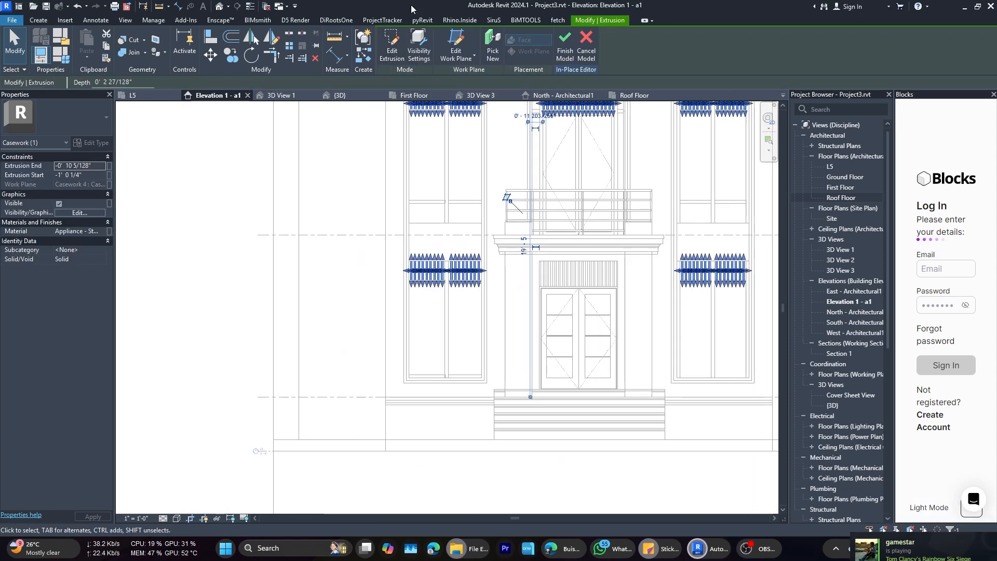
click(564, 44)
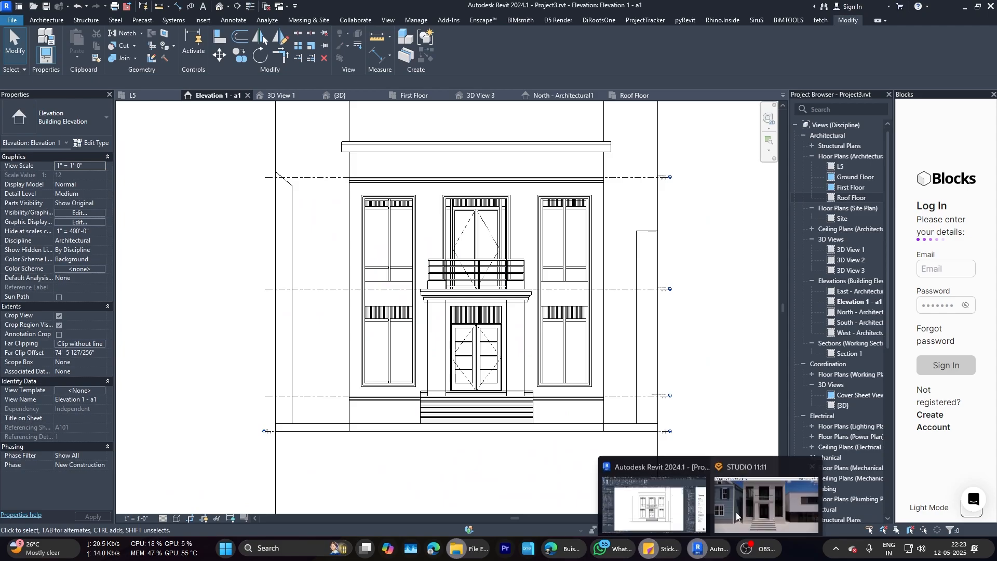
Step: Switch to the Enscape window and examine the new slats across the front facade from close up and farther back
click(709, 496)
right_drag(619, 348, 476, 307)
scroll(309, 133, up, 6)
right_drag(335, 174, 500, 379)
scroll(409, 198, down, 4)
scroll(458, 294, down, 4)
scroll(459, 332, down, 3)
scroll(494, 338, down, 2)
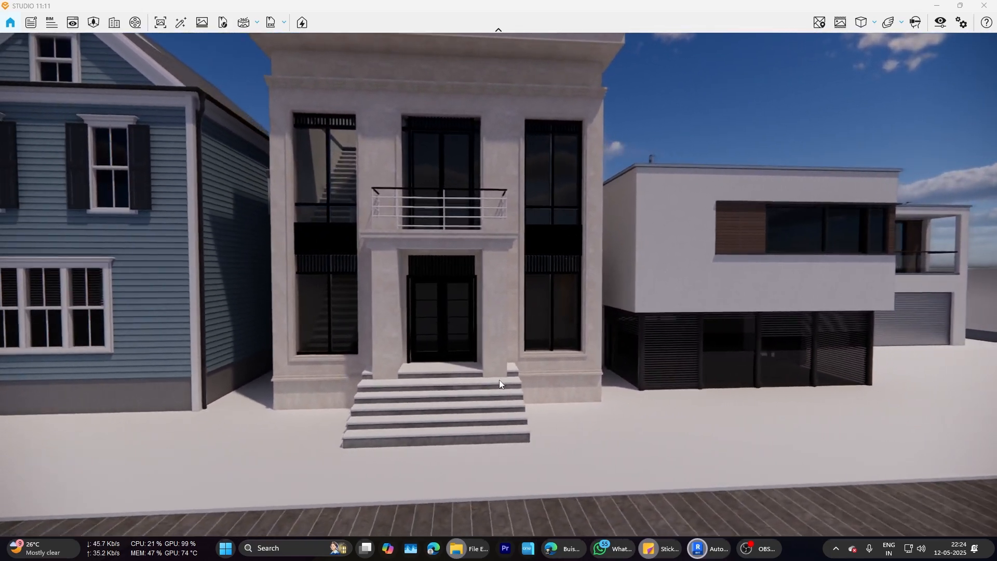
scroll(500, 379, down, 2)
drag(499, 379, 476, 358)
scroll(475, 376, up, 1)
Step: Review the Enscape main and atmosphere visual settings, and close them without changes
click(941, 23)
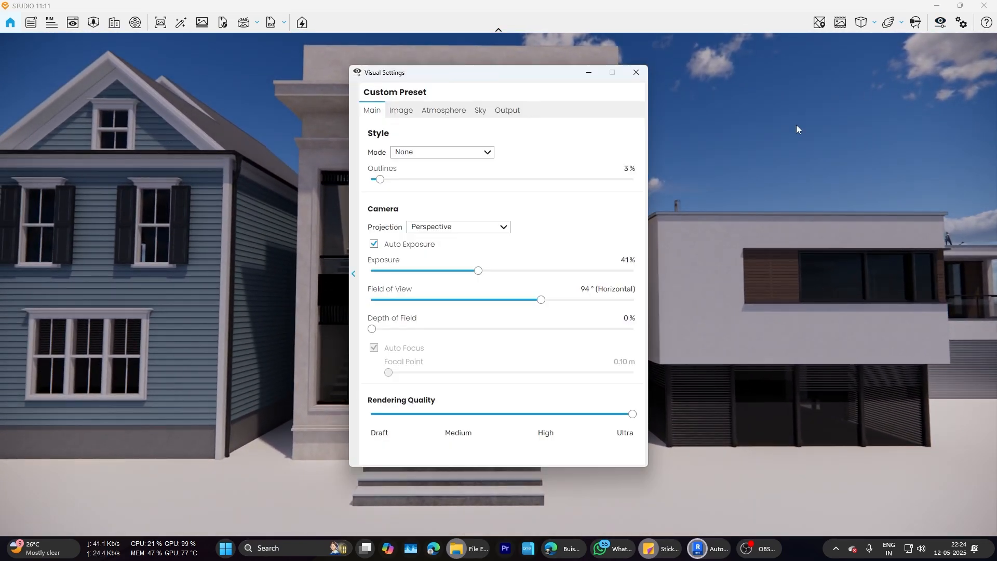
click(444, 110)
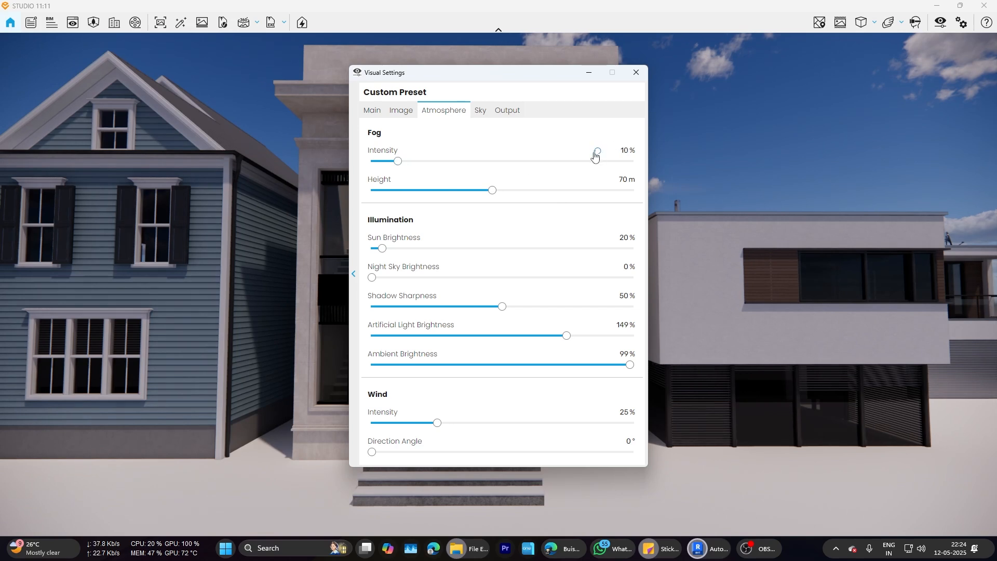
click(636, 72)
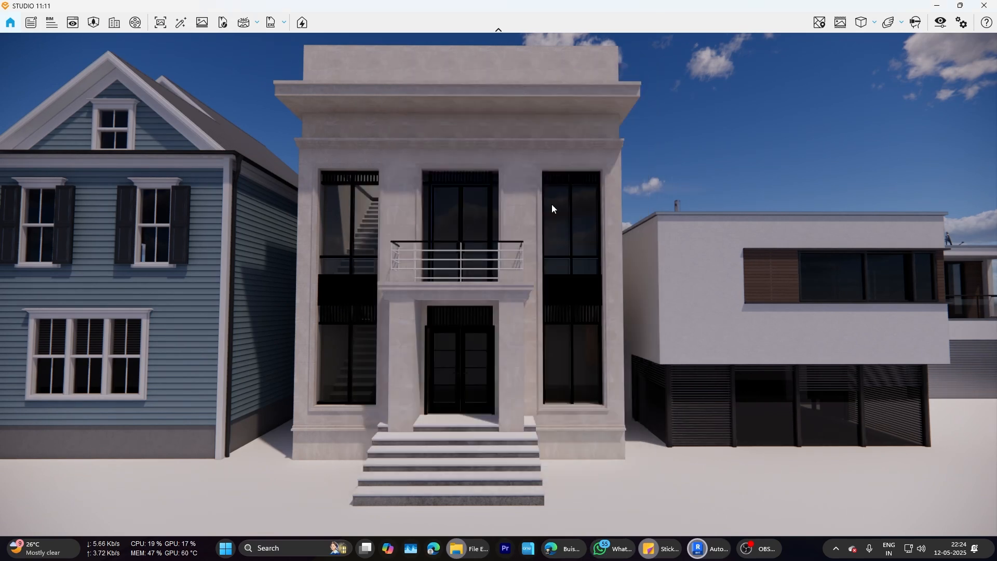
Step: Return to Revit's {3D} view and examine the front entrance and its steps from several angles
mouse_move(746, 546)
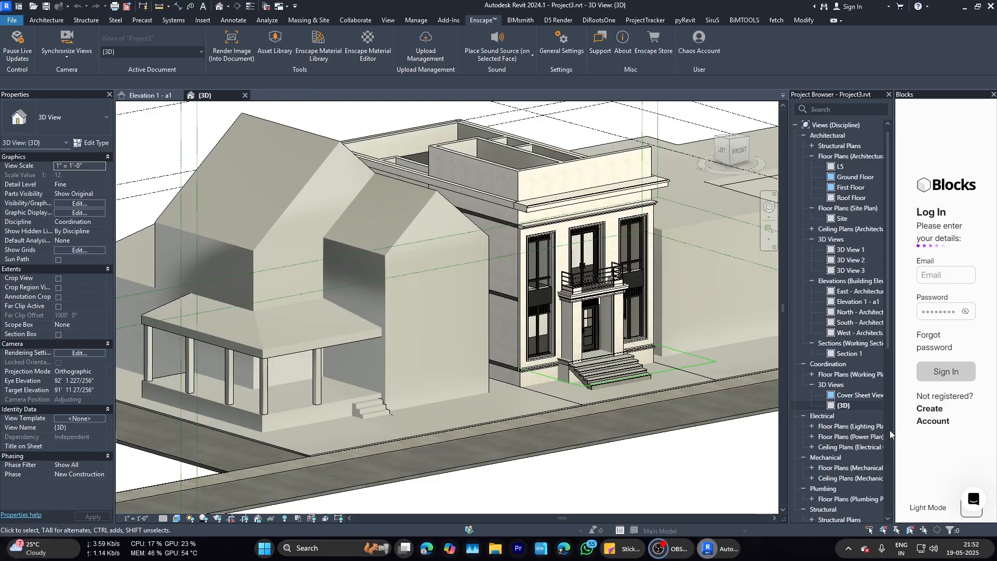
scroll(571, 317, down, 3)
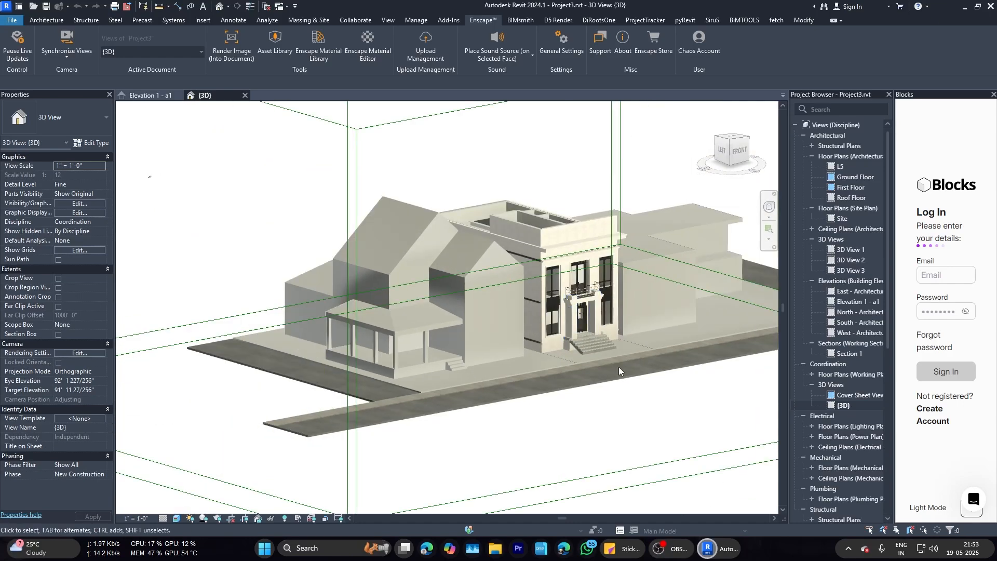
scroll(619, 367, up, 4)
shift+middle_drag(638, 434, 641, 446)
scroll(595, 367, down, 4)
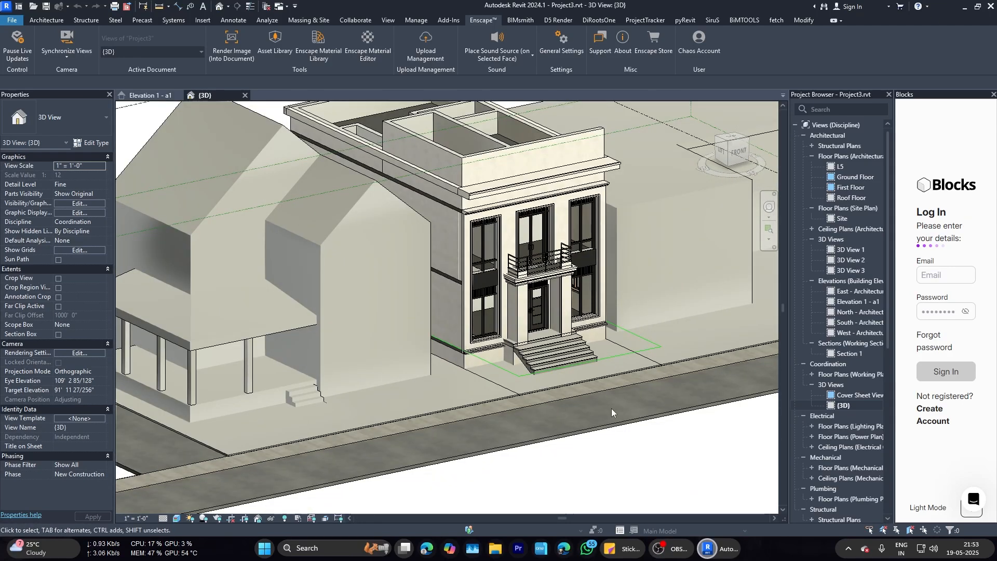
scroll(623, 405, down, 4)
scroll(634, 402, up, 10)
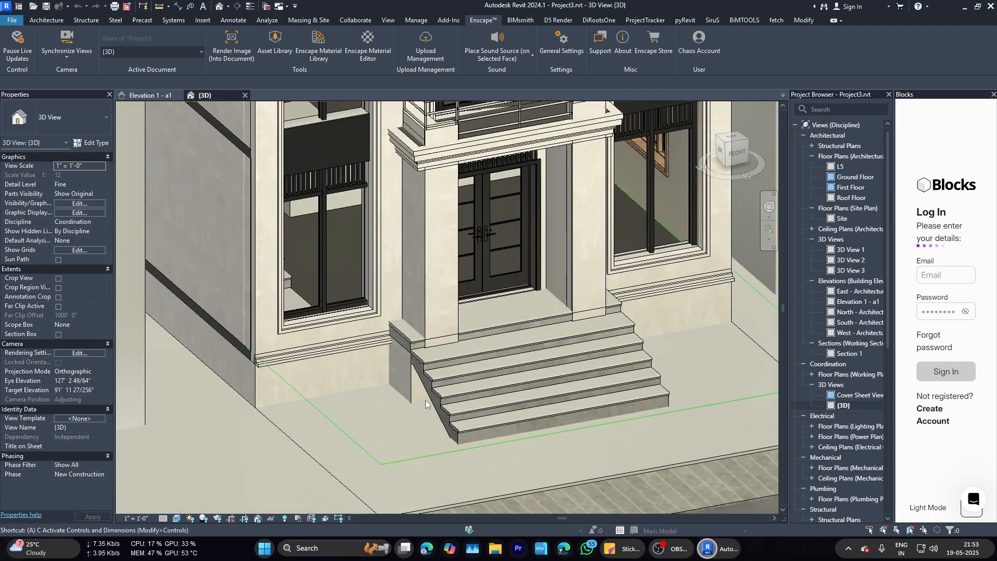
scroll(562, 379, down, 4)
shift+middle_drag(425, 400, 576, 335)
scroll(575, 335, up, 5)
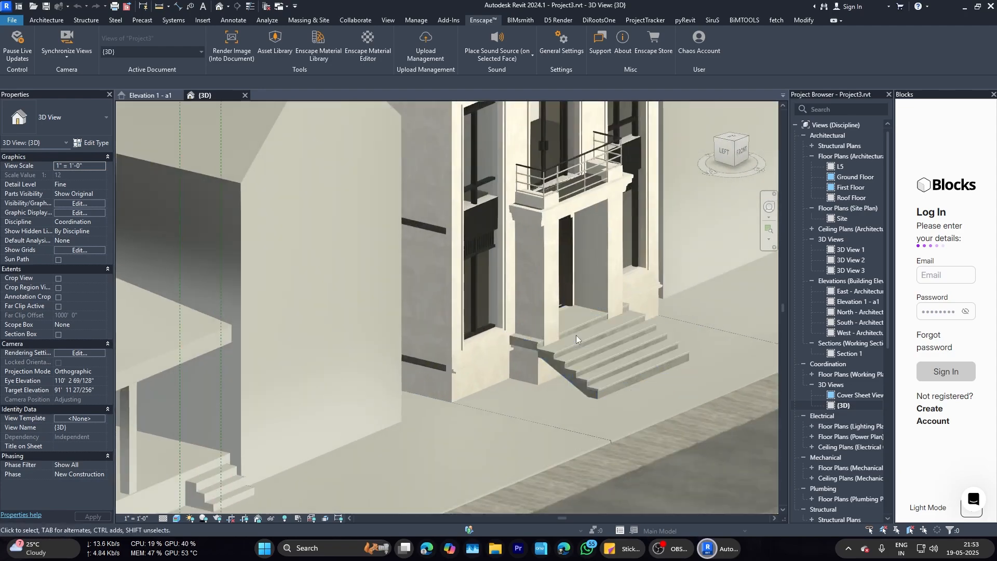
Step: Select the entrance stair to inspect its properties, and clear the selection
click(547, 376)
key(Escape)
scroll(550, 377, up, 4)
click(457, 309)
scroll(441, 316, down, 5)
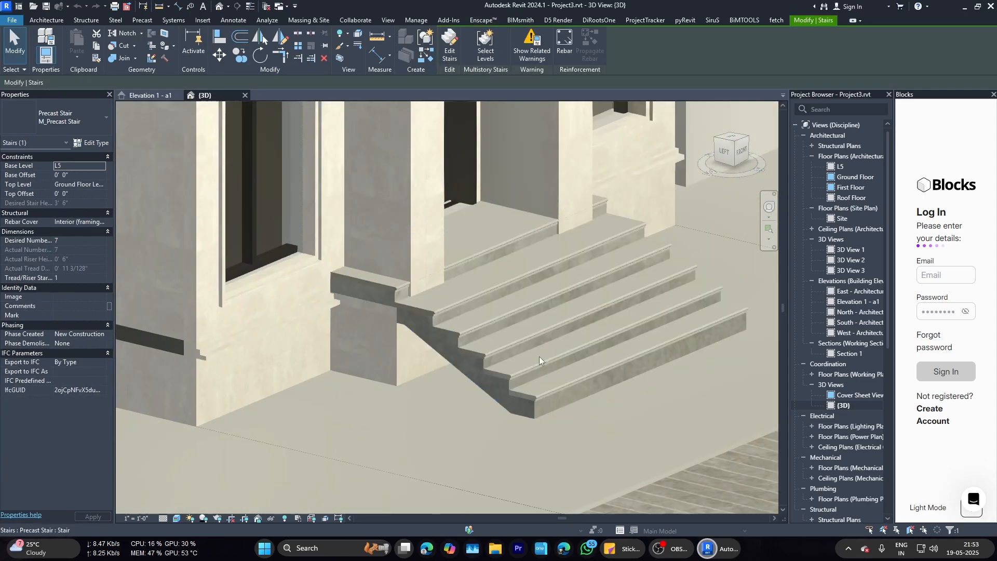
scroll(612, 382, up, 4)
key(Escape)
Step: Switch to the Enscape render and examine the tread nosings and side face of the entrance stair up close
mouse_move(722, 549)
click(774, 491)
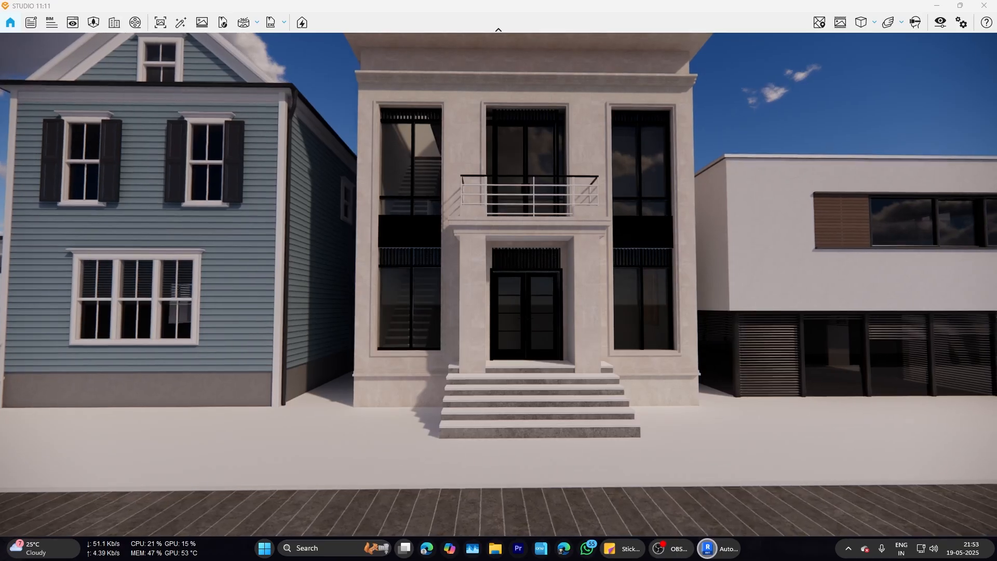
right_drag(578, 295, 422, 454)
scroll(496, 476, up, 6)
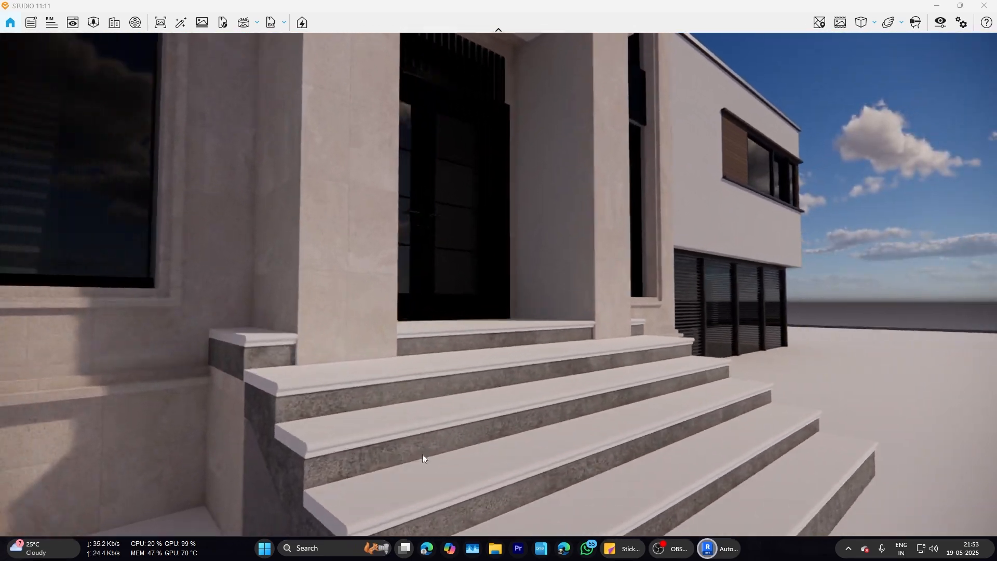
middle_drag(422, 454, 425, 449)
scroll(457, 376, up, 3)
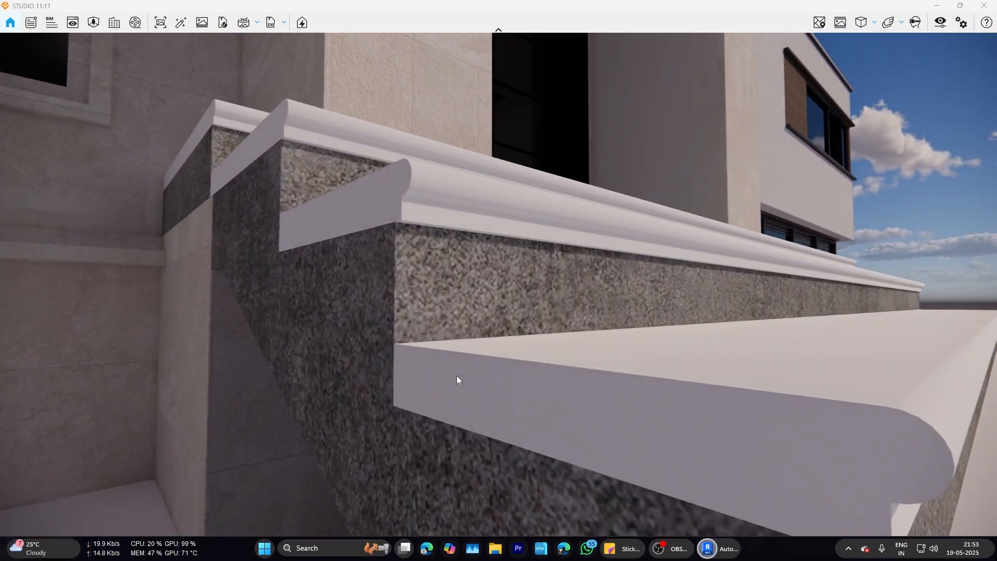
scroll(456, 376, down, 2)
scroll(458, 376, up, 5)
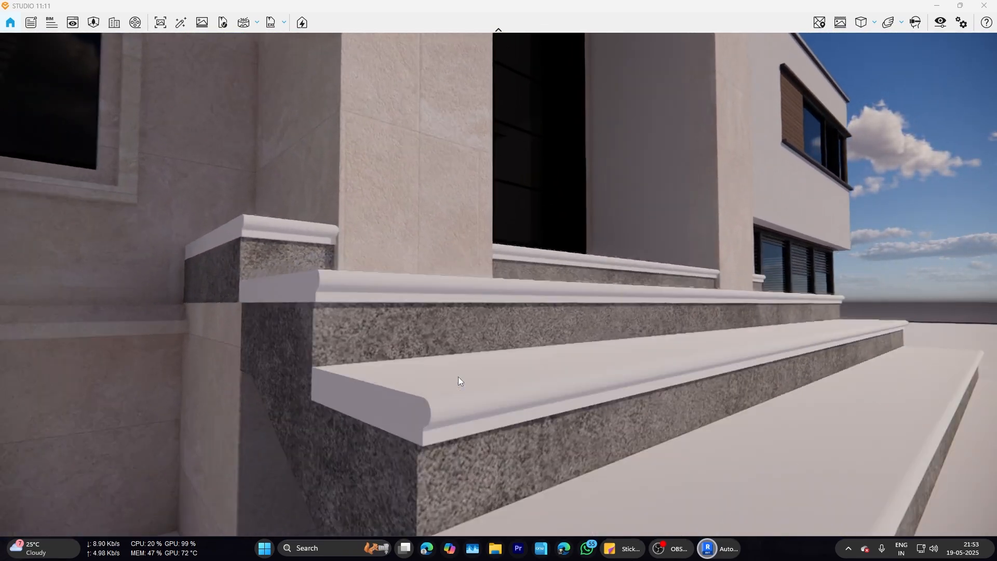
Step: Examine the entrance portico, door and steps in Enscape from other angles and from farther back
right_drag(459, 377, 426, 380)
middle_drag(426, 381, 631, 388)
right_drag(632, 388, 636, 312)
scroll(680, 365, down, 3)
scroll(647, 346, down, 4)
scroll(501, 357, down, 6)
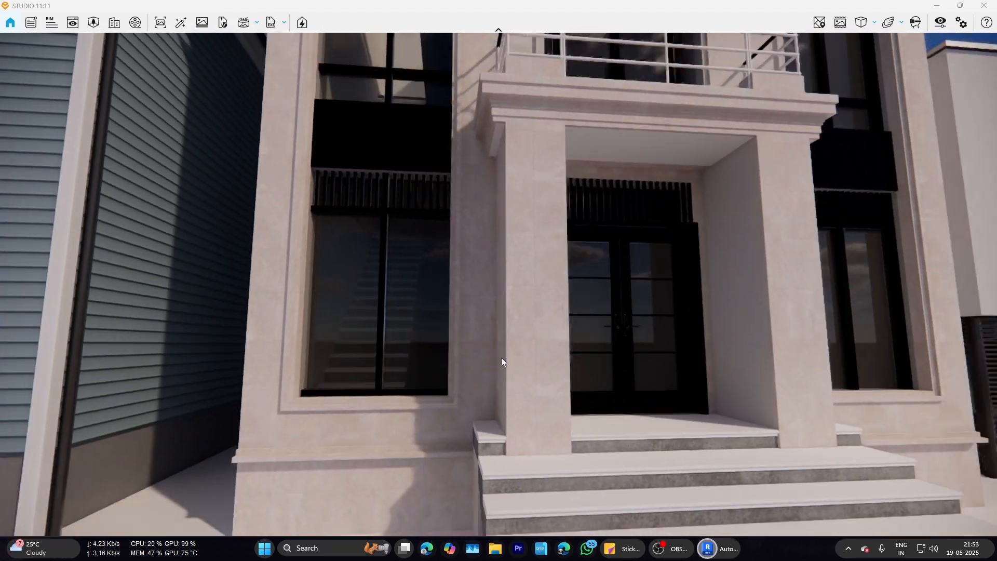
drag(519, 370, 538, 368)
scroll(596, 335, down, 4)
right_drag(540, 367, 786, 297)
Step: Compare the entrance stair in the Revit 3D view with its Enscape render
click(715, 548)
scroll(494, 376, down, 3)
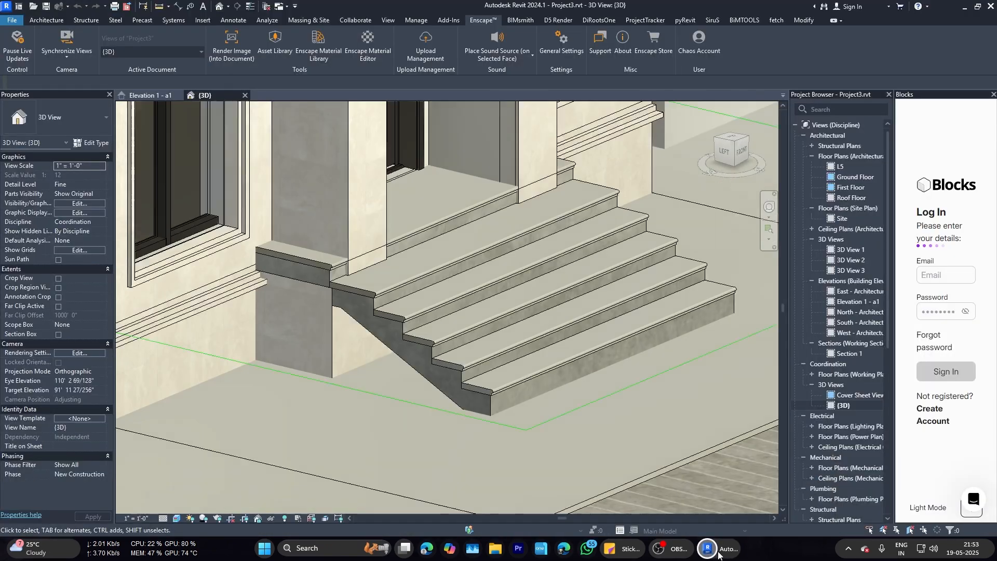
key(alt+Tab)
right_drag(487, 406, 451, 471)
scroll(411, 425, up, 4)
scroll(451, 471, up, 2)
Step: Select the entrance stair in Revit and open the type properties of its 190mm Depth run type
click(734, 557)
click(425, 410)
click(91, 143)
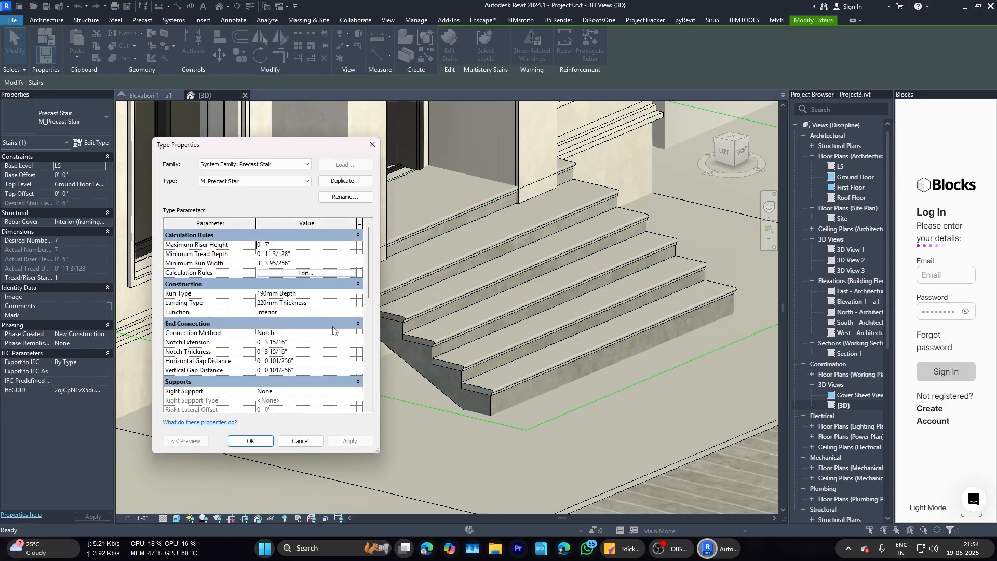
click(324, 273)
click(375, 144)
scroll(302, 356, down, 8)
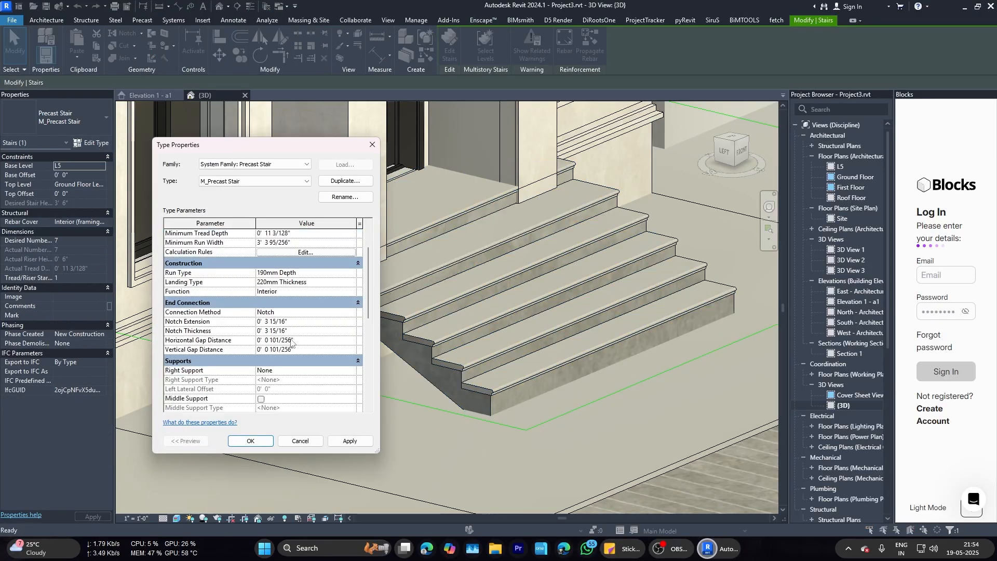
scroll(302, 356, up, 2)
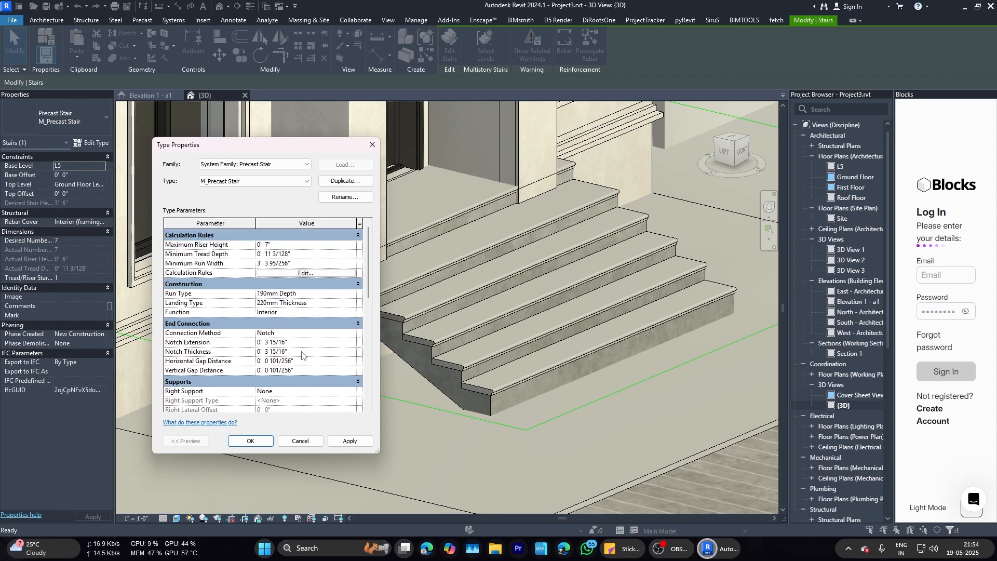
click(352, 294)
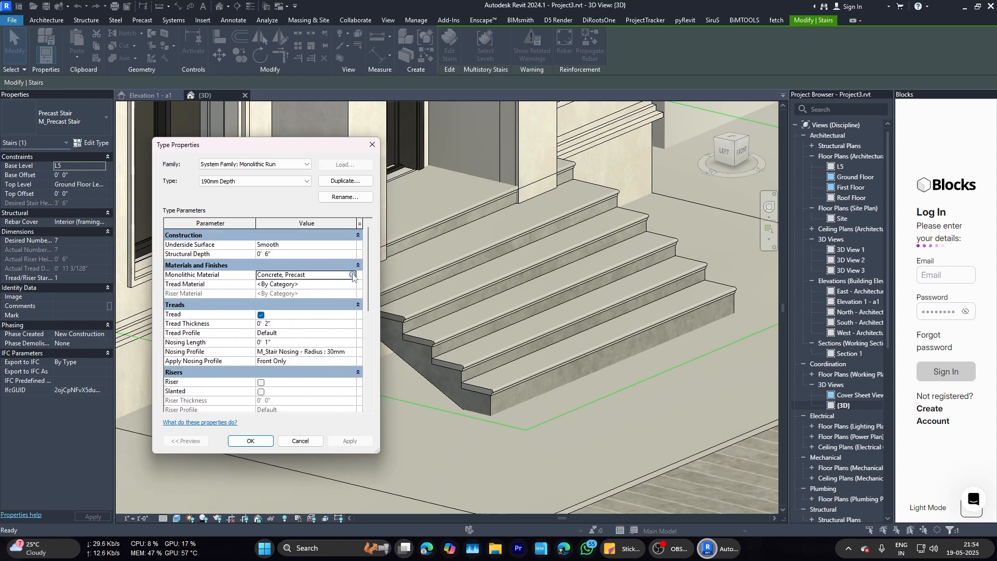
Step: Open the material choices for the stair run's monolithic material and browse the project materials, previewing Counter Top
click(352, 274)
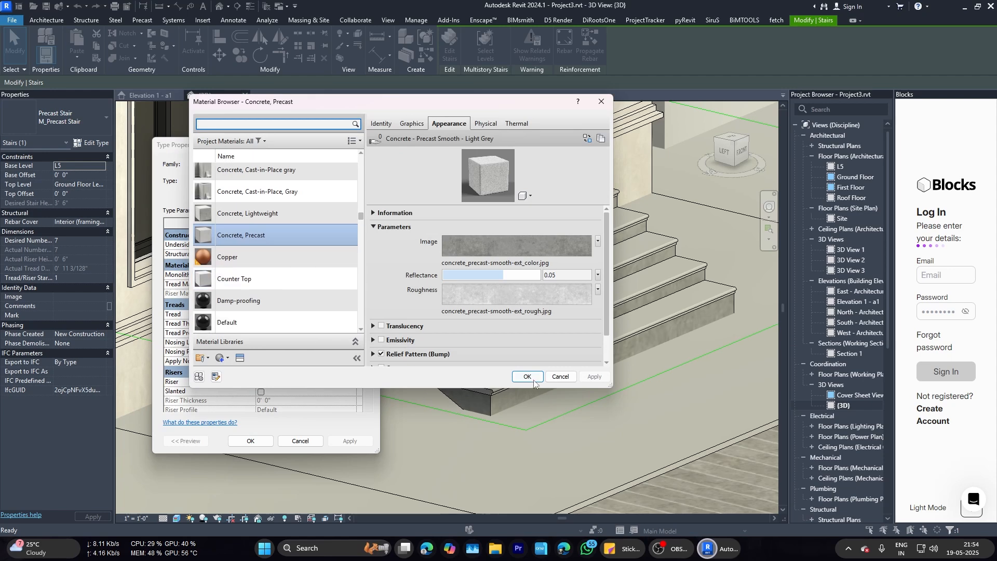
click(258, 281)
scroll(254, 254, up, 3)
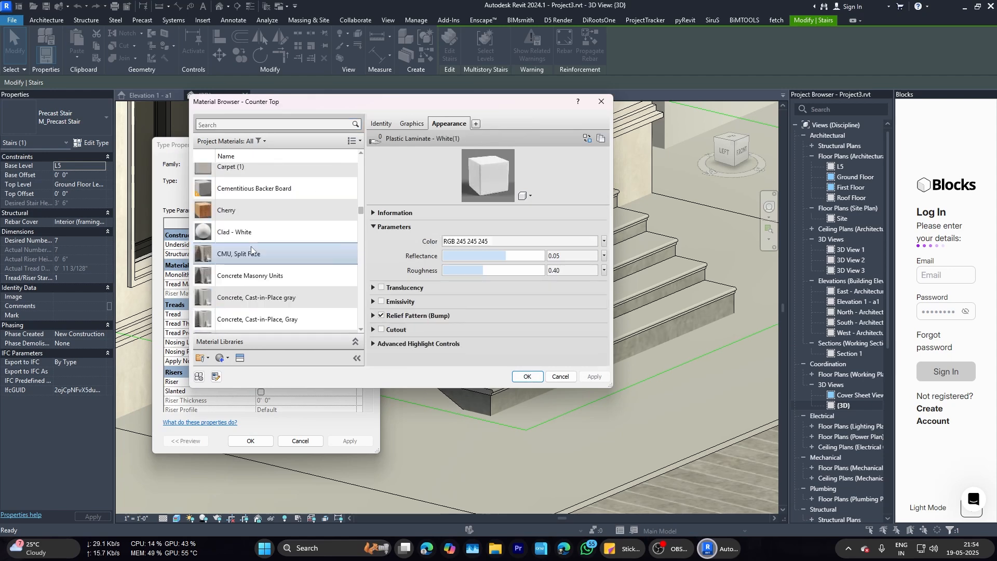
Step: Look through the project materials for a suitable finish for the stair run's monolithic material
scroll(252, 247, down, 5)
scroll(251, 246, down, 15)
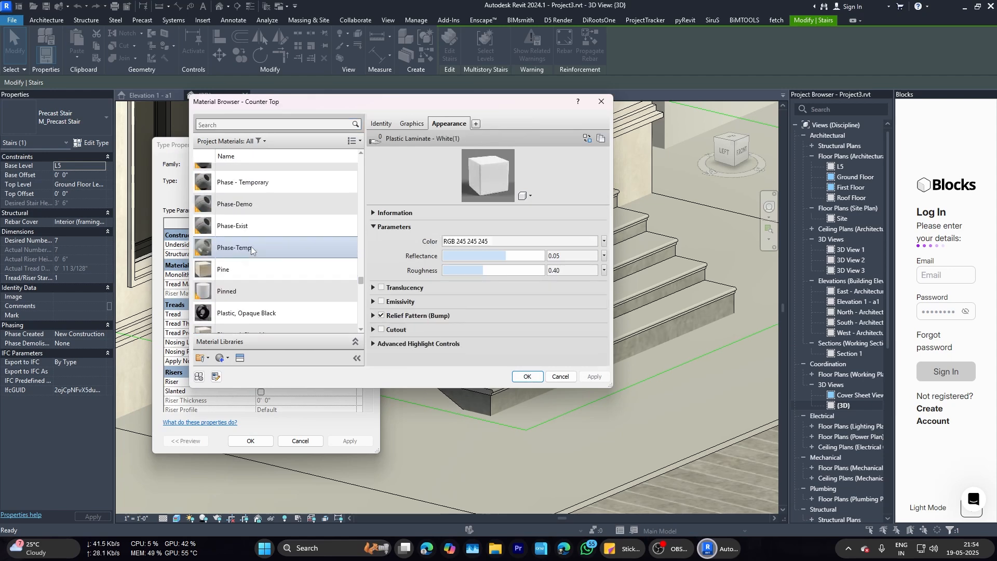
scroll(249, 272, down, 8)
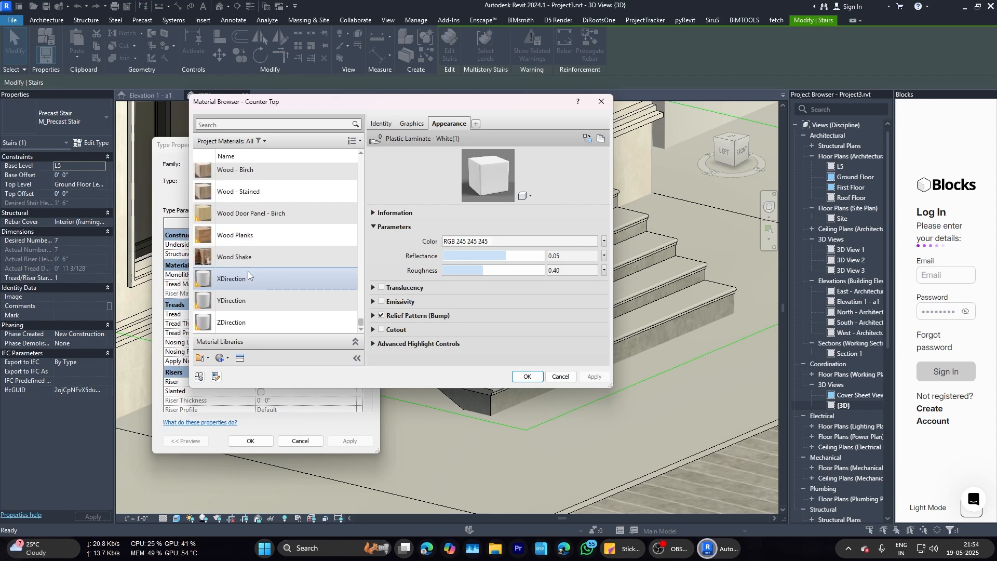
scroll(248, 271, up, 10)
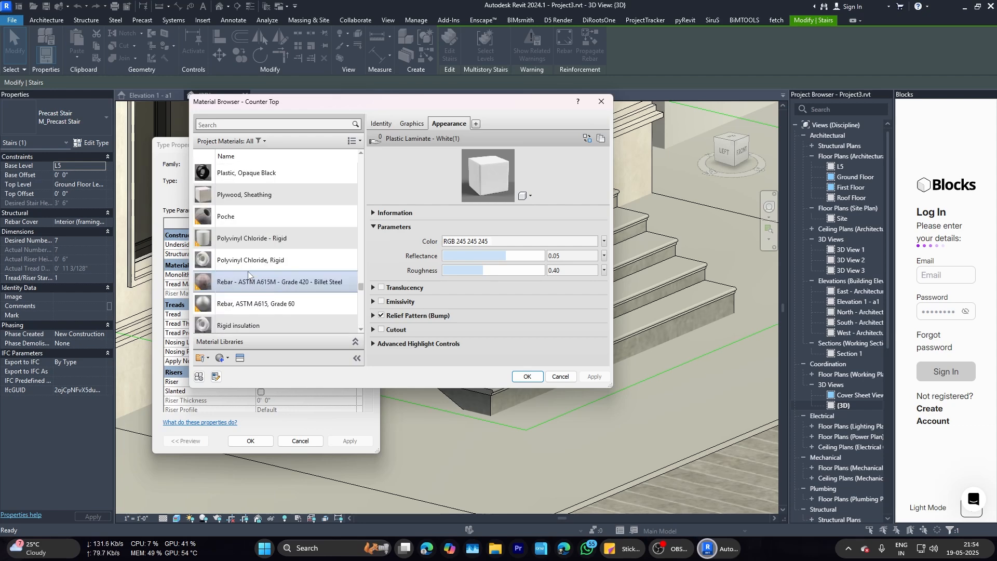
scroll(251, 259, up, 10)
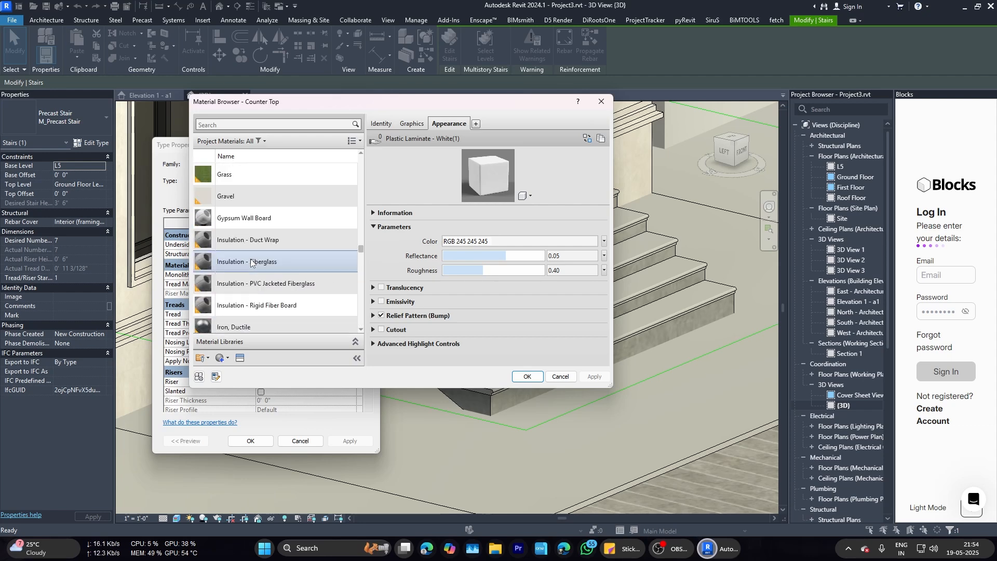
scroll(250, 258, up, 5)
scroll(250, 259, down, 2)
scroll(251, 259, up, 4)
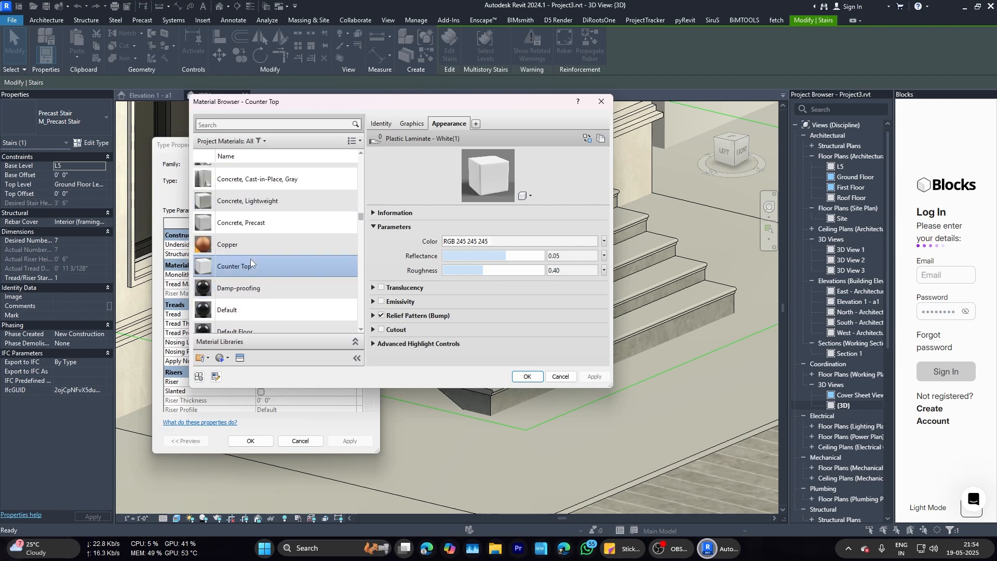
scroll(250, 259, up, 10)
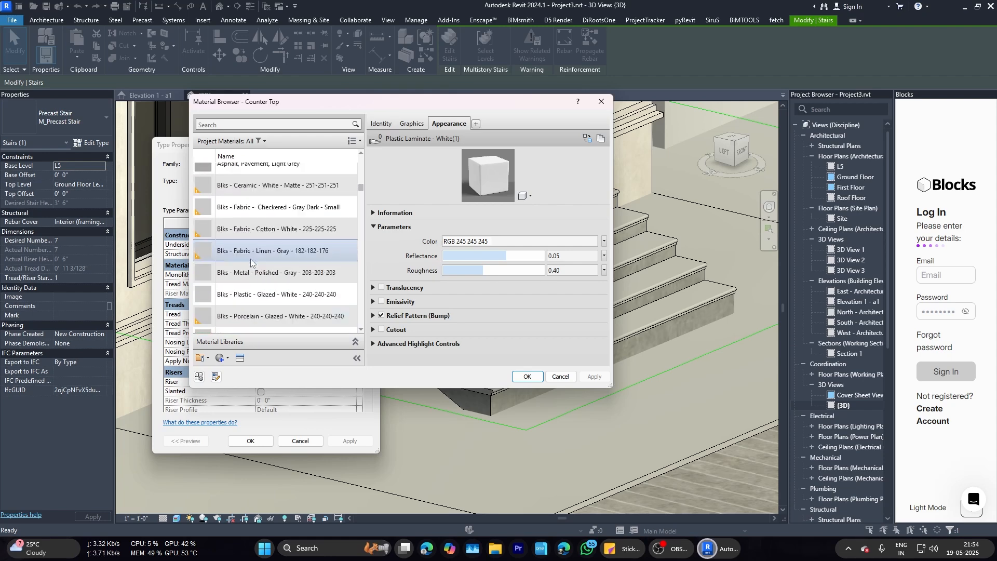
scroll(252, 261, up, 1)
scroll(252, 260, down, 18)
Step: Preview the appearance of candidate materials in the list, including Blks - Ceramic - White - Matte, Boundary Condition – Roller and Default Roof
click(267, 210)
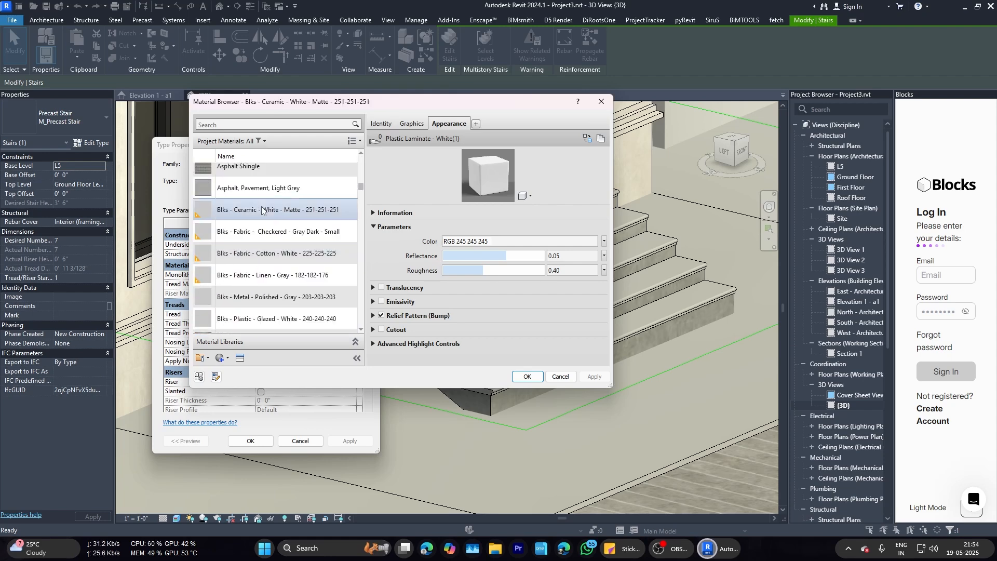
click(266, 232)
scroll(263, 253, down, 5)
click(264, 253)
scroll(264, 252, down, 5)
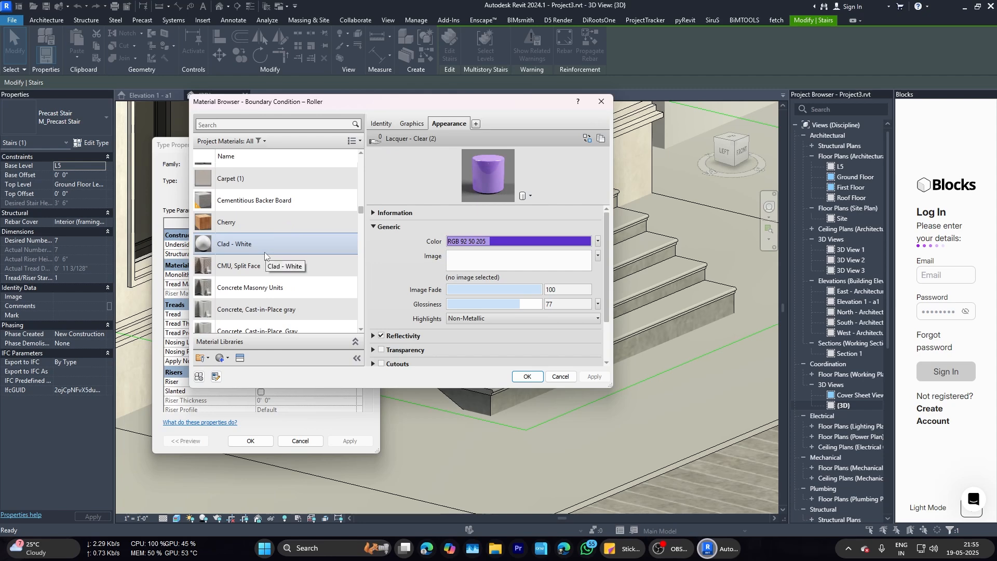
click(265, 180)
scroll(266, 237, down, 5)
scroll(266, 238, down, 1)
click(267, 234)
click(269, 256)
scroll(269, 263, down, 4)
click(264, 235)
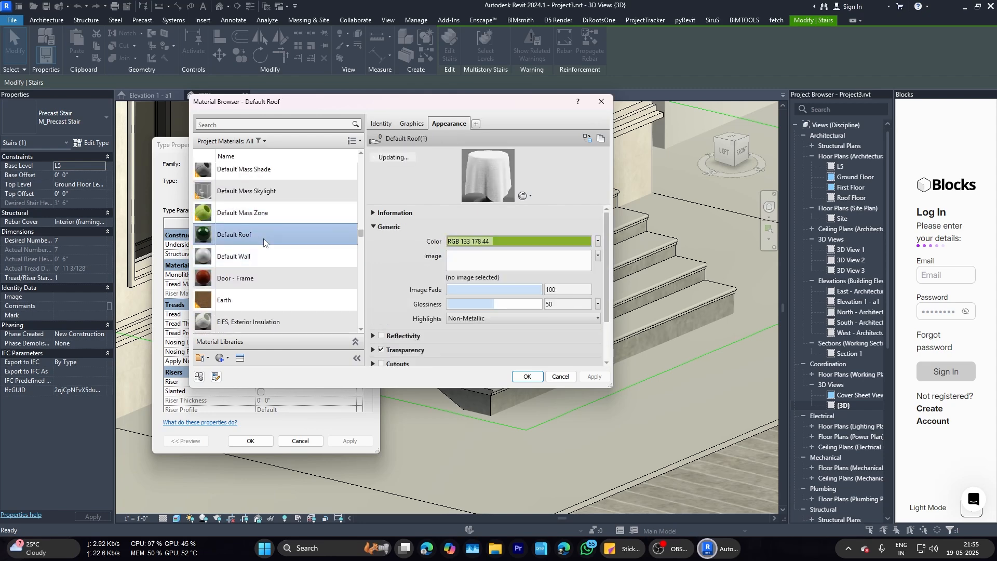
Step: Set the 190mm Depth stair run's monolithic material to Gypsum Wall Board
scroll(263, 238, down, 6)
click(258, 197)
scroll(260, 243, down, 3)
scroll(260, 243, up, 2)
click(254, 222)
double_click(256, 239)
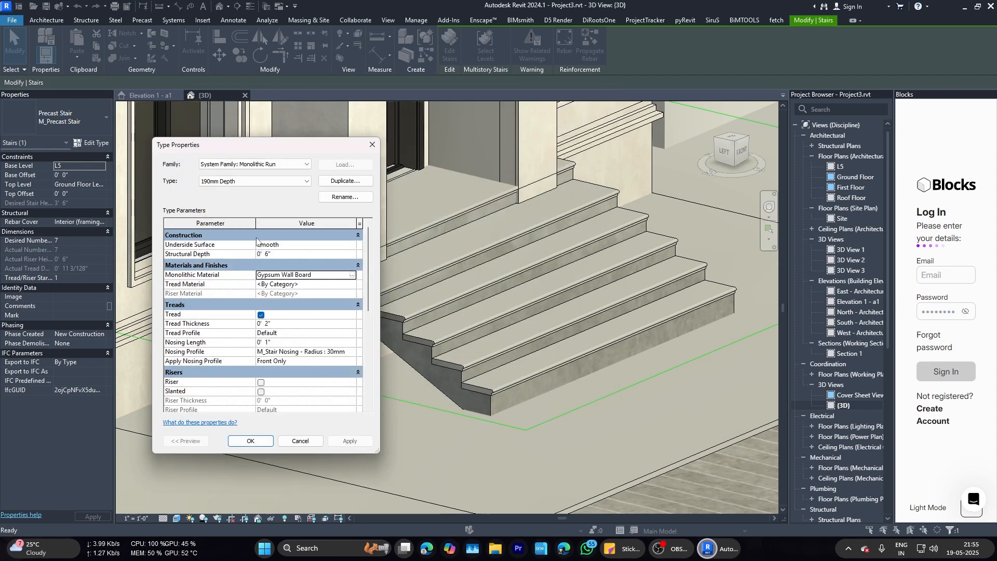
Step: Change the stair run's monolithic material to Pavement 18
click(352, 275)
scroll(270, 252, down, 4)
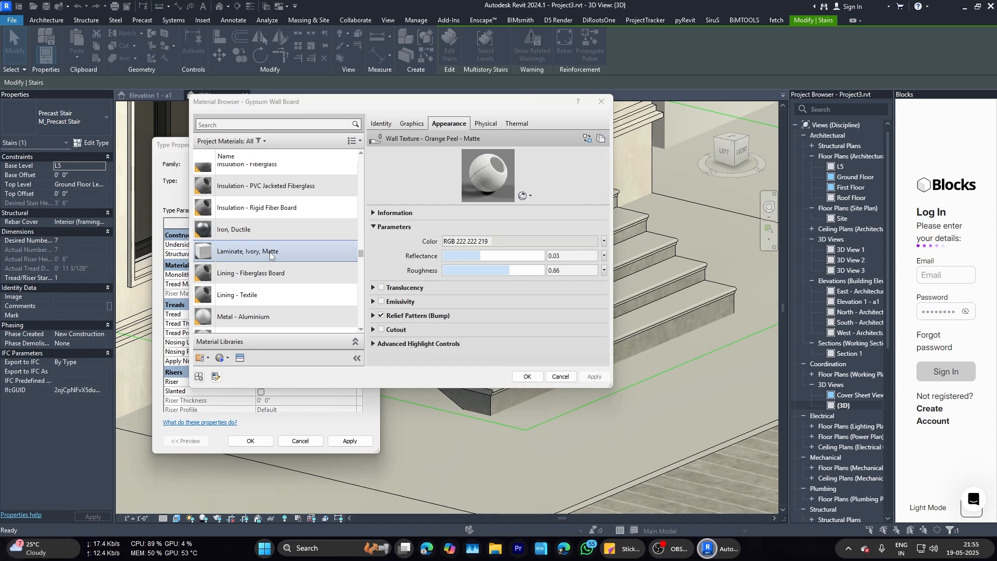
scroll(269, 252, down, 1)
scroll(270, 252, down, 6)
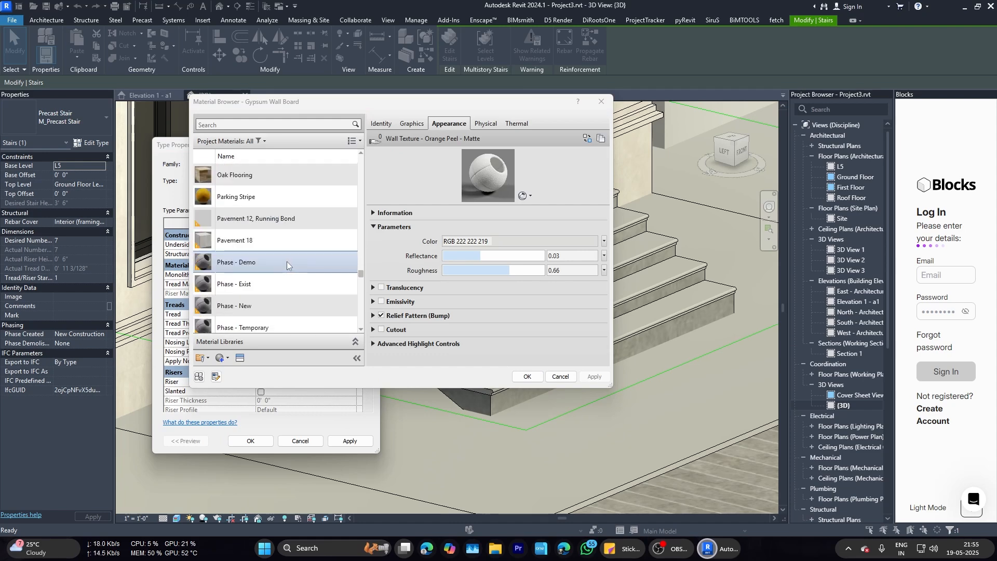
click(297, 218)
double_click(291, 240)
Step: Reopen the monolithic material choice and compare other finishes, previewing Plywood, Sheathing, Road 04 and Road 10
click(352, 276)
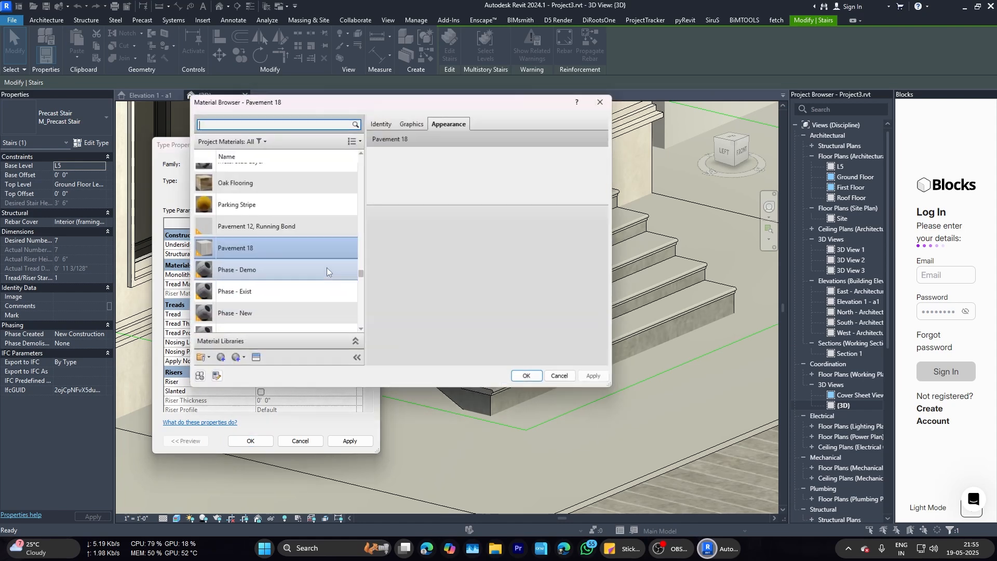
scroll(293, 257, down, 3)
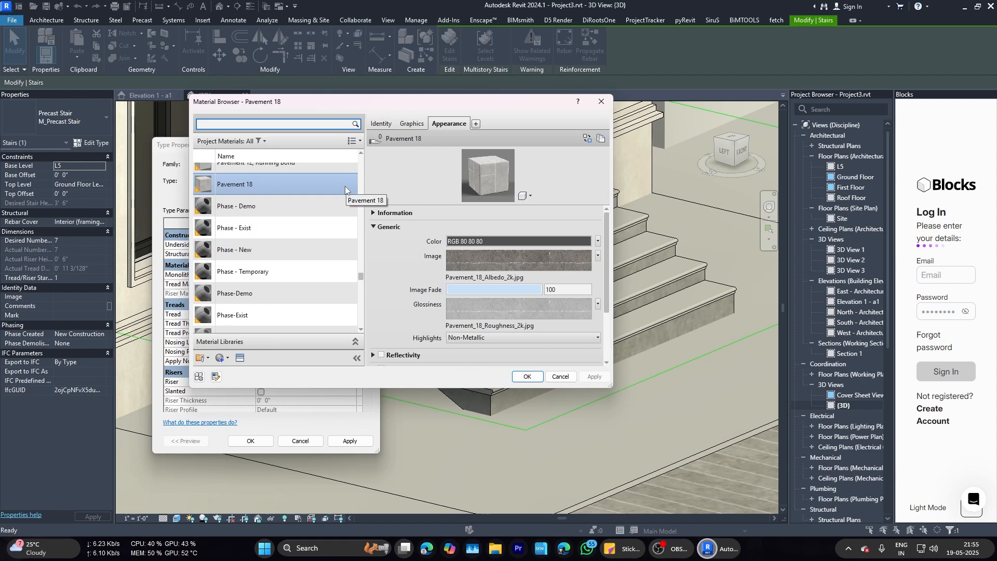
scroll(345, 195, down, 5)
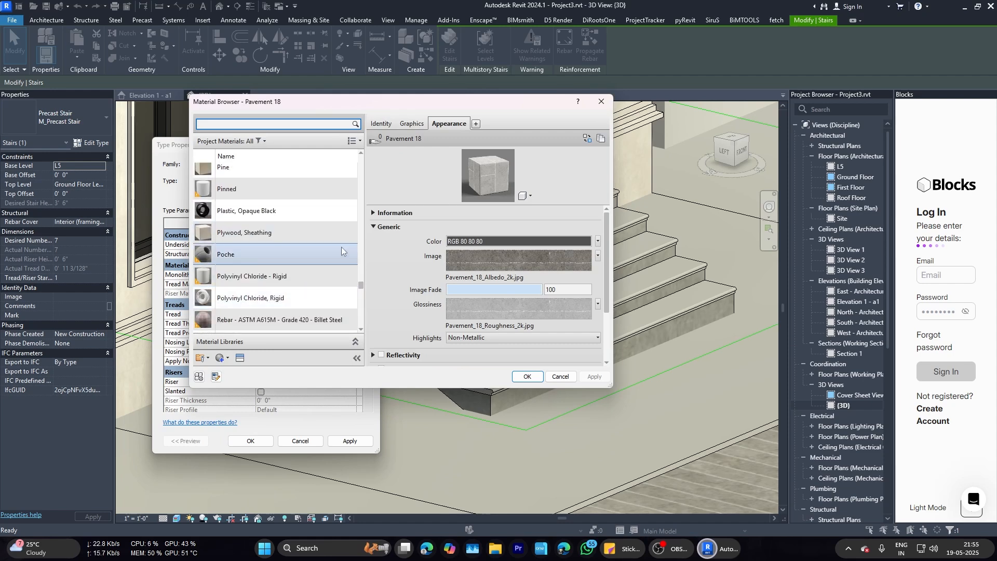
click(328, 234)
scroll(312, 223, down, 8)
click(287, 187)
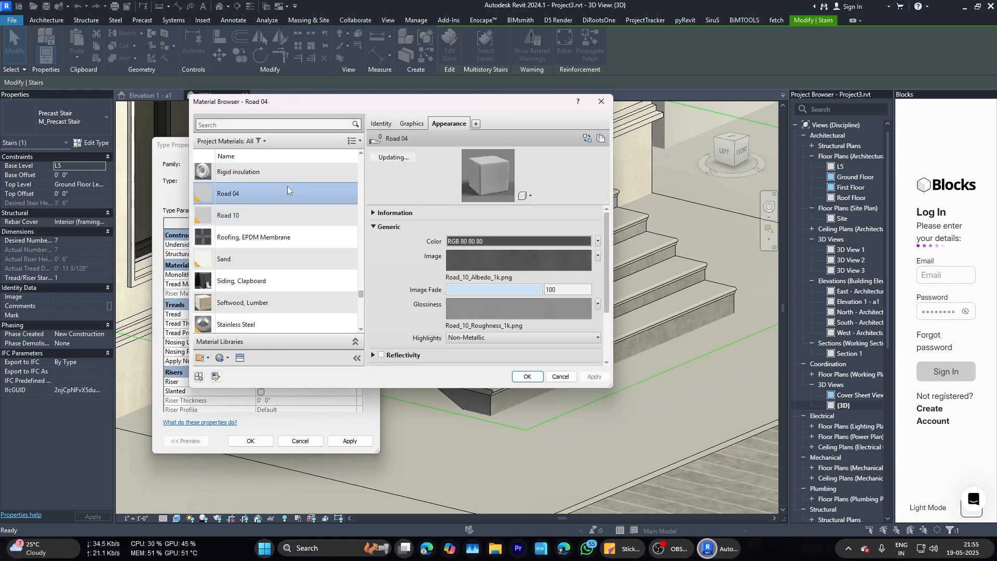
click(285, 206)
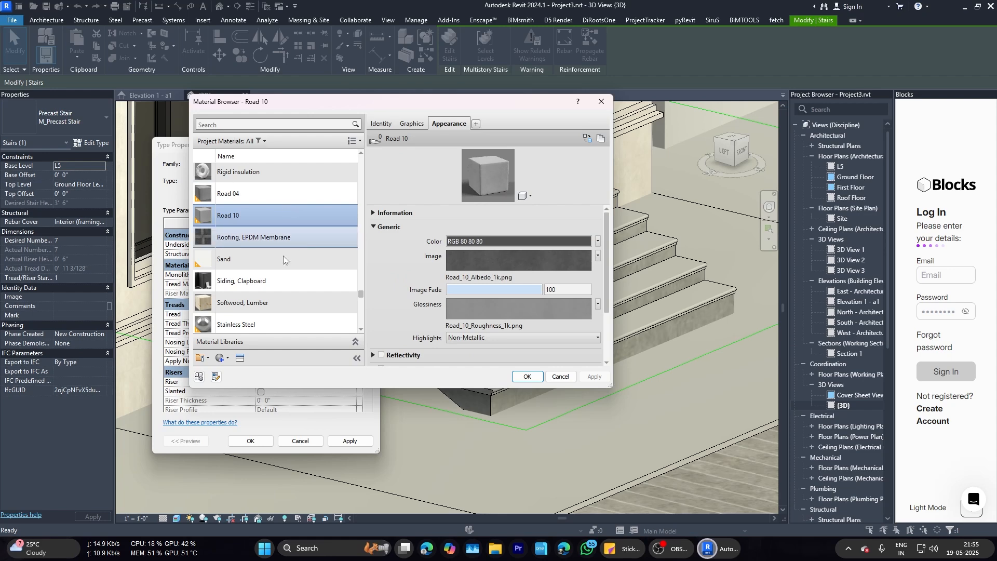
scroll(283, 269, down, 3)
scroll(283, 269, up, 12)
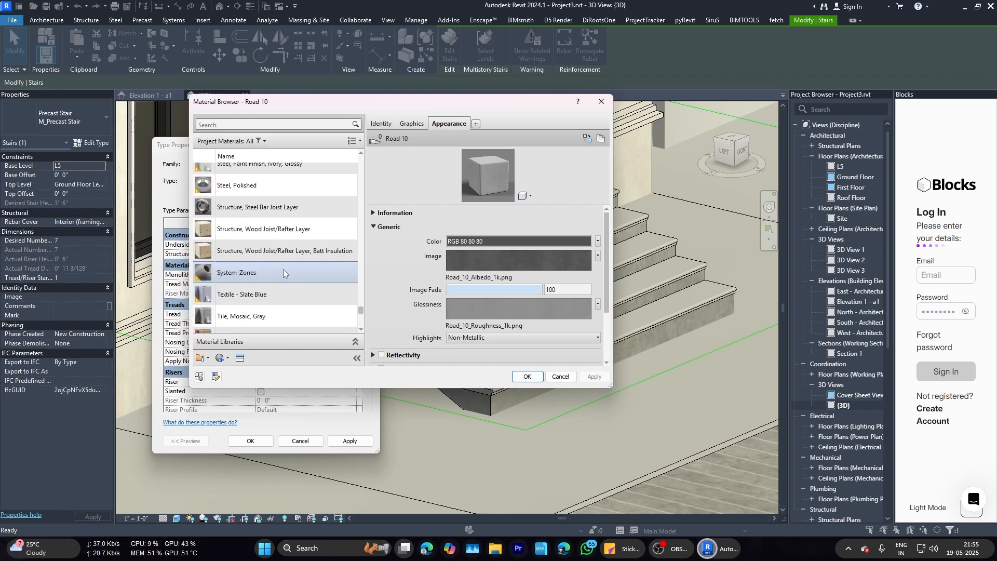
scroll(283, 269, up, 12)
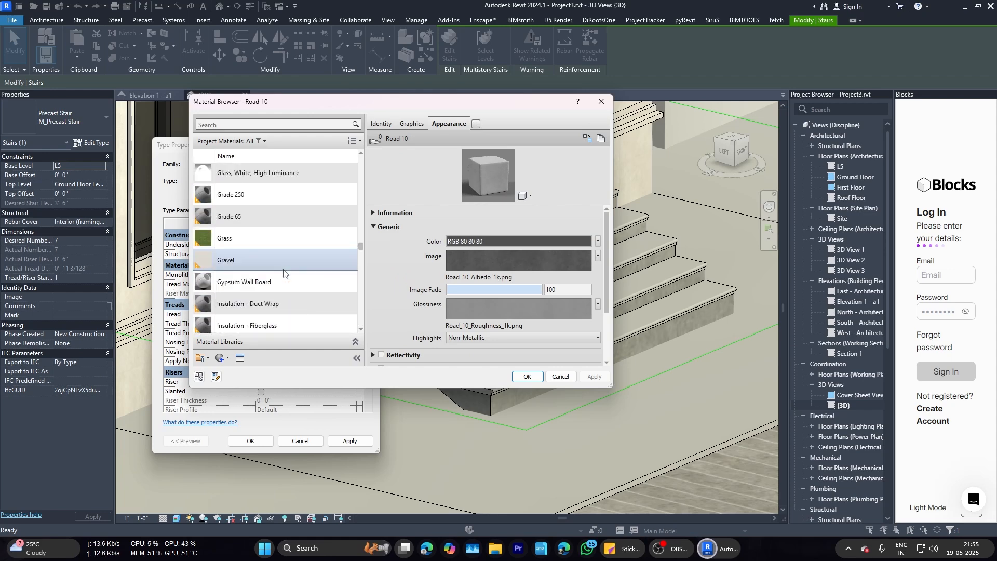
scroll(282, 269, up, 12)
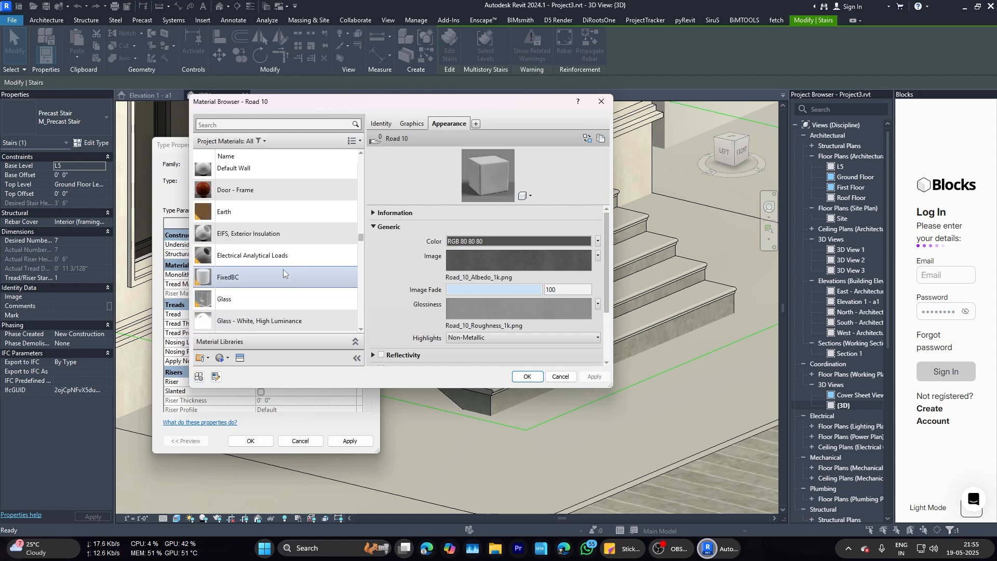
scroll(283, 271, up, 12)
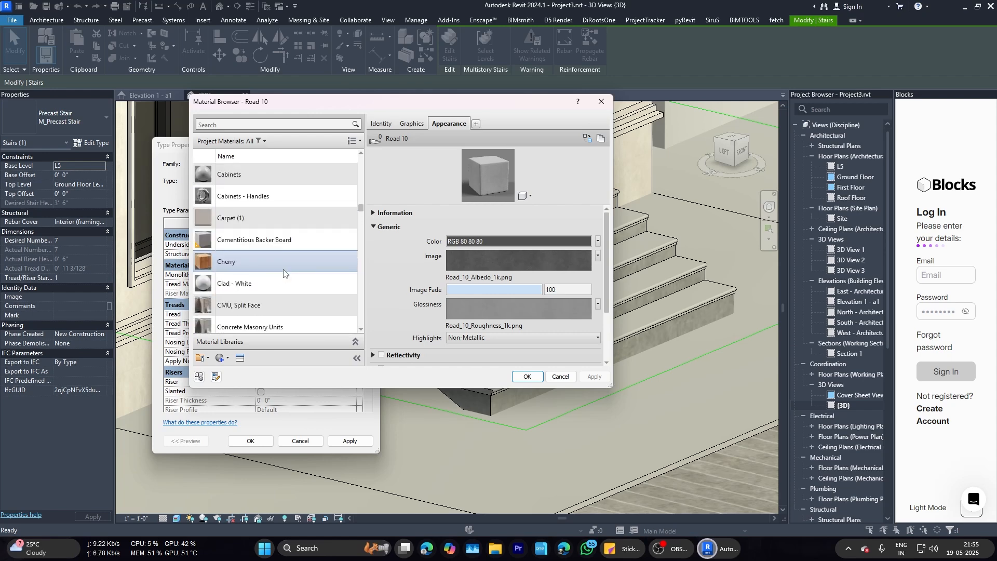
scroll(283, 270, up, 12)
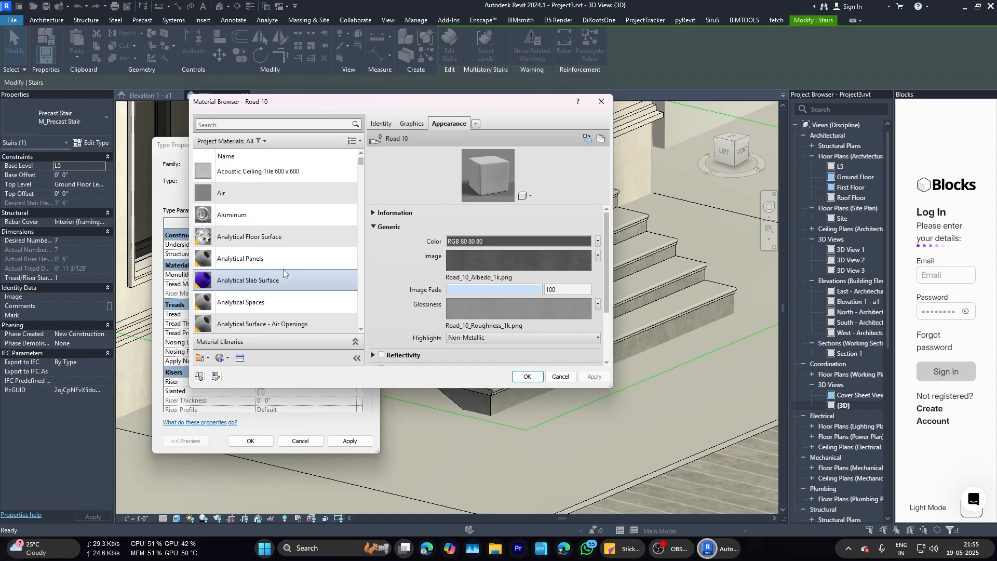
Step: Compare Brick 04 with Brick 10, Organic and assign Brick 10, Organic as the stair run's monolithic material
scroll(283, 270, down, 12)
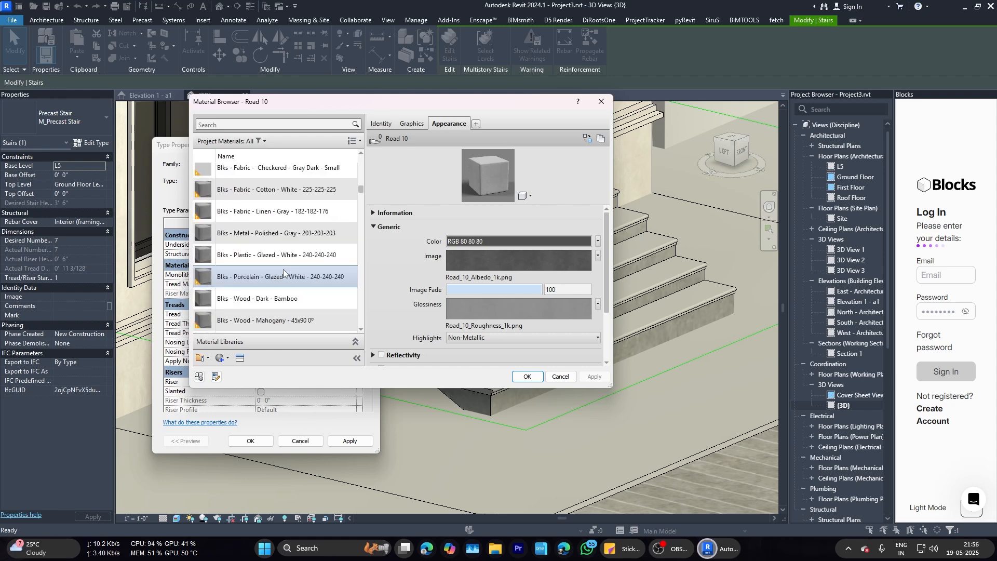
scroll(283, 270, down, 1)
click(283, 265)
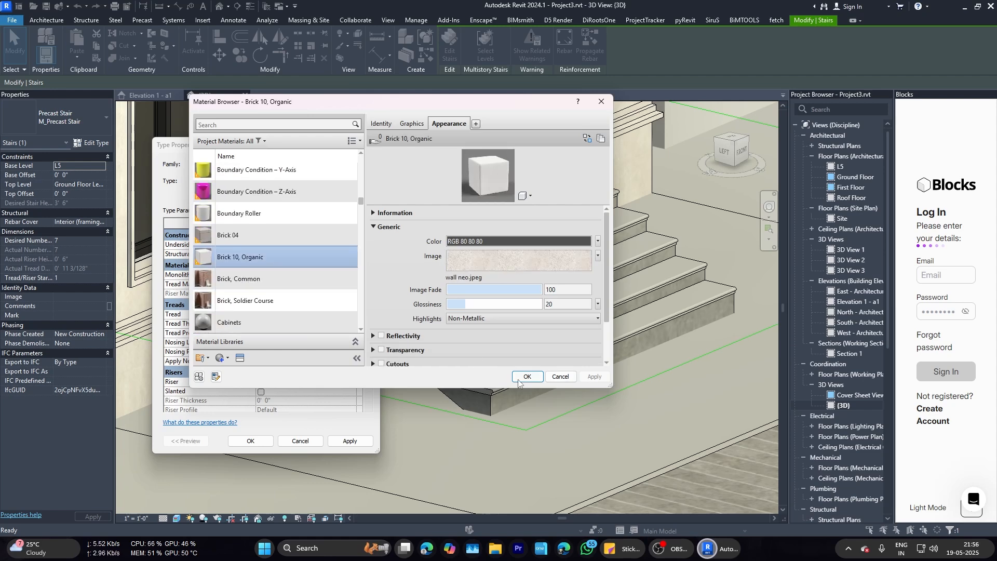
click(258, 265)
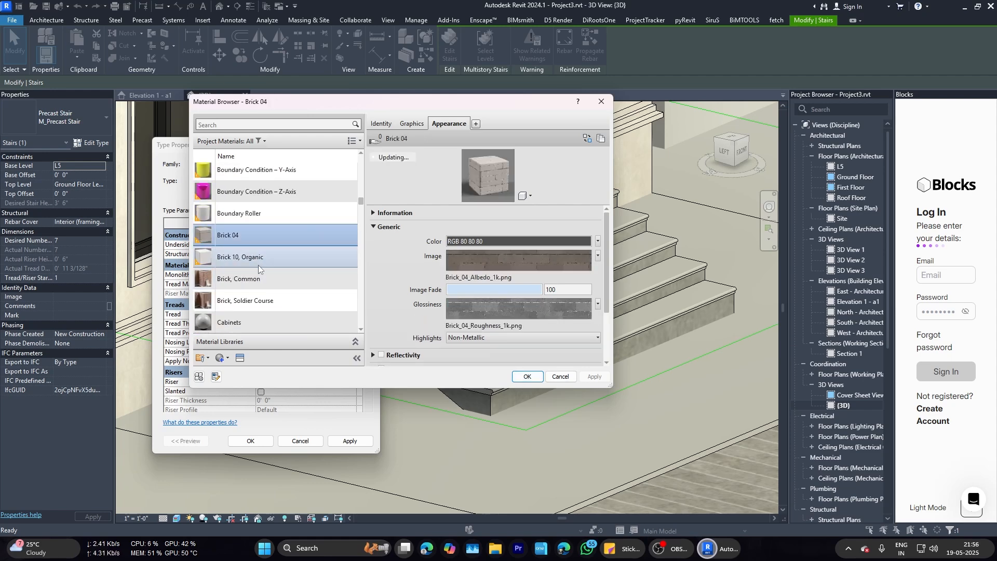
click(526, 376)
Step: Set the run's tread material to Brick 10, Organic and apply the run and stair type changes
click(352, 284)
click(352, 284)
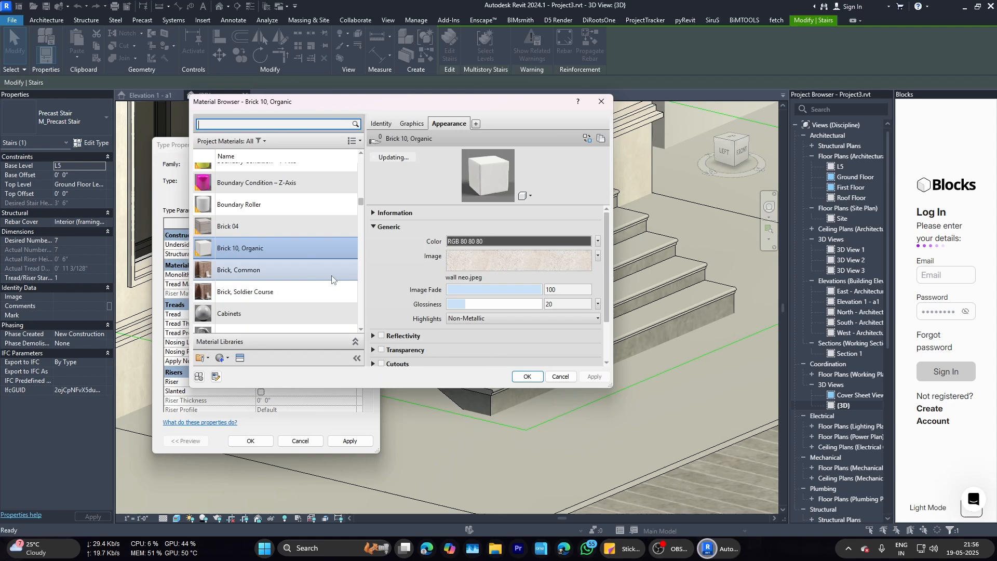
click(525, 376)
click(350, 441)
click(249, 442)
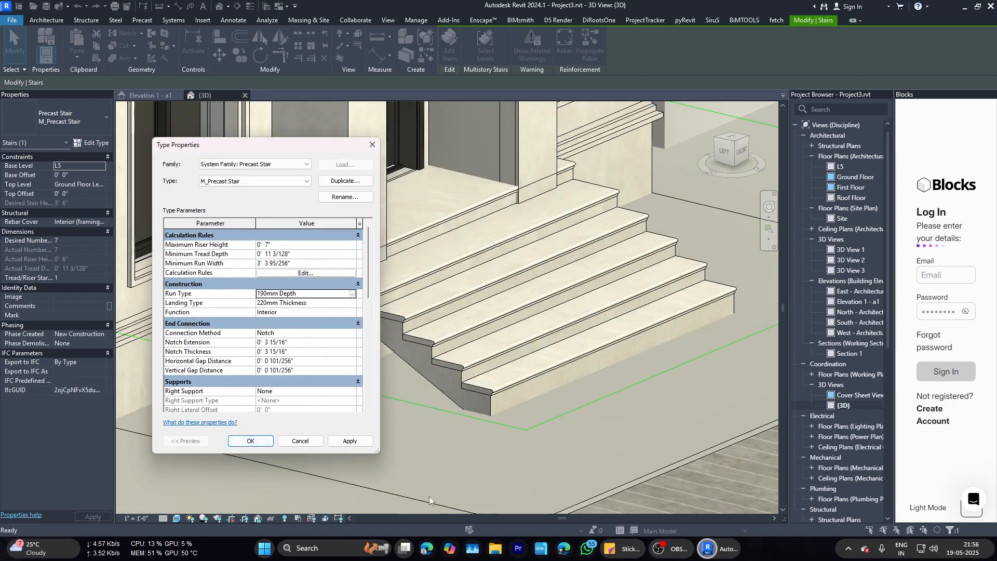
click(251, 441)
Step: Inspect the entrance stairs up close in the 3D view, and examine the stairs, entrance and upper facade in the Enscape render
scroll(644, 361, up, 6)
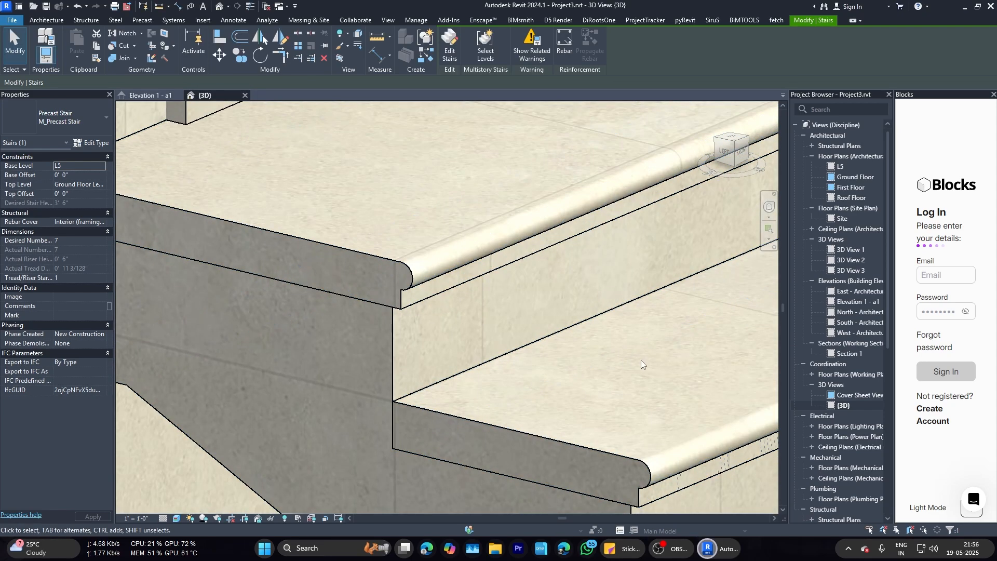
scroll(647, 363, down, 5)
shift+middle_drag(368, 243, 468, 270)
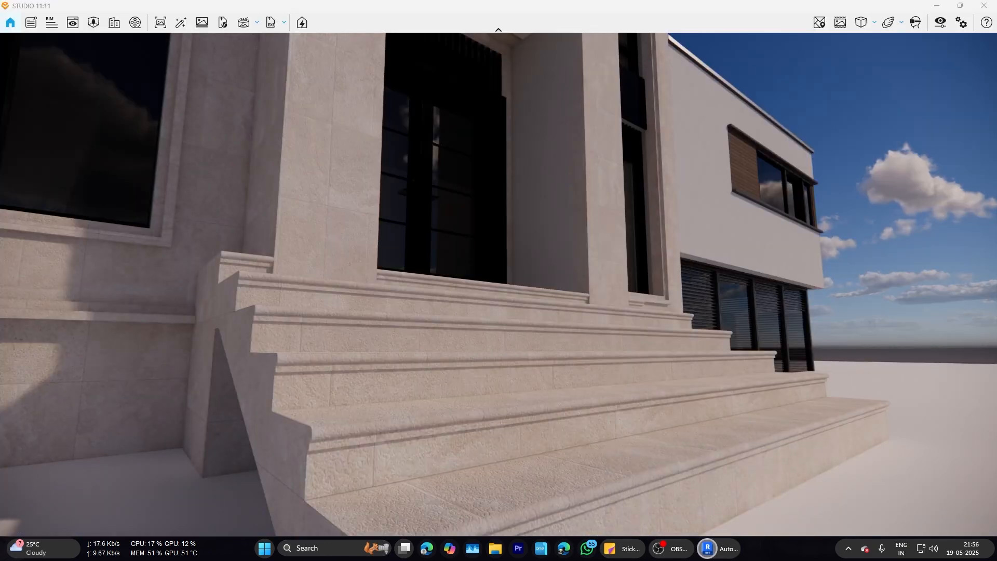
scroll(566, 320, down, 3)
right_drag(566, 320, 562, 321)
scroll(562, 321, down, 3)
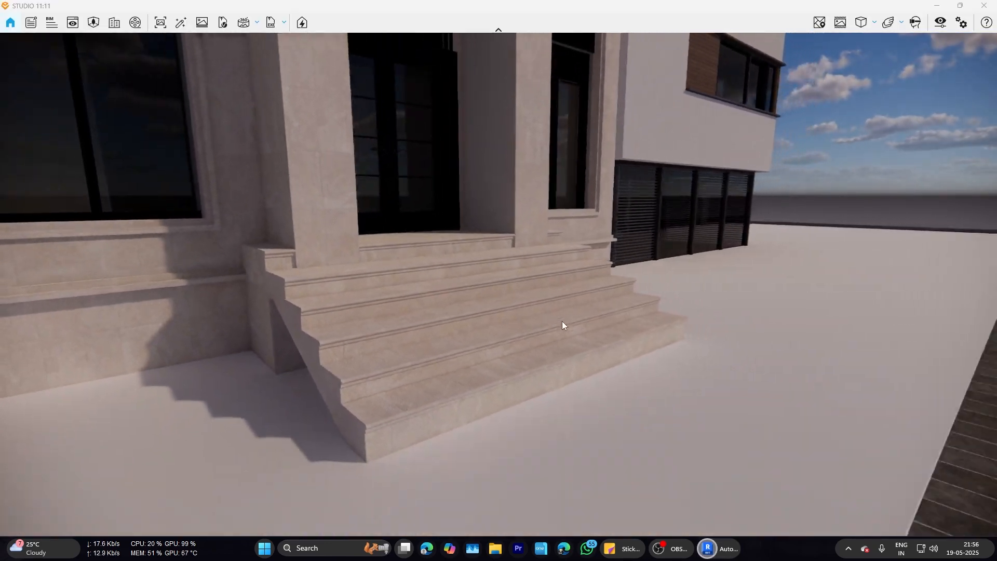
drag(562, 321, 531, 319)
right_drag(531, 319, 459, 447)
scroll(575, 358, down, 3)
scroll(459, 447, down, 3)
drag(459, 447, 401, 349)
scroll(401, 349, up, 4)
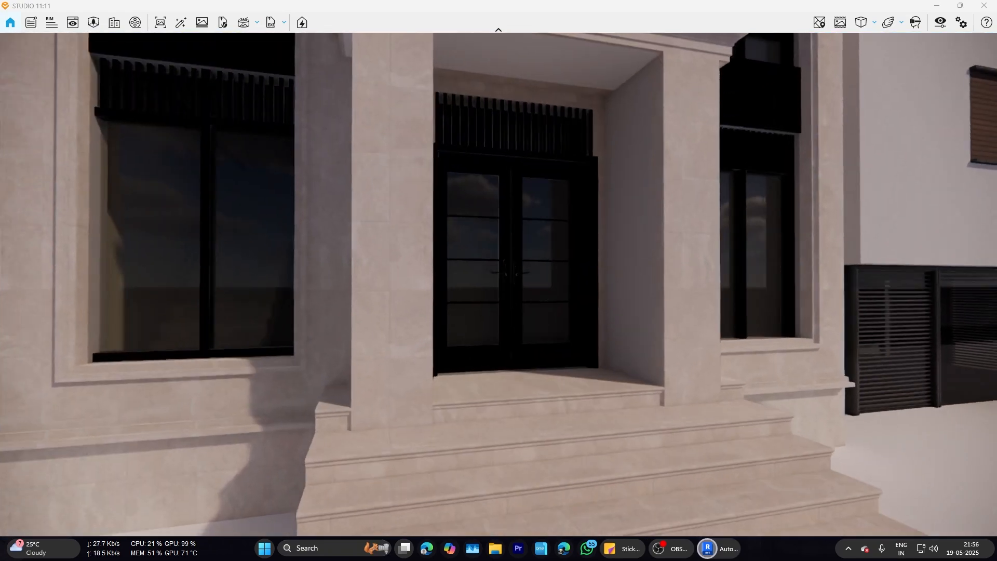
right_drag(401, 349, 409, 414)
click(409, 414)
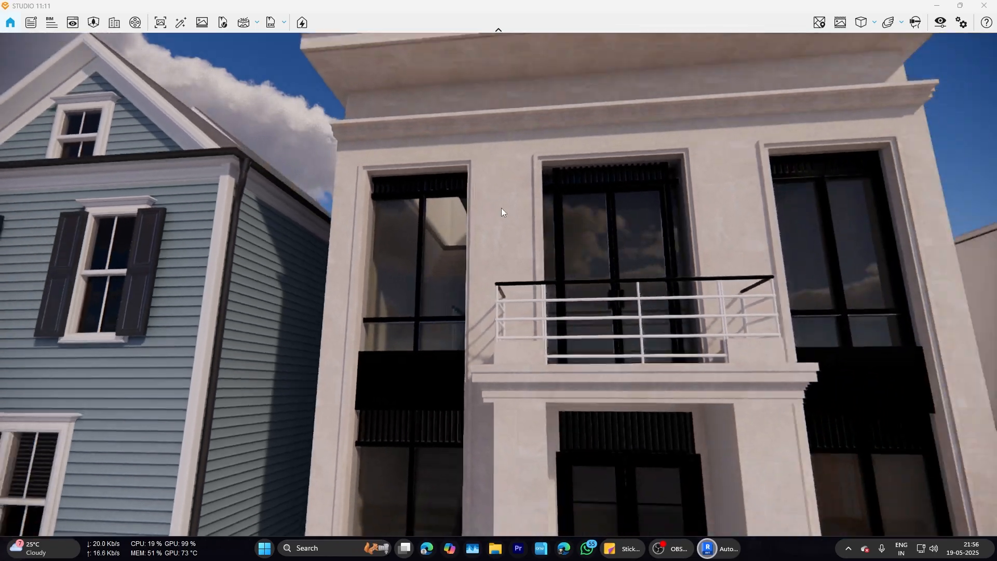
Step: Return to Revit, deselect the entrance stairs and open the Roof Floor plan
mouse_move(708, 549)
click(664, 507)
scroll(555, 269, up, 5)
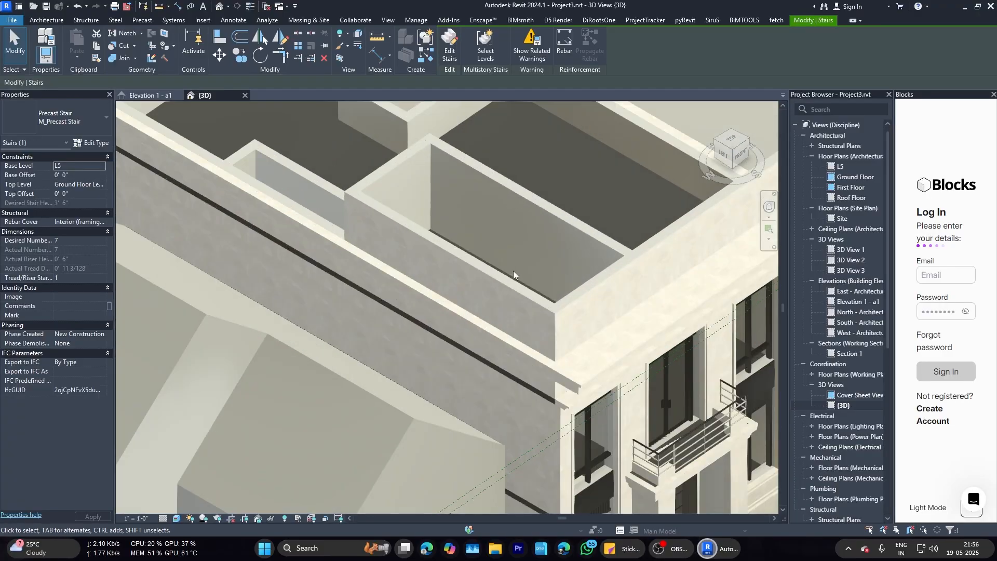
key(Escape)
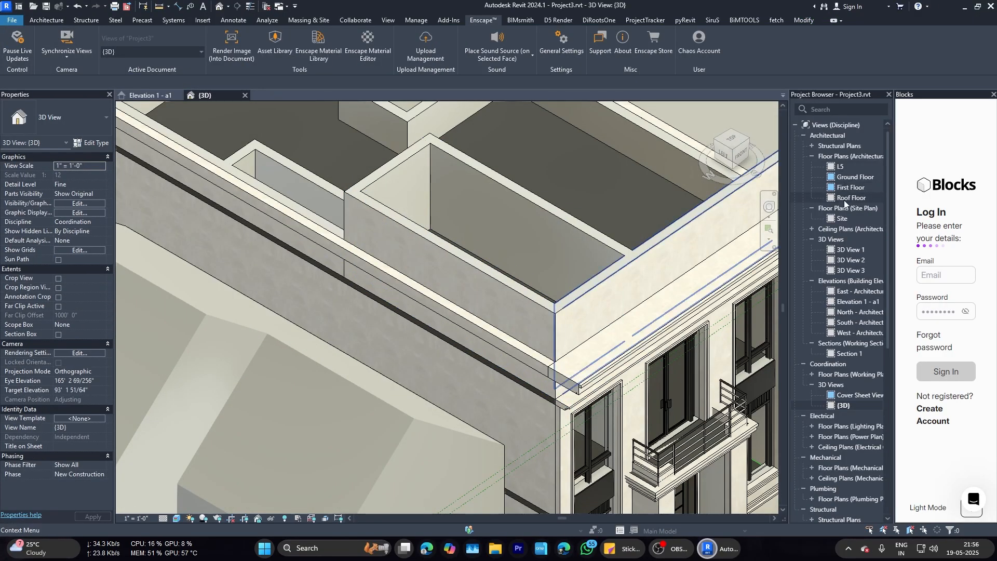
double_click(845, 199)
scroll(389, 317, up, 5)
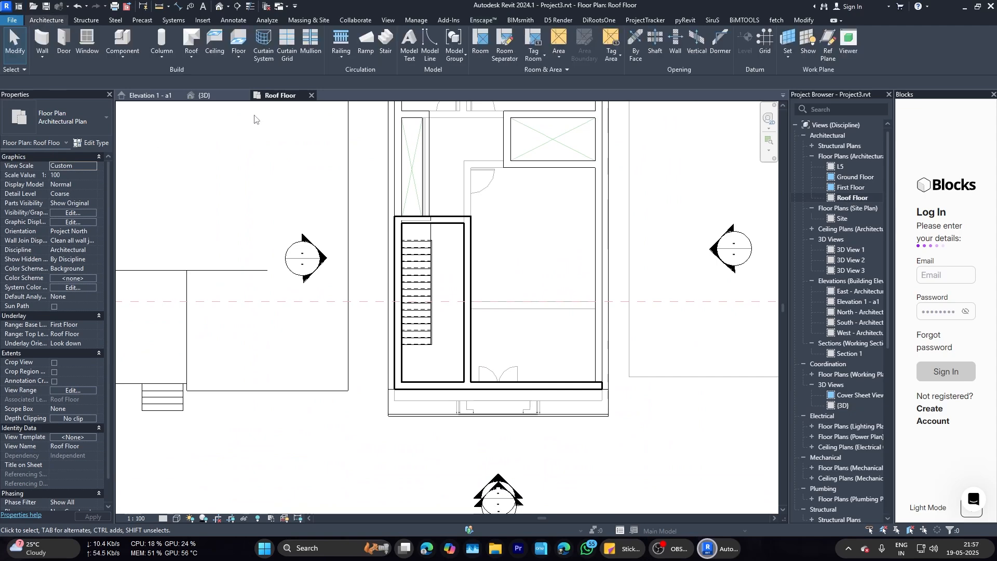
Step: Create a Generic - 12" floor at the Roof Floor level with a rectangular boundary covering the stair enclosure
click(247, 75)
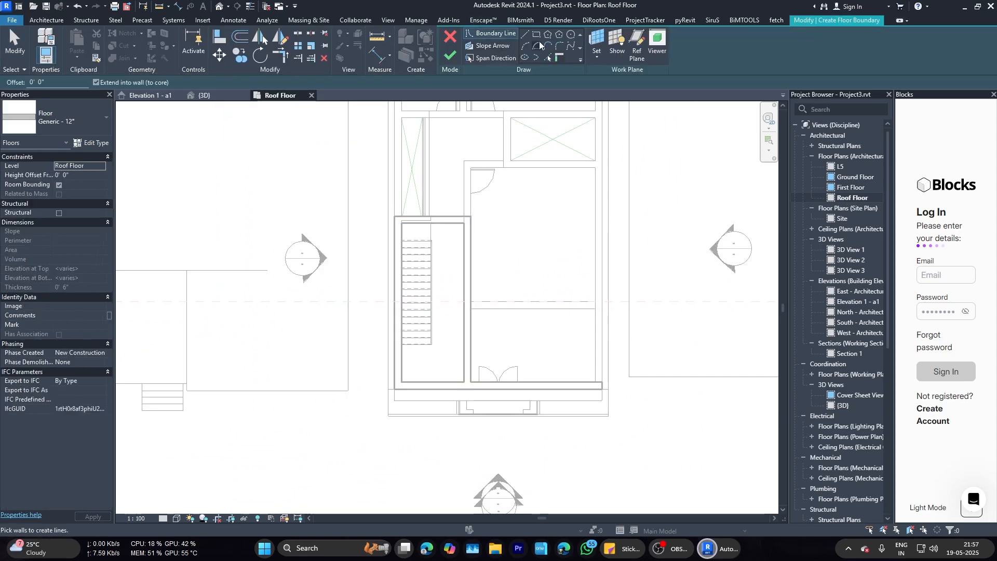
scroll(470, 383, up, 2)
click(470, 383)
click(470, 162)
click(370, 162)
click(370, 382)
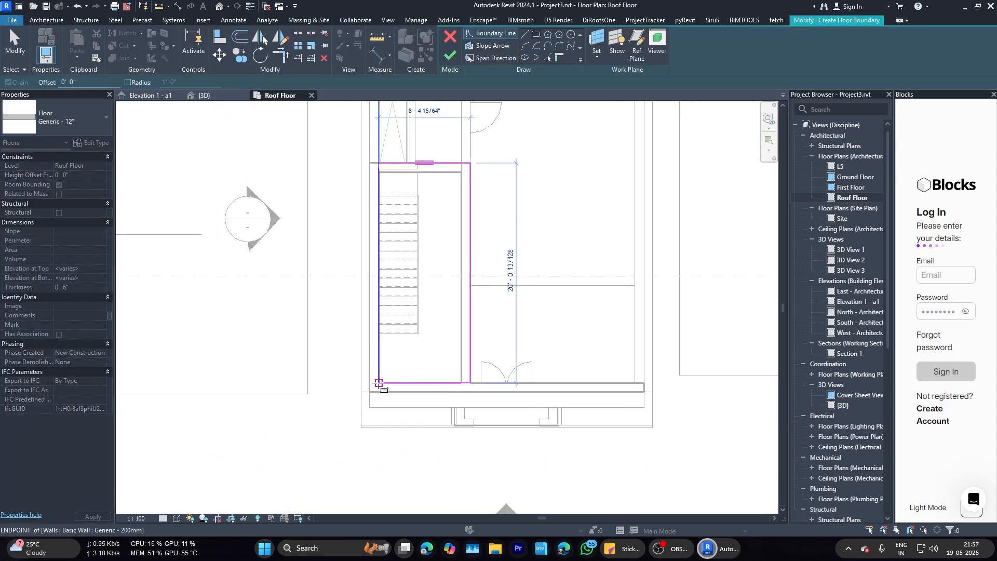
click(470, 383)
key(Escape)
scroll(418, 387, up, 2)
click(422, 381)
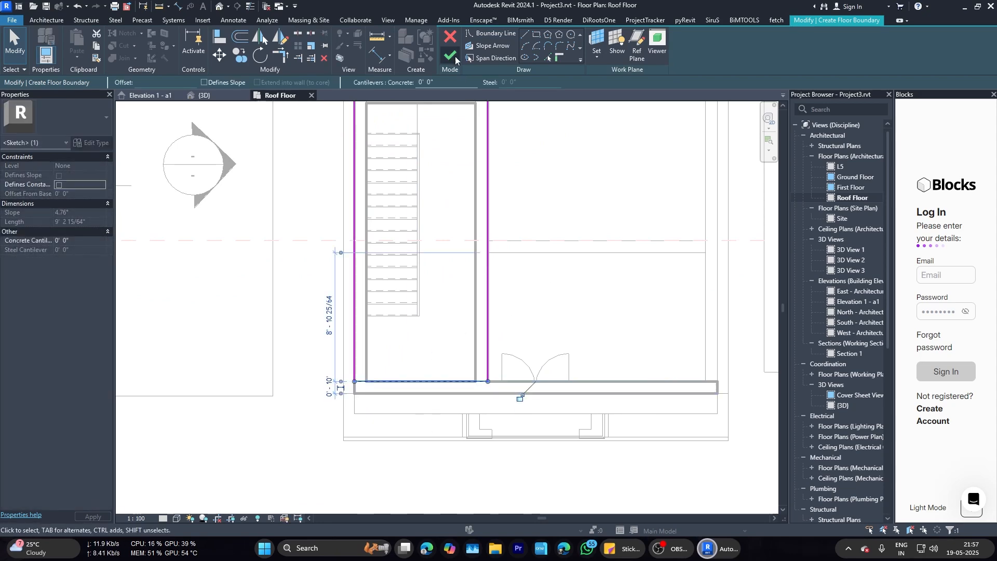
click(451, 55)
click(577, 279)
Step: In the 3D view, set the stair enclosure slab's height offset from Roof Floor to 8' 0" and check its position on the walls
click(205, 95)
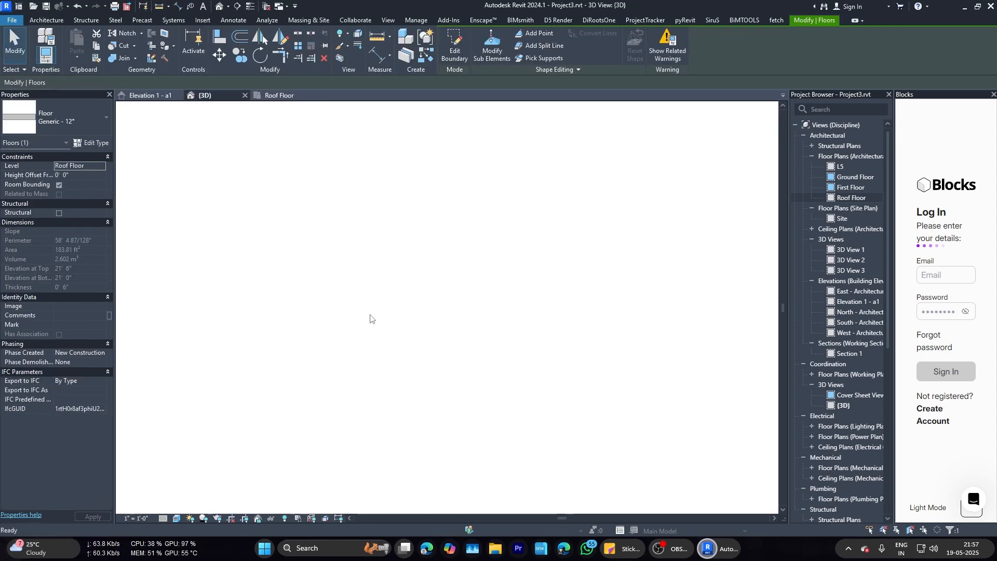
scroll(451, 329, up, 3)
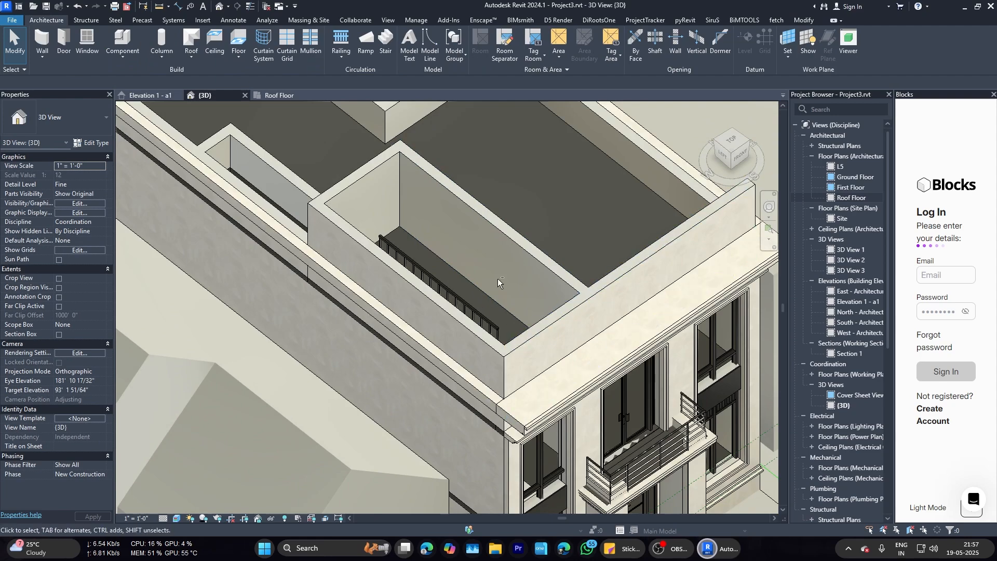
shift+middle_drag(497, 279, 136, 202)
click(444, 166)
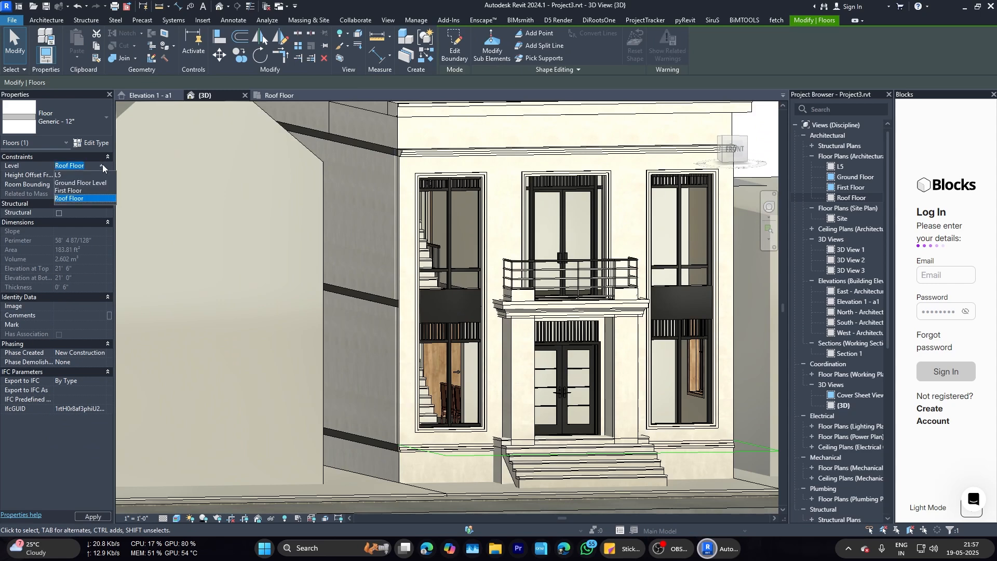
key(Tab)
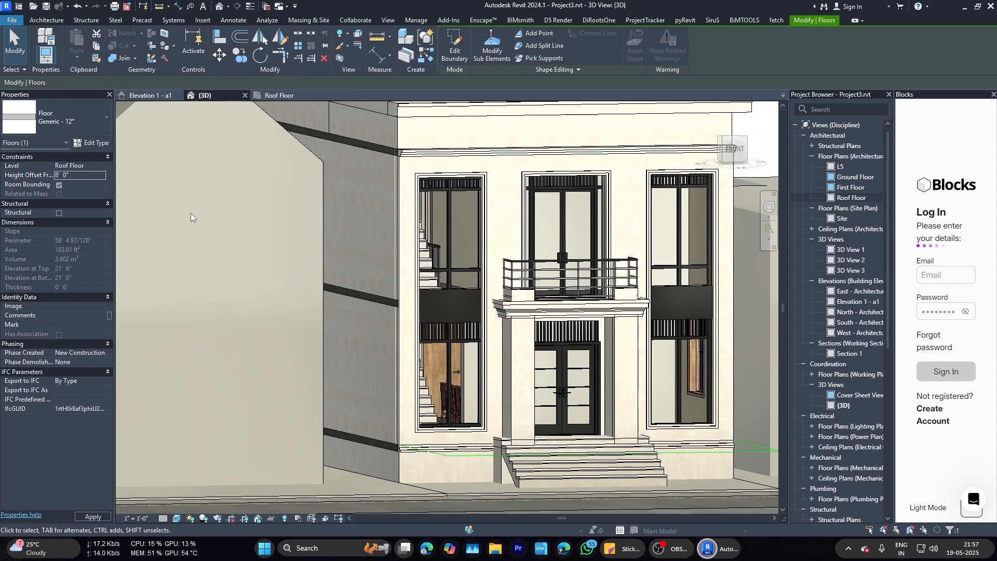
key(Escape)
scroll(316, 245, down, 1)
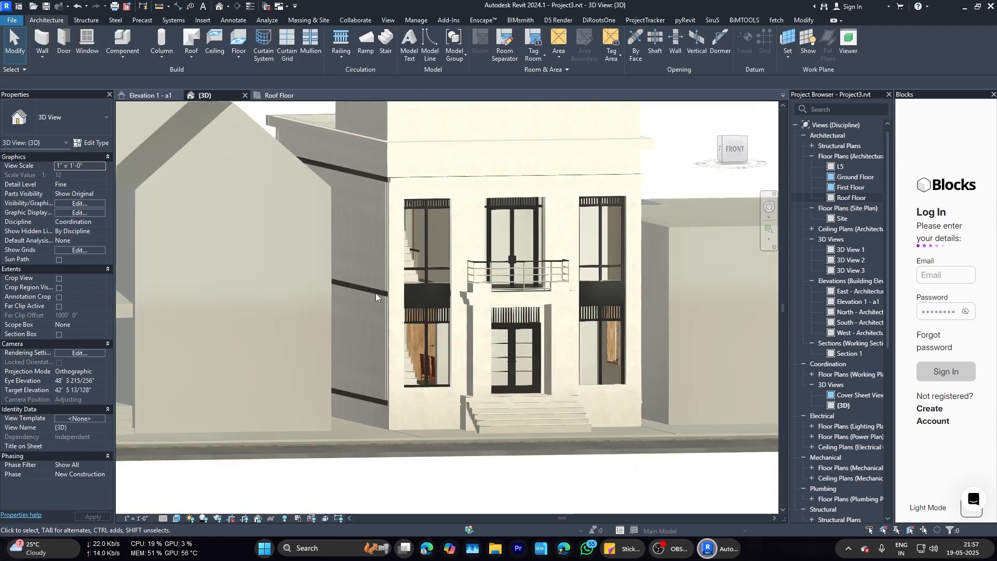
middle_drag(376, 293, 339, 422)
scroll(339, 192, up, 2)
shift+middle_drag(338, 191, 342, 293)
click(341, 294)
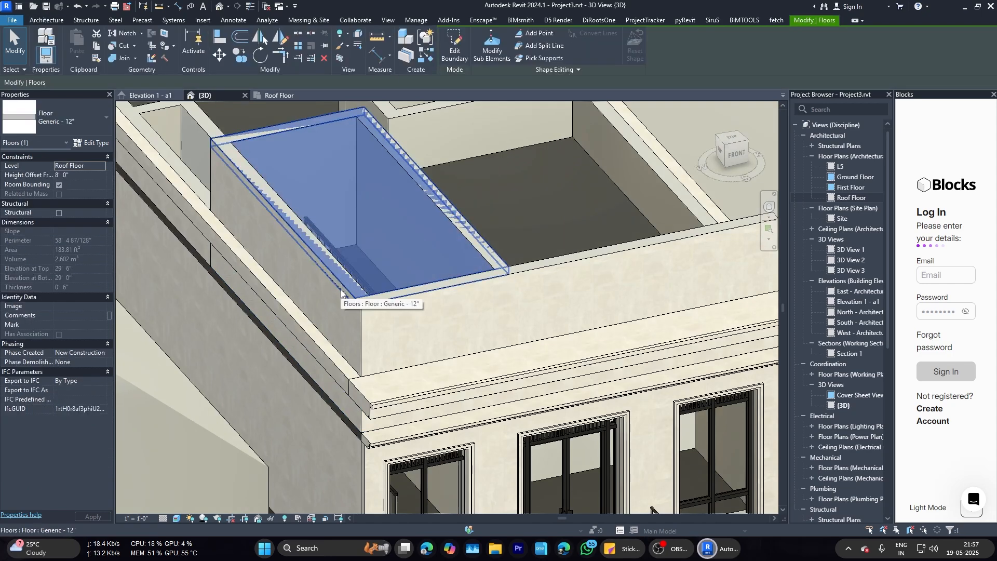
Step: In the Roof Floor plan, place an M_Door-Passage-Single-Flush 900 x 2350mm door in the stair enclosure's short wall facing the roof
click(279, 95)
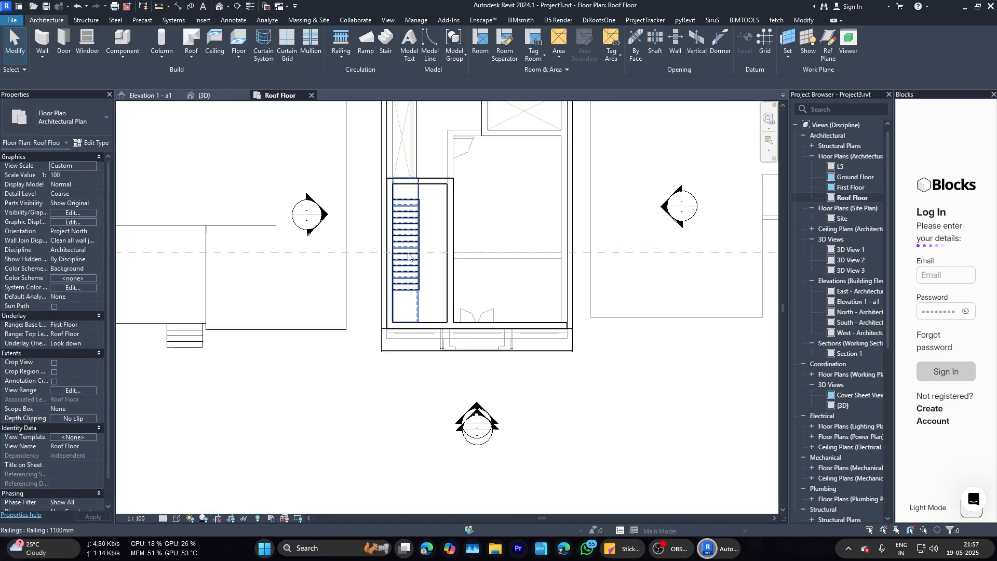
scroll(447, 208, up, 2)
click(63, 42)
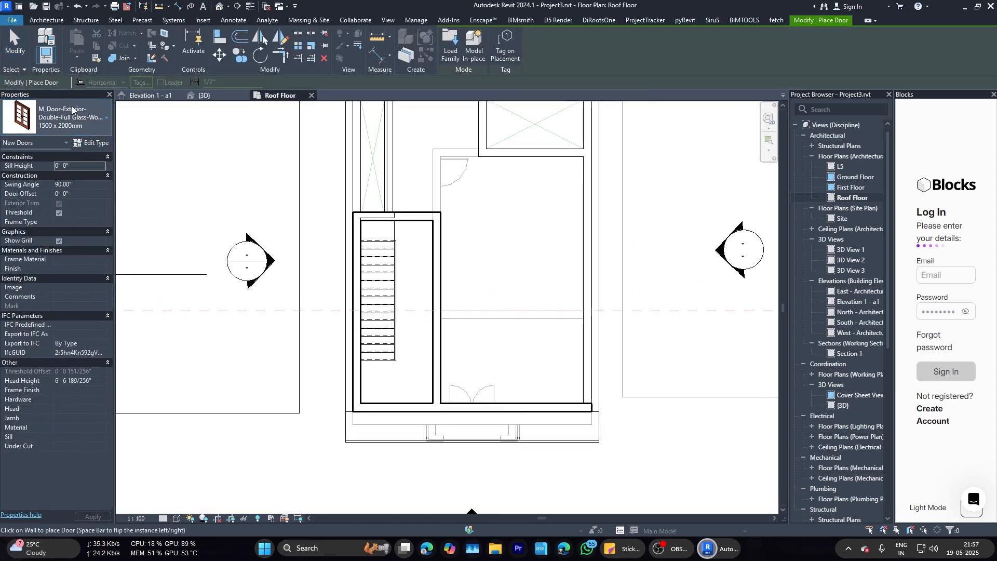
click(57, 117)
scroll(78, 276, down, 3)
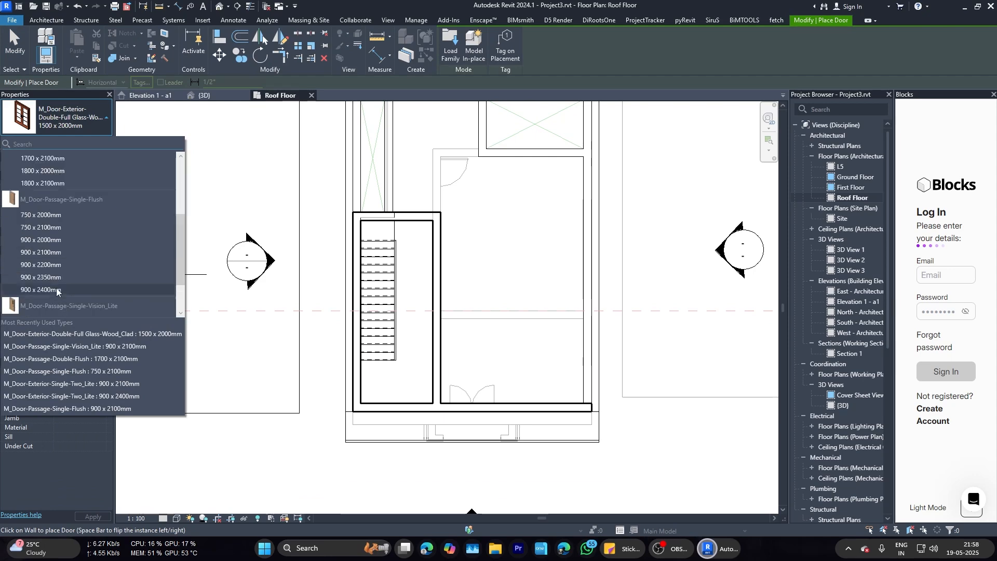
click(47, 296)
click(410, 213)
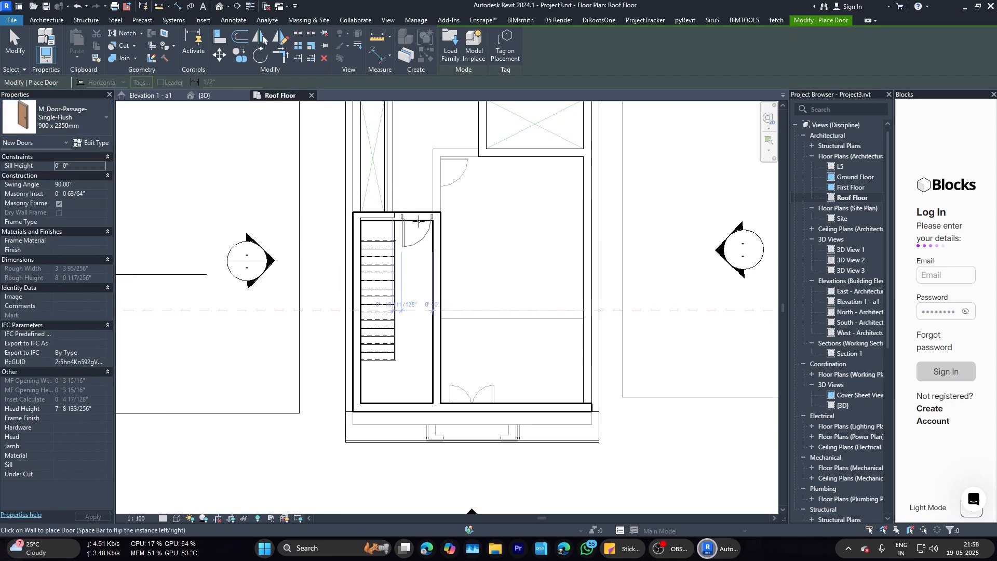
key(Escape)
key(Escape)
scroll(447, 363, down, 1)
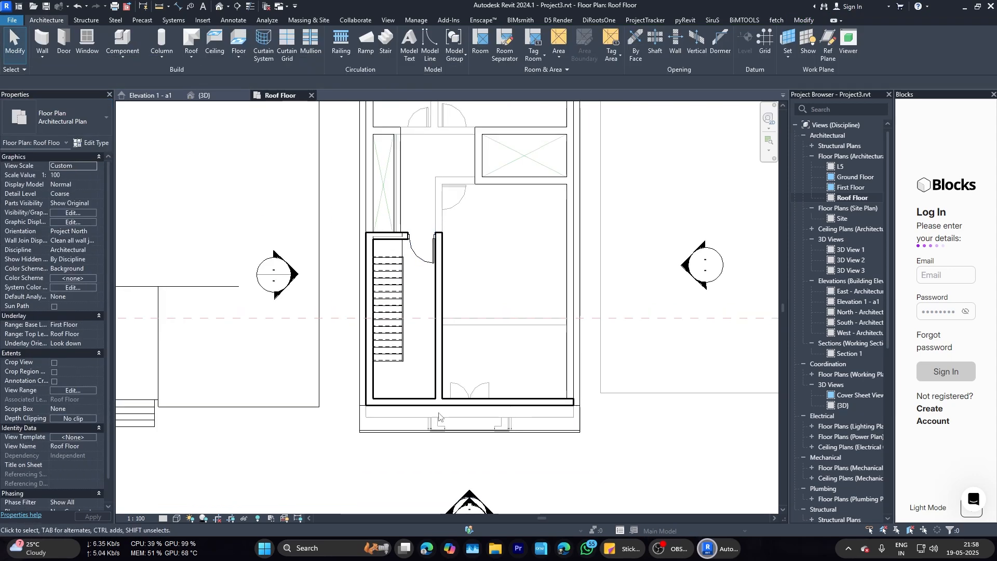
Step: In the 3D view, assign Brick 10, Organic as the structure layer material of the Generic - 12" floor type
click(205, 95)
scroll(425, 293, down, 3)
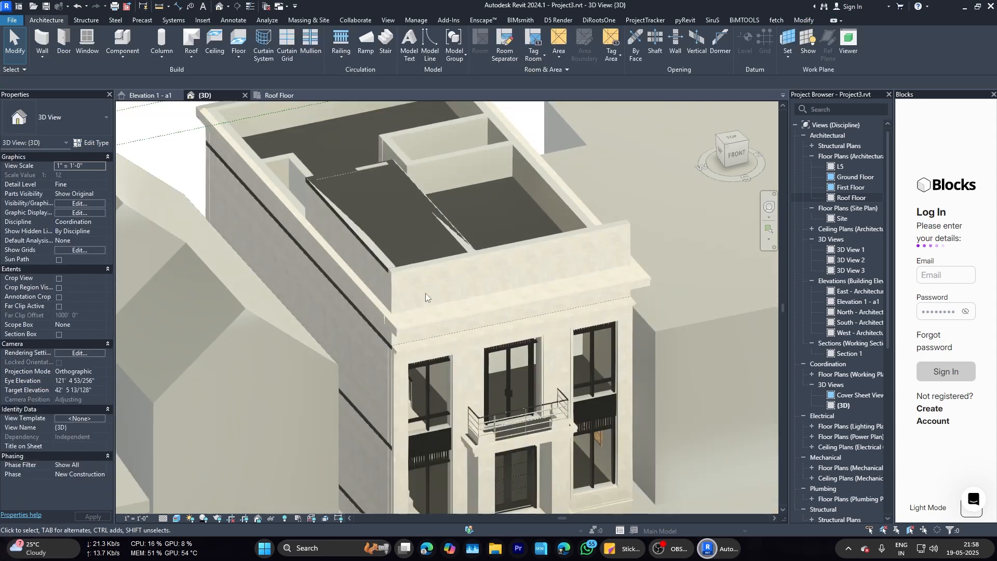
scroll(371, 256, up, 3)
click(379, 370)
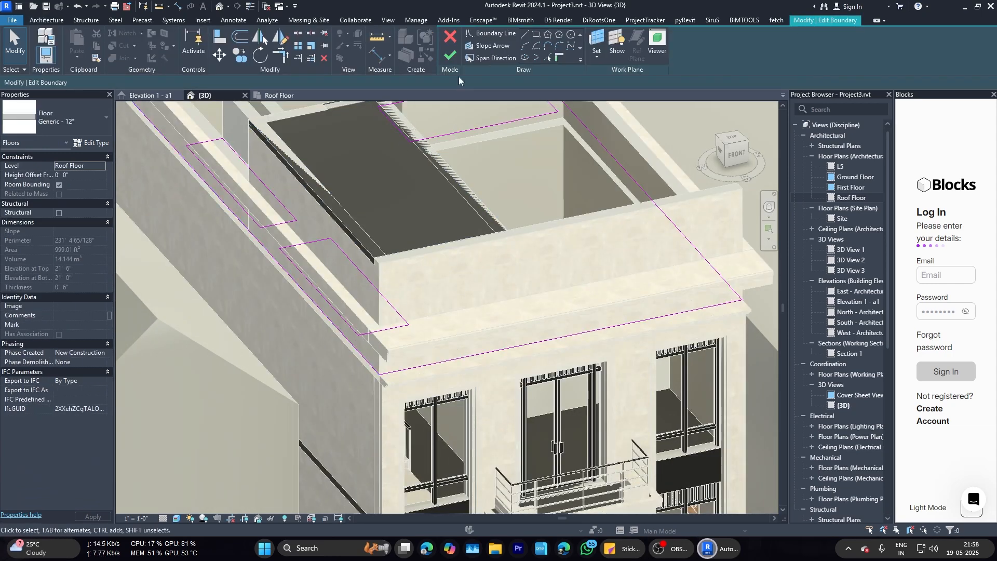
click(362, 245)
click(93, 143)
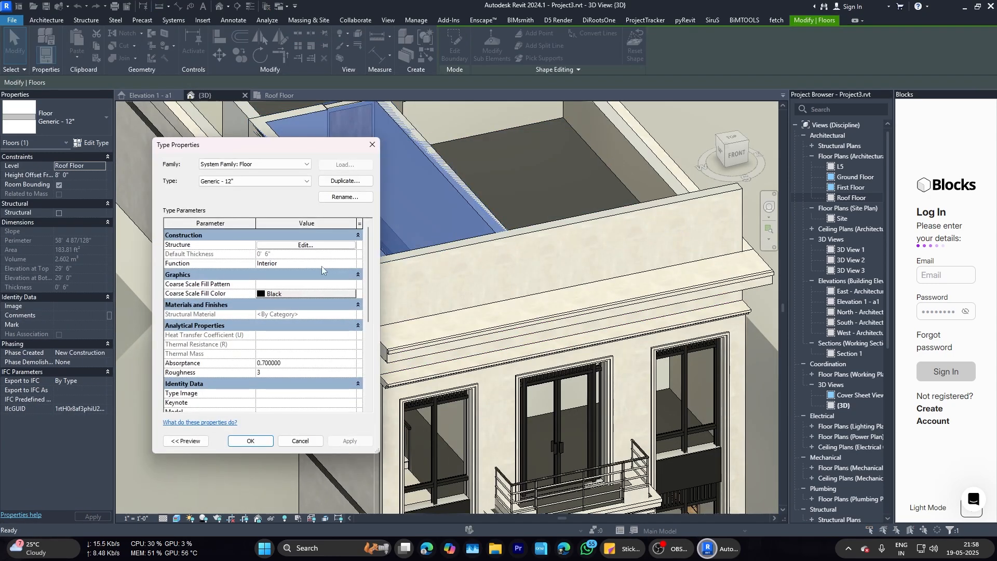
click(313, 249)
click(248, 267)
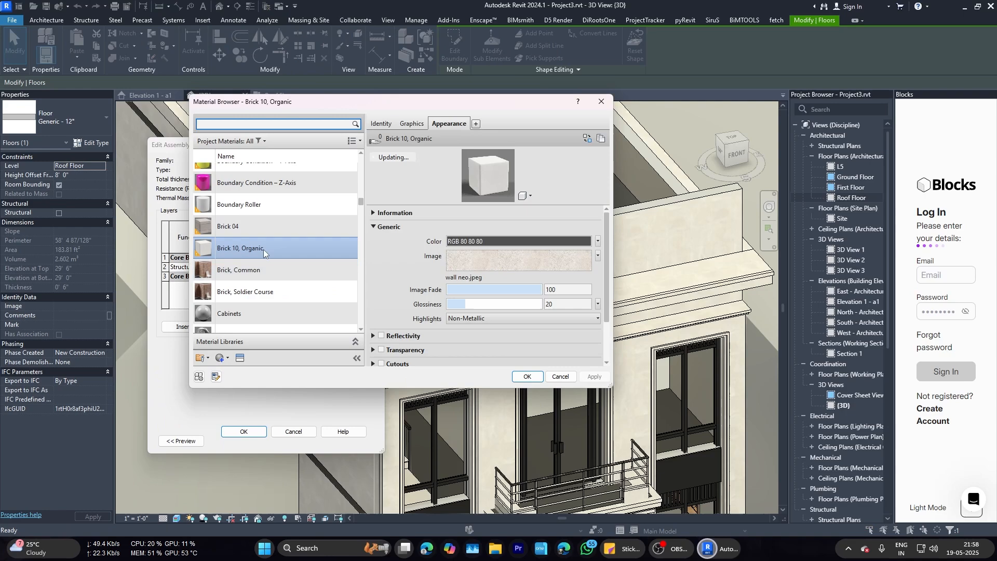
click(527, 376)
click(242, 431)
click(250, 436)
key(Escape)
Step: Inspect the roof and front facade in the 3D view, and examine the facade, balcony and entrance in the Enscape render
scroll(452, 254, down, 3)
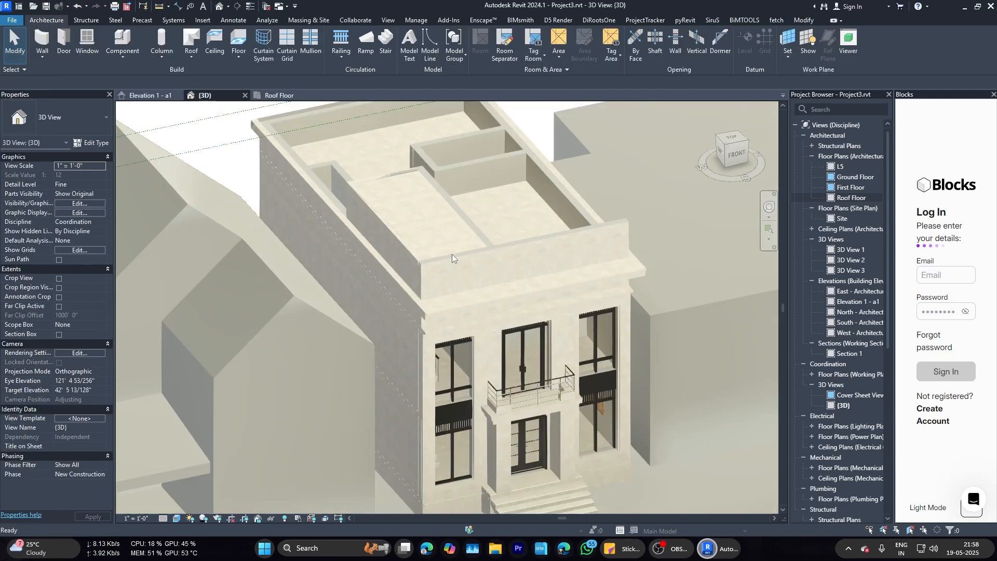
shift+middle_drag(451, 254, 518, 332)
scroll(518, 332, up, 3)
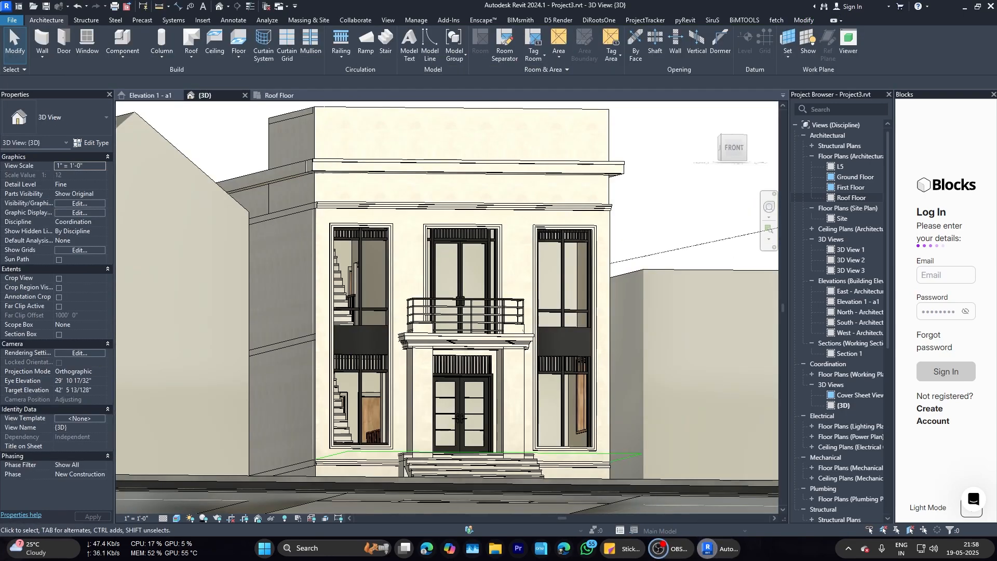
scroll(558, 371, down, 3)
scroll(556, 369, up, 4)
shift+middle_drag(423, 340, 483, 313)
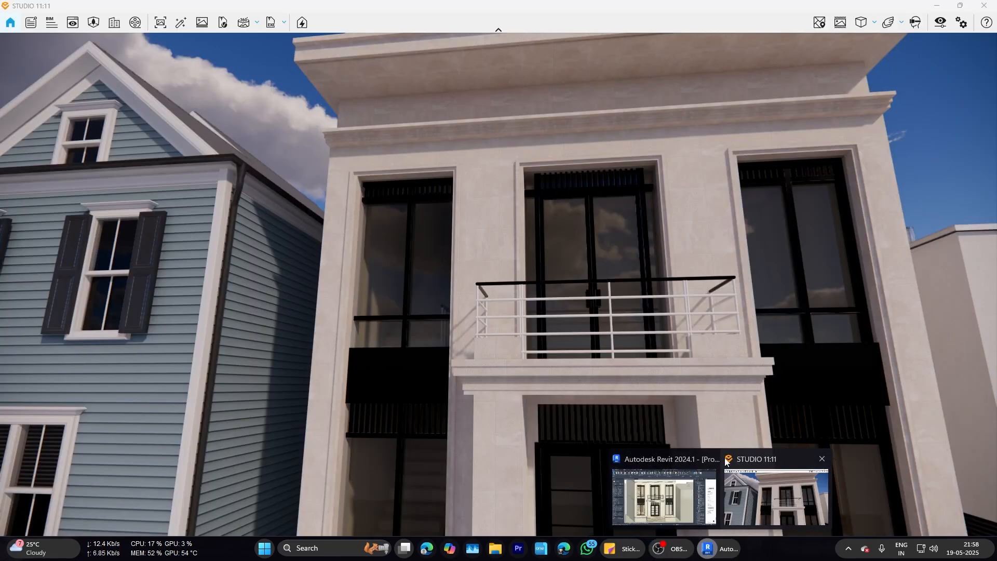
right_click(416, 305)
mouse_move(713, 546)
click(766, 511)
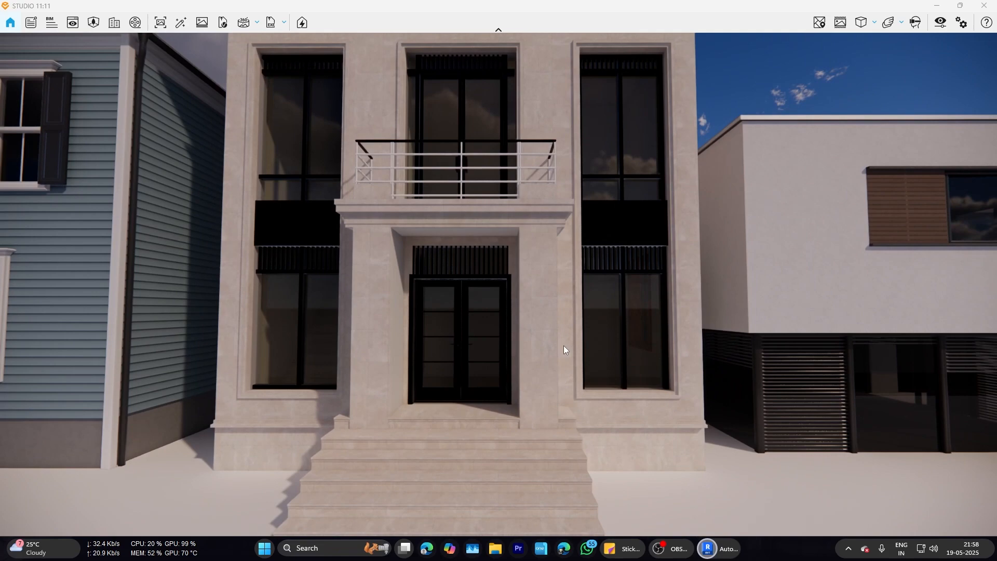
drag(563, 345, 143, 308)
scroll(619, 371, up, 5)
key(a)
scroll(142, 308, up, 5)
drag(237, 304, 304, 309)
scroll(323, 269, down, 8)
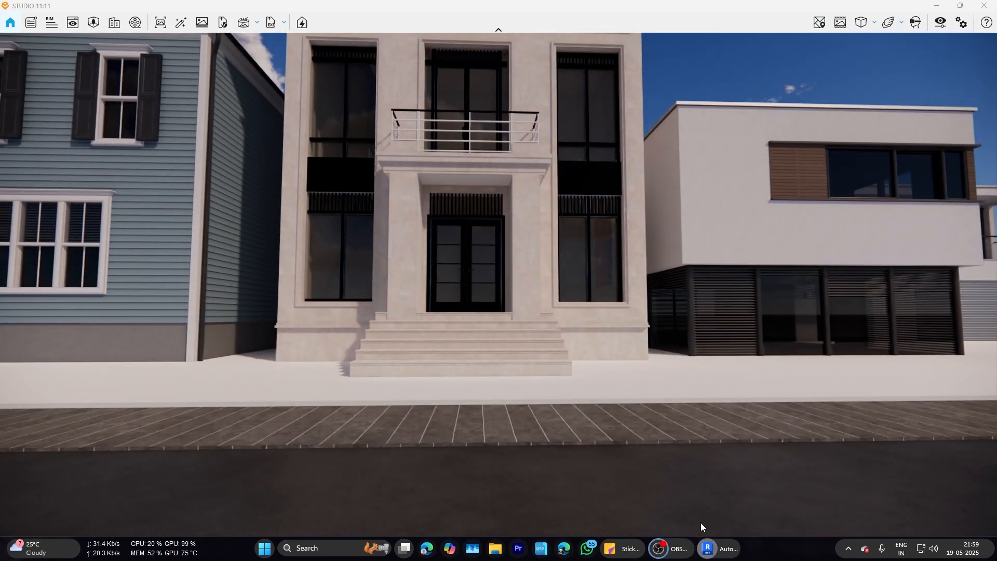
Step: Return to Revit and inspect the front windows, balcony and entrance door from several angles
click(707, 548)
click(675, 501)
scroll(416, 276, down, 2)
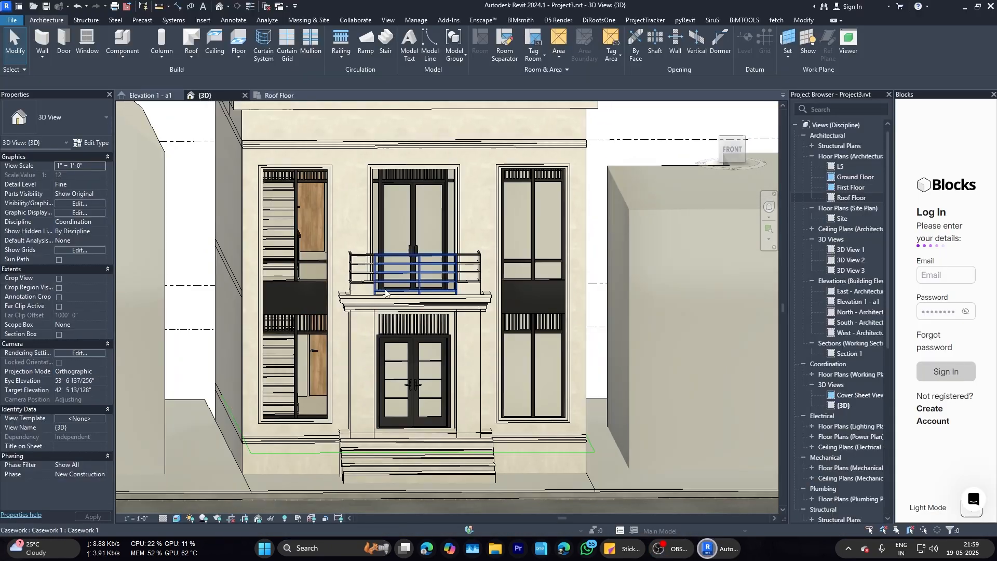
shift+middle_drag(415, 275, 467, 296)
click(287, 45)
scroll(337, 205, up, 3)
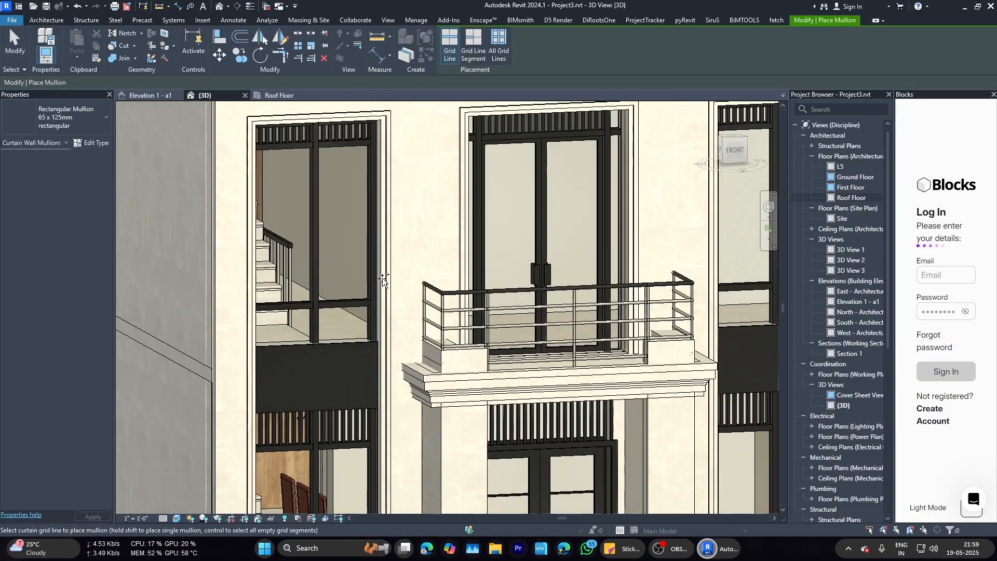
scroll(364, 291, down, 4)
scroll(299, 241, up, 4)
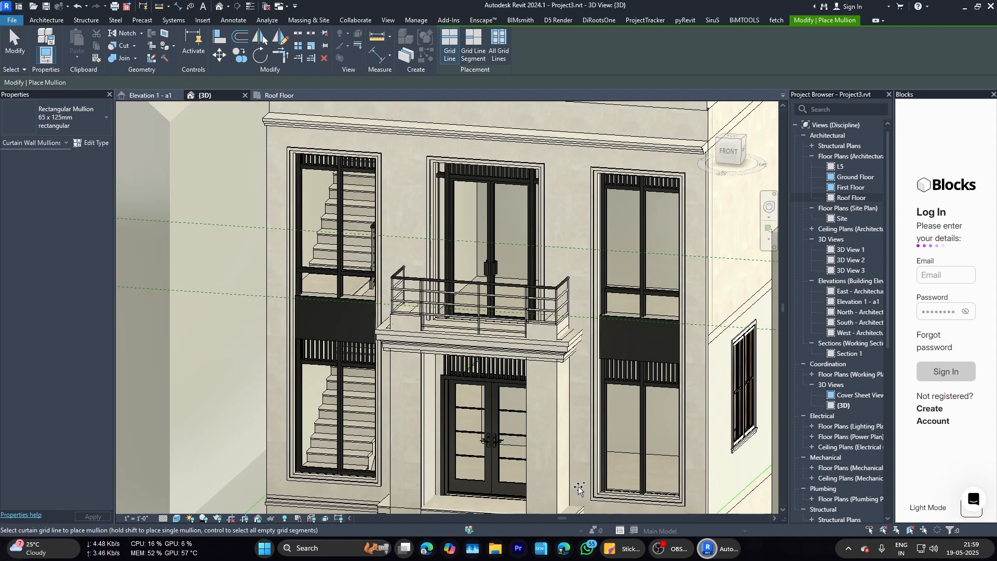
shift+middle_drag(629, 481, 690, 433)
key(Escape)
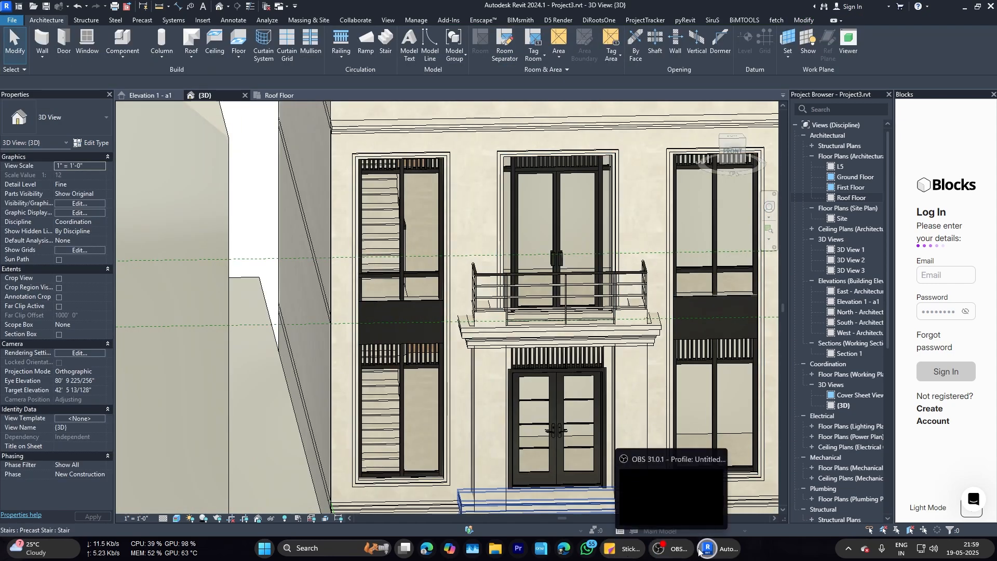
Step: Switch to Enscape and examine the full facade from the street together with the neighbouring houses
click(779, 493)
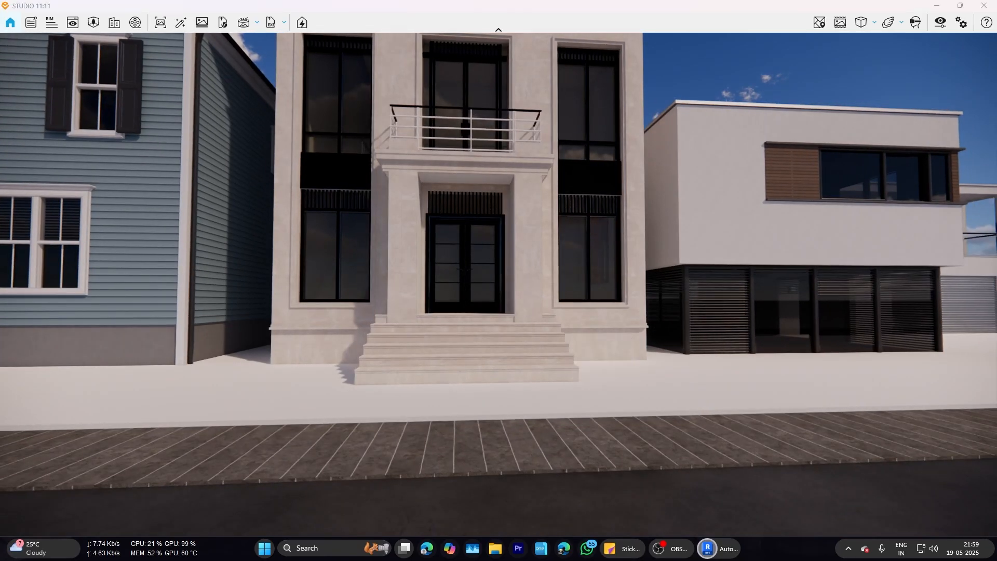
right_drag(499, 208, 471, 225)
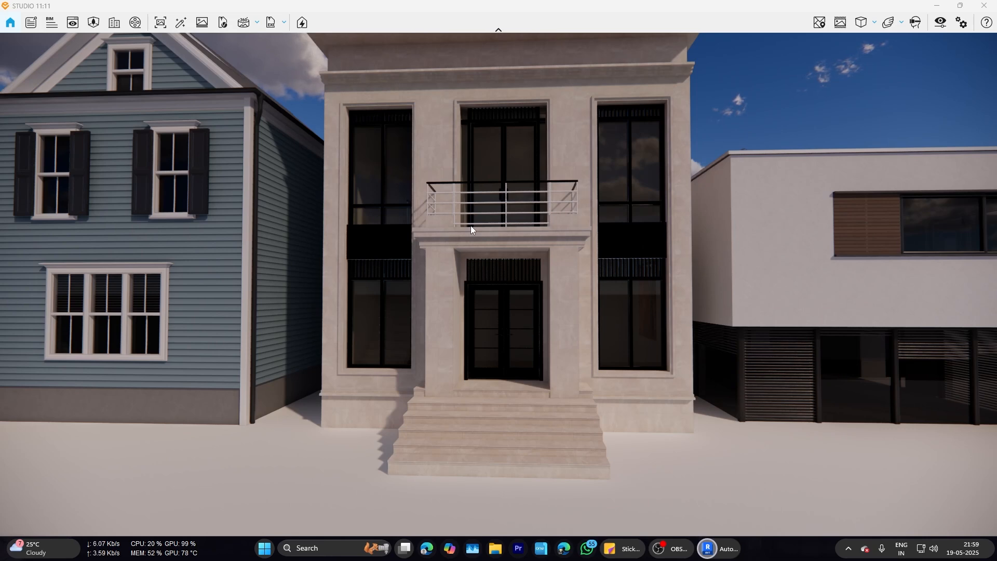
right_drag(498, 276, 576, 275)
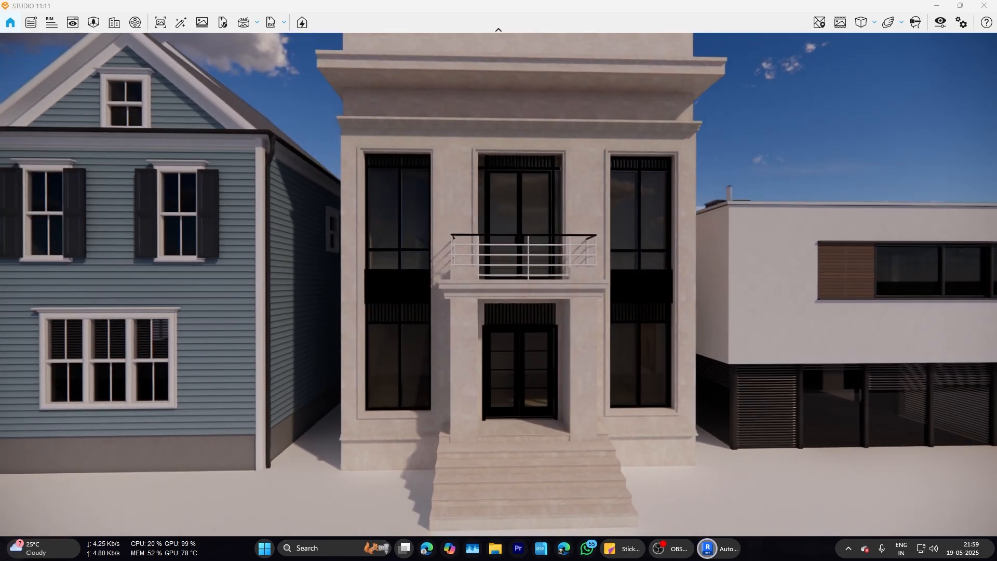
scroll(470, 365, up, 3)
scroll(477, 383, down, 3)
right_drag(477, 383, 485, 333)
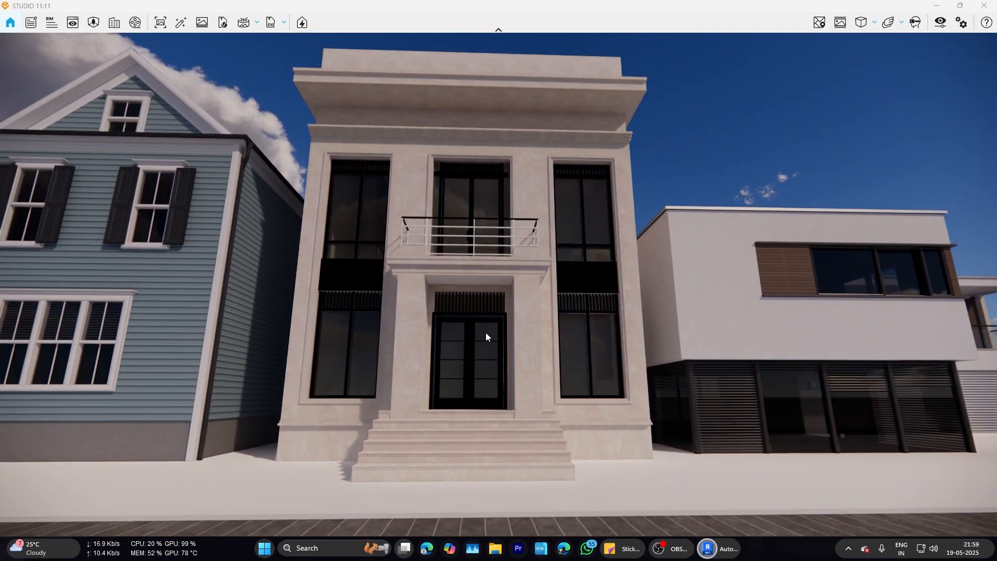
Step: Return to Revit and inspect the entrance stairs and the ground in front of the house from above
click(724, 548)
click(661, 496)
scroll(641, 405, down, 4)
scroll(653, 455, up, 3)
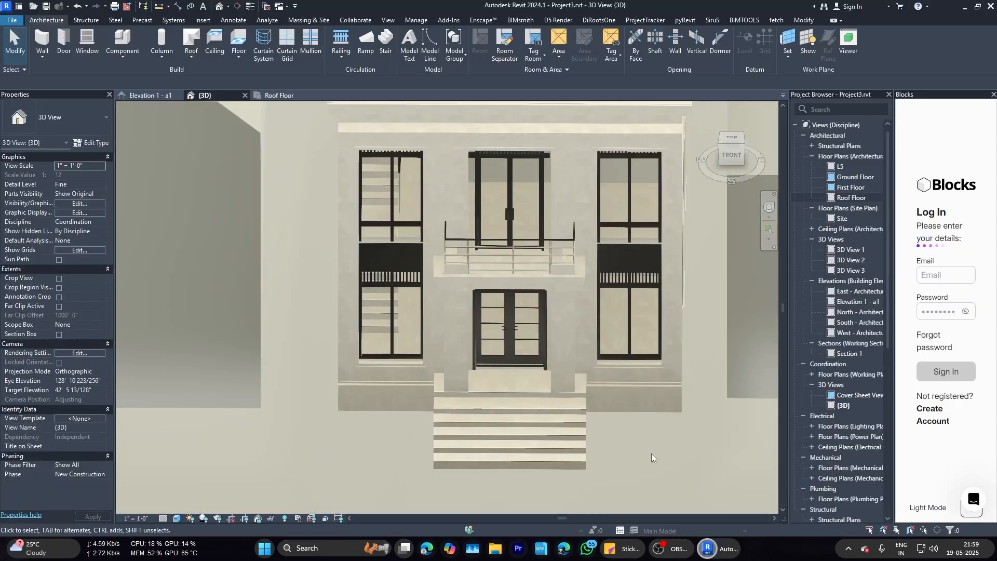
scroll(624, 452, down, 3)
shift+middle_drag(571, 410, 527, 434)
scroll(488, 397, up, 3)
shift+middle_drag(488, 396, 444, 397)
scroll(452, 317, down, 2)
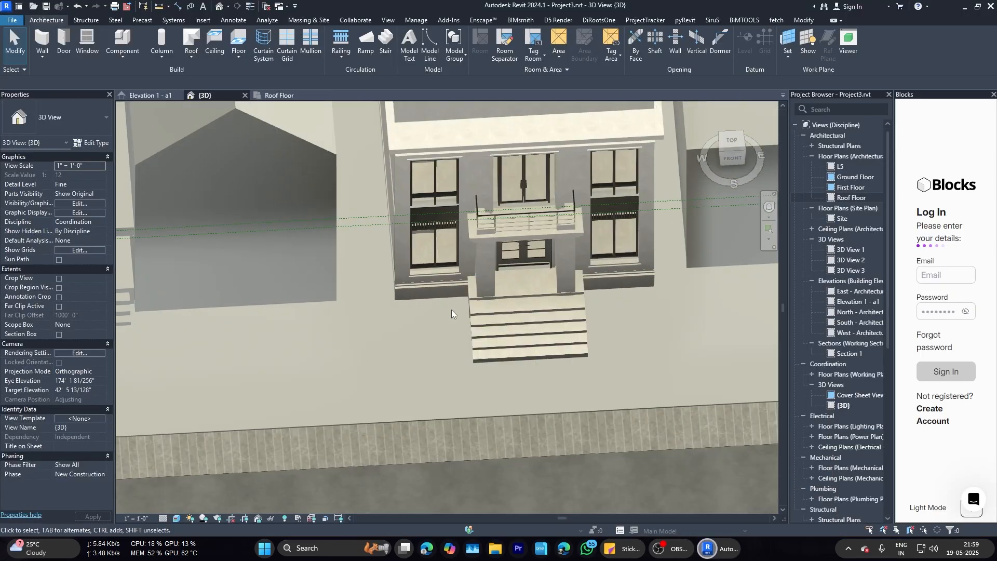
scroll(451, 310, up, 2)
Step: Check the site layout in the L5 floor plan, and return to the 3D view
double_click(871, 167)
scroll(411, 323, up, 5)
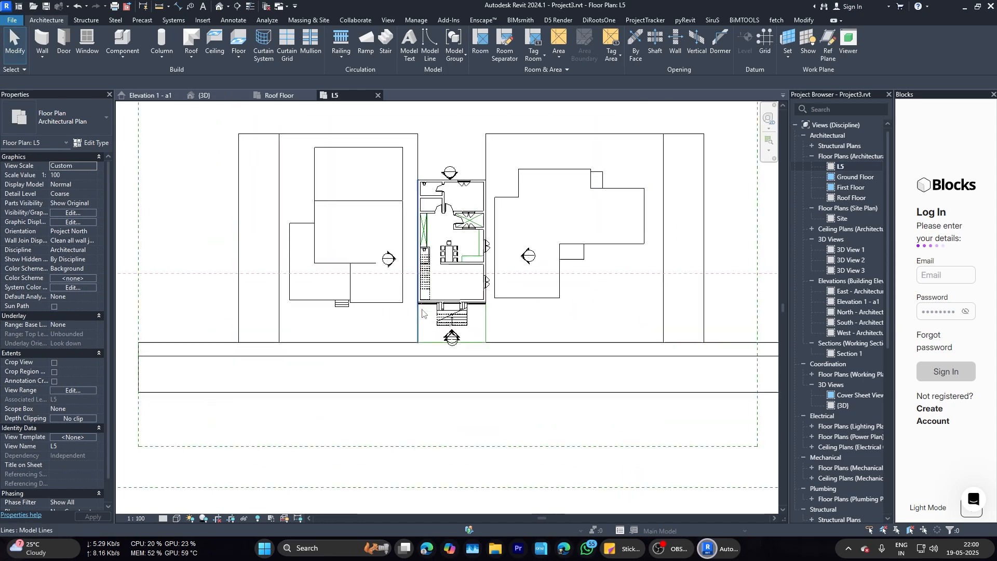
click(200, 96)
Step: Open the front yard slab for in-place editing and browse the brick materials for its finish
click(502, 450)
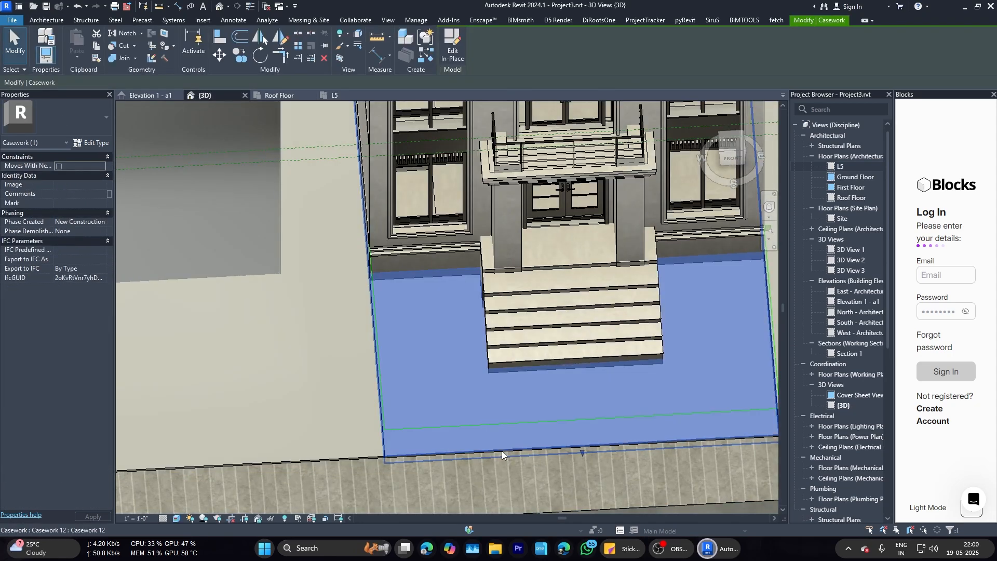
scroll(488, 416, down, 3)
scroll(469, 334, up, 3)
scroll(628, 294, up, 2)
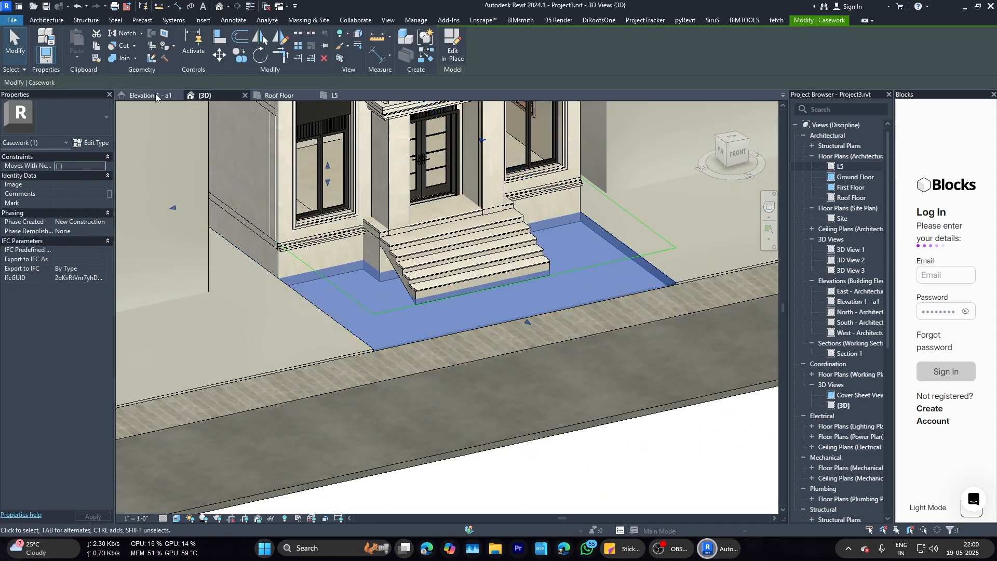
click(457, 58)
click(581, 302)
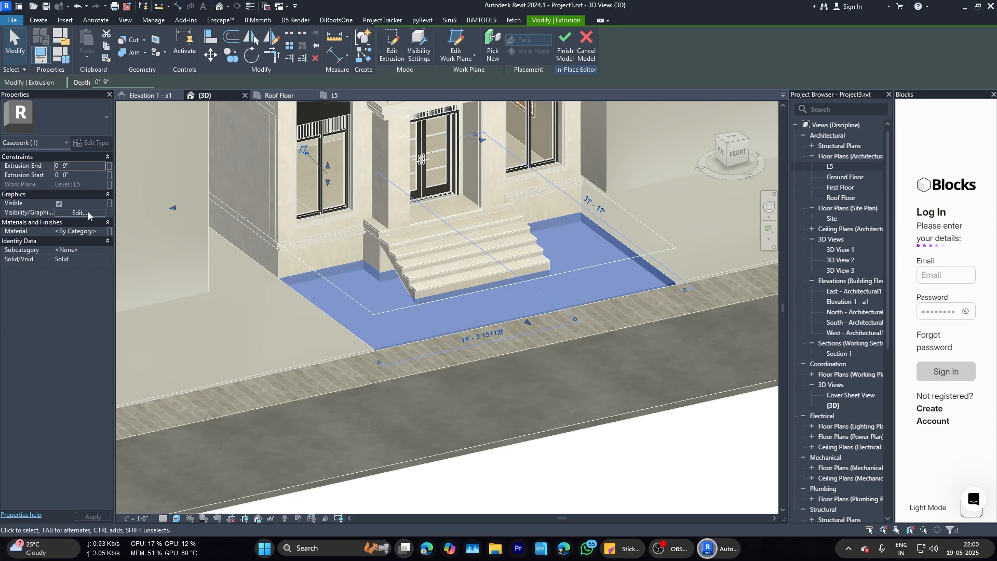
click(102, 231)
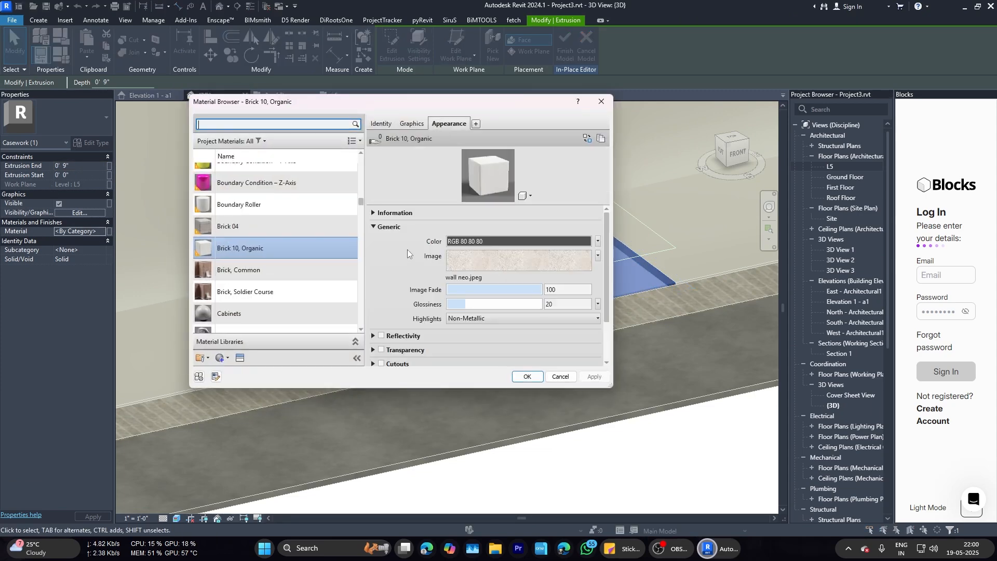
scroll(283, 243, down, 3)
click(284, 208)
click(285, 229)
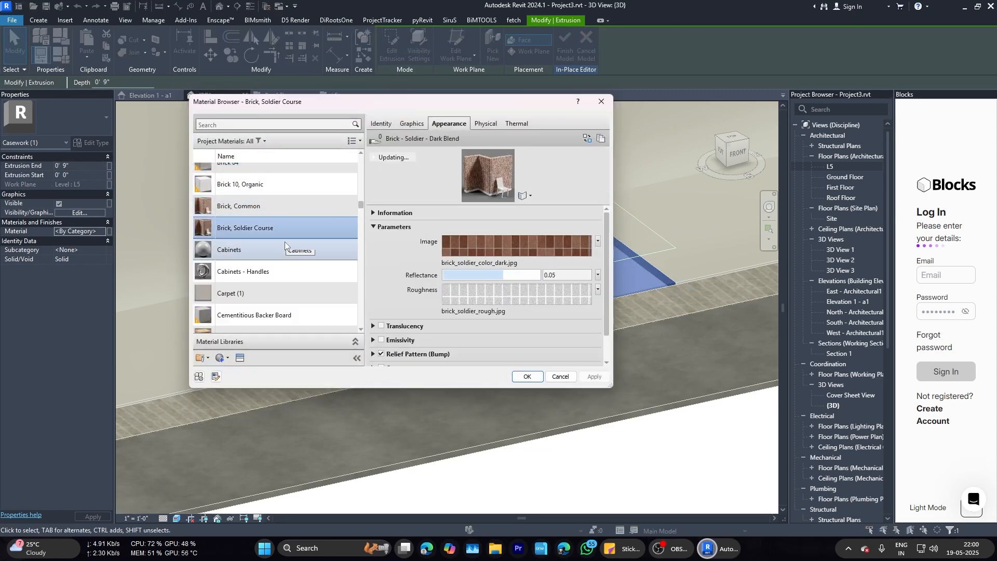
scroll(284, 242, down, 5)
Step: Search the project materials for "pave", assign Pavement 12, Running Bond to the front yard slab, and finish the in-place model
click(259, 125)
text(pave)
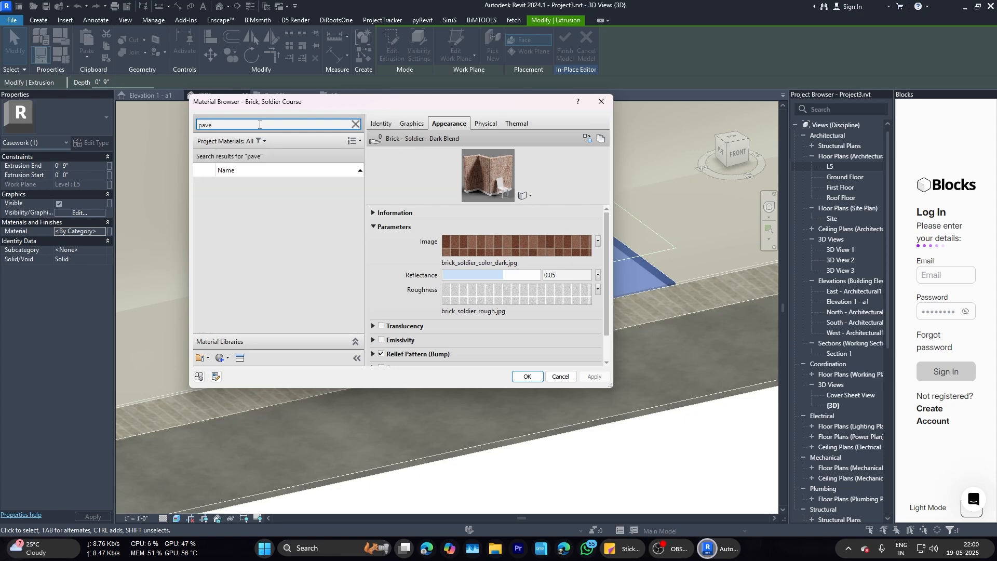
click(273, 231)
click(271, 253)
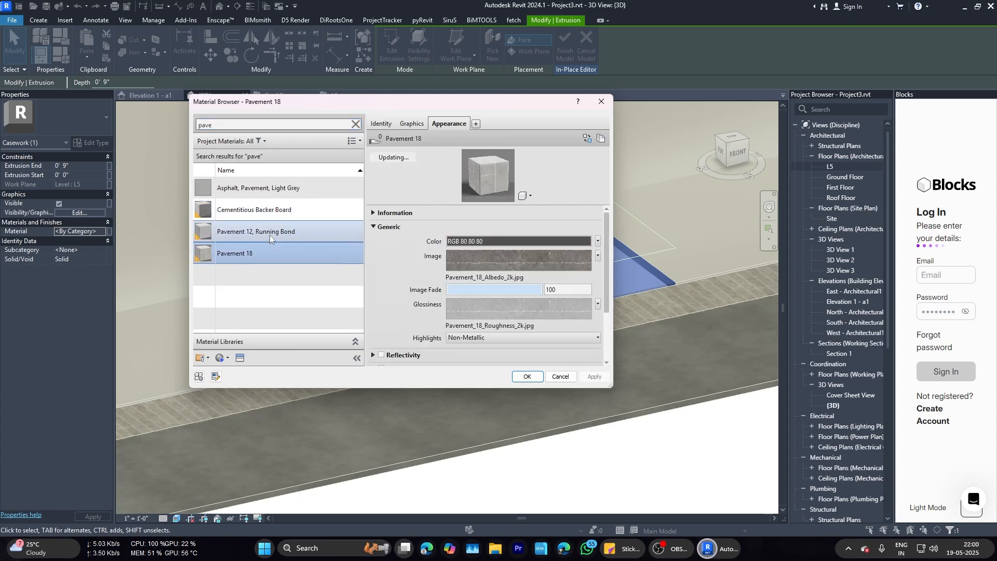
click(270, 232)
click(527, 376)
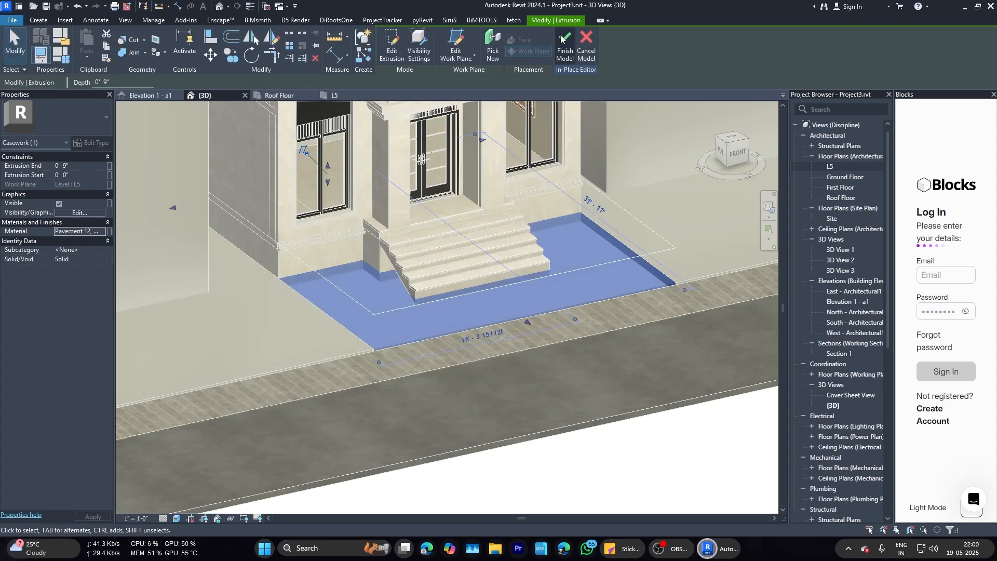
click(565, 46)
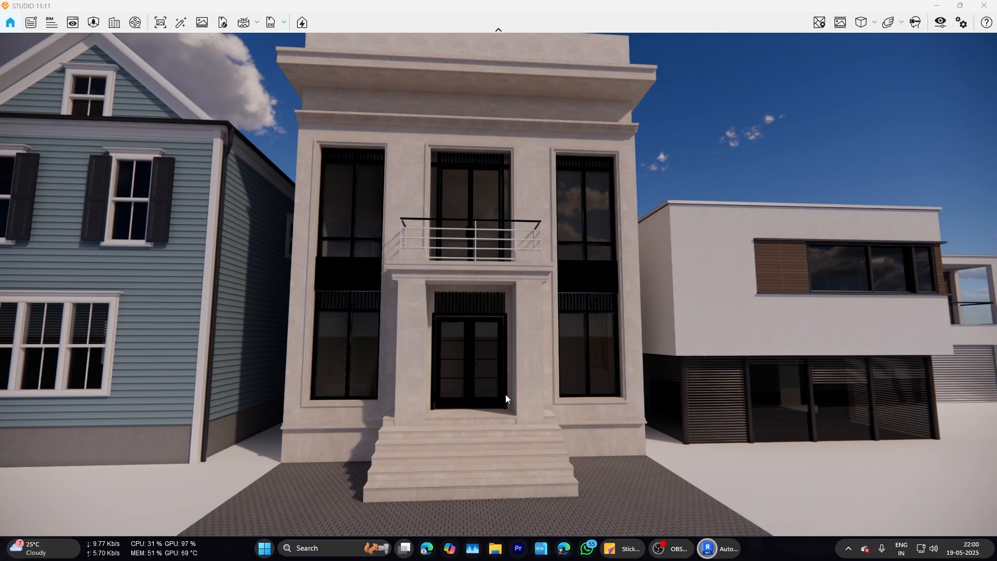
Step: Examine the front yard paving and entrance stairs in the Enscape render
right_click(507, 408)
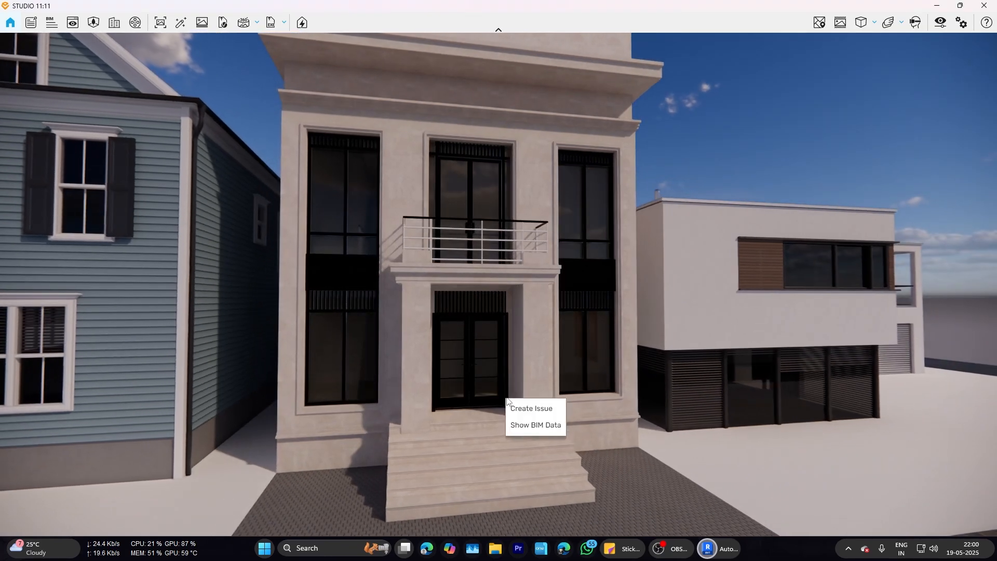
click(482, 373)
scroll(481, 398, down, 3)
scroll(449, 444, up, 6)
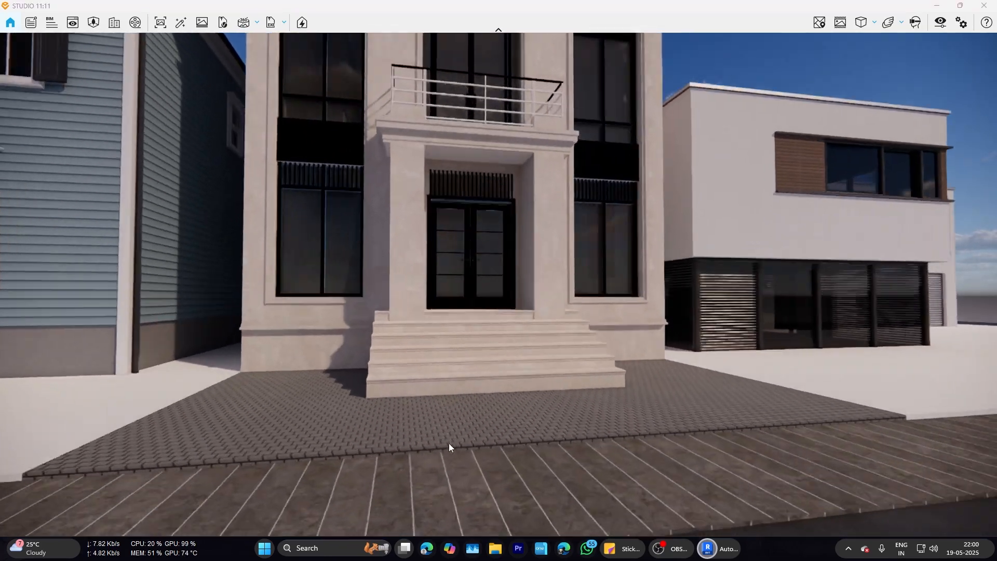
right_drag(439, 431, 452, 449)
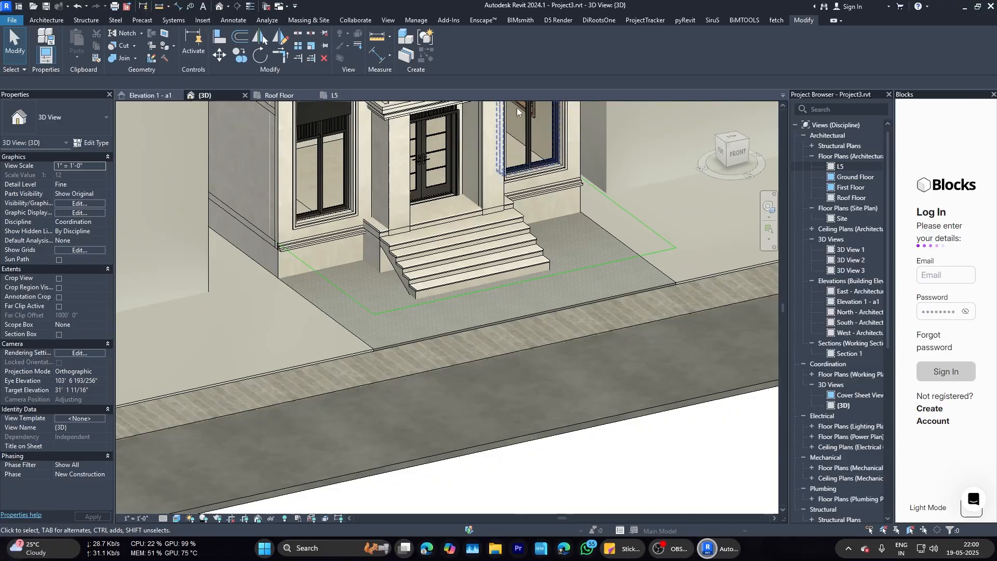
Step: Import Pavement 14, Basket Weave and Pavement 15, Spanish Bond from the Pavement category of the Enscape Material Library
click(308, 39)
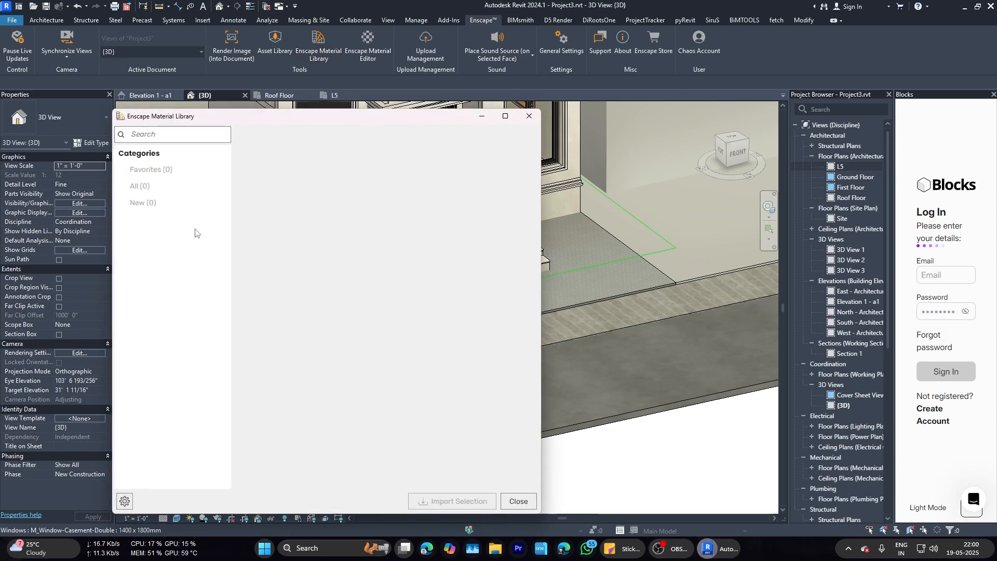
click(177, 318)
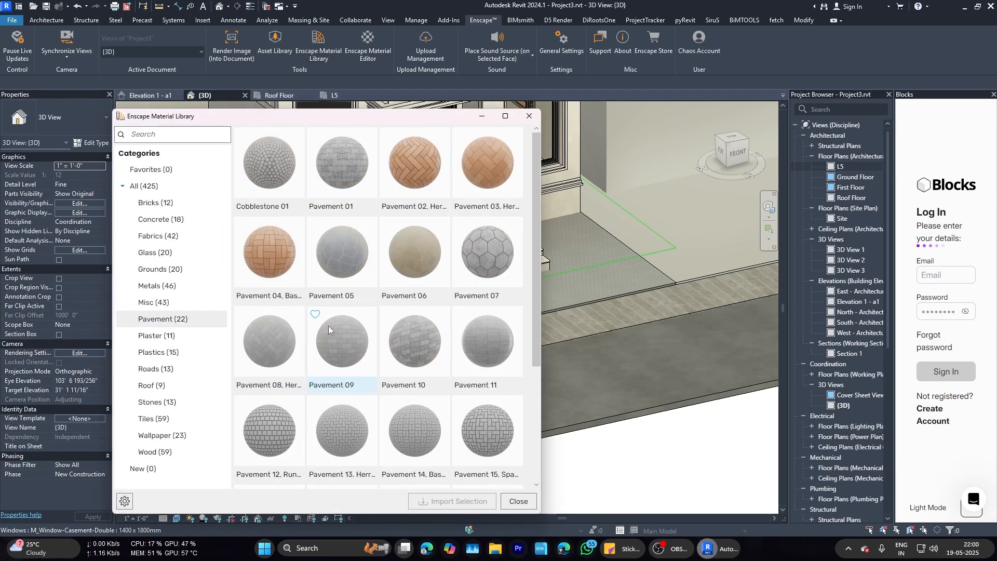
click(472, 479)
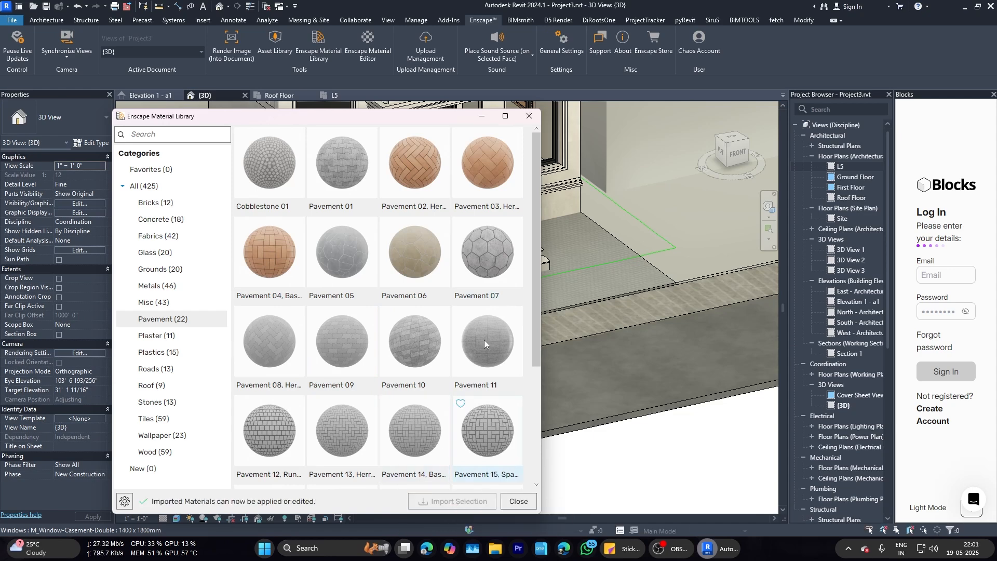
click(530, 116)
Step: Edit the front yard slab in place and change its material to Pavement 14, Basket Weave
double_click(489, 320)
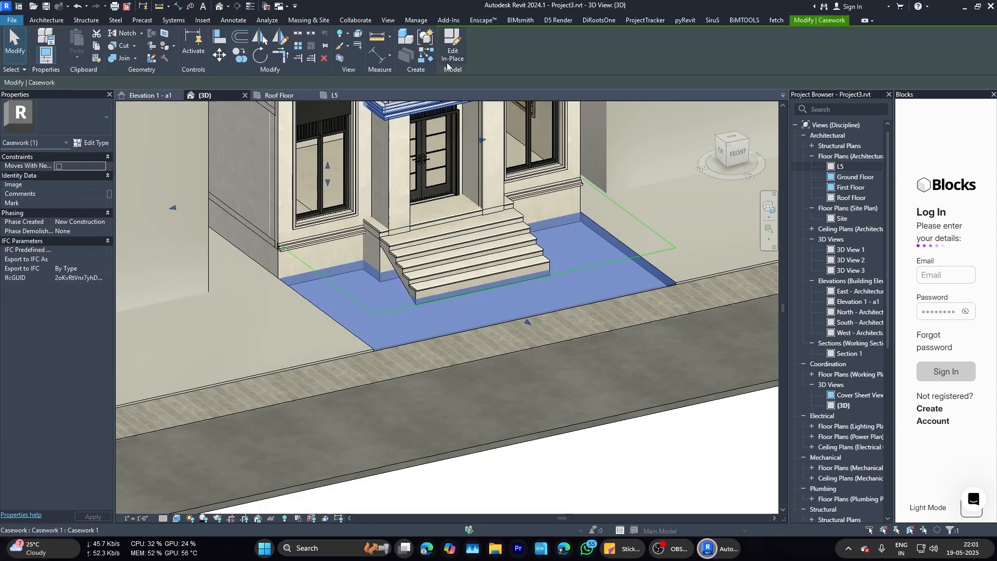
click(442, 332)
click(104, 233)
click(282, 271)
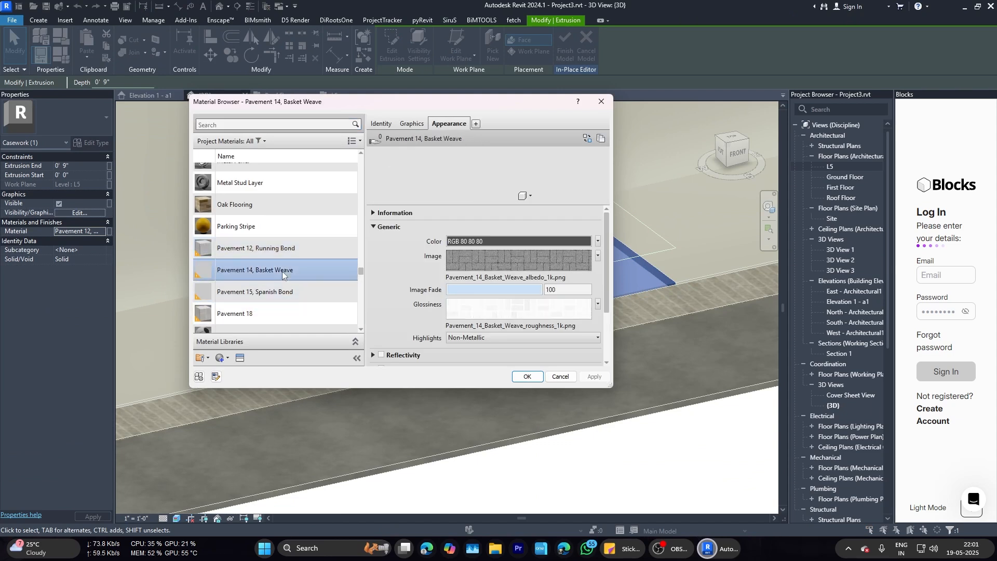
click(523, 378)
double_click(491, 319)
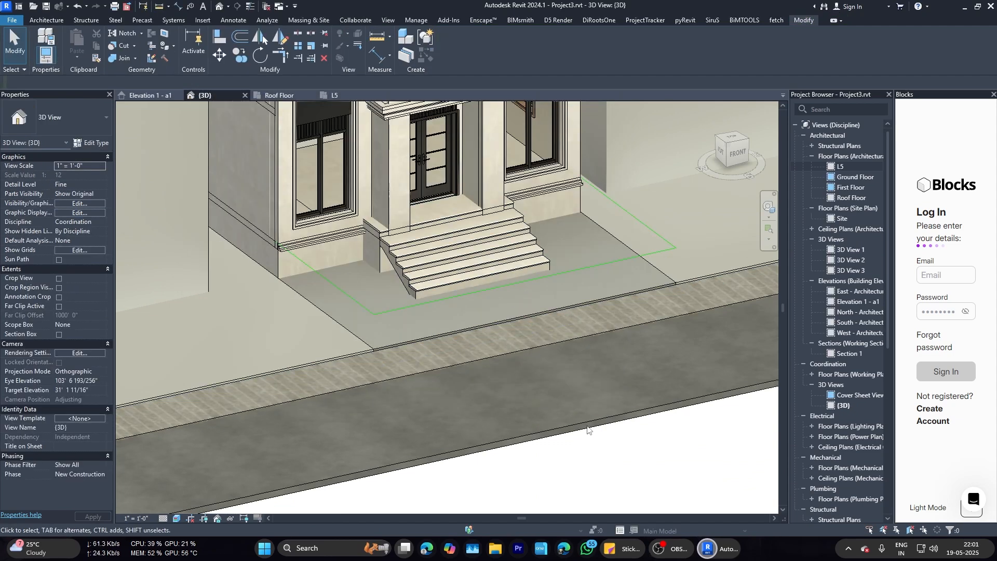
Step: Switch to Enscape and examine the new front yard paving from the street and from the side
click(726, 554)
click(741, 498)
right_drag(488, 431, 421, 382)
scroll(399, 362, up, 1)
scroll(422, 382, down, 3)
drag(422, 382, 530, 384)
scroll(528, 373, down, 1)
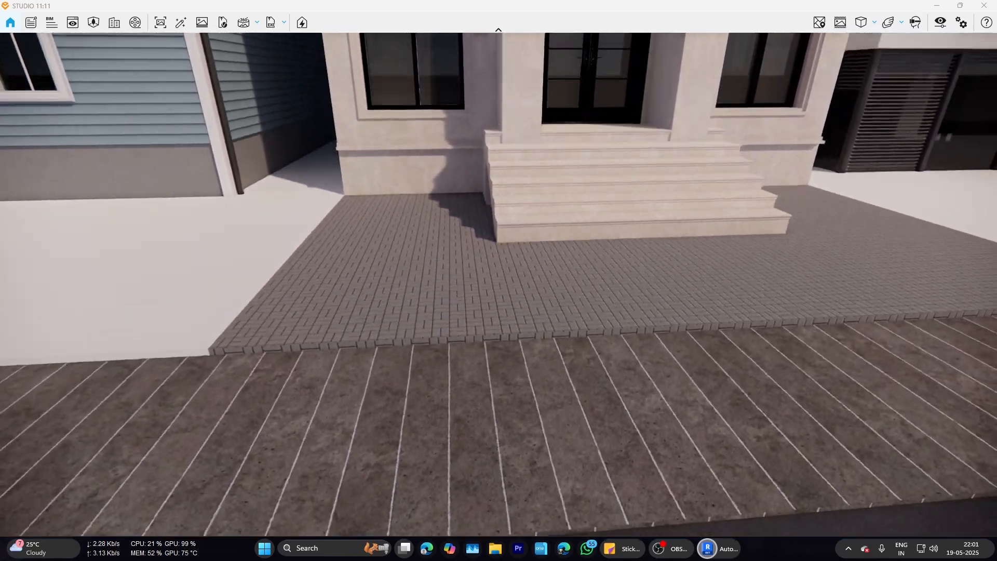
right_drag(530, 383, 551, 372)
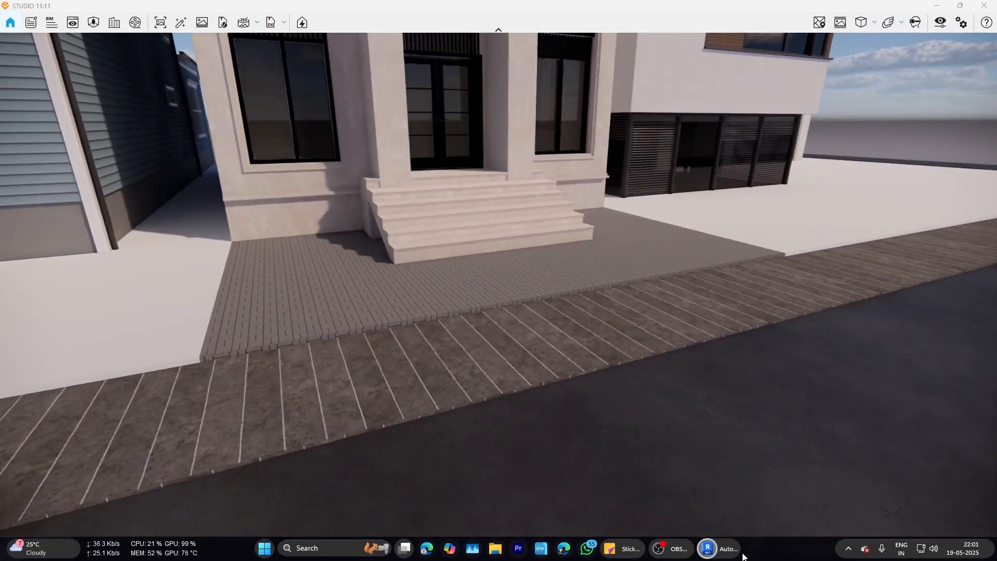
Step: Return to Revit and inspect the front corner of the paved yard slab beside the stairs
click(743, 555)
scroll(451, 335, up, 4)
click(450, 332)
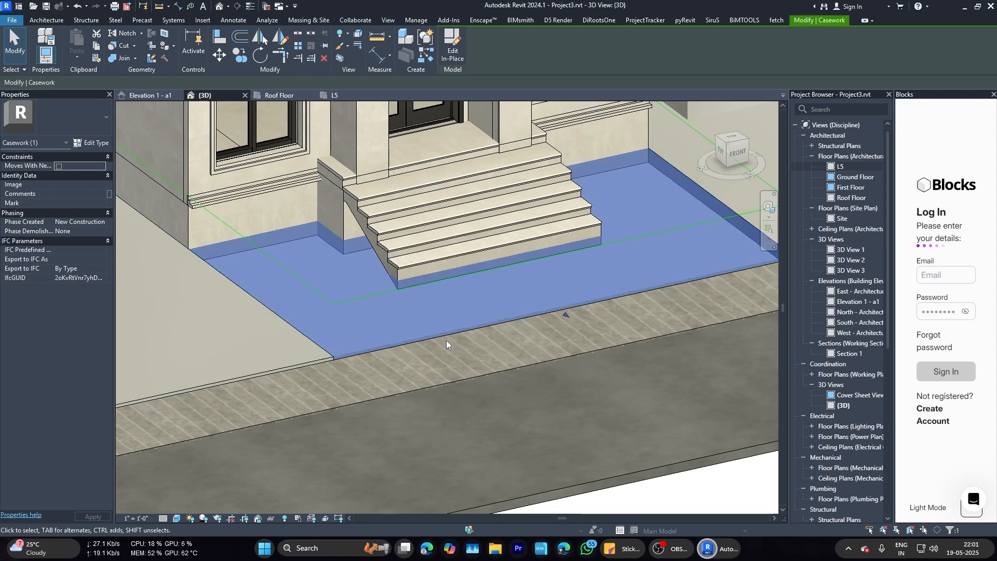
click(420, 372)
shift+middle_drag(420, 372, 535, 345)
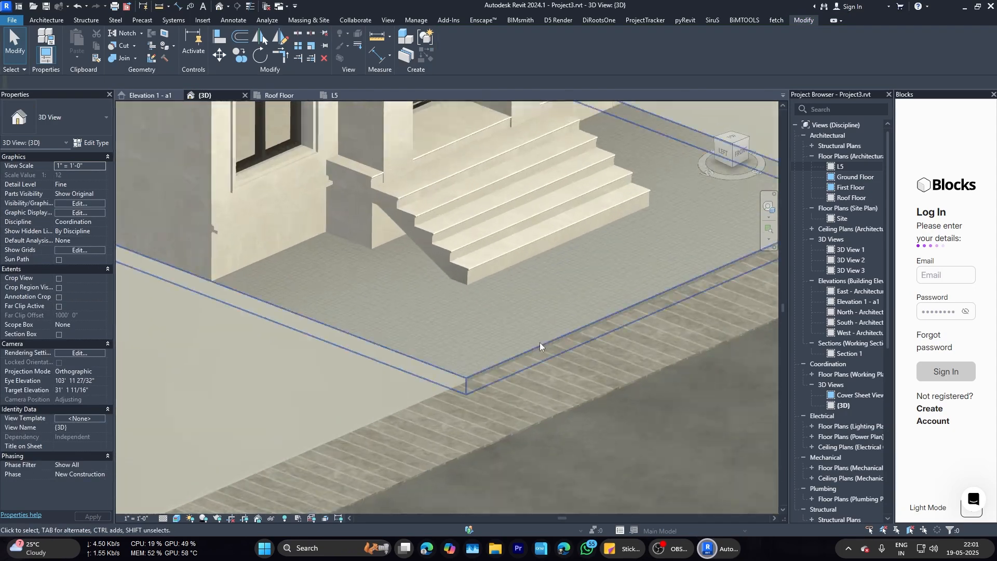
click(528, 353)
click(529, 361)
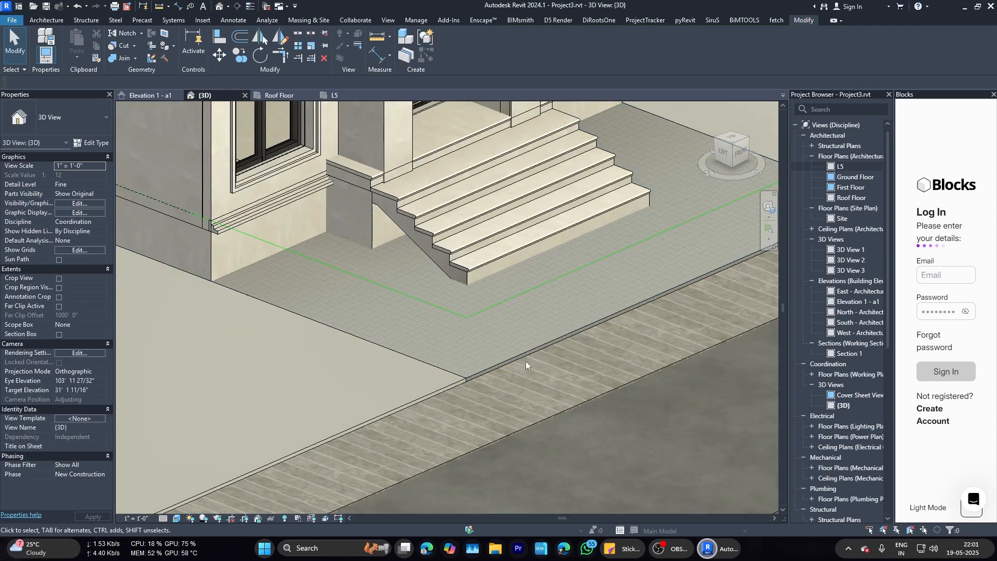
Step: Select the sidewalk strip and examine its edge against the yard paving up close
click(525, 359)
scroll(525, 358, down, 3)
scroll(666, 301, up, 2)
scroll(665, 302, up, 2)
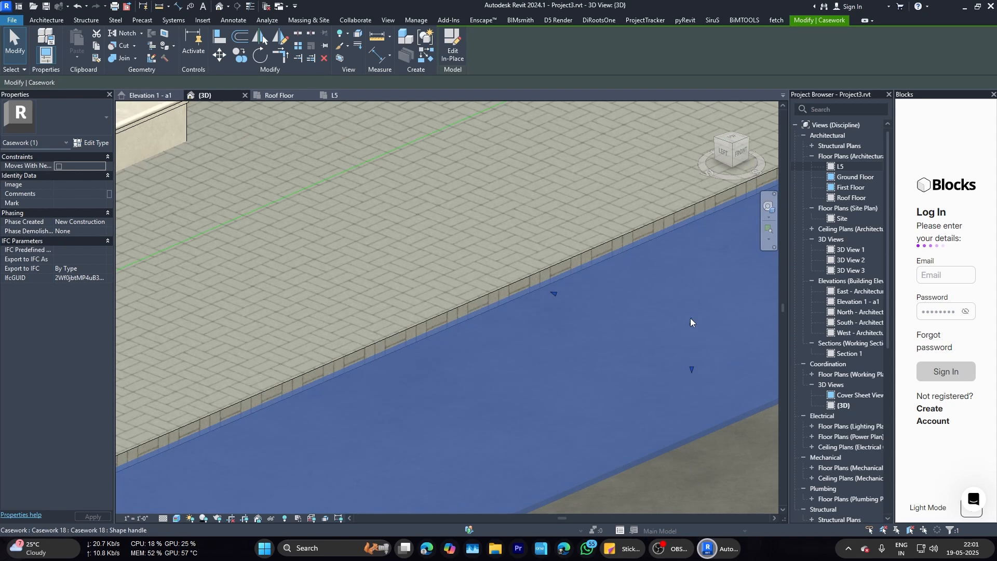
scroll(690, 318, up, 3)
key(Escape)
click(691, 315)
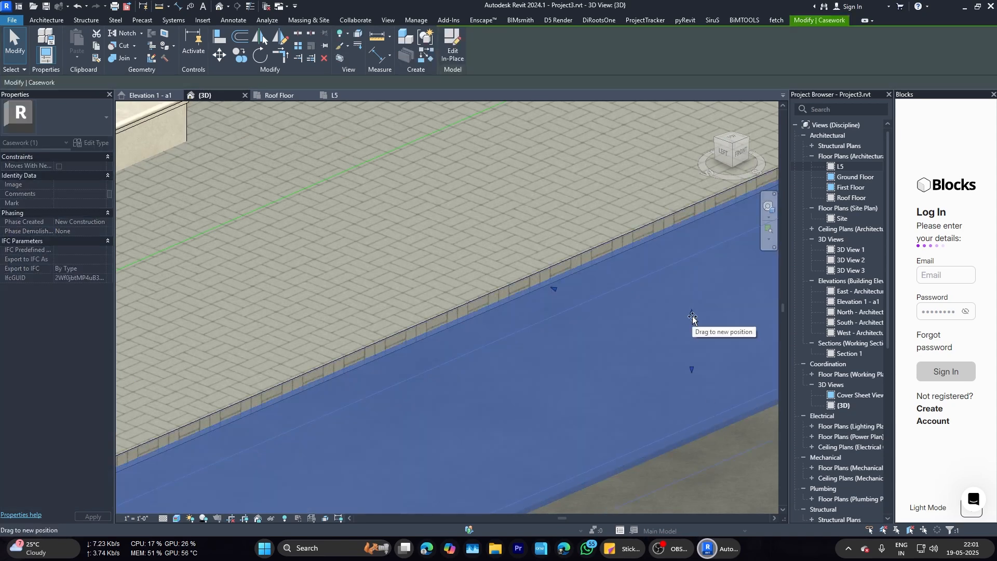
scroll(692, 317, down, 6)
key(Escape)
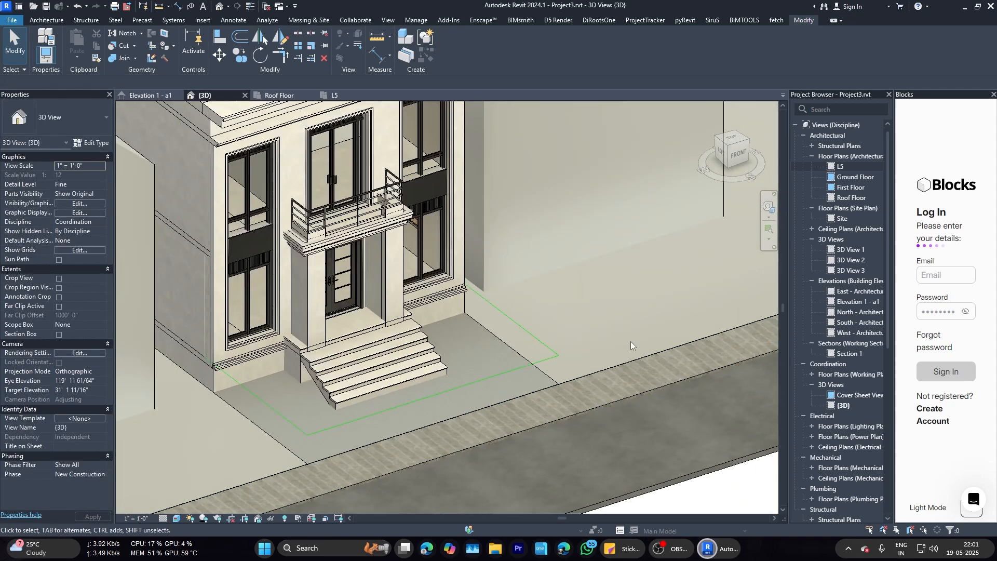
Step: Edit the ground slabs of the neighbouring plots in place and set their material to Pavement 15, Spanish Bond
scroll(631, 342, down, 4)
double_click(606, 356)
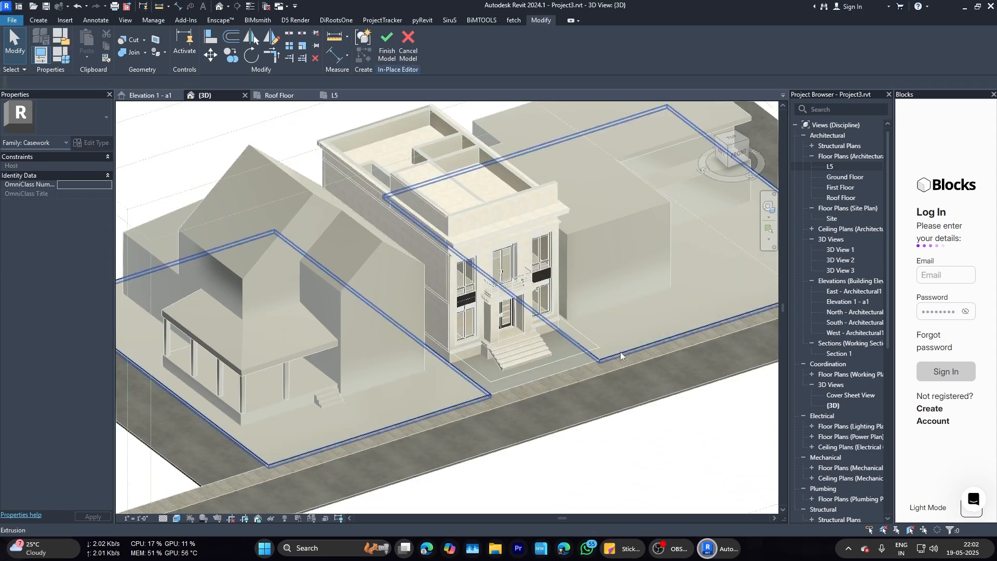
click(620, 353)
click(100, 232)
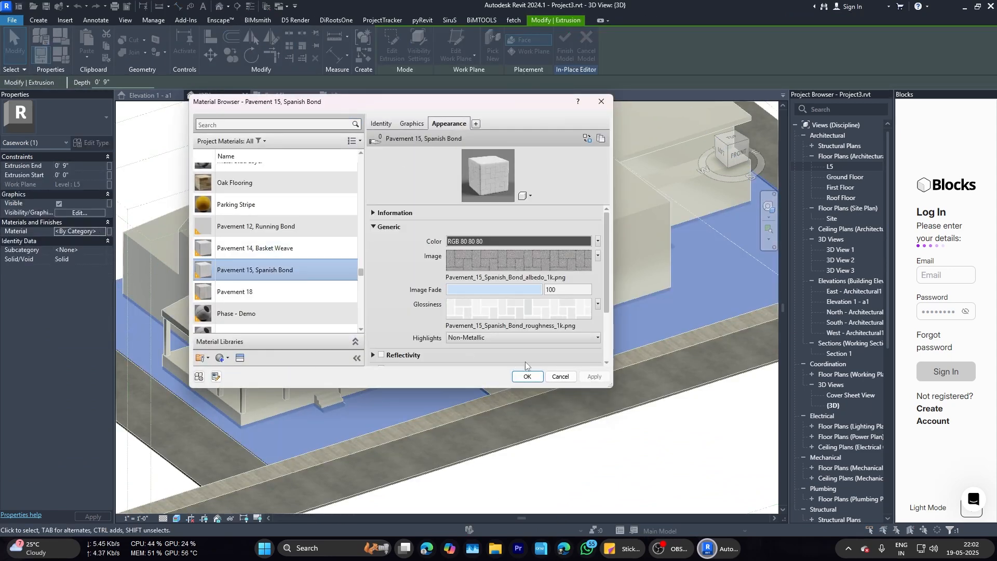
click(526, 377)
click(565, 50)
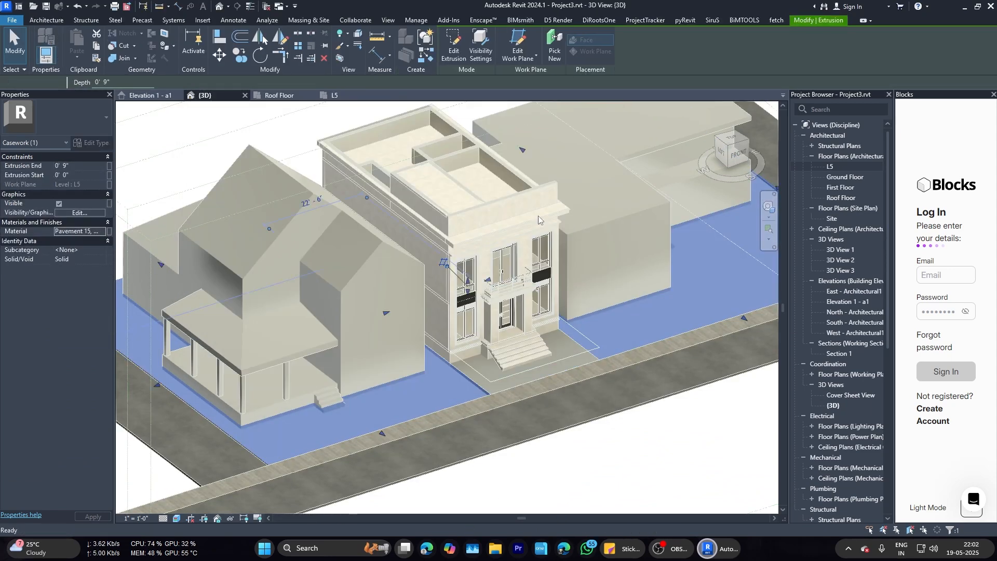
Step: Switch to Enscape and compare the neighbouring plots' paving with the front yard pattern up close
mouse_move(708, 549)
click(734, 516)
scroll(627, 437, up, 5)
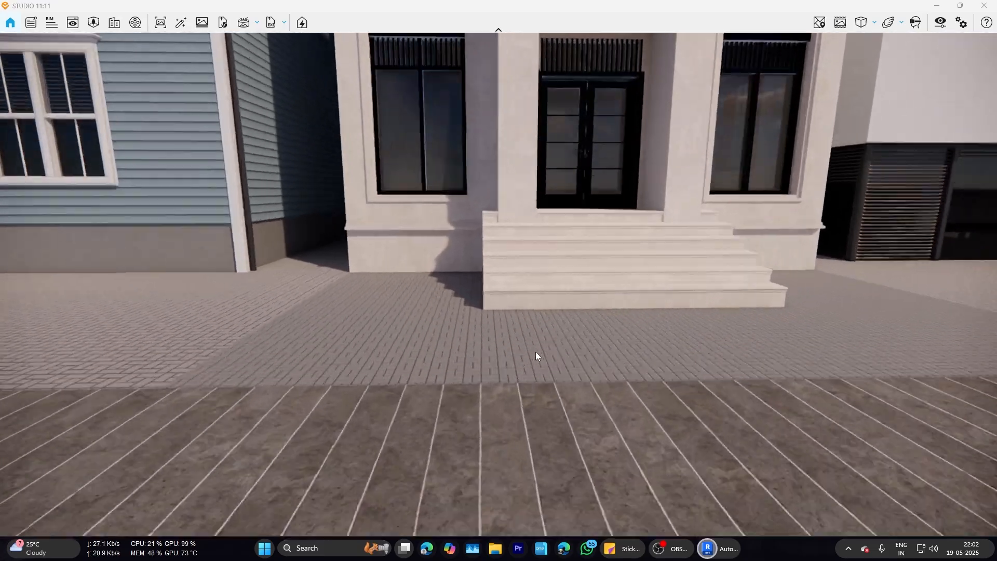
right_drag(535, 351, 462, 363)
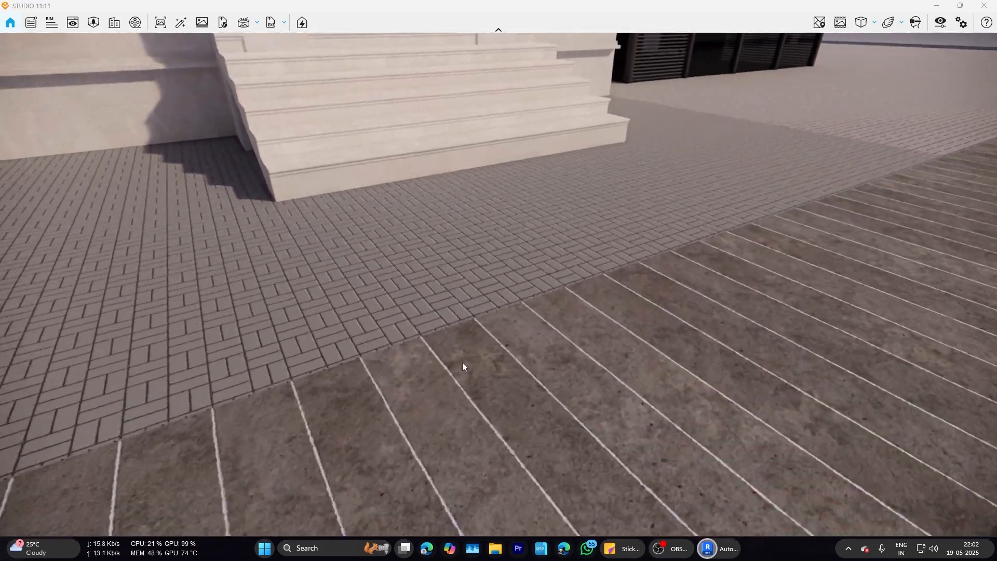
scroll(519, 375, up, 4)
right_drag(519, 375, 457, 332)
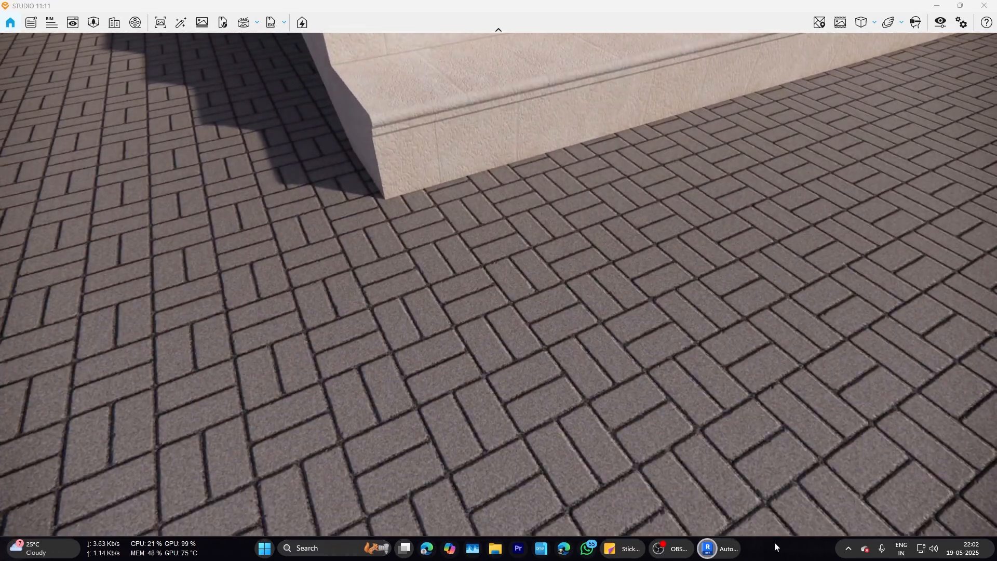
Step: Return to Revit, edit the front yard slab in place and set the Pavement 14, Basket Weave image texture's sample size to 6
mouse_move(719, 549)
click(676, 497)
click(536, 372)
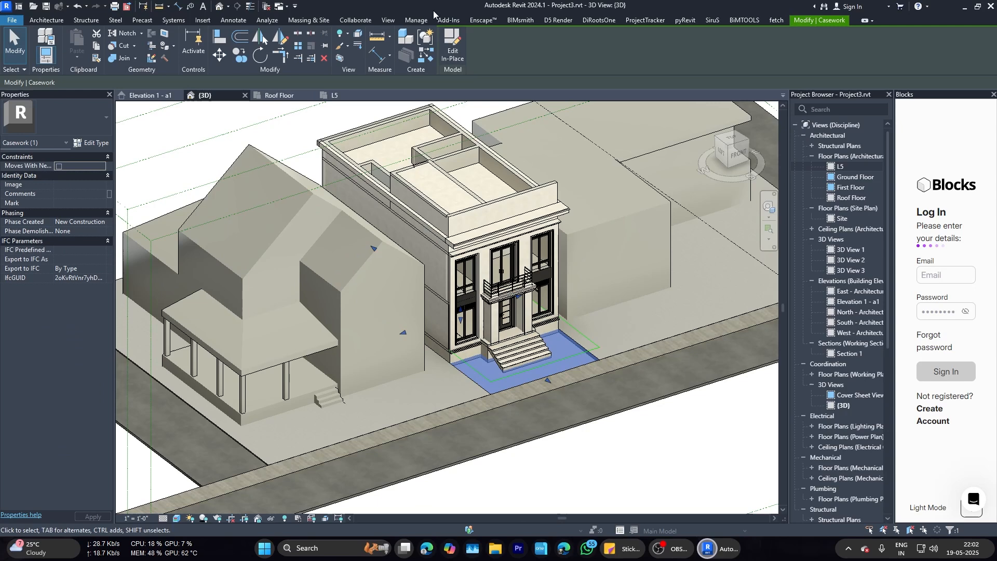
double_click(550, 382)
click(108, 233)
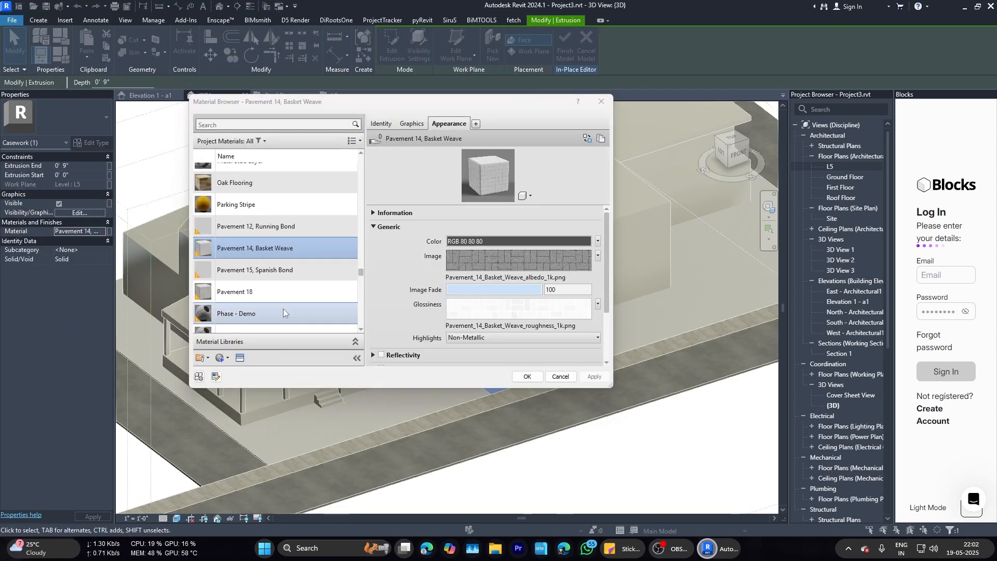
click(472, 260)
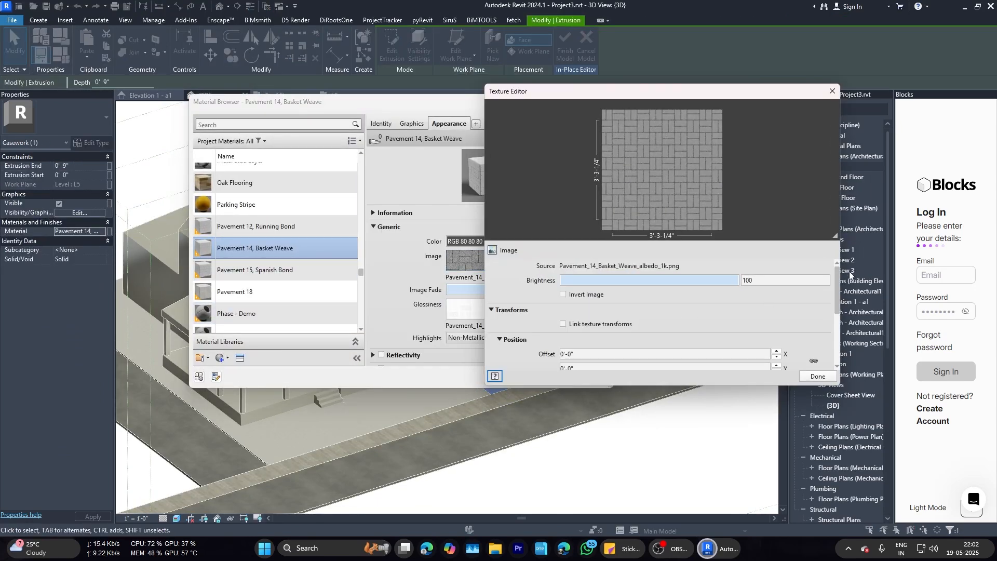
scroll(728, 322, down, 5)
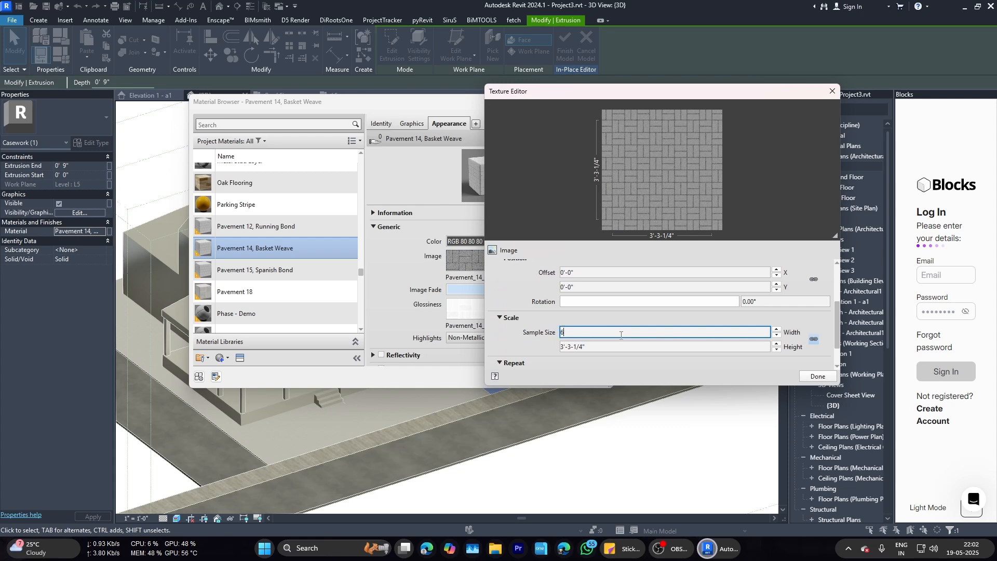
click(817, 376)
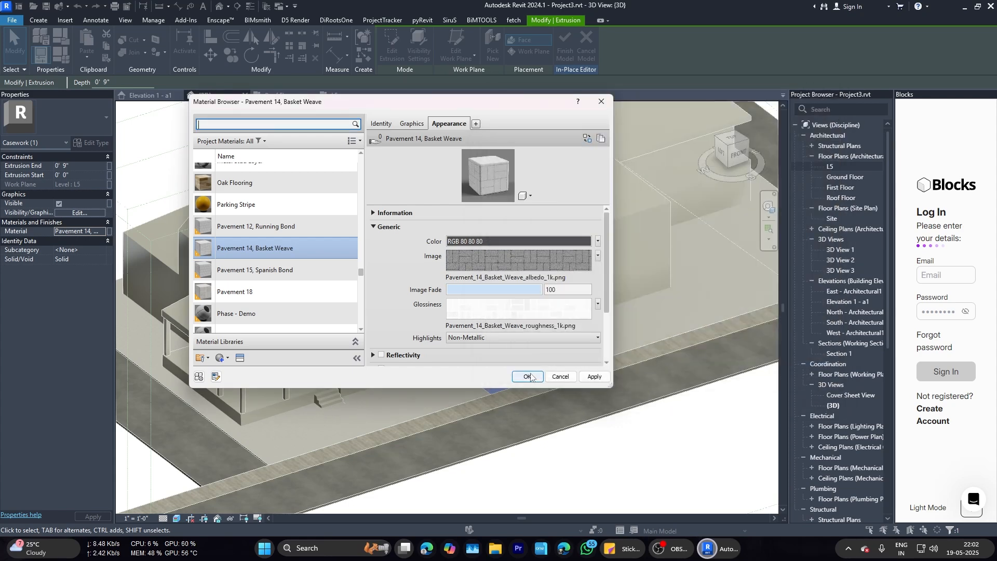
Step: Set the sample size of the Pavement 14, Basket Weave glossiness texture to 6 and finish the slab's in-place edit
click(550, 311)
scroll(725, 322, down, 6)
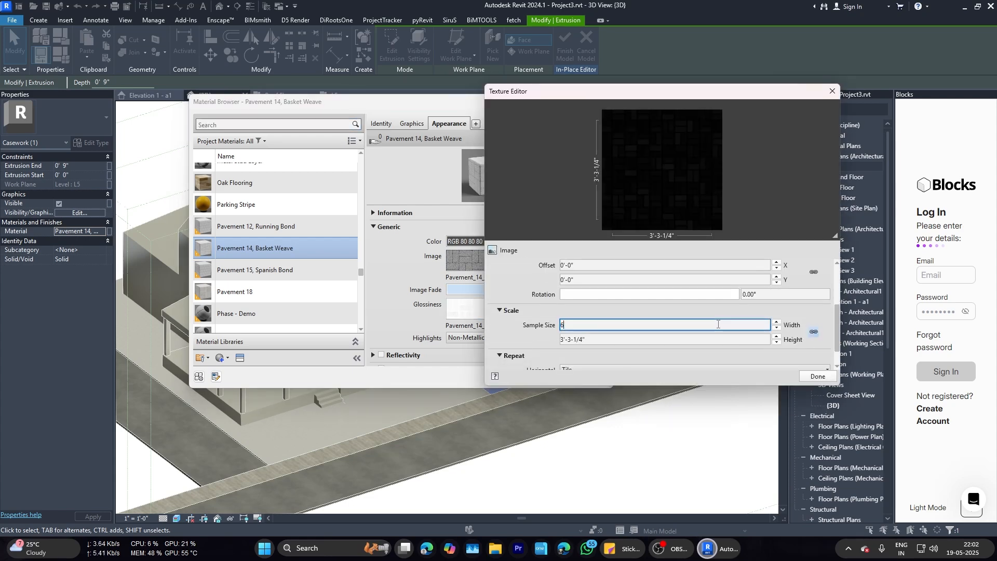
click(814, 377)
click(524, 377)
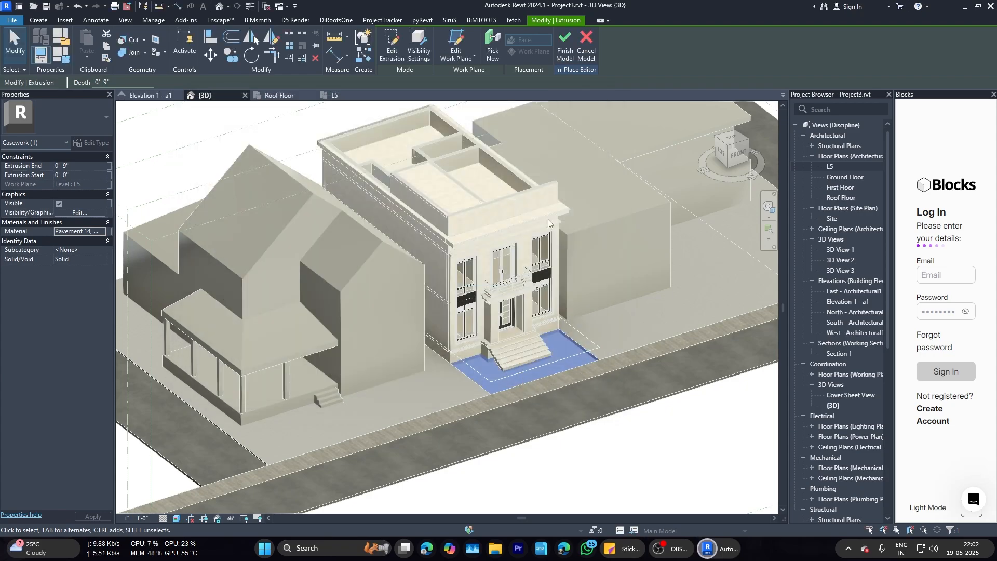
click(564, 45)
Step: Switch to Enscape and examine the front yard paving around the entrance stairs against the neighbouring plots
mouse_move(707, 549)
click(656, 482)
scroll(637, 426, down, 8)
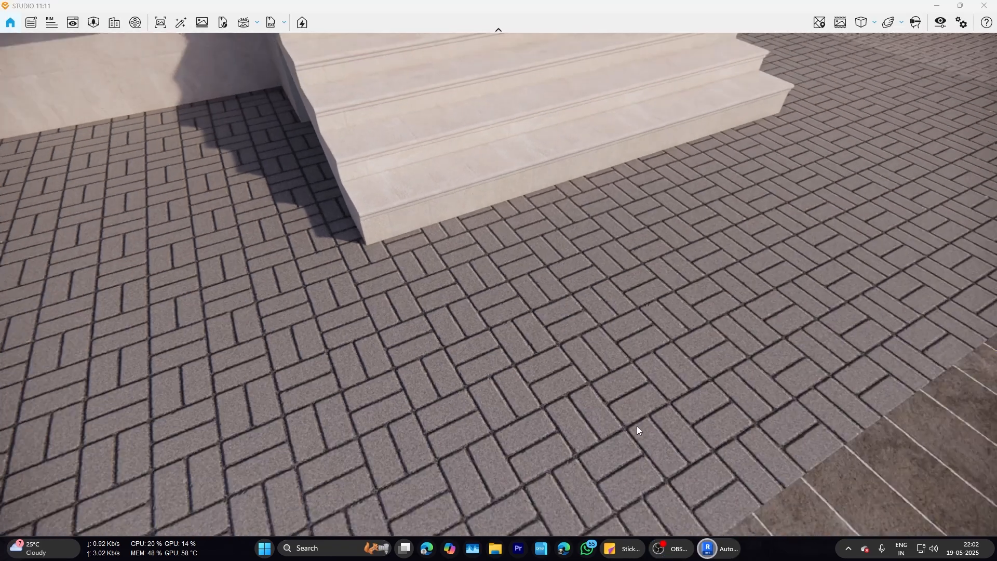
drag(637, 426, 661, 432)
scroll(662, 432, down, 2)
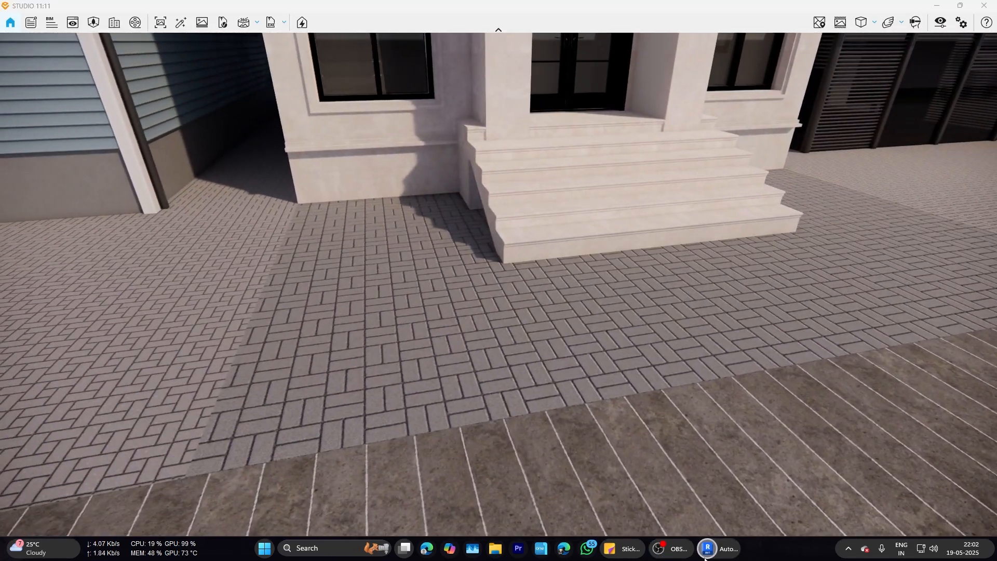
Step: Return to Revit, edit the neighbouring plots' ground slabs in place and change the sample size of the Pavement 15, Spanish Bond image texture
mouse_move(707, 548)
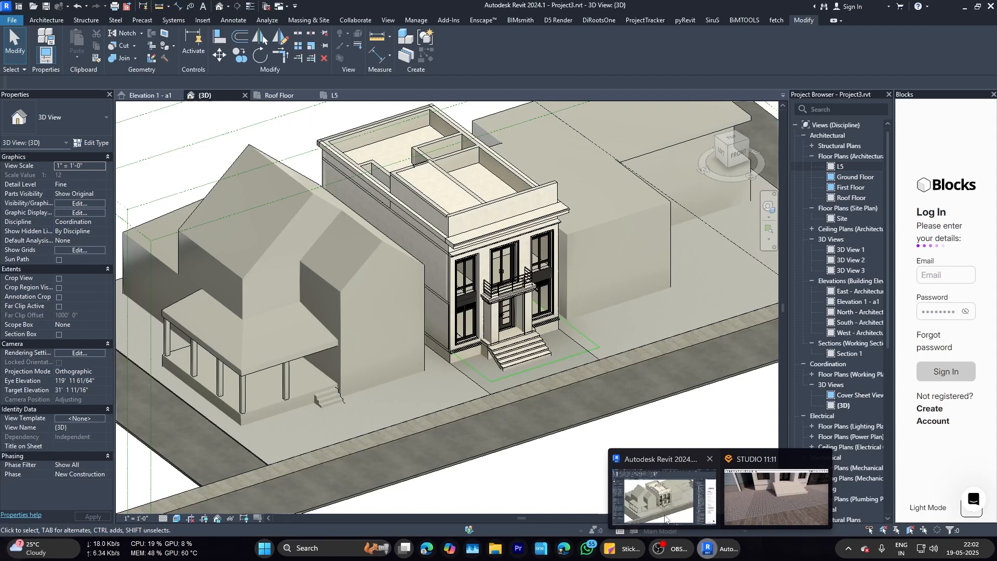
click(665, 517)
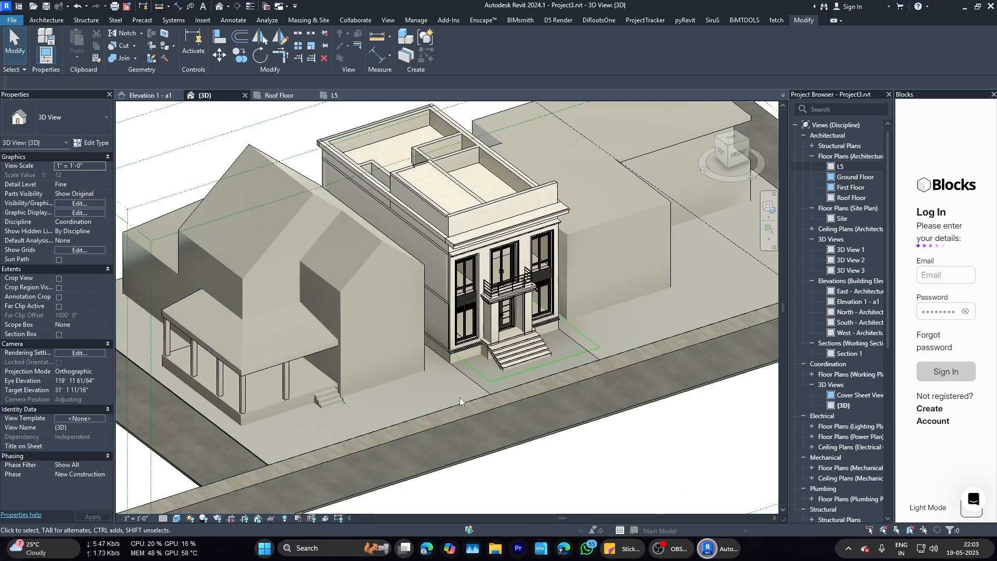
click(460, 398)
double_click(442, 394)
click(147, 265)
click(101, 232)
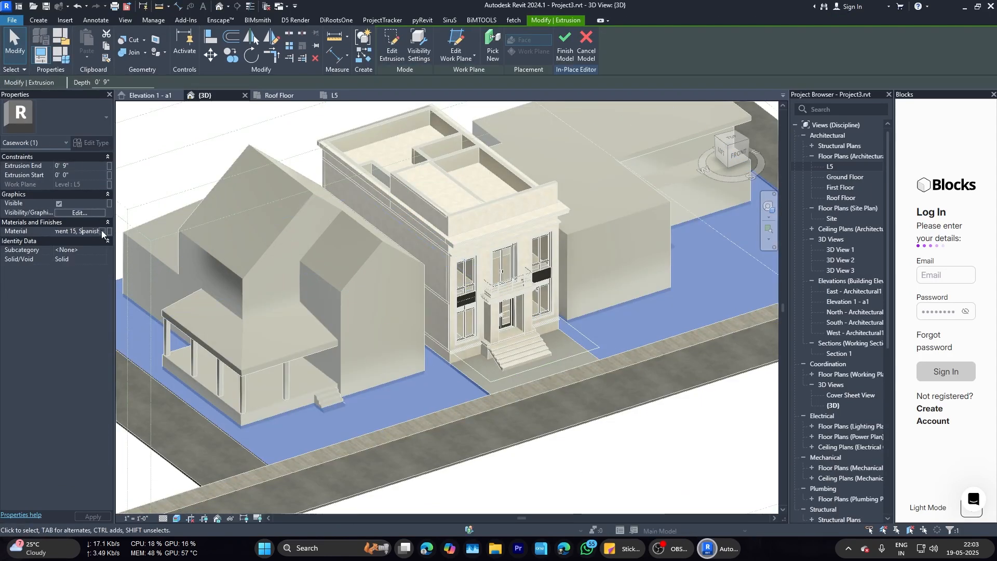
click(101, 231)
click(481, 261)
drag(838, 301, 839, 354)
click(675, 314)
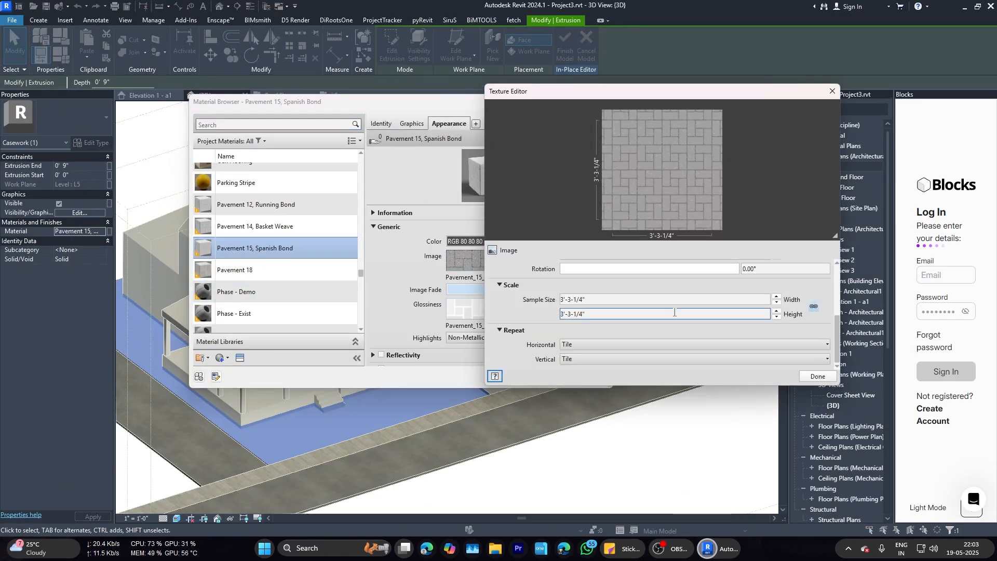
click(816, 377)
Step: Change the sample size of the Pavement 15, Spanish Bond glossiness texture and finish the in-place edit
click(465, 309)
drag(839, 293, 838, 322)
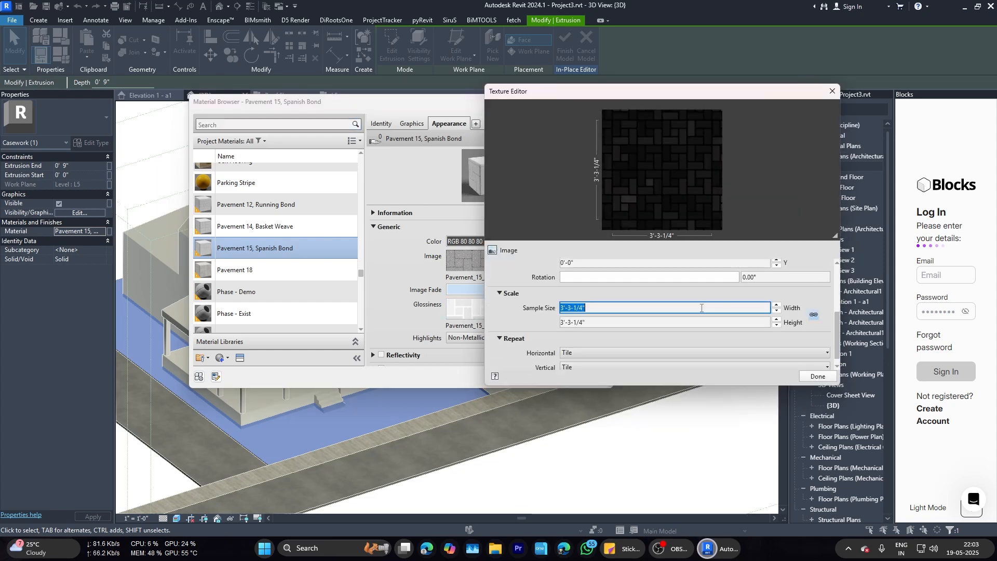
click(536, 376)
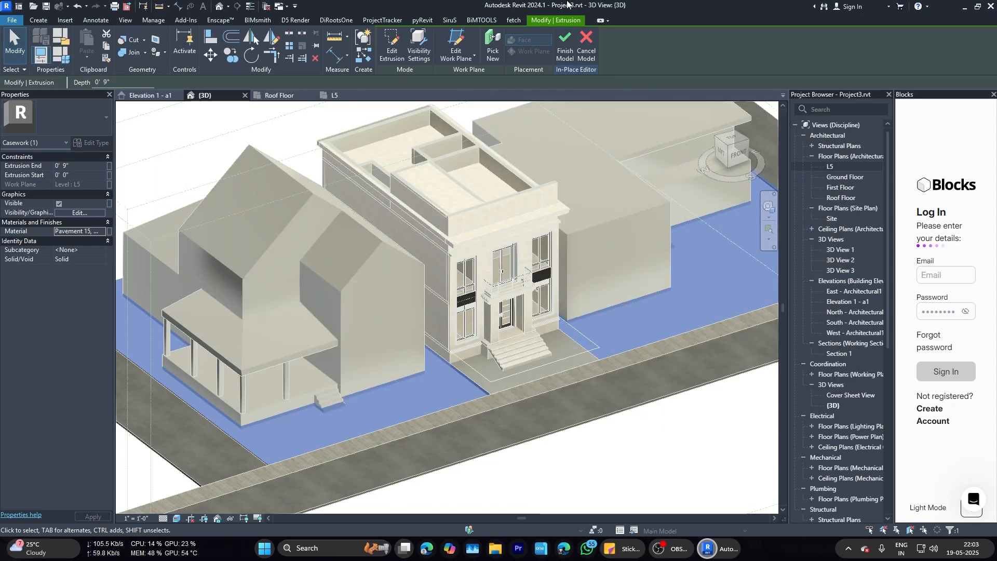
click(565, 44)
Step: View the house front in 3D, then switch to Enscape and examine the yard and neighbouring paving from the street
scroll(566, 358, down, 3)
shift+middle_drag(582, 338, 549, 256)
scroll(509, 312, up, 4)
shift+middle_drag(511, 327, 549, 282)
scroll(564, 301, up, 3)
scroll(542, 283, down, 3)
scroll(543, 291, up, 3)
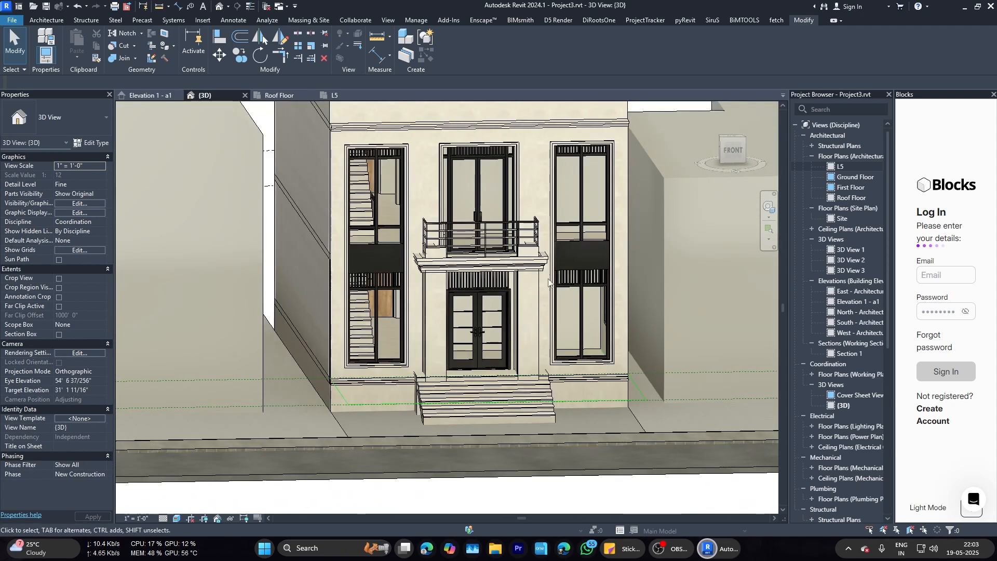
mouse_move(708, 548)
click(679, 490)
right_drag(677, 450, 663, 370)
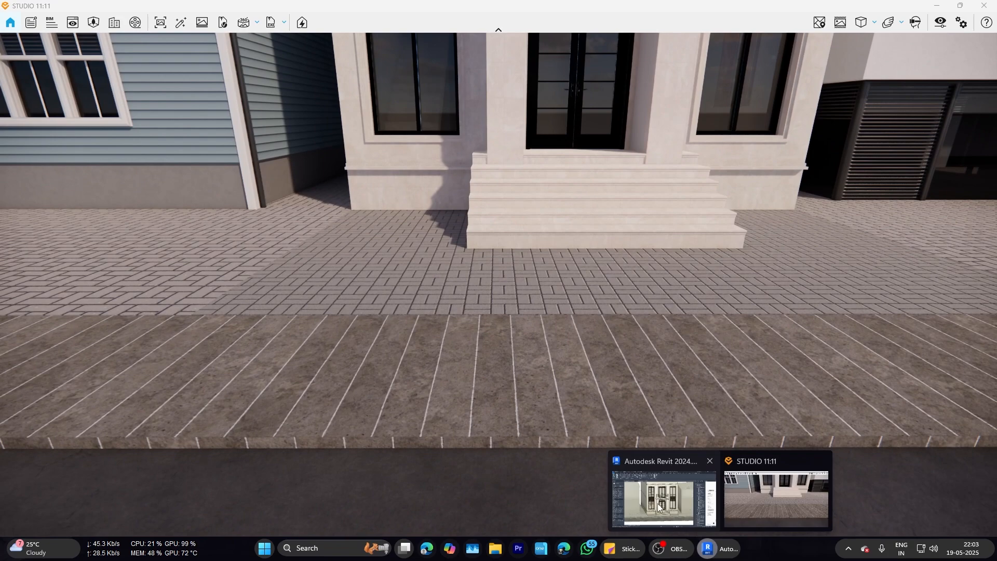
Step: Return to Revit, review the front yard's edges, and start a Basic Wall Generic - 200mm in the L5 floor plan
click(659, 506)
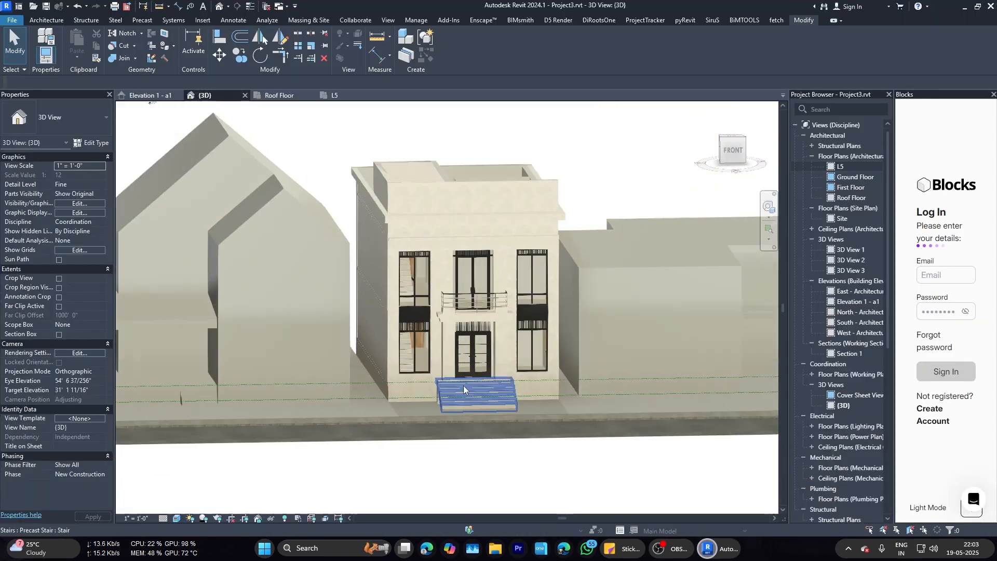
shift+middle_drag(463, 385, 505, 445)
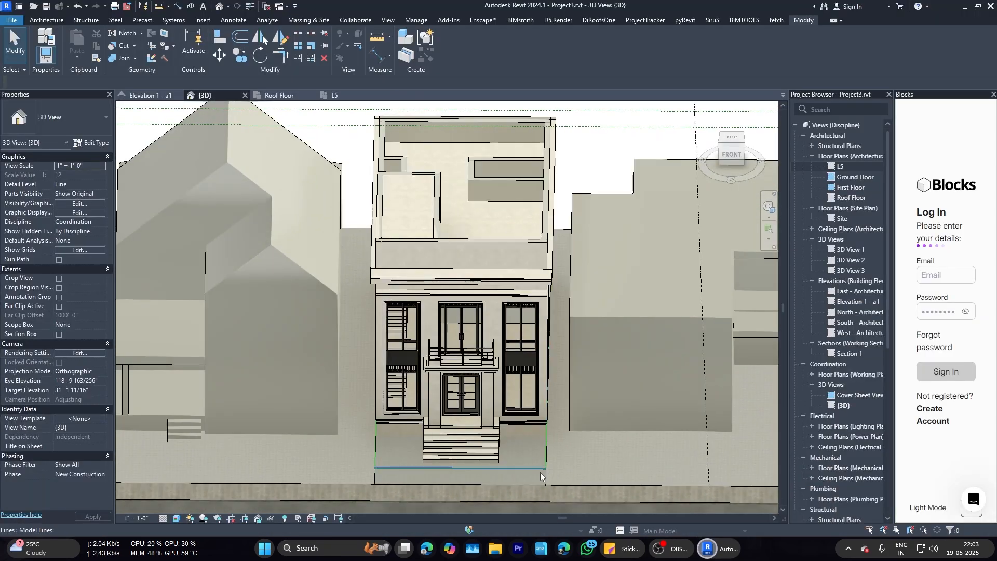
click(416, 457)
key(Escape)
shift+middle_drag(403, 464, 259, 167)
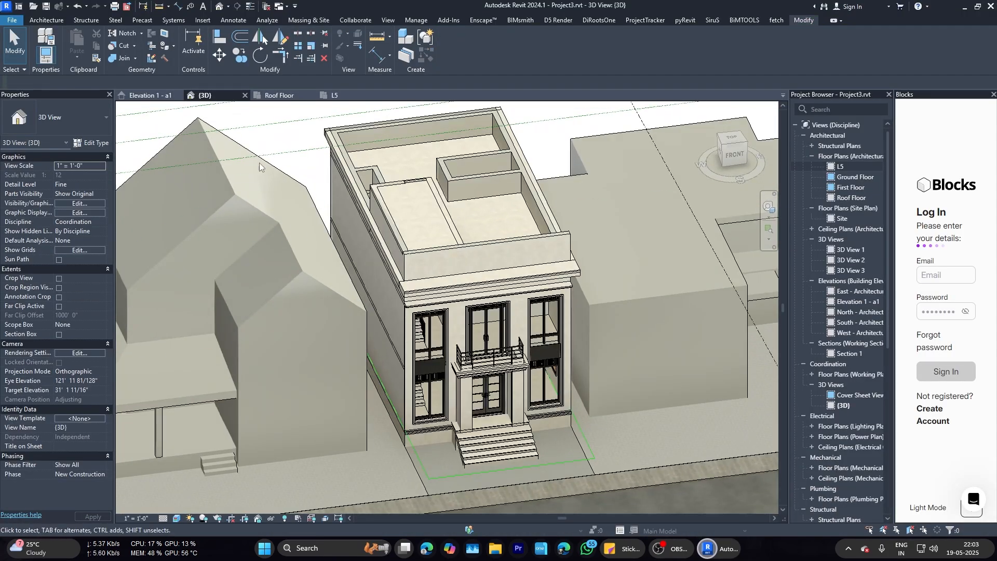
click(324, 95)
key(w)
key(a)
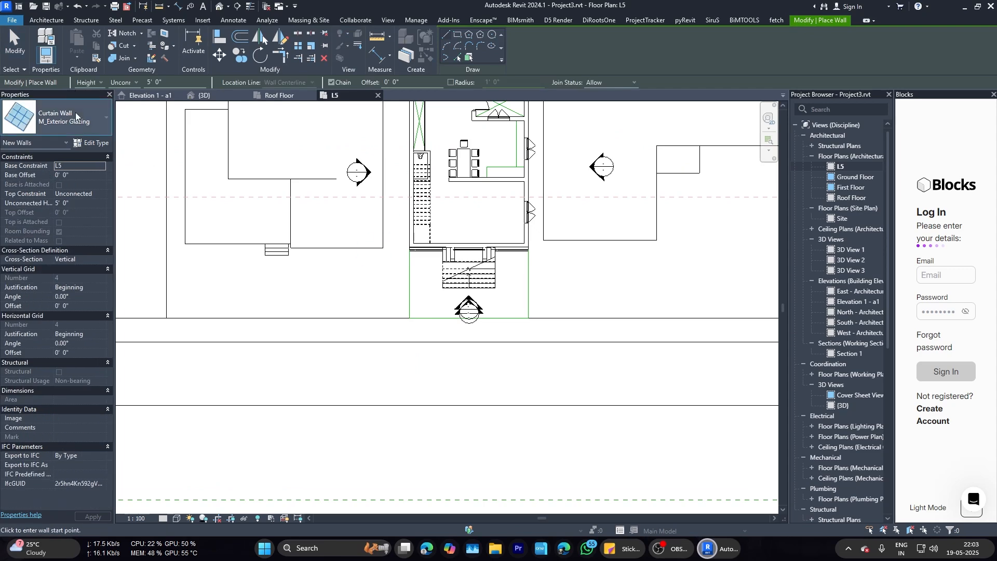
click(76, 112)
scroll(61, 198, up, 3)
click(59, 246)
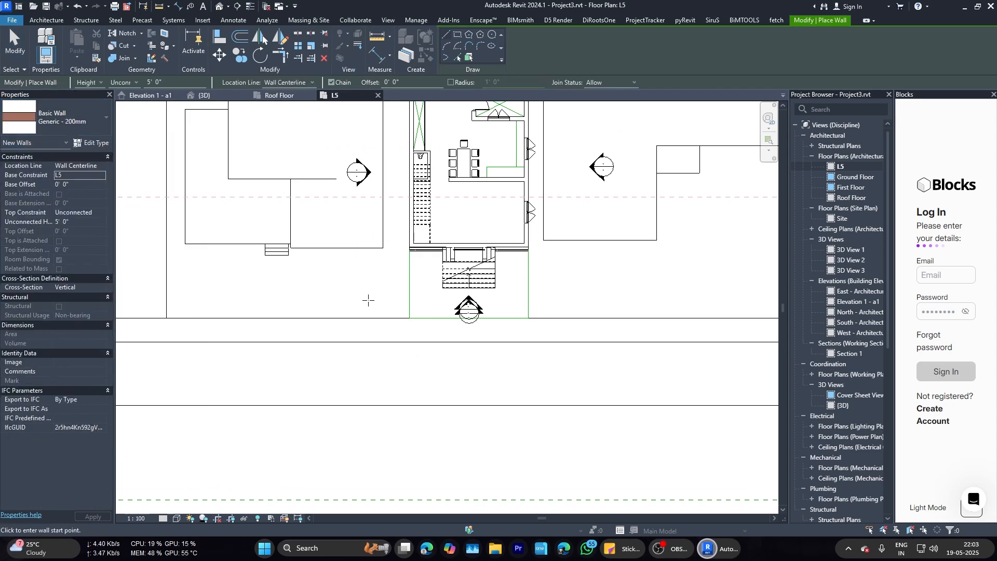
Step: Draw a wall about 15' long from the house's left front corner to the sidewalk, using Finish Face: Exterior as location line
scroll(405, 248, up, 4)
click(405, 245)
click(312, 82)
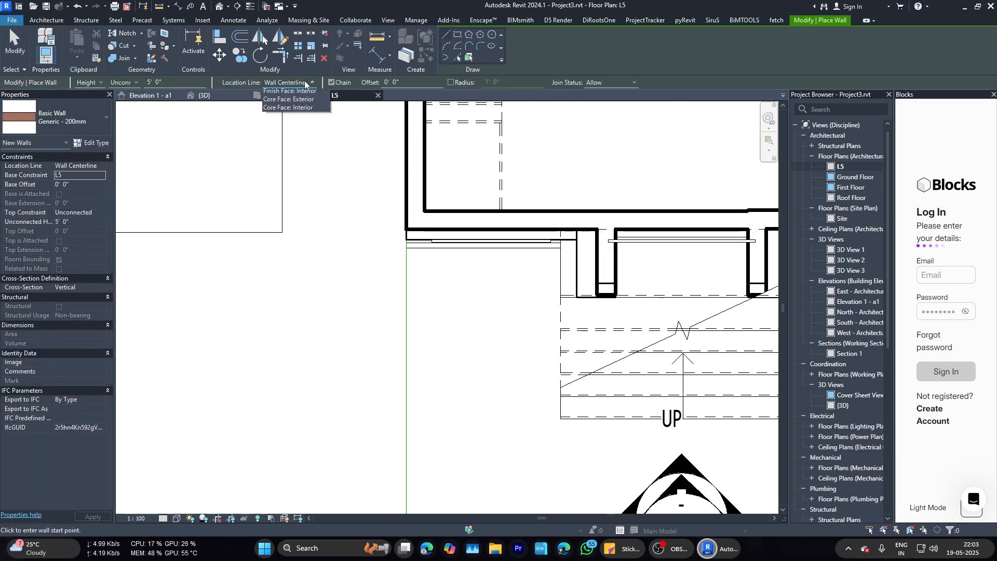
click(286, 111)
scroll(407, 240, down, 3)
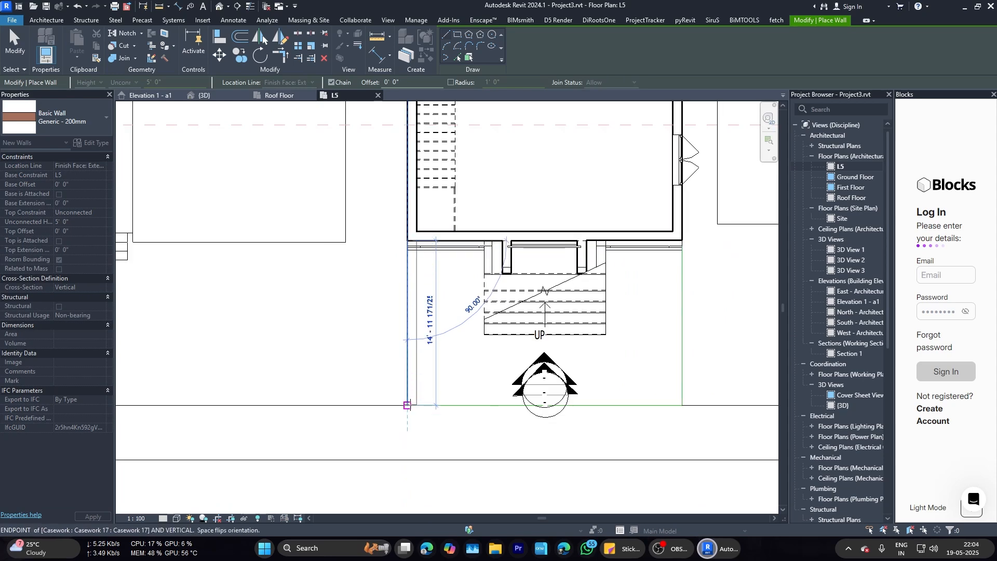
click(405, 403)
Step: Draw a matching wall about 15' long from the house's right front corner down to the sidewalk
scroll(660, 269, up, 3)
click(681, 239)
scroll(686, 335, down, 1)
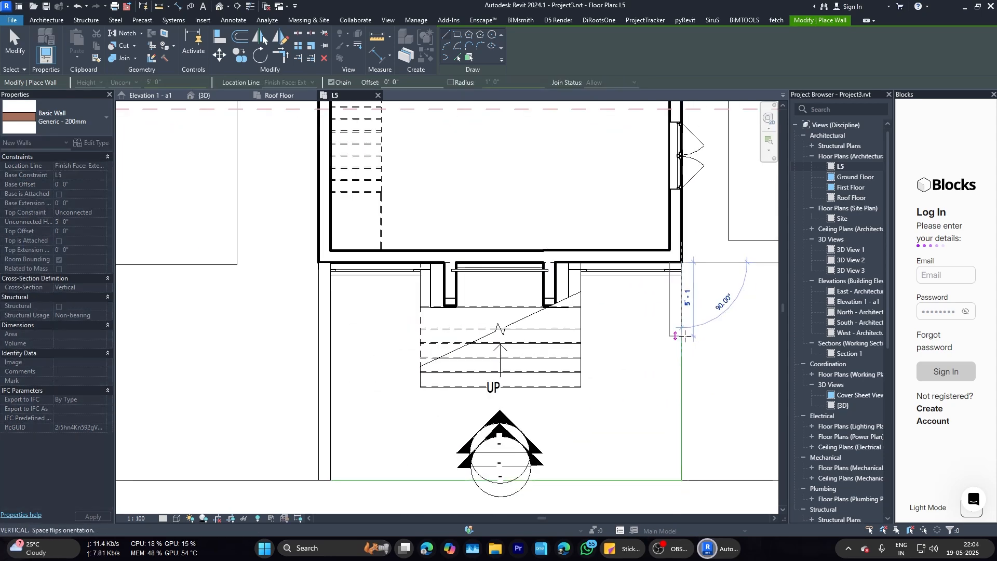
click(681, 480)
key(Escape)
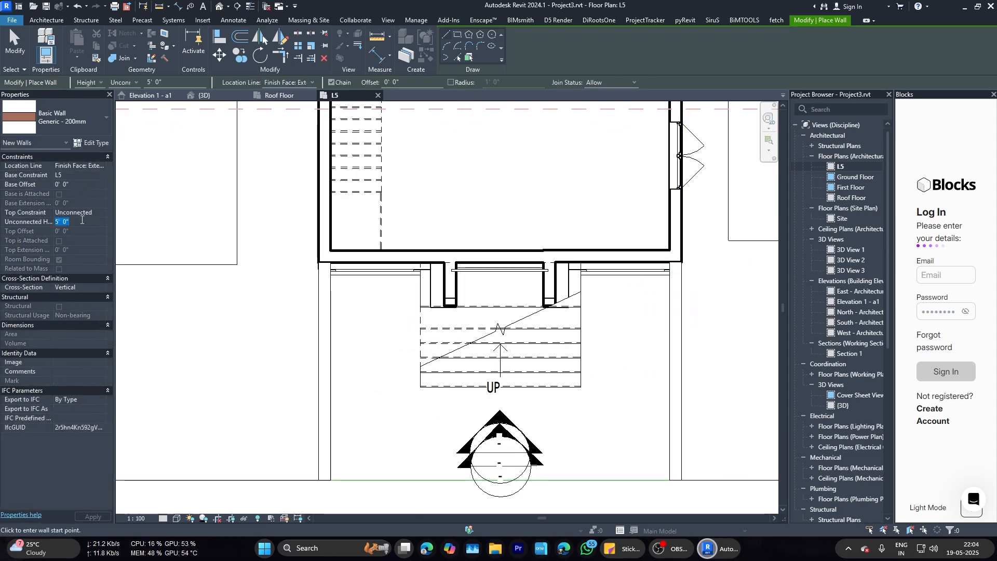
key(Escape)
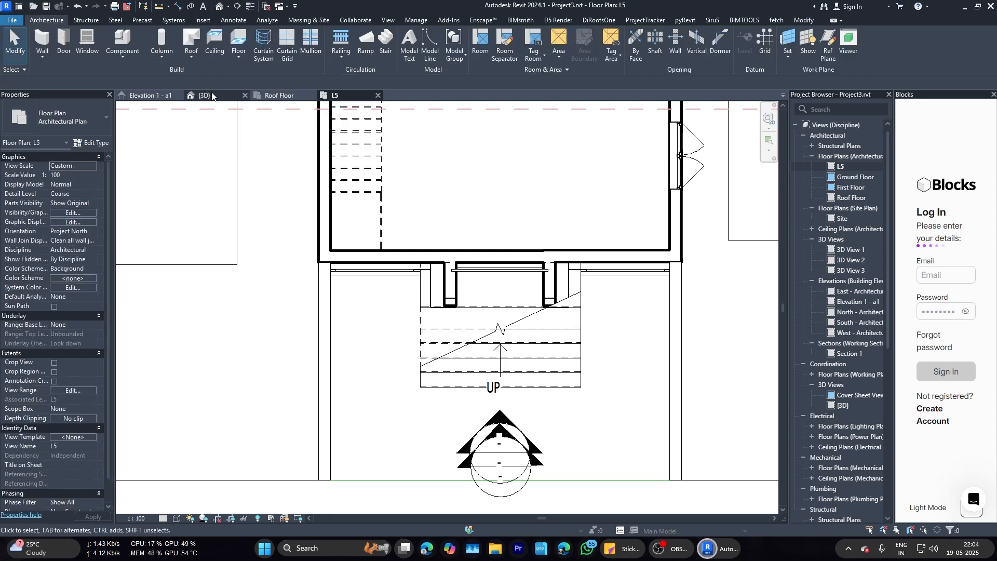
Step: Check both yard side walls in the 3D view and delete the one on the right side of the stairs
click(205, 95)
scroll(433, 292, up, 5)
shift+middle_drag(433, 292, 391, 356)
scroll(595, 377, up, 3)
scroll(531, 389, down, 3)
click(531, 389)
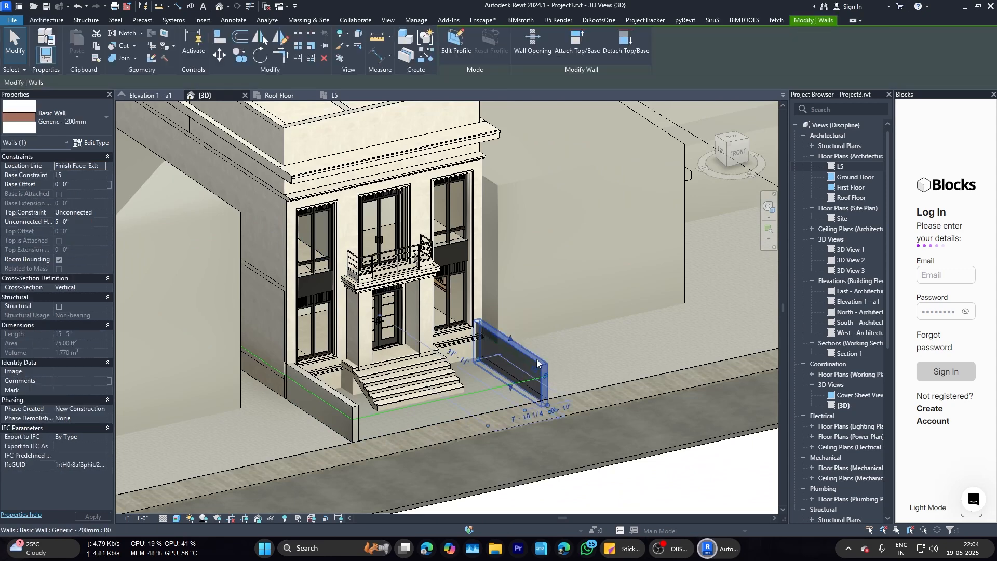
key(Escape)
Step: Delete the remaining side wall on the left edge of the front yard
scroll(468, 370, down, 3)
scroll(469, 369, up, 3)
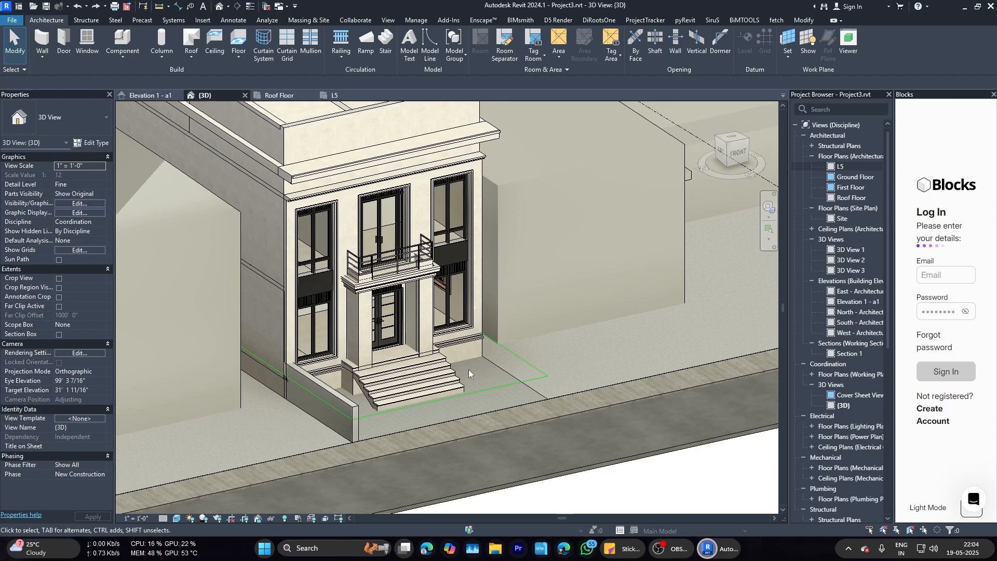
click(351, 405)
key(Escape)
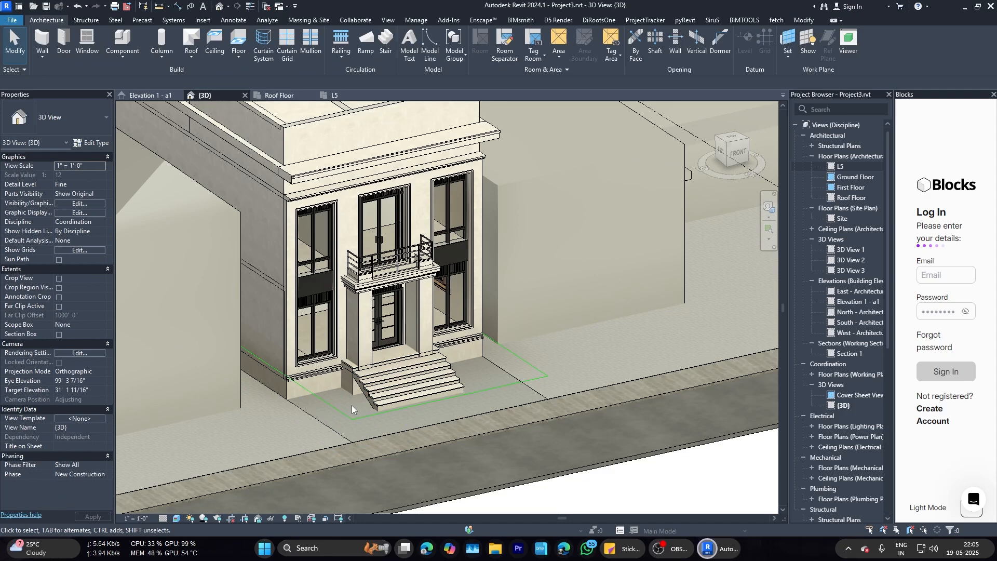
Step: Select the yard's front boundary line in the L5 floor plan and examine where it lies in the 3D view
click(335, 96)
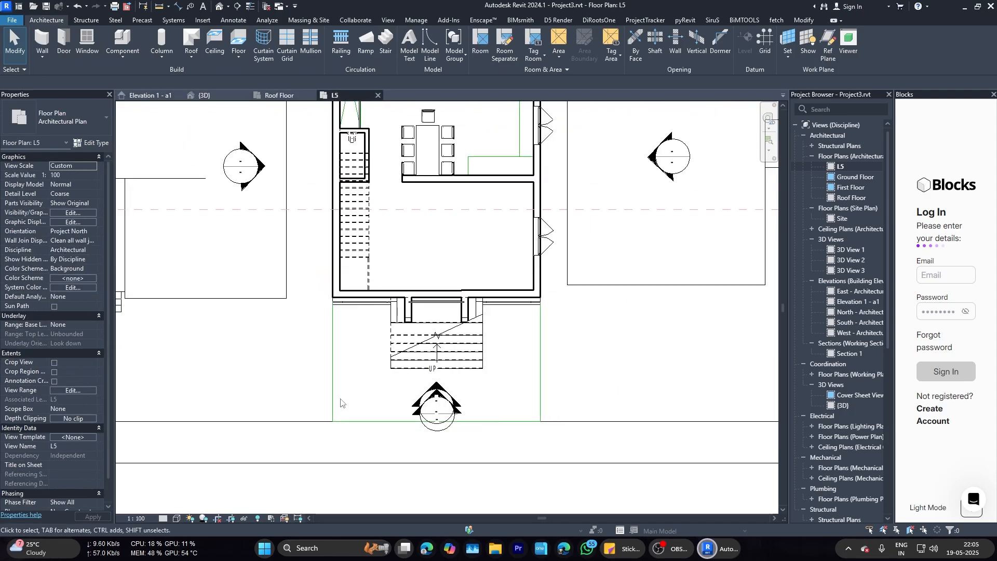
click(348, 424)
click(202, 95)
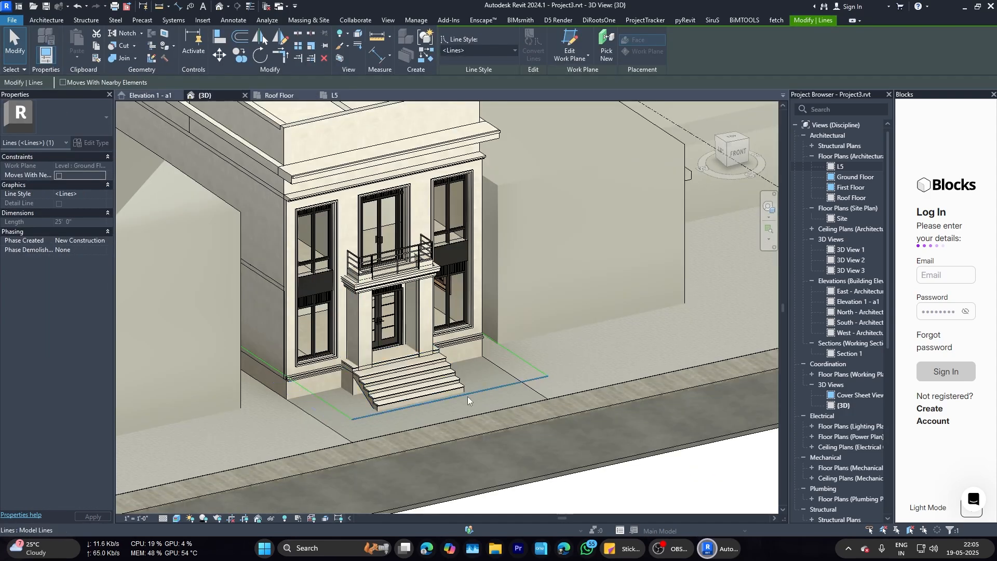
key(Escape)
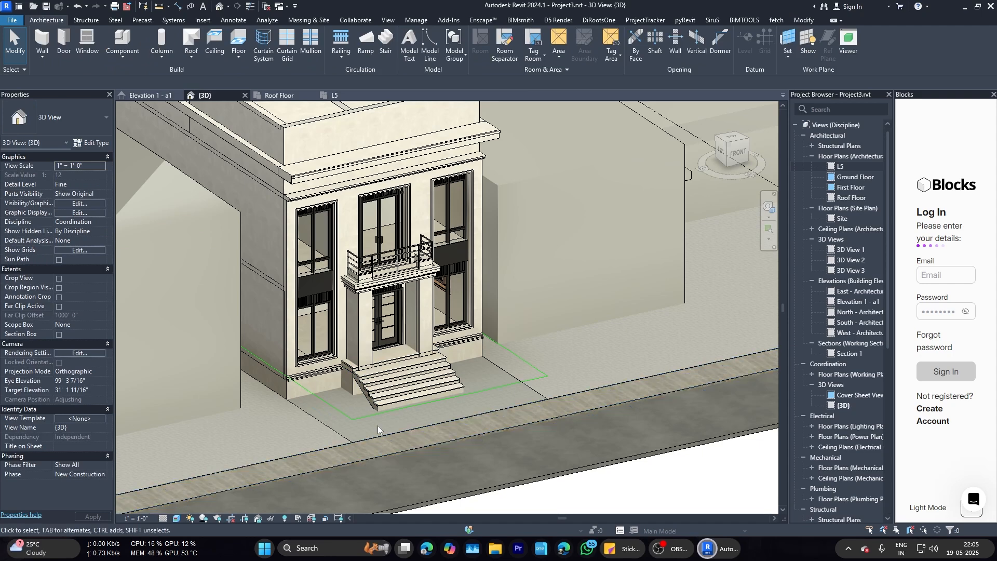
Step: Edit the sidewalk strip in place, assign it the Pavement 14, Basket Weave material, finish the model and inspect the paving
scroll(379, 418, up, 3)
double_click(470, 436)
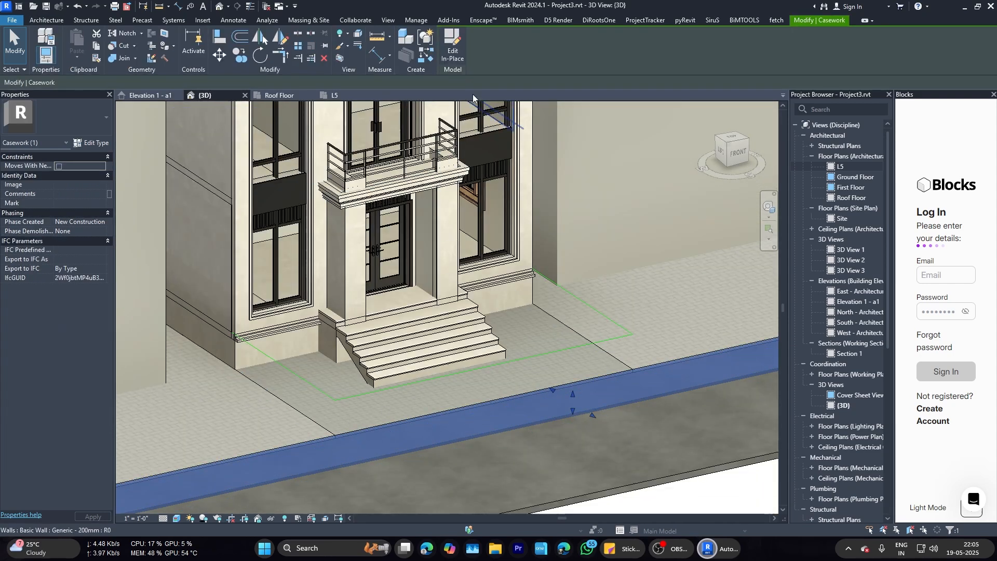
click(469, 436)
click(100, 231)
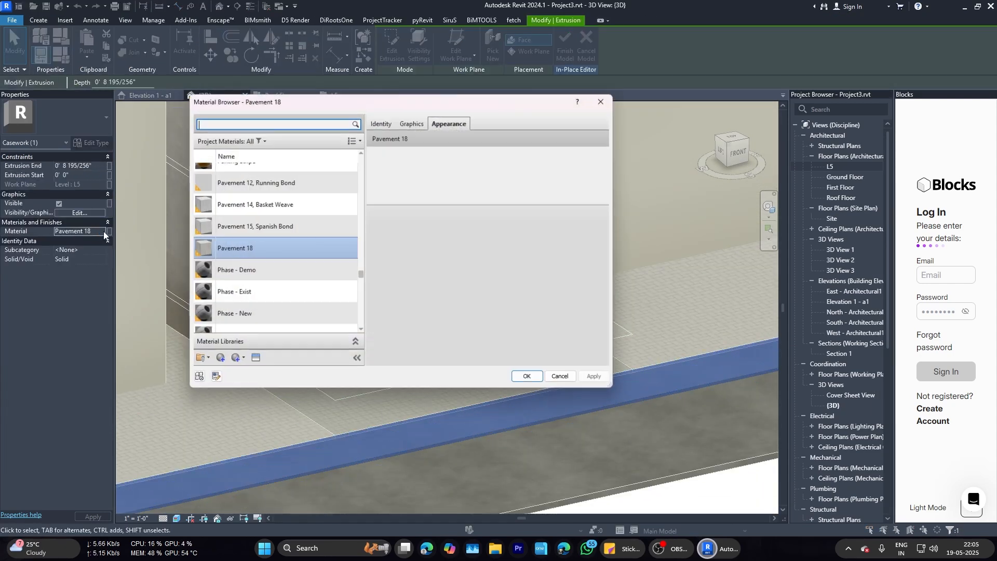
click(300, 202)
click(527, 376)
click(565, 50)
scroll(435, 417, up, 3)
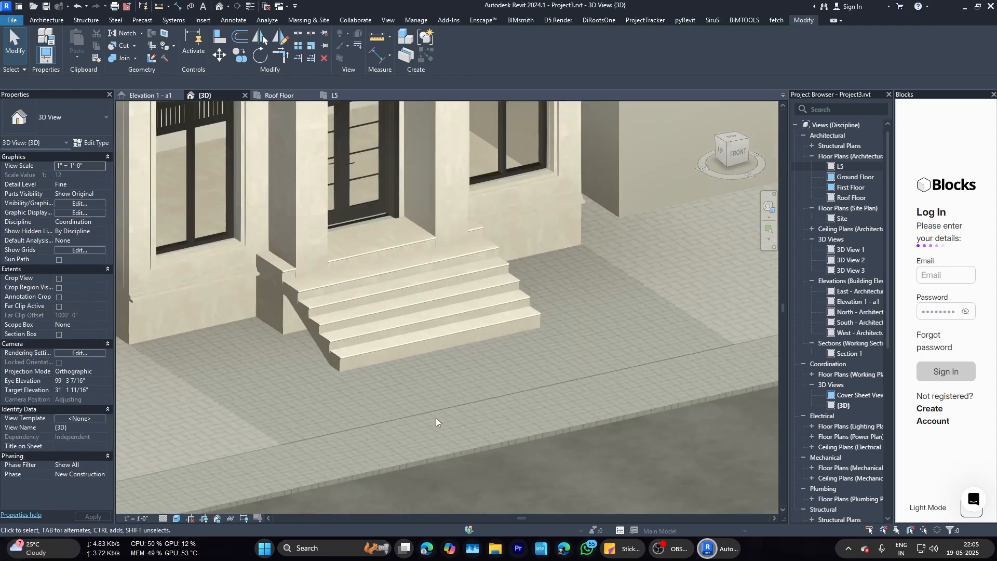
scroll(377, 431, up, 2)
scroll(378, 431, down, 2)
scroll(540, 441, down, 3)
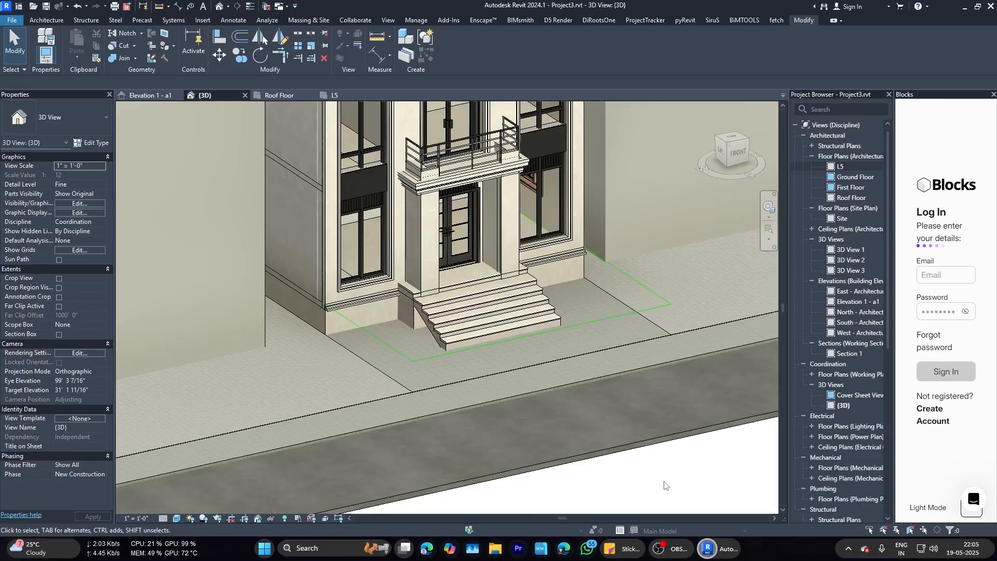
Step: Open the front yard slab for in-place editing and show it in the L5 floor plan
double_click(440, 385)
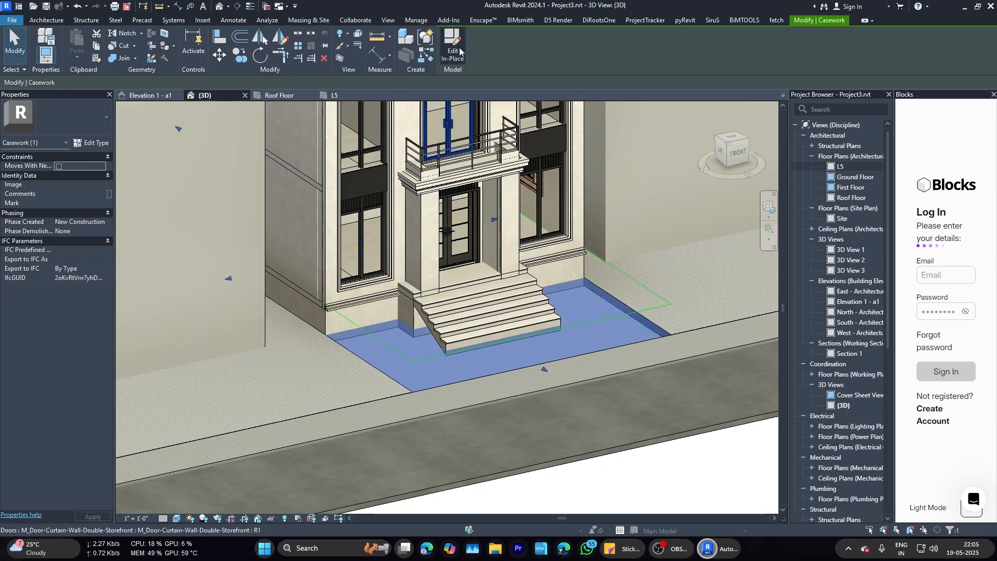
click(335, 95)
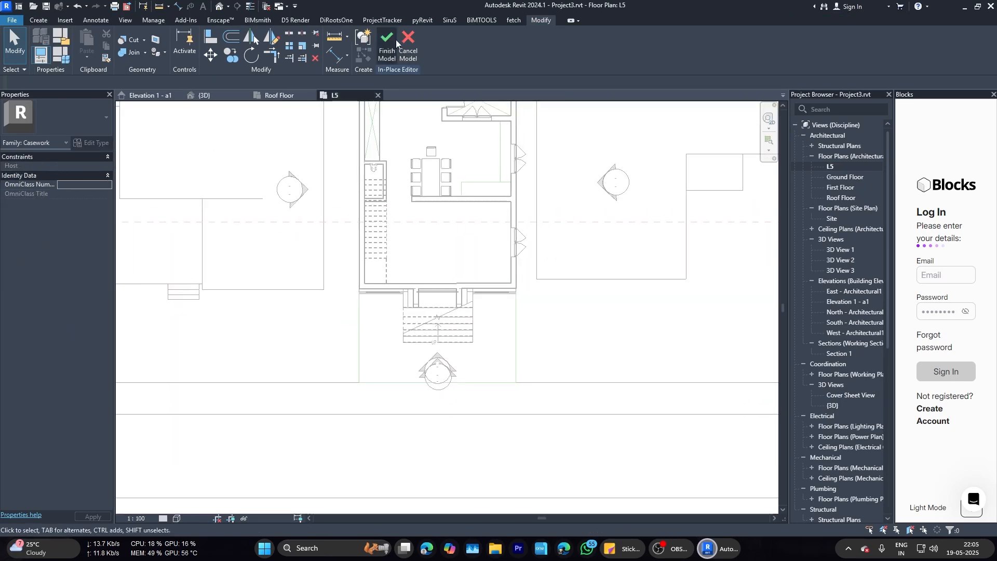
click(45, 22)
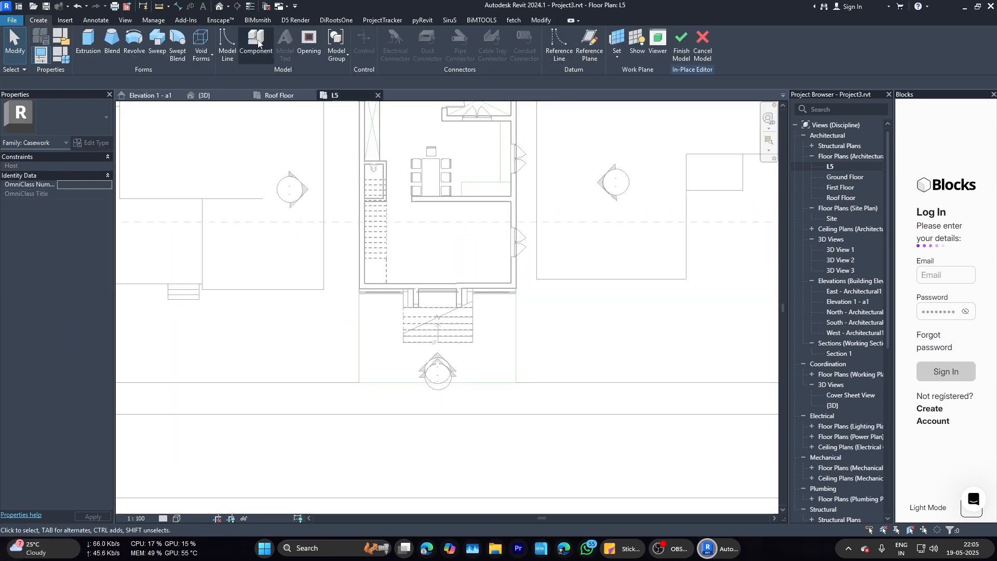
click(88, 42)
scroll(384, 352, up, 4)
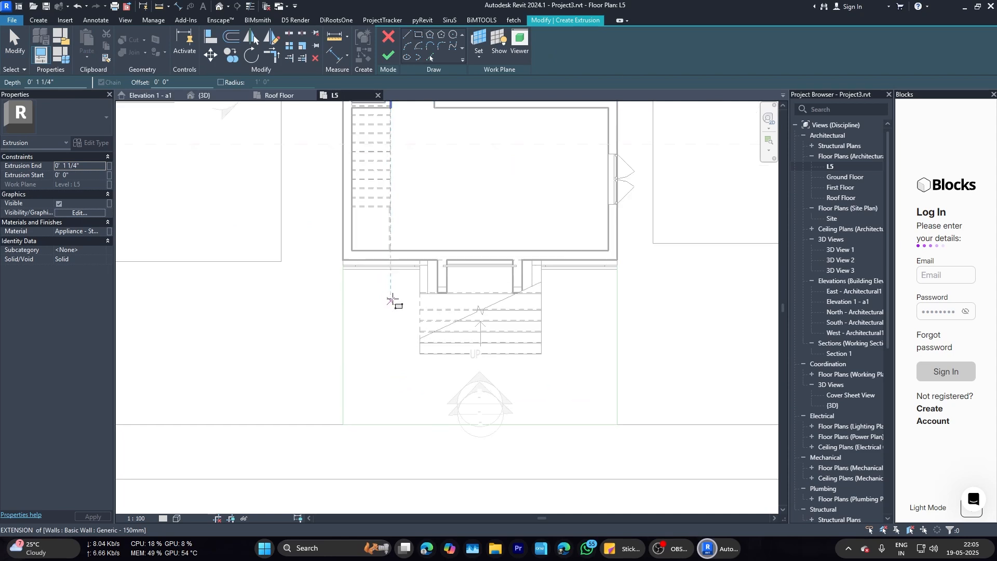
scroll(422, 266, down, 1)
click(423, 264)
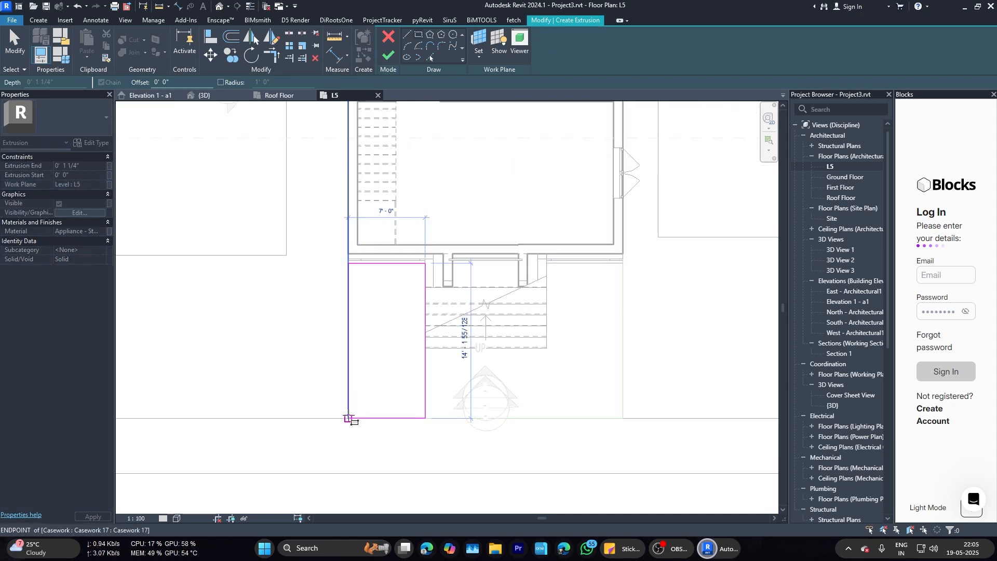
key(Escape)
scroll(423, 265, up, 1)
click(426, 263)
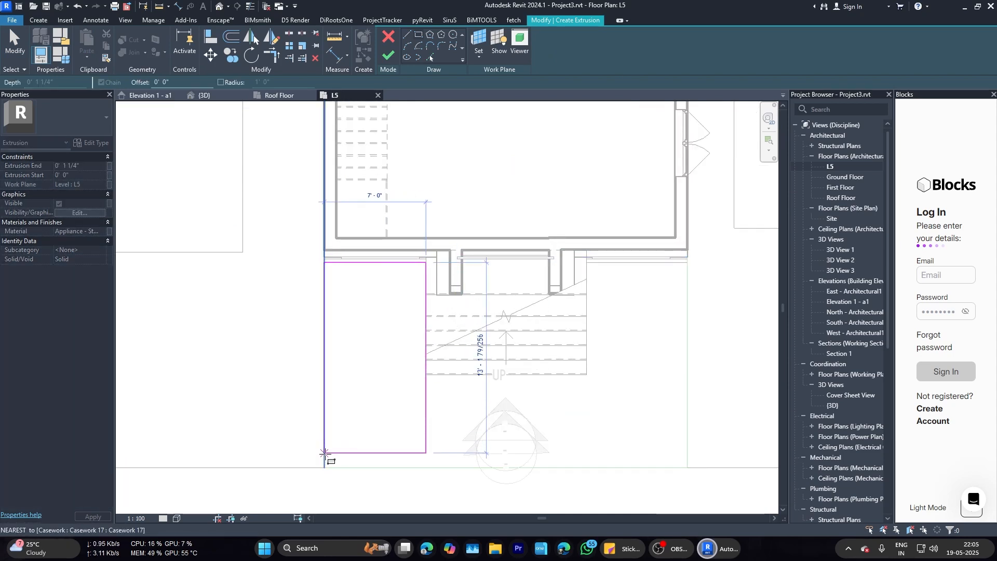
click(324, 468)
click(688, 262)
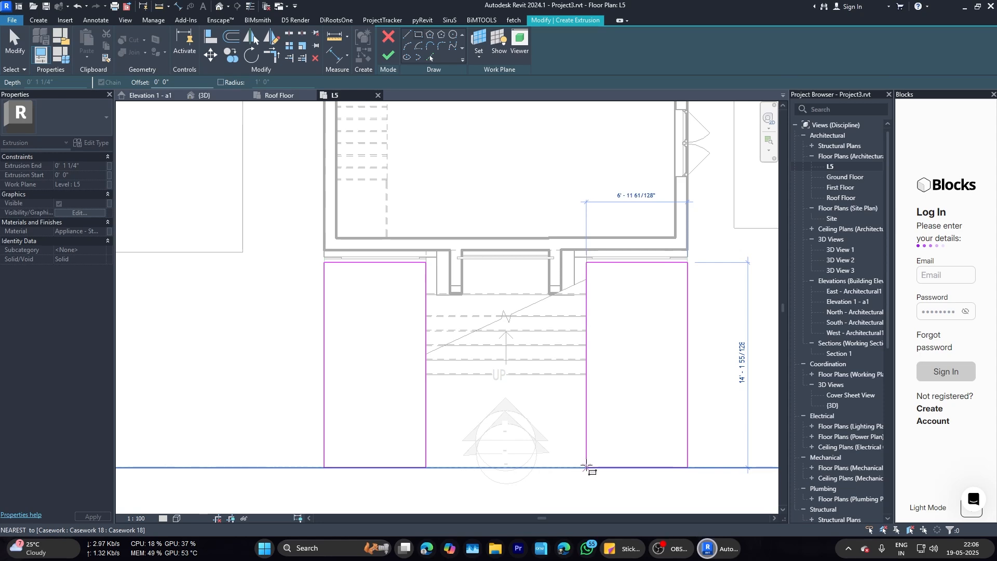
key(Escape)
click(389, 37)
click(517, 279)
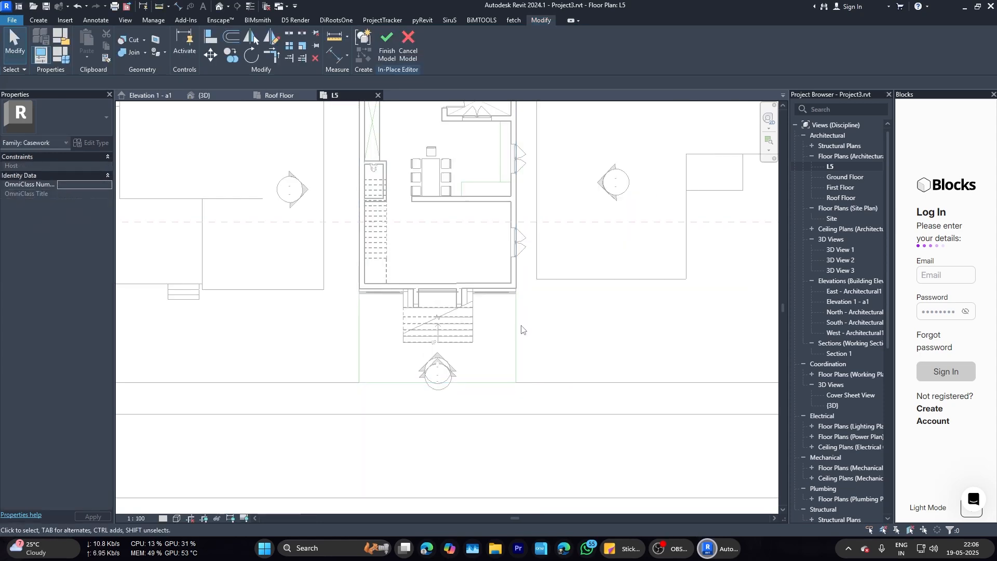
Step: Edit the yard extrusion's sketch in the L5 plan, adding a rectangular opening about 13'-11" long left of the stairs, just inside the boundary
click(207, 95)
click(445, 384)
click(394, 58)
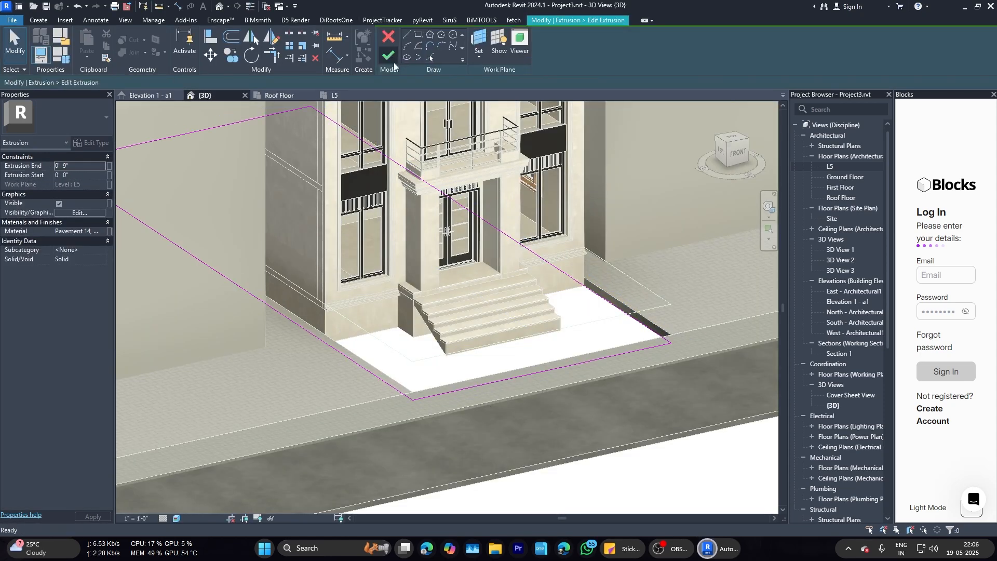
click(355, 96)
click(419, 35)
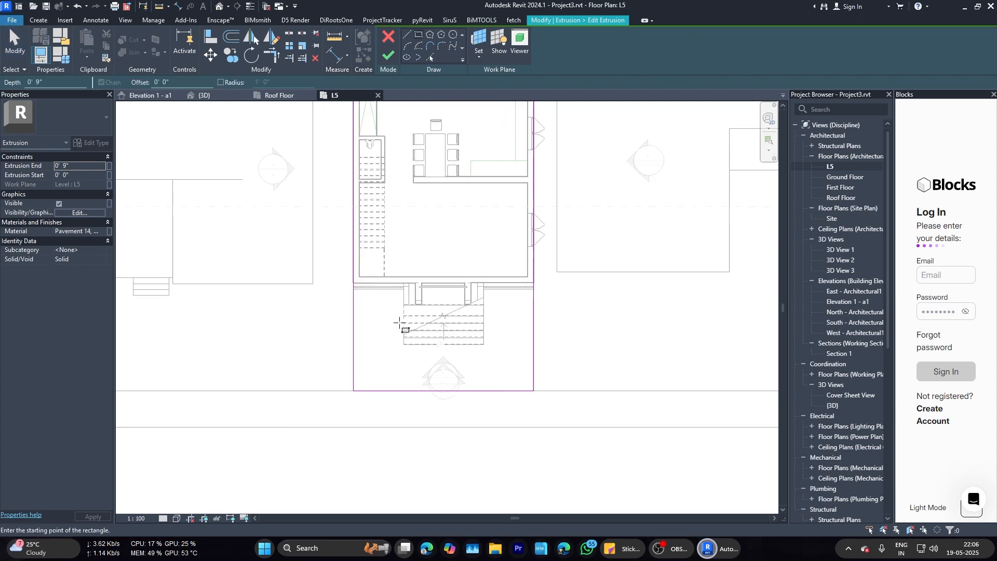
scroll(402, 309, up, 5)
click(408, 266)
scroll(363, 337, down, 3)
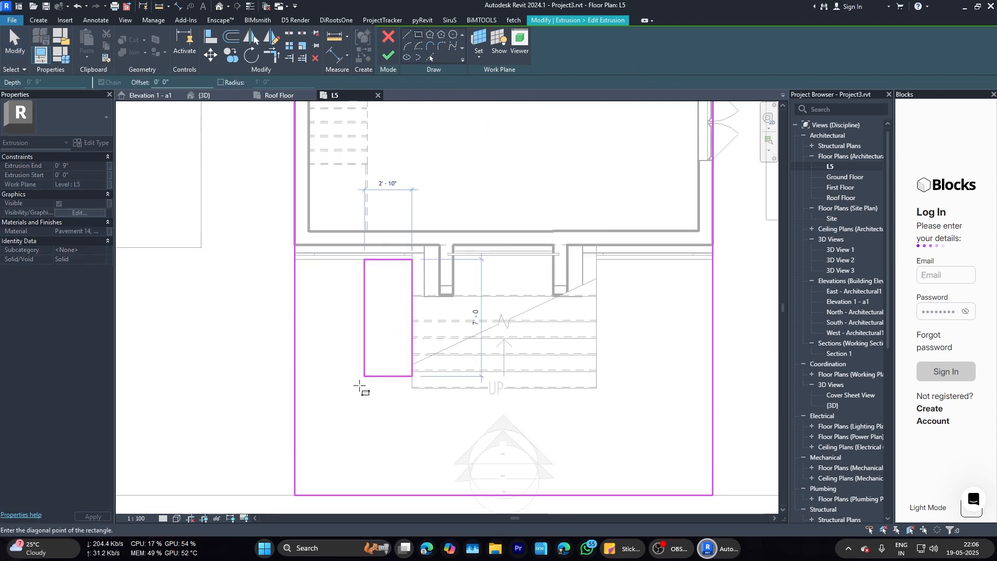
scroll(357, 270, up, 2)
scroll(308, 414, up, 4)
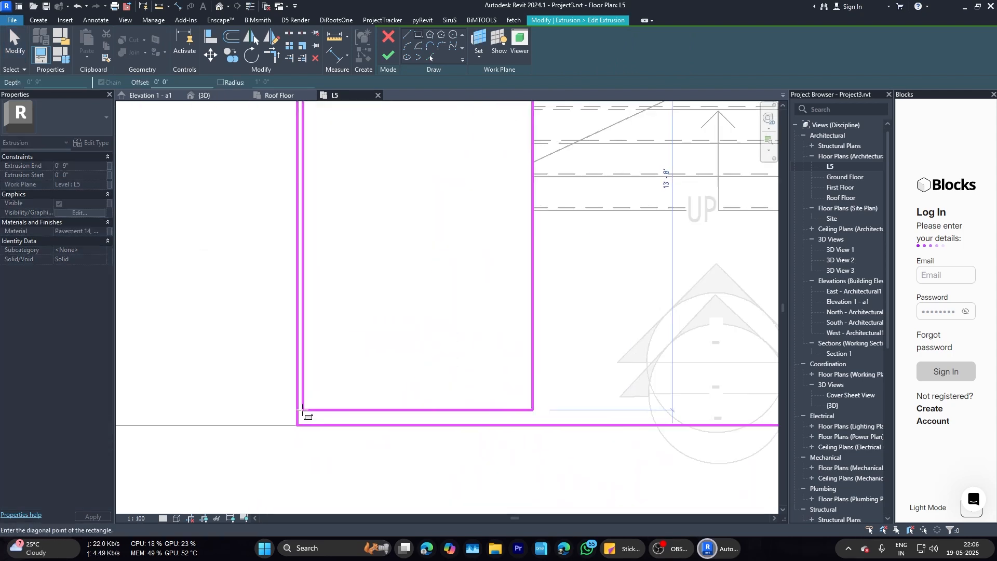
click(303, 419)
Step: Sketch a matching rectangular opening between the stairs and the yard's right boundary, and finish the yard extrusion's sketch
scroll(328, 352, down, 4)
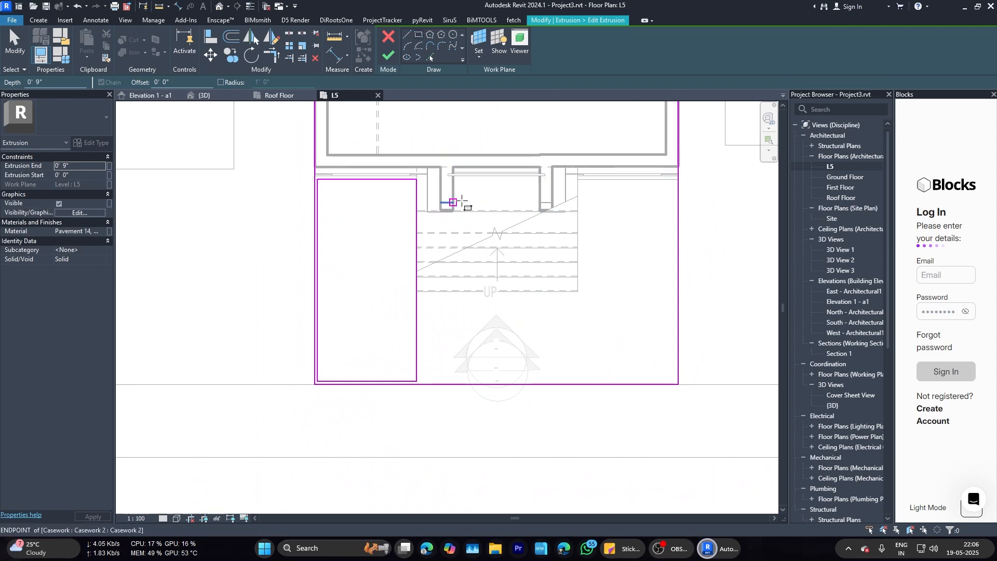
scroll(578, 179, up, 3)
click(578, 179)
scroll(579, 182, down, 3)
scroll(675, 385, up, 7)
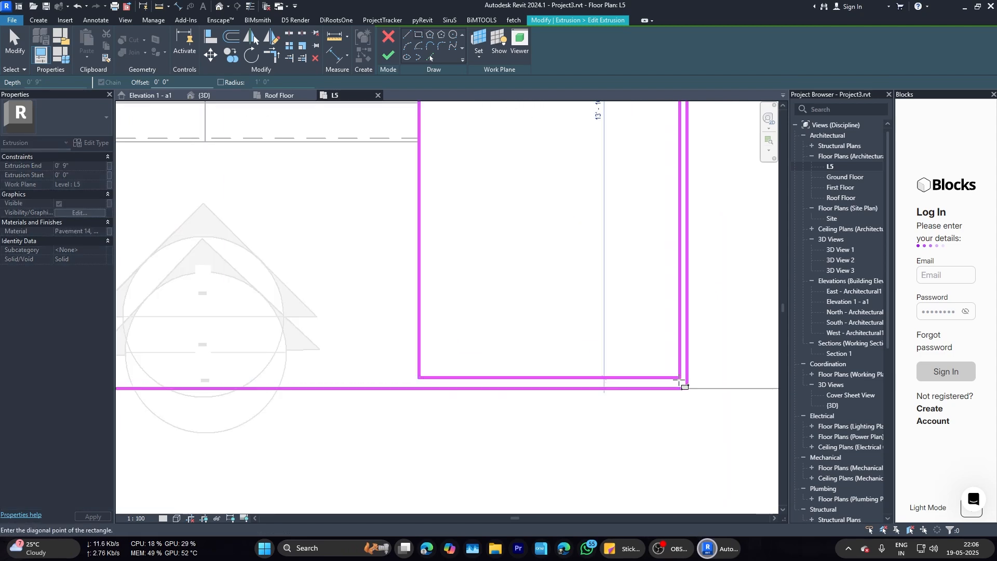
click(679, 381)
scroll(615, 332, down, 4)
key(Escape)
key(a)
key(l)
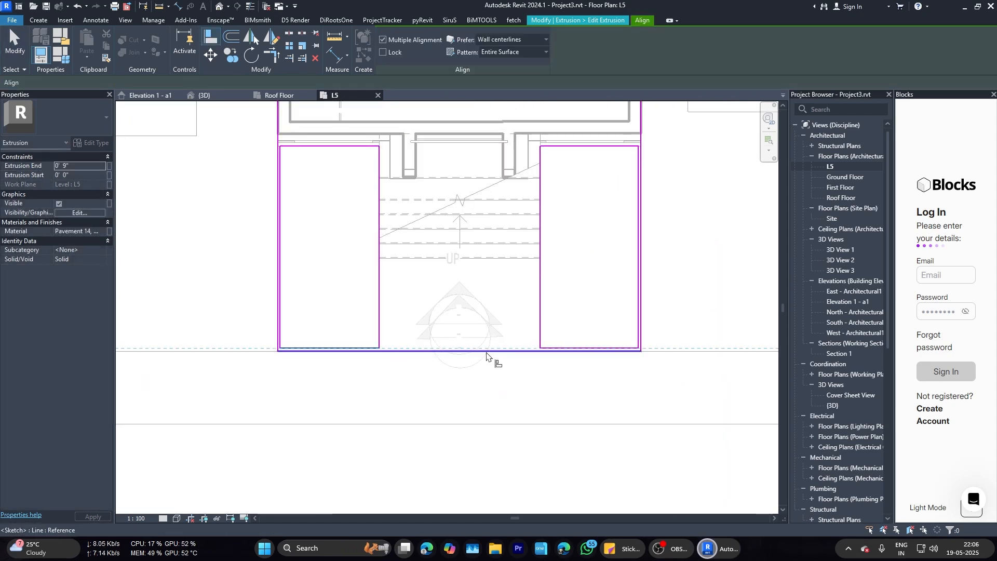
click(14, 42)
click(389, 59)
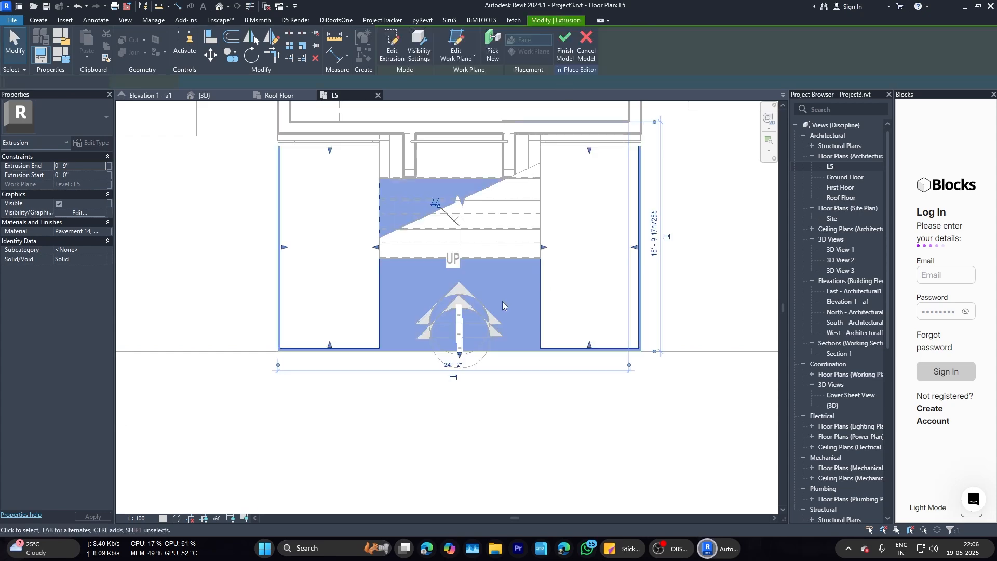
Step: Create a 6" high extrusion in the L5 plan from two rectangles filling the yard openings on both sides of the stairs
click(218, 95)
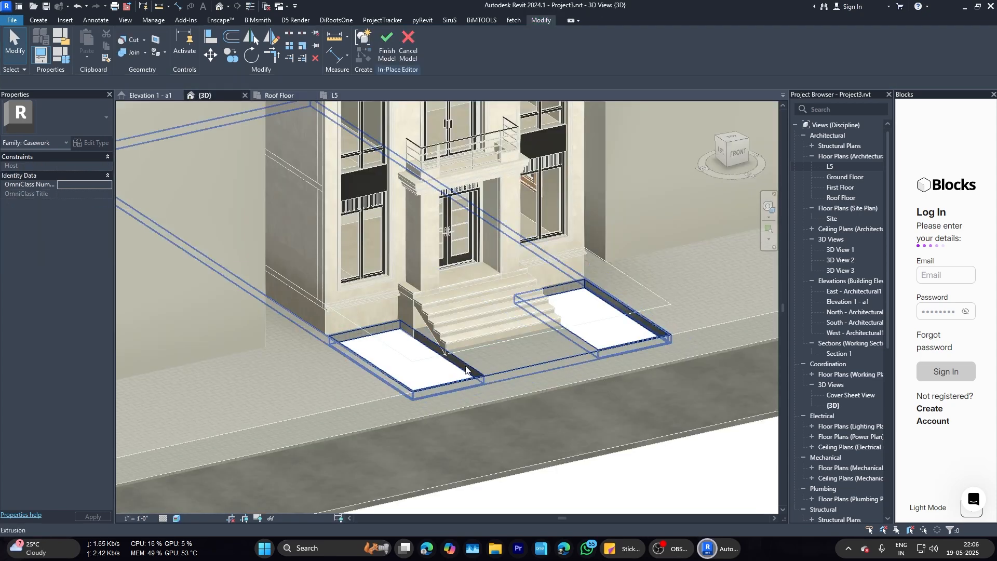
click(168, 121)
click(335, 96)
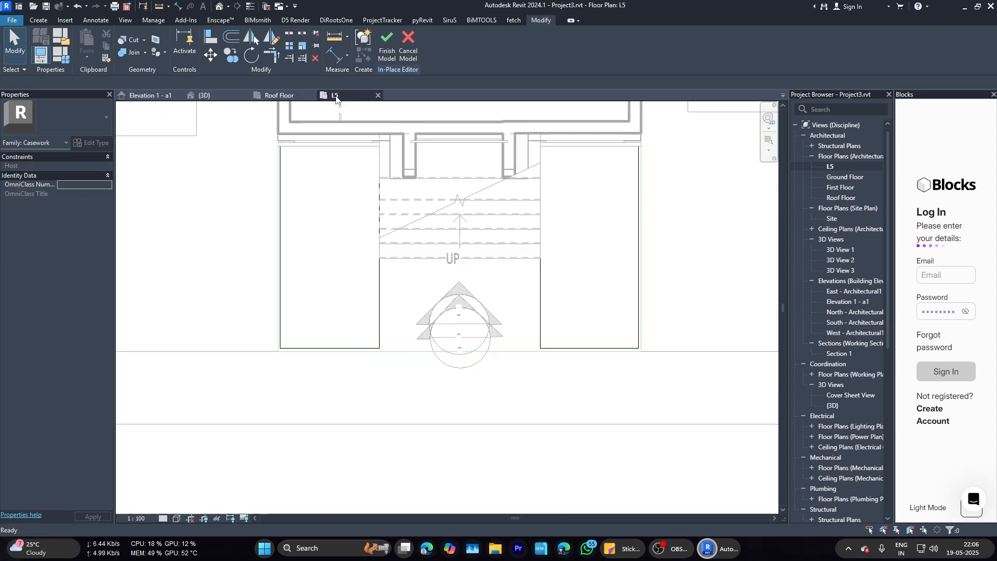
double_click(446, 344)
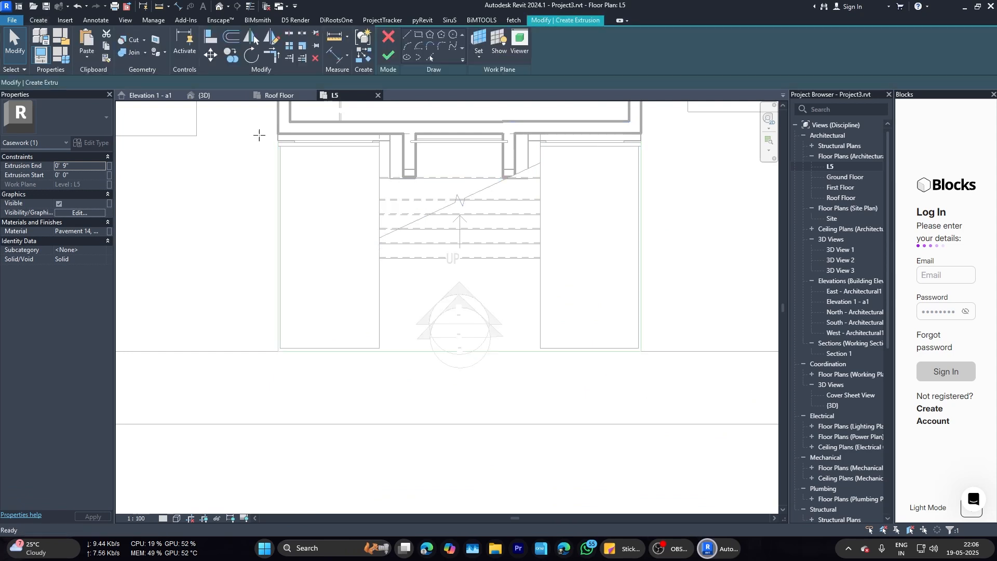
scroll(390, 140, up, 1)
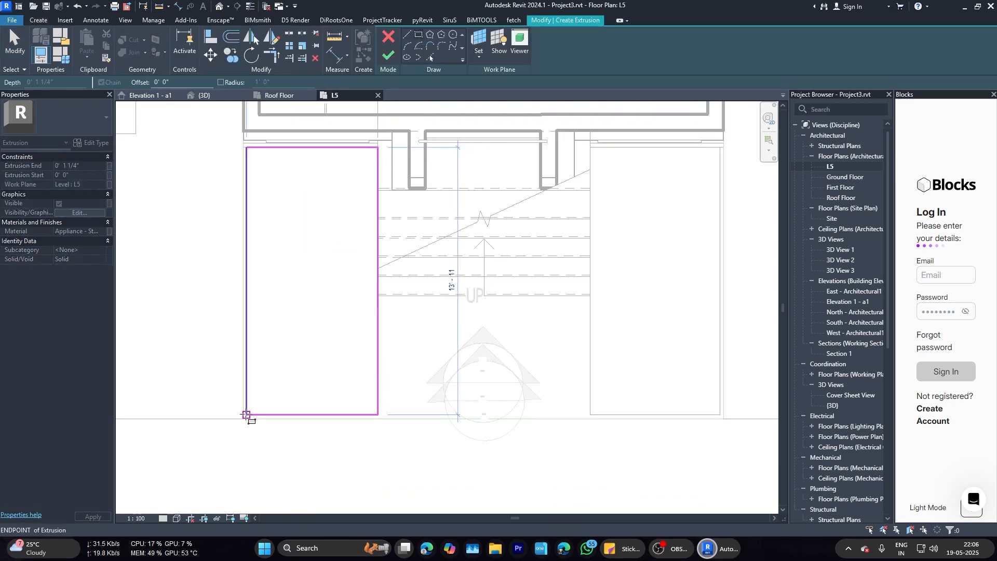
click(720, 147)
click(590, 415)
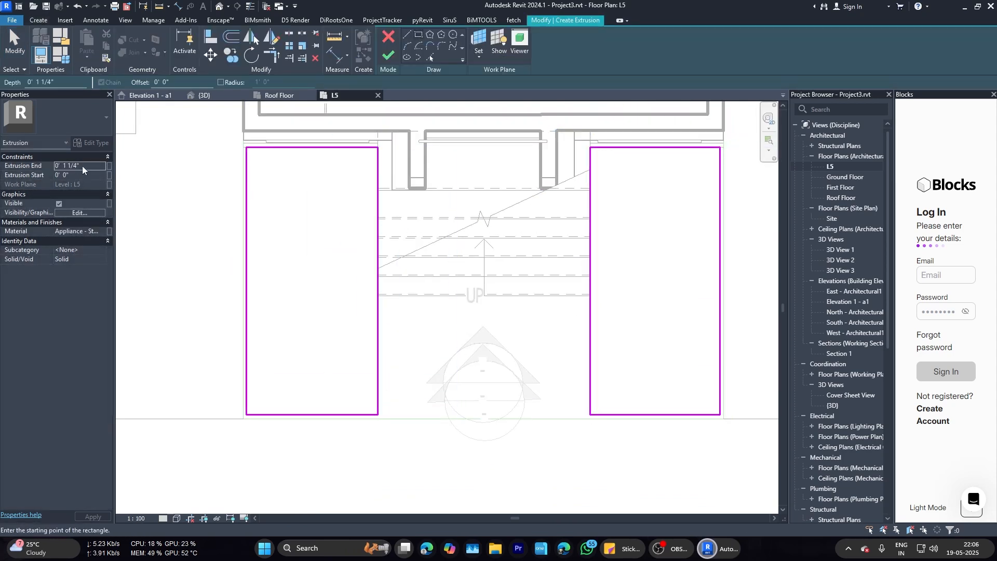
click(386, 53)
click(205, 95)
scroll(653, 383, up, 2)
Step: Assign the Concrete, Cast-in-Place, Gray material to the new extrusion beside the stairs
click(102, 230)
click(102, 230)
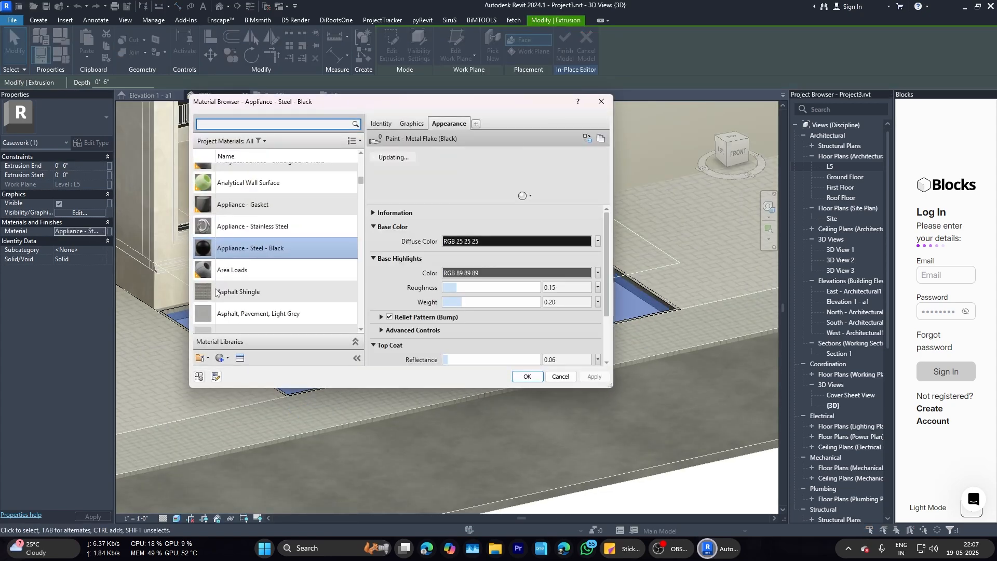
click(280, 291)
scroll(280, 290, up, 5)
click(263, 126)
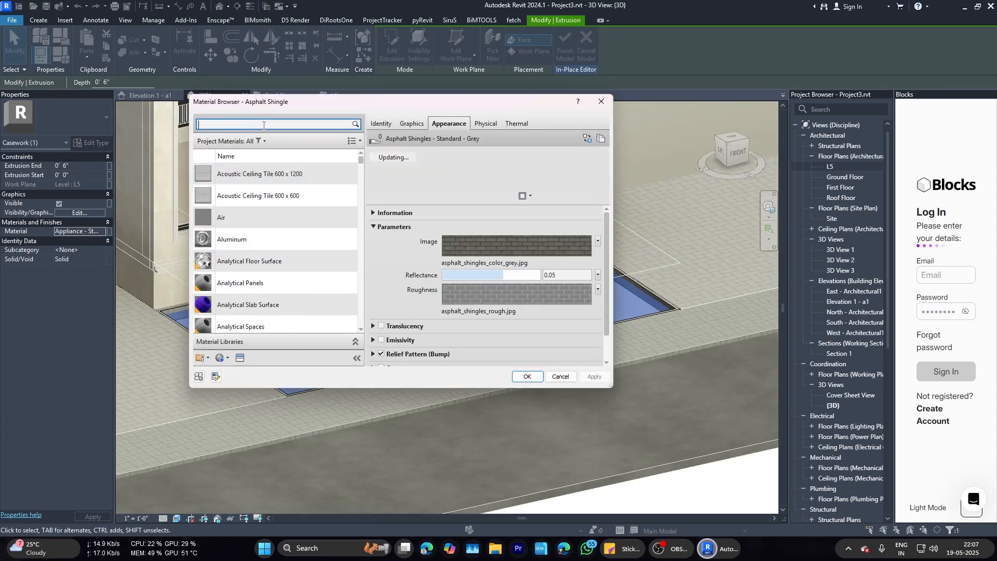
scroll(275, 217, down, 10)
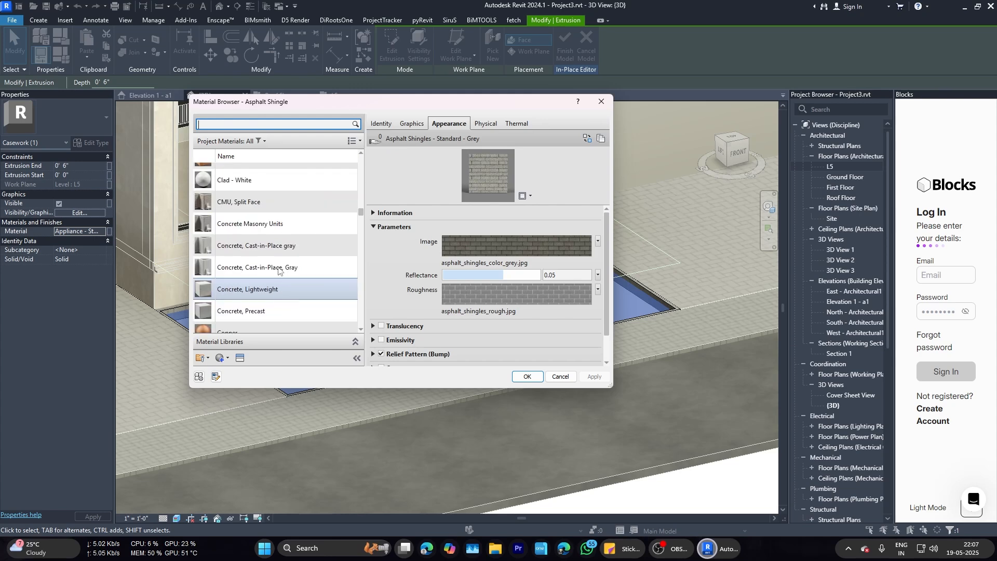
click(260, 202)
click(260, 239)
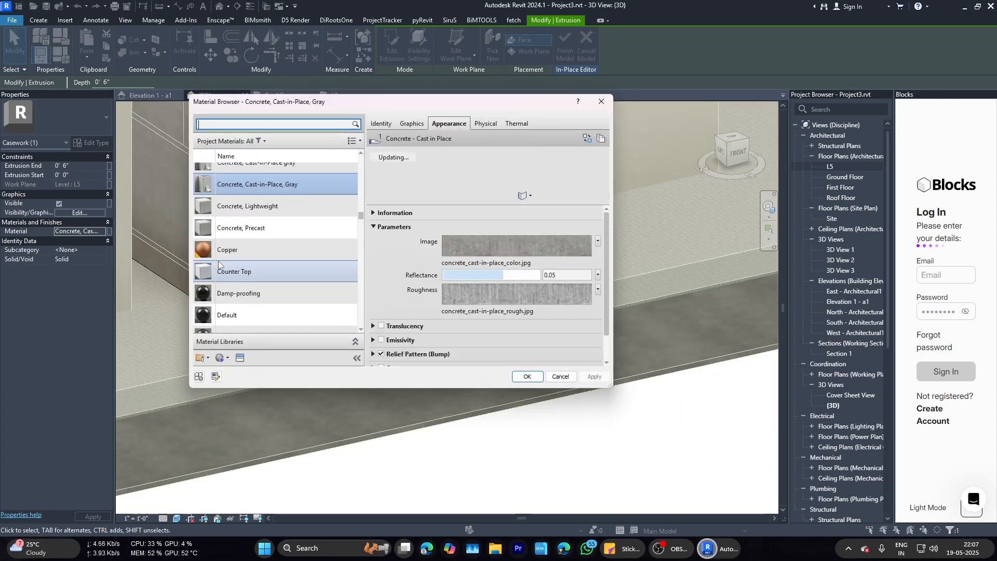
Step: Browse the project materials for a suitable base material for the yard infill and examine the Default Wall appearance
scroll(224, 260, down, 4)
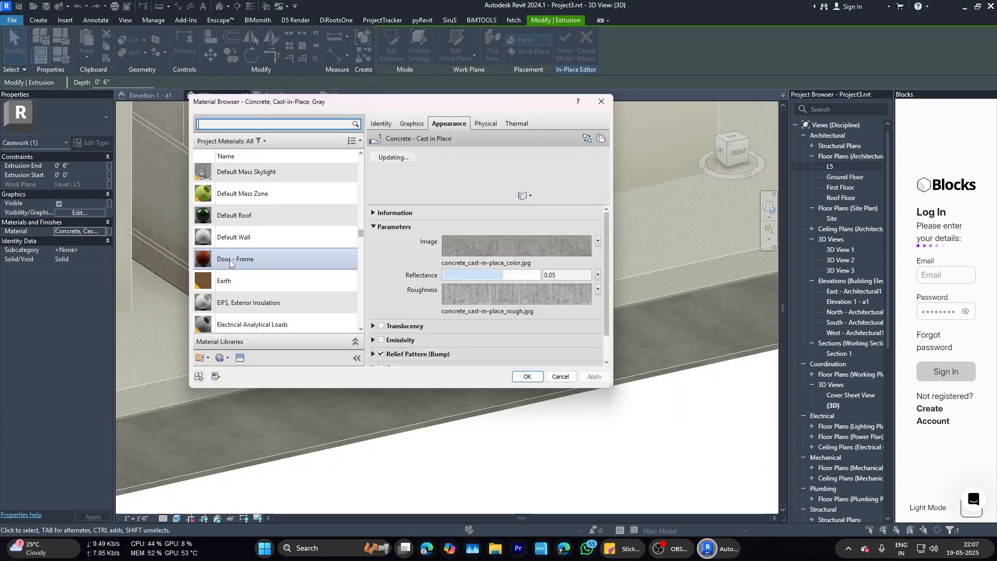
scroll(235, 254, up, 1)
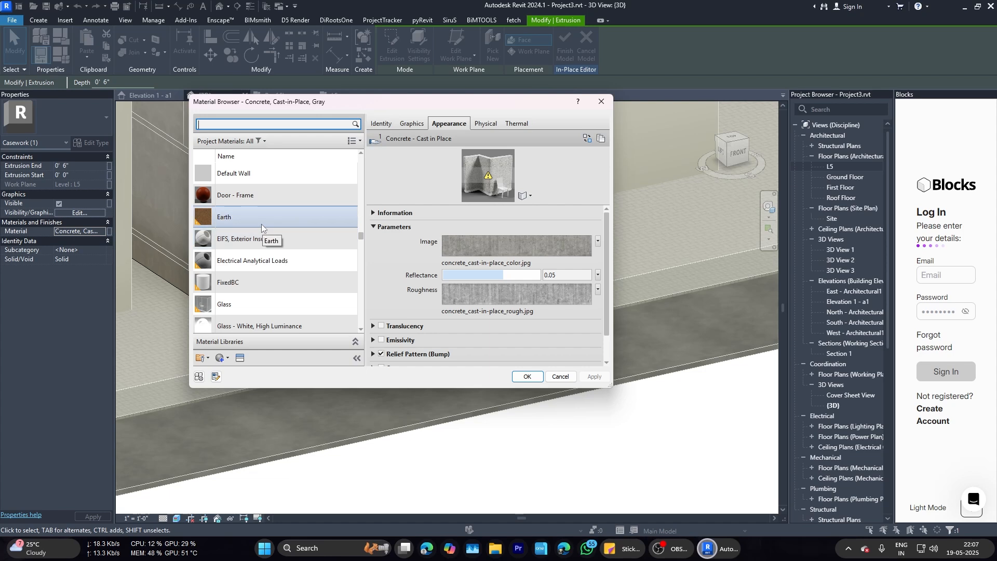
click(260, 196)
click(263, 176)
scroll(272, 260, up, 4)
scroll(271, 260, down, 4)
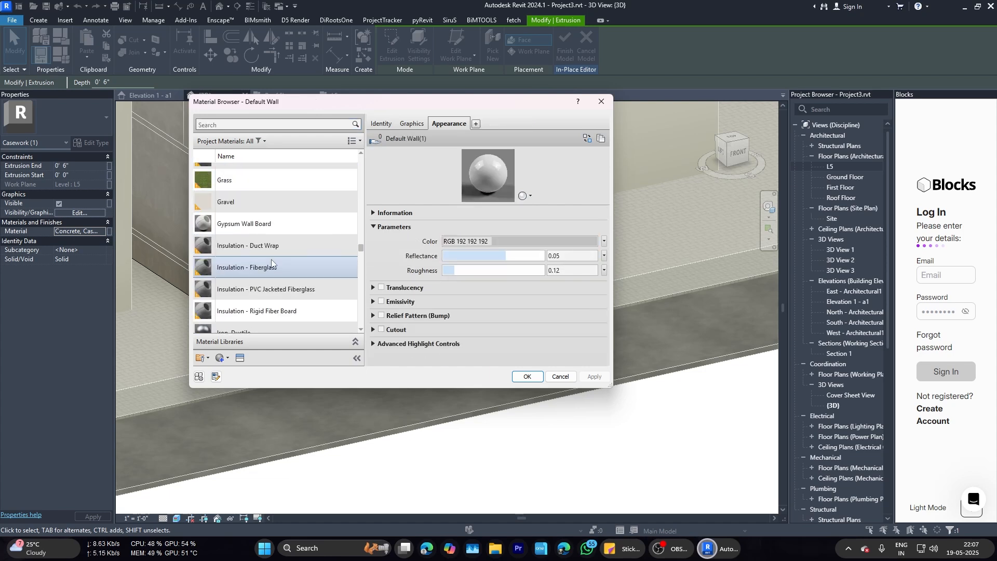
scroll(270, 239, up, 8)
scroll(270, 242, up, 3)
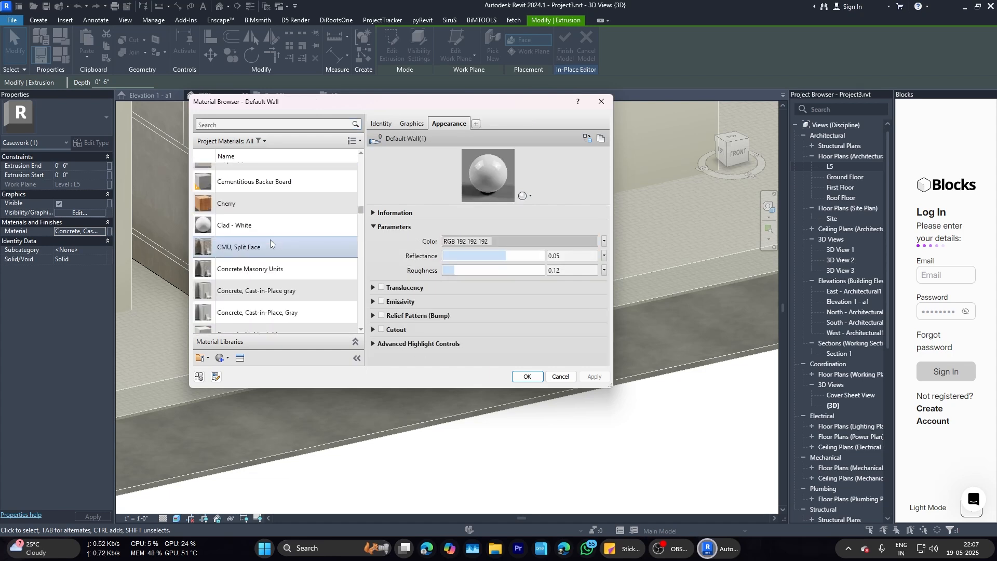
Step: Duplicate the Carpet (1) project material and try to name the copy Gravel
click(260, 287)
click(487, 252)
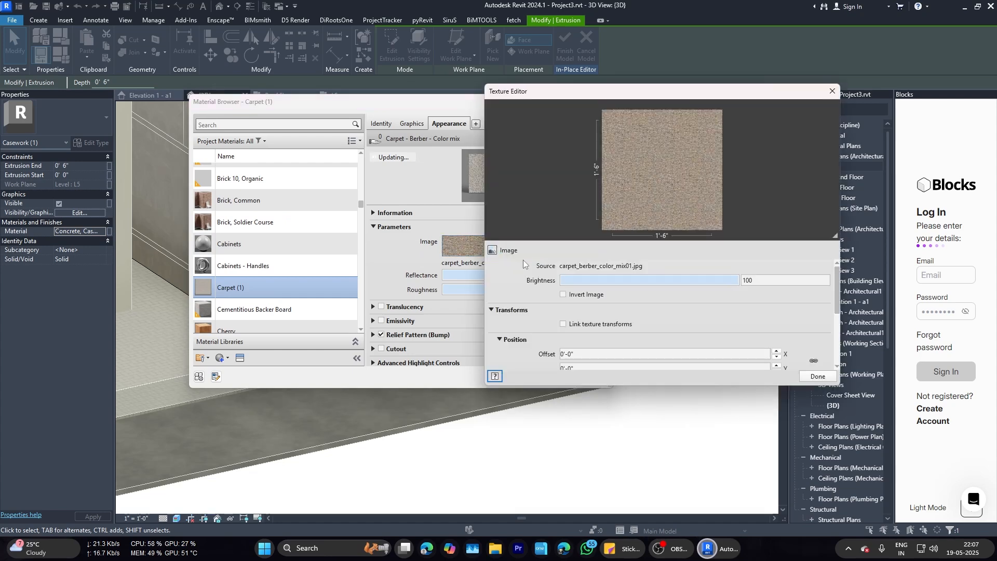
click(259, 286)
right_click(260, 286)
click(316, 304)
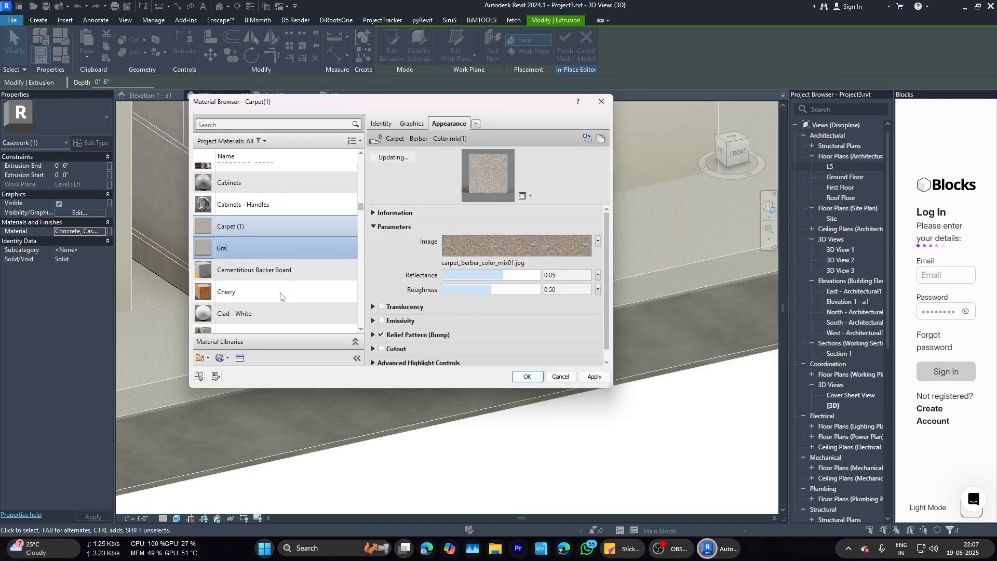
text(Gravel)
key(Return)
key(Return)
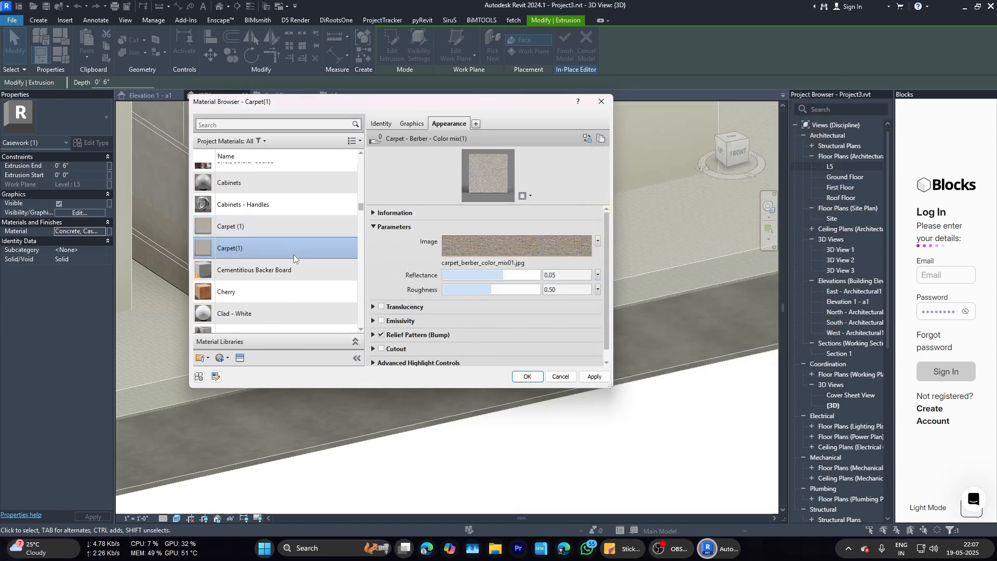
Step: Replace the duplicated carpet material's appearance image with Gravel texture seamless 12430.jpeg from the Textures folder on drive D
click(528, 255)
click(600, 268)
click(97, 165)
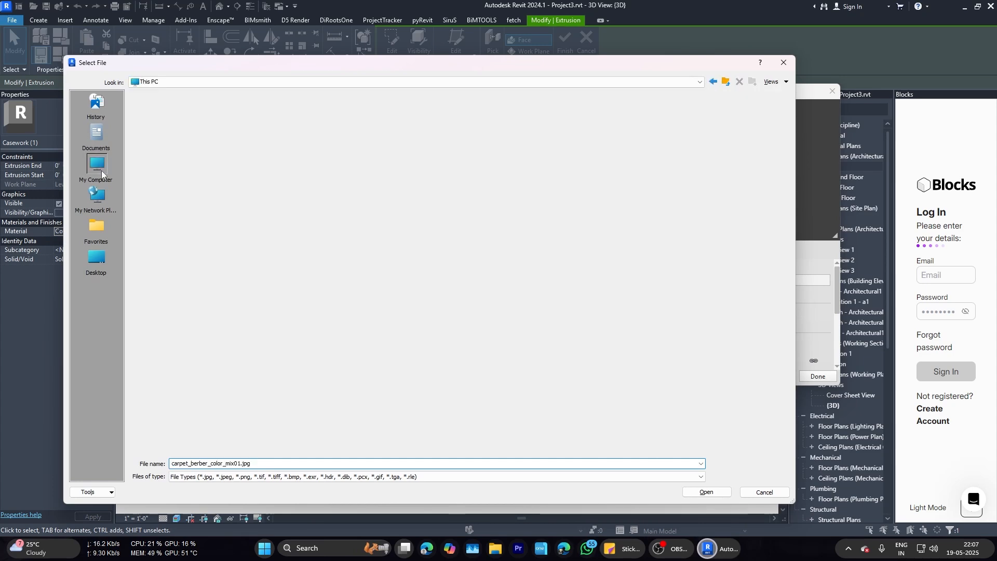
double_click(189, 129)
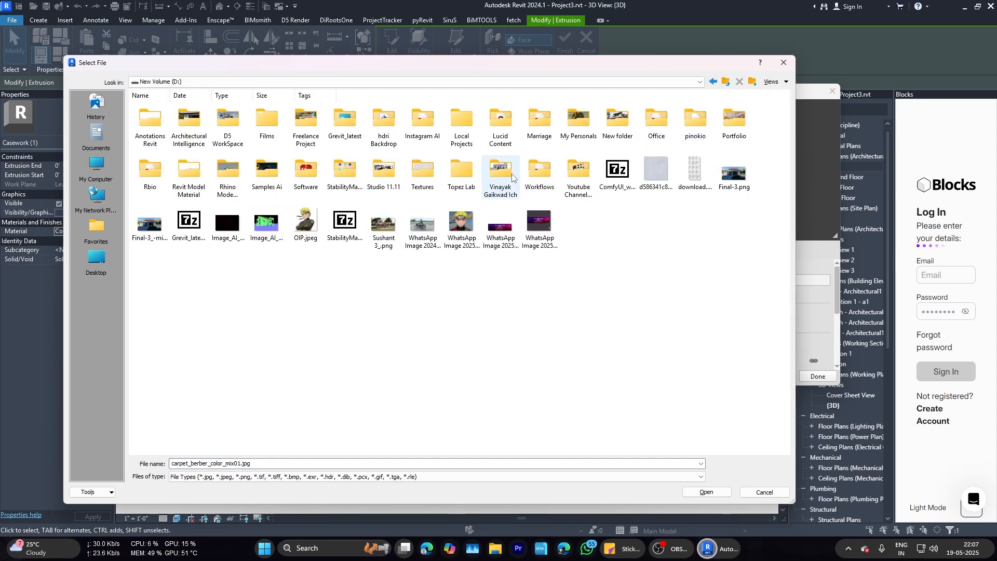
double_click(460, 171)
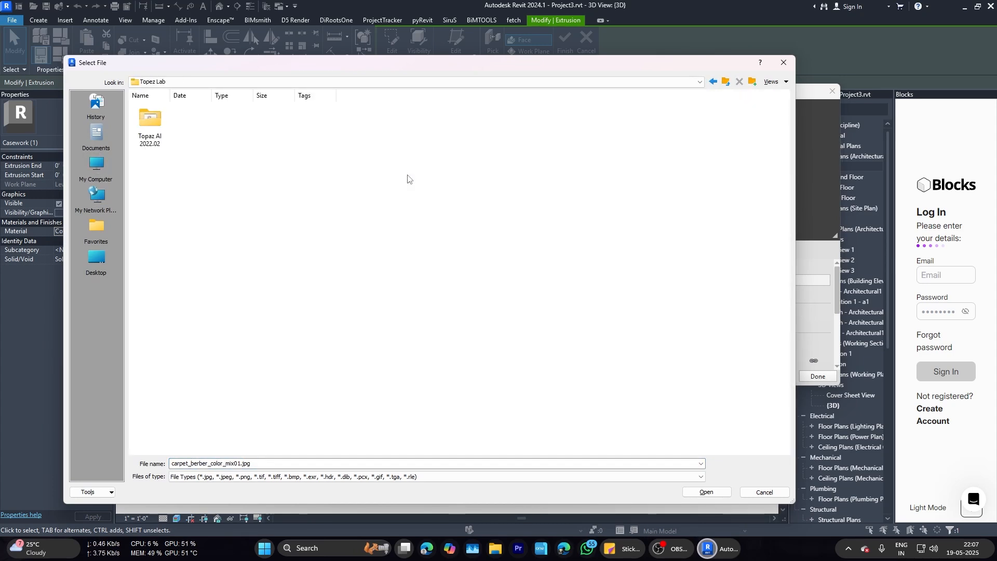
click(713, 82)
double_click(423, 172)
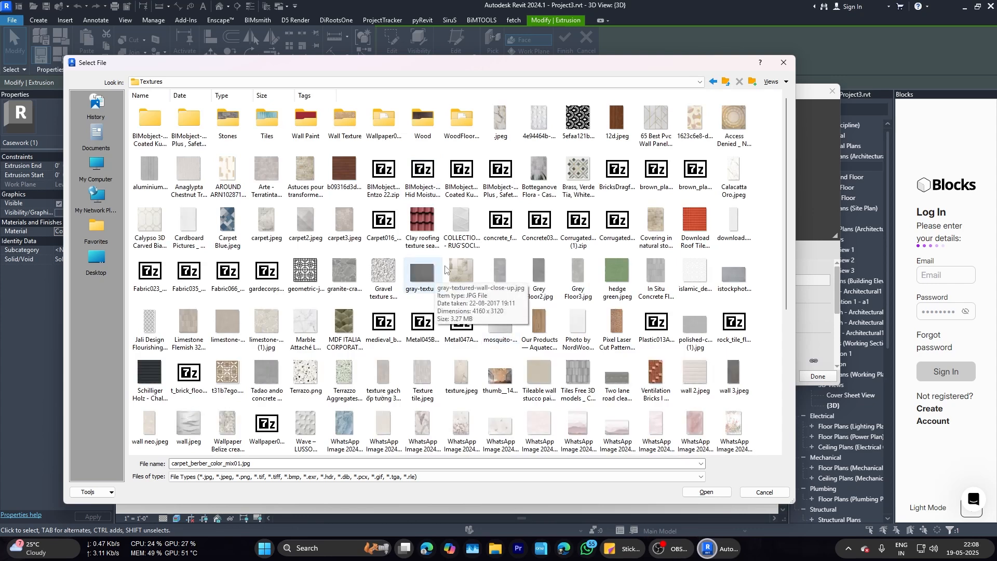
click(383, 274)
right_click(383, 273)
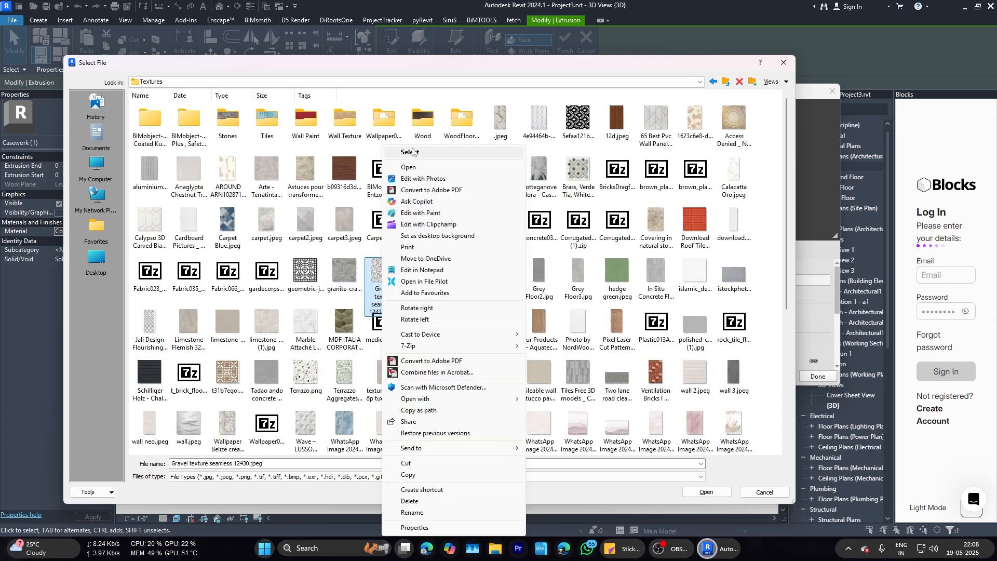
click(414, 152)
click(817, 376)
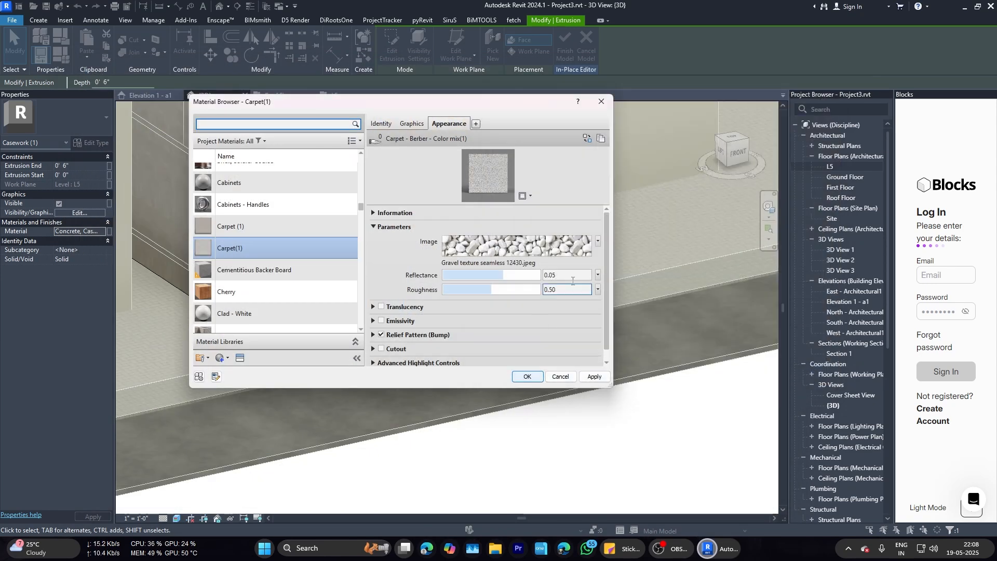
Step: Check the gravel image's sample size and assign the duplicated carpet material to the extrusion beside the stairs
click(565, 252)
scroll(827, 273, down, 5)
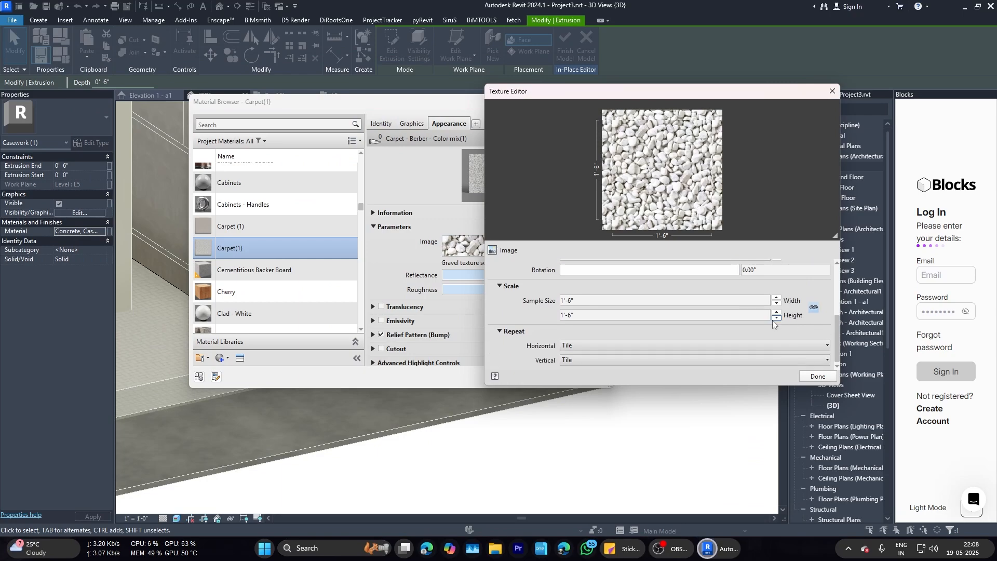
click(814, 376)
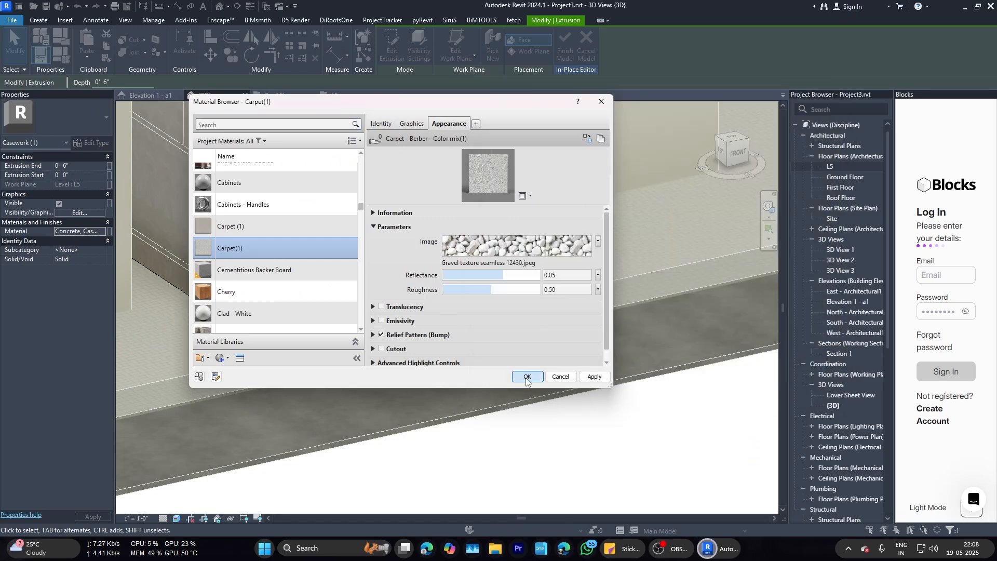
click(526, 378)
Step: Inspect the gravel infill beside the stairs in the 3D view and in the Enscape render window
scroll(279, 349, up, 6)
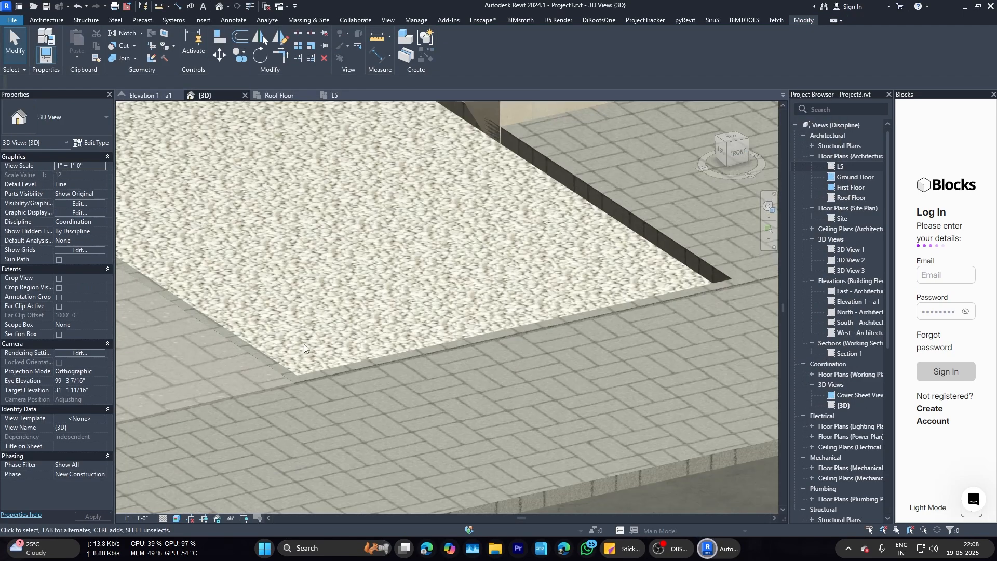
scroll(304, 344, down, 7)
mouse_move(712, 554)
click(774, 496)
drag(399, 366, 426, 361)
click(665, 496)
scroll(521, 341, down, 3)
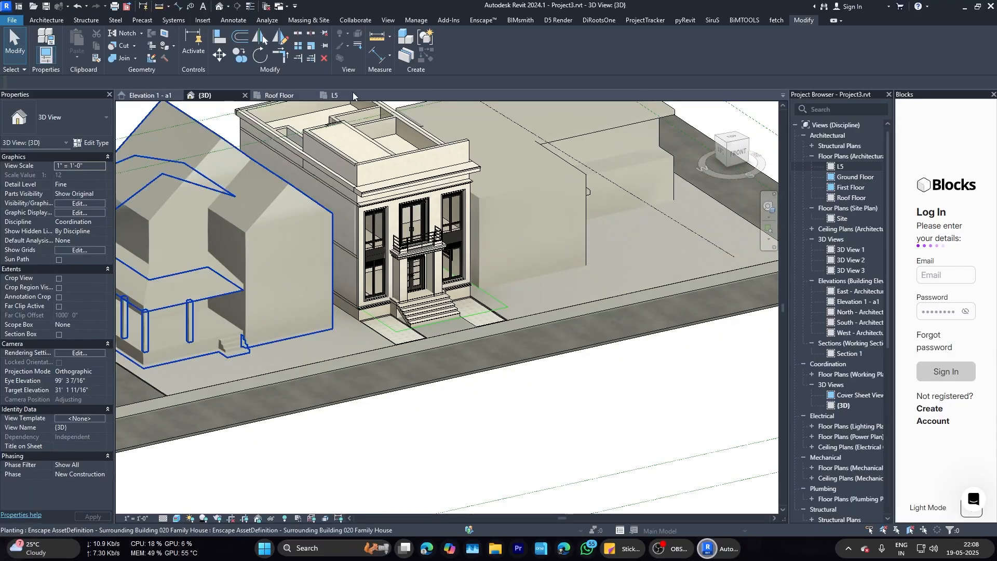
Step: In the L5 floor plan, choose the Hedge 014: Modular asset from the Enscape Asset Library's Vegetation category for placement
click(335, 95)
click(483, 20)
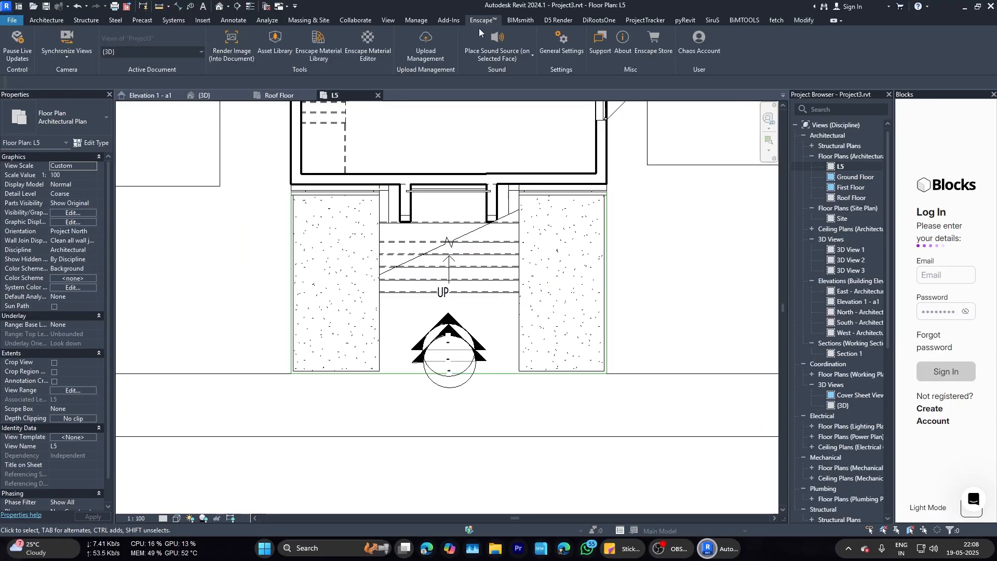
click(275, 45)
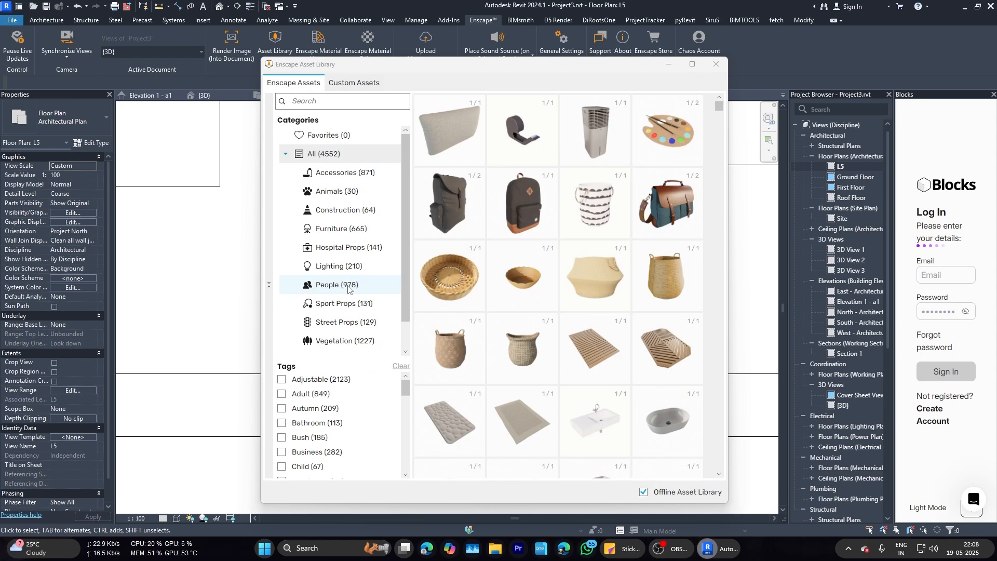
click(343, 341)
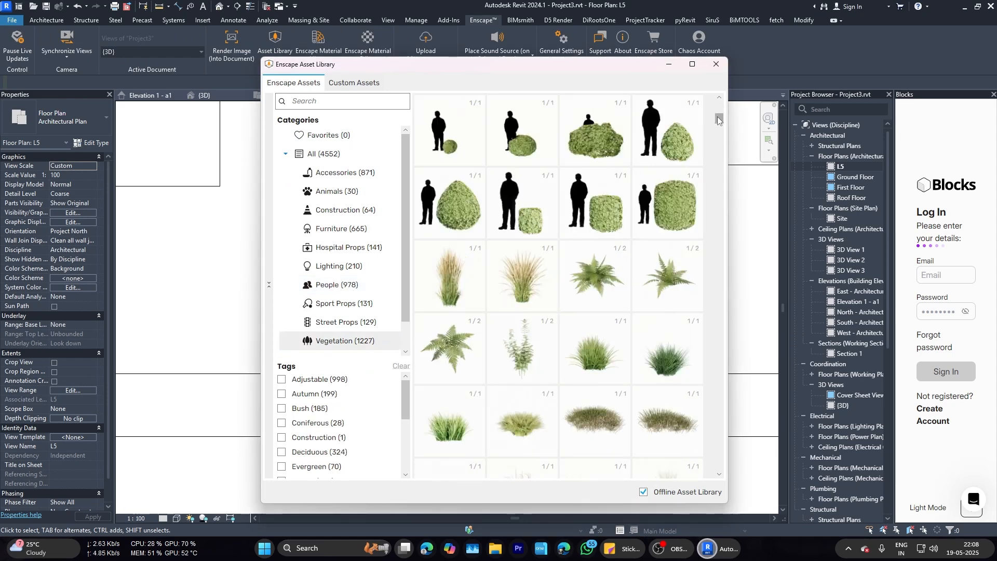
scroll(634, 377, down, 10)
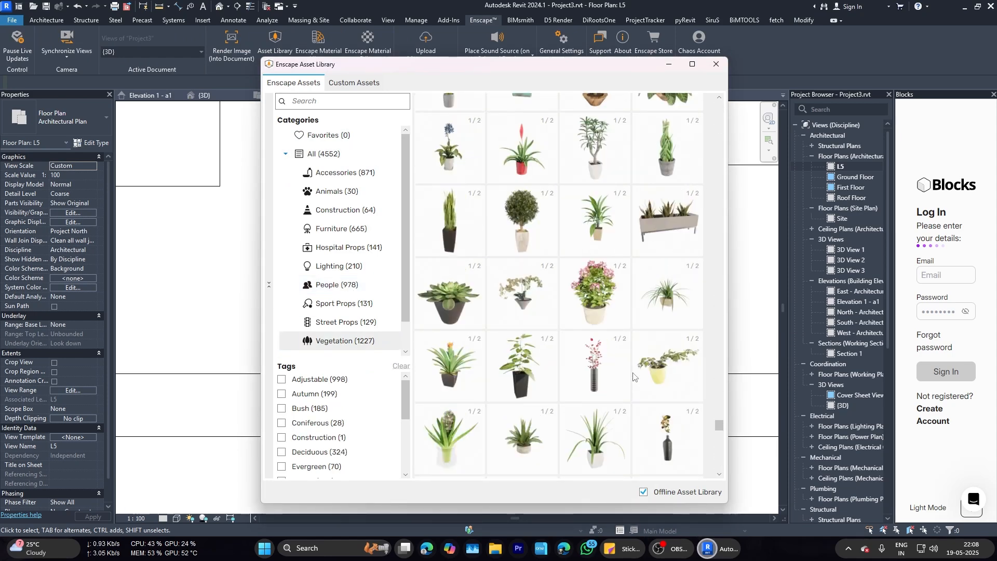
scroll(633, 376, up, 5)
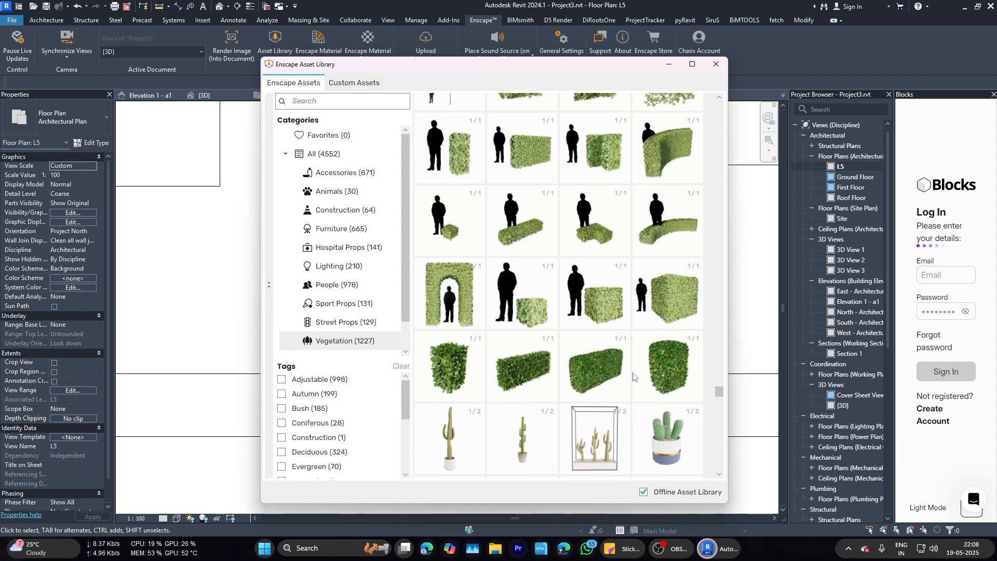
scroll(633, 377, up, 2)
scroll(633, 377, down, 1)
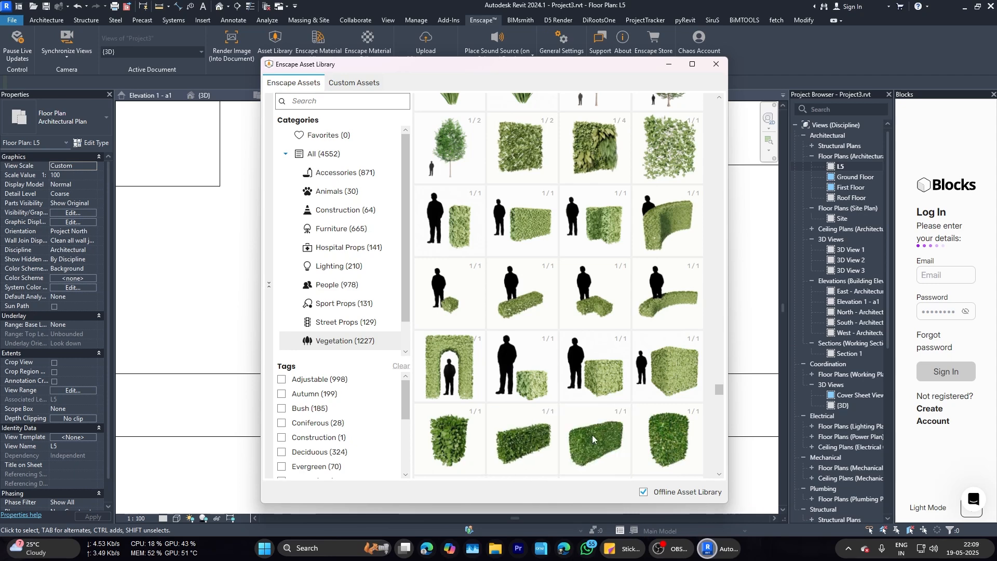
click(523, 440)
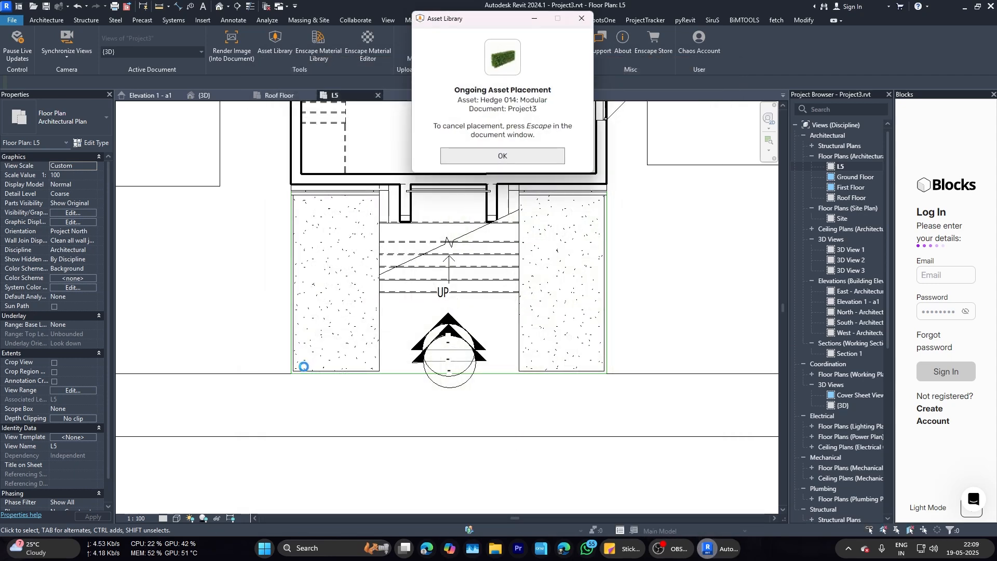
Step: Place two parallel hedges across the gravel bed left of the stairs, one at its street edge and one near its middle
scroll(304, 370, up, 4)
scroll(390, 349, down, 3)
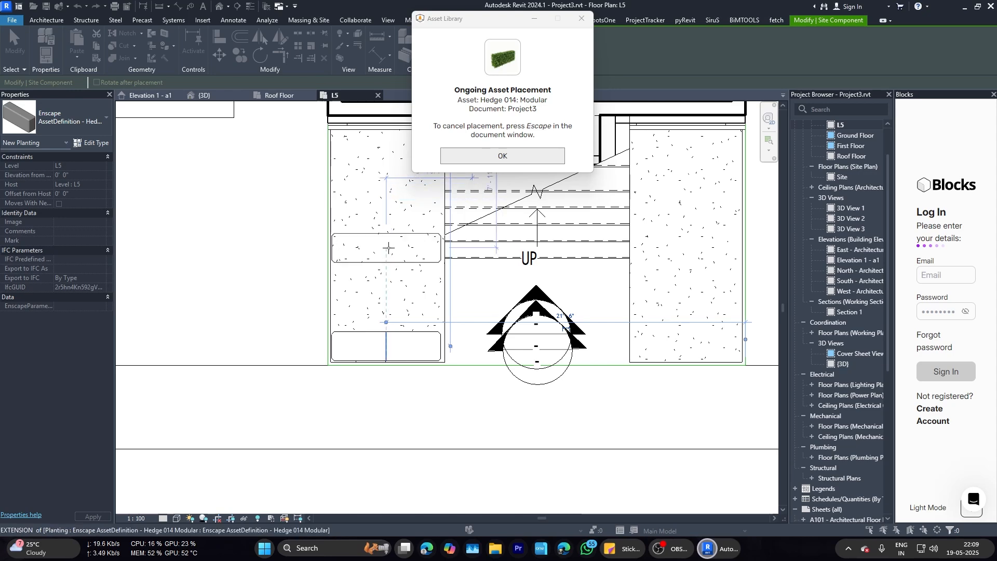
click(390, 245)
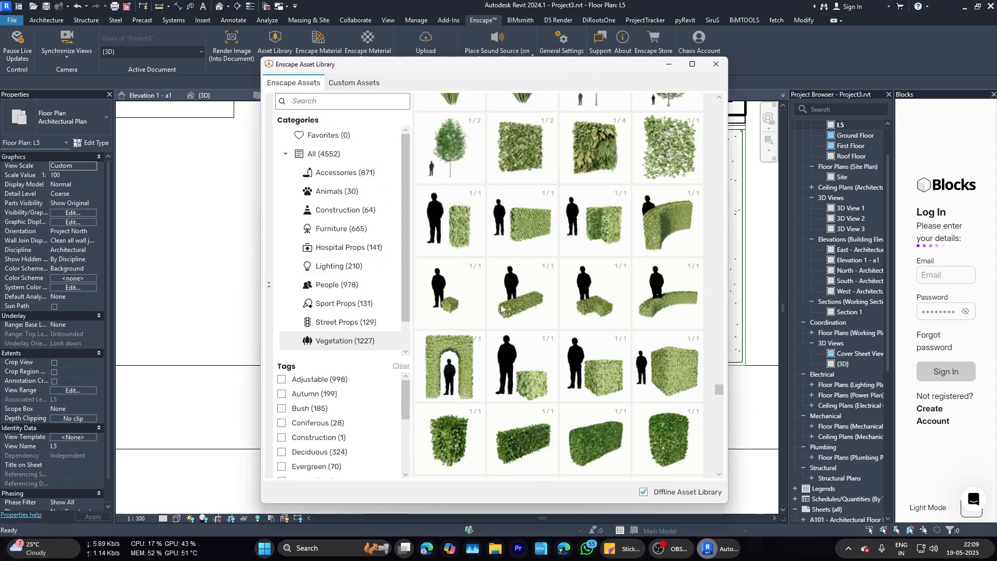
click(719, 66)
Step: Copy the middle hedge, rotate the copy 90°, and place it along the bed's stair side between the two hedges
click(397, 260)
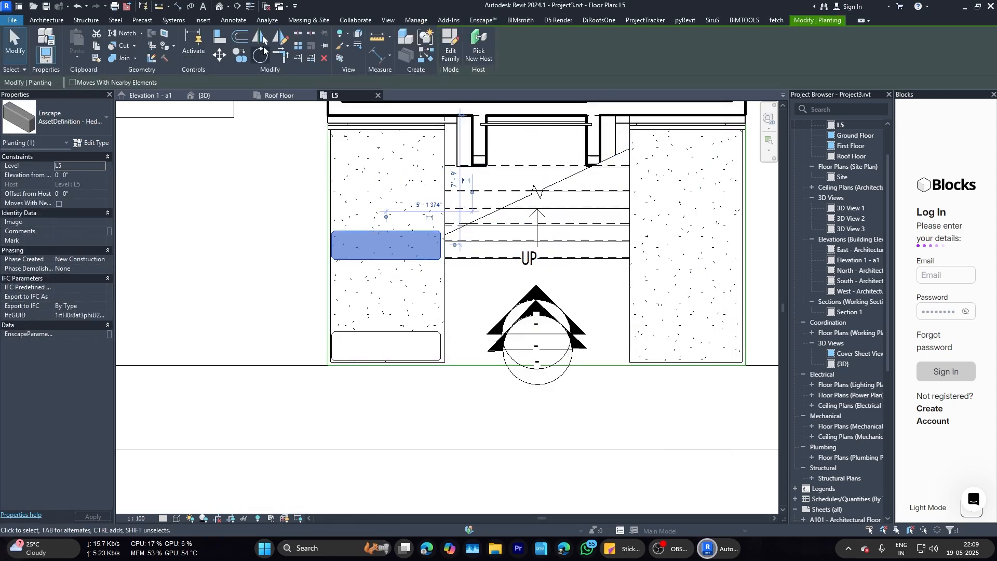
click(392, 292)
key(r)
key(o)
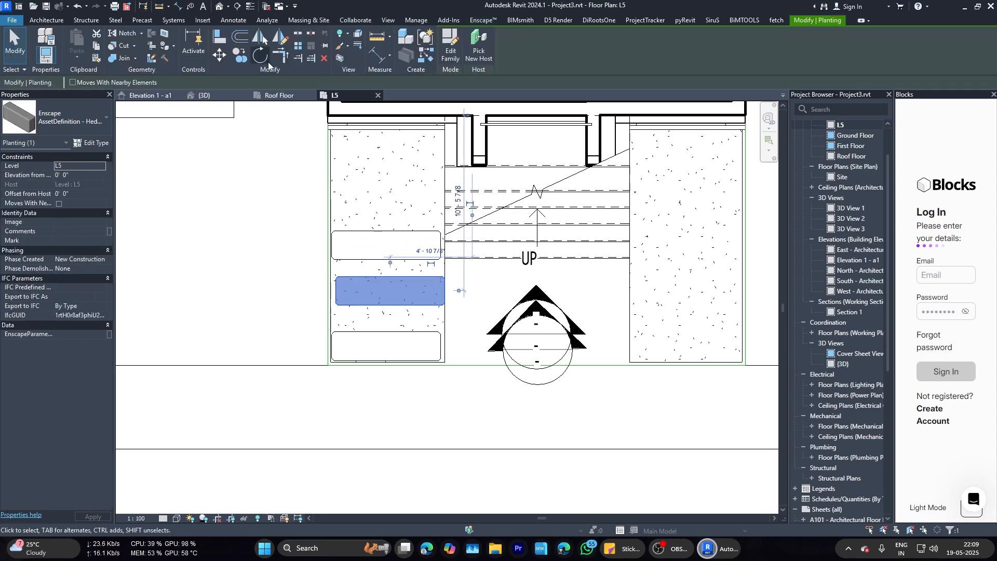
click(459, 292)
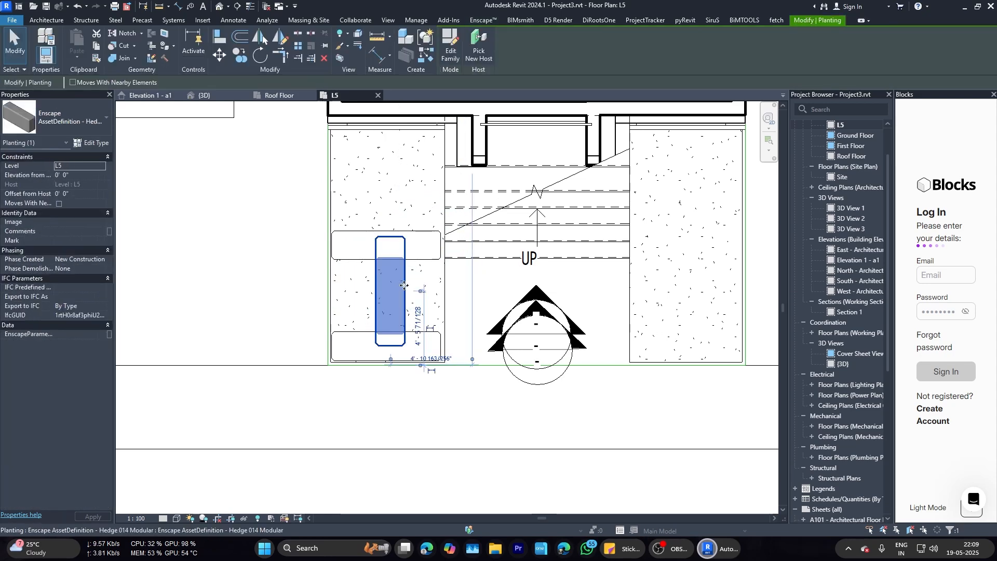
drag(405, 284, 441, 286)
Step: Copy the rotated hedge to the bed's outer side to close the hedge ring, and delete the surplus overlapping copy
click(236, 55)
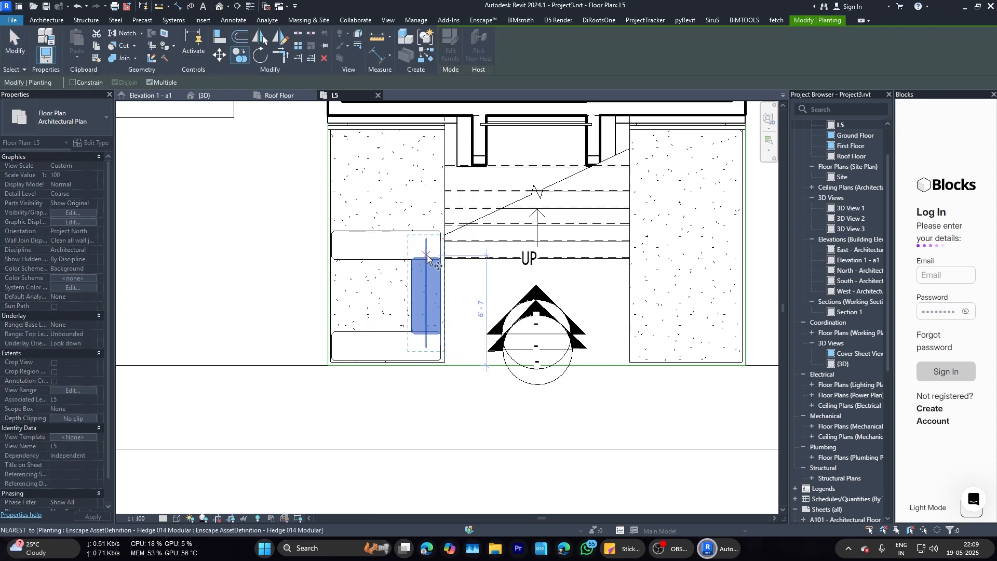
click(335, 266)
key(Escape)
key(Escape)
scroll(375, 295, up, 1)
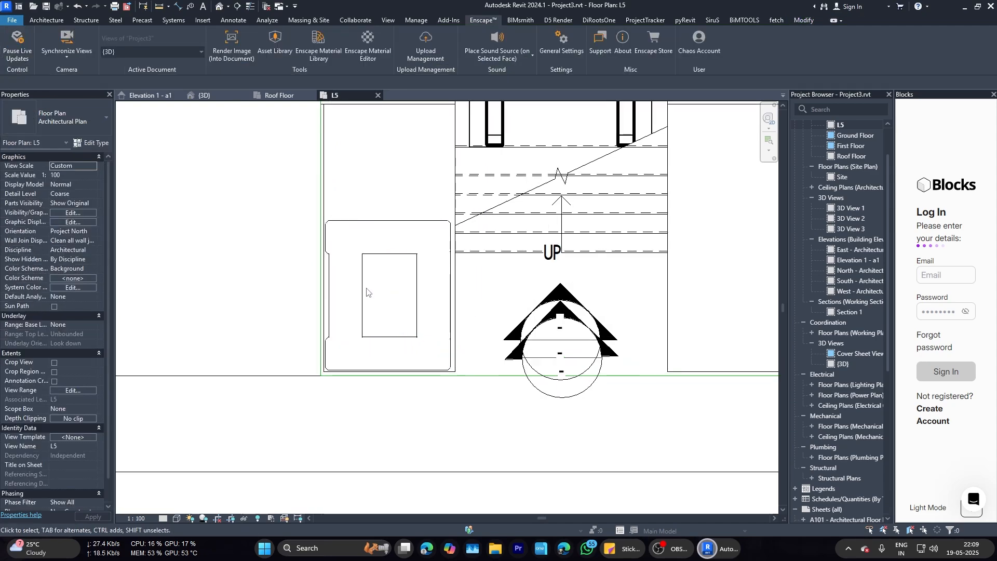
click(360, 287)
key(Delete)
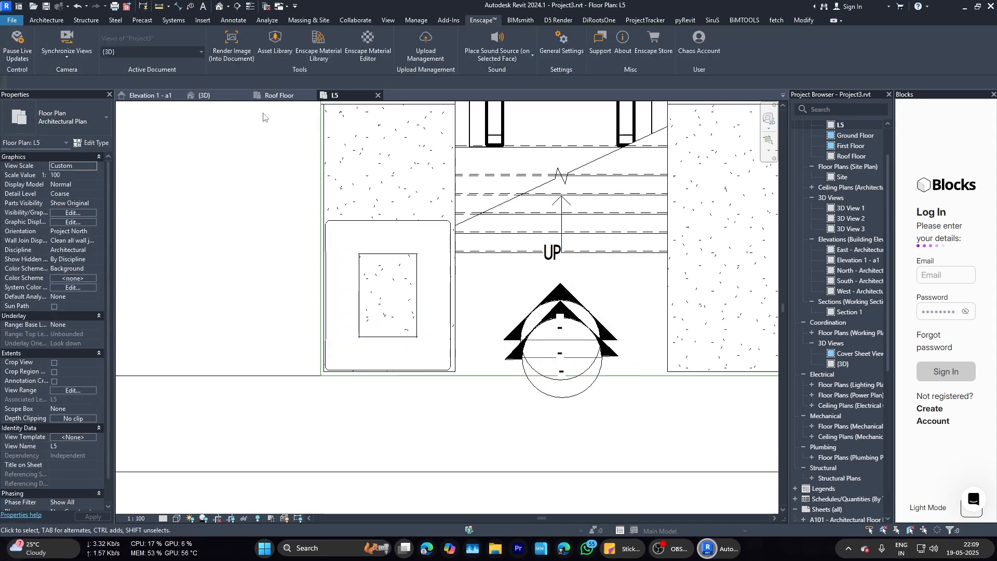
Step: Examine the hedge ring beside the stairs in the 3D view and up close in the Enscape render window
click(203, 95)
scroll(411, 344, up, 6)
mouse_move(709, 548)
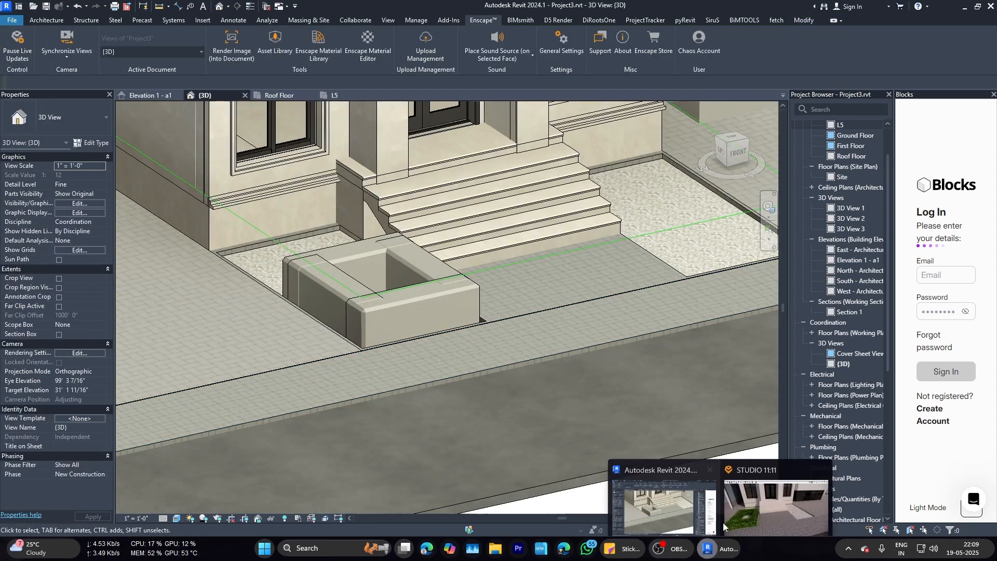
click(732, 520)
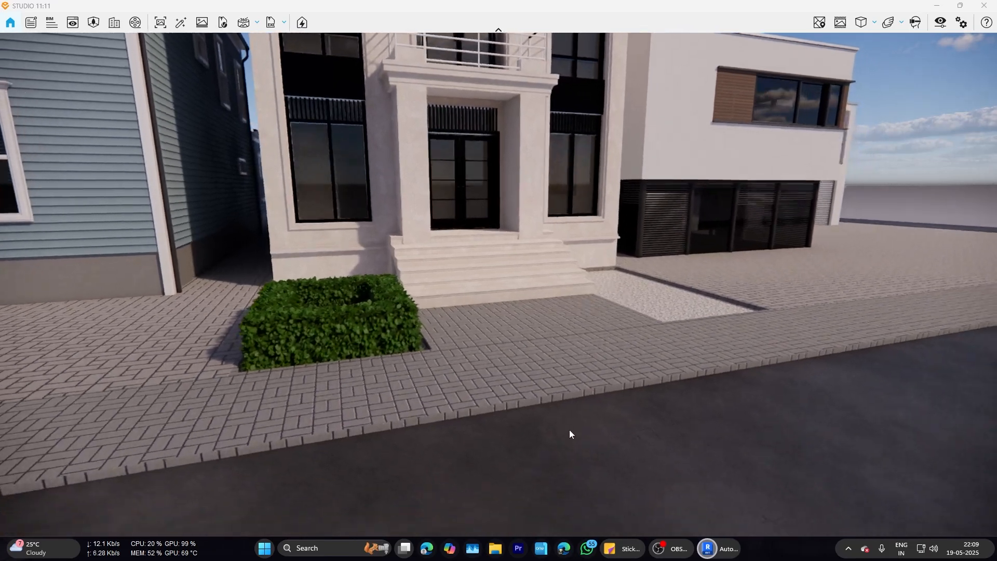
right_drag(570, 429, 698, 502)
scroll(461, 369, up, 5)
scroll(464, 357, down, 3)
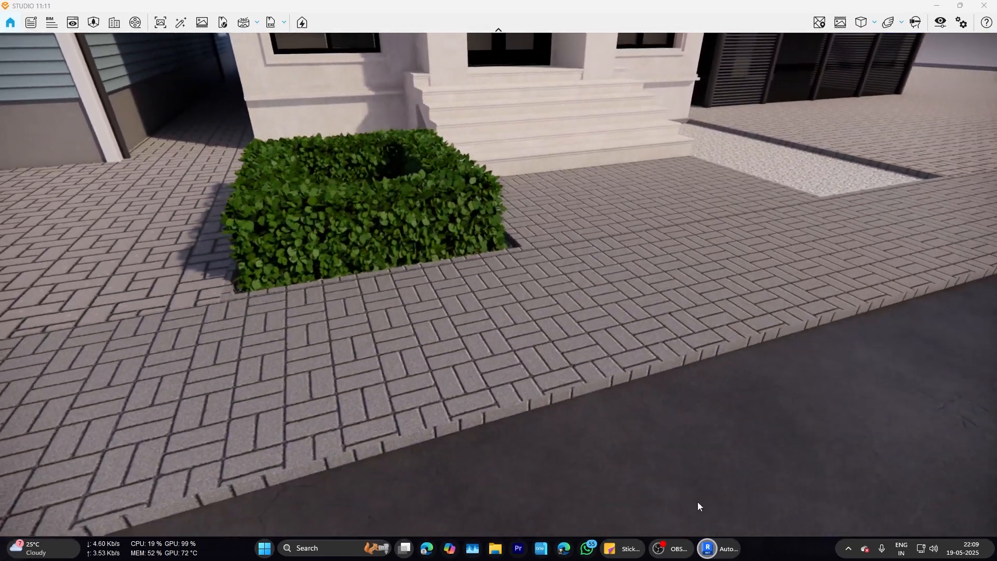
click(664, 497)
click(665, 501)
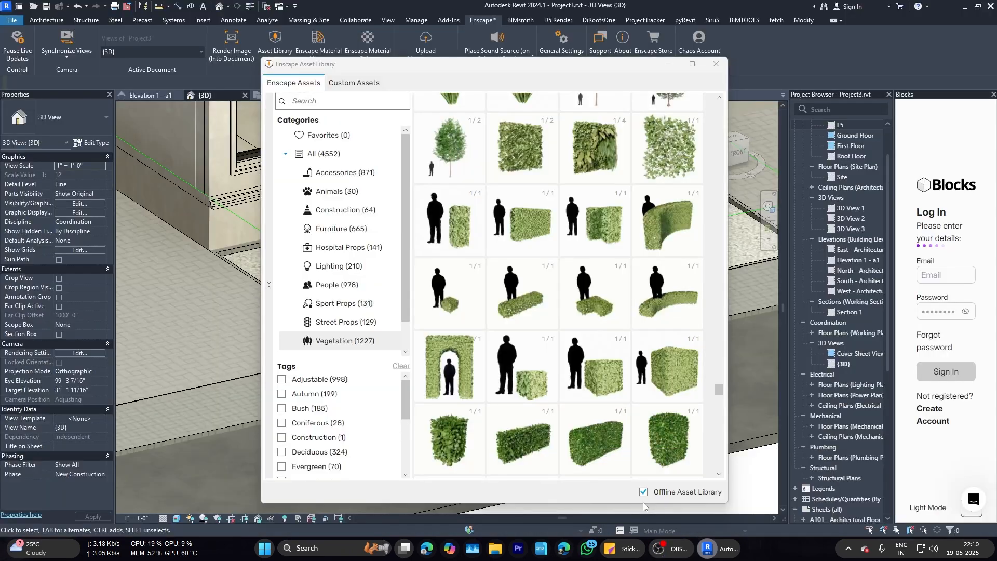
Step: Browse the vegetation assets in the Enscape Asset Library for bushes to plant in the gravel beds
click(279, 40)
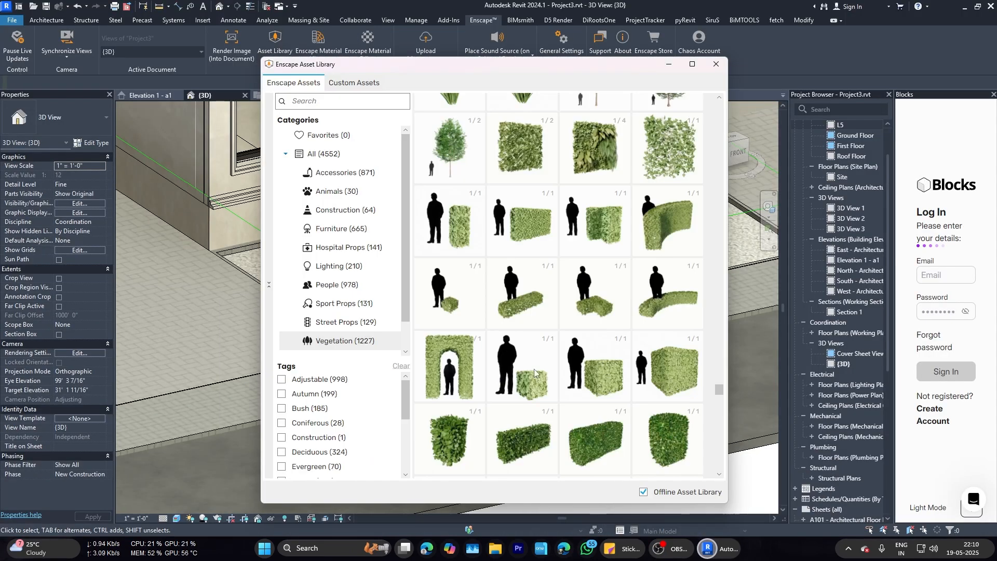
scroll(529, 369, up, 15)
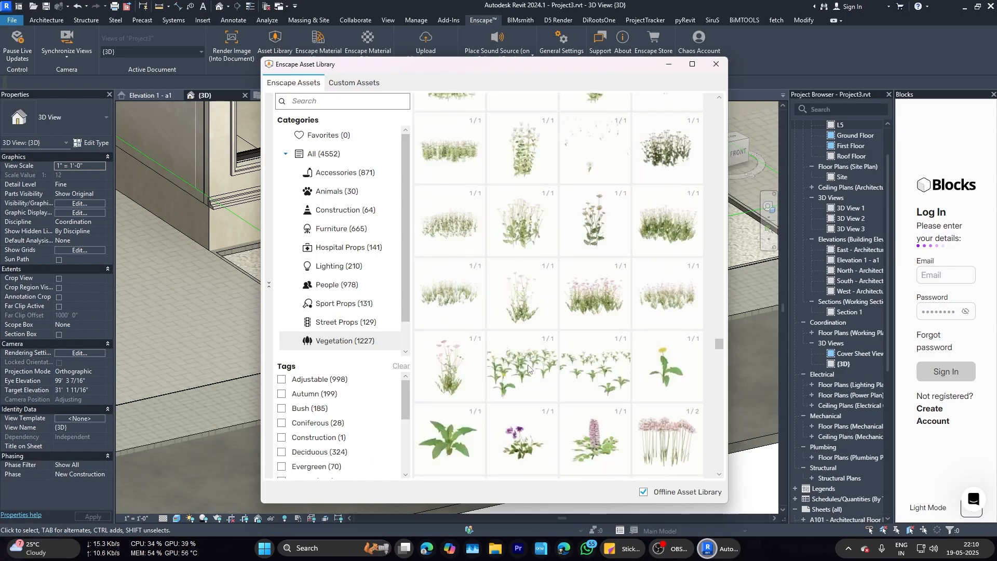
scroll(528, 369, up, 10)
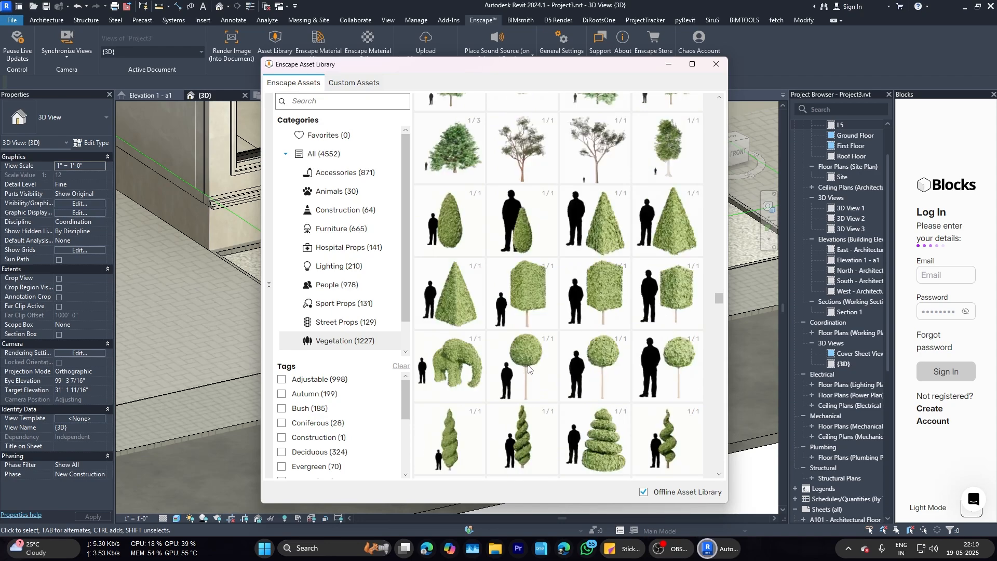
scroll(528, 369, up, 10)
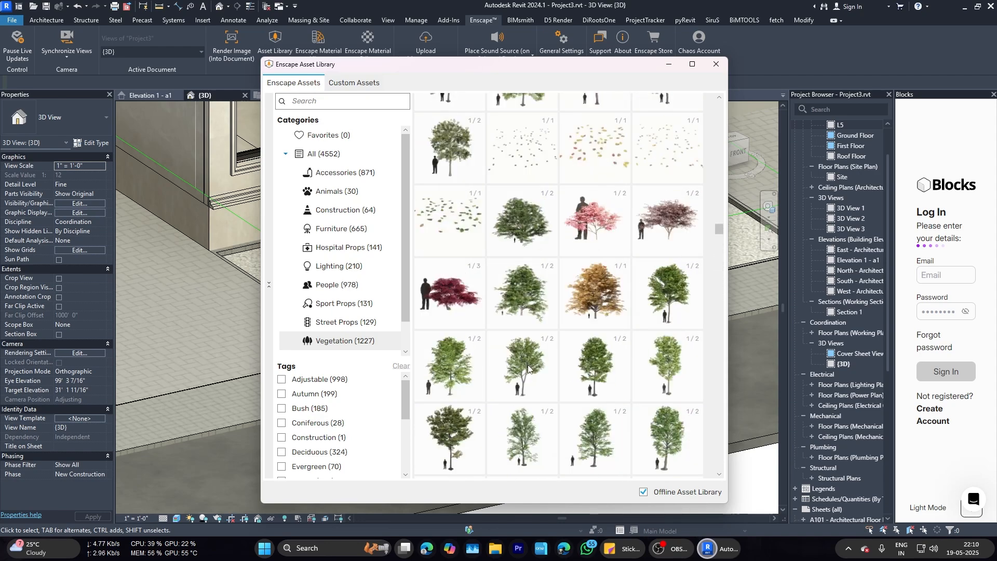
scroll(529, 366, up, 10)
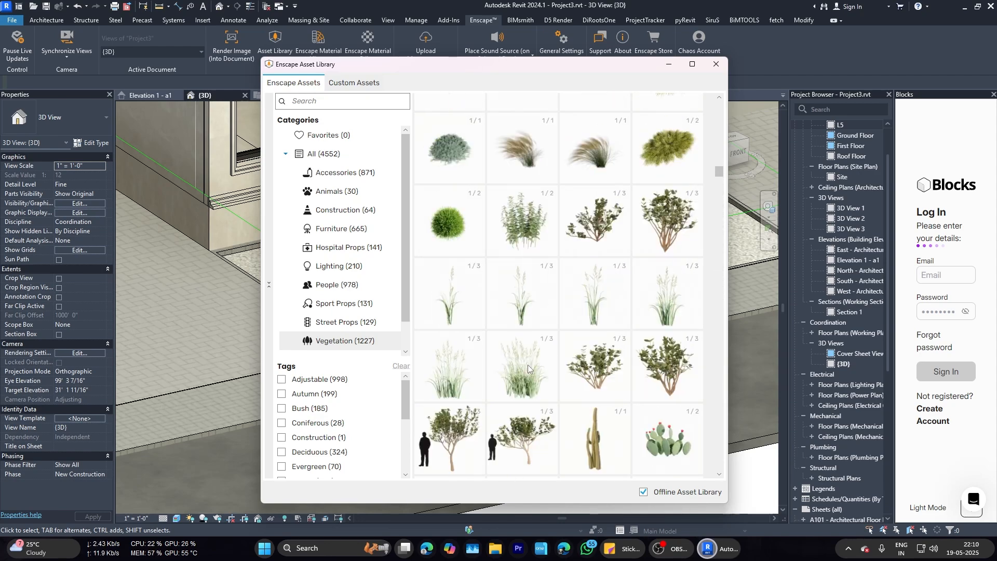
scroll(528, 365, up, 10)
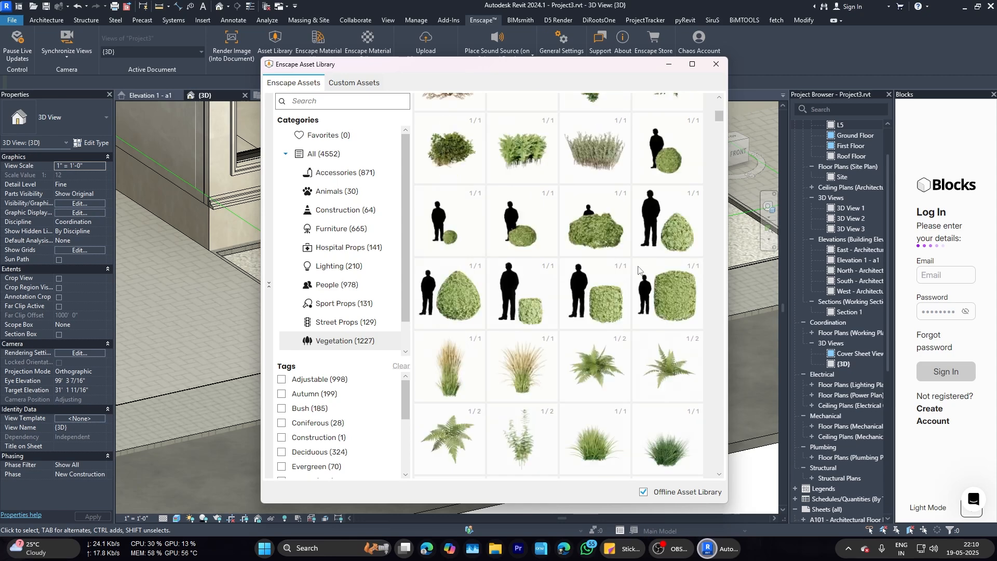
scroll(639, 270, up, 3)
scroll(637, 271, down, 4)
click(637, 270)
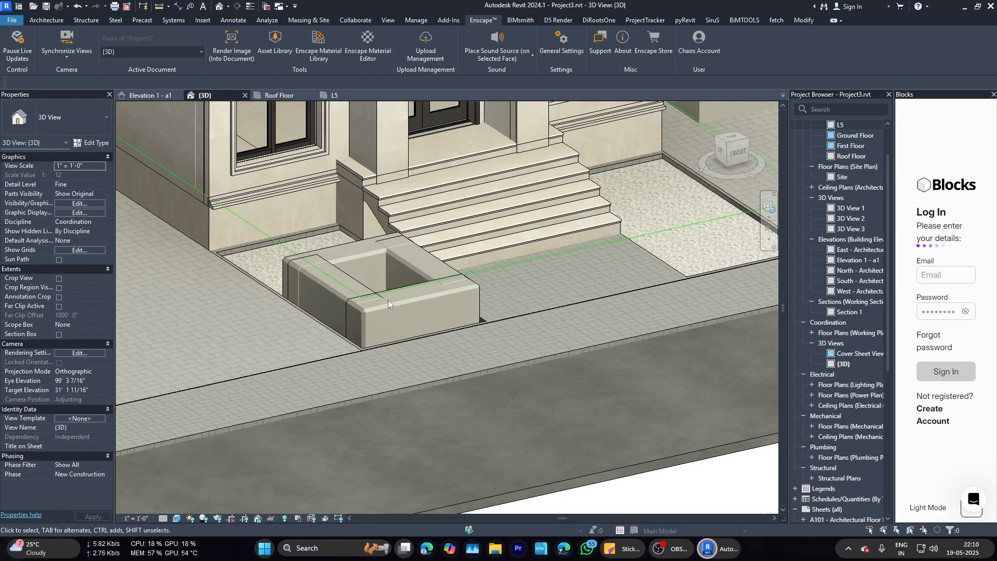
Step: In the L5 floor plan, nudge the hedges of the ring beside the stairs outwards to the gravel bed's edges
click(334, 95)
scroll(362, 270, up, 3)
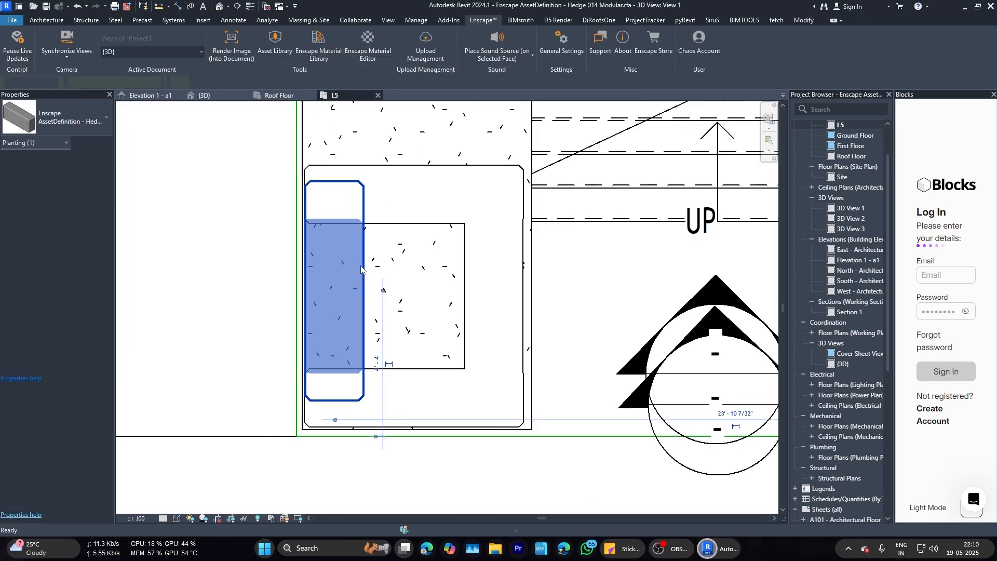
key(Escape)
click(335, 95)
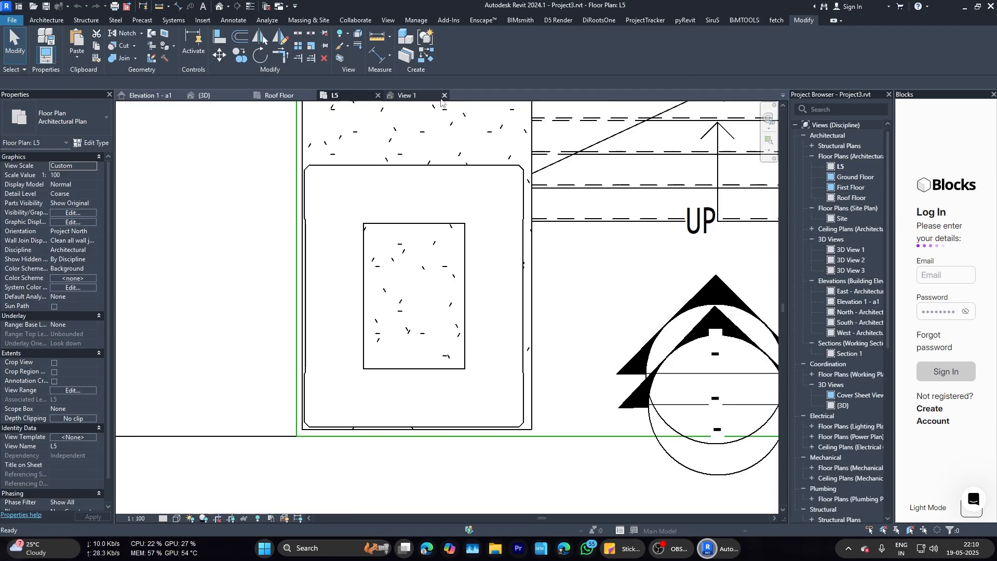
click(466, 264)
drag(463, 292, 431, 372)
key(space)
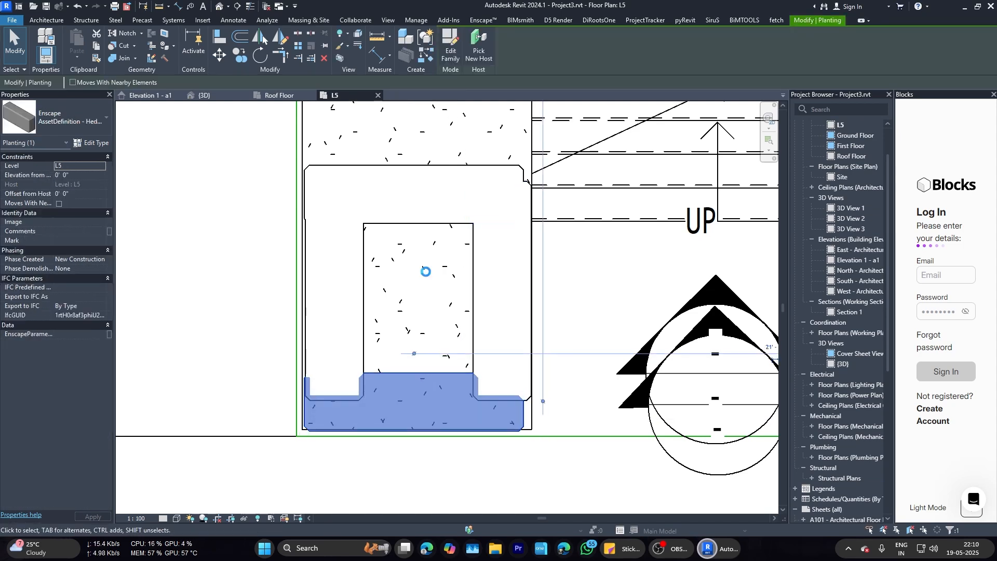
key(space)
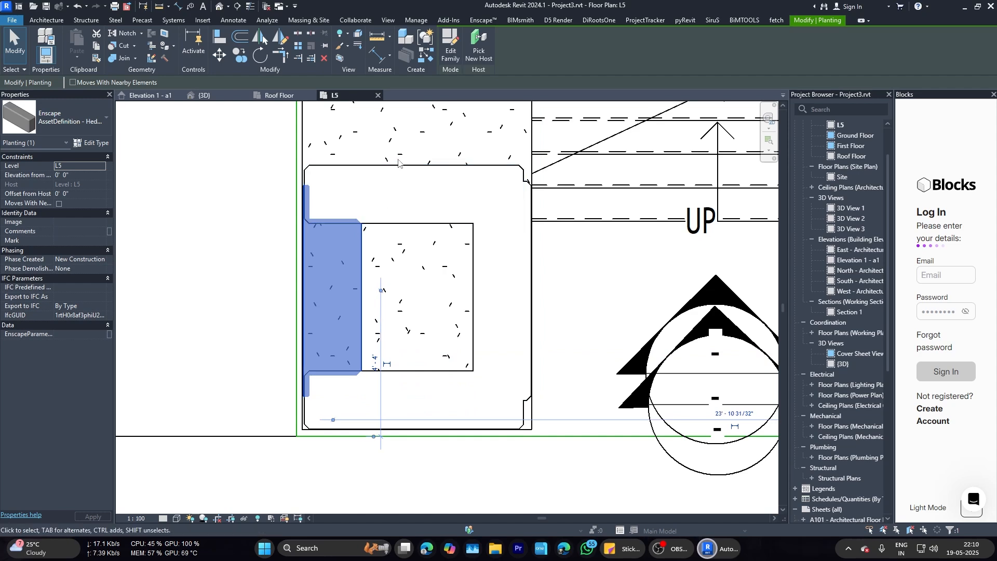
key(space)
key(space)
key(Escape)
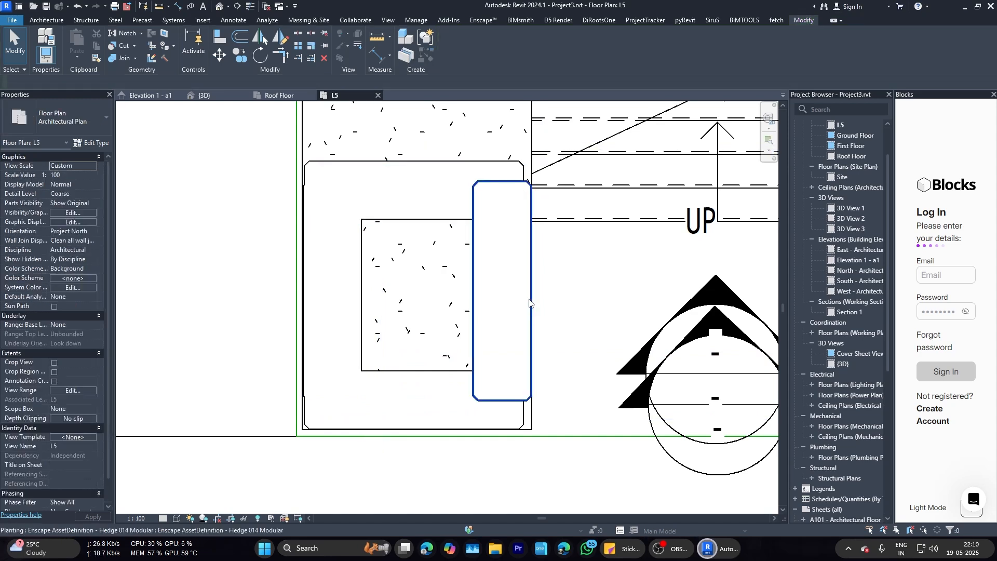
Step: Shift the ring's street-side and house-side hedges slightly towards the stairs, between the two side hedges
click(531, 395)
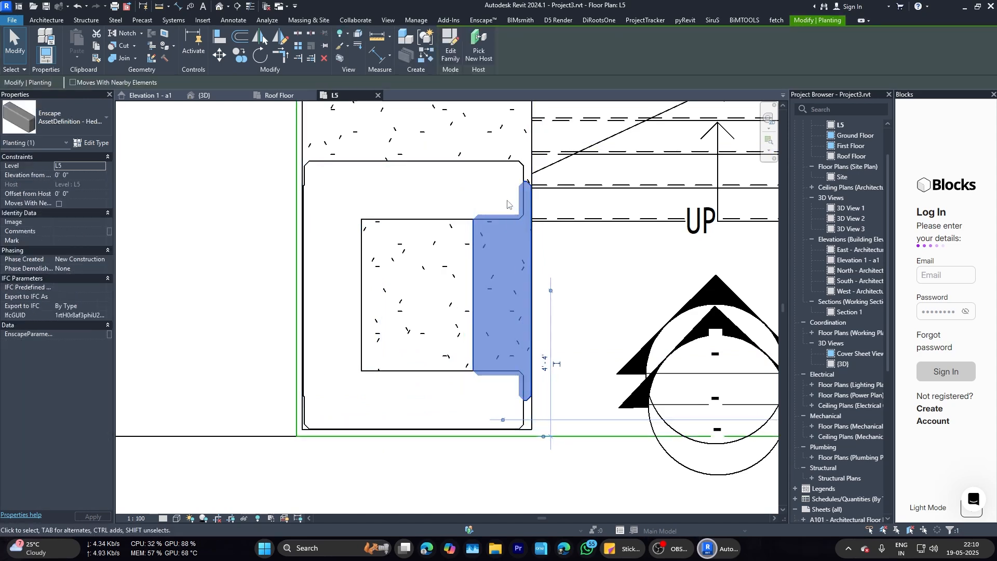
key(space)
key(space)
key(space)
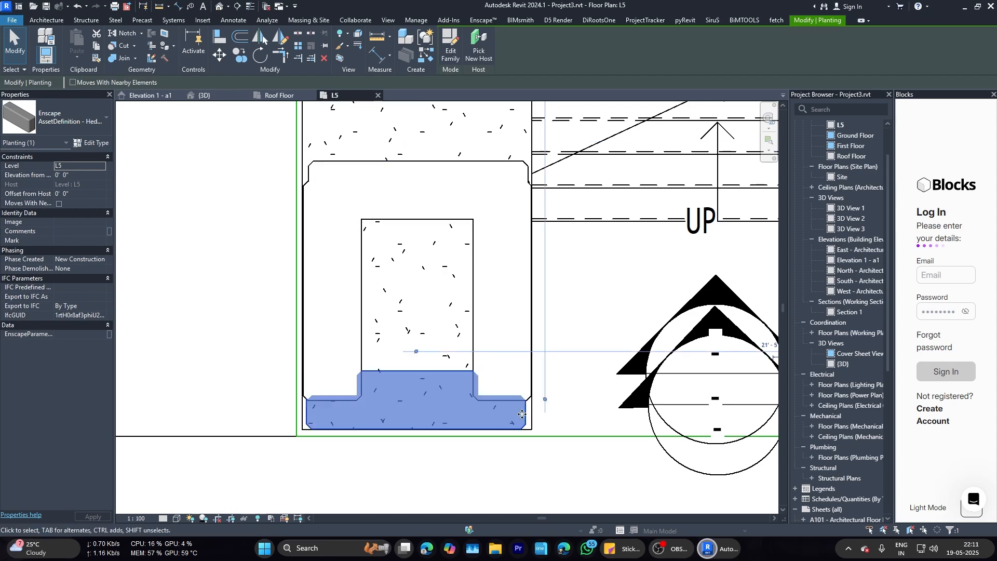
click(571, 407)
scroll(405, 339, down, 4)
scroll(381, 374, up, 3)
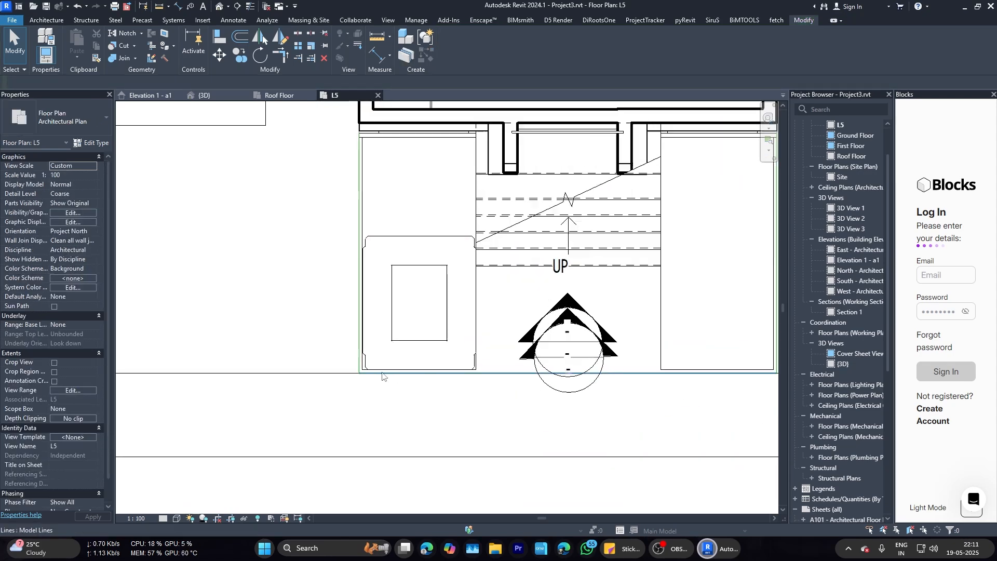
Step: Nudge the ring's street-side hedge slightly away from the stairs and check the ring in the 3D view
click(372, 365)
key(Left)
key(Left)
click(386, 385)
click(491, 342)
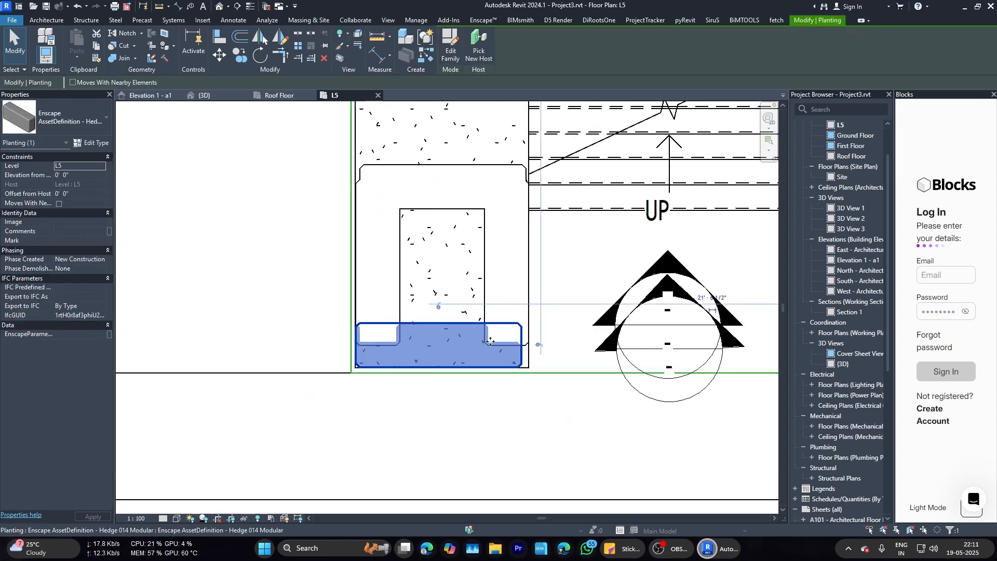
click(275, 241)
scroll(297, 256, down, 3)
click(213, 95)
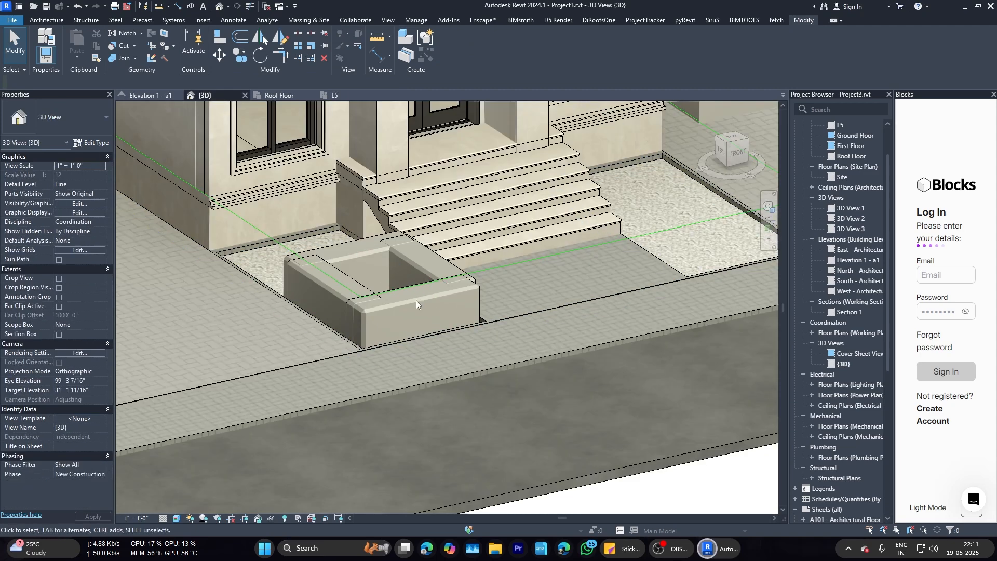
scroll(421, 275, down, 3)
Step: Return to the L5 floor plan and recentre the ring's street-side hedge between the side hedges
click(335, 96)
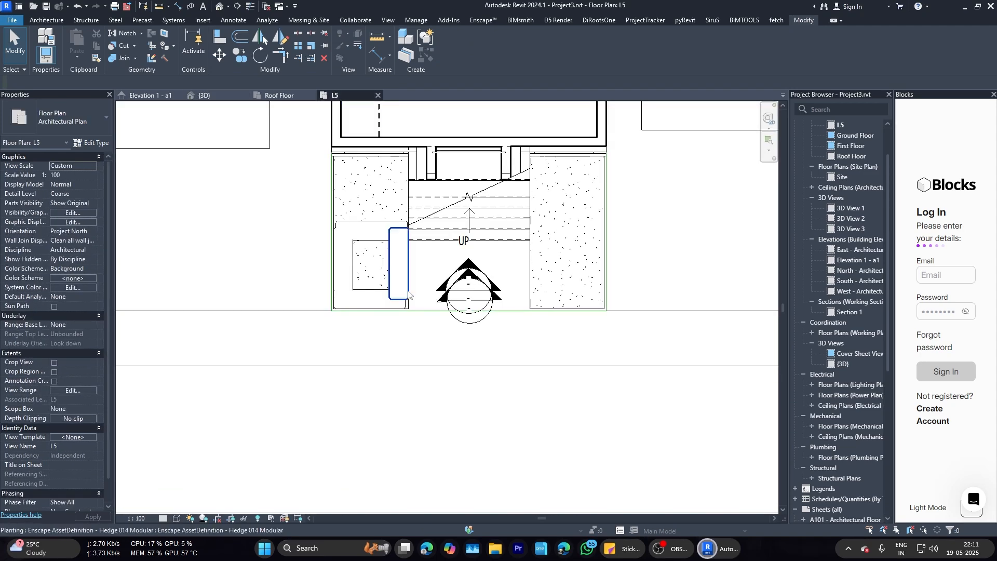
scroll(411, 304, up, 2)
click(405, 303)
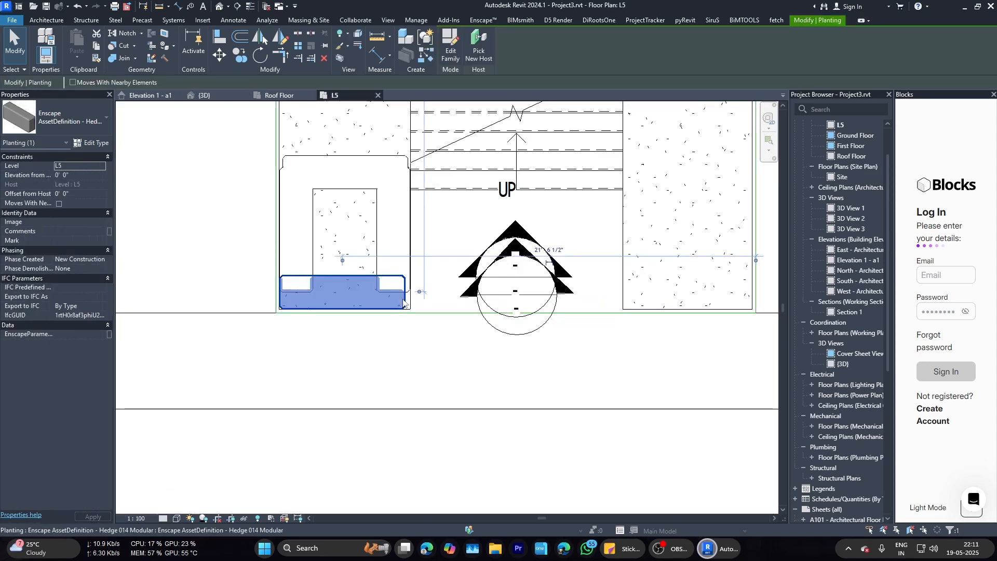
Step: Copy all four hedges of the ring to the same place in the gravel bed on the other side of the stairs
click(379, 244)
ctrl+click(361, 281)
ctrl+click(297, 231)
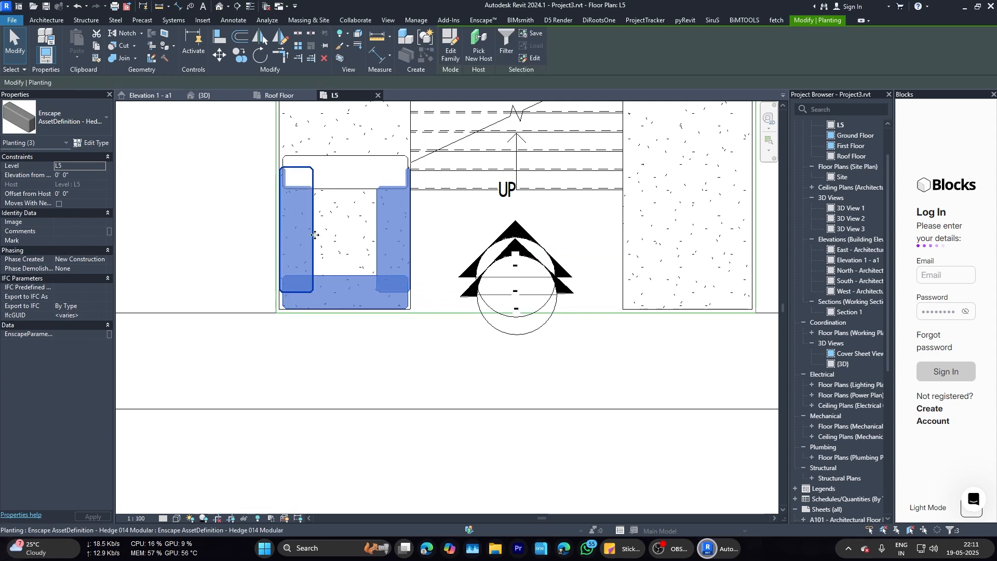
ctrl+click(338, 191)
click(240, 55)
click(347, 310)
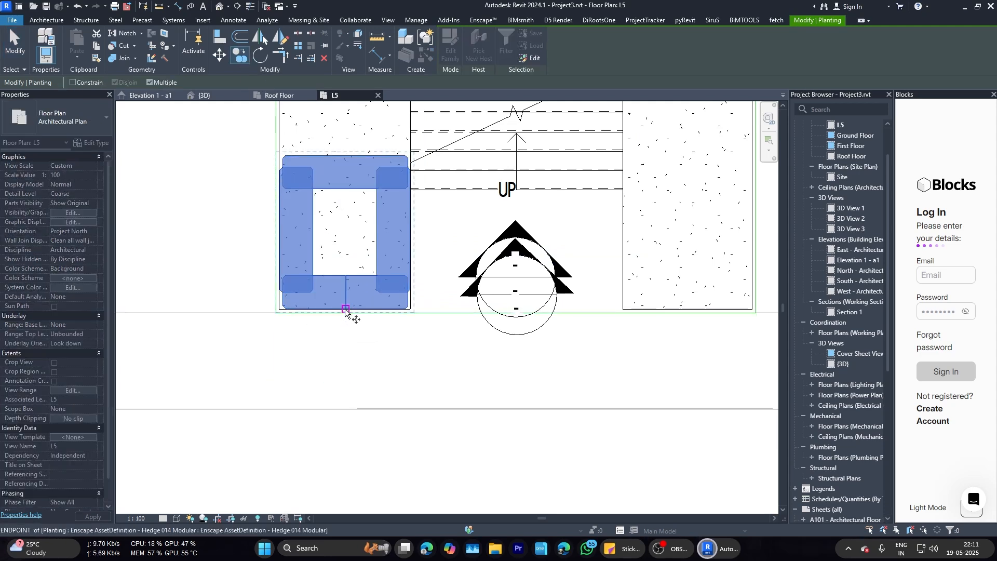
scroll(347, 311, down, 2)
click(572, 310)
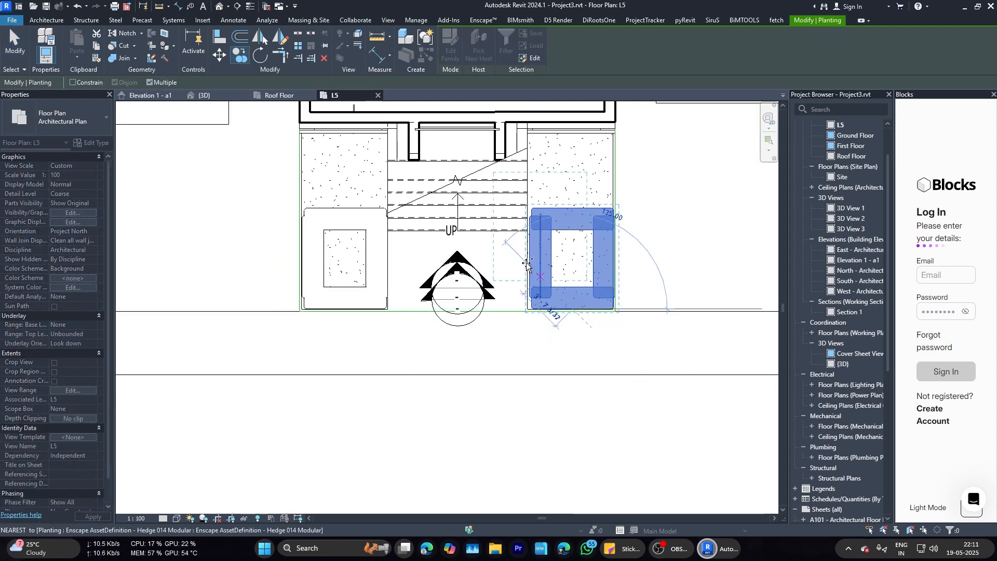
key(Escape)
scroll(527, 387, down, 1)
key(Escape)
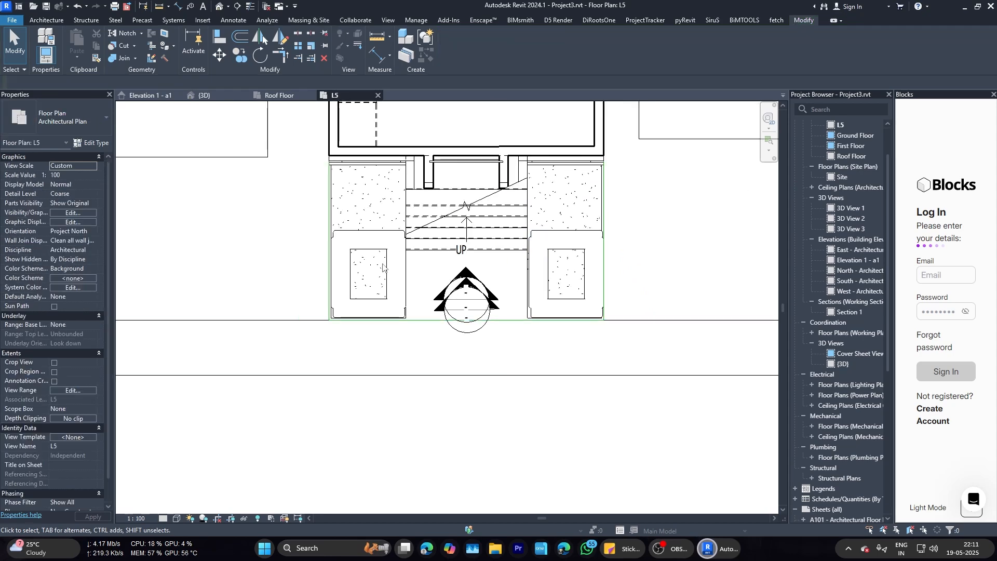
Step: Place Enscape Bush 008: Regular plants in both gravel beds between the hedge rings and the house wall
click(487, 23)
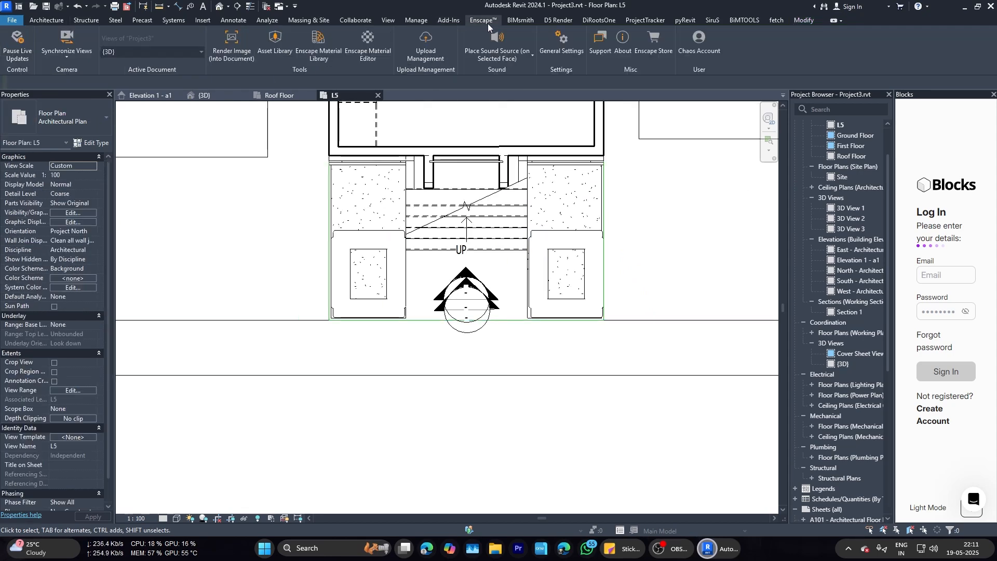
click(286, 49)
drag(562, 67, 731, 88)
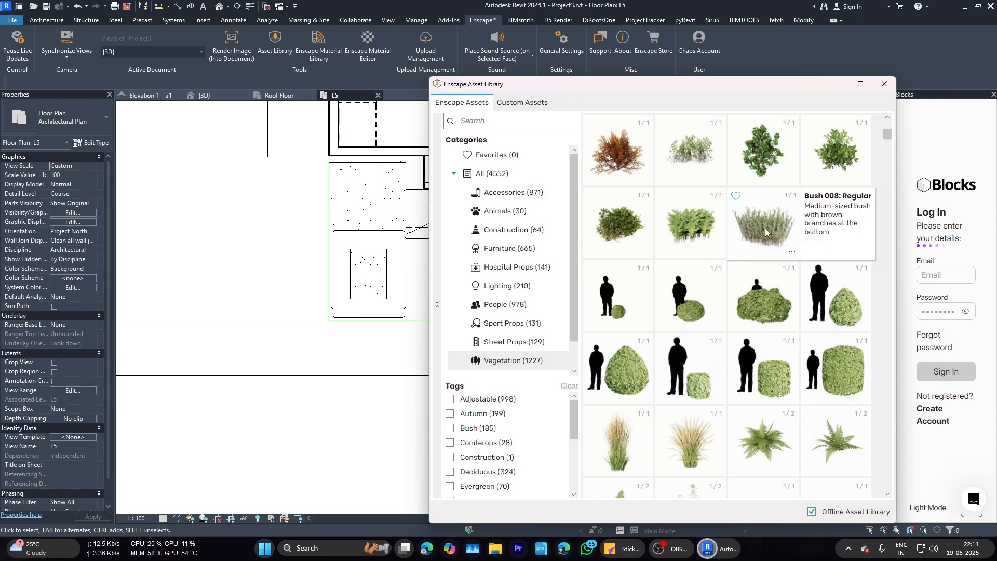
click(765, 229)
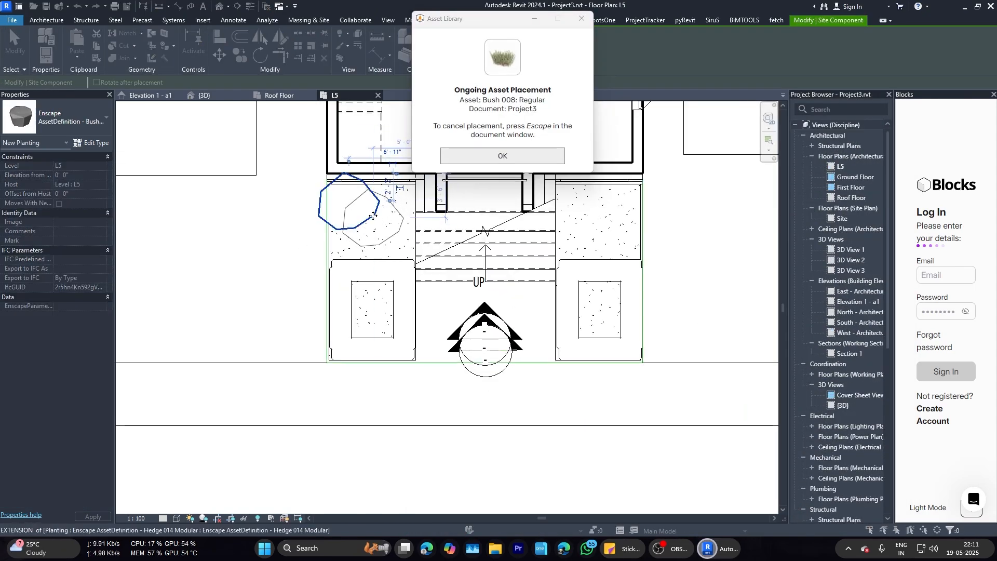
scroll(372, 216, up, 2)
scroll(379, 224, up, 1)
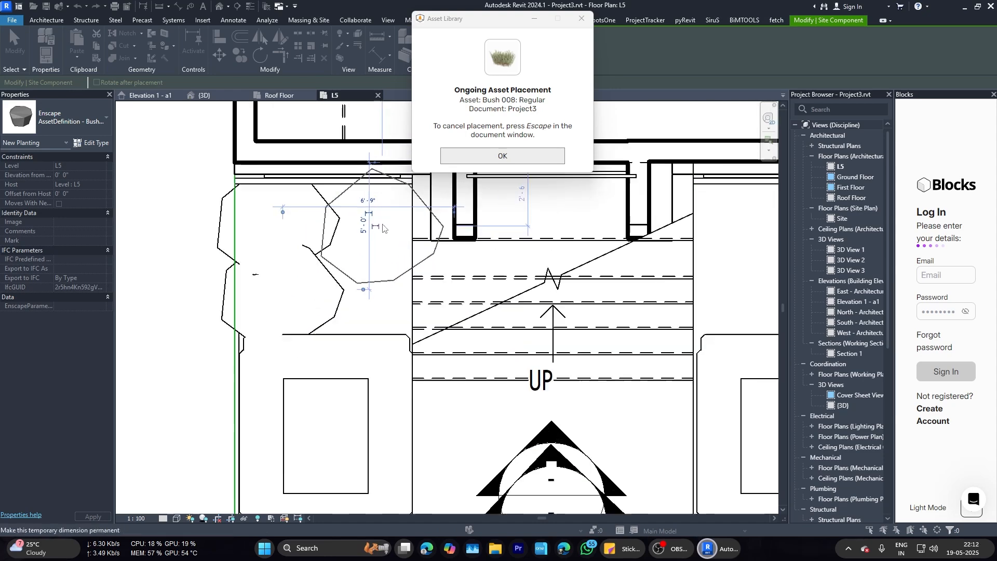
click(376, 289)
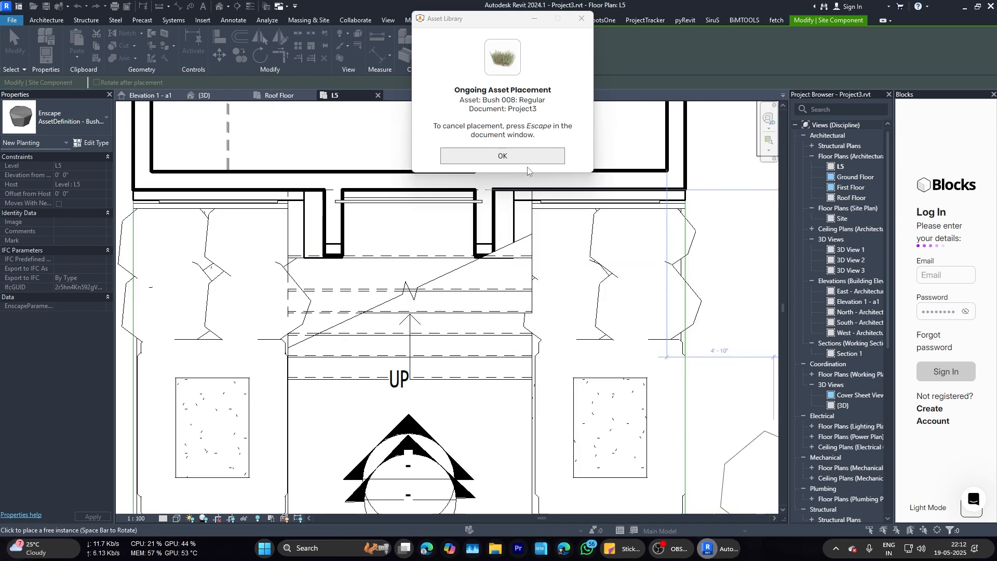
click(503, 156)
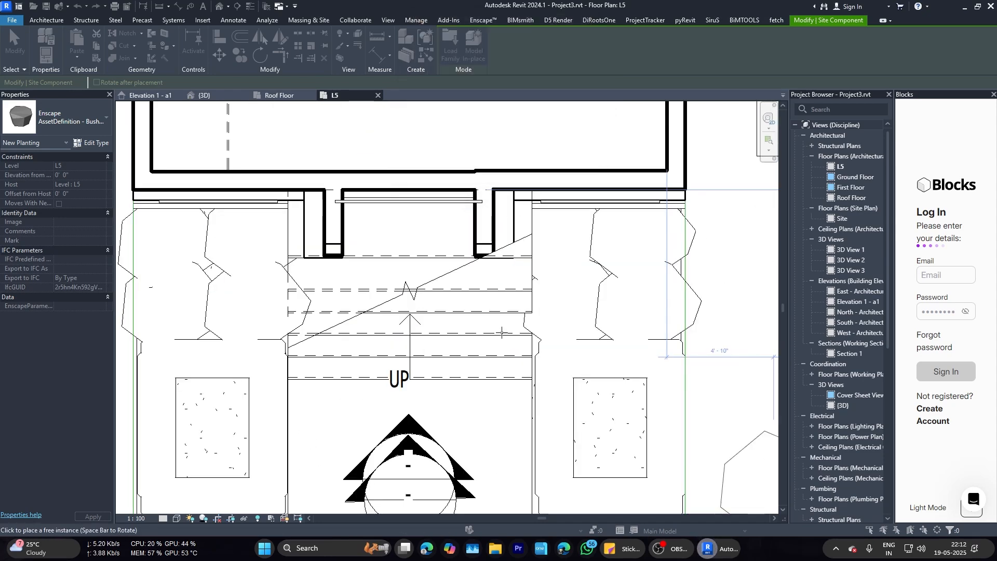
scroll(504, 334, down, 2)
scroll(563, 297, up, 1)
scroll(433, 234, down, 2)
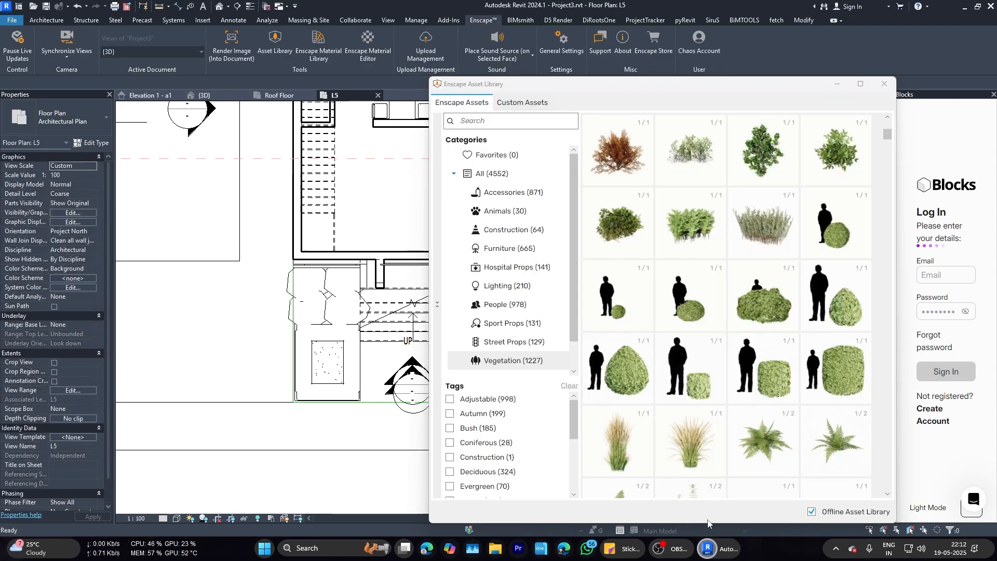
Step: Place Bush 003: Thick Stem plants inside both hedge rings and among the bushes near the house wall
click(838, 149)
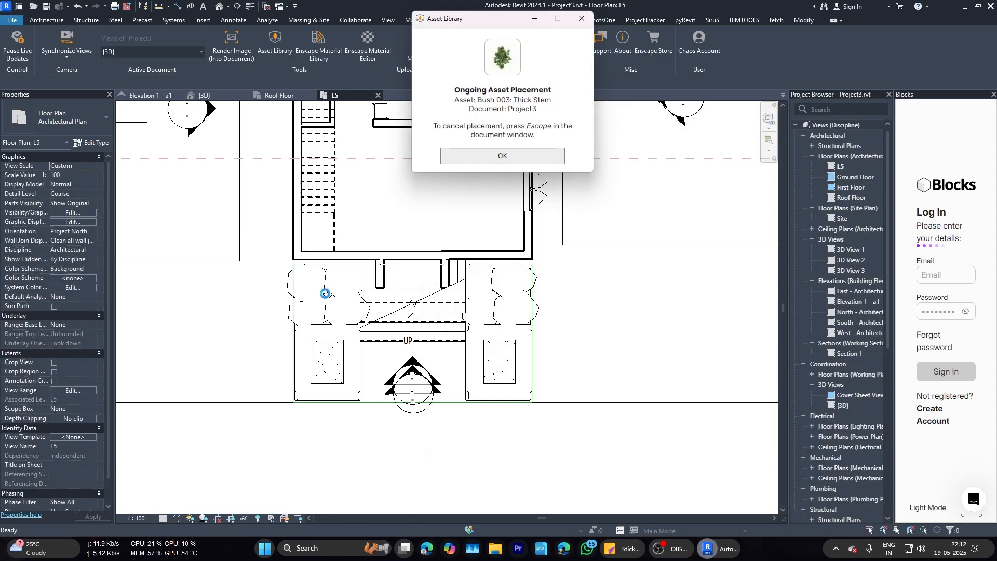
scroll(325, 297, up, 4)
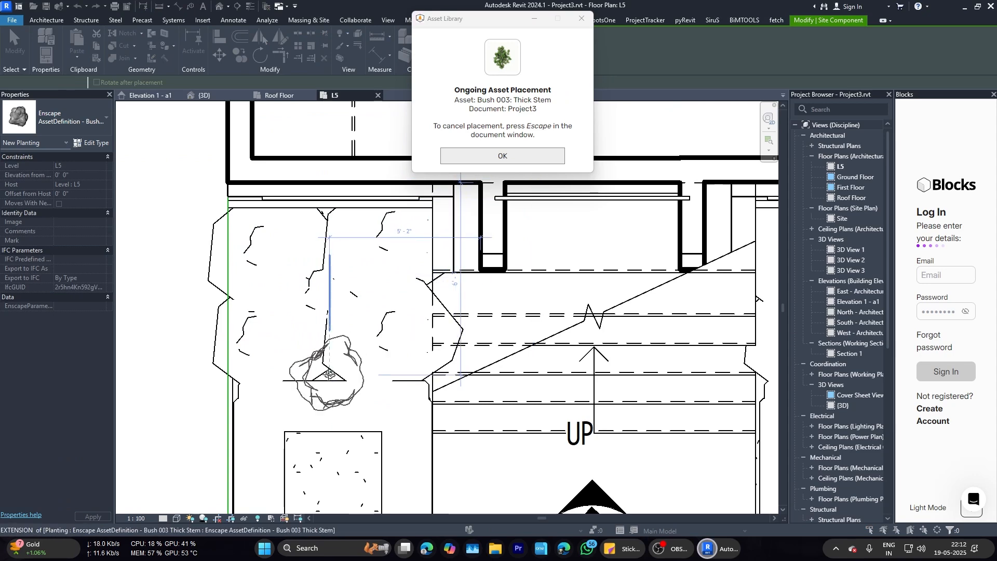
scroll(317, 386, down, 1)
click(337, 408)
scroll(429, 338, down, 2)
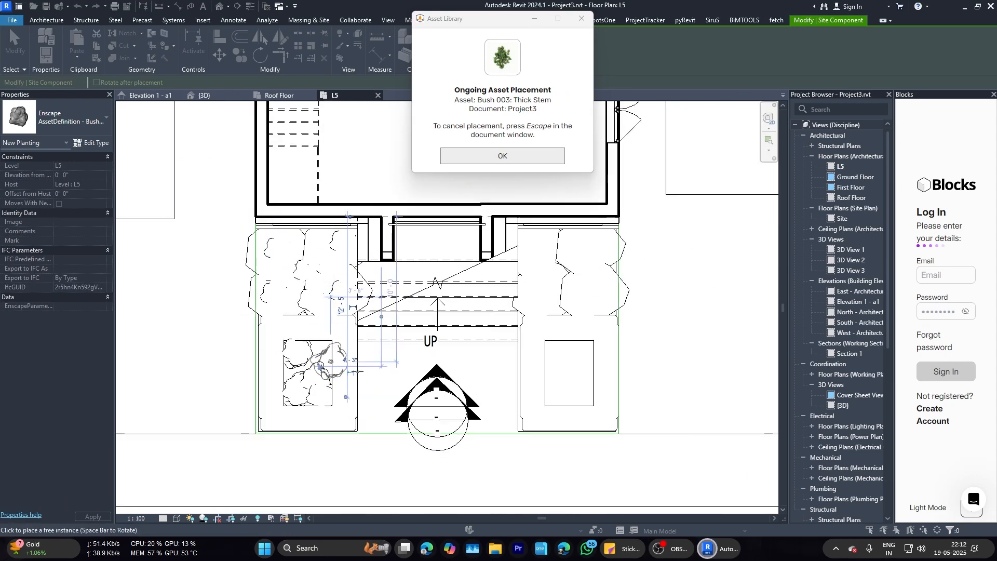
click(570, 370)
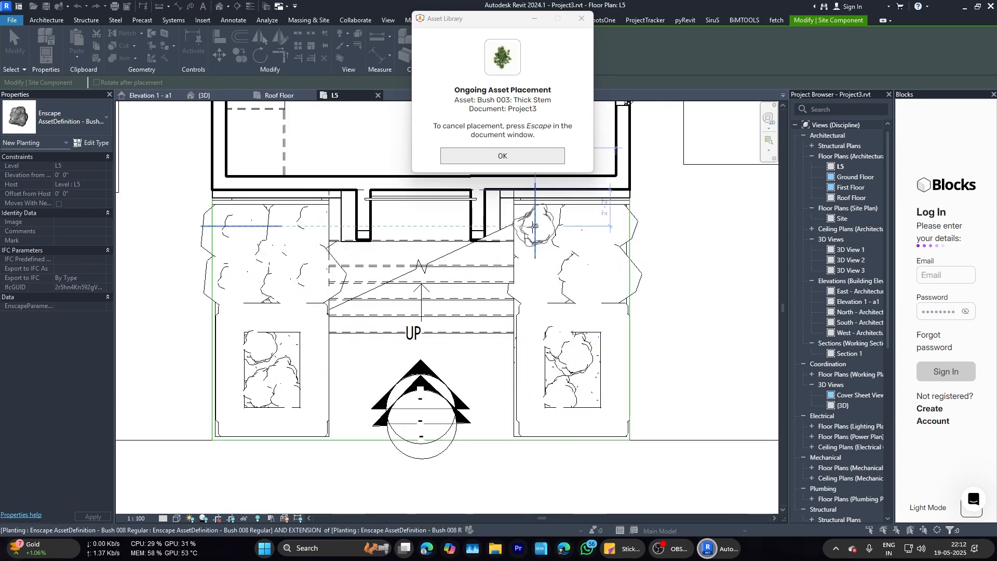
key(Escape)
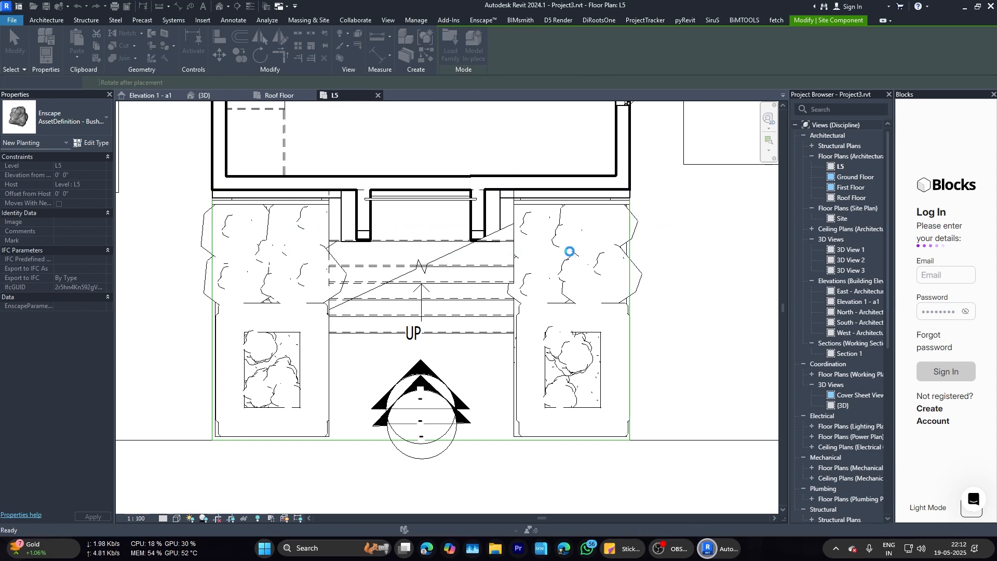
scroll(790, 229, down, 3)
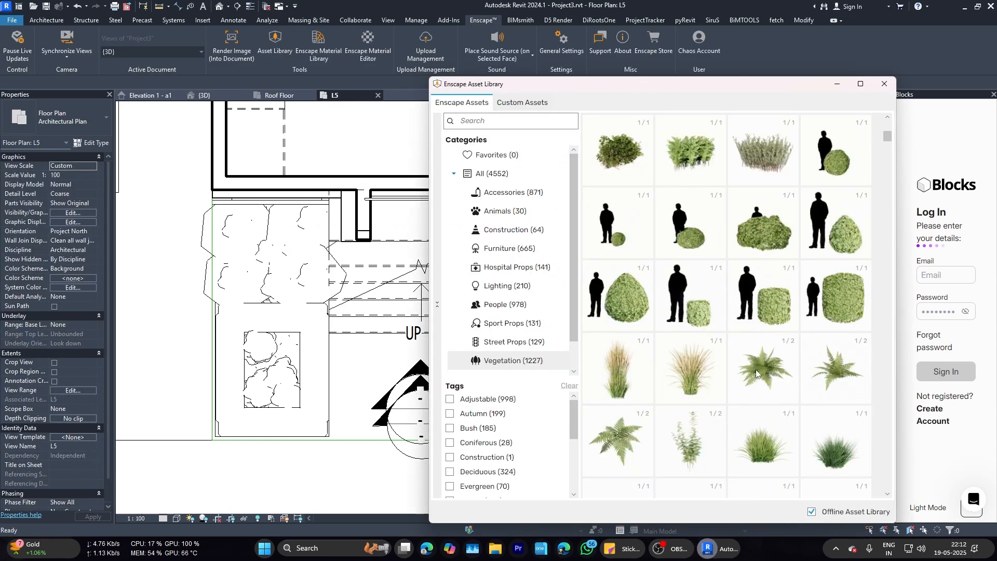
scroll(787, 355, down, 2)
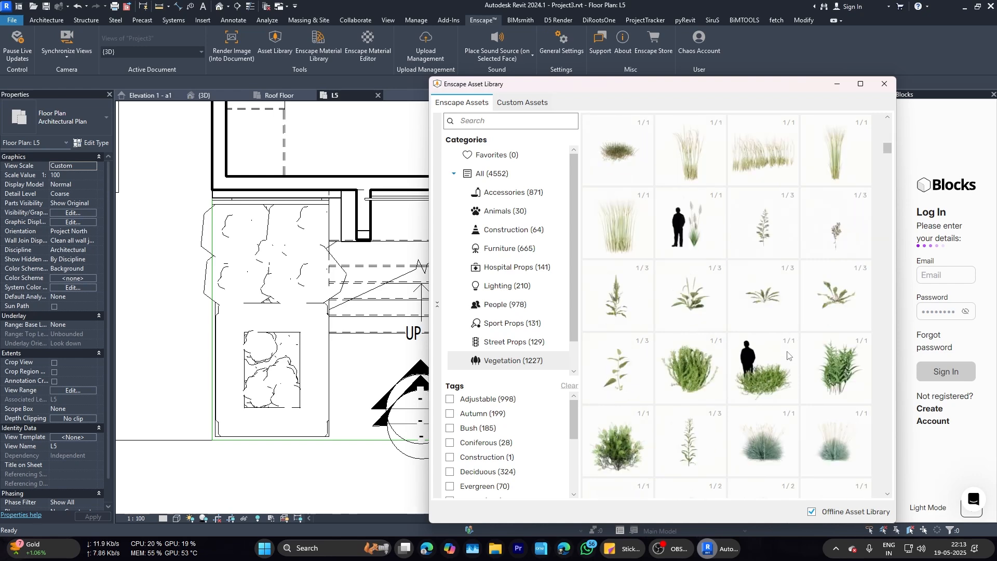
scroll(731, 332, up, 1)
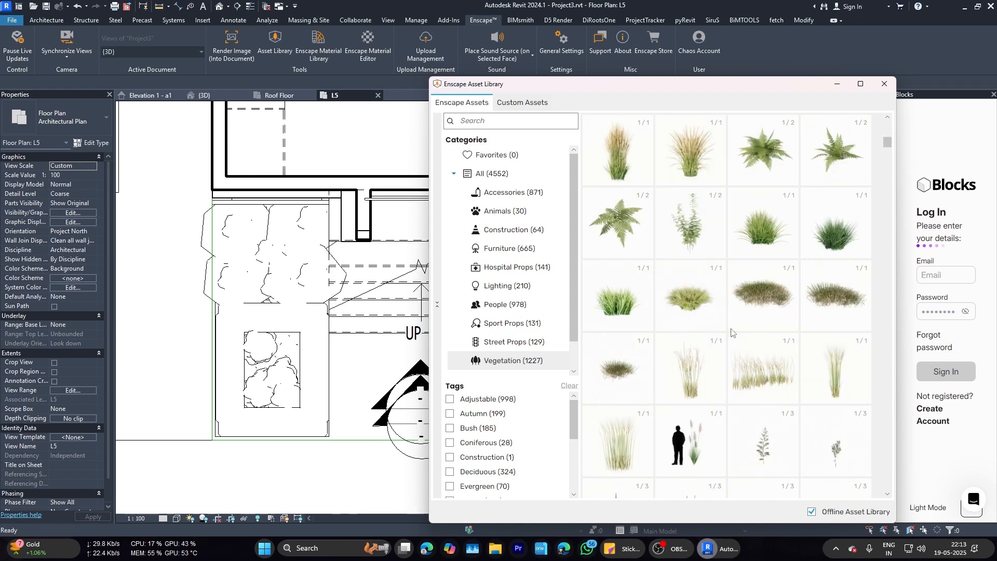
click(765, 242)
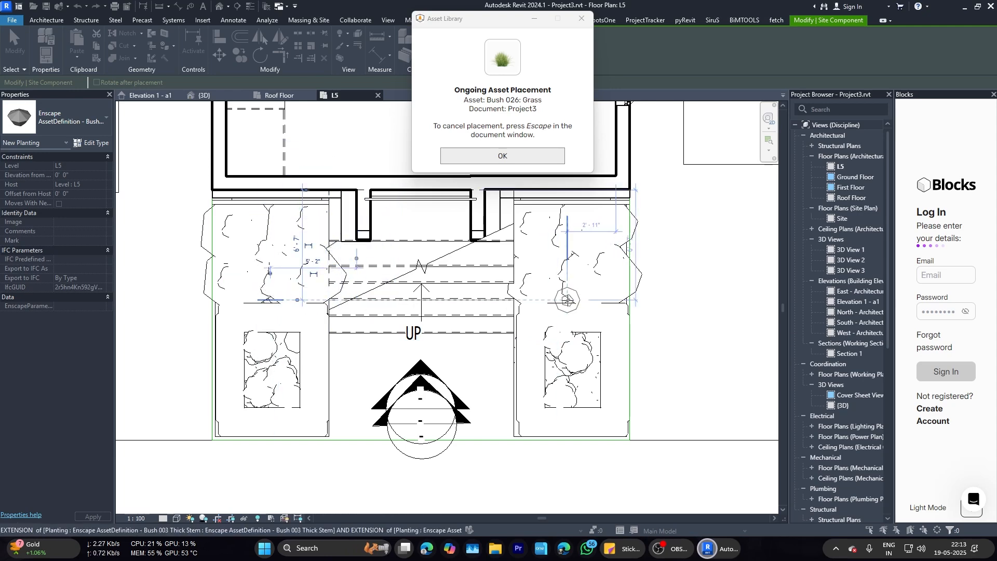
key(Escape)
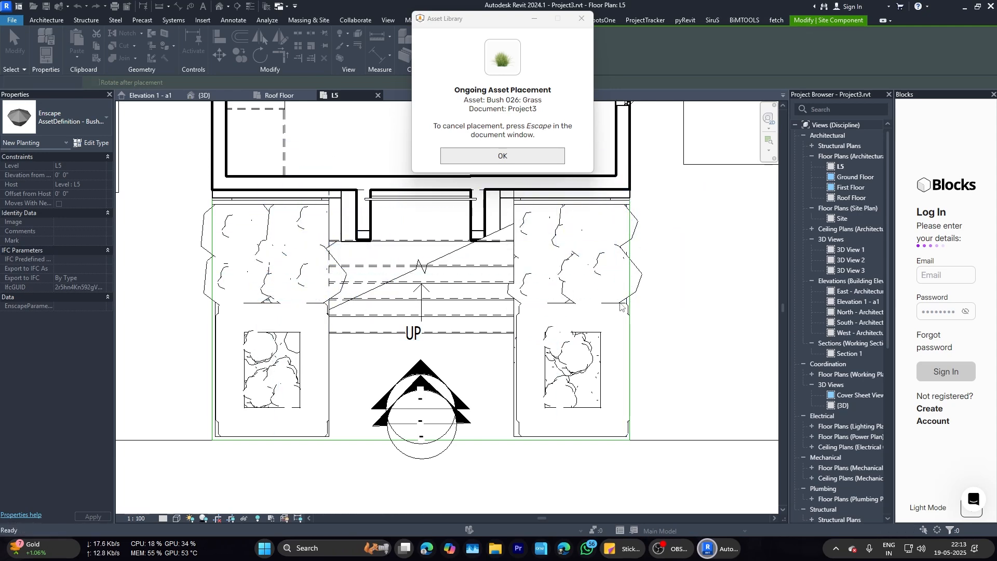
Step: Switch to the Enscape window and examine the planted front yard together with the house's whole front facade
key(alt+Tab)
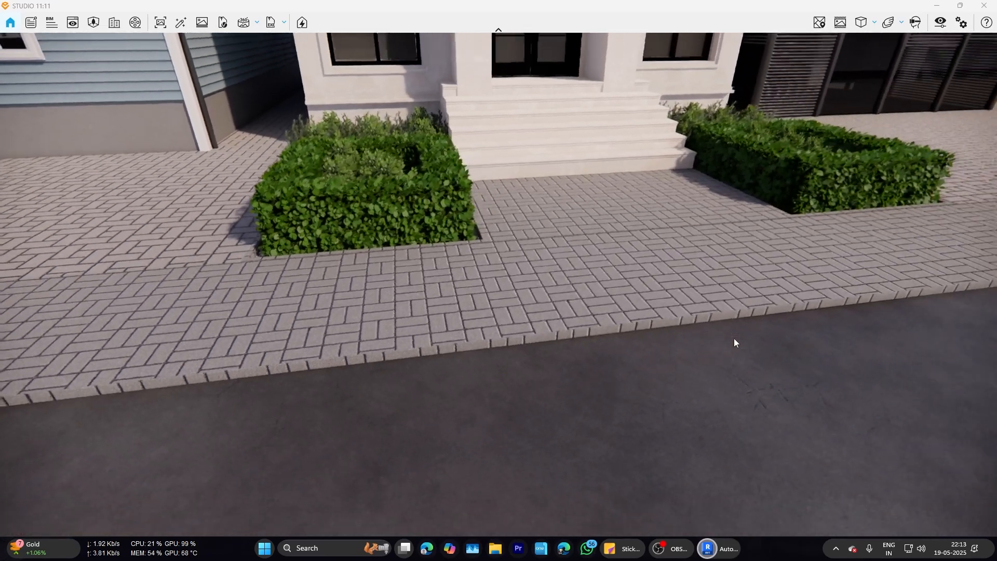
key(s)
key(d)
drag(734, 338, 602, 343)
key(w)
key(s)
key(q)
key(e)
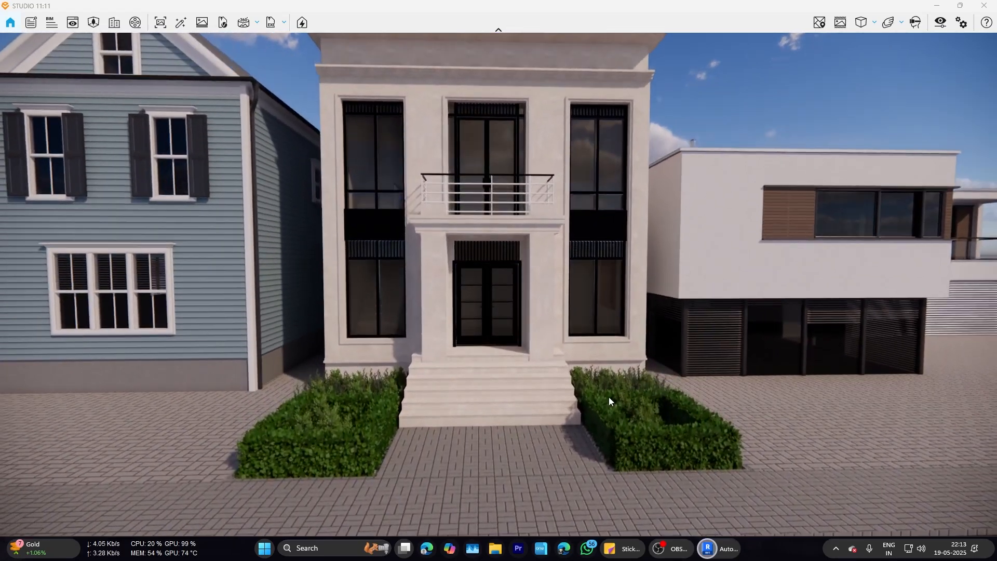
Step: Return to Revit and look through the Street Props category of the Enscape Asset Library
click(712, 549)
click(630, 526)
scroll(535, 370, up, 2)
click(276, 44)
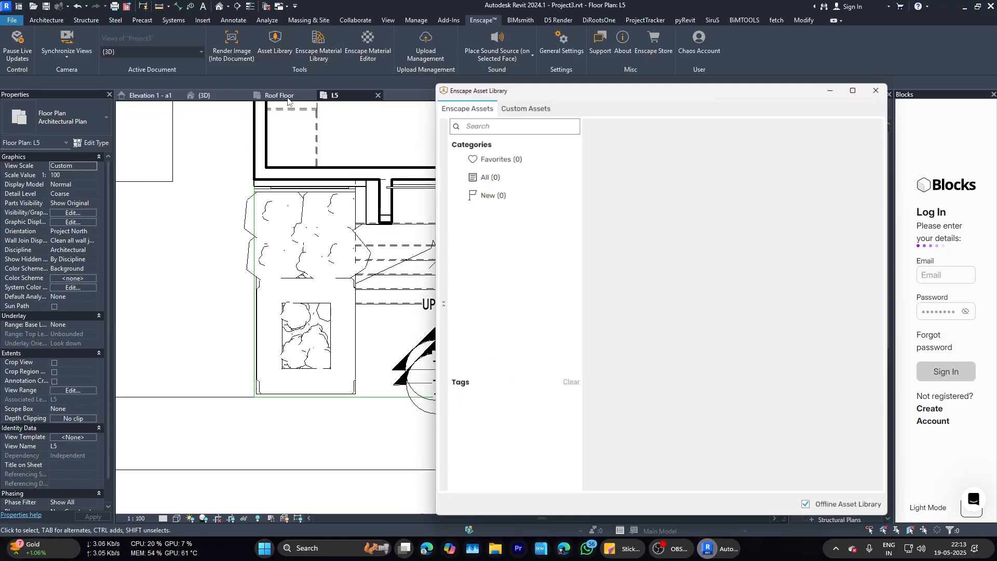
click(512, 341)
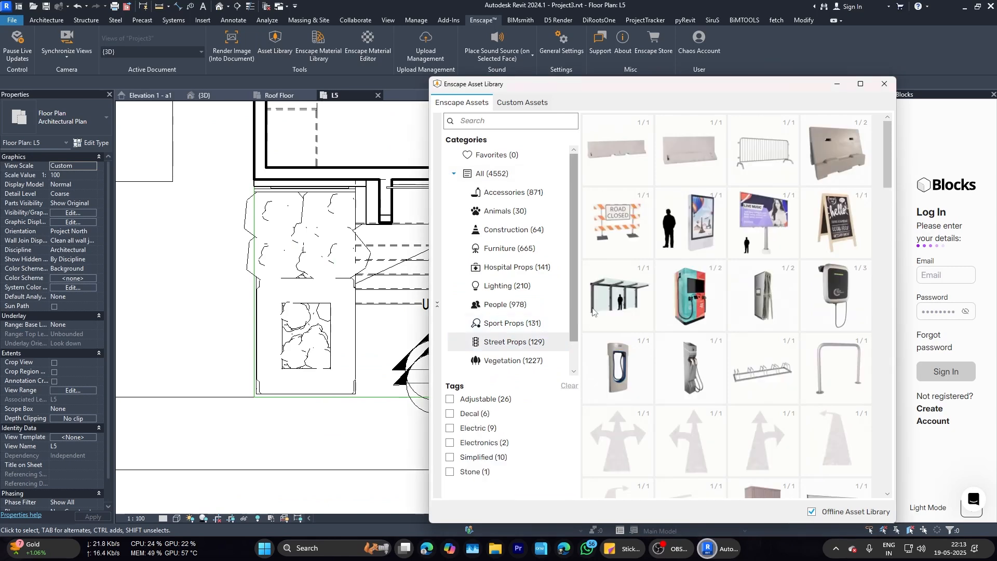
scroll(718, 291, down, 10)
scroll(718, 291, up, 1)
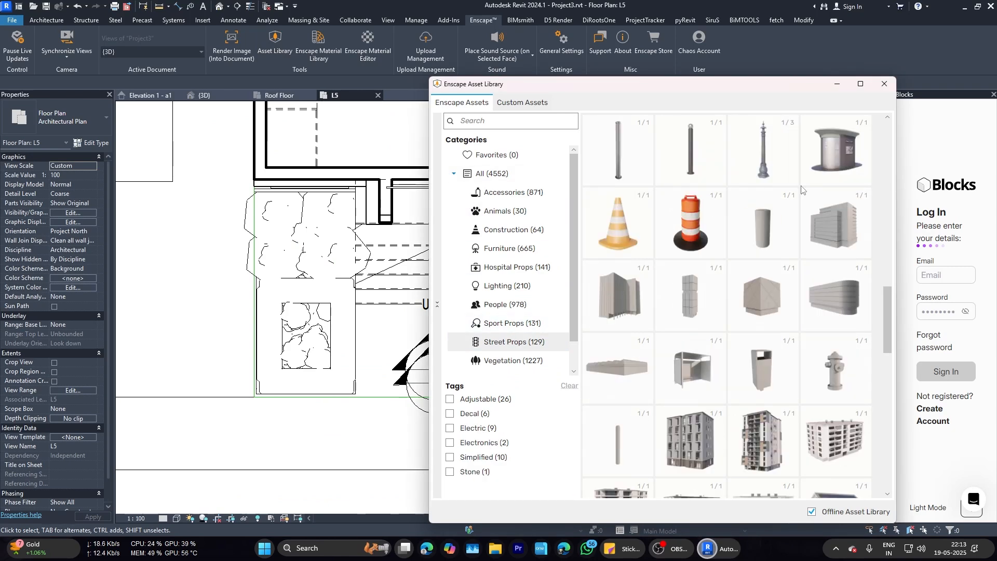
scroll(794, 213, up, 1)
Step: Place an Enscape Lantern from the Lighting category at each outer street-side corner of the two hedge beds
click(500, 289)
scroll(690, 260, down, 5)
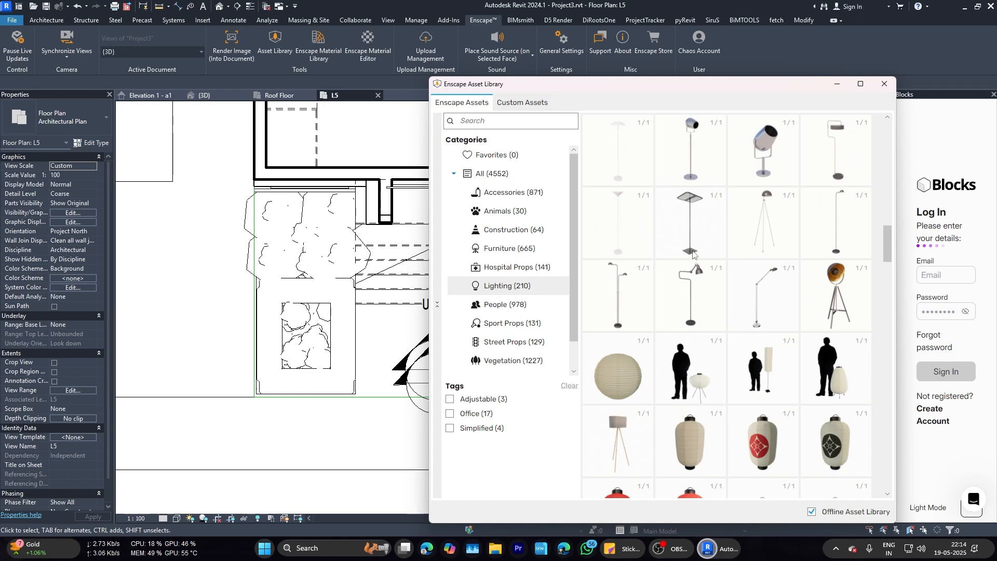
scroll(693, 253, down, 5)
click(834, 153)
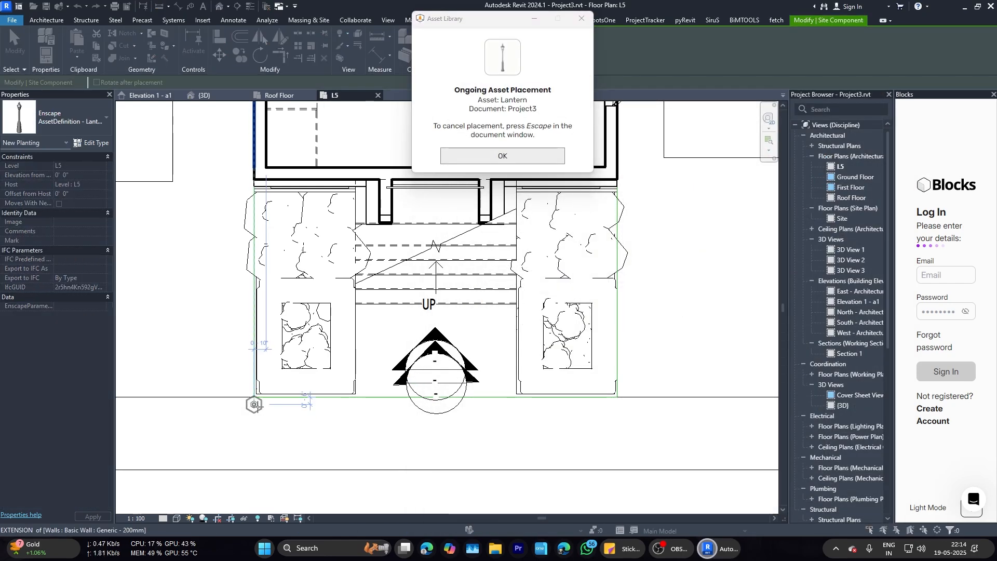
click(617, 404)
key(Escape)
key(Escape)
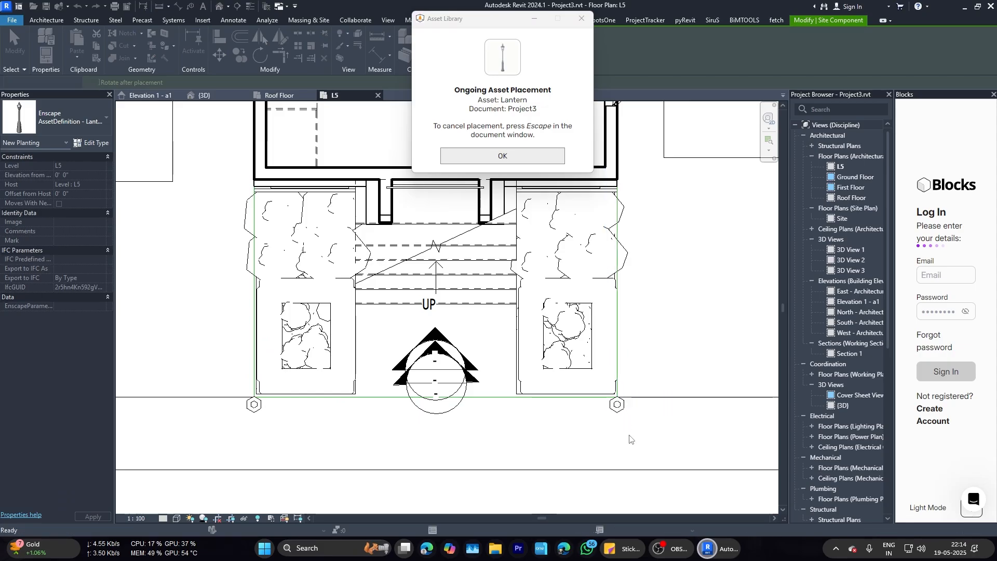
key(alt+Tab)
click(721, 548)
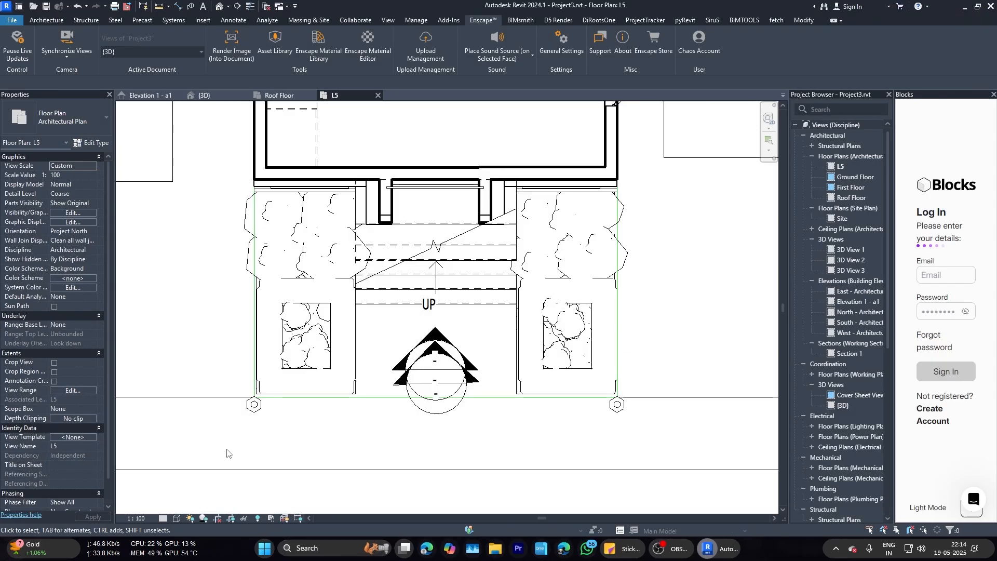
Step: Nudge both lanterns slightly inward from the outer corners of the beds toward the entrance stairs
scroll(229, 453, up, 3)
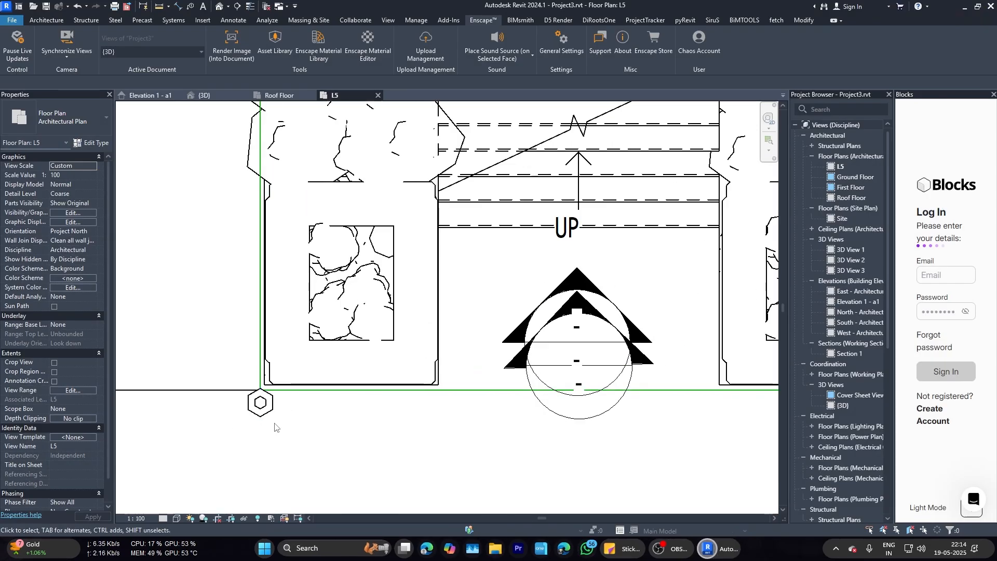
click(253, 399)
click(279, 433)
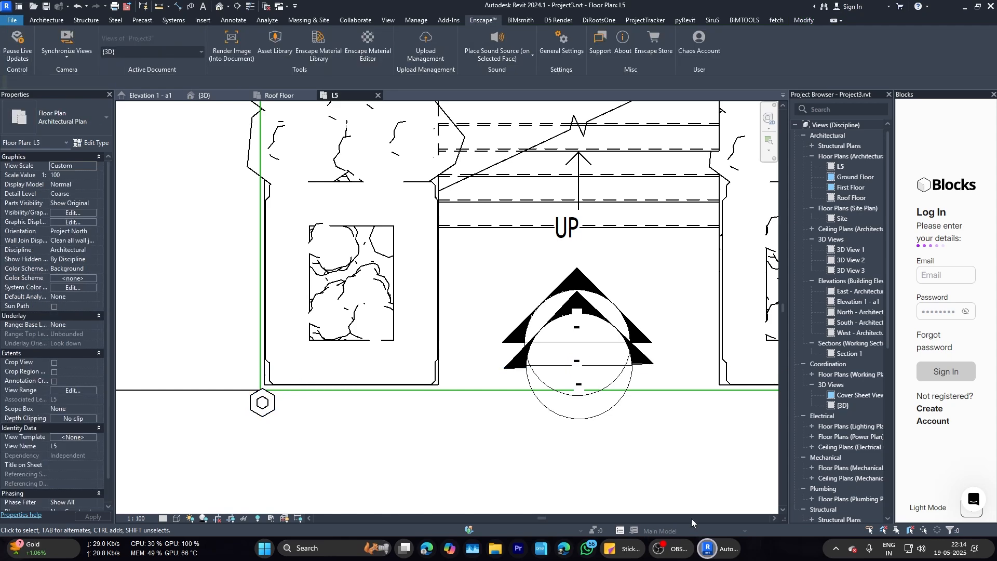
scroll(358, 402, down, 3)
scroll(557, 395, up, 5)
drag(640, 507, 641, 507)
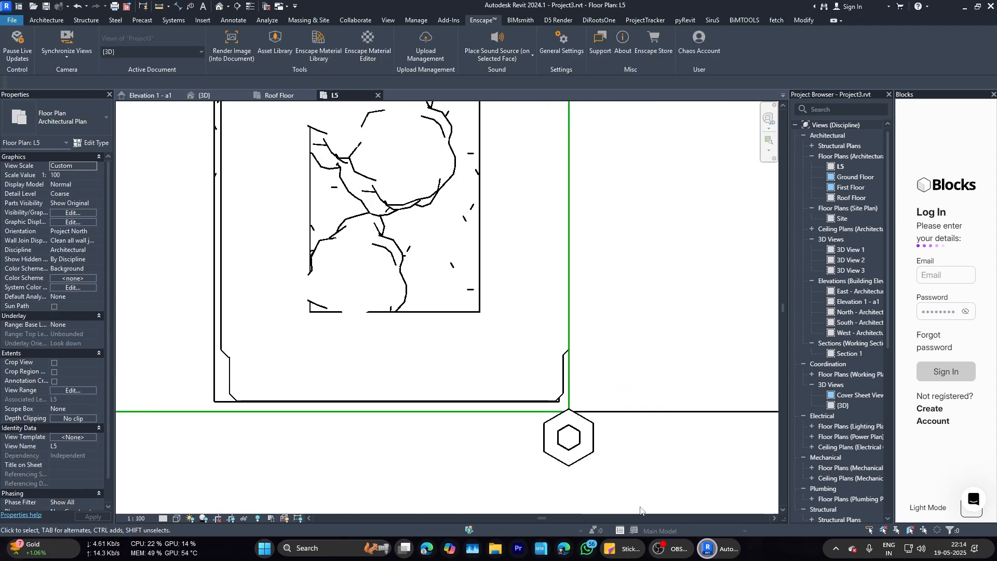
click(457, 449)
click(581, 435)
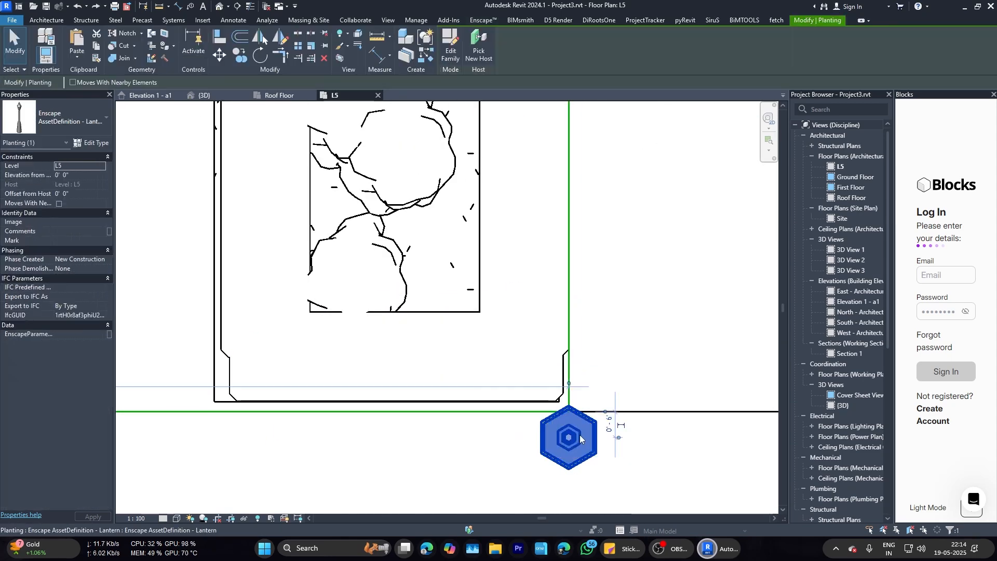
key(Left)
click(626, 397)
scroll(638, 336, down, 5)
scroll(244, 374, up, 2)
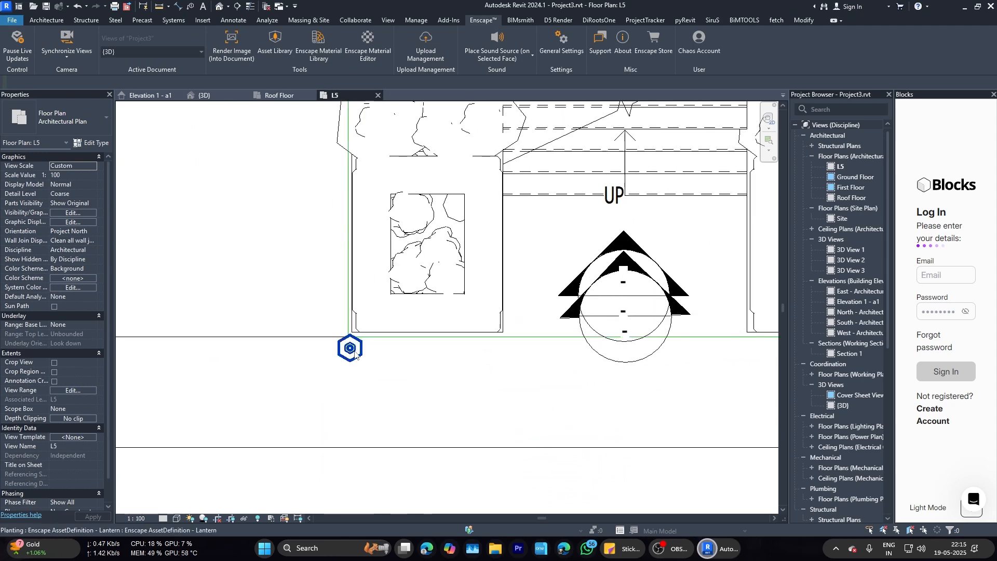
Step: Nudge the west lantern a little further east, toward the entrance stairs
click(354, 350)
key(Right)
key(Right)
key(Right)
scroll(355, 350, down, 2)
click(285, 289)
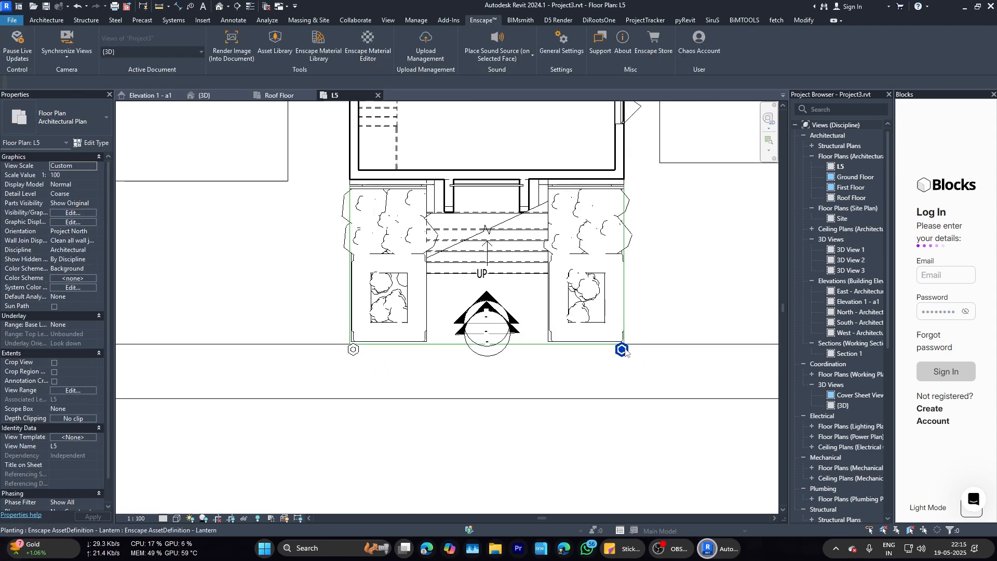
Step: Open the 3D view and look through the Enscape library's Lighting category for further fixtures, returning to the L5 floor plan
scroll(479, 322, down, 4)
middle_drag(512, 343, 512, 382)
scroll(414, 410, up, 2)
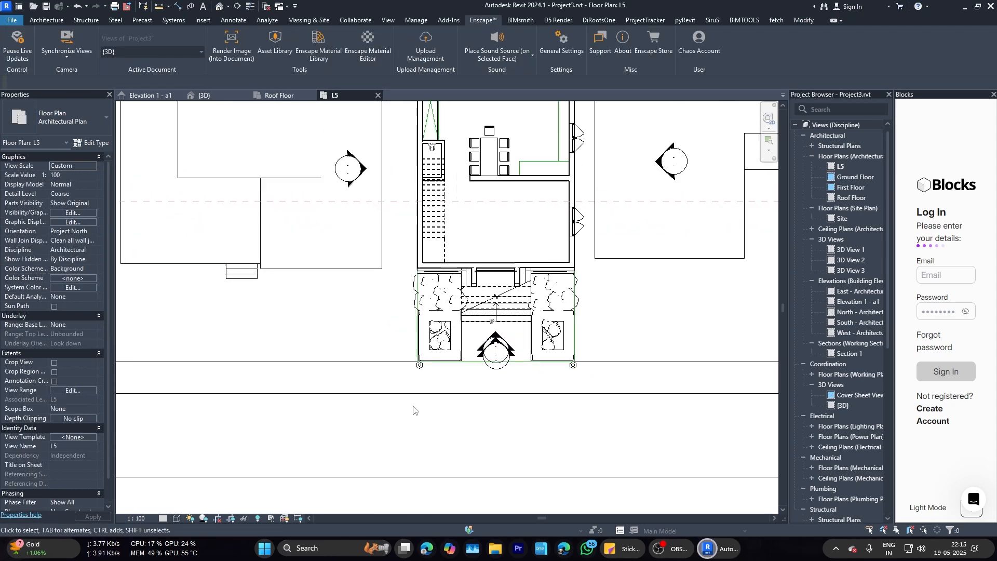
click(219, 96)
scroll(578, 200, up, 1)
click(275, 41)
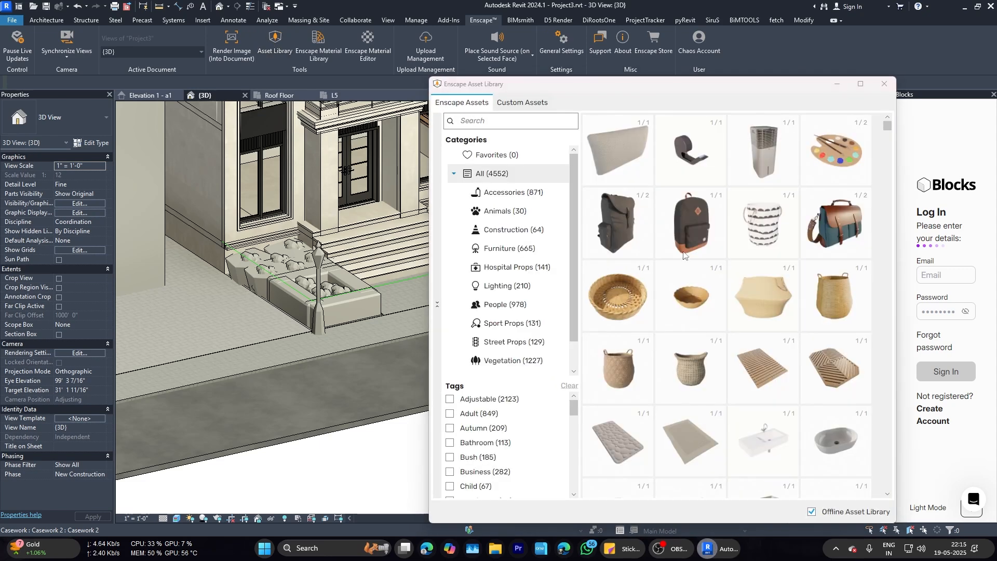
click(512, 287)
scroll(783, 299, down, 10)
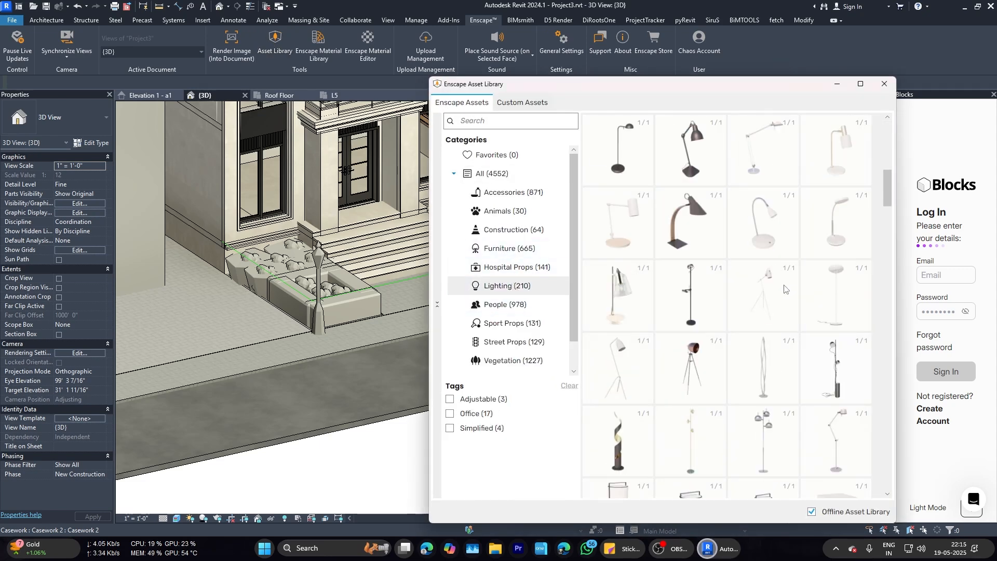
scroll(782, 298, down, 5)
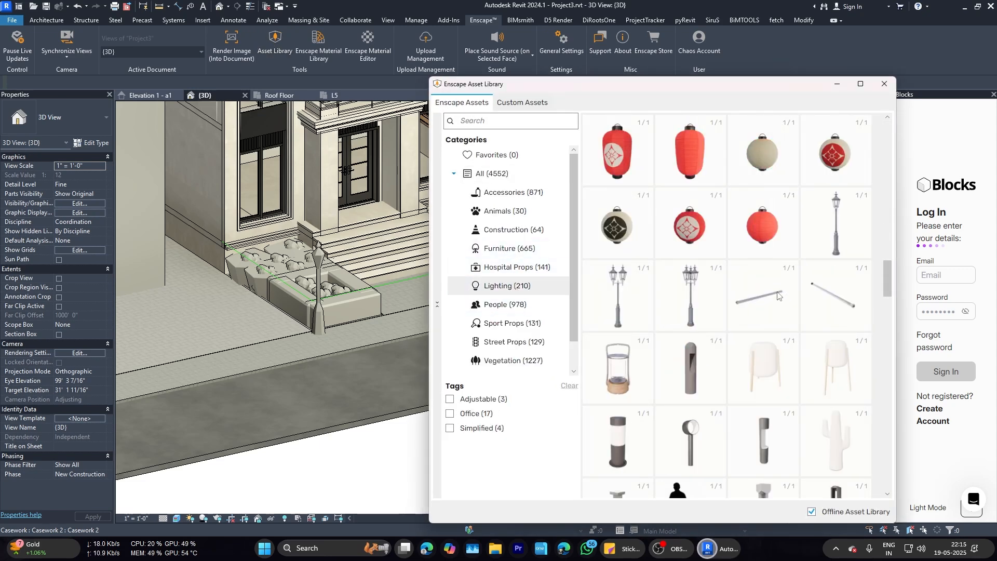
scroll(783, 288, down, 15)
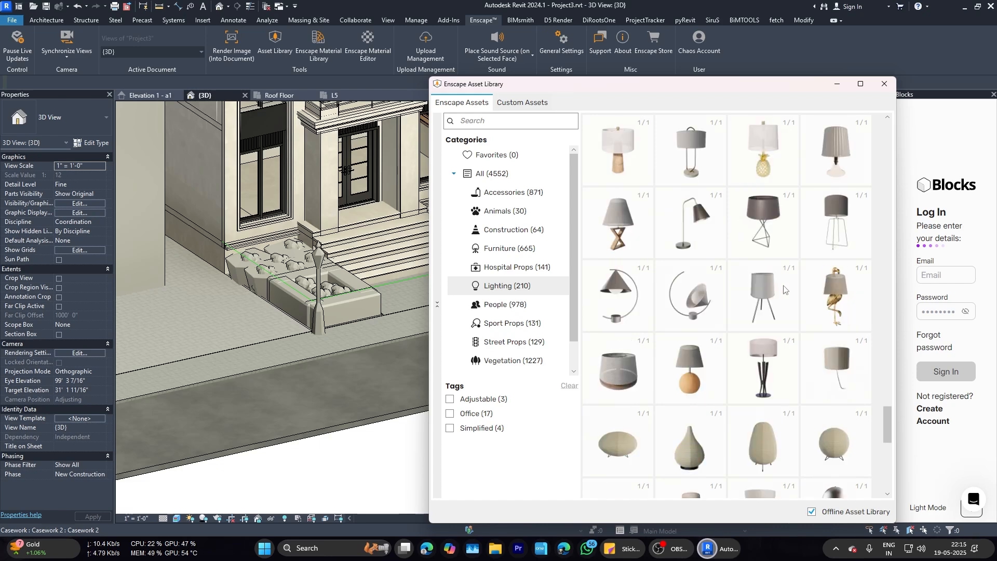
click(884, 84)
click(335, 95)
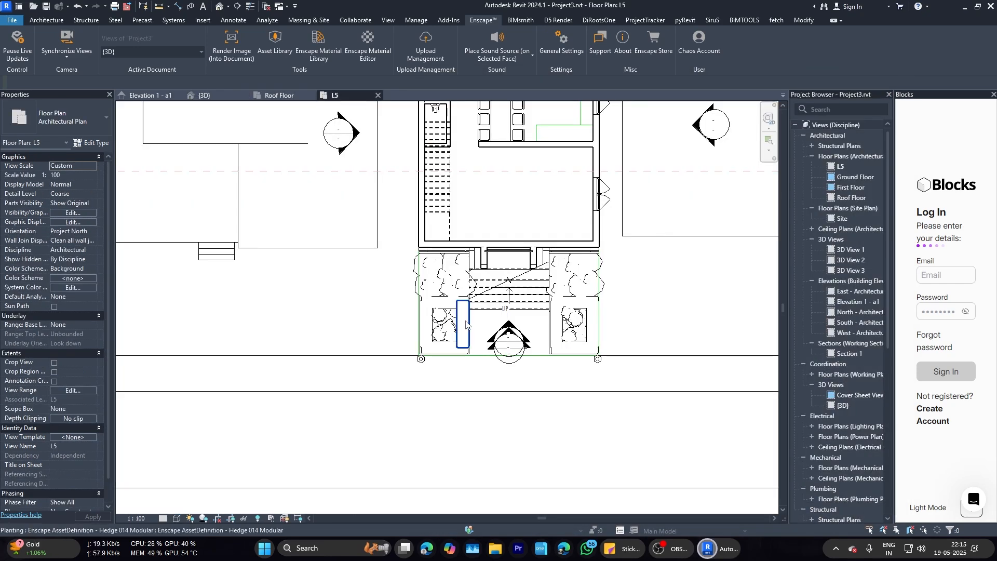
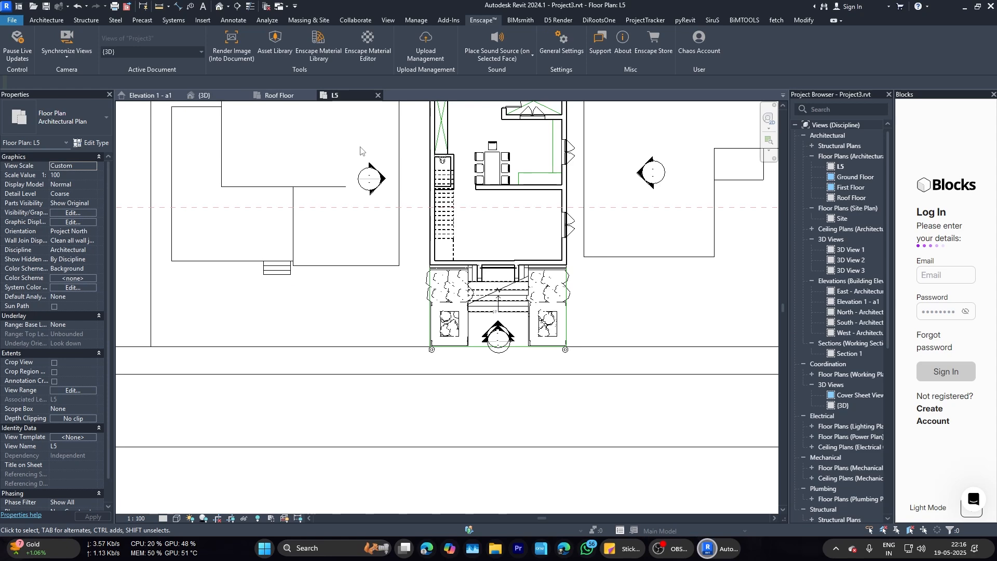
Step: Examine the lanterns and the street-side hedges of both beds in the L5 floor plan and the 3D view
scroll(430, 323, down, 3)
scroll(462, 328, up, 8)
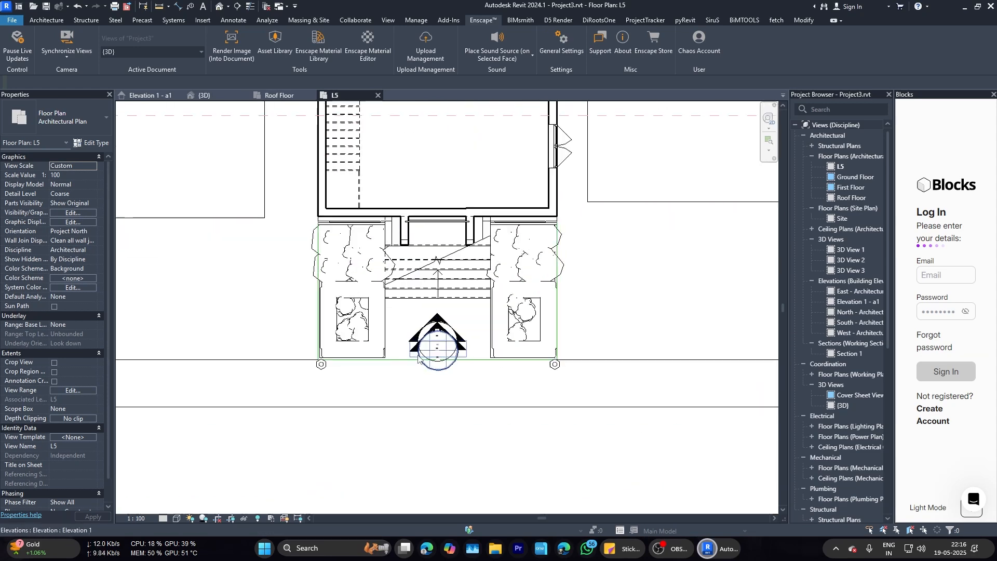
click(211, 97)
scroll(416, 300, up, 2)
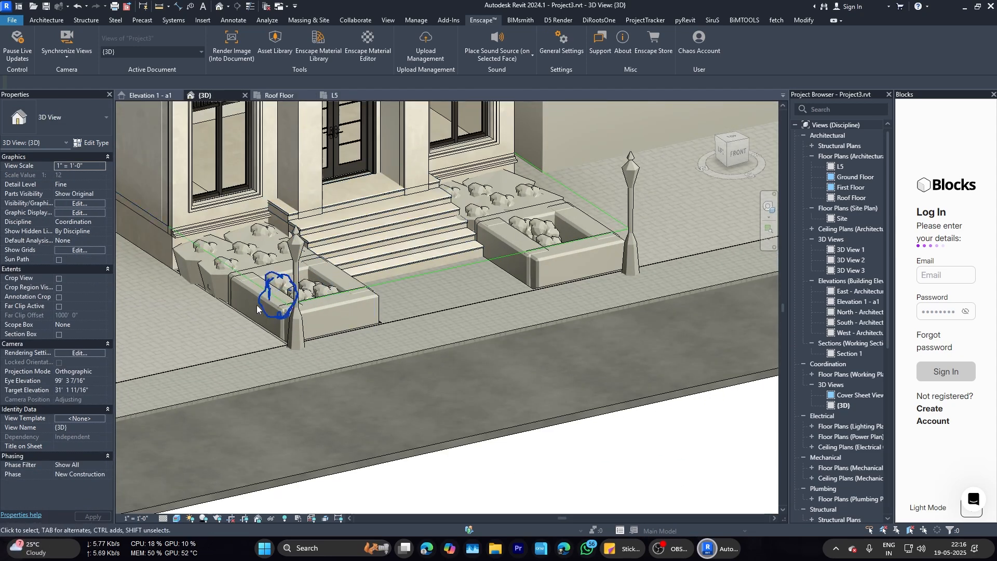
click(335, 95)
click(356, 336)
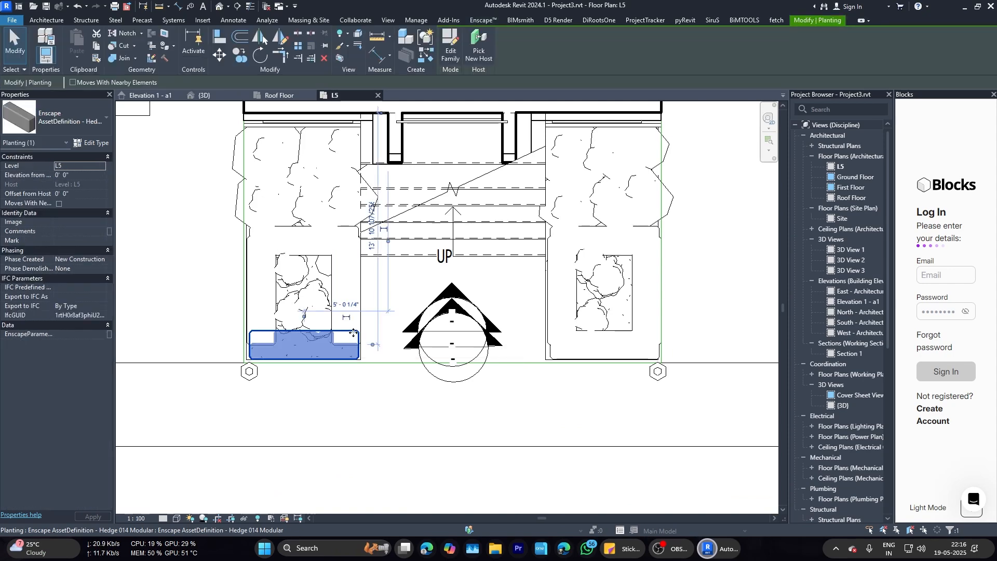
click(172, 185)
click(607, 359)
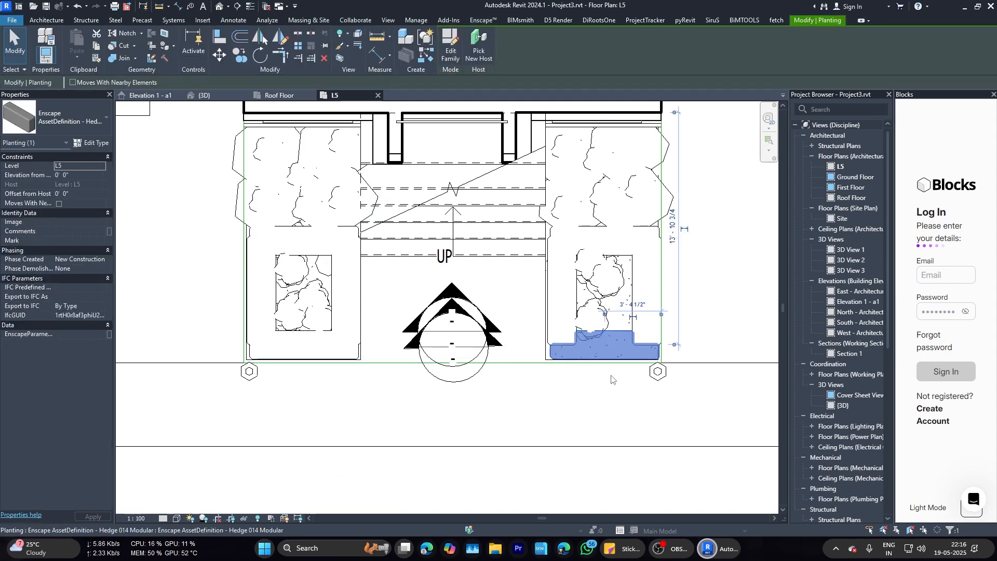
click(611, 377)
scroll(530, 360, down, 5)
scroll(464, 338, up, 6)
drag(452, 284, 617, 451)
middle_drag(500, 302, 501, 284)
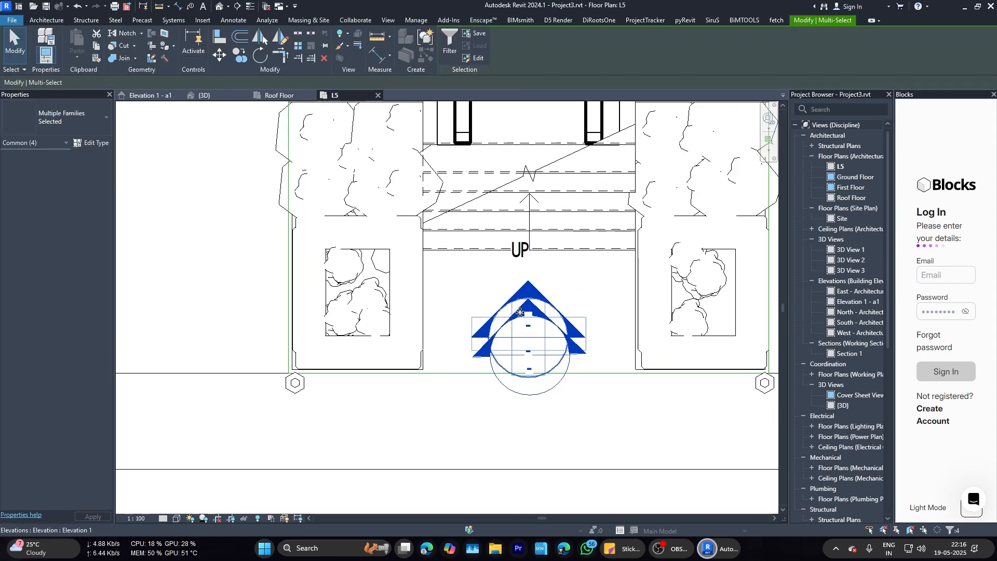
scroll(499, 284, down, 3)
click(494, 283)
click(834, 549)
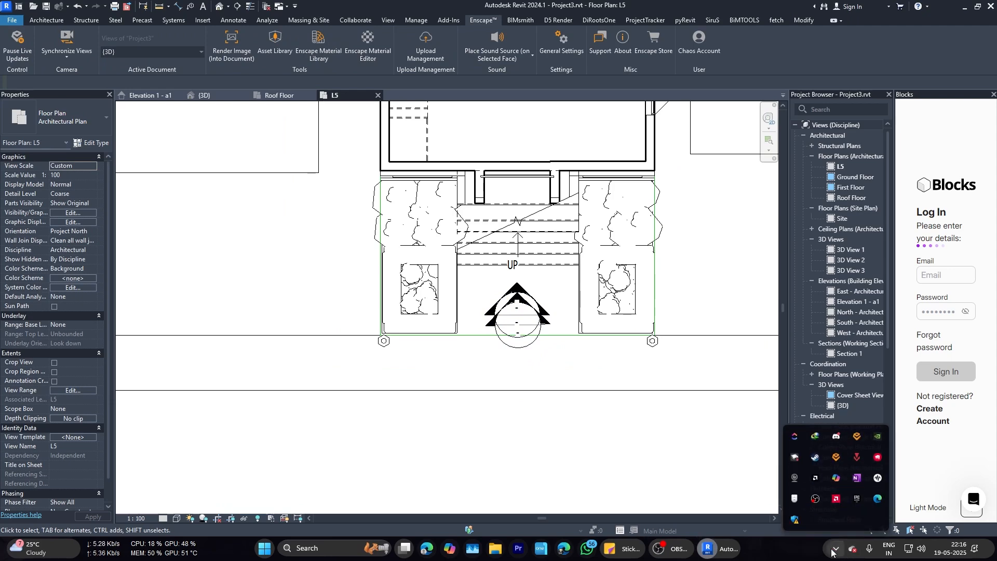
click(835, 550)
scroll(587, 385, down, 4)
scroll(512, 342, up, 5)
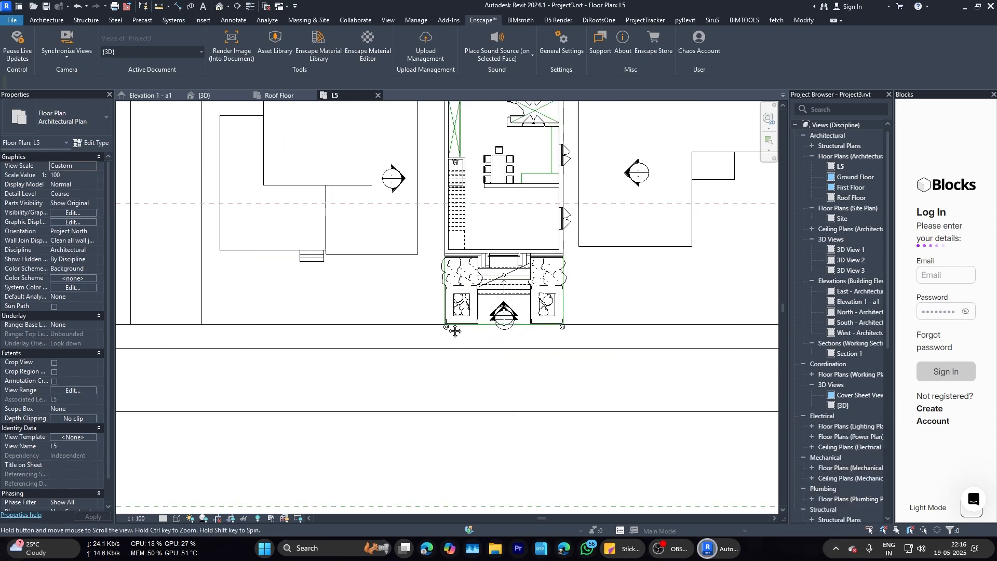
drag(398, 193, 510, 302)
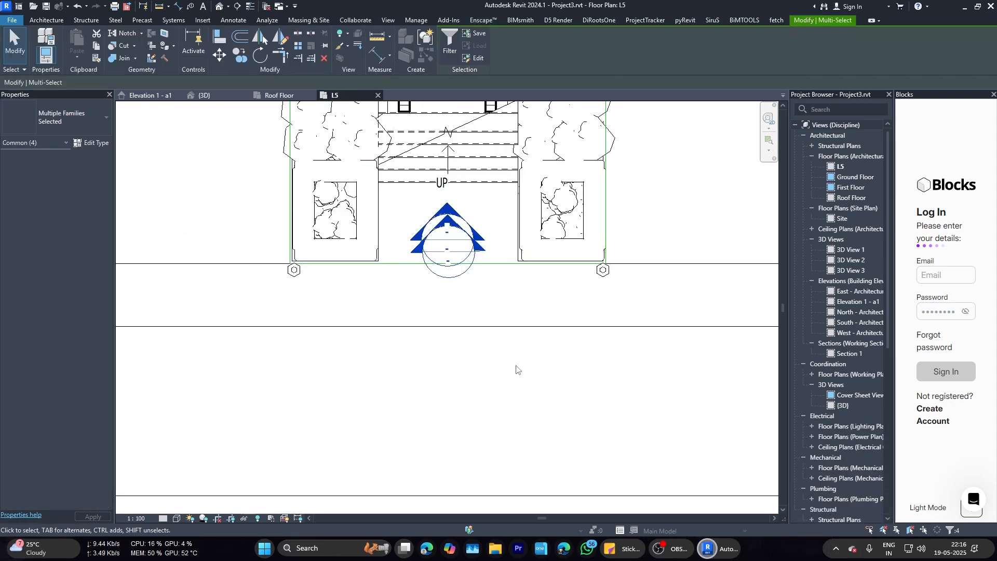
Step: Examine the house front and its yard by comparing the L5 floor plan, the 3D view and Elevation 1 - a
key(Escape)
scroll(445, 264, down, 5)
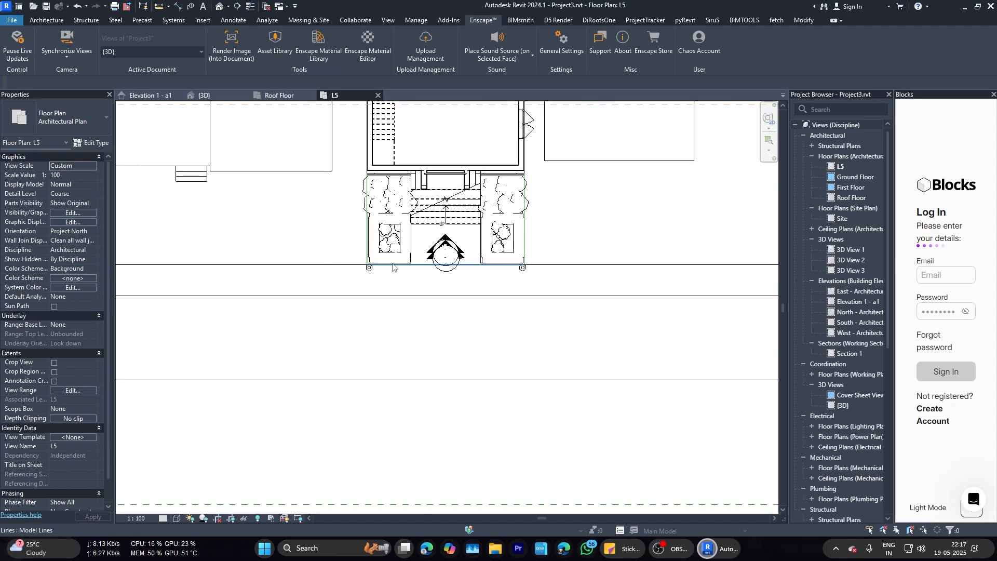
scroll(376, 258, up, 7)
click(384, 273)
key(Escape)
middle_drag(396, 351, 371, 264)
scroll(374, 264, down, 6)
click(203, 97)
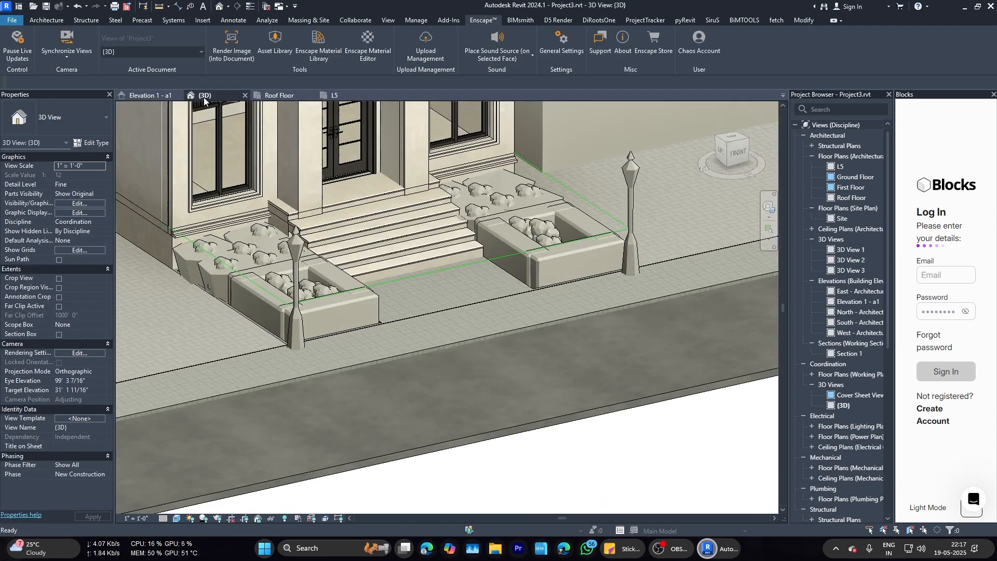
scroll(475, 288, down, 4)
click(284, 97)
click(151, 96)
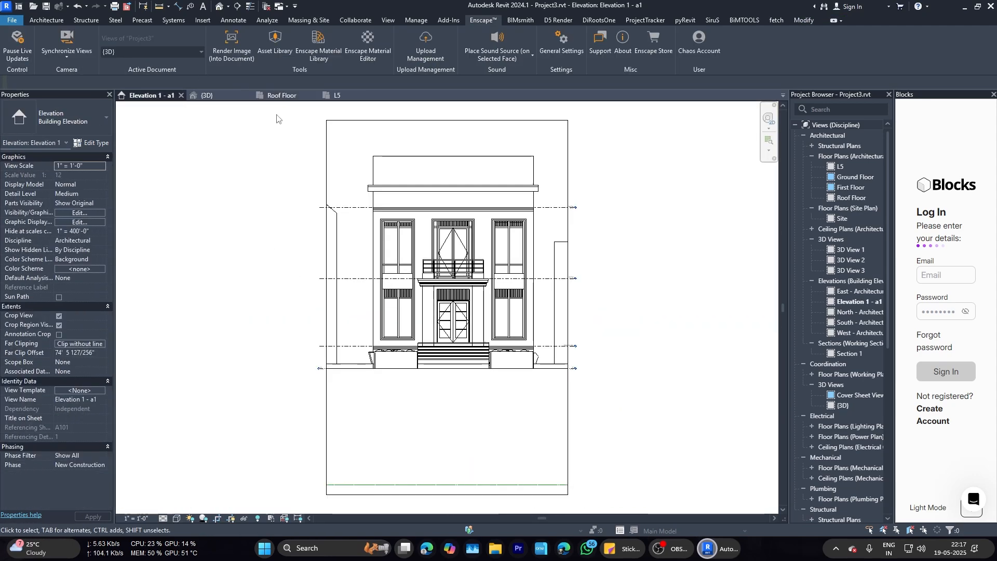
scroll(334, 178, down, 3)
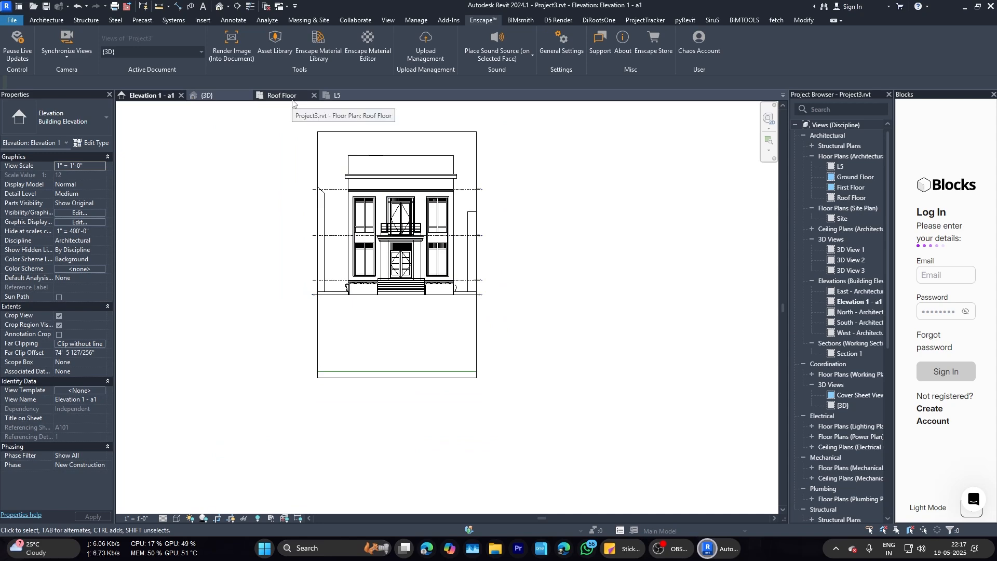
click(337, 95)
click(207, 95)
scroll(608, 408, down, 4)
scroll(624, 403, up, 1)
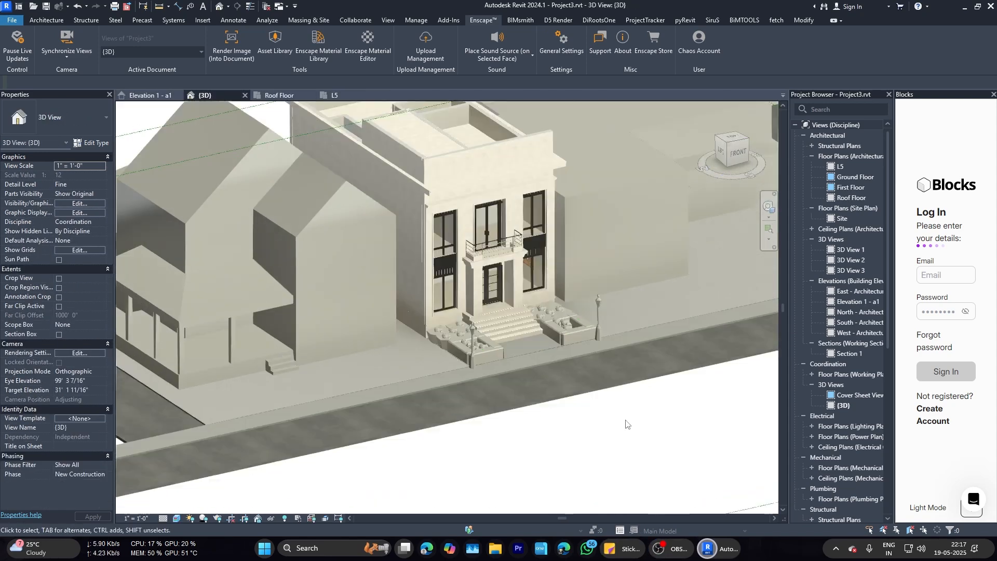
scroll(544, 365, up, 5)
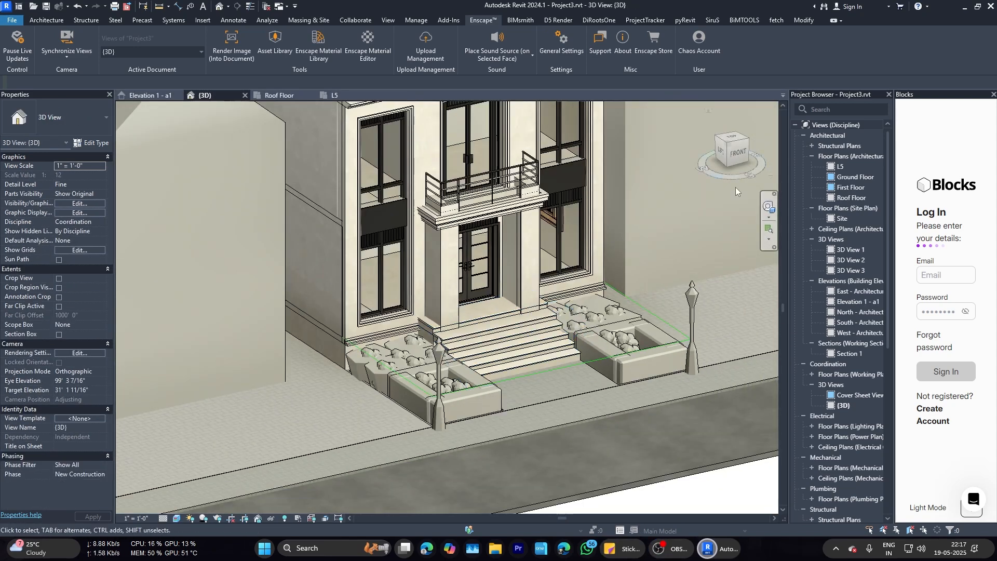
click(850, 302)
click(135, 96)
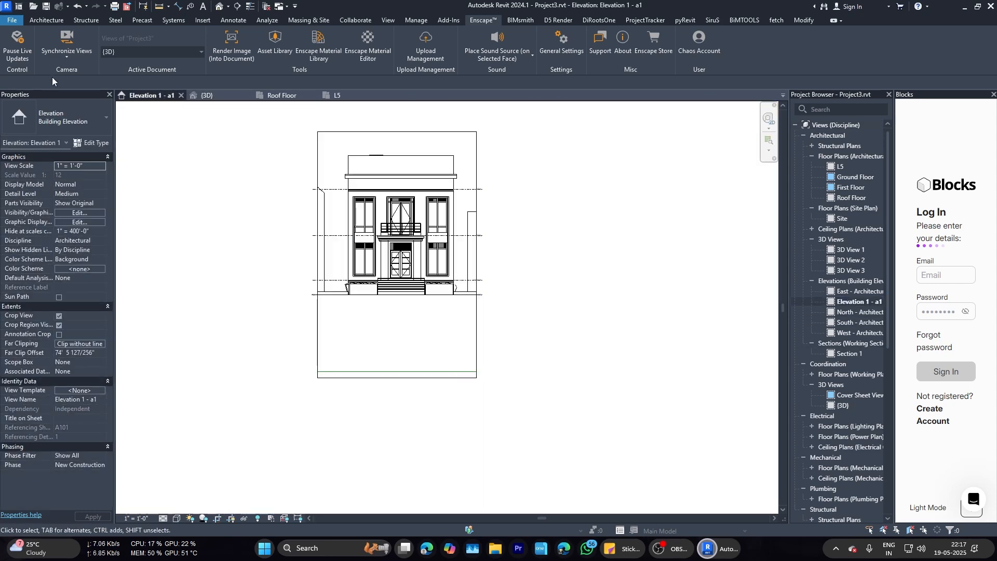
click(205, 95)
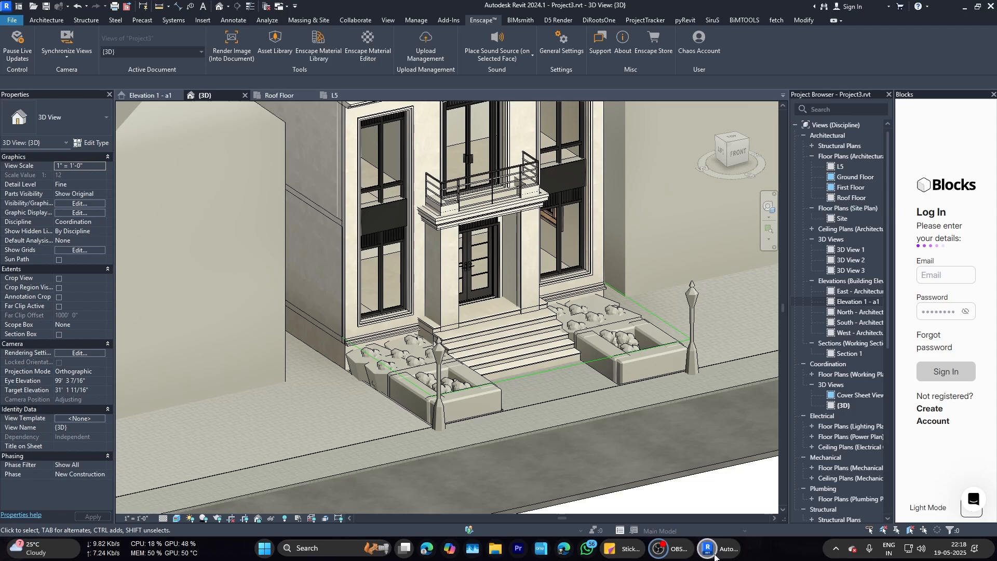
Step: Examine the front yard, hedges and lanterns in the Enscape render window, then return to Revit
mouse_move(715, 556)
click(692, 494)
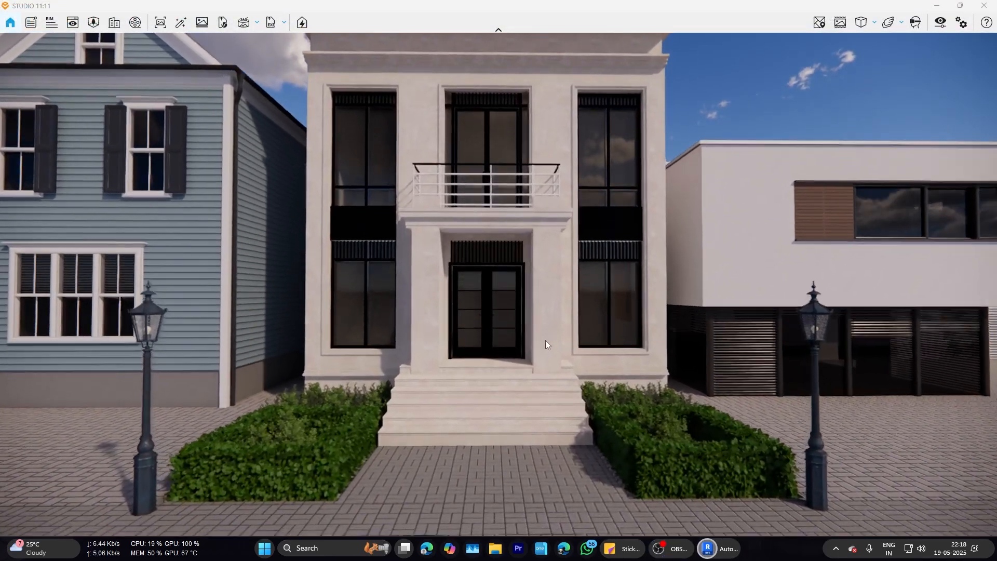
scroll(545, 340, up, 3)
scroll(544, 338, down, 1)
mouse_move(710, 551)
click(668, 494)
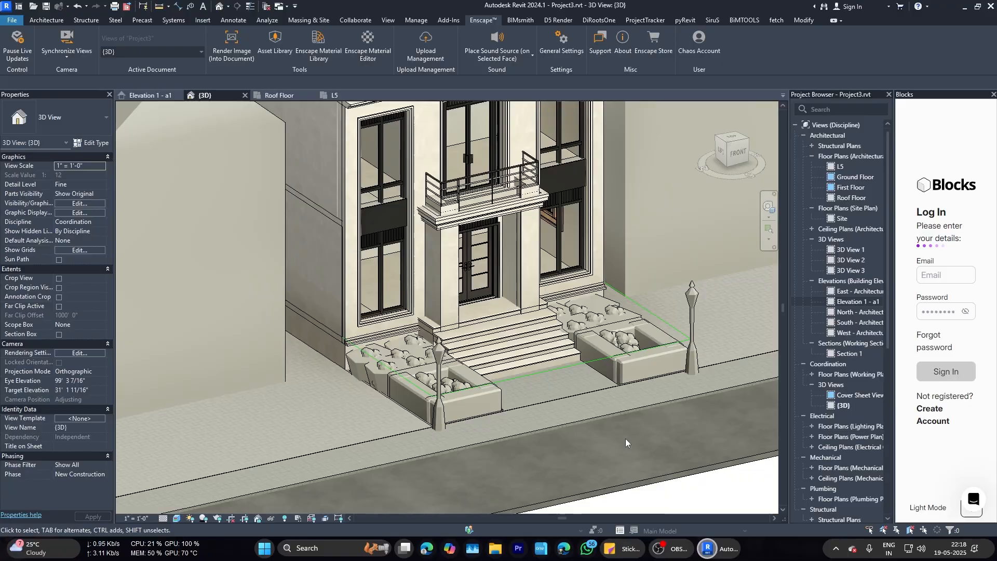
Step: Draw a 4' high Generic - 200mm boundary wall on each side of the front yard, from the neighbouring house's front corner to the street edge
scroll(625, 439, down, 2)
shift+middle_drag(626, 438, 527, 398)
click(154, 95)
click(351, 96)
scroll(396, 159, down, 2)
middle_drag(396, 159, 476, 253)
click(50, 38)
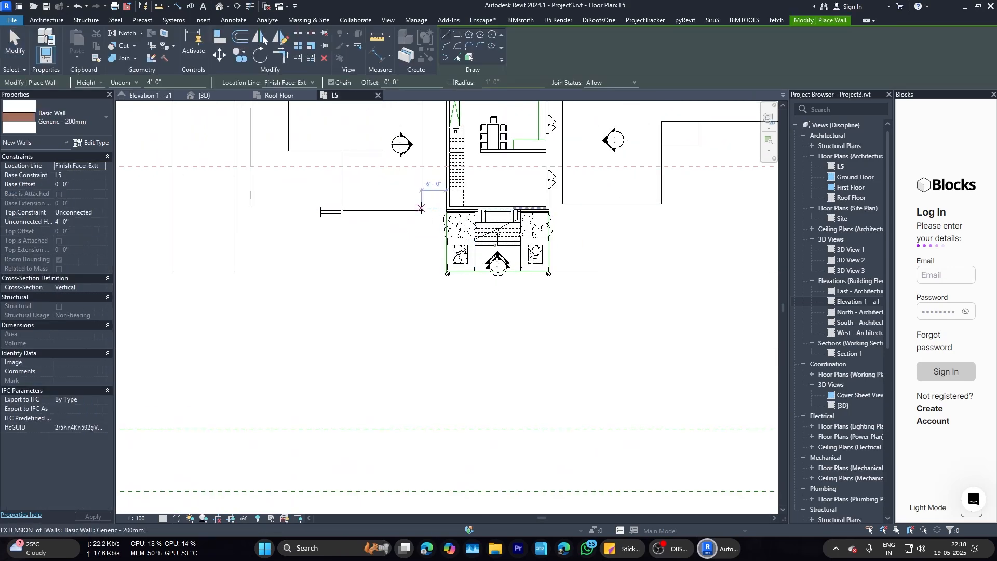
scroll(422, 210, up, 2)
scroll(419, 308, up, 1)
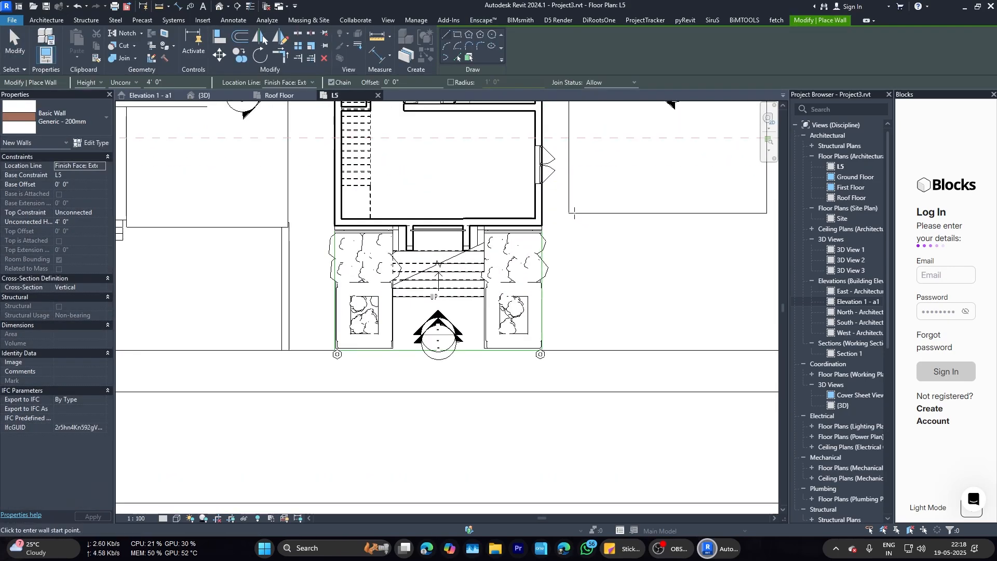
click(669, 200)
click(570, 350)
key(Escape)
key(Escape)
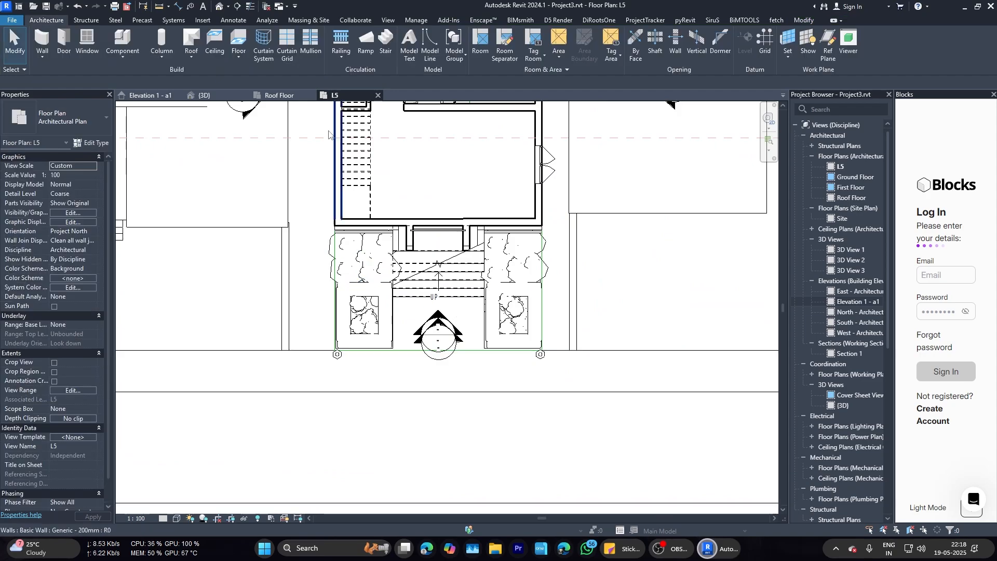
Step: Check the two new boundary walls in the 3D view and the Enscape render
click(205, 96)
shift+middle_drag(525, 358, 507, 276)
mouse_move(707, 548)
click(740, 519)
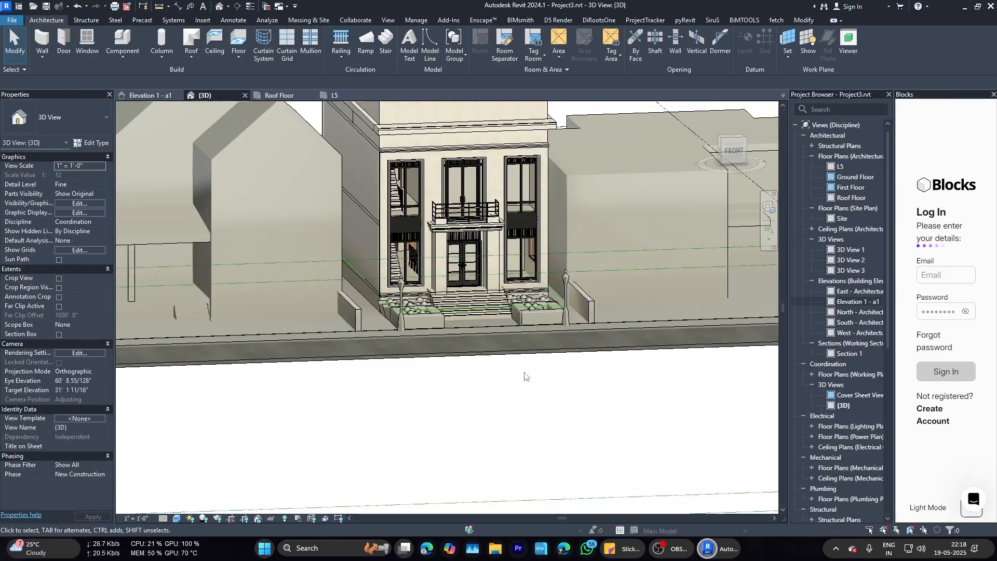
key(alt+Tab)
Step: In the L5 floor plan, move the east neighbouring house further east and extend the east boundary wall back to a length of 67'
click(274, 96)
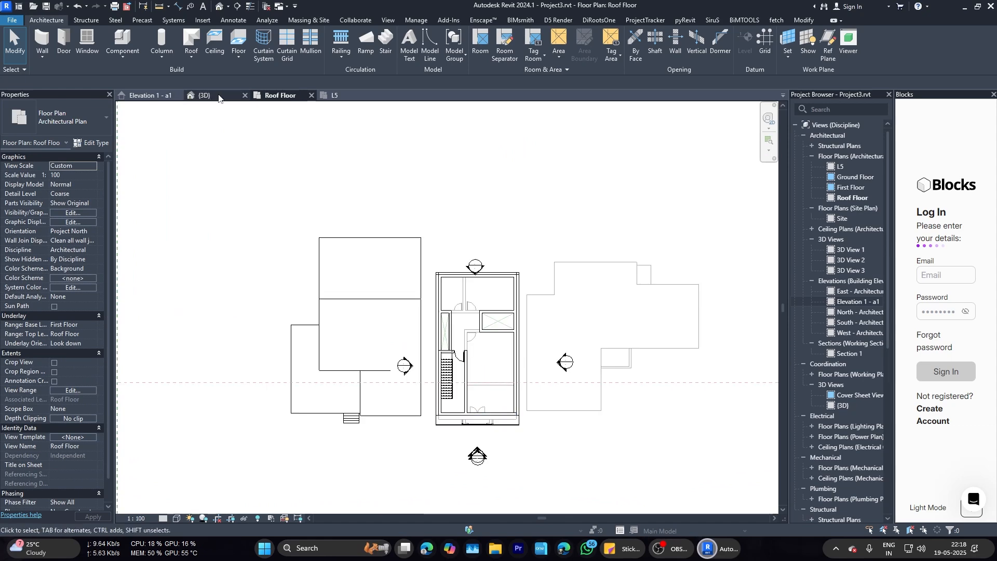
key(ctrl+Tab)
key(ctrl+Tab)
scroll(512, 352, down, 2)
click(537, 309)
scroll(631, 240, up, 2)
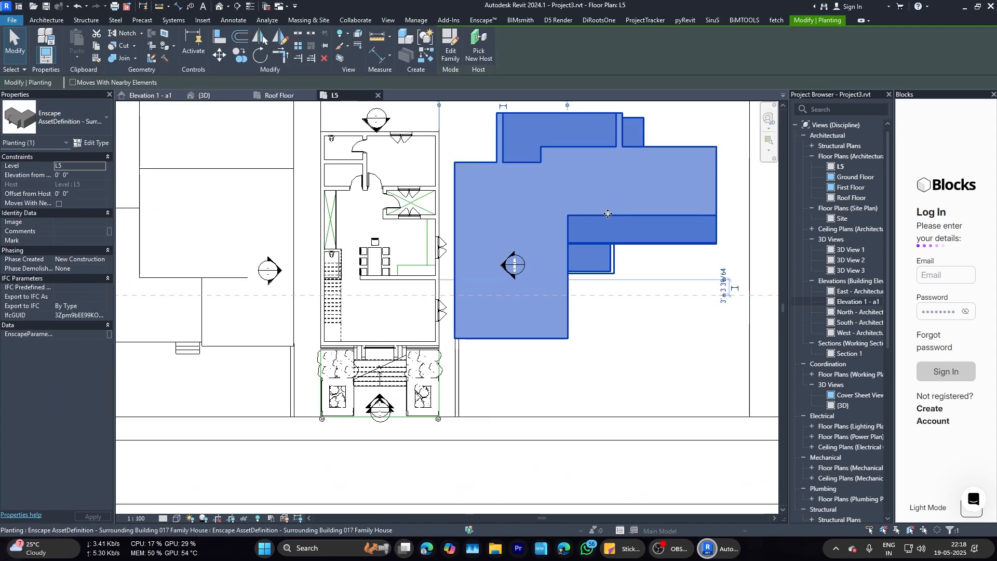
drag(608, 213, 630, 215)
click(499, 353)
scroll(457, 358, down, 2)
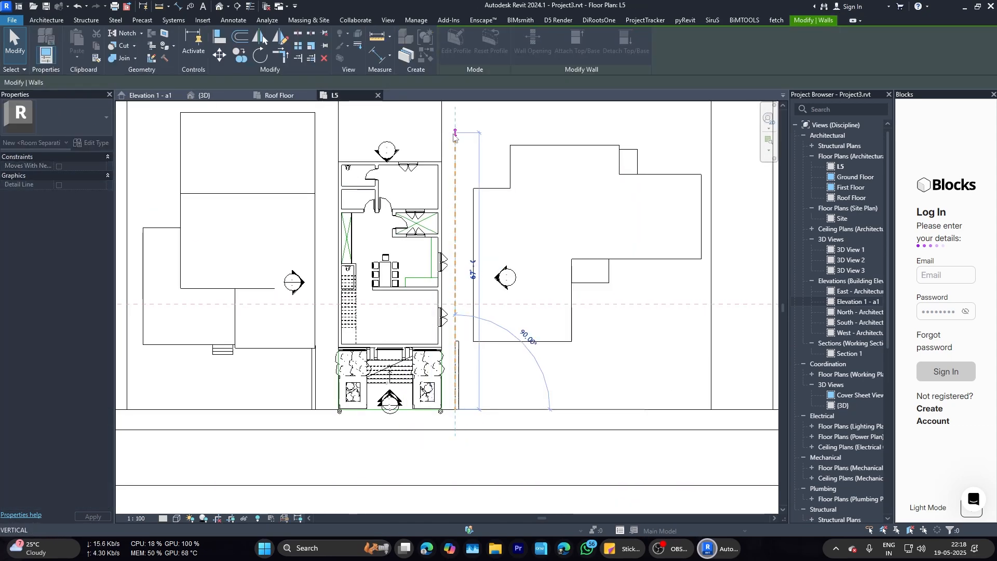
Step: Move the west neighbouring house slightly west and extend the west boundary wall back to a length of 67'
scroll(311, 268, down, 1)
click(310, 267)
drag(311, 267, 308, 264)
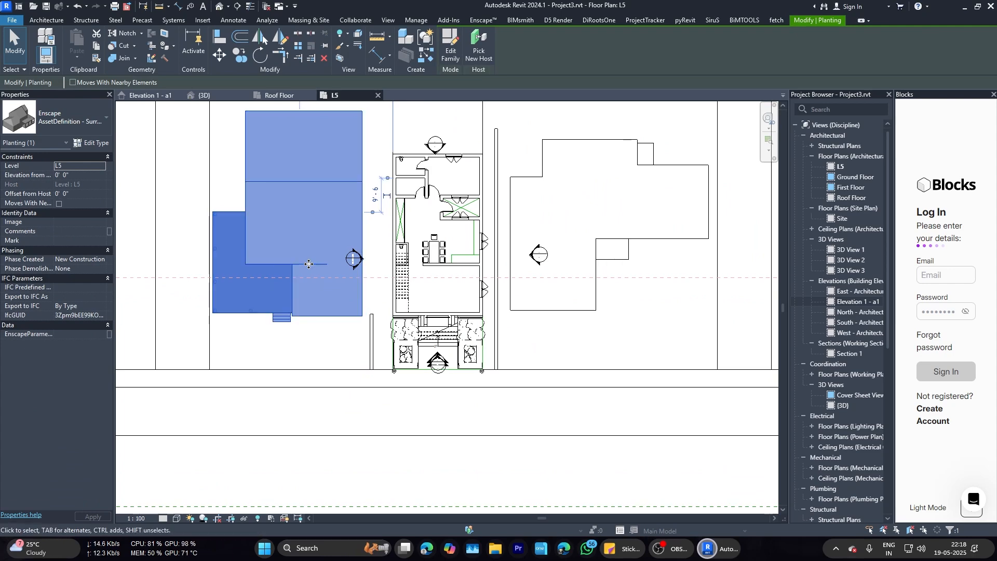
click(330, 337)
click(373, 323)
drag(373, 314, 373, 129)
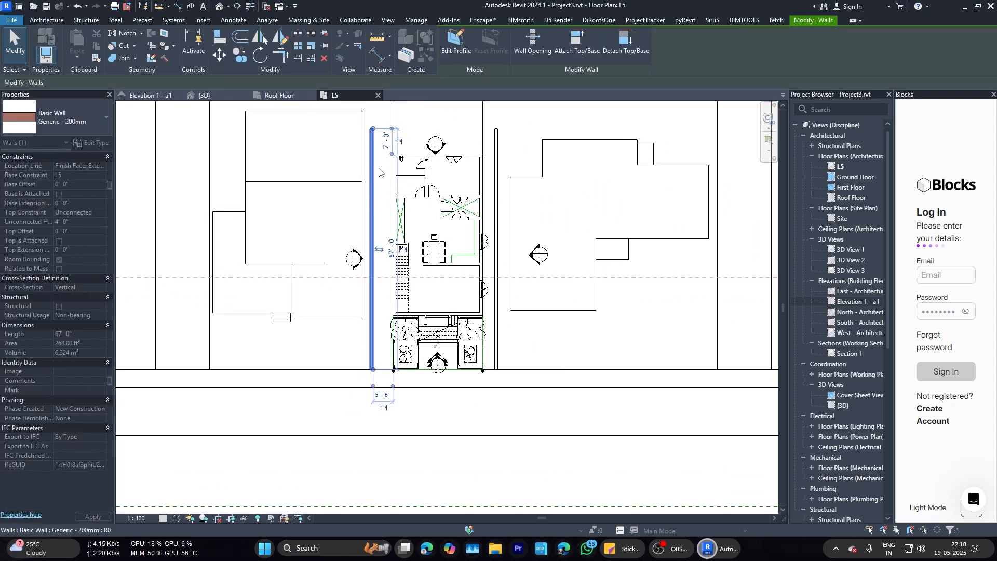
key(Escape)
Step: Shift the west side road further west and stretch the paving's west edge out to meet it
click(209, 320)
key(Escape)
middle_drag(172, 307, 241, 314)
scroll(241, 313, down, 1)
click(233, 281)
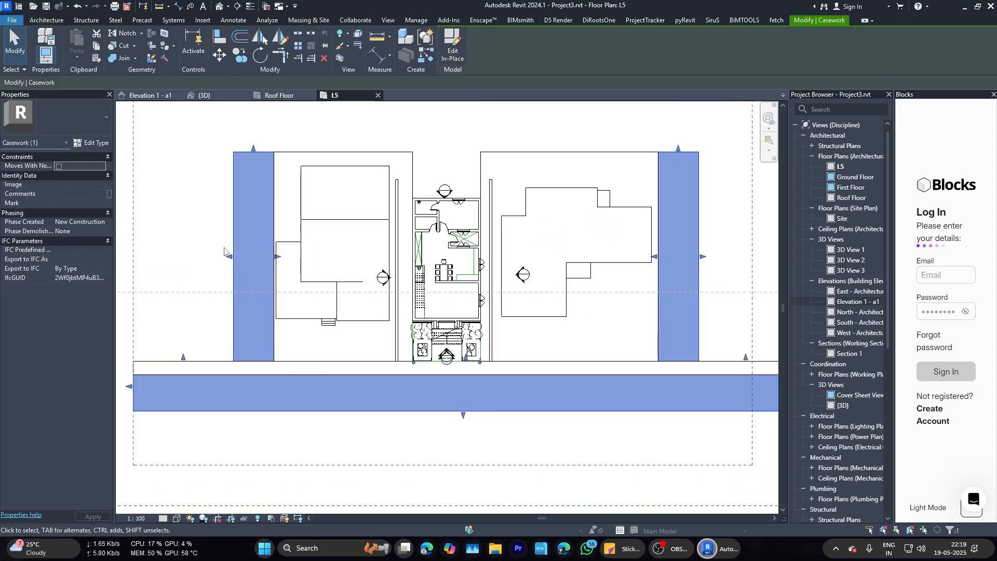
drag(277, 257, 261, 256)
key(Escape)
click(283, 229)
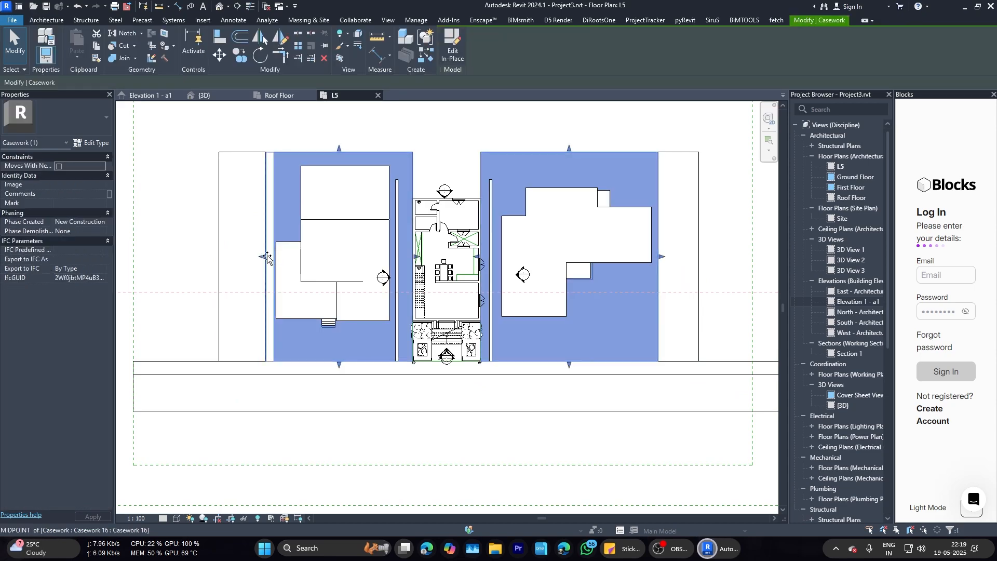
click(338, 141)
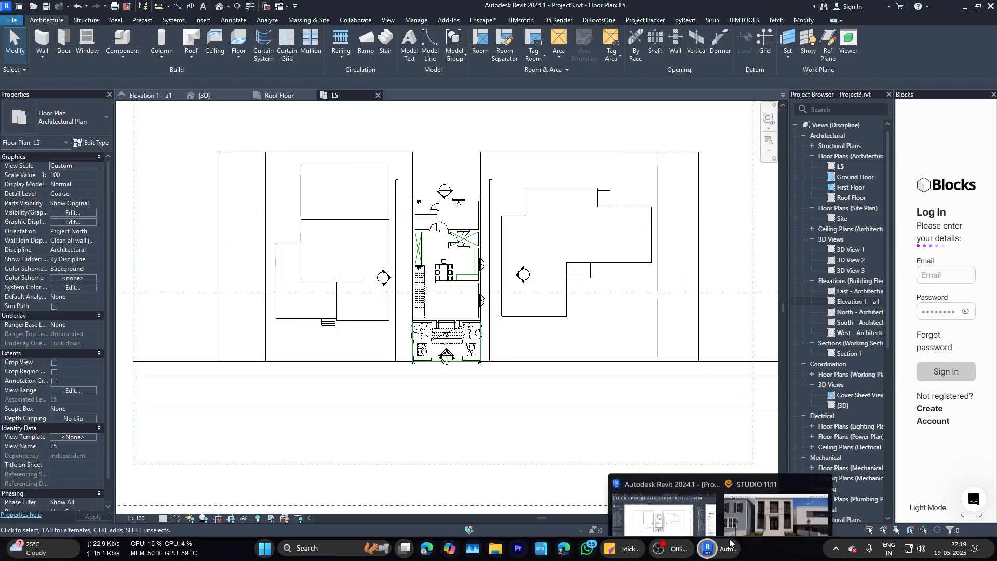
Step: Check the extended walls in the Enscape render, and move both lanterns outward to the street ends of the boundary walls in the plan
click(779, 512)
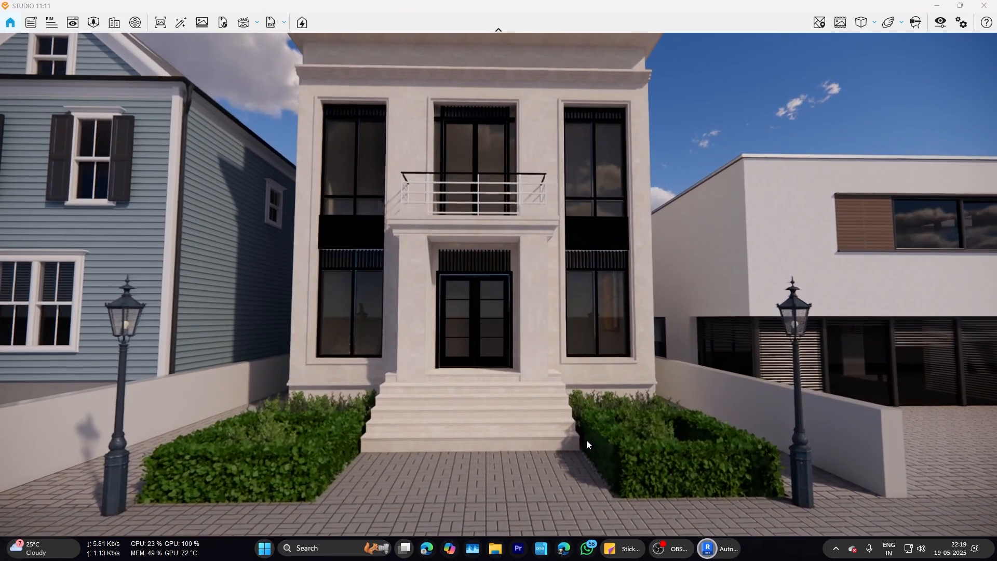
right_drag(587, 441, 588, 448)
scroll(588, 447, down, 2)
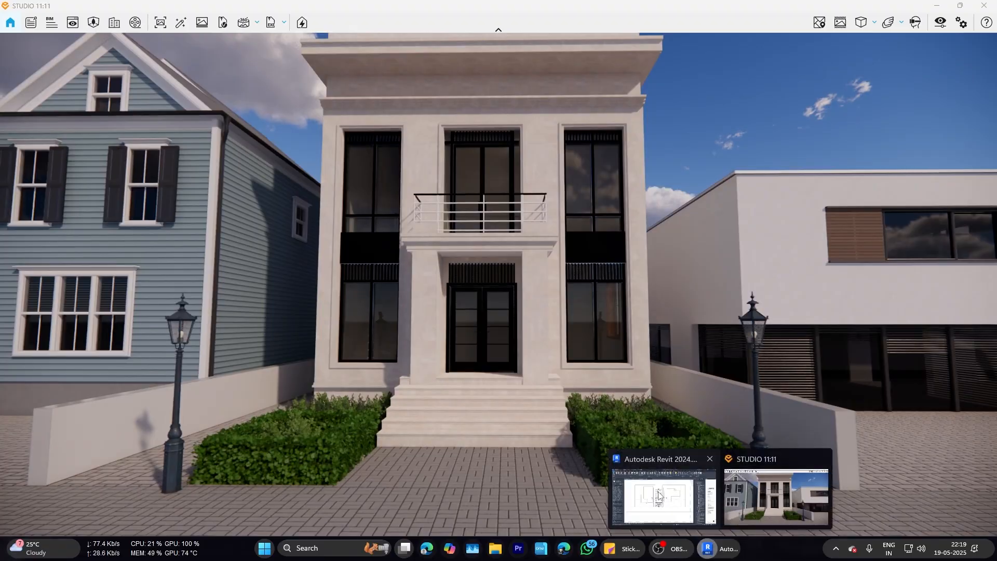
click(670, 499)
scroll(491, 350, up, 3)
drag(527, 354, 537, 354)
scroll(537, 354, down, 4)
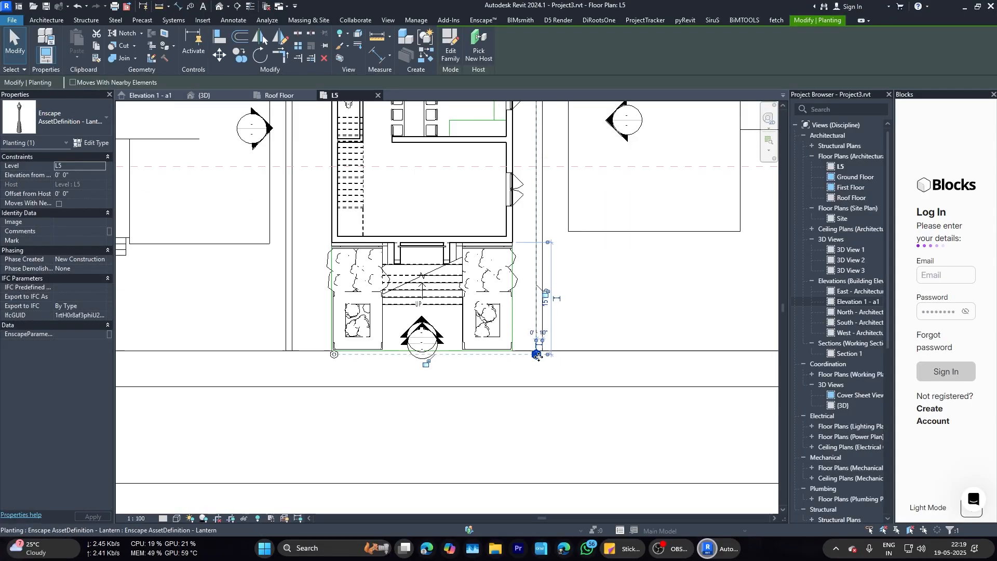
click(509, 368)
scroll(316, 351, up, 5)
drag(358, 357, 274, 357)
click(314, 384)
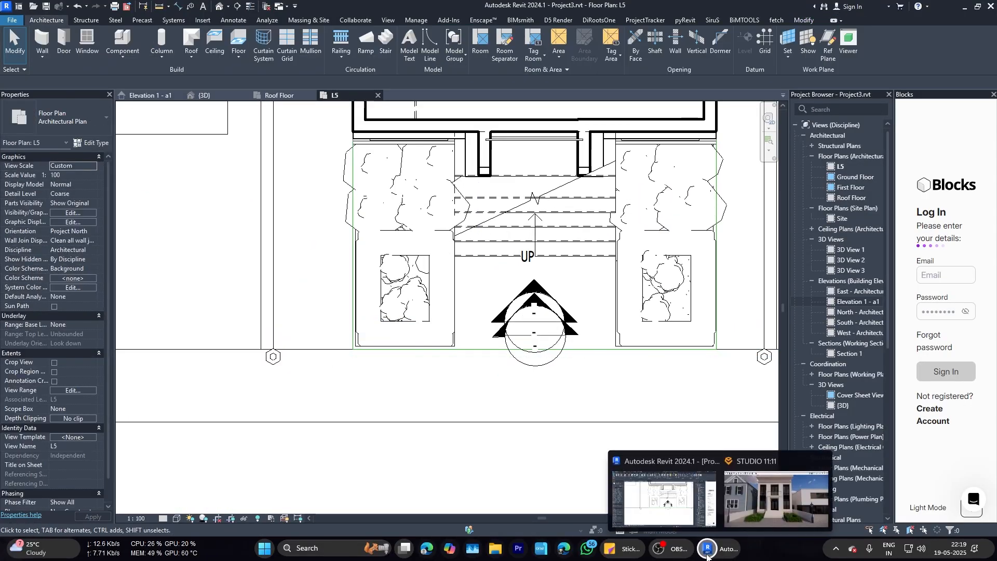
Step: Check the relocated lanterns at the wall ends in the Enscape render and return to the L5 floor plan
click(771, 499)
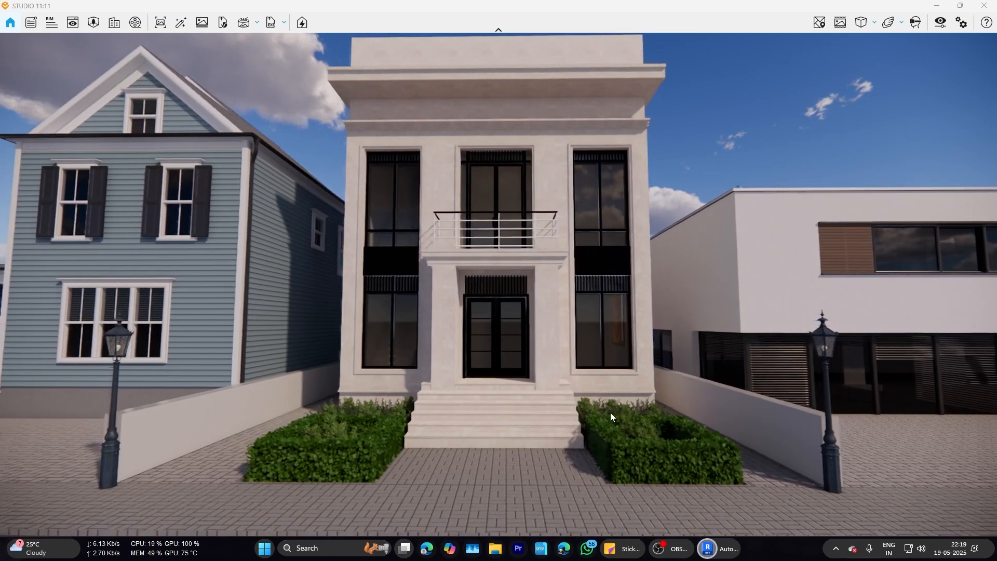
mouse_move(659, 548)
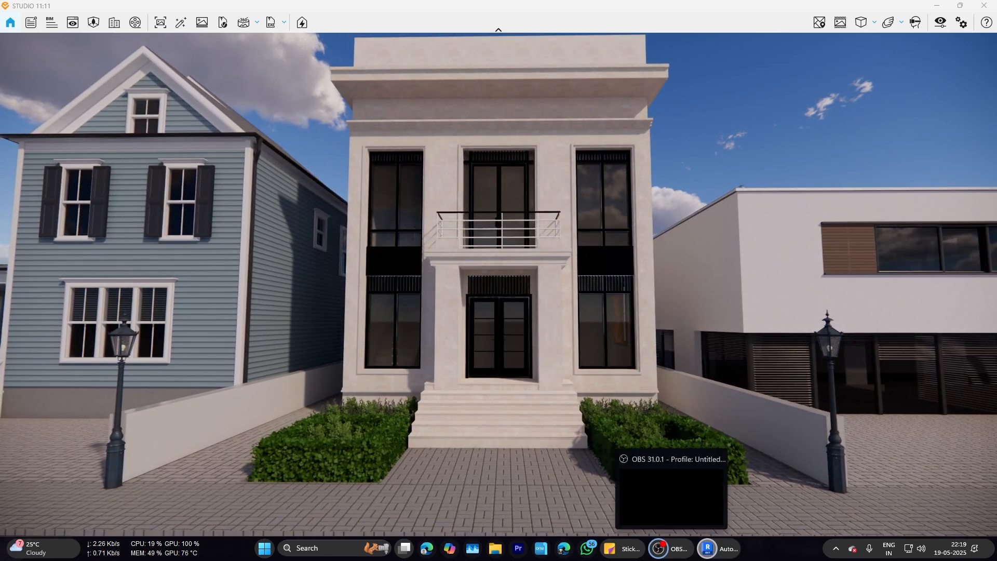
mouse_move(717, 544)
click(668, 498)
scroll(522, 373, up, 1)
scroll(499, 241, down, 3)
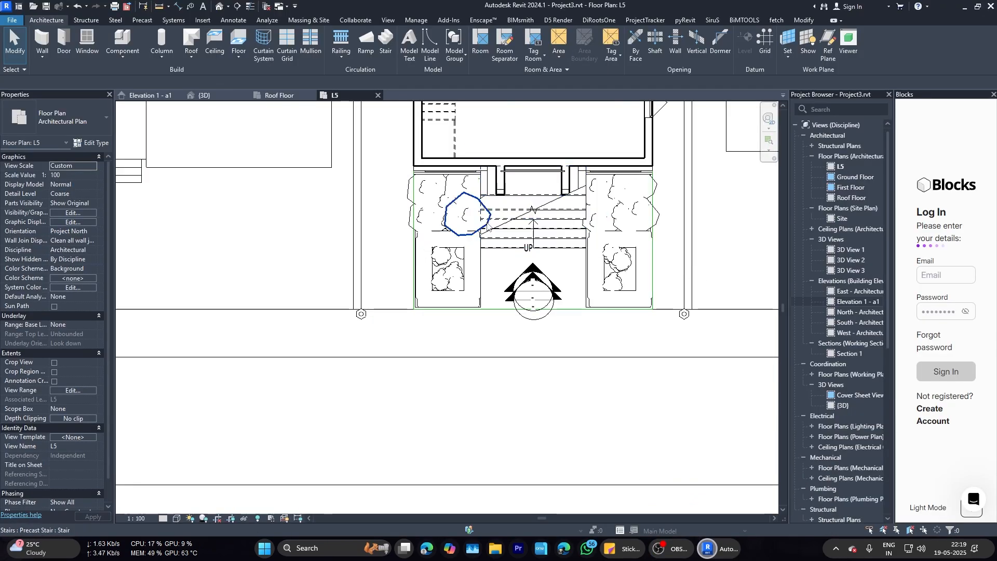
Step: Pull the neighbouring paving's inner edges back from the house to the west and east boundary walls in the L5 floor plan
click(440, 234)
click(214, 97)
scroll(422, 341, up, 1)
click(422, 341)
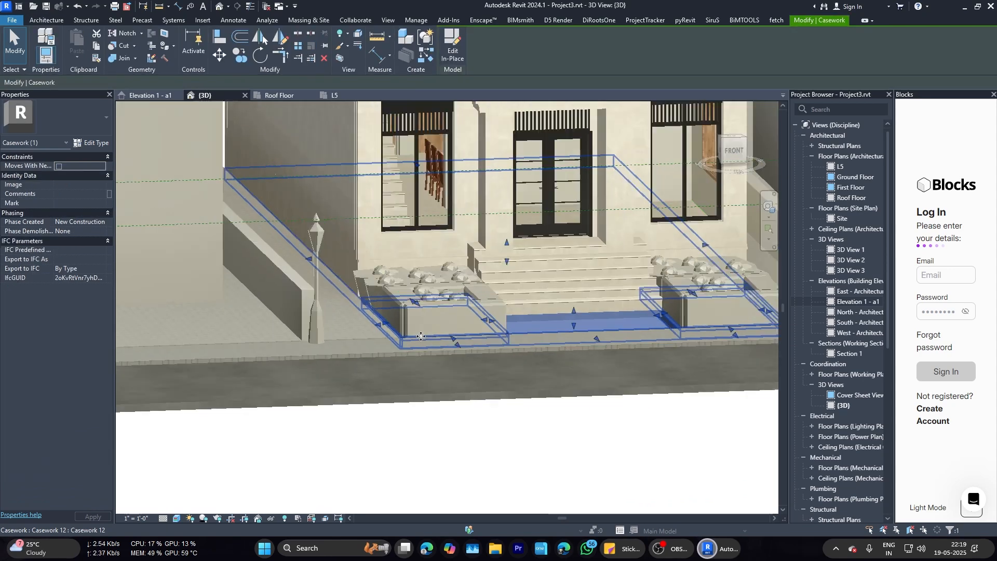
scroll(402, 341, down, 1)
click(384, 341)
shift+middle_drag(383, 341, 166, 103)
click(320, 96)
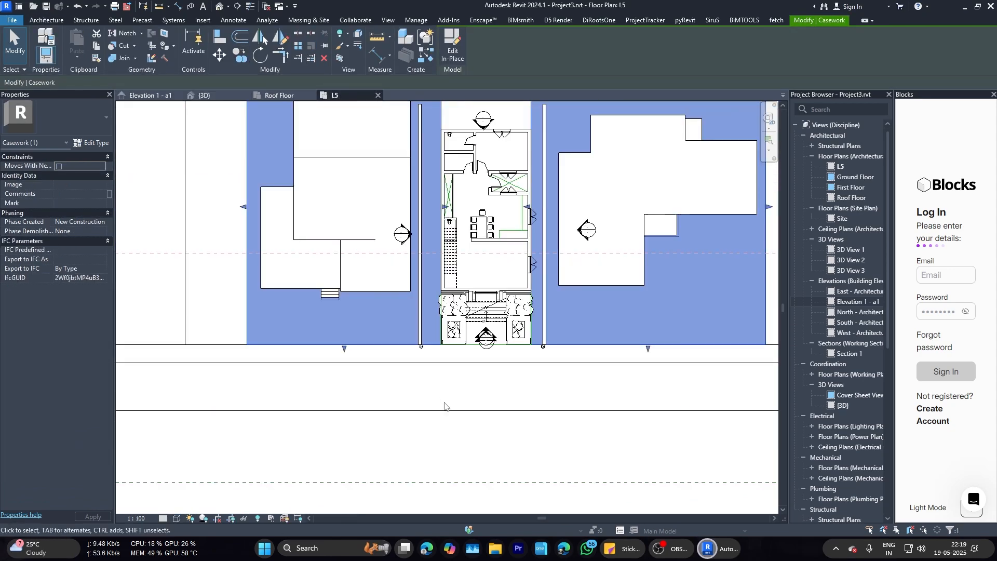
scroll(457, 281, up, 1)
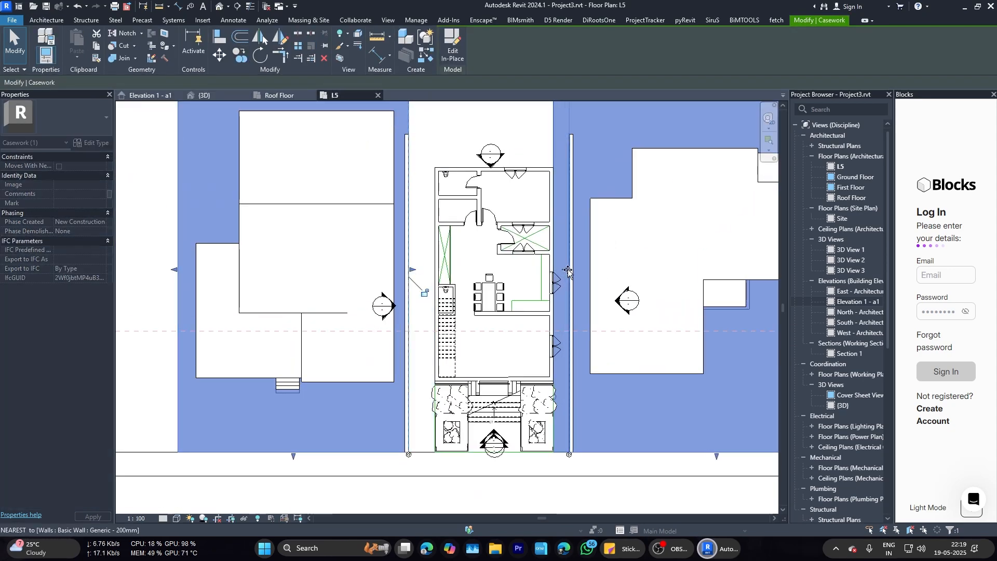
key(Escape)
Step: Stretch the house's own front paving out to the west and east boundary walls in the 3D view
click(212, 94)
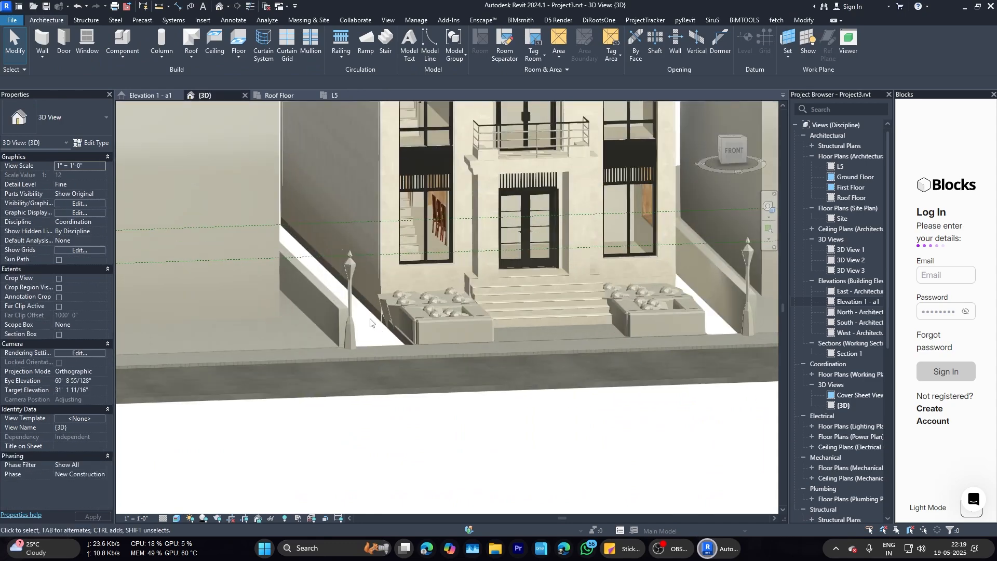
scroll(371, 323, up, 1)
click(398, 335)
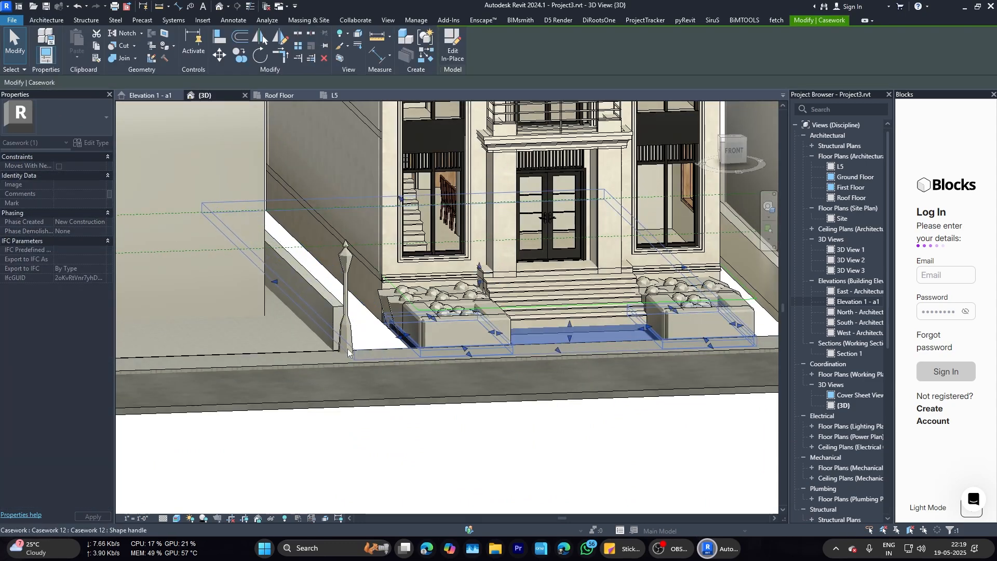
shift+middle_drag(348, 352, 605, 304)
scroll(369, 347, up, 4)
scroll(373, 349, down, 3)
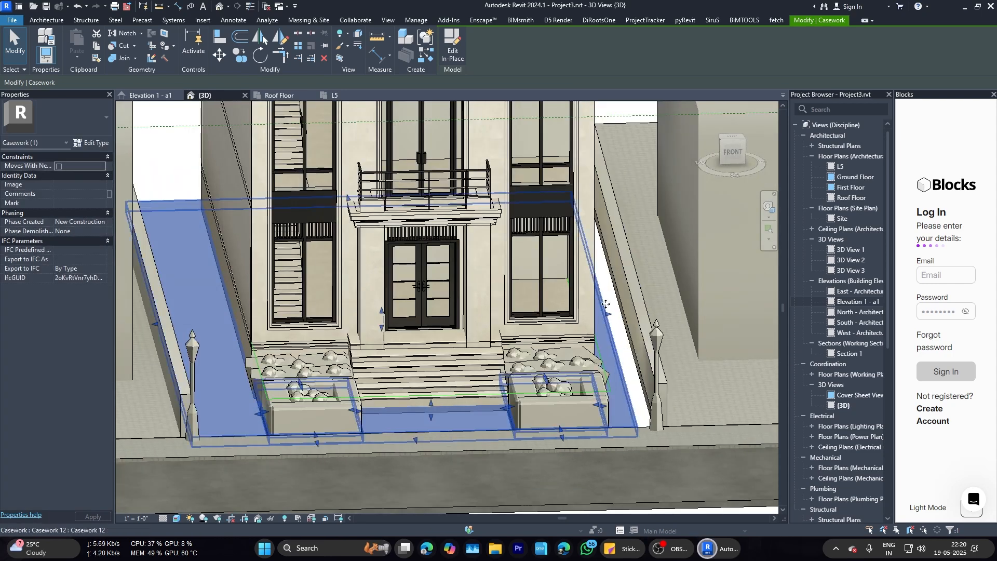
key(Escape)
scroll(610, 369, down, 1)
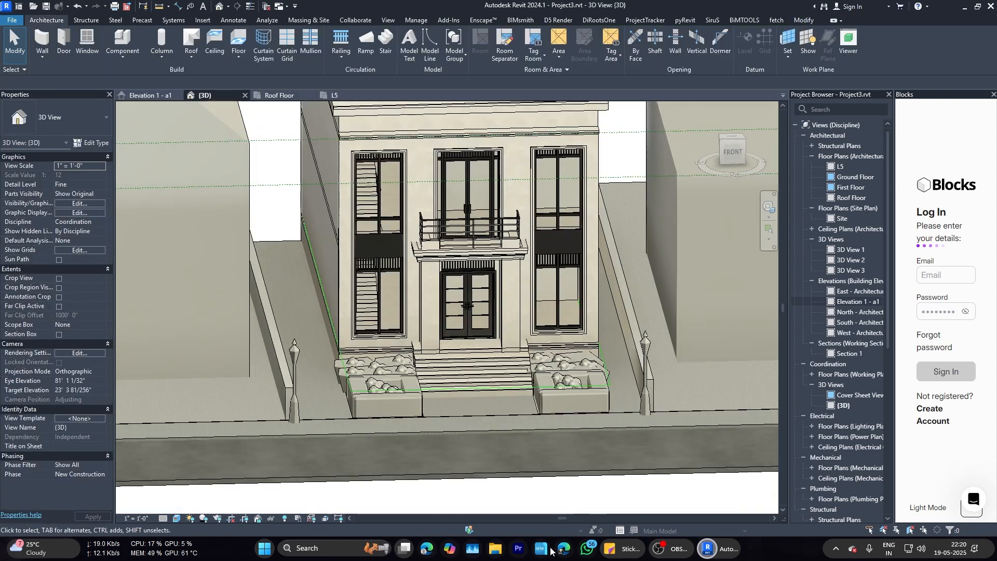
Step: Check the widened paving between the boundary walls from the street side in the Enscape render
mouse_move(708, 548)
click(774, 494)
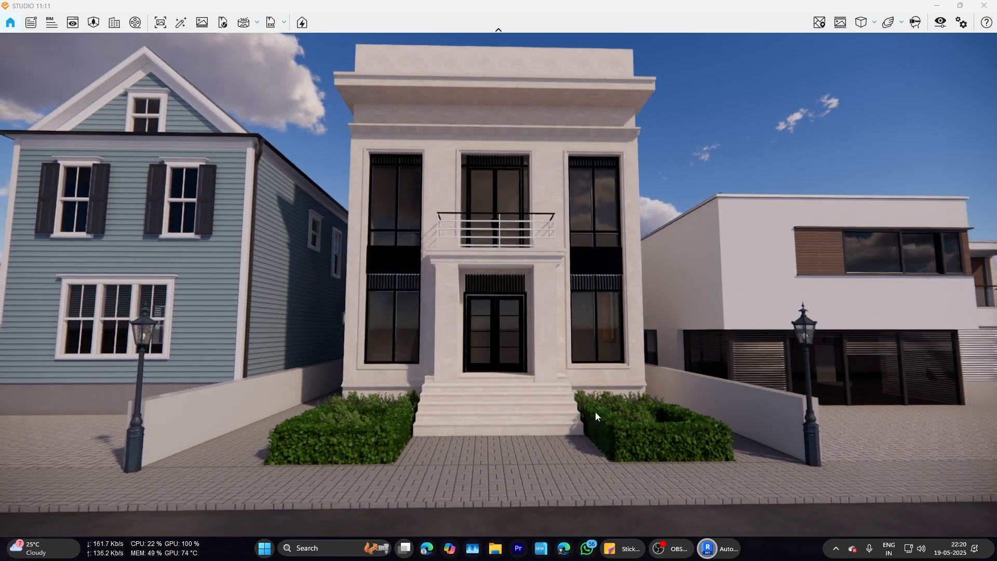
key(w)
drag(582, 320, 553, 335)
key(s)
key(w)
key(a)
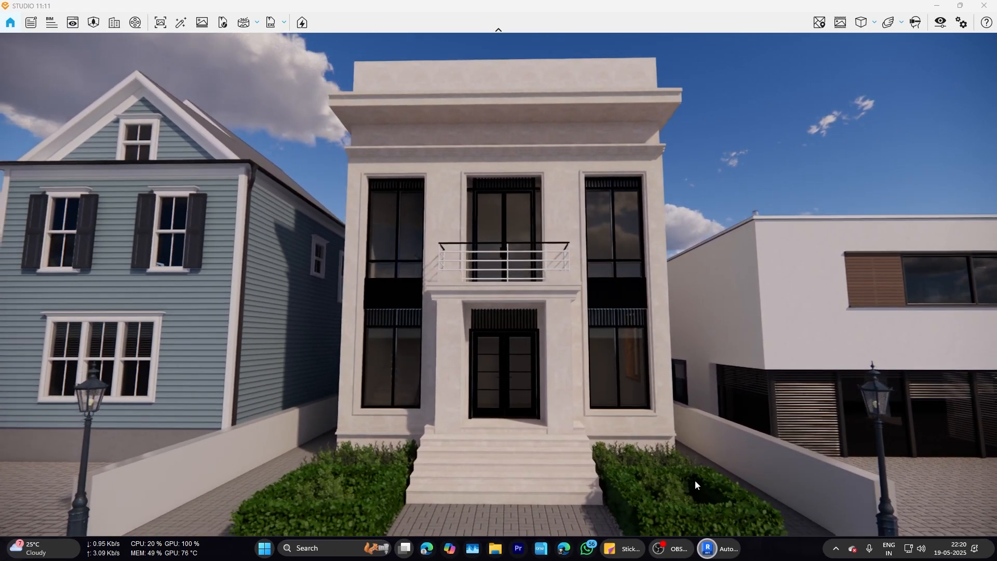
click(940, 23)
click(559, 116)
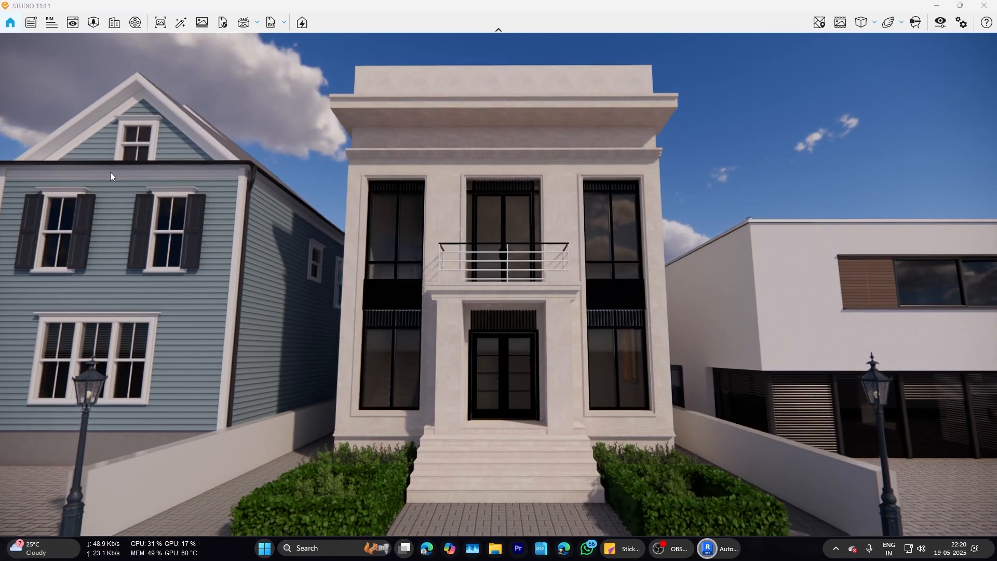
Step: Recall the saved view 3D View 3 in Enscape and adjust the sun altitude stored with it
click(72, 22)
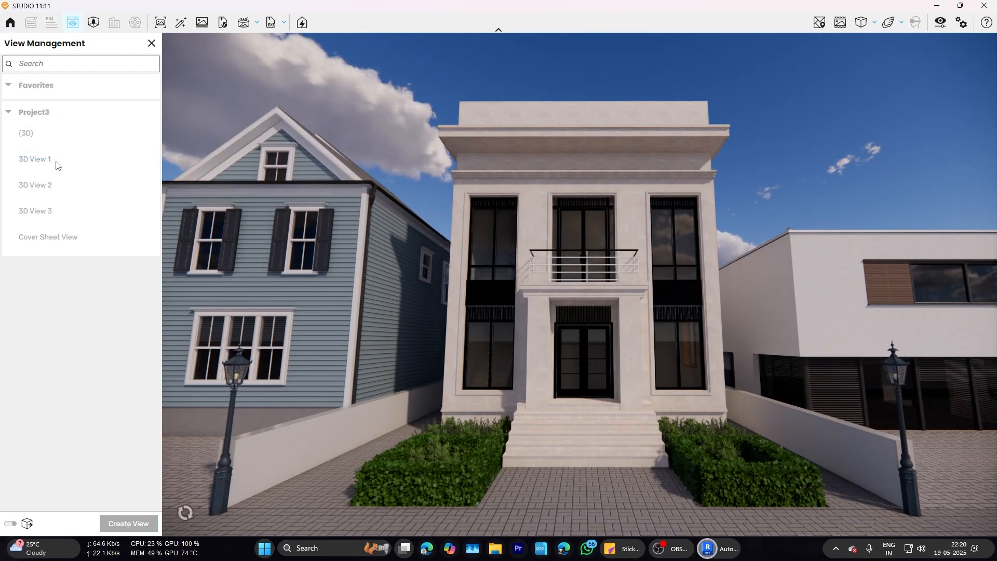
click(58, 165)
click(78, 187)
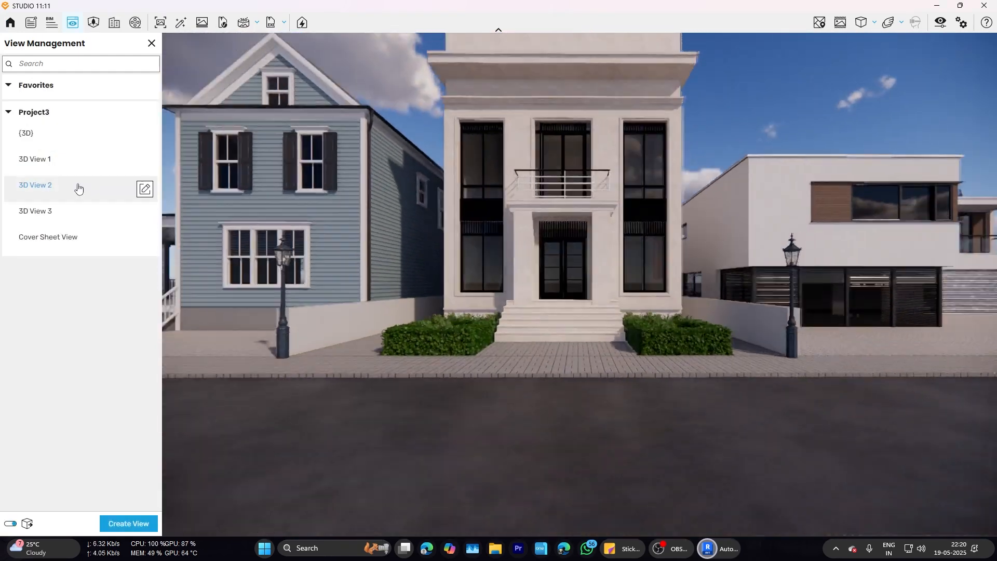
click(73, 208)
click(152, 43)
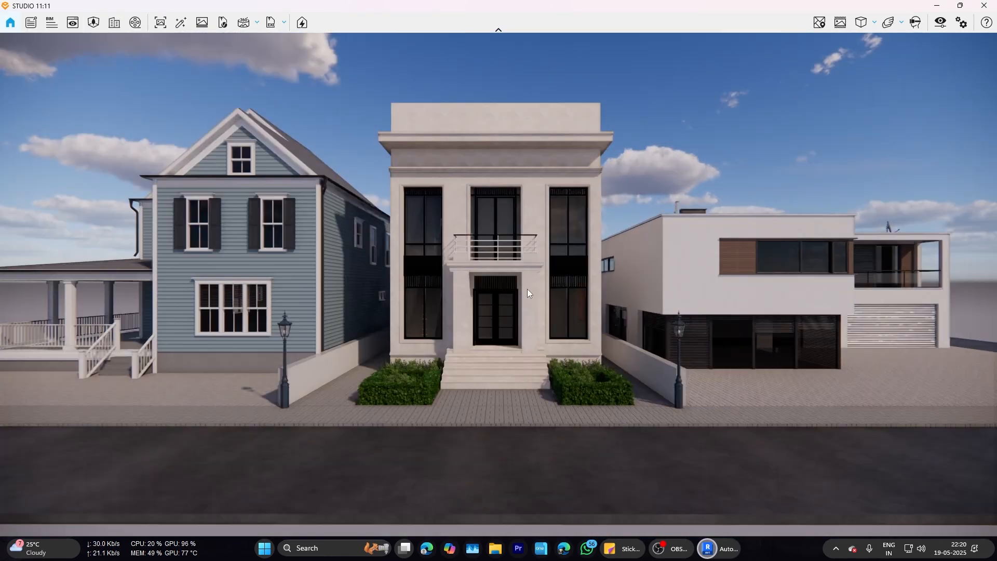
click(72, 22)
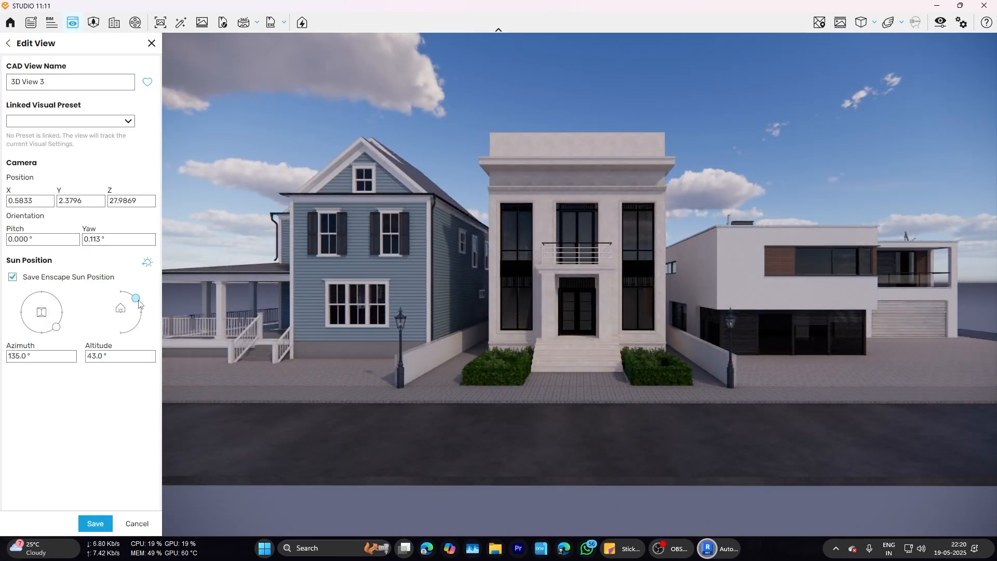
mouse_move(140, 304)
mouse_down()
mouse_move(147, 323)
mouse_move(150, 310)
mouse_up()
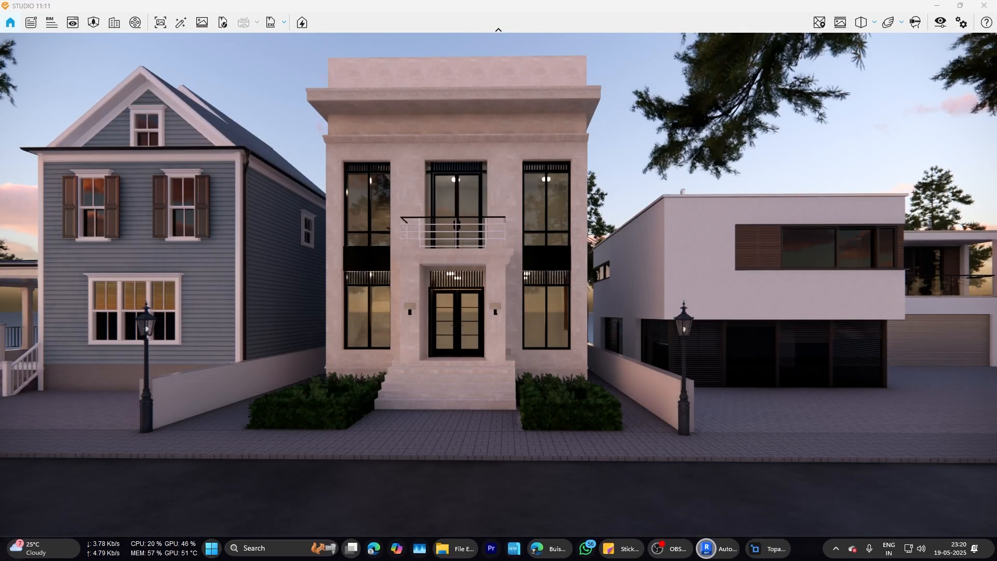
Step: Examine the street front with trees, wall lamps and lanterns from nearer and farther viewpoints in the Enscape render
right_click(572, 385)
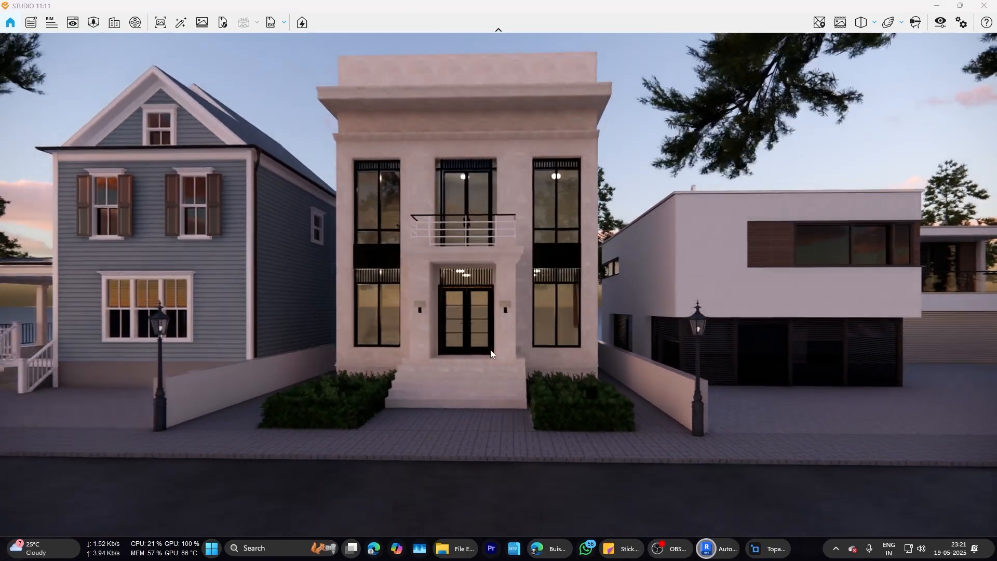
scroll(443, 368, up, 4)
right_drag(443, 368, 582, 374)
key(s)
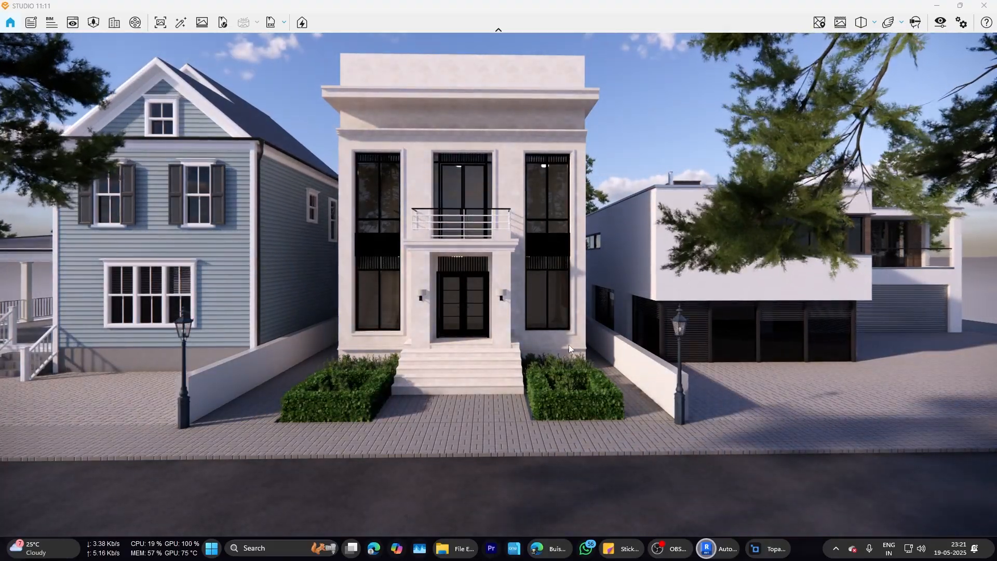
key(w)
key(s)
key(q)
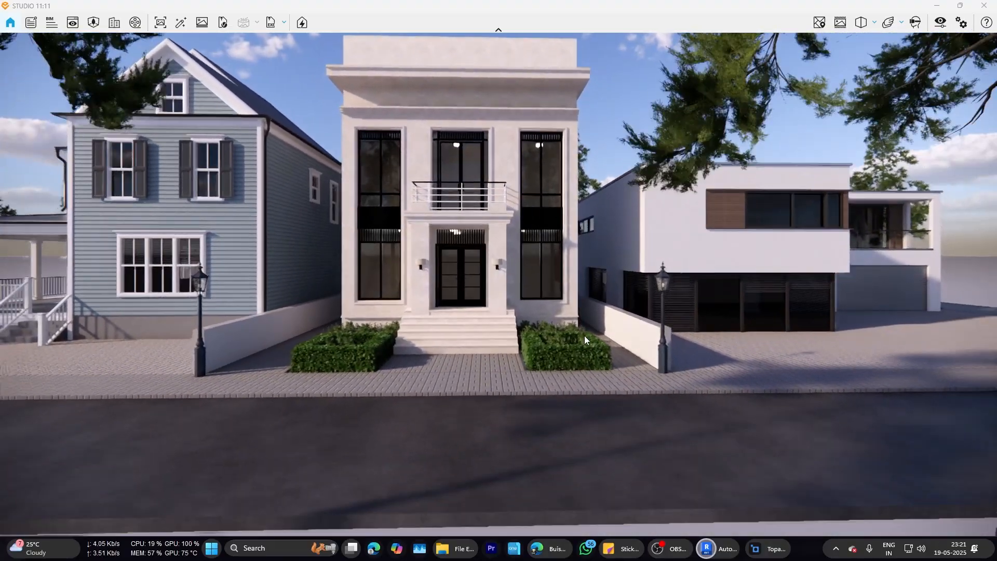
key(w)
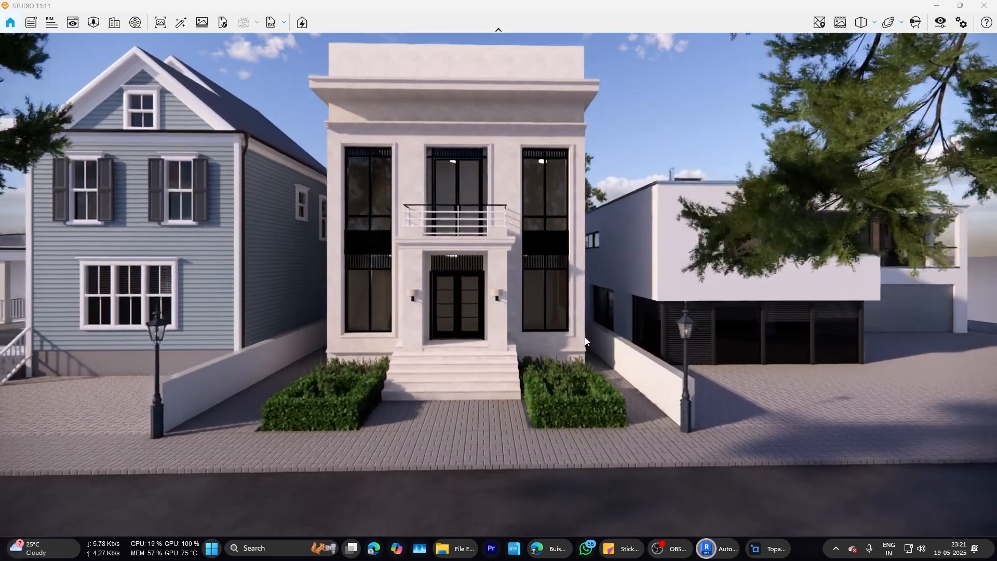
key(d)
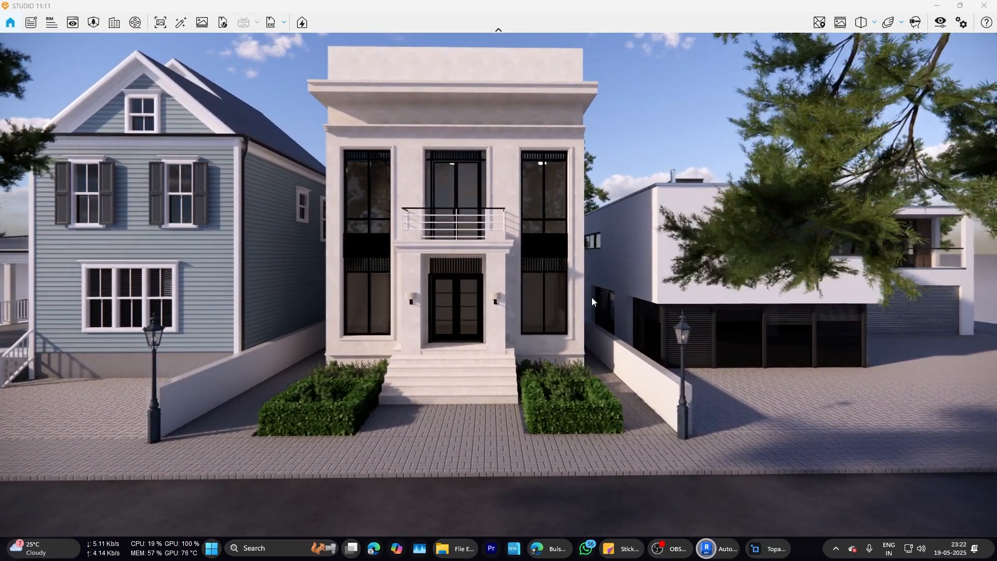
Step: Return to Revit and inspect the house, neighbouring buildings and surrounding trees in the 3D view
click(937, 6)
scroll(519, 236, down, 8)
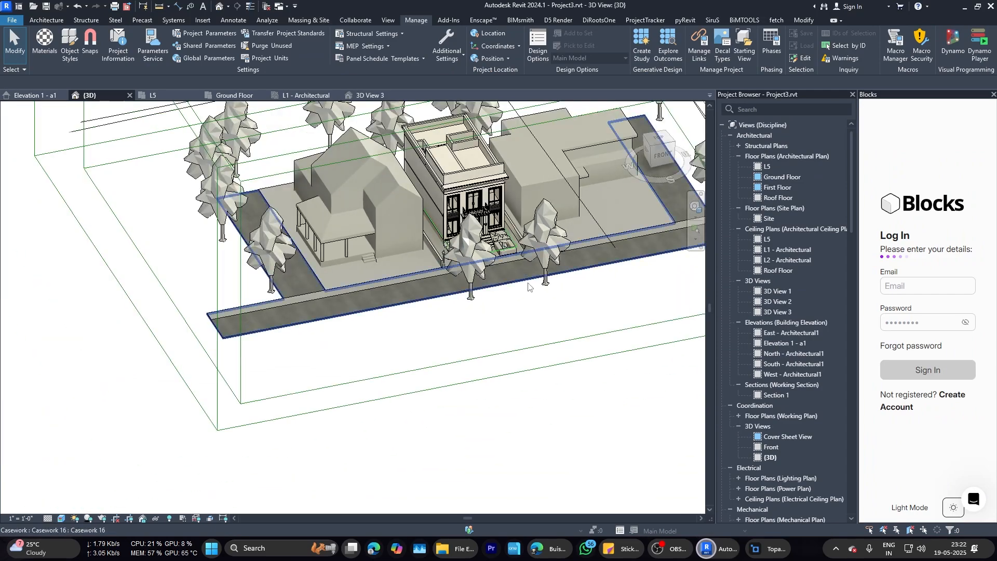
scroll(528, 285, up, 8)
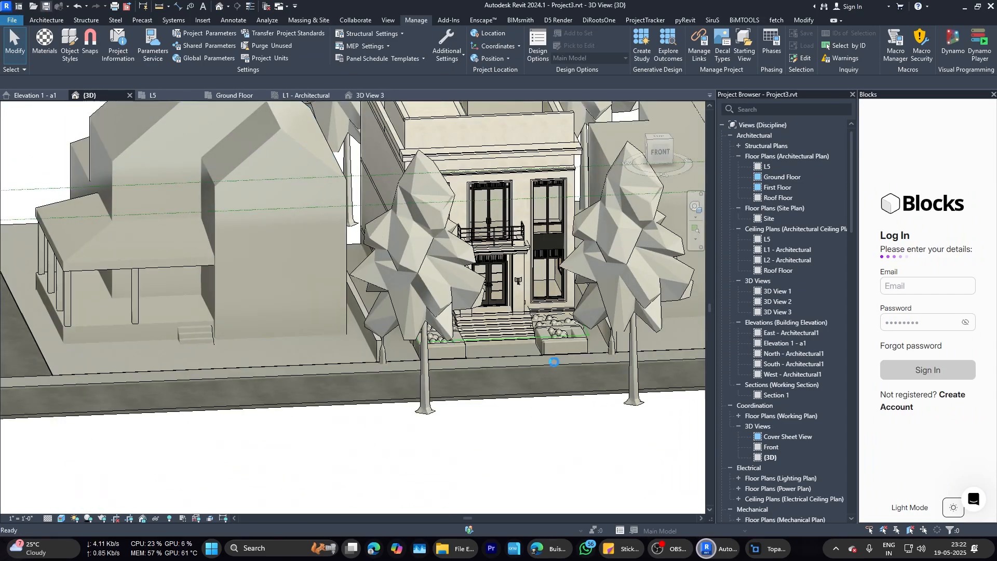
scroll(566, 285, down, 6)
scroll(566, 284, up, 4)
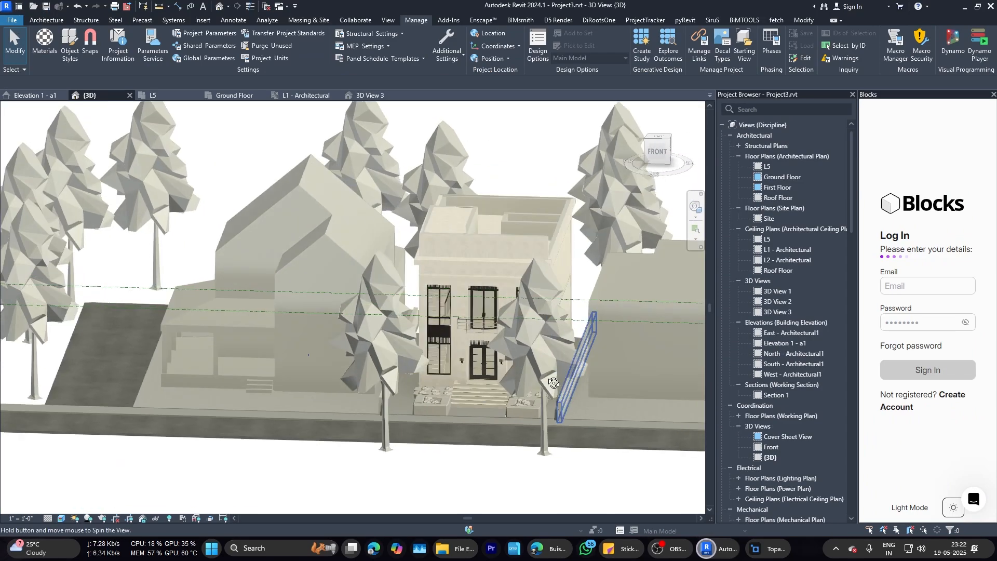
scroll(566, 285, down, 4)
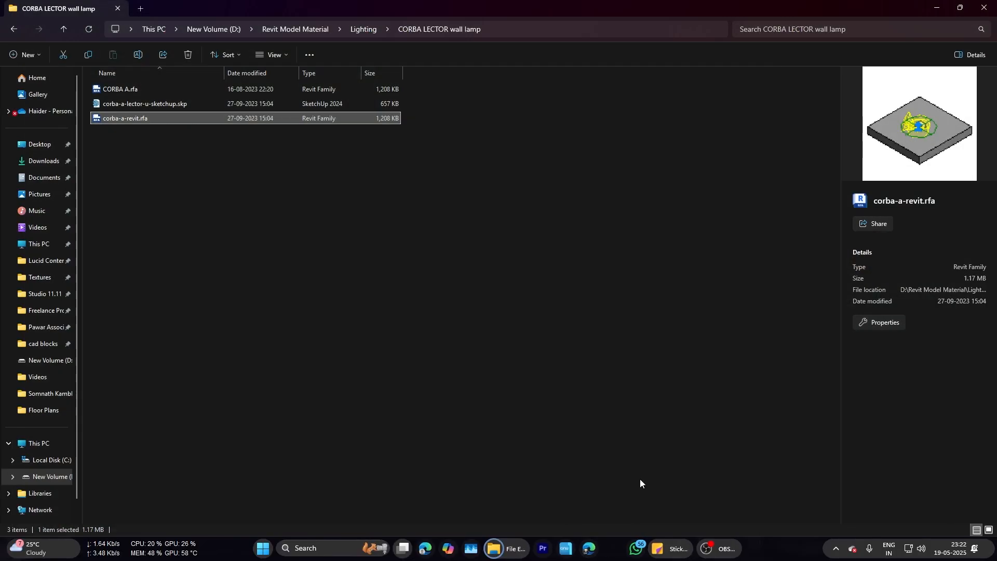
mouse_move(725, 543)
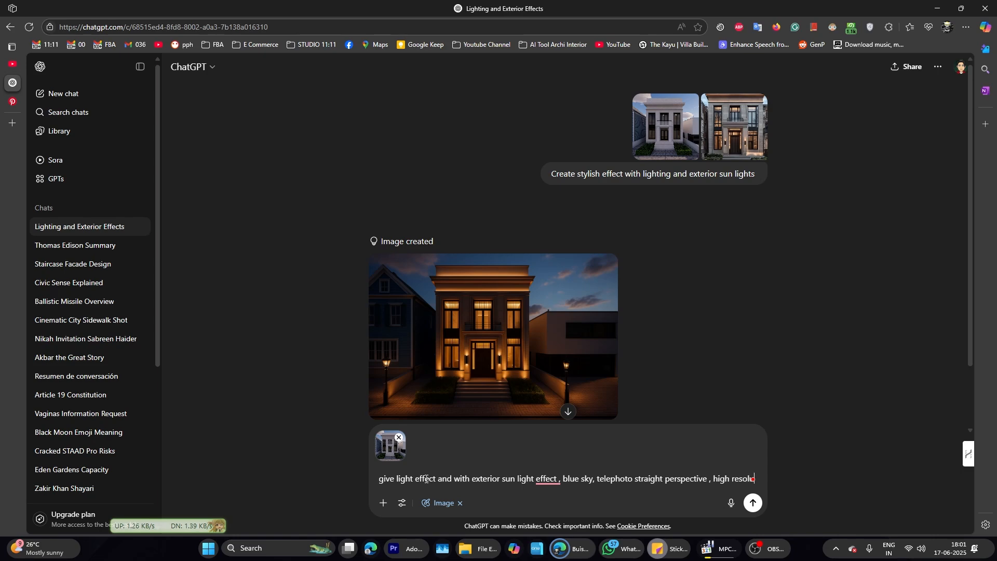
Step: In ChatGPT, complete the image prompt for the attached house render with "high resolution," and submit it
text(tion,)
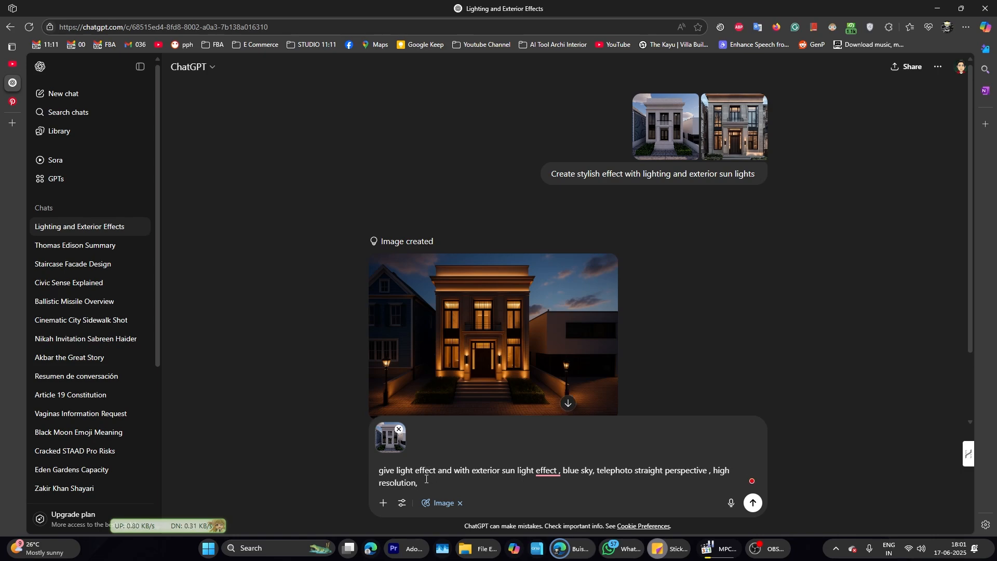
key(Return)
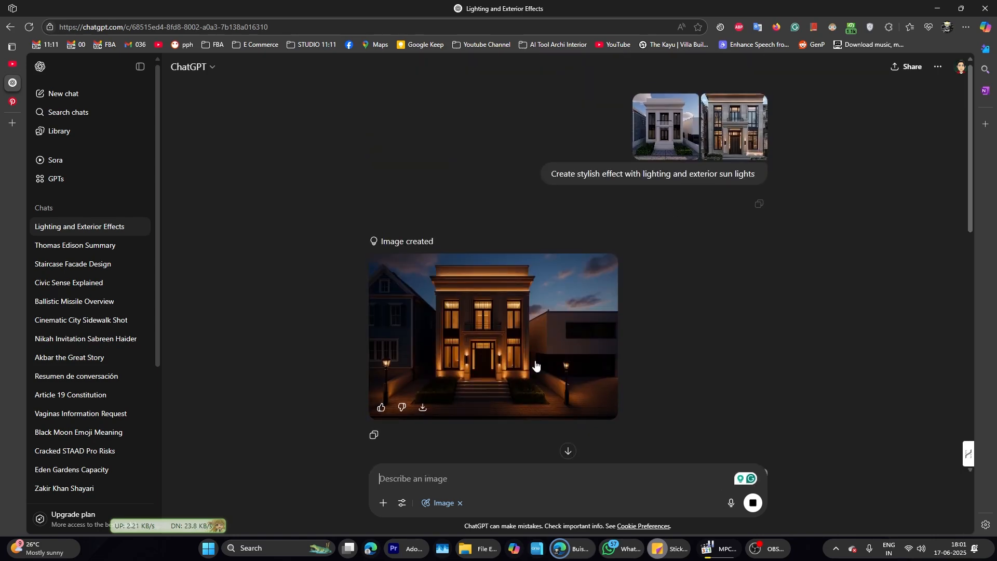
scroll(505, 343, up, 6)
click(490, 233)
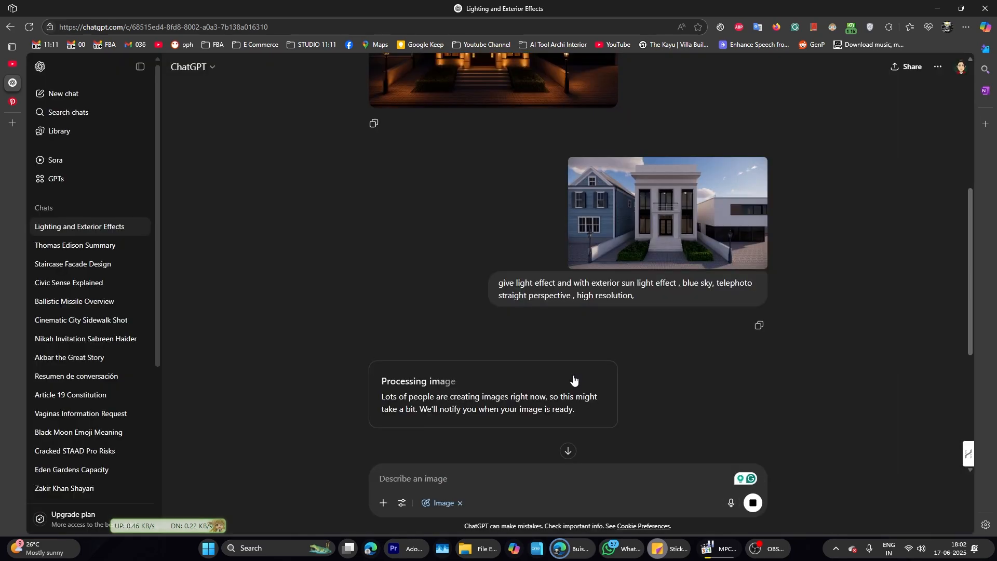
click(756, 548)
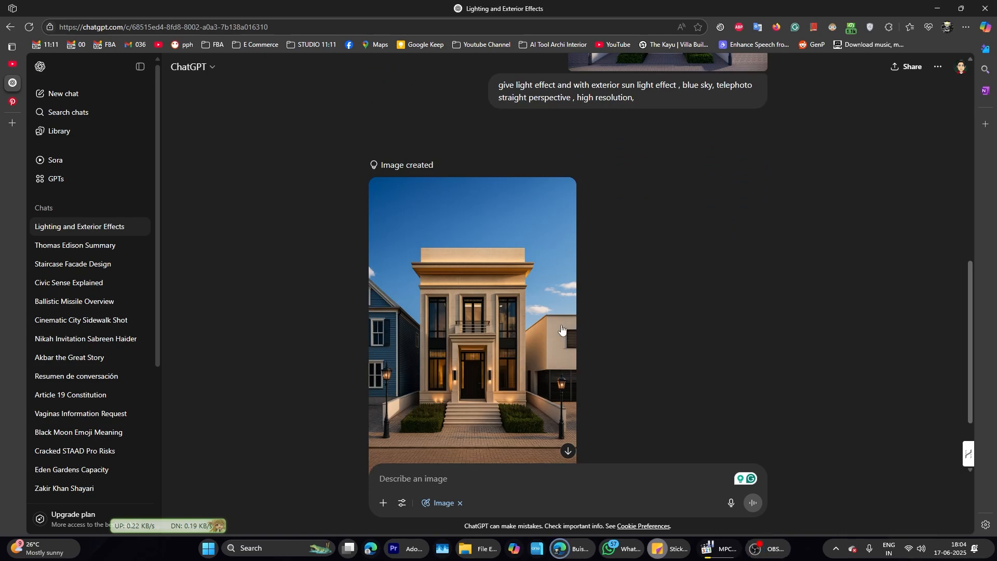
Step: Compare the uploaded render with the generated blue-sky image at full size
scroll(559, 343, up, 5)
click(687, 276)
key(Escape)
scroll(525, 366, down, 3)
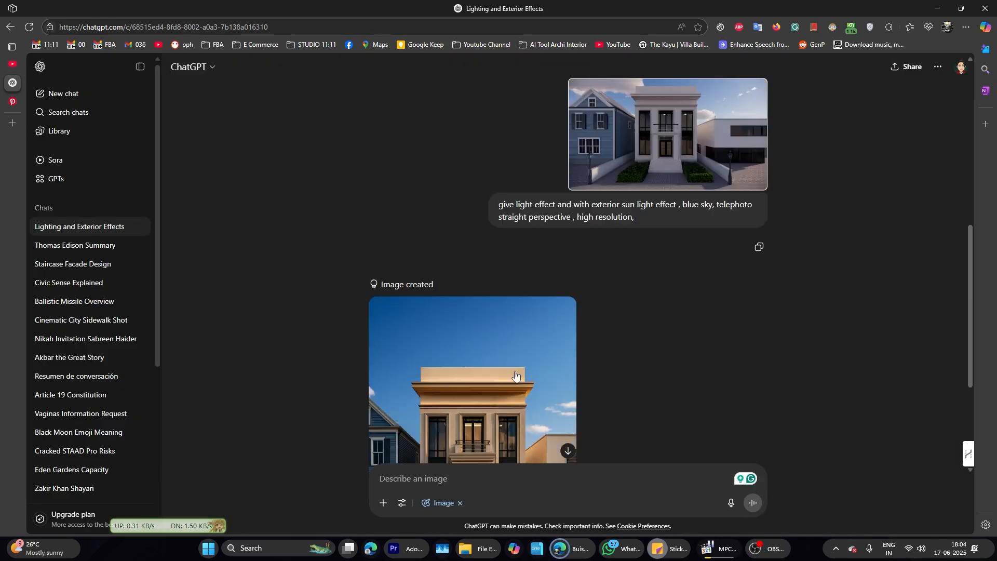
click(515, 375)
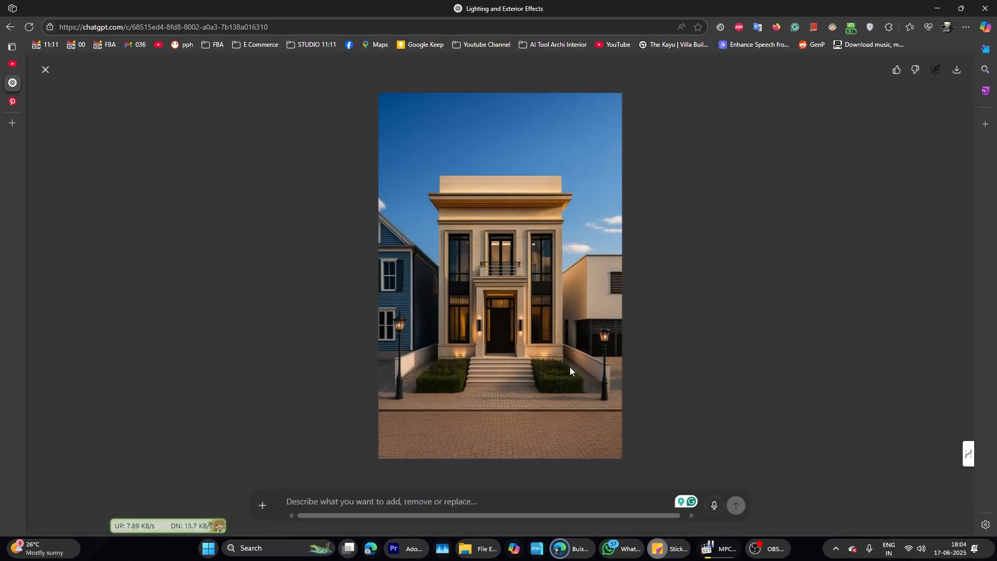
ctrl+scroll(540, 296, down, 1)
click(684, 48)
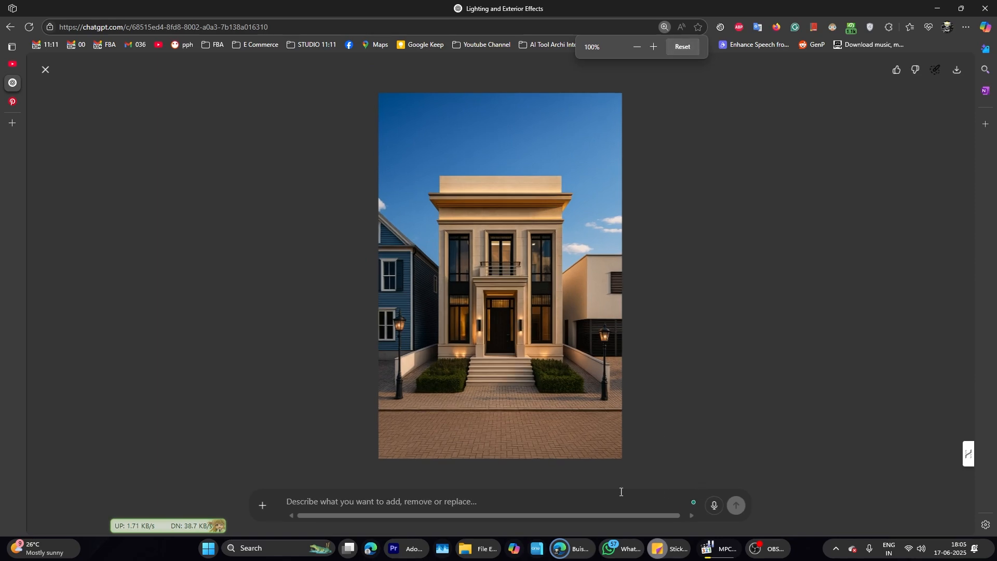
right_click(505, 285)
click(519, 314)
key(Escape)
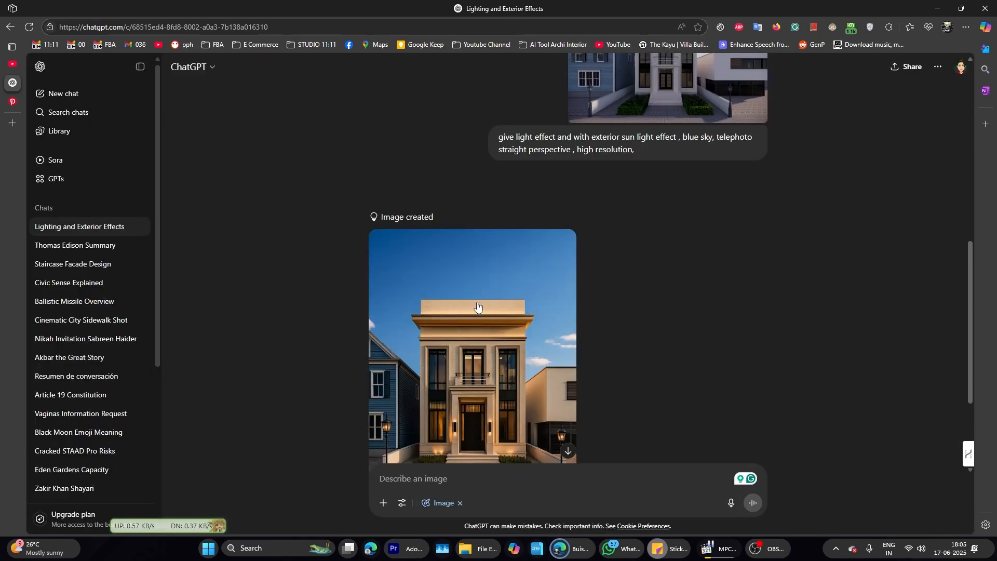
Step: Download the generated image and save it as "Front AI" in PNG format in the 25x60 folder
scroll(488, 358, down, 4)
click(422, 376)
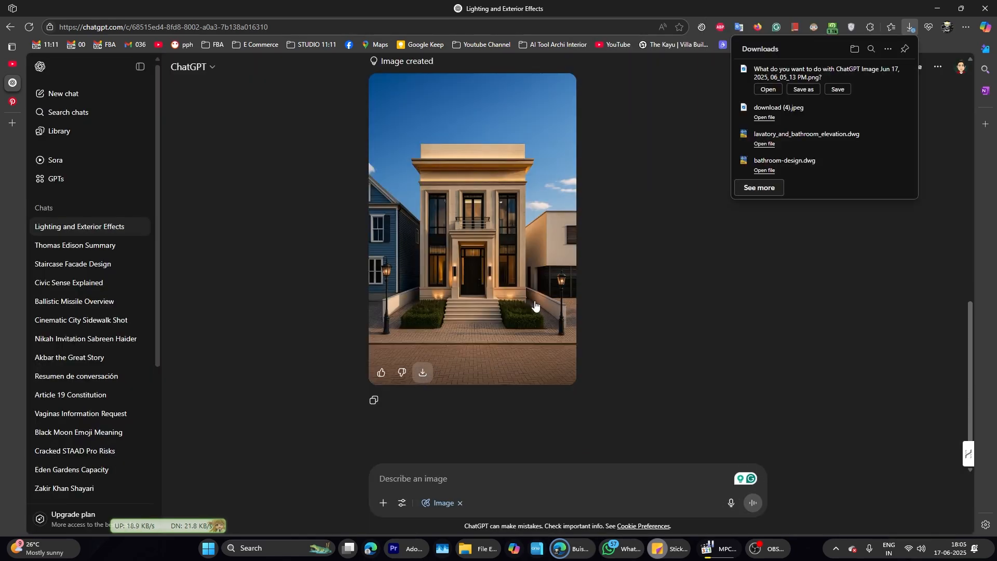
click(804, 90)
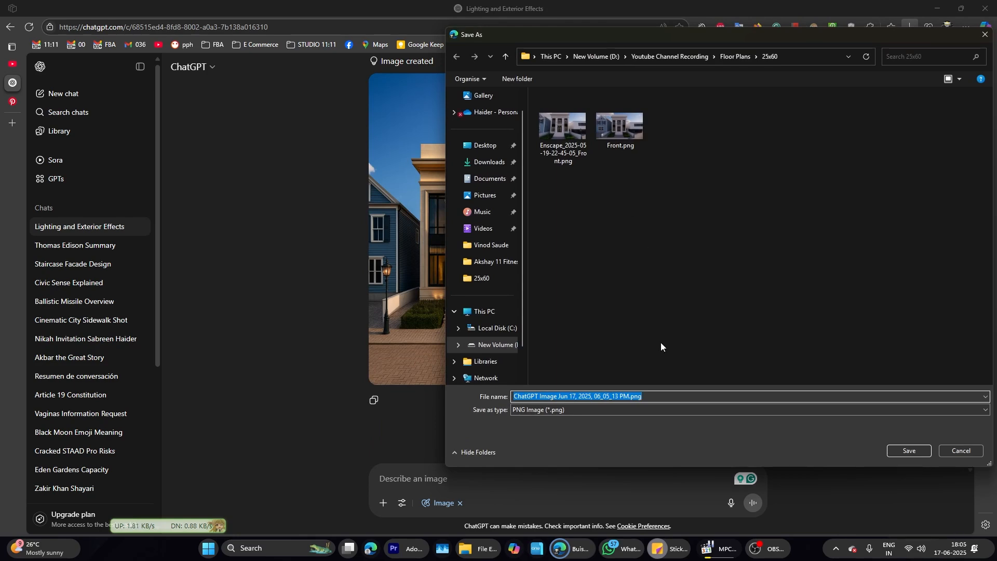
text(Front)
key(Return)
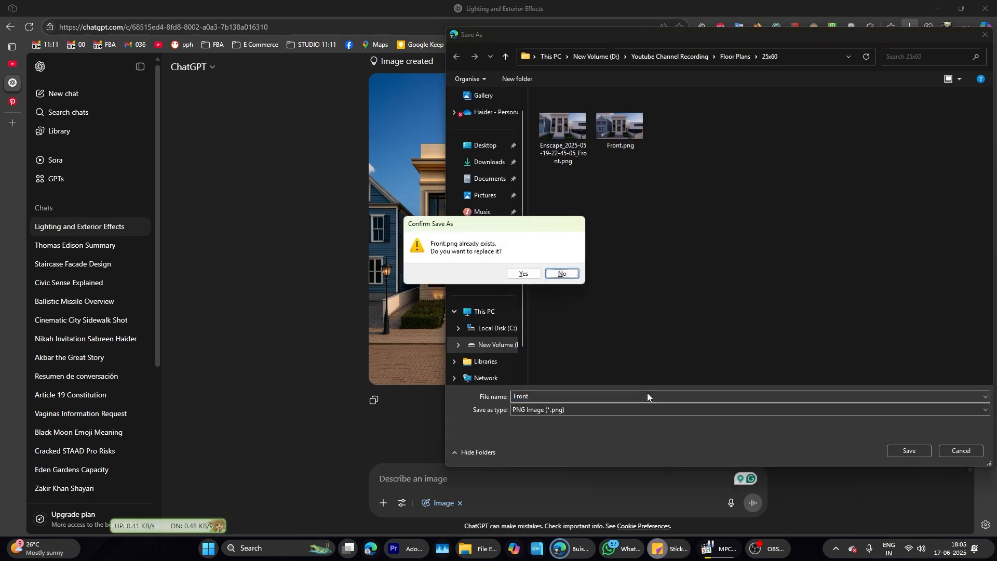
key(Return)
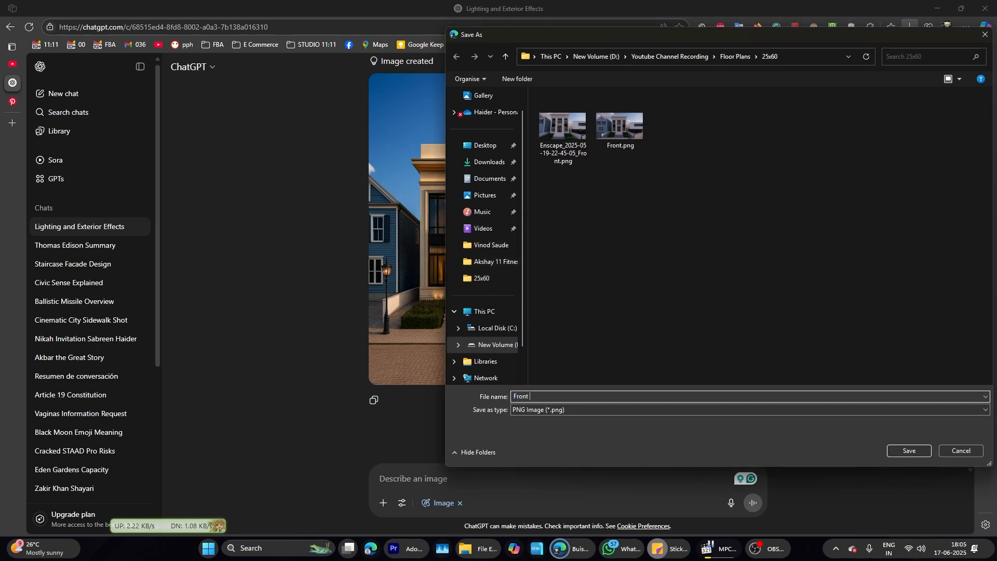
text(AI)
key(Return)
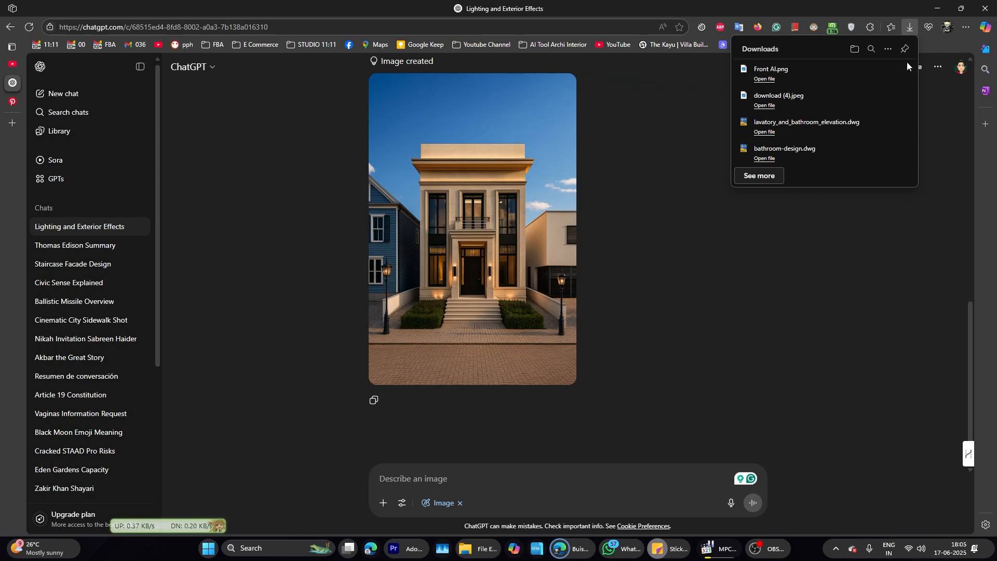
Step: Open the downloaded Front AI.png from the 25x60 folder and examine the entrance and facade lighting up close
click(881, 77)
double_click(800, 107)
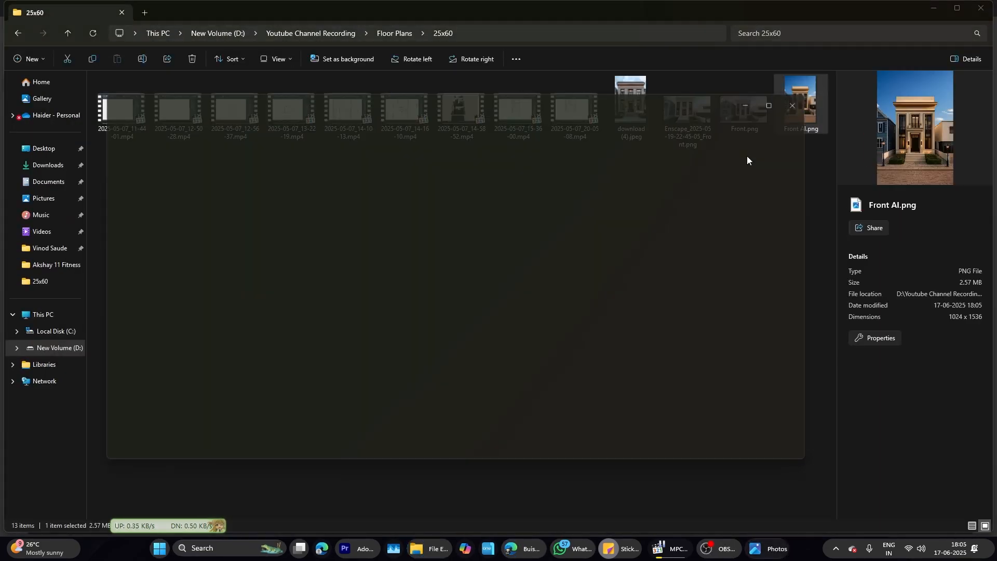
scroll(490, 297, up, 5)
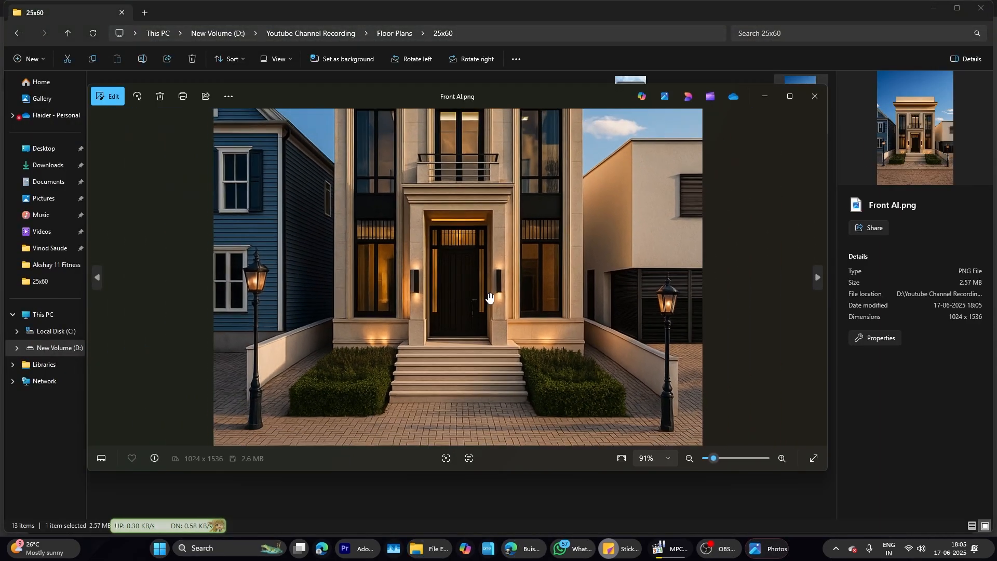
drag(490, 298, 494, 277)
scroll(494, 277, down, 5)
key(Escape)
Step: Reopen Front AI.png and compare it repeatedly with the original Enscape renders in the 25x60 folder
double_click(812, 130)
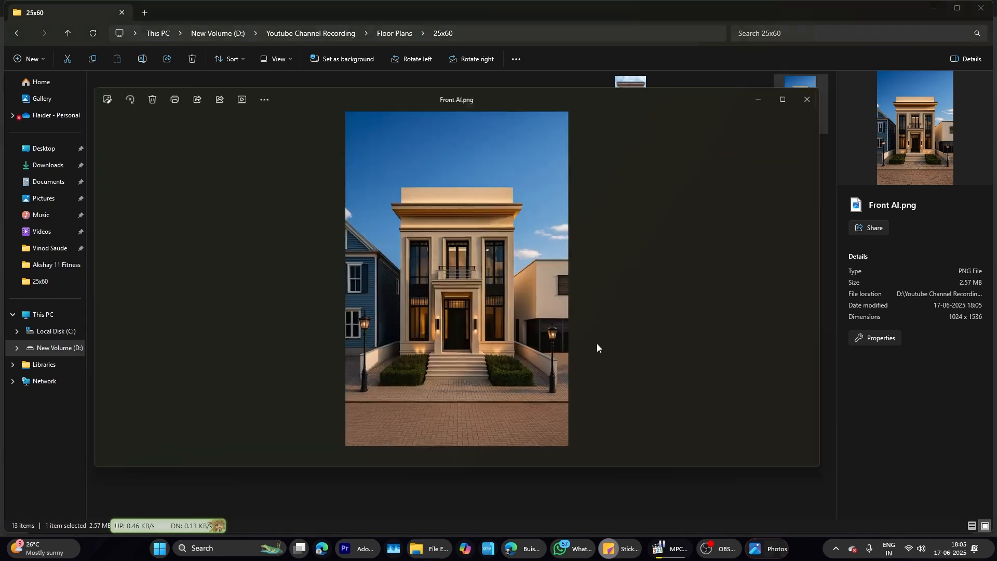
key(Left)
key(Right)
key(Left)
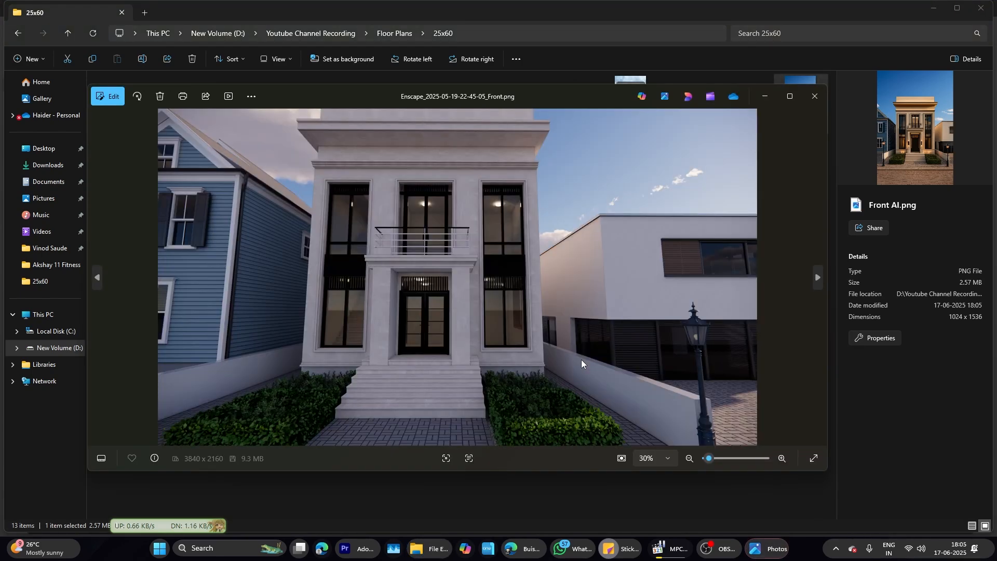
key(Right)
key(Left)
key(Right)
key(Right)
key(Left)
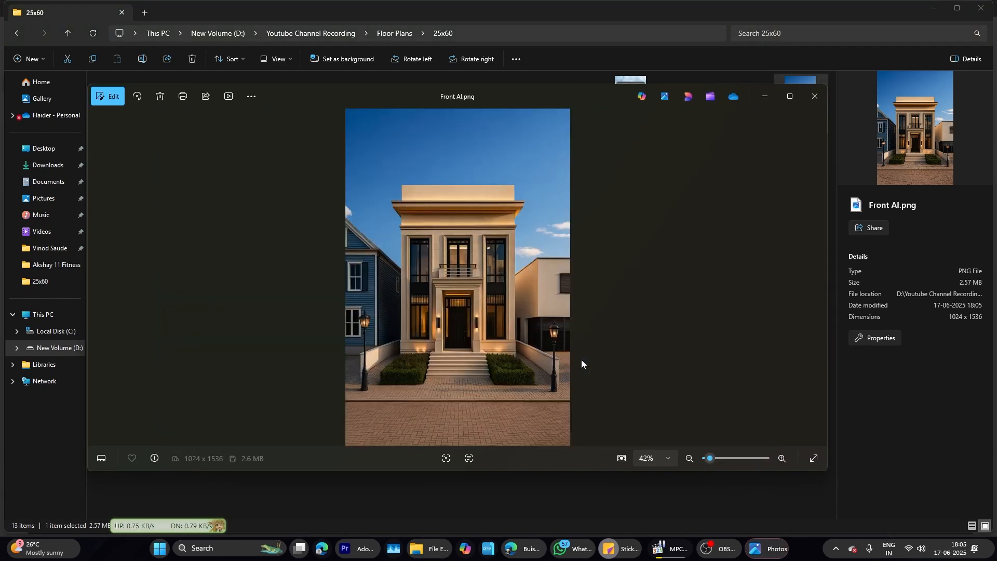
key(Left)
key(Right)
key(Left)
key(Right)
key(Left)
key(Right)
key(Left)
key(Right)
key(Left)
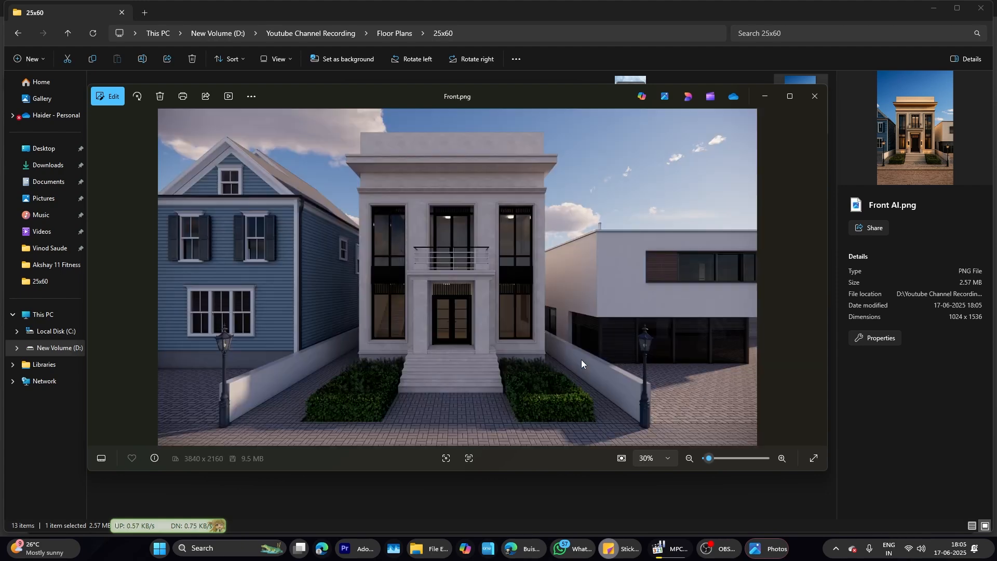
key(Right)
key(Left)
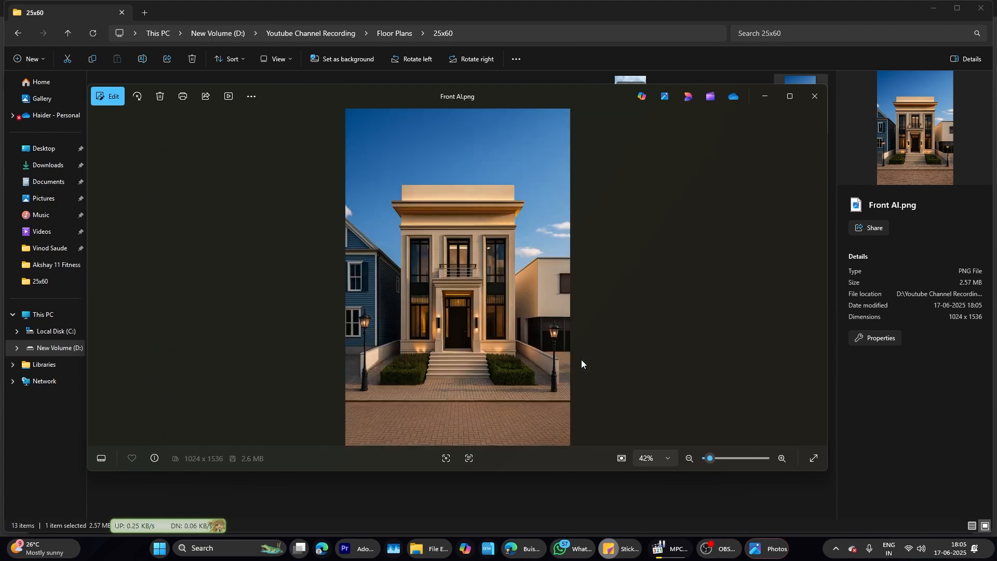
key(Left)
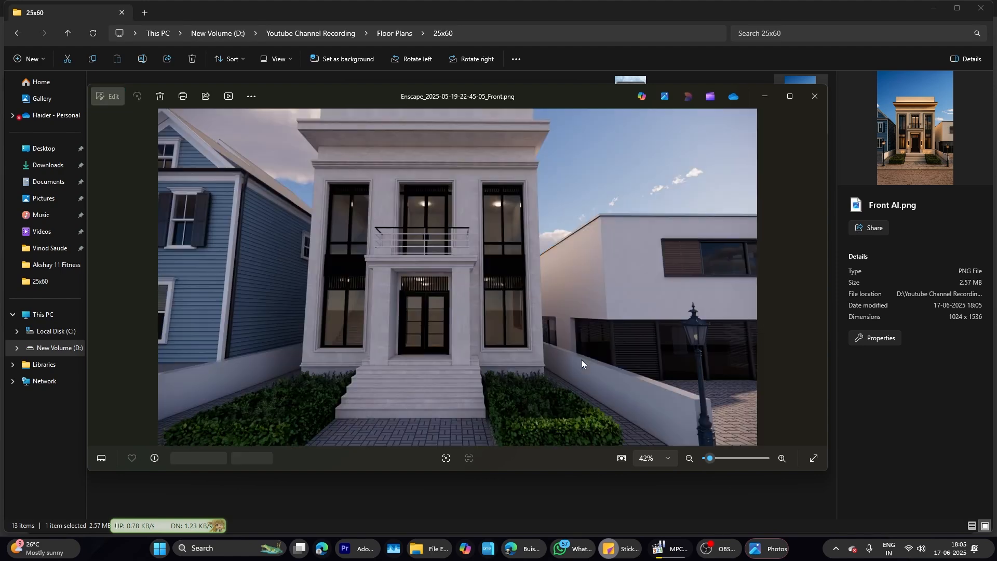
key(Right)
Step: Examine the facade details up close in Front AI.png and Front.png
scroll(467, 244, up, 8)
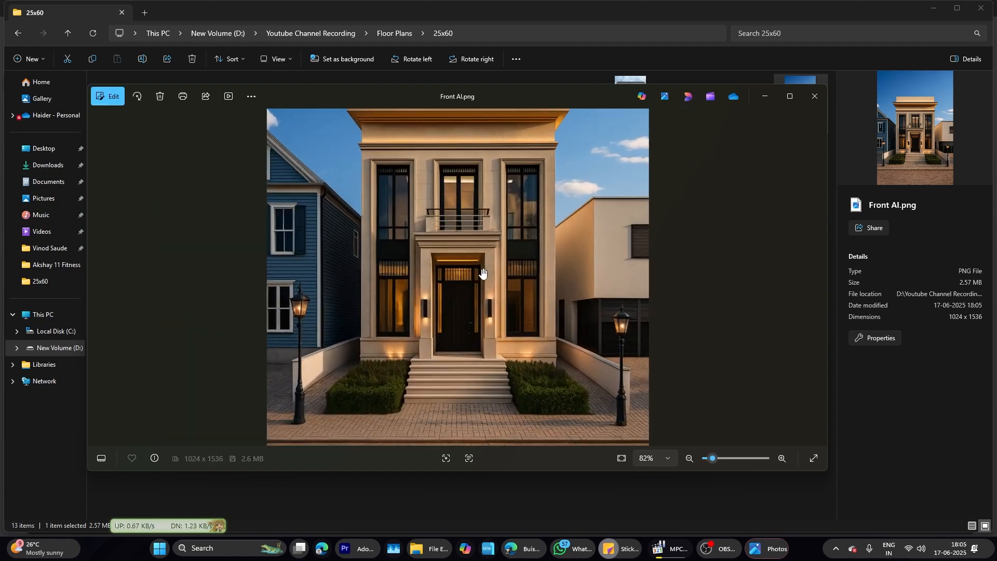
key(Right)
scroll(461, 269, up, 4)
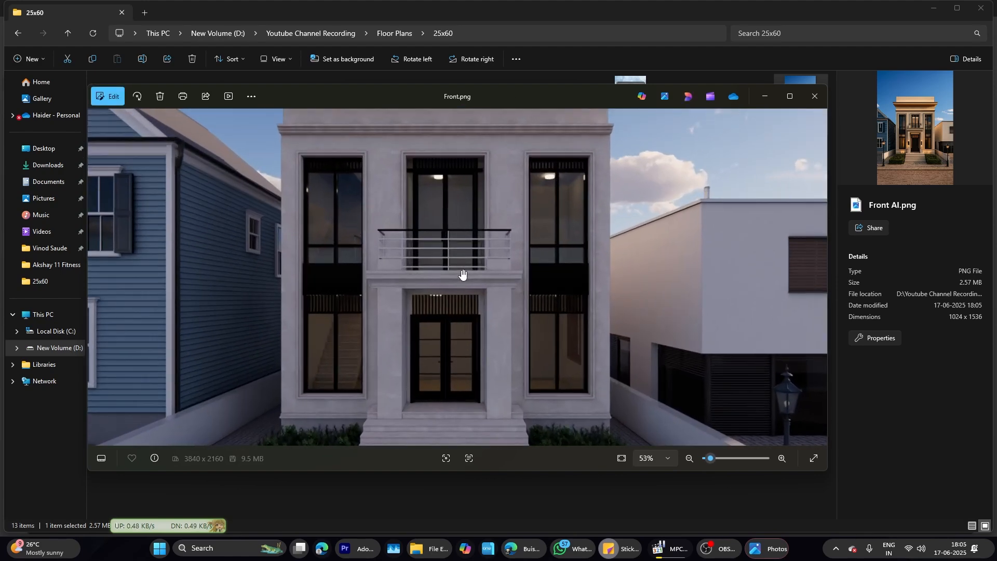
scroll(460, 270, down, 4)
scroll(496, 276, up, 4)
scroll(496, 275, down, 4)
key(Left)
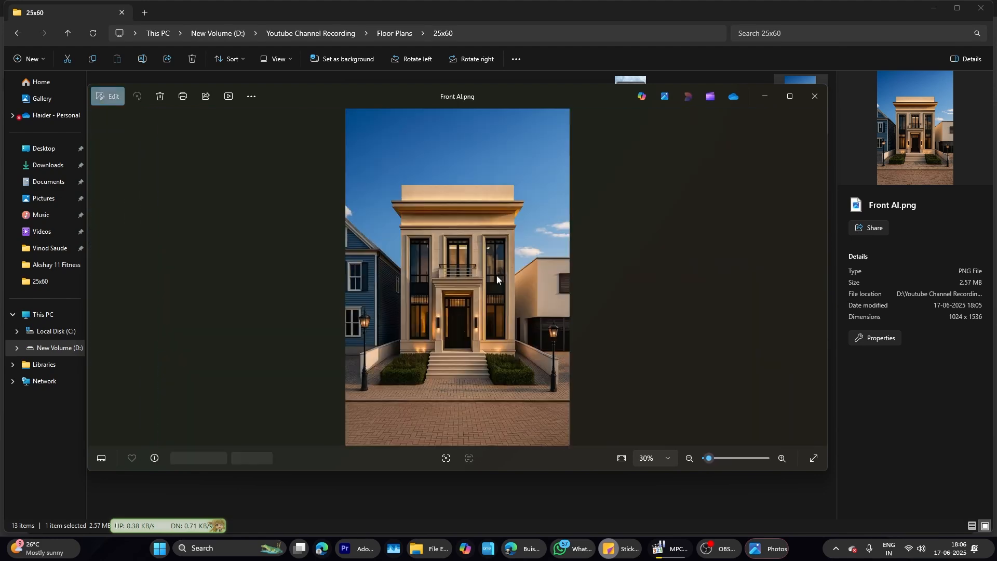
scroll(488, 275, up, 4)
scroll(482, 291, down, 4)
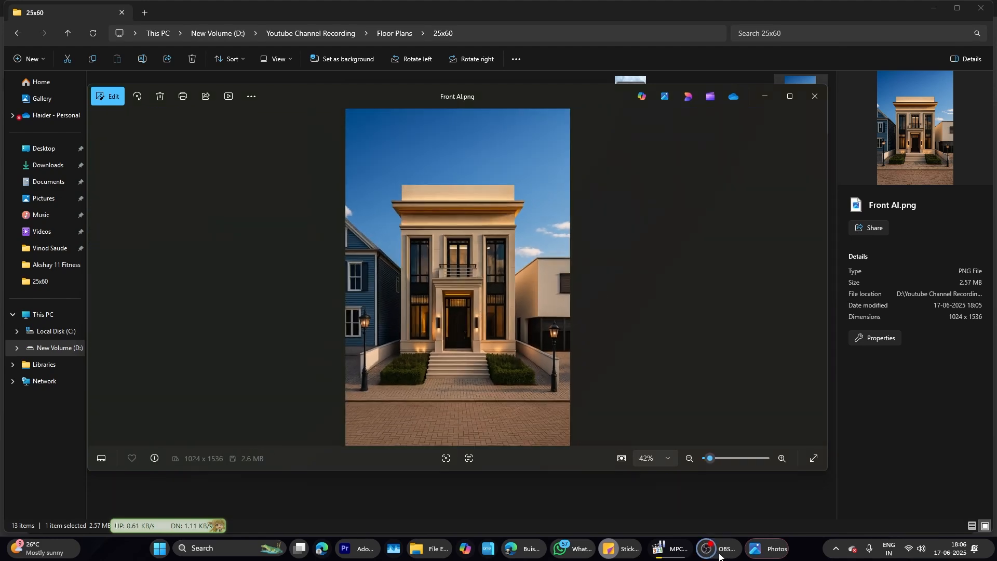
scroll(556, 278, up, 3)
scroll(557, 278, down, 3)
Step: Switch to the ChatGPT conversation and review the uploaded render, its prompt and the generated blue-sky image
click(521, 552)
scroll(536, 329, up, 5)
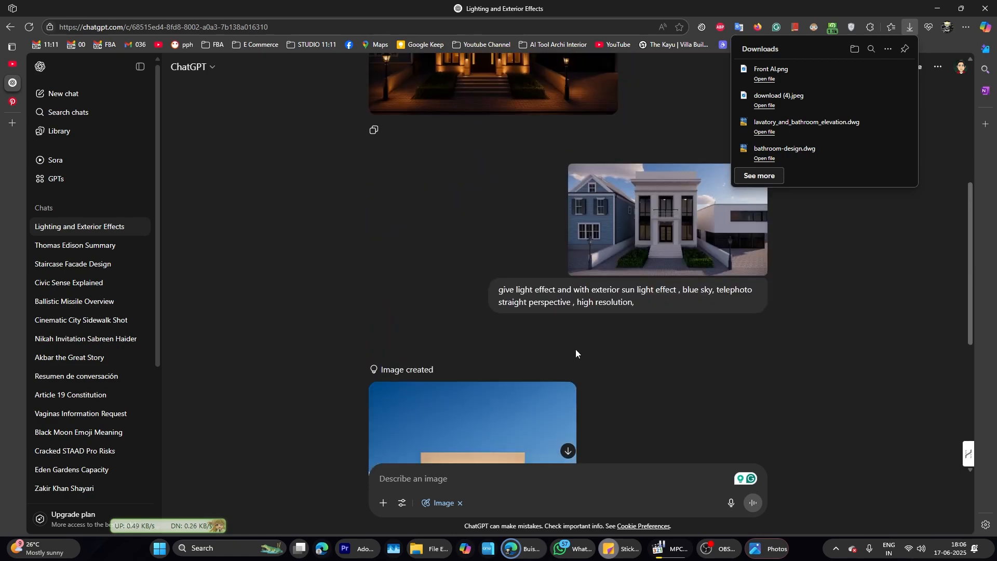
scroll(555, 307, down, 4)
scroll(529, 305, up, 2)
scroll(525, 345, down, 3)
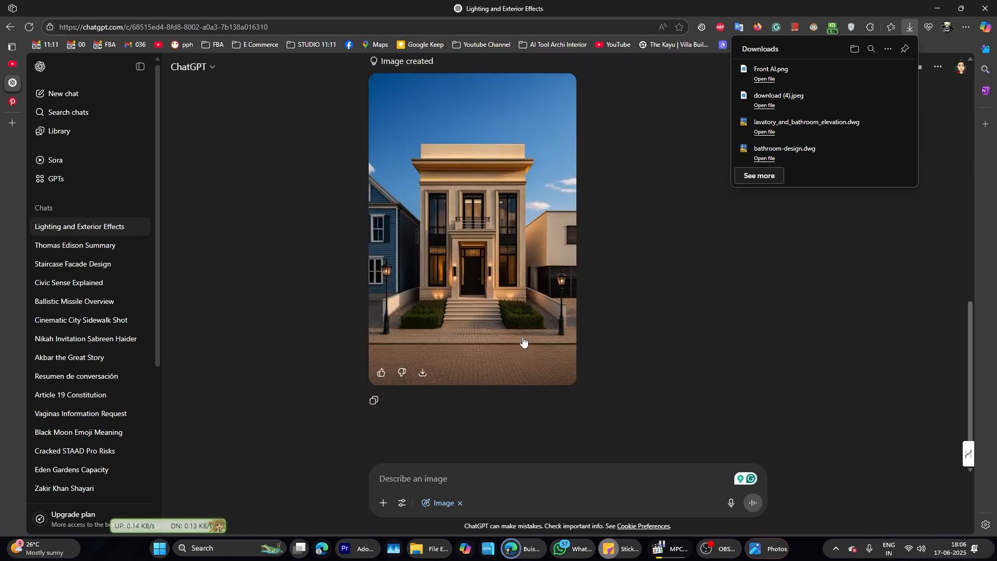
scroll(524, 340, up, 5)
scroll(524, 341, down, 5)
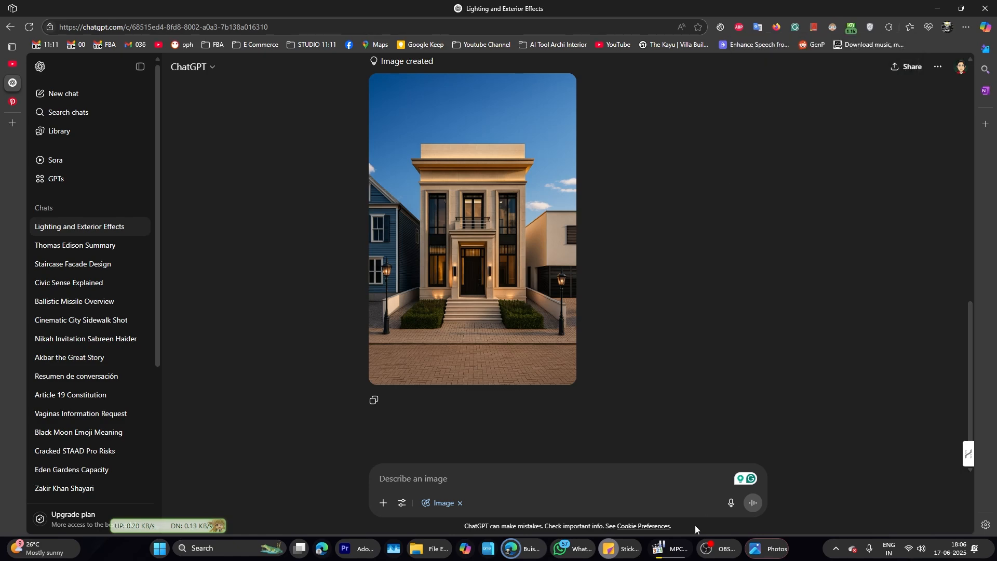
click(710, 554)
click(710, 553)
scroll(464, 267, up, 3)
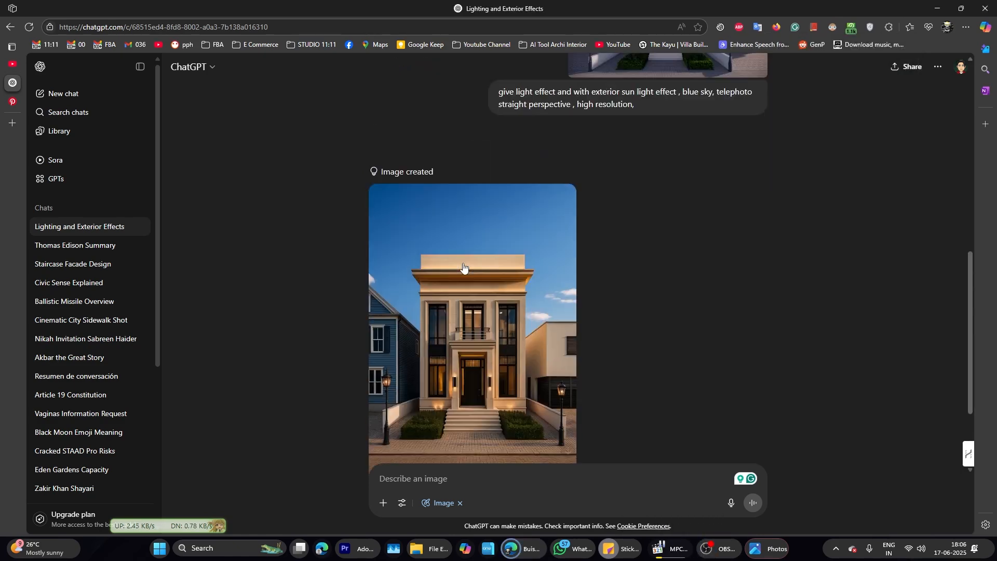
scroll(483, 287, down, 2)
Step: Switch to the 25x60 folder, open Front AI.png and compare its framing and lighting with Front.png
click(432, 551)
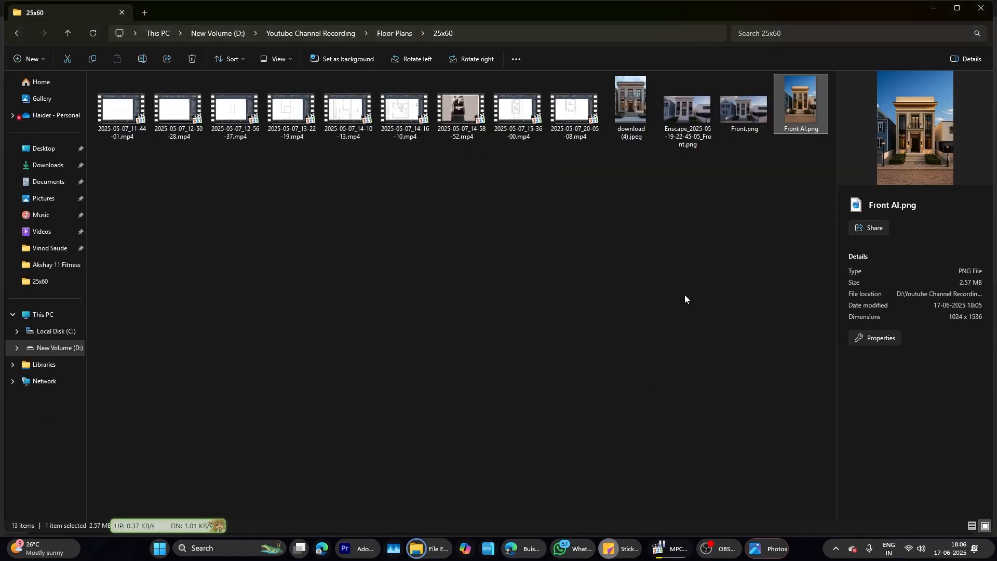
double_click(796, 111)
key(Left)
key(Right)
key(Right)
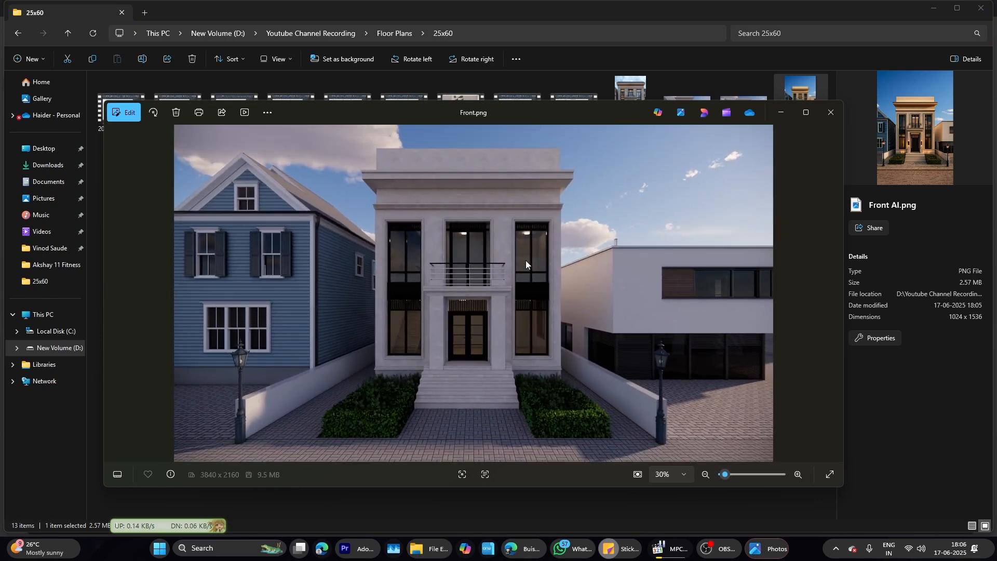
scroll(527, 261, up, 3)
scroll(526, 261, down, 3)
key(Left)
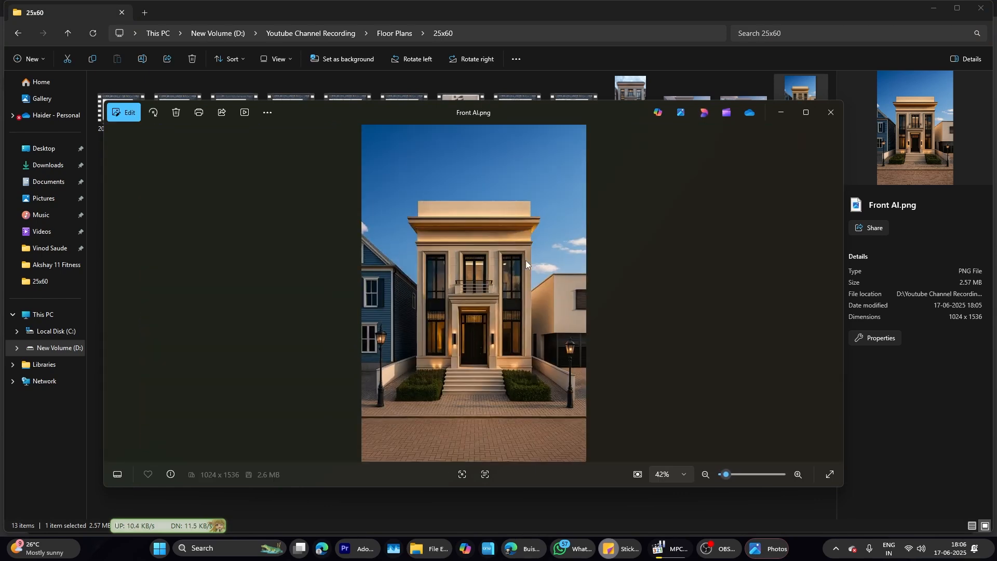
key(Right)
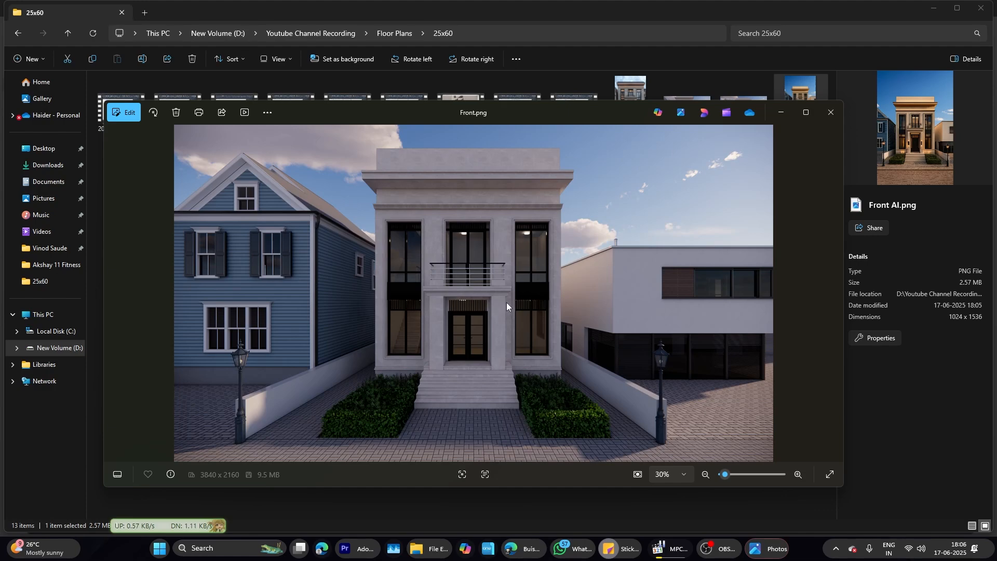
key(Left)
Step: Examine the entrance door, wall lights, front steps and hedges up close in Front AI.png
scroll(507, 302, up, 4)
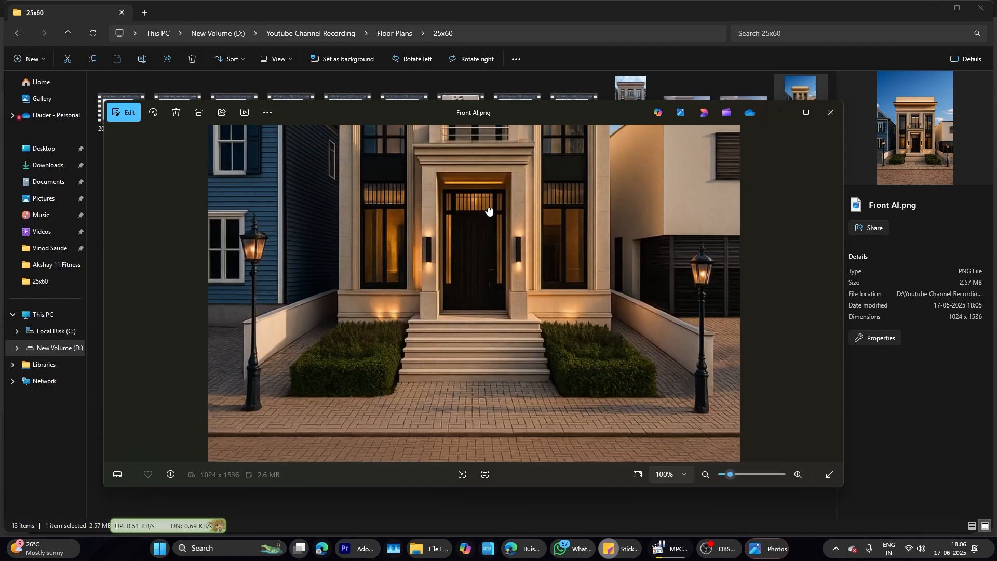
scroll(470, 327, up, 3)
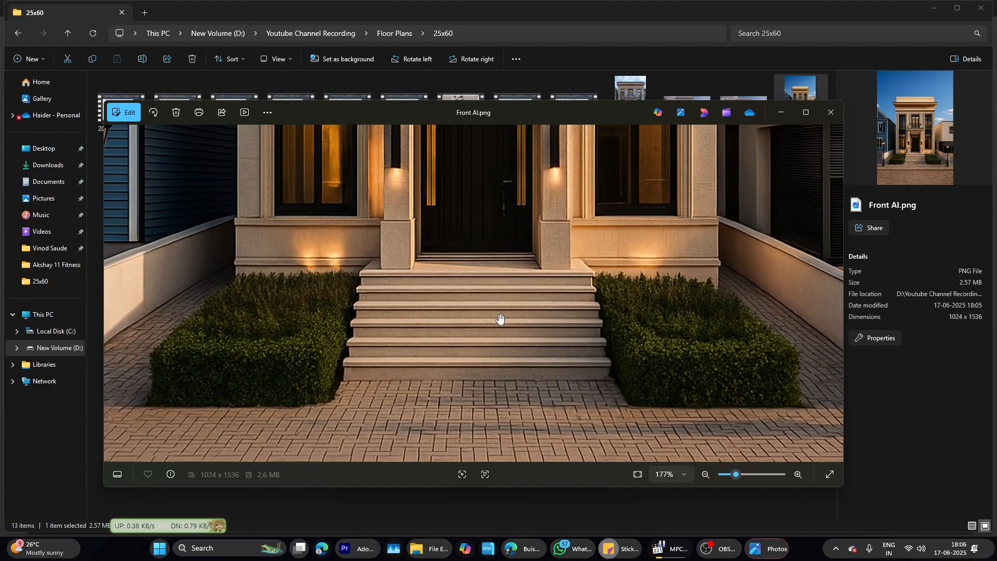
scroll(501, 318, down, 5)
scroll(506, 377, up, 5)
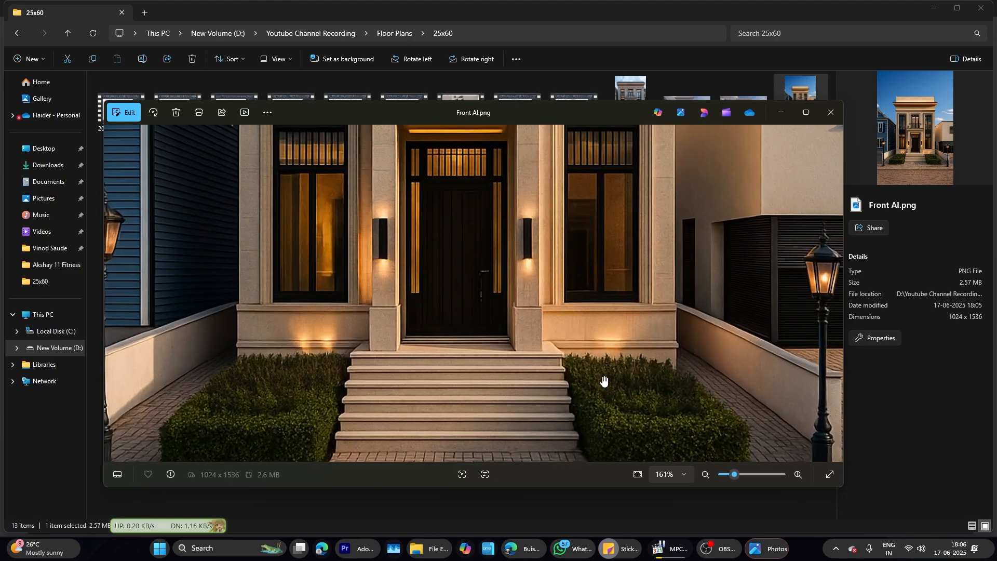
scroll(605, 382, down, 5)
key(Left)
scroll(564, 395, up, 3)
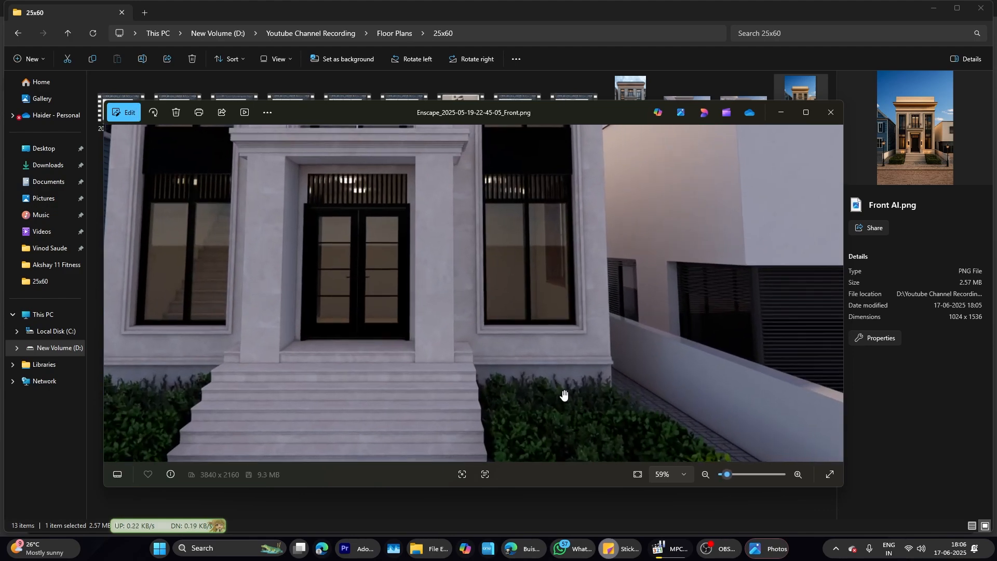
scroll(565, 394, down, 3)
key(Right)
scroll(510, 316, up, 2)
scroll(509, 315, down, 3)
Step: Alternate between Front.png and Front AI.png to compare the whole street view before and after the AI enhancement
key(Right)
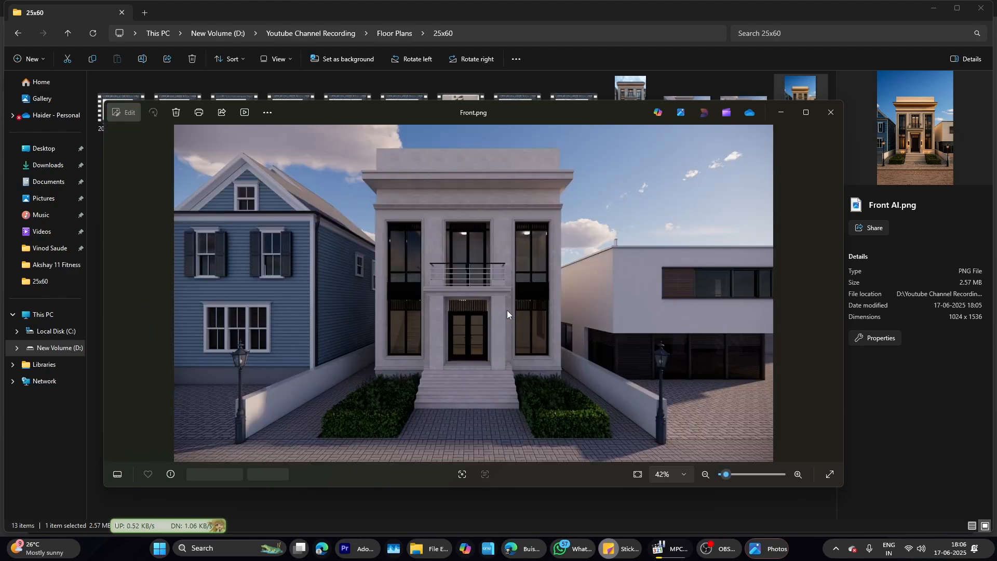
key(Left)
key(Right)
key(Left)
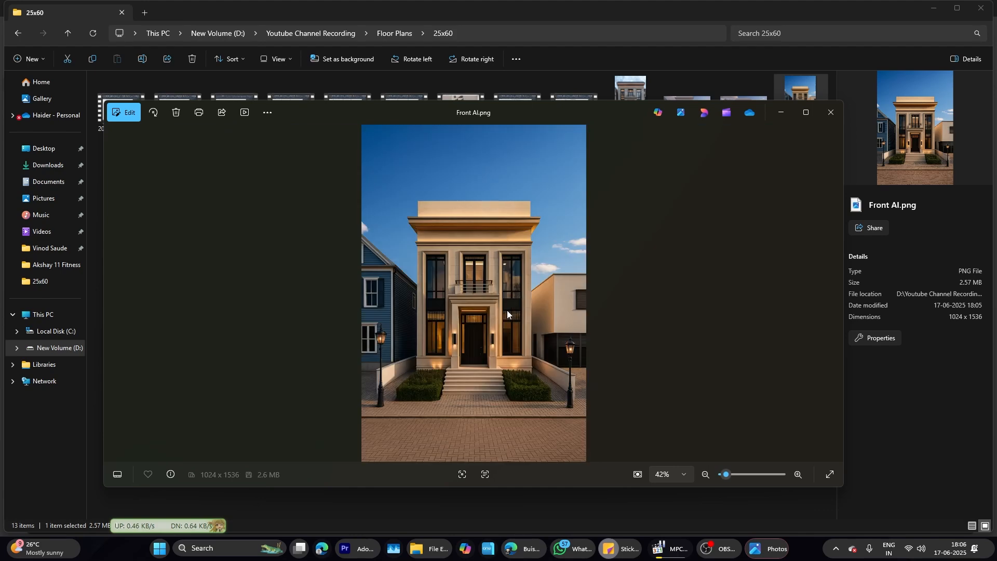
key(Right)
key(Left)
key(Right)
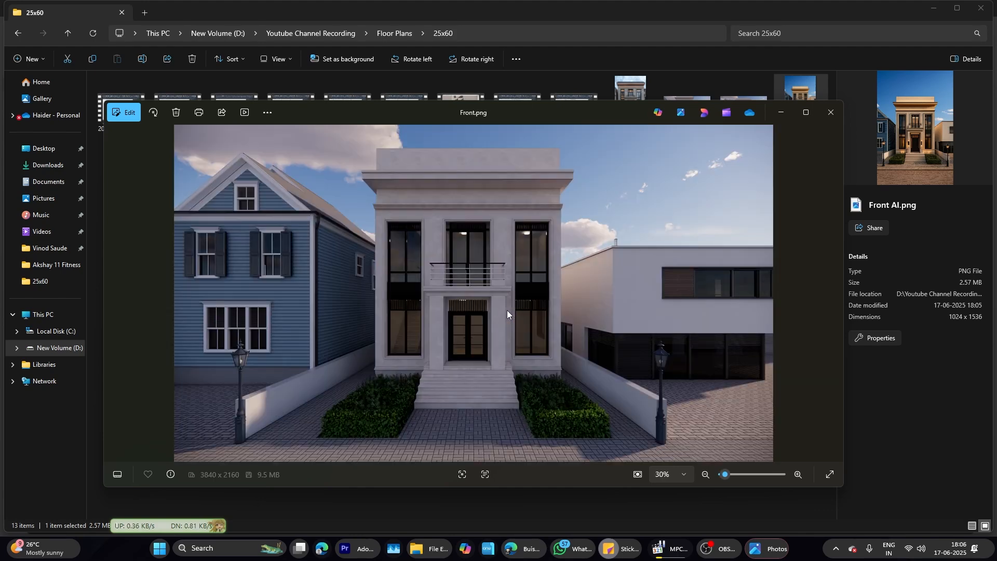
key(Left)
scroll(507, 310, up, 4)
scroll(508, 314, down, 4)
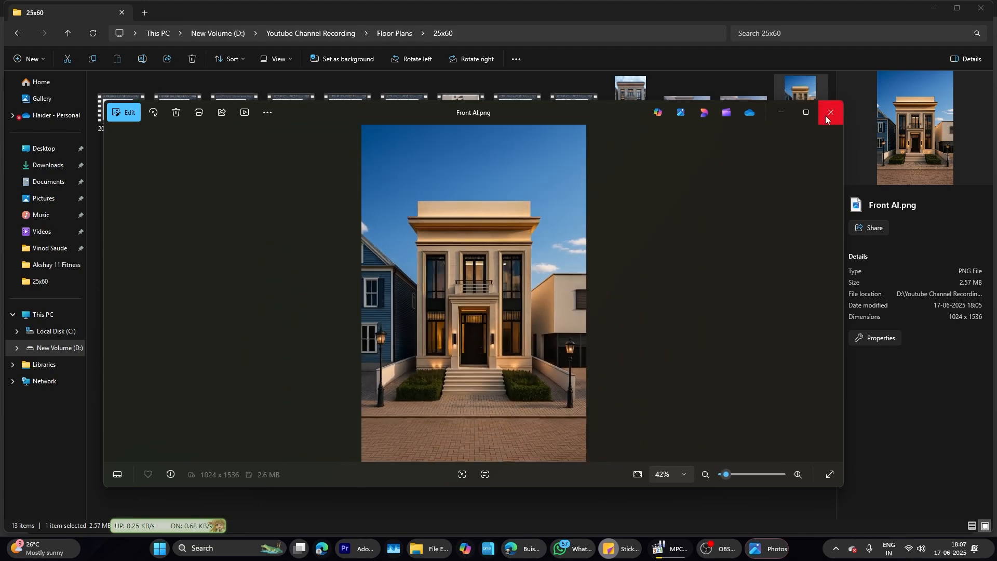
key(Right)
key(Left)
key(Right)
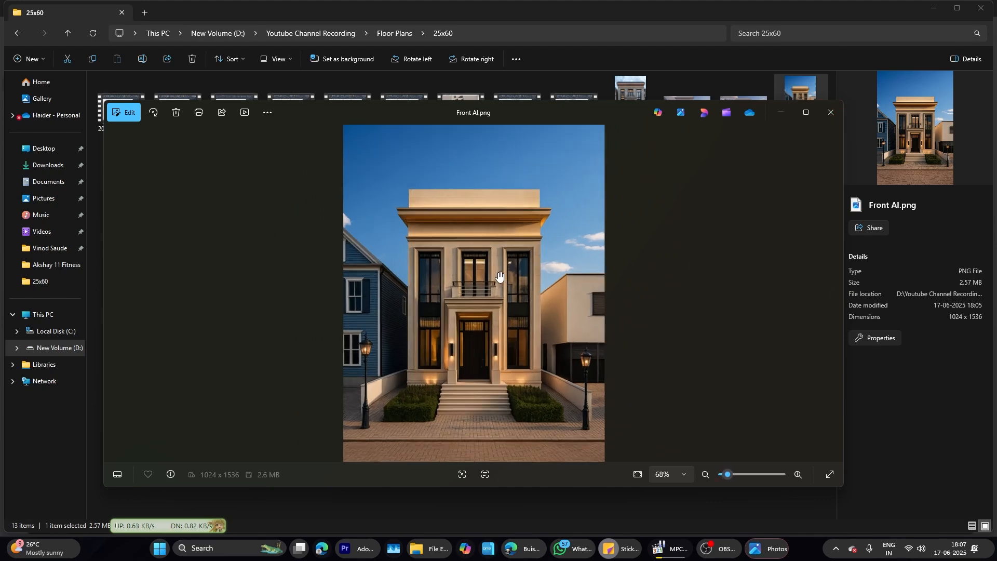
key(Left)
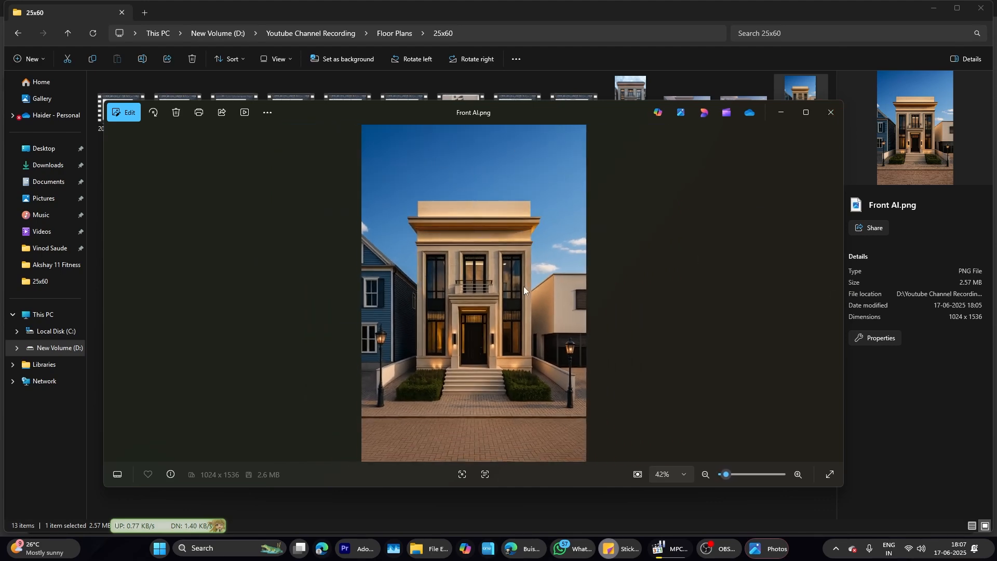